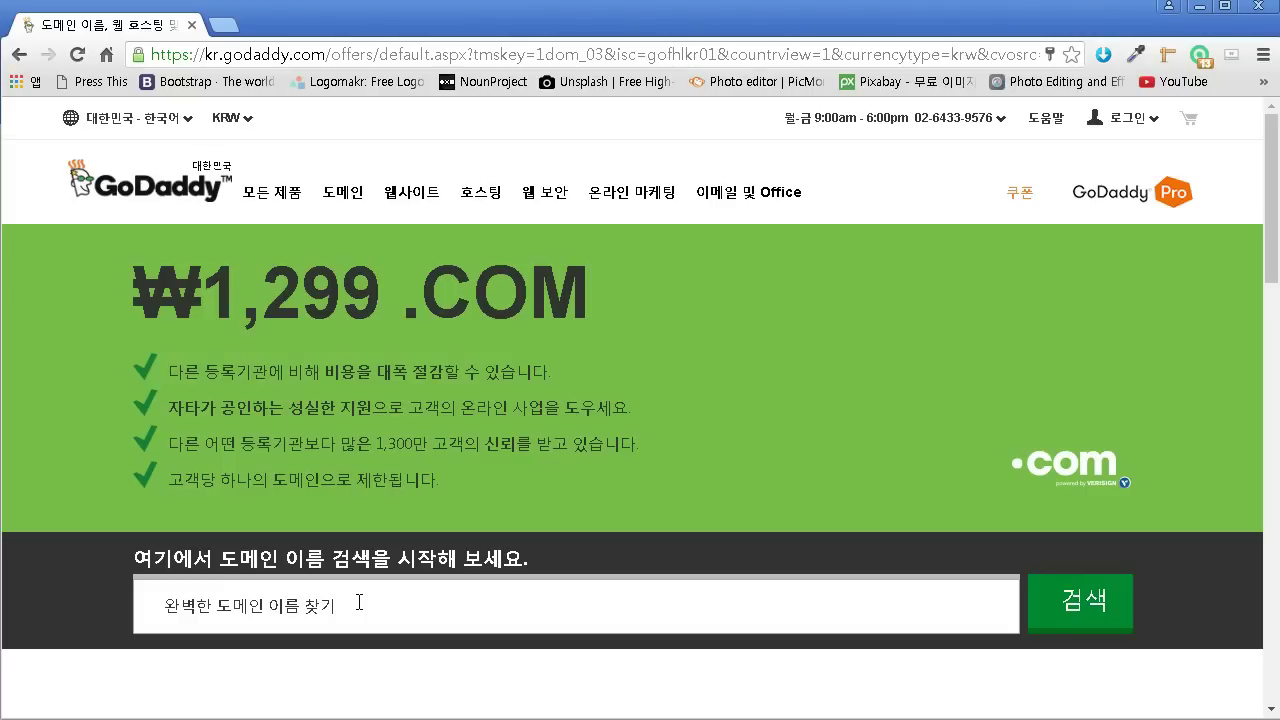
- Search GoDaddy for the domain wpjakedemo2.com, clearing a stray Korean character first
{"action": "left_click", "coordinate": [359, 602]}
{"action": "key", "text": "BackSpace"}
{"action": "type", "text": "wpjakedemo2.com"}
{"action": "key", "text": "Return"}
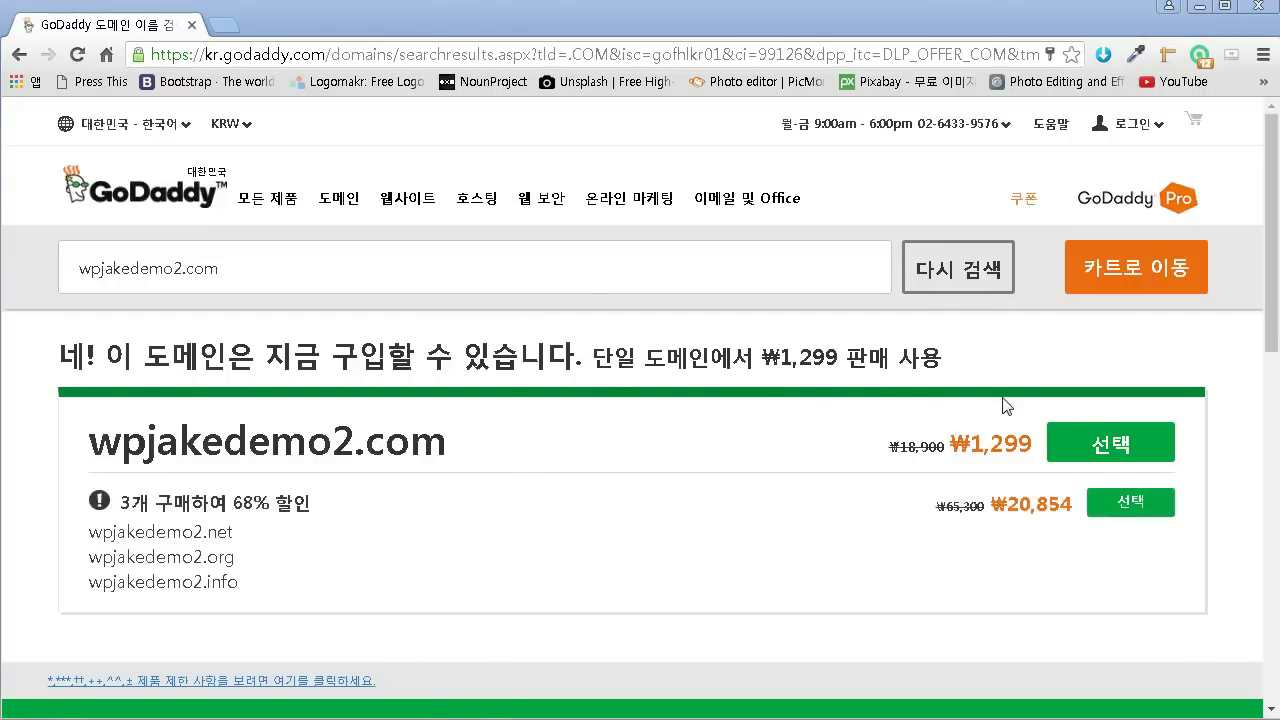
- Select wpjakedemo2.com and continue to the shopping cart without add-on services
{"action": "left_click", "coordinate": [1104, 447]}
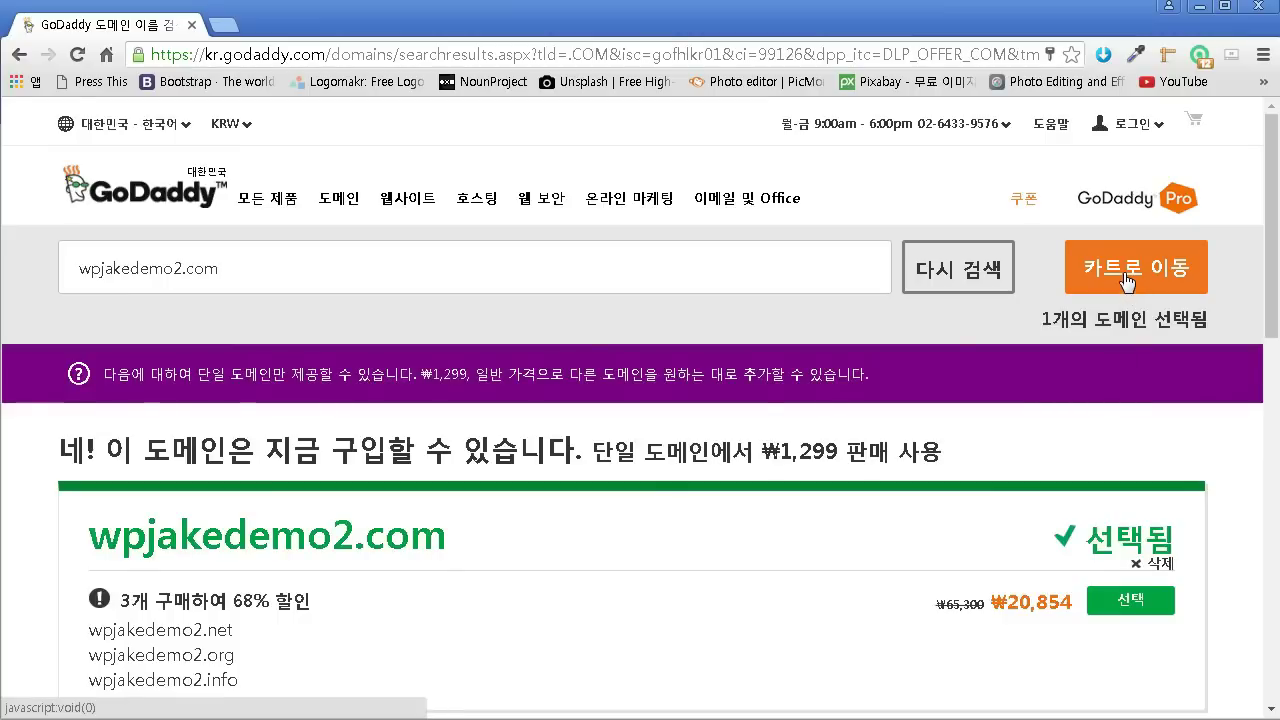
{"action": "left_click", "coordinate": [1123, 272]}
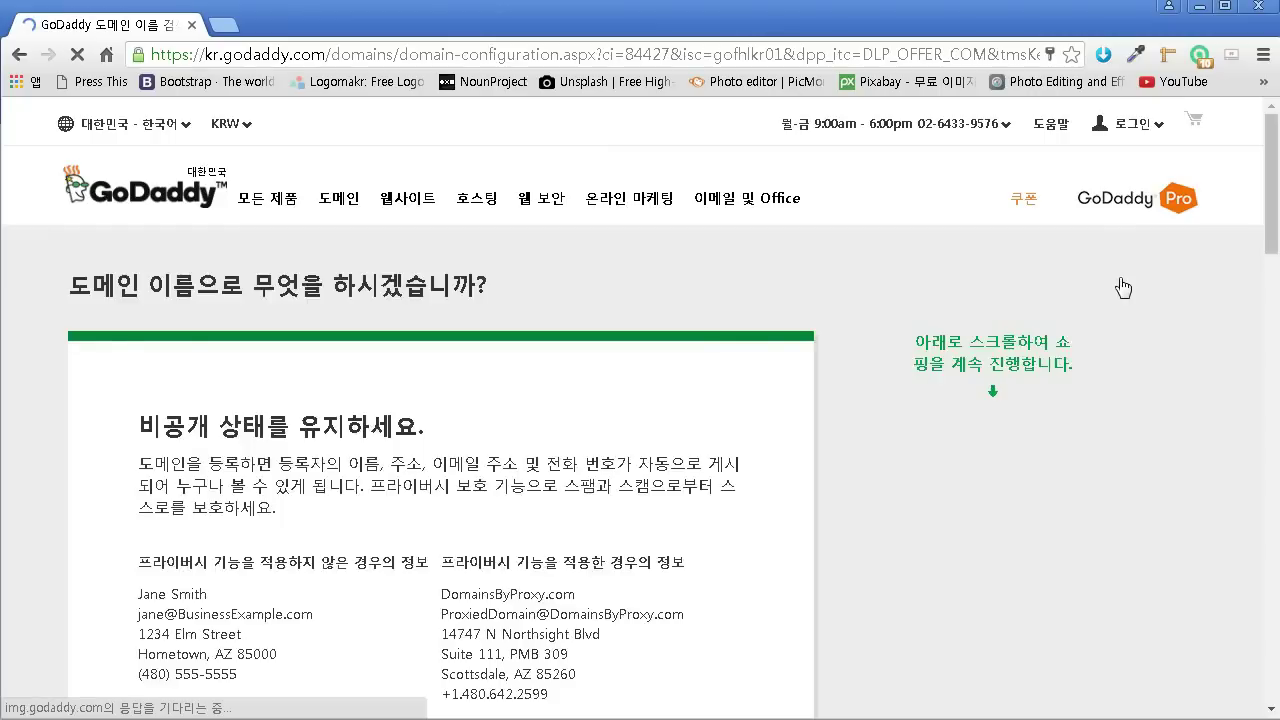
{"action": "scroll", "coordinate": [1060, 464], "scroll_direction": "down", "scroll_amount": 2}
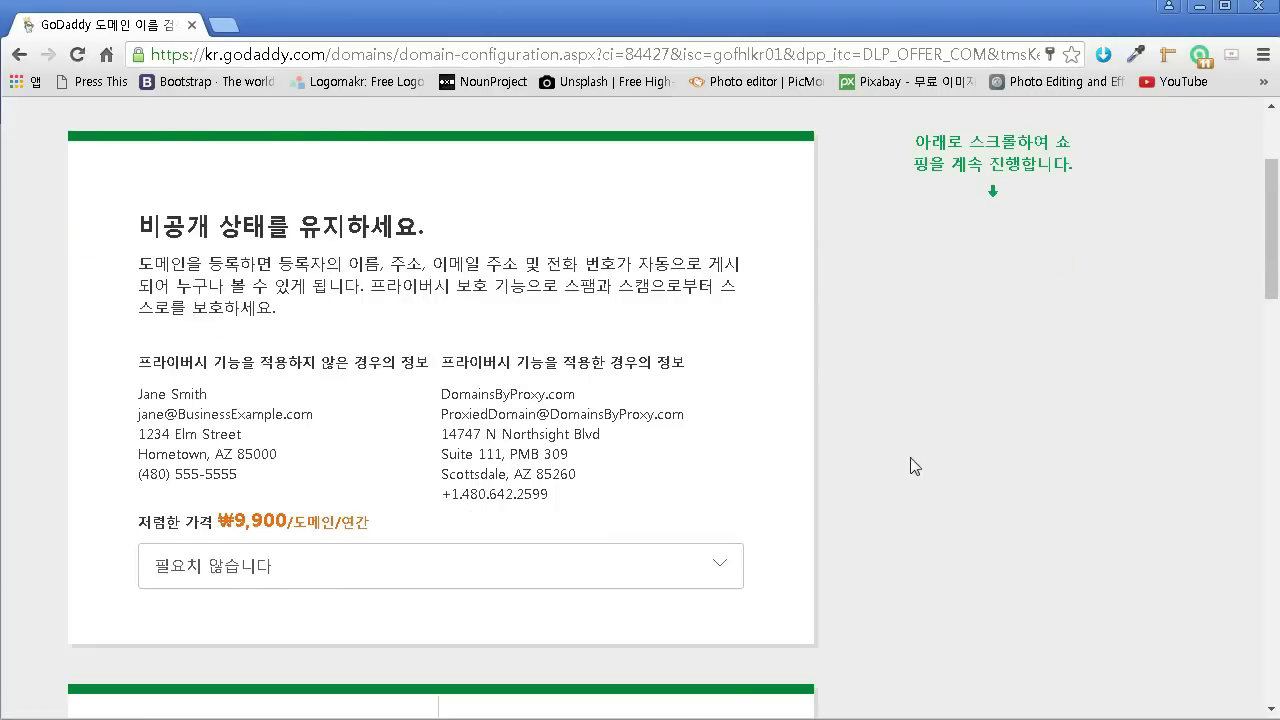
{"action": "scroll", "coordinate": [914, 461], "scroll_direction": "down", "scroll_amount": 7}
{"action": "scroll", "coordinate": [908, 477], "scroll_direction": "down", "scroll_amount": 2}
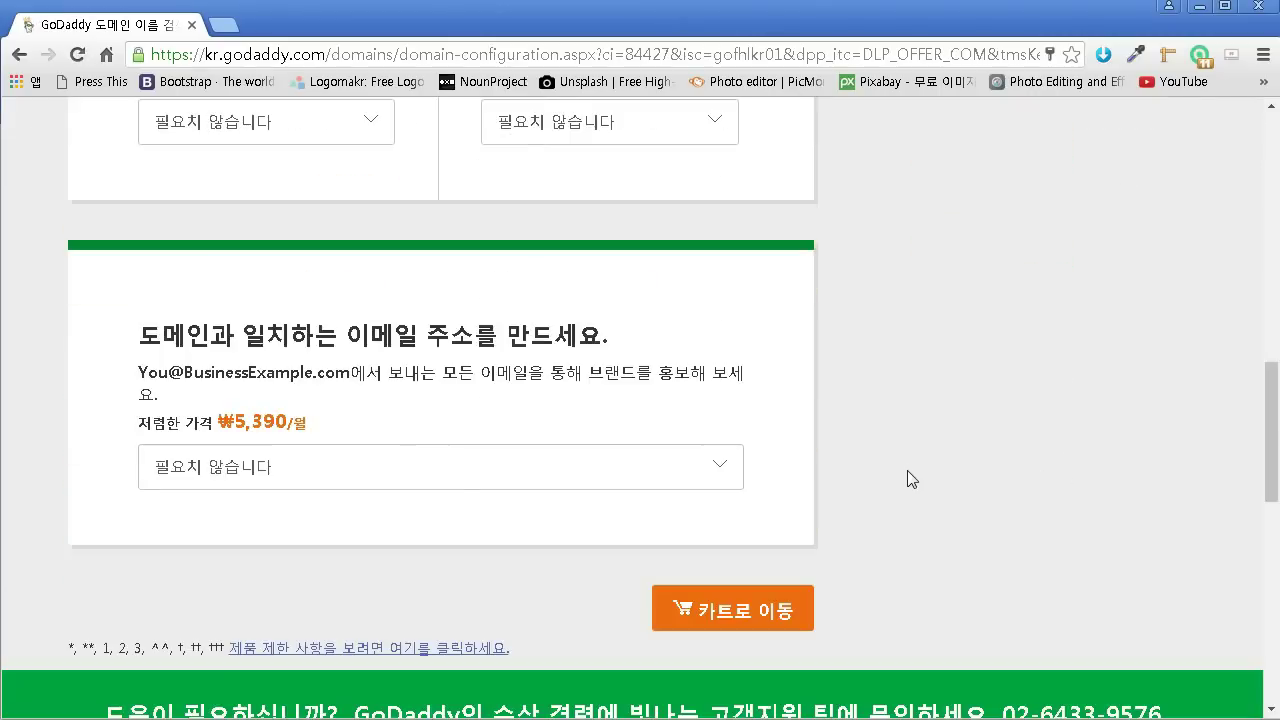
{"action": "scroll", "coordinate": [905, 483], "scroll_direction": "down", "scroll_amount": 2}
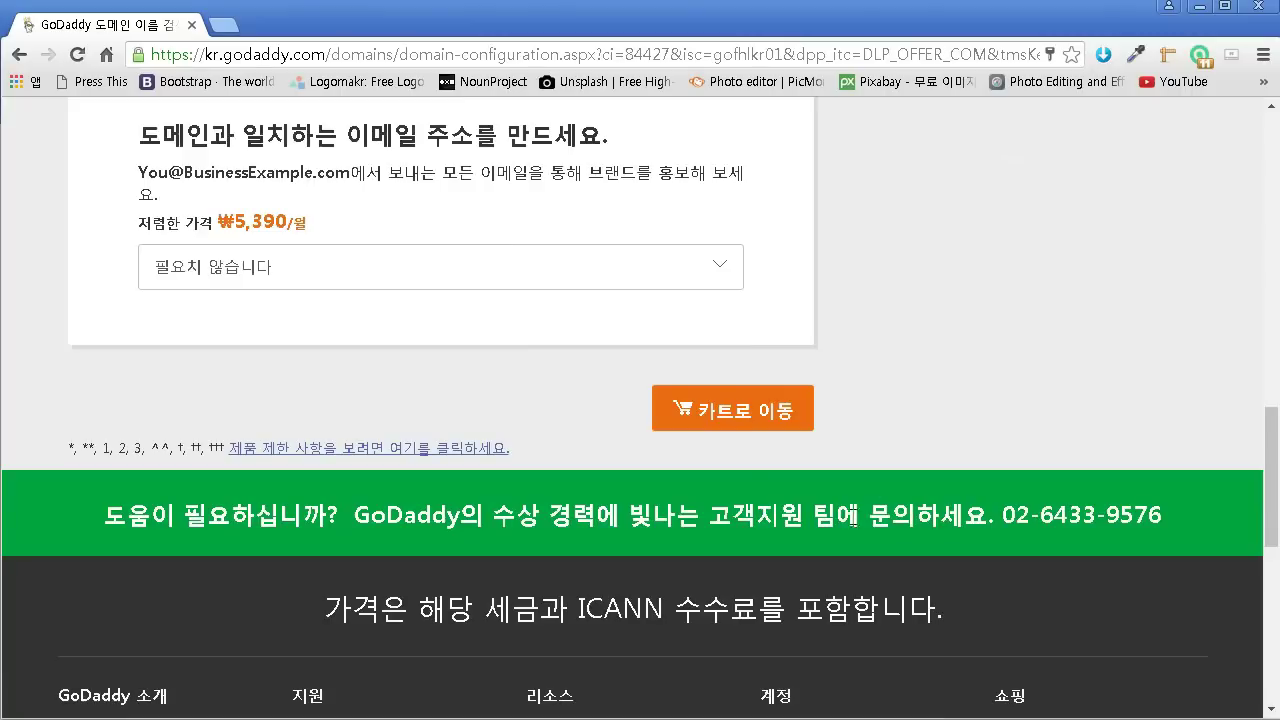
{"action": "left_click", "coordinate": [735, 415]}
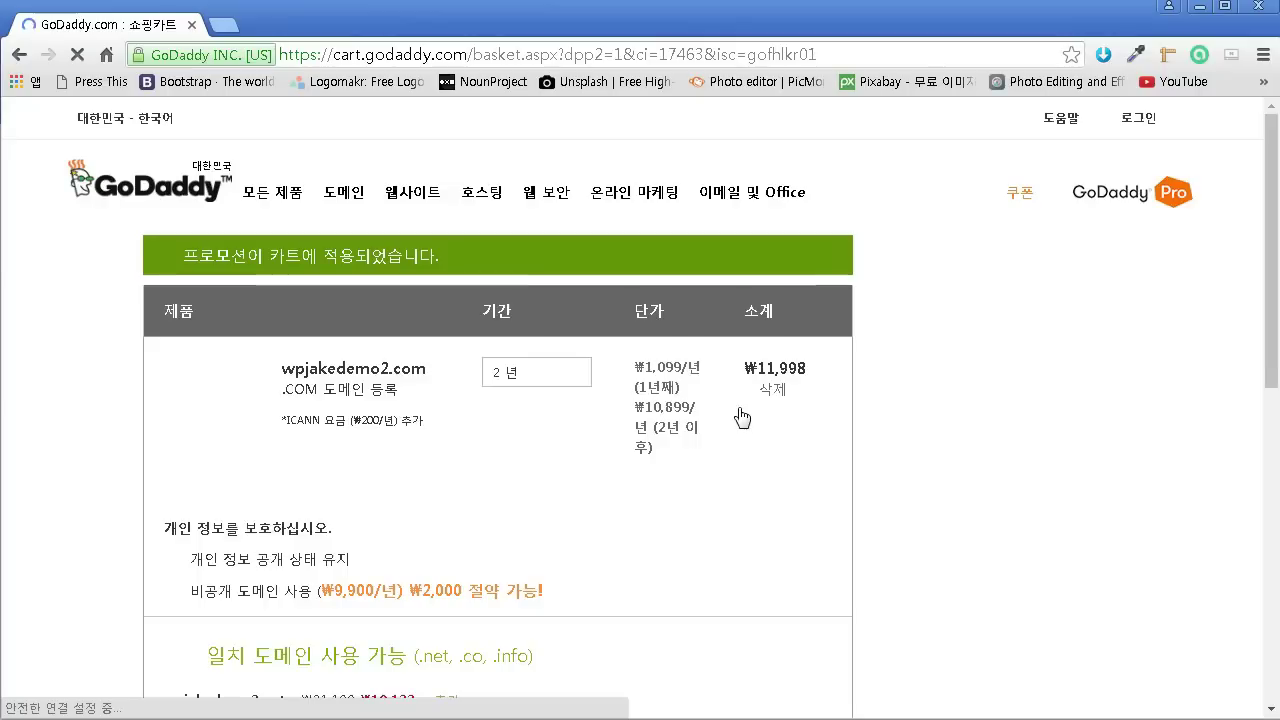
- Set the domain registration term to 1 year
{"action": "scroll", "coordinate": [657, 506], "scroll_direction": "down", "scroll_amount": 2}
{"action": "scroll", "coordinate": [657, 506], "scroll_direction": "up", "scroll_amount": 2}
{"action": "left_click", "coordinate": [523, 374]}
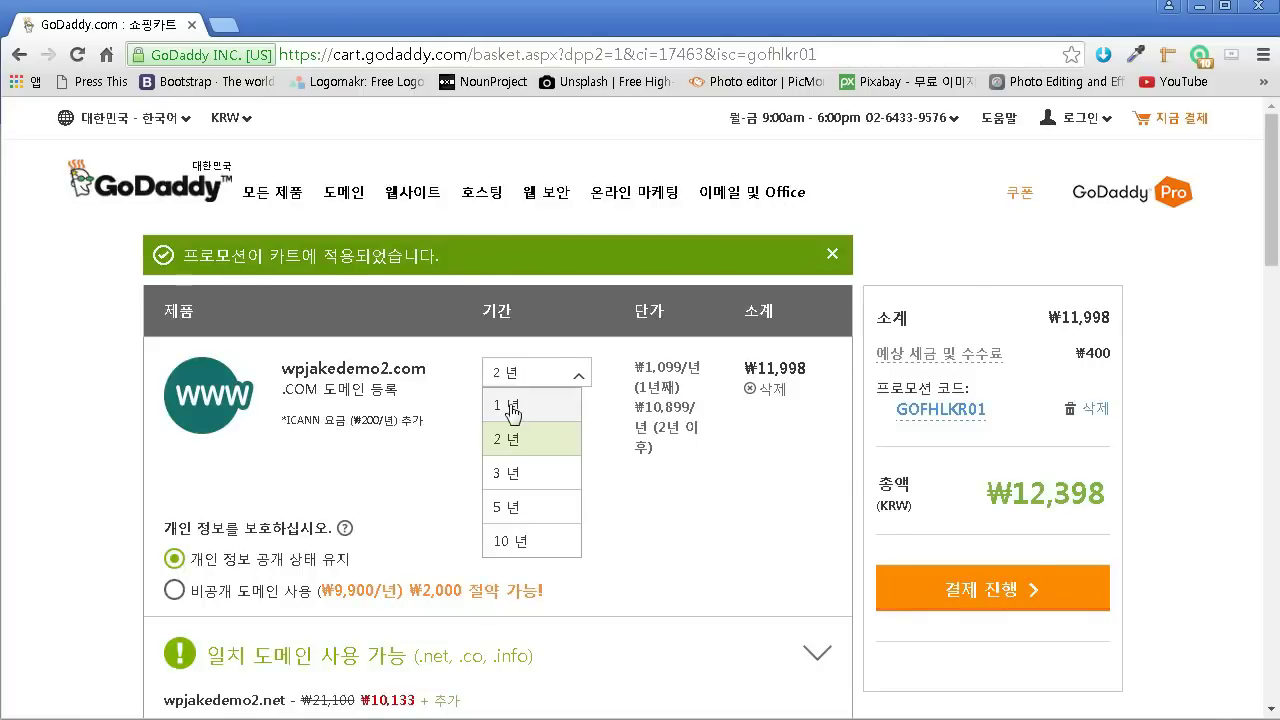
{"action": "left_click", "coordinate": [510, 407]}
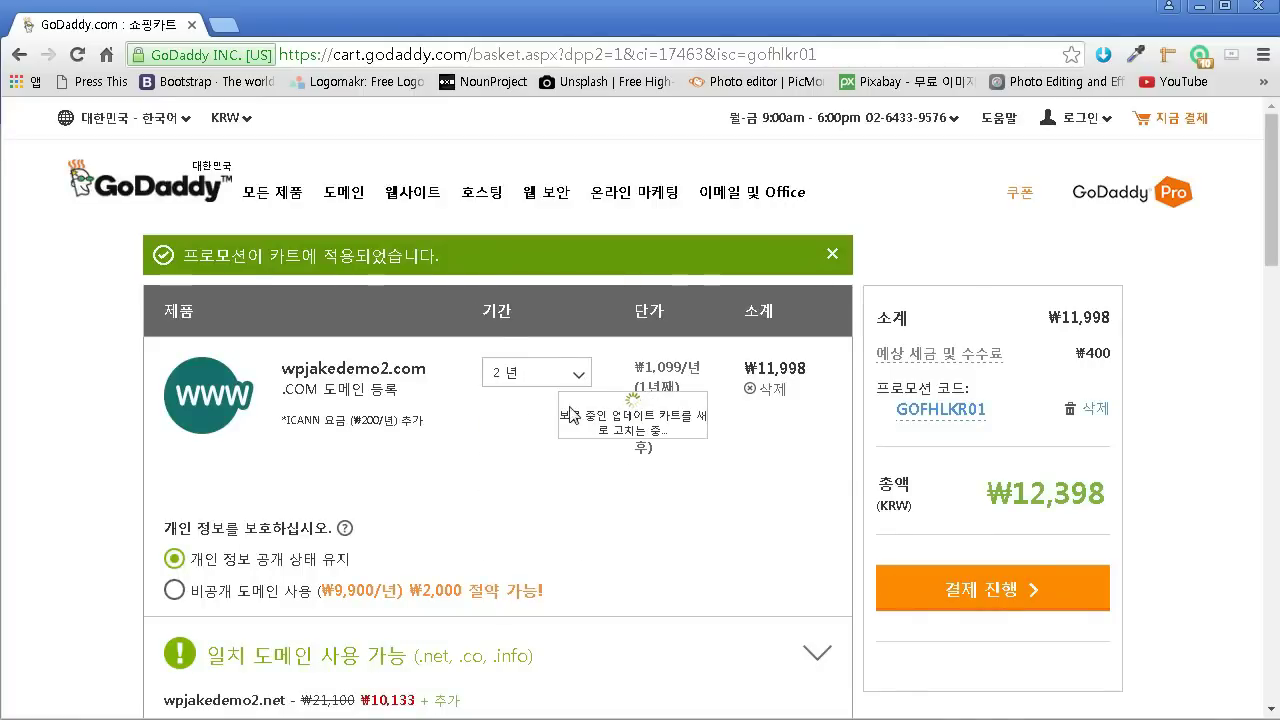
- Remove the GOFHLKR01 promo code and re-apply it in the discount field
{"action": "left_click_drag", "start_coordinate": [960, 410], "coordinate": [987, 430]}
{"action": "key", "text": "ctrl+c"}
{"action": "left_click", "coordinate": [1097, 412]}
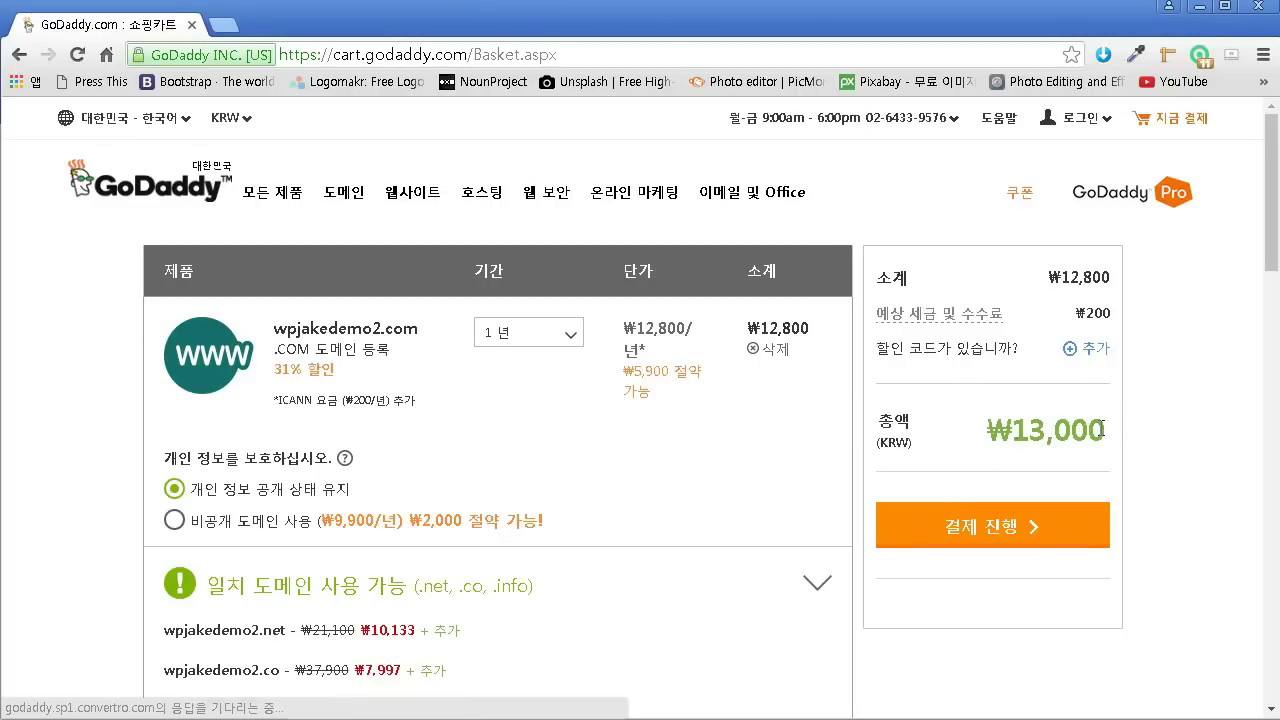
{"action": "left_click", "coordinate": [1088, 348]}
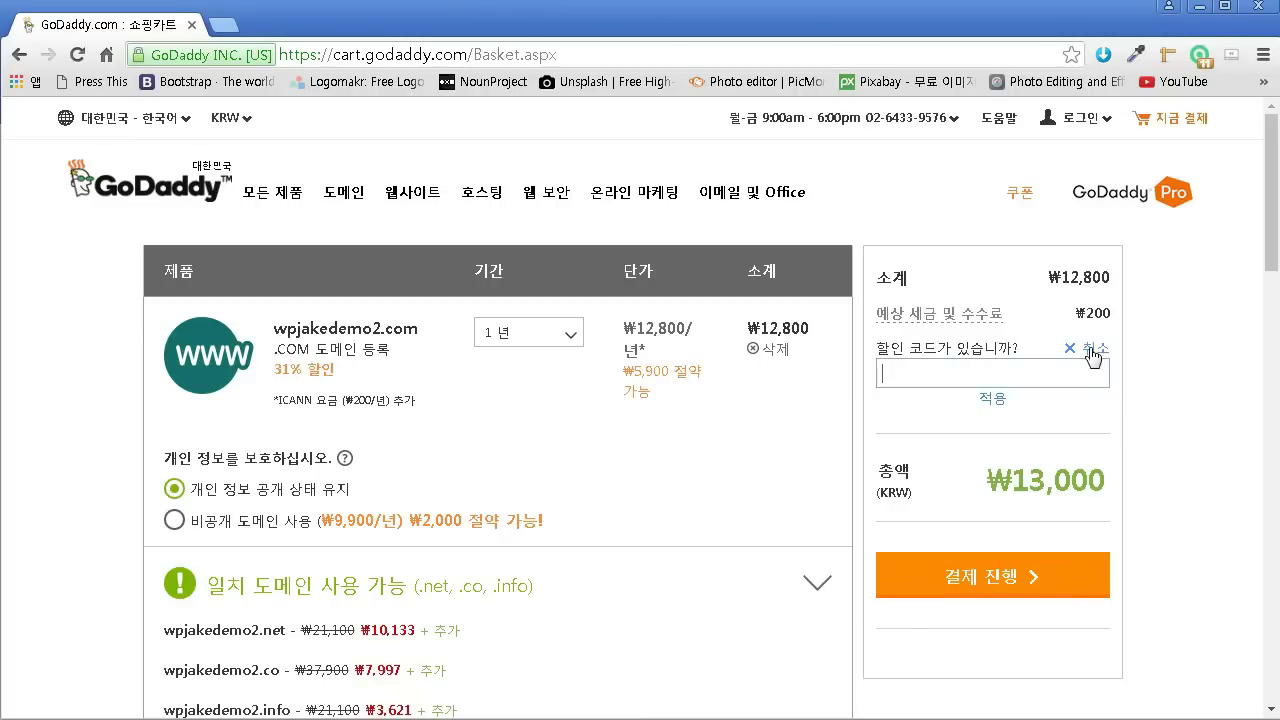
{"action": "key", "text": "ctrl+v"}
{"action": "left_click", "coordinate": [1005, 398]}
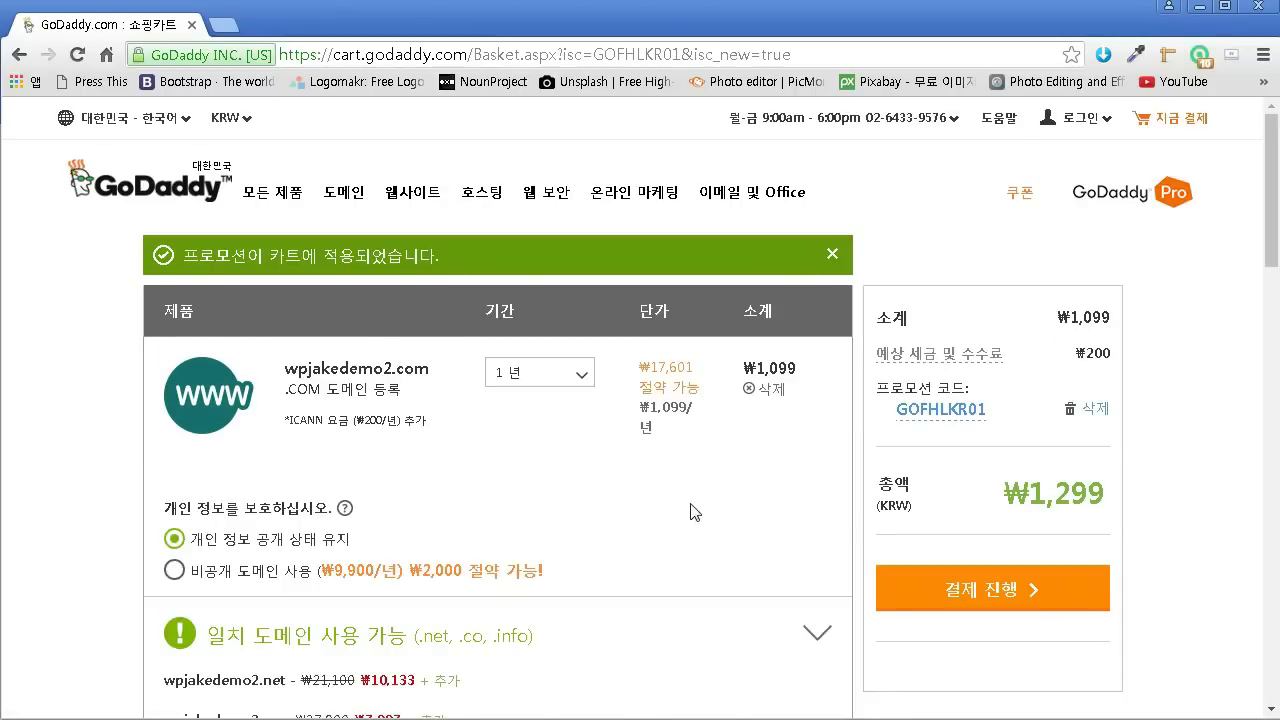
- Switch the term to 2 years and back to 1 year, giving a ₩1,299 total
{"action": "scroll", "coordinate": [693, 512], "scroll_direction": "down", "scroll_amount": 1}
{"action": "left_click", "coordinate": [522, 274]}
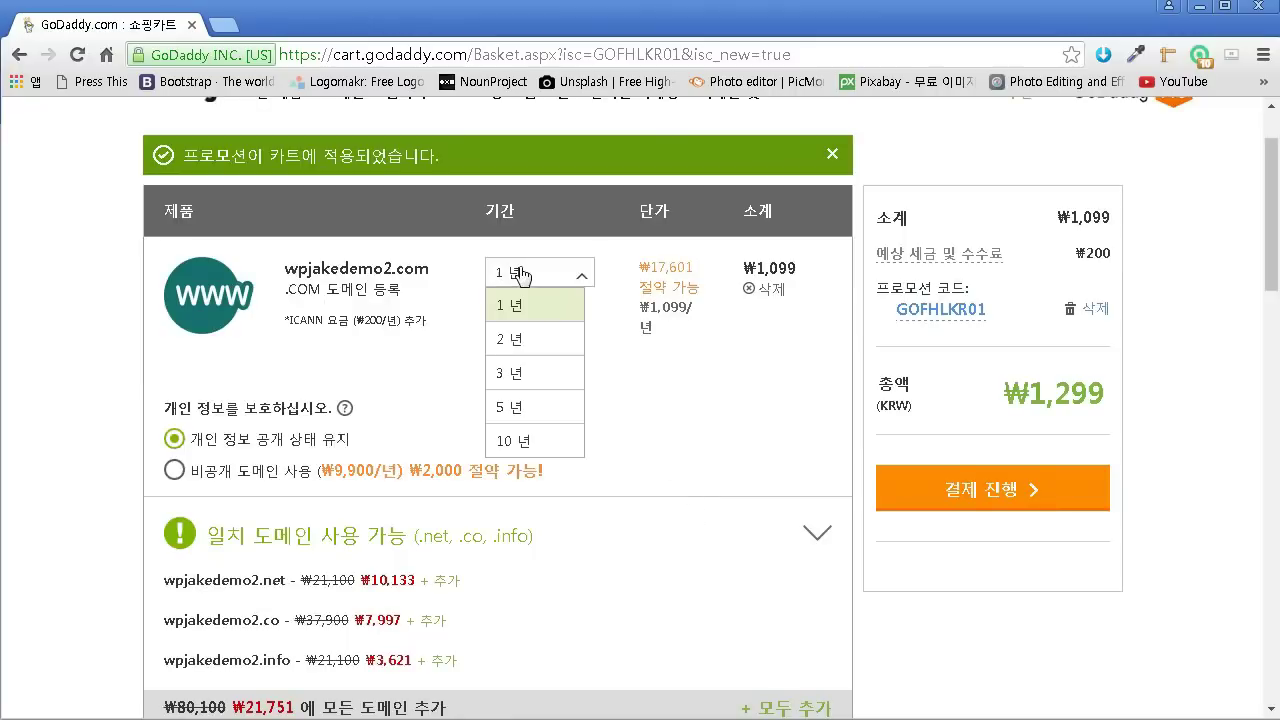
{"action": "left_click", "coordinate": [506, 342]}
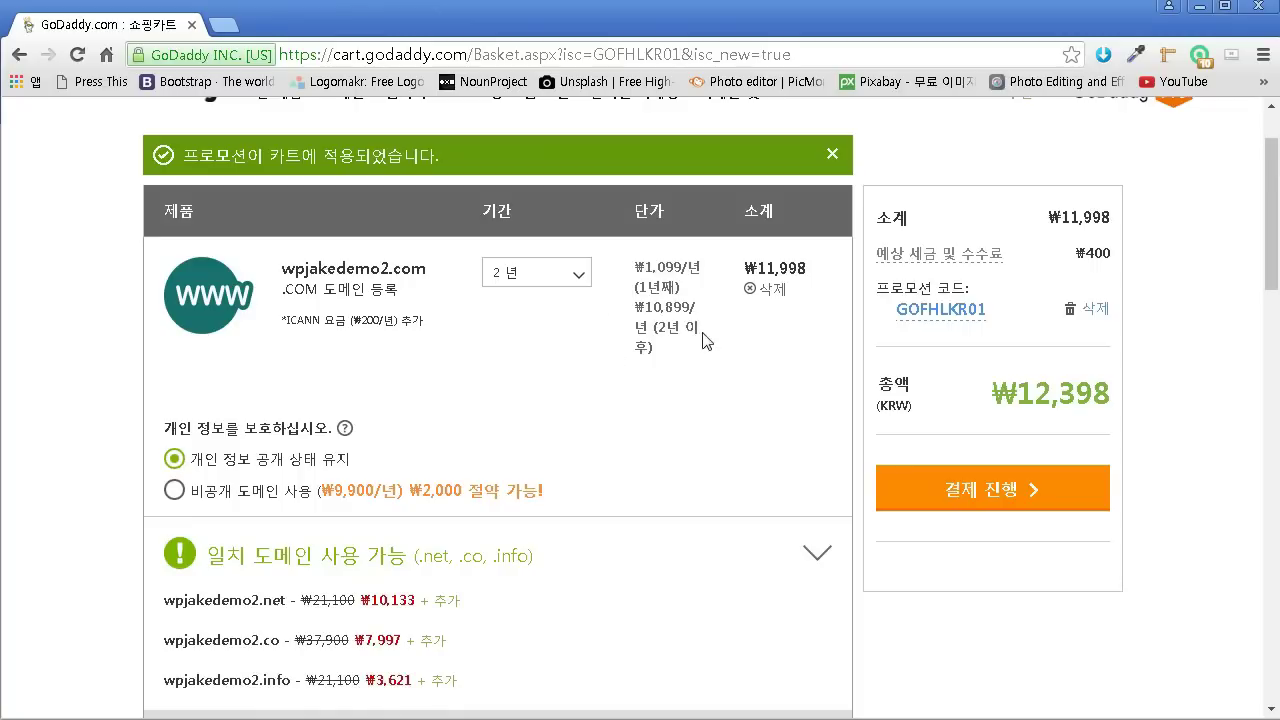
{"action": "left_click", "coordinate": [540, 280]}
{"action": "left_click", "coordinate": [529, 302]}
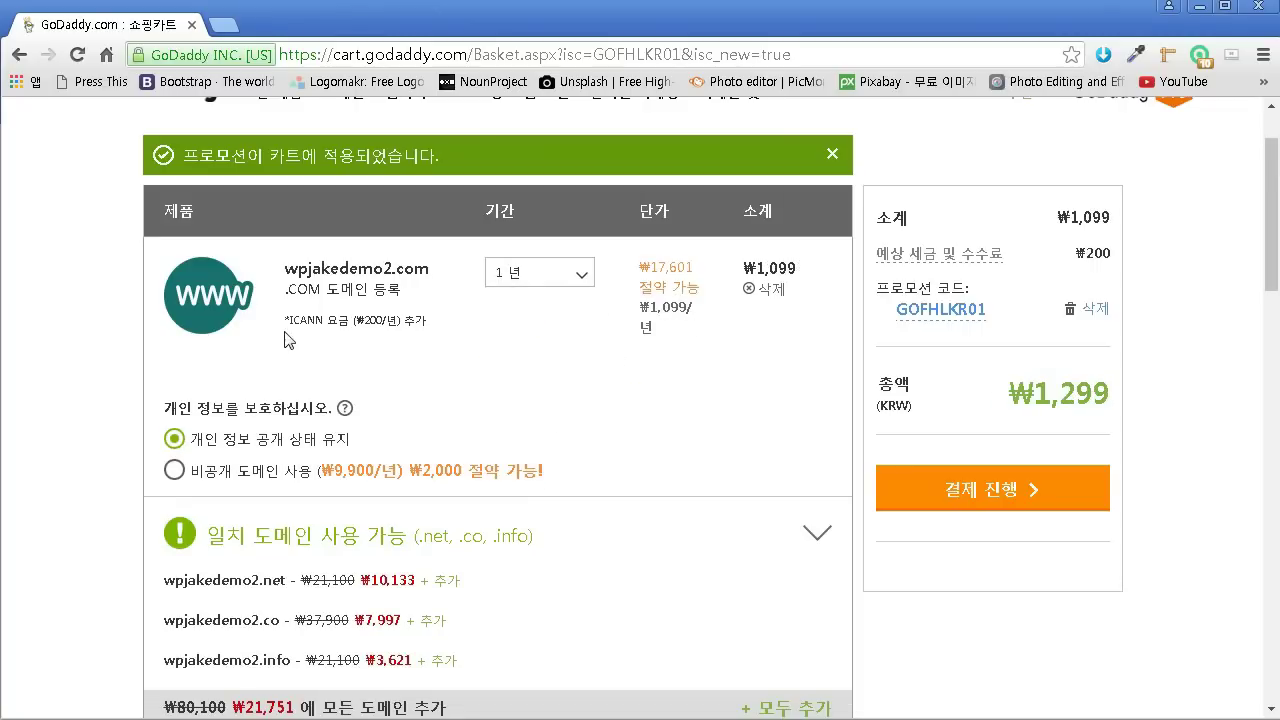
{"action": "scroll", "coordinate": [250, 328], "scroll_direction": "up", "scroll_amount": 1}
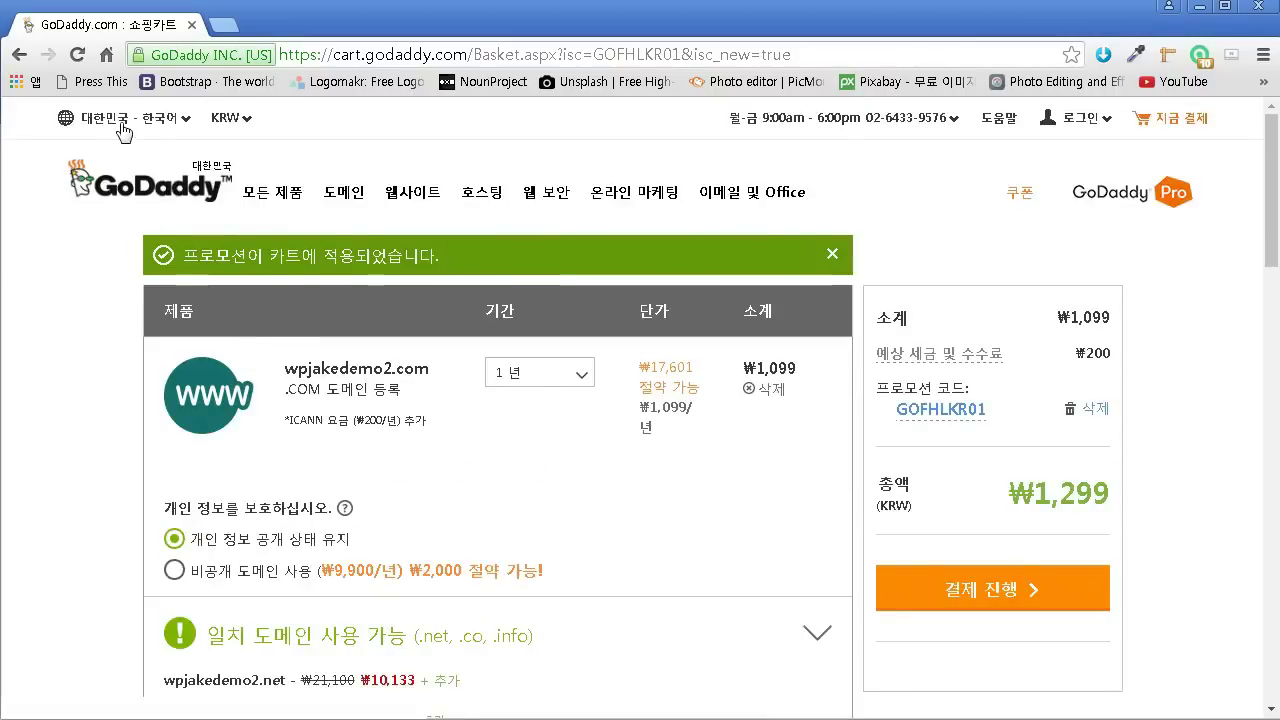
- Switch the site to United States - English with prices shown in USD
{"action": "left_click", "coordinate": [120, 130]}
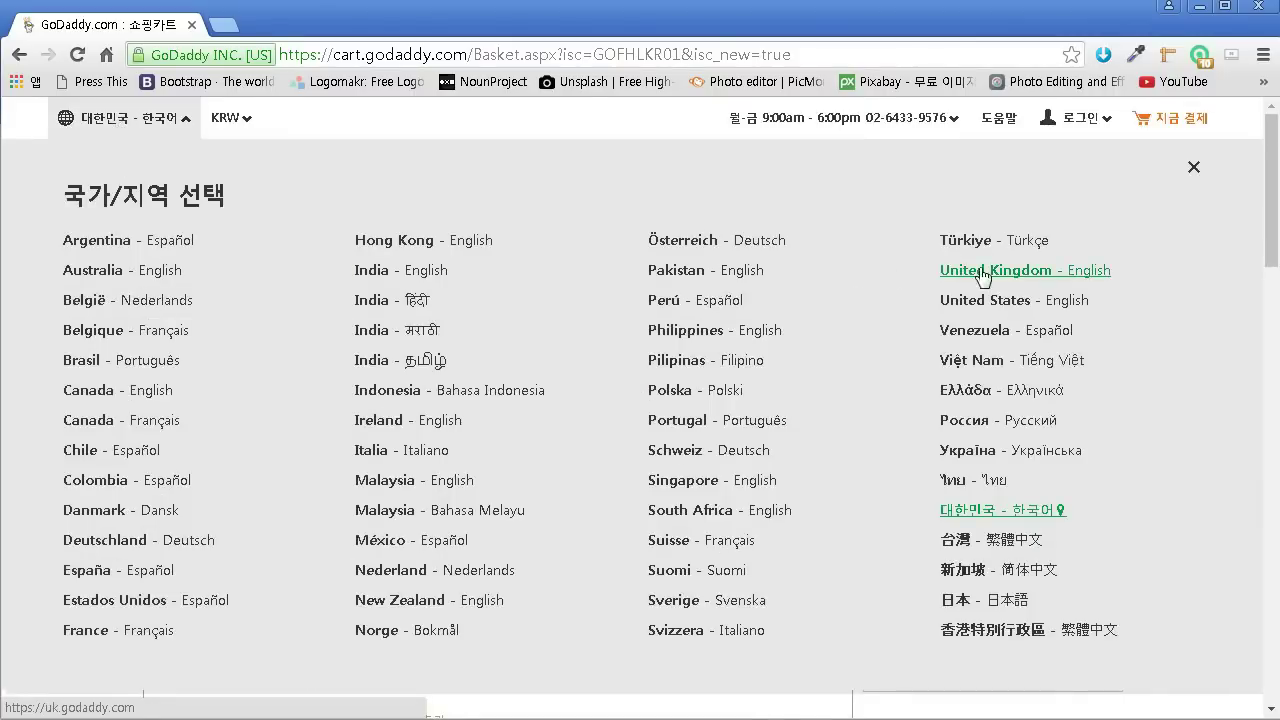
{"action": "left_click", "coordinate": [1007, 305]}
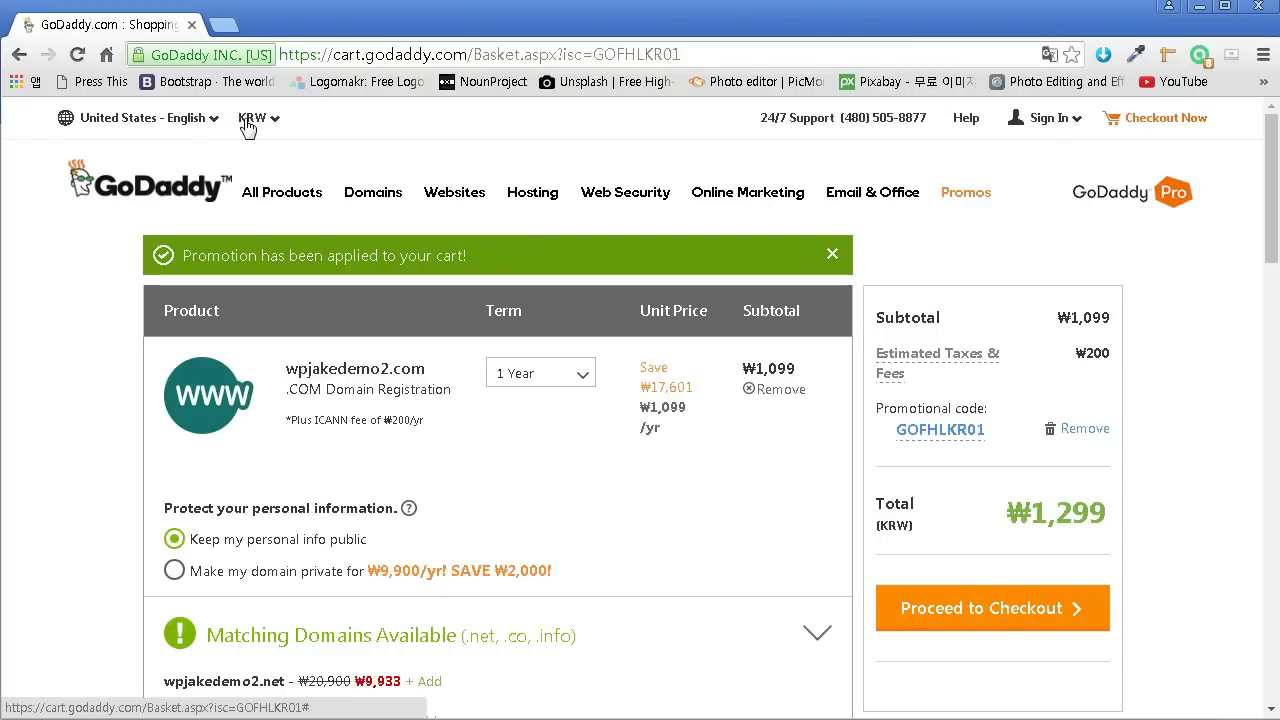
{"action": "left_click", "coordinate": [249, 126]}
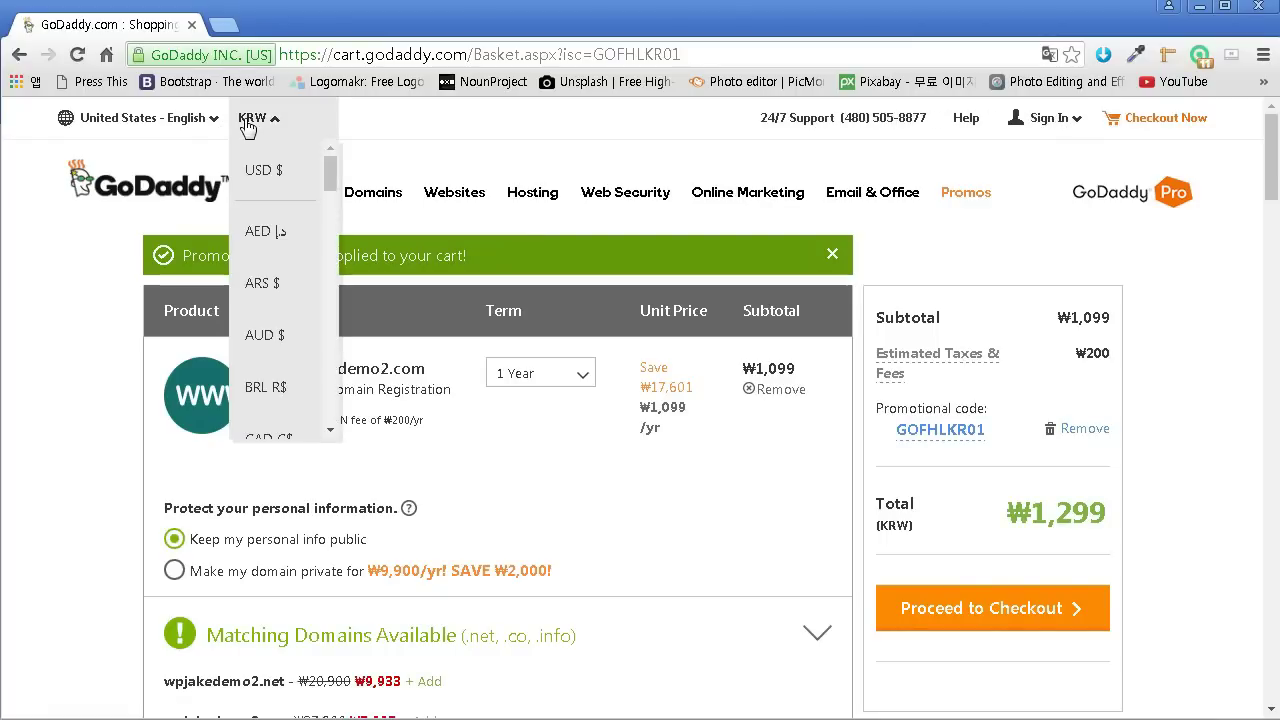
{"action": "left_click", "coordinate": [263, 174]}
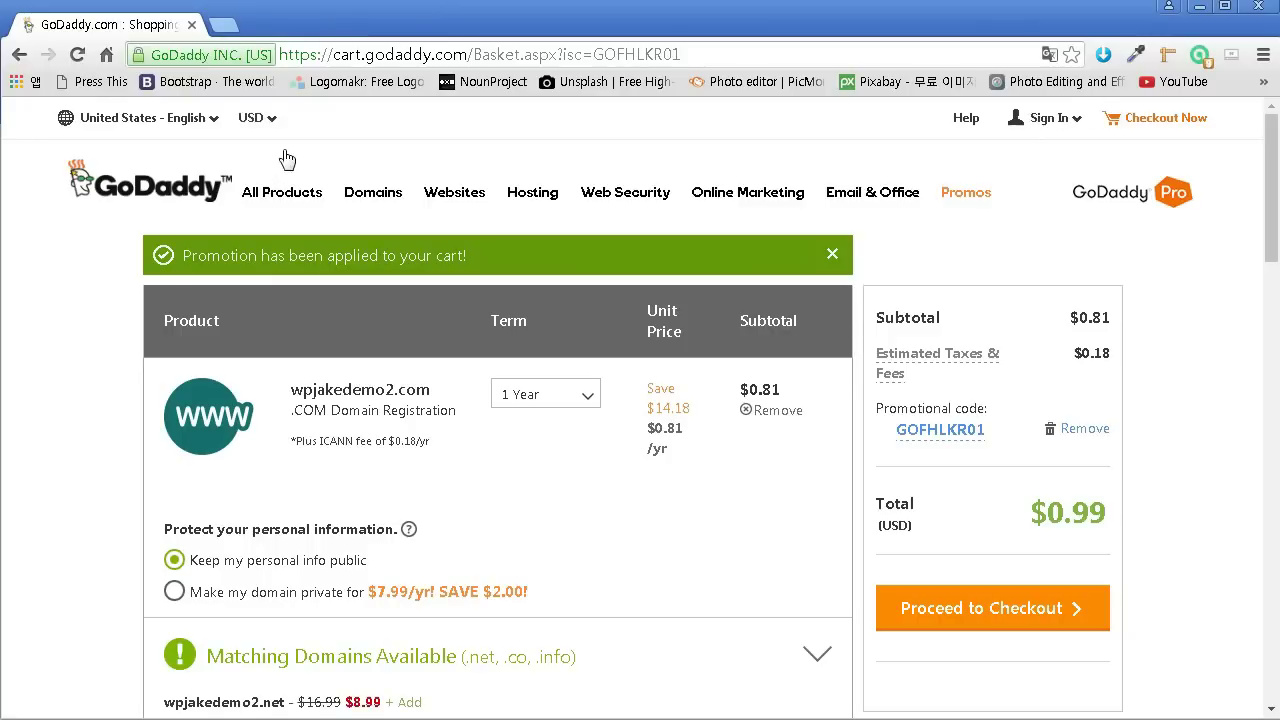
- Review the $0.99 cart total and start checkout
{"action": "scroll", "coordinate": [88, 336], "scroll_direction": "down", "scroll_amount": 1}
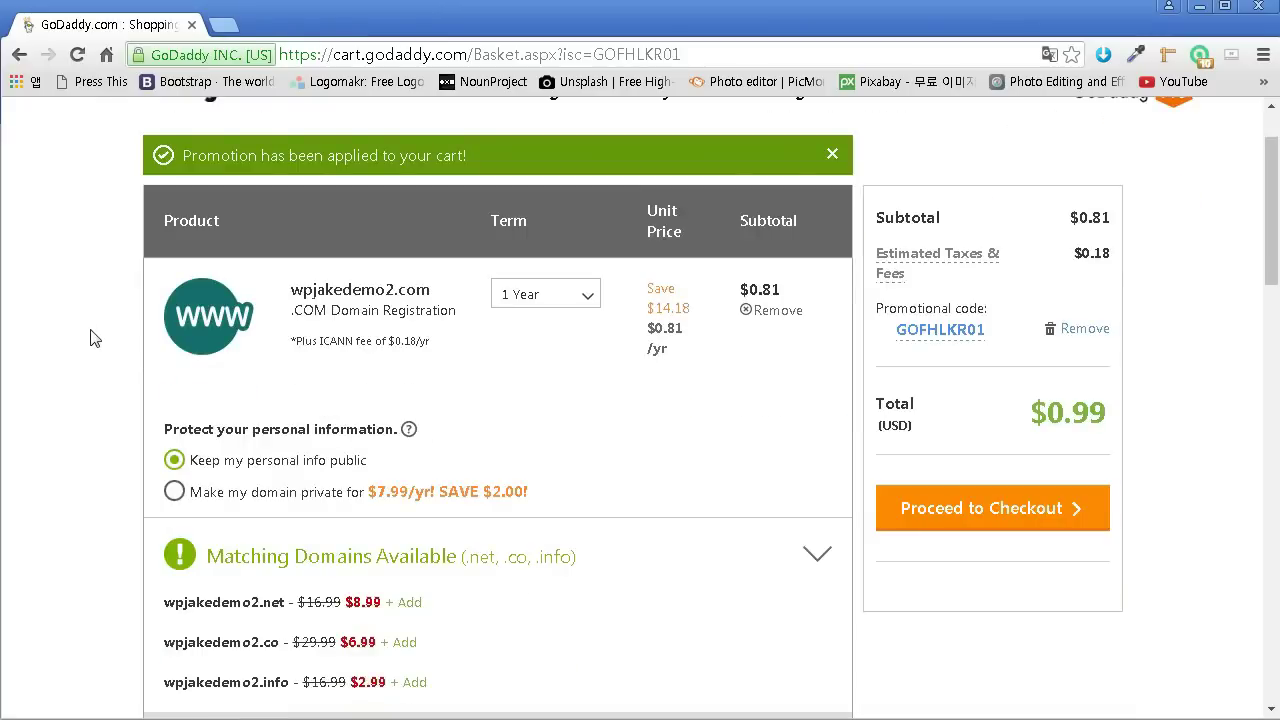
{"action": "scroll", "coordinate": [90, 338], "scroll_direction": "up", "scroll_amount": 1}
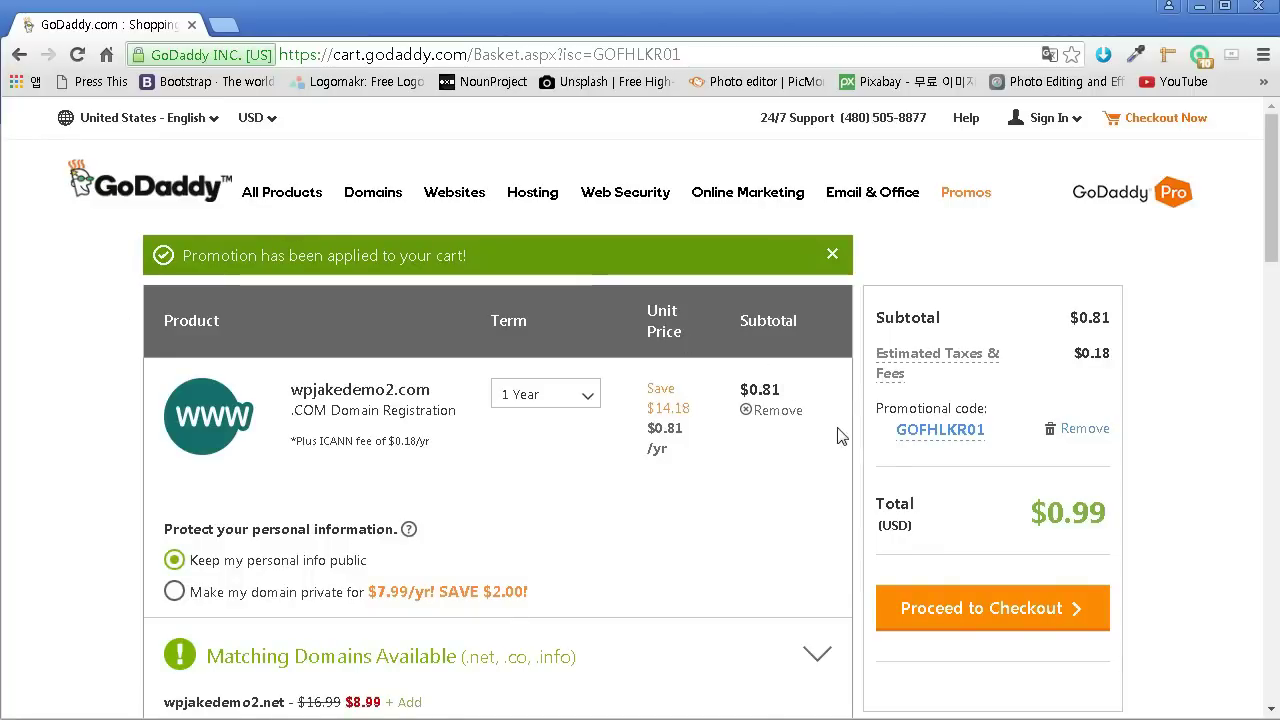
{"action": "scroll", "coordinate": [1160, 456], "scroll_direction": "down", "scroll_amount": 1}
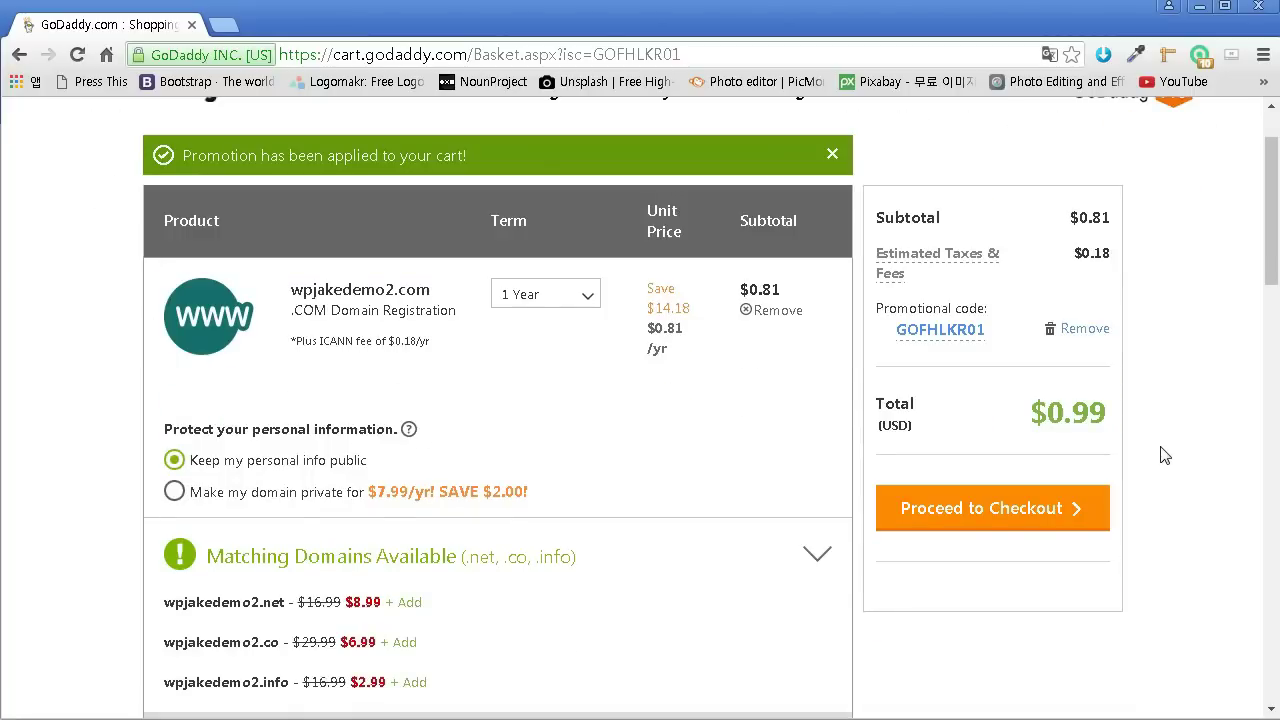
{"action": "scroll", "coordinate": [1165, 456], "scroll_direction": "down", "scroll_amount": 1}
{"action": "scroll", "coordinate": [1166, 459], "scroll_direction": "down", "scroll_amount": 5}
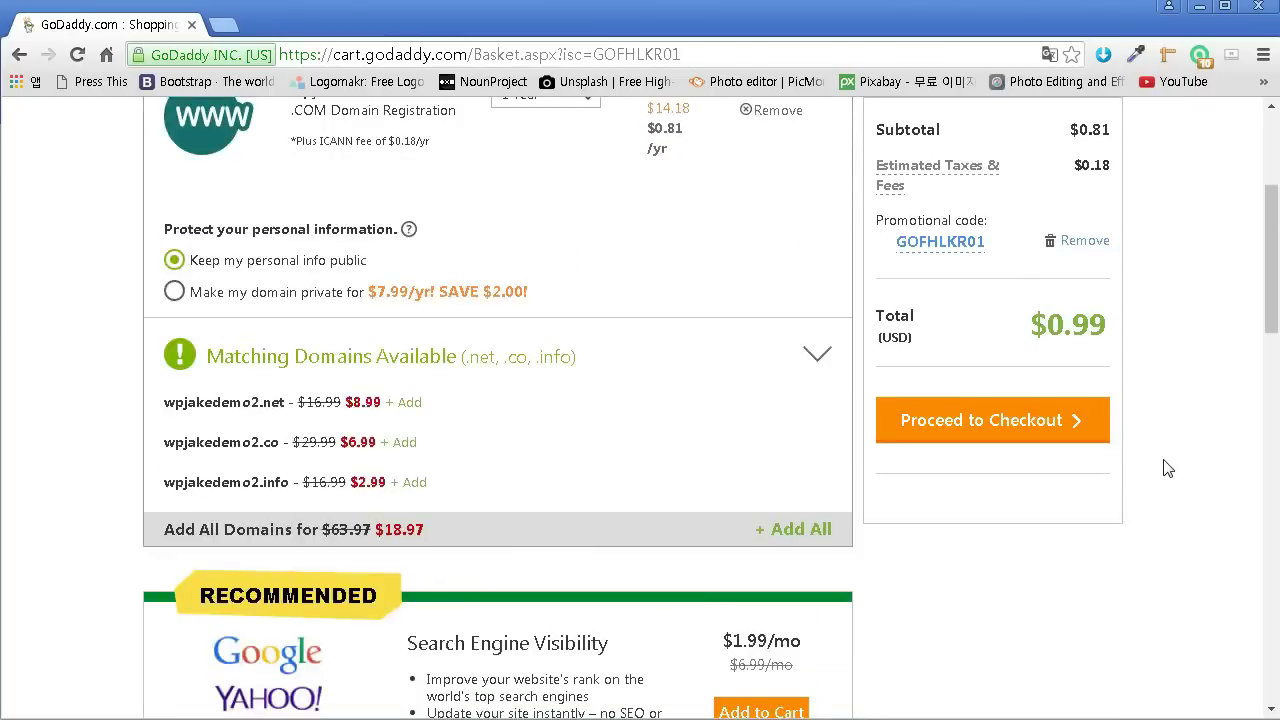
{"action": "scroll", "coordinate": [1167, 488], "scroll_direction": "down", "scroll_amount": 1}
{"action": "scroll", "coordinate": [1168, 489], "scroll_direction": "up", "scroll_amount": 1}
{"action": "scroll", "coordinate": [1167, 489], "scroll_direction": "up", "scroll_amount": 1}
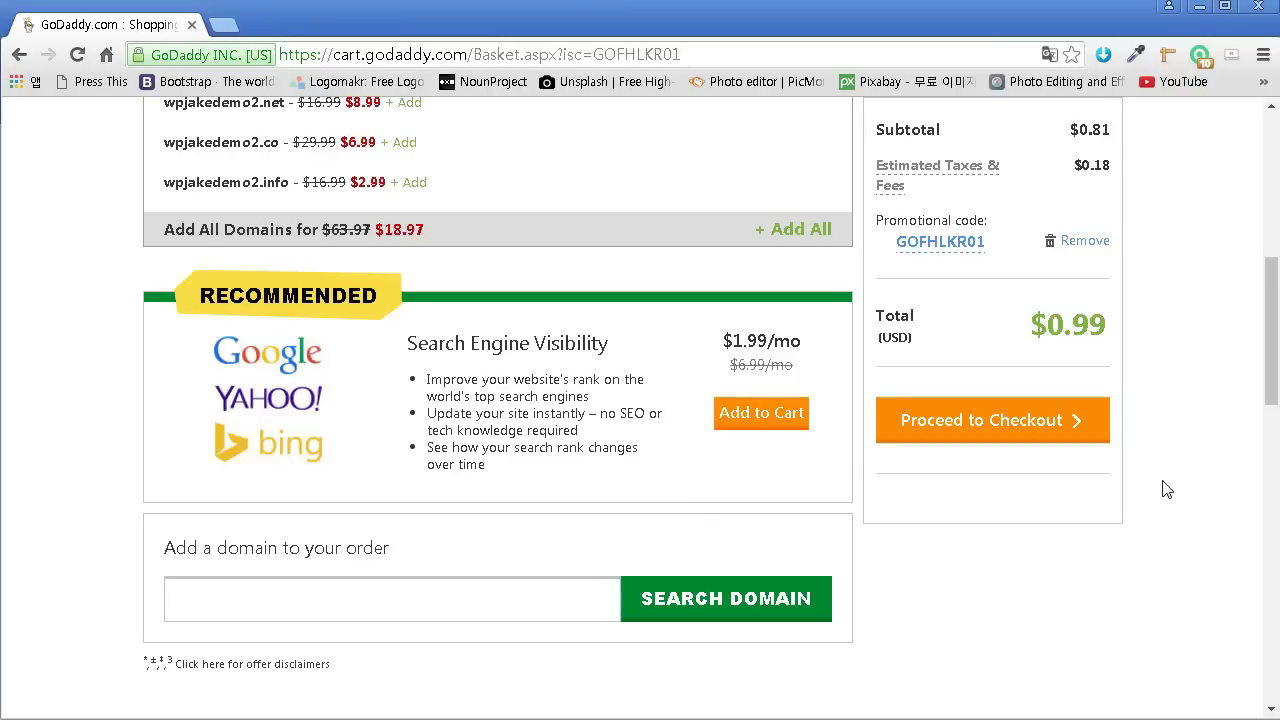
{"action": "scroll", "coordinate": [585, 408], "scroll_direction": "up", "scroll_amount": 1}
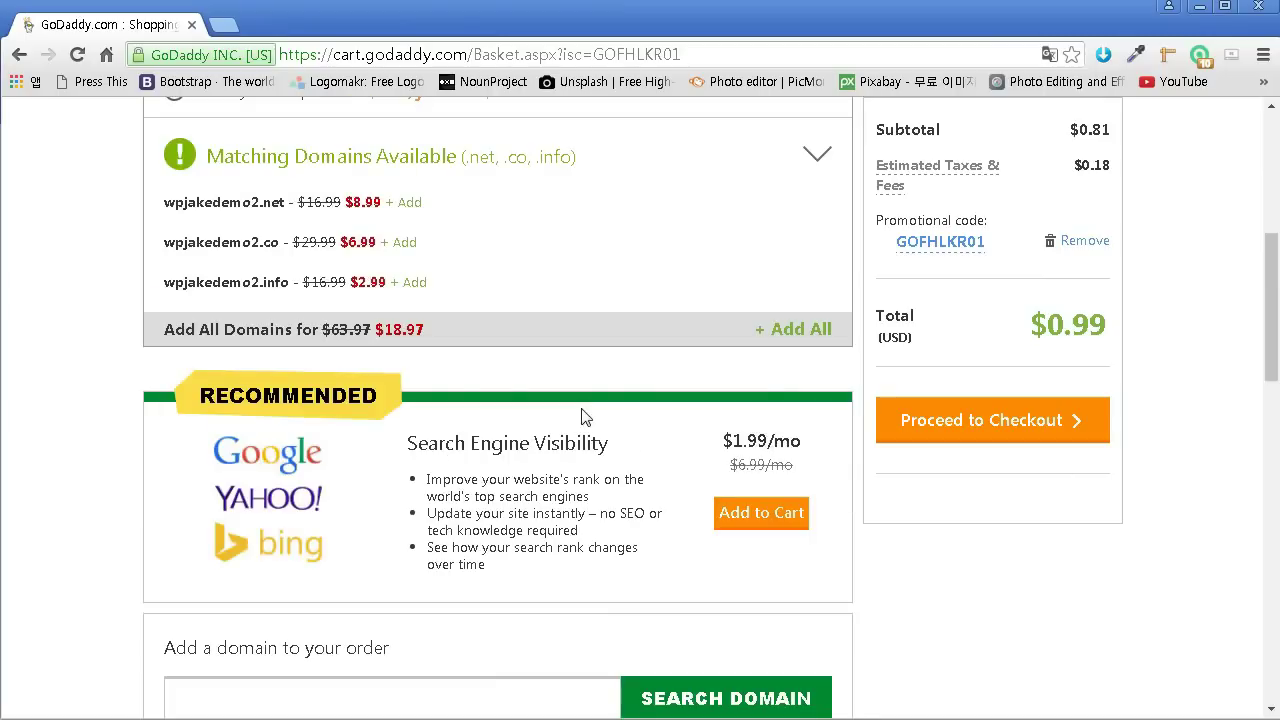
{"action": "left_click", "coordinate": [984, 426]}
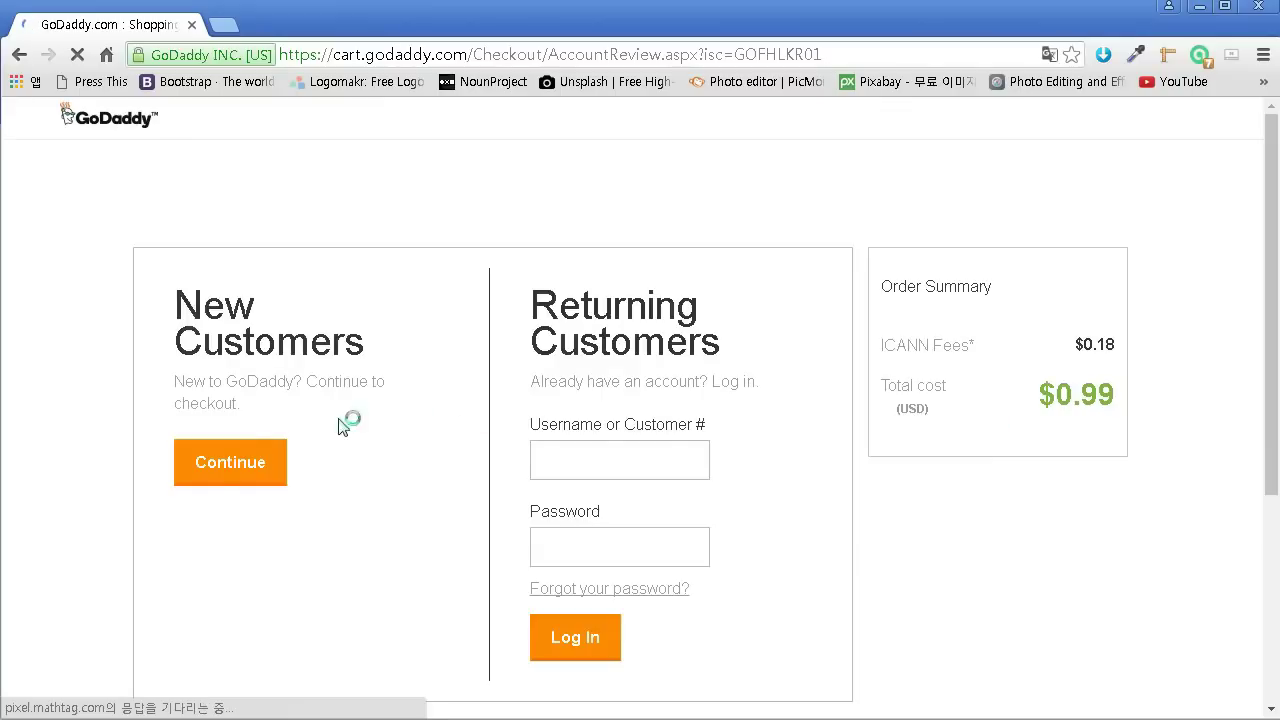
- Continue as a new customer and enter the billing first and last name
{"action": "left_click", "coordinate": [219, 479]}
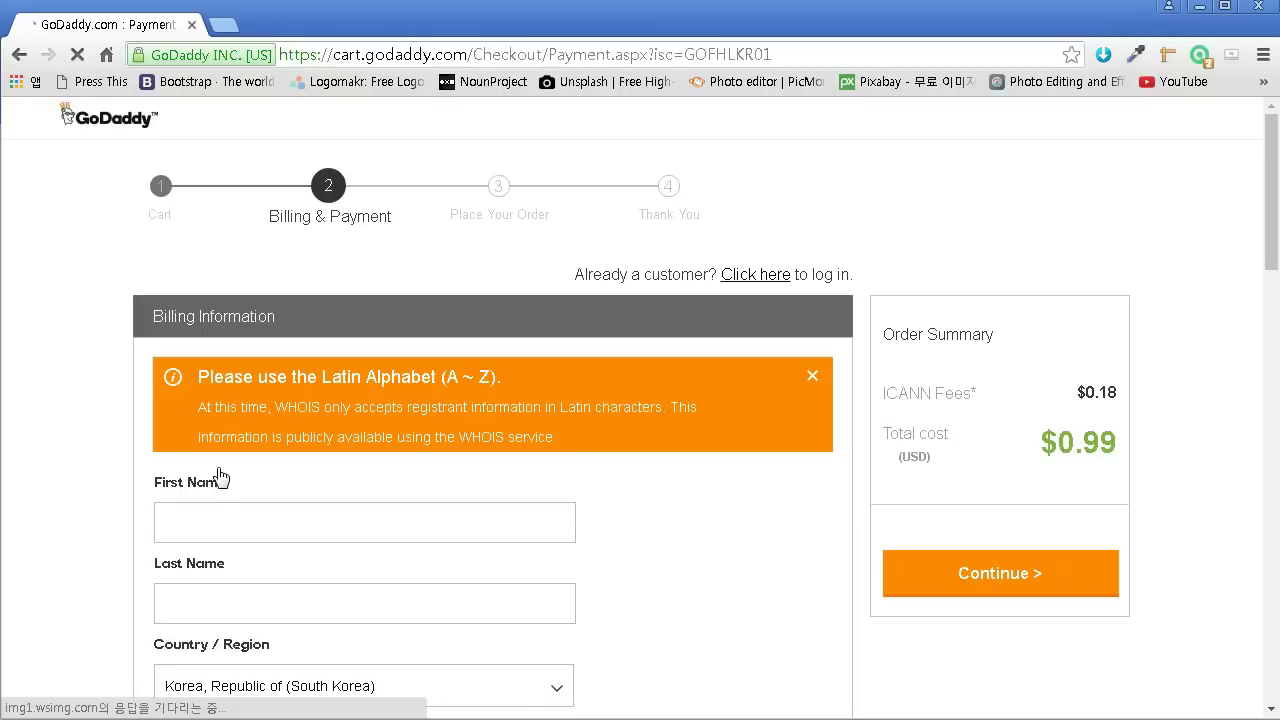
{"action": "scroll", "coordinate": [705, 456], "scroll_direction": "down", "scroll_amount": 1}
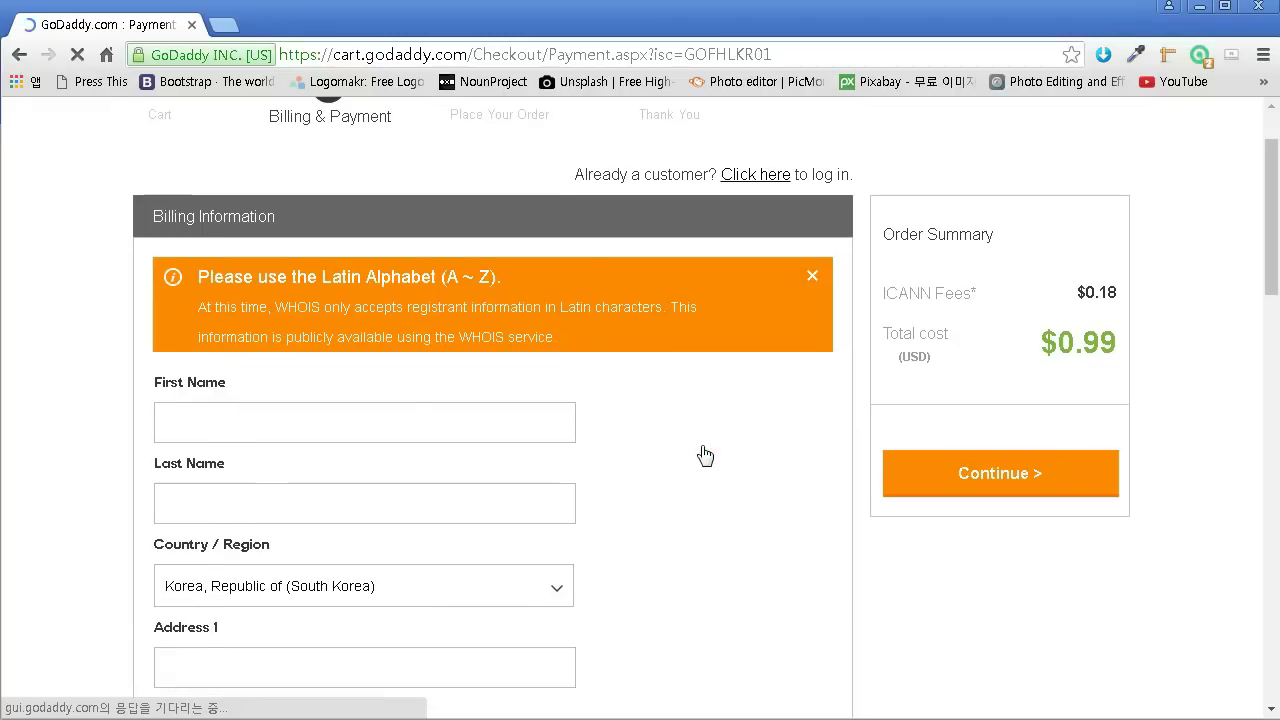
{"action": "left_click", "coordinate": [349, 423]}
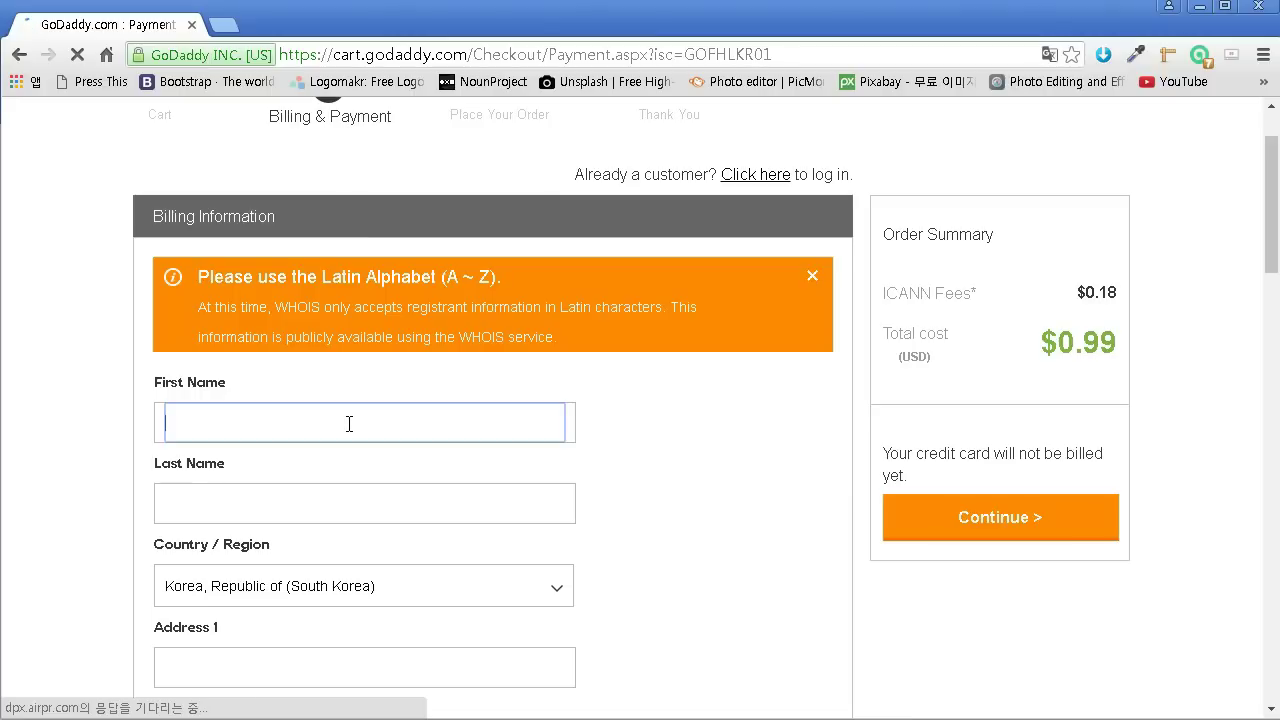
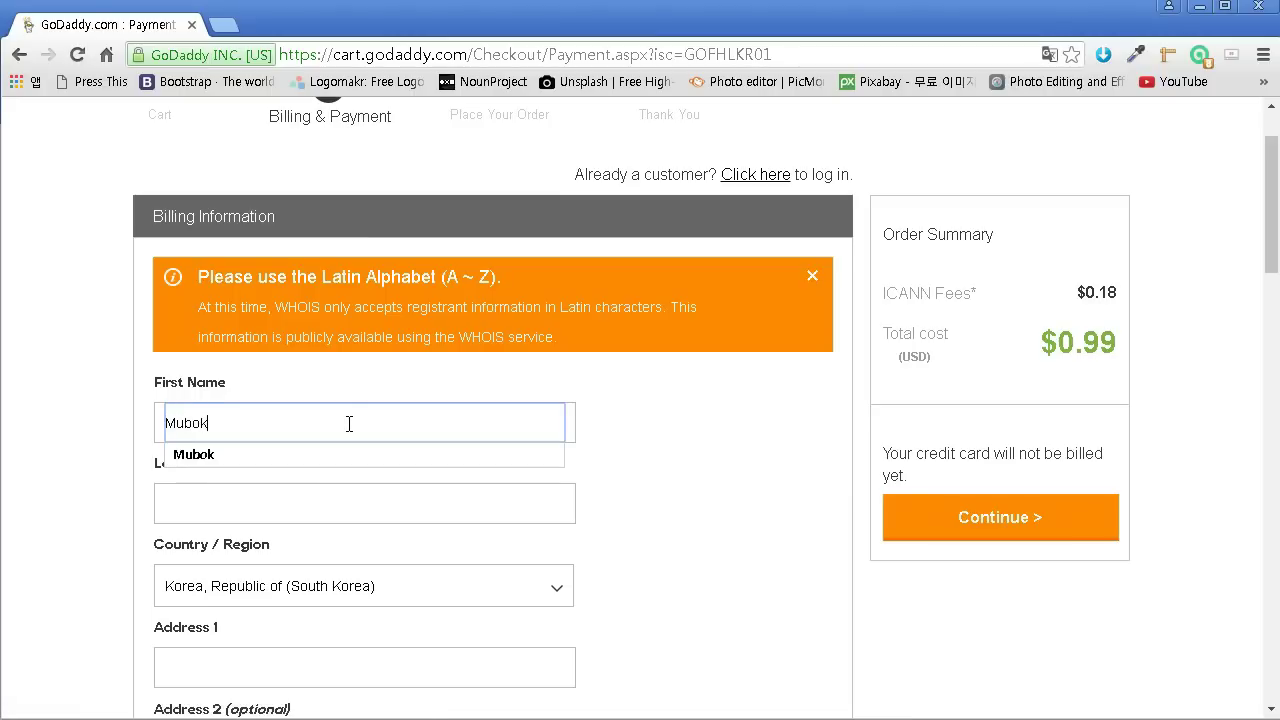
{"action": "key", "text": "Tab"}
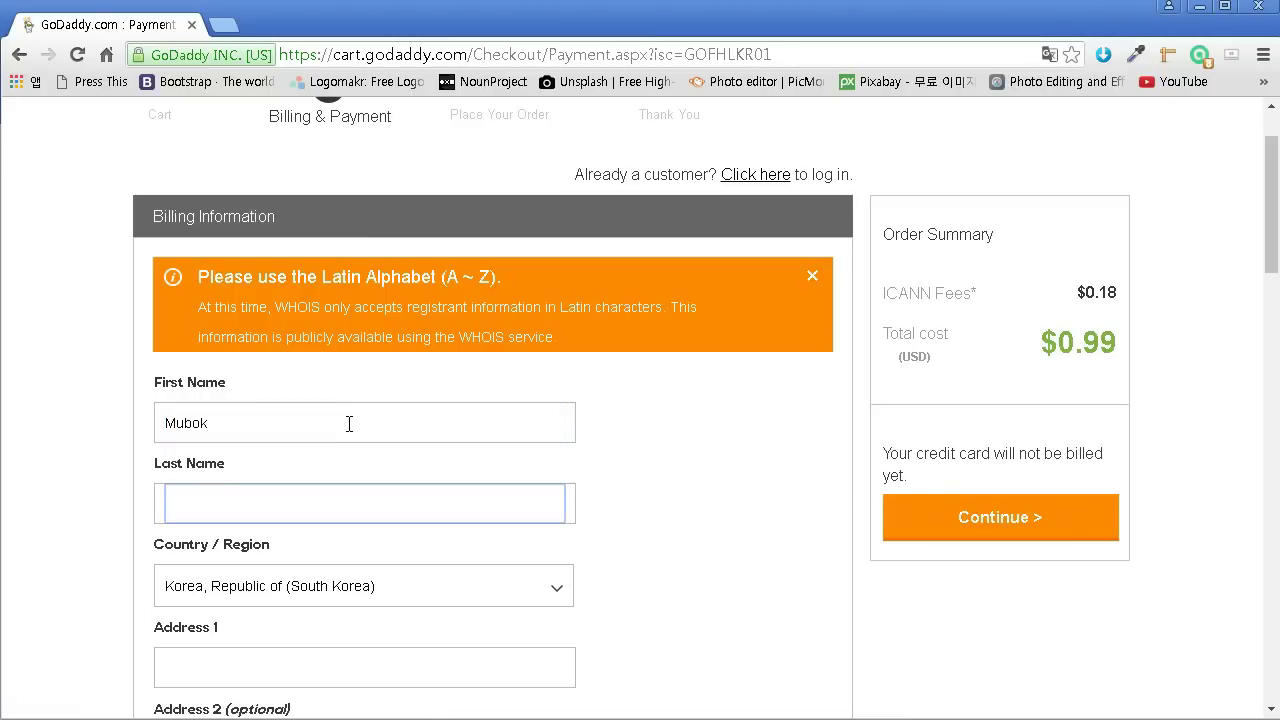
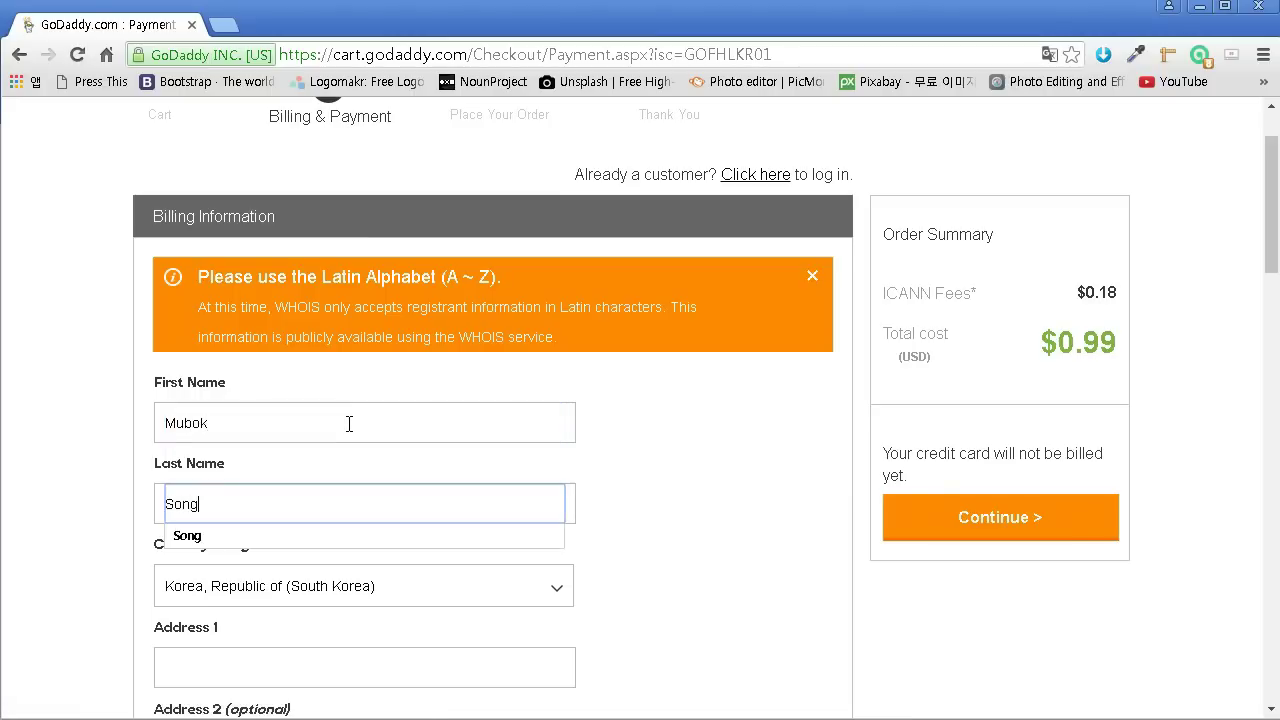
- Enter the billing address line and accept the suggested postal code
{"action": "scroll", "coordinate": [330, 465], "scroll_direction": "down", "scroll_amount": 2}
{"action": "left_click", "coordinate": [289, 468]}
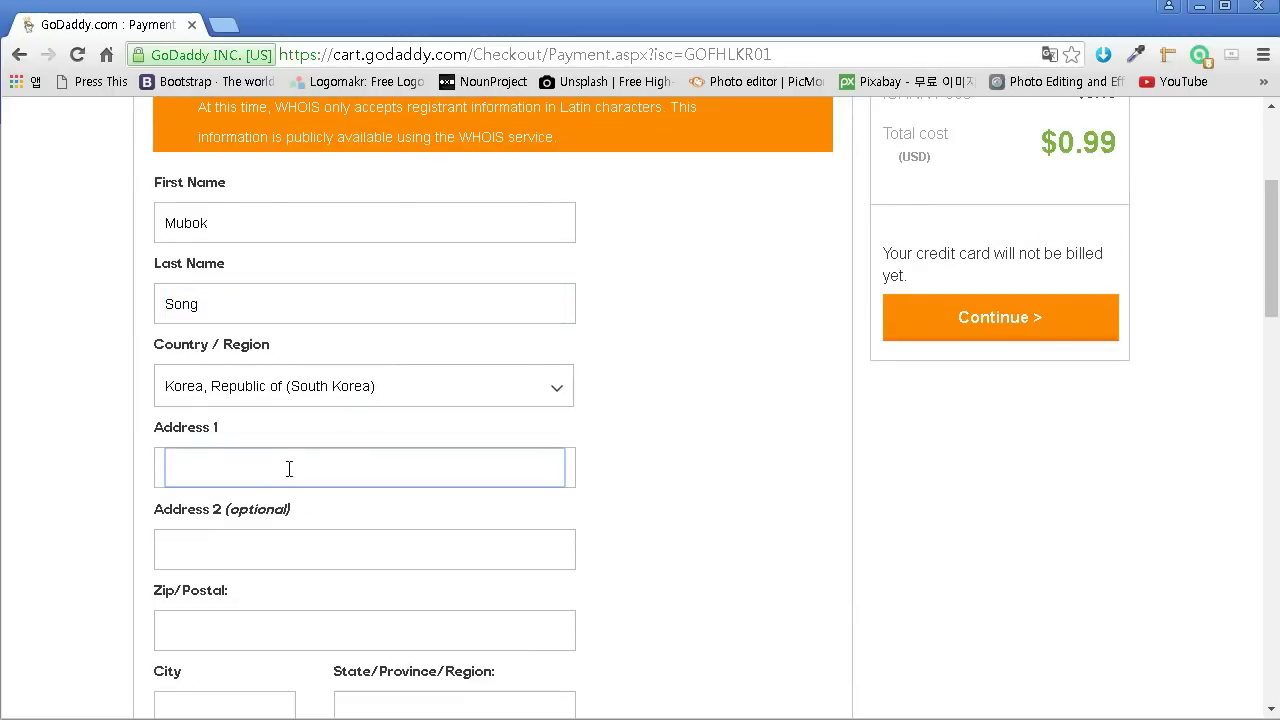
{"action": "type", "text": "Seoul"}
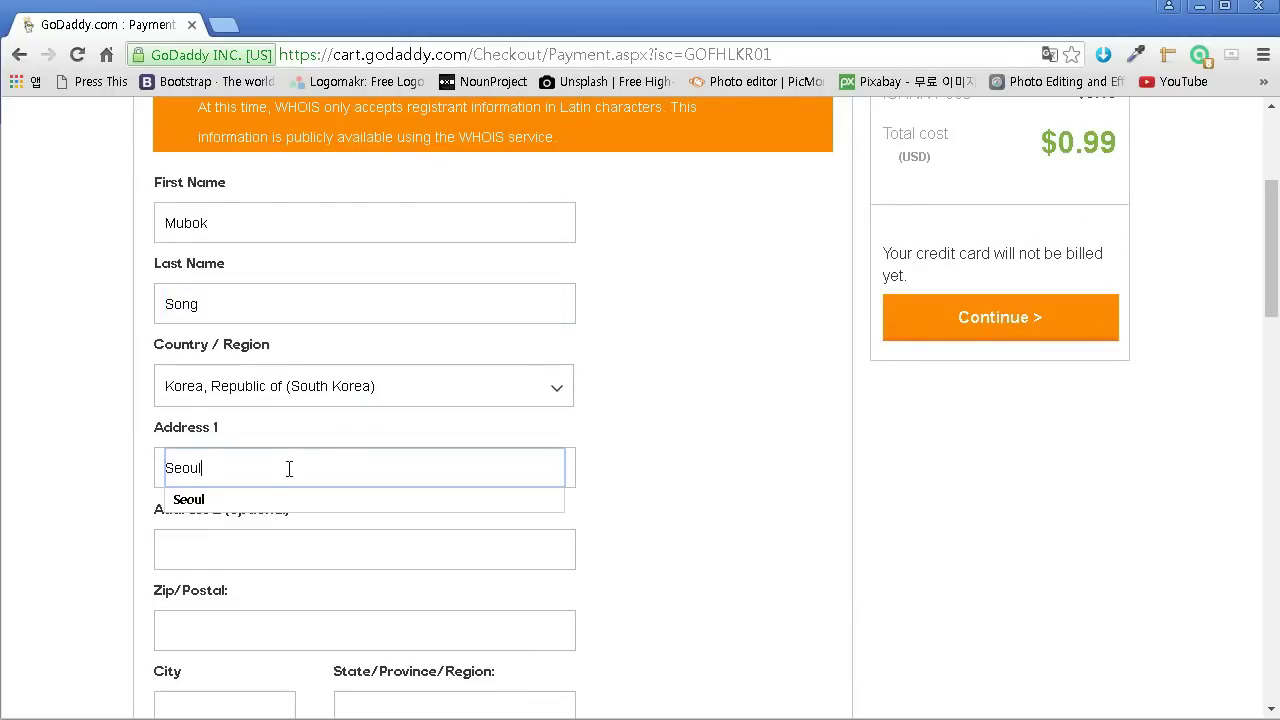
{"action": "left_click", "coordinate": [236, 627]}
{"action": "type", "text": "111111"}
{"action": "left_click", "coordinate": [230, 670]}
- Fill in the billing city, state and phone number
{"action": "scroll", "coordinate": [615, 597], "scroll_direction": "down", "scroll_amount": 2}
{"action": "left_click", "coordinate": [241, 517]}
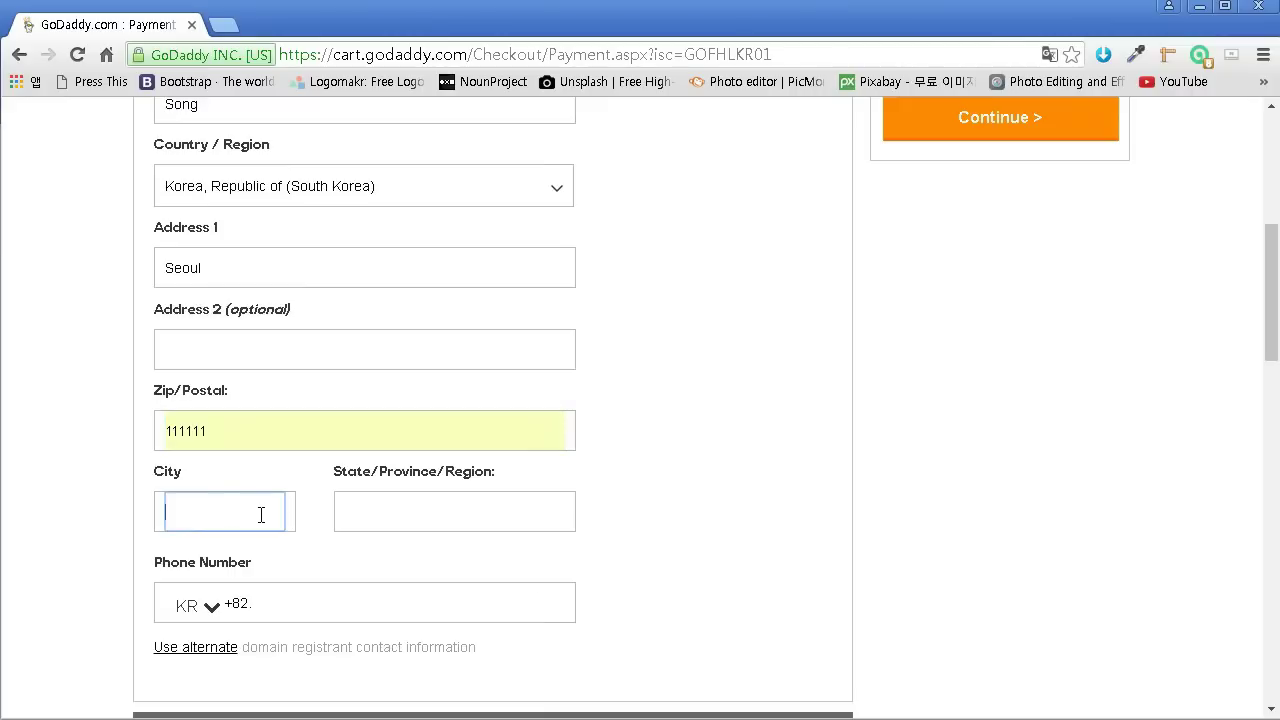
{"action": "type", "text": "Seoul"}
{"action": "left_click", "coordinate": [394, 519]}
{"action": "type", "text": "Seou"}
{"action": "left_click", "coordinate": [340, 604]}
{"action": "type", "text": "1111111"}
{"action": "left_click", "coordinate": [654, 558]}
- Enter the account e-mail address, correcting a typo in the domain
{"action": "scroll", "coordinate": [654, 550], "scroll_direction": "down", "scroll_amount": 4}
{"action": "left_click", "coordinate": [365, 473]}
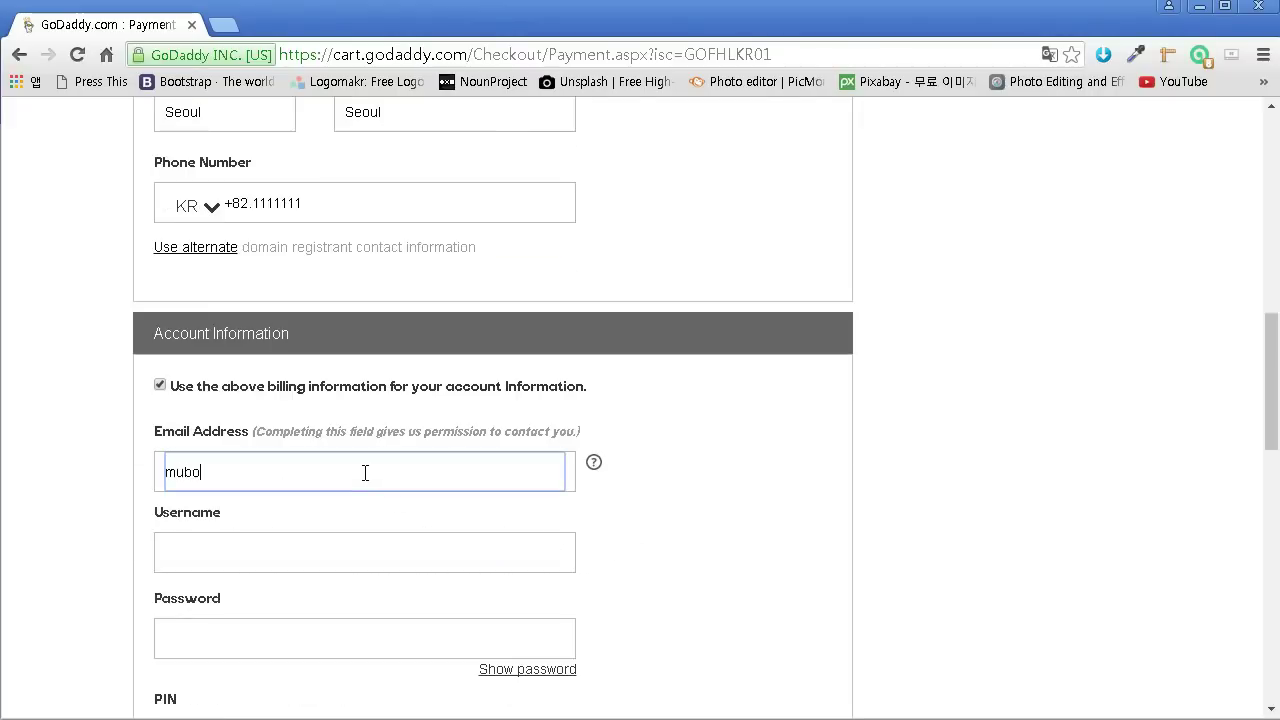
- Enter the new account's username and password
{"action": "left_click", "coordinate": [322, 555]}
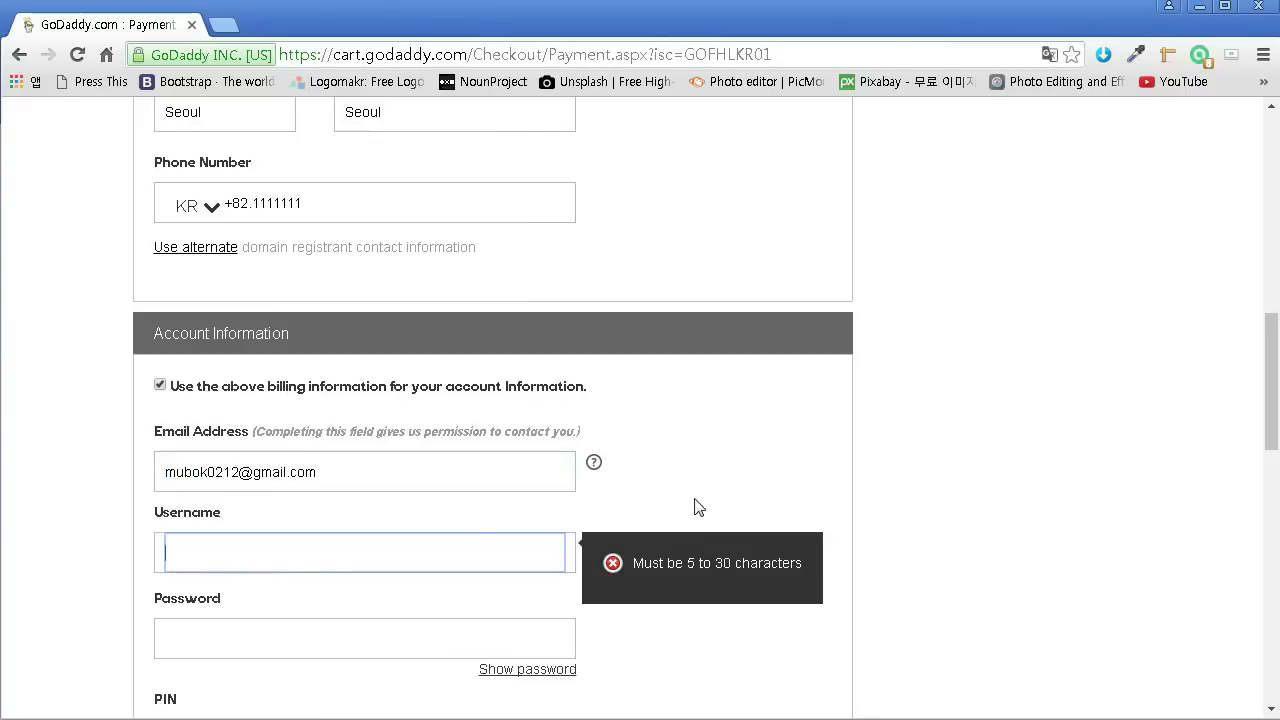
{"action": "scroll", "coordinate": [694, 506], "scroll_direction": "down", "scroll_amount": 1}
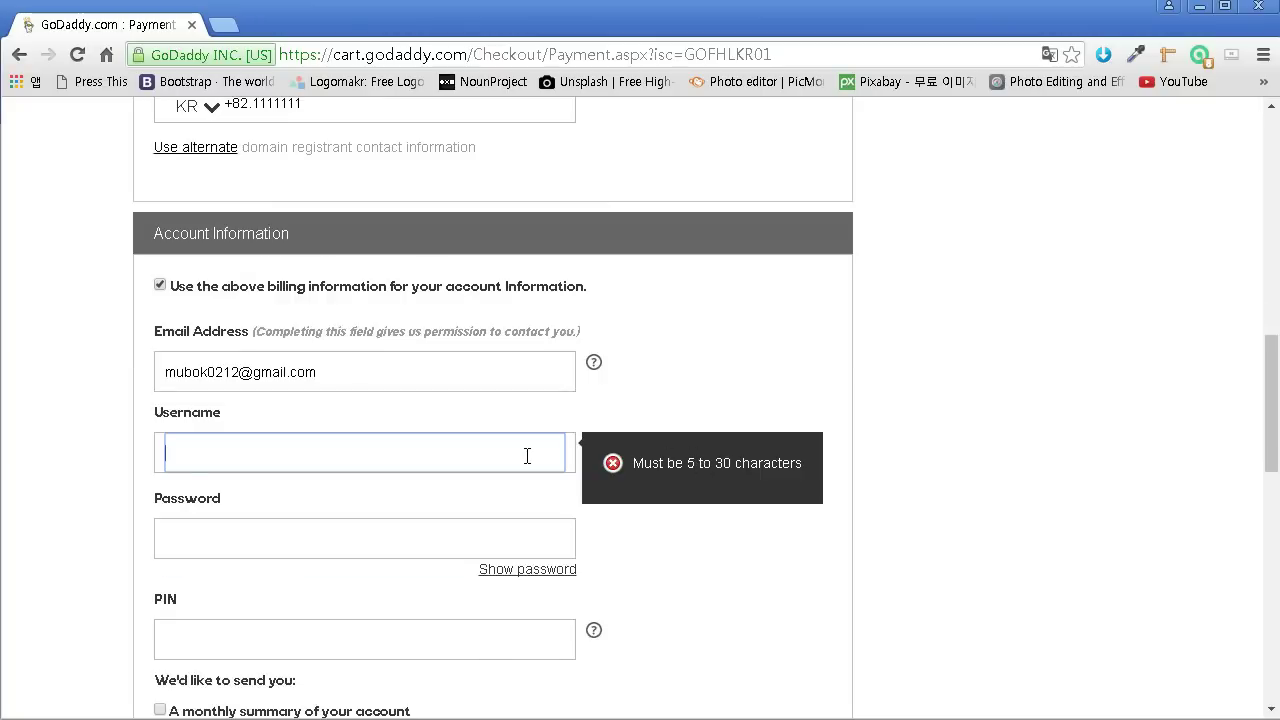
{"action": "type", "text": "rokmc0001"}
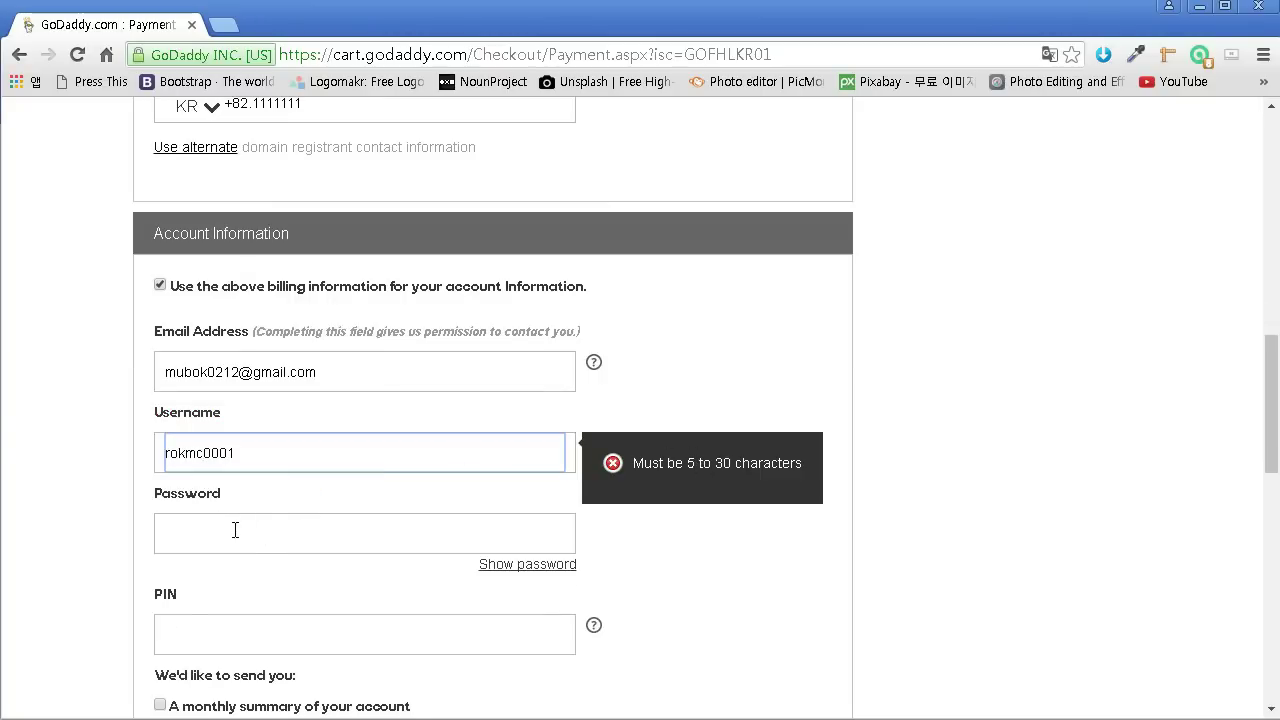
{"action": "left_click", "coordinate": [234, 531]}
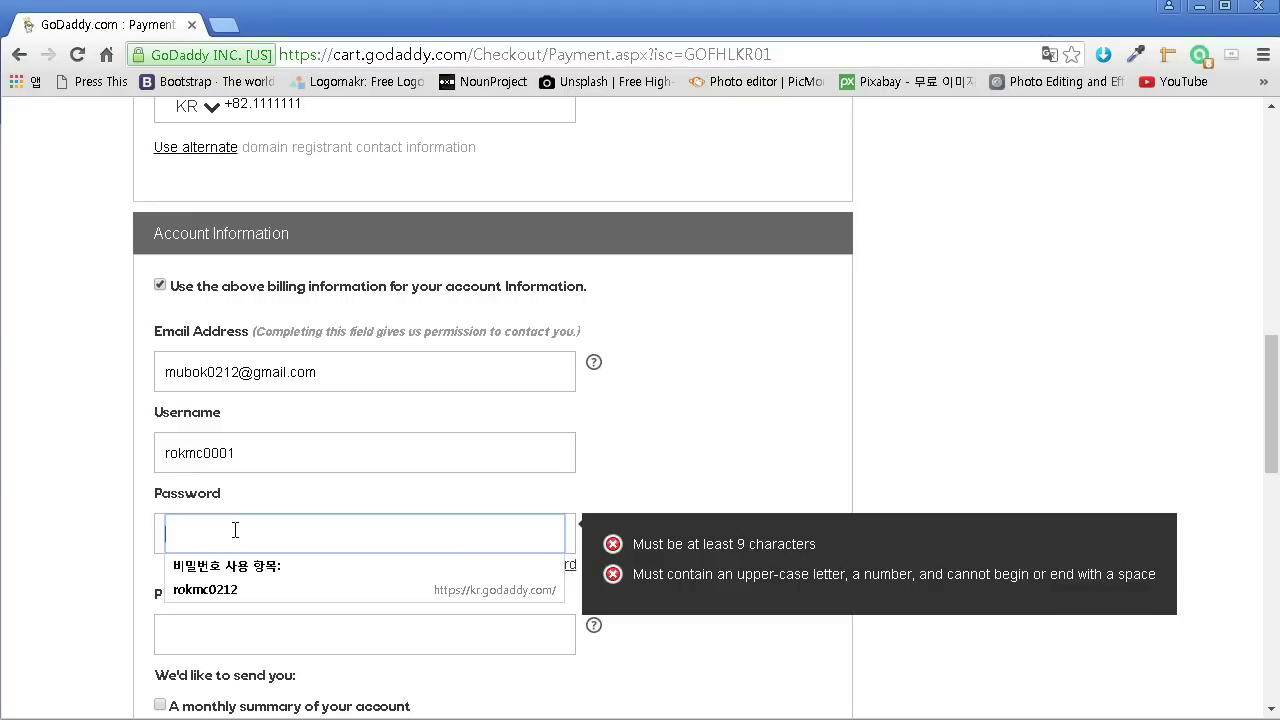
{"action": "type", "text": "r••••••••"}
{"action": "left_click", "coordinate": [97, 566]}
- Set the four-digit account PIN and move to the card number field
{"action": "left_click", "coordinate": [211, 622]}
{"action": "scroll", "coordinate": [697, 446], "scroll_direction": "down", "scroll_amount": 1}
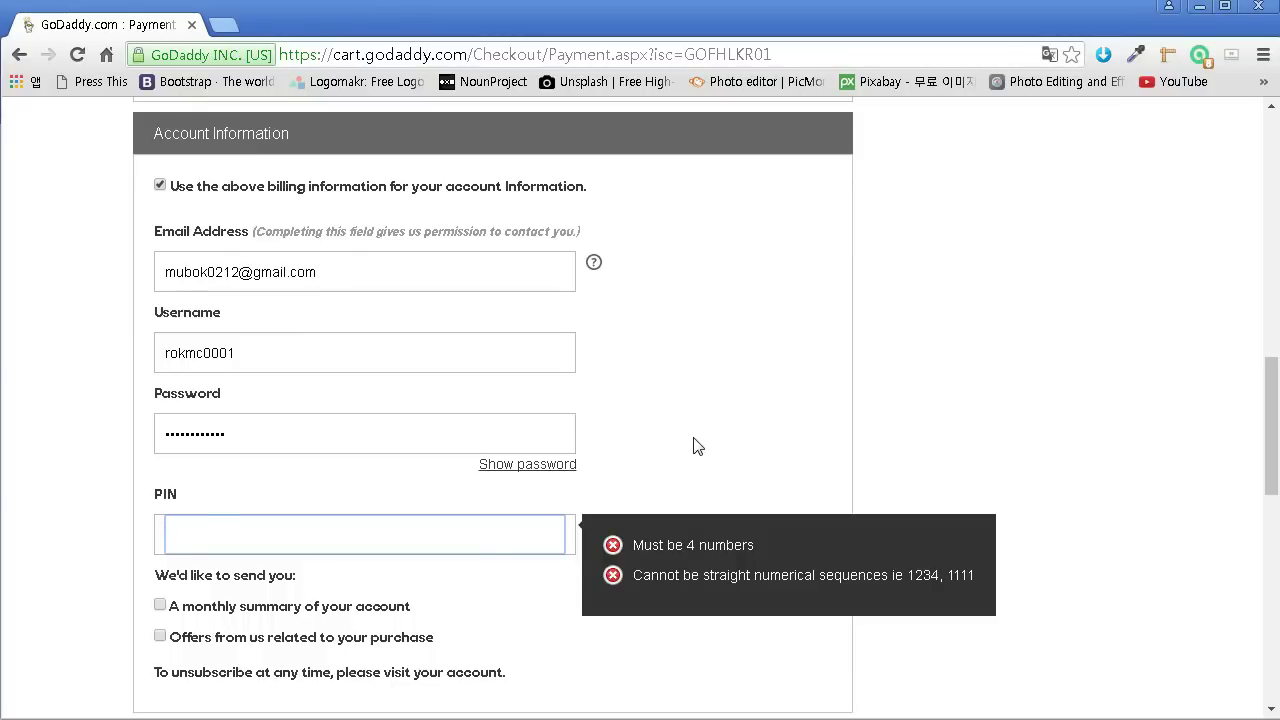
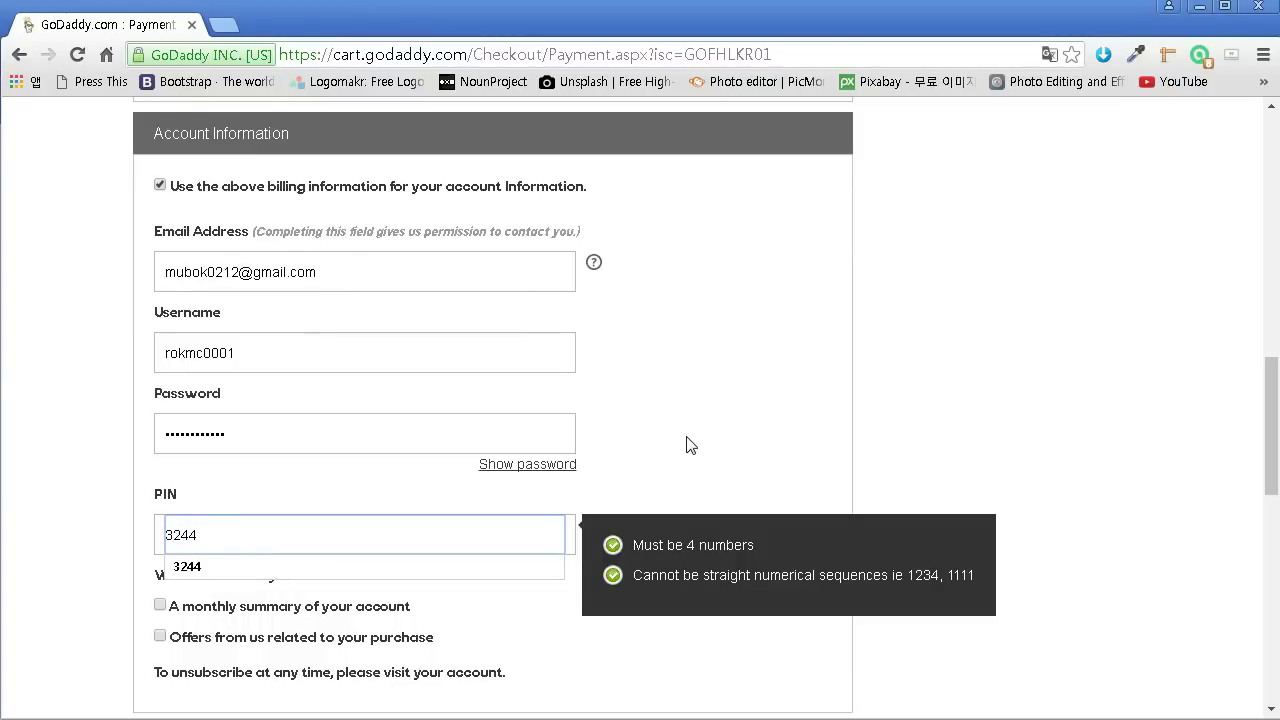
{"action": "left_click", "coordinate": [689, 444]}
{"action": "scroll", "coordinate": [694, 449], "scroll_direction": "down", "scroll_amount": 5}
{"action": "left_click", "coordinate": [291, 413]}
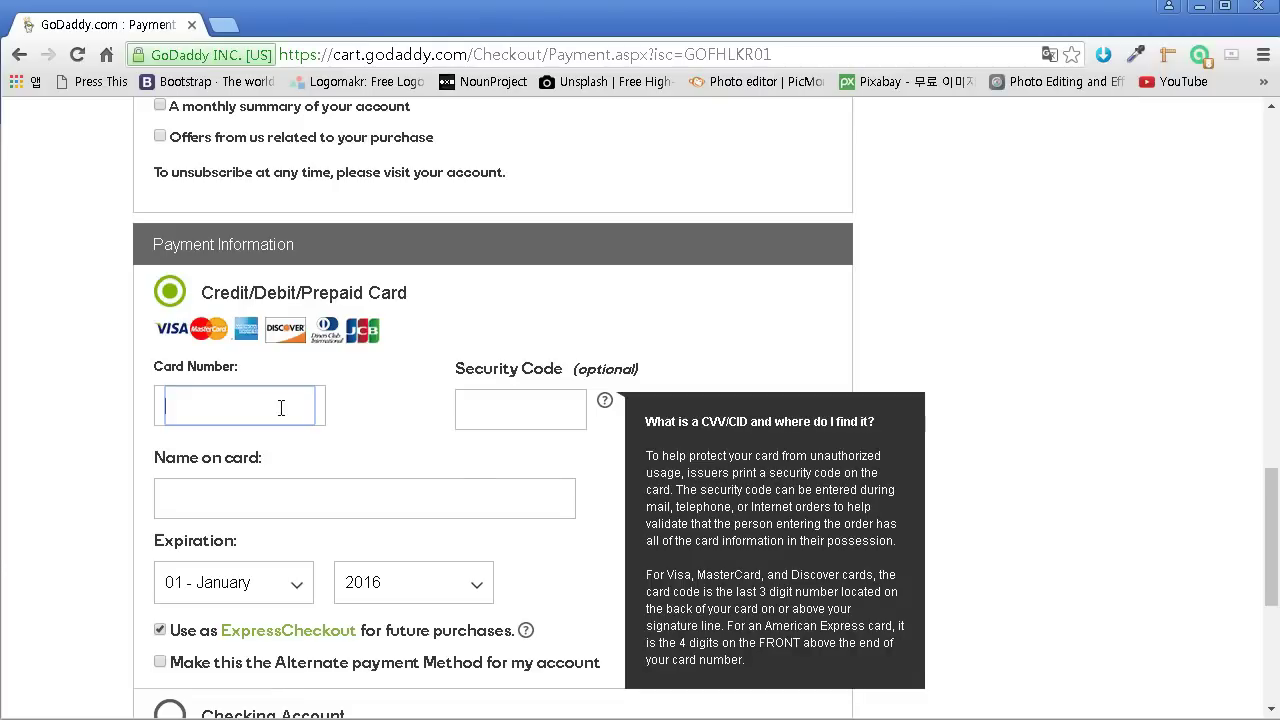
{"action": "scroll", "coordinate": [486, 470], "scroll_direction": "down", "scroll_amount": 1}
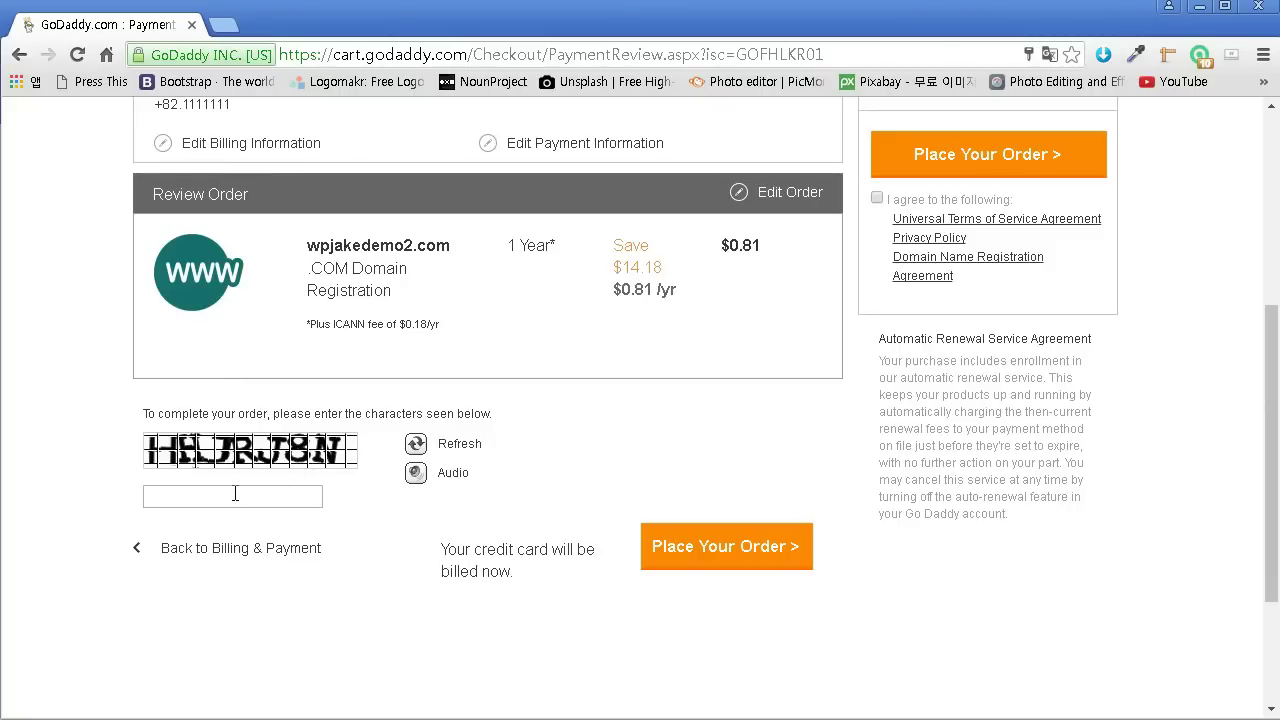
- Continue to the order review page, dismissing autofill suggestions
{"action": "left_click", "coordinate": [235, 494]}
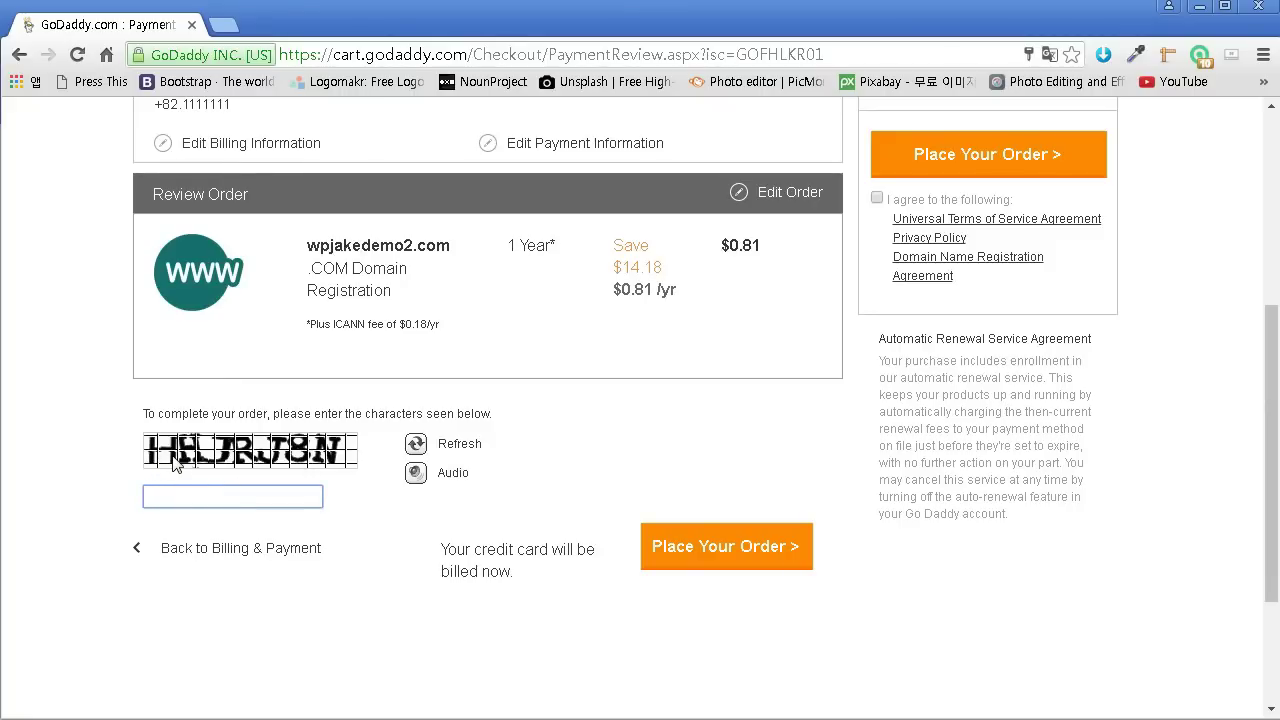
{"action": "left_click", "coordinate": [208, 498]}
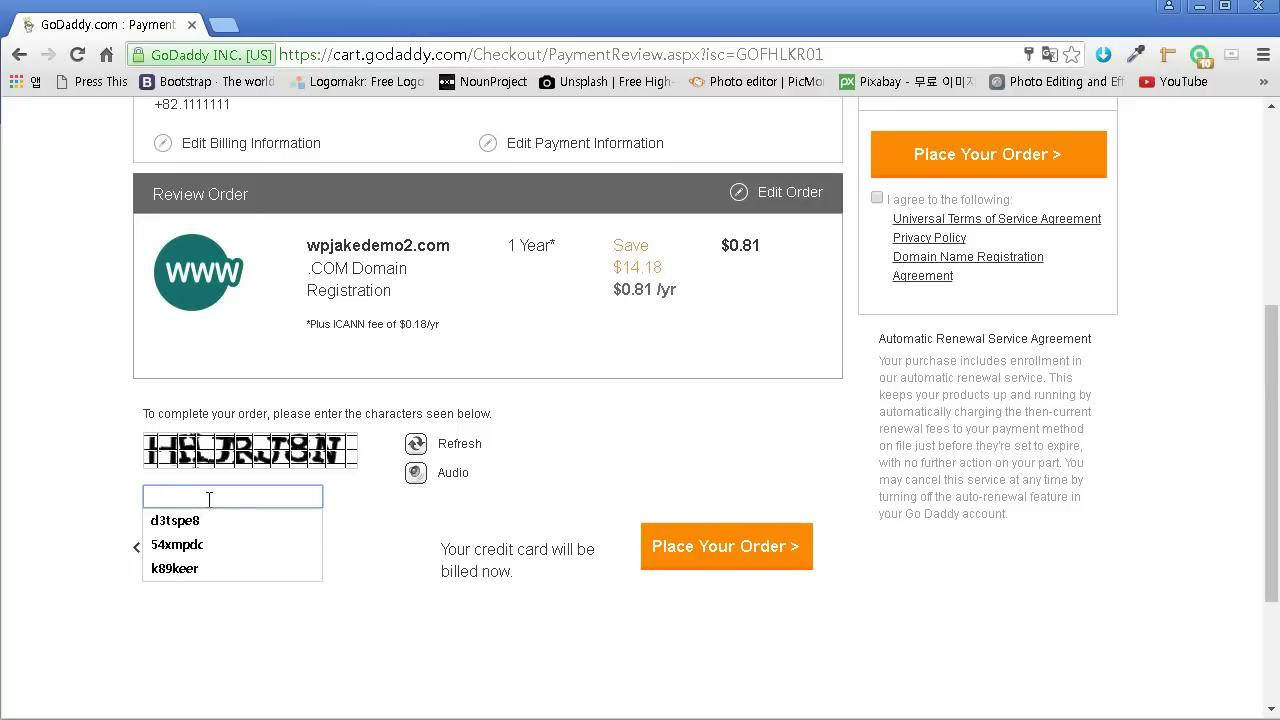
{"action": "left_click", "coordinate": [107, 484]}
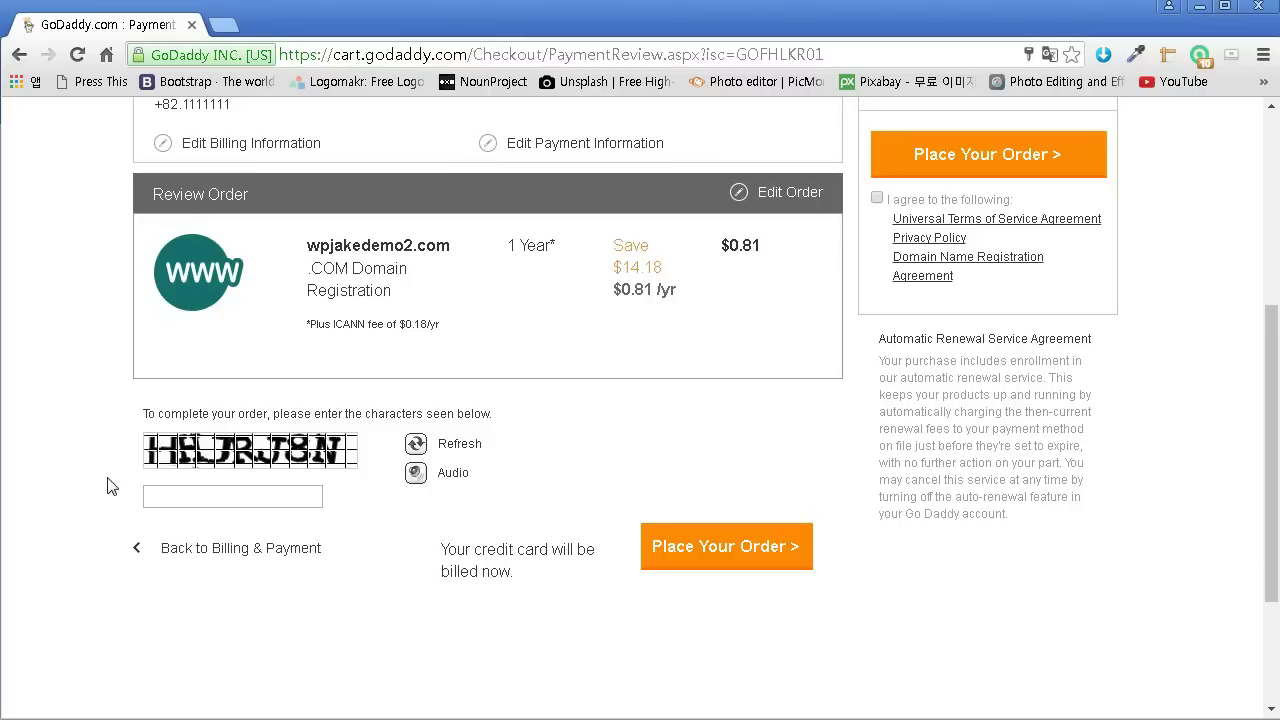
- Enter the captcha characters, accept the terms and place the domain order
{"action": "left_click", "coordinate": [193, 501]}
{"action": "type", "text": "HHJRJ"}
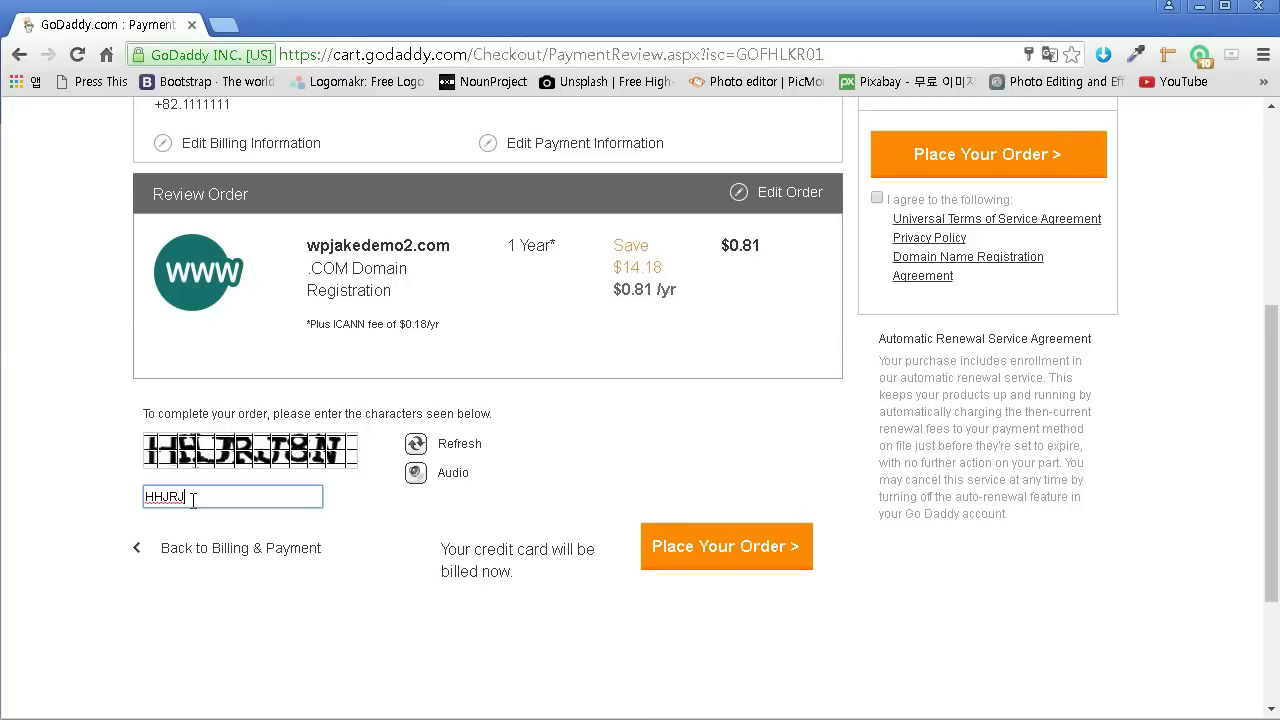
{"action": "type", "text": "T8n"}
{"action": "key", "text": "BackSpace"}
{"action": "type", "text": "N"}
{"action": "left_click", "coordinate": [876, 199]}
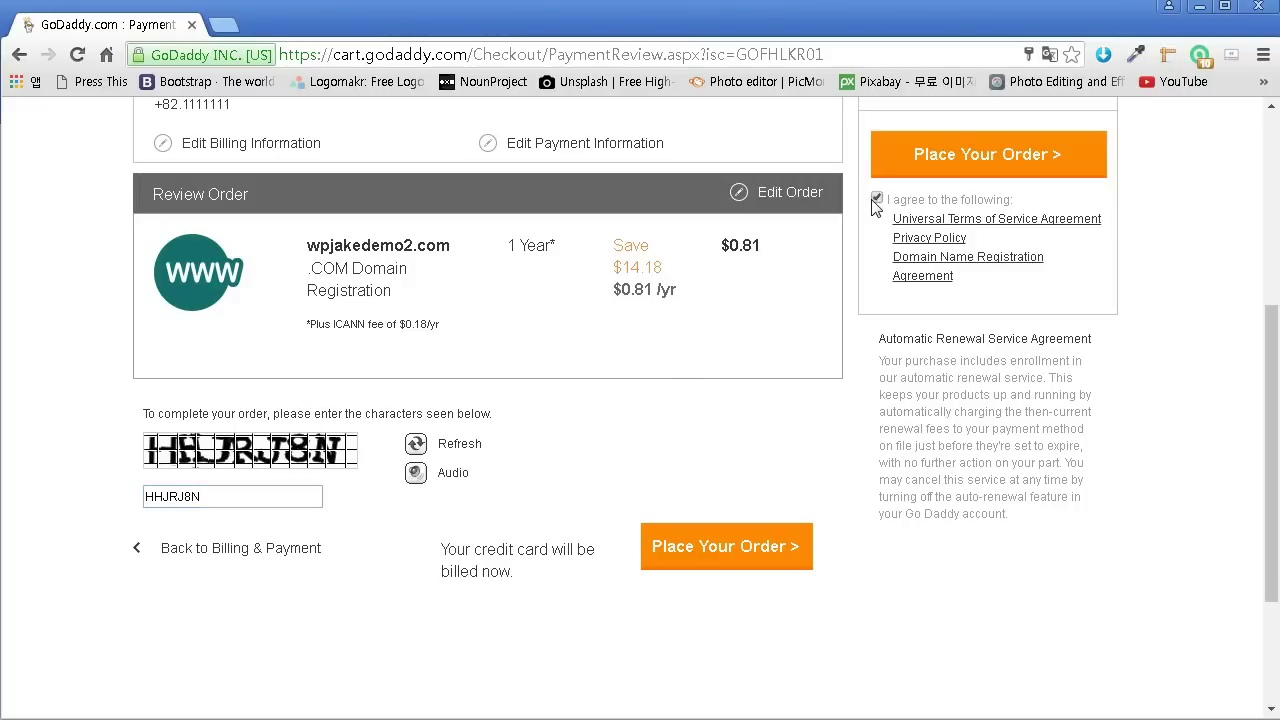
{"action": "left_click", "coordinate": [930, 178]}
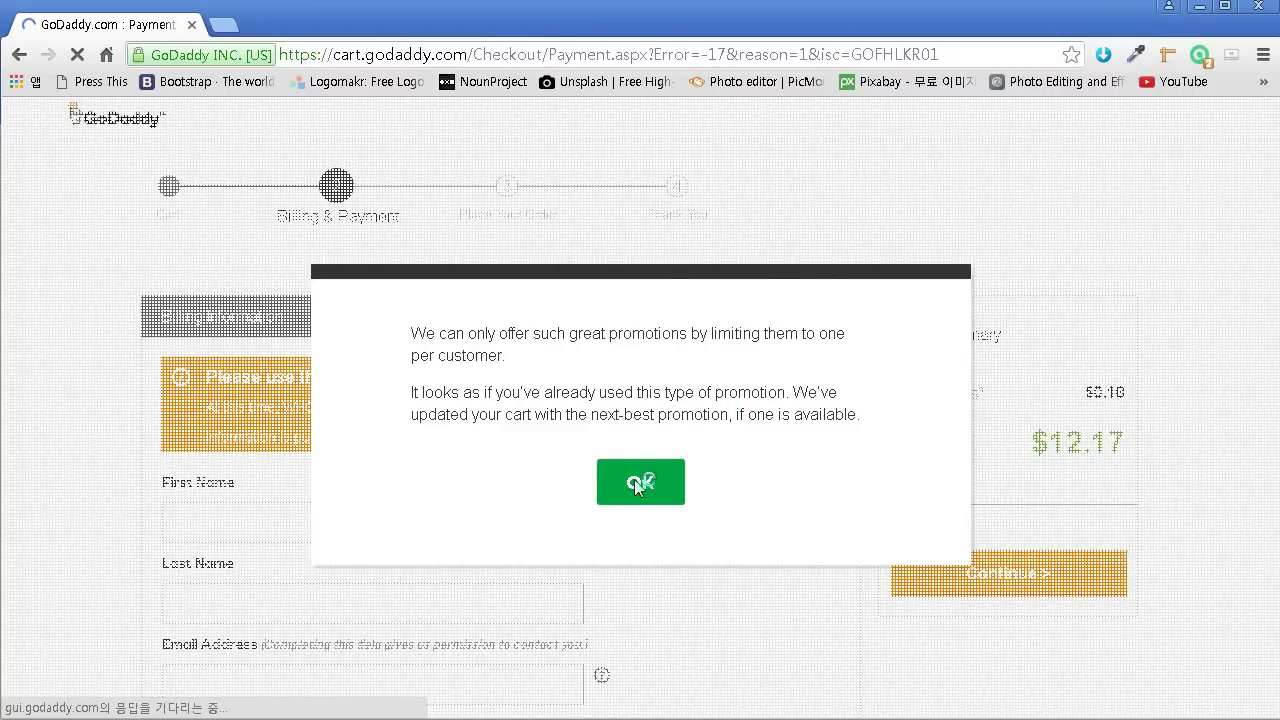
- Dismiss the promotion notice, switch to 대한민국 - 한국어 and sign out of the account
{"action": "left_click", "coordinate": [636, 485]}
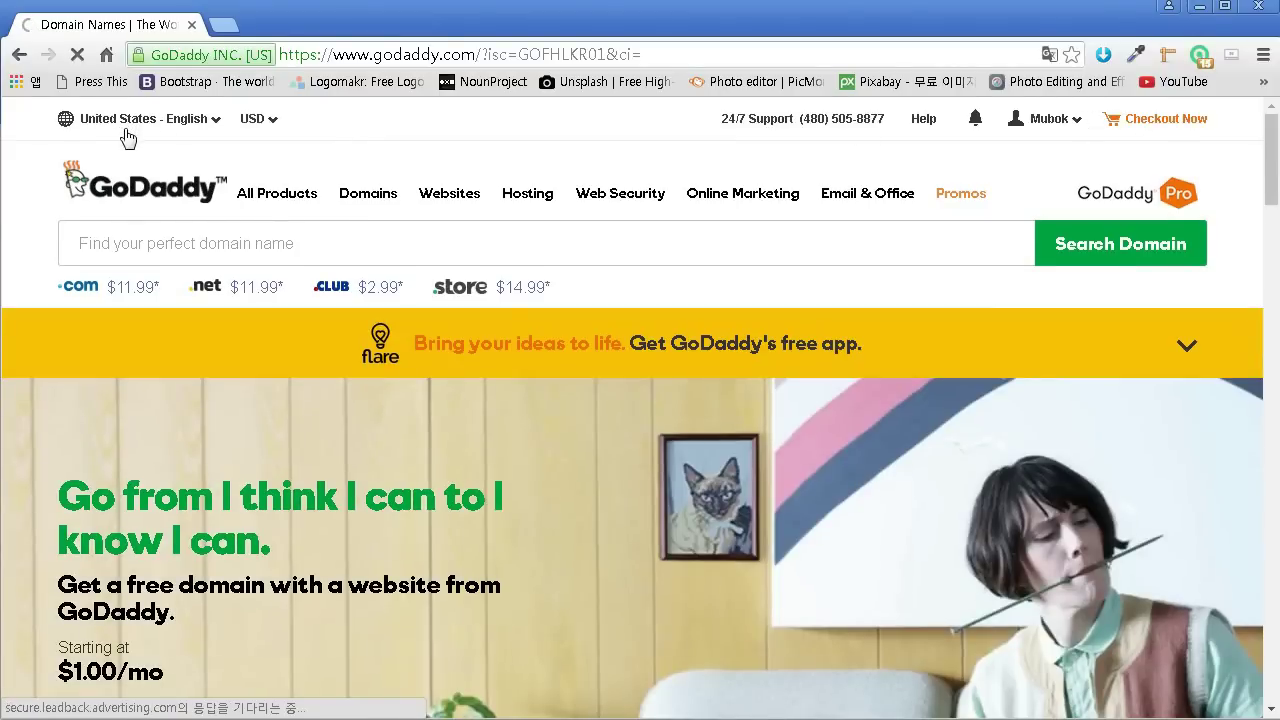
{"action": "left_click", "coordinate": [128, 130]}
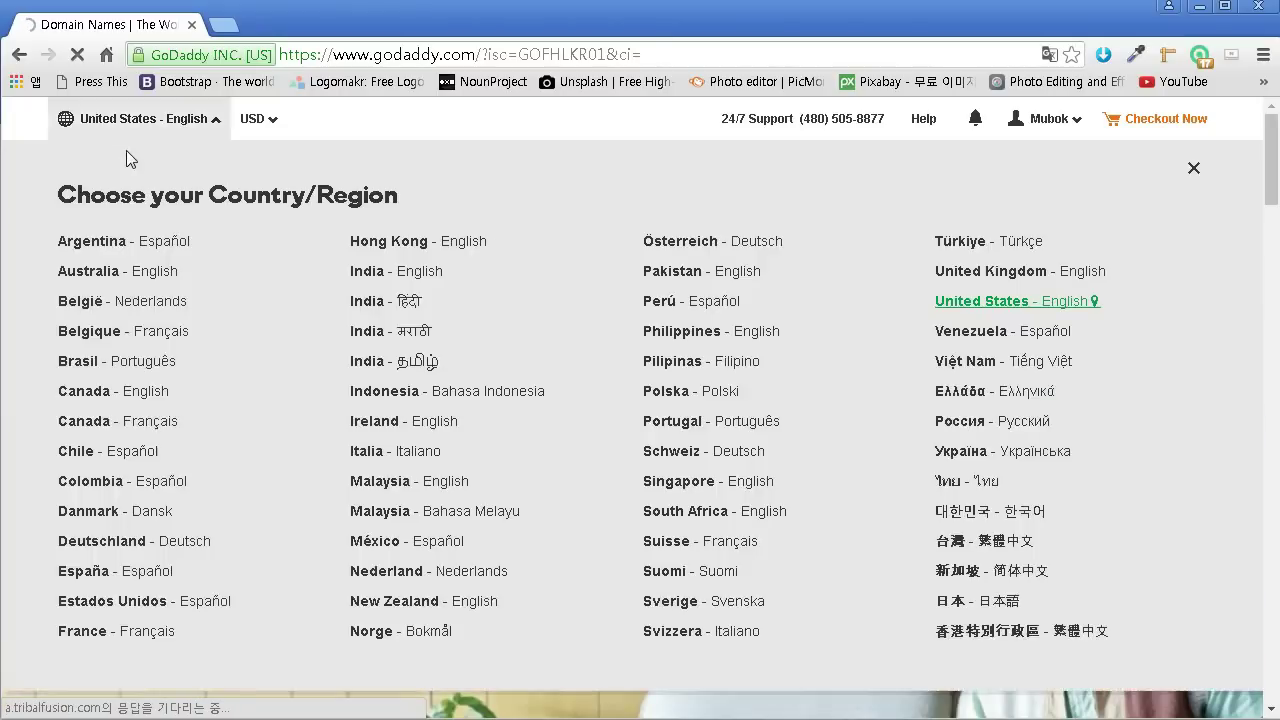
{"action": "left_click", "coordinate": [979, 512]}
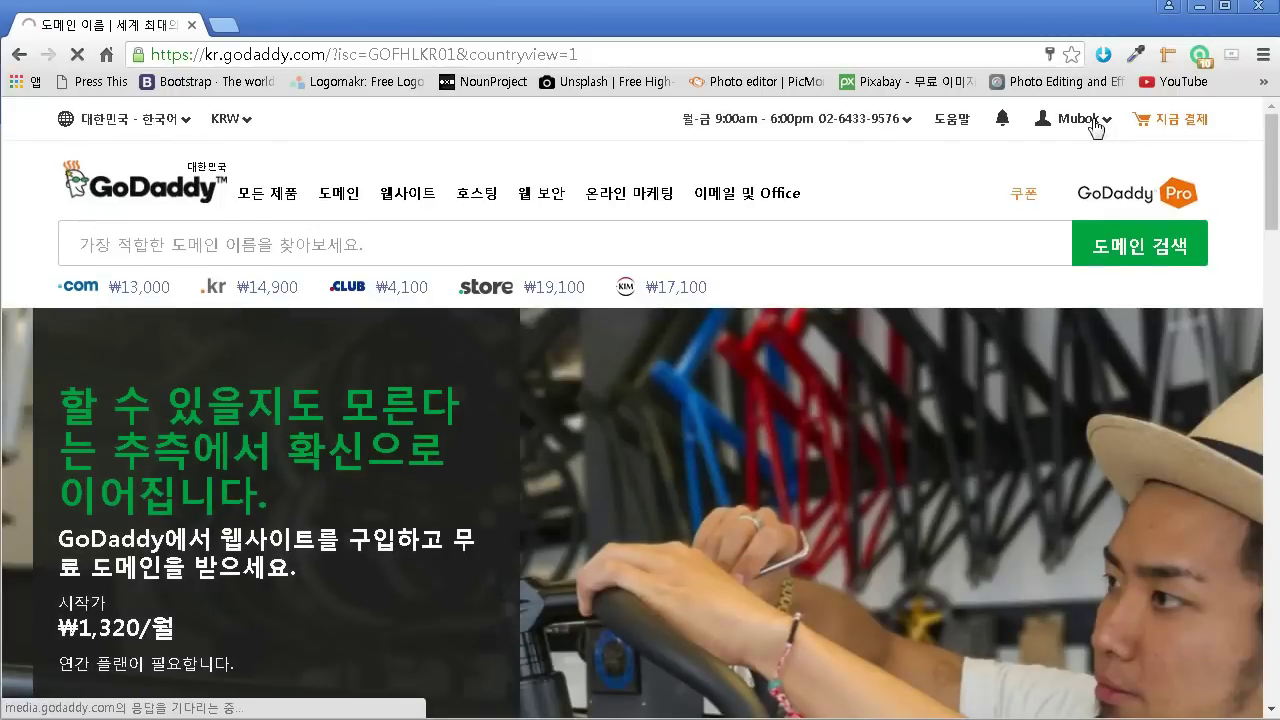
{"action": "left_click", "coordinate": [1080, 119]}
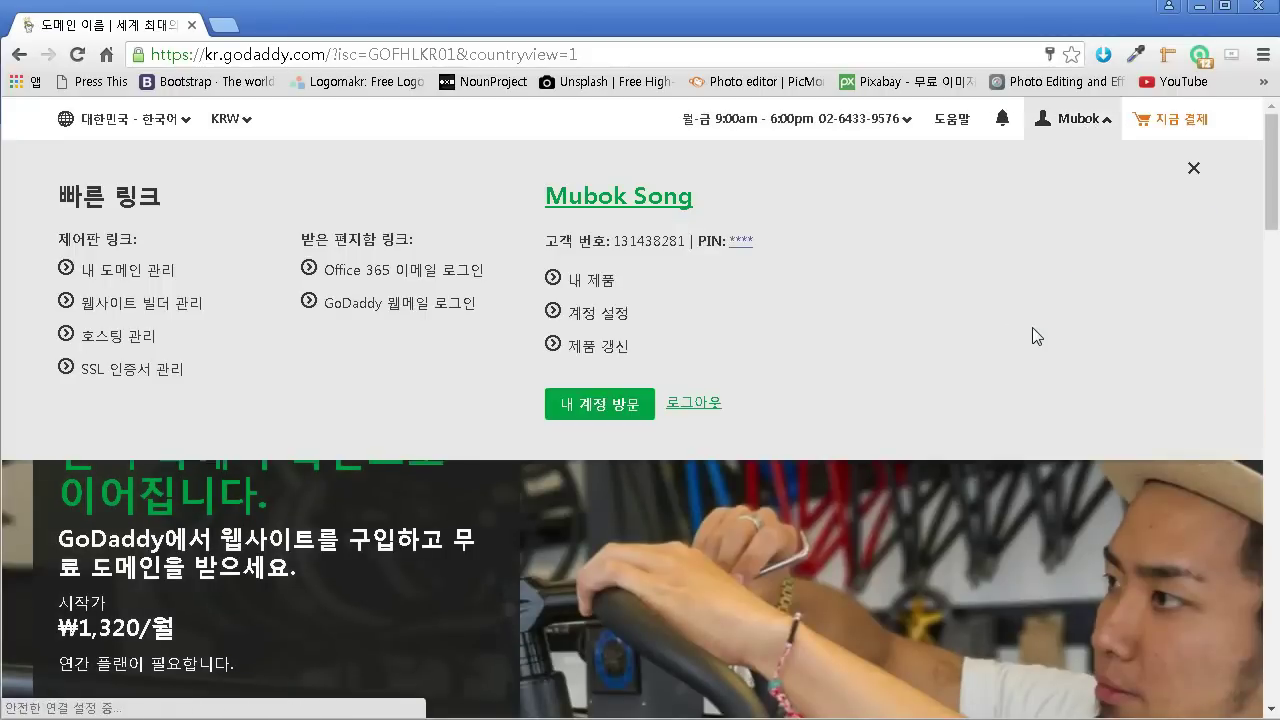
{"action": "left_click", "coordinate": [700, 405]}
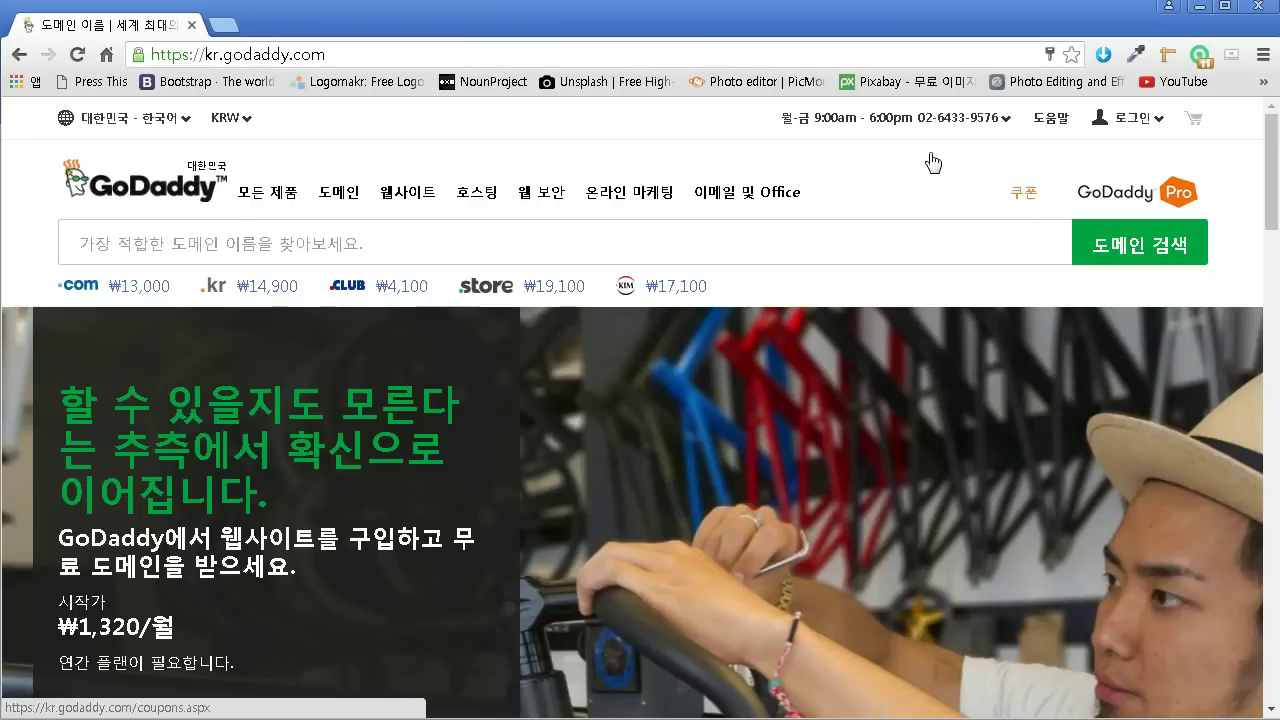
- Sign in with the saved credentials, close the survey pop-up and open domain management
{"action": "left_click", "coordinate": [1144, 120]}
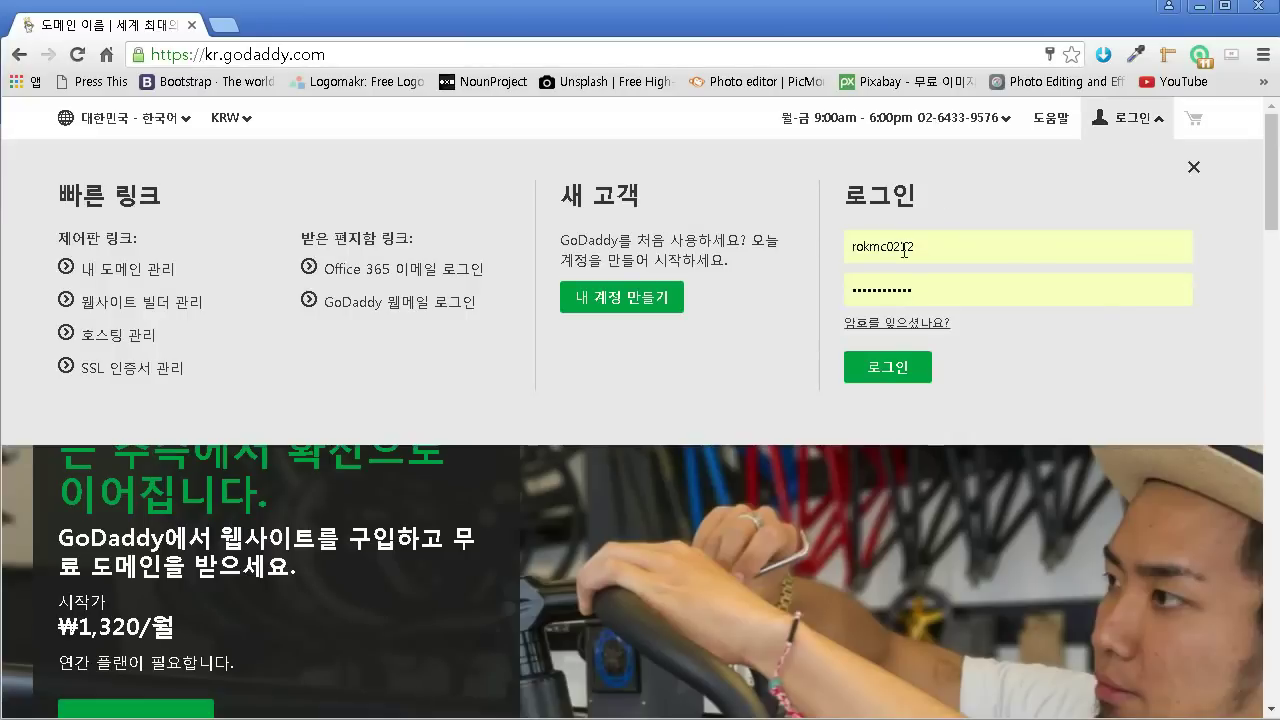
{"action": "left_click", "coordinate": [890, 368]}
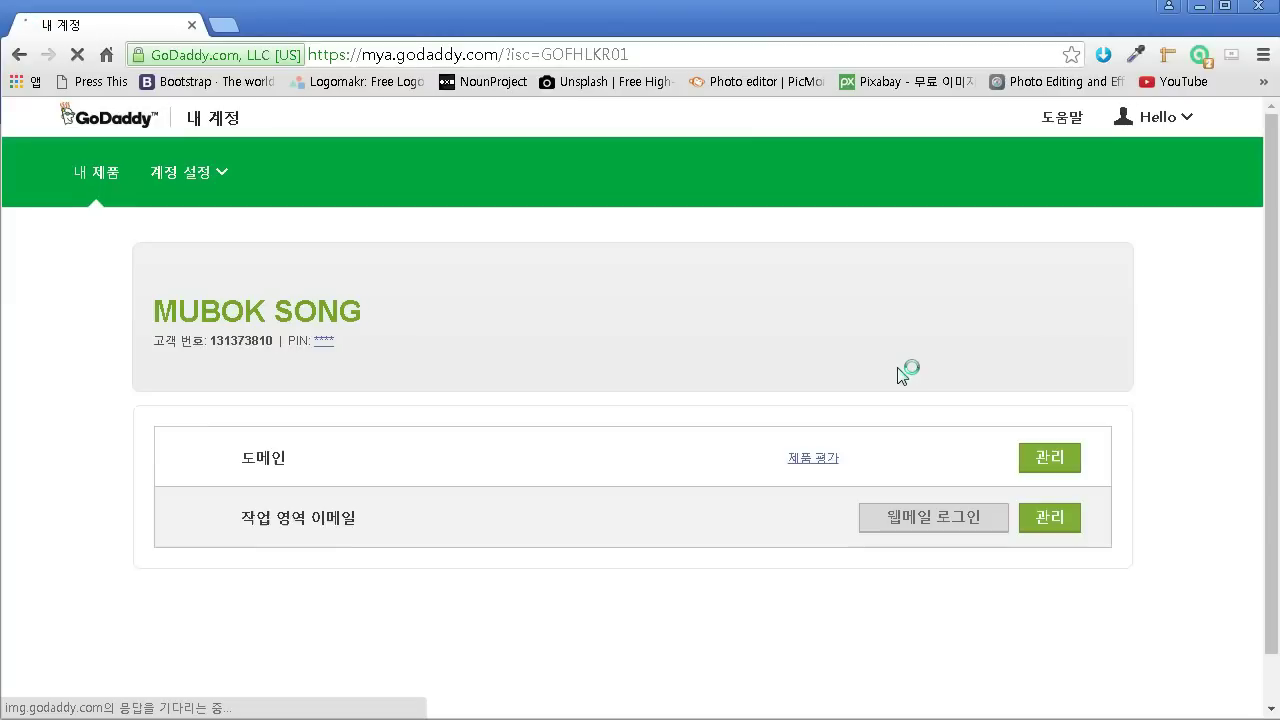
{"action": "left_click", "coordinate": [1052, 458]}
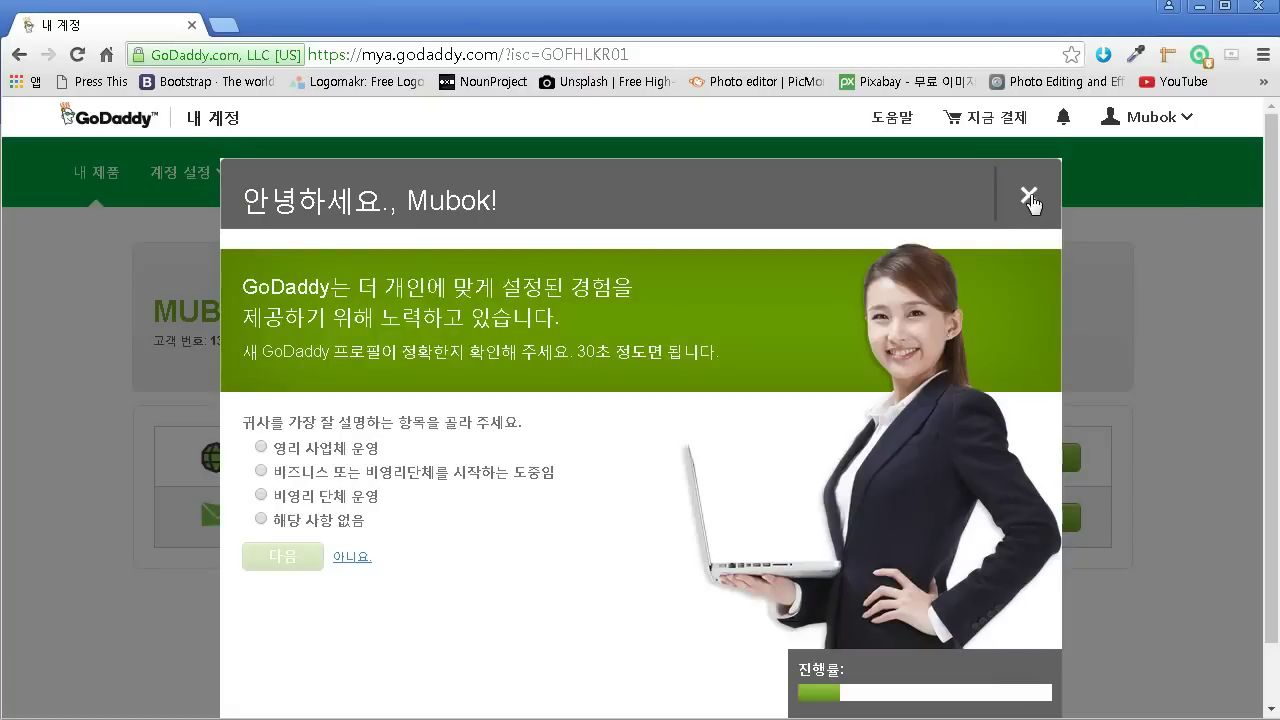
{"action": "left_click", "coordinate": [1030, 200]}
{"action": "left_click", "coordinate": [1069, 466]}
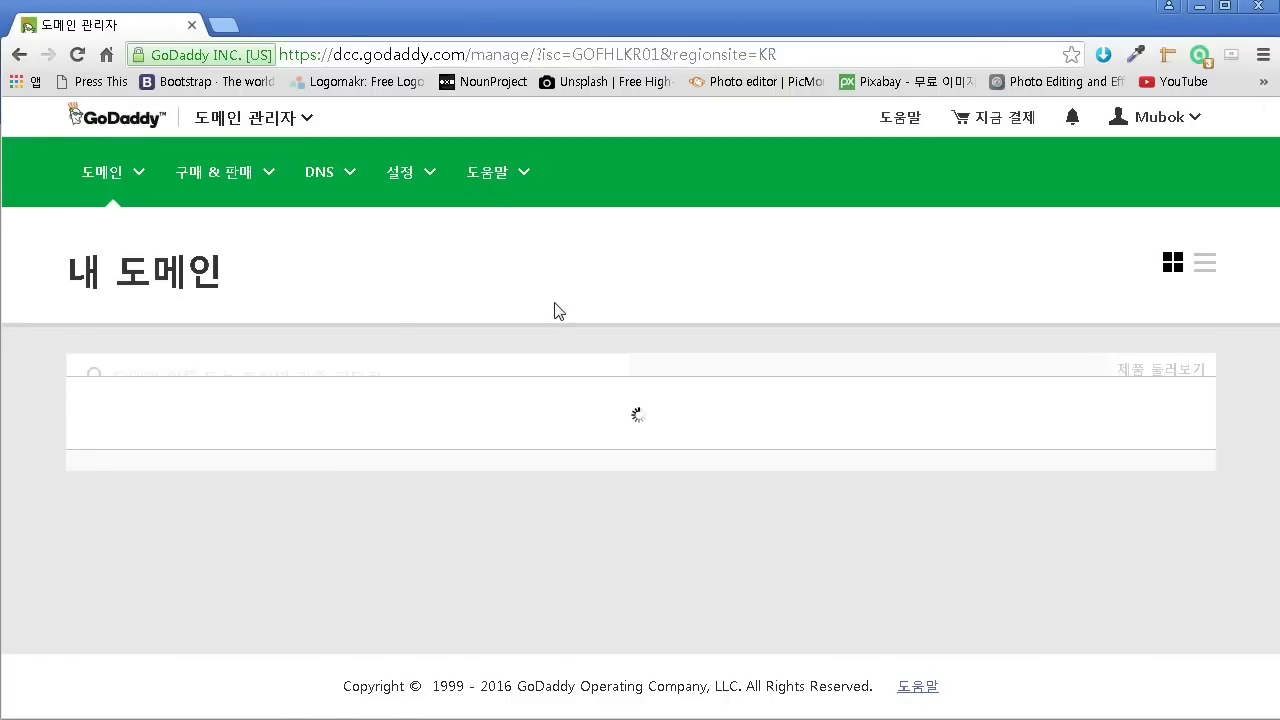
- Open 도메인 설정 for wpjakedemo.com from its gear menu and scroll through its settings
{"action": "scroll", "coordinate": [554, 310], "scroll_direction": "down", "scroll_amount": 1}
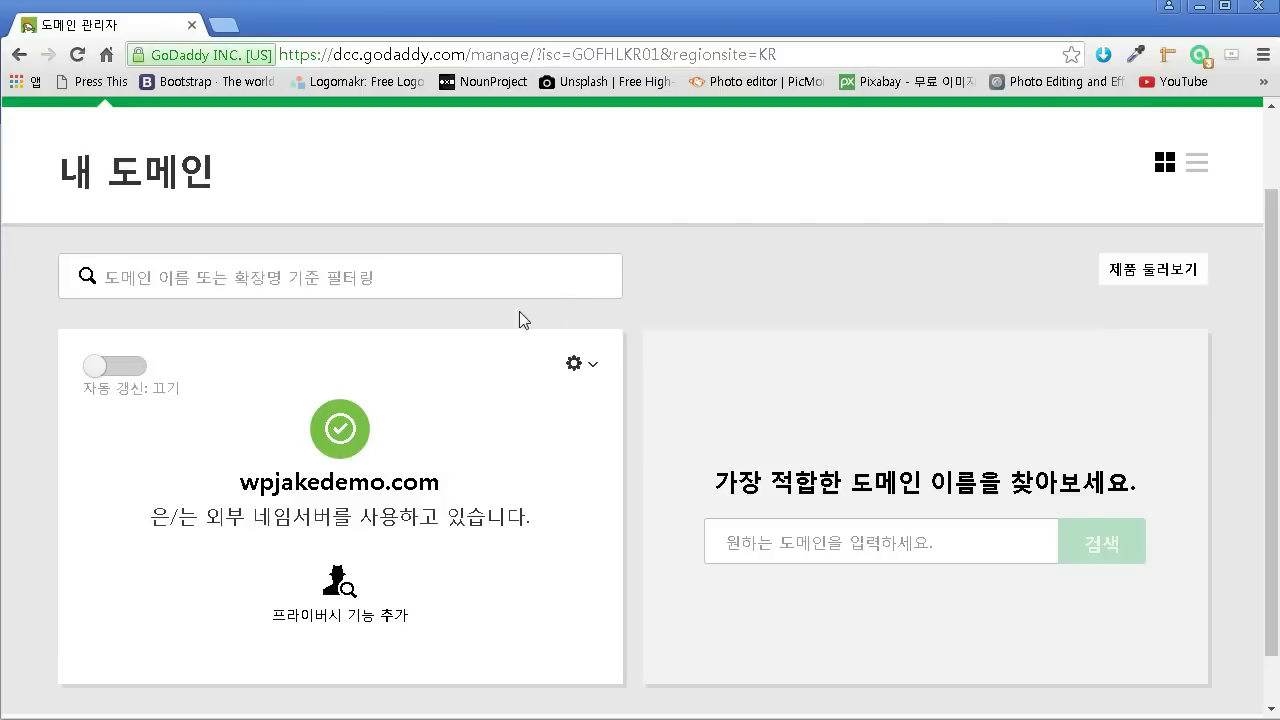
{"action": "left_click", "coordinate": [585, 368]}
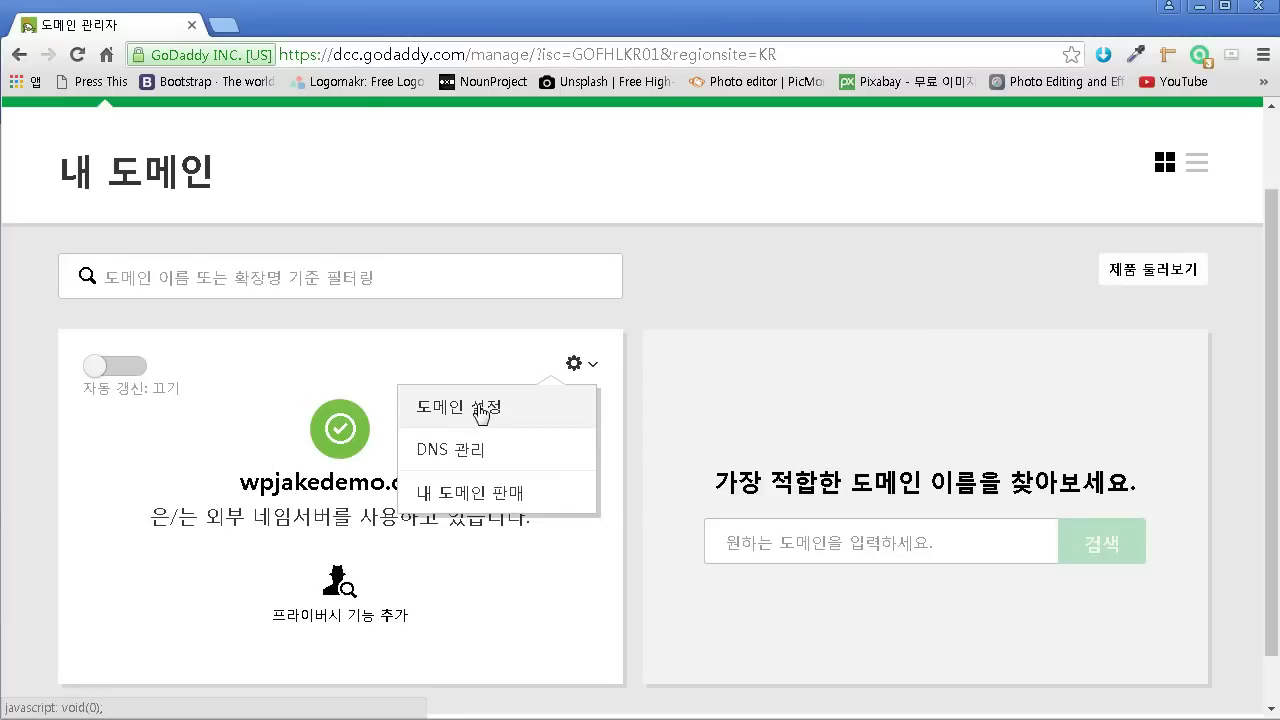
{"action": "left_click", "coordinate": [481, 410]}
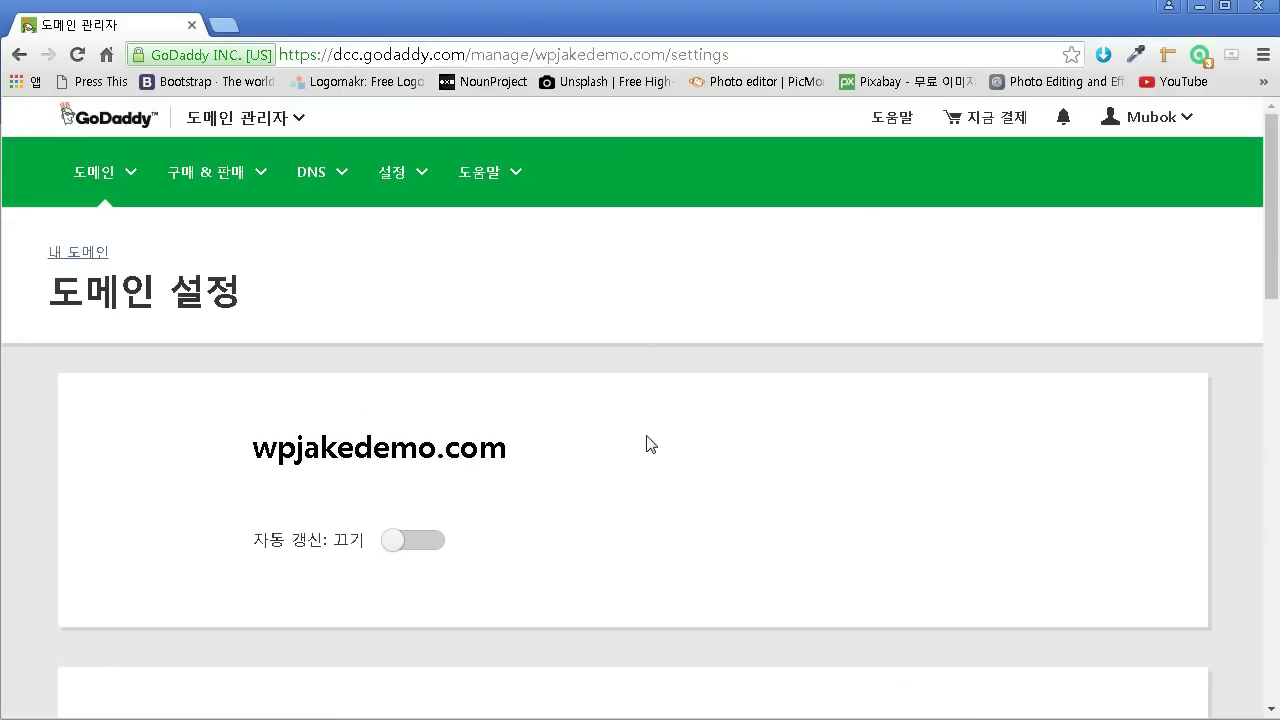
{"action": "scroll", "coordinate": [646, 445], "scroll_direction": "down", "scroll_amount": 1}
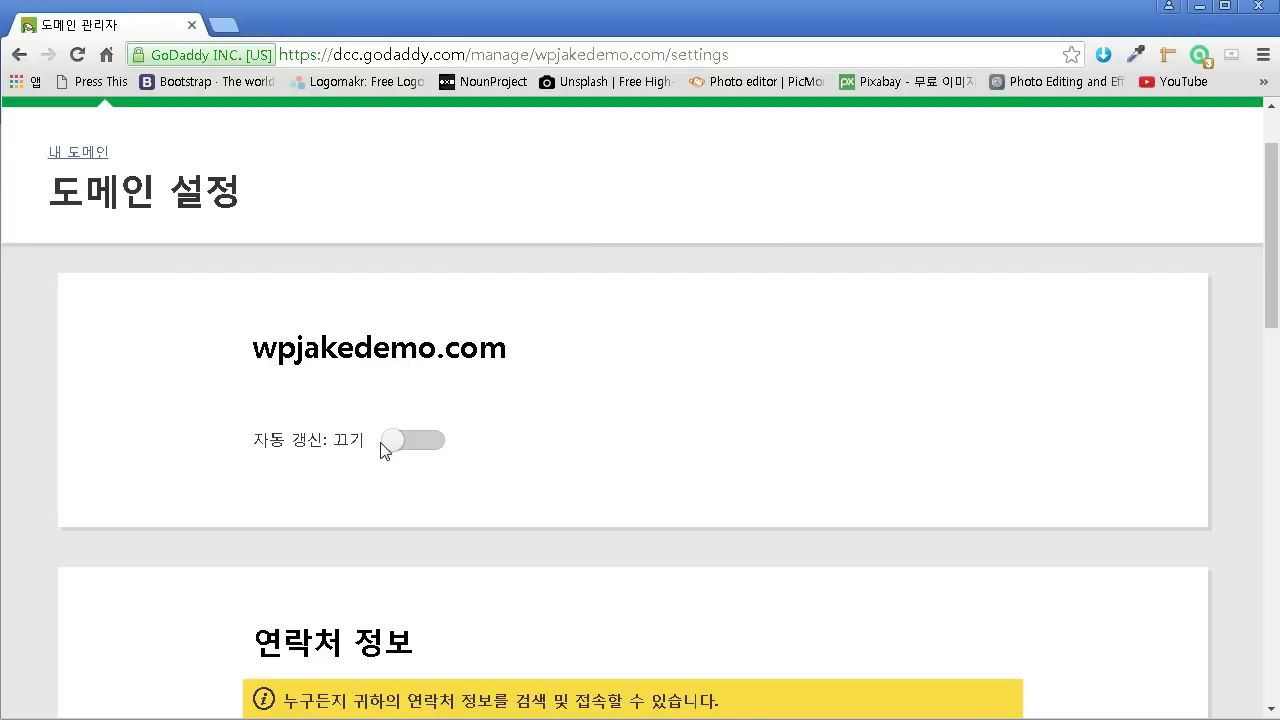
{"action": "scroll", "coordinate": [528, 456], "scroll_direction": "down", "scroll_amount": 1}
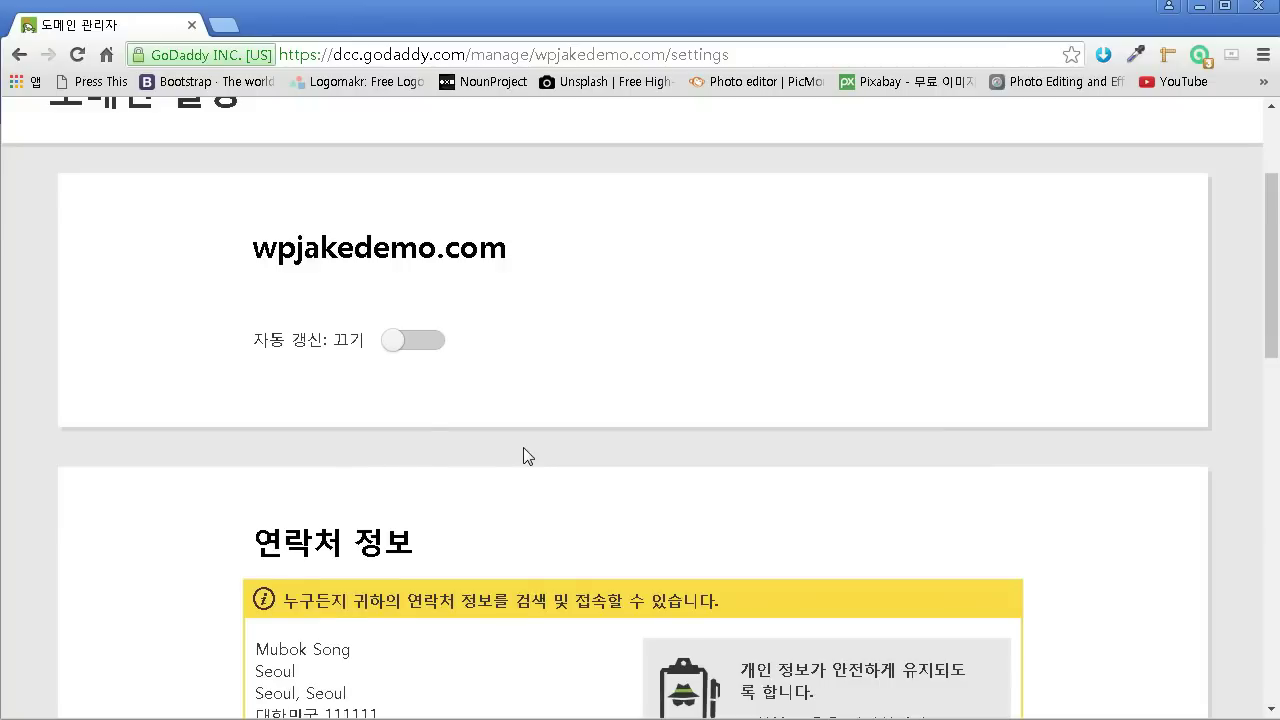
{"action": "scroll", "coordinate": [528, 458], "scroll_direction": "down", "scroll_amount": 1}
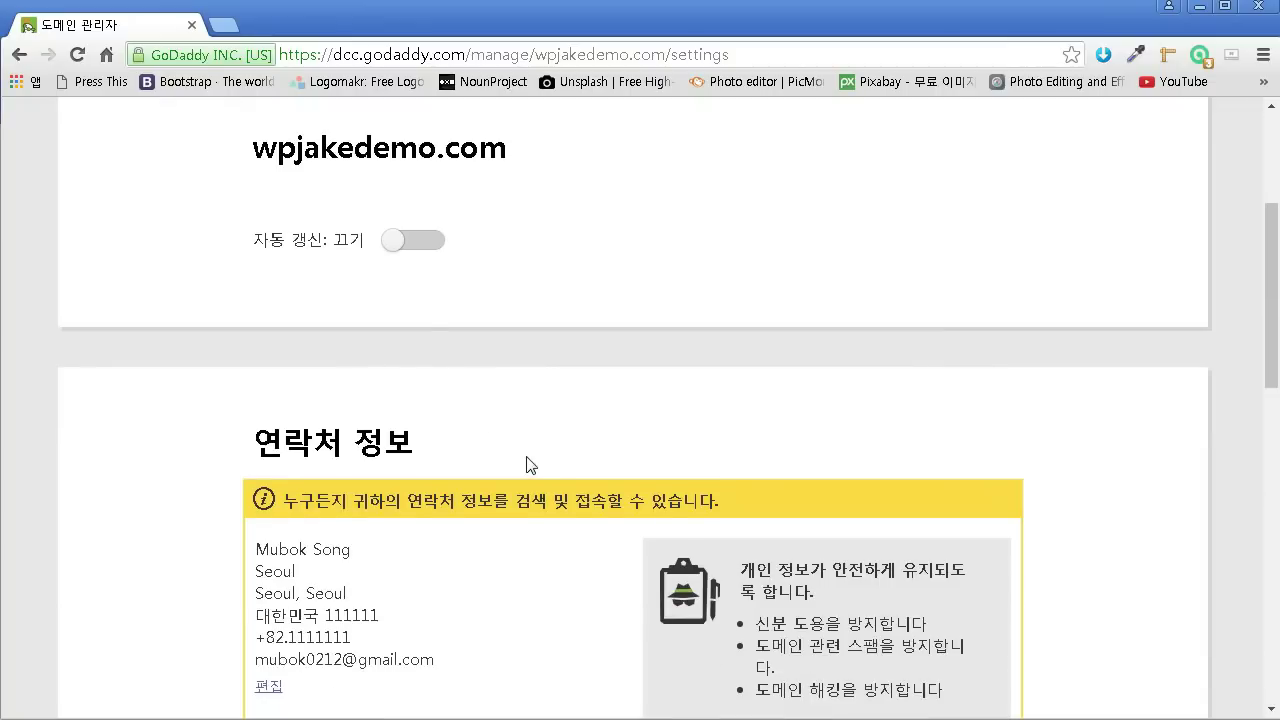
{"action": "scroll", "coordinate": [412, 425], "scroll_direction": "down", "scroll_amount": 2}
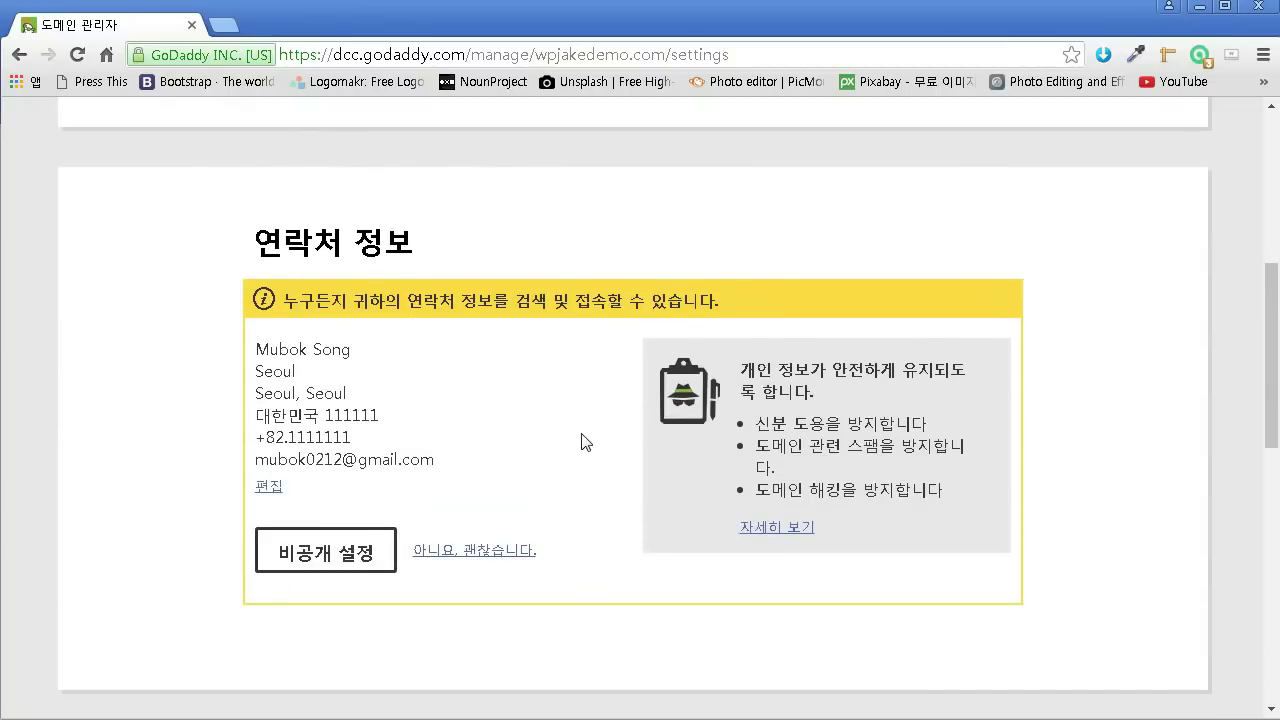
{"action": "scroll", "coordinate": [585, 442], "scroll_direction": "down", "scroll_amount": 6}
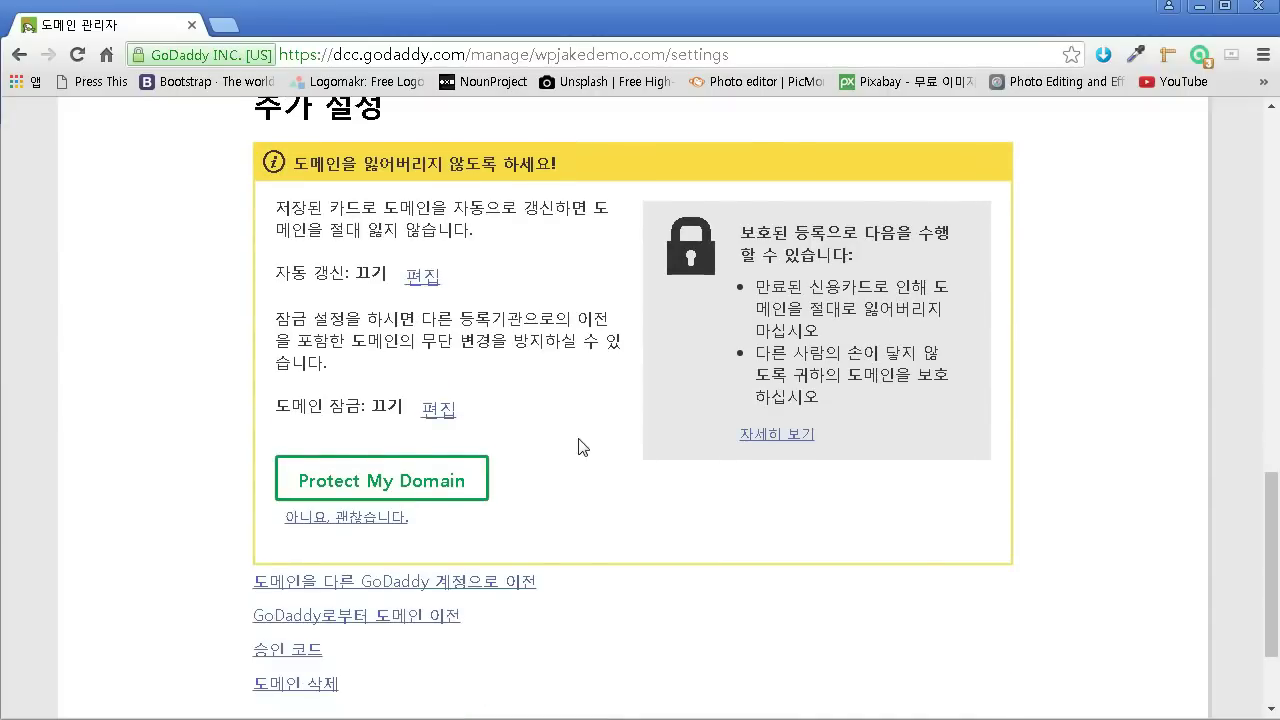
{"action": "scroll", "coordinate": [580, 446], "scroll_direction": "down", "scroll_amount": 1}
{"action": "scroll", "coordinate": [580, 446], "scroll_direction": "up", "scroll_amount": 6}
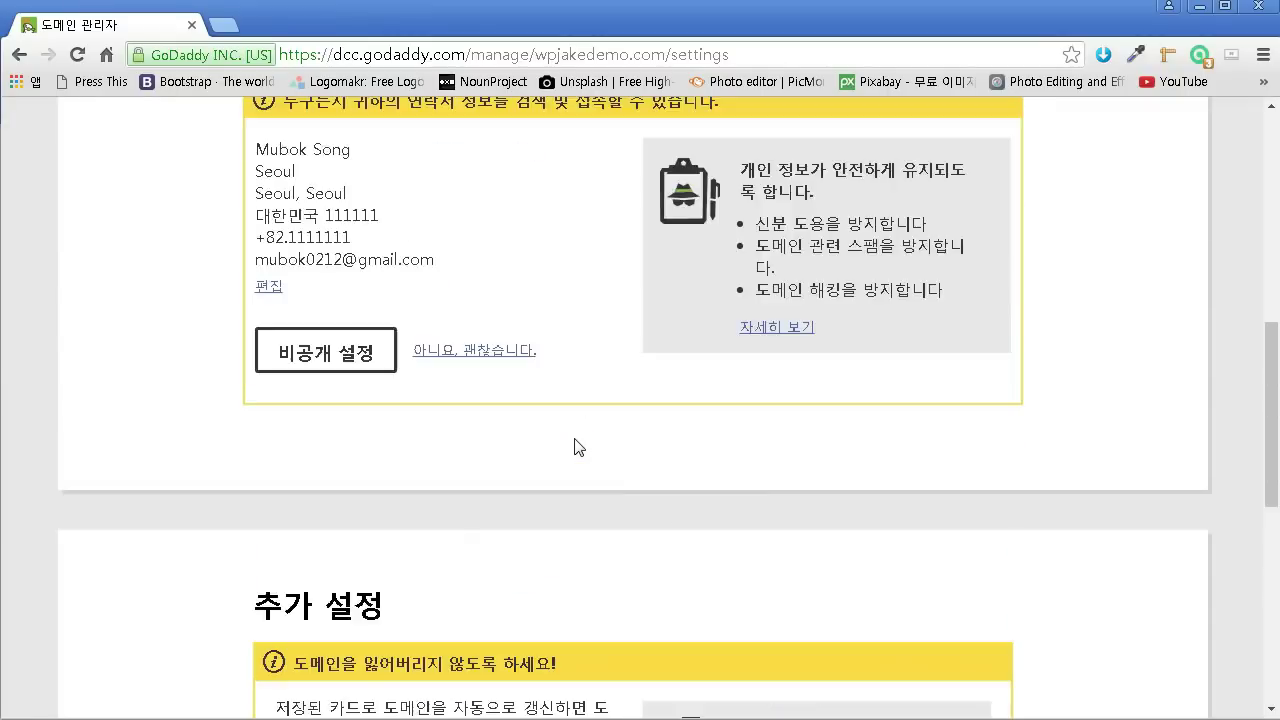
{"action": "scroll", "coordinate": [578, 448], "scroll_direction": "up", "scroll_amount": 7}
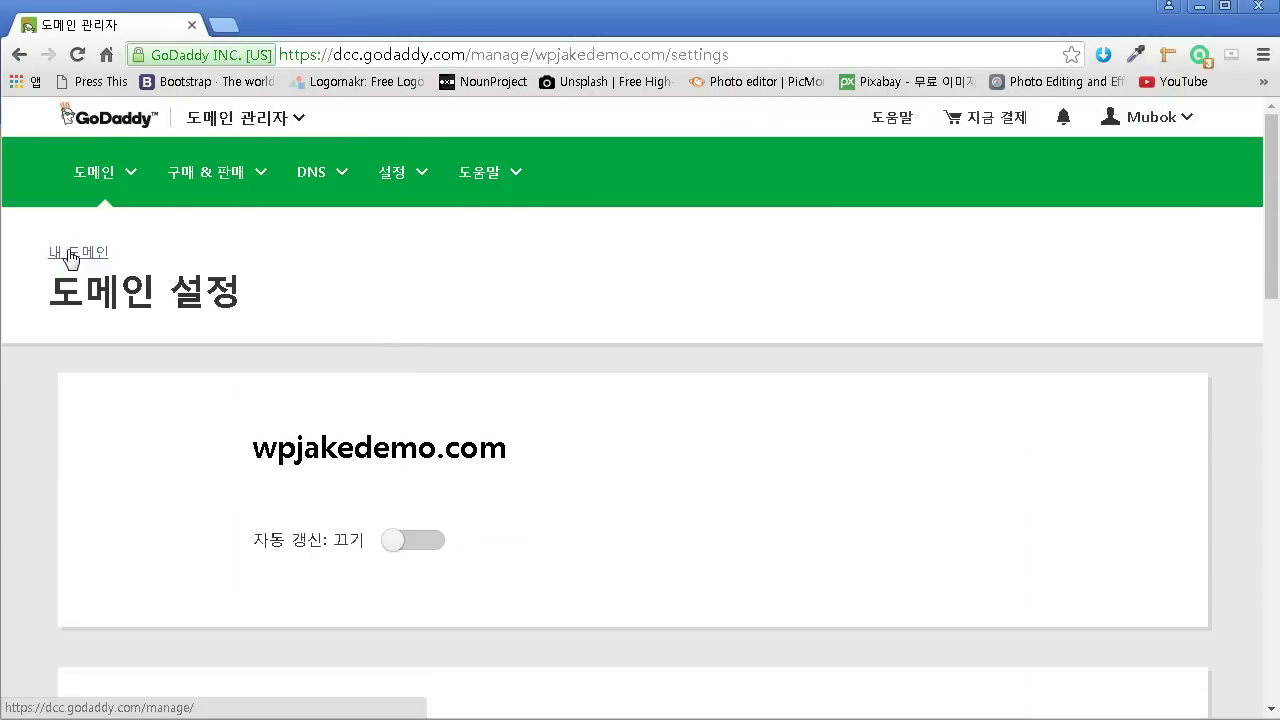
- Open DNS management for wpjakedemo.com from the GoDaddy domain list
{"action": "left_click", "coordinate": [70, 257]}
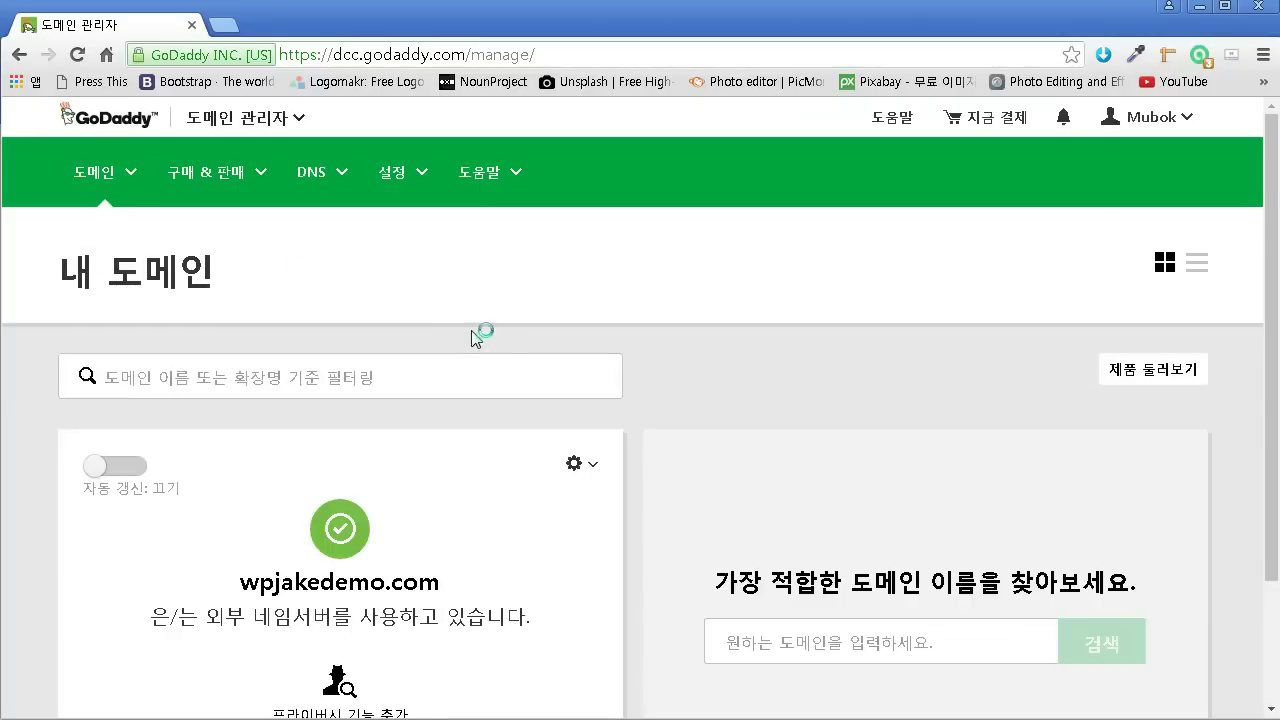
{"action": "left_click", "coordinate": [577, 463]}
{"action": "left_click", "coordinate": [493, 550]}
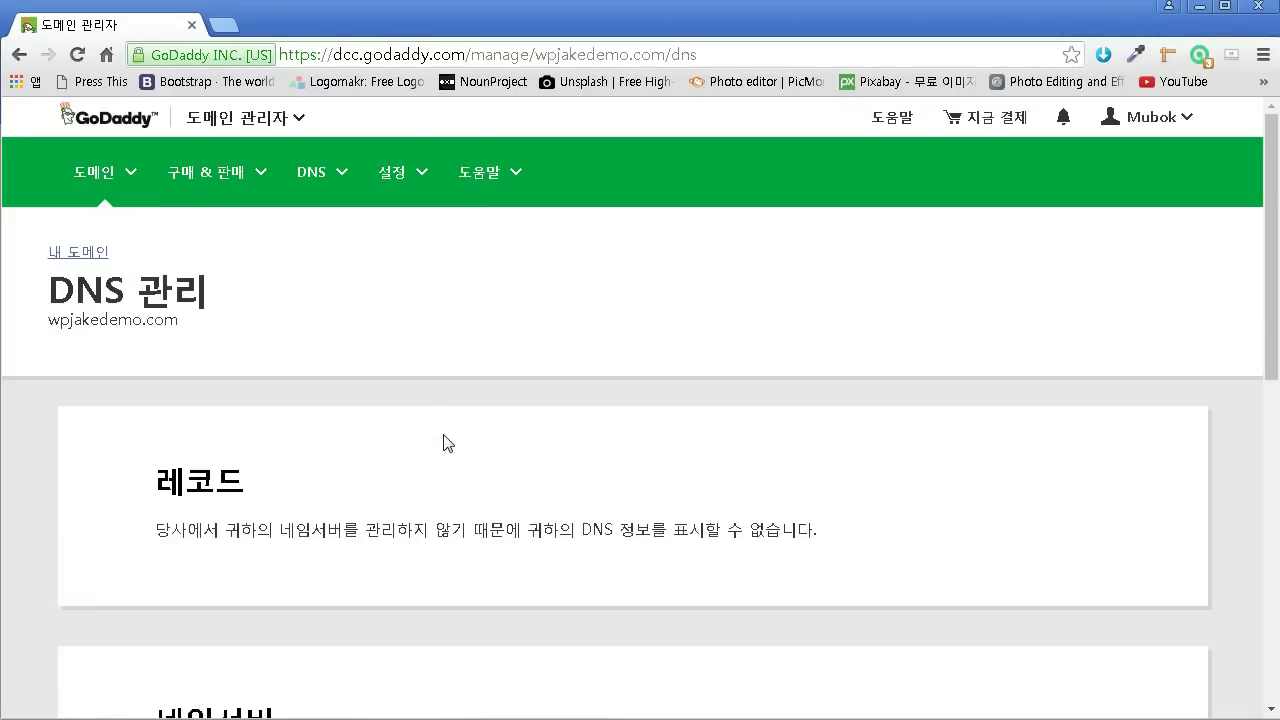
{"action": "scroll", "coordinate": [446, 440], "scroll_direction": "down", "scroll_amount": 4}
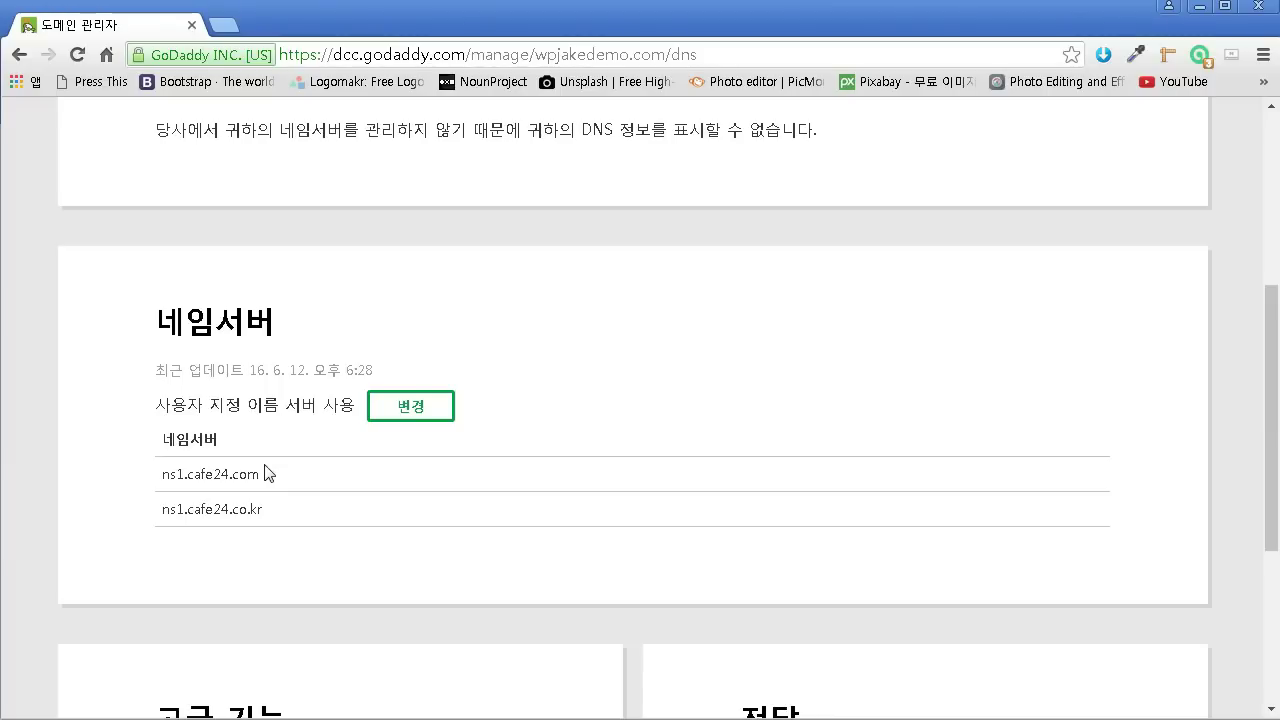
- Change the nameservers to ns1.cafe24.com and ns1.cafe24.co.kr and save them
{"action": "left_click", "coordinate": [413, 408]}
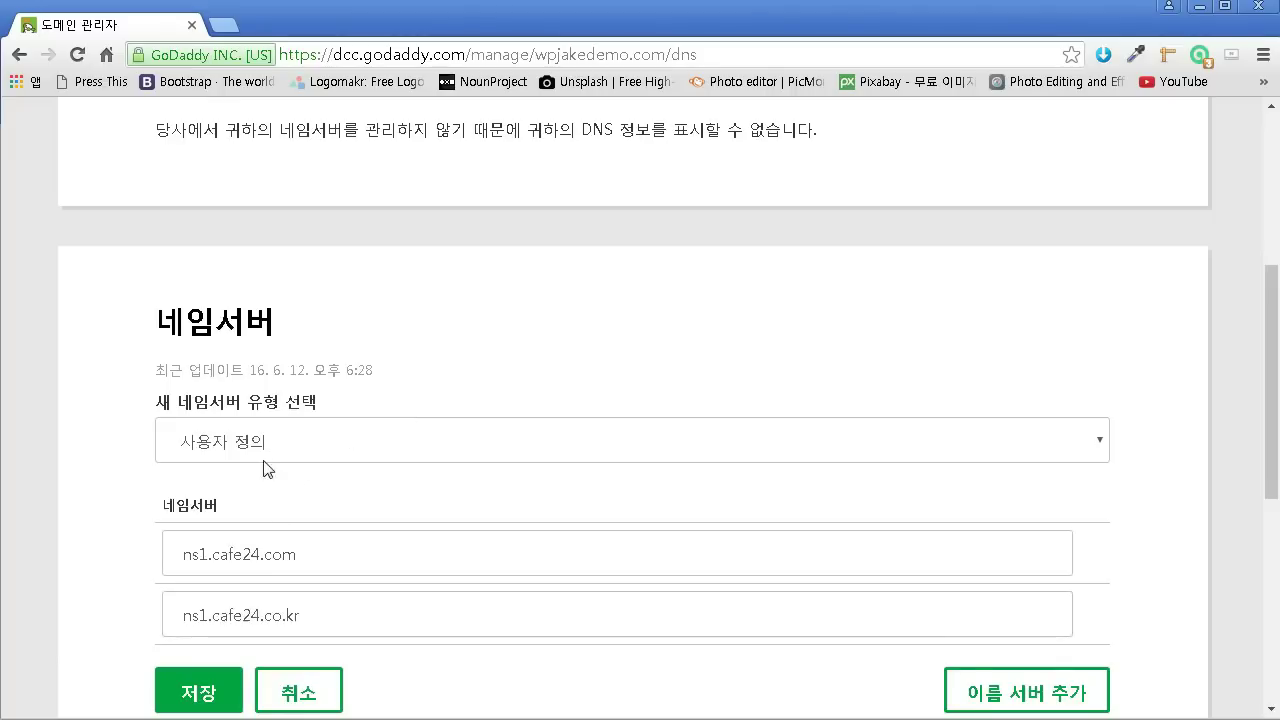
{"action": "left_click", "coordinate": [195, 693]}
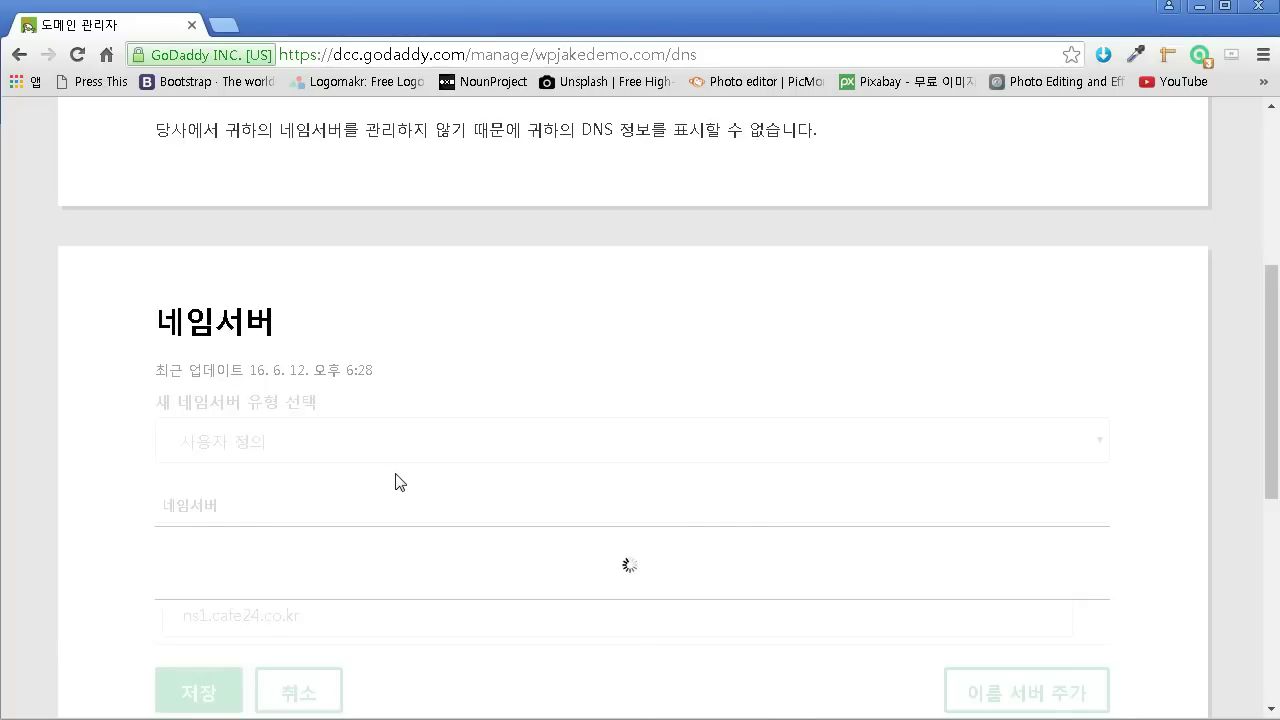
{"action": "scroll", "coordinate": [398, 490], "scroll_direction": "down", "scroll_amount": 2}
{"action": "scroll", "coordinate": [398, 495], "scroll_direction": "up", "scroll_amount": 3}
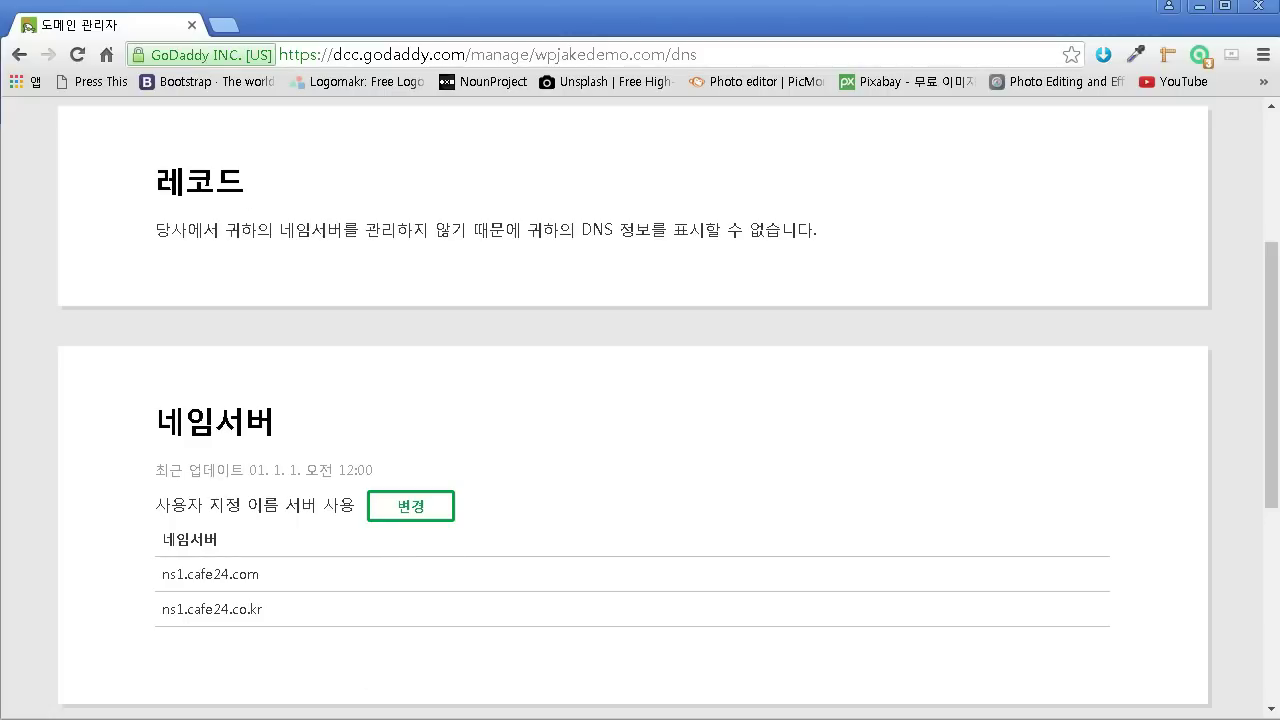
{"action": "left_click", "coordinate": [224, 25]}
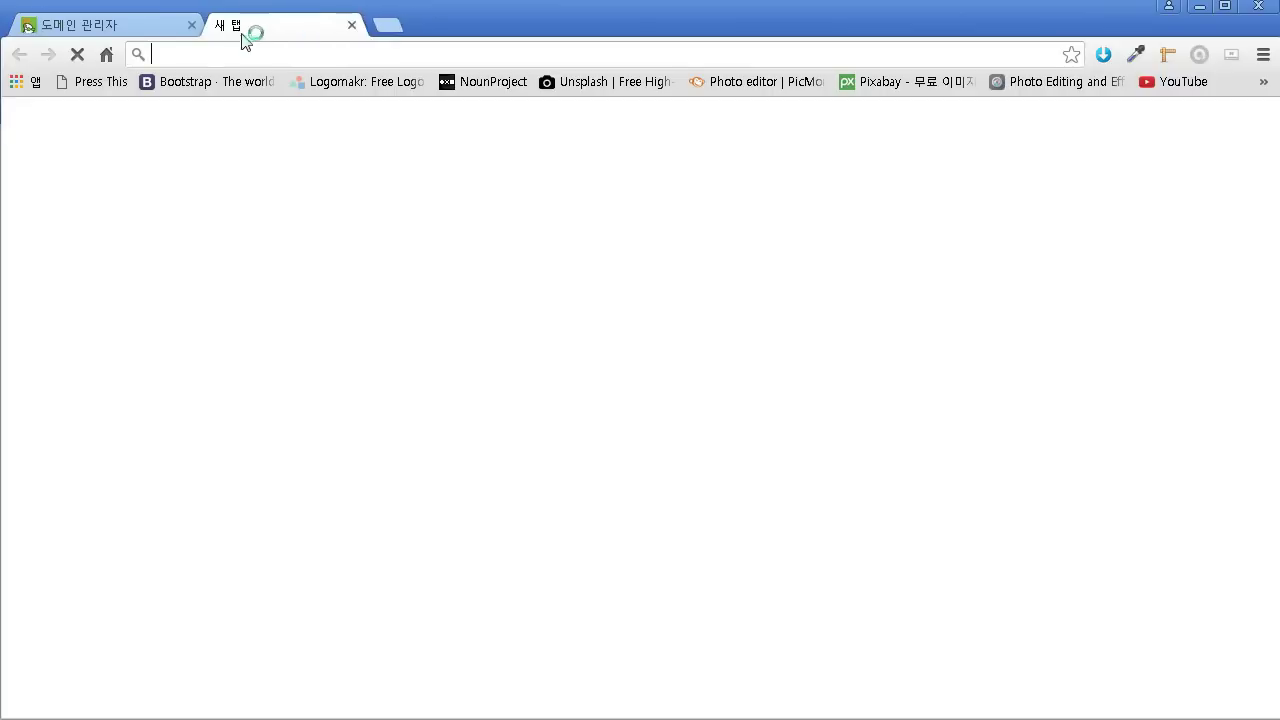
- Load wpjakedemo.com in the new tab to see Cafe24's hosting welcome page
{"action": "type", "text": "w"}
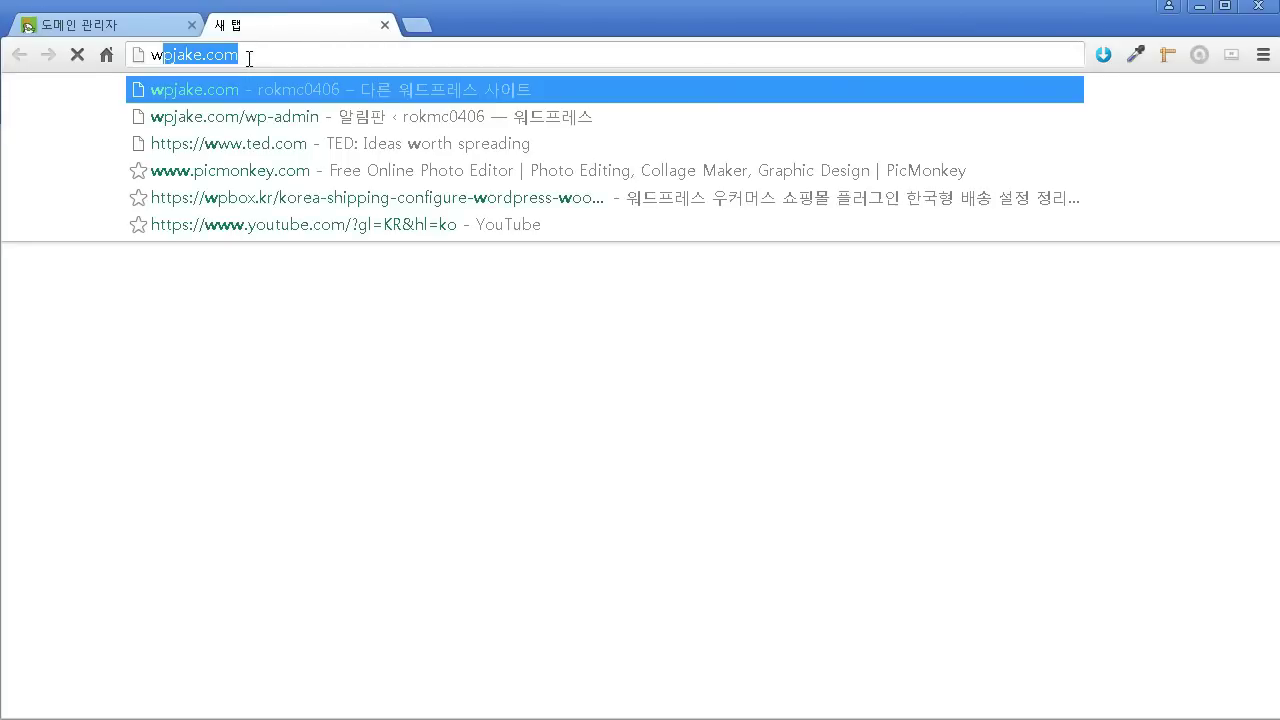
{"action": "type", "text": "pjak"}
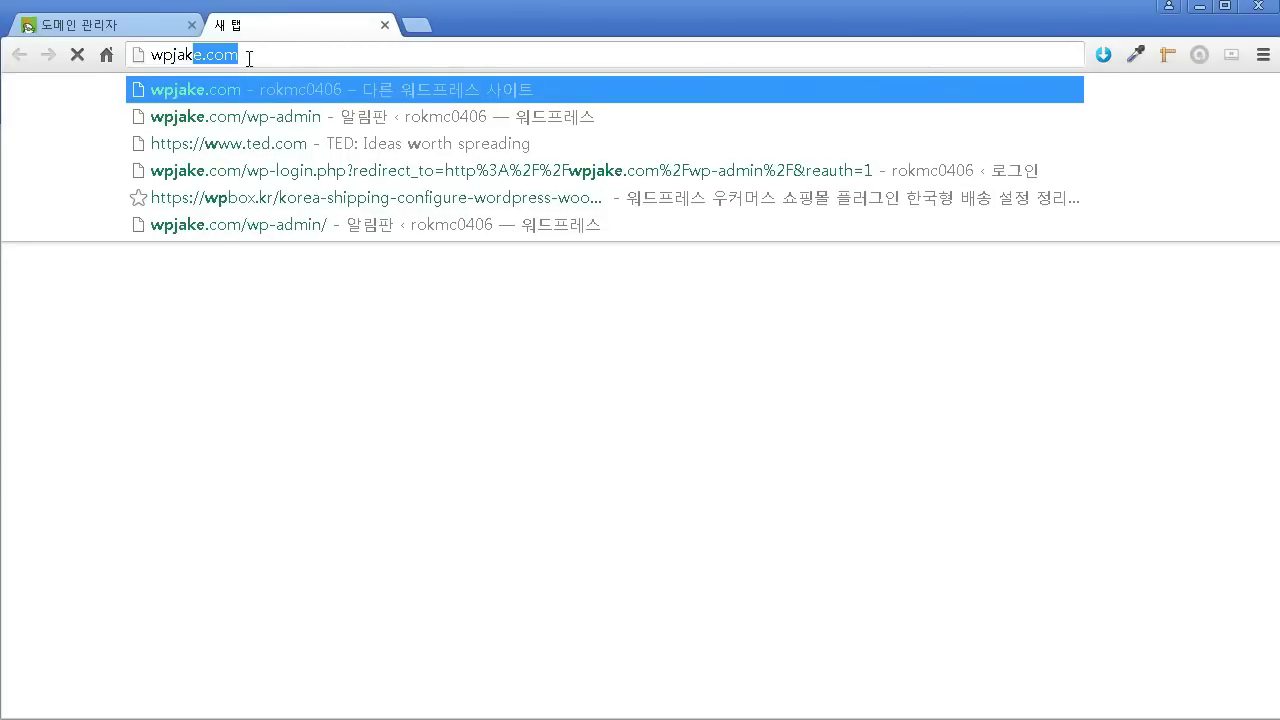
{"action": "type", "text": "edemo.com"}
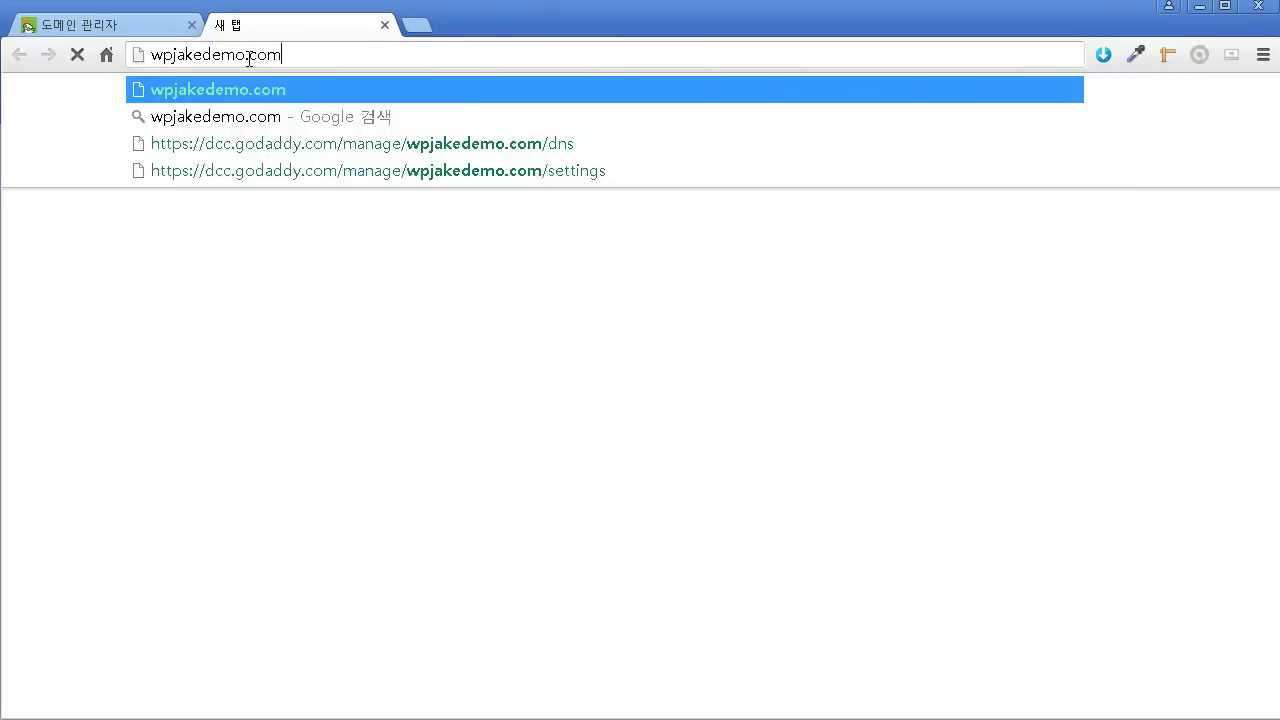
{"action": "key", "text": "Return"}
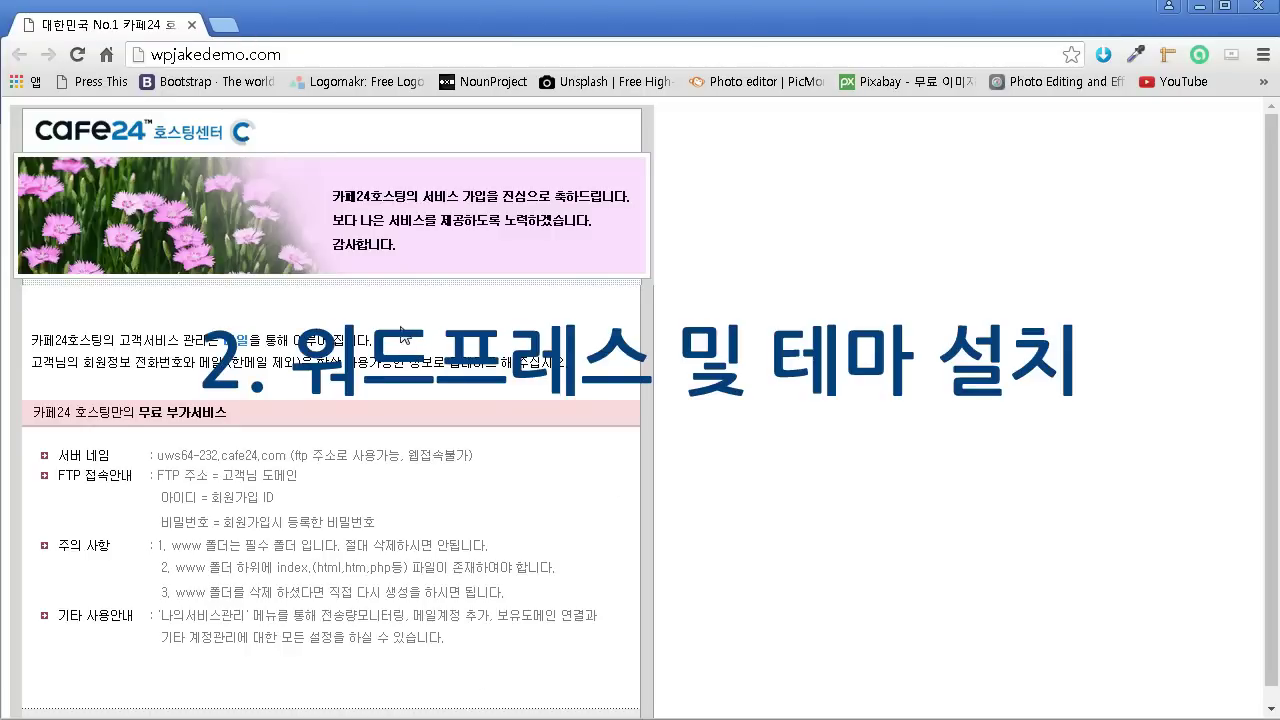
{"action": "left_click", "coordinate": [318, 55]}
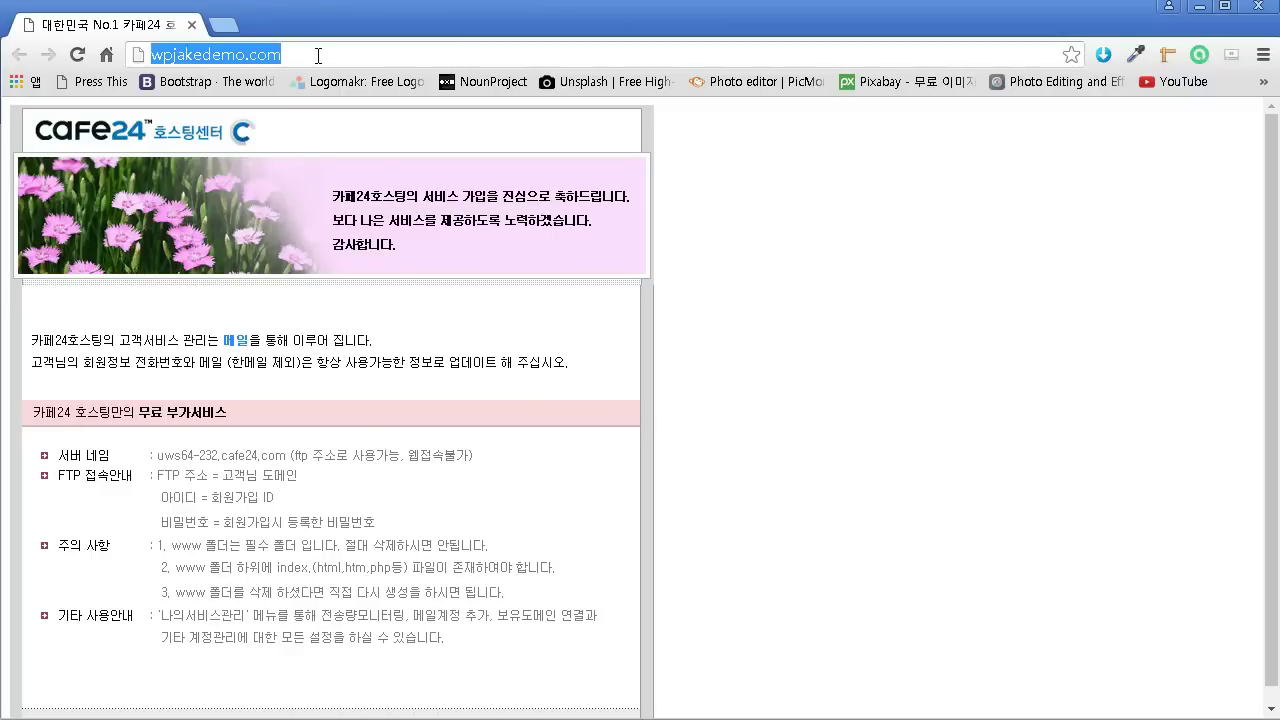
{"action": "type", "text": "zk"}
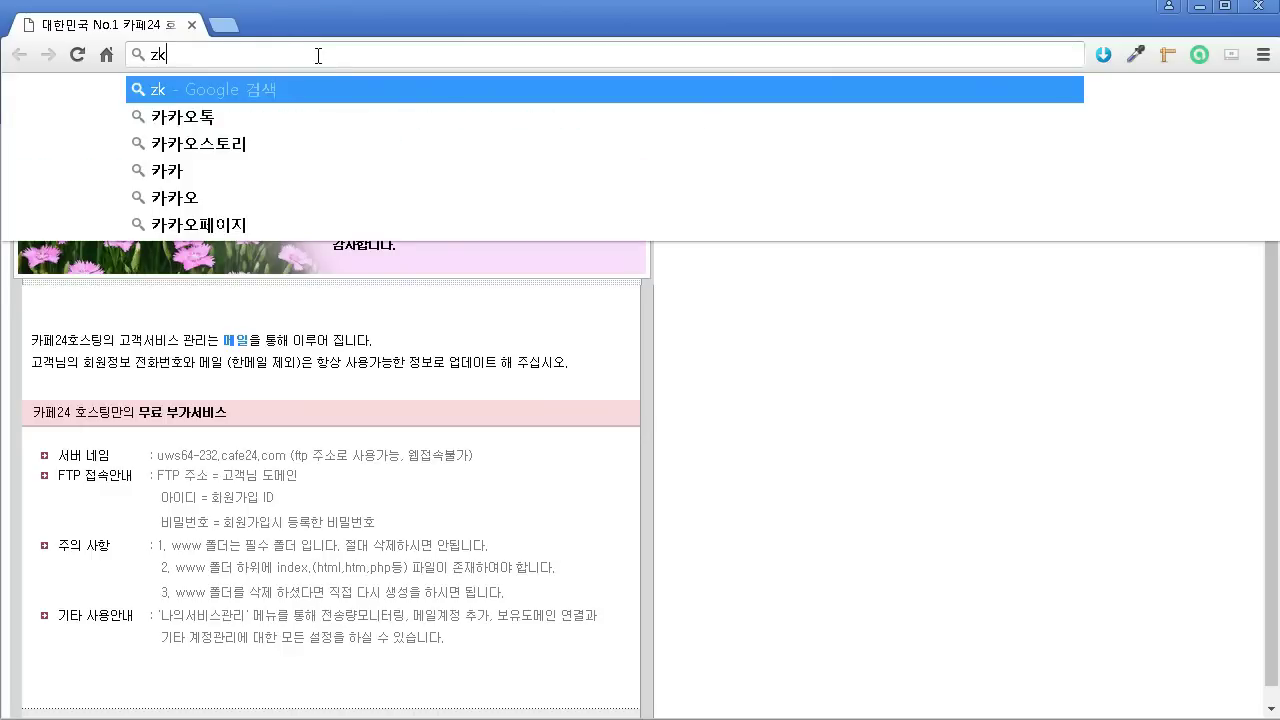
{"action": "key", "text": "BackSpace"}
{"action": "key", "text": "BackSpace"}
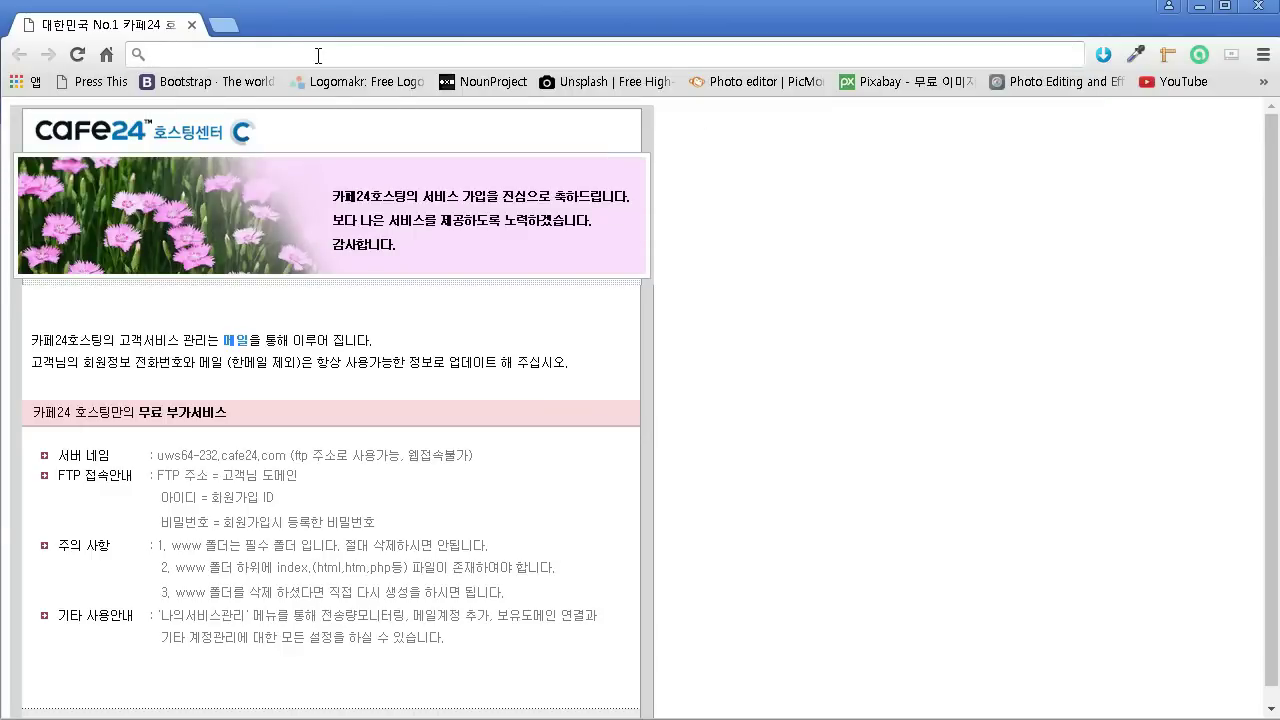
{"action": "type", "text": "카페"}
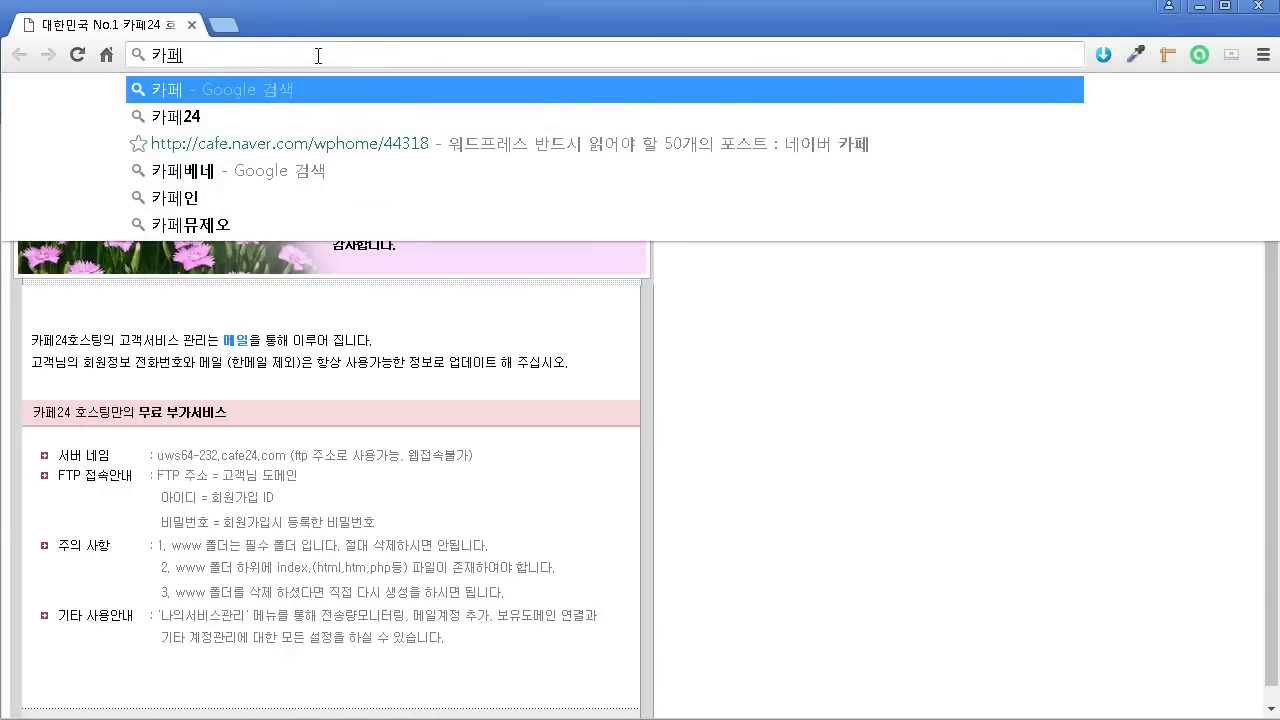
{"action": "type", "text": "24"}
{"action": "key", "text": "Return"}
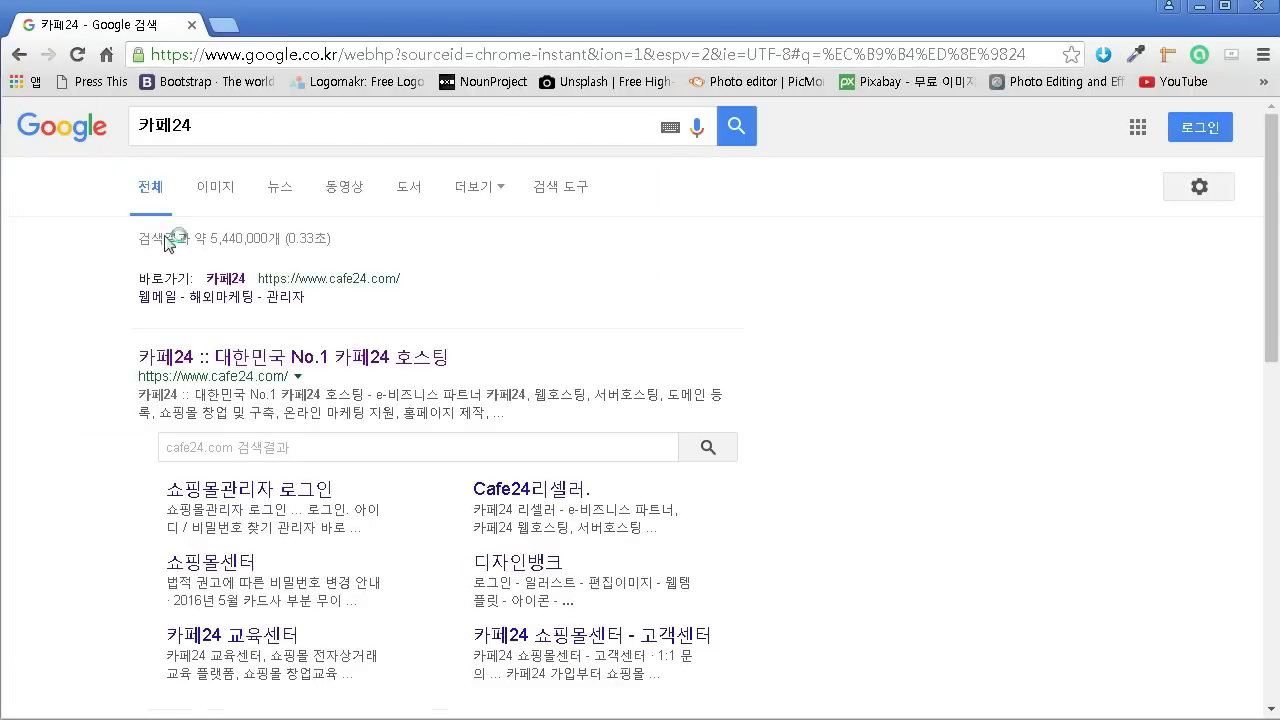
{"action": "left_click", "coordinate": [226, 278]}
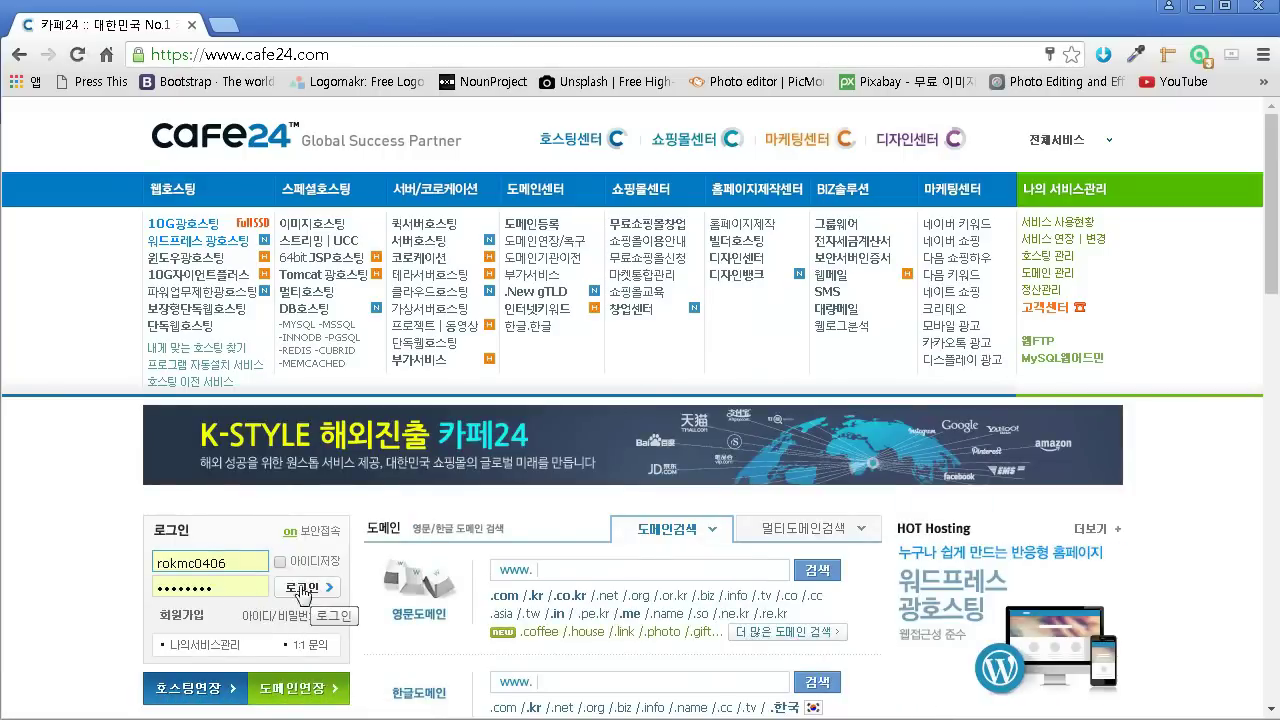
{"action": "left_click", "coordinate": [252, 586]}
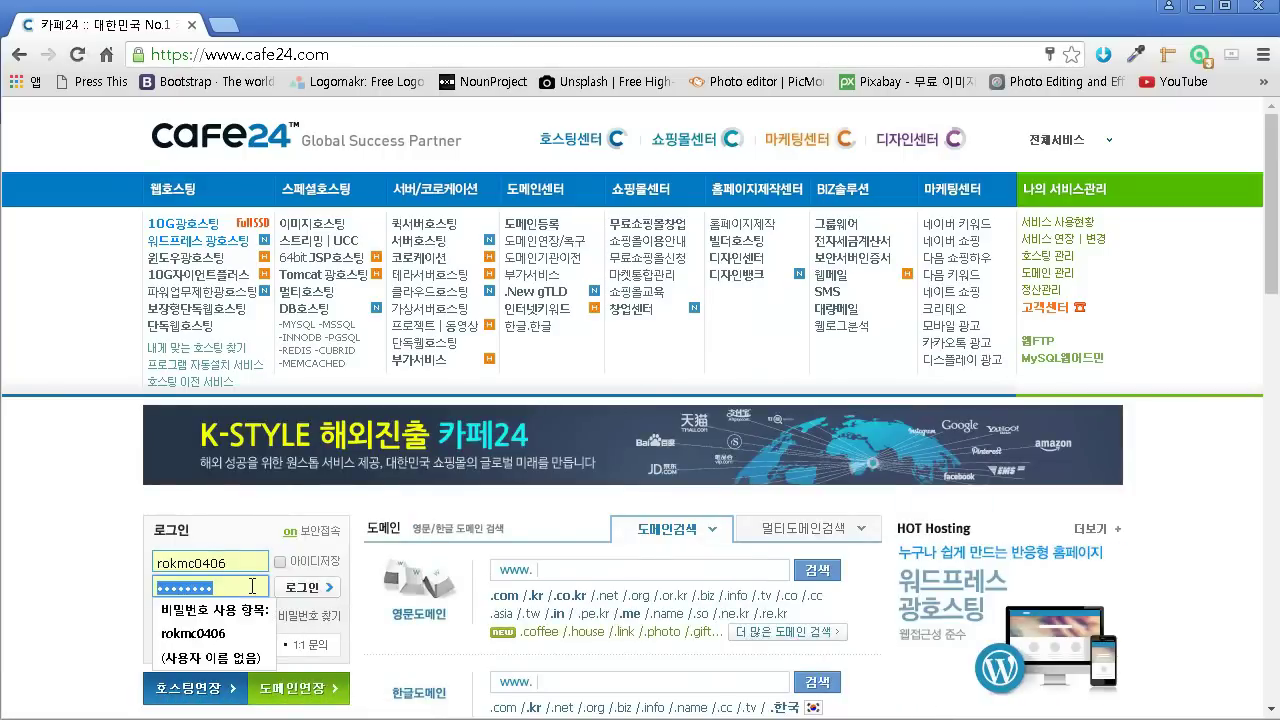
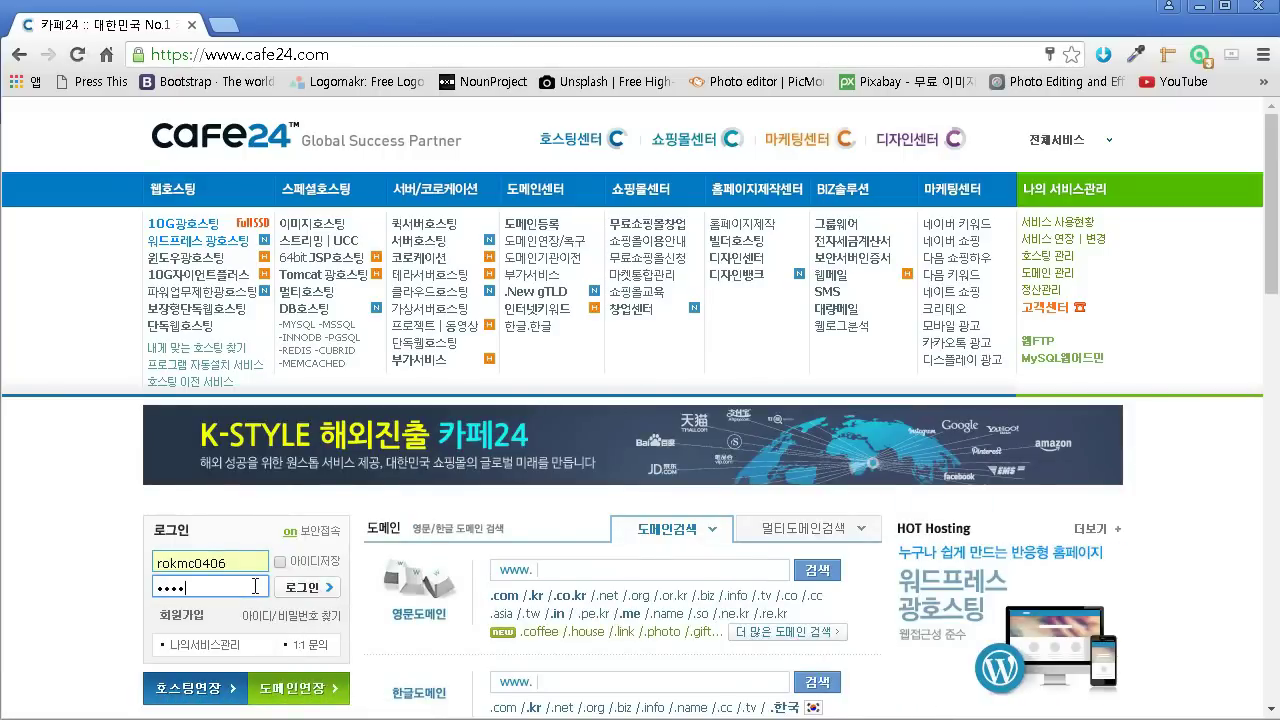
- Log in to Cafe24 with the account password and let Chrome update the saved password
{"action": "key", "text": "Return"}
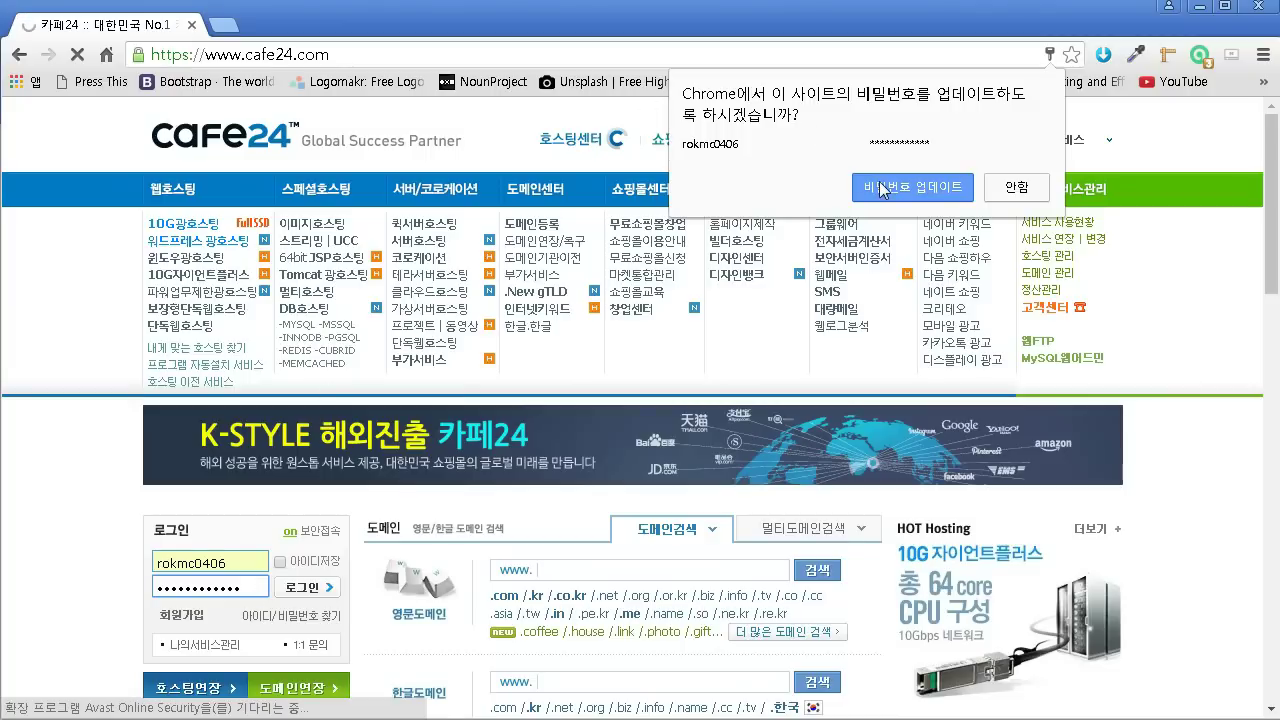
{"action": "left_click", "coordinate": [879, 188]}
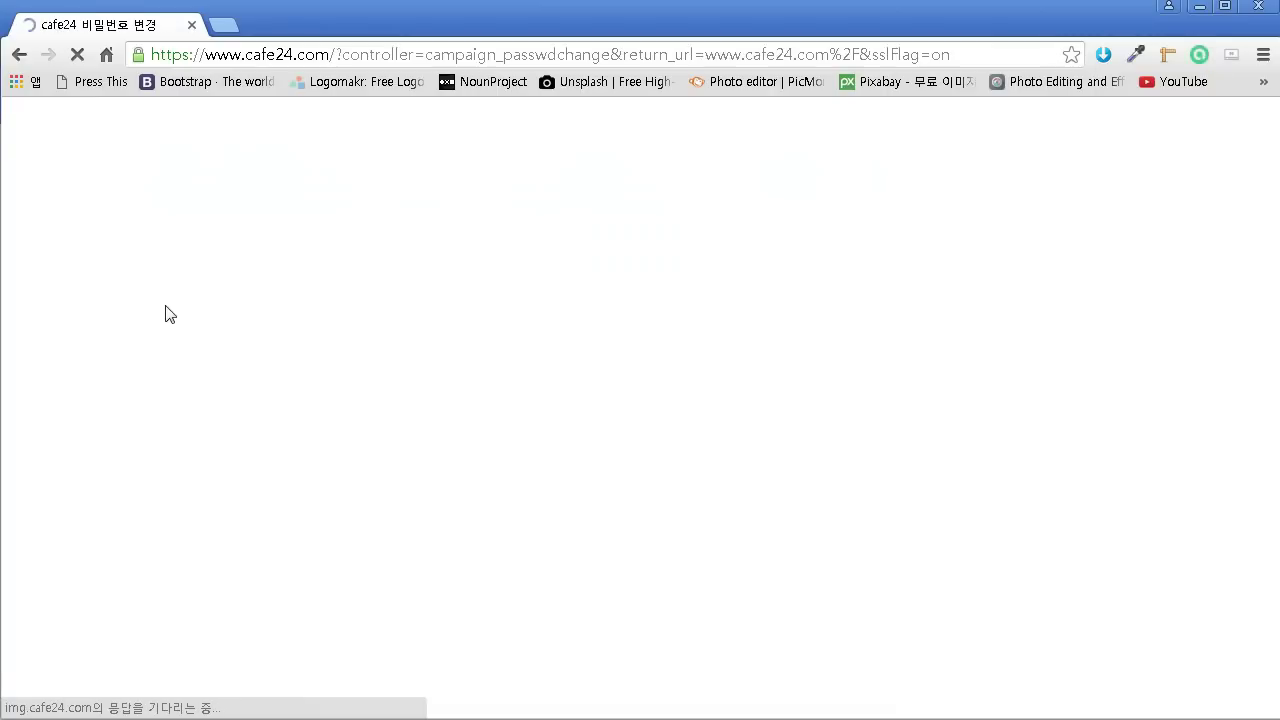
- Postpone the password change with 다음에 변경하기 and open 나의서비스관리 hosting management
{"action": "scroll", "coordinate": [509, 449], "scroll_direction": "down", "scroll_amount": 3}
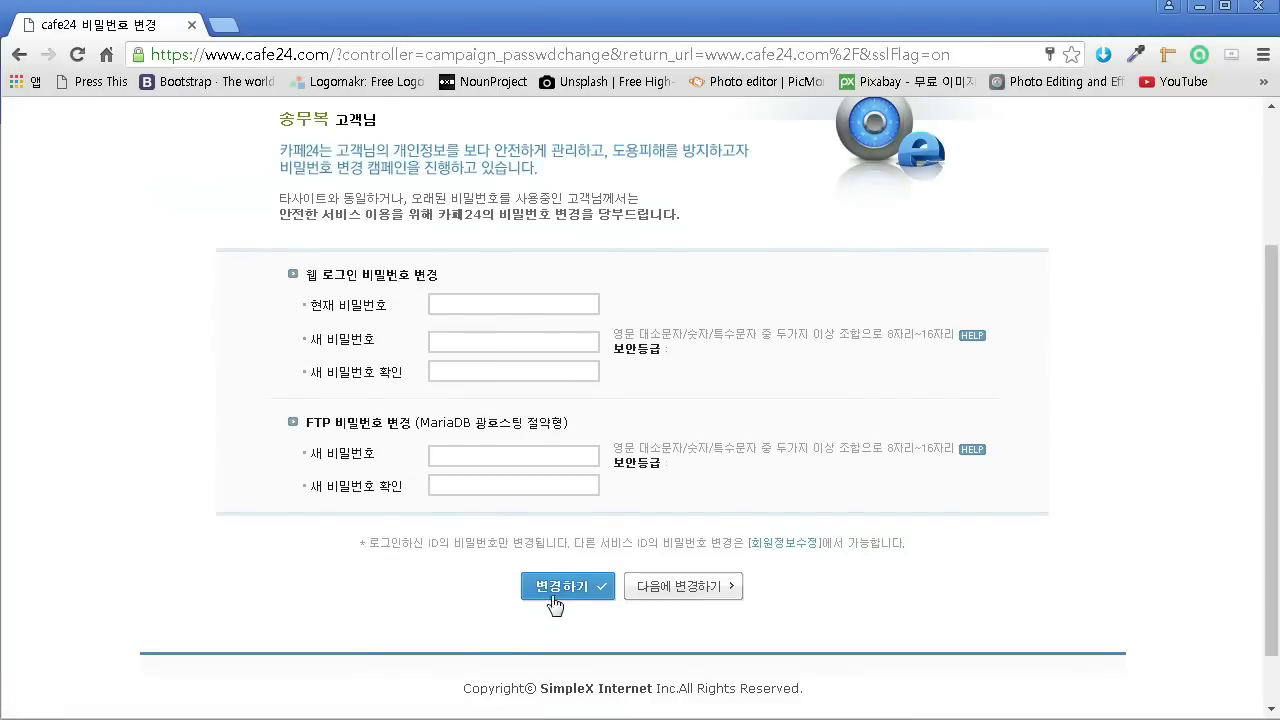
{"action": "left_click", "coordinate": [688, 590]}
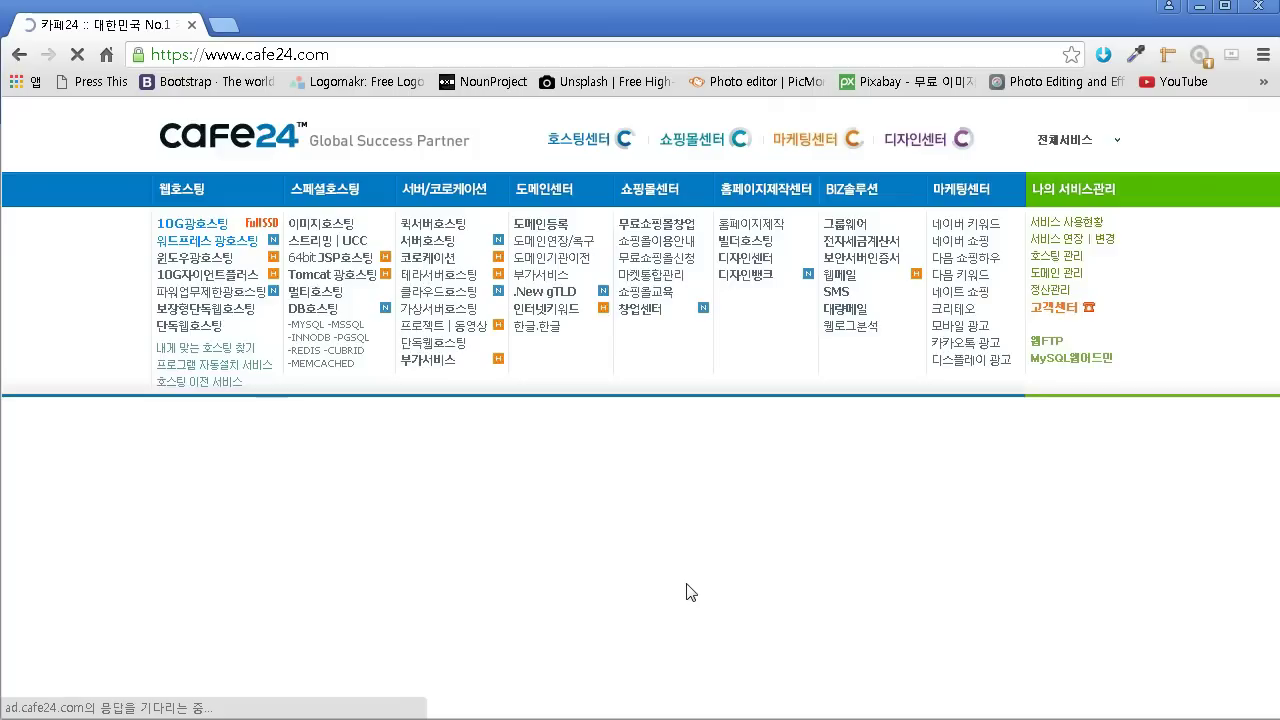
{"action": "scroll", "coordinate": [114, 447], "scroll_direction": "down", "scroll_amount": 3}
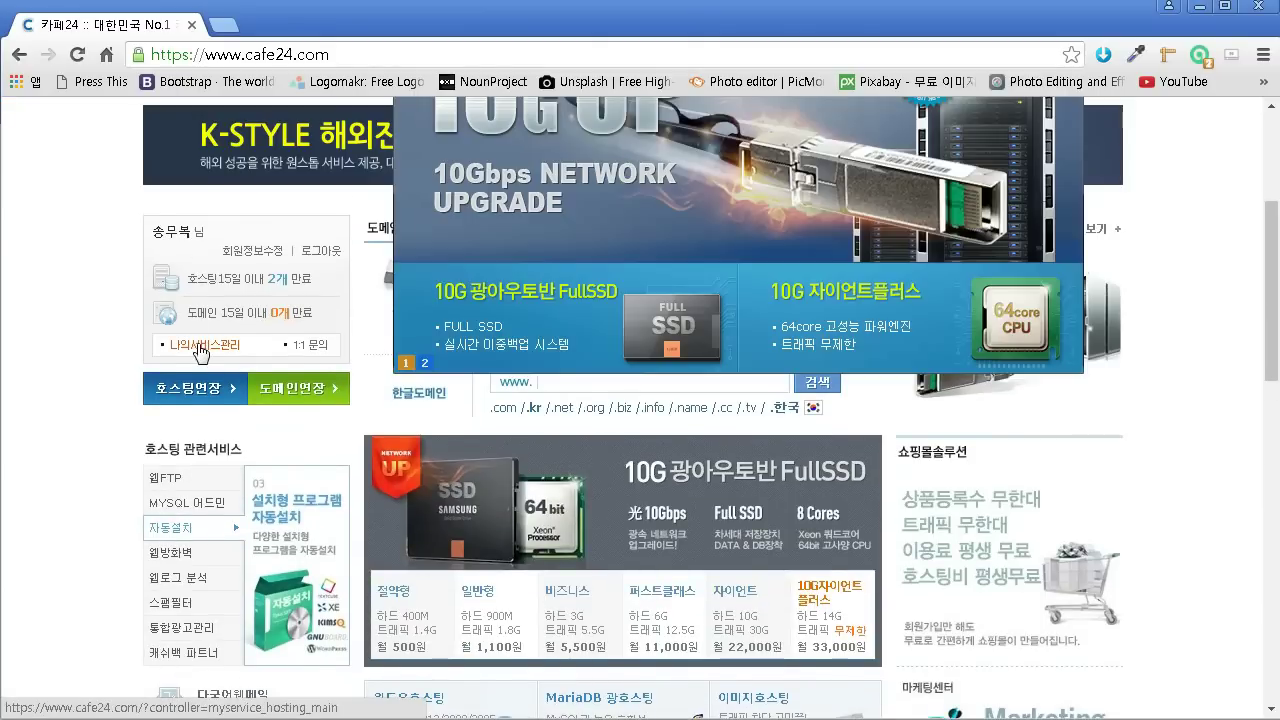
{"action": "left_click", "coordinate": [200, 347]}
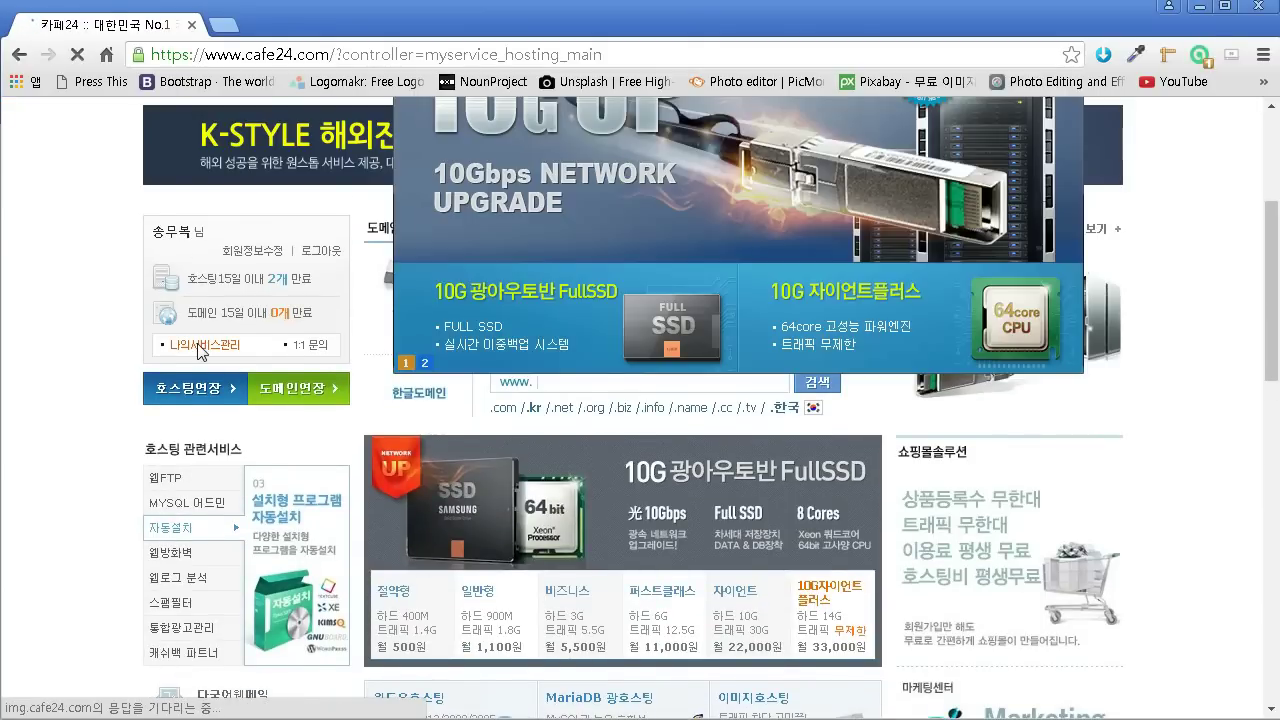
{"action": "scroll", "coordinate": [210, 428], "scroll_direction": "down", "scroll_amount": 3}
{"action": "scroll", "coordinate": [210, 428], "scroll_direction": "down", "scroll_amount": 4}
- Open 프로그램 자동설치 and choose to install 워드프레스 on the hosting
{"action": "scroll", "coordinate": [151, 394], "scroll_direction": "up", "scroll_amount": 3}
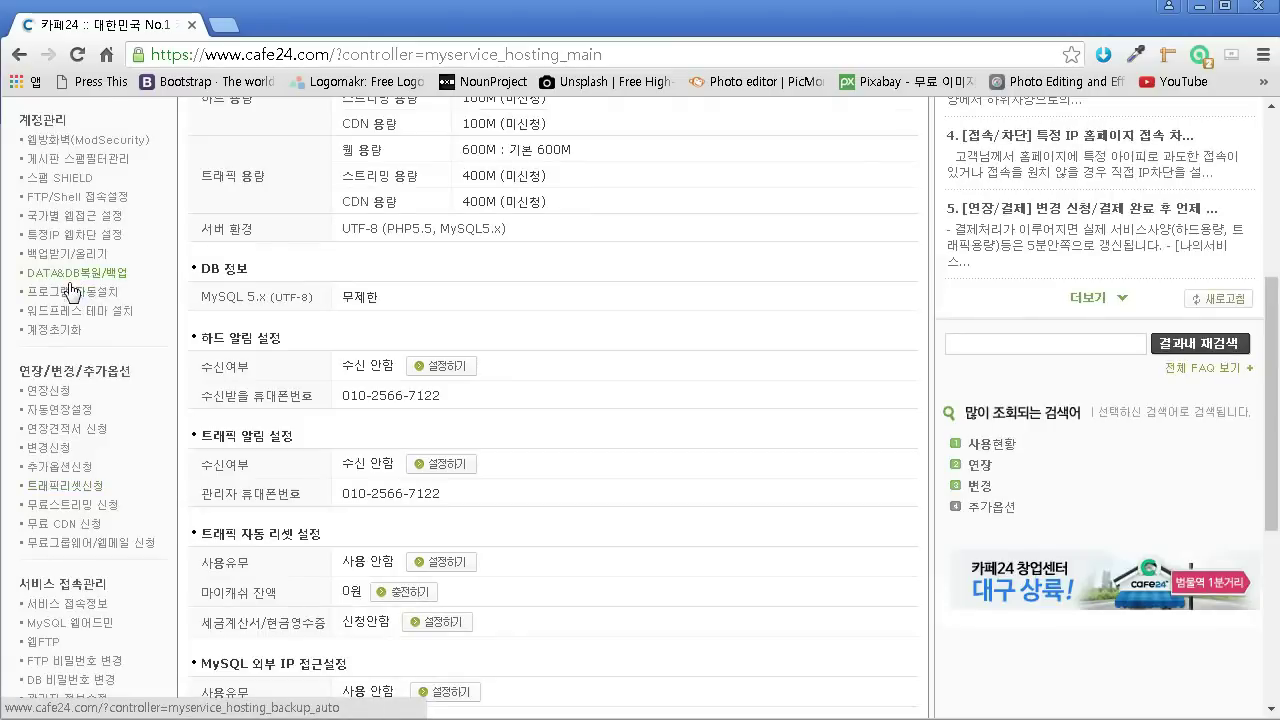
{"action": "left_click", "coordinate": [76, 298]}
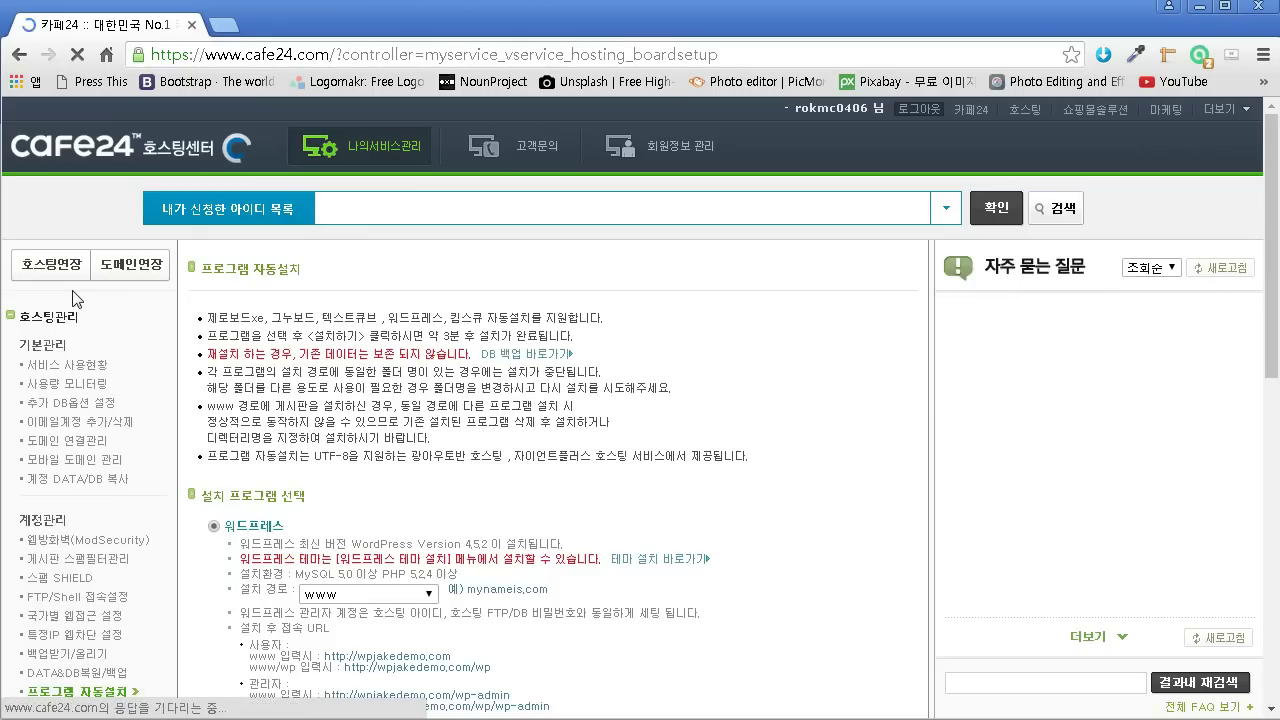
{"action": "scroll", "coordinate": [514, 509], "scroll_direction": "down", "scroll_amount": 3}
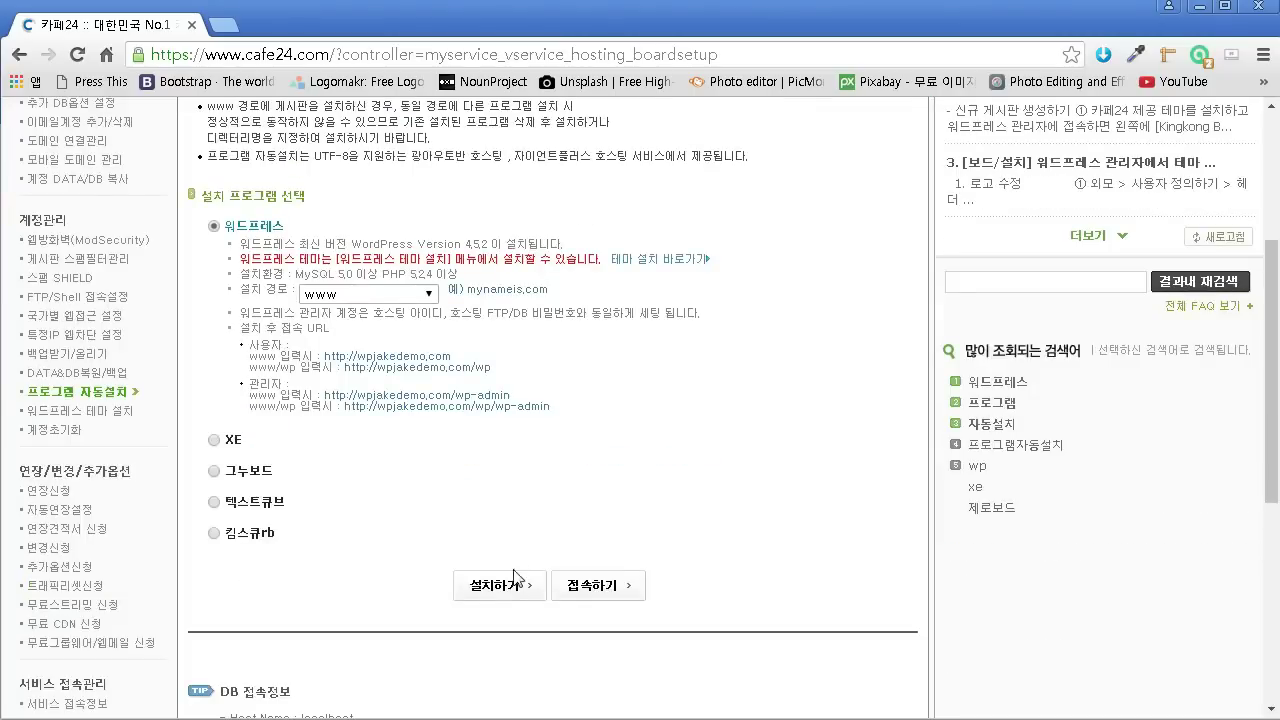
{"action": "left_click", "coordinate": [511, 590]}
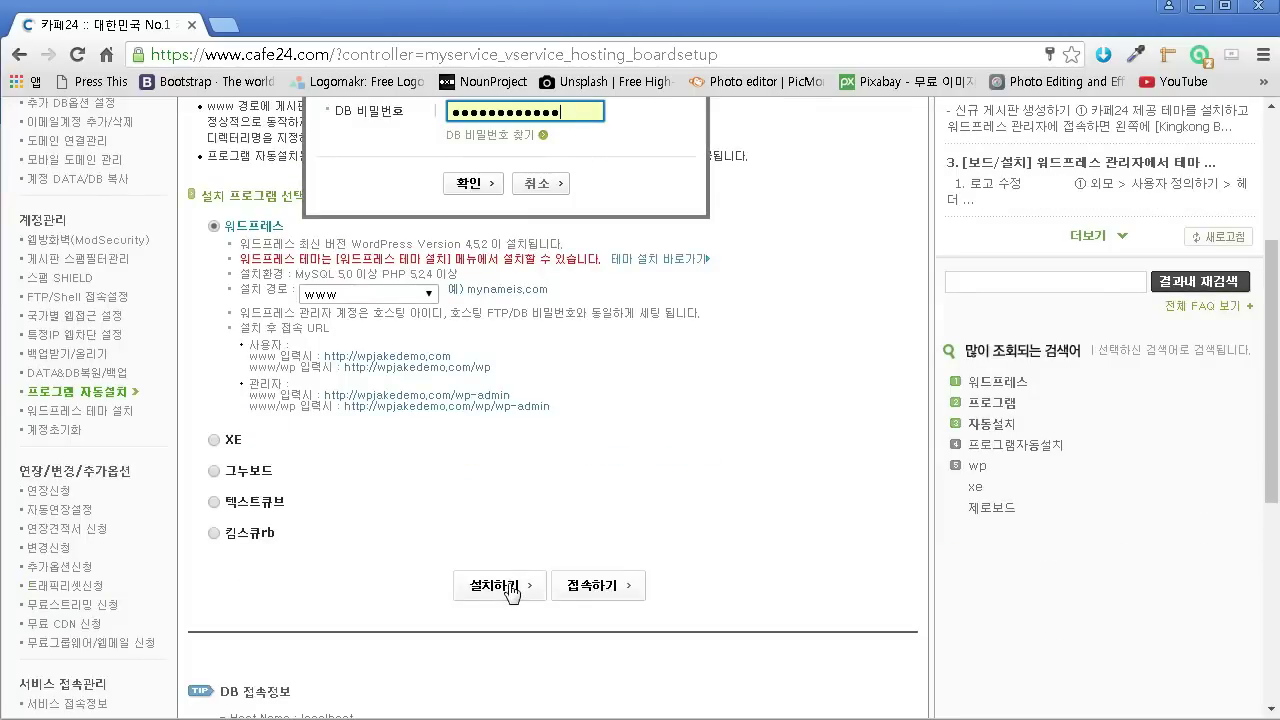
- Enter the MySQL DB password and confirm to begin the WordPress 4.5.2 install
{"action": "scroll", "coordinate": [597, 446], "scroll_direction": "up", "scroll_amount": 2}
{"action": "double_click", "coordinate": [580, 312]}
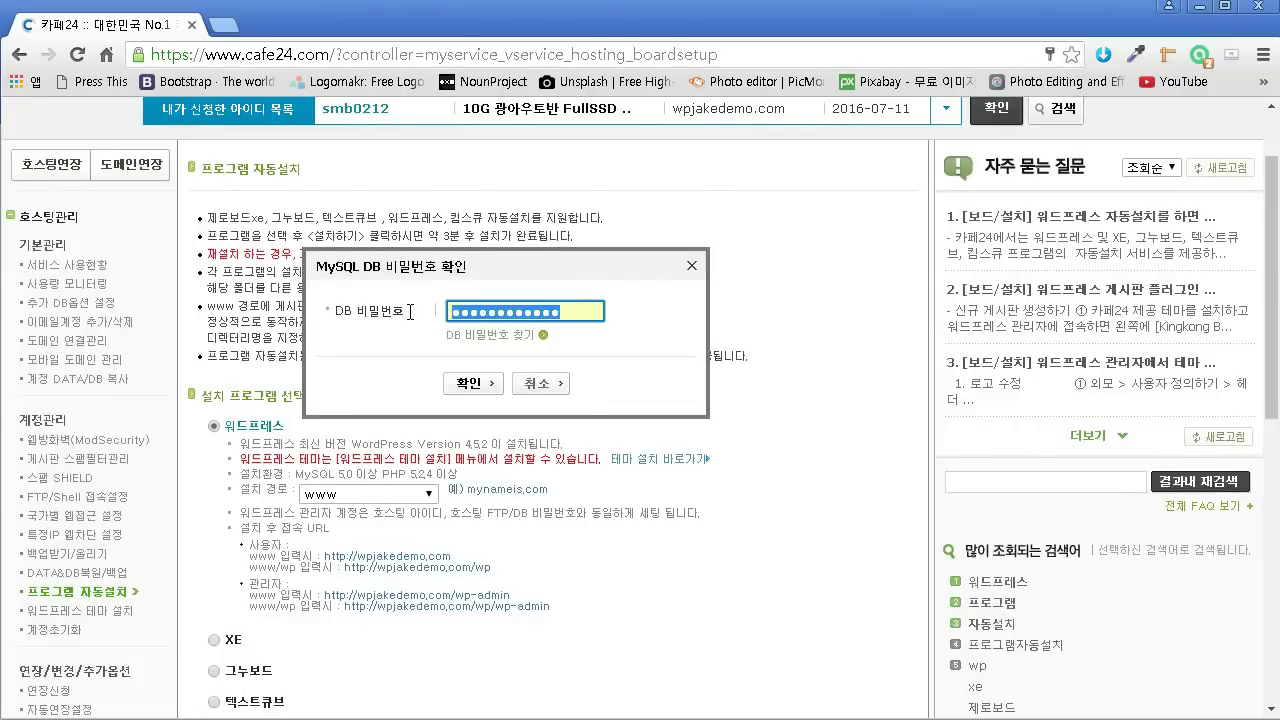
{"action": "type", "text": "***"}
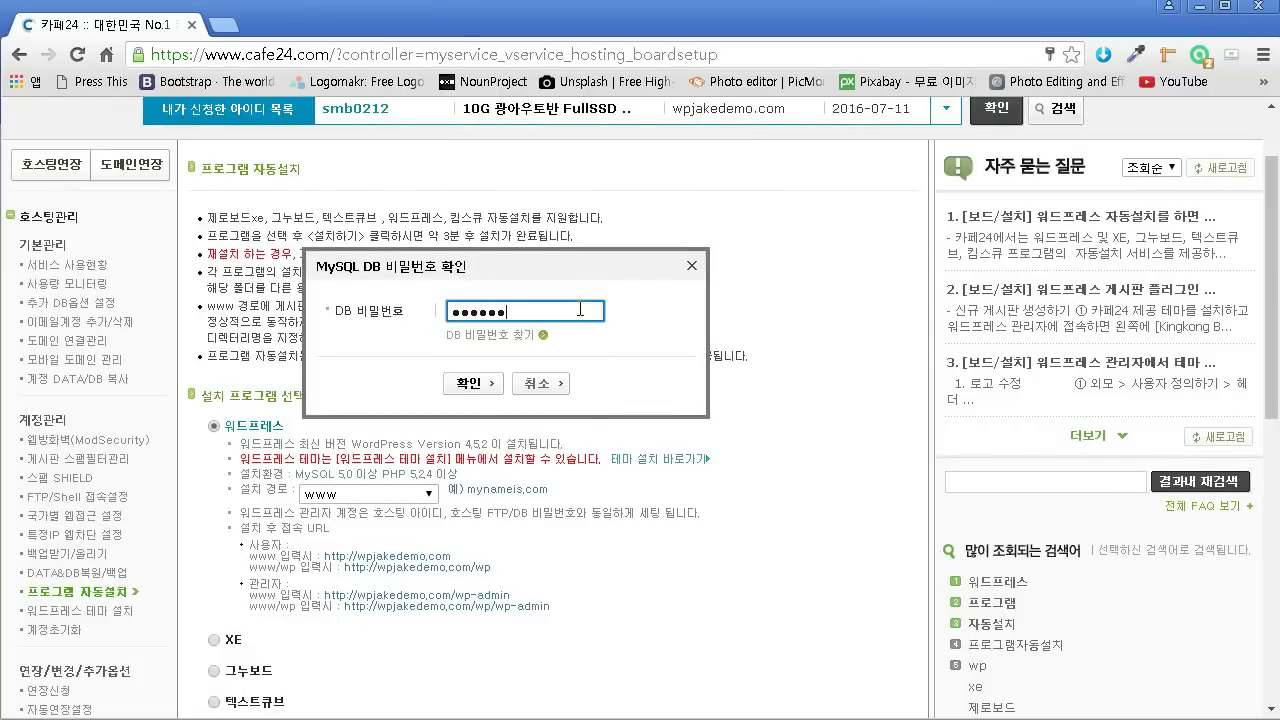
{"action": "left_click", "coordinate": [474, 383]}
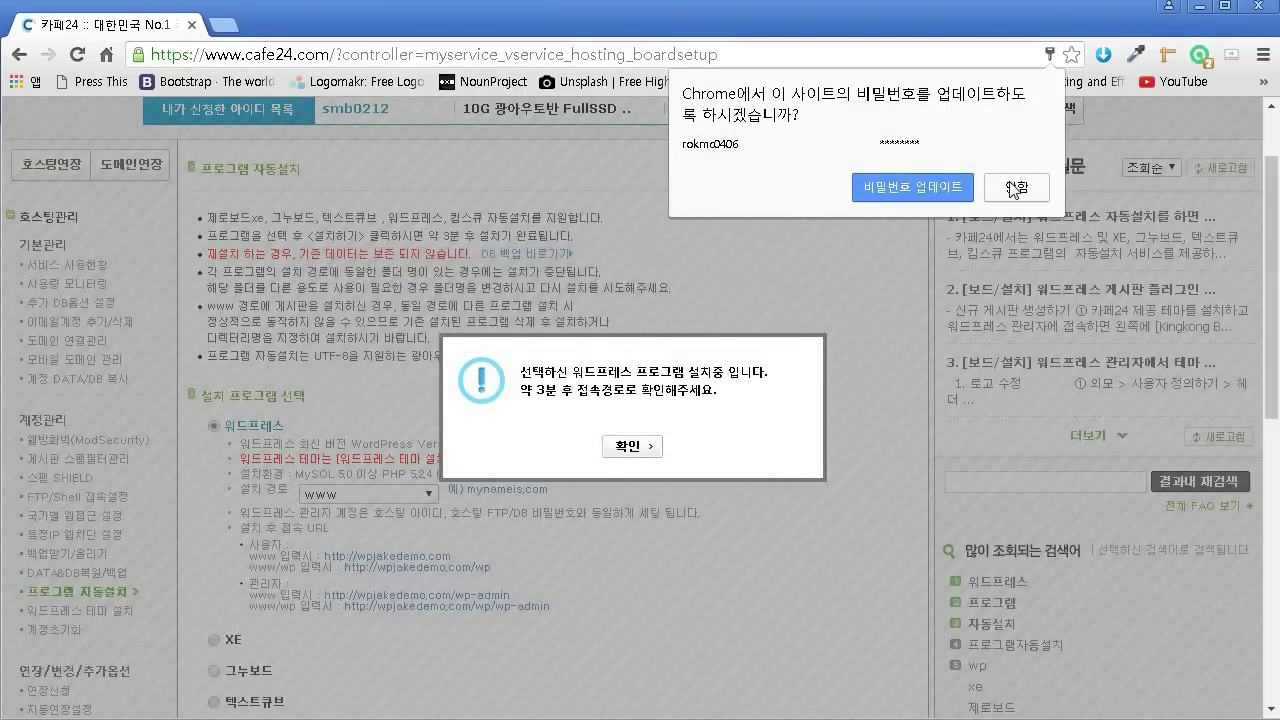
{"action": "left_click", "coordinate": [1020, 188]}
{"action": "left_click", "coordinate": [655, 452]}
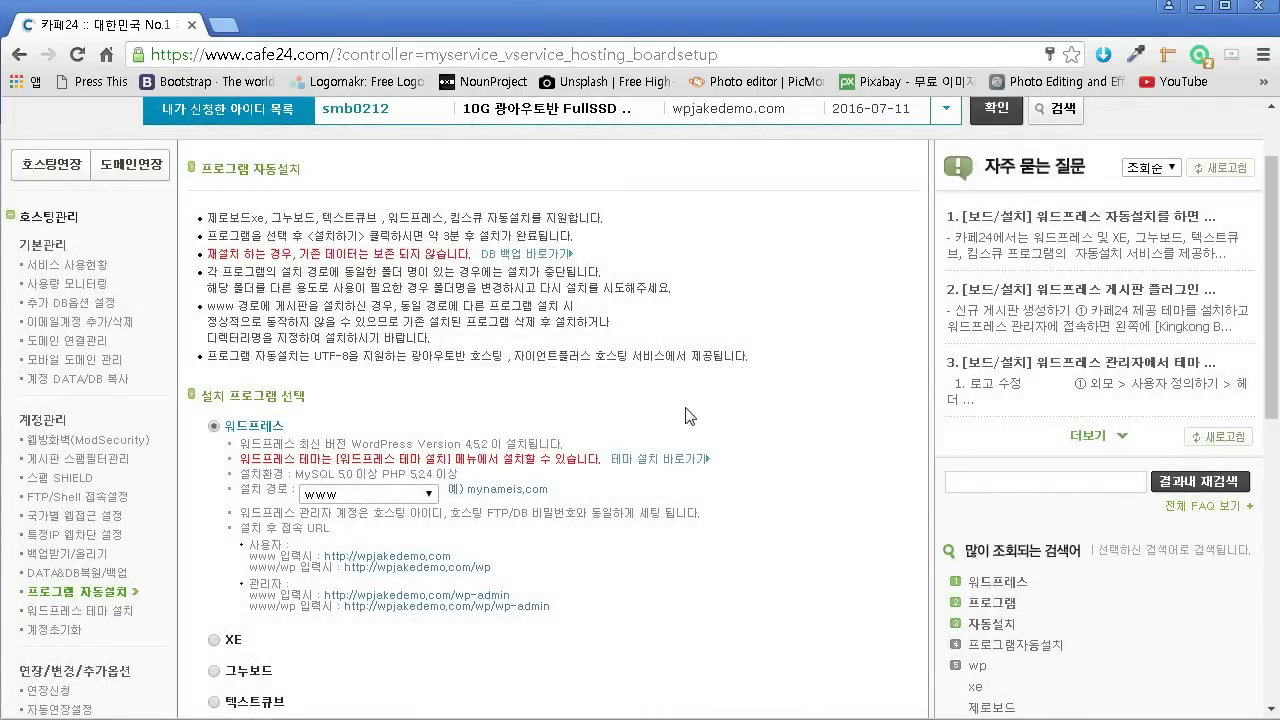
{"action": "scroll", "coordinate": [686, 415], "scroll_direction": "down", "scroll_amount": 2}
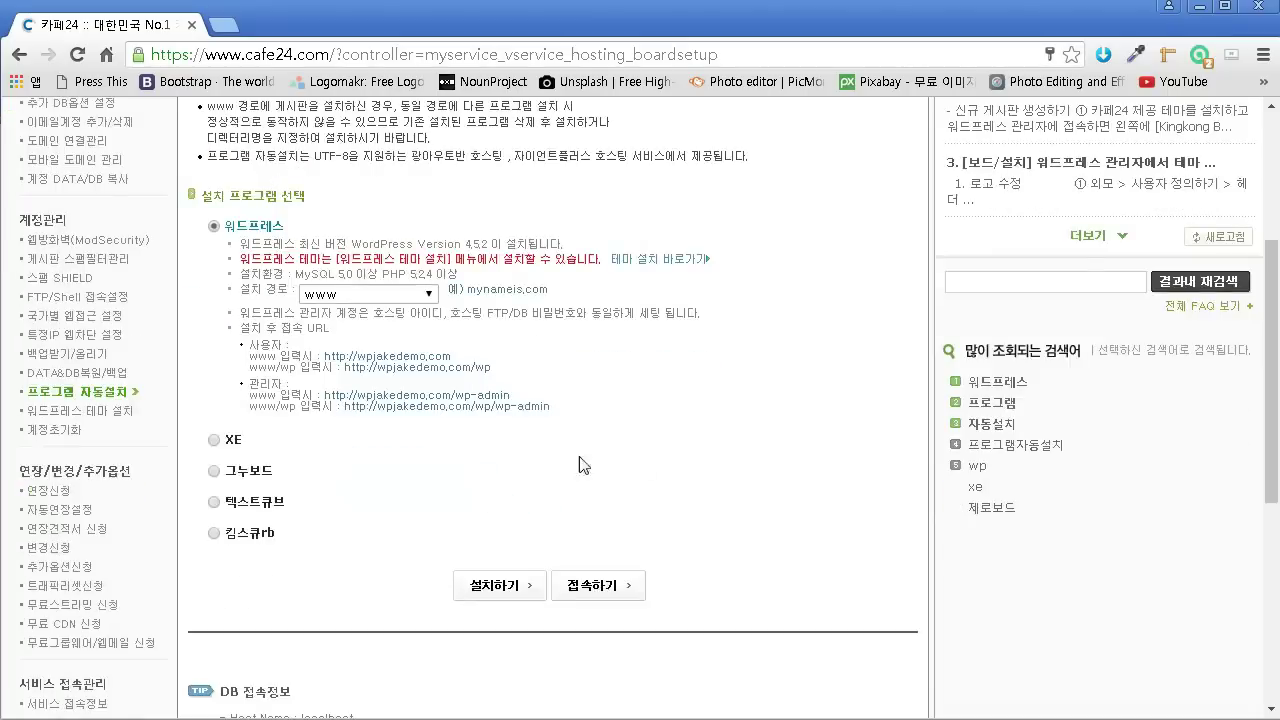
- Open the newly installed site and go to wpjakedemo.com/wp-admin
{"action": "left_click", "coordinate": [582, 592]}
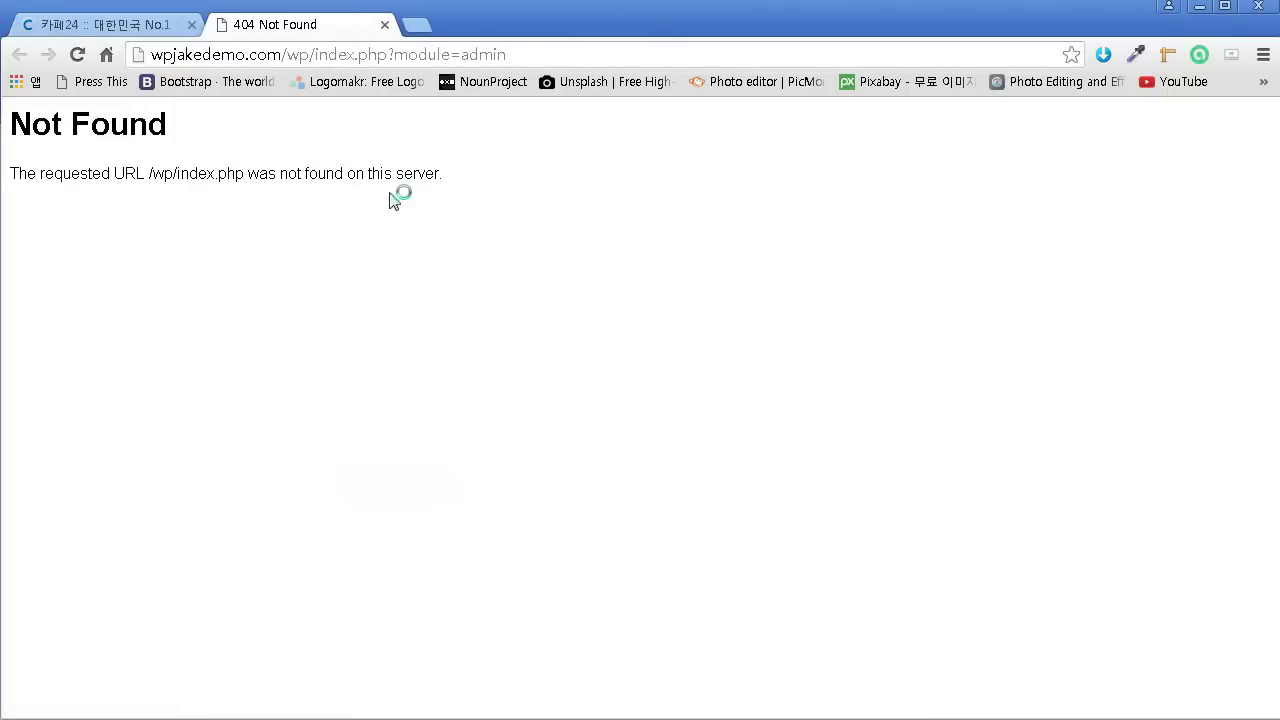
{"action": "left_click", "coordinate": [385, 25]}
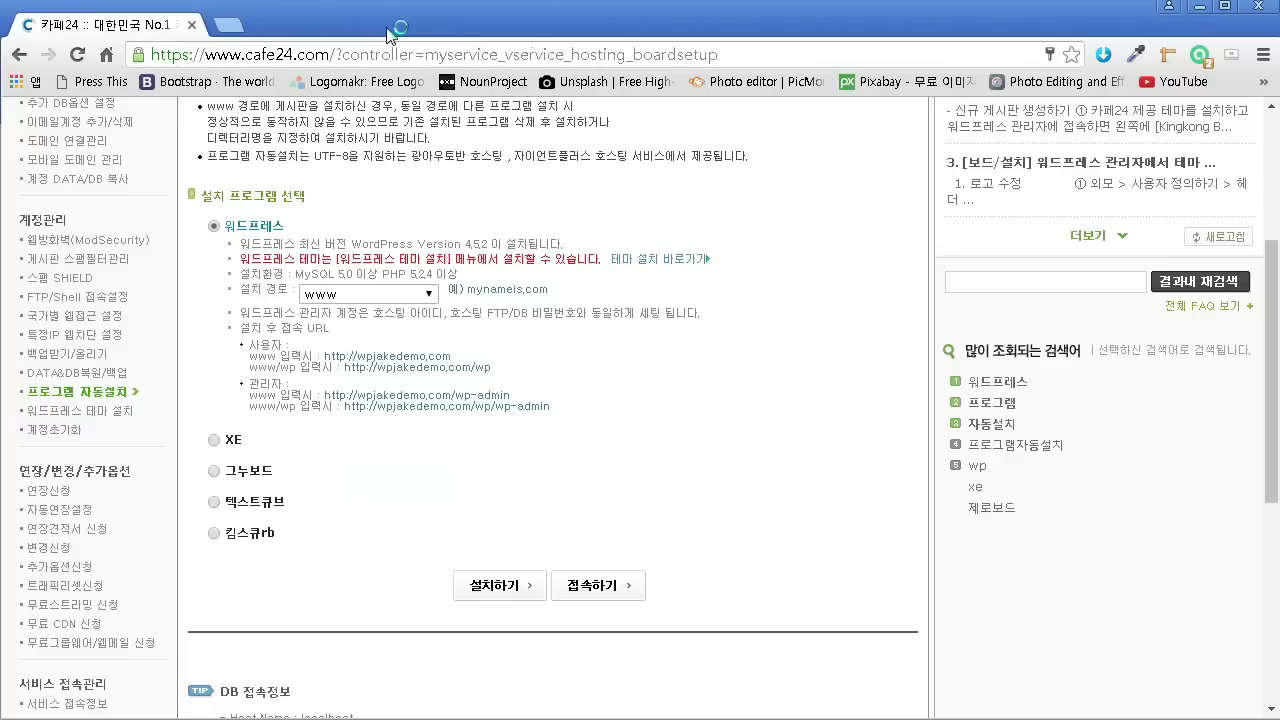
{"action": "left_click", "coordinate": [594, 590]}
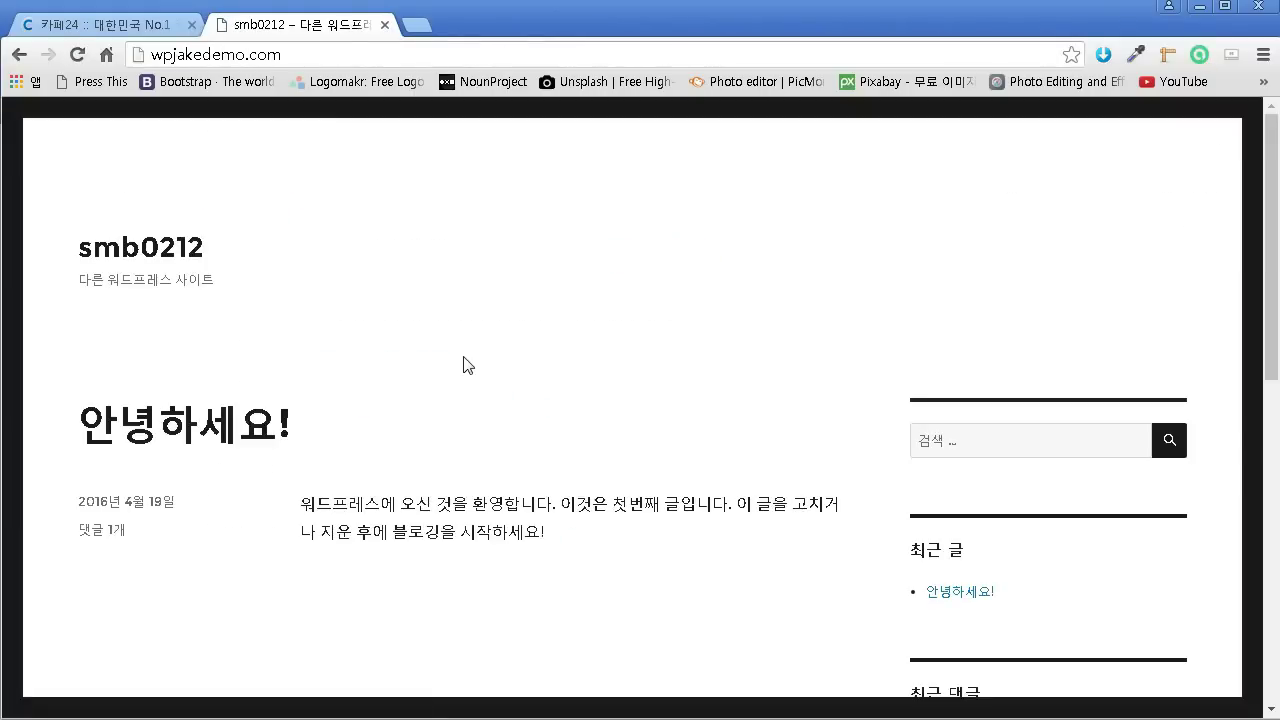
{"action": "left_click", "coordinate": [309, 54]}
{"action": "left_click", "coordinate": [301, 55]}
{"action": "type", "text": "/ㅈ"}
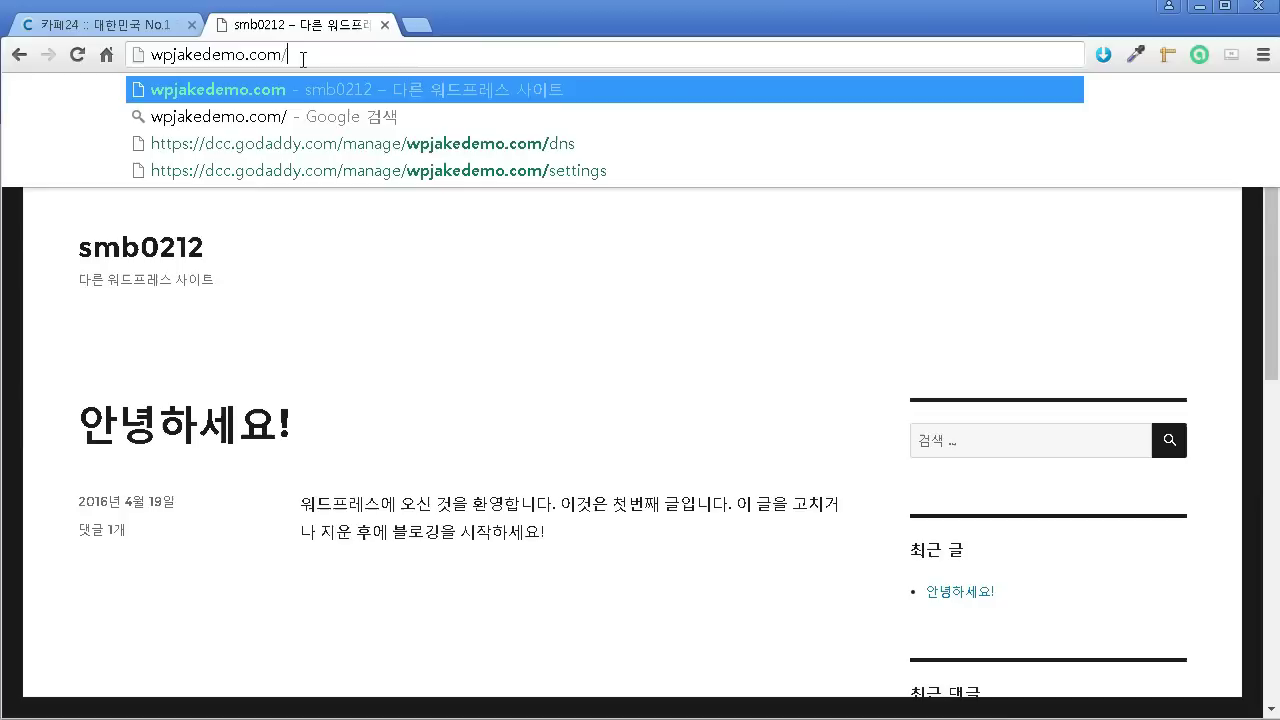
{"action": "key", "text": "BackSpace"}
{"action": "type", "text": "wp-admin"}
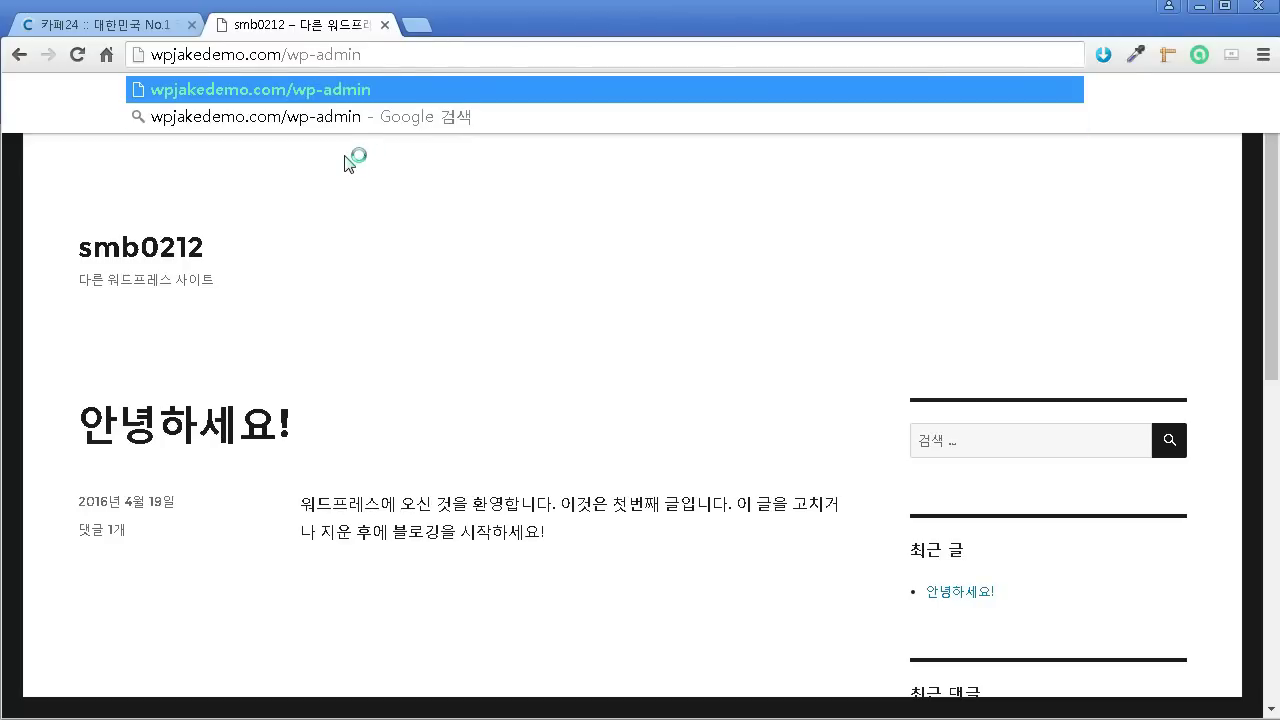
{"action": "key", "text": "Return"}
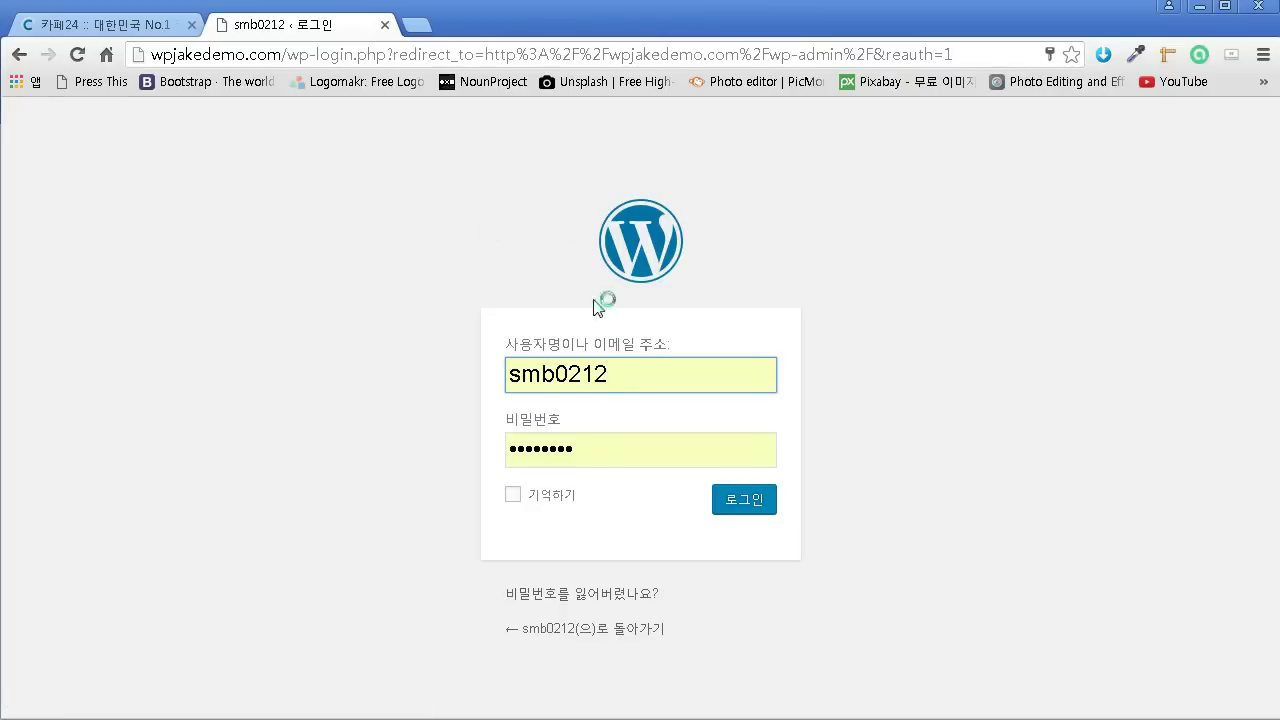
- Sign in to the WordPress admin with the autofilled credentials
{"action": "left_click", "coordinate": [608, 446]}
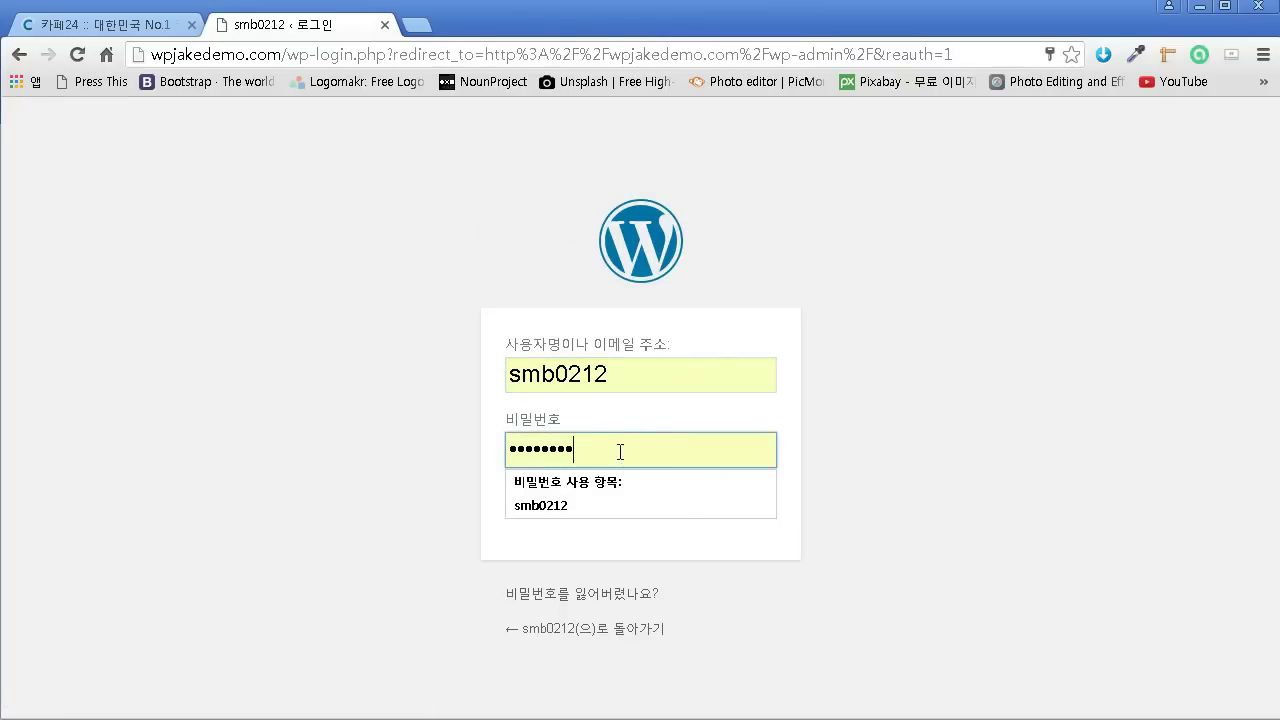
{"action": "left_click_drag", "start_coordinate": [620, 452], "coordinate": [453, 445]}
{"action": "left_click", "coordinate": [931, 506]}
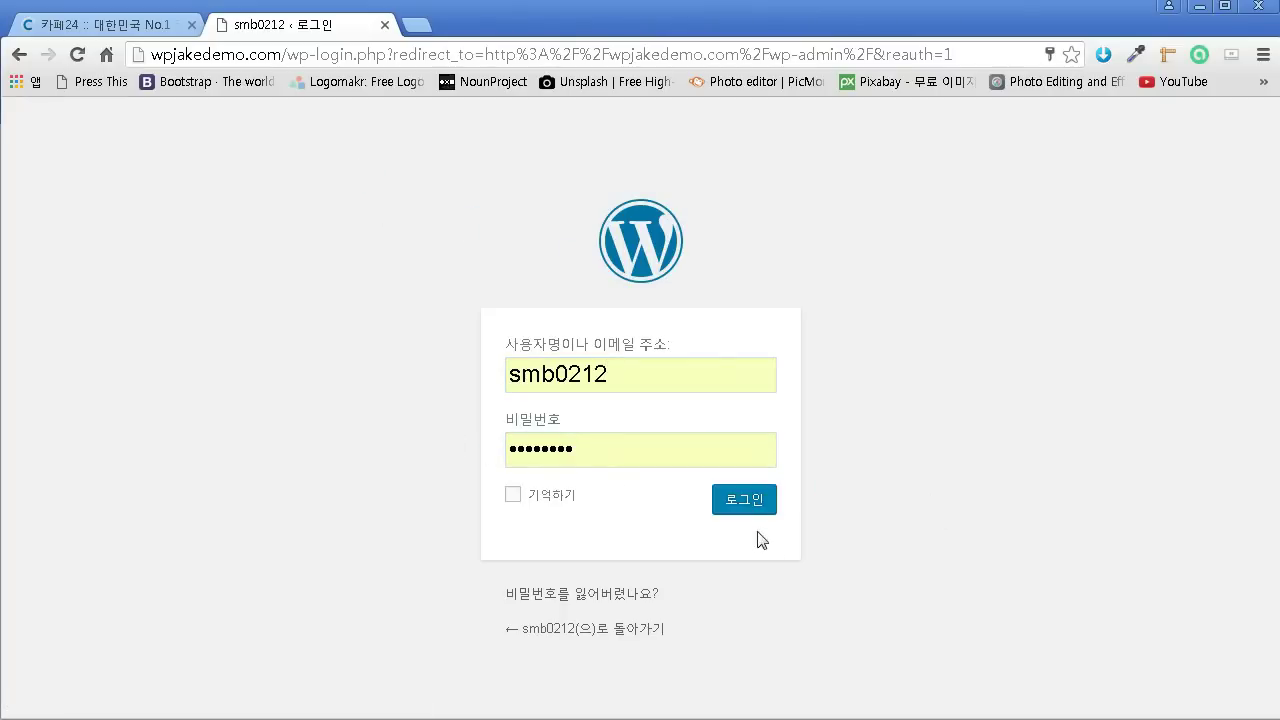
{"action": "left_click", "coordinate": [752, 508]}
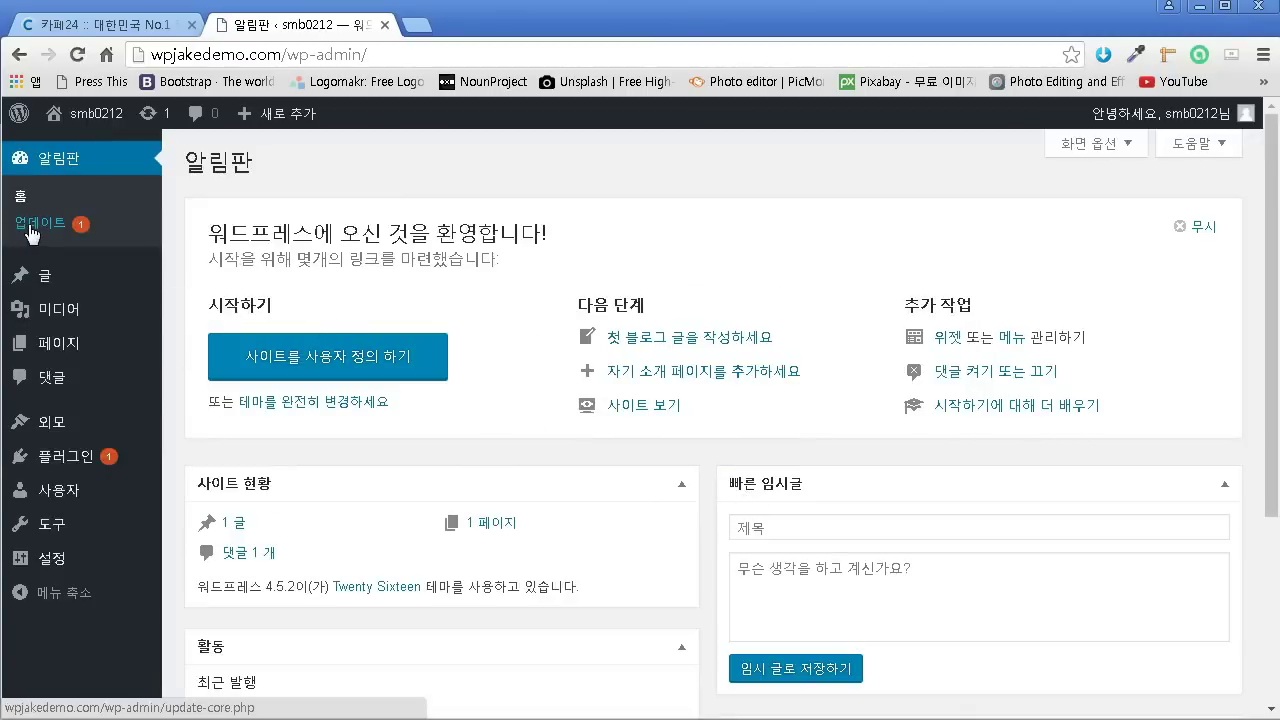
- Update the Akismet plugin to its newer version from the updates page
{"action": "left_click", "coordinate": [29, 228]}
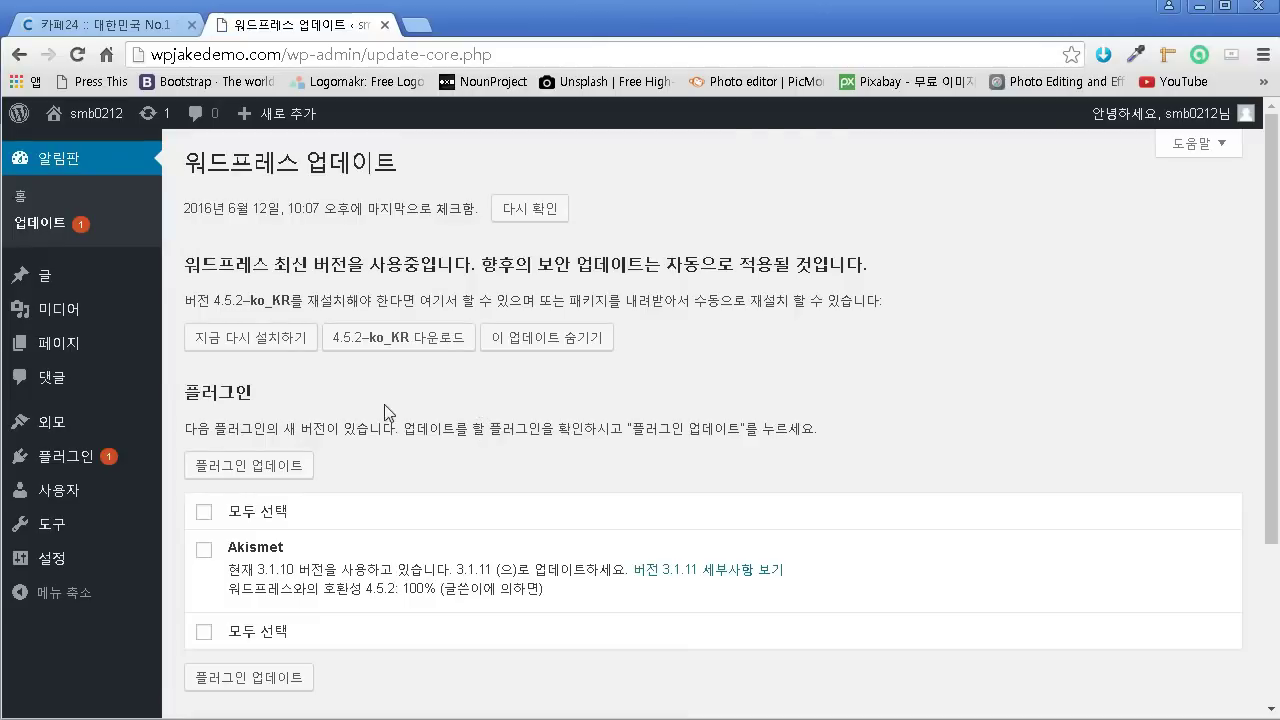
{"action": "left_click", "coordinate": [204, 511]}
{"action": "left_click", "coordinate": [228, 468]}
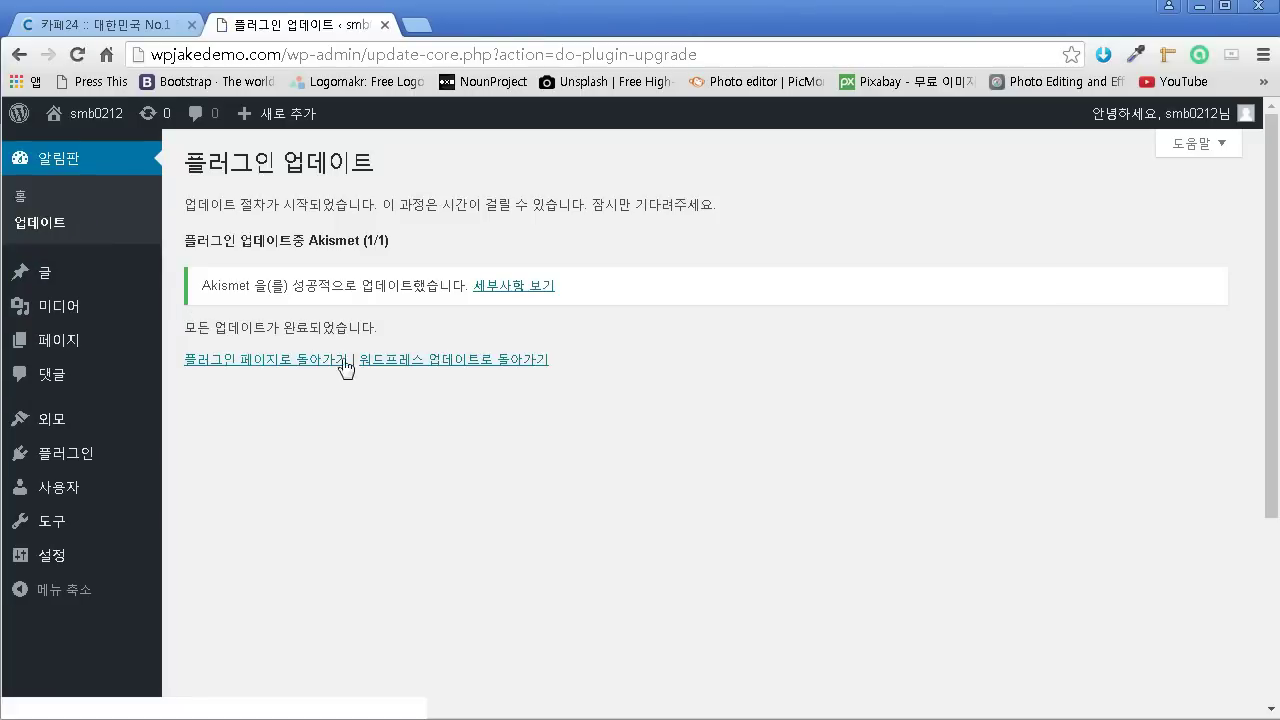
- Go to 외모 > 테마 and open the Add Themes page
{"action": "left_click", "coordinate": [58, 163]}
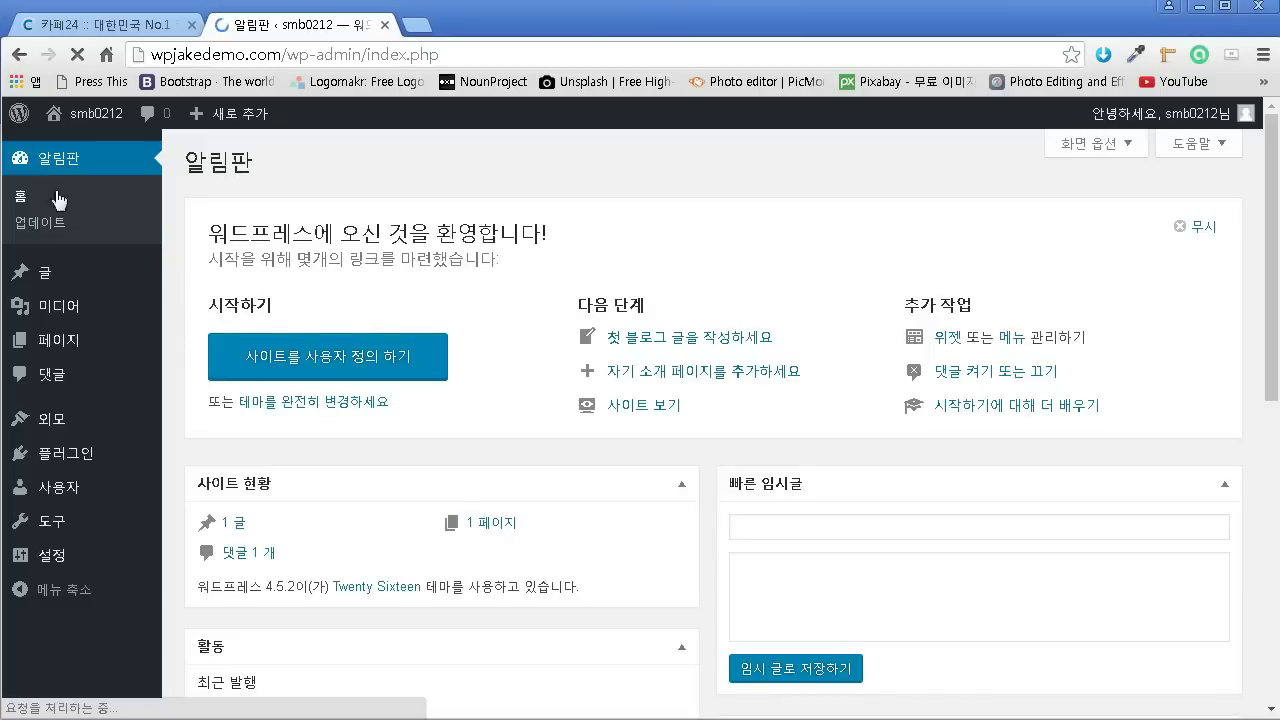
{"action": "mouse_move", "coordinate": [57, 428]}
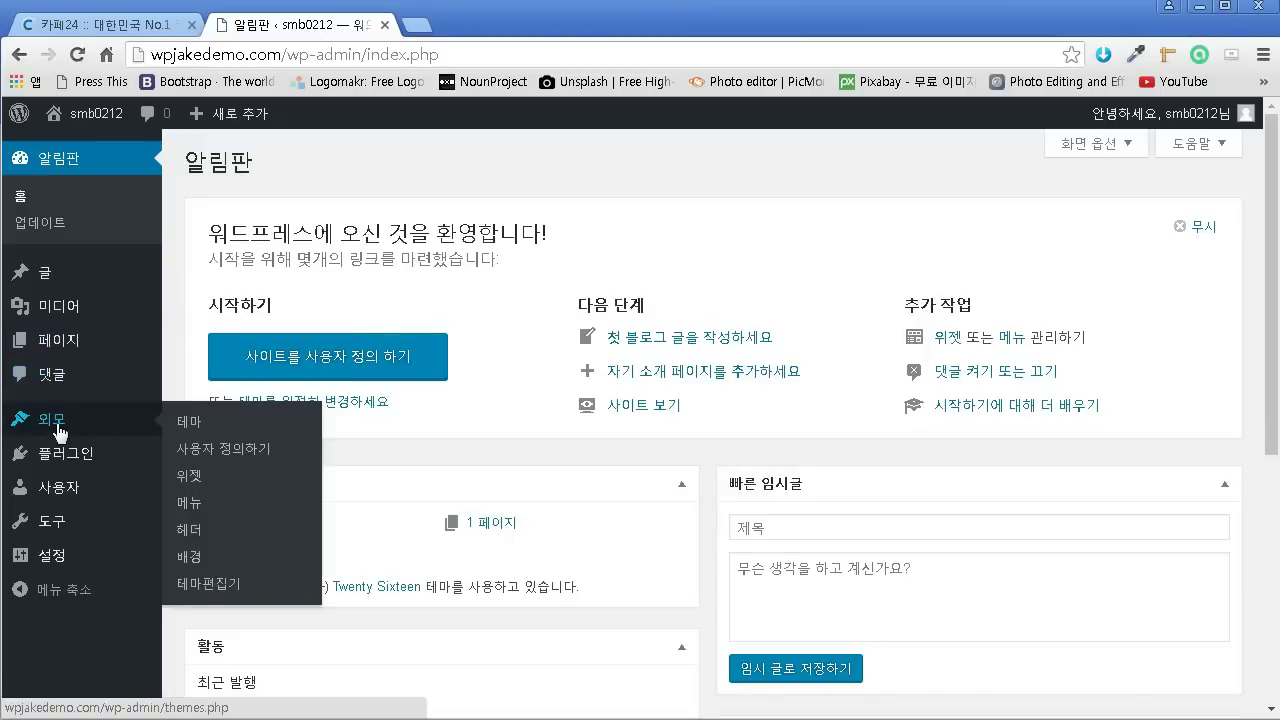
{"action": "left_click", "coordinate": [195, 428]}
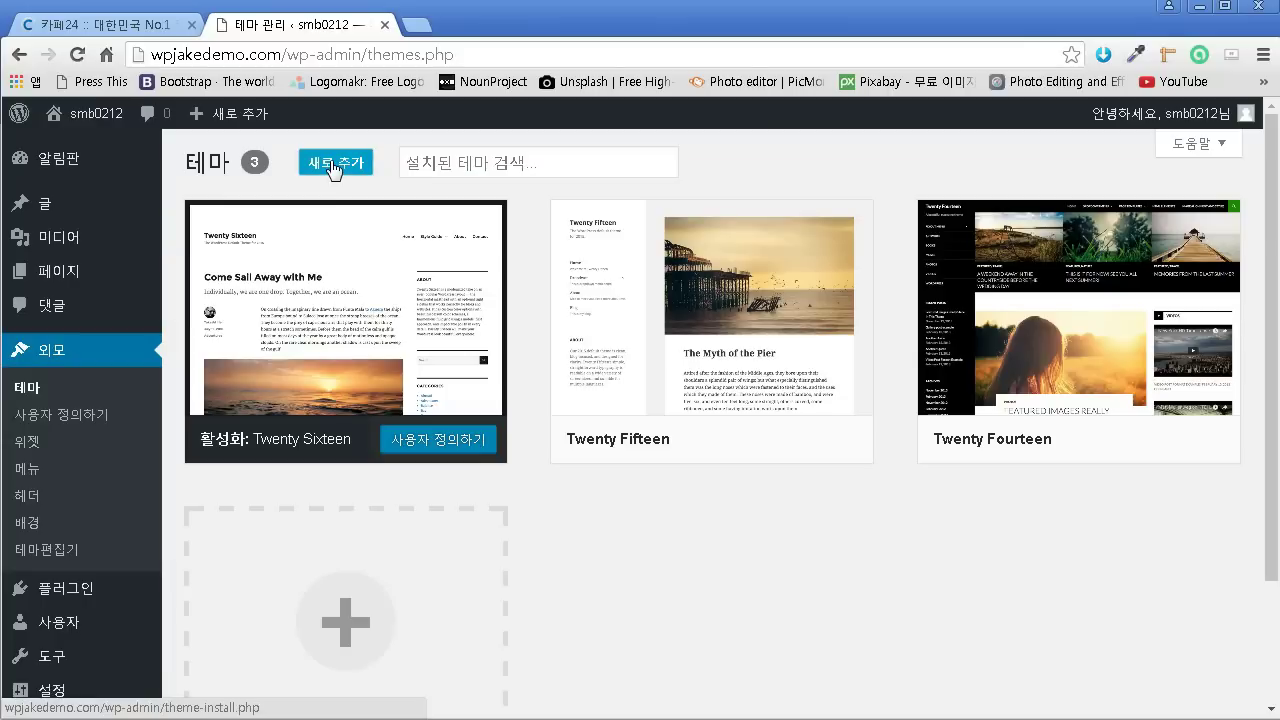
{"action": "left_click", "coordinate": [334, 164]}
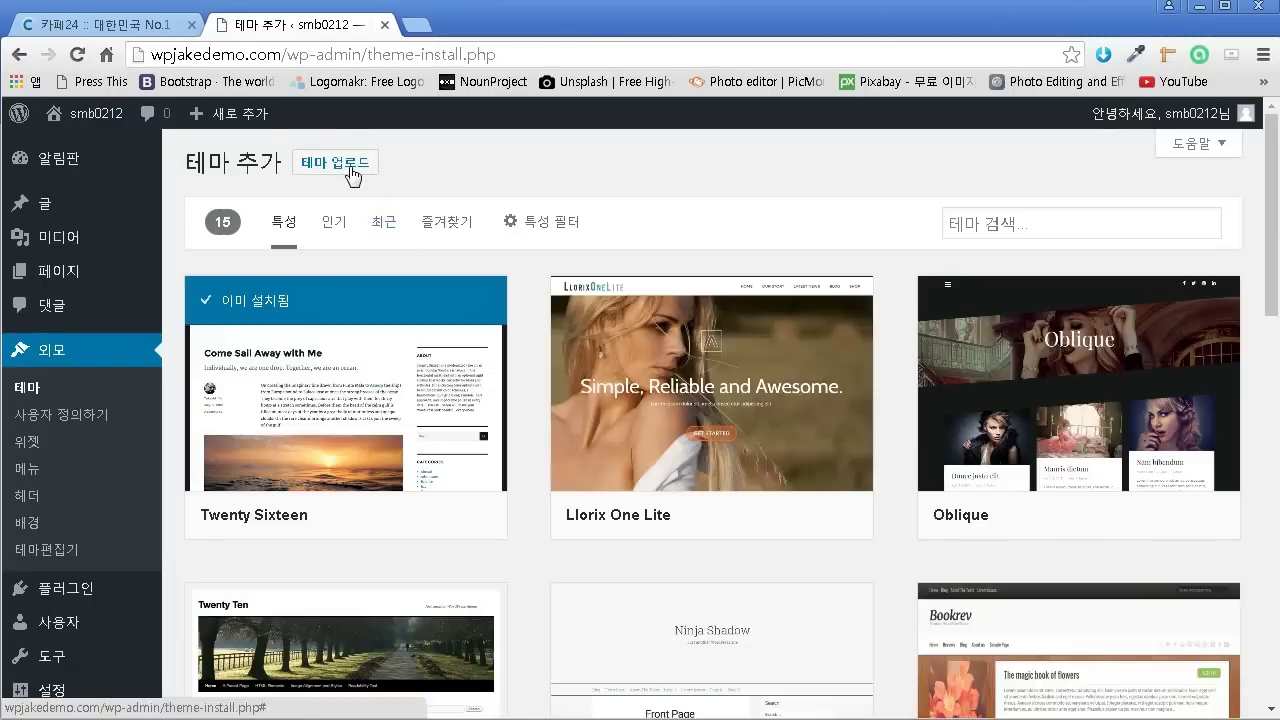
- Upload mystile.zip as a new theme and install it
{"action": "left_click", "coordinate": [351, 168]}
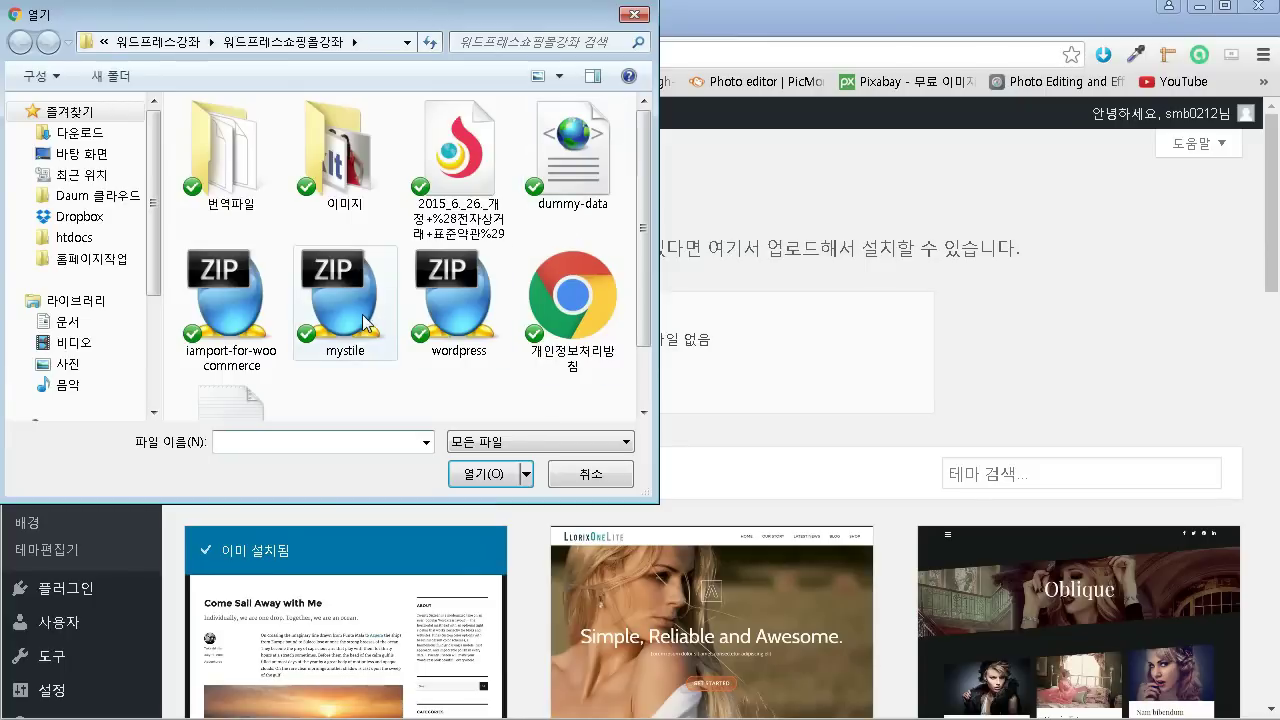
{"action": "left_click", "coordinate": [361, 322]}
{"action": "left_click", "coordinate": [481, 474]}
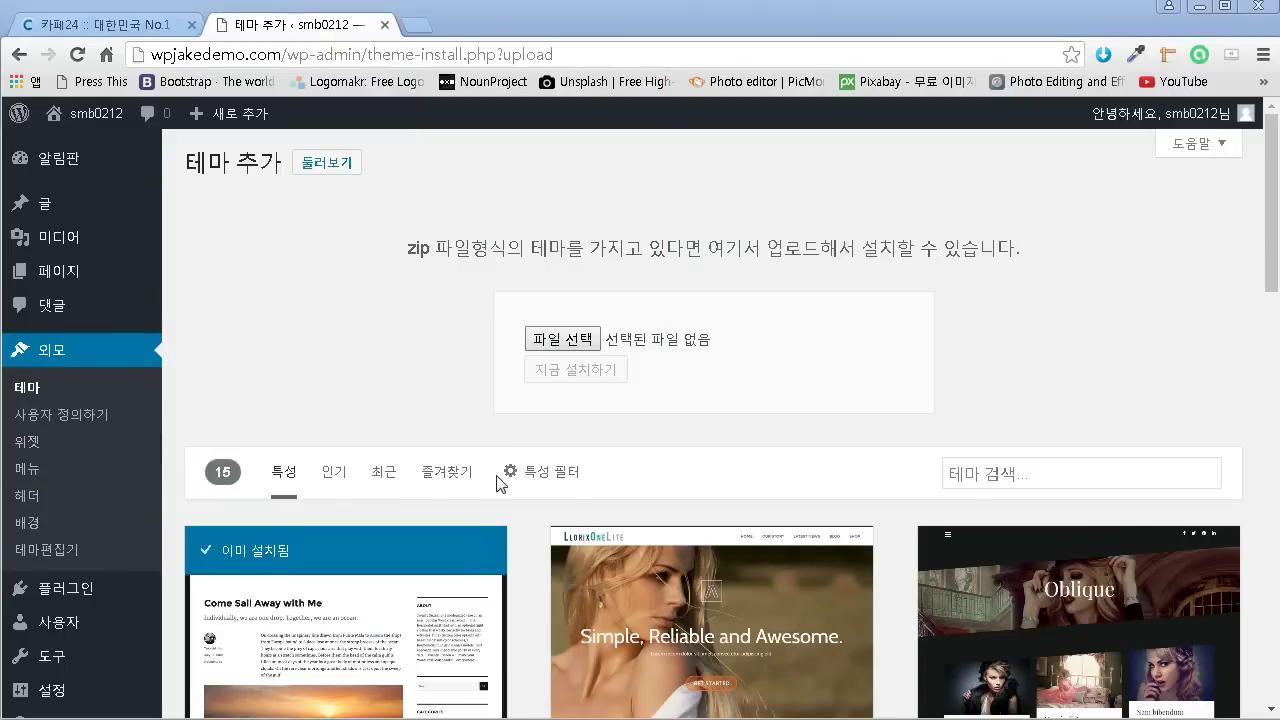
{"action": "left_click", "coordinate": [599, 376]}
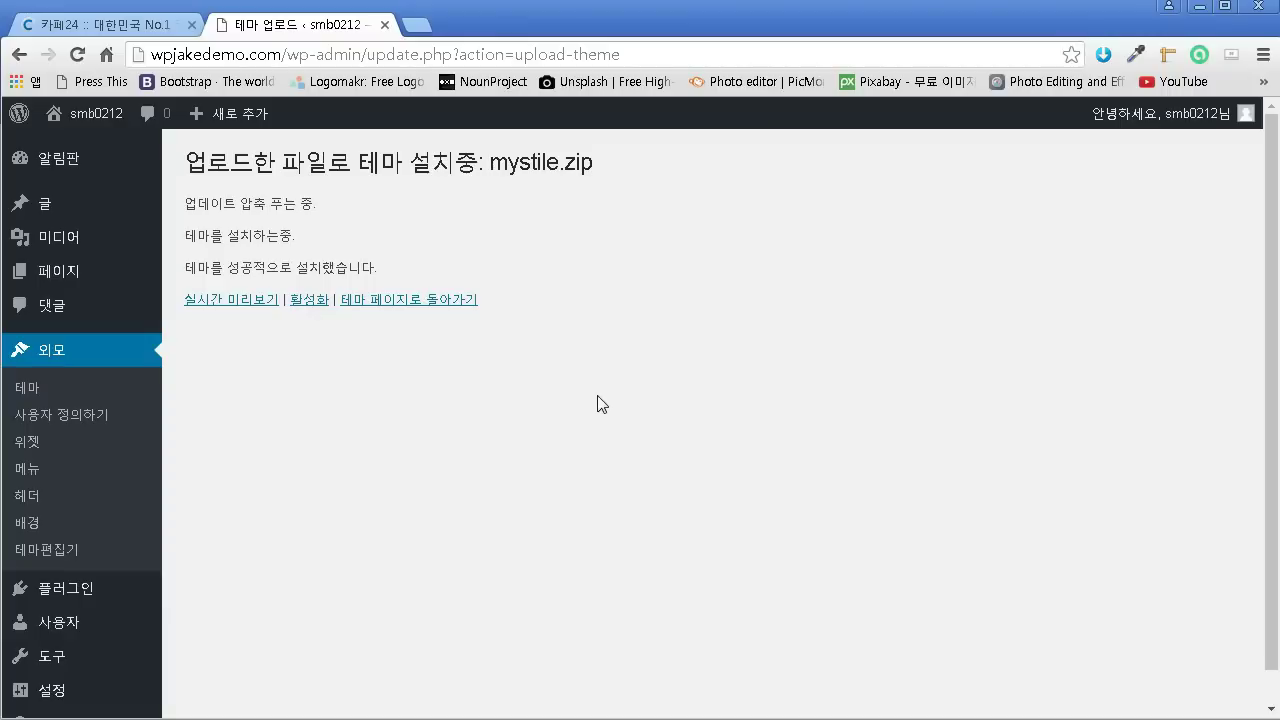
- Activate the Mystile theme so the Welcome to Mystile page appears
{"action": "left_click", "coordinate": [312, 301]}
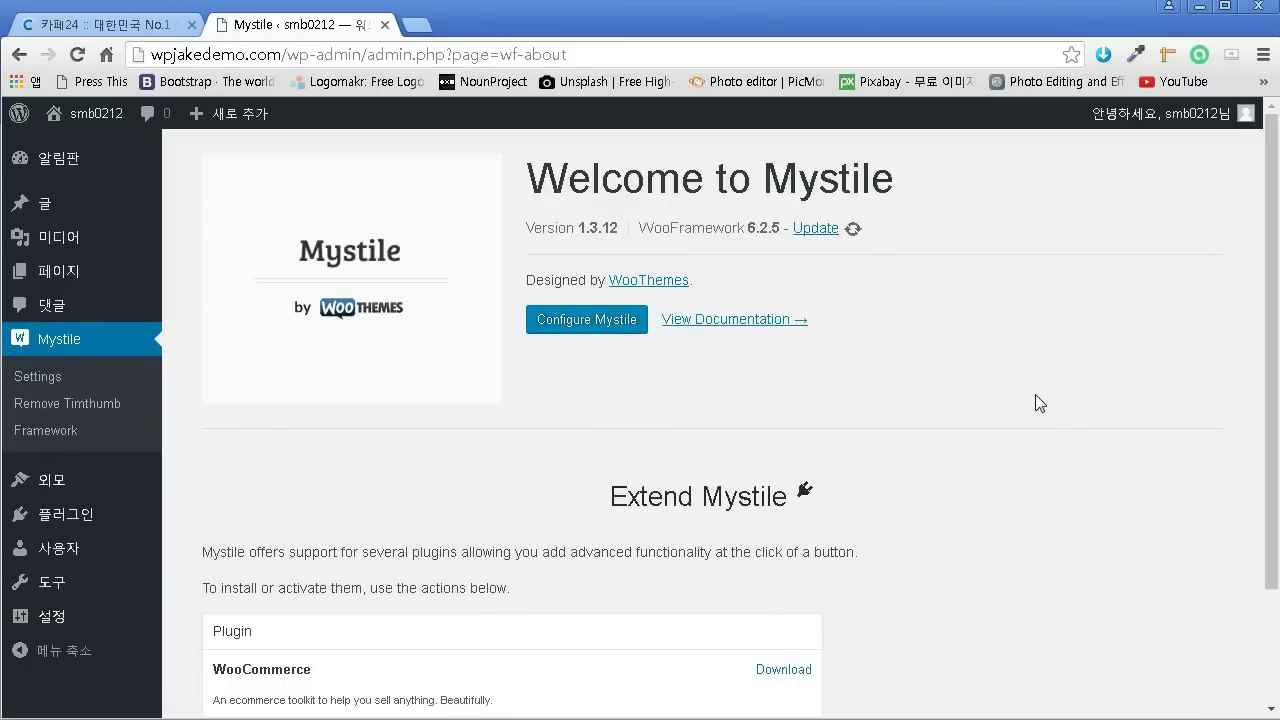
{"action": "scroll", "coordinate": [1011, 412], "scroll_direction": "down", "scroll_amount": 2}
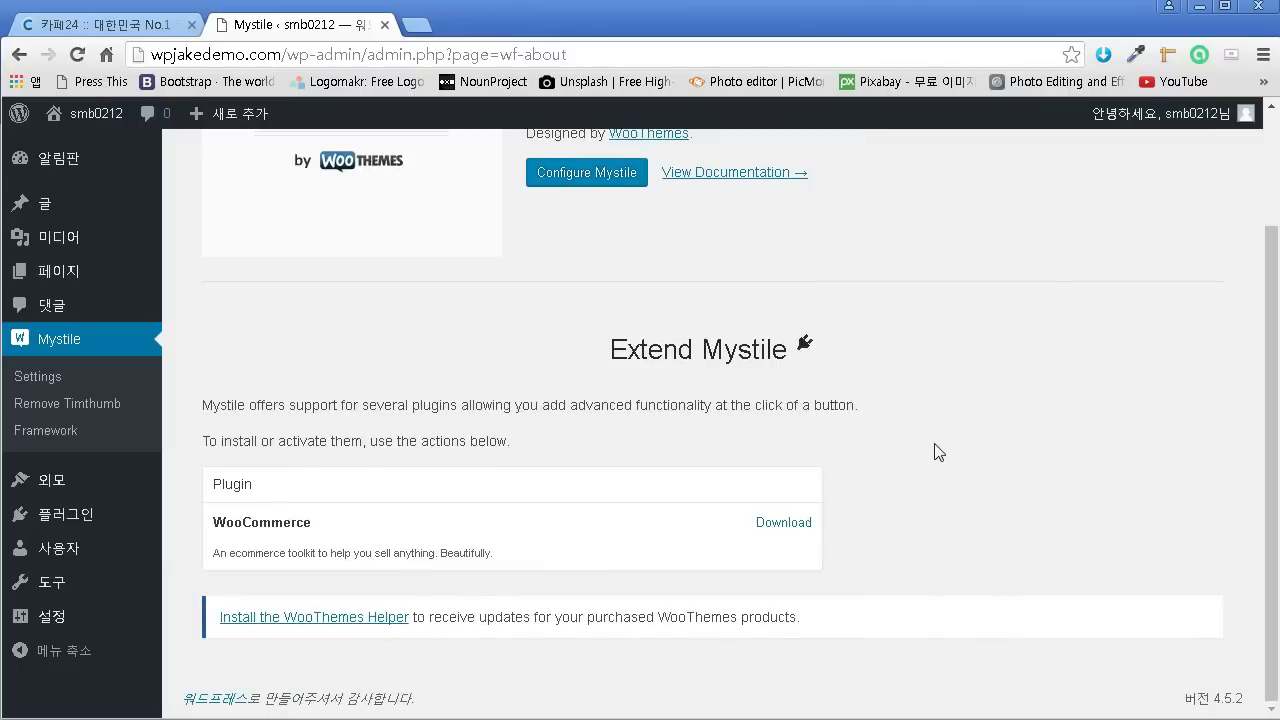
{"action": "scroll", "coordinate": [939, 482], "scroll_direction": "up", "scroll_amount": 2}
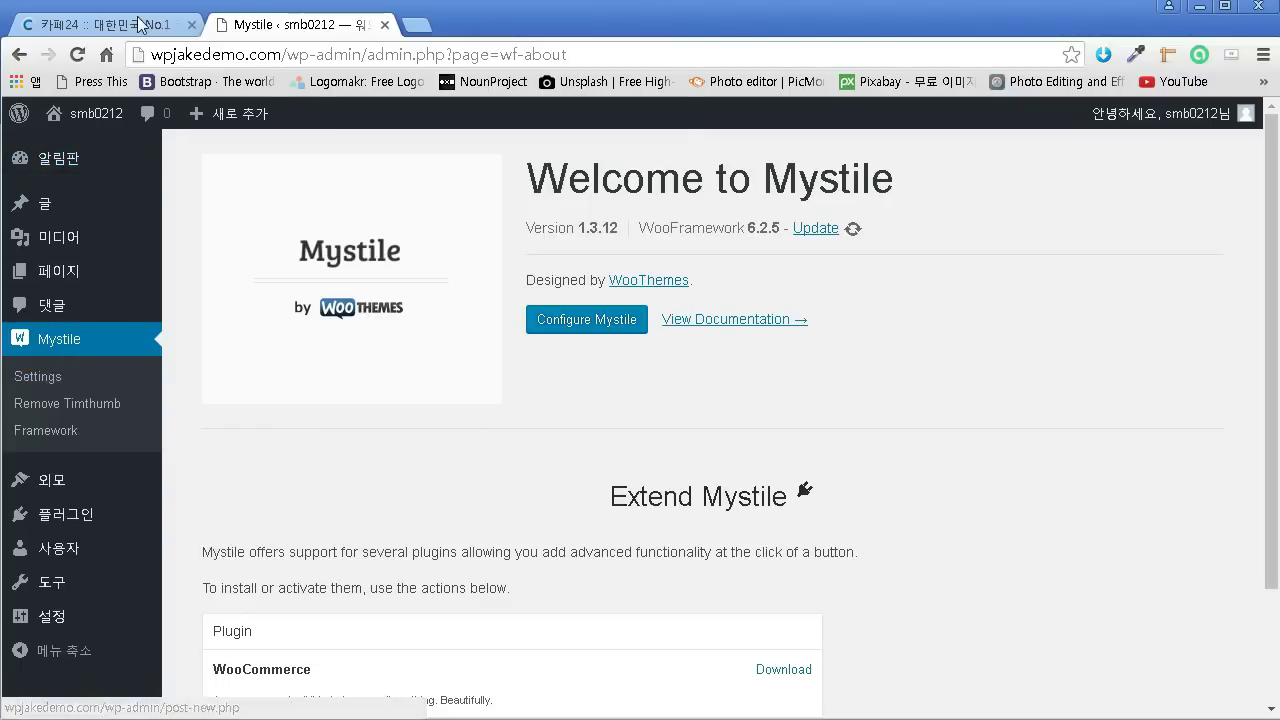
{"action": "right_click", "coordinate": [83, 112]}
- View the live site in a new tab to confirm Mystile, then return to the admin
{"action": "left_click", "coordinate": [108, 129]}
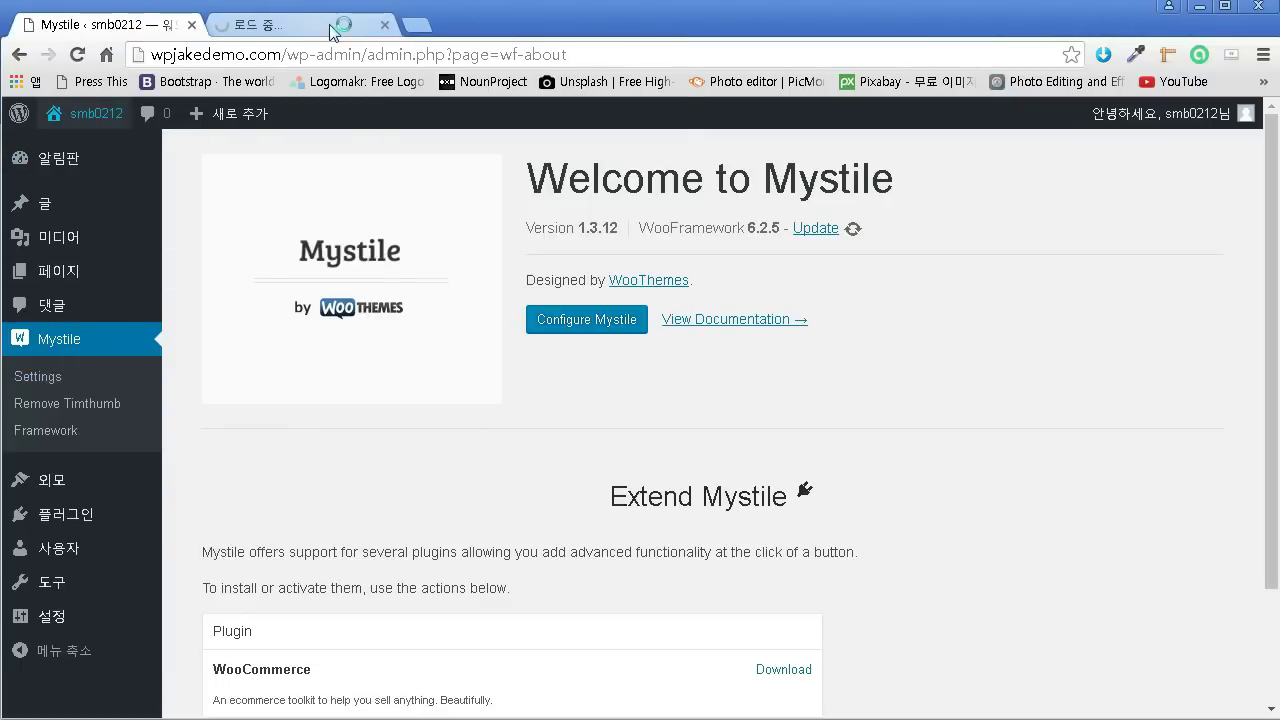
{"action": "left_click", "coordinate": [332, 28]}
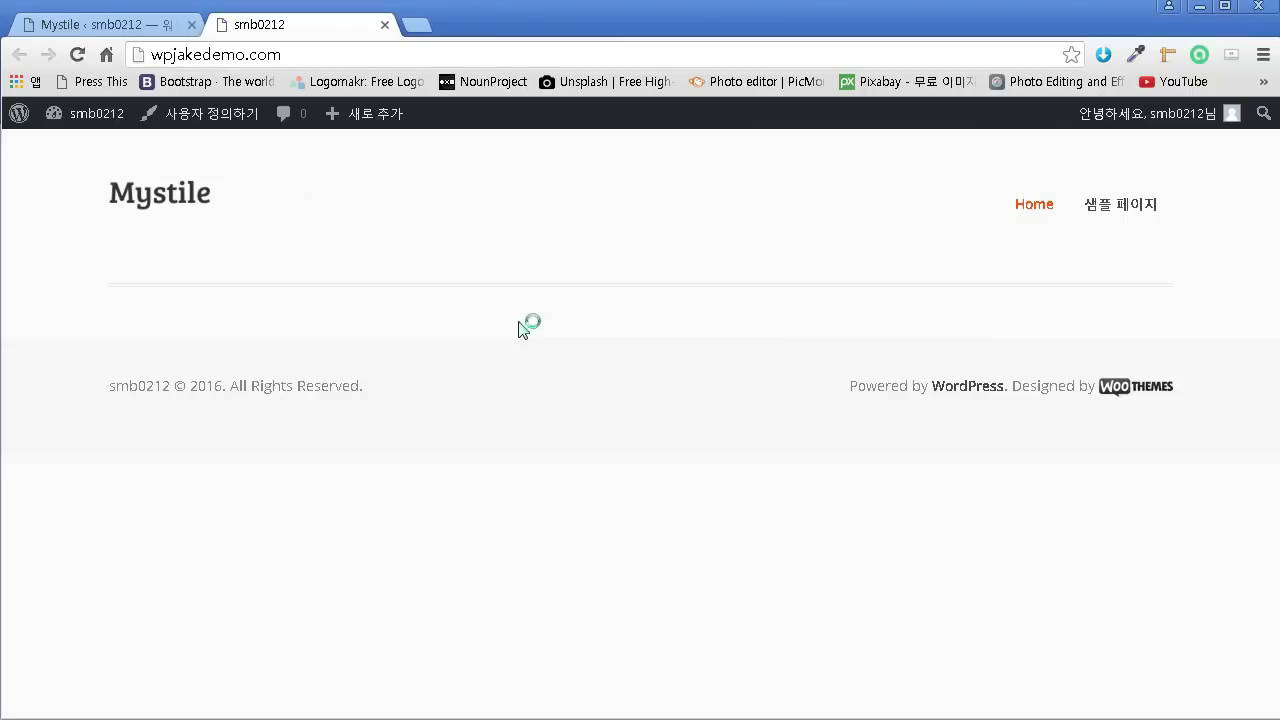
{"action": "left_click", "coordinate": [133, 32]}
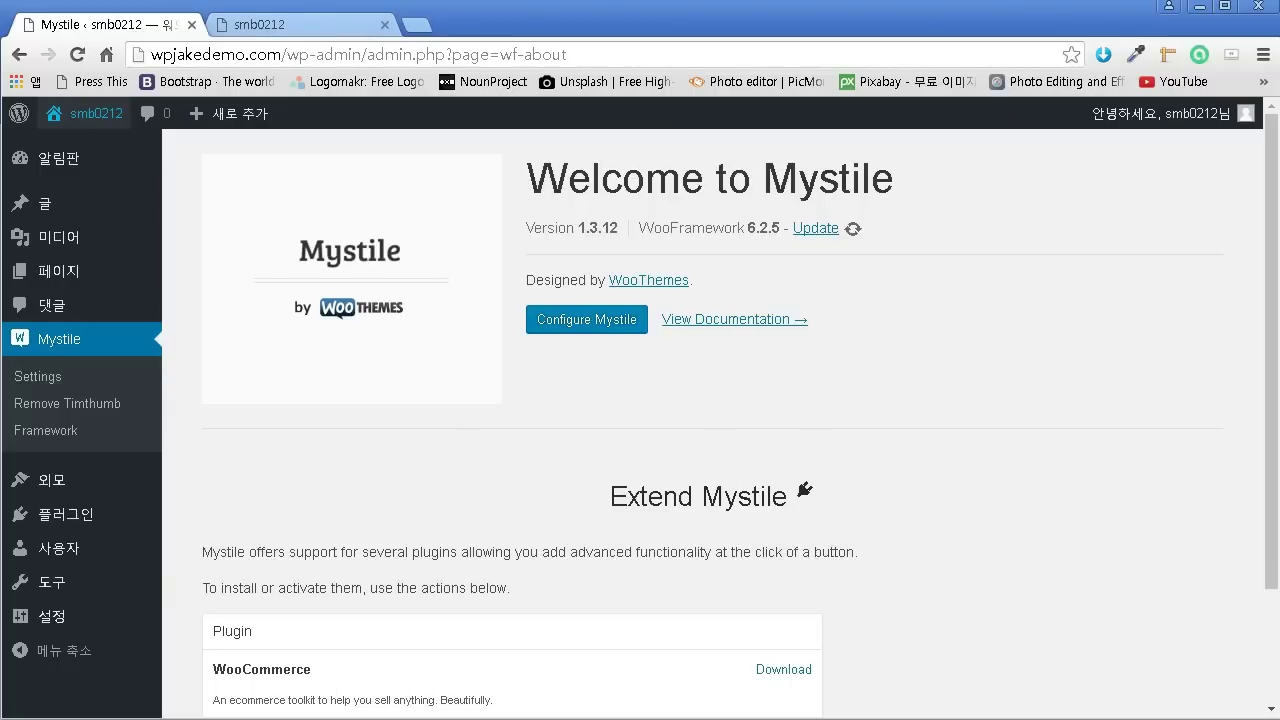
{"action": "key", "text": "alt+Tab"}
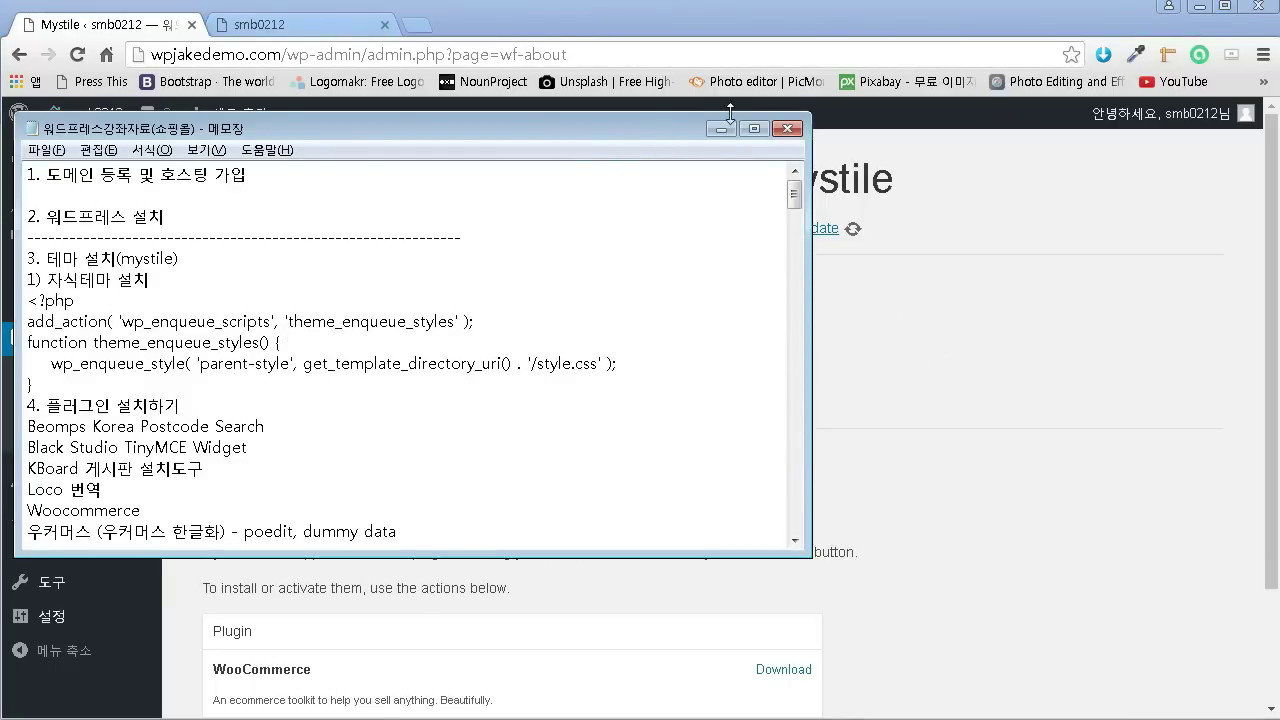
{"action": "left_click", "coordinate": [720, 128]}
- Move from the course notes to FileZilla, which shows its 3.18.0 update notice
{"action": "mouse_move", "coordinate": [130, 280]}
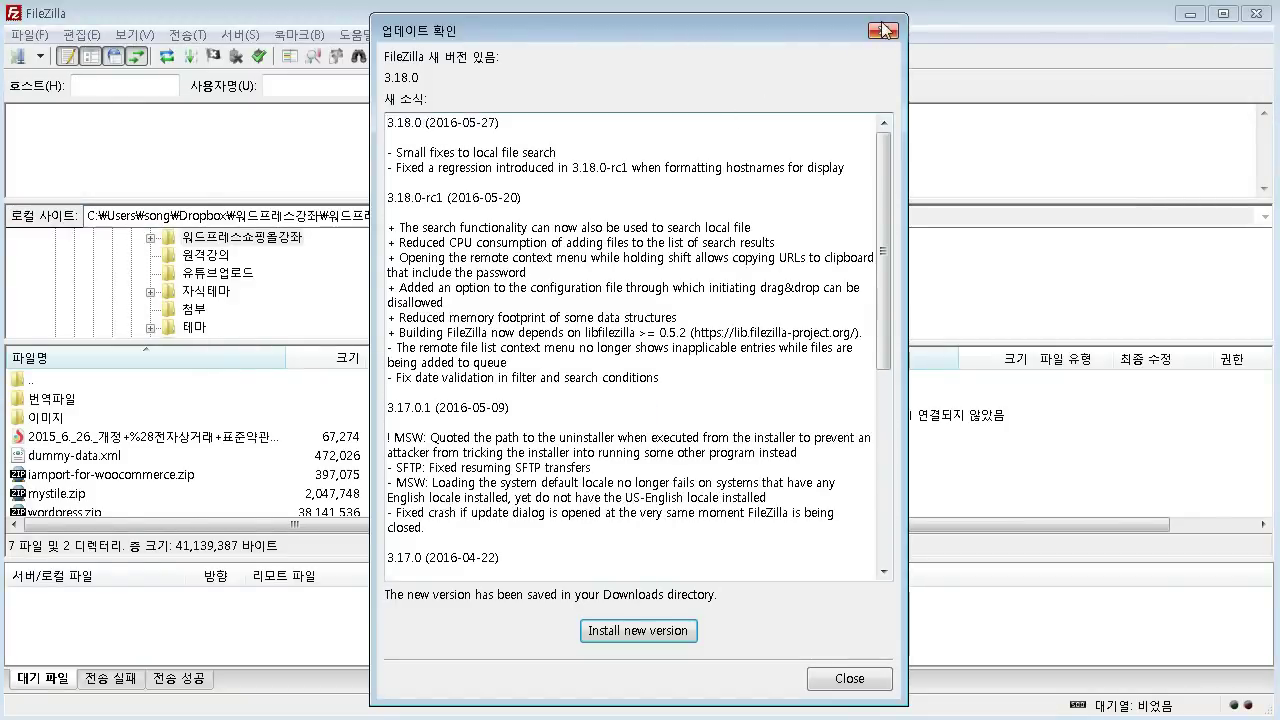
- Dismiss the update notice and connect to the wpjakedemo.com server from Site Manager
{"action": "left_click", "coordinate": [884, 38]}
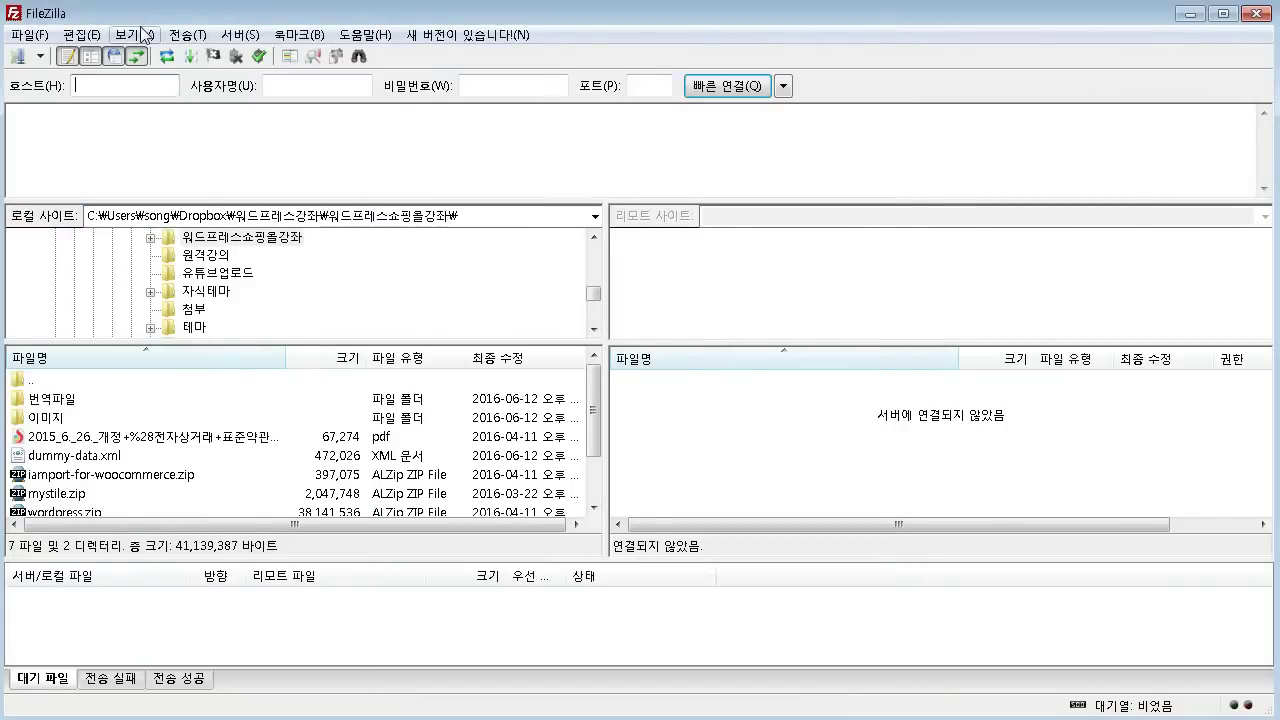
{"action": "left_click", "coordinate": [16, 60]}
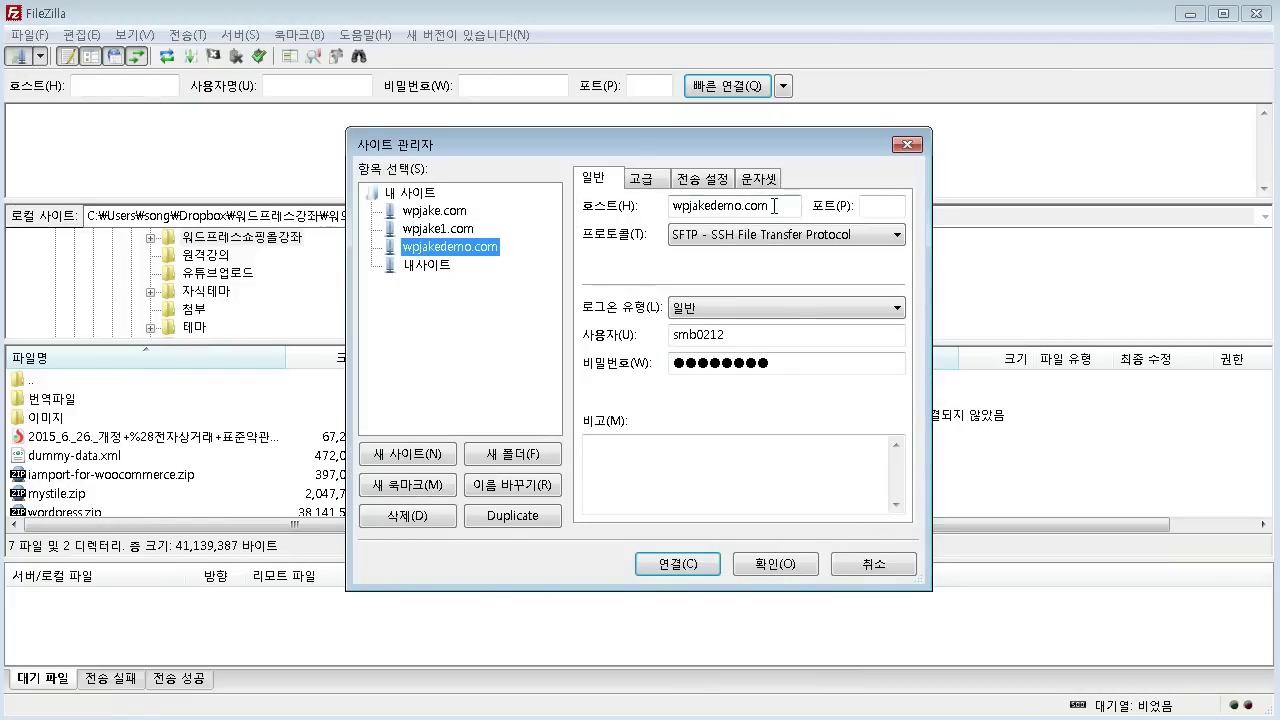
{"action": "left_click", "coordinate": [668, 565]}
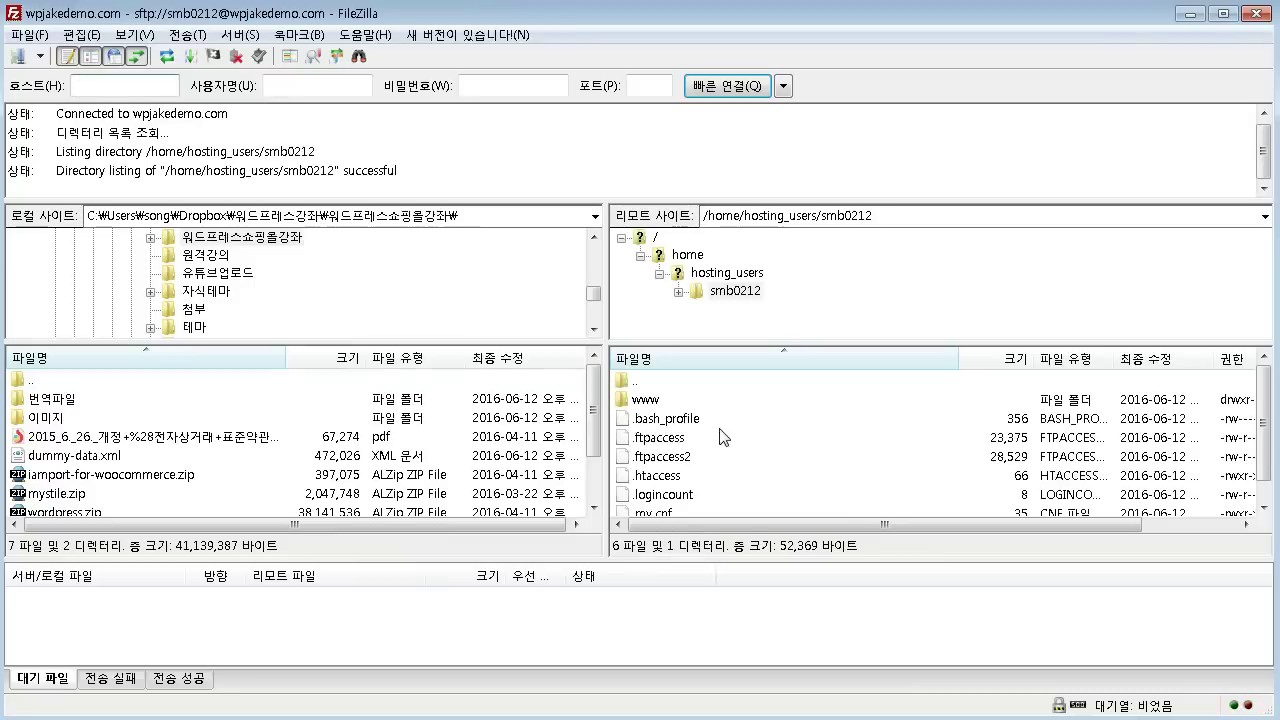
- Download the remote www/wp-content/themes/mystile folder to the local course folder
{"action": "left_click", "coordinate": [650, 404]}
{"action": "double_click", "coordinate": [650, 404]}
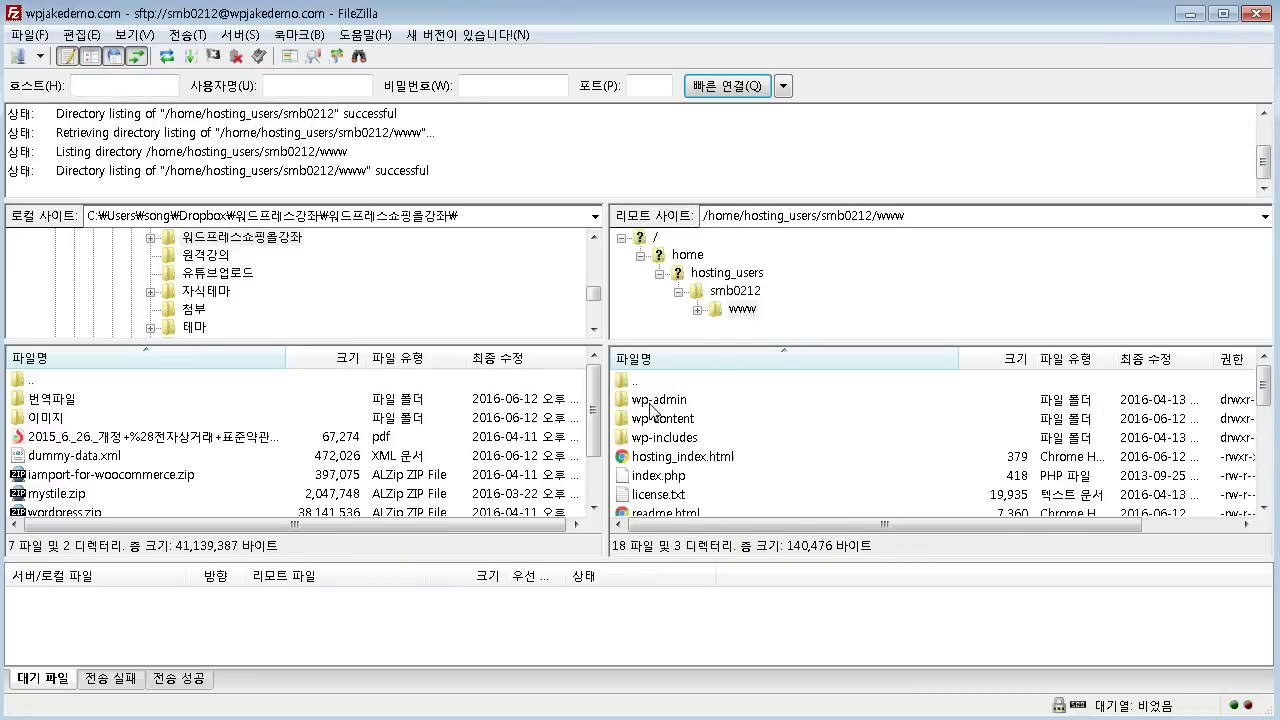
{"action": "double_click", "coordinate": [669, 424]}
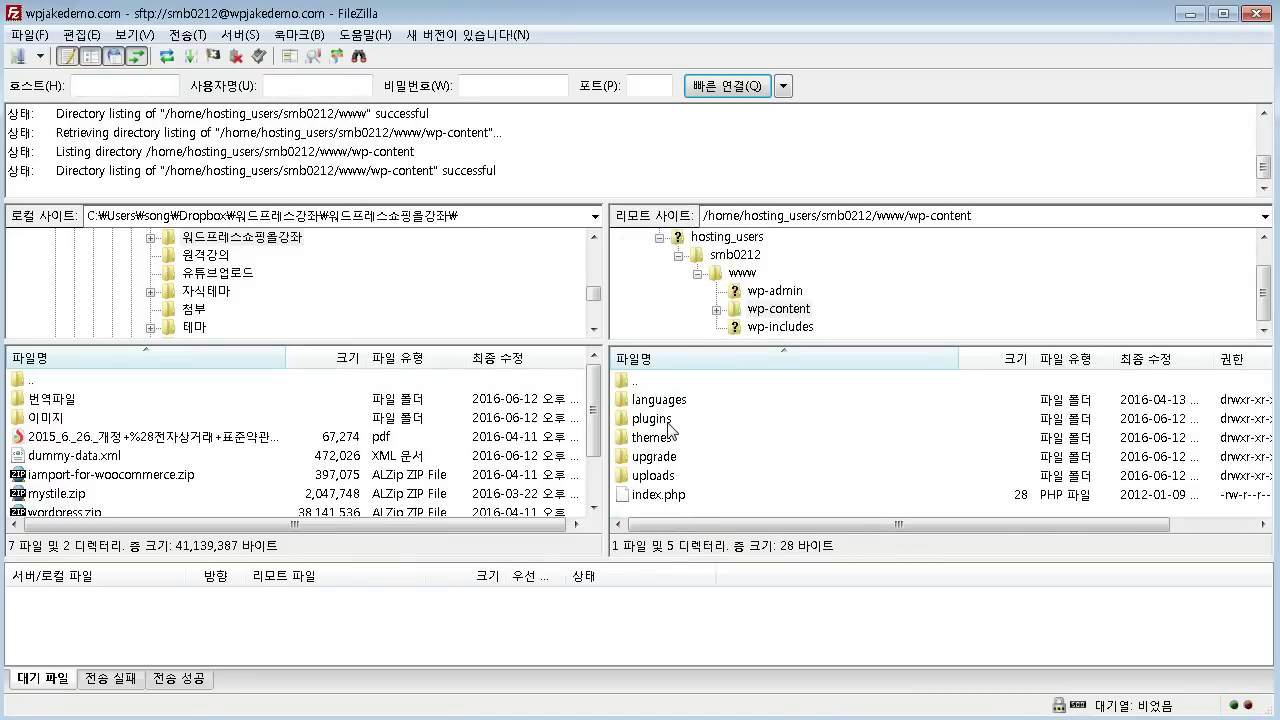
{"action": "double_click", "coordinate": [665, 438]}
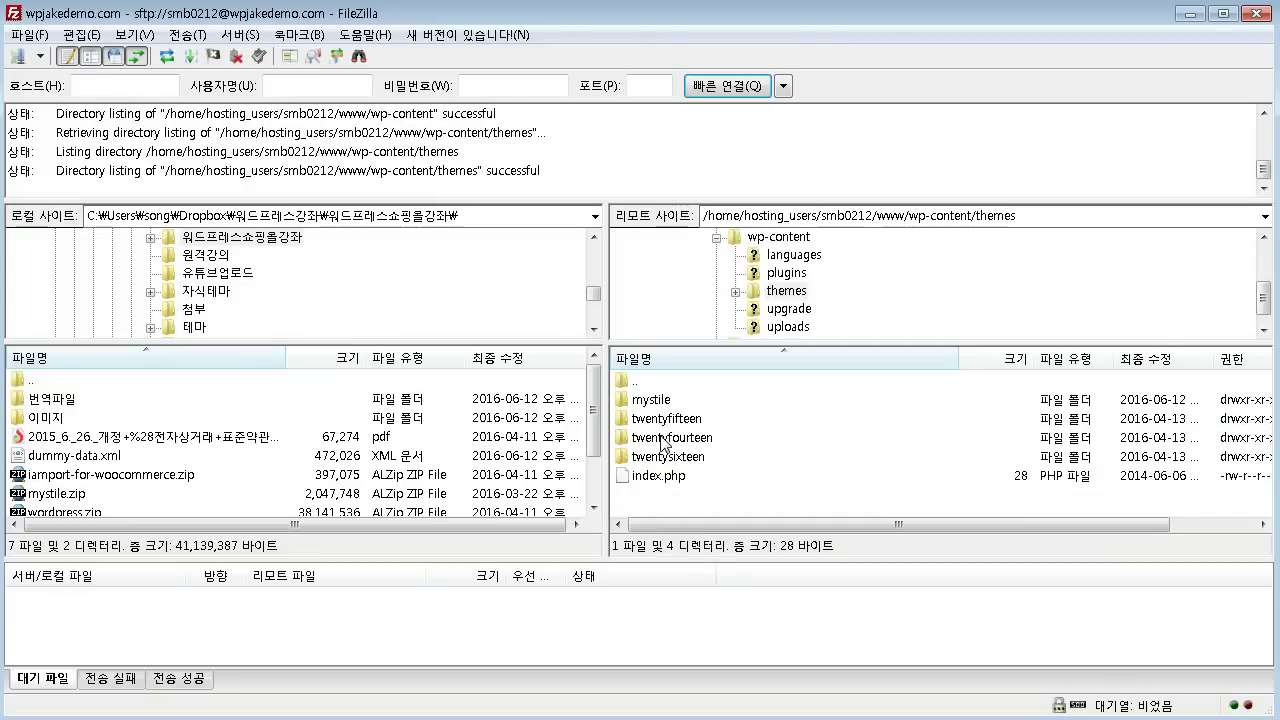
{"action": "left_click", "coordinate": [657, 402]}
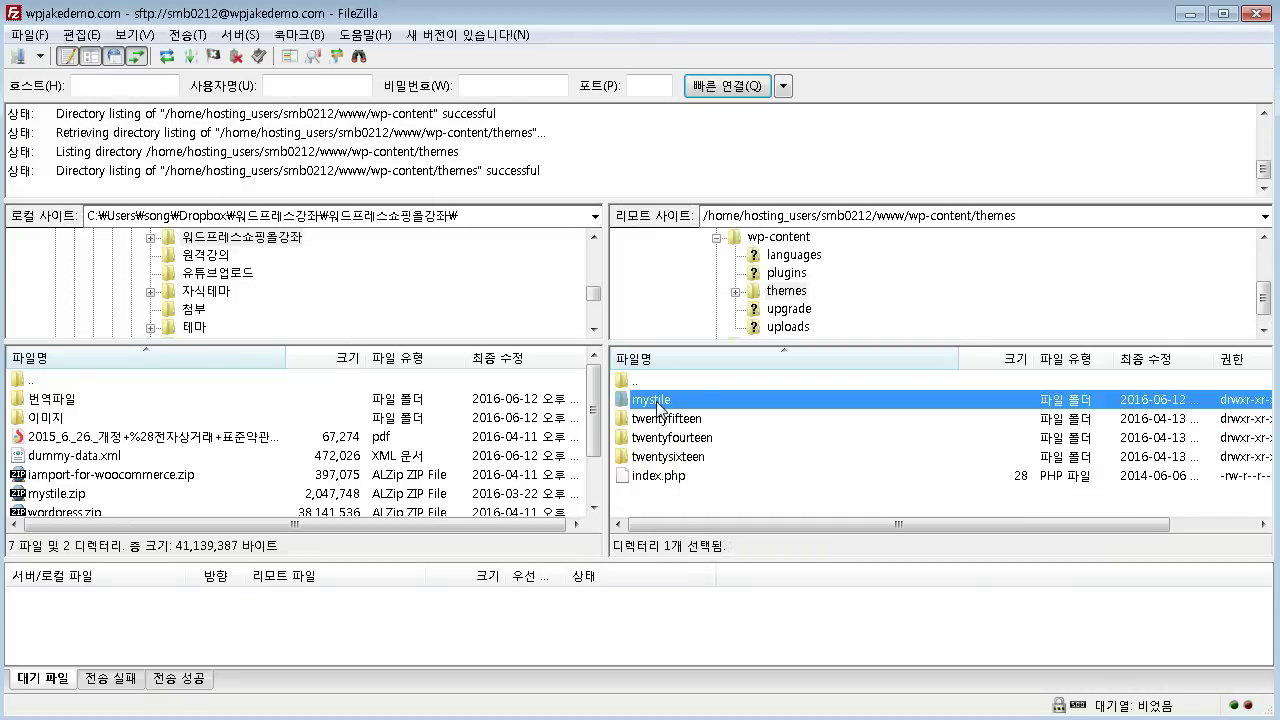
{"action": "mouse_move", "coordinate": [590, 395]}
{"action": "left_mouse_down"}
{"action": "mouse_move", "coordinate": [590, 475]}
{"action": "mouse_move", "coordinate": [586, 386]}
{"action": "left_mouse_up"}
{"action": "right_click", "coordinate": [665, 399]}
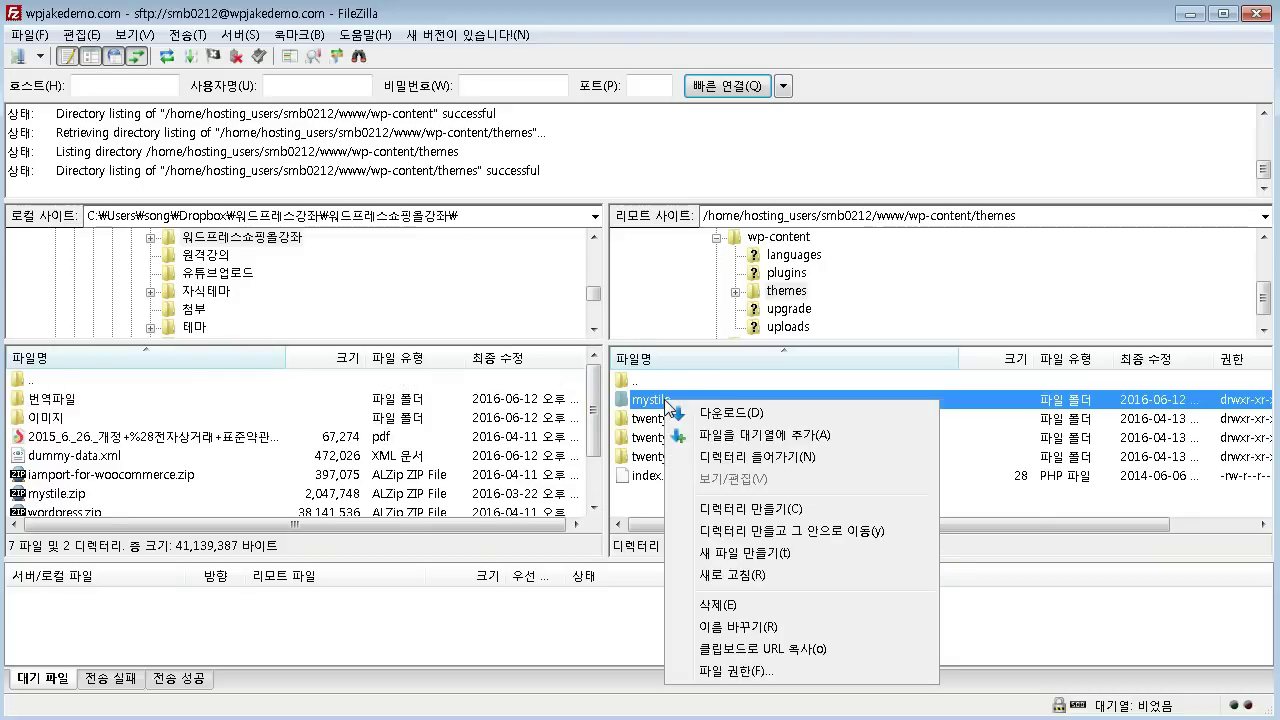
{"action": "left_click", "coordinate": [700, 413]}
{"action": "scroll", "coordinate": [580, 492], "scroll_direction": "down", "scroll_amount": 2}
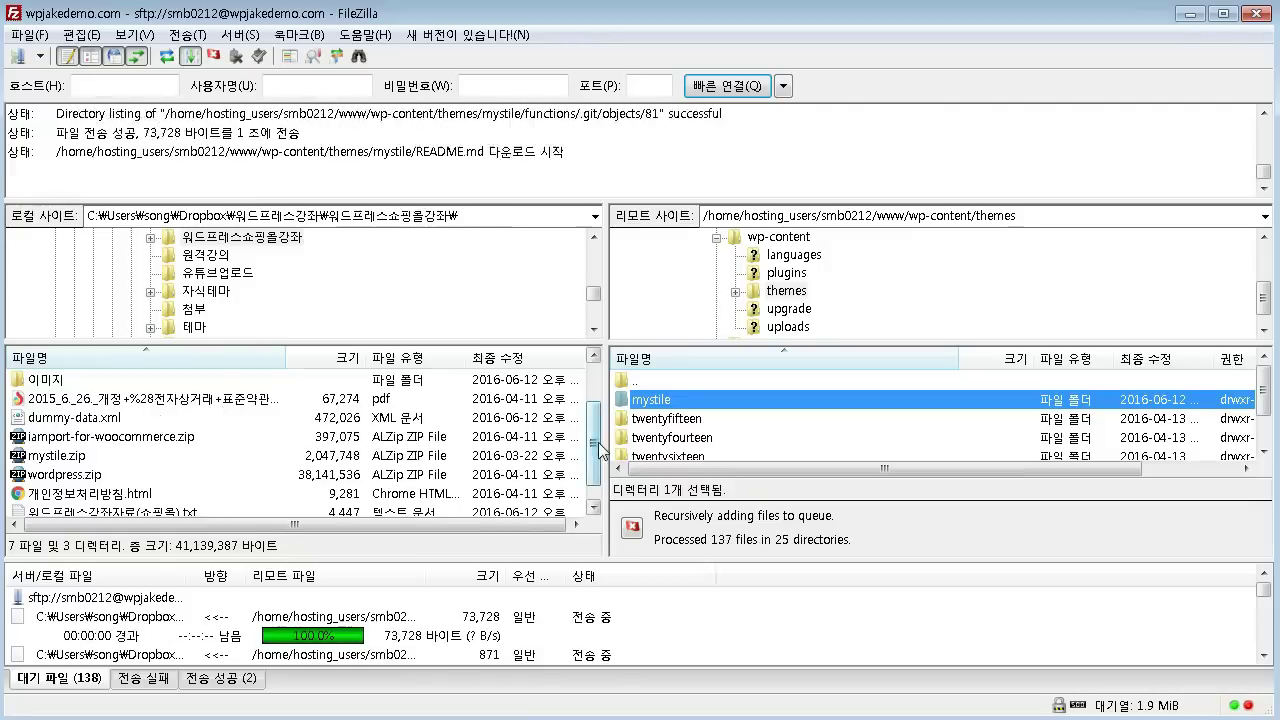
{"action": "left_click_drag", "start_coordinate": [593, 465], "coordinate": [596, 388]}
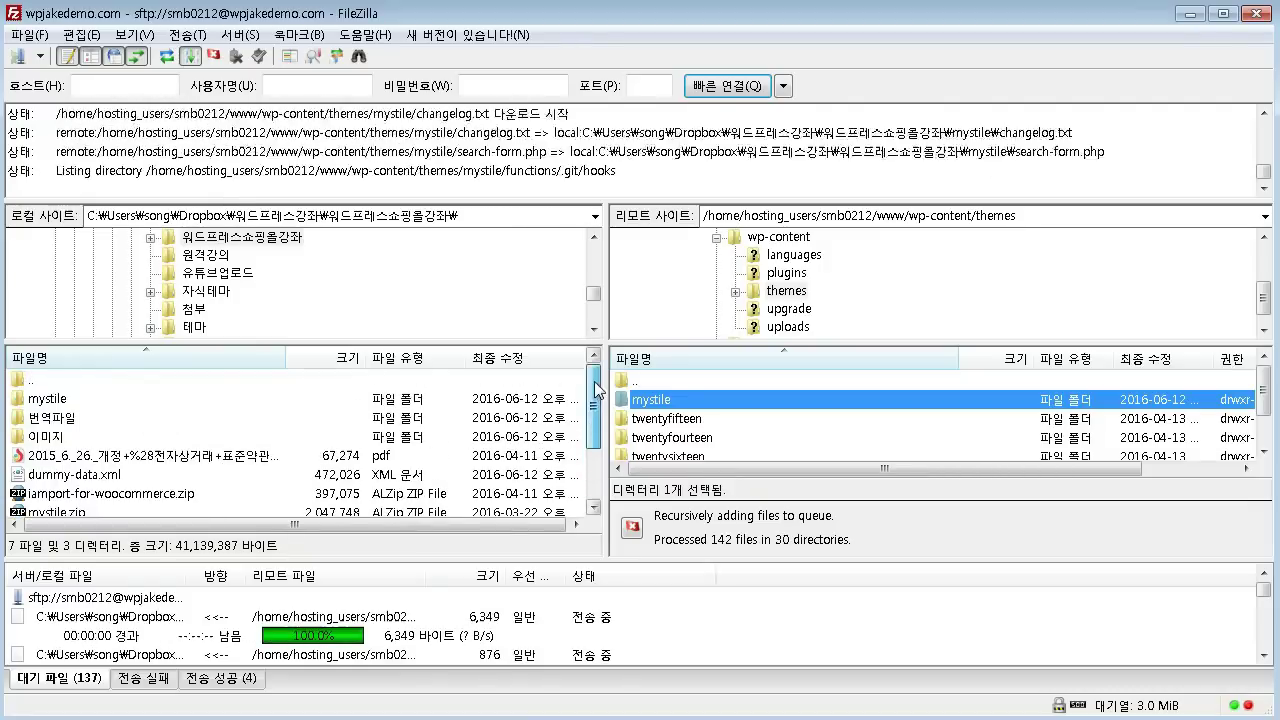
- Select the local mystile folder once all 409 files have transferred
{"action": "left_click", "coordinate": [40, 400]}
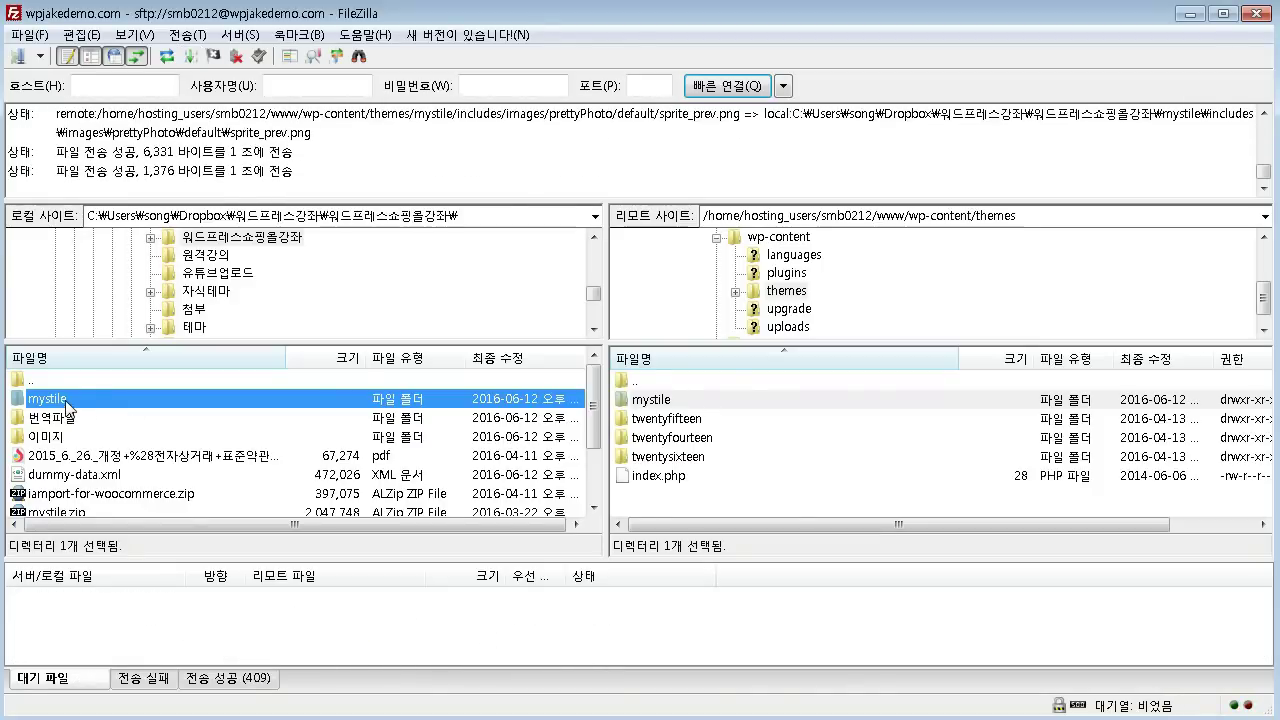
- Append '-child' to the local mystile folder name and open mystile-child
{"action": "left_click", "coordinate": [67, 405]}
{"action": "left_click", "coordinate": [72, 398]}
{"action": "type", "text": "-"}
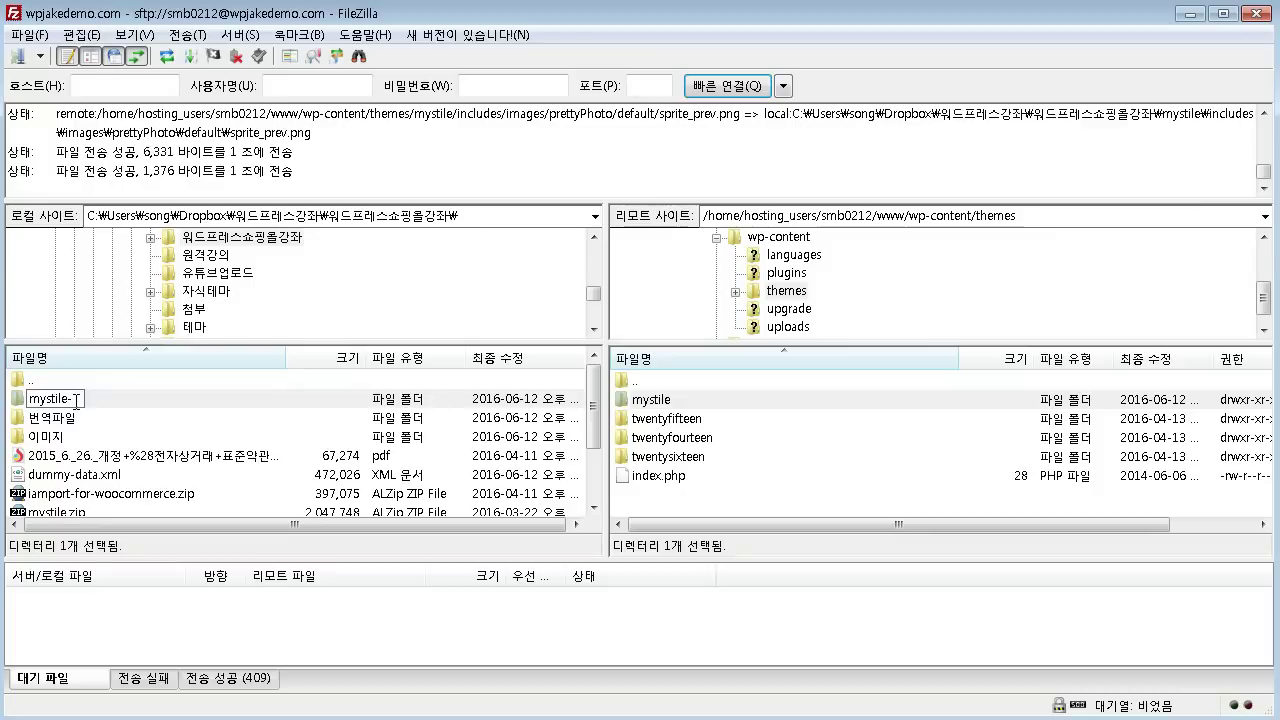
{"action": "type", "text": "child"}
{"action": "key", "text": "Return"}
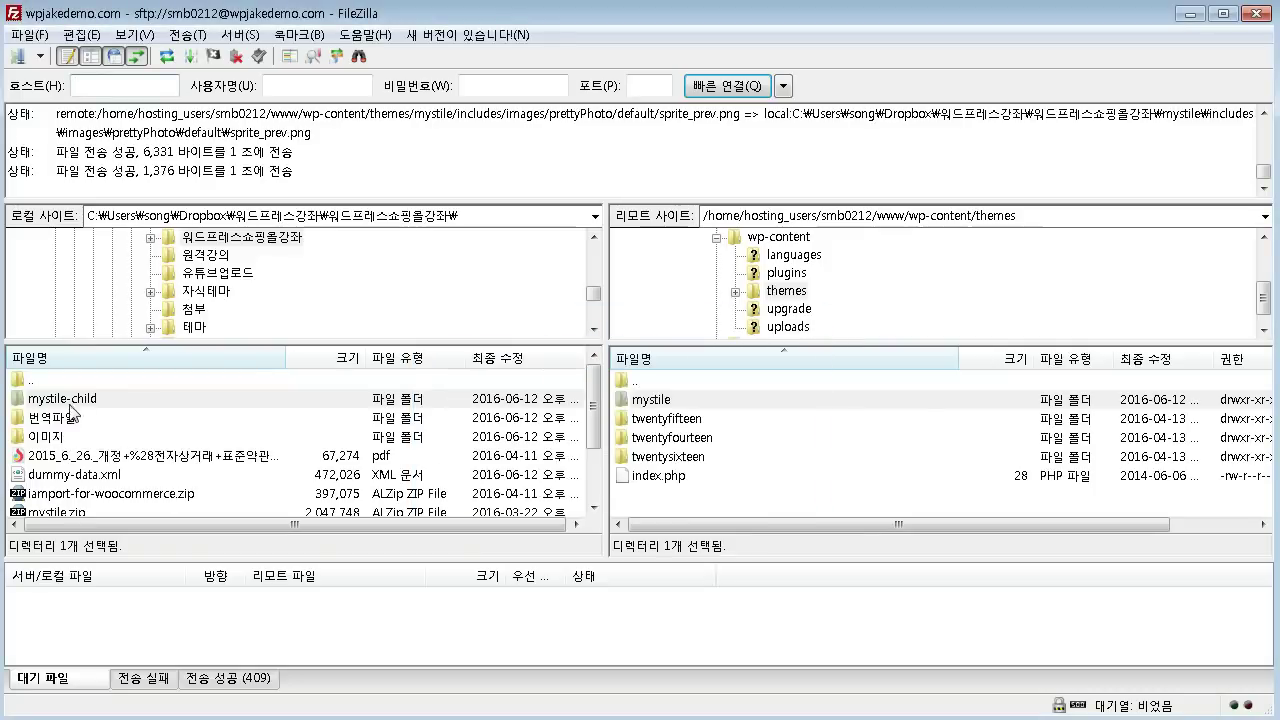
{"action": "double_click", "coordinate": [70, 400]}
{"action": "scroll", "coordinate": [100, 410], "scroll_direction": "down", "scroll_amount": 4}
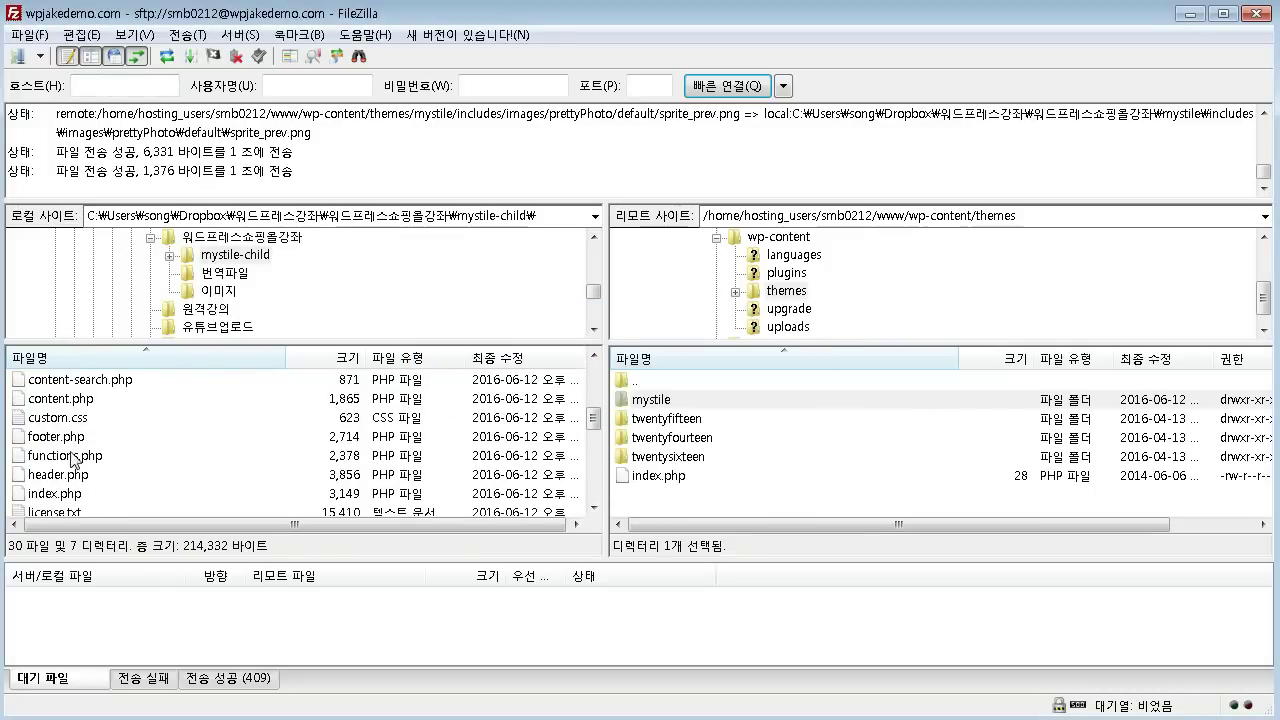
- Open the local style.css file for editing from FileZilla
{"action": "scroll", "coordinate": [100, 472], "scroll_direction": "down", "scroll_amount": 1}
{"action": "scroll", "coordinate": [97, 472], "scroll_direction": "down", "scroll_amount": 2}
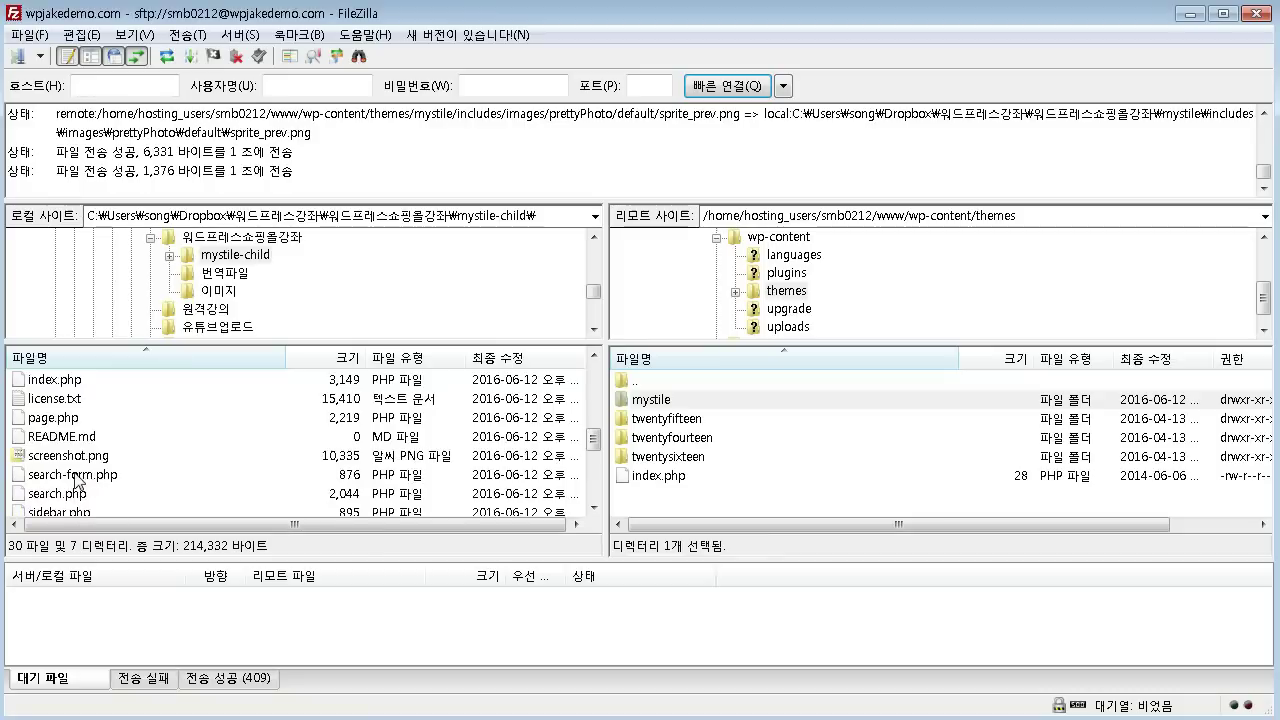
{"action": "left_click", "coordinate": [50, 496]}
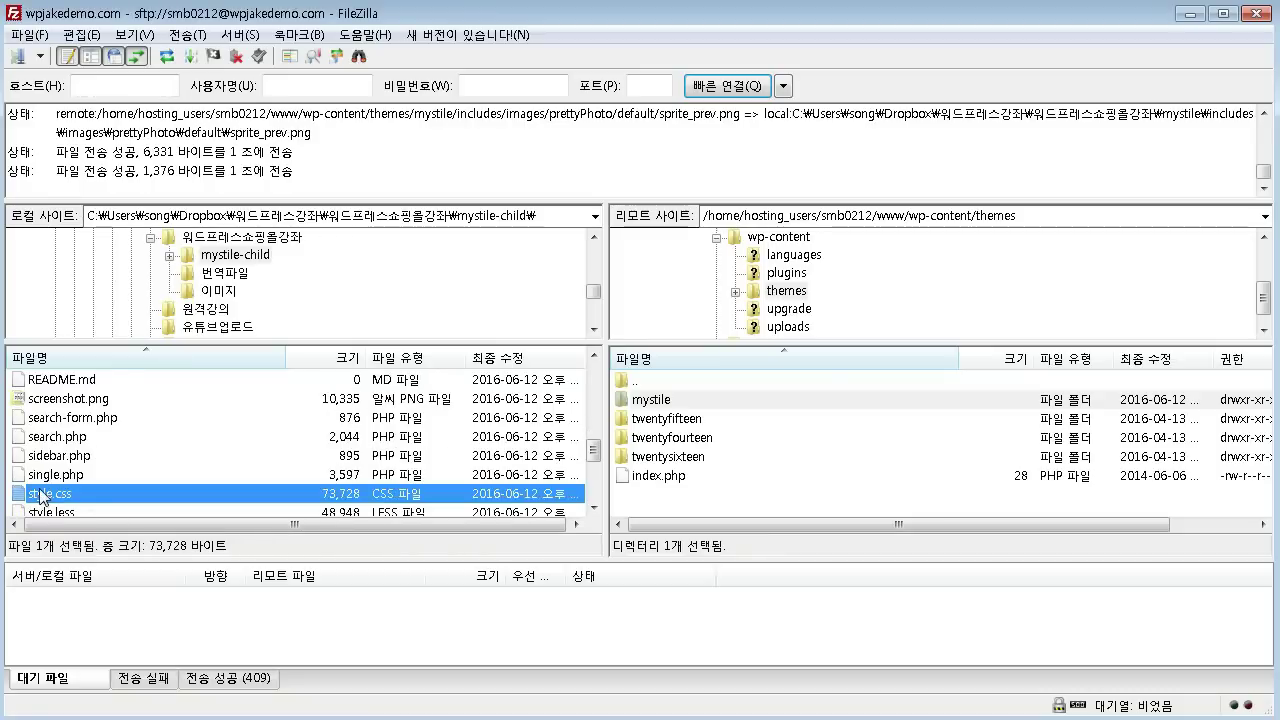
{"action": "right_click", "coordinate": [38, 493]}
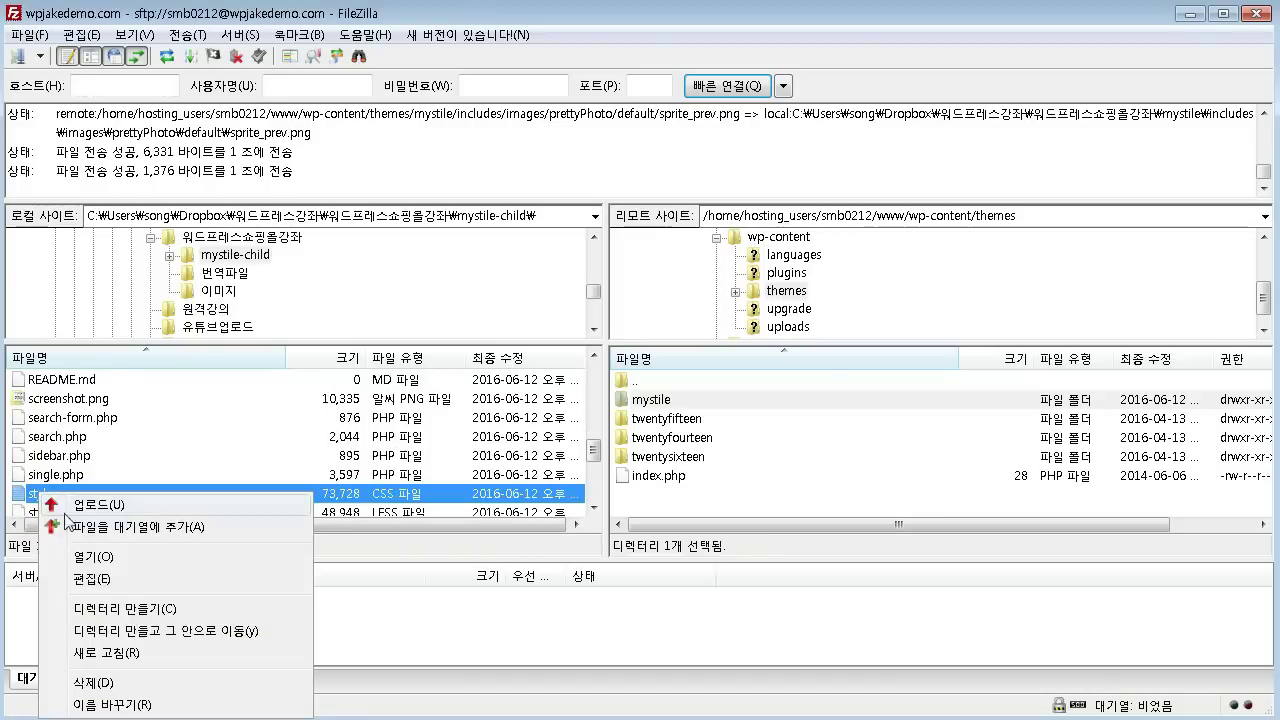
{"action": "left_click", "coordinate": [108, 578]}
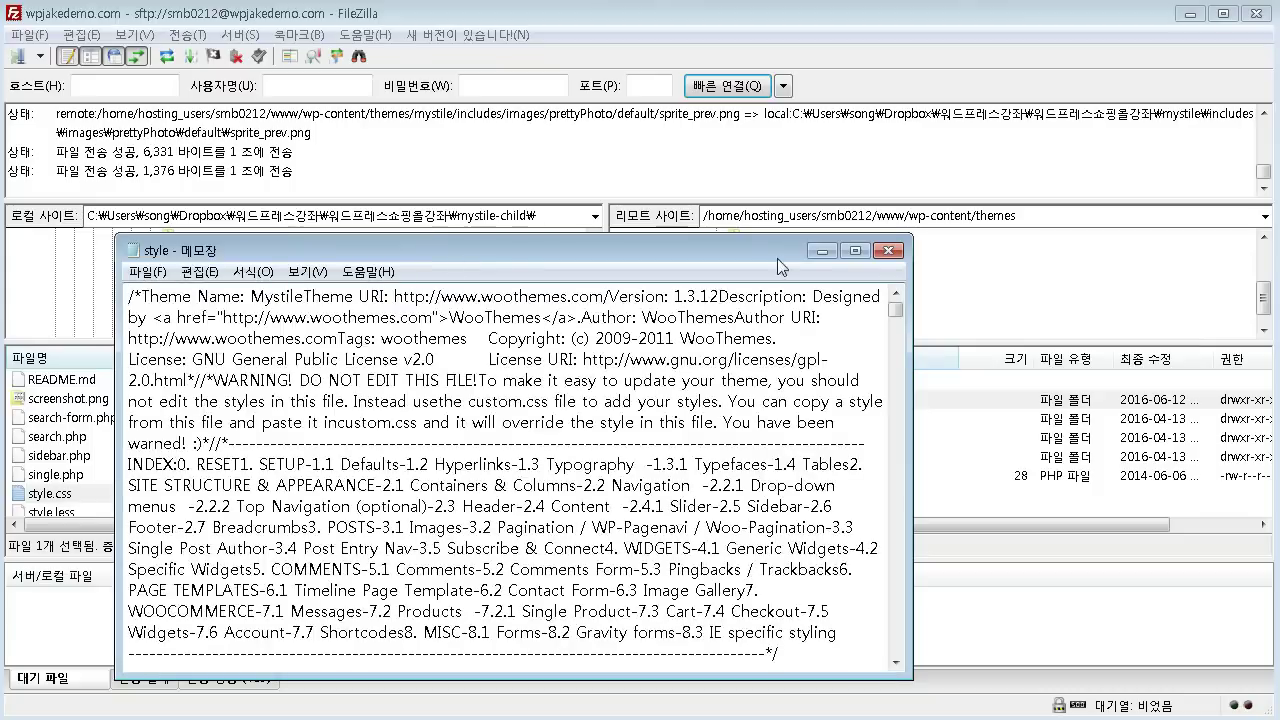
- Close the style.css window and open Local Disk (C:) in Windows Explorer
{"action": "left_click", "coordinate": [887, 250]}
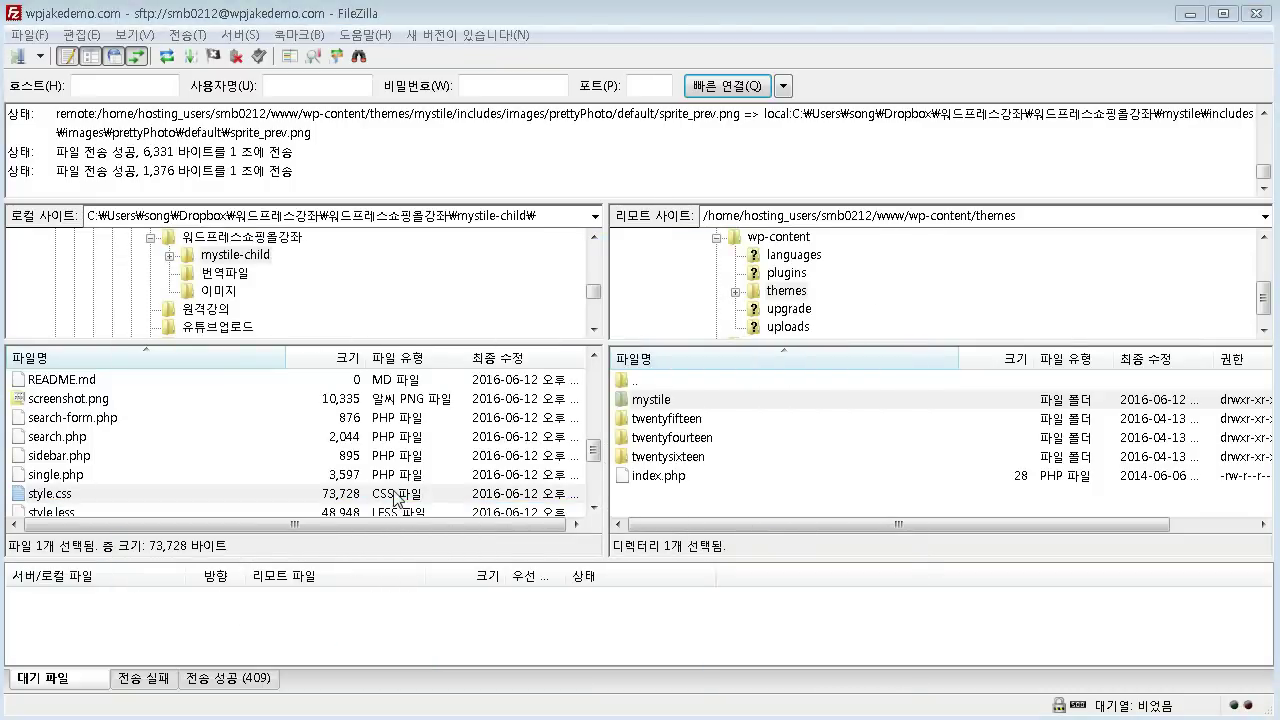
{"action": "left_click_drag", "start_coordinate": [399, 72], "coordinate": [426, 48]}
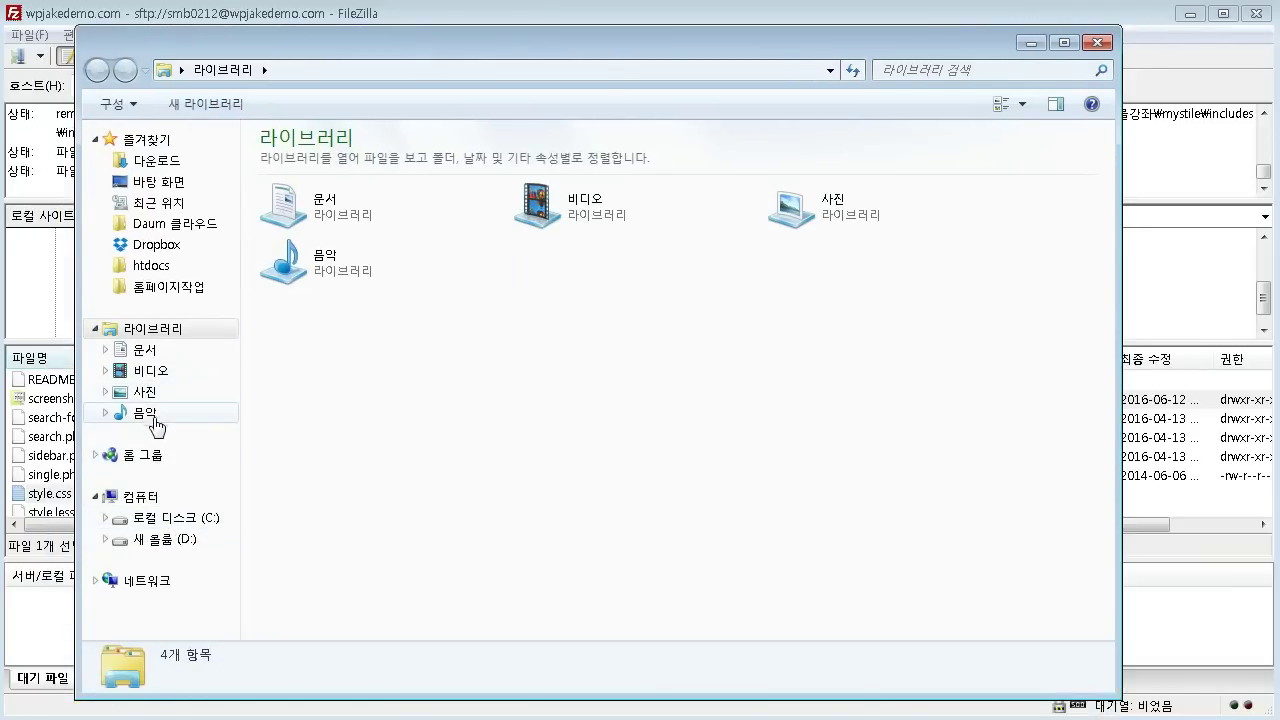
{"action": "left_click", "coordinate": [178, 518]}
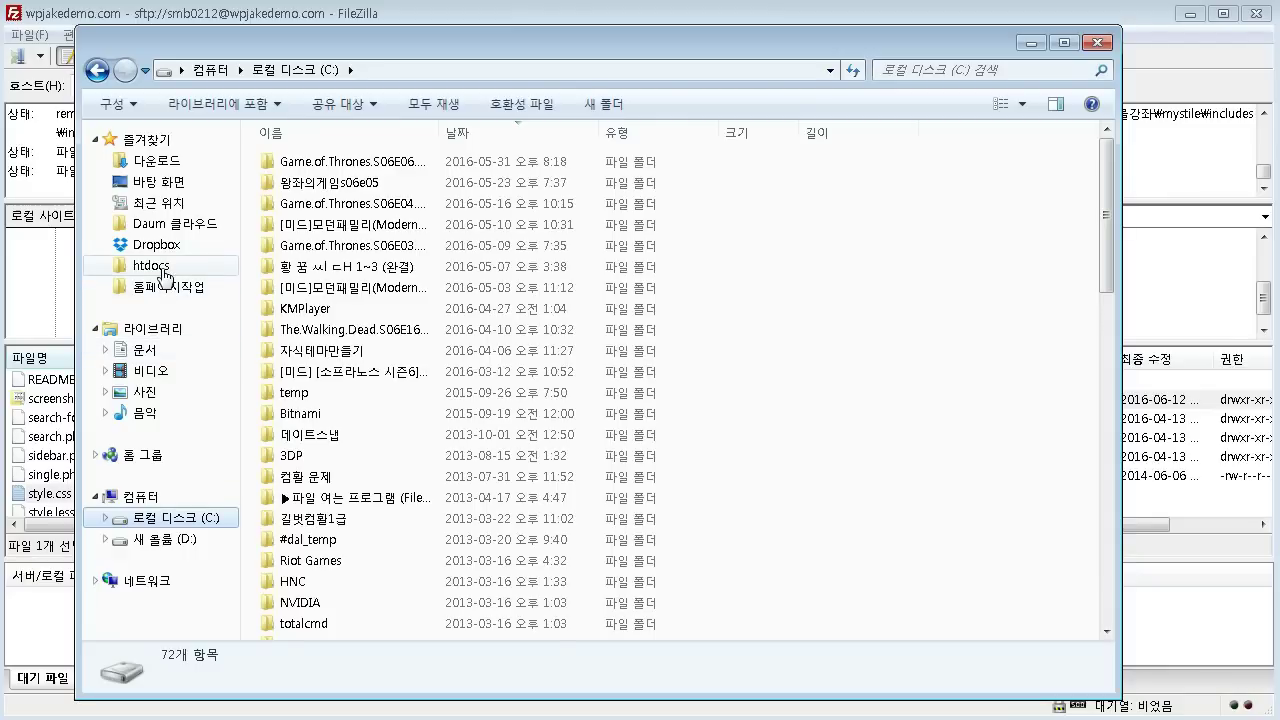
- Browse to Dropbox > 워드프레스강좌 > 워드프레스쇼핑몰강좌 > mystile-child
{"action": "left_click", "coordinate": [226, 250]}
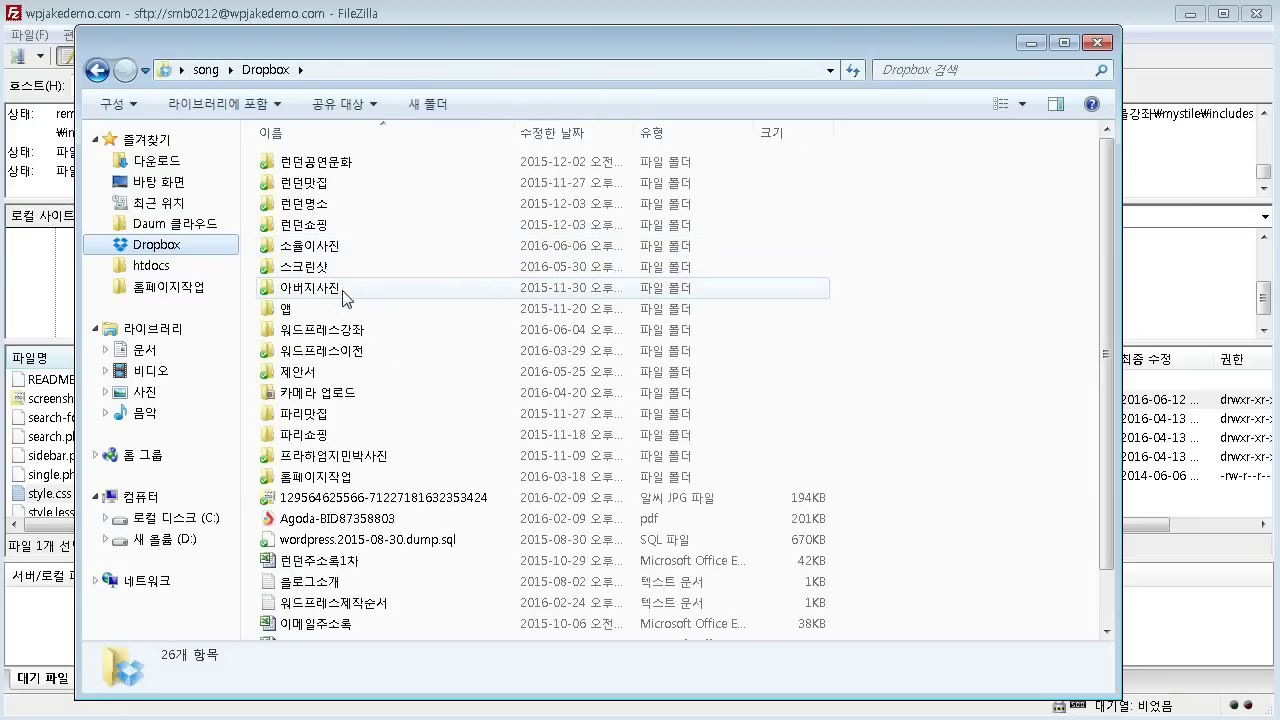
{"action": "left_click", "coordinate": [340, 327]}
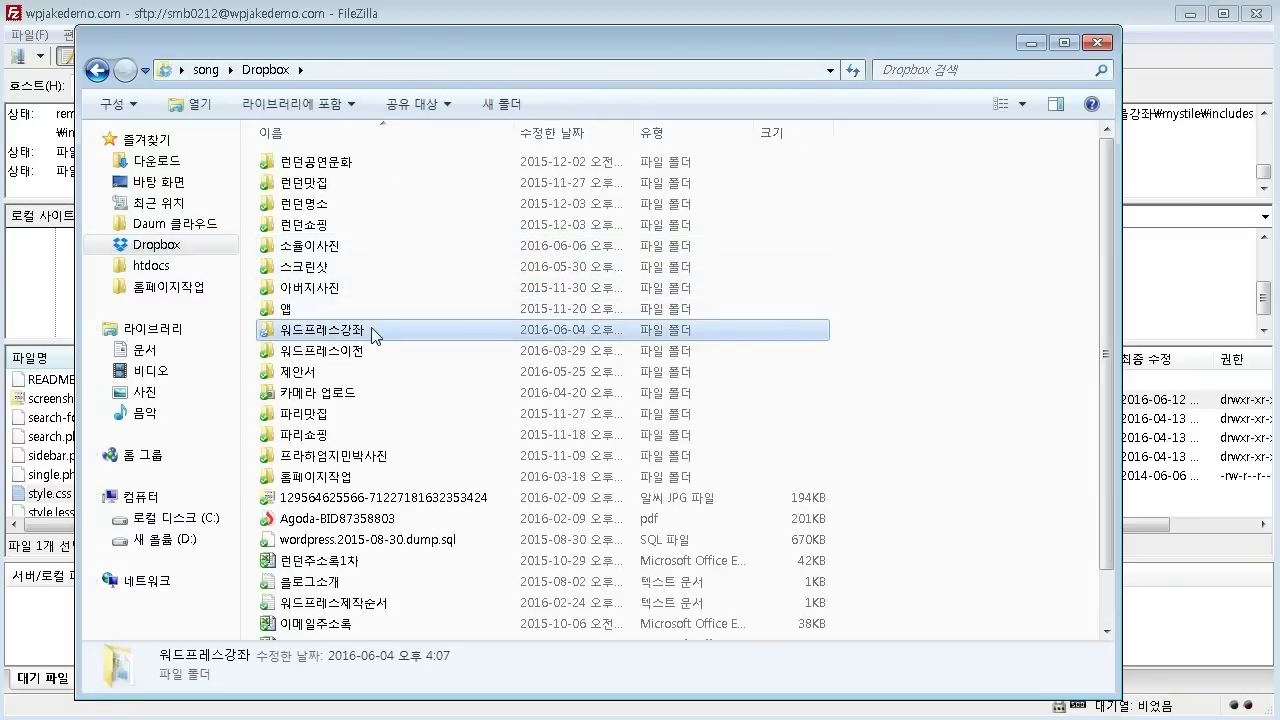
{"action": "double_click", "coordinate": [374, 333]}
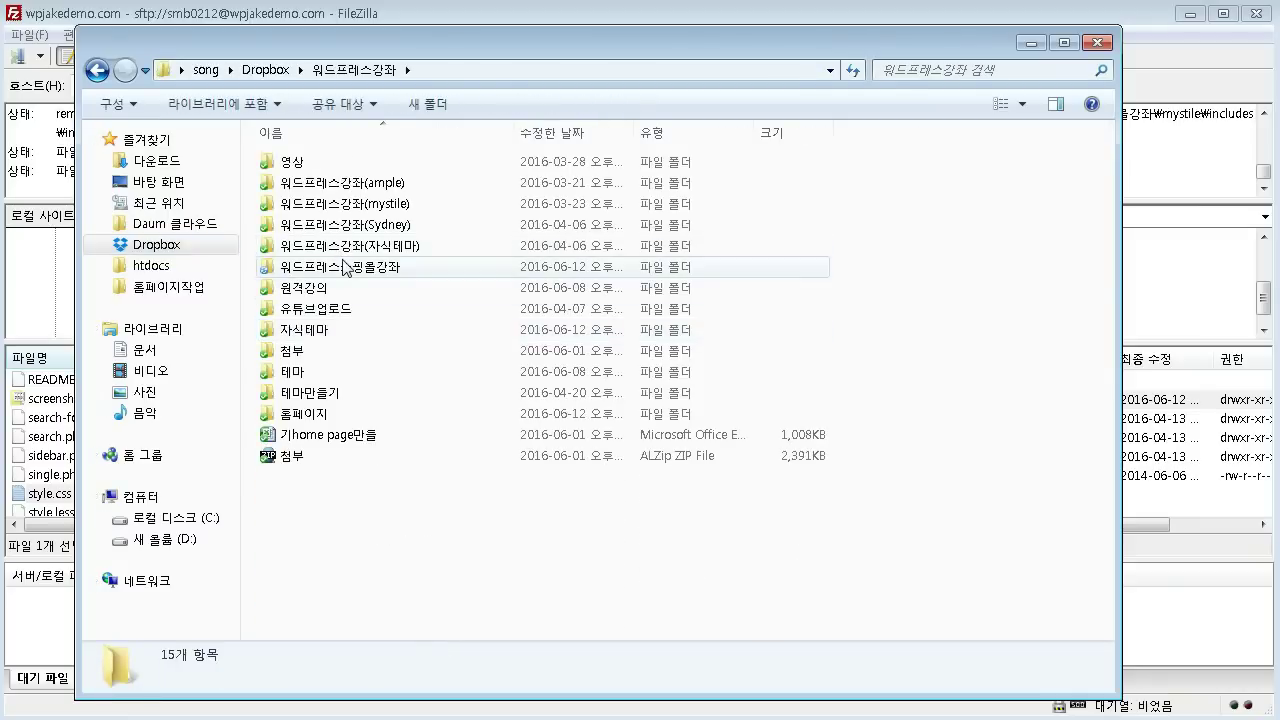
{"action": "left_click", "coordinate": [345, 268]}
{"action": "double_click", "coordinate": [345, 268]}
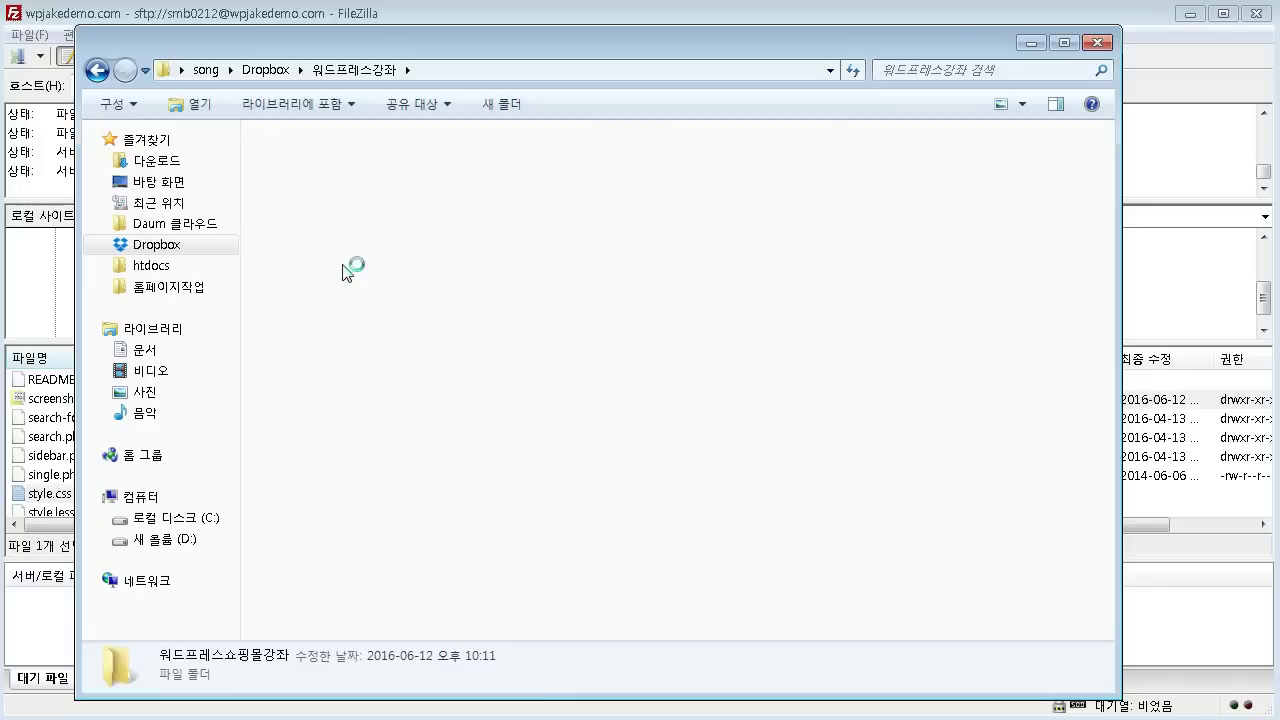
{"action": "left_click", "coordinate": [312, 205]}
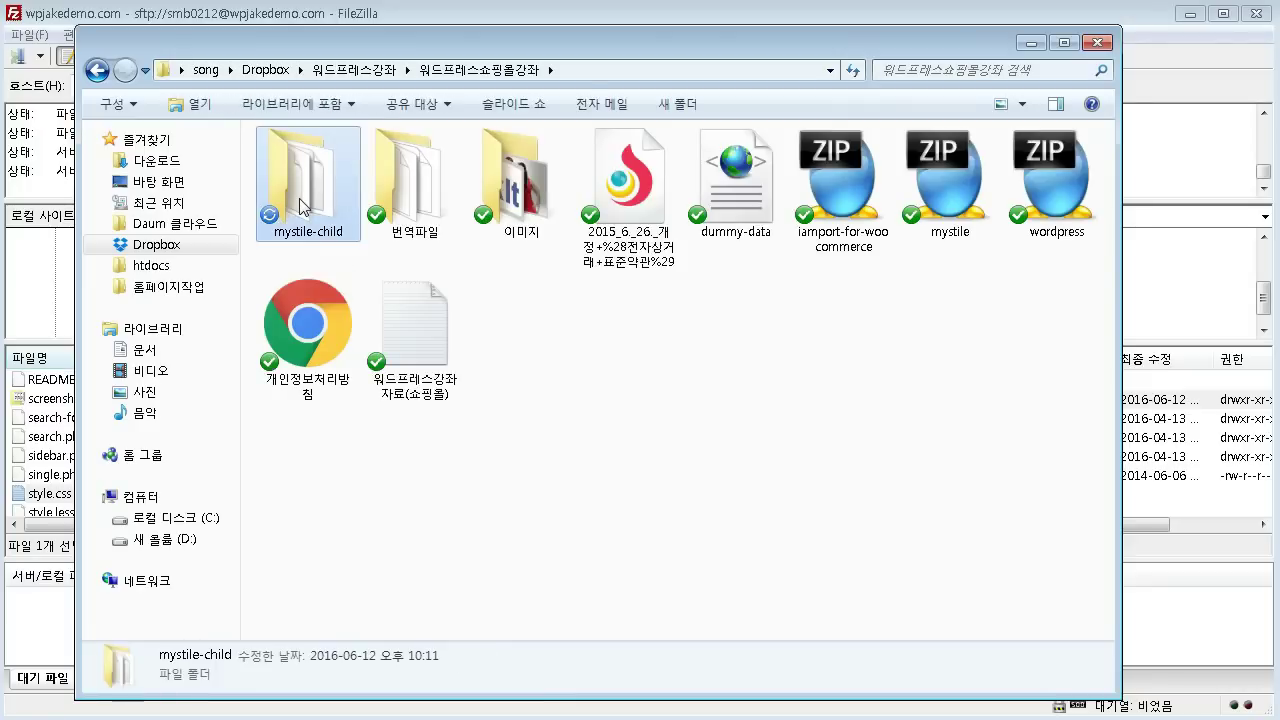
{"action": "double_click", "coordinate": [315, 210]}
- Open the mystile-child style CSS file in Atom
{"action": "scroll", "coordinate": [414, 451], "scroll_direction": "down", "scroll_amount": 2}
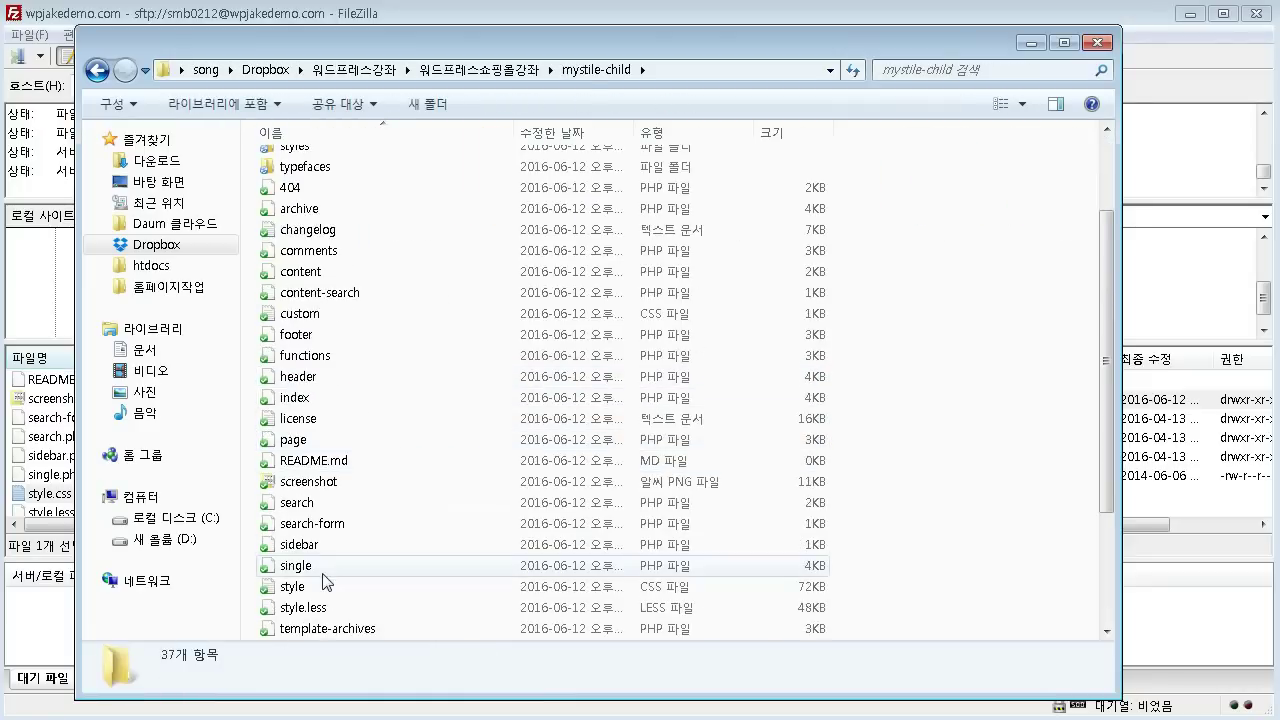
{"action": "double_click", "coordinate": [315, 587]}
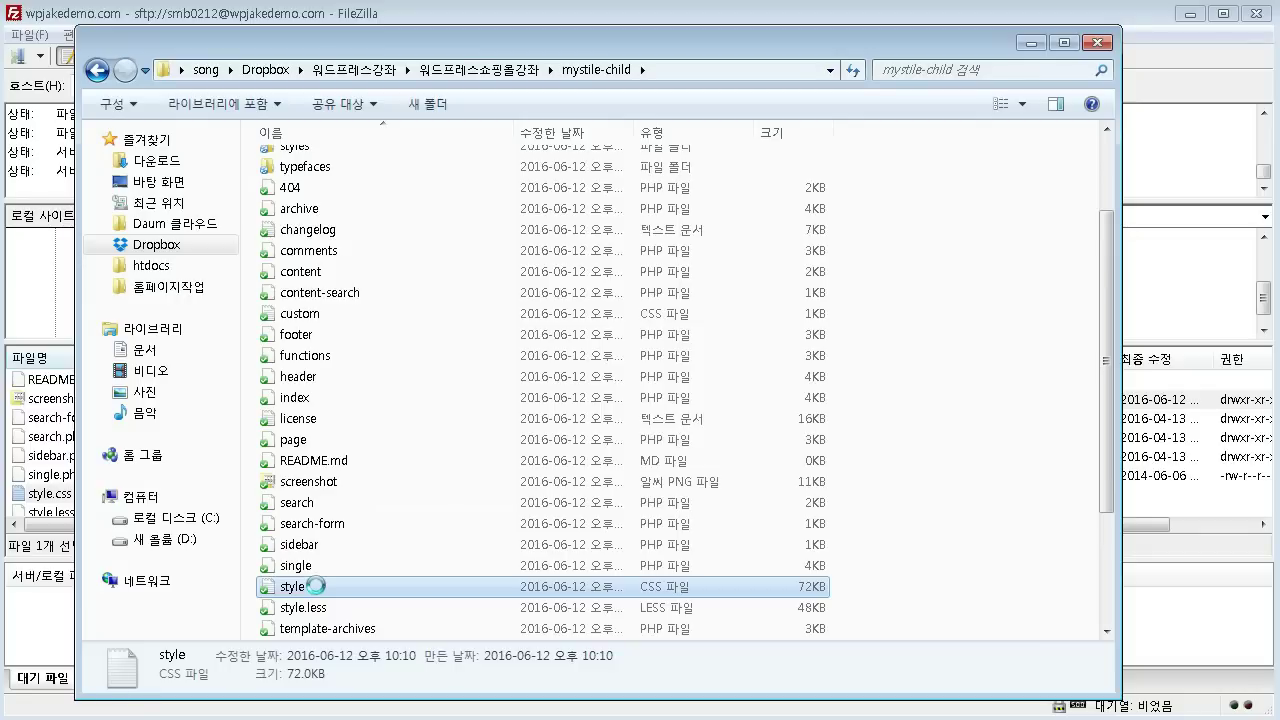
{"action": "right_click", "coordinate": [315, 587]}
{"action": "left_click", "coordinate": [412, 8]}
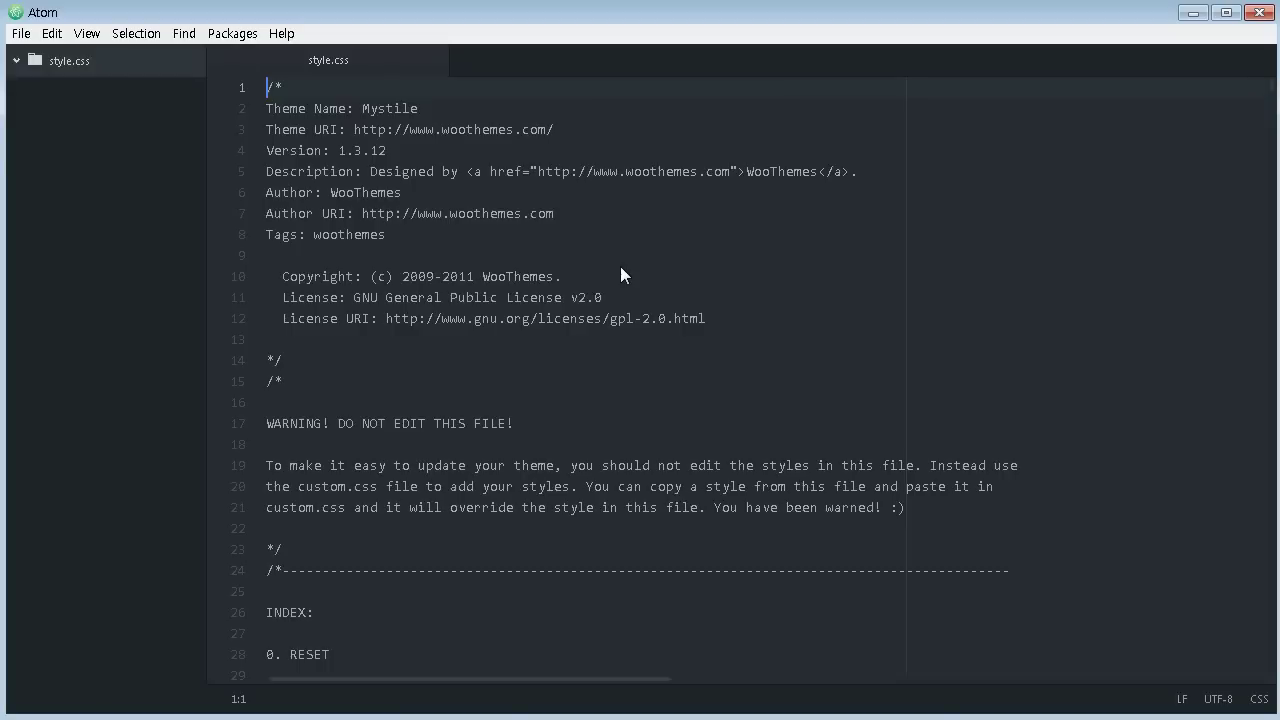
- Rename the theme to 'Mystile Child' on line 2 and add a 'Template: mystile' header line
{"action": "left_click", "coordinate": [440, 110]}
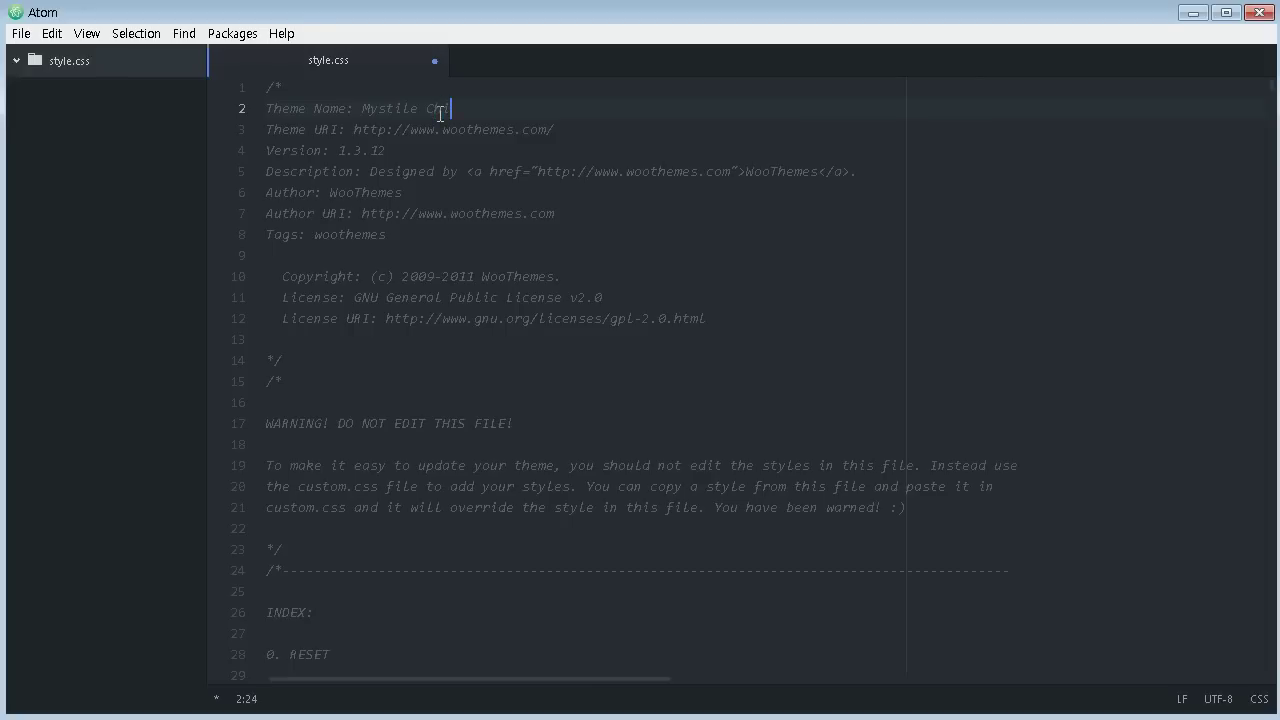
{"action": "type", "text": "Child"}
{"action": "key", "text": "Return"}
{"action": "type", "text": "Te"}
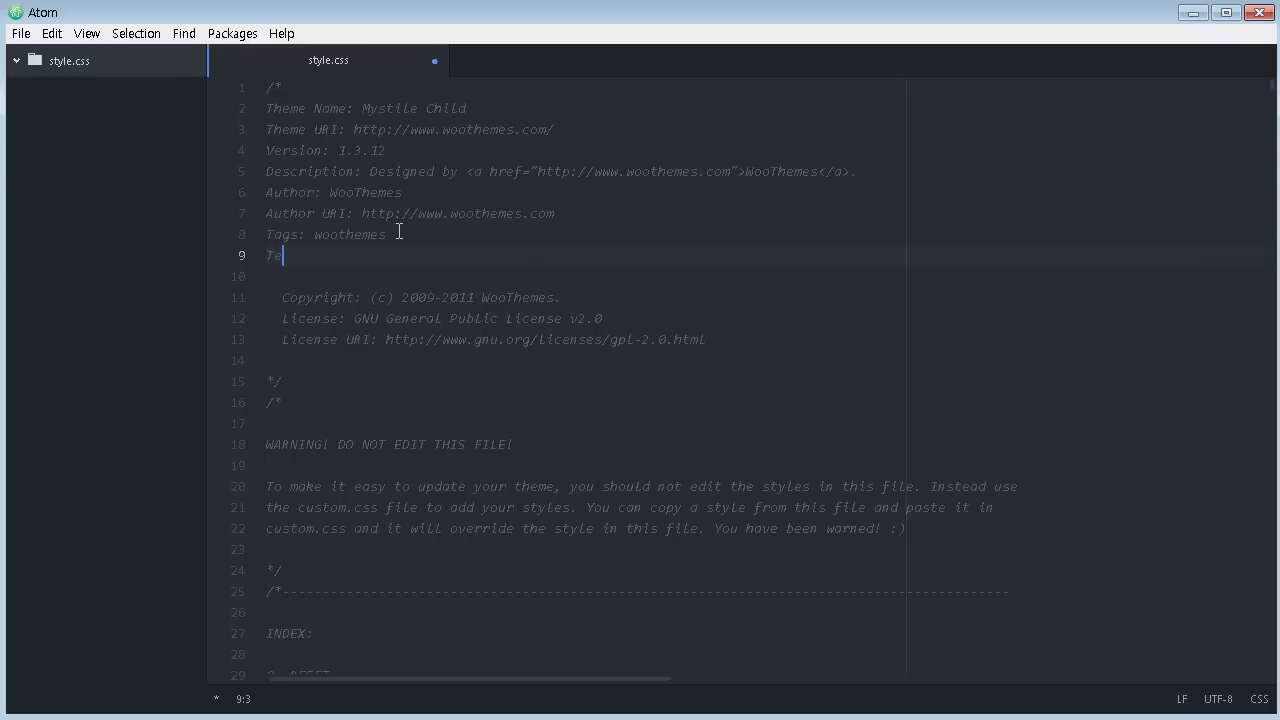
{"action": "type", "text": "mplate"}
{"action": "type", "text": ": myst"}
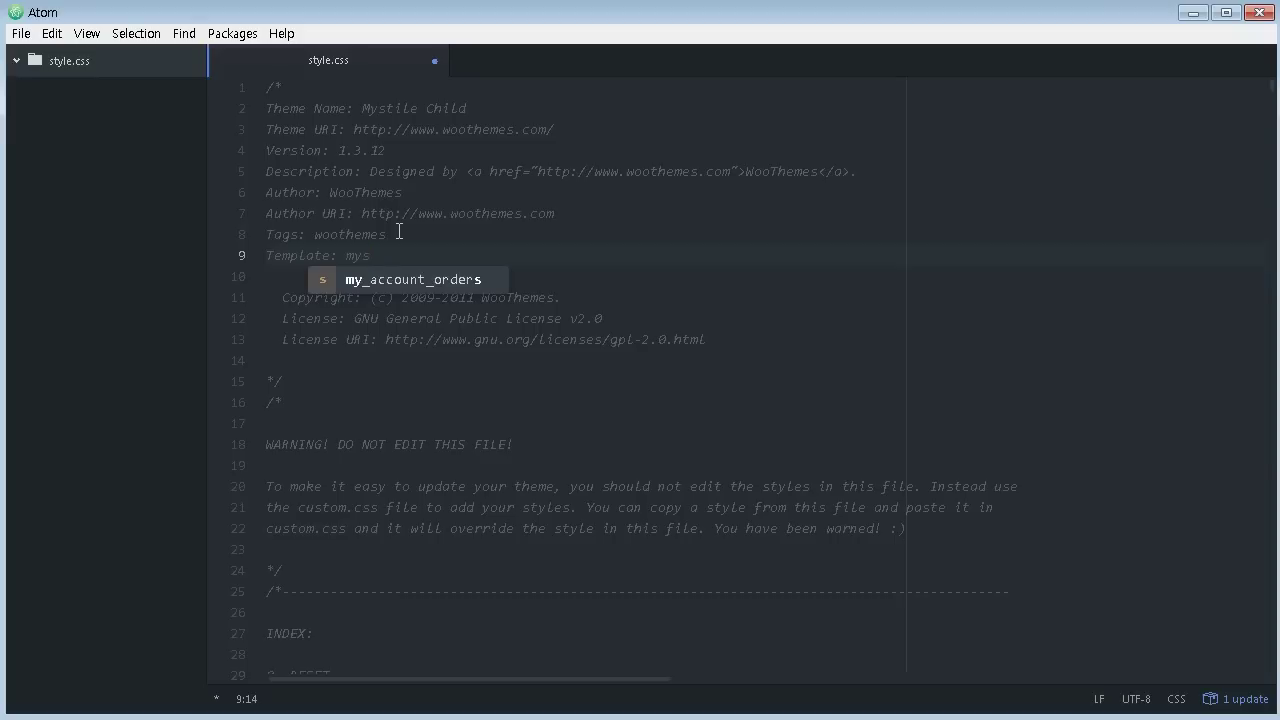
{"action": "type", "text": "ile"}
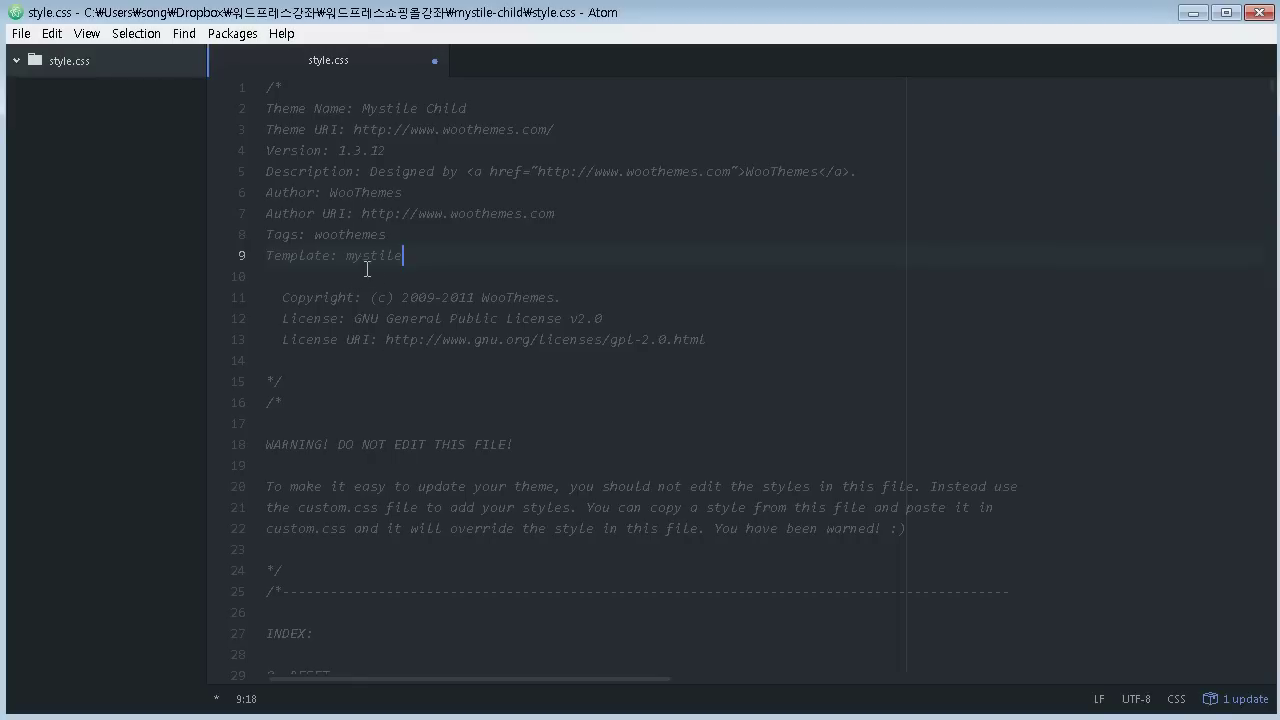
{"action": "left_click", "coordinate": [267, 403]}
- Delete the CSS rules from line 16 onward in two large blocks
{"action": "left_click_drag", "start_coordinate": [1273, 96], "coordinate": [1265, 578]}
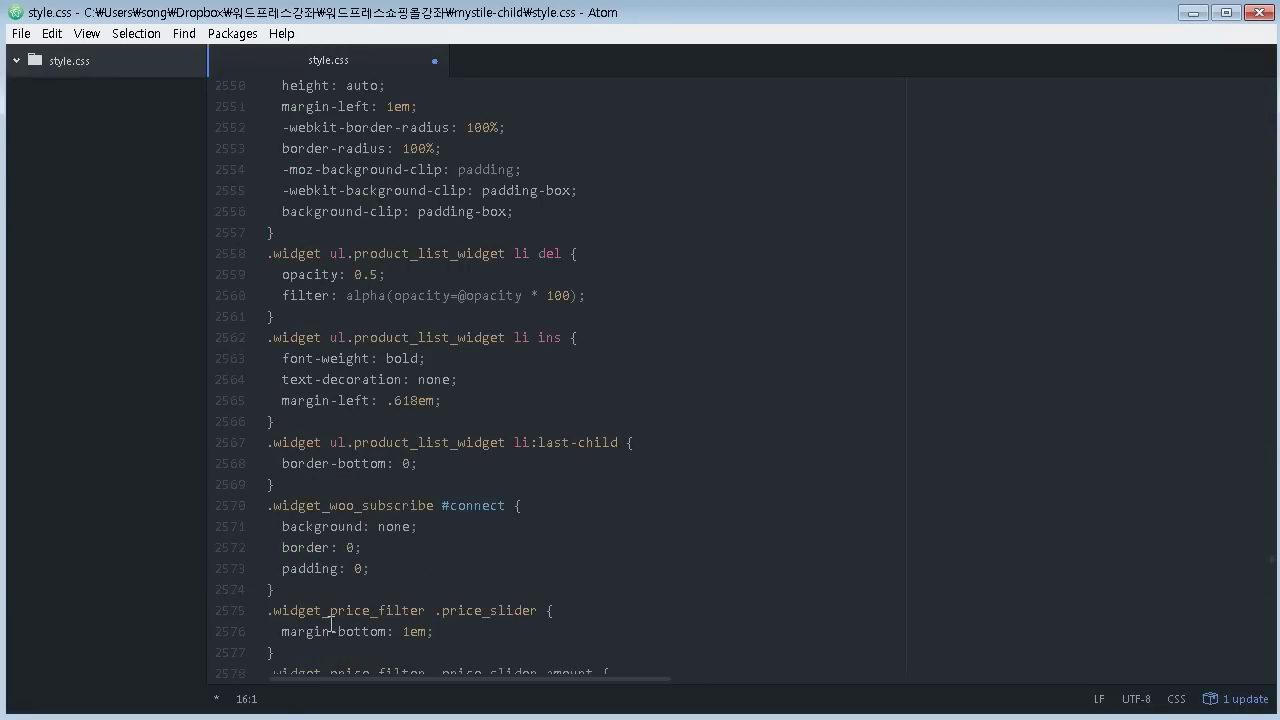
{"action": "left_click", "coordinate": [331, 623], "text": "shift"}
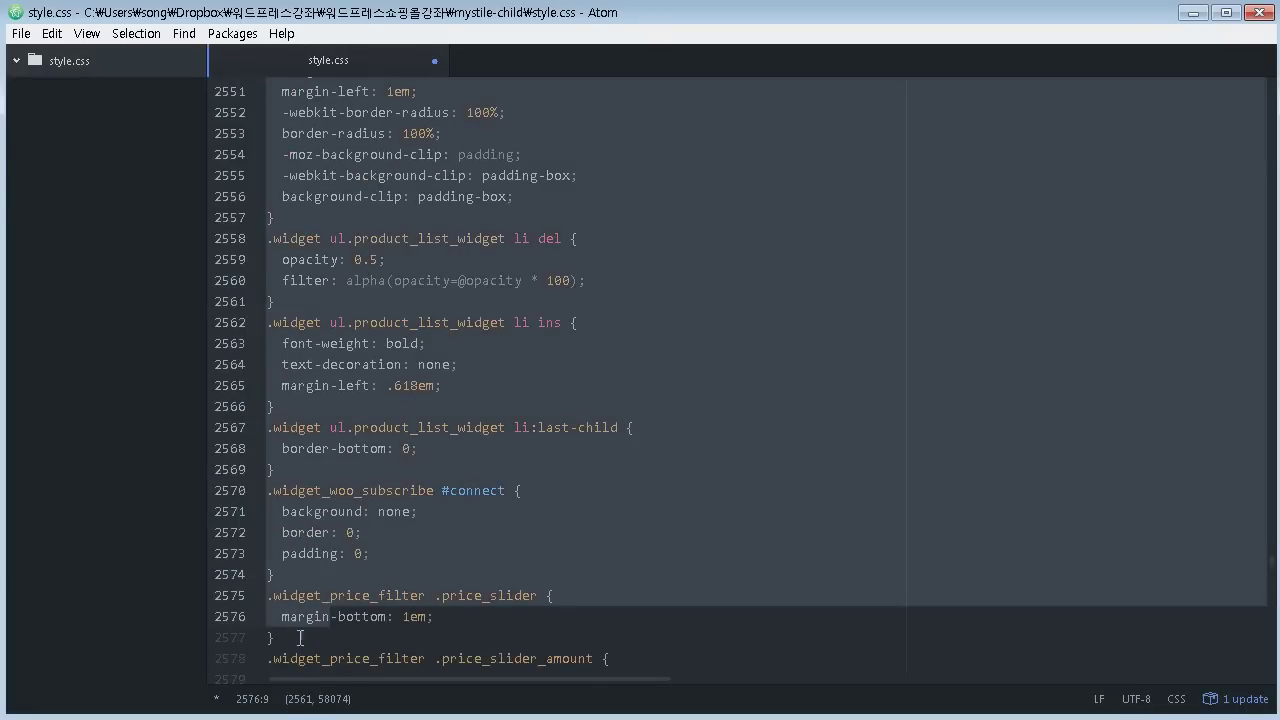
{"action": "key", "text": "BackSpace"}
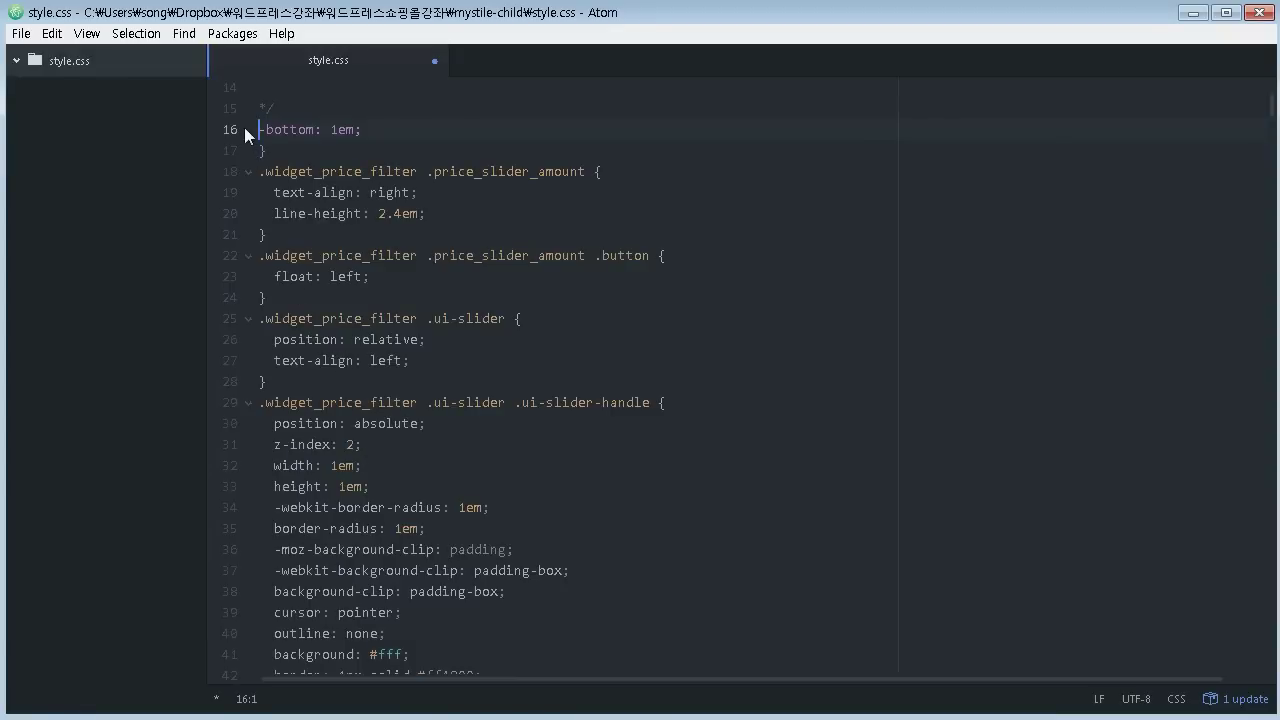
{"action": "left_click_drag", "start_coordinate": [258, 126], "coordinate": [290, 172]}
{"action": "left_click_drag", "start_coordinate": [451, 657], "coordinate": [578, 593]}
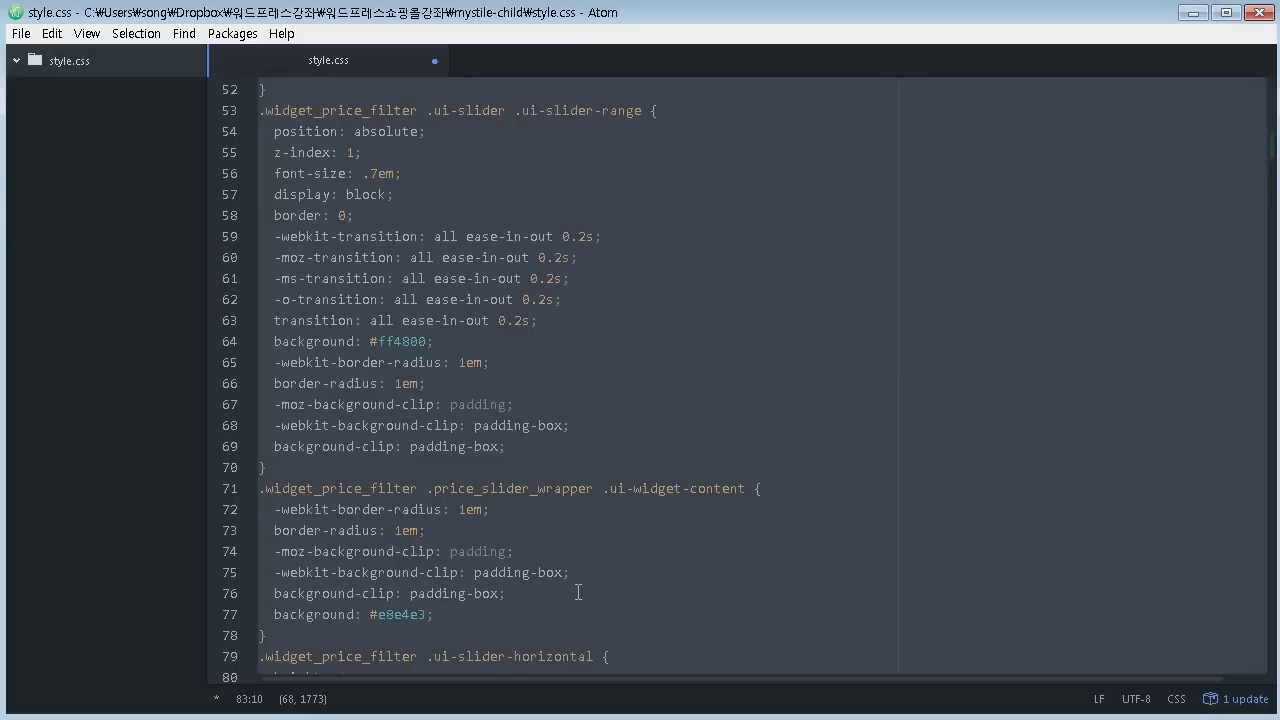
{"action": "scroll", "coordinate": [578, 593], "scroll_direction": "down", "scroll_amount": 2}
{"action": "left_click_drag", "start_coordinate": [1275, 160], "coordinate": [1276, 630]}
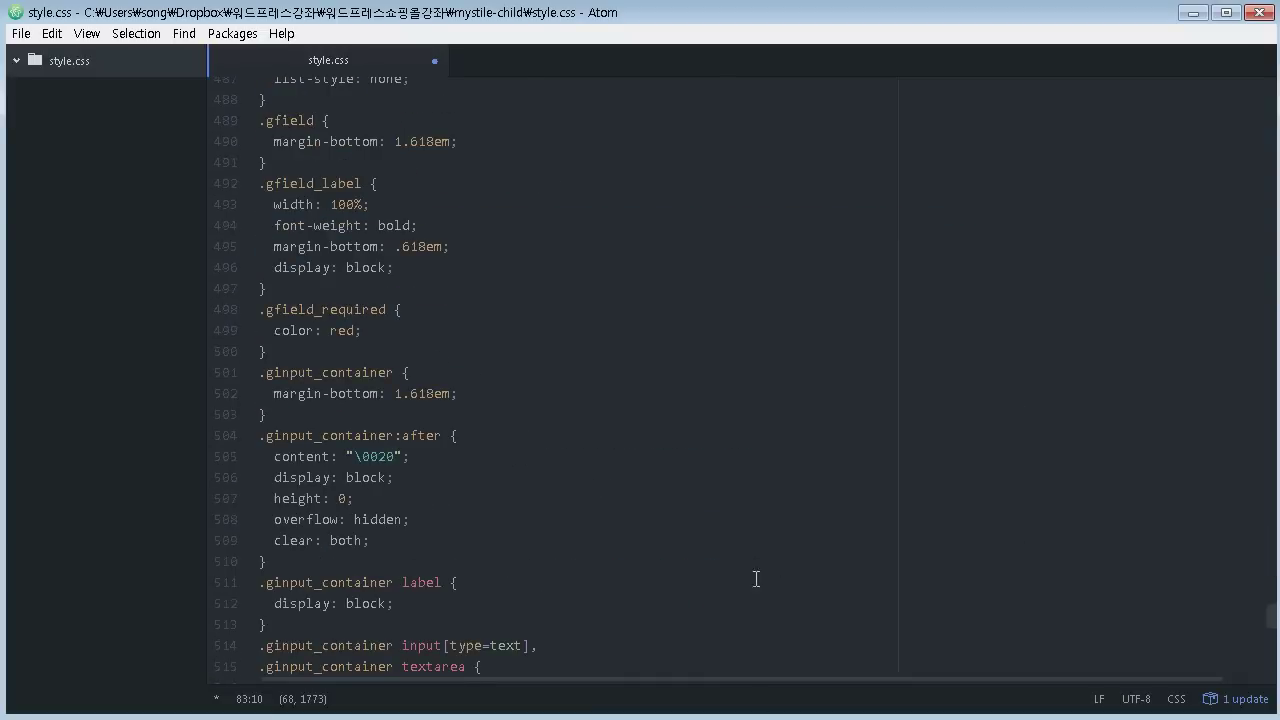
{"action": "left_click", "coordinate": [365, 650], "text": "shift"}
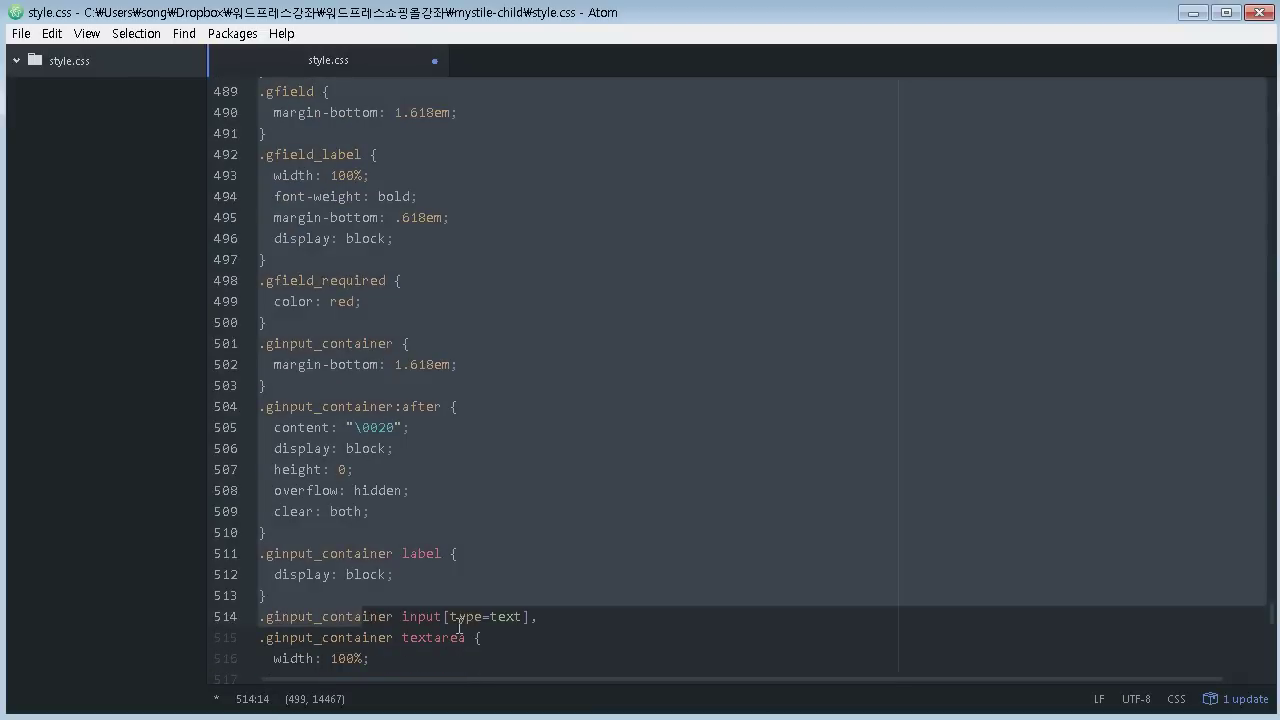
{"action": "key", "text": "BackSpace"}
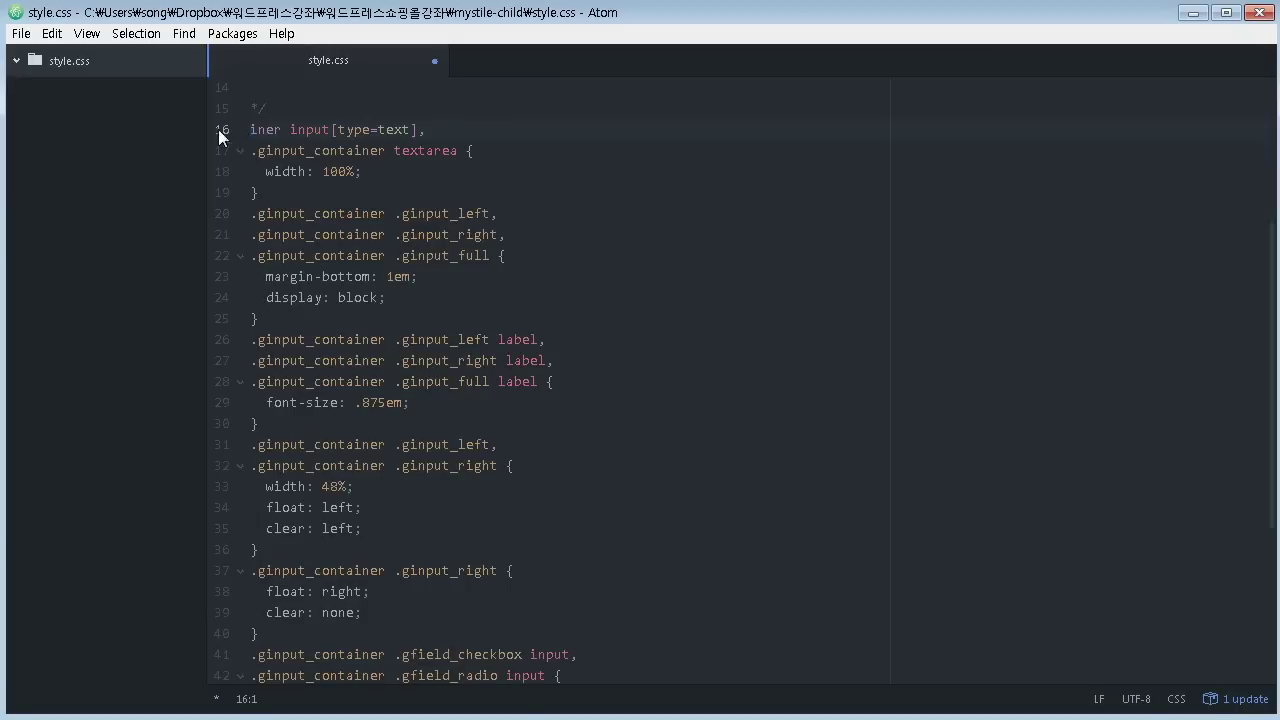
- Delete the last remaining CSS rules, leaving only the header comment, and save style.css
{"action": "left_click_drag", "start_coordinate": [250, 130], "coordinate": [480, 514]}
{"action": "left_click_drag", "start_coordinate": [648, 684], "coordinate": [991, 591]}
{"action": "scroll", "coordinate": [996, 600], "scroll_direction": "down", "scroll_amount": 2}
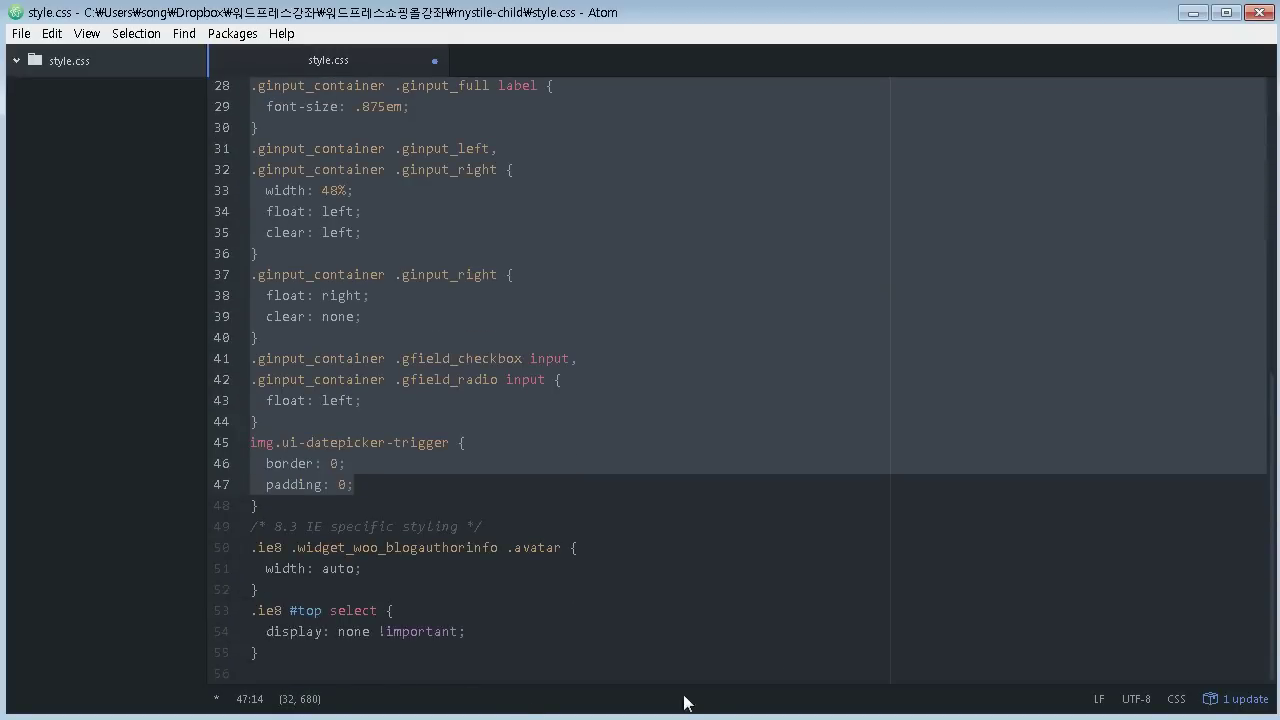
{"action": "left_click", "coordinate": [360, 654], "text": "shift"}
{"action": "key", "text": "BackSpace"}
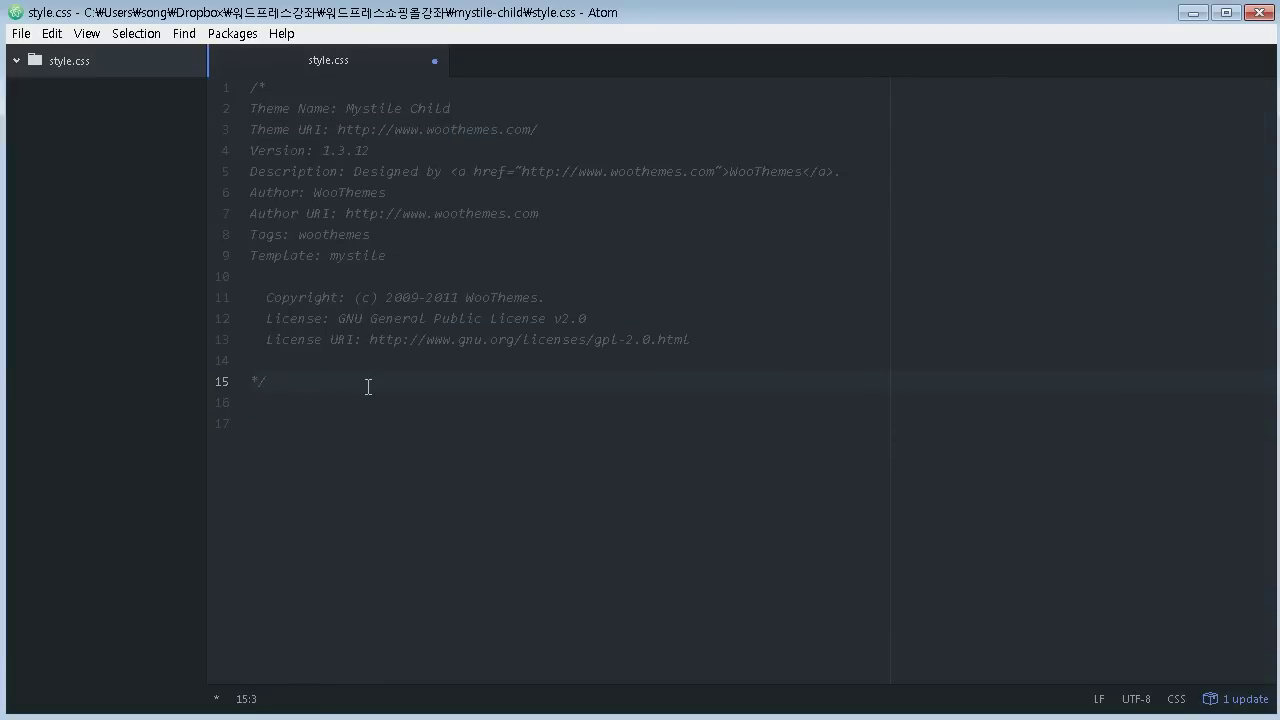
{"action": "key", "text": "ctrl+s"}
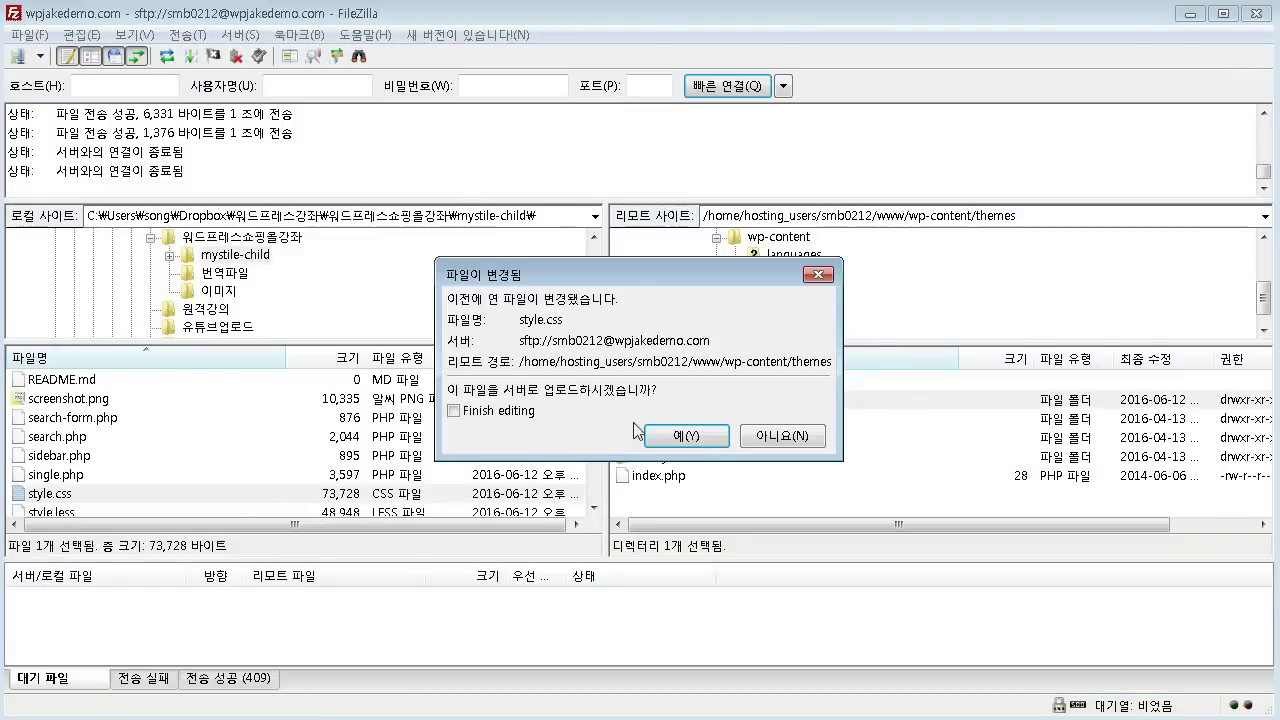
- Upload the edited style.css to the server and return to the mystile-child Explorer window
{"action": "left_click", "coordinate": [686, 436]}
{"action": "left_click", "coordinate": [70, 454]}
{"action": "scroll", "coordinate": [70, 454], "scroll_direction": "up", "scroll_amount": 3}
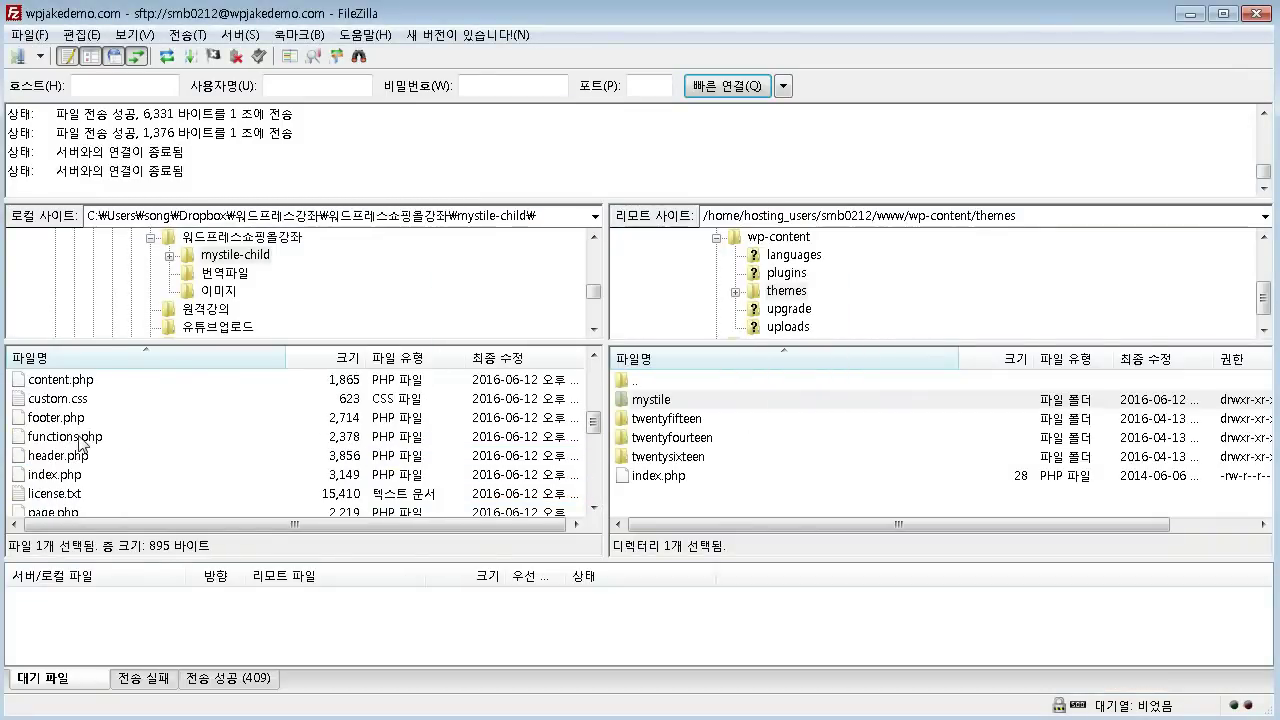
{"action": "left_click", "coordinate": [80, 444]}
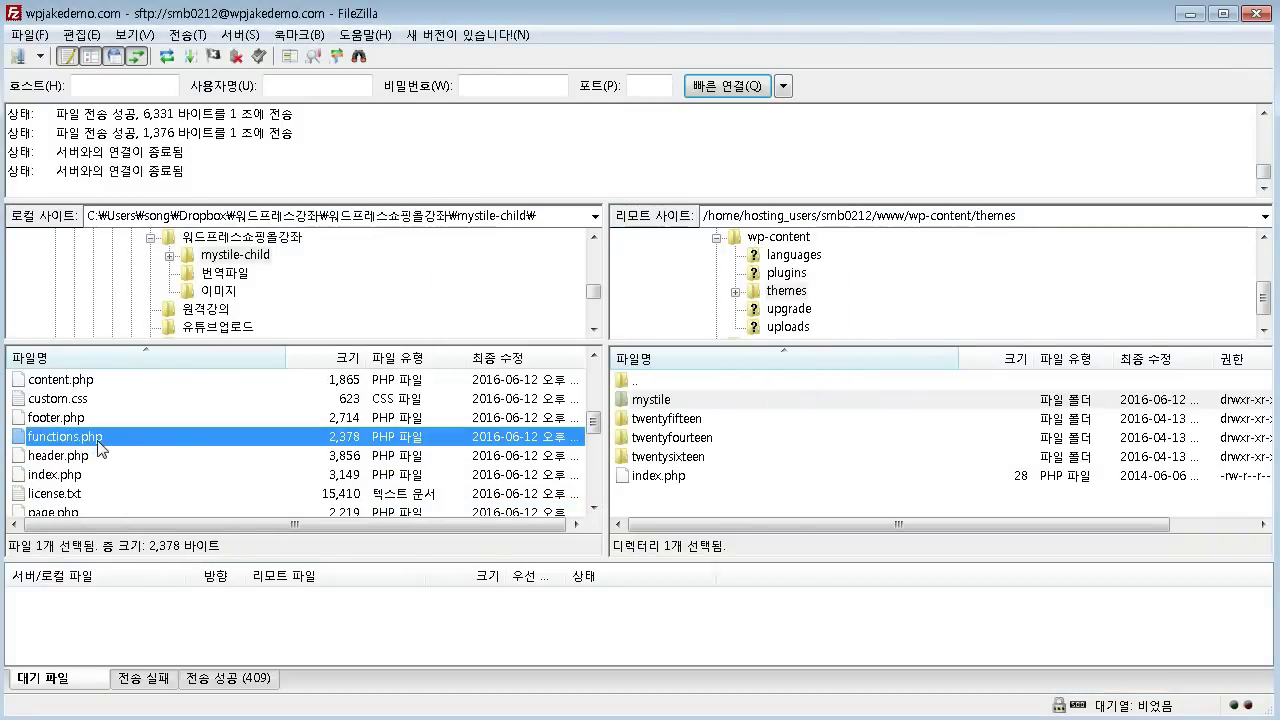
{"action": "right_click", "coordinate": [99, 438]}
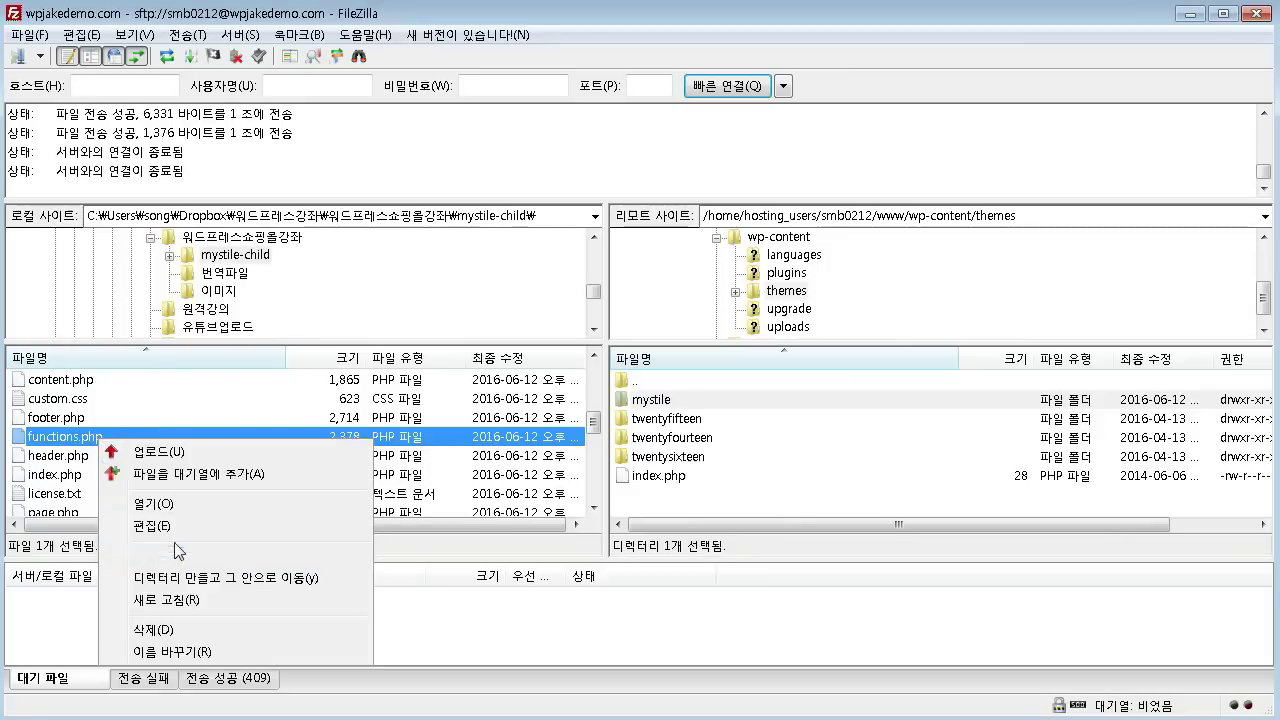
{"action": "left_click", "coordinate": [73, 436]}
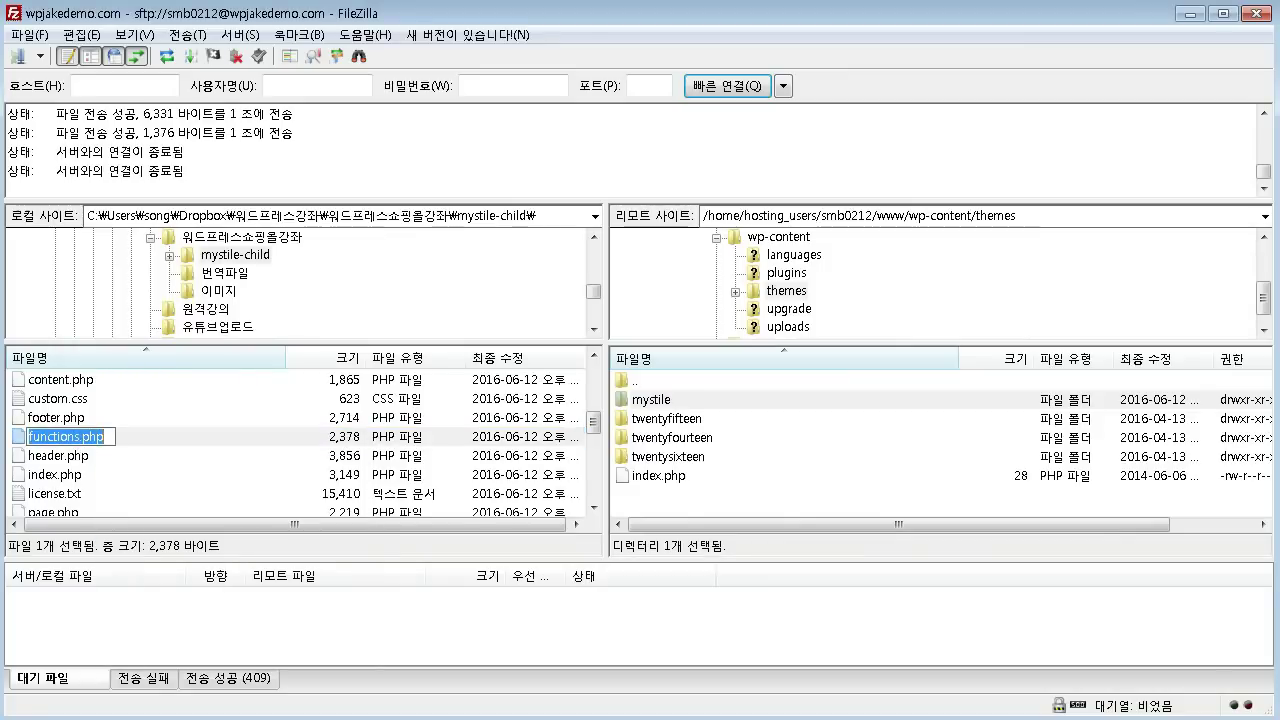
{"action": "key", "text": "alt+Tab"}
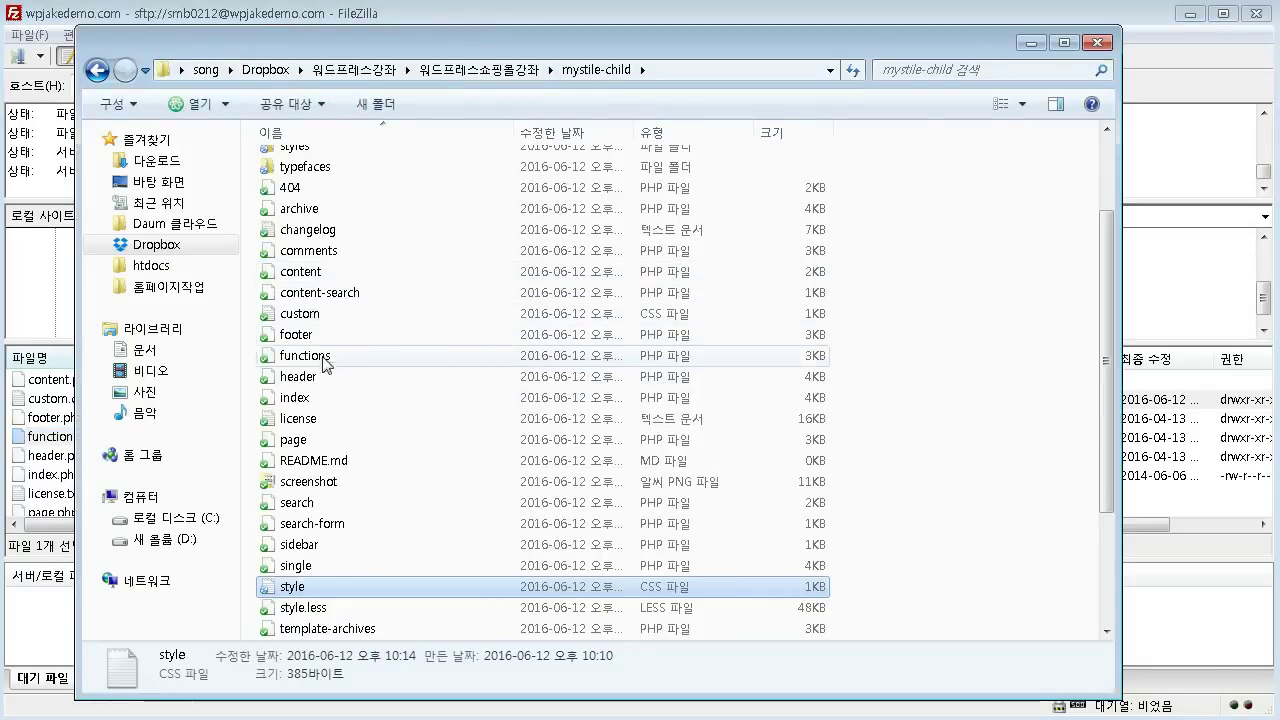
- Open the mystile-child functions.php in Atom
{"action": "double_click", "coordinate": [308, 357]}
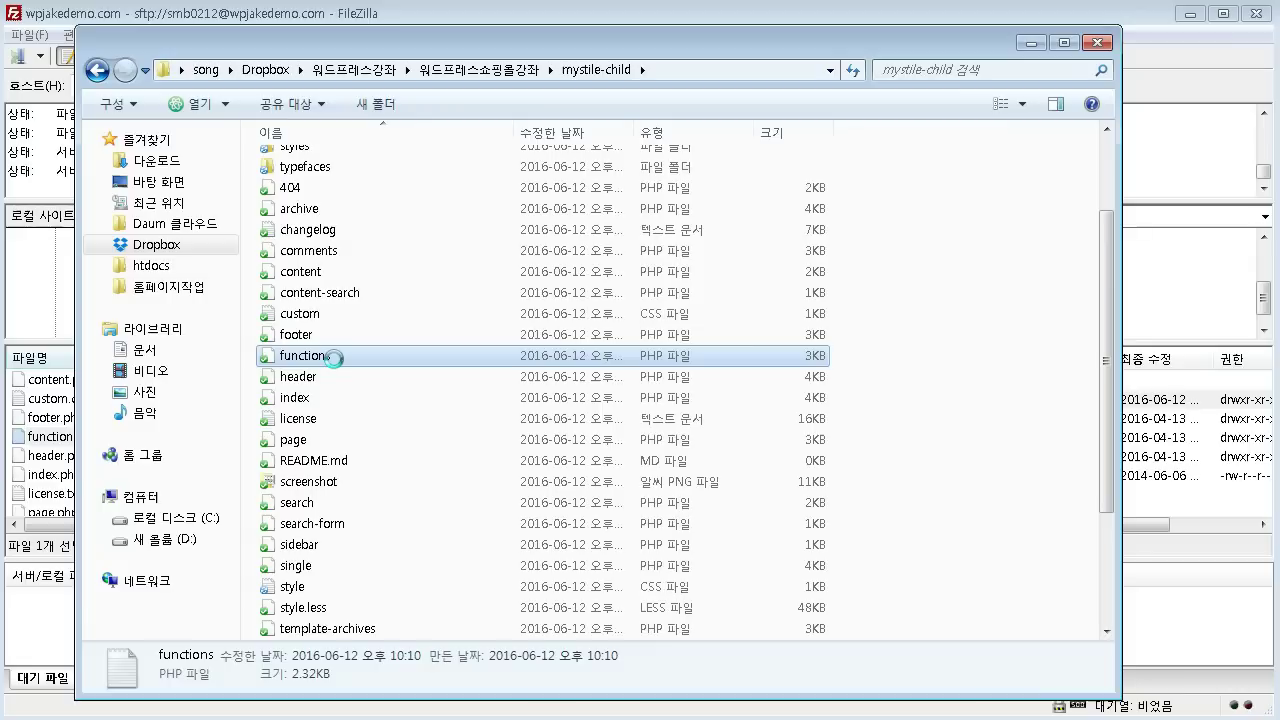
{"action": "right_click", "coordinate": [335, 362]}
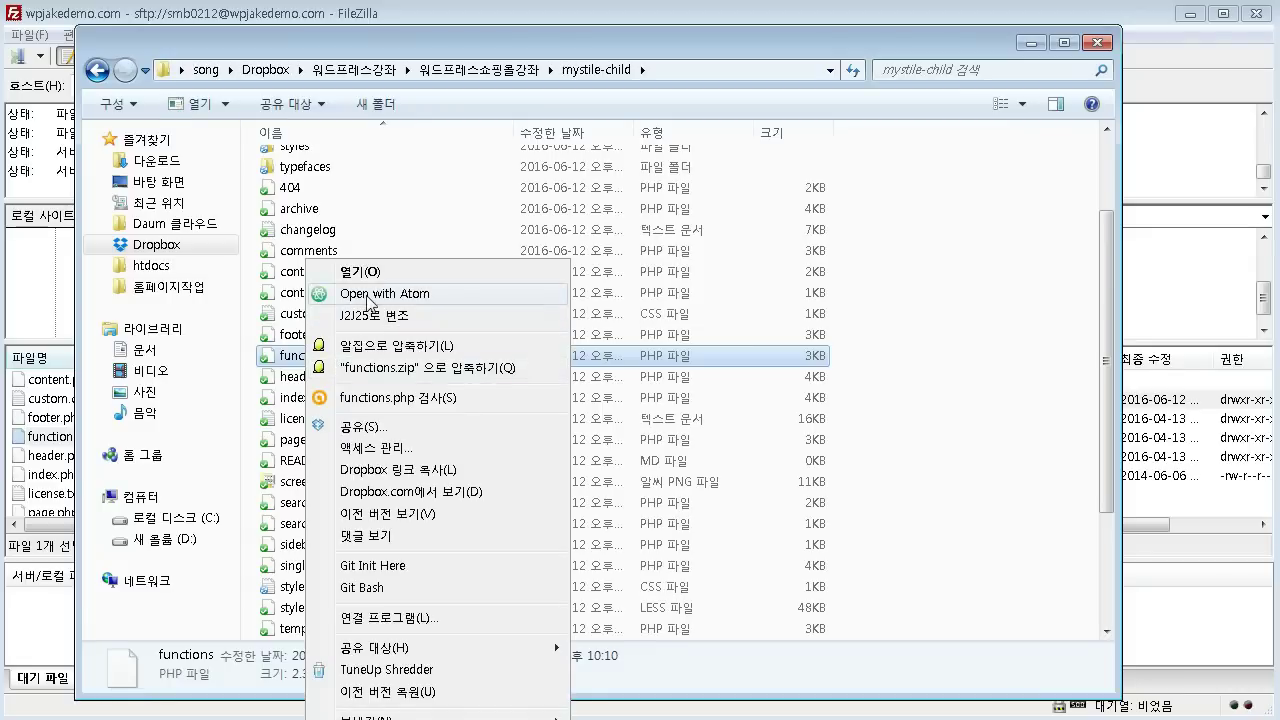
{"action": "left_click", "coordinate": [370, 294]}
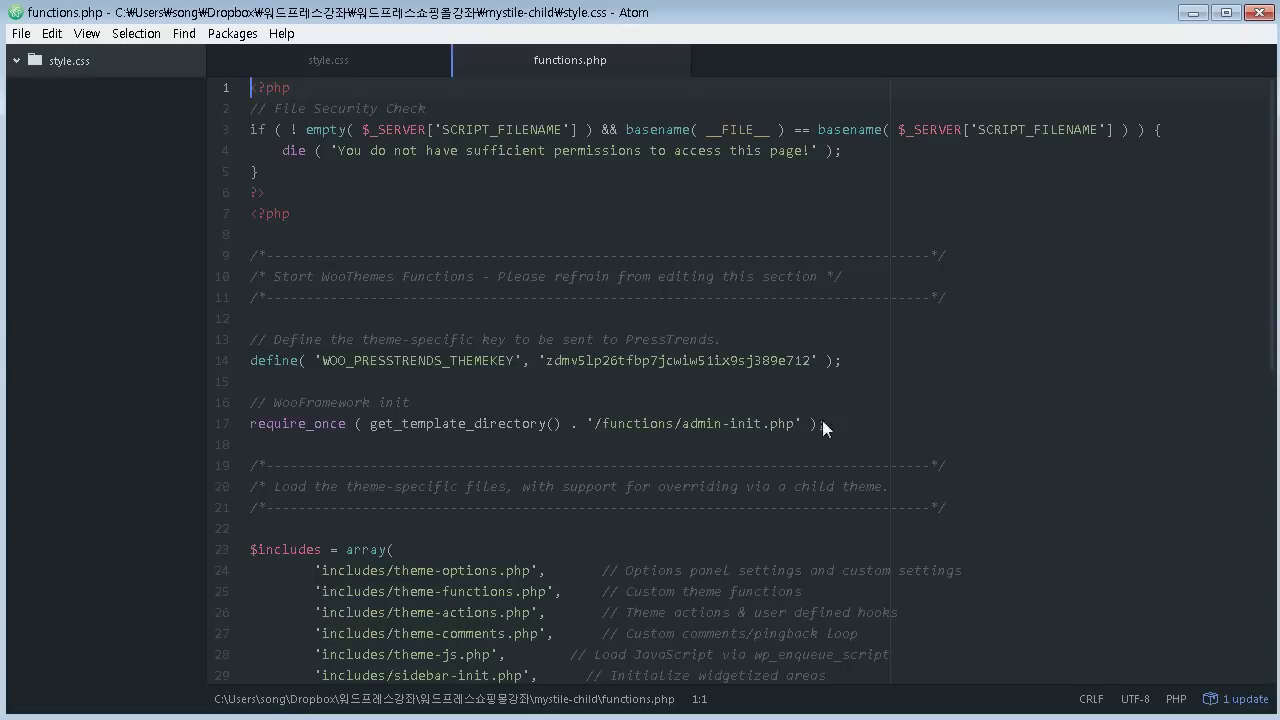
- Replace all of functions.php with the parent-style enqueue snippet from the notes, then close Atom
{"action": "key", "text": "ctrl+a"}
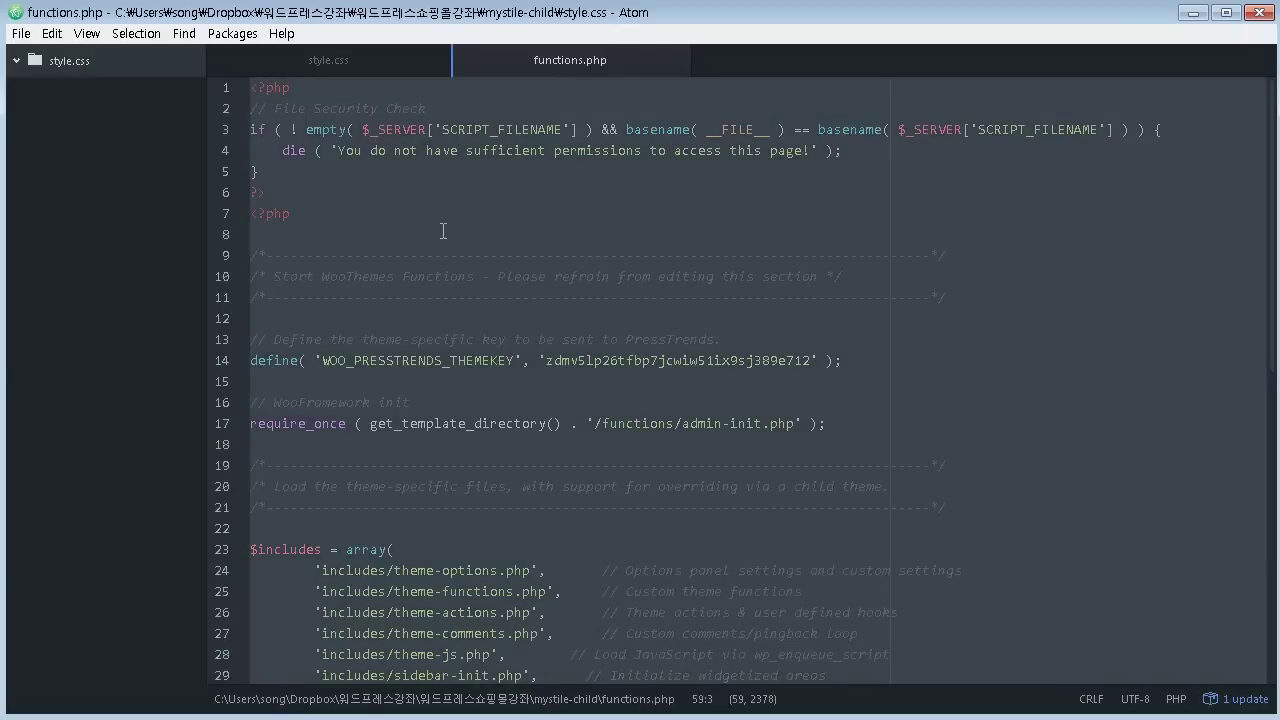
{"action": "key", "text": "BackSpace"}
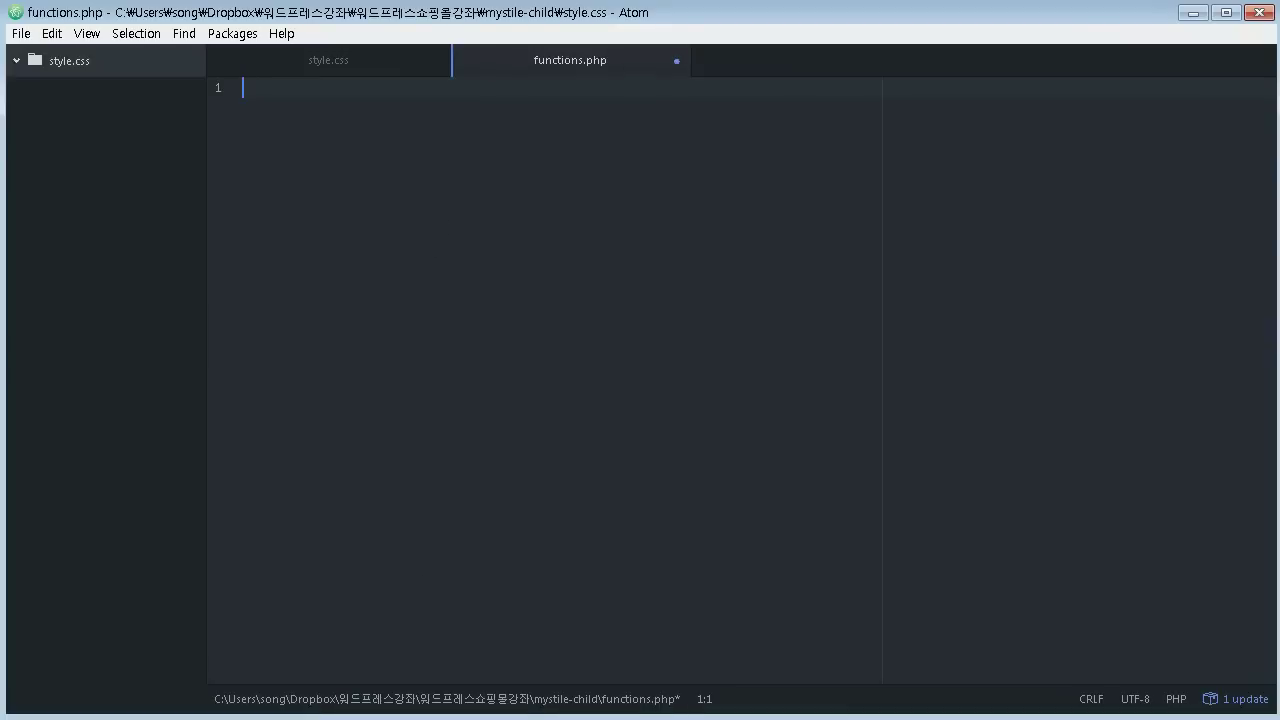
{"action": "key", "text": "alt+Tab"}
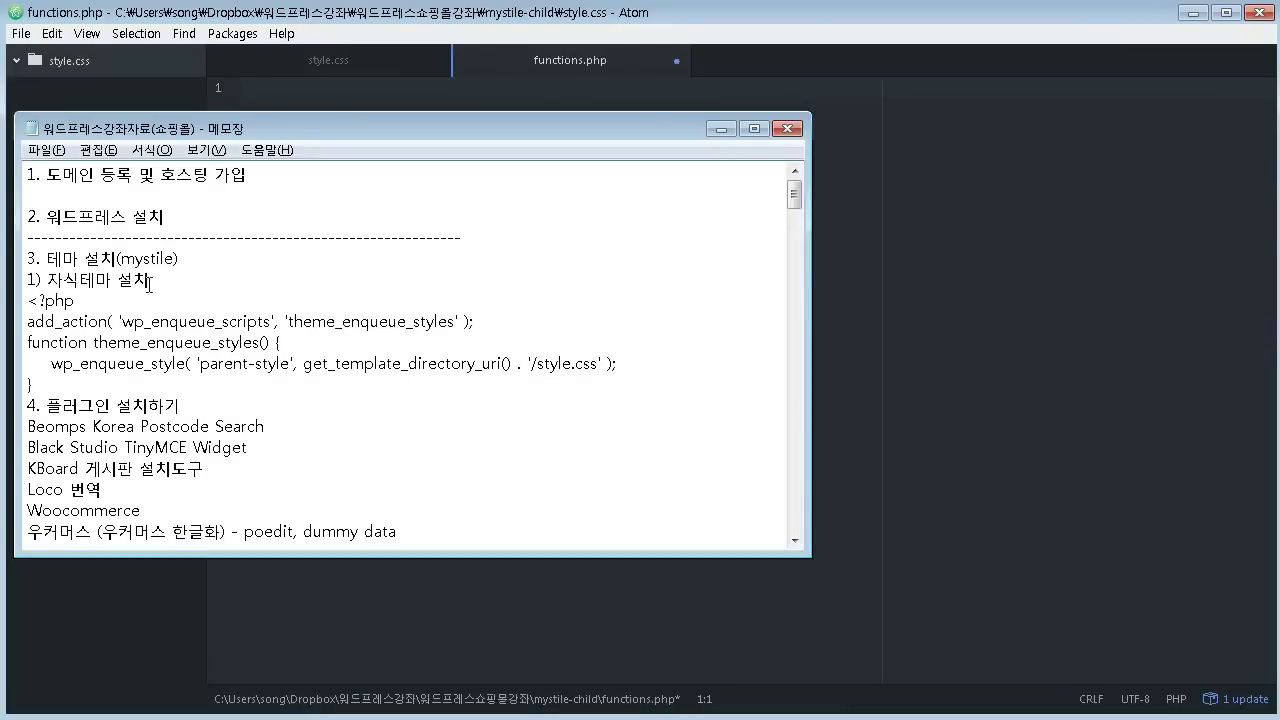
{"action": "left_click_drag", "start_coordinate": [31, 299], "coordinate": [89, 379]}
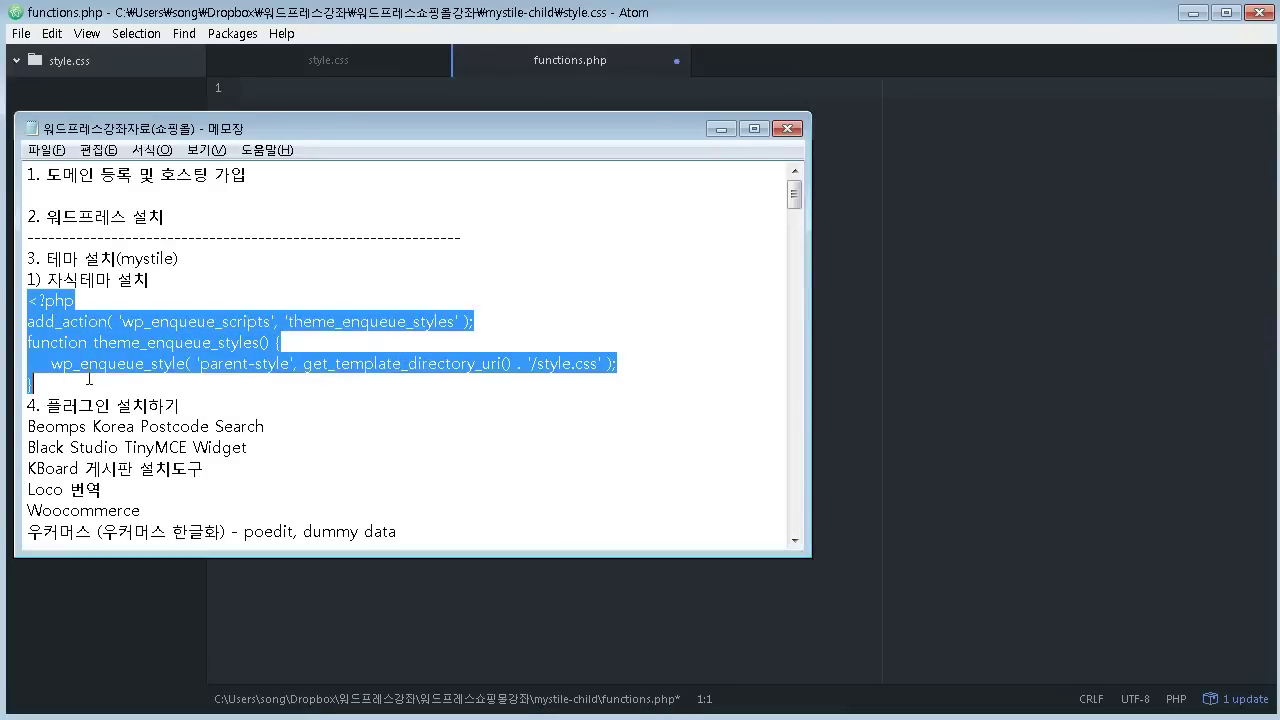
{"action": "left_click", "coordinate": [896, 260]}
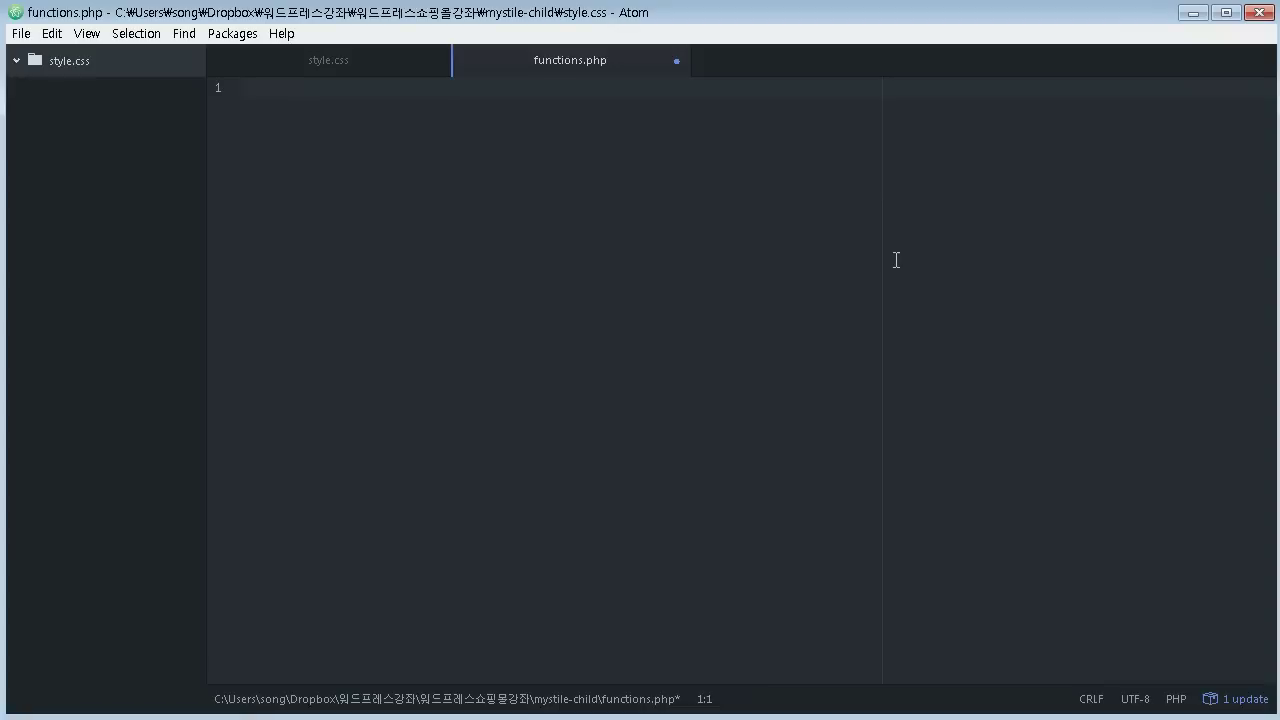
{"action": "key", "text": "ctrl+v"}
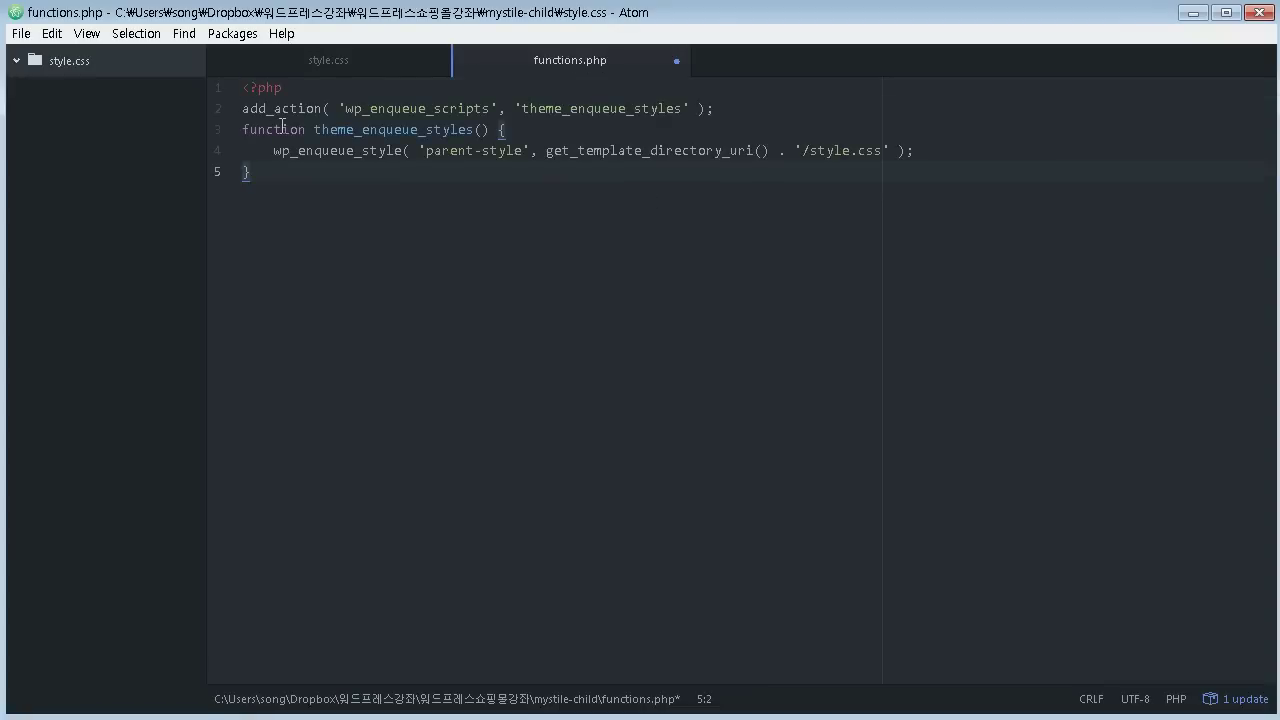
{"action": "key", "text": "Return"}
{"action": "left_click", "coordinate": [1258, 13]}
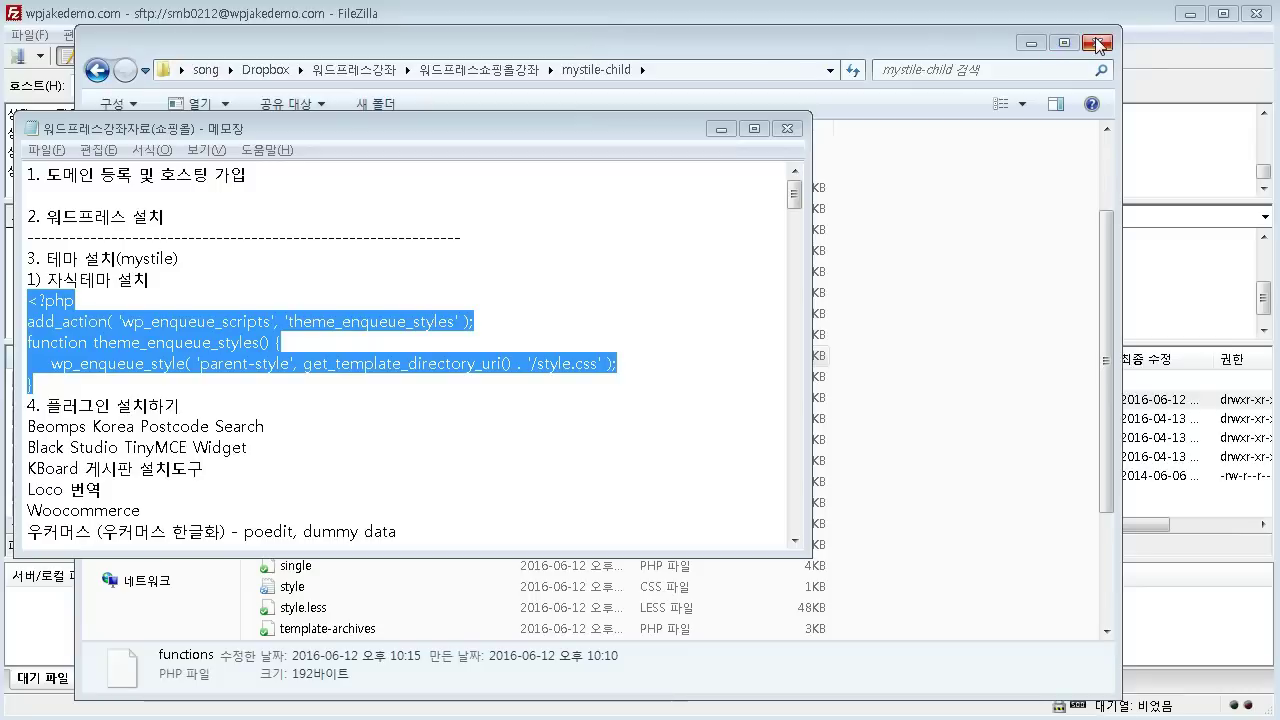
- Clear away Explorer and Notepad, then select mystile-child in FileZilla's local parent folder
{"action": "left_click", "coordinate": [1097, 42]}
{"action": "left_click", "coordinate": [722, 129]}
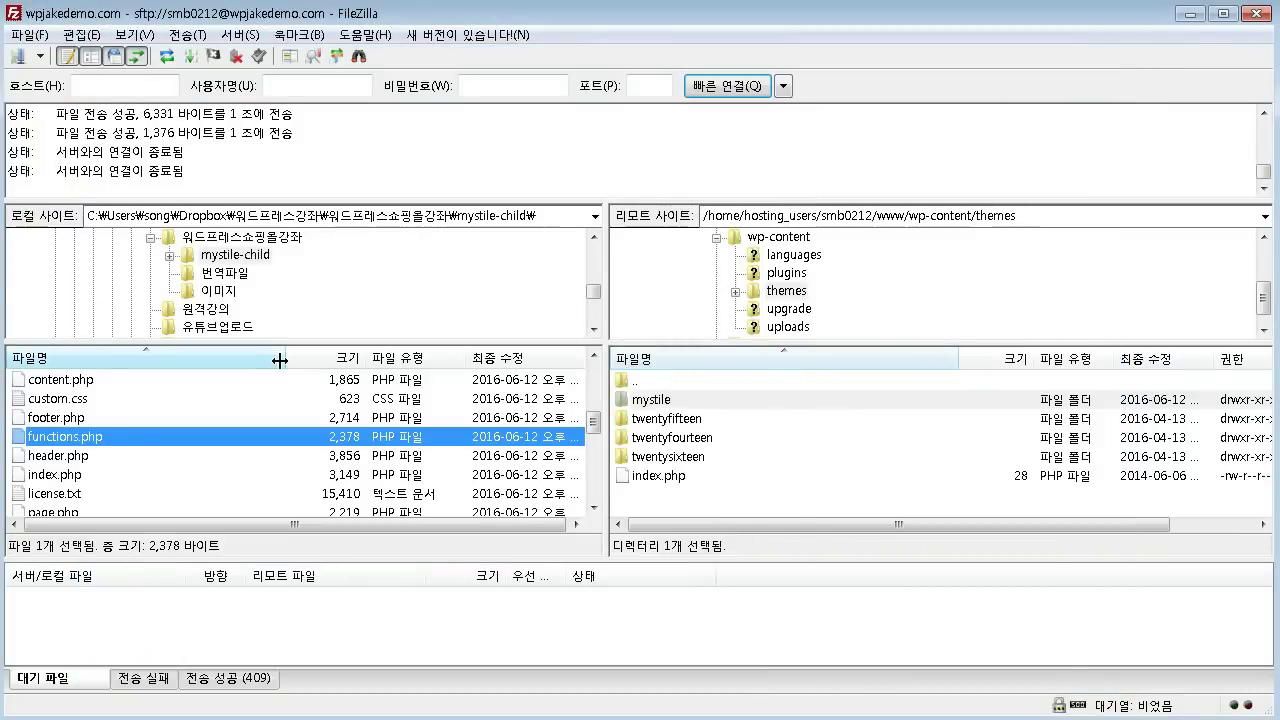
{"action": "left_click_drag", "start_coordinate": [593, 422], "coordinate": [596, 372]}
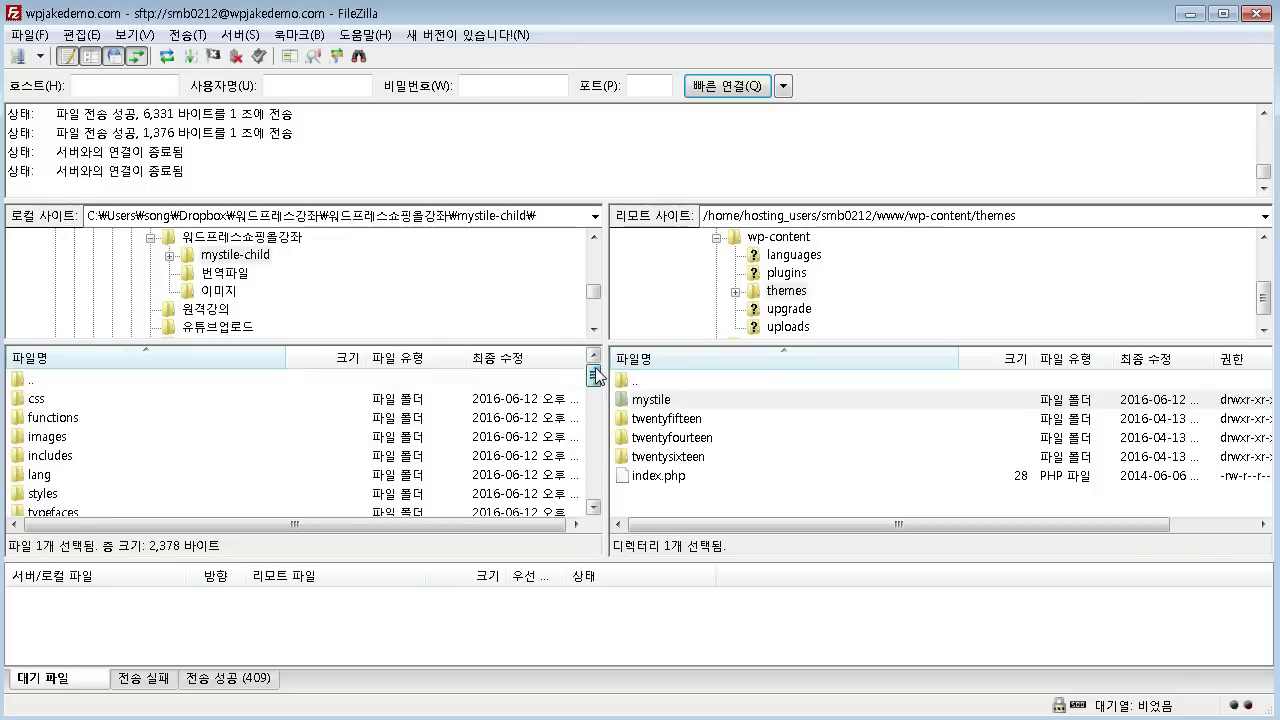
{"action": "double_click", "coordinate": [40, 381]}
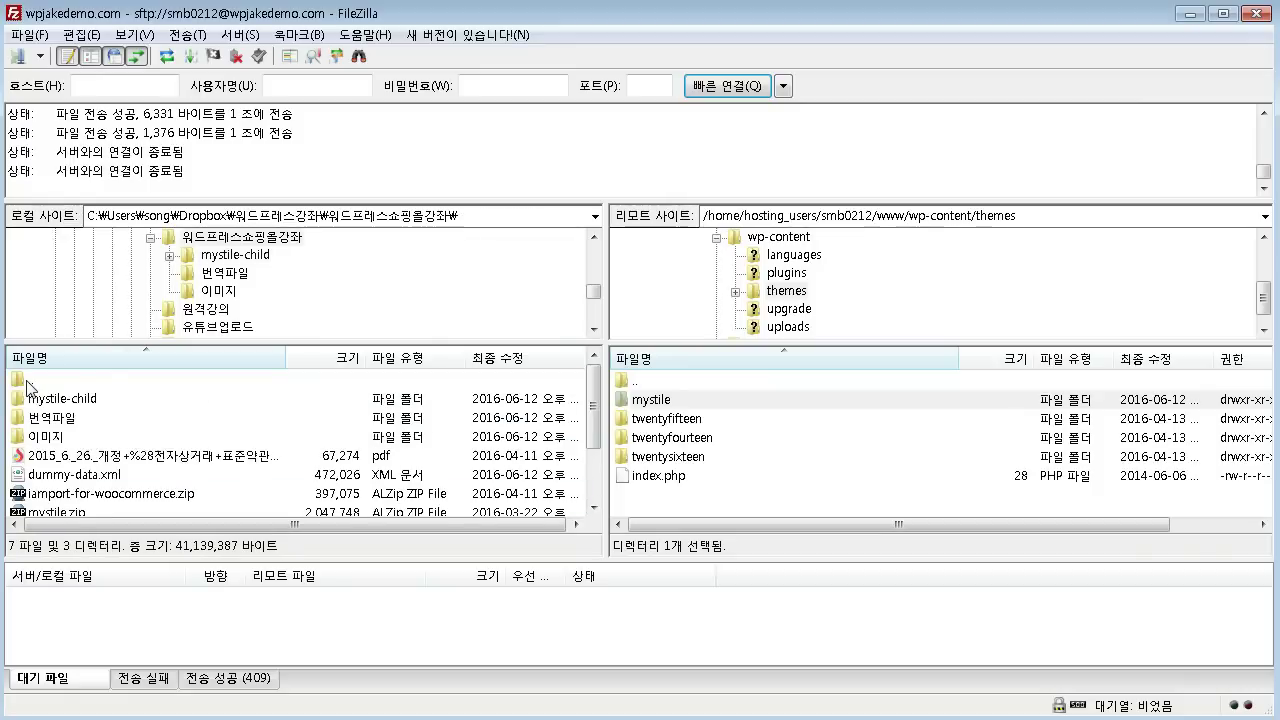
{"action": "left_click", "coordinate": [57, 401]}
- Upload mystile-child to the server's themes folder (819 transfers succeeded), then close FileZilla
{"action": "right_click", "coordinate": [56, 401]}
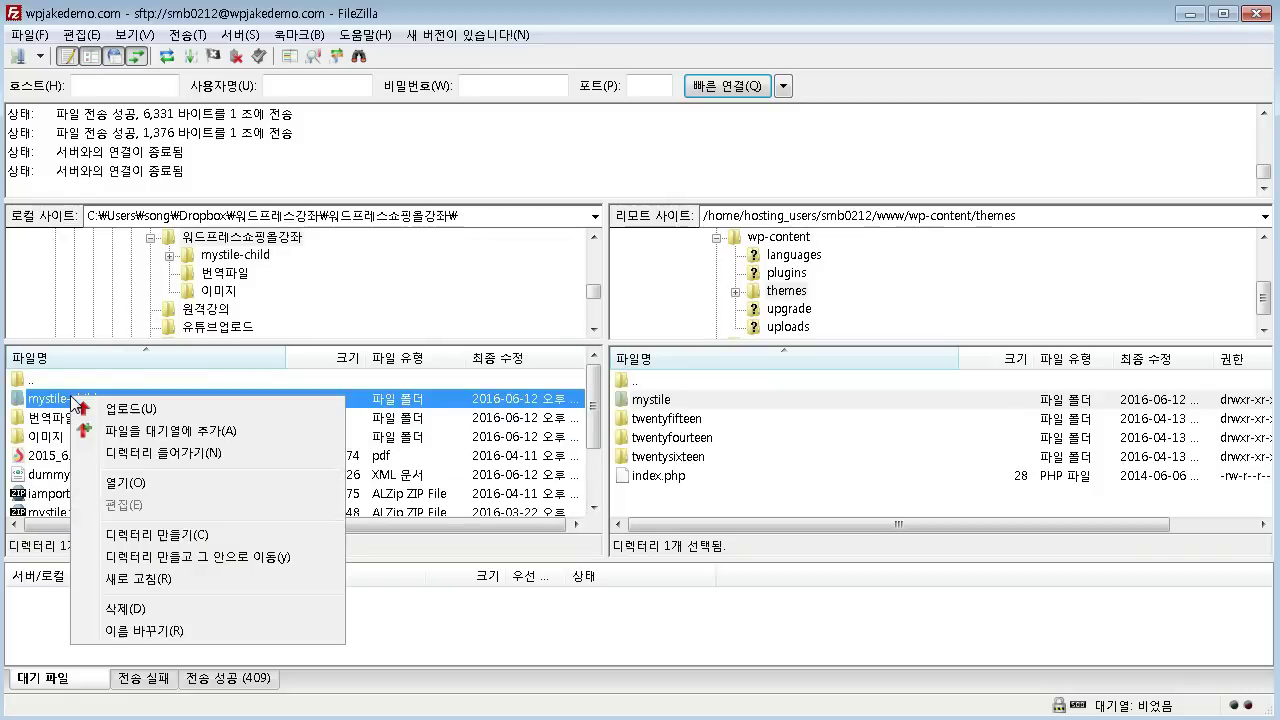
{"action": "left_click", "coordinate": [56, 401]}
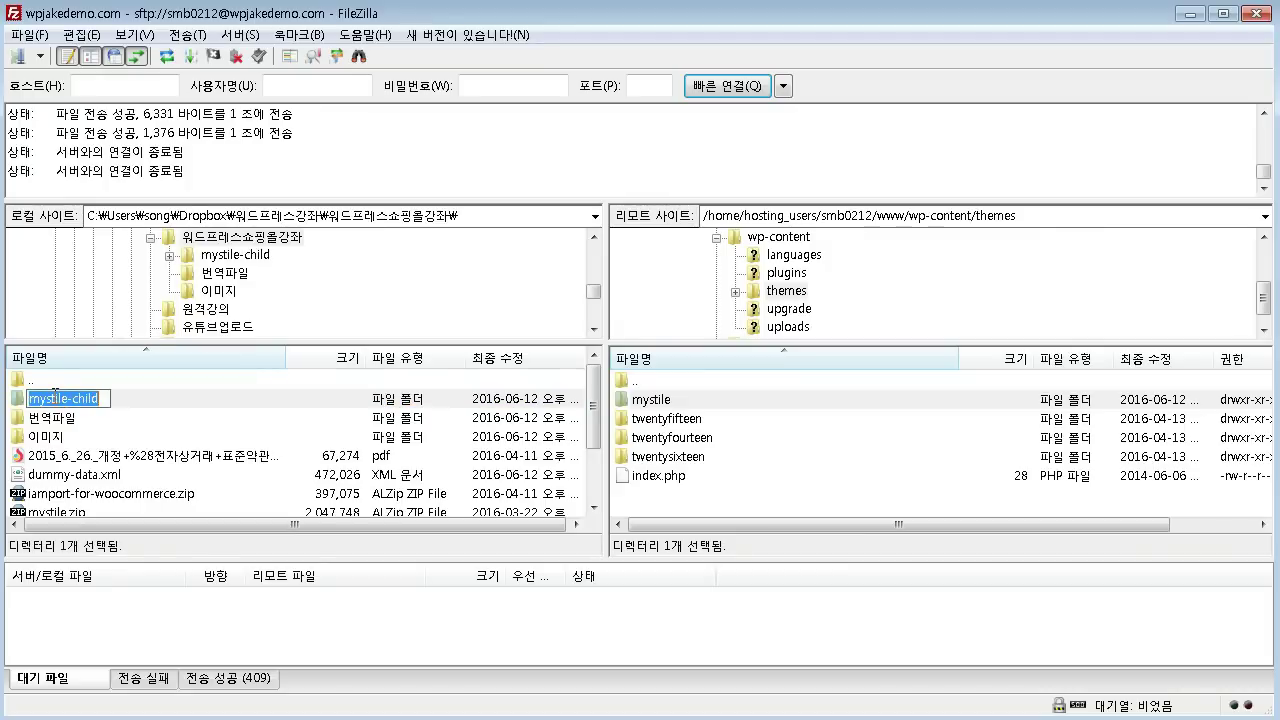
{"action": "right_click", "coordinate": [59, 405]}
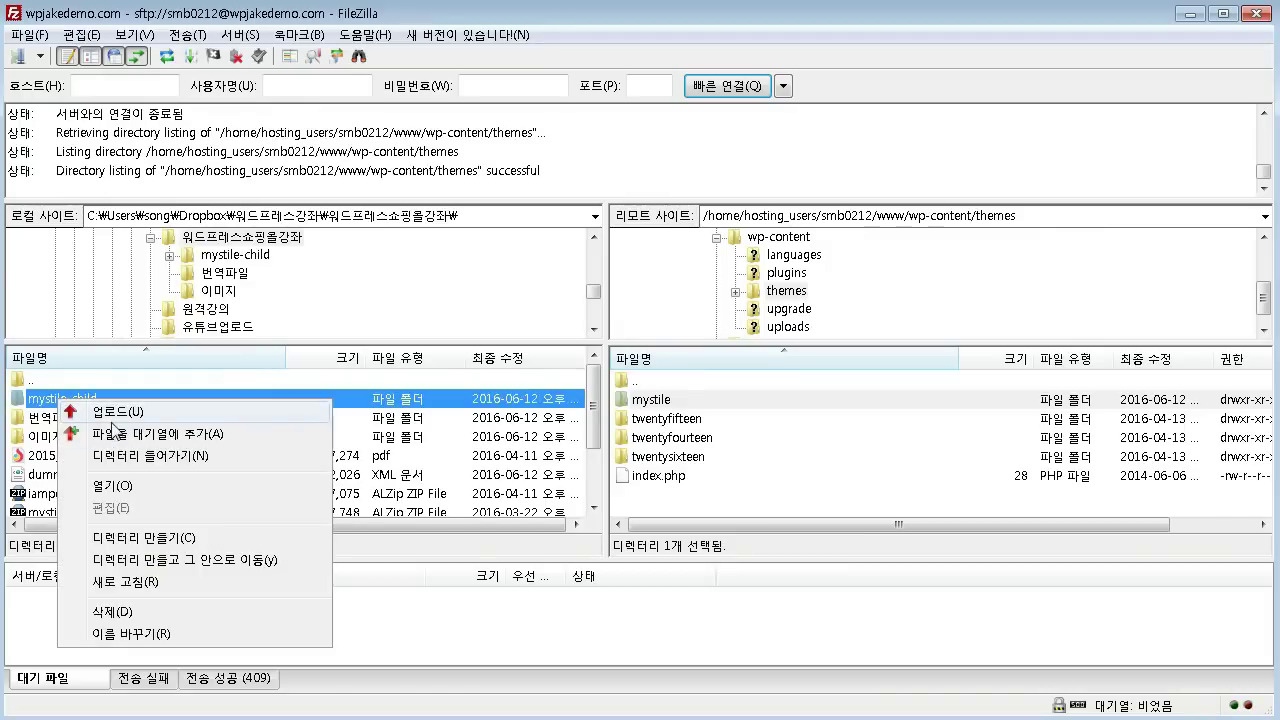
{"action": "left_click", "coordinate": [115, 420]}
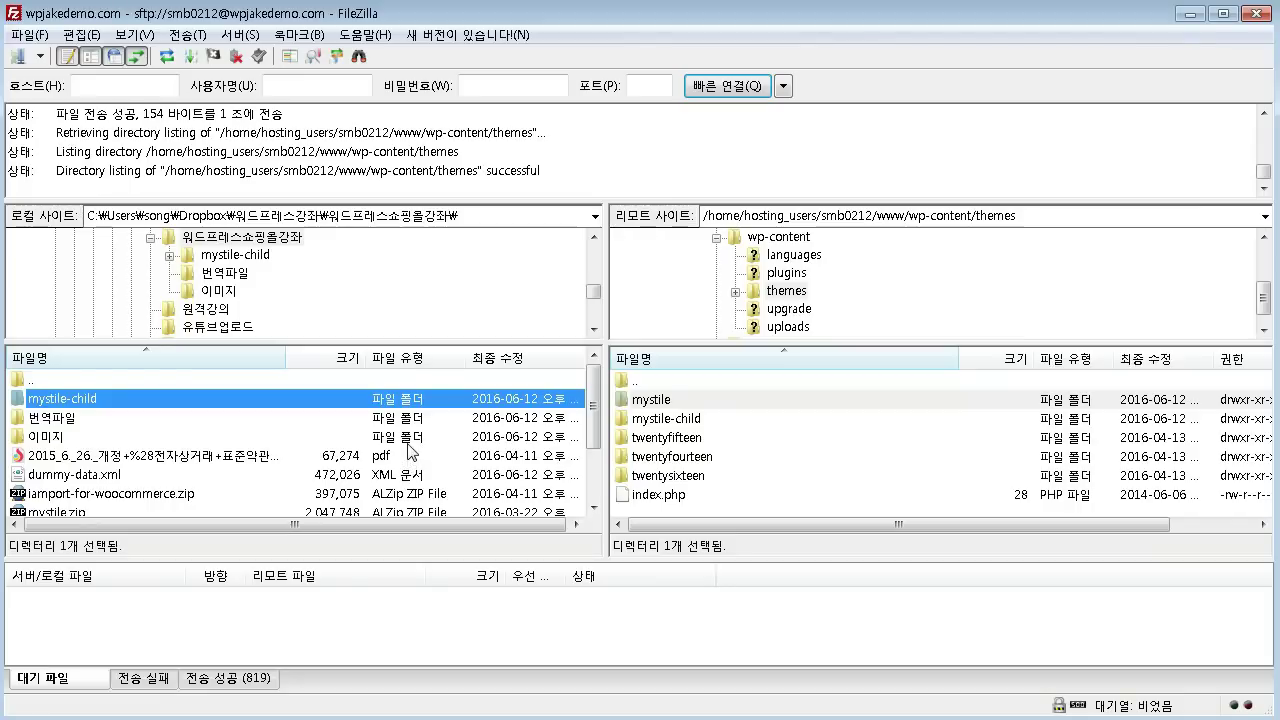
{"action": "left_click", "coordinate": [1260, 13]}
- Activate the Mystile Child theme from 외모 > 테마
{"action": "mouse_move", "coordinate": [54, 490]}
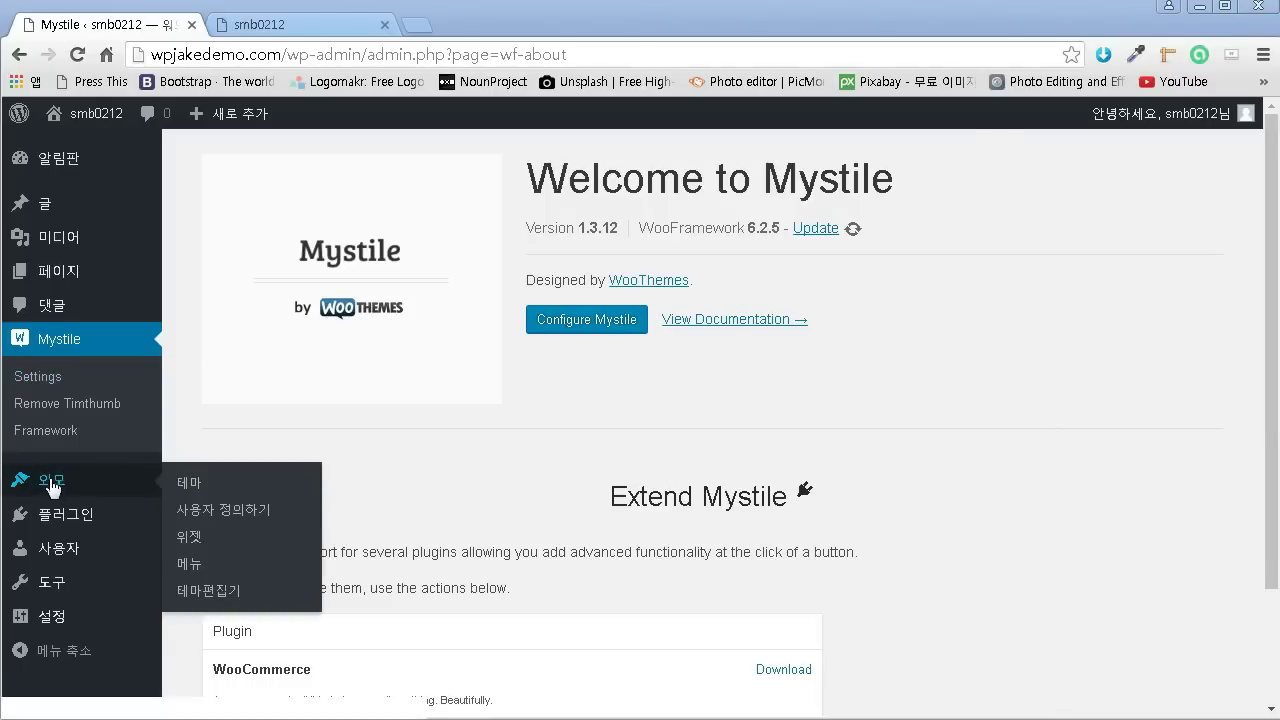
{"action": "left_click", "coordinate": [195, 486]}
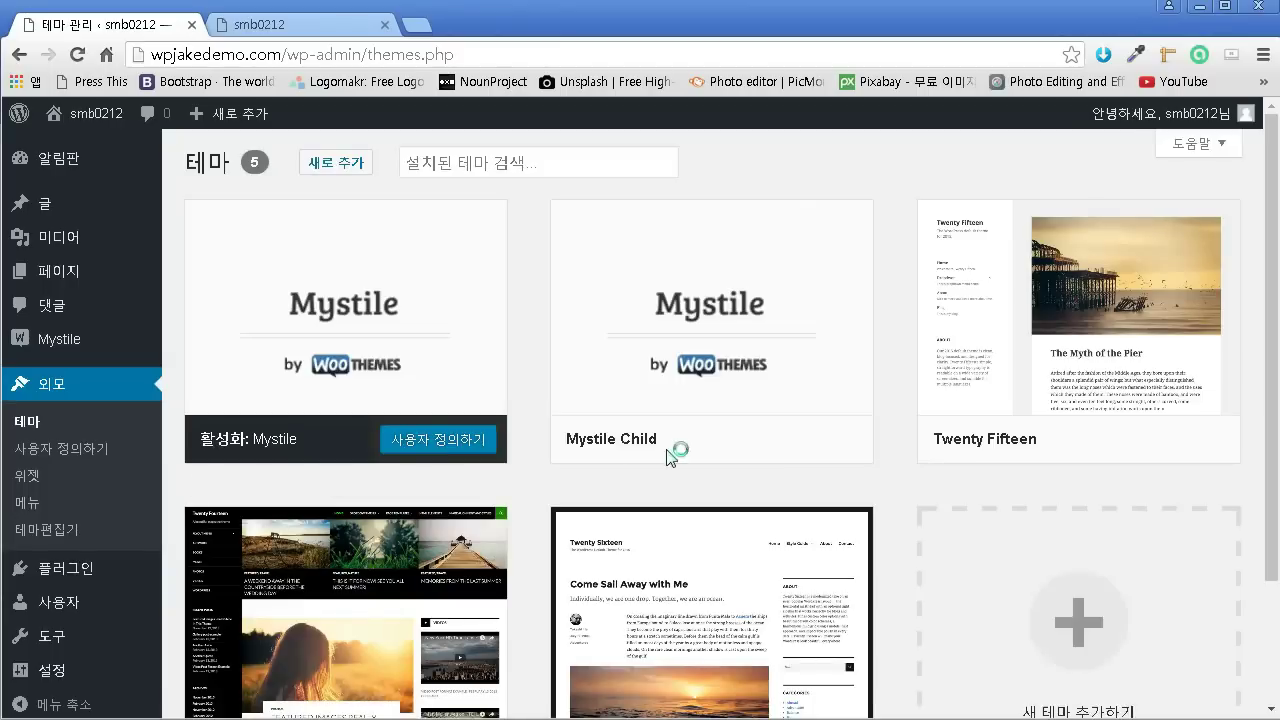
{"action": "mouse_move", "coordinate": [715, 448]}
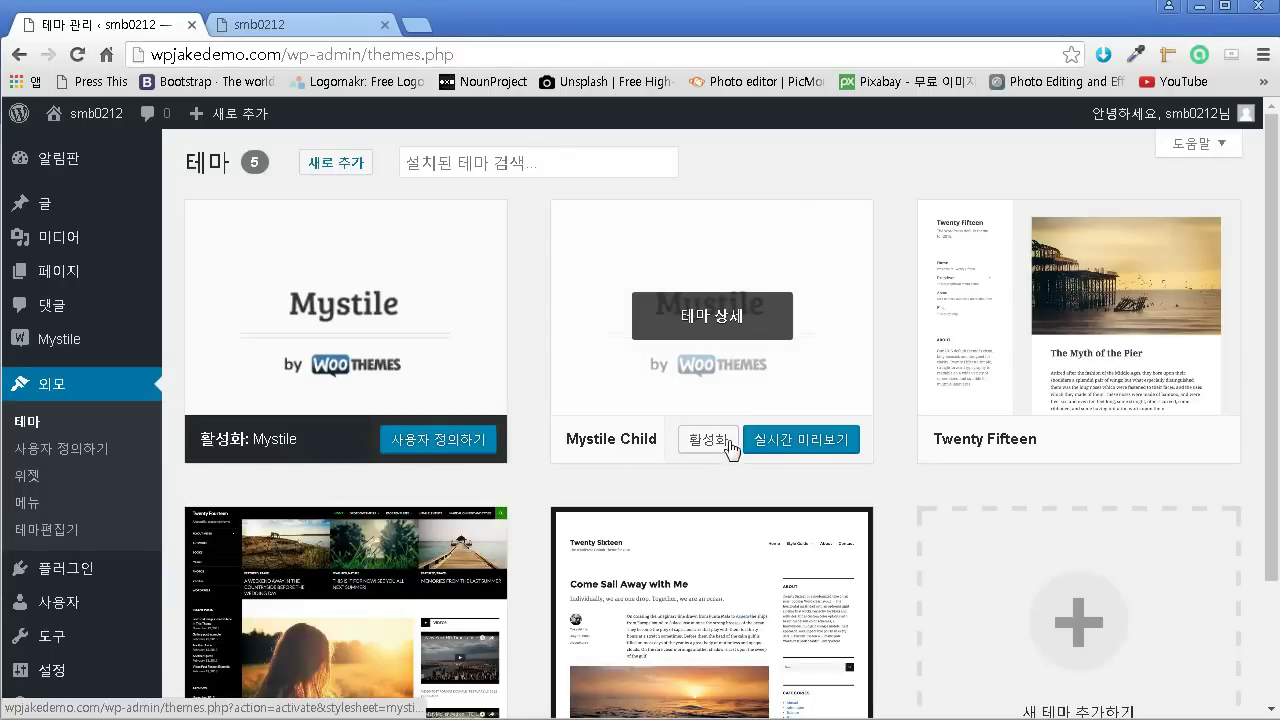
{"action": "left_click", "coordinate": [715, 448]}
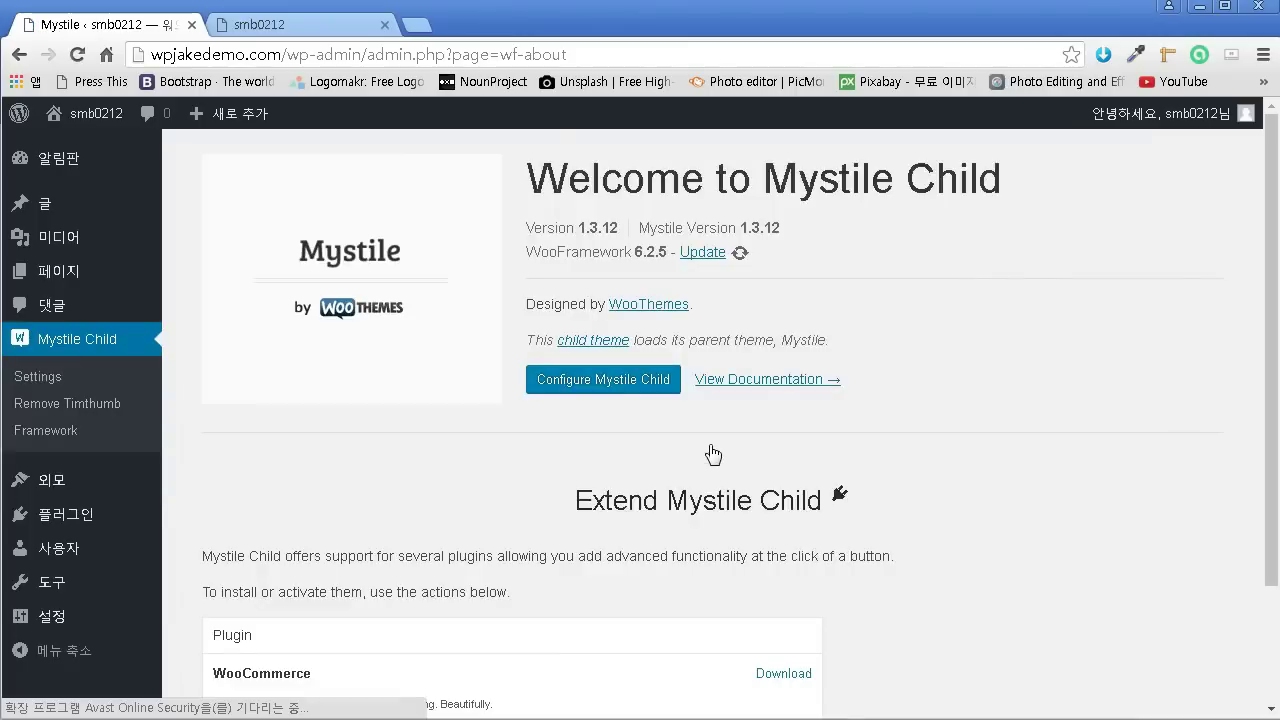
- Reload the site's front page to check the new theme, then return to the admin
{"action": "left_click", "coordinate": [295, 22]}
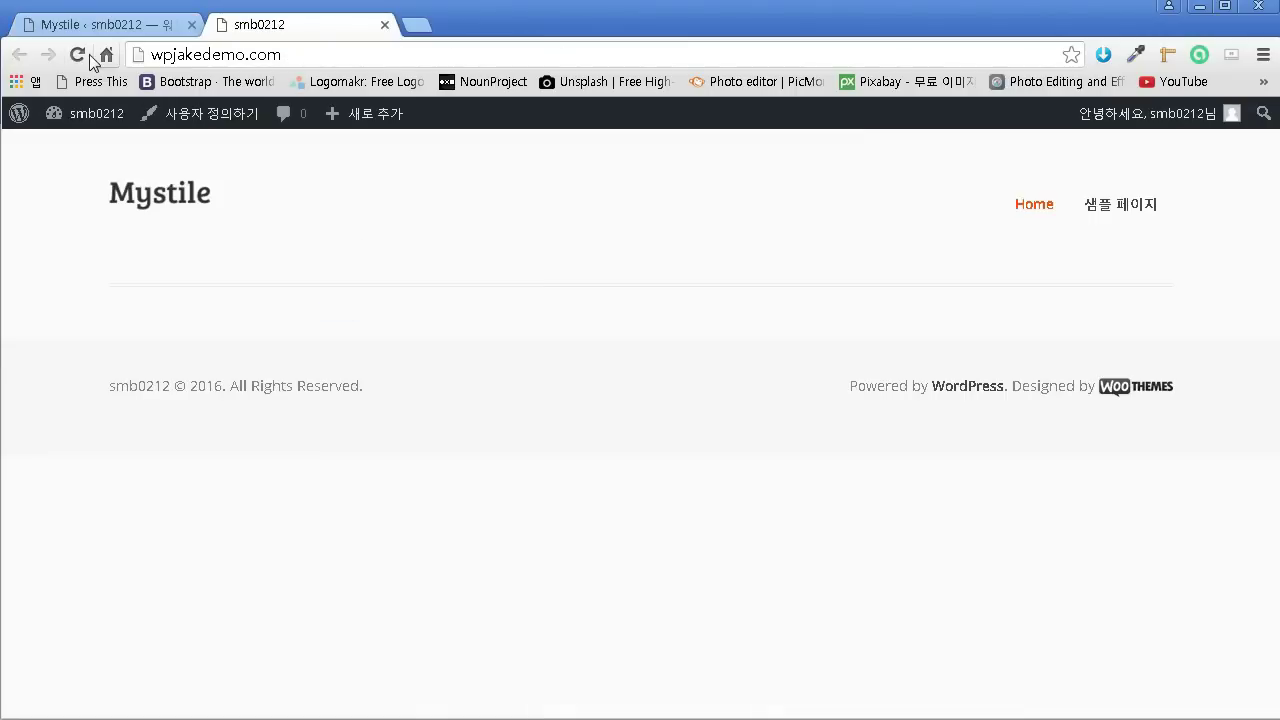
{"action": "left_click", "coordinate": [78, 54]}
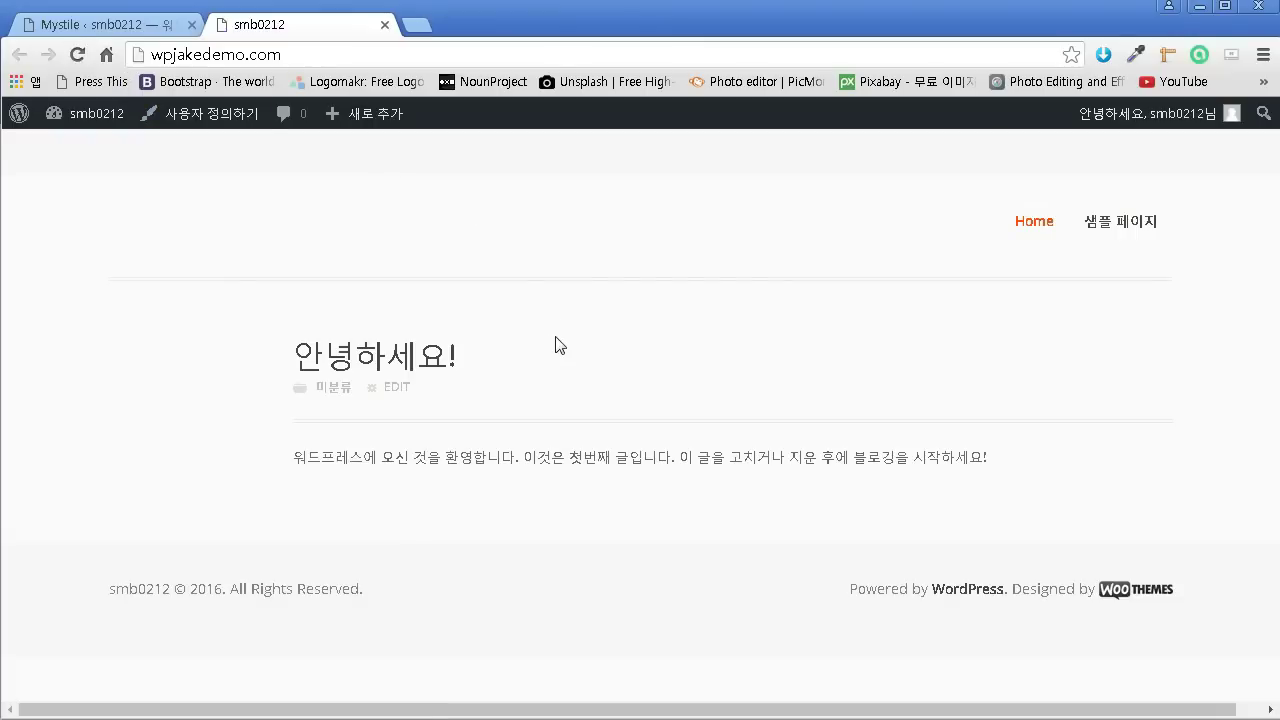
{"action": "left_click", "coordinate": [128, 30]}
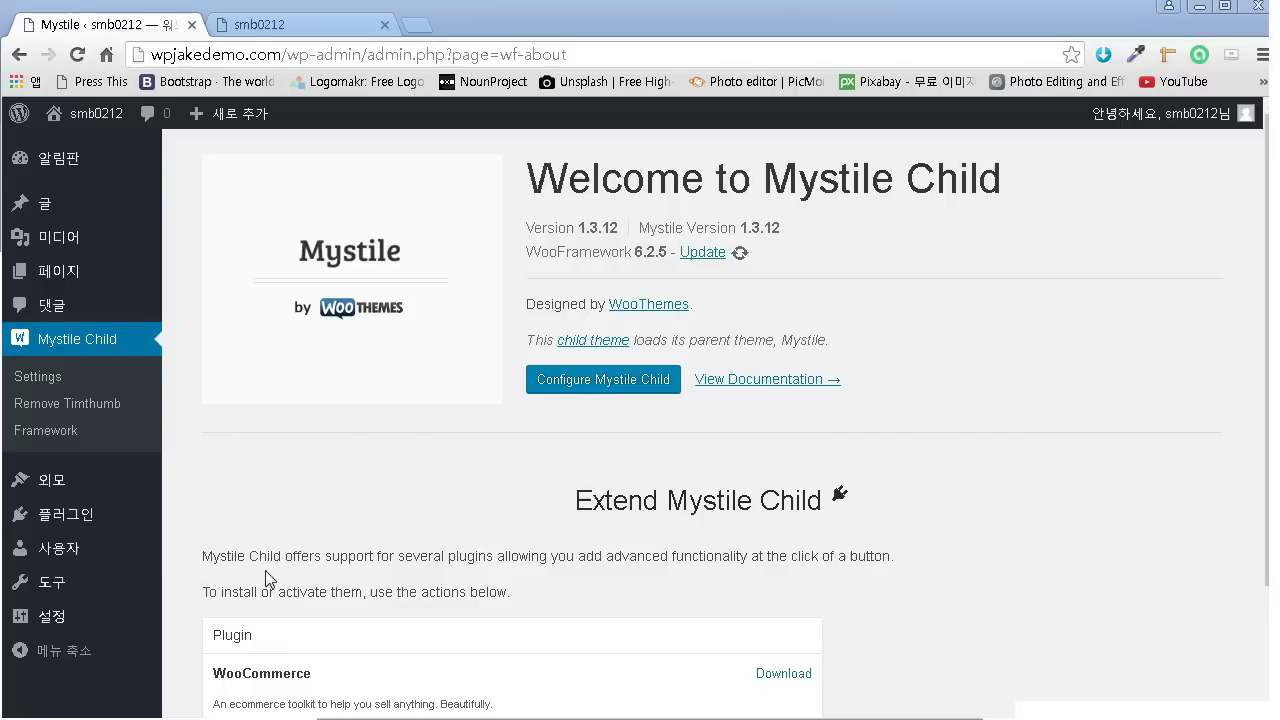
- Search Add Plugins for 'Beomps Korea Postcode Search', copied from the notes
{"action": "mouse_move", "coordinate": [55, 514]}
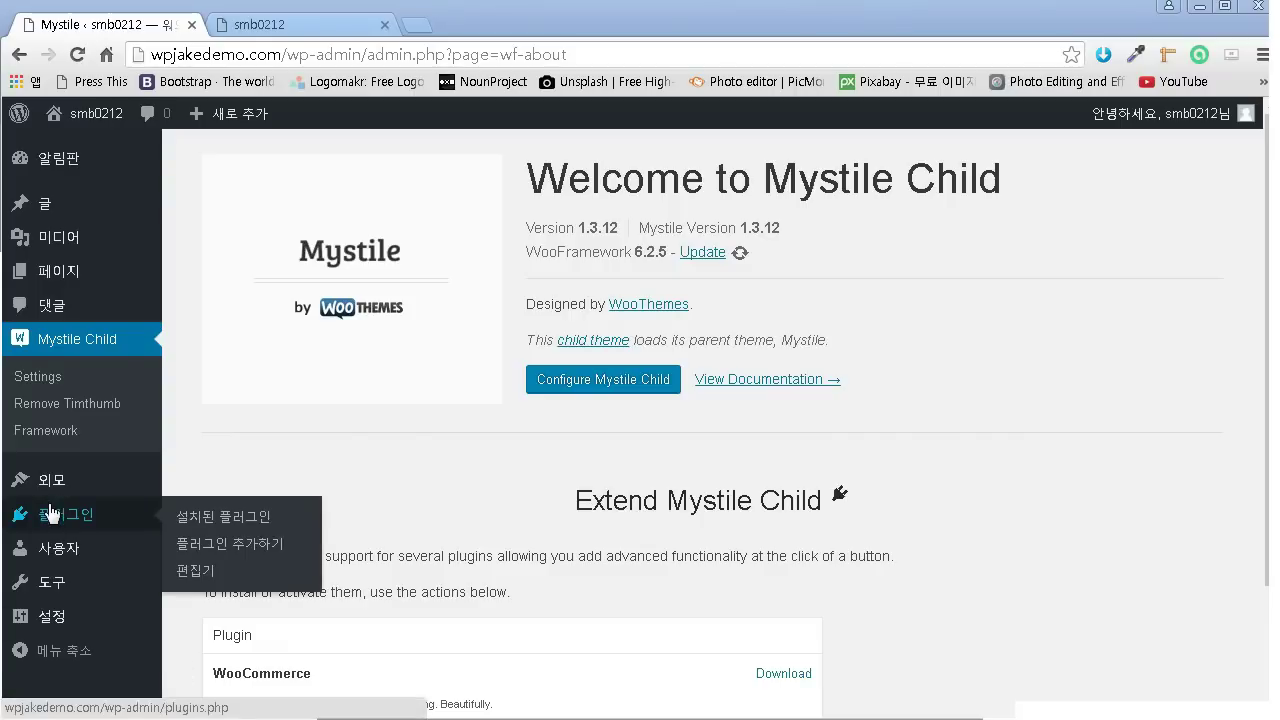
{"action": "left_click", "coordinate": [214, 542]}
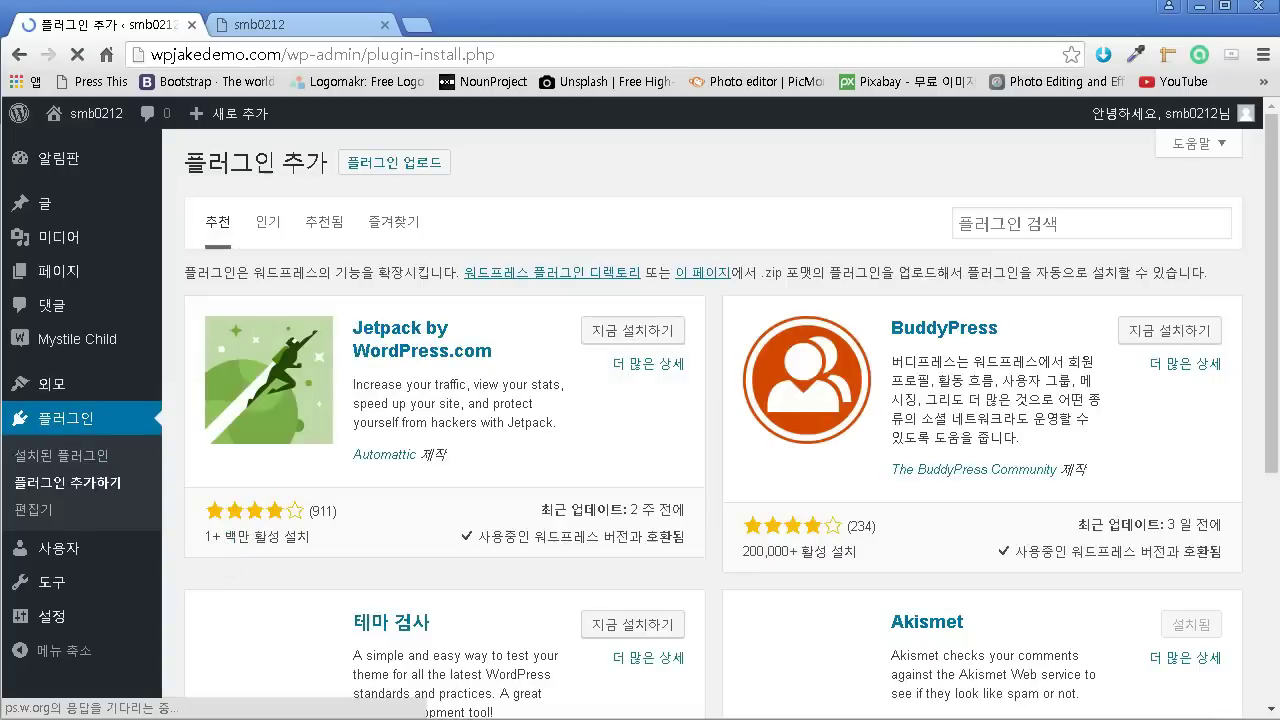
{"action": "key", "text": "alt+Tab"}
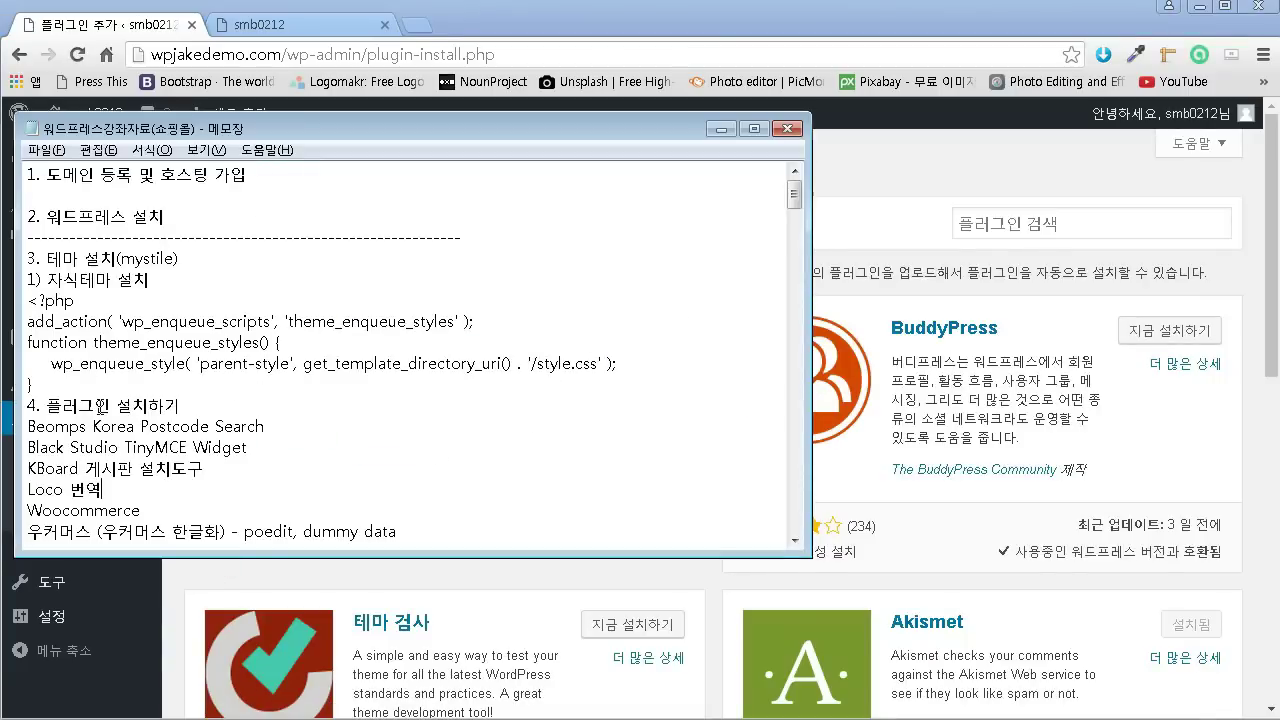
{"action": "scroll", "coordinate": [341, 409], "scroll_direction": "down", "scroll_amount": 1}
{"action": "scroll", "coordinate": [343, 408], "scroll_direction": "down", "scroll_amount": 1}
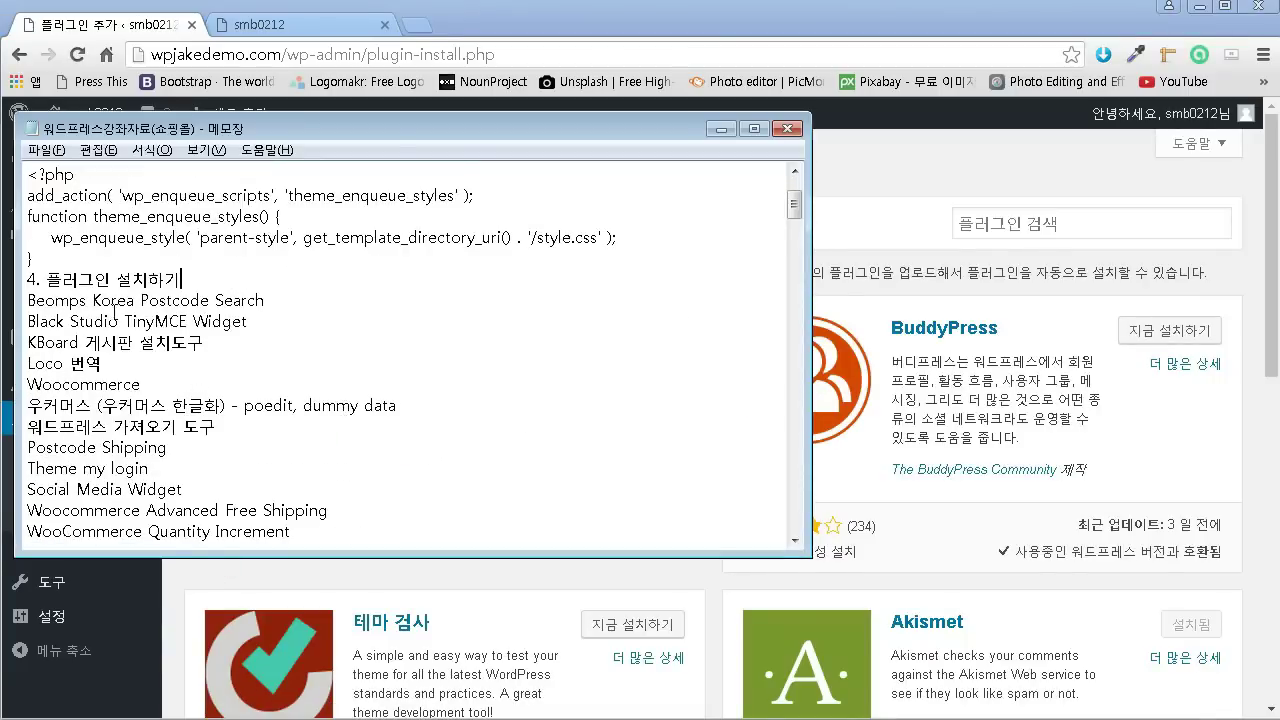
{"action": "left_click_drag", "start_coordinate": [31, 300], "coordinate": [320, 292]}
{"action": "key", "text": "ctrl+c"}
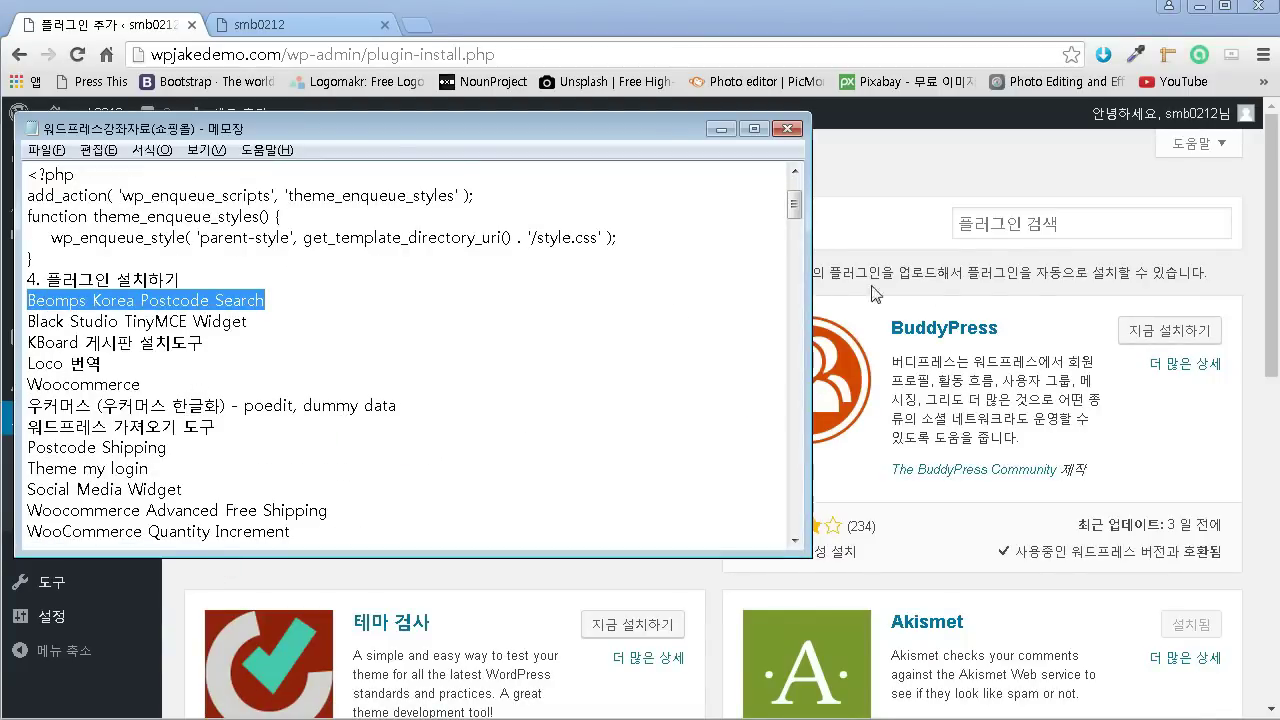
{"action": "left_click", "coordinate": [1056, 222]}
{"action": "key", "text": "ctrl+v"}
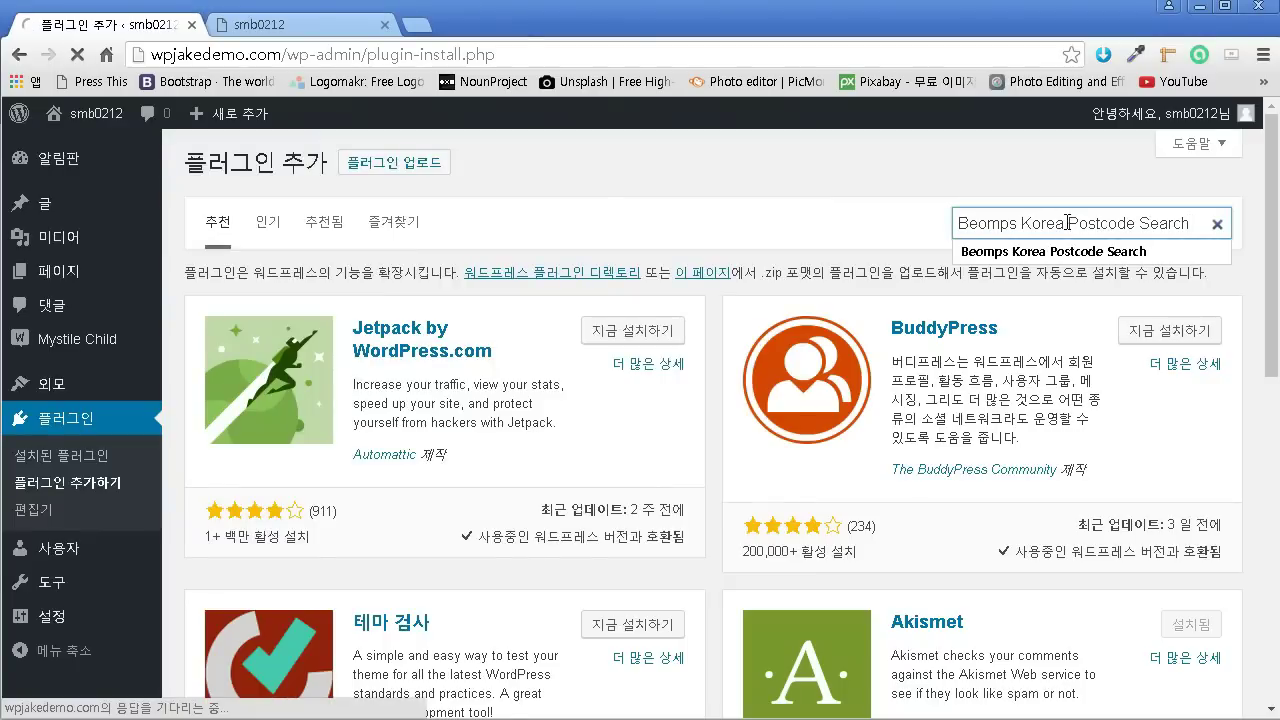
{"action": "key", "text": "Return"}
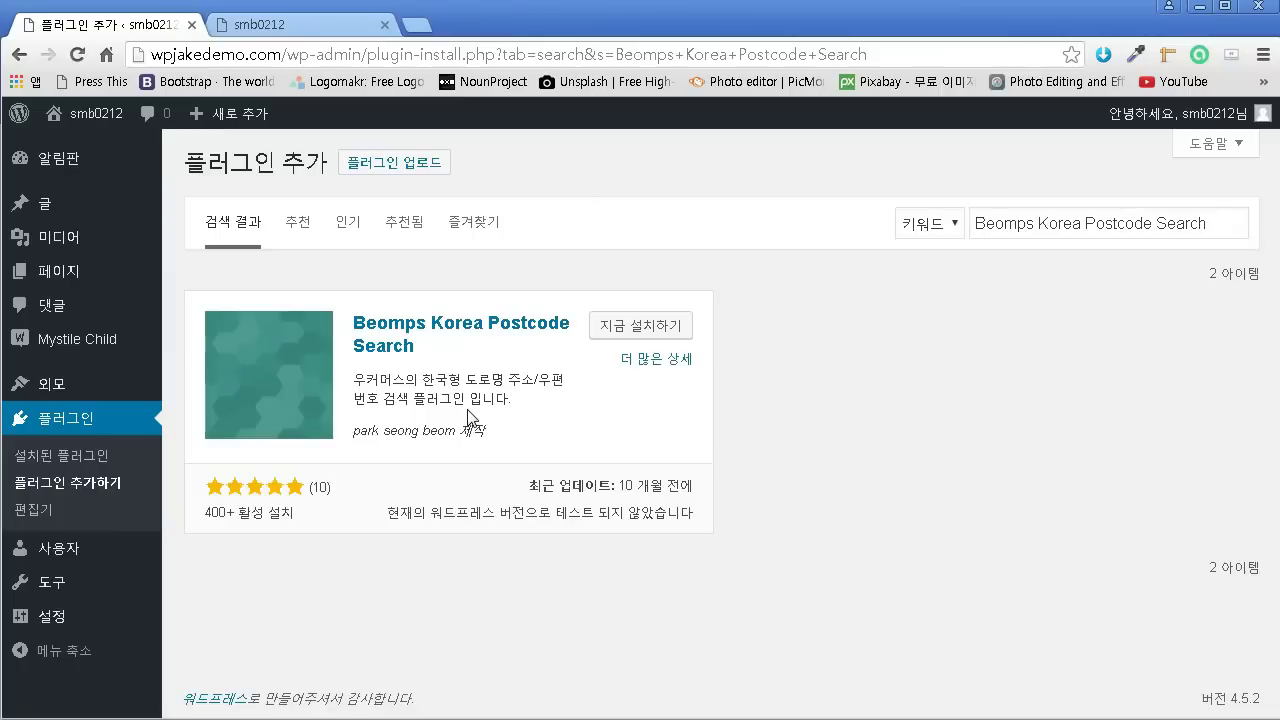
- Install and activate the Beomps Korea Postcode Search 2.0 plugin
{"action": "left_click", "coordinate": [652, 330]}
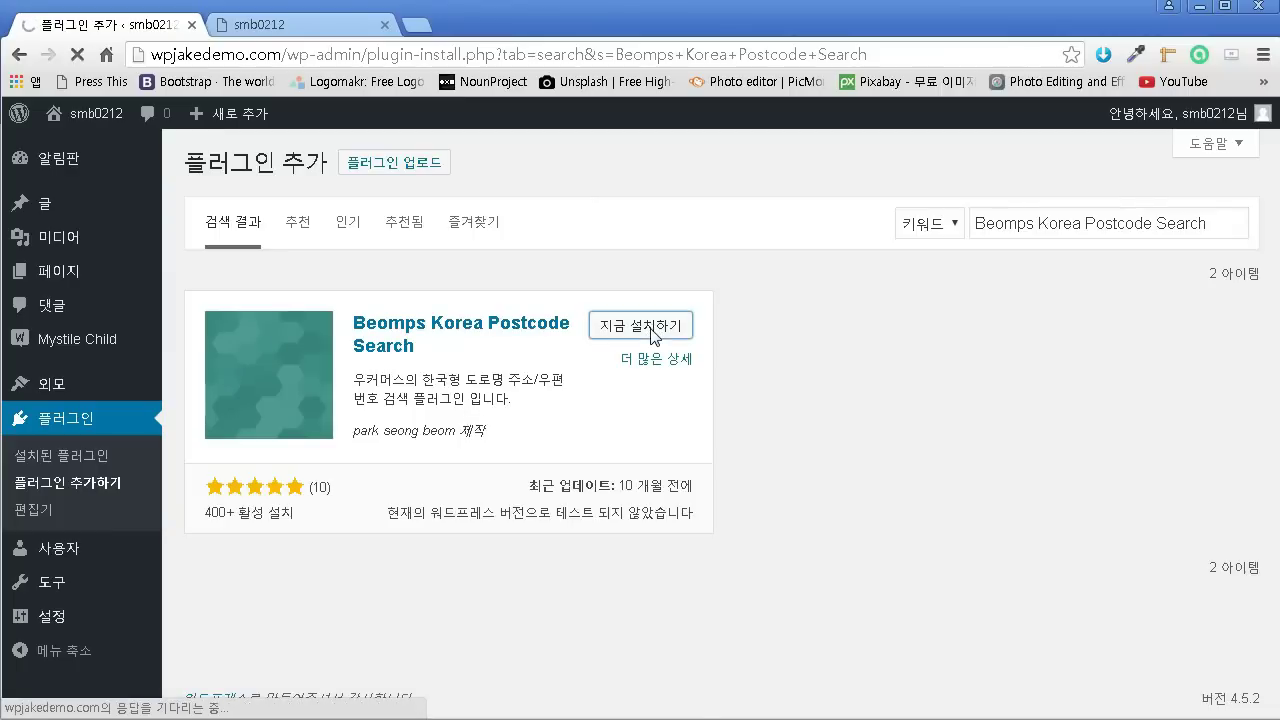
{"action": "left_click", "coordinate": [270, 719]}
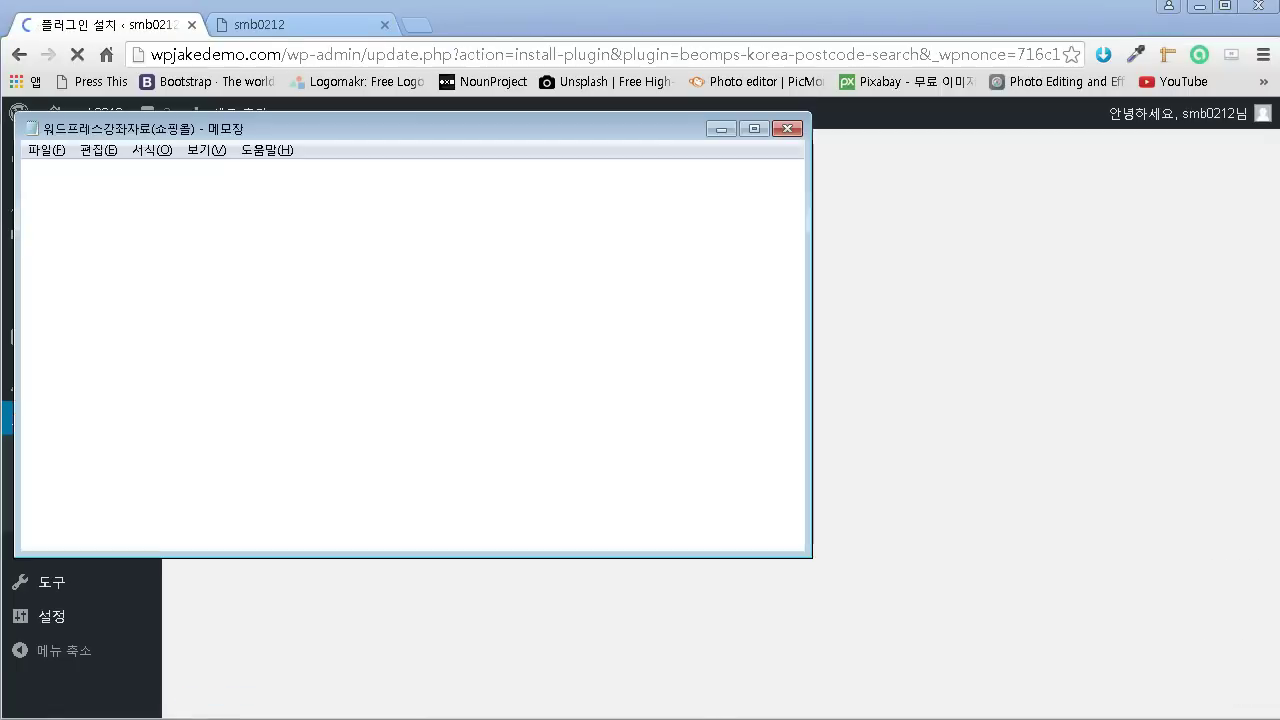
{"action": "left_click", "coordinate": [418, 612]}
{"action": "left_click", "coordinate": [240, 331]}
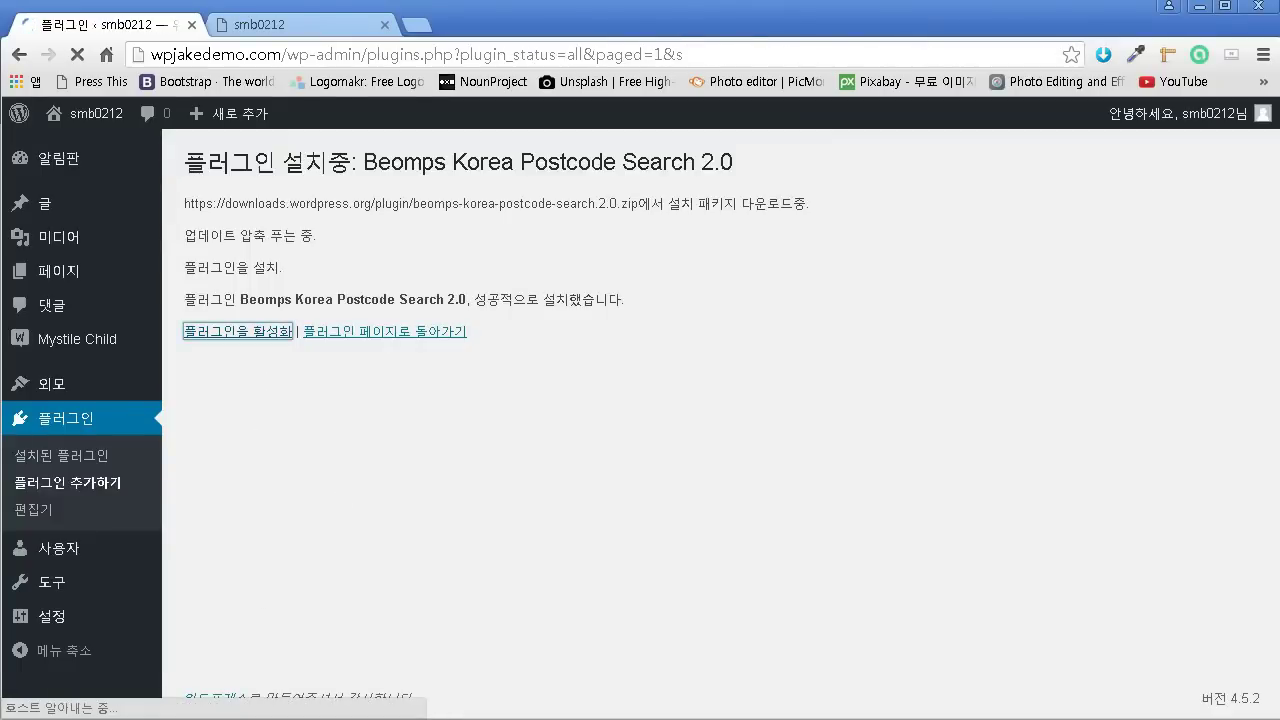
- Copy 'Black Studio TinyMCE Widget' from the notes and return to Add Plugins
{"action": "key", "text": "alt+Tab"}
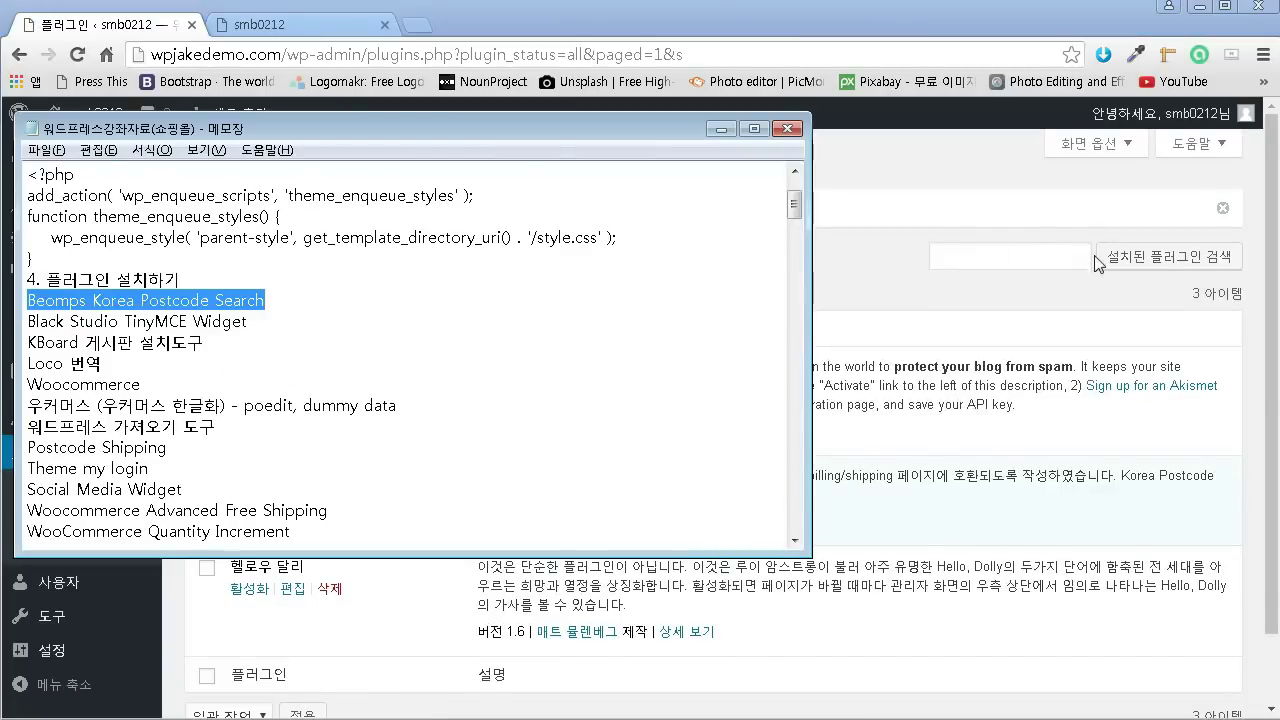
{"action": "left_click_drag", "start_coordinate": [276, 329], "coordinate": [27, 321]}
{"action": "key", "text": "ctrl+c"}
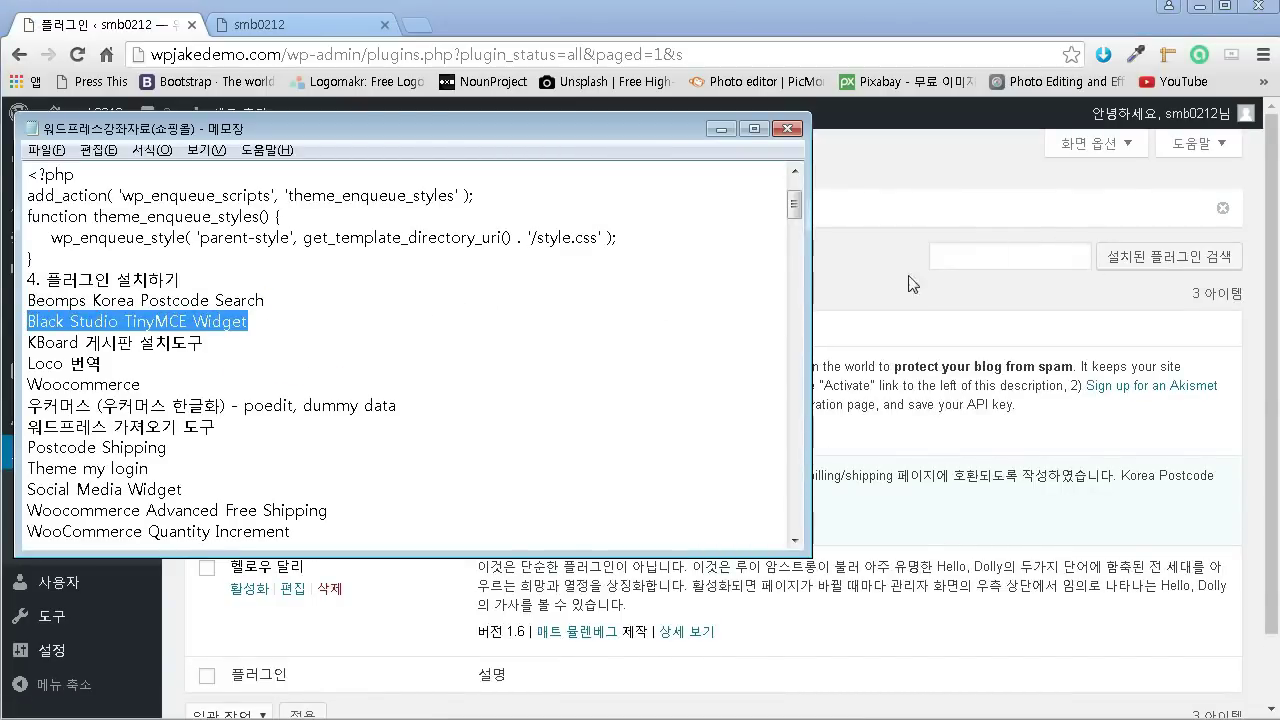
{"action": "left_click", "coordinate": [854, 256]}
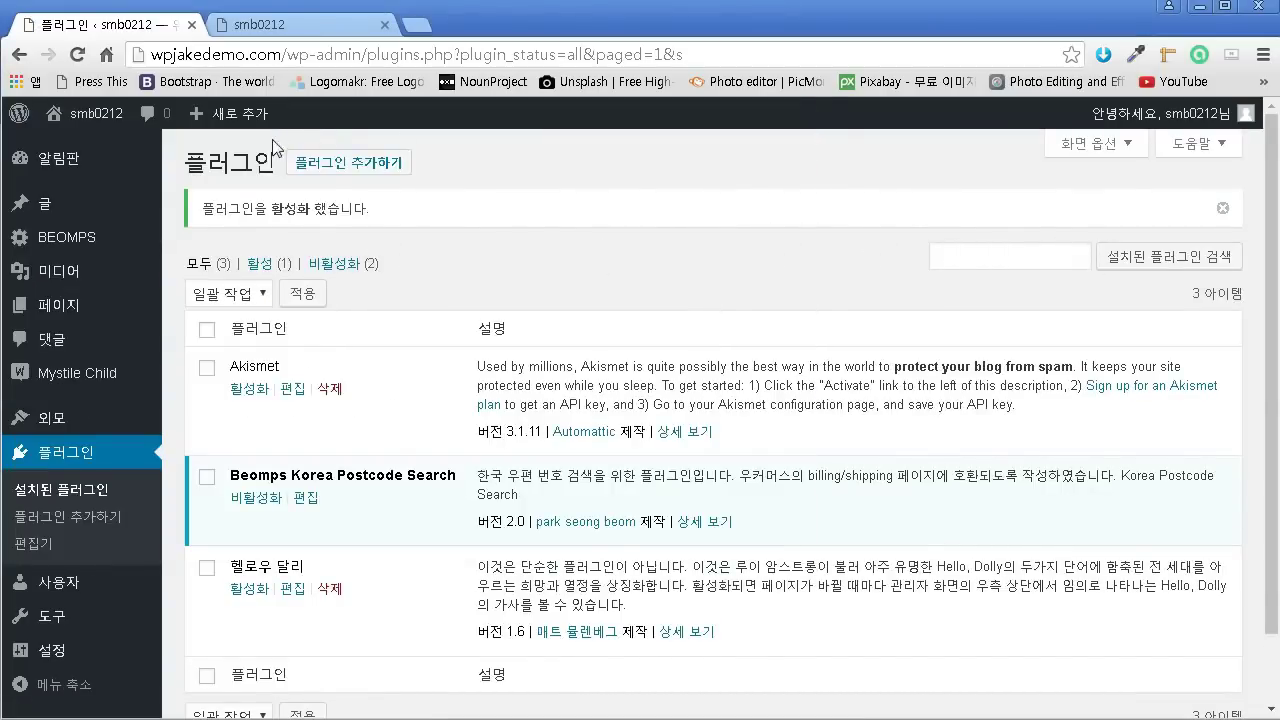
{"action": "left_click", "coordinate": [378, 163]}
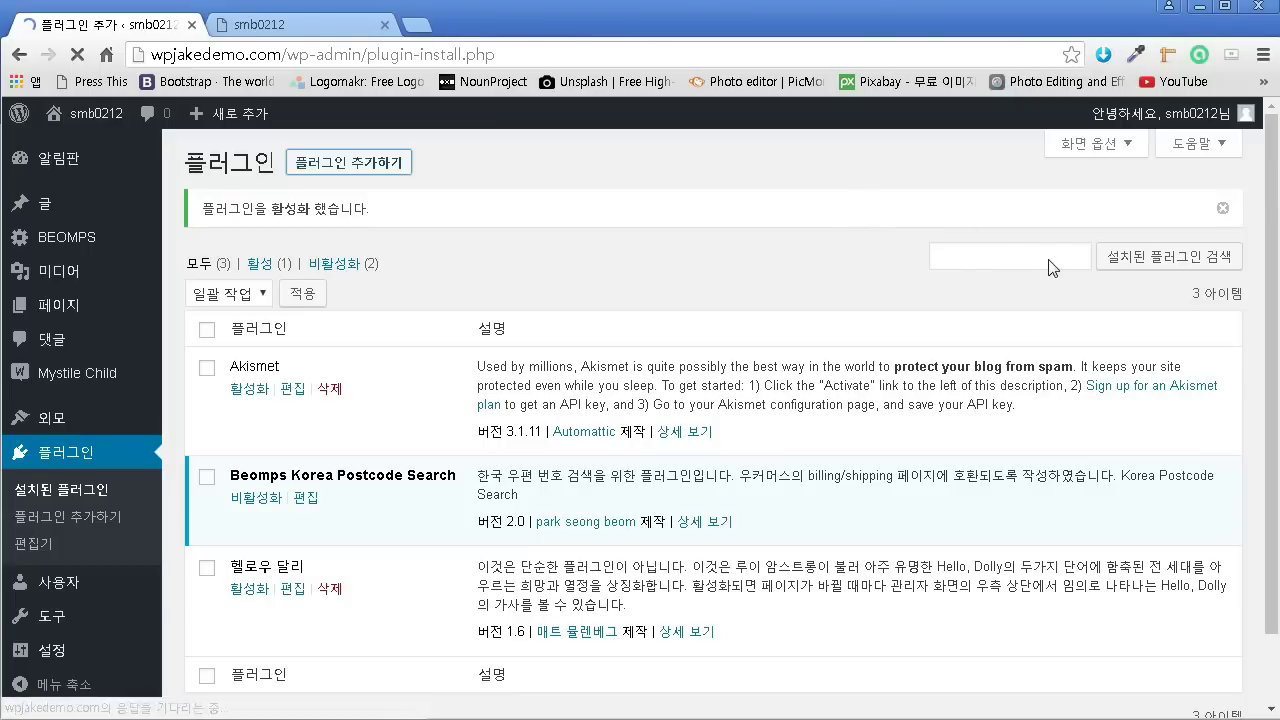
- Search for, install and activate Black Studio TinyMCE Widget 2.2.10
{"action": "left_click", "coordinate": [1048, 225]}
{"action": "key", "text": "ctrl+v"}
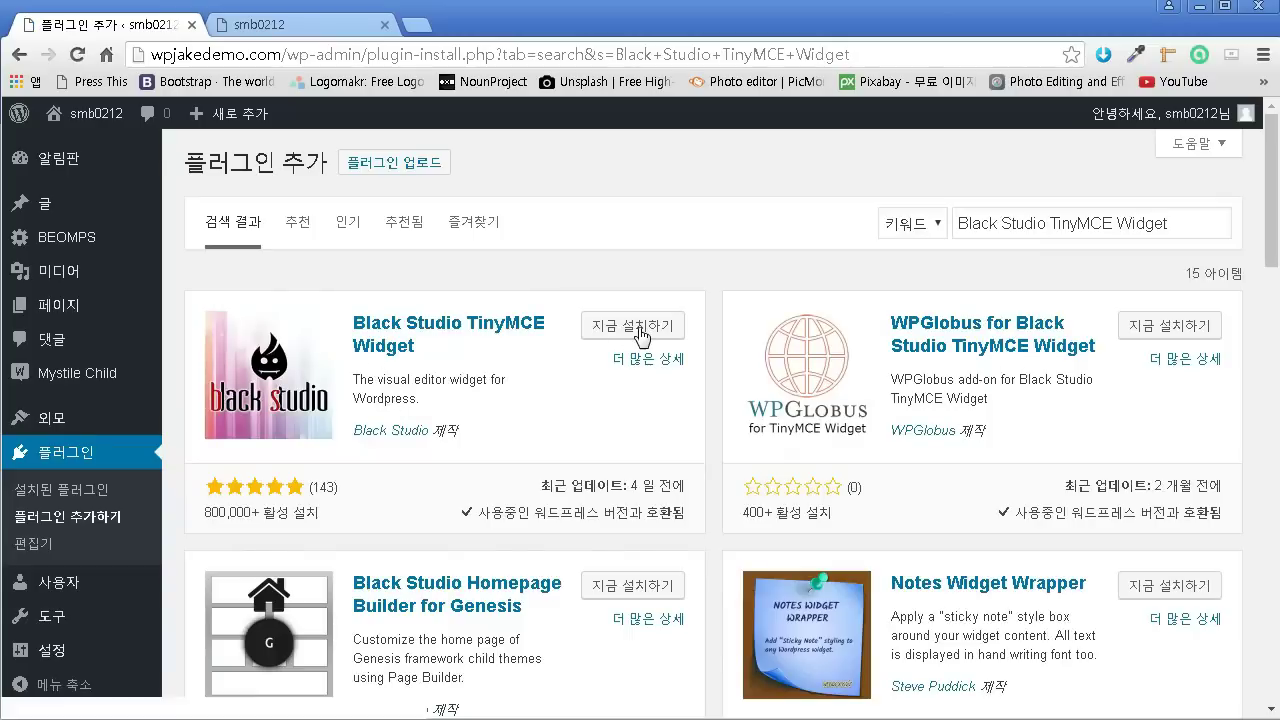
{"action": "left_click", "coordinate": [640, 332]}
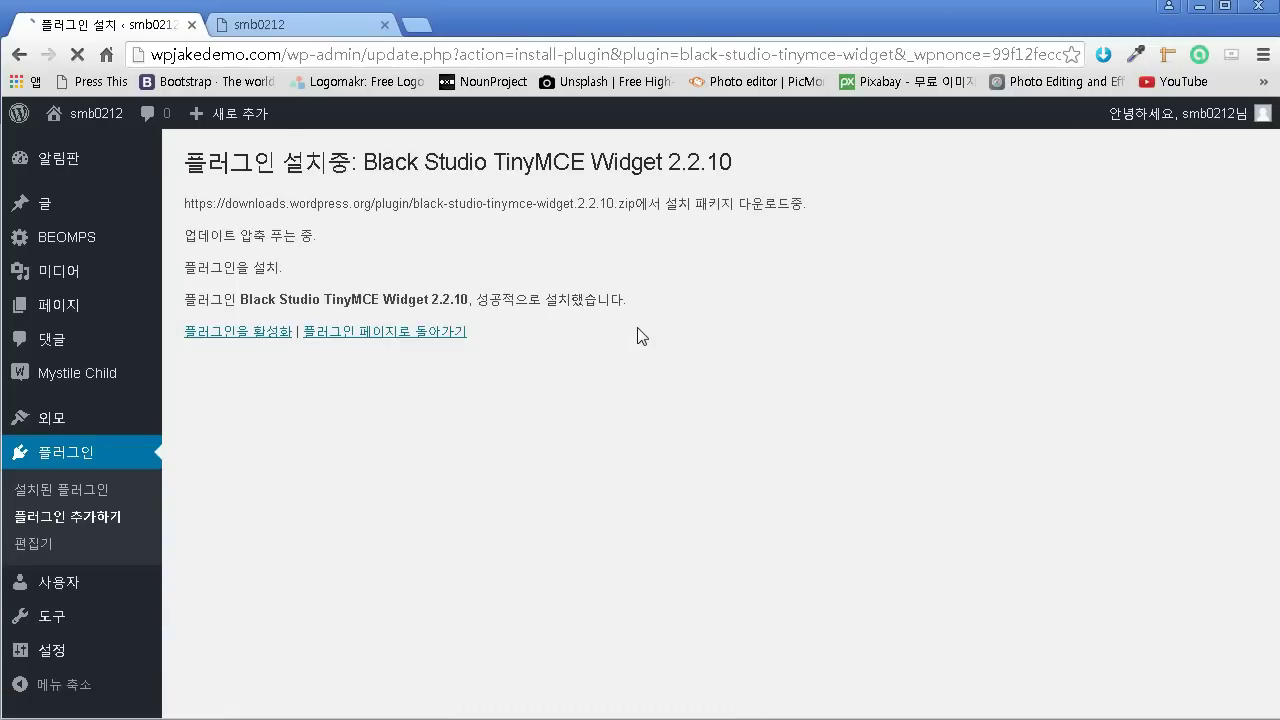
{"action": "left_click", "coordinate": [240, 340]}
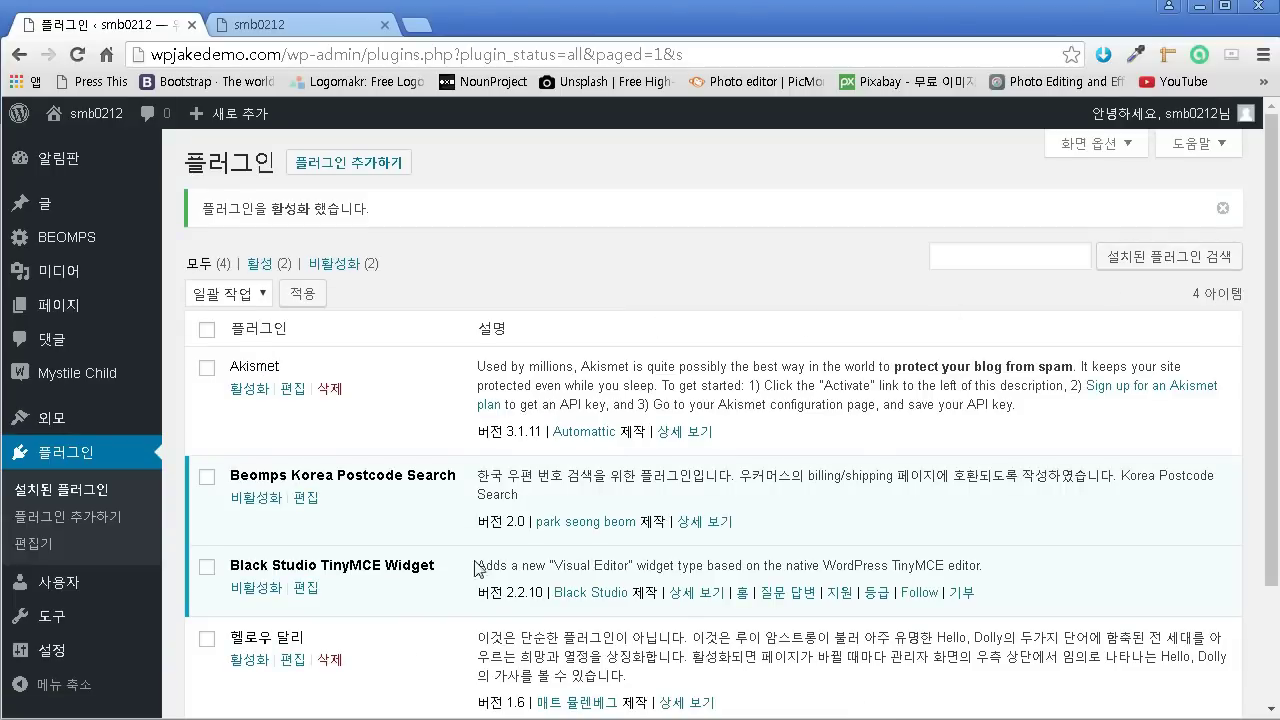
- Return to Add Plugins and copy the KBoard plugin name from the notes
{"action": "left_click", "coordinate": [356, 164]}
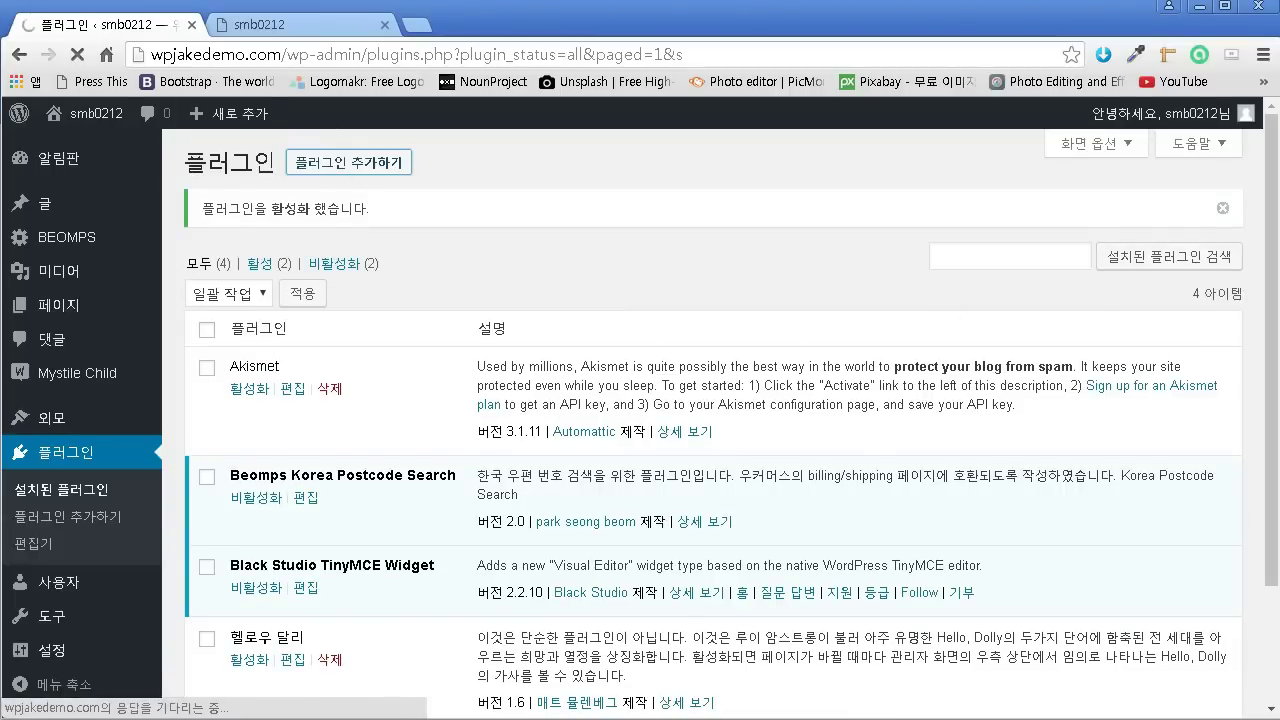
{"action": "key", "text": "alt+Tab"}
{"action": "left_click_drag", "start_coordinate": [218, 345], "coordinate": [25, 342]}
{"action": "key", "text": "ctrl+c"}
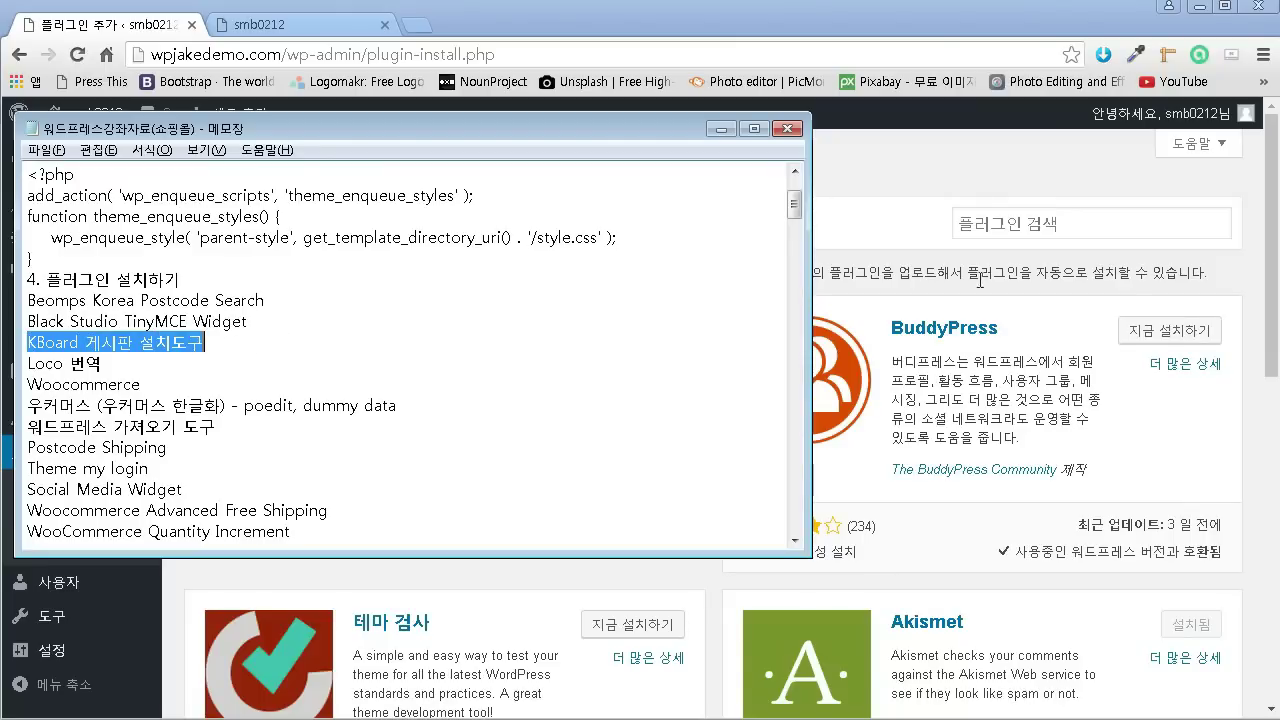
- Search for, install and activate KBoard 게시판 설치도구 1.3, back on Add Plugins
{"action": "left_click", "coordinate": [1098, 224]}
{"action": "key", "text": "ctrl+v"}
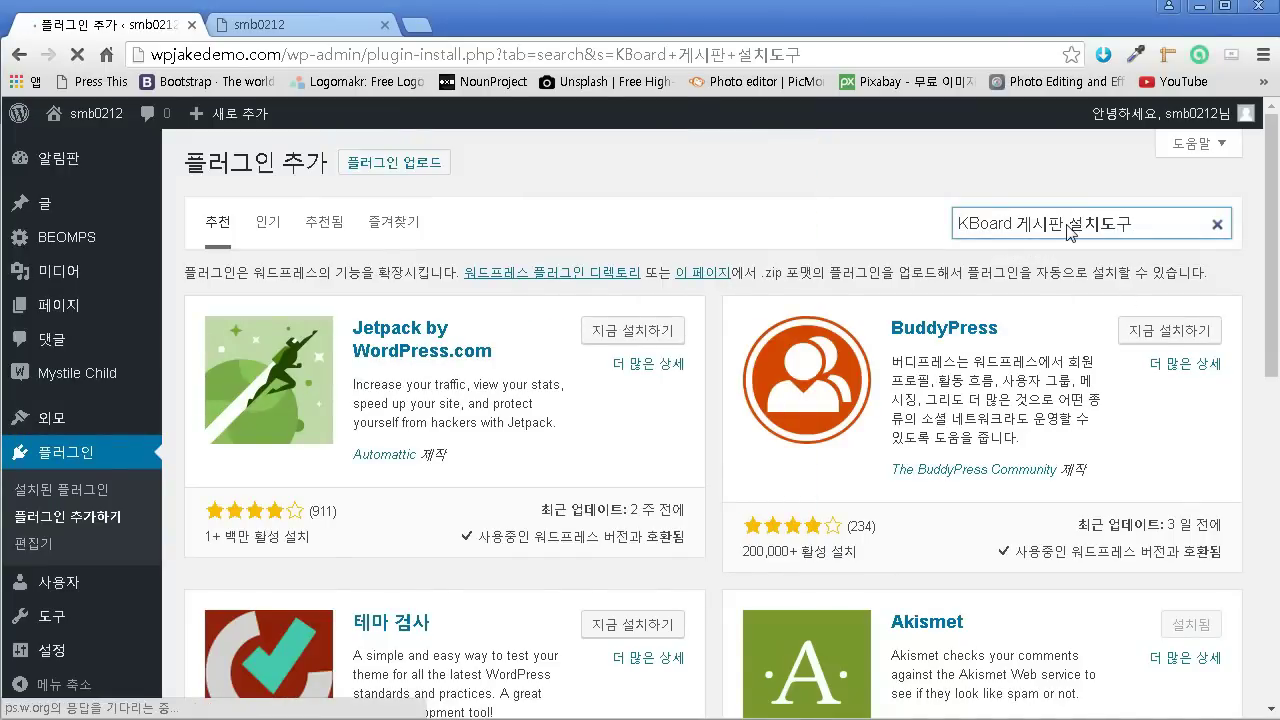
{"action": "left_click", "coordinate": [655, 330]}
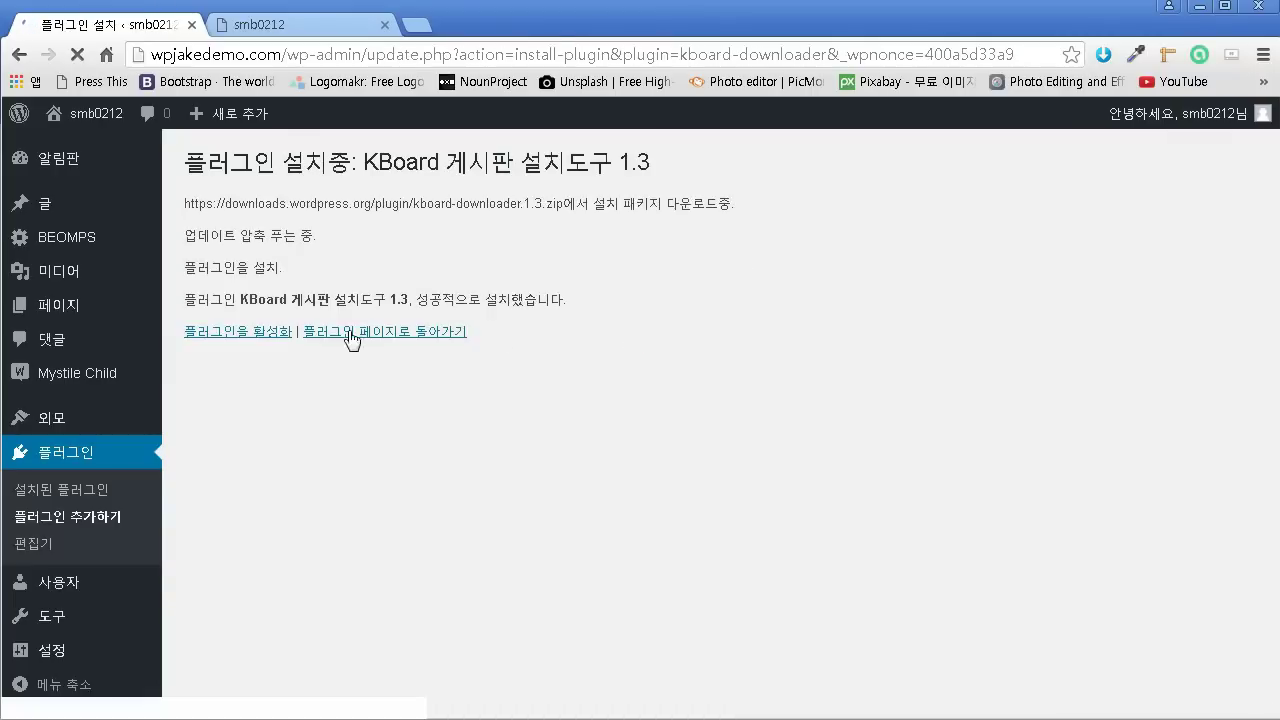
{"action": "left_click", "coordinate": [251, 338]}
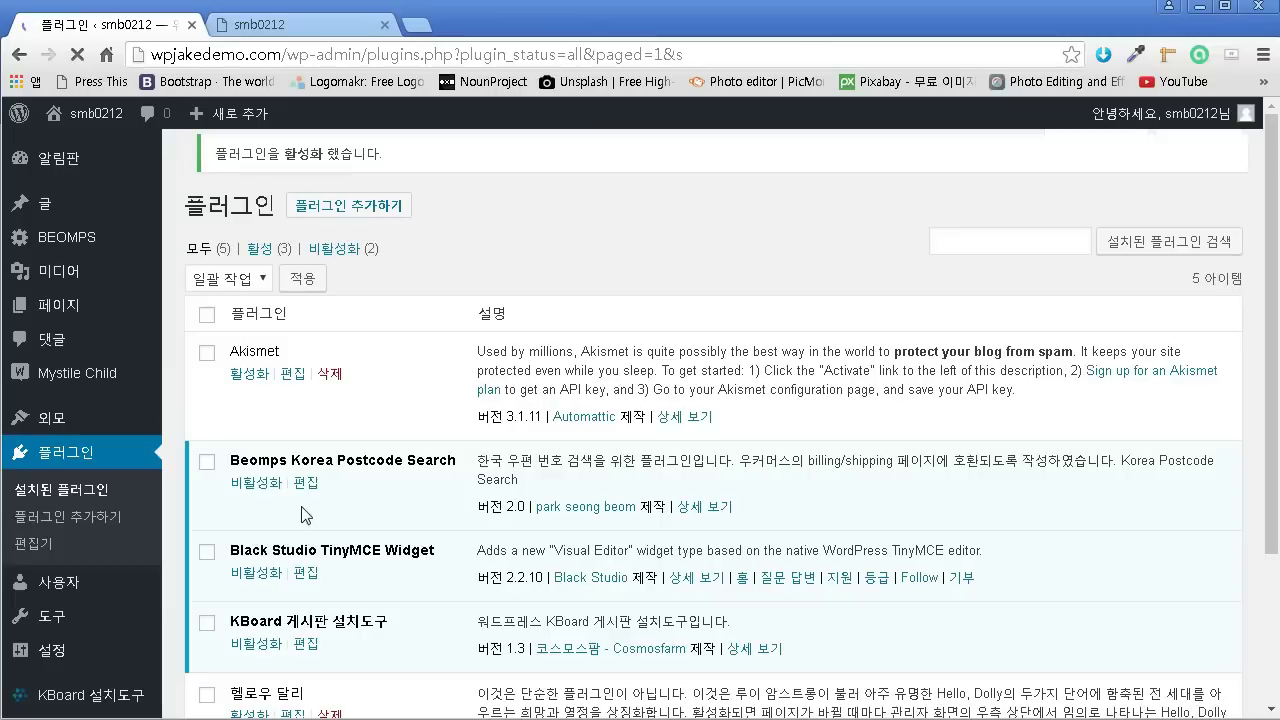
{"action": "left_click", "coordinate": [331, 177]}
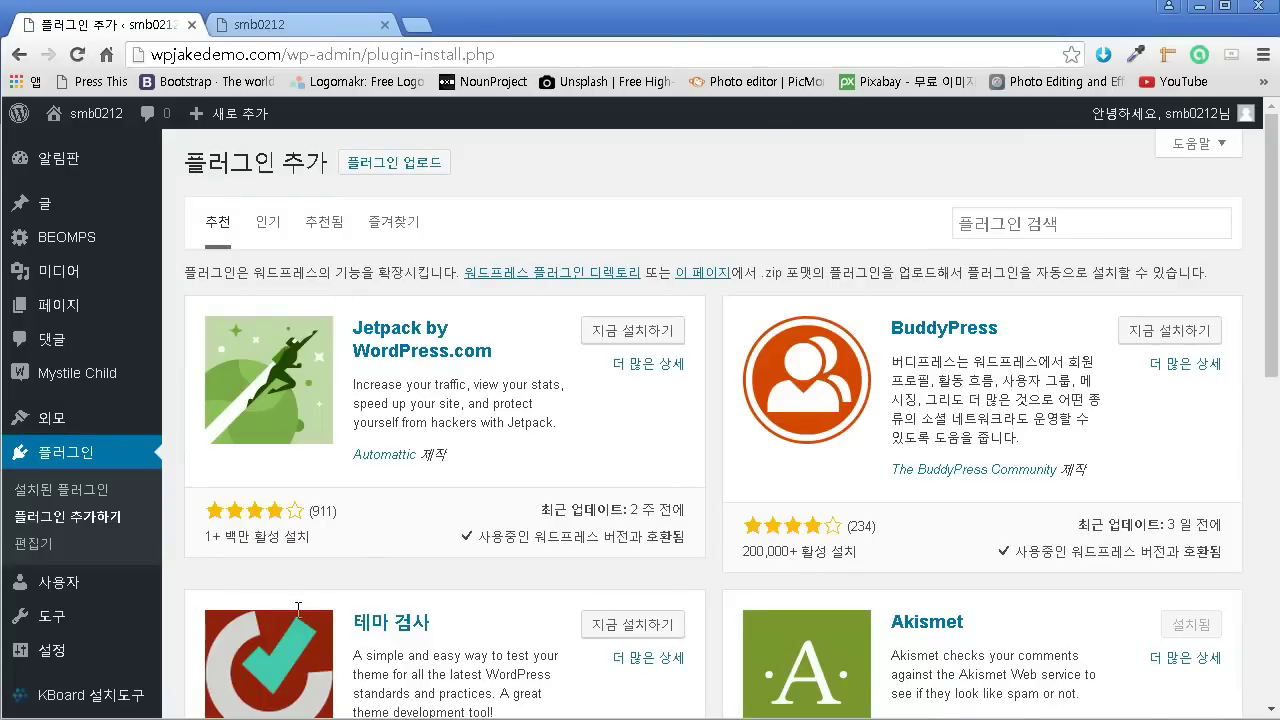
- Copy 'Loco 번역' from the notes and search plugins for it
{"action": "key", "text": "alt+Tab"}
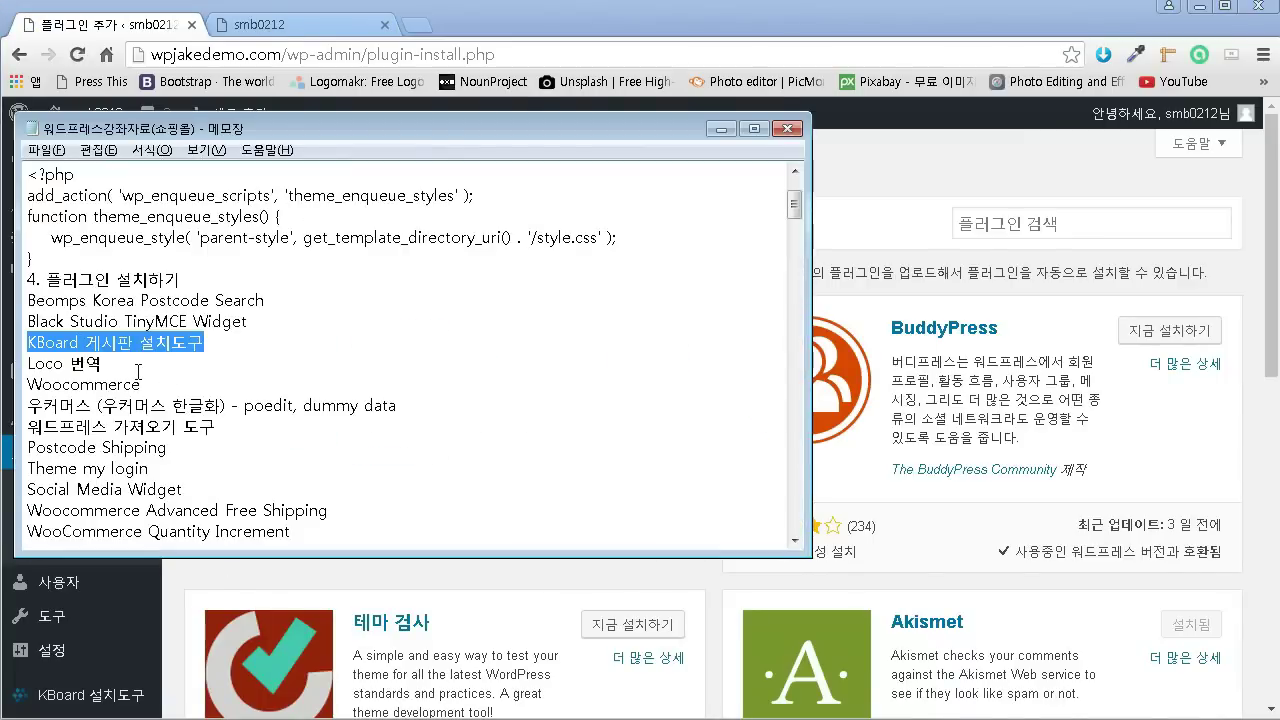
{"action": "left_click", "coordinate": [28, 366]}
{"action": "left_click_drag", "start_coordinate": [28, 365], "coordinate": [103, 364]}
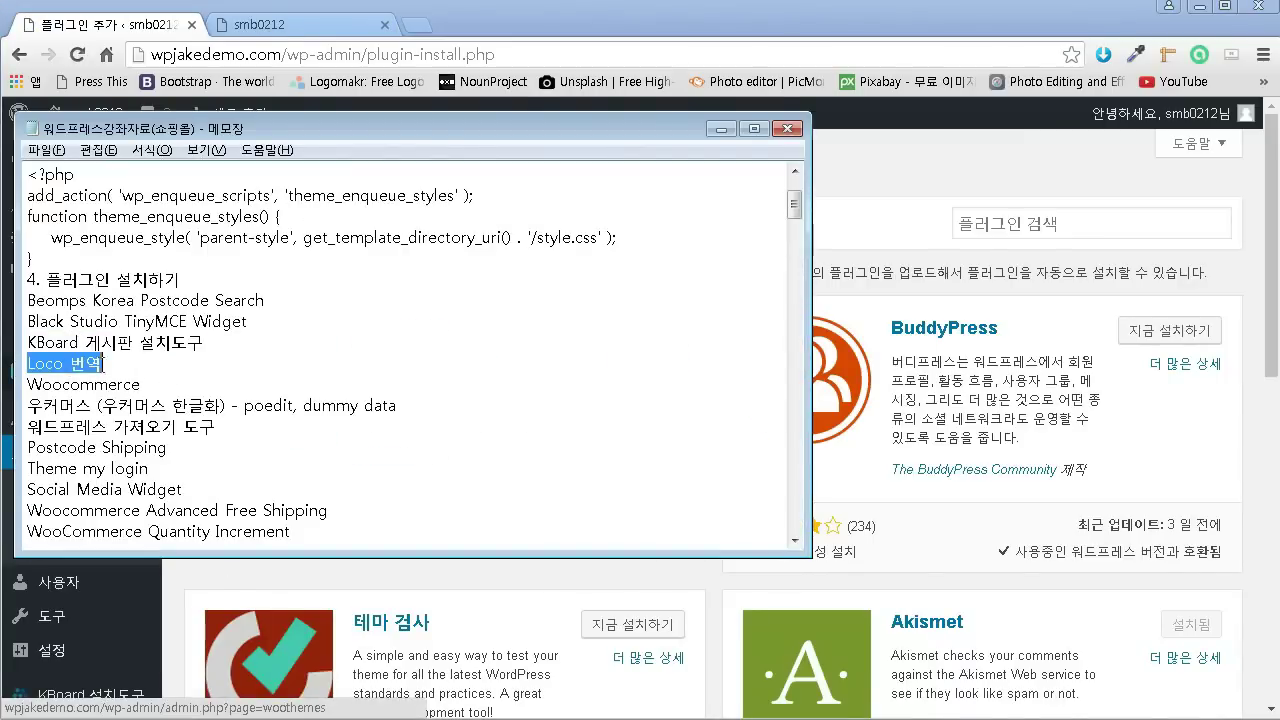
{"action": "key", "text": "ctrl+c"}
{"action": "left_click", "coordinate": [1072, 221]}
{"action": "key", "text": "ctrl+v"}
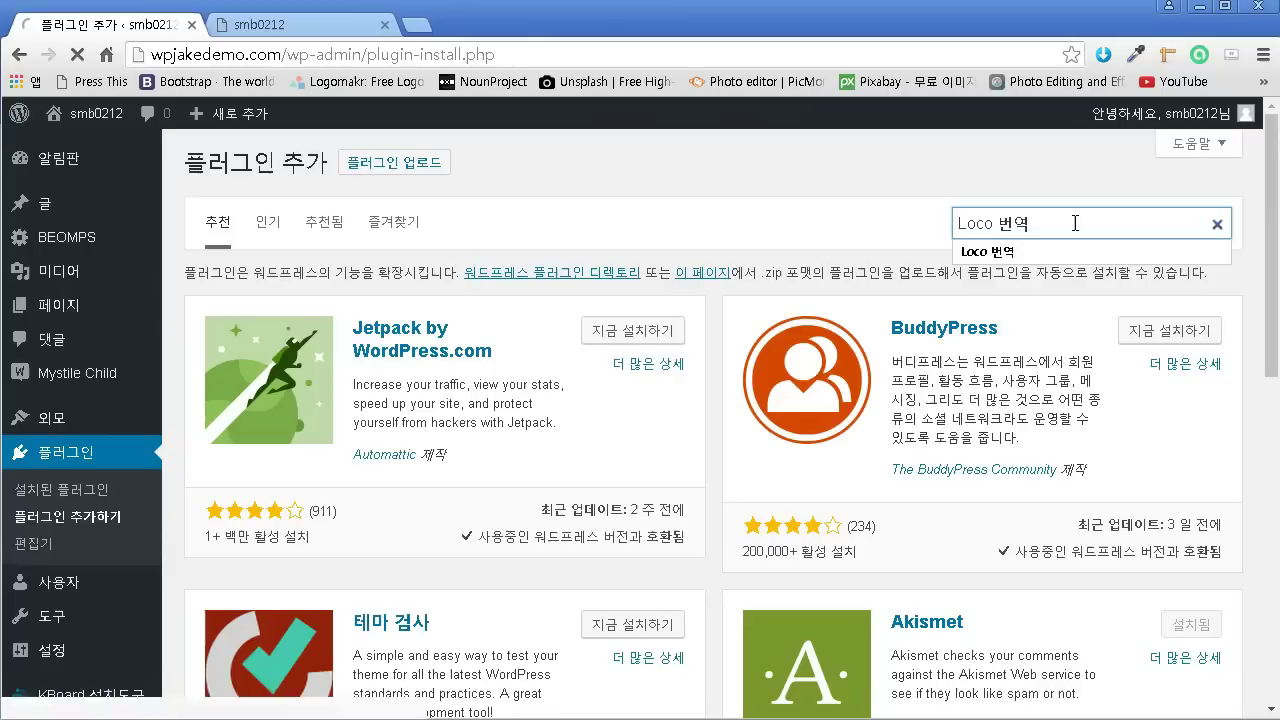
{"action": "key", "text": "Return"}
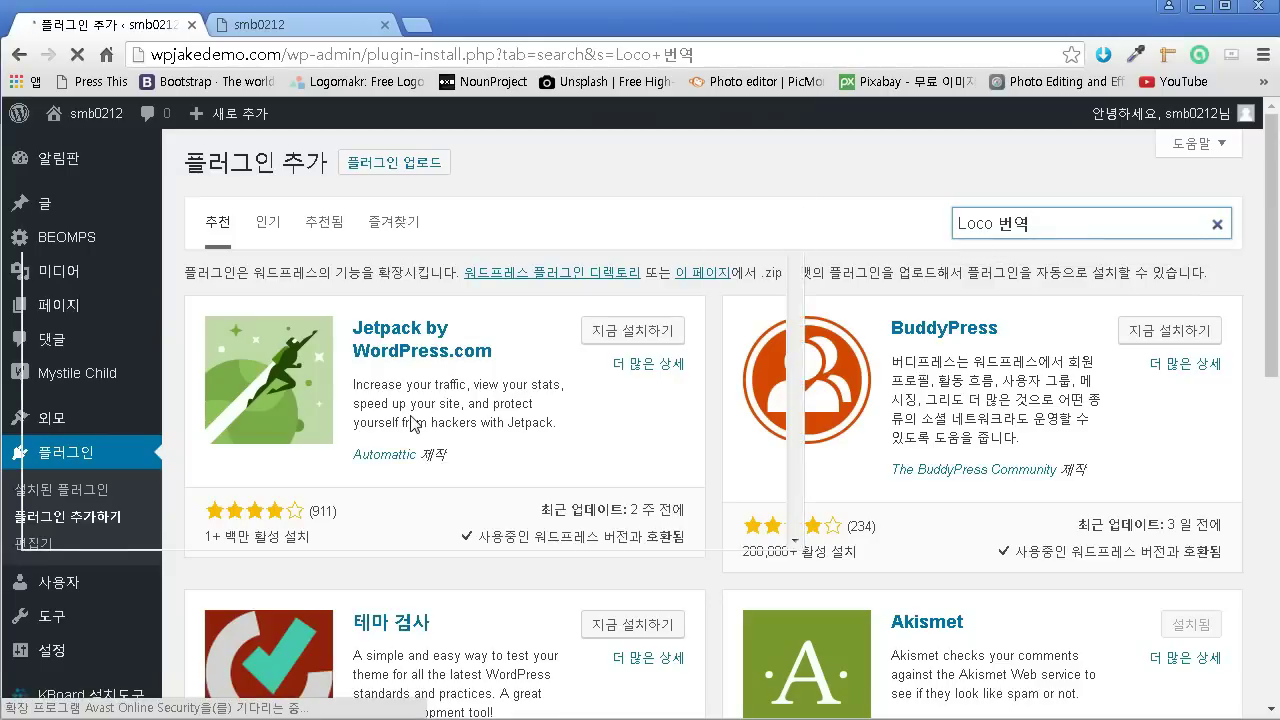
- Install and activate the Loco Translate 1.5.5 plugin
{"action": "left_click", "coordinate": [647, 332]}
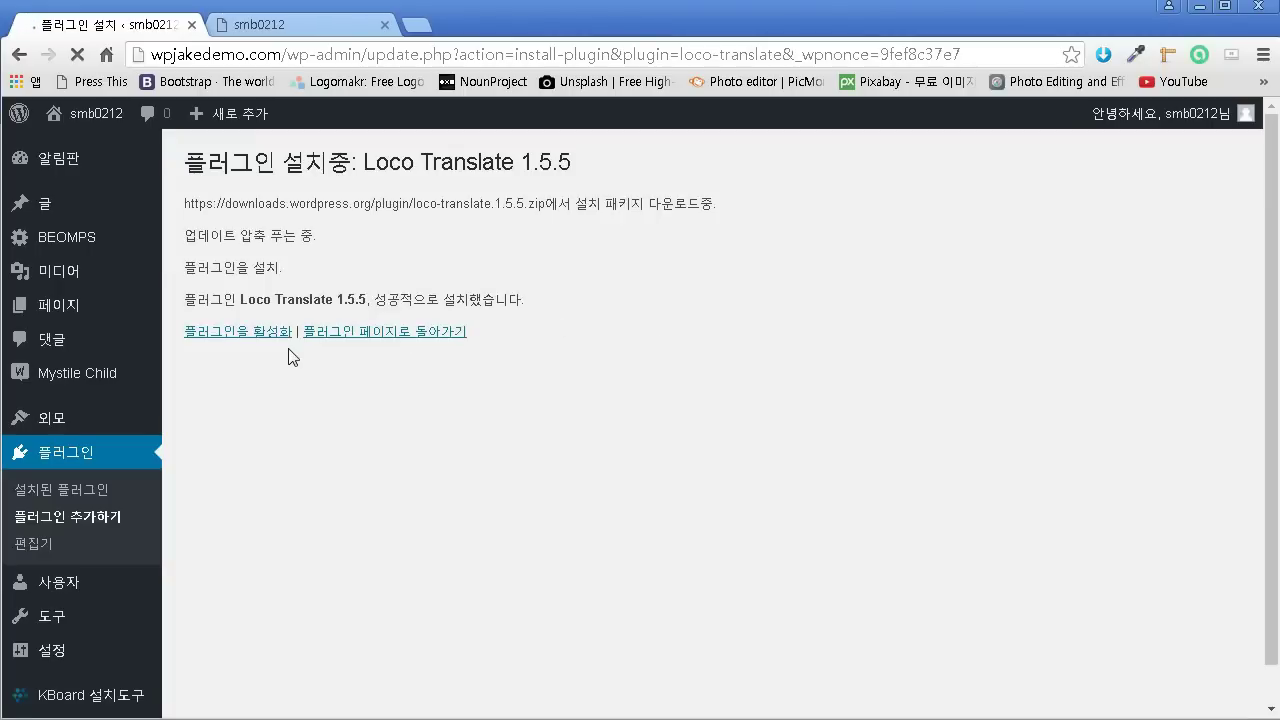
{"action": "left_click", "coordinate": [256, 333]}
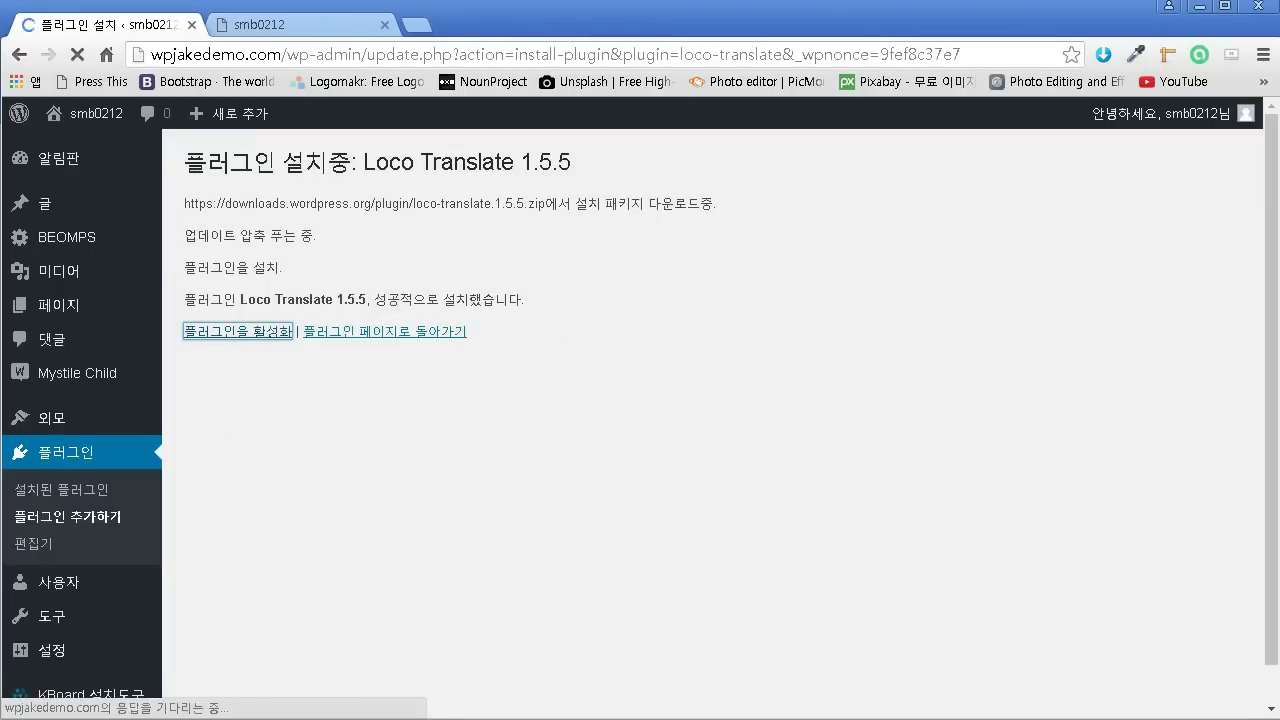
{"action": "key", "text": "alt+Tab"}
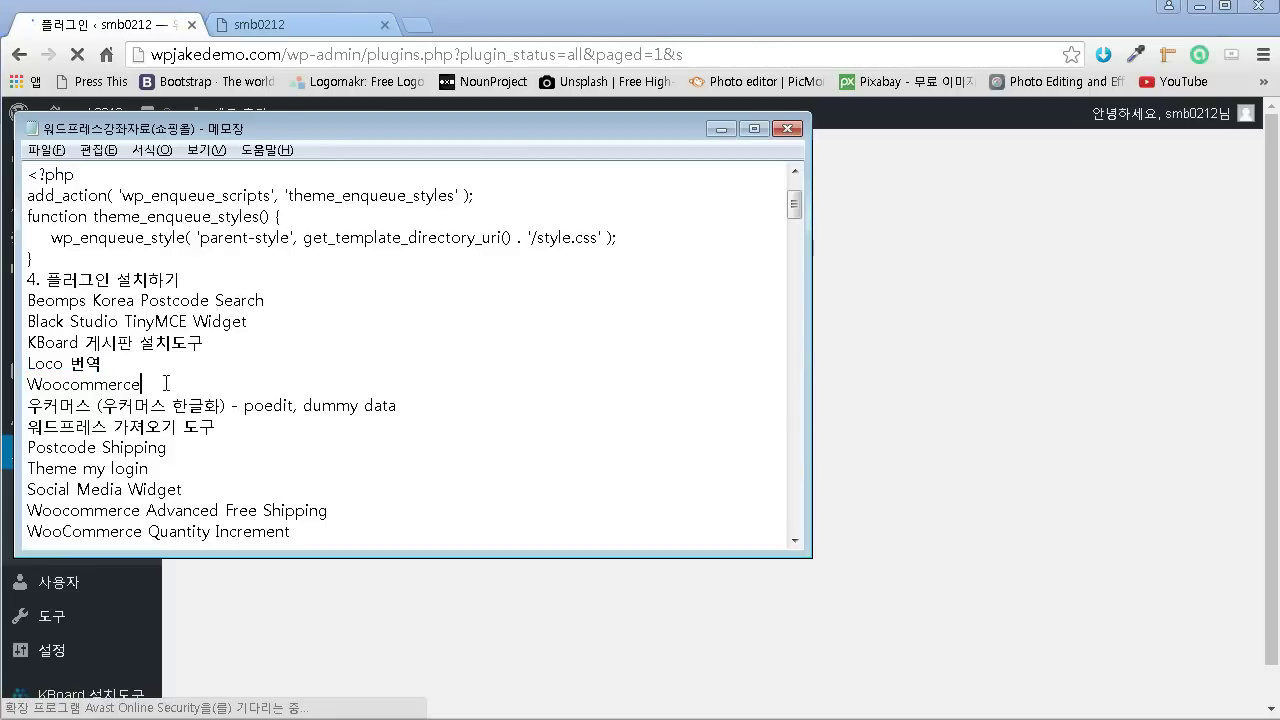
{"action": "key", "text": "alt+Tab"}
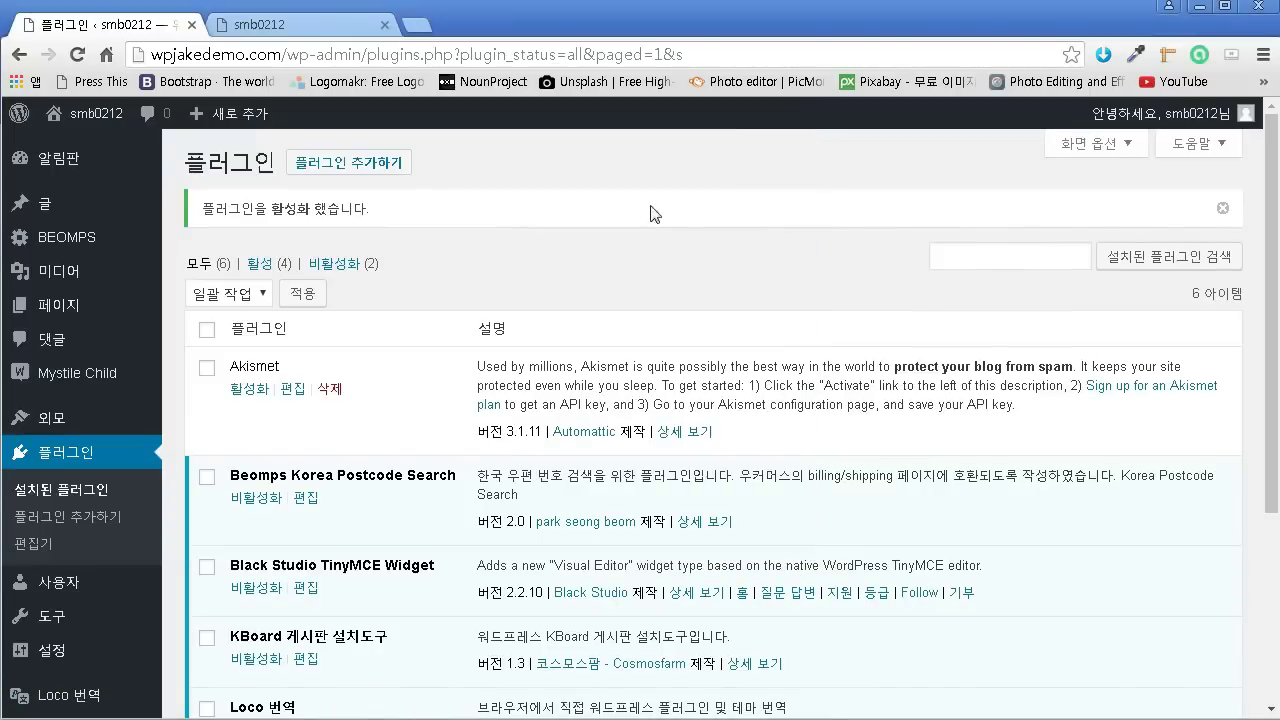
- Search Add Plugins for 'Woocommerce'
{"action": "left_click", "coordinate": [372, 176]}
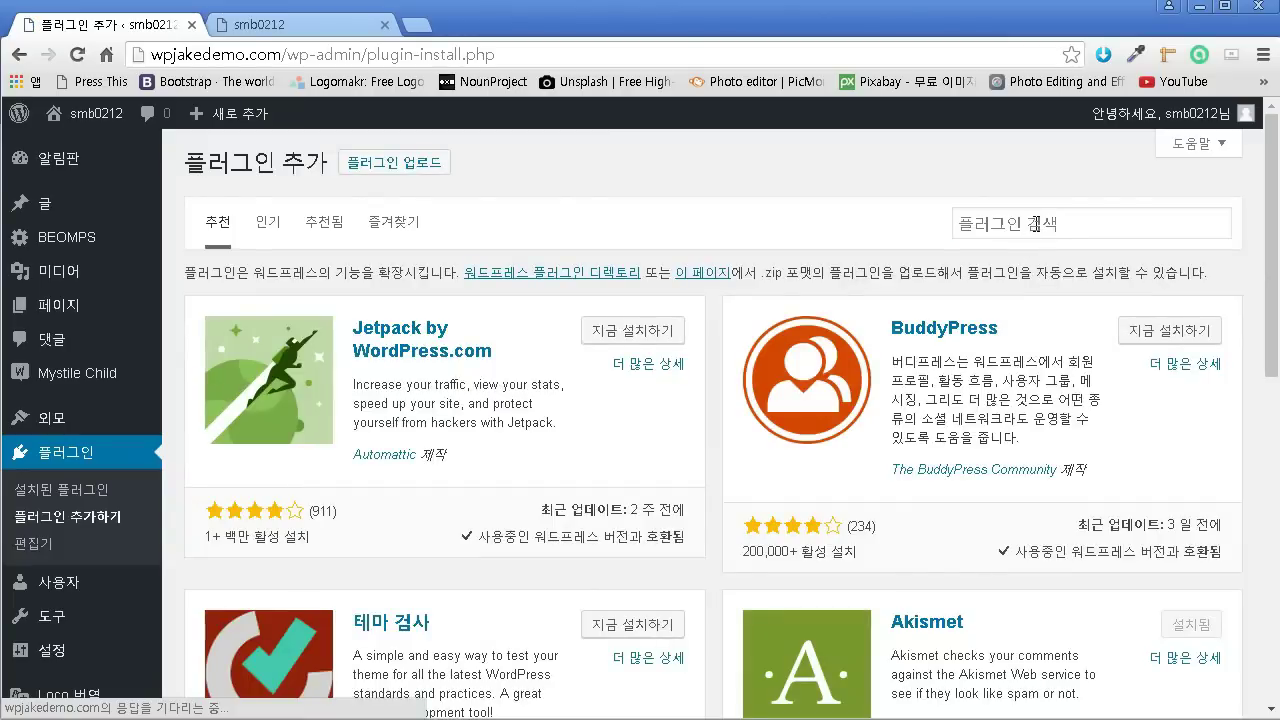
{"action": "left_click", "coordinate": [1035, 223]}
{"action": "type", "text": "Woocommerce"}
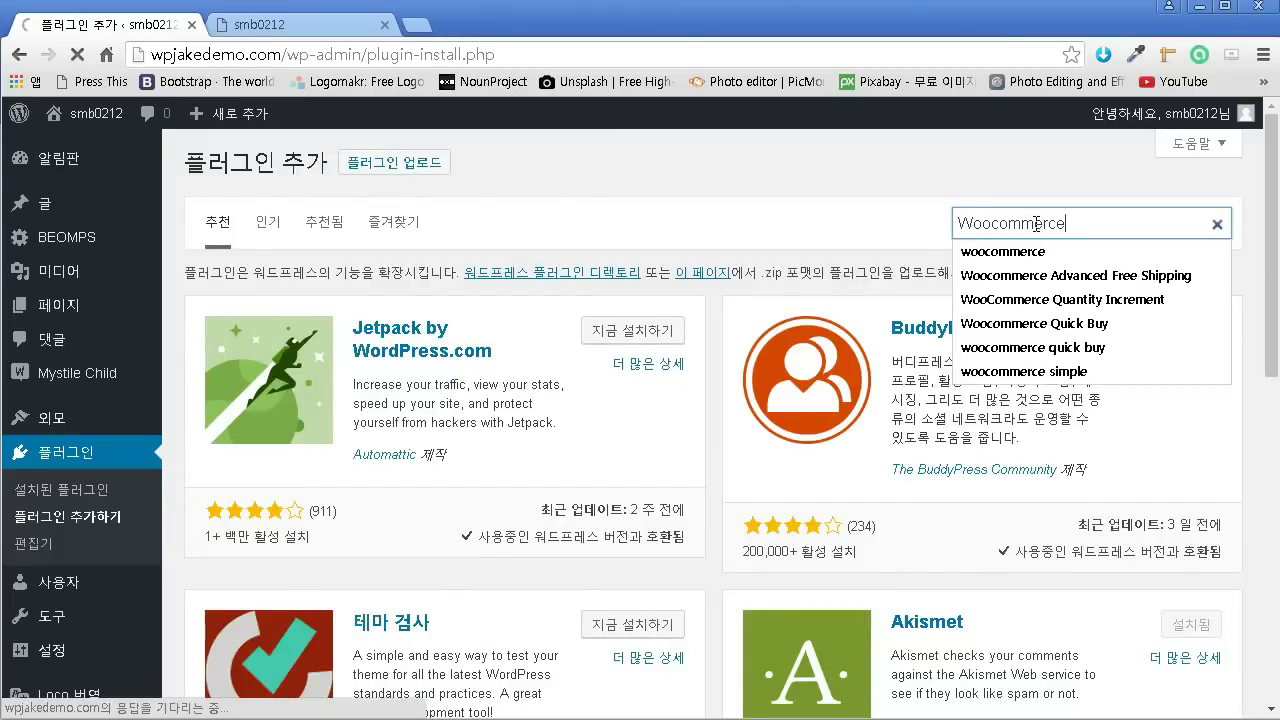
{"action": "key", "text": "Return"}
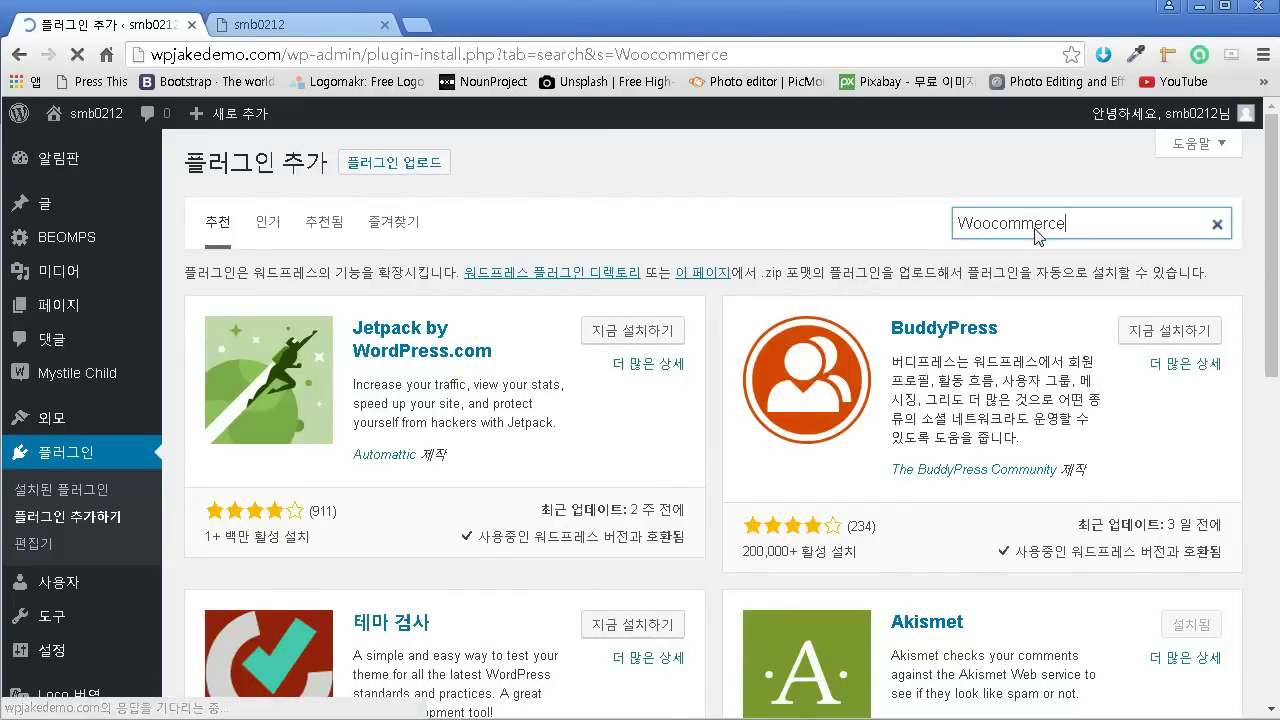
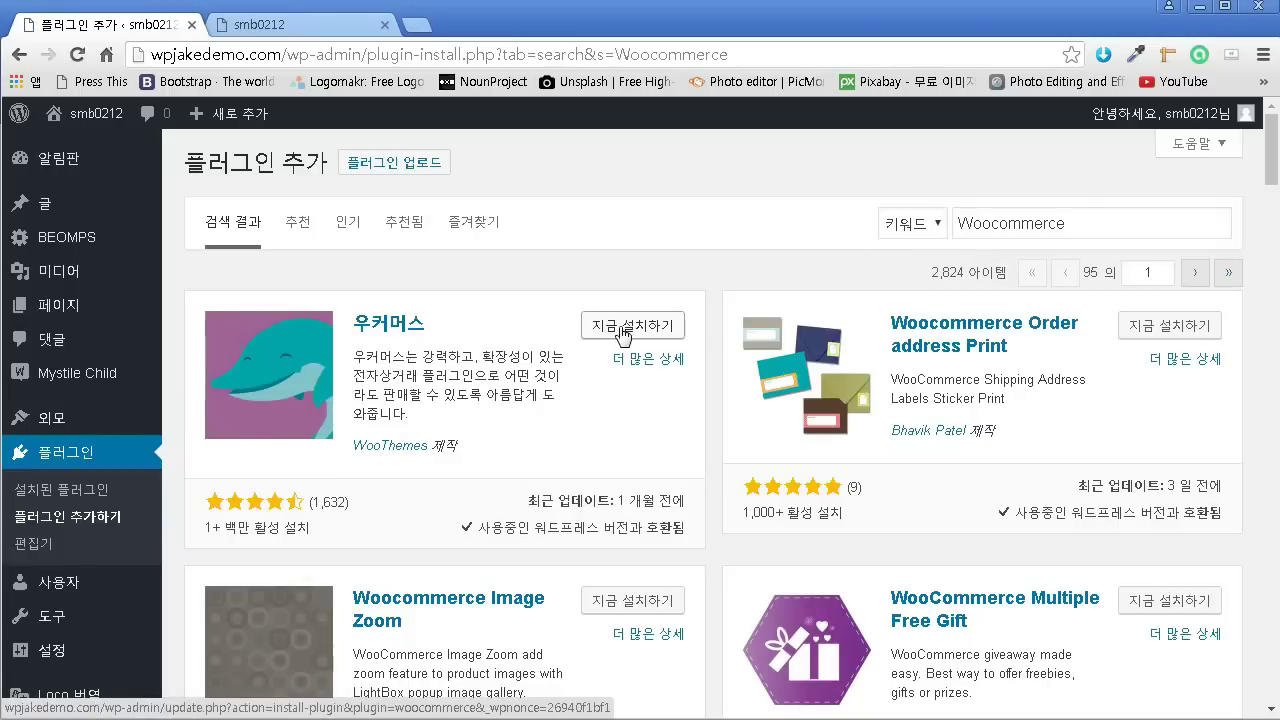
- Install WooCommerce 2.5.5 from the 우커머스 search result and activate it
{"action": "left_click", "coordinate": [622, 336]}
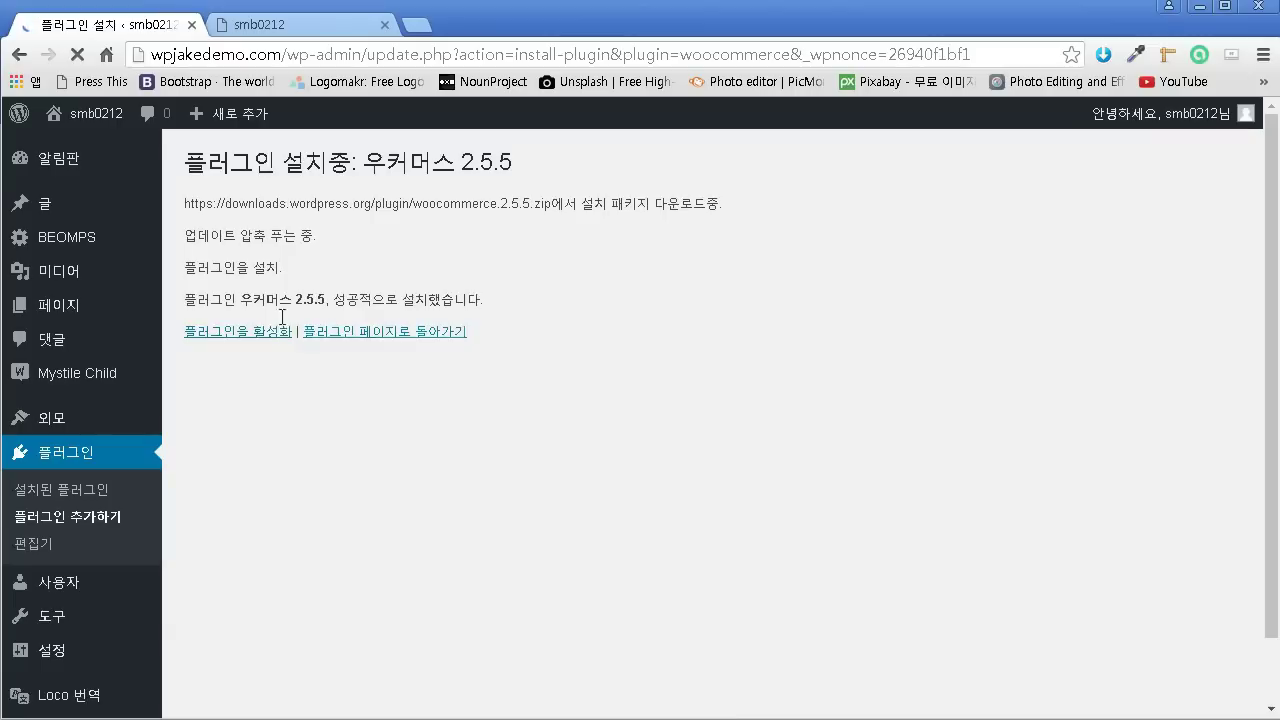
{"action": "left_click", "coordinate": [252, 331]}
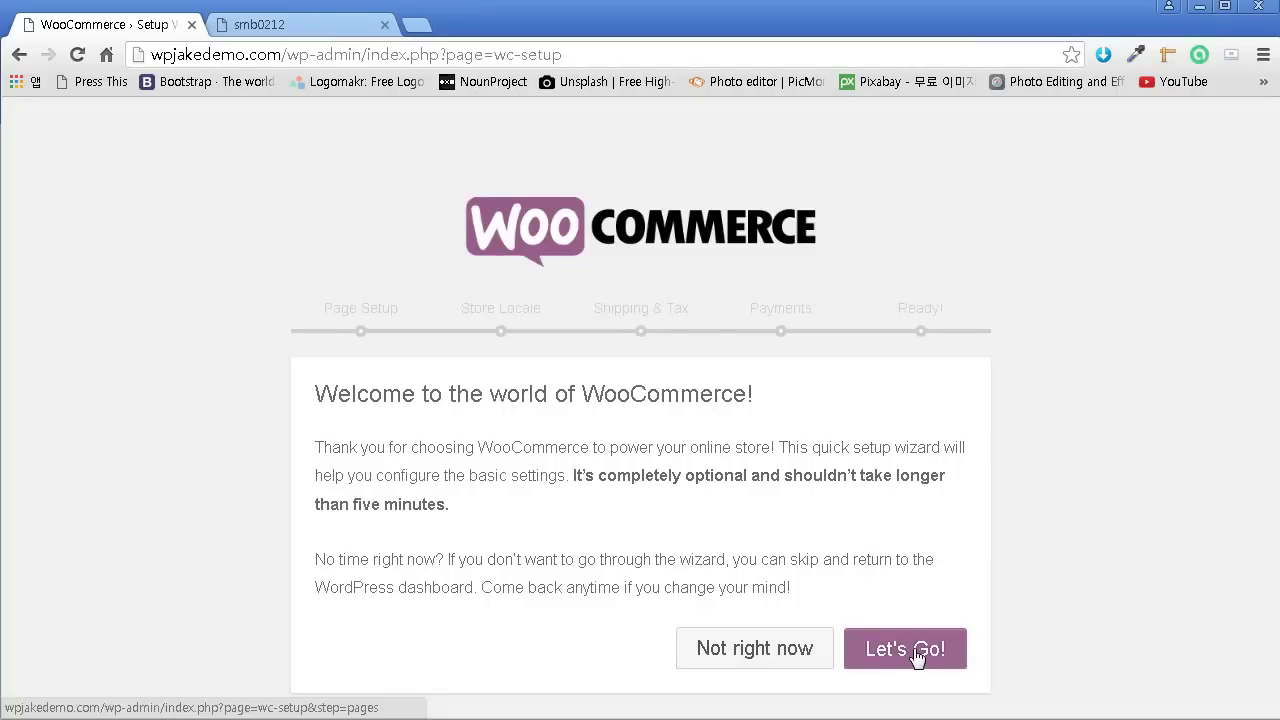
- Start the WooCommerce setup wizard and accept the default store pages
{"action": "left_click", "coordinate": [913, 648]}
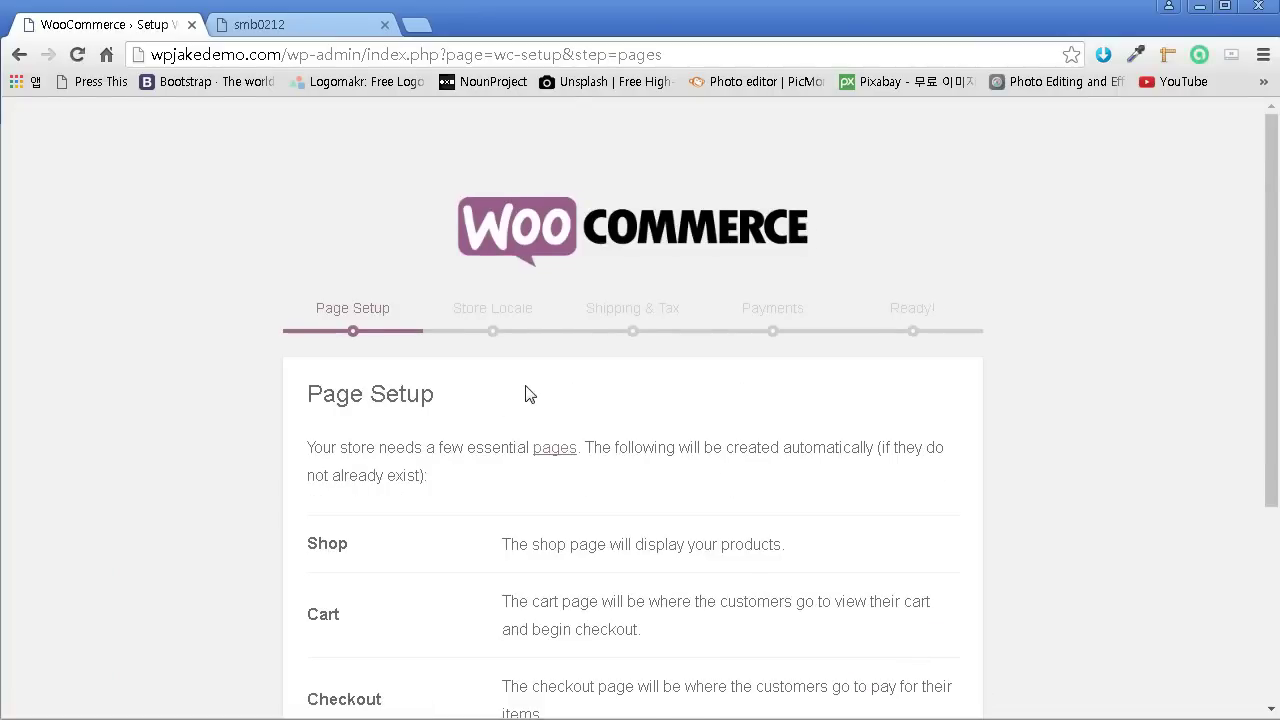
{"action": "scroll", "coordinate": [754, 494], "scroll_direction": "down", "scroll_amount": 3}
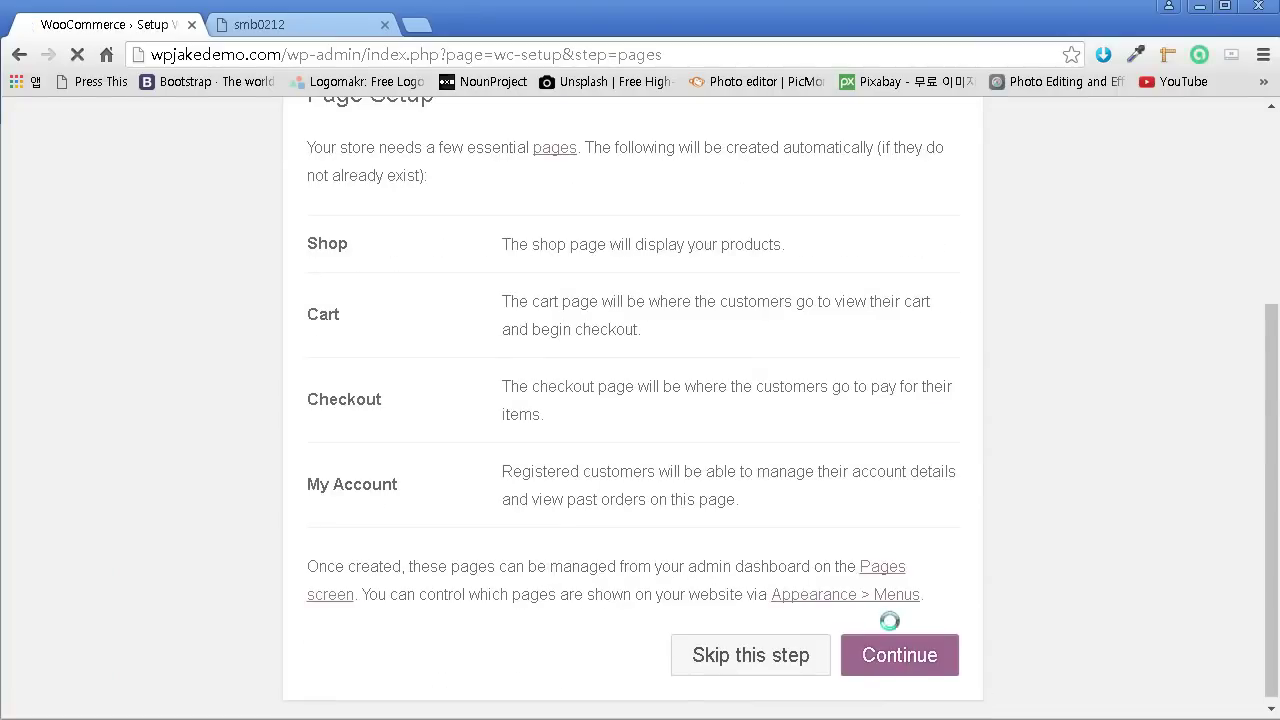
{"action": "left_click", "coordinate": [903, 652]}
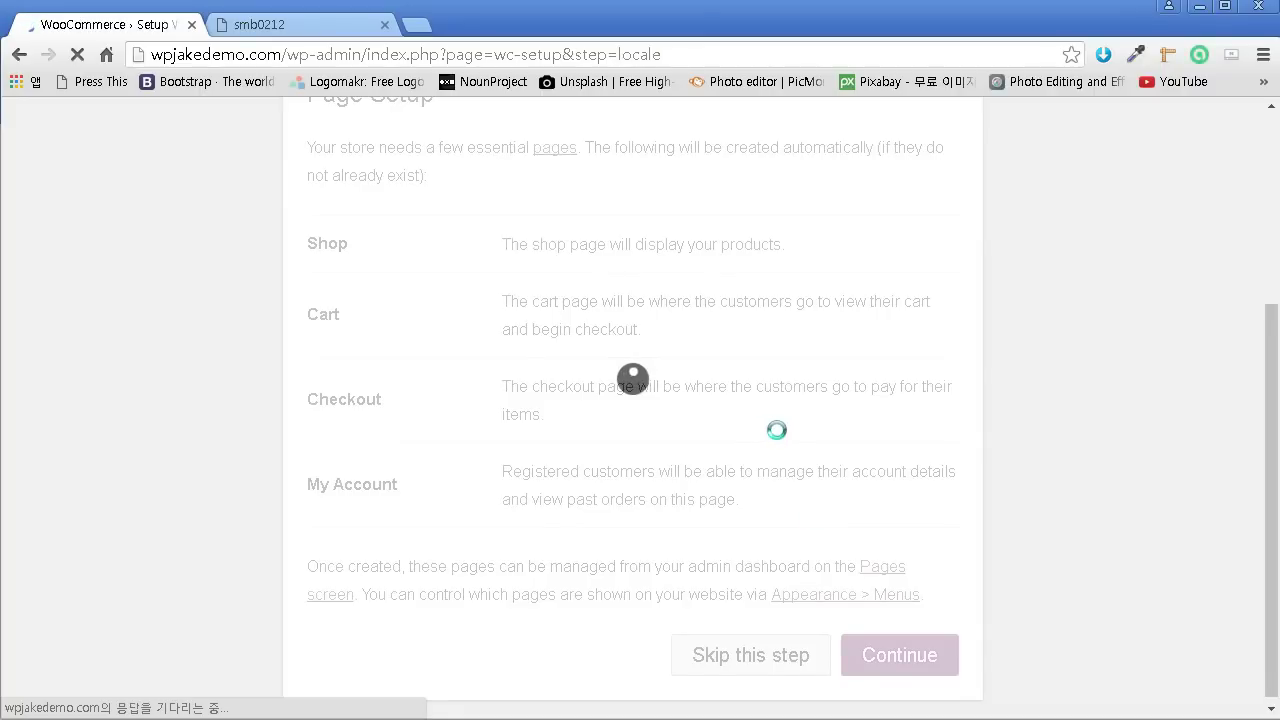
- Set the currency to South Korean Won, positioned right with a space, 0 decimals
{"action": "scroll", "coordinate": [781, 439], "scroll_direction": "down", "scroll_amount": 1}
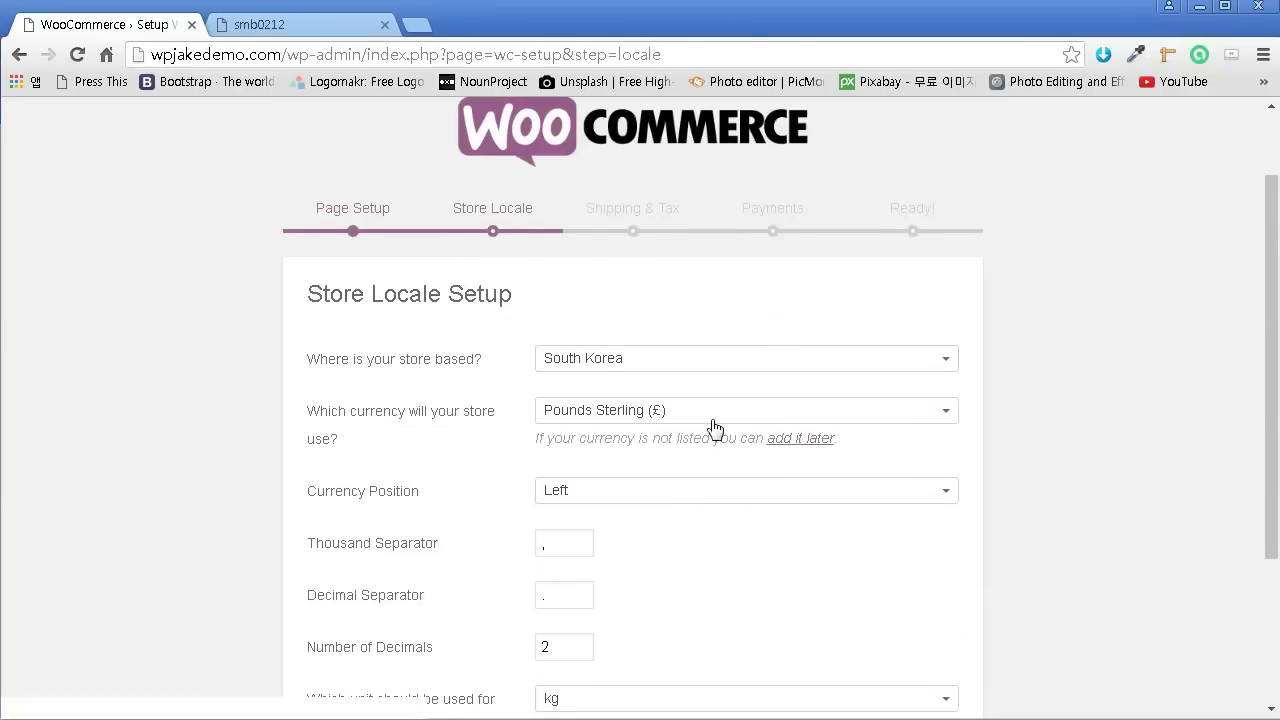
{"action": "left_click", "coordinate": [711, 416]}
{"action": "type", "text": "w"}
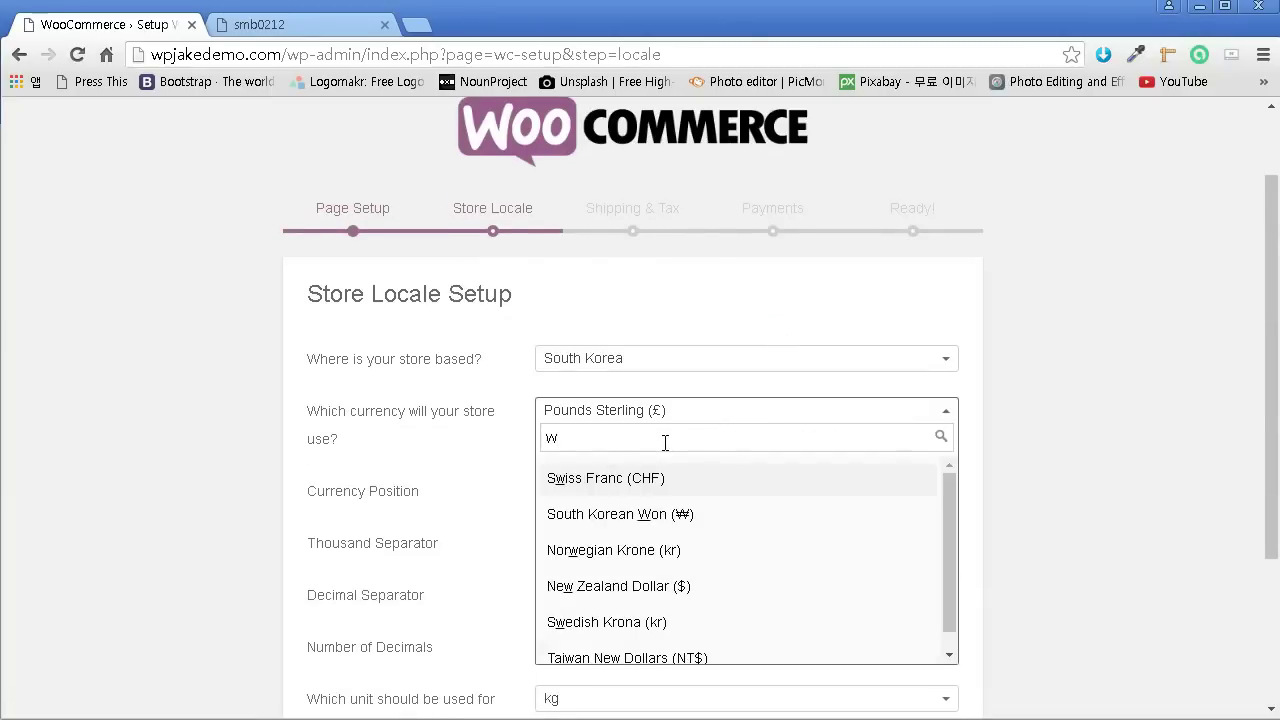
{"action": "type", "text": "on"}
{"action": "left_click", "coordinate": [655, 479]}
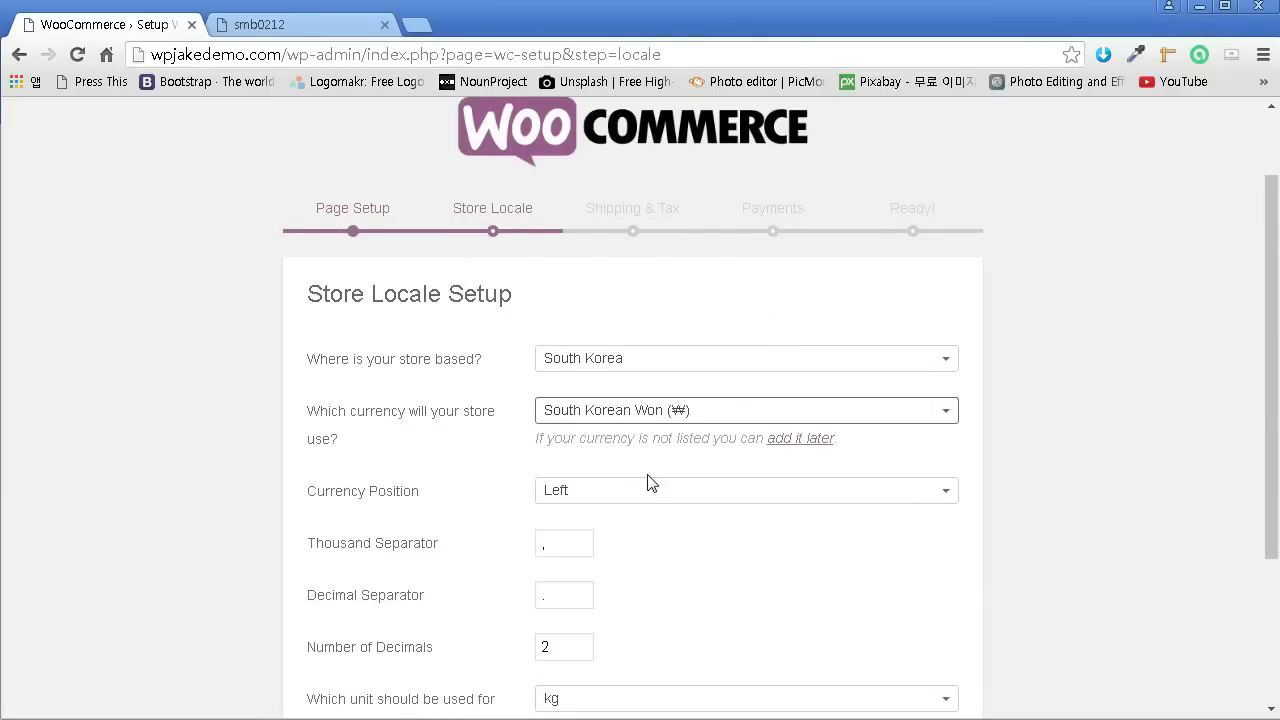
{"action": "left_click", "coordinate": [600, 492]}
{"action": "left_click", "coordinate": [600, 633]}
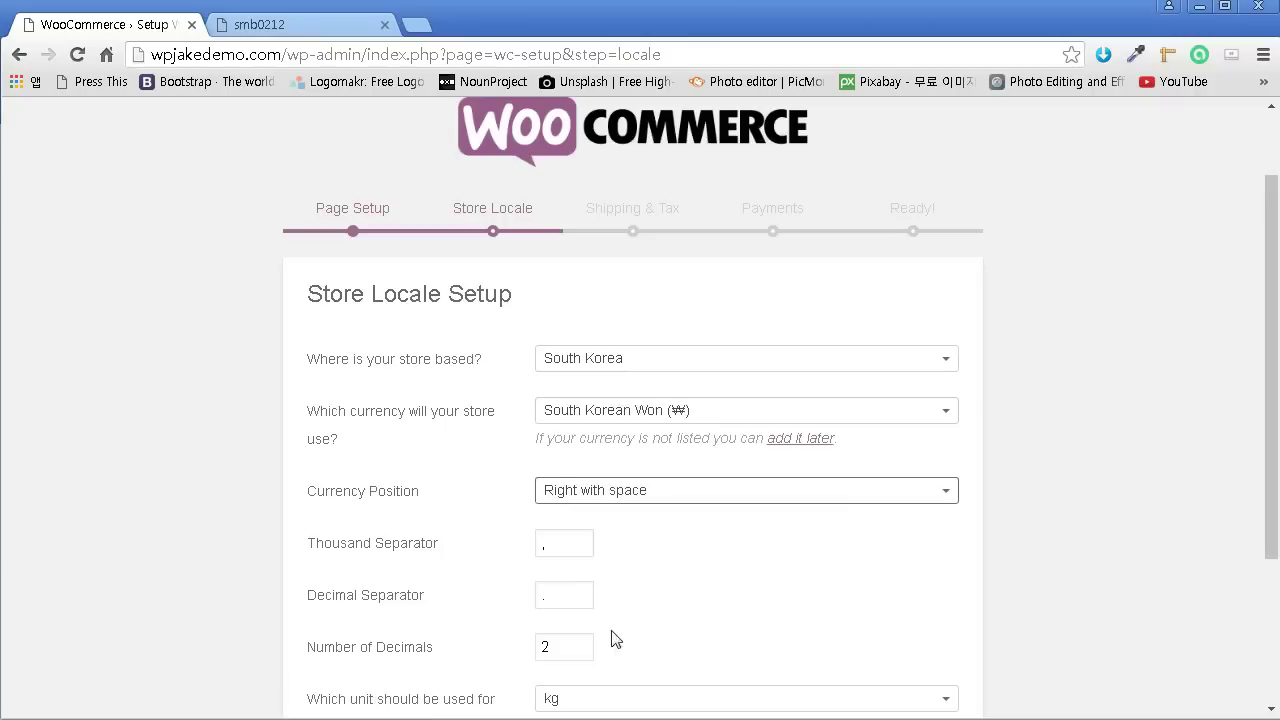
{"action": "scroll", "coordinate": [734, 560], "scroll_direction": "down", "scroll_amount": 2}
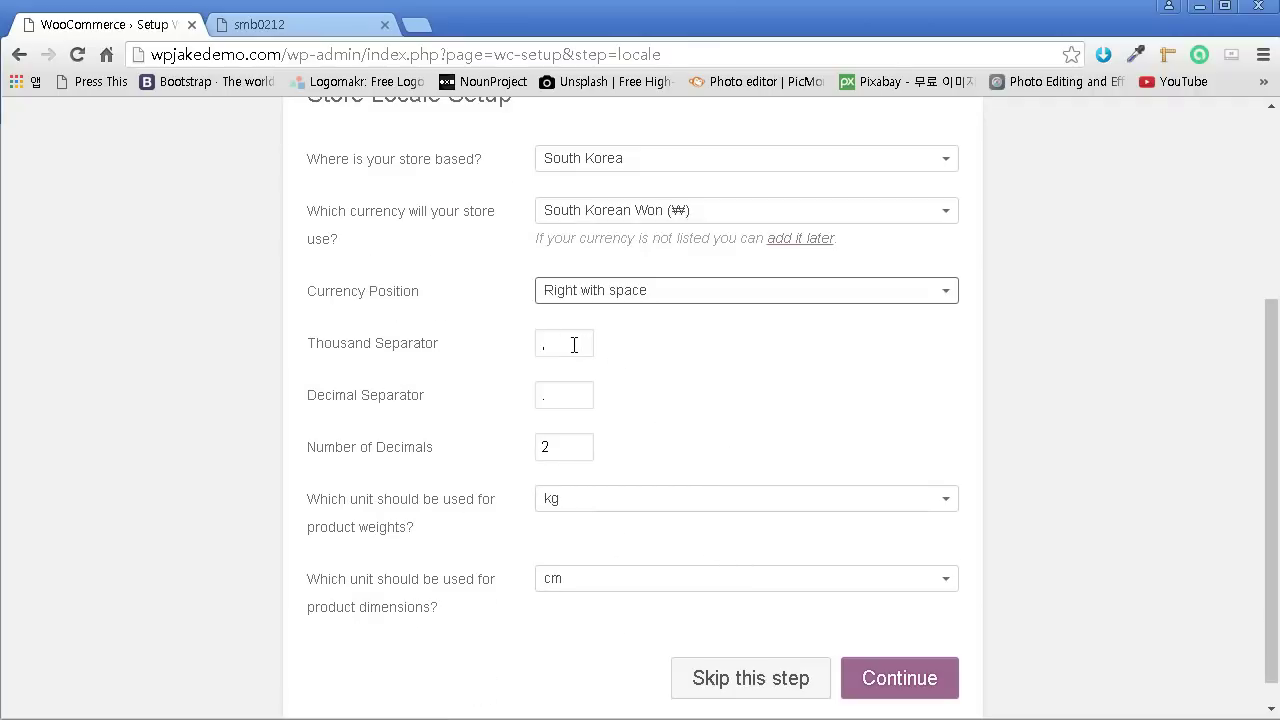
{"action": "left_click", "coordinate": [574, 345]}
{"action": "left_click", "coordinate": [559, 441]}
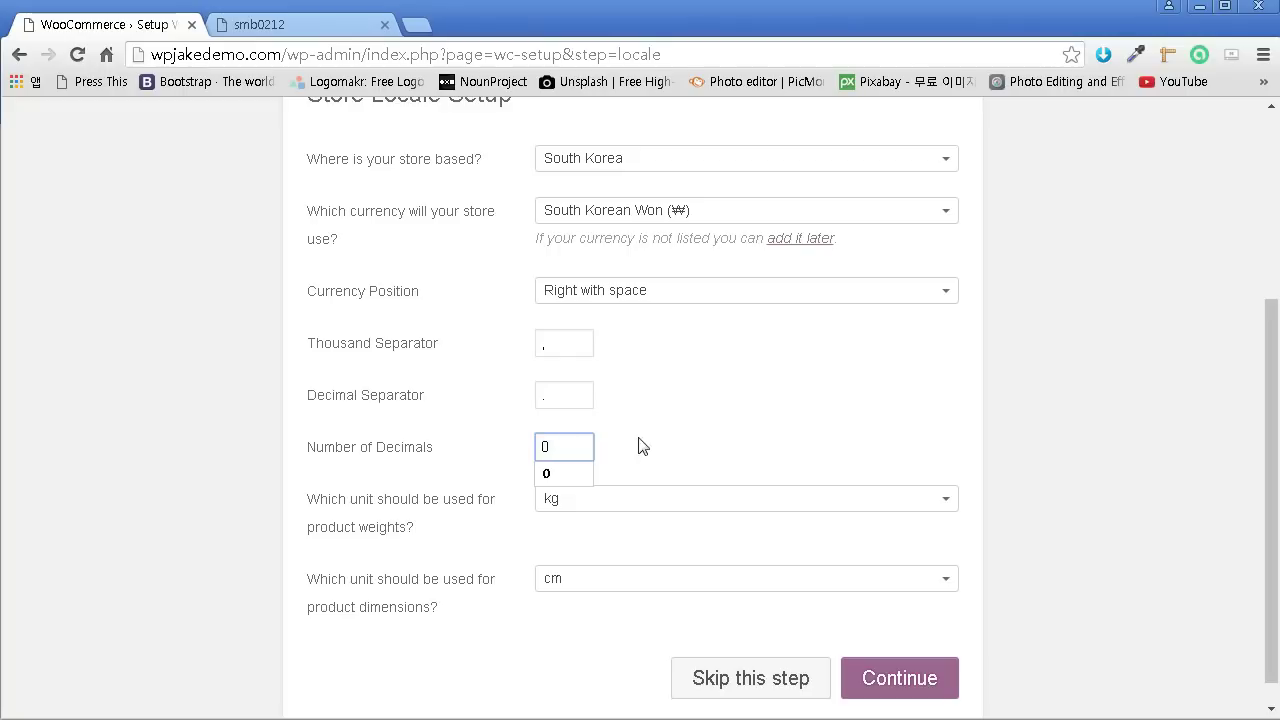
{"action": "left_click", "coordinate": [903, 678]}
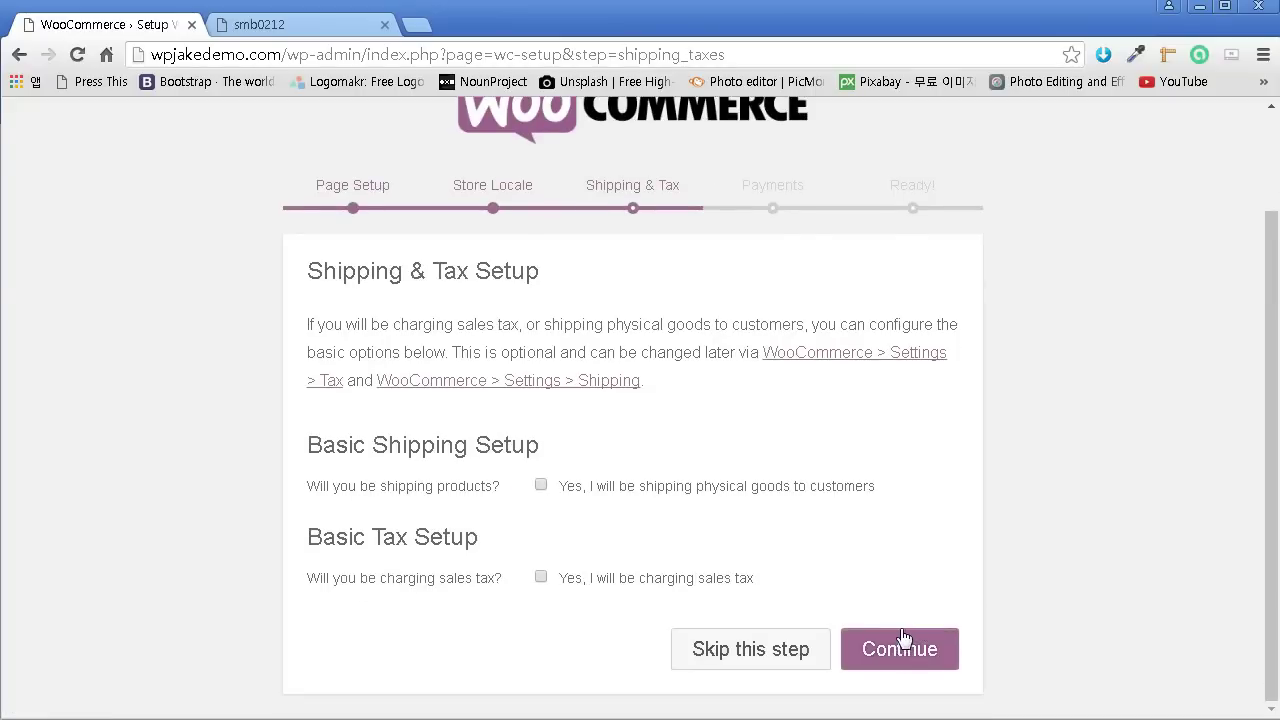
- Skip shipping, tax and payment setup, decline usage tracking, and return to the dashboard
{"action": "left_click", "coordinate": [915, 665]}
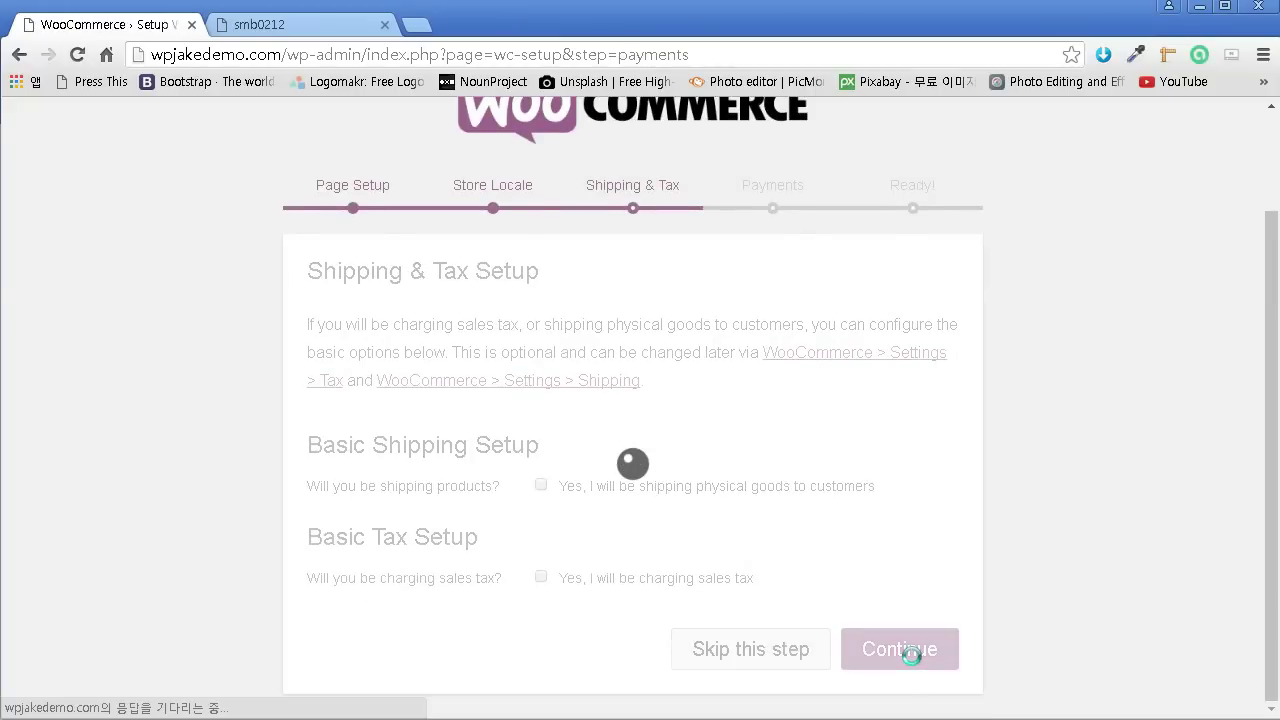
{"action": "scroll", "coordinate": [912, 665], "scroll_direction": "down", "scroll_amount": 3}
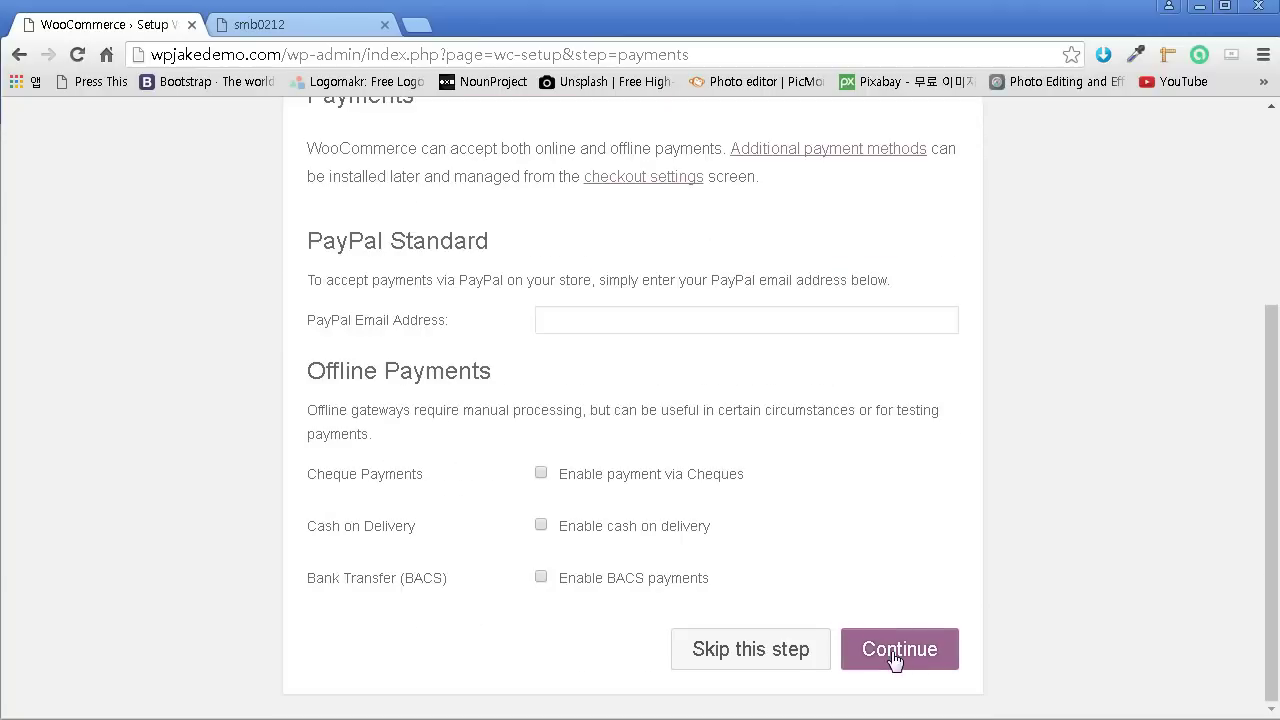
{"action": "left_click", "coordinate": [900, 652]}
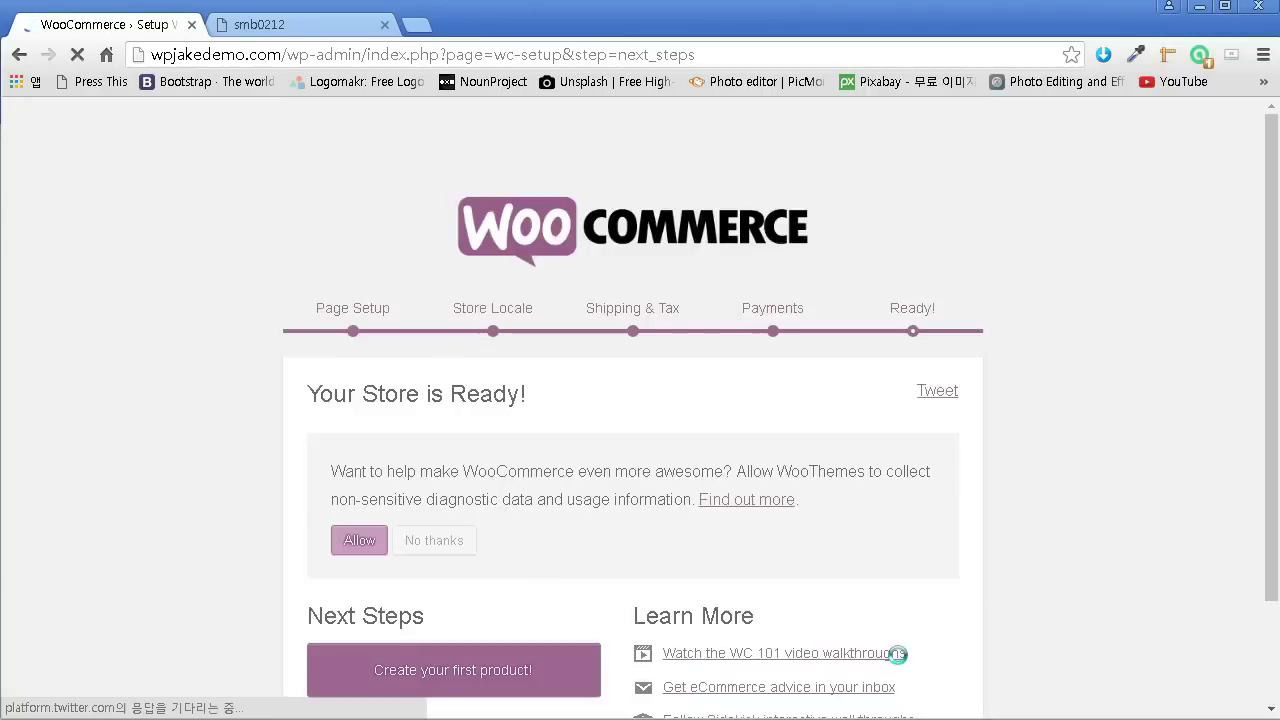
{"action": "scroll", "coordinate": [880, 662], "scroll_direction": "down", "scroll_amount": 2}
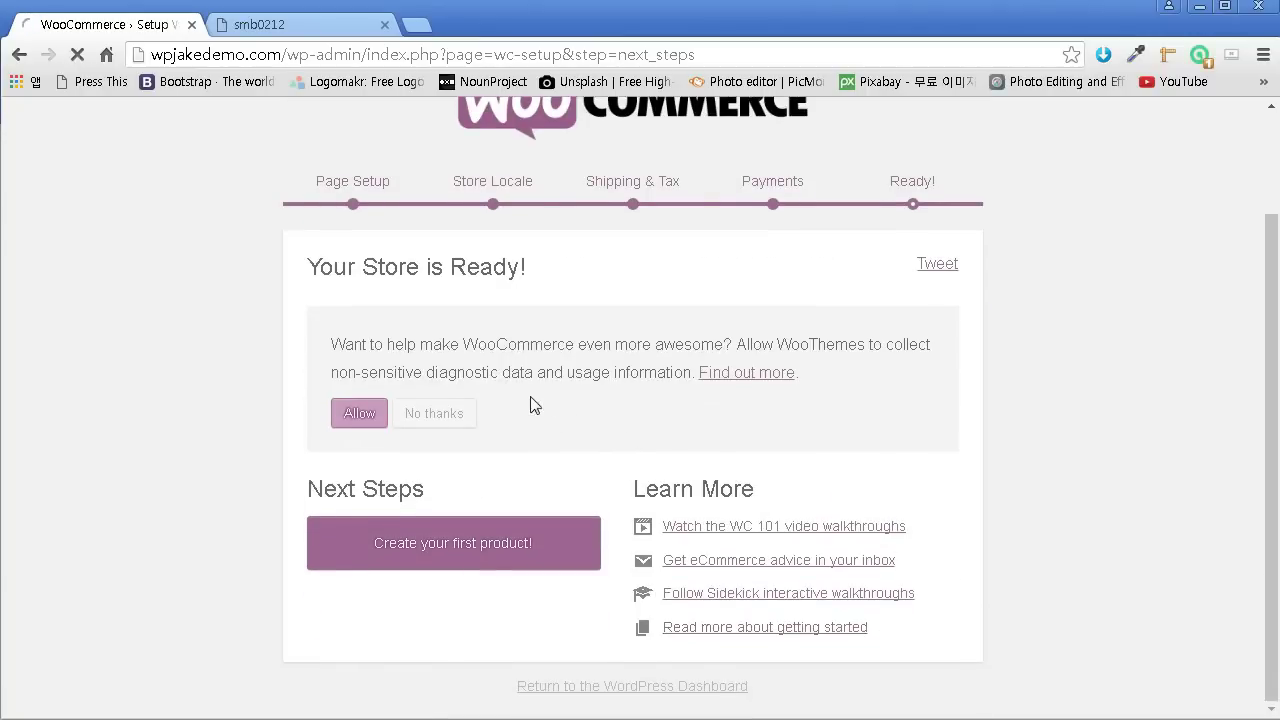
{"action": "left_click", "coordinate": [436, 420]}
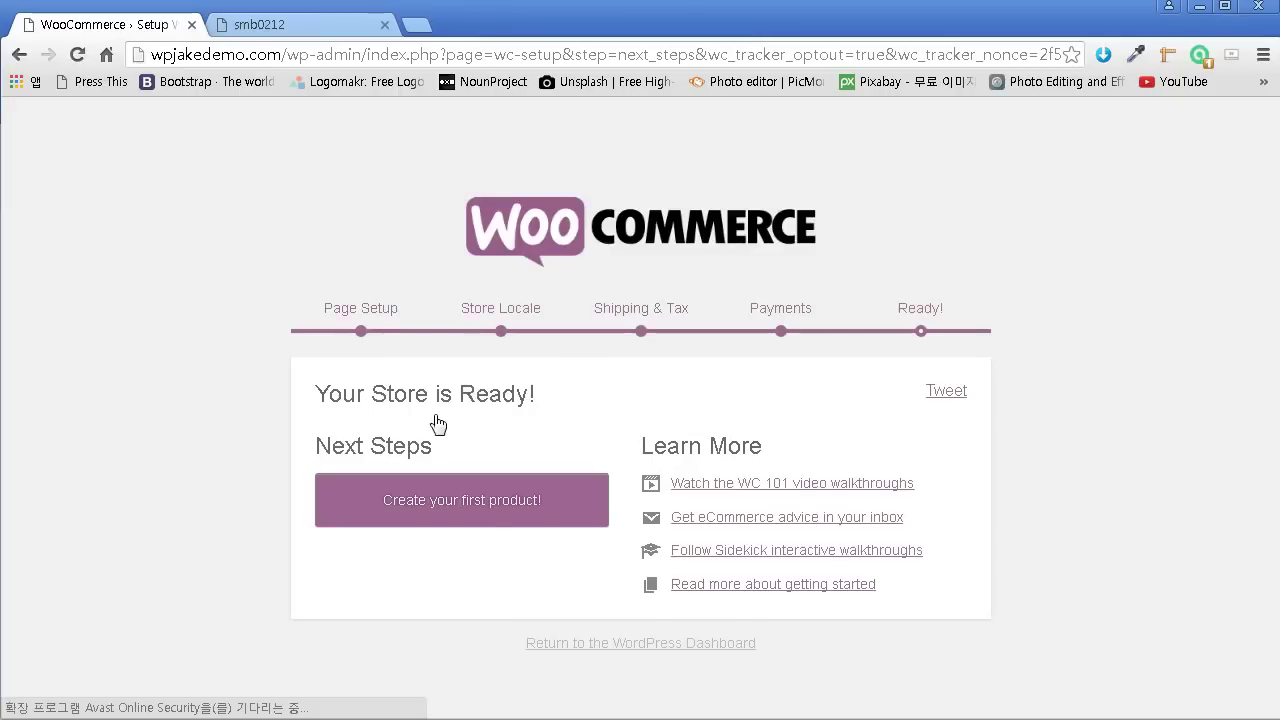
{"action": "left_click", "coordinate": [628, 647]}
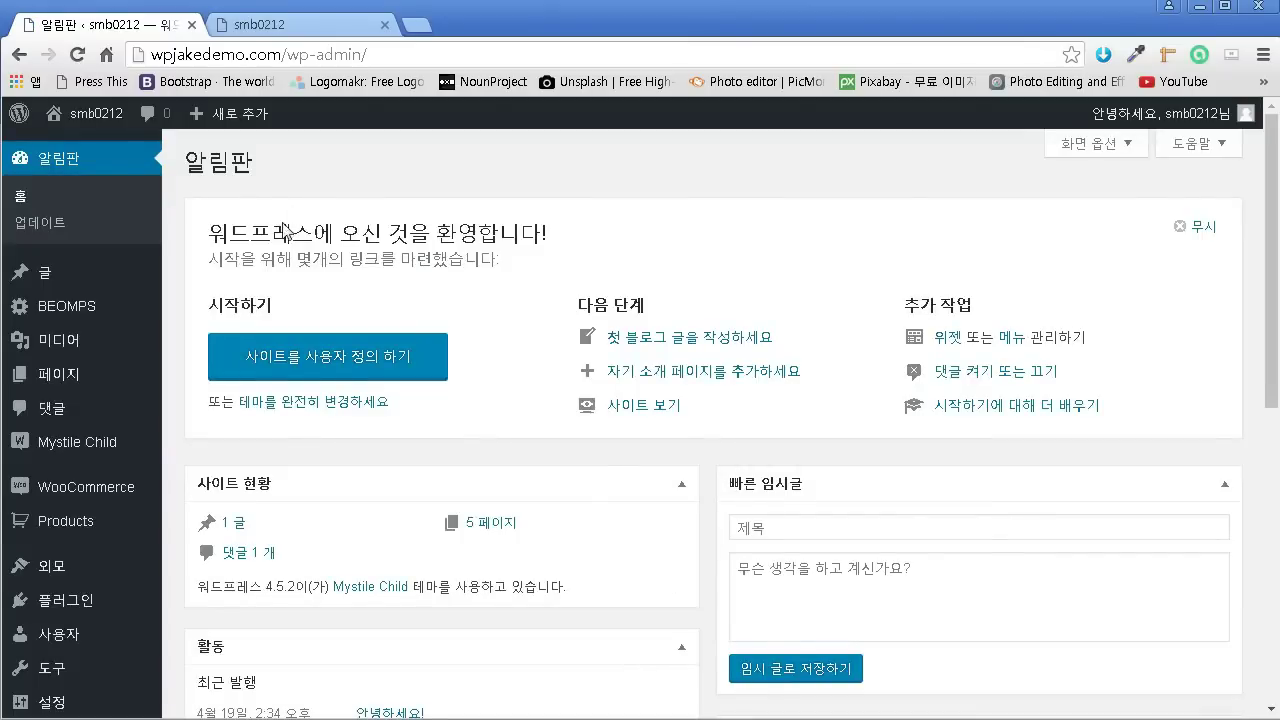
- Open Add Plugins and search for 'Postcode Shipping'
{"action": "scroll", "coordinate": [285, 232], "scroll_direction": "down", "scroll_amount": 1}
{"action": "mouse_move", "coordinate": [45, 503]}
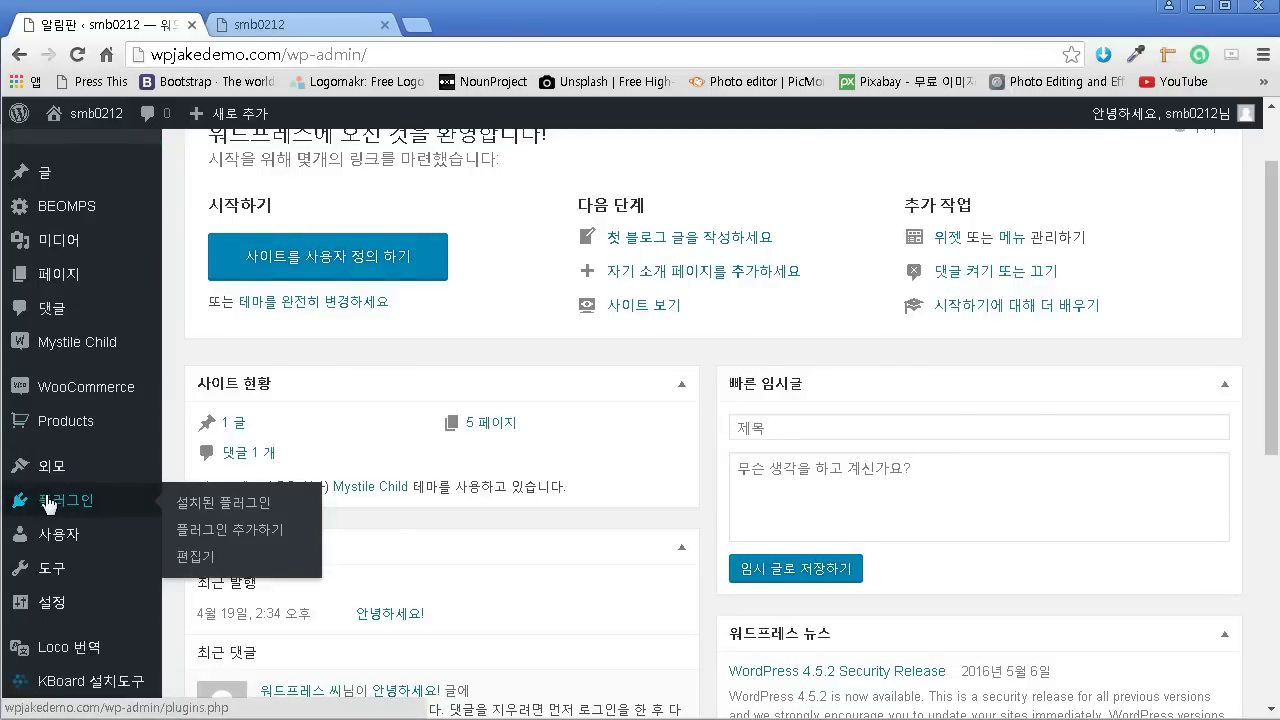
{"action": "left_click", "coordinate": [249, 541]}
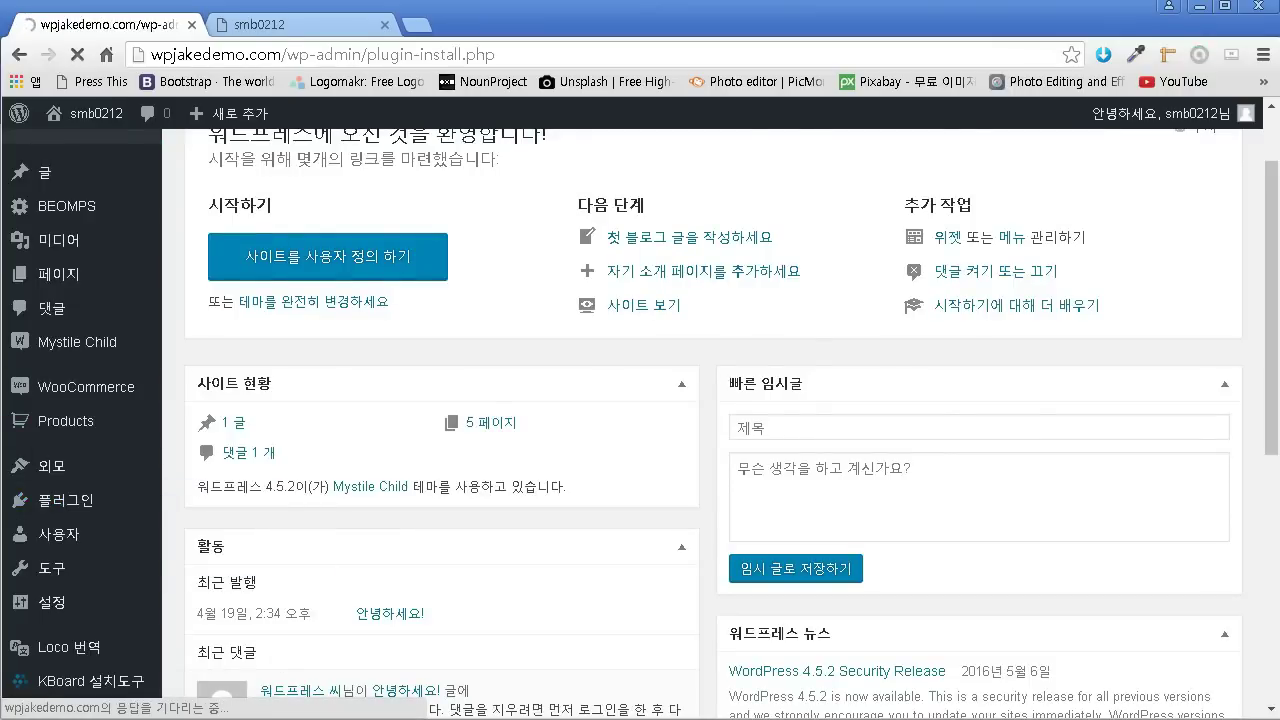
{"action": "key", "text": "alt+Tab"}
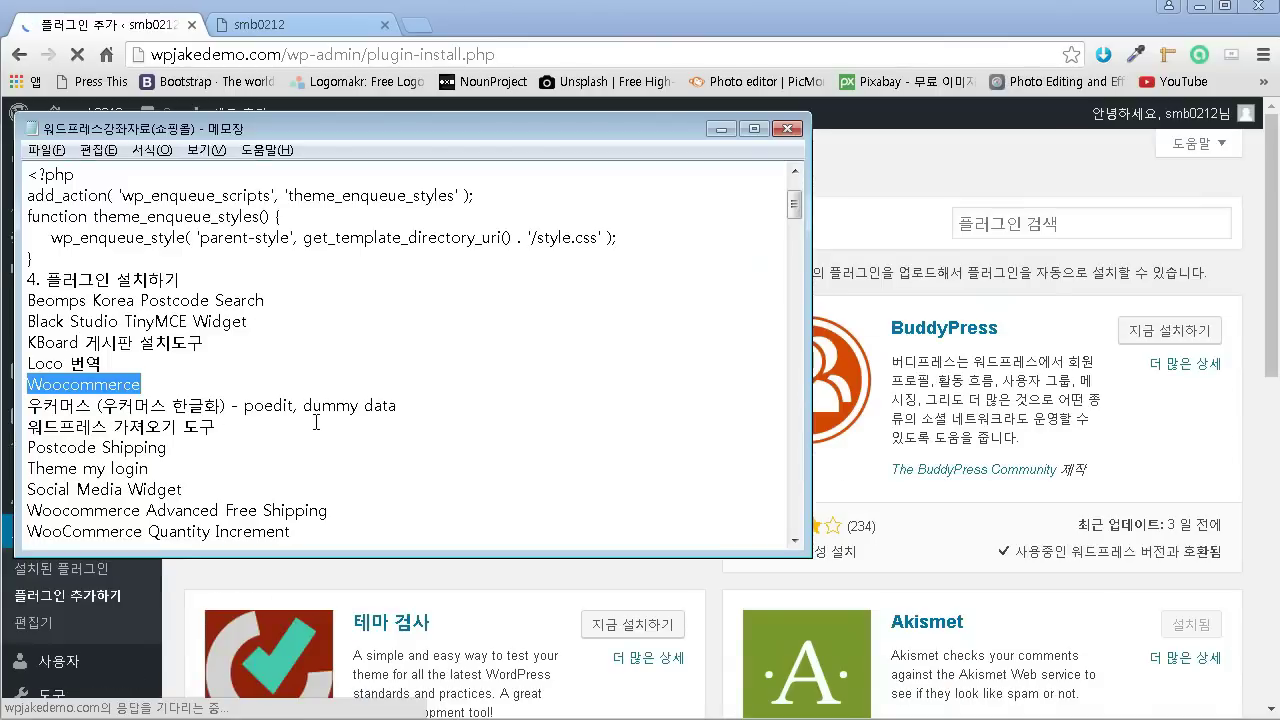
{"action": "key", "text": "alt+Tab"}
{"action": "left_click", "coordinate": [1063, 225]}
{"action": "type", "text": "ps"}
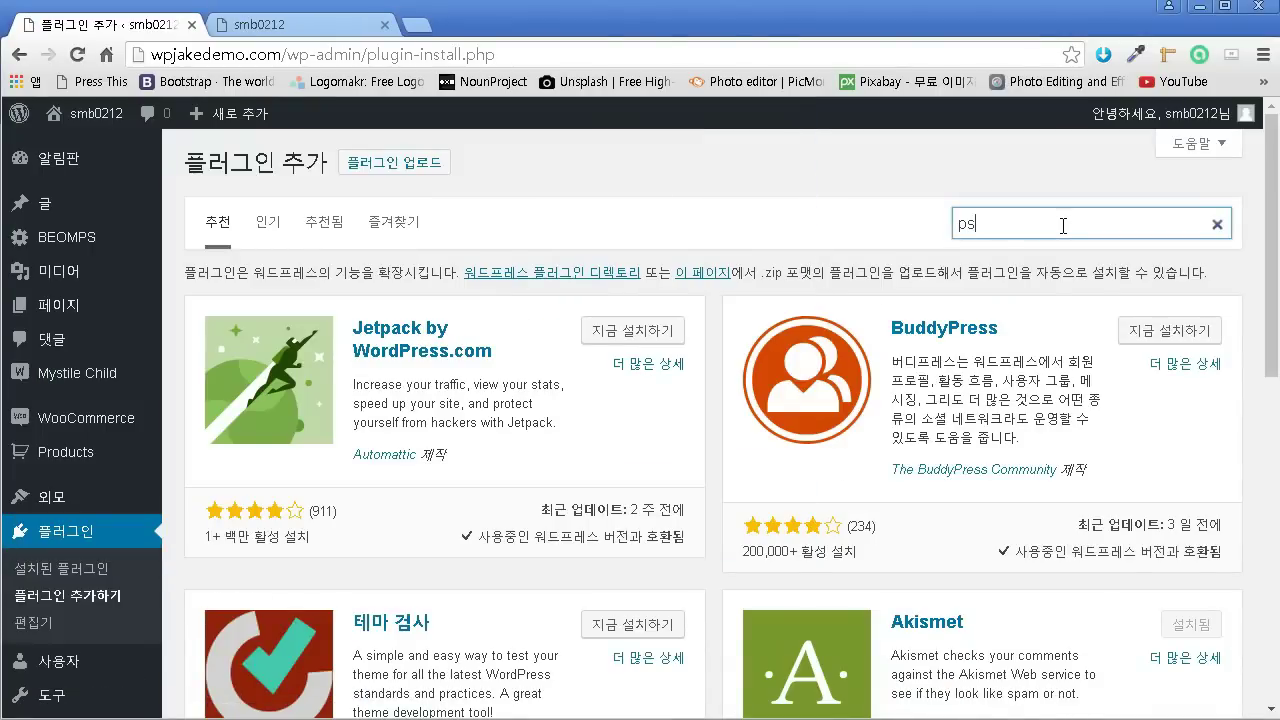
{"action": "key", "text": "BackSpace"}
{"action": "type", "text": "ostcode Shipping"}
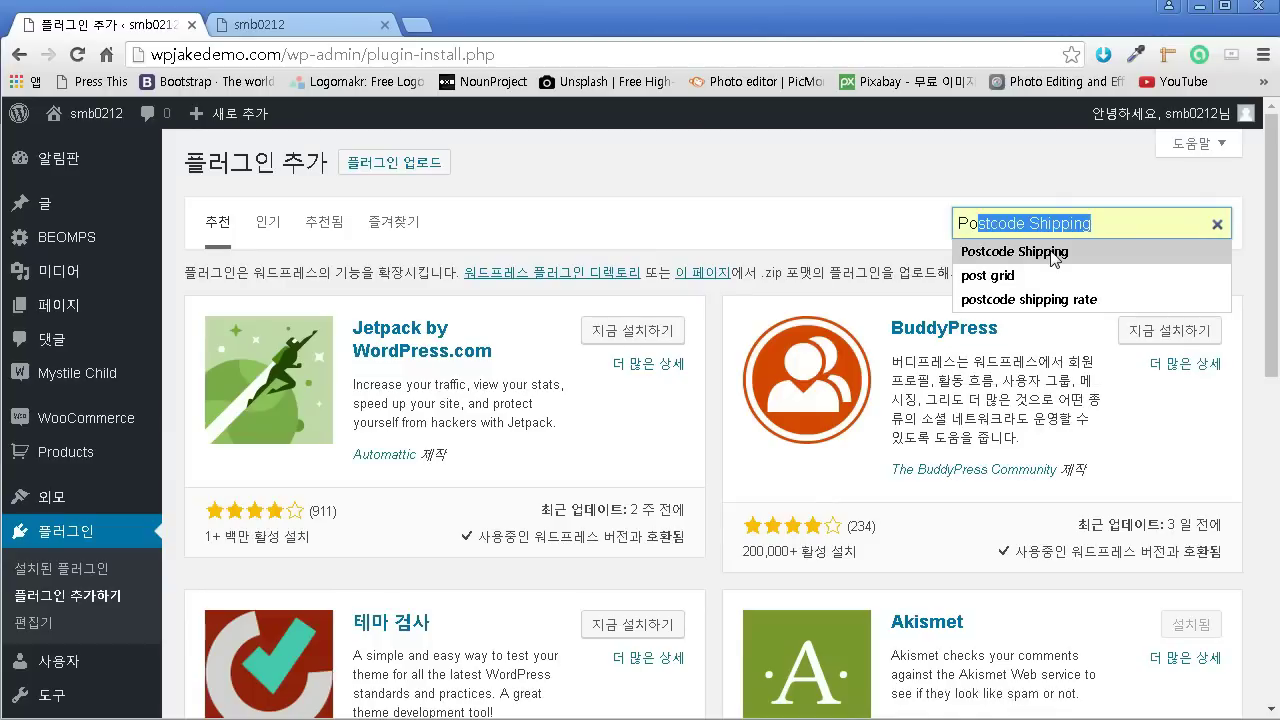
{"action": "left_click", "coordinate": [1050, 254]}
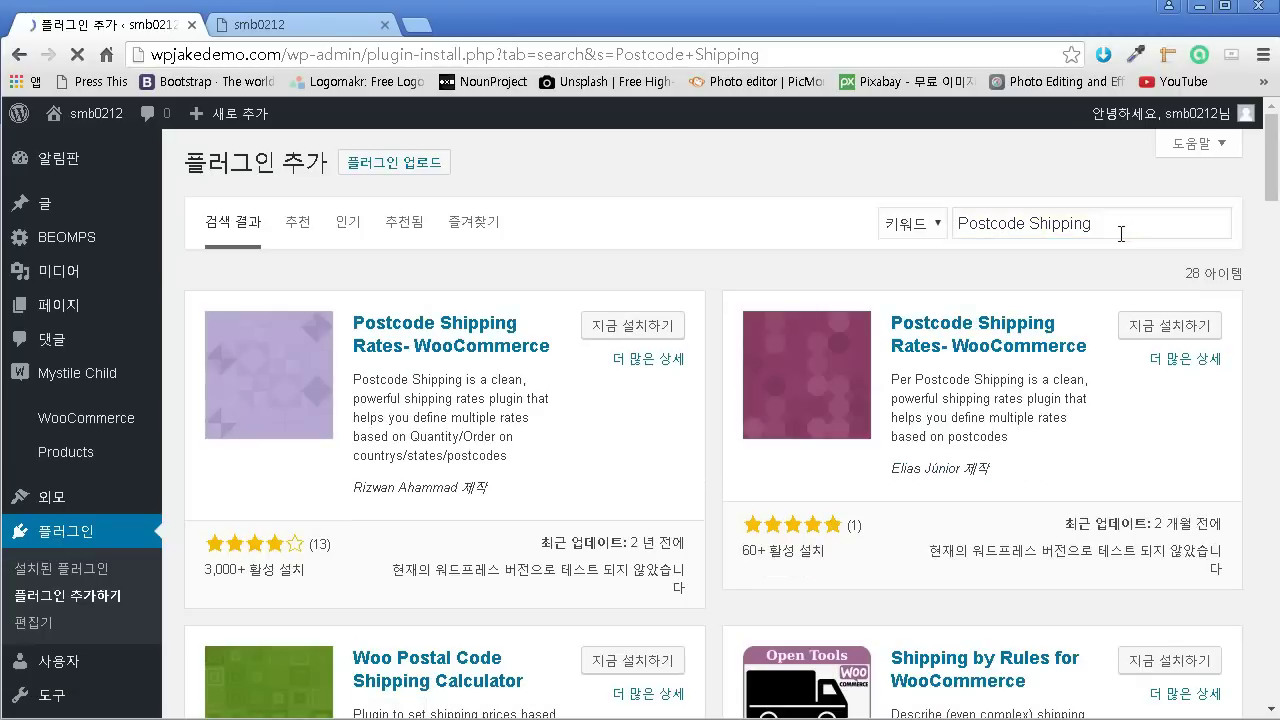
- Install and activate Postcode Shipping Rates- WooCommerce 2.1.2, then return to the Notepad plugin list
{"action": "left_click", "coordinate": [620, 332]}
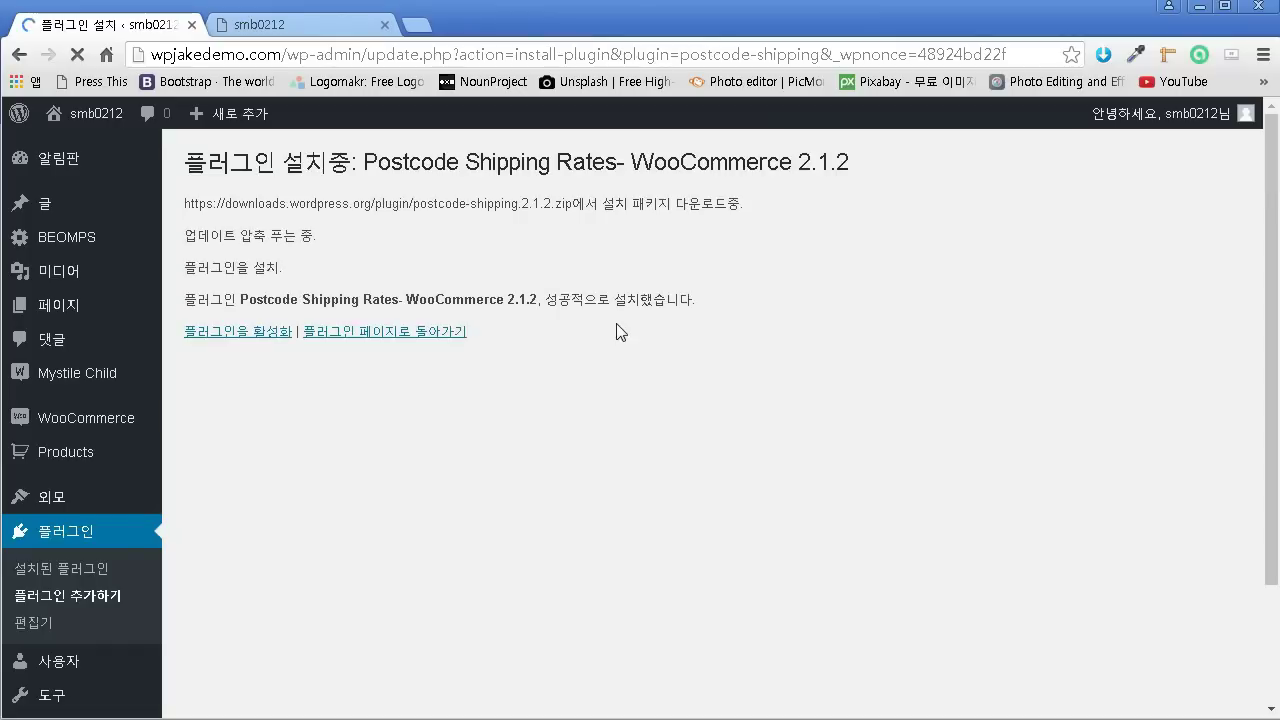
{"action": "left_click", "coordinate": [230, 334]}
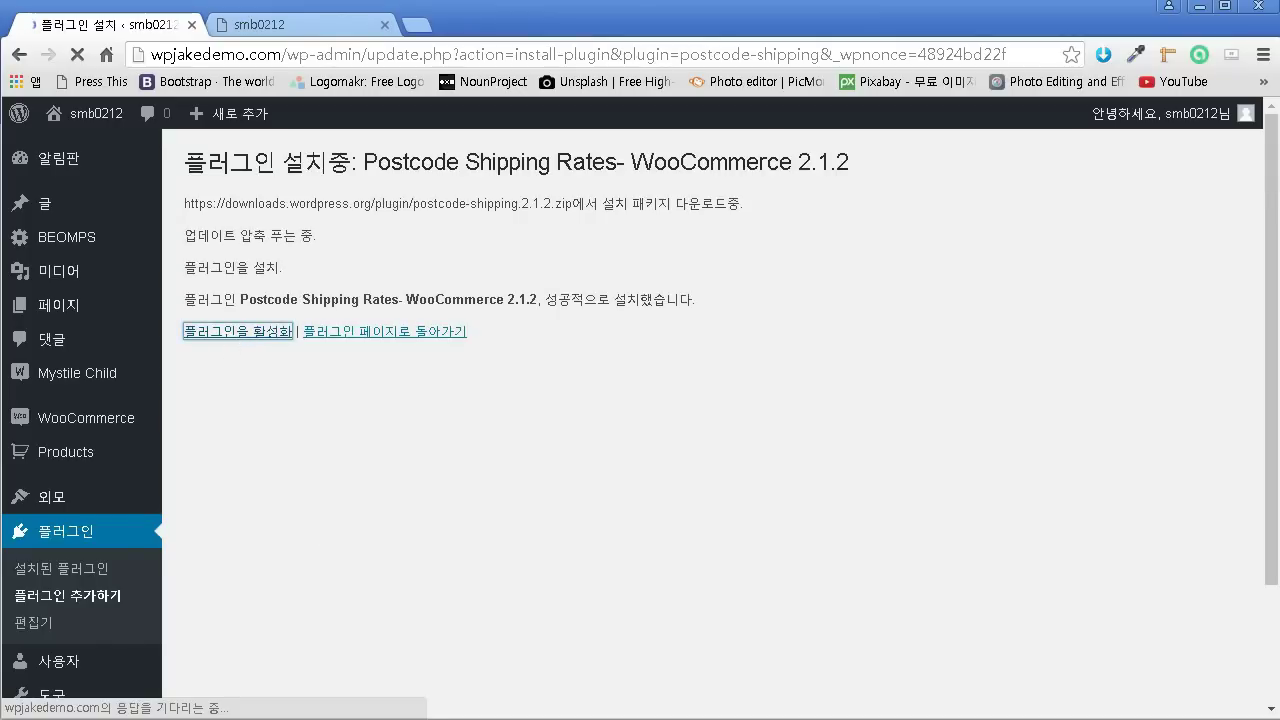
{"action": "left_click", "coordinate": [471, 697]}
{"action": "left_click", "coordinate": [450, 410]}
{"action": "left_click", "coordinate": [270, 430]}
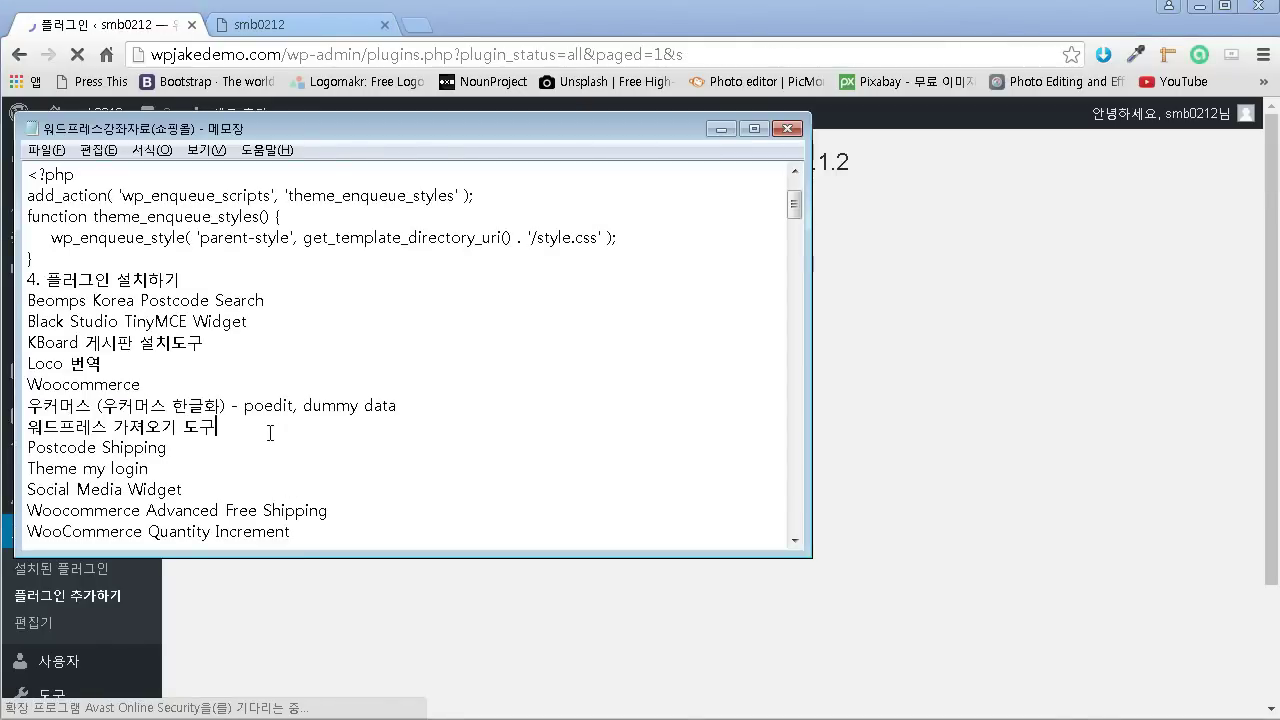
- Copy 'Theme my login' from the notes and search Add Plugins for it
{"action": "left_click_drag", "start_coordinate": [150, 468], "coordinate": [27, 469]}
{"action": "key", "text": "ctrl+c"}
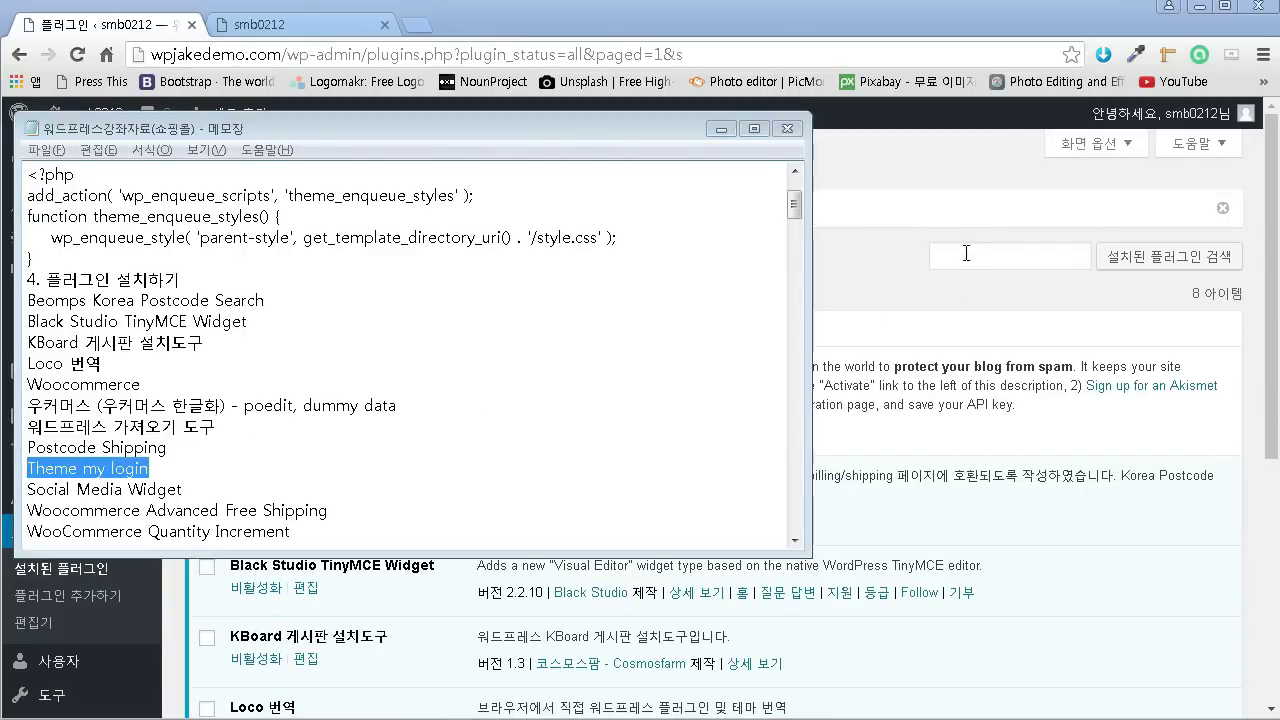
{"action": "left_click", "coordinate": [966, 247]}
{"action": "left_click", "coordinate": [330, 162]}
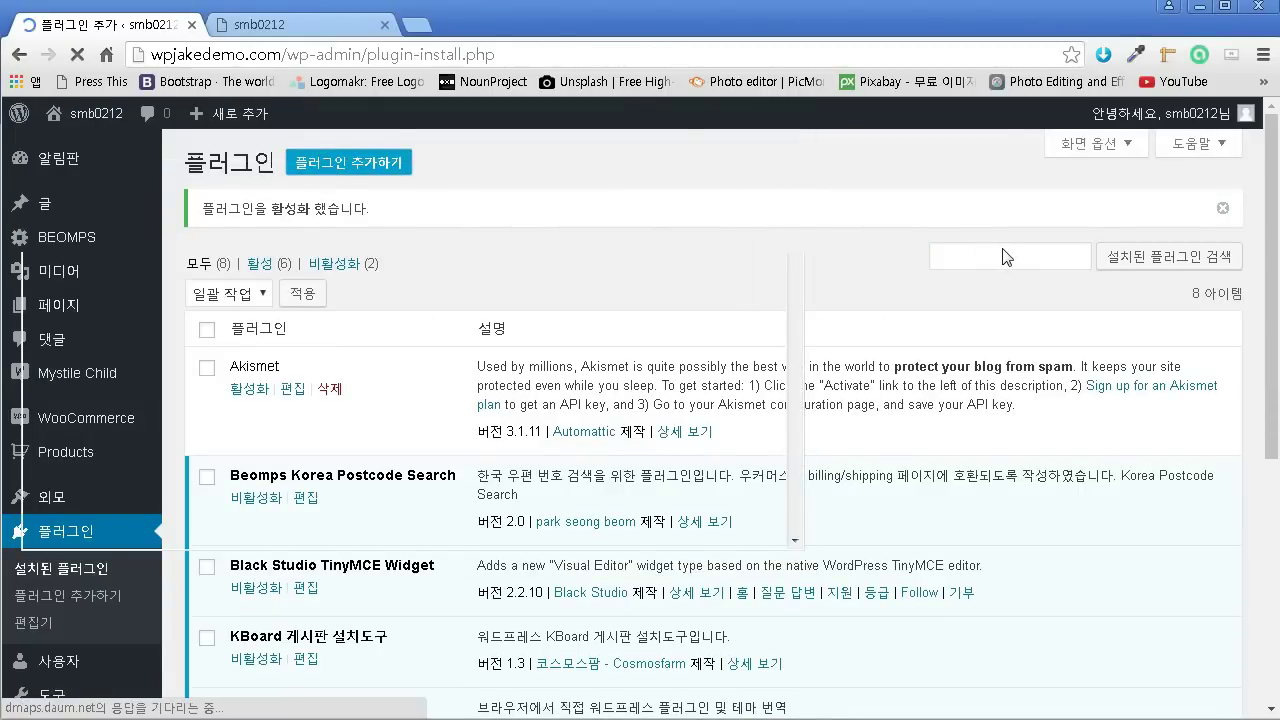
{"action": "left_click", "coordinate": [990, 222]}
{"action": "key", "text": "ctrl+v"}
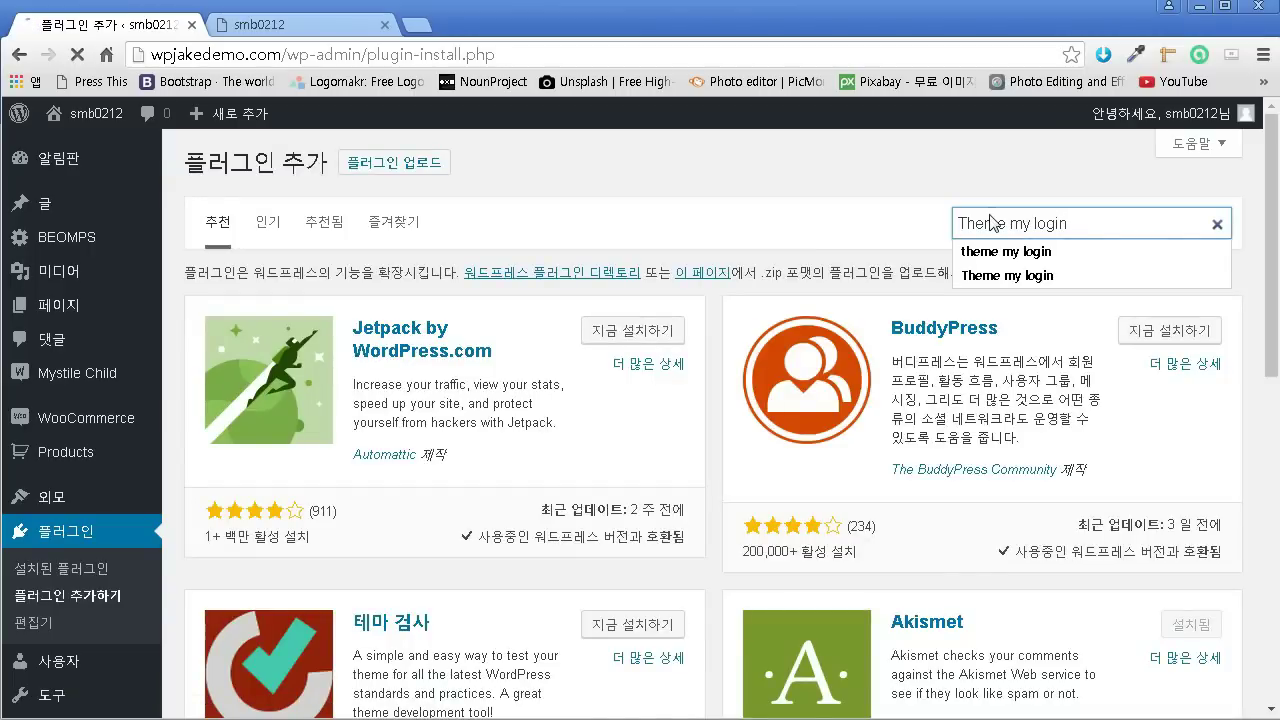
{"action": "key", "text": "Return"}
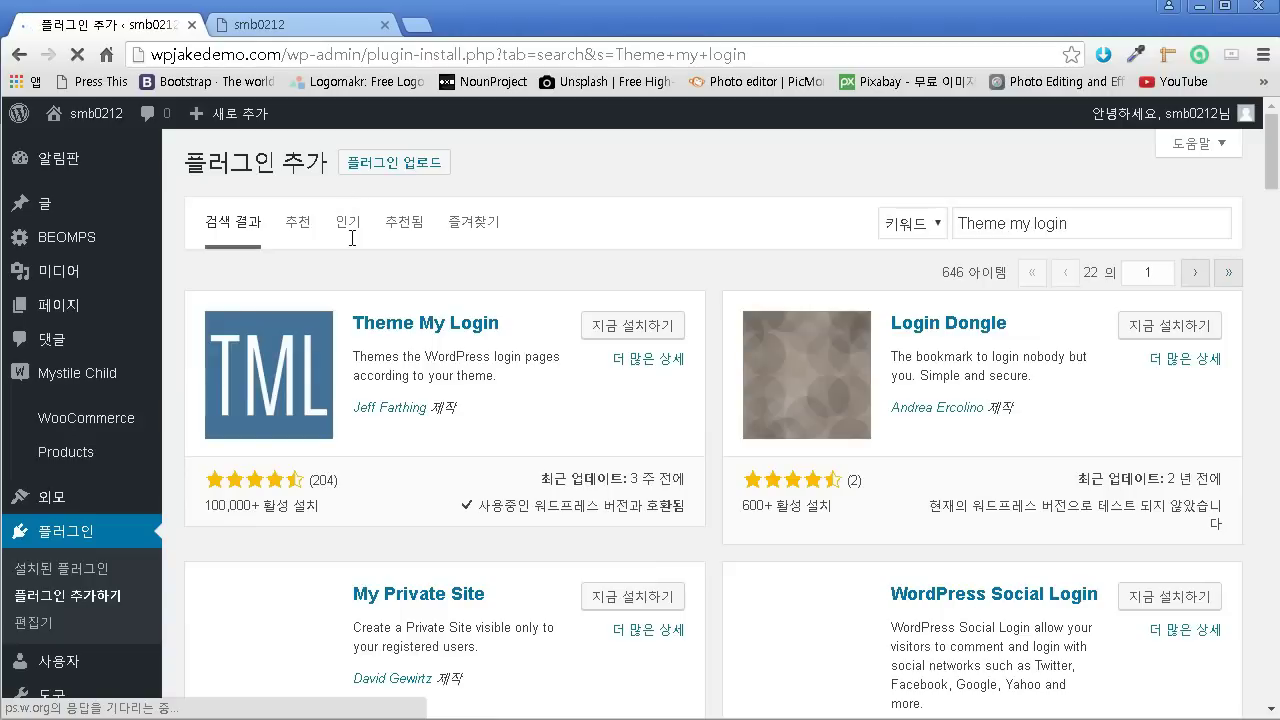
- Install and activate Theme My Login 6.4.5
{"action": "left_click", "coordinate": [651, 325]}
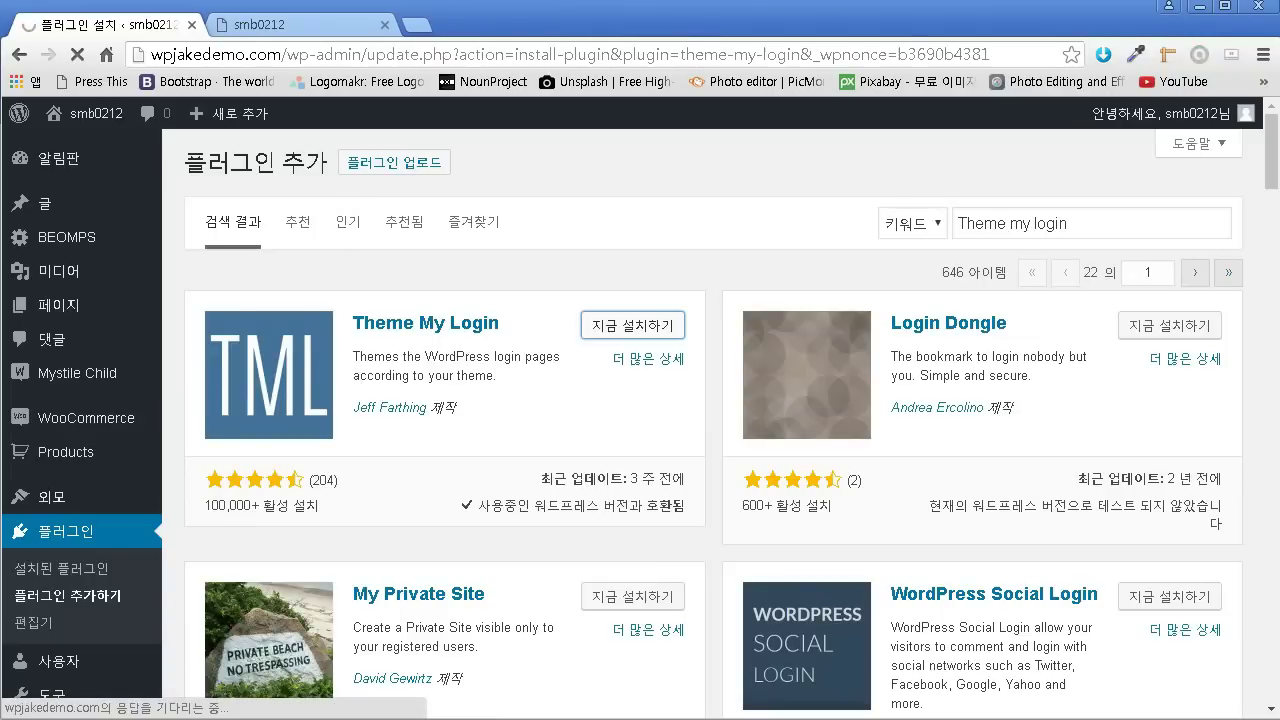
{"action": "left_click", "coordinate": [323, 718]}
{"action": "scroll", "coordinate": [288, 470], "scroll_direction": "down", "scroll_amount": 1}
{"action": "left_click_drag", "start_coordinate": [185, 426], "coordinate": [256, 429]}
{"action": "key", "text": "alt+Tab"}
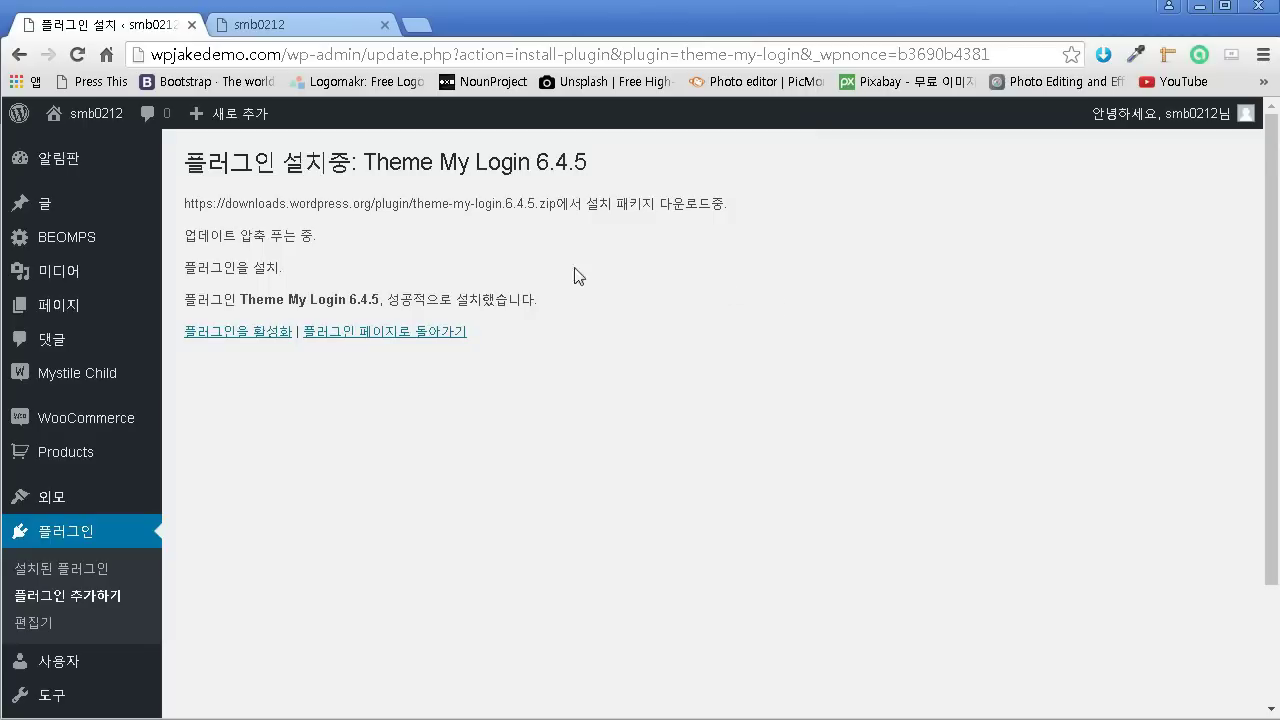
{"action": "left_click", "coordinate": [270, 337]}
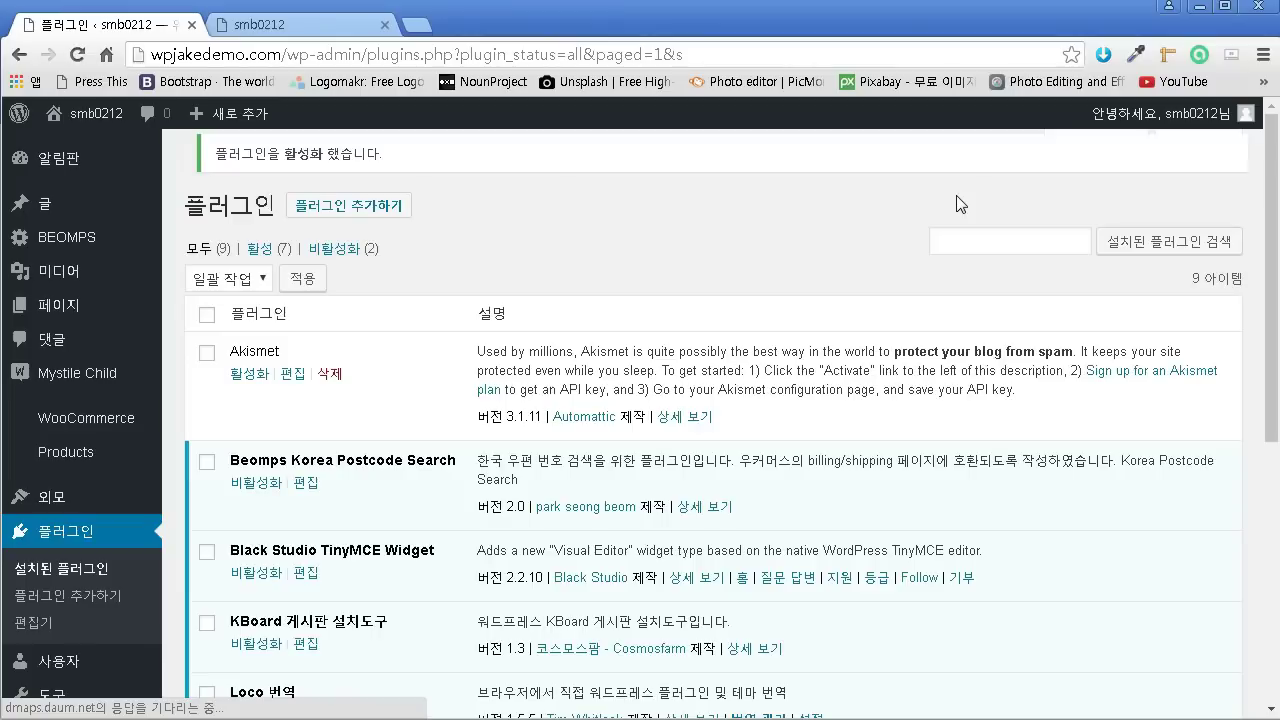
{"action": "left_click", "coordinate": [380, 166]}
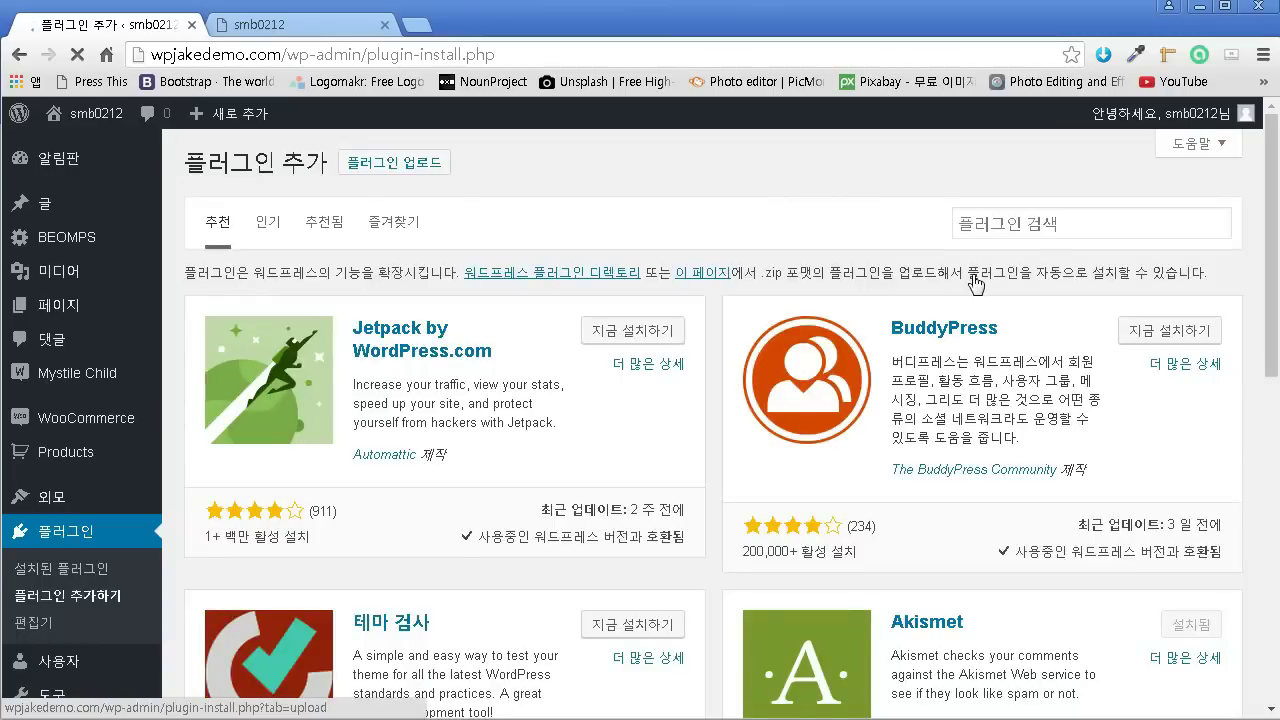
- Search for 'Social Media Widget', then install and activate version 4.0.5
{"action": "left_click", "coordinate": [1033, 222]}
{"action": "type", "text": "Social Media Widget"}
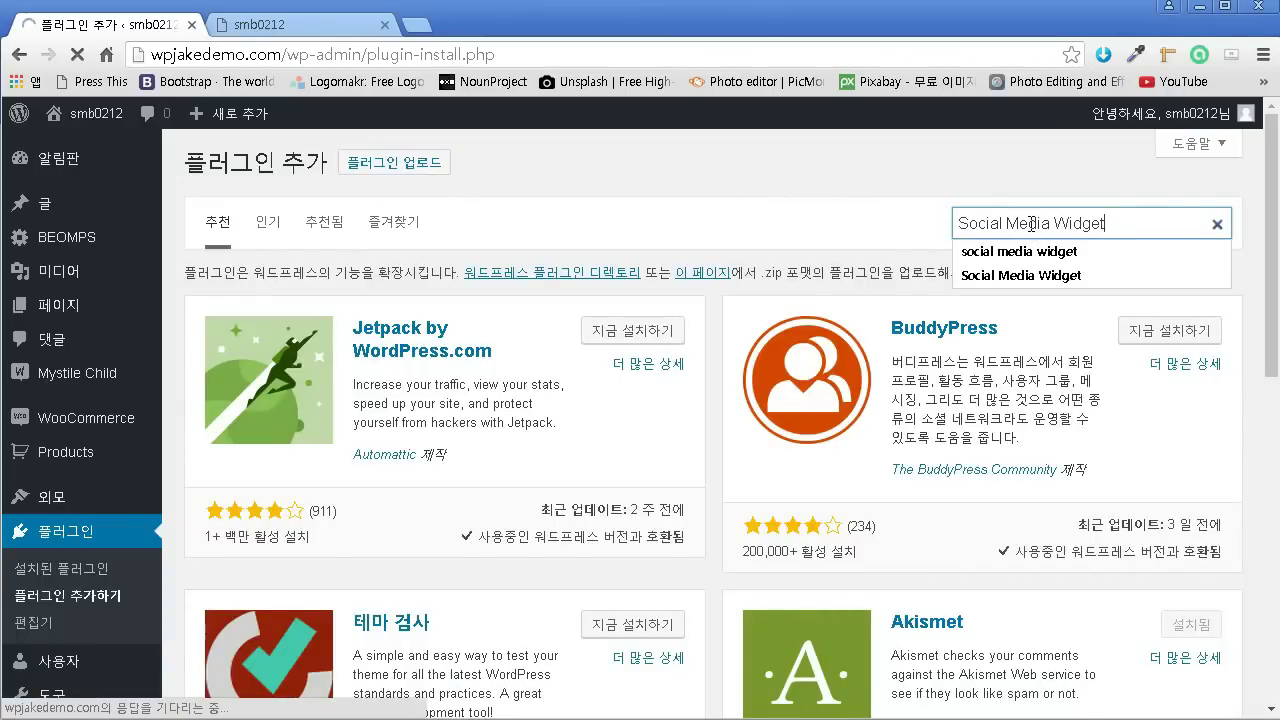
{"action": "key", "text": "Return"}
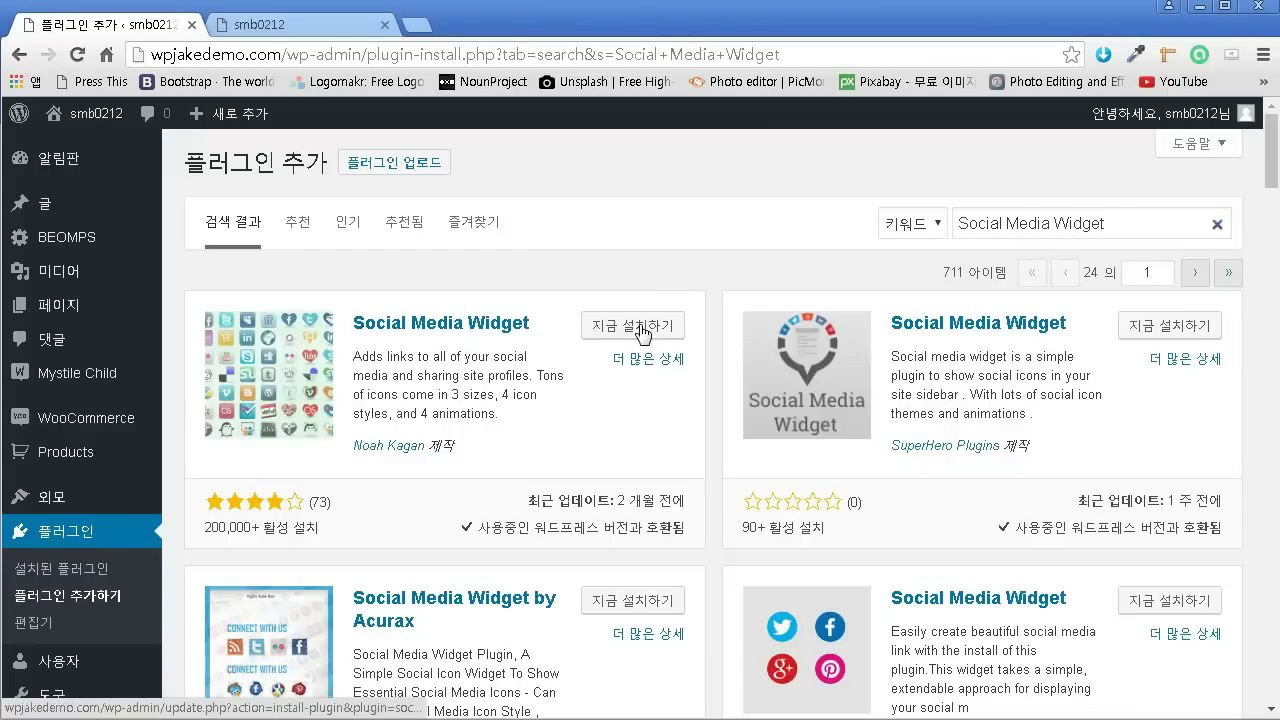
{"action": "left_click", "coordinate": [638, 333]}
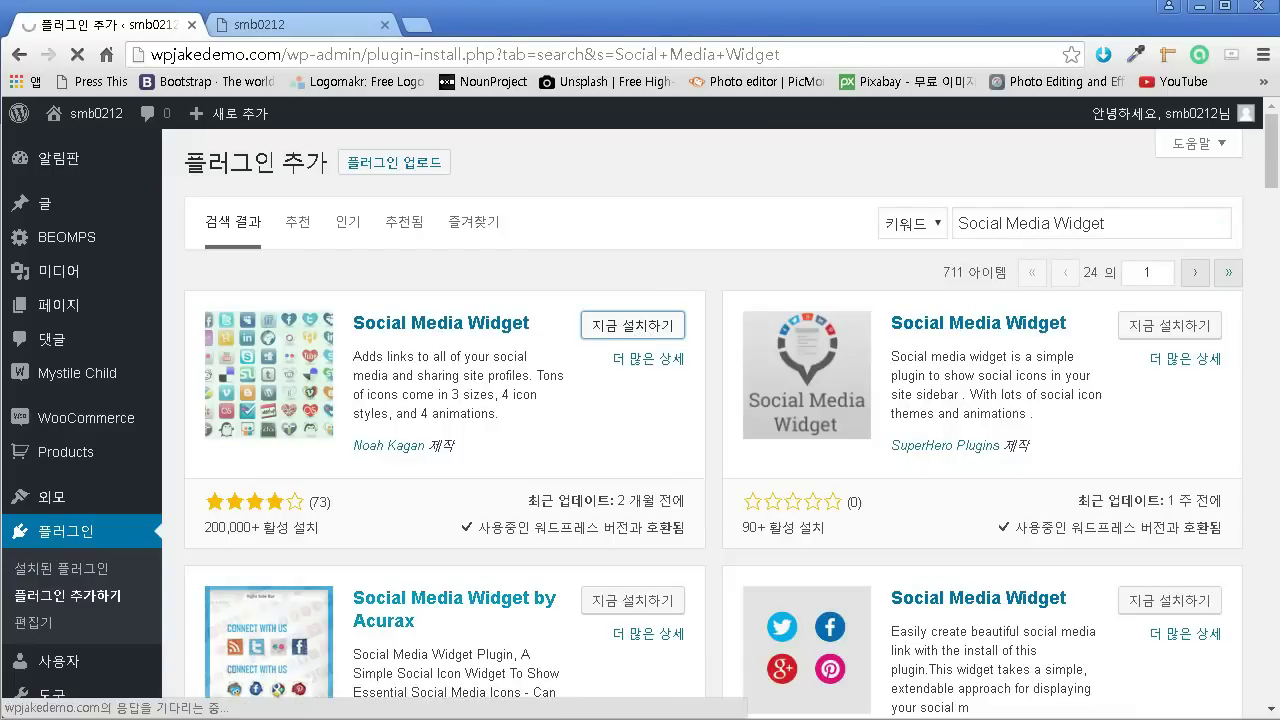
{"action": "key", "text": "alt+Tab"}
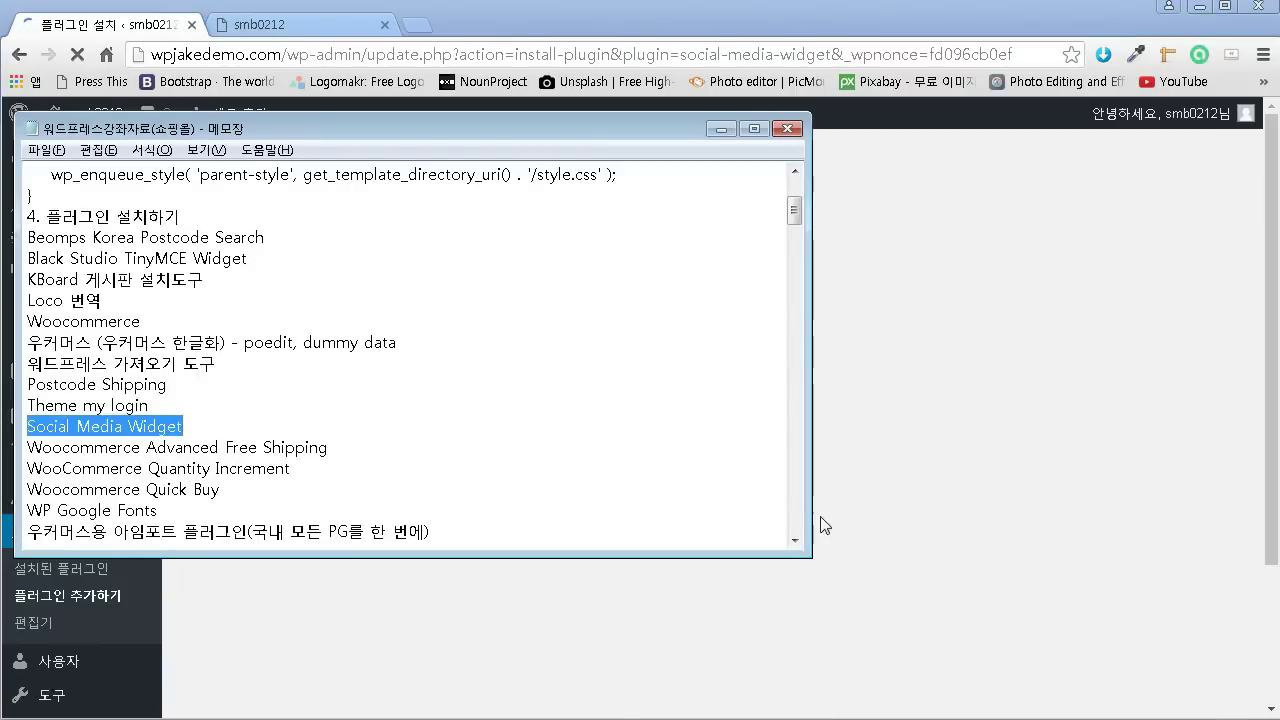
{"action": "left_click", "coordinate": [1120, 465]}
{"action": "left_click", "coordinate": [237, 341]}
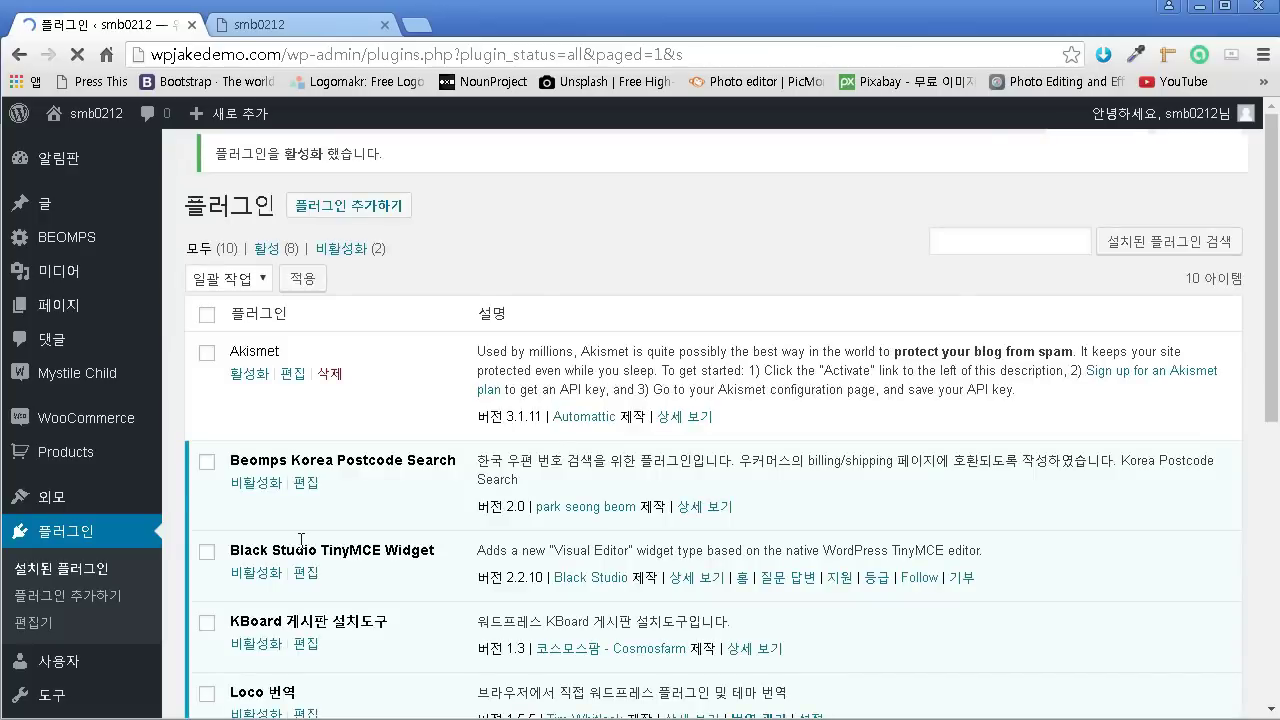
{"action": "left_click", "coordinate": [350, 164]}
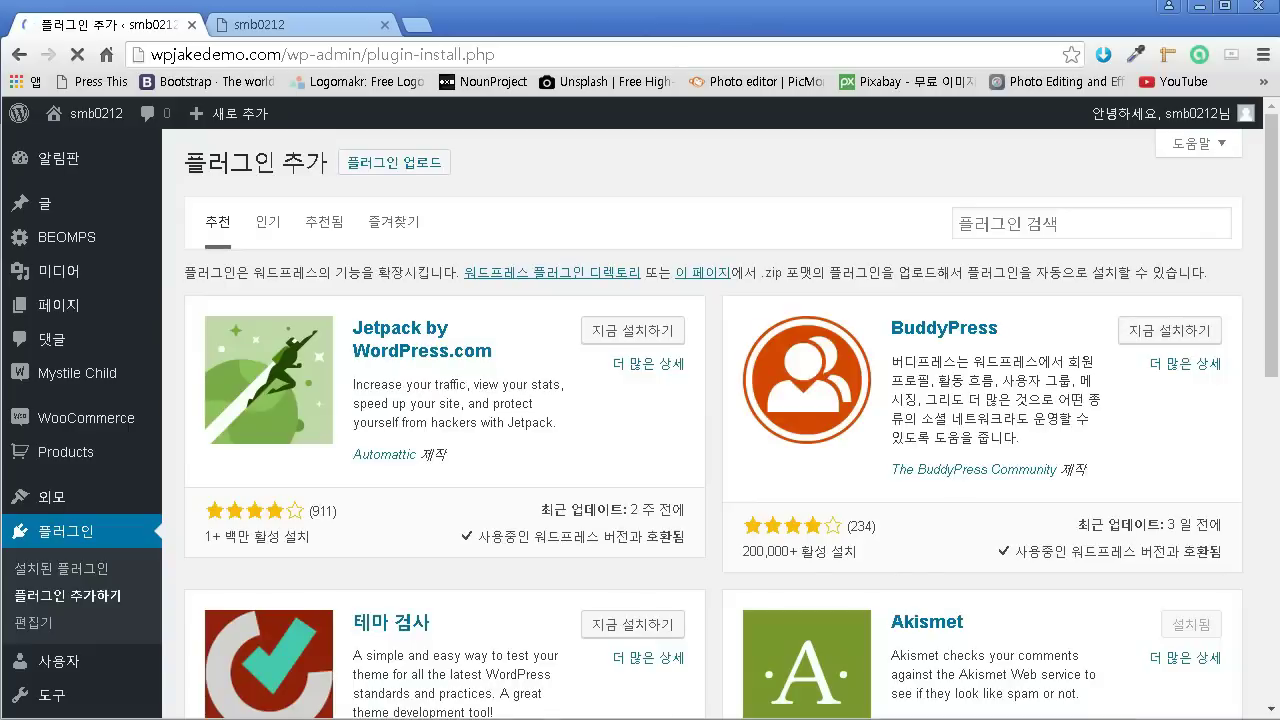
- Search Add Plugins for 'Woocommerce Advanced Free Shipping' copied from the notes
{"action": "key", "text": "alt+Tab"}
{"action": "left_click_drag", "start_coordinate": [357, 451], "coordinate": [27, 451]}
{"action": "key", "text": "ctrl+c"}
{"action": "left_click", "coordinate": [1101, 226]}
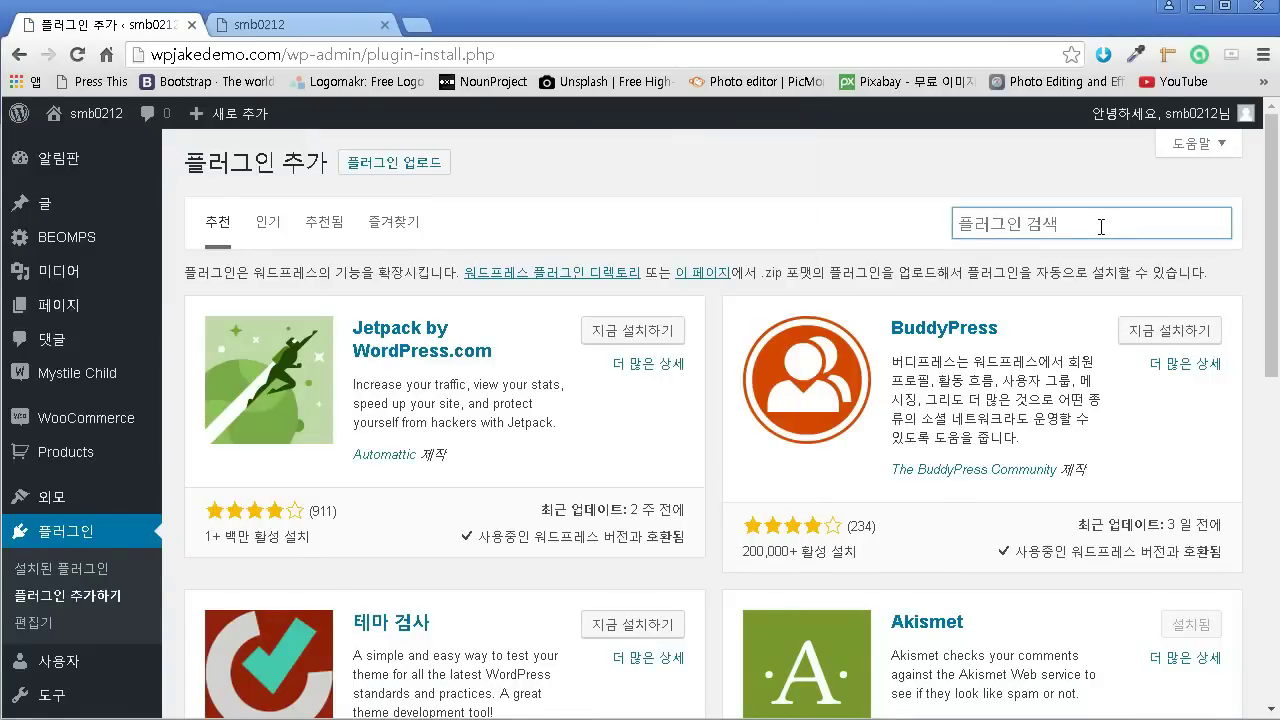
{"action": "key", "text": "ctrl+v"}
{"action": "key", "text": "Return"}
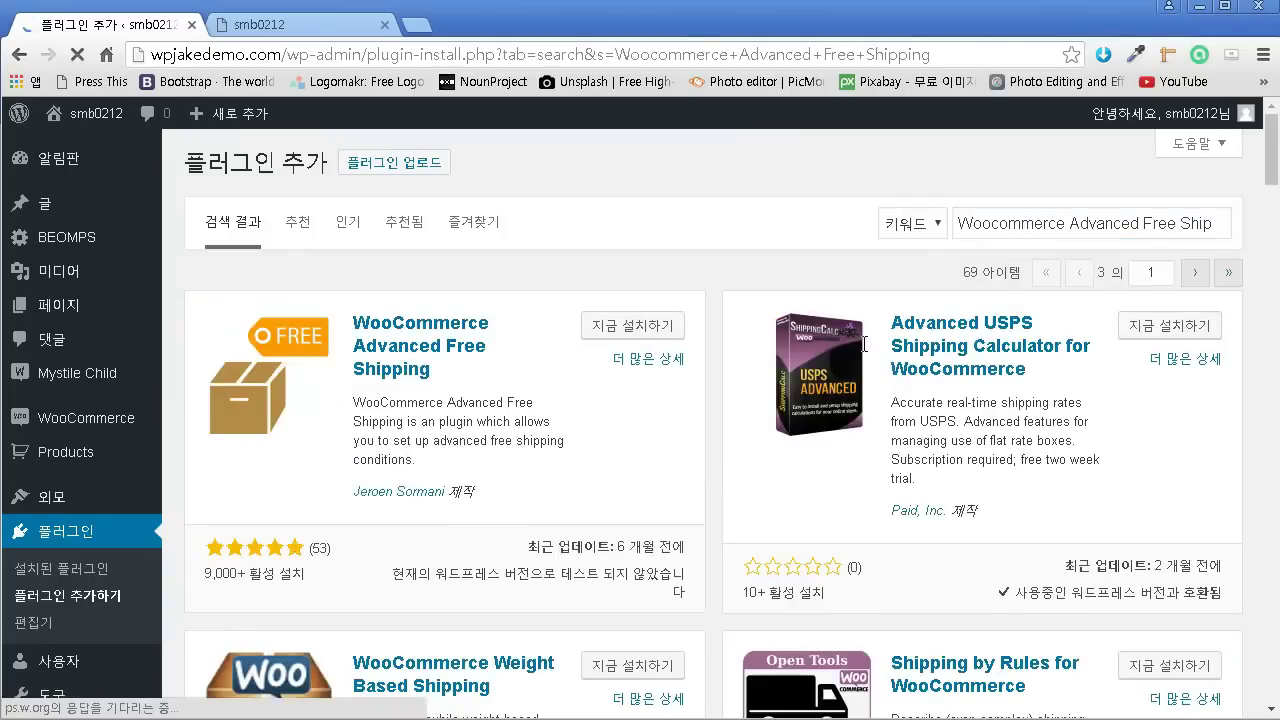
- Install and activate WooCommerce Advanced Free Shipping 1.0.8, then copy 'WooCommerce Quantity Increment' from the notes
{"action": "left_click", "coordinate": [617, 330]}
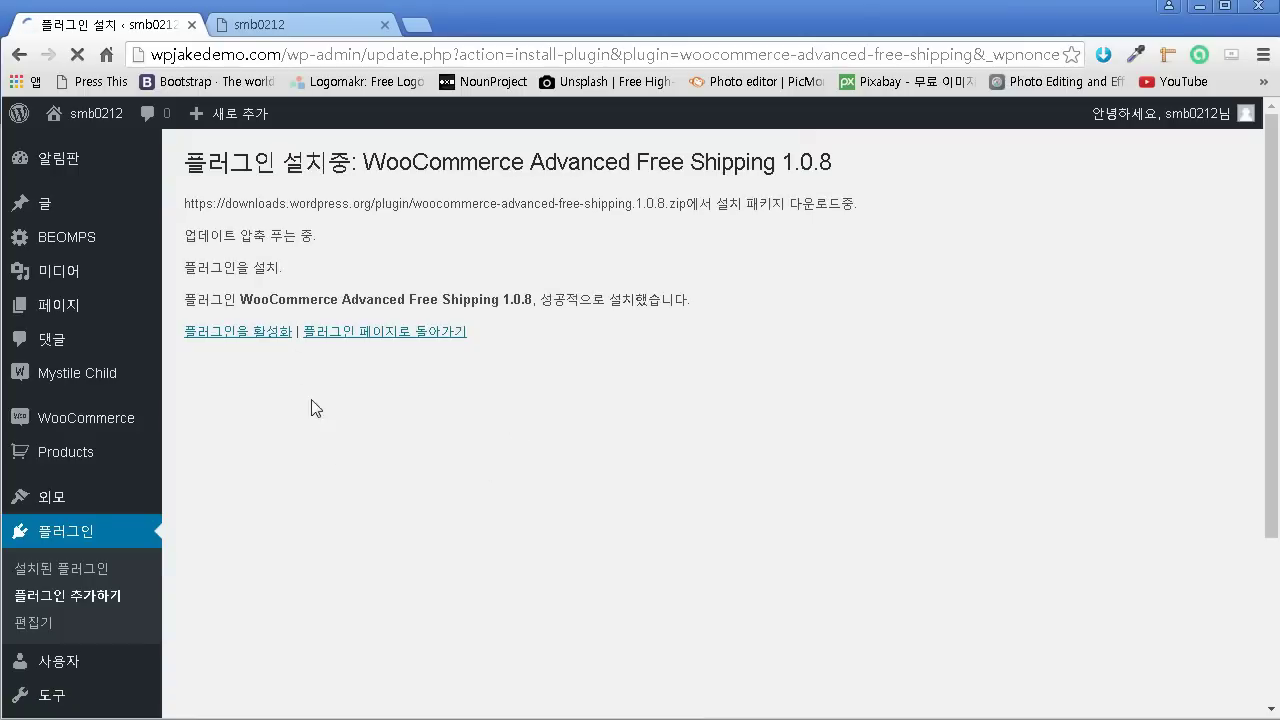
{"action": "left_click", "coordinate": [262, 332]}
{"action": "key", "text": "alt+Tab"}
{"action": "left_click", "coordinate": [372, 469]}
{"action": "left_click_drag", "start_coordinate": [318, 475], "coordinate": [27, 469]}
{"action": "key", "text": "ctrl+c"}
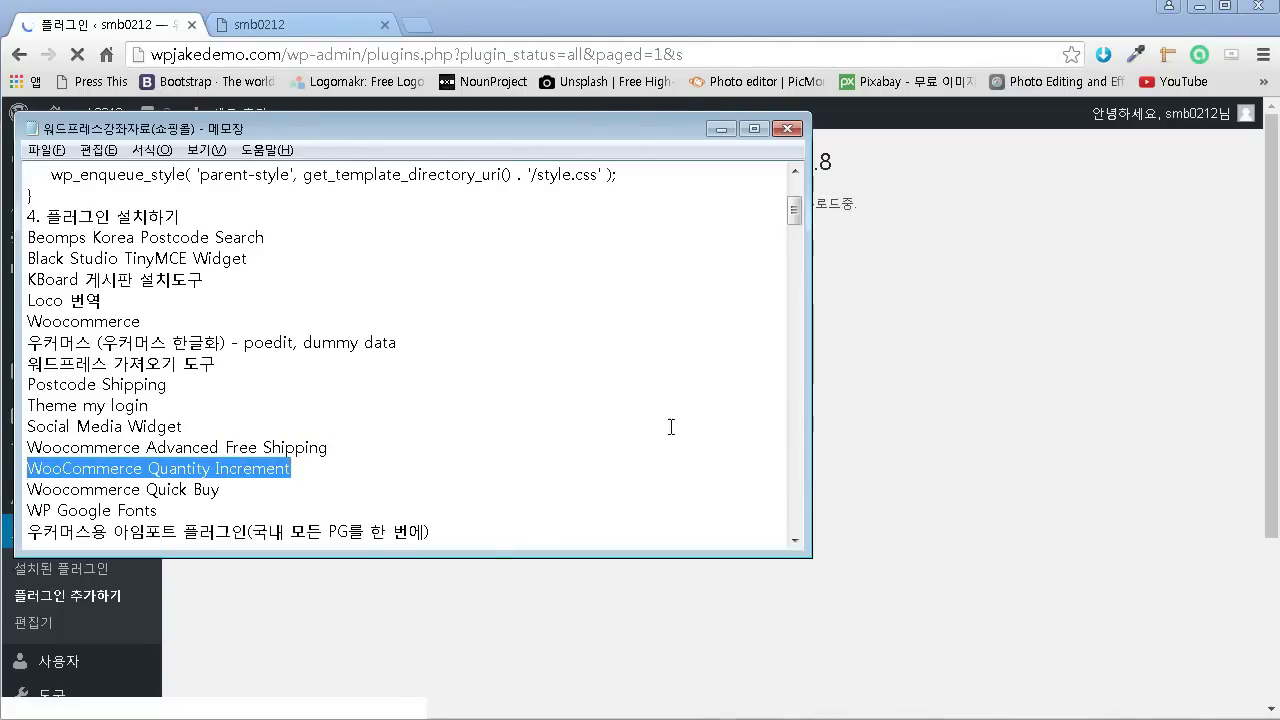
{"action": "left_click", "coordinate": [921, 255]}
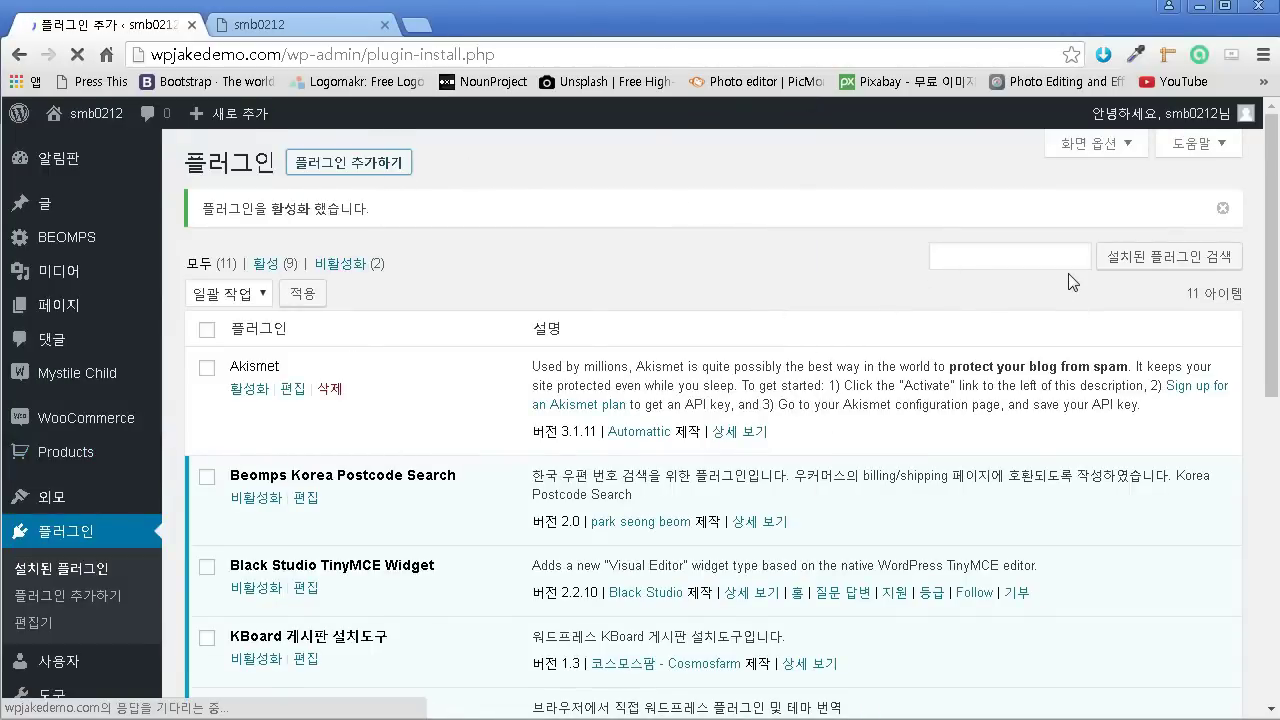
- Search for, install and activate WooCommerce Quantity Increment
{"action": "left_click", "coordinate": [1035, 216]}
{"action": "key", "text": "ctrl+v"}
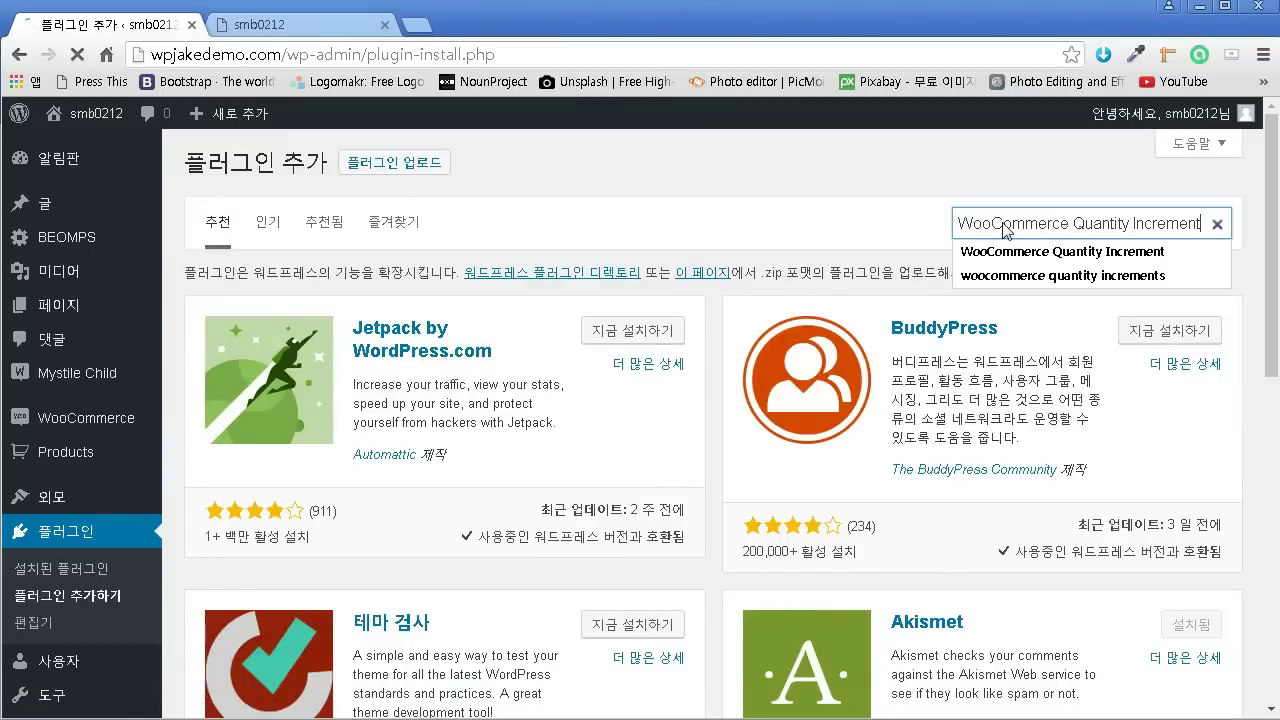
{"action": "key", "text": "Return"}
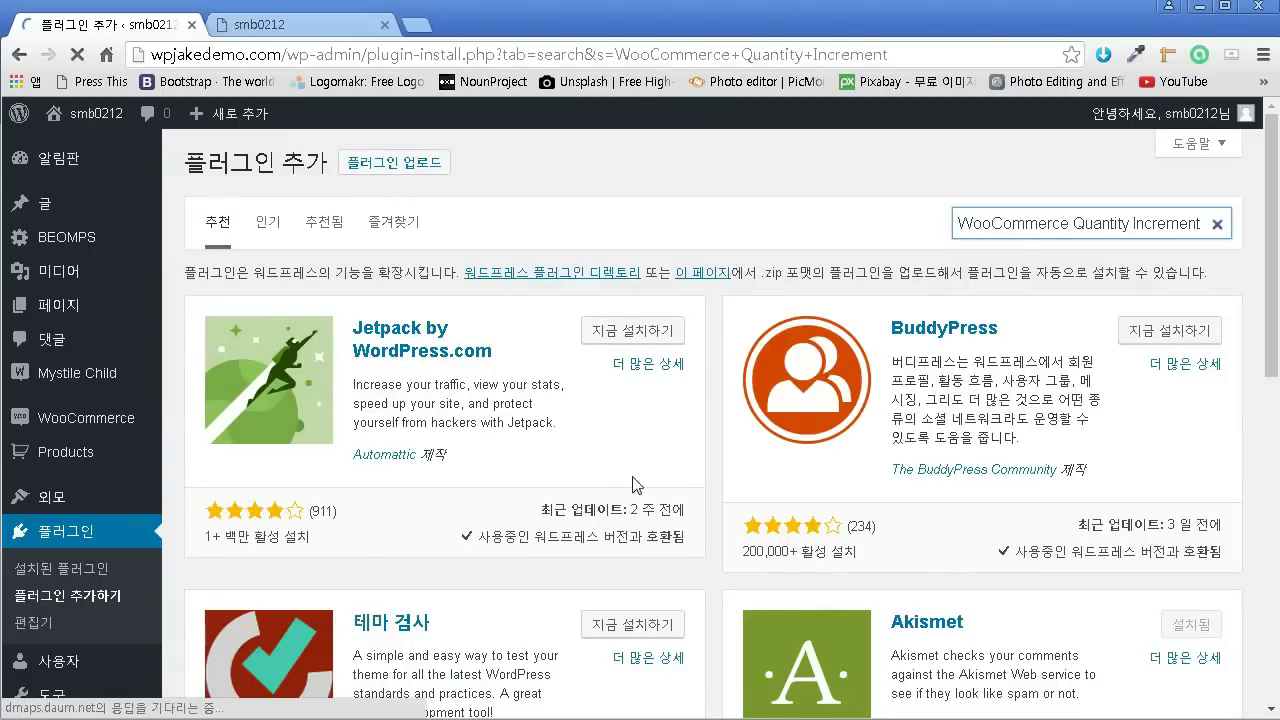
{"action": "left_click", "coordinate": [646, 330]}
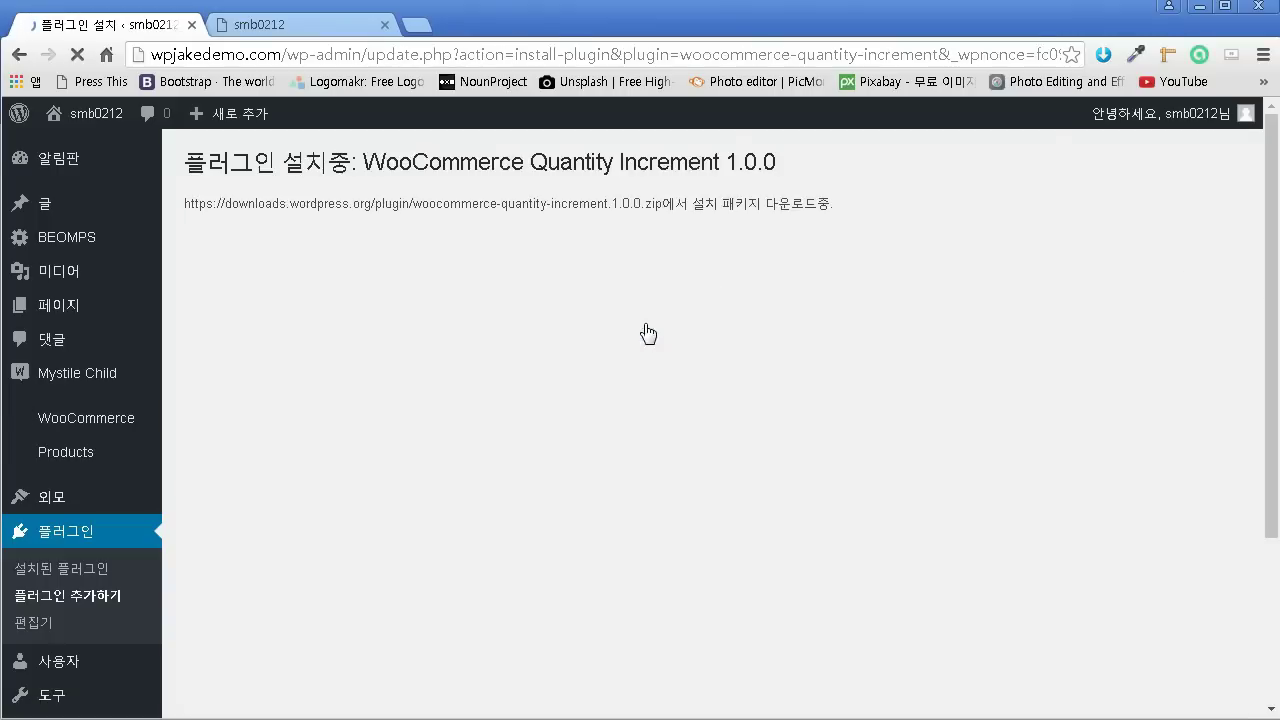
{"action": "left_click", "coordinate": [250, 333]}
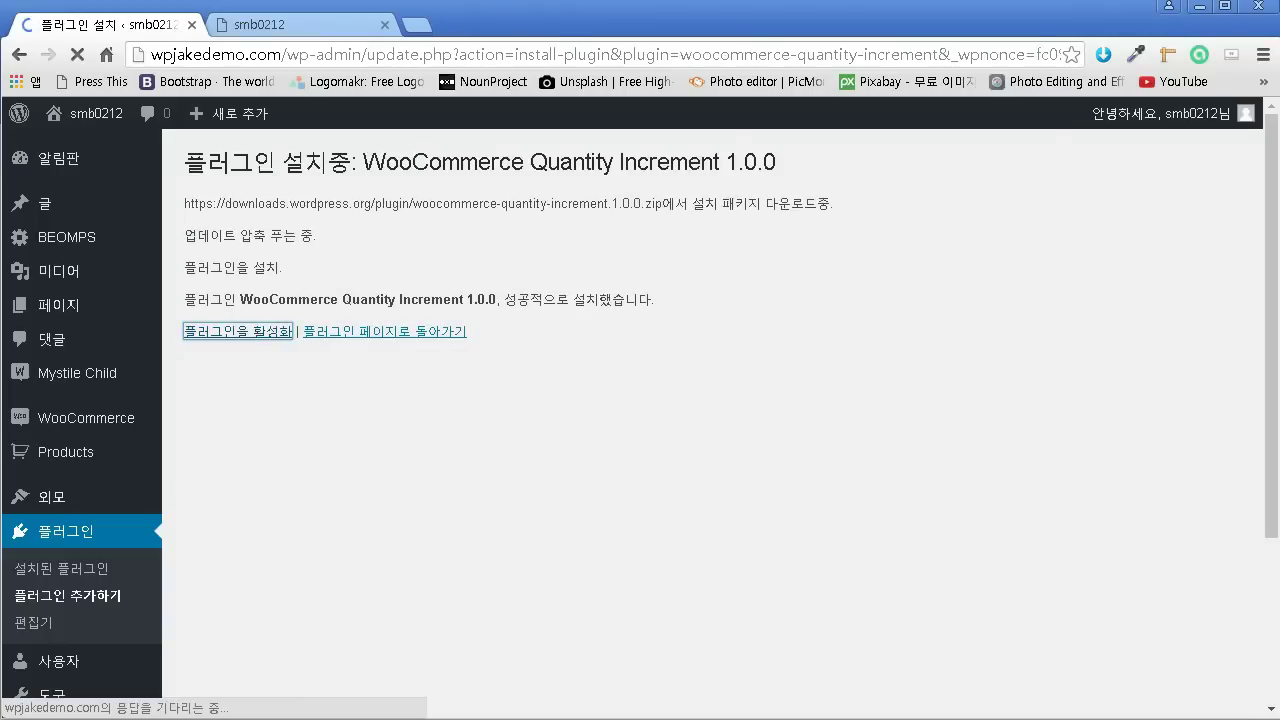
- Copy 'Woocommerce Quick Buy' from the notes, then install and activate version 0.17
{"action": "key", "text": "alt+Tab"}
{"action": "scroll", "coordinate": [279, 485], "scroll_direction": "down", "scroll_amount": 1}
{"action": "left_click_drag", "start_coordinate": [238, 430], "coordinate": [16, 433]}
{"action": "key", "text": "ctrl+c"}
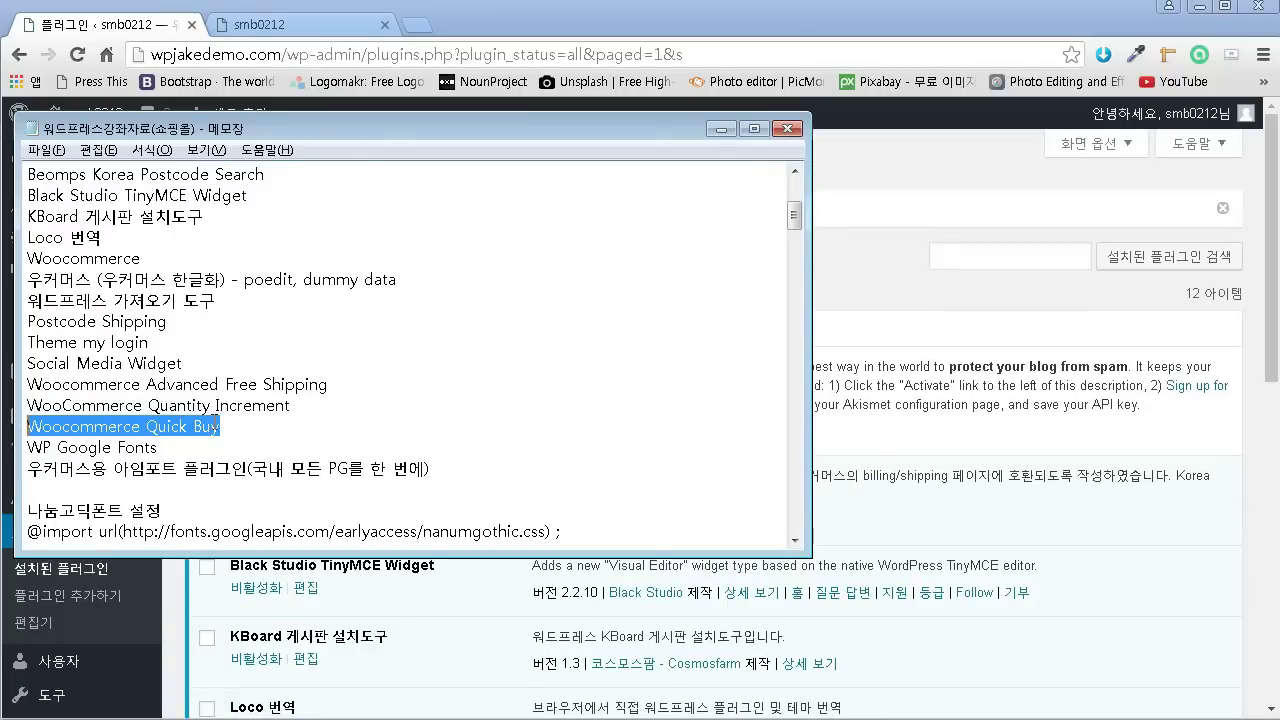
{"action": "key", "text": "alt+Tab"}
{"action": "left_click", "coordinate": [360, 170]}
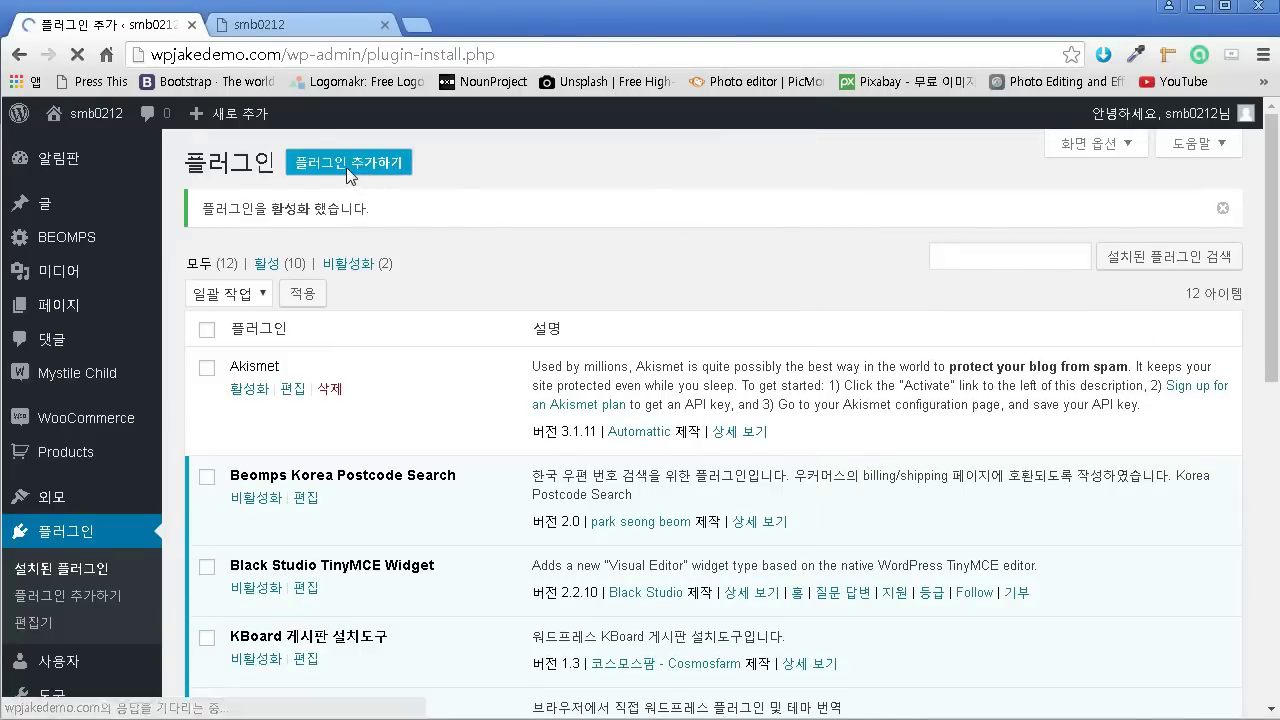
{"action": "left_click", "coordinate": [949, 221]}
{"action": "key", "text": "ctrl+v"}
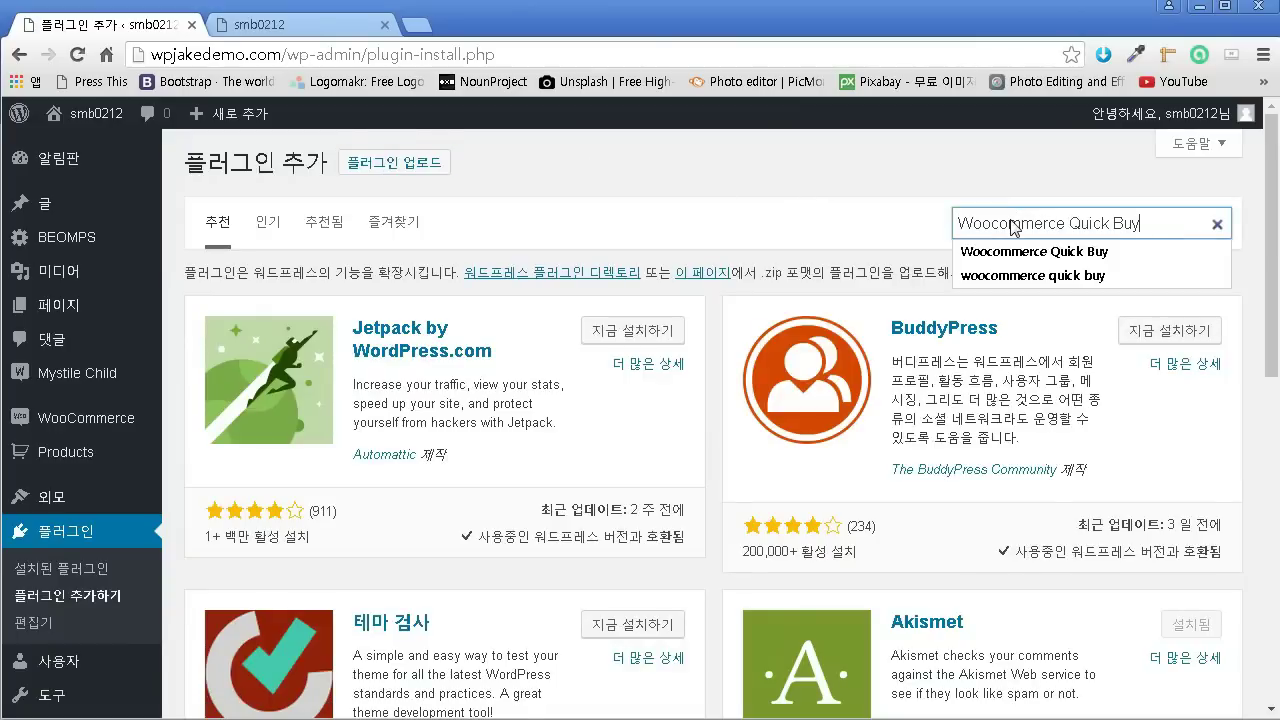
{"action": "key", "text": "Return"}
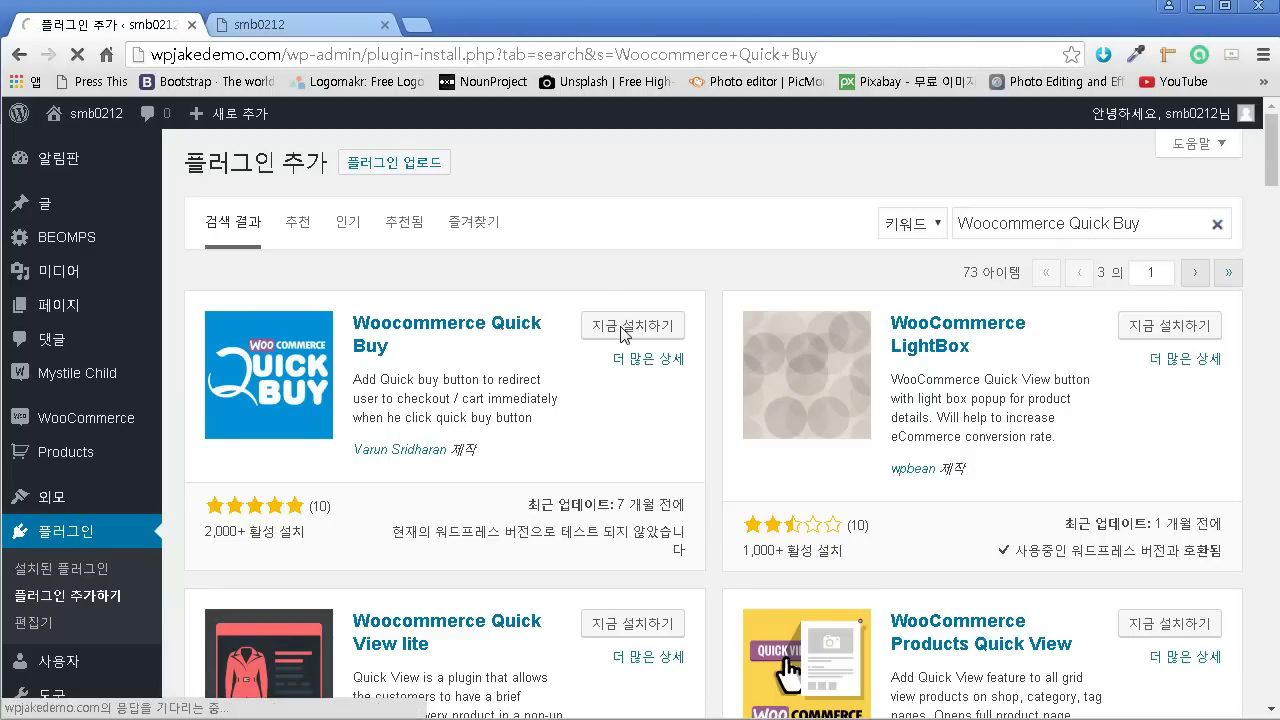
{"action": "left_click", "coordinate": [622, 334]}
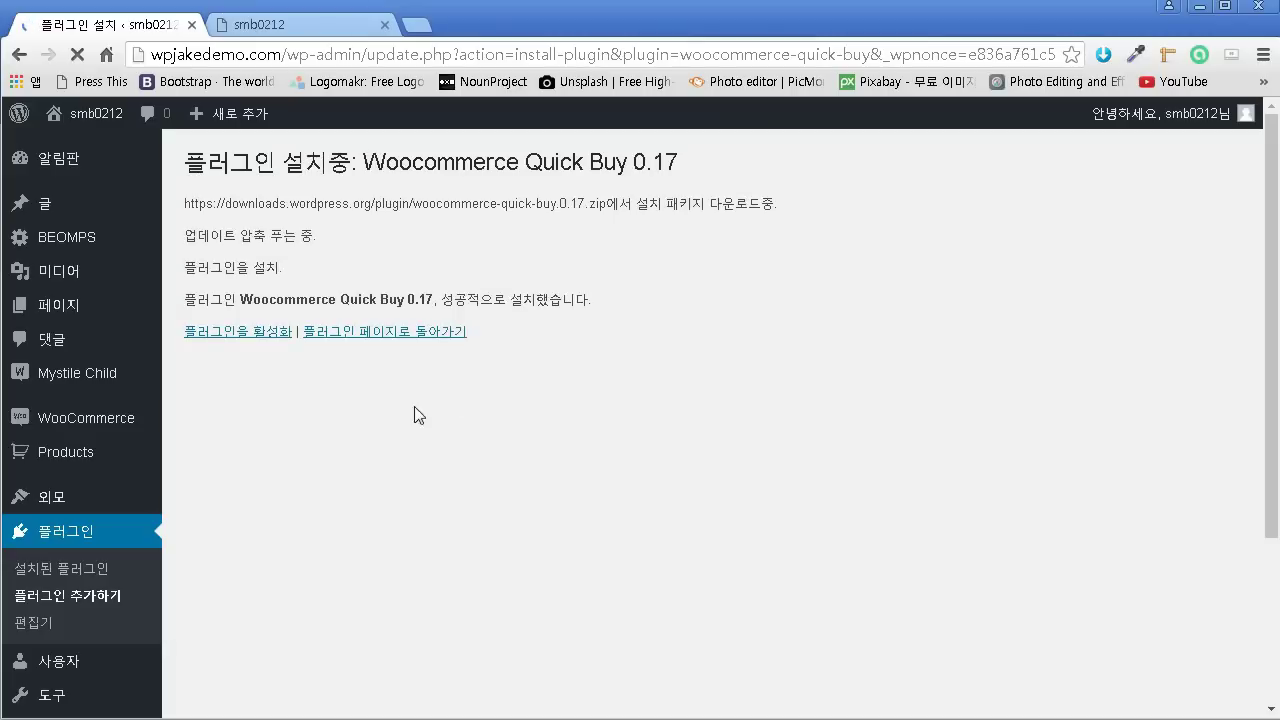
{"action": "left_click", "coordinate": [237, 333]}
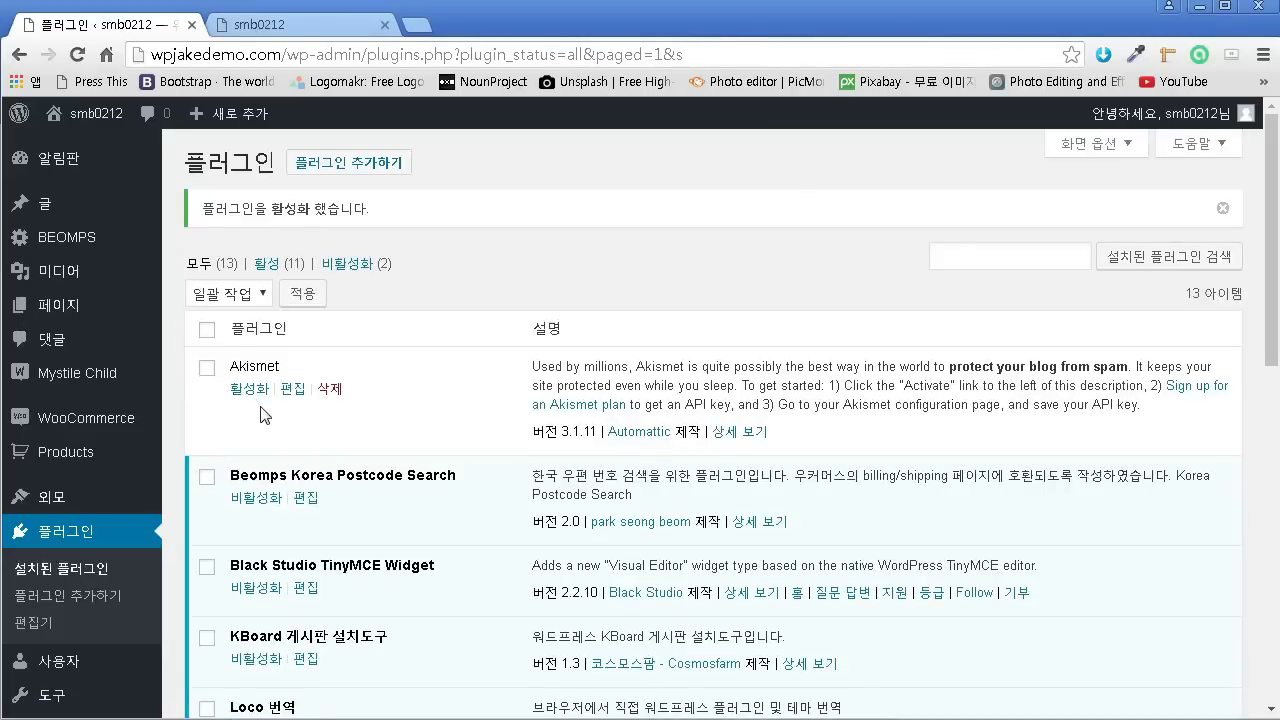
{"action": "scroll", "coordinate": [366, 166], "scroll_direction": "down", "scroll_amount": 2}
{"action": "scroll", "coordinate": [423, 263], "scroll_direction": "up", "scroll_amount": 2}
{"action": "left_click", "coordinate": [358, 170]}
- Copy 'WP Google Fonts' from the notes and search plugins for it
{"action": "left_click", "coordinate": [320, 719]}
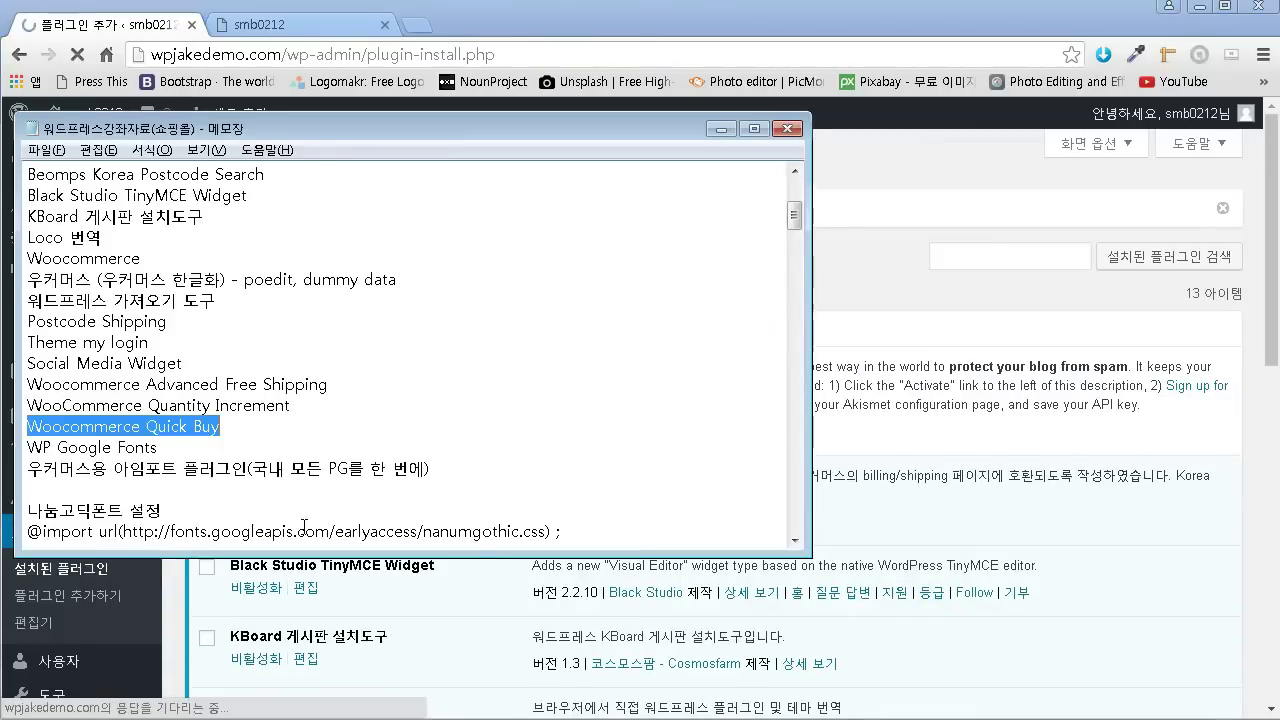
{"action": "left_click_drag", "start_coordinate": [224, 448], "coordinate": [16, 445]}
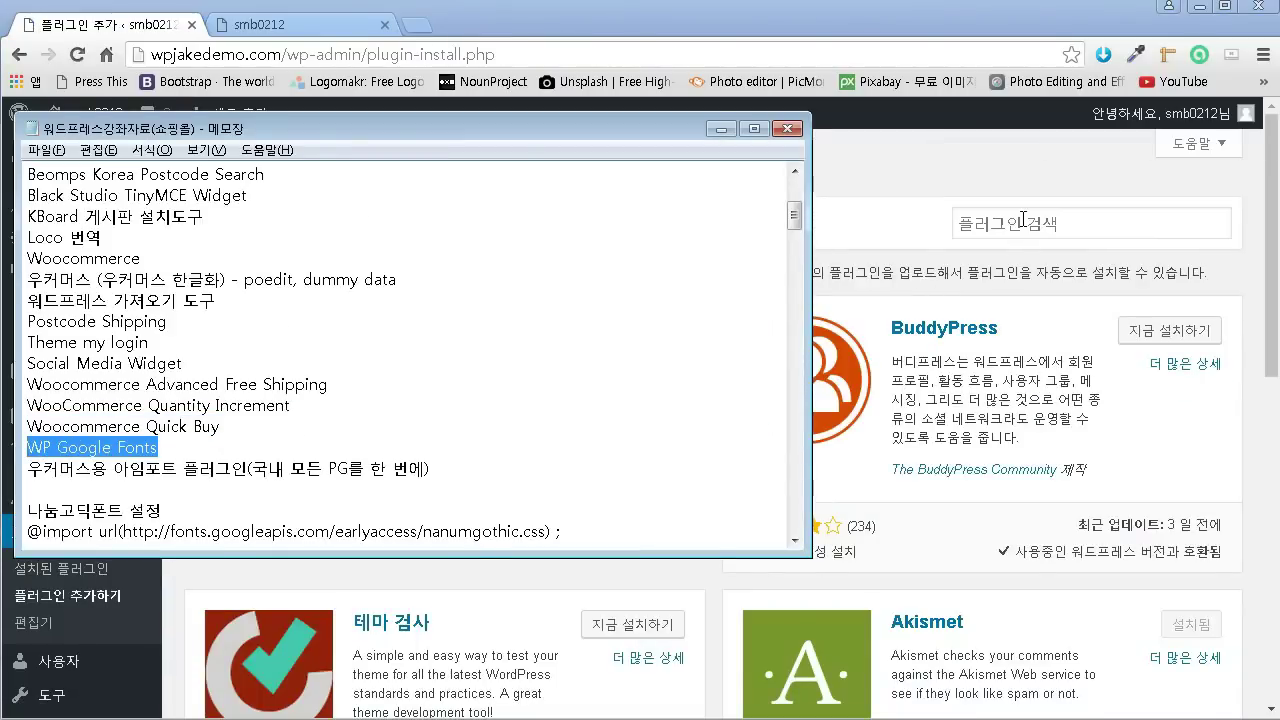
{"action": "key", "text": "ctrl+c"}
{"action": "left_click", "coordinate": [1022, 220]}
{"action": "key", "text": "ctrl+v"}
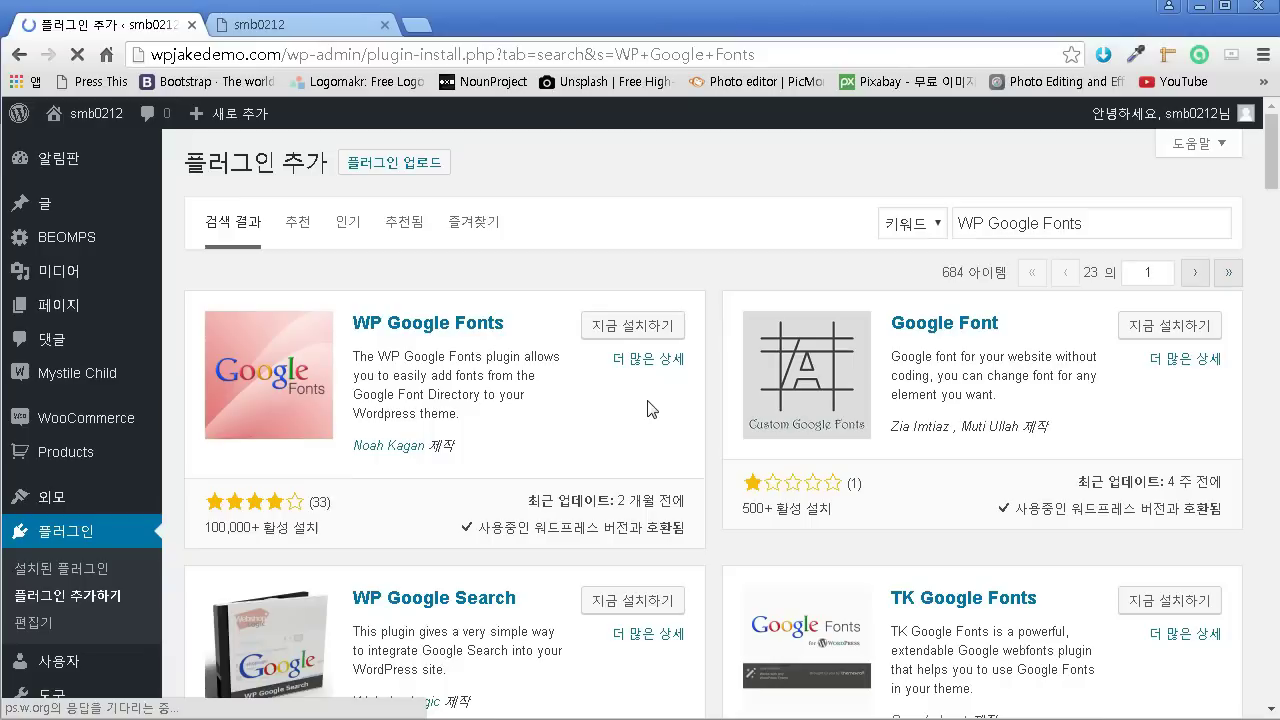
- Install and activate WP Google Fonts 3.1.4, then copy the next plugin name from the notes
{"action": "left_click", "coordinate": [603, 330]}
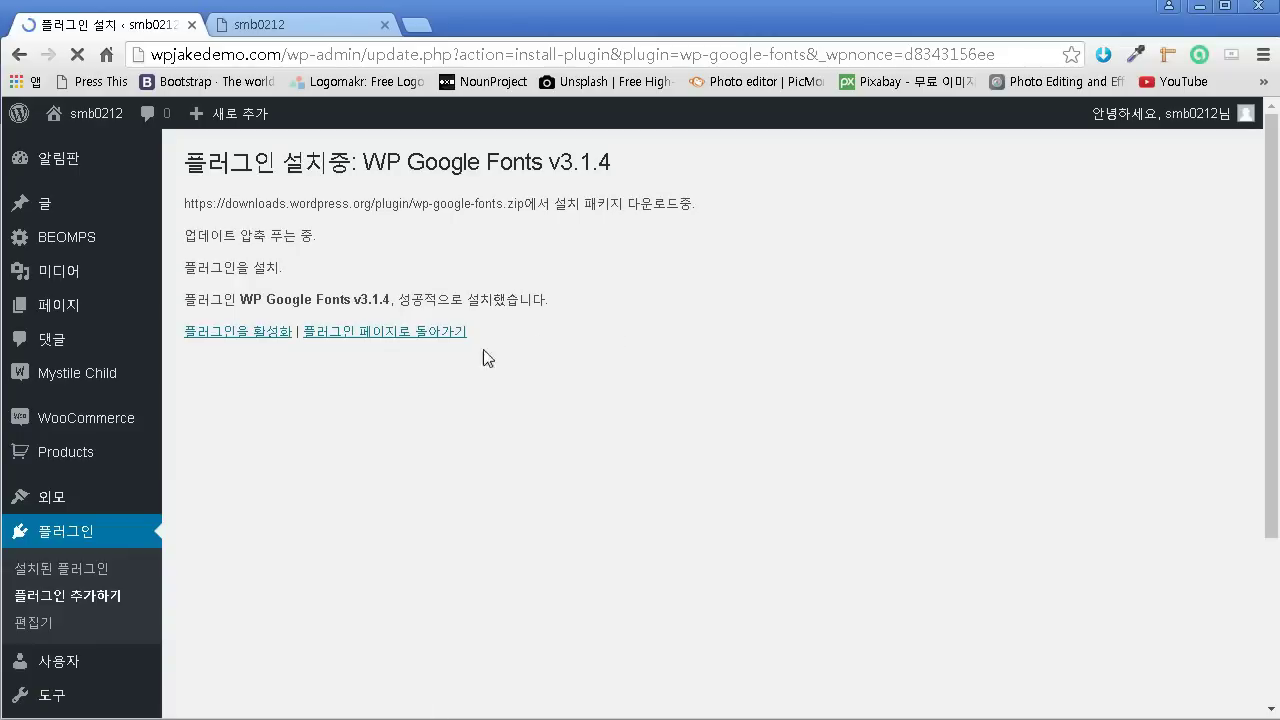
{"action": "left_click", "coordinate": [247, 333]}
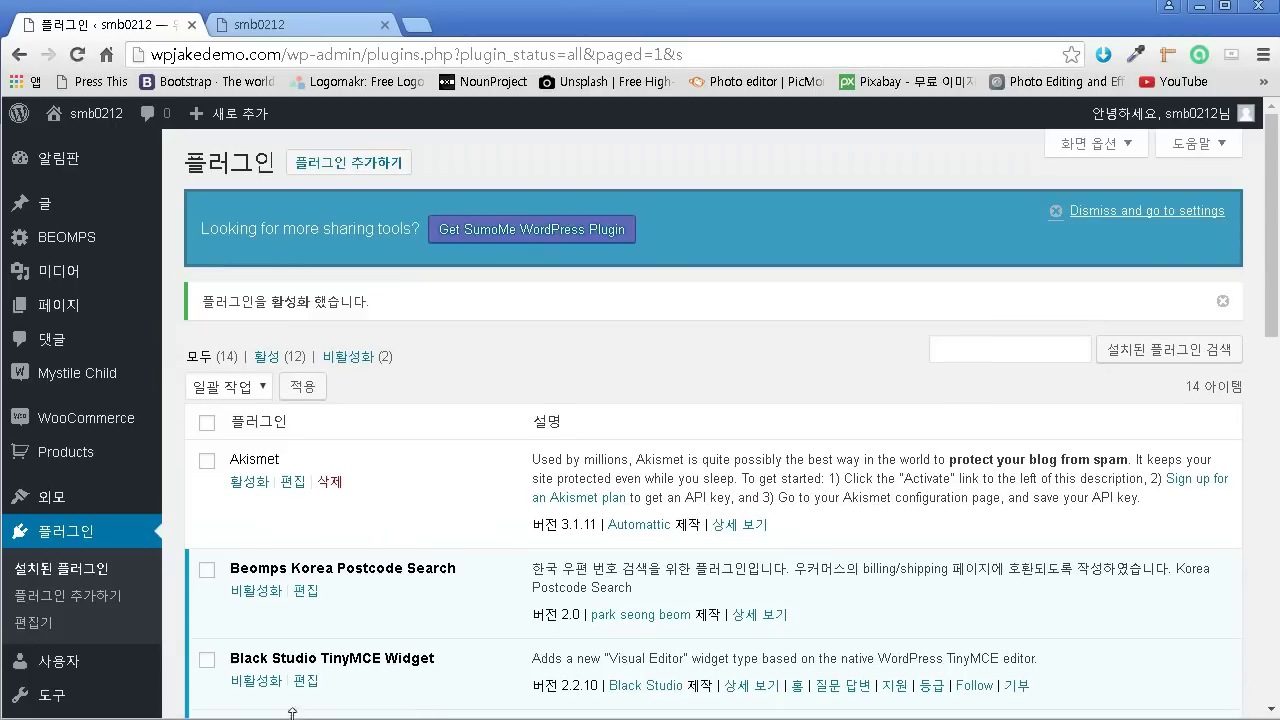
{"action": "key", "text": "alt+Tab"}
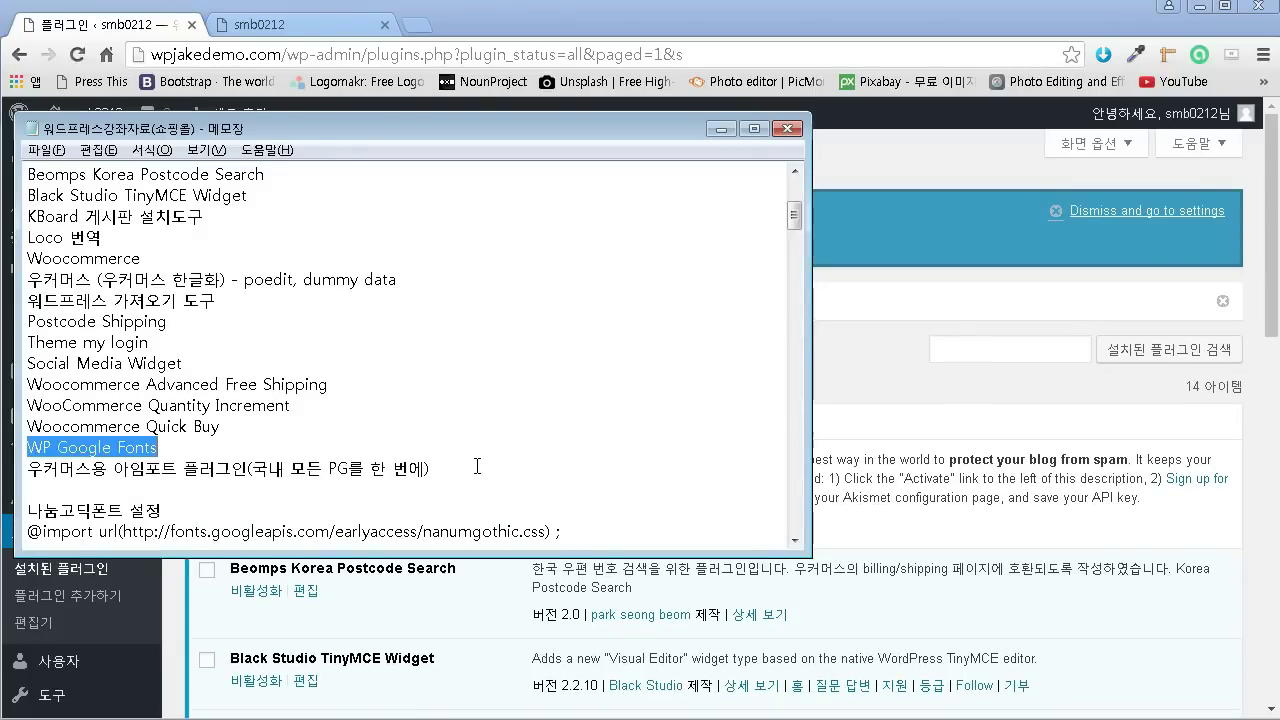
{"action": "left_click_drag", "start_coordinate": [488, 472], "coordinate": [33, 466]}
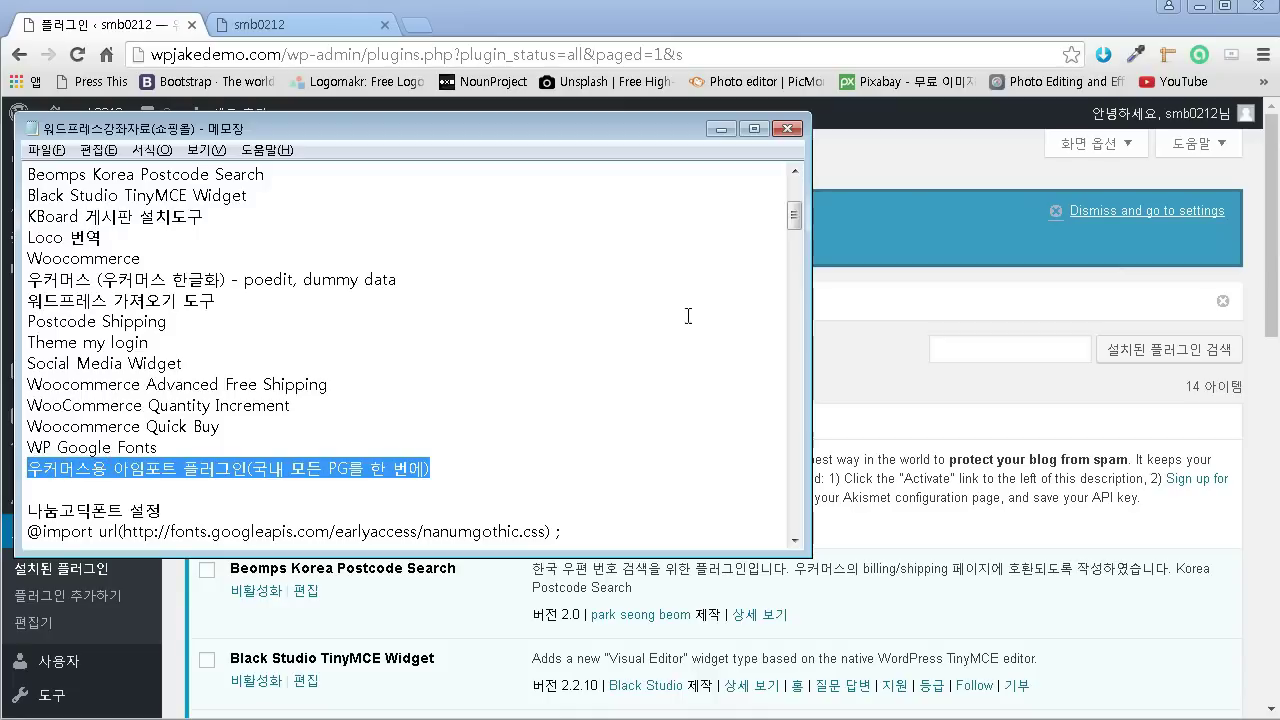
{"action": "left_click", "coordinate": [905, 165]}
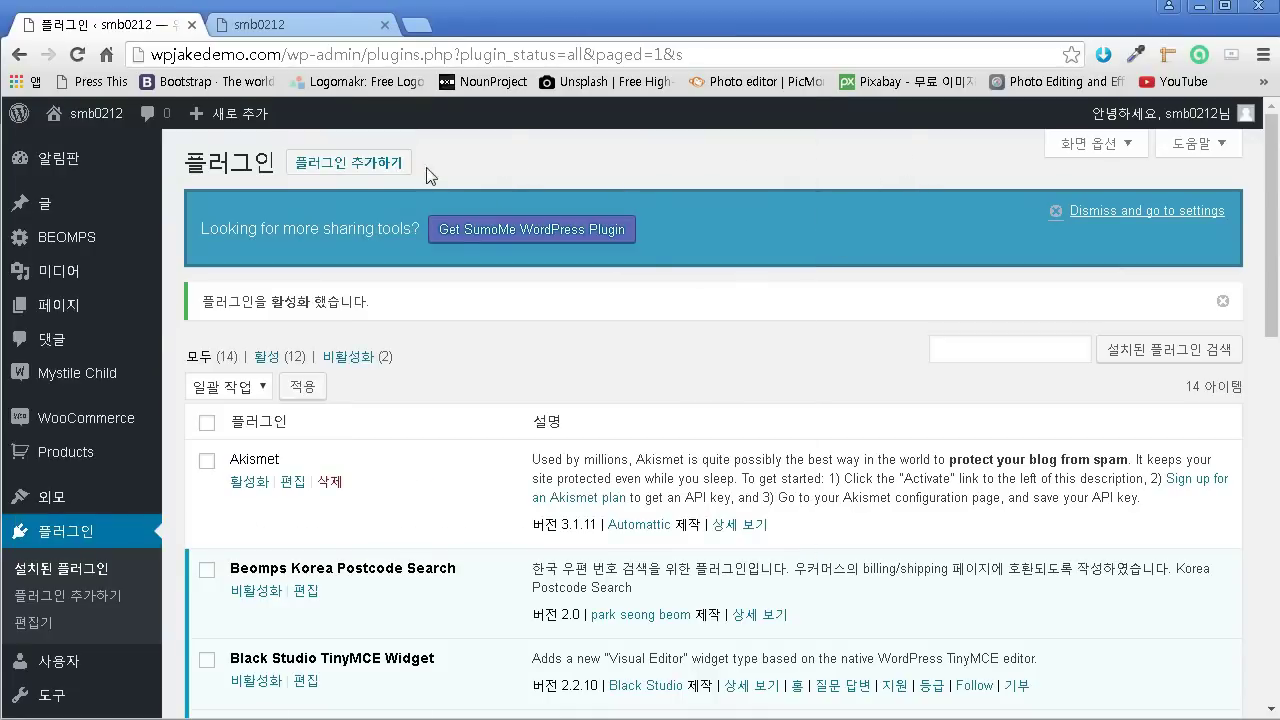
- Search for, install and activate the WooCommerce I'mport payment plugin (우커머스용 아임포트 플러그인)
{"action": "left_click", "coordinate": [370, 163]}
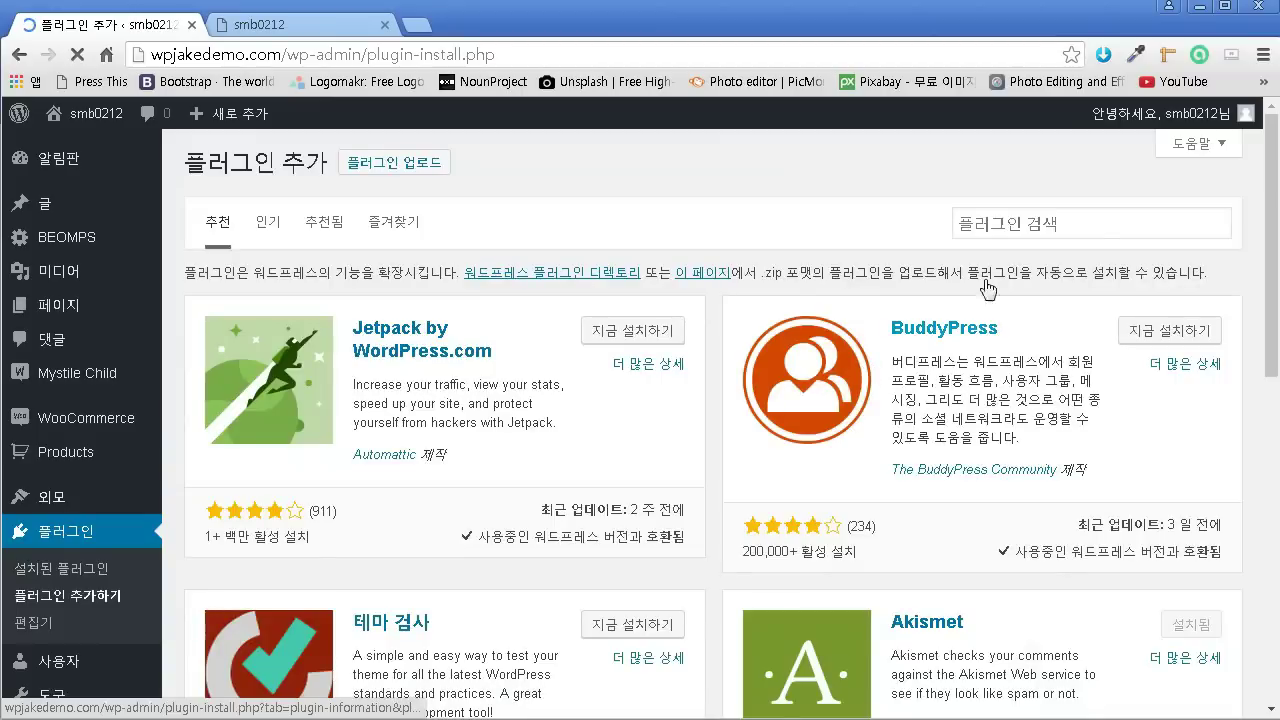
{"action": "left_click", "coordinate": [1086, 222]}
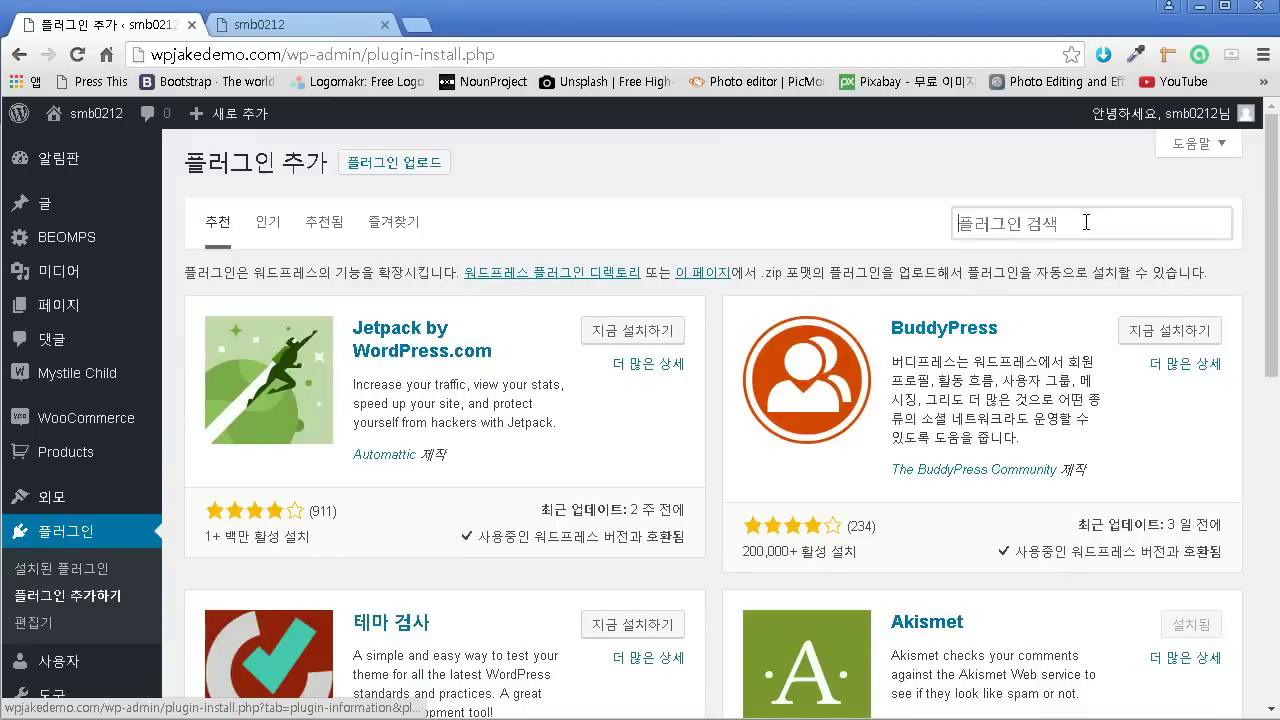
{"action": "key", "text": "ctrl+v"}
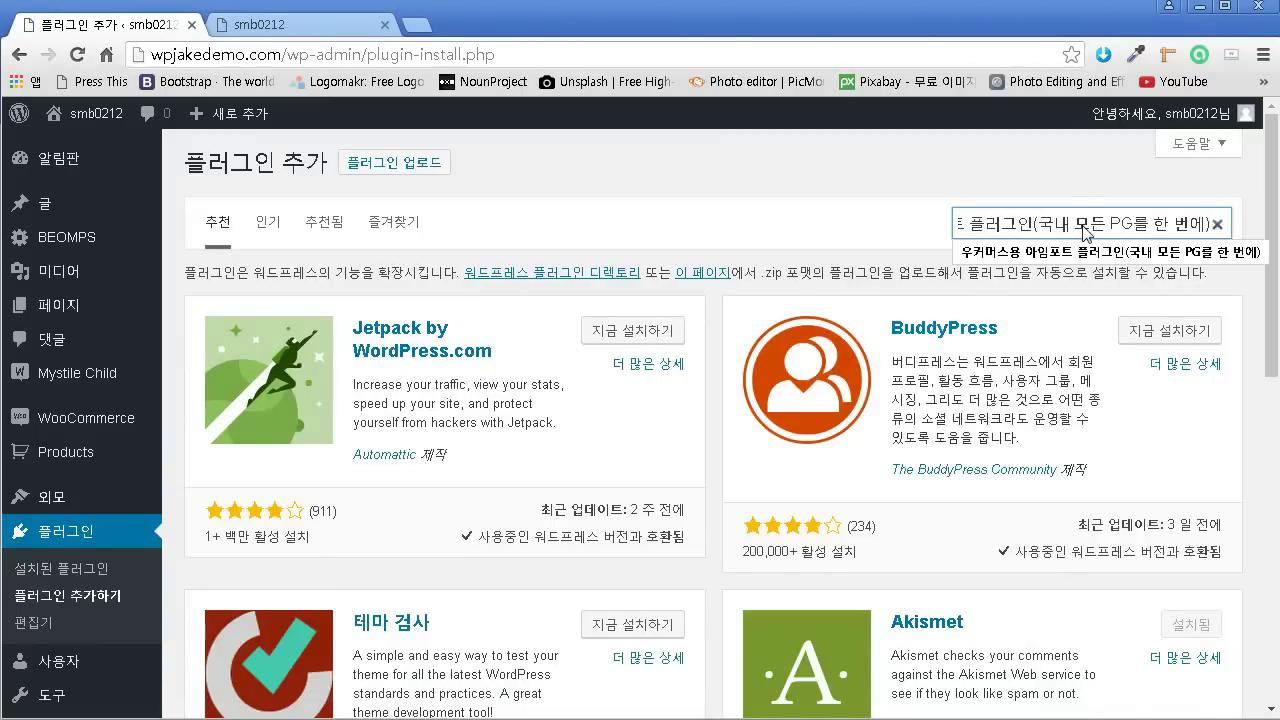
{"action": "key", "text": "Return"}
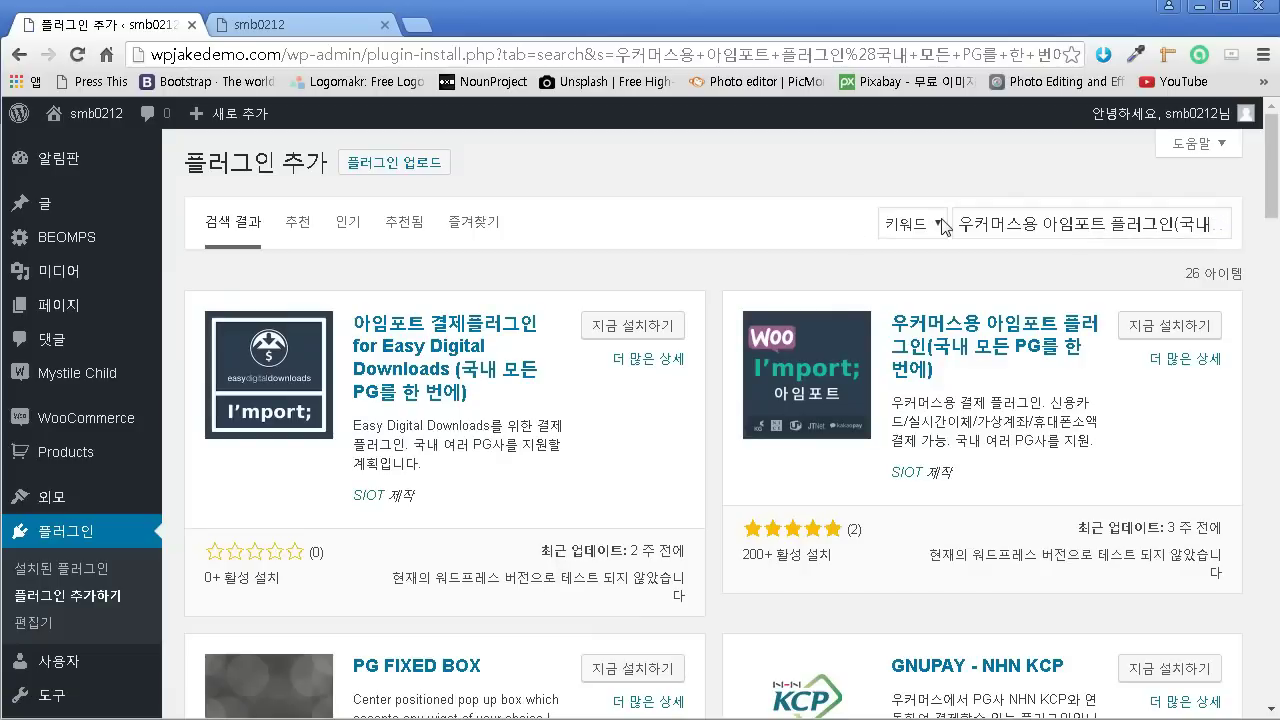
{"action": "left_click", "coordinate": [1146, 335]}
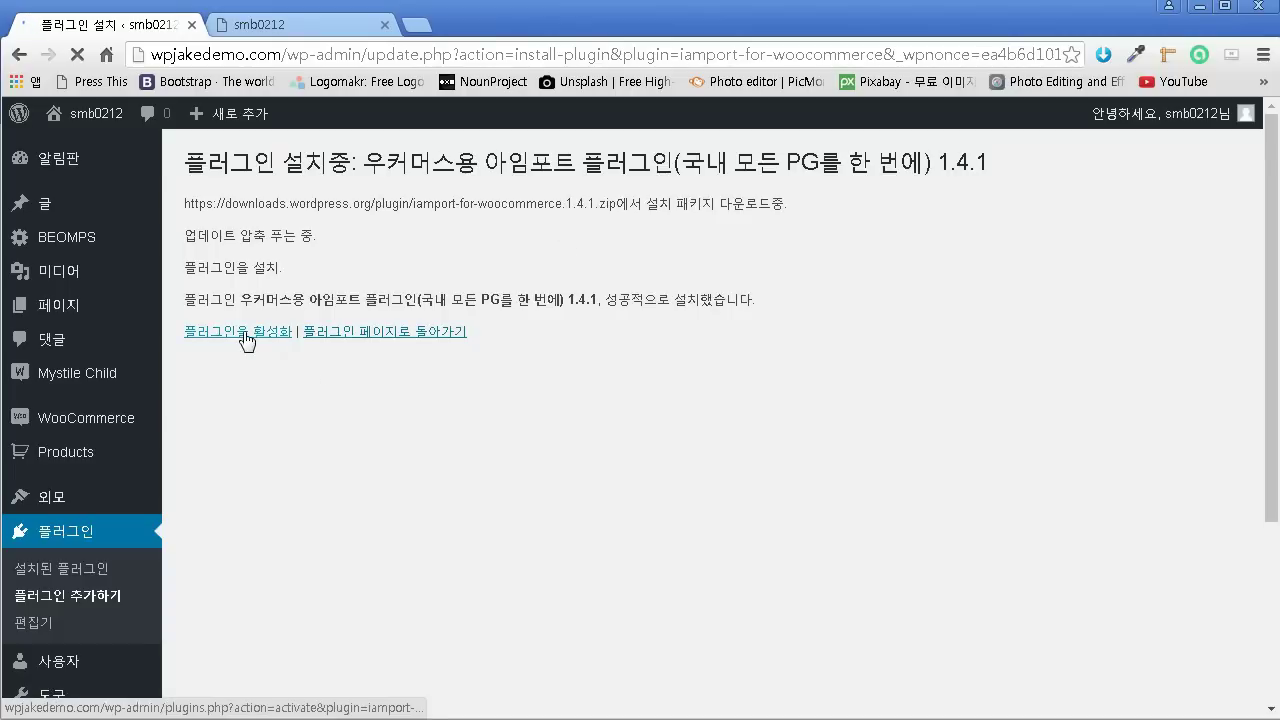
{"action": "left_click", "coordinate": [246, 340]}
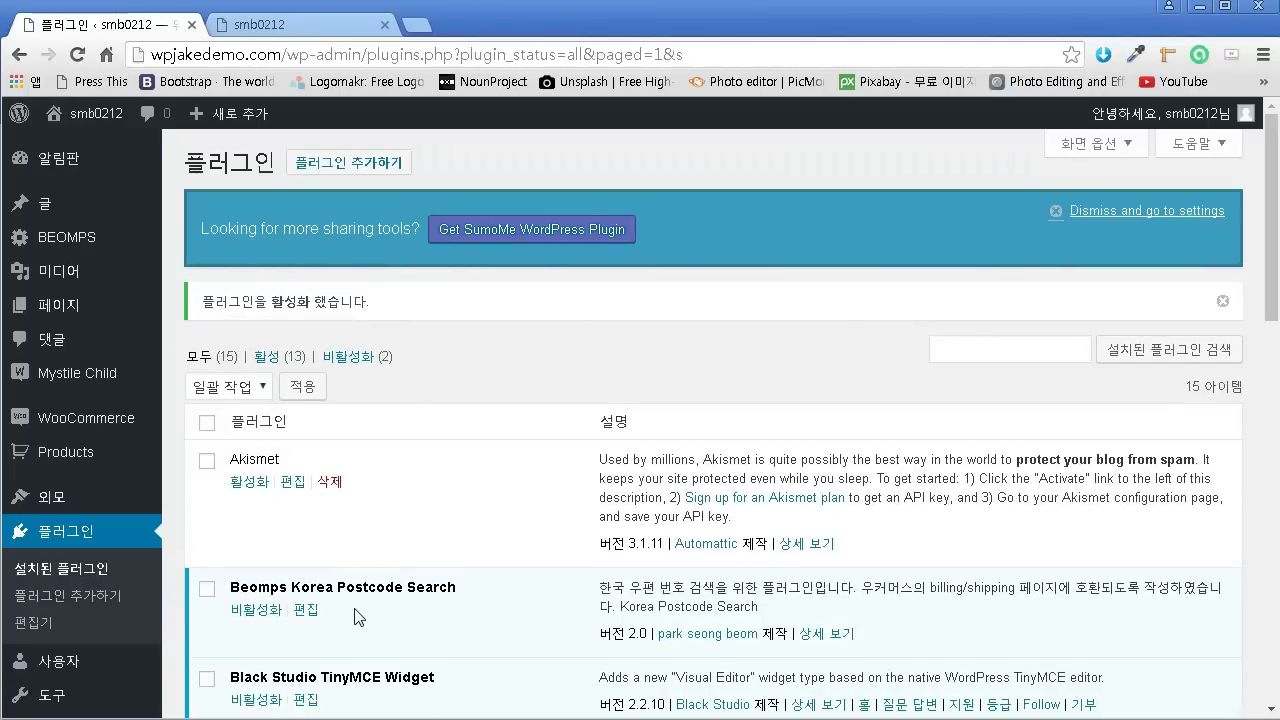
- Check the plugin notes, then bring up FileZilla showing its 3.18.0 update notice
{"action": "scroll", "coordinate": [347, 660], "scroll_direction": "down", "scroll_amount": 7}
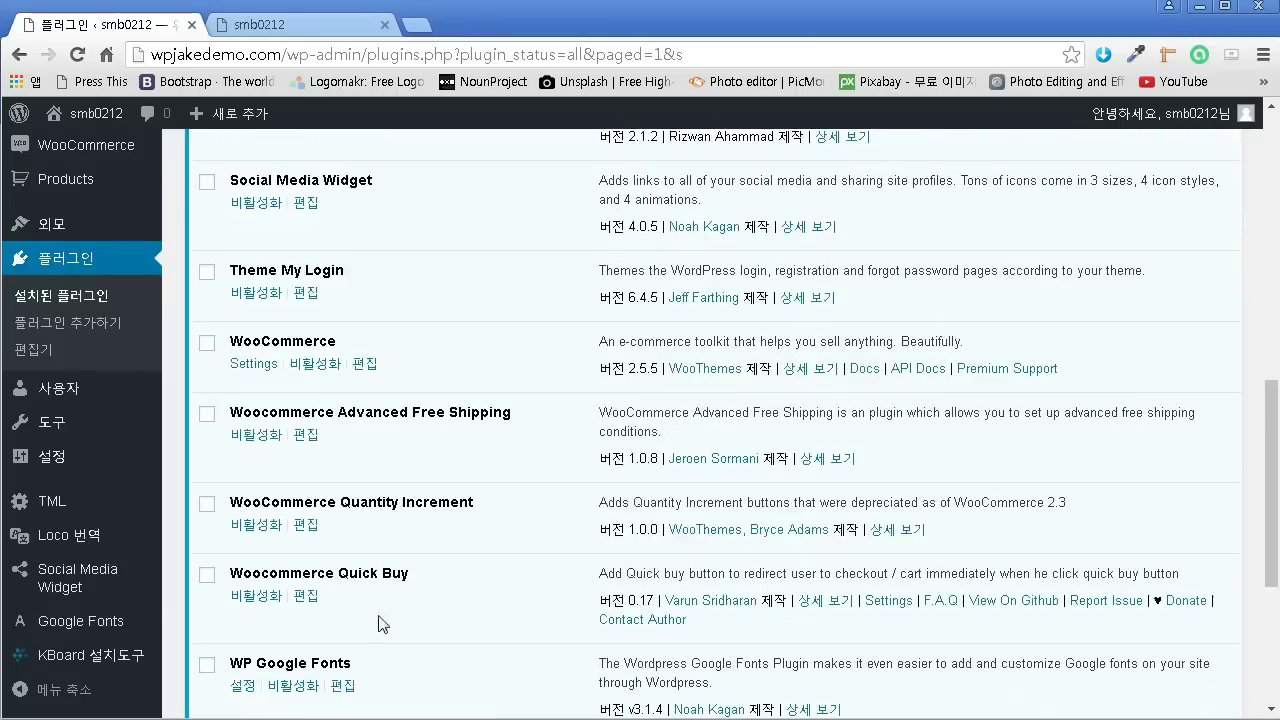
{"action": "key", "text": "alt+Tab"}
{"action": "scroll", "coordinate": [363, 456], "scroll_direction": "down", "scroll_amount": 1}
{"action": "scroll", "coordinate": [388, 467], "scroll_direction": "up", "scroll_amount": 2}
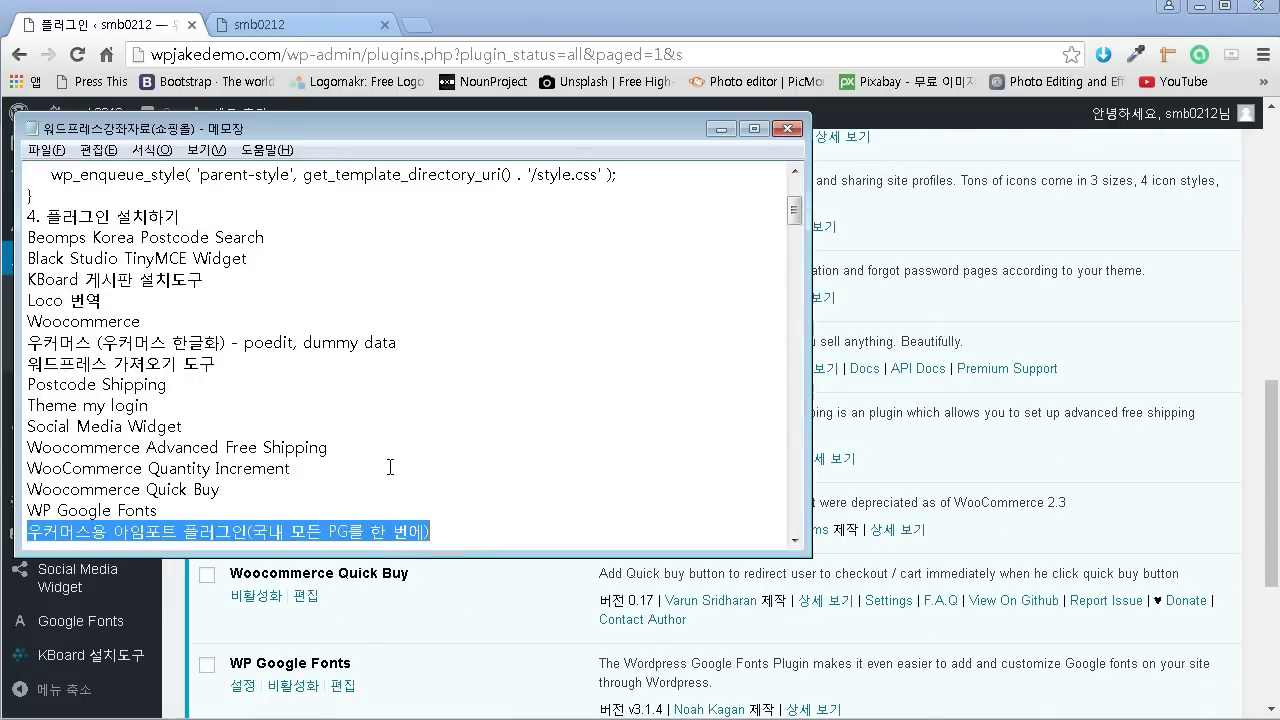
{"action": "left_click", "coordinate": [721, 129]}
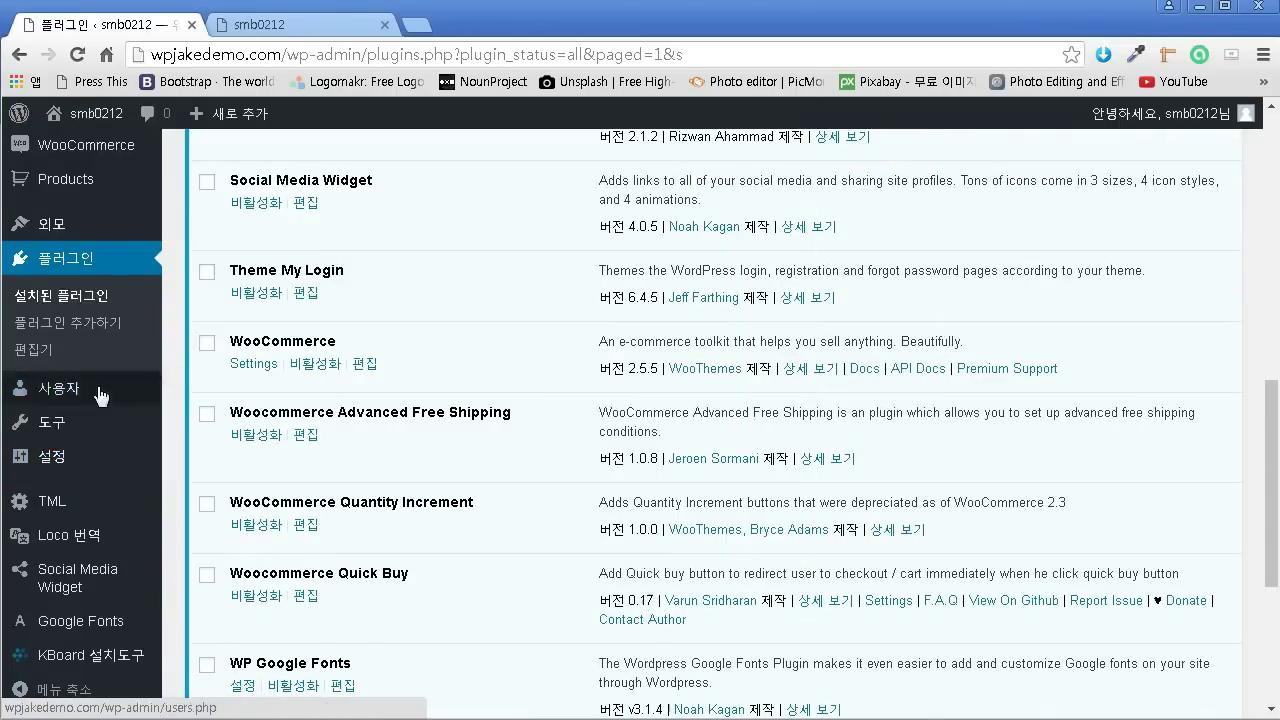
{"action": "scroll", "coordinate": [94, 391], "scroll_direction": "up", "scroll_amount": 2}
{"action": "mouse_move", "coordinate": [100, 426]}
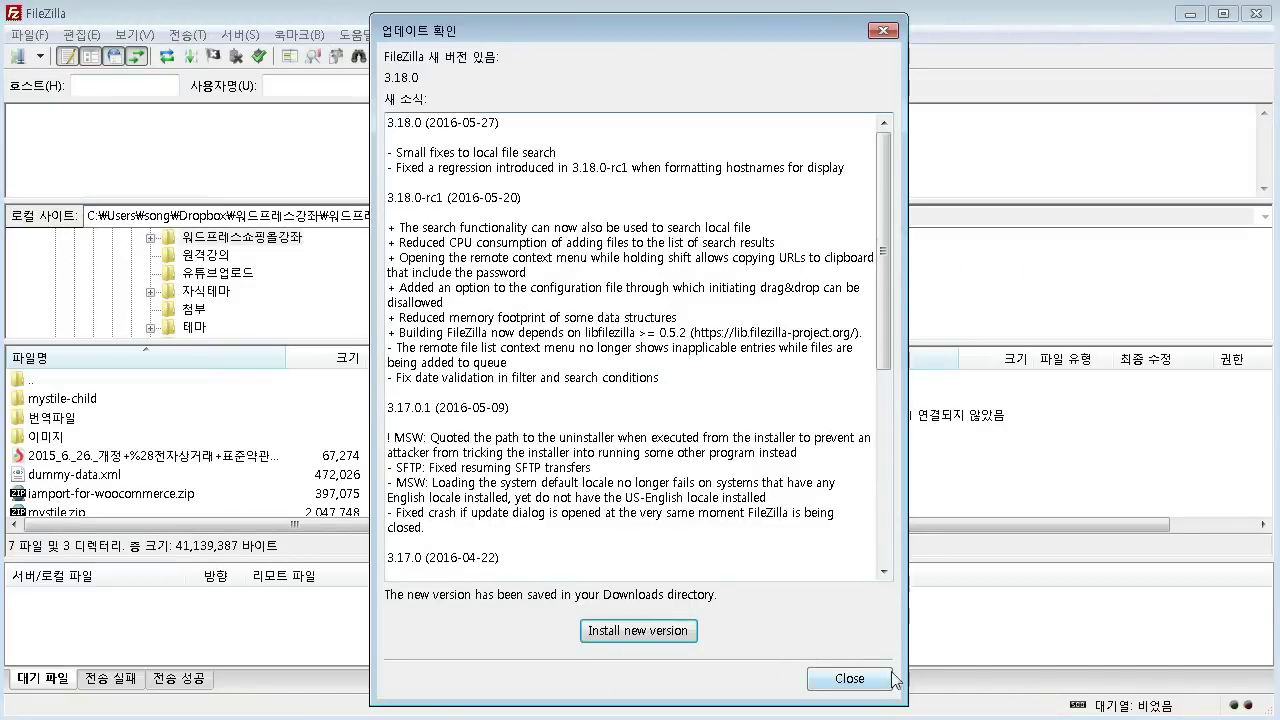
- Dismiss the update notice, connect to the saved site, and open www/wp-content/languages/plugins
{"action": "left_click", "coordinate": [852, 681]}
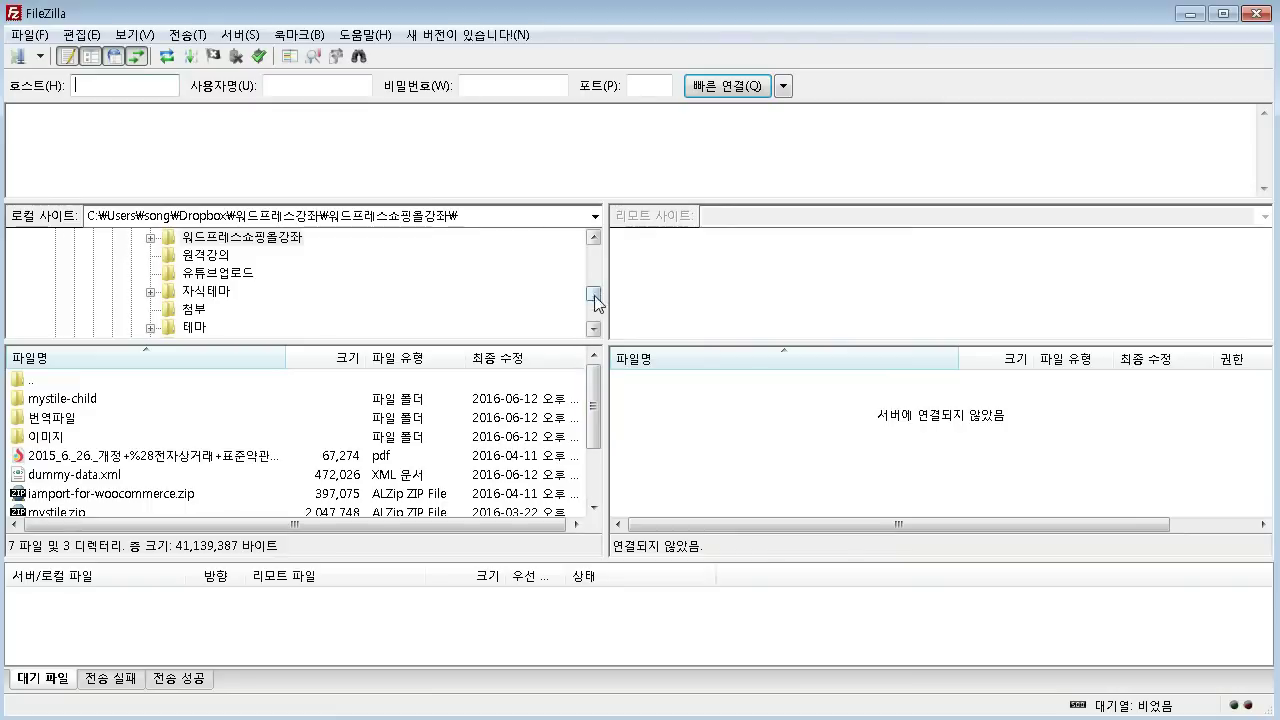
{"action": "left_click", "coordinate": [20, 57]}
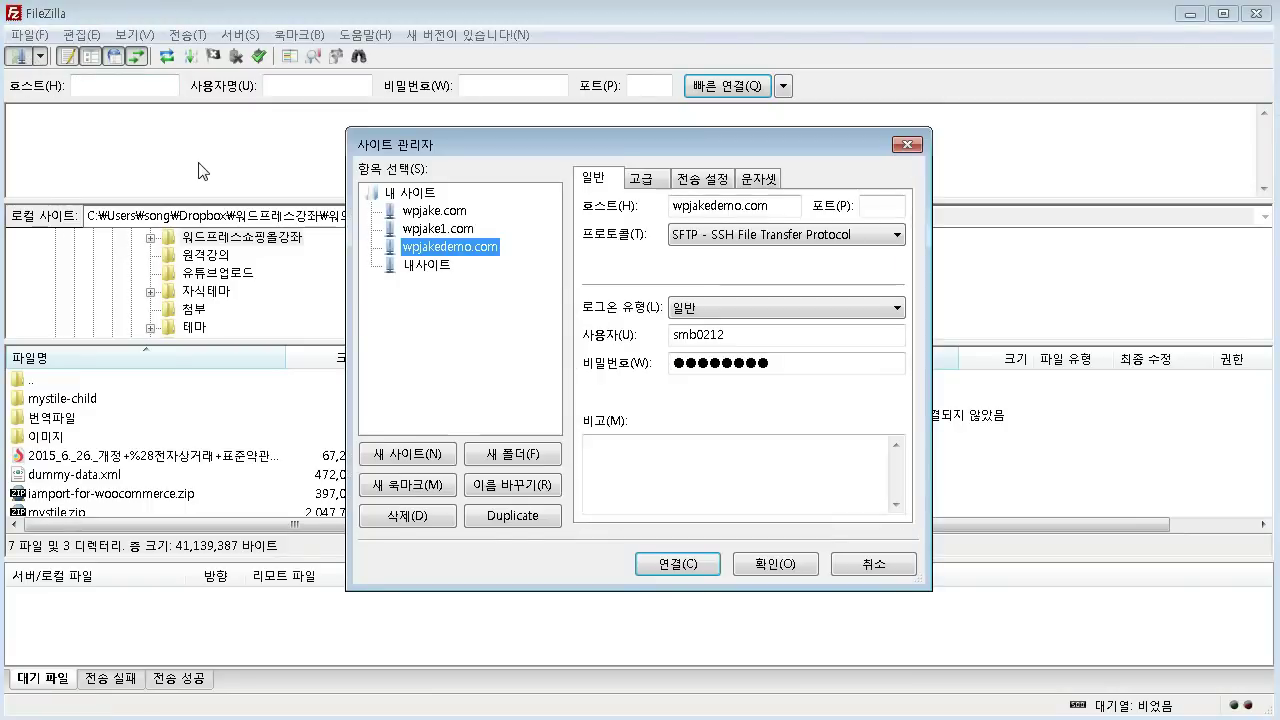
{"action": "left_click", "coordinate": [676, 564]}
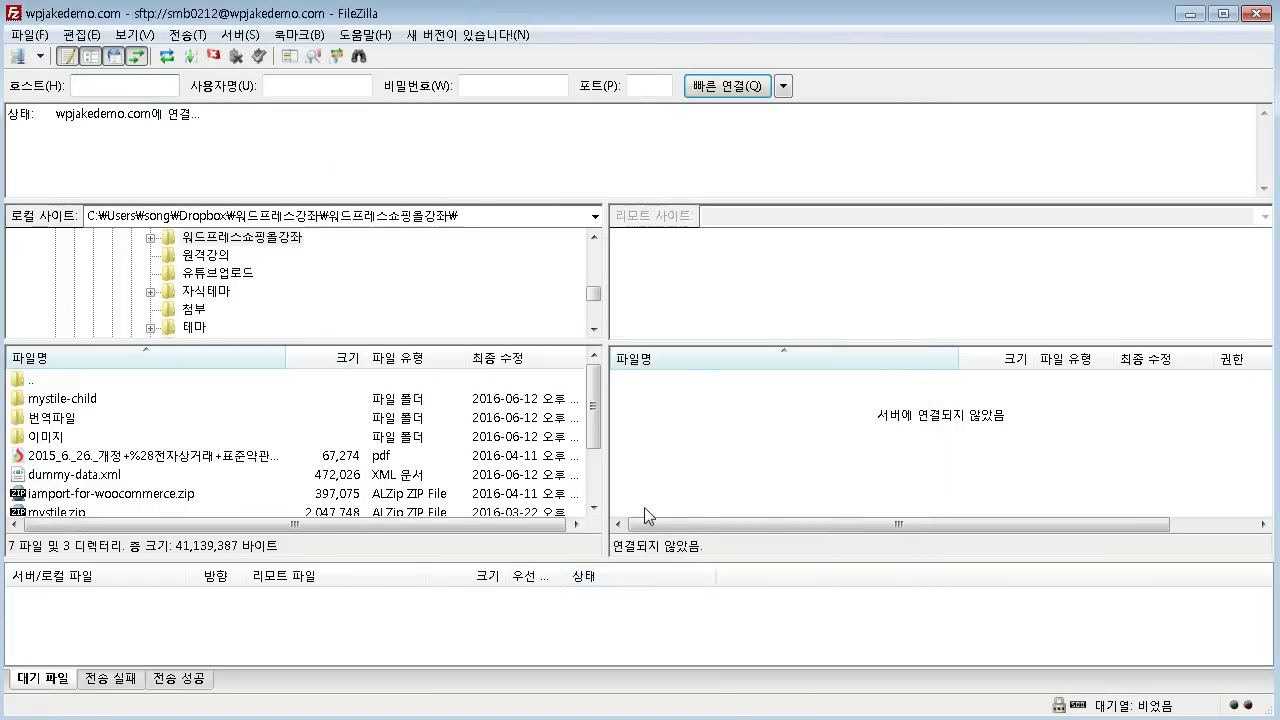
{"action": "double_click", "coordinate": [670, 402]}
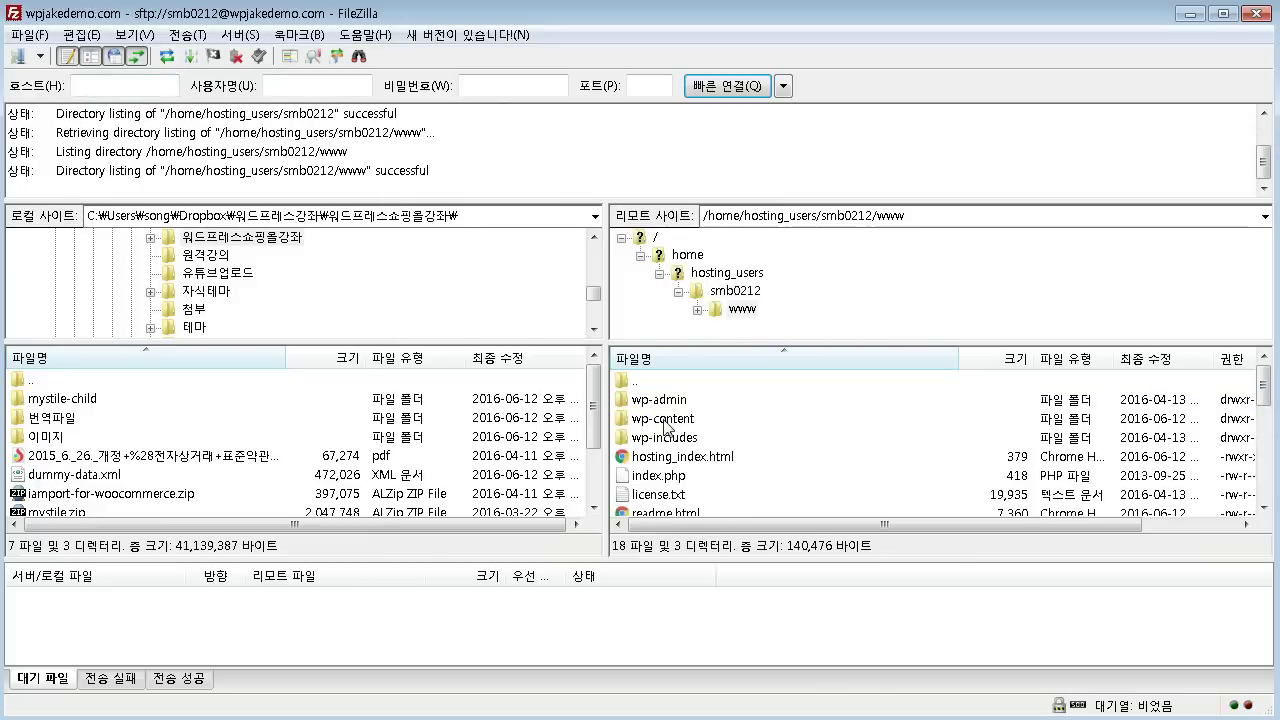
{"action": "double_click", "coordinate": [664, 420]}
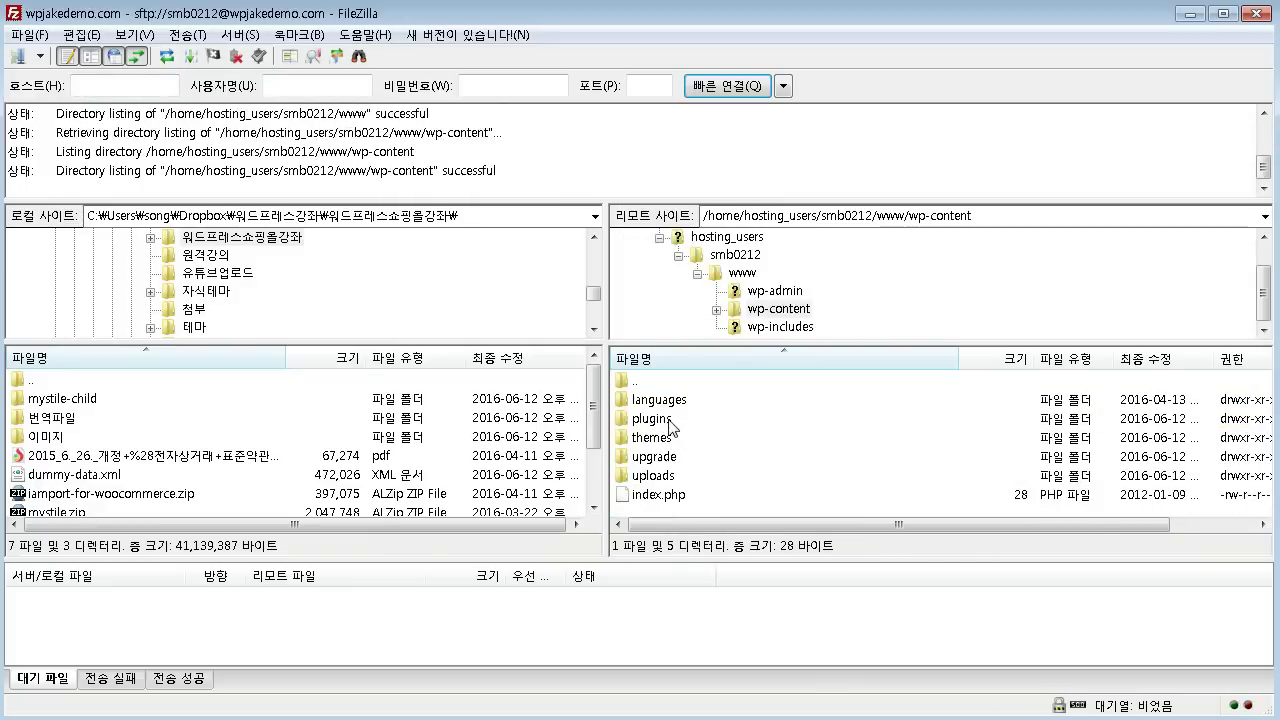
{"action": "double_click", "coordinate": [670, 401]}
{"action": "double_click", "coordinate": [671, 401]}
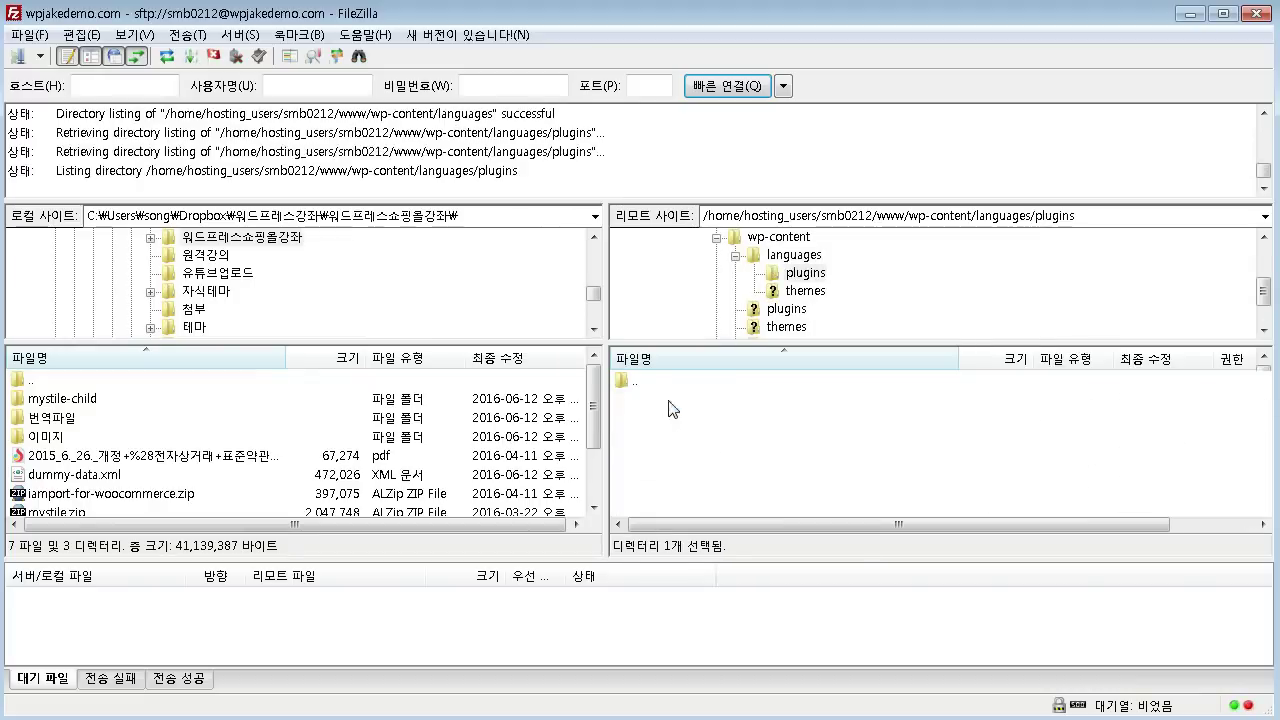
- Upload woocommerce-ko_KR.mo and woocommerce-ko_KR.po from the local 번역파일 folder, then close FileZilla
{"action": "left_click_drag", "start_coordinate": [592, 410], "coordinate": [598, 487]}
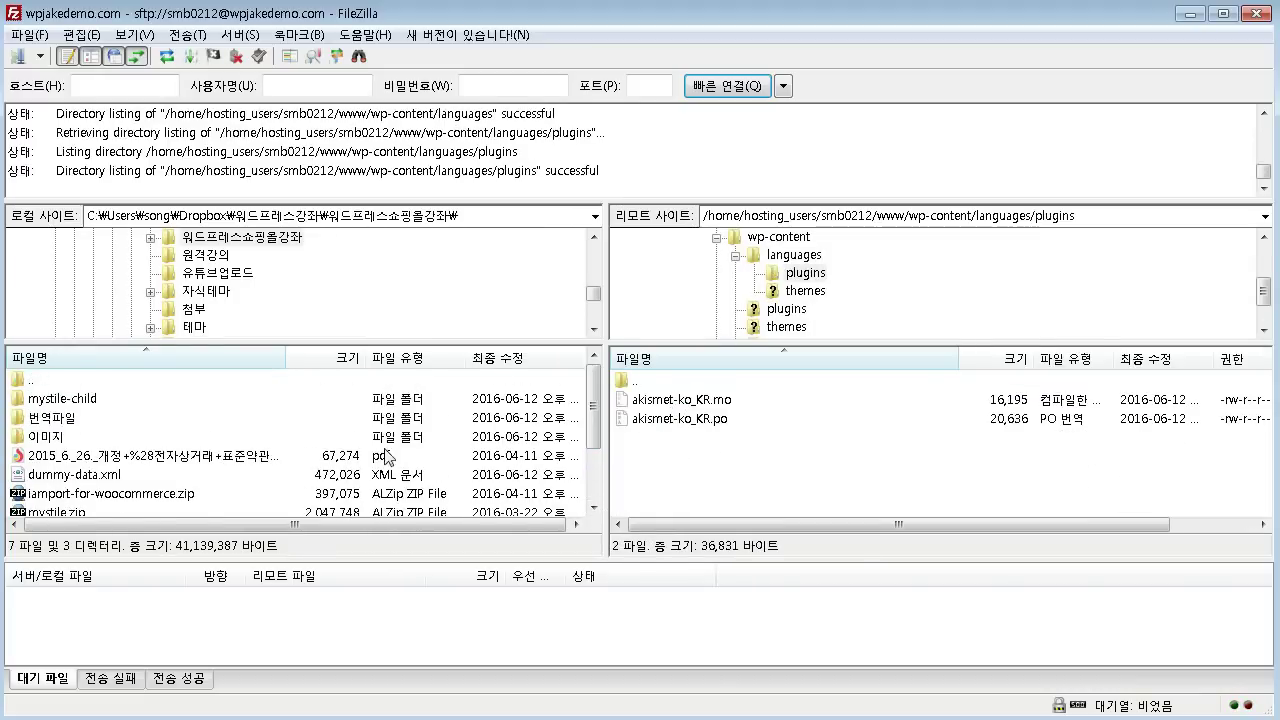
{"action": "double_click", "coordinate": [68, 419]}
{"action": "left_click", "coordinate": [88, 401]}
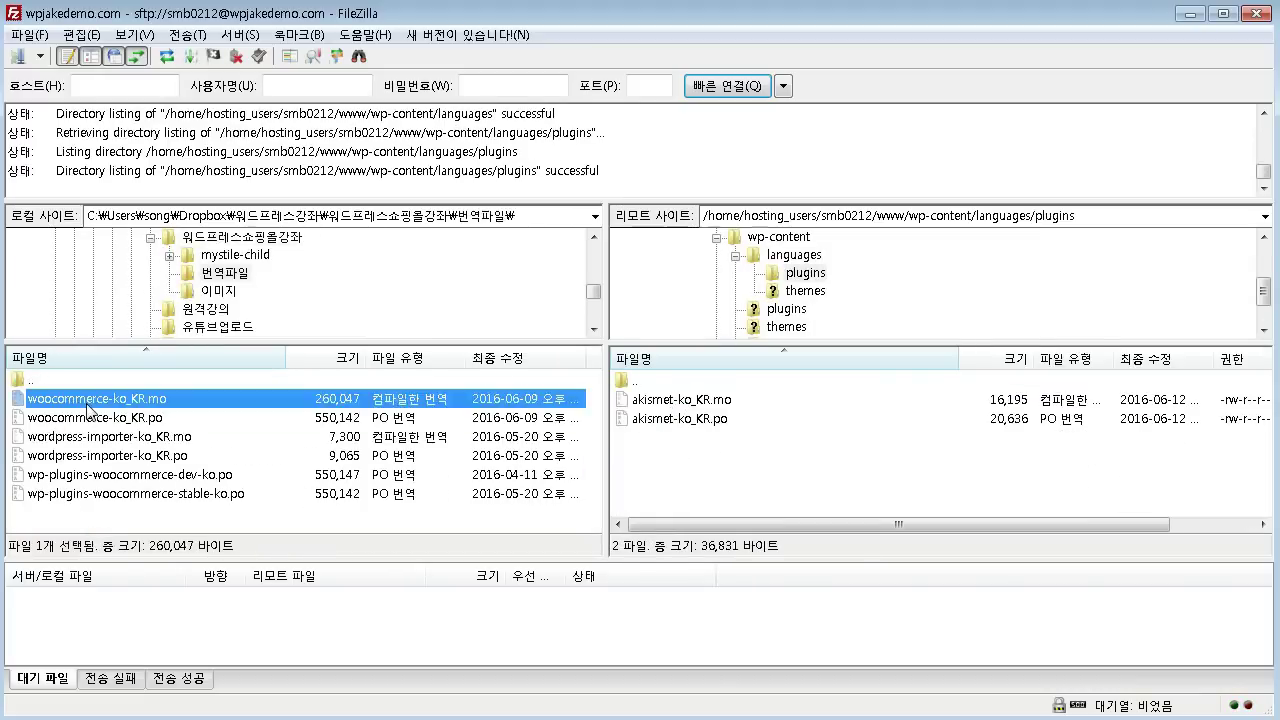
{"action": "right_click", "coordinate": [160, 398]}
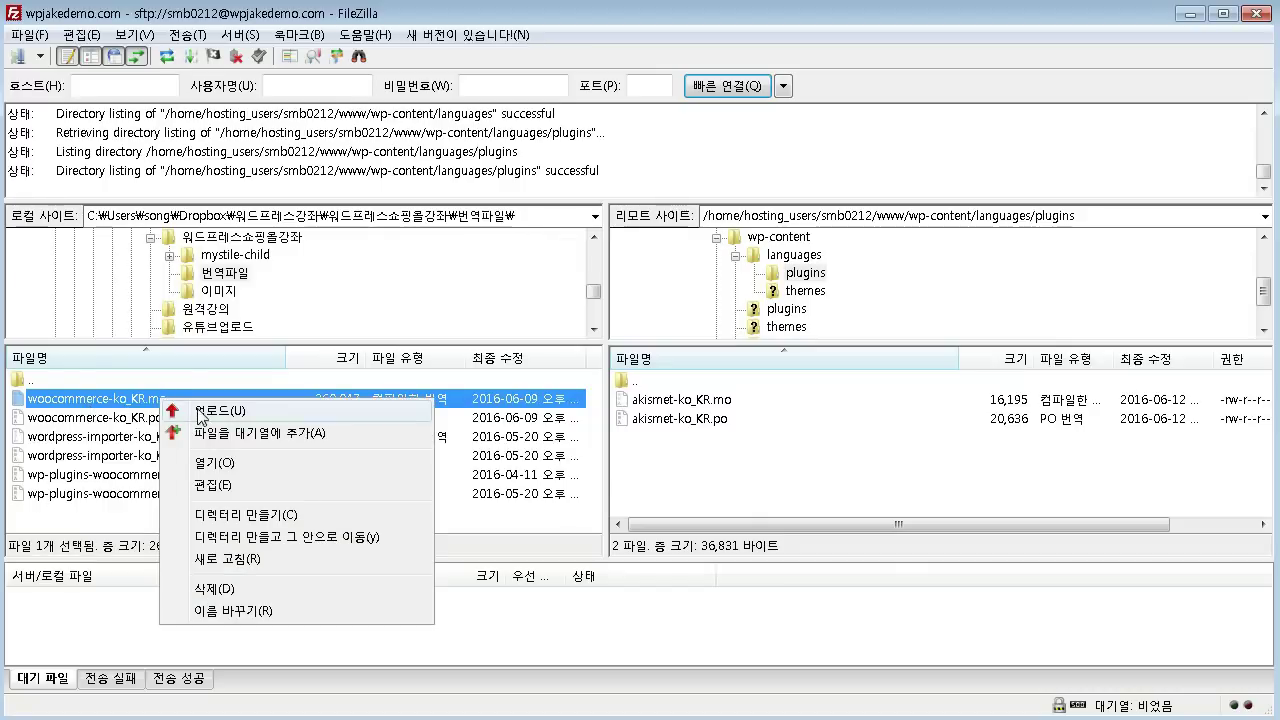
{"action": "left_click", "coordinate": [200, 410]}
{"action": "left_click", "coordinate": [160, 421]}
{"action": "right_click", "coordinate": [162, 424]}
{"action": "left_click", "coordinate": [204, 436]}
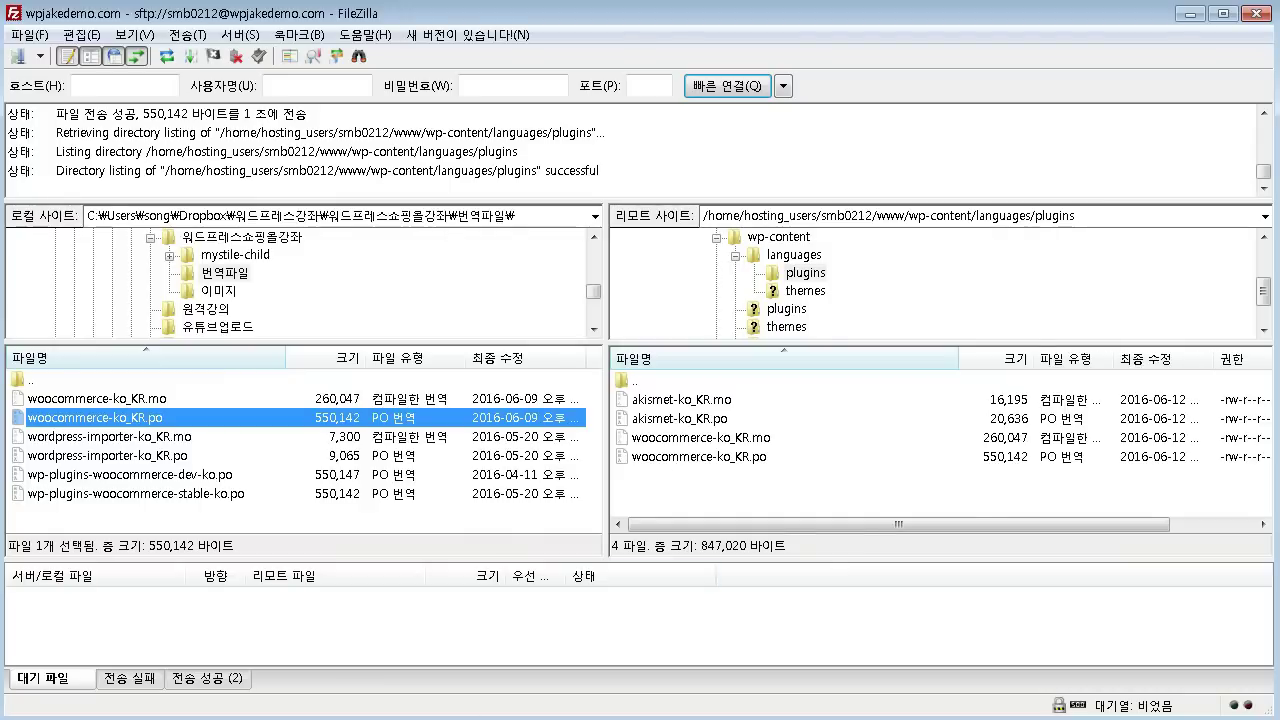
{"action": "left_click", "coordinate": [1256, 14]}
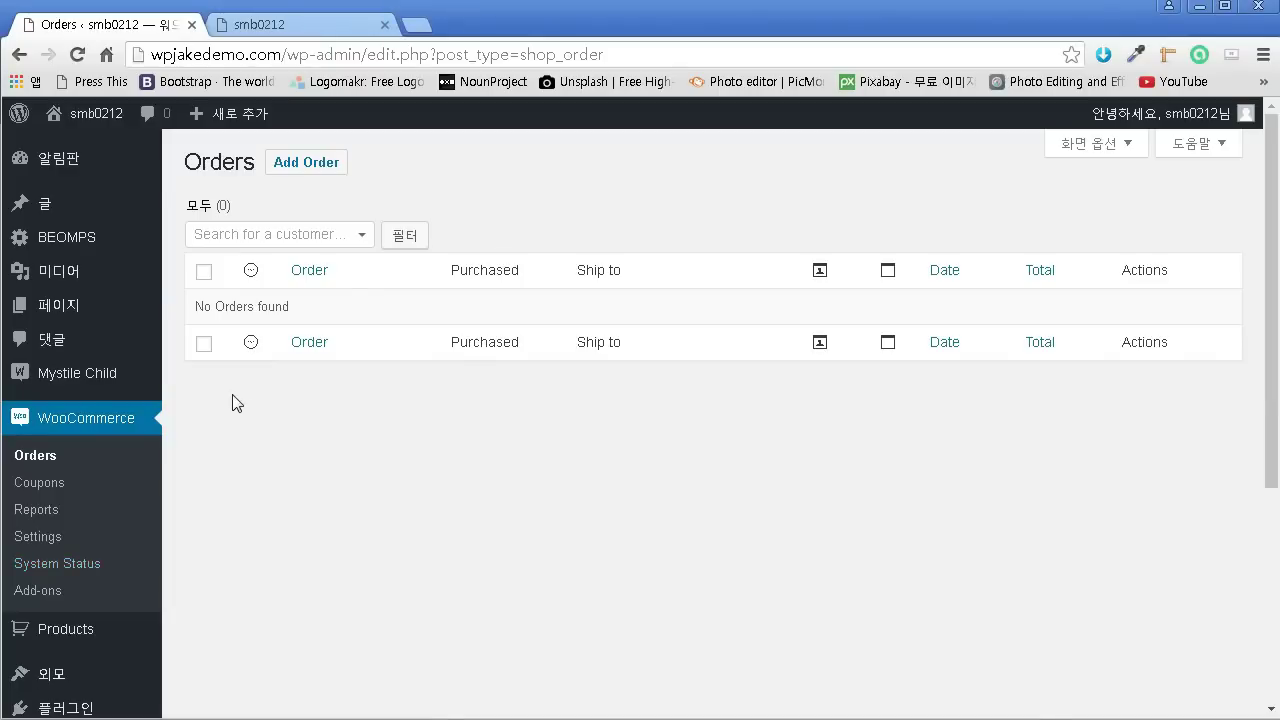
- Reload the WooCommerce Orders page, now shown in Korean, and scroll it to confirm there are still no orders
{"action": "left_click", "coordinate": [78, 54]}
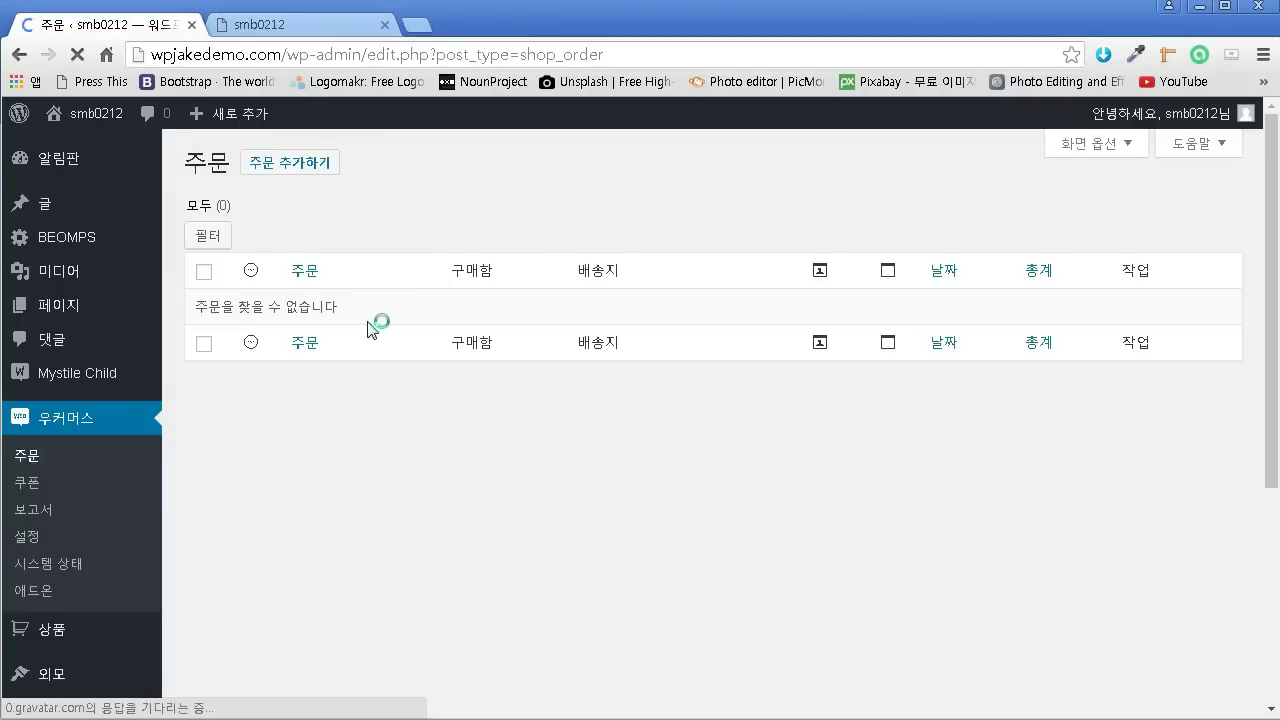
{"action": "scroll", "coordinate": [15, 475], "scroll_direction": "down", "scroll_amount": 1}
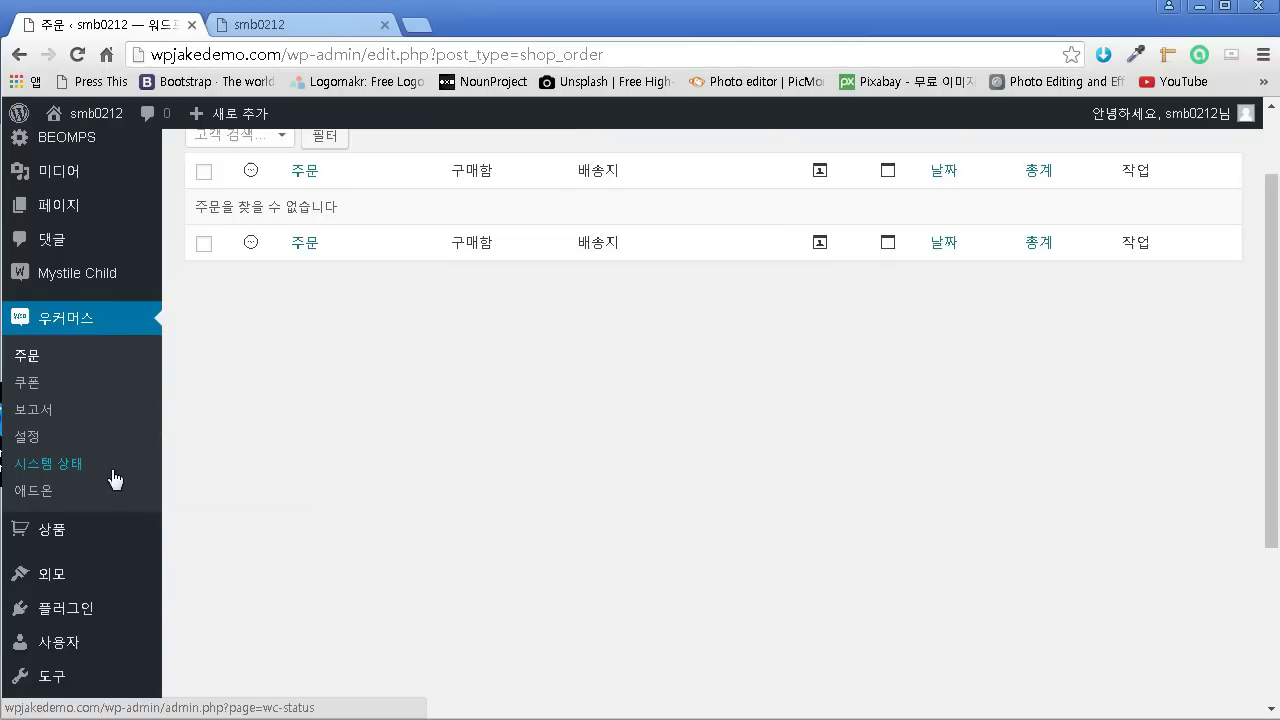
{"action": "scroll", "coordinate": [115, 478], "scroll_direction": "up", "scroll_amount": 1}
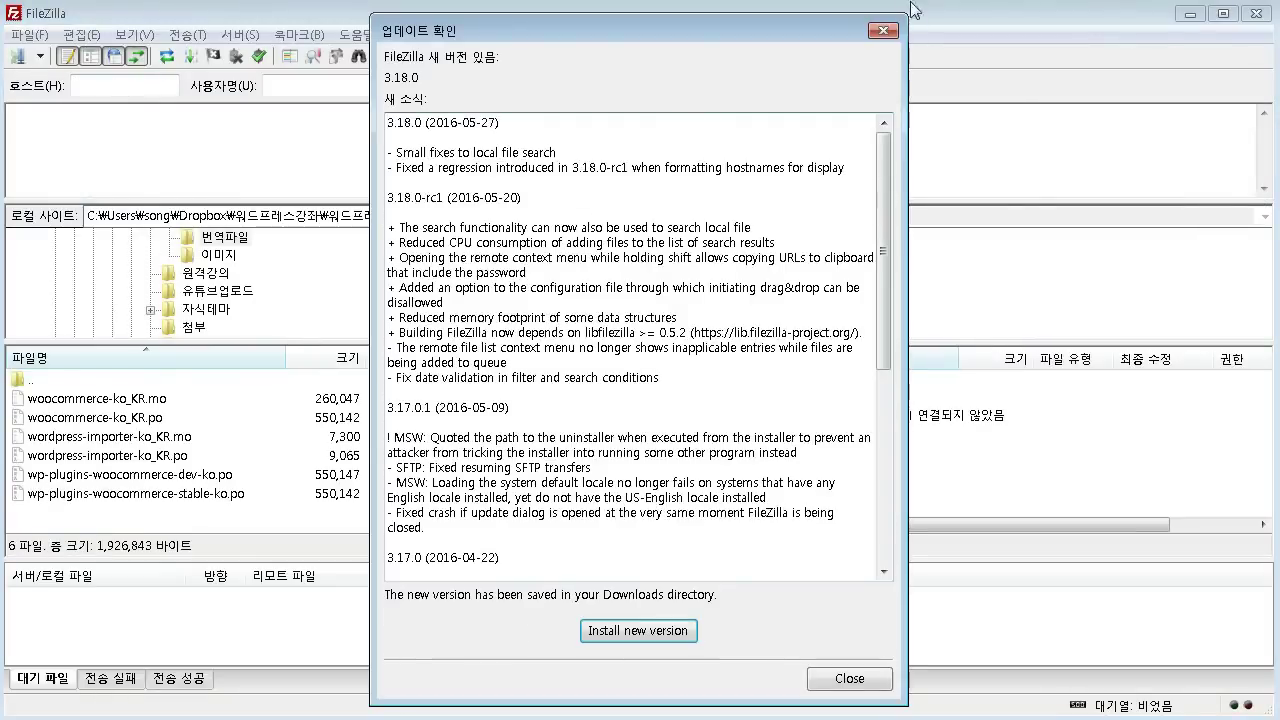
- Dismiss the update notice, connect to wpjakedemo.com and open www/wp-content/plugins
{"action": "left_click", "coordinate": [884, 31]}
{"action": "left_click", "coordinate": [40, 56]}
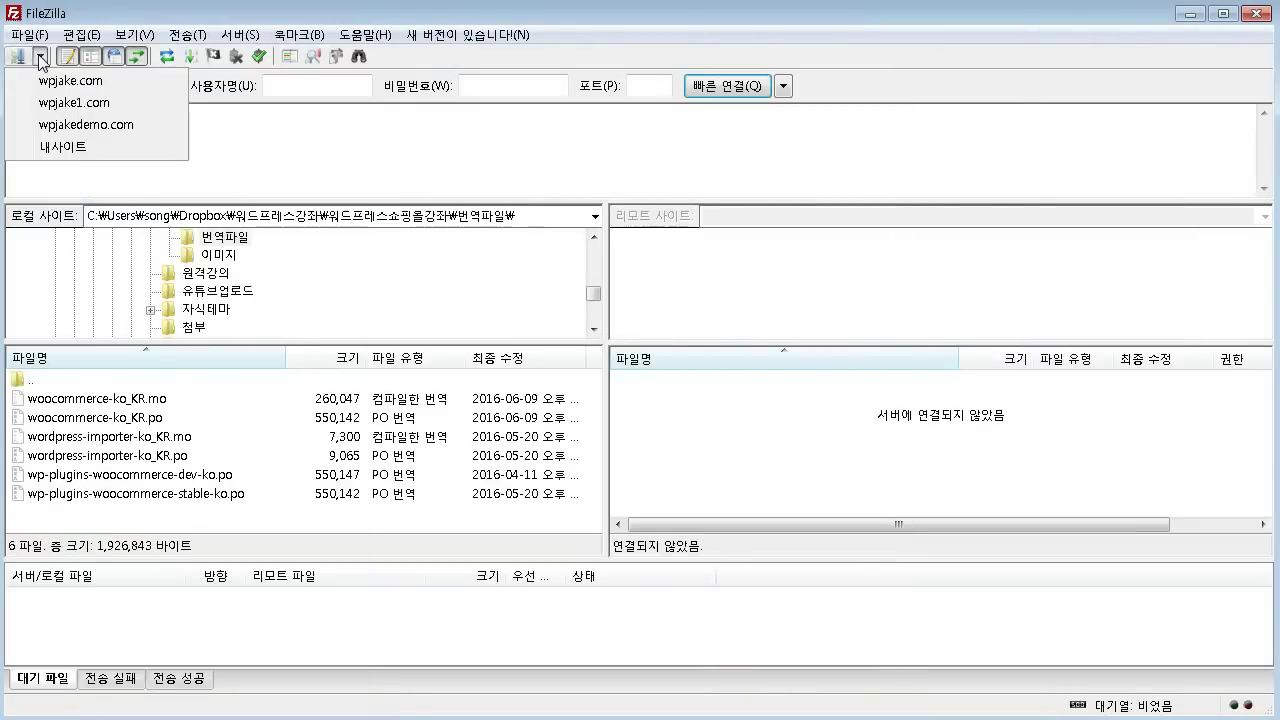
{"action": "left_click", "coordinate": [60, 125]}
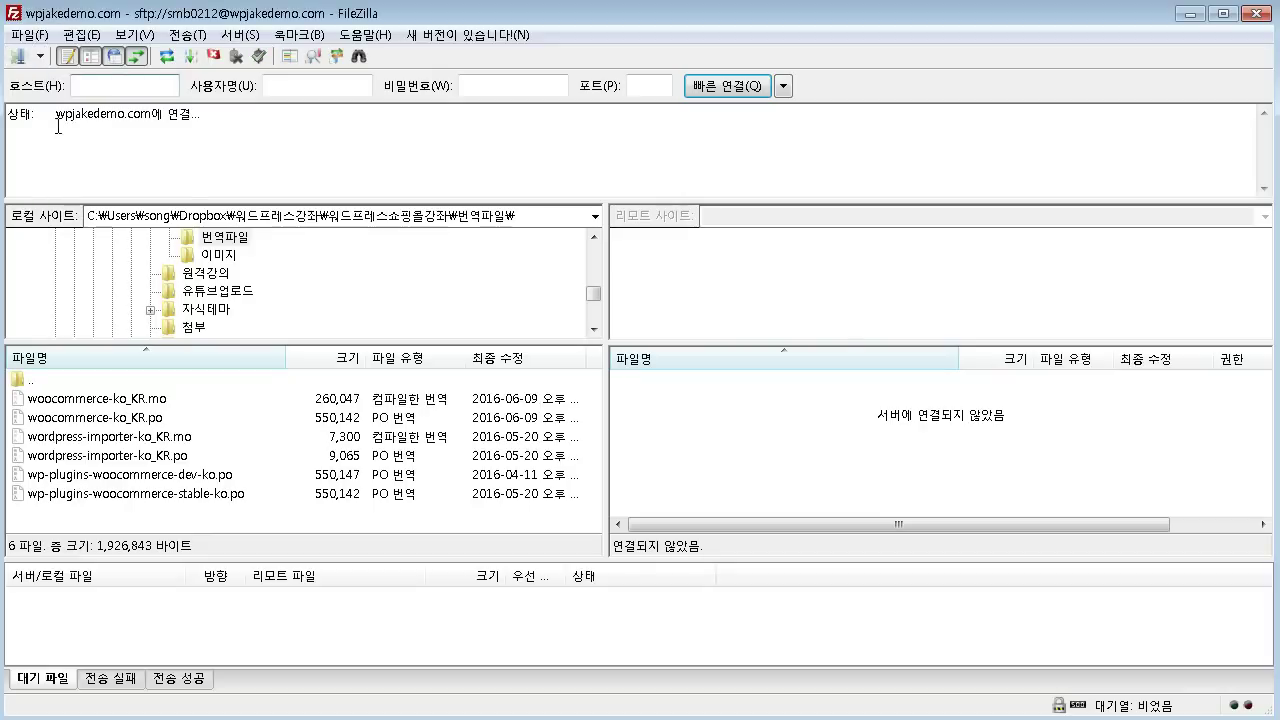
{"action": "double_click", "coordinate": [644, 401]}
{"action": "left_click", "coordinate": [658, 424]}
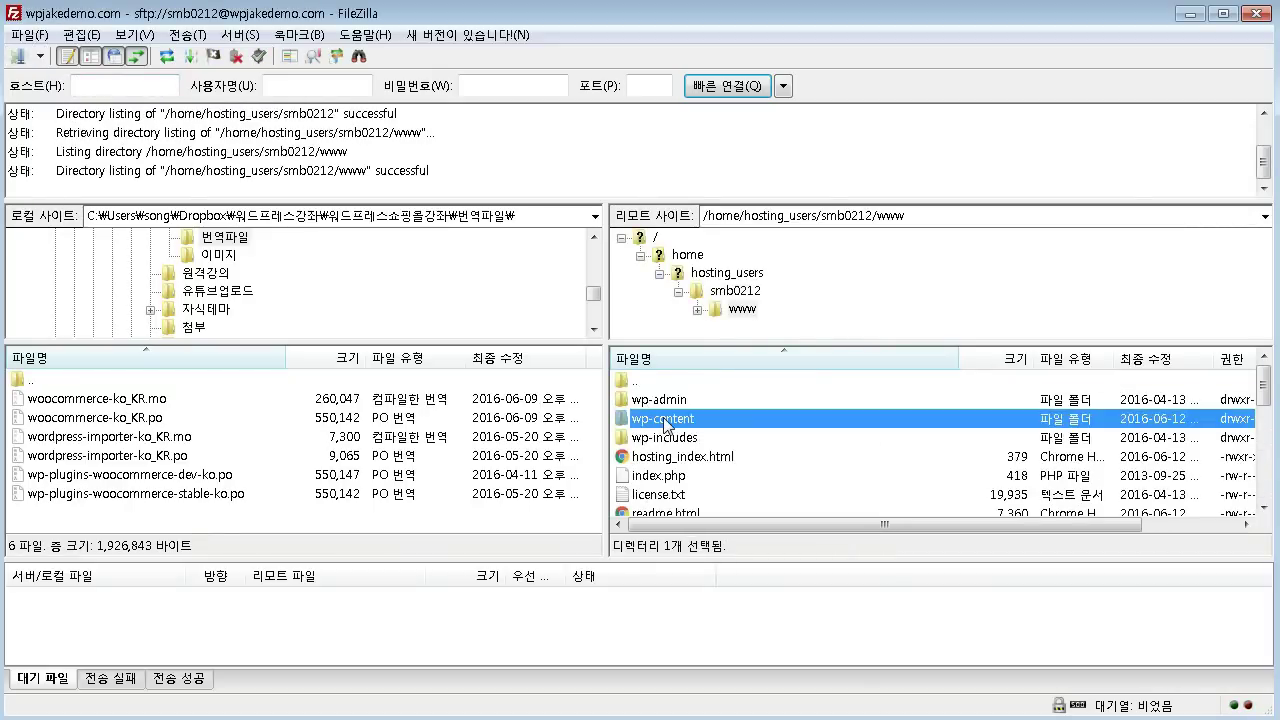
{"action": "double_click", "coordinate": [665, 424]}
{"action": "double_click", "coordinate": [665, 425]}
- From woocommerce/dummy-data, download dummy-data.xml to the local folder, then close FileZilla
{"action": "left_click", "coordinate": [665, 424]}
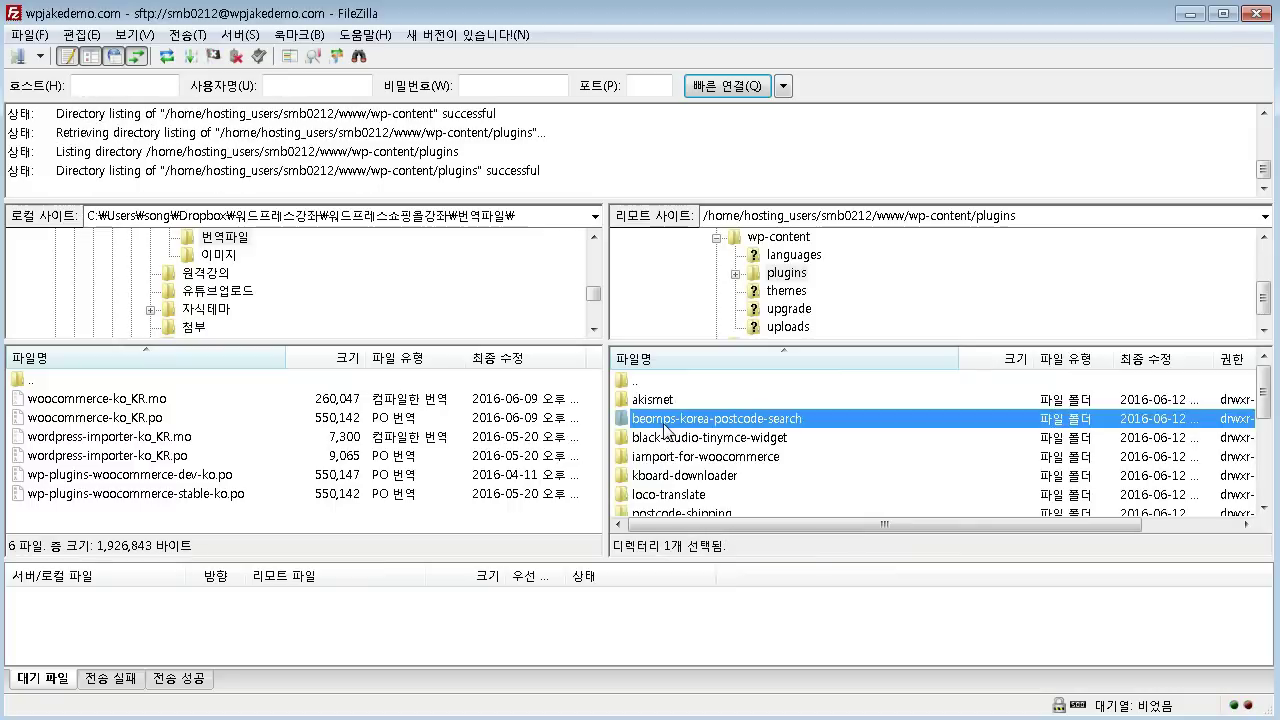
{"action": "left_click", "coordinate": [686, 476]}
{"action": "scroll", "coordinate": [698, 460], "scroll_direction": "down", "scroll_amount": 2}
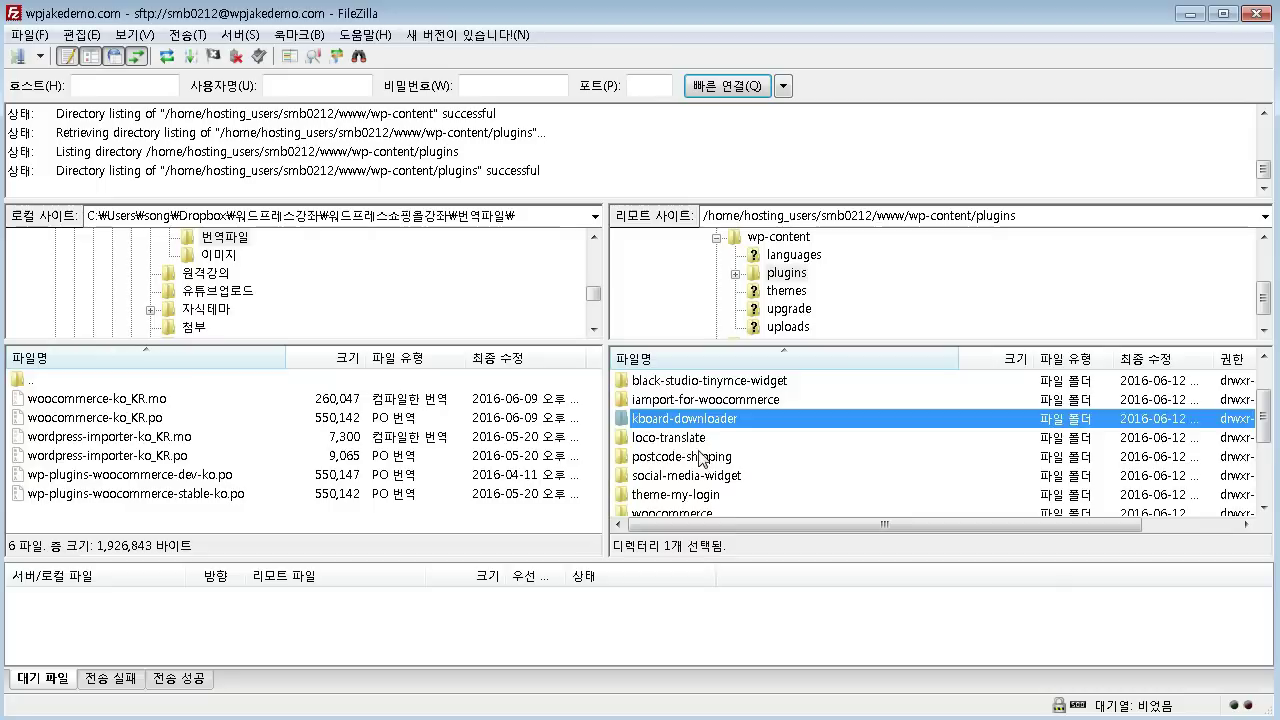
{"action": "left_click", "coordinate": [702, 460]}
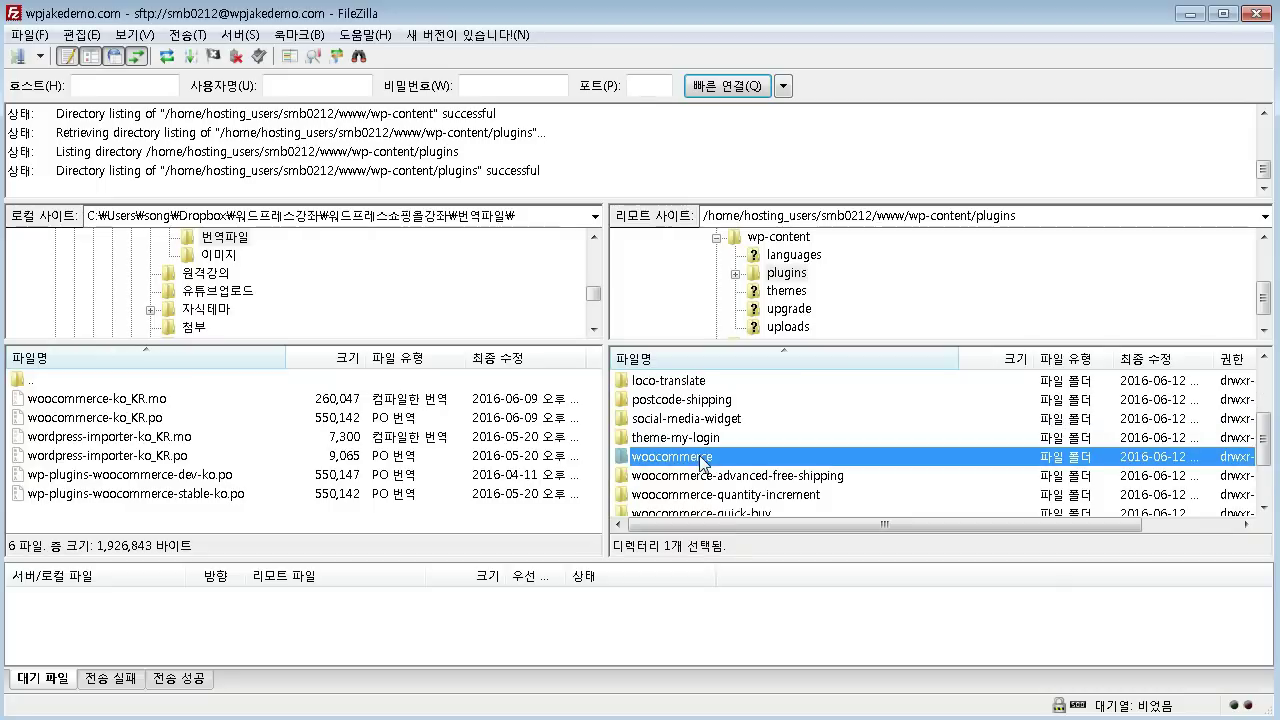
{"action": "double_click", "coordinate": [702, 460]}
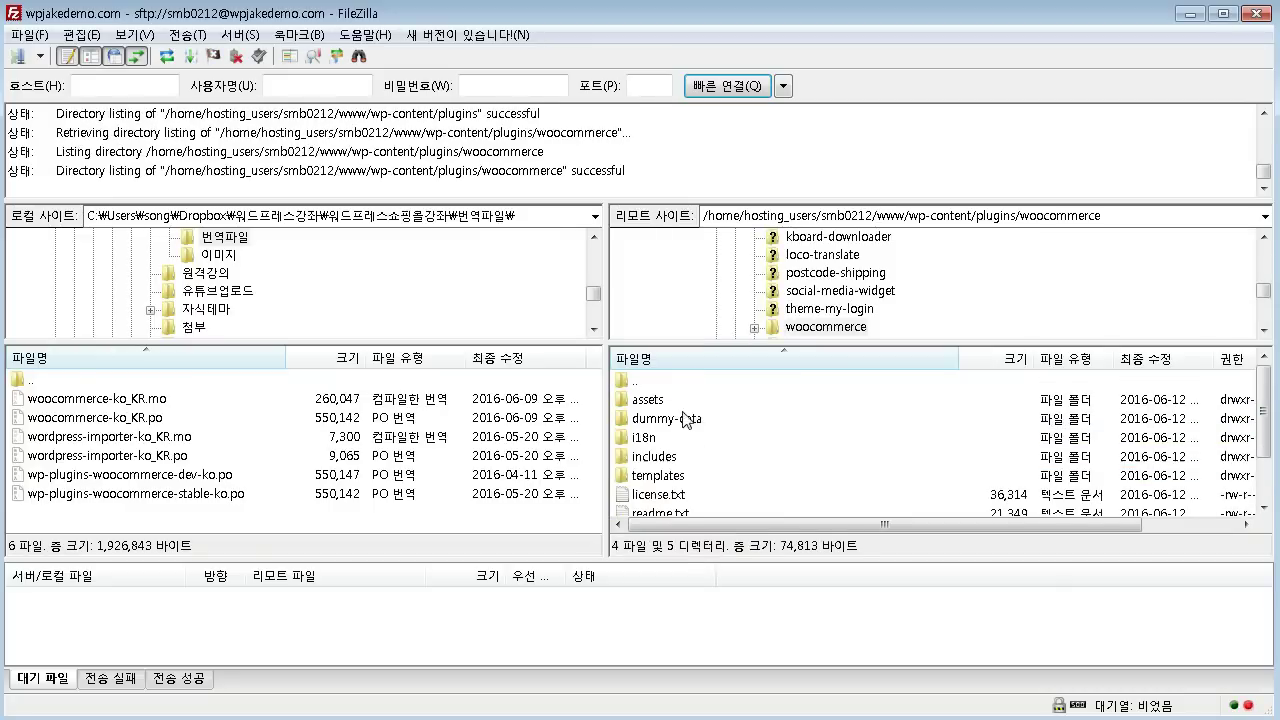
{"action": "left_click", "coordinate": [670, 427]}
{"action": "double_click", "coordinate": [670, 425]}
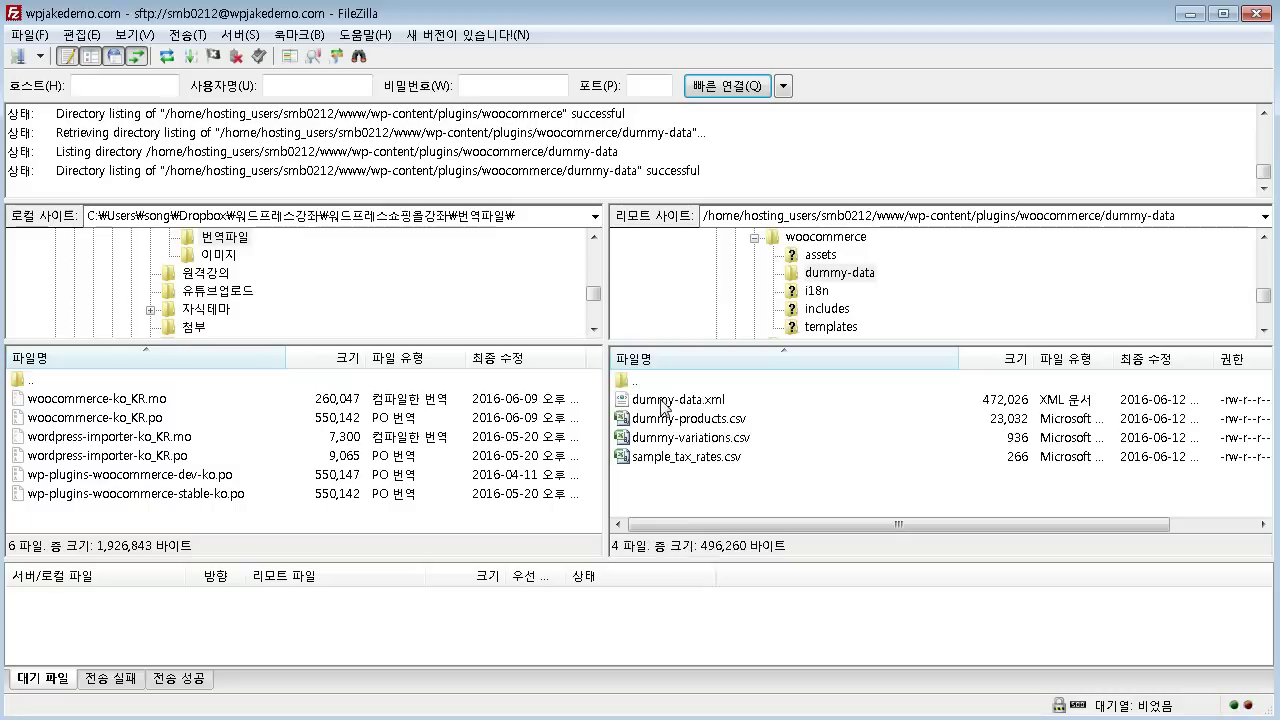
{"action": "left_click", "coordinate": [662, 402]}
{"action": "right_click", "coordinate": [662, 402]}
{"action": "left_click", "coordinate": [700, 410]}
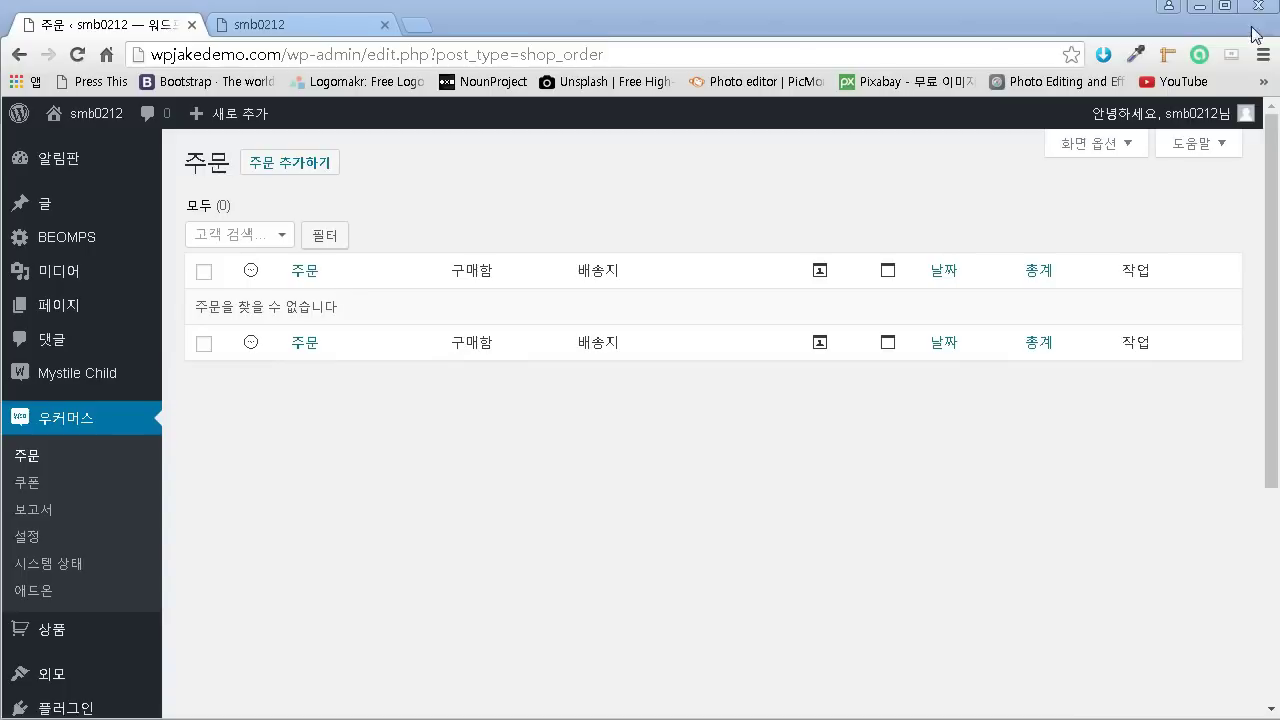
{"action": "left_click", "coordinate": [1256, 13]}
- Install the WordPress Importer from Tools > Import, activate it and run it
{"action": "scroll", "coordinate": [90, 516], "scroll_direction": "down", "scroll_amount": 3}
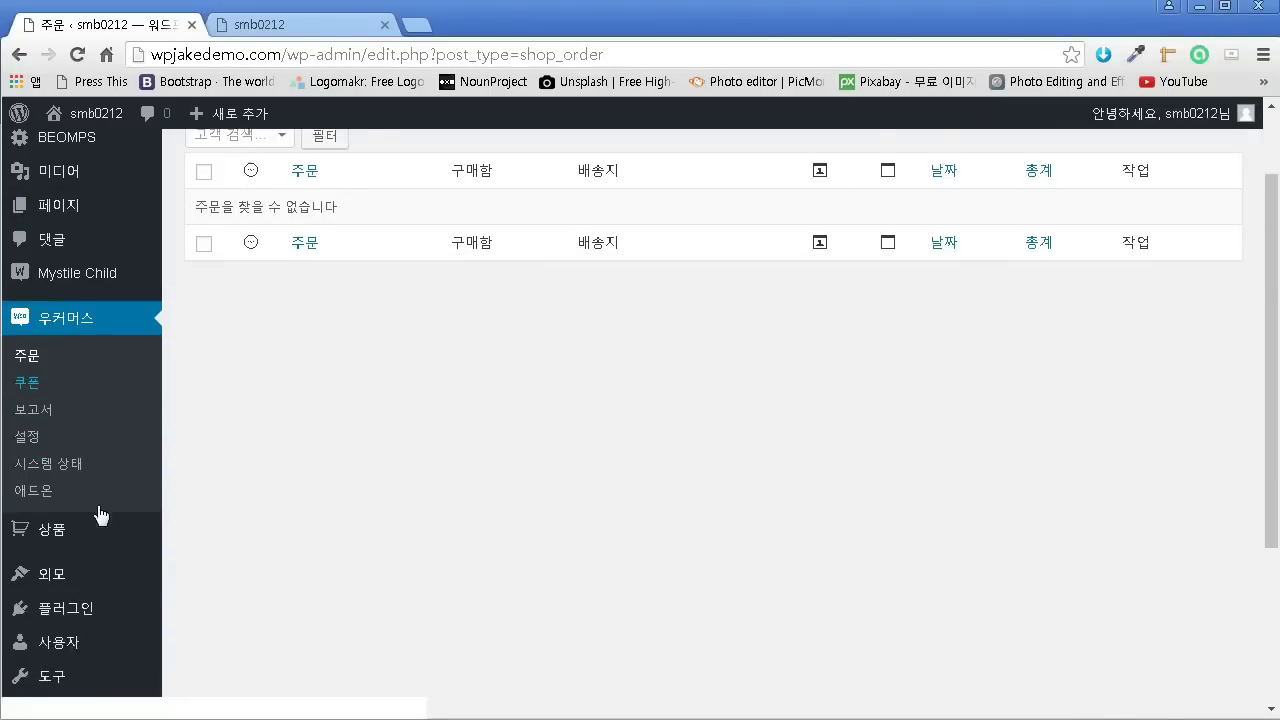
{"action": "mouse_move", "coordinate": [112, 487]}
{"action": "left_click", "coordinate": [200, 510]}
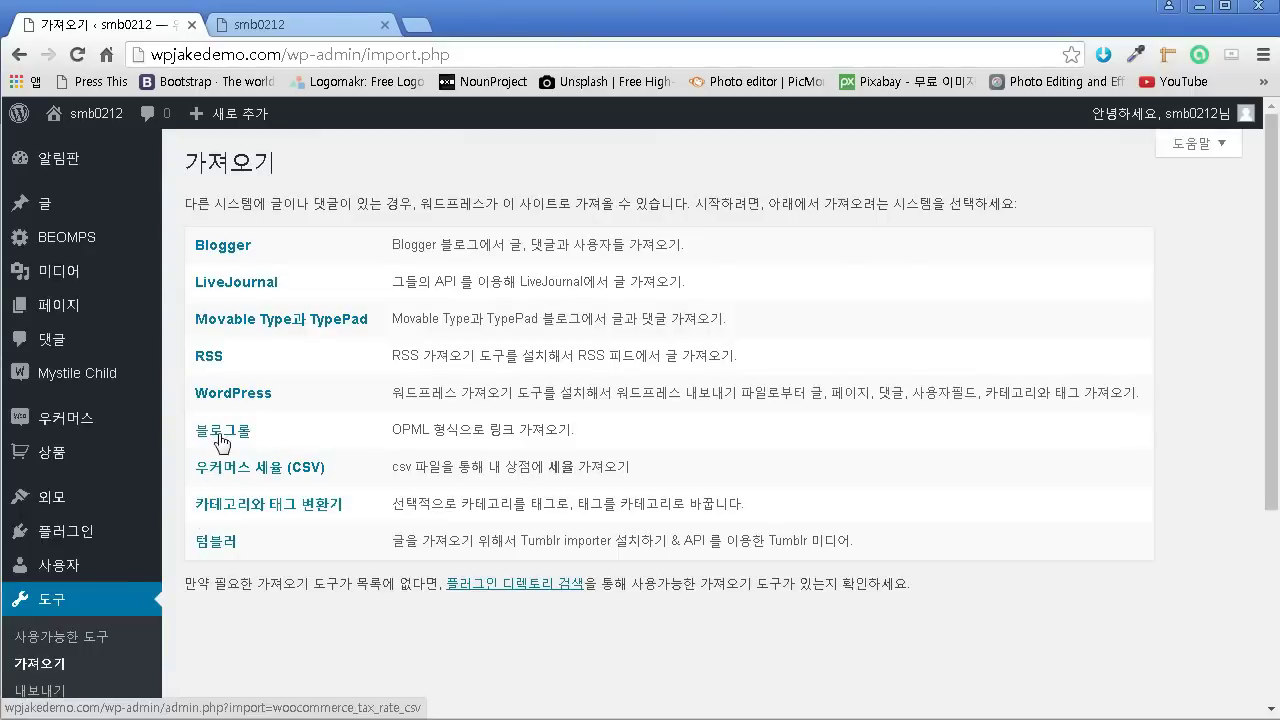
{"action": "left_click", "coordinate": [220, 395]}
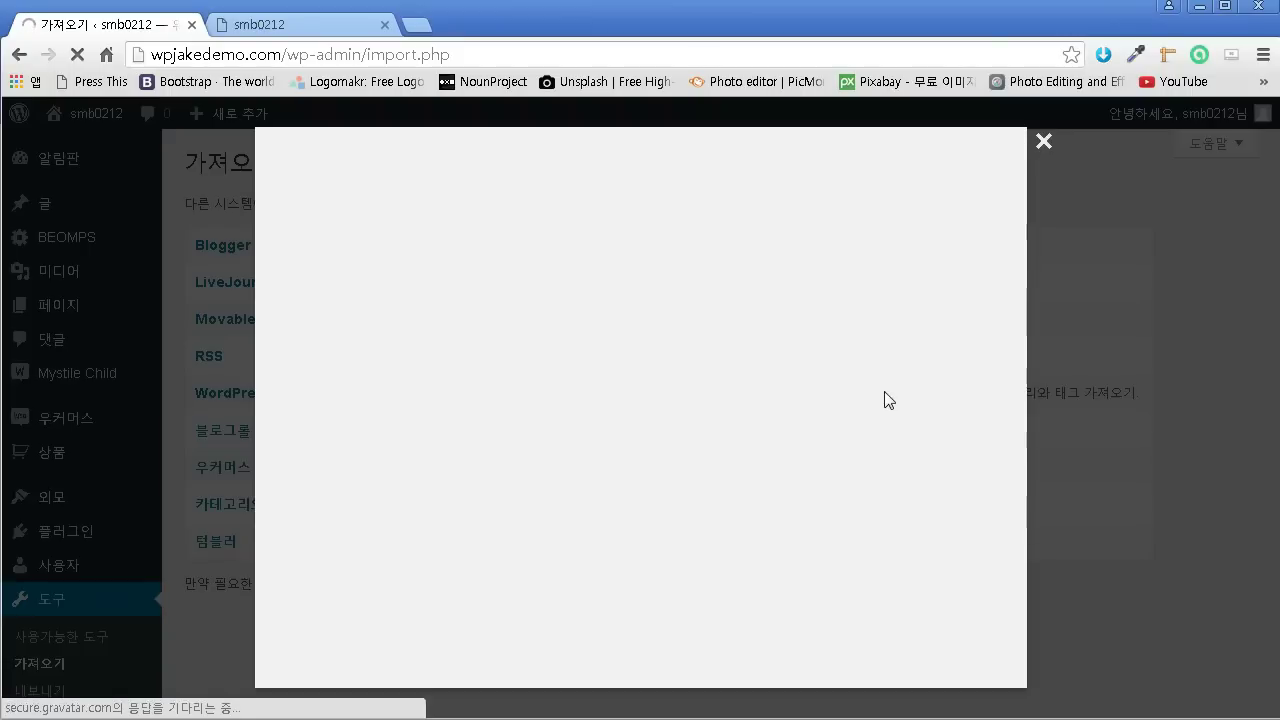
{"action": "scroll", "coordinate": [809, 480], "scroll_direction": "down", "scroll_amount": 1}
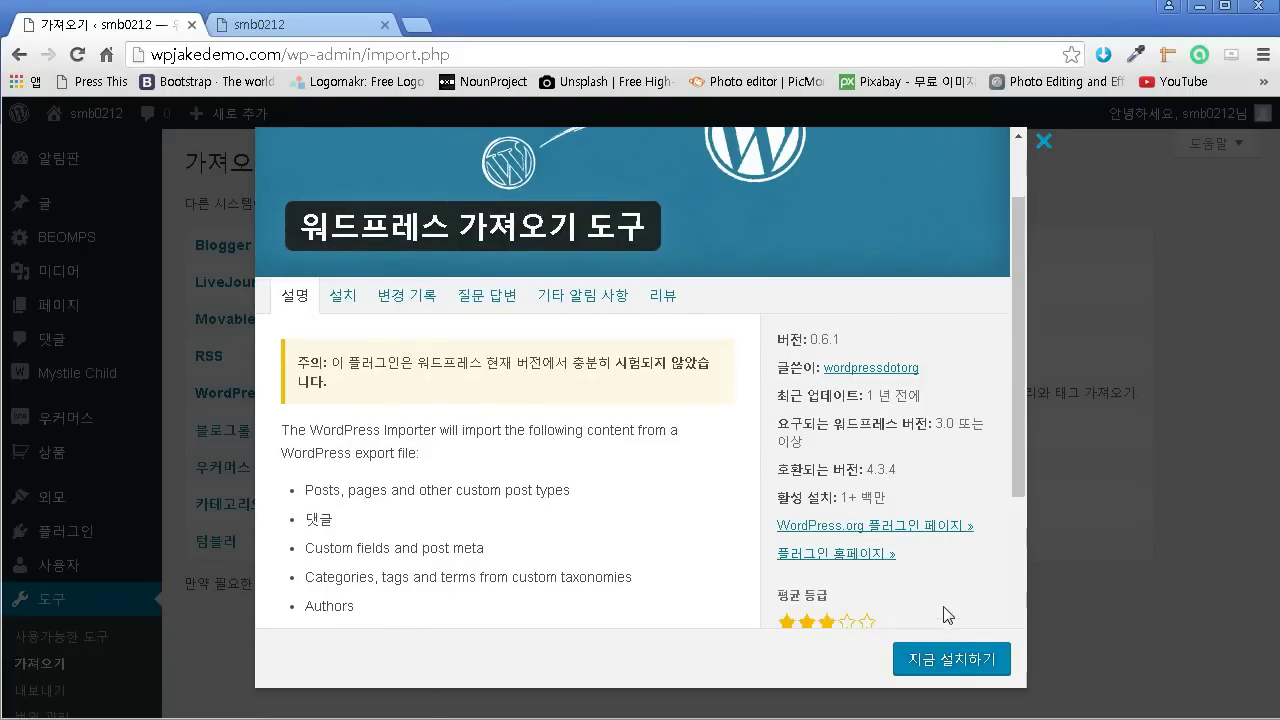
{"action": "left_click", "coordinate": [950, 660]}
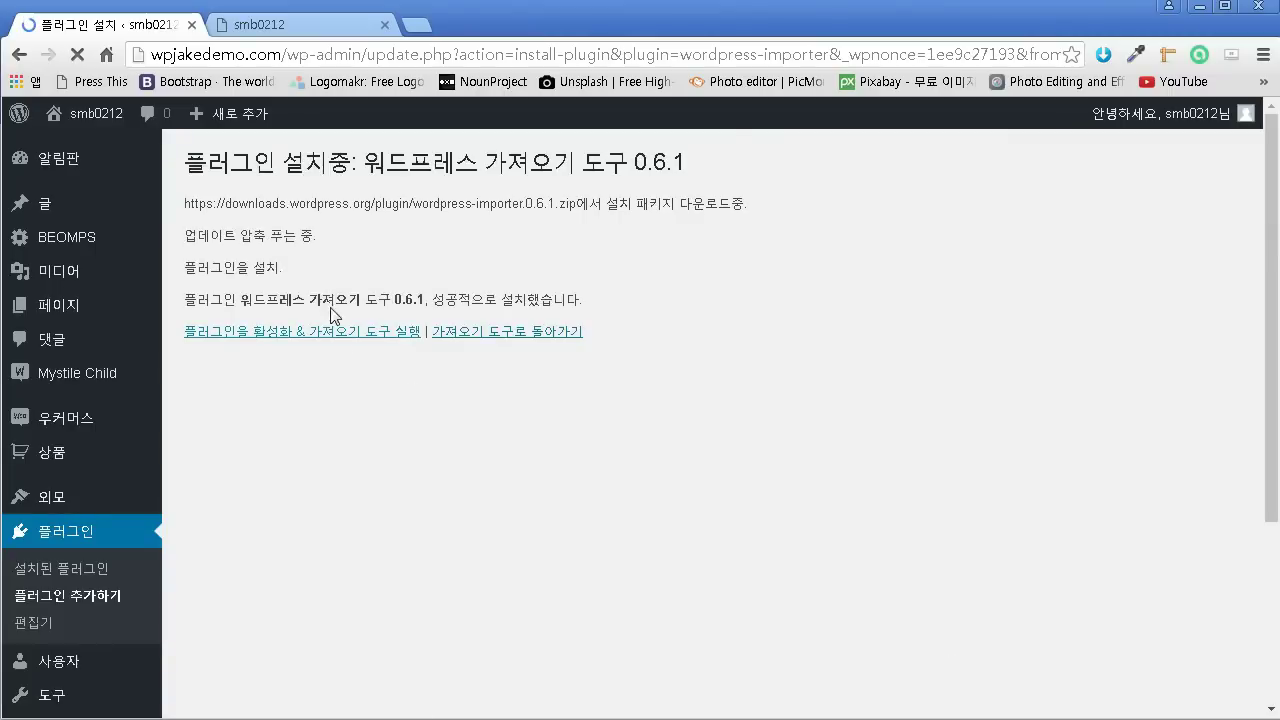
{"action": "left_click", "coordinate": [328, 333]}
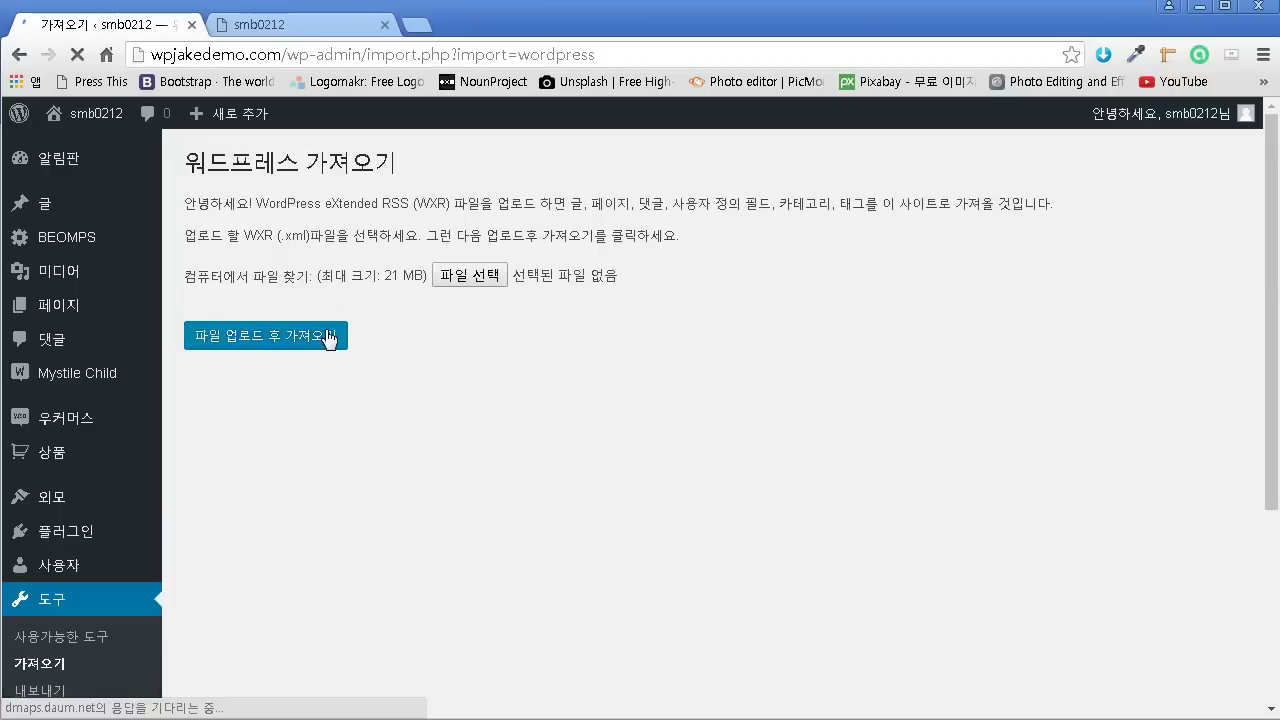
- Choose dummy-data.xml as the file to import
{"action": "left_click", "coordinate": [465, 279]}
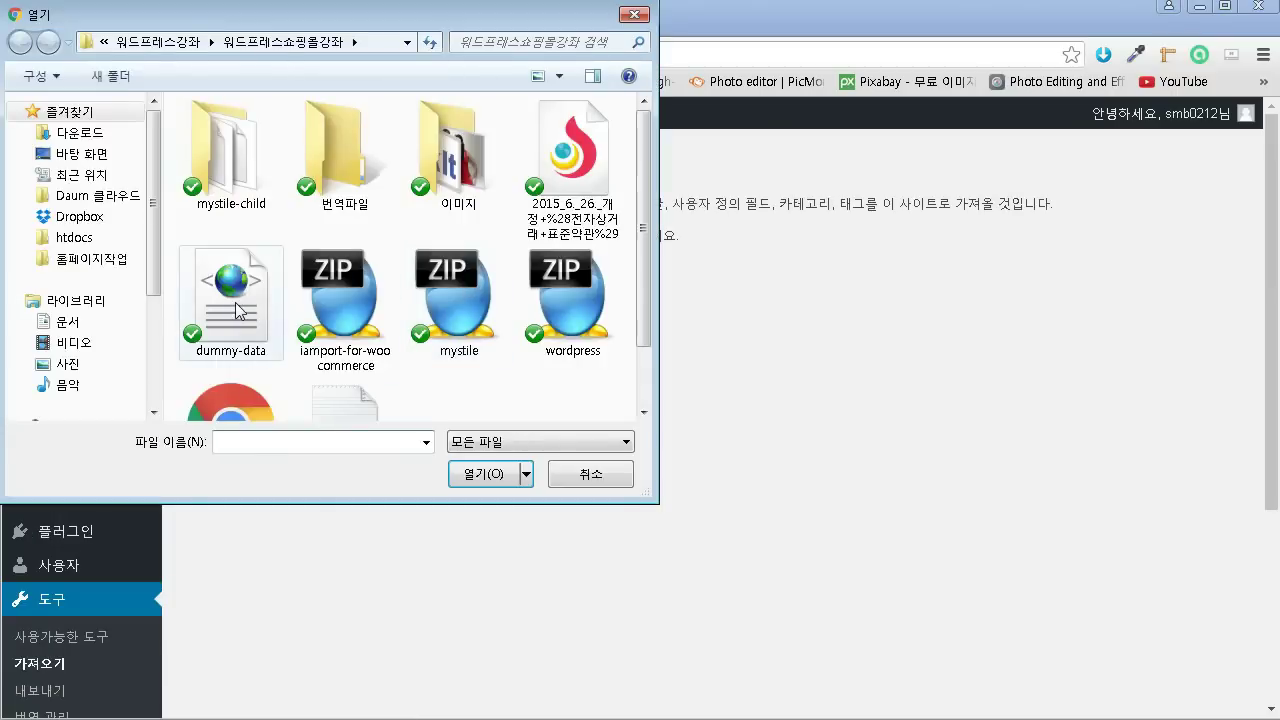
{"action": "left_click", "coordinate": [231, 300]}
{"action": "left_click", "coordinate": [480, 473]}
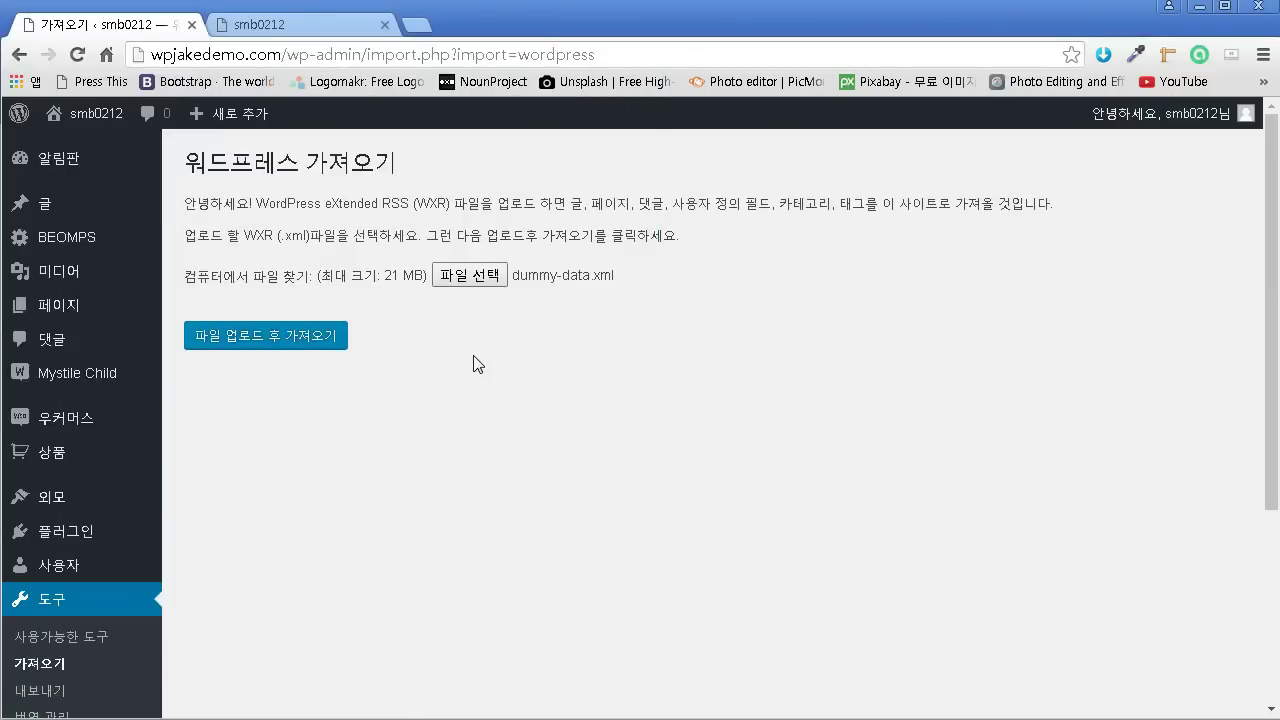
- Import dummy-data.xml with posts assigned to the existing user and attachments downloaded, then return to the dashboard
{"action": "left_click", "coordinate": [285, 345]}
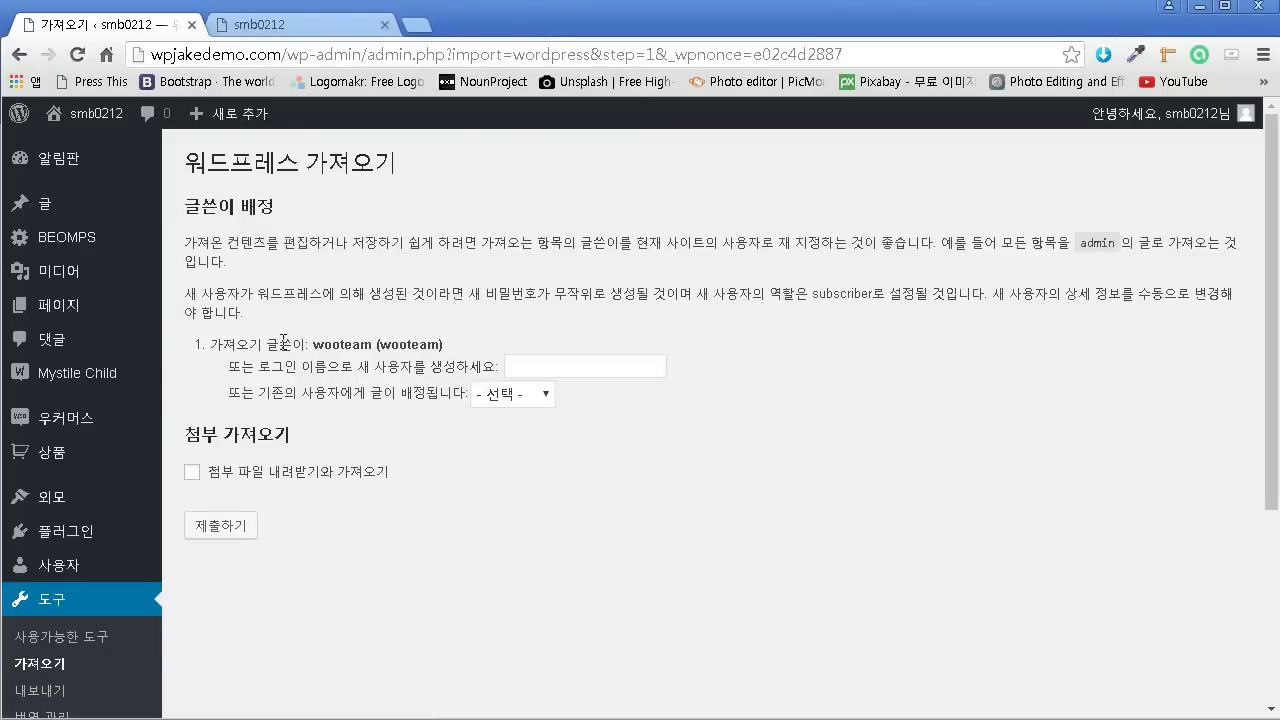
{"action": "left_click", "coordinate": [508, 400]}
{"action": "left_click", "coordinate": [511, 446]}
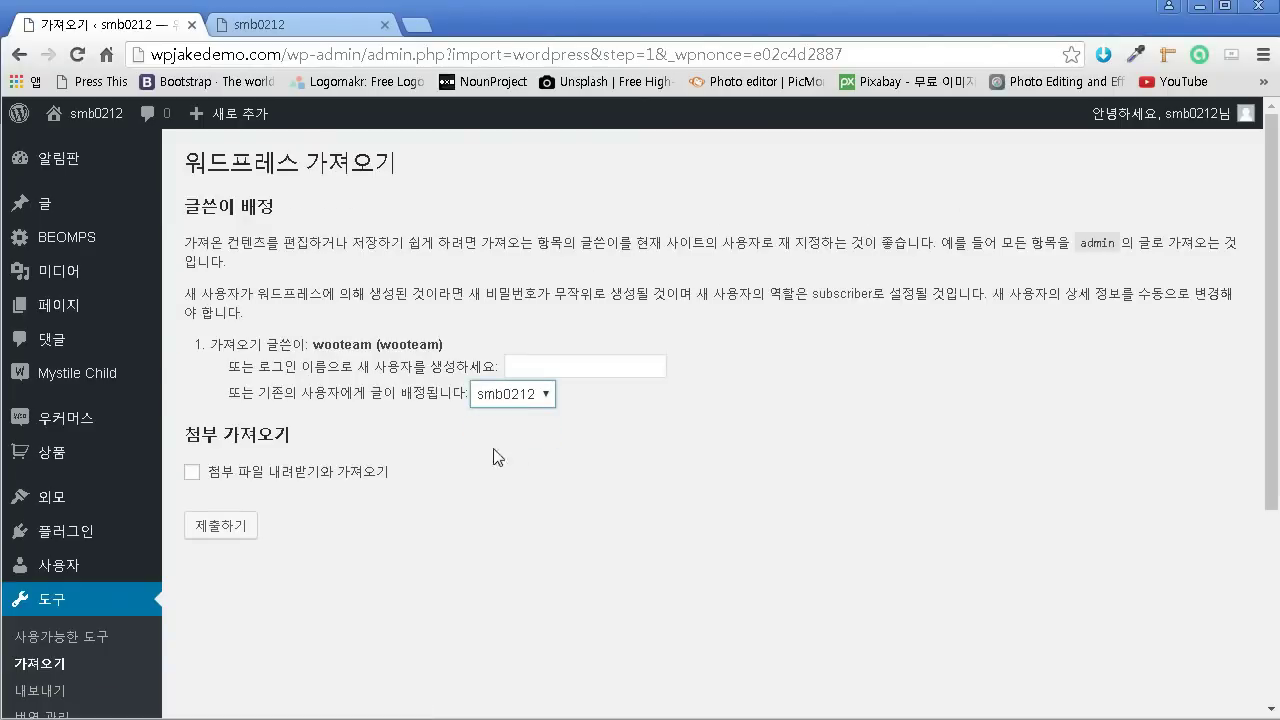
{"action": "left_click", "coordinate": [192, 476]}
{"action": "left_click", "coordinate": [228, 530]}
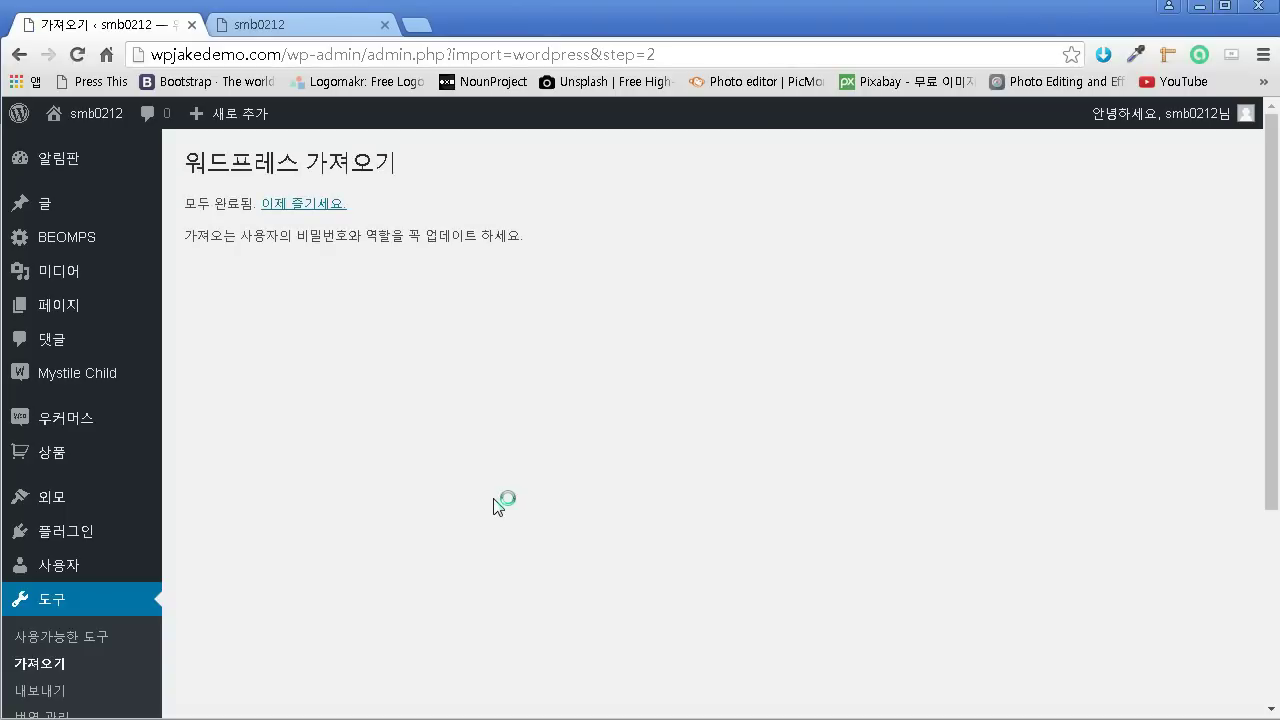
{"action": "left_click", "coordinate": [336, 207]}
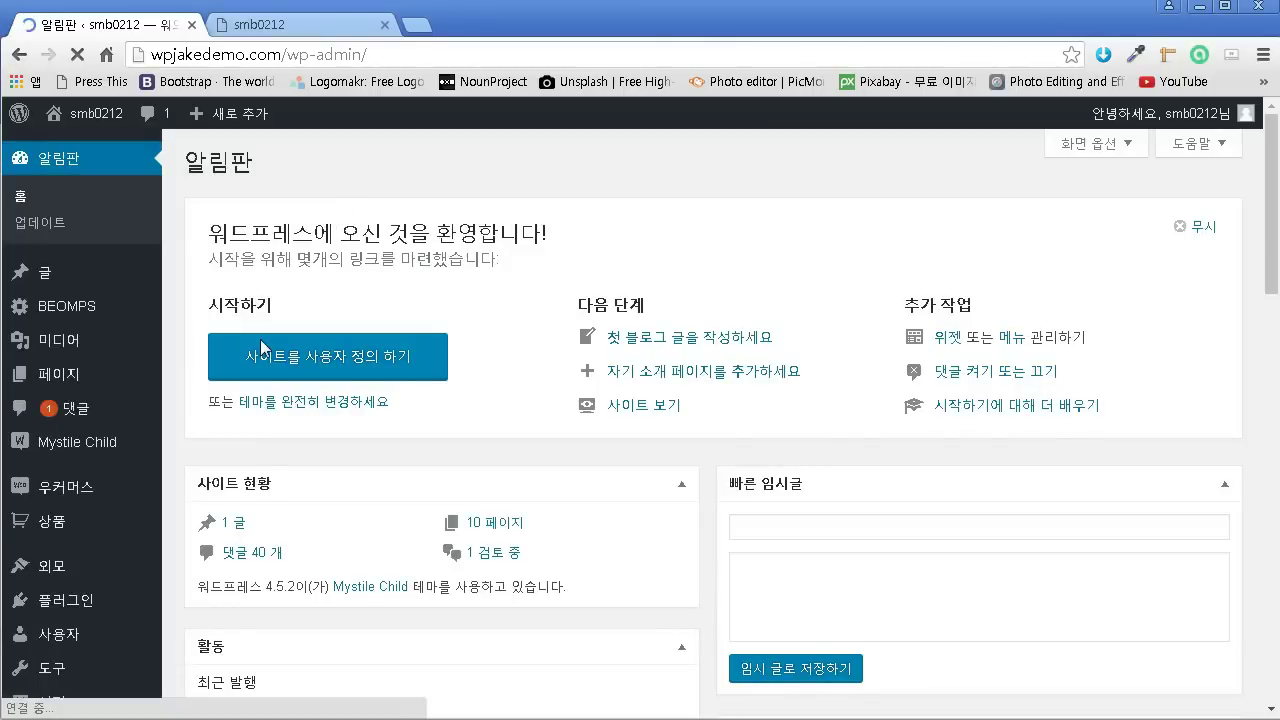
{"action": "key", "text": "alt+Tab"}
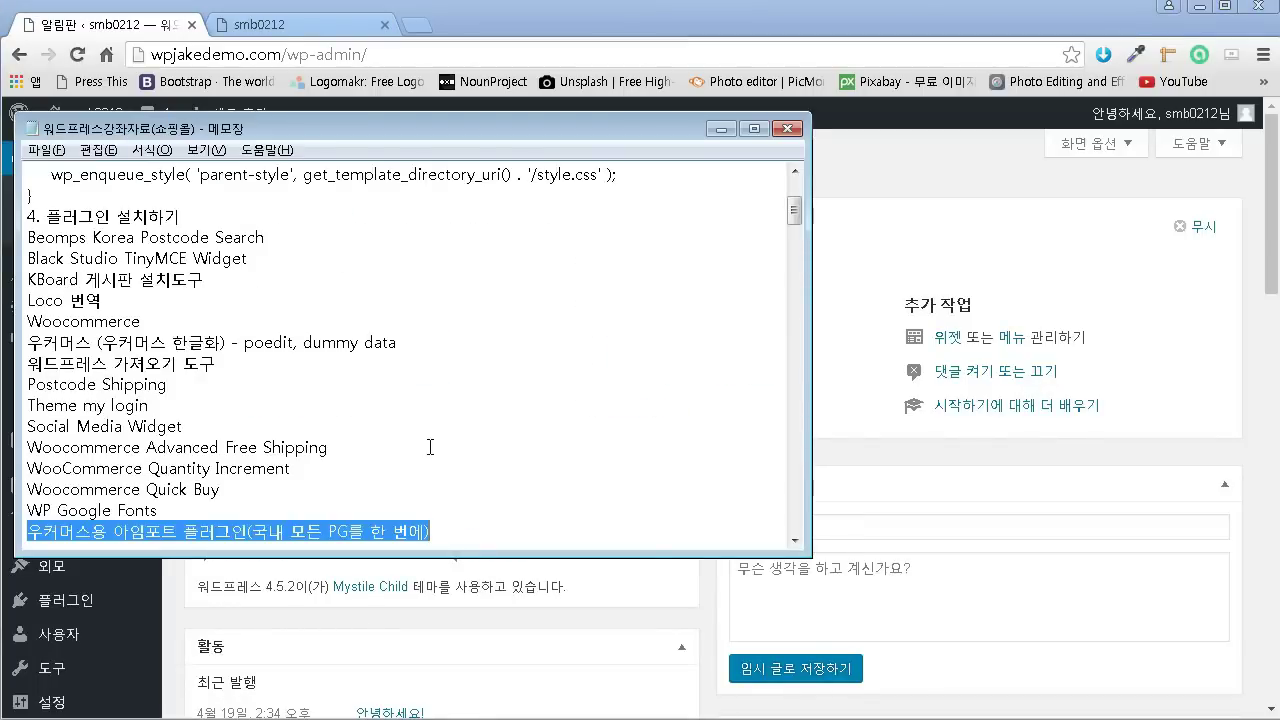
- Hide the notes and open the Products list showing the 23 imported sample products
{"action": "scroll", "coordinate": [430, 449], "scroll_direction": "down", "scroll_amount": 3}
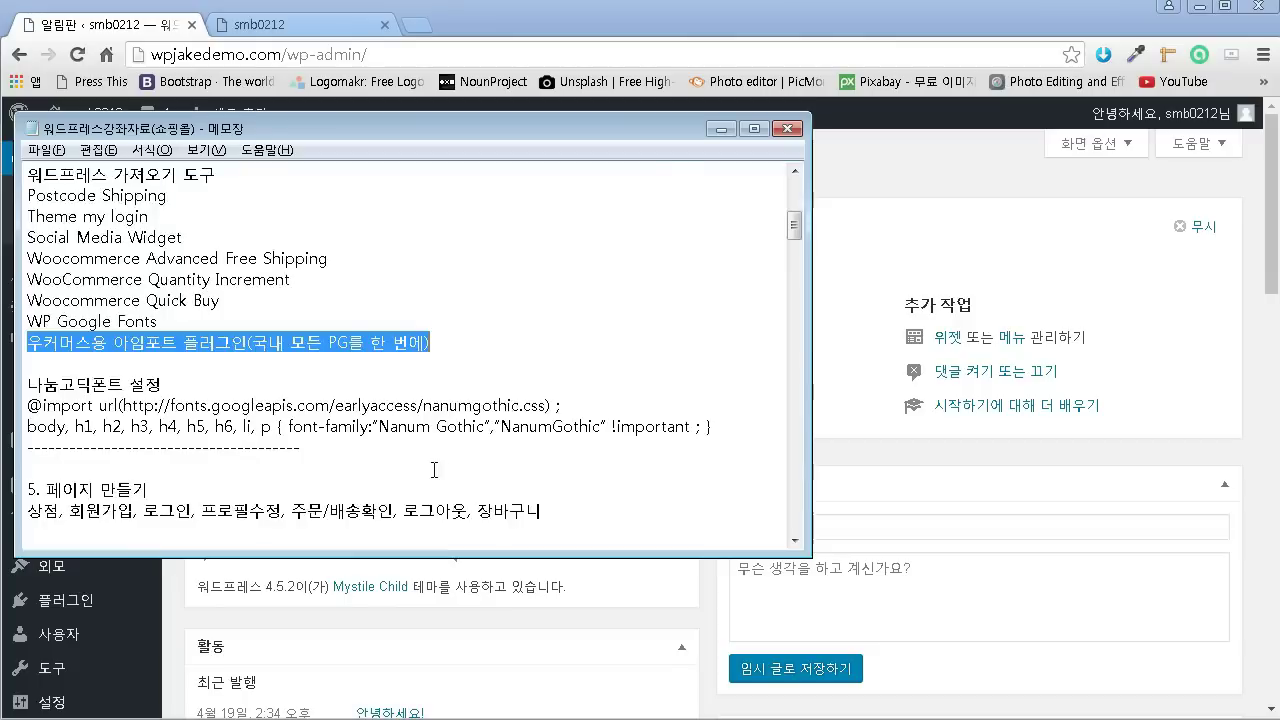
{"action": "left_click", "coordinate": [718, 129]}
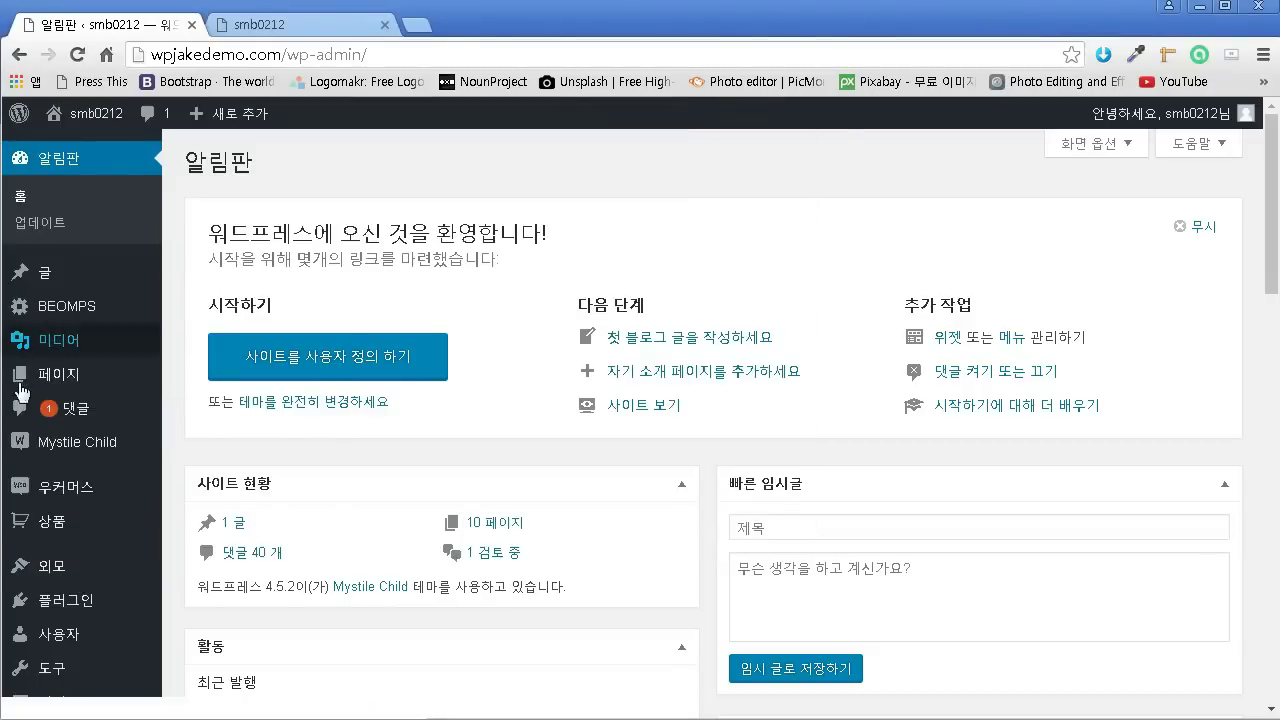
{"action": "mouse_move", "coordinate": [62, 528]}
{"action": "left_click", "coordinate": [195, 524]}
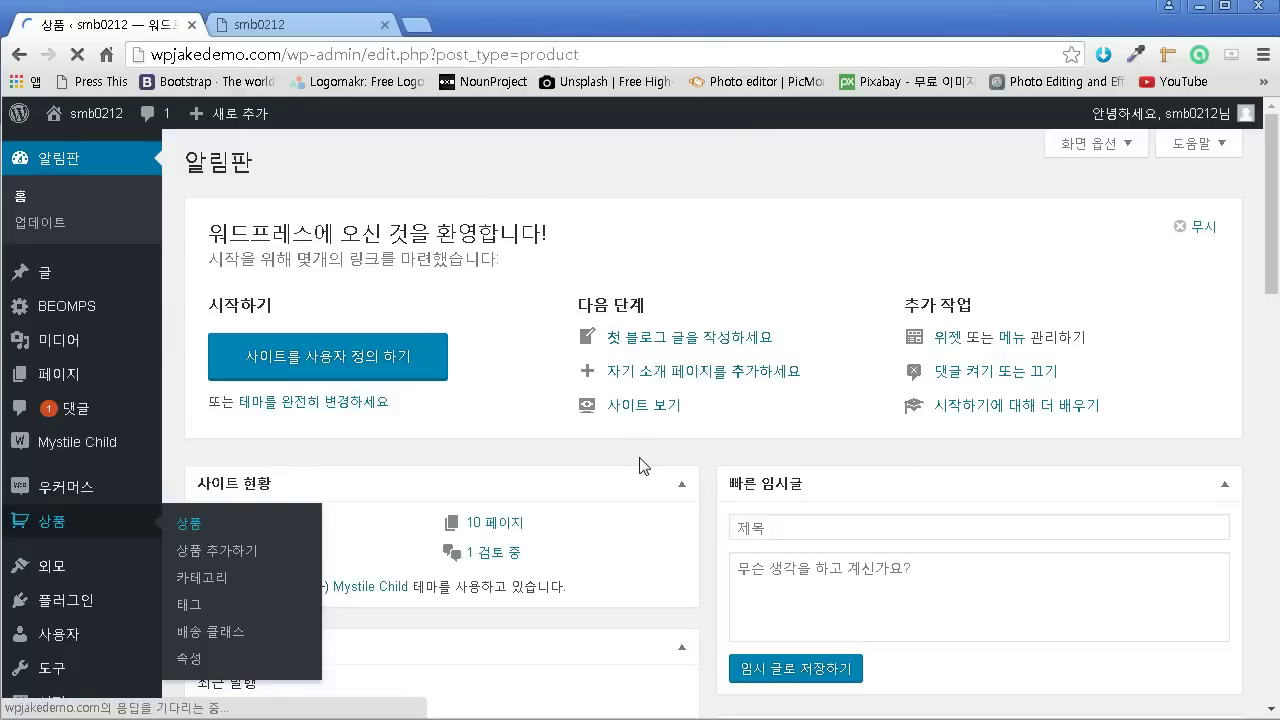
{"action": "scroll", "coordinate": [514, 463], "scroll_direction": "down", "scroll_amount": 2}
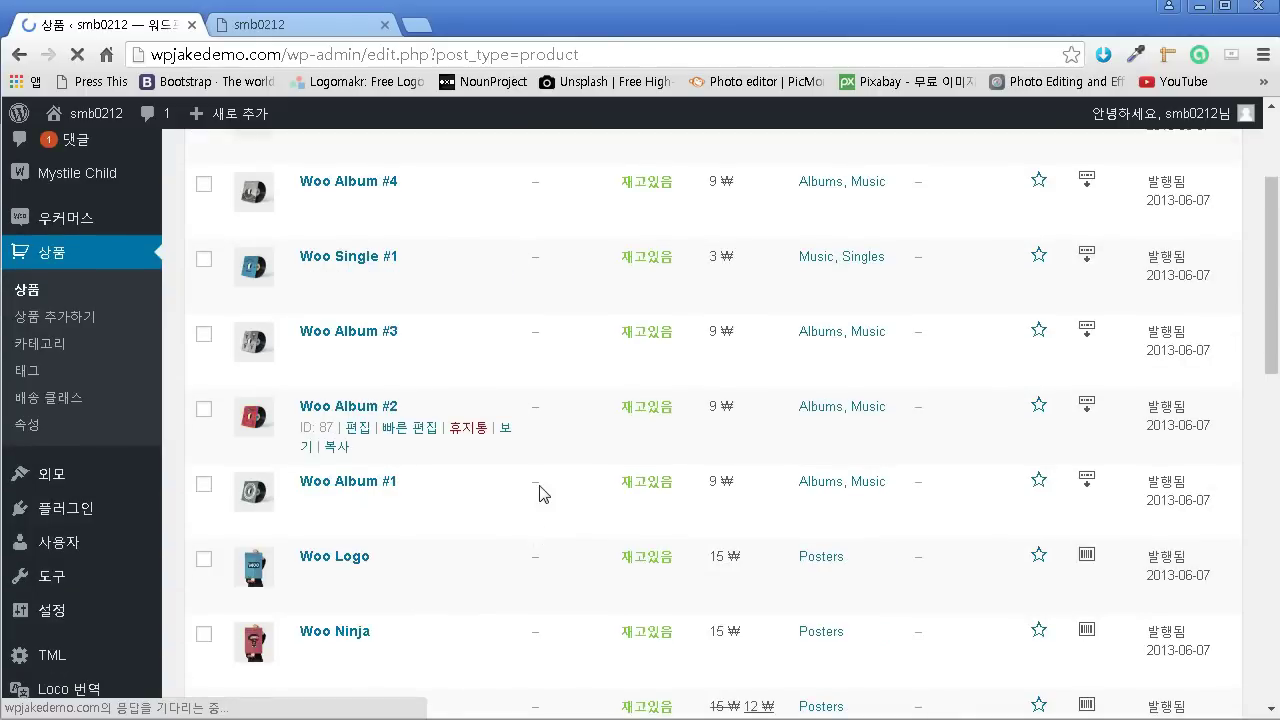
{"action": "scroll", "coordinate": [549, 509], "scroll_direction": "down", "scroll_amount": 6}
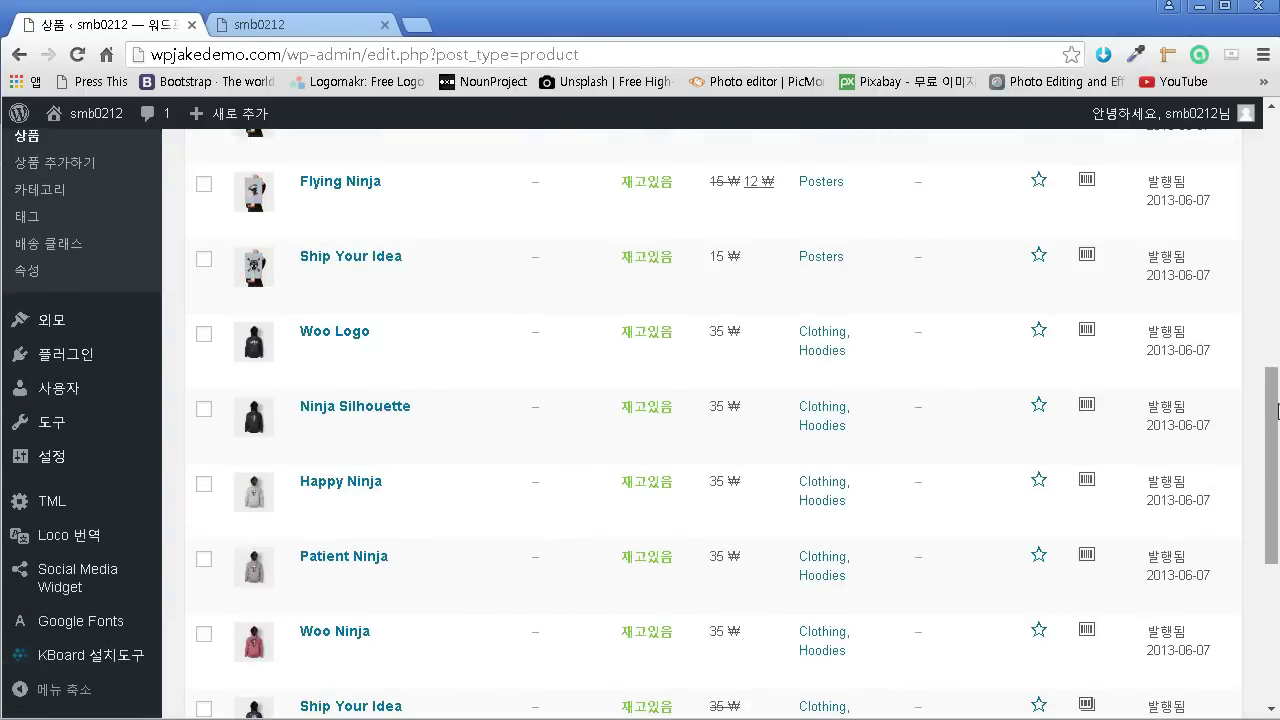
- Open the Google Fonts settings page from the admin sidebar
{"action": "left_click_drag", "start_coordinate": [1278, 410], "coordinate": [1278, 465]}
{"action": "left_click", "coordinate": [1272, 192]}
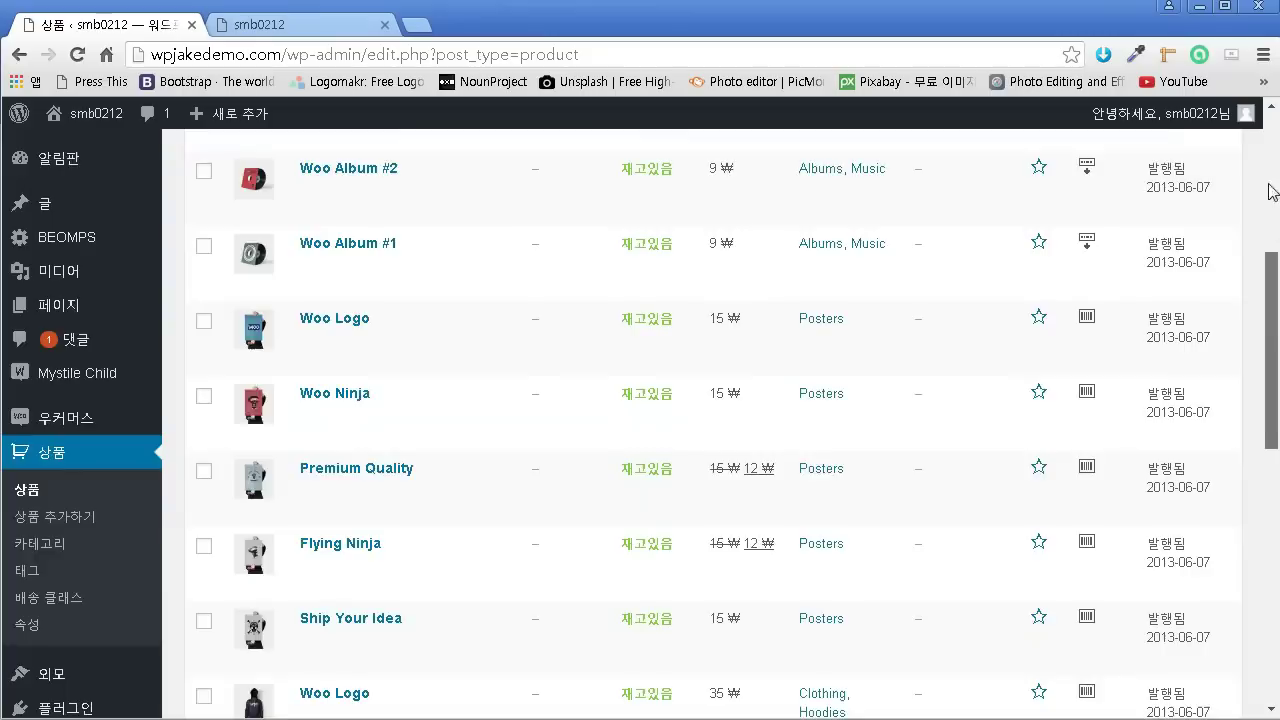
{"action": "left_click", "coordinate": [1272, 192]}
{"action": "scroll", "coordinate": [70, 575], "scroll_direction": "down", "scroll_amount": 4}
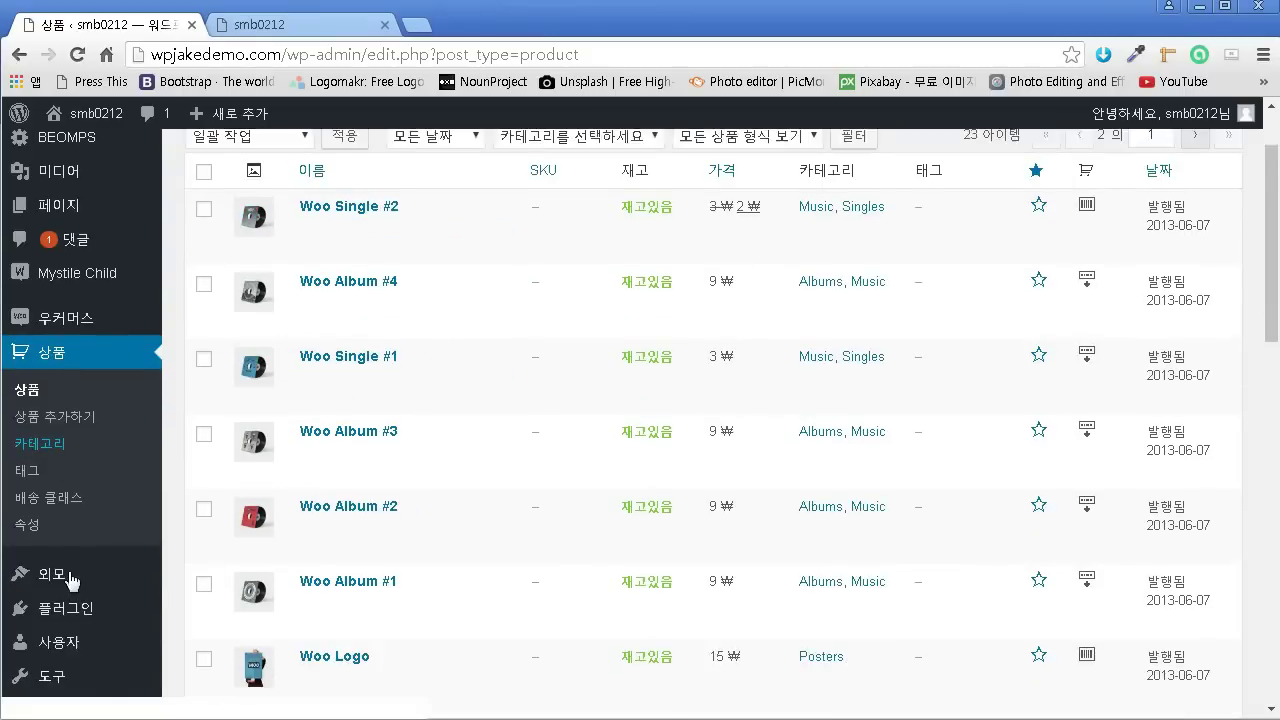
{"action": "mouse_move", "coordinate": [72, 628]}
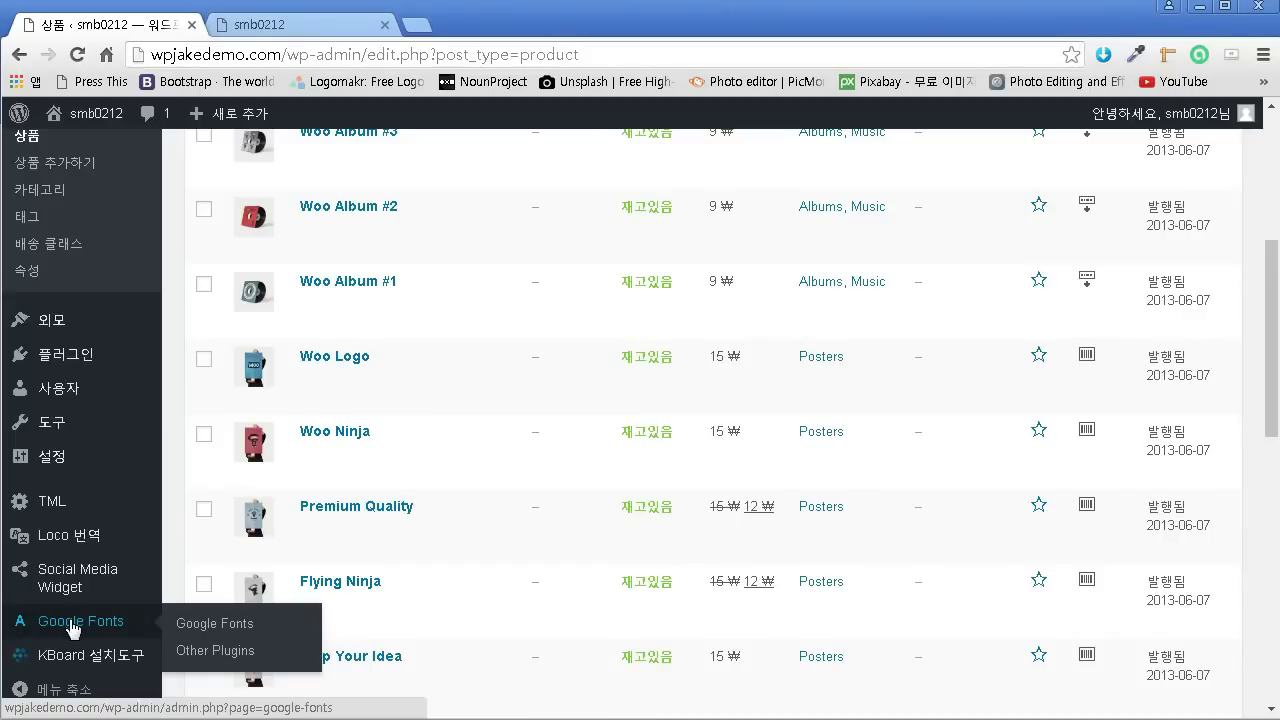
{"action": "left_click", "coordinate": [208, 626]}
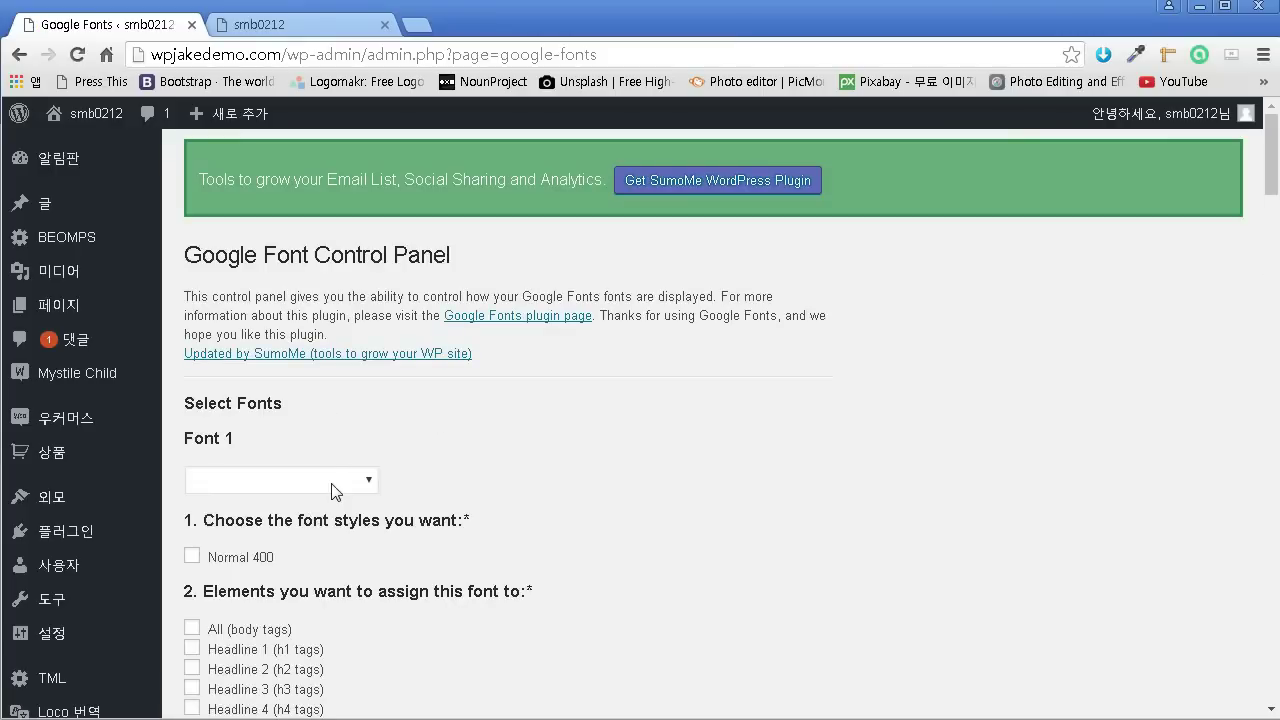
- Set Font 1 to ABeeZee
{"action": "left_click", "coordinate": [335, 491]}
{"action": "left_click", "coordinate": [270, 520]}
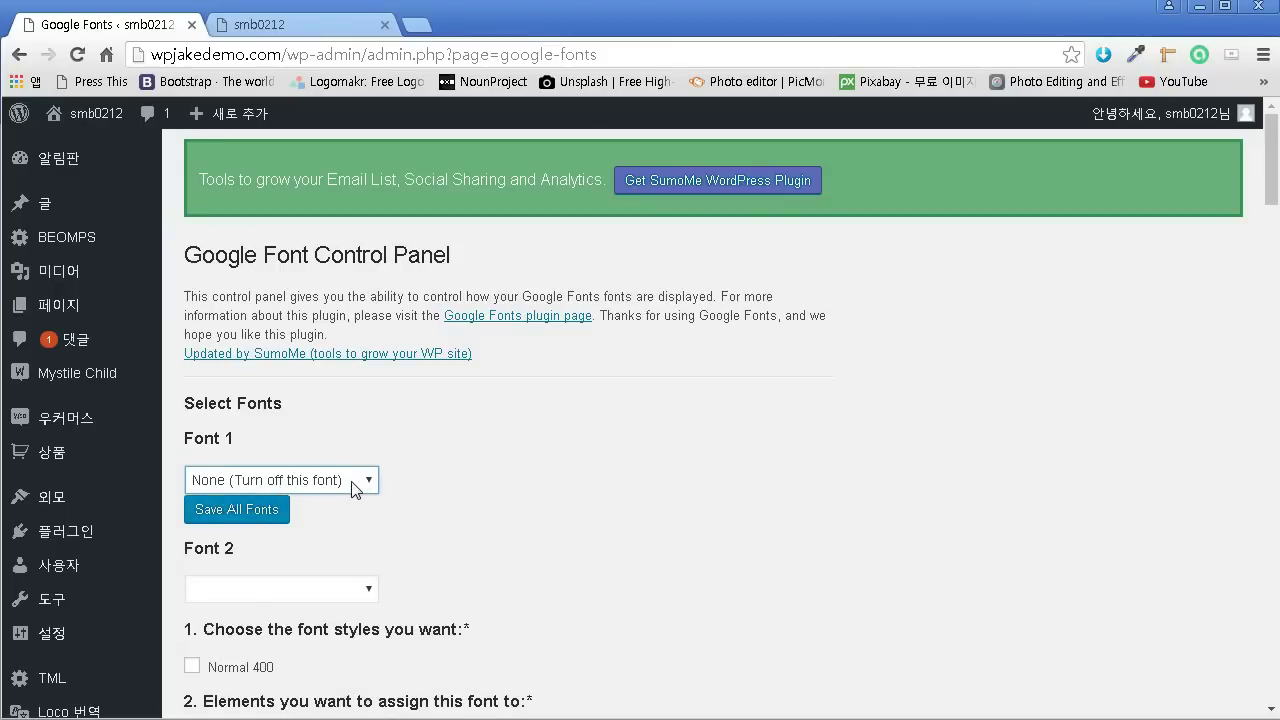
{"action": "left_click", "coordinate": [300, 481]}
{"action": "left_click", "coordinate": [230, 531]}
{"action": "scroll", "coordinate": [366, 551], "scroll_direction": "down", "scroll_amount": 3}
{"action": "left_click", "coordinate": [264, 603]}
{"action": "scroll", "coordinate": [577, 506], "scroll_direction": "down", "scroll_amount": 1}
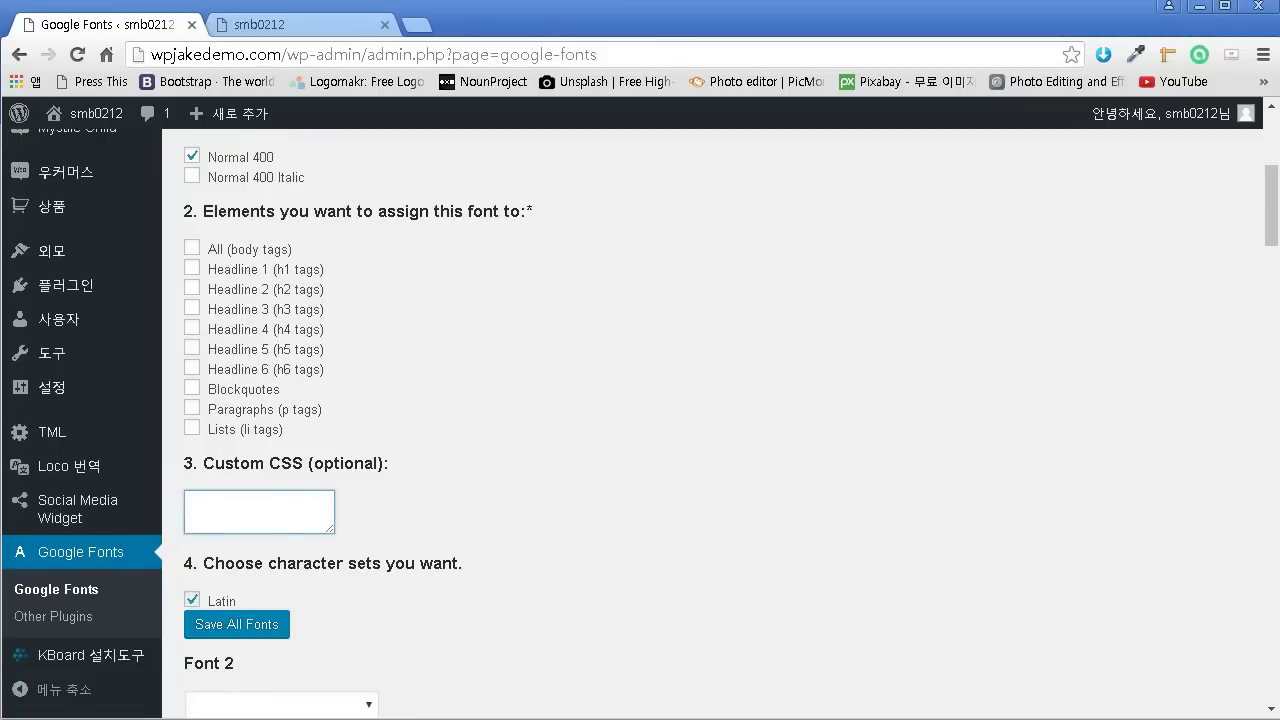
{"action": "key", "text": "alt+Tab"}
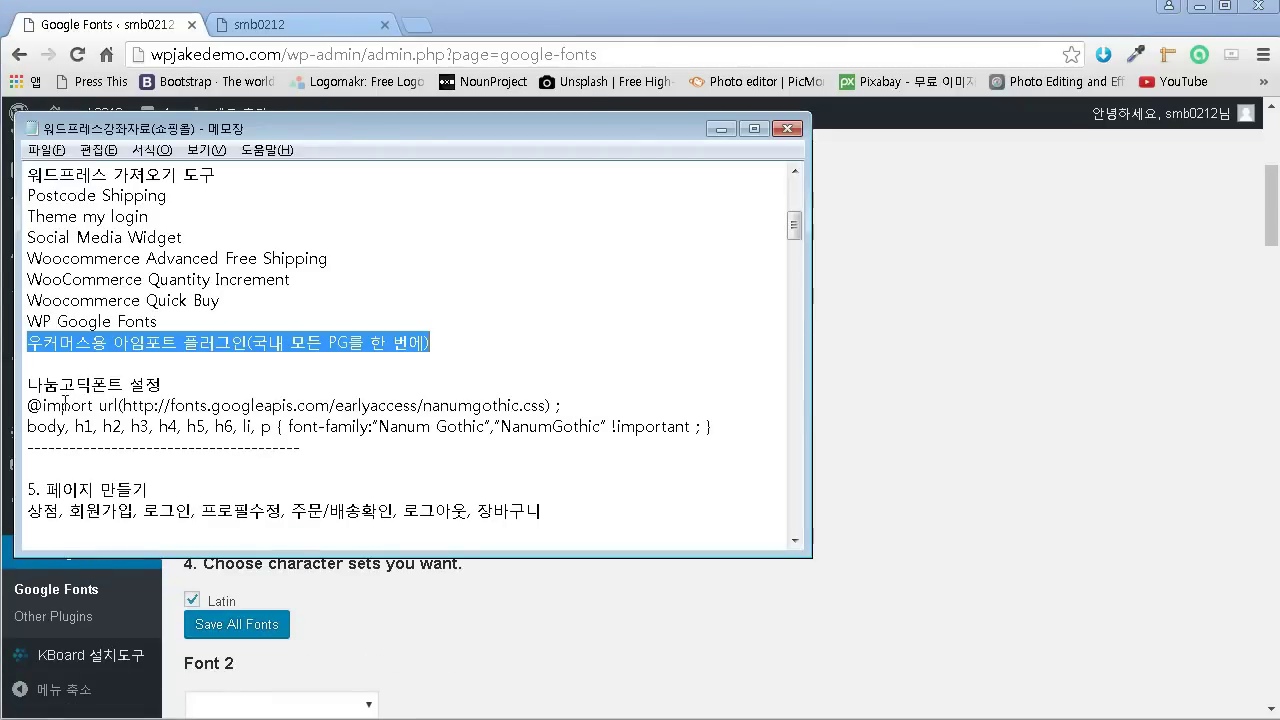
{"action": "left_click_drag", "start_coordinate": [31, 406], "coordinate": [737, 428]}
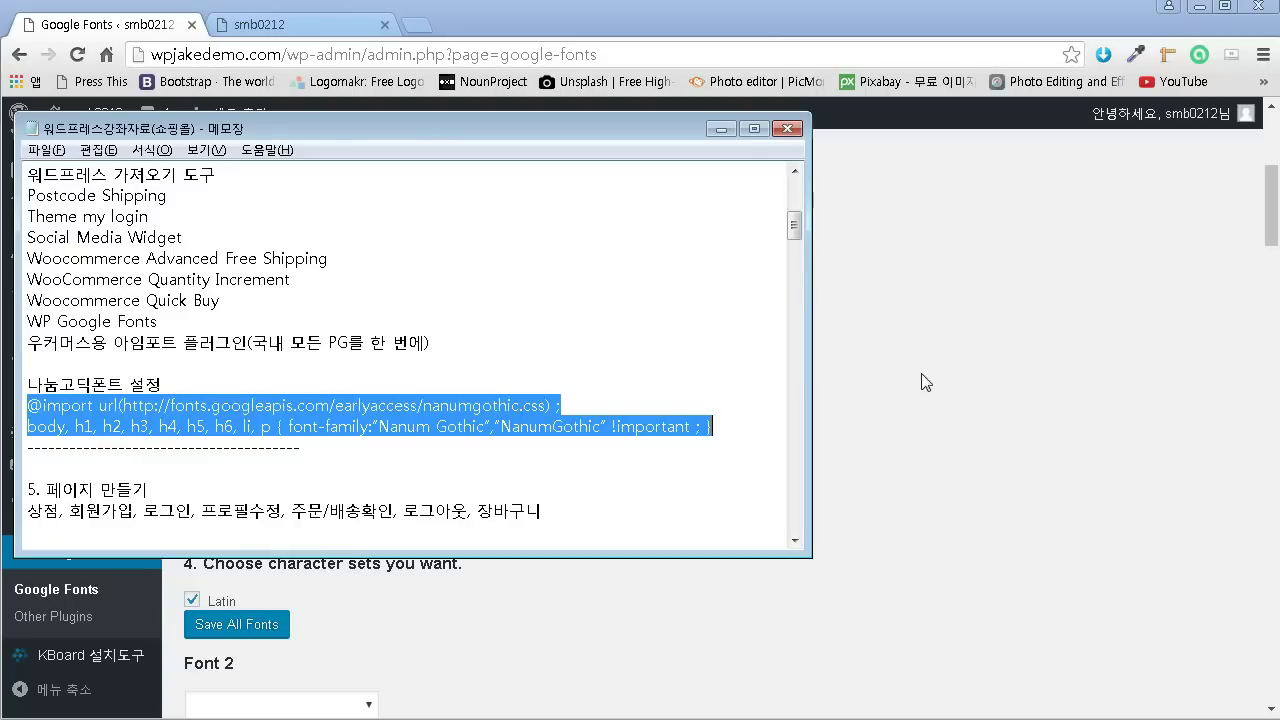
{"action": "key", "text": "alt+Tab"}
{"action": "key", "text": "ctrl+v"}
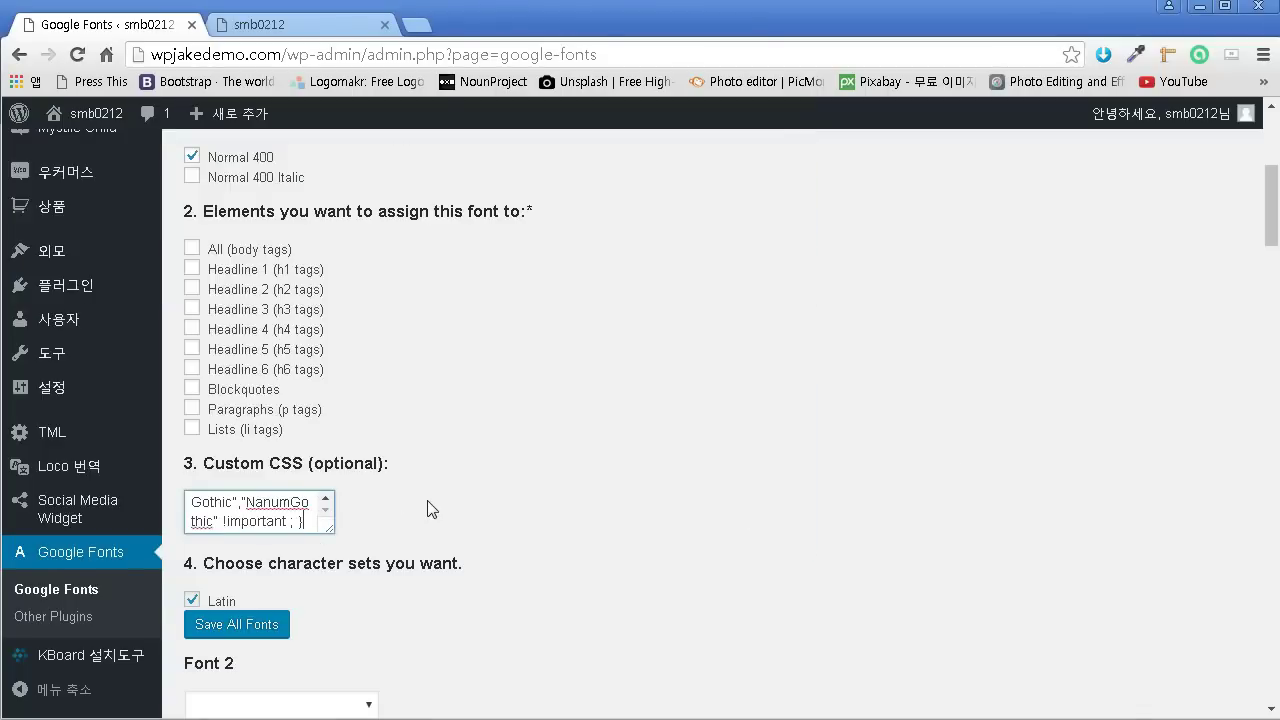
{"action": "scroll", "coordinate": [323, 505], "scroll_direction": "up", "scroll_amount": 5}
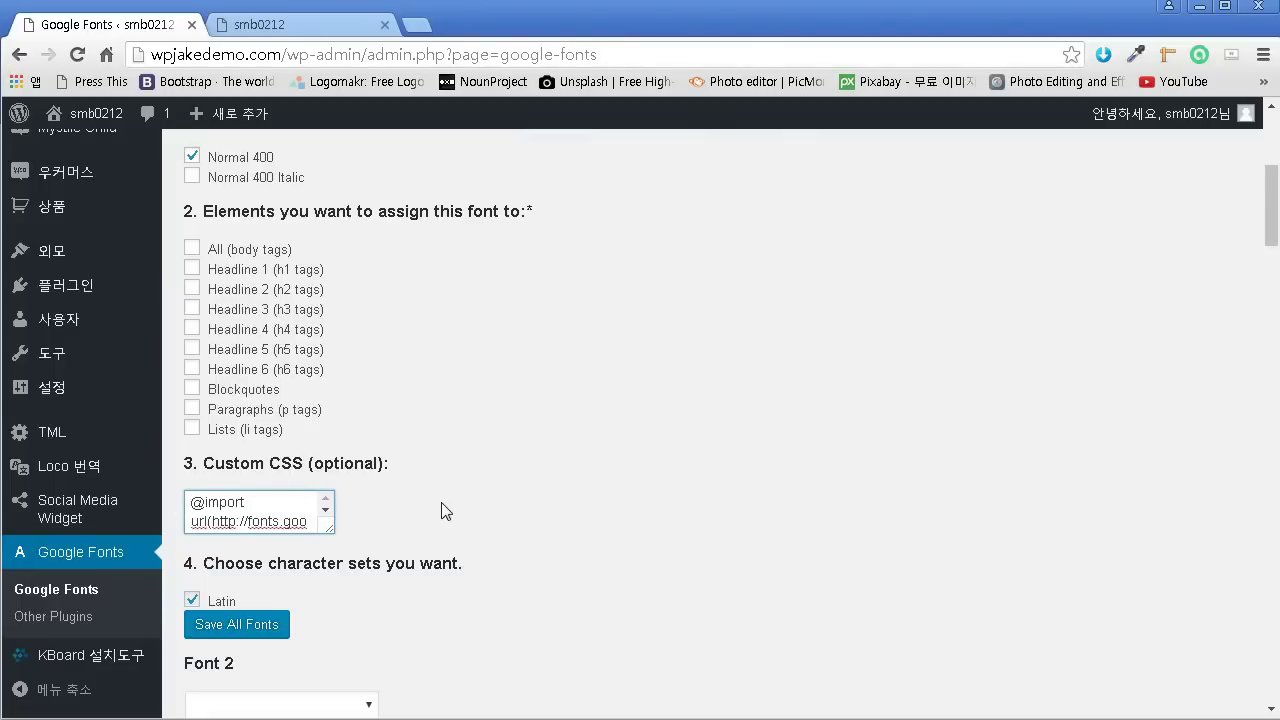
{"action": "scroll", "coordinate": [325, 603], "scroll_direction": "down", "scroll_amount": 2}
{"action": "left_click", "coordinate": [237, 538]}
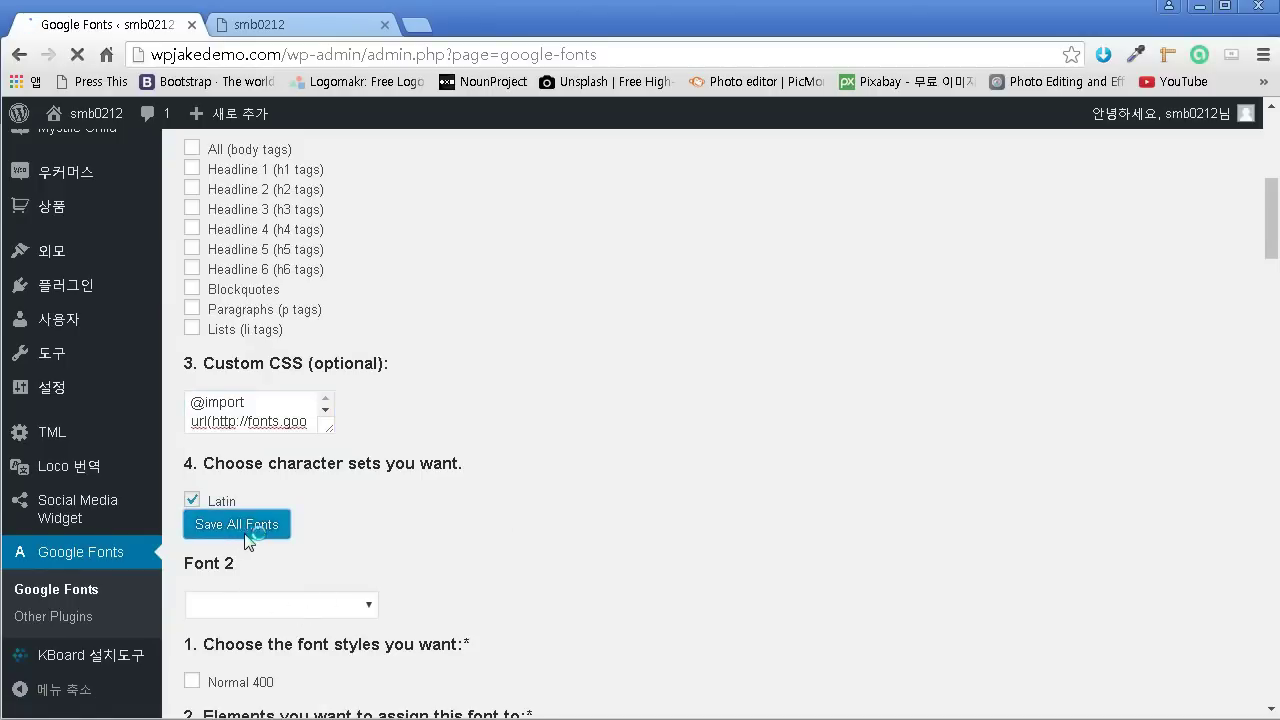
{"action": "left_click", "coordinate": [300, 24]}
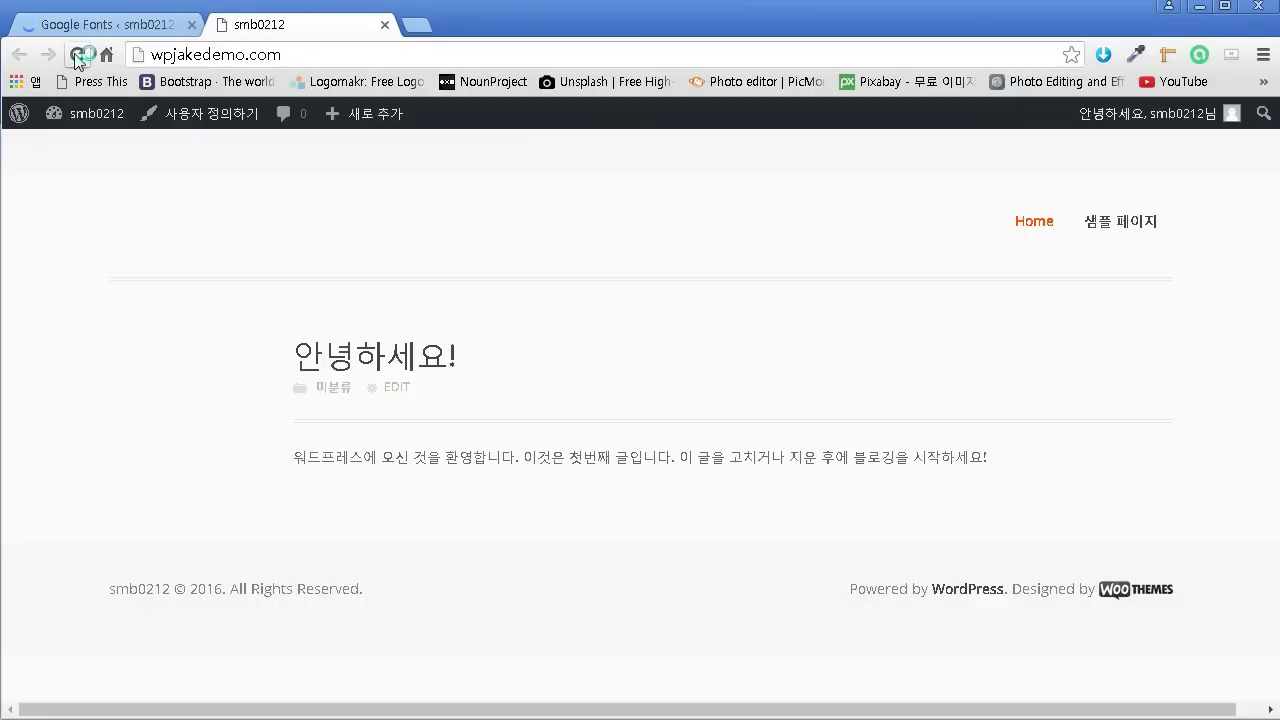
{"action": "left_click", "coordinate": [78, 56]}
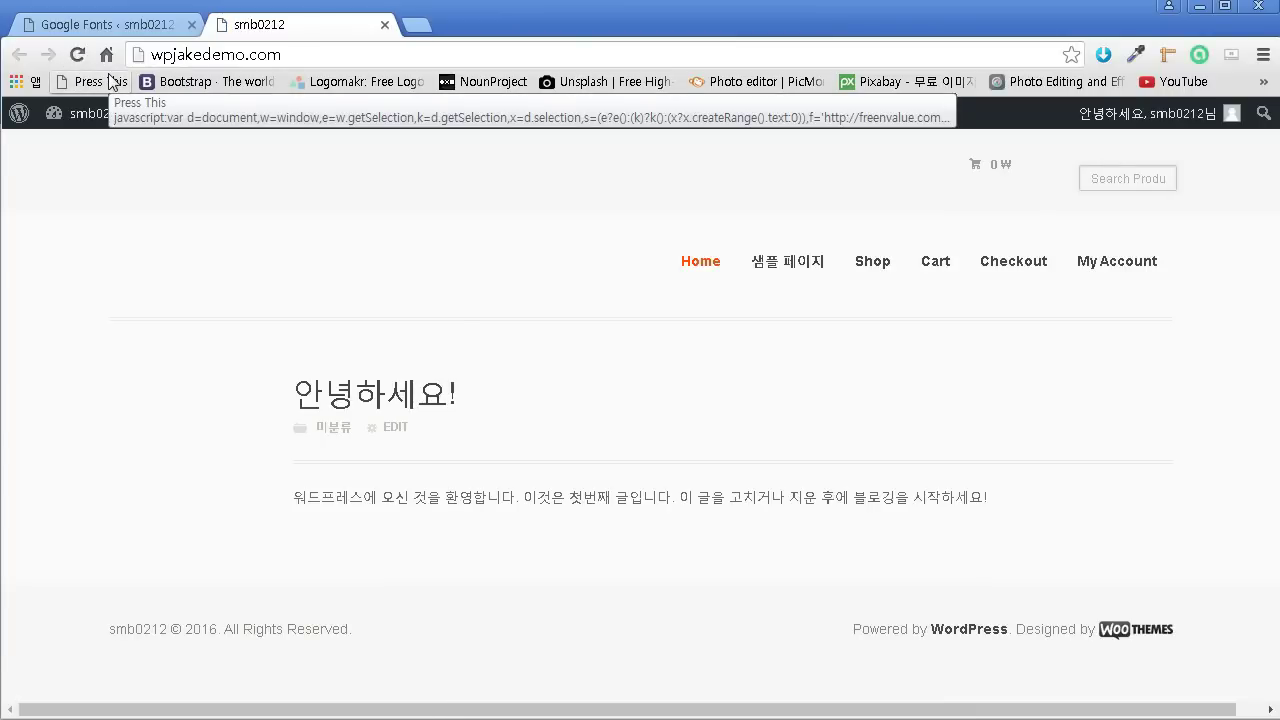
{"action": "left_click", "coordinate": [127, 22]}
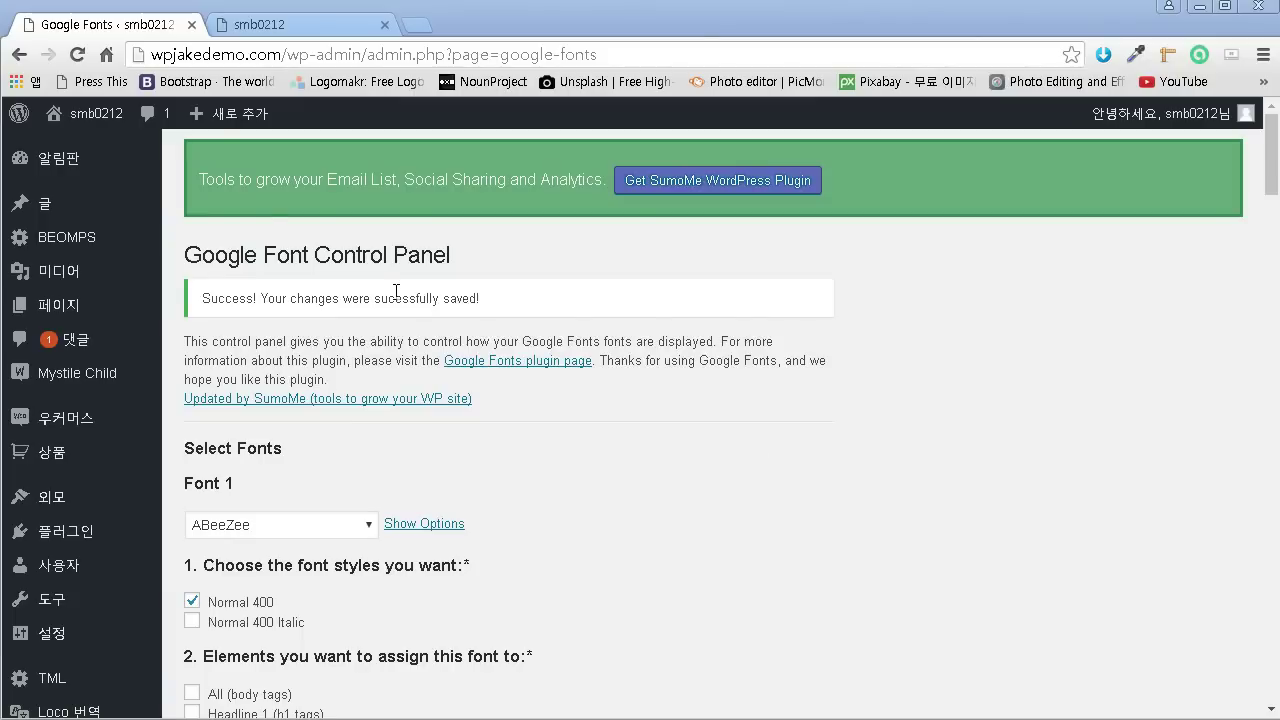
- In All Pages, move 샘플 페이지 to the trash
{"action": "mouse_move", "coordinate": [80, 315]}
{"action": "left_click", "coordinate": [203, 308]}
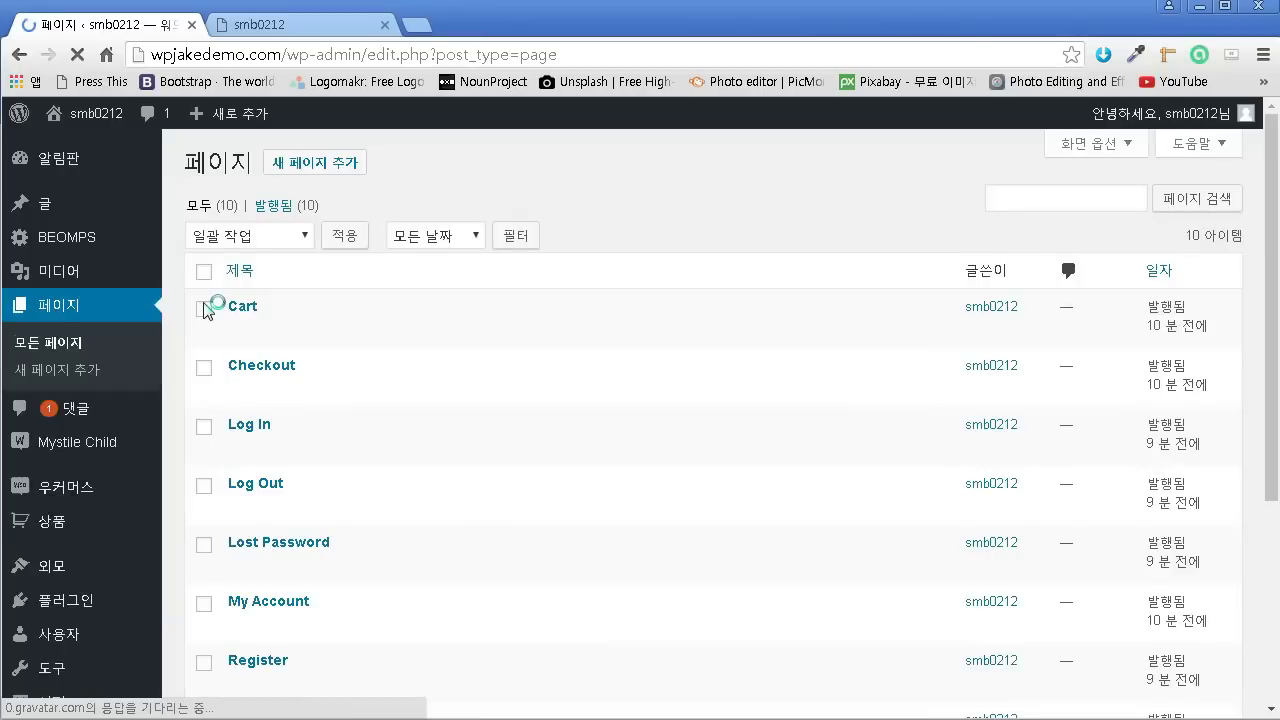
{"action": "scroll", "coordinate": [400, 420], "scroll_direction": "down", "scroll_amount": 2}
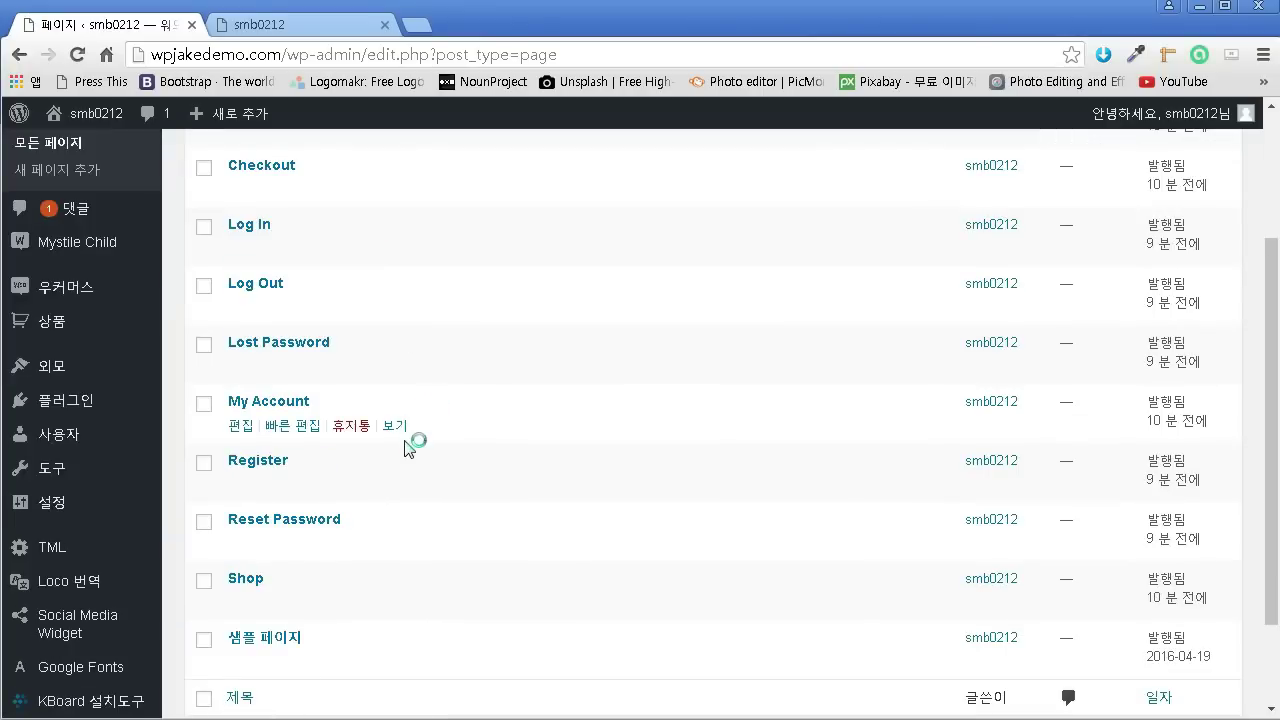
{"action": "scroll", "coordinate": [412, 444], "scroll_direction": "up", "scroll_amount": 1}
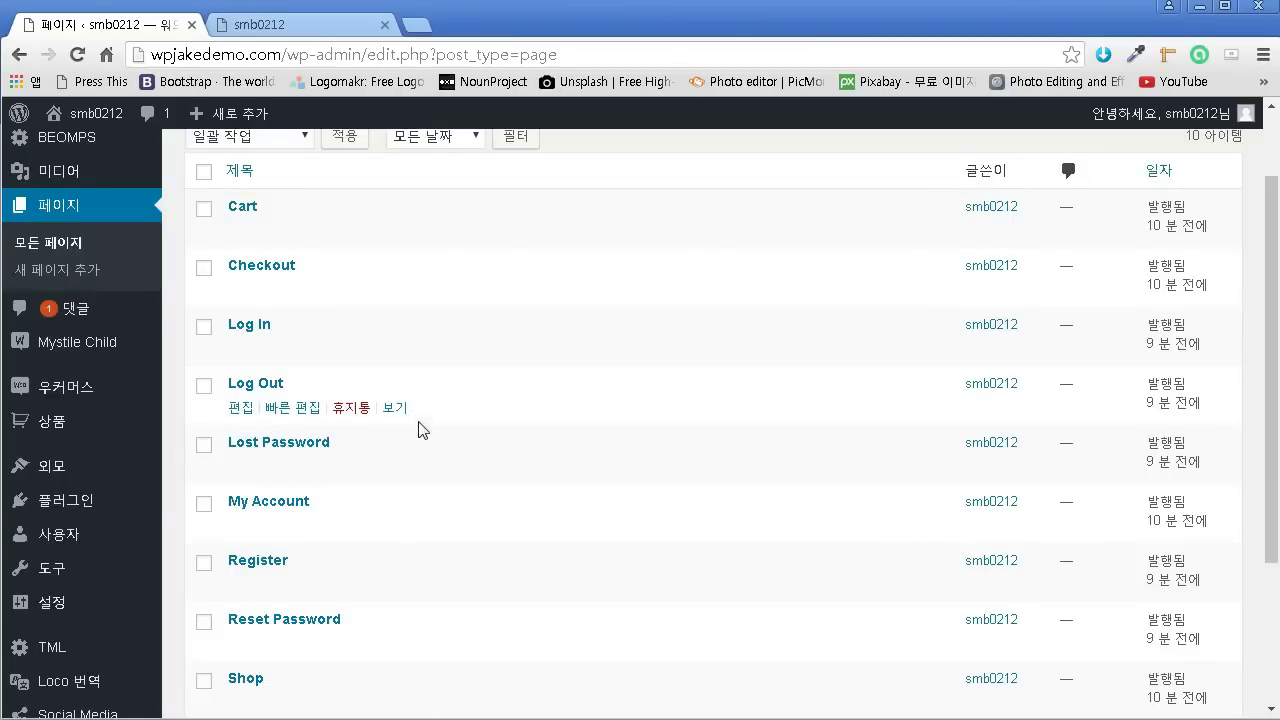
{"action": "scroll", "coordinate": [418, 420], "scroll_direction": "down", "scroll_amount": 3}
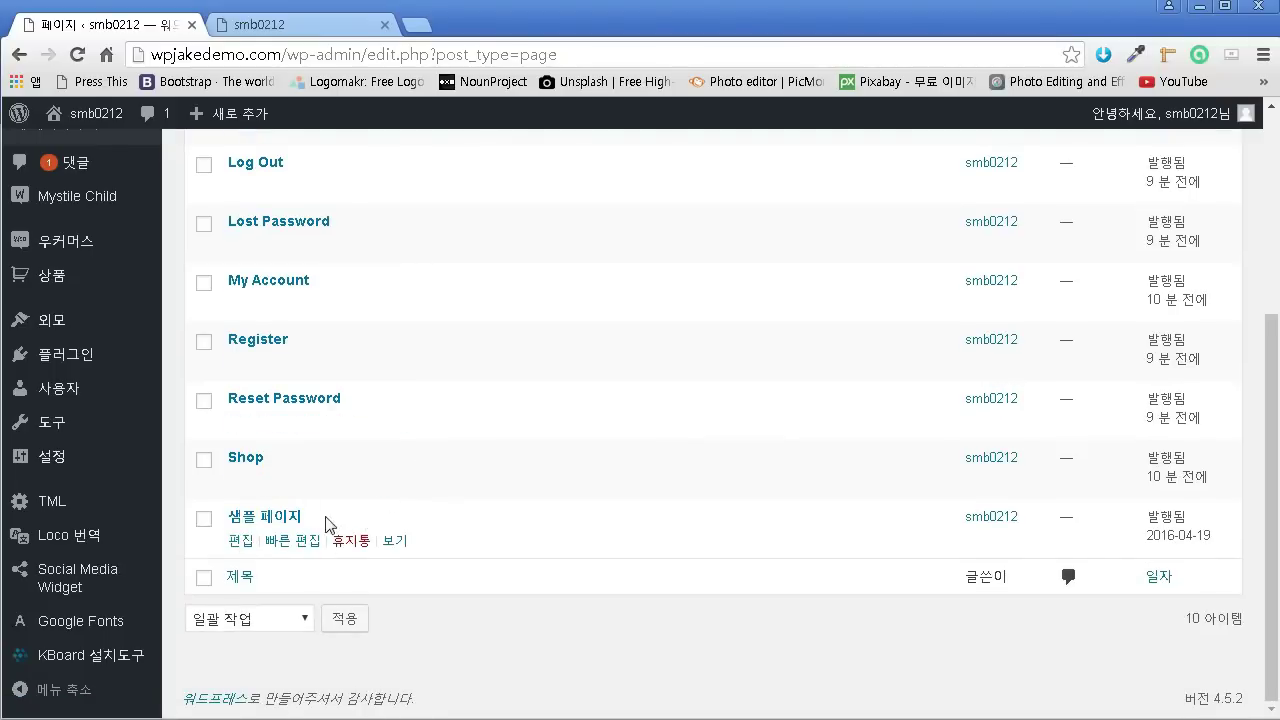
{"action": "left_click", "coordinate": [354, 541]}
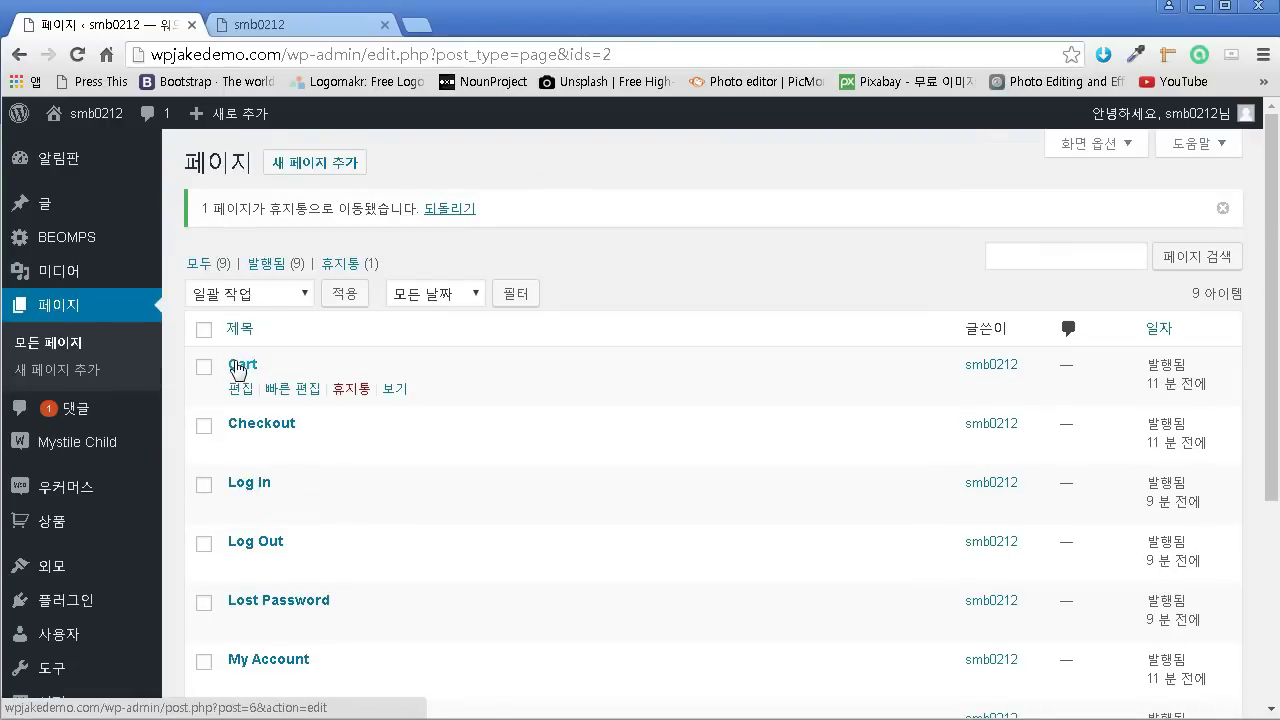
- Retitle the Cart page to 장바구니 and the Checkout page to 결제
{"action": "left_click", "coordinate": [283, 393]}
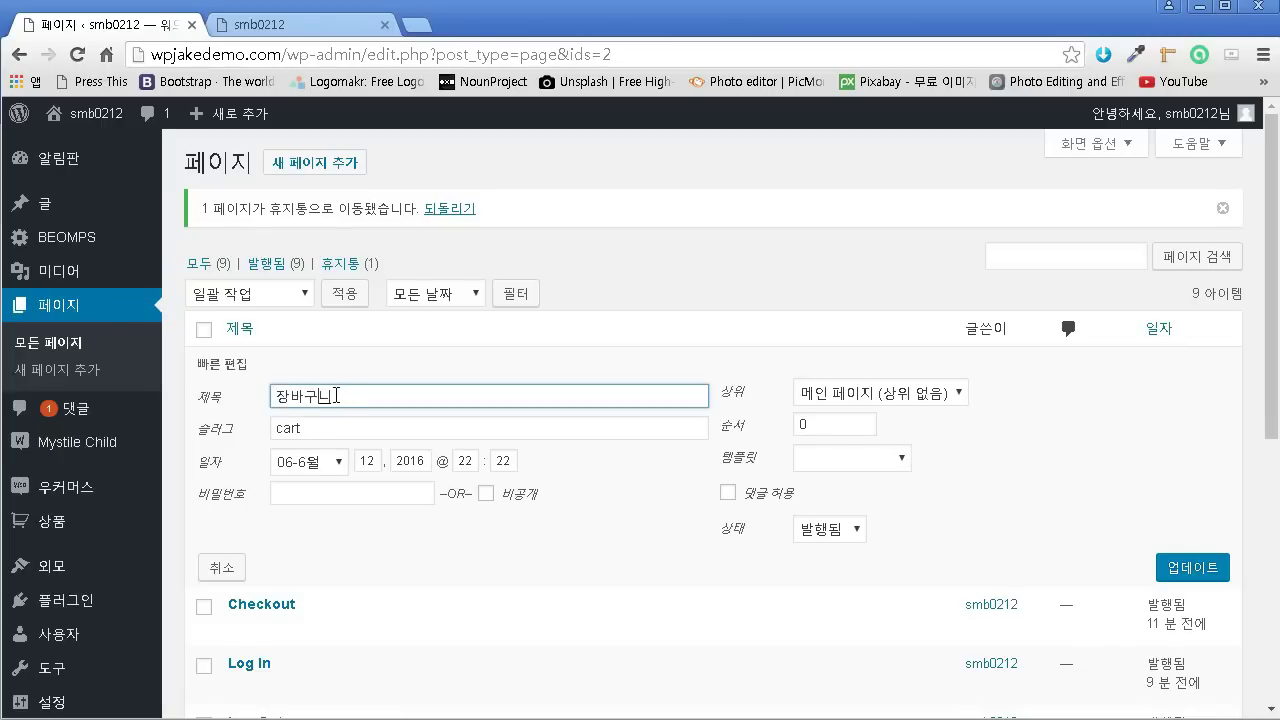
{"action": "left_click", "coordinate": [1178, 570]}
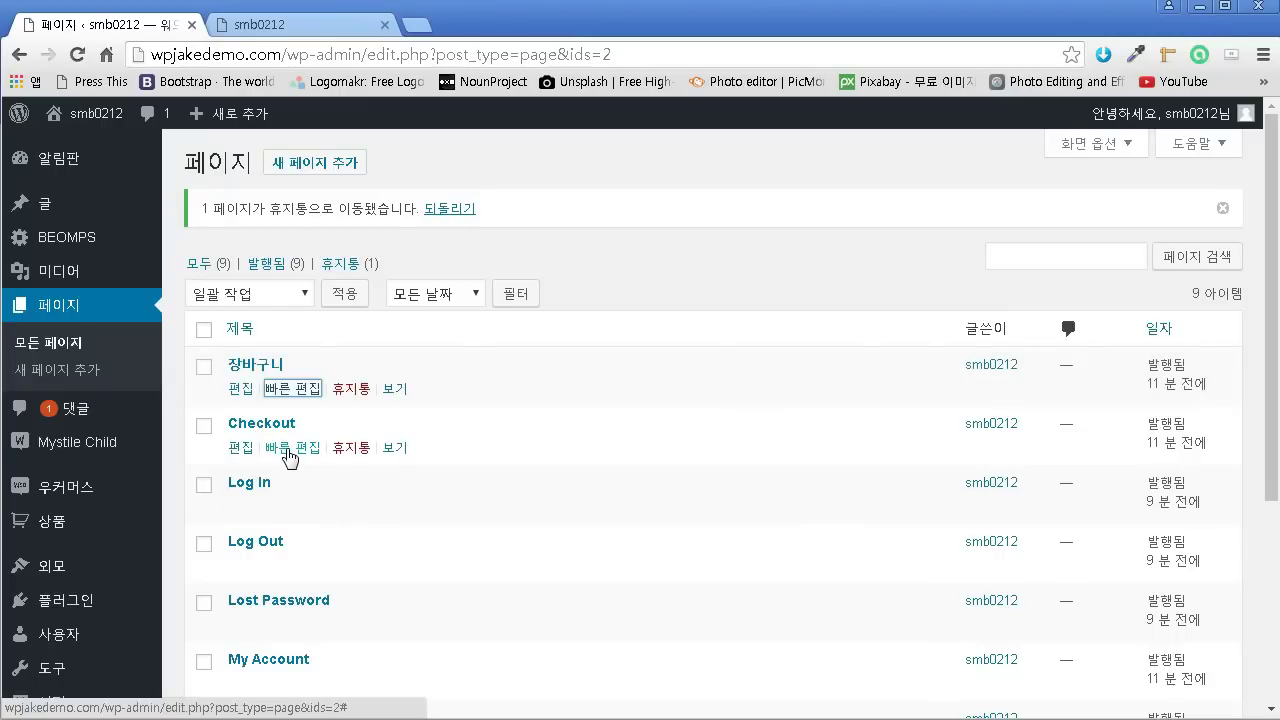
{"action": "left_click", "coordinate": [290, 455]}
{"action": "double_click", "coordinate": [373, 449]}
{"action": "type", "text": "ㄴ"}
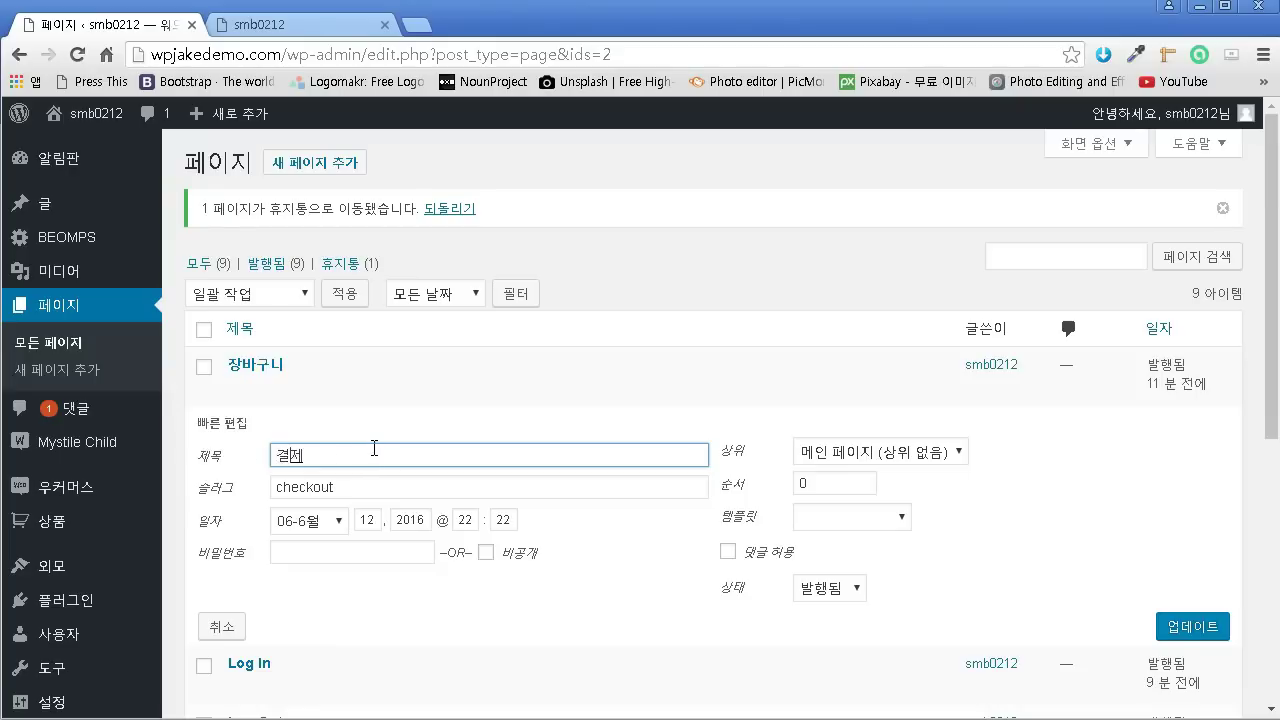
{"action": "left_click", "coordinate": [1186, 627]}
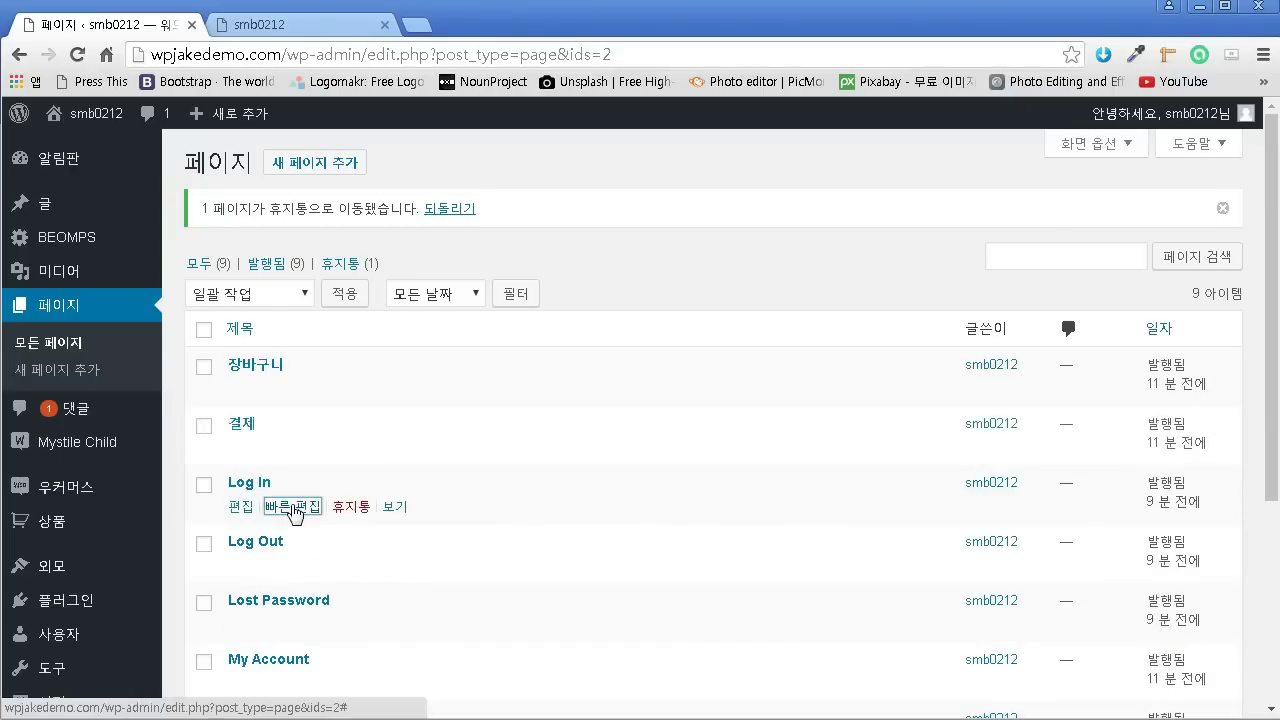
- Retitle the Log In page to 로그인 and the Log Out page to 로그아웃
{"action": "left_click", "coordinate": [294, 510]}
{"action": "triple_click", "coordinate": [321, 516]}
{"action": "type", "text": "ㄹ"}
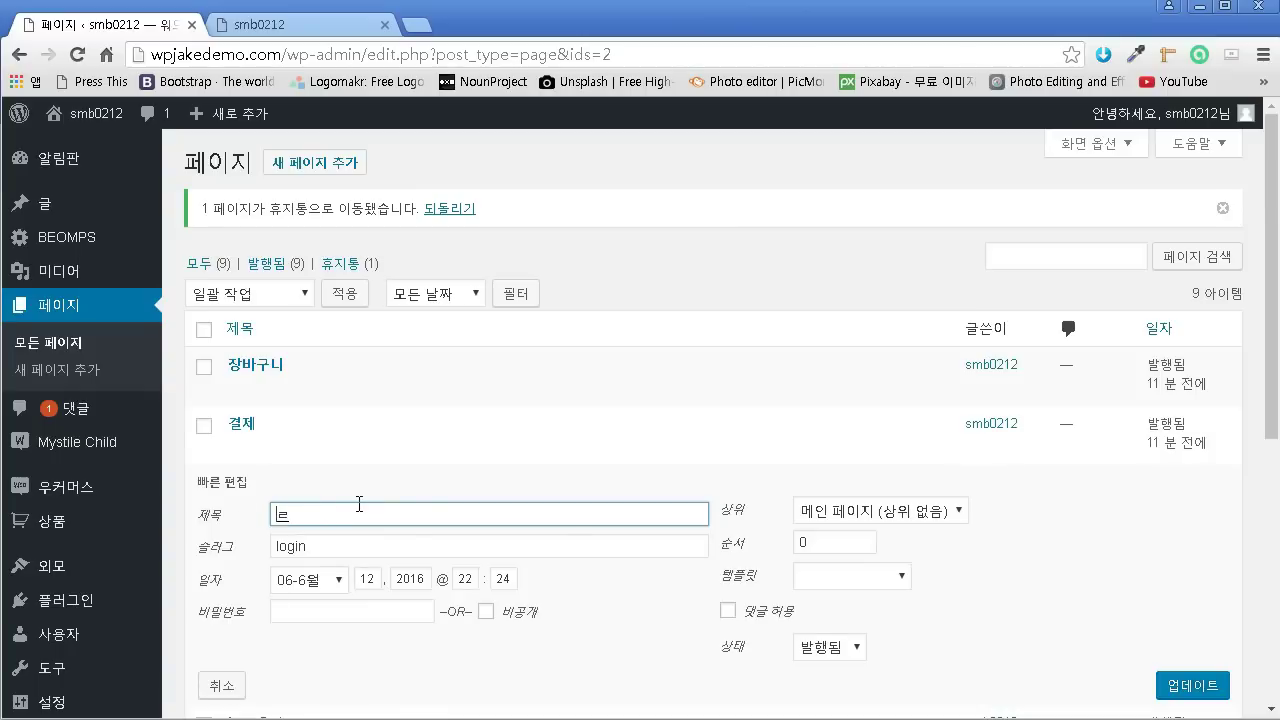
{"action": "type", "text": "ㅗ그인"}
{"action": "left_click", "coordinate": [1190, 688]}
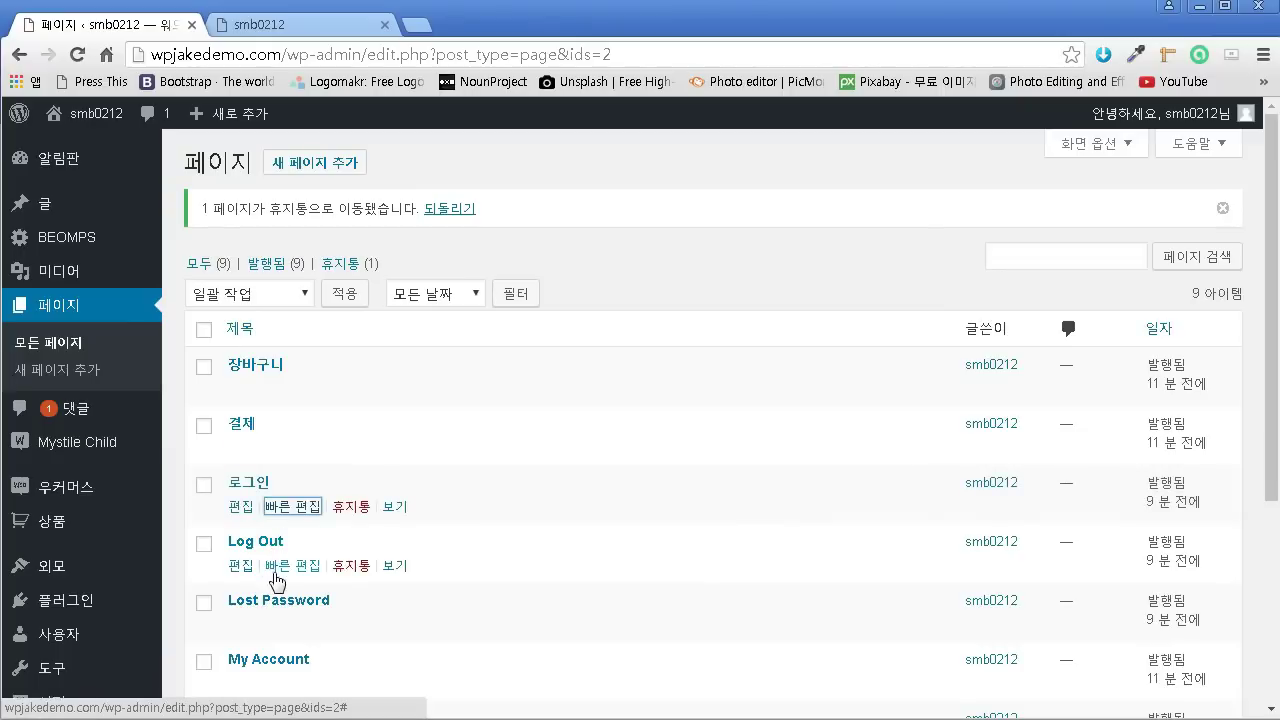
{"action": "left_click", "coordinate": [274, 567]}
{"action": "triple_click", "coordinate": [348, 572]}
{"action": "type", "text": "ㄹ"}
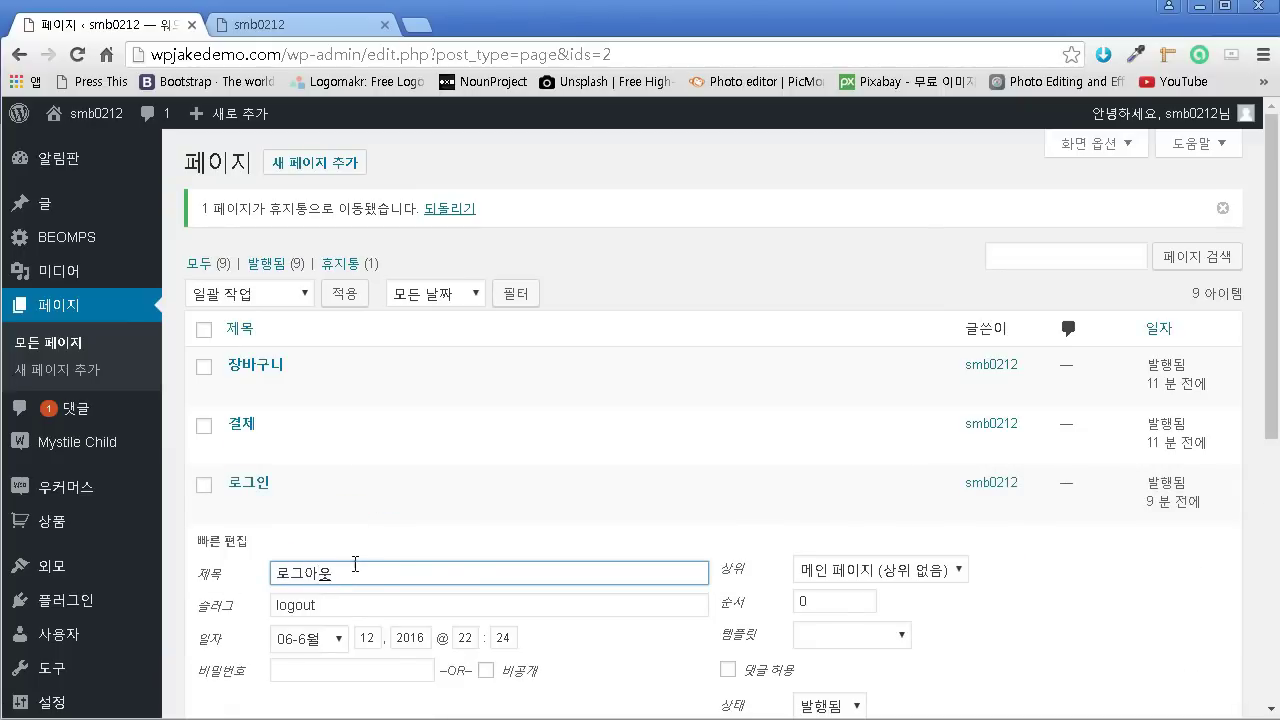
{"action": "type", "text": "ㅗ그아웃"}
{"action": "scroll", "coordinate": [355, 565], "scroll_direction": "down", "scroll_amount": 2}
{"action": "left_click", "coordinate": [1188, 550]}
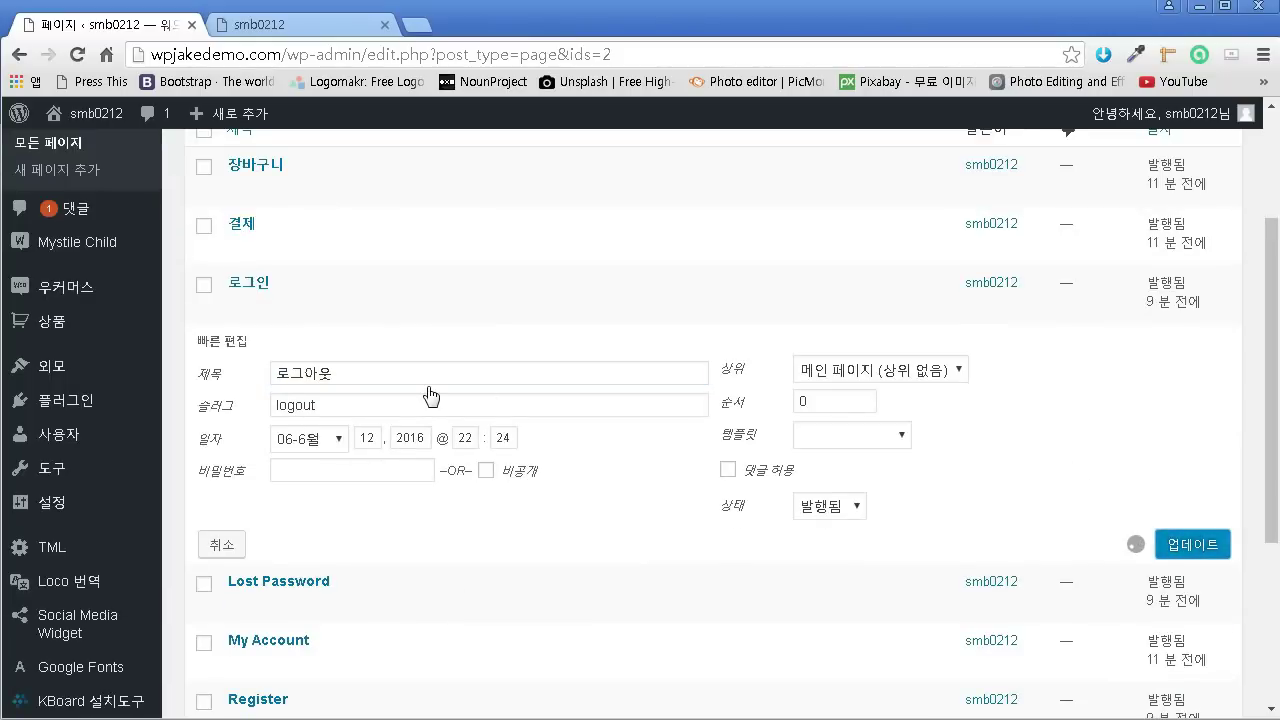
- Retitle Lost Password to 비밀번호 분실 and My Account to 주문/배송확인
{"action": "left_click", "coordinate": [298, 430]}
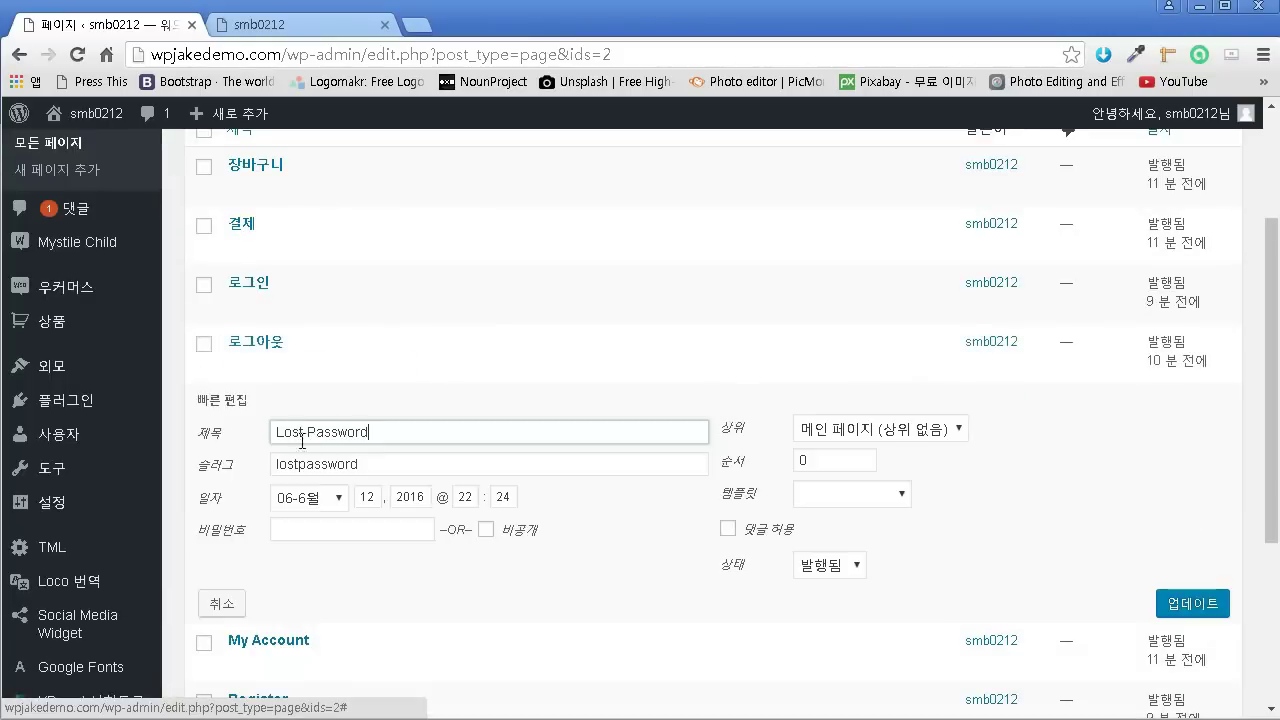
{"action": "triple_click", "coordinate": [349, 428]}
{"action": "type", "text": "ㅂ"}
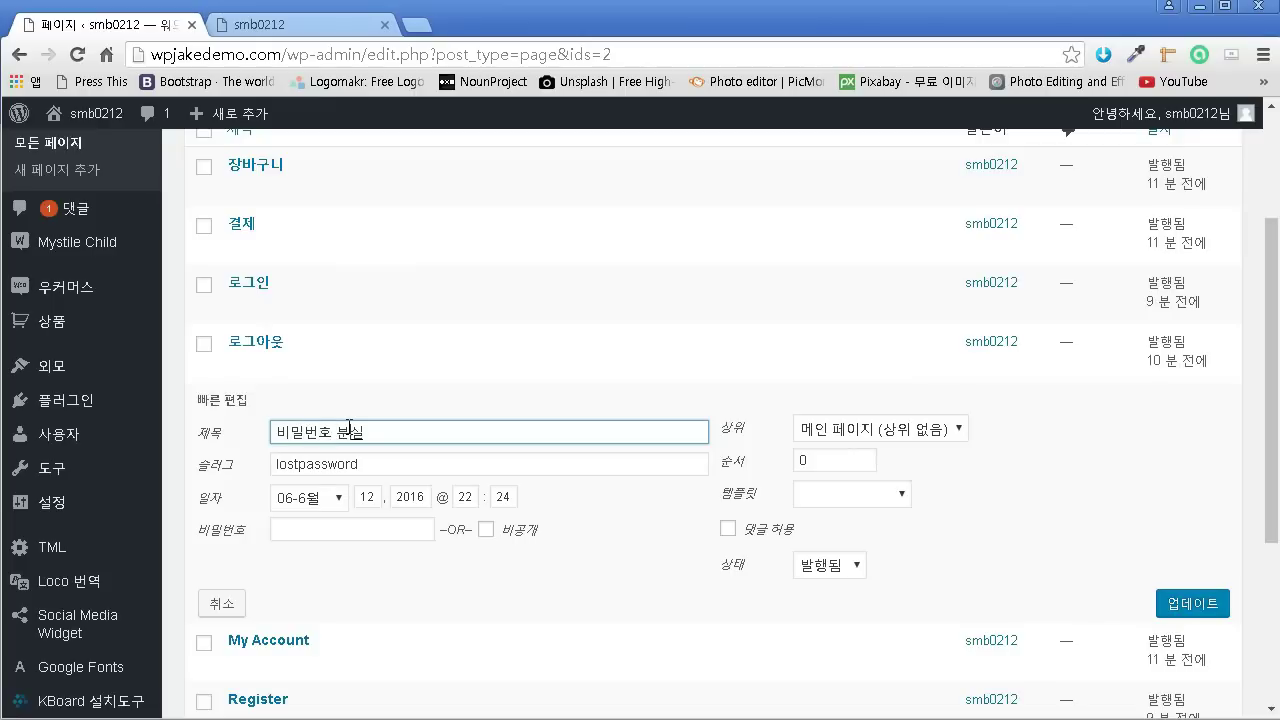
{"action": "left_click", "coordinate": [1203, 614]}
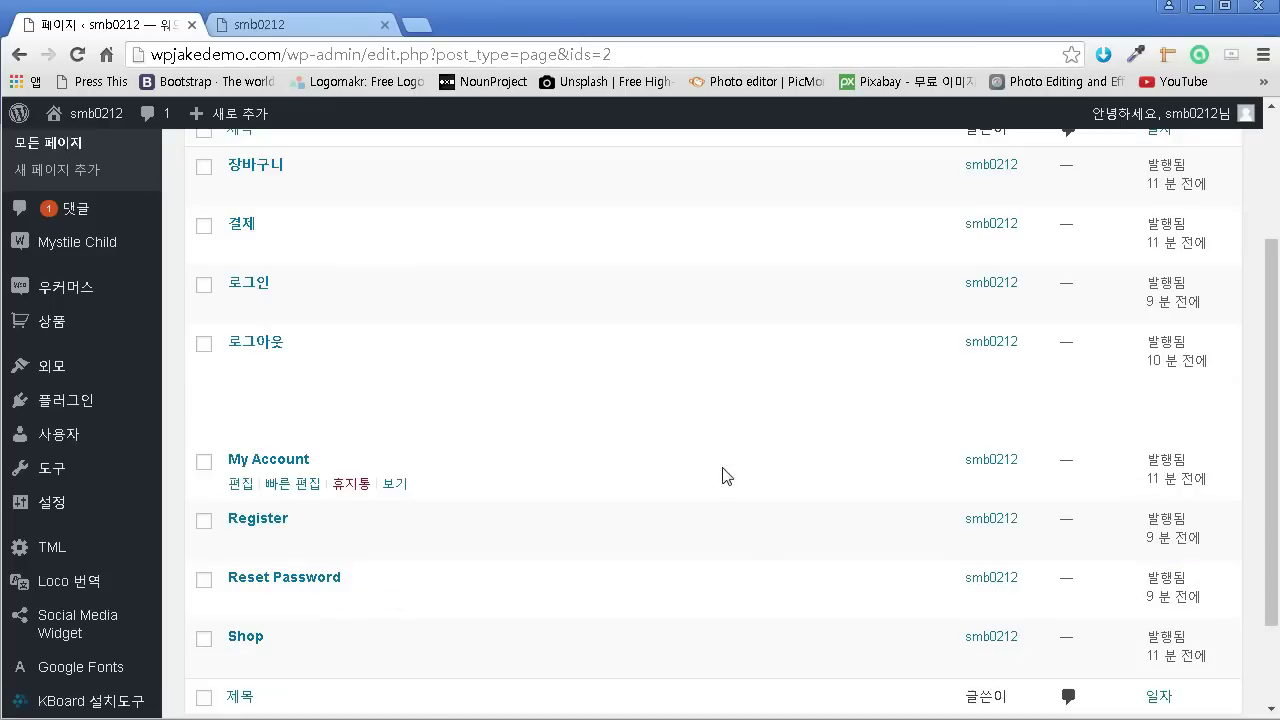
{"action": "left_click", "coordinate": [304, 484]}
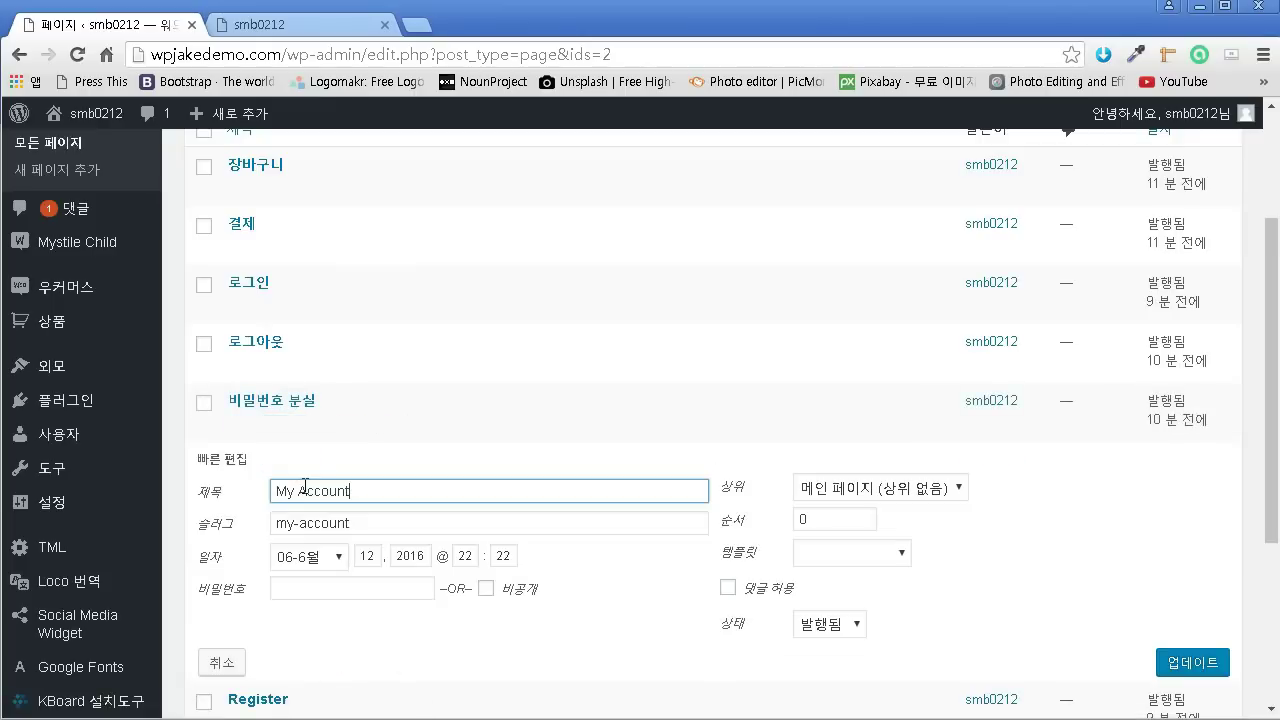
{"action": "triple_click", "coordinate": [345, 496]}
{"action": "type", "text": "조"}
{"action": "left_click", "coordinate": [1195, 666]}
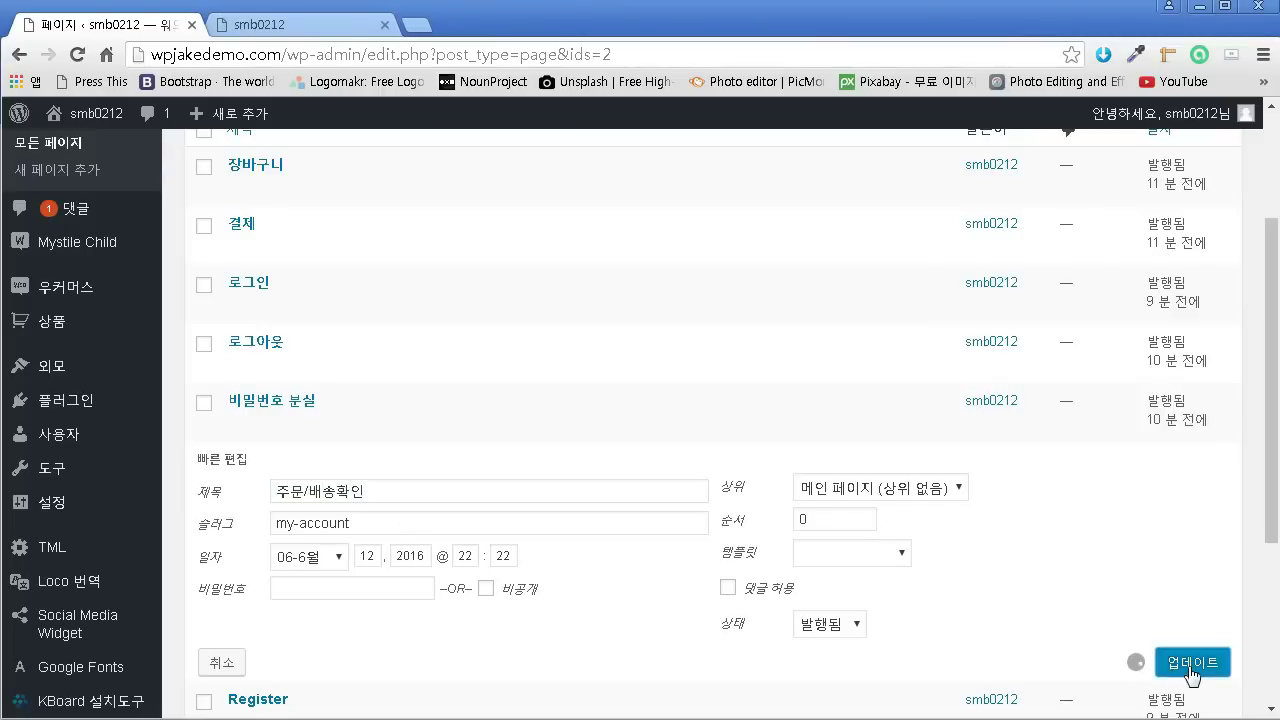
- Retitle Register to 회원가입 and Reset Password to 비밀번호 재설정
{"action": "left_click", "coordinate": [301, 550]}
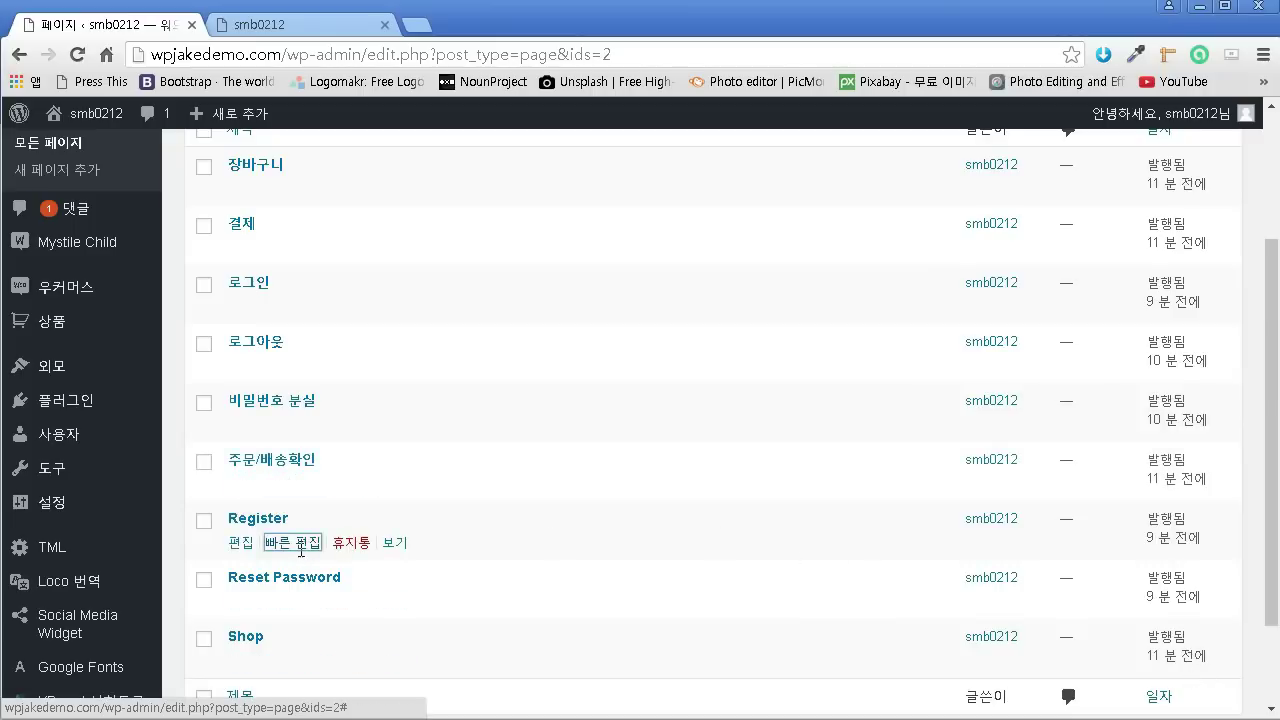
{"action": "type", "text": "회원가입"}
{"action": "scroll", "coordinate": [797, 577], "scroll_direction": "down", "scroll_amount": 1}
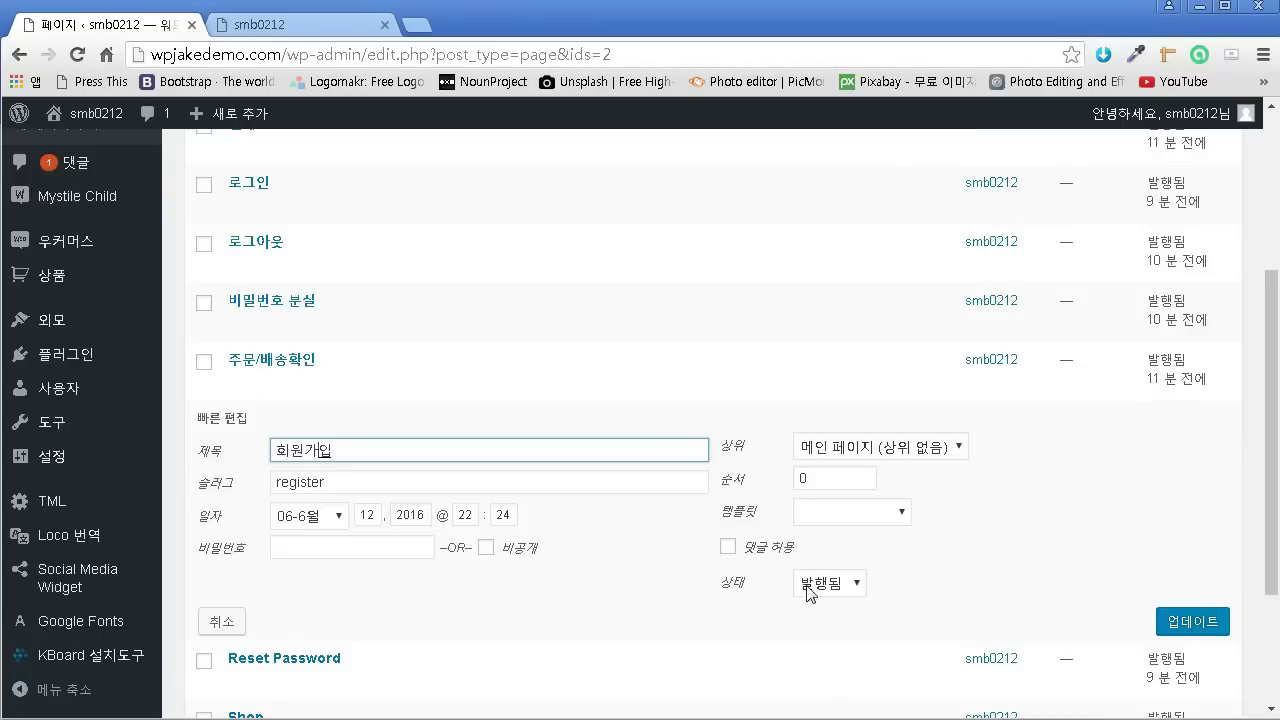
{"action": "type", "text": "원가입"}
{"action": "left_click", "coordinate": [1163, 620]}
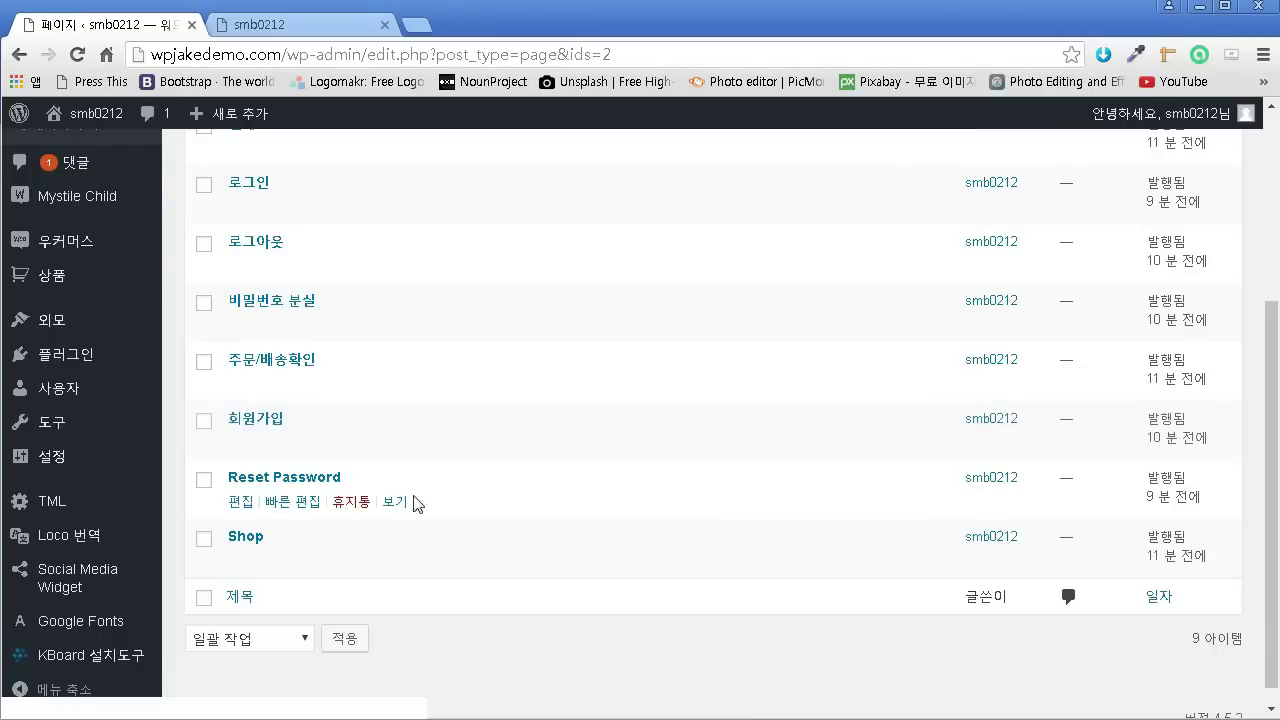
{"action": "left_click", "coordinate": [292, 501]}
{"action": "triple_click", "coordinate": [381, 508]}
{"action": "type", "text": "ㅂ"}
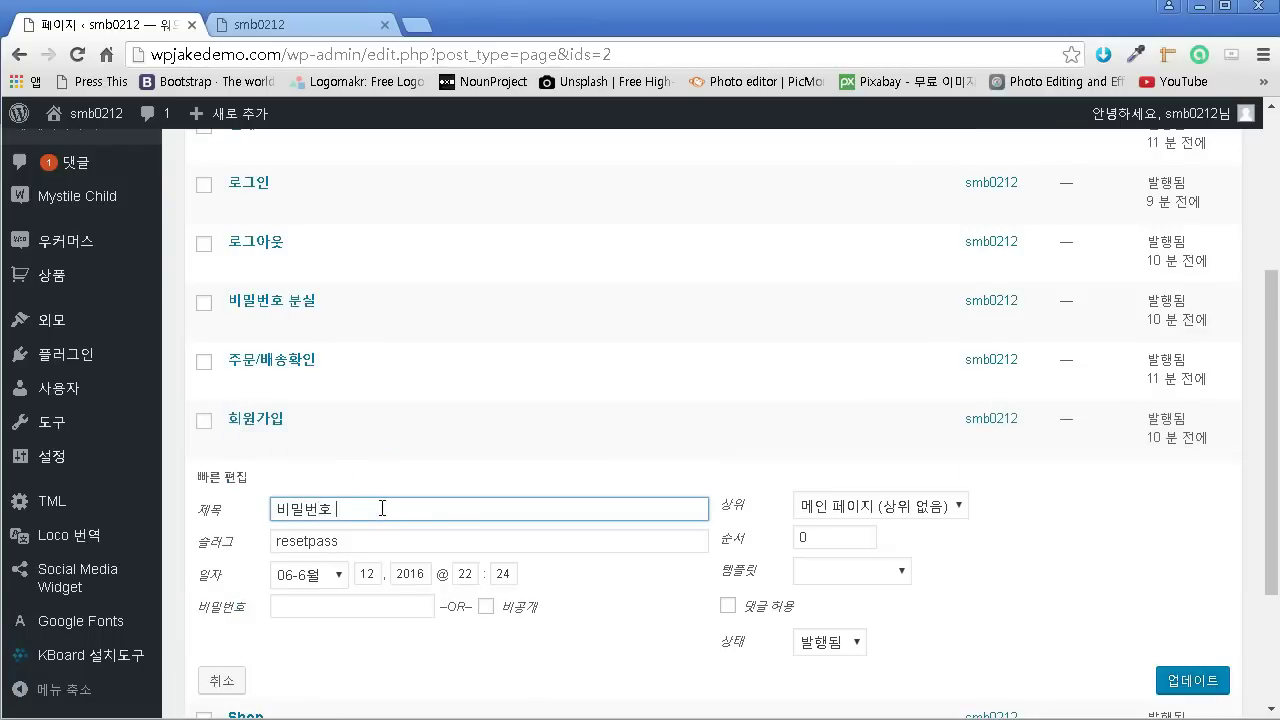
{"action": "left_click", "coordinate": [1188, 683]}
- Retitle the Shop page to 상품 and review the updated page list
{"action": "left_click", "coordinate": [292, 560]}
{"action": "triple_click", "coordinate": [368, 567]}
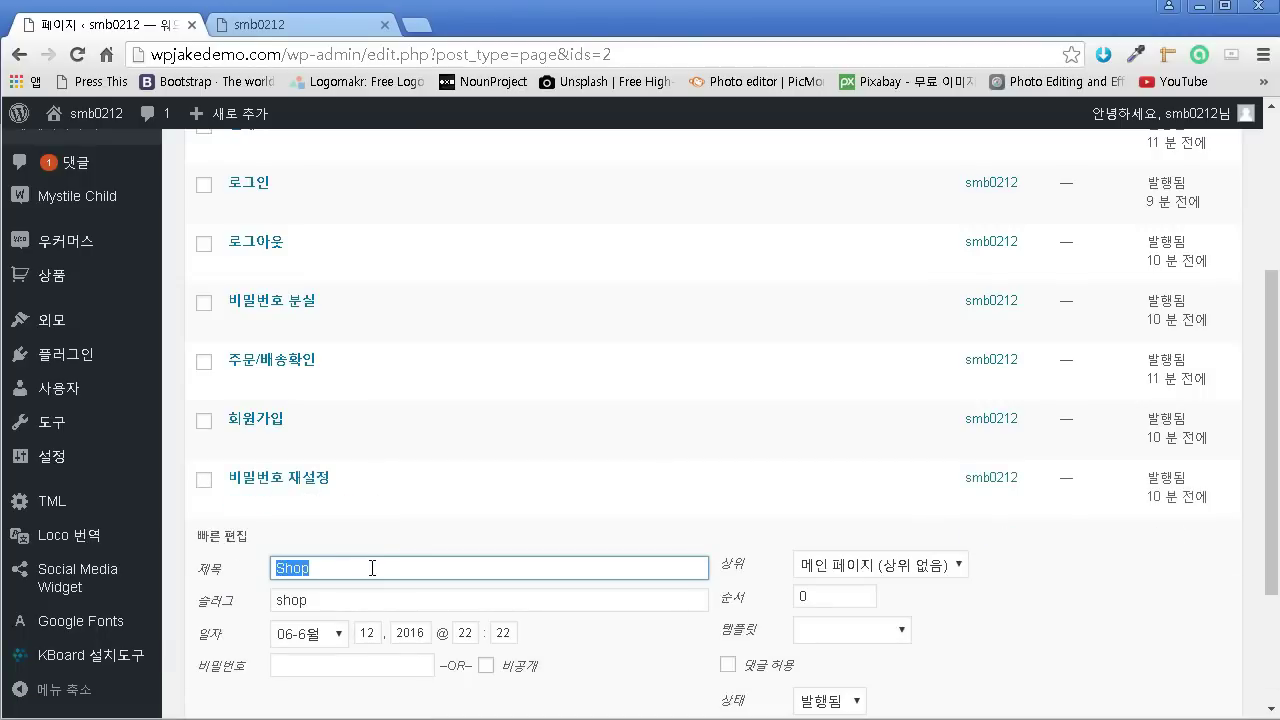
{"action": "scroll", "coordinate": [621, 582], "scroll_direction": "down", "scroll_amount": 1}
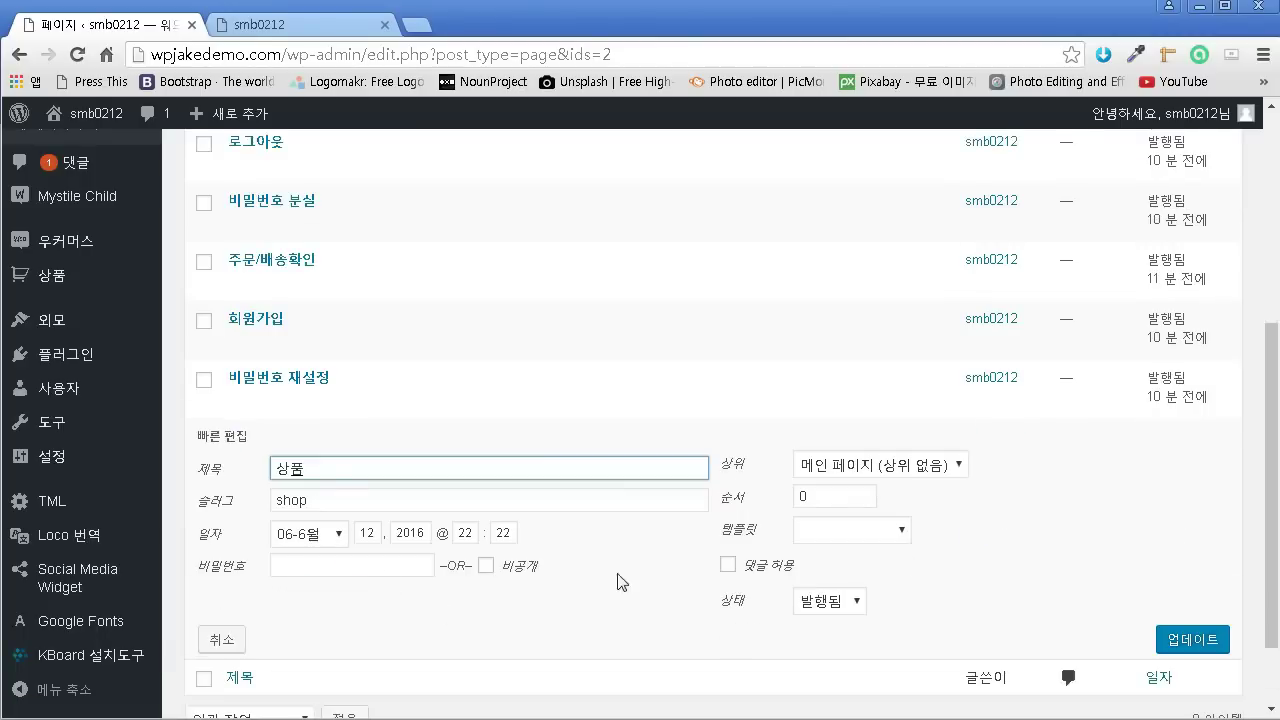
{"action": "type", "text": "상품"}
{"action": "left_click", "coordinate": [1199, 647]}
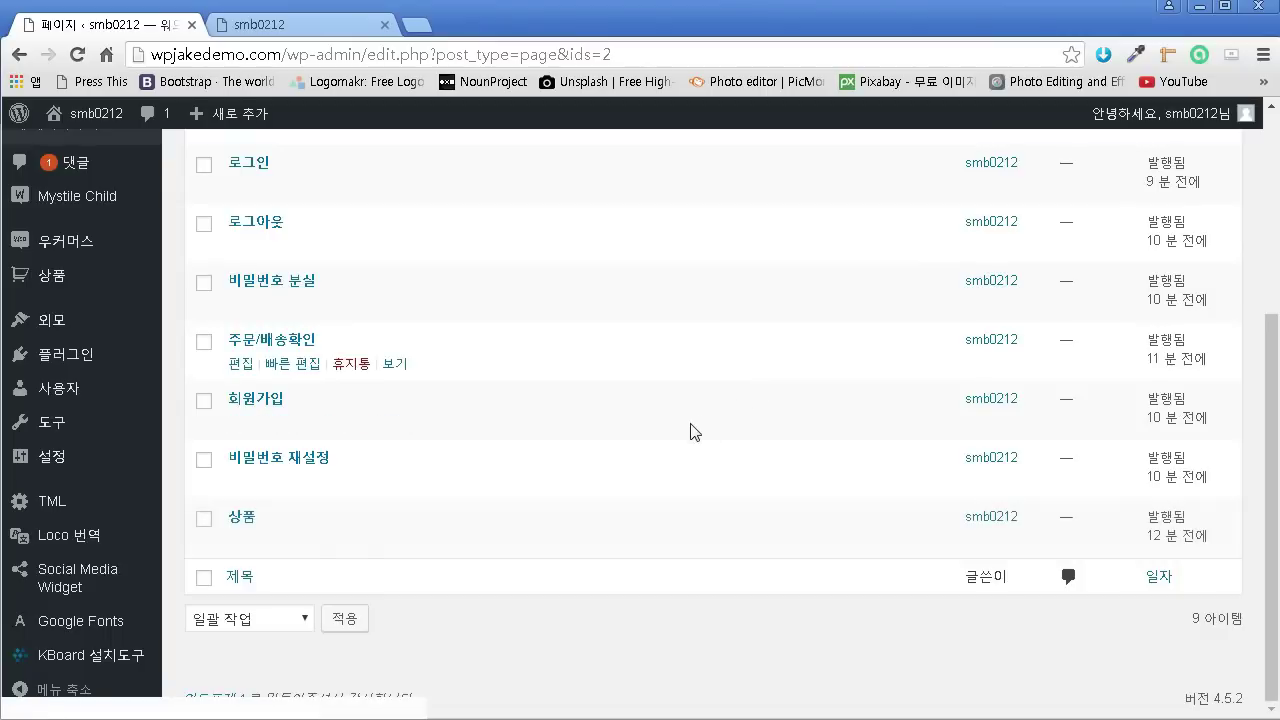
{"action": "scroll", "coordinate": [380, 445], "scroll_direction": "up", "scroll_amount": 3}
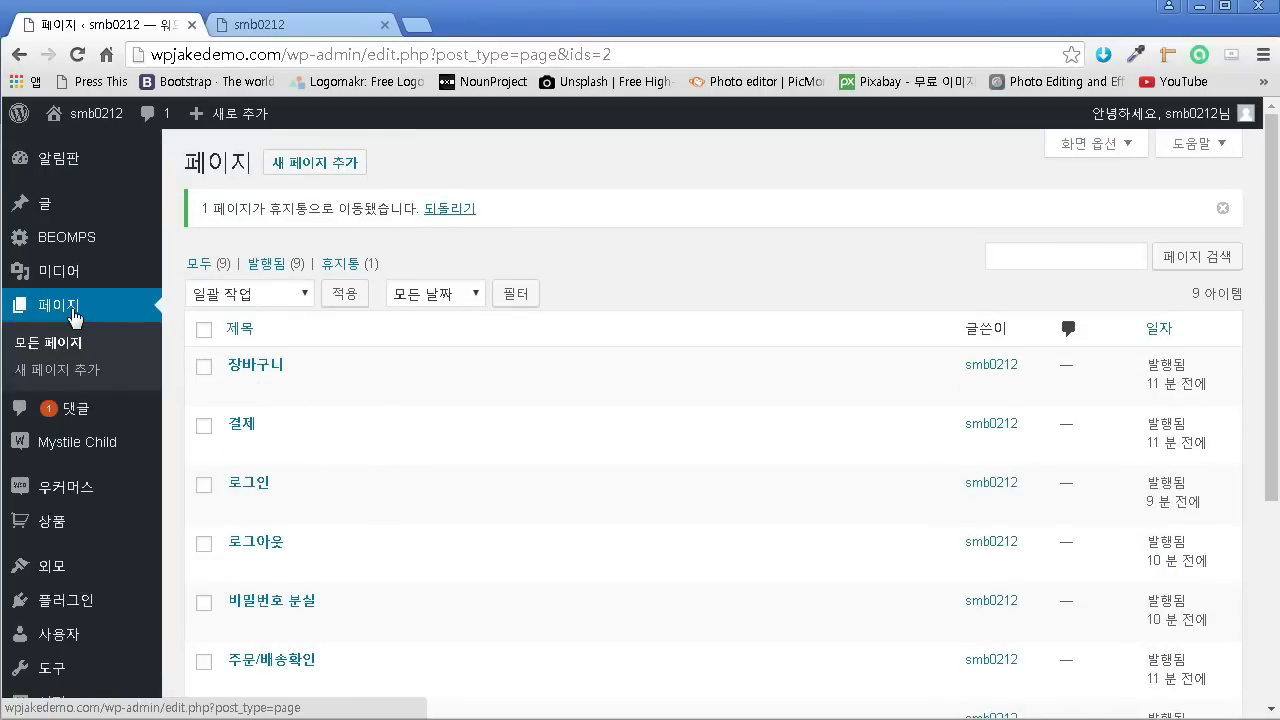
{"action": "scroll", "coordinate": [546, 523], "scroll_direction": "down", "scroll_amount": 3}
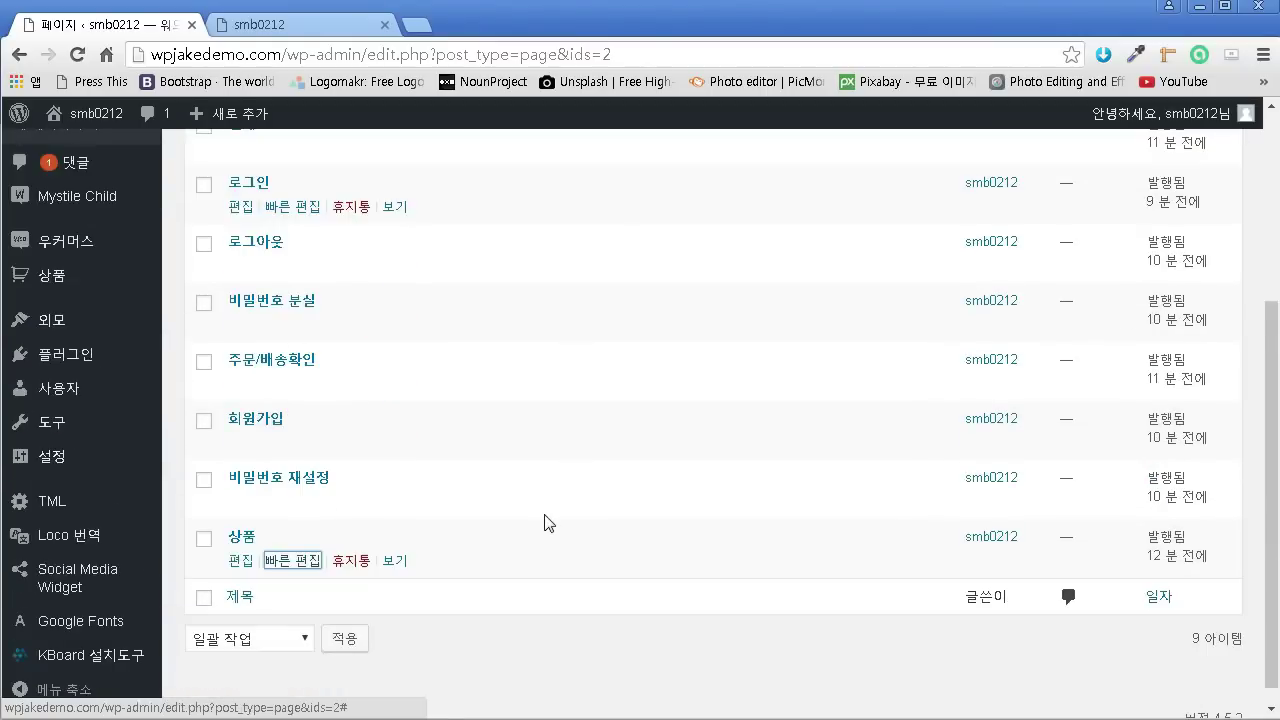
{"action": "scroll", "coordinate": [536, 523], "scroll_direction": "up", "scroll_amount": 3}
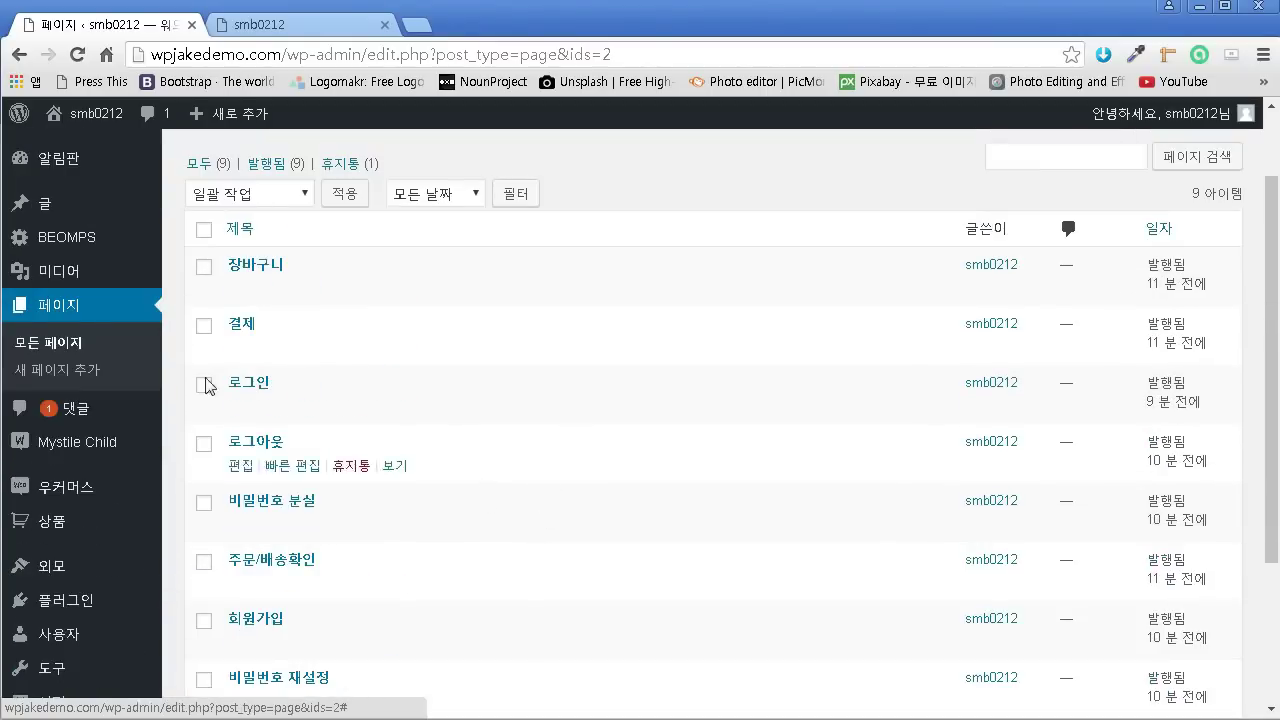
{"action": "mouse_move", "coordinate": [70, 565]}
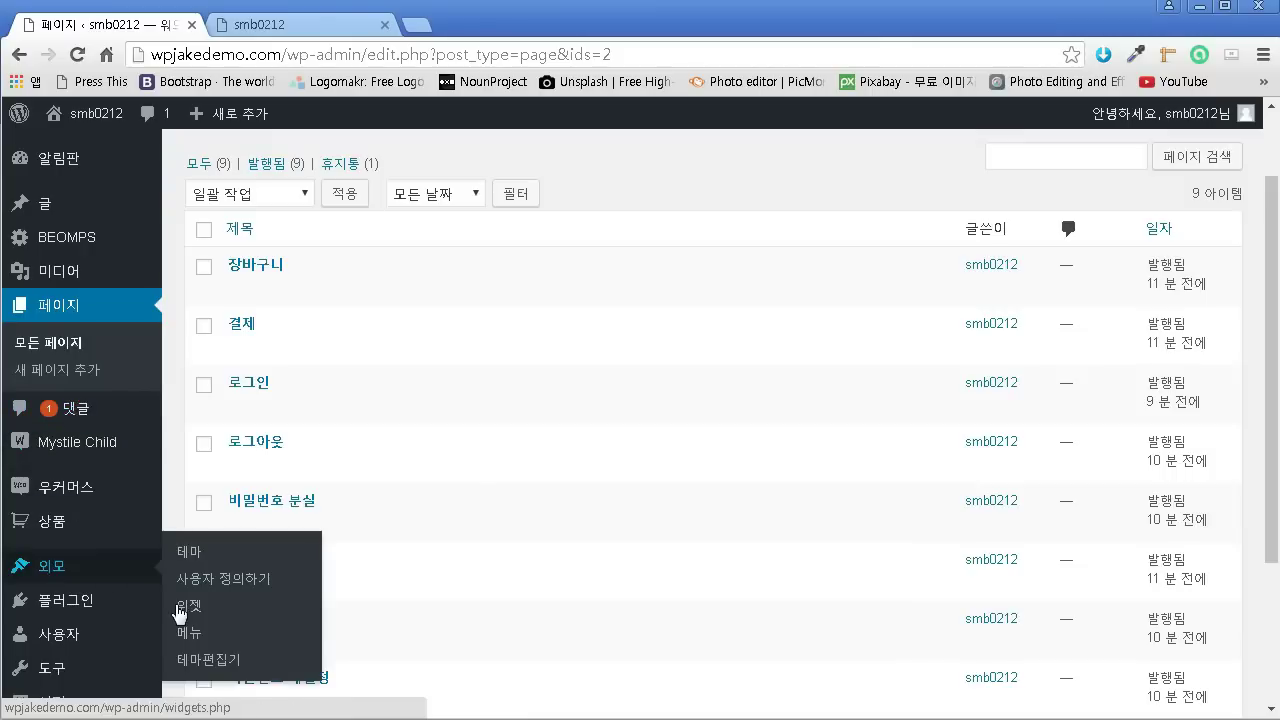
- Create a new navigation menu named 주메뉴
{"action": "left_click", "coordinate": [192, 633]}
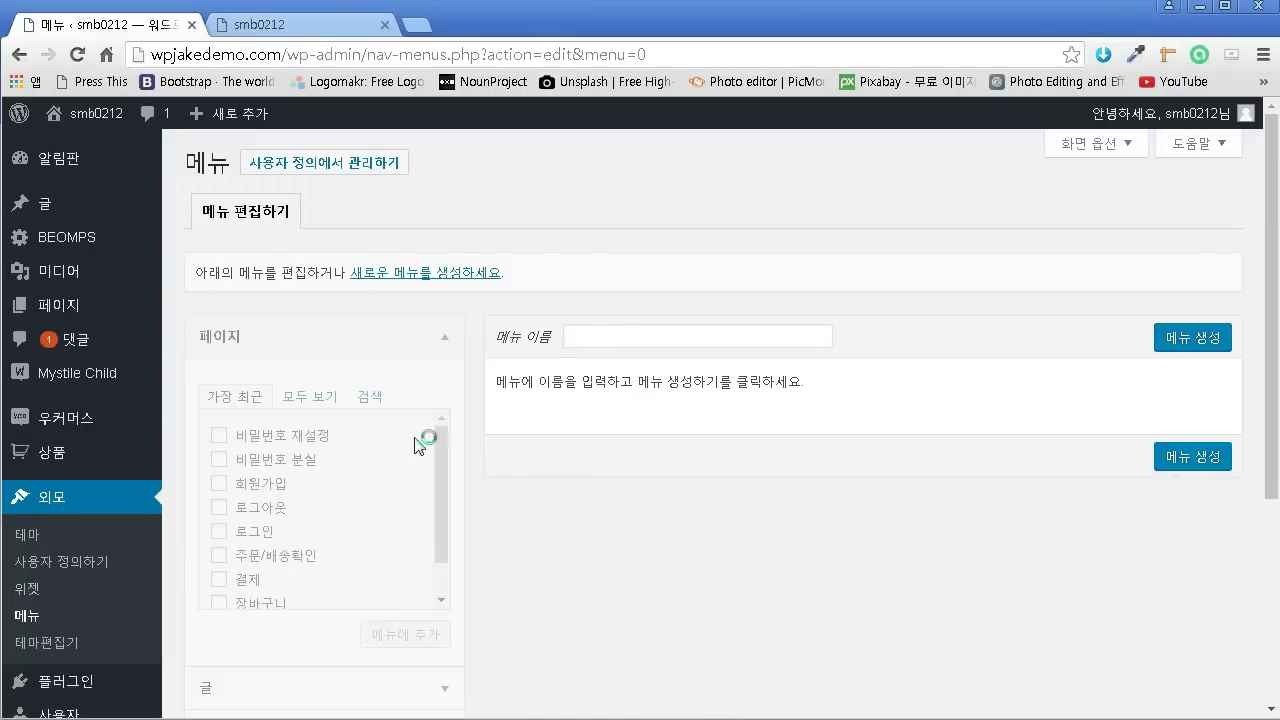
{"action": "left_click", "coordinate": [628, 337]}
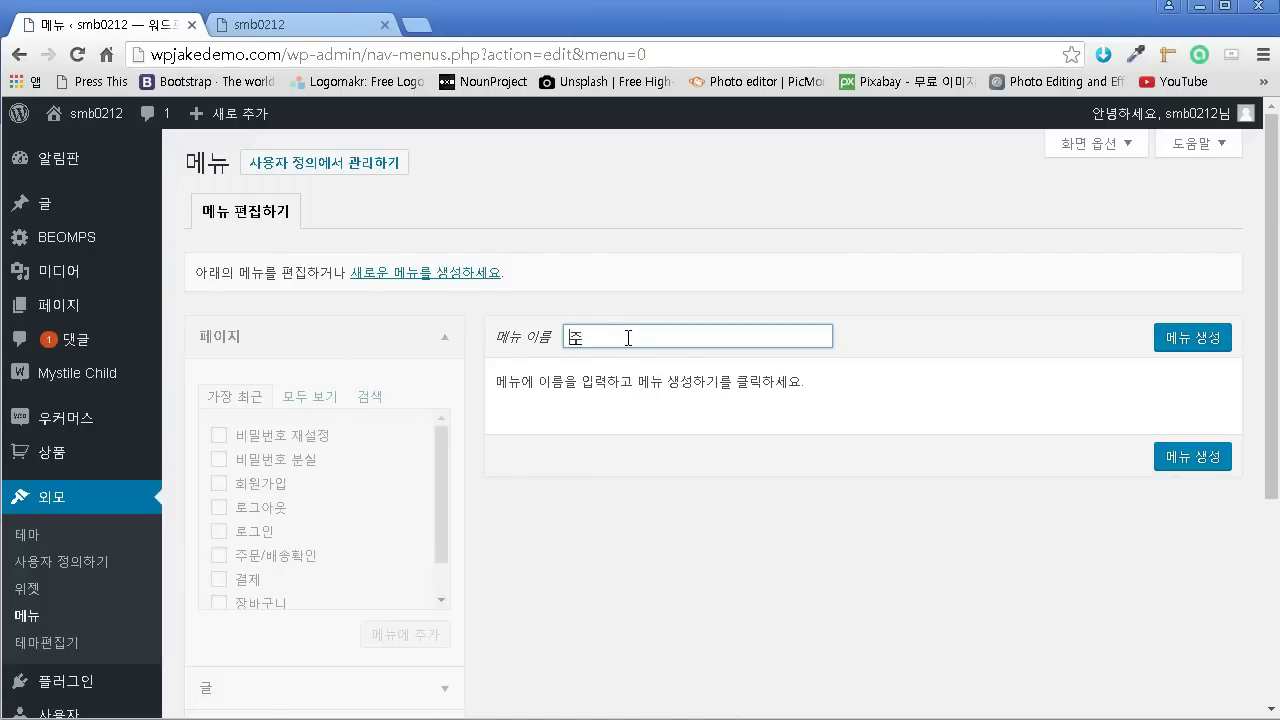
{"action": "type", "text": "주메뉴"}
{"action": "left_click", "coordinate": [1195, 339]}
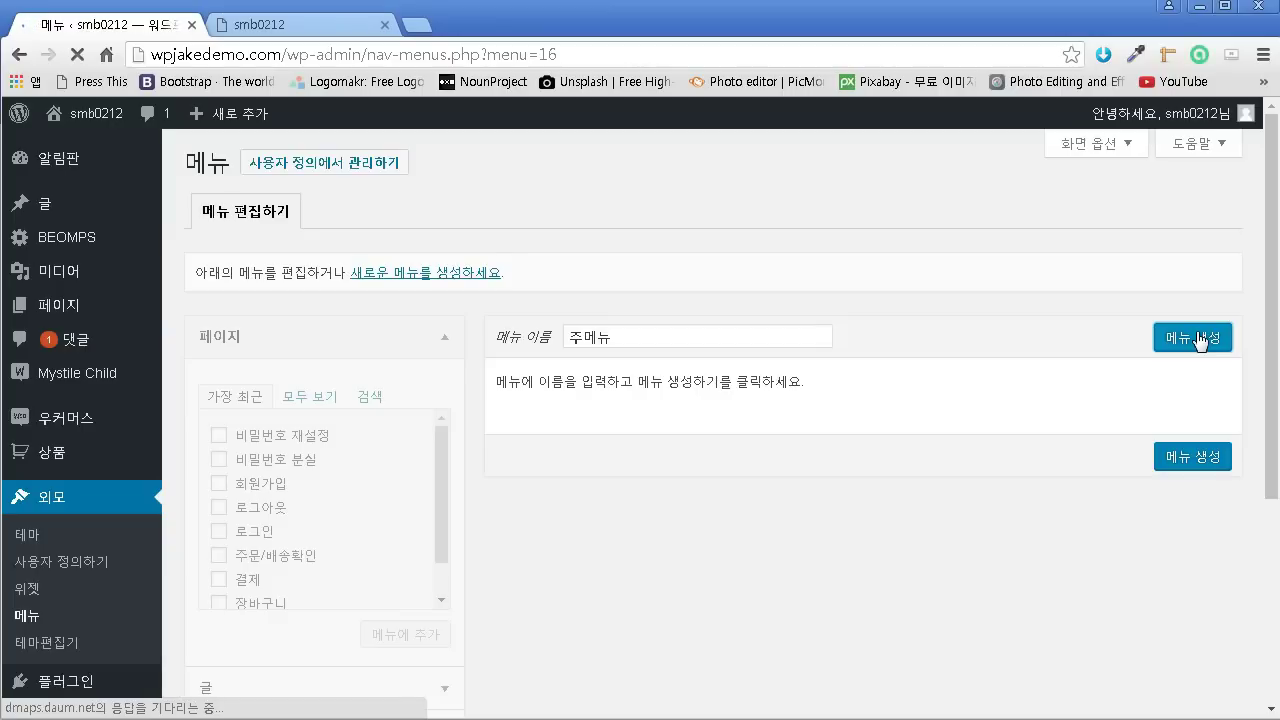
- Add every page, including 홈, to the 주메뉴 menu
{"action": "left_click", "coordinate": [322, 397]}
{"action": "left_click", "coordinate": [229, 636]}
{"action": "left_click", "coordinate": [400, 640]}
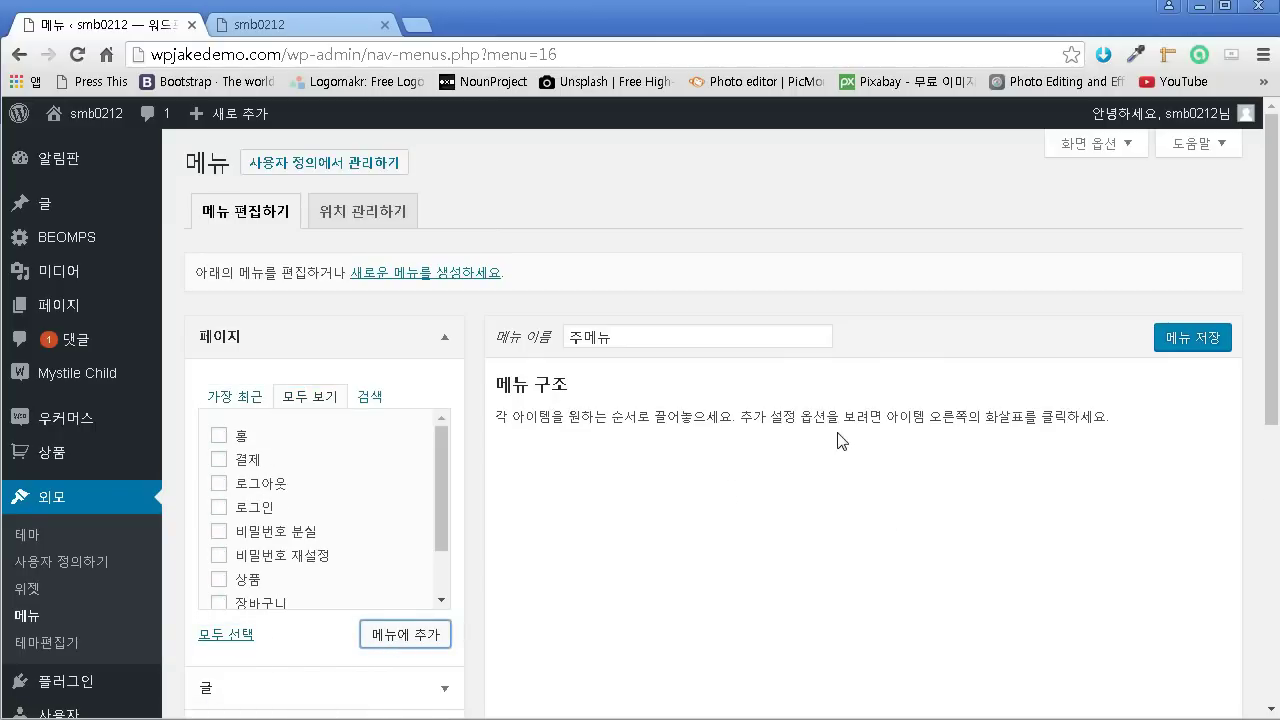
{"action": "scroll", "coordinate": [885, 455], "scroll_direction": "down", "scroll_amount": 2}
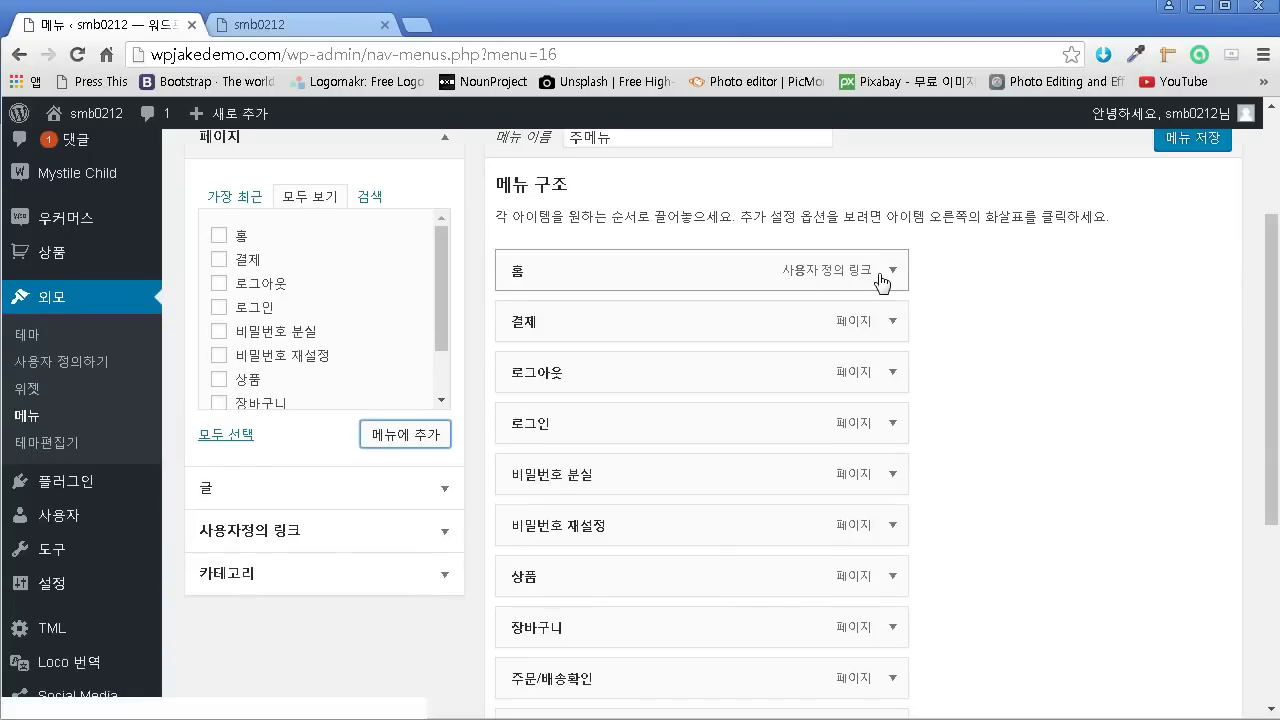
{"action": "left_click", "coordinate": [893, 272]}
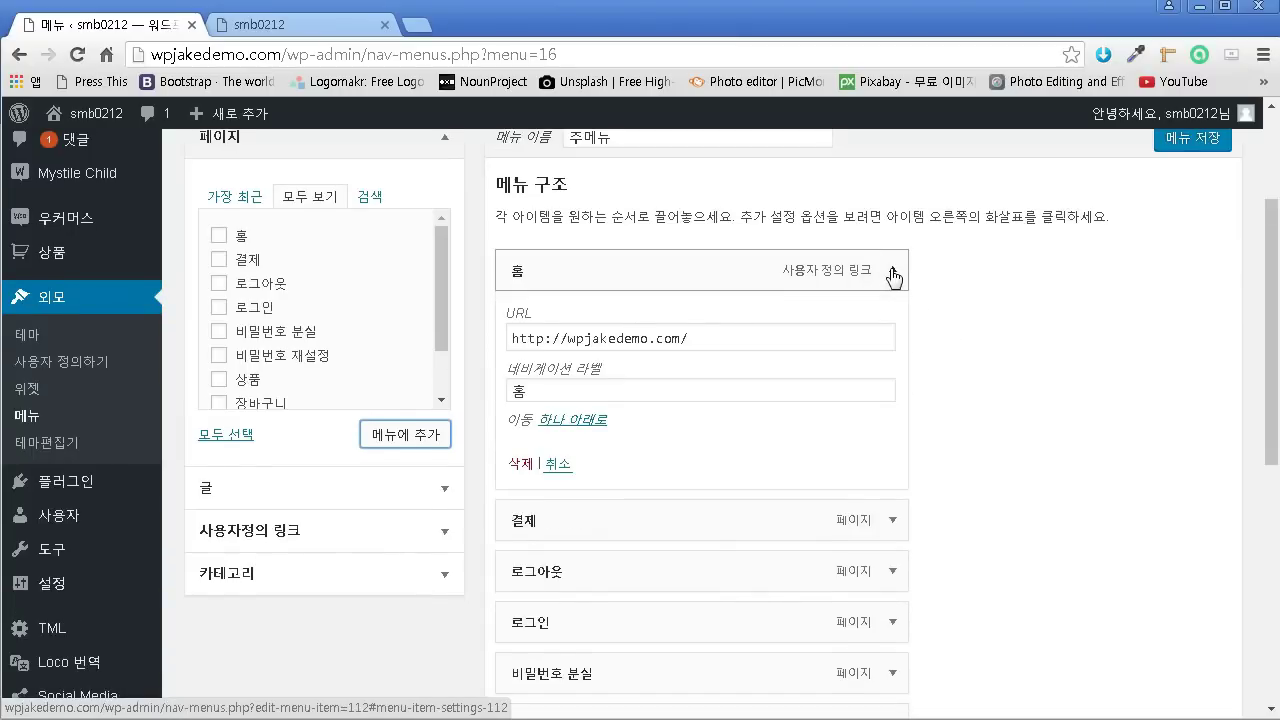
{"action": "left_click", "coordinate": [893, 272]}
{"action": "scroll", "coordinate": [1010, 305], "scroll_direction": "down", "scroll_amount": 1}
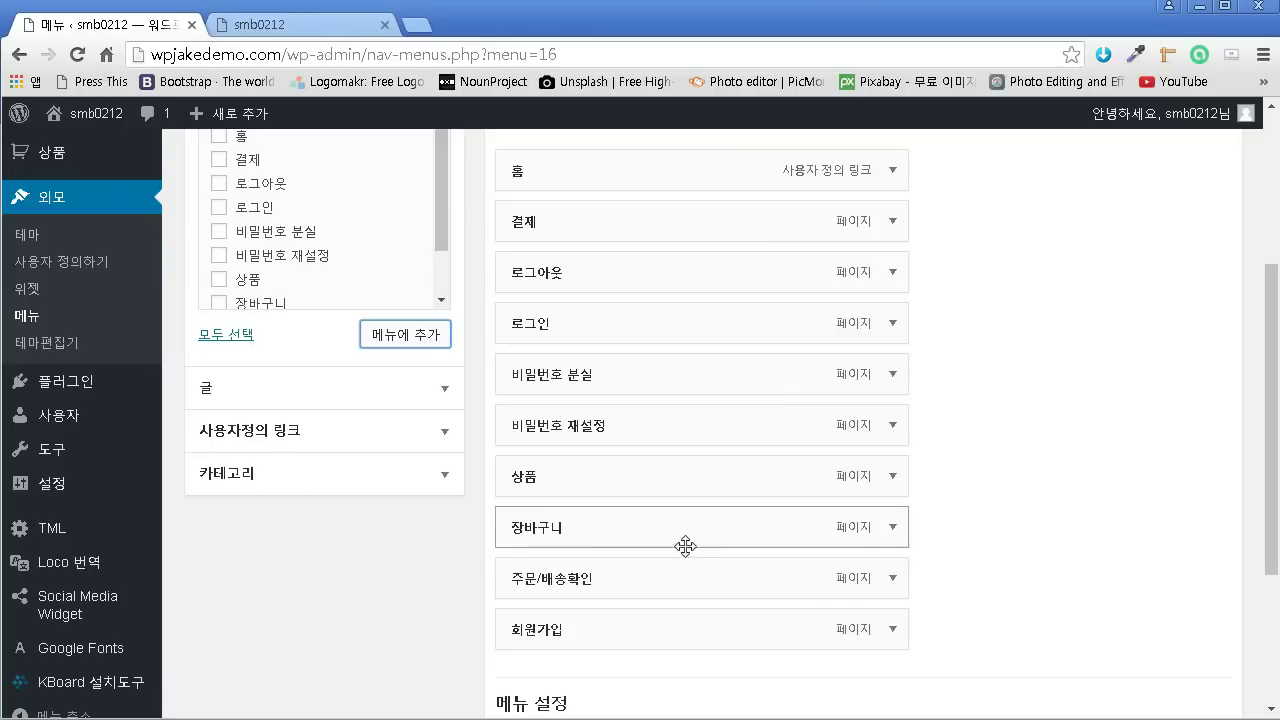
{"action": "left_click_drag", "start_coordinate": [650, 472], "coordinate": [686, 232]}
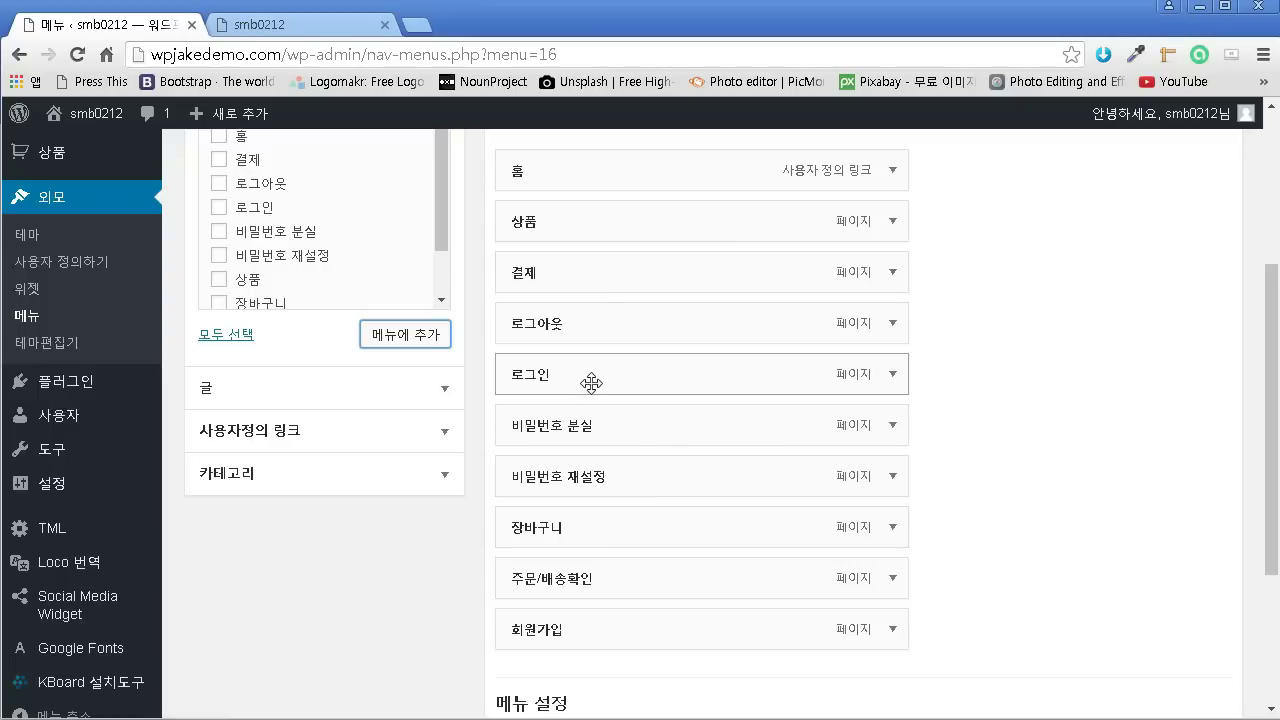
{"action": "left_click_drag", "start_coordinate": [590, 630], "coordinate": [572, 279]}
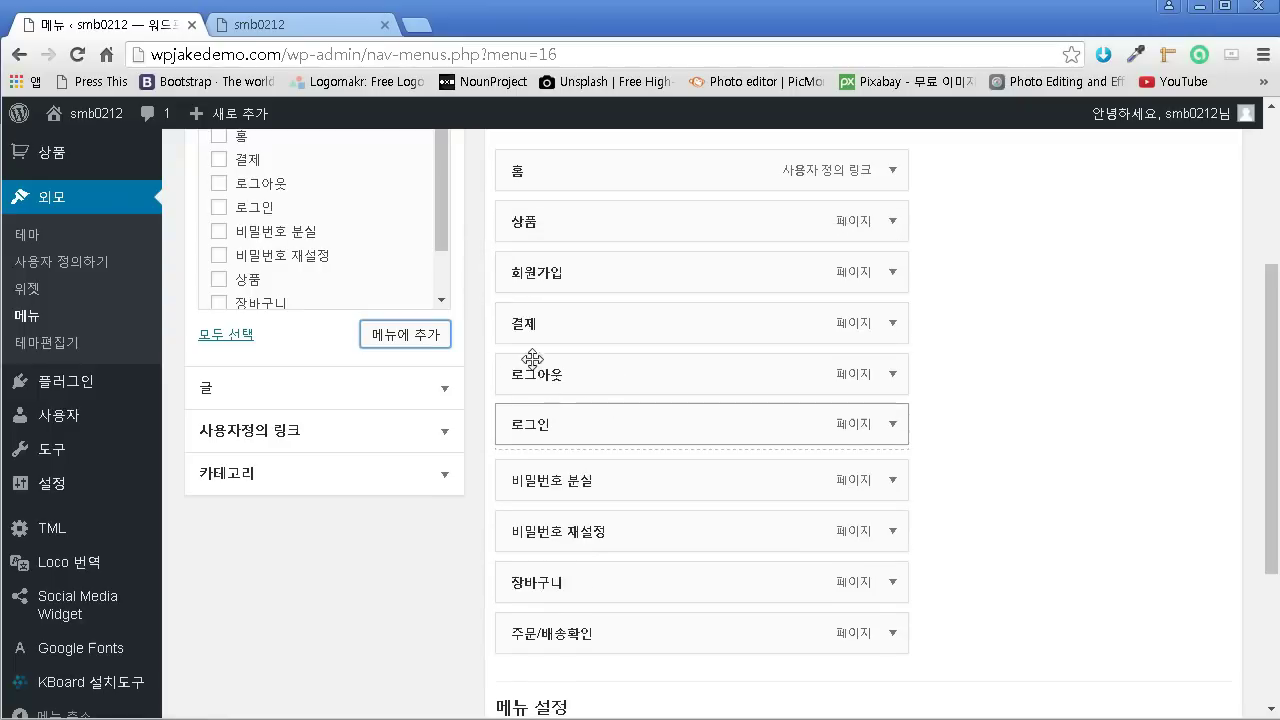
{"action": "left_click_drag", "start_coordinate": [600, 424], "coordinate": [556, 325]}
{"action": "left_click_drag", "start_coordinate": [560, 432], "coordinate": [550, 380]}
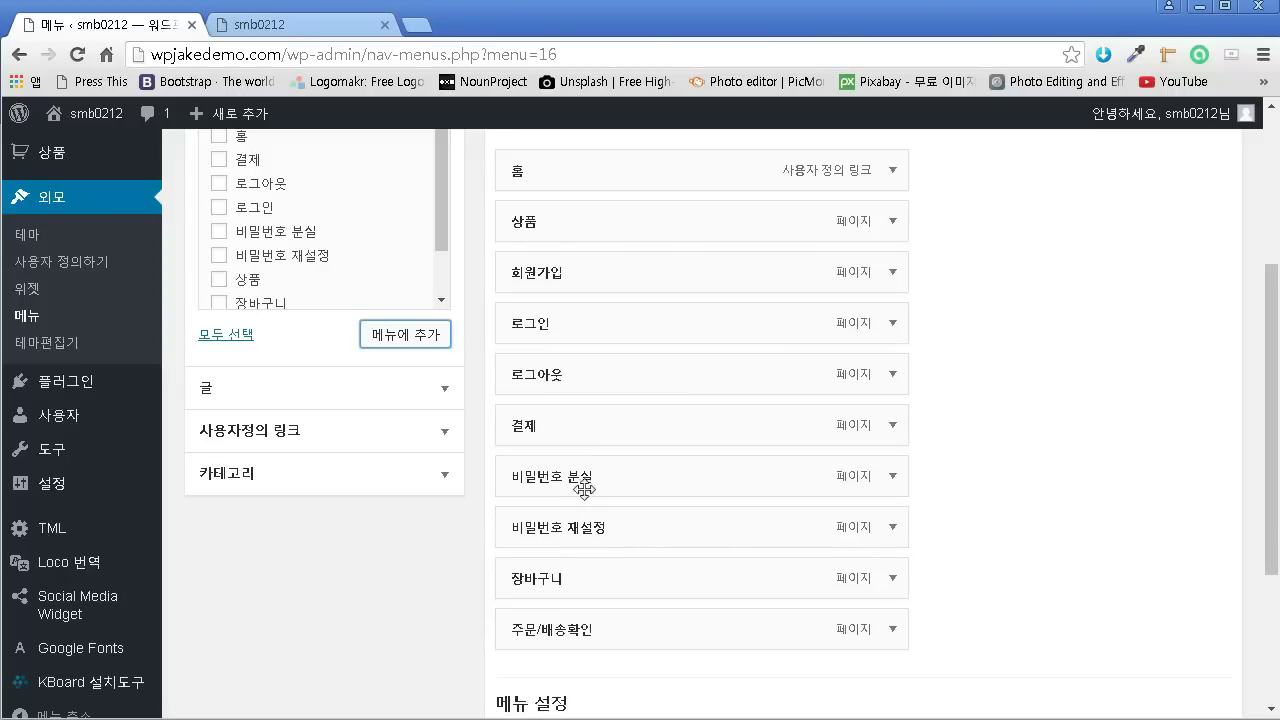
{"action": "left_click_drag", "start_coordinate": [571, 583], "coordinate": [575, 433]}
{"action": "left_click_drag", "start_coordinate": [600, 631], "coordinate": [586, 500]}
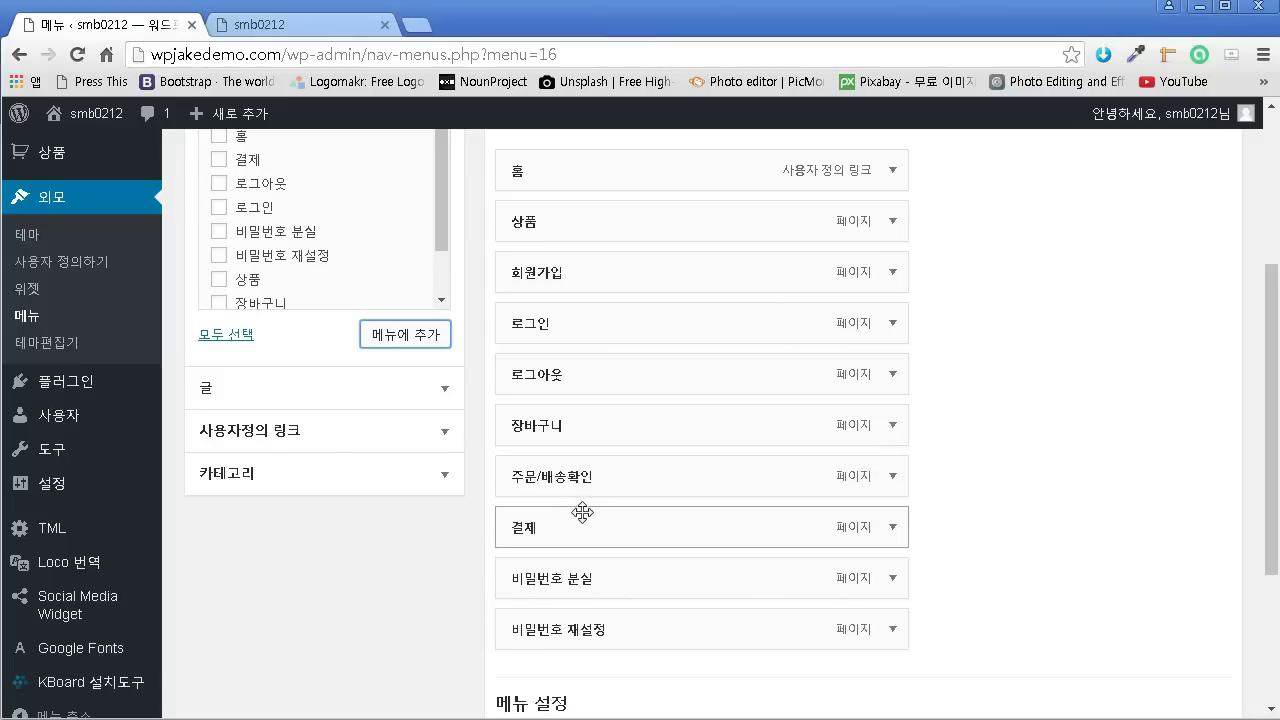
{"action": "left_click", "coordinate": [893, 578]}
{"action": "scroll", "coordinate": [606, 623], "scroll_direction": "down", "scroll_amount": 1}
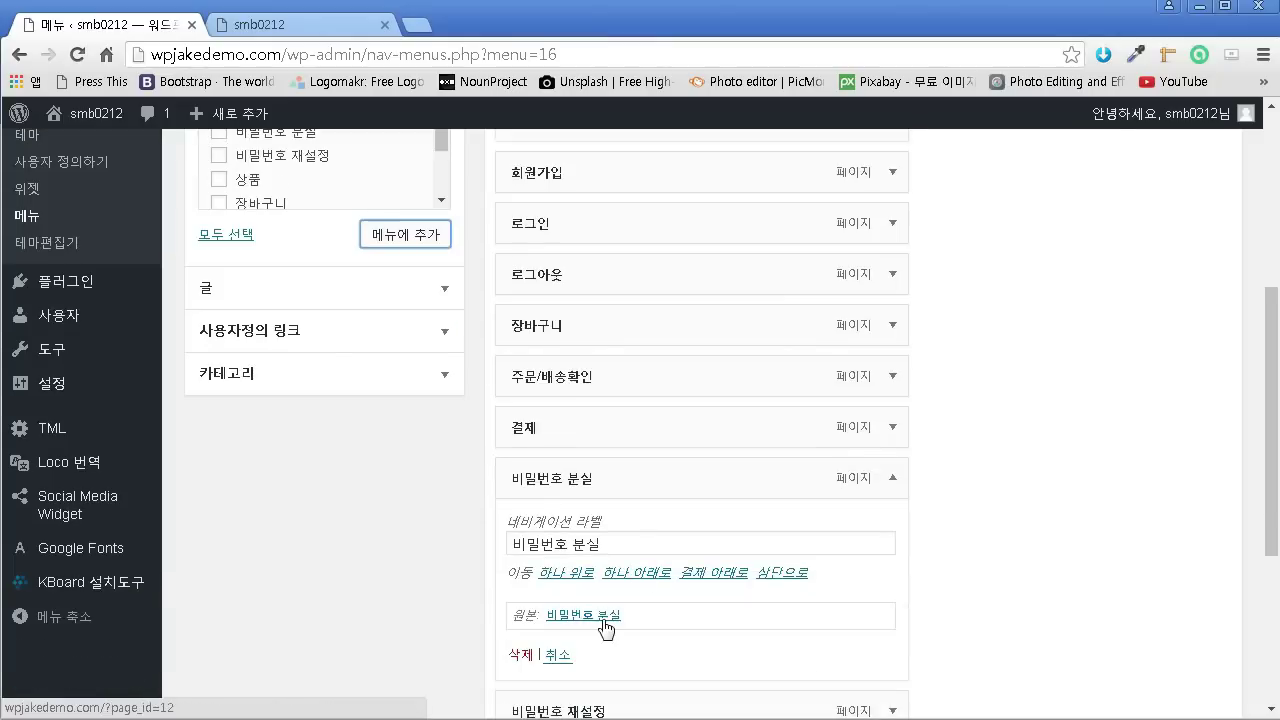
{"action": "left_click", "coordinate": [521, 654]}
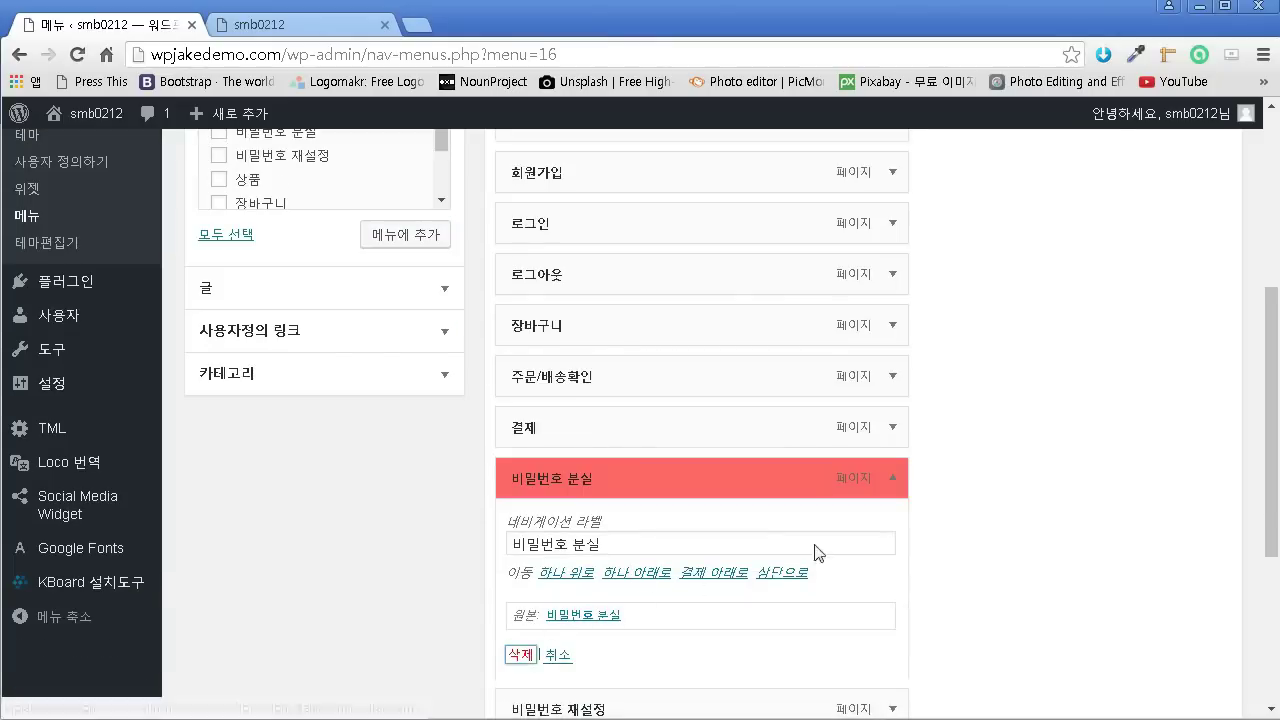
{"action": "left_click", "coordinate": [892, 479]}
{"action": "left_click", "coordinate": [520, 654]}
{"action": "left_click", "coordinate": [636, 568]}
{"action": "scroll", "coordinate": [1066, 417], "scroll_direction": "up", "scroll_amount": 2}
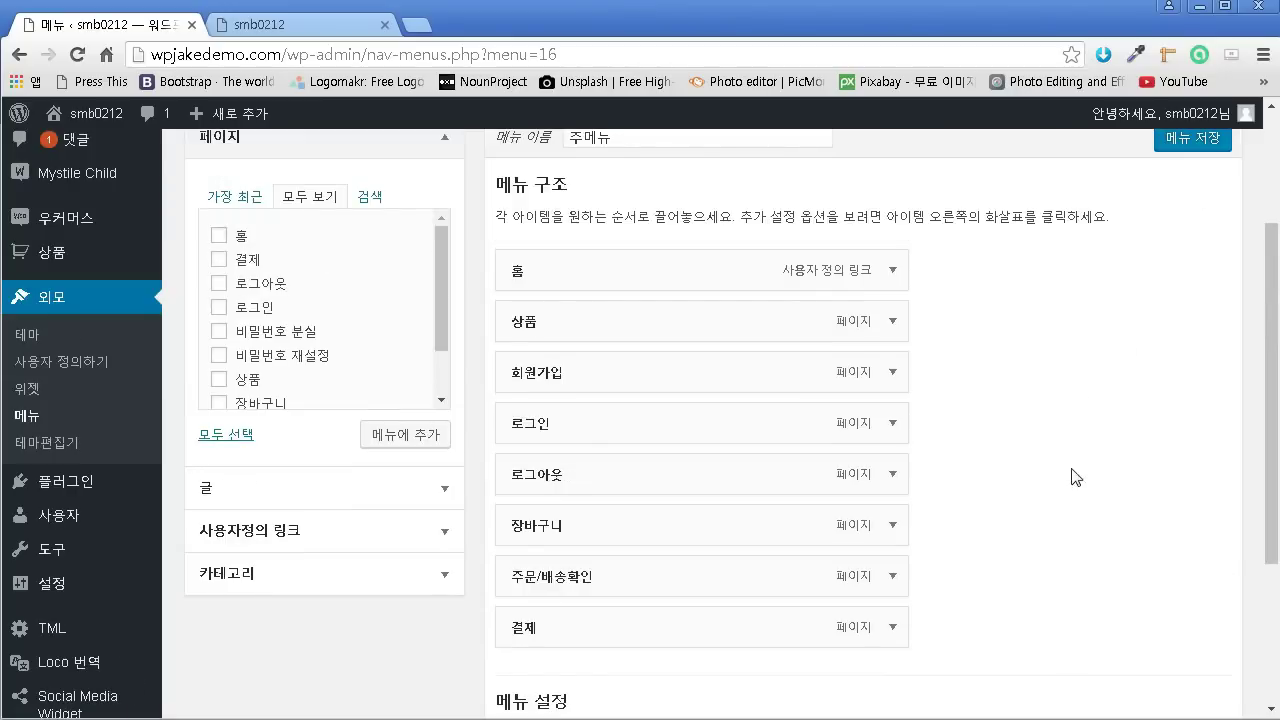
{"action": "scroll", "coordinate": [1074, 477], "scroll_direction": "up", "scroll_amount": 1}
{"action": "left_click", "coordinate": [1210, 250]}
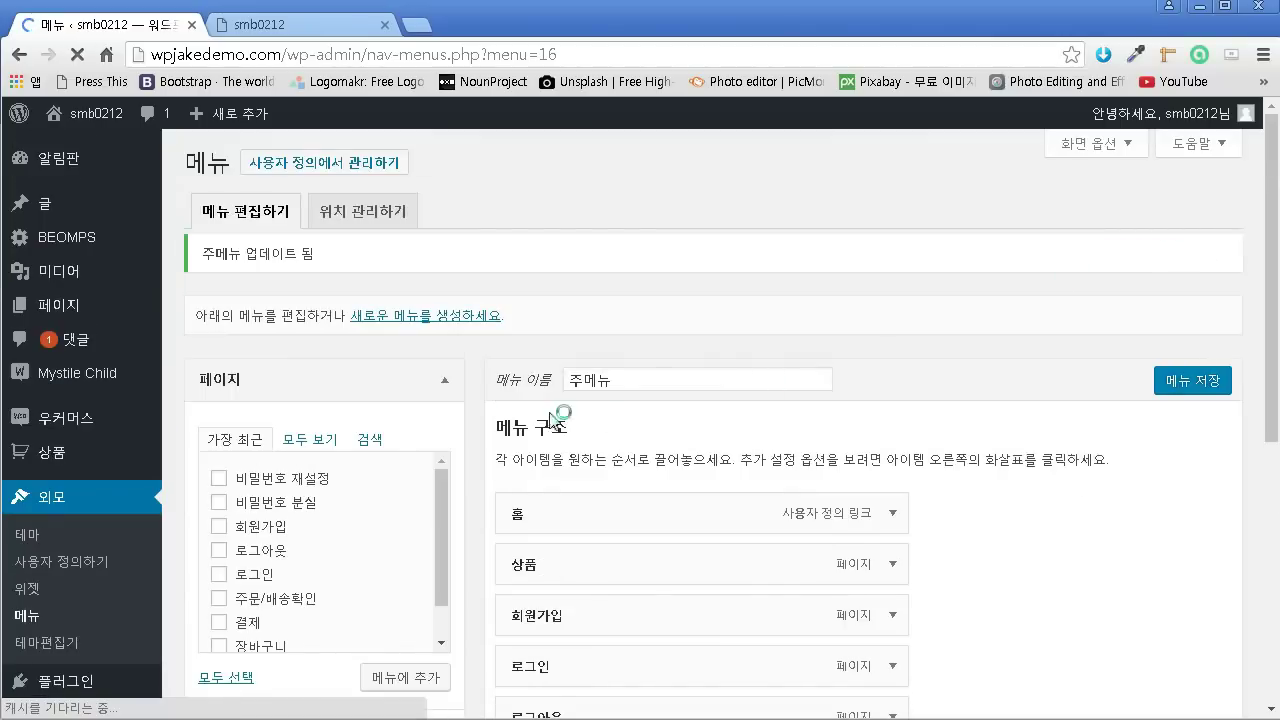
{"action": "scroll", "coordinate": [88, 472], "scroll_direction": "down", "scroll_amount": 1}
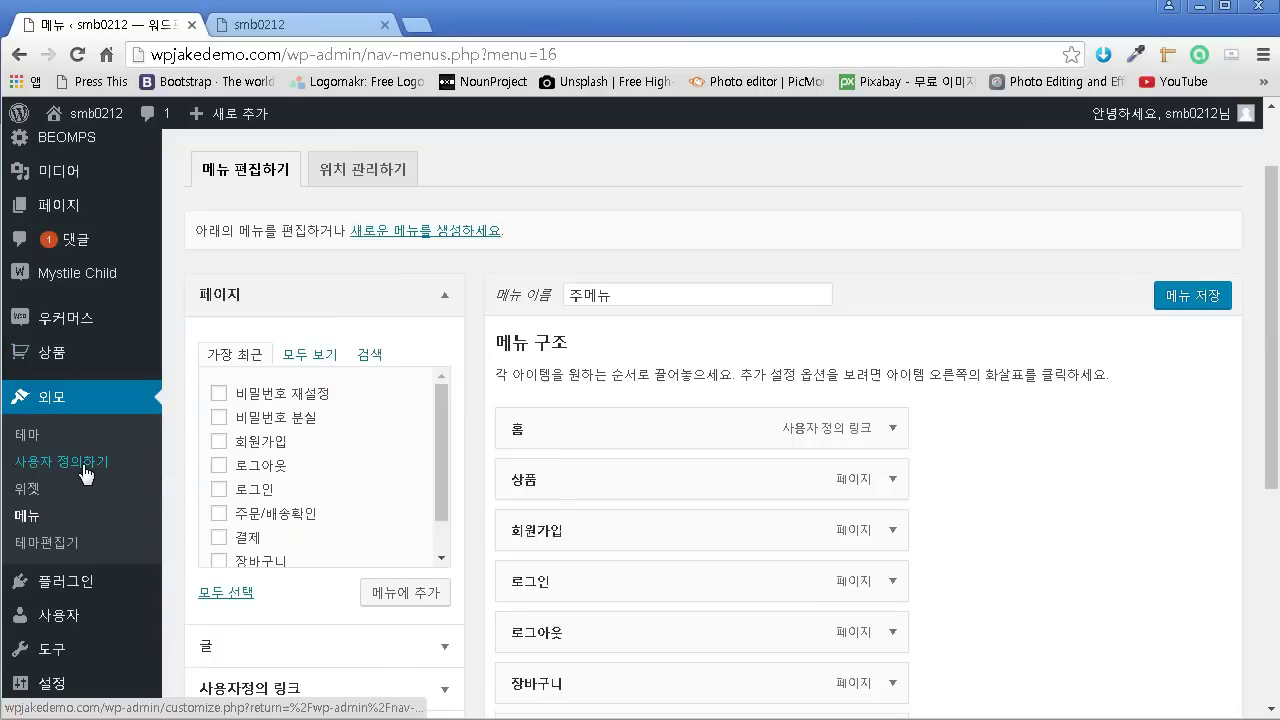
{"action": "mouse_move", "coordinate": [88, 593]}
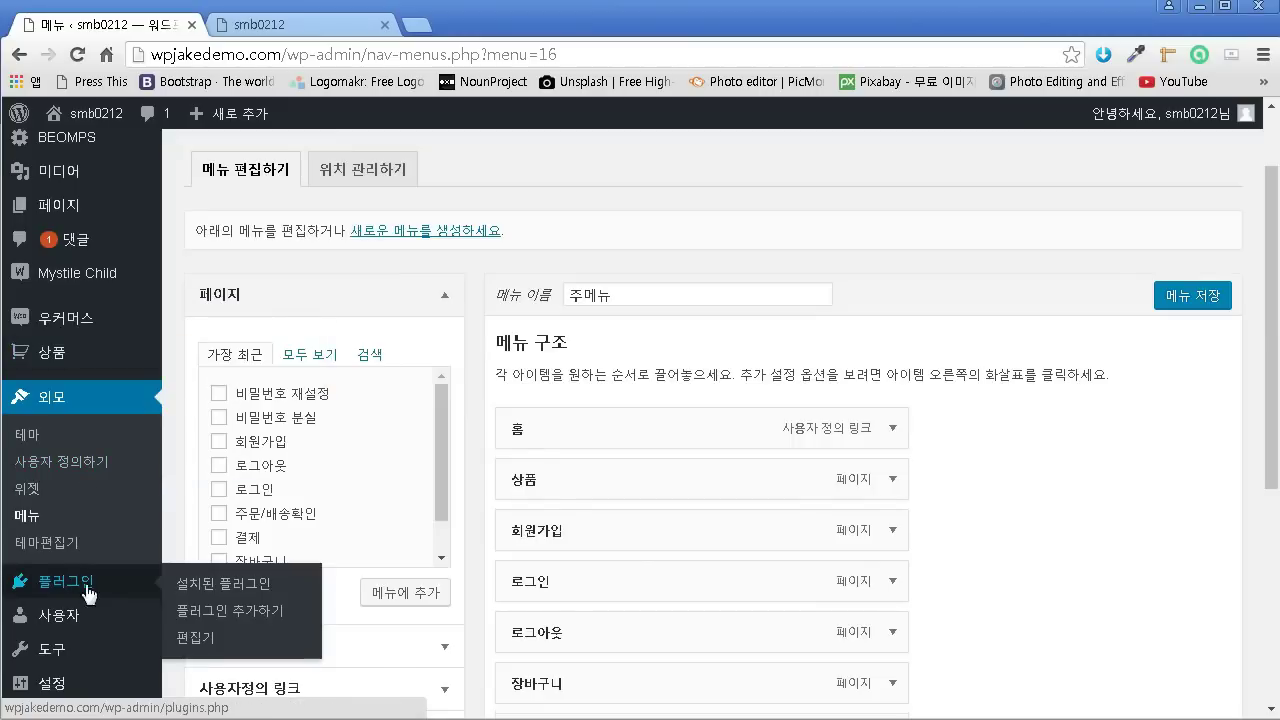
- Search plugins for 'nav menu roles', then install and activate Nav Menu Roles 1.8.1
{"action": "left_click", "coordinate": [241, 612]}
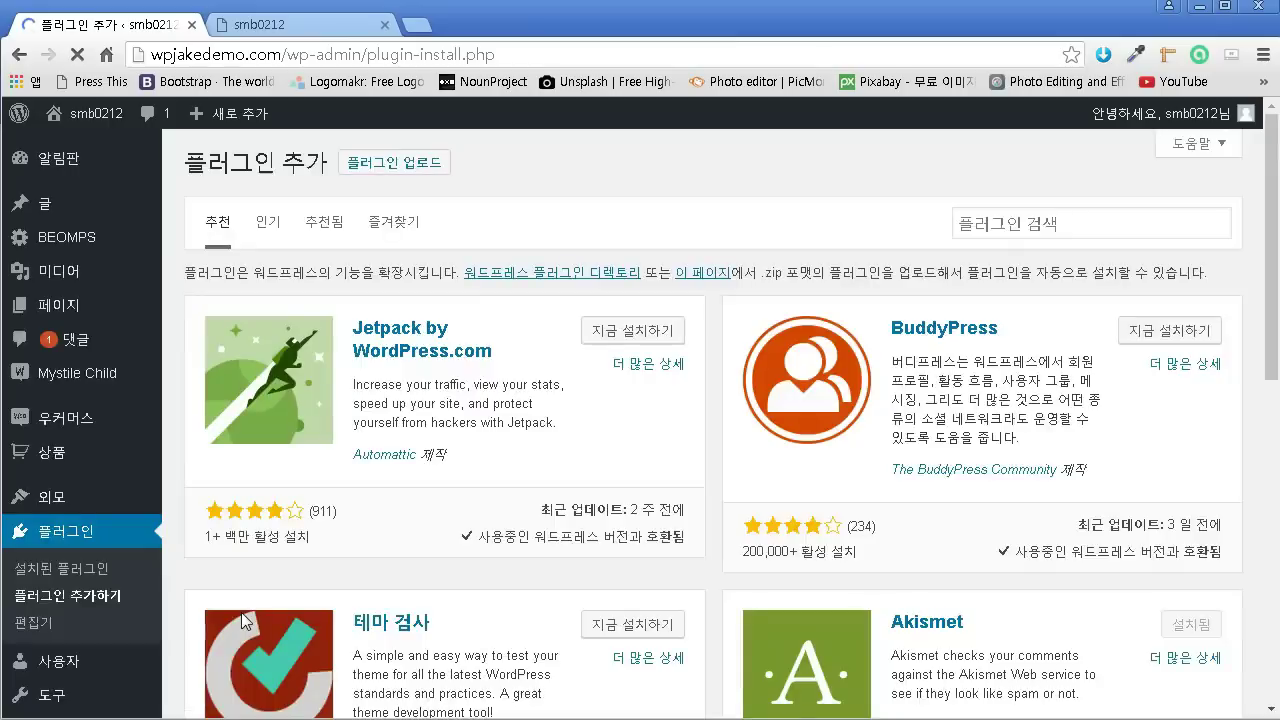
{"action": "left_click", "coordinate": [1036, 224]}
{"action": "type", "text": "ㄷ"}
{"action": "key", "text": "BackSpace"}
{"action": "type", "text": "nav"}
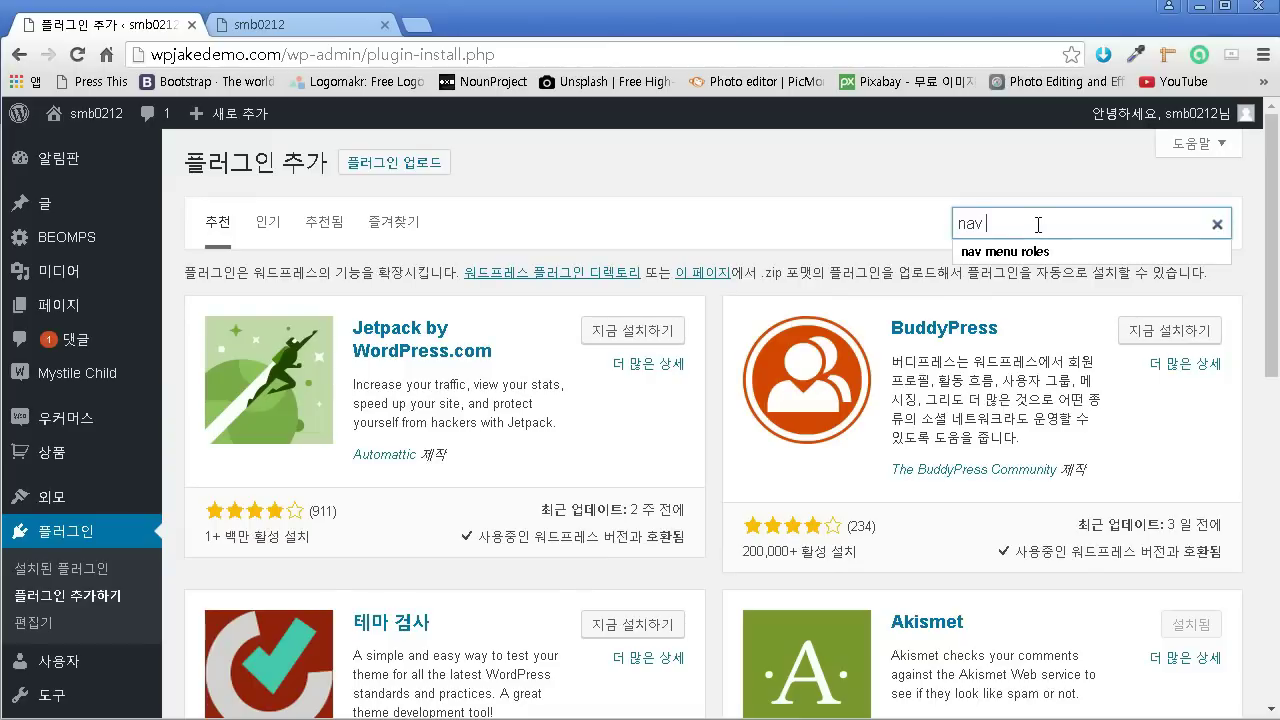
{"action": "type", "text": " me"}
{"action": "key", "text": "Down"}
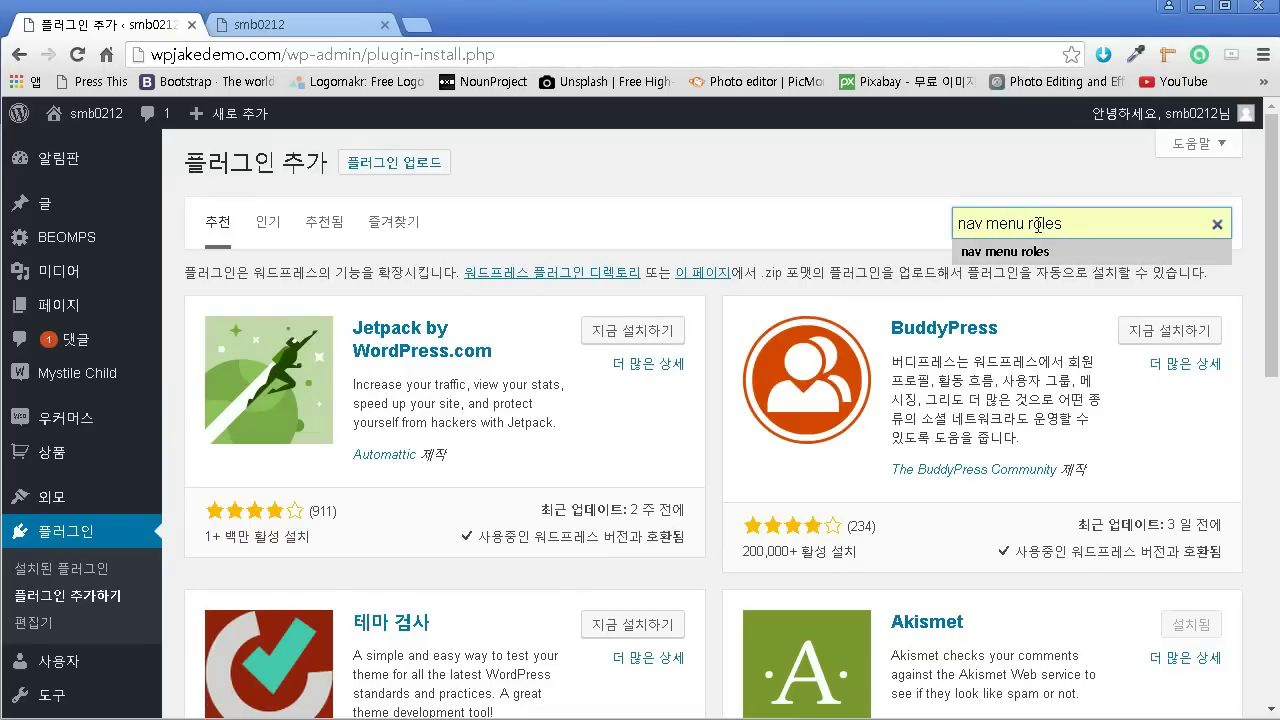
{"action": "key", "text": "Return"}
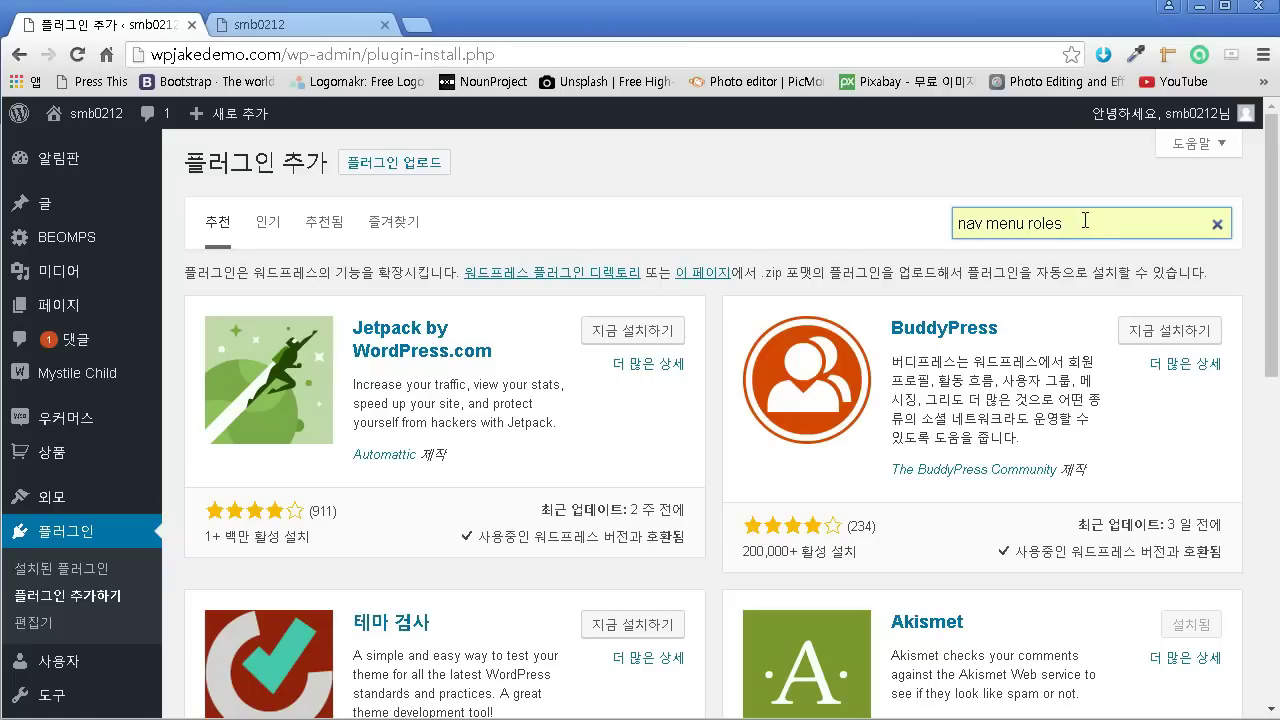
{"action": "left_click", "coordinate": [1085, 221]}
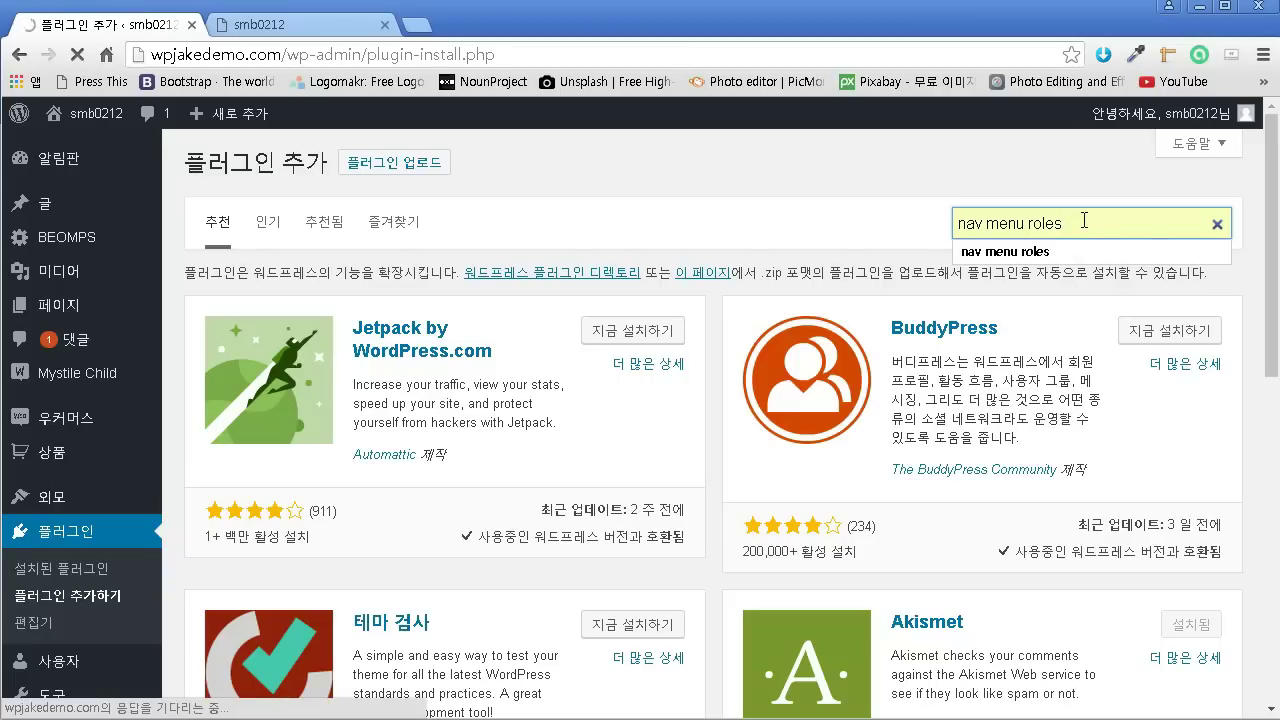
{"action": "key", "text": "Return"}
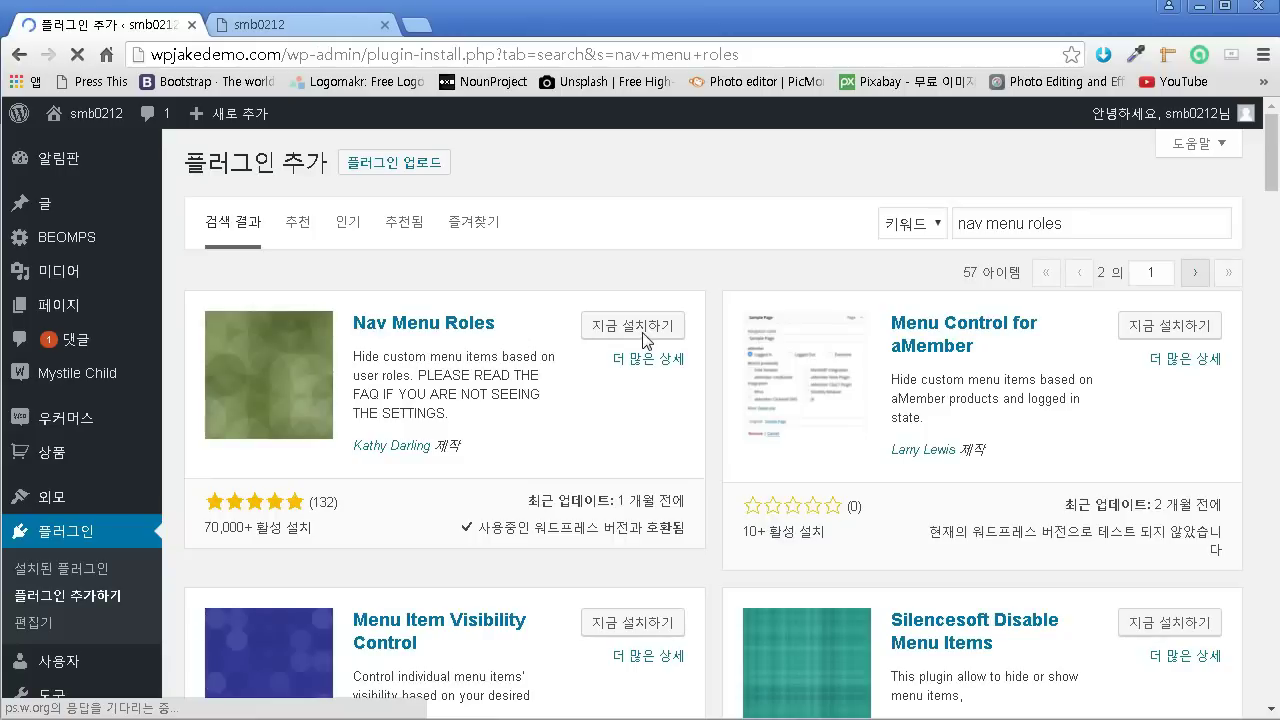
{"action": "left_click", "coordinate": [645, 334]}
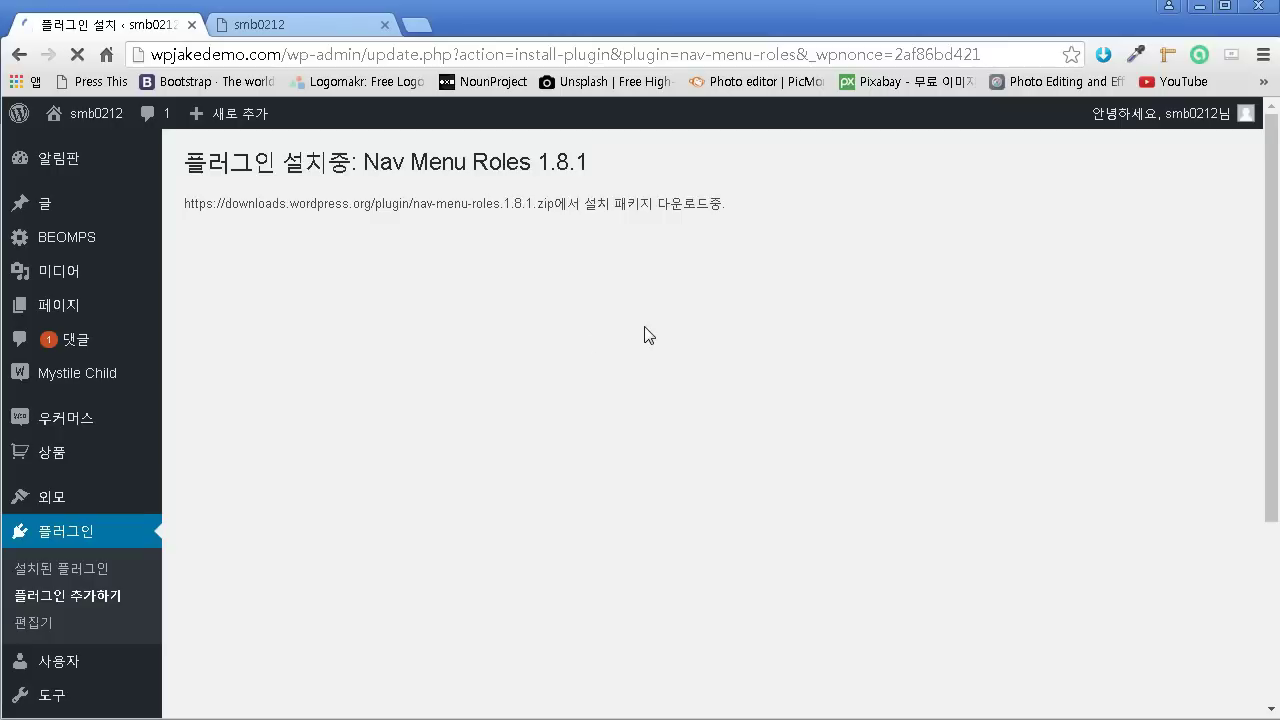
{"action": "left_click", "coordinate": [265, 335]}
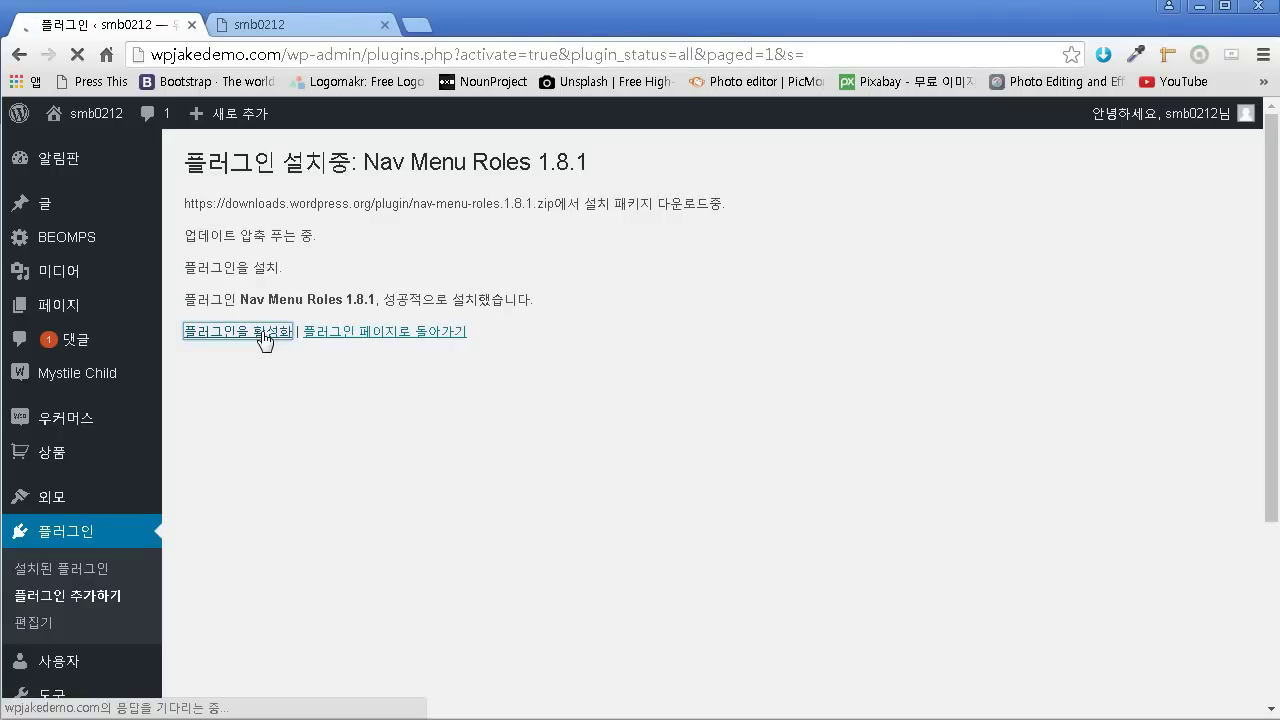
- In the main menu editor, set 로그인's Display Mode to Logged Out Users
{"action": "scroll", "coordinate": [263, 340], "scroll_direction": "down", "scroll_amount": 3}
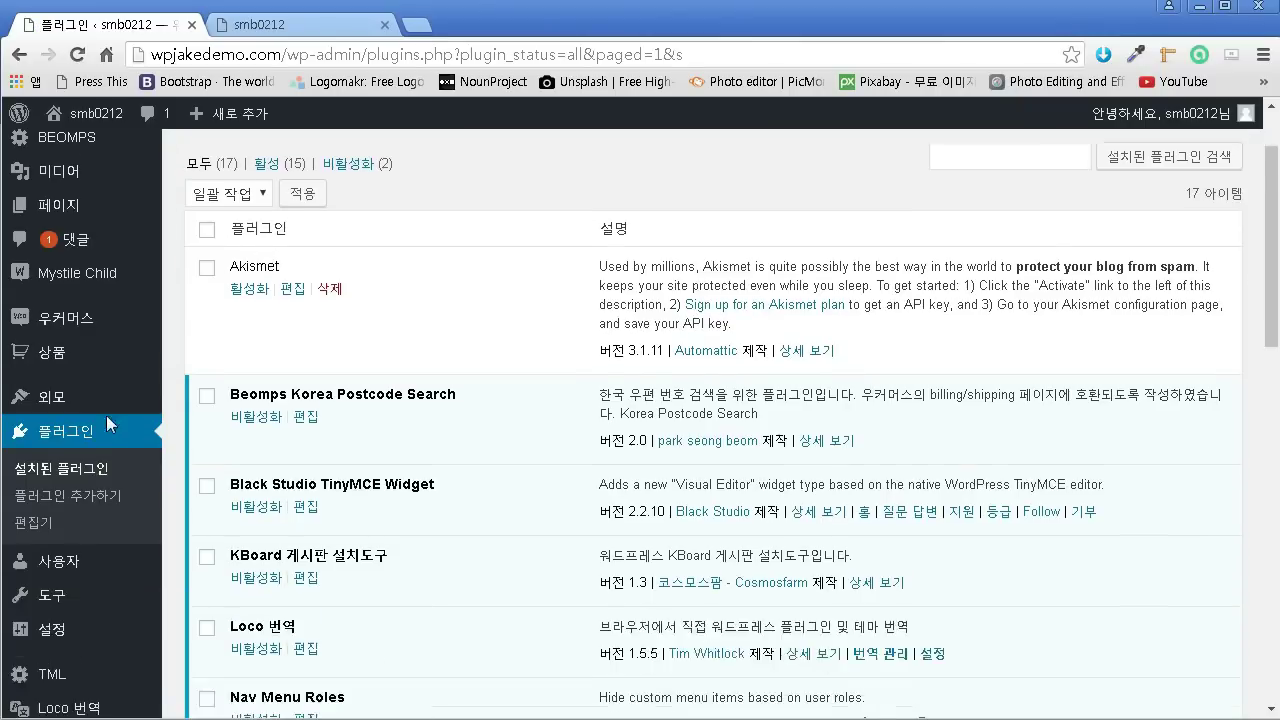
{"action": "mouse_move", "coordinate": [62, 234]}
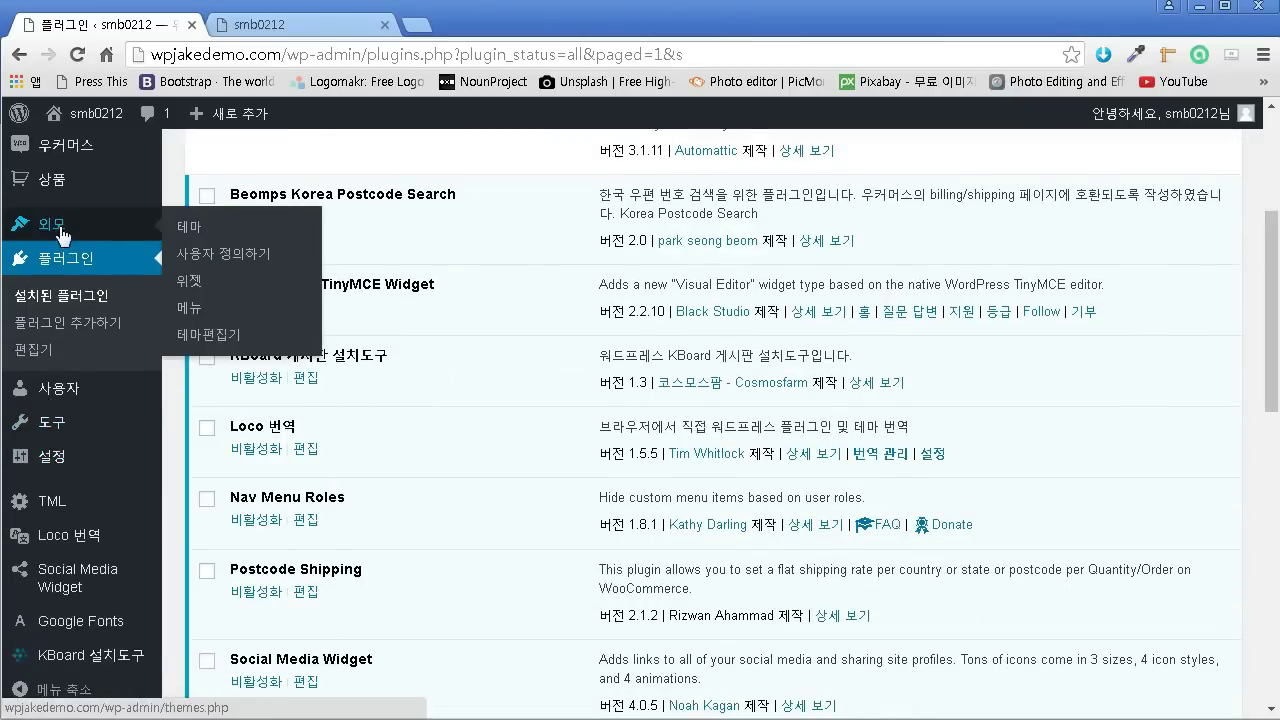
{"action": "left_click", "coordinate": [195, 310]}
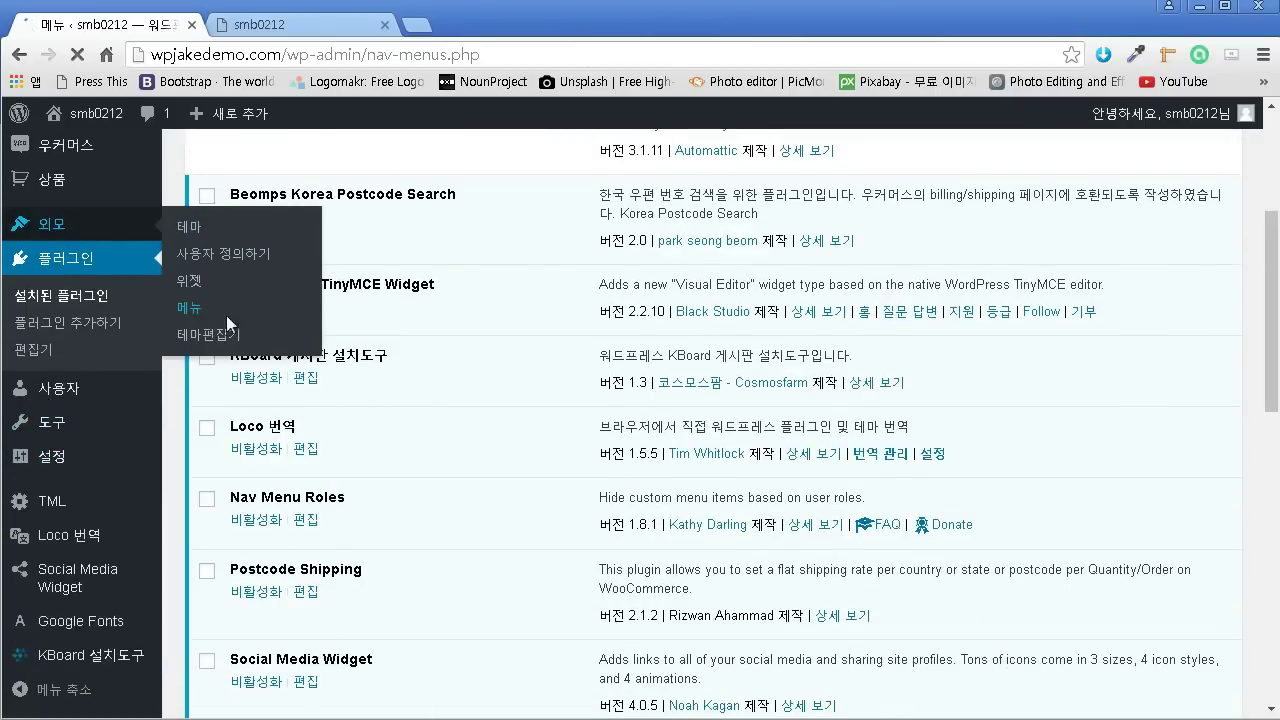
{"action": "scroll", "coordinate": [854, 396], "scroll_direction": "down", "scroll_amount": 2}
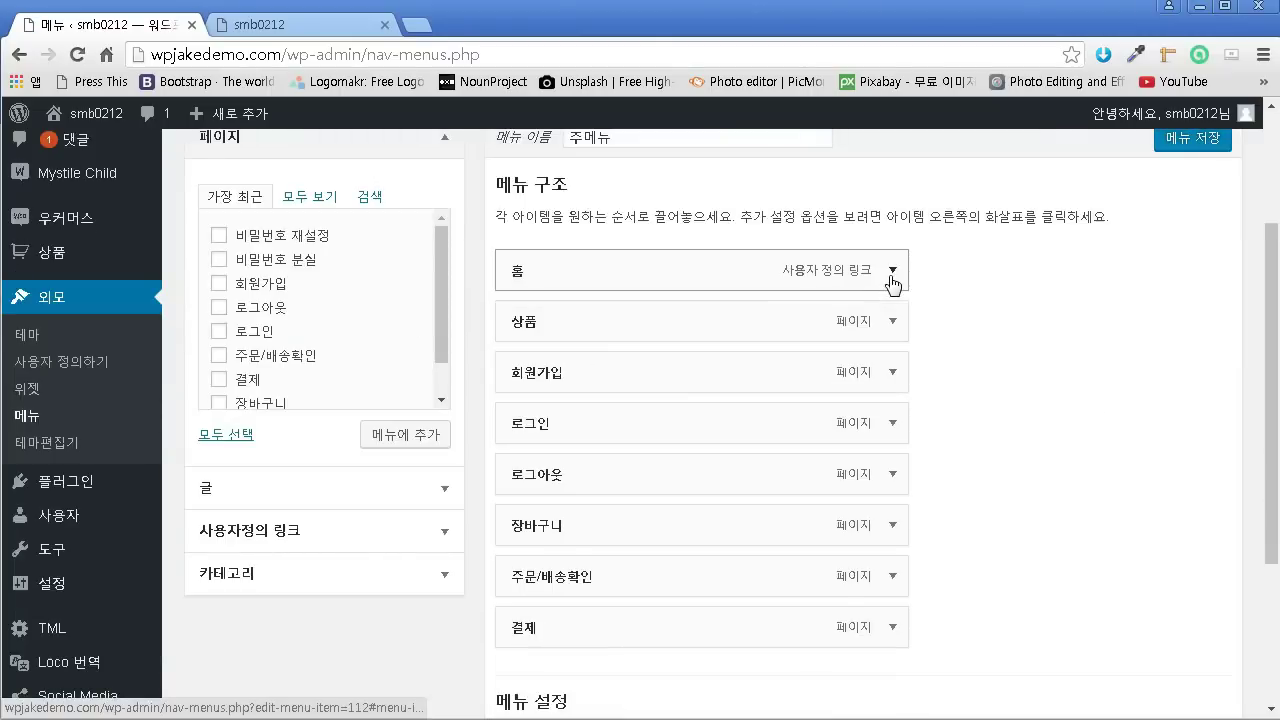
{"action": "left_click", "coordinate": [929, 381]}
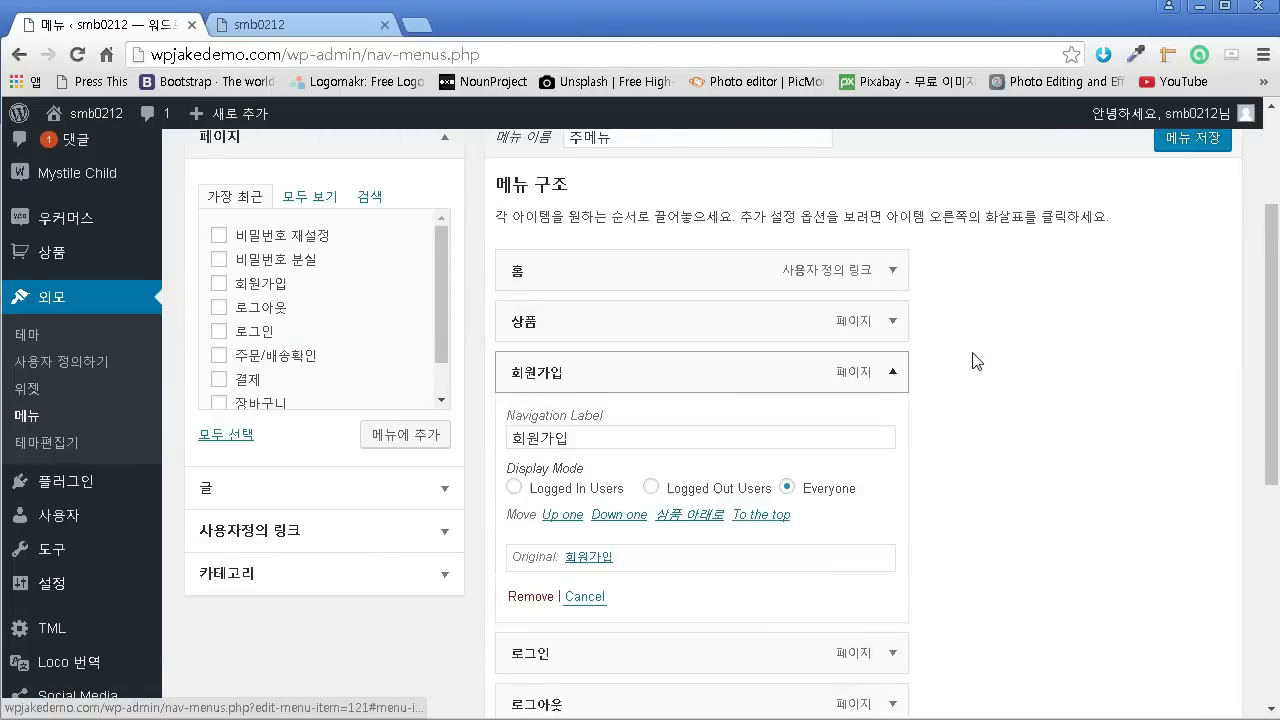
{"action": "scroll", "coordinate": [978, 361], "scroll_direction": "down", "scroll_amount": 1}
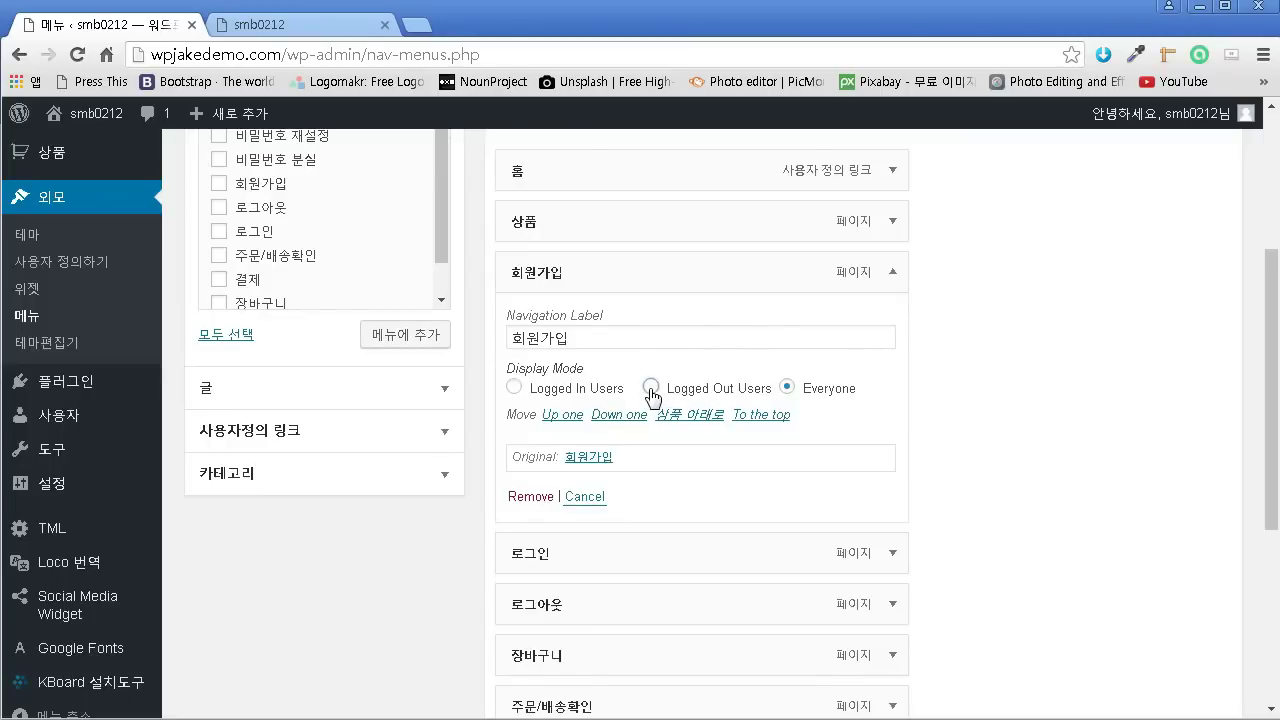
{"action": "left_click", "coordinate": [896, 278]}
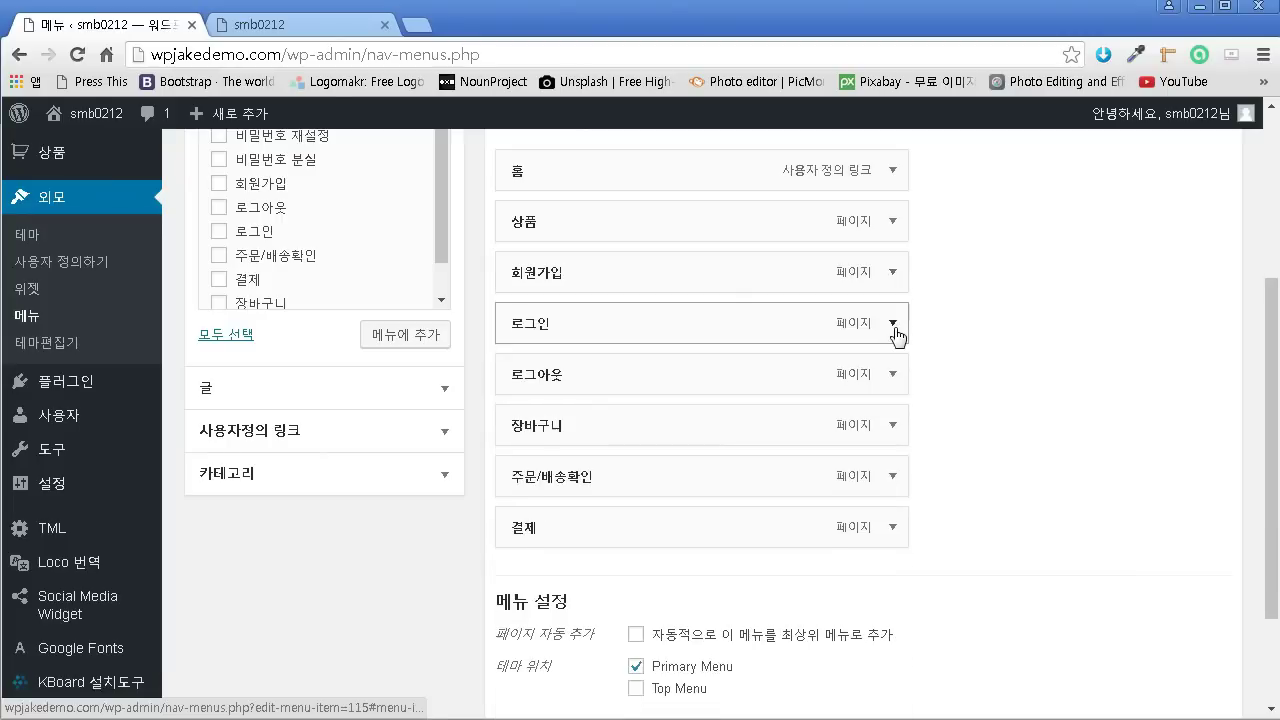
{"action": "left_click", "coordinate": [892, 334]}
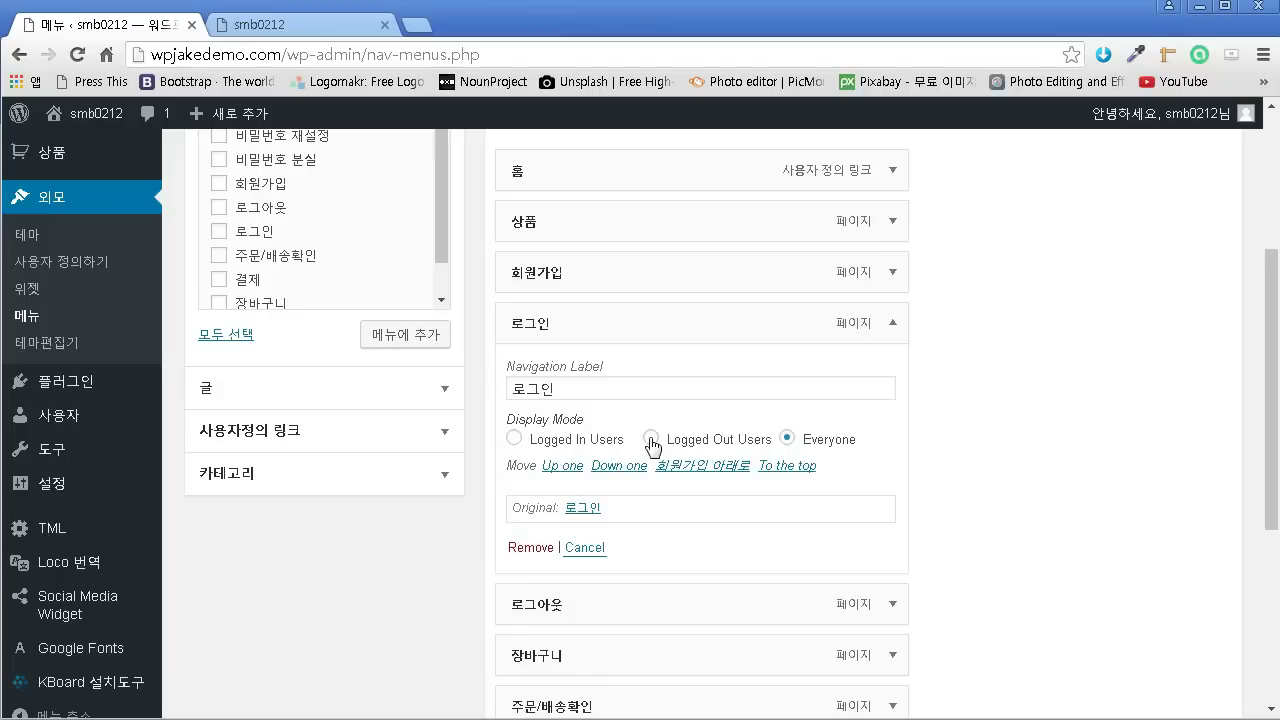
{"action": "left_click", "coordinate": [651, 438]}
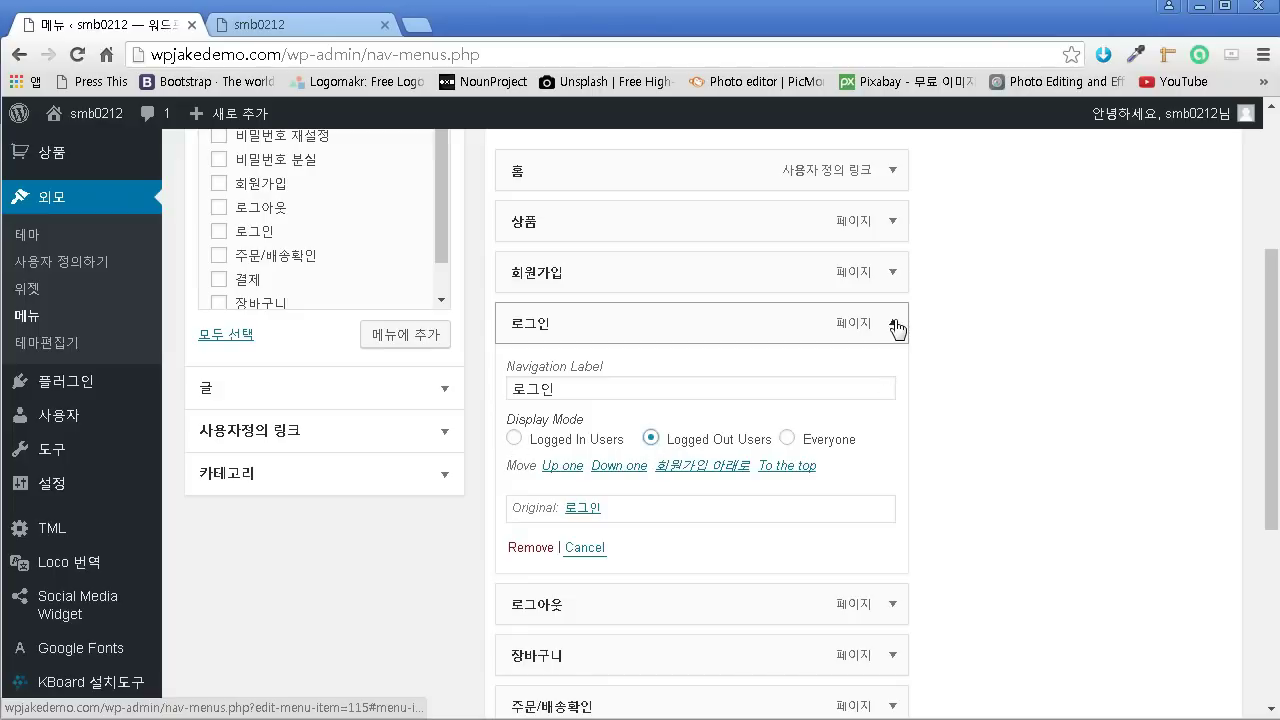
{"action": "left_click", "coordinate": [892, 323]}
- Set 로그아웃, 주문/배송확인 and 결제 to display only to Logged In Users
{"action": "left_click", "coordinate": [891, 374]}
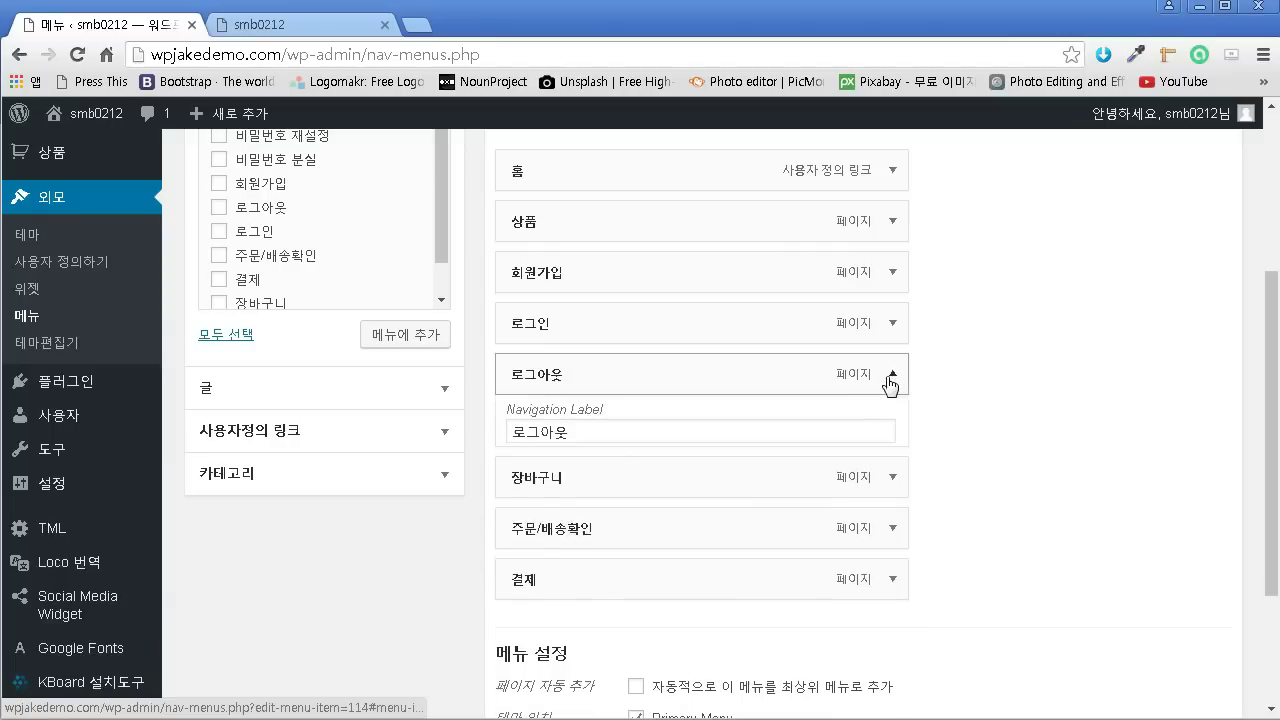
{"action": "left_click", "coordinate": [515, 489]}
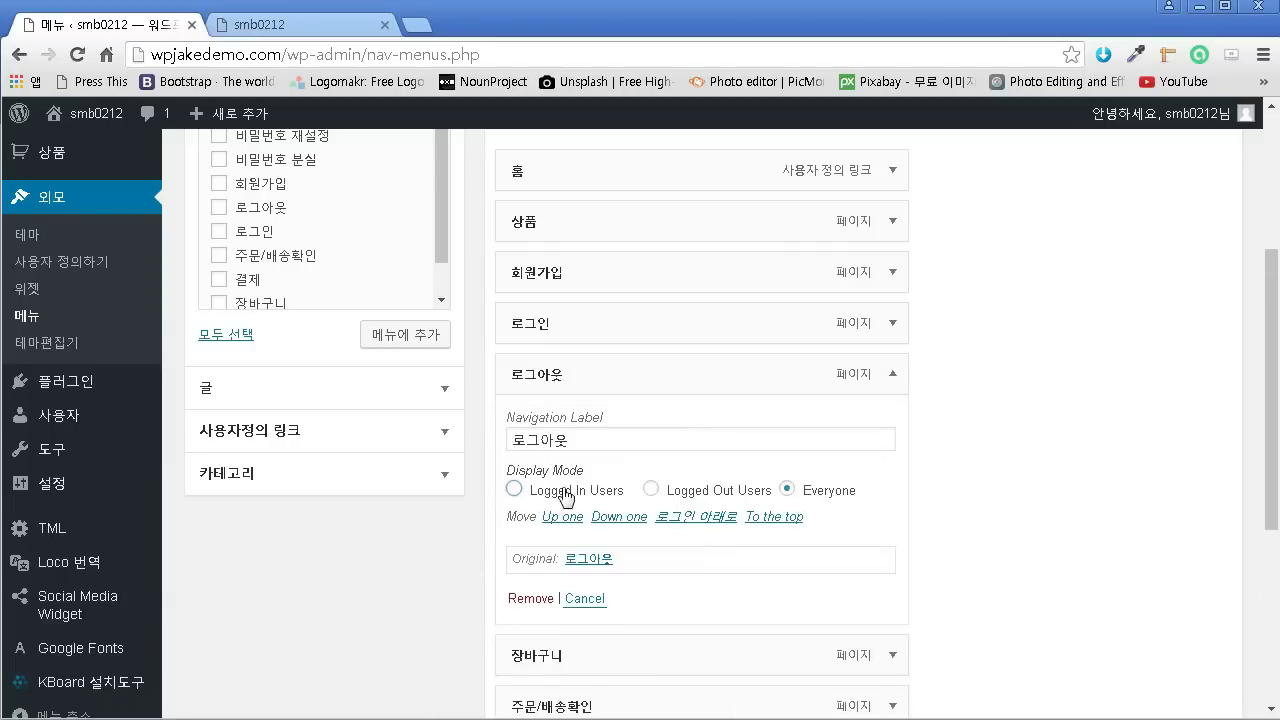
{"action": "left_click", "coordinate": [893, 377]}
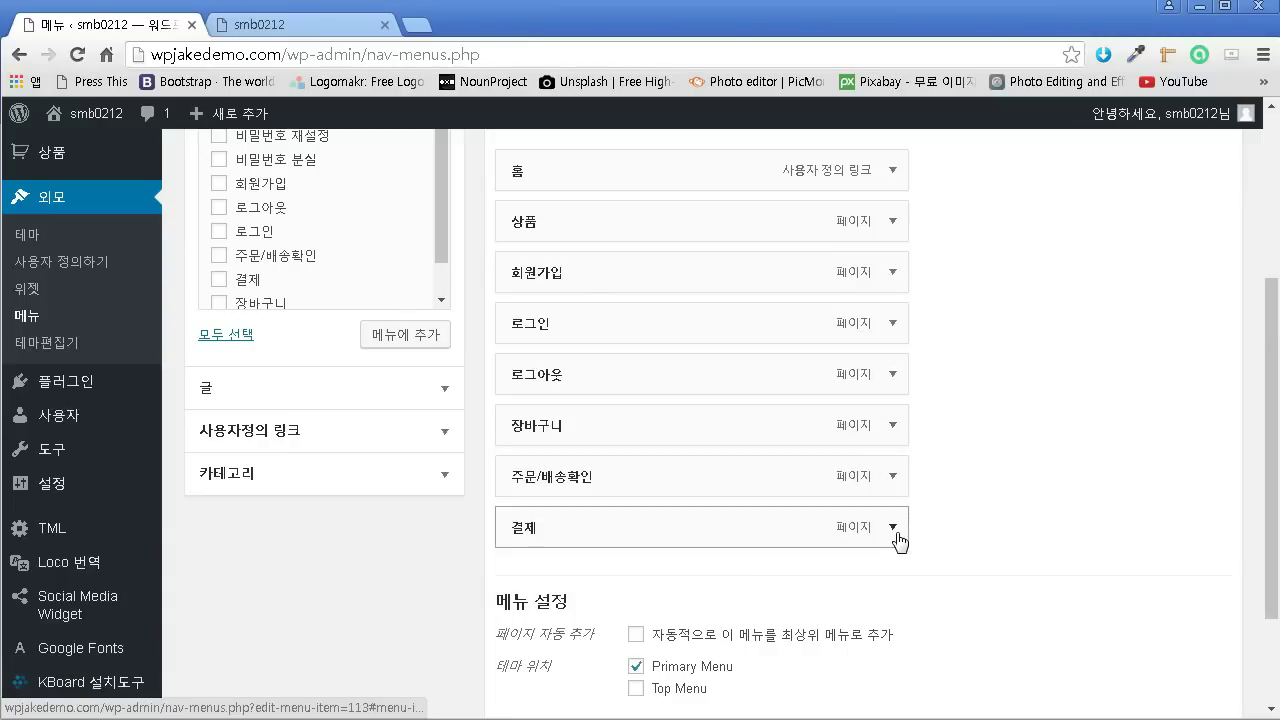
{"action": "left_click", "coordinate": [892, 478]}
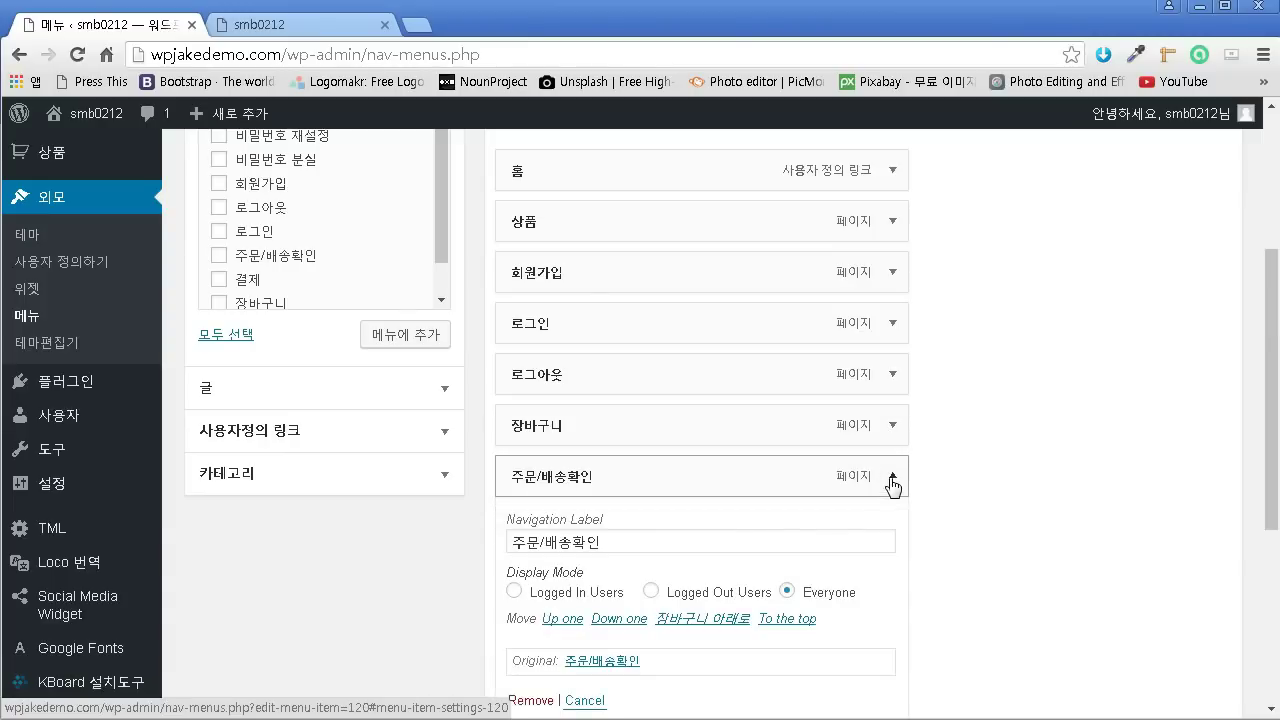
{"action": "scroll", "coordinate": [1008, 523], "scroll_direction": "down", "scroll_amount": 1}
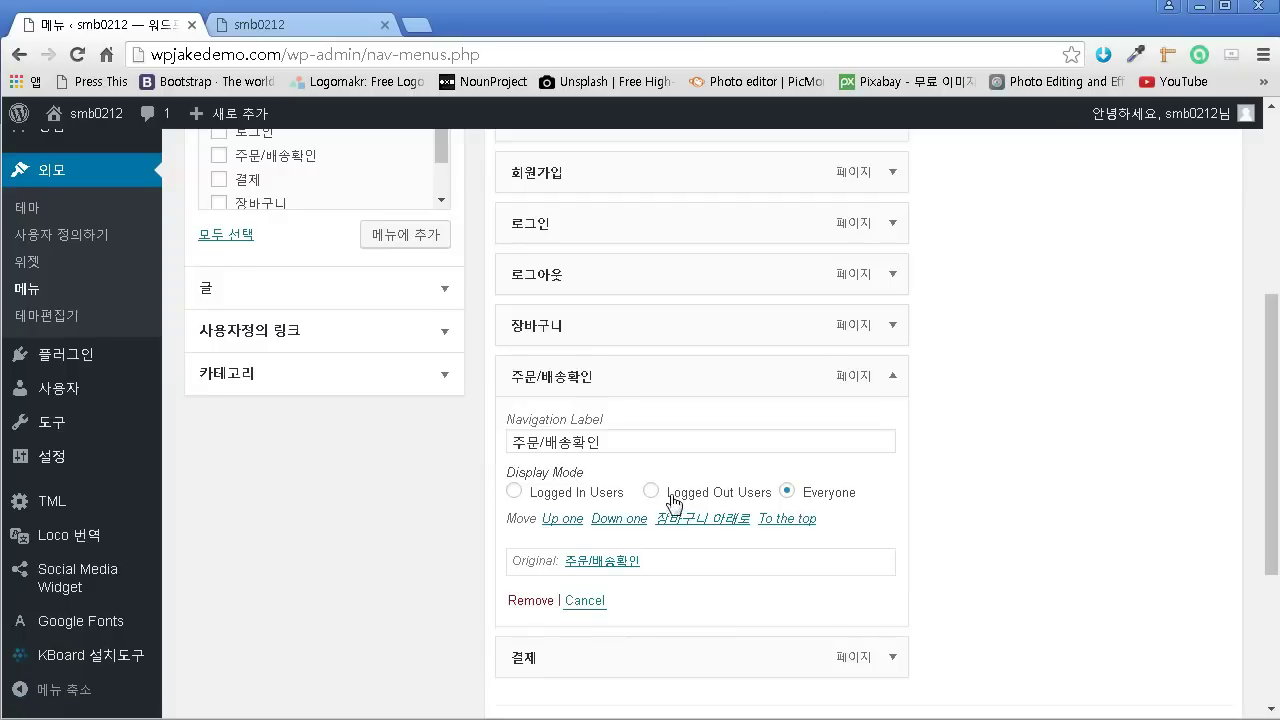
{"action": "left_click", "coordinate": [514, 491]}
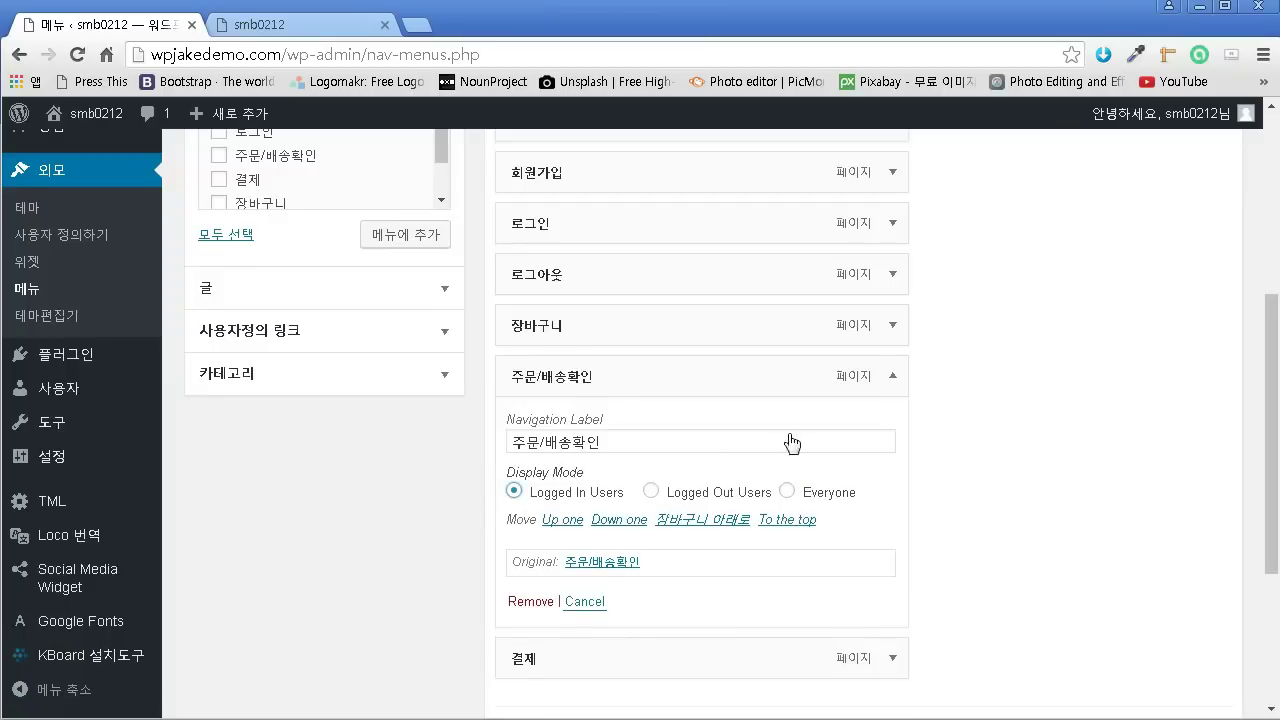
{"action": "left_click", "coordinate": [892, 376]}
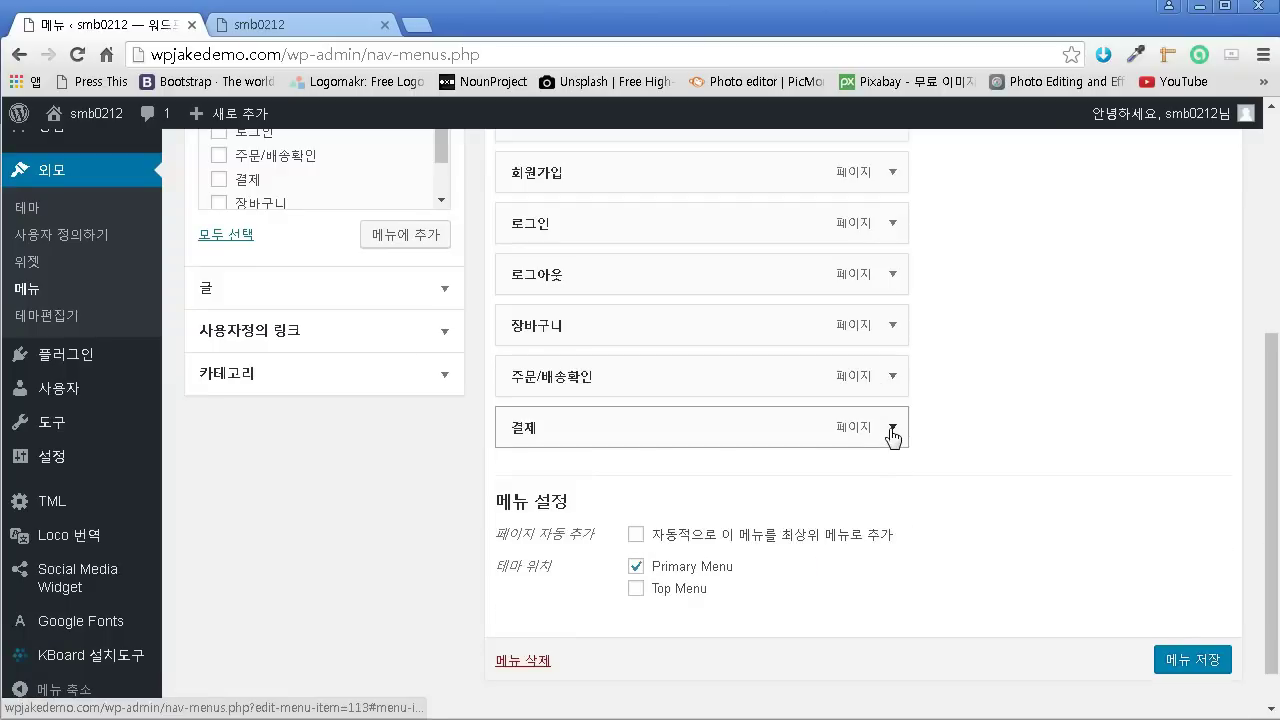
{"action": "left_click", "coordinate": [892, 428]}
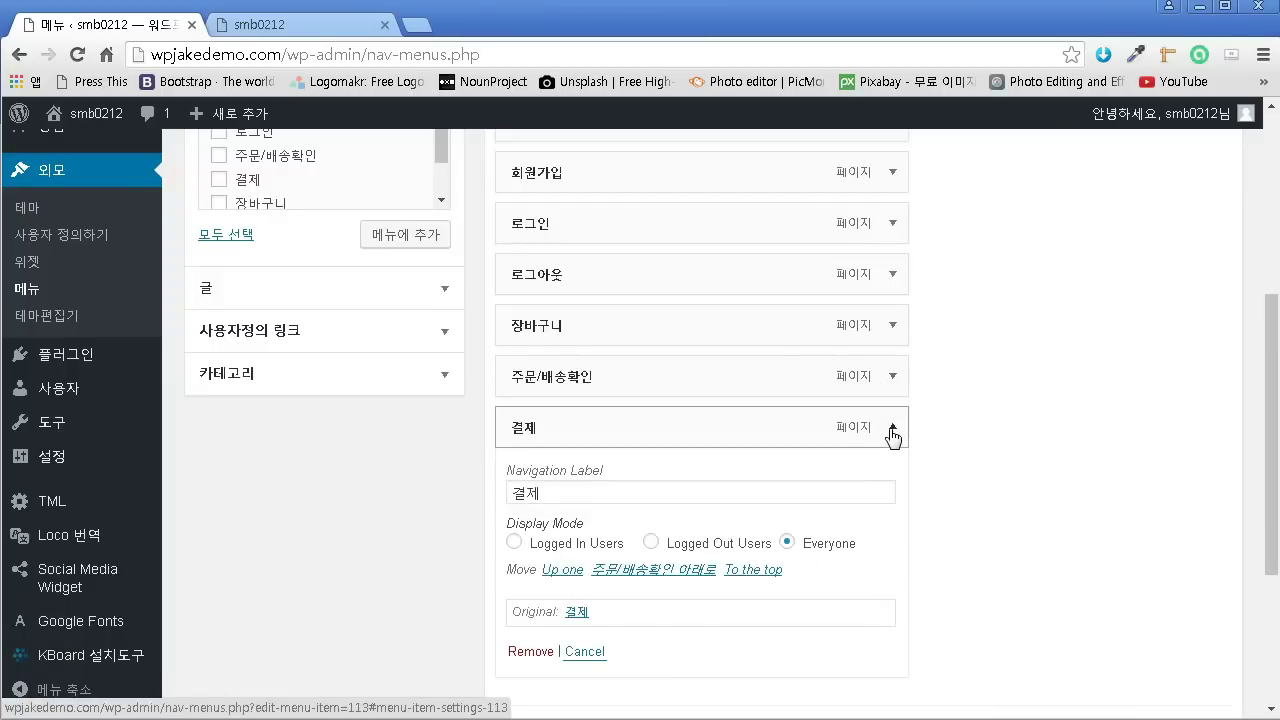
{"action": "left_click", "coordinate": [514, 543]}
{"action": "left_click", "coordinate": [892, 428]}
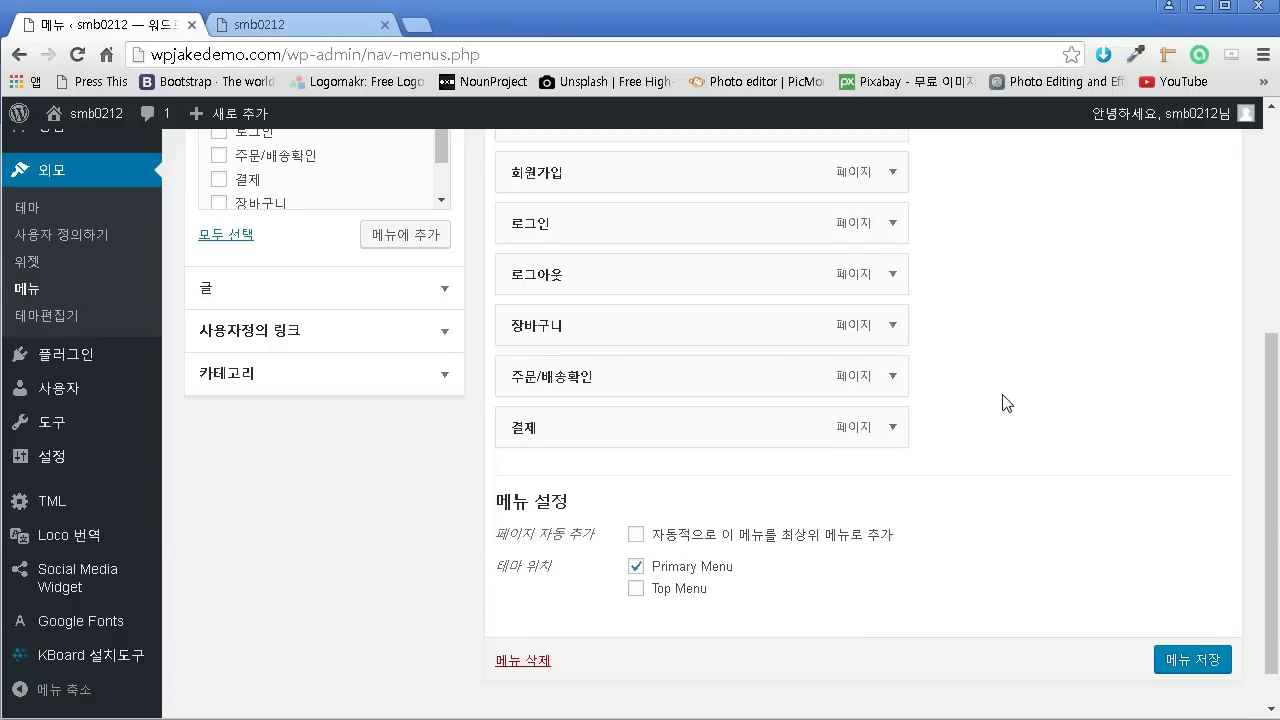
{"action": "scroll", "coordinate": [1006, 403], "scroll_direction": "up", "scroll_amount": 2}
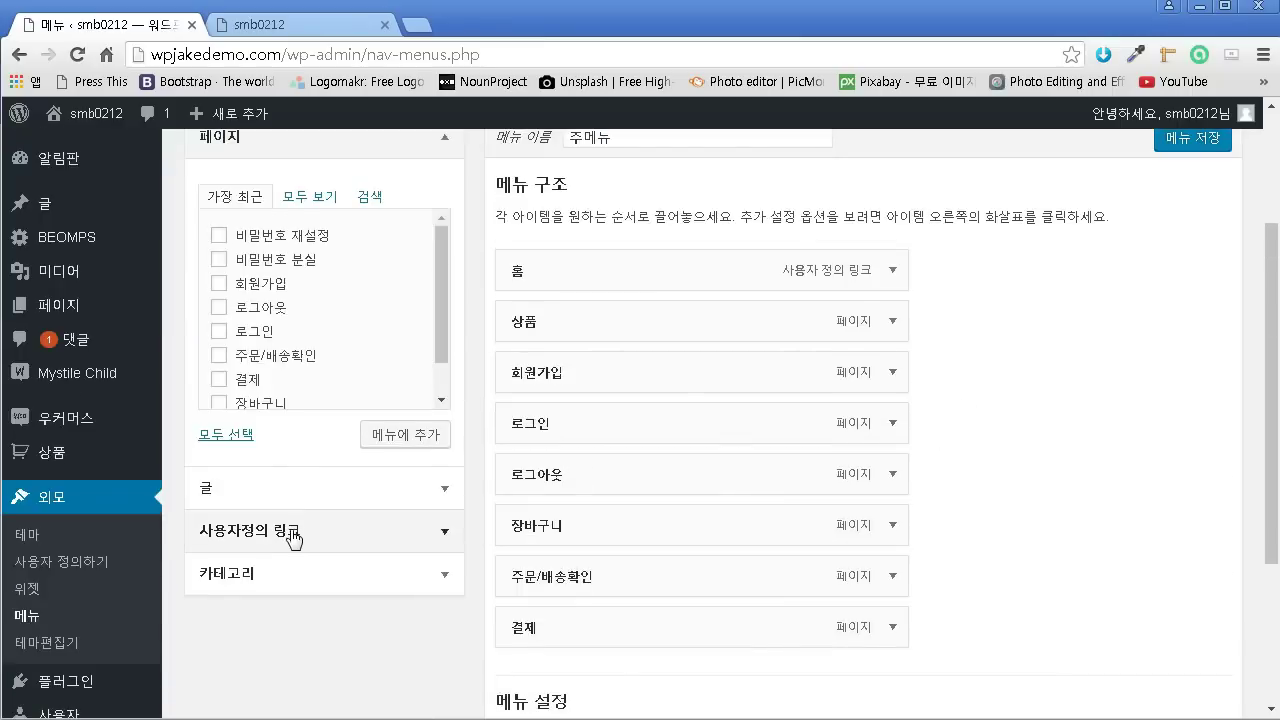
- Add a custom link with URL # and link text 결제페이지 to the main menu
{"action": "left_click", "coordinate": [290, 538]}
{"action": "left_click", "coordinate": [240, 289]}
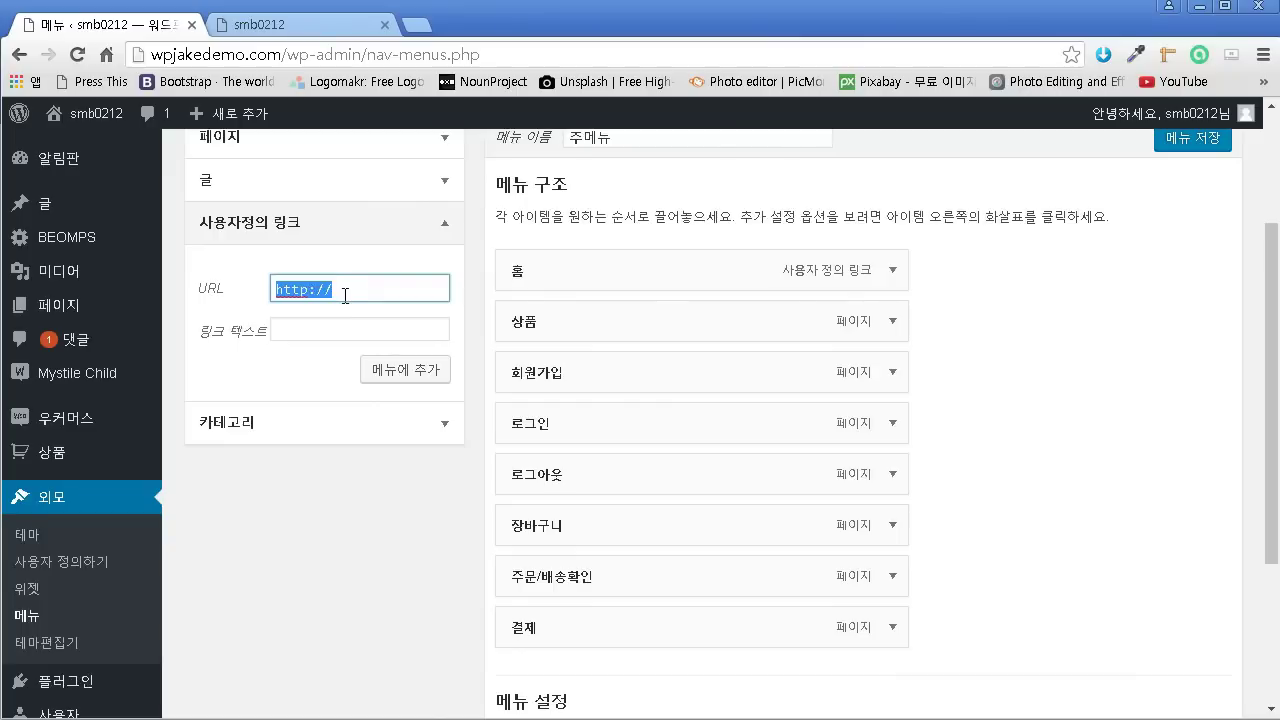
{"action": "type", "text": "#"}
{"action": "left_click", "coordinate": [320, 332]}
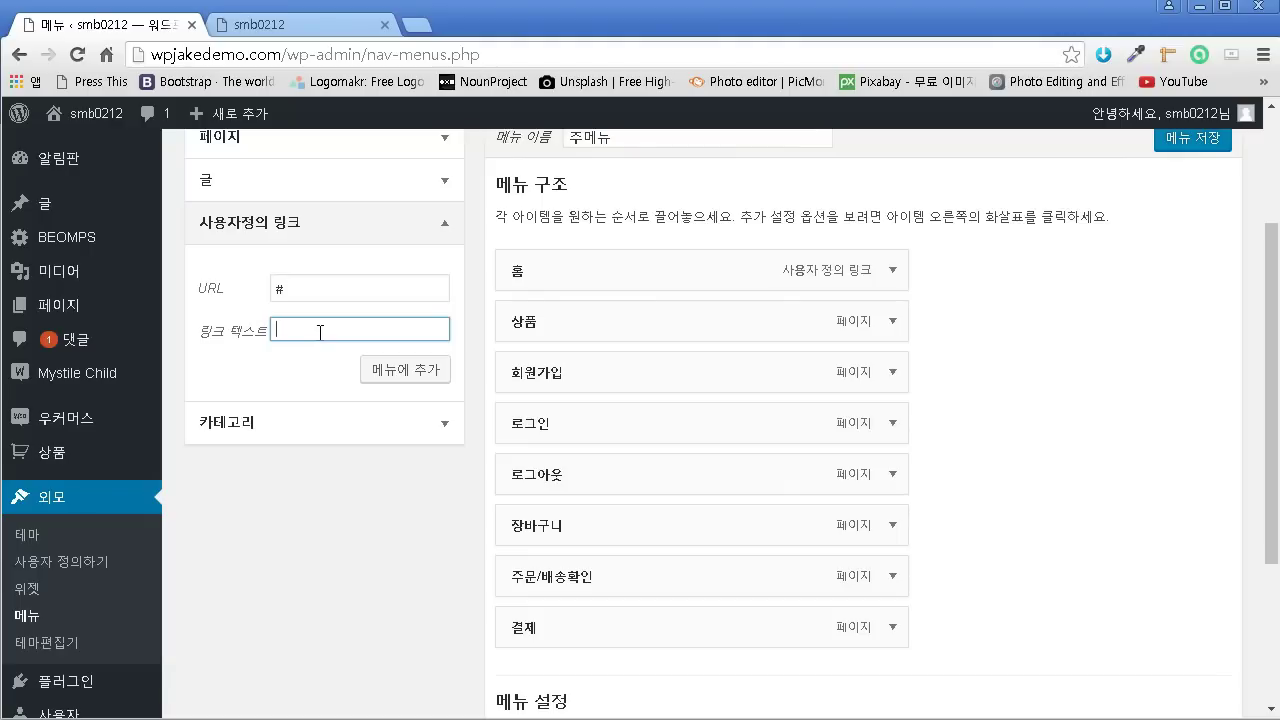
{"action": "type", "text": "결제페잉"}
{"action": "left_click", "coordinate": [392, 372]}
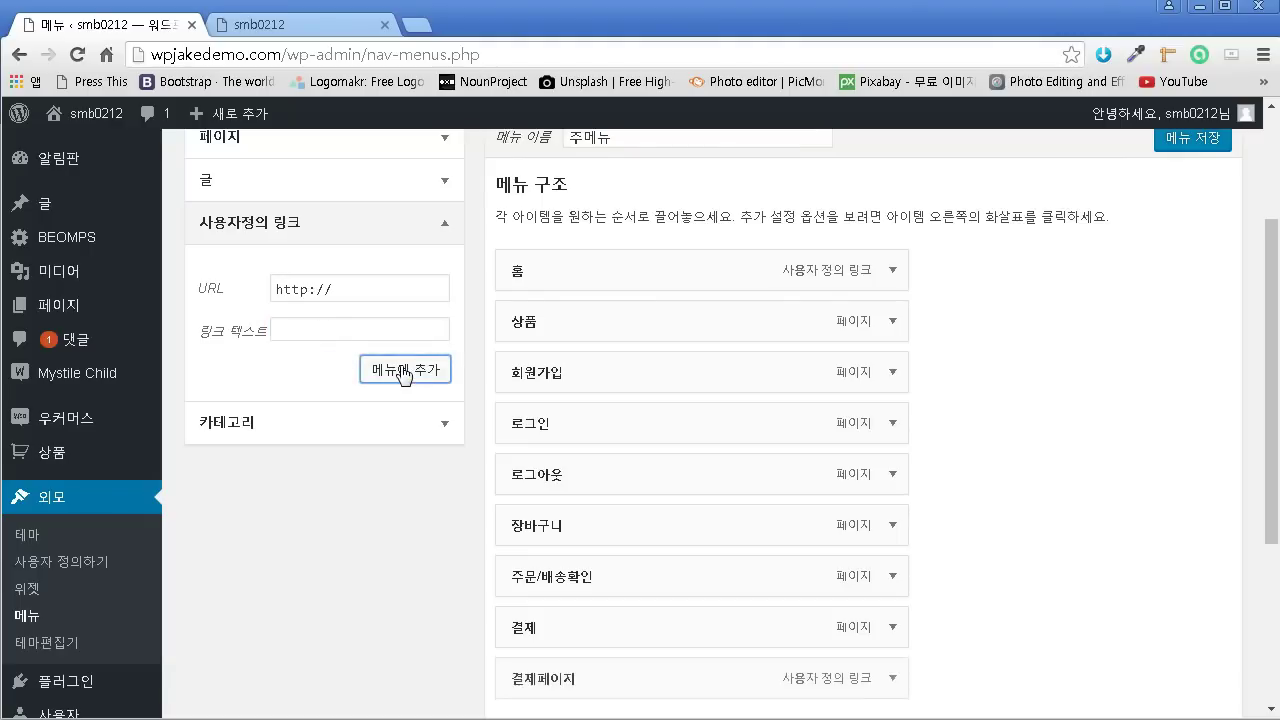
- Nest 장바구니 and 결제 under 결제페이지, and move 주문/배송확인 directly below 로그아웃
{"action": "scroll", "coordinate": [886, 620], "scroll_direction": "down", "scroll_amount": 1}
{"action": "left_click_drag", "start_coordinate": [804, 588], "coordinate": [803, 486]}
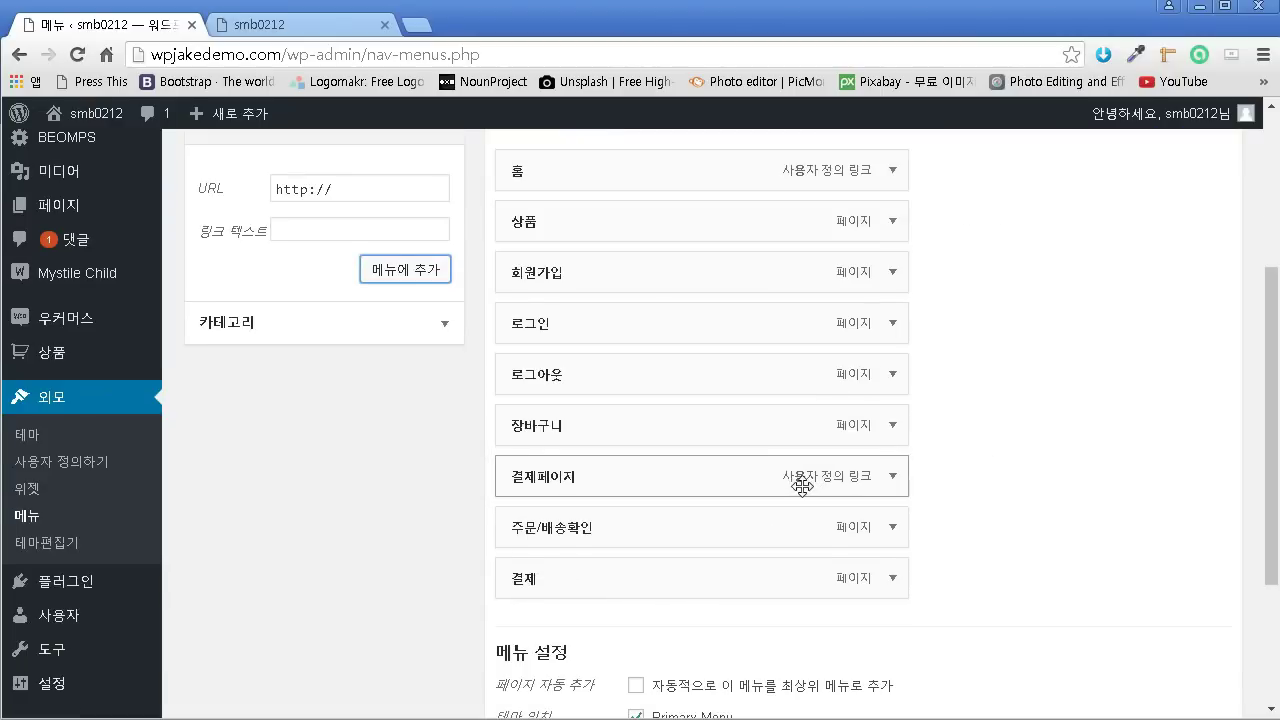
{"action": "left_click_drag", "start_coordinate": [697, 434], "coordinate": [718, 476]}
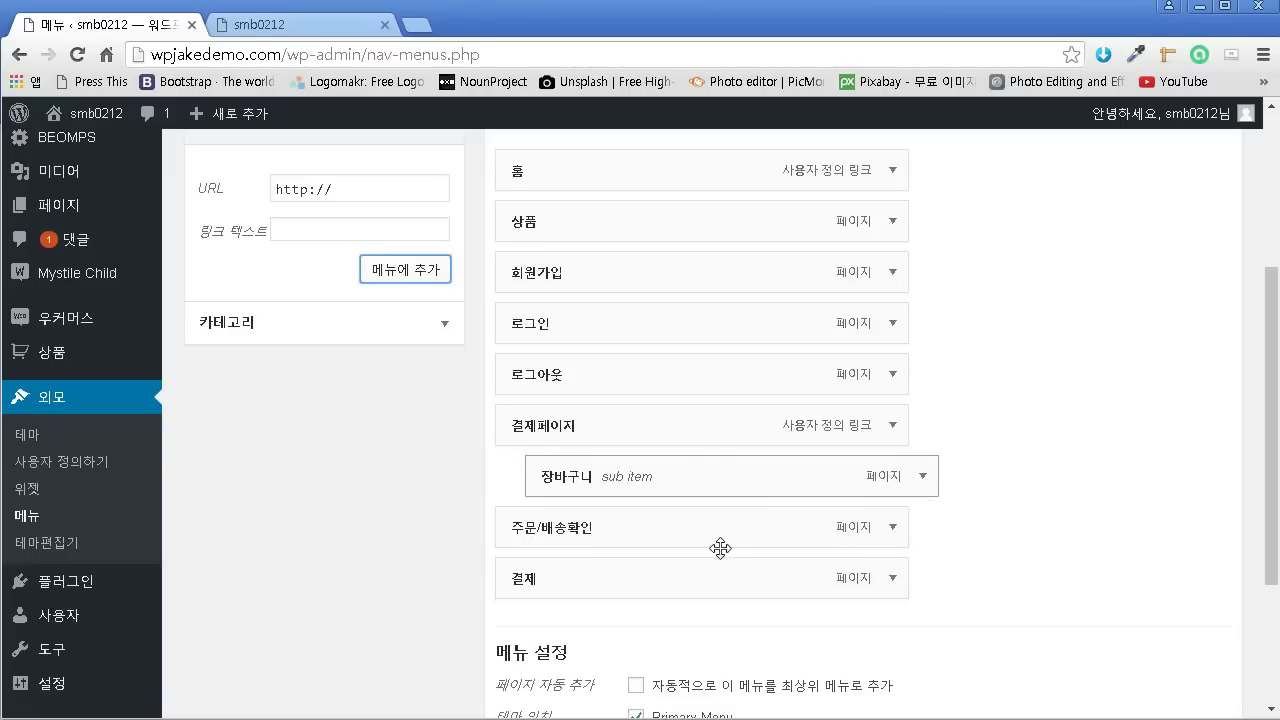
{"action": "left_click_drag", "start_coordinate": [723, 591], "coordinate": [743, 526]}
{"action": "left_click_drag", "start_coordinate": [697, 586], "coordinate": [694, 429]}
{"action": "scroll", "coordinate": [962, 414], "scroll_direction": "up", "scroll_amount": 1}
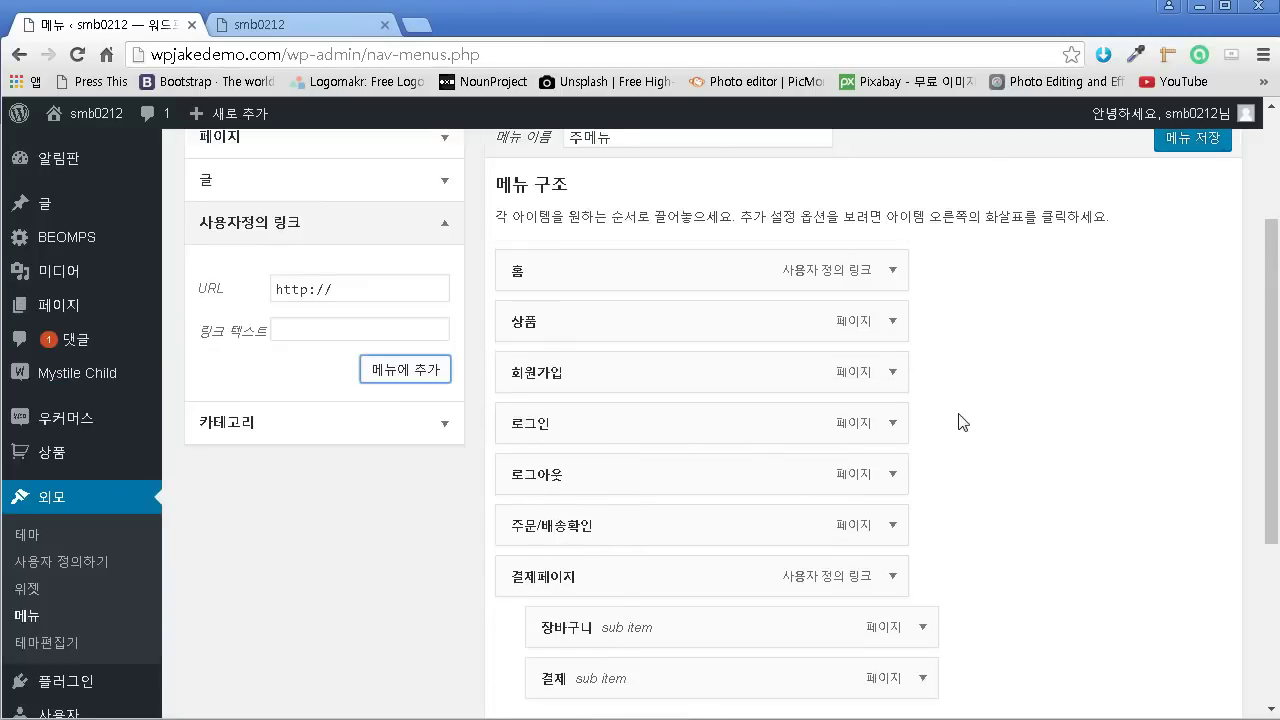
- Re-enter # as the URL in the Custom Links form
{"action": "triple_click", "coordinate": [356, 289]}
{"action": "type", "text": "#"}
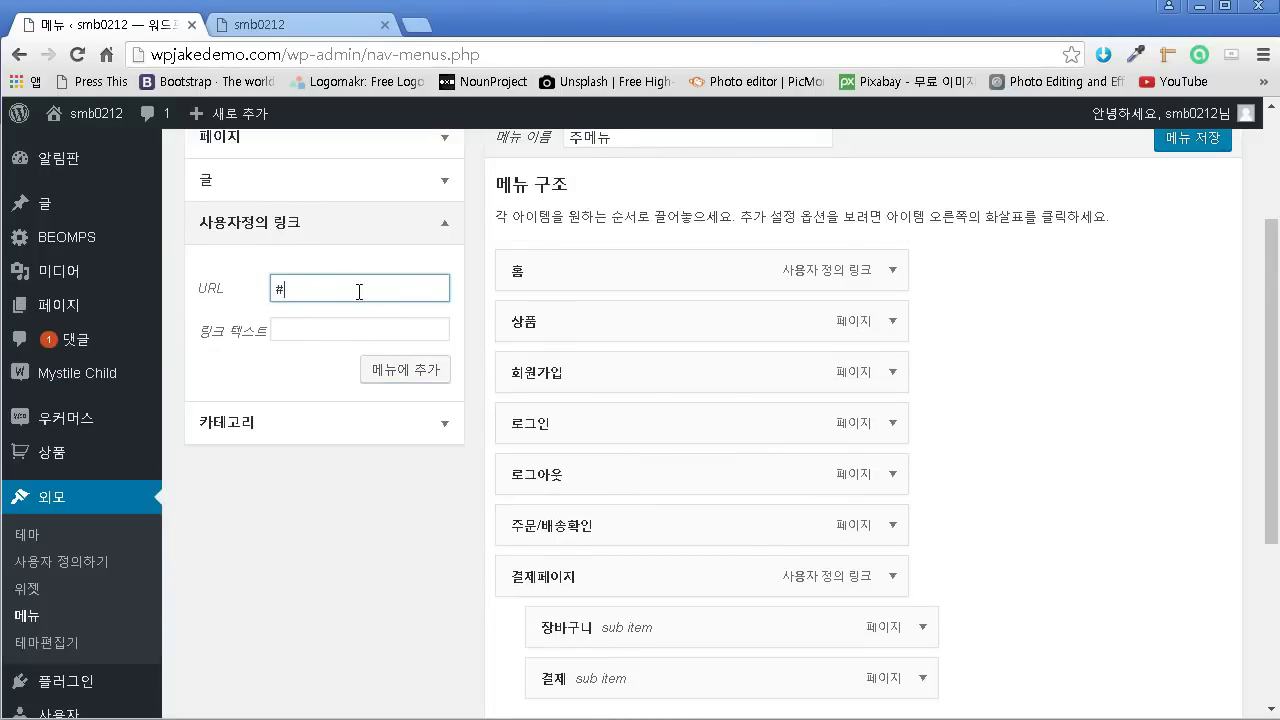
{"action": "left_click", "coordinate": [346, 331]}
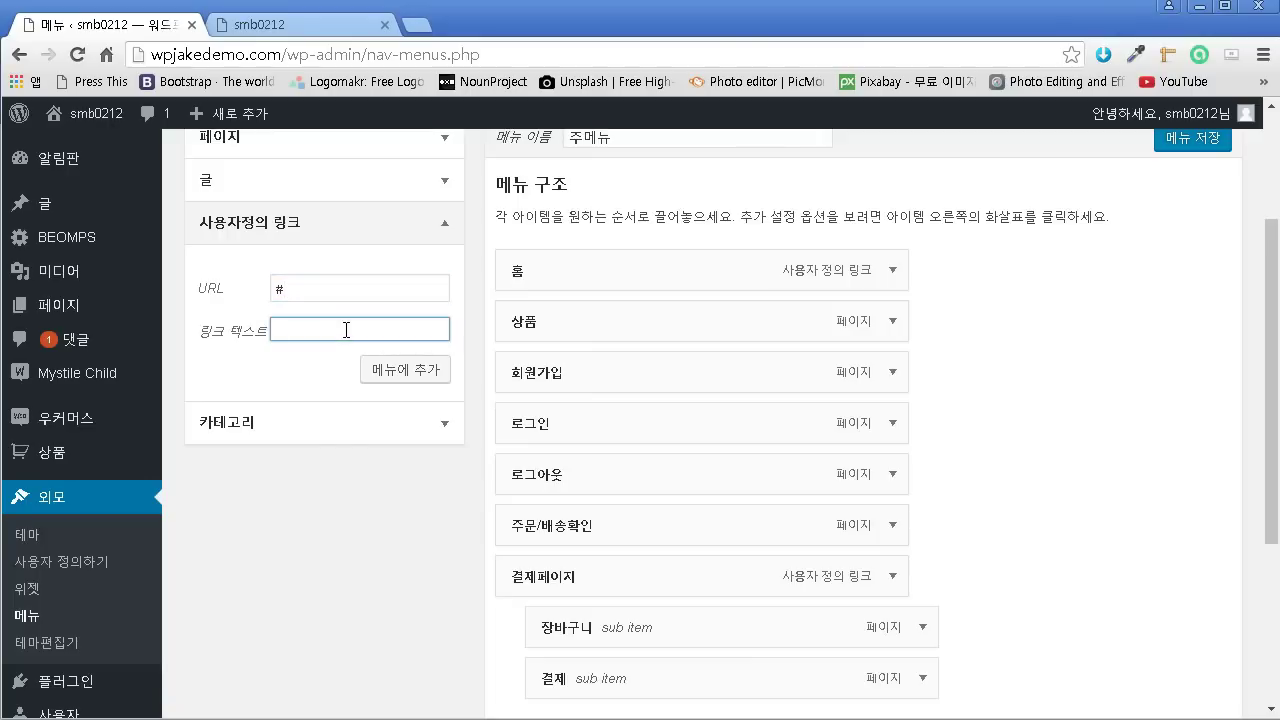
{"action": "scroll", "coordinate": [846, 491], "scroll_direction": "down", "scroll_amount": 1}
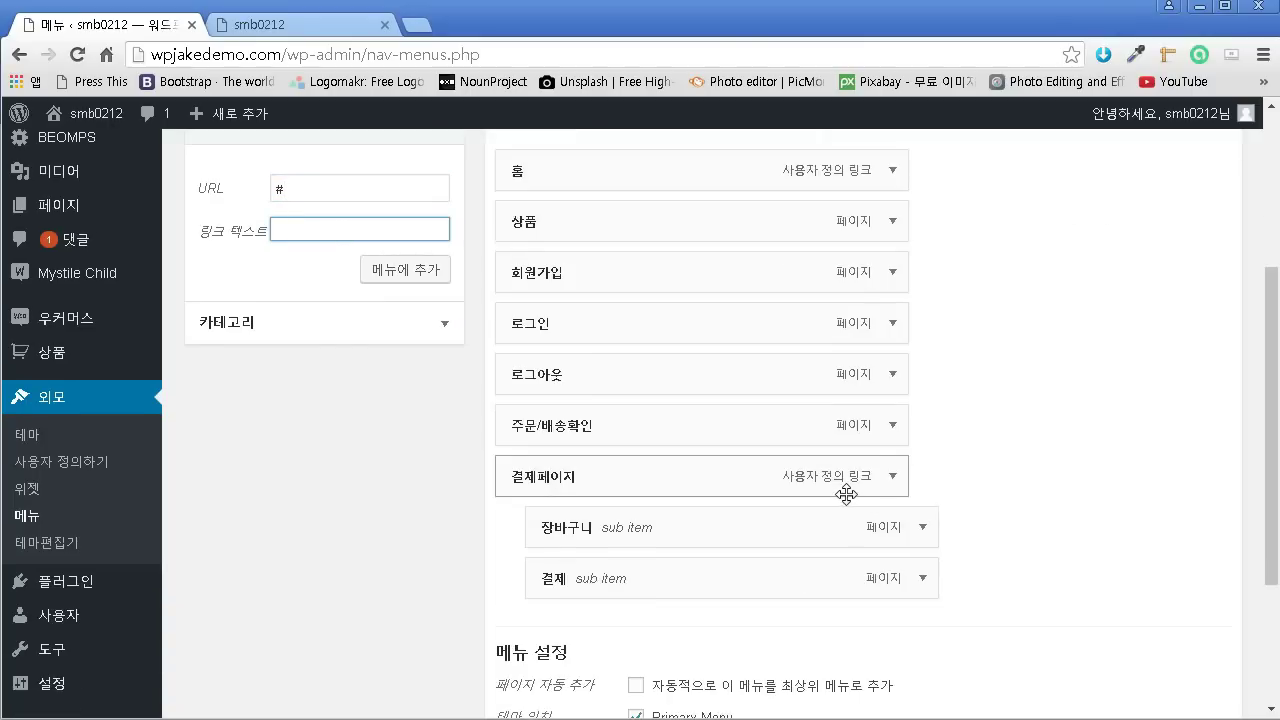
{"action": "scroll", "coordinate": [842, 505], "scroll_direction": "up", "scroll_amount": 1}
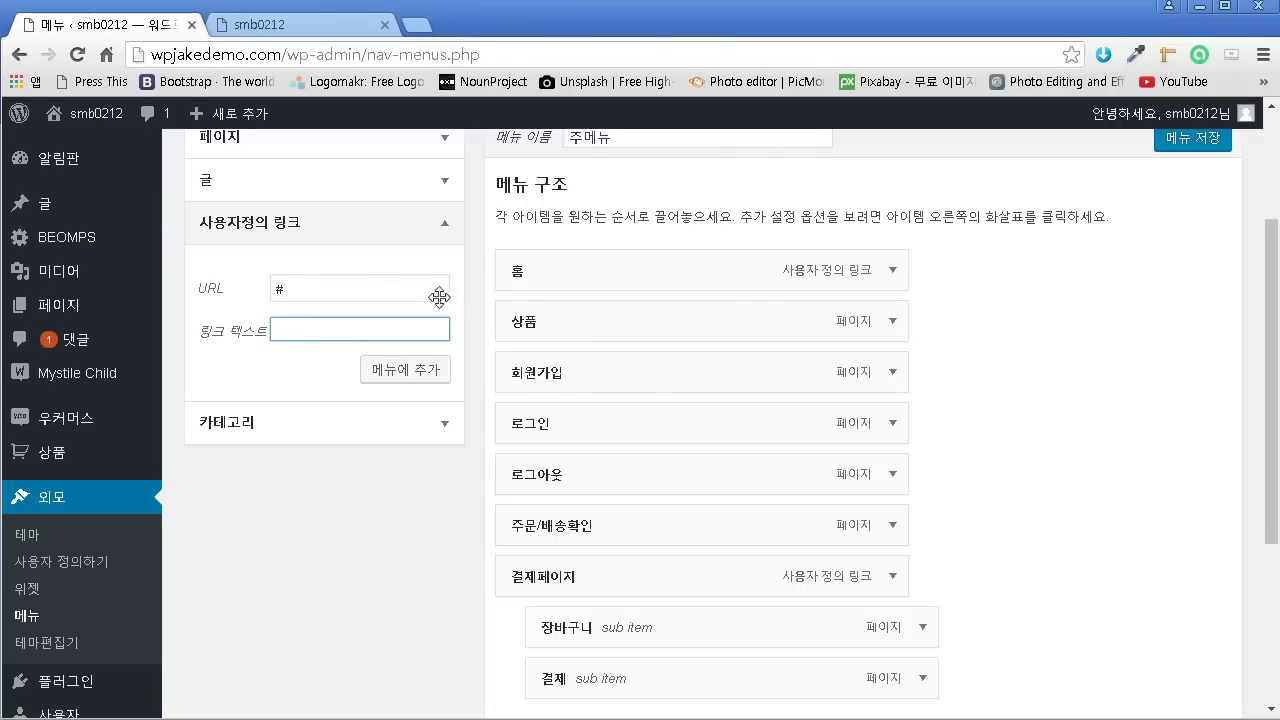
{"action": "scroll", "coordinate": [321, 371], "scroll_direction": "up", "scroll_amount": 2}
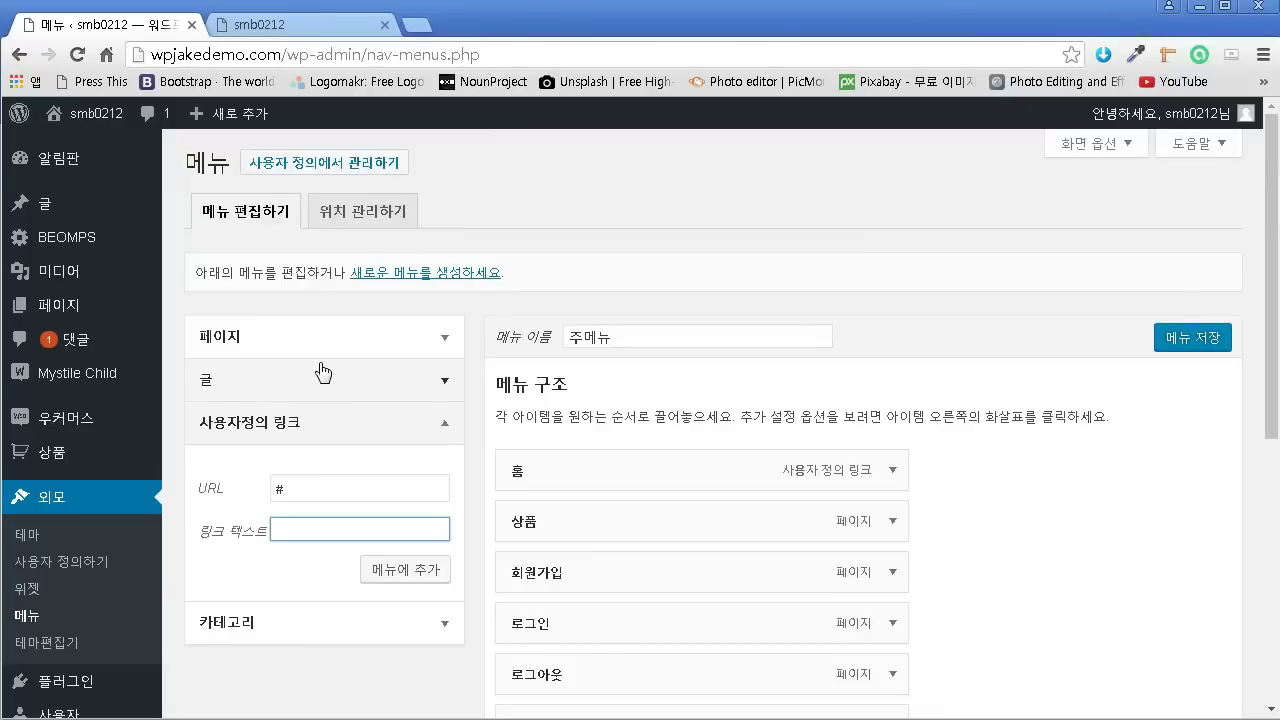
- Save the menu and reload the front page to check the 결제페이지 dropdown
{"action": "left_click", "coordinate": [443, 423]}
{"action": "left_click", "coordinate": [1207, 347]}
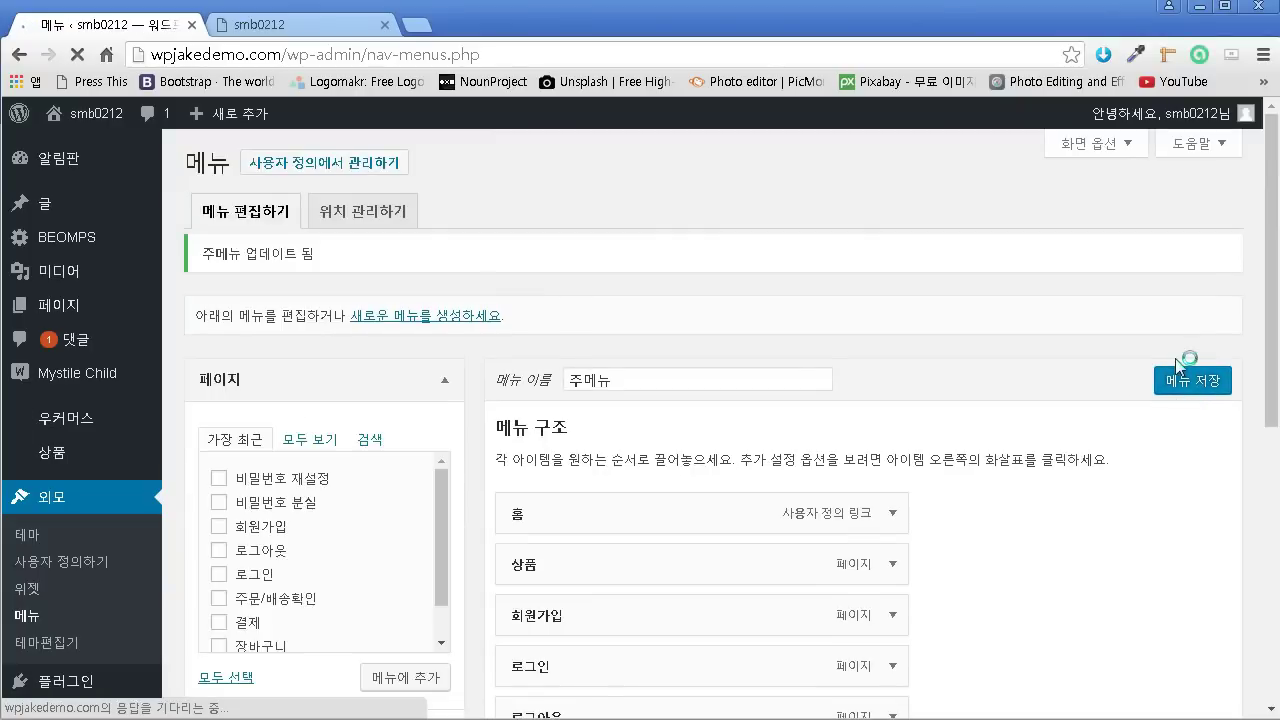
{"action": "left_click", "coordinate": [309, 33]}
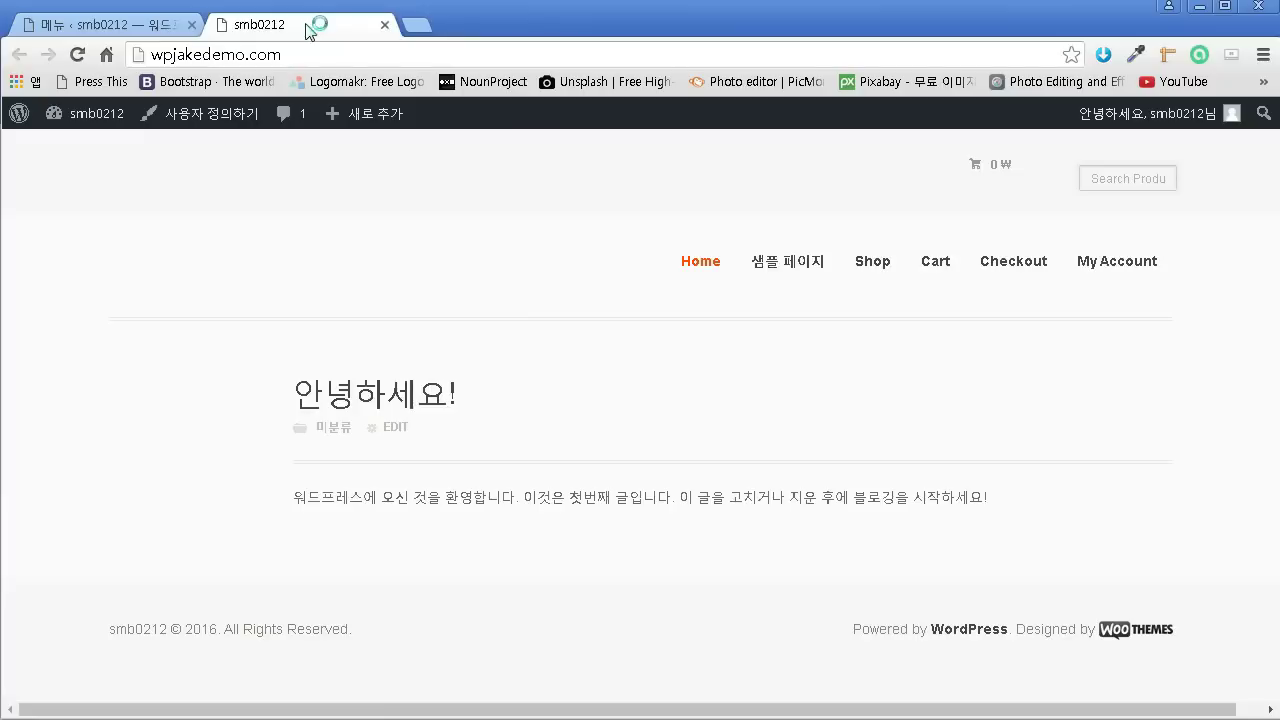
{"action": "left_click", "coordinate": [79, 55]}
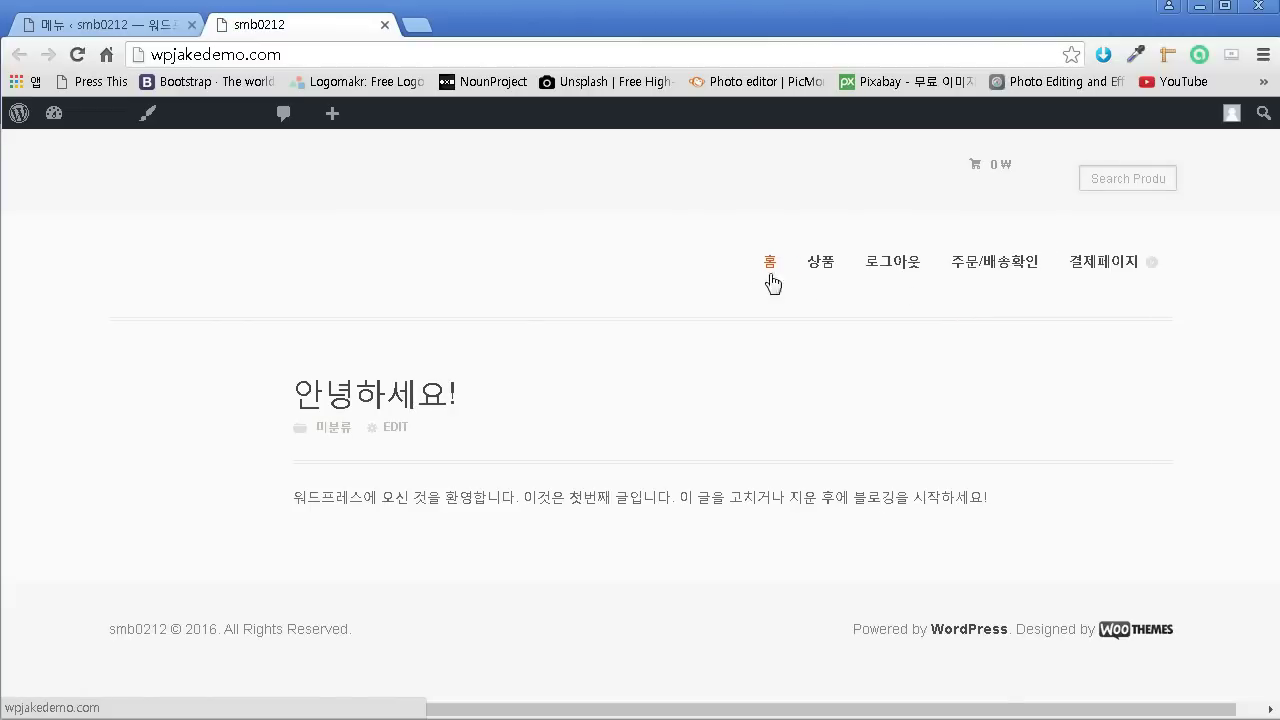
{"action": "mouse_move", "coordinate": [1099, 272]}
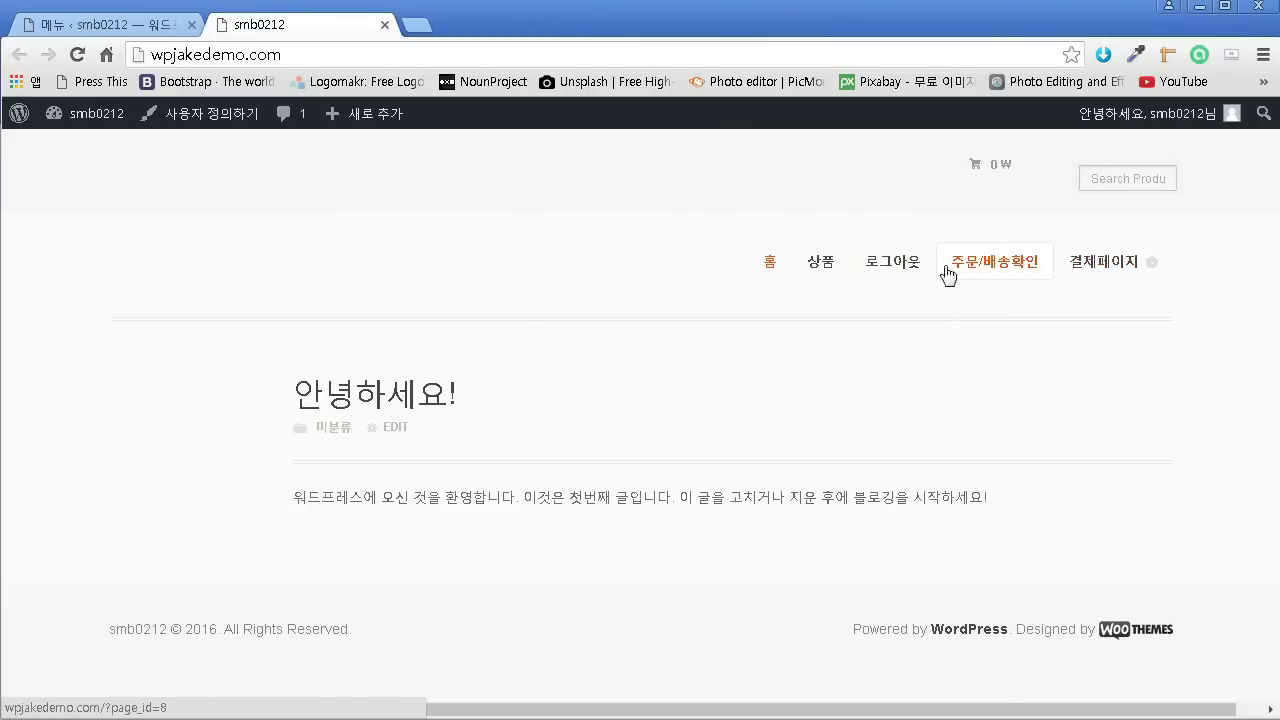
- Browse the Pages > All Pages list in the admin, then return to the site tab
{"action": "left_click", "coordinate": [110, 24]}
{"action": "mouse_move", "coordinate": [104, 316]}
{"action": "left_click", "coordinate": [219, 310]}
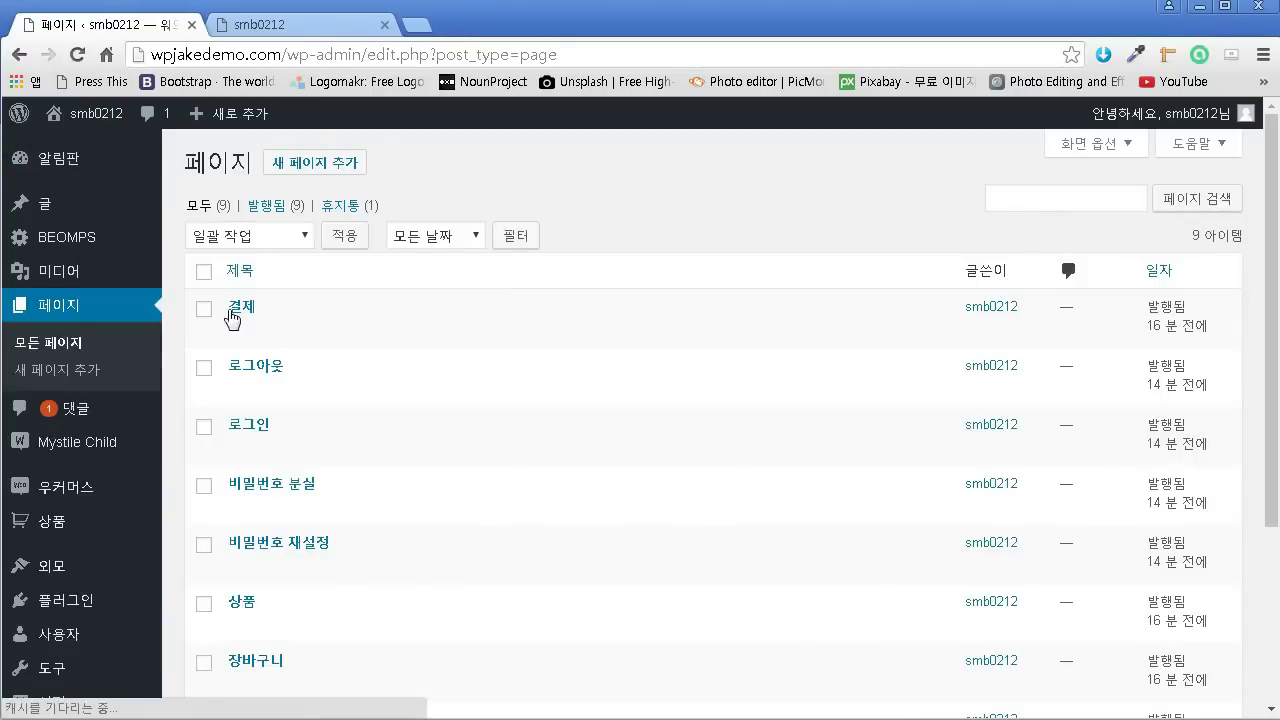
{"action": "scroll", "coordinate": [457, 391], "scroll_direction": "down", "scroll_amount": 2}
{"action": "scroll", "coordinate": [458, 391], "scroll_direction": "up", "scroll_amount": 1}
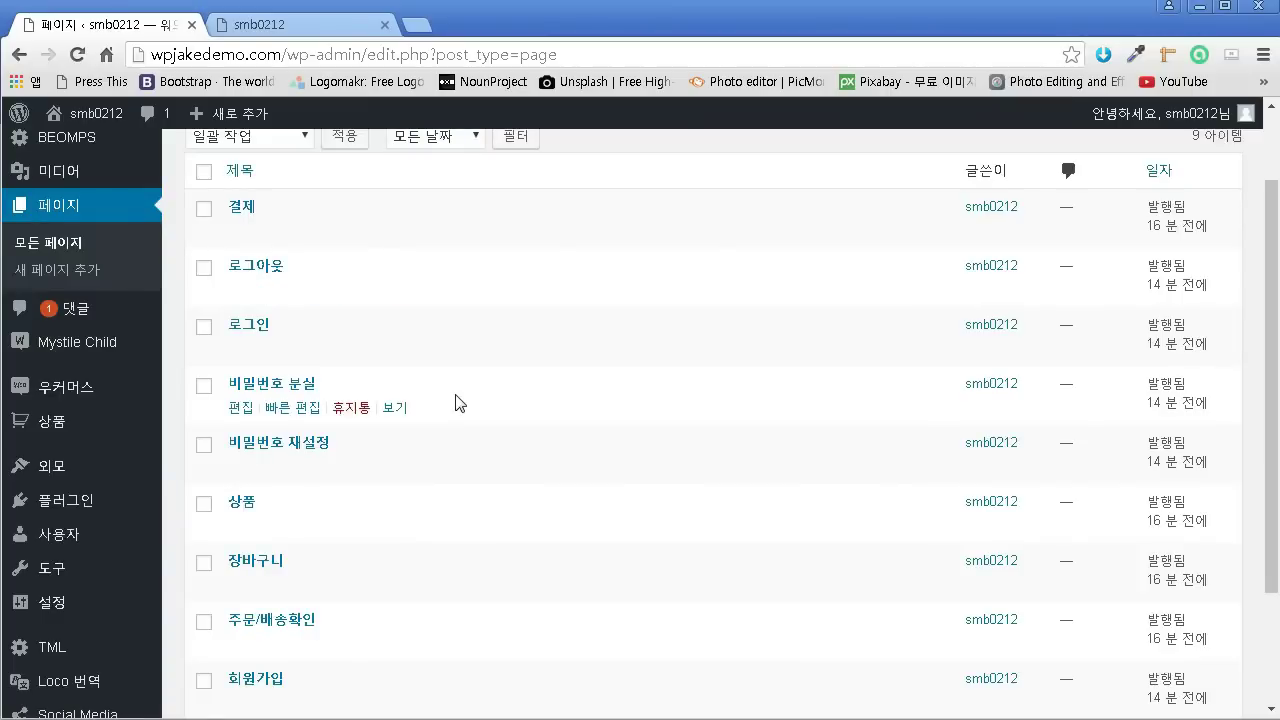
{"action": "scroll", "coordinate": [457, 400], "scroll_direction": "up", "scroll_amount": 1}
{"action": "scroll", "coordinate": [491, 420], "scroll_direction": "down", "scroll_amount": 3}
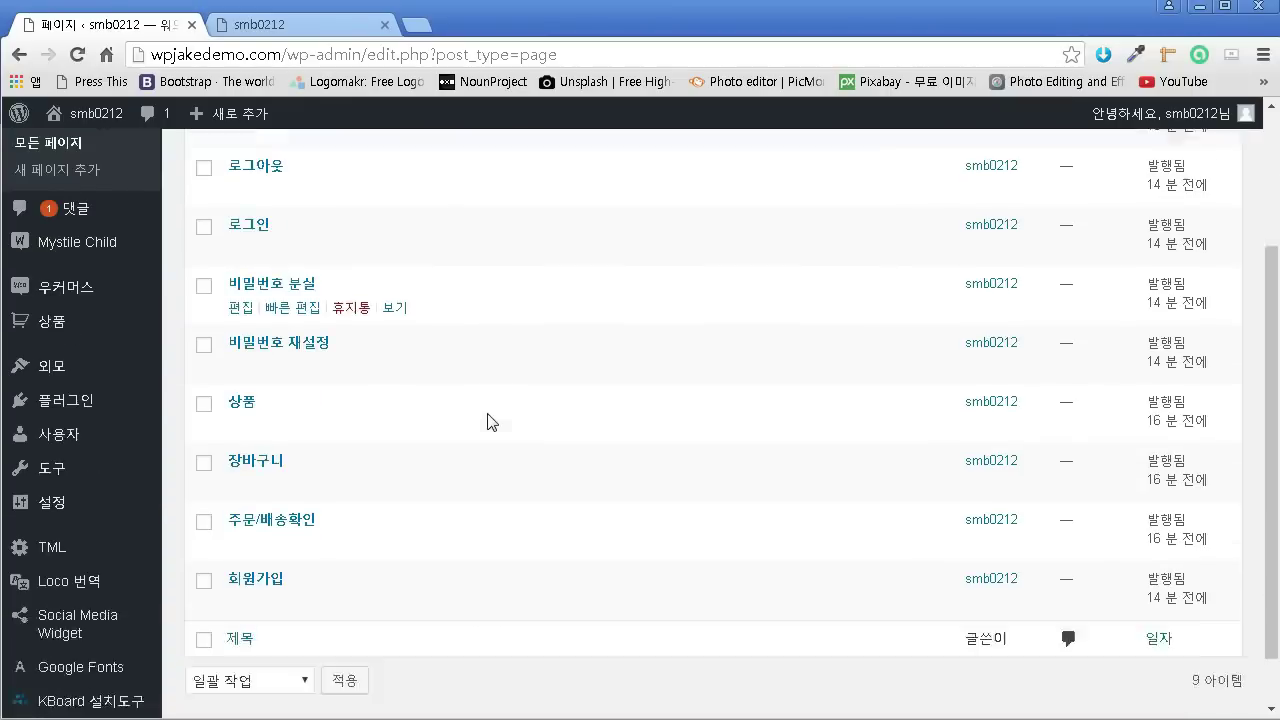
{"action": "scroll", "coordinate": [357, 420], "scroll_direction": "up", "scroll_amount": 3}
{"action": "left_click", "coordinate": [286, 27]}
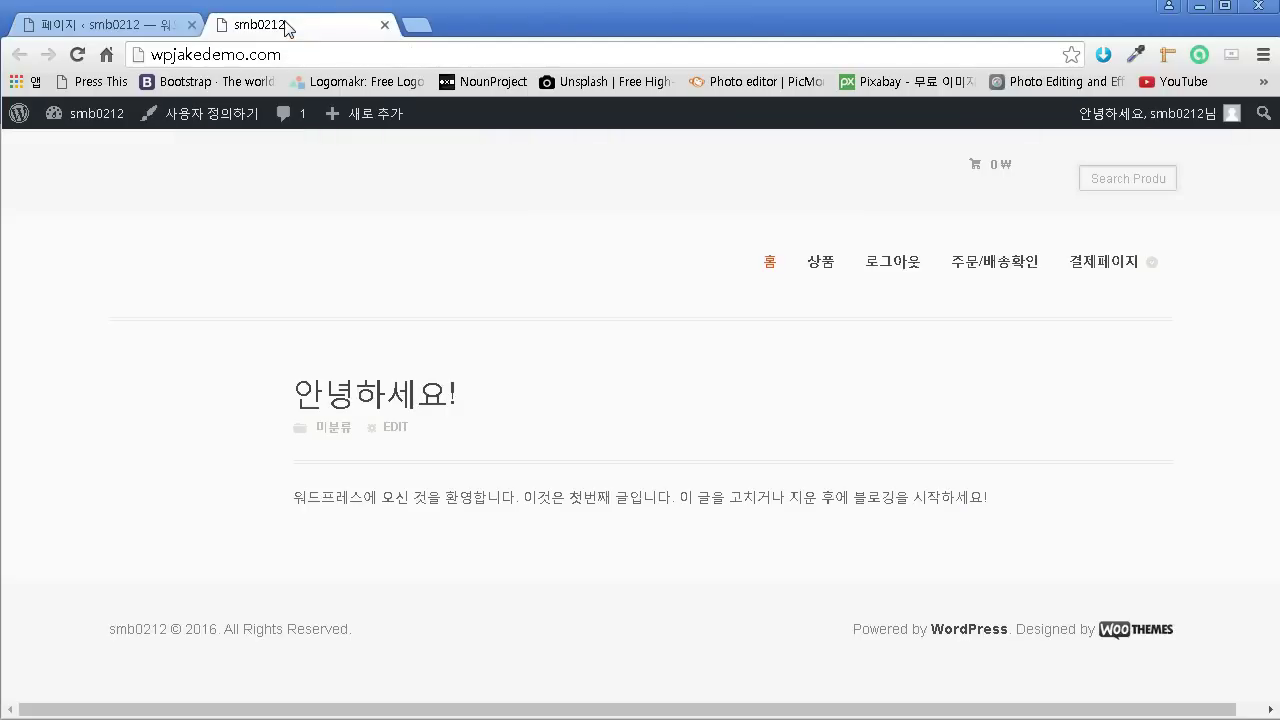
- Check the course notes in Notepad, minimize Notepad, and load logomakr.com in a new tab
{"action": "key", "text": "alt+Tab"}
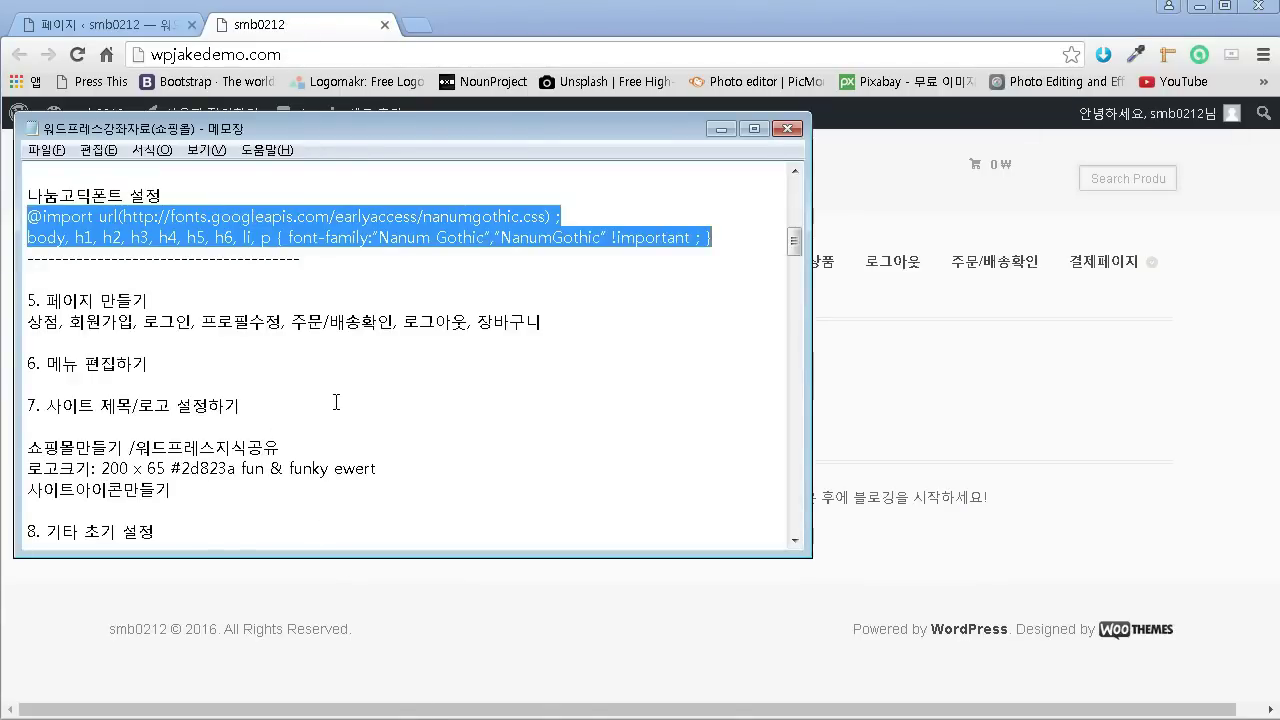
{"action": "left_click", "coordinate": [722, 130]}
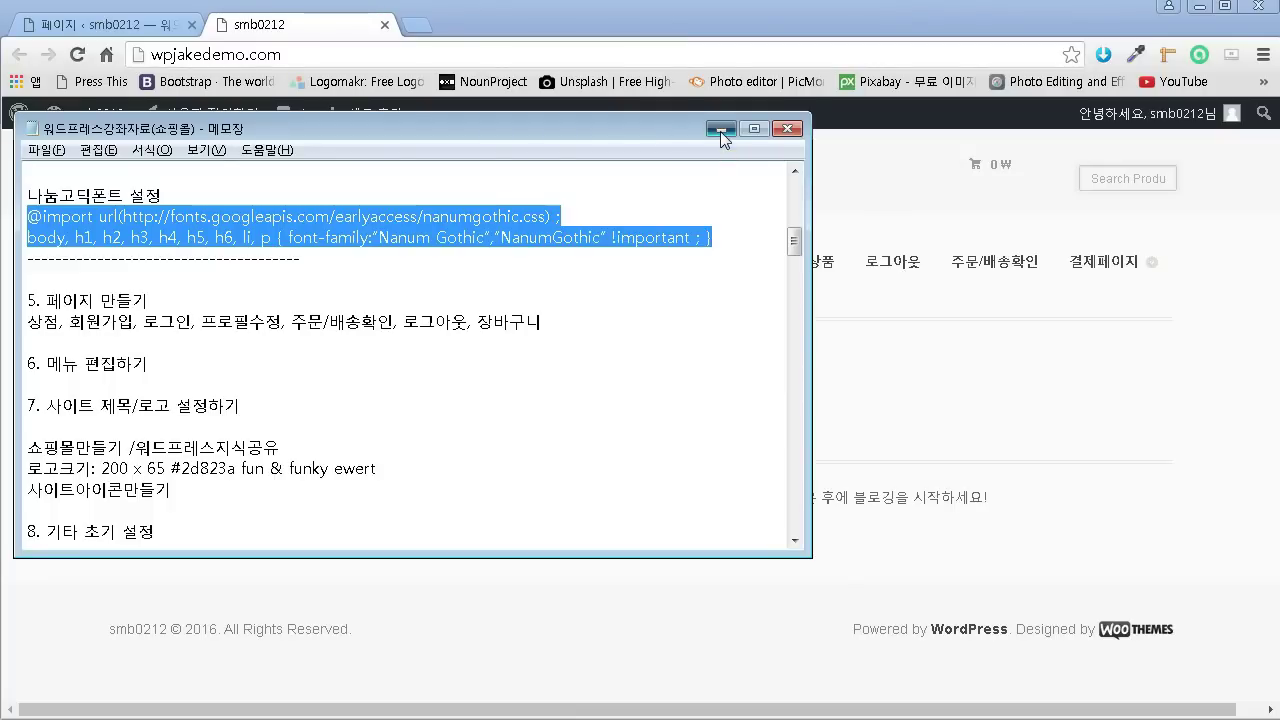
{"action": "left_click", "coordinate": [60, 28]}
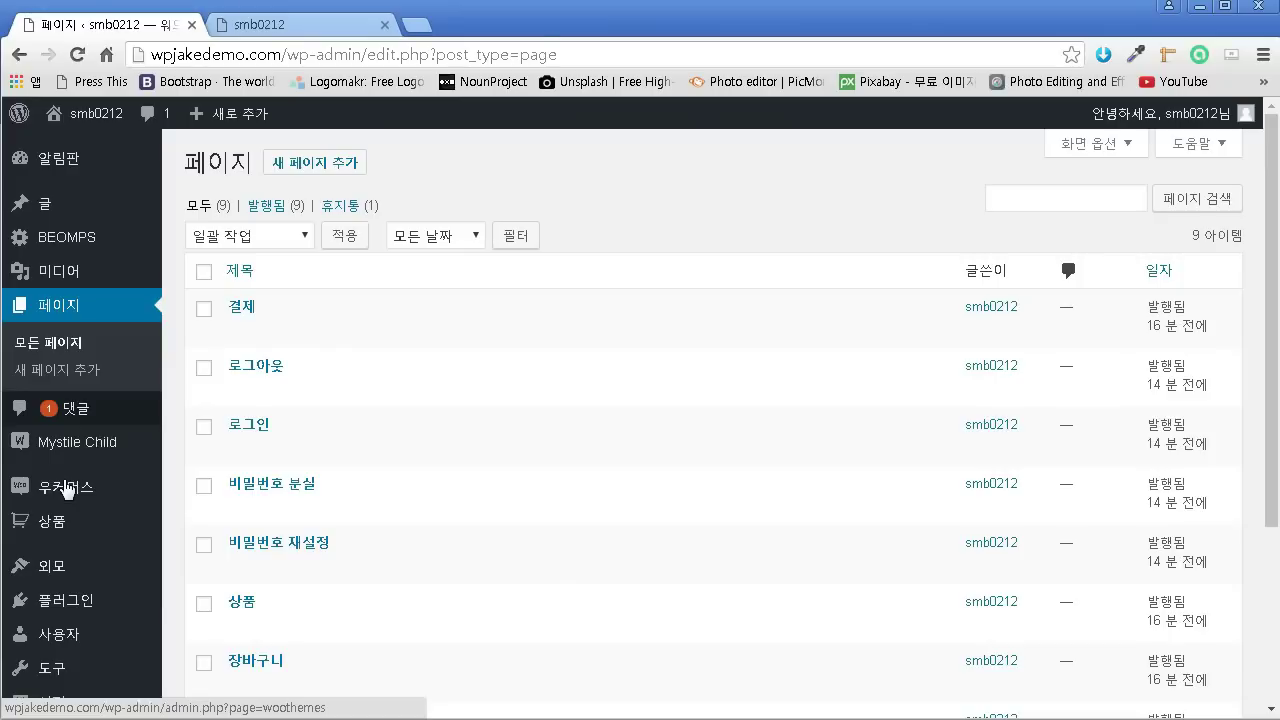
{"action": "key", "text": "Return"}
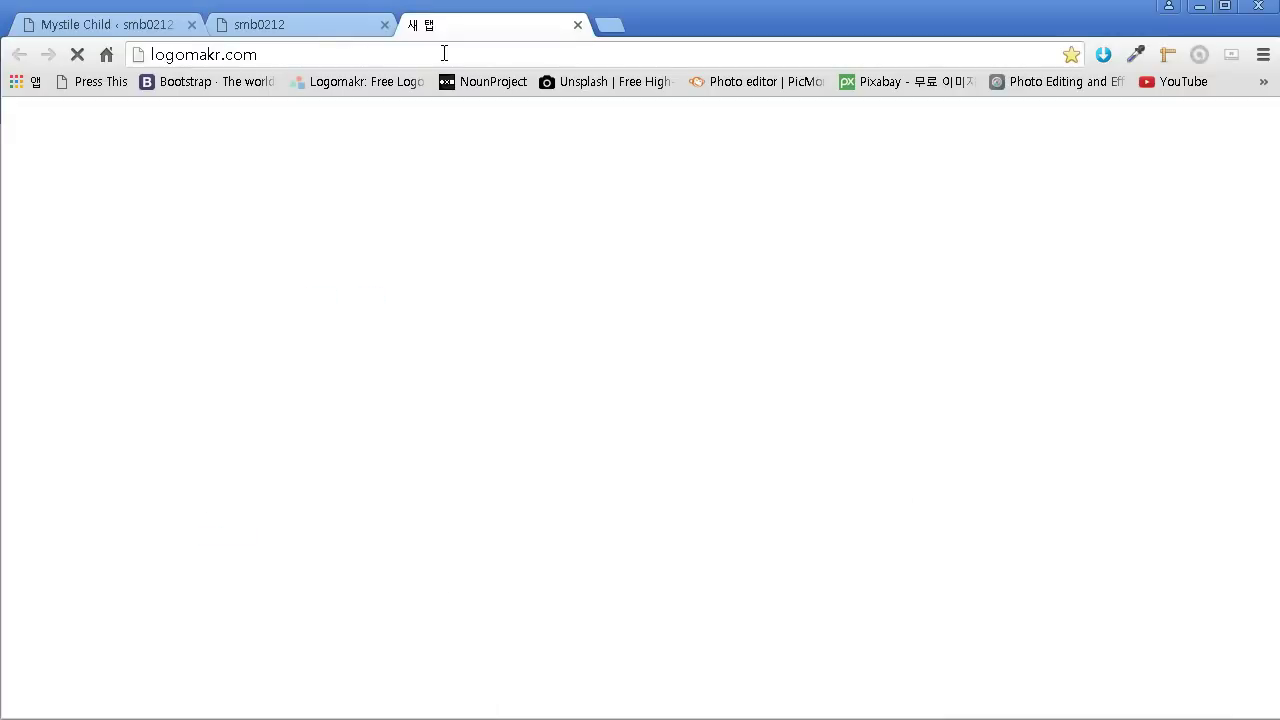
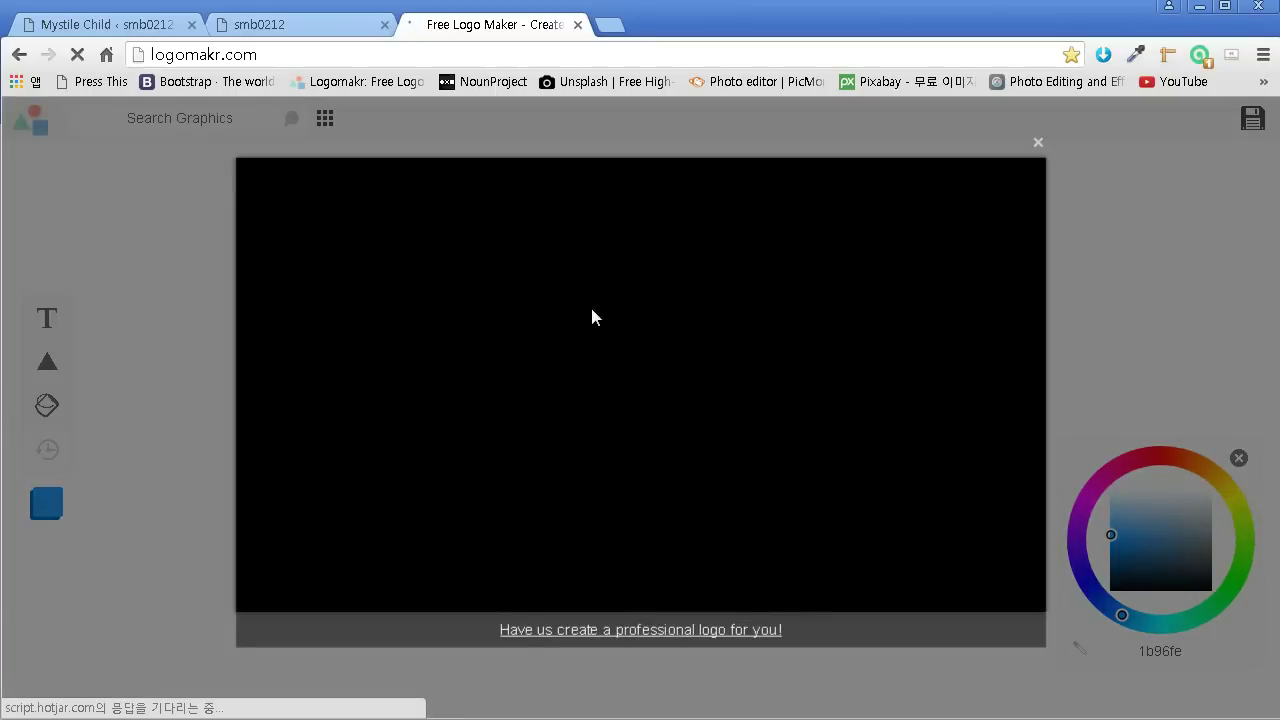
- Add a text box to the blank canvas and change its placeholder text to 'crackIt'
{"action": "left_click", "coordinate": [1038, 143]}
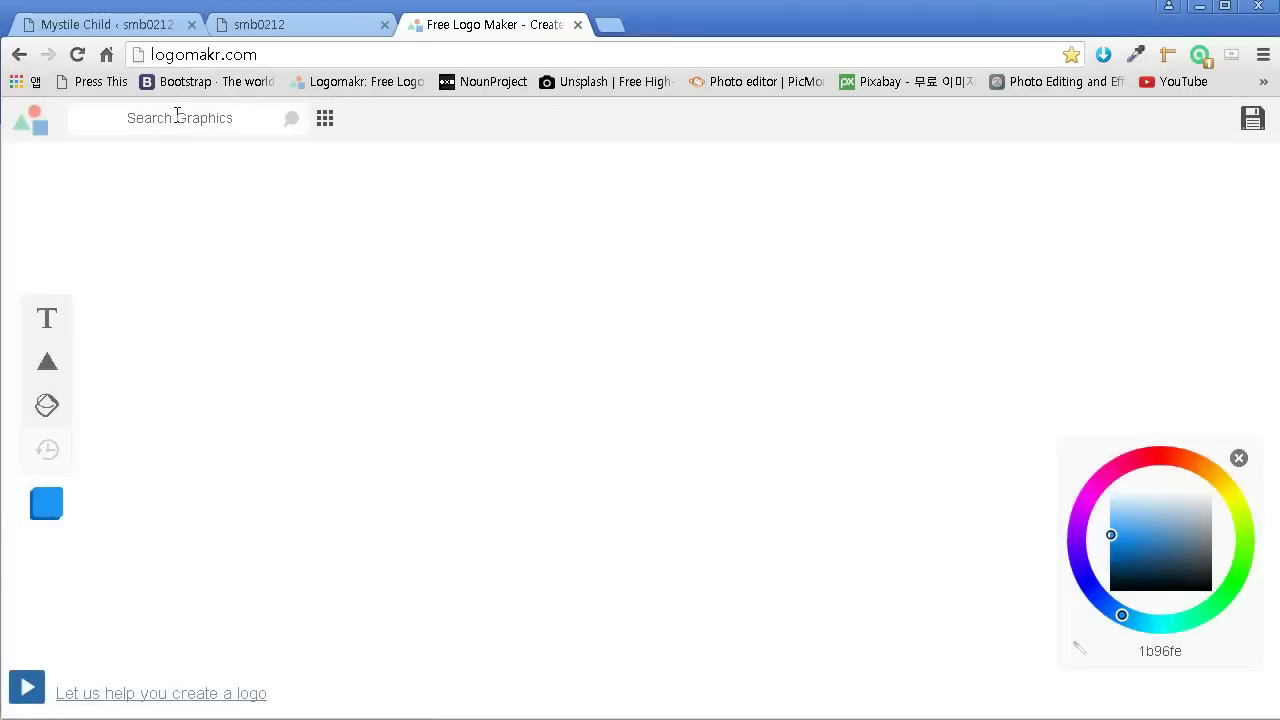
{"action": "left_click", "coordinate": [50, 330]}
{"action": "left_click", "coordinate": [524, 408]}
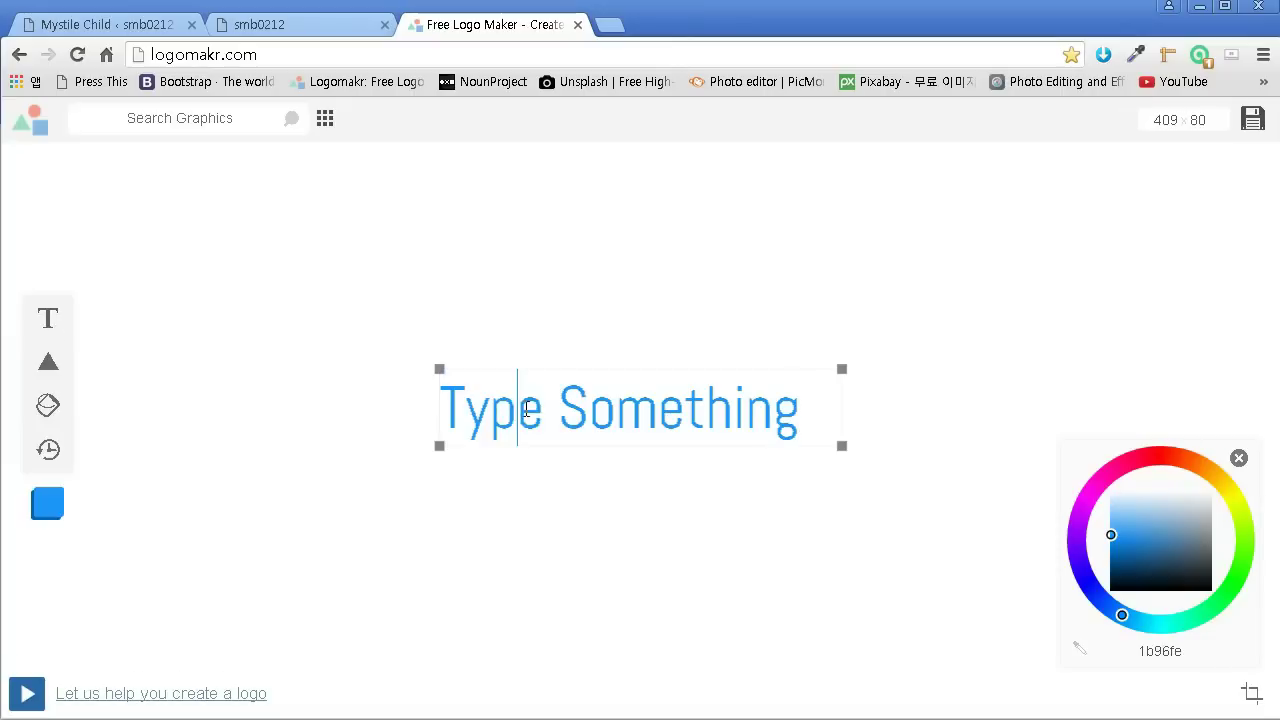
{"action": "left_click_drag", "start_coordinate": [446, 407], "coordinate": [813, 406]}
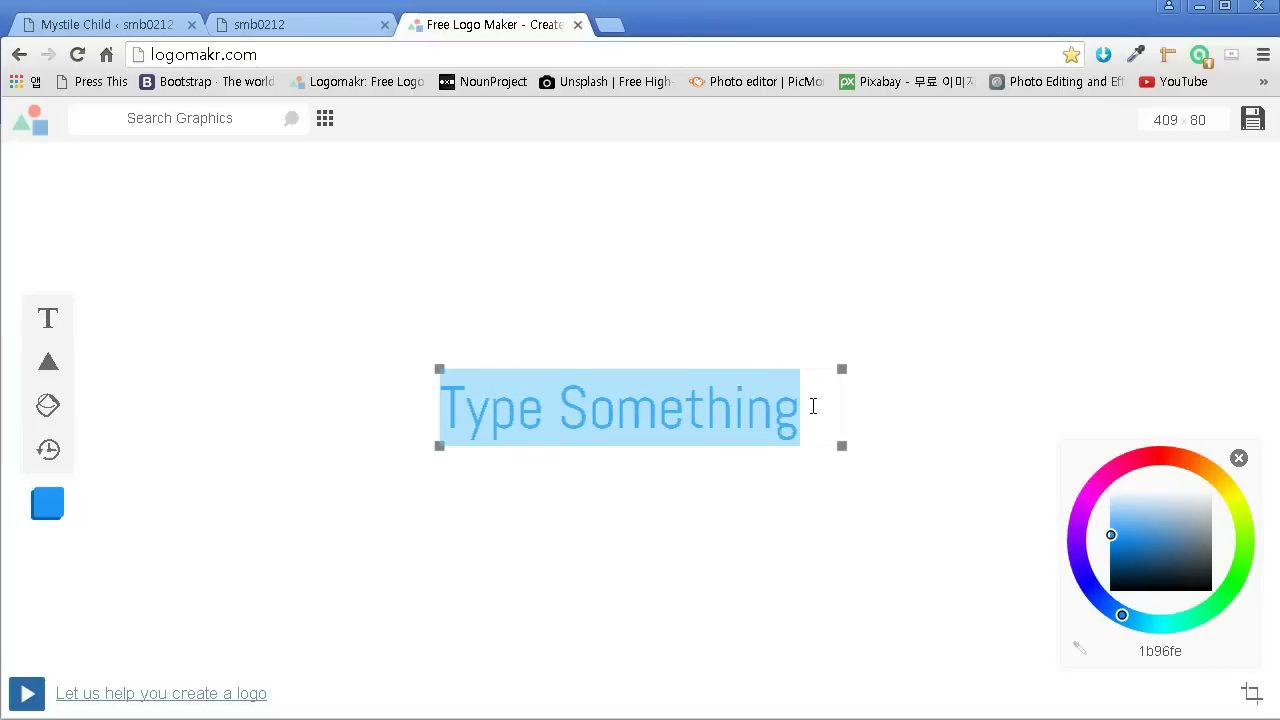
{"action": "type", "text": "C"}
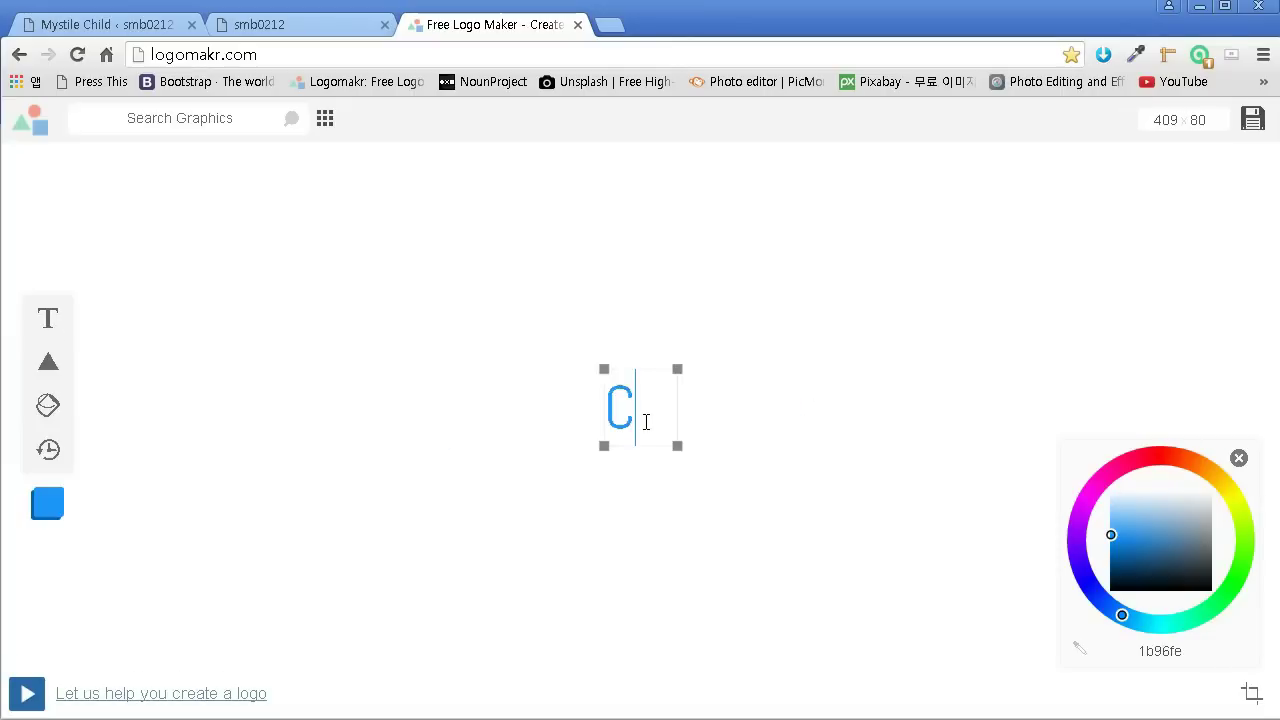
{"action": "type", "text": "ra"}
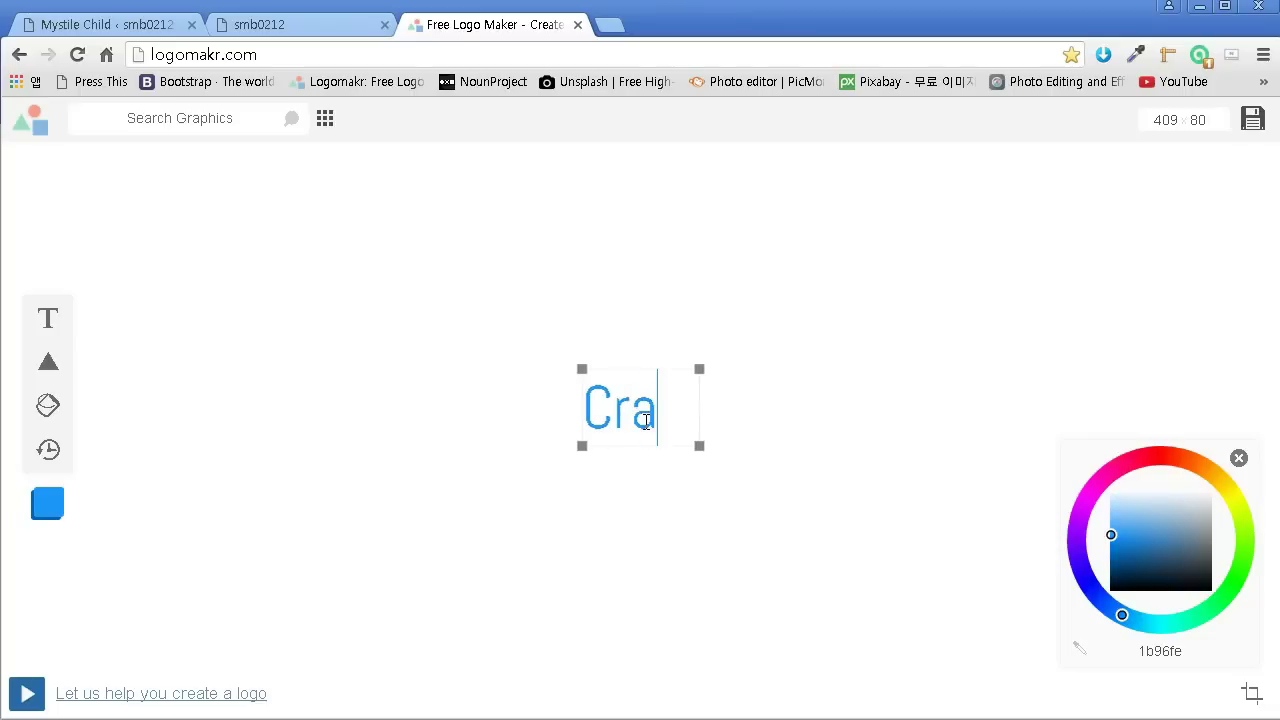
{"action": "type", "text": "ckIt"}
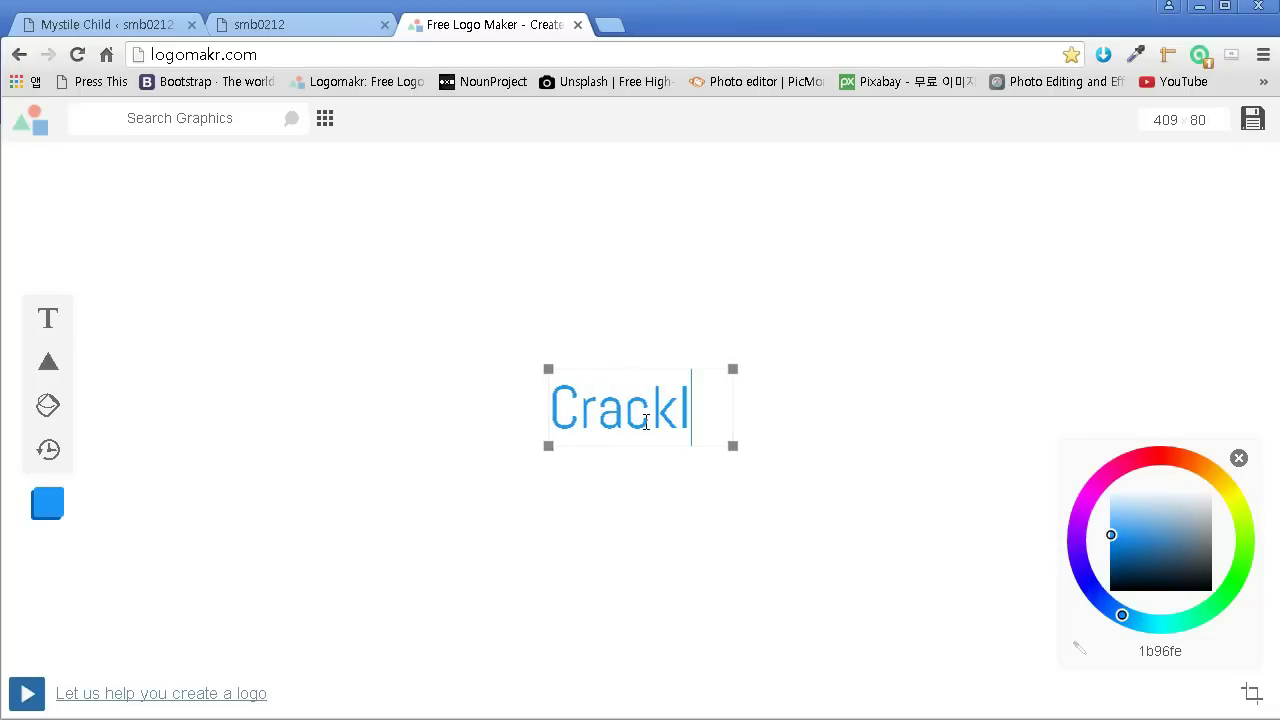
{"action": "left_click", "coordinate": [570, 417]}
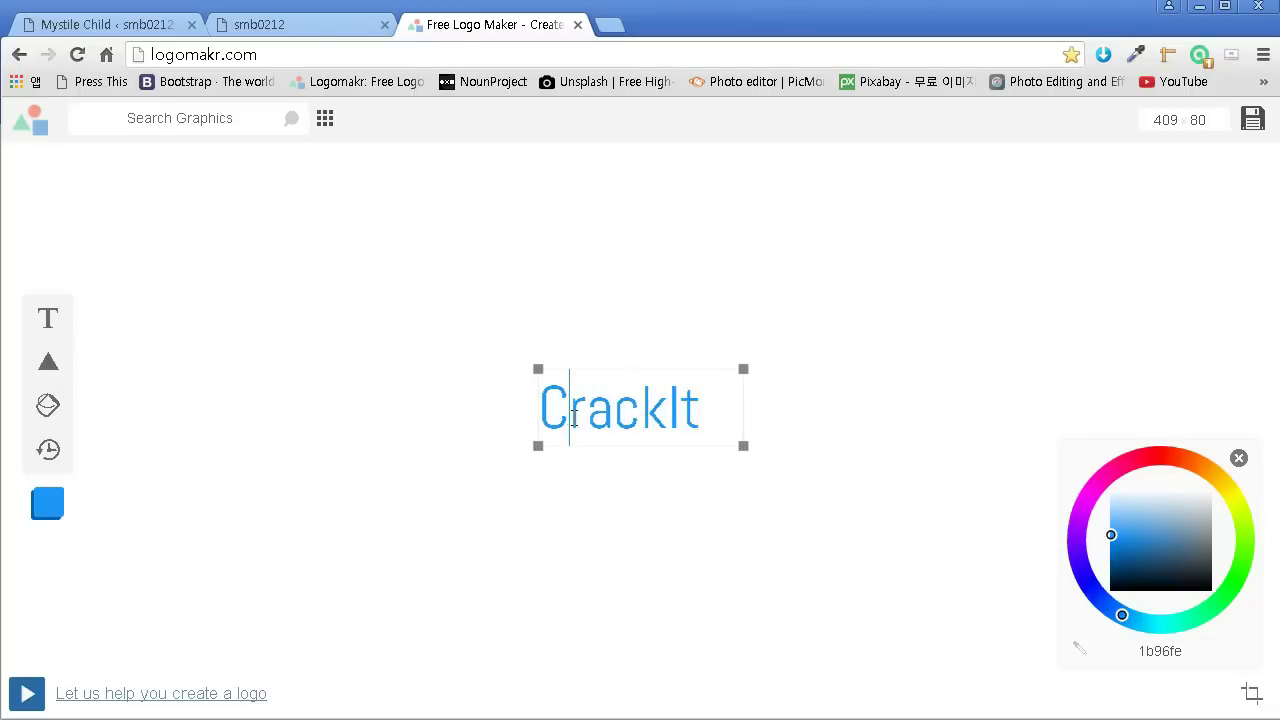
{"action": "key", "text": "BackSpace"}
{"action": "type", "text": "c"}
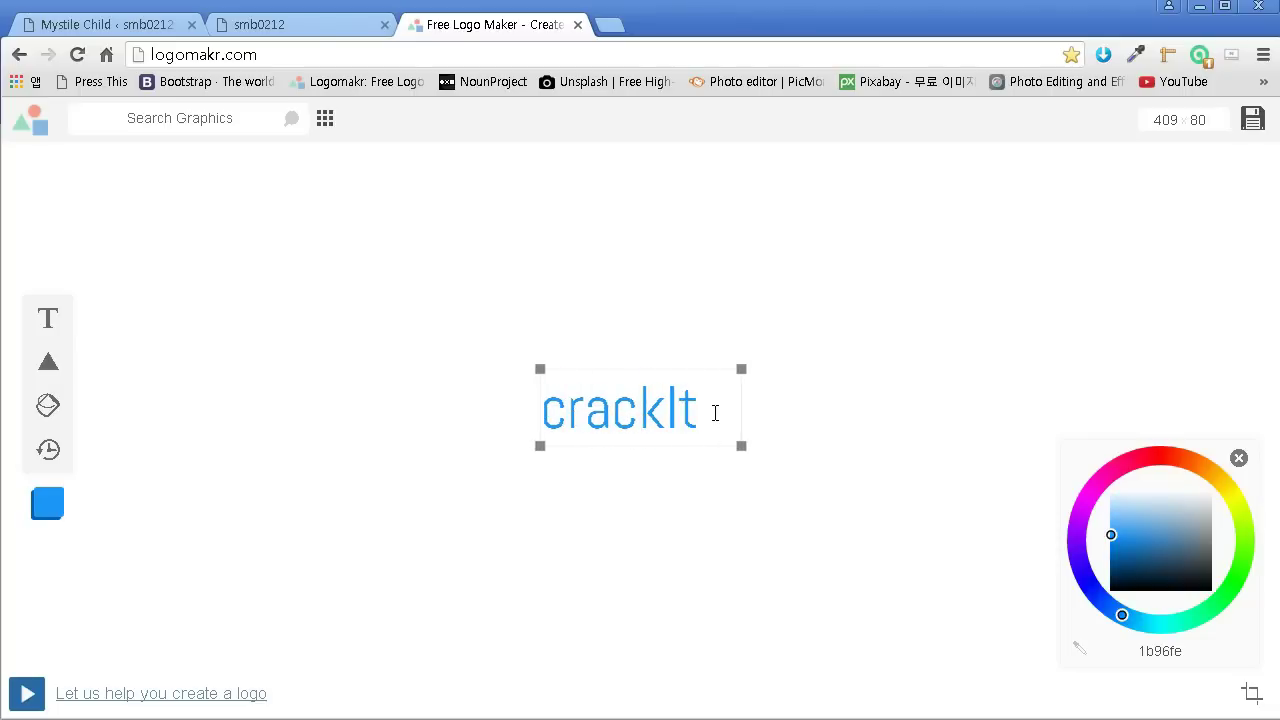
{"action": "left_click", "coordinate": [466, 268]}
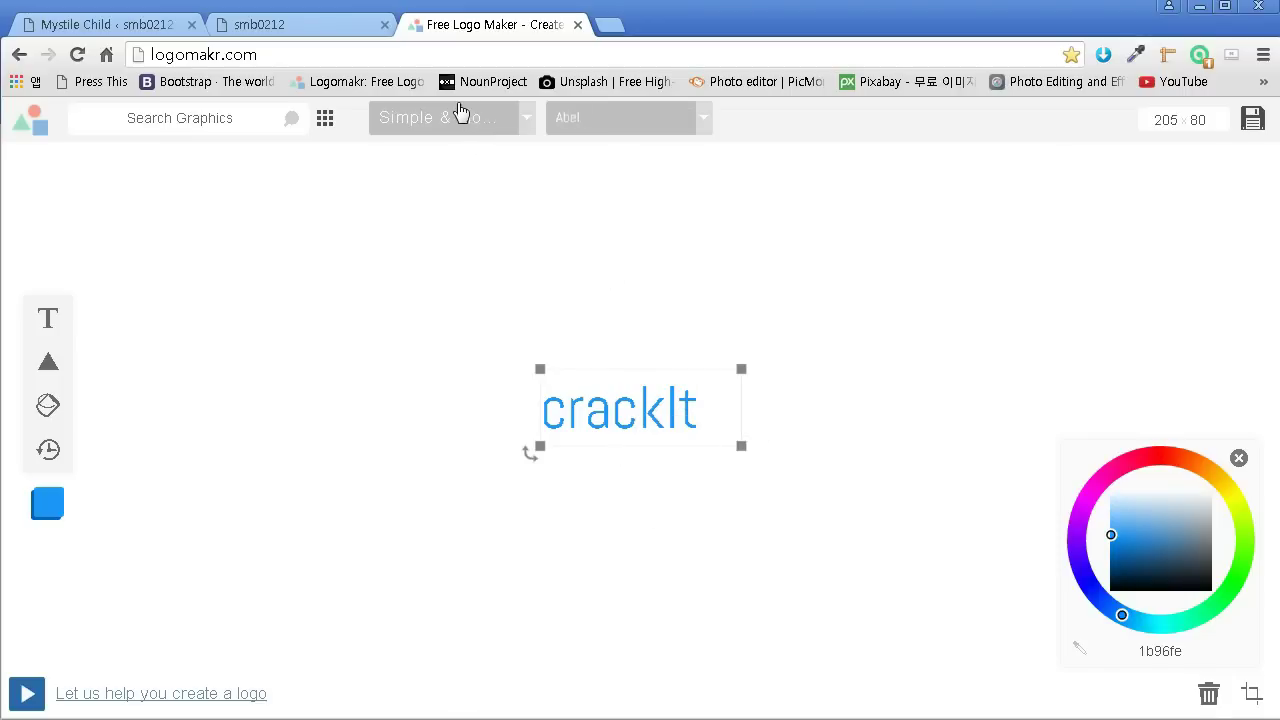
- Try the Andika R and Antic fonts, then set the text to Archivo Narrow
{"action": "left_click", "coordinate": [486, 117]}
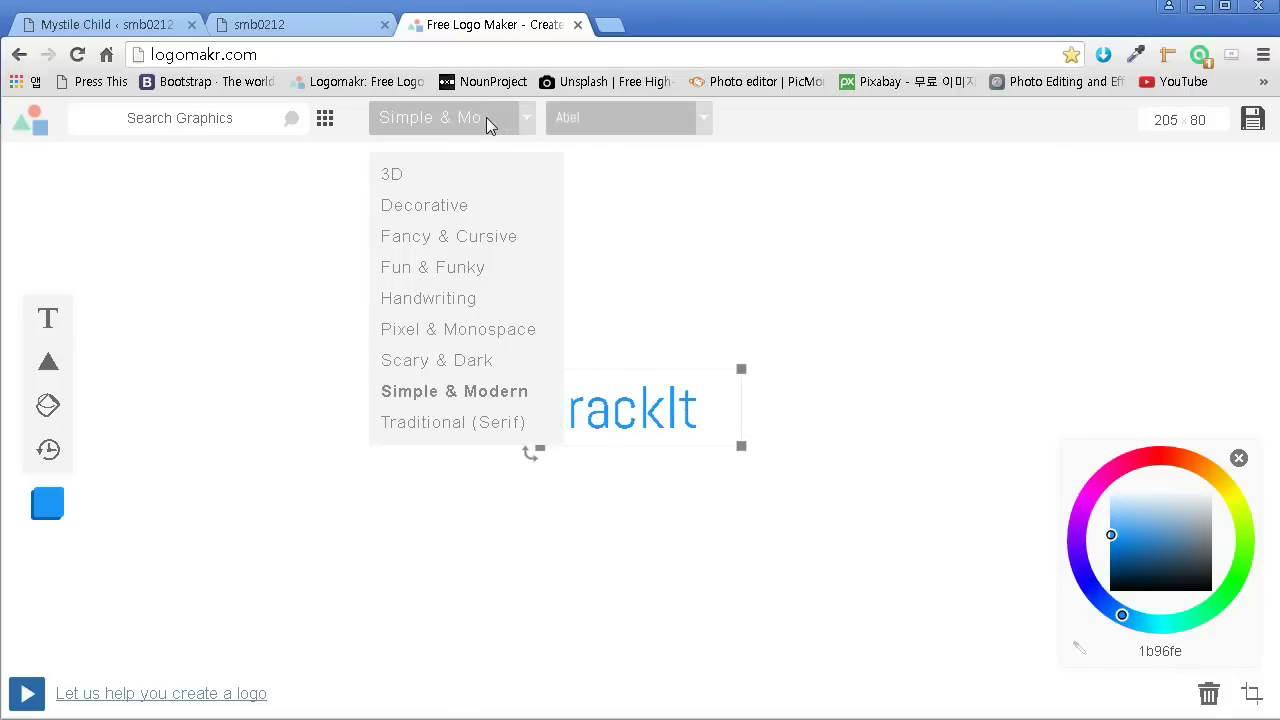
{"action": "left_click", "coordinate": [604, 116]}
{"action": "left_click", "coordinate": [596, 299]}
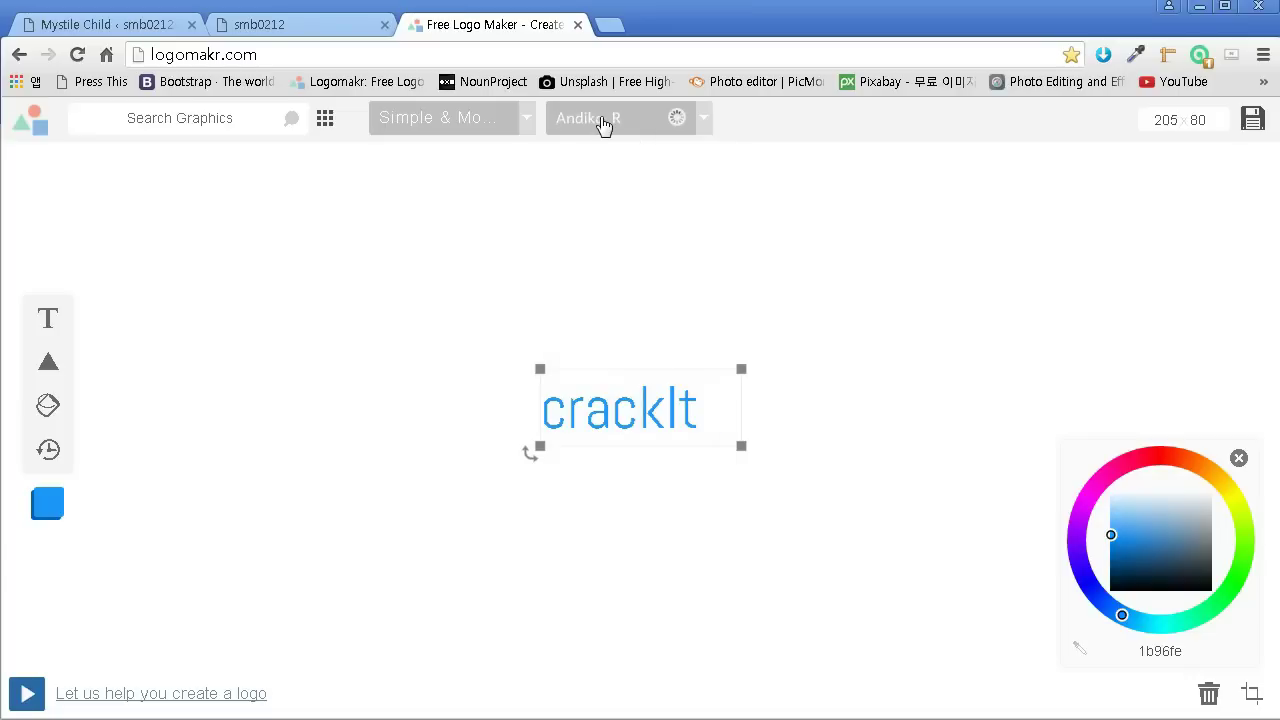
{"action": "left_click", "coordinate": [601, 122]}
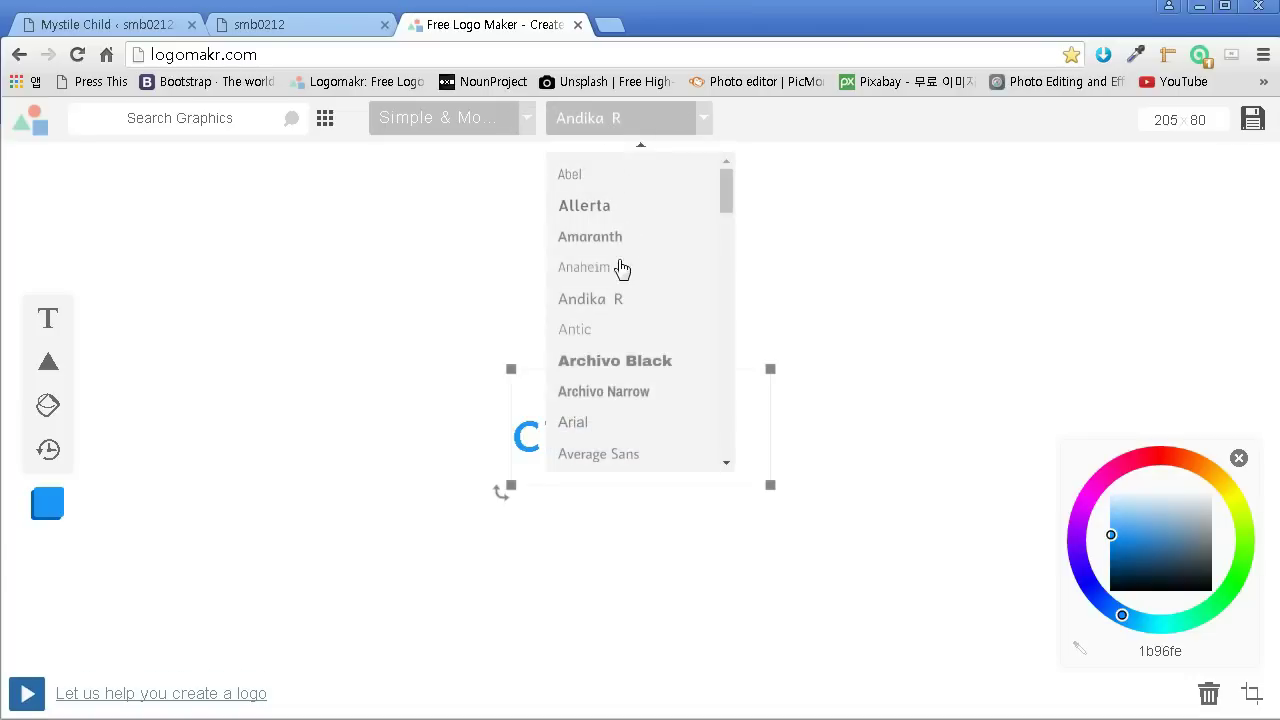
{"action": "left_click", "coordinate": [581, 332]}
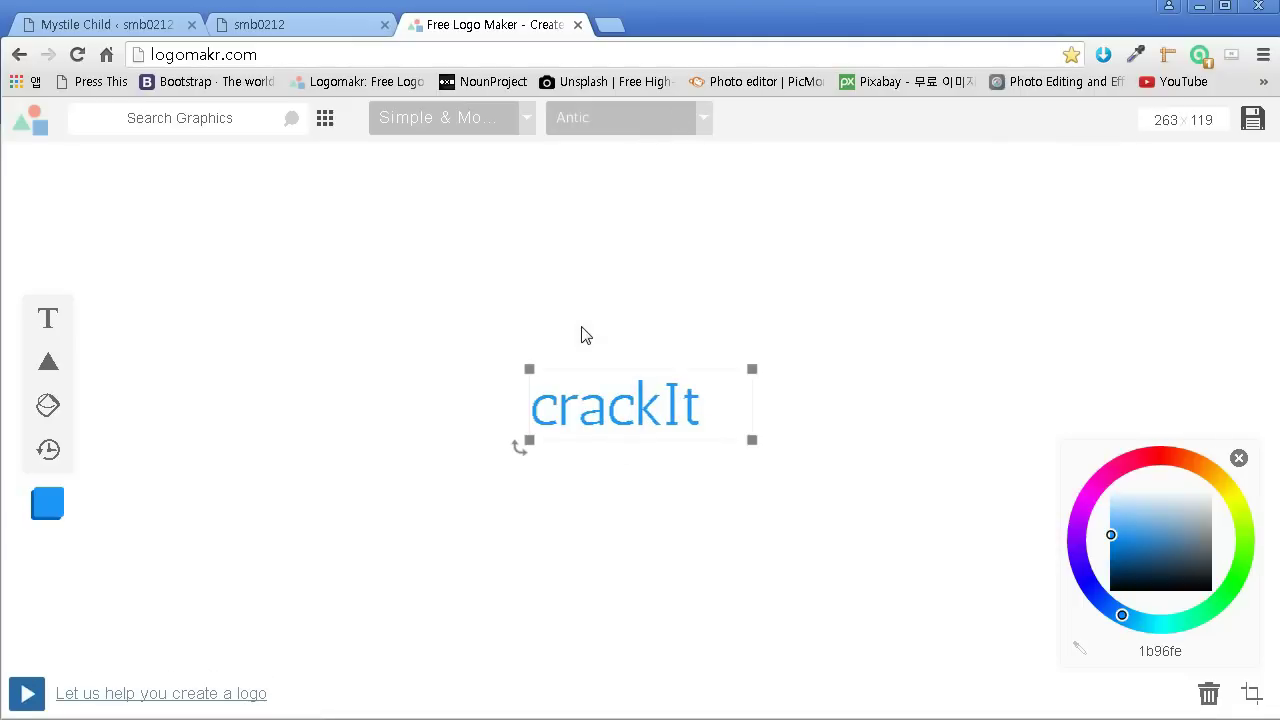
{"action": "left_click", "coordinate": [629, 123]}
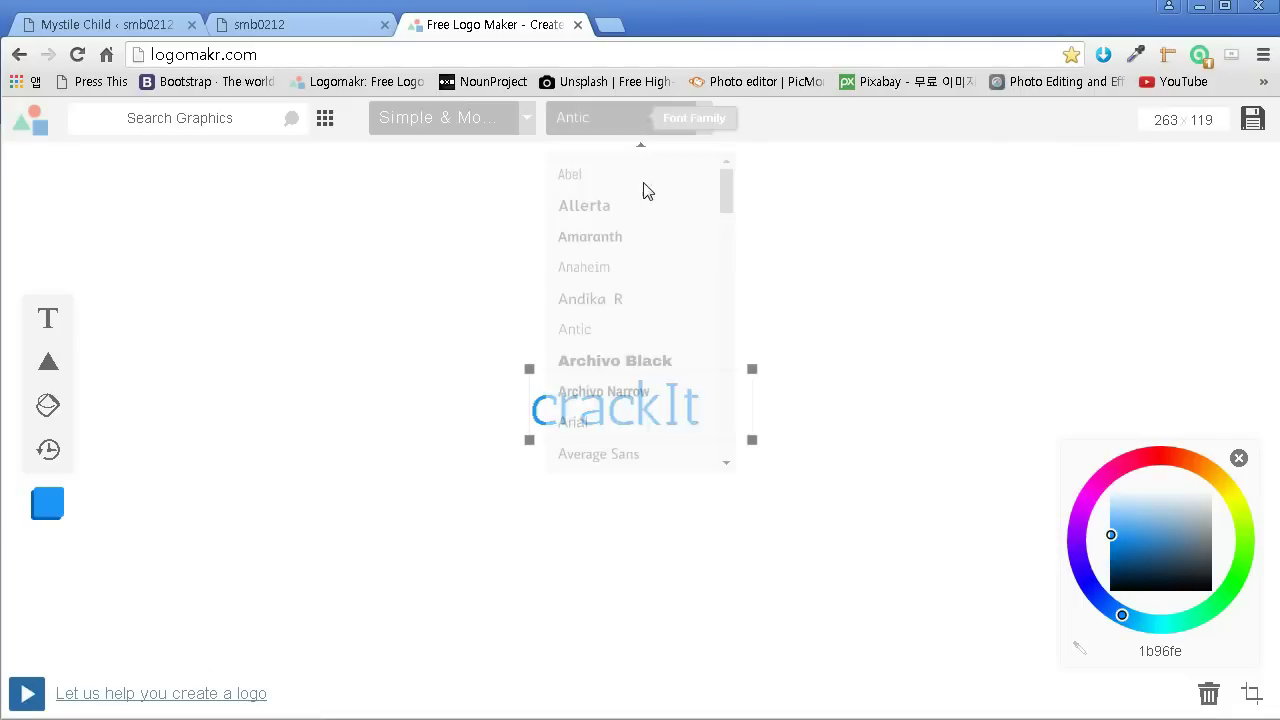
{"action": "left_click", "coordinate": [633, 393]}
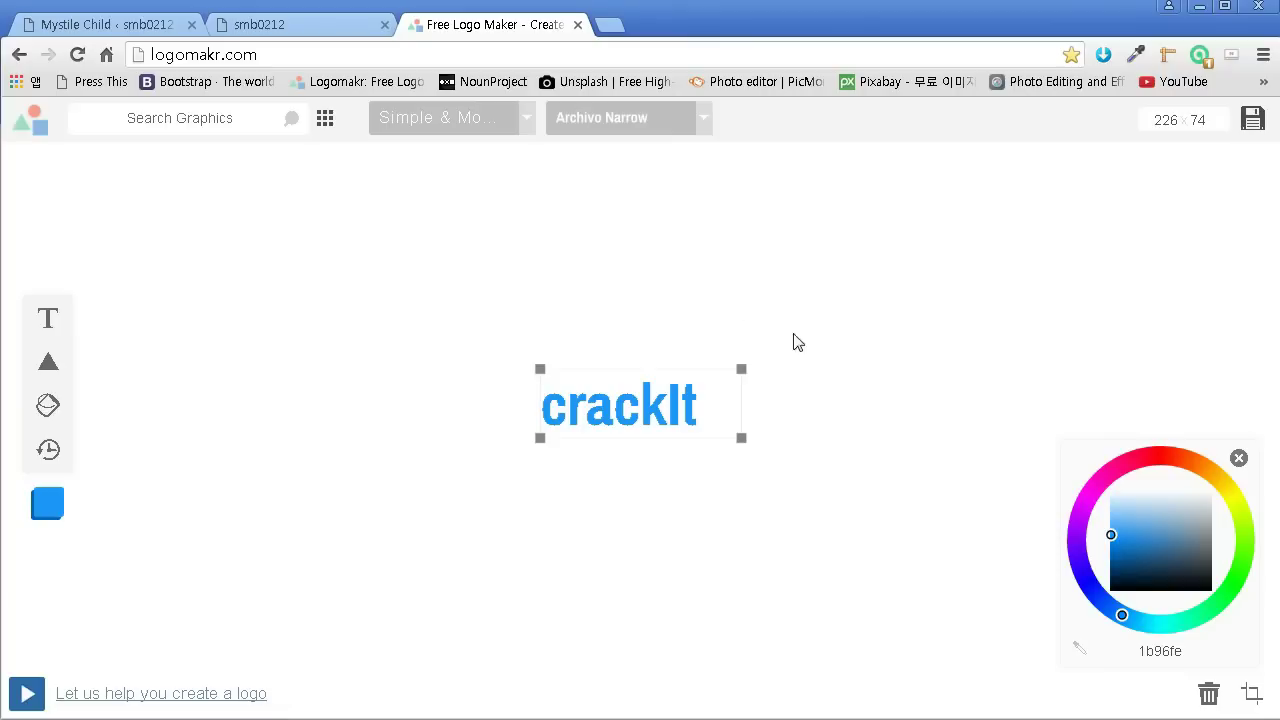
- Darken the crackIt text colour to blue 0c79d5
{"action": "left_click_drag", "start_coordinate": [1111, 535], "coordinate": [1121, 546]}
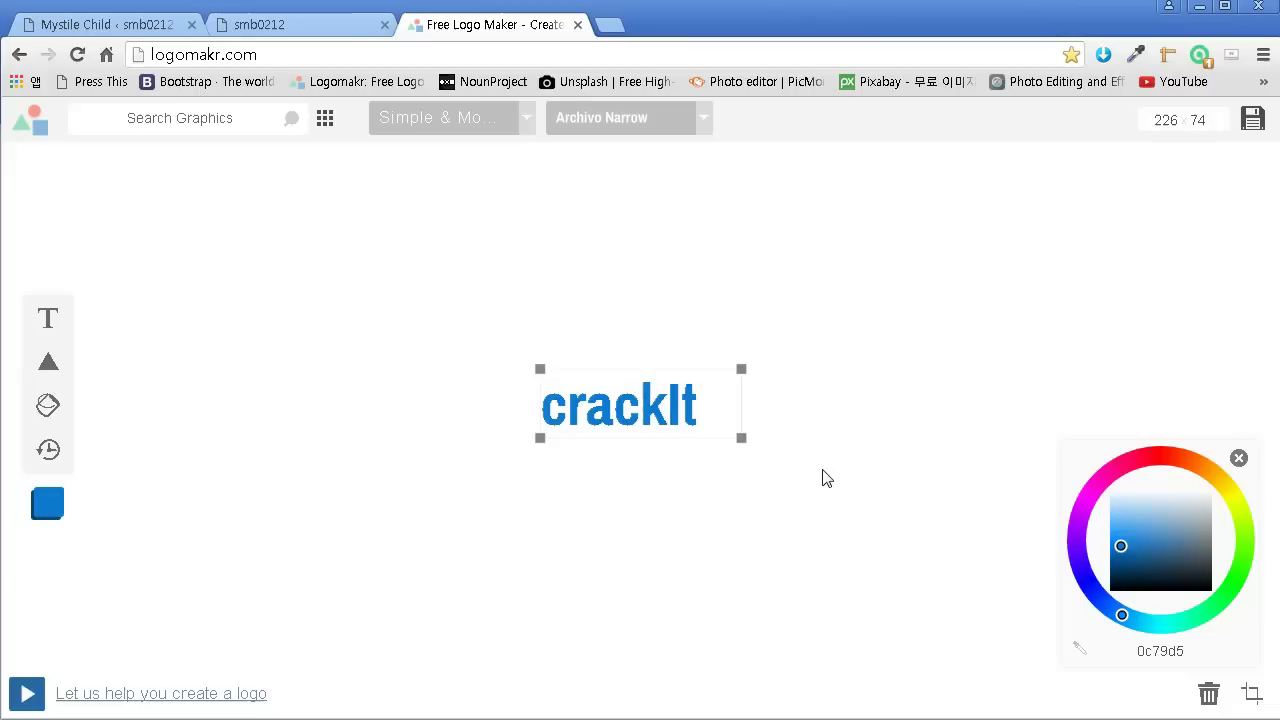
{"action": "left_click", "coordinate": [812, 404]}
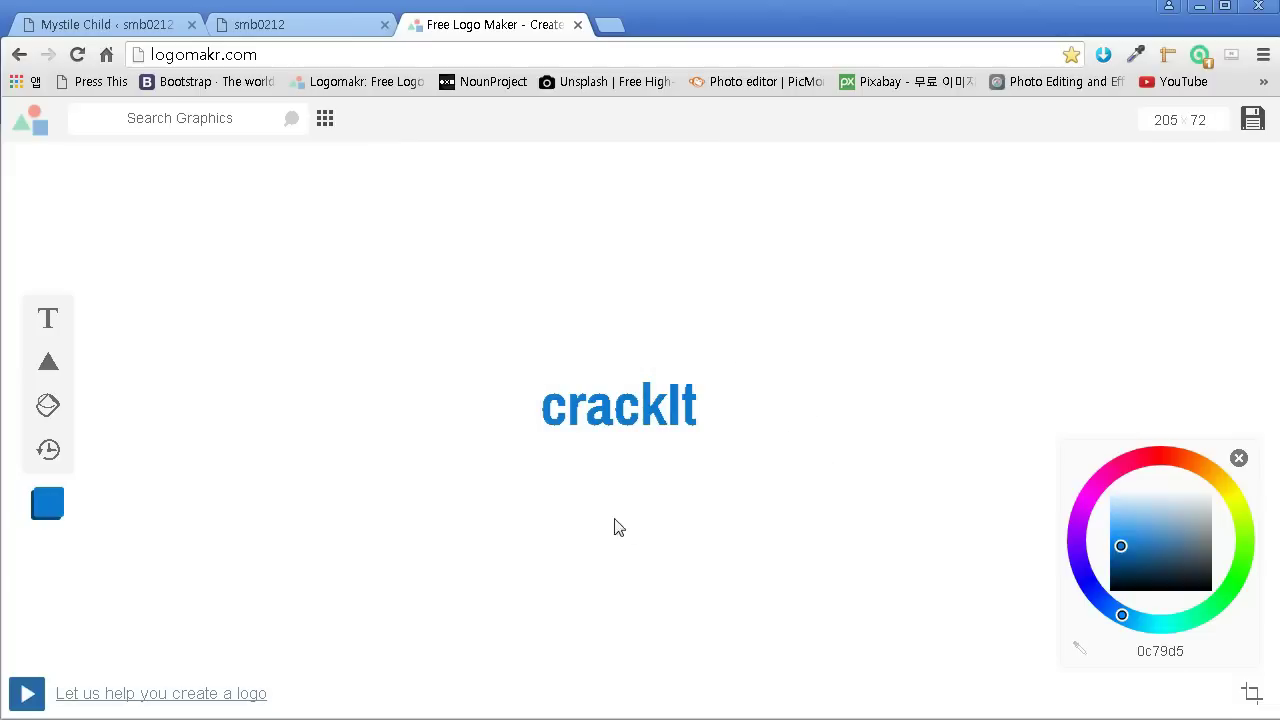
{"action": "left_click", "coordinate": [613, 410]}
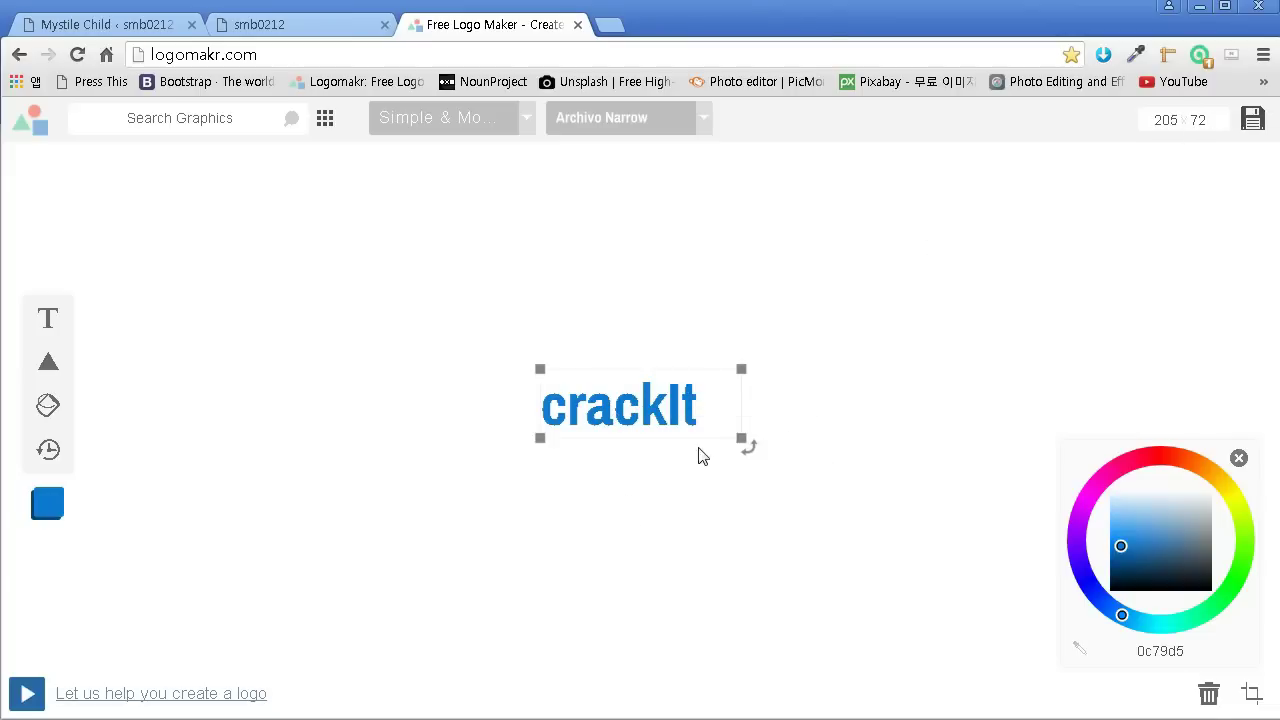
- Resize the logo canvas to 200 wide by 65 high
{"action": "key", "text": "alt+Tab"}
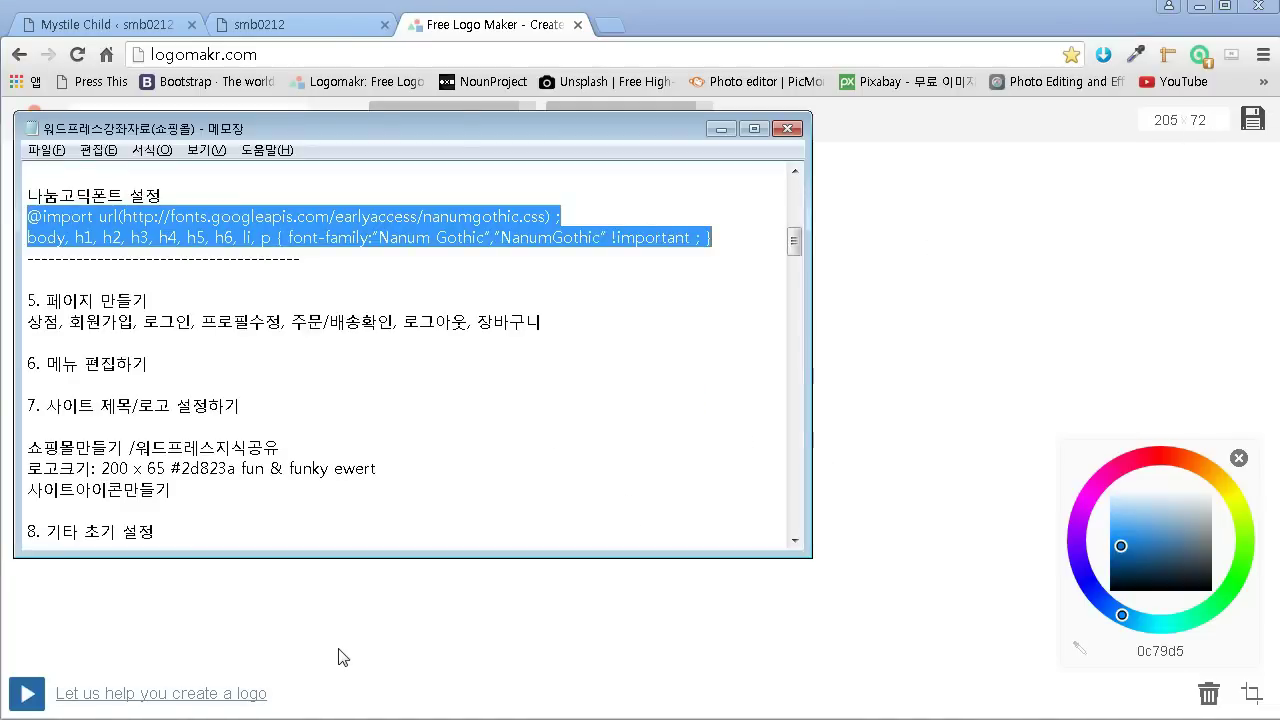
{"action": "left_click", "coordinate": [1157, 189]}
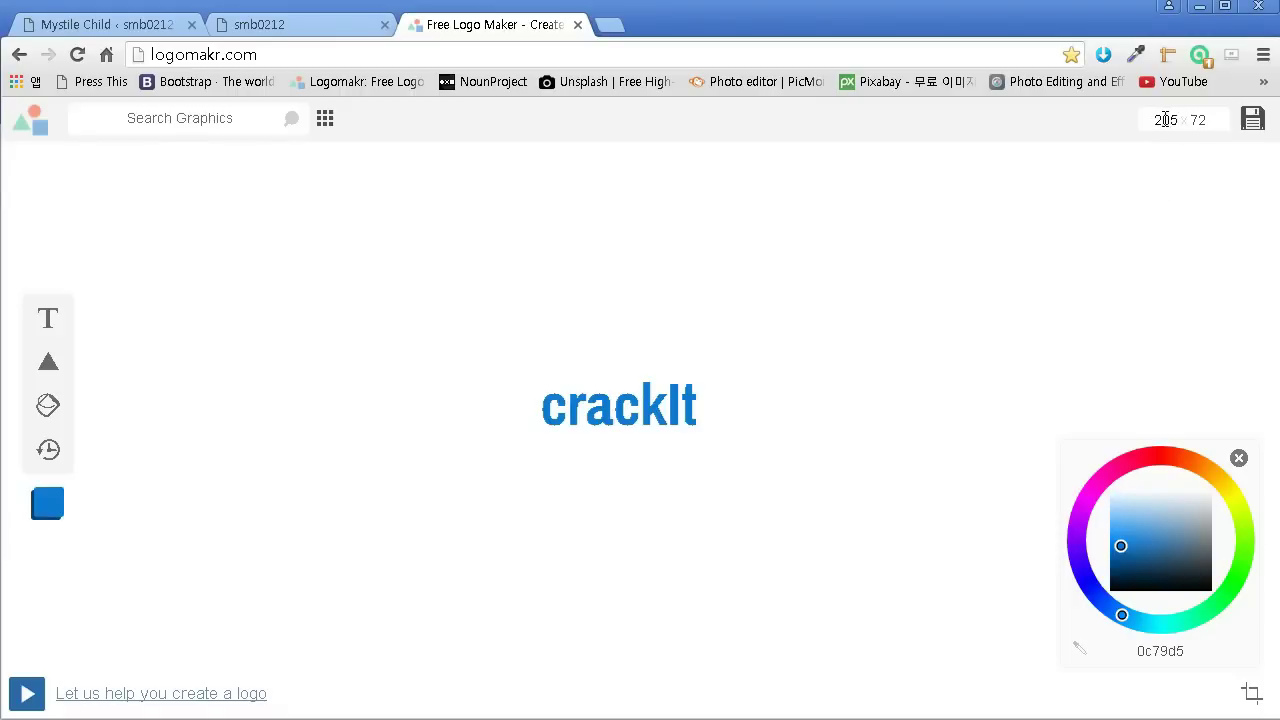
{"action": "double_click", "coordinate": [1165, 120]}
{"action": "type", "text": "20000"}
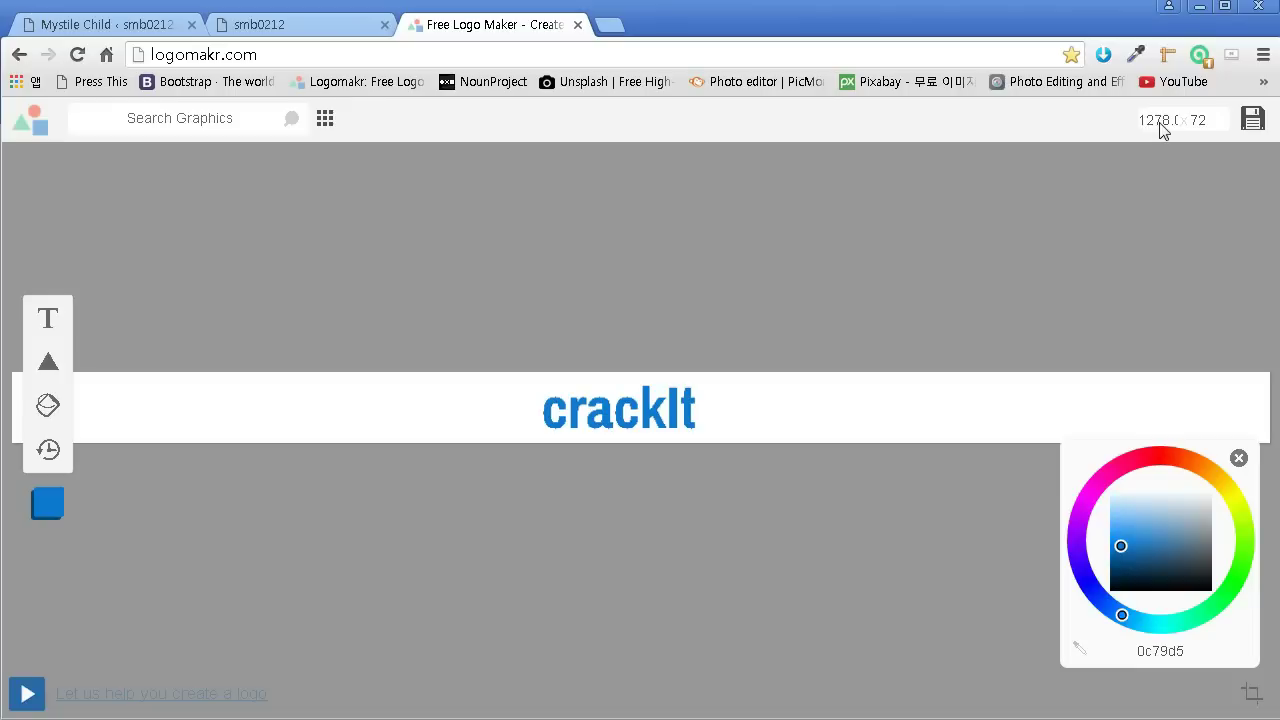
{"action": "left_click", "coordinate": [1161, 121]}
{"action": "type", "text": "200"}
{"action": "left_click", "coordinate": [1210, 124]}
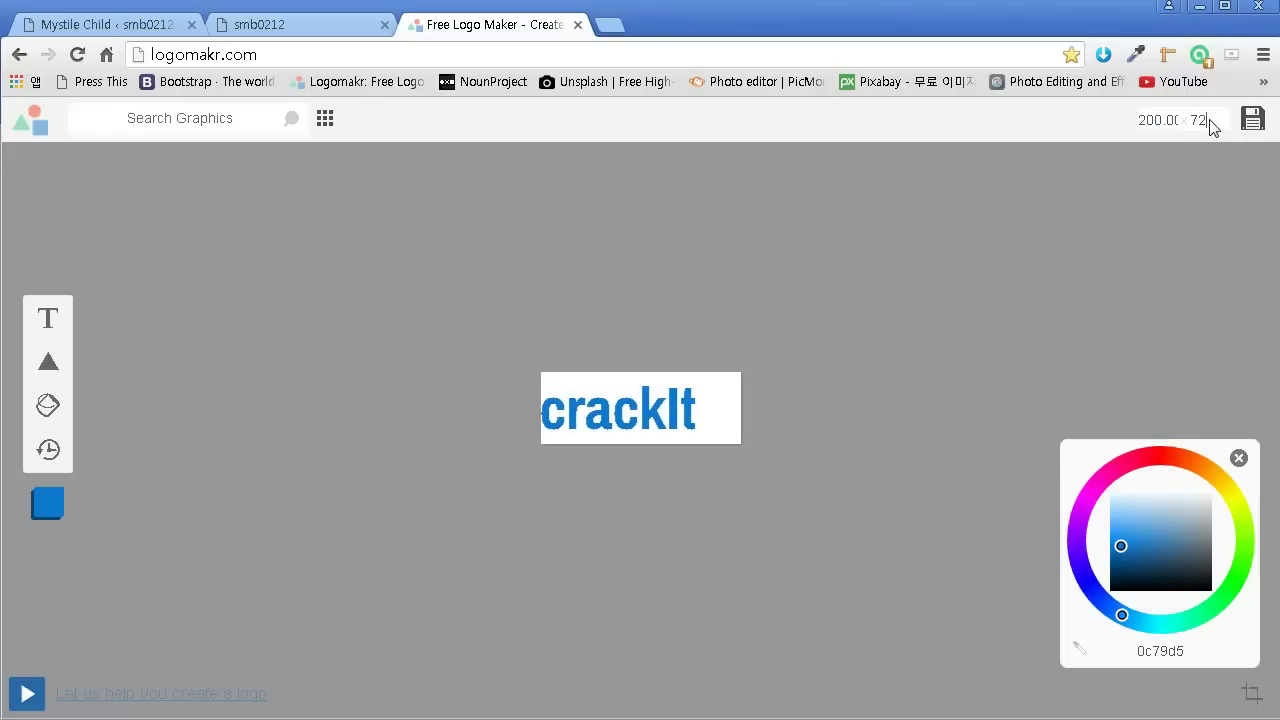
{"action": "double_click", "coordinate": [1207, 121]}
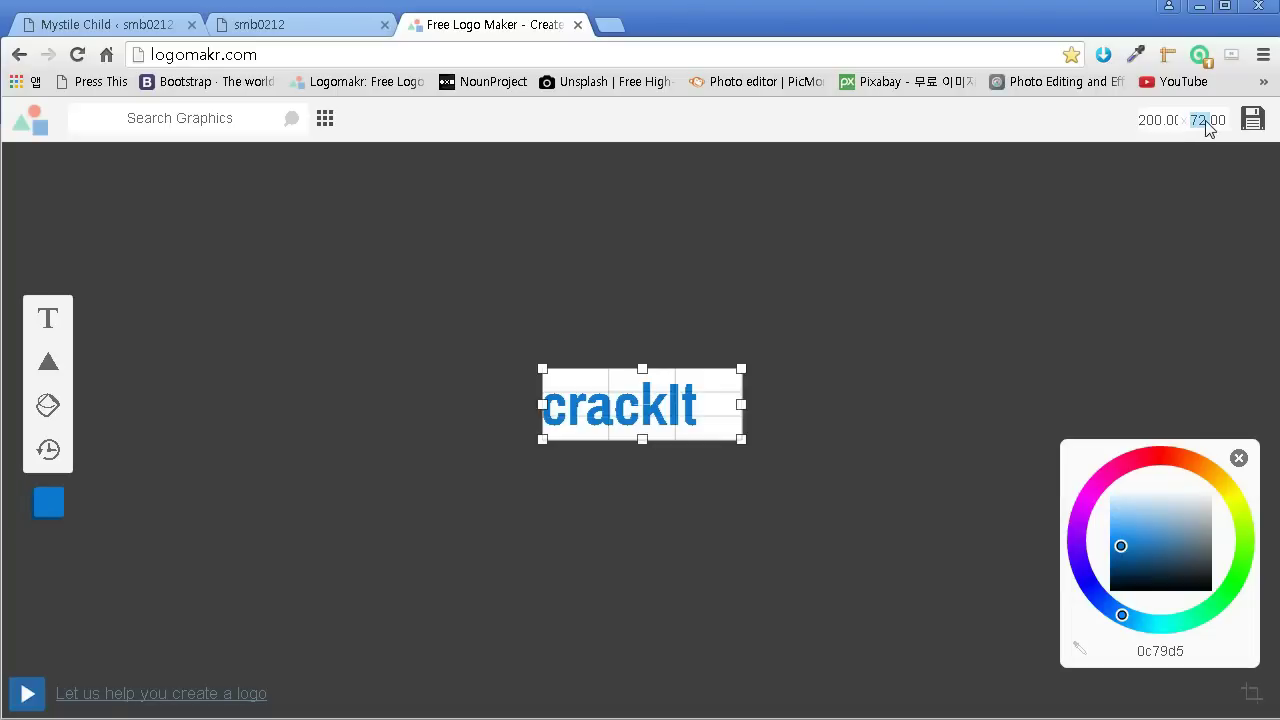
{"action": "type", "text": "6500"}
{"action": "key", "text": "BackSpace"}
{"action": "key", "text": "BackSpace"}
{"action": "key", "text": "BackSpace"}
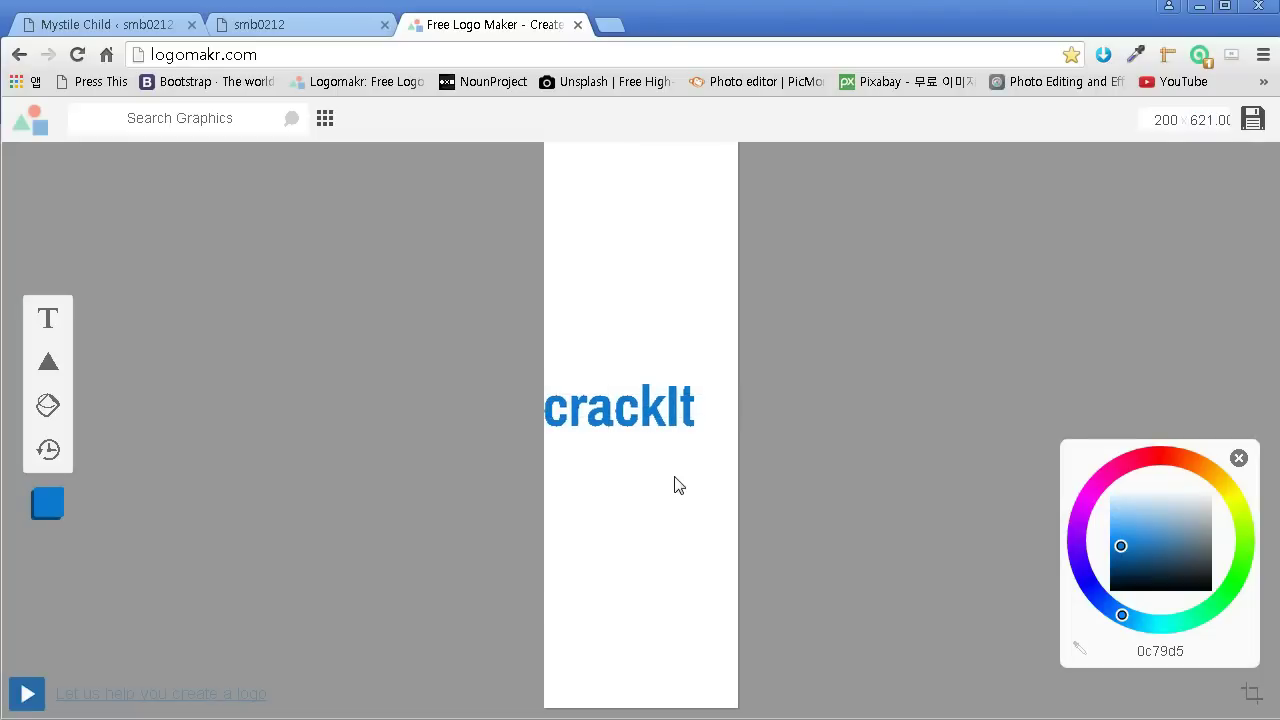
{"action": "type", "text": "5"}
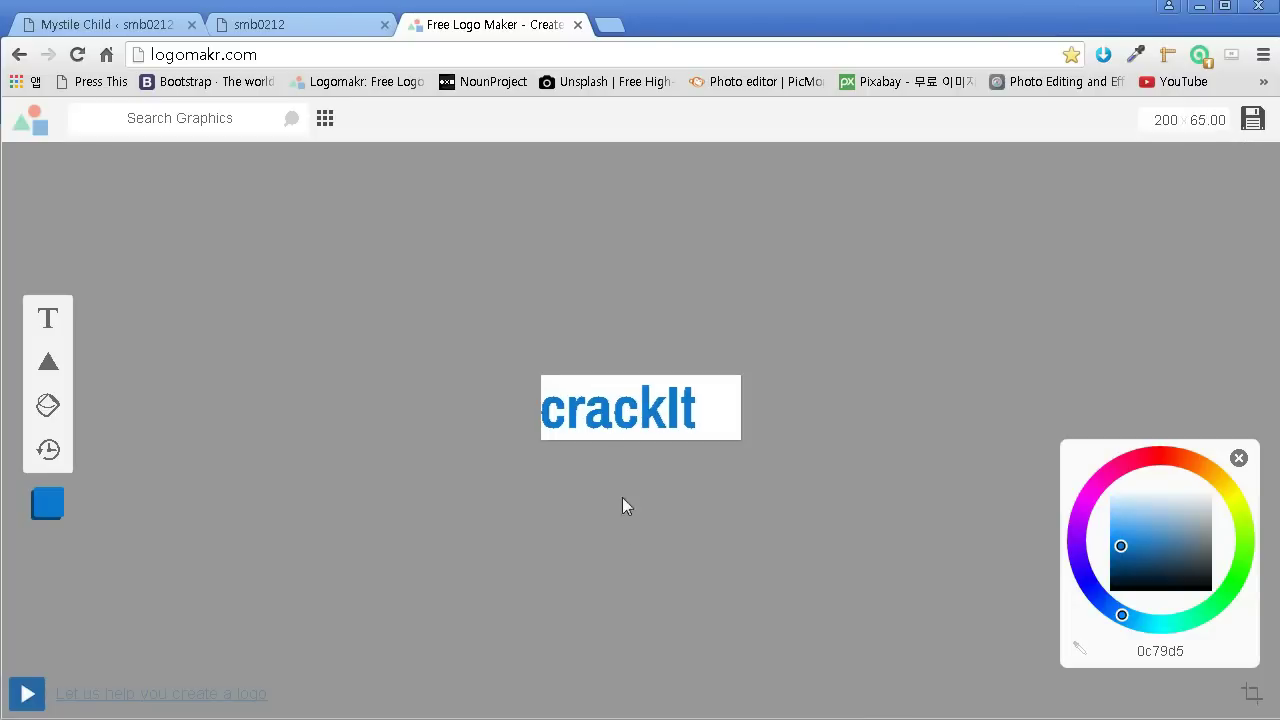
- Enlarge the crackIt text to fill the canvas width and nudge it into place
{"action": "left_click", "coordinate": [604, 420]}
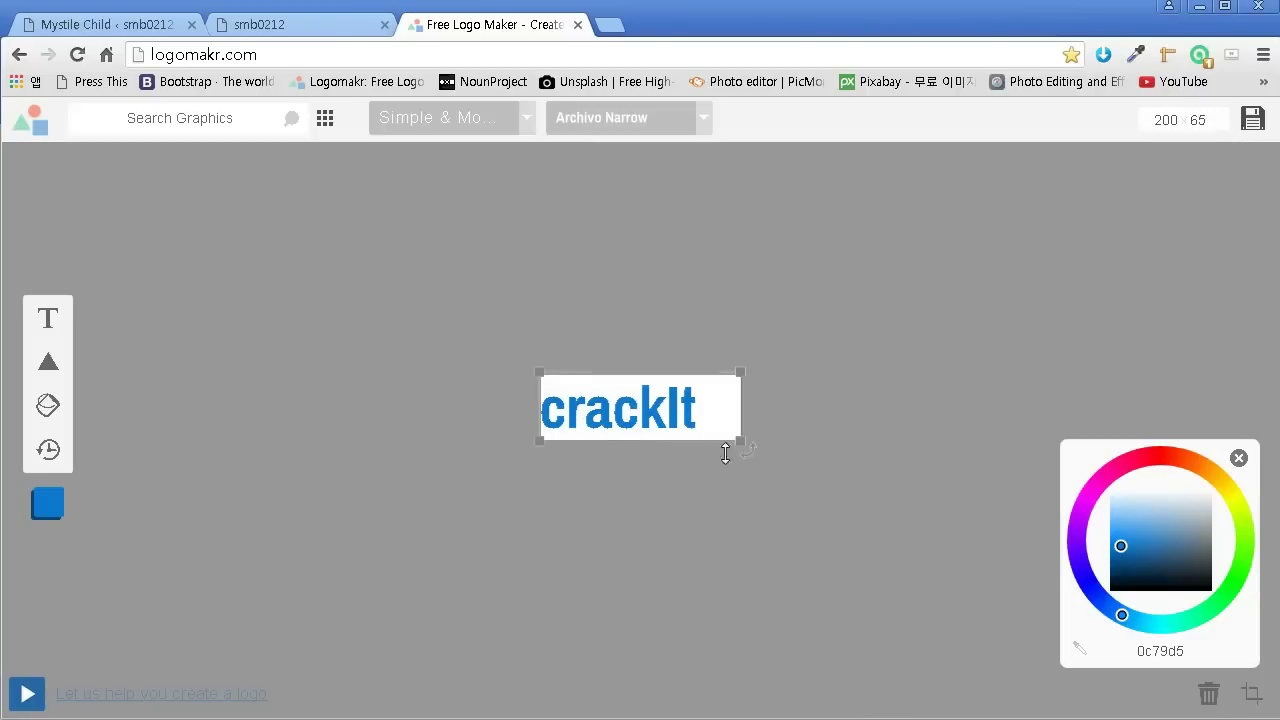
{"action": "left_click_drag", "start_coordinate": [740, 441], "coordinate": [777, 454]}
{"action": "mouse_move", "coordinate": [662, 420]}
{"action": "left_mouse_down"}
{"action": "mouse_move", "coordinate": [671, 414]}
{"action": "mouse_move", "coordinate": [658, 417]}
{"action": "left_mouse_up"}
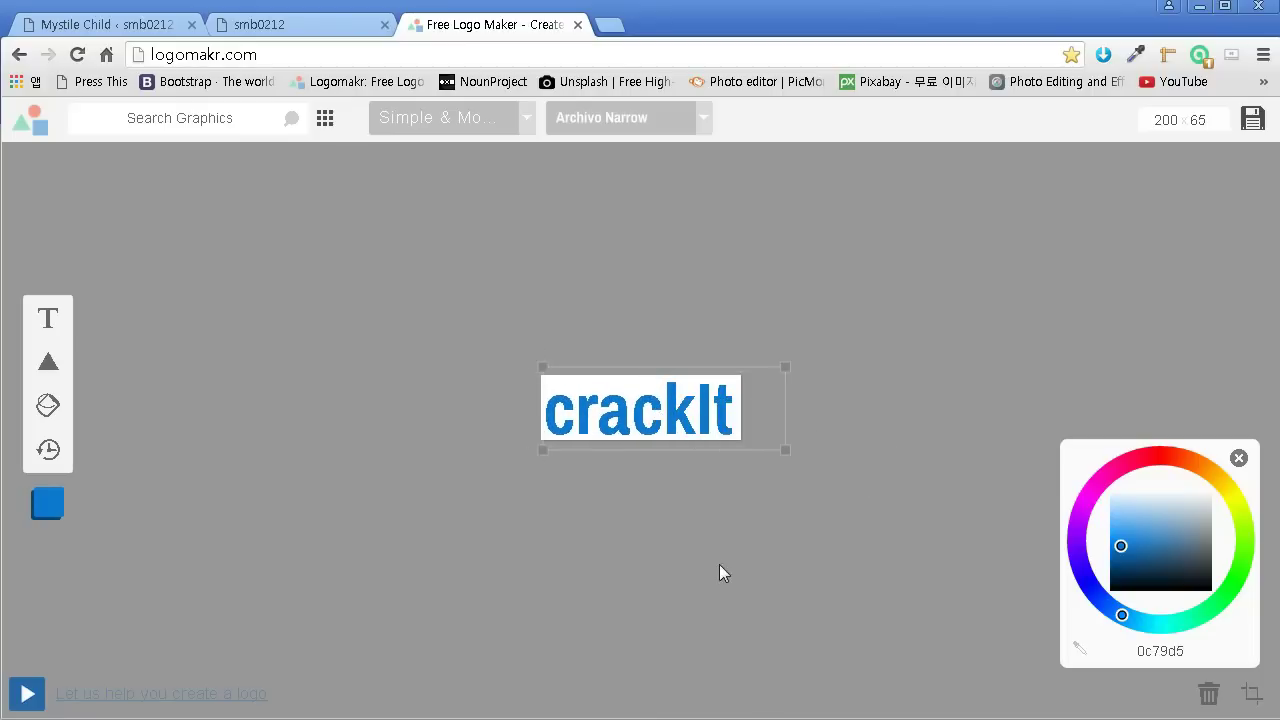
{"action": "left_click", "coordinate": [696, 507]}
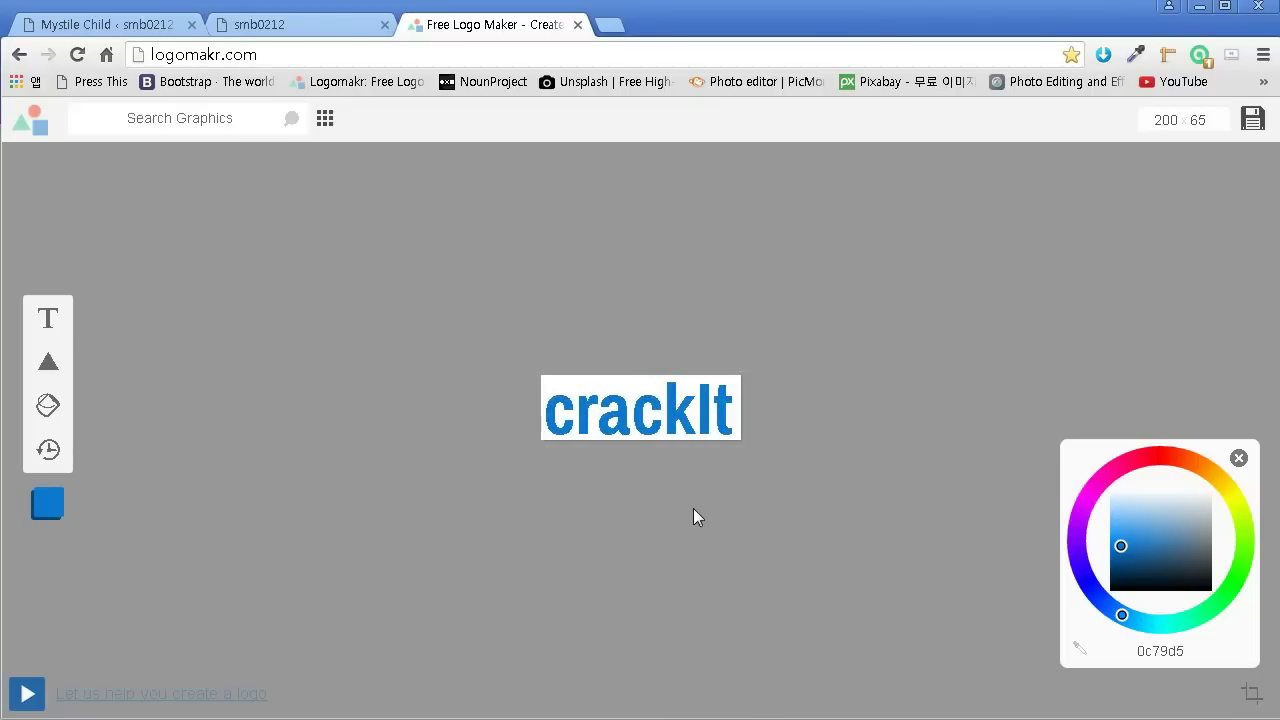
- Save the logo as LogoMakr.png in 워드프레스강좌 > 워드프레스쇼핑몰강좌 > 이미지
{"action": "left_click", "coordinate": [1253, 118]}
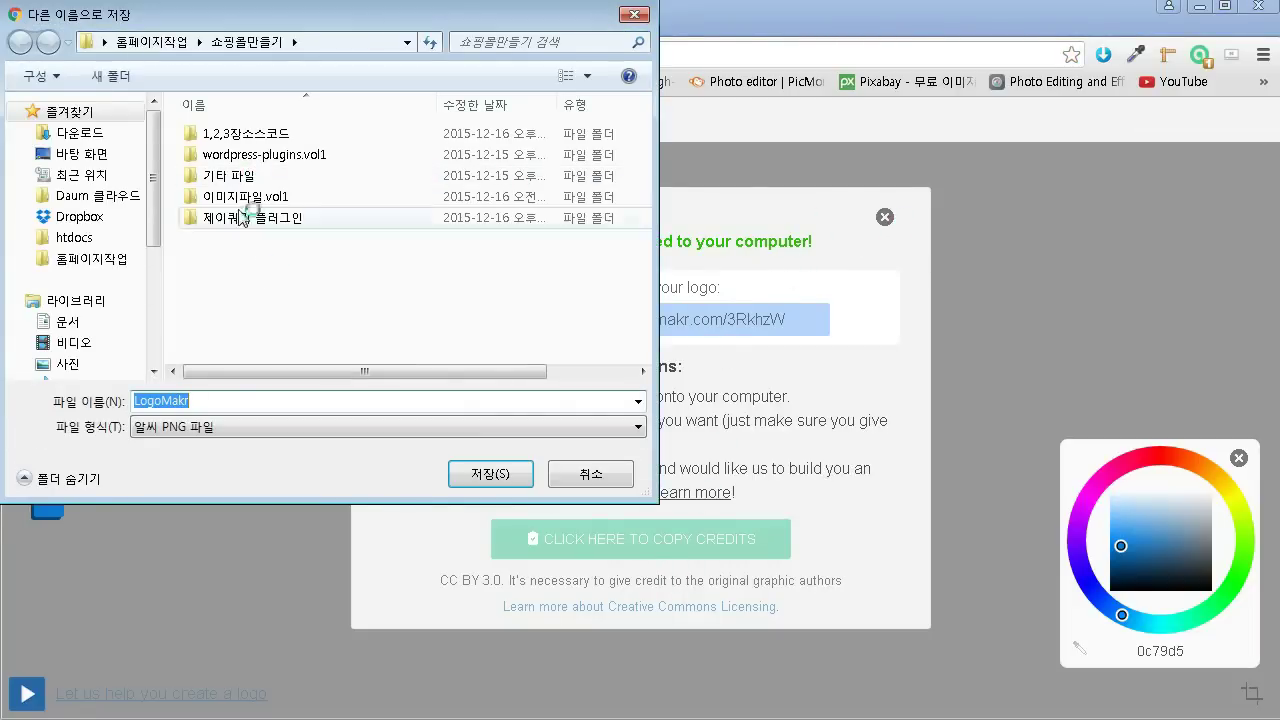
{"action": "left_click", "coordinate": [178, 43]}
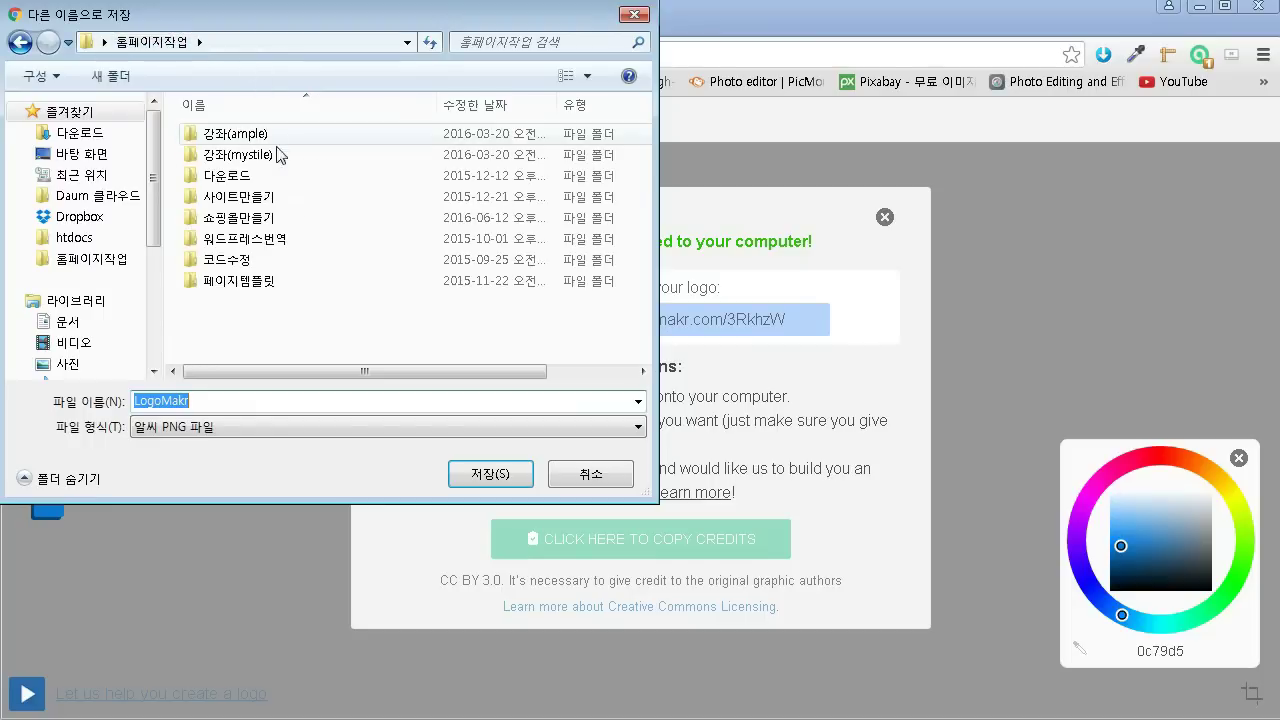
{"action": "left_click", "coordinate": [265, 220]}
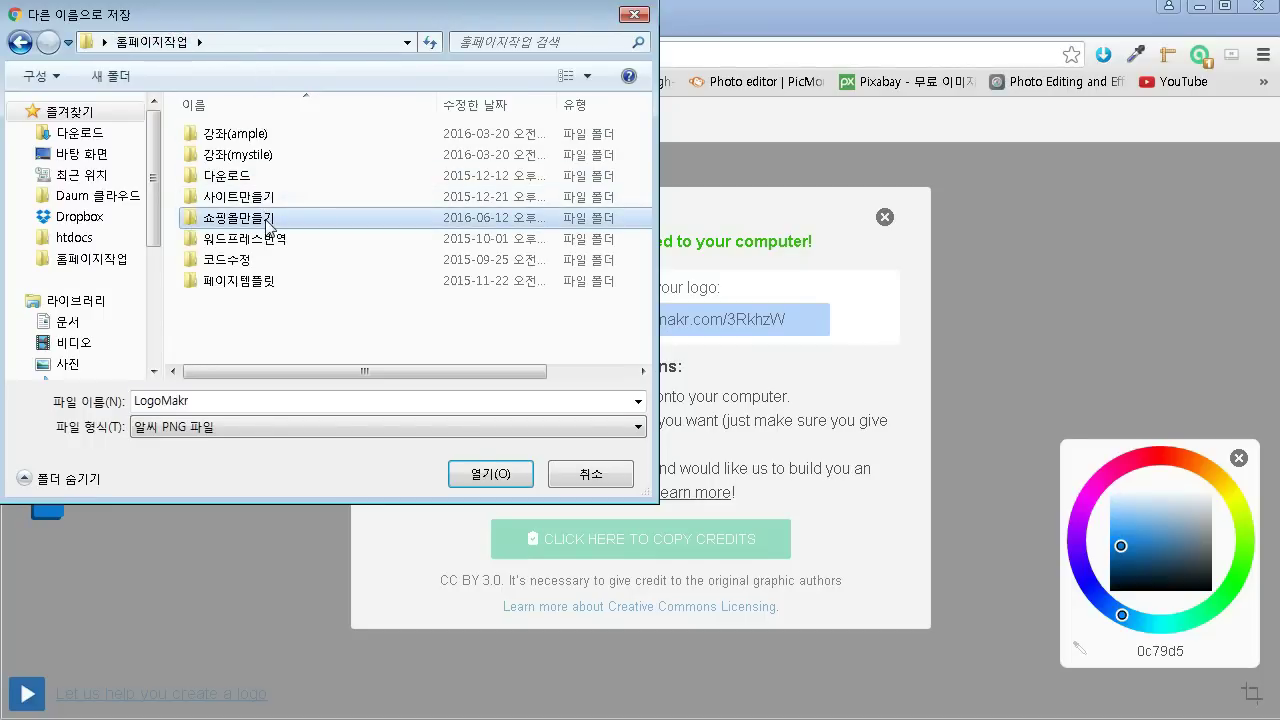
{"action": "left_click", "coordinate": [100, 215]}
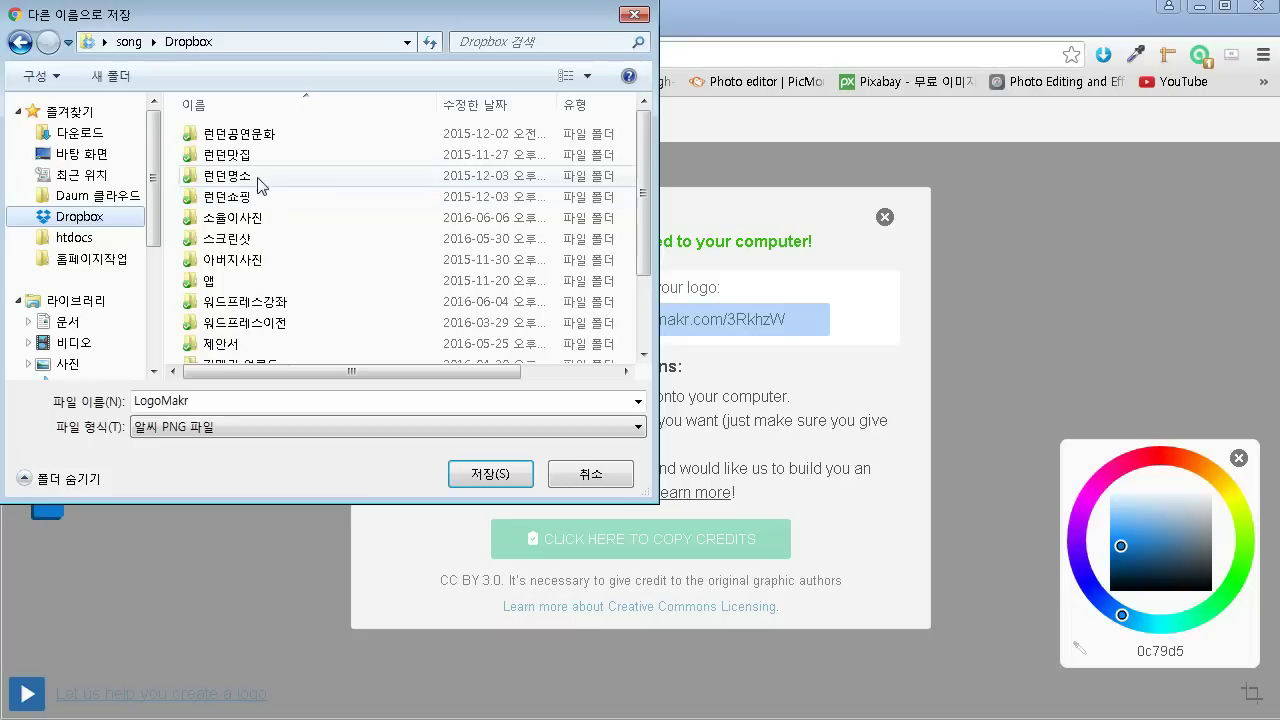
{"action": "double_click", "coordinate": [280, 301]}
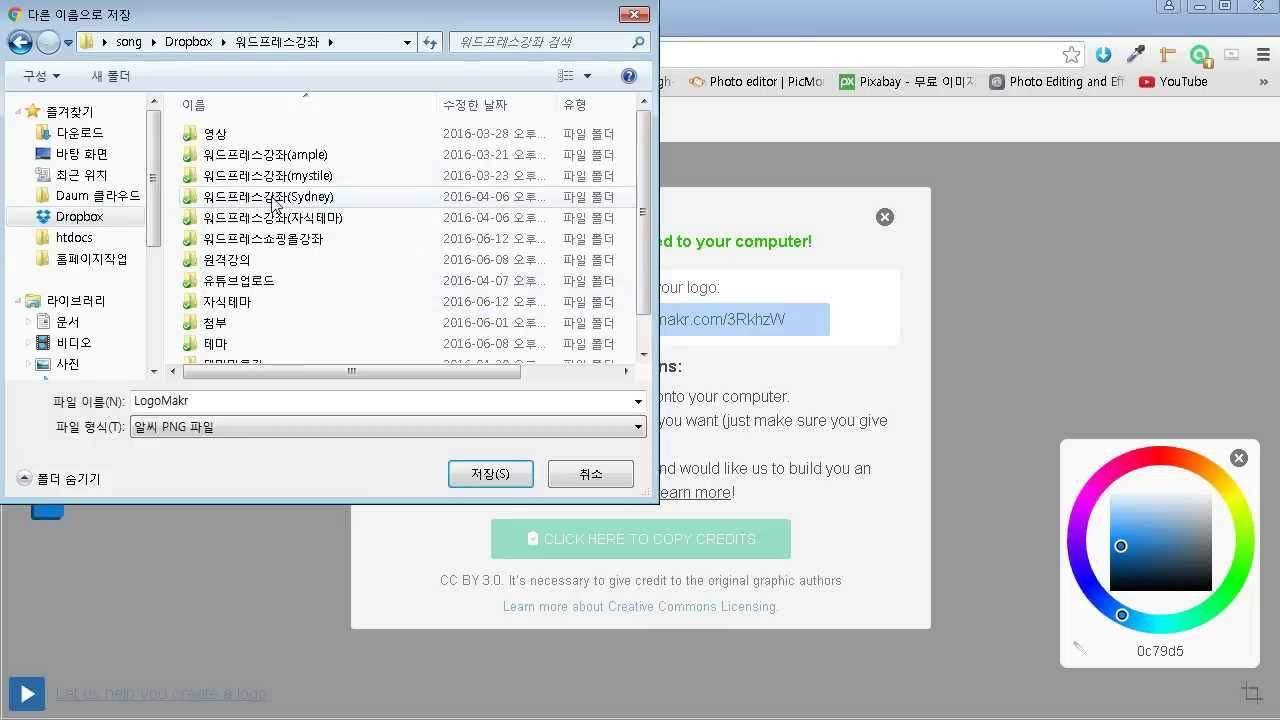
{"action": "left_click", "coordinate": [300, 242]}
{"action": "double_click", "coordinate": [300, 248]}
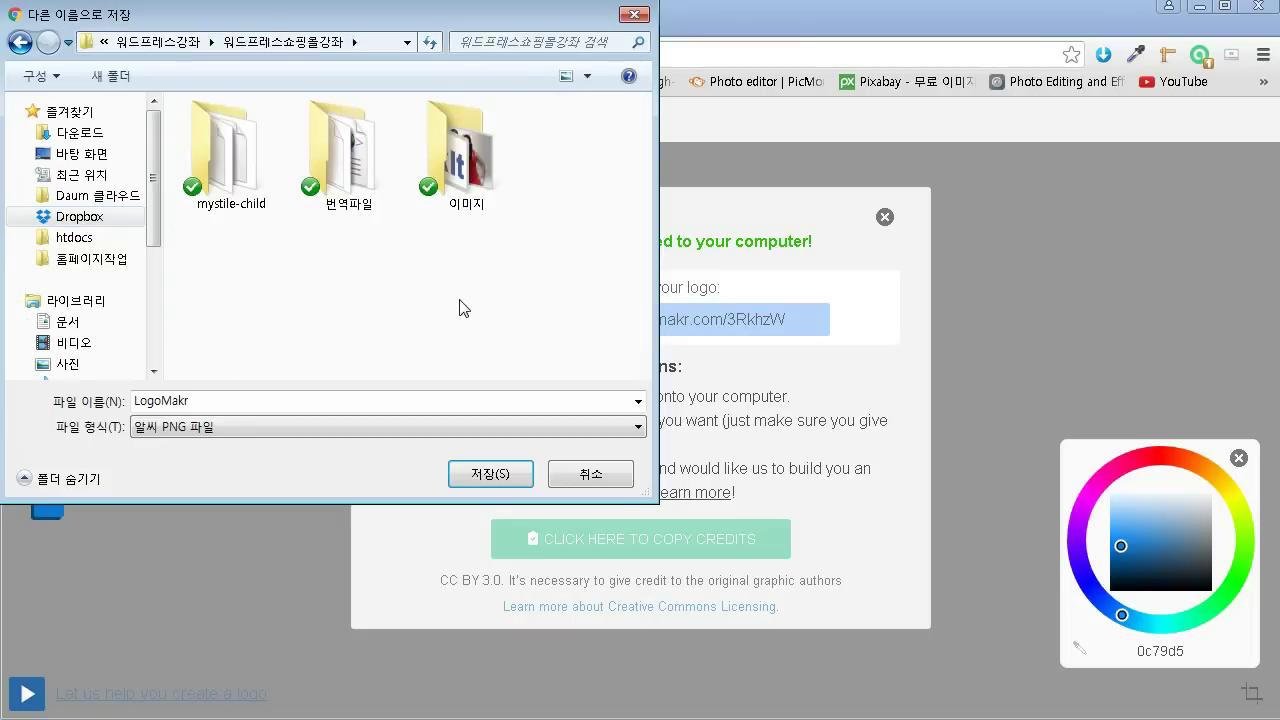
{"action": "double_click", "coordinate": [472, 178]}
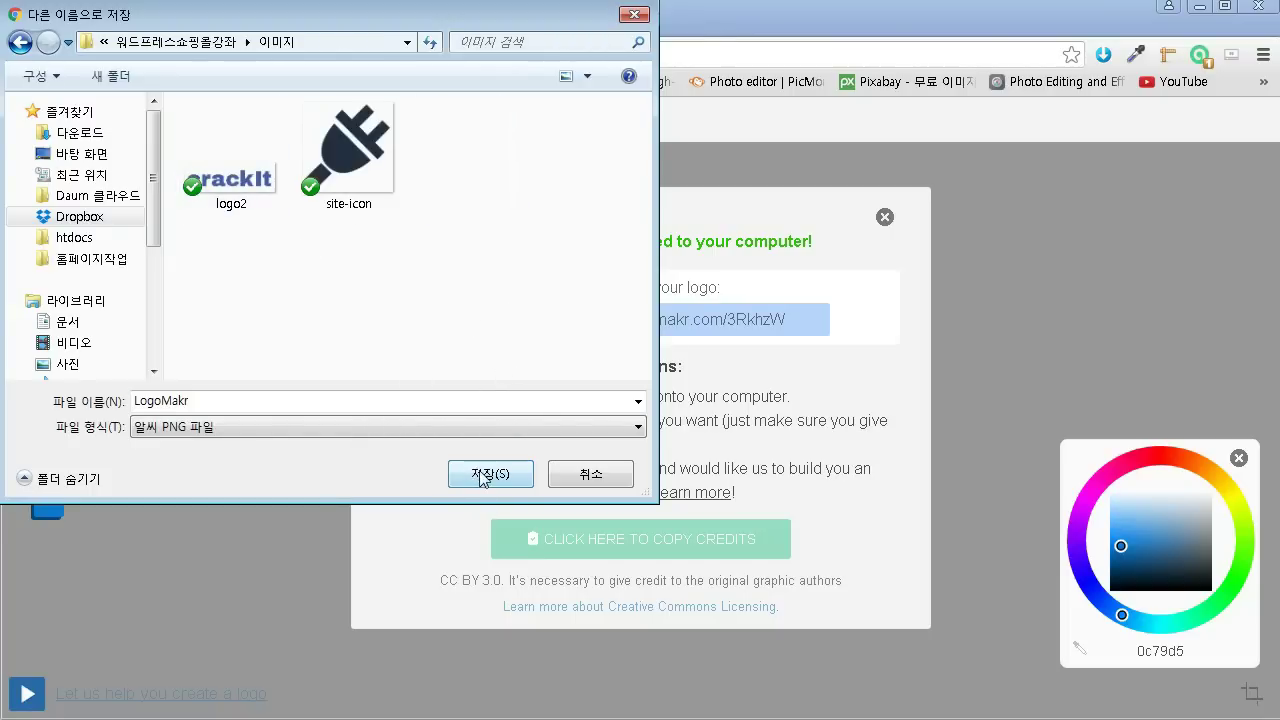
{"action": "left_click", "coordinate": [472, 470]}
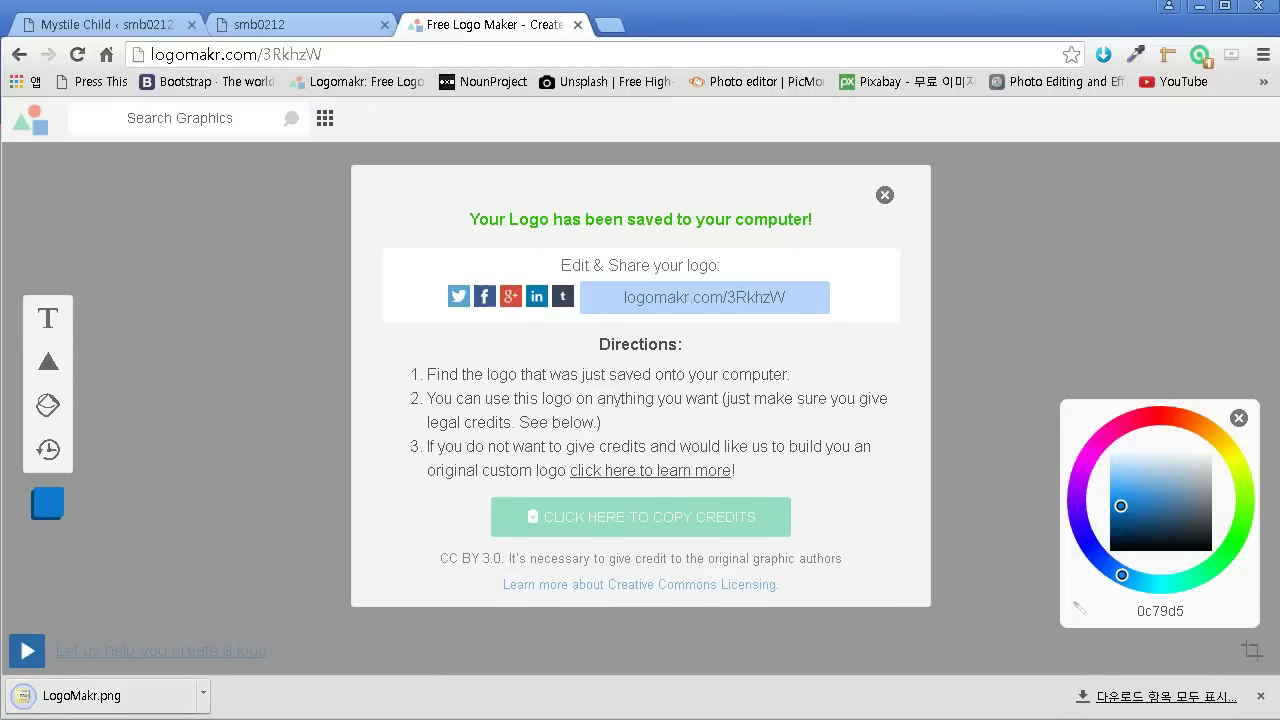
{"action": "left_click", "coordinate": [258, 27]}
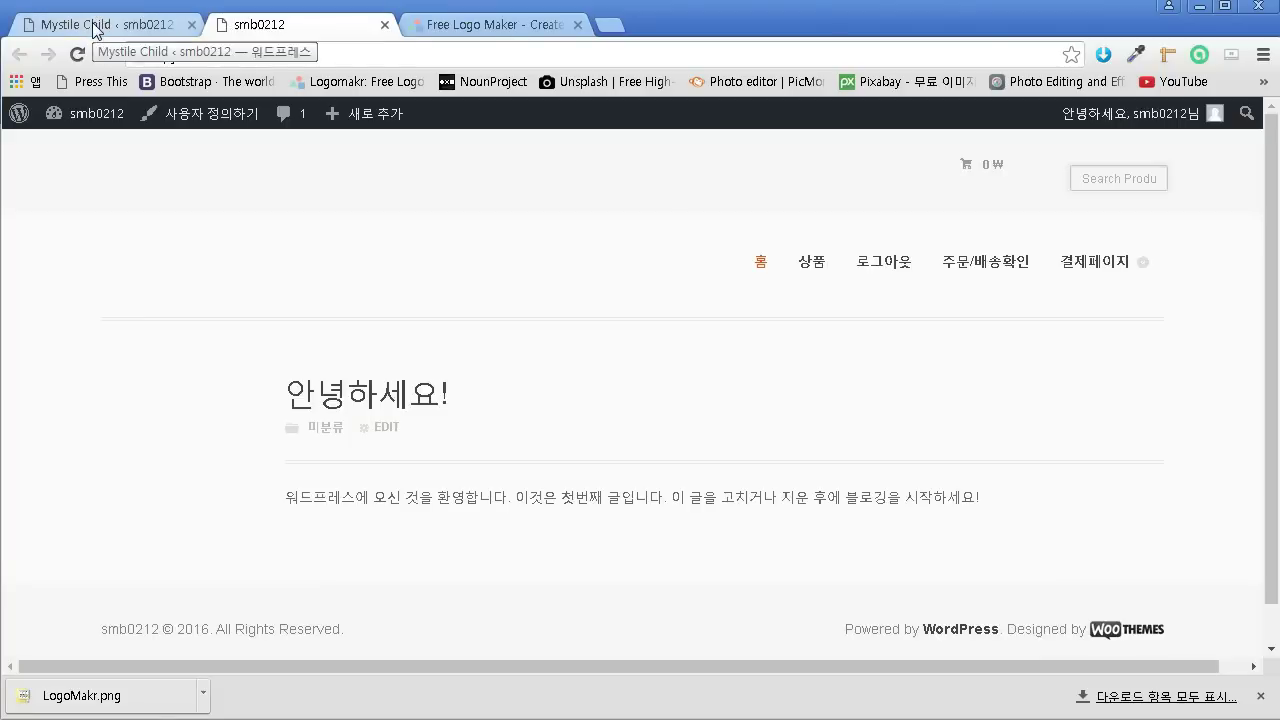
- Upload LogoMakr.png as the Mystile Child custom logo, save, and reload the storefront
{"action": "left_click", "coordinate": [96, 27]}
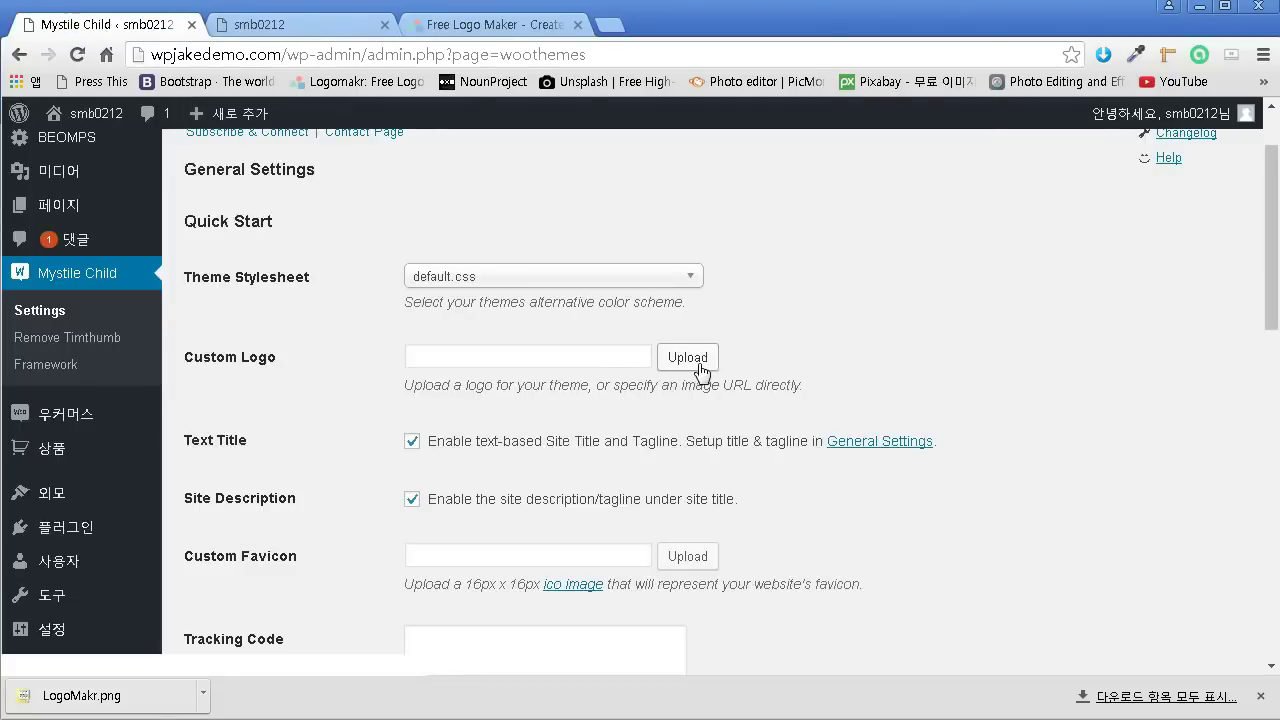
{"action": "left_click", "coordinate": [696, 363]}
{"action": "left_click", "coordinate": [680, 432]}
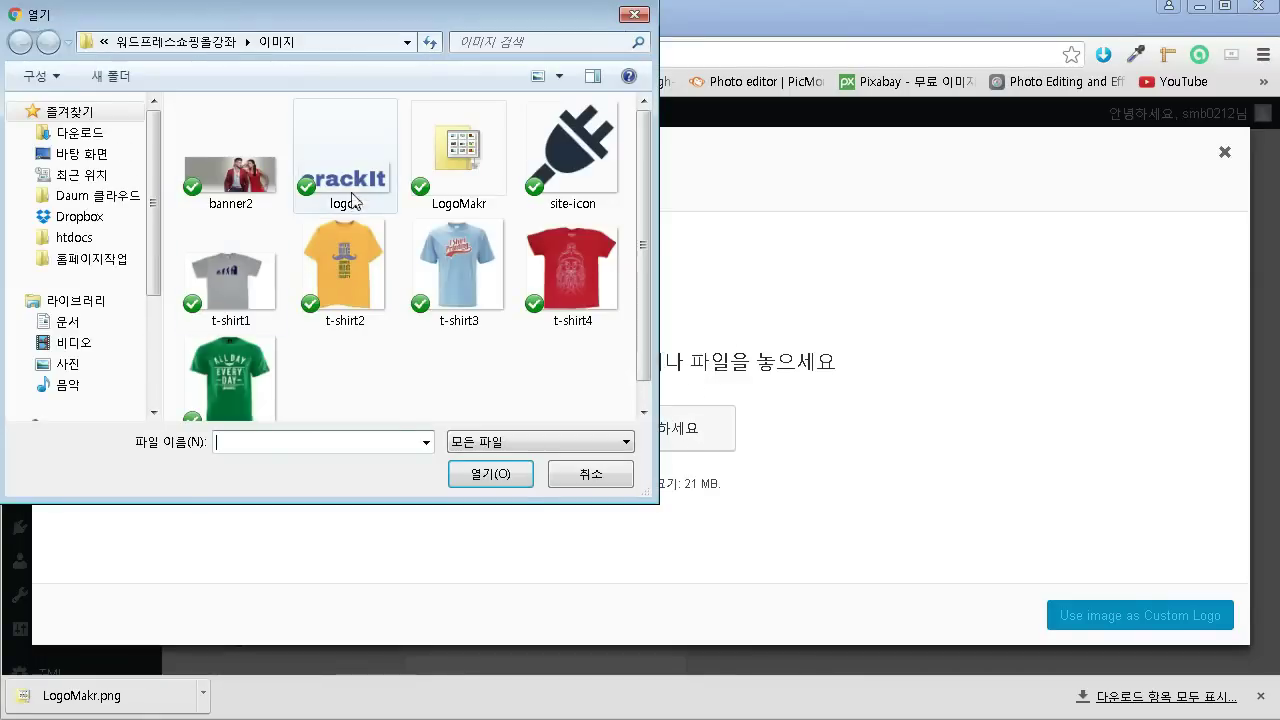
{"action": "left_click", "coordinate": [446, 192]}
{"action": "left_click", "coordinate": [497, 486]}
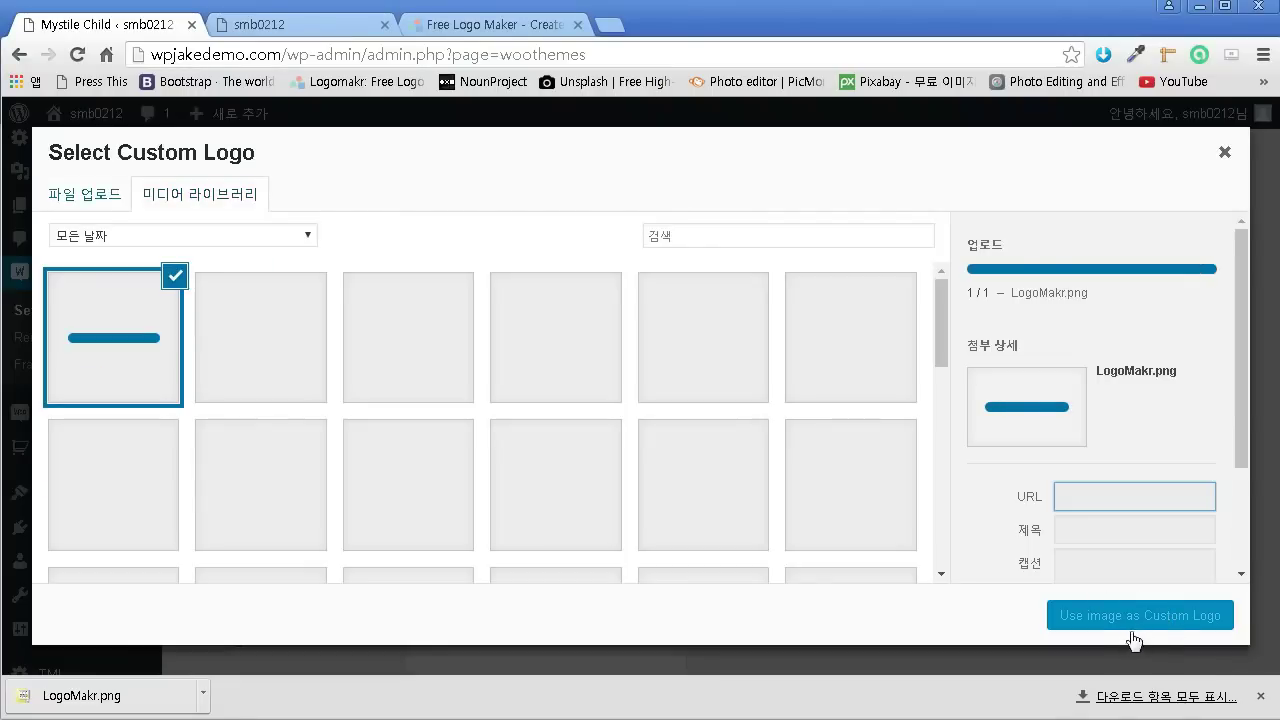
{"action": "key", "text": "alt+Tab"}
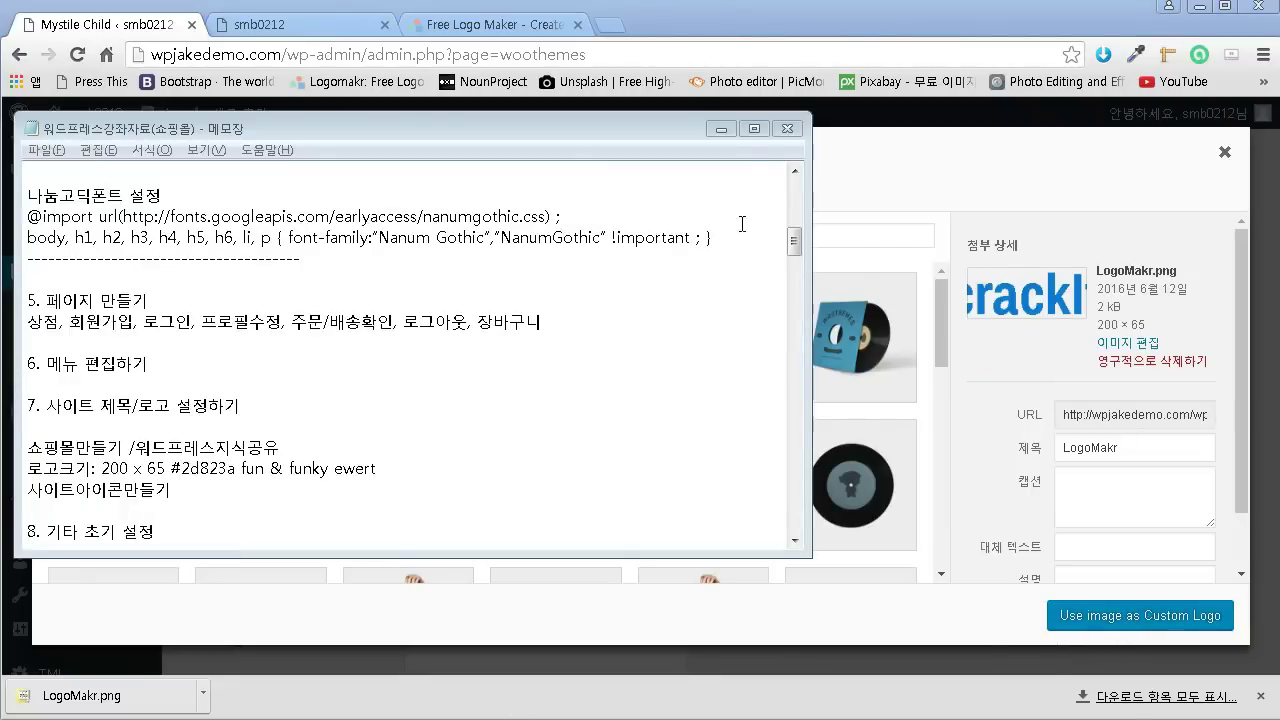
{"action": "left_click", "coordinate": [671, 14]}
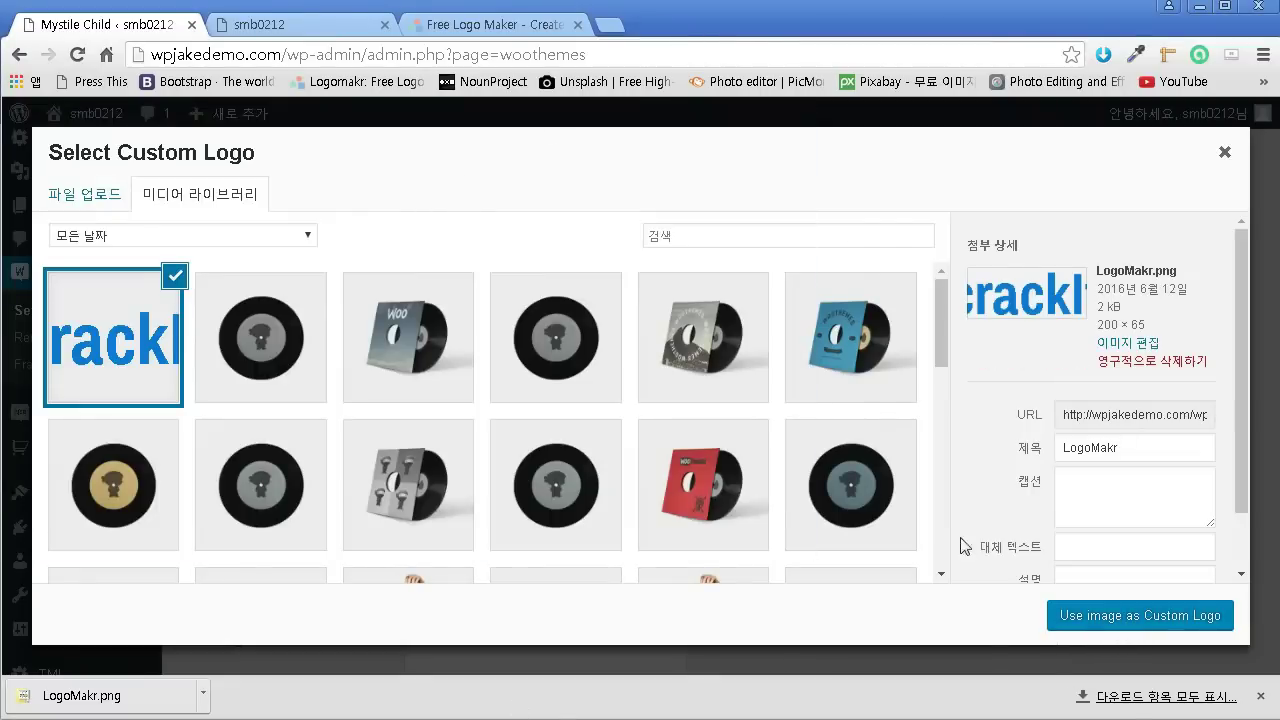
{"action": "left_click", "coordinate": [1107, 628]}
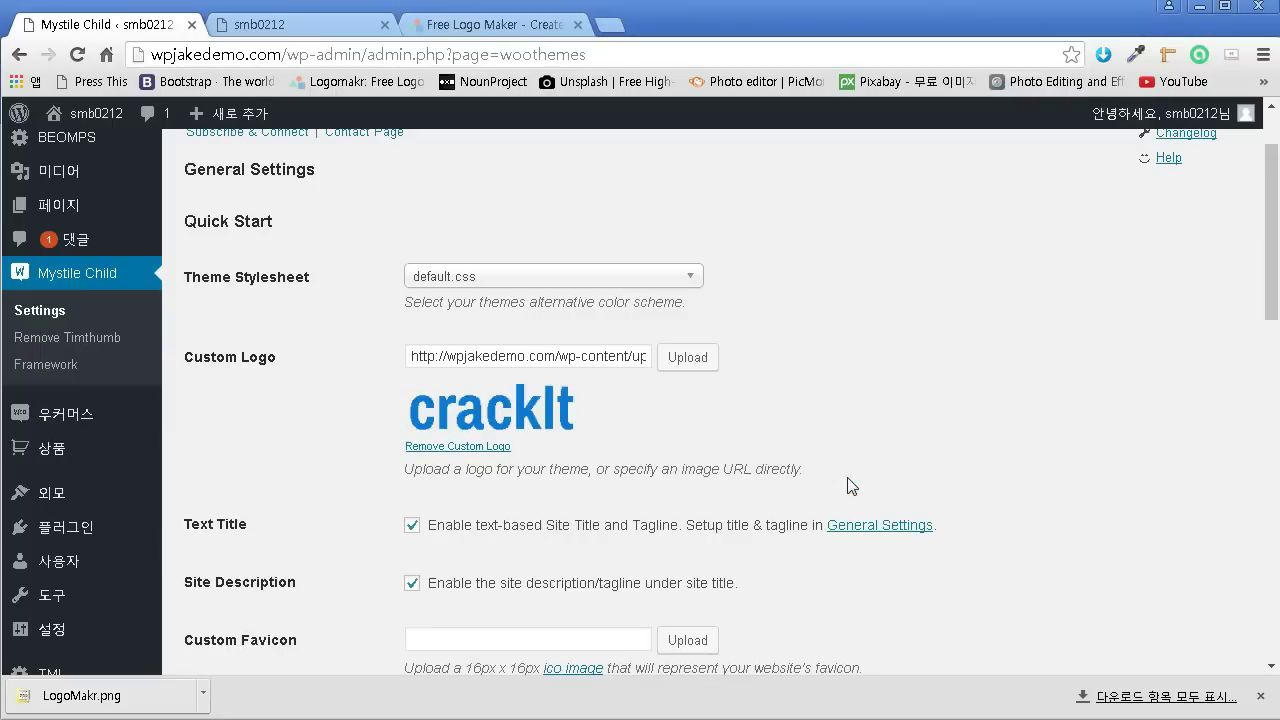
{"action": "scroll", "coordinate": [718, 368], "scroll_direction": "down", "scroll_amount": 6}
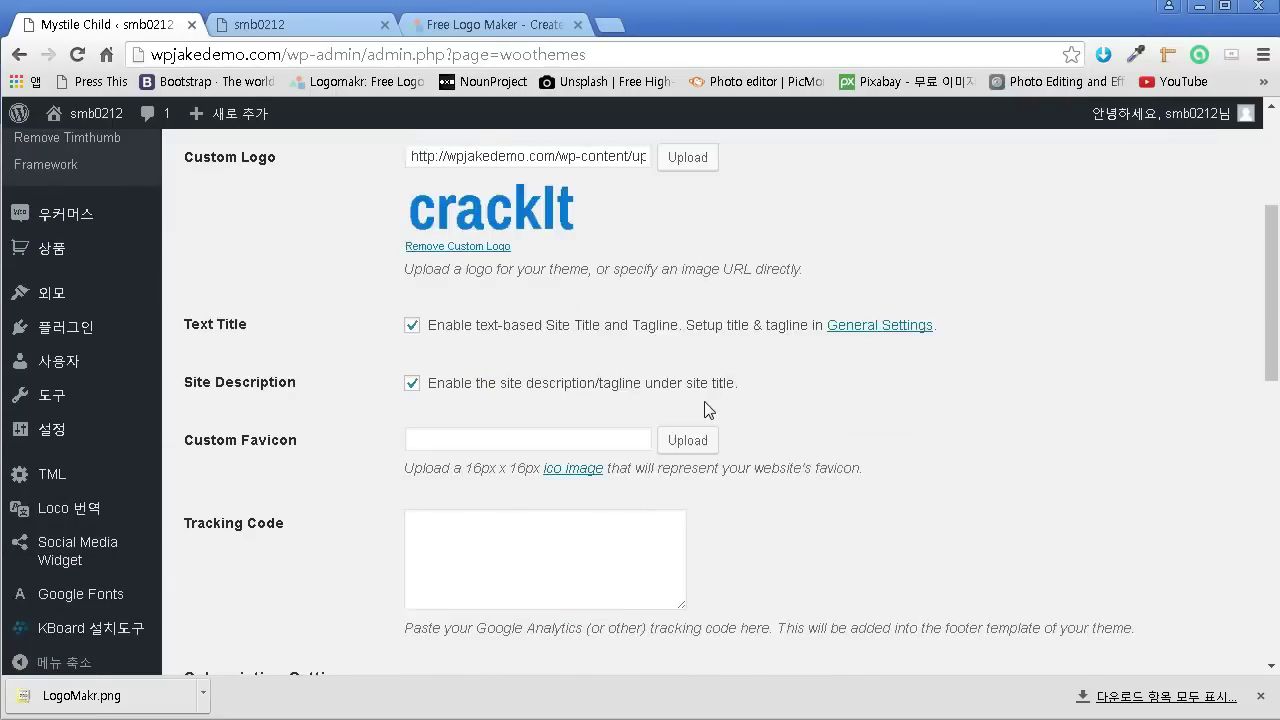
{"action": "scroll", "coordinate": [548, 444], "scroll_direction": "down", "scroll_amount": 5}
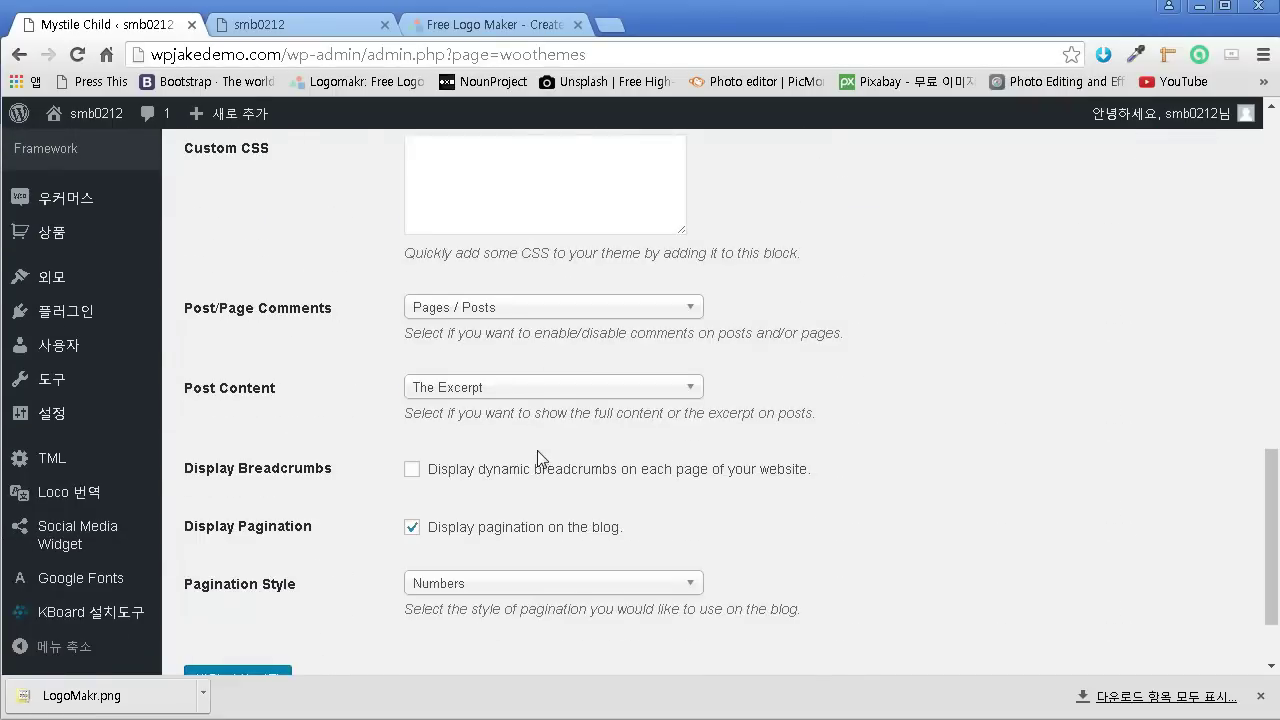
{"action": "left_click", "coordinate": [255, 576]}
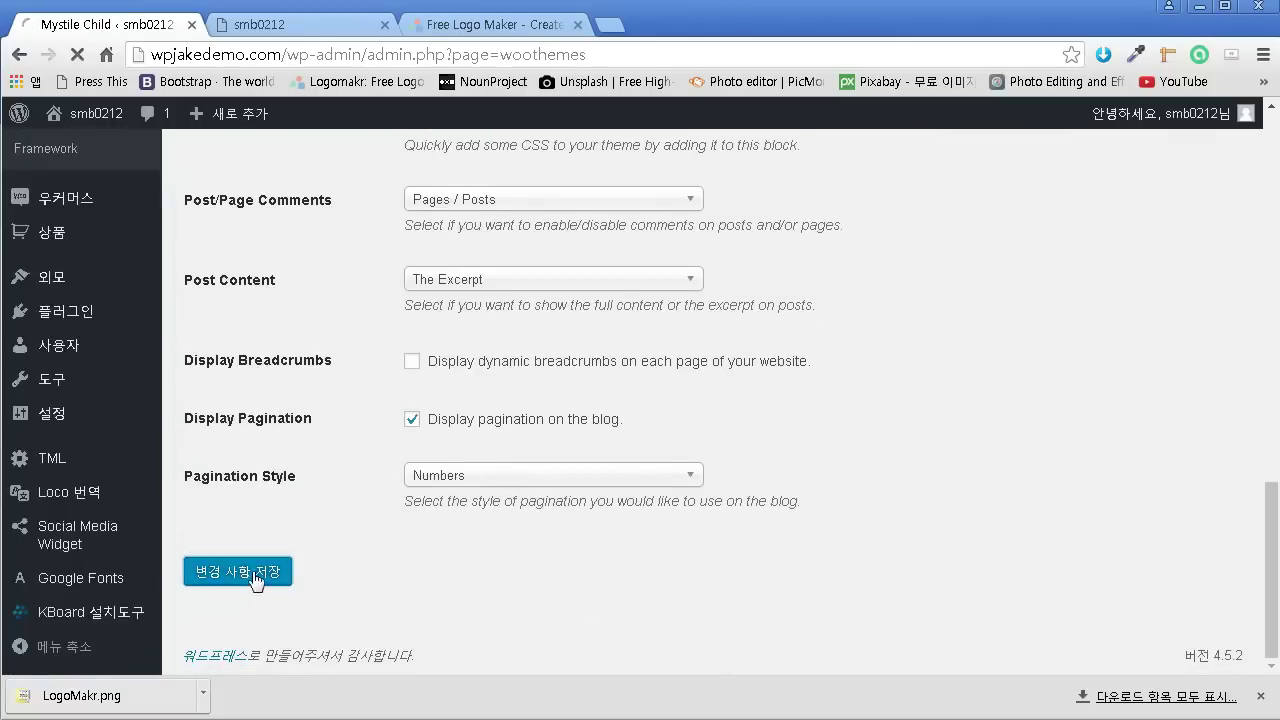
{"action": "left_click", "coordinate": [303, 24]}
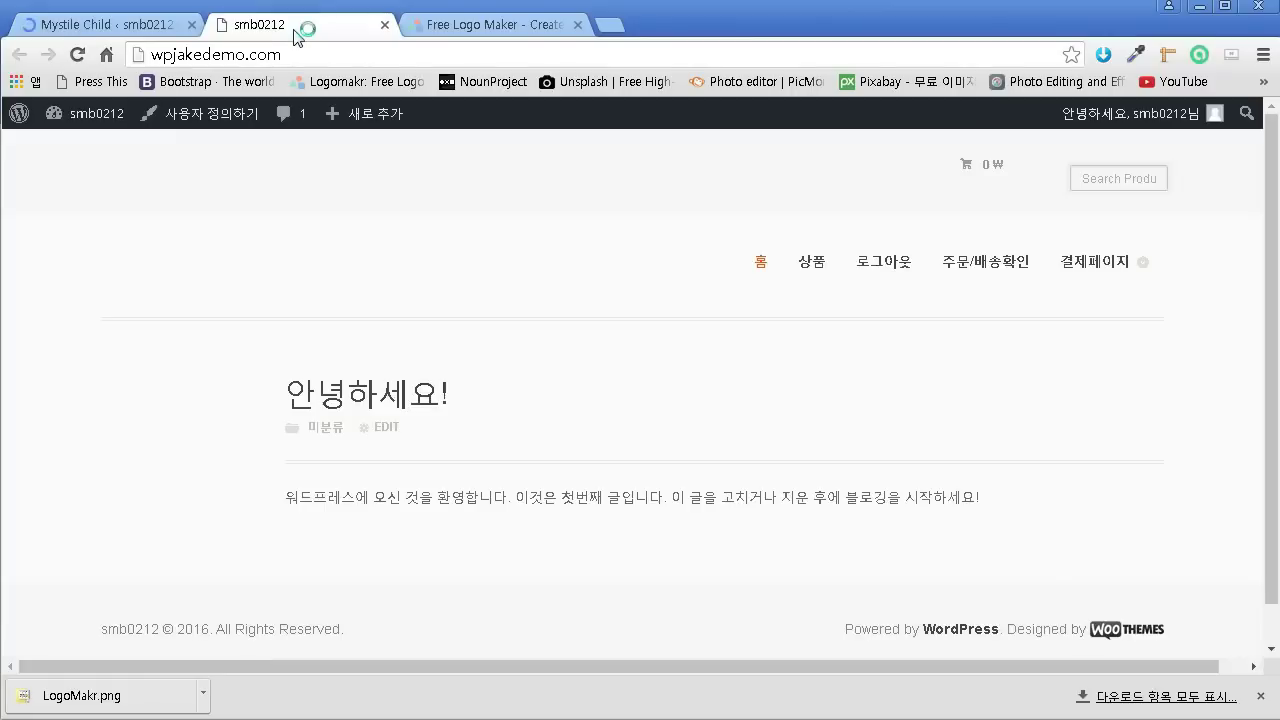
{"action": "left_click", "coordinate": [79, 58]}
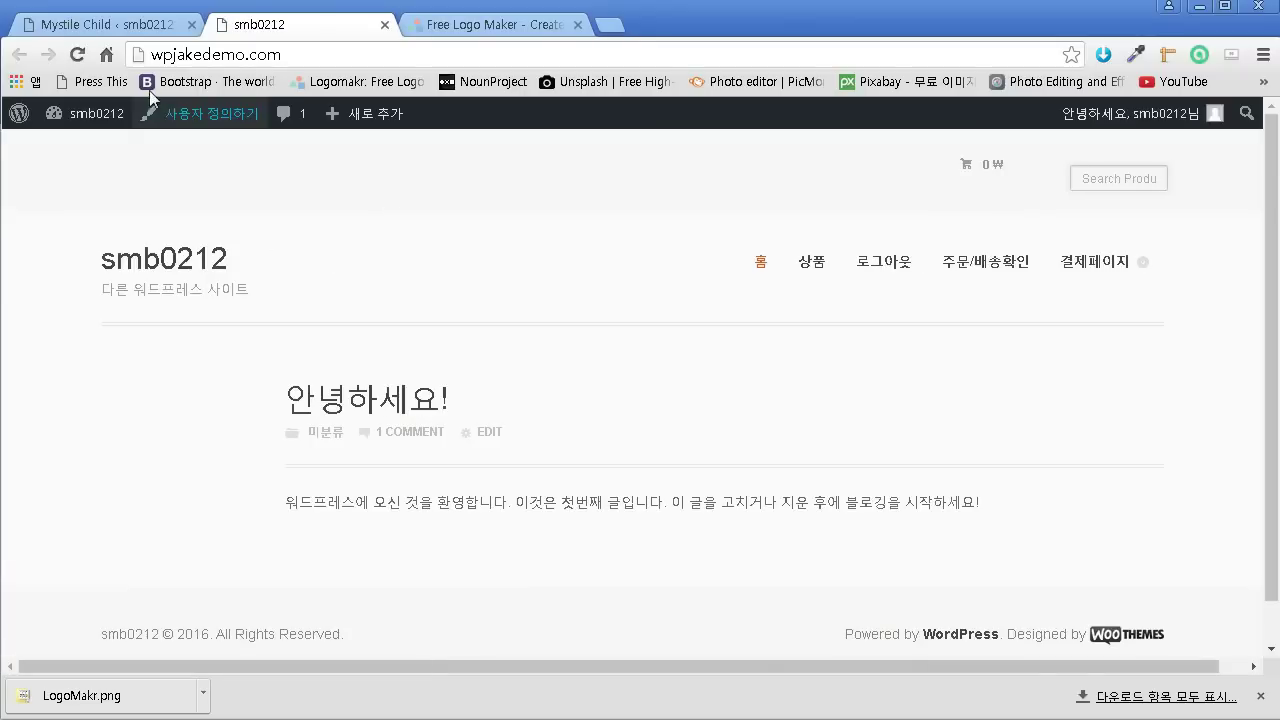
- Turn off the text site title, save again, and reload the storefront to see the logo
{"action": "left_click", "coordinate": [105, 26]}
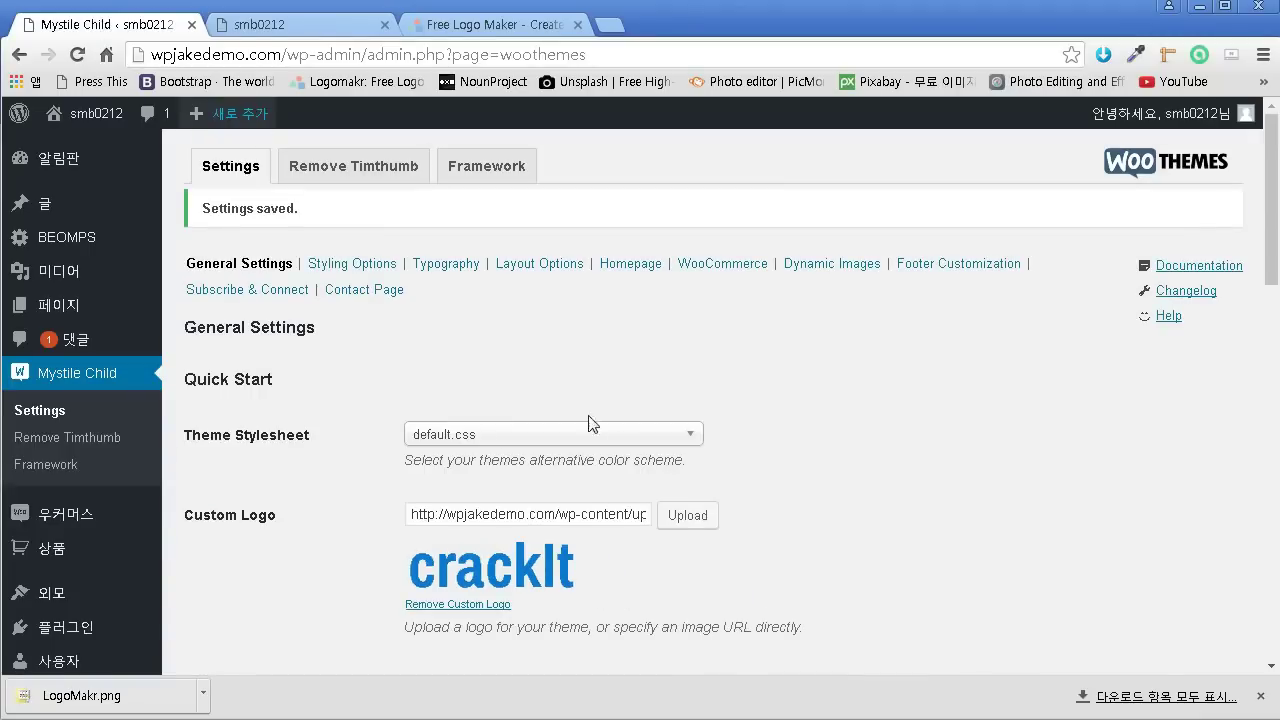
{"action": "scroll", "coordinate": [590, 420], "scroll_direction": "down", "scroll_amount": 1}
{"action": "scroll", "coordinate": [570, 505], "scroll_direction": "down", "scroll_amount": 1}
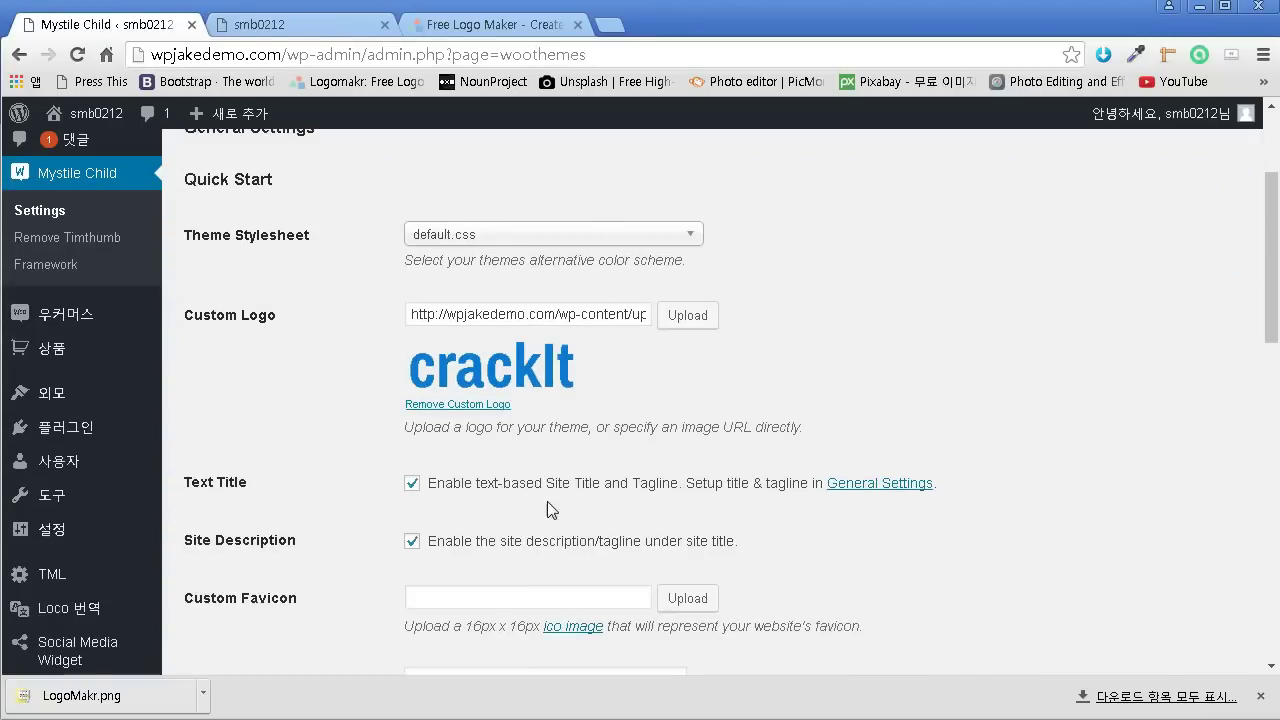
{"action": "left_click", "coordinate": [411, 483]}
{"action": "scroll", "coordinate": [627, 540], "scroll_direction": "down", "scroll_amount": 7}
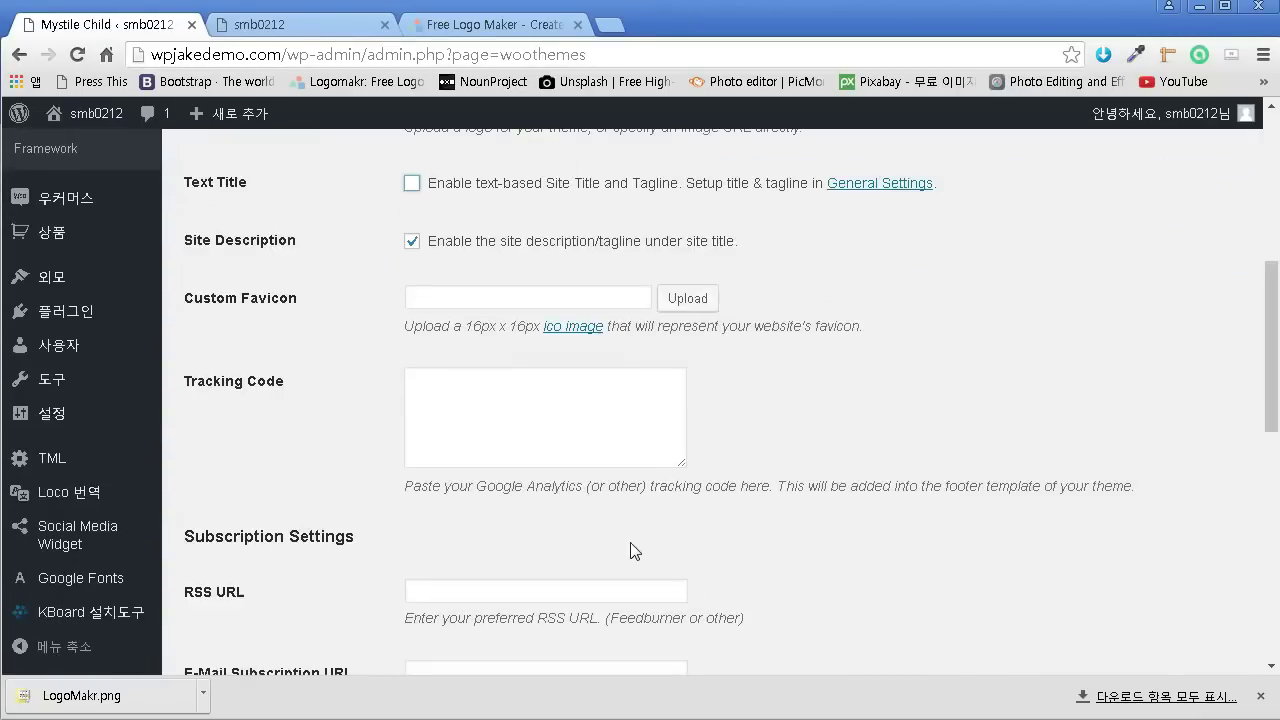
{"action": "scroll", "coordinate": [422, 610], "scroll_direction": "down", "scroll_amount": 3}
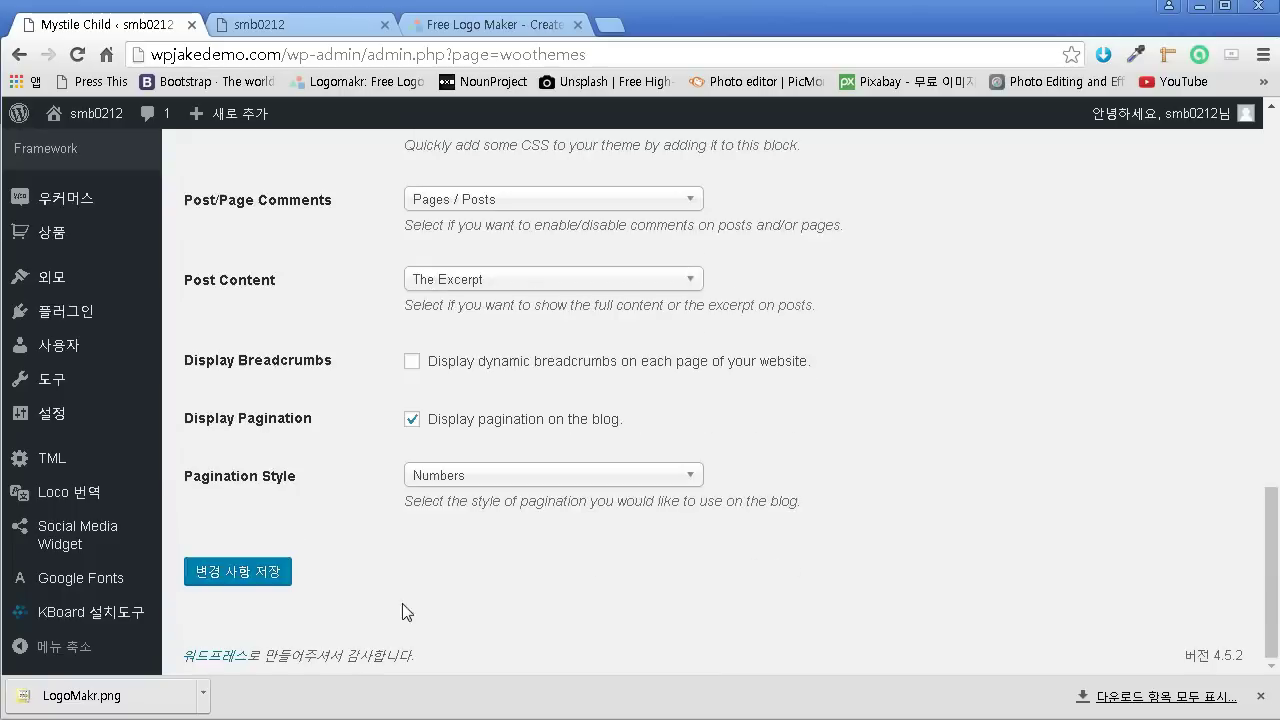
{"action": "left_click", "coordinate": [258, 572]}
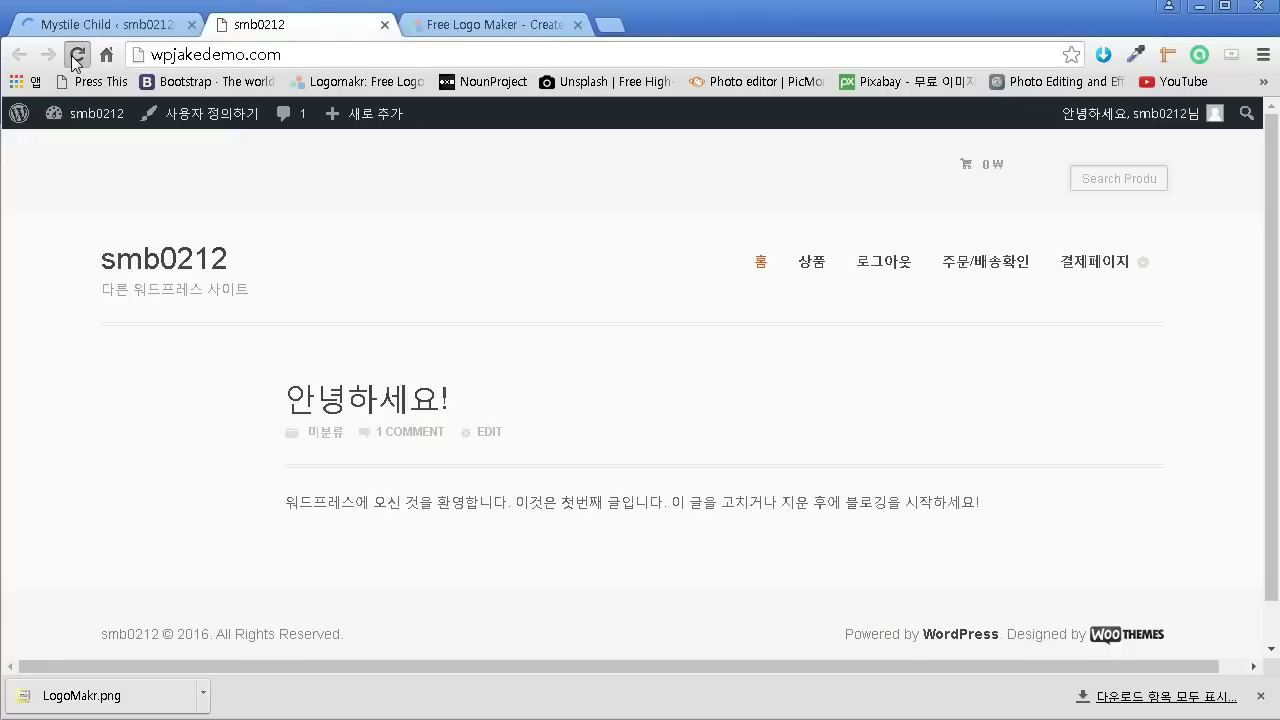
{"action": "left_click", "coordinate": [77, 54]}
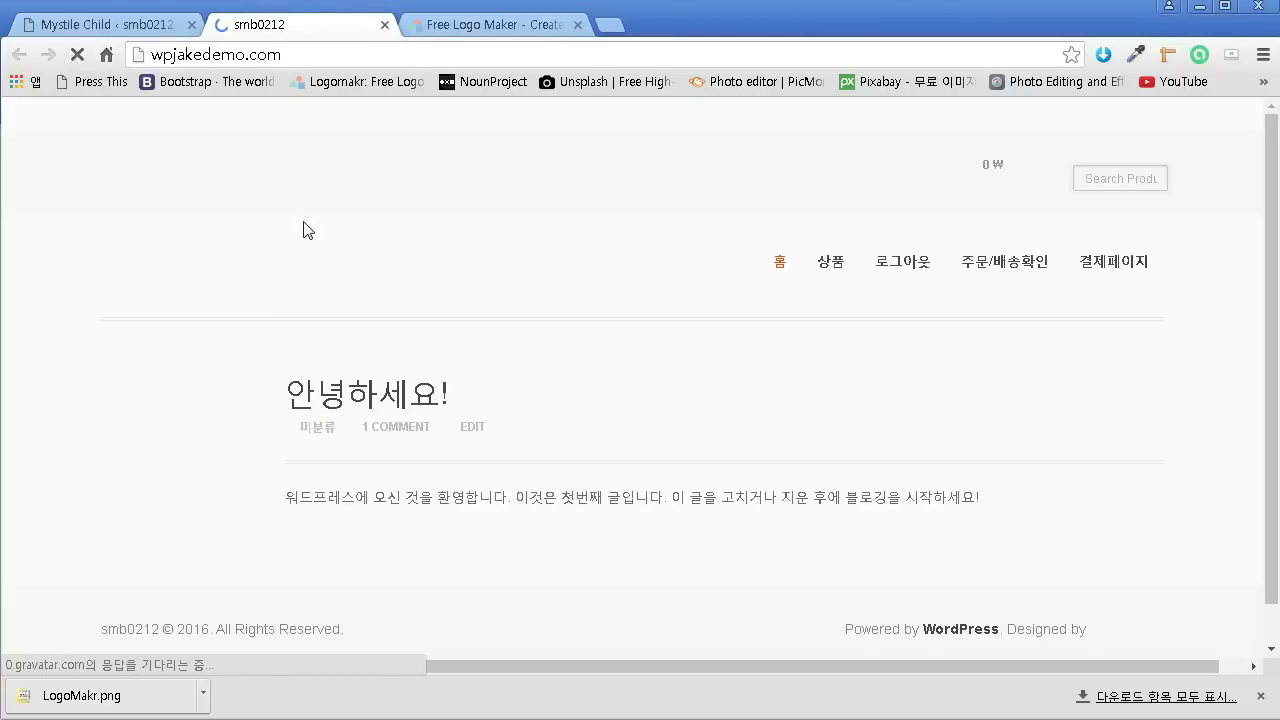
{"action": "left_click", "coordinate": [123, 30]}
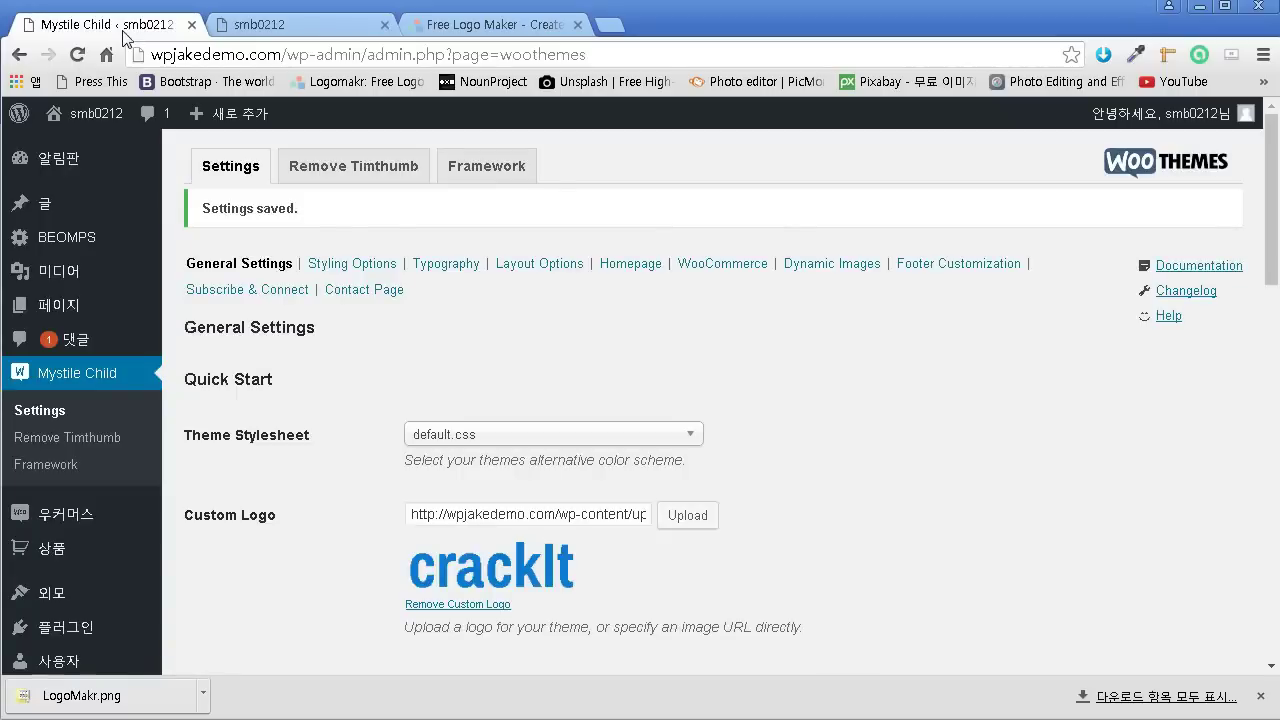
- In Settings > General, change the site title from smb0212 to 브랜드편집샵
{"action": "key", "text": "alt+Tab"}
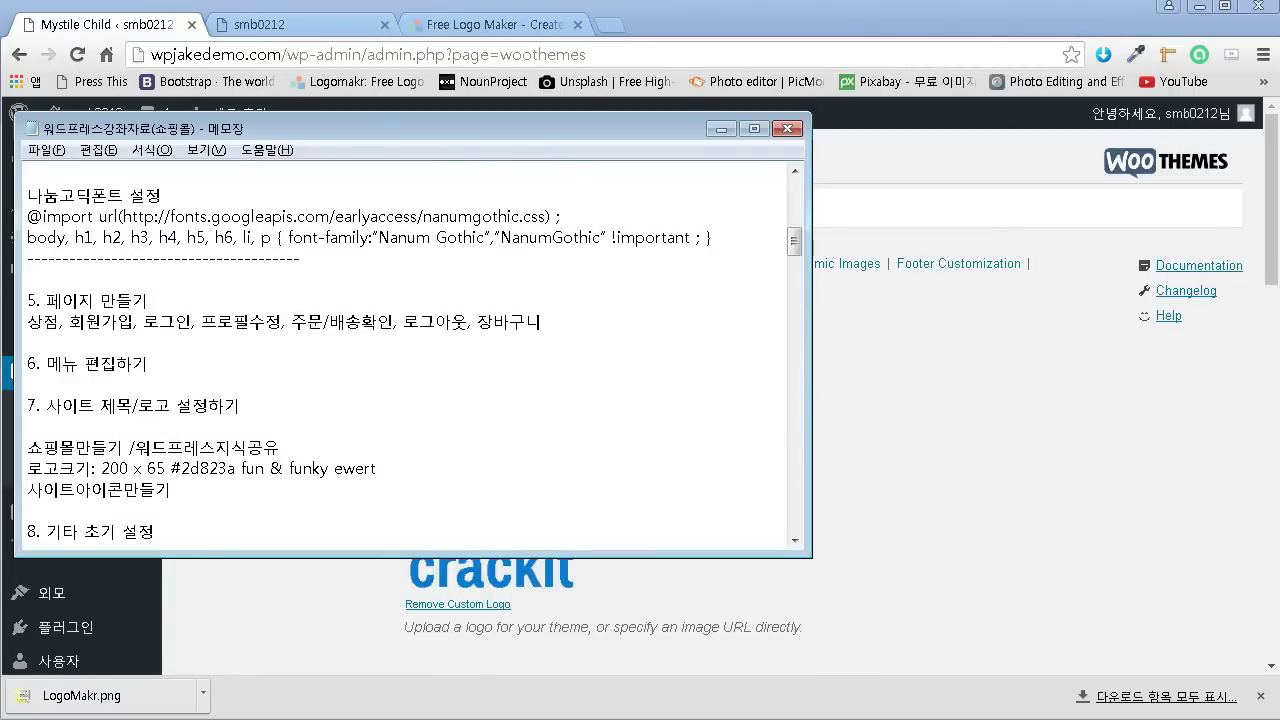
{"action": "left_click", "coordinate": [727, 131]}
{"action": "scroll", "coordinate": [60, 530], "scroll_direction": "down", "scroll_amount": 3}
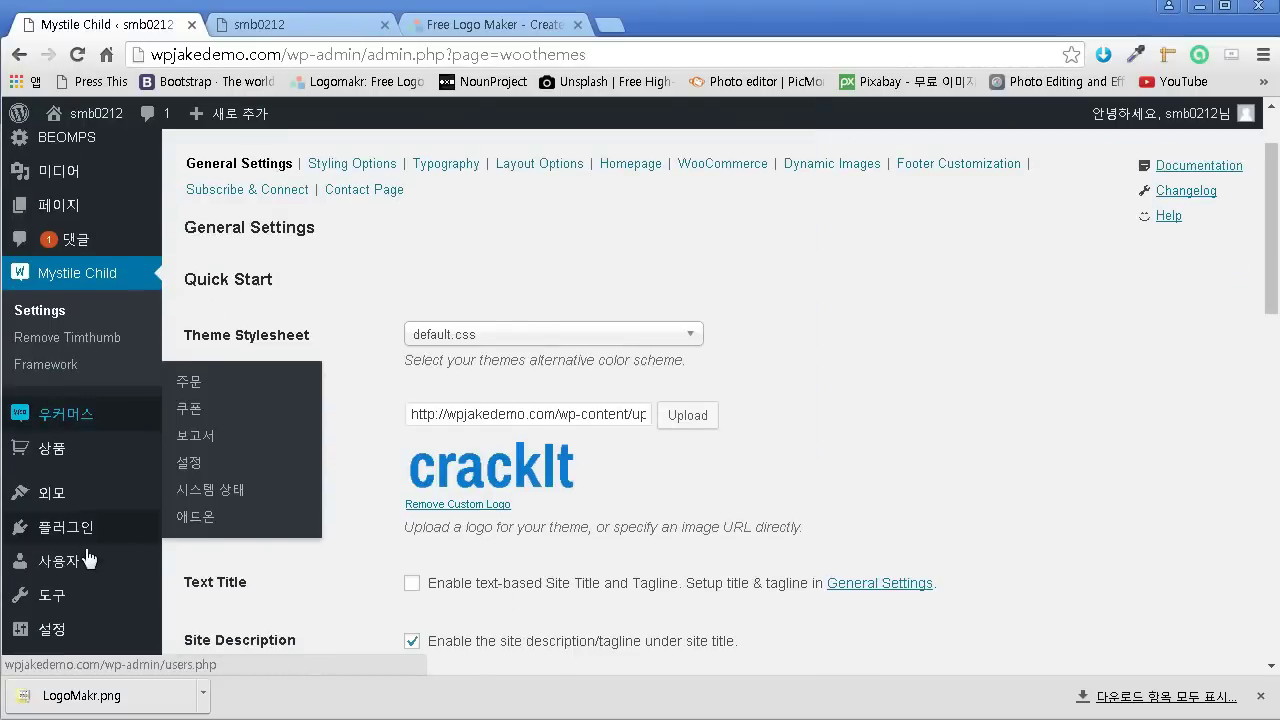
{"action": "mouse_move", "coordinate": [62, 545]}
{"action": "left_click", "coordinate": [190, 455]}
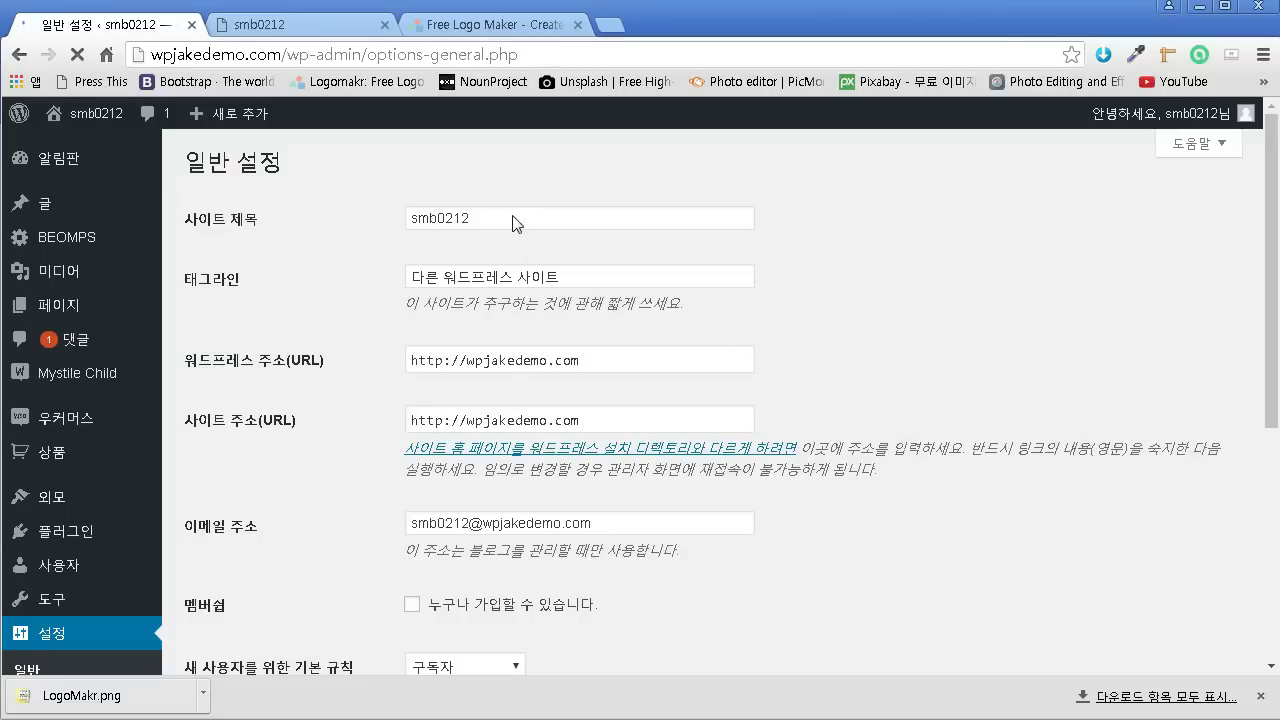
{"action": "double_click", "coordinate": [482, 222]}
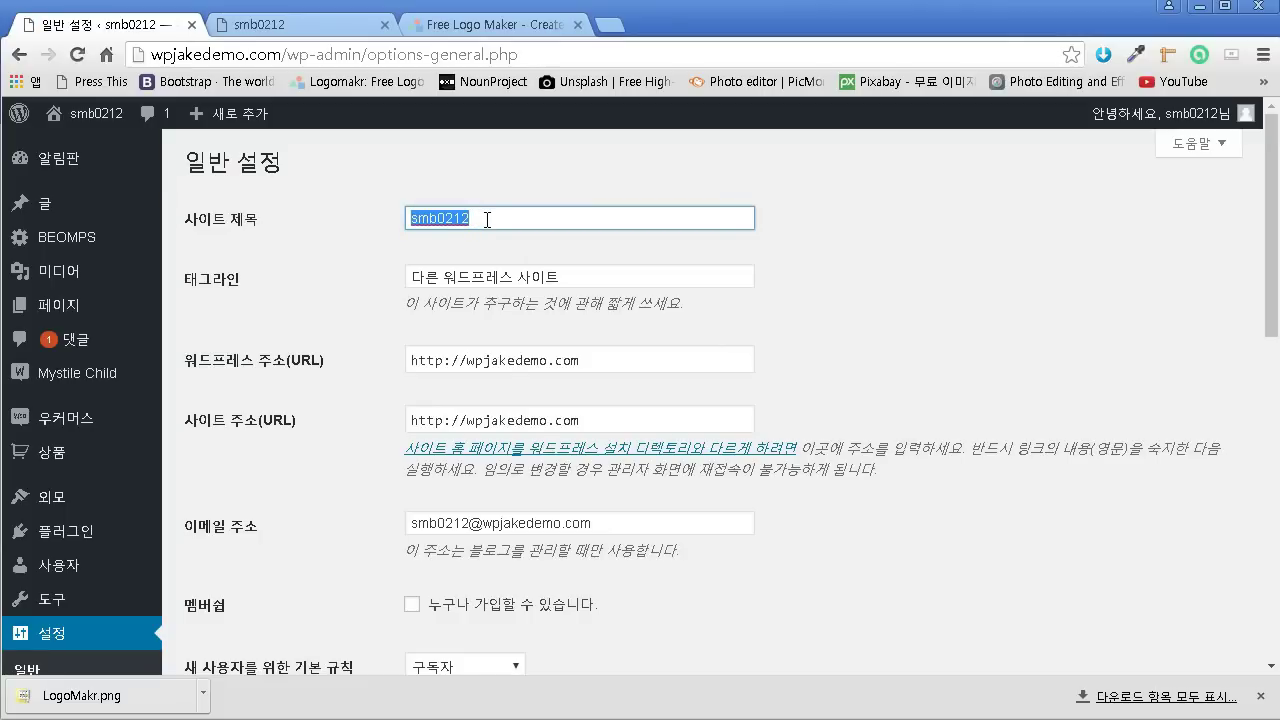
{"action": "type", "text": "aud"}
{"action": "key", "text": "BackSpace"}
{"action": "key", "text": "BackSpace"}
{"action": "key", "text": "BackSpace"}
{"action": "type", "text": "며푸"}
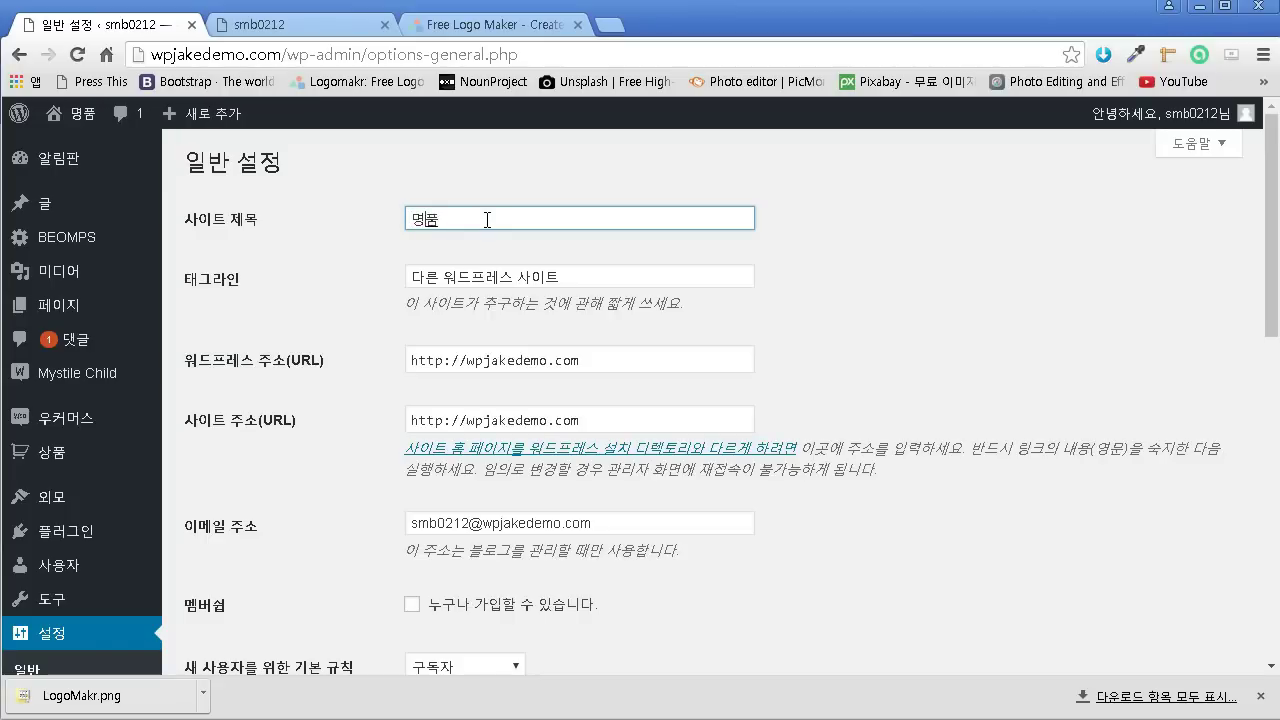
{"action": "type", "text": "브"}
{"action": "key", "text": "BackSpace"}
{"action": "key", "text": "BackSpace"}
{"action": "key", "text": "BackSpace"}
{"action": "key", "text": "BackSpace"}
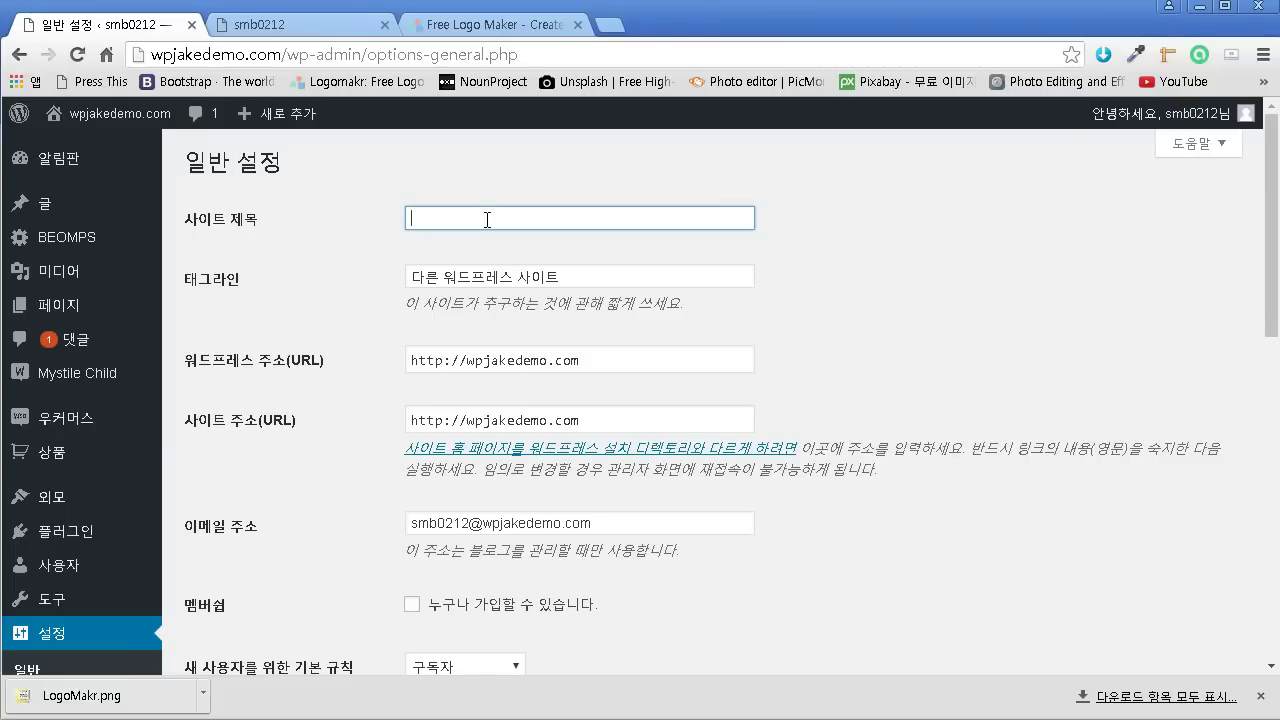
{"action": "type", "text": "브랜드편지"}
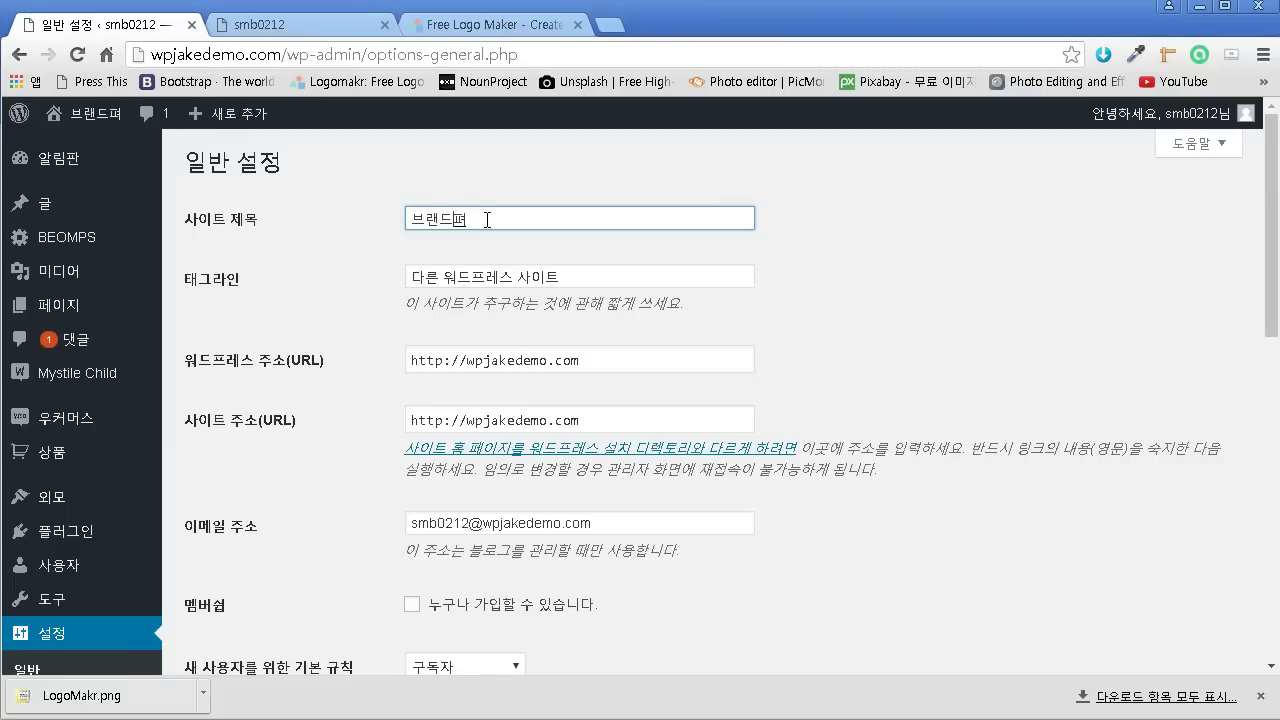
{"action": "type", "text": "ㅂ샵"}
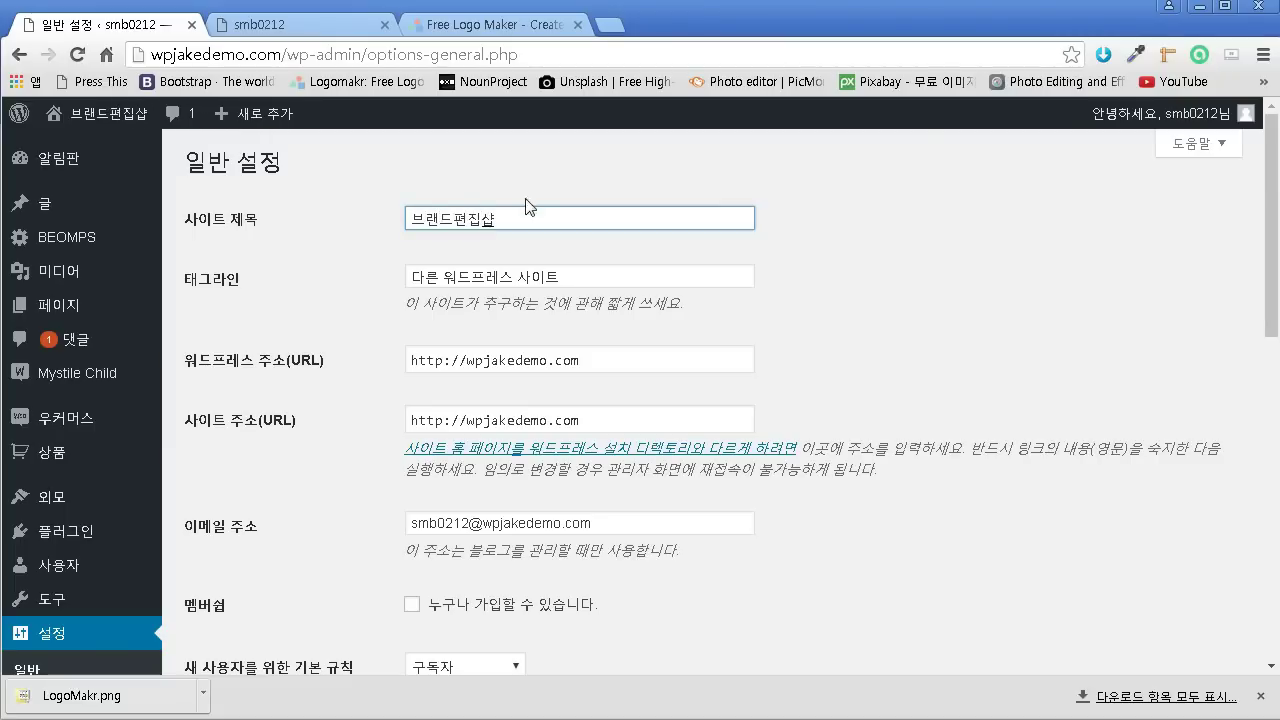
- Set the tagline to 유명 브랜드 편집샵 and save the general settings
{"action": "left_click", "coordinate": [567, 279]}
{"action": "key", "text": "ctrl+a"}
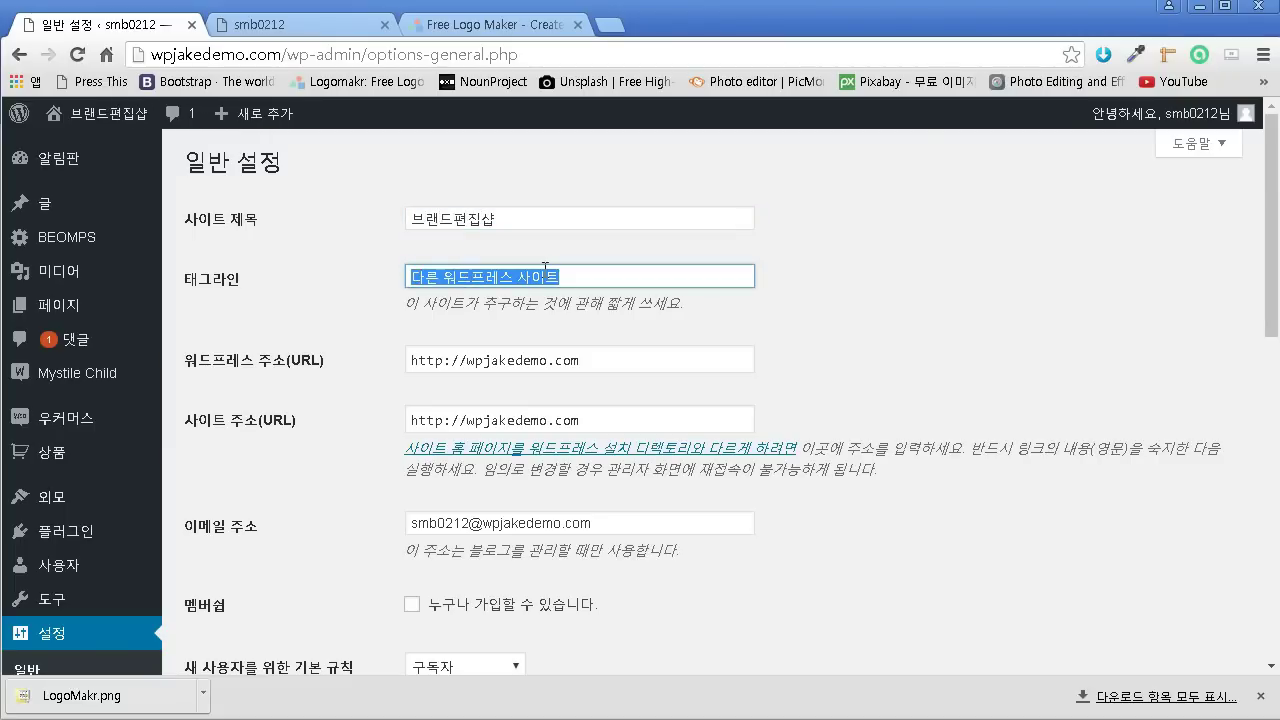
{"action": "type", "text": "ㄴ"}
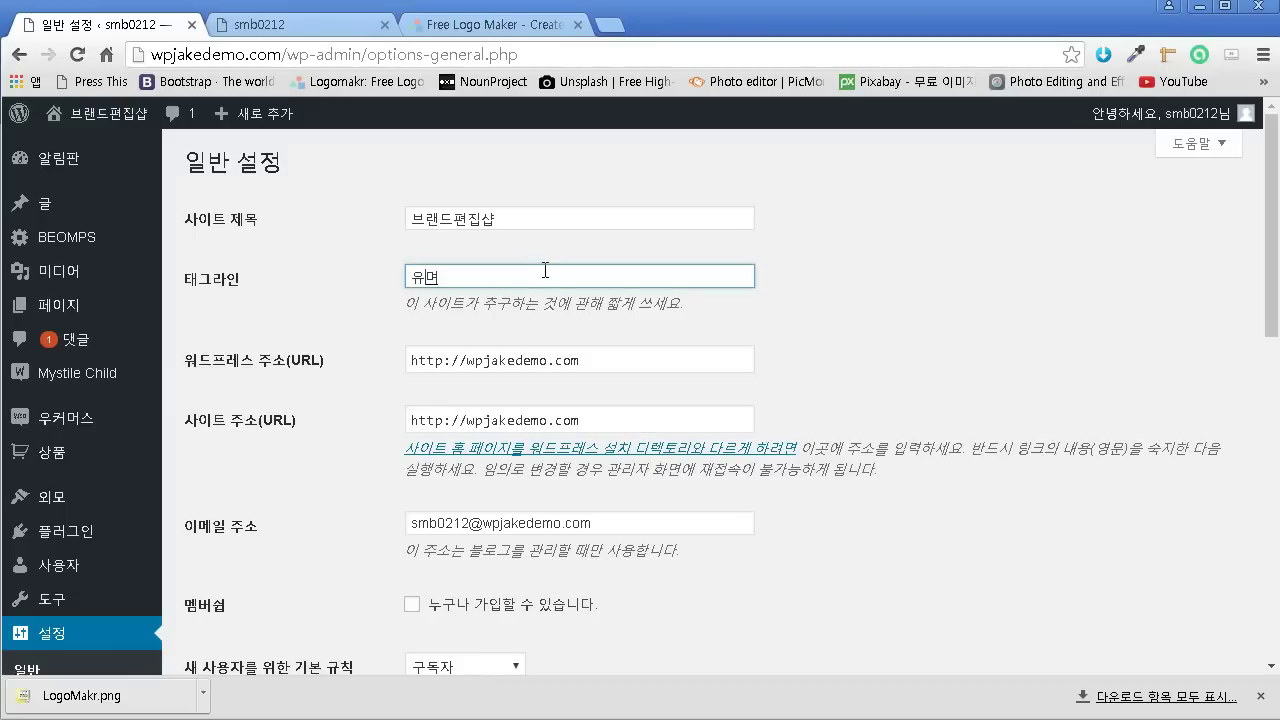
{"action": "type", "text": "명 브랜드 편집샵"}
{"action": "scroll", "coordinate": [566, 405], "scroll_direction": "down", "scroll_amount": 2}
{"action": "scroll", "coordinate": [290, 603], "scroll_direction": "down", "scroll_amount": 3}
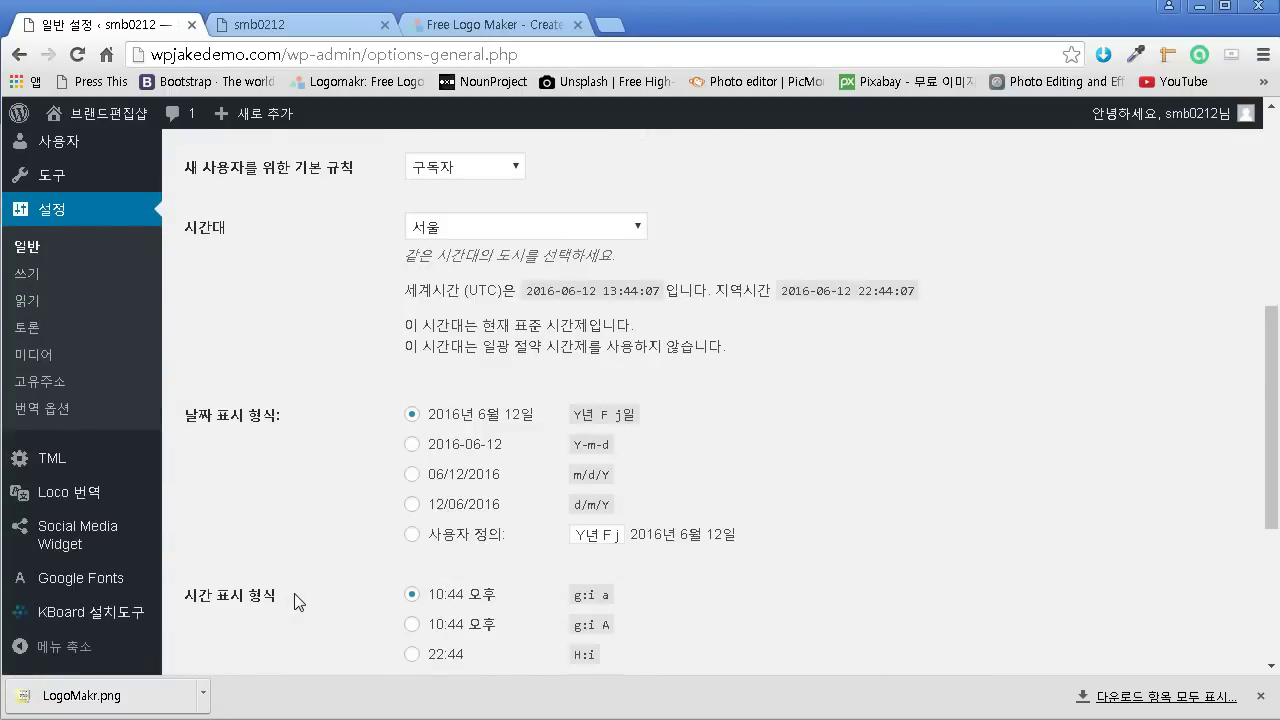
{"action": "scroll", "coordinate": [285, 600], "scroll_direction": "down", "scroll_amount": 5}
{"action": "scroll", "coordinate": [240, 580], "scroll_direction": "up", "scroll_amount": 7}
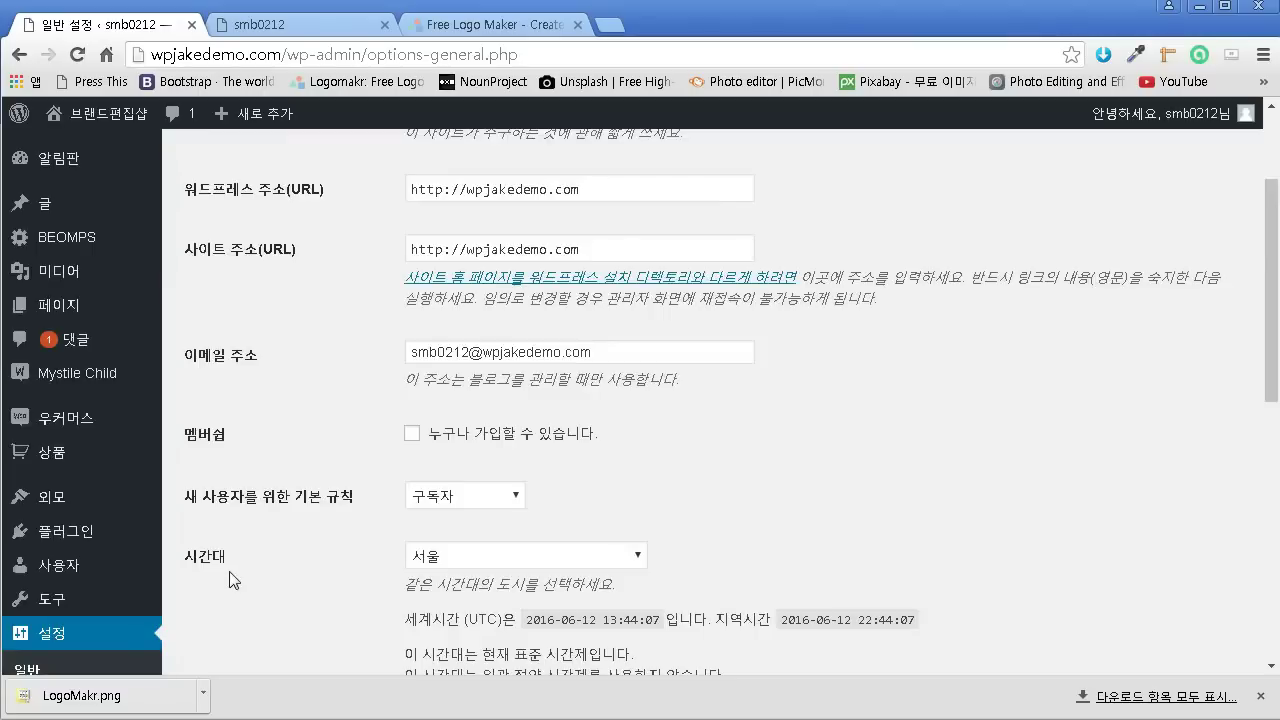
{"action": "scroll", "coordinate": [240, 585], "scroll_direction": "down", "scroll_amount": 7}
{"action": "left_click", "coordinate": [249, 577]}
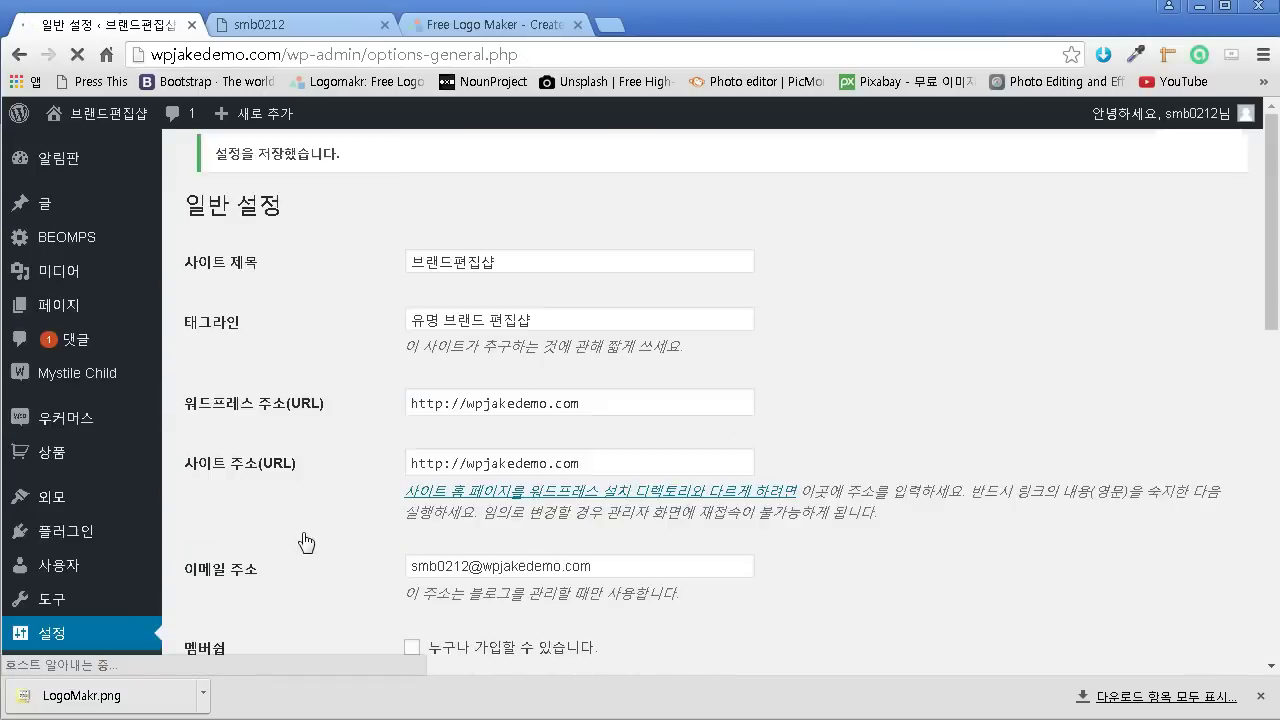
{"action": "left_click", "coordinate": [290, 26]}
- Reload the storefront, close the downloads bar, and go to Mystile Child > Settings
{"action": "left_click", "coordinate": [77, 54]}
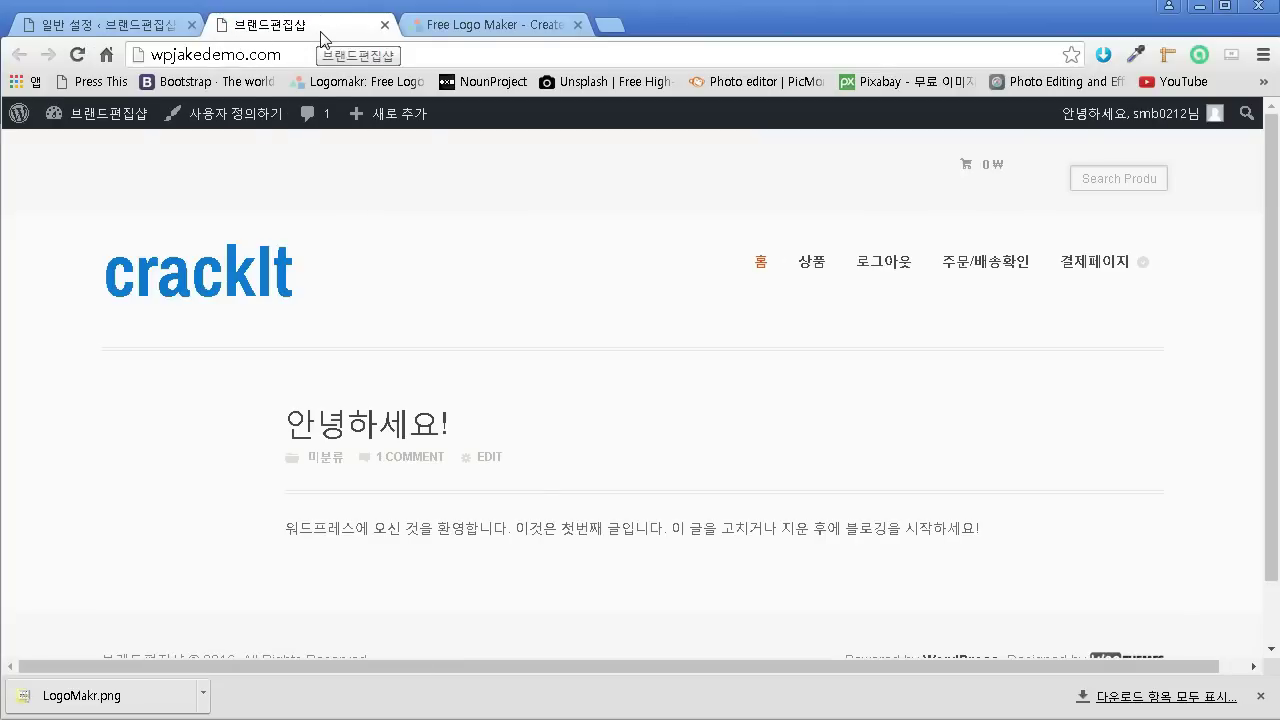
{"action": "left_click", "coordinate": [1261, 696]}
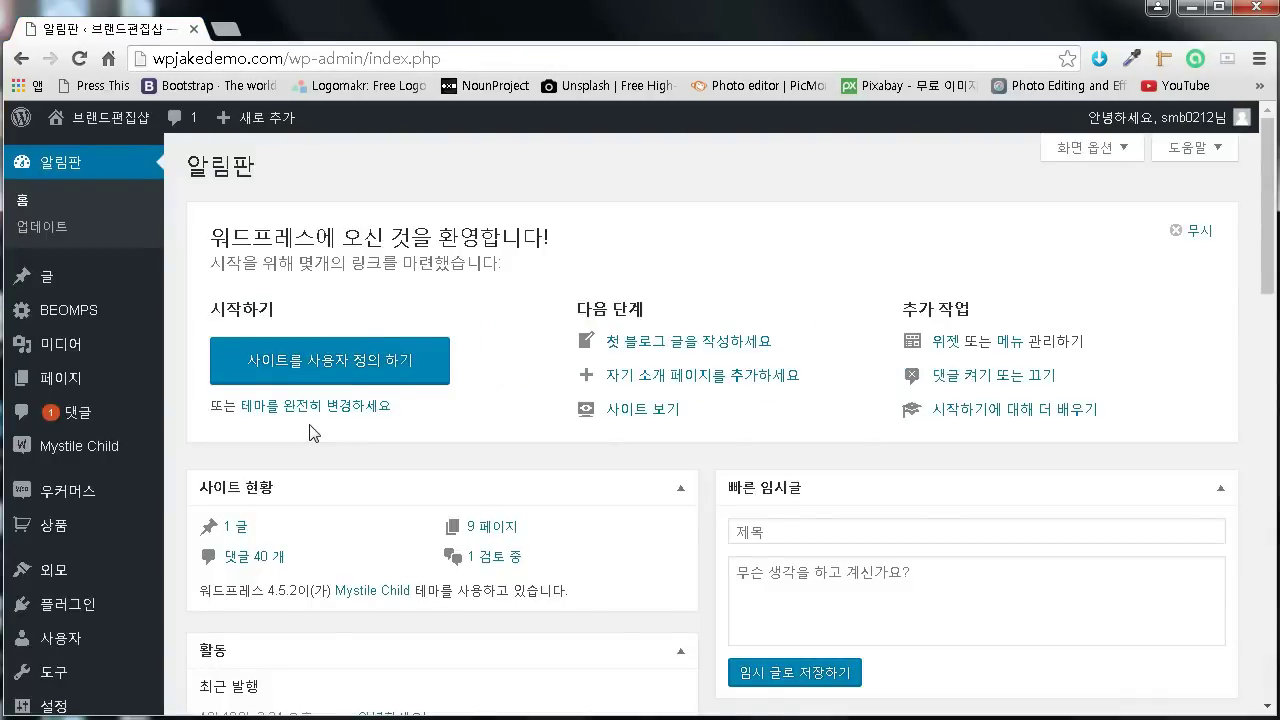
{"action": "key", "text": "alt+Tab"}
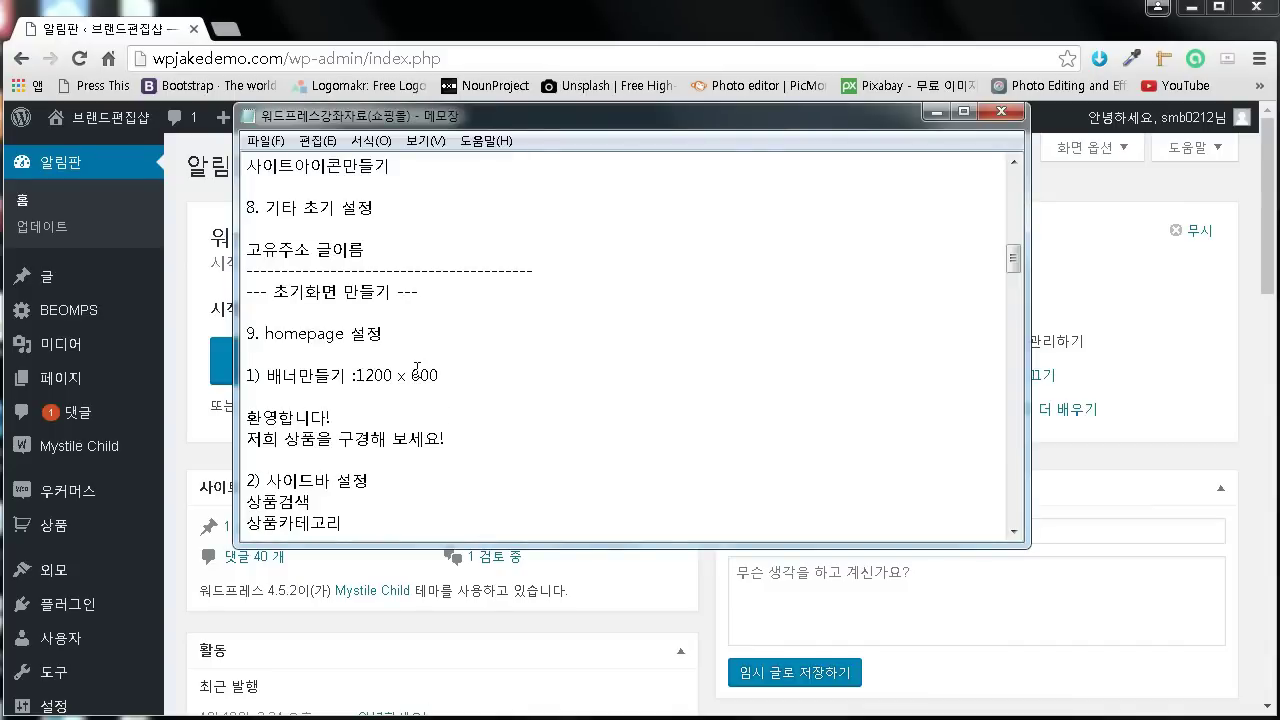
{"action": "key", "text": "alt+Tab"}
{"action": "mouse_move", "coordinate": [100, 453]}
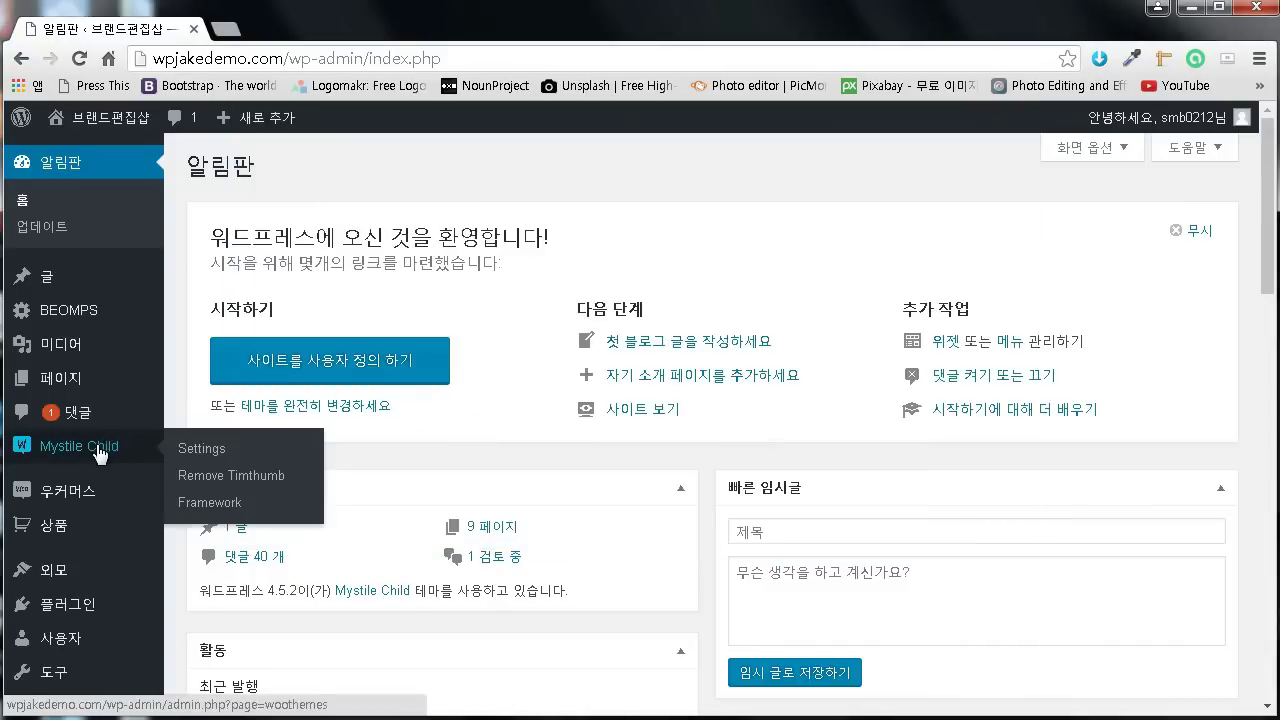
{"action": "left_click", "coordinate": [199, 447]}
- Save the Mystile Child Layout Options unchanged, leaving boxed layout unchecked
{"action": "left_click", "coordinate": [530, 272]}
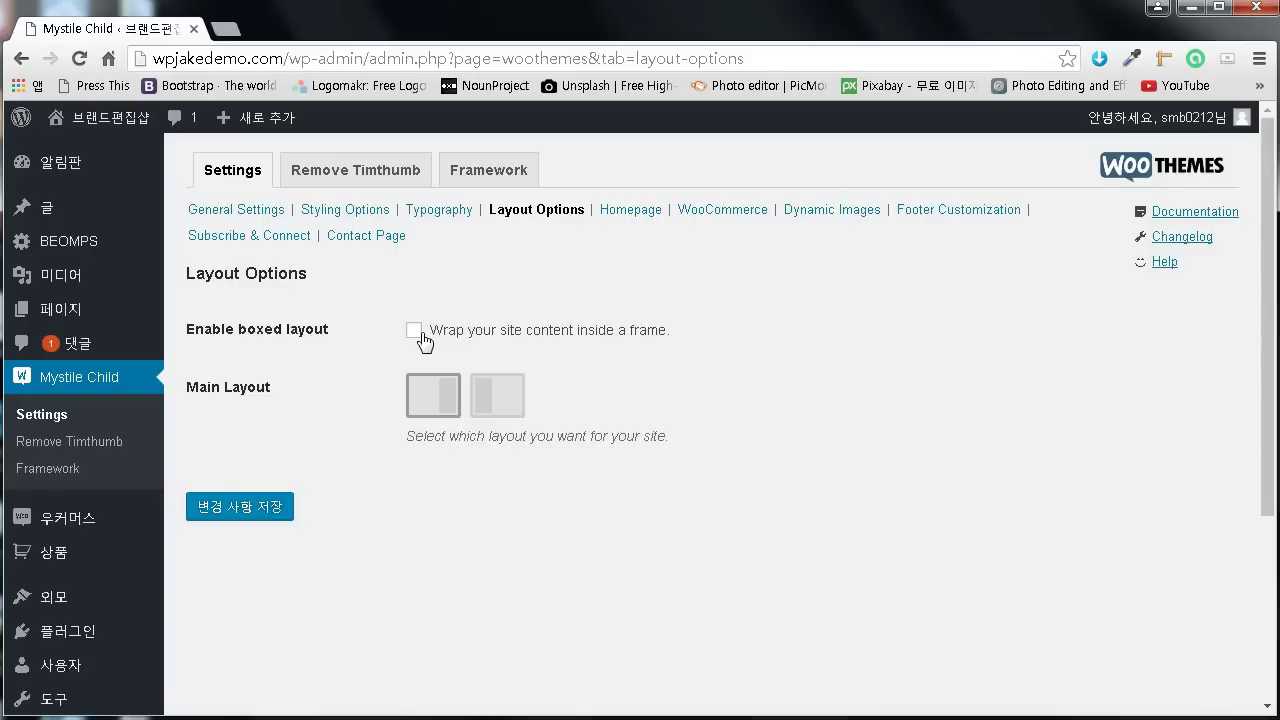
{"action": "left_click", "coordinate": [263, 512]}
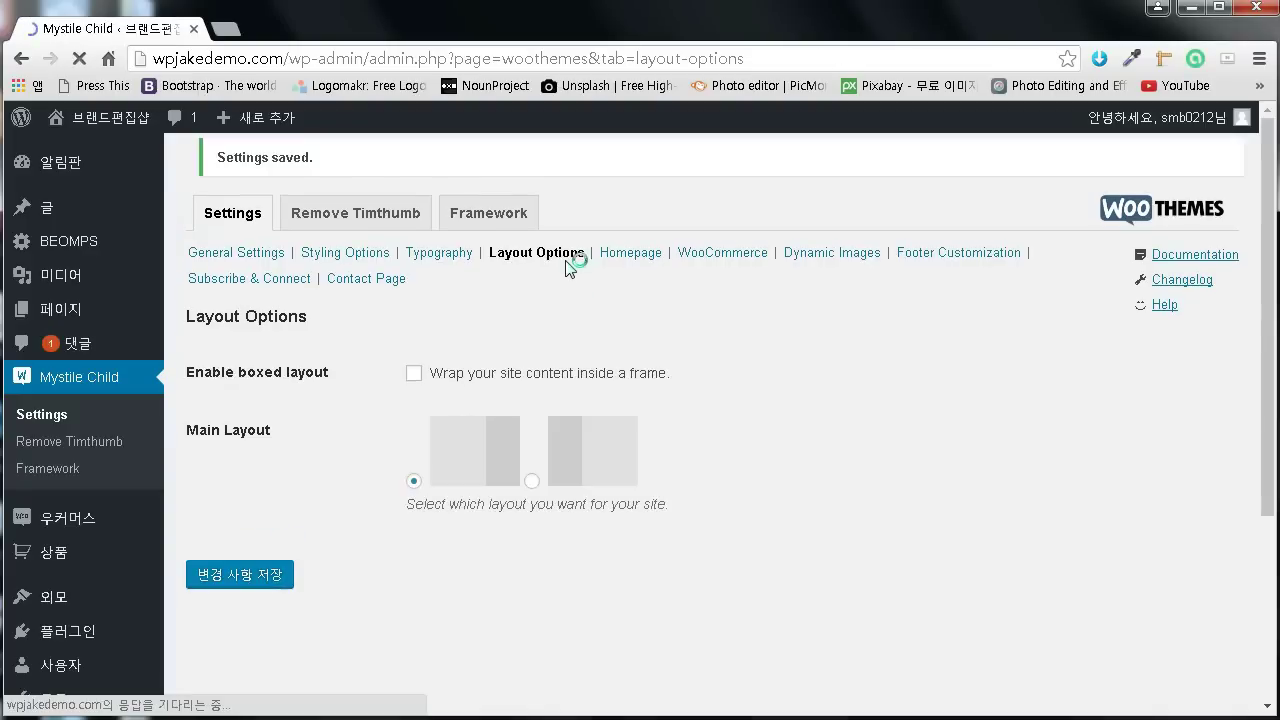
{"action": "left_click", "coordinate": [640, 270]}
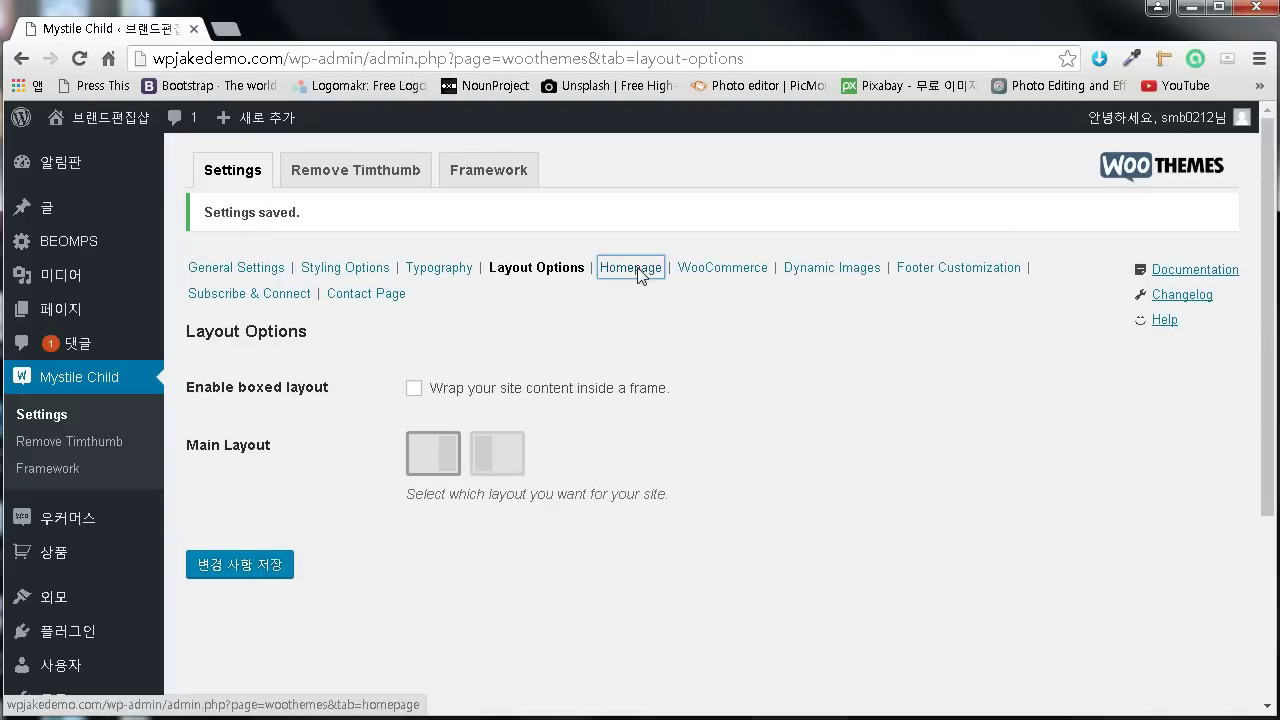
- Enable the homepage banner with banner2.jpg and save the Homepage options
{"action": "scroll", "coordinate": [638, 275], "scroll_direction": "down", "scroll_amount": 1}
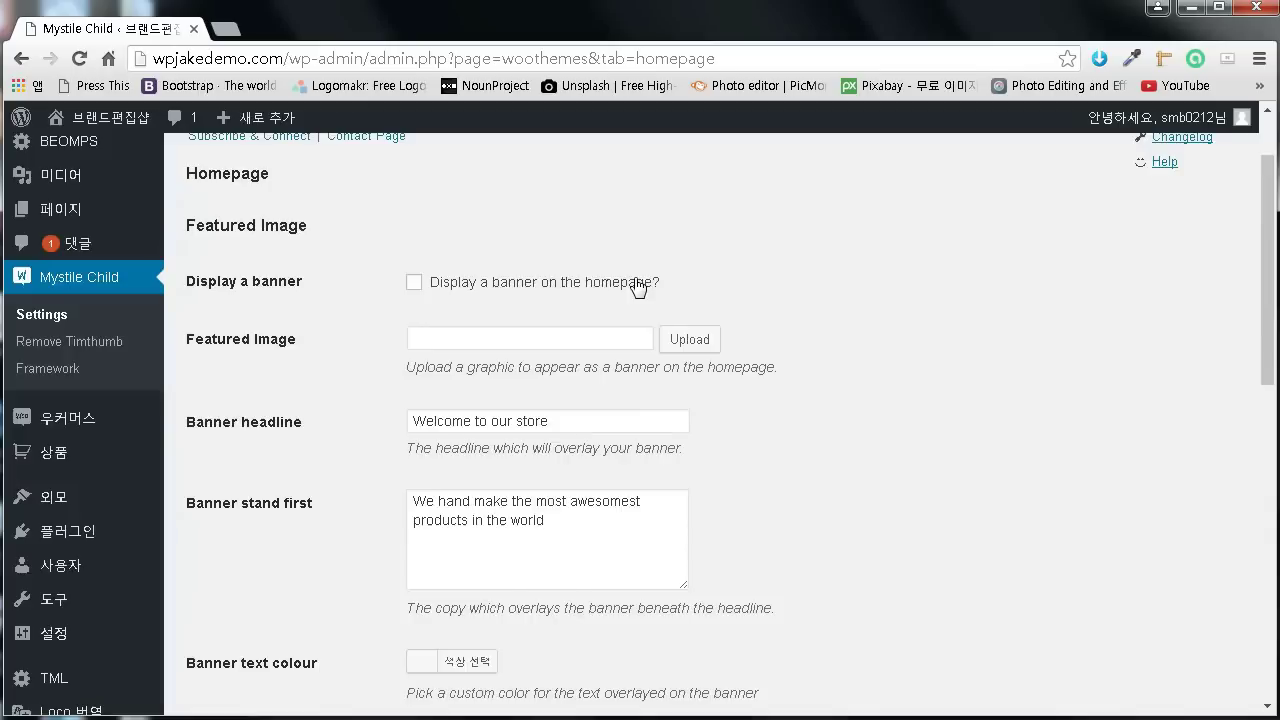
{"action": "left_click", "coordinate": [414, 288]}
{"action": "left_click", "coordinate": [690, 340]}
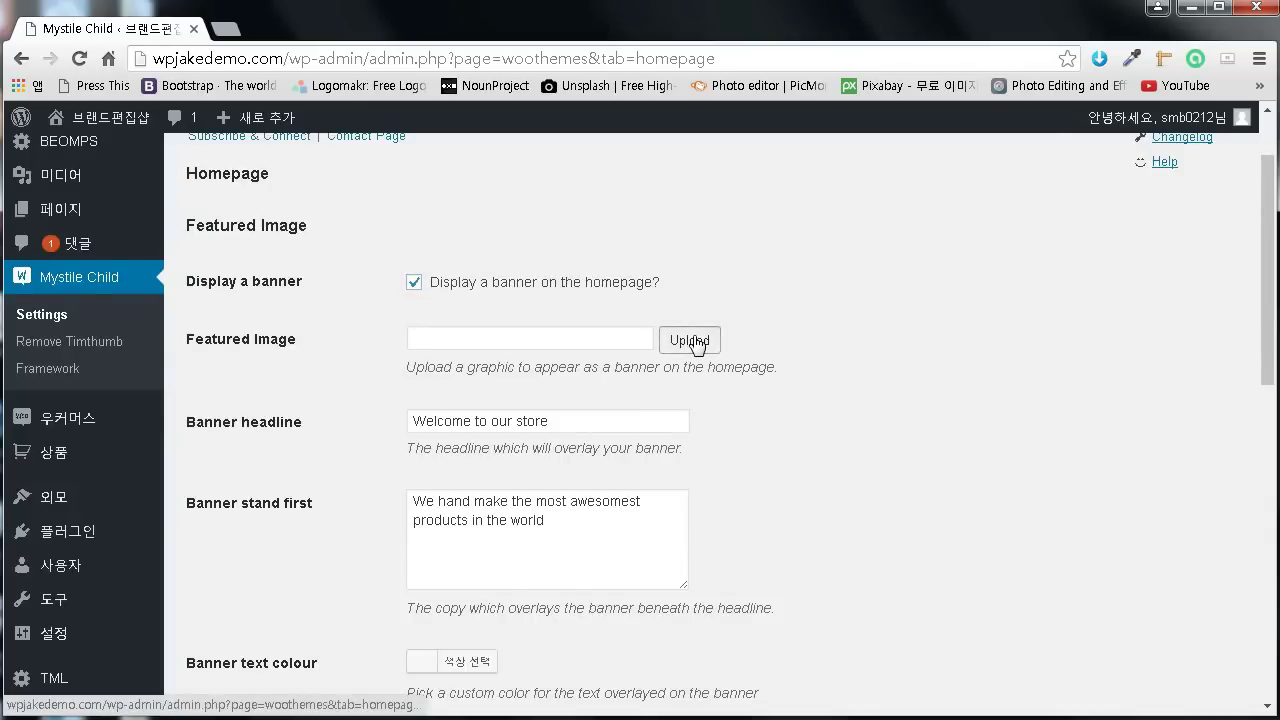
{"action": "left_click", "coordinate": [152, 352]}
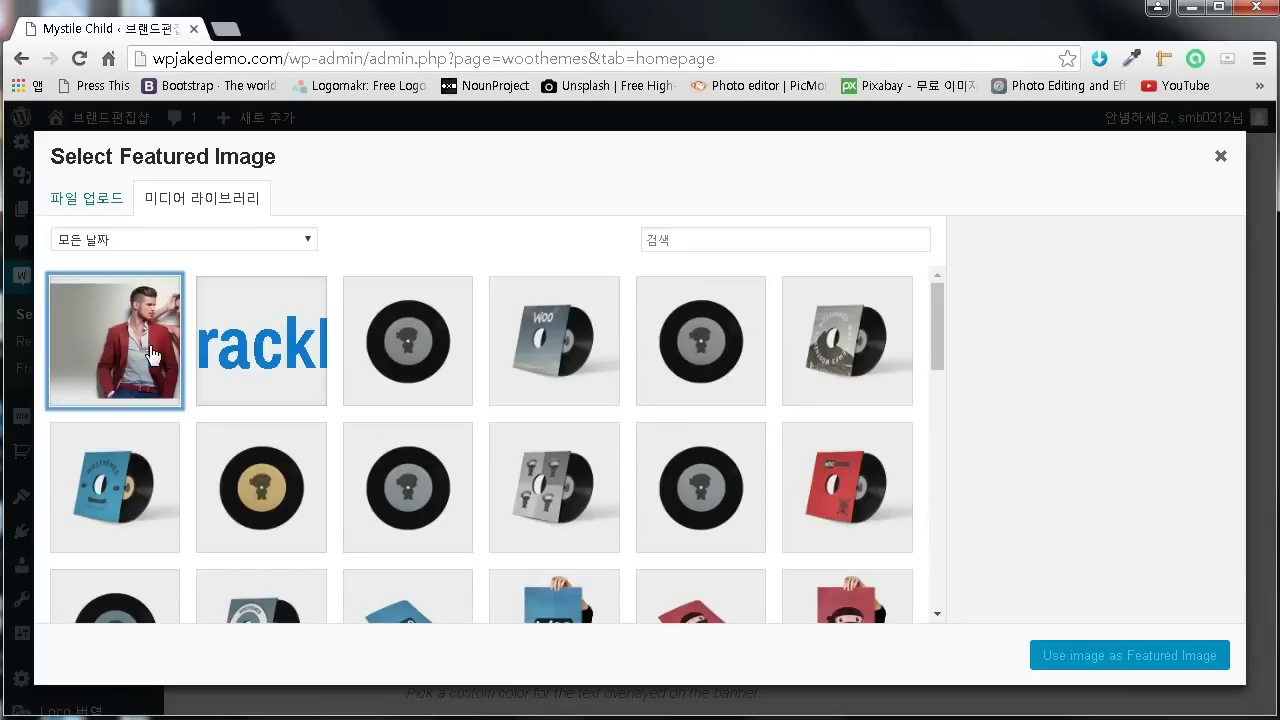
{"action": "left_click", "coordinate": [1113, 660]}
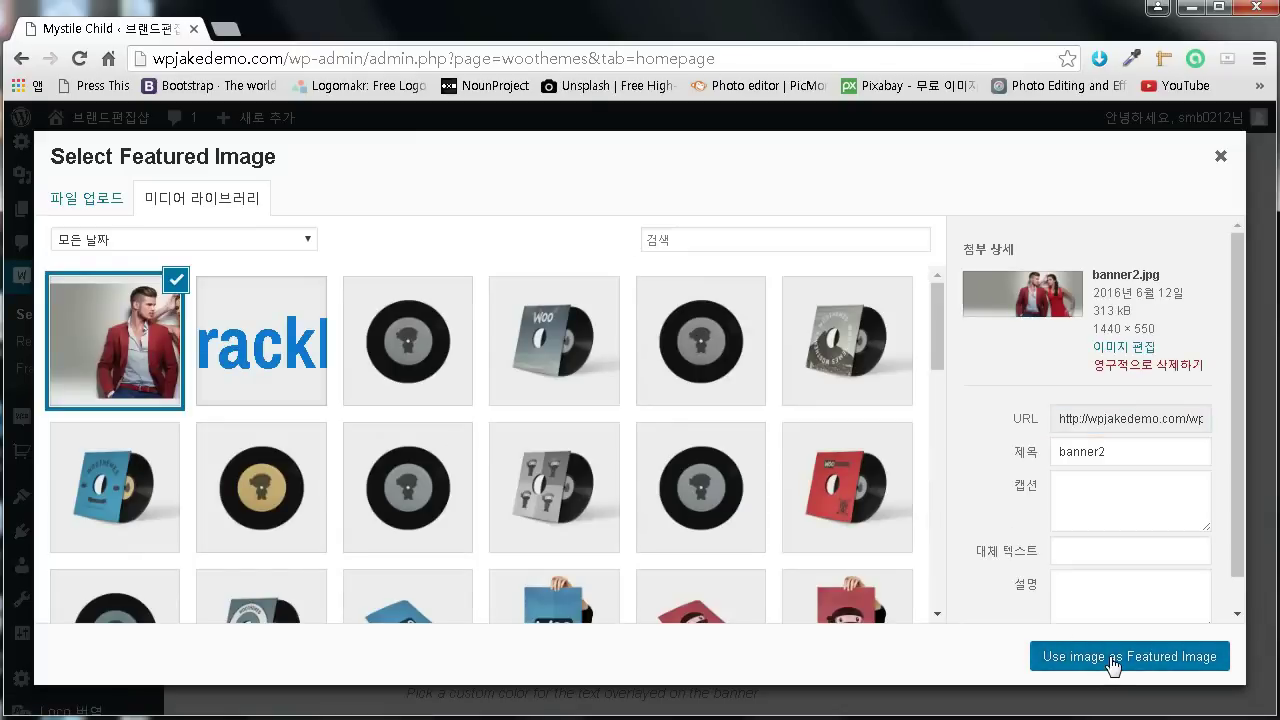
{"action": "scroll", "coordinate": [979, 372], "scroll_direction": "down", "scroll_amount": 4}
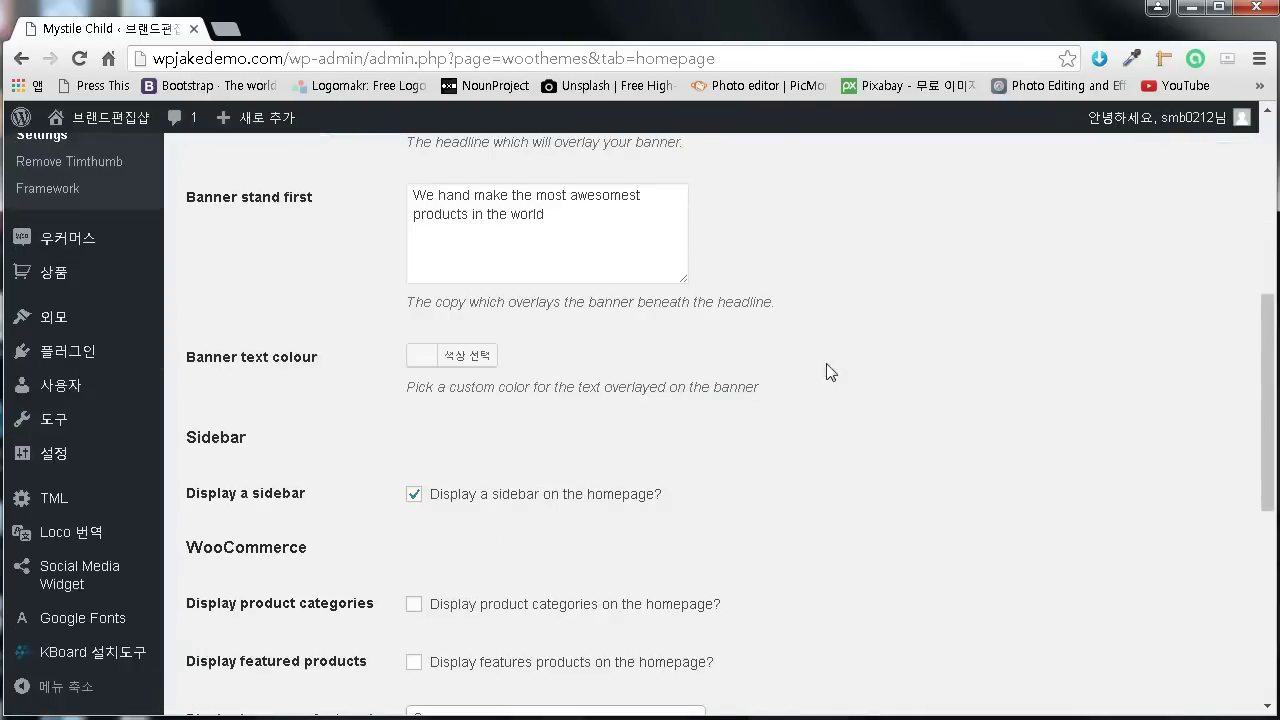
{"action": "scroll", "coordinate": [777, 414], "scroll_direction": "down", "scroll_amount": 4}
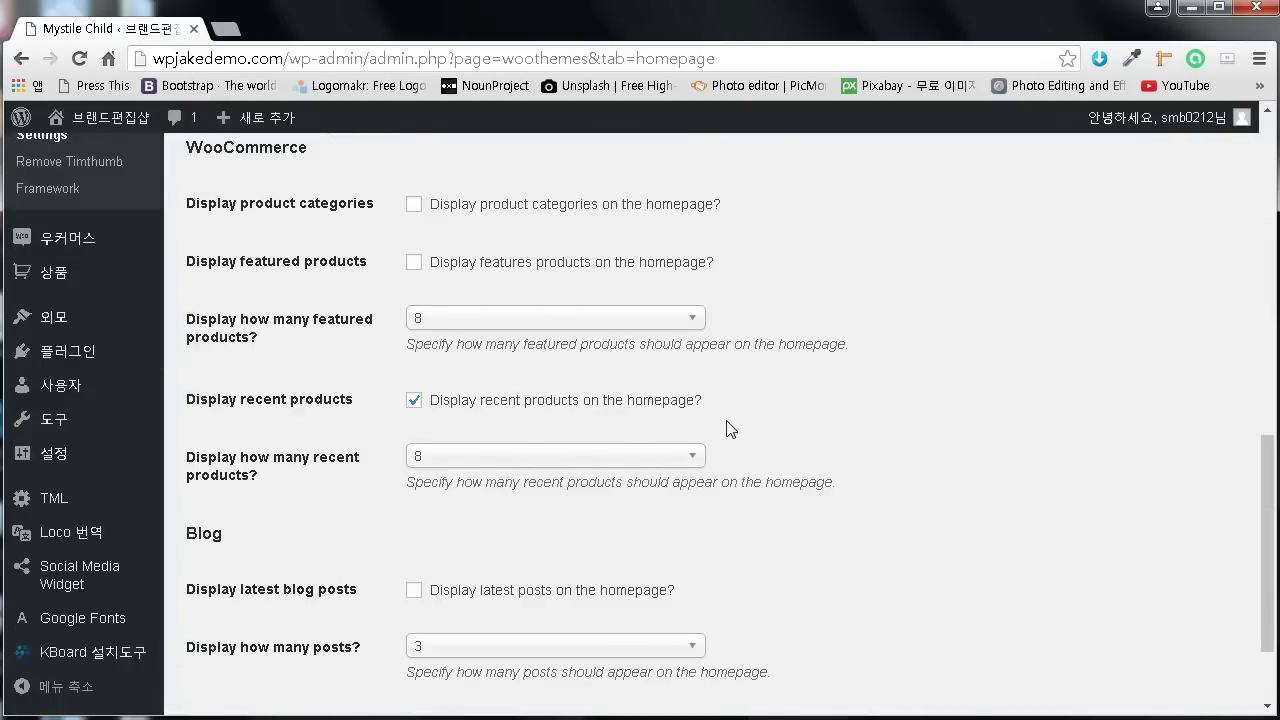
{"action": "scroll", "coordinate": [464, 444], "scroll_direction": "down", "scroll_amount": 2}
{"action": "left_click", "coordinate": [250, 612]}
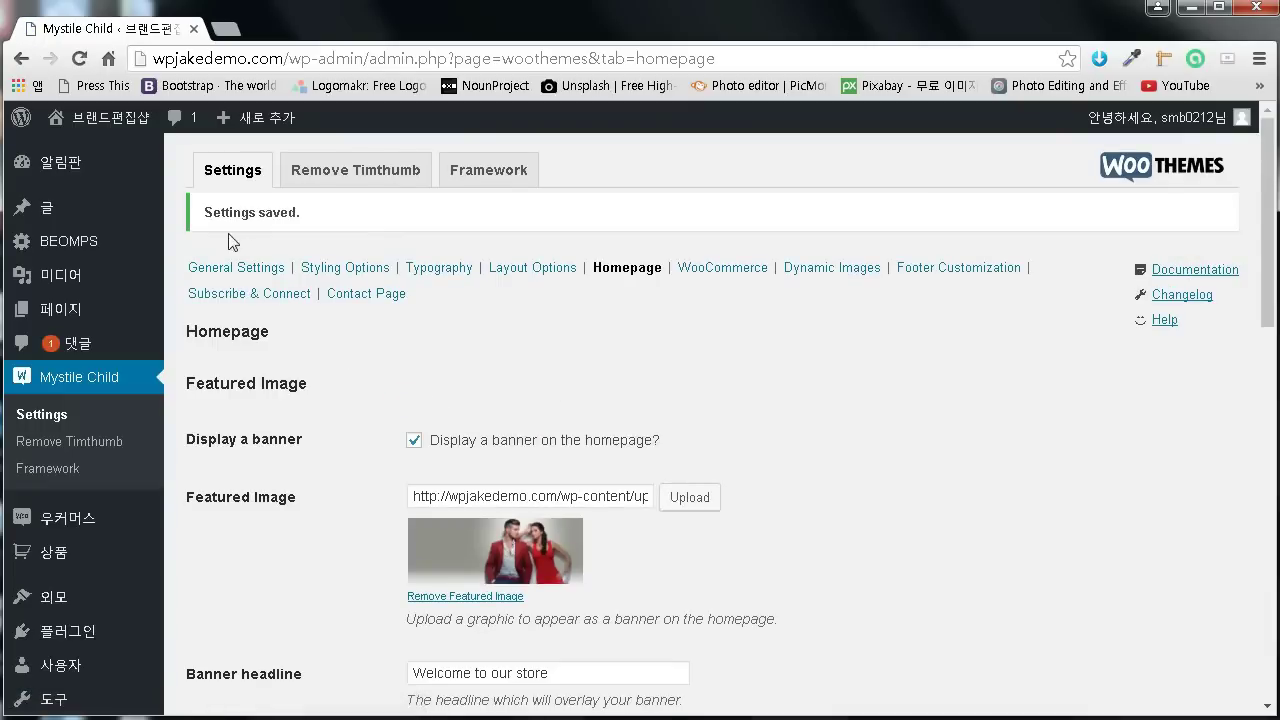
- Preview the storefront in a new tab, then go to the theme's General Settings
{"action": "right_click", "coordinate": [120, 118]}
{"action": "left_click", "coordinate": [172, 140]}
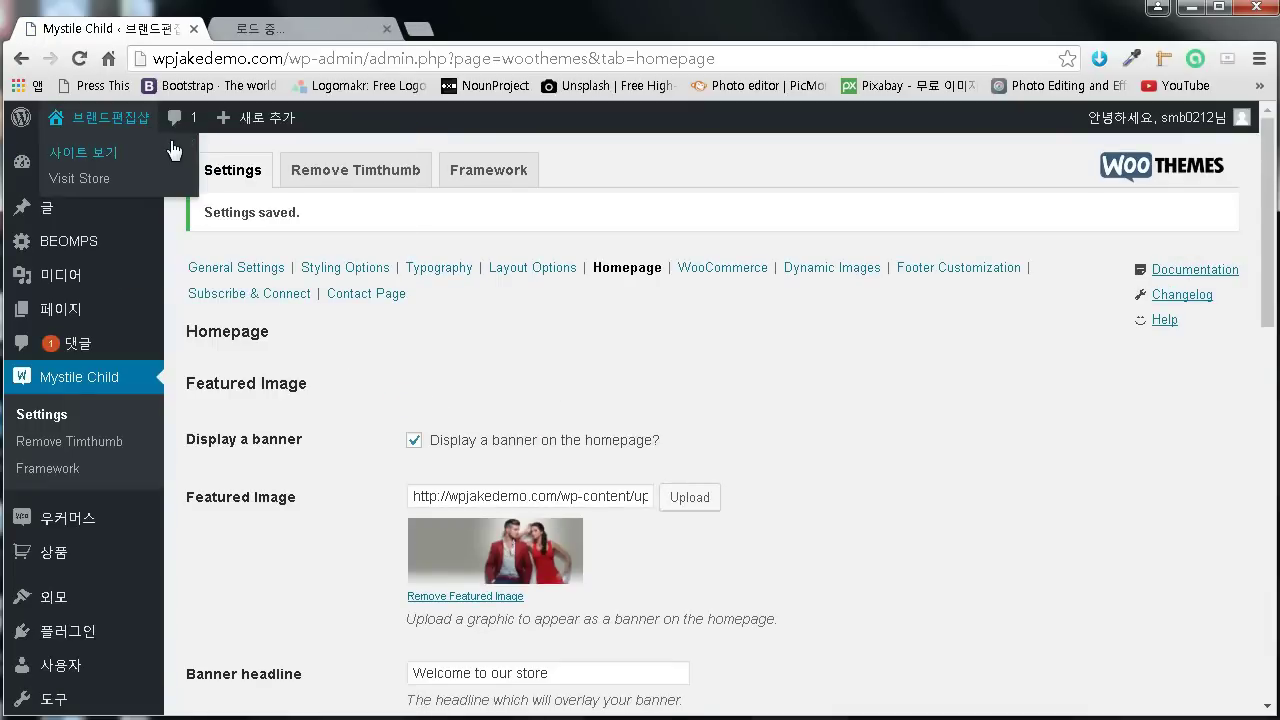
{"action": "left_click", "coordinate": [316, 24]}
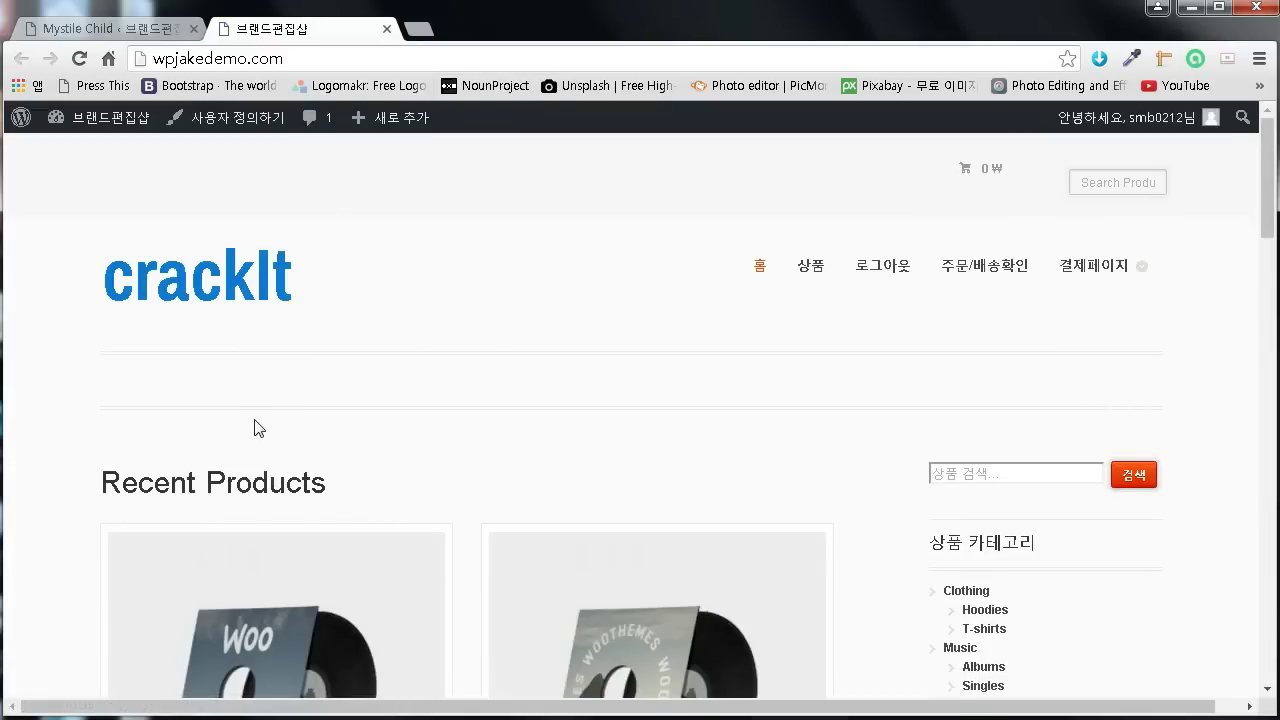
{"action": "left_click", "coordinate": [115, 31]}
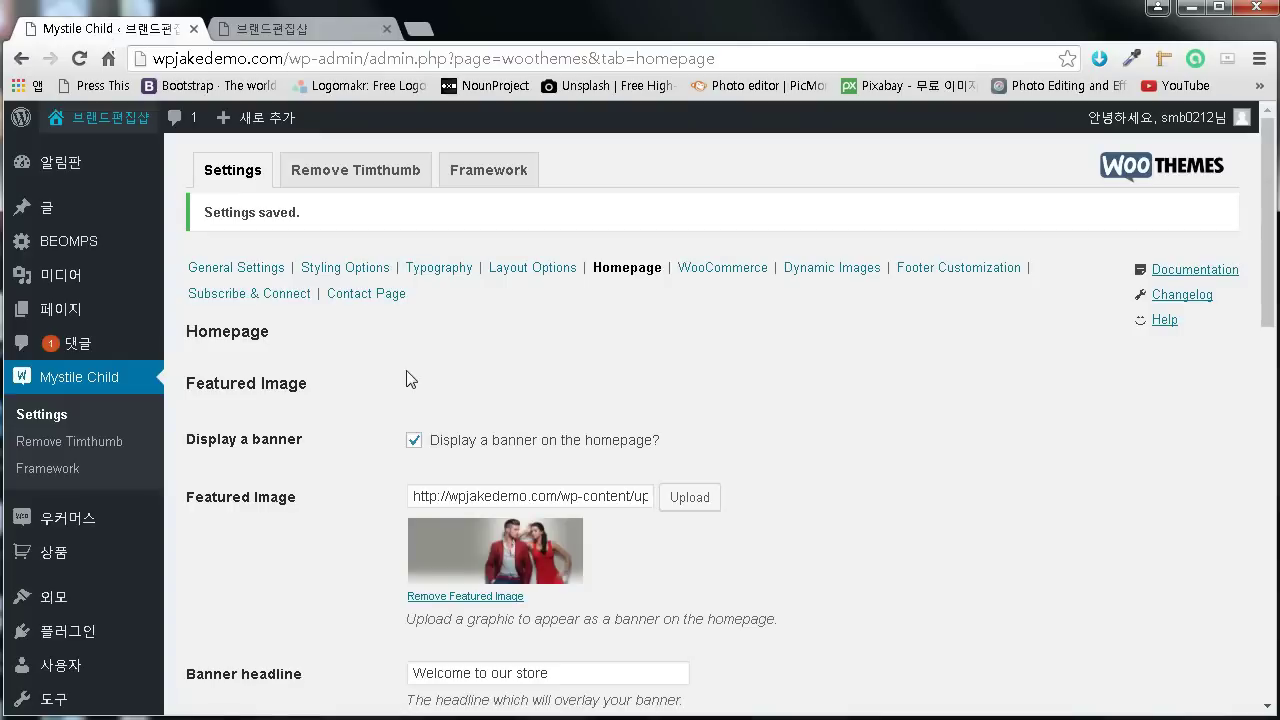
{"action": "left_click", "coordinate": [225, 277]}
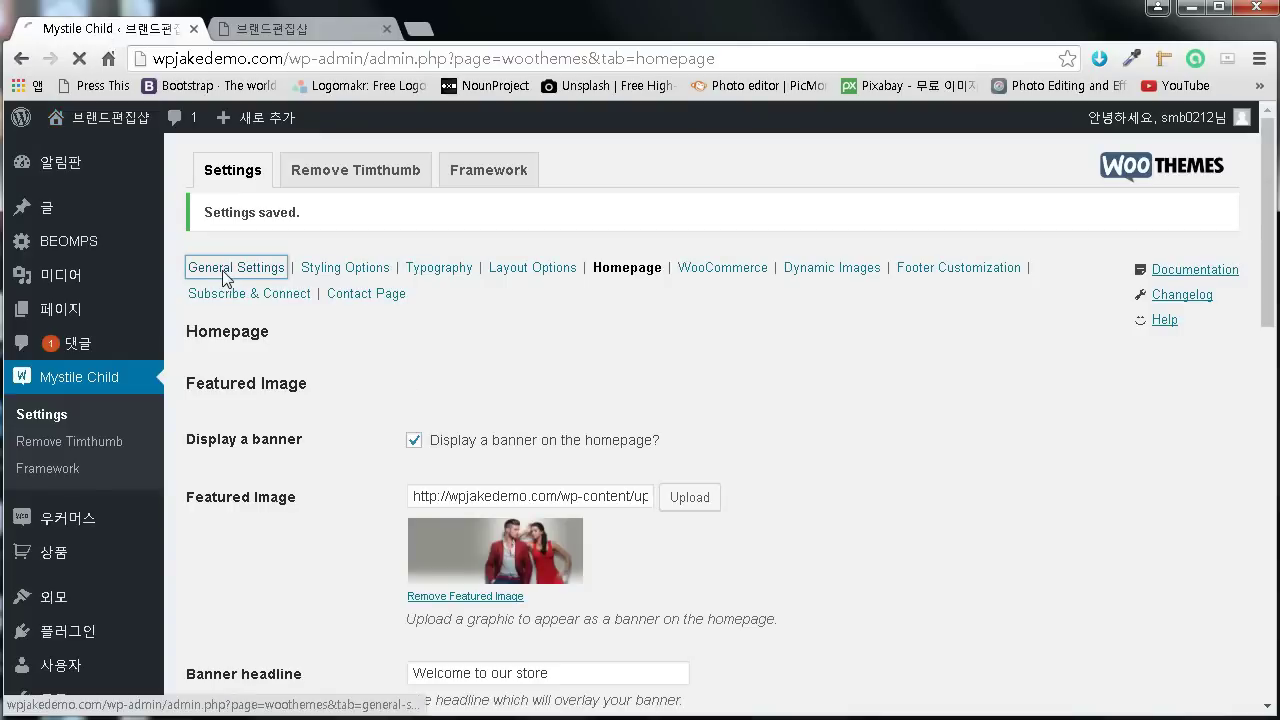
{"action": "scroll", "coordinate": [562, 362], "scroll_direction": "down", "scroll_amount": 1}
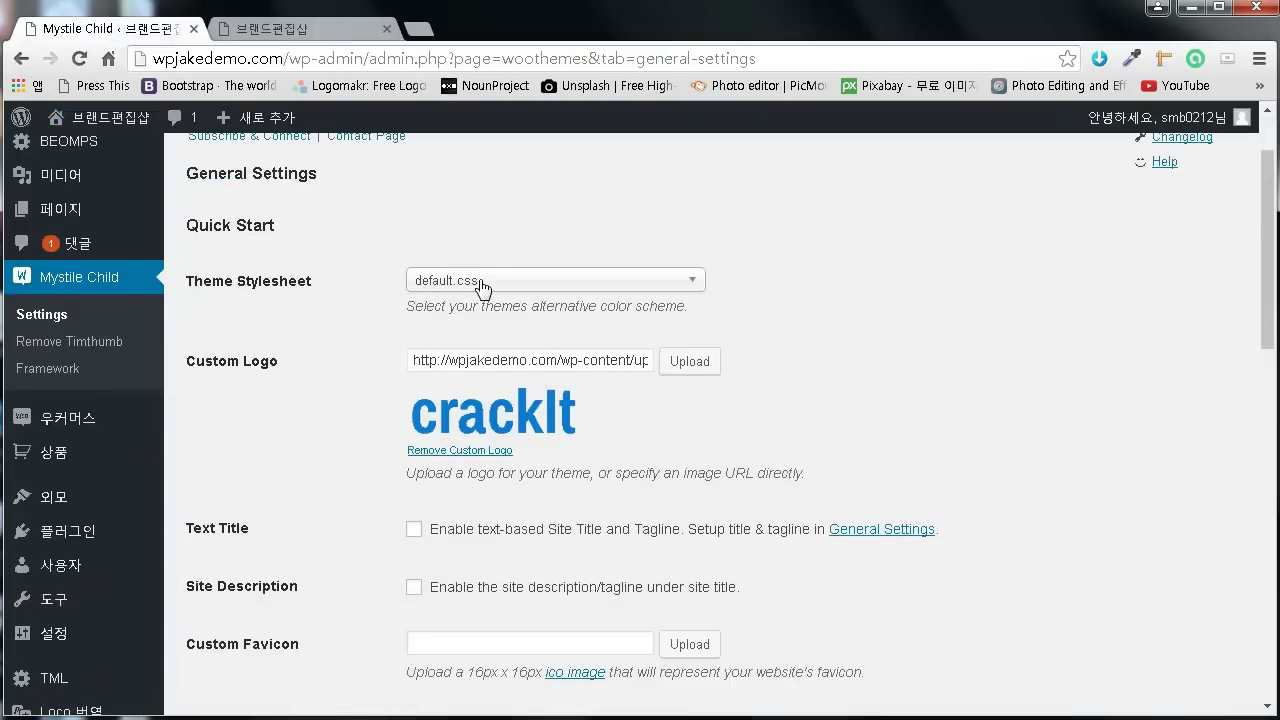
- Change the theme stylesheet to violet.css and save the general settings
{"action": "left_click", "coordinate": [481, 289]}
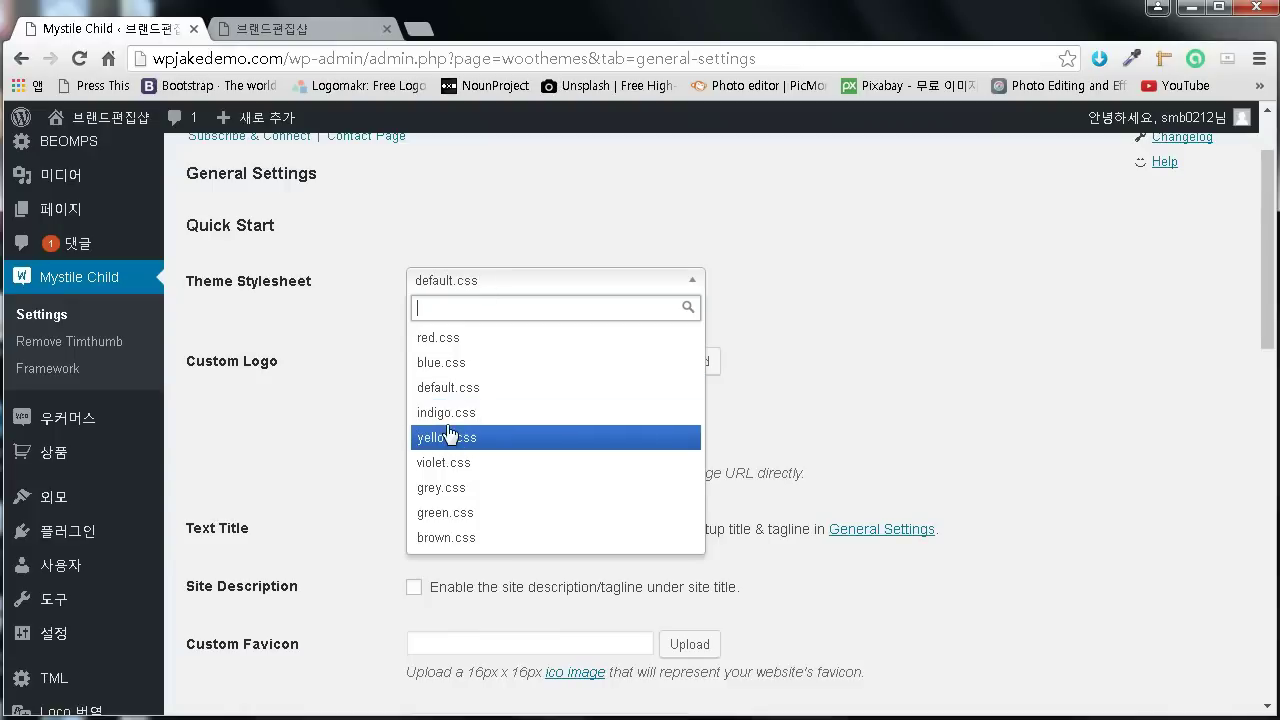
{"action": "left_click", "coordinate": [441, 370]}
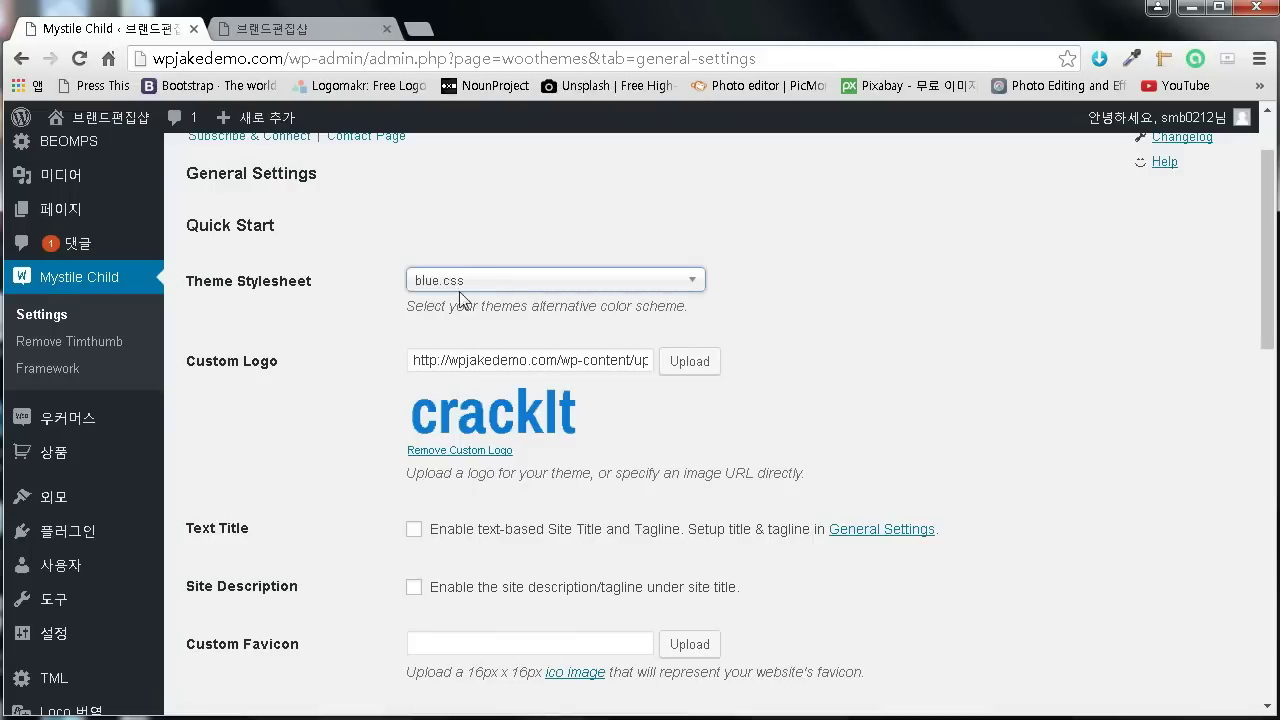
{"action": "left_click", "coordinate": [459, 289]}
{"action": "left_click", "coordinate": [456, 466]}
{"action": "scroll", "coordinate": [379, 489], "scroll_direction": "down", "scroll_amount": 11}
{"action": "left_click", "coordinate": [245, 595]}
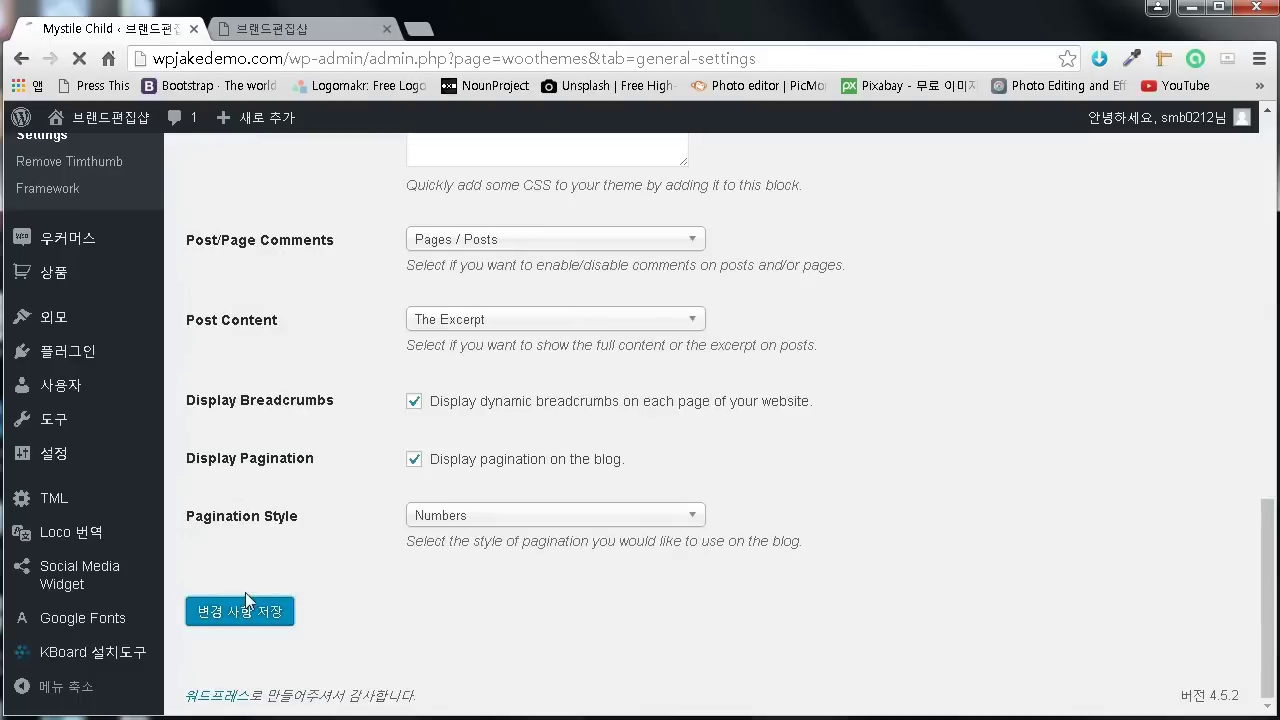
- Reload the storefront and scroll through it to check the violet colours and banner
{"action": "left_click", "coordinate": [270, 28]}
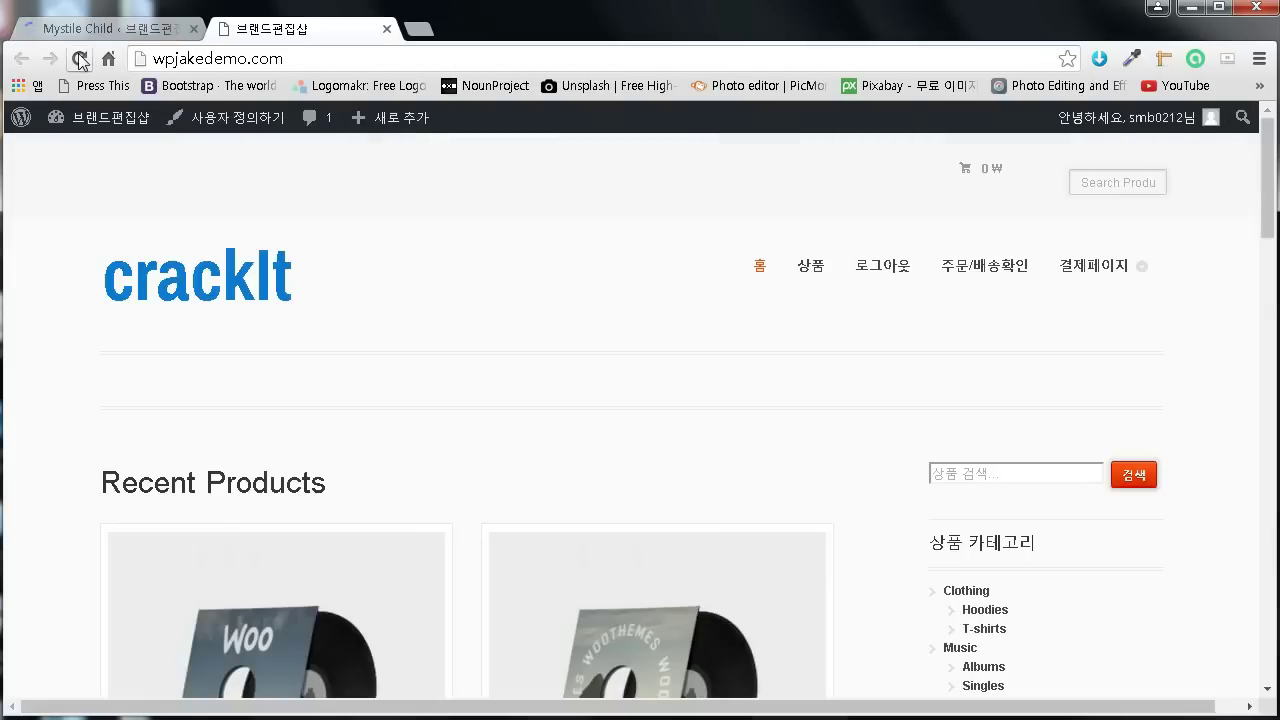
{"action": "left_click", "coordinate": [80, 60]}
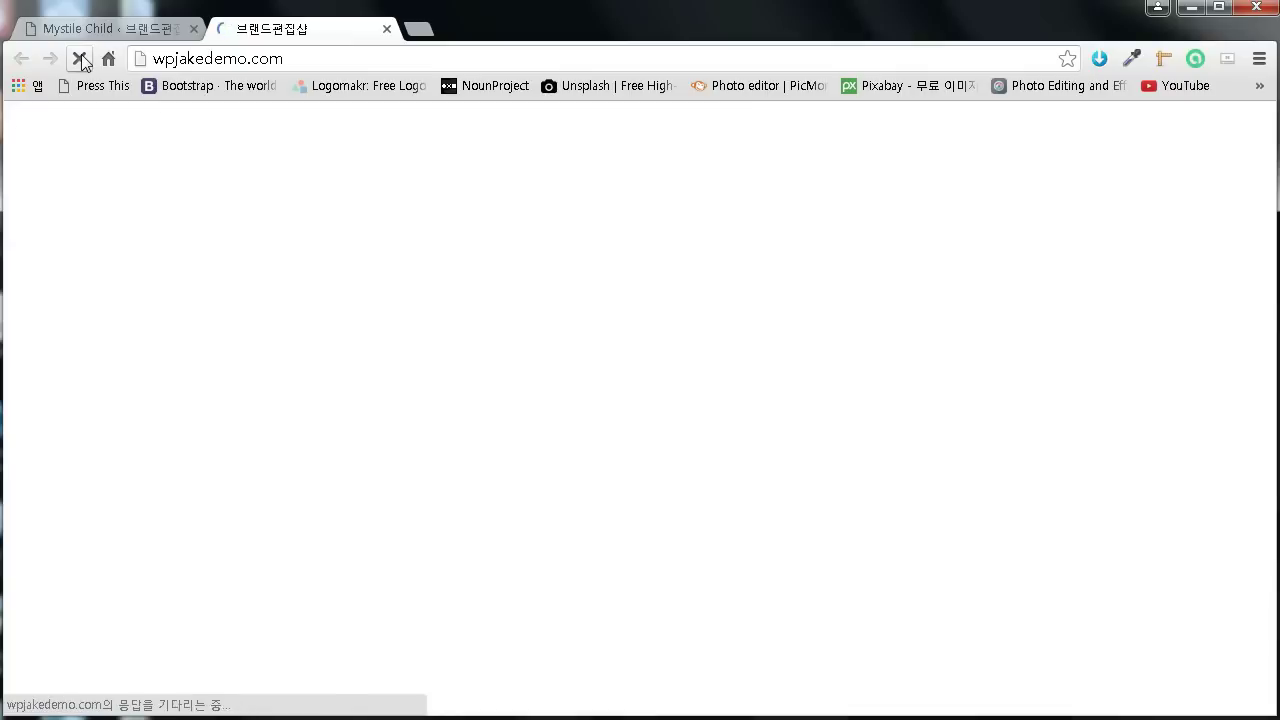
{"action": "scroll", "coordinate": [415, 302], "scroll_direction": "down", "scroll_amount": 1}
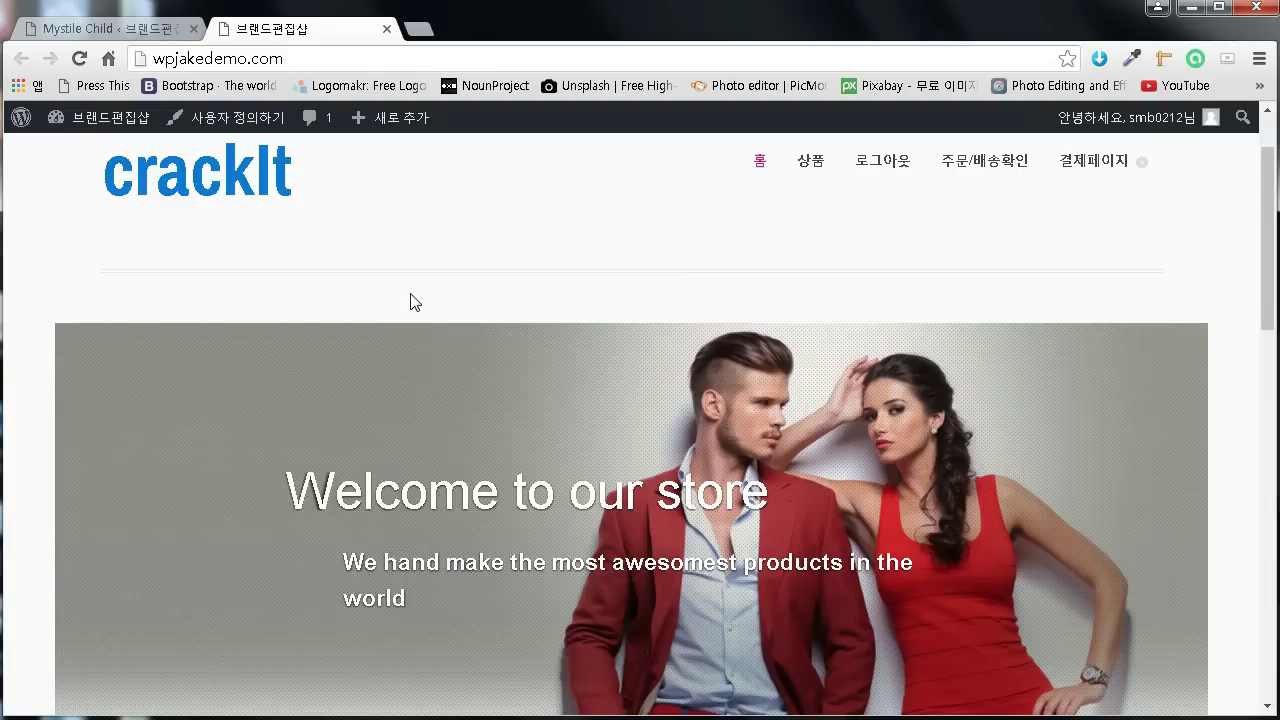
{"action": "scroll", "coordinate": [565, 262], "scroll_direction": "down", "scroll_amount": 2}
{"action": "scroll", "coordinate": [562, 280], "scroll_direction": "up", "scroll_amount": 3}
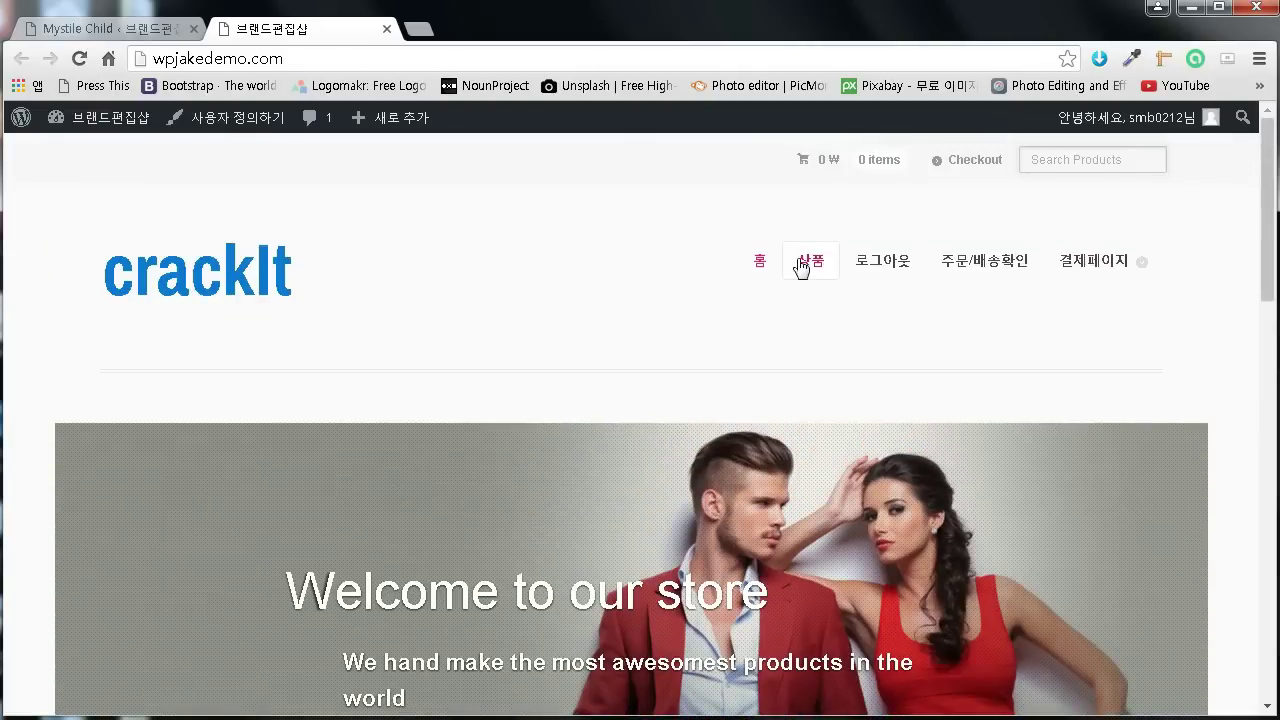
{"action": "scroll", "coordinate": [627, 348], "scroll_direction": "down", "scroll_amount": 3}
{"action": "scroll", "coordinate": [627, 350], "scroll_direction": "down", "scroll_amount": 2}
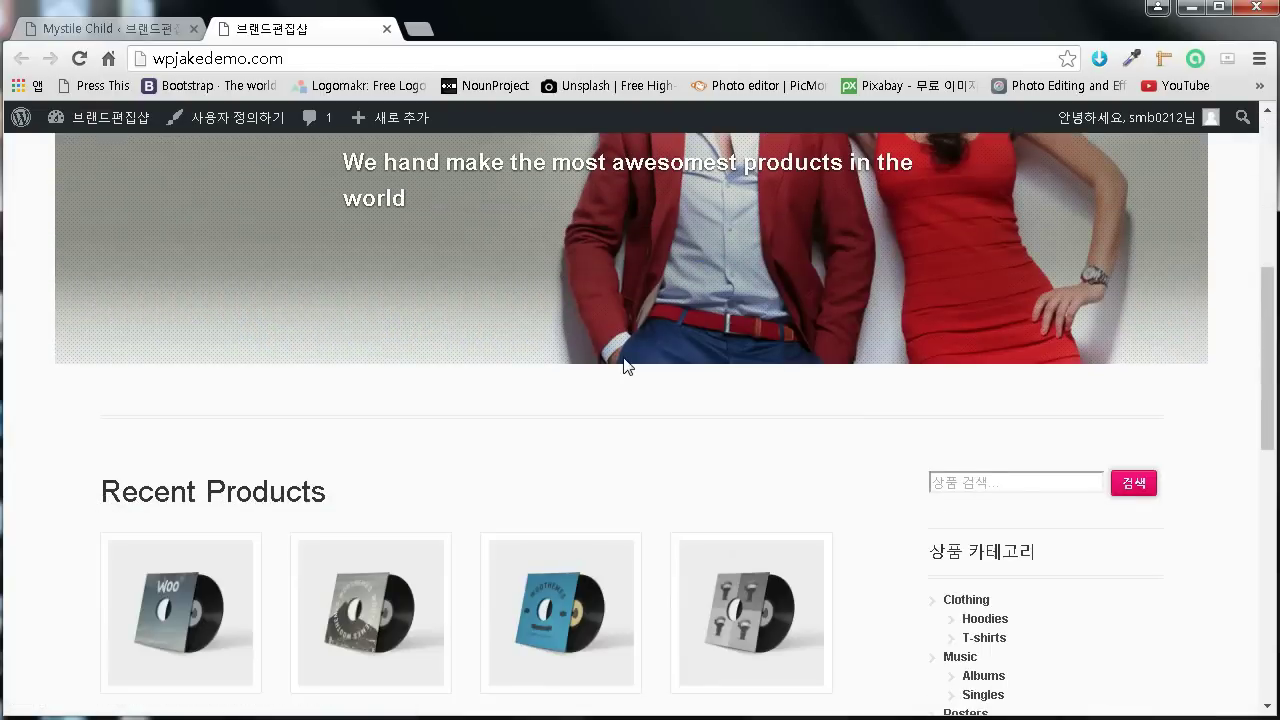
{"action": "scroll", "coordinate": [605, 375], "scroll_direction": "down", "scroll_amount": 3}
{"action": "scroll", "coordinate": [590, 370], "scroll_direction": "up", "scroll_amount": 3}
{"action": "scroll", "coordinate": [578, 342], "scroll_direction": "up", "scroll_amount": 5}
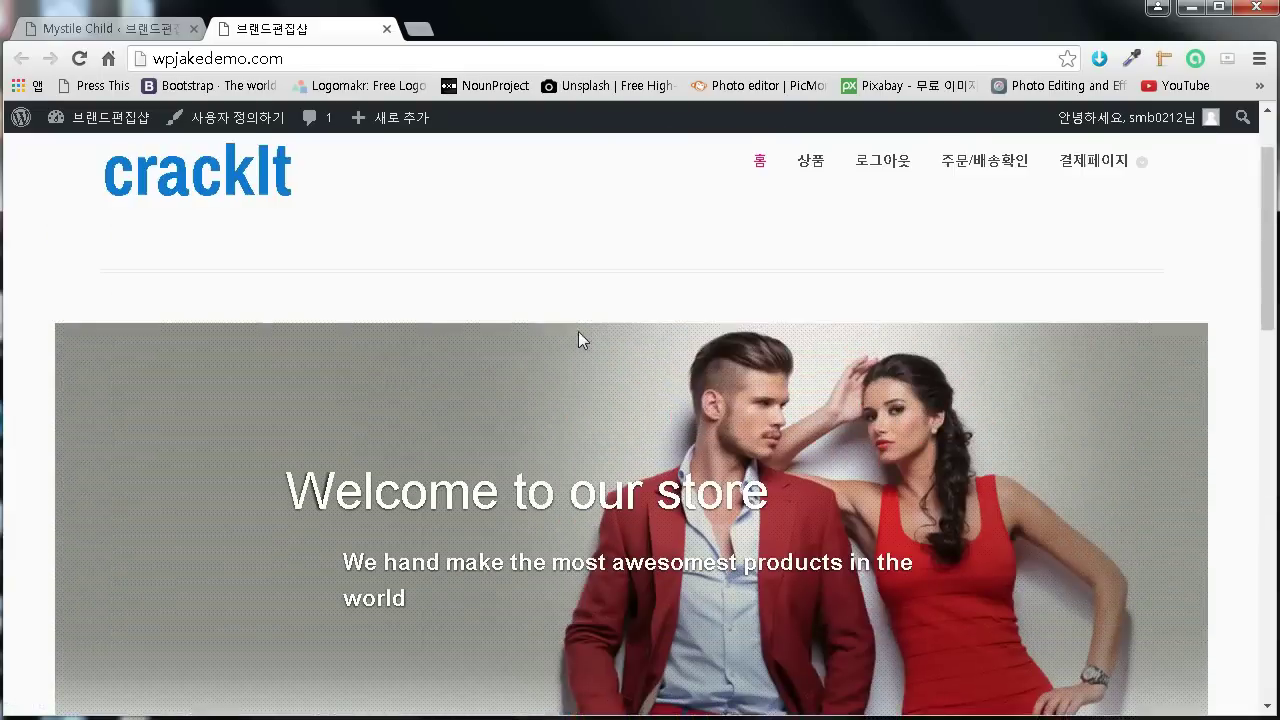
{"action": "left_click", "coordinate": [95, 36]}
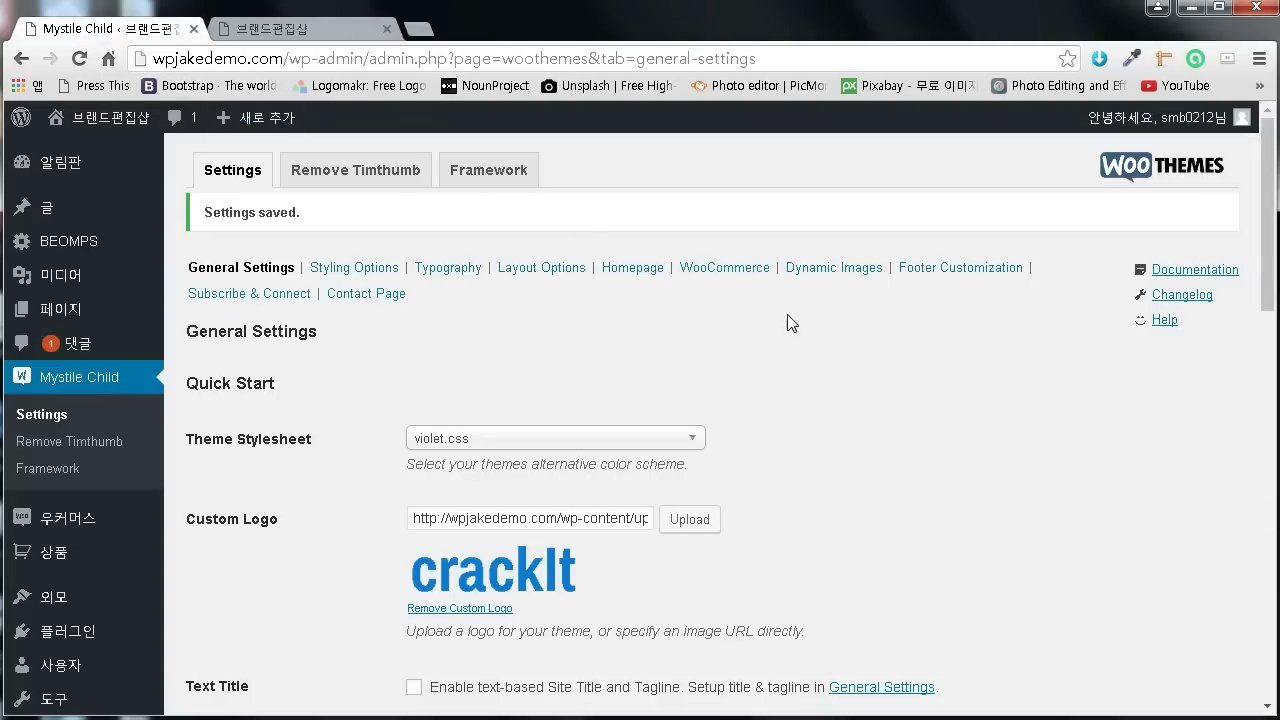
- Open the Mystile Child Homepage settings and review the banner headline and stand-first text
{"action": "scroll", "coordinate": [823, 362], "scroll_direction": "down", "scroll_amount": 1}
{"action": "left_click", "coordinate": [637, 178]}
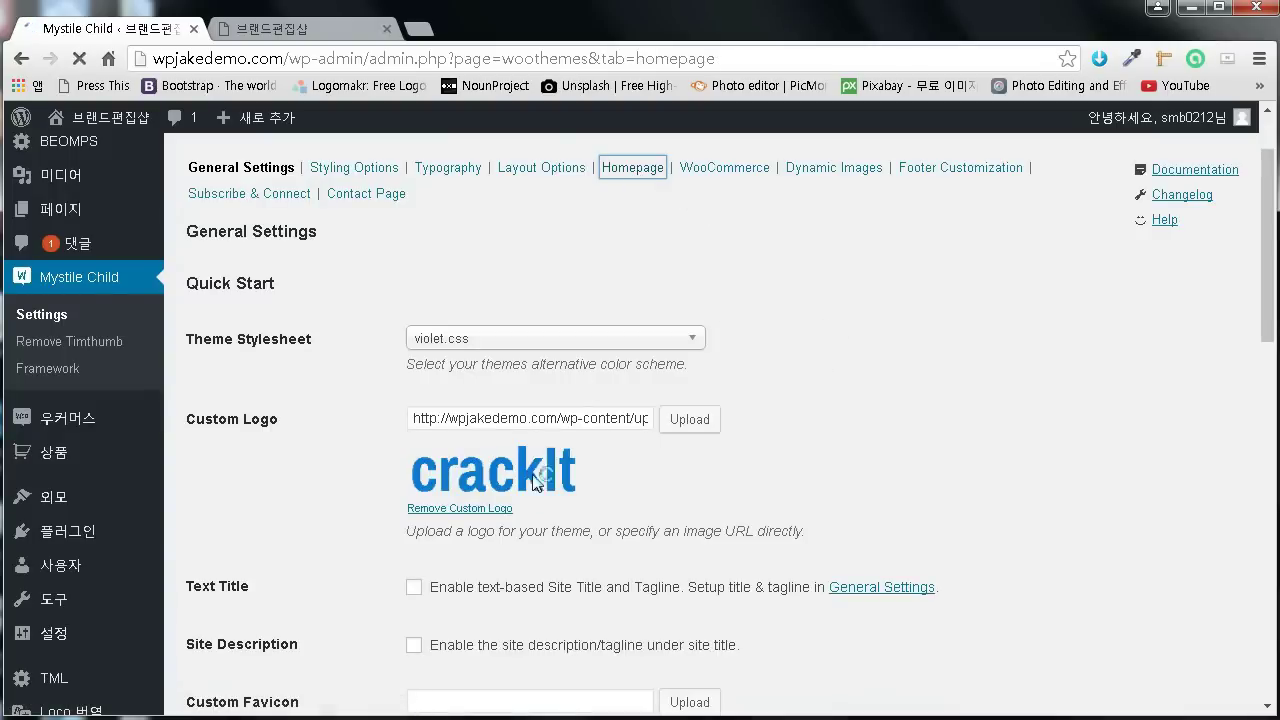
{"action": "scroll", "coordinate": [670, 510], "scroll_direction": "down", "scroll_amount": 1}
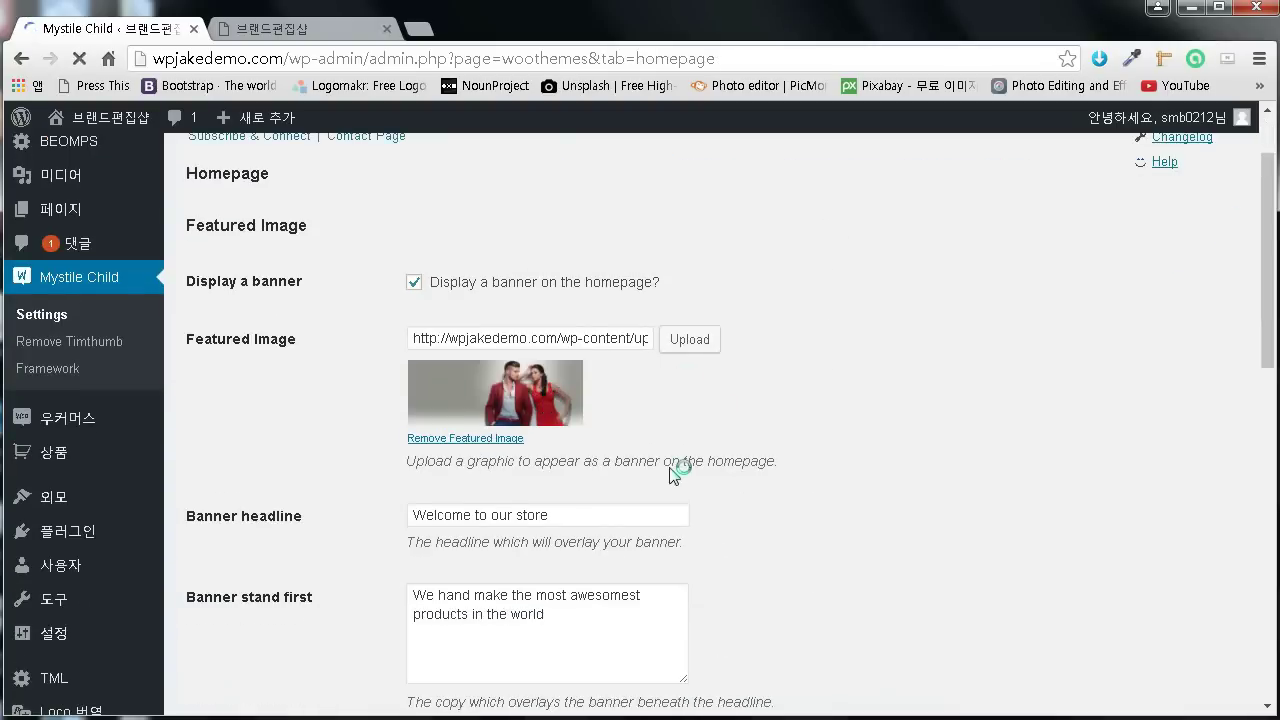
{"action": "left_click_drag", "start_coordinate": [575, 516], "coordinate": [409, 517]}
{"action": "left_click_drag", "start_coordinate": [412, 596], "coordinate": [571, 628]}
{"action": "left_click", "coordinate": [561, 520]}
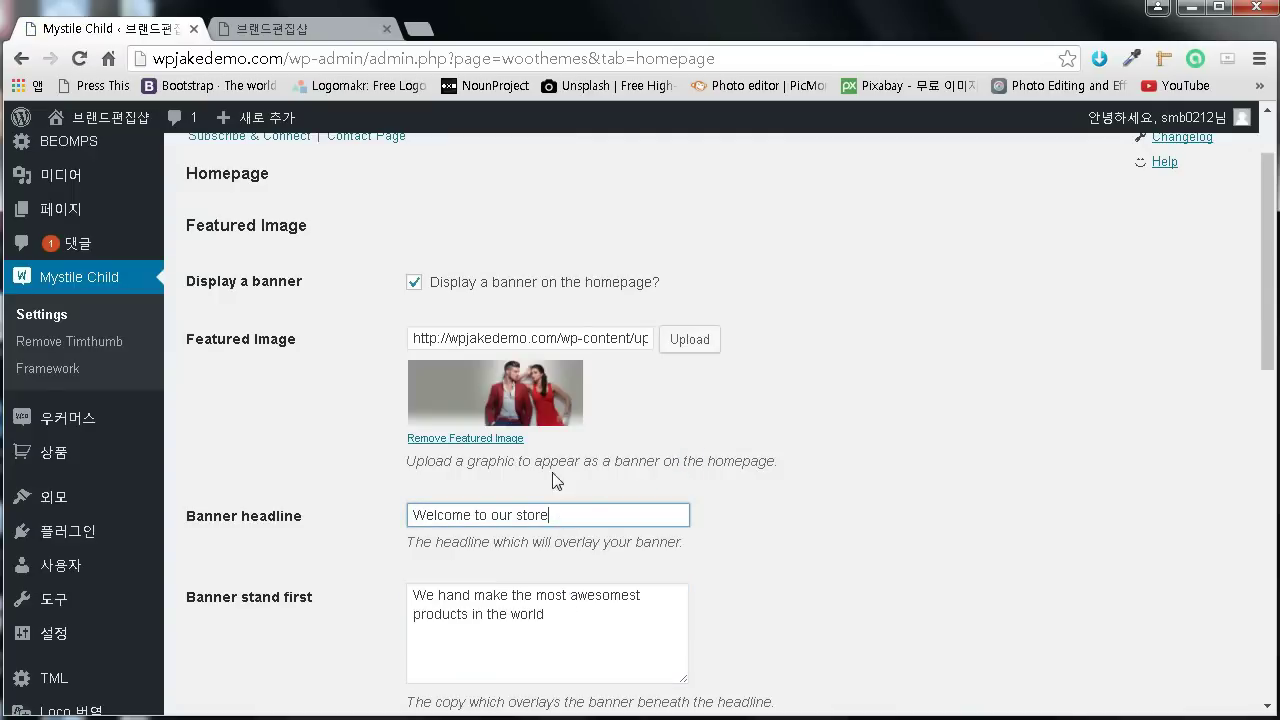
- Look over the live store homepage from top to bottom
{"action": "left_click", "coordinate": [347, 27]}
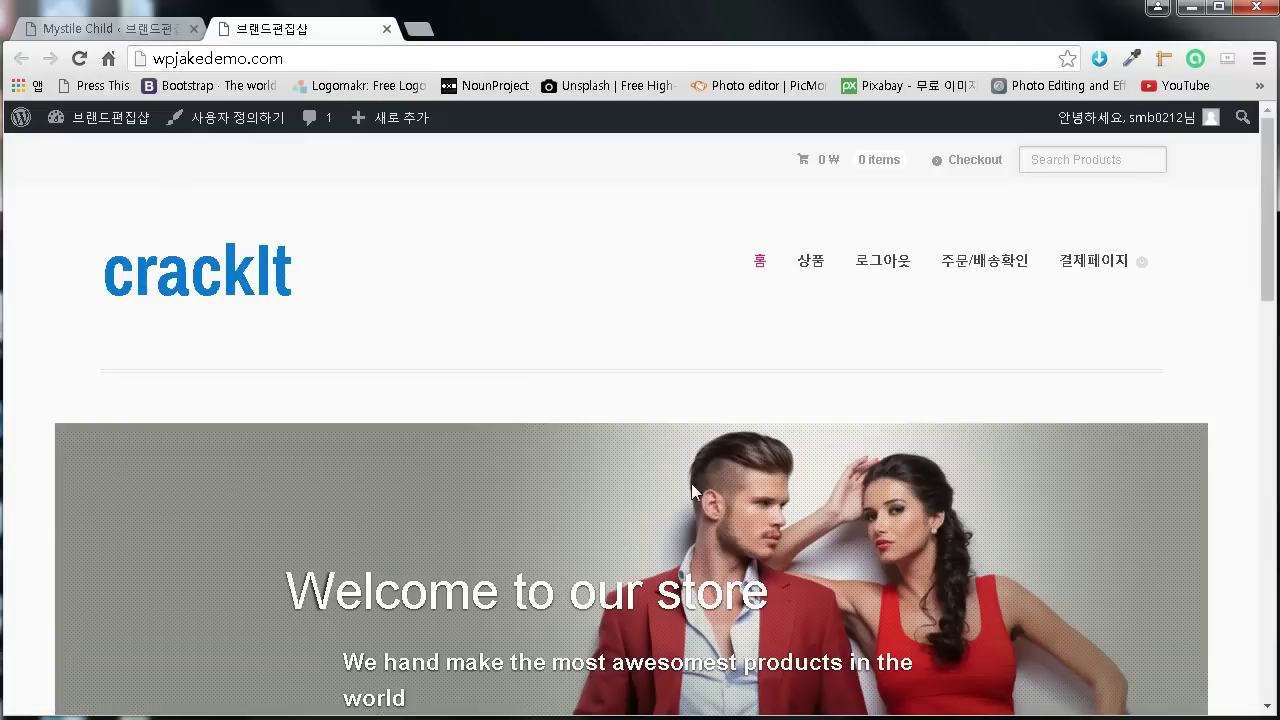
{"action": "scroll", "coordinate": [695, 490], "scroll_direction": "down", "scroll_amount": 2}
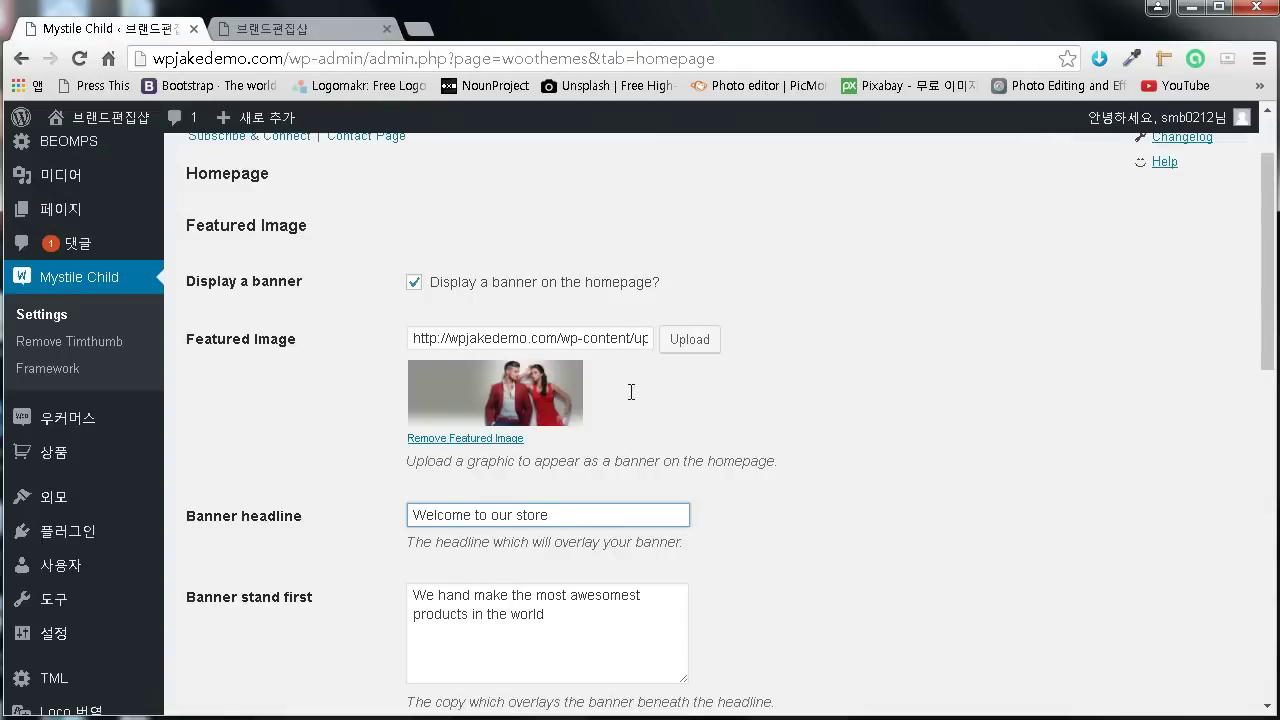
{"action": "scroll", "coordinate": [818, 391], "scroll_direction": "down", "scroll_amount": 2}
{"action": "scroll", "coordinate": [818, 391], "scroll_direction": "down", "scroll_amount": 2}
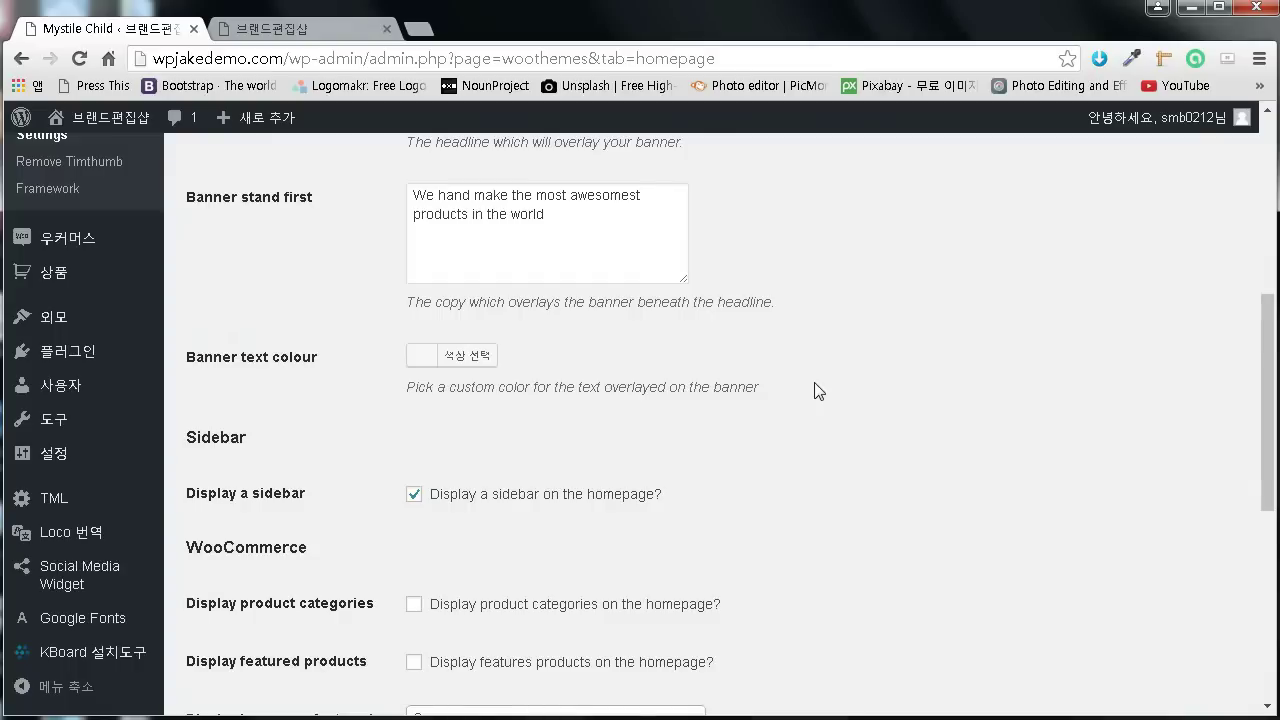
{"action": "scroll", "coordinate": [818, 391], "scroll_direction": "down", "scroll_amount": 3}
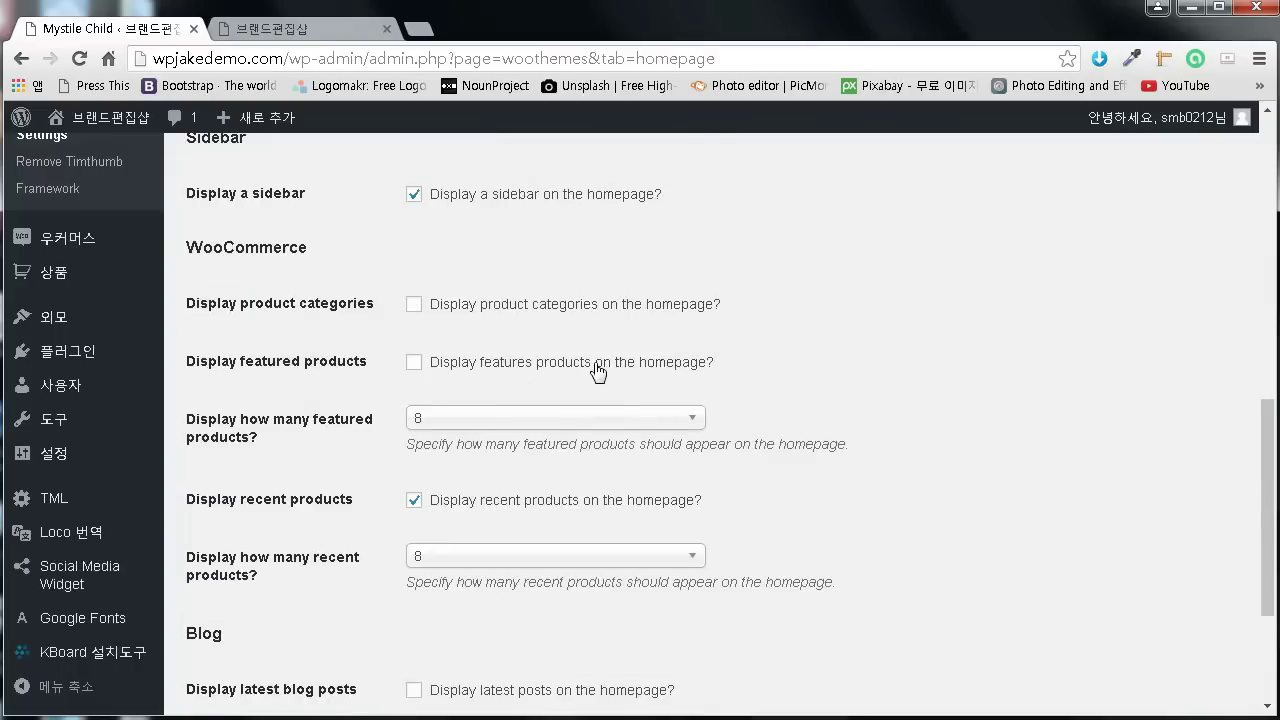
- Tick 'Display featured products' and save the homepage settings with 변경 사항 저장
{"action": "left_click", "coordinate": [415, 366]}
{"action": "scroll", "coordinate": [809, 374], "scroll_direction": "down", "scroll_amount": 1}
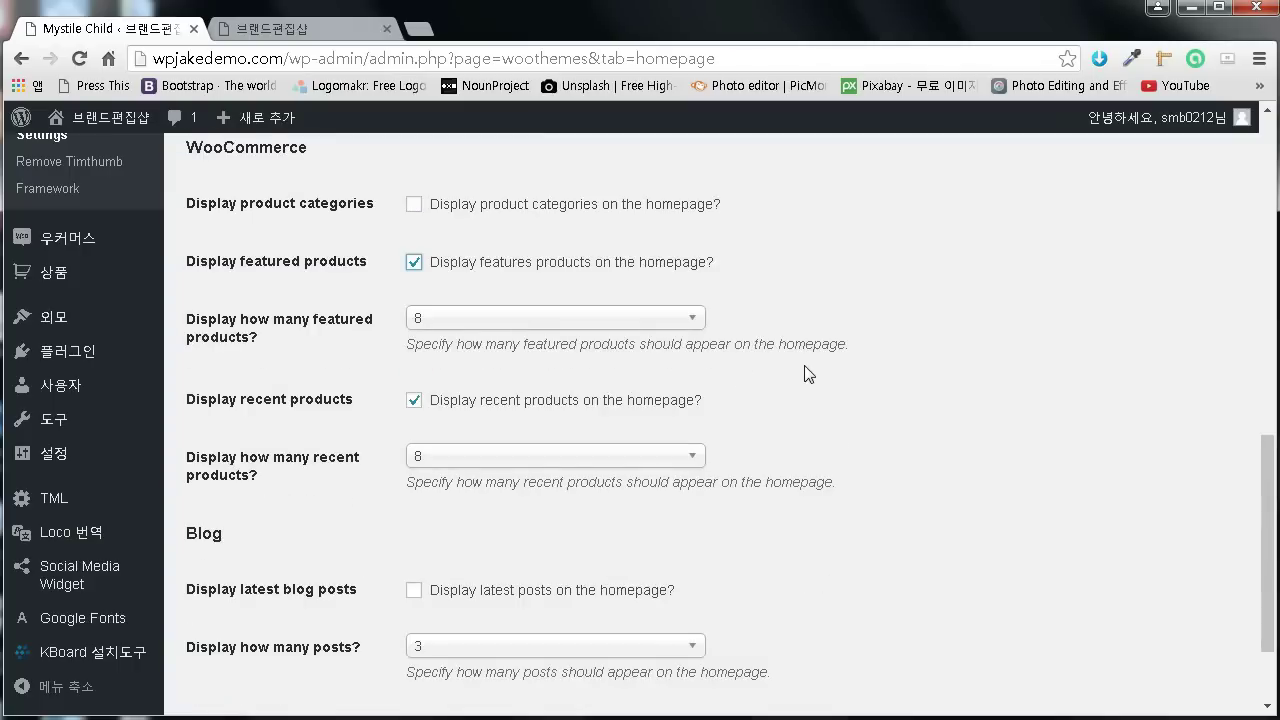
{"action": "scroll", "coordinate": [809, 374], "scroll_direction": "down", "scroll_amount": 1}
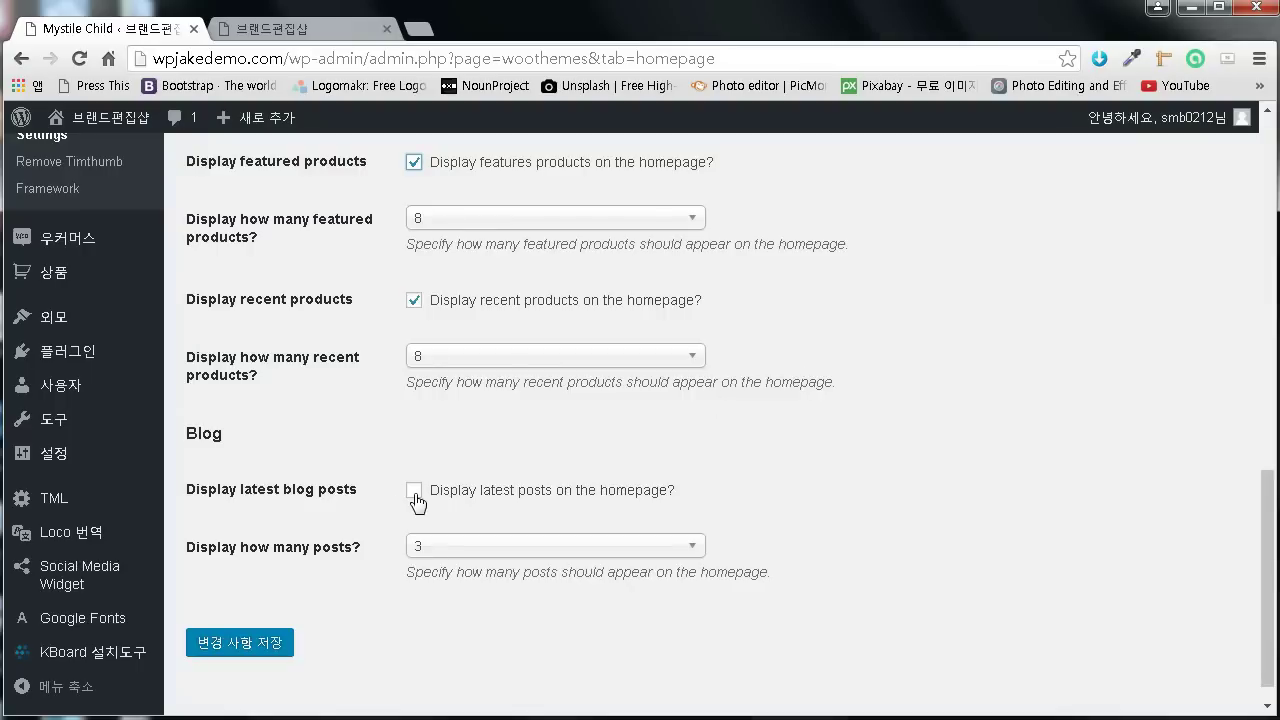
{"action": "left_click", "coordinate": [267, 658]}
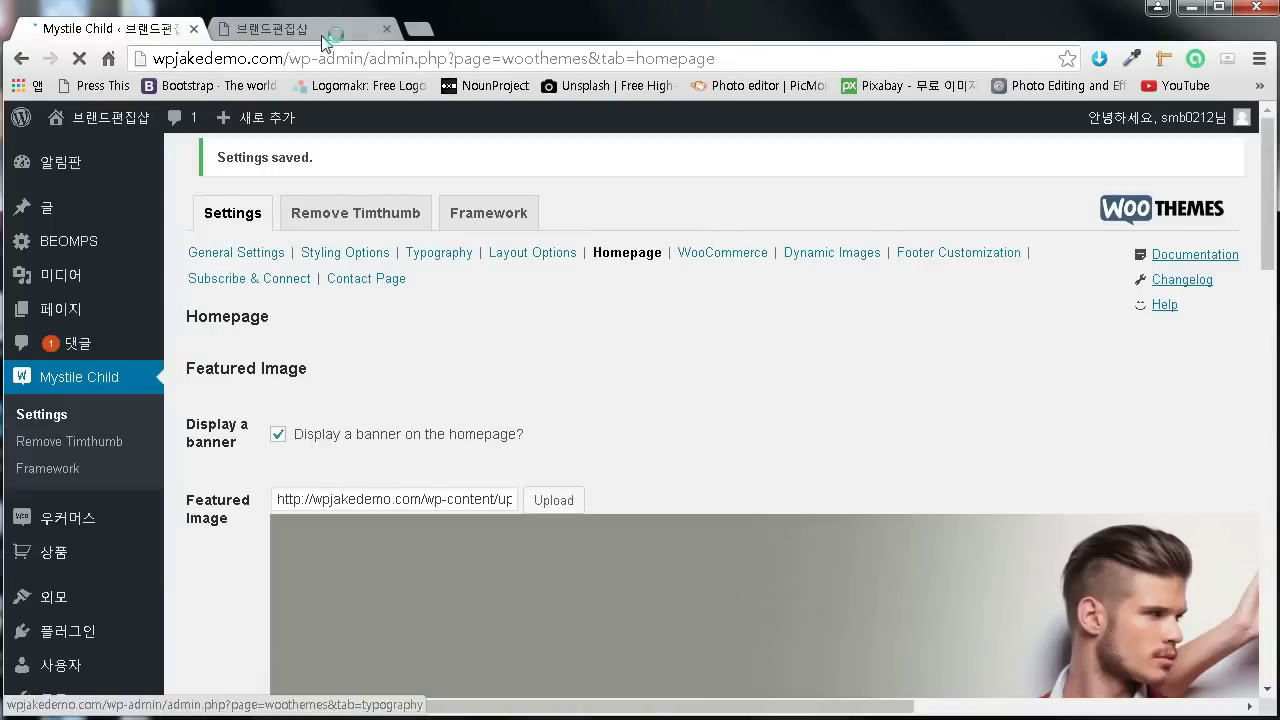
{"action": "left_click", "coordinate": [325, 38]}
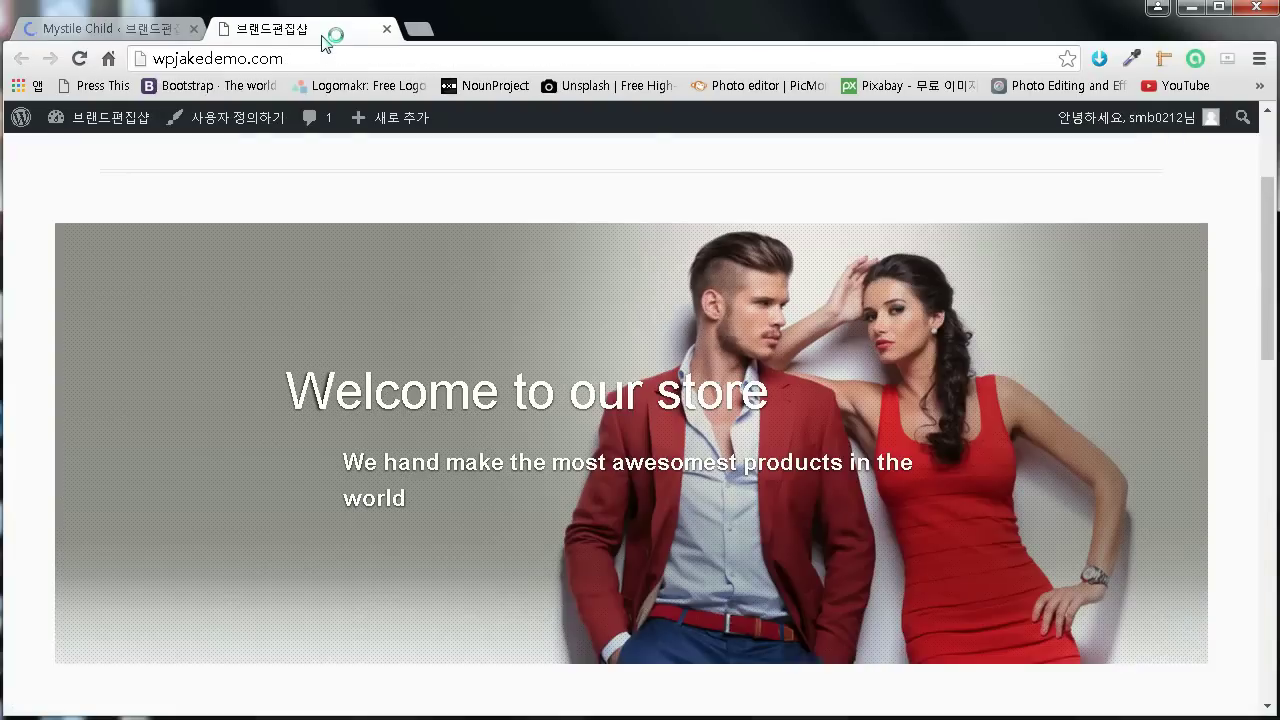
{"action": "left_click", "coordinate": [79, 59]}
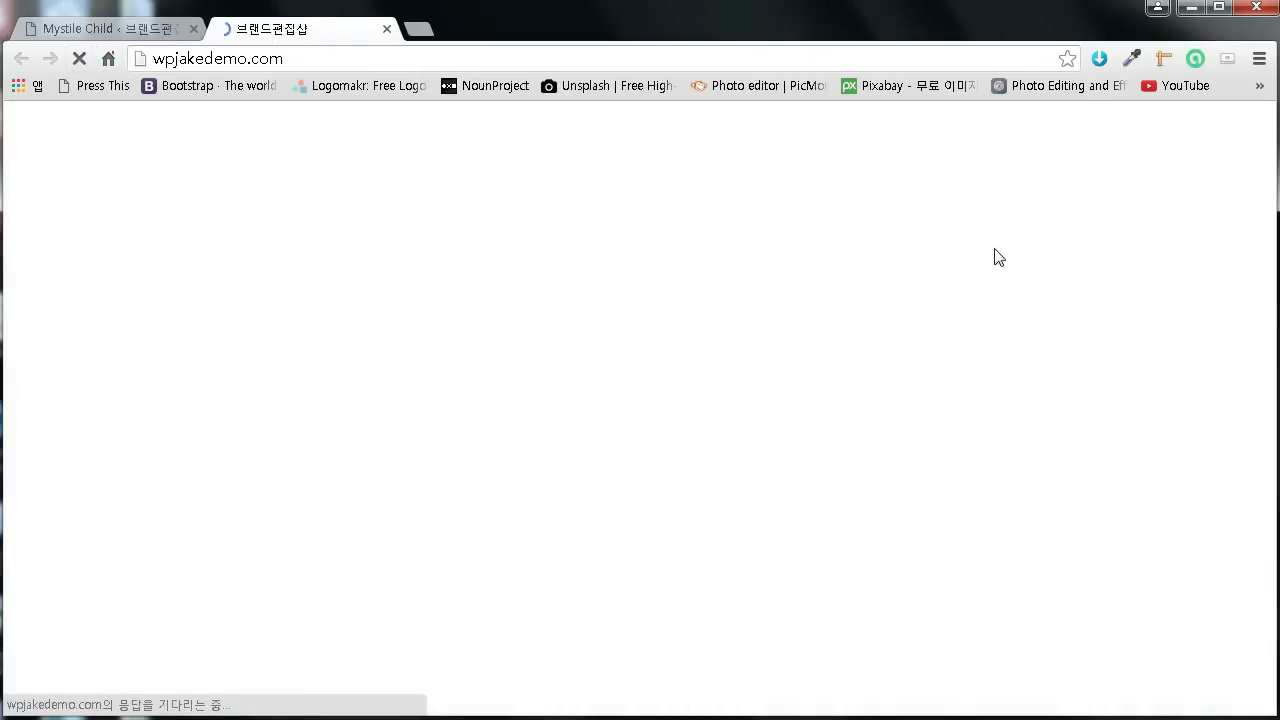
{"action": "scroll", "coordinate": [922, 329], "scroll_direction": "down", "scroll_amount": 4}
{"action": "scroll", "coordinate": [191, 329], "scroll_direction": "down", "scroll_amount": 4}
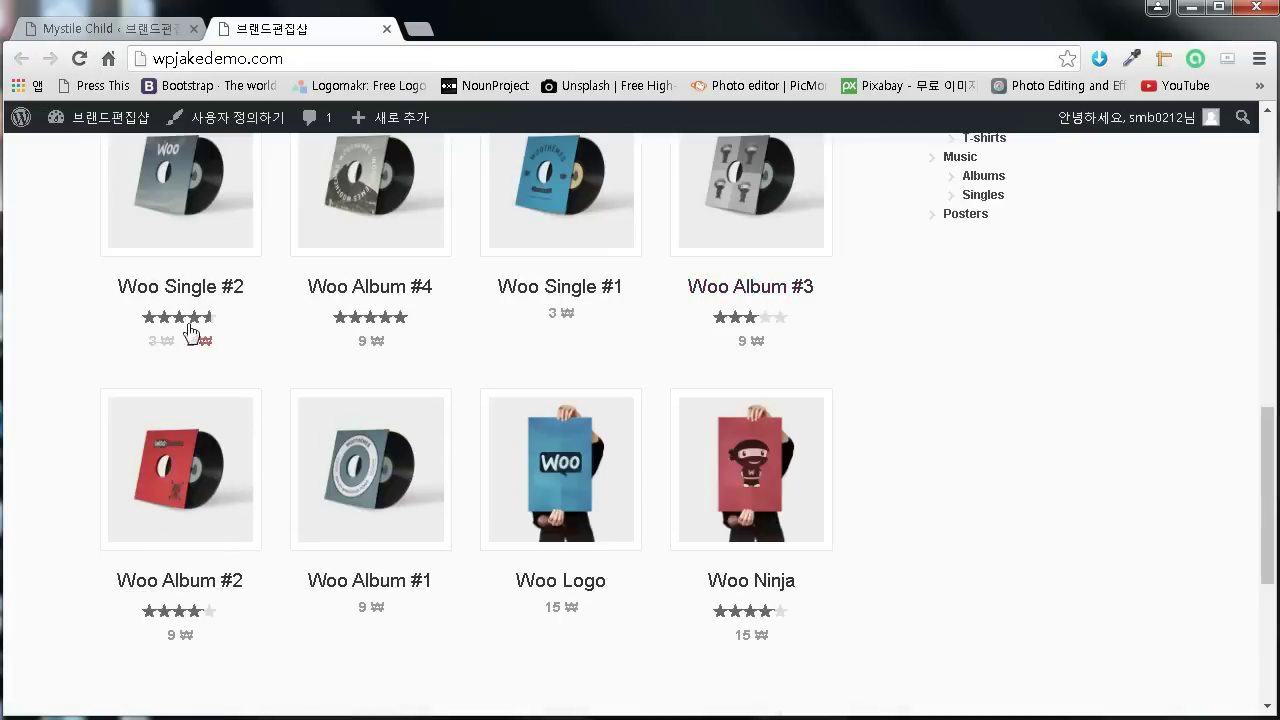
{"action": "scroll", "coordinate": [263, 449], "scroll_direction": "up", "scroll_amount": 3}
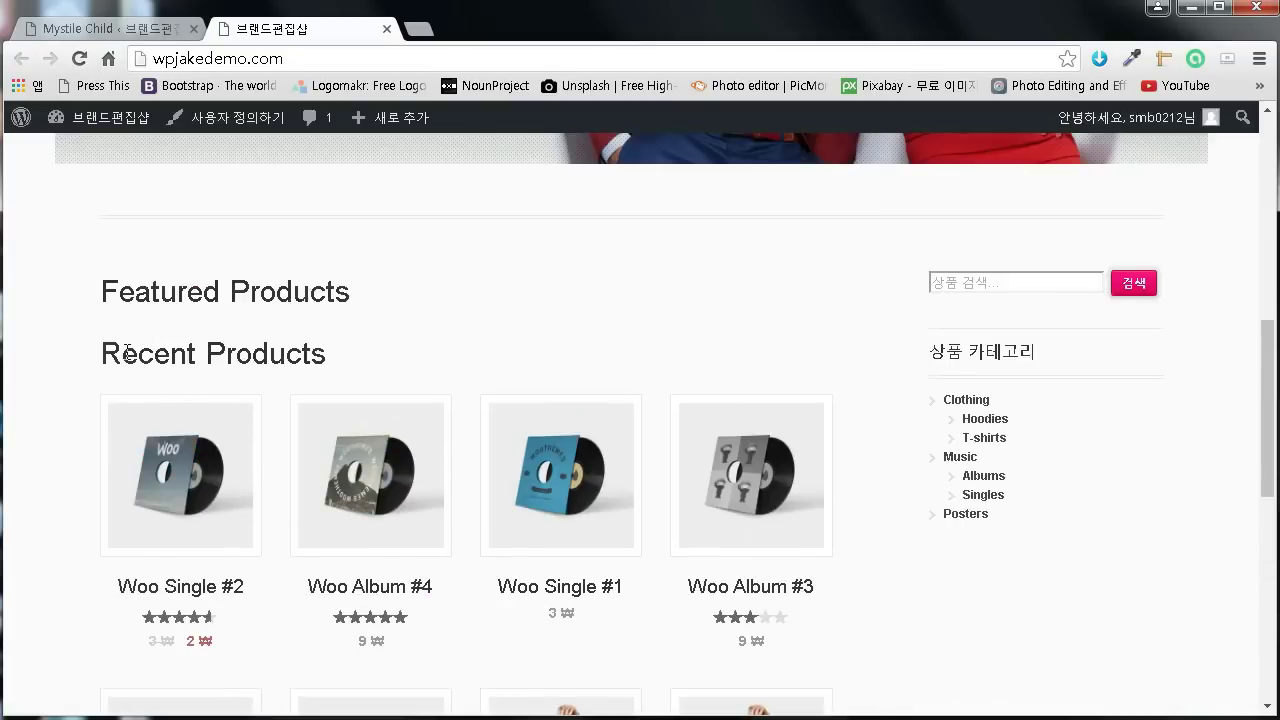
{"action": "scroll", "coordinate": [771, 537], "scroll_direction": "down", "scroll_amount": 2}
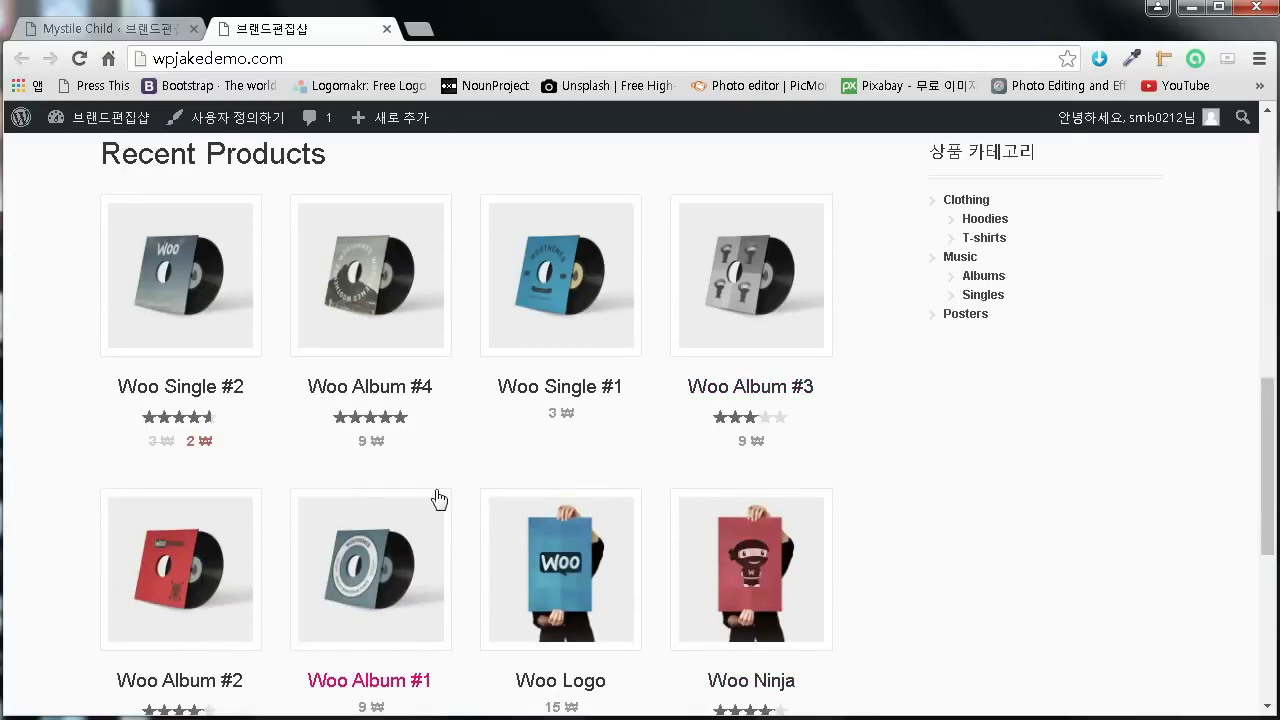
{"action": "scroll", "coordinate": [437, 500], "scroll_direction": "up", "scroll_amount": 2}
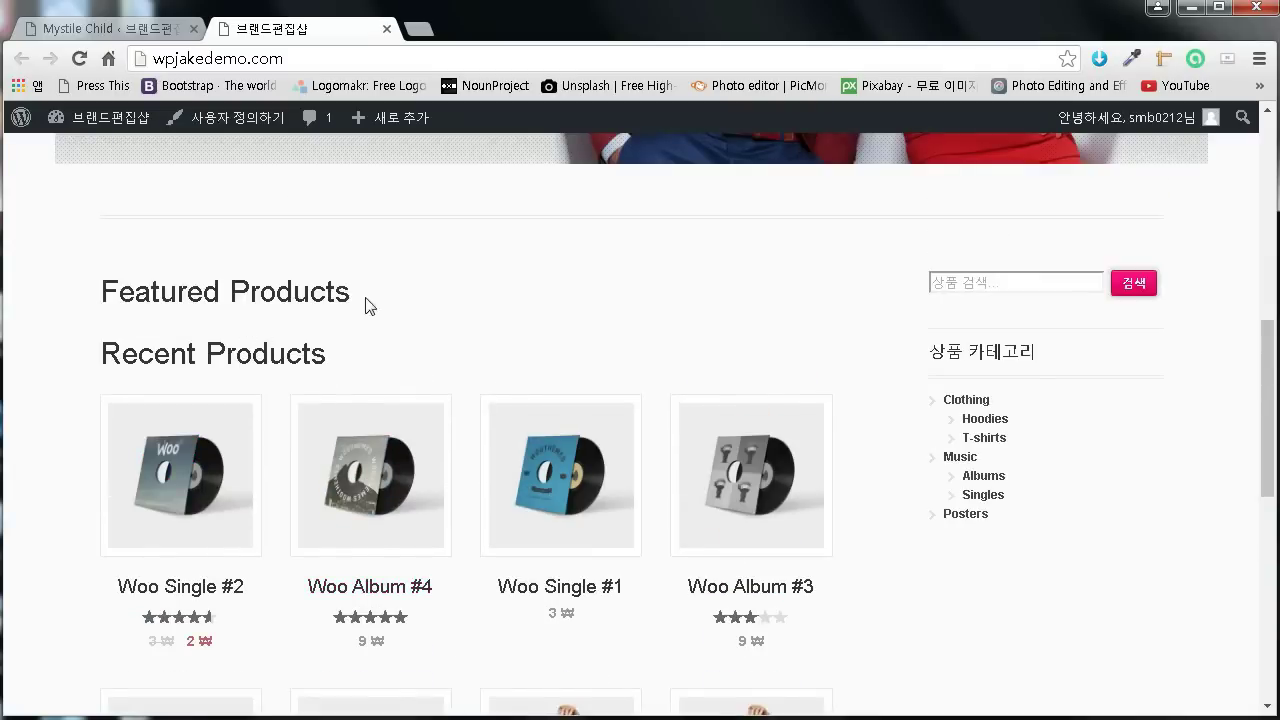
{"action": "left_click", "coordinate": [118, 28]}
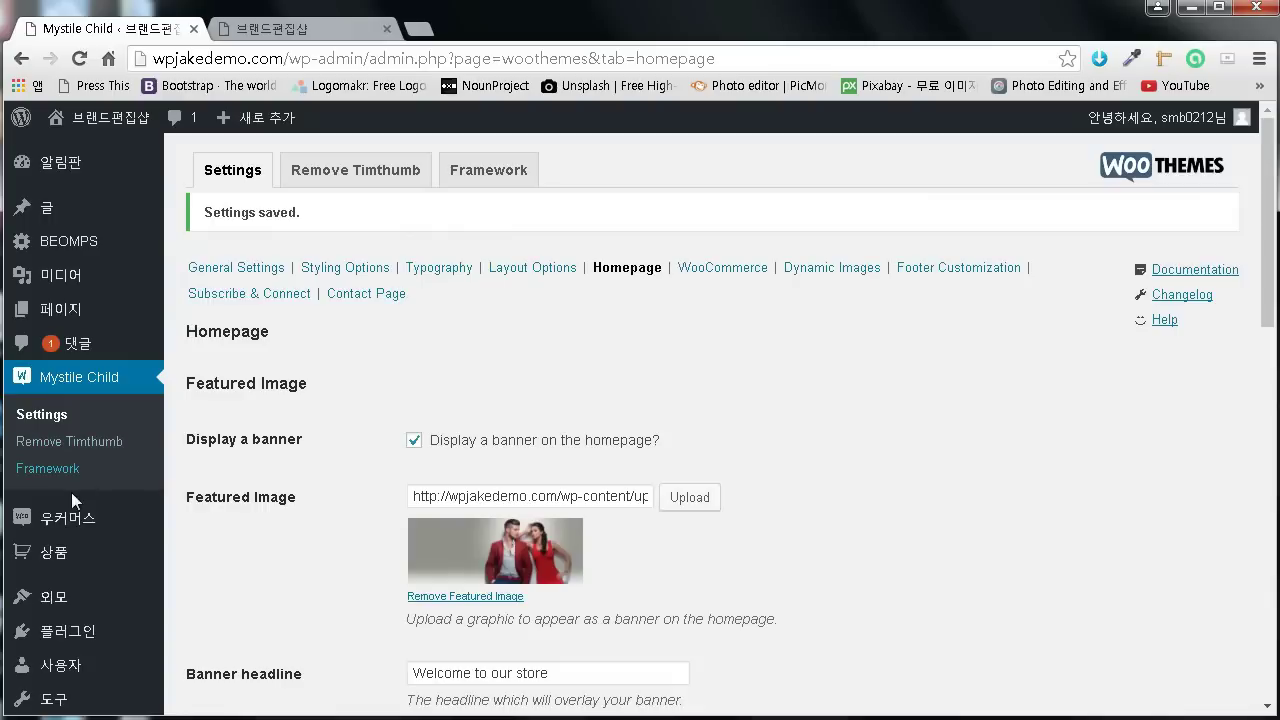
{"action": "mouse_move", "coordinate": [64, 560]}
{"action": "left_click", "coordinate": [198, 521]}
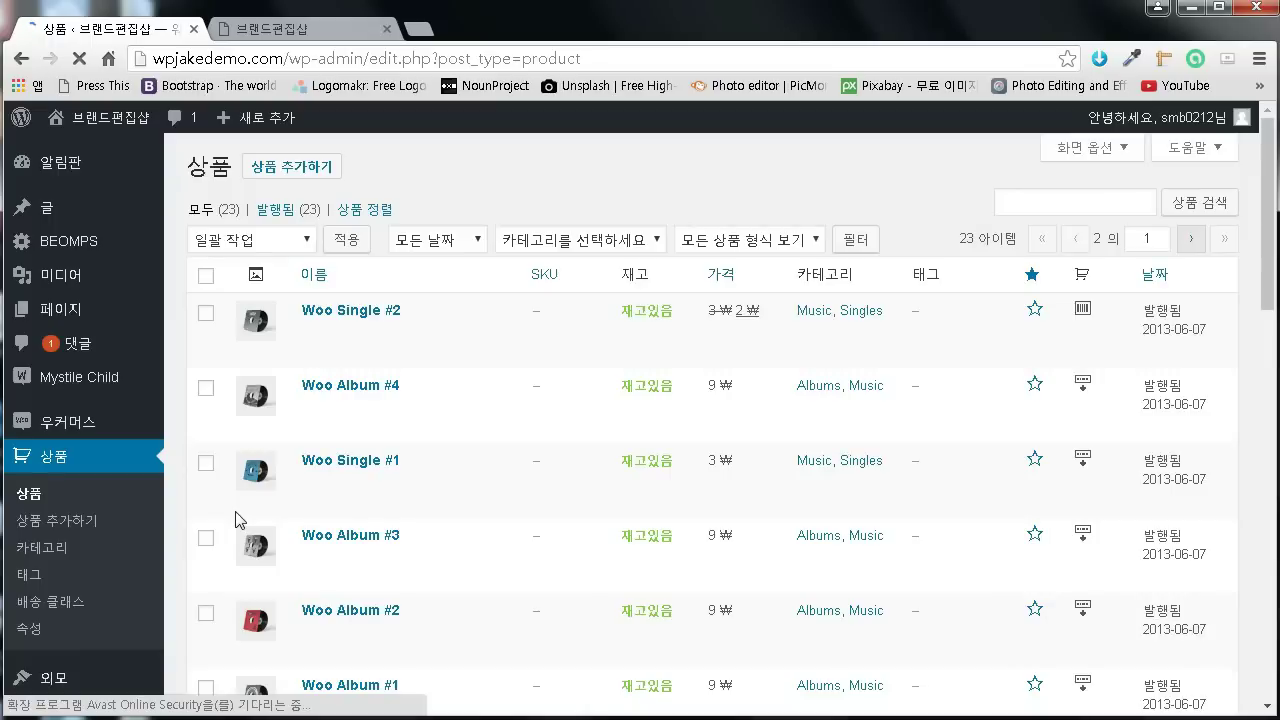
{"action": "scroll", "coordinate": [1000, 360], "scroll_direction": "down", "scroll_amount": 8}
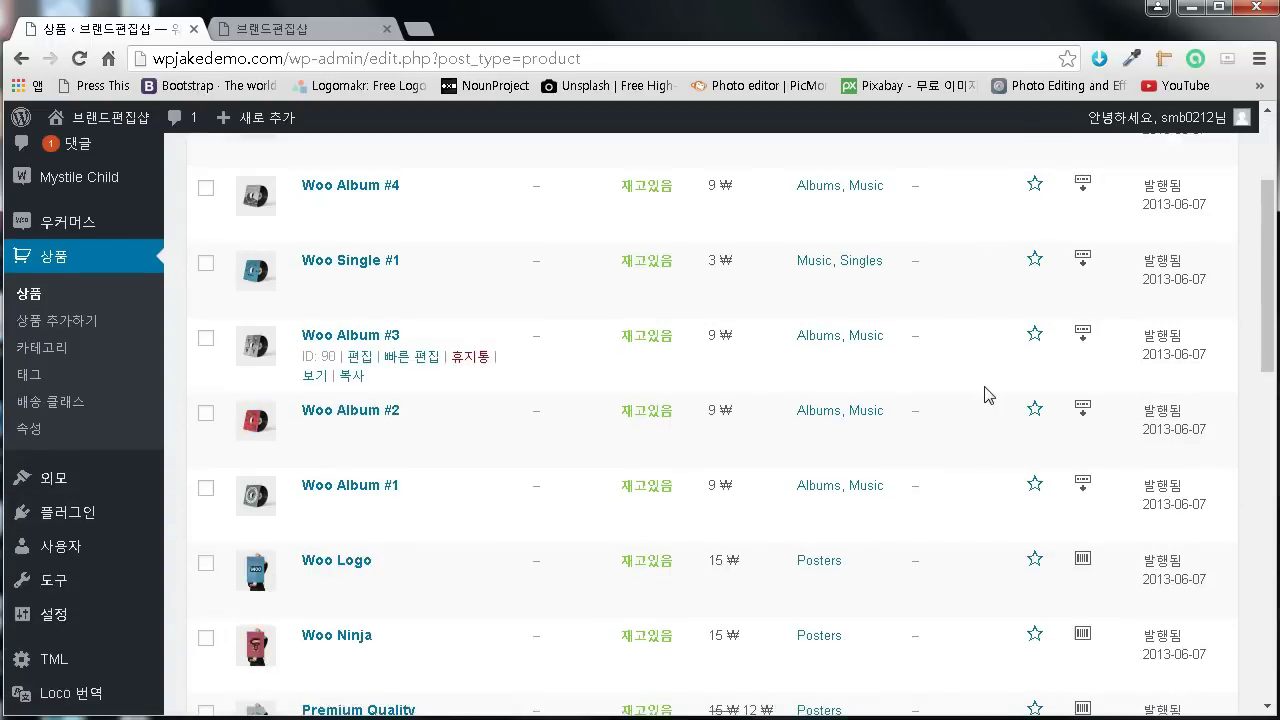
{"action": "scroll", "coordinate": [1008, 405], "scroll_direction": "down", "scroll_amount": 4}
{"action": "scroll", "coordinate": [1006, 409], "scroll_direction": "up", "scroll_amount": 2}
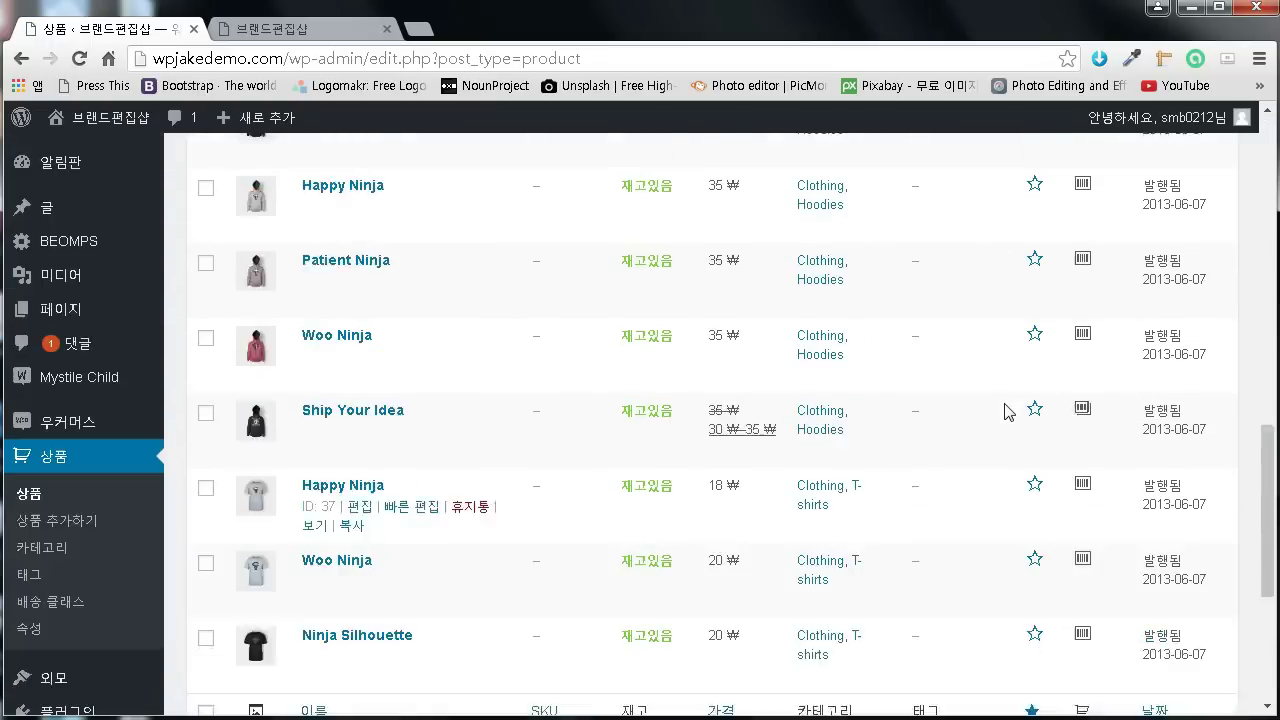
{"action": "scroll", "coordinate": [1040, 268], "scroll_direction": "up", "scroll_amount": 1}
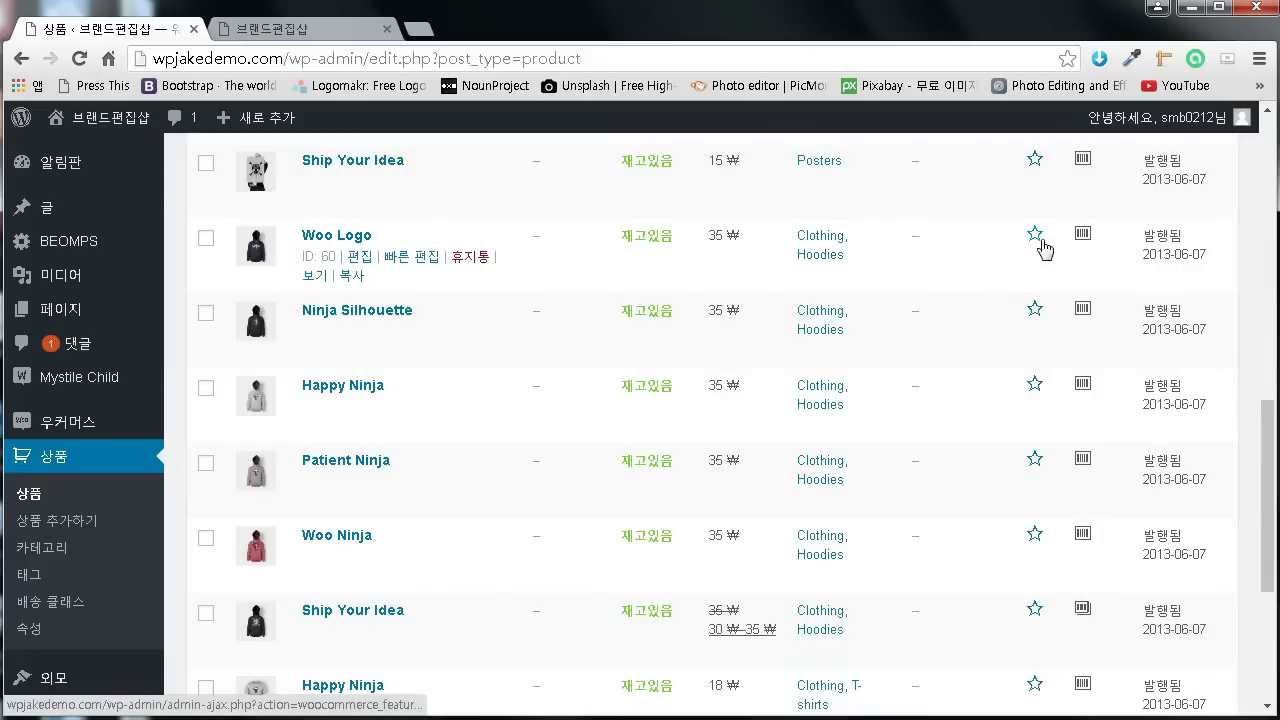
{"action": "left_click", "coordinate": [1038, 240]}
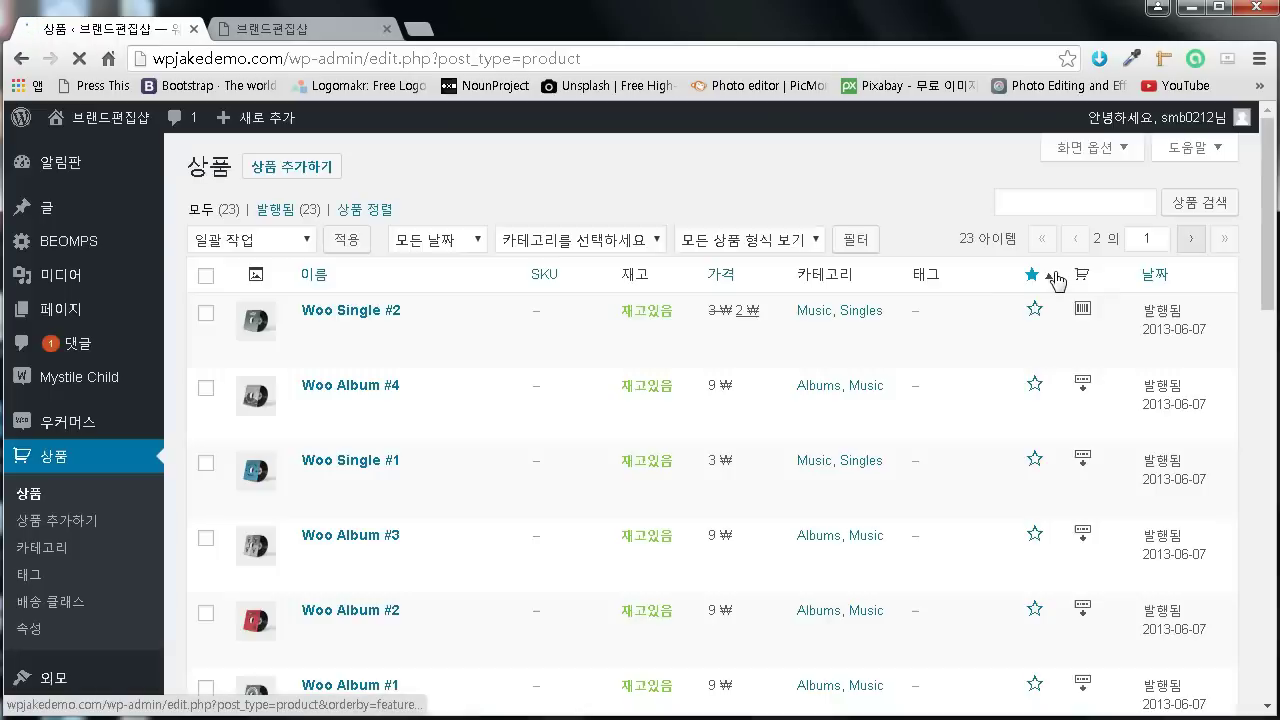
{"action": "scroll", "coordinate": [1040, 475], "scroll_direction": "down", "scroll_amount": 7}
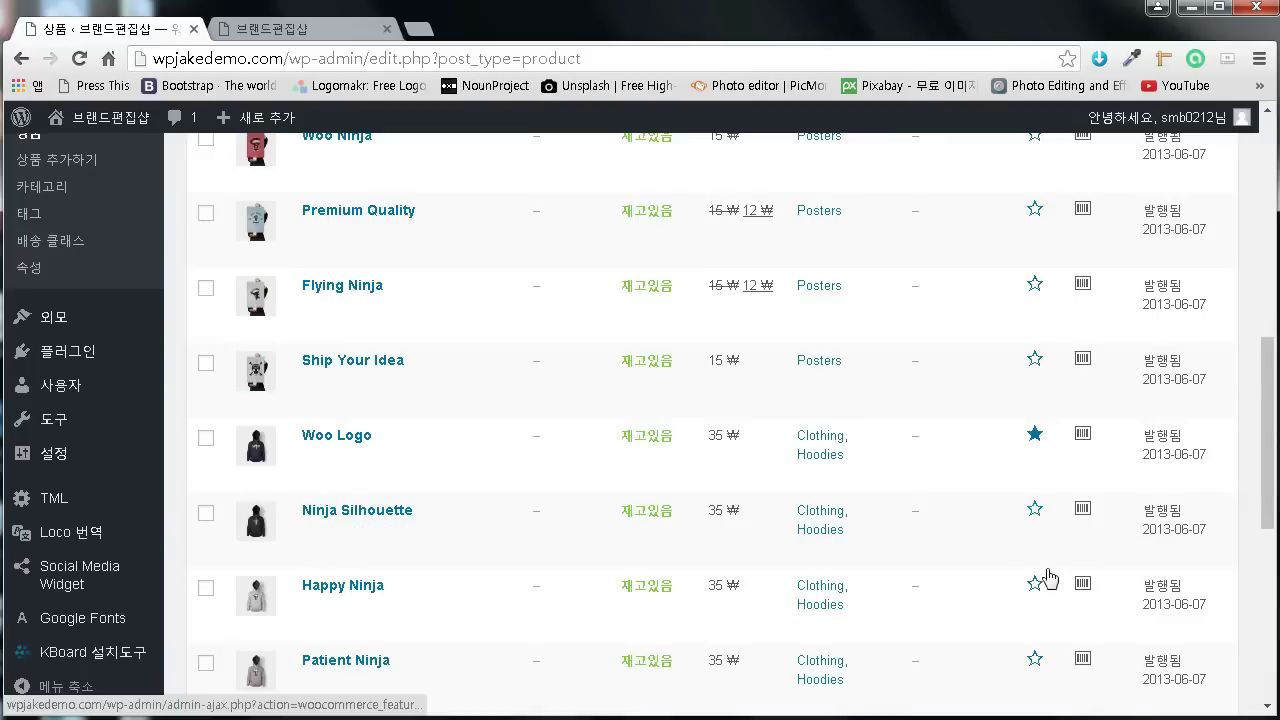
{"action": "left_click", "coordinate": [1037, 662]}
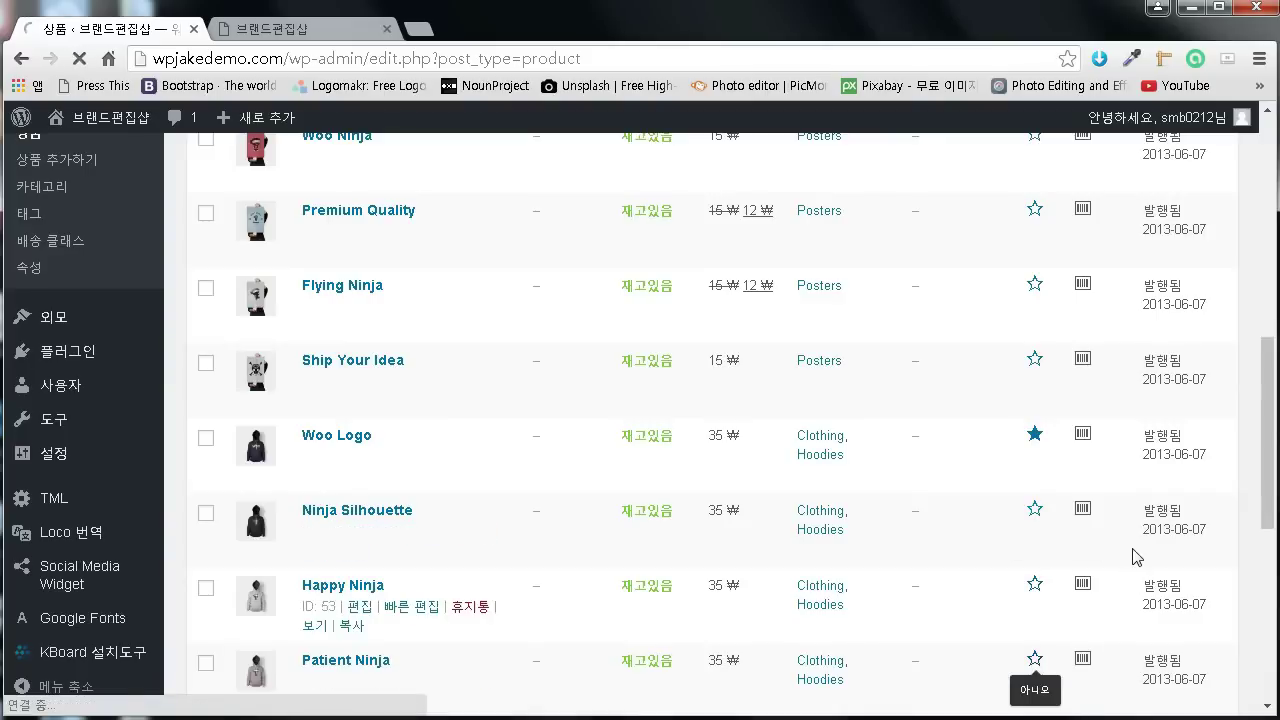
{"action": "scroll", "coordinate": [1137, 557], "scroll_direction": "down", "scroll_amount": 1}
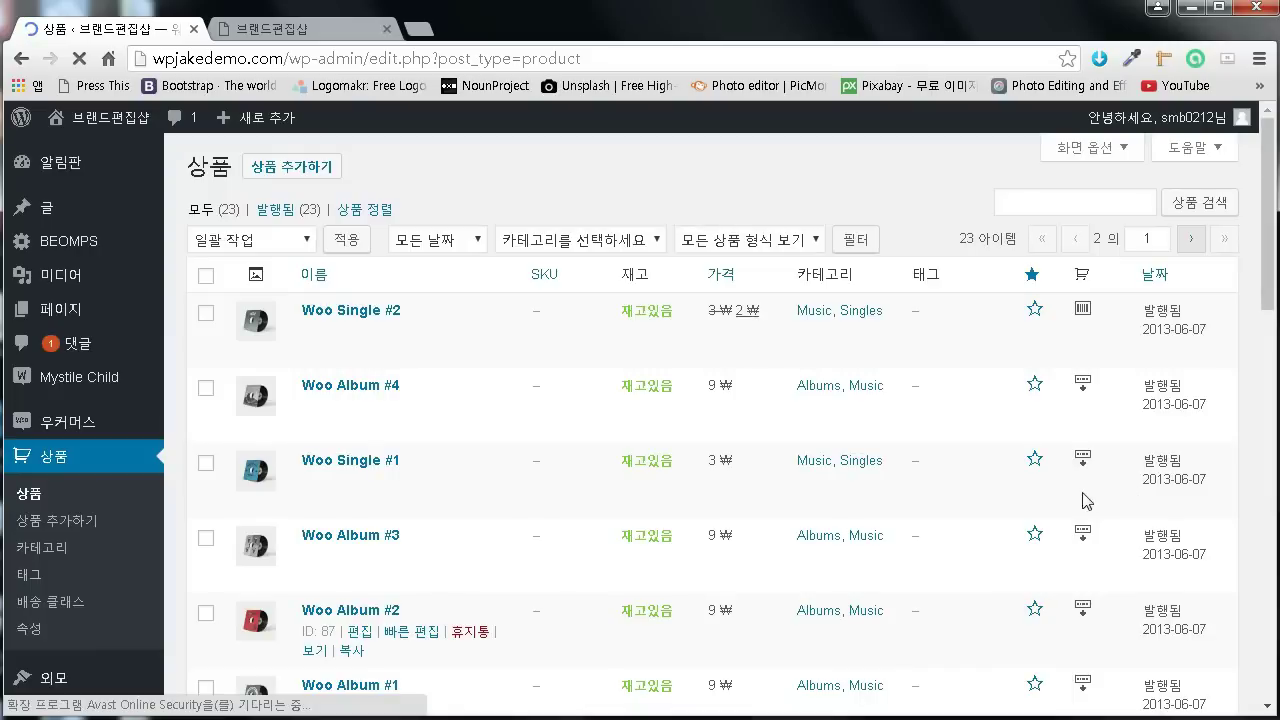
{"action": "scroll", "coordinate": [1080, 503], "scroll_direction": "down", "scroll_amount": 1}
{"action": "scroll", "coordinate": [1078, 500], "scroll_direction": "down", "scroll_amount": 8}
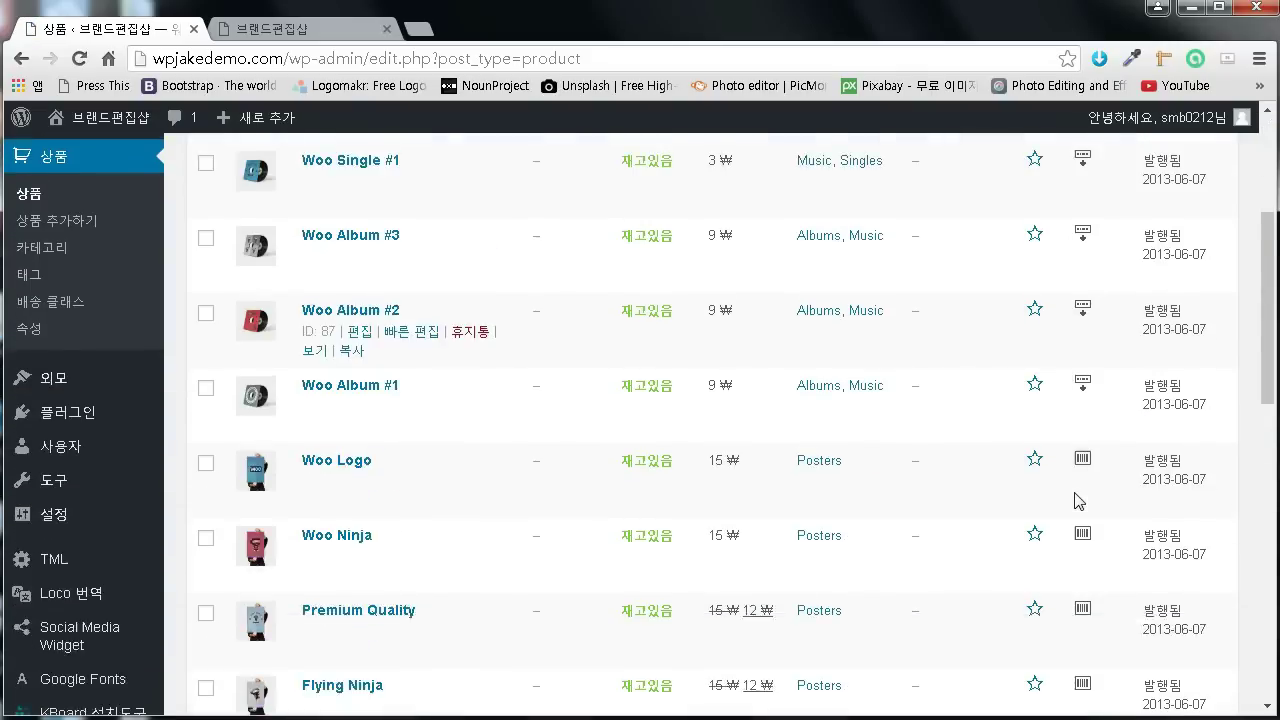
{"action": "left_click", "coordinate": [1038, 322]}
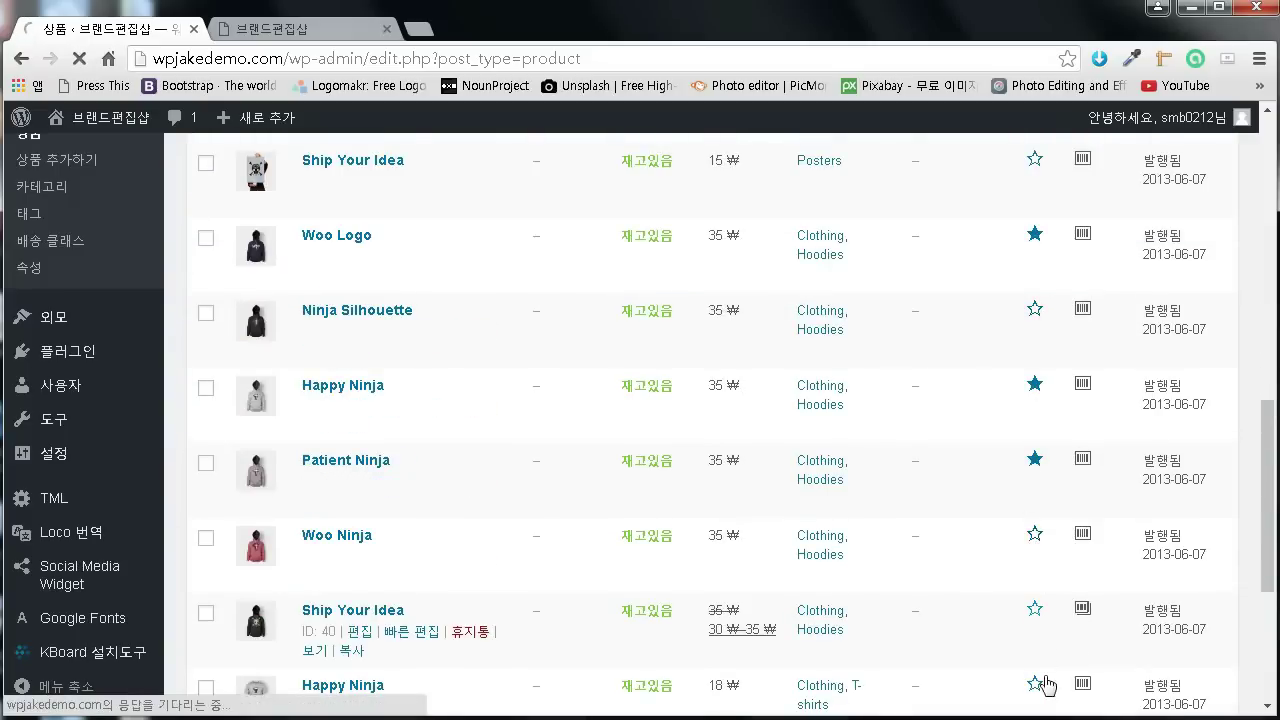
{"action": "scroll", "coordinate": [1125, 510], "scroll_direction": "down", "scroll_amount": 1}
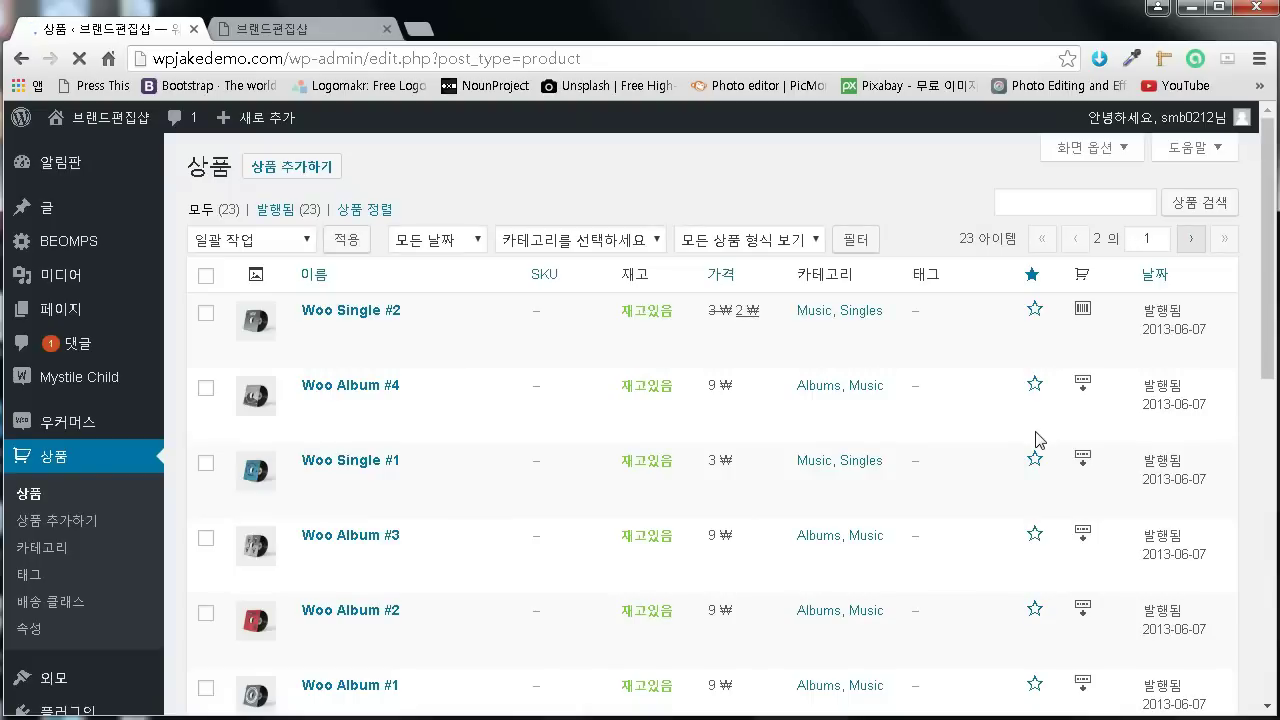
{"action": "scroll", "coordinate": [1058, 462], "scroll_direction": "down", "scroll_amount": 6}
{"action": "scroll", "coordinate": [1067, 444], "scroll_direction": "down", "scroll_amount": 2}
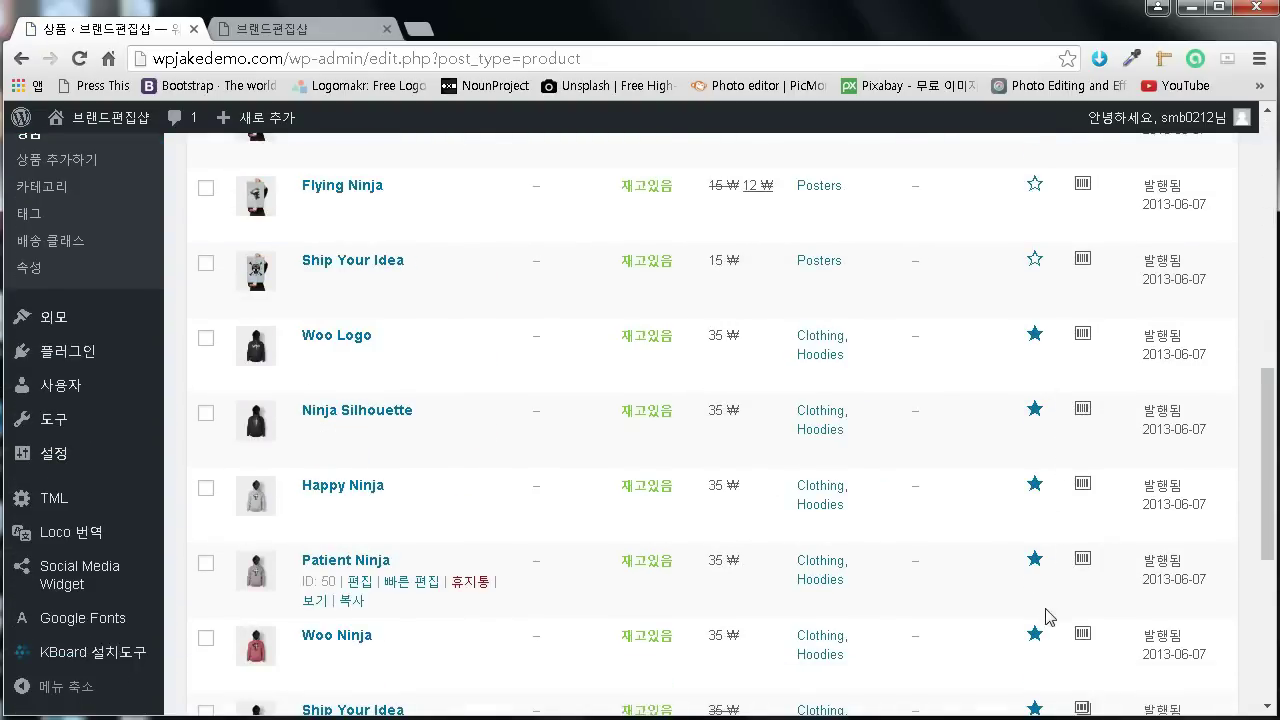
{"action": "scroll", "coordinate": [1050, 610], "scroll_direction": "down", "scroll_amount": 2}
{"action": "scroll", "coordinate": [1062, 592], "scroll_direction": "down", "scroll_amount": 2}
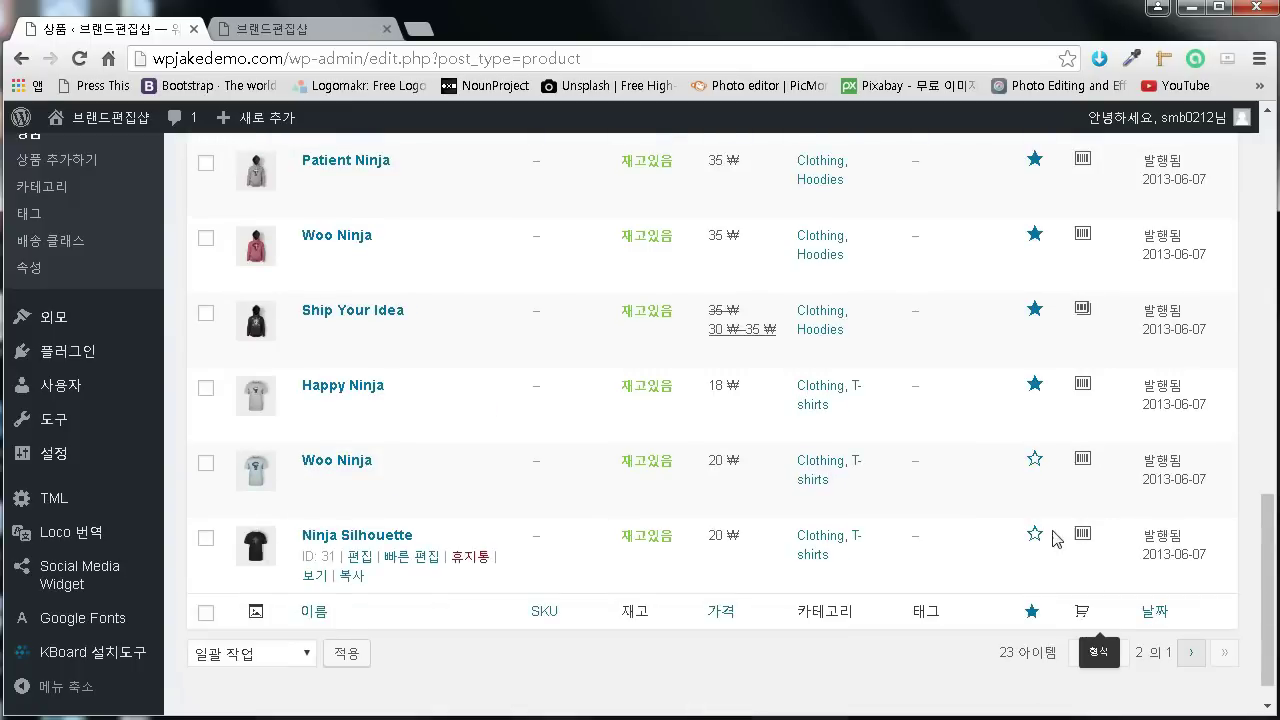
{"action": "left_click", "coordinate": [1035, 466]}
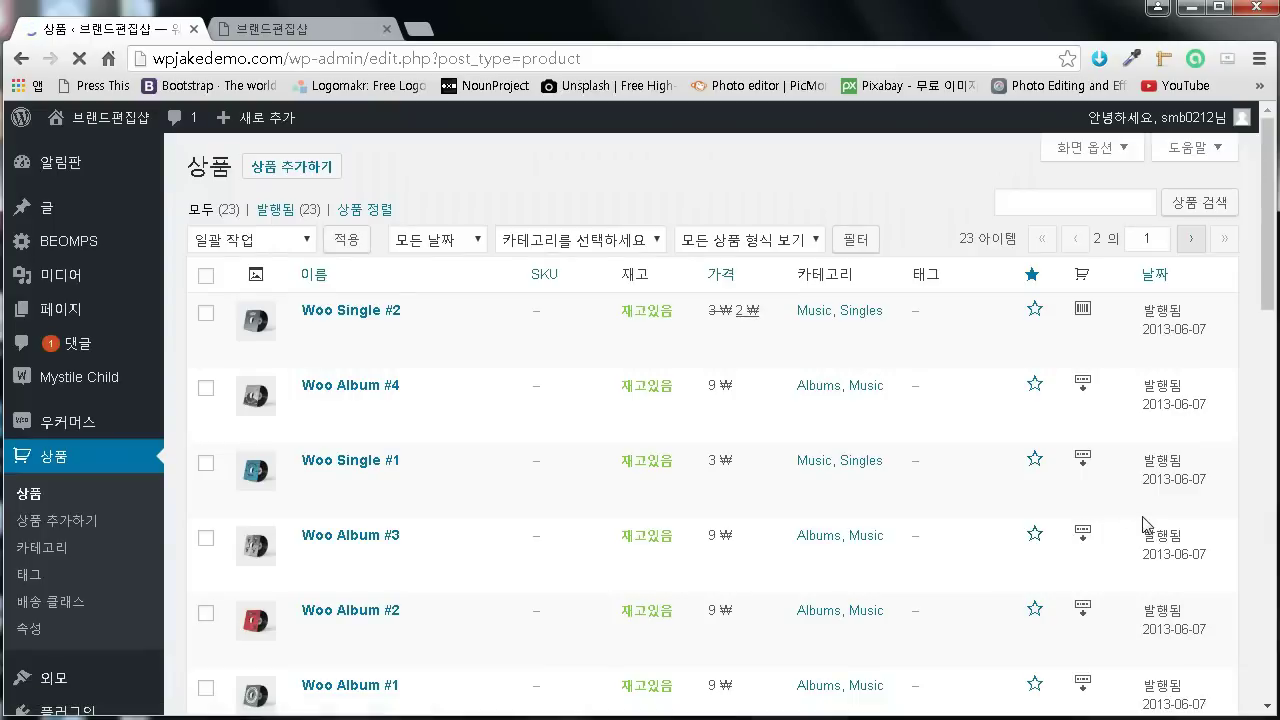
{"action": "scroll", "coordinate": [1143, 518], "scroll_direction": "down", "scroll_amount": 1}
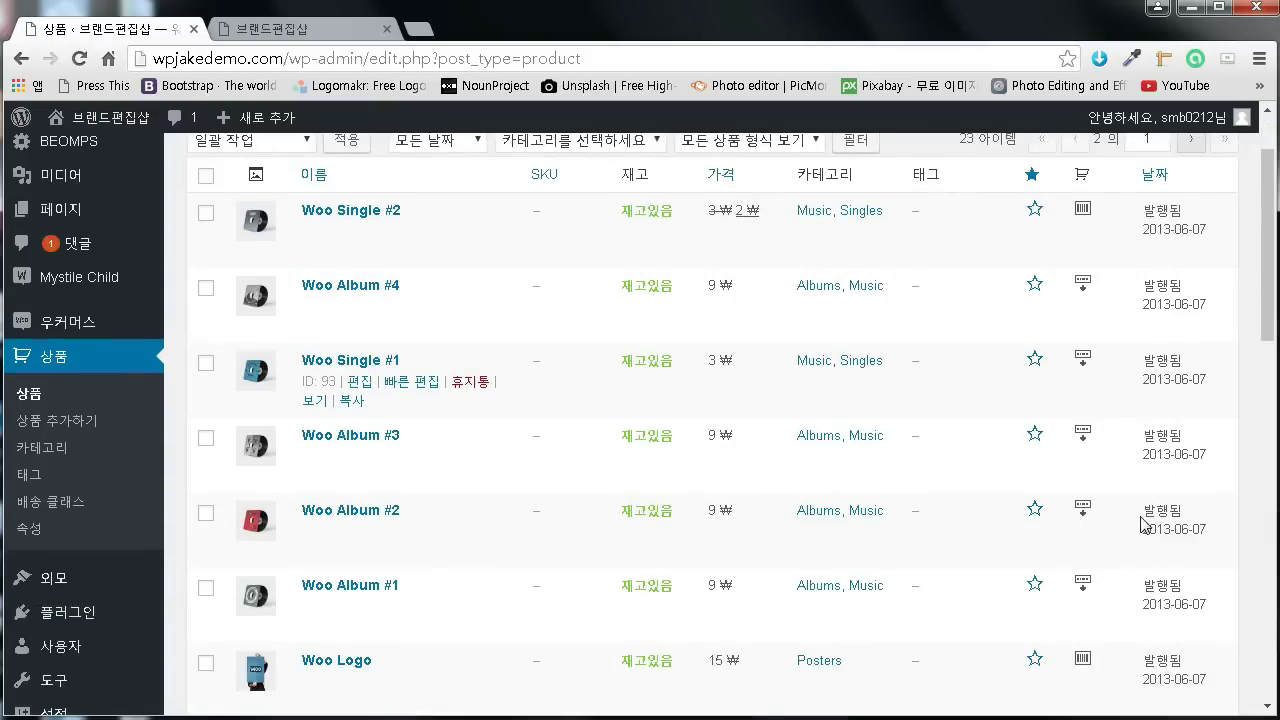
{"action": "scroll", "coordinate": [1143, 522], "scroll_direction": "down", "scroll_amount": 10}
{"action": "scroll", "coordinate": [1143, 522], "scroll_direction": "up", "scroll_amount": 3}
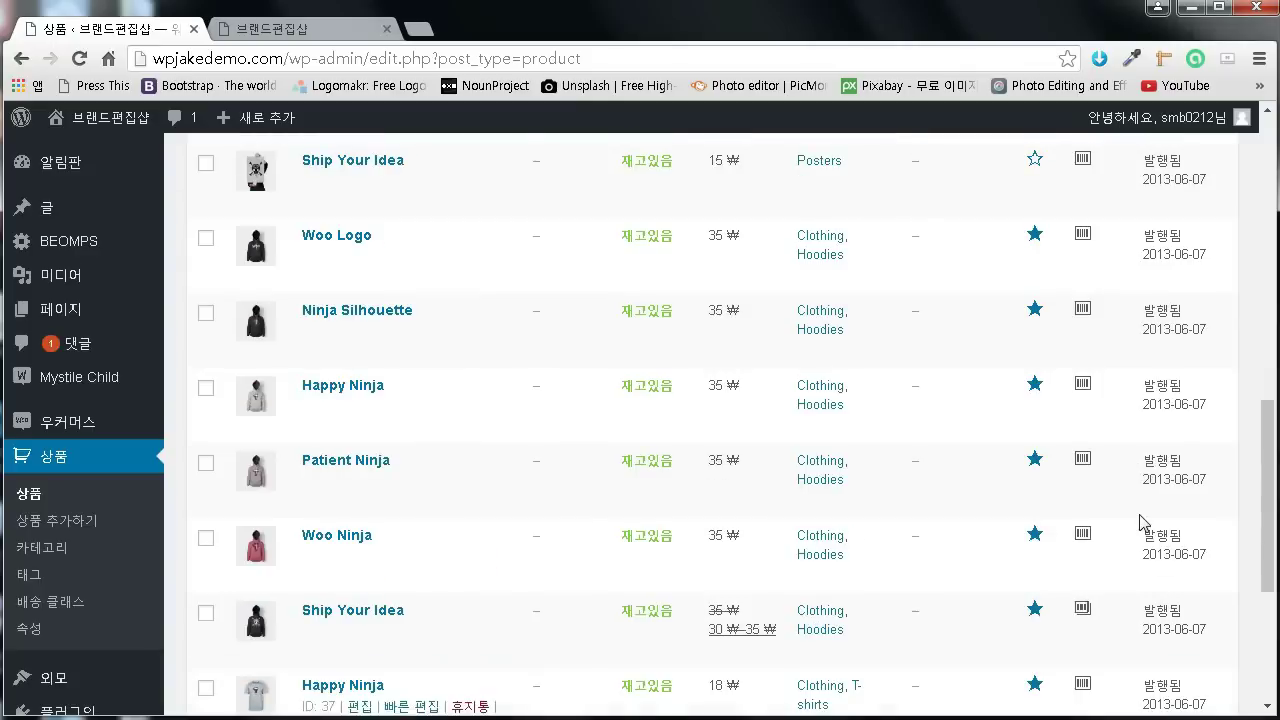
{"action": "scroll", "coordinate": [1143, 522], "scroll_direction": "down", "scroll_amount": 1}
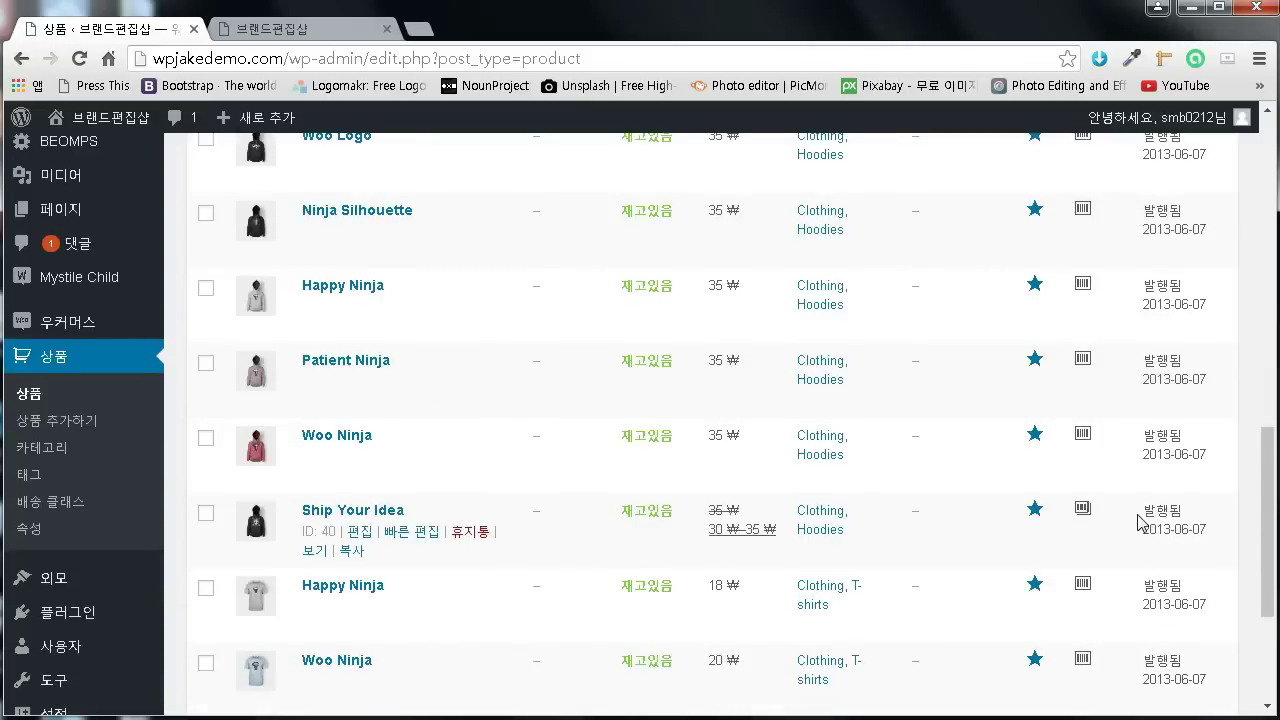
{"action": "scroll", "coordinate": [1143, 522], "scroll_direction": "down", "scroll_amount": 2}
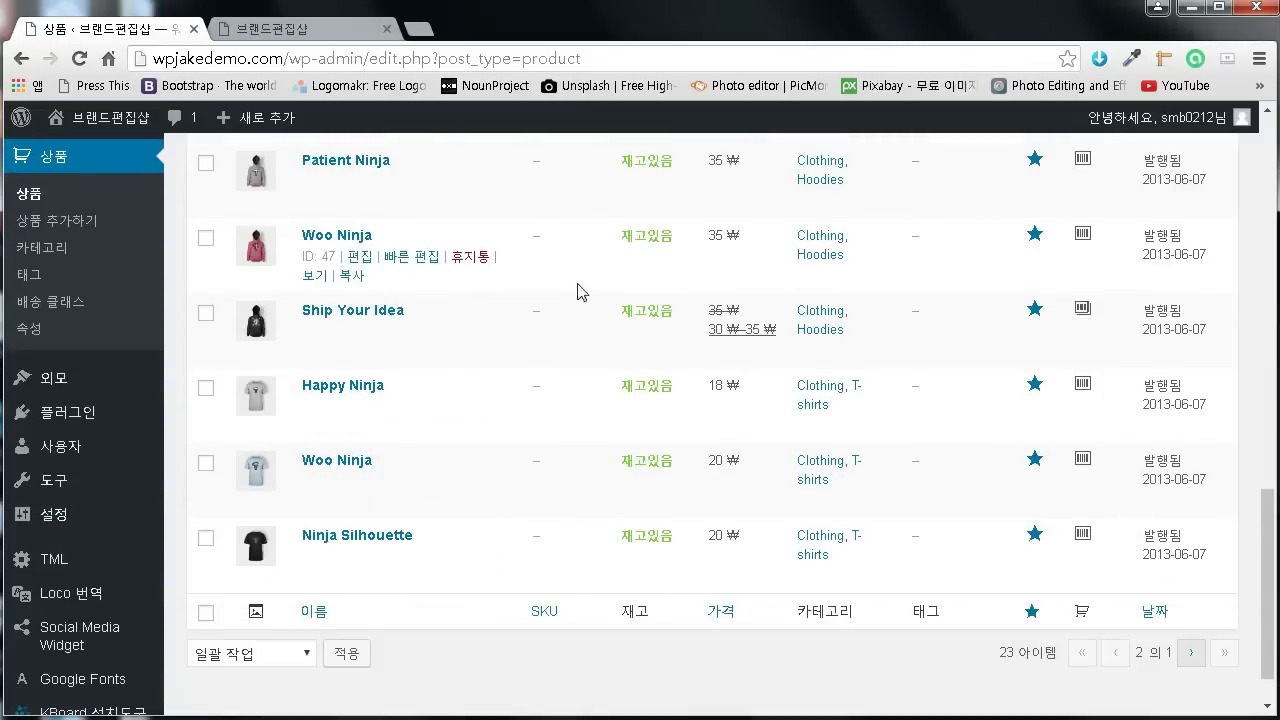
{"action": "left_click", "coordinate": [288, 28]}
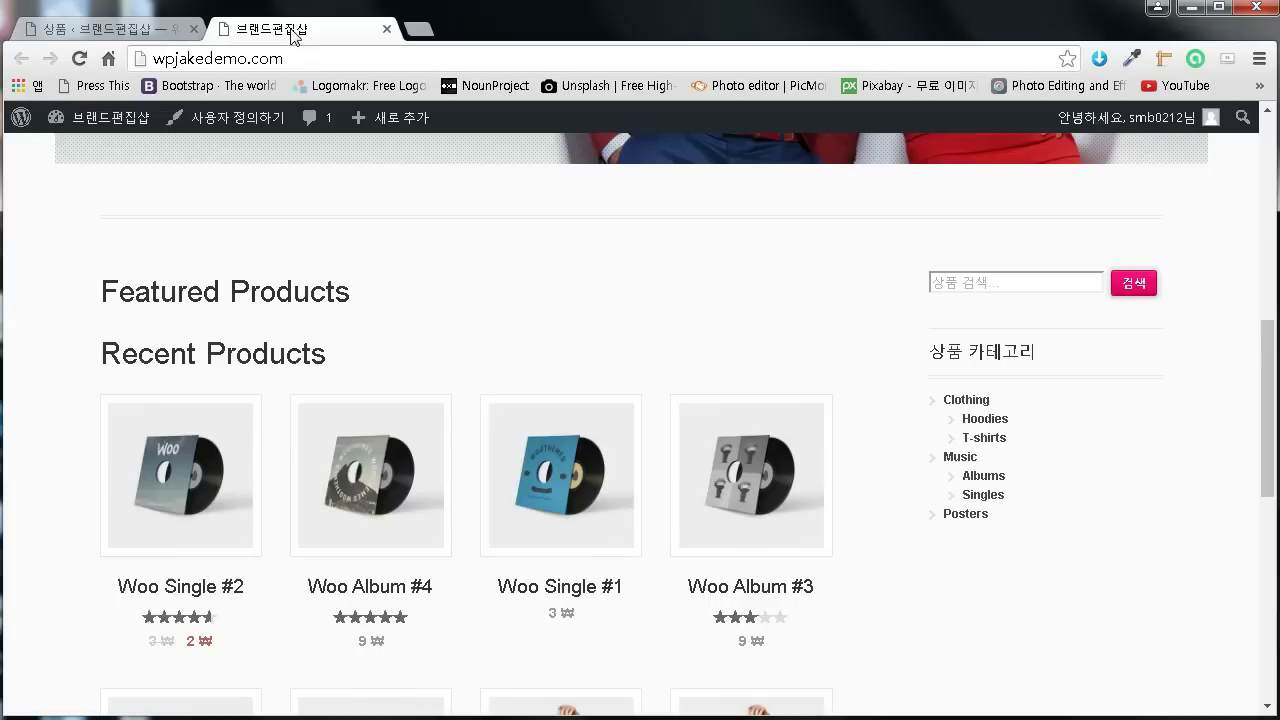
- Reload the storefront, check the Featured Products' ₩ prices, then return to the Notepad course notes
{"action": "left_click", "coordinate": [88, 61]}
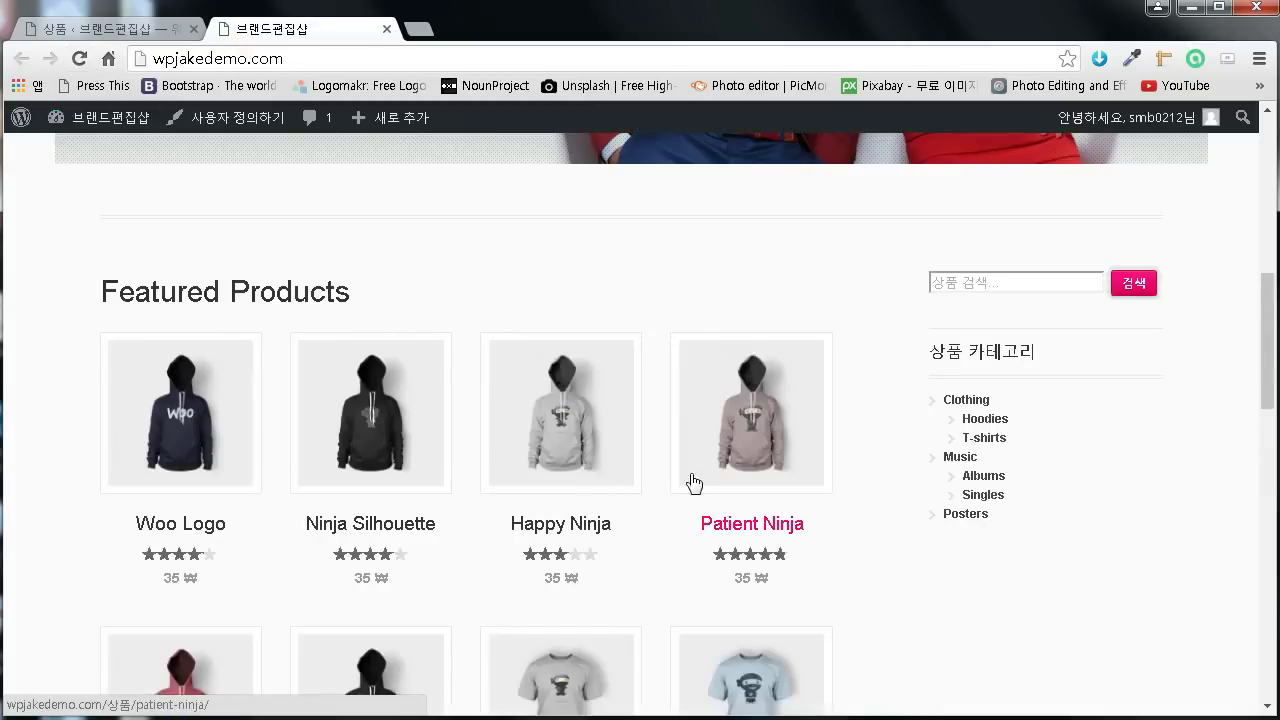
{"action": "scroll", "coordinate": [720, 457], "scroll_direction": "down", "scroll_amount": 3}
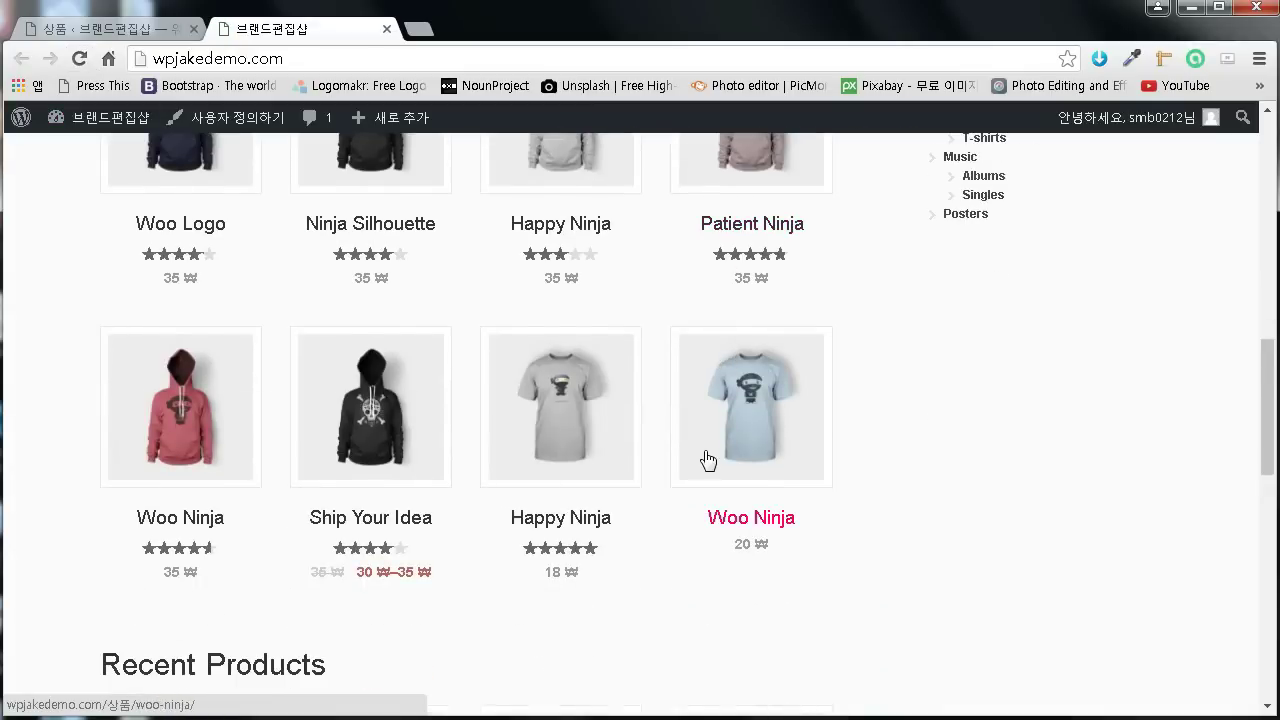
{"action": "scroll", "coordinate": [690, 470], "scroll_direction": "up", "scroll_amount": 2}
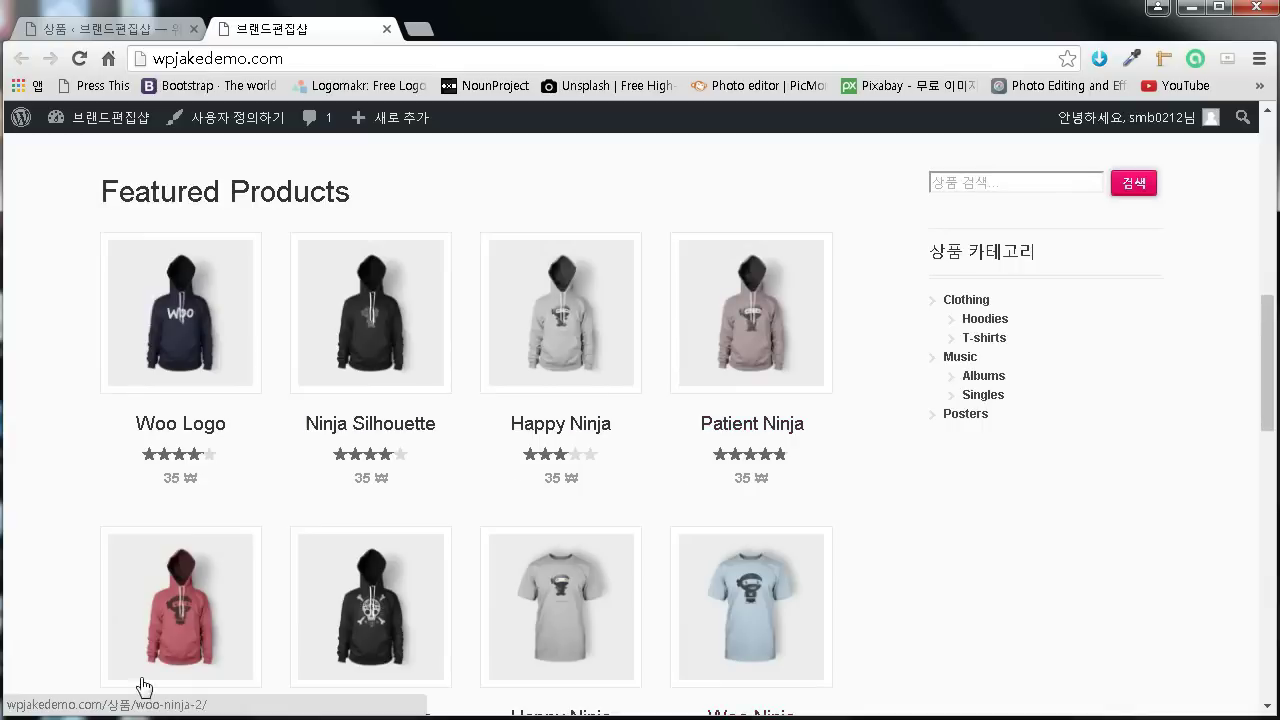
{"action": "key", "text": "alt+Tab"}
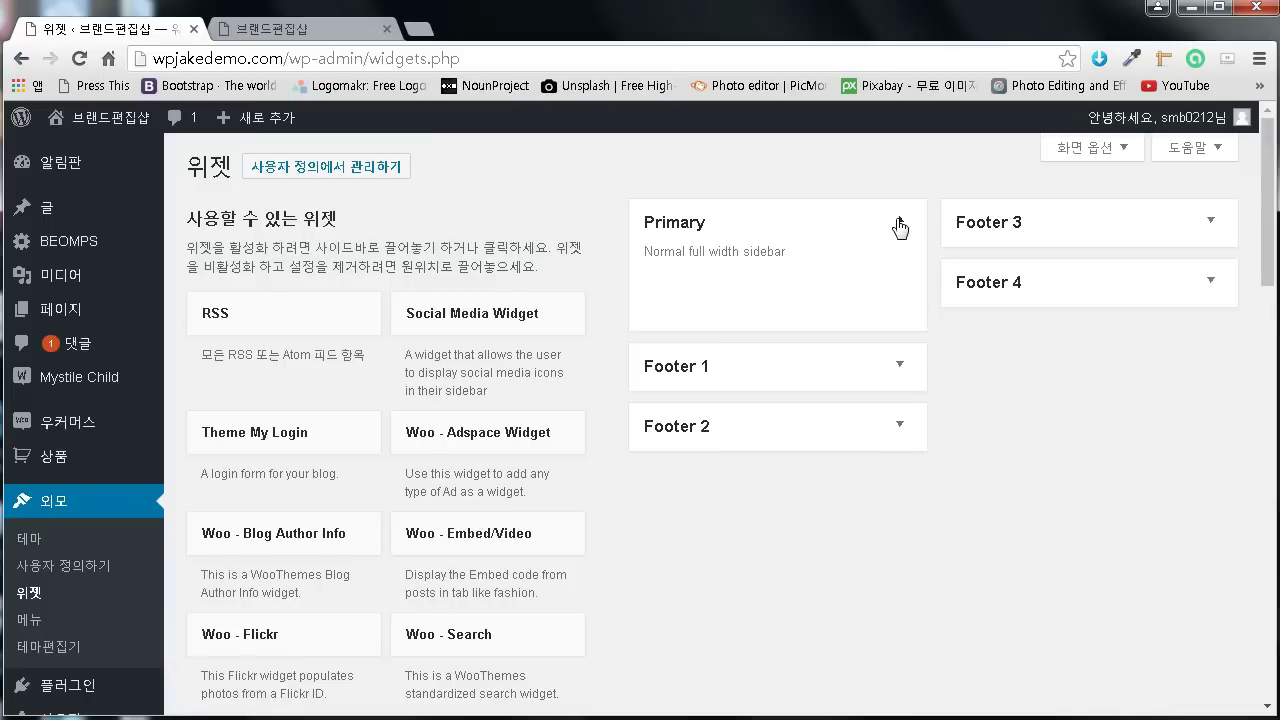
- Add the WooCommerce 상품 검색 (product search) widget to the Primary sidebar
{"action": "left_click", "coordinate": [899, 224]}
{"action": "left_click", "coordinate": [900, 225]}
{"action": "left_click", "coordinate": [902, 222]}
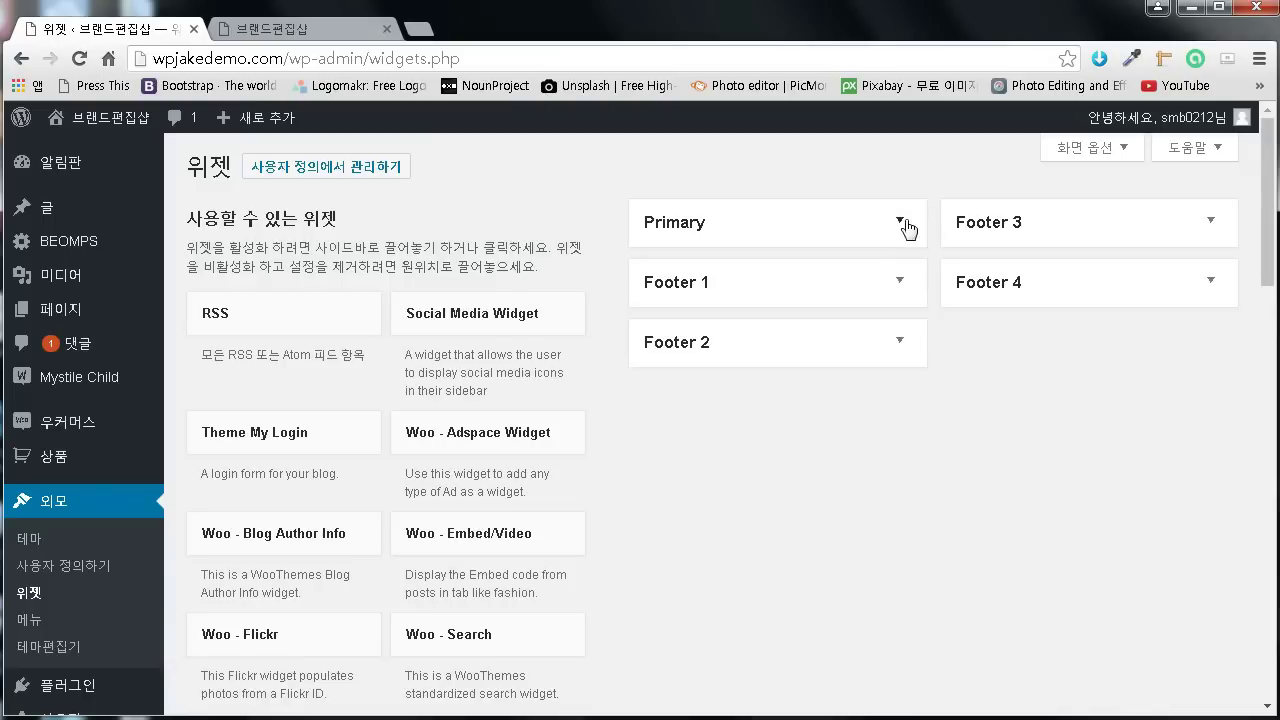
{"action": "left_click", "coordinate": [902, 222]}
{"action": "scroll", "coordinate": [631, 337], "scroll_direction": "down", "scroll_amount": 2}
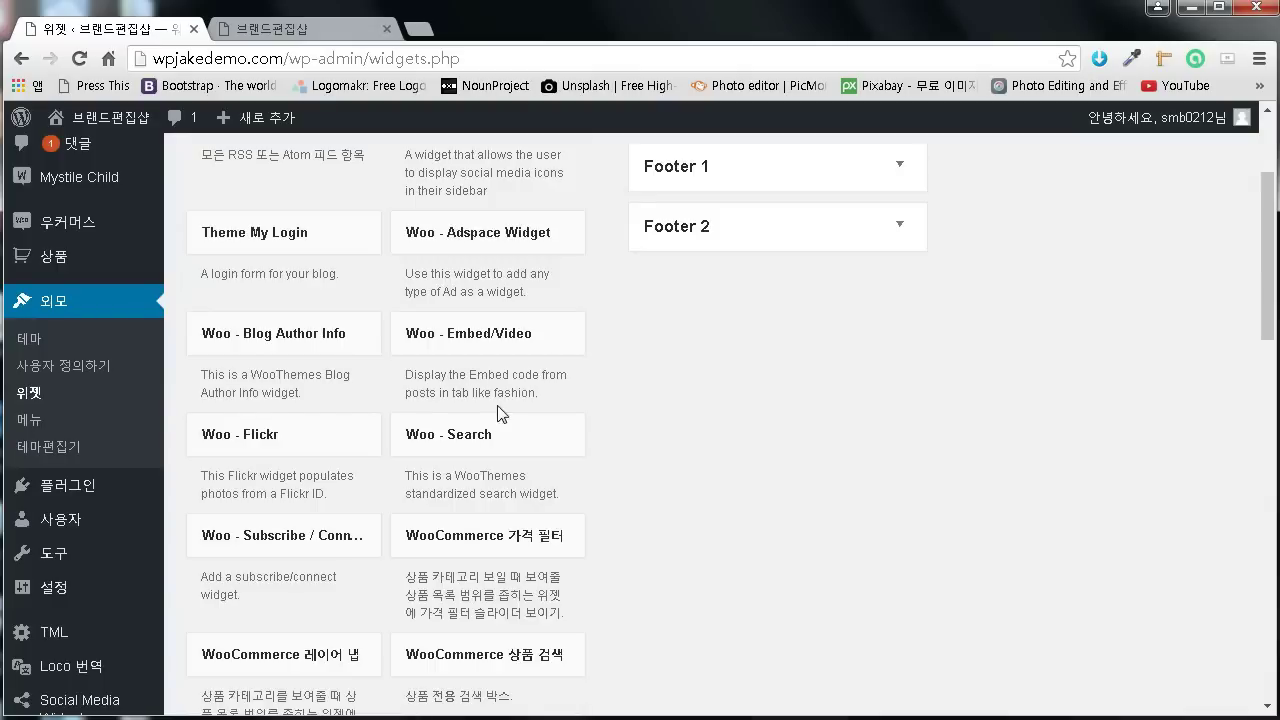
{"action": "scroll", "coordinate": [580, 460], "scroll_direction": "down", "scroll_amount": 1}
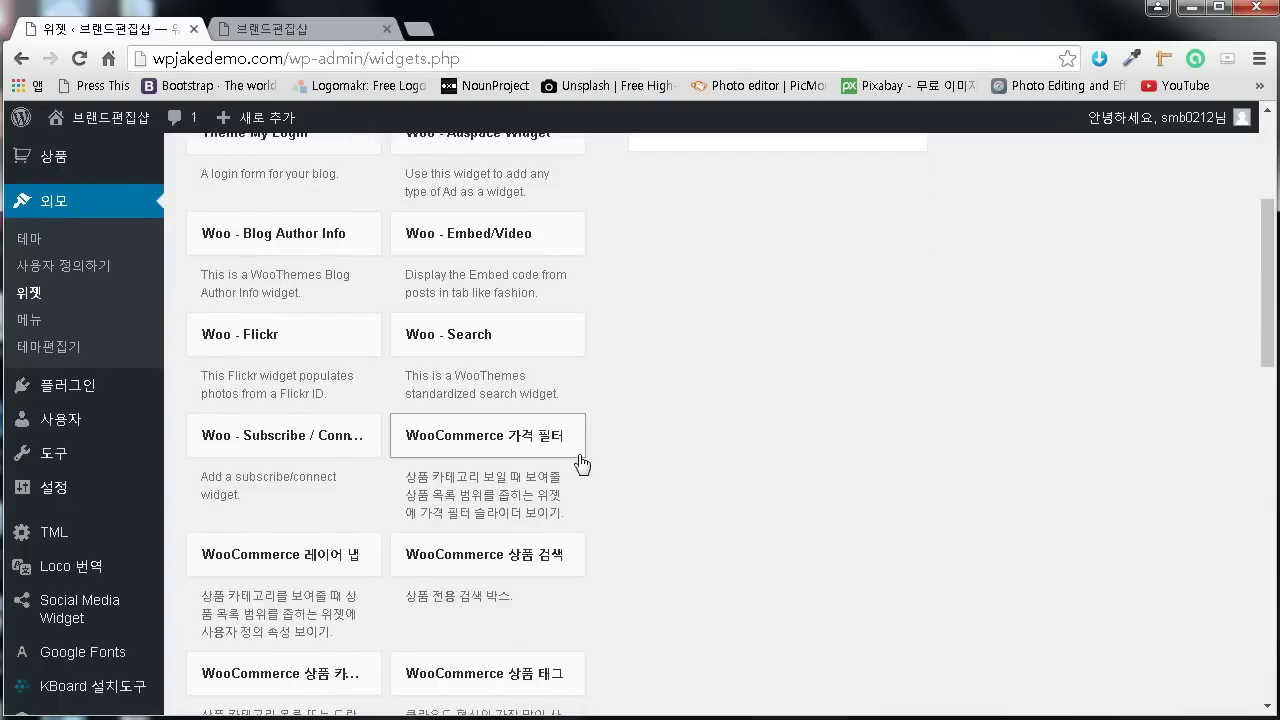
{"action": "left_click", "coordinate": [521, 559]}
{"action": "scroll", "coordinate": [752, 408], "scroll_direction": "down", "scroll_amount": 2}
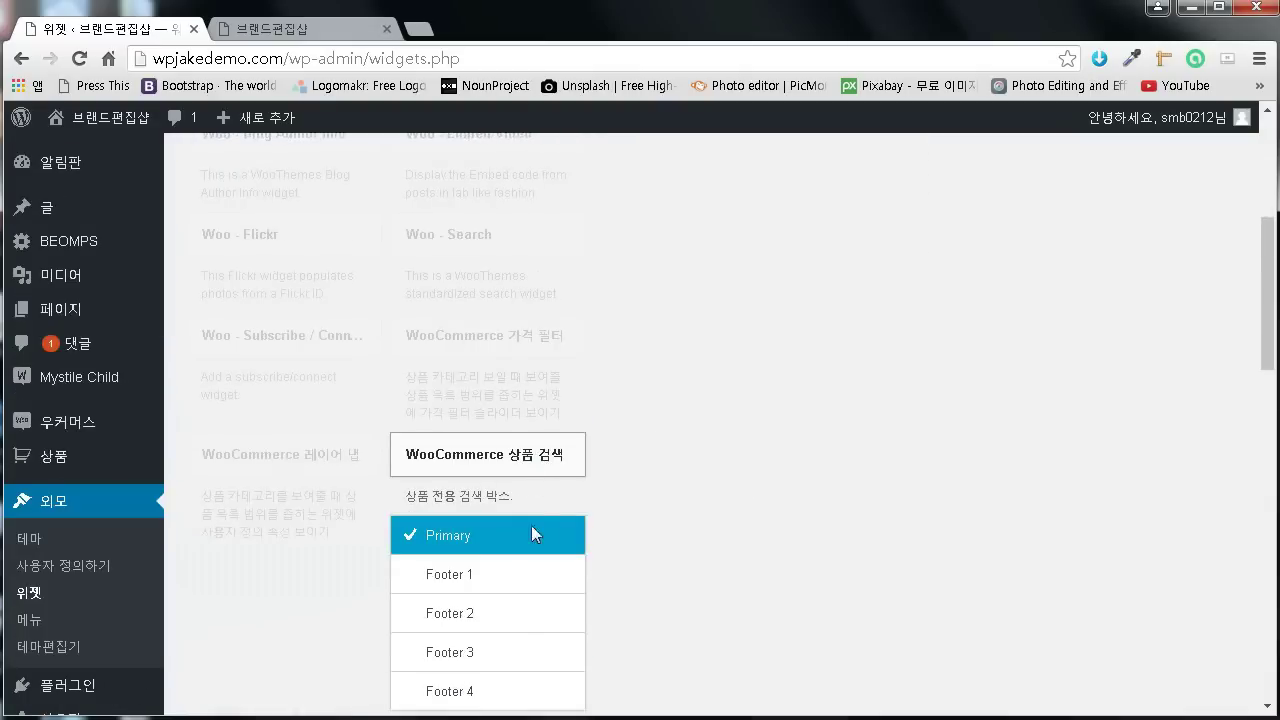
{"action": "left_click", "coordinate": [528, 644]}
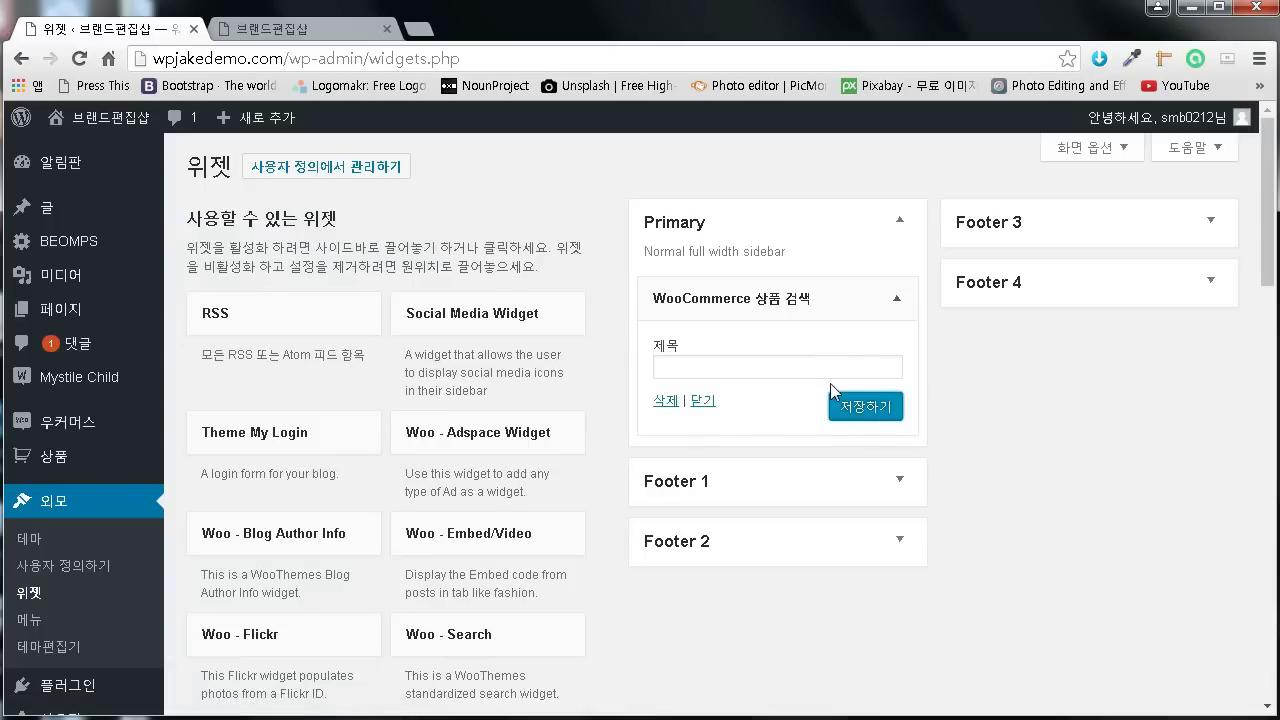
{"action": "left_click", "coordinate": [896, 298]}
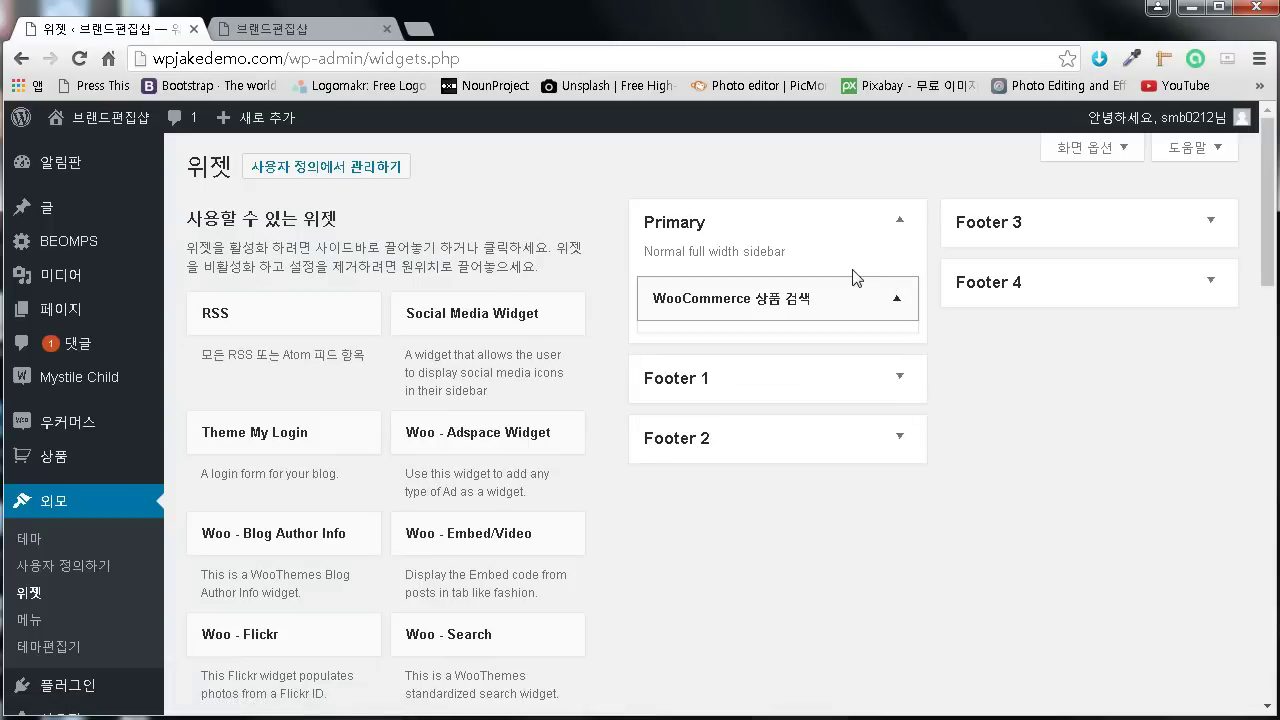
- Add the 상품 카테고리 (product categories) widget to Primary and save it
{"action": "scroll", "coordinate": [540, 460], "scroll_direction": "down", "scroll_amount": 1}
{"action": "scroll", "coordinate": [530, 462], "scroll_direction": "down", "scroll_amount": 3}
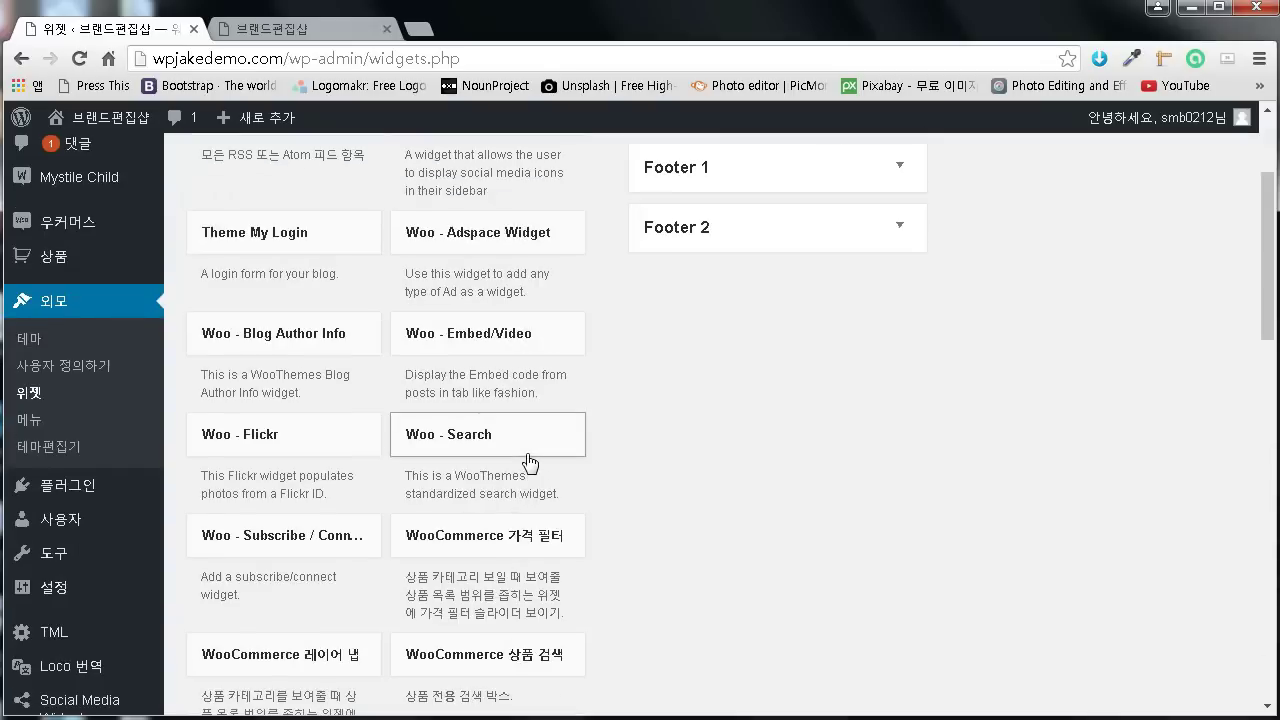
{"action": "scroll", "coordinate": [530, 462], "scroll_direction": "down", "scroll_amount": 1}
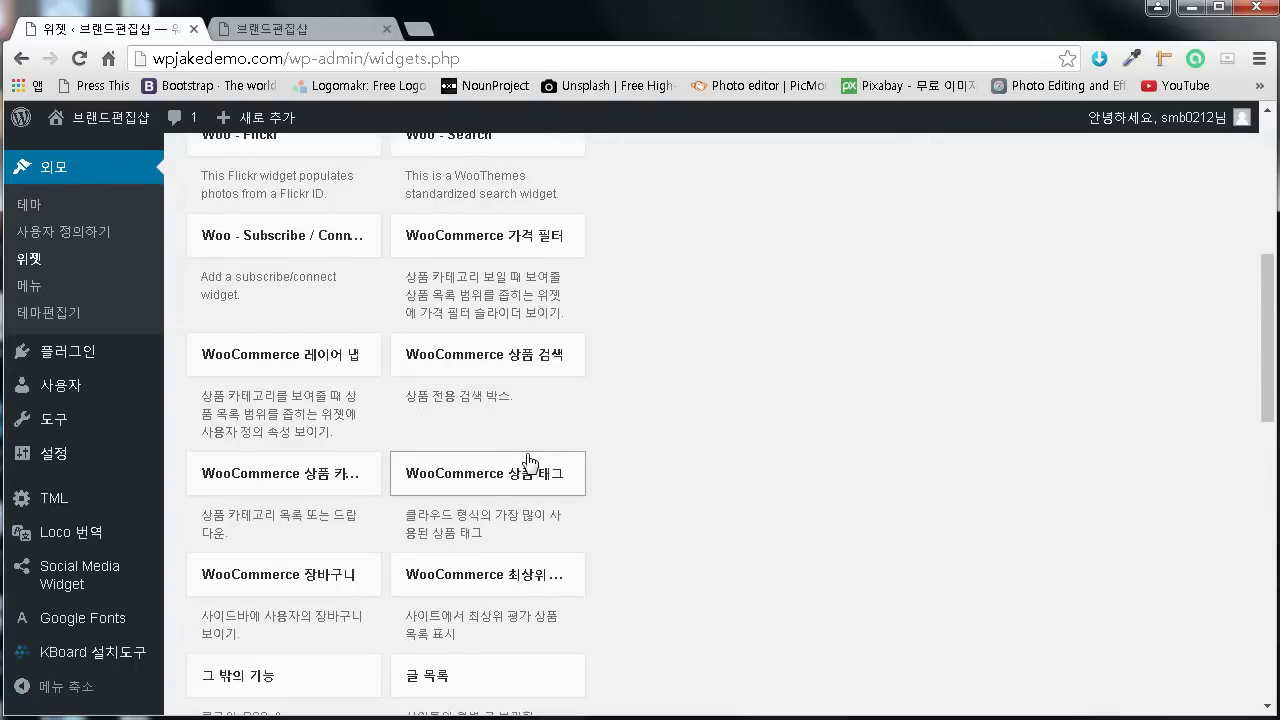
{"action": "left_click", "coordinate": [329, 491]}
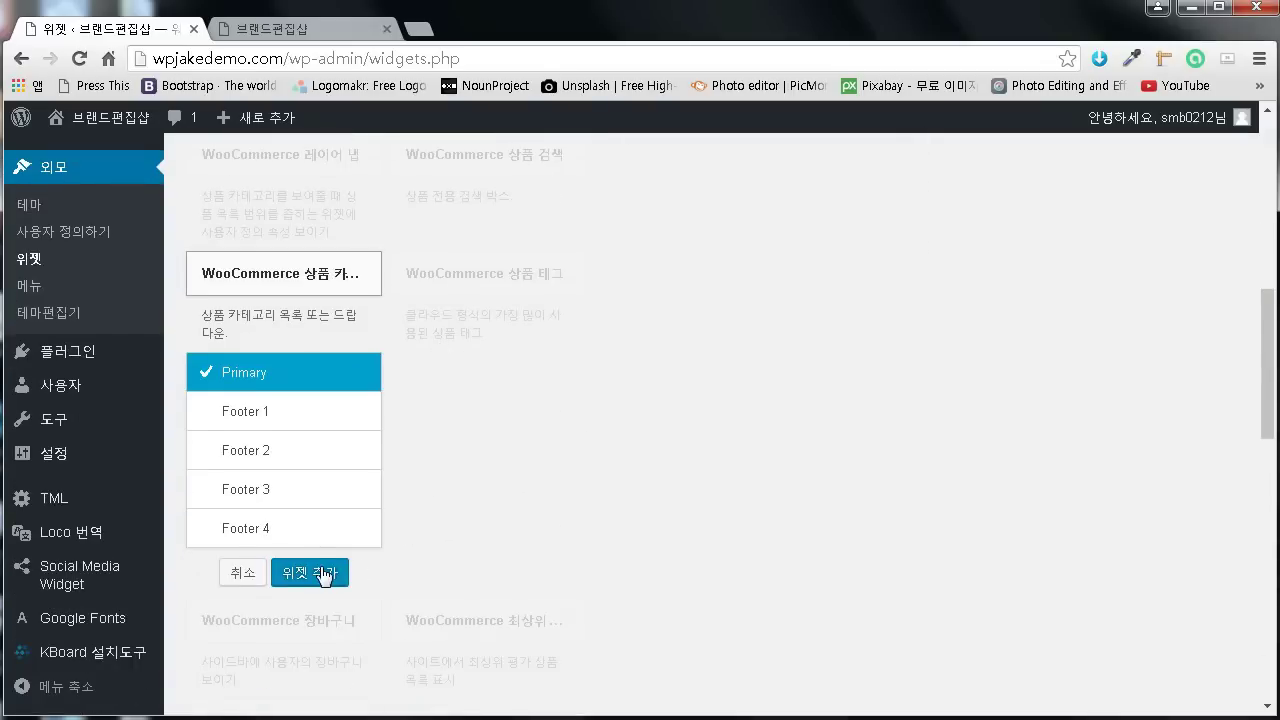
{"action": "left_click", "coordinate": [320, 574]}
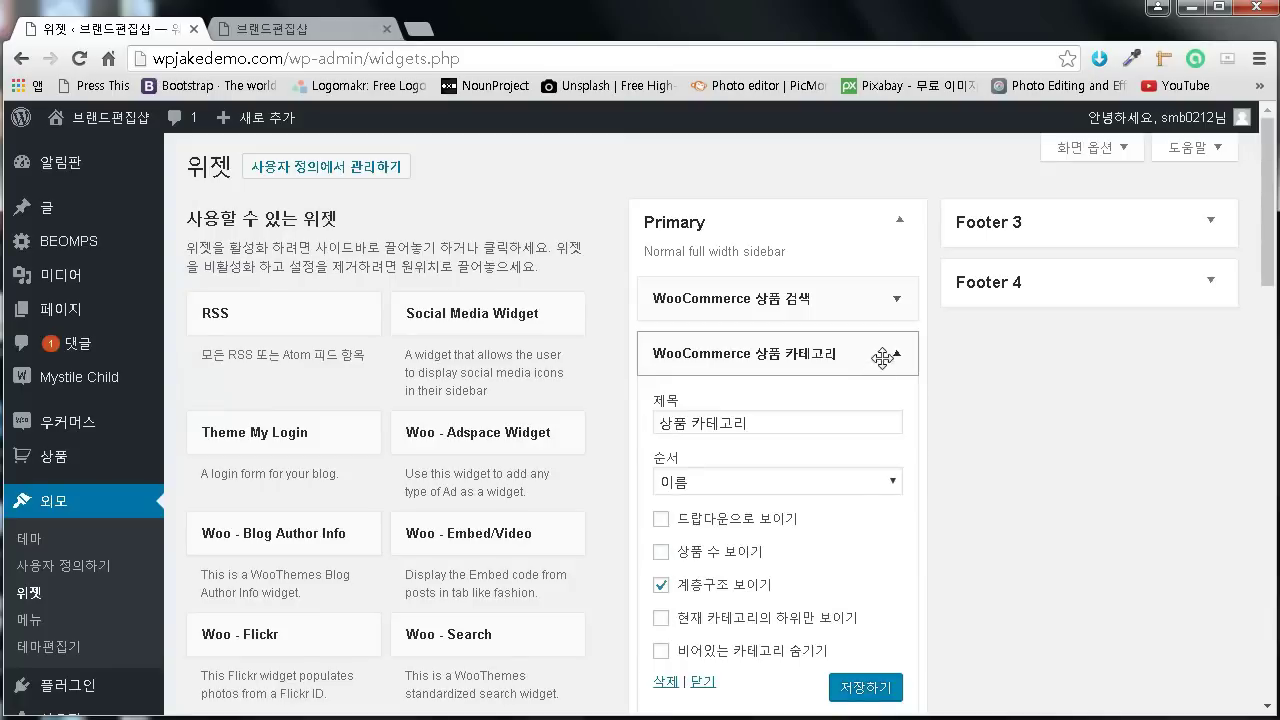
{"action": "left_click", "coordinate": [878, 685]}
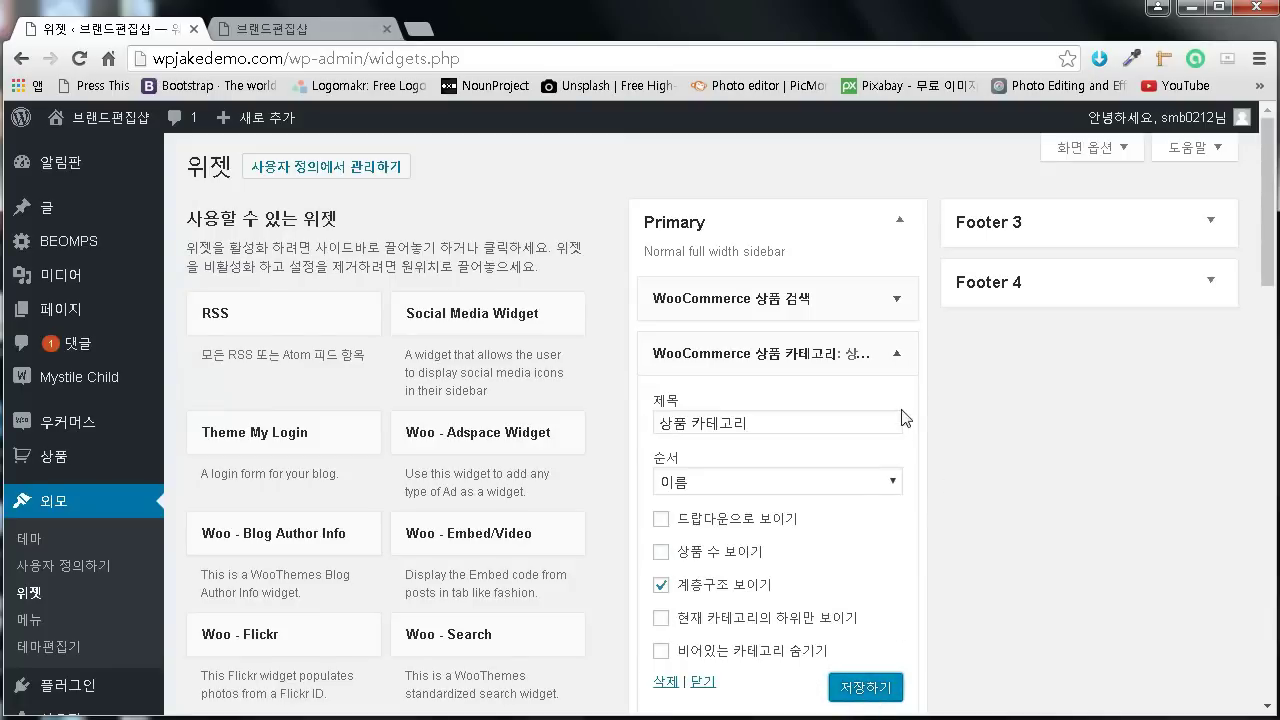
{"action": "left_click", "coordinate": [898, 358]}
- Add the 최근 본 상품 (recently viewed products) widget to Primary and save it
{"action": "scroll", "coordinate": [509, 594], "scroll_direction": "down", "scroll_amount": 6}
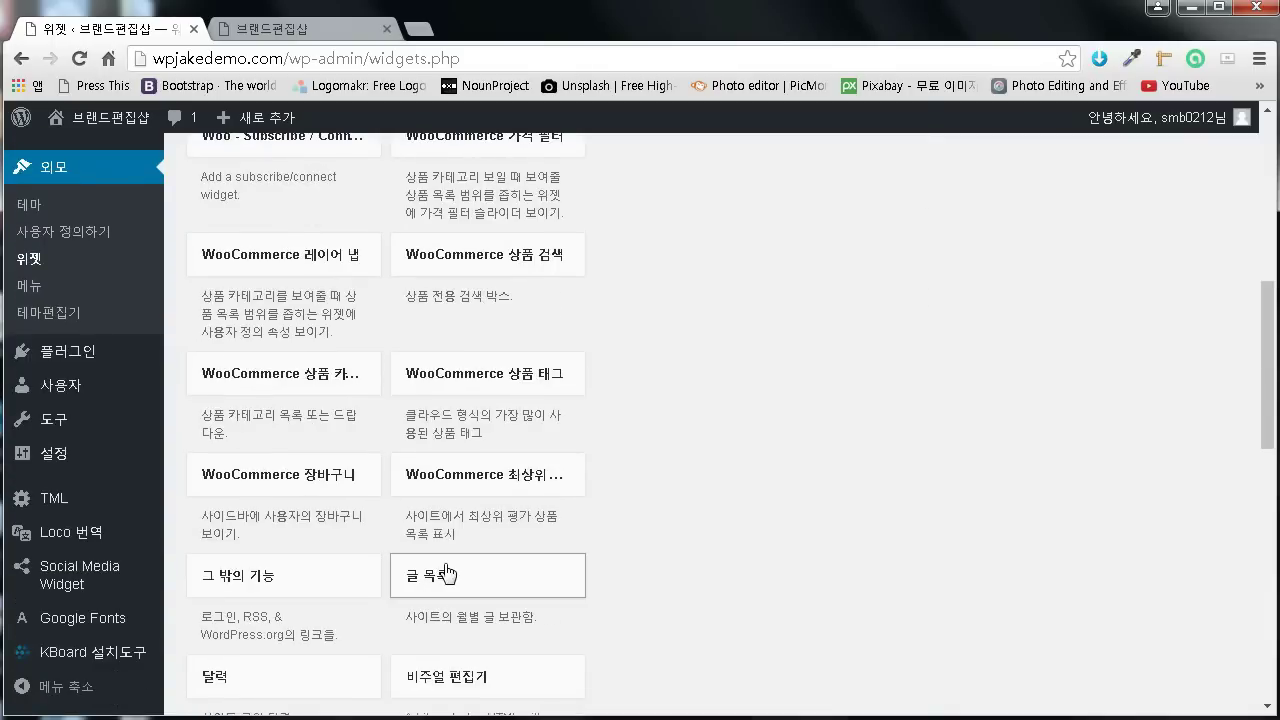
{"action": "scroll", "coordinate": [447, 573], "scroll_direction": "down", "scroll_amount": 5}
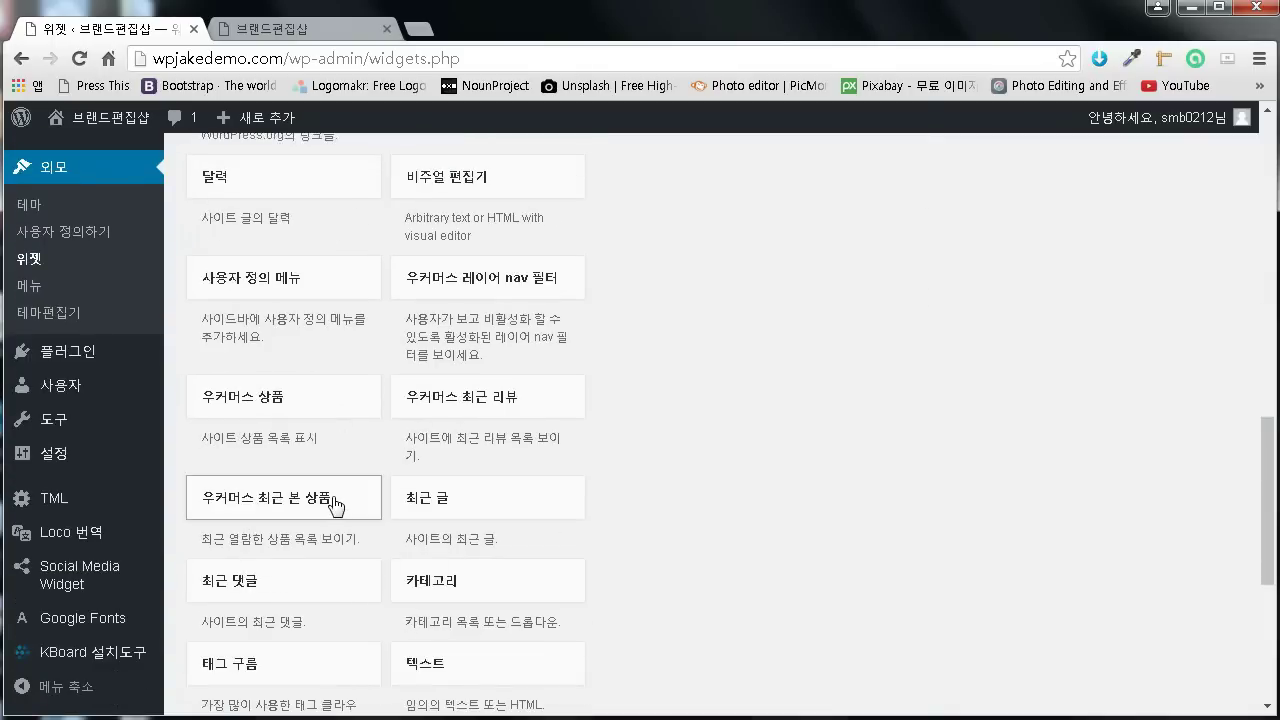
{"action": "left_click", "coordinate": [333, 505]}
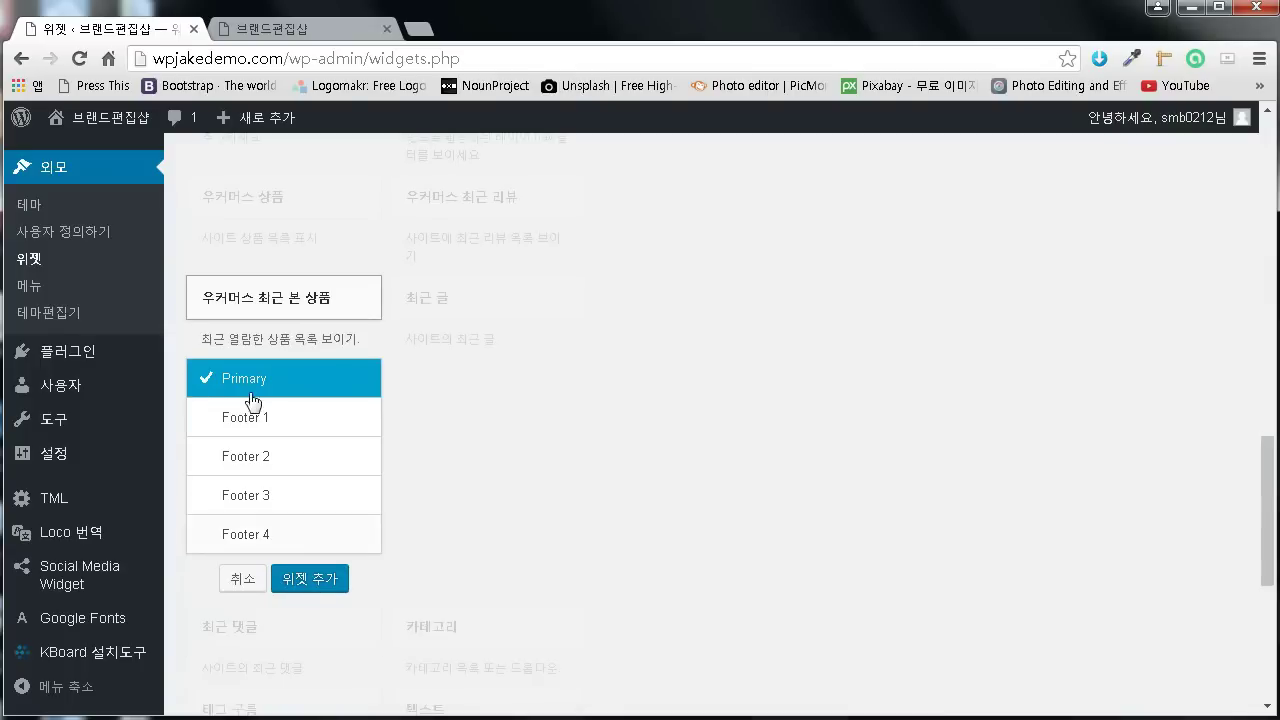
{"action": "left_click", "coordinate": [340, 584]}
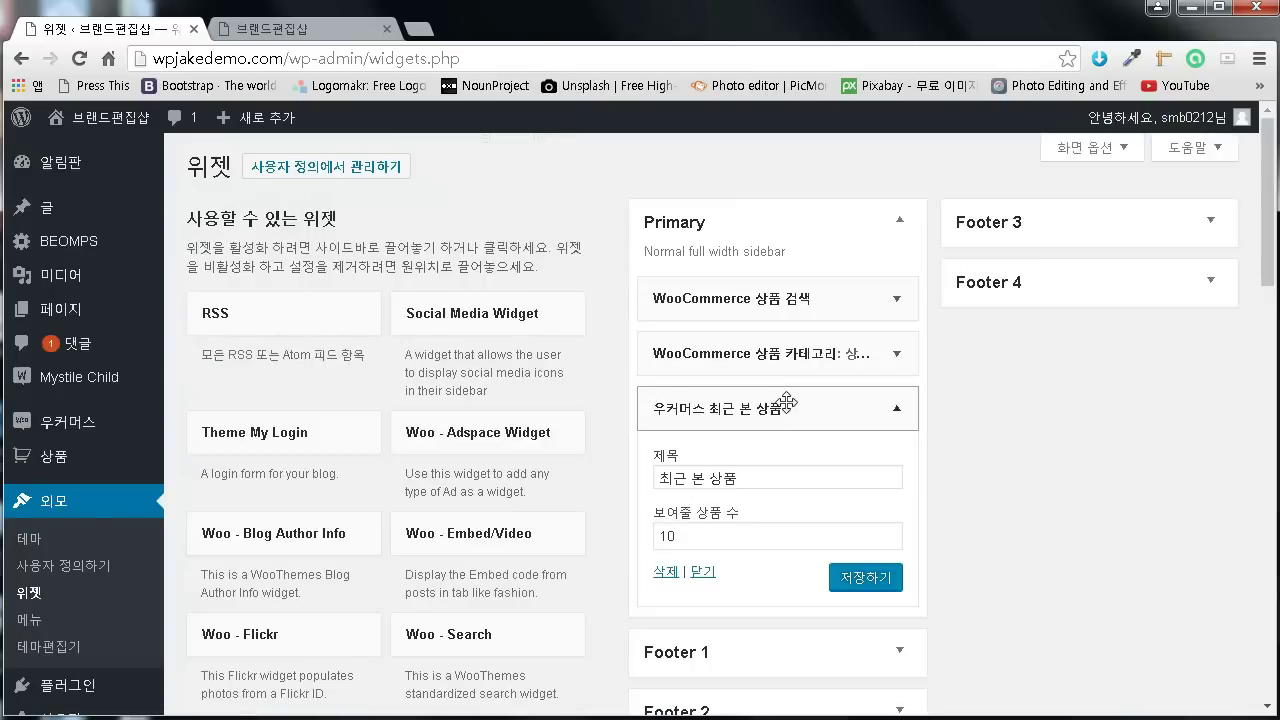
{"action": "left_click", "coordinate": [852, 588]}
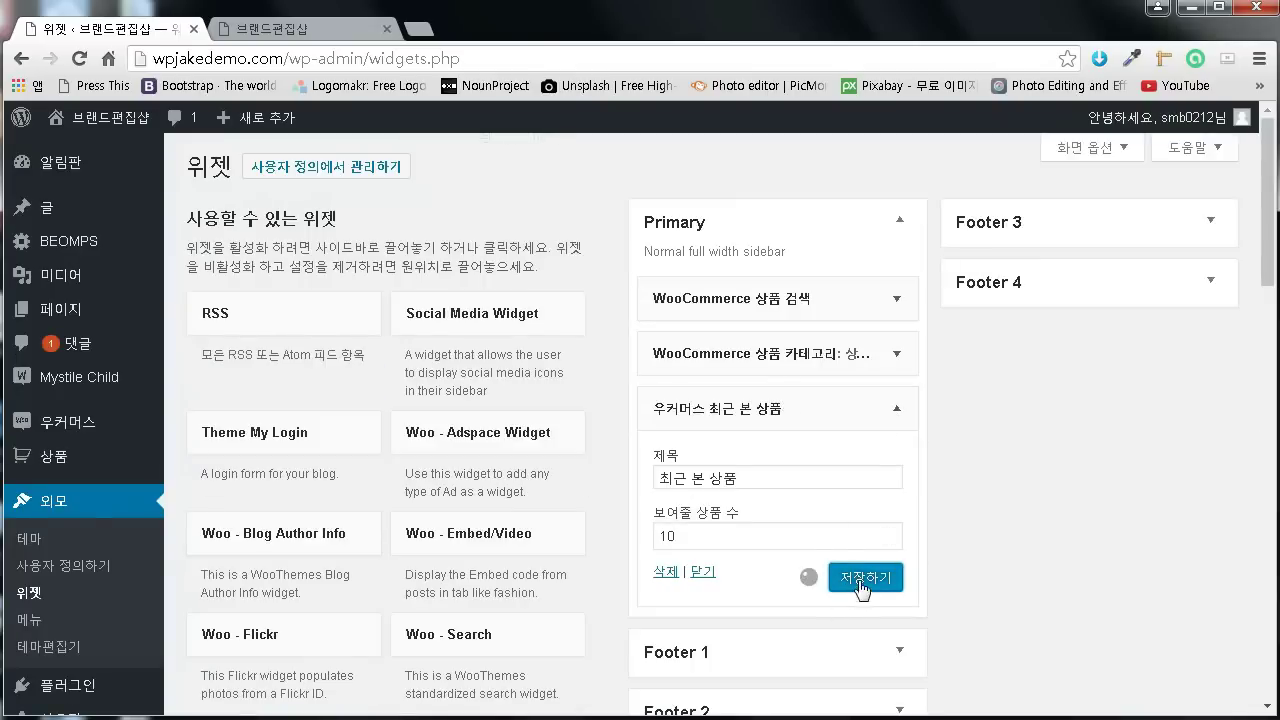
{"action": "left_click", "coordinate": [900, 418]}
{"action": "scroll", "coordinate": [926, 420], "scroll_direction": "down", "scroll_amount": 1}
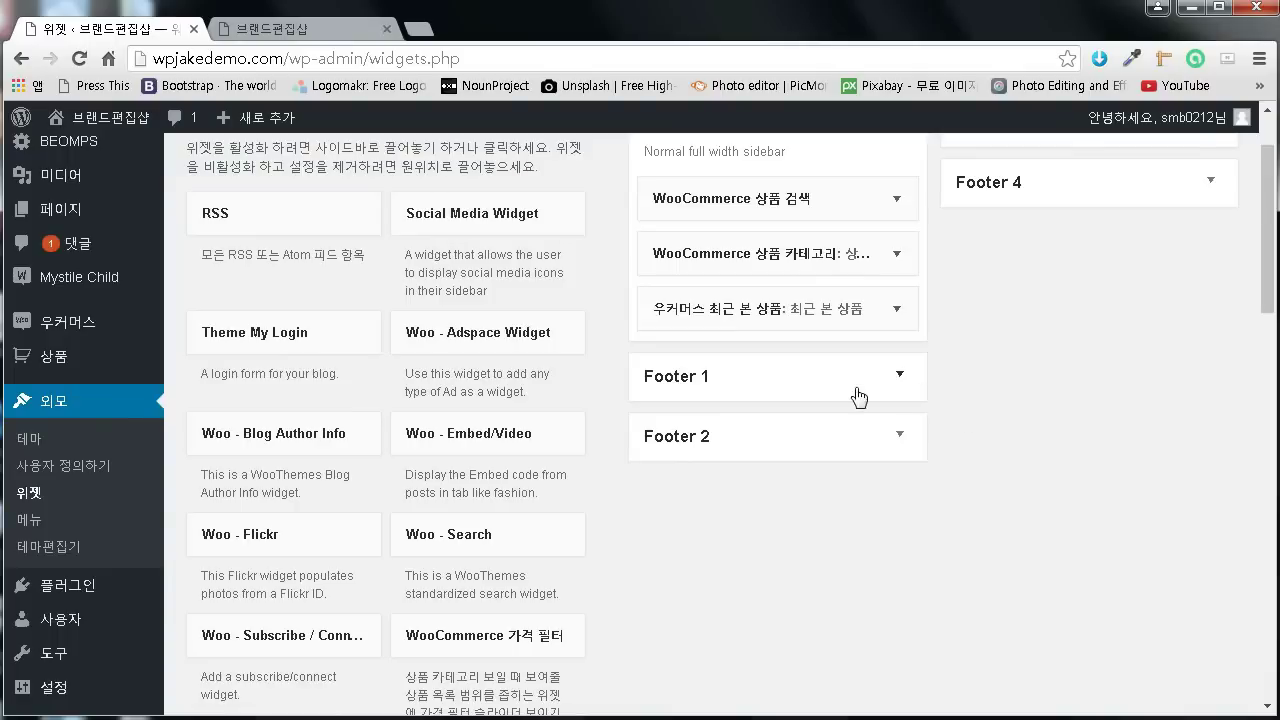
- Reload the storefront to show the new Primary sidebar widgets
{"action": "key", "text": "alt+Tab"}
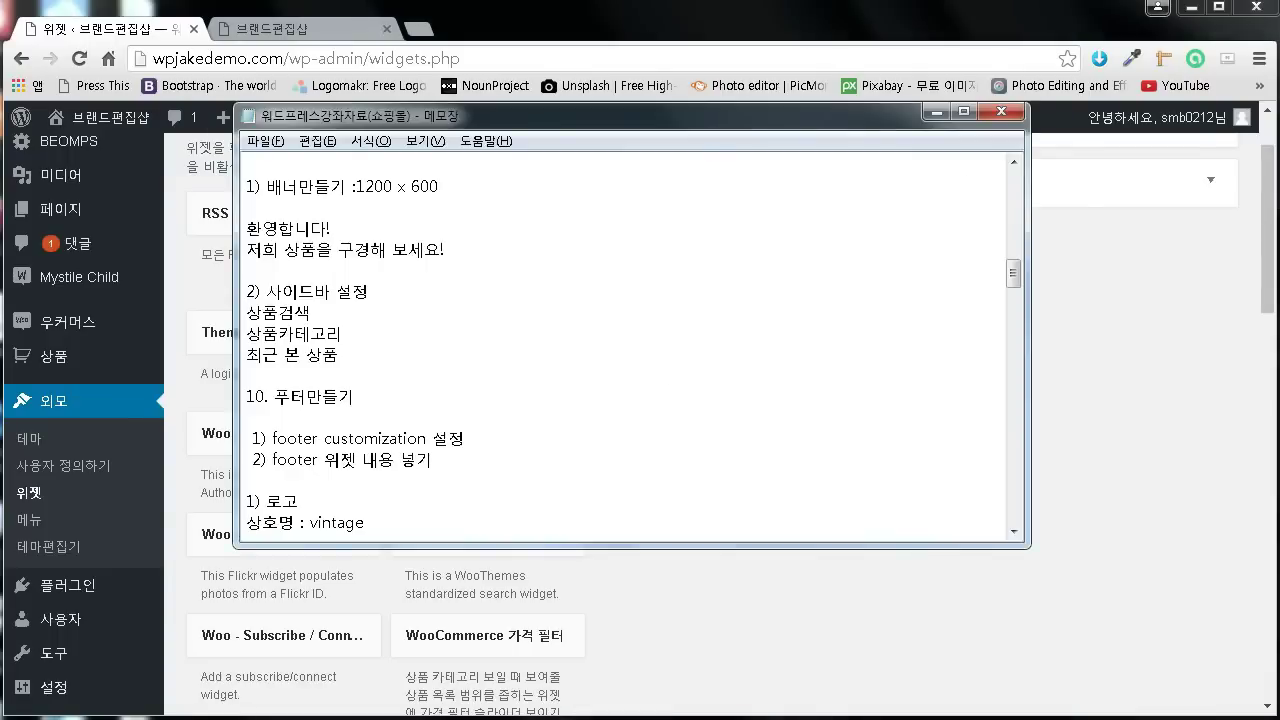
{"action": "left_click", "coordinate": [314, 29]}
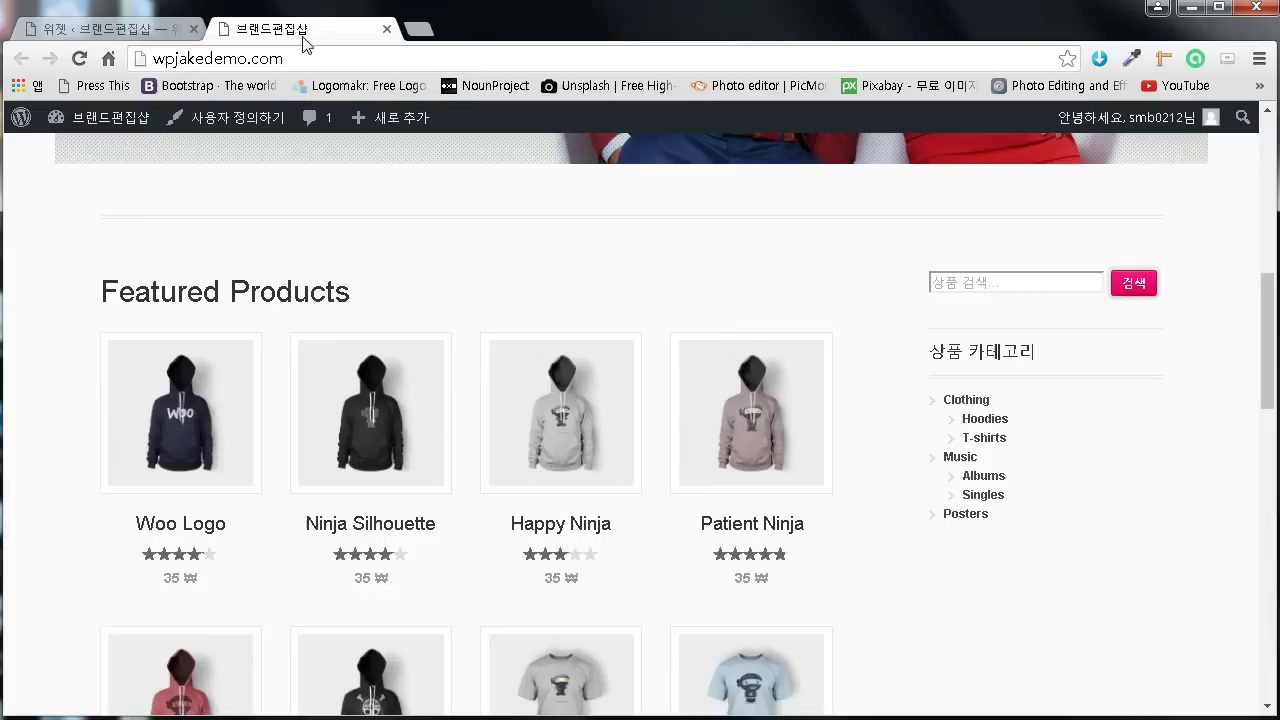
{"action": "left_click", "coordinate": [82, 62]}
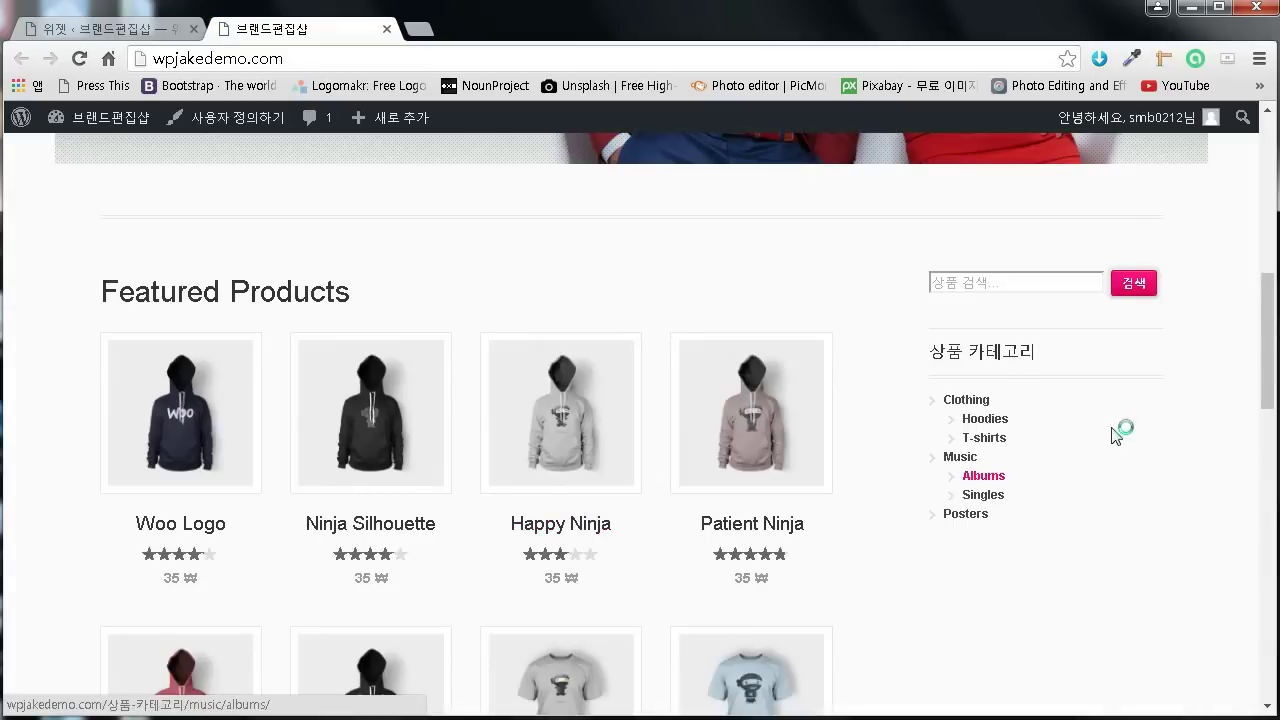
{"action": "scroll", "coordinate": [1092, 503], "scroll_direction": "down", "scroll_amount": 2}
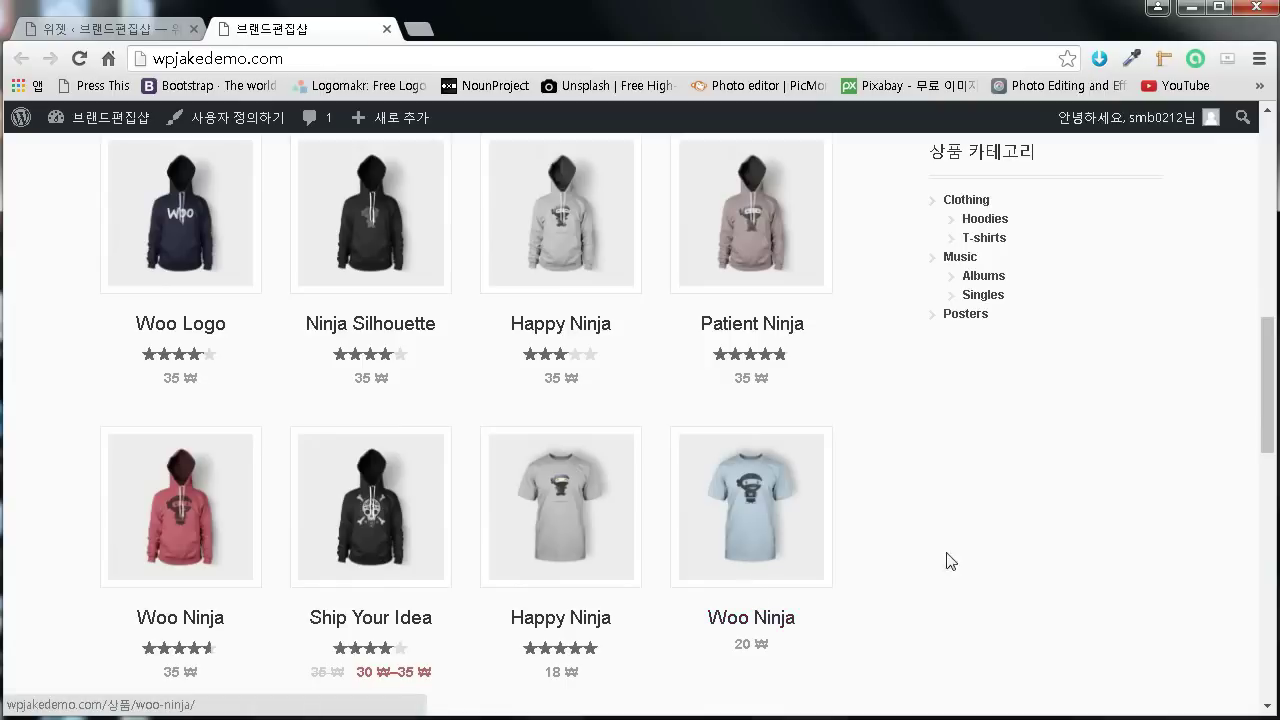
- Visit the Happy Ninja, Ship Your Idea and Woo Ninja product pages, returning to the shop each time
{"action": "left_click", "coordinate": [553, 622]}
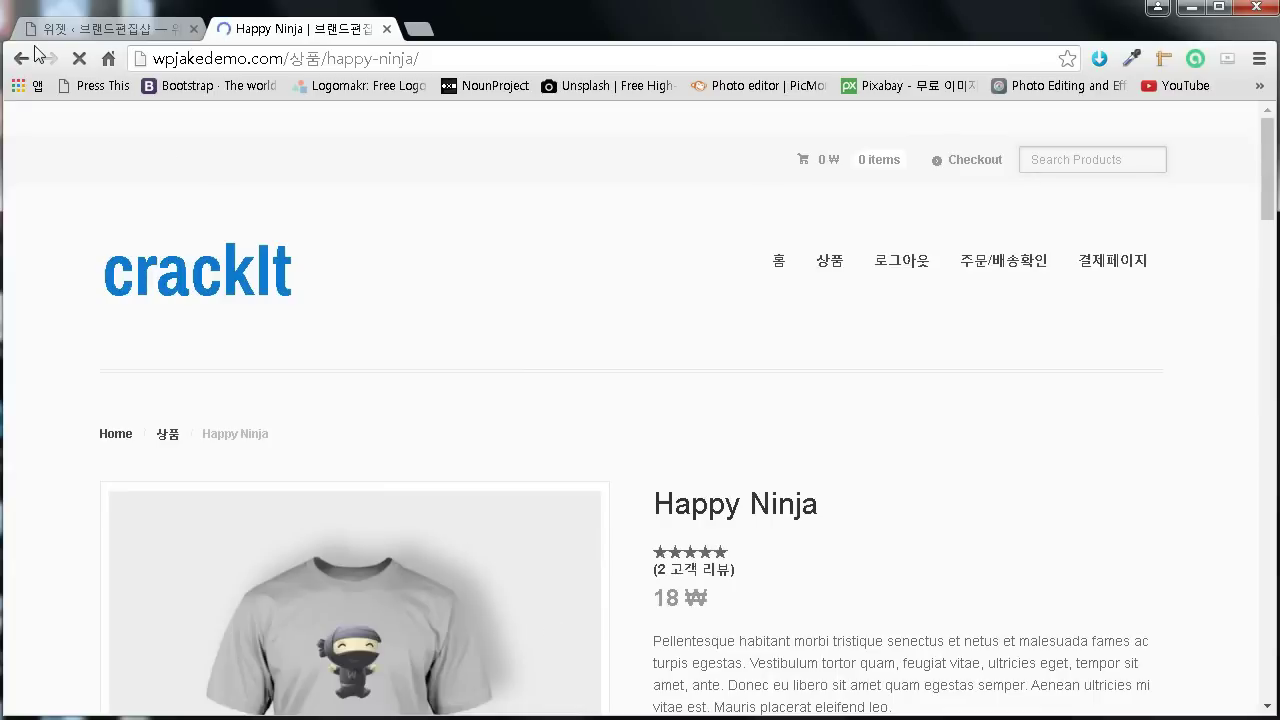
{"action": "left_click", "coordinate": [21, 58]}
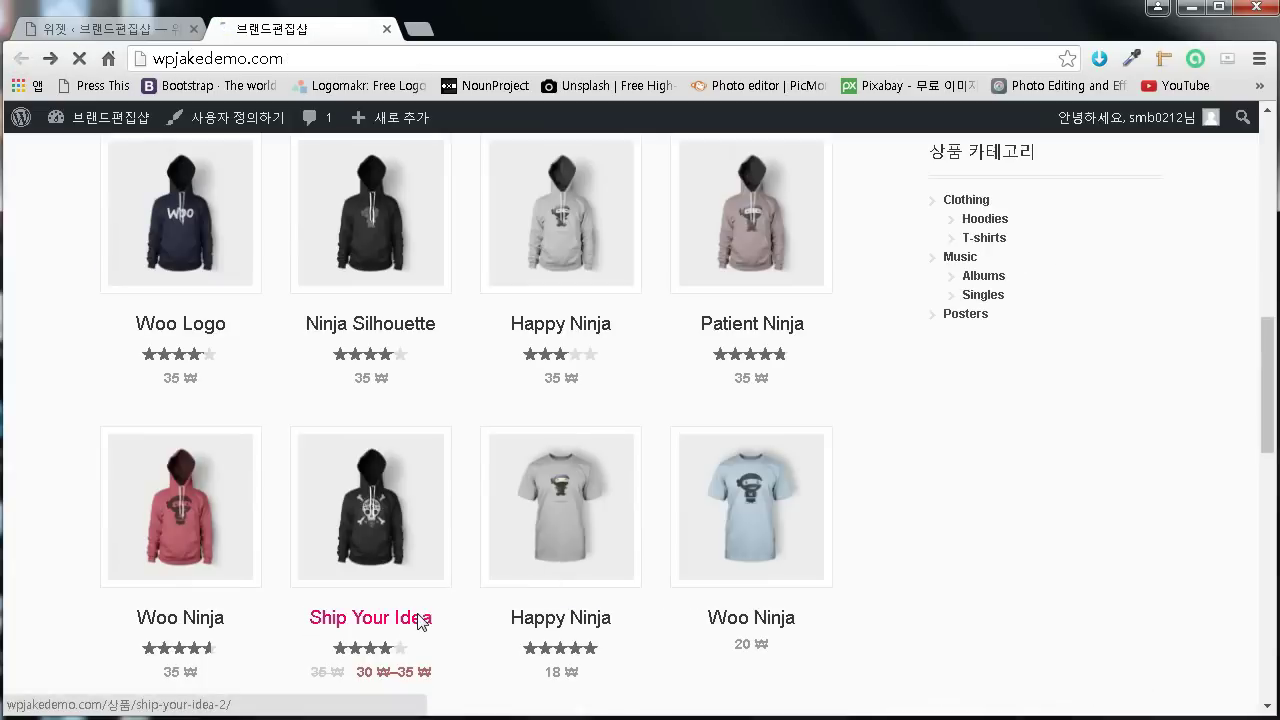
{"action": "left_click", "coordinate": [420, 619]}
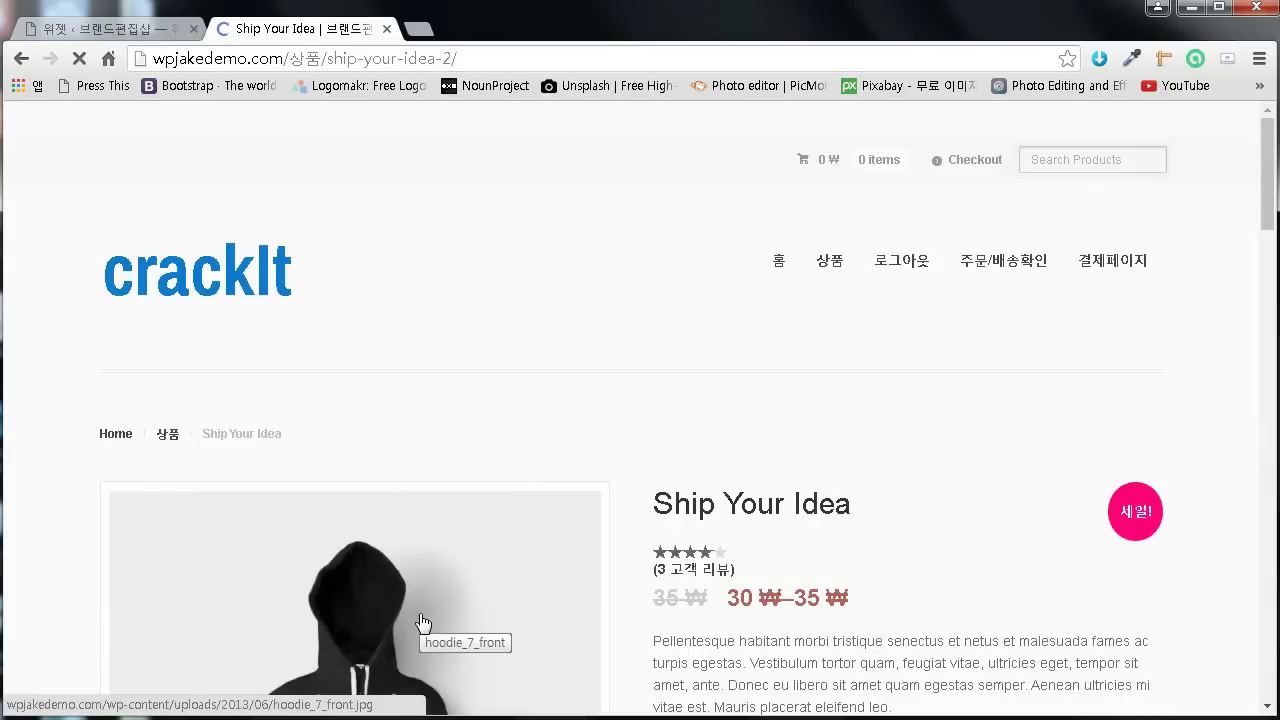
{"action": "left_click", "coordinate": [21, 60]}
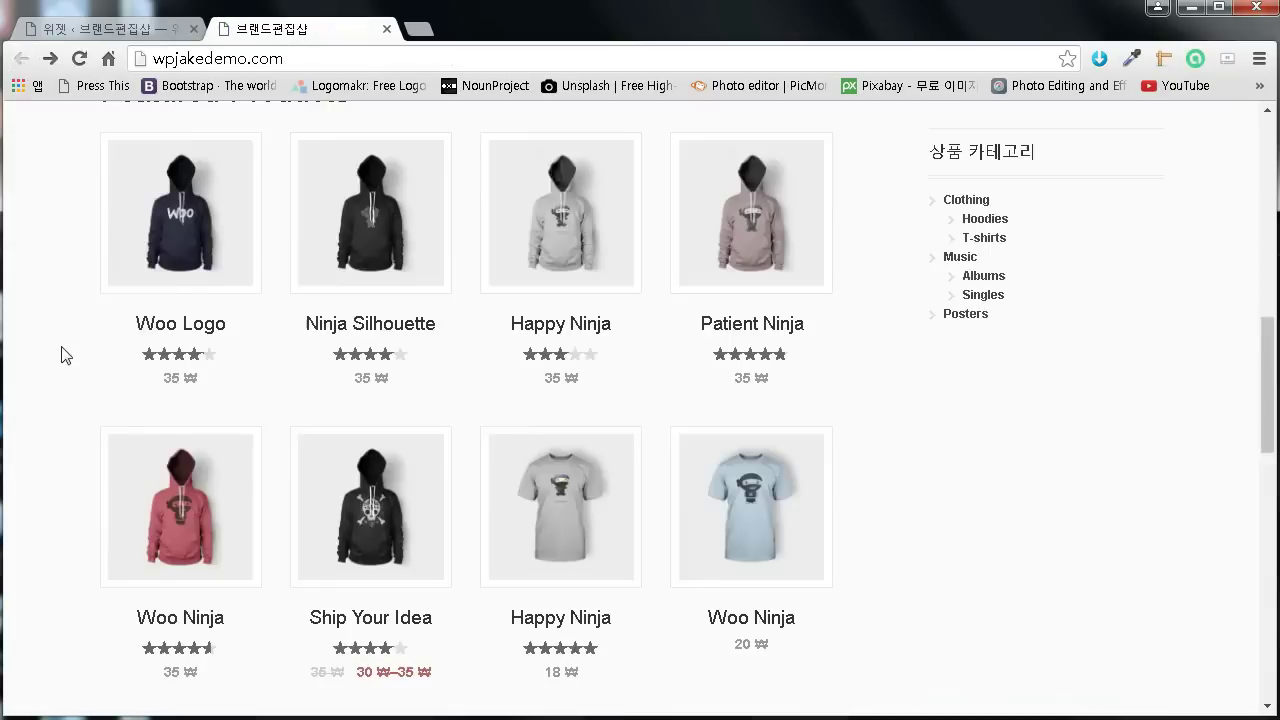
{"action": "left_click", "coordinate": [165, 622]}
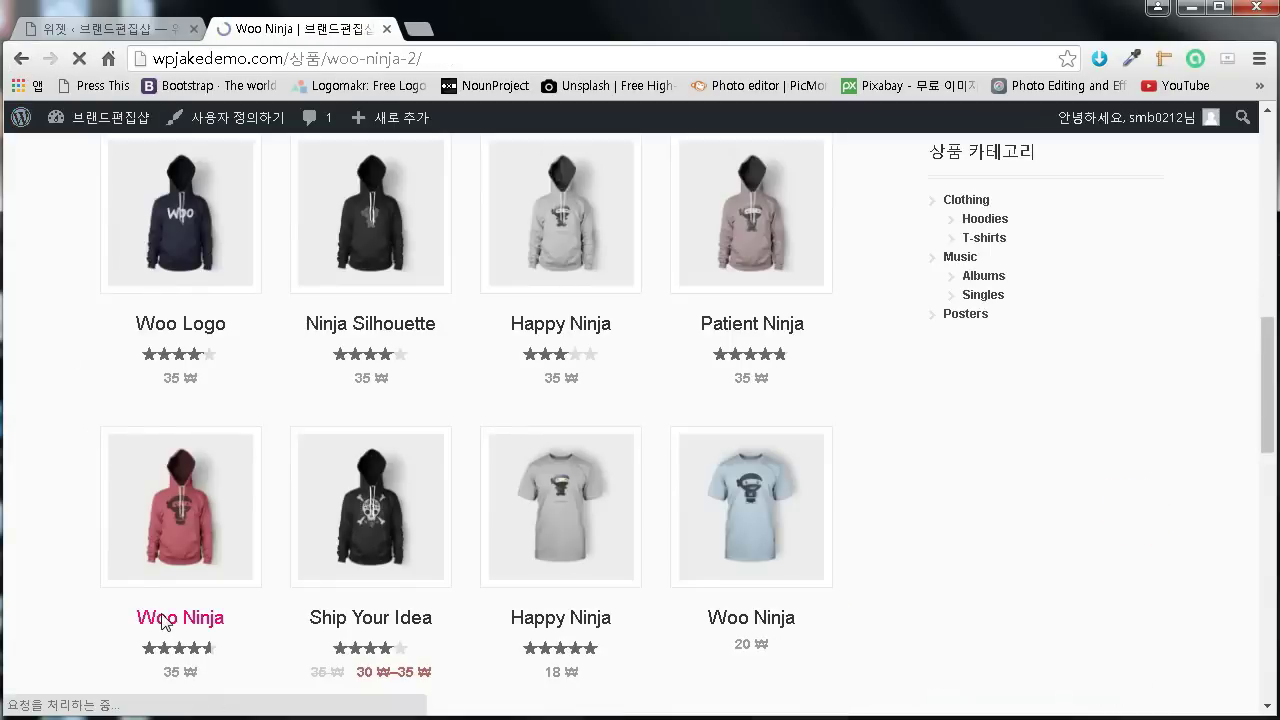
{"action": "left_click", "coordinate": [21, 60]}
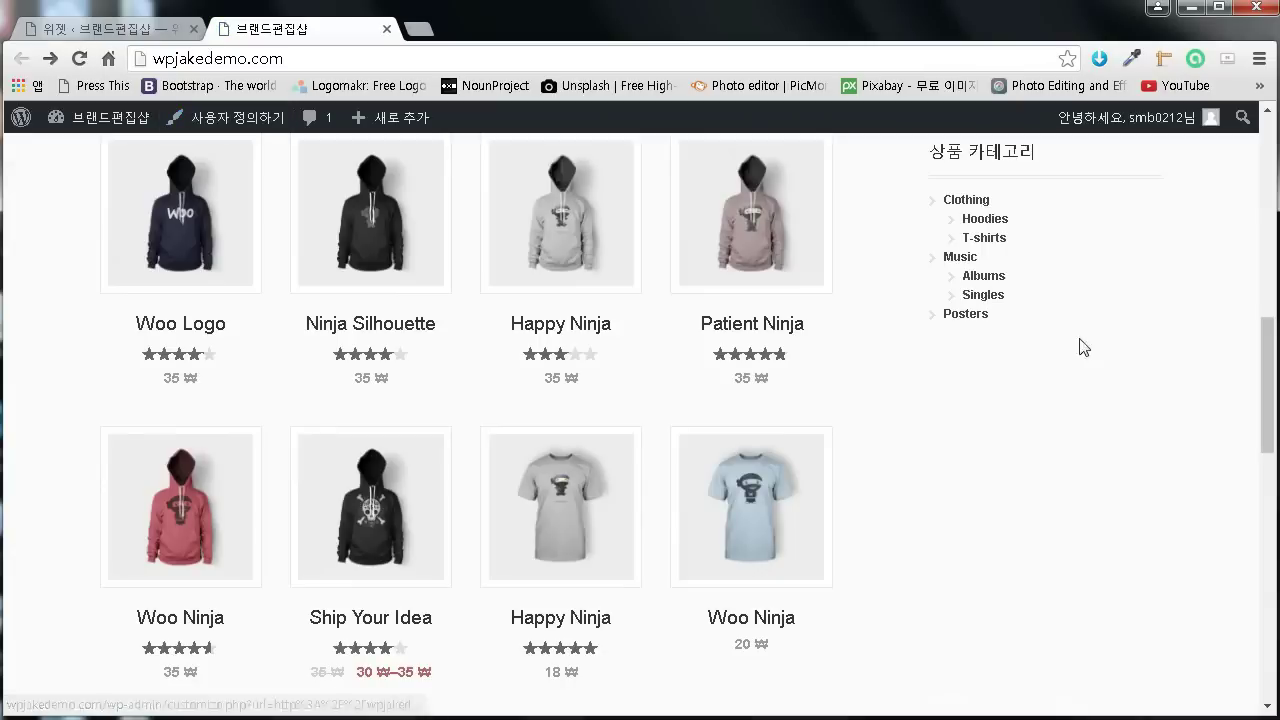
- Reload the shop and scroll through it to check the recently viewed products list
{"action": "left_click", "coordinate": [79, 58]}
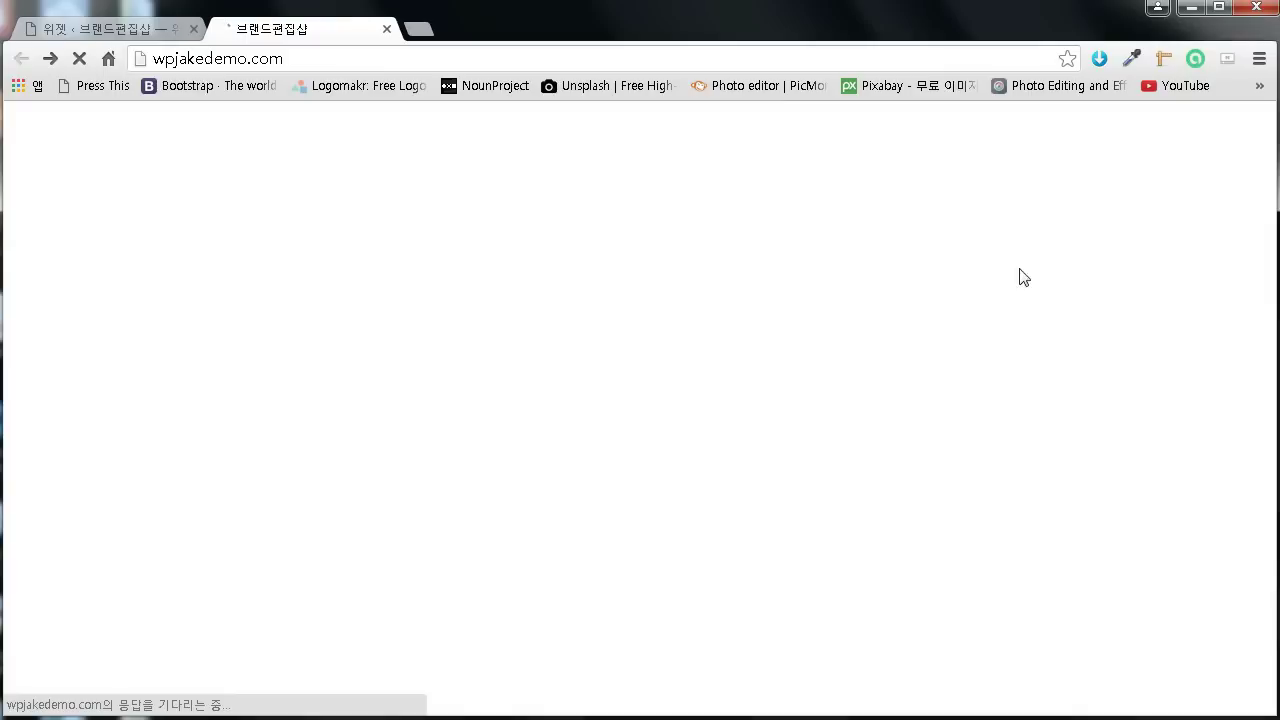
{"action": "scroll", "coordinate": [1060, 356], "scroll_direction": "down", "scroll_amount": 1}
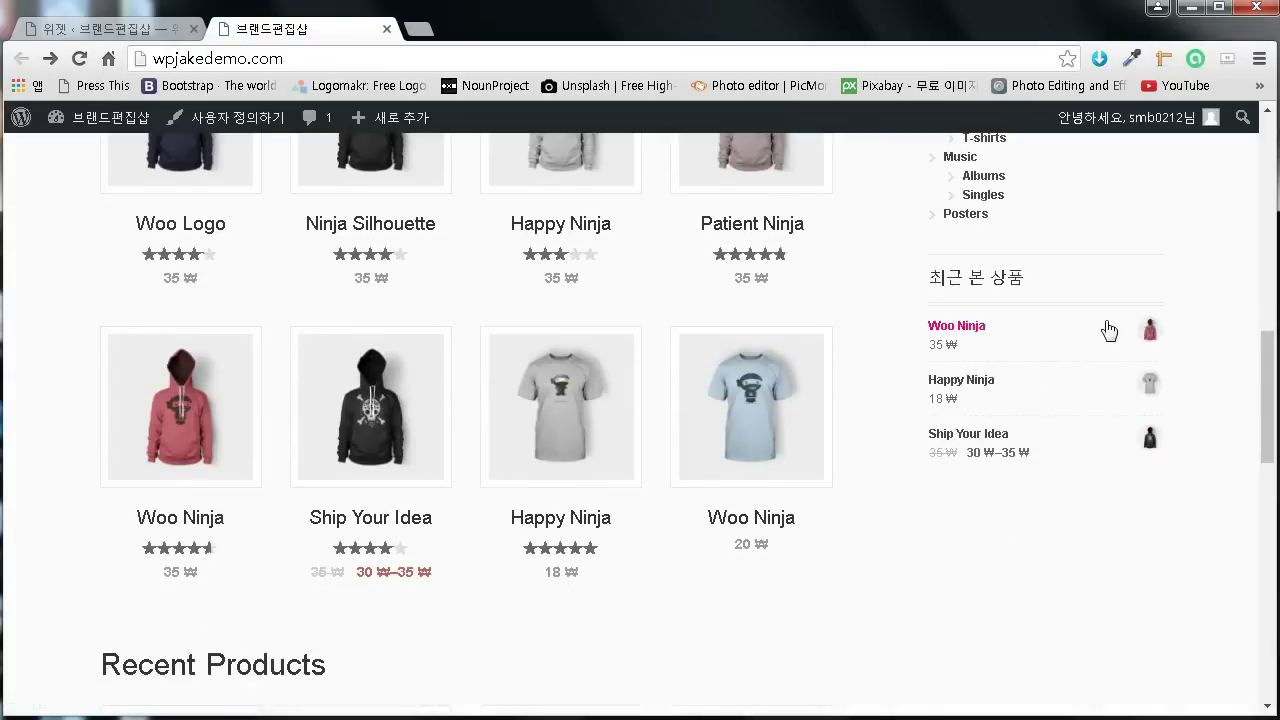
{"action": "scroll", "coordinate": [1104, 320], "scroll_direction": "up", "scroll_amount": 1}
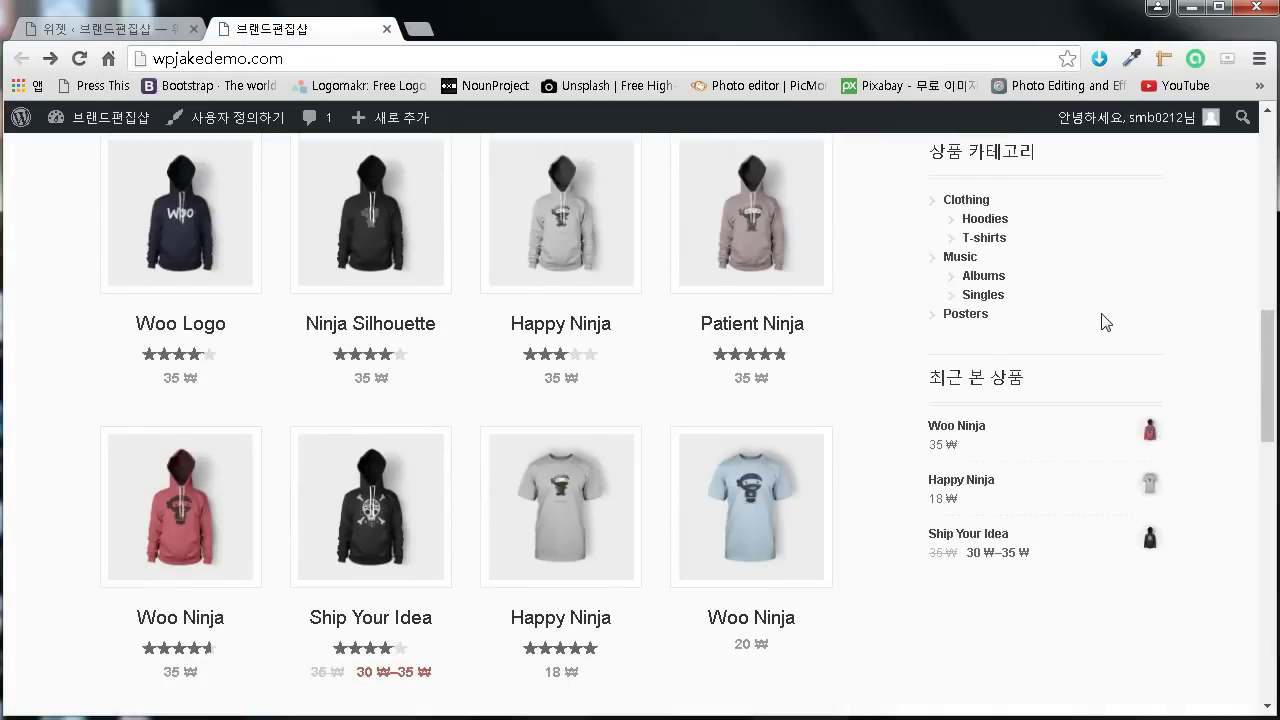
{"action": "scroll", "coordinate": [1100, 322], "scroll_direction": "up", "scroll_amount": 1}
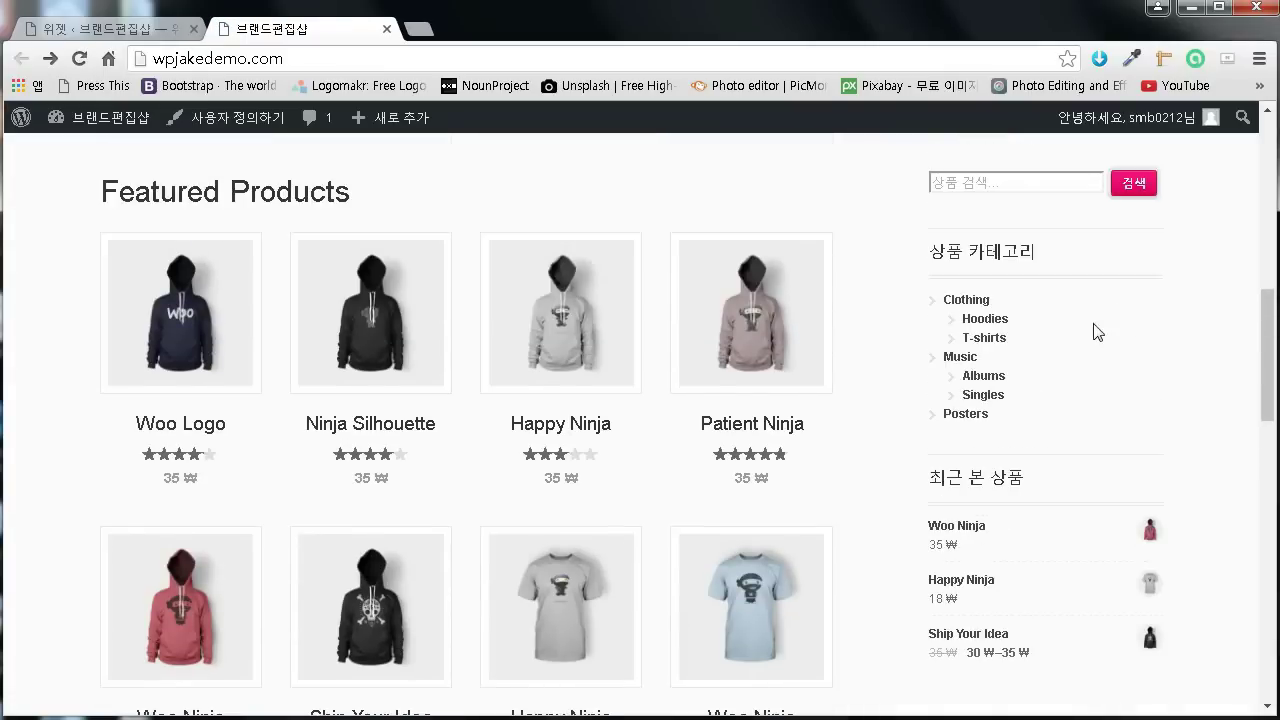
{"action": "scroll", "coordinate": [1051, 374], "scroll_direction": "down", "scroll_amount": 9}
{"action": "scroll", "coordinate": [540, 447], "scroll_direction": "down", "scroll_amount": 3}
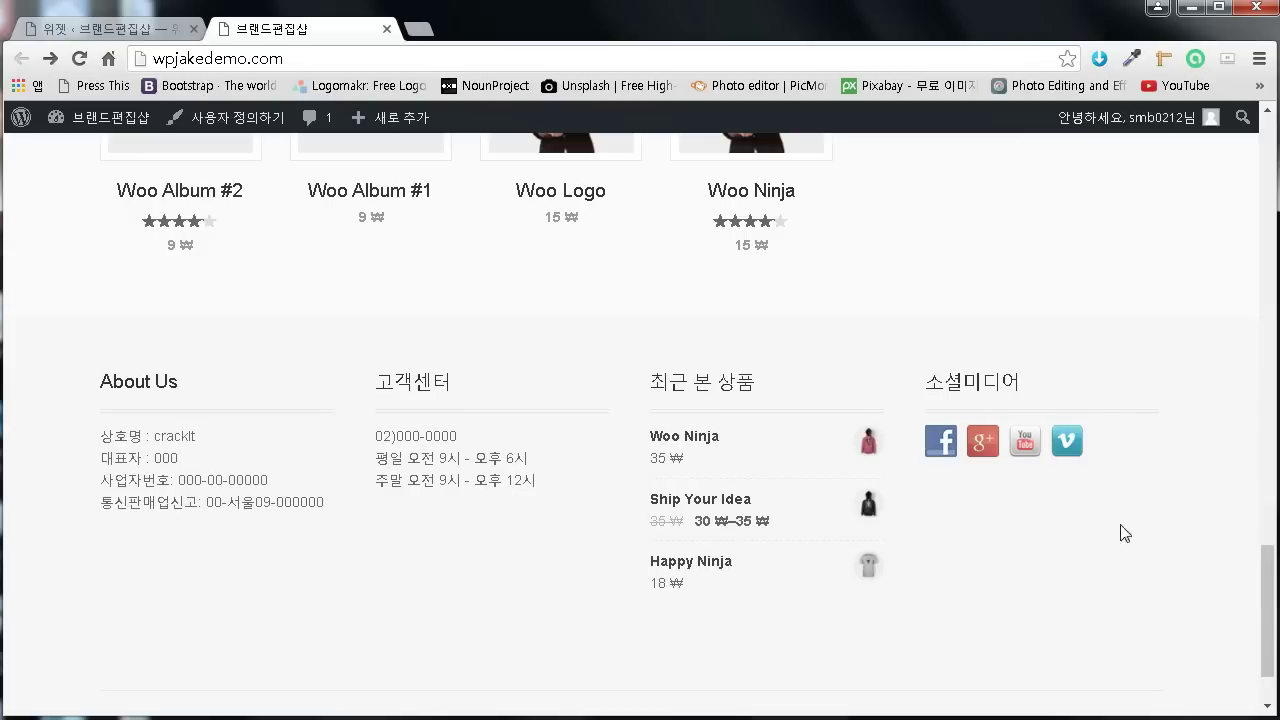
{"action": "left_click", "coordinate": [105, 30]}
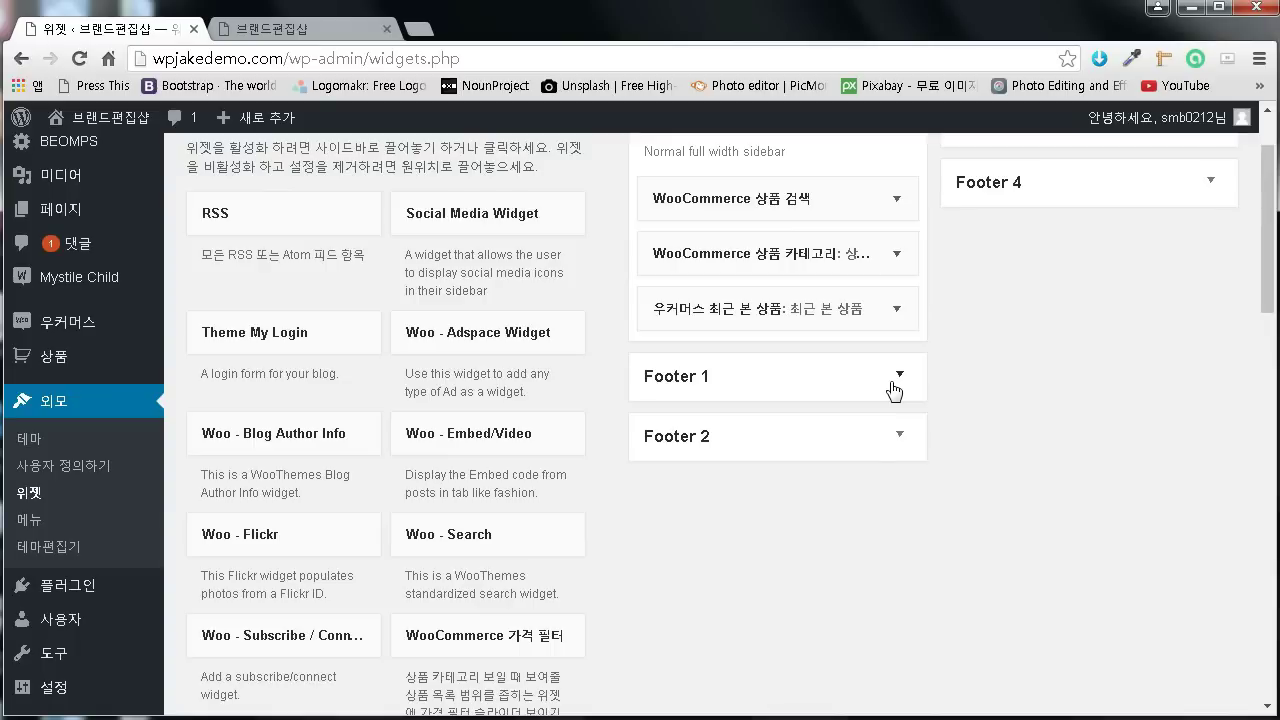
- Expand the About Us widget in Footer 1, save it with 저장하기, and collapse it
{"action": "left_click", "coordinate": [895, 390]}
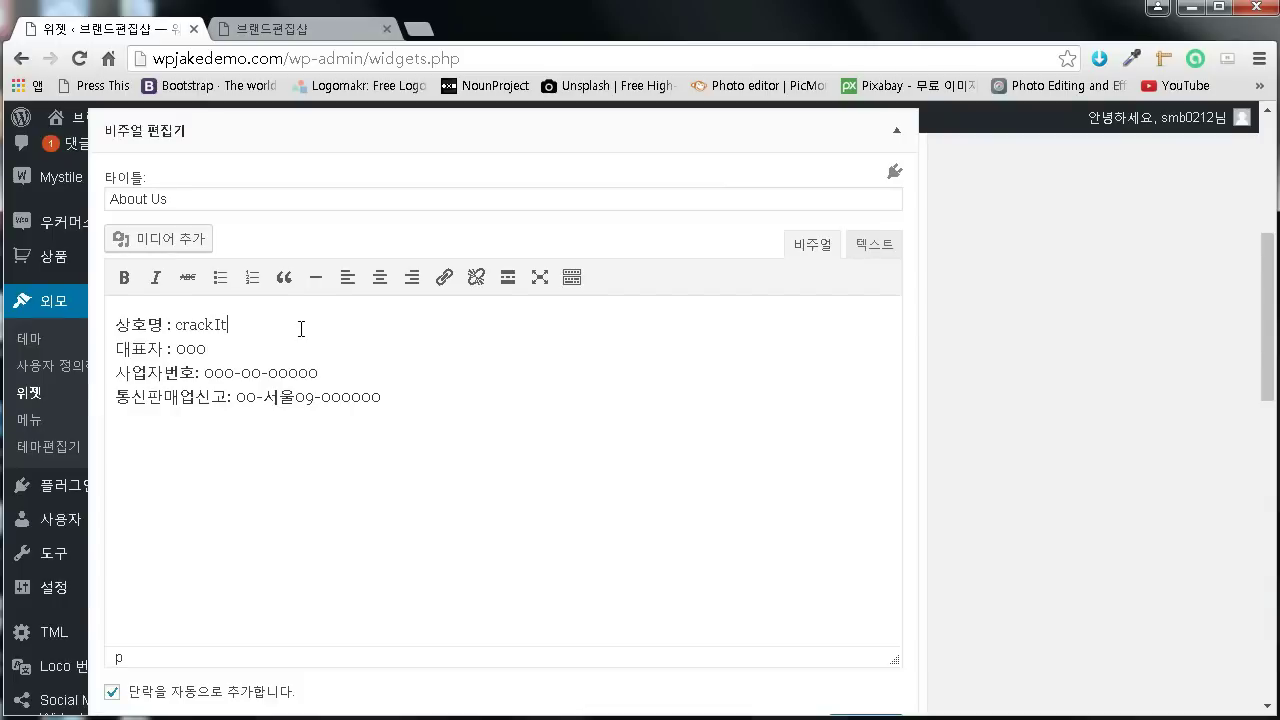
{"action": "scroll", "coordinate": [471, 500], "scroll_direction": "down", "scroll_amount": 3}
{"action": "left_click", "coordinate": [853, 436]}
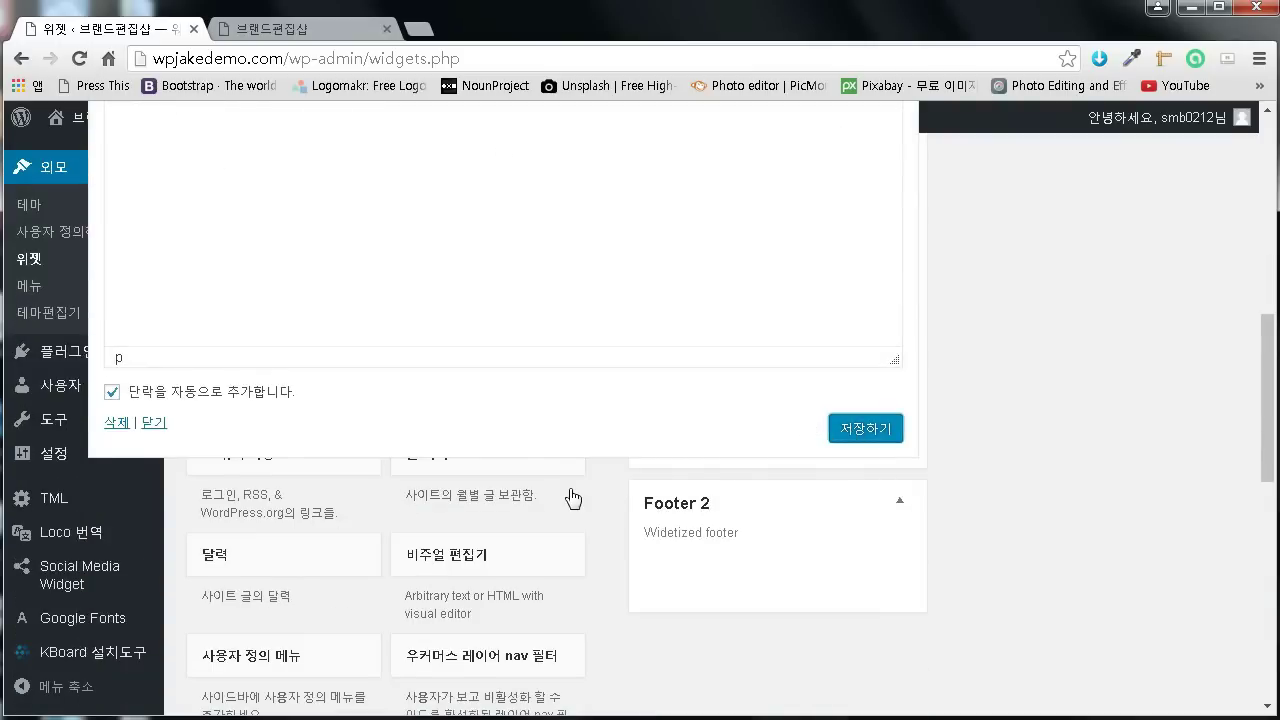
{"action": "scroll", "coordinate": [555, 477], "scroll_direction": "up", "scroll_amount": 2}
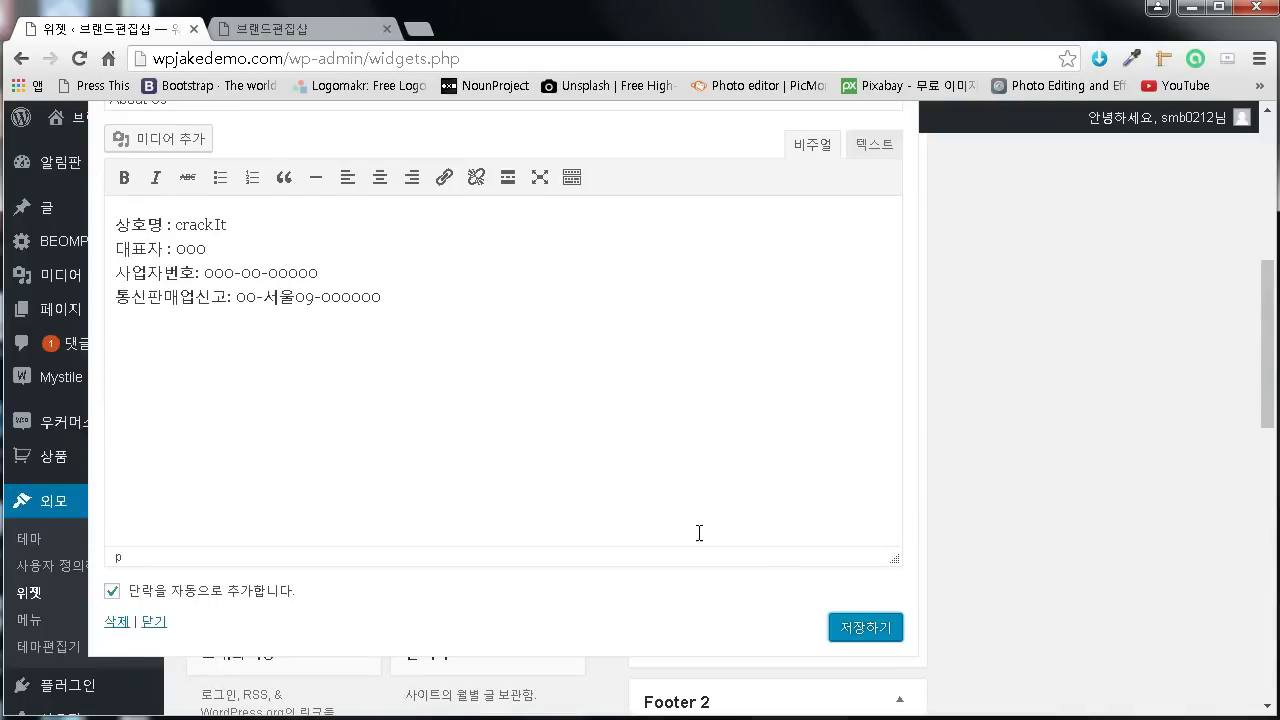
{"action": "scroll", "coordinate": [900, 211], "scroll_direction": "up", "scroll_amount": 1}
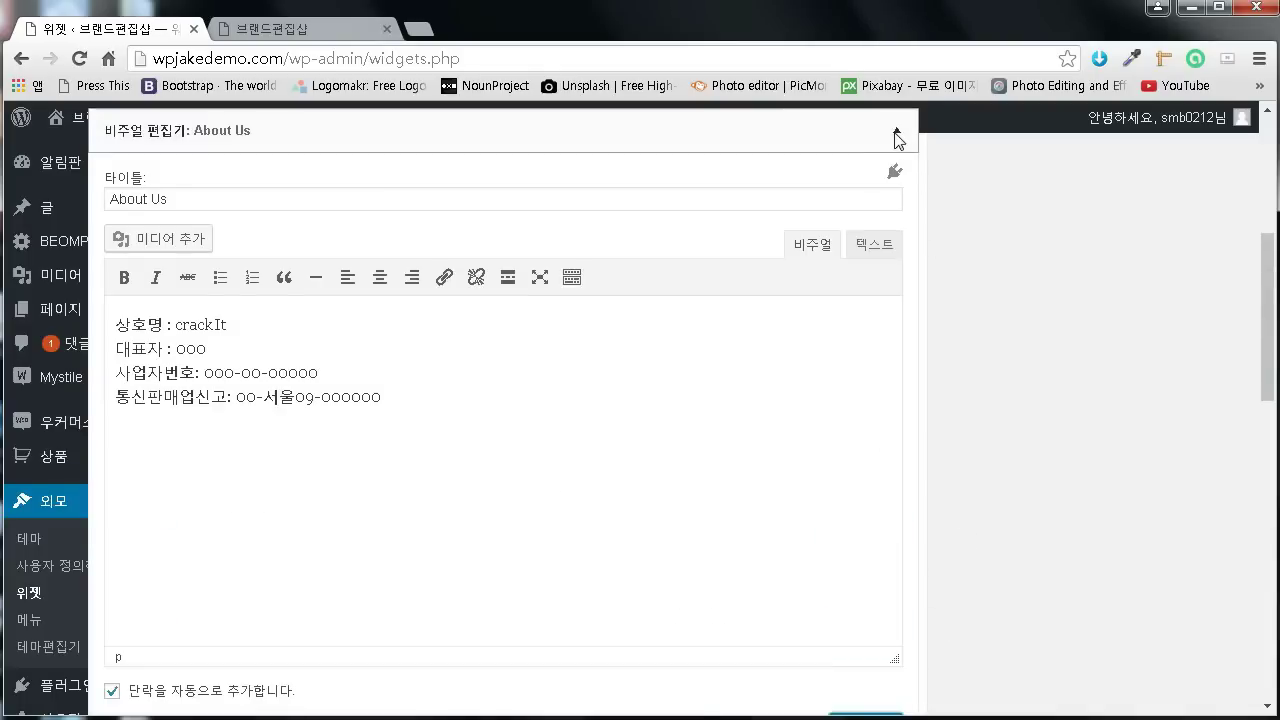
{"action": "left_click", "coordinate": [896, 131]}
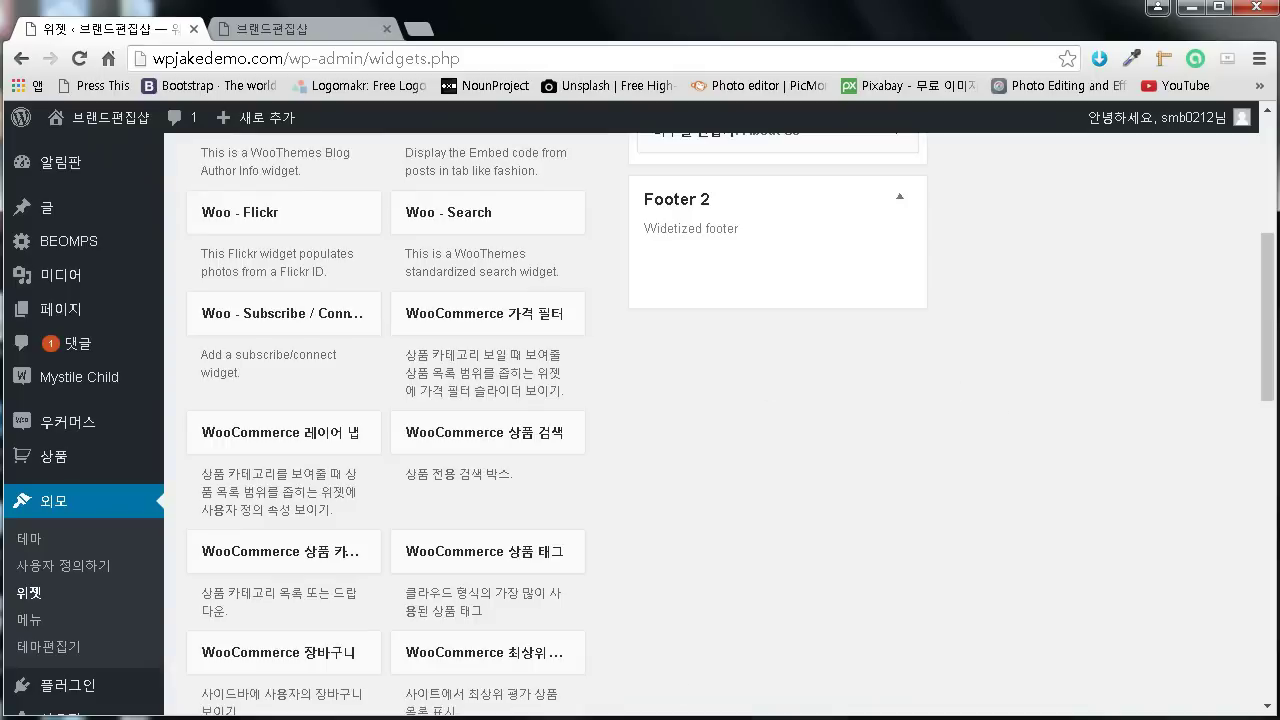
{"action": "scroll", "coordinate": [840, 548], "scroll_direction": "down", "scroll_amount": 2}
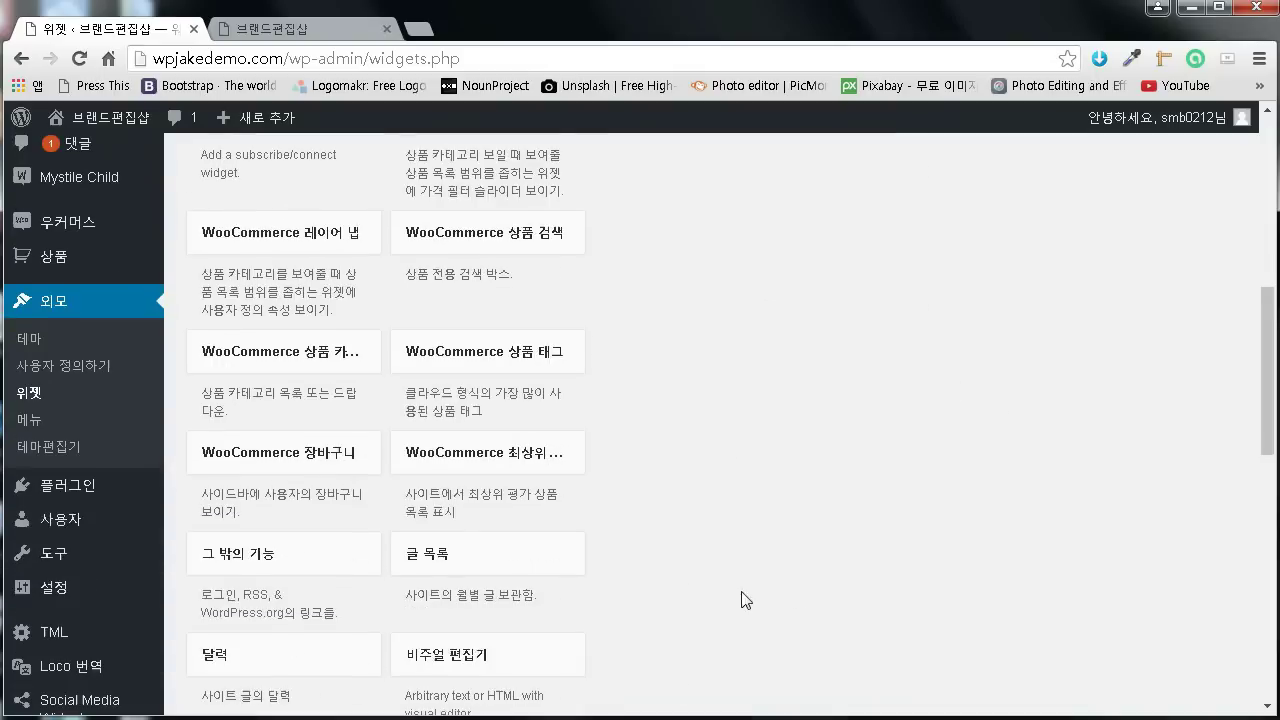
- Add a Visual Editor text widget to Footer 2 and title it 고객센터
{"action": "left_click", "coordinate": [486, 672]}
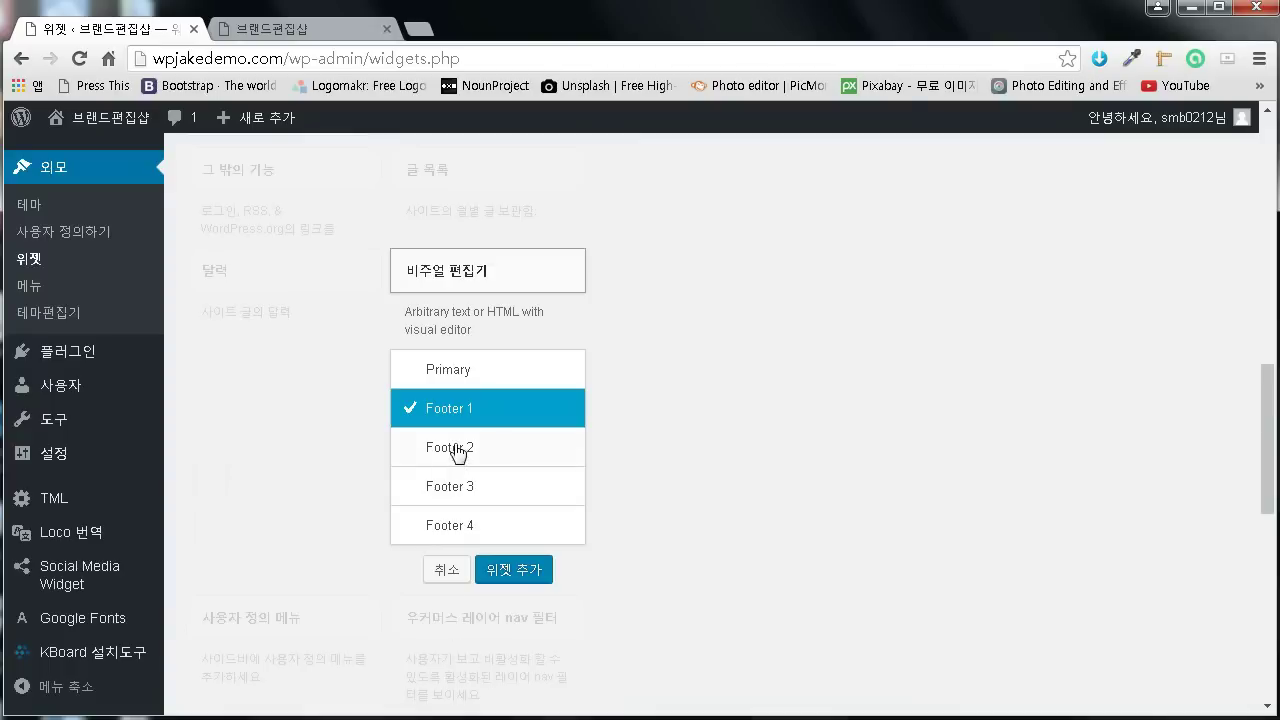
{"action": "left_click", "coordinate": [452, 448]}
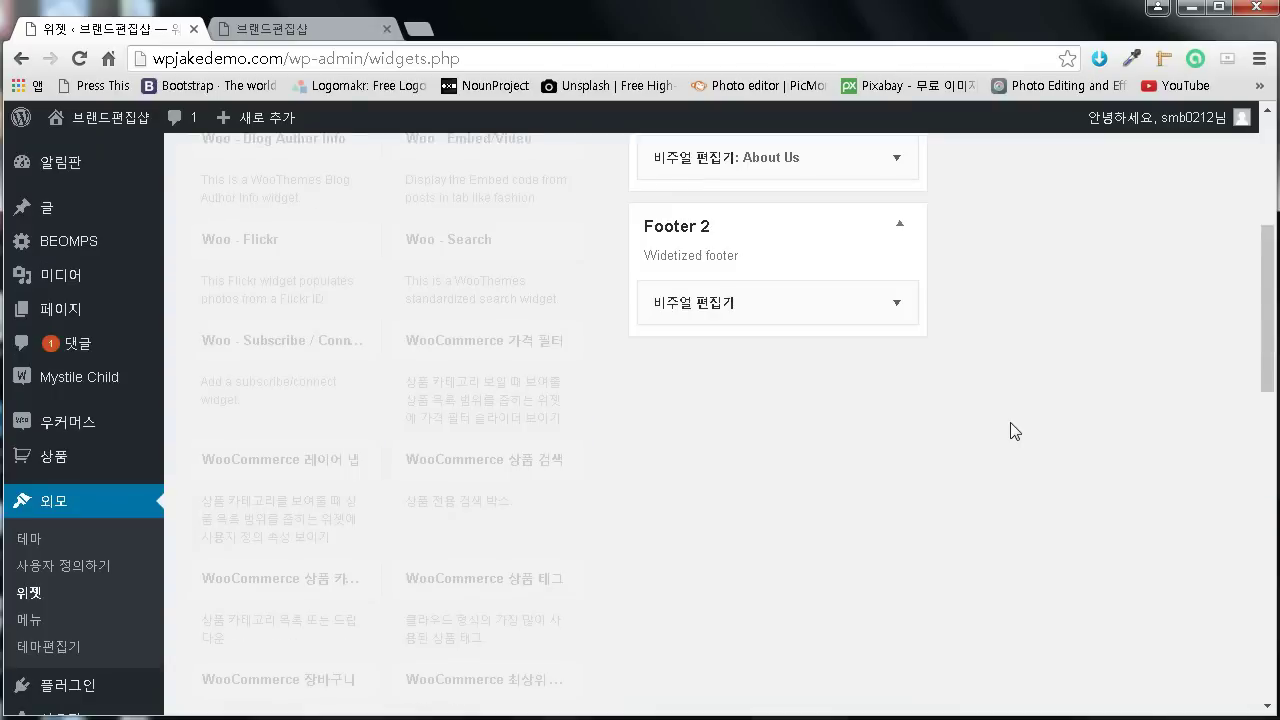
{"action": "left_click", "coordinate": [376, 405]}
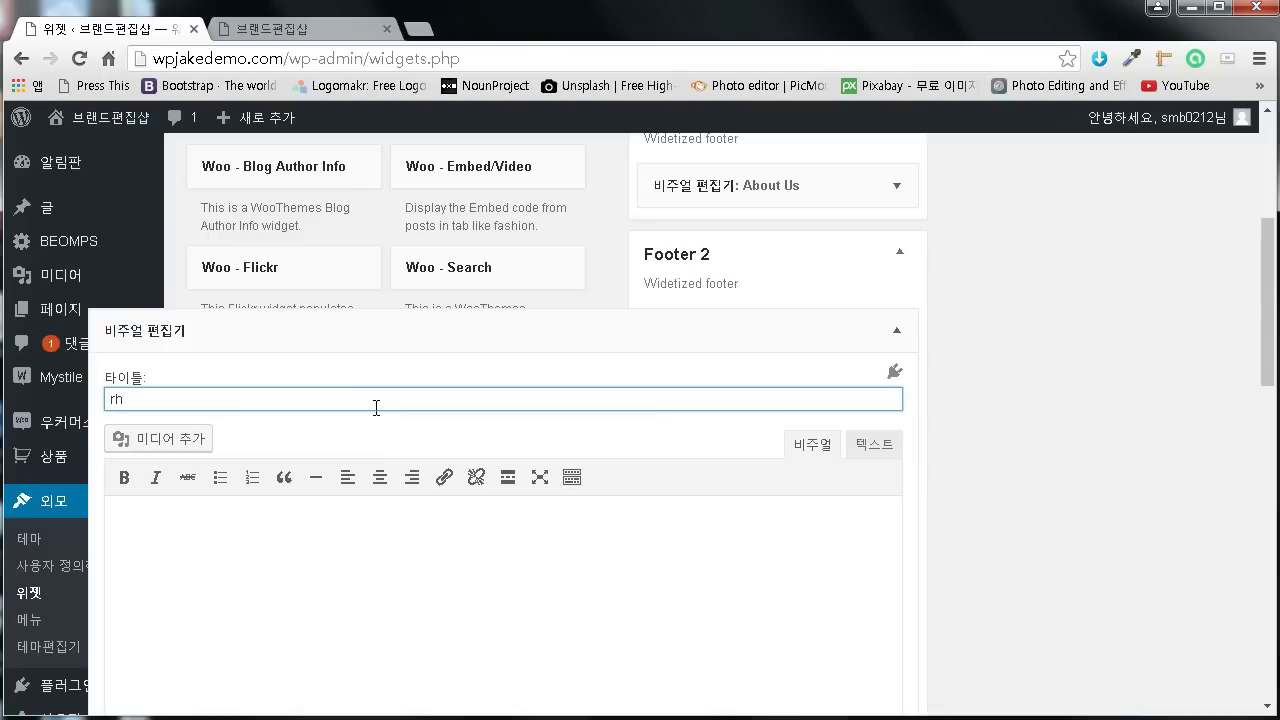
{"action": "type", "text": "고객센터"}
{"action": "left_click", "coordinate": [360, 543]}
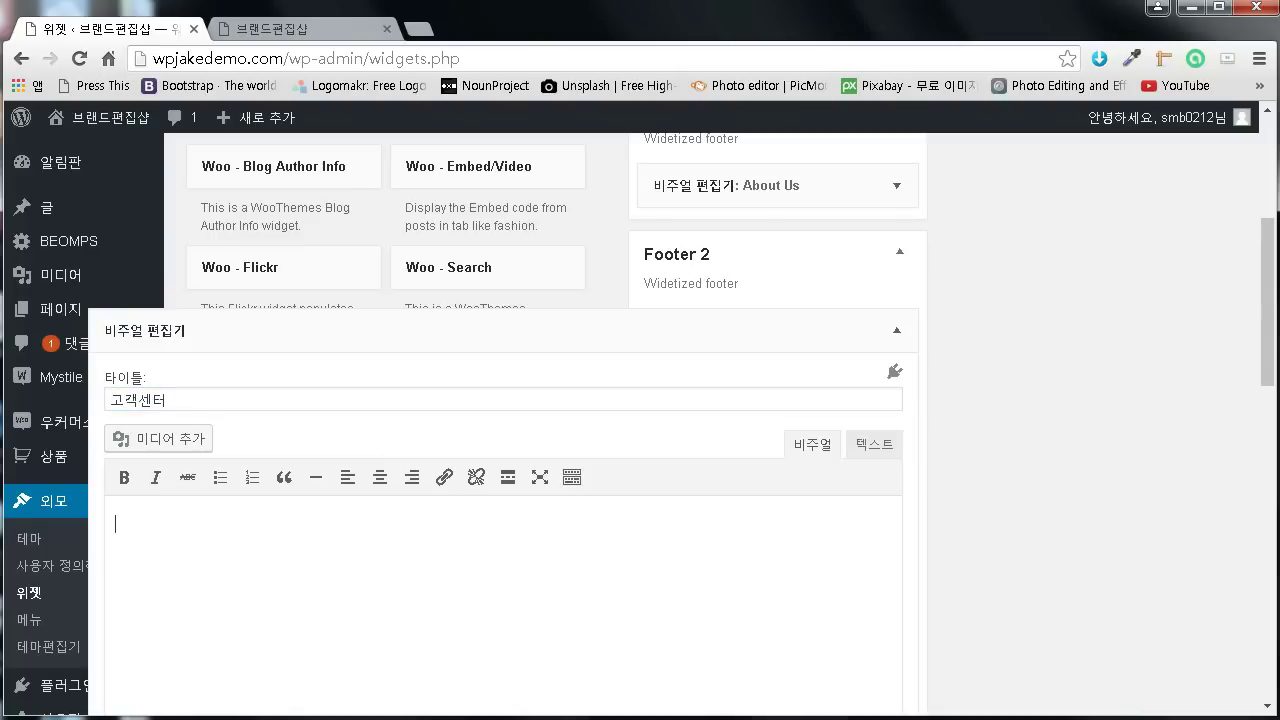
- Paste the contact number and opening hours from the notes into the widget body, then save it
{"action": "key", "text": "alt+Tab"}
{"action": "left_click", "coordinate": [520, 472]}
{"action": "scroll", "coordinate": [520, 472], "scroll_direction": "down", "scroll_amount": 1}
{"action": "scroll", "coordinate": [368, 439], "scroll_direction": "down", "scroll_amount": 2}
{"action": "left_click_drag", "start_coordinate": [246, 353], "coordinate": [445, 386]}
{"action": "key", "text": "ctrl+c"}
{"action": "left_click", "coordinate": [166, 530]}
{"action": "key", "text": "ctrl+v"}
{"action": "scroll", "coordinate": [634, 514], "scroll_direction": "down", "scroll_amount": 3}
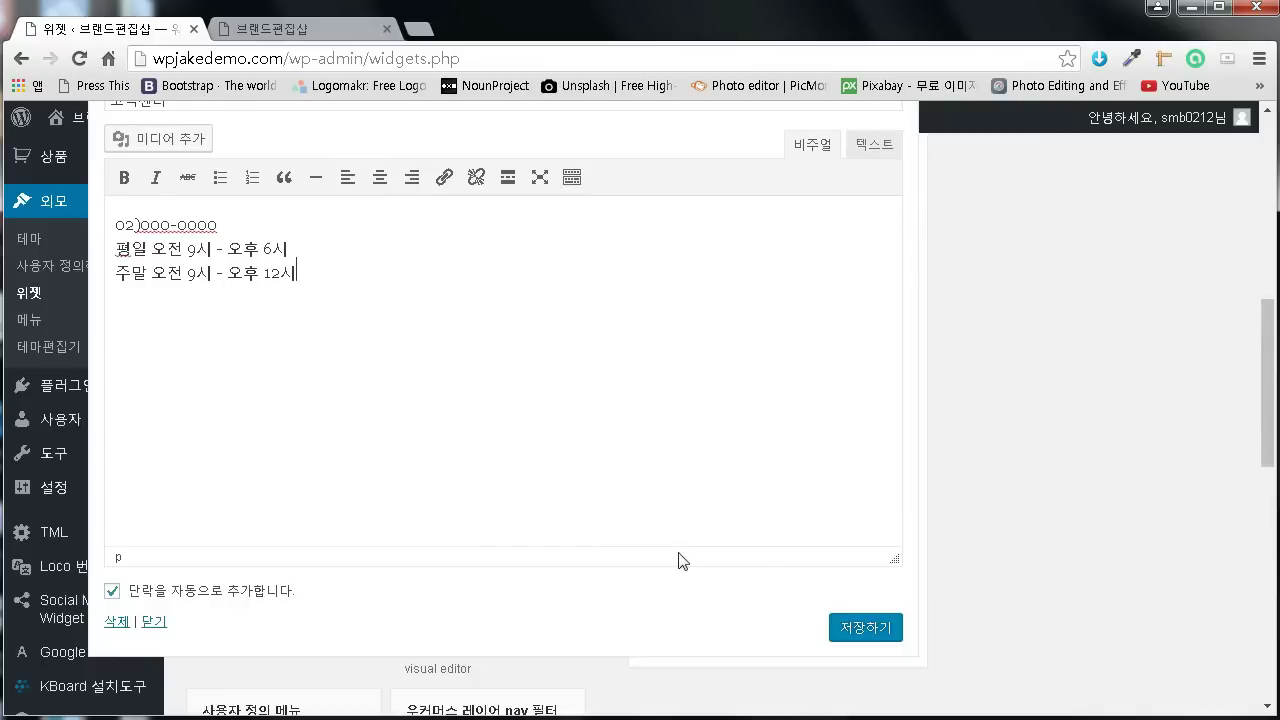
{"action": "left_click", "coordinate": [852, 632]}
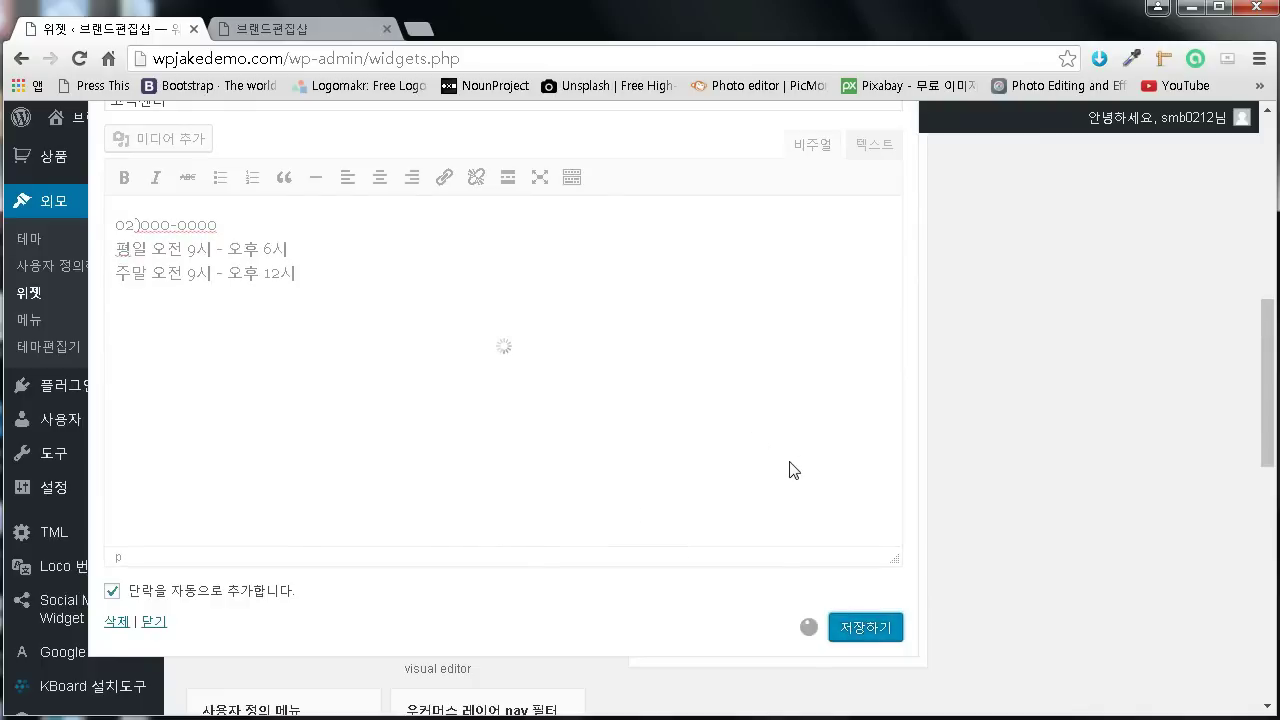
{"action": "scroll", "coordinate": [906, 228], "scroll_direction": "up", "scroll_amount": 3}
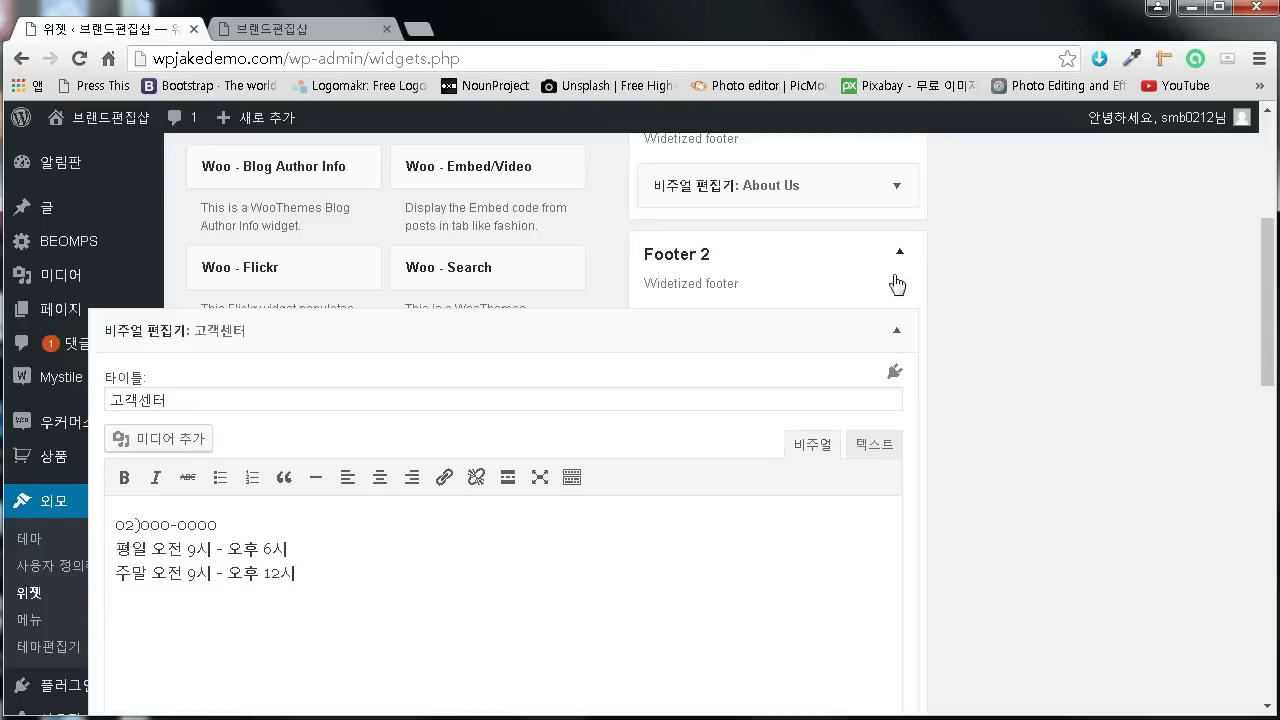
{"action": "left_click", "coordinate": [896, 333]}
{"action": "scroll", "coordinate": [966, 343], "scroll_direction": "up", "scroll_amount": 4}
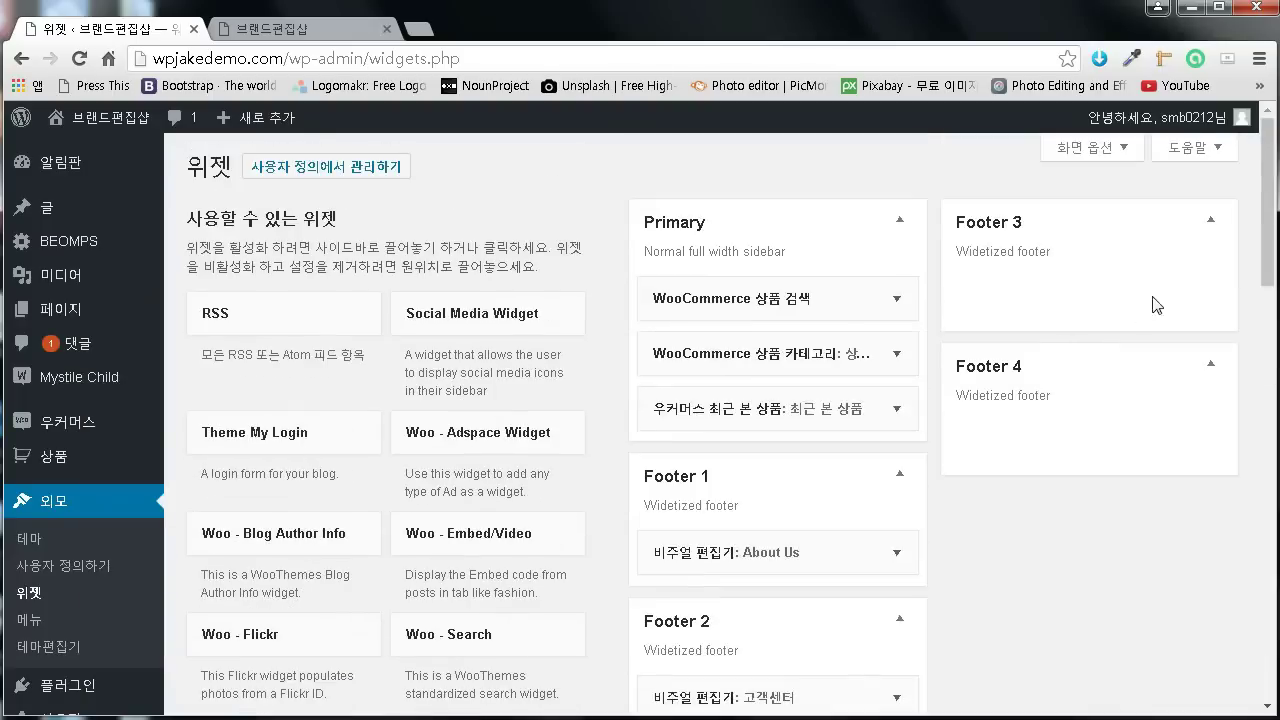
- Add the 우커머스 최근 본 상품 widget to Footer 3, save it with 저장하기, and collapse it
{"action": "scroll", "coordinate": [300, 545], "scroll_direction": "down", "scroll_amount": 5}
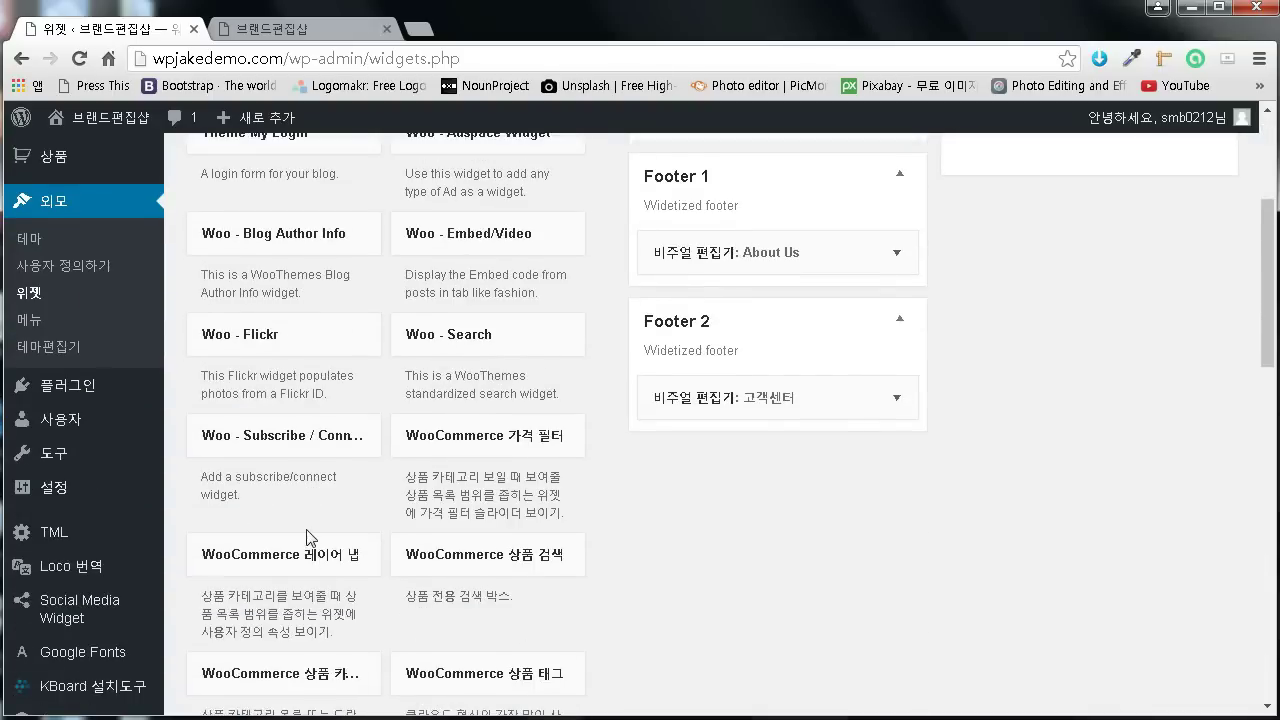
{"action": "scroll", "coordinate": [306, 540], "scroll_direction": "down", "scroll_amount": 4}
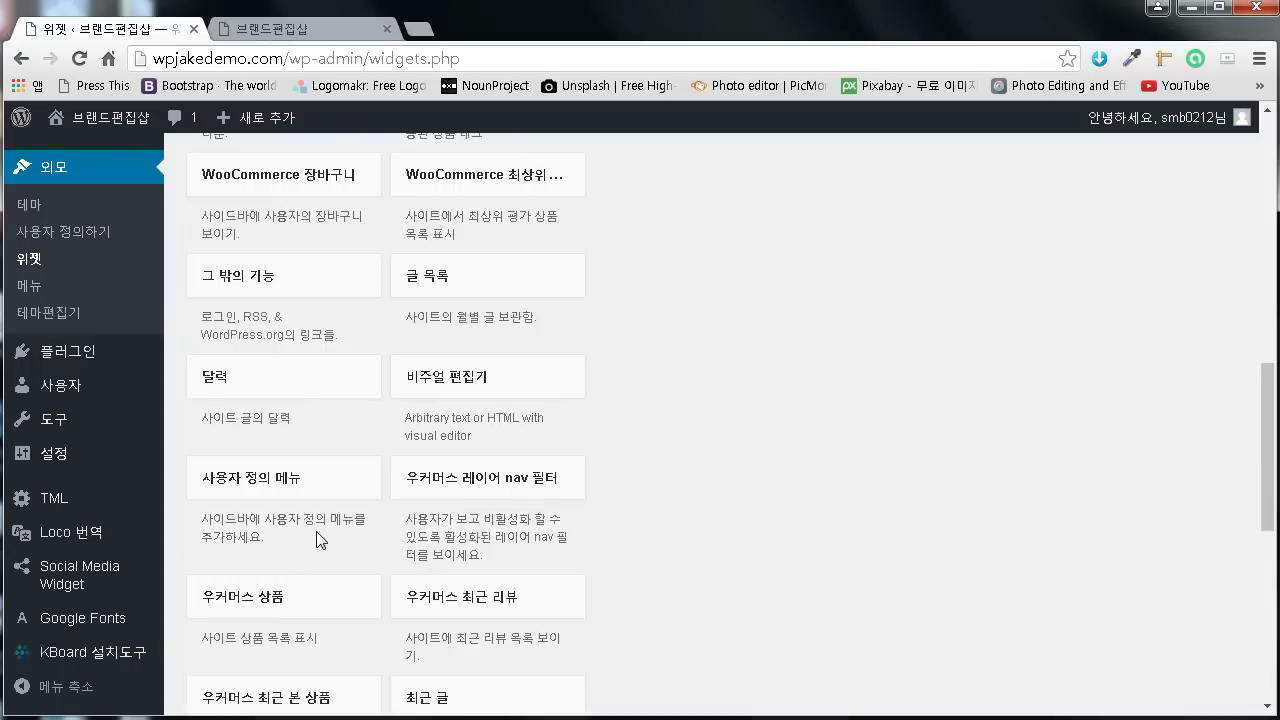
{"action": "scroll", "coordinate": [378, 512], "scroll_direction": "down", "scroll_amount": 1}
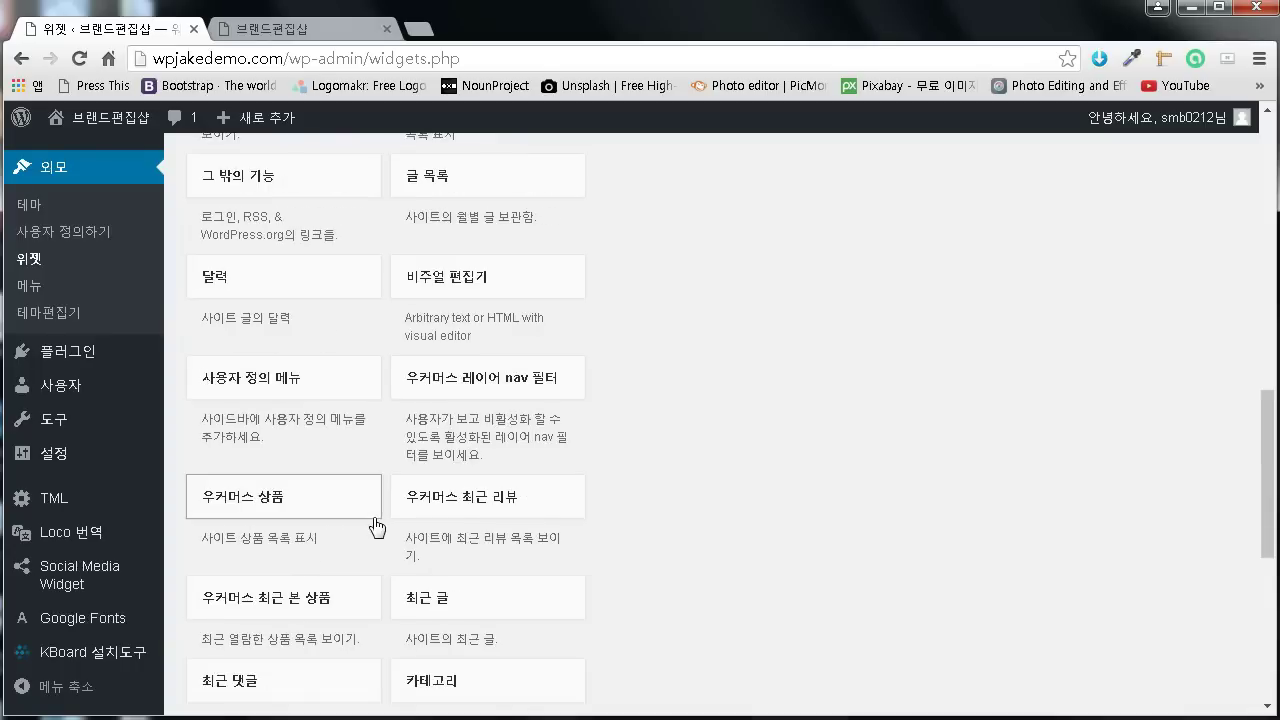
{"action": "left_click", "coordinate": [277, 605]}
{"action": "left_click", "coordinate": [266, 250]}
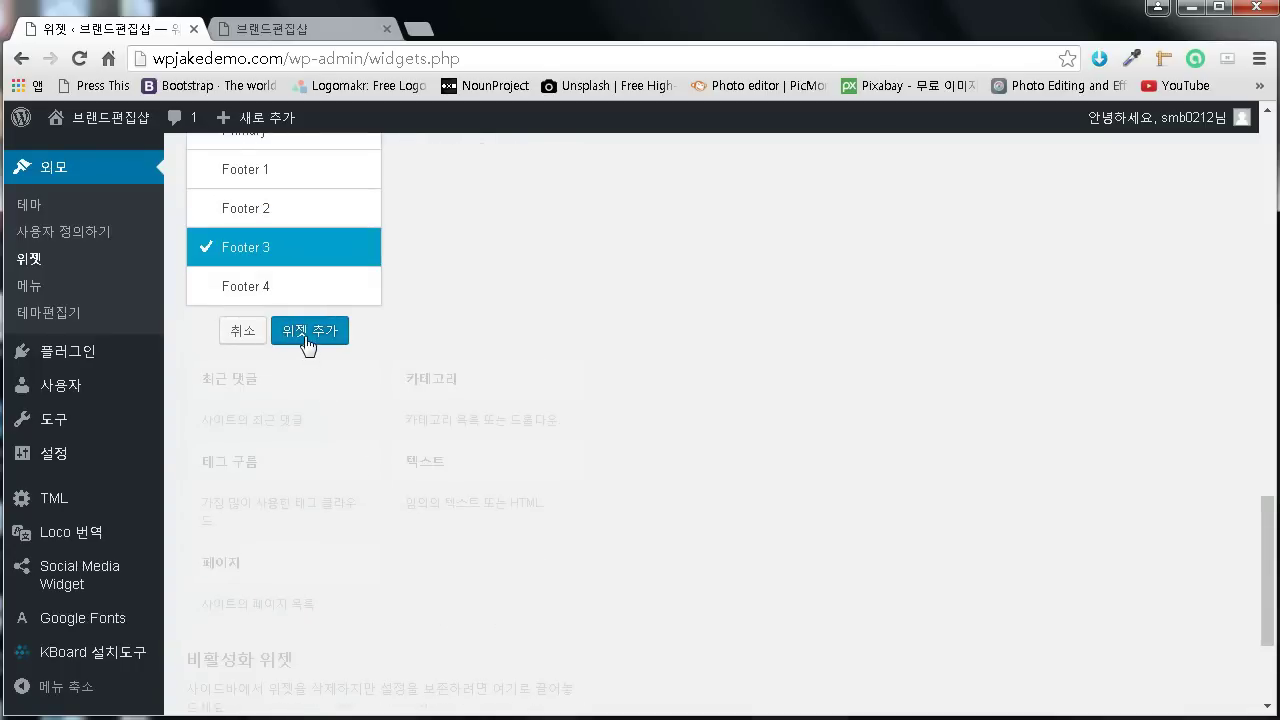
{"action": "left_click", "coordinate": [350, 340]}
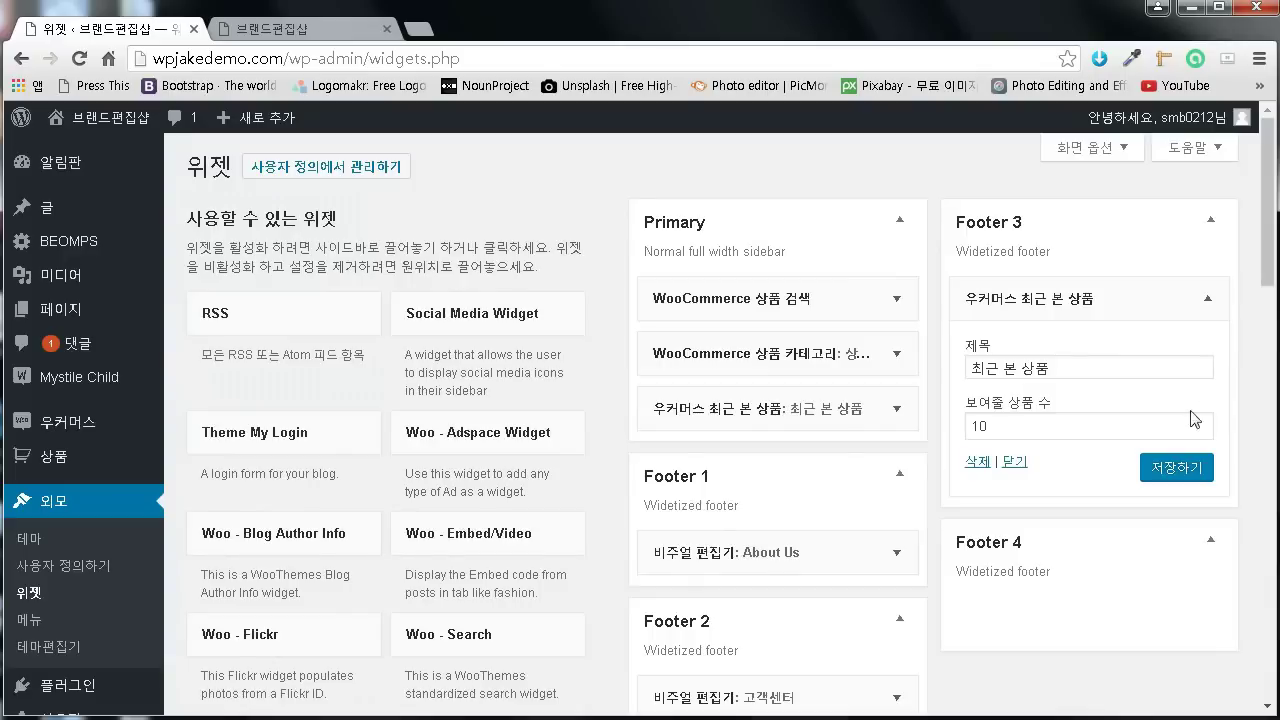
{"action": "left_click", "coordinate": [1205, 472]}
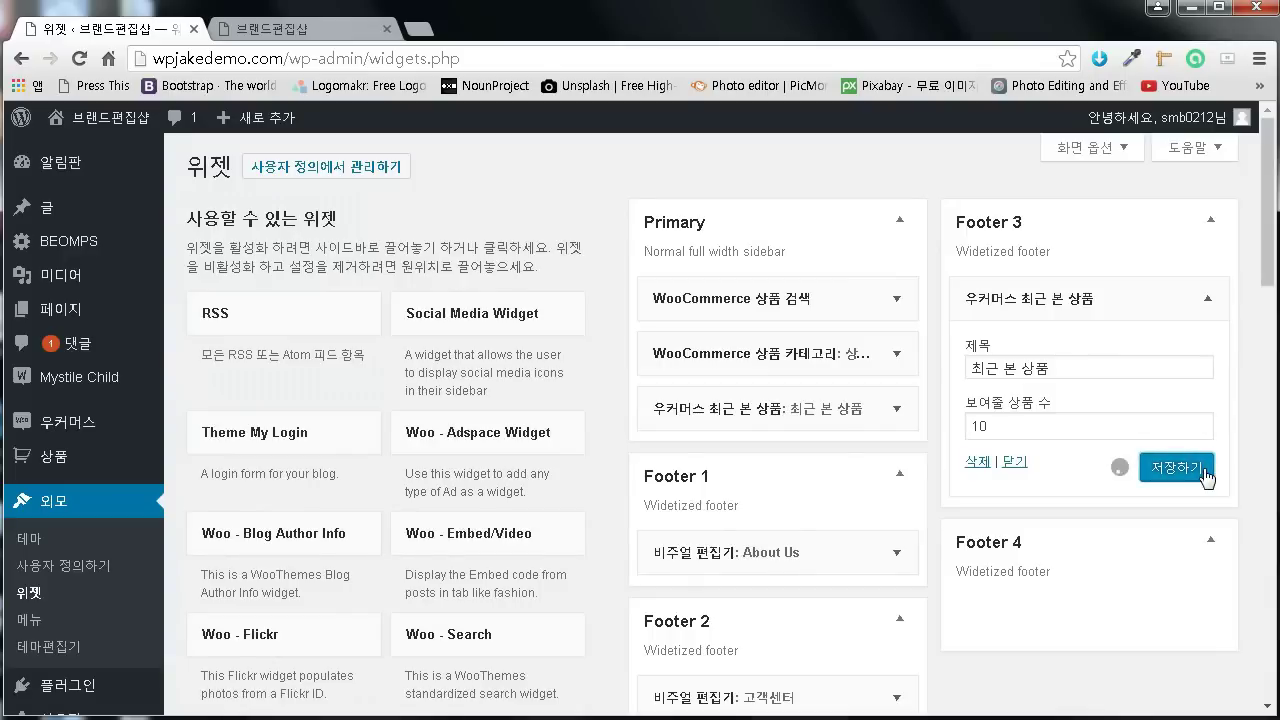
{"action": "left_click", "coordinate": [1210, 300]}
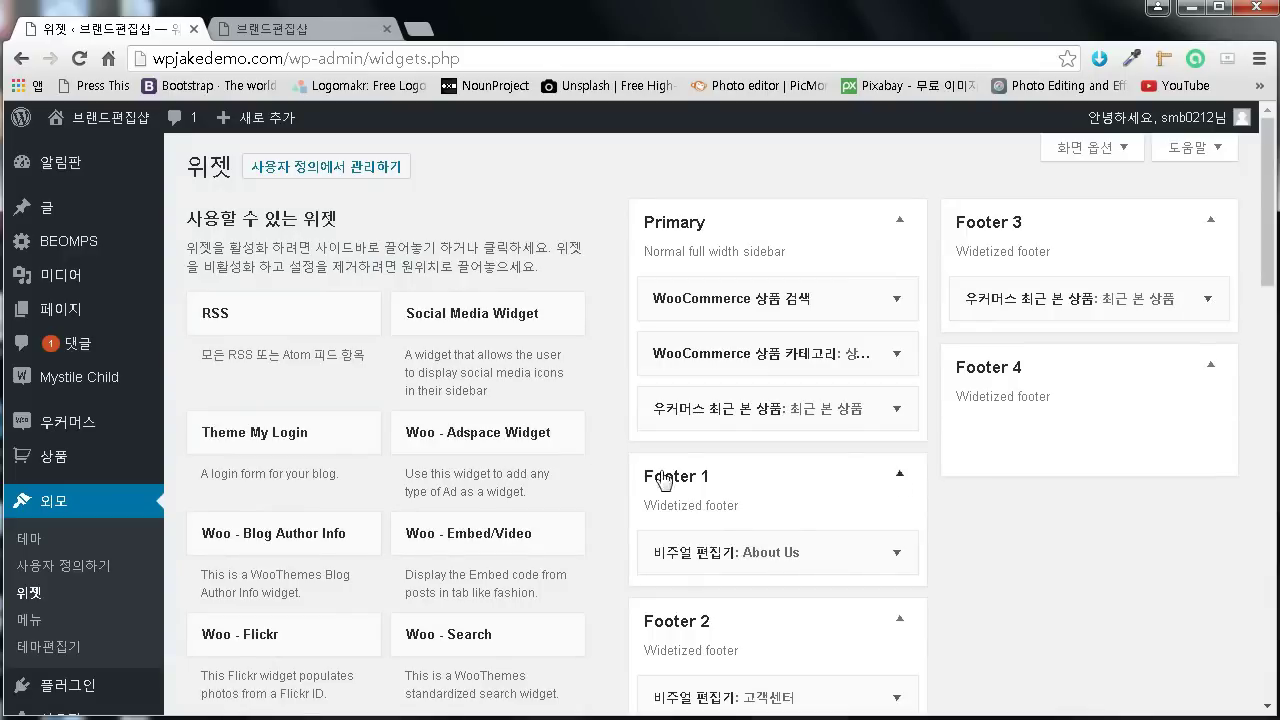
{"action": "scroll", "coordinate": [568, 480], "scroll_direction": "down", "scroll_amount": 2}
{"action": "scroll", "coordinate": [568, 480], "scroll_direction": "up", "scroll_amount": 1}
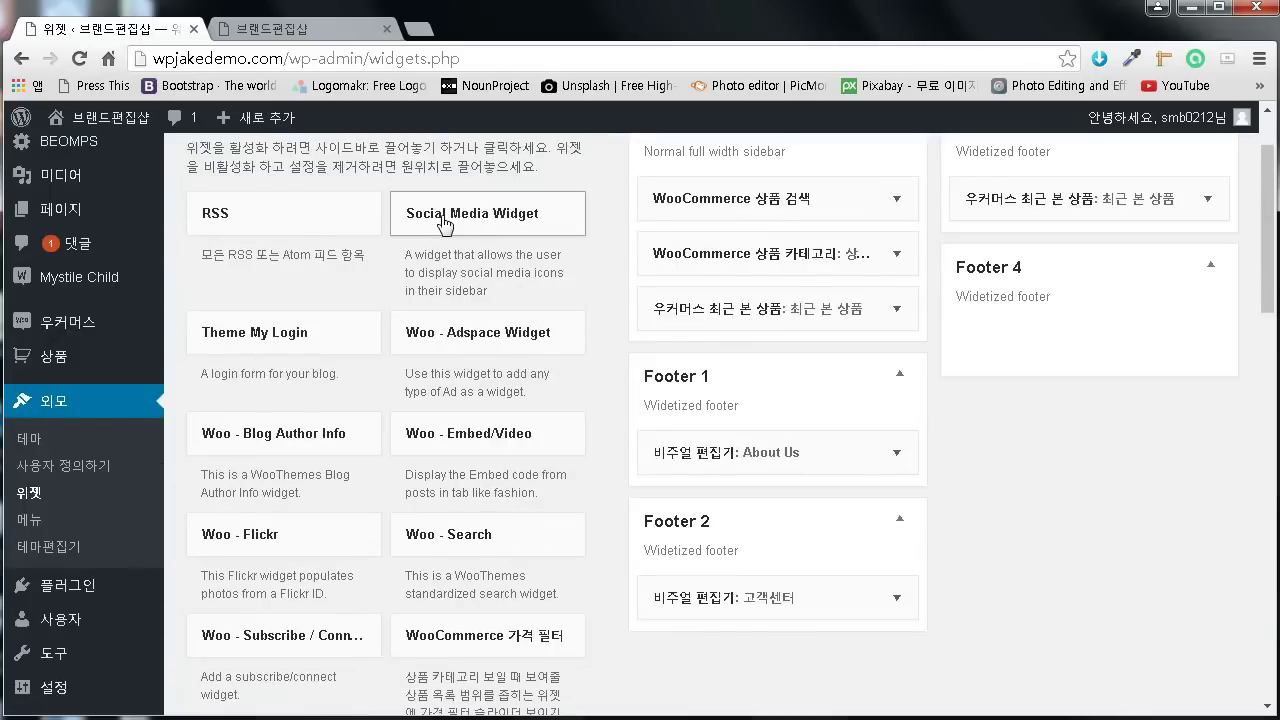
- Drag the Social Media Widget into Footer 4 and retitle it from 'Follow Us!' to 소셜미디어
{"action": "left_click_drag", "start_coordinate": [447, 226], "coordinate": [1079, 346]}
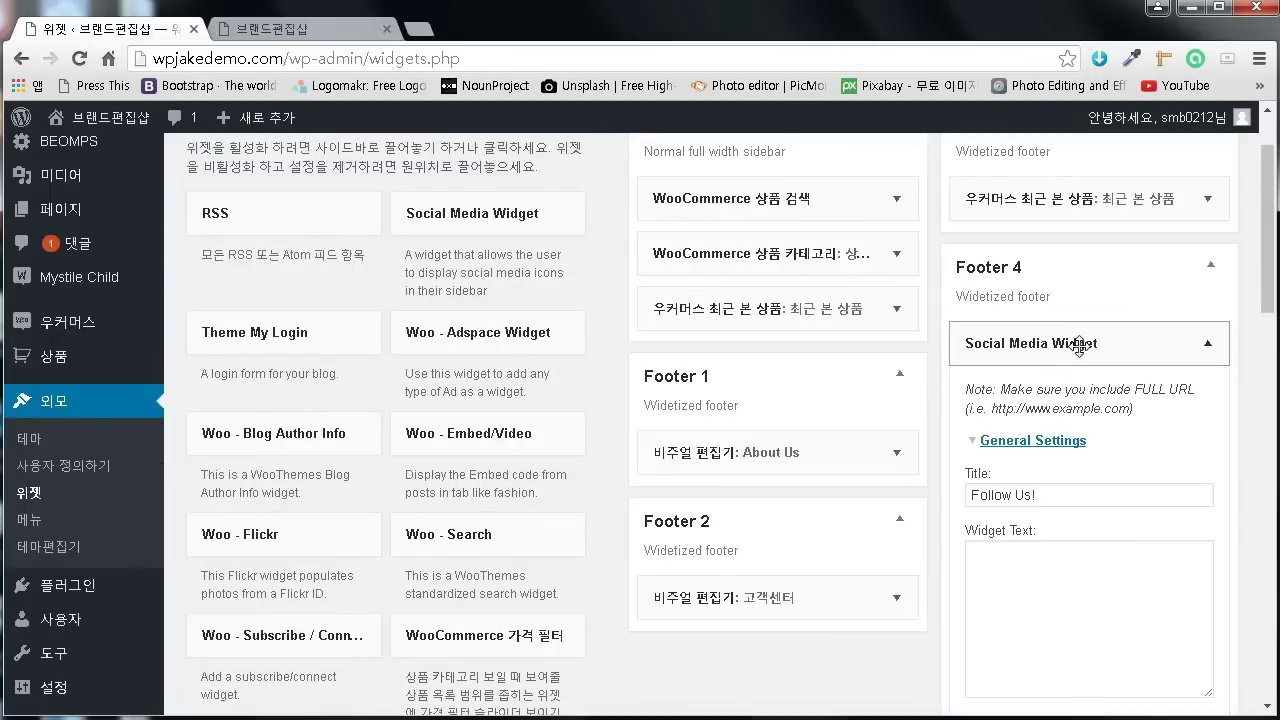
{"action": "left_click", "coordinate": [1071, 489]}
{"action": "key", "text": "BackSpace"}
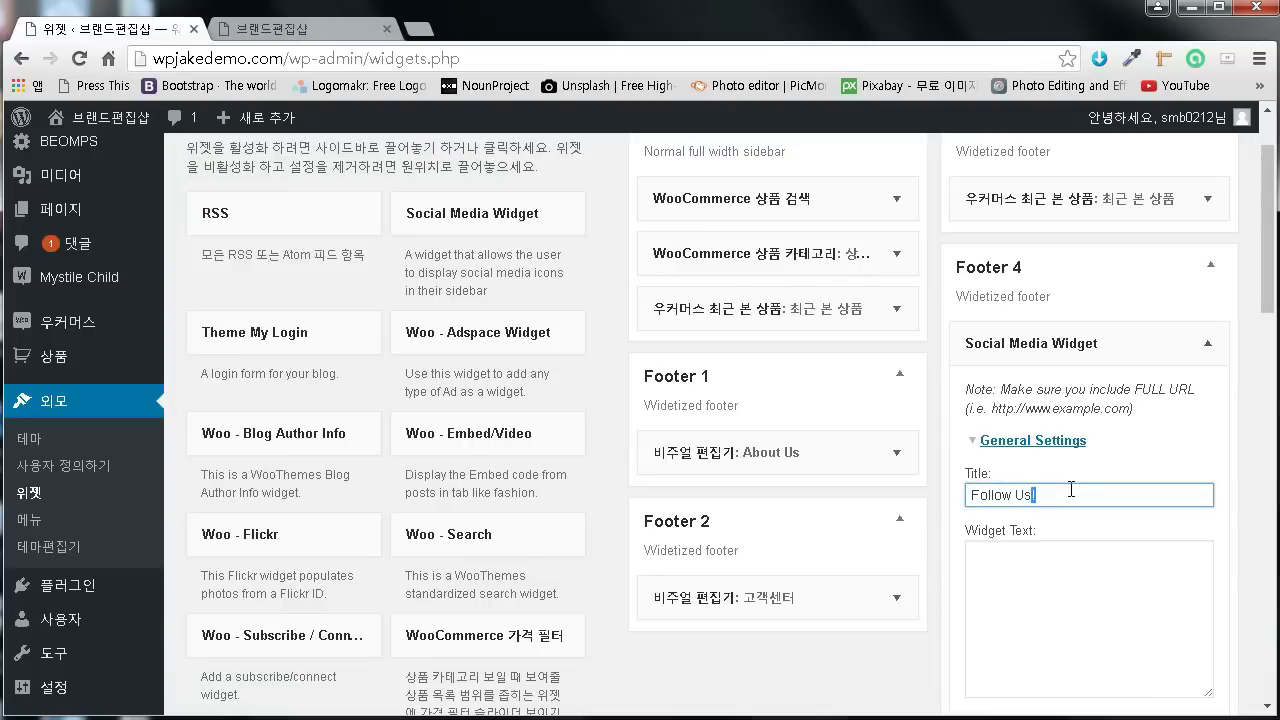
{"action": "key", "text": "ctrl+a"}
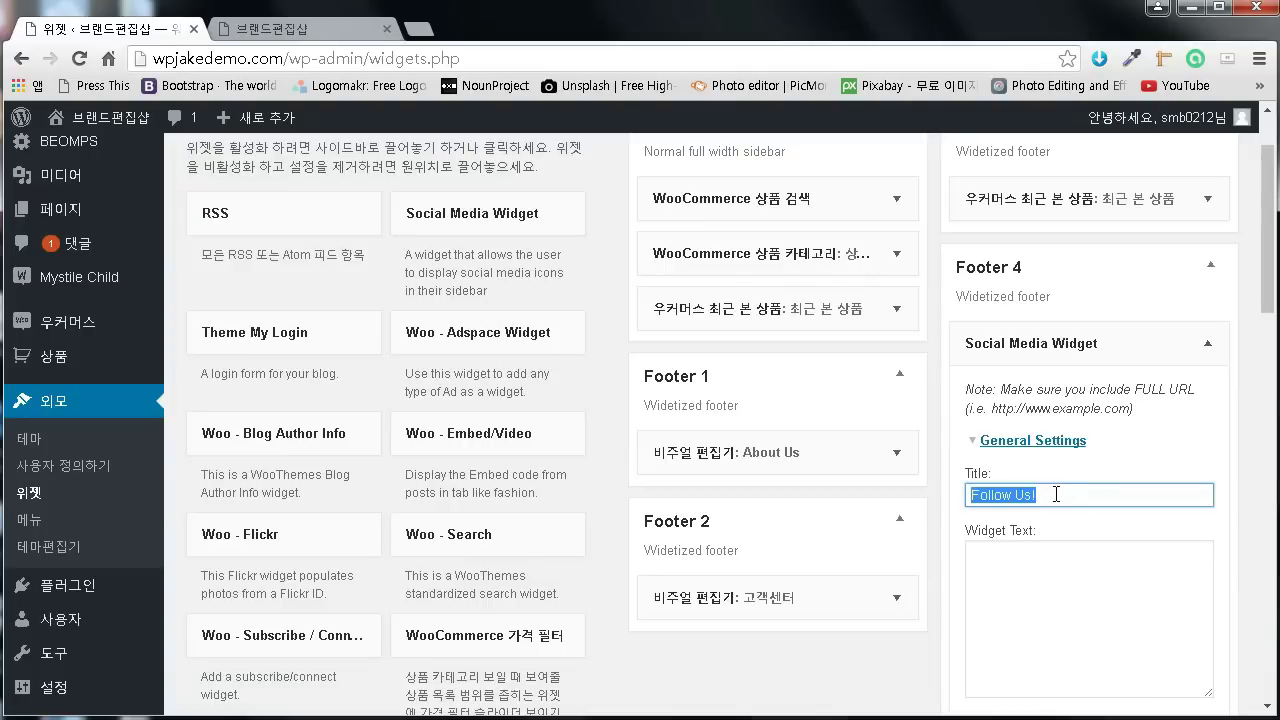
{"action": "type", "text": "thtuf"}
{"action": "key", "text": "BackSpace"}
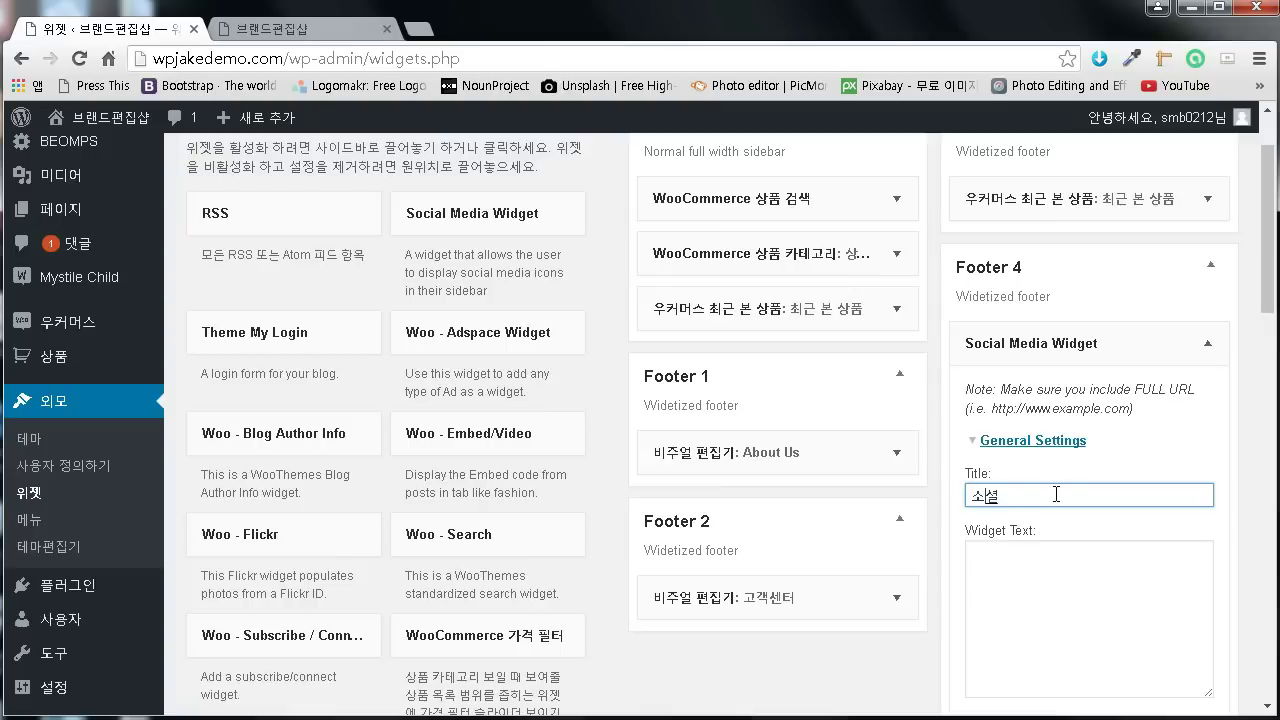
{"action": "key", "text": "BackSpace"}
{"action": "key", "text": "BackSpace"}
{"action": "type", "text": "faleldj"}
{"action": "scroll", "coordinate": [1056, 494], "scroll_direction": "down", "scroll_amount": 6}
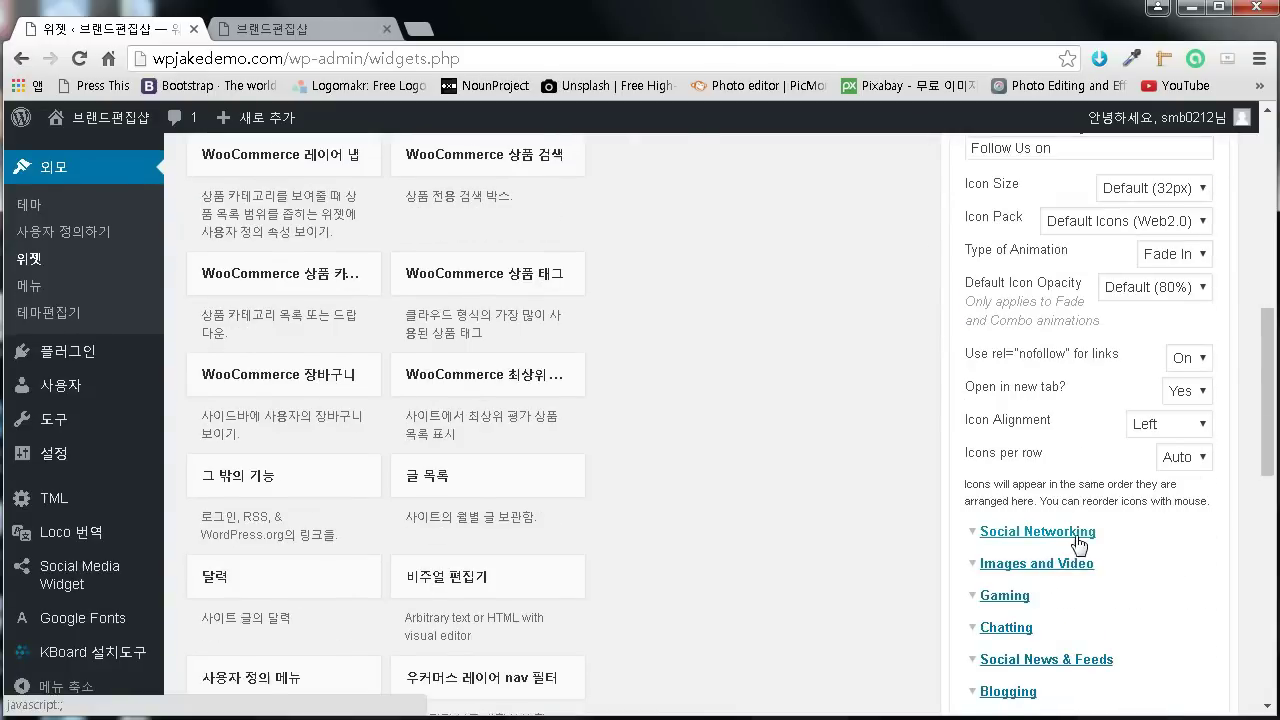
{"action": "scroll", "coordinate": [1047, 575], "scroll_direction": "up", "scroll_amount": 2}
{"action": "scroll", "coordinate": [1086, 543], "scroll_direction": "down", "scroll_amount": 4}
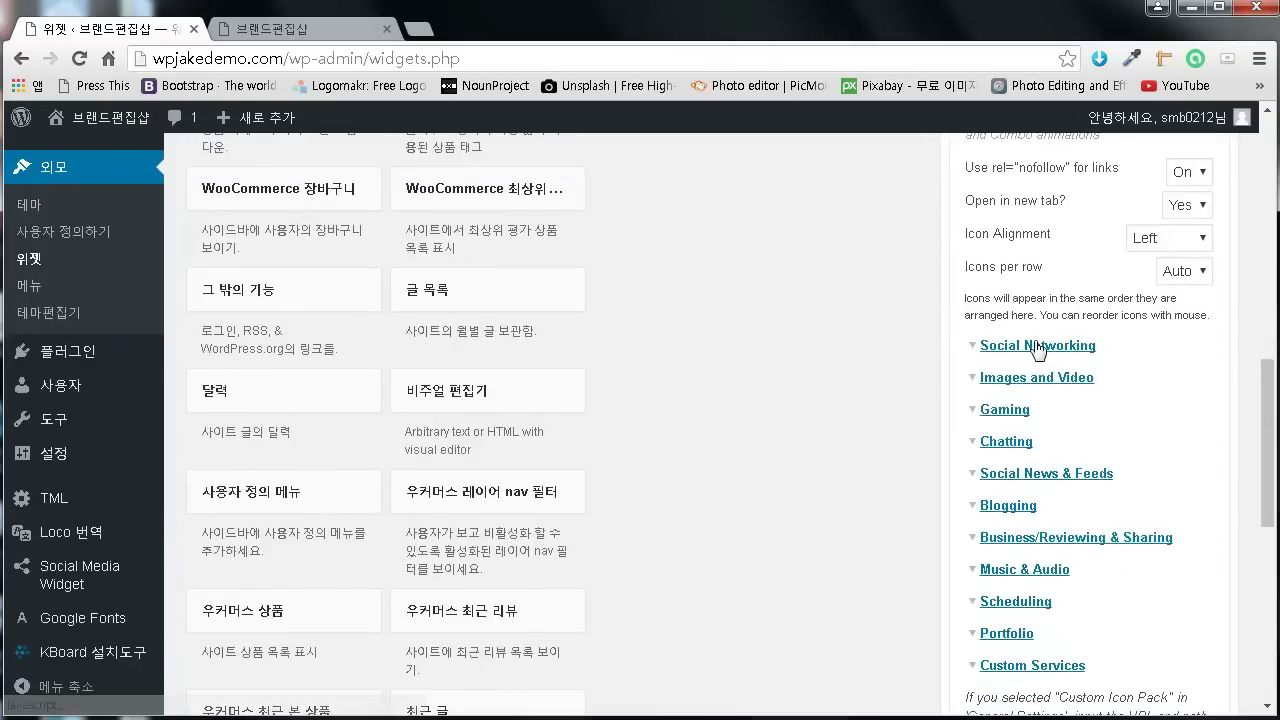
{"action": "left_click", "coordinate": [1036, 346]}
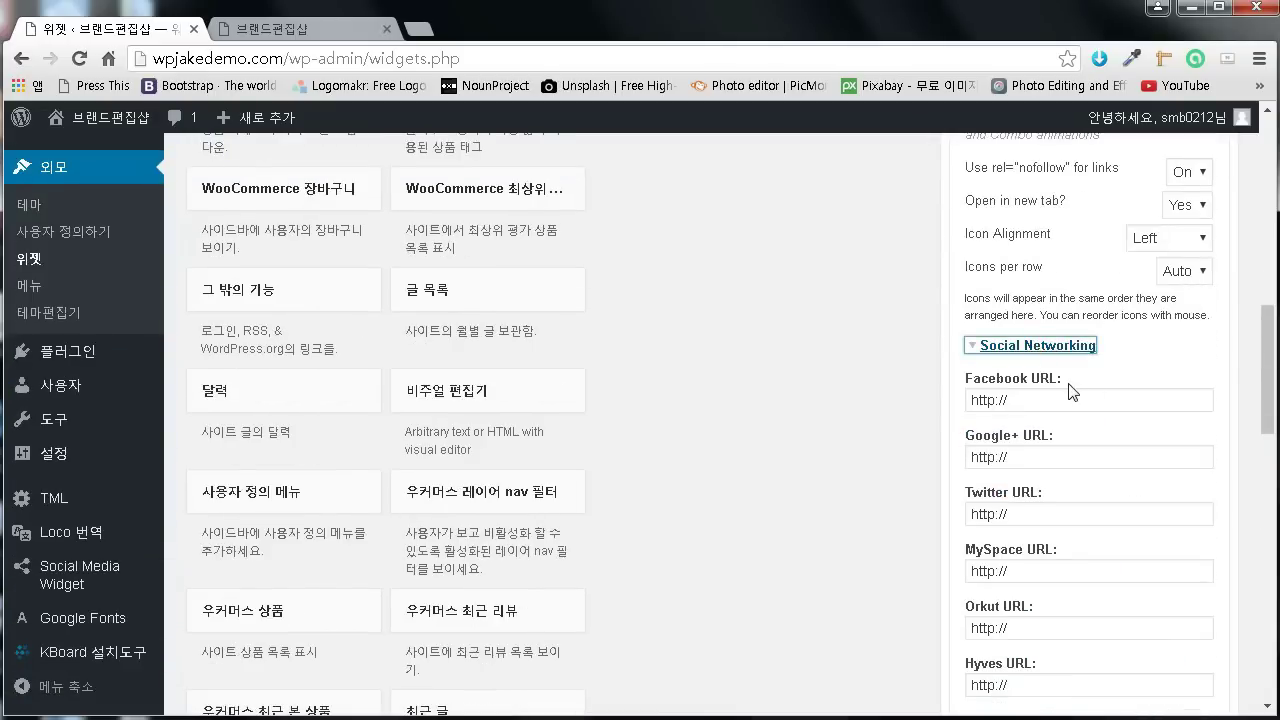
{"action": "left_click", "coordinate": [1074, 396]}
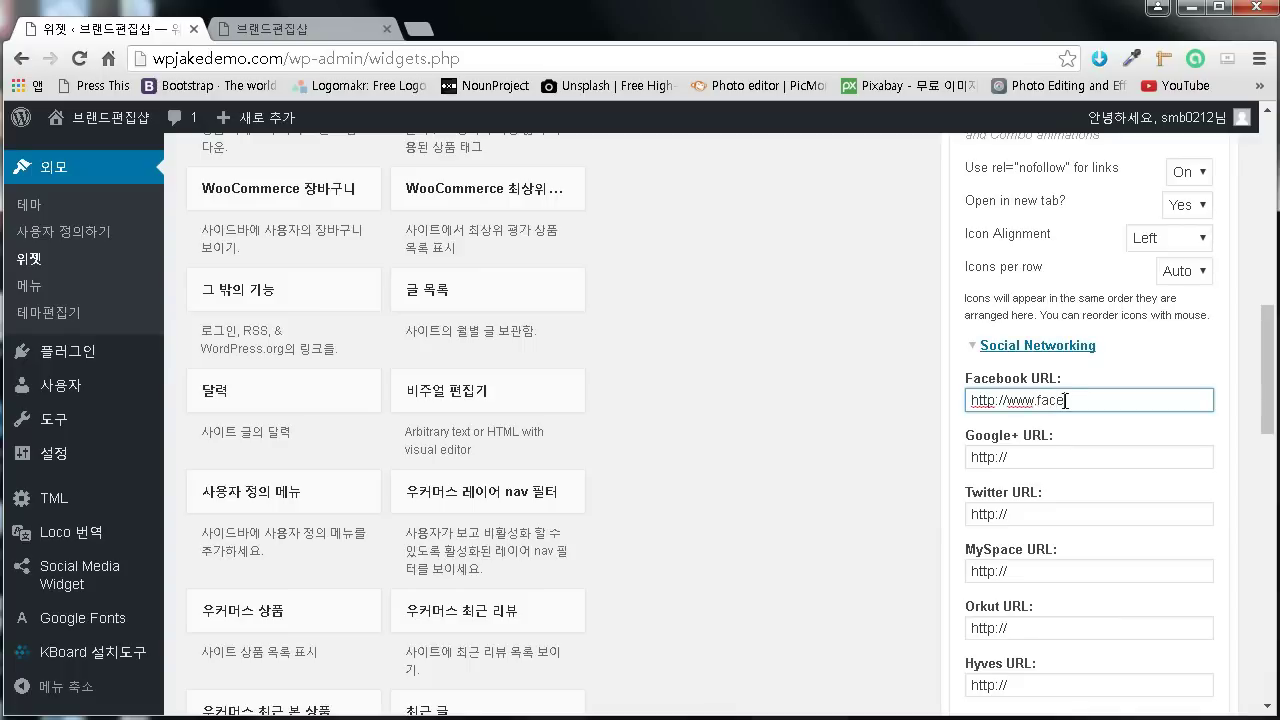
{"action": "type", "text": "ok.com"}
{"action": "left_click", "coordinate": [1067, 457]}
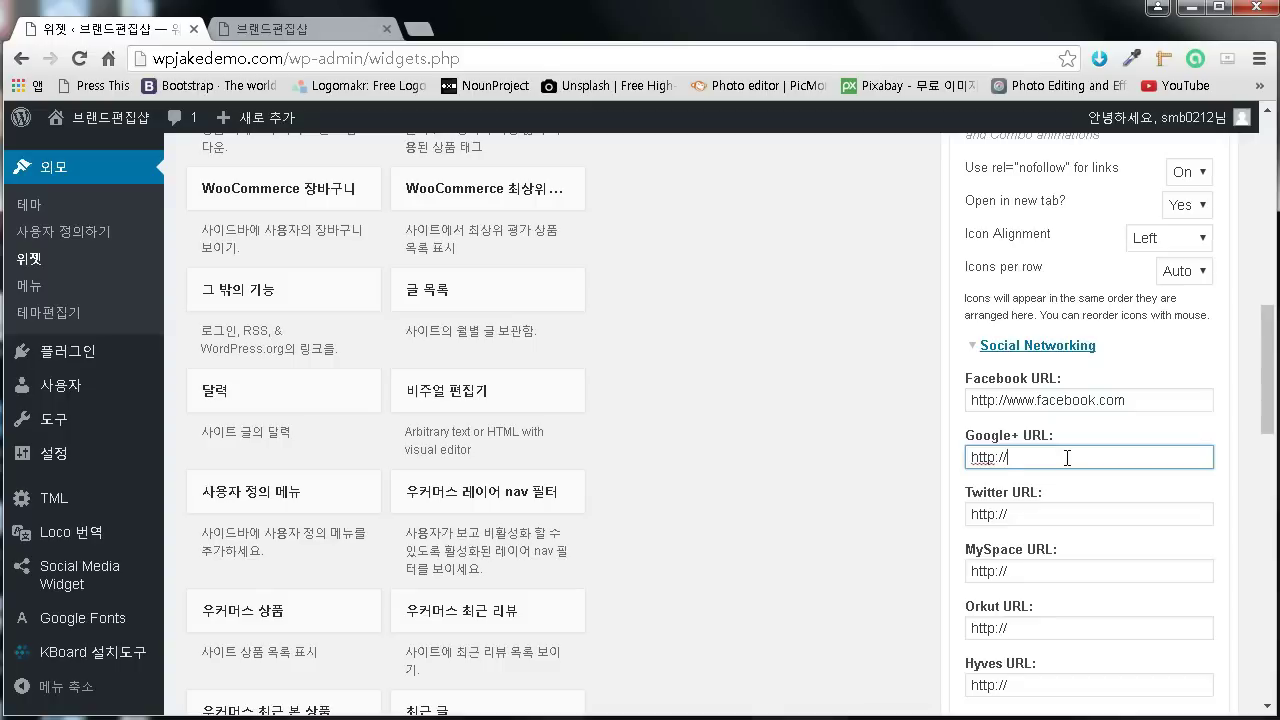
{"action": "type", "text": "www.googleplus.com"}
{"action": "scroll", "coordinate": [1066, 571], "scroll_direction": "down", "scroll_amount": 3}
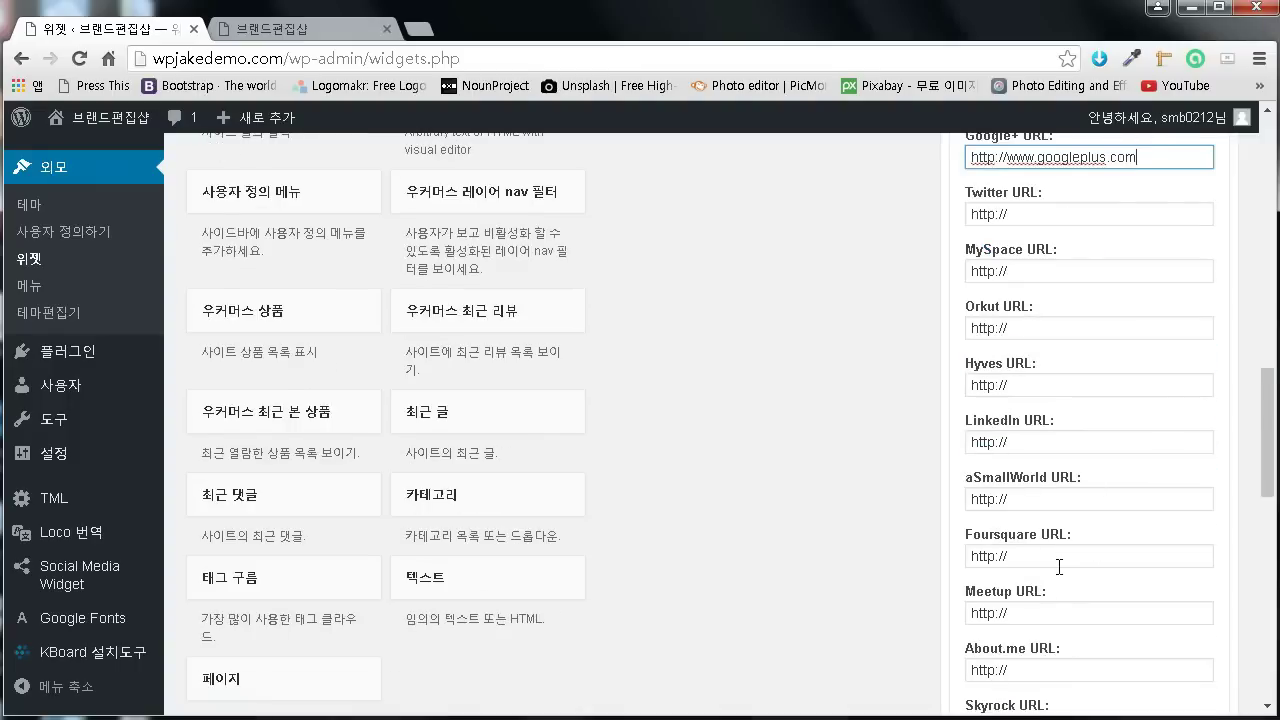
{"action": "left_click", "coordinate": [1034, 213]}
{"action": "type", "text": "www.twit"}
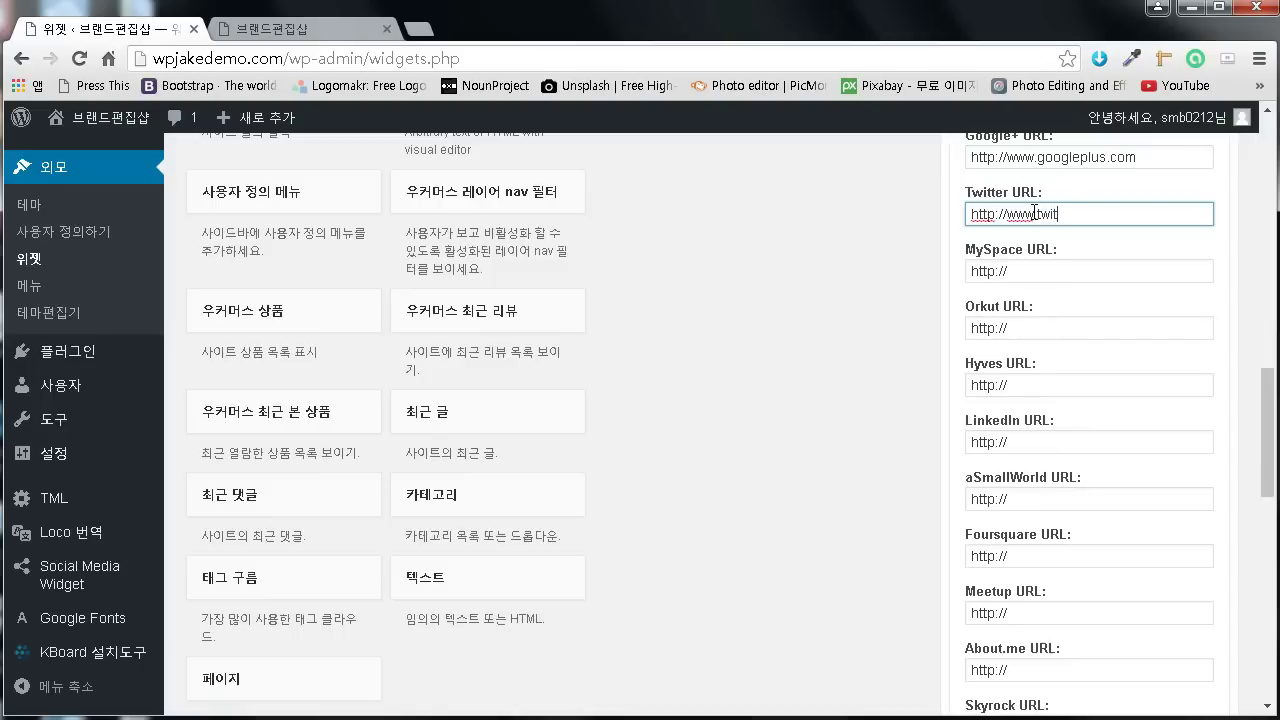
{"action": "type", "text": "com"}
{"action": "scroll", "coordinate": [1062, 374], "scroll_direction": "down", "scroll_amount": 5}
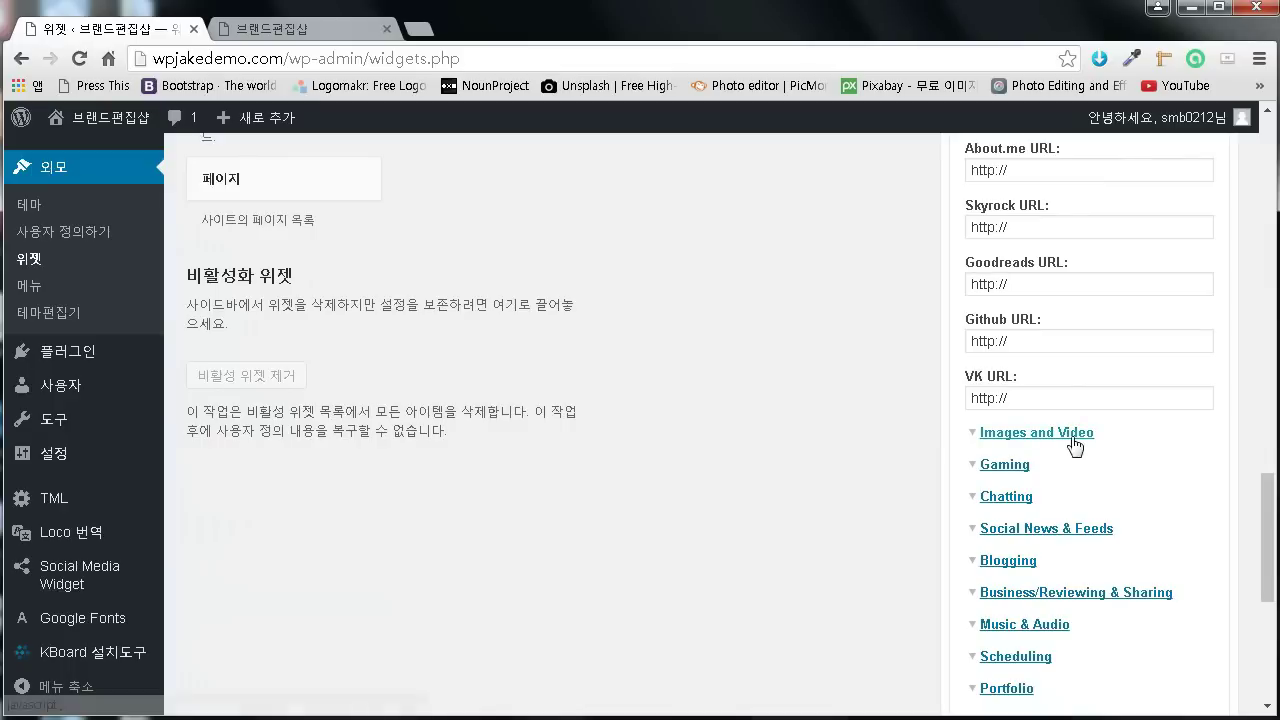
{"action": "left_click", "coordinate": [1072, 436]}
{"action": "scroll", "coordinate": [1074, 445], "scroll_direction": "down", "scroll_amount": 4}
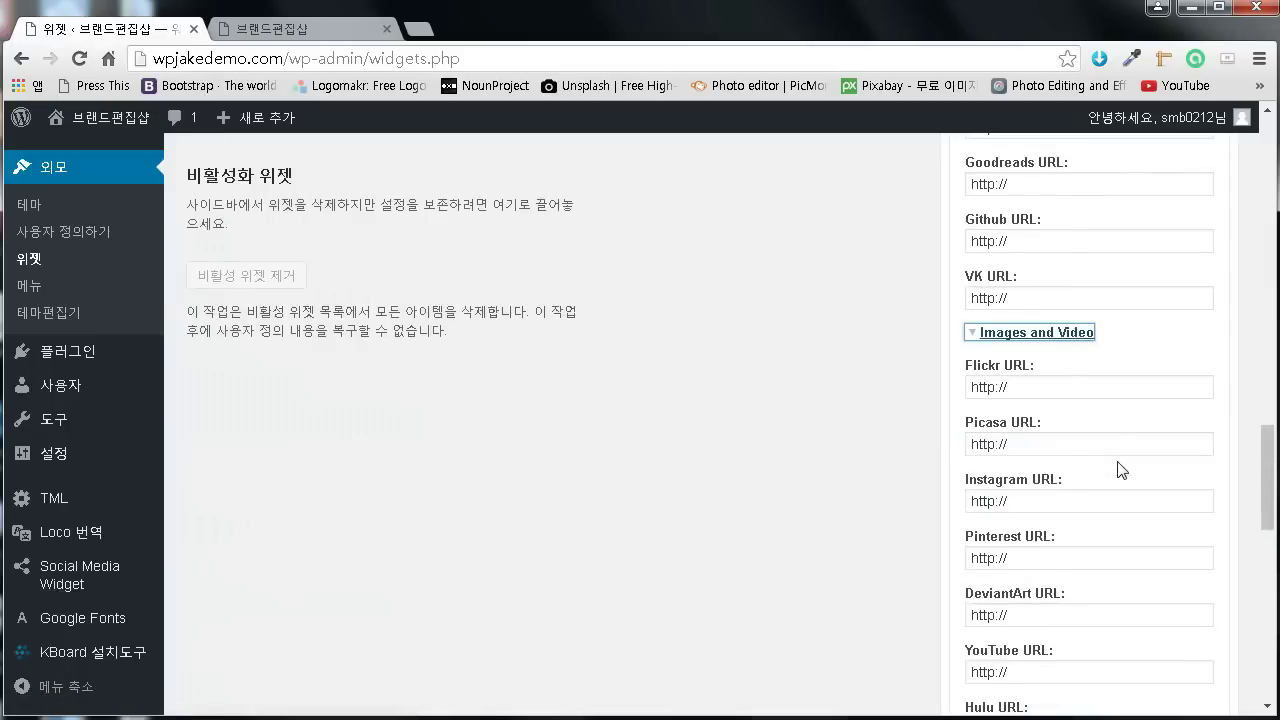
{"action": "scroll", "coordinate": [1121, 470], "scroll_direction": "up", "scroll_amount": 3}
{"action": "left_click", "coordinate": [1031, 388]}
{"action": "left_click", "coordinate": [1051, 441]}
{"action": "left_click", "coordinate": [1051, 502]}
{"action": "scroll", "coordinate": [1051, 502], "scroll_direction": "down", "scroll_amount": 1}
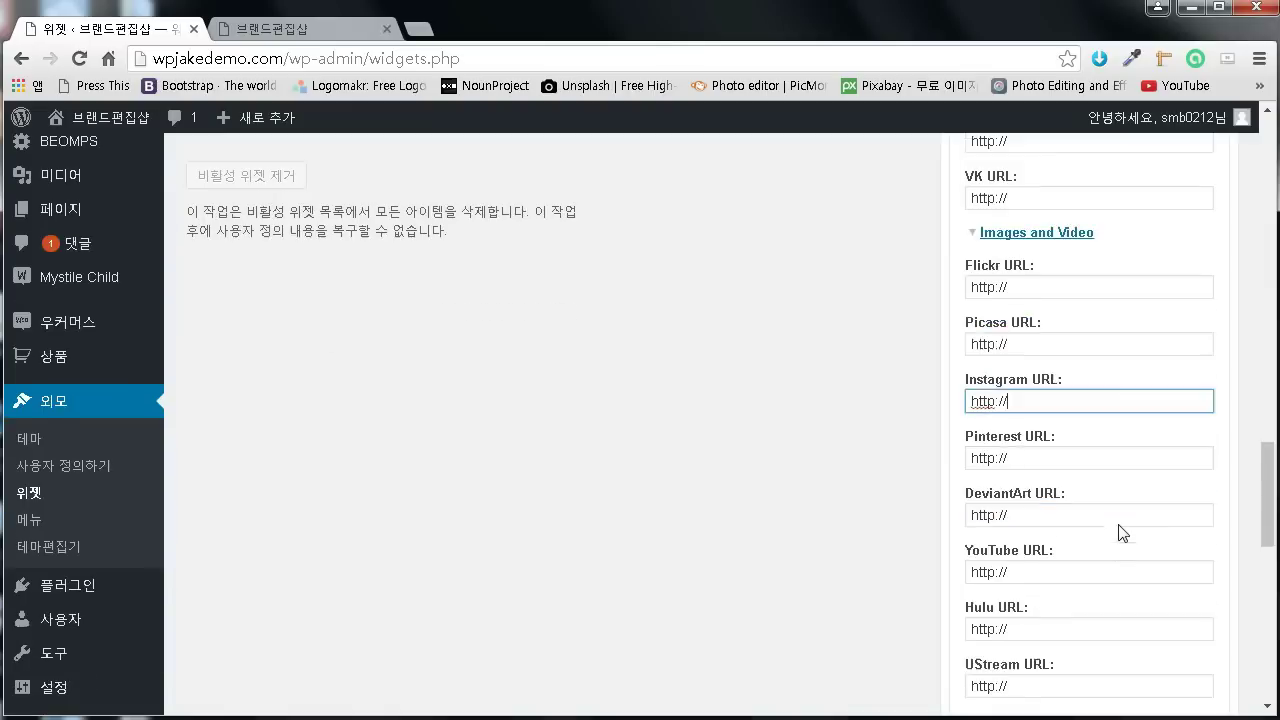
{"action": "left_click", "coordinate": [1074, 516]}
{"action": "left_click", "coordinate": [1071, 572]}
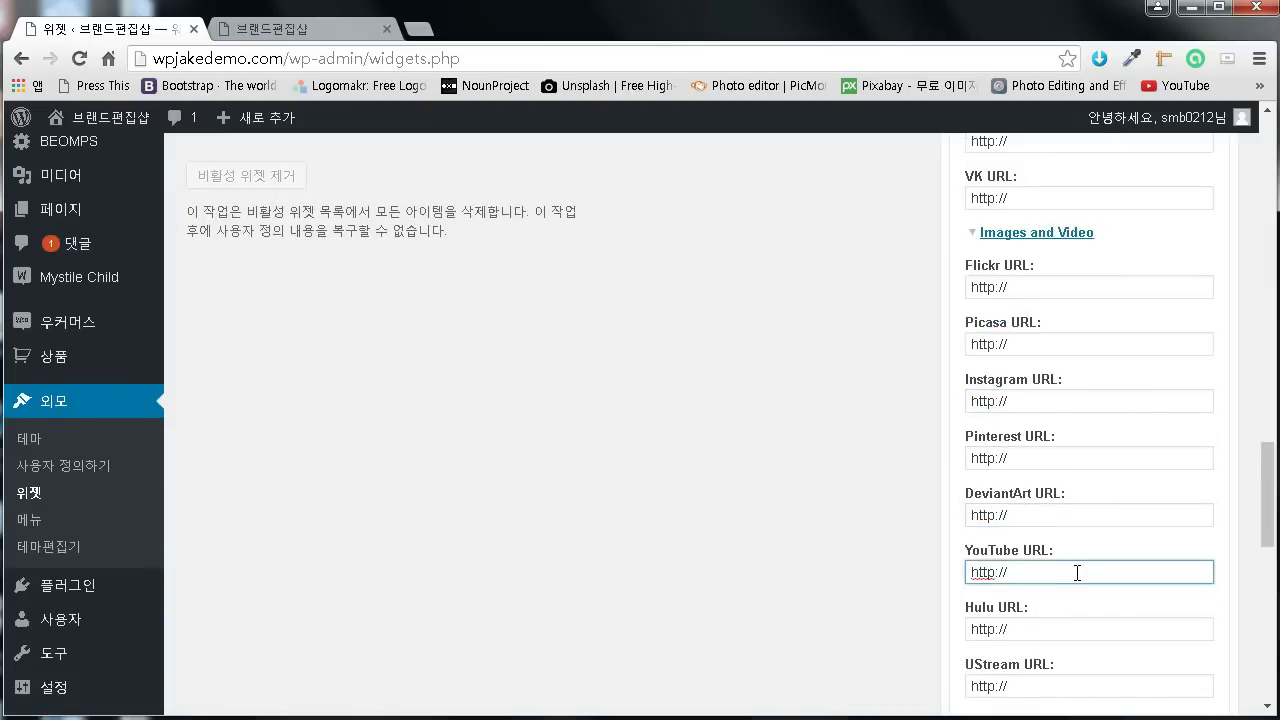
{"action": "type", "text": "www.youtube.com"}
{"action": "scroll", "coordinate": [1151, 531], "scroll_direction": "down", "scroll_amount": 6}
{"action": "scroll", "coordinate": [1168, 527], "scroll_direction": "down", "scroll_amount": 3}
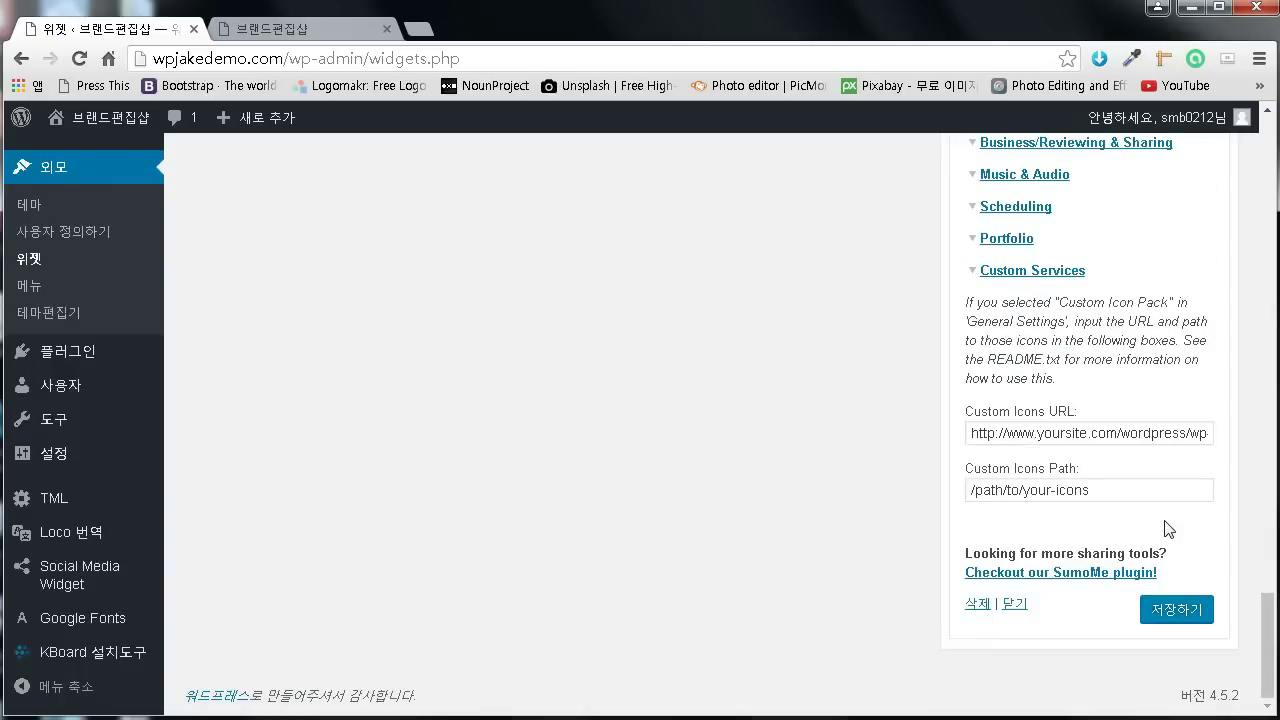
{"action": "left_click", "coordinate": [1180, 609]}
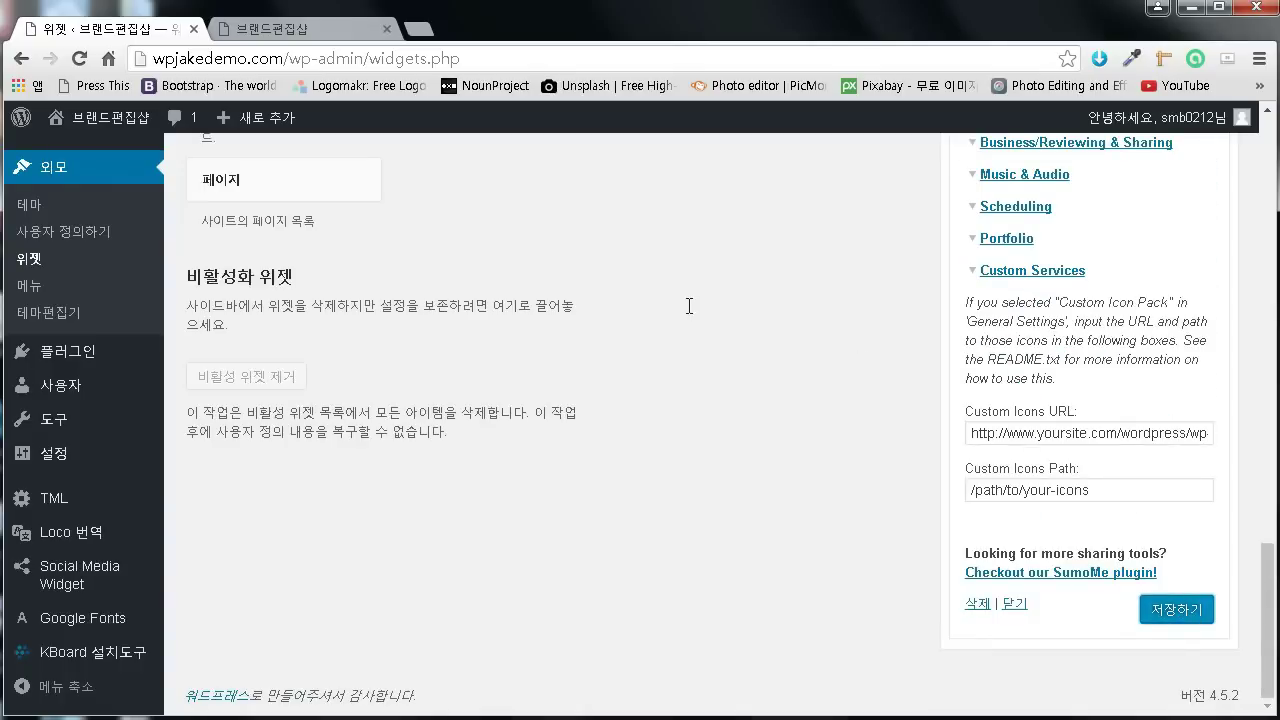
{"action": "scroll", "coordinate": [700, 405], "scroll_direction": "up", "scroll_amount": 3}
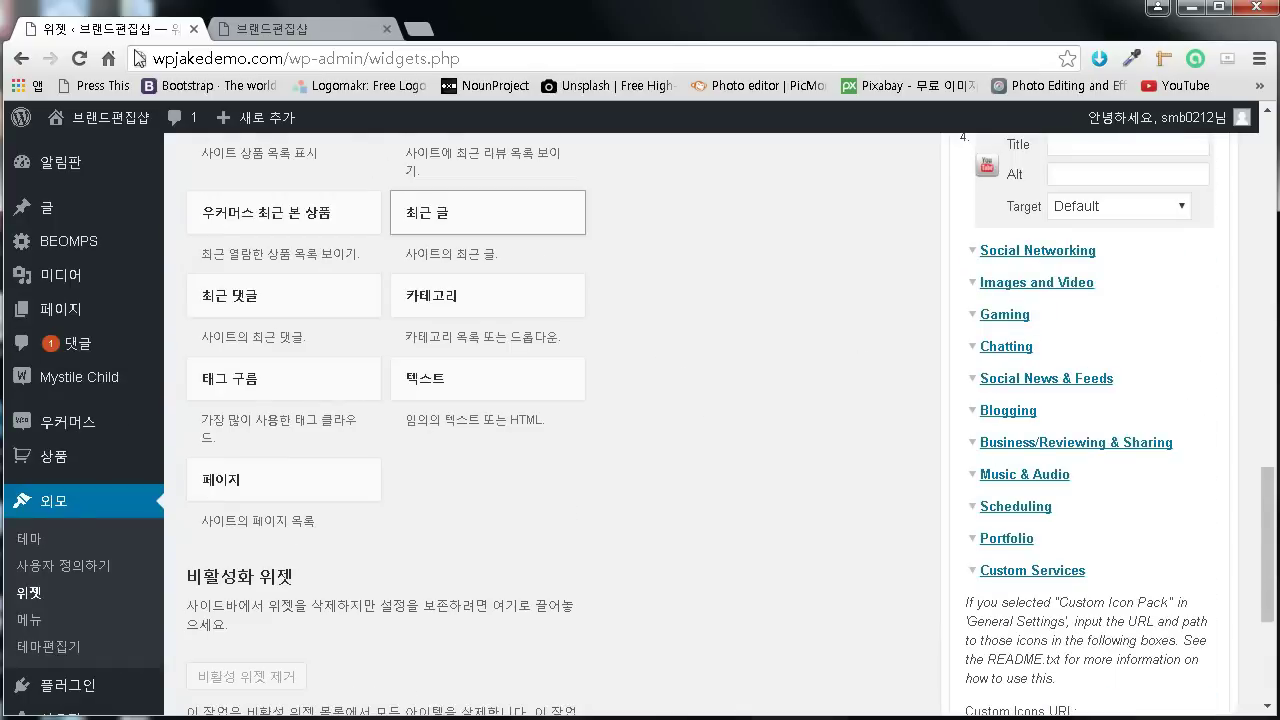
{"action": "left_click", "coordinate": [333, 30]}
- Reload the storefront and scroll back up past the new 소셜미디어 footer column
{"action": "left_click", "coordinate": [79, 58]}
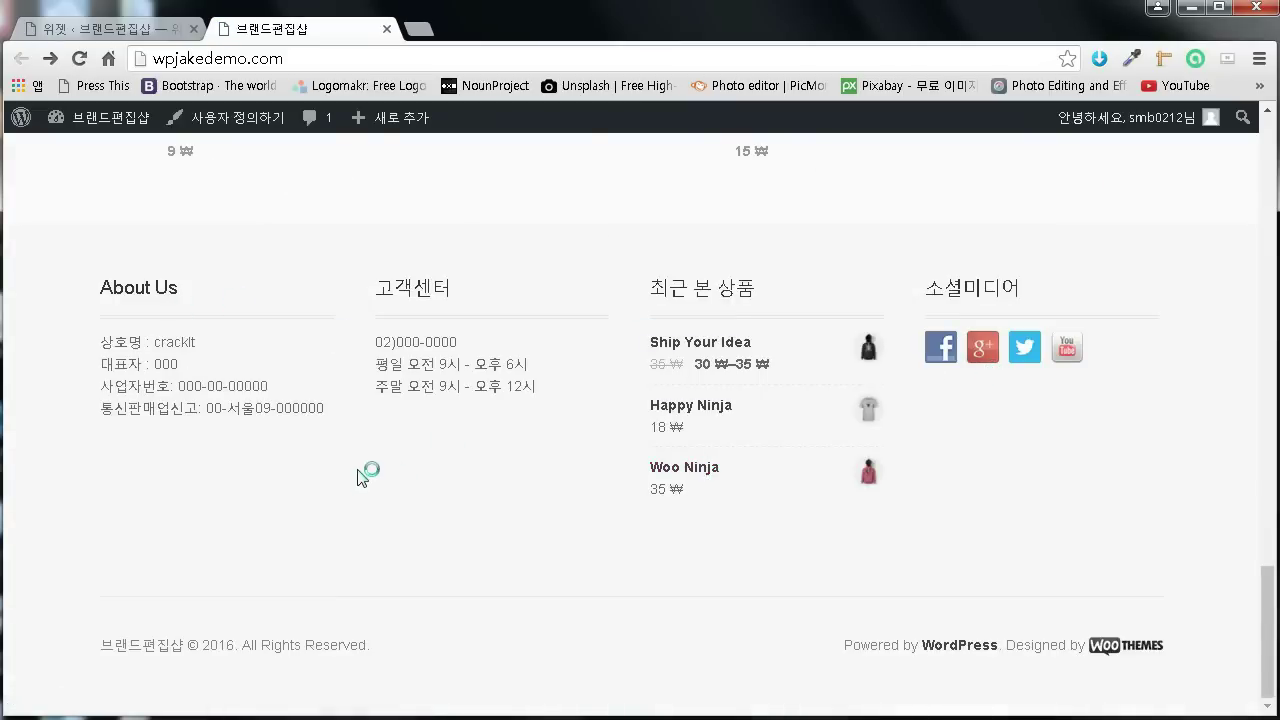
{"action": "scroll", "coordinate": [364, 465], "scroll_direction": "up", "scroll_amount": 10}
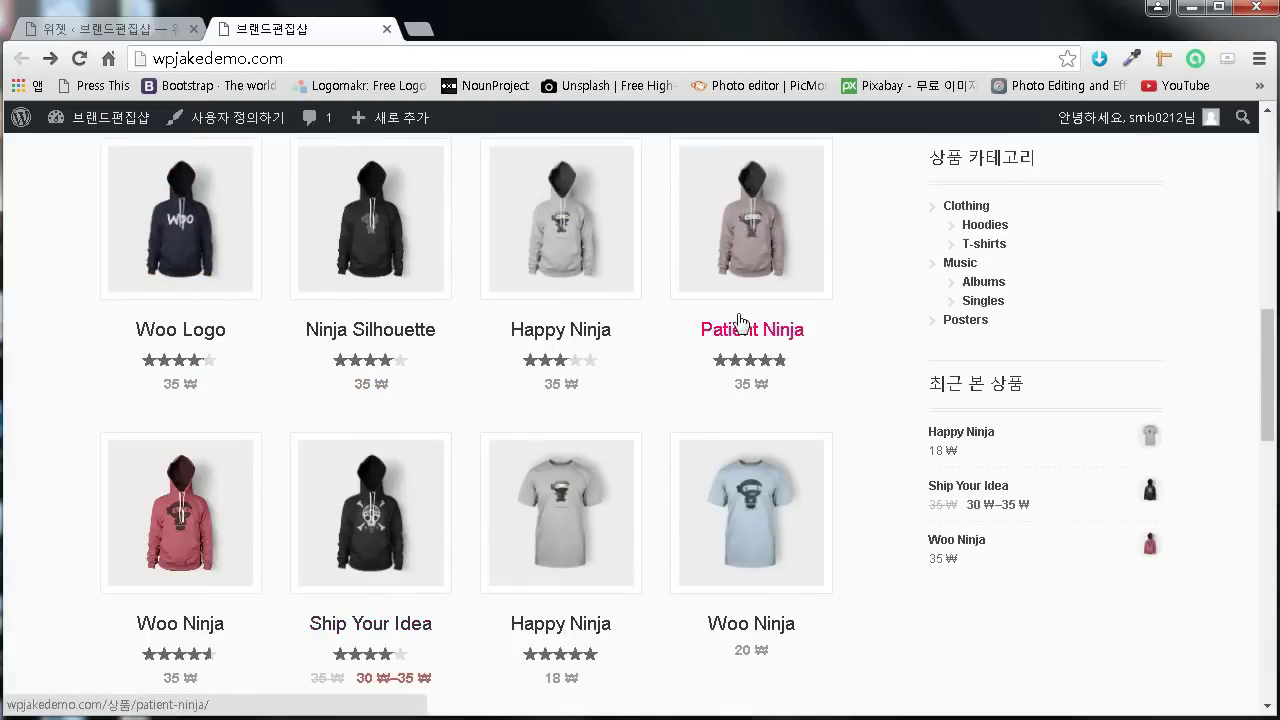
{"action": "scroll", "coordinate": [540, 400], "scroll_direction": "up", "scroll_amount": 5}
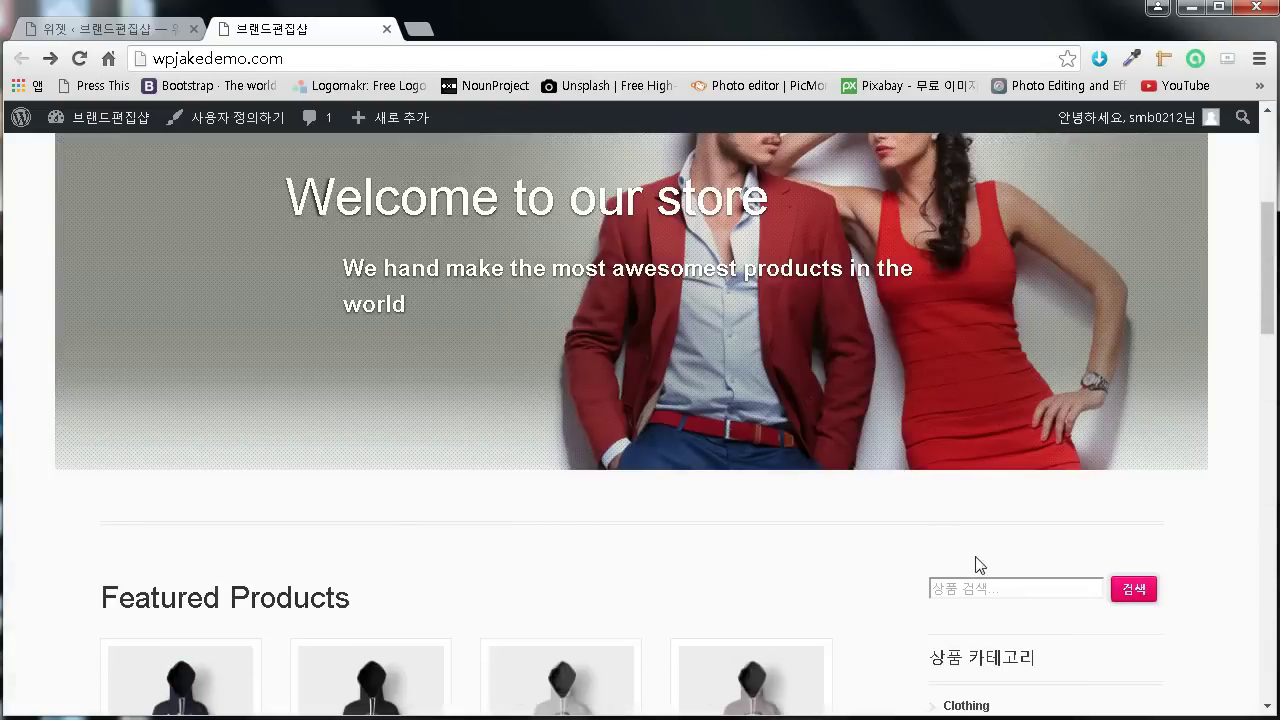
{"action": "left_click", "coordinate": [110, 28]}
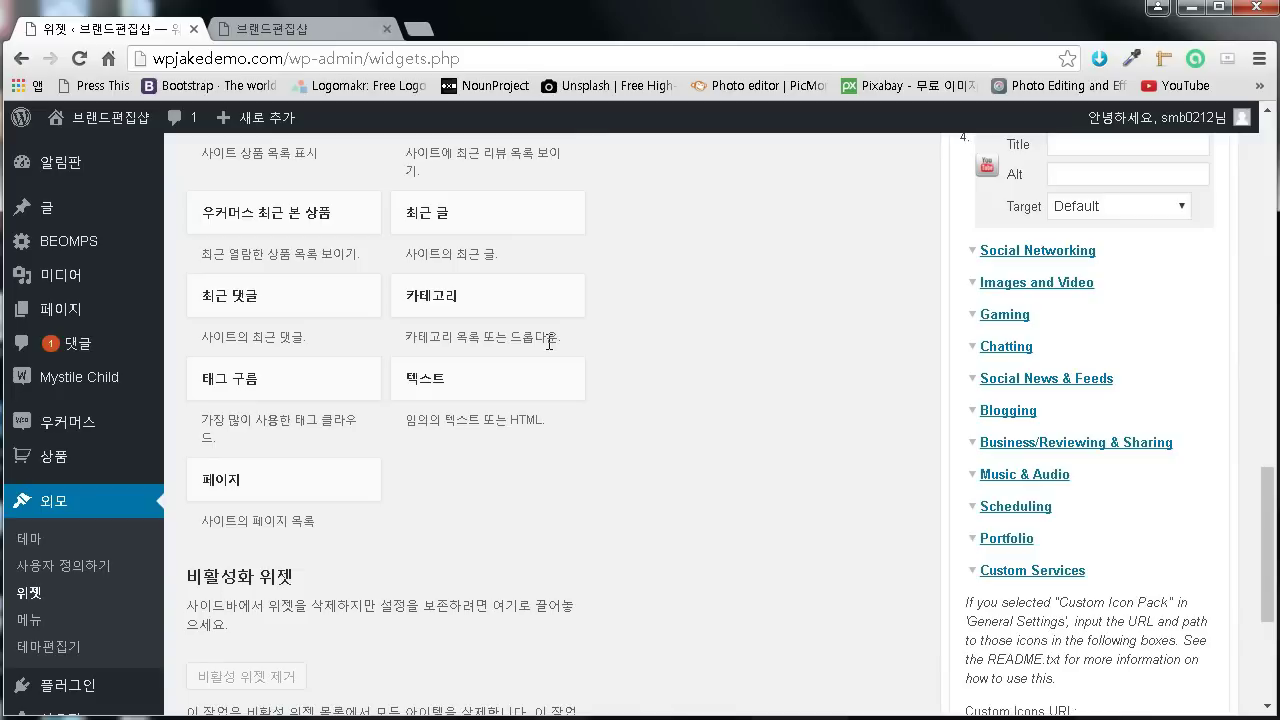
- Switch from the Mystile Child theme editor back to the storefront tab
{"action": "key", "text": "ctrl+Tab"}
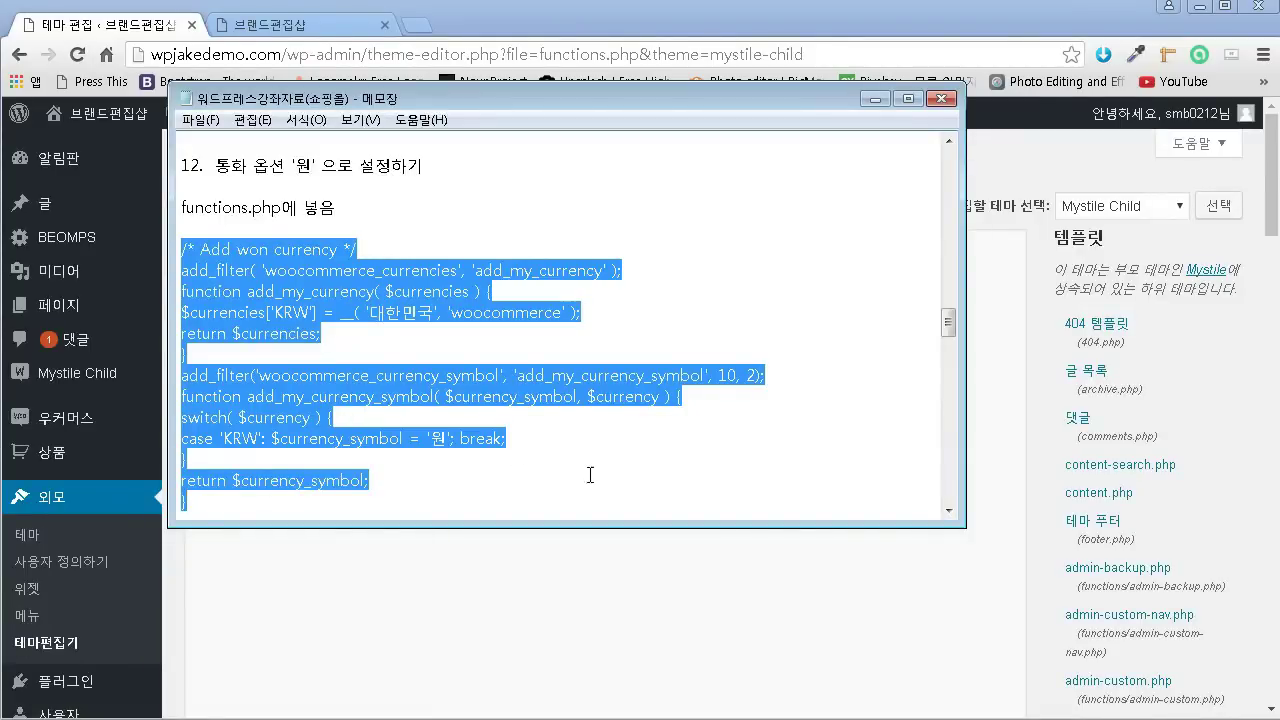
- Paste the KRW won (원) currency filters into Mystile Child's functions.php and save the file
{"action": "left_click", "coordinate": [449, 571]}
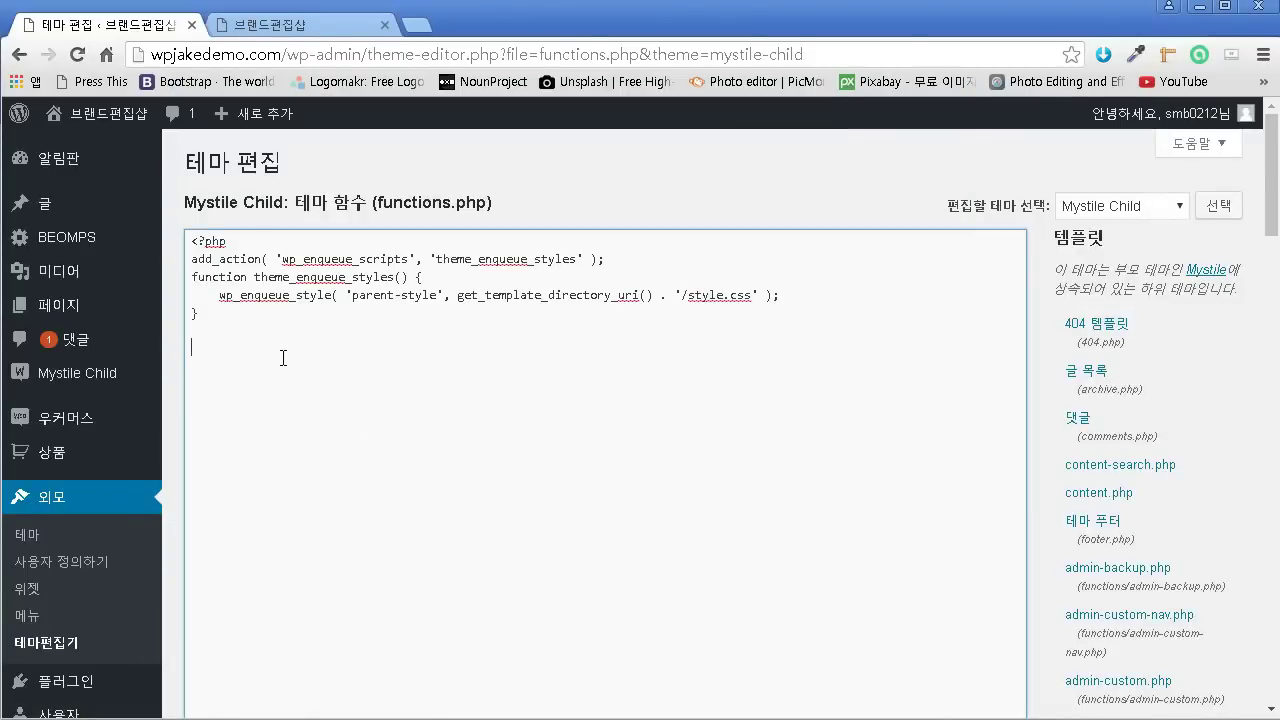
{"action": "type", "text": "/* Add won currency */ add_filter( 'woocommerce_currencies', 'add_my_currency' ); function add_my_currency( $currencies ) { $currencies['KRW'] = __( '대한민국', 'woocommerce' ); return $currencies; } add_filter('woocommerce_currency_symbol', 'add_my_currency_symbol', 10, 2); function add_my_currency_symbol( $currency_symbol, $currency ) { switch( $currency ) { case 'KRW': $currency_symbol = '원'; break; } return $currency_symbol; }"}
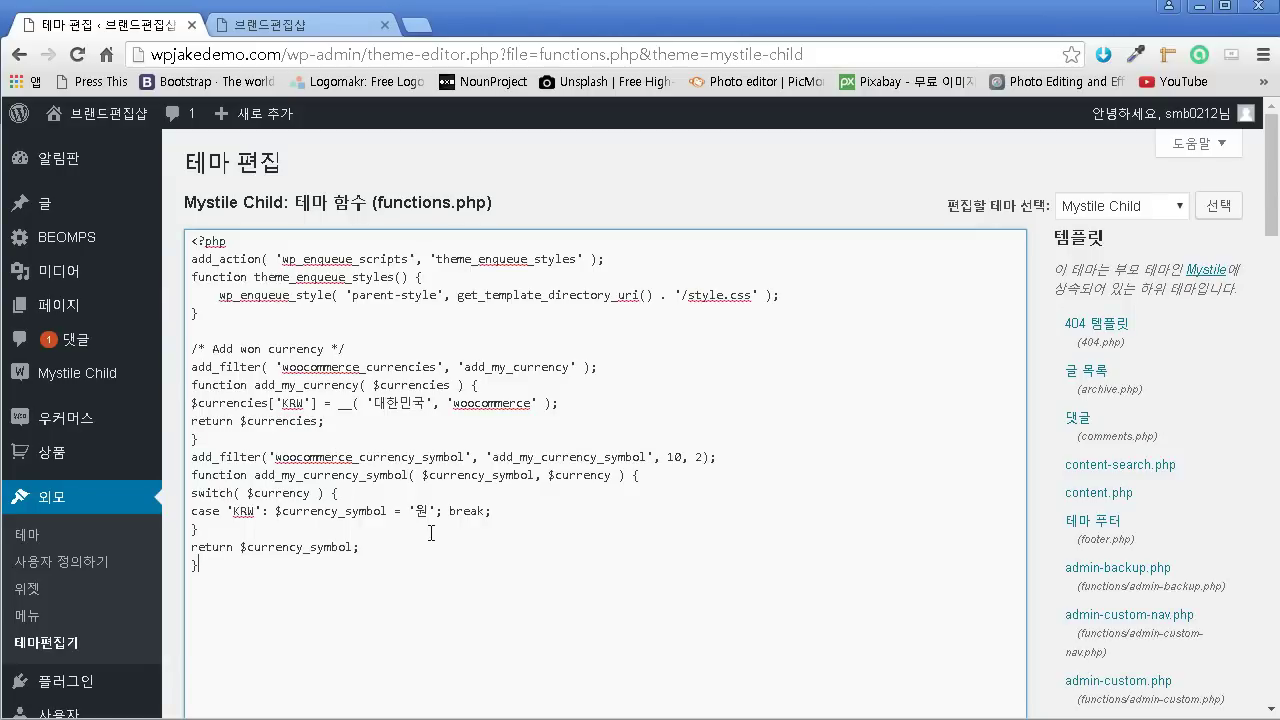
{"action": "scroll", "coordinate": [436, 545], "scroll_direction": "down", "scroll_amount": 1}
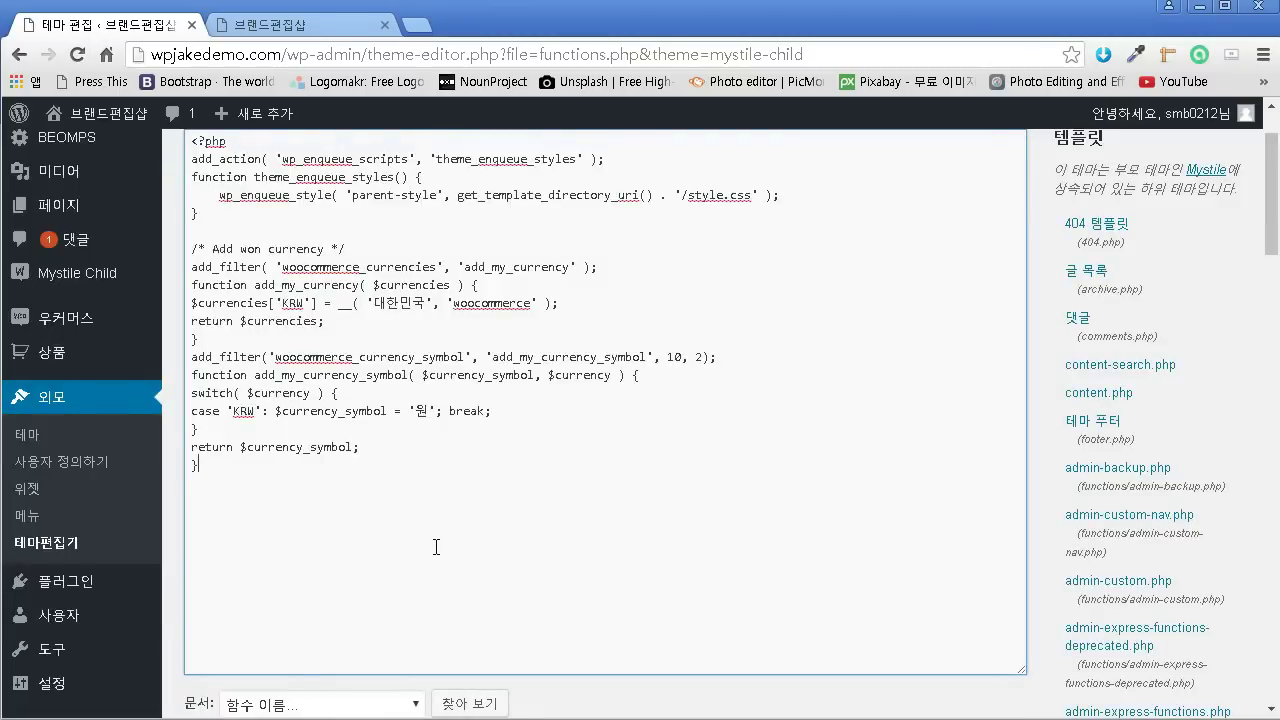
{"action": "scroll", "coordinate": [436, 548], "scroll_direction": "down", "scroll_amount": 1}
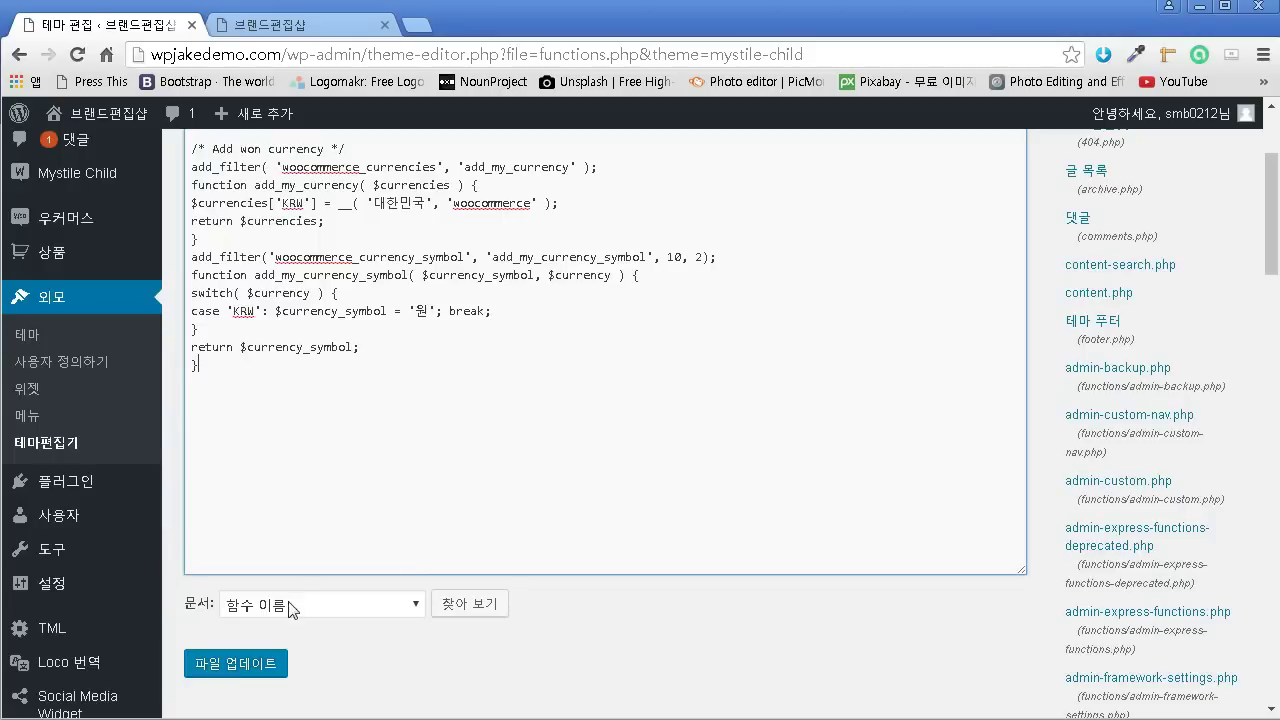
{"action": "left_click", "coordinate": [260, 667]}
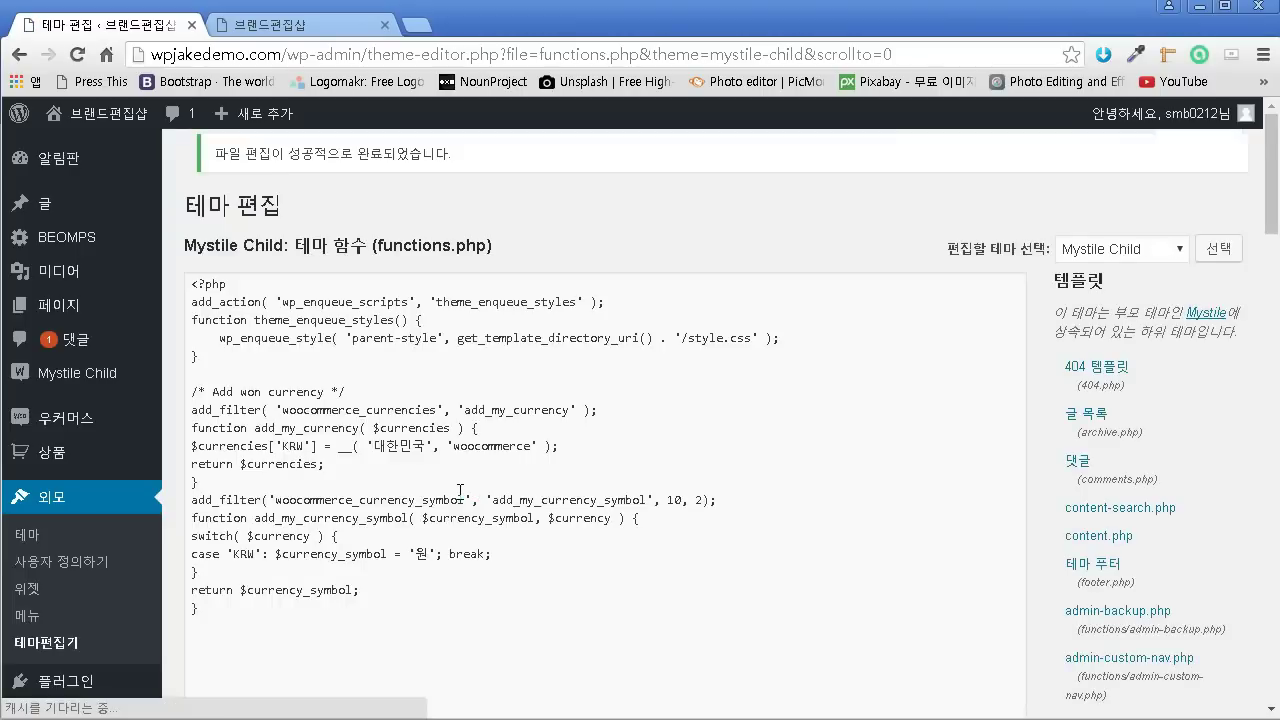
{"action": "left_click", "coordinate": [330, 25]}
- Reload the storefront to confirm prices appear in 원, then return to the theme editor
{"action": "left_click", "coordinate": [78, 55]}
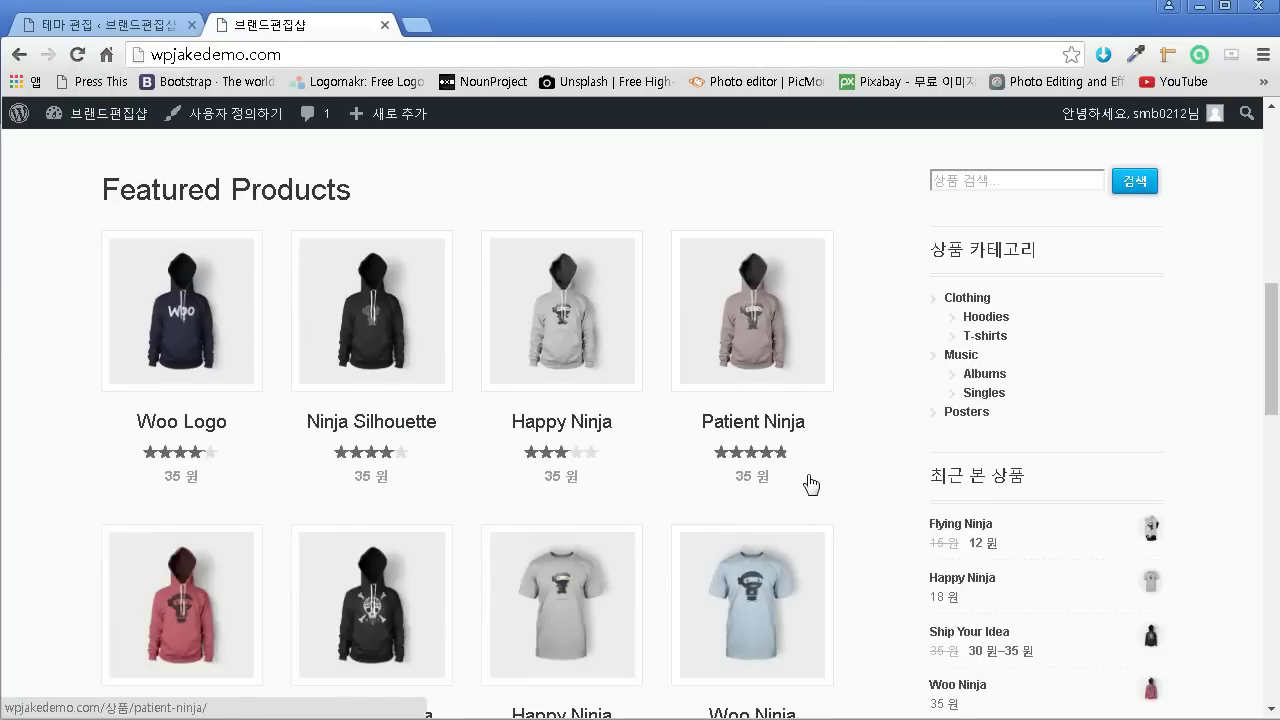
{"action": "scroll", "coordinate": [811, 483], "scroll_direction": "down", "scroll_amount": 1}
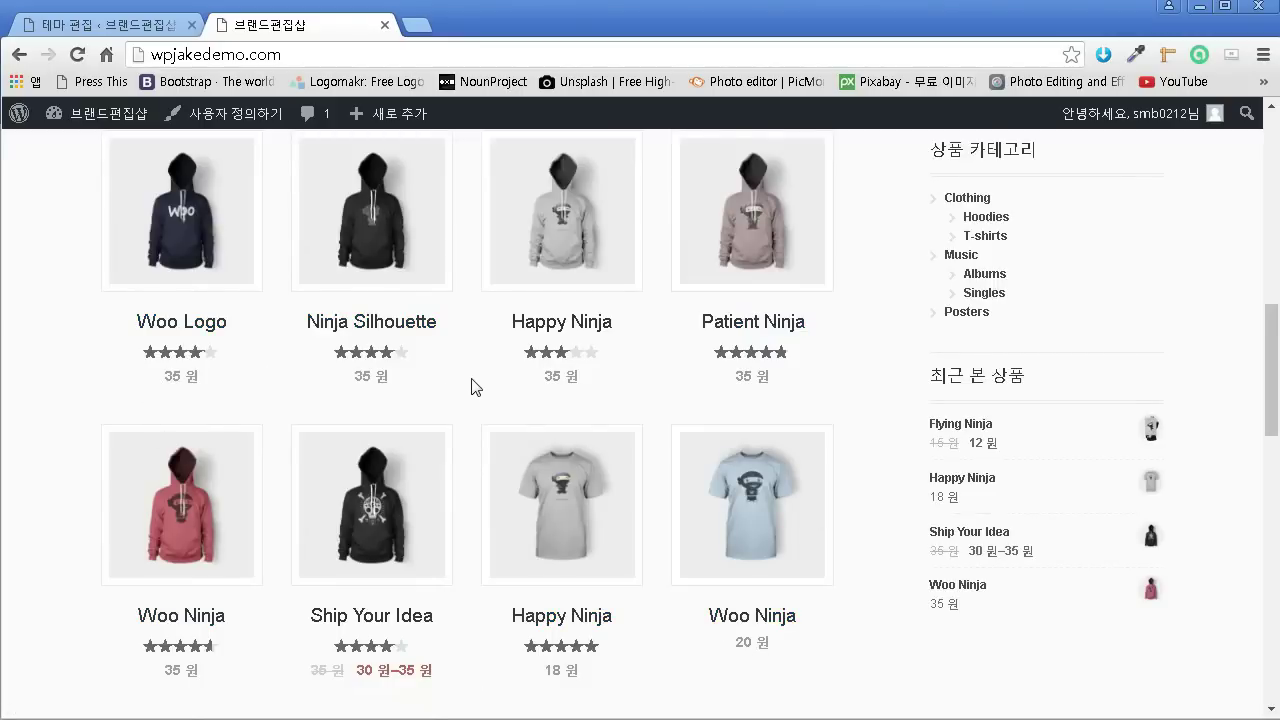
{"action": "scroll", "coordinate": [474, 387], "scroll_direction": "up", "scroll_amount": 2}
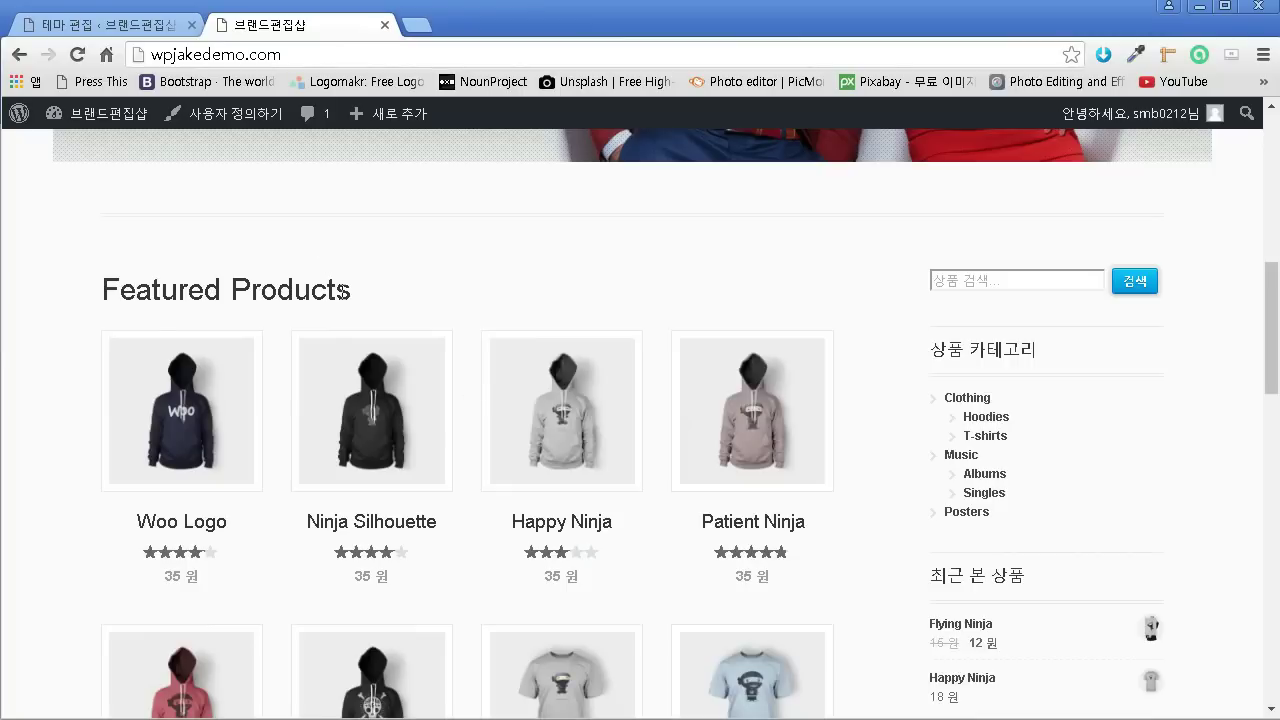
{"action": "left_click", "coordinate": [90, 28]}
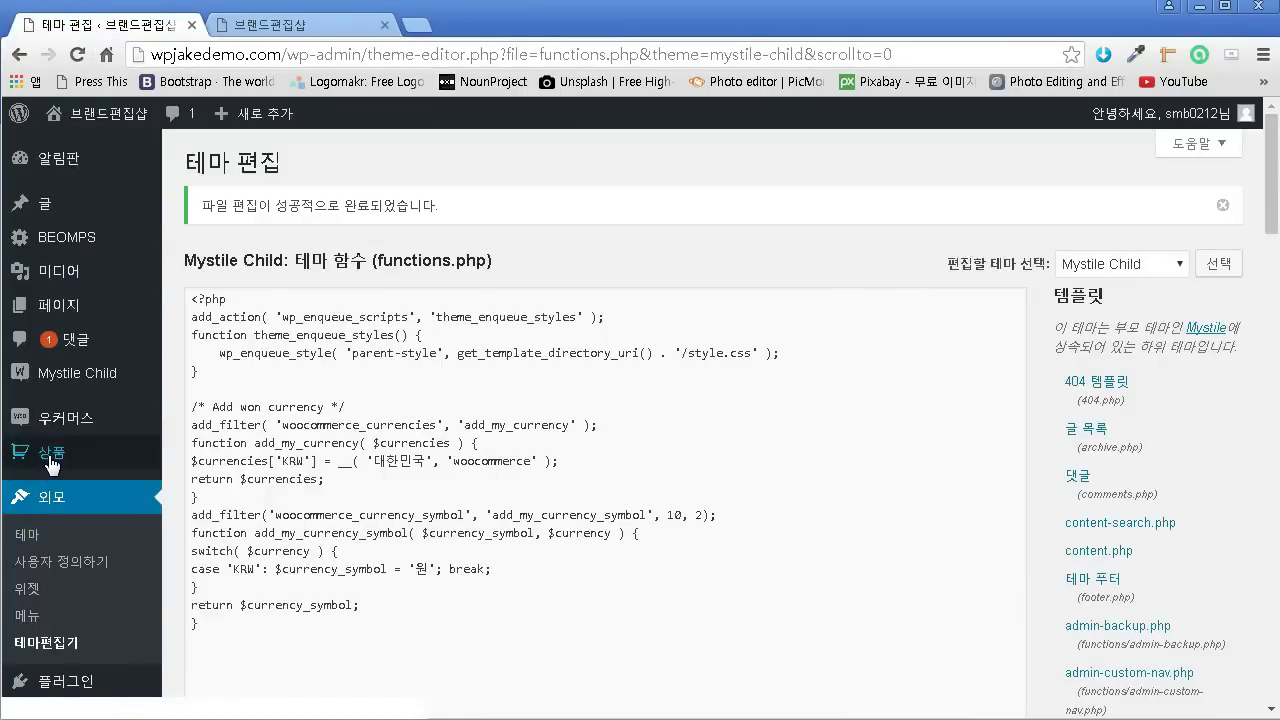
- Open the Products list, briefly selecting then deselecting all products
{"action": "mouse_move", "coordinate": [135, 463]}
{"action": "left_click", "coordinate": [184, 457]}
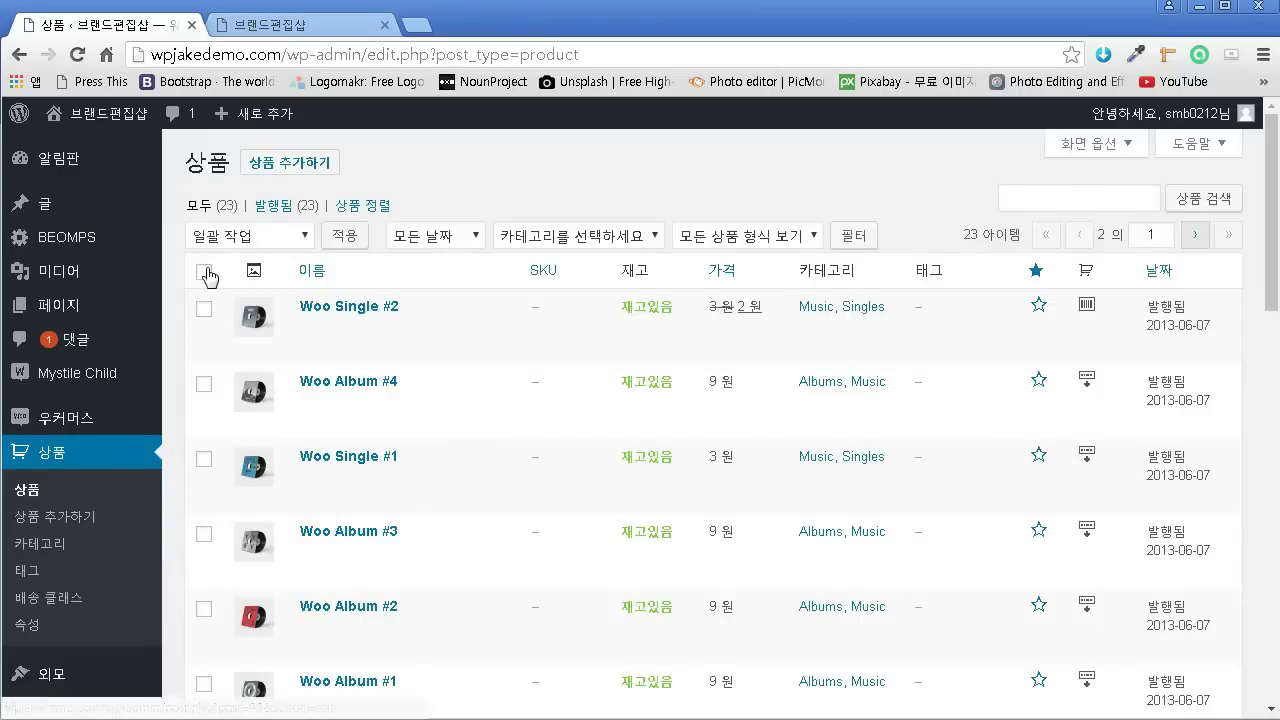
{"action": "left_click", "coordinate": [205, 273]}
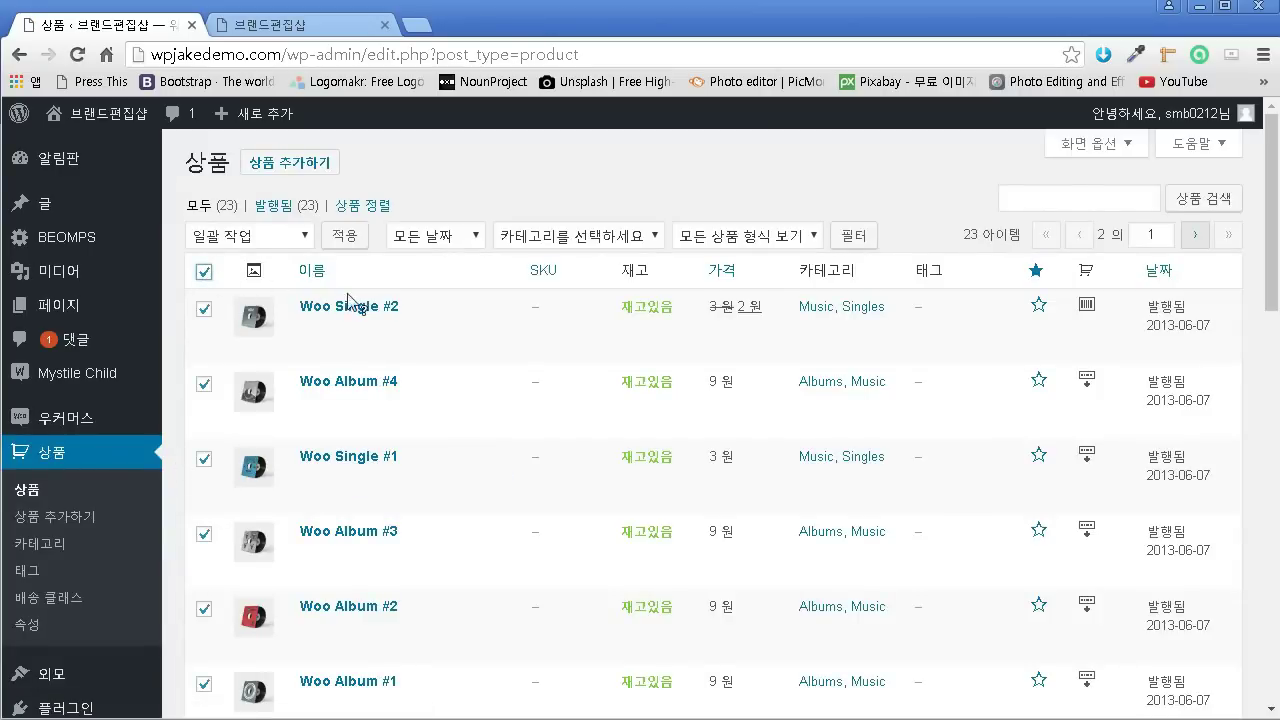
{"action": "scroll", "coordinate": [483, 323], "scroll_direction": "down", "scroll_amount": 1}
{"action": "scroll", "coordinate": [483, 323], "scroll_direction": "down", "scroll_amount": 1}
{"action": "scroll", "coordinate": [483, 323], "scroll_direction": "up", "scroll_amount": 2}
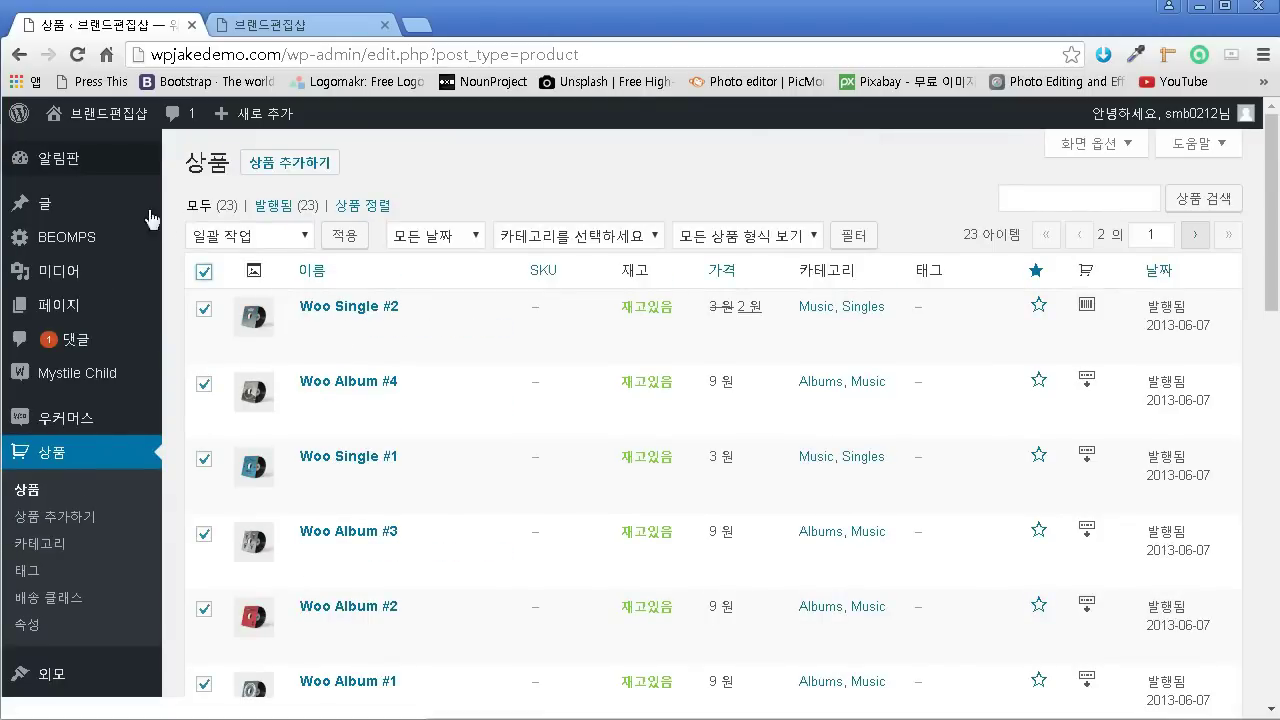
{"action": "left_click", "coordinate": [204, 273]}
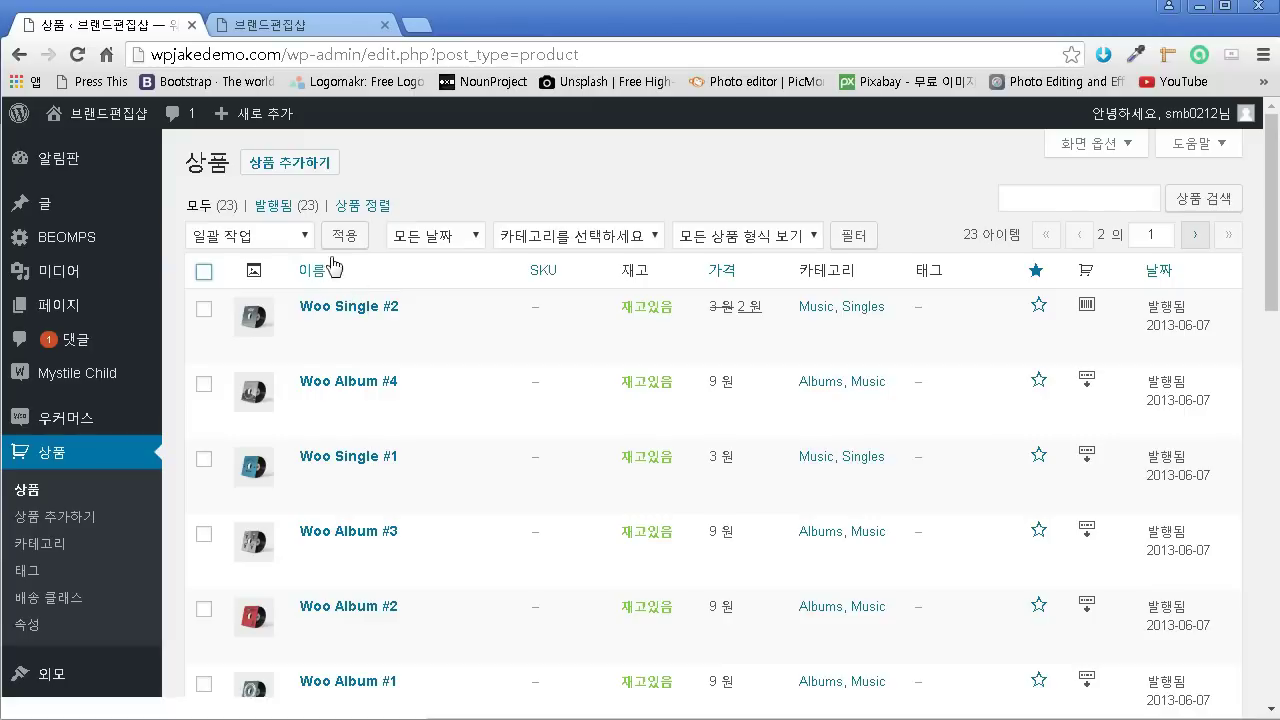
- Set Screen Options to show 50 products per page instead of 20
{"action": "left_click", "coordinate": [1114, 158]}
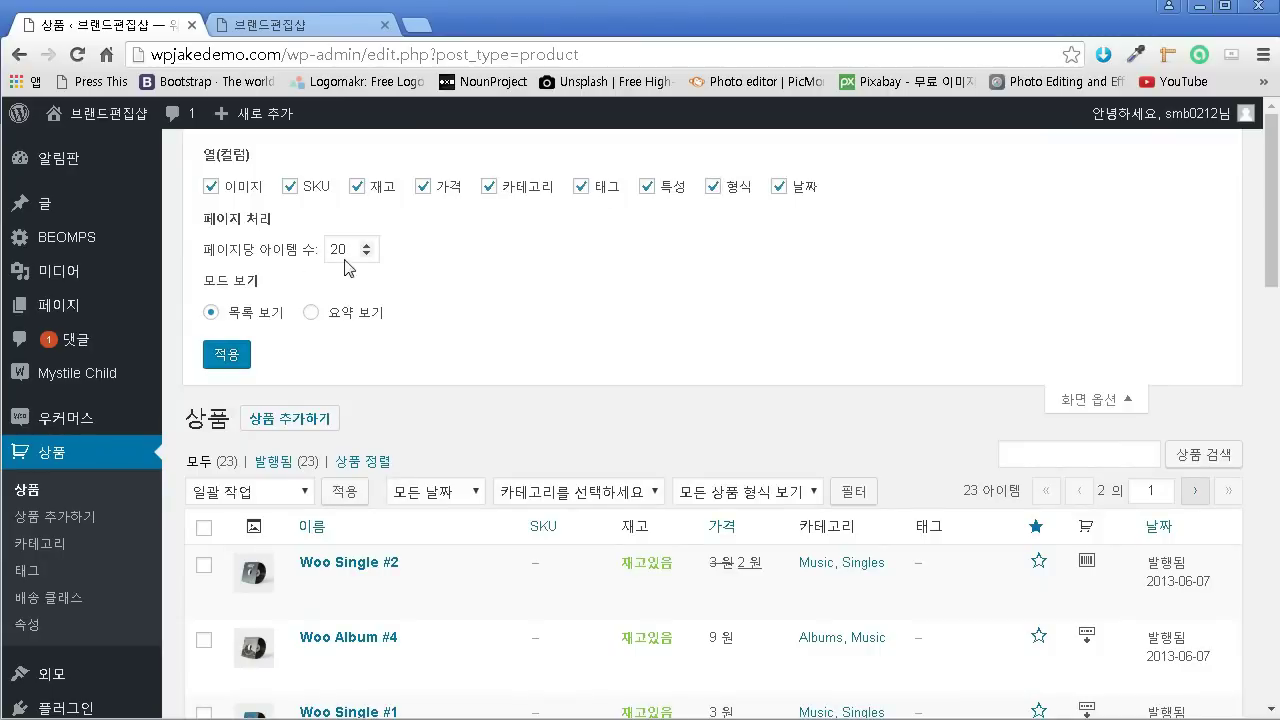
{"action": "left_click", "coordinate": [348, 252]}
{"action": "key", "text": "BackSpace"}
{"action": "key", "text": "BackSpace"}
{"action": "type", "text": "50"}
{"action": "left_click", "coordinate": [228, 355]}
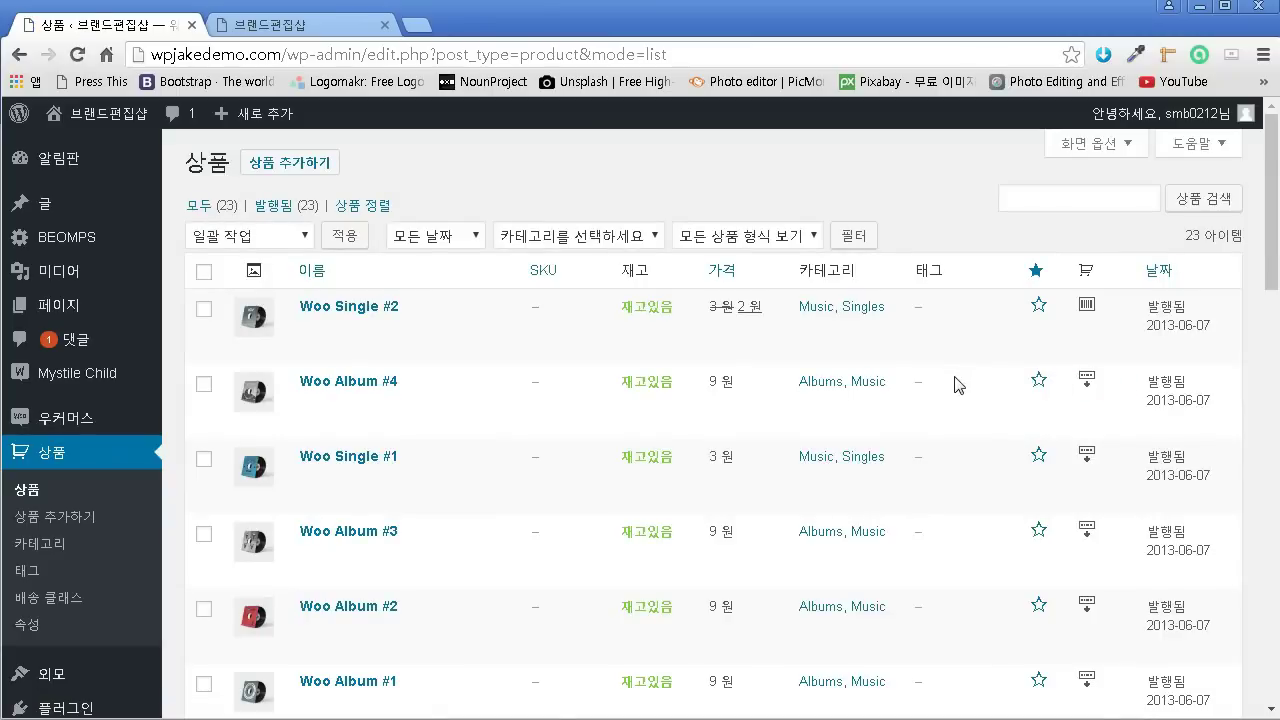
{"action": "left_click_drag", "start_coordinate": [1272, 266], "coordinate": [1272, 534]}
{"action": "left_click_drag", "start_coordinate": [1272, 453], "coordinate": [1258, 200]}
- Select all 23 products and choose Edit from Bulk Actions
{"action": "left_click", "coordinate": [204, 272]}
{"action": "left_click", "coordinate": [243, 236]}
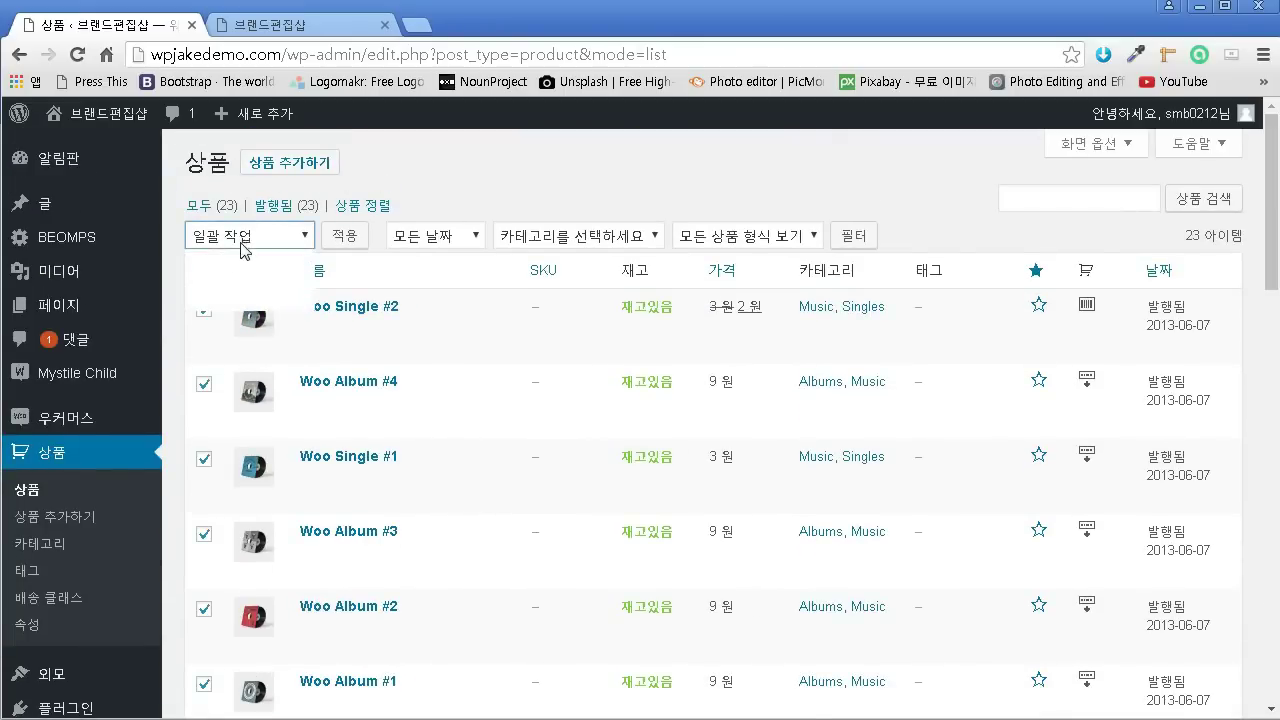
{"action": "left_click", "coordinate": [238, 275]}
- Start the bulk edit and set the Price change to Increase
{"action": "left_click", "coordinate": [354, 242]}
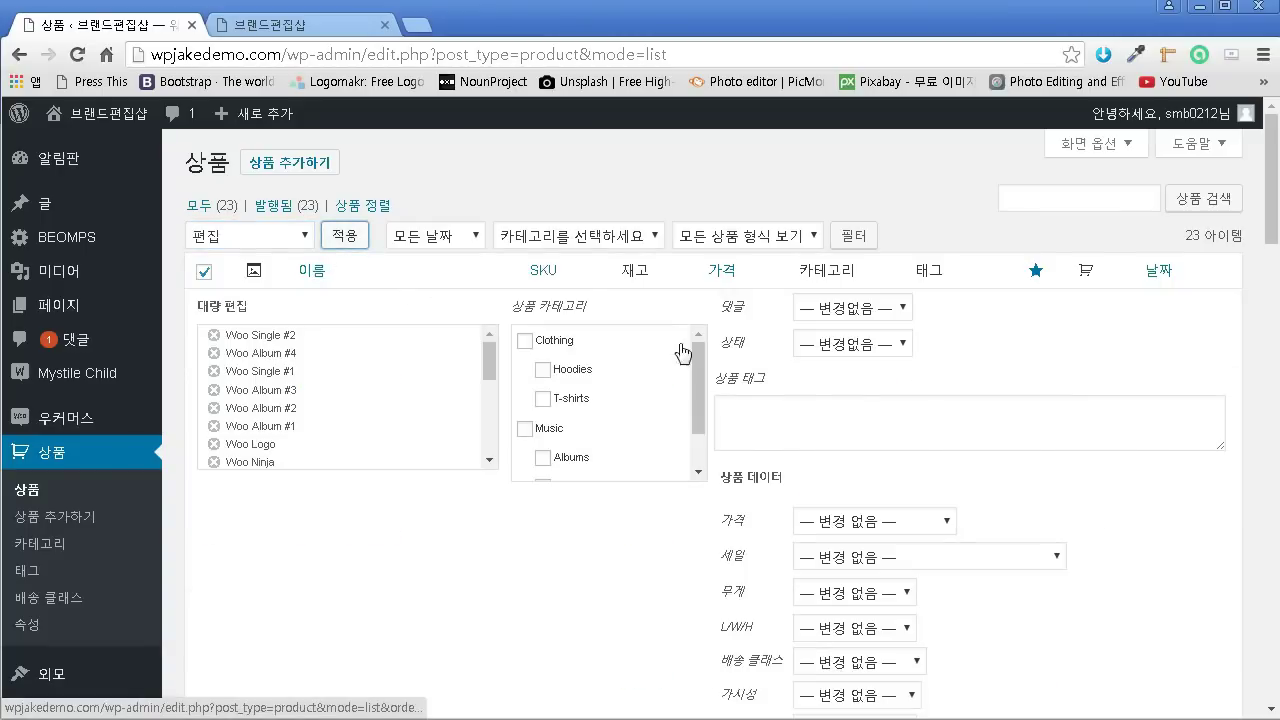
{"action": "scroll", "coordinate": [1057, 396], "scroll_direction": "down", "scroll_amount": 1}
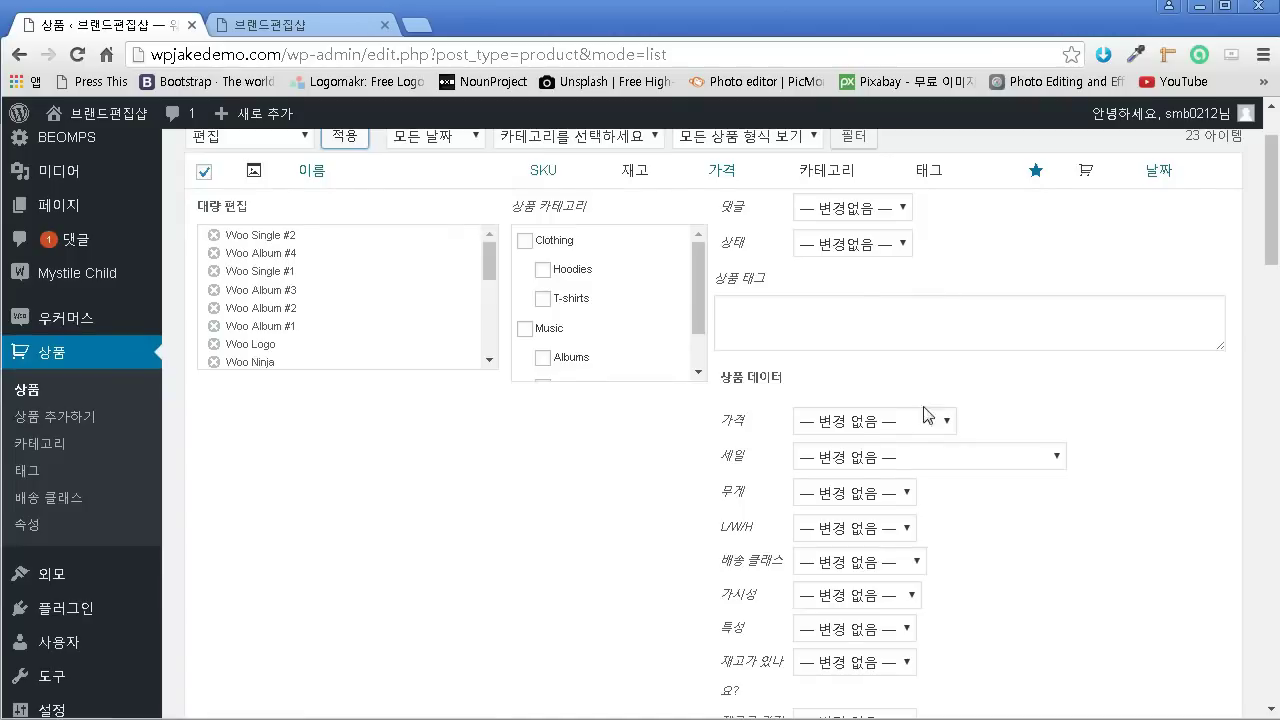
{"action": "left_click", "coordinate": [880, 422]}
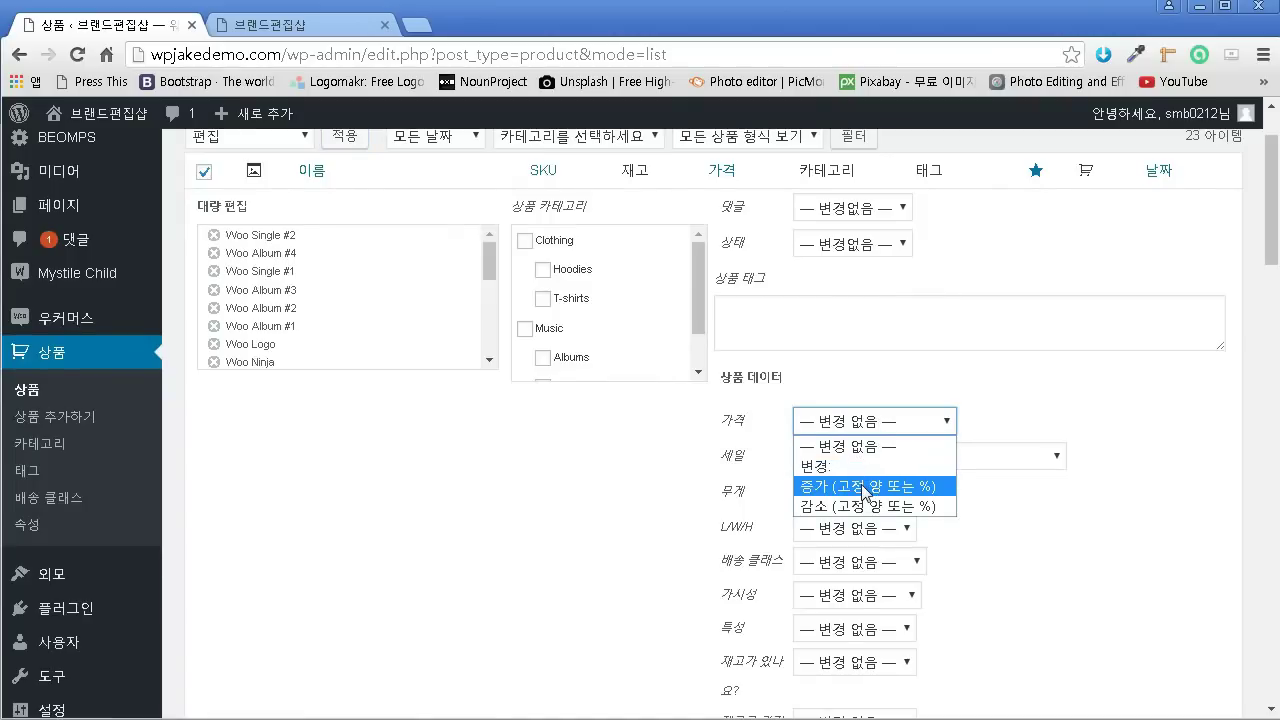
{"action": "left_click", "coordinate": [865, 487]}
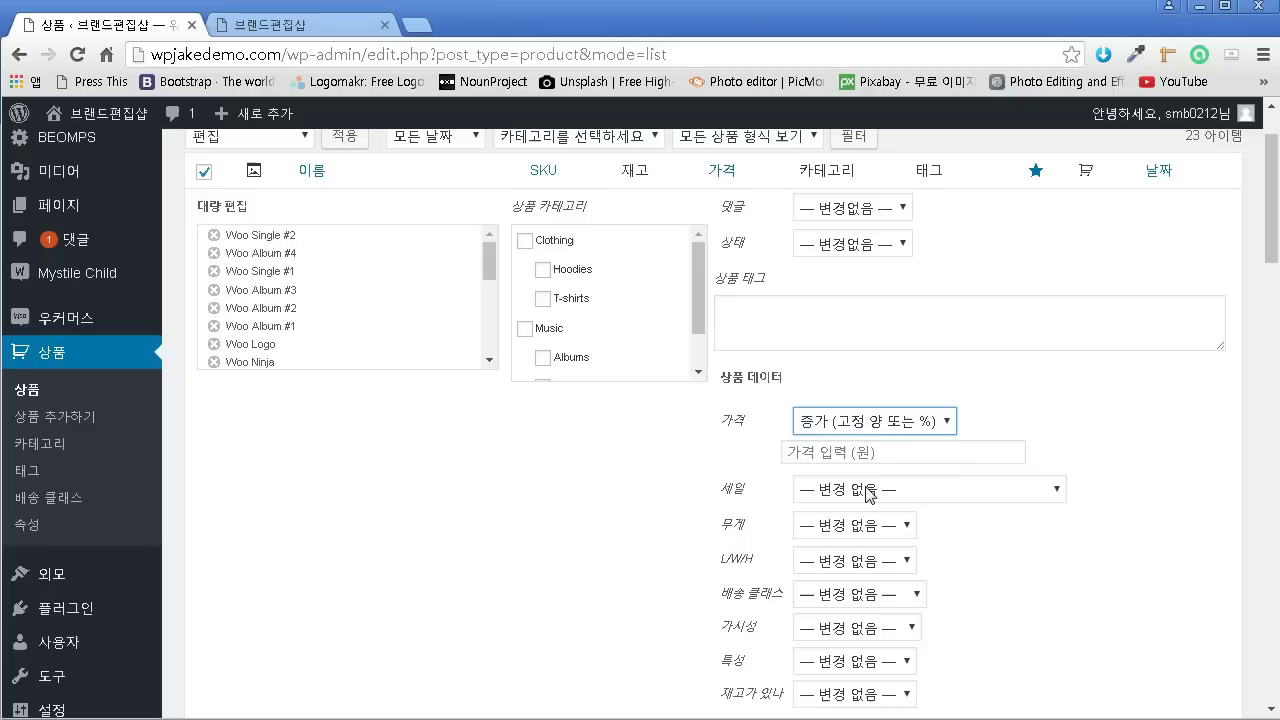
- Enter a 120000% price increase and update all 23 products
{"action": "left_click", "coordinate": [884, 454]}
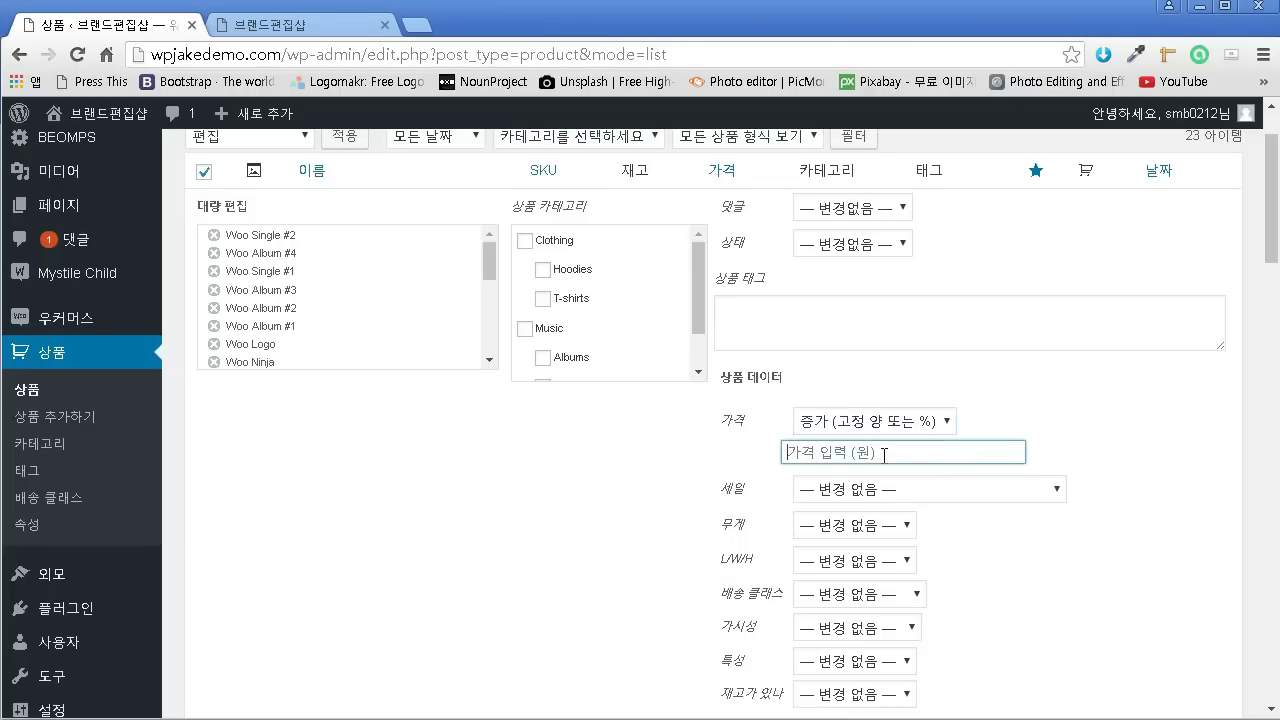
{"action": "type", "text": "10"}
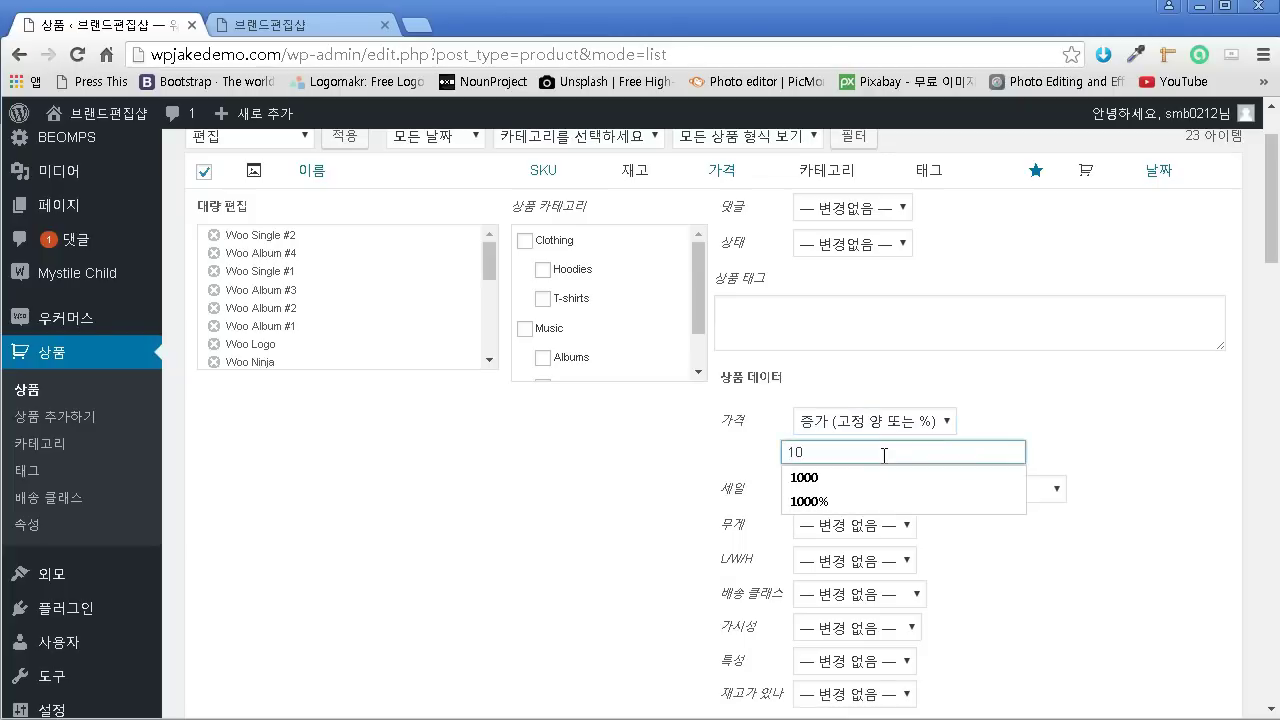
{"action": "key", "text": "BackSpace"}
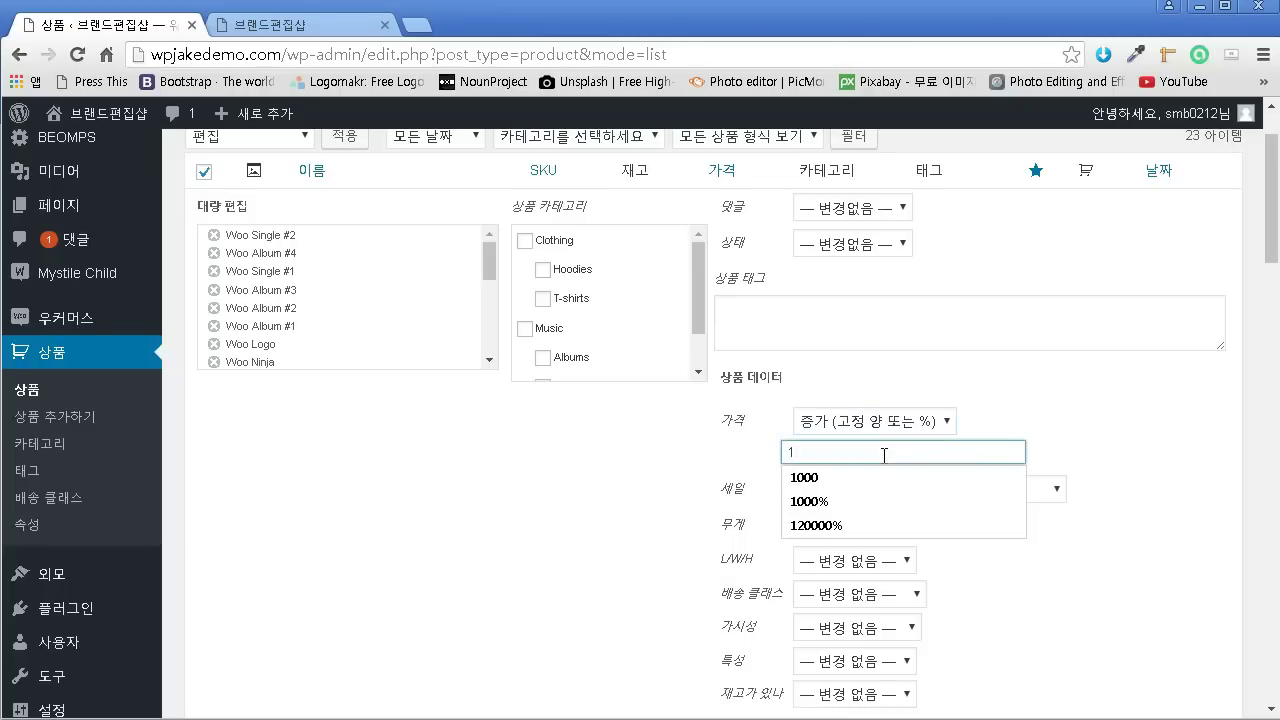
{"action": "type", "text": "2"}
{"action": "type", "text": "00"}
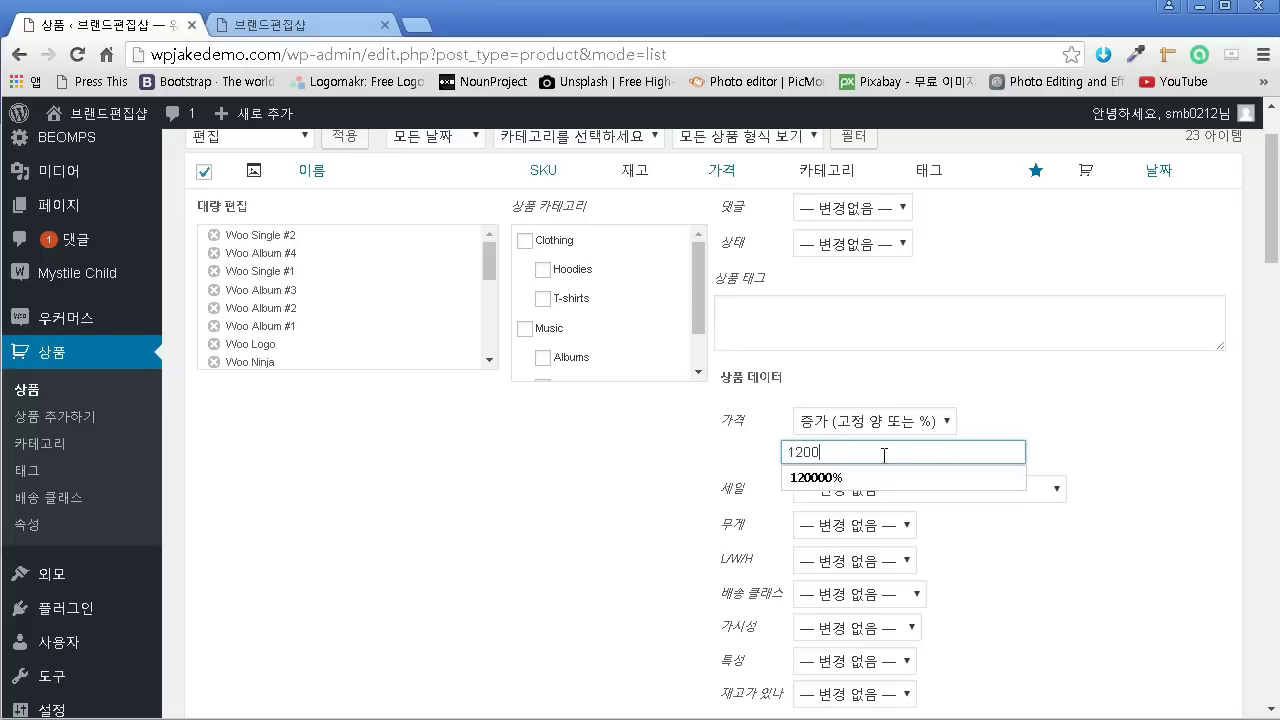
{"action": "type", "text": "0"}
{"action": "key", "text": "Down"}
{"action": "key", "text": "Return"}
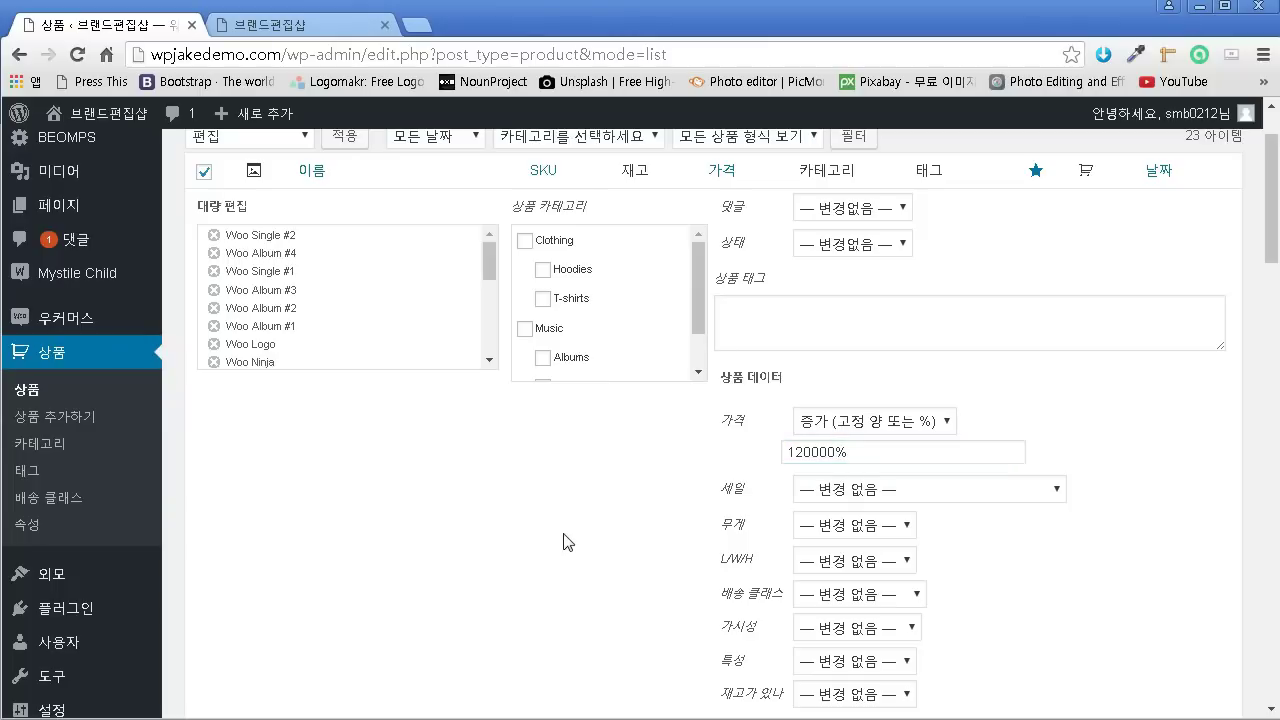
{"action": "scroll", "coordinate": [920, 376], "scroll_direction": "up", "scroll_amount": 2}
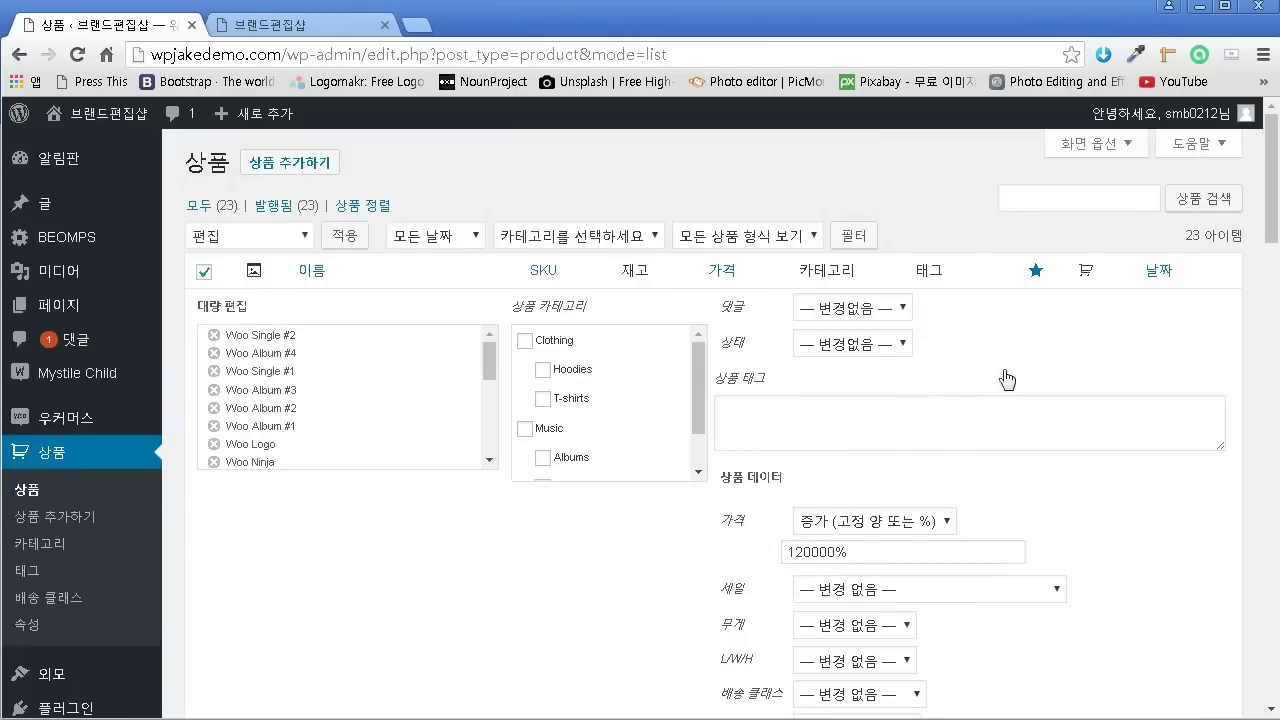
{"action": "scroll", "coordinate": [1017, 384], "scroll_direction": "down", "scroll_amount": 7}
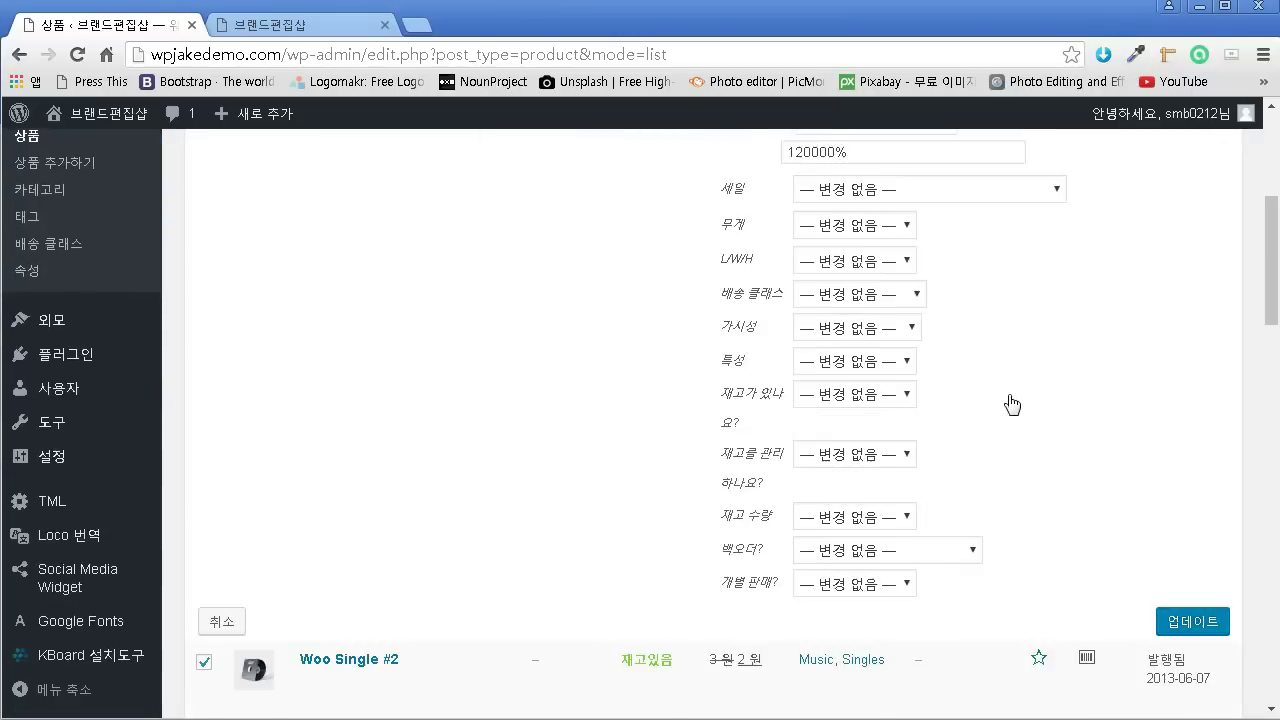
{"action": "left_click", "coordinate": [1190, 424]}
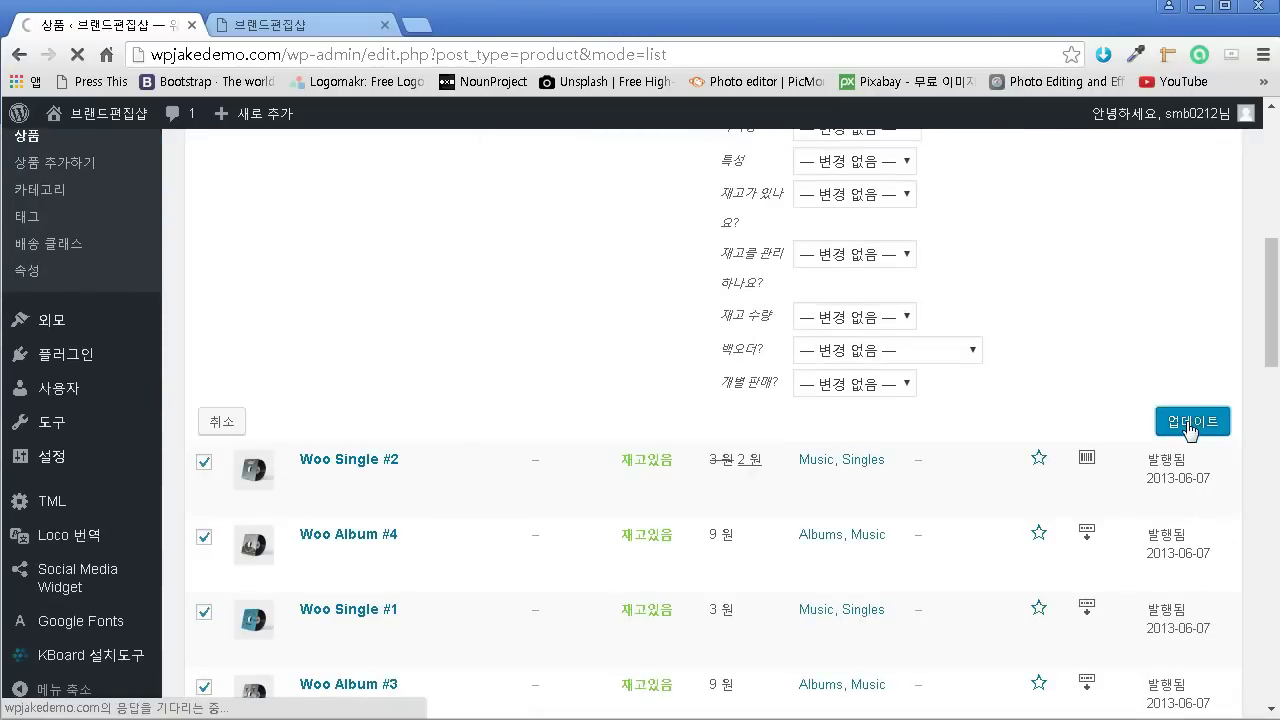
- Reload the storefront and check Featured and Recent Products show prices like 42,035 원 and 10,809 원
{"action": "left_click", "coordinate": [320, 28]}
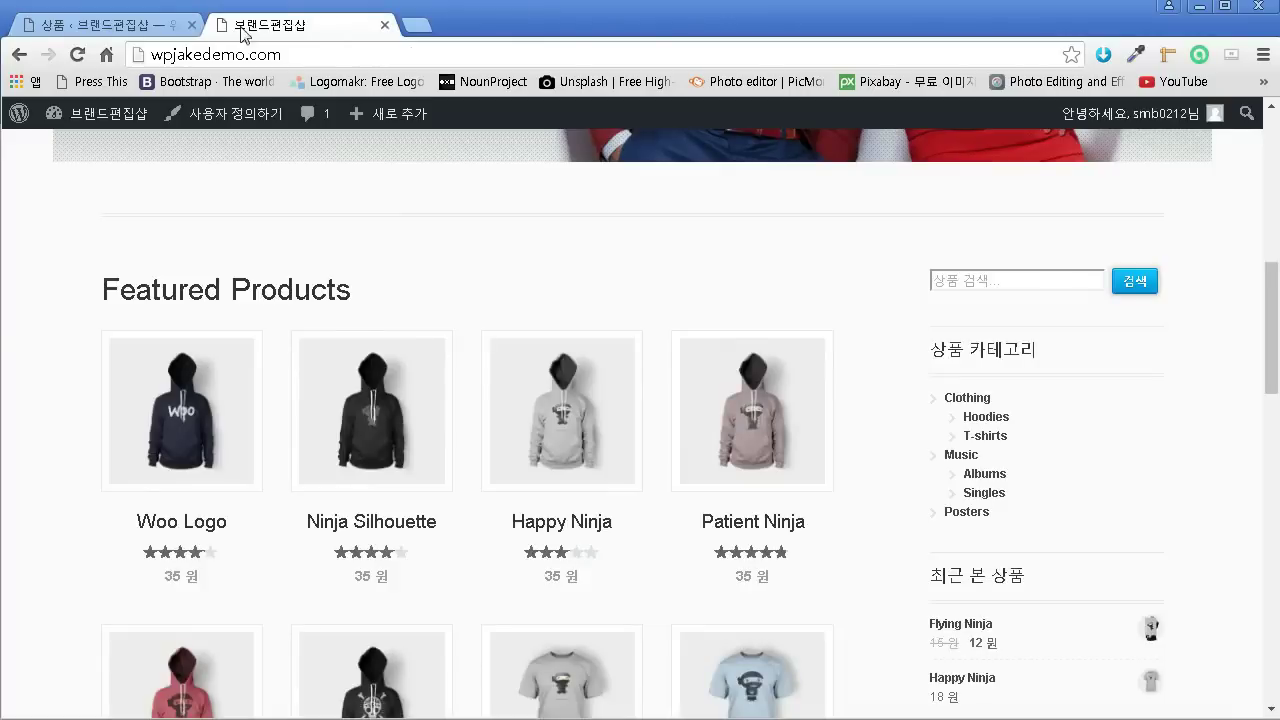
{"action": "left_click", "coordinate": [75, 58]}
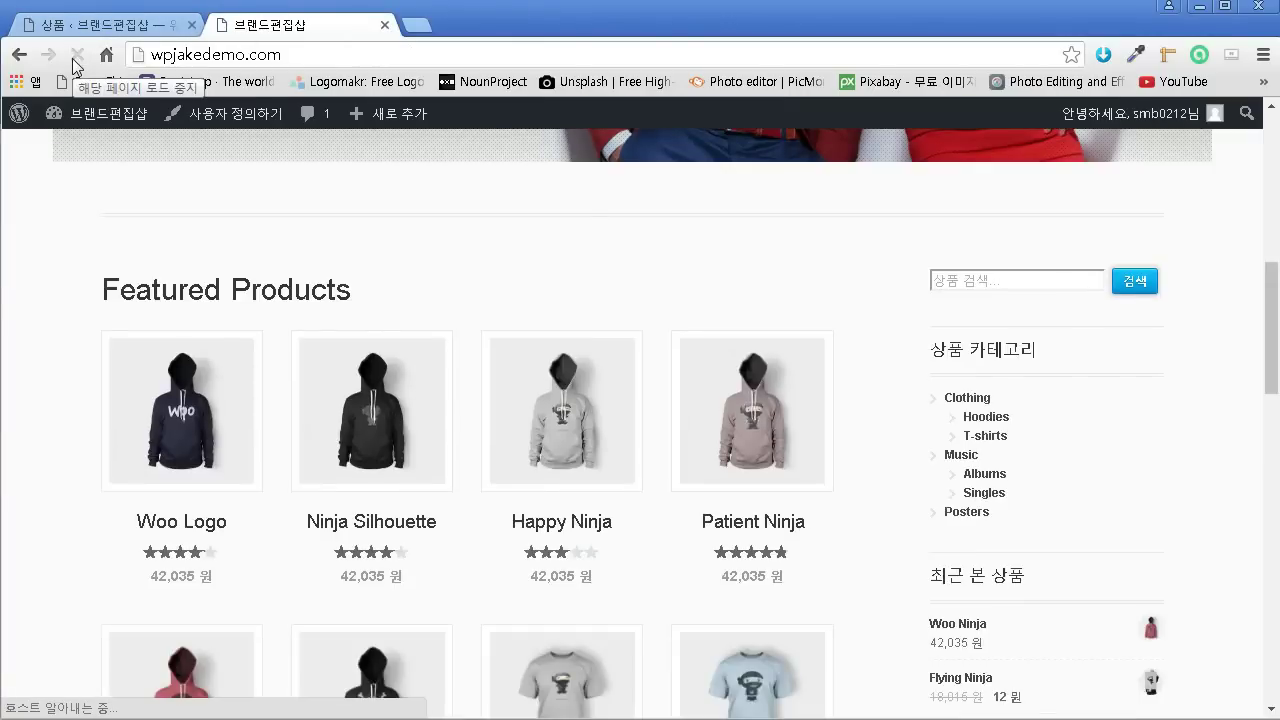
{"action": "scroll", "coordinate": [690, 551], "scroll_direction": "down", "scroll_amount": 4}
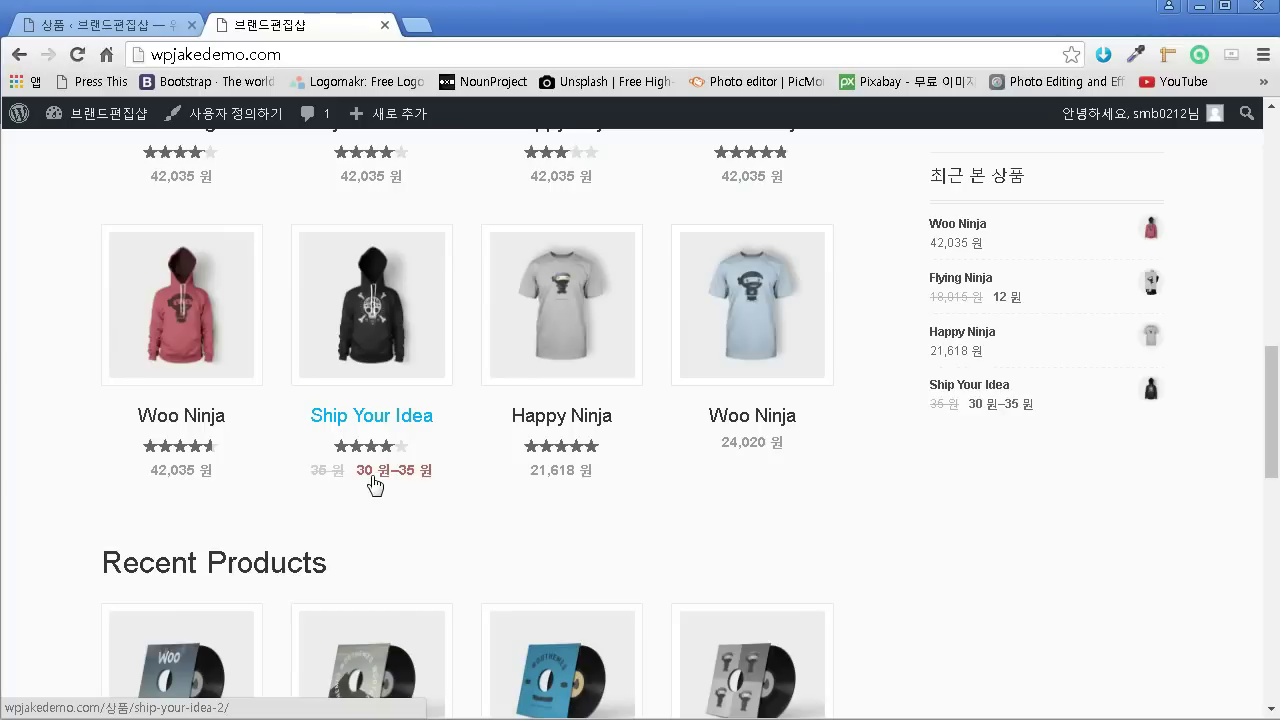
{"action": "scroll", "coordinate": [375, 485], "scroll_direction": "down", "scroll_amount": 3}
{"action": "scroll", "coordinate": [463, 533], "scroll_direction": "down", "scroll_amount": 1}
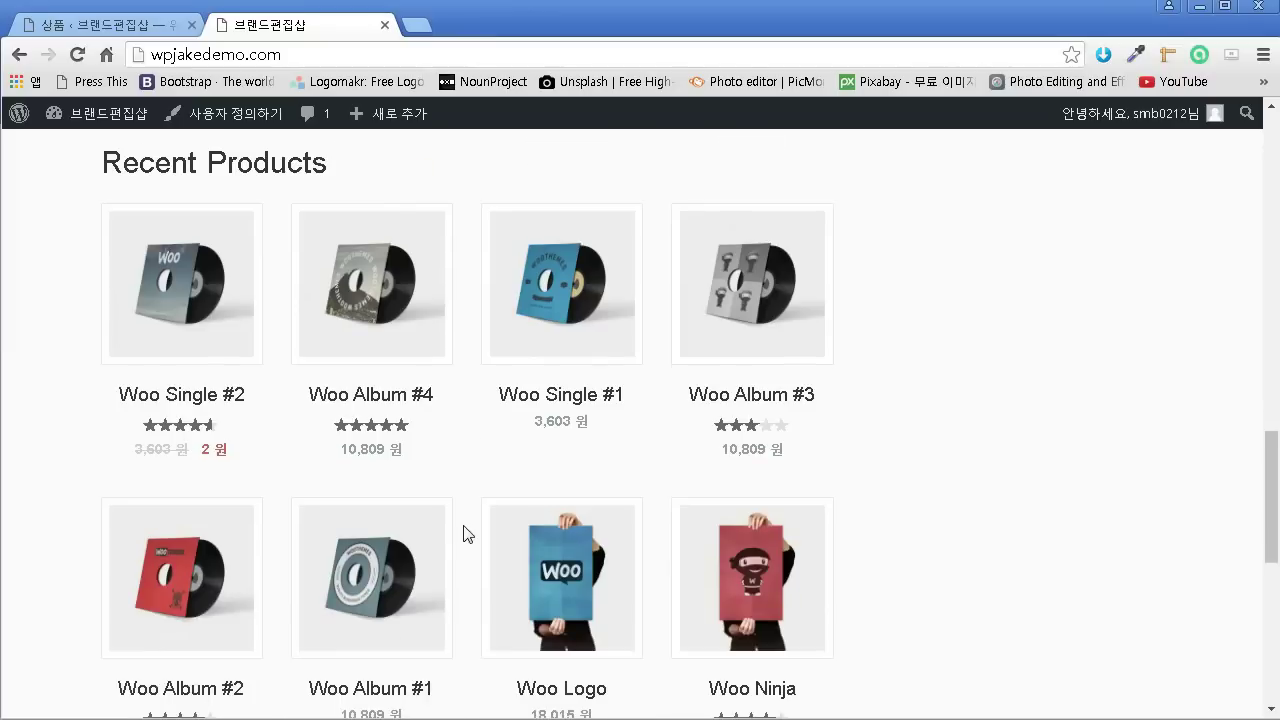
{"action": "scroll", "coordinate": [596, 505], "scroll_direction": "down", "scroll_amount": 1}
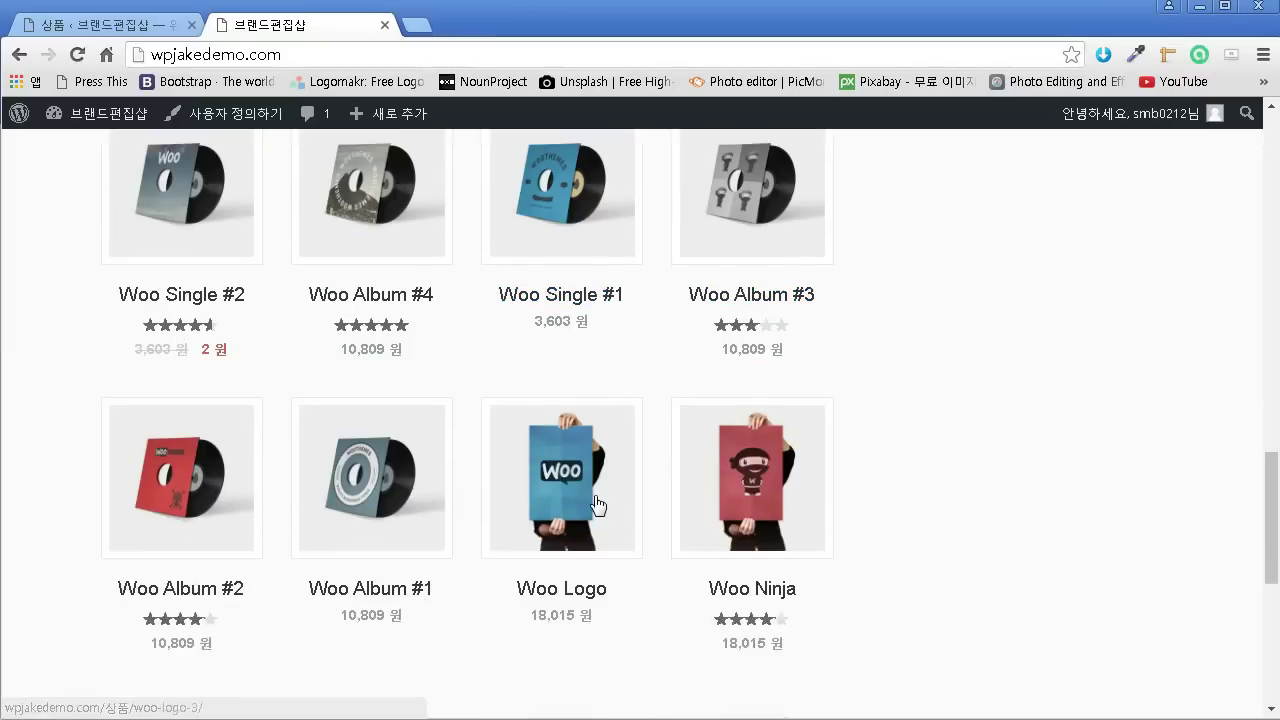
{"action": "scroll", "coordinate": [596, 505], "scroll_direction": "down", "scroll_amount": 1}
{"action": "scroll", "coordinate": [480, 500], "scroll_direction": "up", "scroll_amount": 3}
{"action": "scroll", "coordinate": [477, 497], "scroll_direction": "up", "scroll_amount": 9}
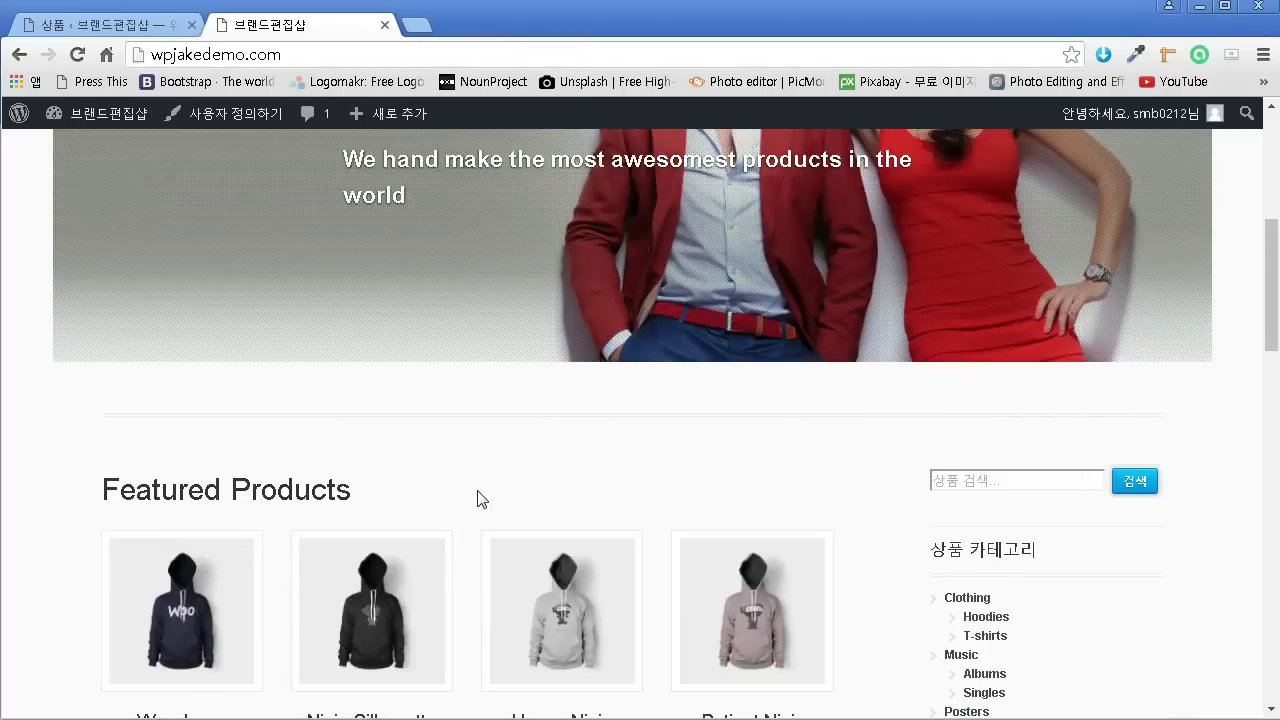
{"action": "scroll", "coordinate": [477, 497], "scroll_direction": "up", "scroll_amount": 1}
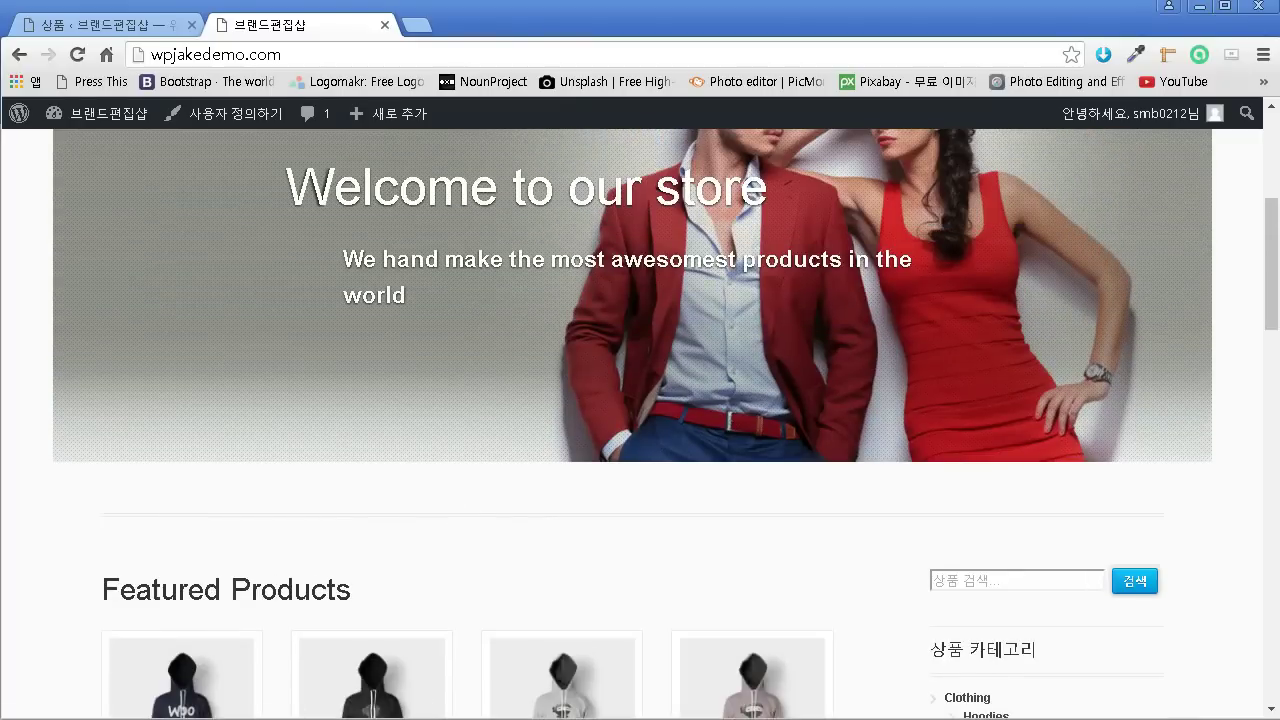
- Look over the Notepad notes holding the won currency code
{"action": "key", "text": "alt+Tab"}
{"action": "left_click", "coordinate": [497, 512]}
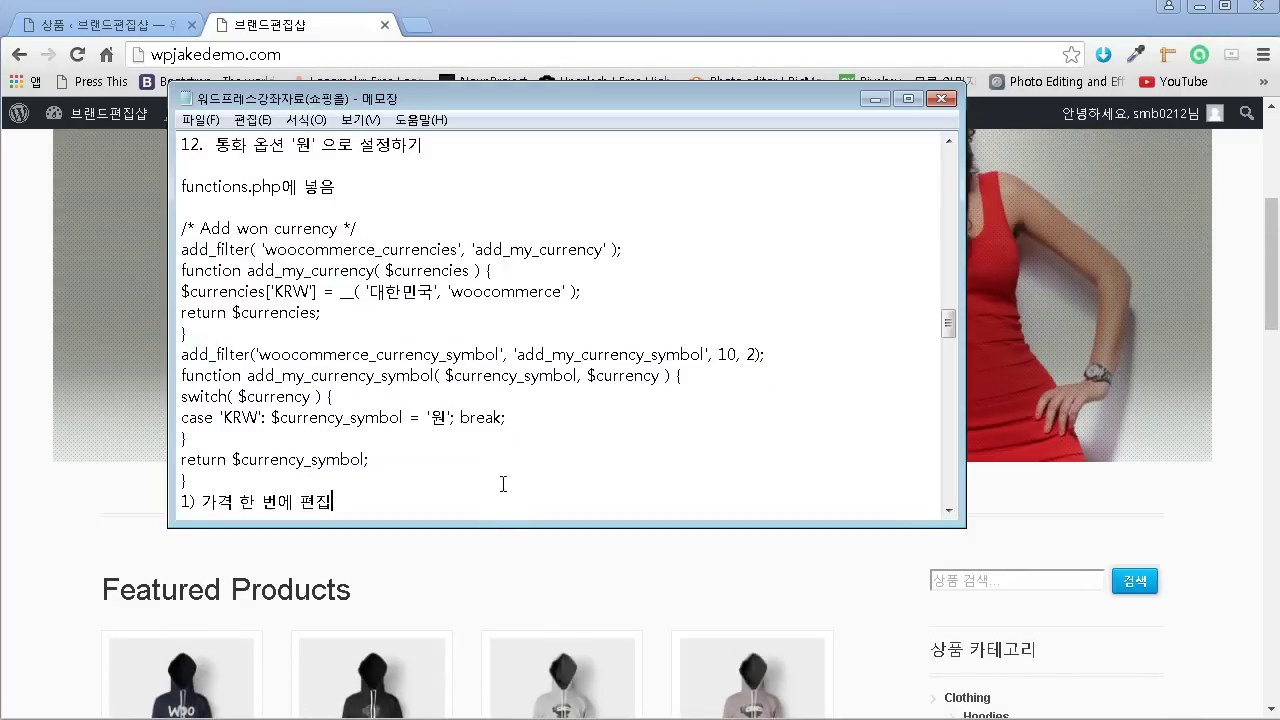
{"action": "scroll", "coordinate": [503, 484], "scroll_direction": "down", "scroll_amount": 3}
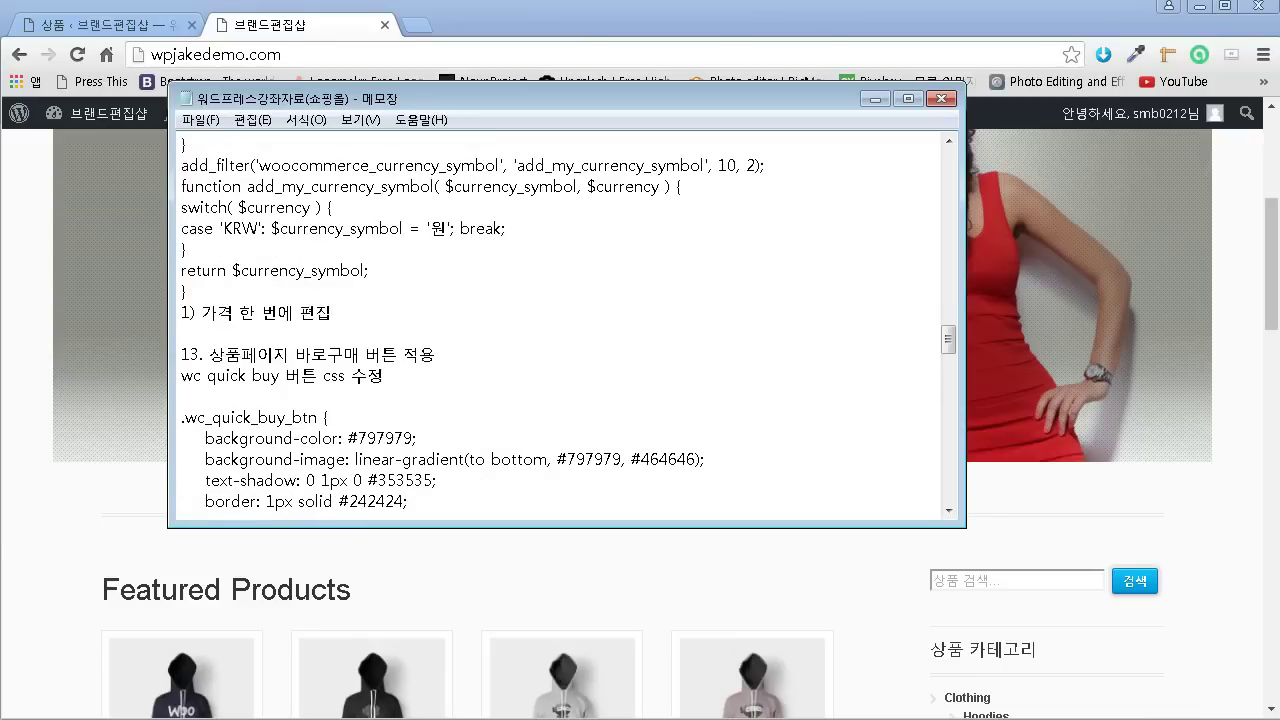
- Back in the storefront, open the Woo Logo product page from Featured Products
{"action": "left_click", "coordinate": [23, 531]}
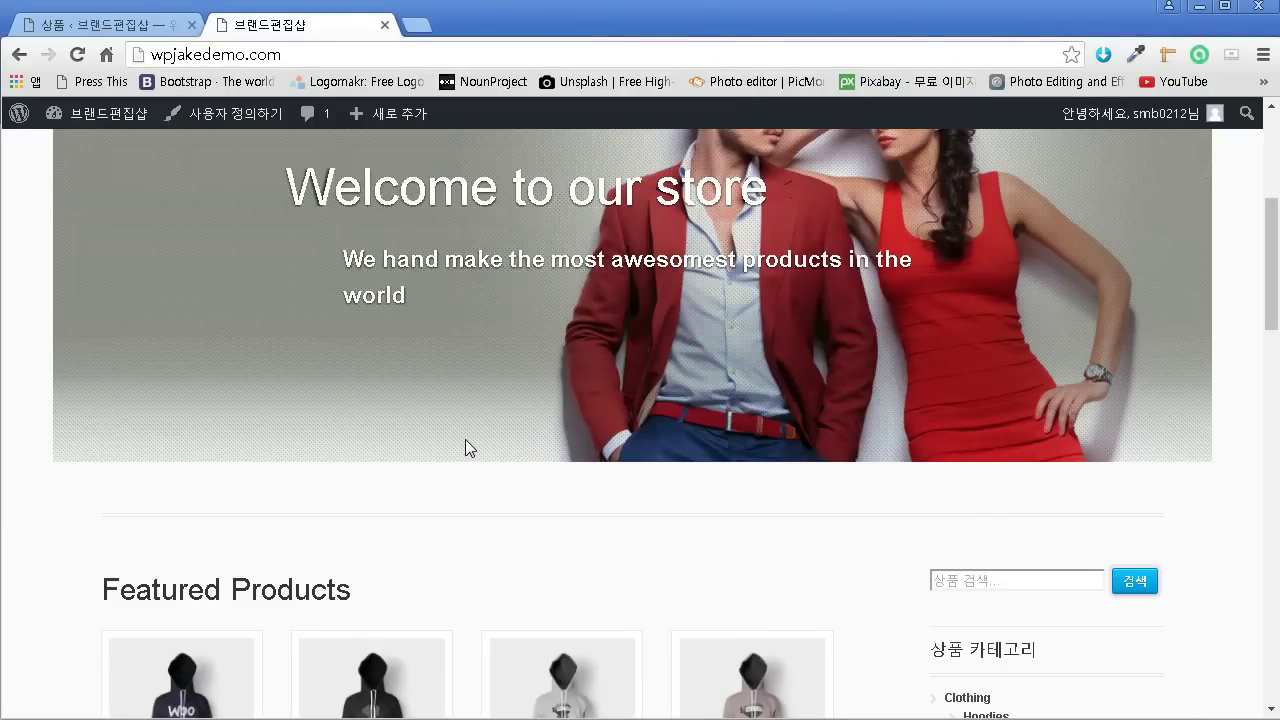
{"action": "scroll", "coordinate": [455, 470], "scroll_direction": "down", "scroll_amount": 2}
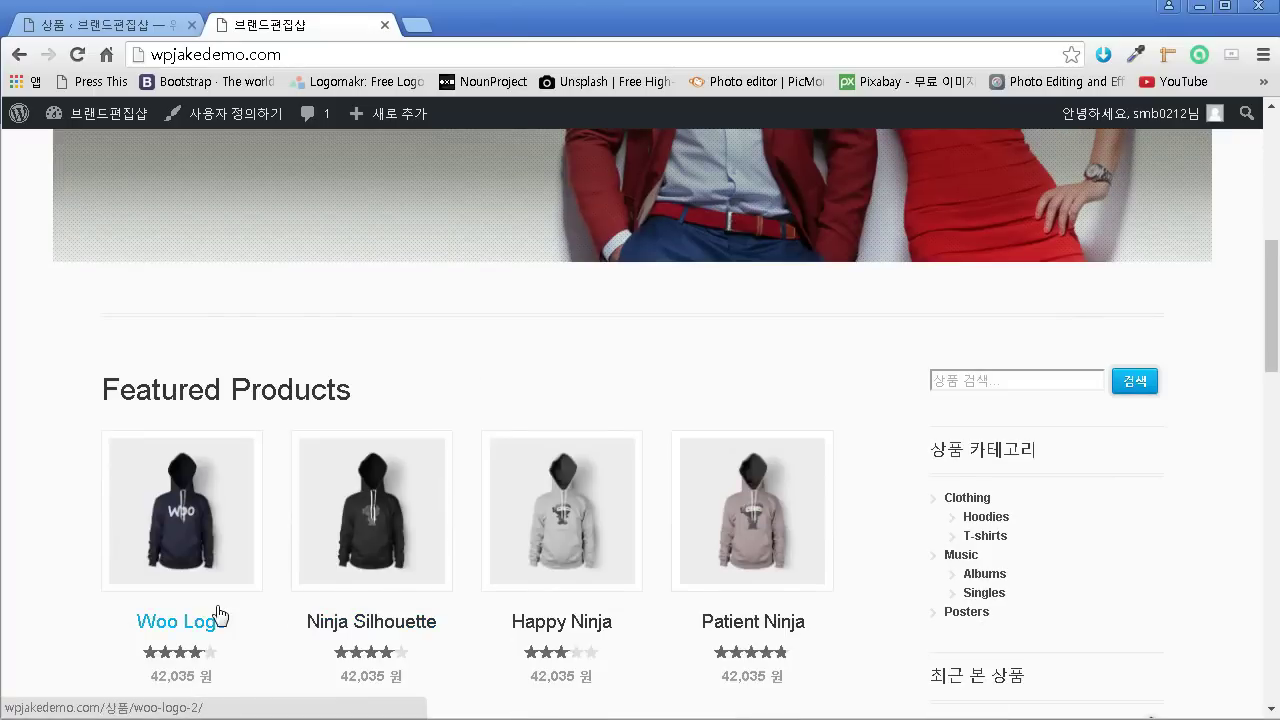
{"action": "left_click", "coordinate": [196, 626]}
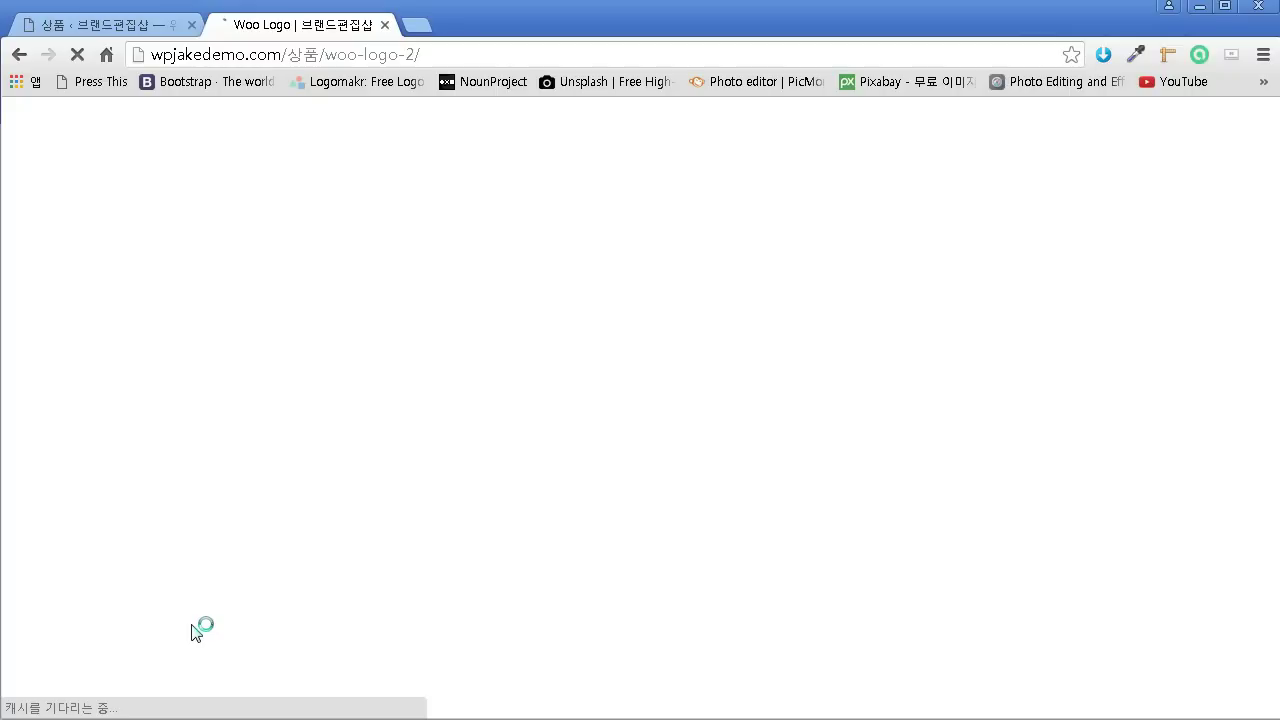
- Go to the WC Quick Buy section of the WooCommerce product settings
{"action": "key", "text": "ctrl+Page_Up"}
{"action": "left_click", "coordinate": [511, 208]}
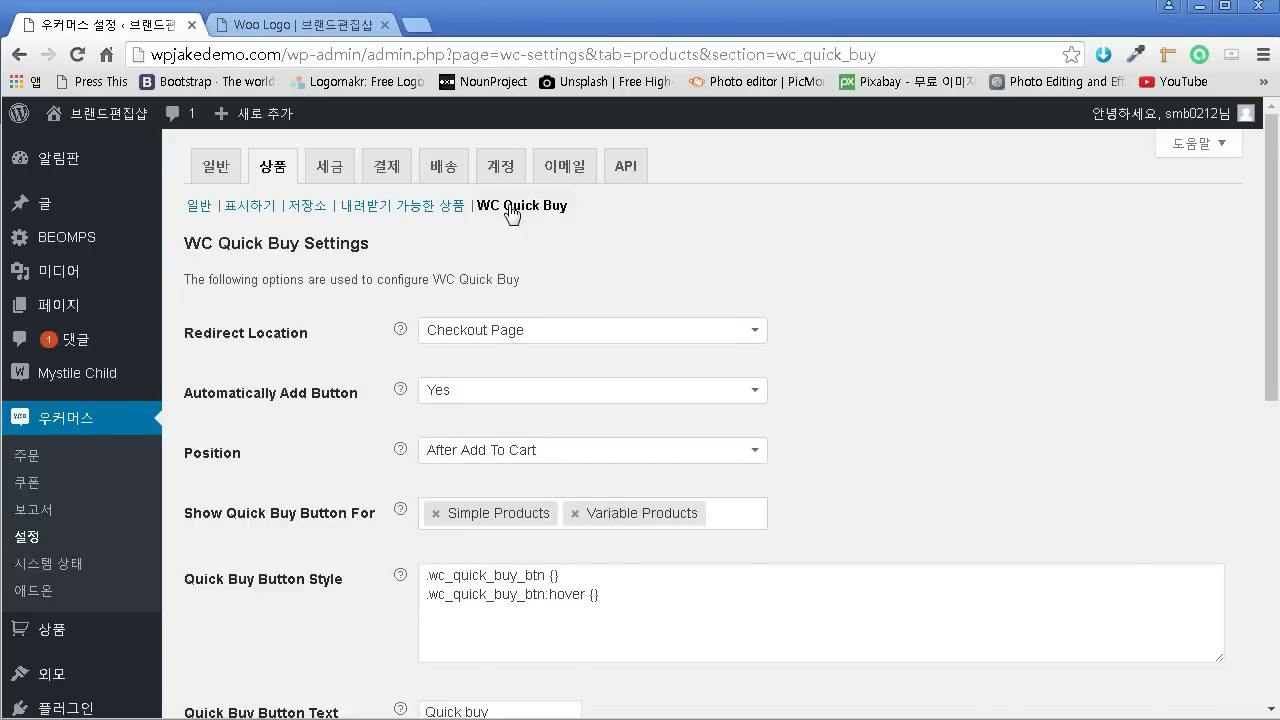
{"action": "scroll", "coordinate": [660, 450], "scroll_direction": "down", "scroll_amount": 2}
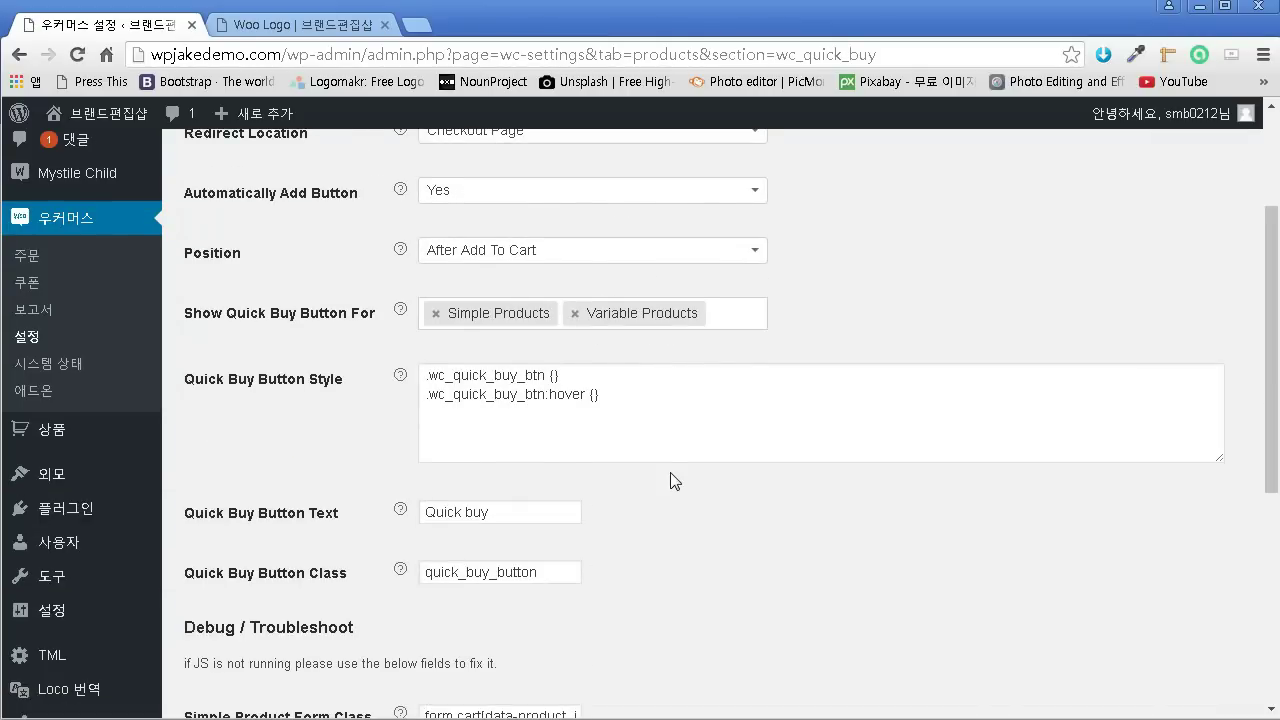
{"action": "scroll", "coordinate": [670, 478], "scroll_direction": "up", "scroll_amount": 1}
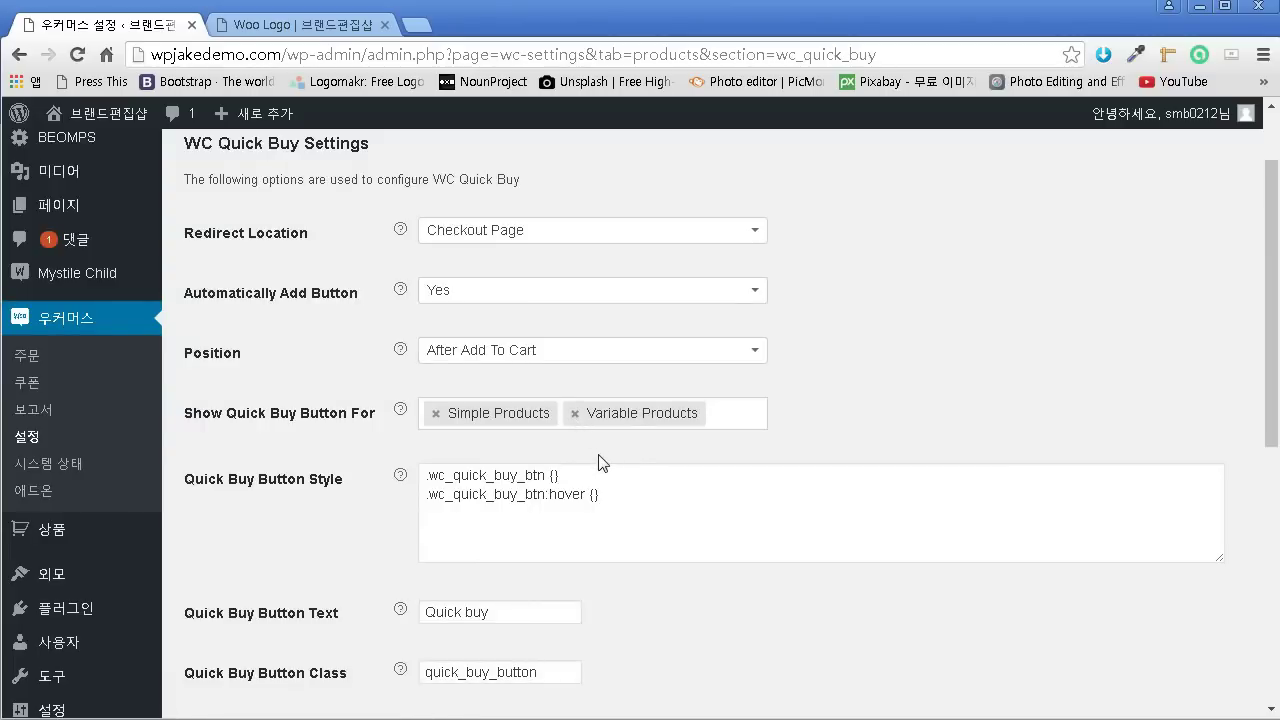
- Reset the quick buy product types to Simple Products and Variable Products
{"action": "left_click", "coordinate": [575, 414]}
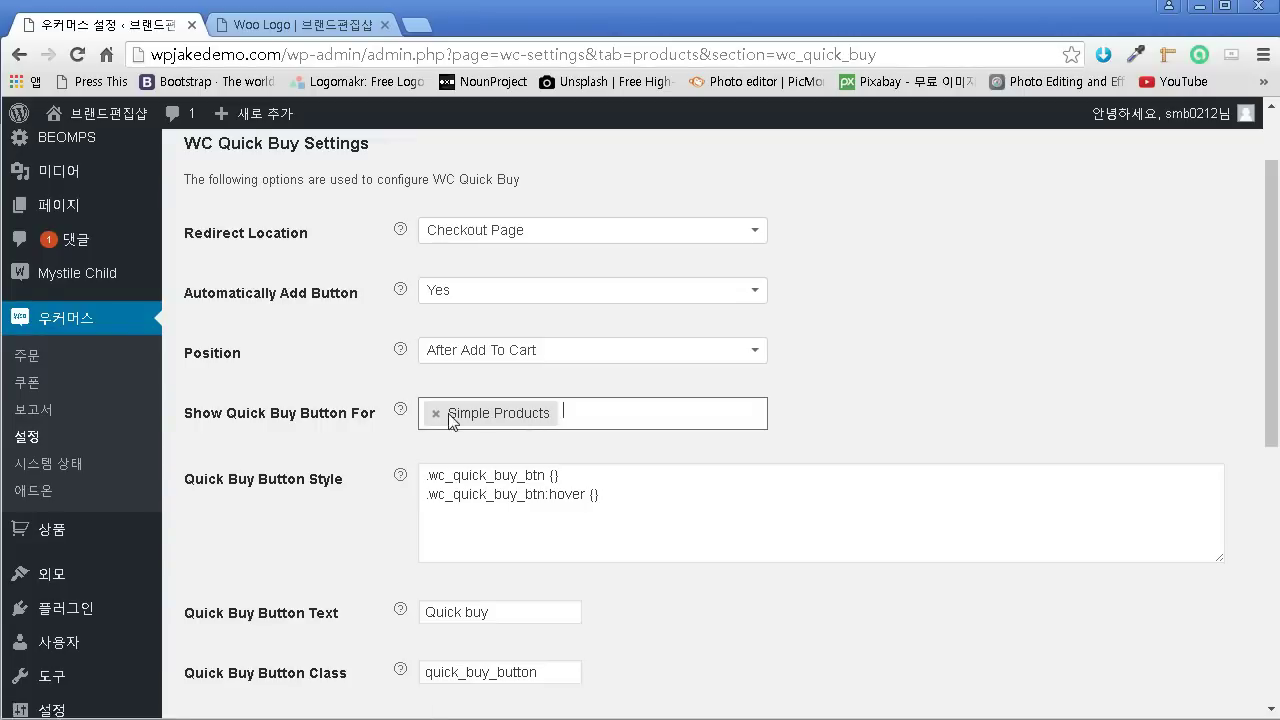
{"action": "left_click", "coordinate": [436, 413]}
{"action": "left_click", "coordinate": [452, 418]}
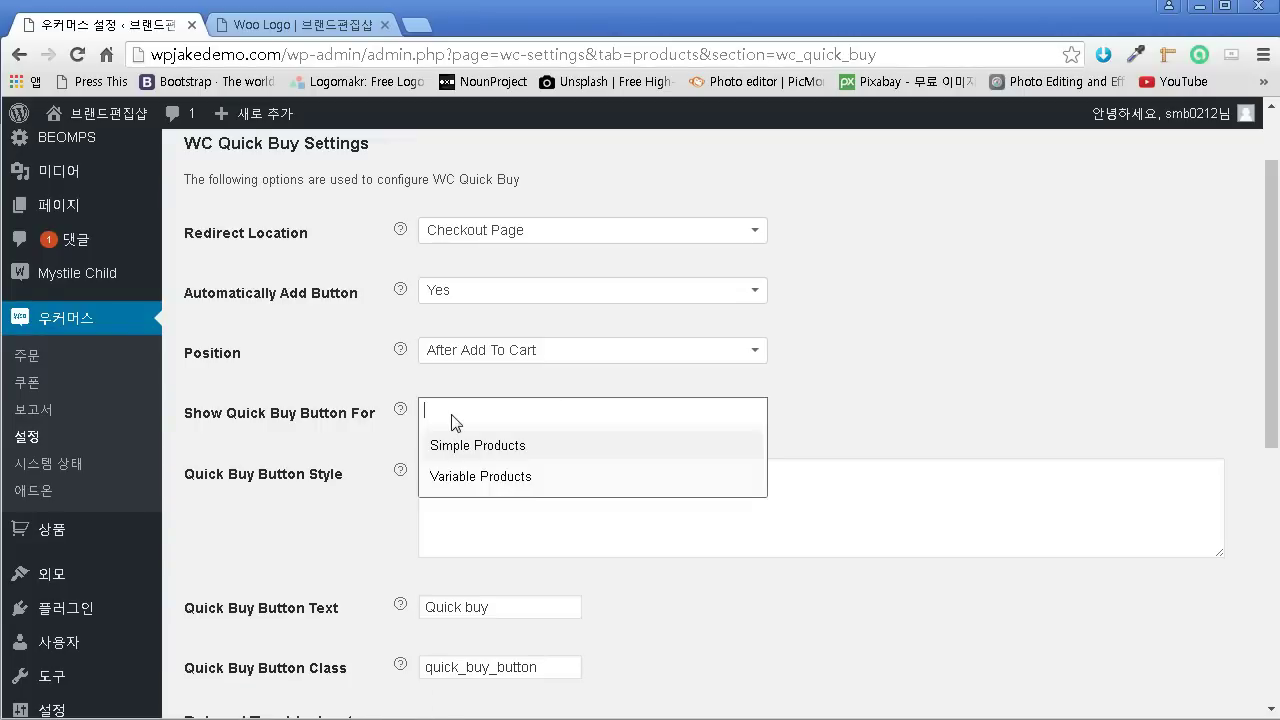
{"action": "left_click", "coordinate": [468, 447]}
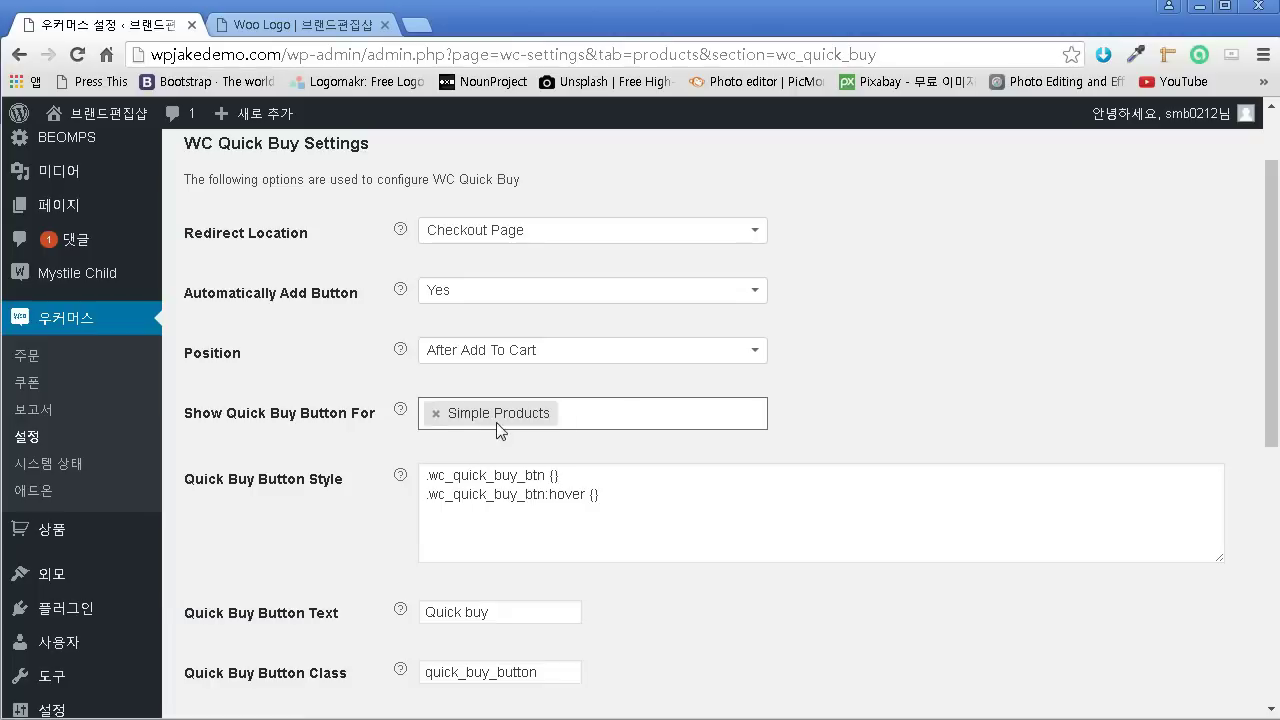
{"action": "left_click", "coordinate": [578, 417]}
{"action": "left_click", "coordinate": [580, 419]}
{"action": "left_click", "coordinate": [594, 416]}
{"action": "left_click", "coordinate": [470, 460]}
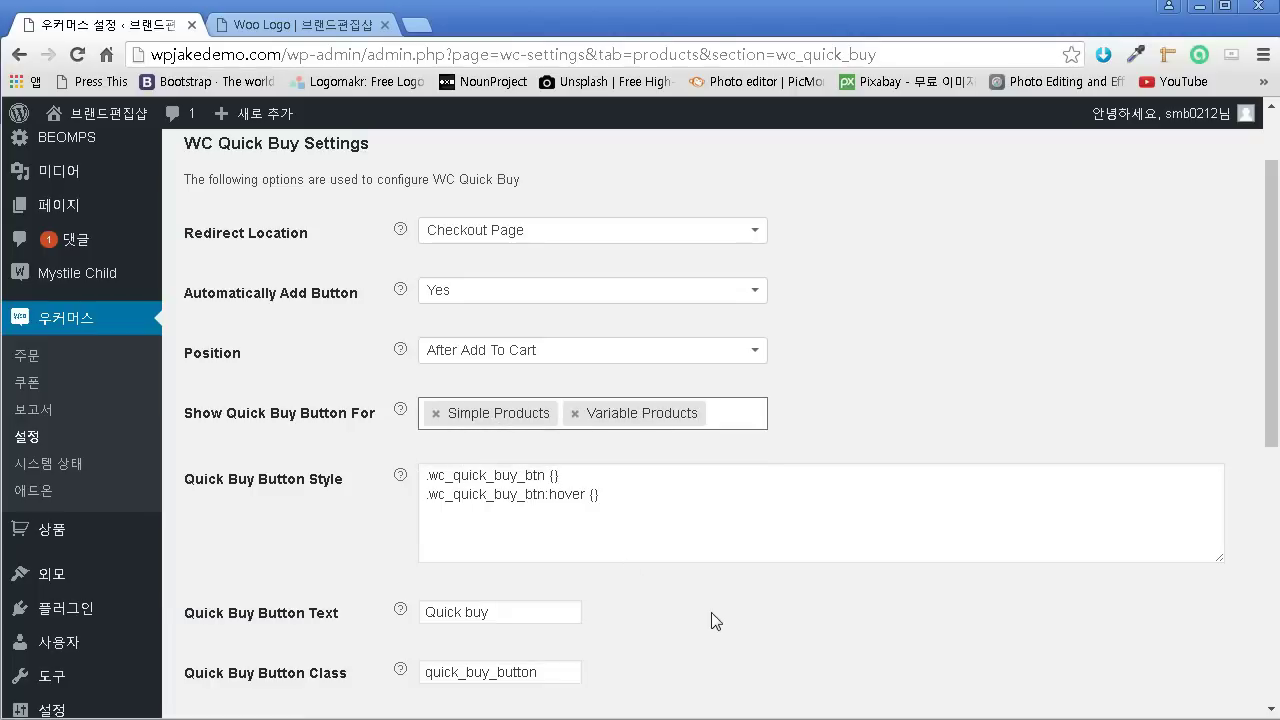
- Replace the Quick buy button label with 바로구매 and save the settings
{"action": "scroll", "coordinate": [719, 599], "scroll_direction": "down", "scroll_amount": 1}
{"action": "left_click", "coordinate": [524, 512]}
{"action": "triple_click", "coordinate": [453, 507]}
{"action": "type", "text": "바로구매"}
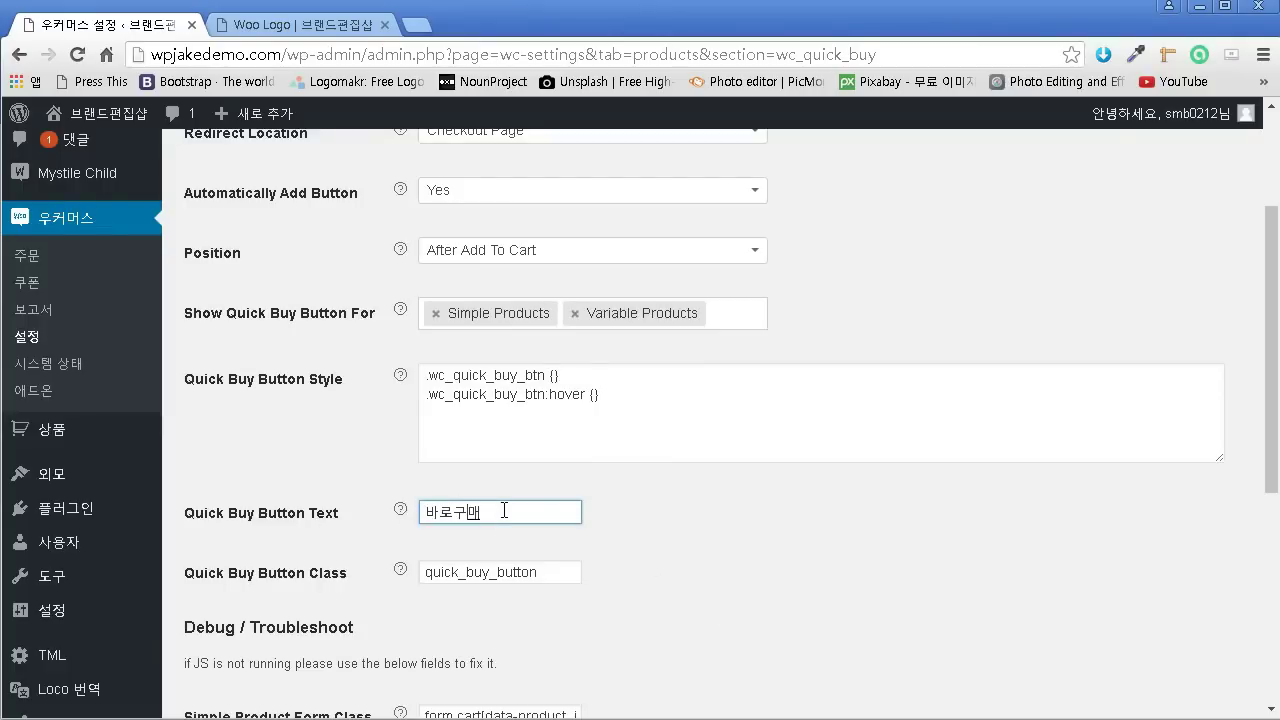
{"action": "left_click", "coordinate": [670, 590]}
{"action": "scroll", "coordinate": [654, 609], "scroll_direction": "down", "scroll_amount": 5}
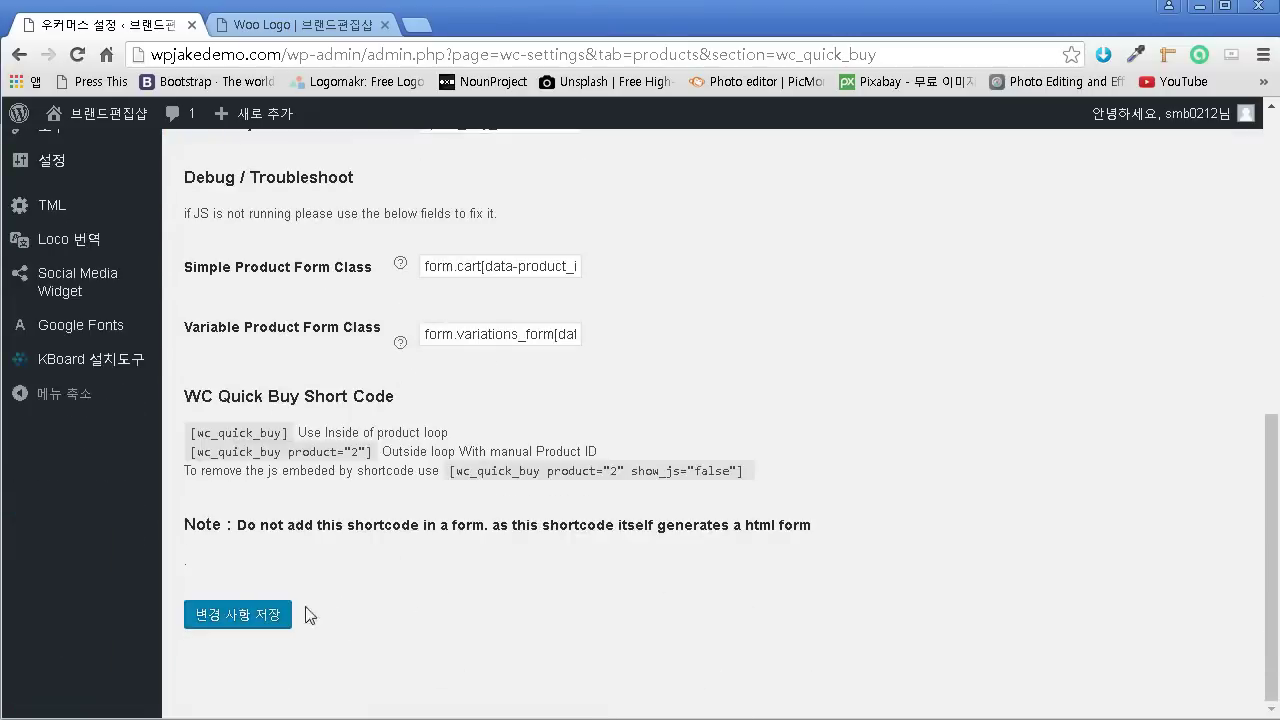
{"action": "left_click", "coordinate": [230, 614]}
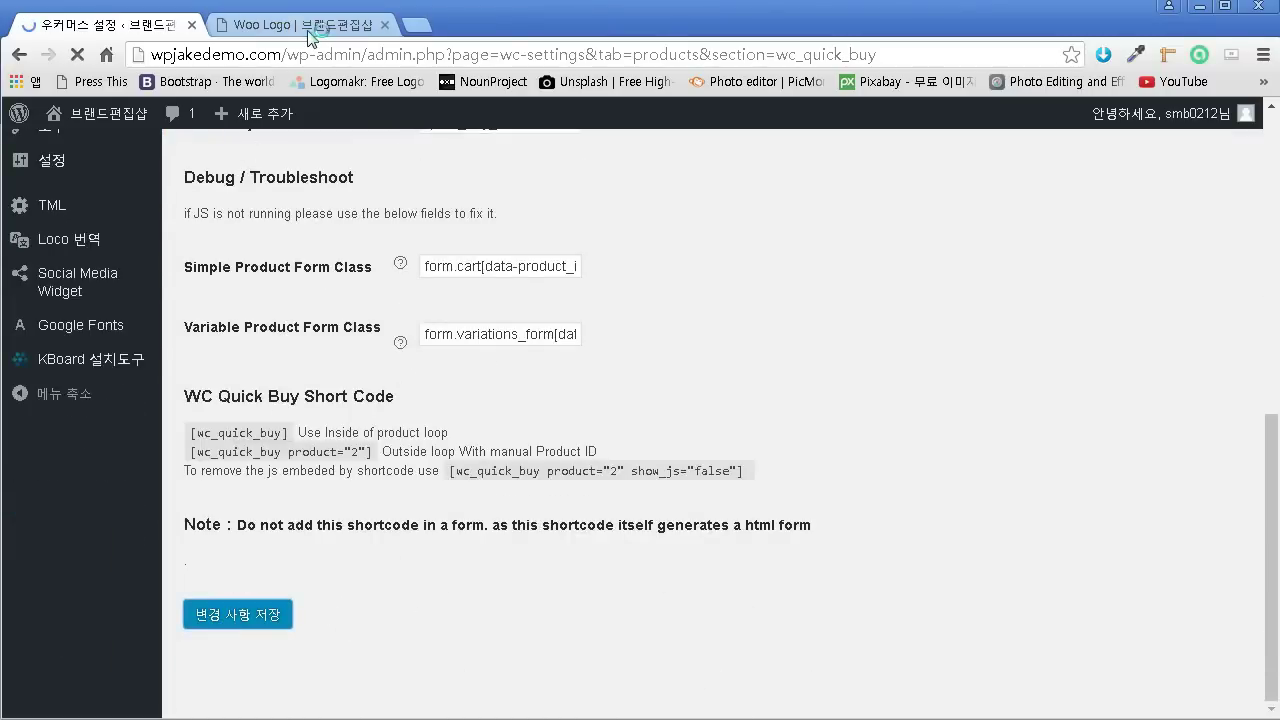
{"action": "left_click", "coordinate": [309, 33]}
- Reload the Woo Logo page, then click into the WC Quick Buy Button Style box
{"action": "left_click", "coordinate": [78, 55]}
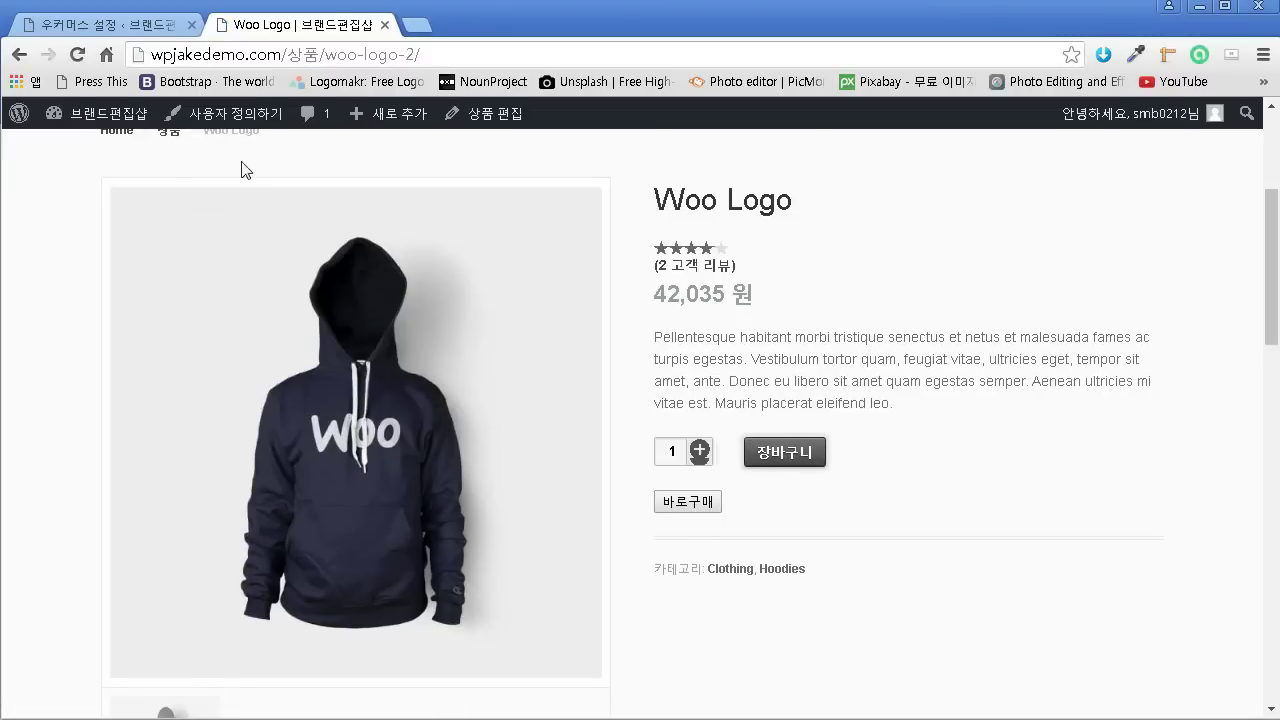
{"action": "left_click", "coordinate": [110, 24]}
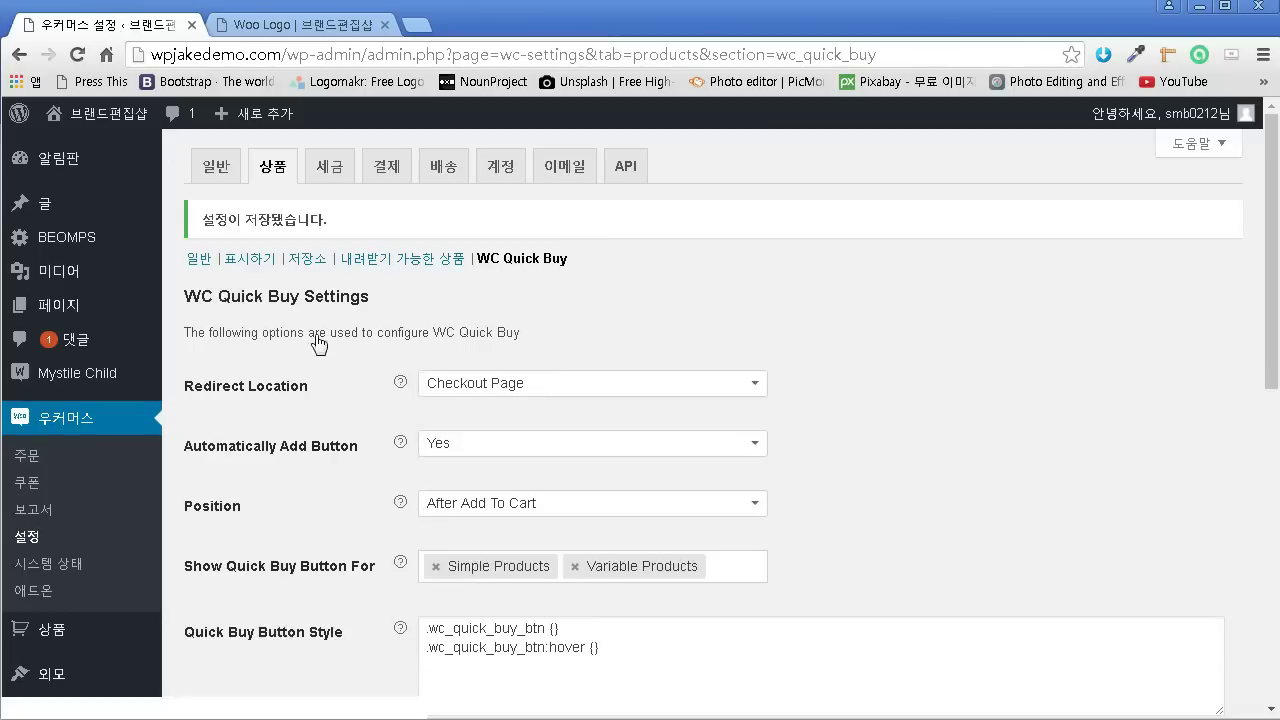
{"action": "scroll", "coordinate": [865, 400], "scroll_direction": "down", "scroll_amount": 2}
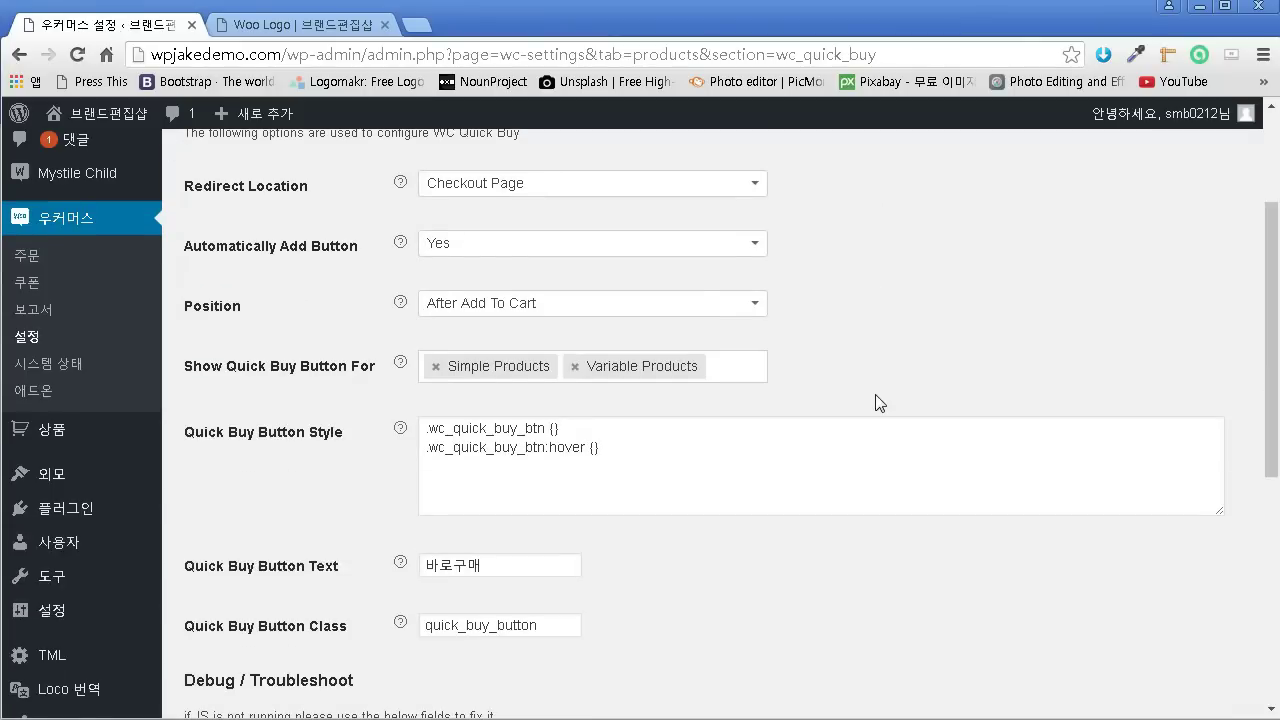
{"action": "left_click", "coordinate": [555, 430]}
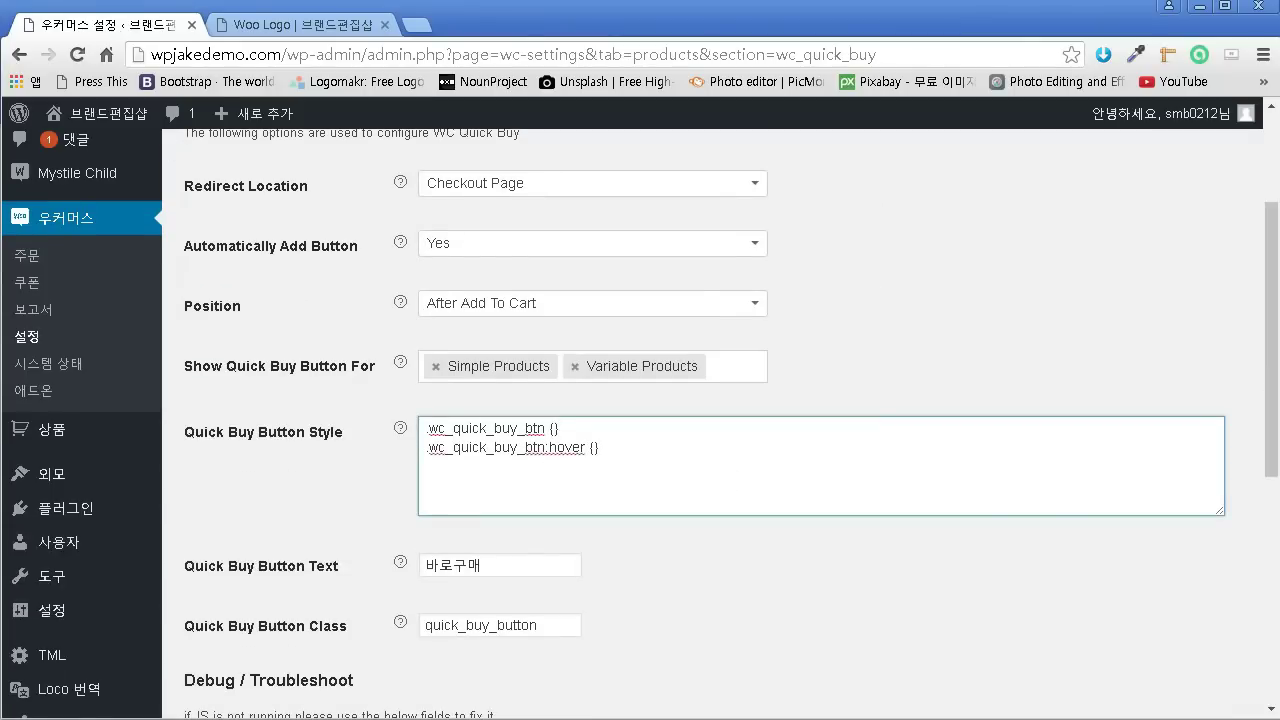
- Select and copy the full block of button CSS declarations from the Notepad notes
{"action": "key", "text": "alt+Tab"}
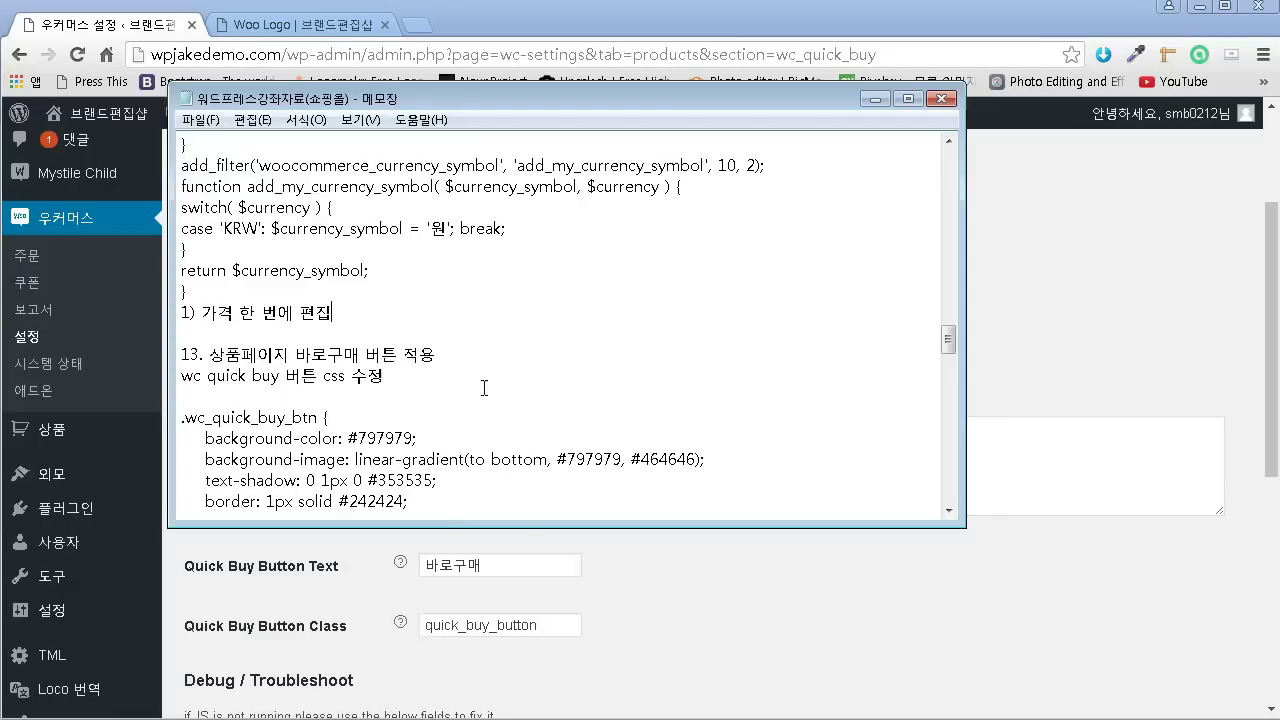
{"action": "scroll", "coordinate": [477, 357], "scroll_direction": "down", "scroll_amount": 1}
{"action": "left_click_drag", "start_coordinate": [204, 375], "coordinate": [868, 459]}
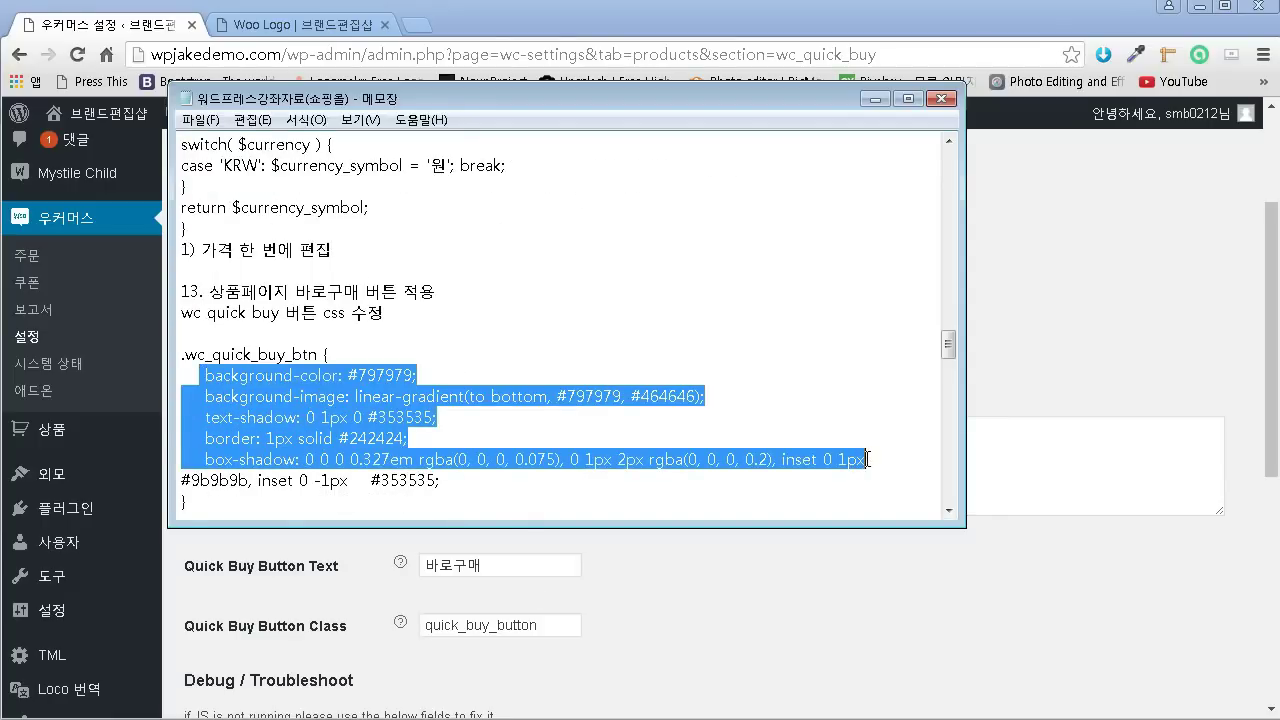
{"action": "left_click", "coordinate": [204, 375]}
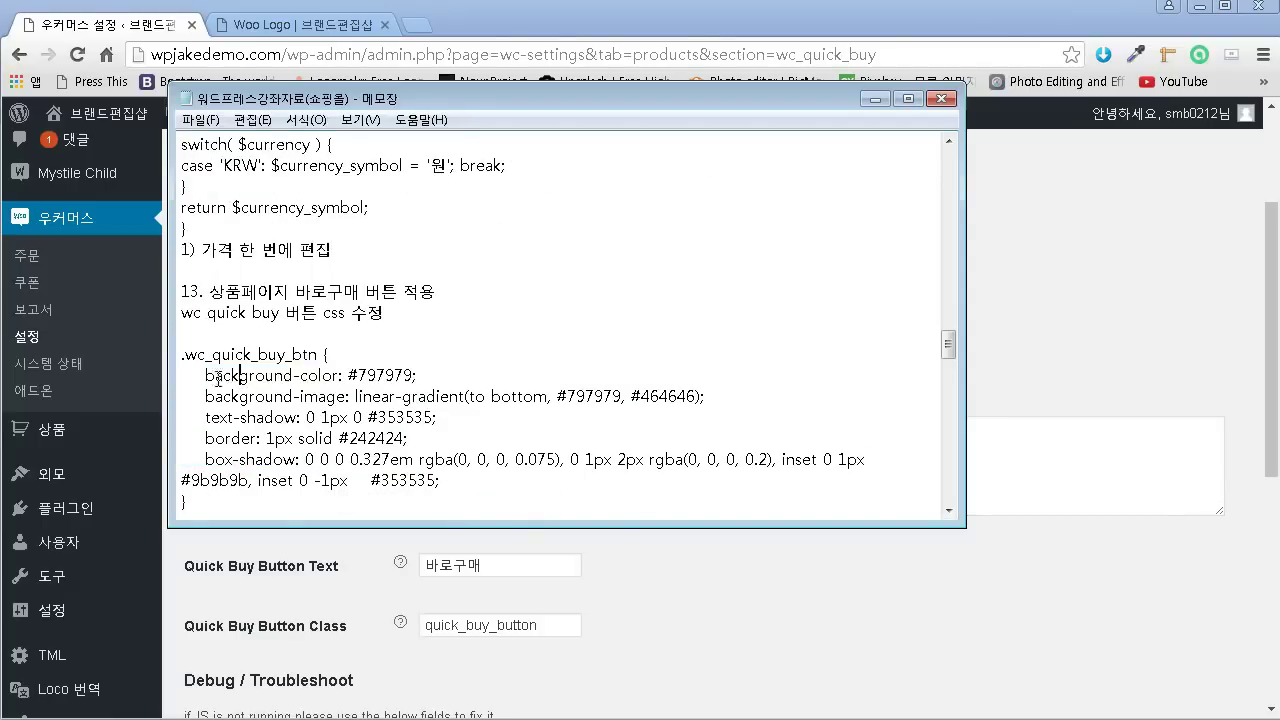
{"action": "left_click_drag", "start_coordinate": [204, 375], "coordinate": [441, 479]}
{"action": "key", "text": "ctrl+c"}
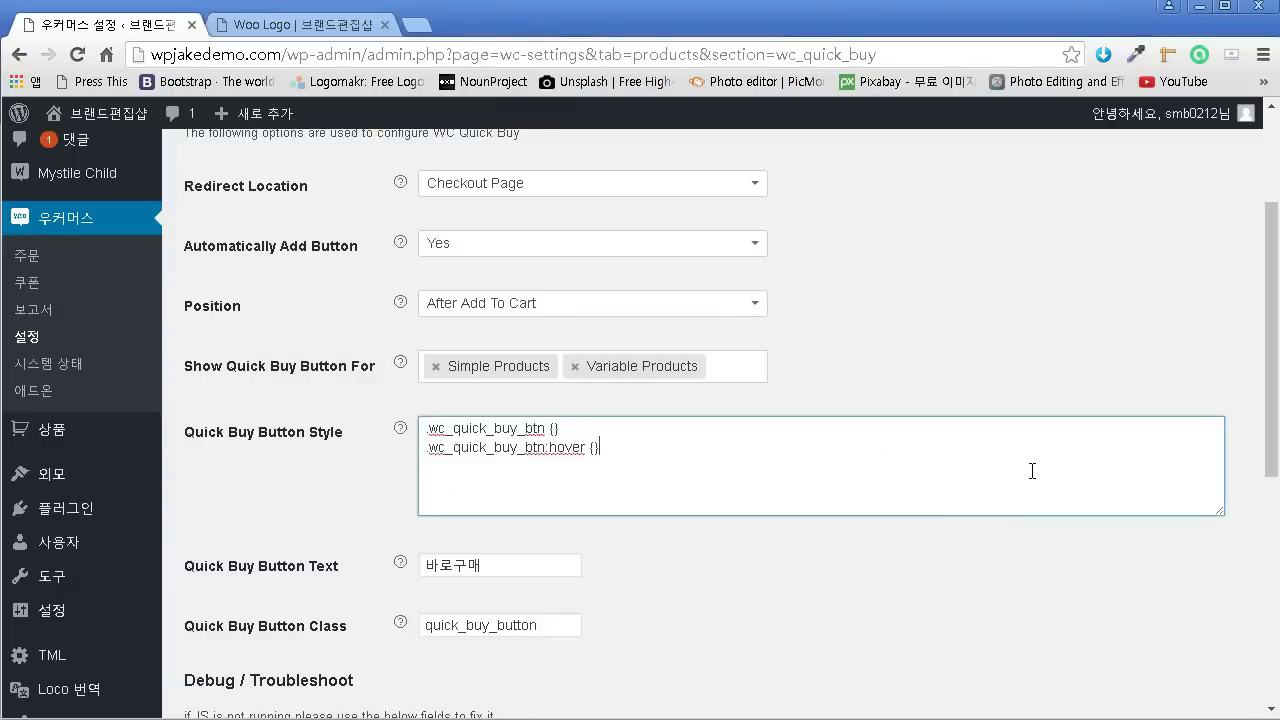
{"action": "left_click", "coordinate": [1032, 466]}
{"action": "left_click", "coordinate": [318, 24]}
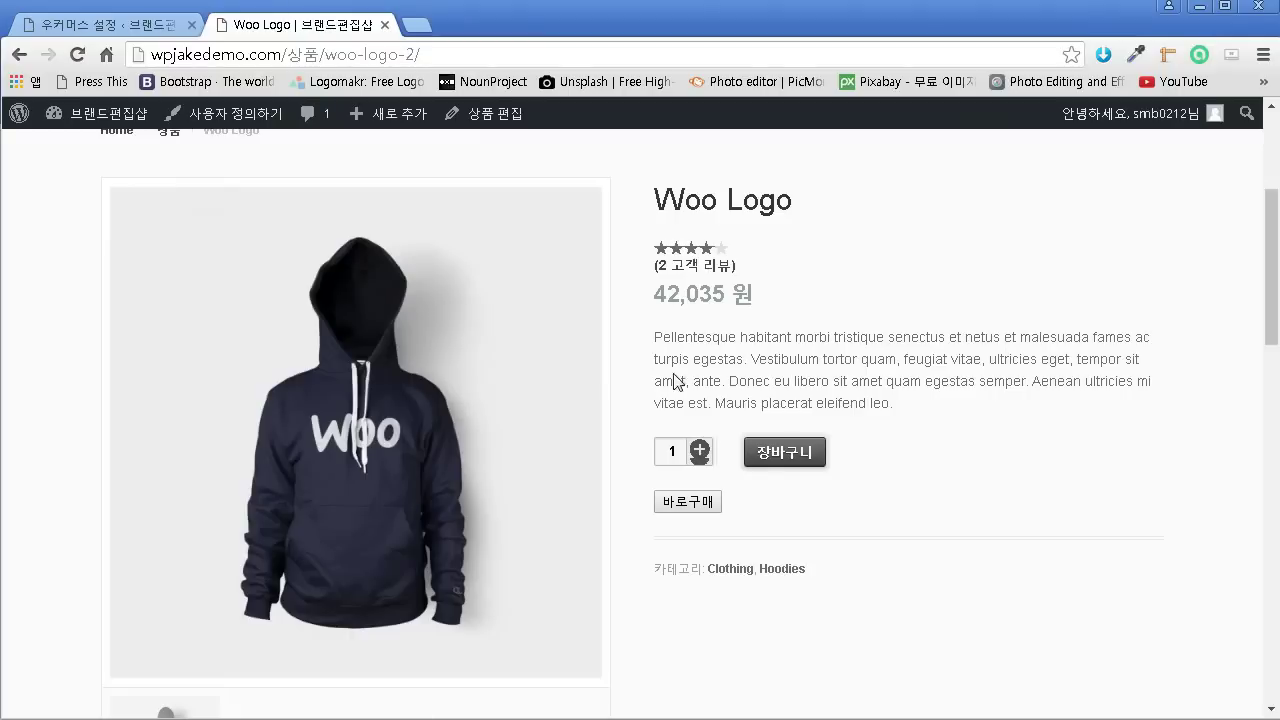
- Inspect the 장바구니 button's CSS in DevTools, then close DevTools and return to settings
{"action": "right_click", "coordinate": [805, 455]}
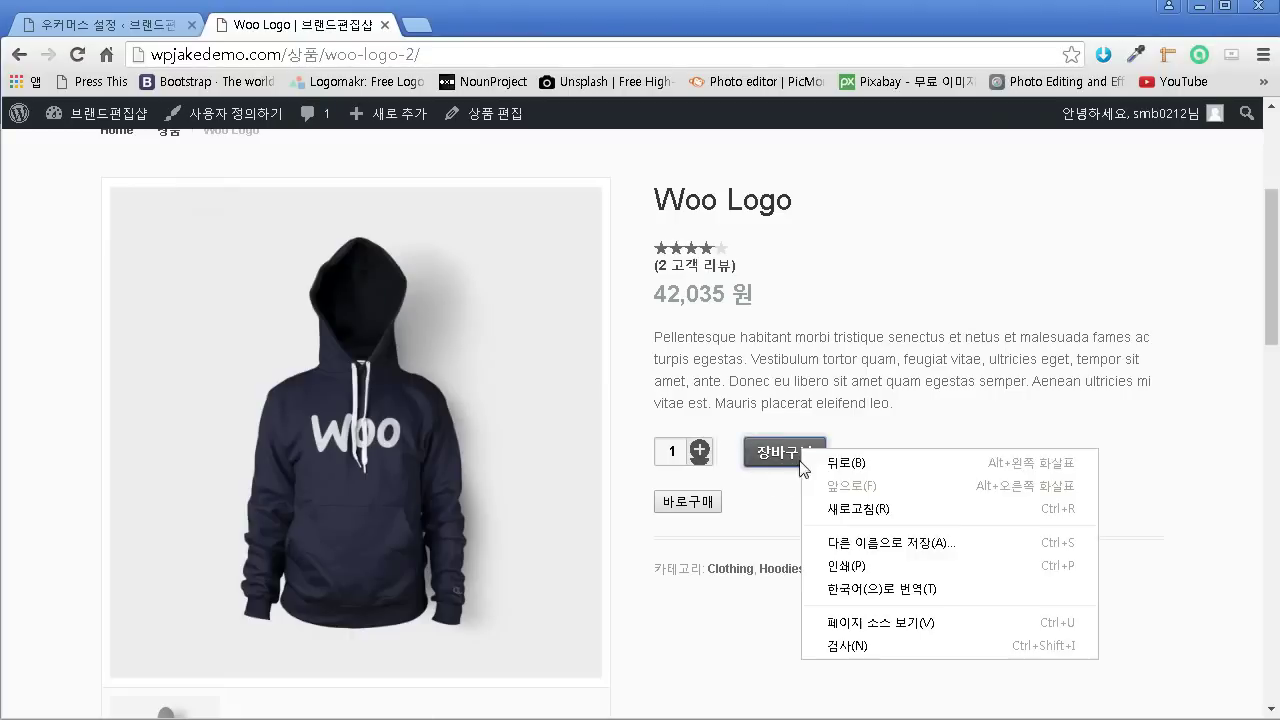
{"action": "left_click", "coordinate": [858, 636]}
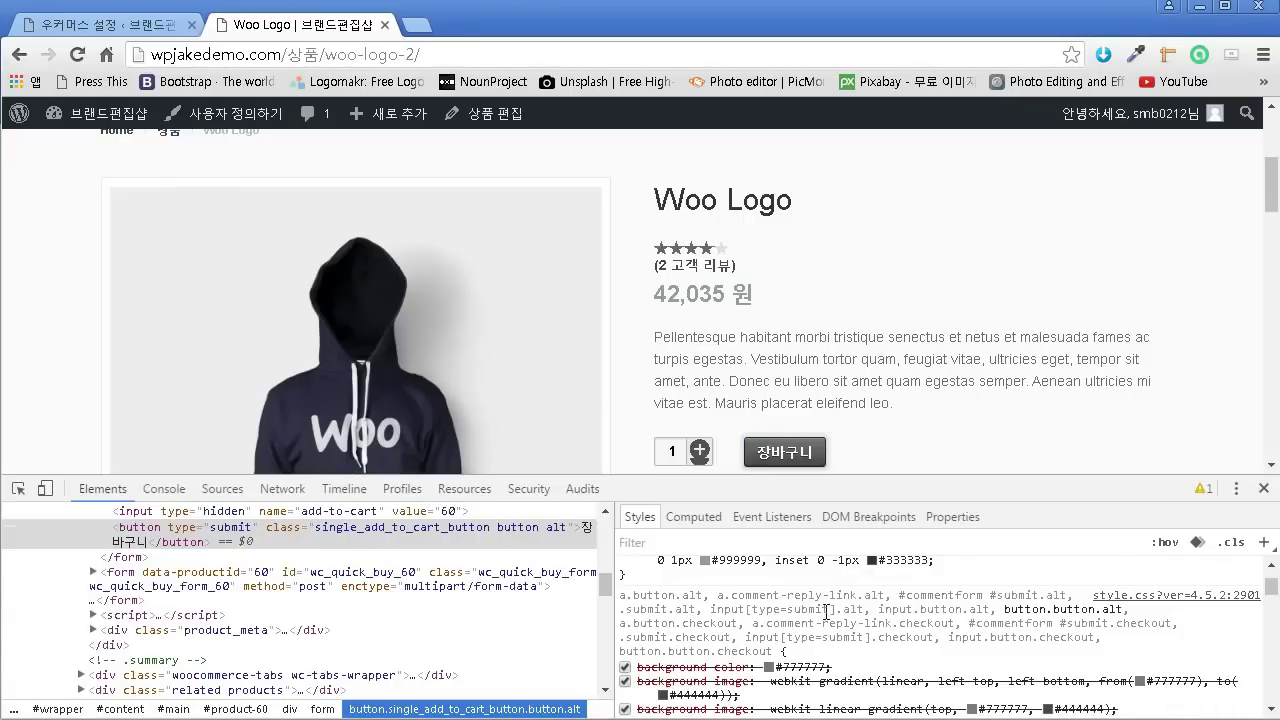
{"action": "scroll", "coordinate": [852, 640], "scroll_direction": "down", "scroll_amount": 5}
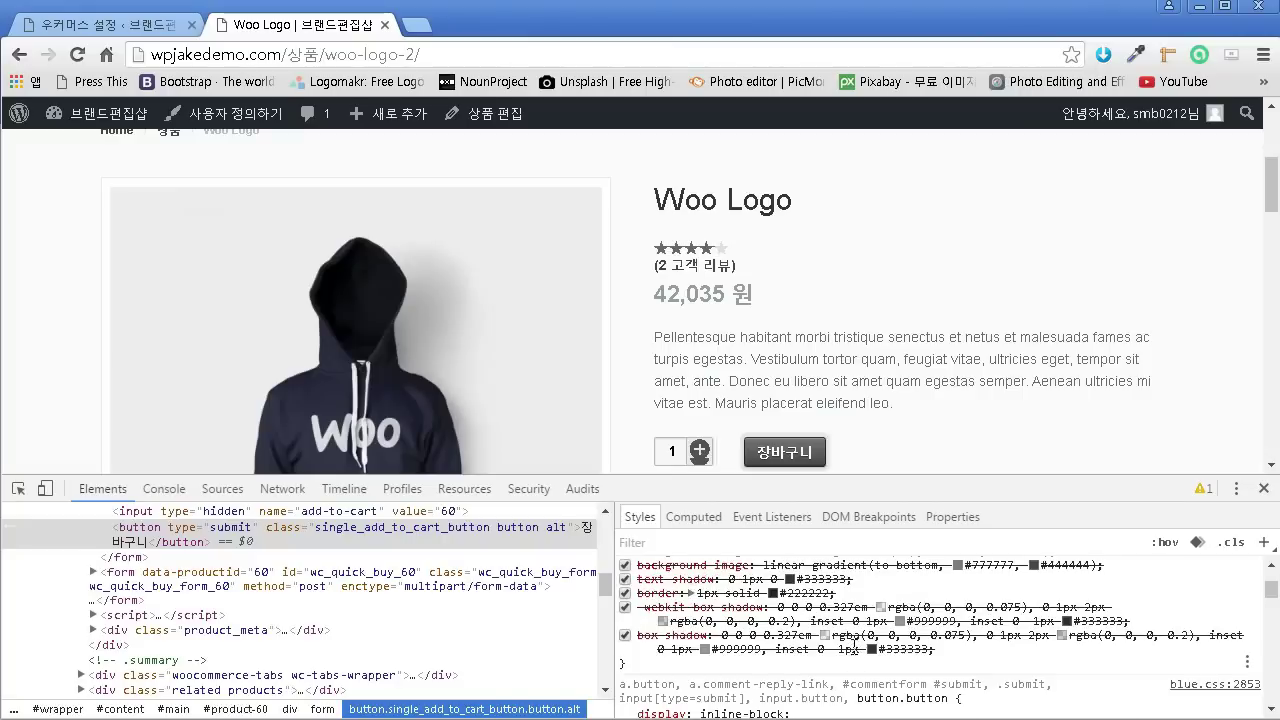
{"action": "scroll", "coordinate": [854, 647], "scroll_direction": "down", "scroll_amount": 2}
{"action": "scroll", "coordinate": [852, 648], "scroll_direction": "up", "scroll_amount": 2}
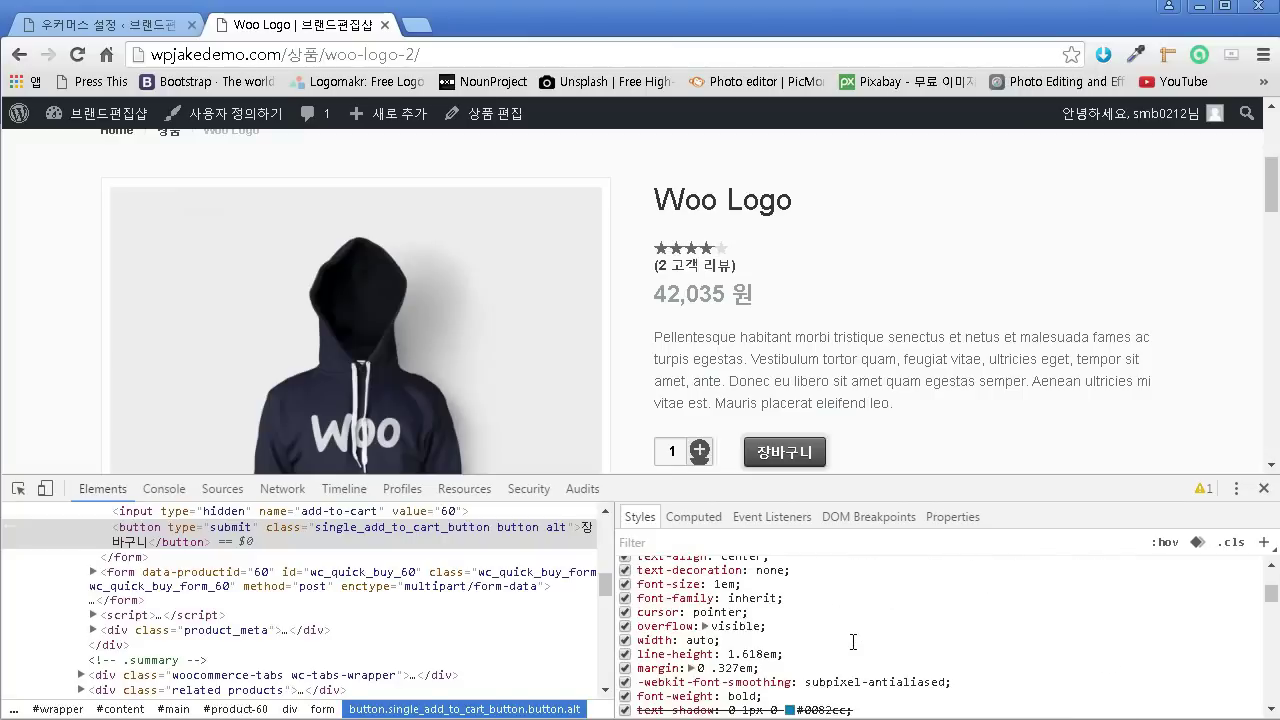
{"action": "scroll", "coordinate": [852, 650], "scroll_direction": "down", "scroll_amount": 3}
{"action": "scroll", "coordinate": [864, 650], "scroll_direction": "up", "scroll_amount": 1}
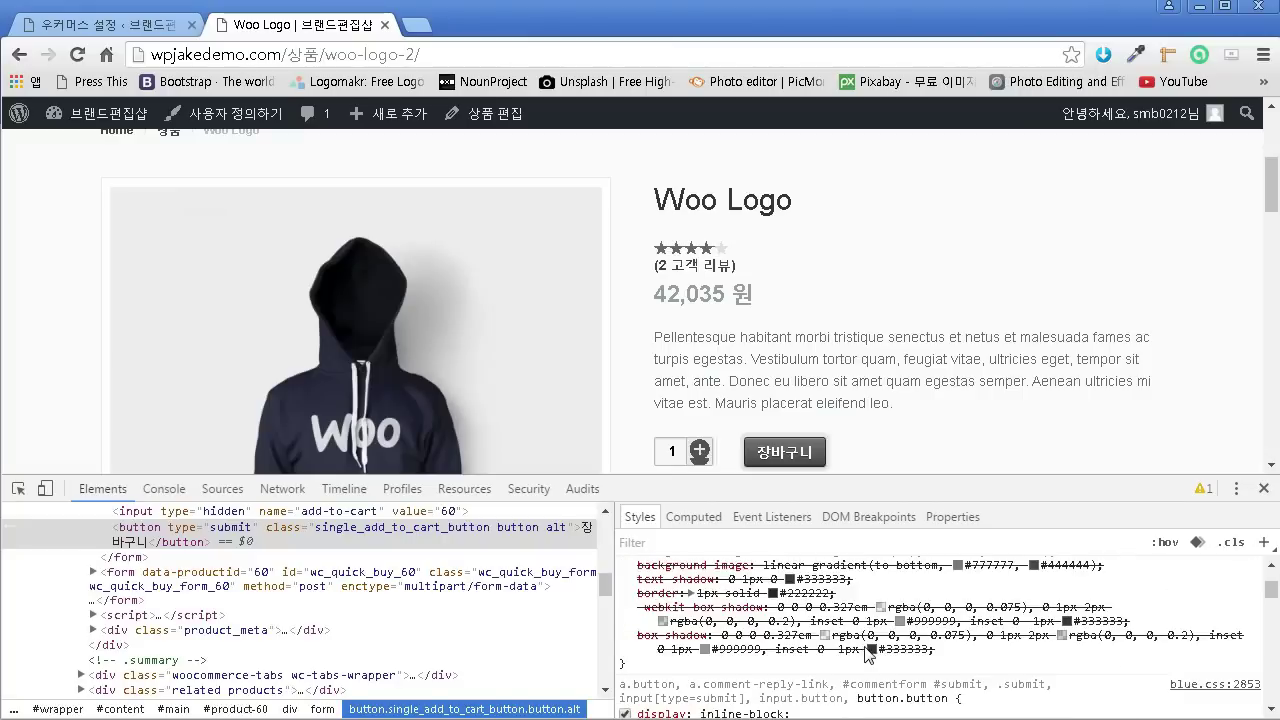
{"action": "scroll", "coordinate": [868, 650], "scroll_direction": "up", "scroll_amount": 2}
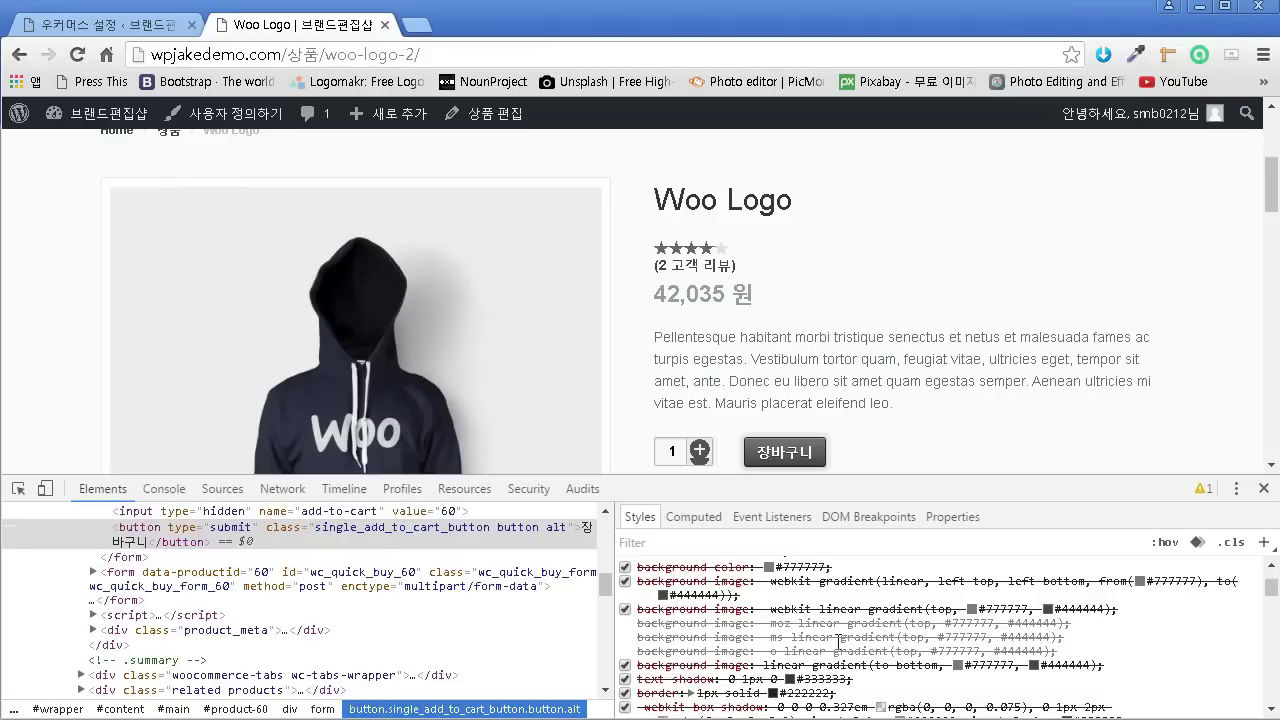
{"action": "scroll", "coordinate": [840, 641], "scroll_direction": "down", "scroll_amount": 3}
{"action": "scroll", "coordinate": [839, 640], "scroll_direction": "up", "scroll_amount": 1}
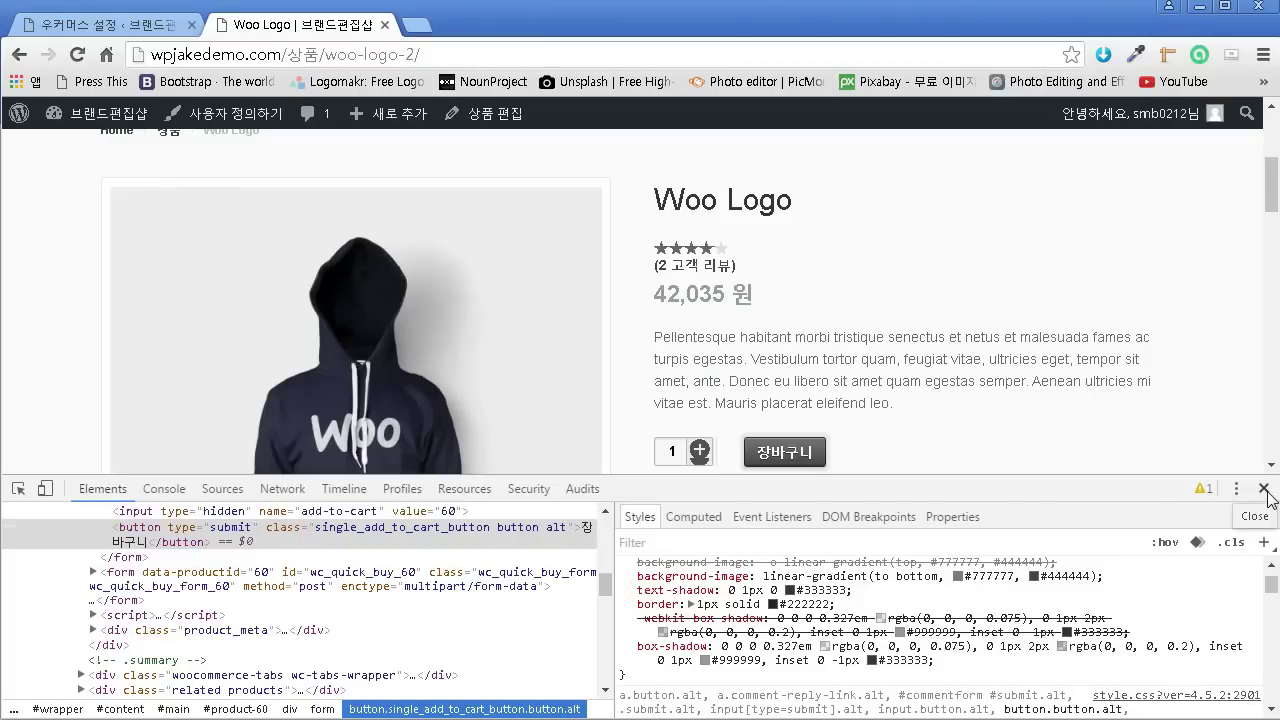
{"action": "left_click", "coordinate": [1264, 489]}
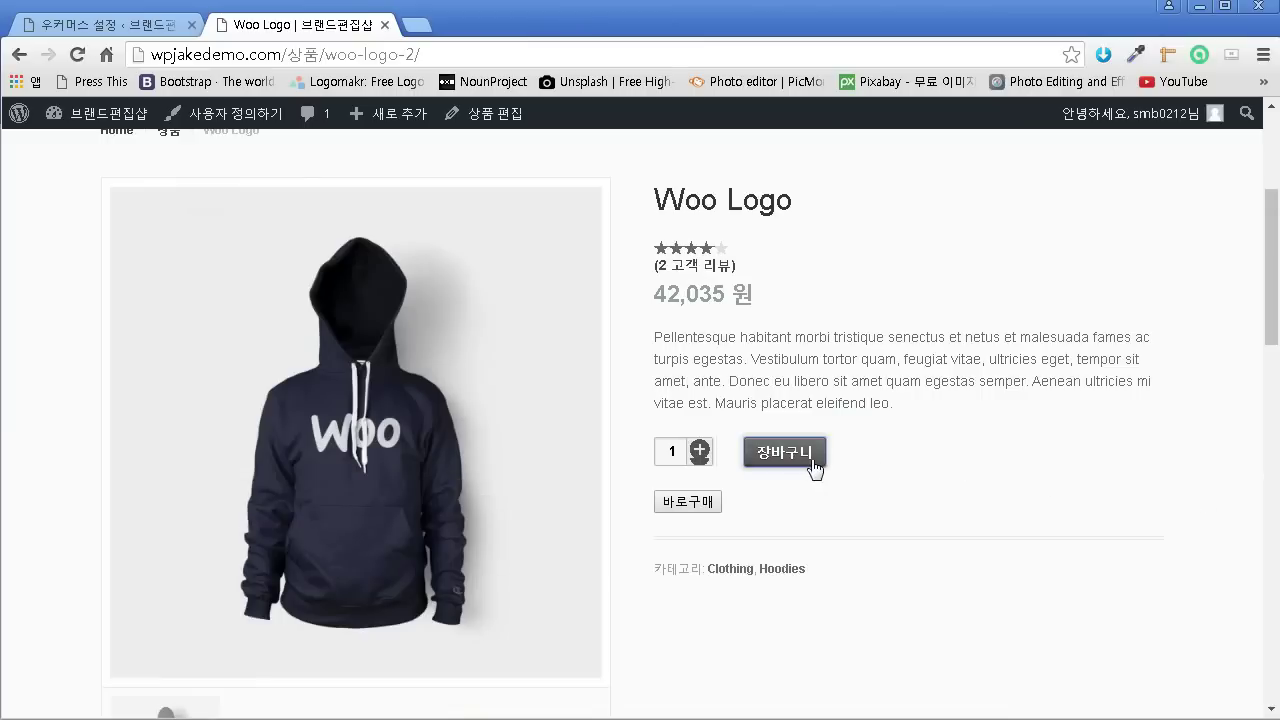
{"action": "left_click", "coordinate": [104, 22]}
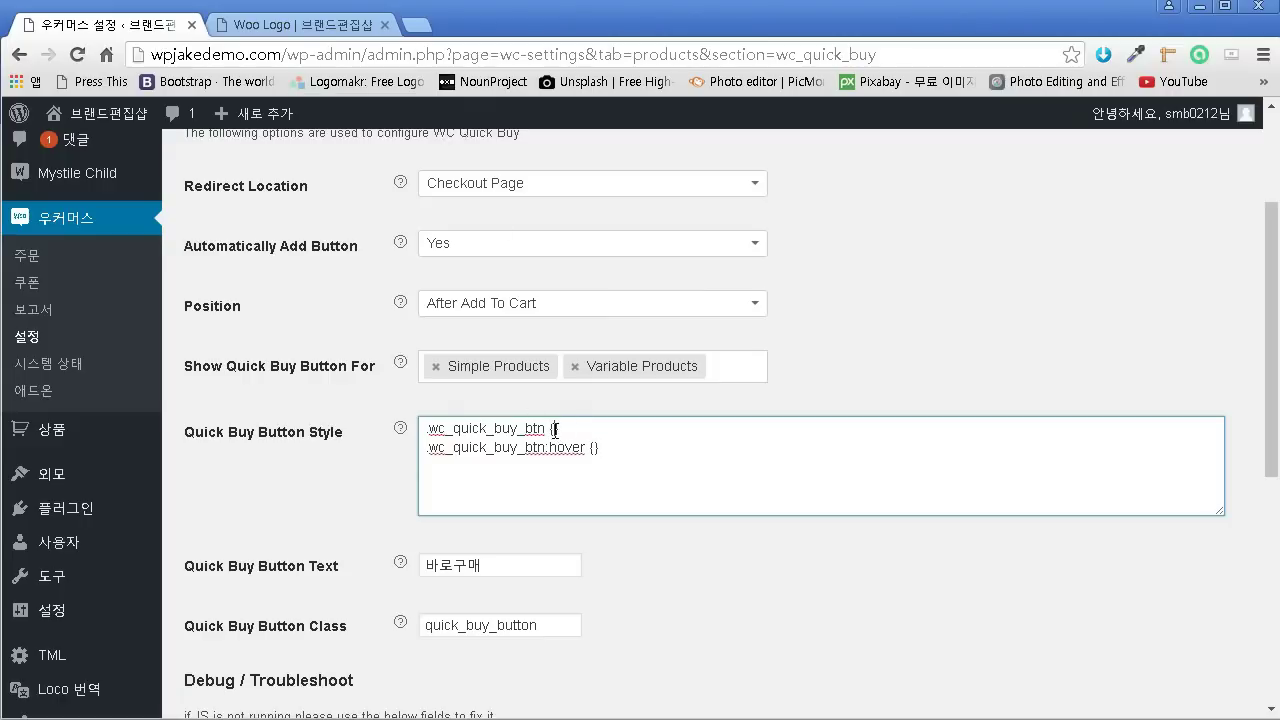
- Paste the copied CSS and fill the .wc_quick_buy_btn:hover rule with the hover background declarations
{"action": "key", "text": "ctrl+v"}
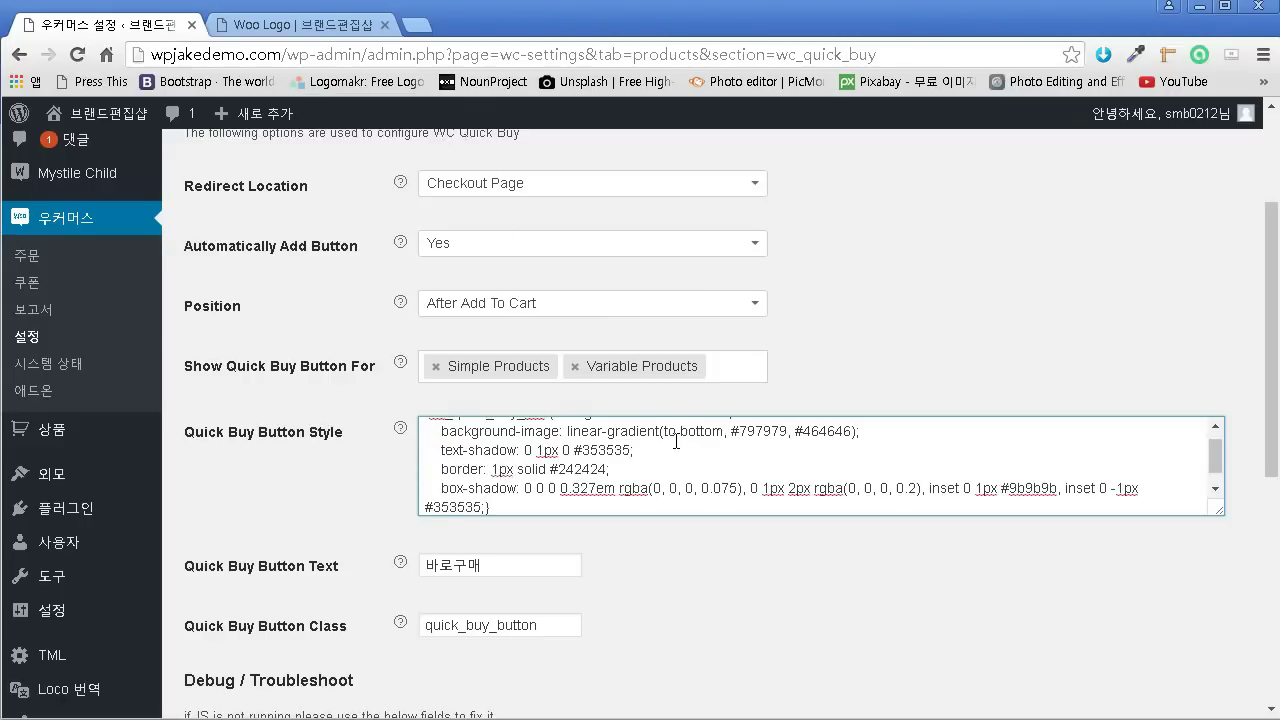
{"action": "scroll", "coordinate": [778, 497], "scroll_direction": "up", "scroll_amount": 1}
{"action": "scroll", "coordinate": [778, 497], "scroll_direction": "down", "scroll_amount": 2}
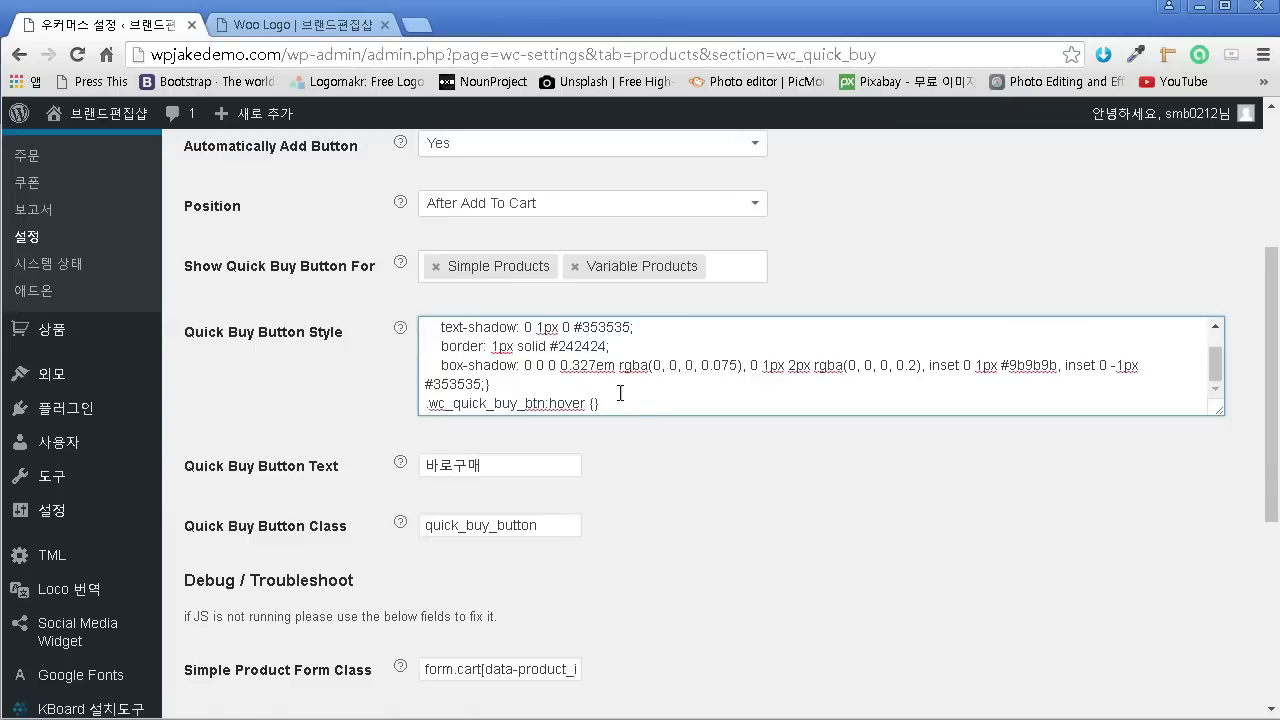
{"action": "key", "text": "alt+Tab"}
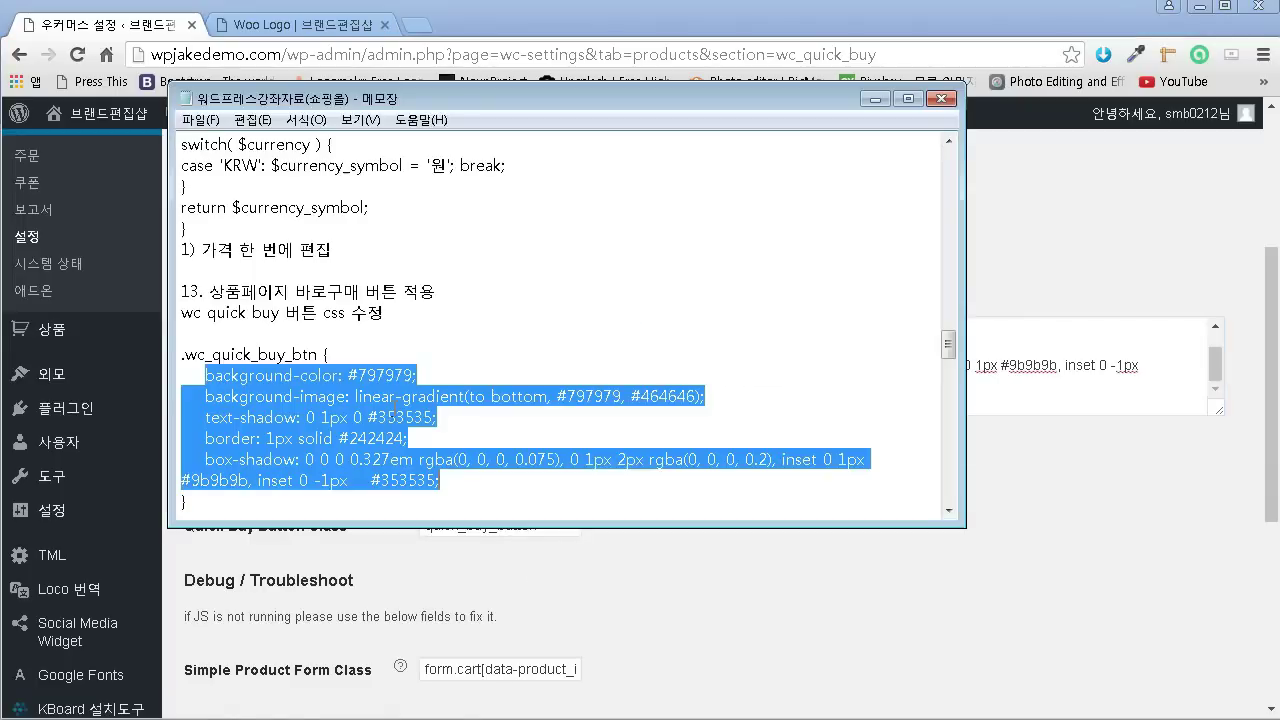
{"action": "scroll", "coordinate": [491, 444], "scroll_direction": "down", "scroll_amount": 2}
{"action": "left_click_drag", "start_coordinate": [204, 417], "coordinate": [720, 438]}
{"action": "key", "text": "ctrl+c"}
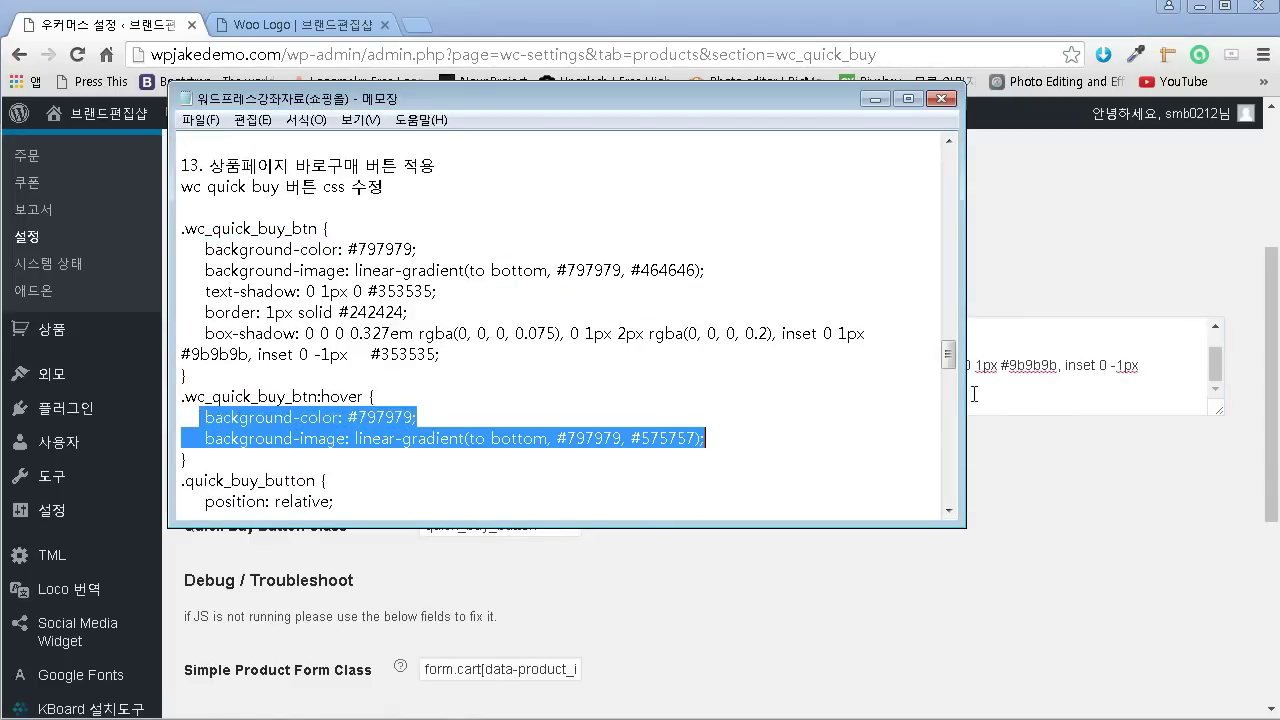
{"action": "key", "text": "alt+Tab"}
{"action": "left_click", "coordinate": [592, 403]}
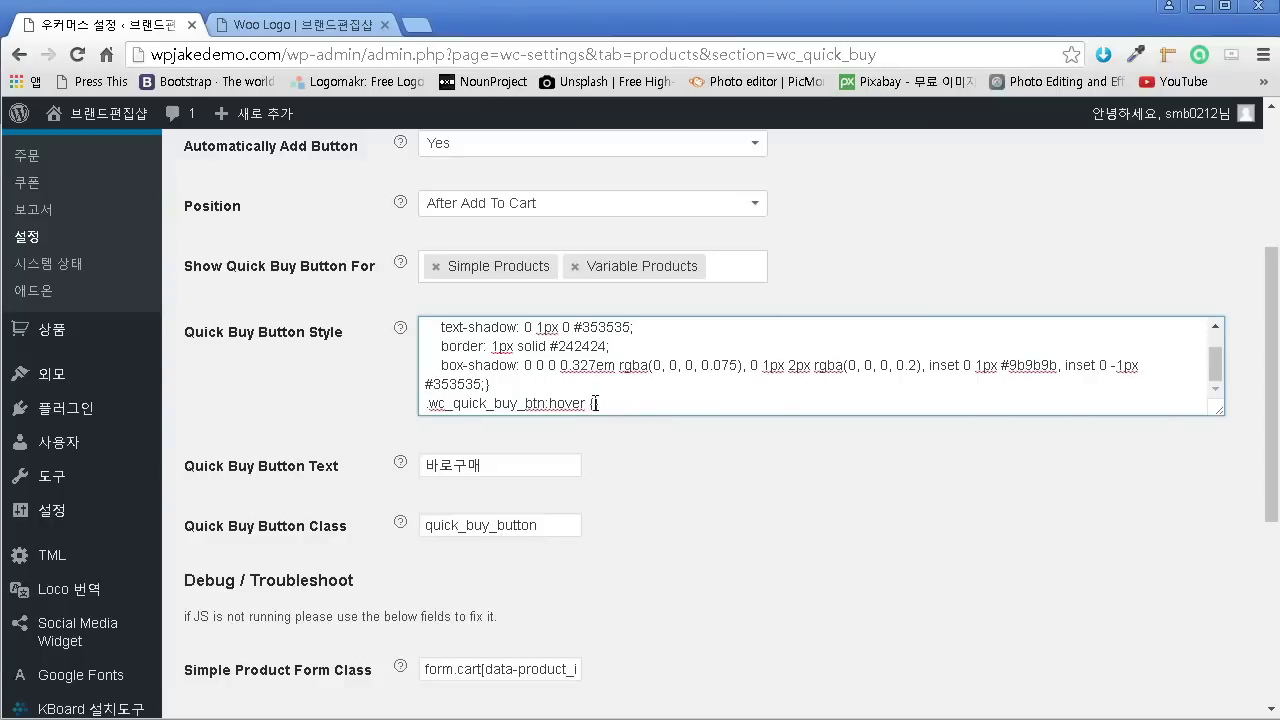
{"action": "key", "text": "ctrl+v"}
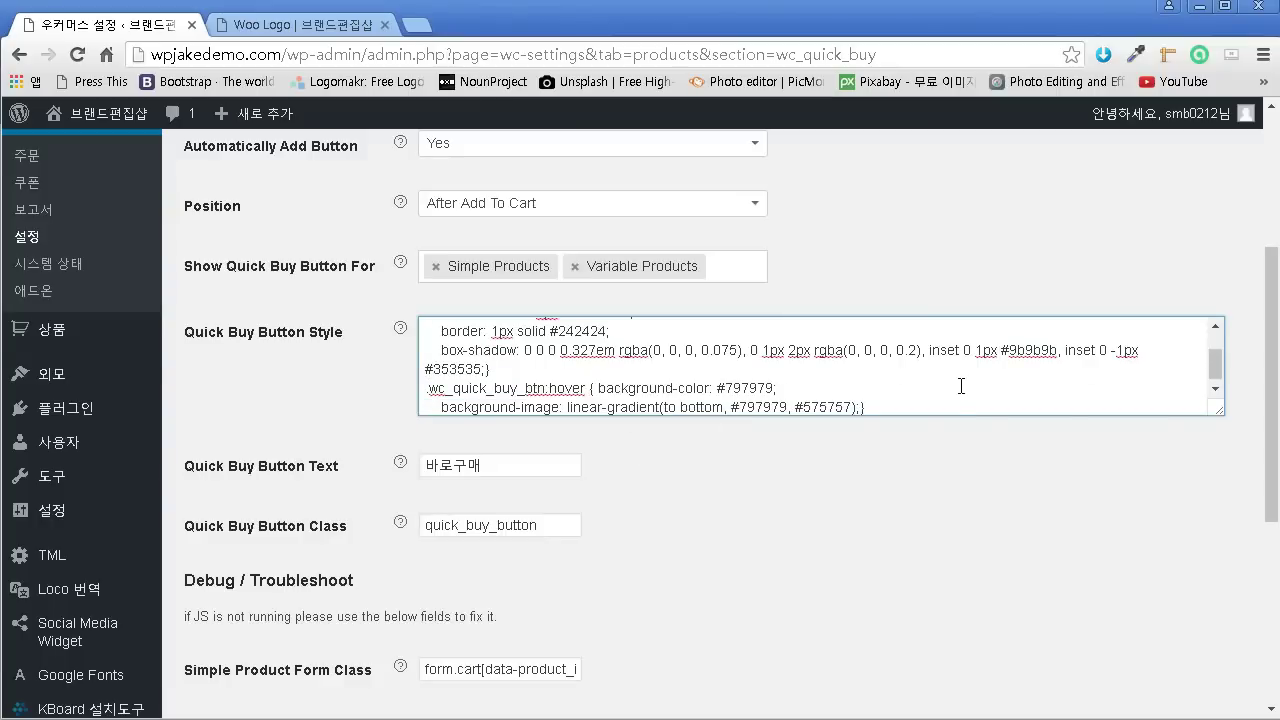
- Add an empty .quick_buy_button { } rule below the hover rule
{"action": "left_click", "coordinate": [878, 403]}
{"action": "key", "text": "Return"}
{"action": "type", "text": "."}
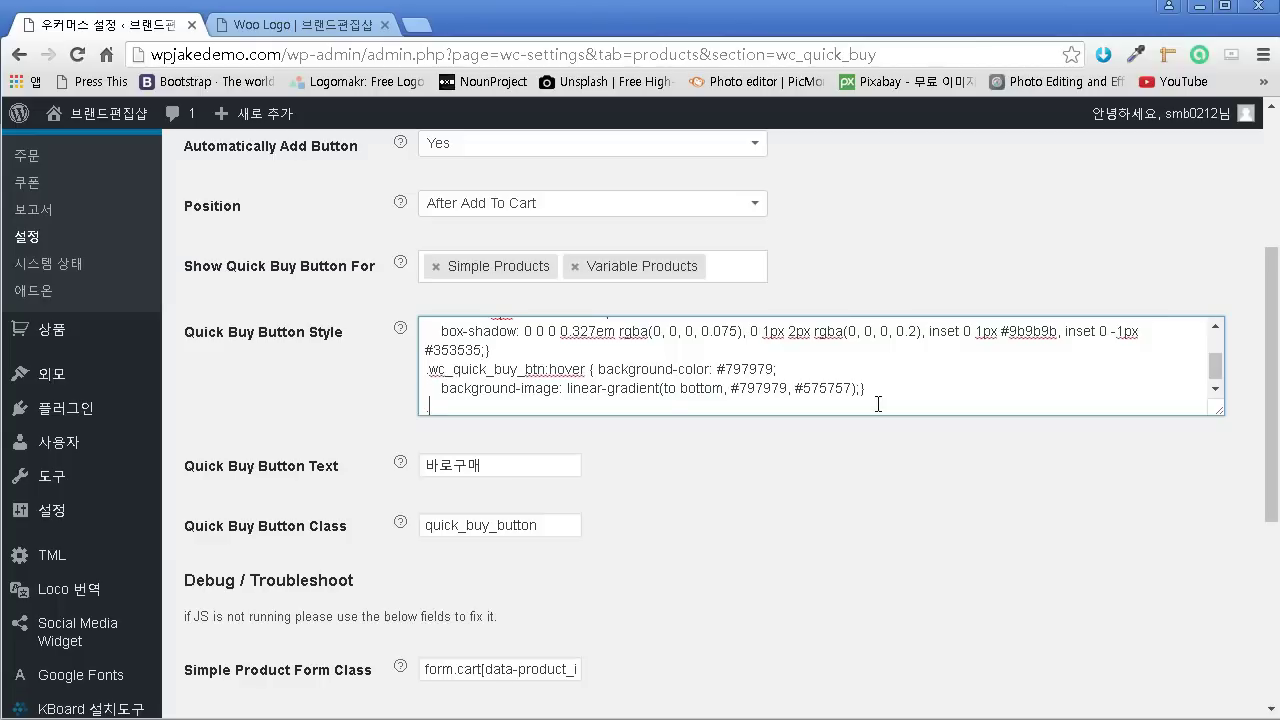
{"action": "type", "text": "ㅂㅕㅑㅊ"}
{"action": "key", "text": "BackSpace"}
{"action": "key", "text": "BackSpace"}
{"action": "key", "text": "BackSpace"}
{"action": "key", "text": "BackSpace"}
{"action": "key", "text": "BackSpace"}
{"action": "type", "text": ".quick_buy_button {"}
{"action": "key", "text": "Return"}
{"action": "key", "text": "Return"}
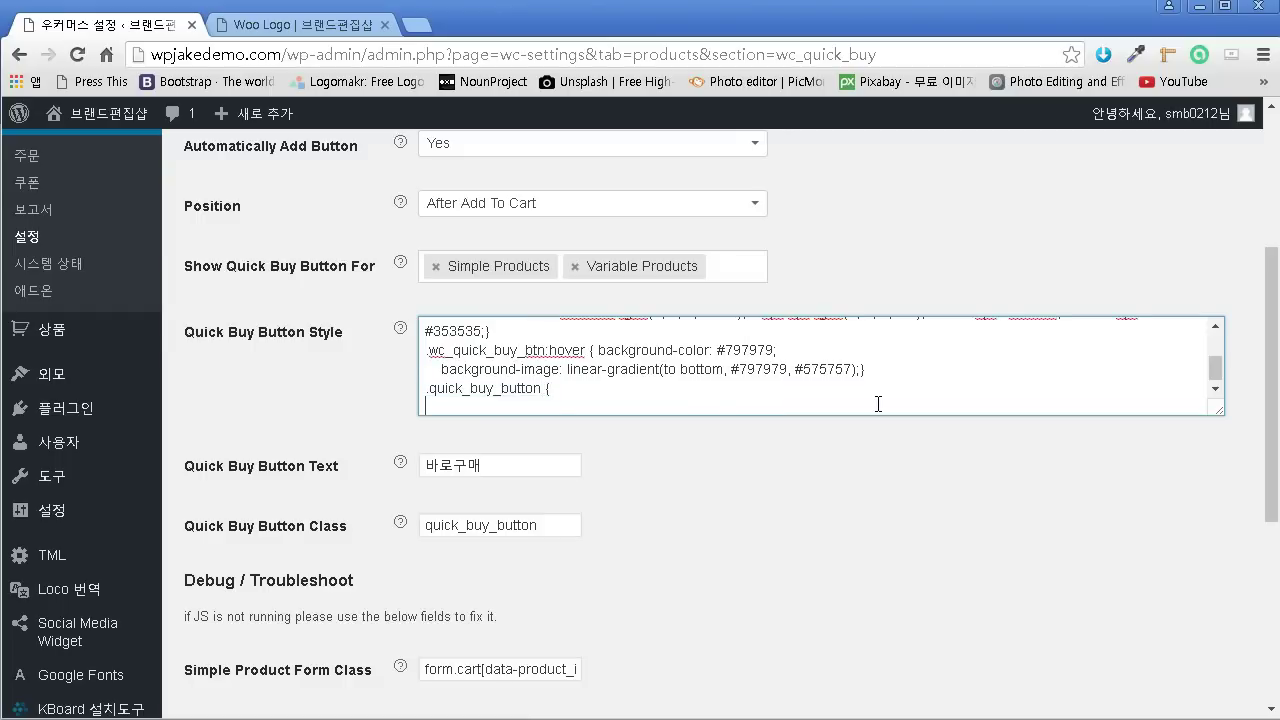
{"action": "key", "text": "Up"}
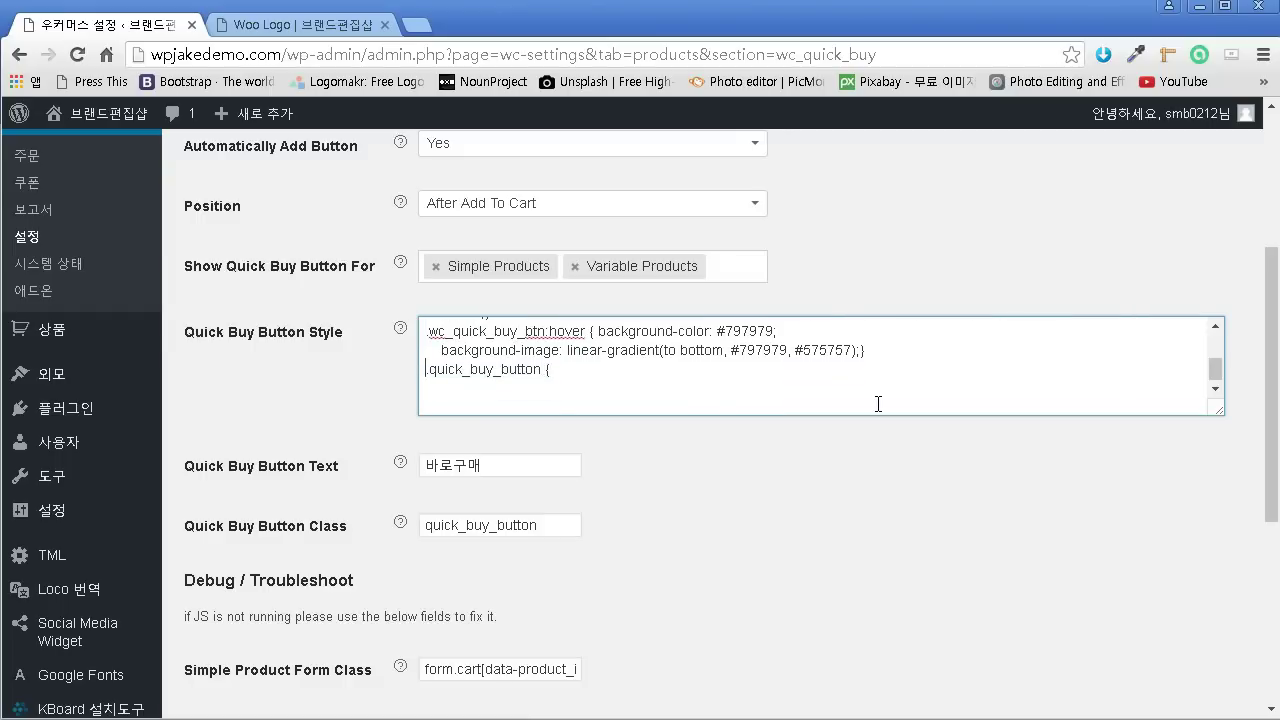
{"action": "key", "text": "Right"}
{"action": "key", "text": "Right"}
{"action": "key", "text": "Right"}
{"action": "key", "text": "Right"}
{"action": "key", "text": "Right"}
{"action": "type", "text": "}"}
{"action": "key", "text": "BackSpace"}
- Copy the cart-button properties from the notes into the .quick_buy_button rule
{"action": "key", "text": "alt+Tab"}
{"action": "scroll", "coordinate": [418, 608], "scroll_direction": "down", "scroll_amount": 2}
{"action": "left_click_drag", "start_coordinate": [205, 375], "coordinate": [451, 394]}
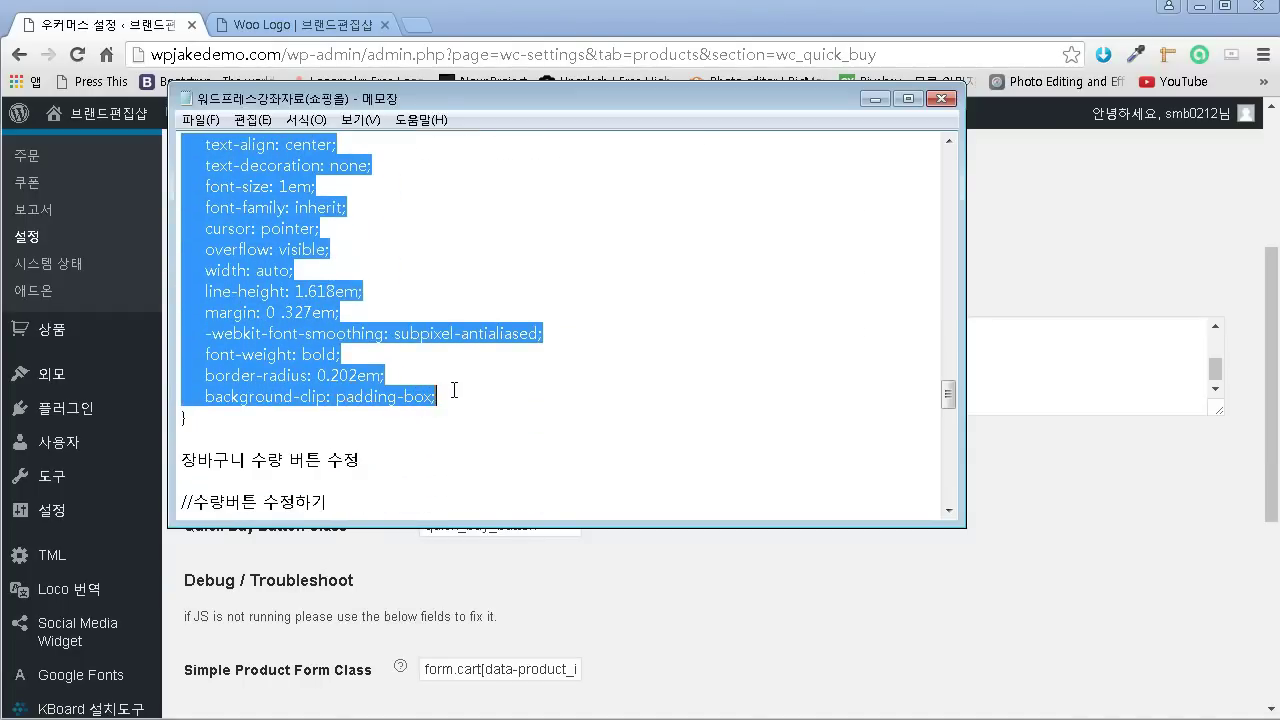
{"action": "left_click", "coordinate": [1040, 366]}
{"action": "left_click", "coordinate": [551, 370]}
{"action": "key", "text": "ctrl+v"}
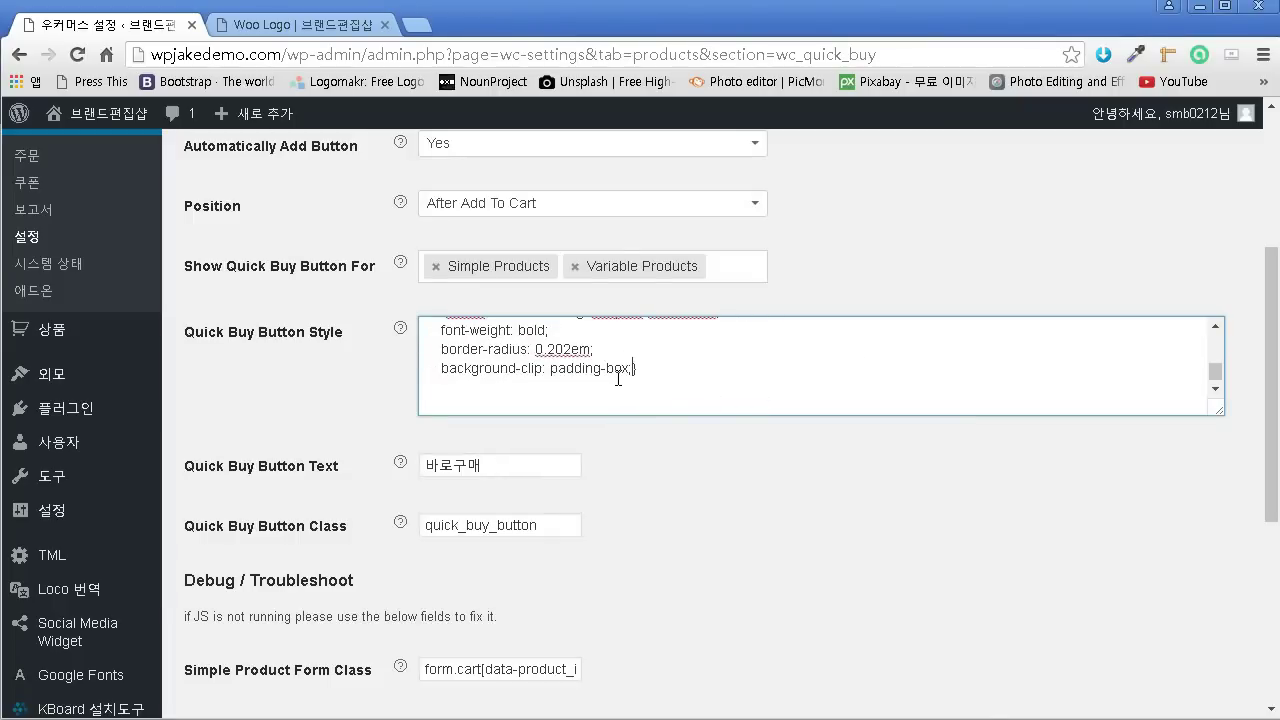
- Save the WC Quick Buy settings with the new button style rules
{"action": "scroll", "coordinate": [650, 376], "scroll_direction": "up", "scroll_amount": 2}
{"action": "scroll", "coordinate": [650, 376], "scroll_direction": "down", "scroll_amount": 3}
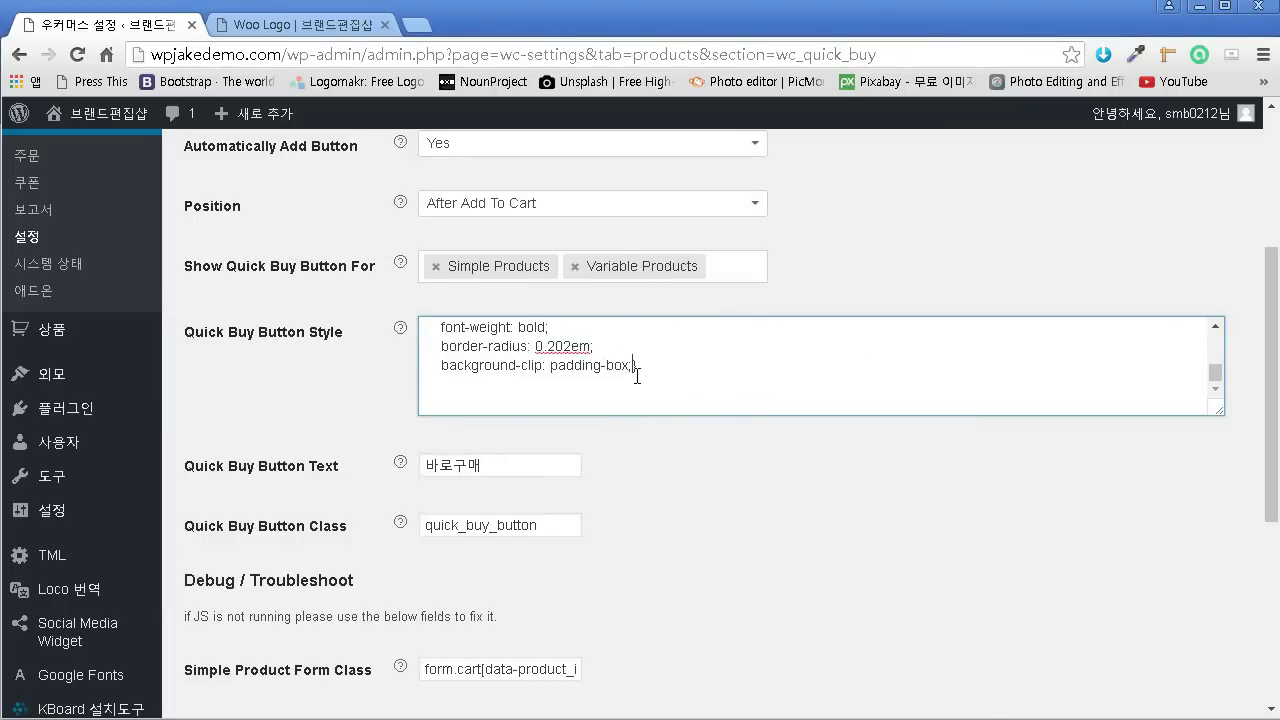
{"action": "left_click", "coordinate": [628, 384]}
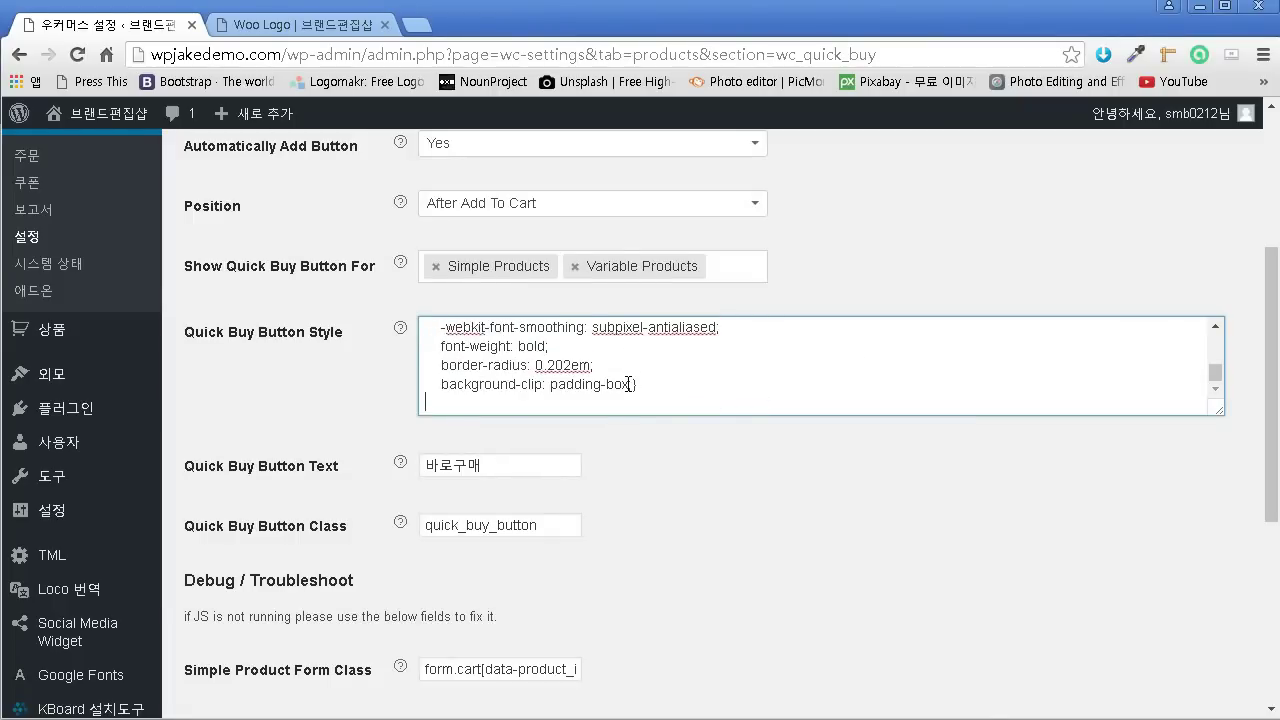
{"action": "scroll", "coordinate": [285, 570], "scroll_direction": "down", "scroll_amount": 5}
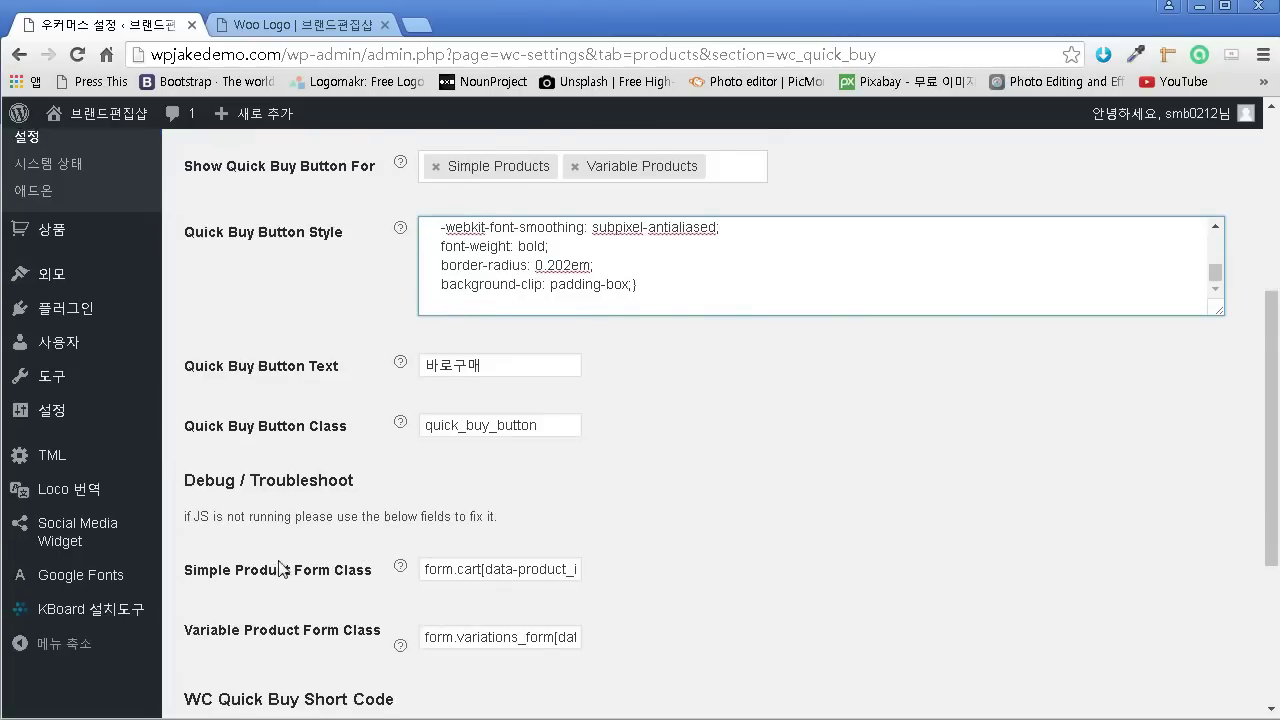
{"action": "left_click", "coordinate": [246, 618]}
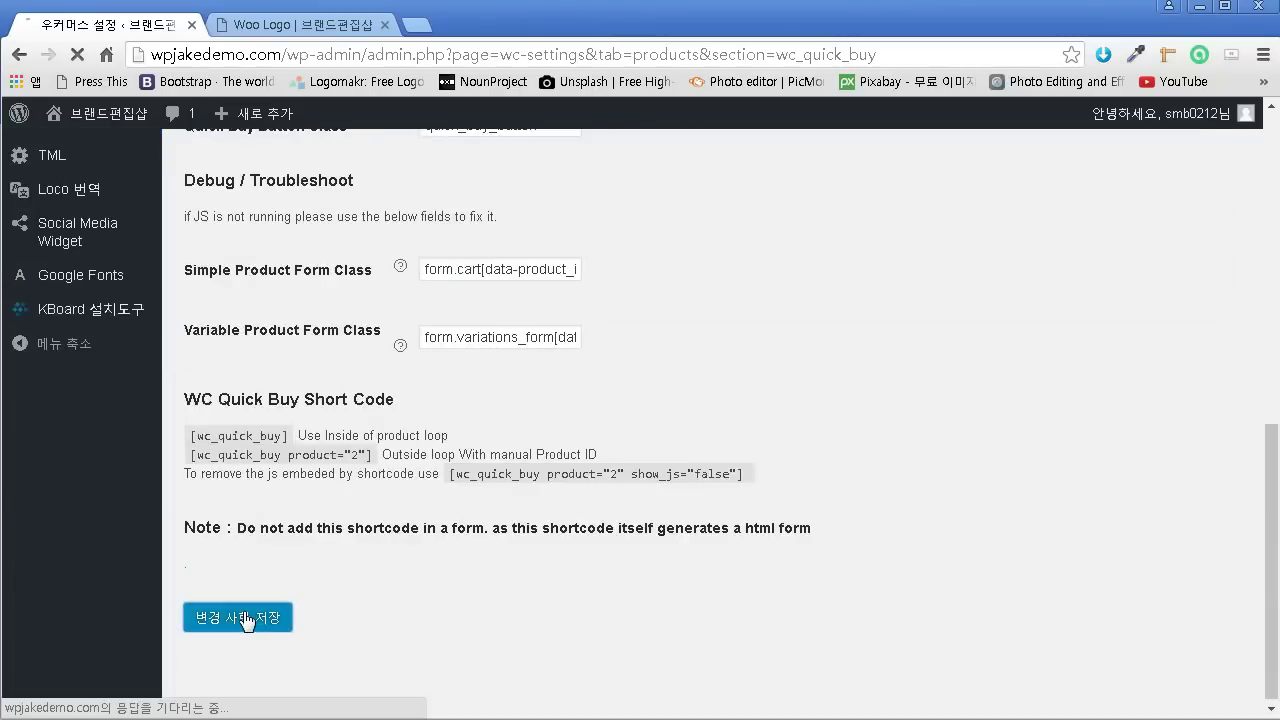
- Append the wcs_dequeue_quantity code to Mystile Child functions.php, update it, and reload the Woo Logo page
{"action": "left_click", "coordinate": [313, 25]}
{"action": "left_click", "coordinate": [78, 55]}
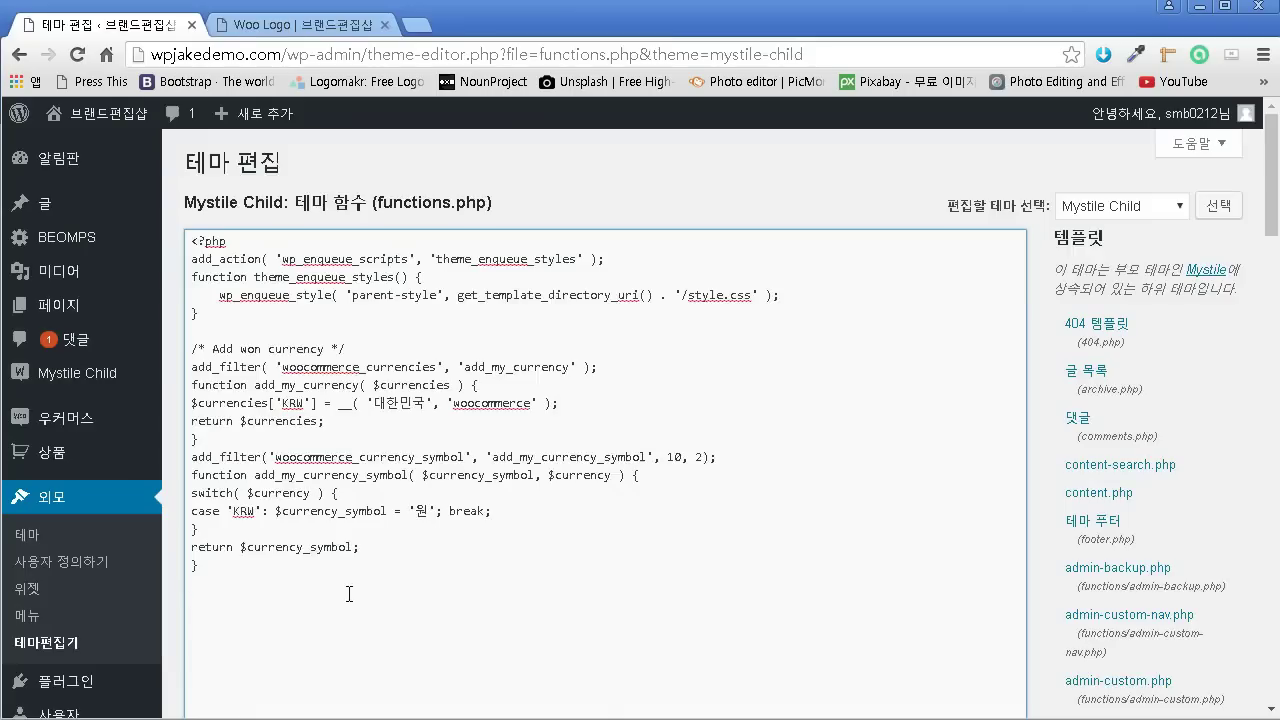
{"action": "type", "text": "//수량버튼 수정하기 add_action( 'wp_enqueue_scripts', 'wcs_dequeue_quantity' ); function wcs_dequeue_quantity() {     wp_dequeue_style( 'wcqi-css' ); }"}
{"action": "scroll", "coordinate": [625, 536], "scroll_direction": "down", "scroll_amount": 3}
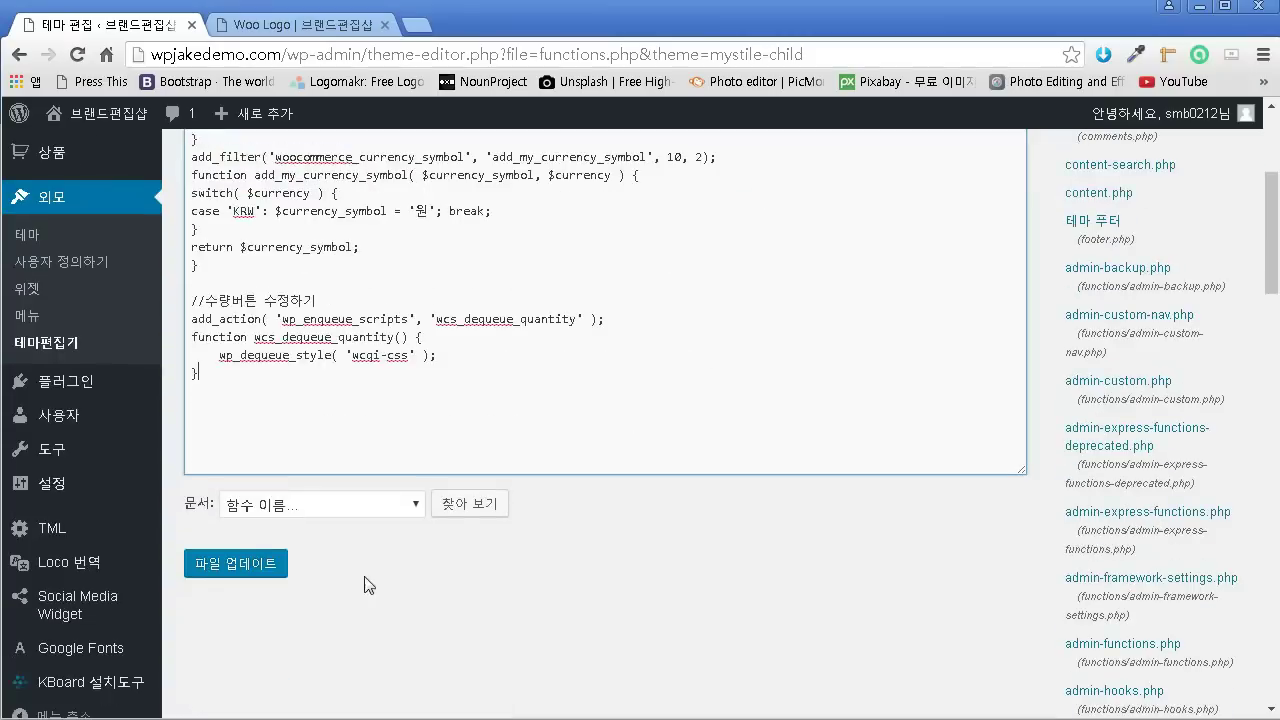
{"action": "left_click", "coordinate": [232, 563]}
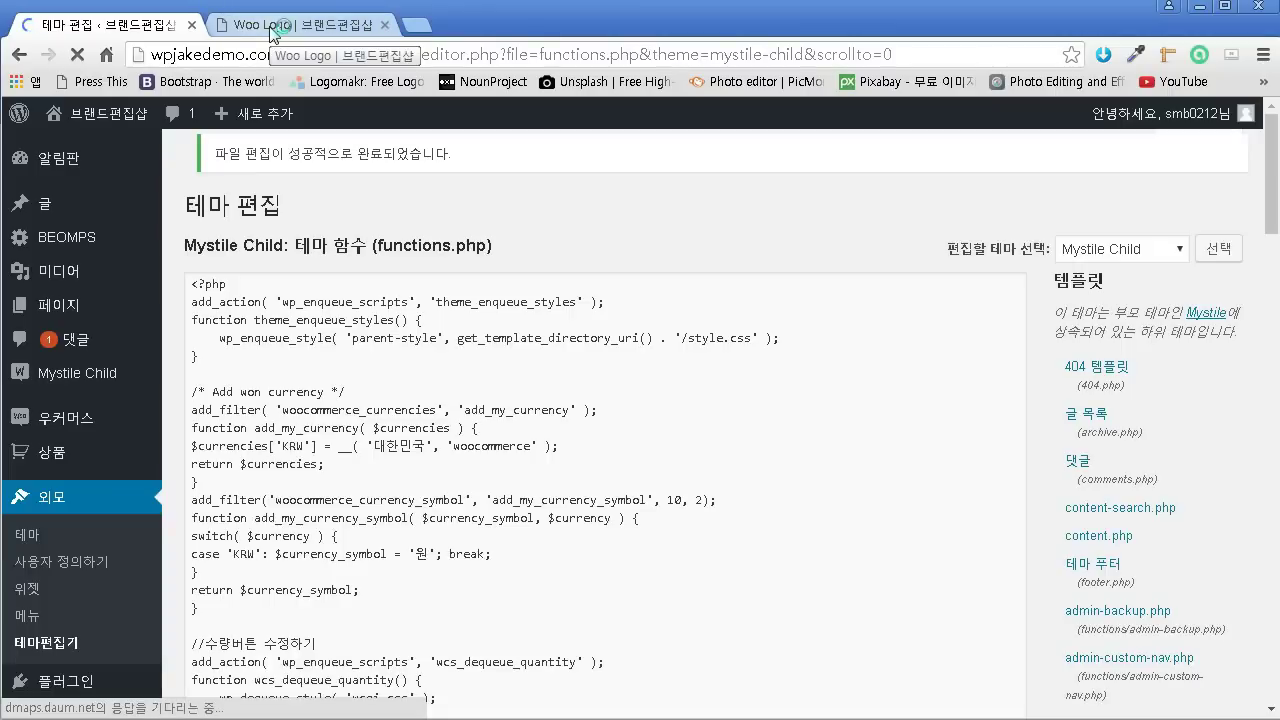
{"action": "key", "text": "ctrl+Tab"}
{"action": "left_click", "coordinate": [78, 54]}
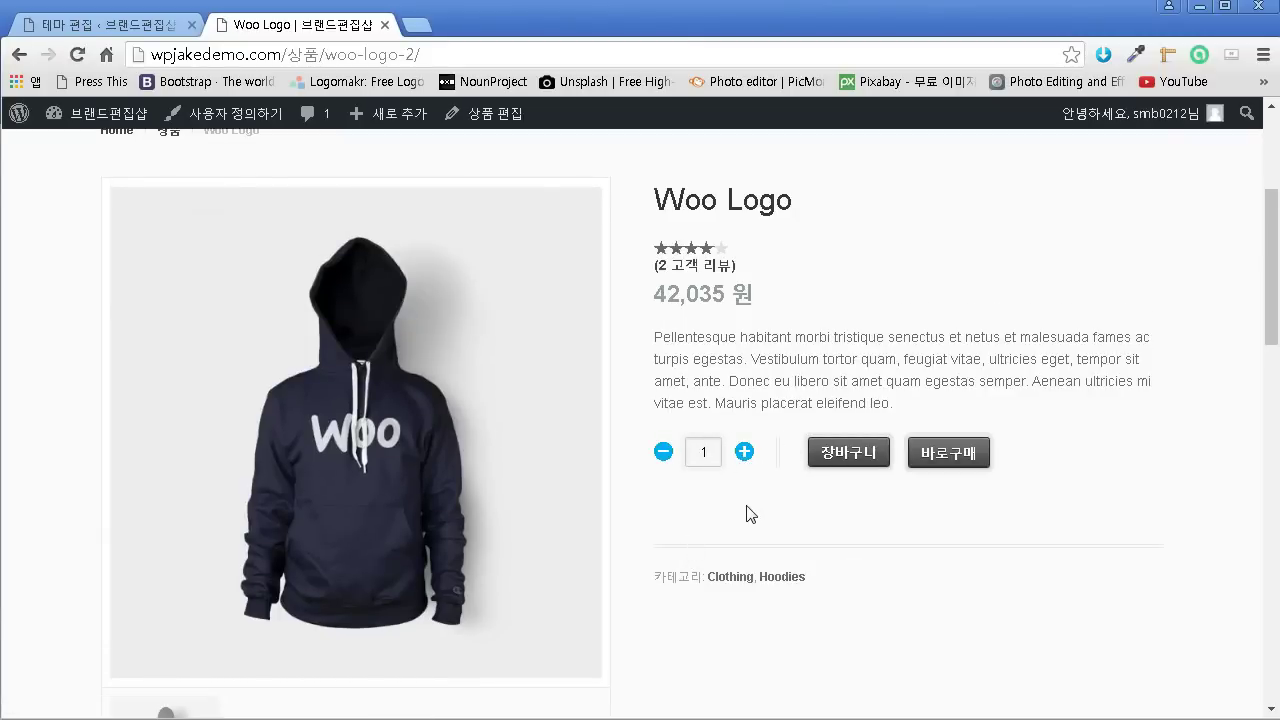
- Check the Woo Logo page and the dequeue code notes, then return to the browser
{"action": "scroll", "coordinate": [749, 515], "scroll_direction": "down", "scroll_amount": 3}
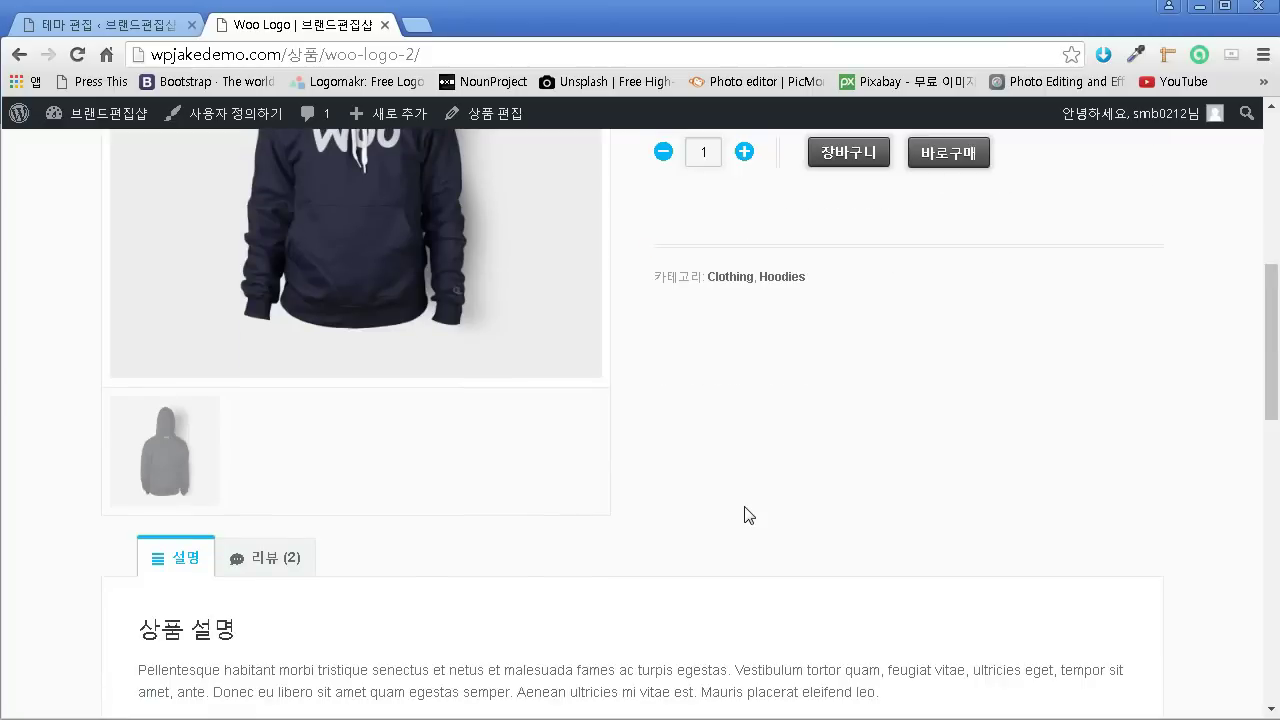
{"action": "scroll", "coordinate": [749, 515], "scroll_direction": "up", "scroll_amount": 3}
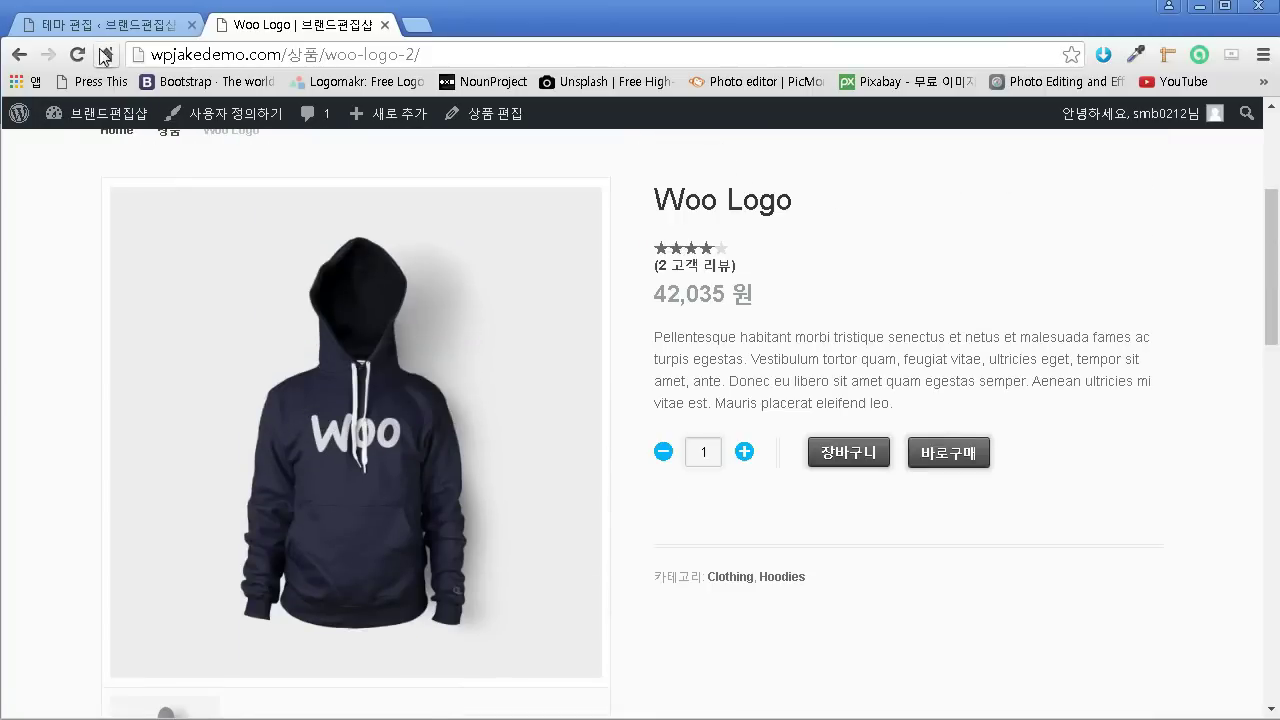
{"action": "key", "text": "alt+Tab"}
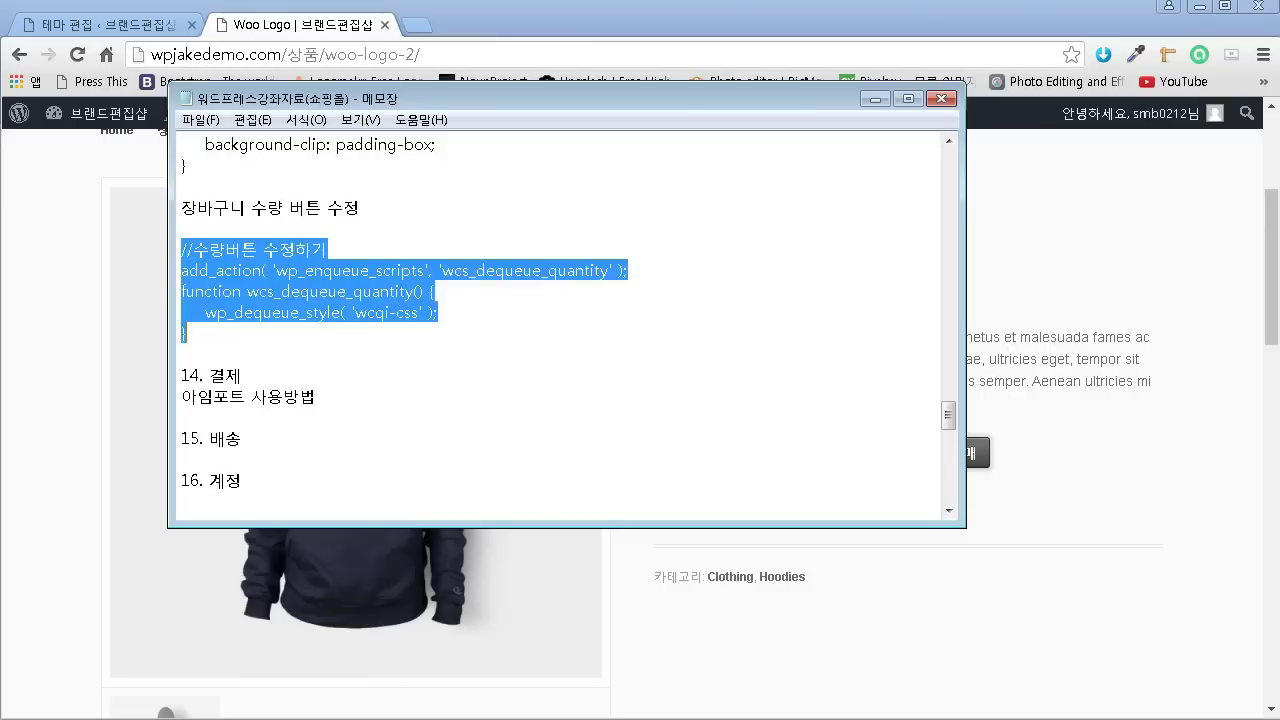
{"action": "left_click", "coordinate": [32, 400]}
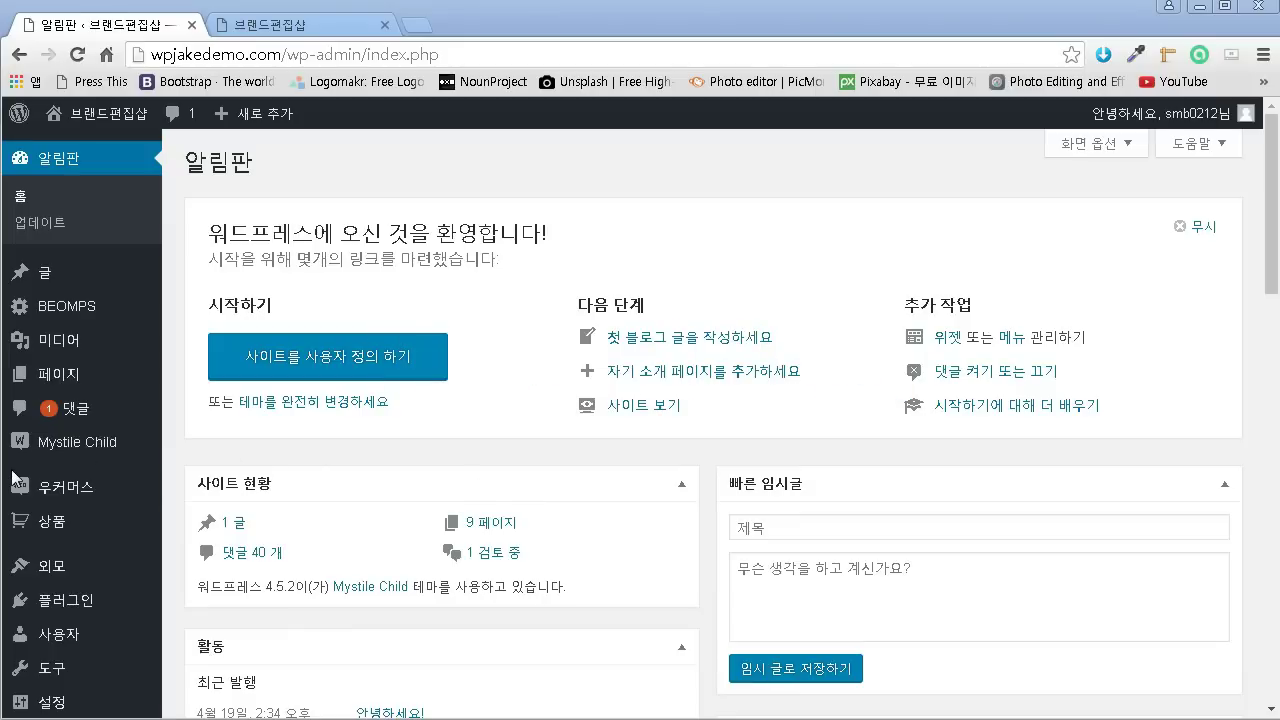
{"action": "mouse_move", "coordinate": [70, 498]}
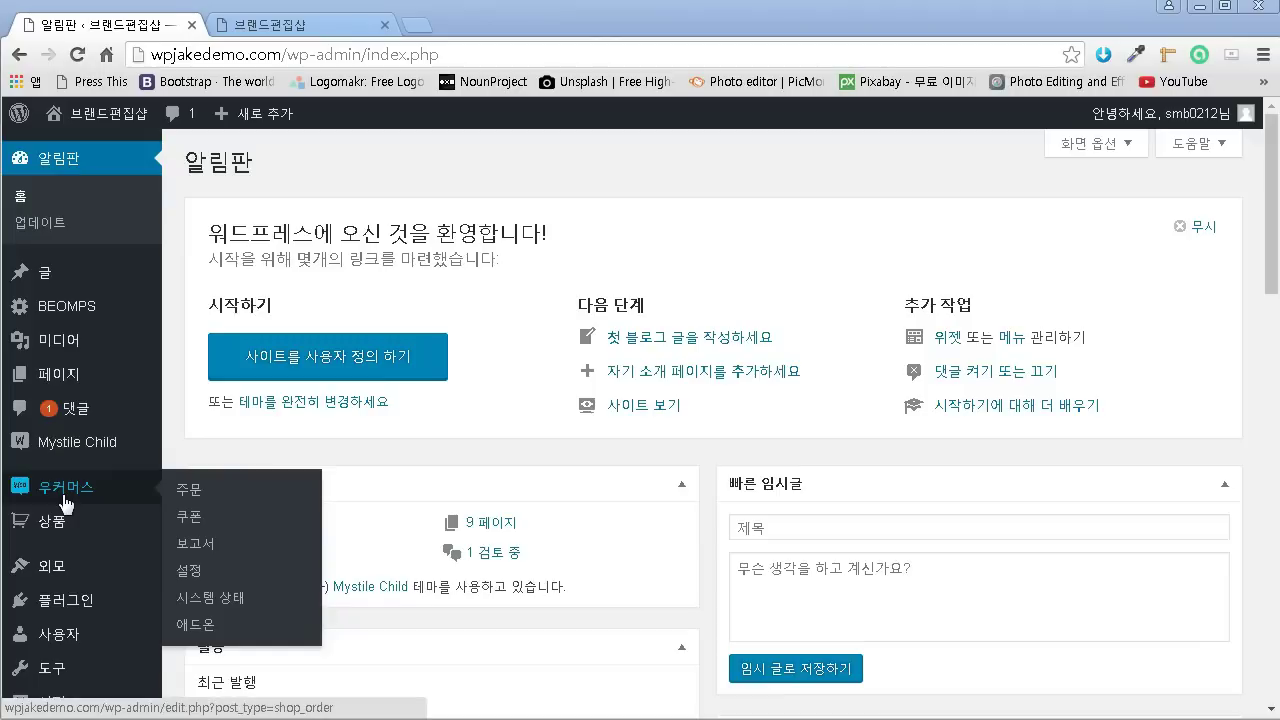
- Look over the 아임포트(신용카드) gateway fields under WooCommerce Settings > 결제, then view the storefront
{"action": "left_click", "coordinate": [189, 580]}
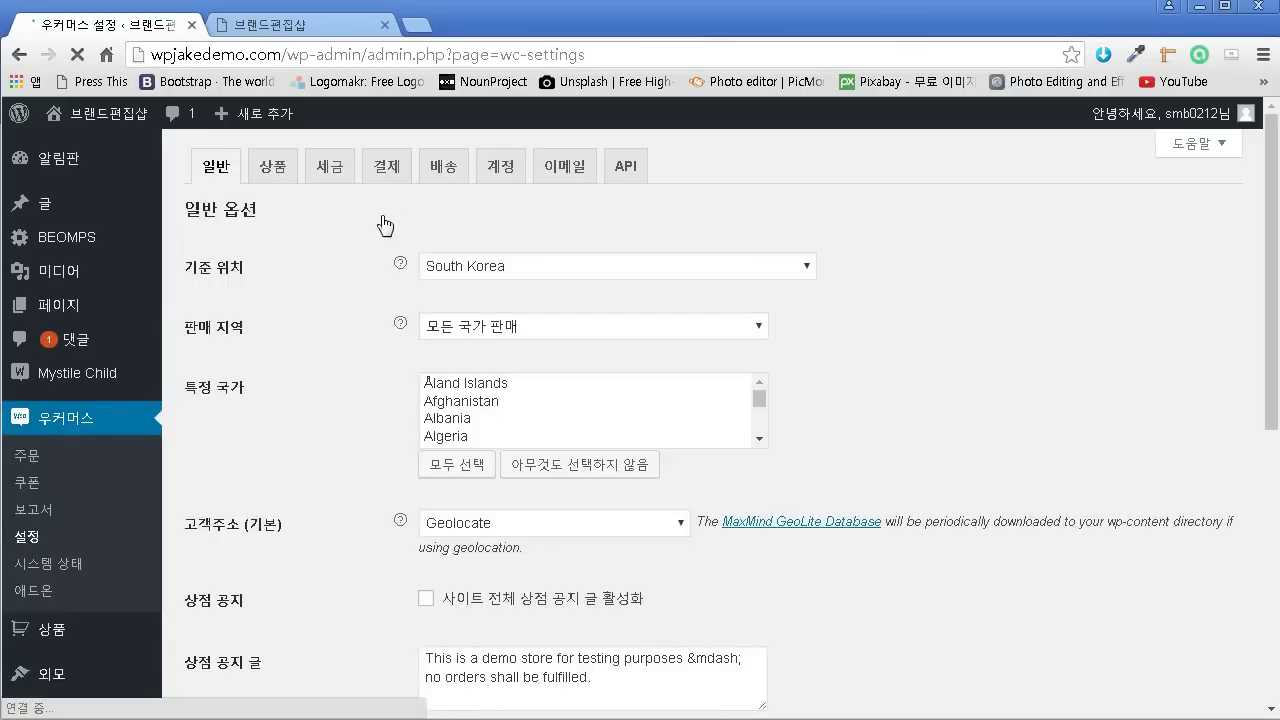
{"action": "left_click", "coordinate": [388, 170]}
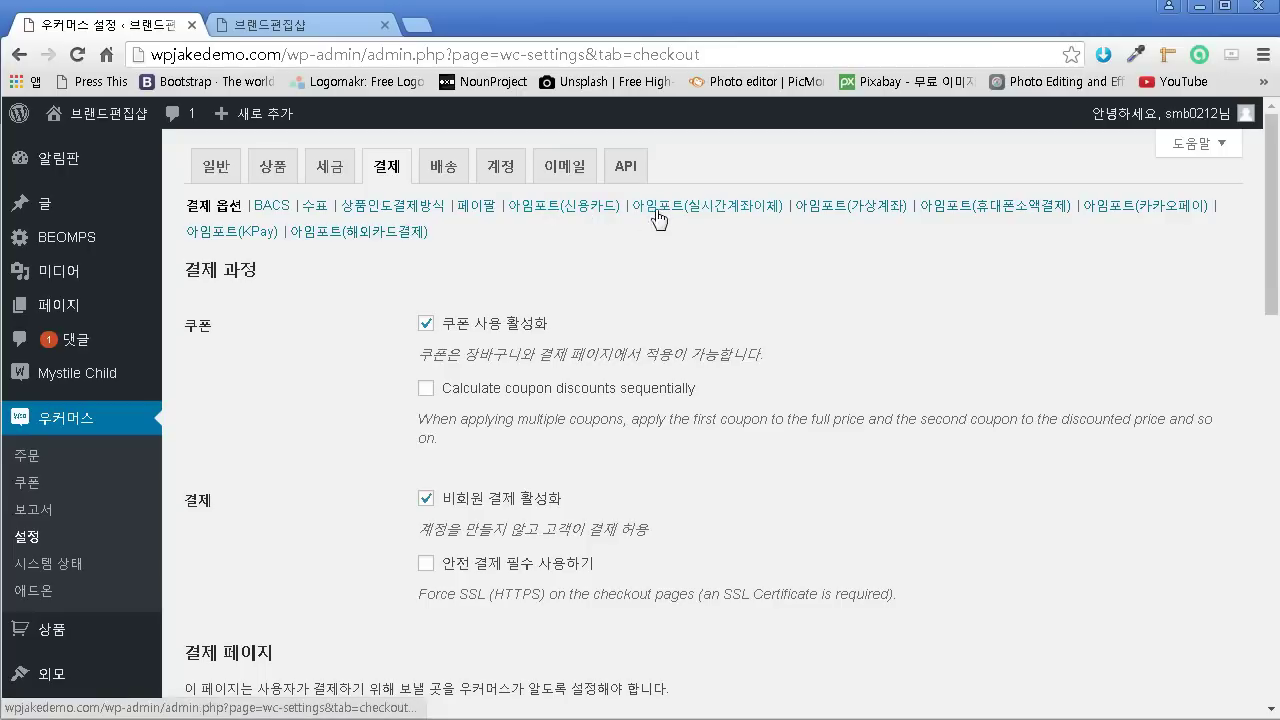
{"action": "left_click", "coordinate": [565, 210]}
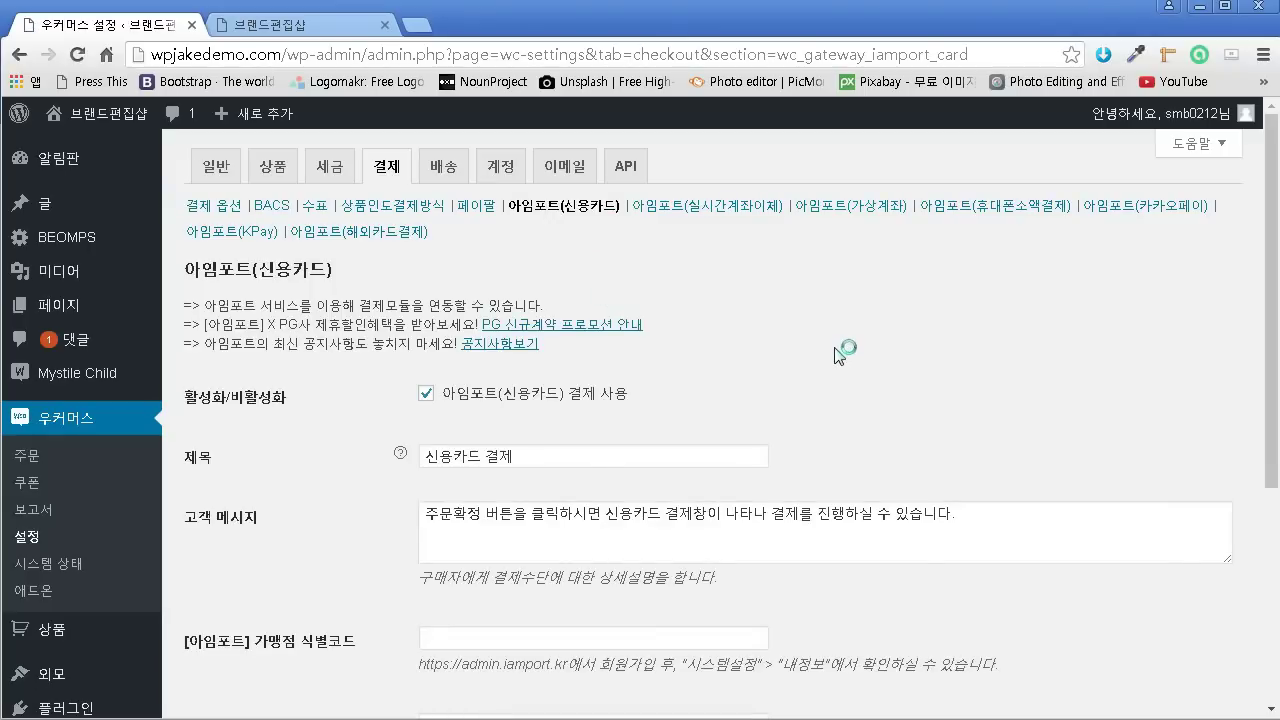
{"action": "scroll", "coordinate": [838, 354], "scroll_direction": "down", "scroll_amount": 3}
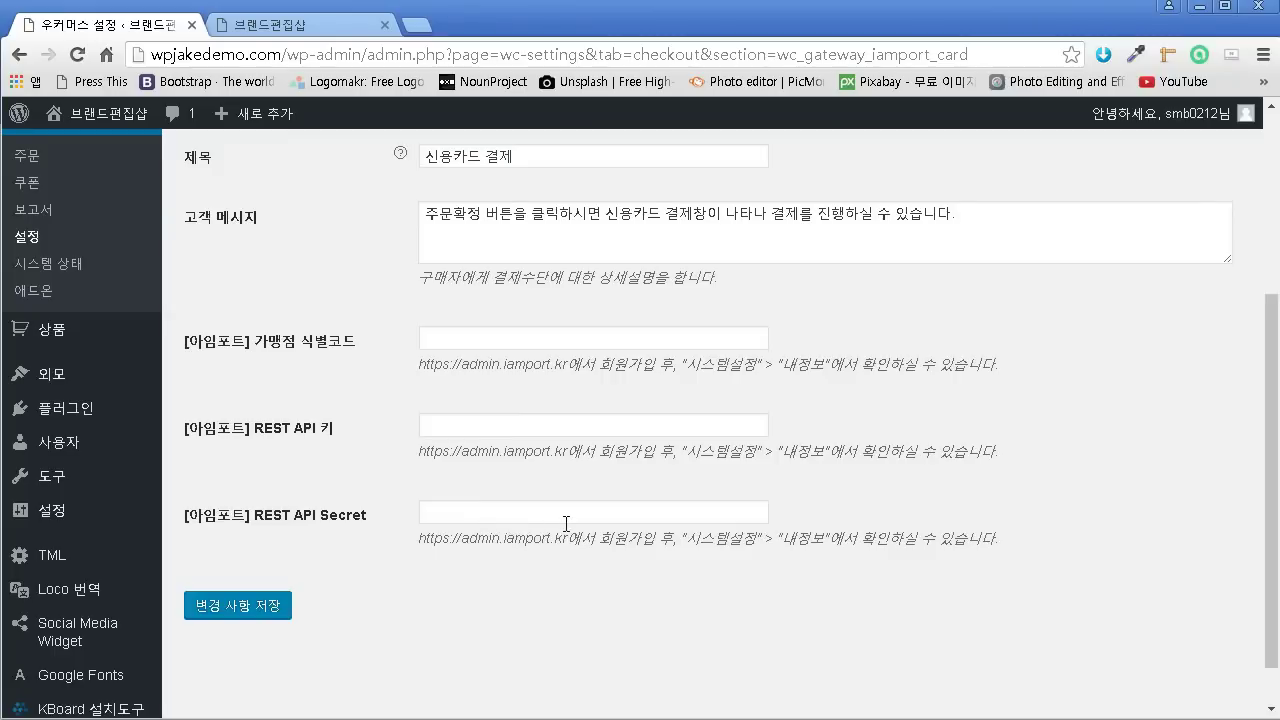
{"action": "scroll", "coordinate": [566, 524], "scroll_direction": "up", "scroll_amount": 3}
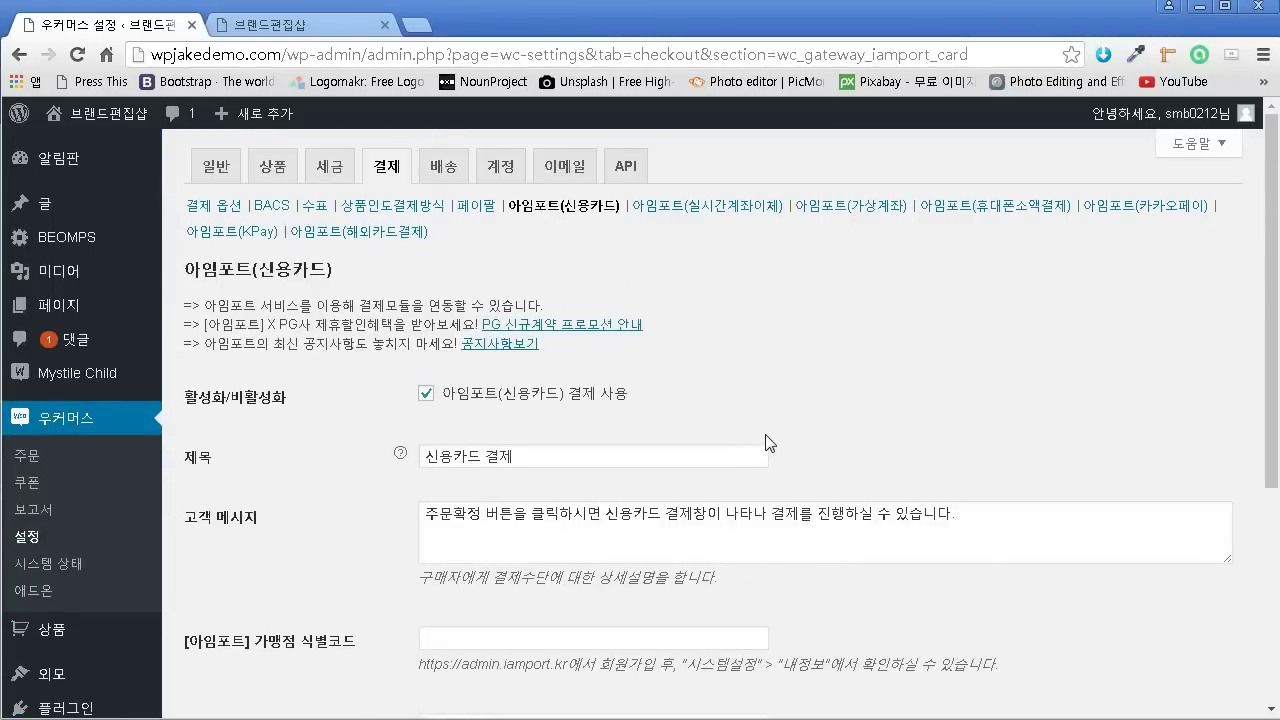
{"action": "scroll", "coordinate": [768, 443], "scroll_direction": "down", "scroll_amount": 3}
{"action": "scroll", "coordinate": [768, 443], "scroll_direction": "up", "scroll_amount": 3}
{"action": "left_click", "coordinate": [327, 25]}
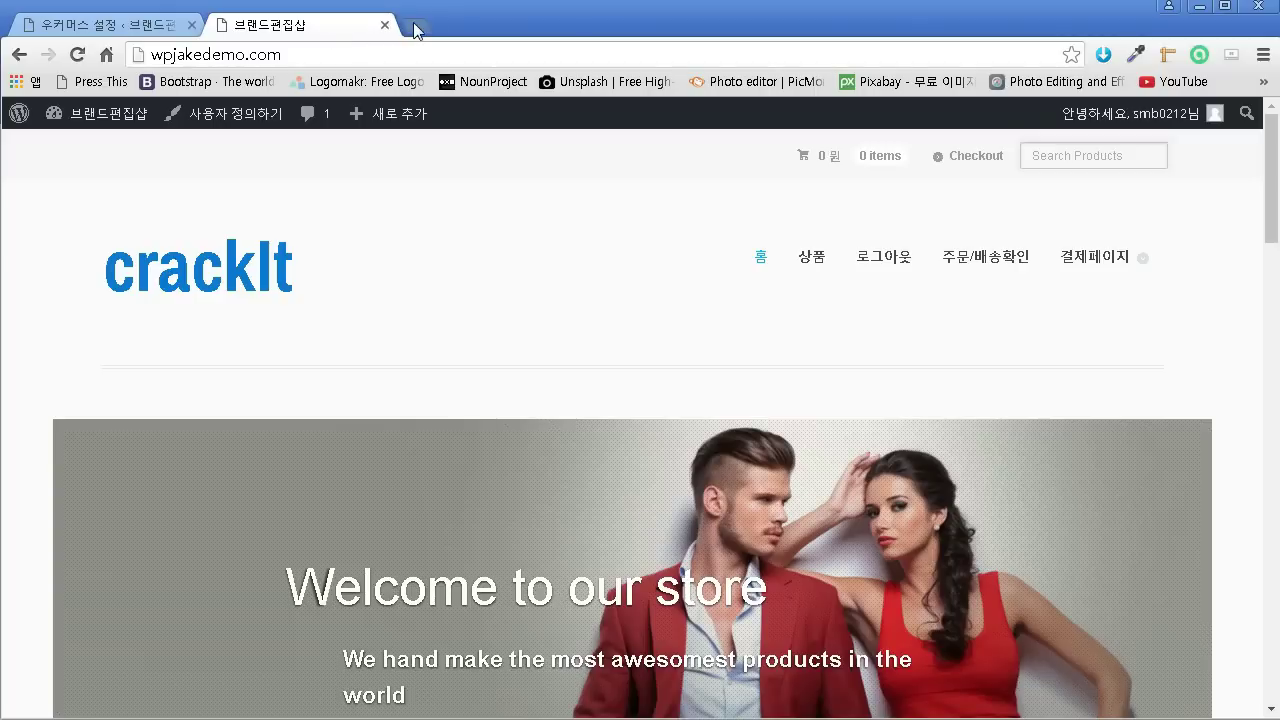
- Search Google for 아임포트 in a new tab and open the iamport.kr site
{"action": "left_click", "coordinate": [417, 25]}
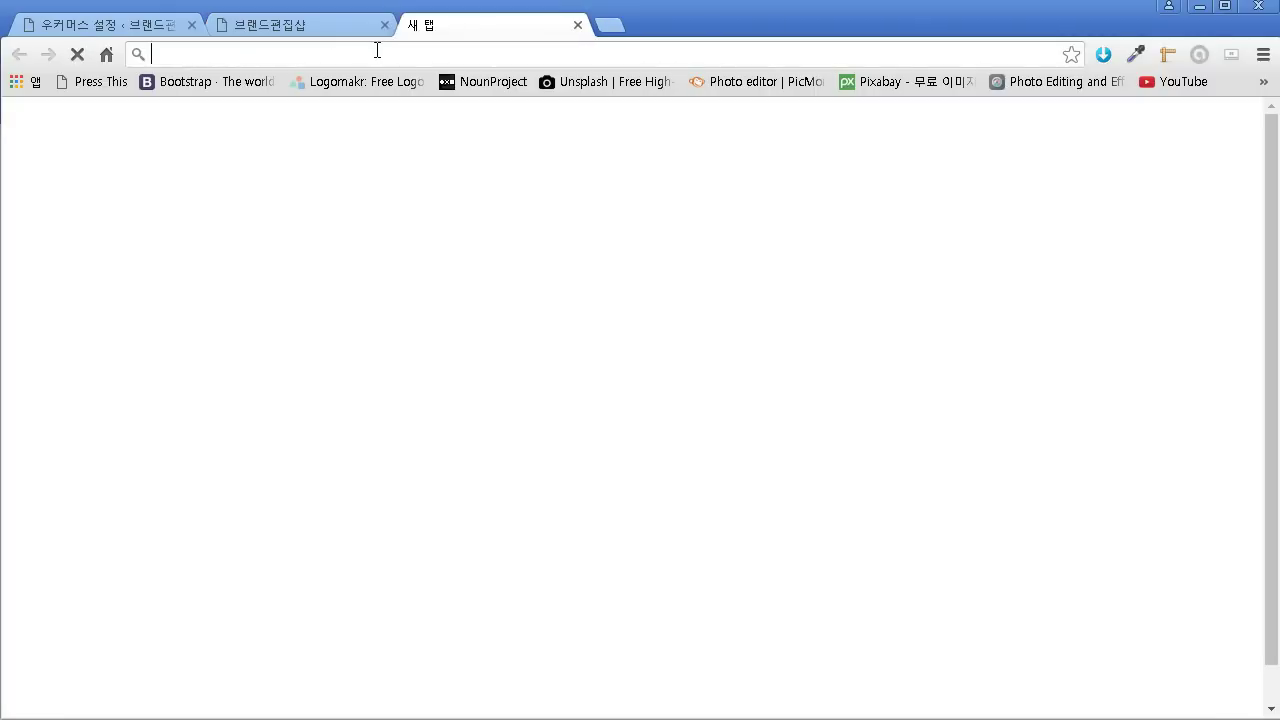
{"action": "type", "text": "아"}
{"action": "type", "text": "임프"}
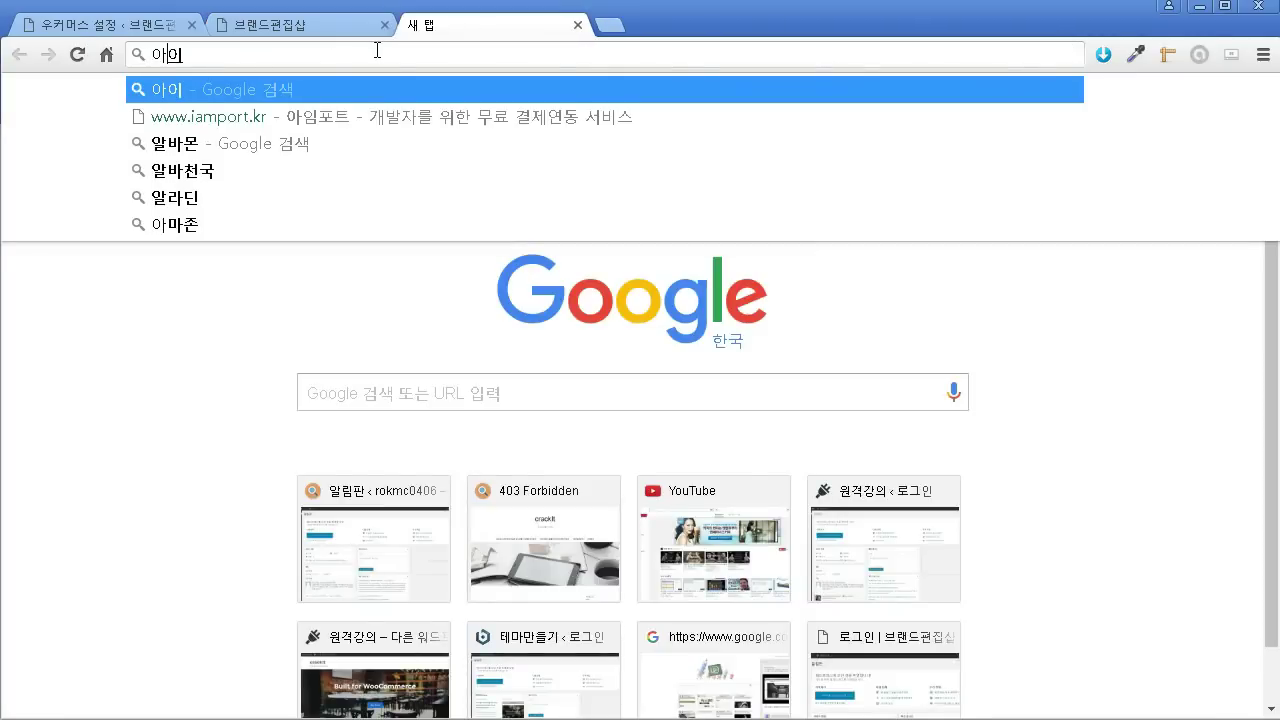
{"action": "type", "text": "포트"}
{"action": "key", "text": "Return"}
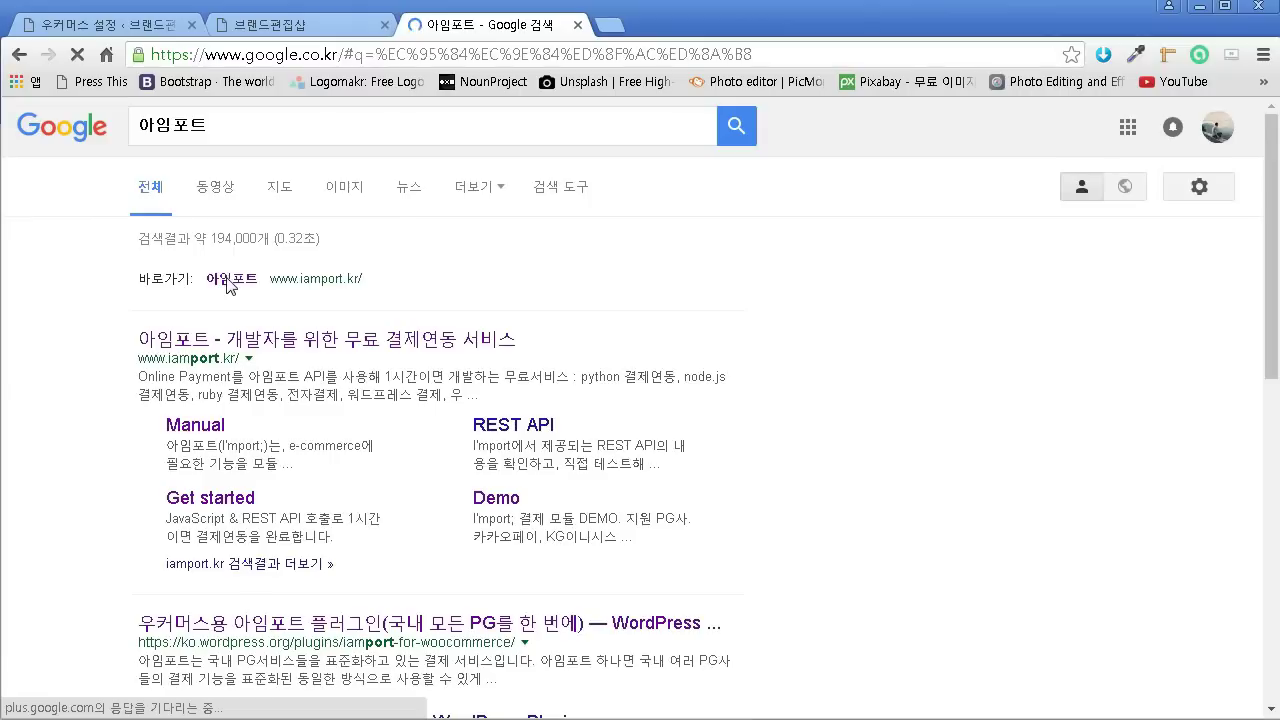
{"action": "left_click", "coordinate": [230, 280]}
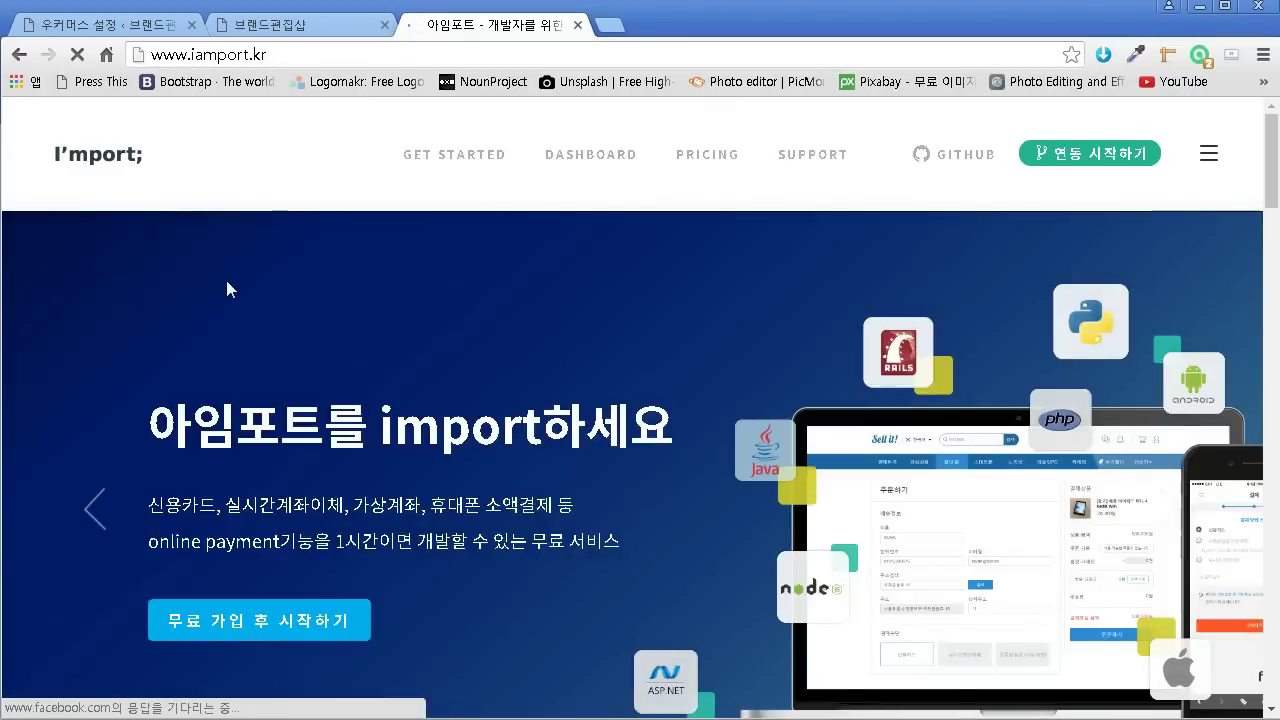
- Sign in to the I'mport admin and select the 가맹점 식별코드 merchant code
{"action": "left_click", "coordinate": [1072, 160]}
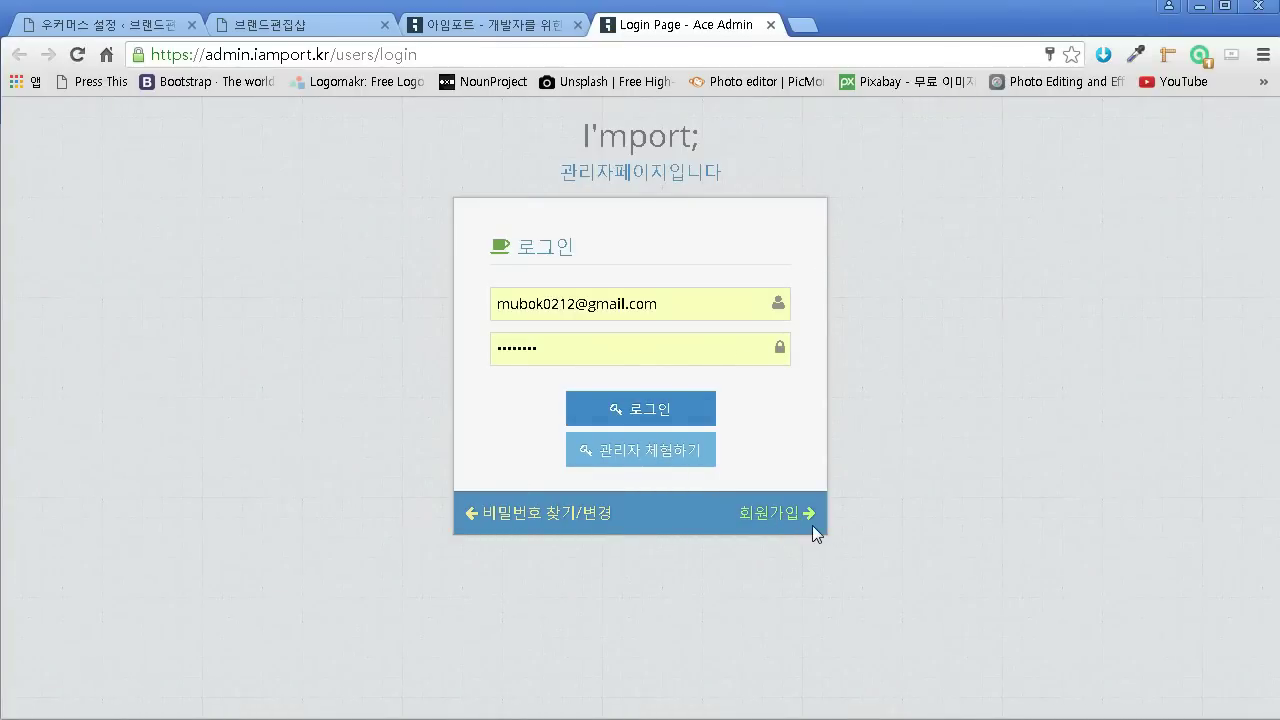
{"action": "left_click", "coordinate": [658, 420]}
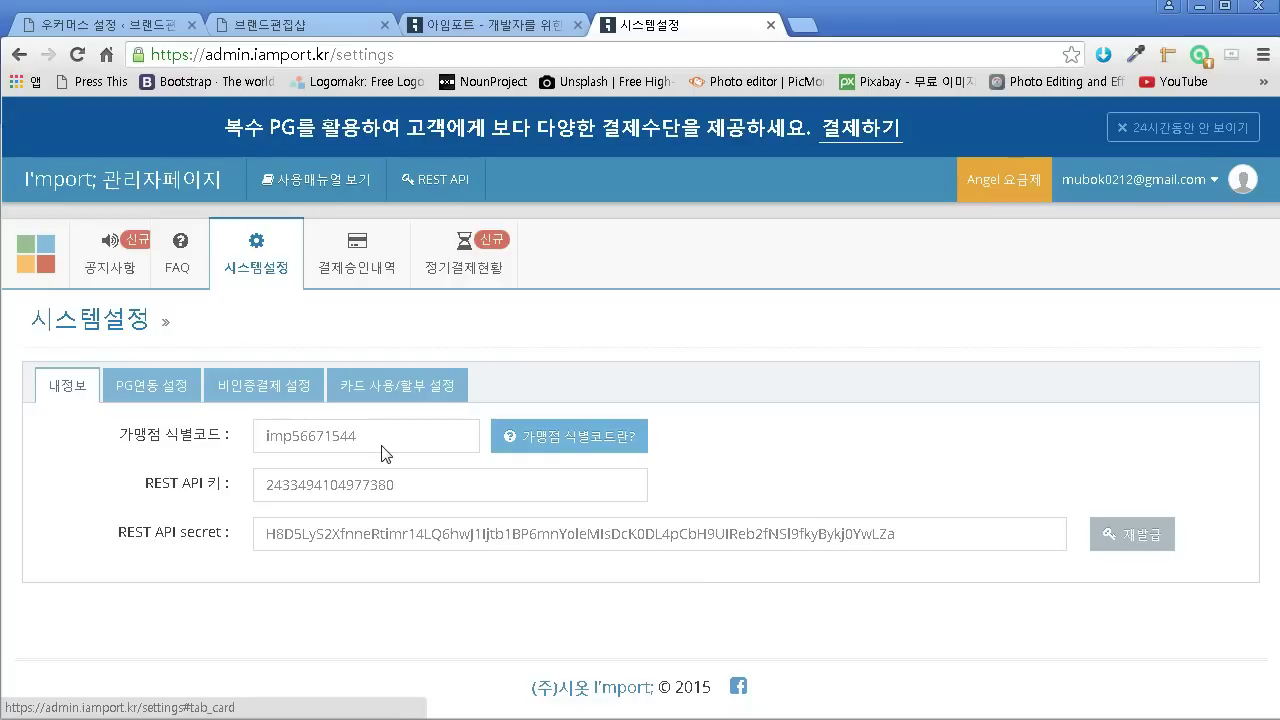
{"action": "left_click_drag", "start_coordinate": [352, 436], "coordinate": [262, 436]}
{"action": "key", "text": "ctrl+c"}
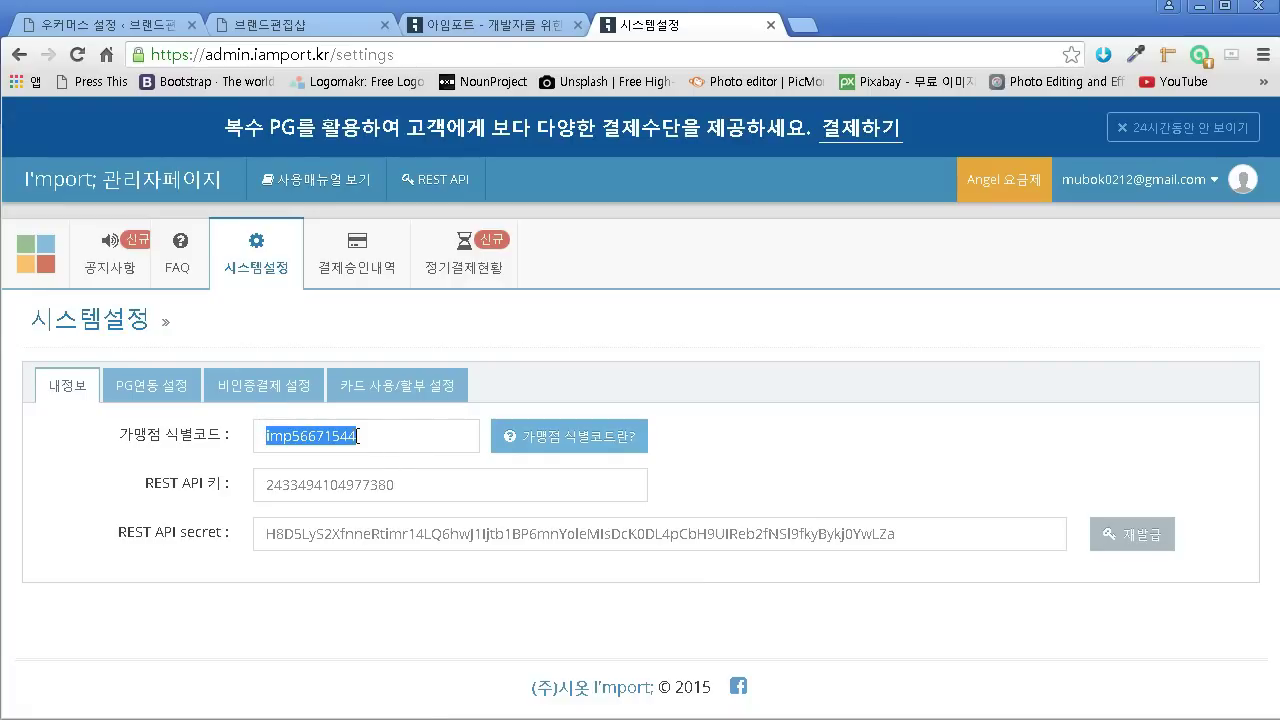
{"action": "left_click", "coordinate": [100, 24]}
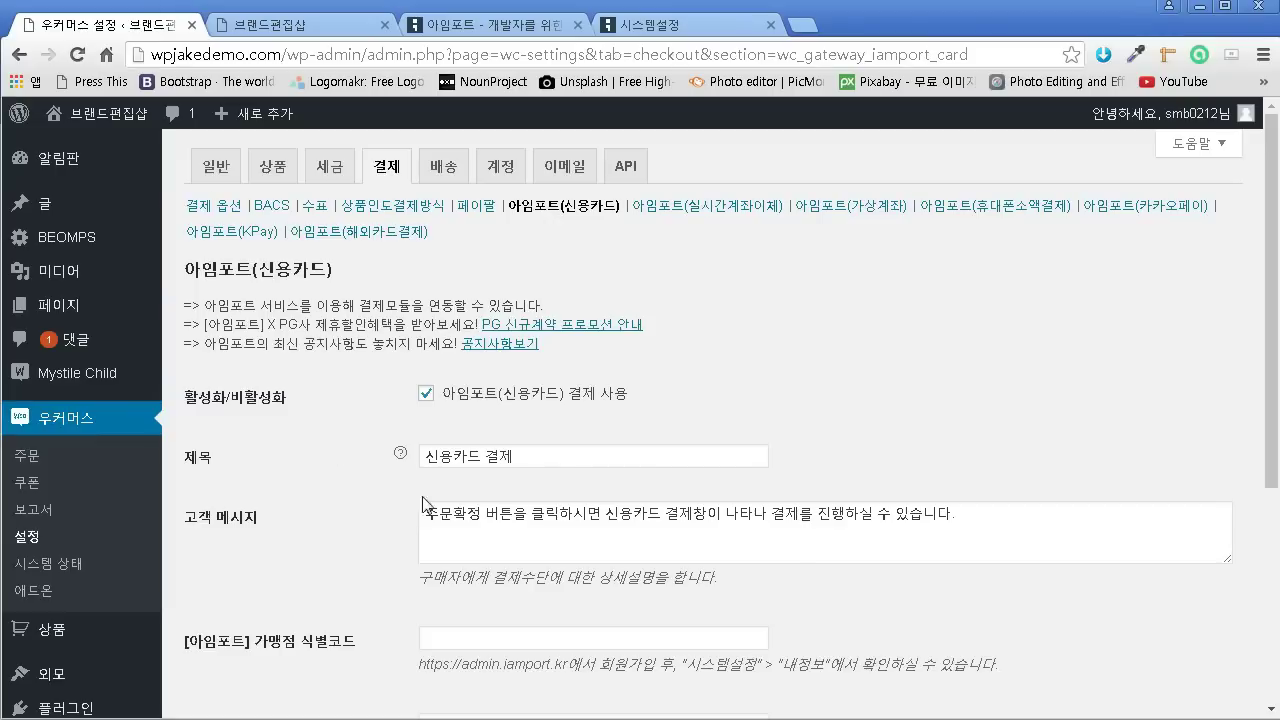
- Paste the merchant code and the REST API key from I'mport into the gateway fields
{"action": "scroll", "coordinate": [423, 503], "scroll_direction": "down", "scroll_amount": 3}
{"action": "left_click", "coordinate": [473, 339]}
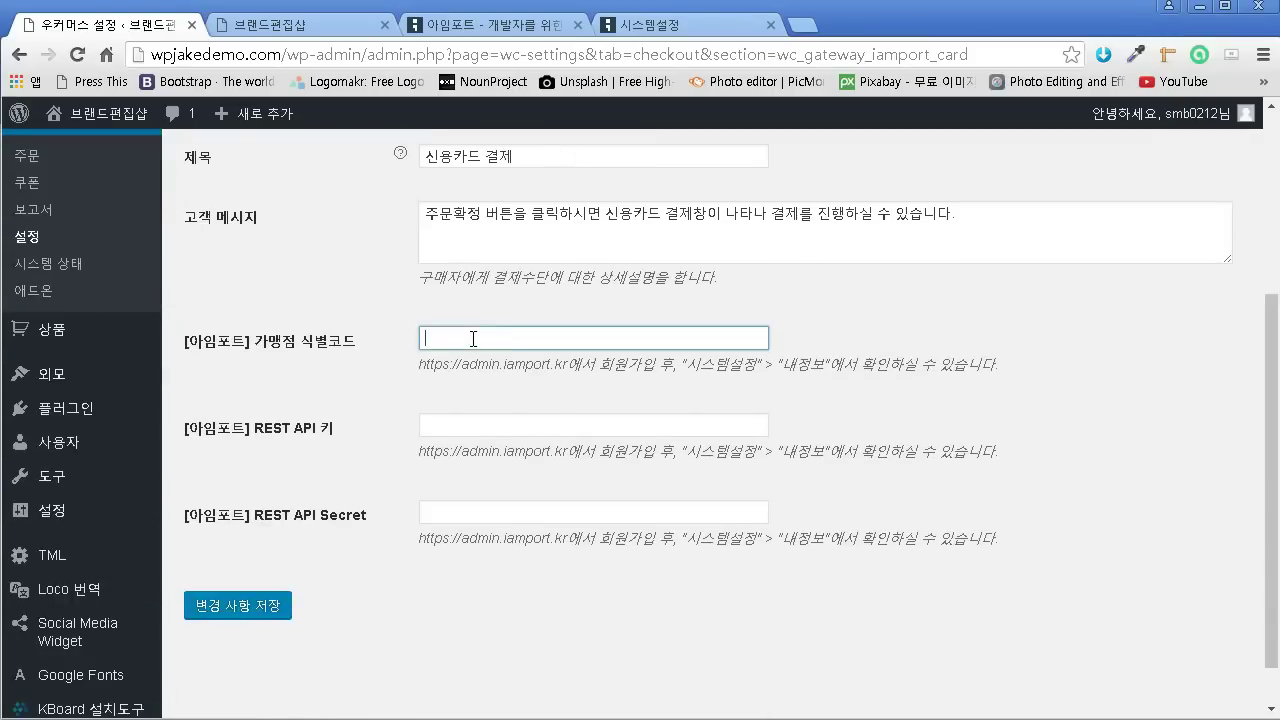
{"action": "key", "text": "ctrl+v"}
{"action": "left_click", "coordinate": [680, 24]}
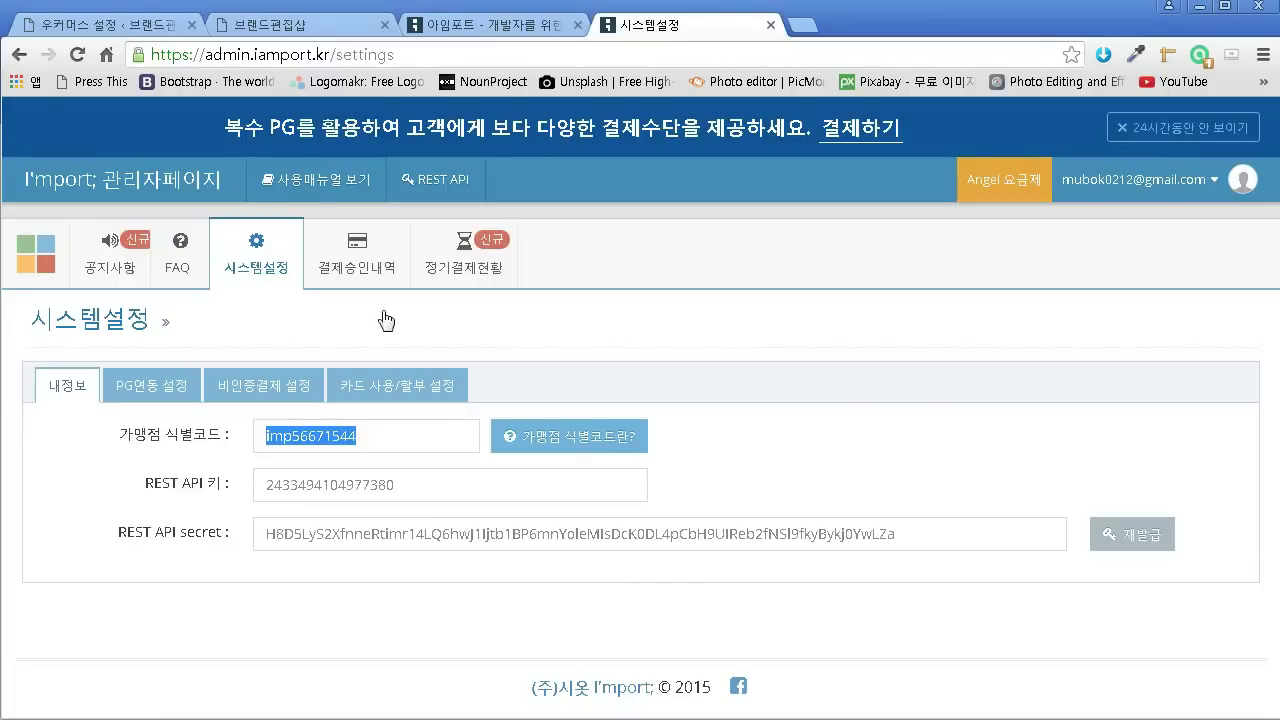
{"action": "double_click", "coordinate": [417, 493]}
{"action": "key", "text": "ctrl+c"}
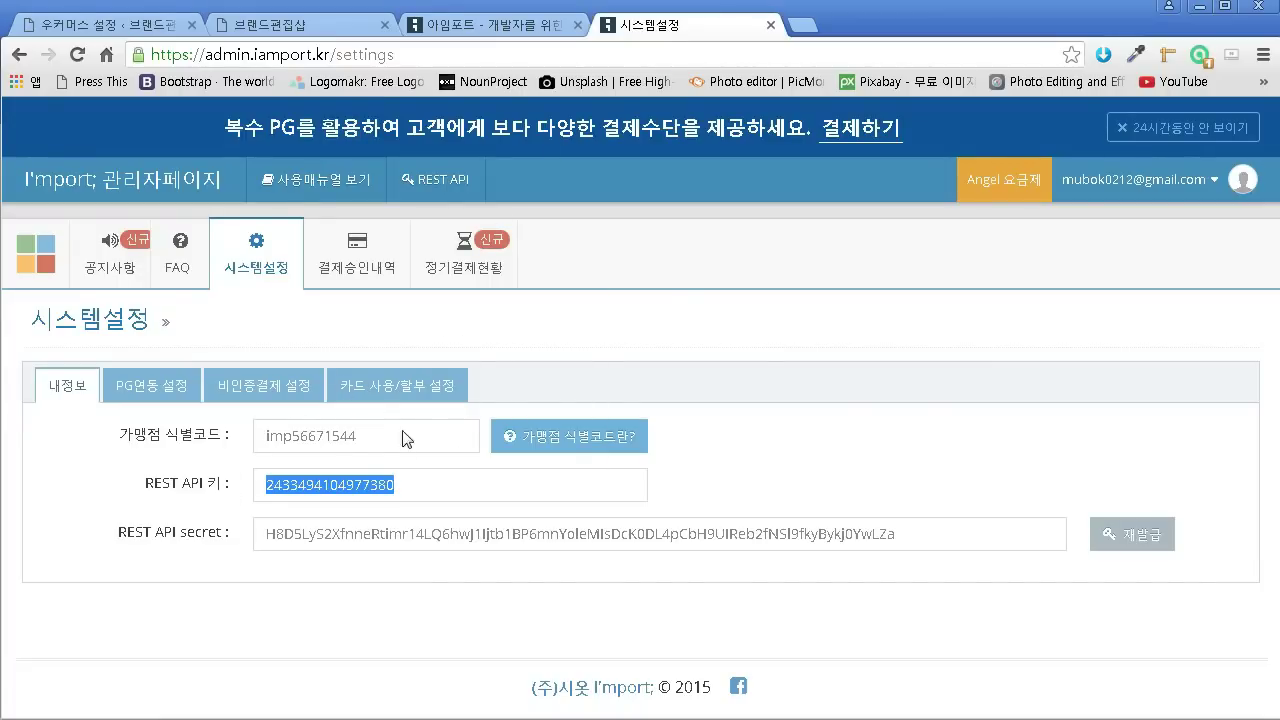
{"action": "left_click", "coordinate": [100, 24]}
{"action": "left_click", "coordinate": [504, 426]}
{"action": "key", "text": "ctrl+v"}
- Copy the REST API secret into its field and save the credit-card gateway settings
{"action": "left_click", "coordinate": [486, 511]}
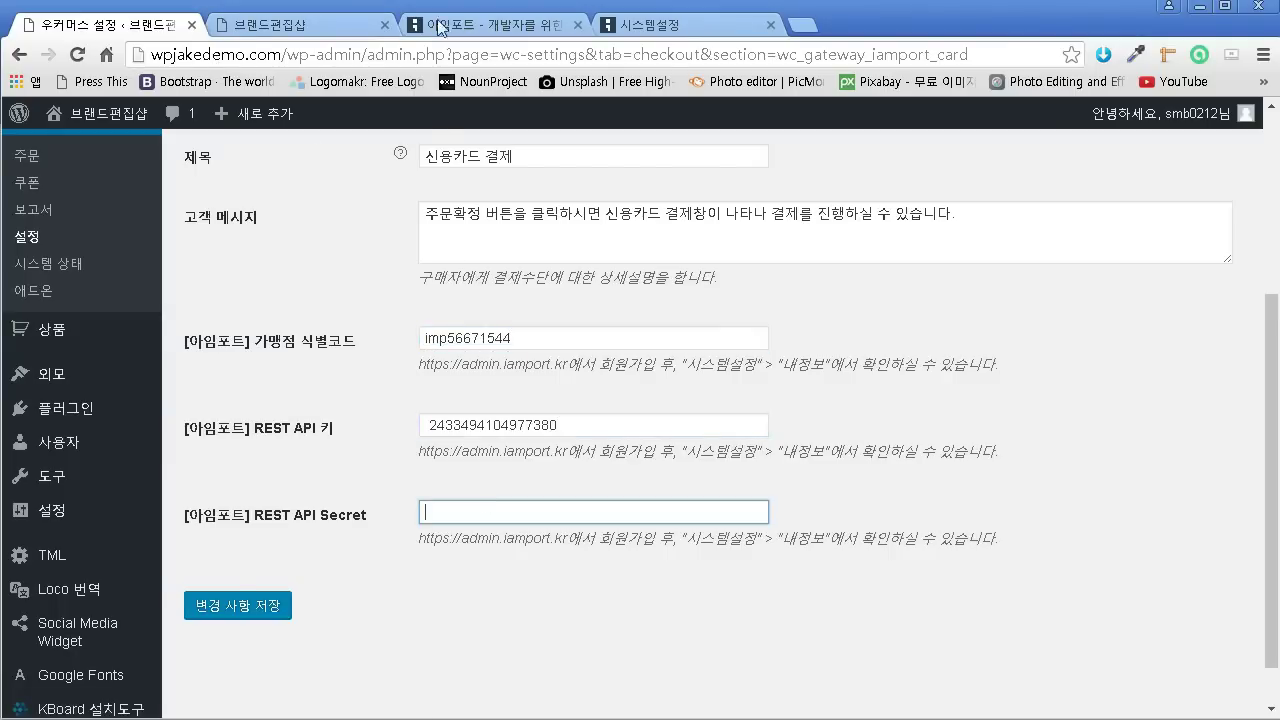
{"action": "left_click", "coordinate": [482, 24]}
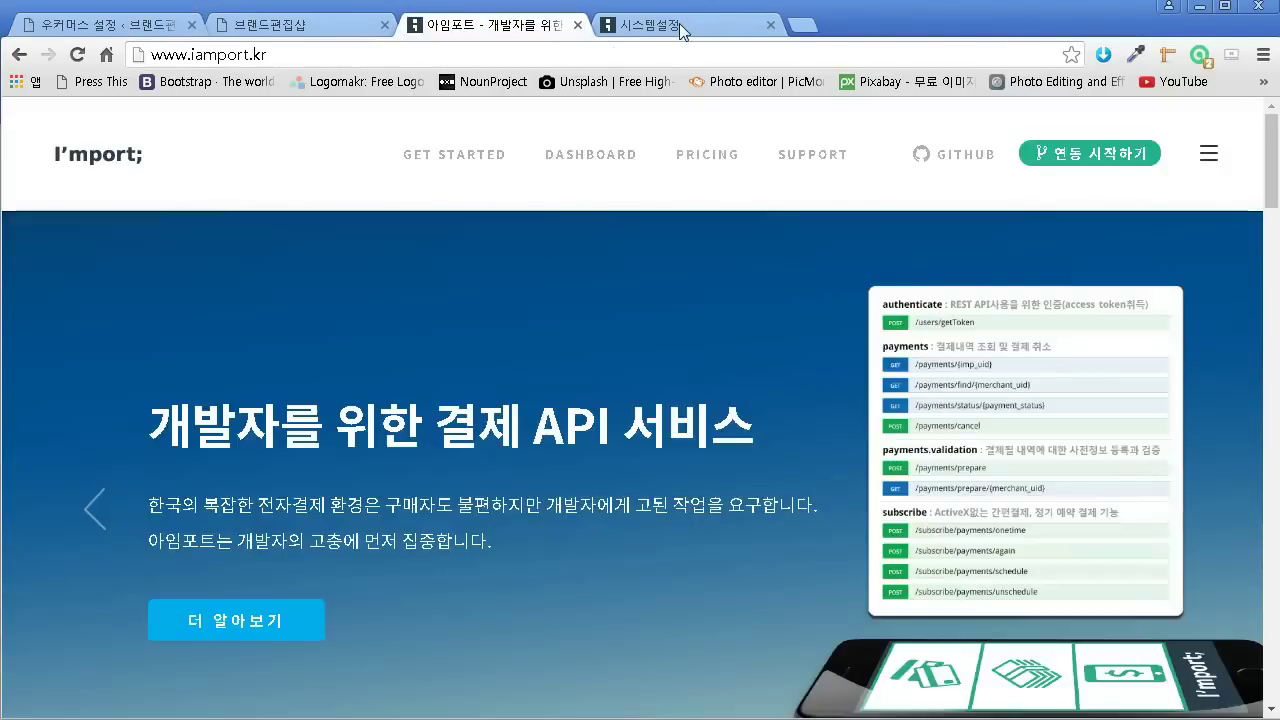
{"action": "left_click", "coordinate": [683, 28]}
{"action": "left_click", "coordinate": [945, 538]}
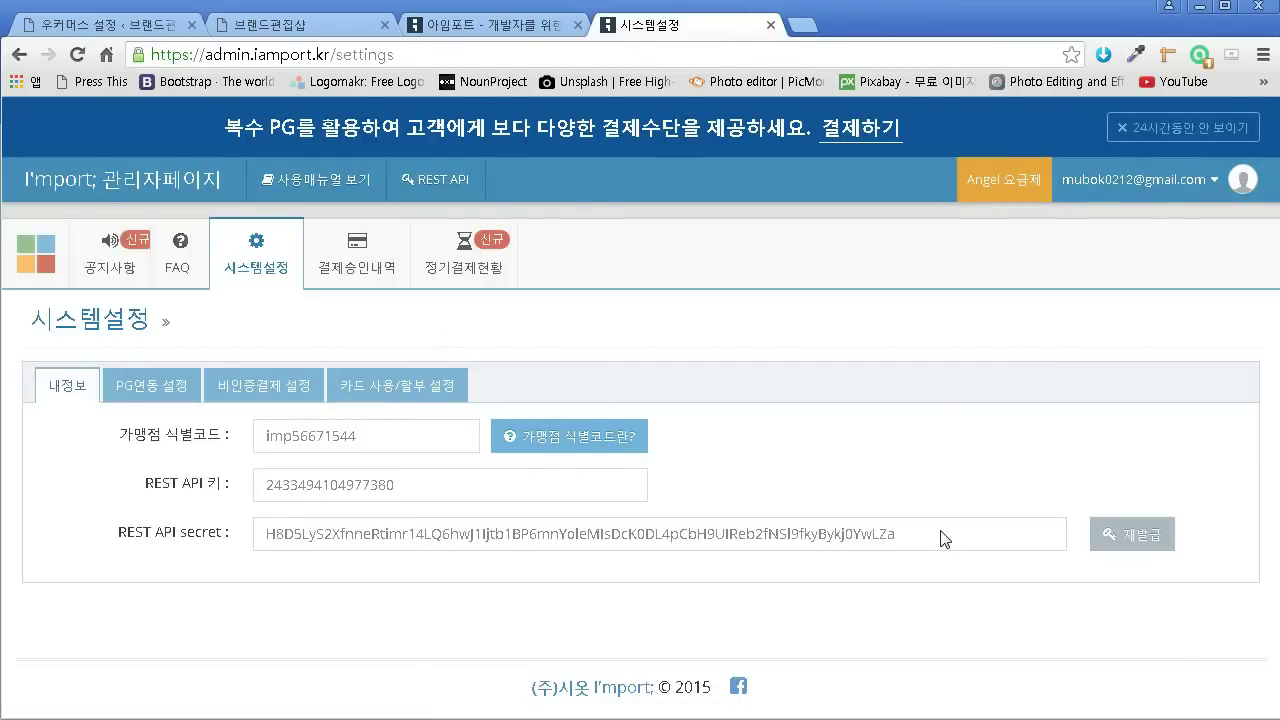
{"action": "key", "text": "ctrl+a"}
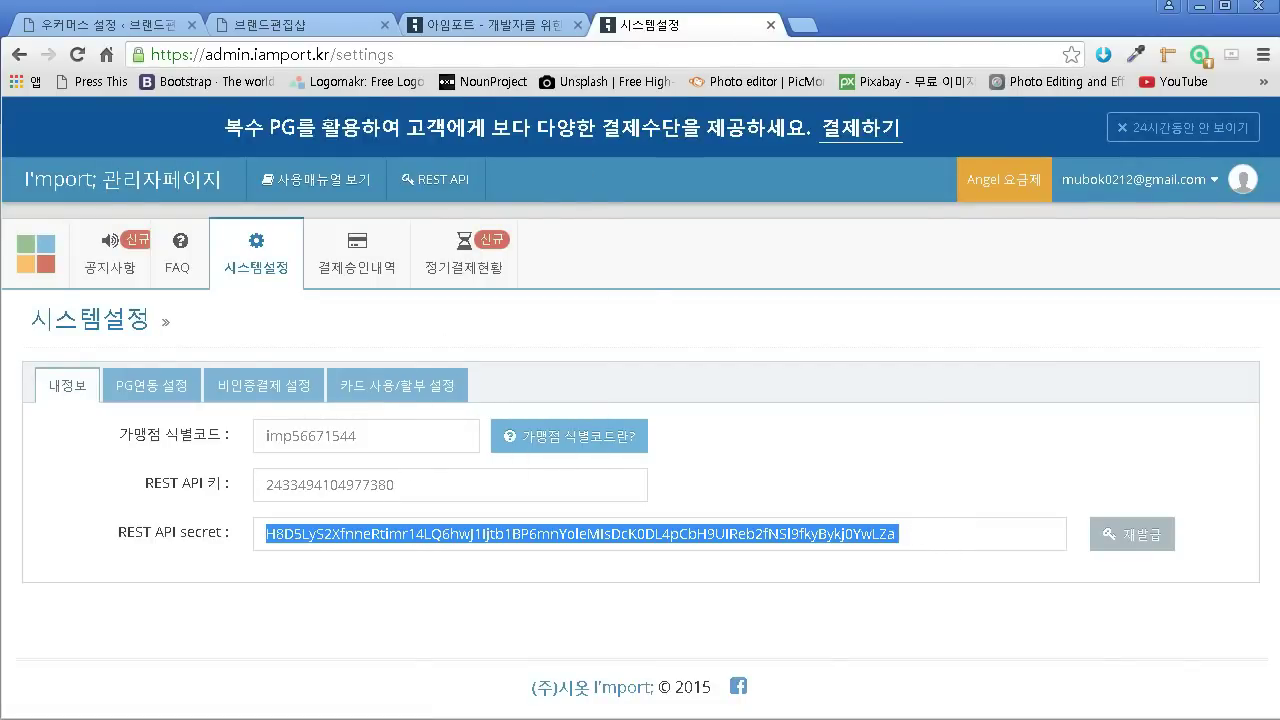
{"action": "left_click", "coordinate": [106, 28]}
{"action": "left_click", "coordinate": [506, 521]}
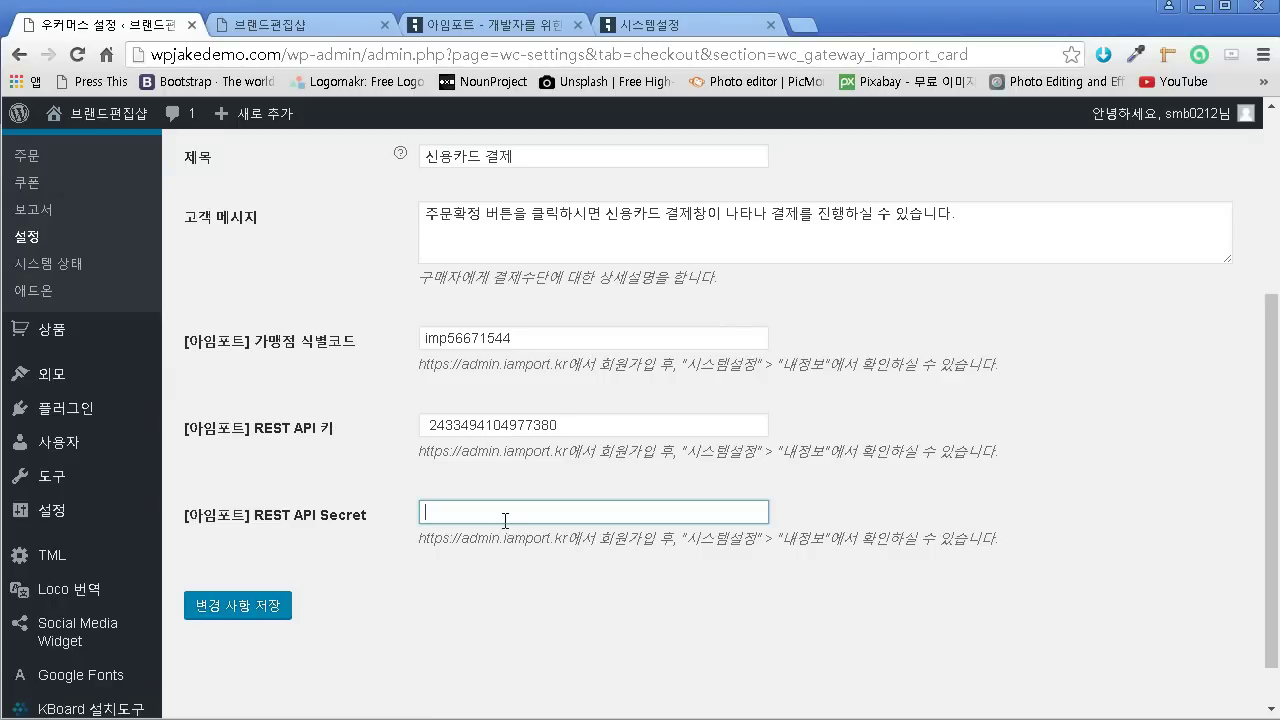
{"action": "key", "text": "ctrl+v"}
{"action": "left_click", "coordinate": [250, 606]}
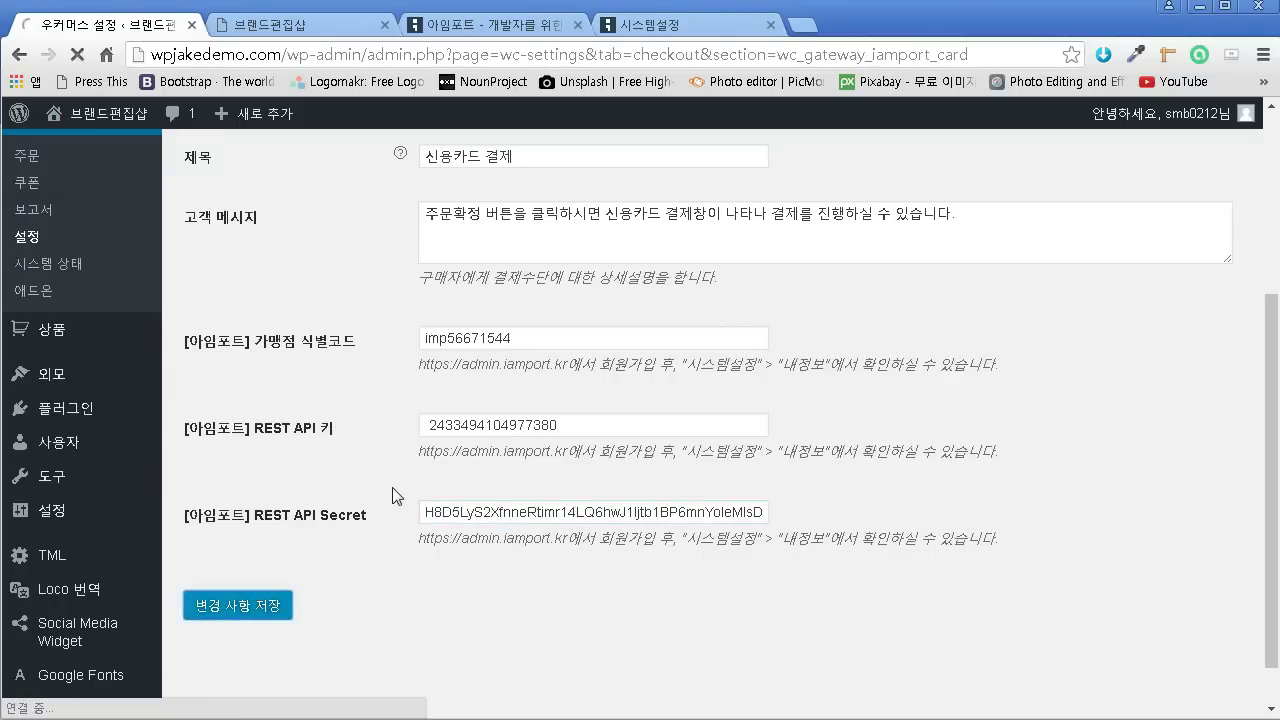
- Close the I'mport developer site tab and open I'mport's PG연동 설정 page
{"action": "left_click", "coordinate": [511, 30]}
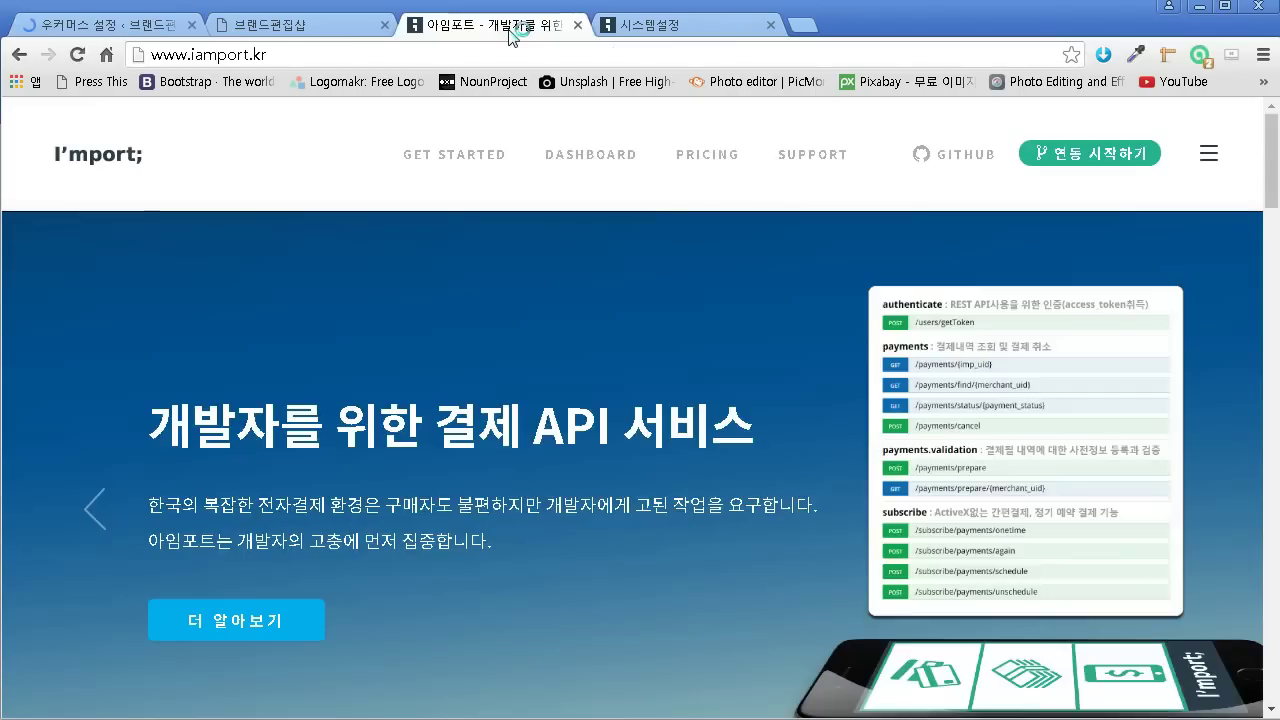
{"action": "left_click", "coordinate": [690, 24]}
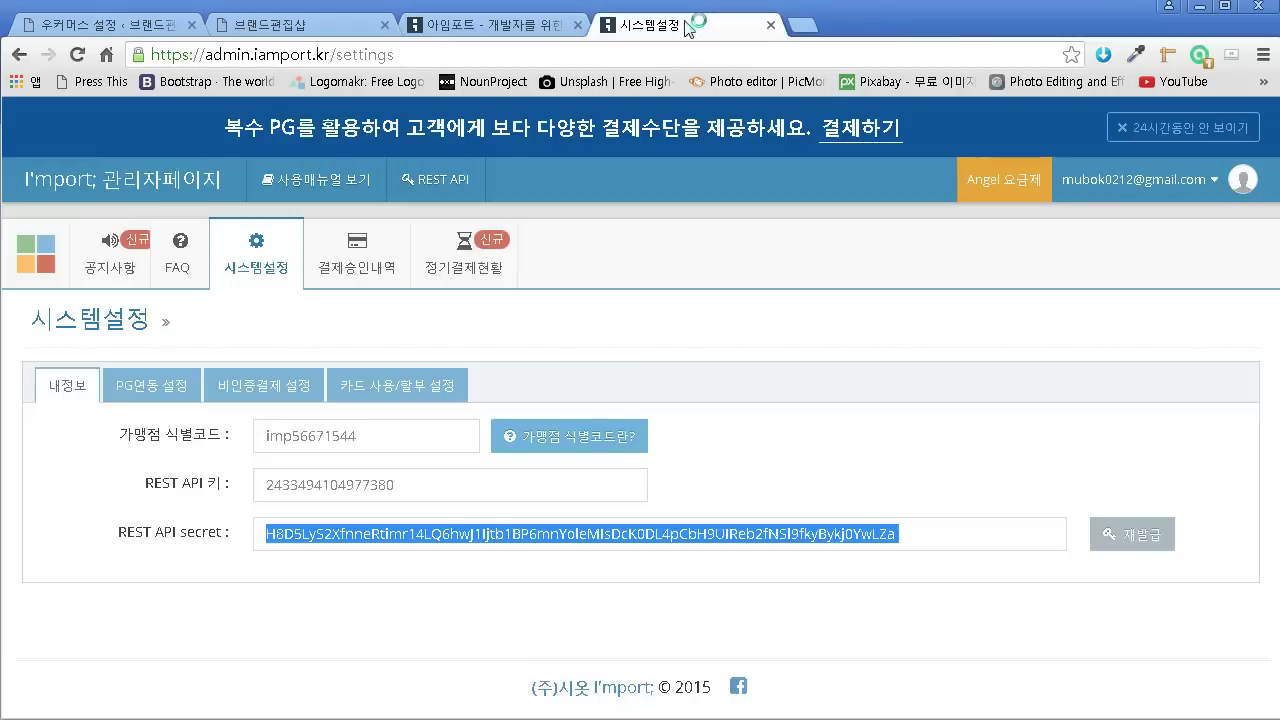
{"action": "left_click", "coordinate": [578, 25]}
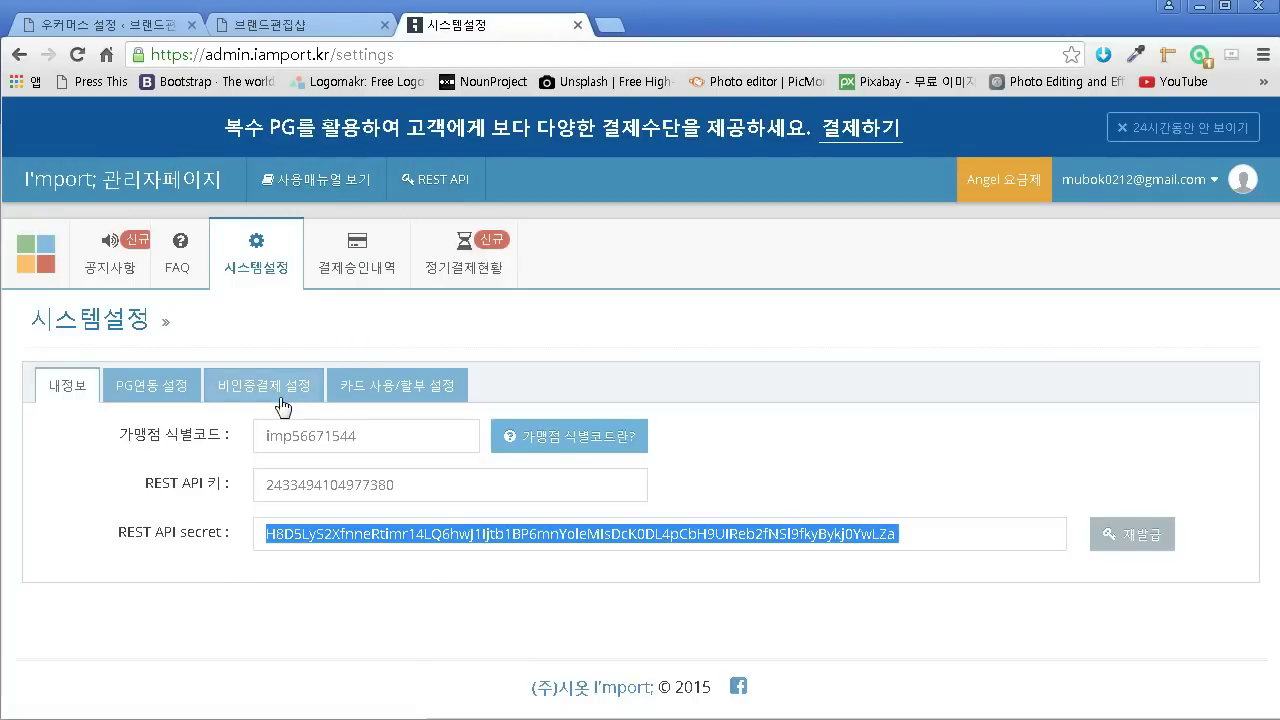
{"action": "left_click", "coordinate": [170, 387]}
{"action": "left_click", "coordinate": [583, 450]}
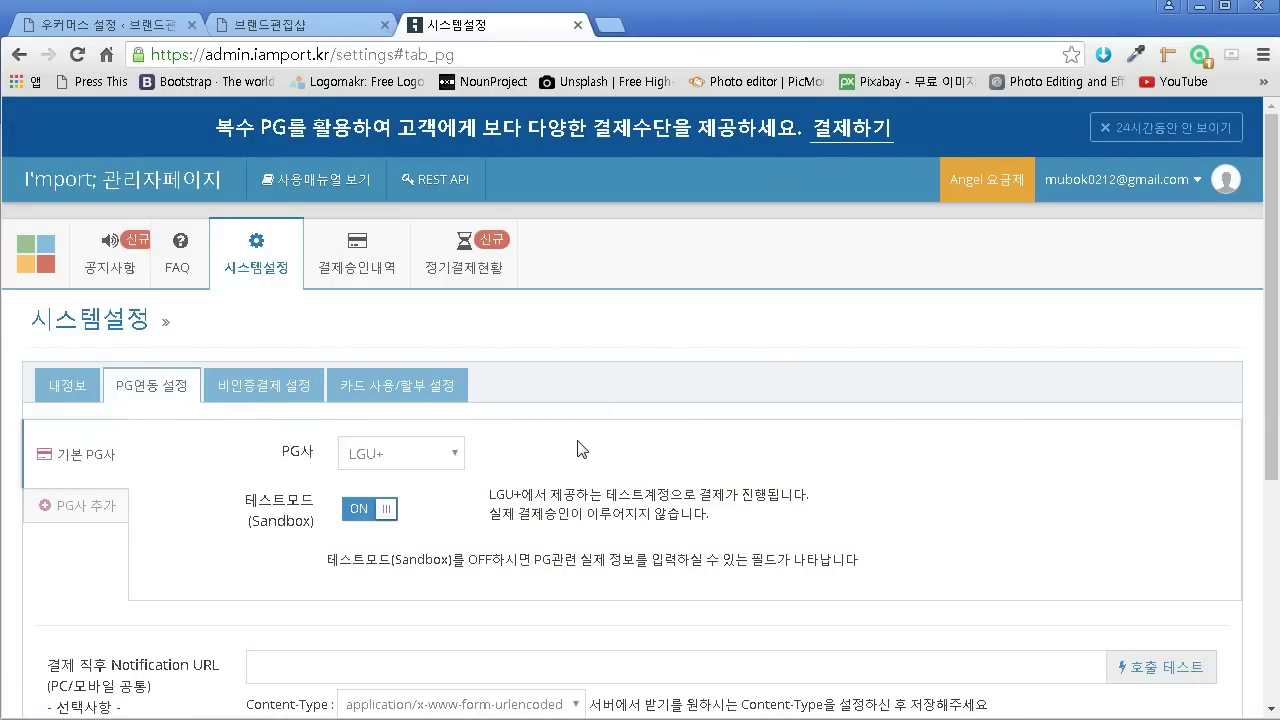
{"action": "scroll", "coordinate": [654, 388], "scroll_direction": "down", "scroll_amount": 1}
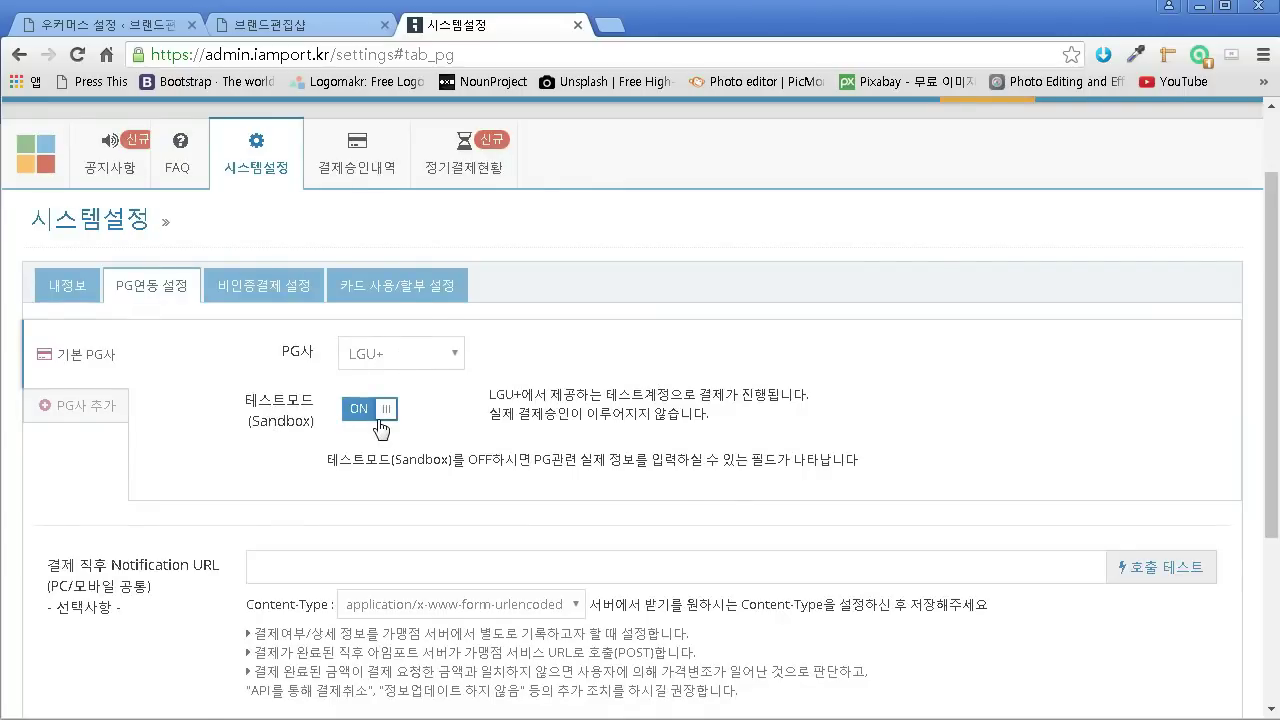
{"action": "scroll", "coordinate": [486, 410], "scroll_direction": "down", "scroll_amount": 1}
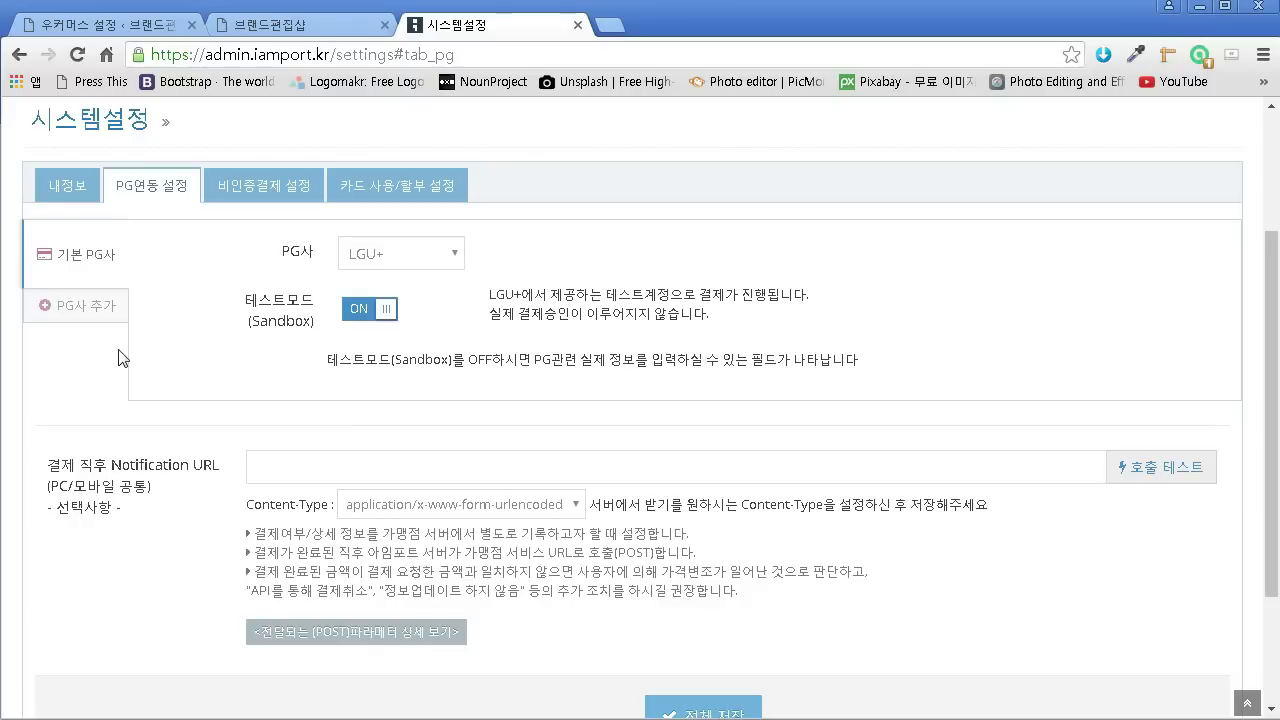
{"action": "key", "text": "ctrl+1"}
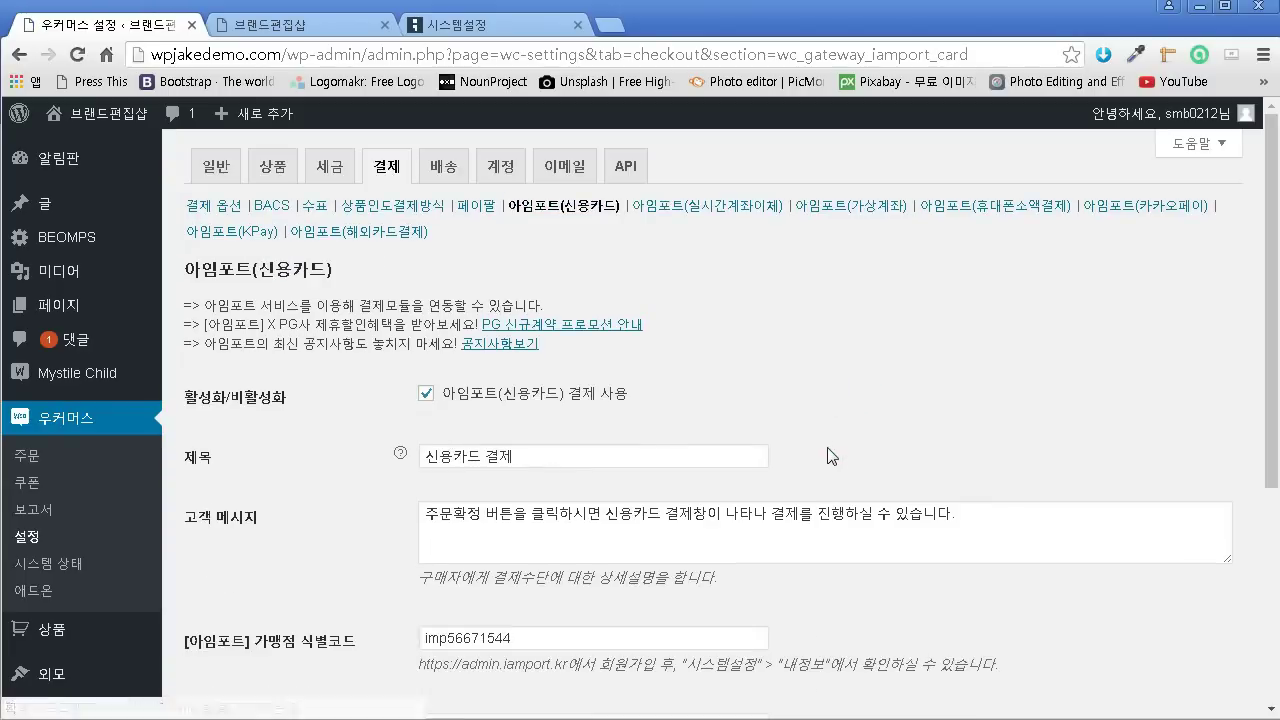
- Delete the stray ' 재발급' text after the REST API Secret and save the credit-card gateway
{"action": "scroll", "coordinate": [835, 470], "scroll_direction": "down", "scroll_amount": 3}
{"action": "left_click_drag", "start_coordinate": [758, 512], "coordinate": [778, 516]}
{"action": "key", "text": "Right"}
{"action": "key", "text": "Right"}
{"action": "key", "text": "Right"}
{"action": "key", "text": "Right"}
{"action": "key", "text": "Right"}
{"action": "key", "text": "Right"}
{"action": "key", "text": "Right"}
{"action": "key", "text": "Right"}
{"action": "key", "text": "Right"}
{"action": "key", "text": "Right"}
{"action": "key", "text": "Right"}
{"action": "key", "text": "Right"}
{"action": "key", "text": "Right"}
{"action": "key", "text": "Right"}
{"action": "key", "text": "Right"}
{"action": "key", "text": "Right"}
{"action": "key", "text": "Right"}
{"action": "key", "text": "Right"}
{"action": "key", "text": "Right"}
{"action": "key", "text": "Right"}
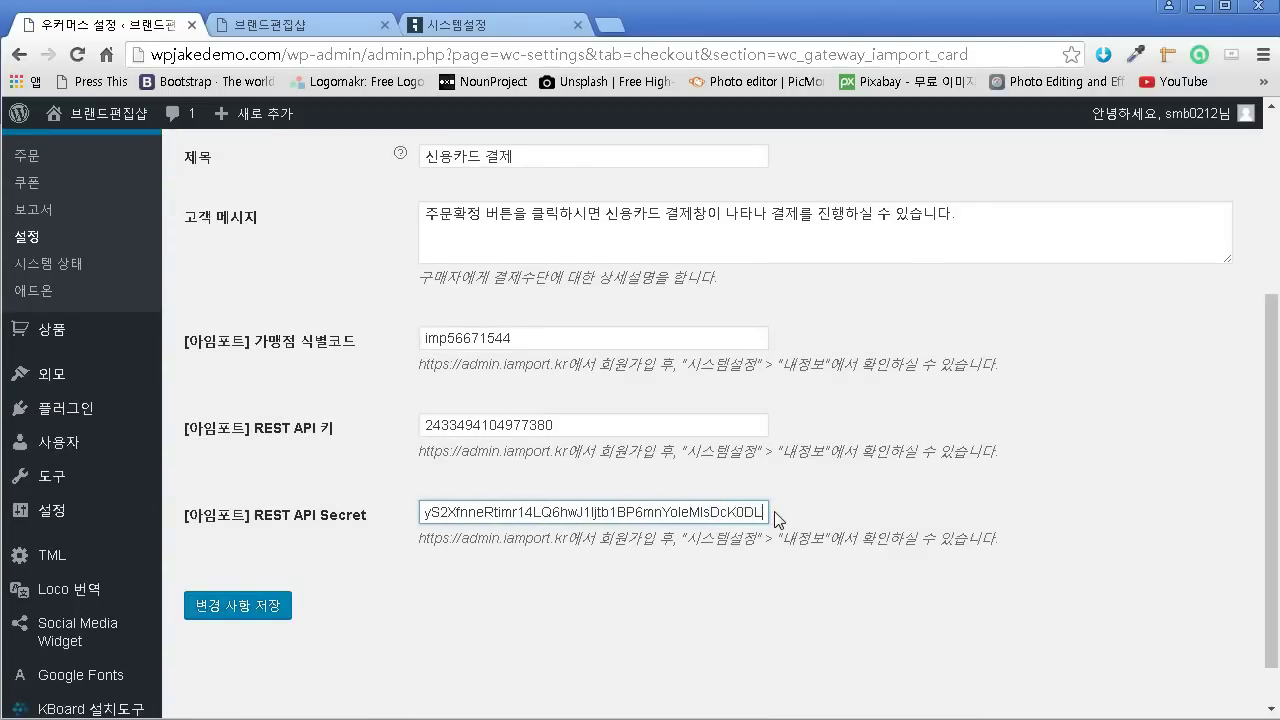
{"action": "key", "text": "Right"}
{"action": "key", "text": "Right"}
{"action": "key", "text": "Right"}
{"action": "key", "text": "Right"}
{"action": "key", "text": "Right"}
{"action": "key", "text": "Right"}
{"action": "key", "text": "BackSpace"}
{"action": "key", "text": "BackSpace"}
{"action": "key", "text": "BackSpace"}
{"action": "key", "text": "BackSpace"}
{"action": "key", "text": "BackSpace"}
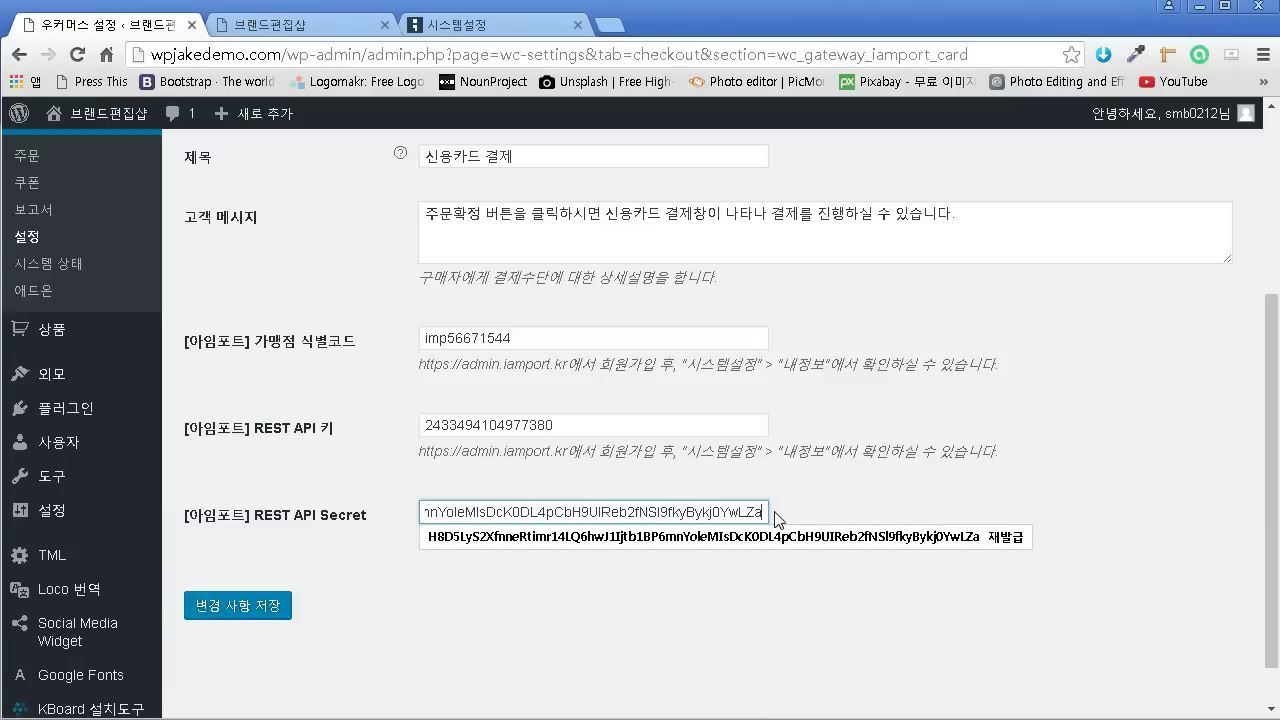
{"action": "key", "text": "Down"}
{"action": "key", "text": "Return"}
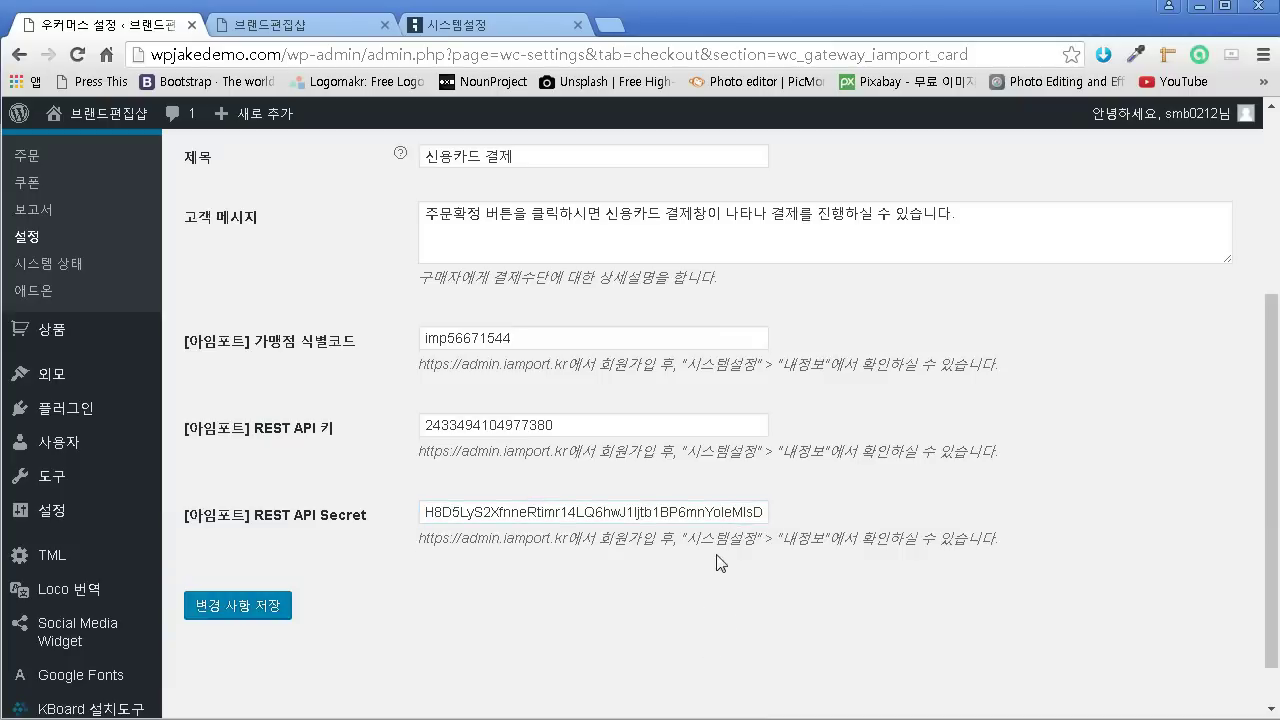
{"action": "left_click", "coordinate": [760, 512]}
{"action": "key", "text": "Right"}
{"action": "key", "text": "Right"}
{"action": "key", "text": "Right"}
{"action": "key", "text": "Right"}
{"action": "key", "text": "Right"}
{"action": "key", "text": "Right"}
{"action": "key", "text": "Right"}
{"action": "key", "text": "Right"}
{"action": "key", "text": "Right"}
{"action": "key", "text": "Right"}
{"action": "key", "text": "Right"}
{"action": "key", "text": "Right"}
{"action": "key", "text": "Right"}
{"action": "key", "text": "Right"}
{"action": "key", "text": "Right"}
{"action": "key", "text": "Right"}
{"action": "key", "text": "Right"}
{"action": "key", "text": "Right"}
{"action": "key", "text": "Right"}
{"action": "key", "text": "Right"}
{"action": "key", "text": "Right"}
{"action": "key", "text": "Right"}
{"action": "key", "text": "Right"}
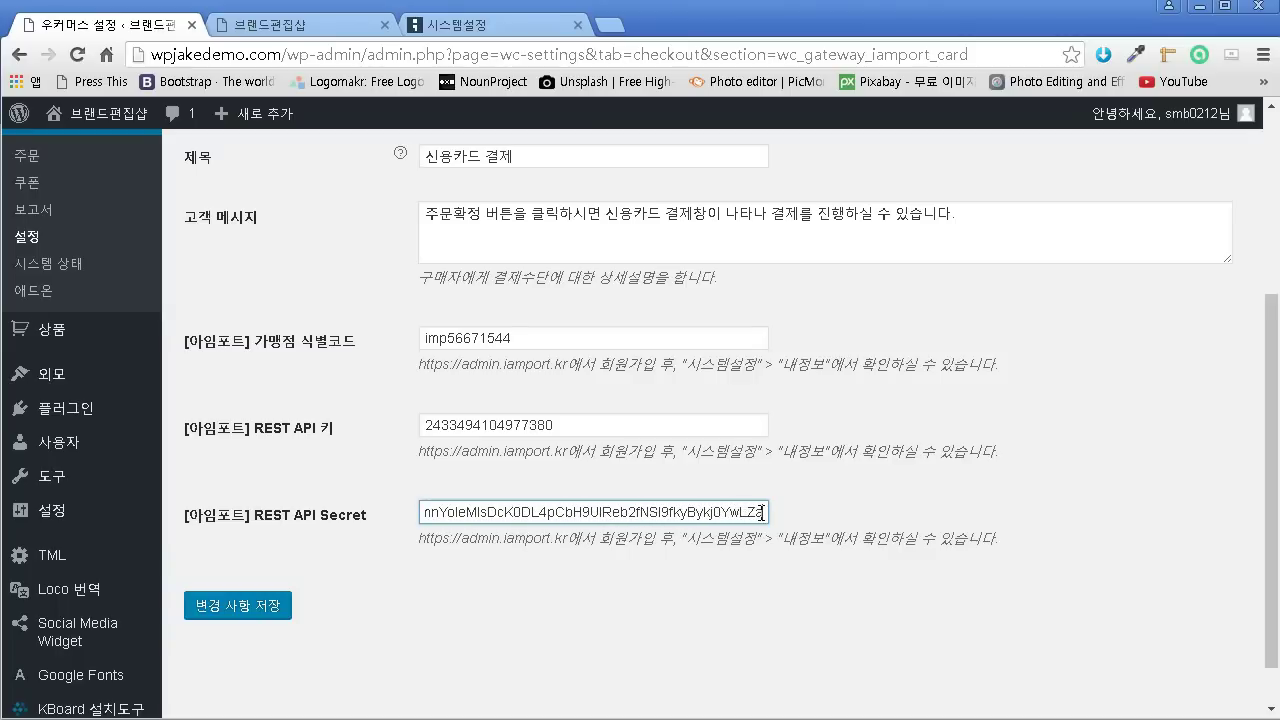
{"action": "left_click", "coordinate": [249, 608]}
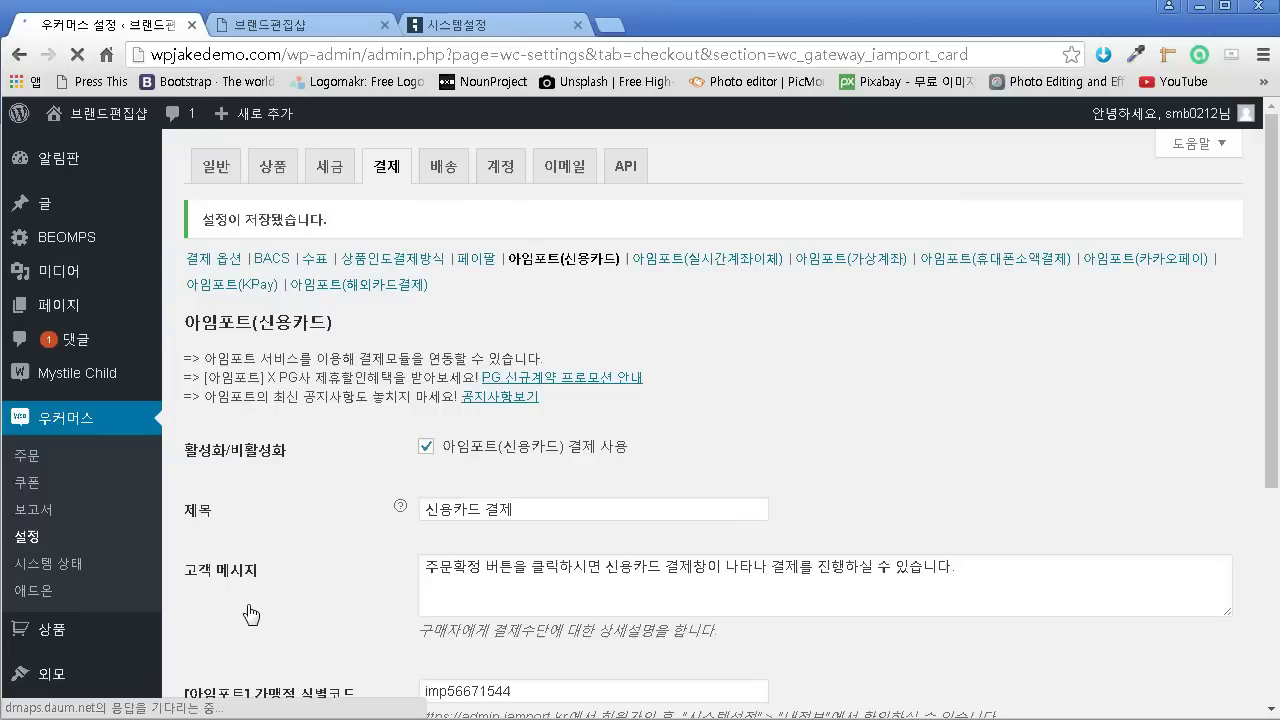
{"action": "left_click", "coordinate": [716, 264]}
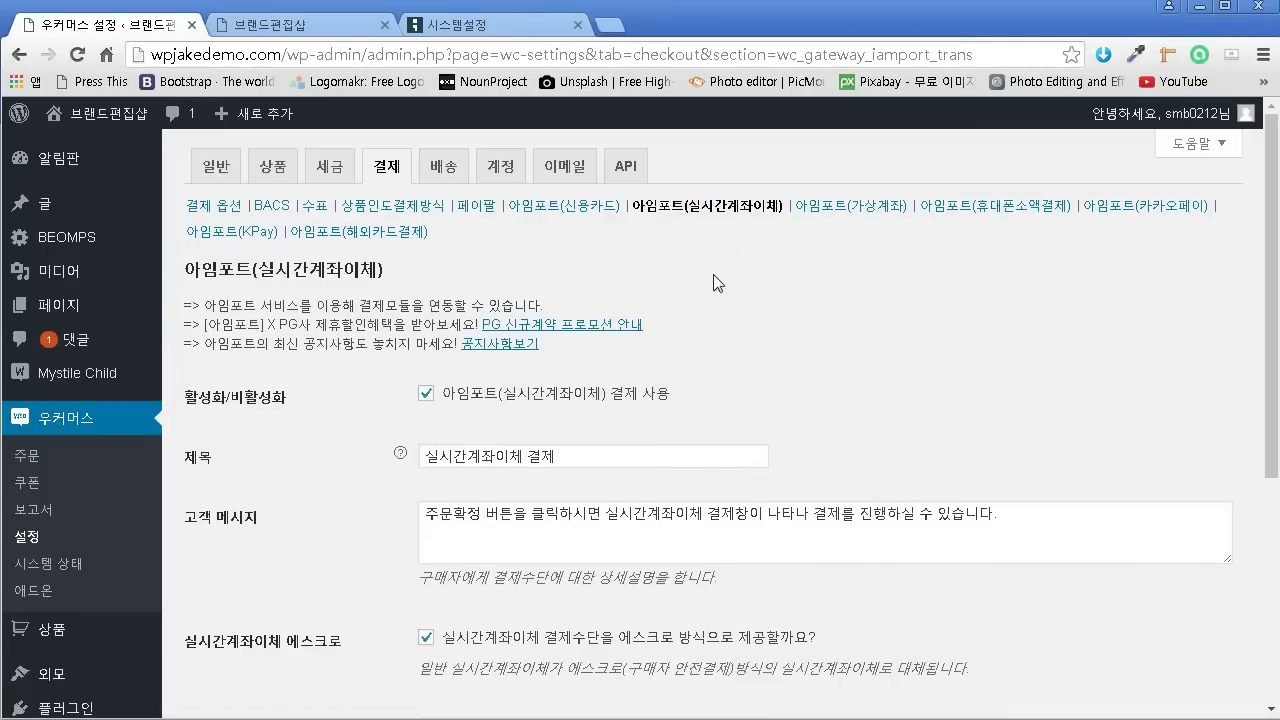
- Copy the merchant code from I'mport's system settings into the bank transfer merchant code field
{"action": "scroll", "coordinate": [710, 299], "scroll_direction": "down", "scroll_amount": 1}
{"action": "scroll", "coordinate": [712, 300], "scroll_direction": "down", "scroll_amount": 3}
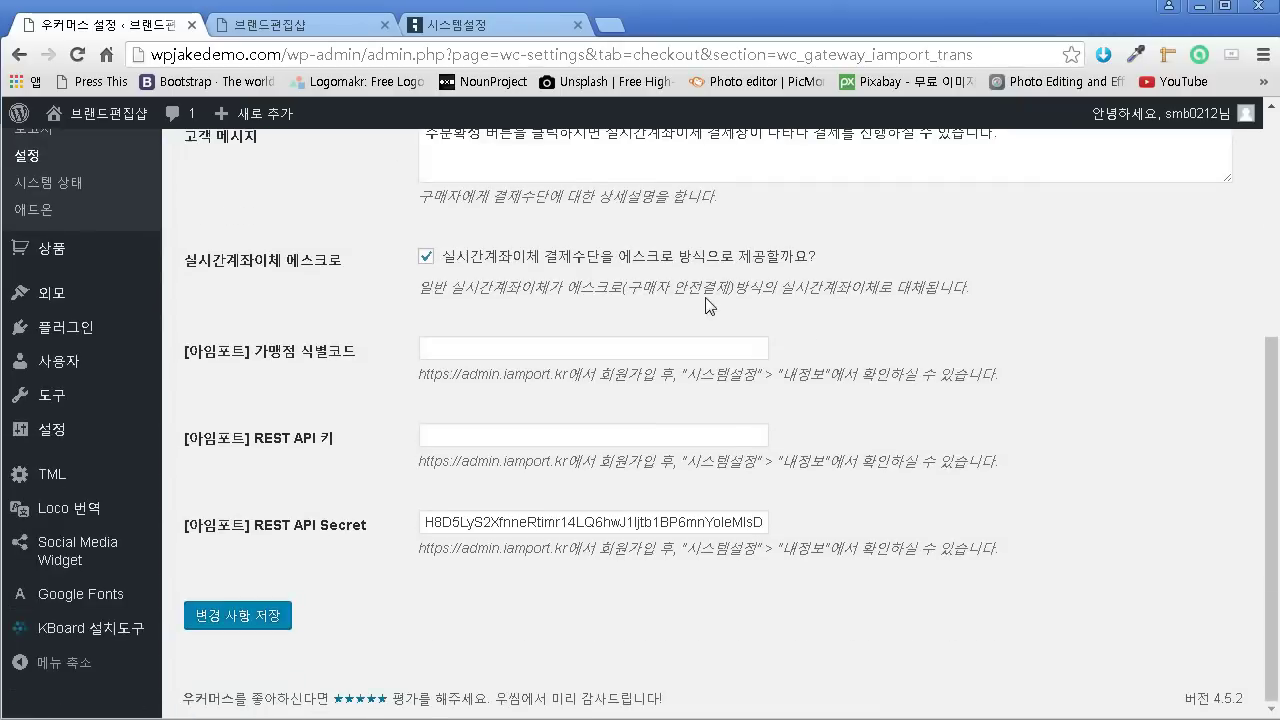
{"action": "scroll", "coordinate": [720, 302], "scroll_direction": "up", "scroll_amount": 1}
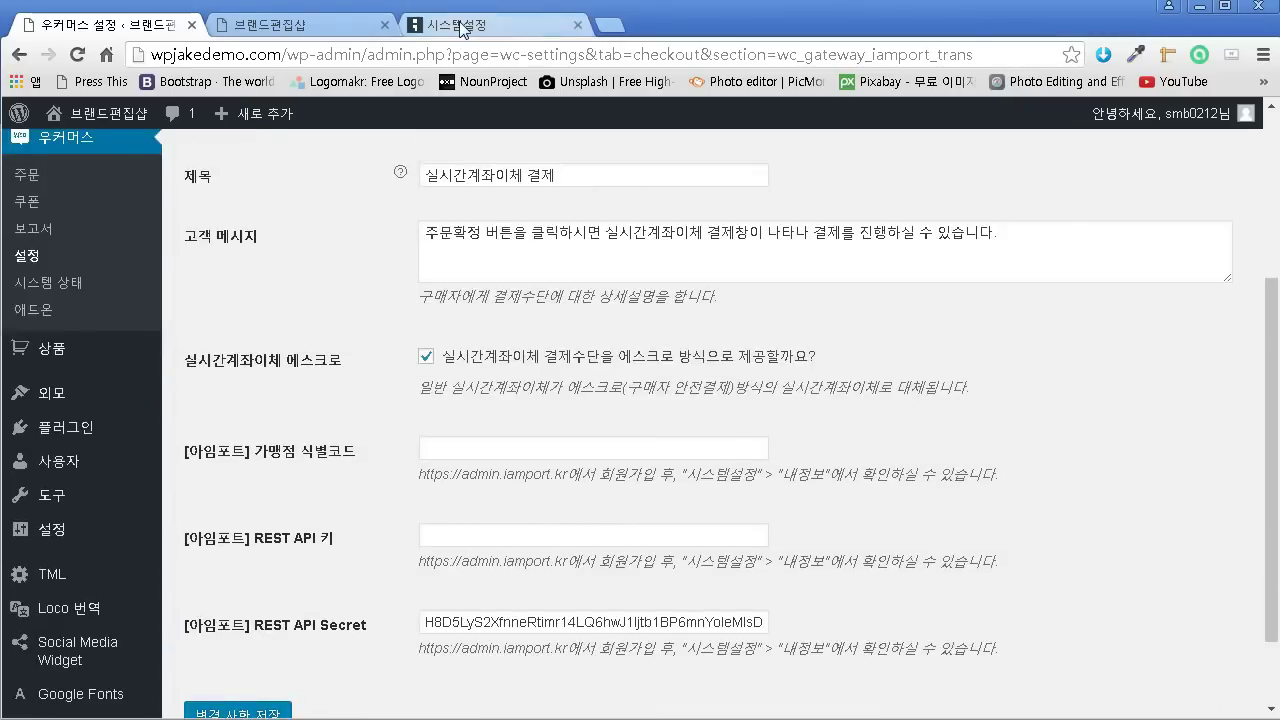
{"action": "left_click", "coordinate": [455, 25]}
{"action": "left_click", "coordinate": [367, 27]}
{"action": "left_click", "coordinate": [466, 27]}
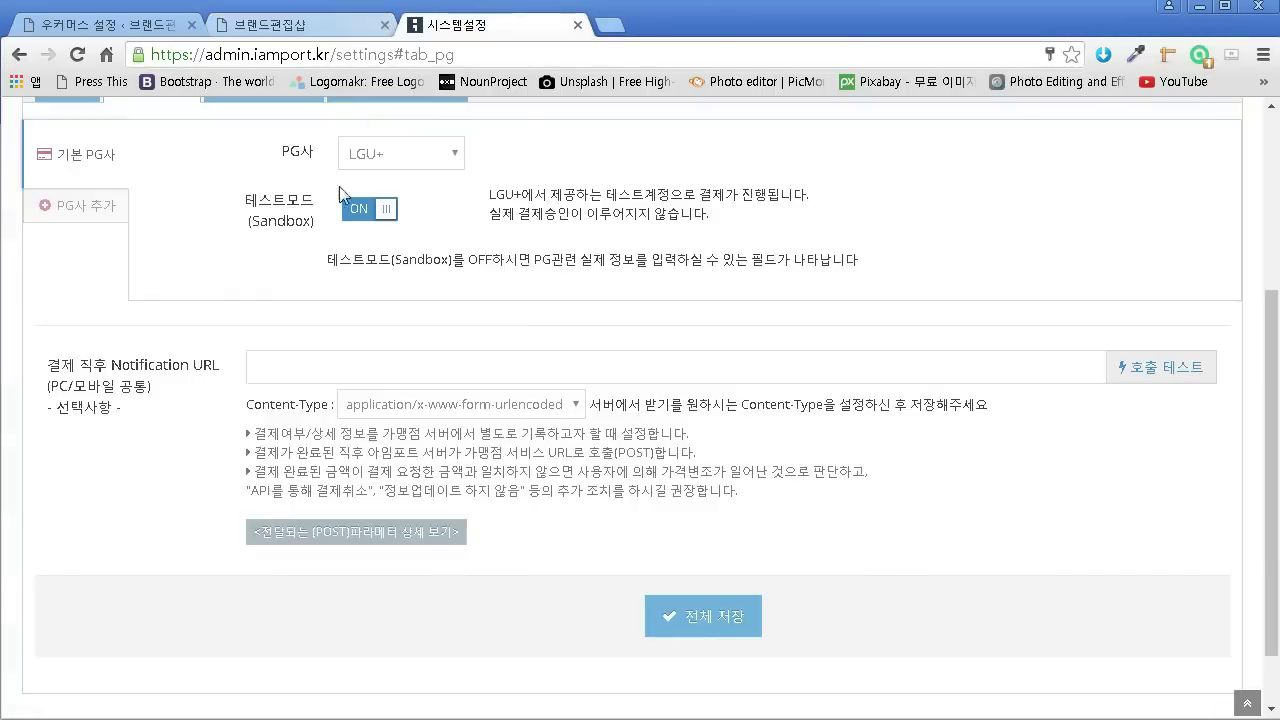
{"action": "scroll", "coordinate": [363, 210], "scroll_direction": "up", "scroll_amount": 2}
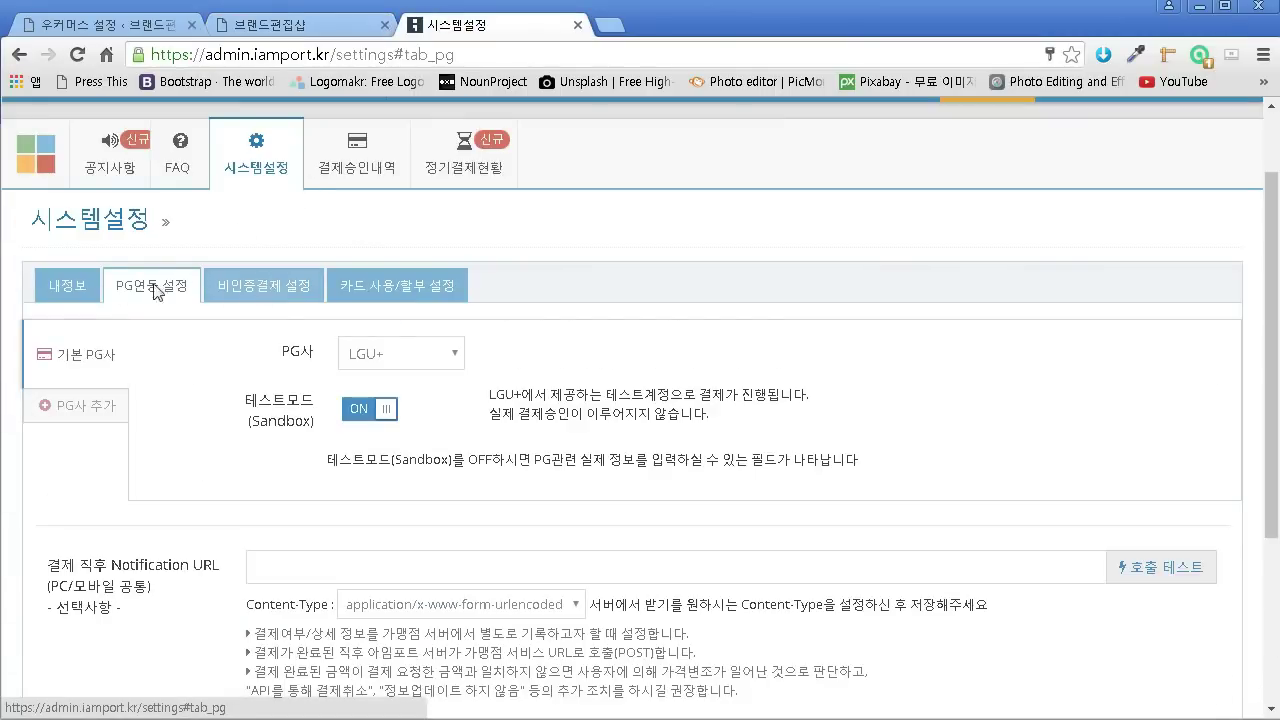
{"action": "left_click", "coordinate": [84, 292]}
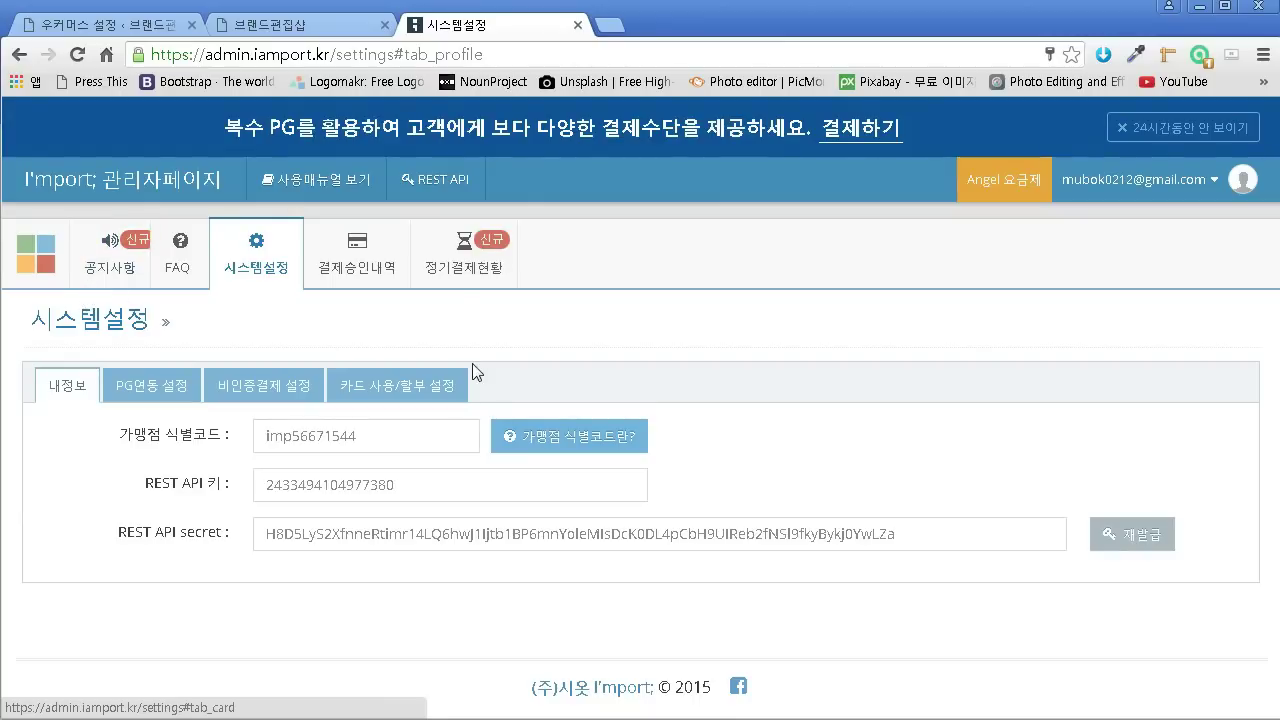
{"action": "left_click_drag", "start_coordinate": [392, 446], "coordinate": [253, 446]}
{"action": "key", "text": "ctrl+c"}
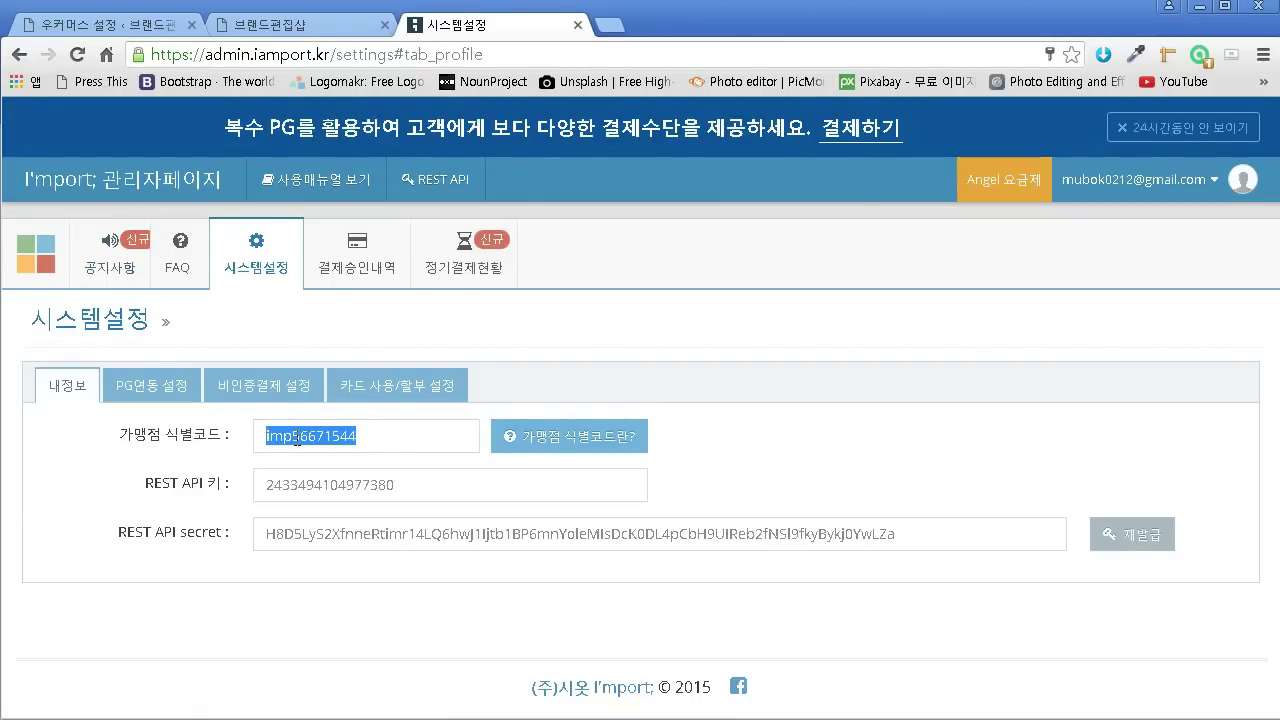
{"action": "left_click", "coordinate": [100, 24]}
{"action": "left_click", "coordinate": [523, 446]}
{"action": "key", "text": "ctrl+v"}
- Copy the REST API key from I'mport into the bank transfer gateway and save its settings
{"action": "key", "text": "ctrl+Tab"}
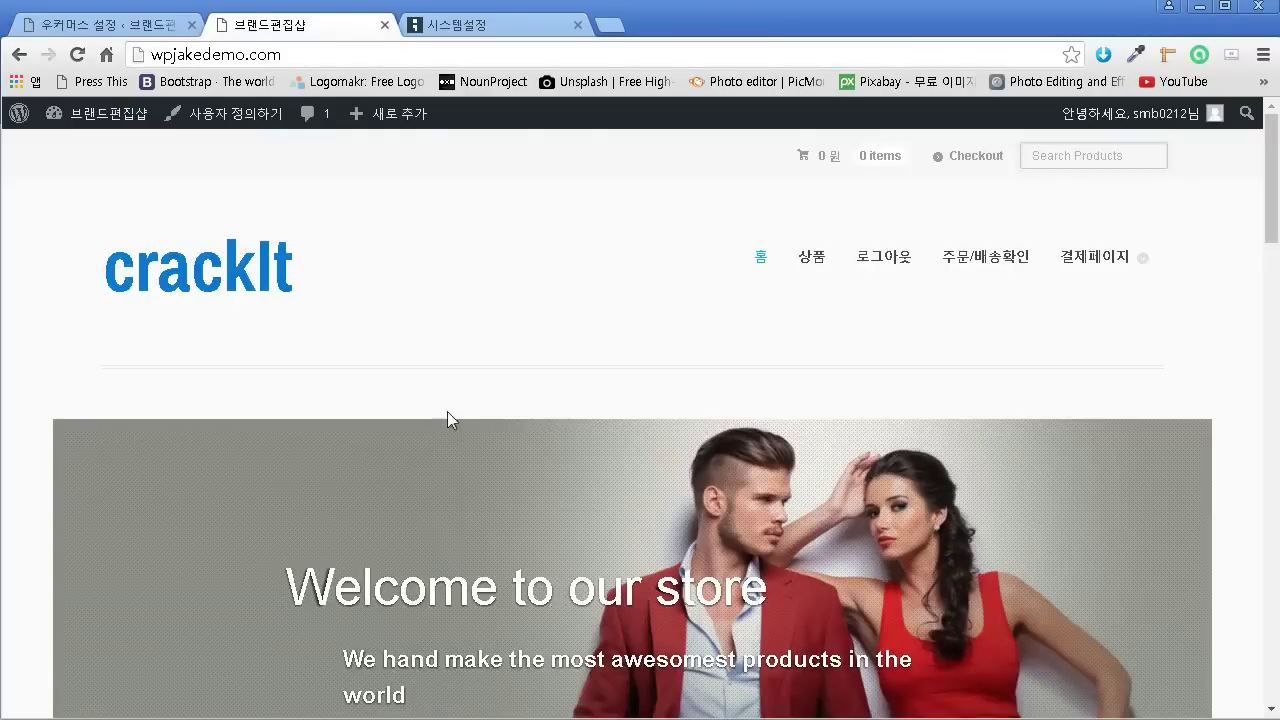
{"action": "left_click", "coordinate": [491, 24]}
{"action": "mouse_move", "coordinate": [463, 258]}
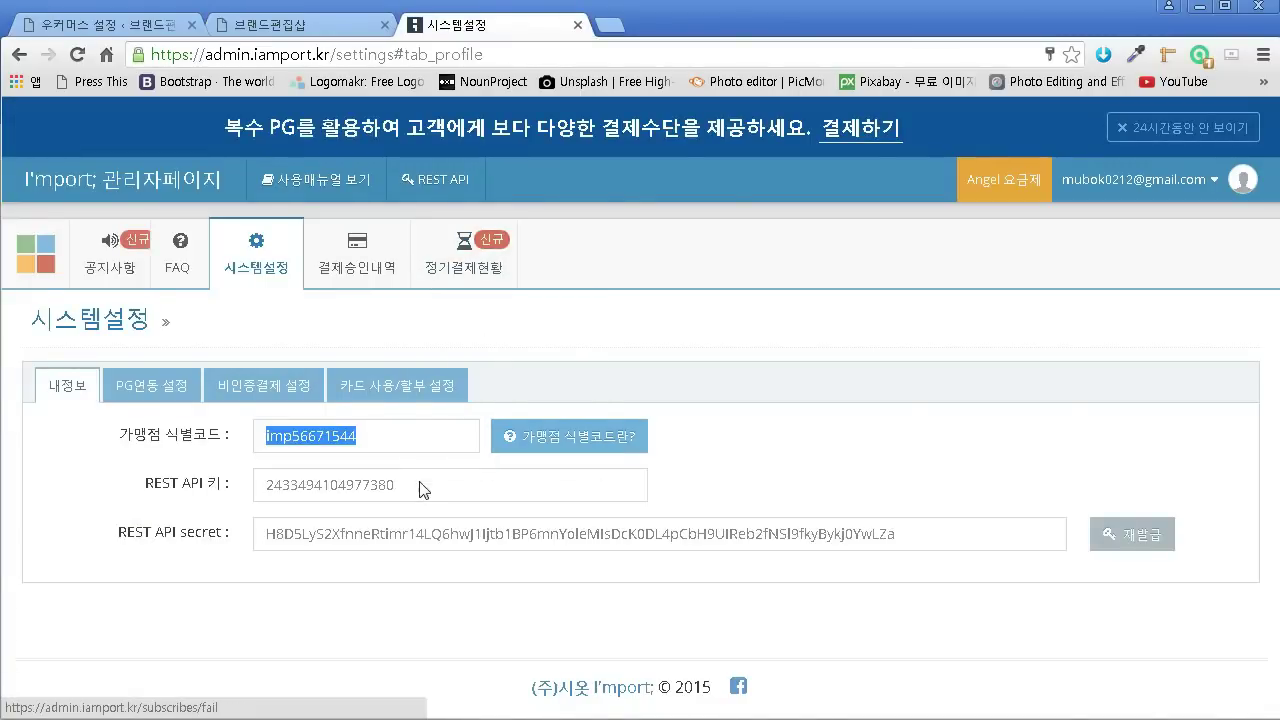
{"action": "left_click_drag", "start_coordinate": [437, 484], "coordinate": [248, 496]}
{"action": "key", "text": "ctrl+c"}
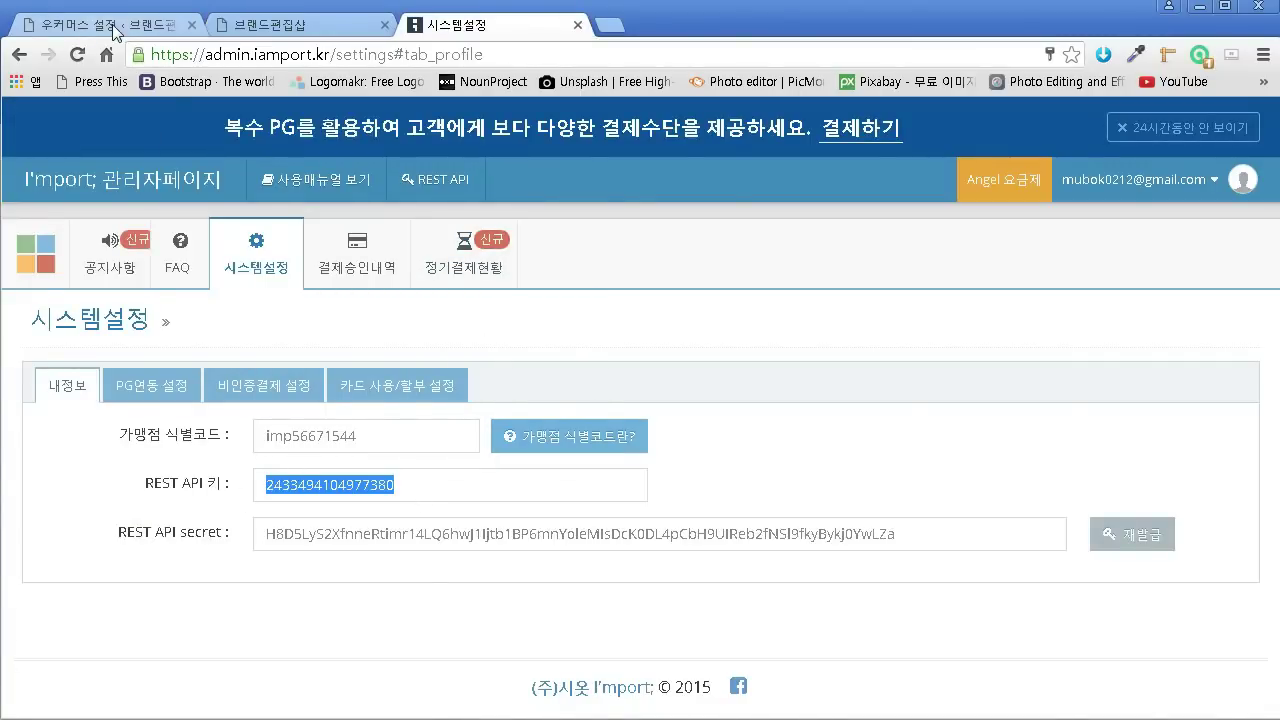
{"action": "left_click", "coordinate": [100, 24]}
{"action": "left_click", "coordinate": [521, 536]}
{"action": "key", "text": "ctrl+v"}
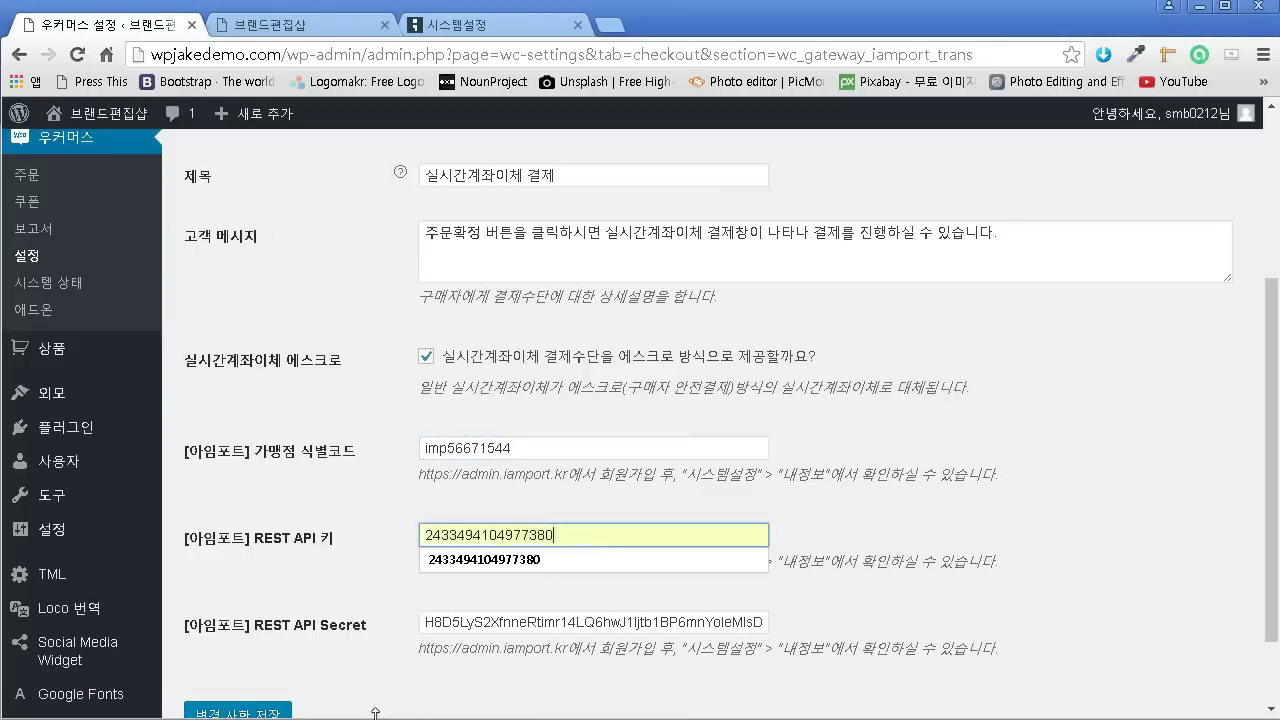
{"action": "key", "text": "Return"}
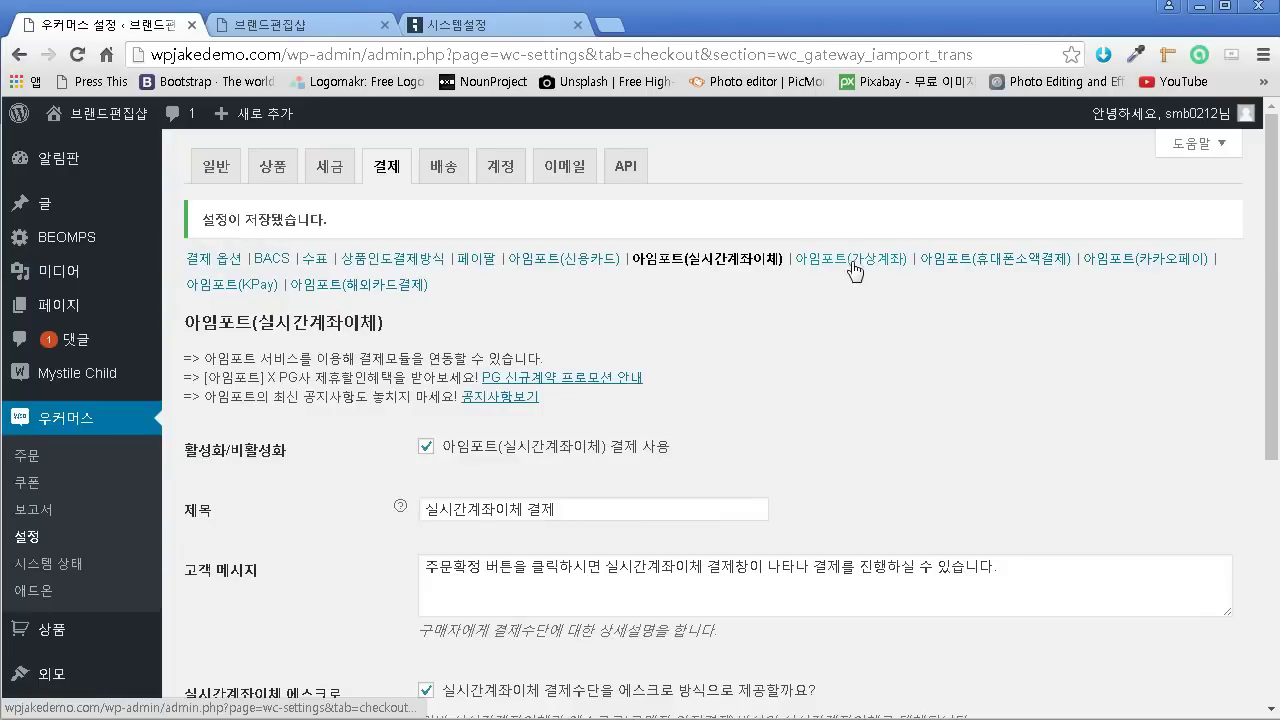
- Enable escrow for the virtual account gateway and paste the REST API key into its field
{"action": "left_click", "coordinate": [857, 262]}
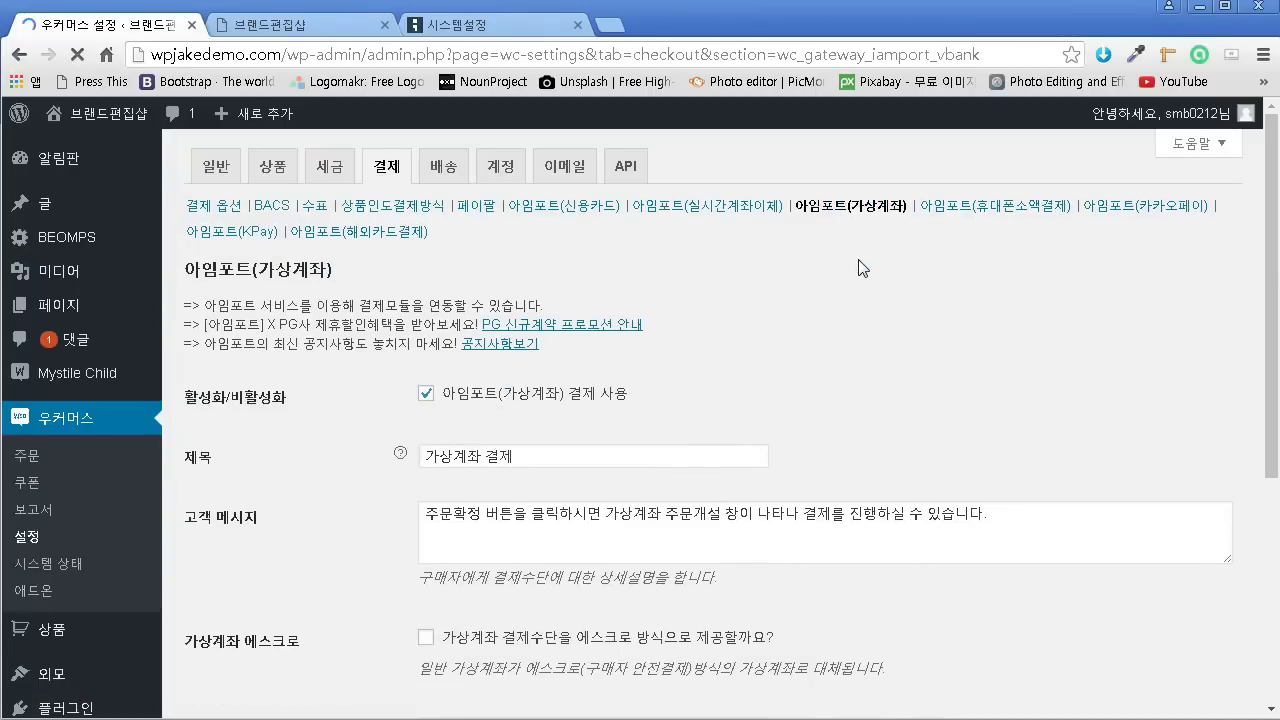
{"action": "scroll", "coordinate": [862, 268], "scroll_direction": "down", "scroll_amount": 2}
{"action": "left_click", "coordinate": [426, 437]}
{"action": "left_click", "coordinate": [505, 529]}
{"action": "scroll", "coordinate": [838, 511], "scroll_direction": "down", "scroll_amount": 2}
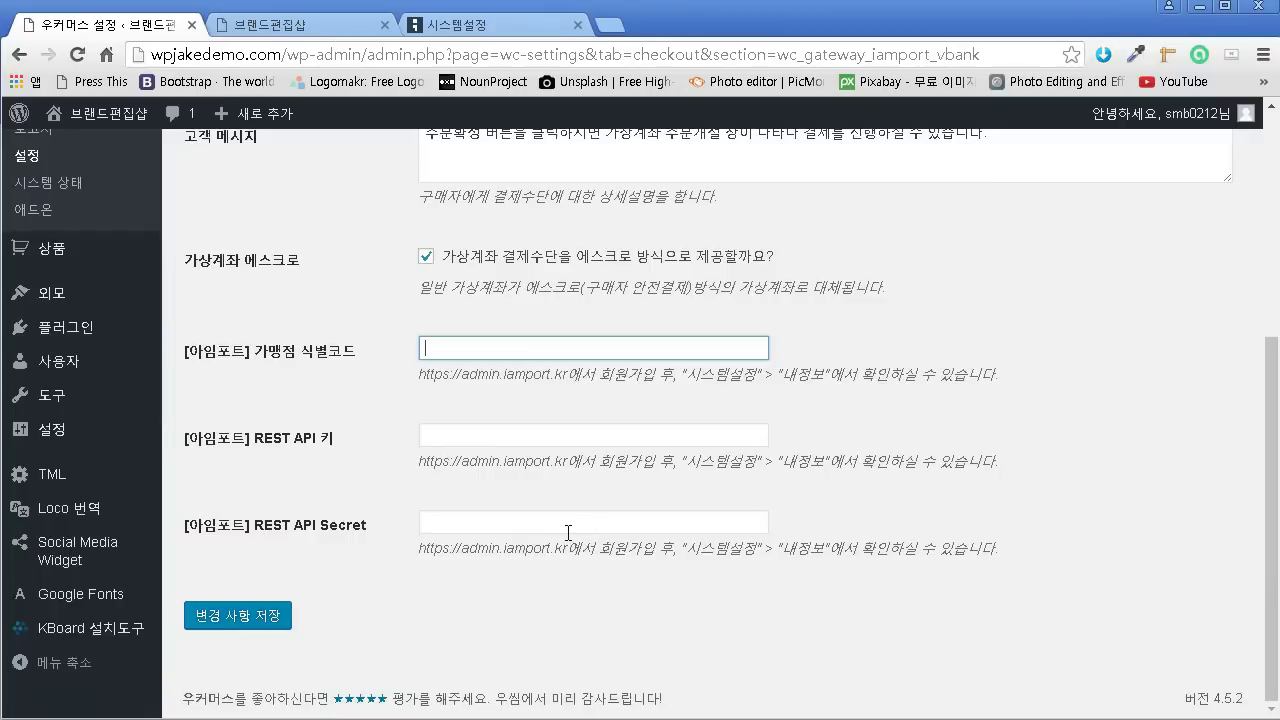
{"action": "left_click", "coordinate": [626, 523]}
{"action": "key", "text": "ctrl+v"}
{"action": "key", "text": "ctrl+a"}
{"action": "left_click", "coordinate": [482, 429]}
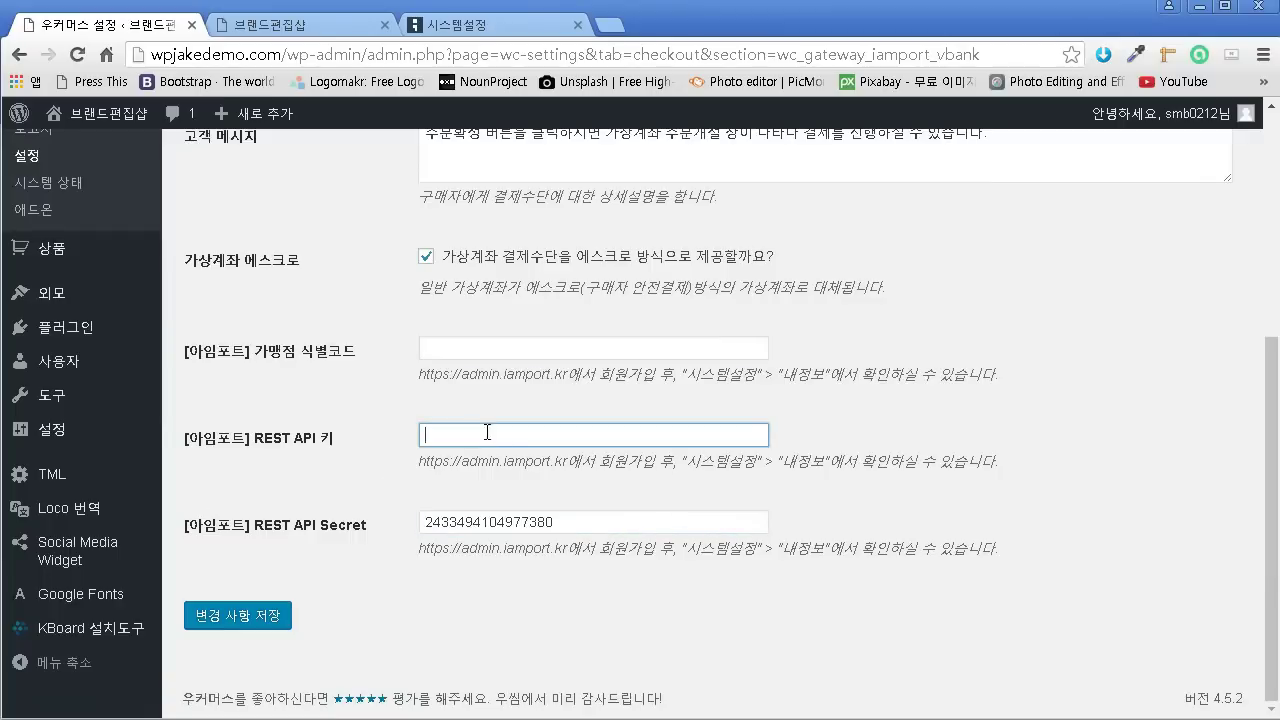
{"action": "key", "text": "ctrl+v"}
{"action": "left_click", "coordinate": [554, 460]}
{"action": "left_click", "coordinate": [575, 515]}
- Copy the merchant code from I'mport into the virtual account merchant code field
{"action": "left_click", "coordinate": [497, 28]}
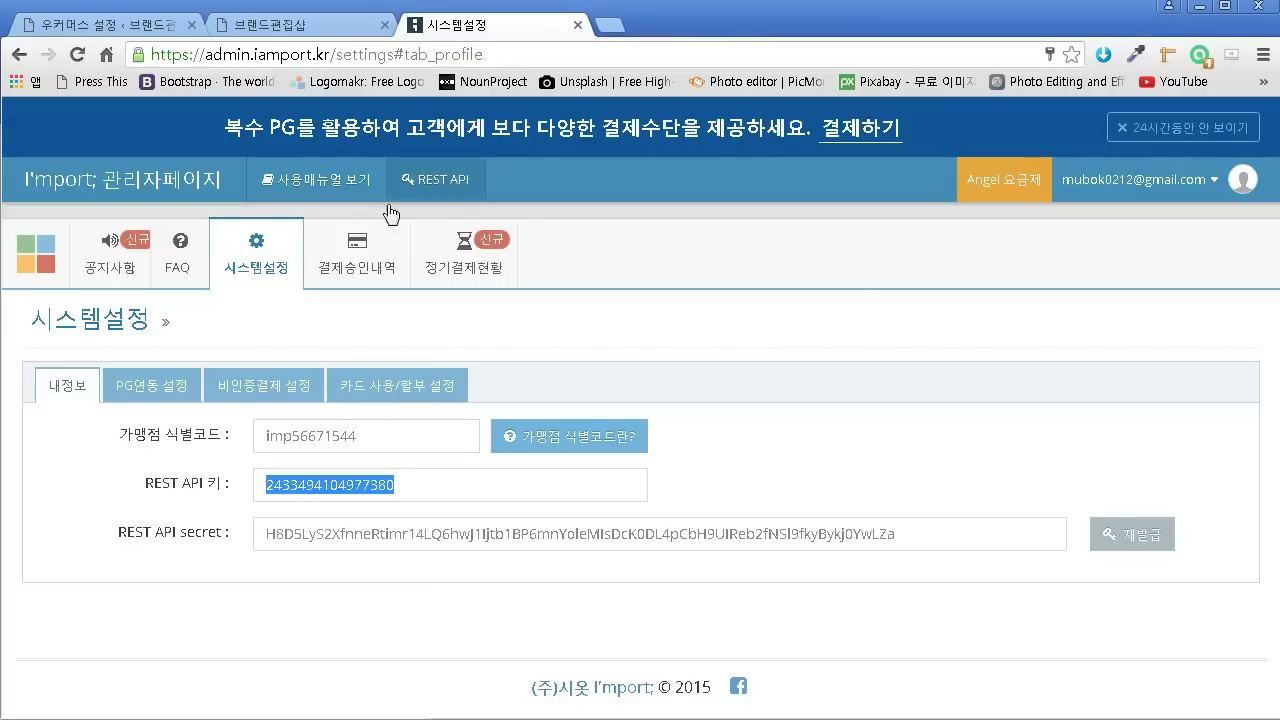
{"action": "left_click_drag", "start_coordinate": [263, 437], "coordinate": [381, 436]}
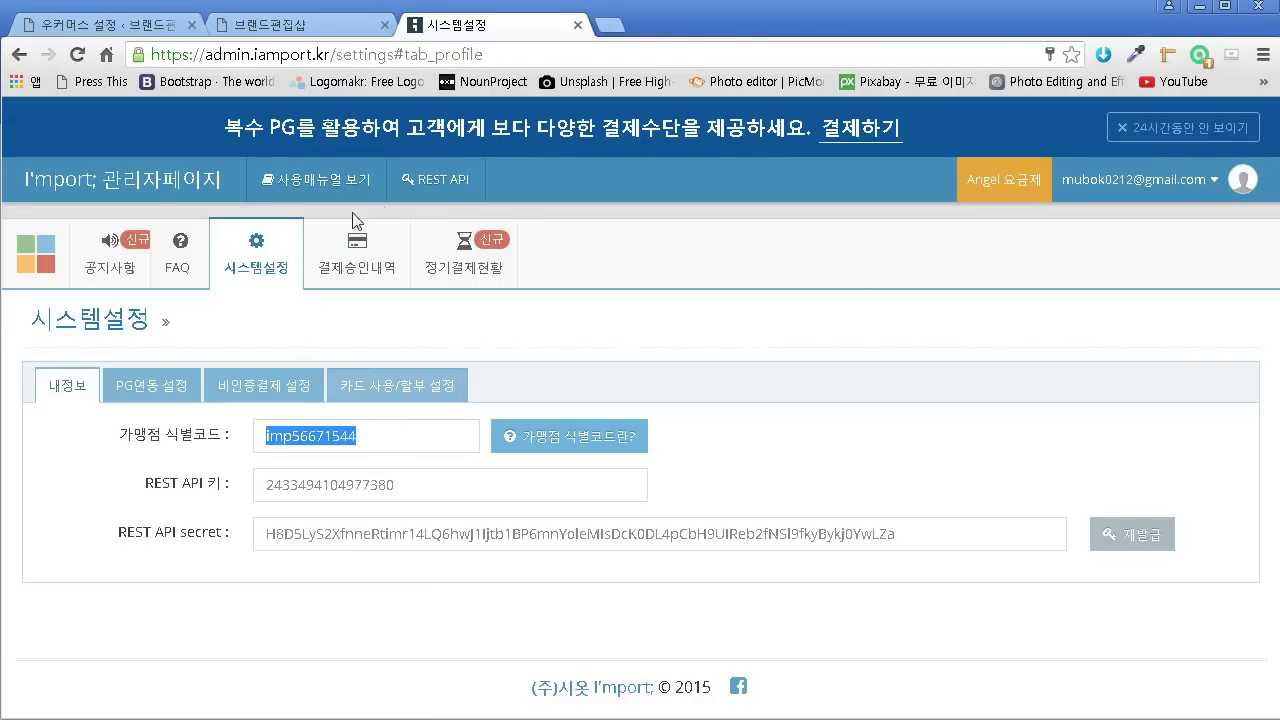
{"action": "left_click", "coordinate": [82, 25]}
{"action": "left_click", "coordinate": [505, 346]}
{"action": "left_click", "coordinate": [520, 379]}
- Replace the secret field's wrong value with the copied REST API secret and save the gateway
{"action": "double_click", "coordinate": [569, 514]}
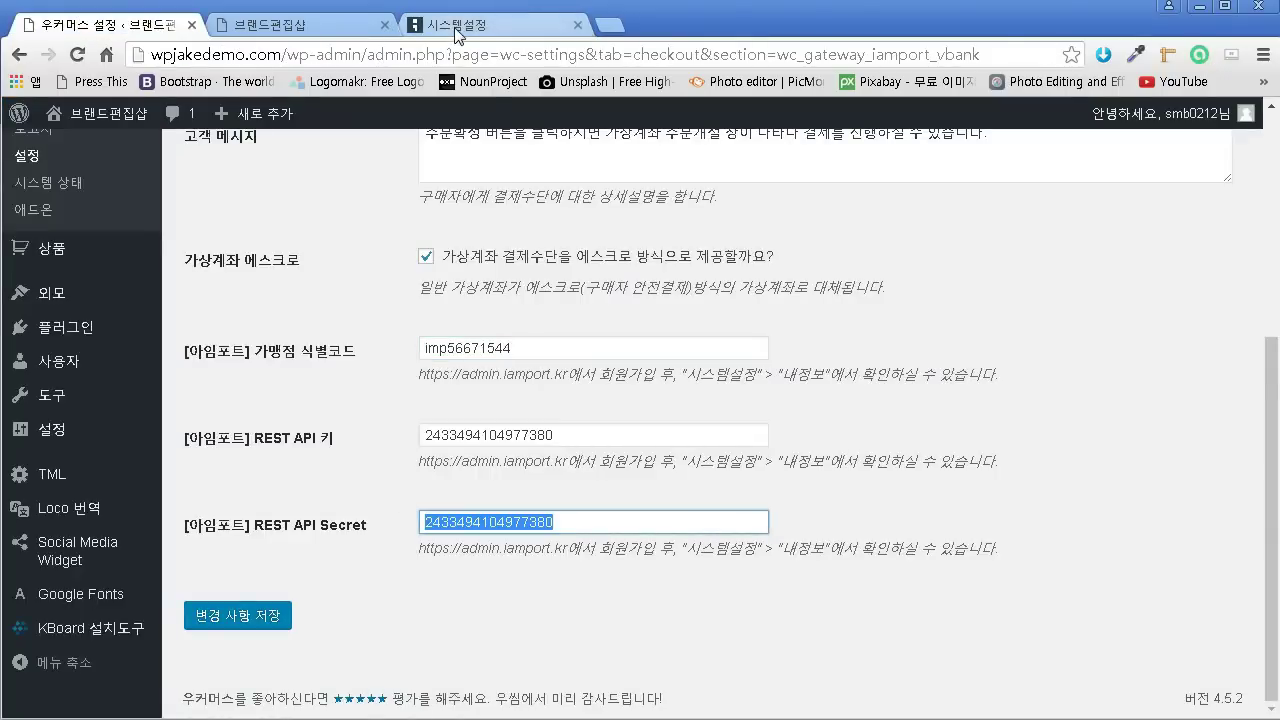
{"action": "left_click", "coordinate": [470, 25]}
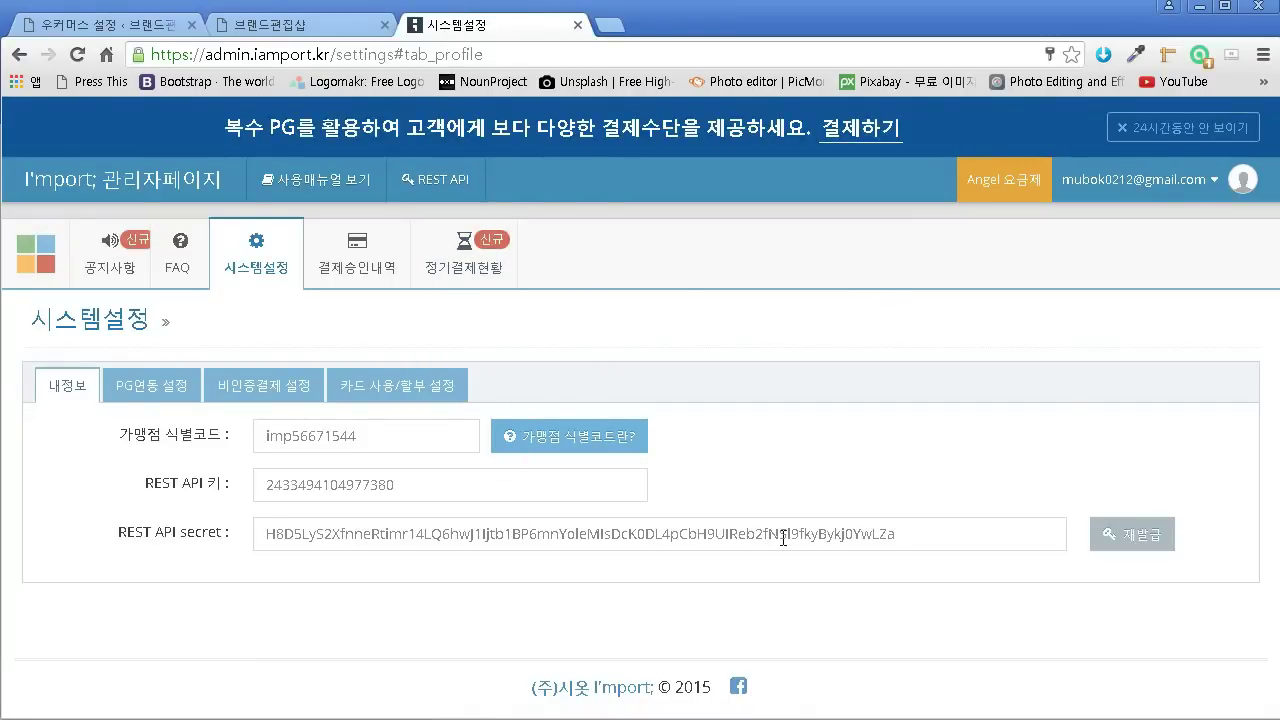
{"action": "left_click_drag", "start_coordinate": [899, 538], "coordinate": [269, 524]}
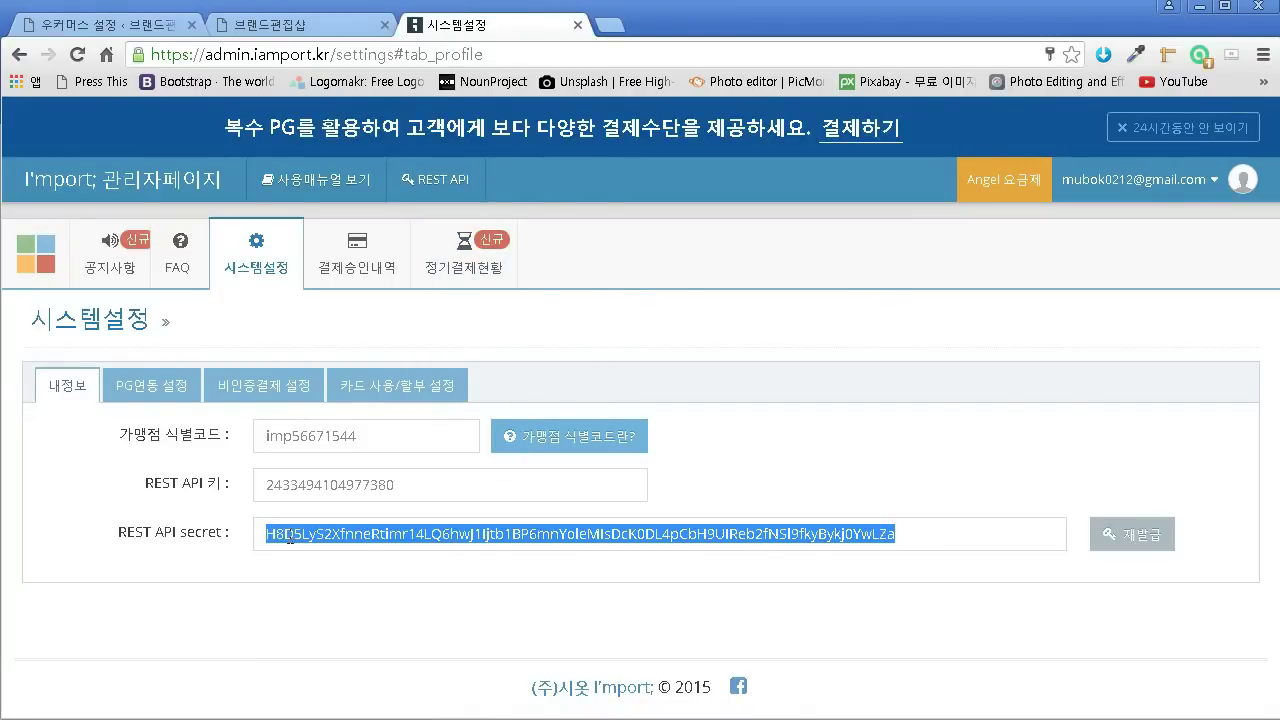
{"action": "left_click", "coordinate": [100, 25]}
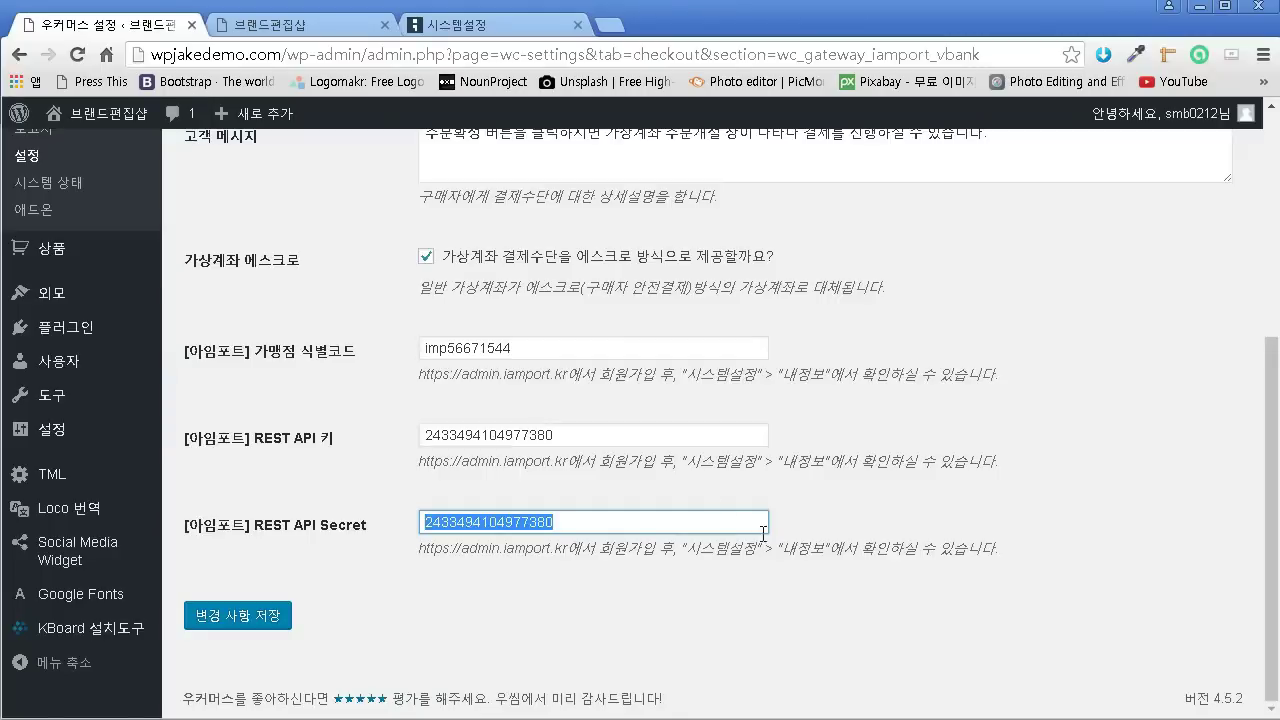
{"action": "key", "text": "ctrl+v"}
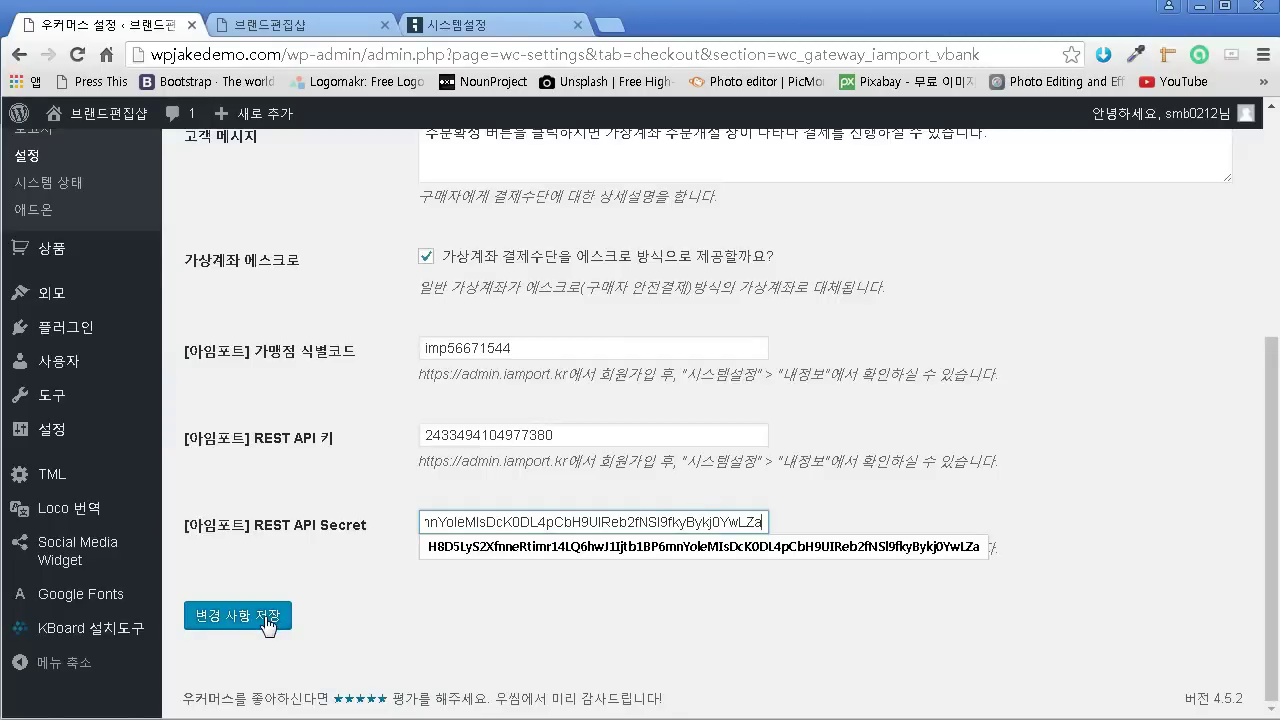
{"action": "left_click", "coordinate": [268, 623]}
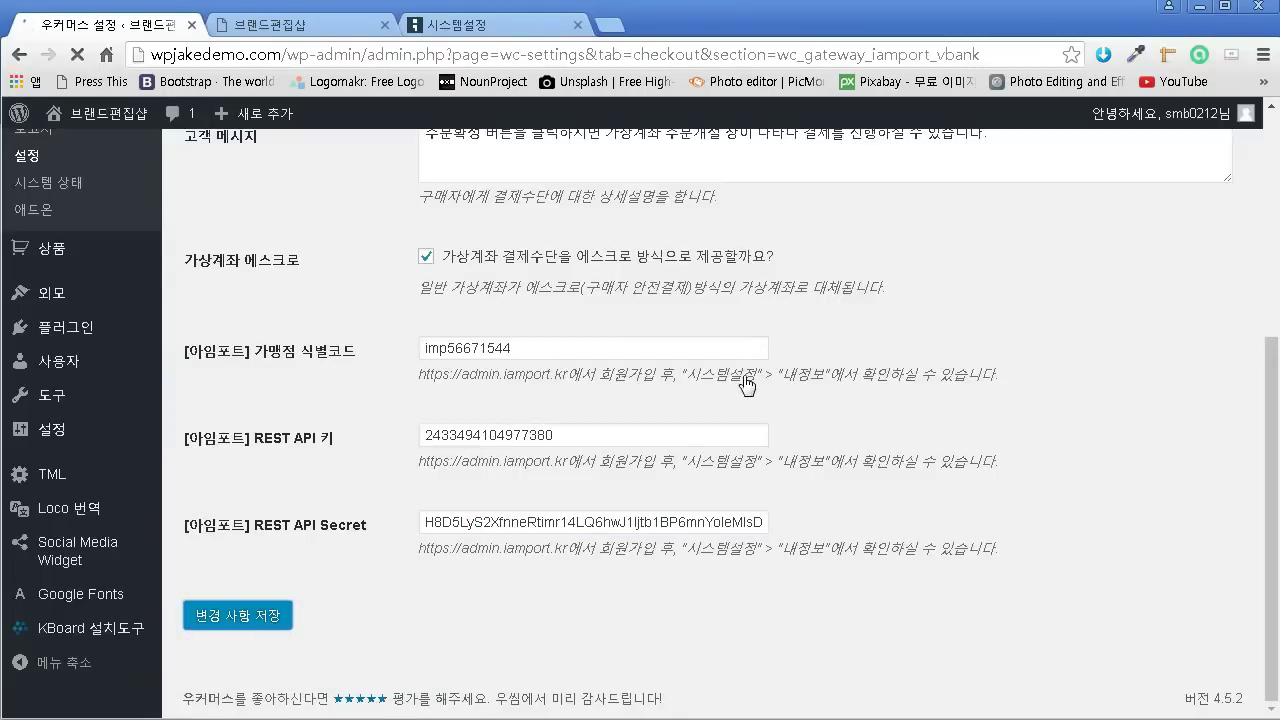
{"action": "left_click", "coordinate": [982, 259]}
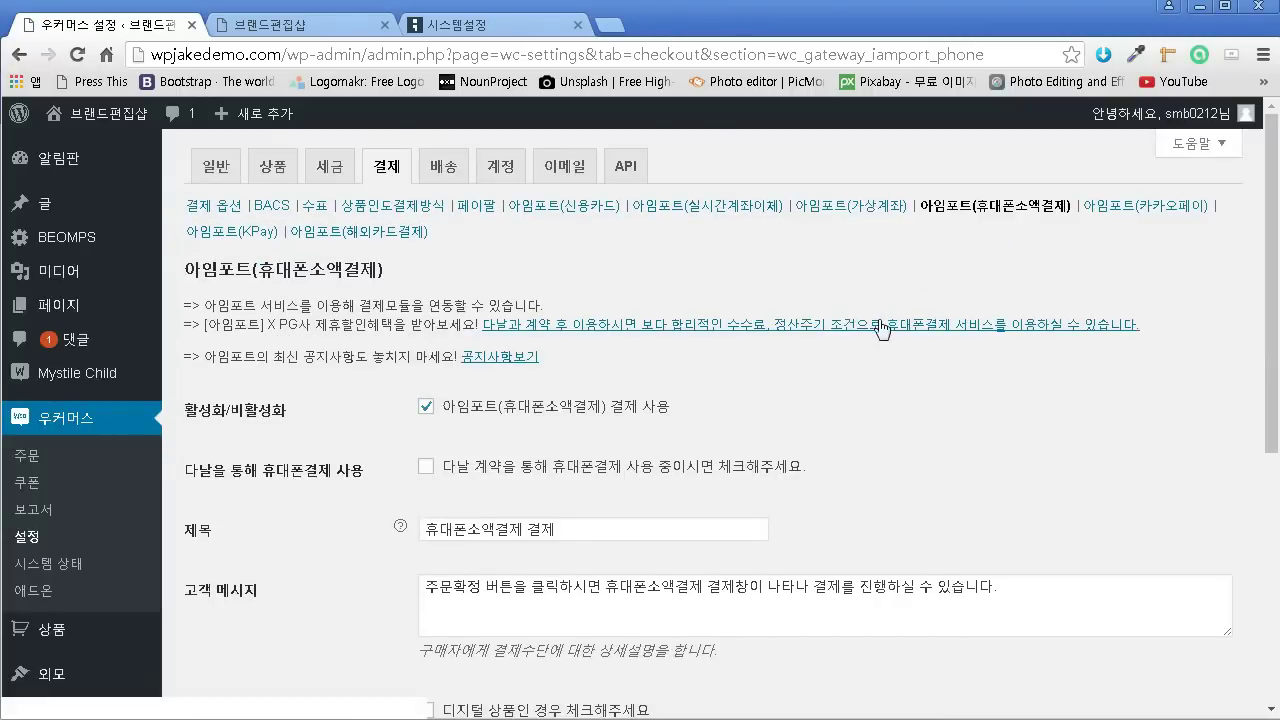
- Review the empty mobile micropayment credential fields and save the gateway unchanged
{"action": "scroll", "coordinate": [881, 330], "scroll_direction": "down", "scroll_amount": 1}
{"action": "scroll", "coordinate": [881, 328], "scroll_direction": "down", "scroll_amount": 1}
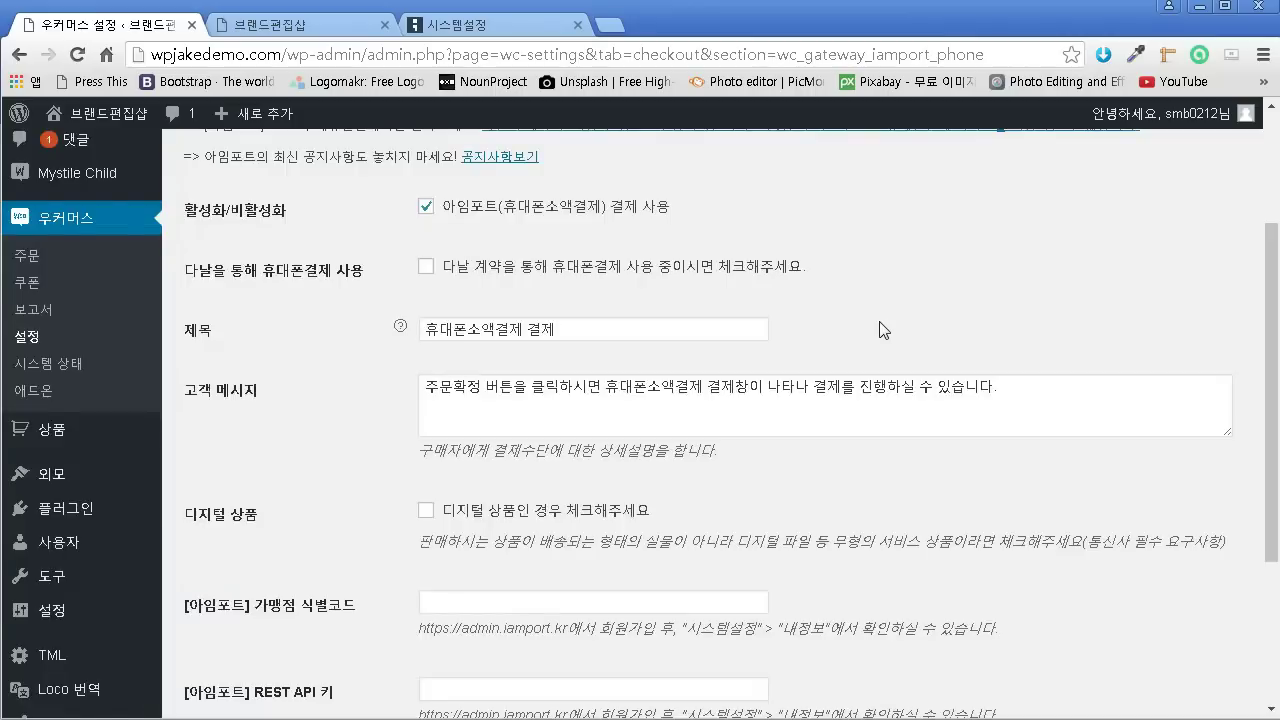
{"action": "scroll", "coordinate": [881, 330], "scroll_direction": "down", "scroll_amount": 2}
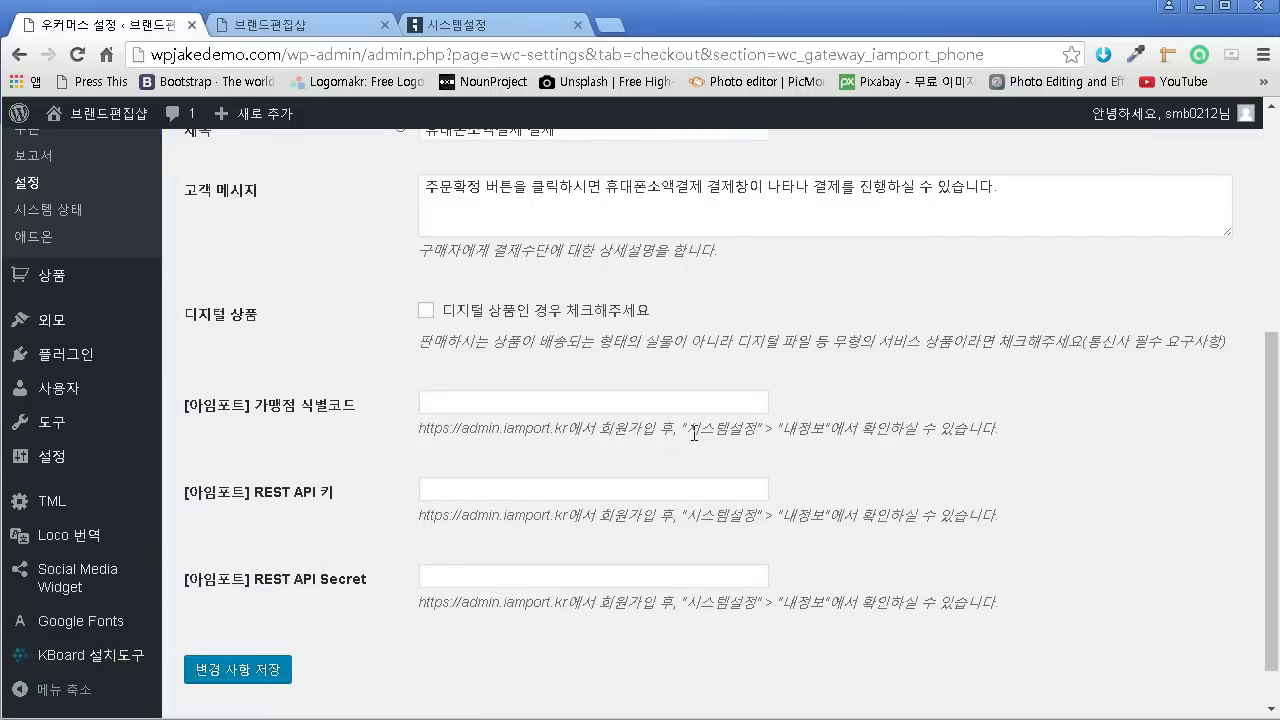
{"action": "scroll", "coordinate": [694, 436], "scroll_direction": "up", "scroll_amount": 4}
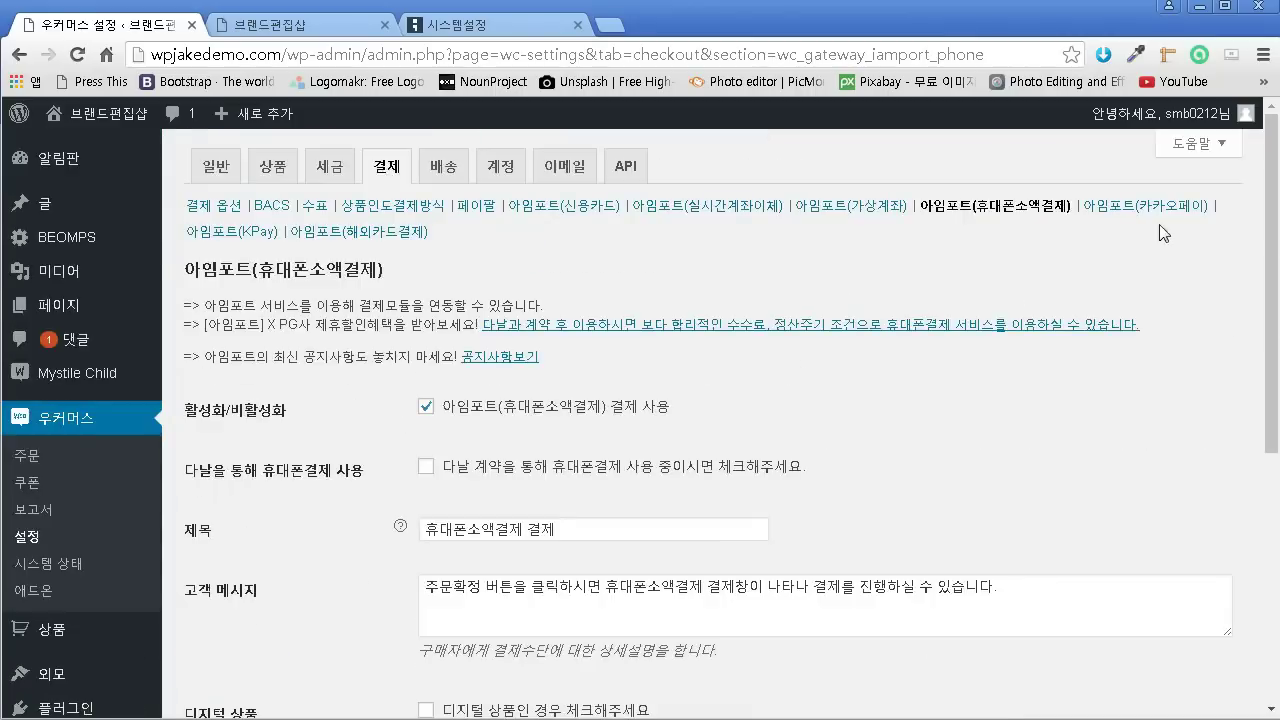
{"action": "scroll", "coordinate": [283, 512], "scroll_direction": "down", "scroll_amount": 4}
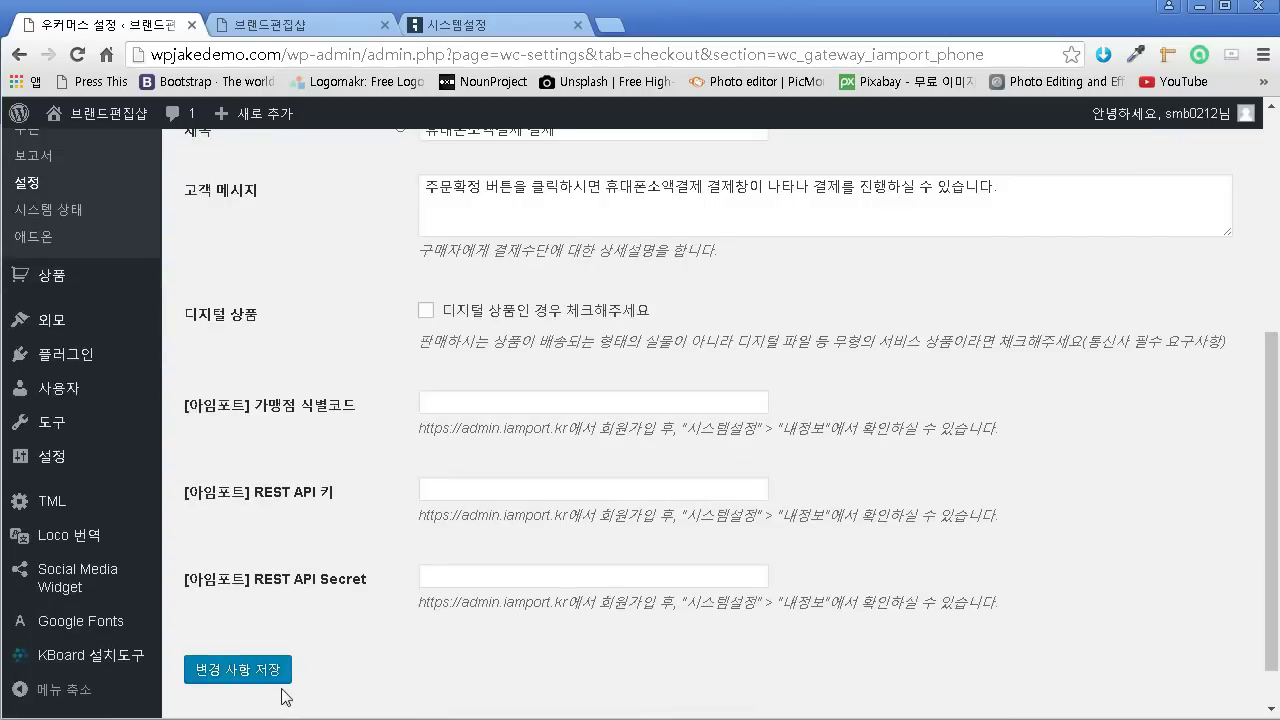
{"action": "left_click", "coordinate": [257, 672]}
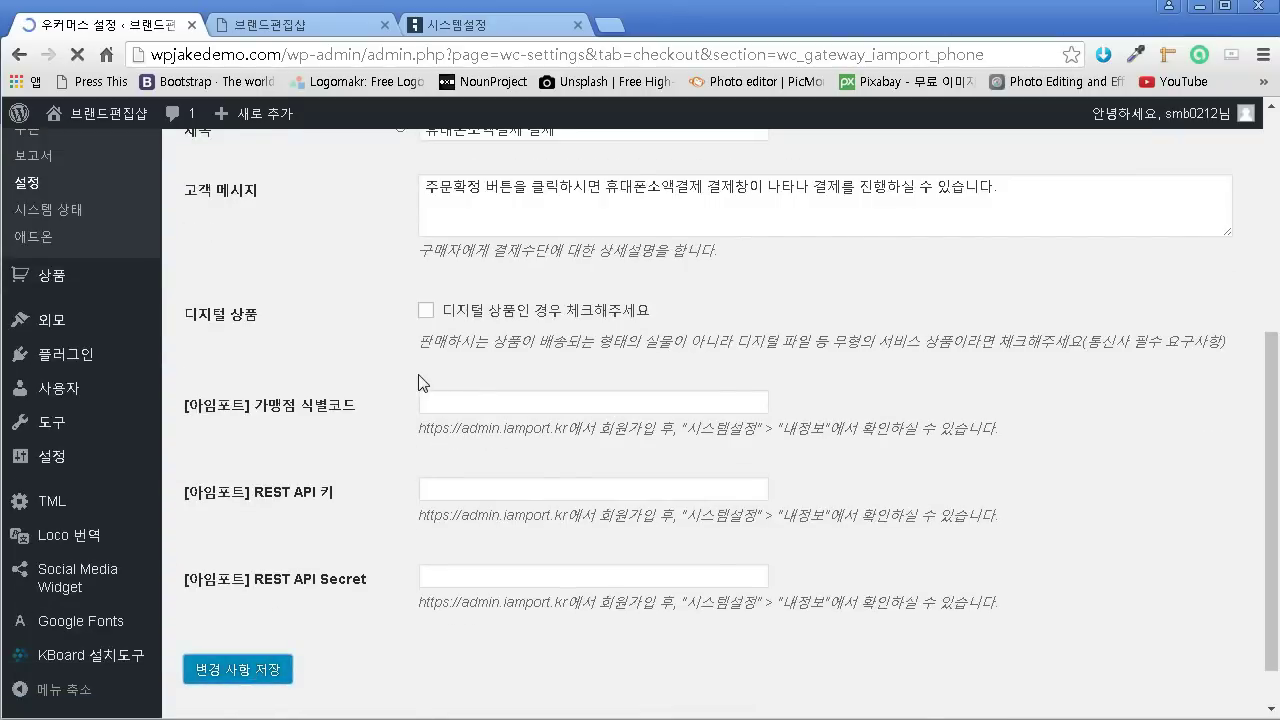
{"action": "left_click", "coordinate": [293, 27]}
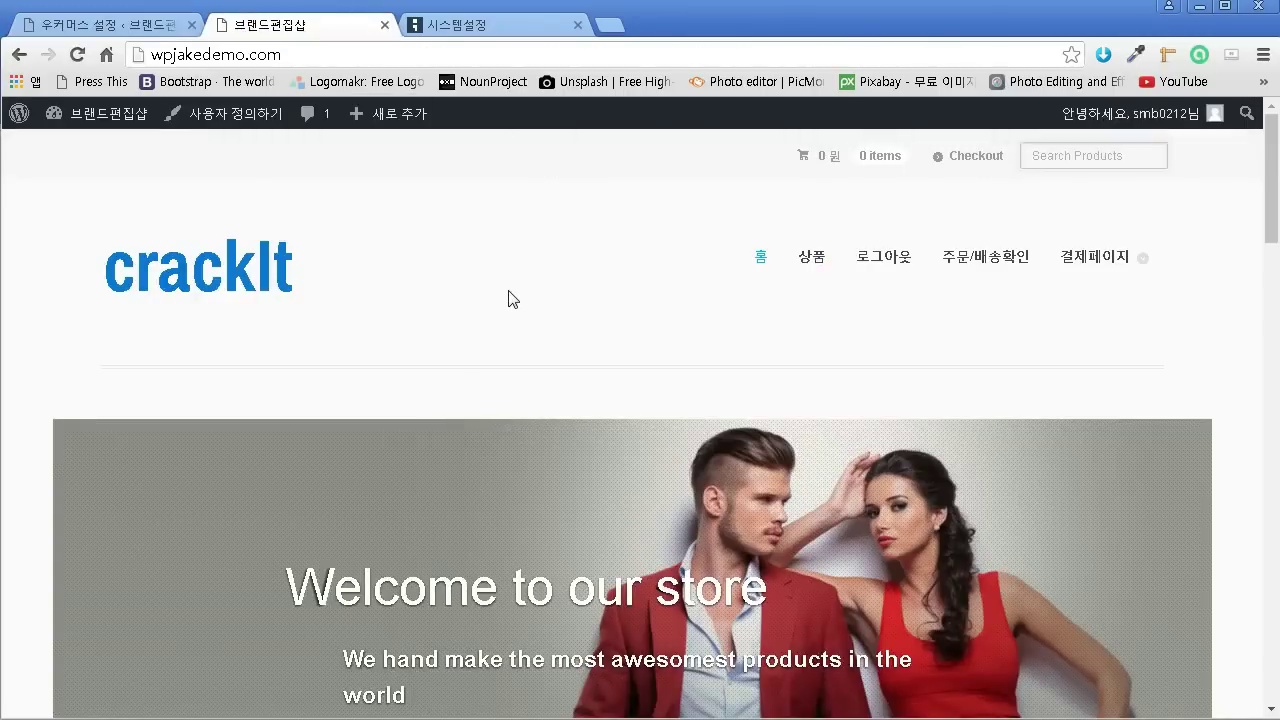
- Open the Woo Logo hoodie product and buy it straight away
{"action": "scroll", "coordinate": [517, 315], "scroll_direction": "down", "scroll_amount": 2}
{"action": "scroll", "coordinate": [543, 317], "scroll_direction": "up", "scroll_amount": 1}
{"action": "scroll", "coordinate": [532, 342], "scroll_direction": "down", "scroll_amount": 1}
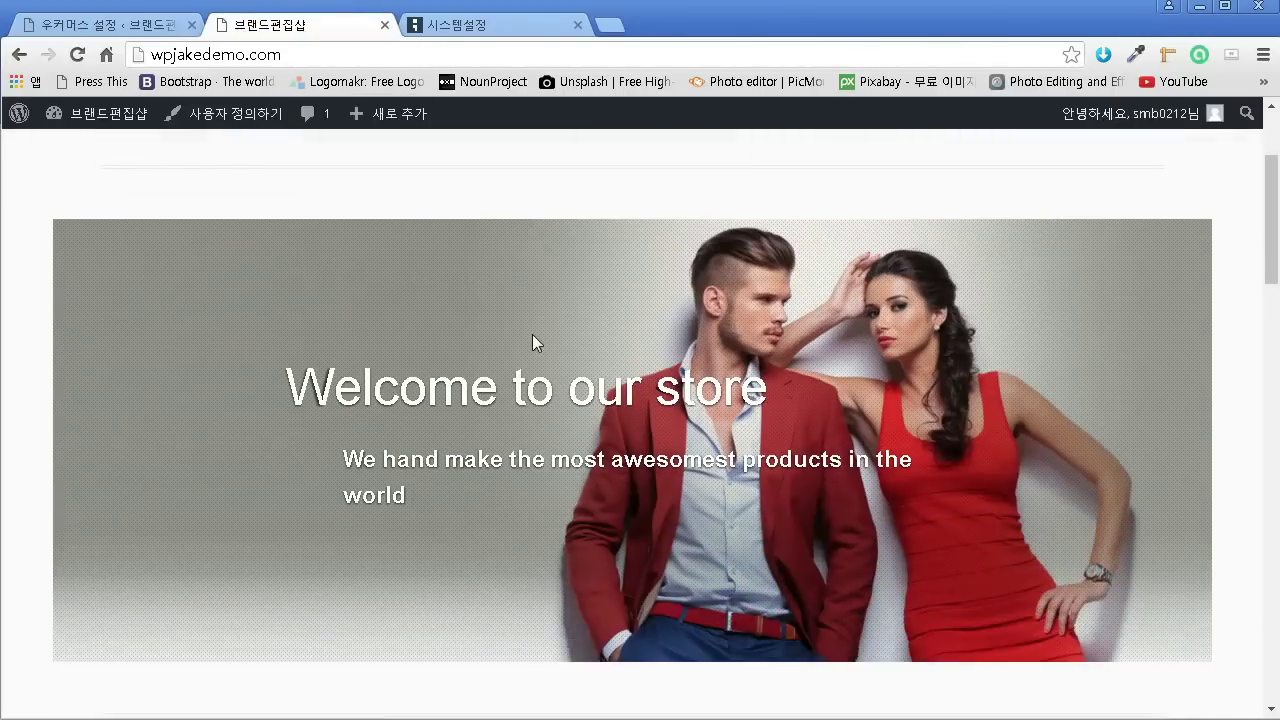
{"action": "scroll", "coordinate": [530, 340], "scroll_direction": "down", "scroll_amount": 6}
{"action": "left_click", "coordinate": [205, 424]}
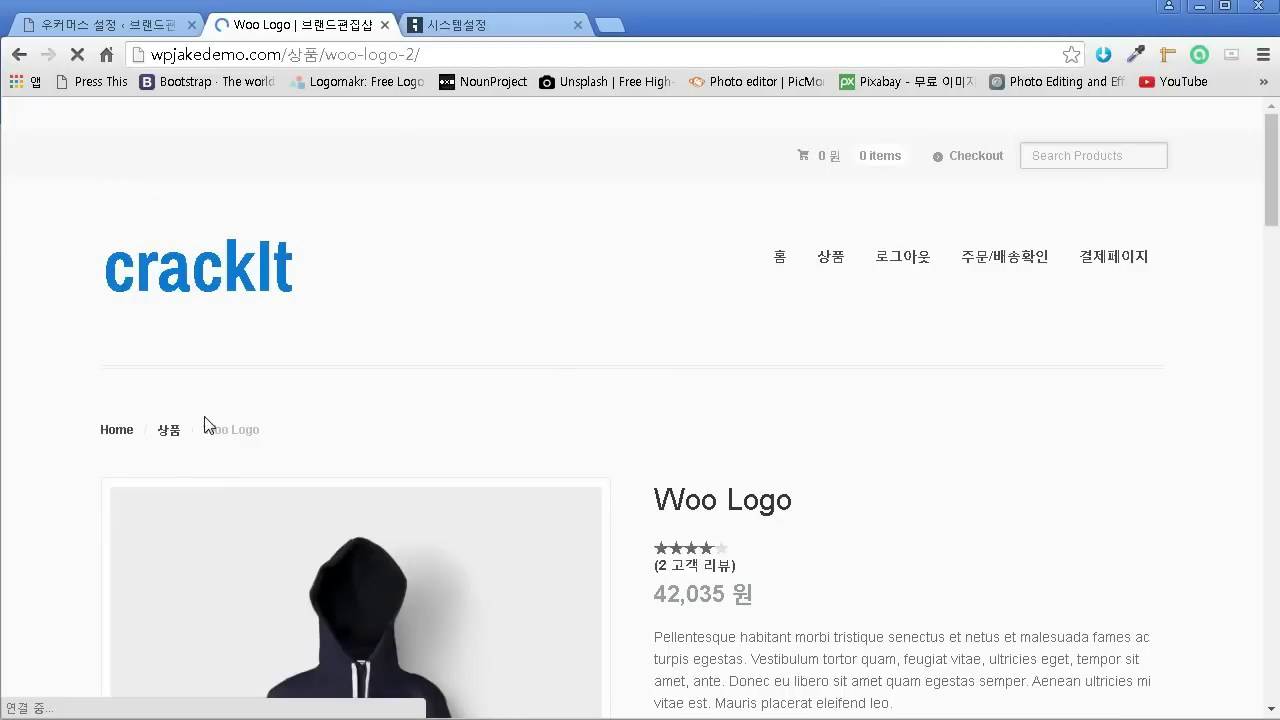
{"action": "scroll", "coordinate": [890, 335], "scroll_direction": "down", "scroll_amount": 3}
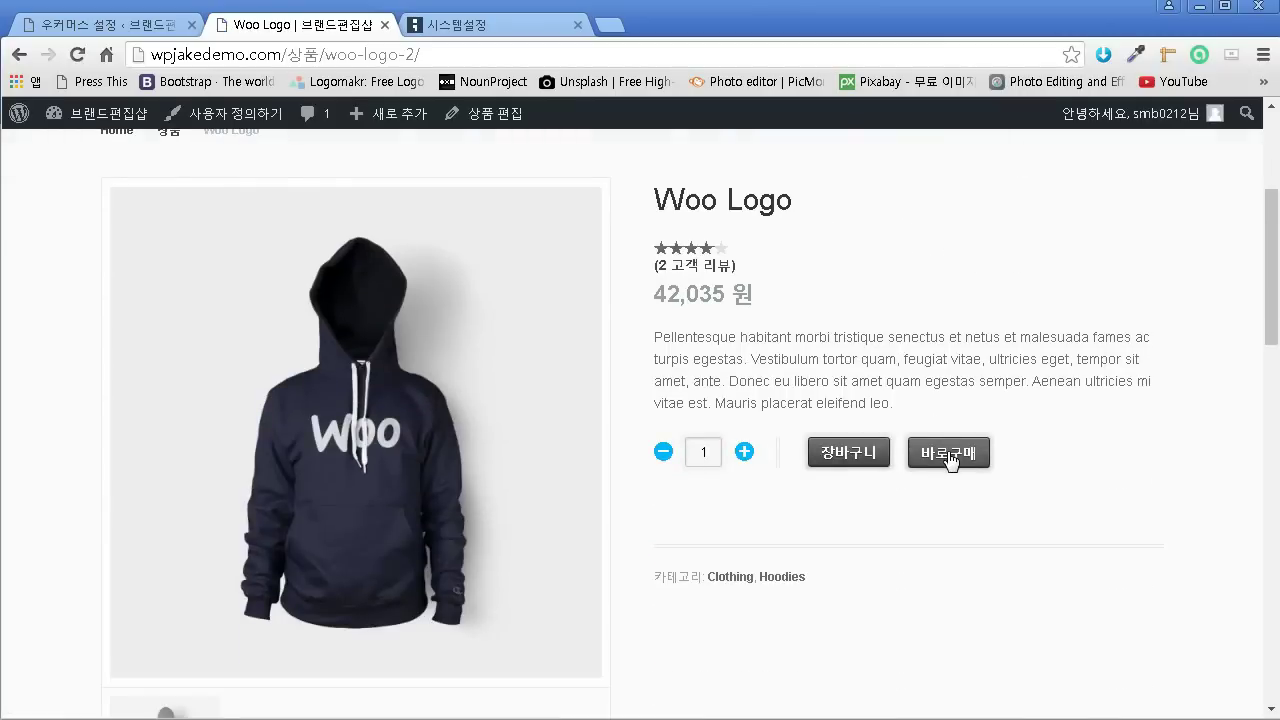
{"action": "left_click", "coordinate": [949, 455]}
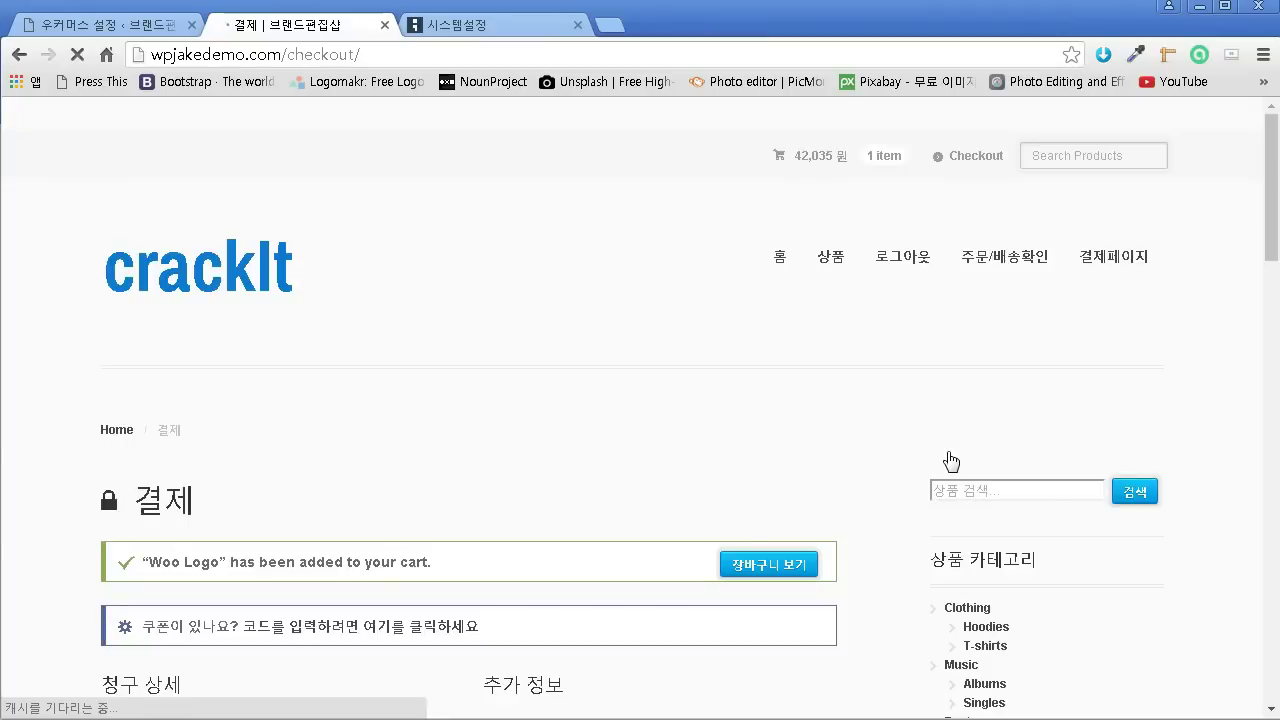
- Enter the billing name and the customer's phone number on the checkout form
{"action": "scroll", "coordinate": [733, 440], "scroll_direction": "down", "scroll_amount": 3}
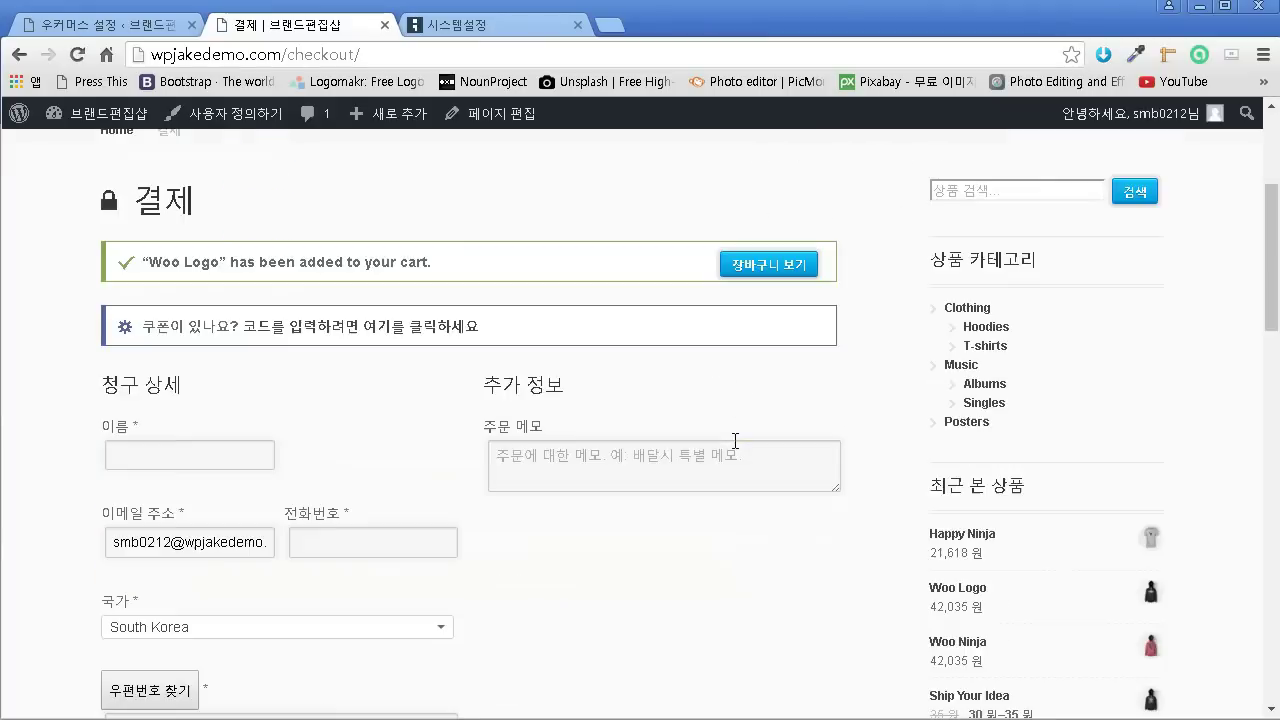
{"action": "scroll", "coordinate": [337, 428], "scroll_direction": "down", "scroll_amount": 2}
{"action": "left_click", "coordinate": [204, 257]}
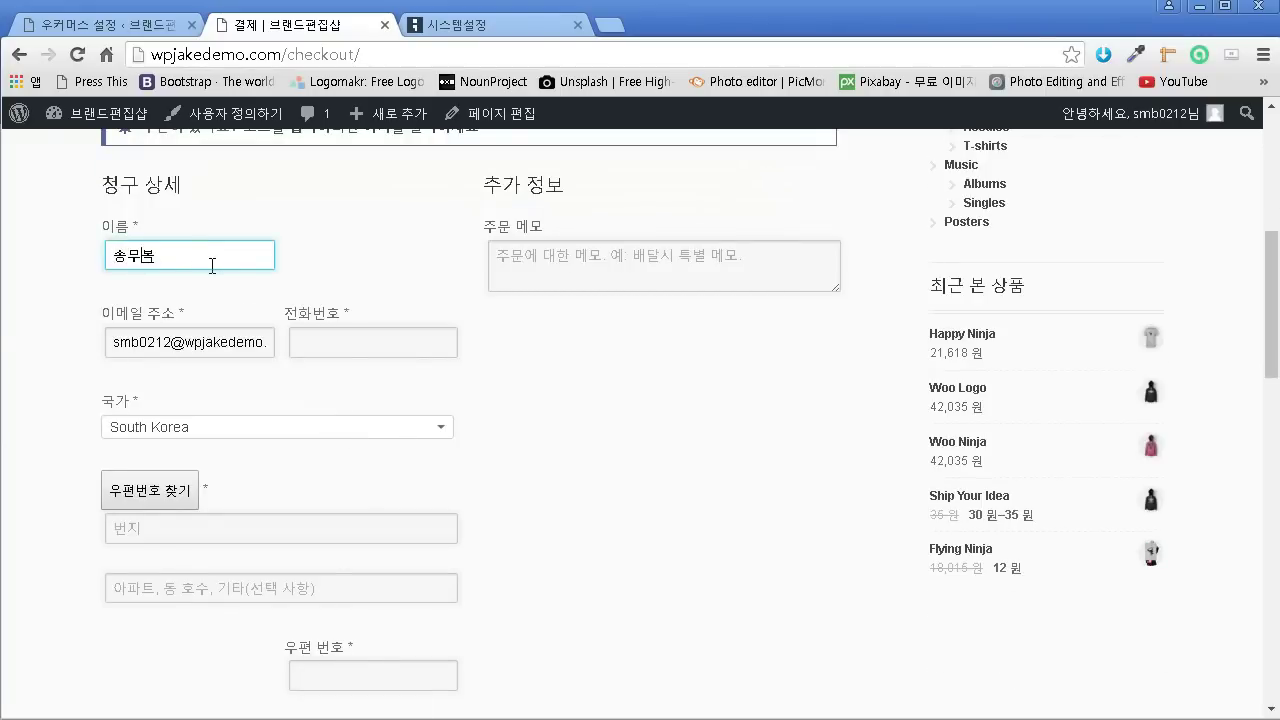
{"action": "key", "text": "Tab"}
{"action": "key", "text": "Tab"}
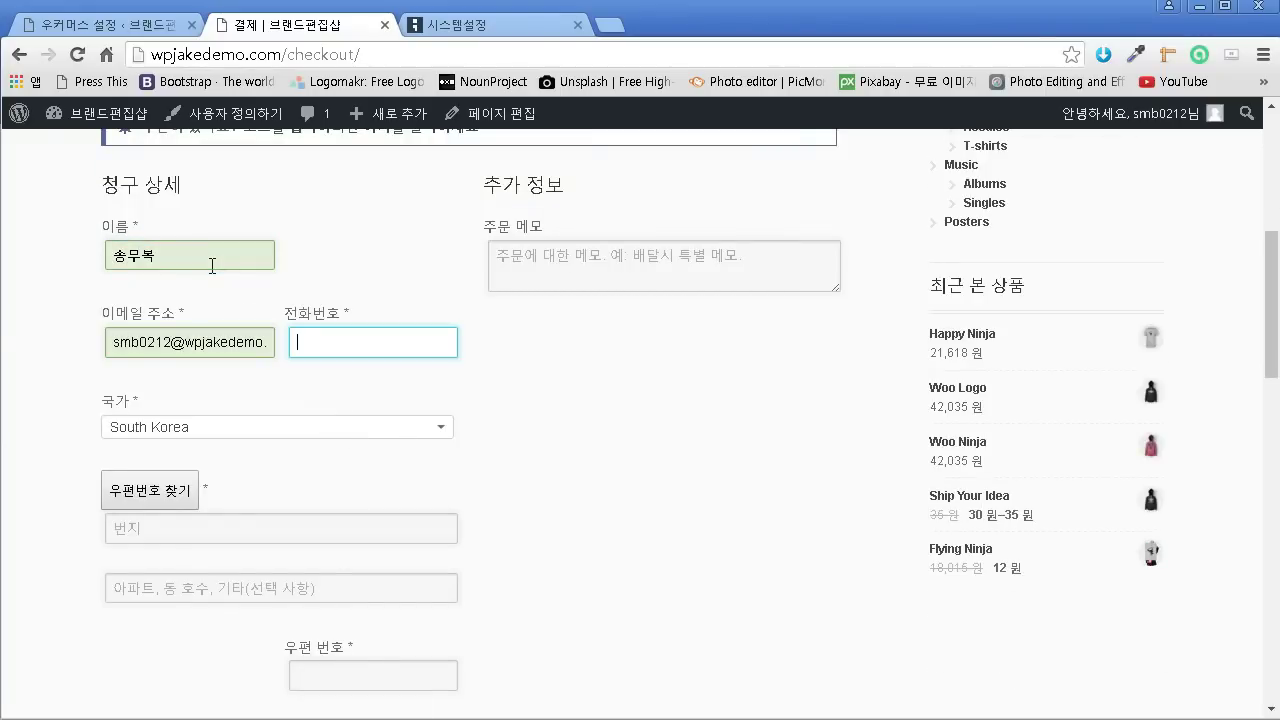
{"action": "type", "text": "0101111111"}
{"action": "left_click", "coordinate": [176, 490]}
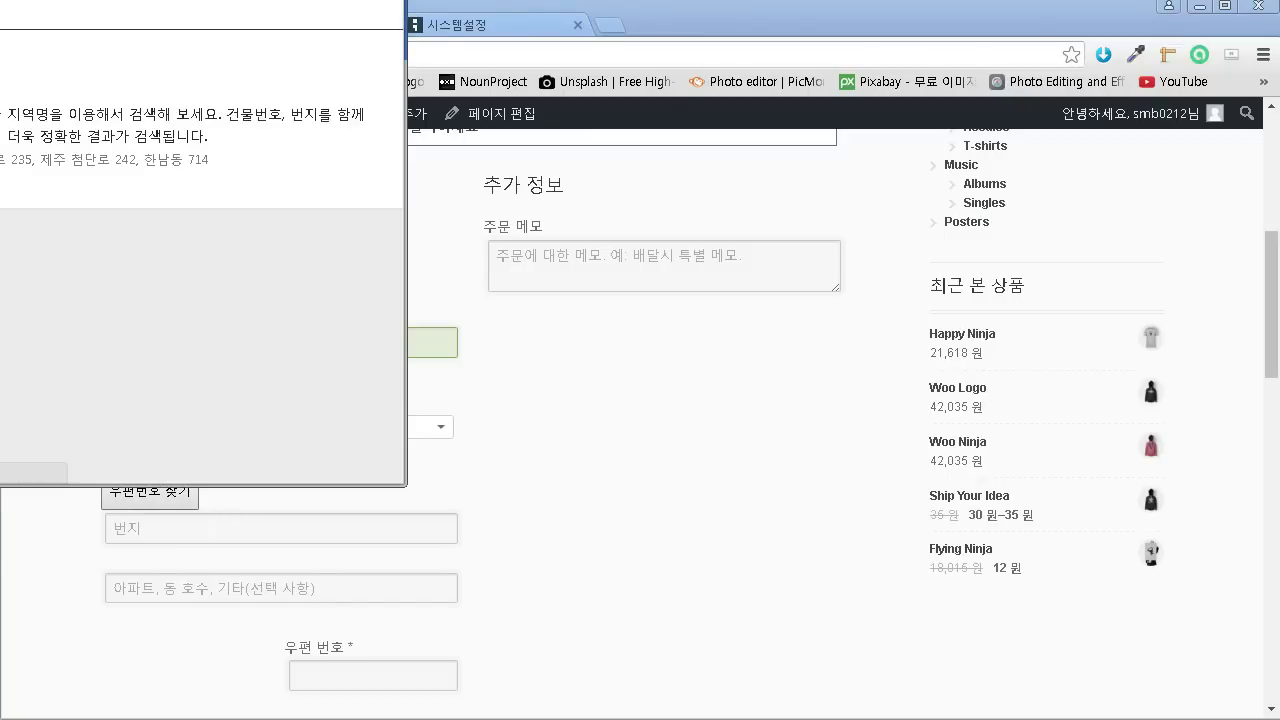
- Search 서울특별시 강남구 in the postcode finder, use the first address, and place the order
{"action": "type", "text": "r"}
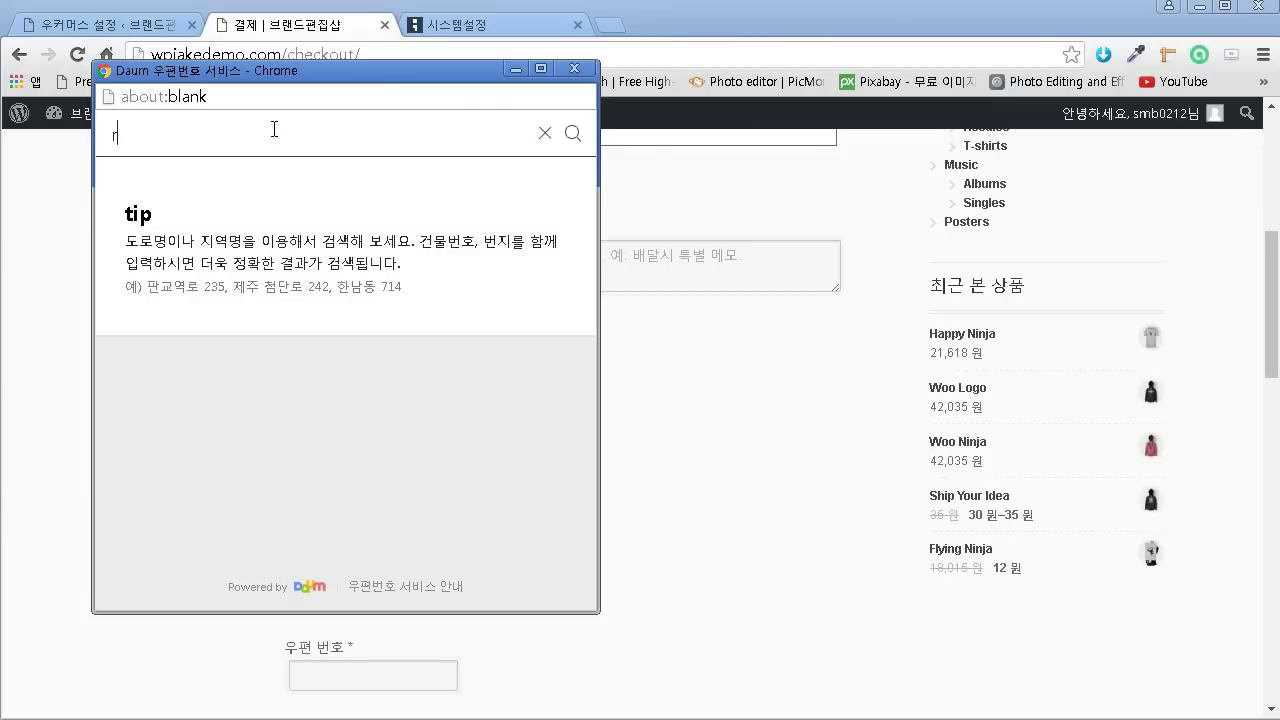
{"action": "key", "text": "BackSpace"}
{"action": "type", "text": "rhkd"}
{"action": "key", "text": "BackSpace"}
{"action": "key", "text": "BackSpace"}
{"action": "key", "text": "BackSpace"}
{"action": "key", "text": "BackSpace"}
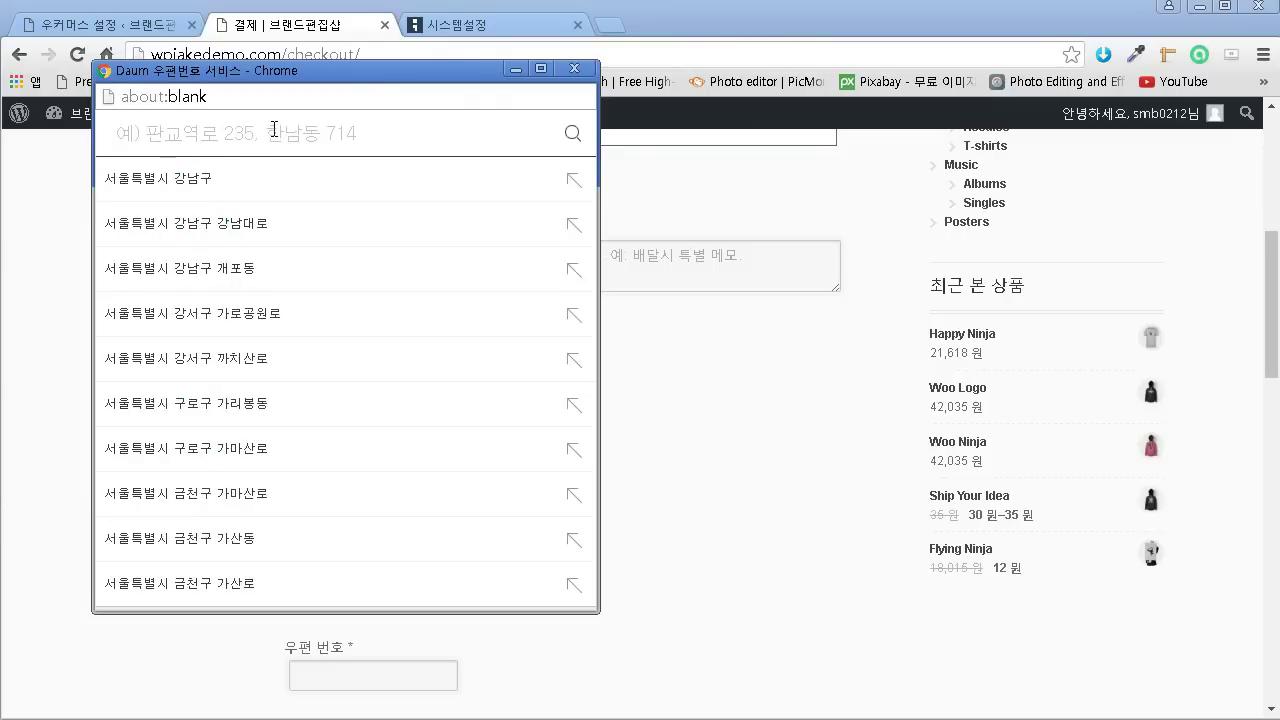
{"action": "key", "text": "Down"}
{"action": "key", "text": "Return"}
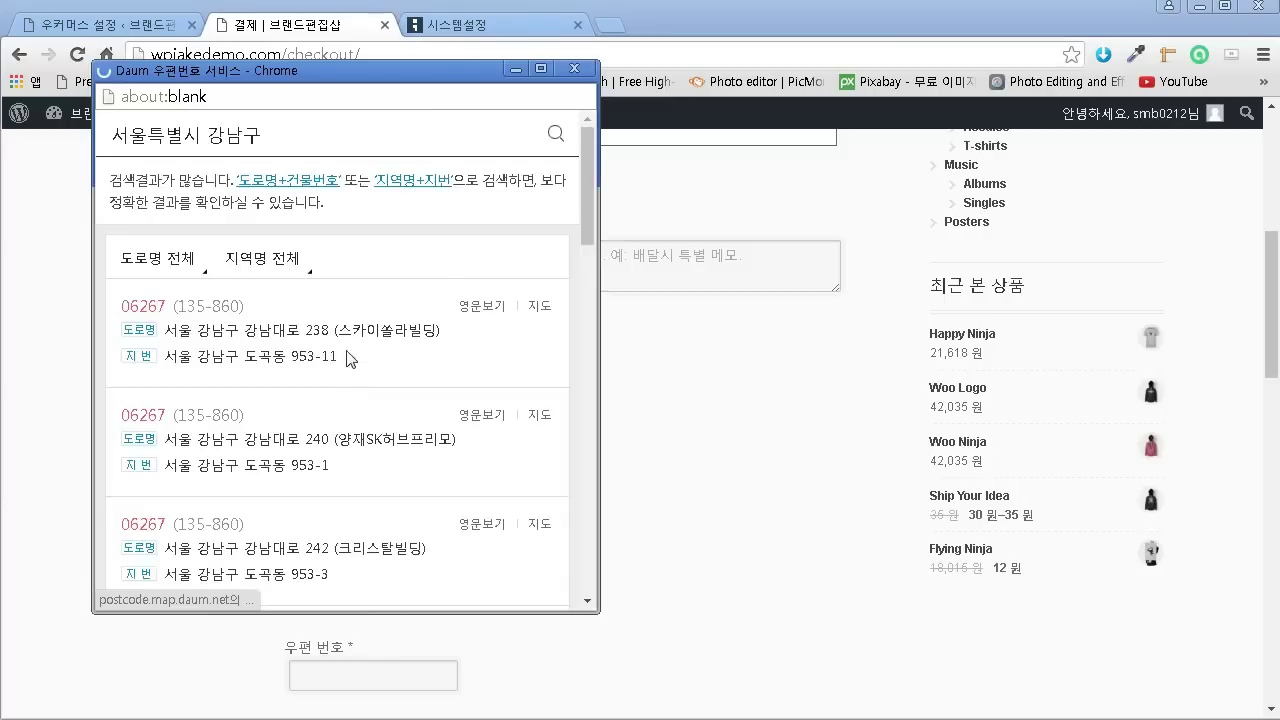
{"action": "left_click", "coordinate": [213, 330]}
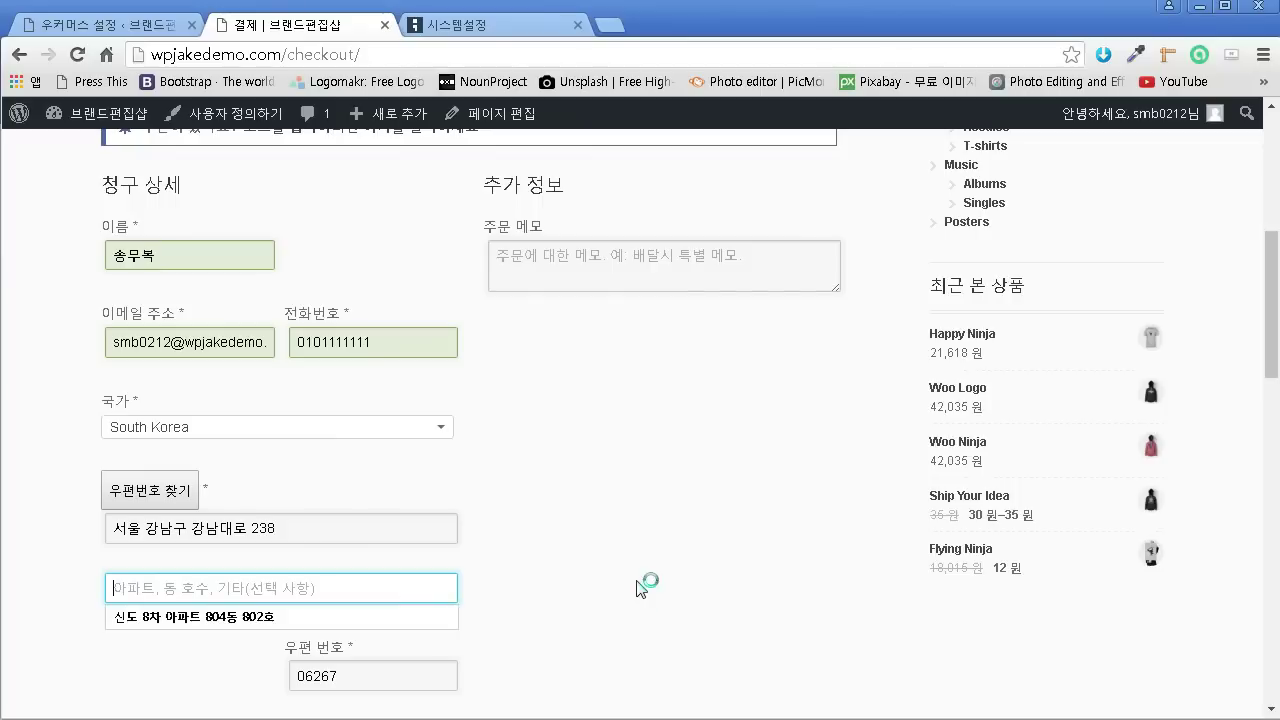
{"action": "scroll", "coordinate": [640, 560], "scroll_direction": "down", "scroll_amount": 2}
{"action": "scroll", "coordinate": [628, 455], "scroll_direction": "down", "scroll_amount": 5}
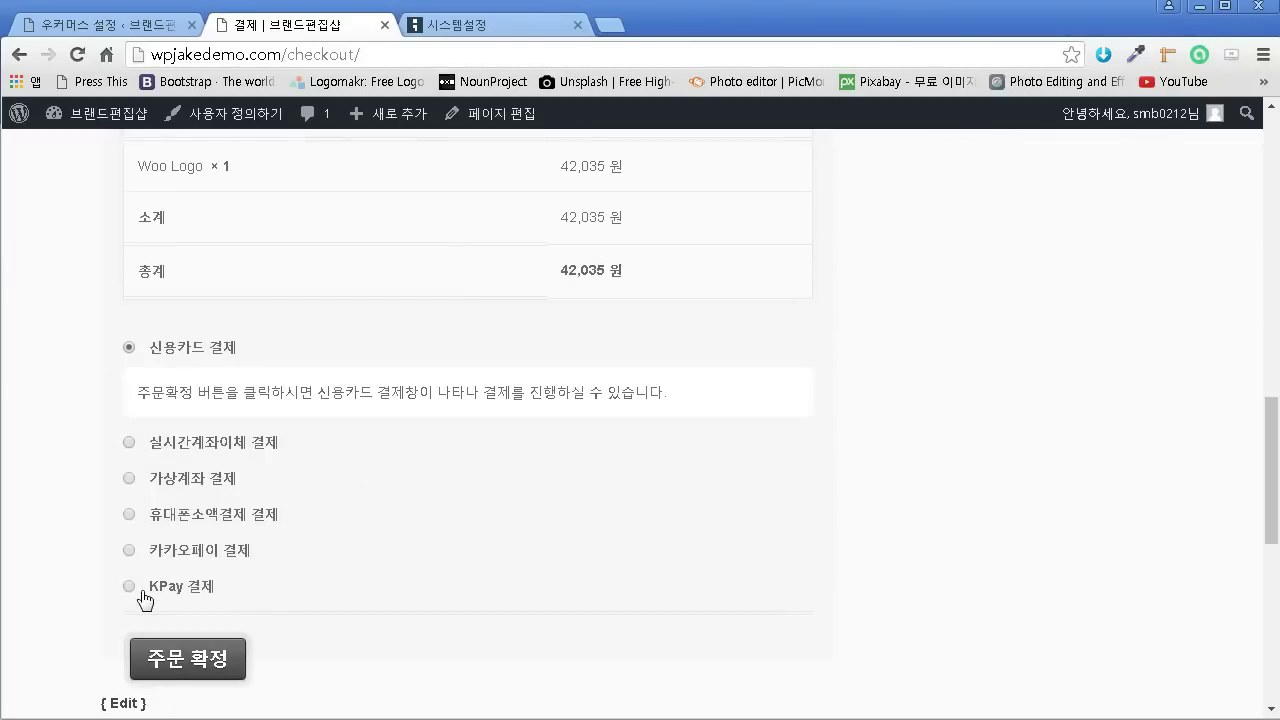
{"action": "left_click", "coordinate": [188, 675]}
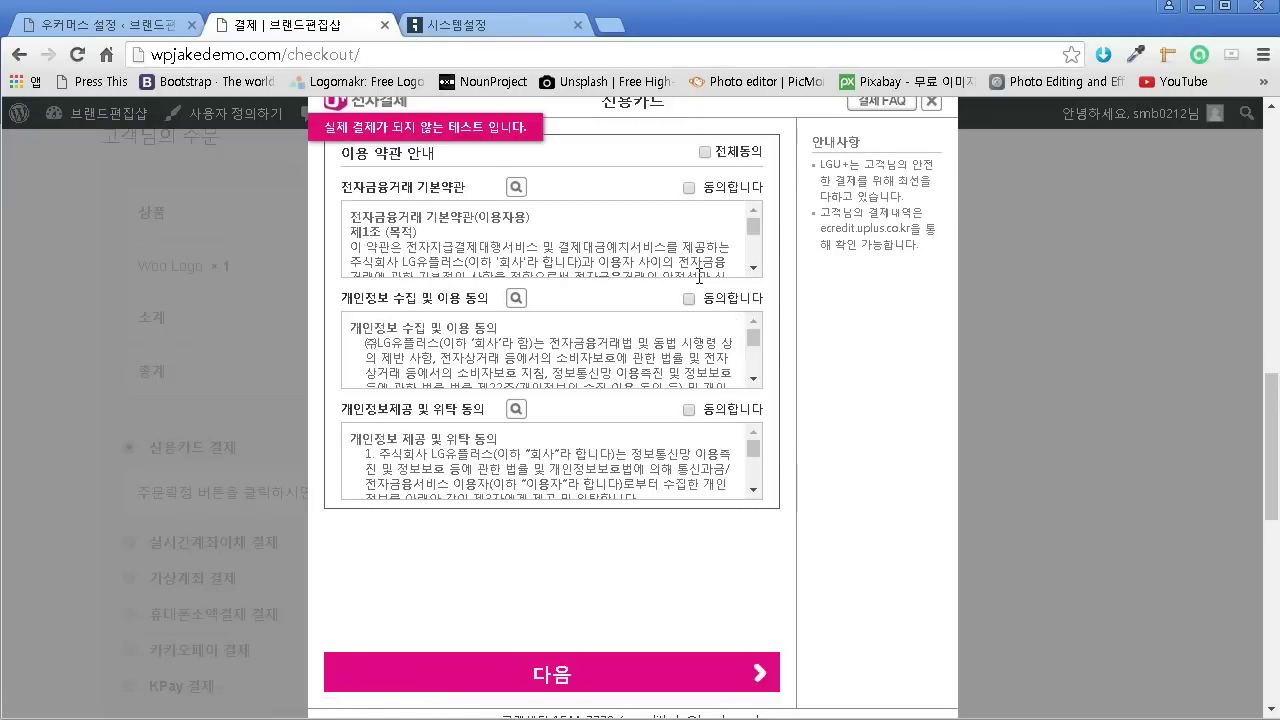
- Agree to all terms, choose a Lotte card, accept the purchase details, and start one-click payment
{"action": "left_click", "coordinate": [706, 153]}
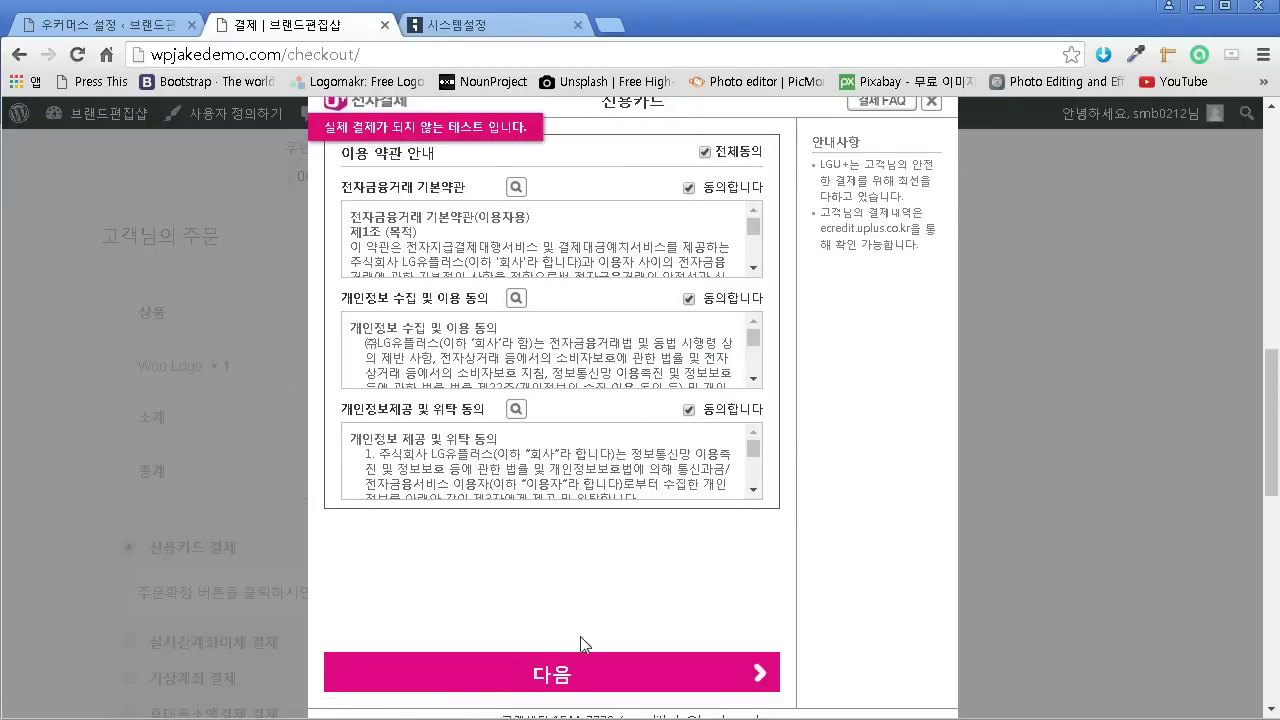
{"action": "left_click", "coordinate": [617, 674]}
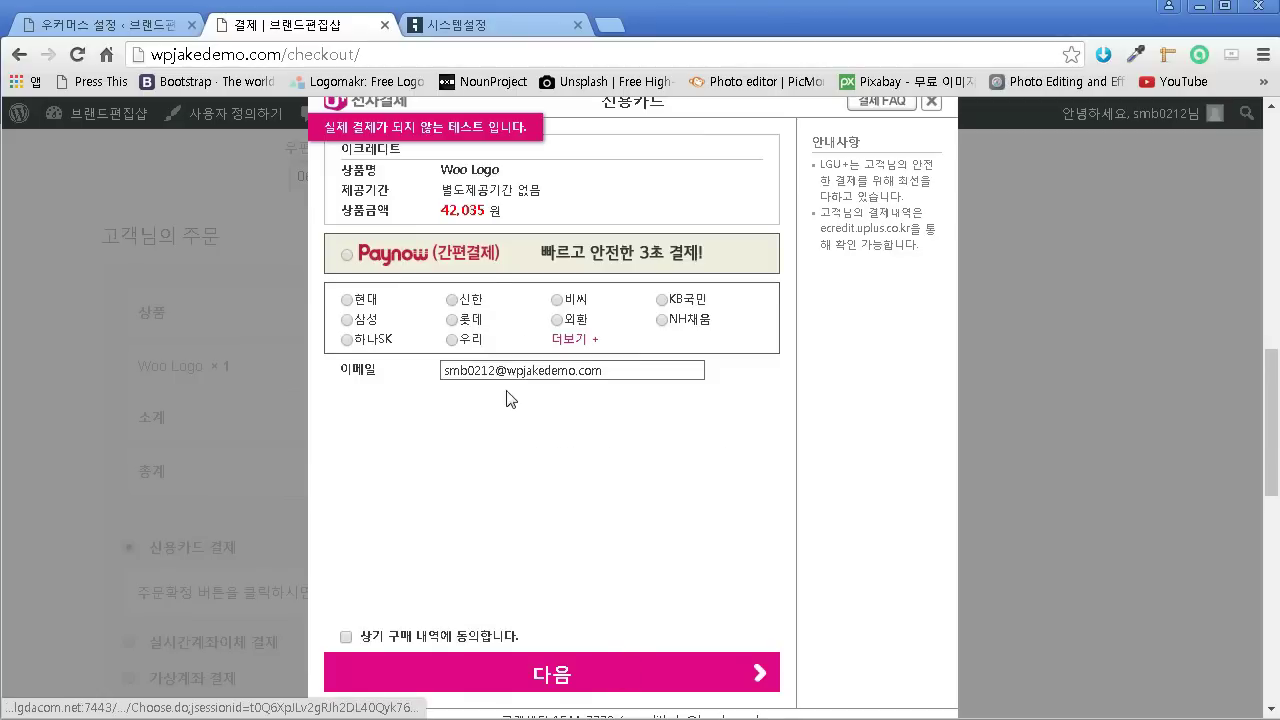
{"action": "left_click", "coordinate": [452, 321]}
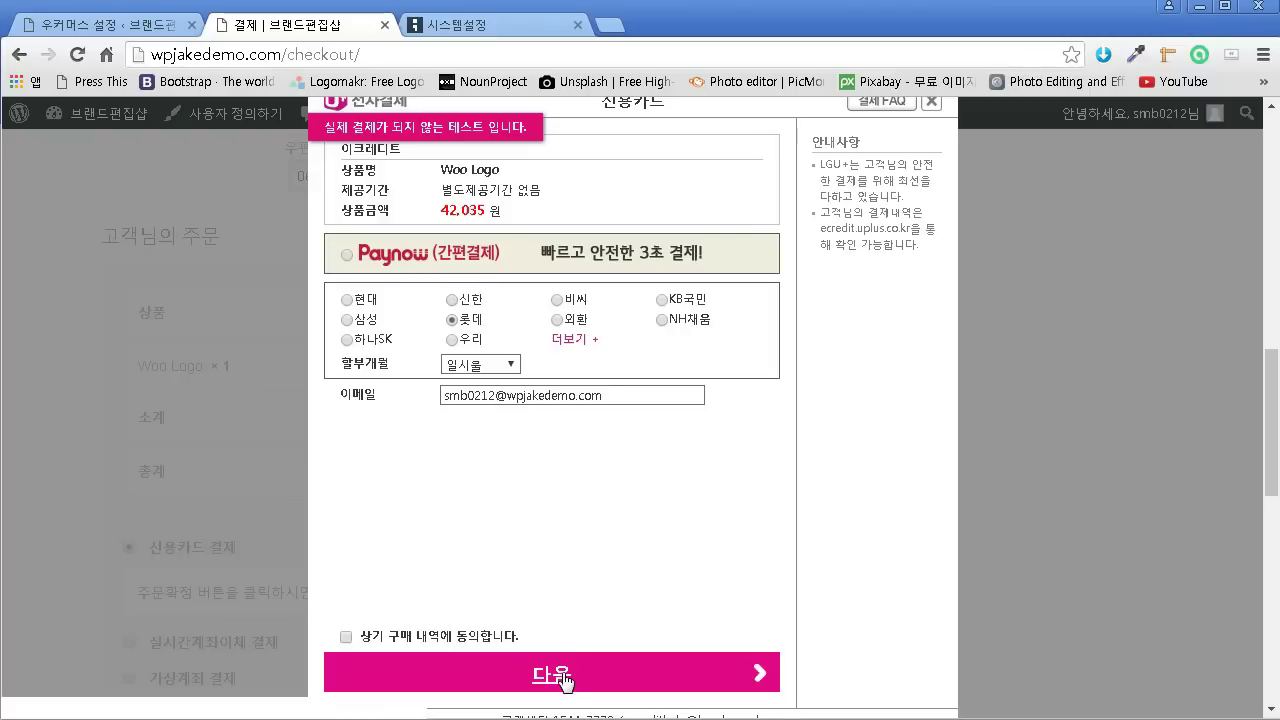
{"action": "left_click", "coordinate": [346, 636]}
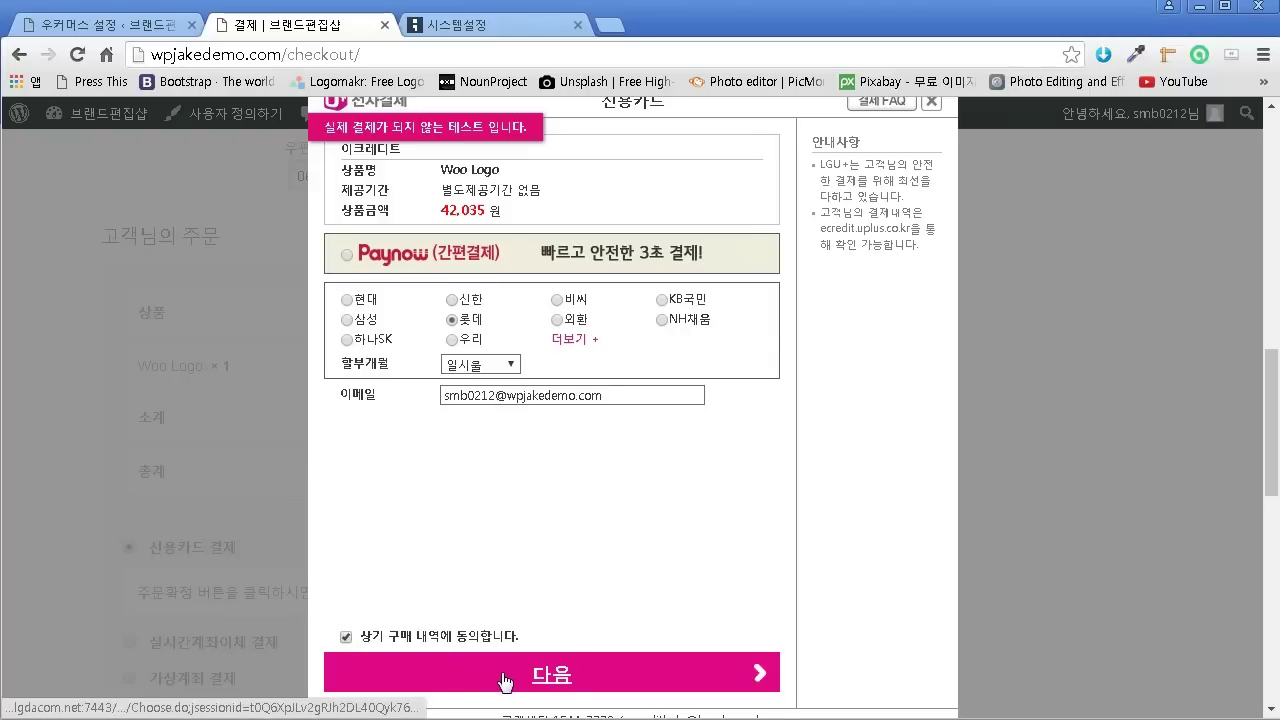
{"action": "left_click", "coordinate": [505, 679]}
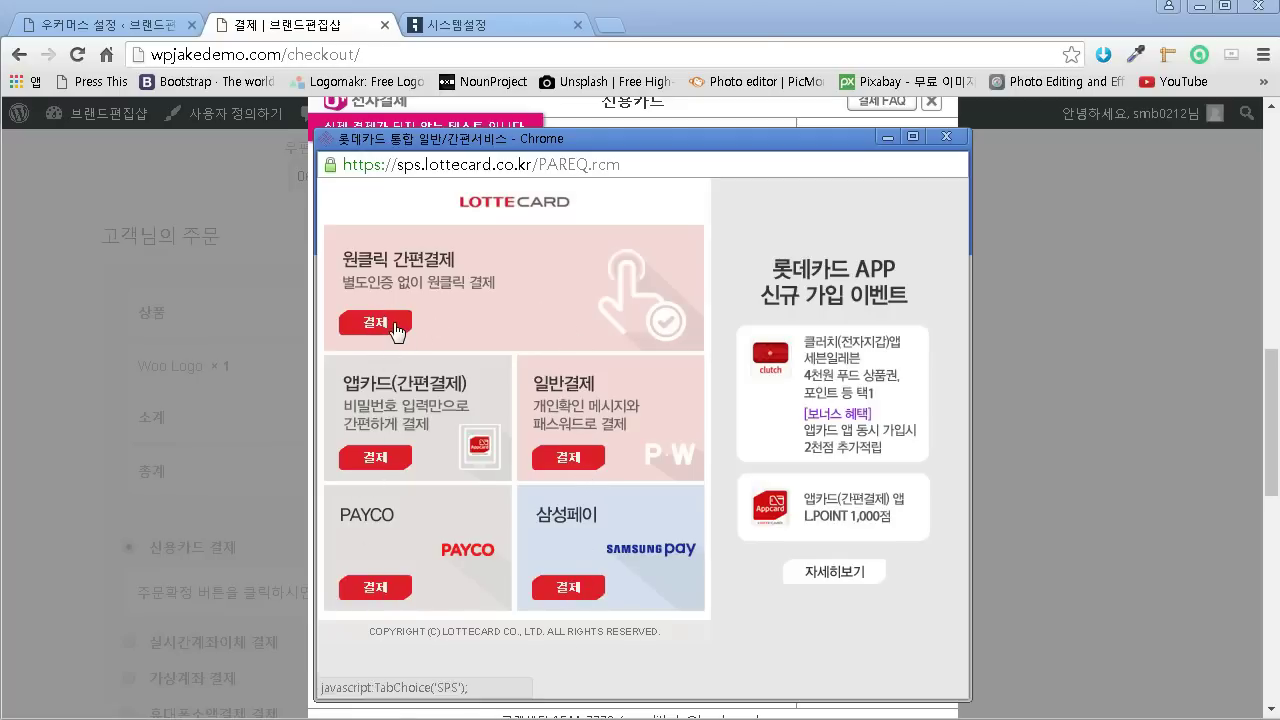
{"action": "left_click", "coordinate": [394, 322]}
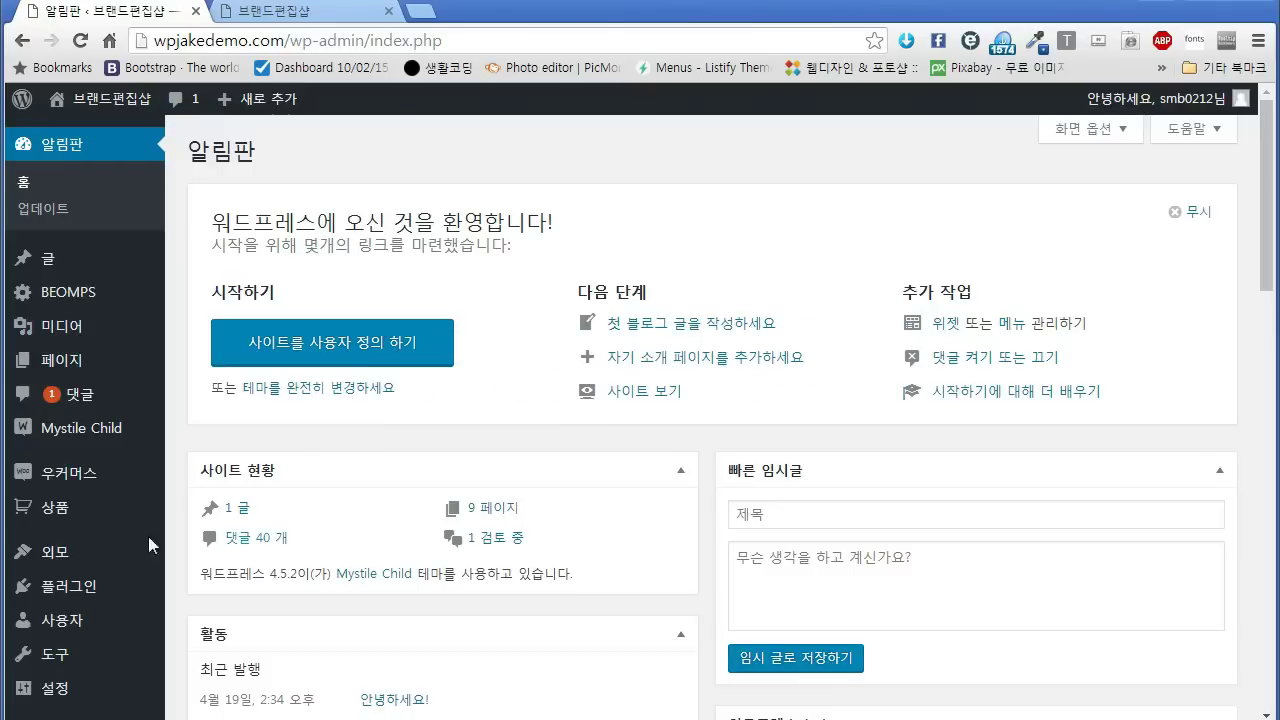
- Go to the WooCommerce settings and switch to the 배송 shipping tab
{"action": "mouse_move", "coordinate": [74, 480]}
{"action": "left_click", "coordinate": [196, 559]}
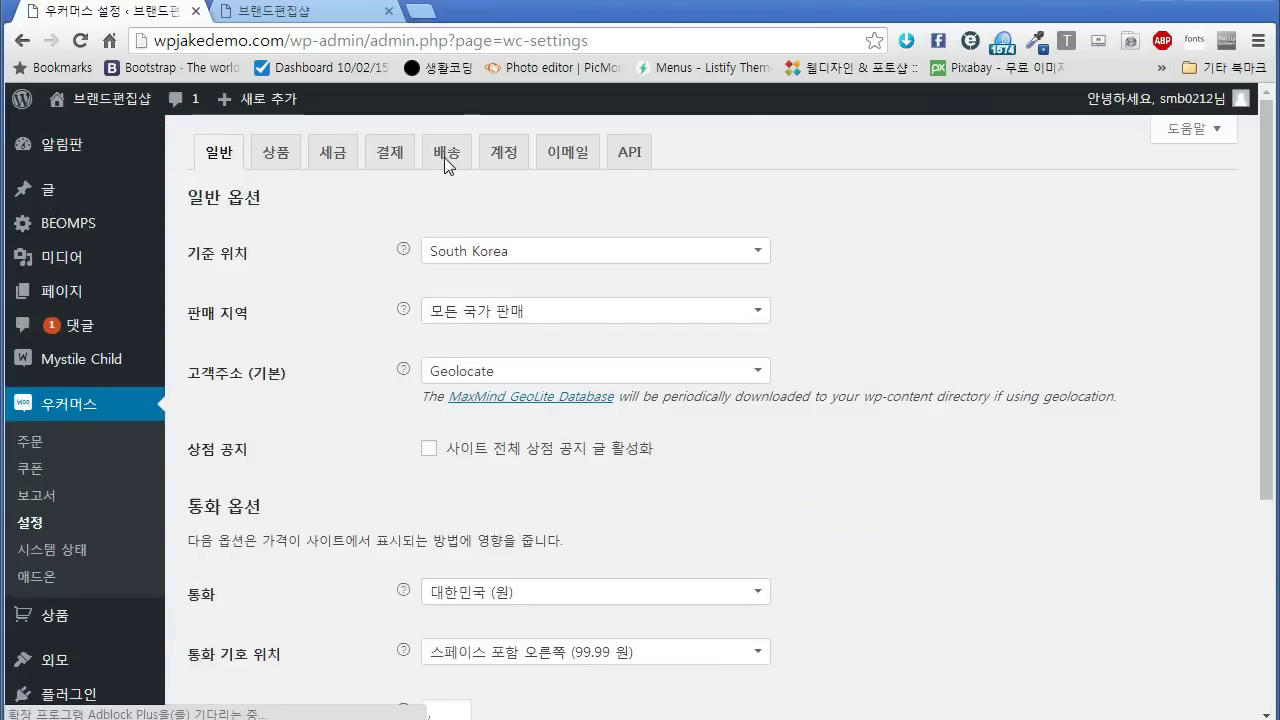
{"action": "left_click", "coordinate": [445, 160]}
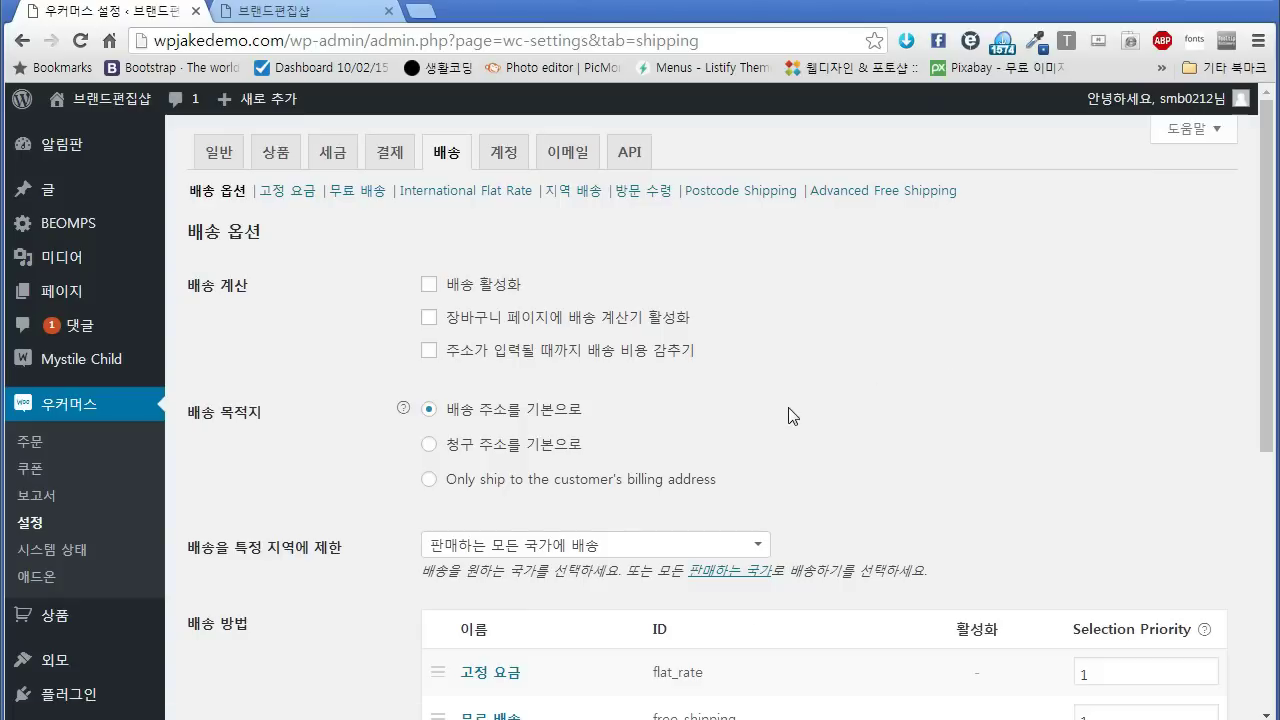
- Enable shipping with the billing address as the default destination and save
{"action": "left_click", "coordinate": [429, 284]}
{"action": "left_click", "coordinate": [429, 444]}
{"action": "scroll", "coordinate": [214, 657], "scroll_direction": "down", "scroll_amount": 5}
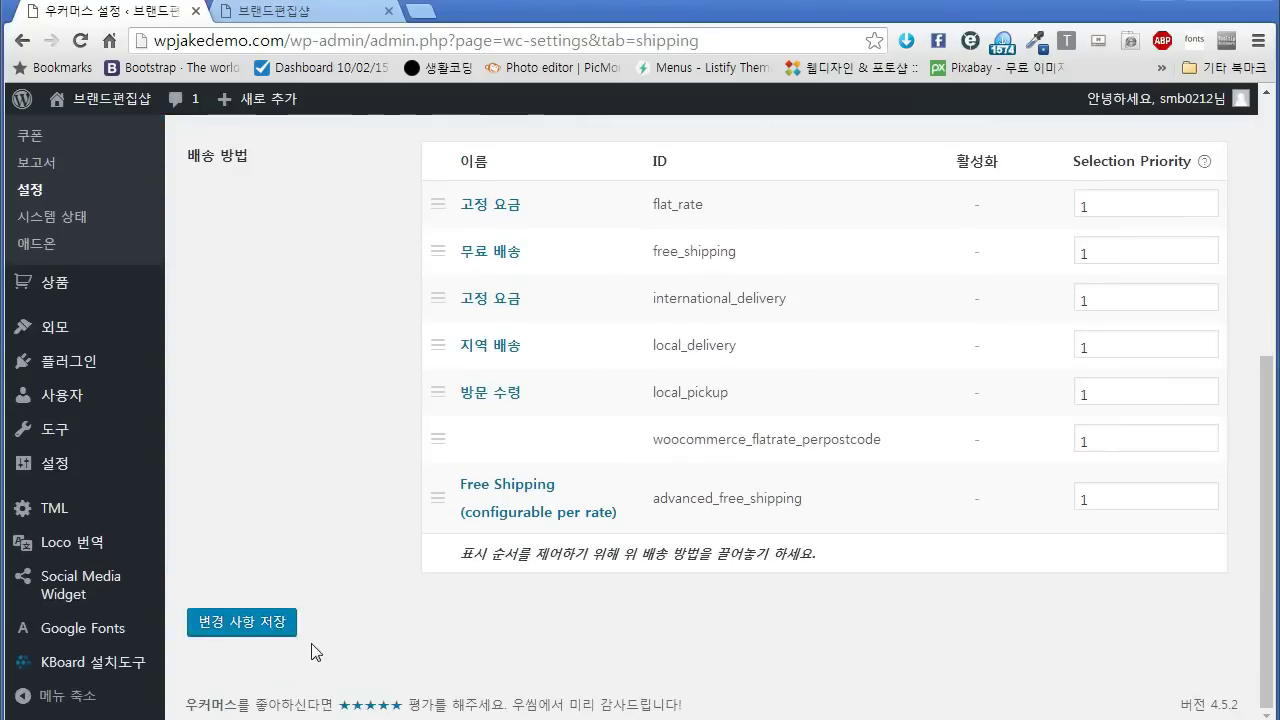
{"action": "left_click", "coordinate": [247, 628]}
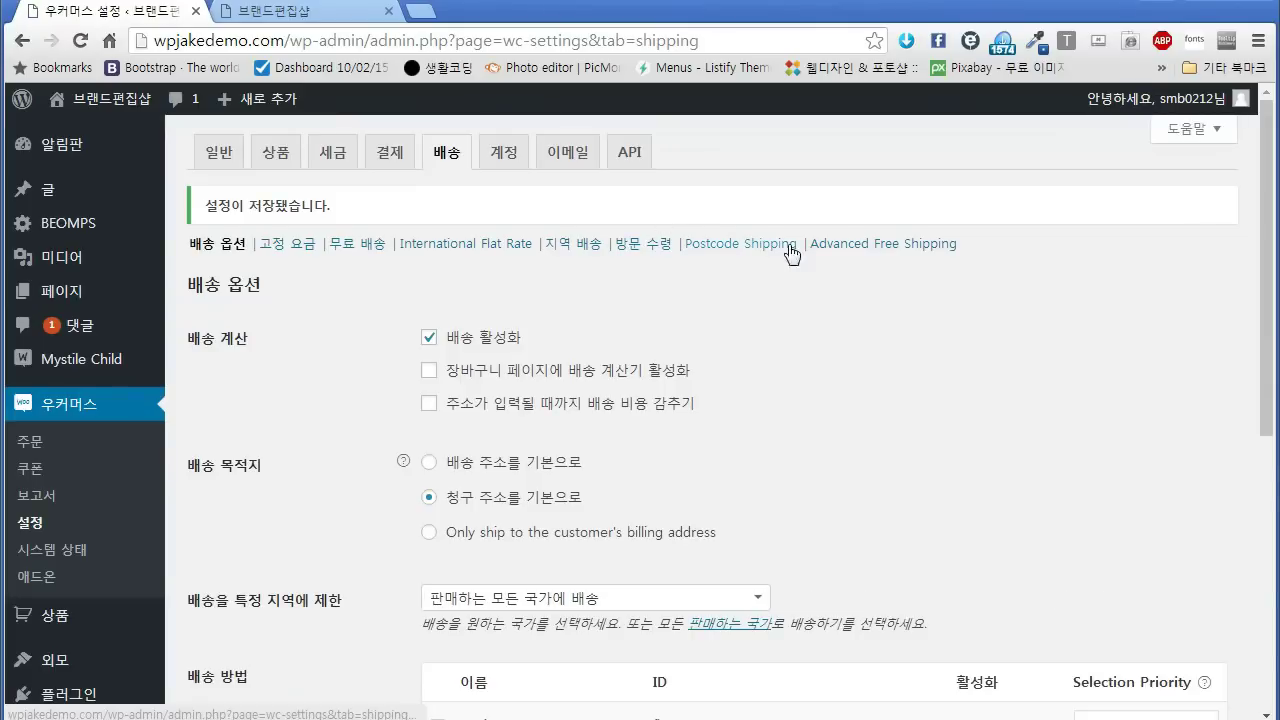
- Enable Advanced Free Shipping, hiding other methods when free shipping applies, and save
{"action": "left_click", "coordinate": [926, 245]}
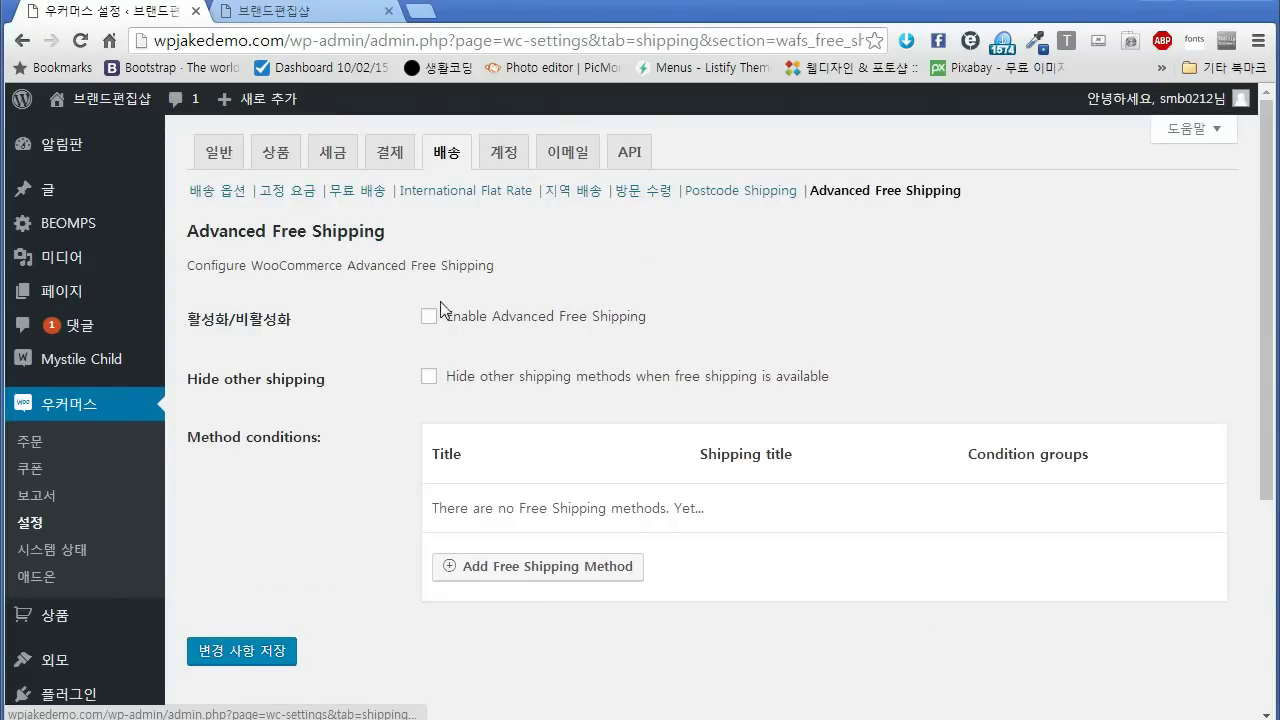
{"action": "left_click", "coordinate": [428, 316]}
{"action": "left_click", "coordinate": [428, 377]}
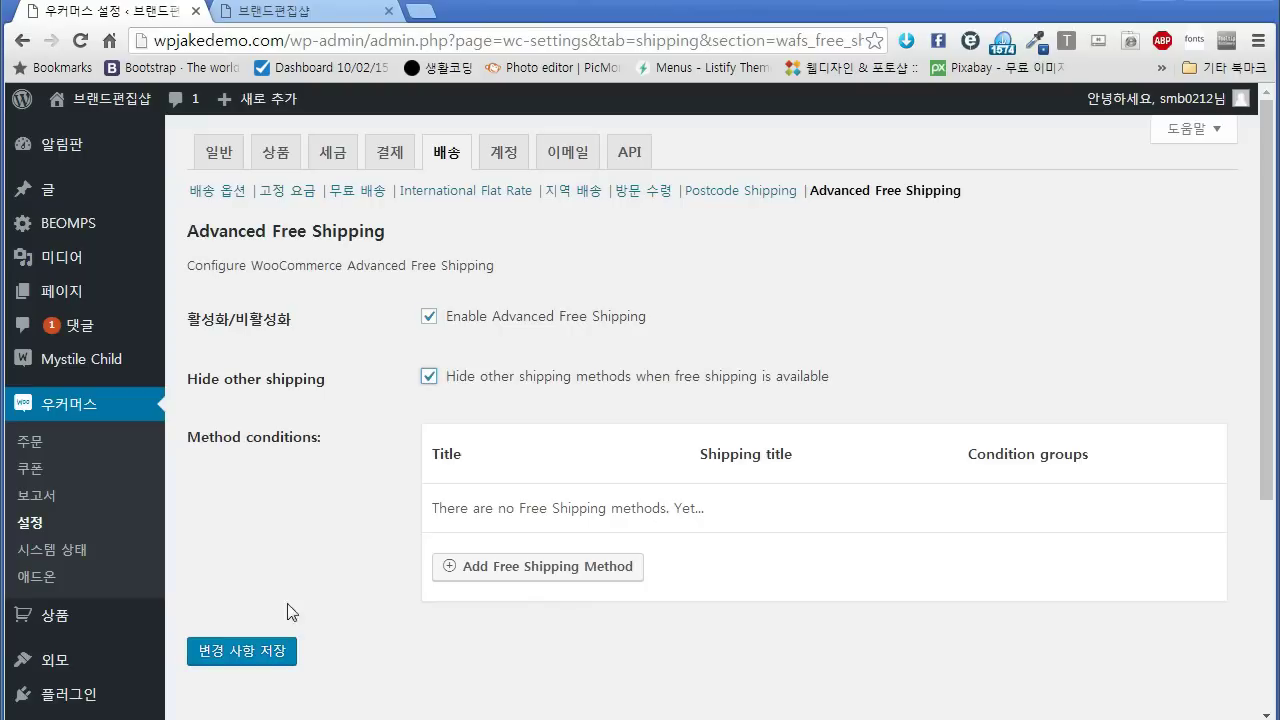
{"action": "left_click", "coordinate": [277, 660]}
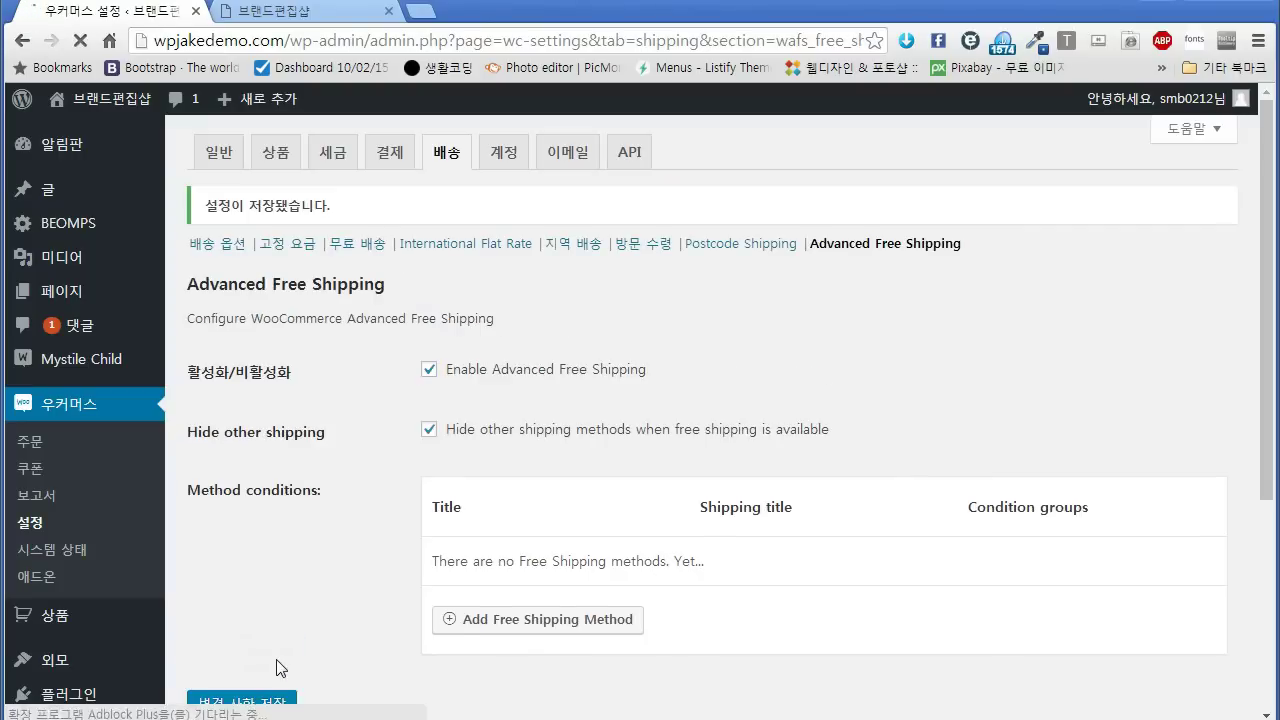
{"action": "left_click", "coordinate": [580, 627]}
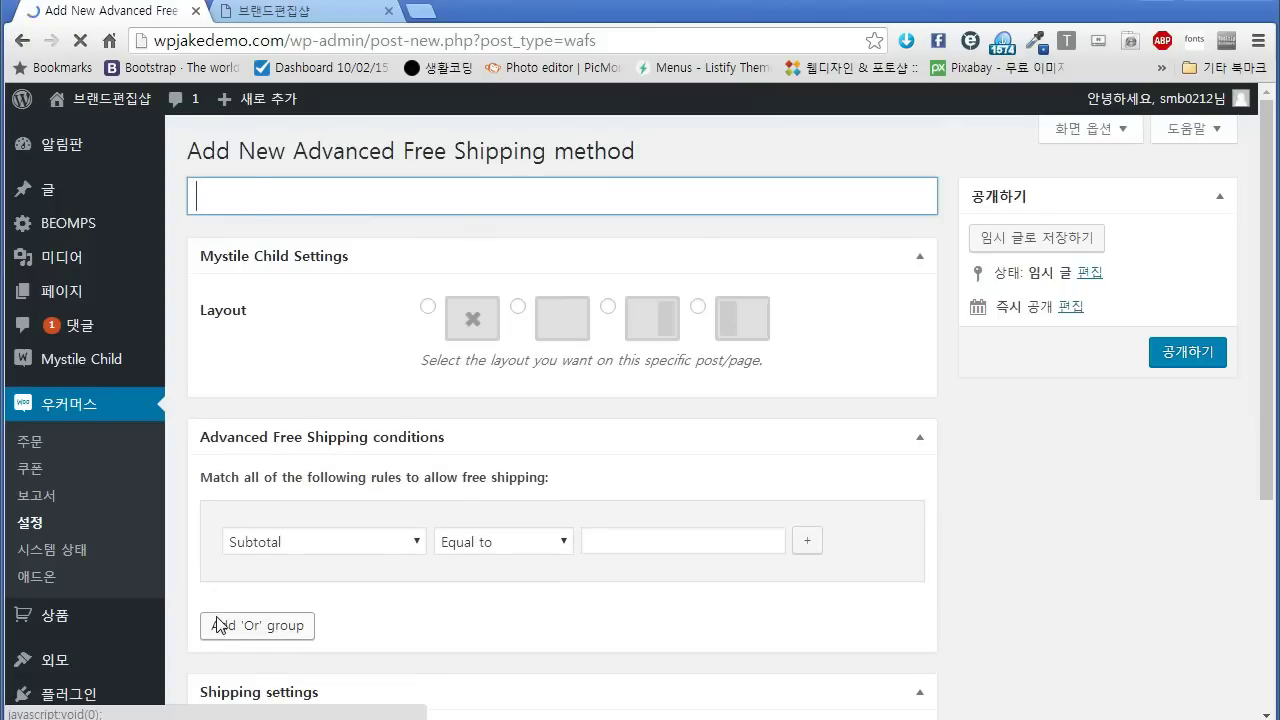
- Publish free shipping method '기본무료배송조건' with a subtotal greater or equal to 30001 condition
{"action": "left_click", "coordinate": [439, 199]}
{"action": "type", "text": "기보무료배ㅗㅇ조그"}
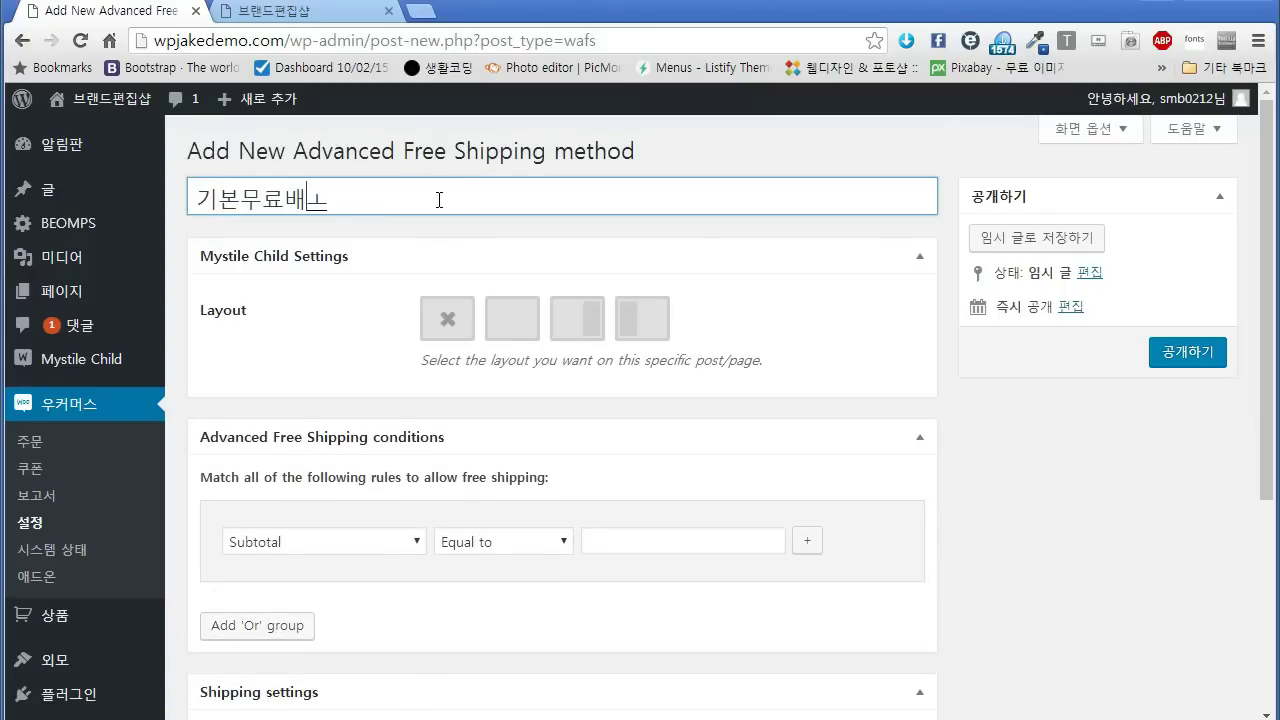
{"action": "key", "text": "BackSpace"}
{"action": "key", "text": "BackSpace"}
{"action": "key", "text": "BackSpace"}
{"action": "key", "text": "BackSpace"}
{"action": "type", "text": "조건"}
{"action": "left_click", "coordinate": [705, 539]}
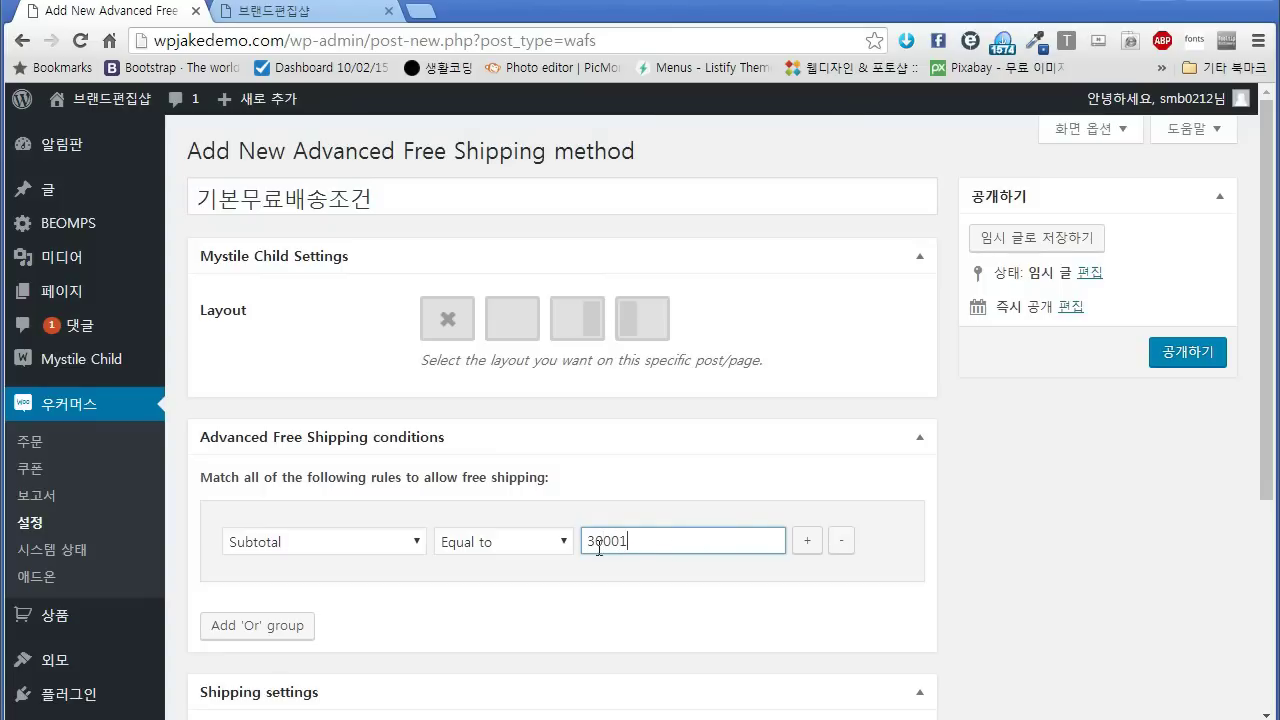
{"action": "left_click", "coordinate": [515, 553]}
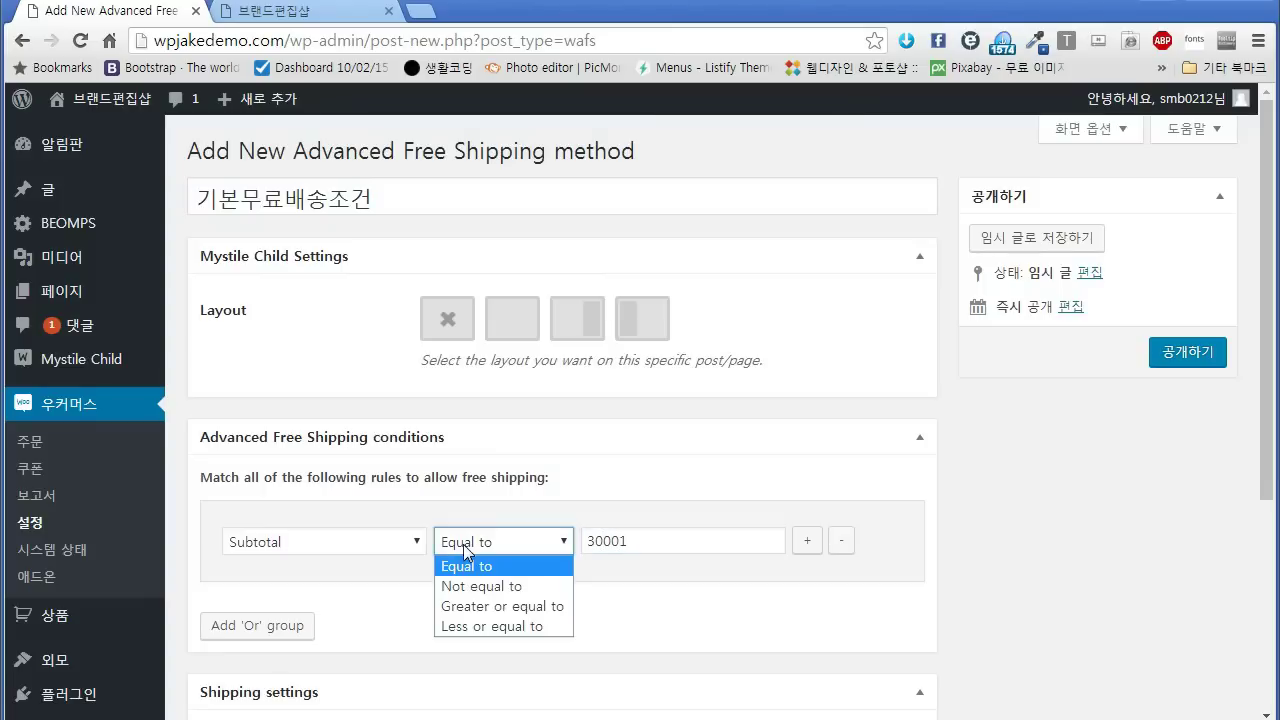
{"action": "left_click", "coordinate": [493, 606]}
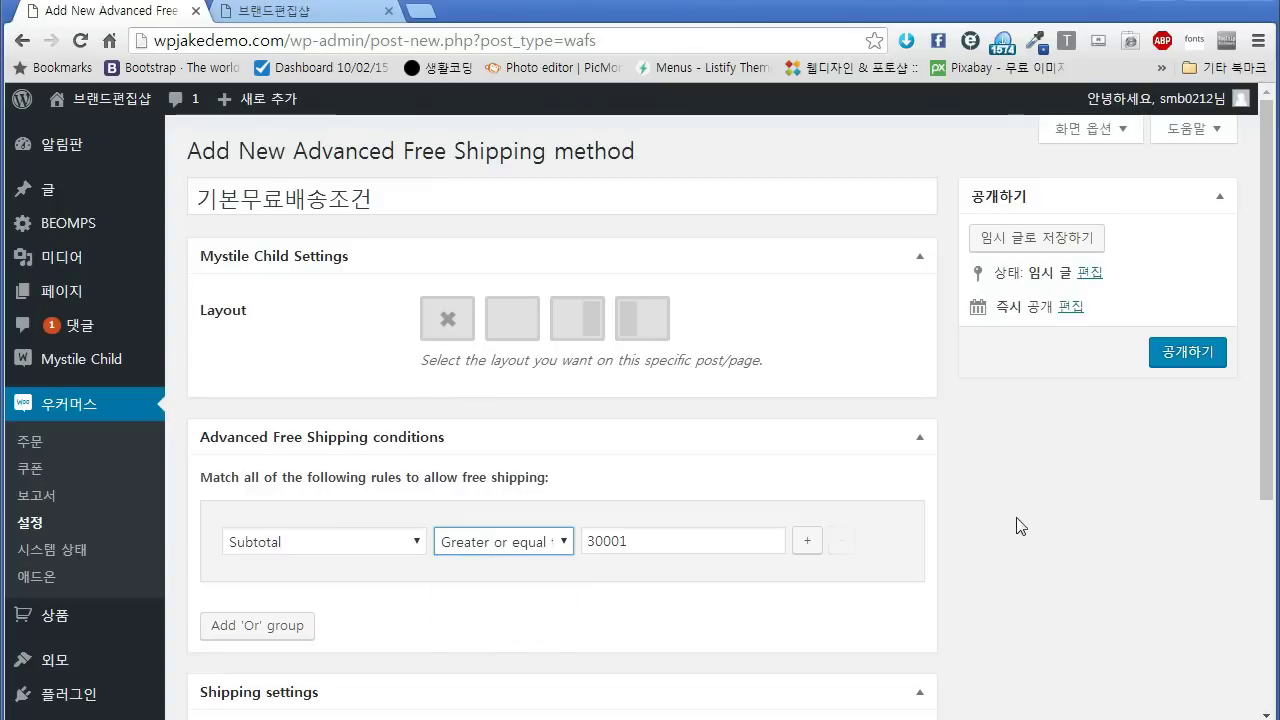
{"action": "left_click", "coordinate": [1172, 358]}
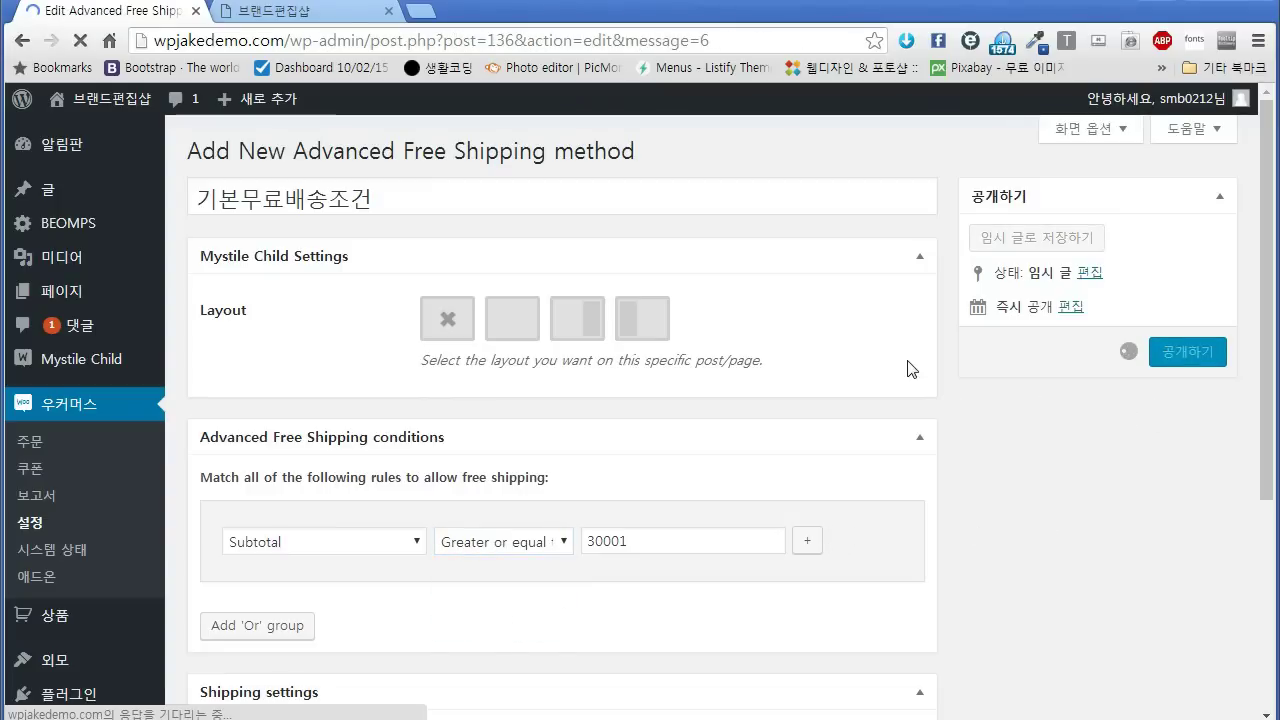
- Give the method the customer-facing title '무료배송' and update it
{"action": "scroll", "coordinate": [727, 474], "scroll_direction": "down", "scroll_amount": 3}
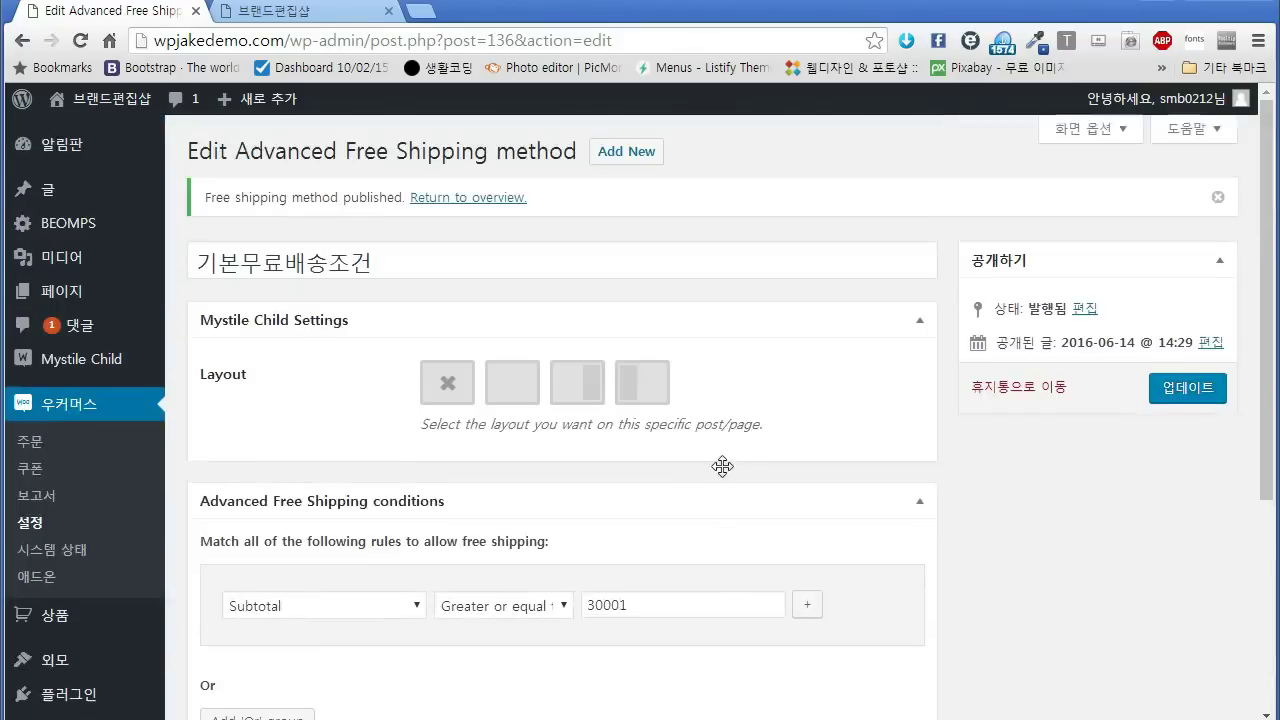
{"action": "scroll", "coordinate": [723, 466], "scroll_direction": "down", "scroll_amount": 3}
{"action": "left_click", "coordinate": [428, 503]}
{"action": "type", "text": "무"}
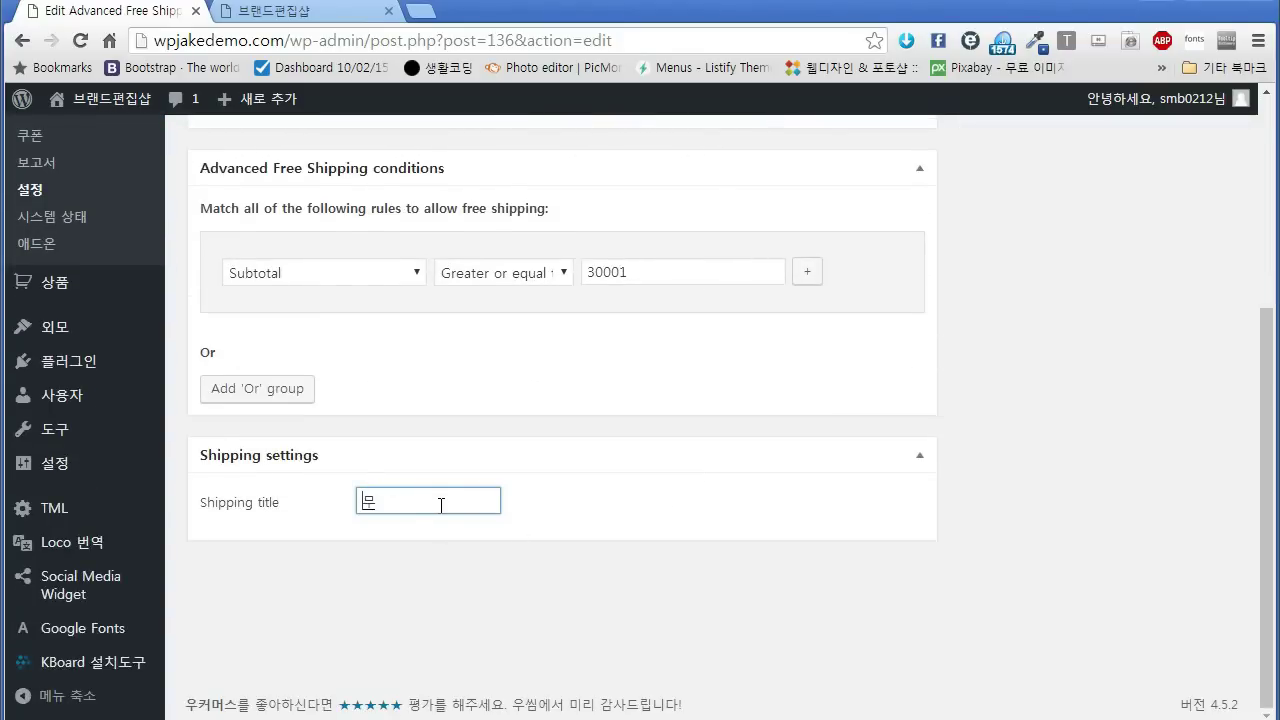
{"action": "type", "text": "료배송"}
{"action": "scroll", "coordinate": [1080, 326], "scroll_direction": "up", "scroll_amount": 4}
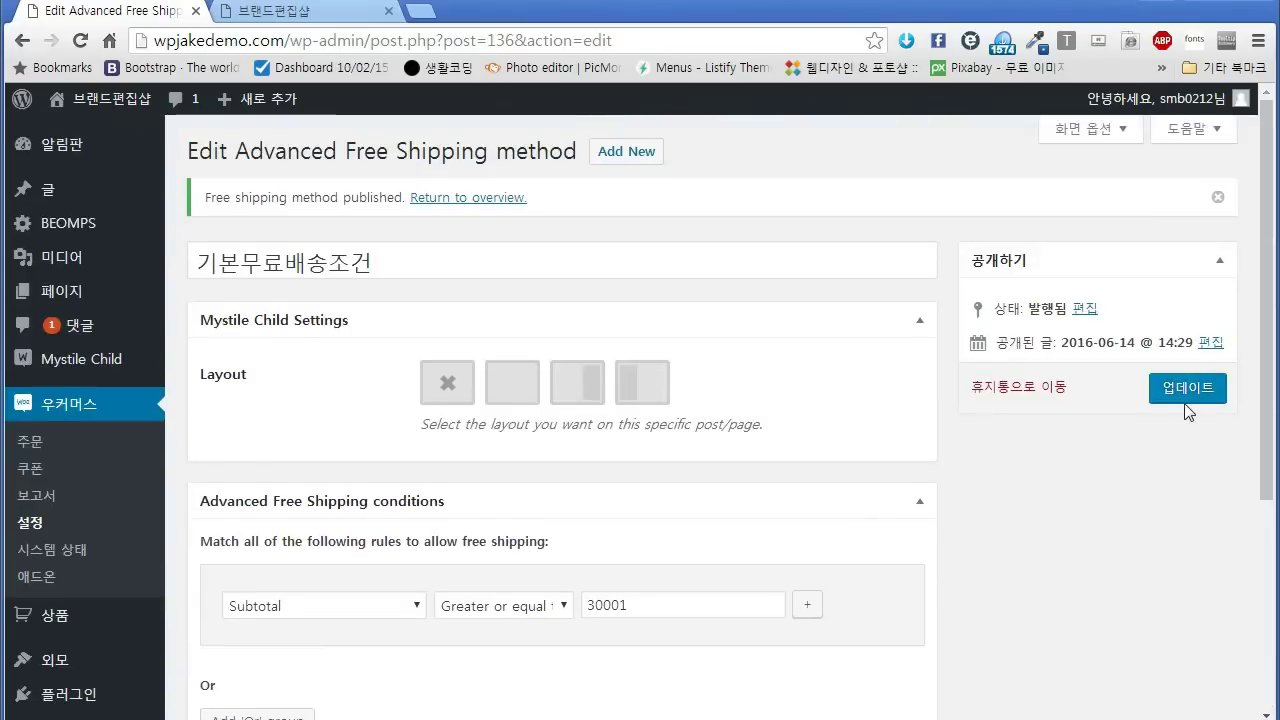
{"action": "scroll", "coordinate": [1186, 403], "scroll_direction": "down", "scroll_amount": 1}
{"action": "left_click", "coordinate": [1187, 280]}
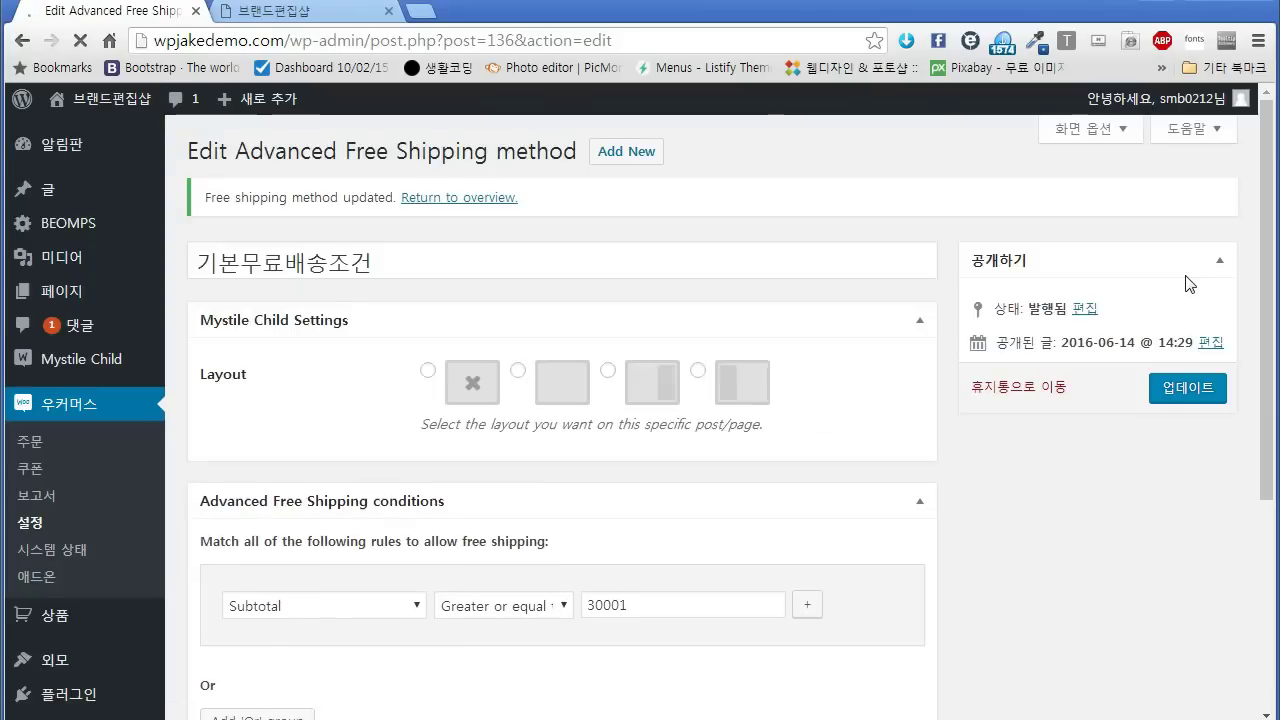
{"action": "left_click", "coordinate": [481, 198]}
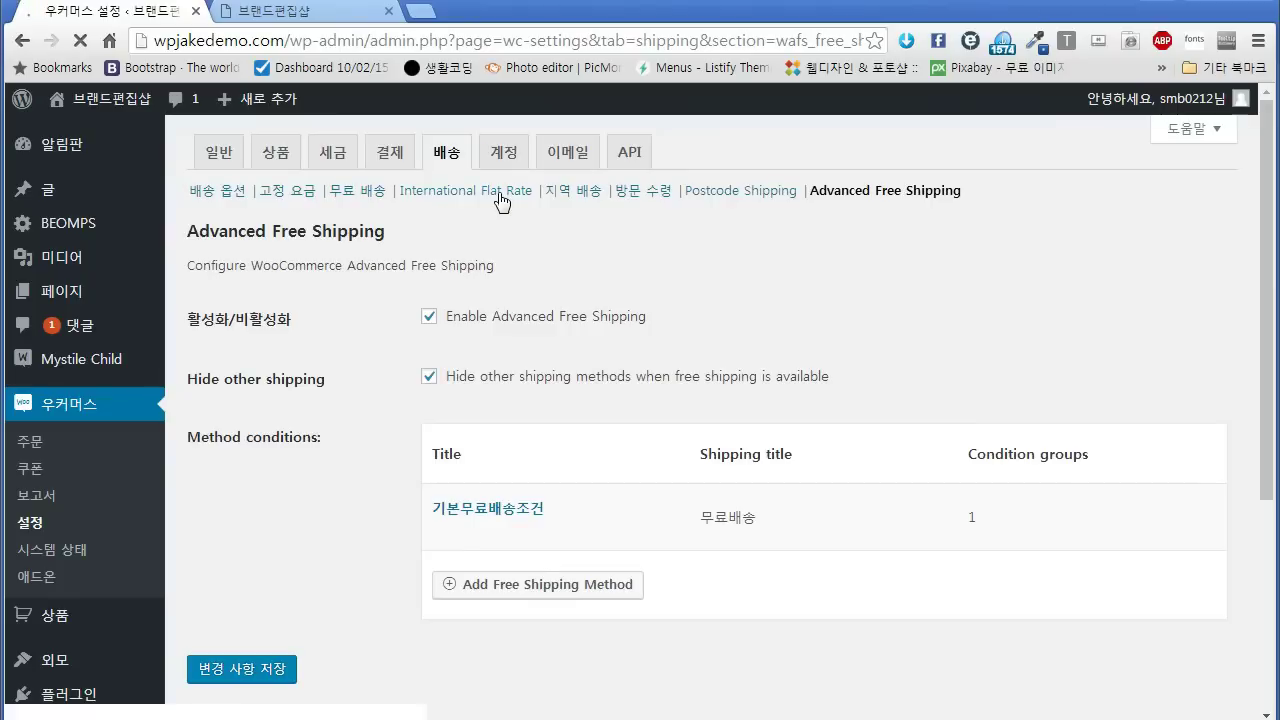
- Enable Postcode Shipping with method title 기본배송 and a 2500 rest-of-world cost
{"action": "left_click", "coordinate": [713, 191]}
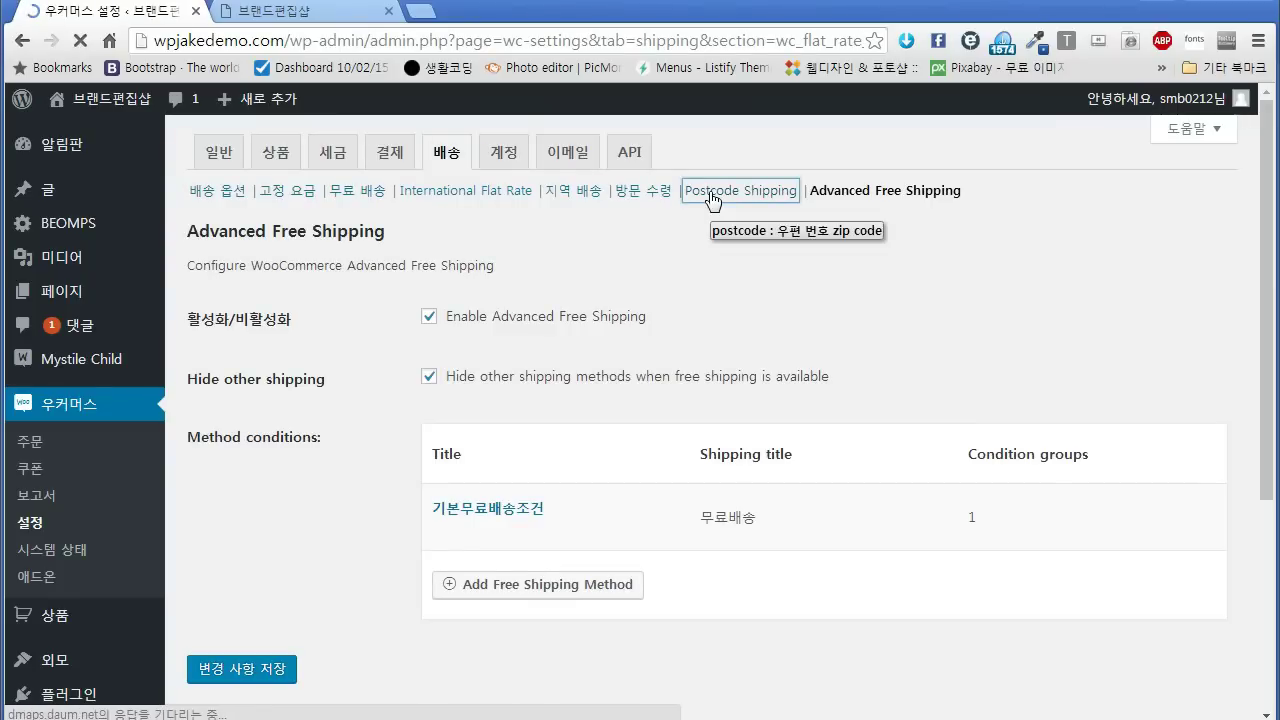
{"action": "left_click", "coordinate": [428, 457]}
{"action": "scroll", "coordinate": [653, 403], "scroll_direction": "down", "scroll_amount": 2}
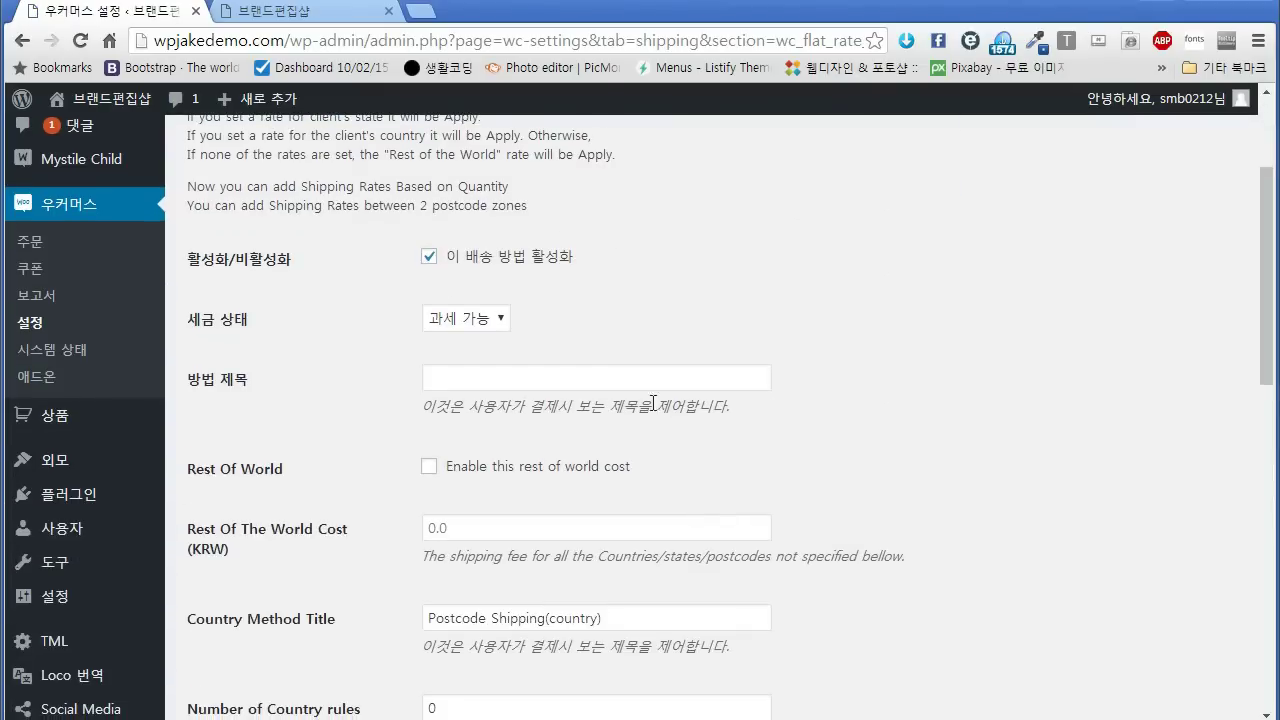
{"action": "left_click", "coordinate": [516, 387]}
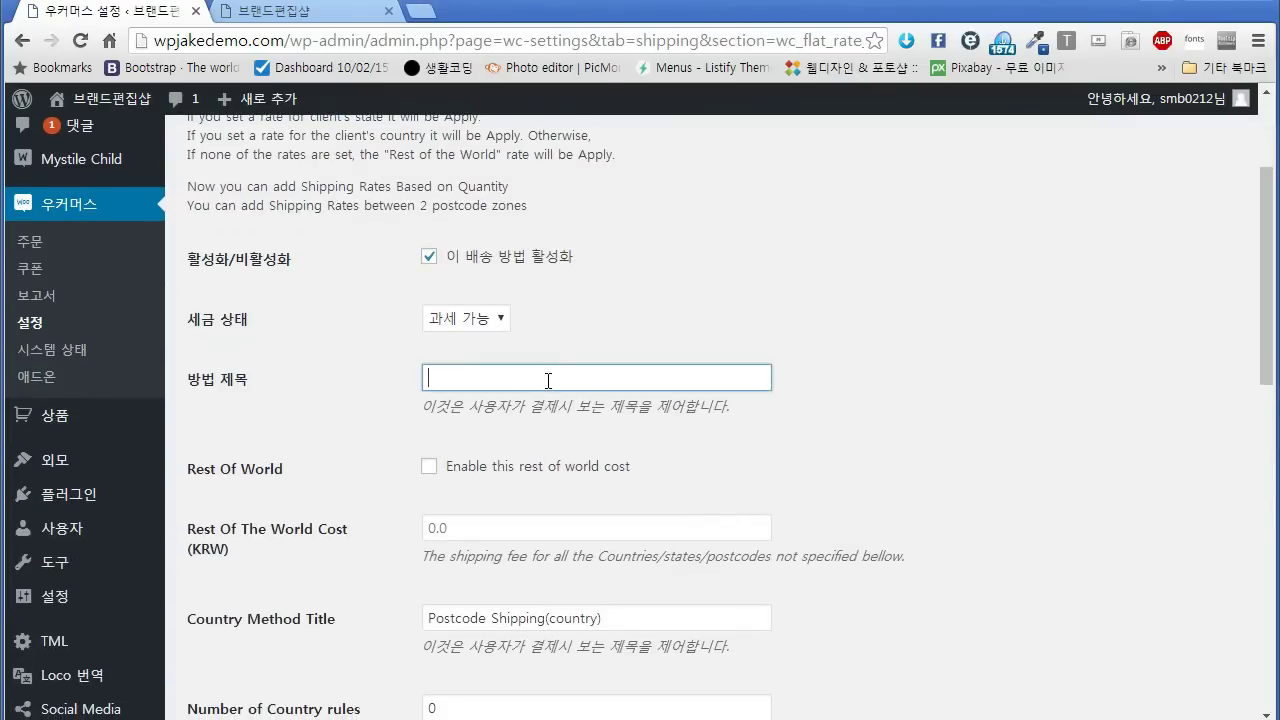
{"action": "type", "text": "기본배송"}
{"action": "scroll", "coordinate": [685, 436], "scroll_direction": "down", "scroll_amount": 1}
{"action": "left_click", "coordinate": [430, 367]}
{"action": "left_click", "coordinate": [493, 427]}
{"action": "type", "text": "2500"}
{"action": "left_click", "coordinate": [905, 428]}
- Enter 도서/산간지역 배송 as the Postcode Method Title
{"action": "scroll", "coordinate": [988, 444], "scroll_direction": "down", "scroll_amount": 2}
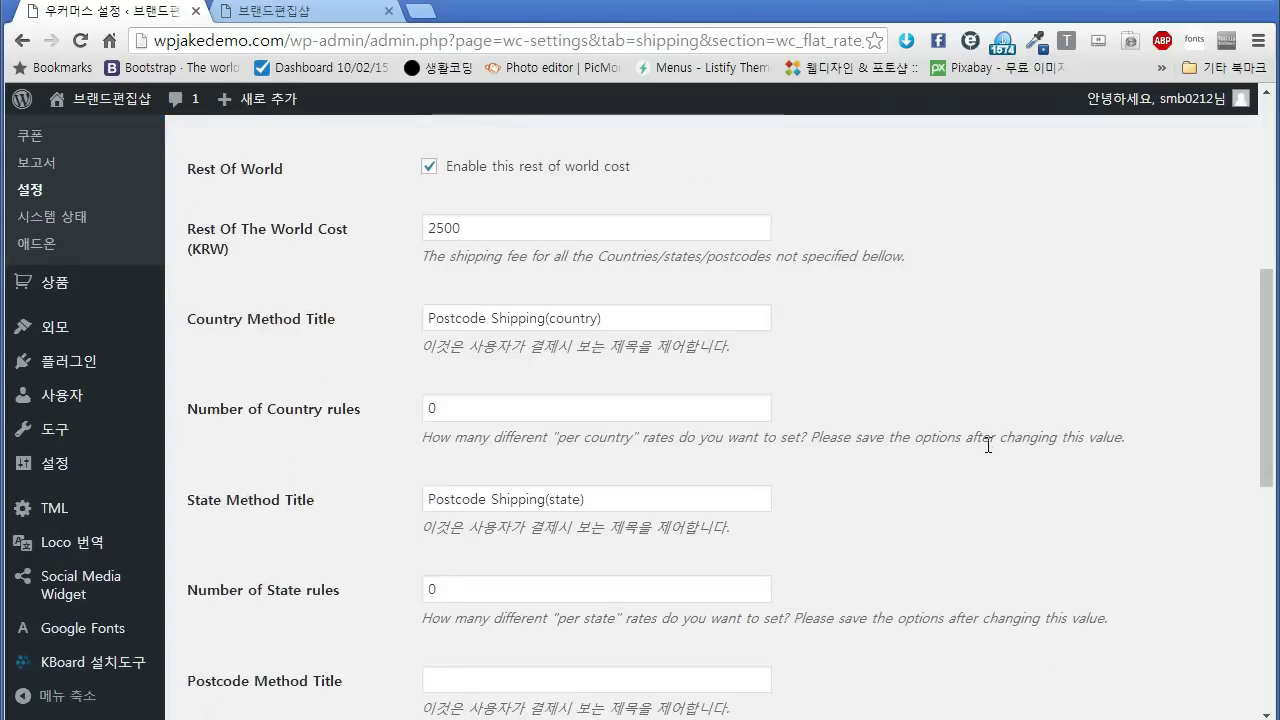
{"action": "scroll", "coordinate": [988, 444], "scroll_direction": "down", "scroll_amount": 2}
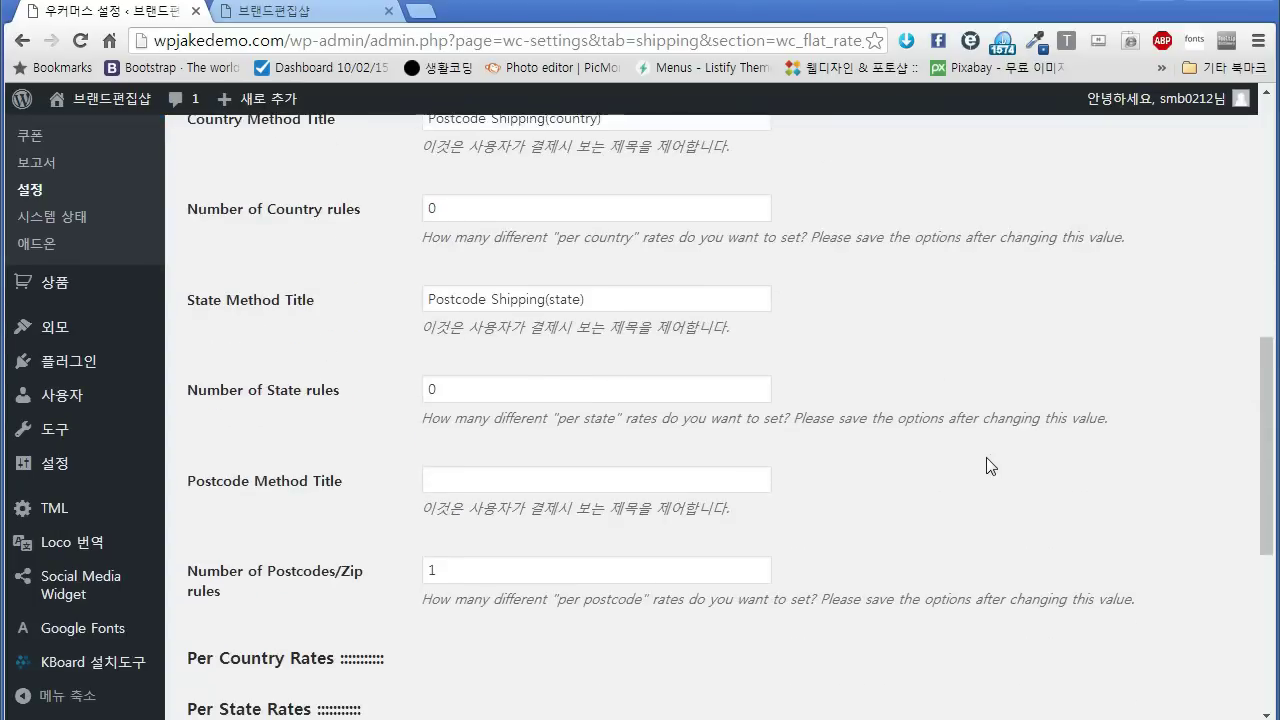
{"action": "left_click", "coordinate": [532, 483]}
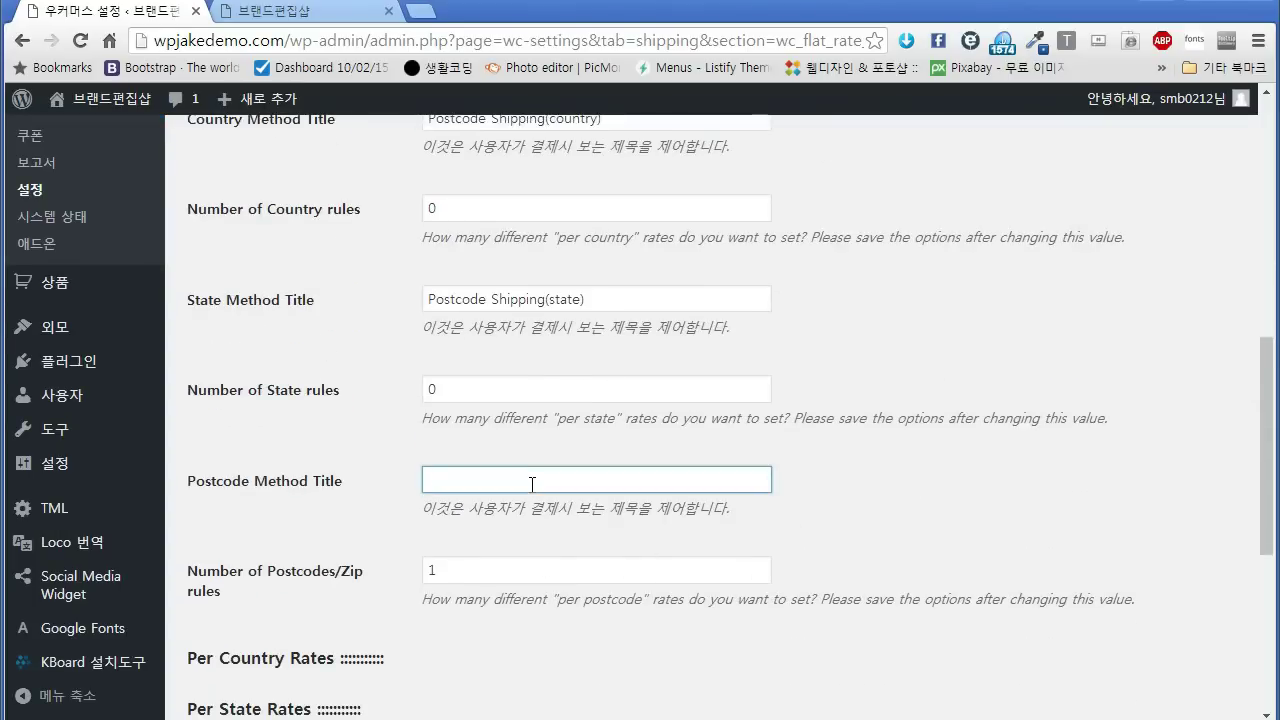
{"action": "left_click", "coordinate": [532, 483]}
{"action": "type", "text": "도"}
{"action": "type", "text": "서/산간 ㅈ"}
{"action": "type", "text": "역 배송"}
{"action": "left_click", "coordinate": [759, 570]}
{"action": "left_click", "coordinate": [847, 545]}
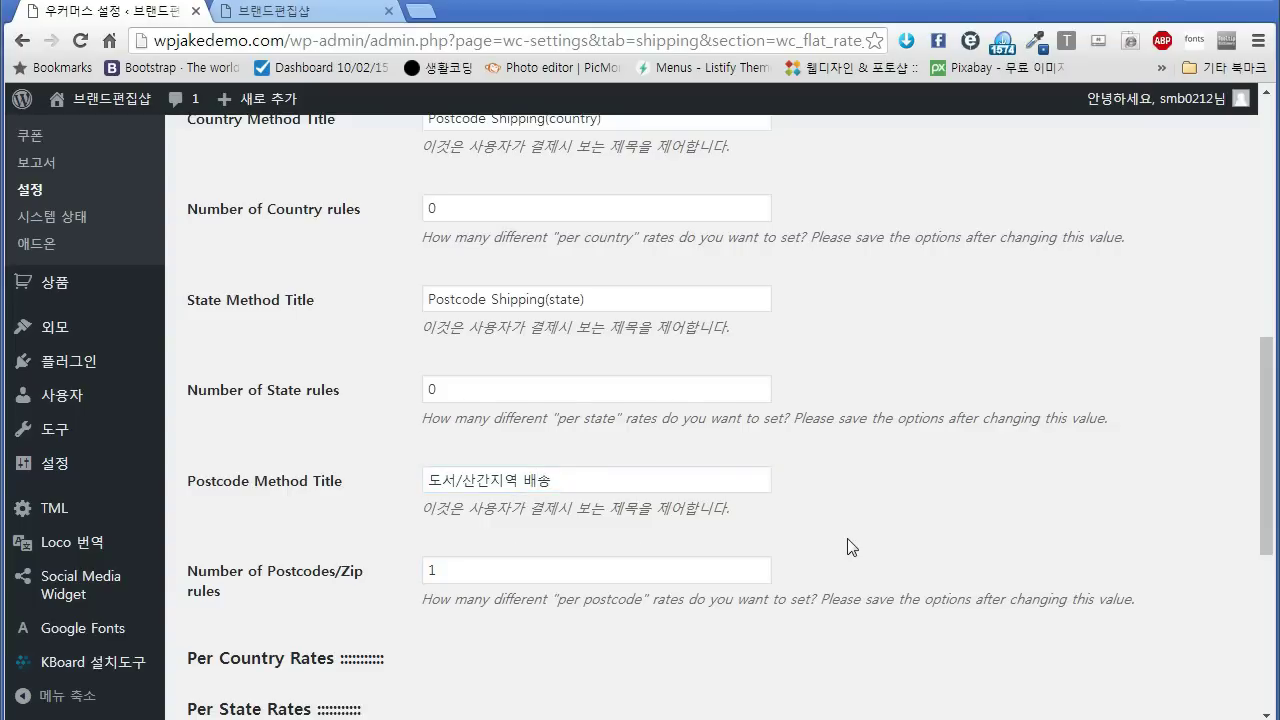
{"action": "scroll", "coordinate": [847, 539], "scroll_direction": "down", "scroll_amount": 2}
{"action": "scroll", "coordinate": [827, 539], "scroll_direction": "down", "scroll_amount": 1}
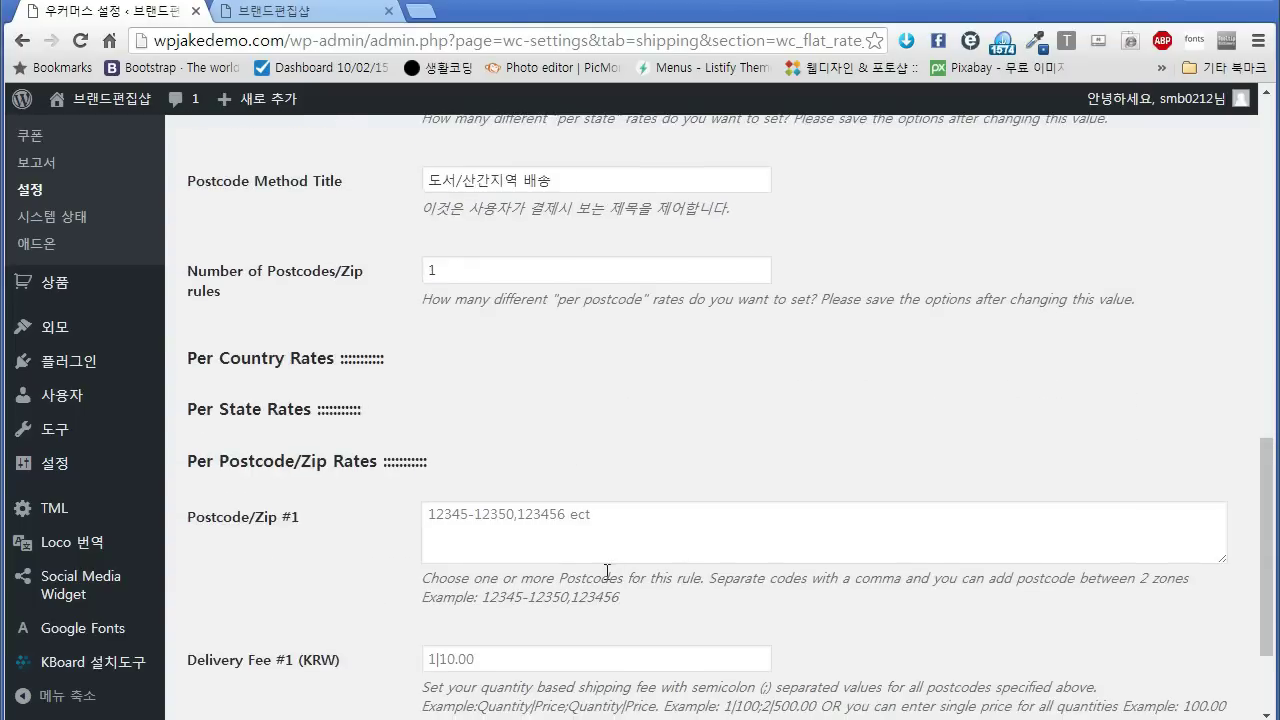
{"action": "left_click", "coordinate": [640, 517]}
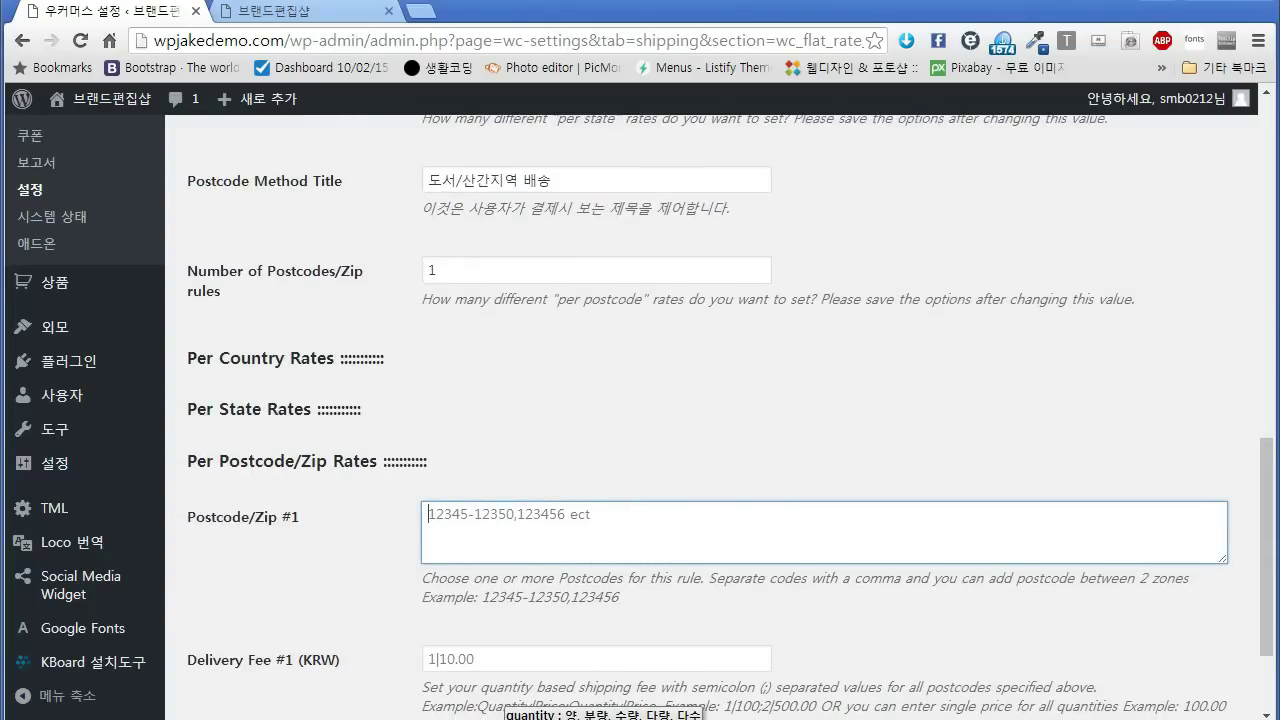
{"action": "left_click", "coordinate": [512, 700]}
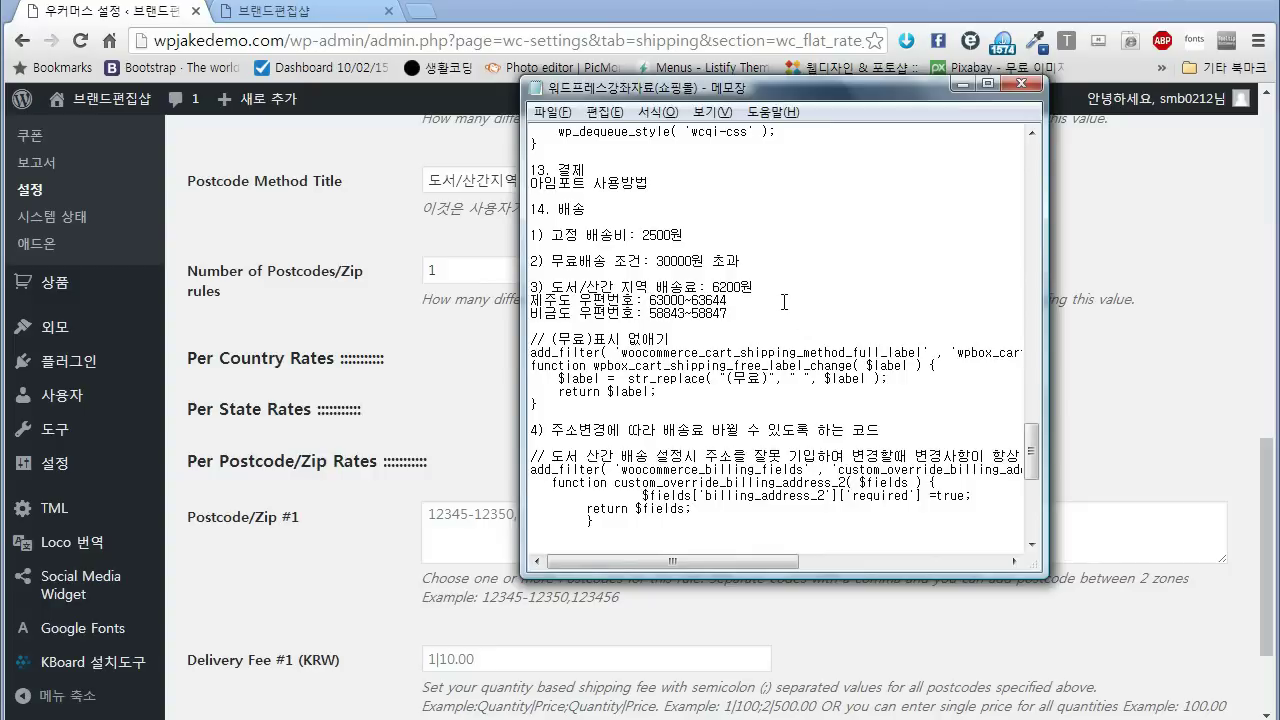
{"action": "left_click_drag", "start_coordinate": [648, 300], "coordinate": [746, 301]}
{"action": "key", "text": "ctrl+c"}
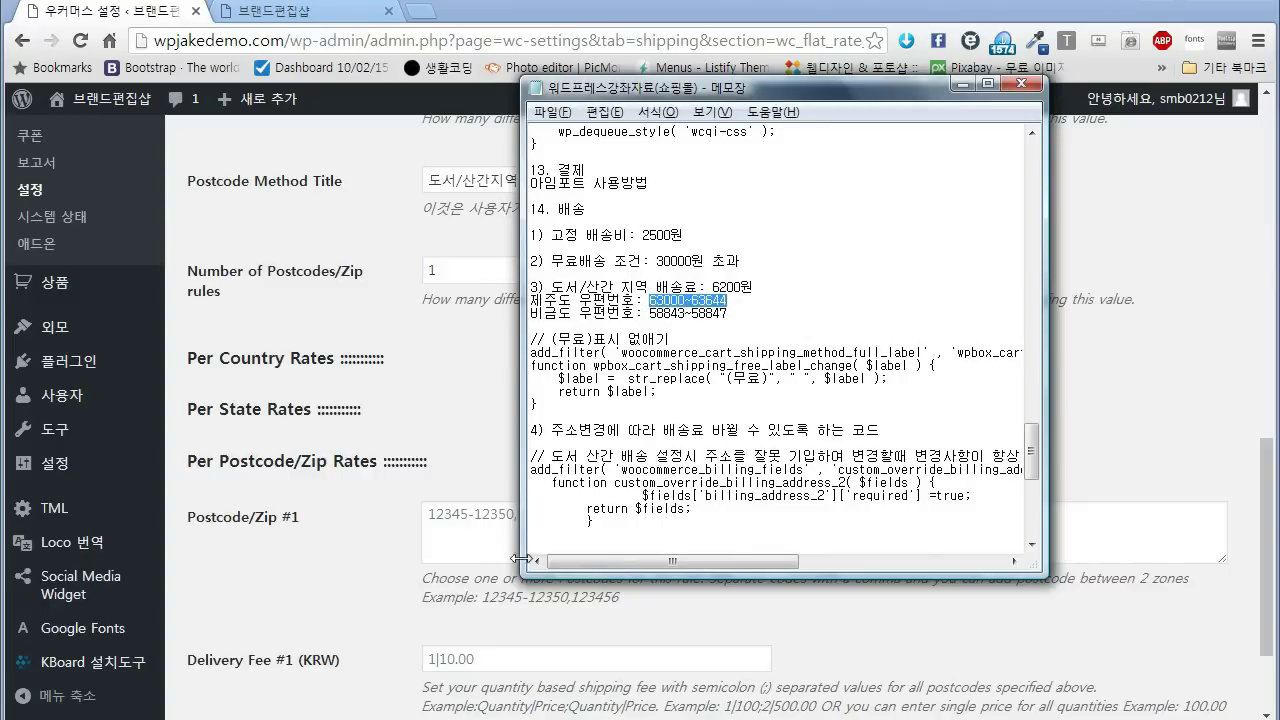
{"action": "left_click", "coordinate": [505, 558]}
{"action": "left_click", "coordinate": [477, 523]}
{"action": "key", "text": "ctrl+v"}
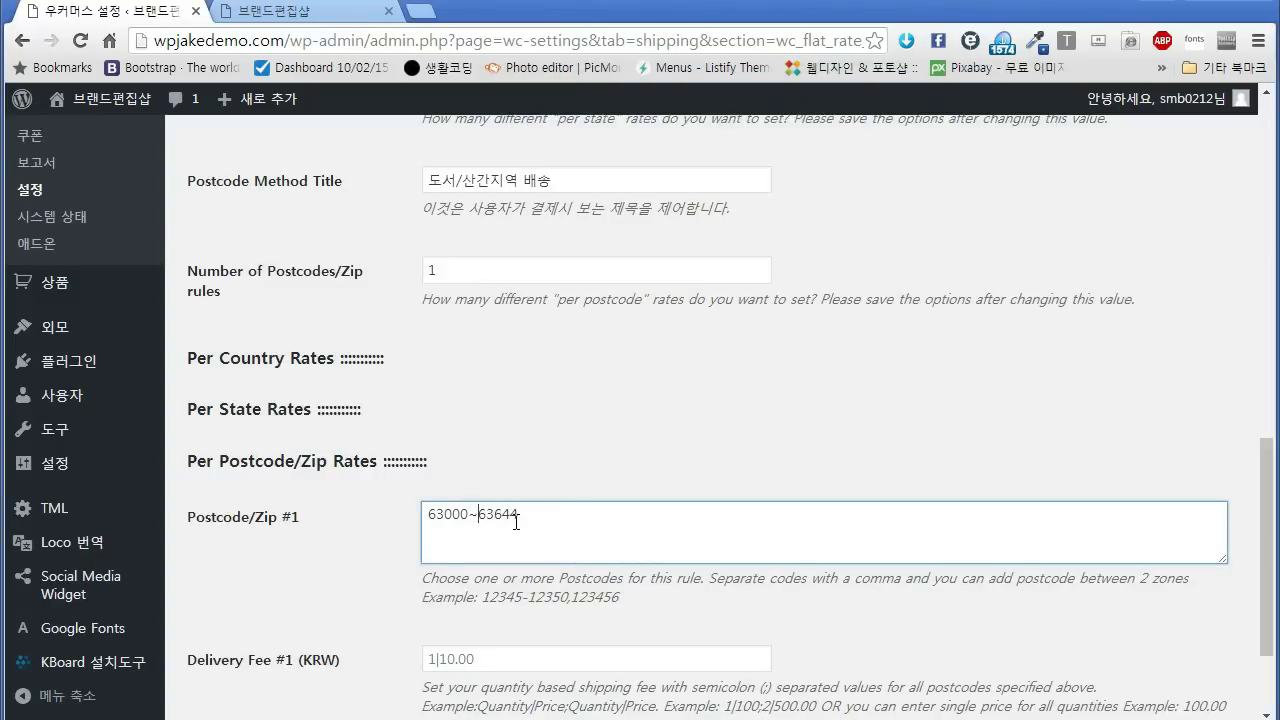
{"action": "key", "text": "BackSpace"}
{"action": "type", "text": "-"}
{"action": "left_click", "coordinate": [404, 718]}
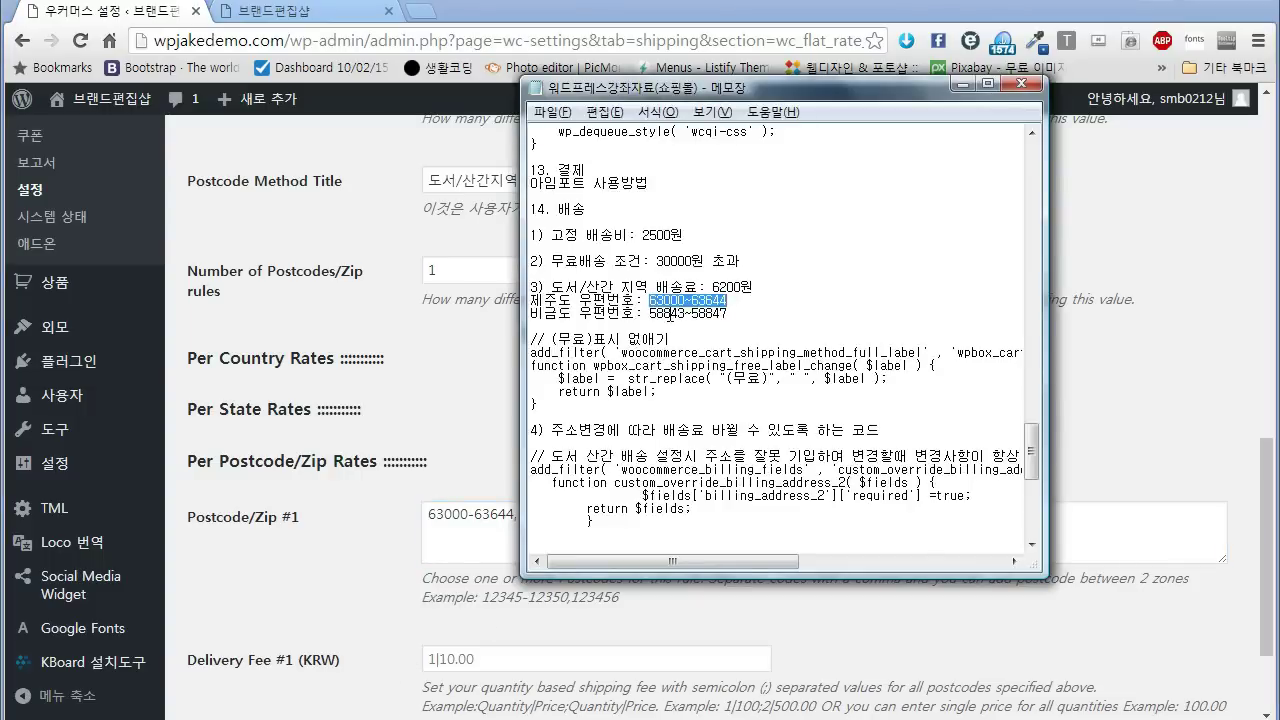
{"action": "left_click_drag", "start_coordinate": [650, 314], "coordinate": [739, 318]}
{"action": "key", "text": "ctrl+c"}
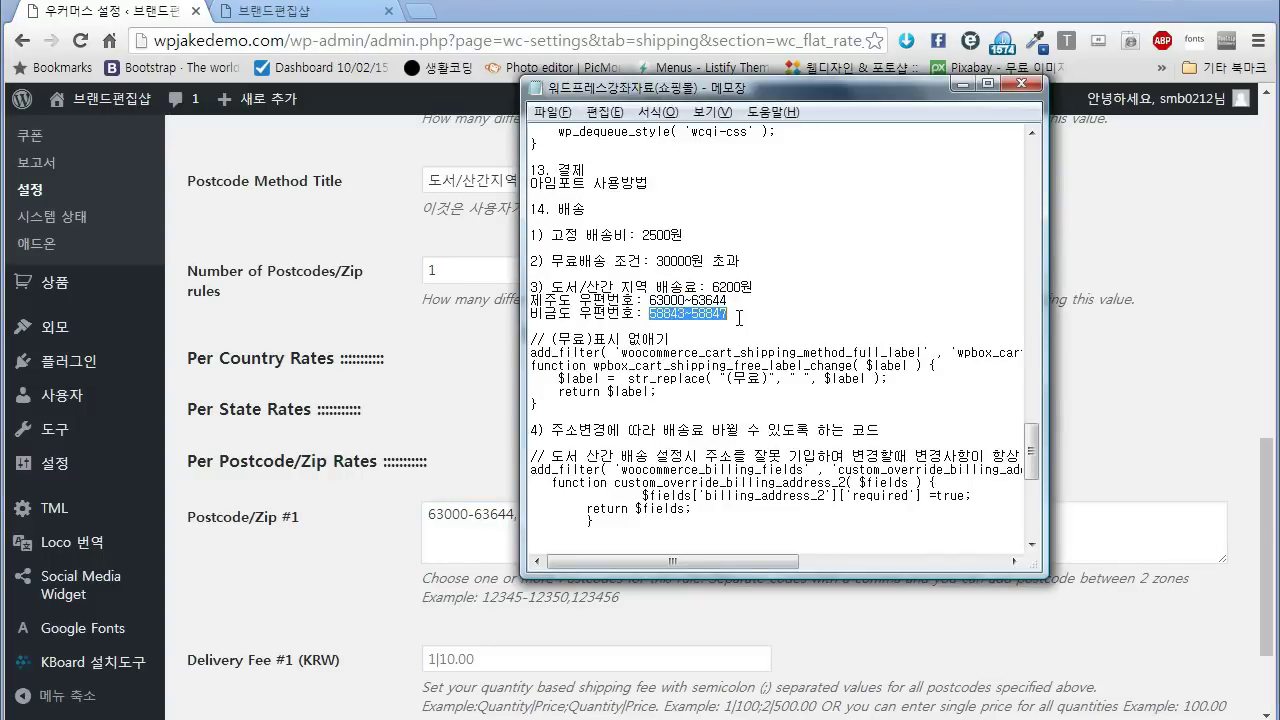
{"action": "left_click", "coordinate": [474, 515]}
{"action": "key", "text": "ctrl+v"}
{"action": "left_click", "coordinate": [573, 516]}
{"action": "key", "text": "BackSpace"}
{"action": "type", "text": "-"}
- Set Delivery Fee #1 to 6200 and save the Postcode Shipping settings
{"action": "left_click", "coordinate": [443, 660]}
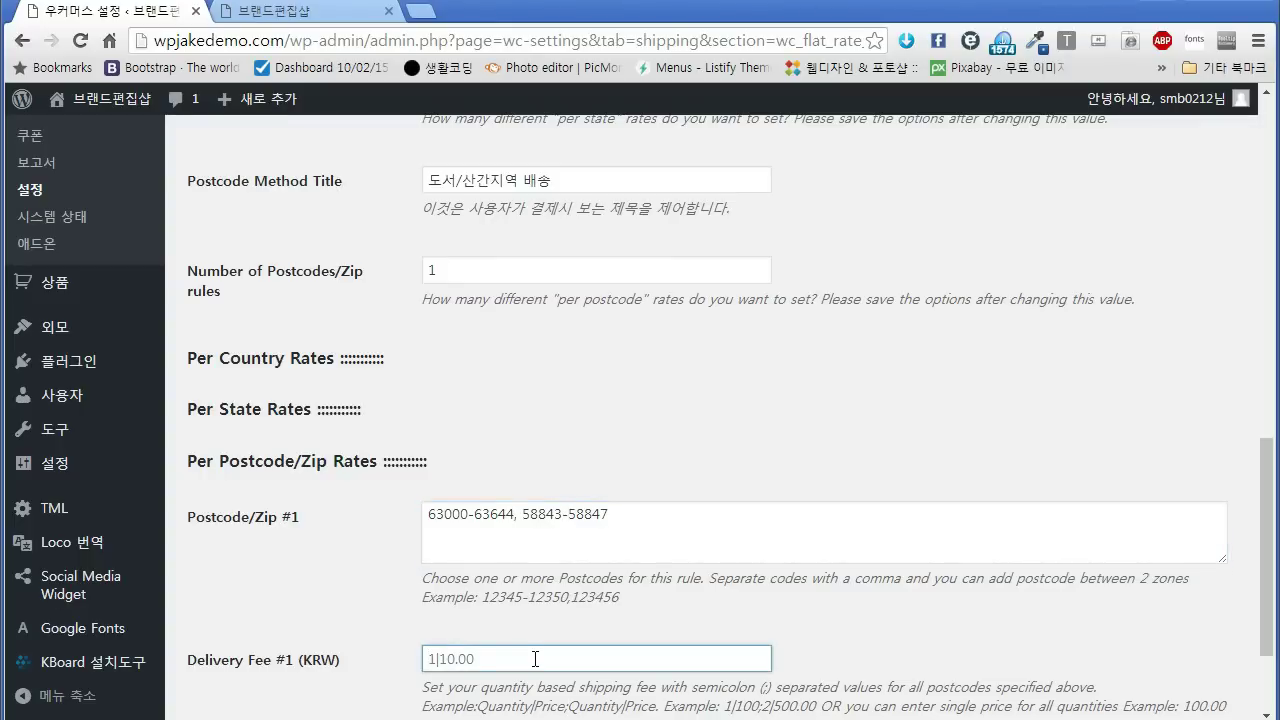
{"action": "type", "text": "62"}
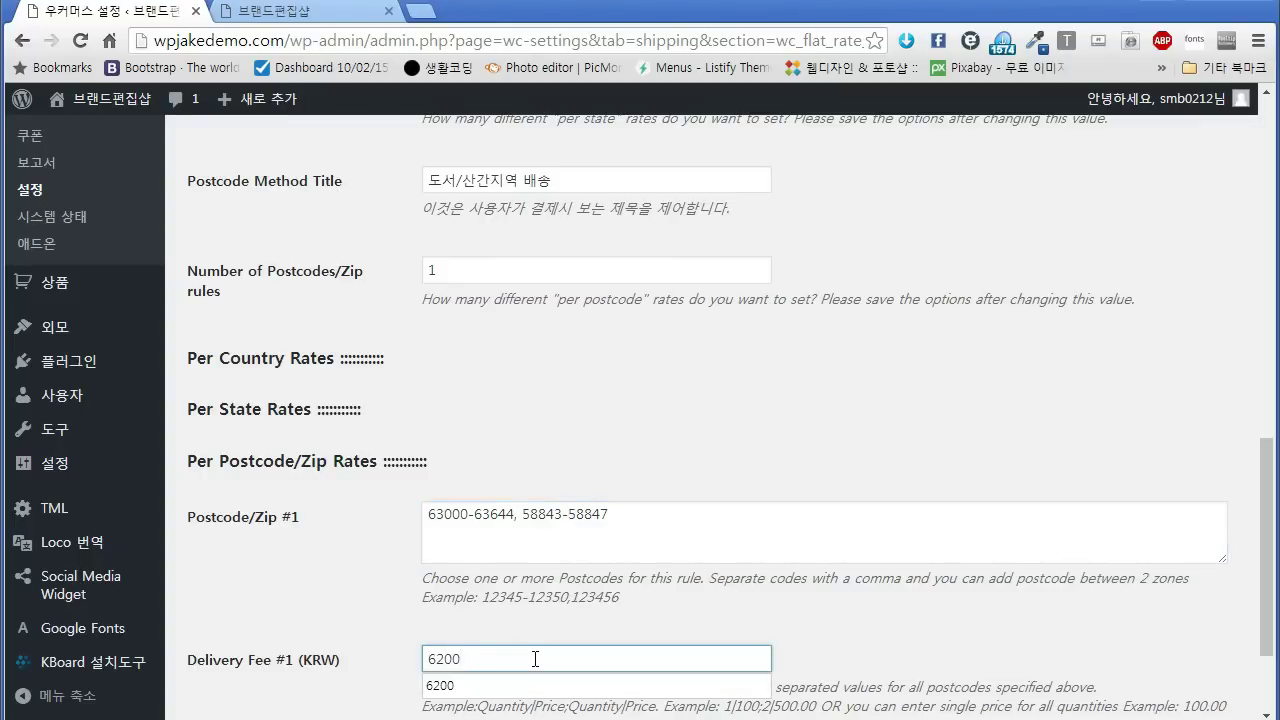
{"action": "scroll", "coordinate": [535, 600], "scroll_direction": "down", "scroll_amount": 2}
{"action": "left_click", "coordinate": [272, 624]}
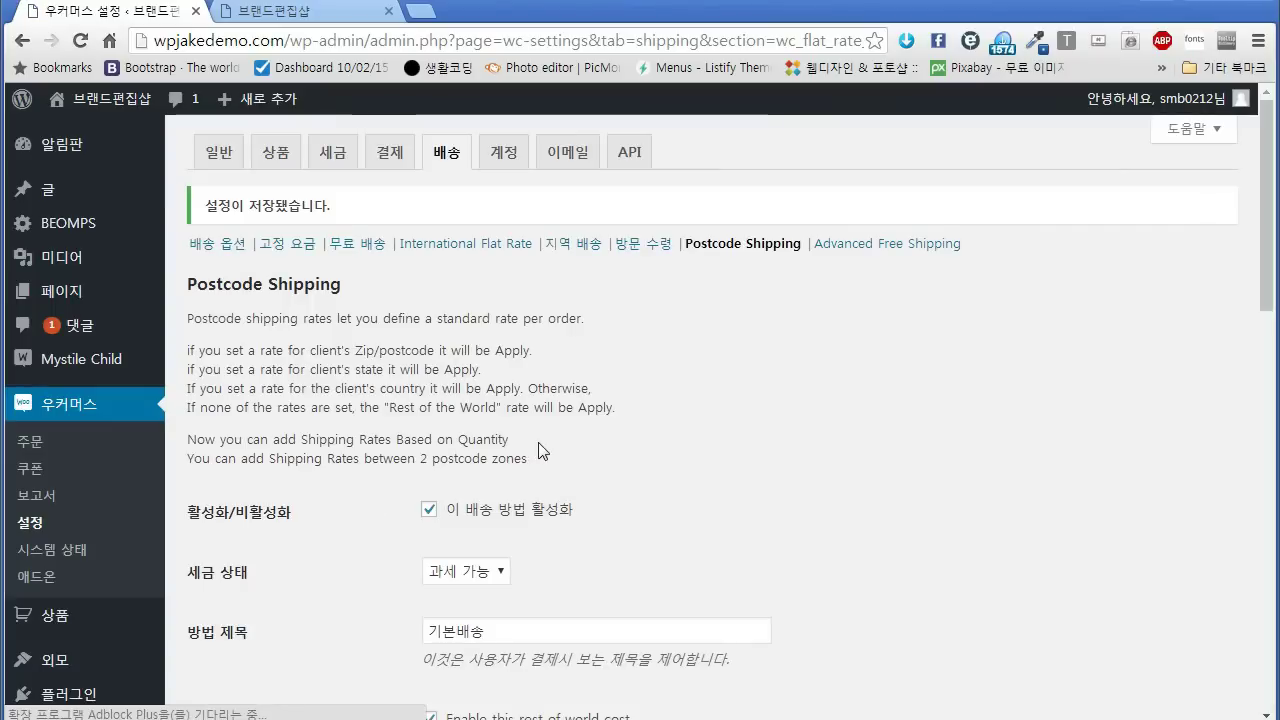
- Go from the storefront cart to checkout and review the 기본배송 2,500 원 shipping line
{"action": "scroll", "coordinate": [592, 466], "scroll_direction": "down", "scroll_amount": 1}
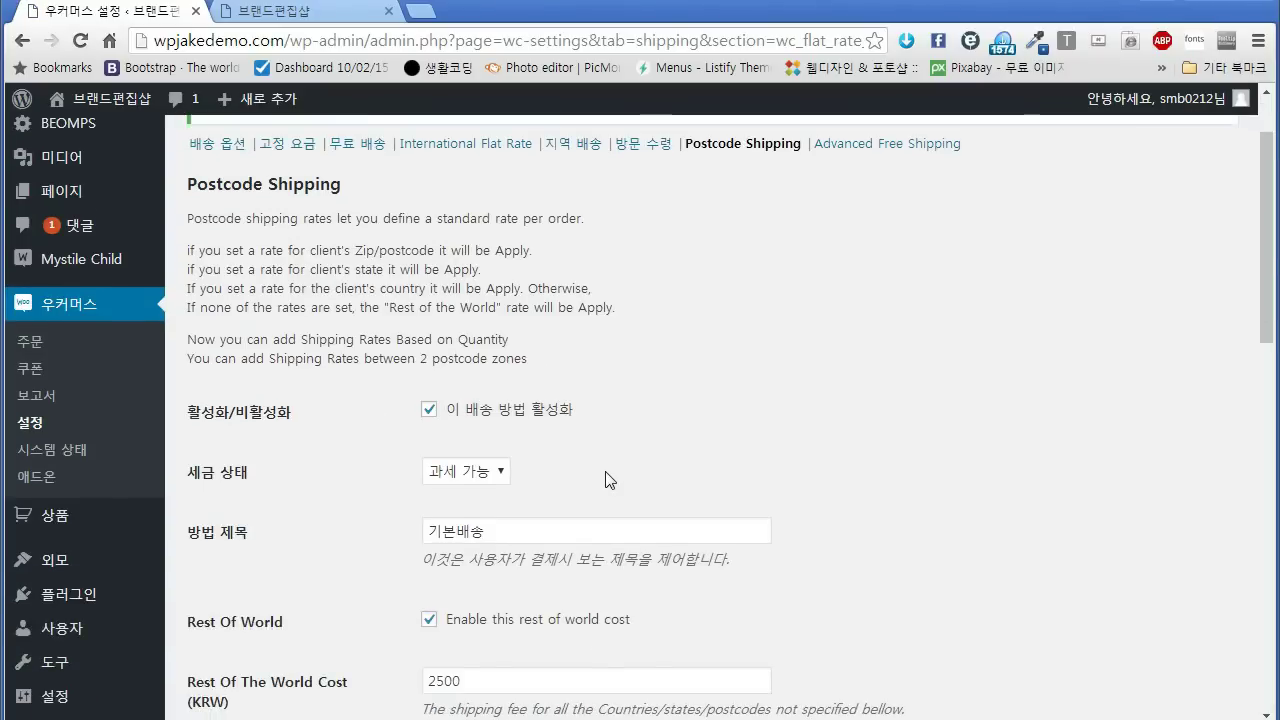
{"action": "left_click", "coordinate": [328, 18]}
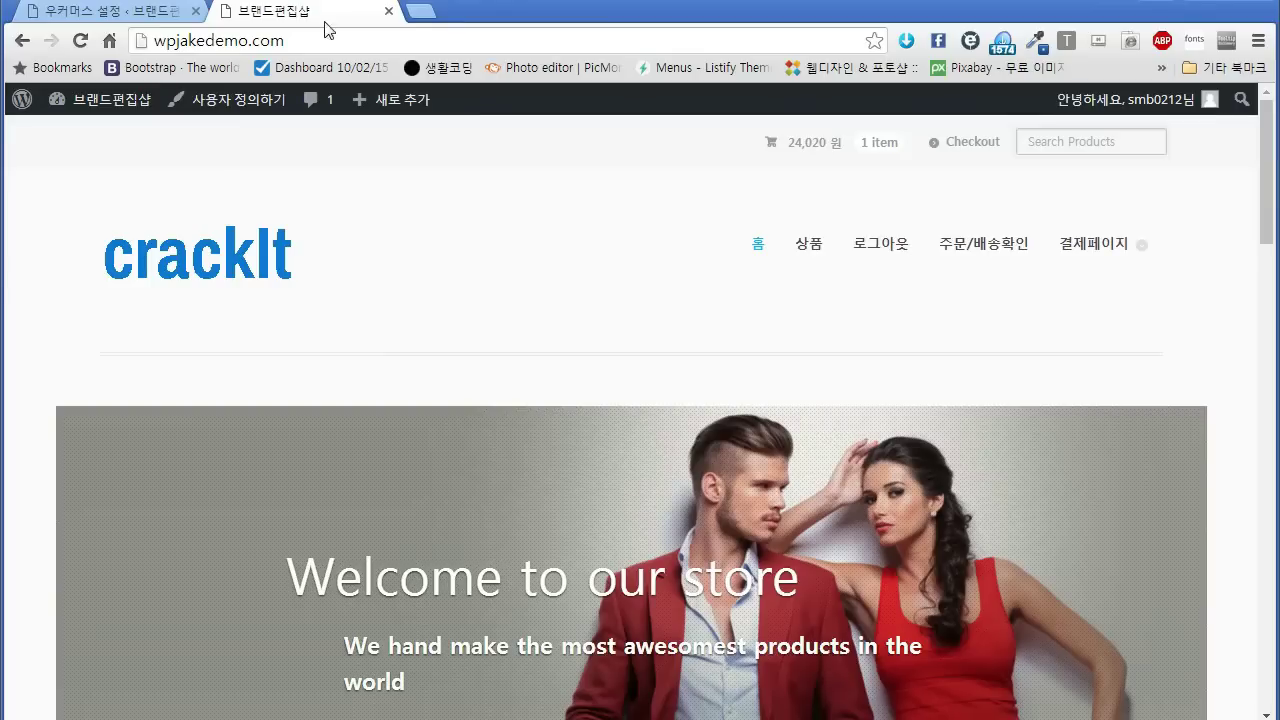
{"action": "left_click", "coordinate": [821, 145]}
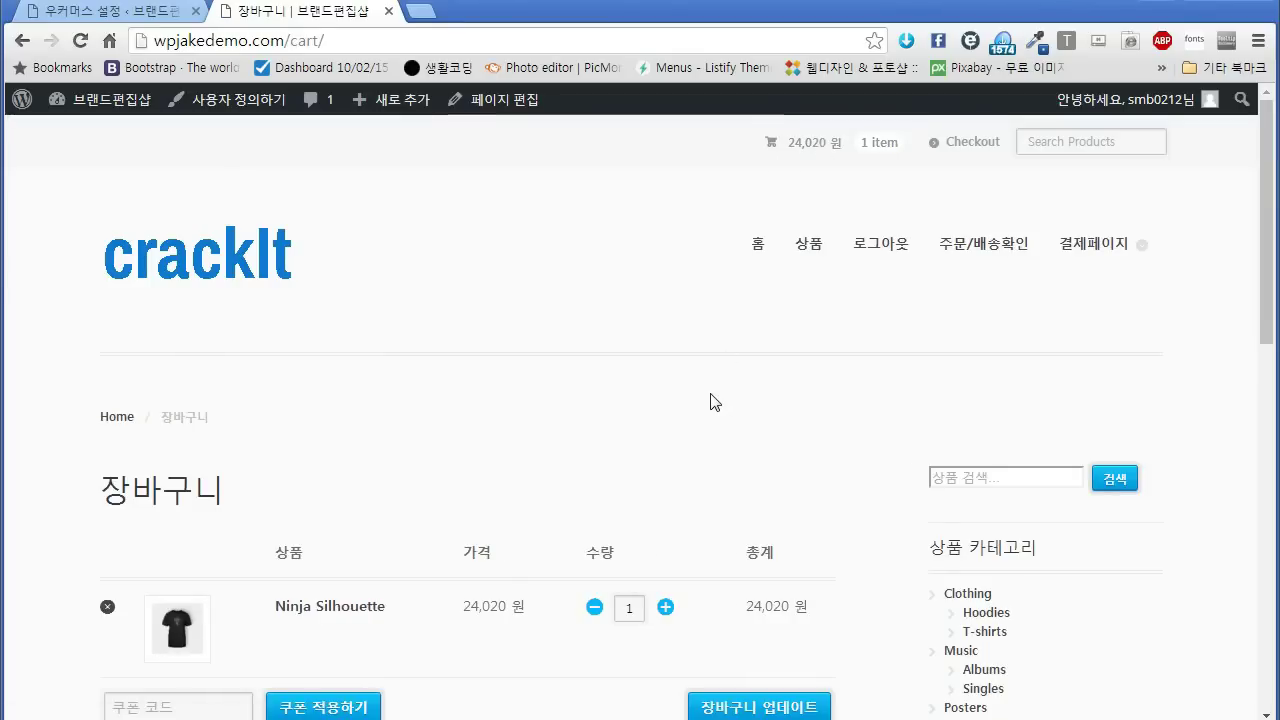
{"action": "scroll", "coordinate": [715, 402], "scroll_direction": "down", "scroll_amount": 2}
{"action": "scroll", "coordinate": [710, 400], "scroll_direction": "down", "scroll_amount": 3}
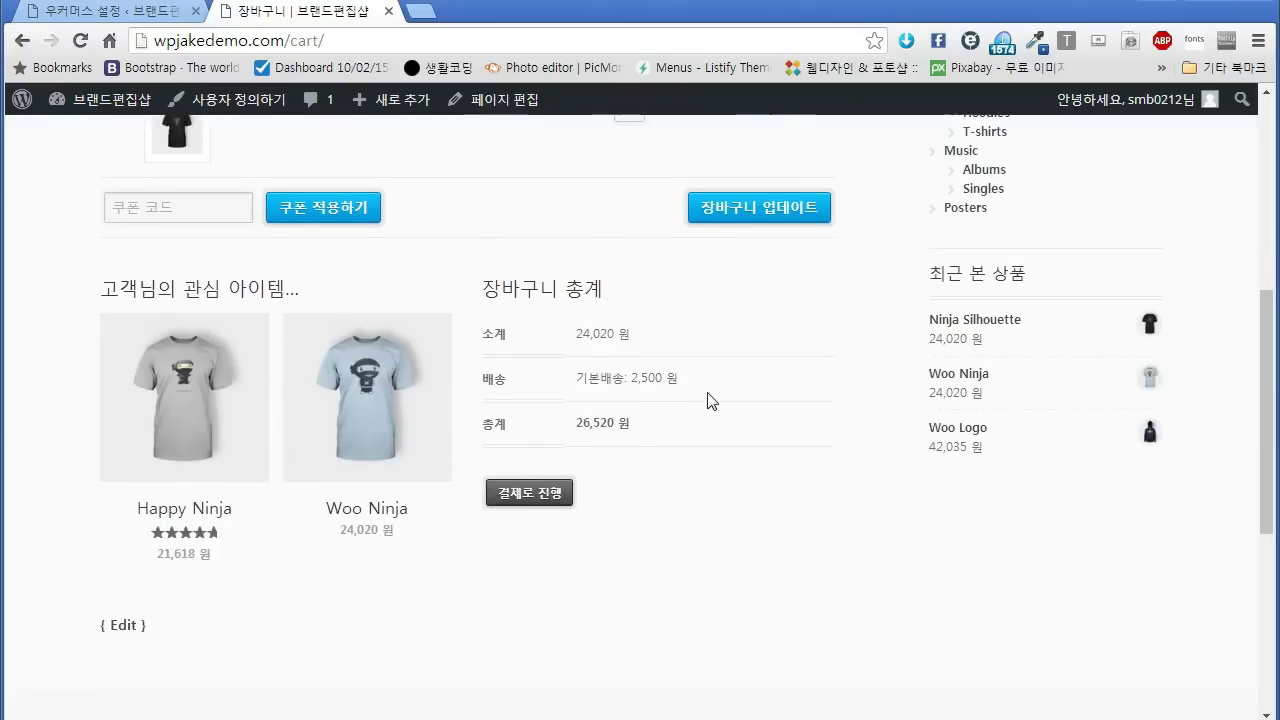
{"action": "left_click", "coordinate": [527, 498]}
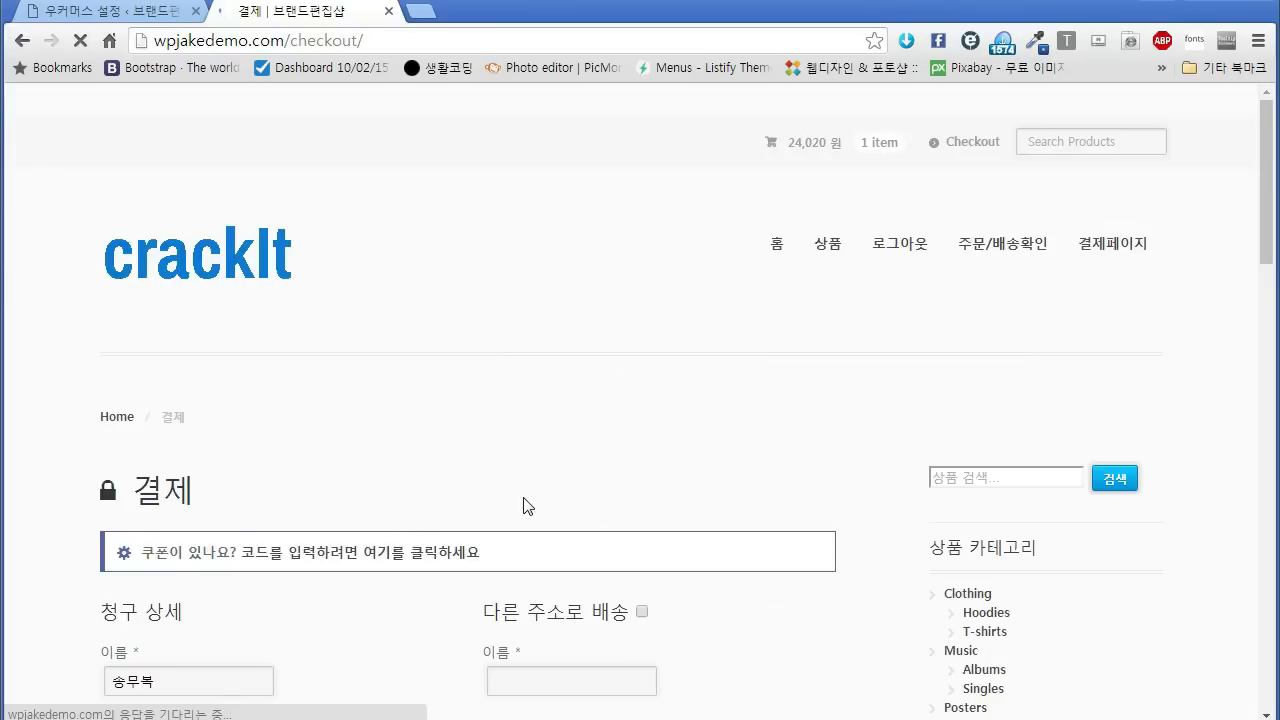
{"action": "scroll", "coordinate": [527, 508], "scroll_direction": "down", "scroll_amount": 4}
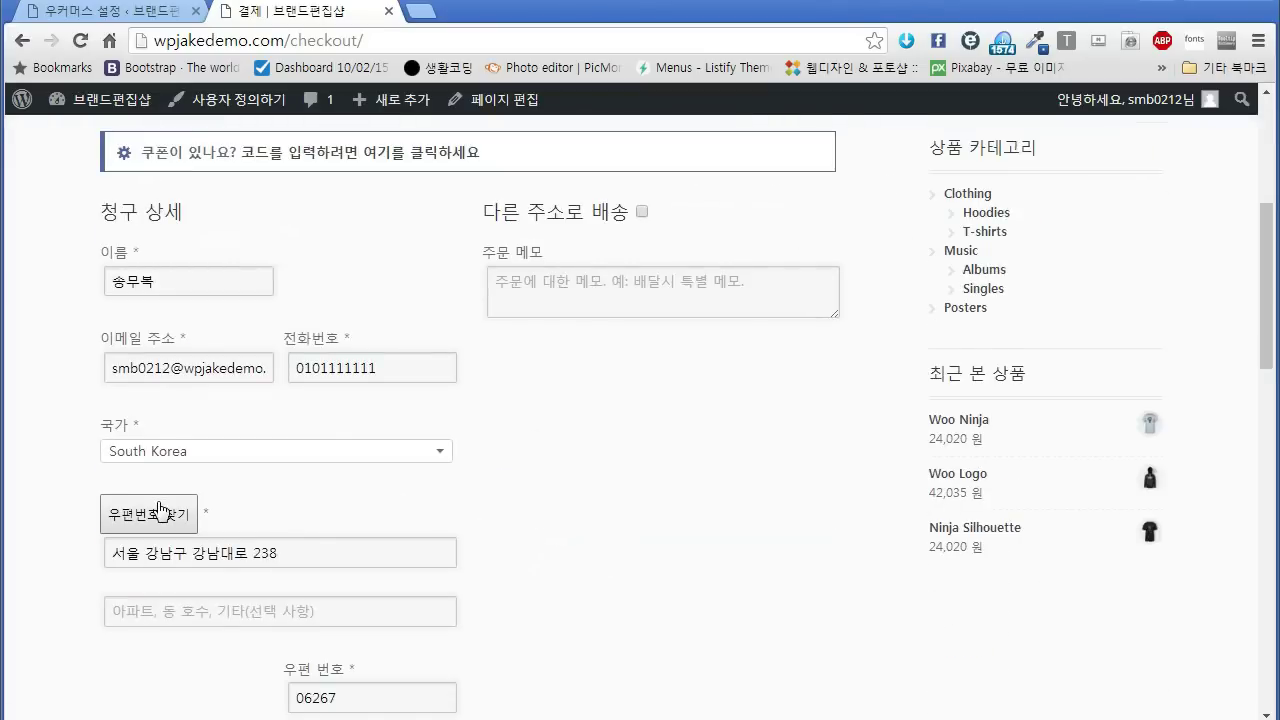
{"action": "scroll", "coordinate": [535, 524], "scroll_direction": "down", "scroll_amount": 3}
{"action": "scroll", "coordinate": [560, 537], "scroll_direction": "down", "scroll_amount": 1}
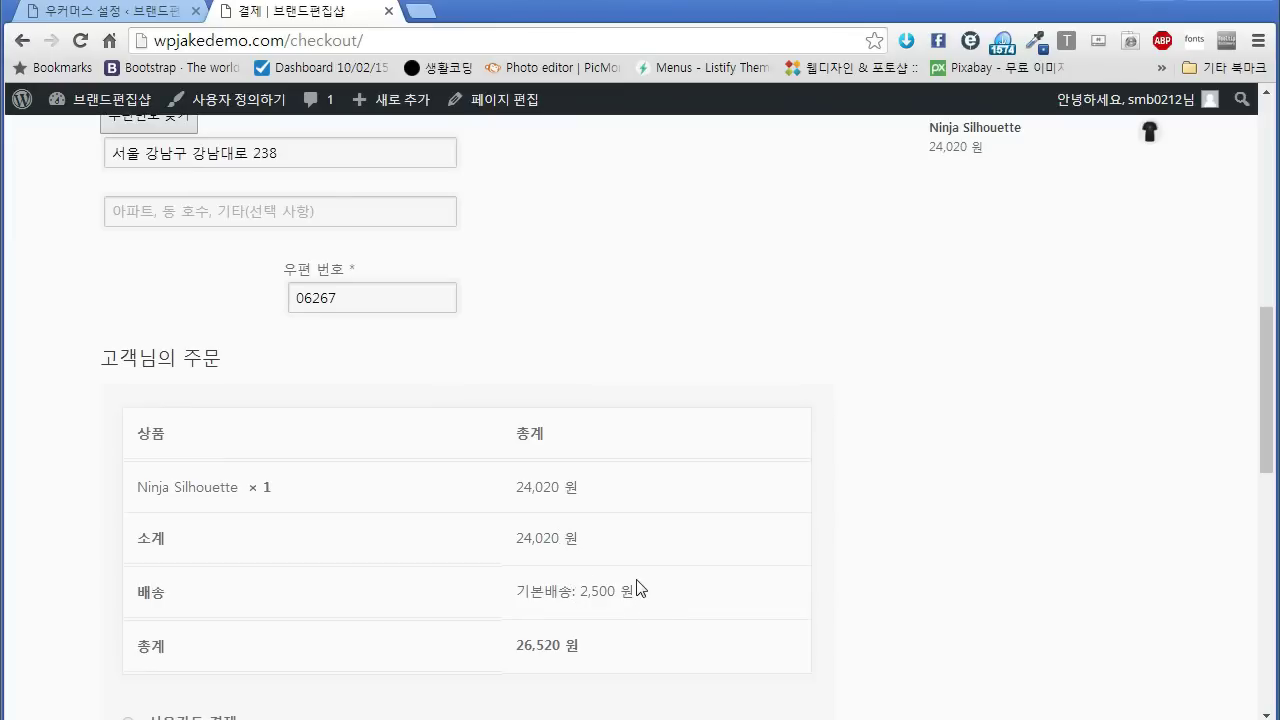
{"action": "scroll", "coordinate": [535, 372], "scroll_direction": "up", "scroll_amount": 2}
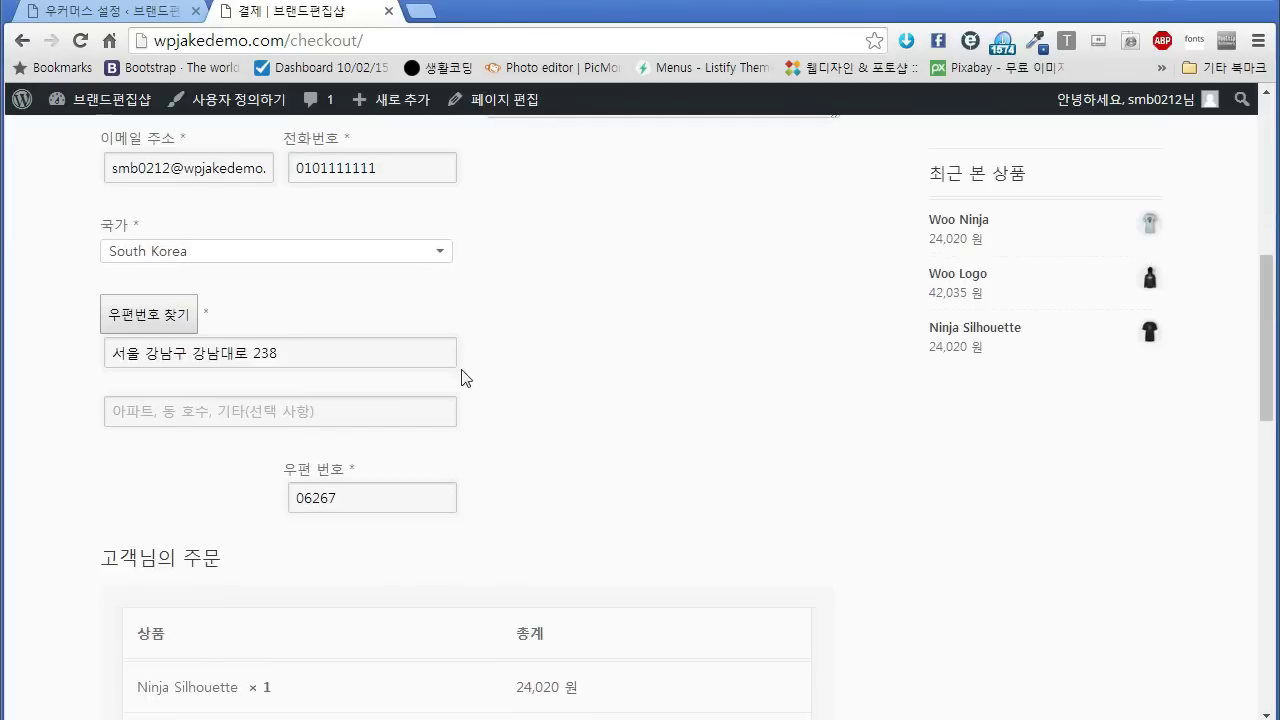
{"action": "scroll", "coordinate": [297, 343], "scroll_direction": "up", "scroll_amount": 1}
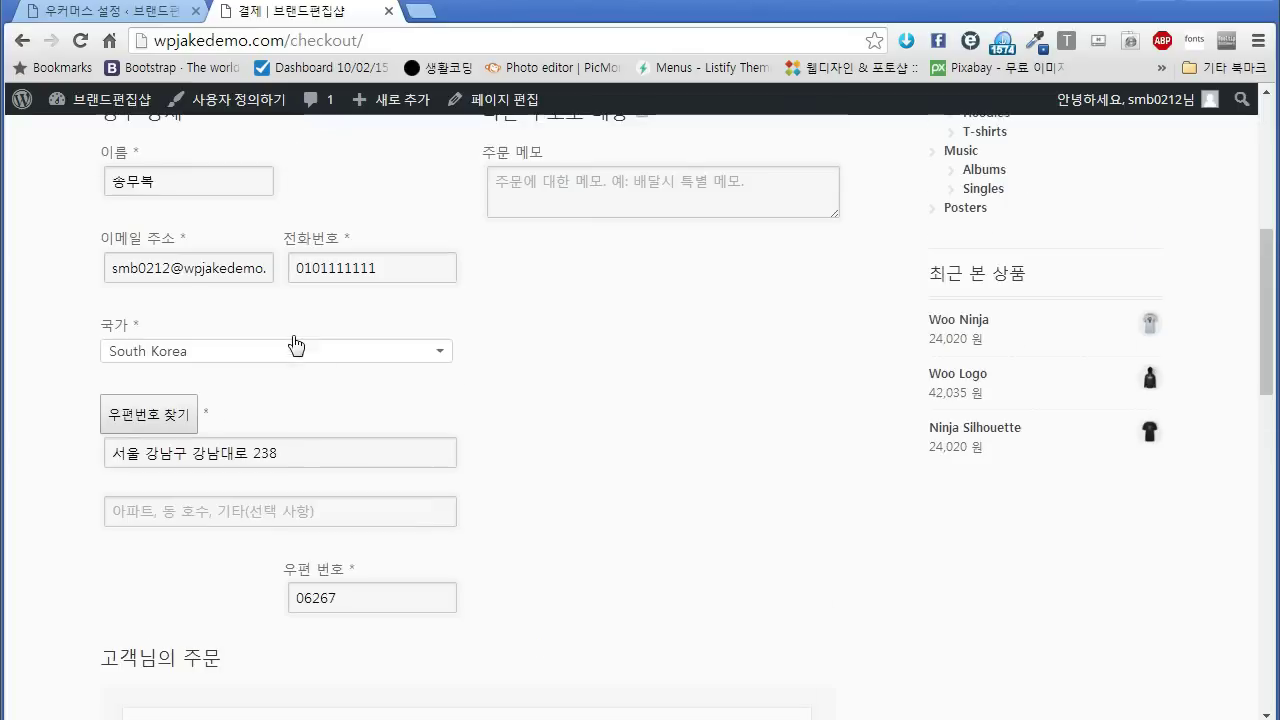
- Look up a 제주도 address with the postcode search and enter detail 11
{"action": "left_click", "coordinate": [167, 422]}
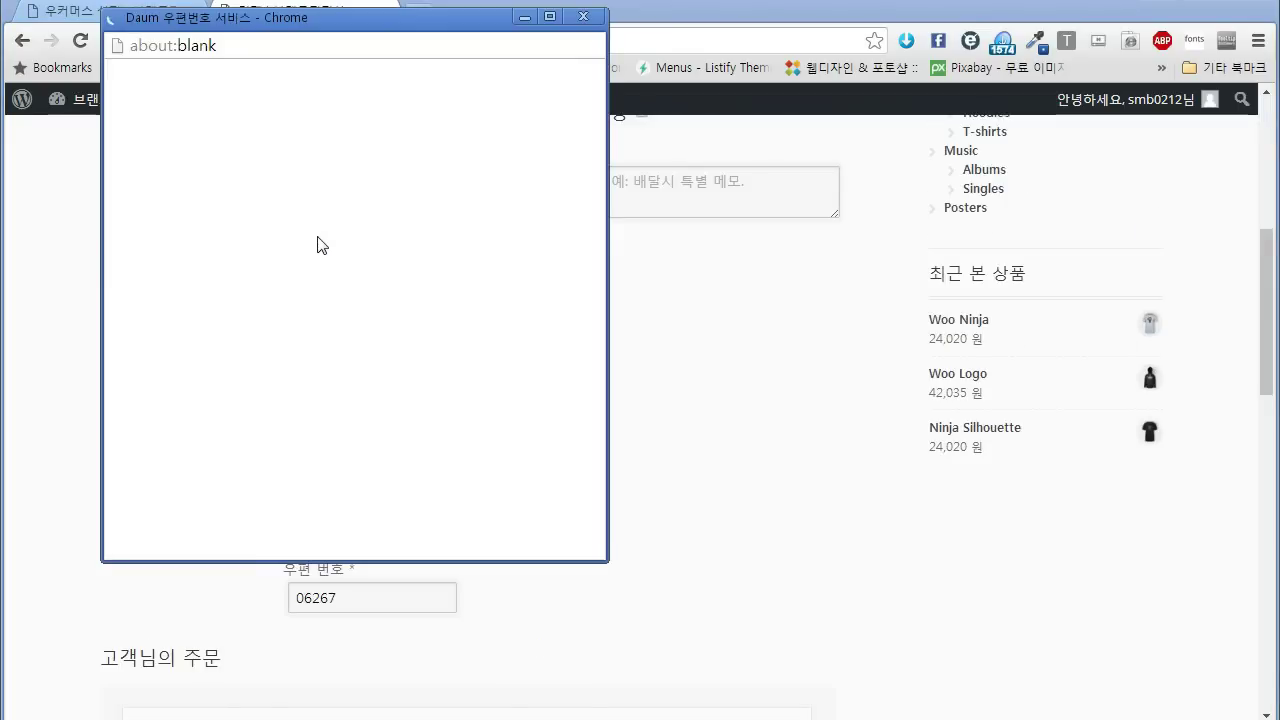
{"action": "type", "text": "제주도"}
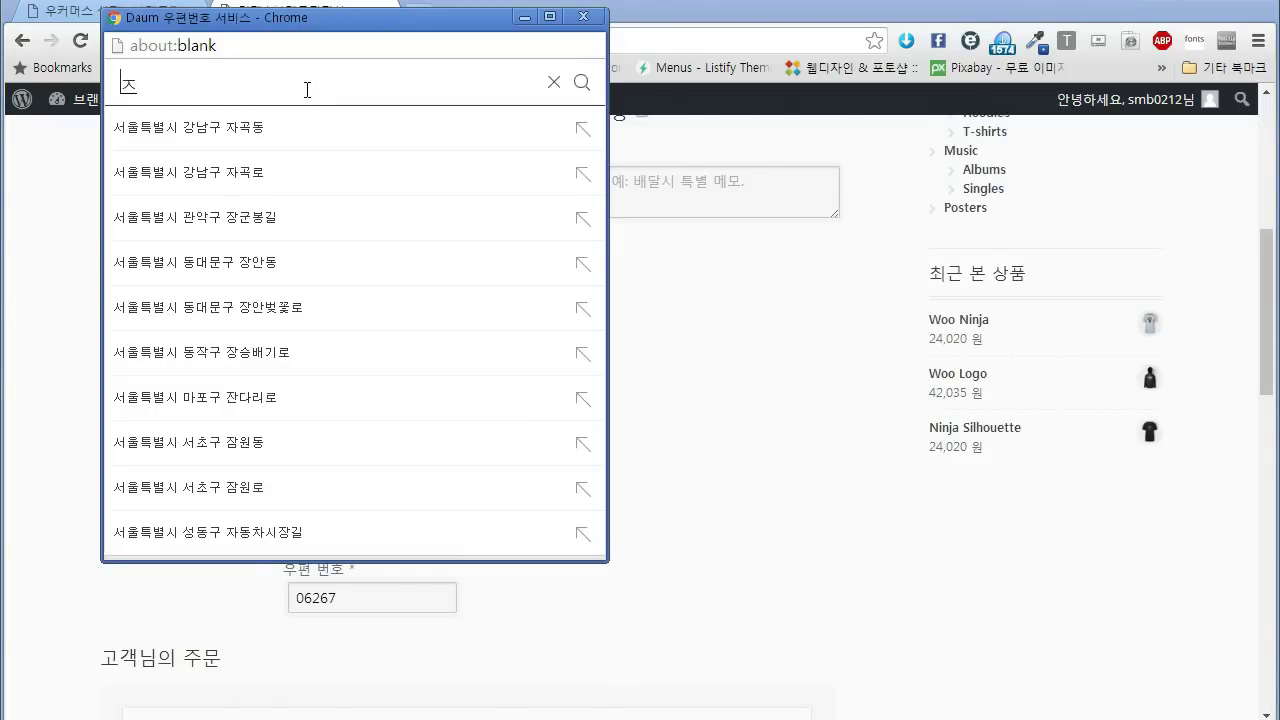
{"action": "key", "text": "Return"}
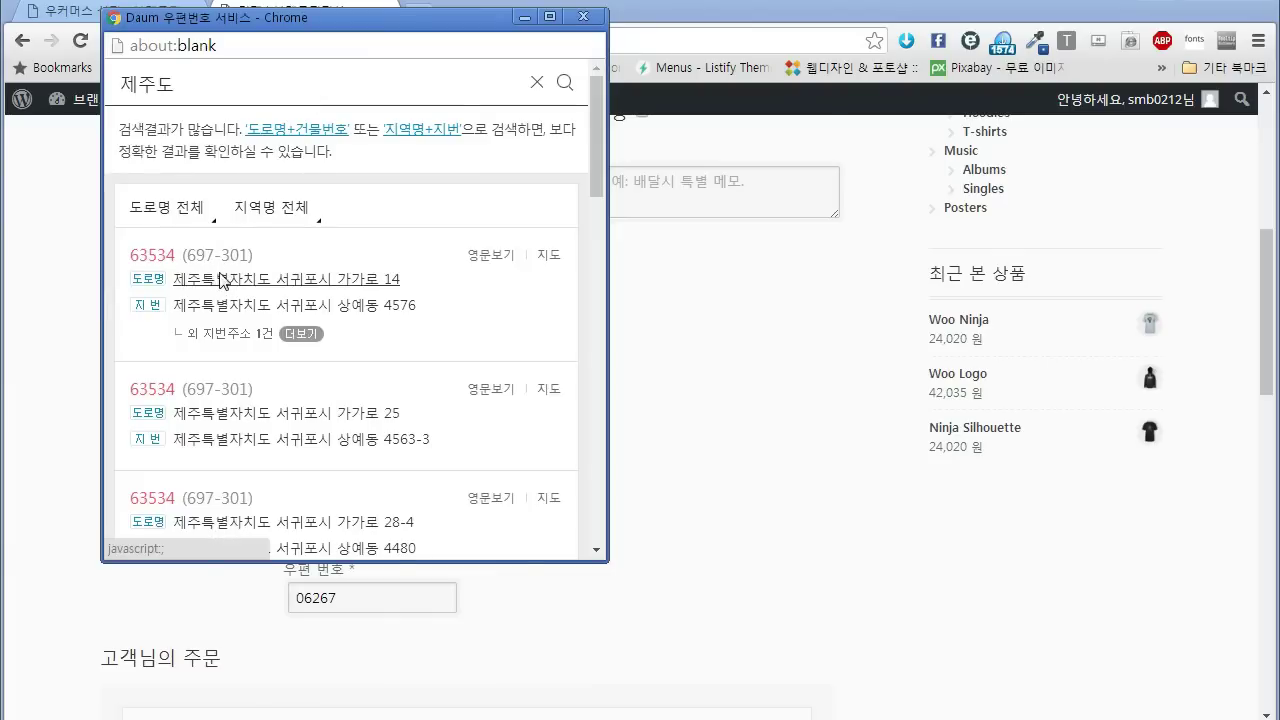
{"action": "left_click", "coordinate": [219, 278]}
{"action": "scroll", "coordinate": [540, 423], "scroll_direction": "down", "scroll_amount": 1}
{"action": "type", "text": "11"}
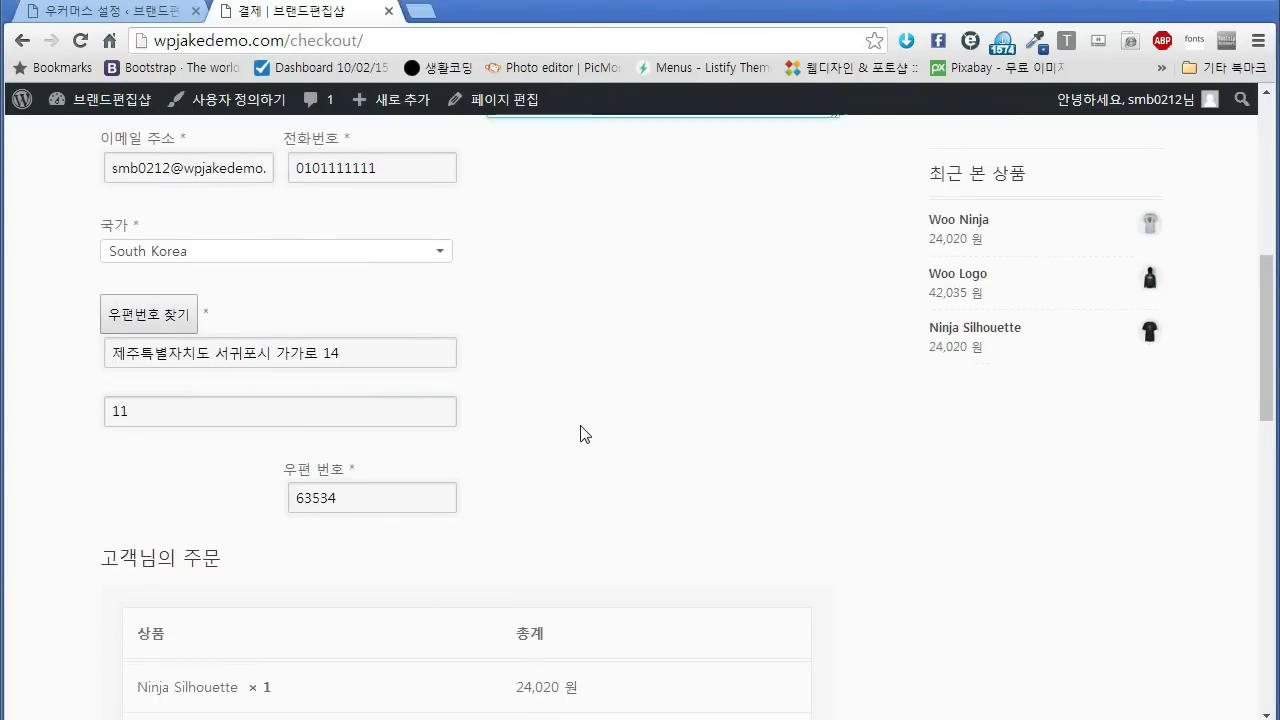
{"action": "scroll", "coordinate": [600, 474], "scroll_direction": "down", "scroll_amount": 1}
{"action": "scroll", "coordinate": [599, 474], "scroll_direction": "down", "scroll_amount": 2}
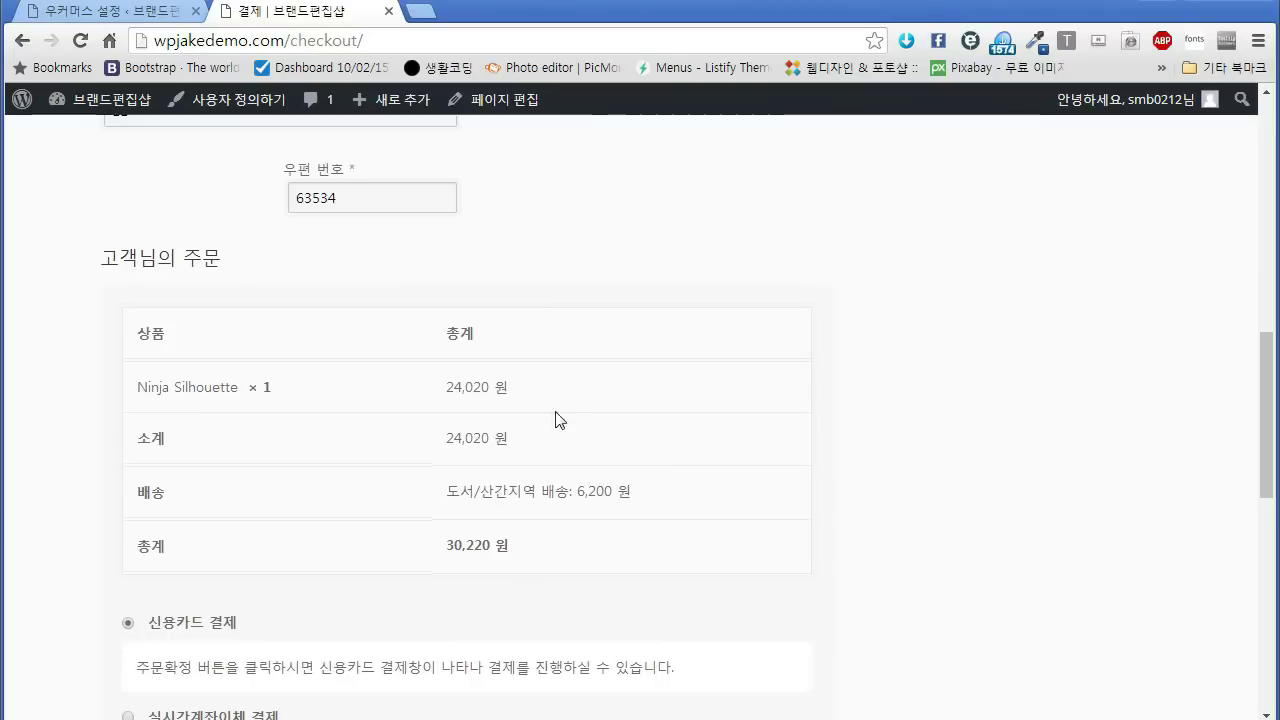
{"action": "scroll", "coordinate": [569, 374], "scroll_direction": "up", "scroll_amount": 2}
- Replace it with the first 서울 result, postcode 06267, detail 1111, and check shipping
{"action": "left_click", "coordinate": [170, 228]}
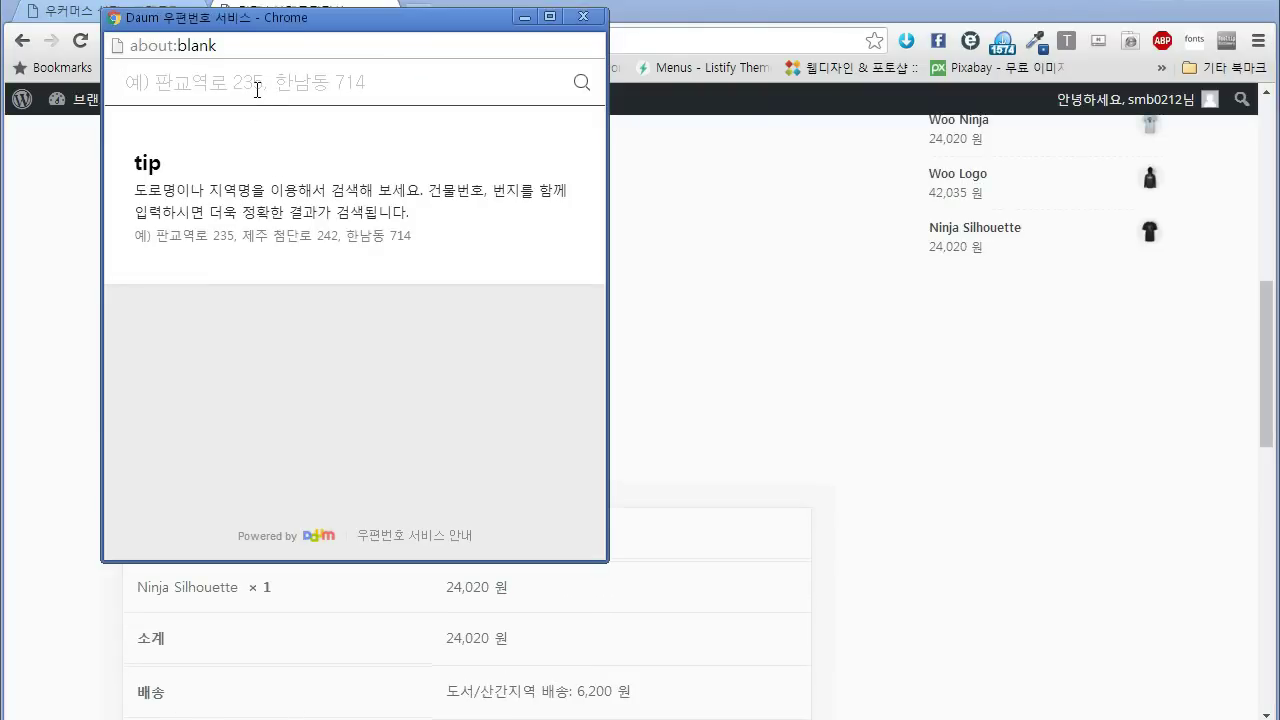
{"action": "type", "text": "서울"}
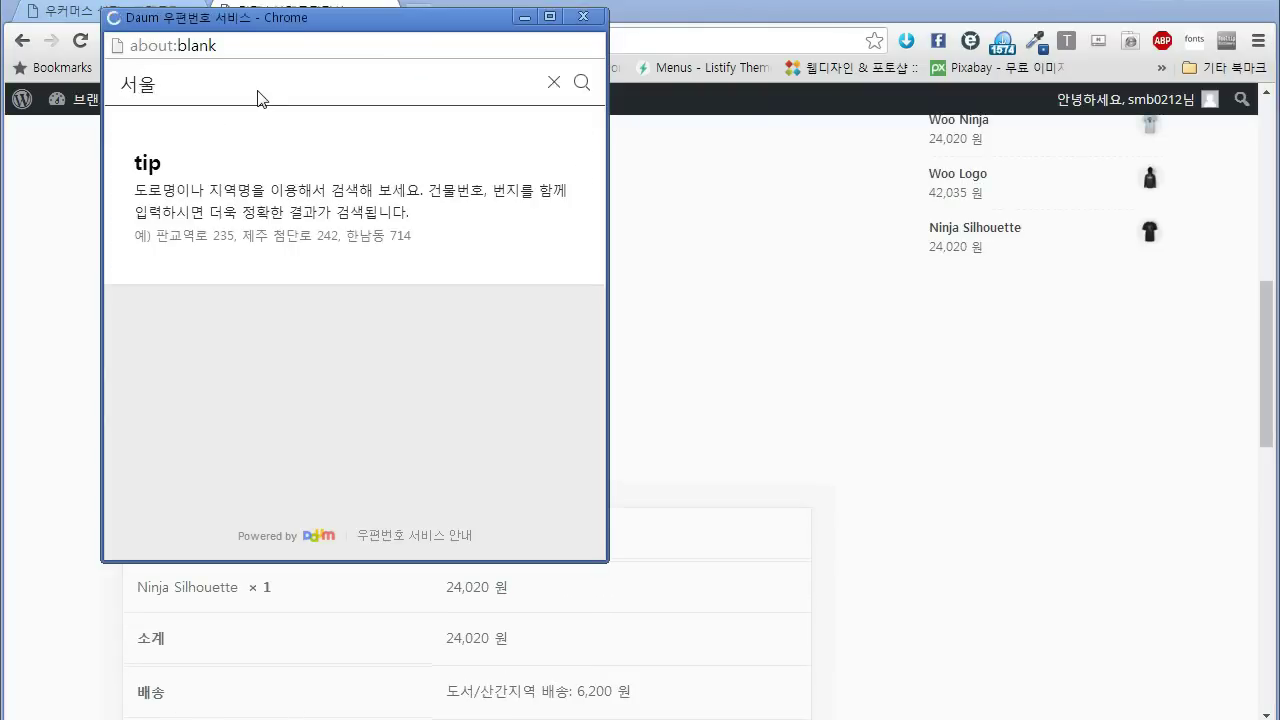
{"action": "key", "text": "Return"}
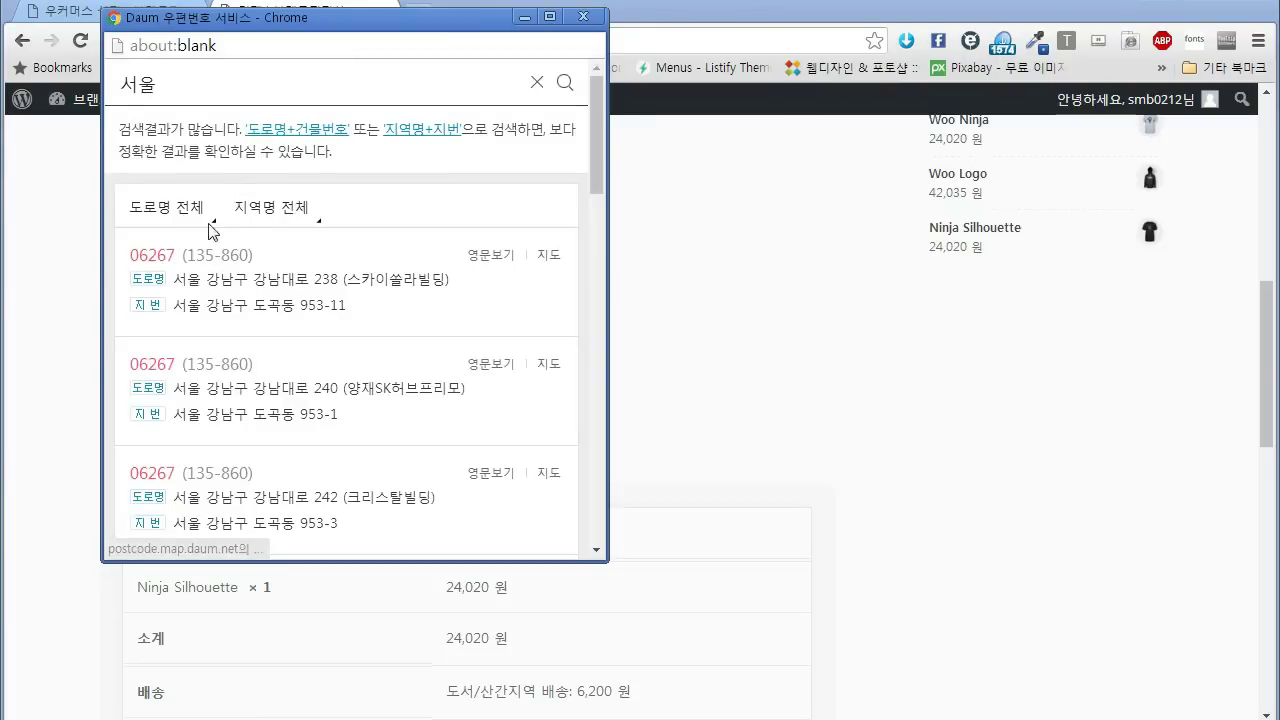
{"action": "left_click", "coordinate": [210, 283]}
{"action": "type", "text": "11"}
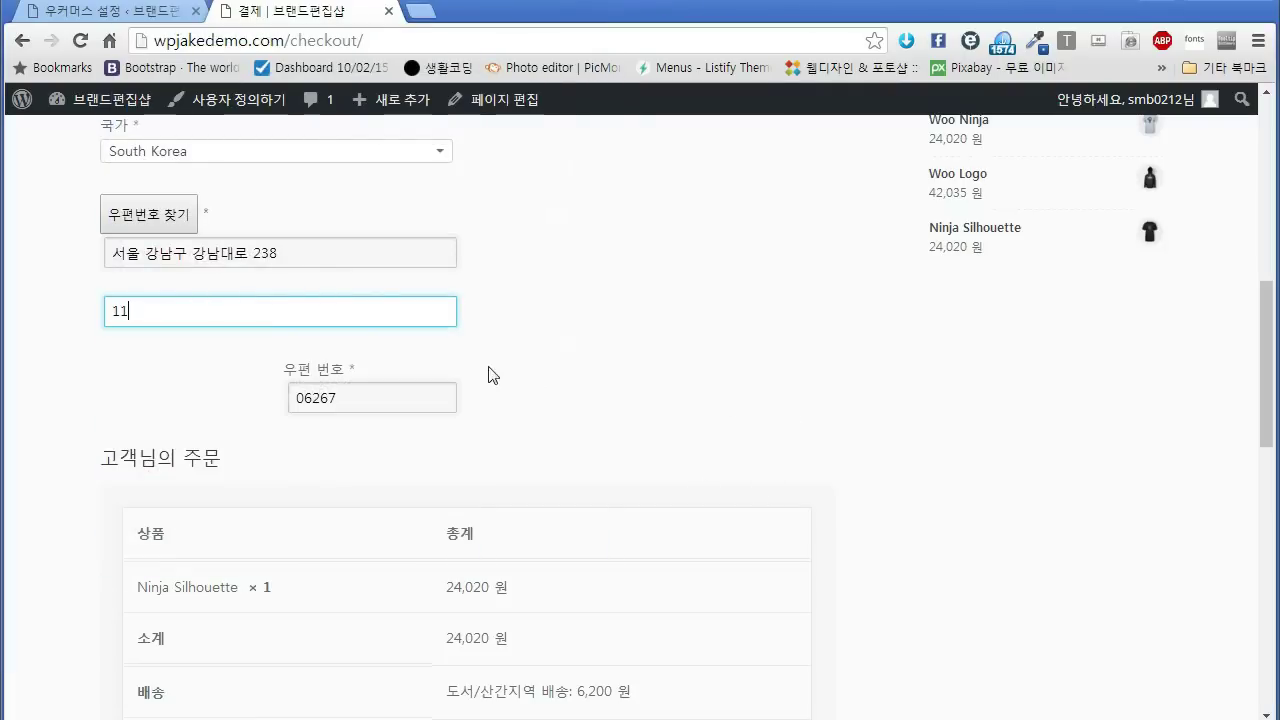
{"action": "type", "text": "11"}
{"action": "left_click", "coordinate": [603, 367]}
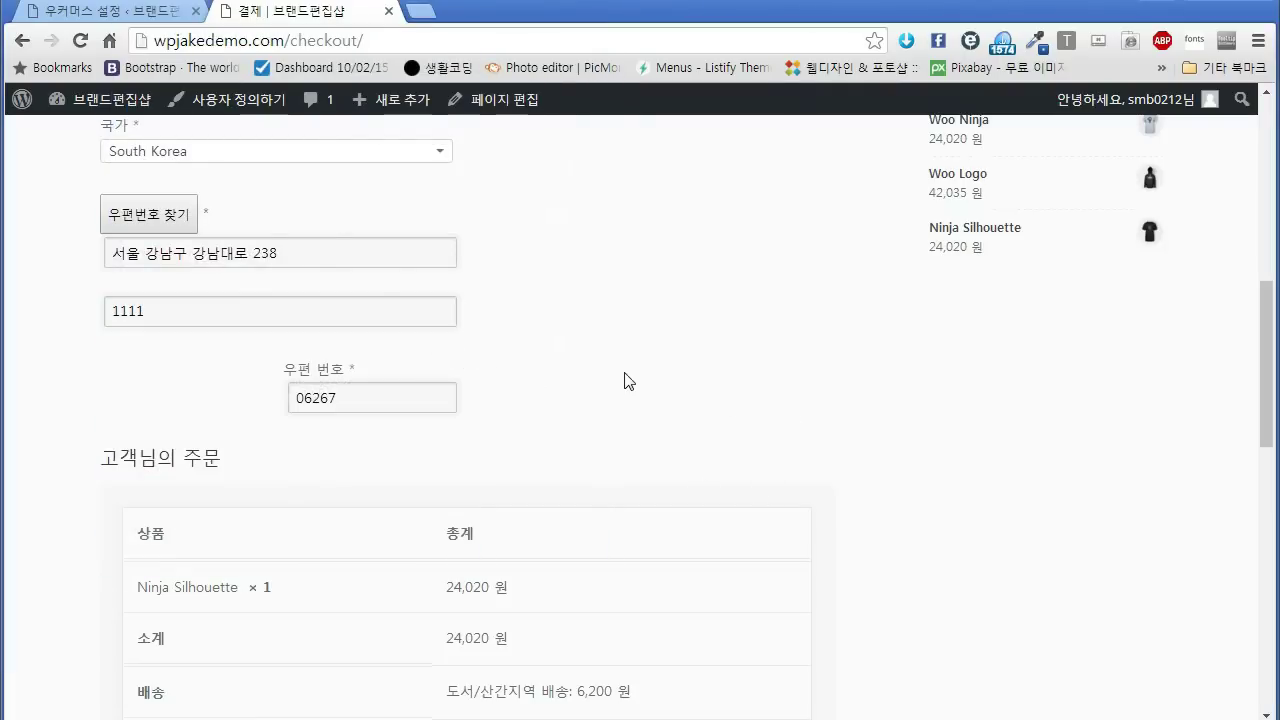
{"action": "scroll", "coordinate": [624, 381], "scroll_direction": "down", "scroll_amount": 2}
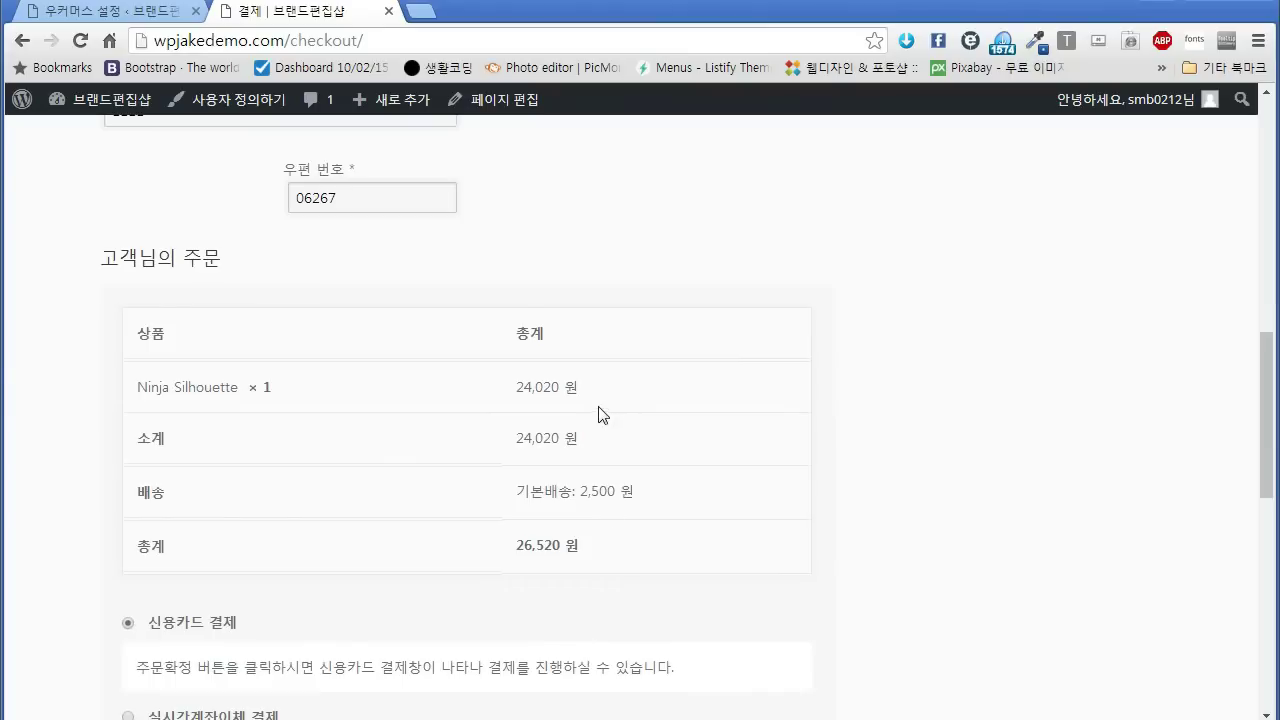
{"action": "scroll", "coordinate": [603, 414], "scroll_direction": "up", "scroll_amount": 3}
- Search 비금 and fill the checkout with the 신안군 비금면 address, postcode 58847
{"action": "left_click", "coordinate": [166, 313]}
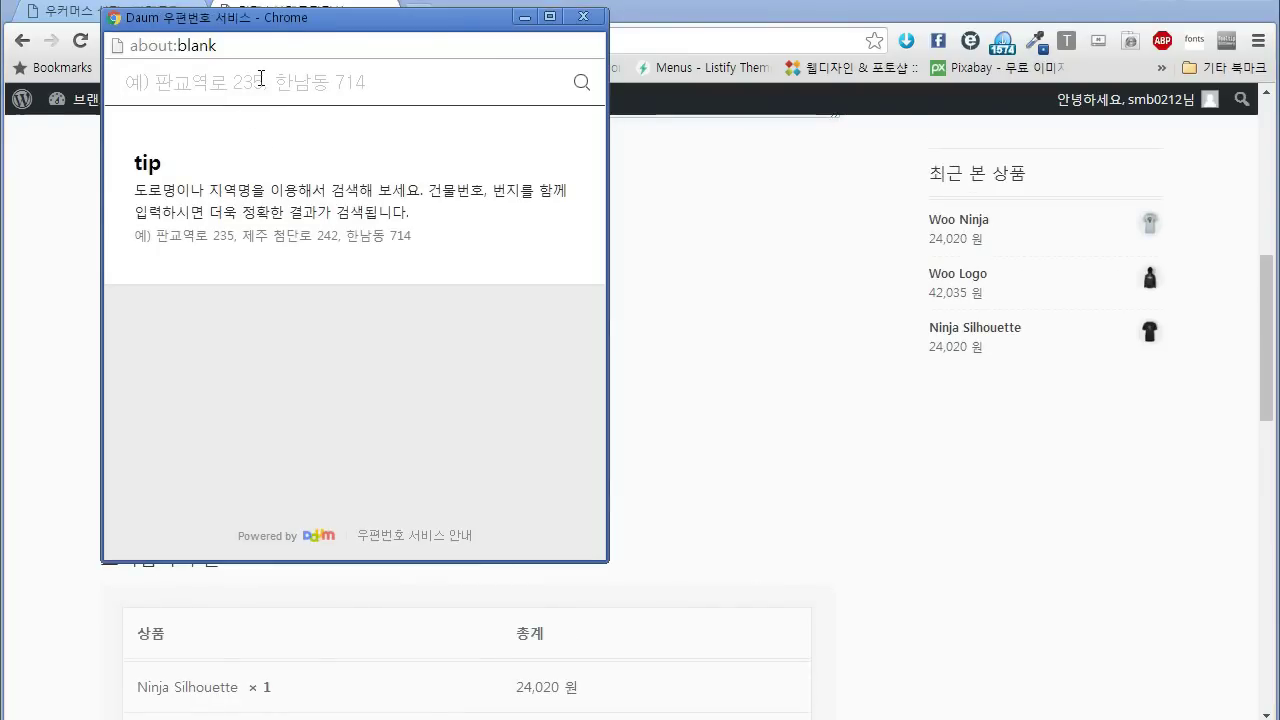
{"action": "type", "text": "비금"}
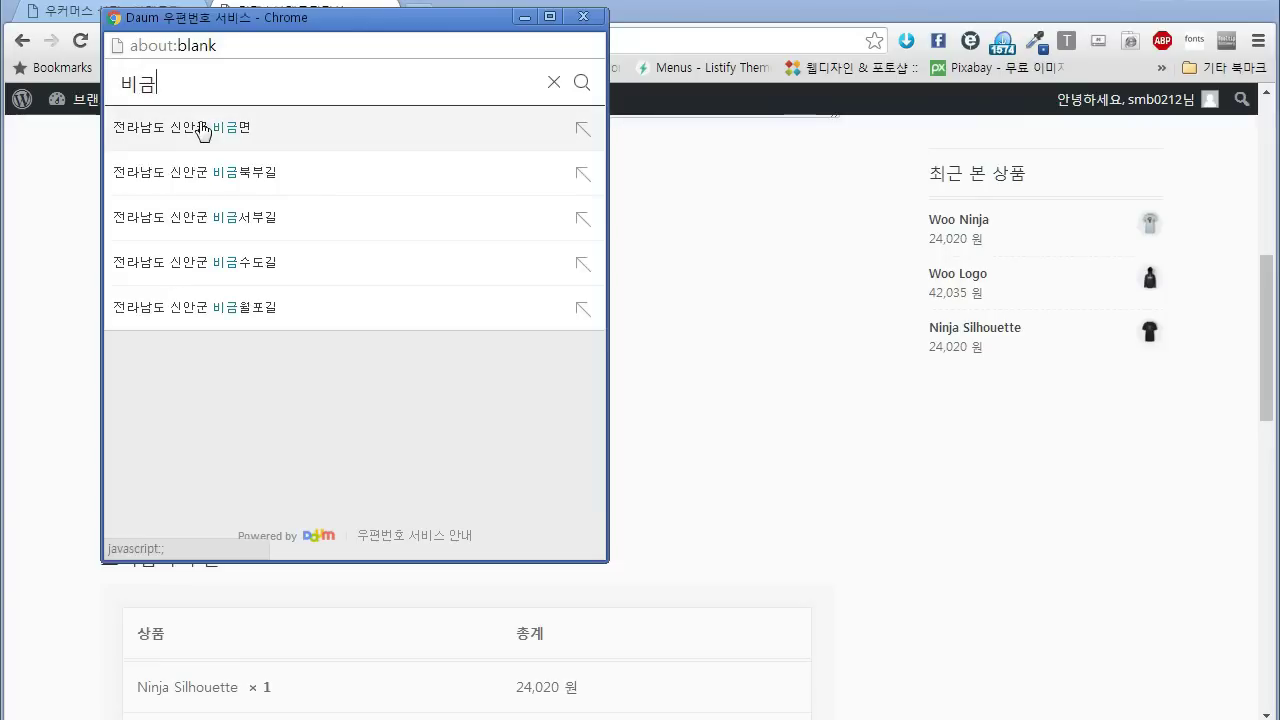
{"action": "left_click", "coordinate": [200, 128]}
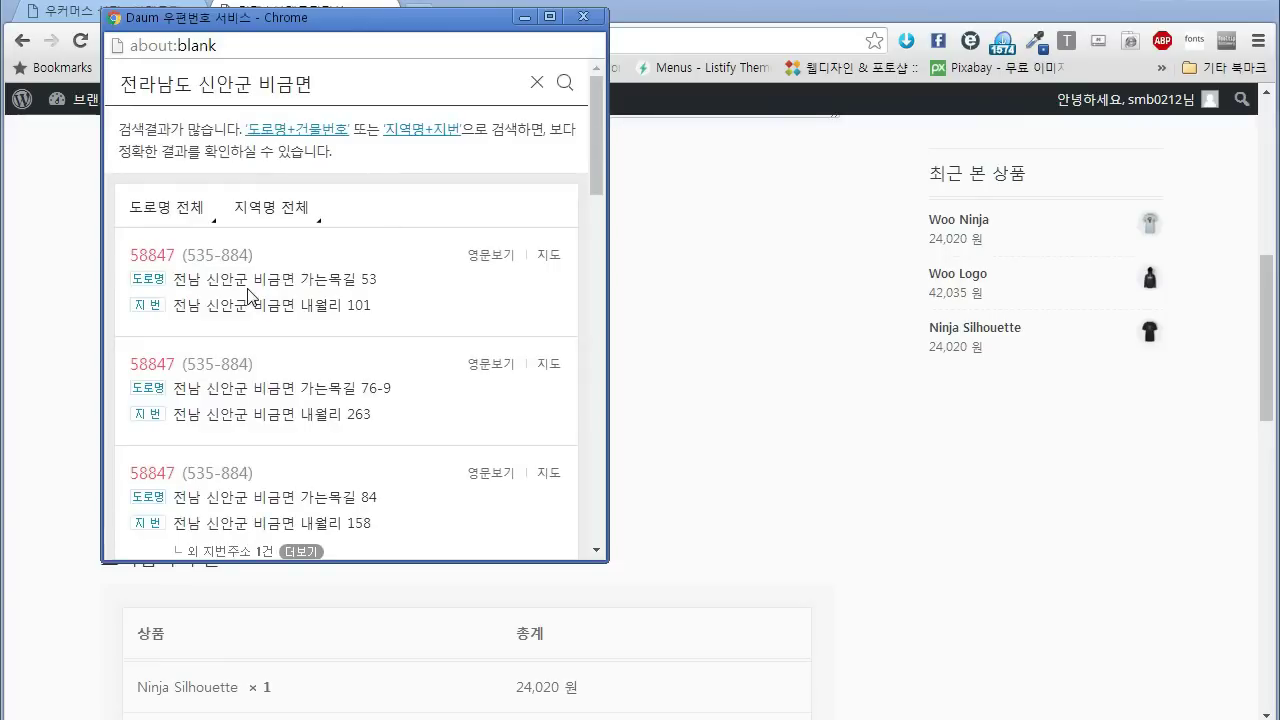
{"action": "left_click", "coordinate": [251, 290]}
{"action": "type", "text": "1111"}
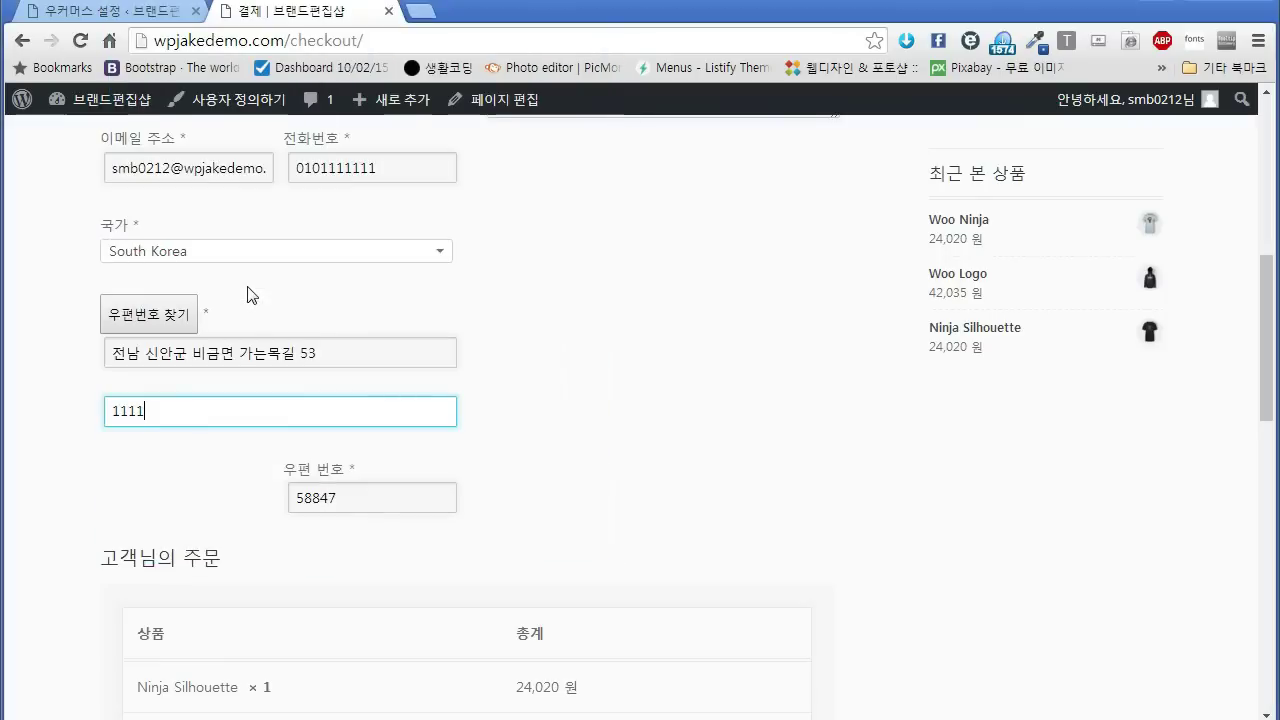
{"action": "left_click", "coordinate": [591, 476]}
{"action": "scroll", "coordinate": [660, 375], "scroll_direction": "down", "scroll_amount": 2}
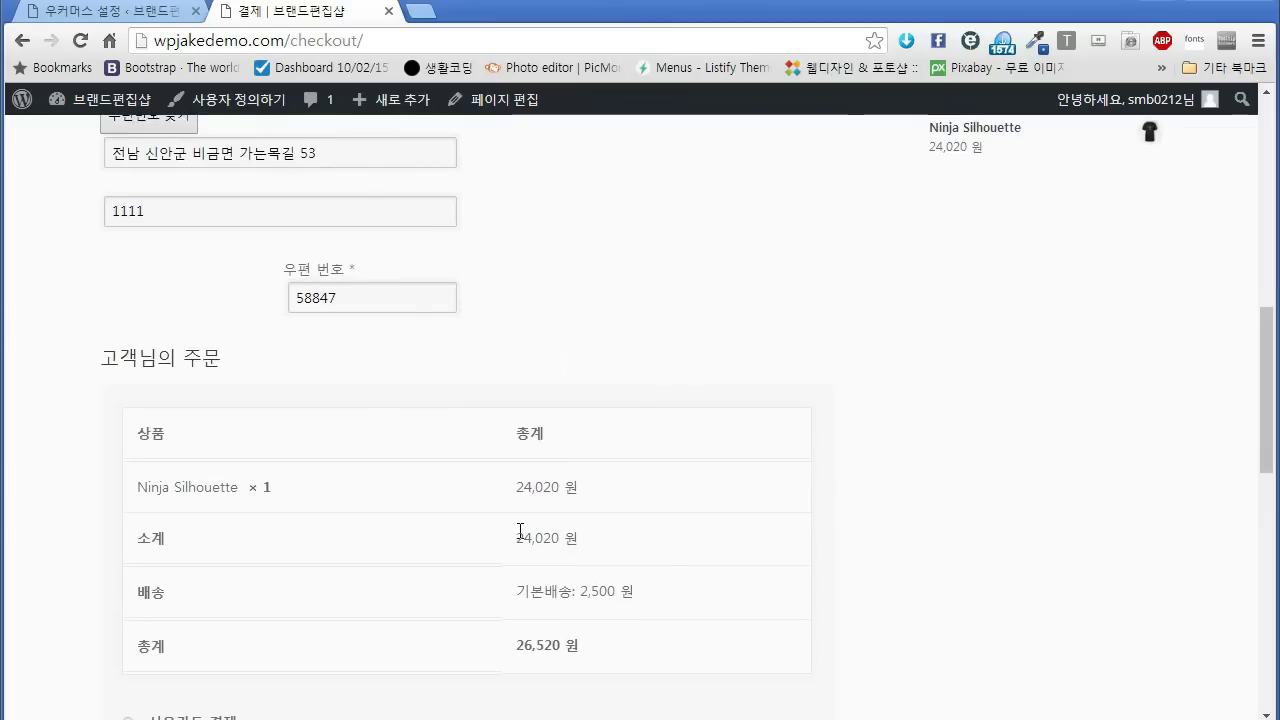
- Change the detail address to 11 and check the 6,200 원 island shipping charge
{"action": "left_click", "coordinate": [180, 206]}
{"action": "double_click", "coordinate": [168, 212]}
{"action": "type", "text": "11"}
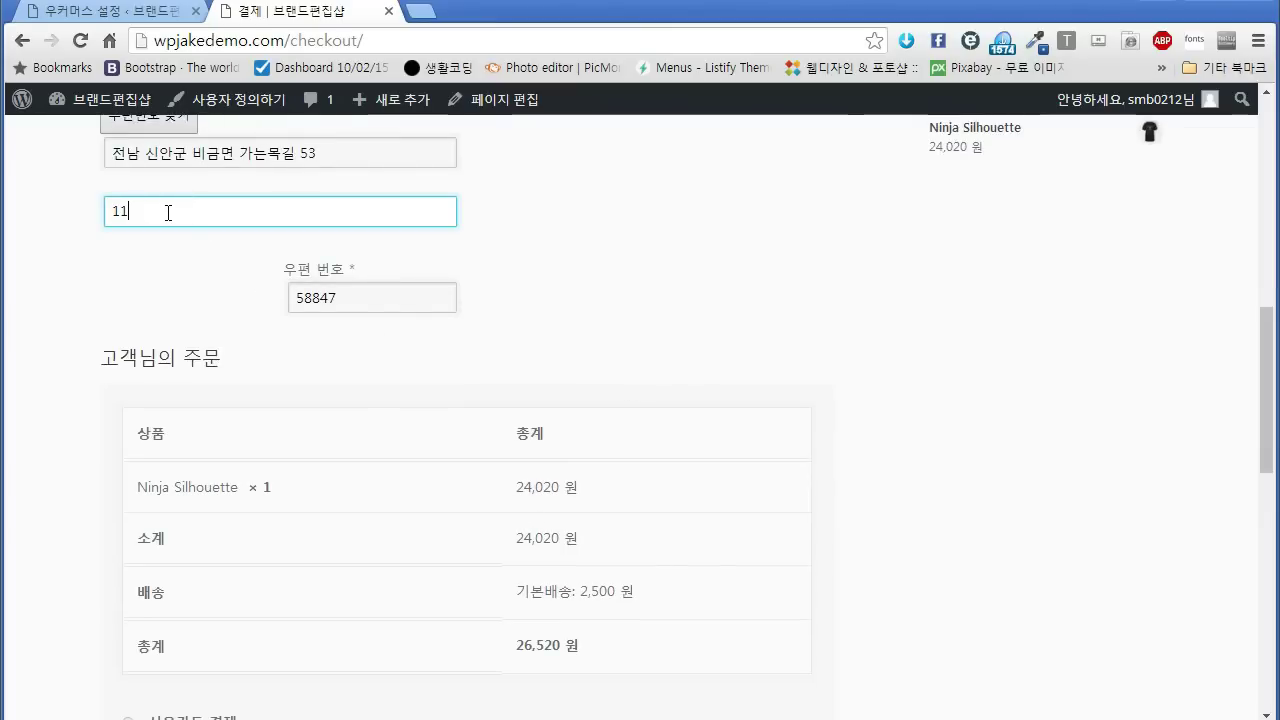
{"action": "left_click", "coordinate": [155, 290]}
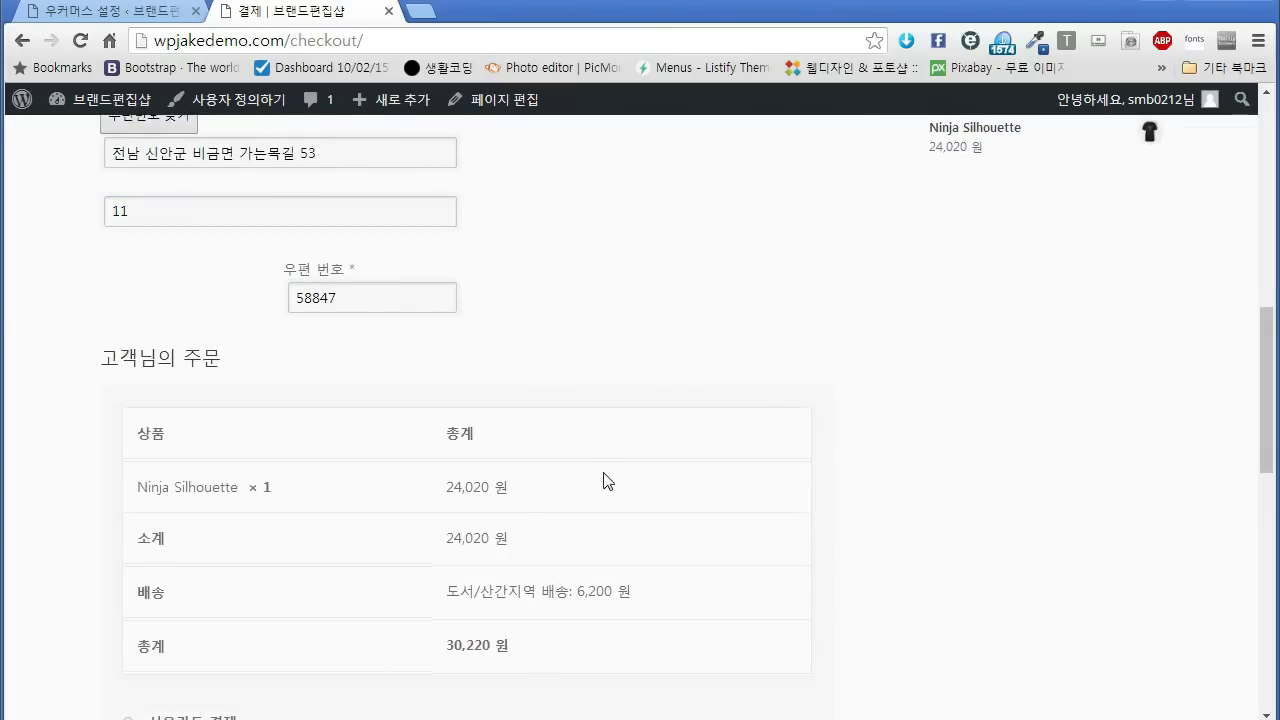
{"action": "scroll", "coordinate": [603, 481], "scroll_direction": "up", "scroll_amount": 1}
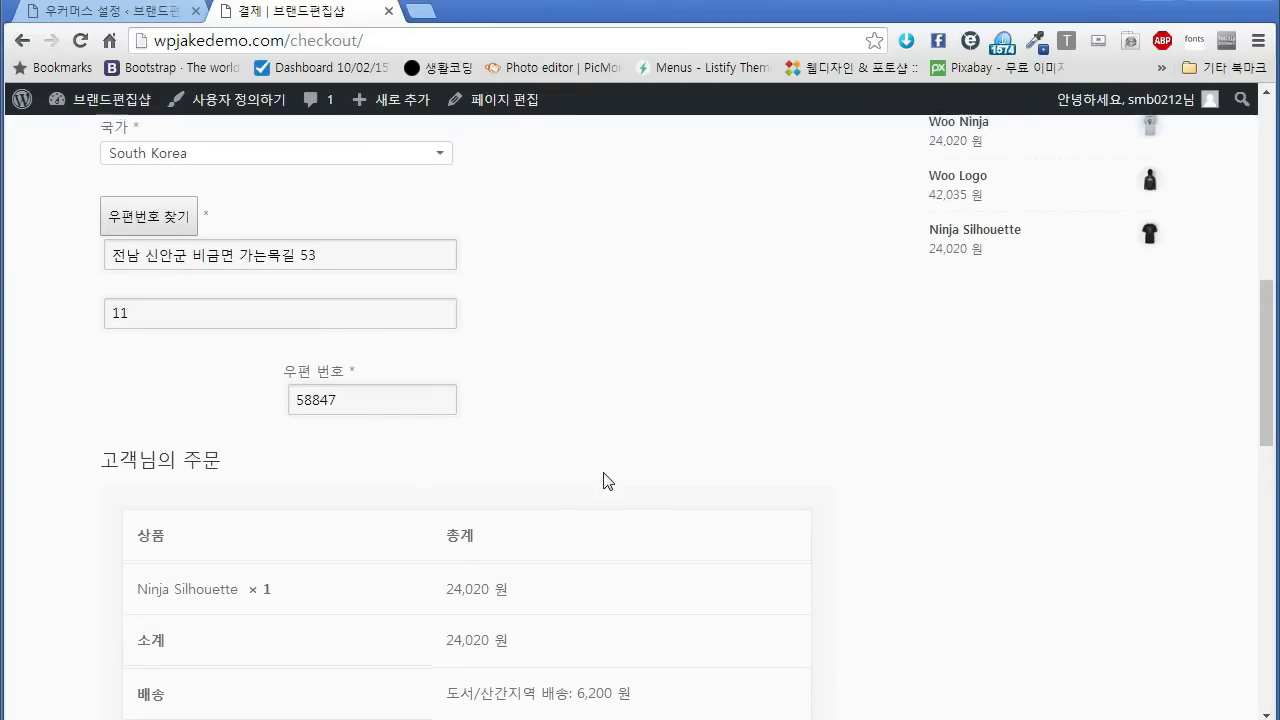
{"action": "scroll", "coordinate": [603, 481], "scroll_direction": "up", "scroll_amount": 3}
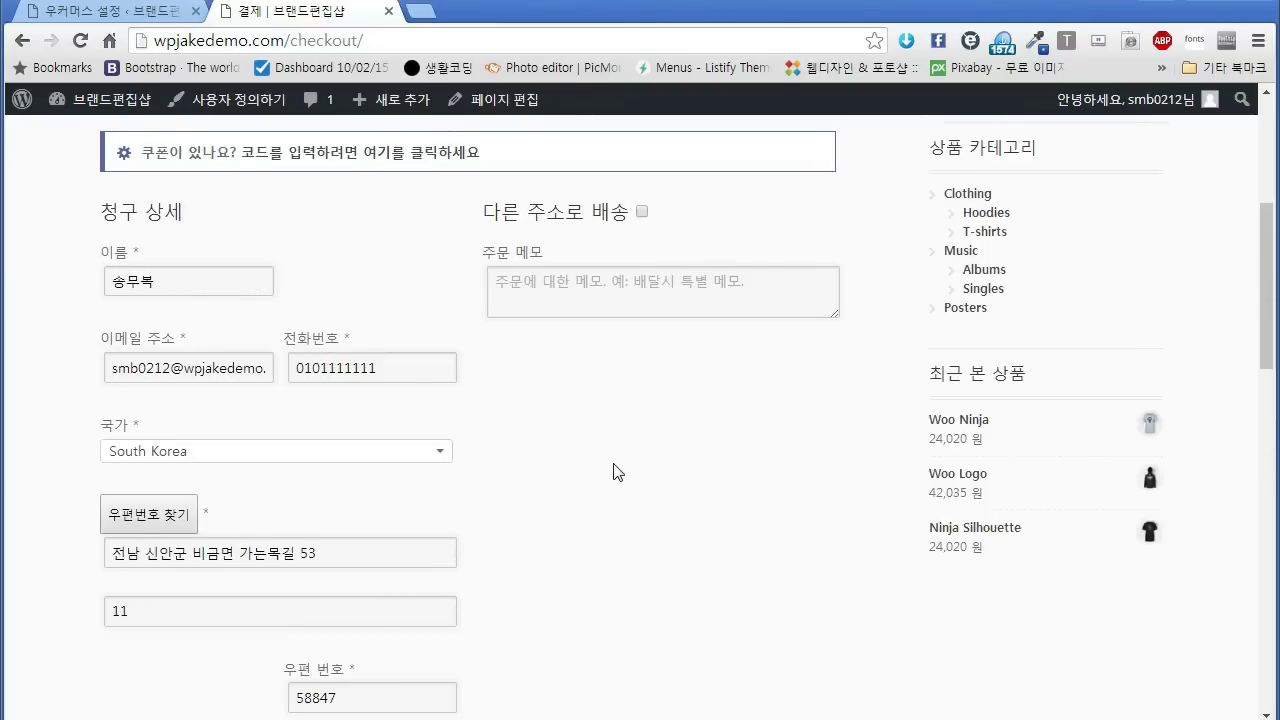
{"action": "scroll", "coordinate": [617, 472], "scroll_direction": "down", "scroll_amount": 2}
{"action": "scroll", "coordinate": [617, 472], "scroll_direction": "down", "scroll_amount": 2}
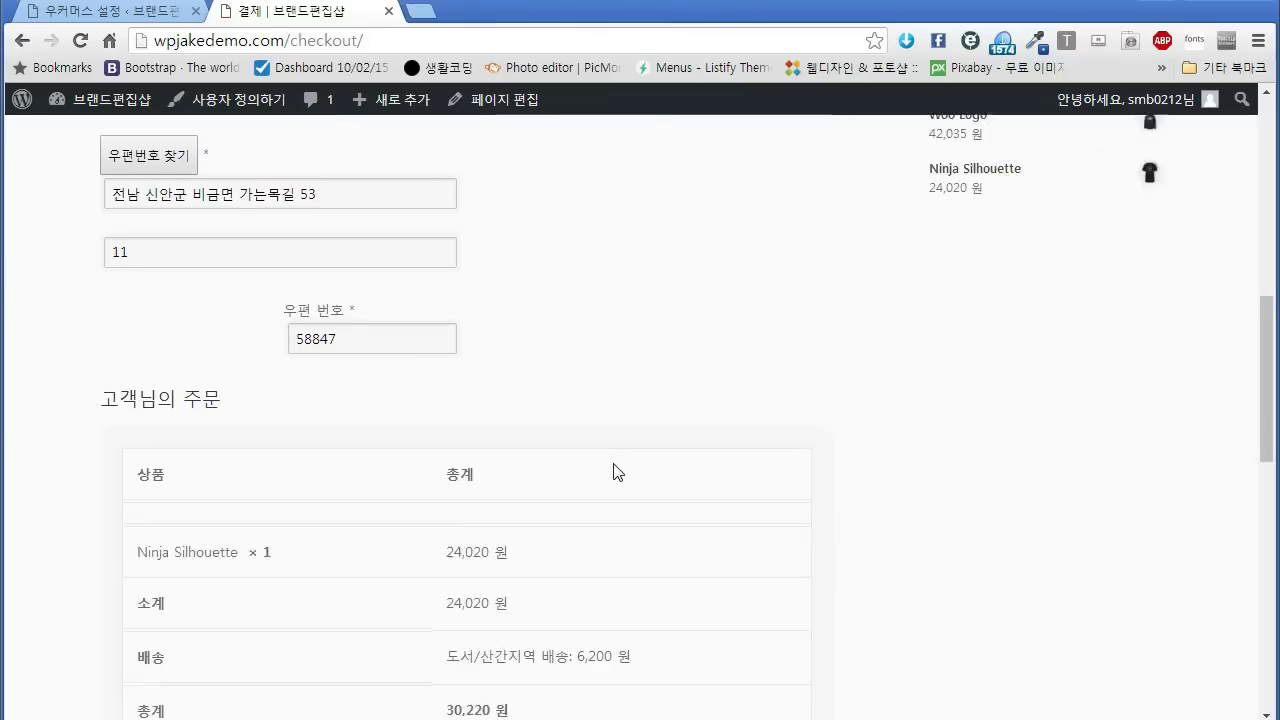
{"action": "scroll", "coordinate": [617, 472], "scroll_direction": "up", "scroll_amount": 3}
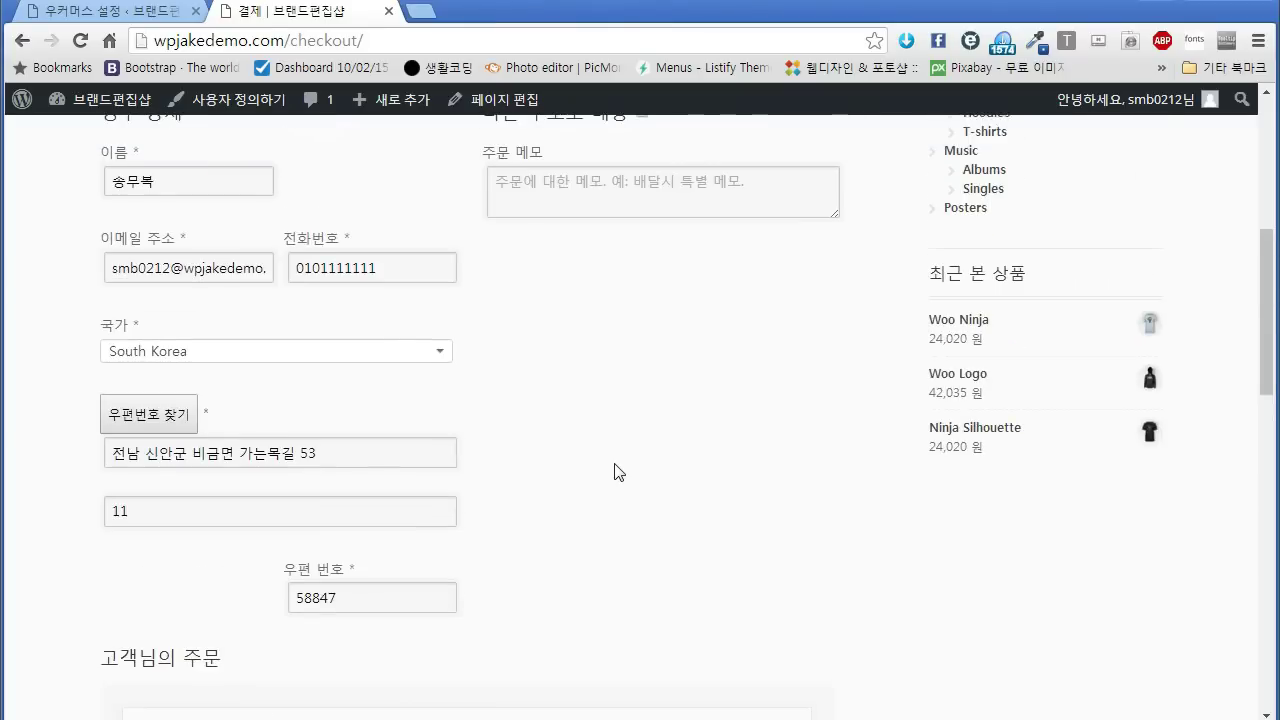
{"action": "scroll", "coordinate": [617, 472], "scroll_direction": "up", "scroll_amount": 1}
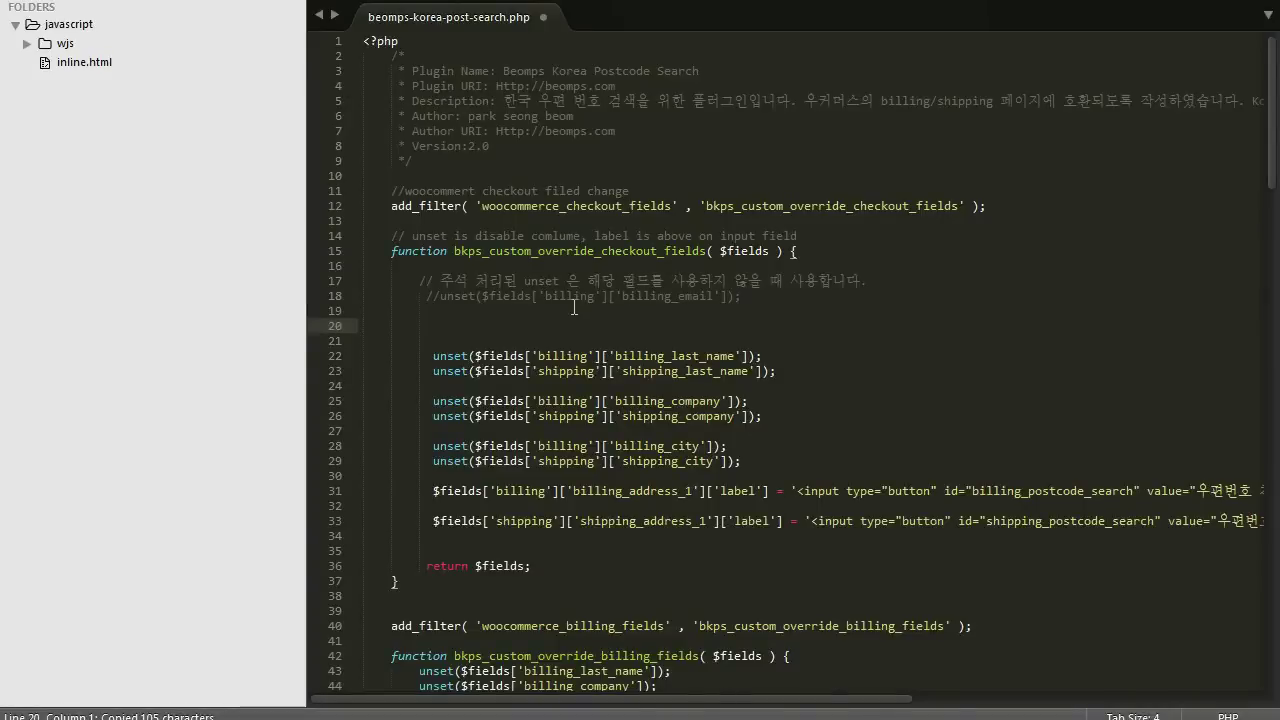
- Add unset lines for billing_country and shipping_country, then save beomps-korea-post-search.php
{"action": "type", "text": "unset($fields['billing']['billing_last_name']); \t\t  unset($fields['shipping']['shipping_last_name']);"}
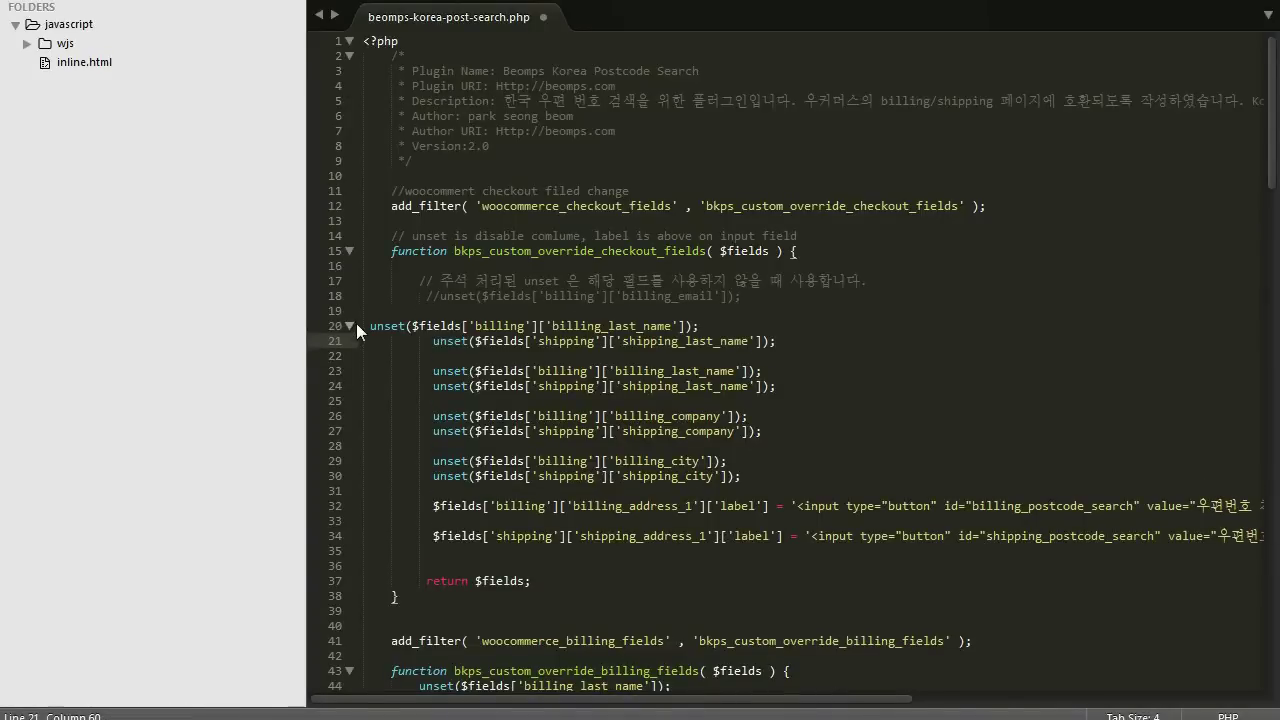
{"action": "left_click", "coordinate": [365, 324]}
{"action": "key", "text": "Tab"}
{"action": "key", "text": "Tab"}
{"action": "key", "text": "Tab"}
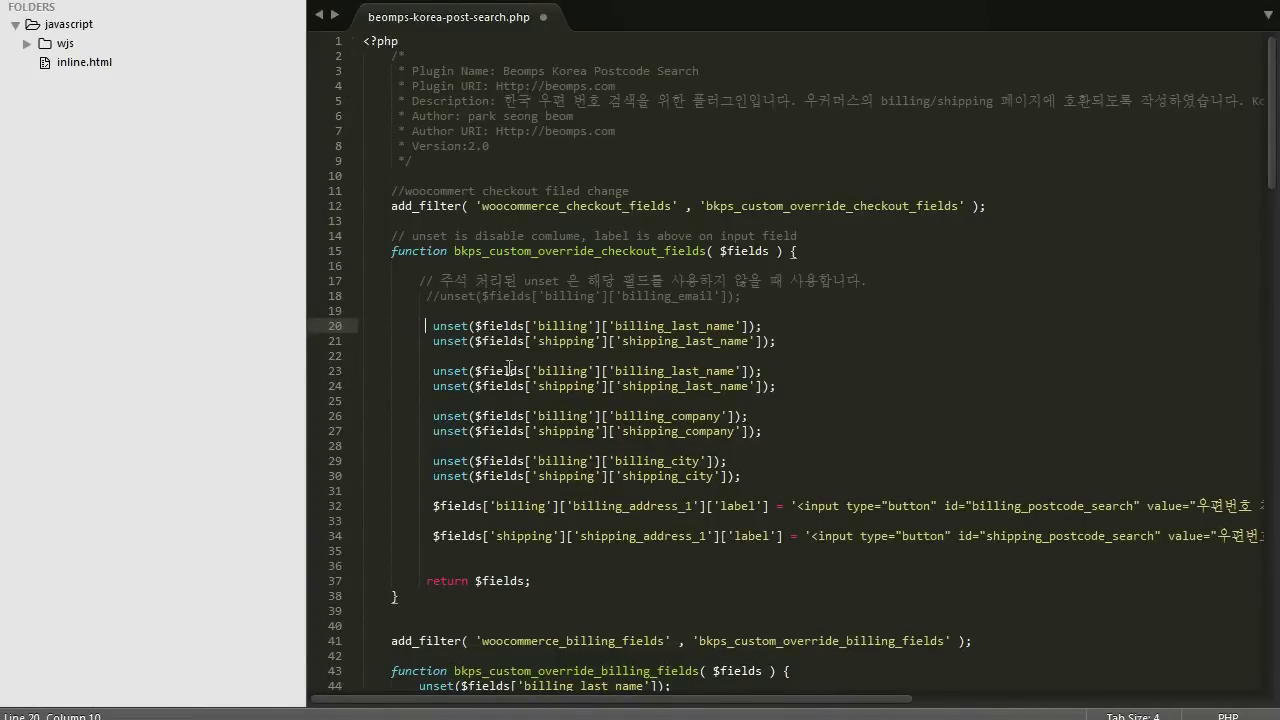
{"action": "key", "text": "ctrl+z"}
{"action": "key", "text": "BackSpace"}
{"action": "key", "text": "BackSpace"}
{"action": "key", "text": "BackSpace"}
{"action": "key", "text": "BackSpace"}
{"action": "key", "text": "BackSpace"}
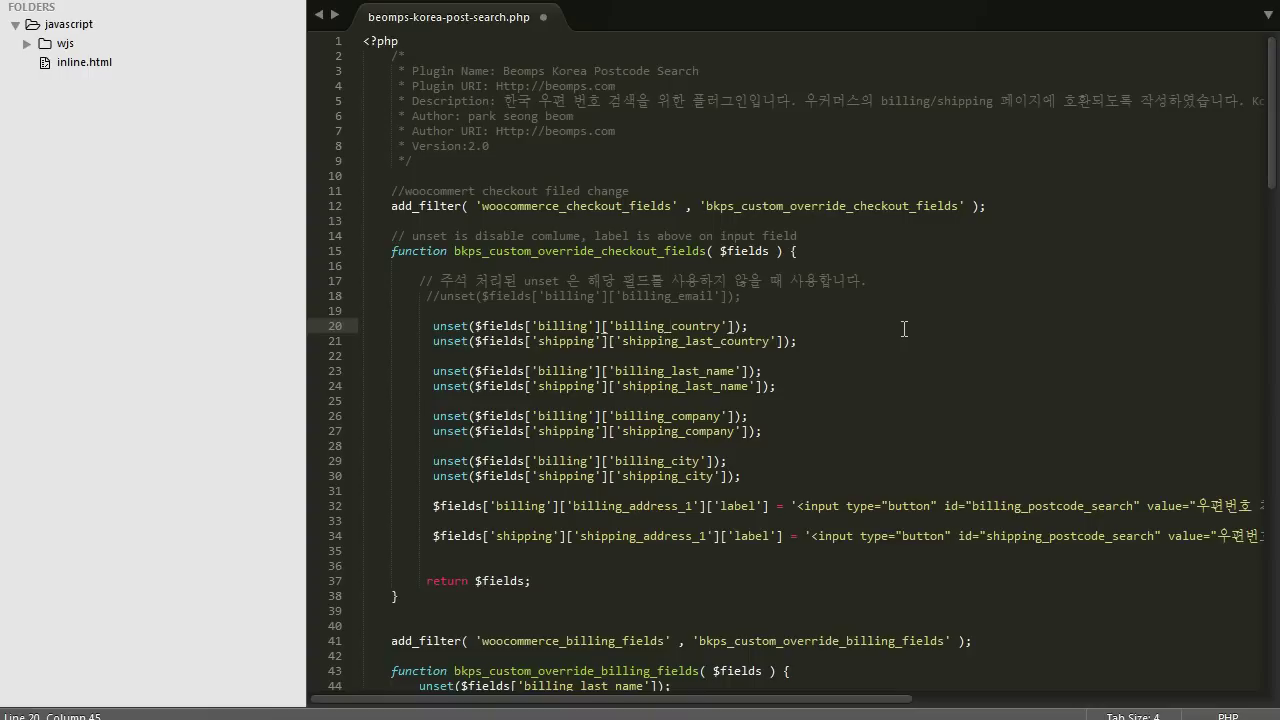
{"action": "left_click", "coordinate": [684, 341]}
{"action": "key", "text": "Delete"}
{"action": "key", "text": "Delete"}
{"action": "key", "text": "Delete"}
{"action": "key", "text": "Delete"}
{"action": "key", "text": "Delete"}
{"action": "key", "text": "ctrl+s"}
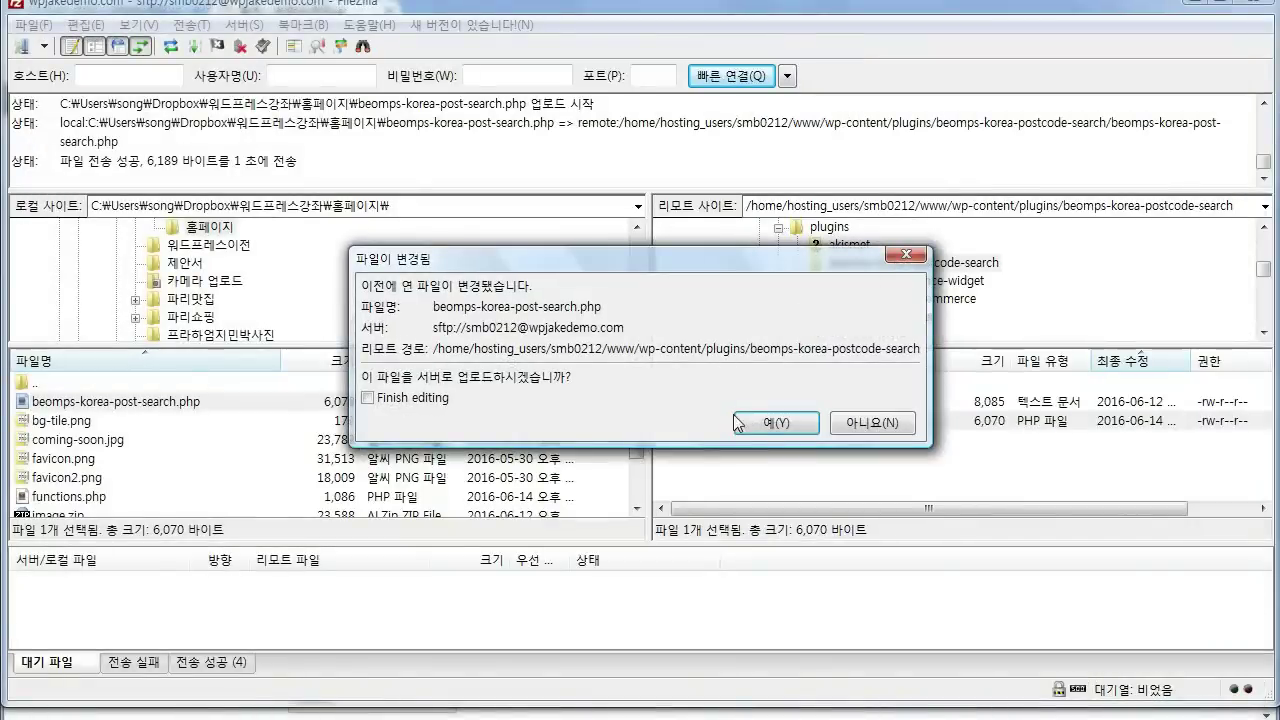
- Upload the changed beomps-korea-post-search.php and reload the checkout page
{"action": "left_click", "coordinate": [766, 426]}
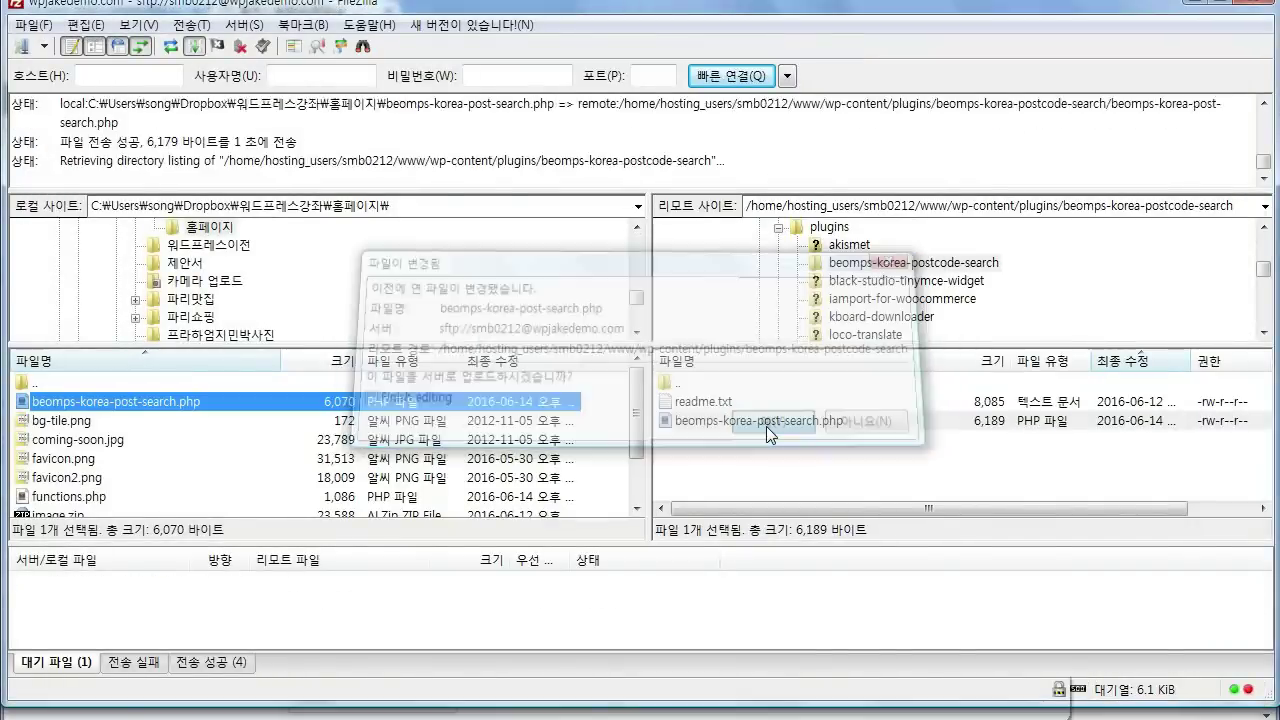
{"action": "key", "text": "alt+Tab"}
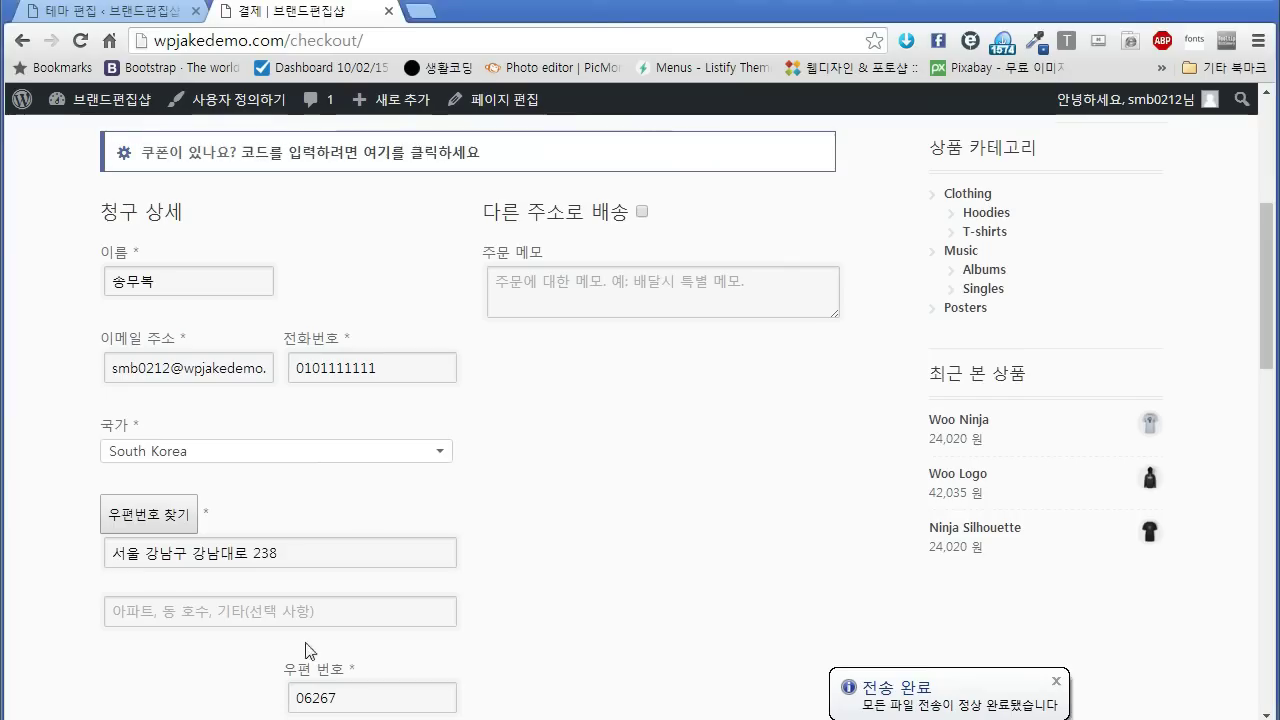
{"action": "key", "text": "F5"}
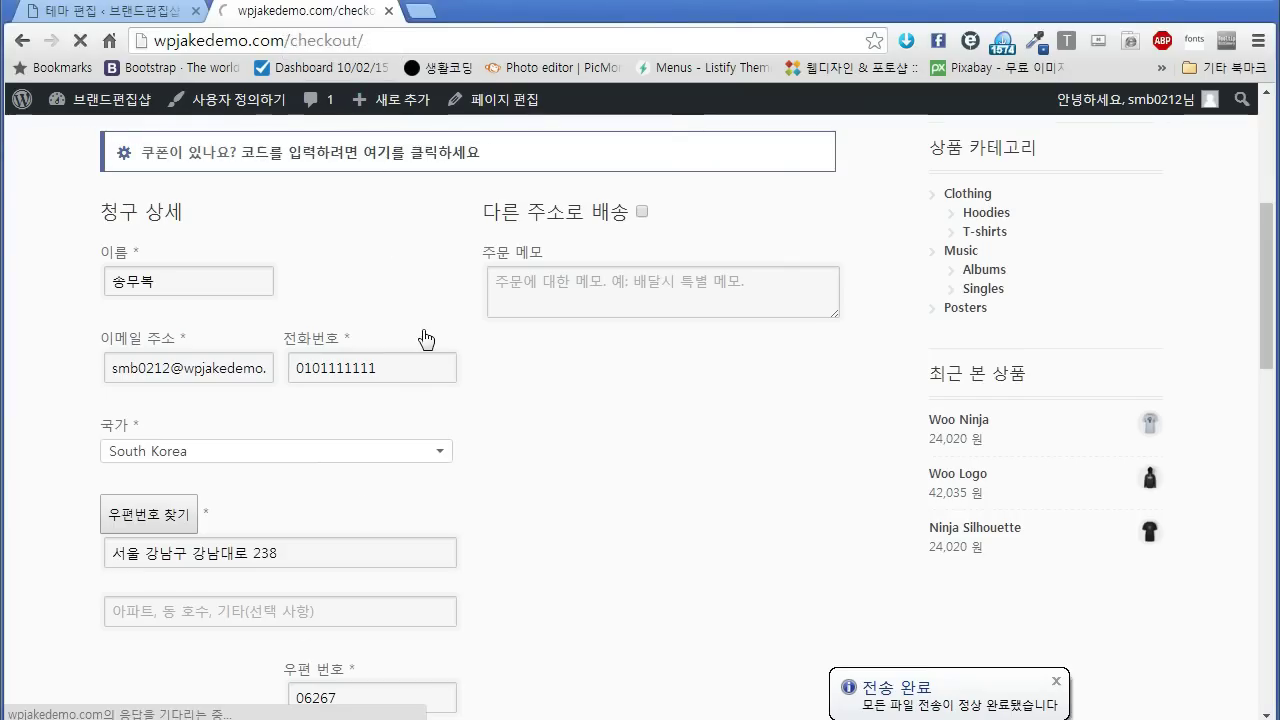
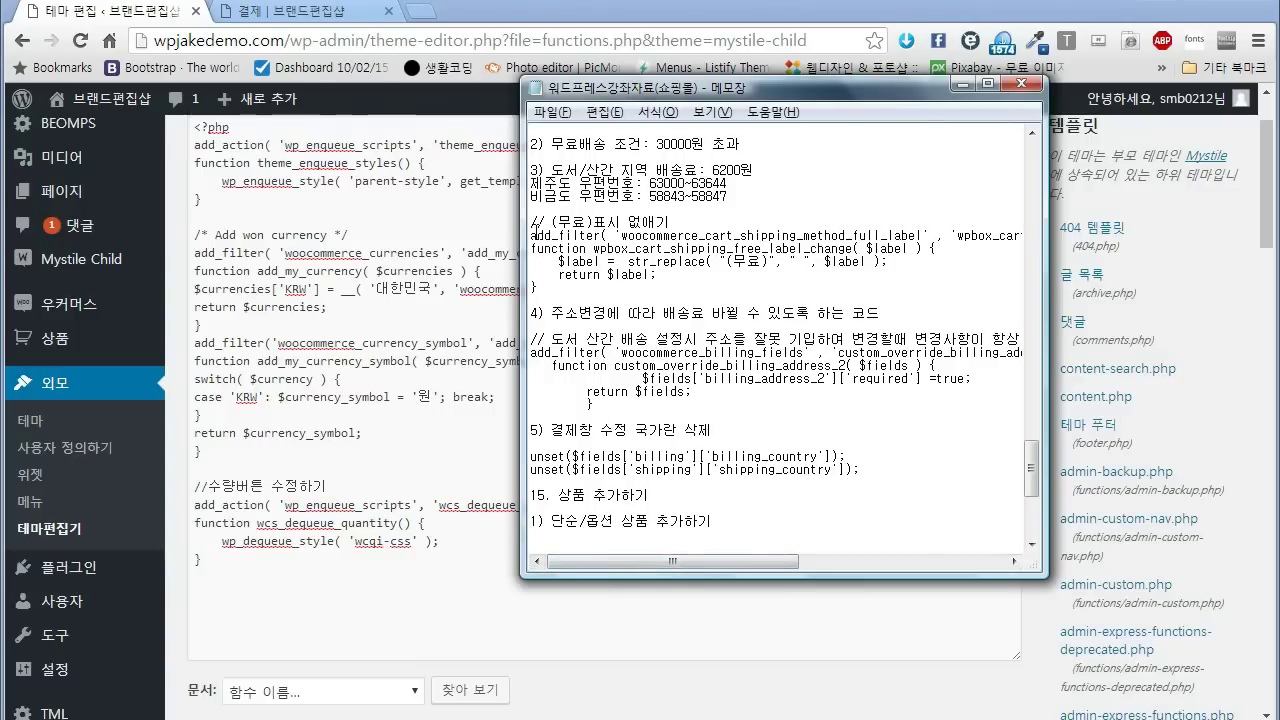
- Paste the filter that strips '(무료)' at the end of functions.php and update the file
{"action": "left_click_drag", "start_coordinate": [531, 222], "coordinate": [574, 288]}
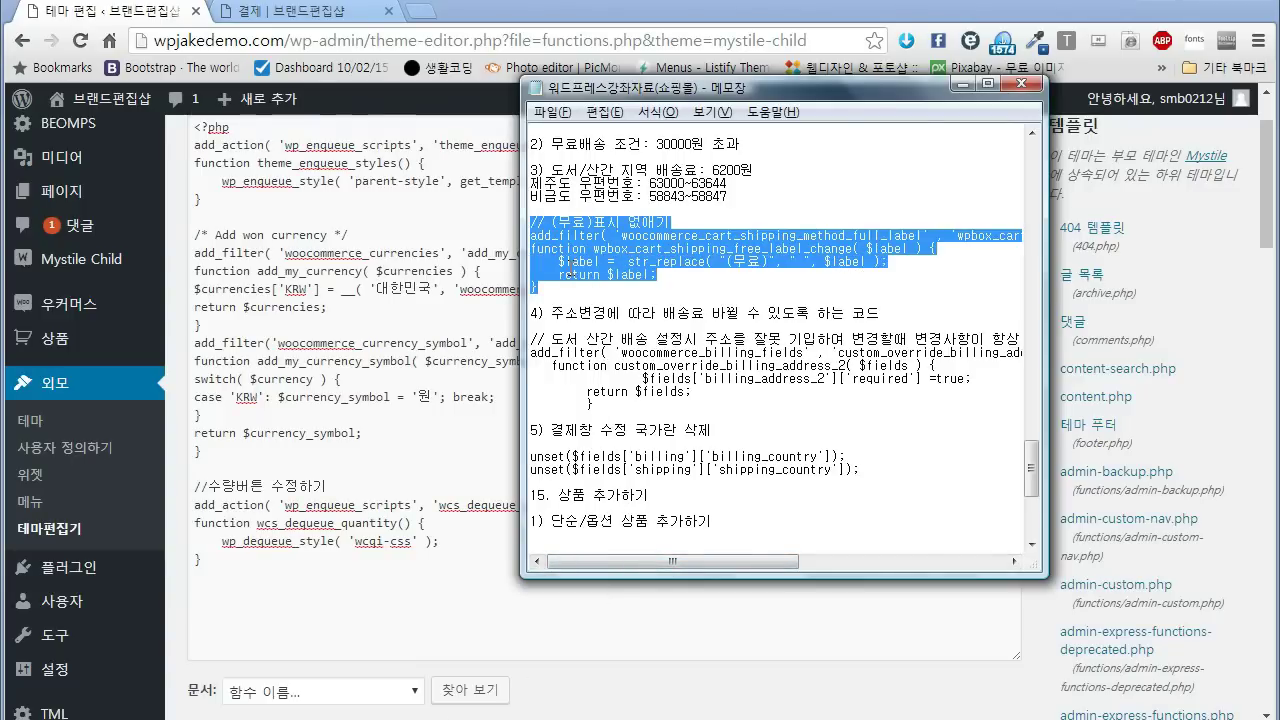
{"action": "left_click", "coordinate": [316, 601]}
{"action": "type", "text": "// (무료)표시 없애기 add_filter( 'woocommerce_cart_shipping_method_full_label' , 'wpbox_cart_shipping_free_label_change' ); function wpbox_cart_shipping_free_label_change( $label ) {     $label =  str_replace( \"(무료)\", \" \", $label );     return $label; }"}
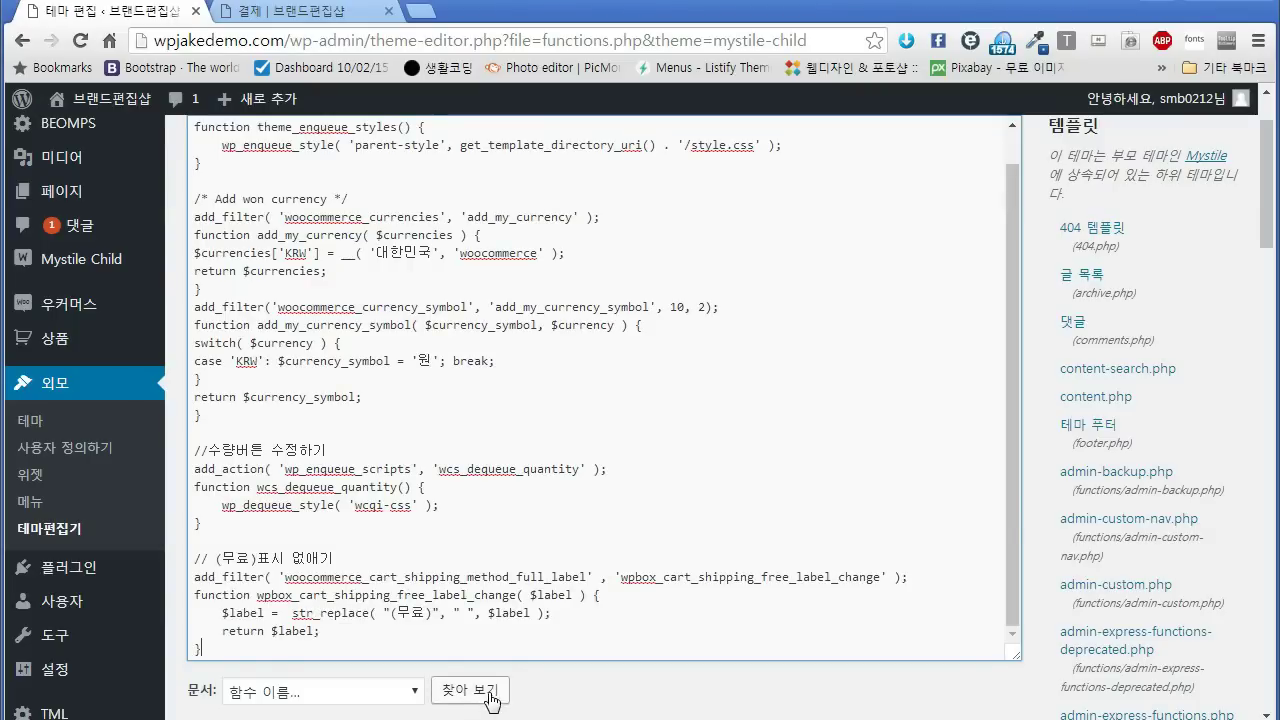
{"action": "scroll", "coordinate": [400, 600], "scroll_direction": "down", "scroll_amount": 3}
{"action": "left_click", "coordinate": [263, 455]}
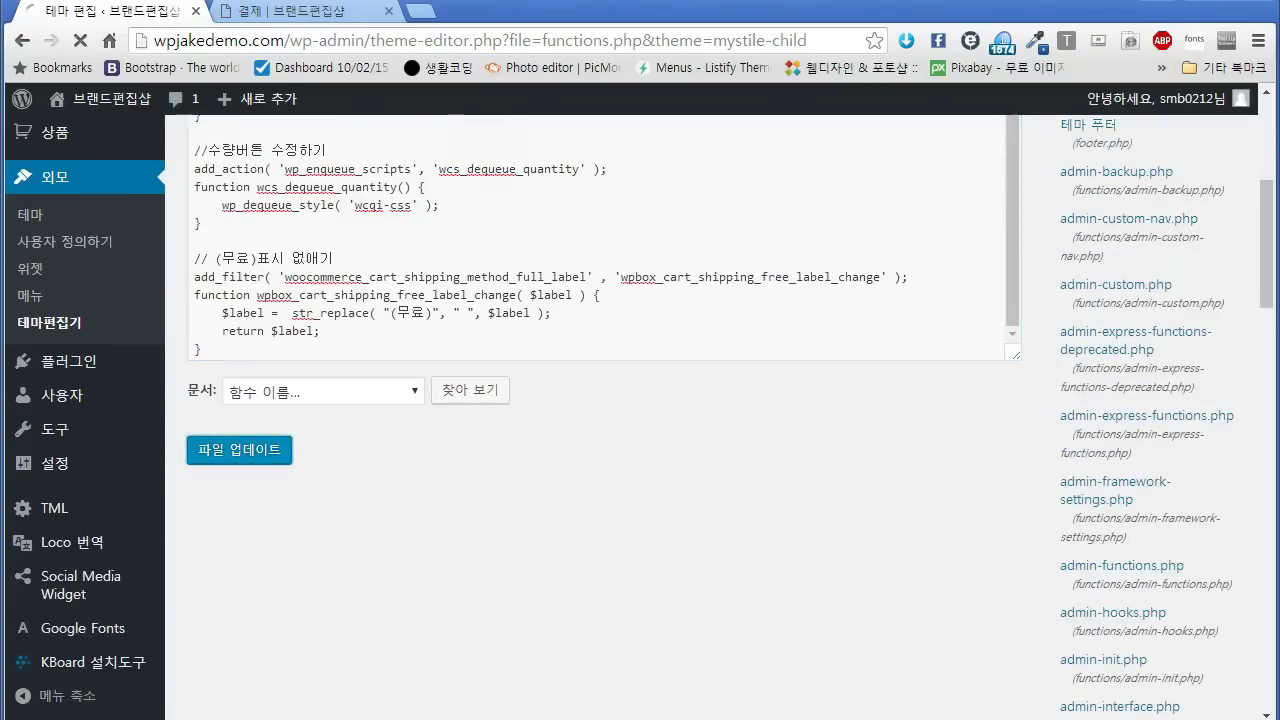
- Reload the checkout page to confirm shipping now reads just 무료배송
{"action": "left_click", "coordinate": [283, 16]}
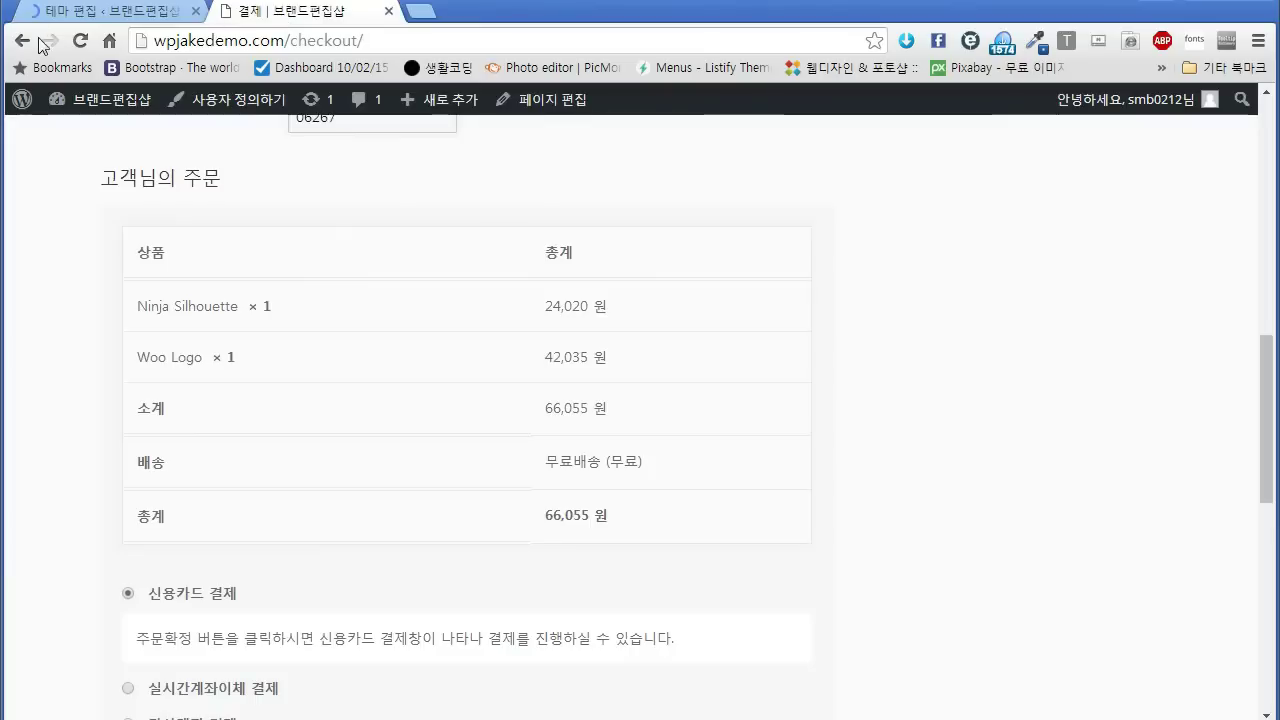
{"action": "left_click", "coordinate": [81, 42]}
{"action": "left_click", "coordinate": [81, 42]}
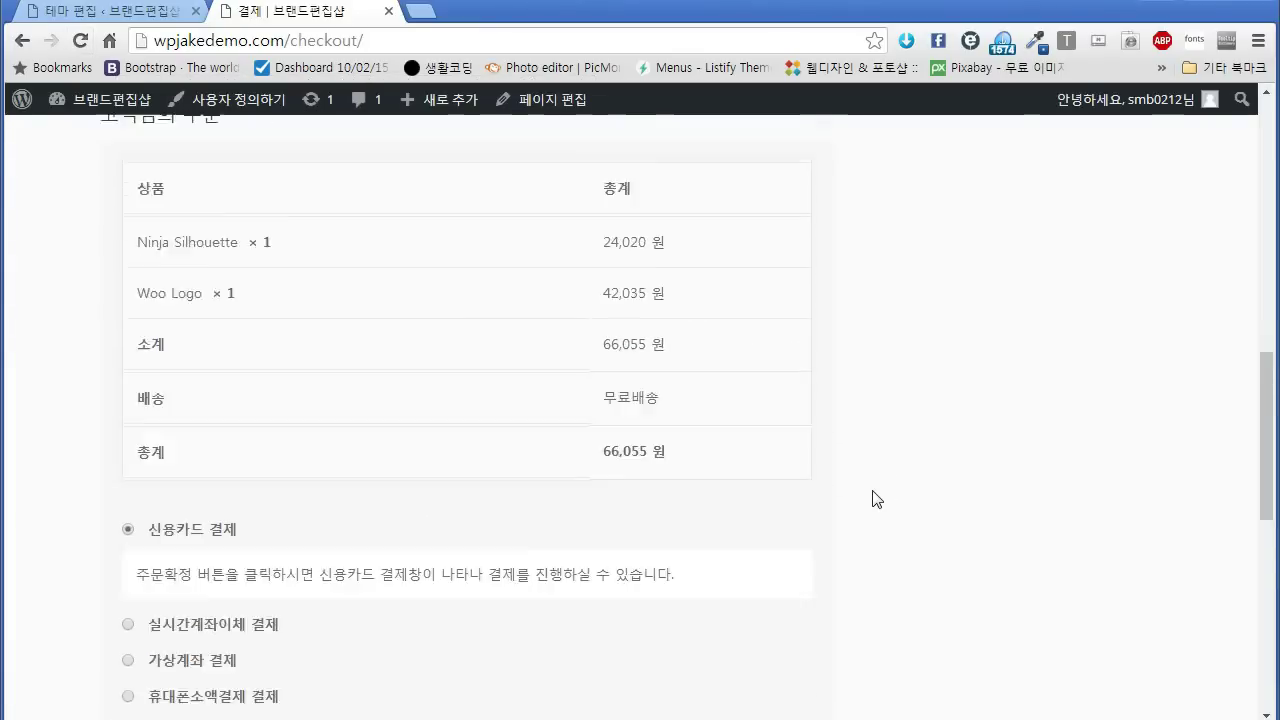
{"action": "scroll", "coordinate": [874, 498], "scroll_direction": "up", "scroll_amount": 2}
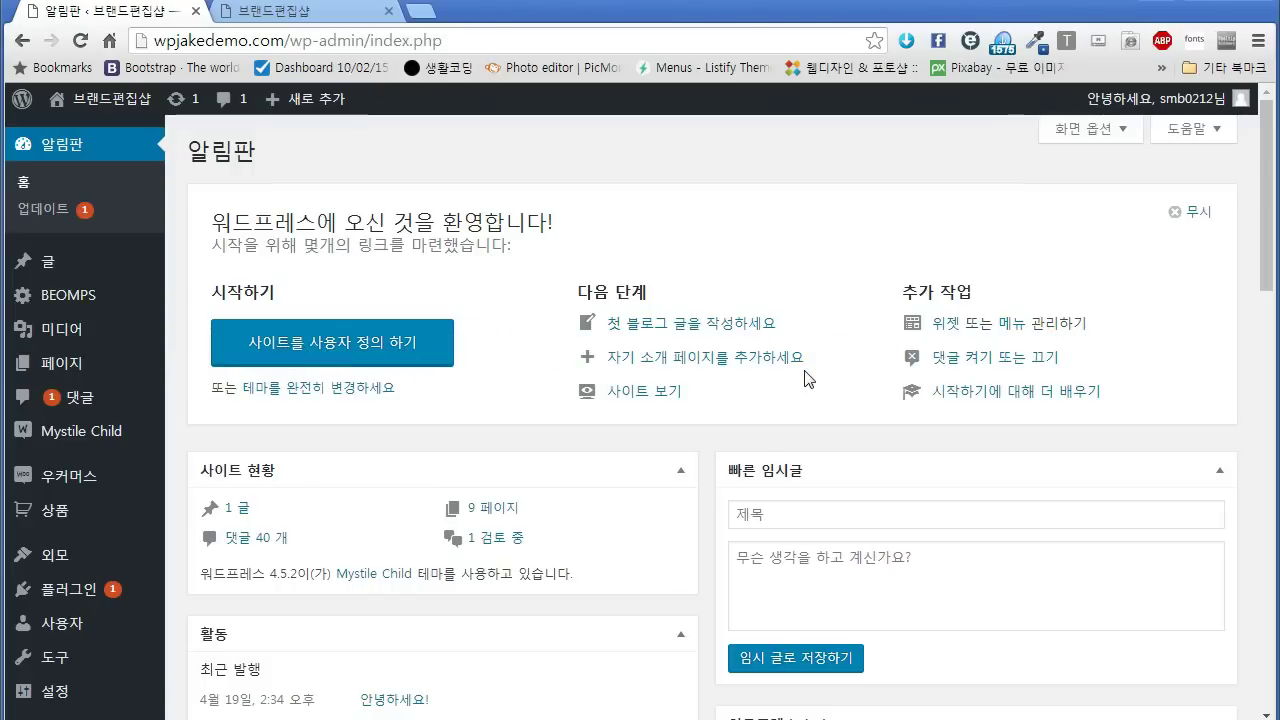
- From the 상품 product list, start a new product with 상품 추가하기
{"action": "mouse_move", "coordinate": [57, 513]}
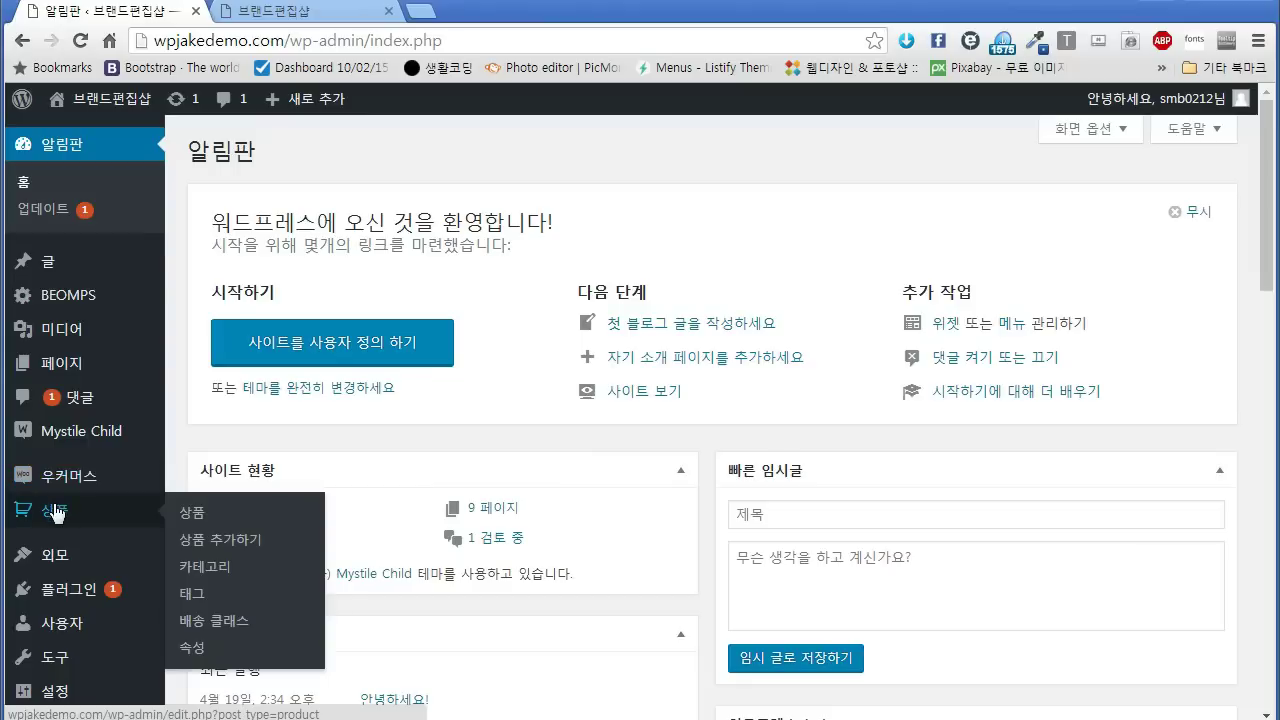
{"action": "left_click", "coordinate": [193, 525]}
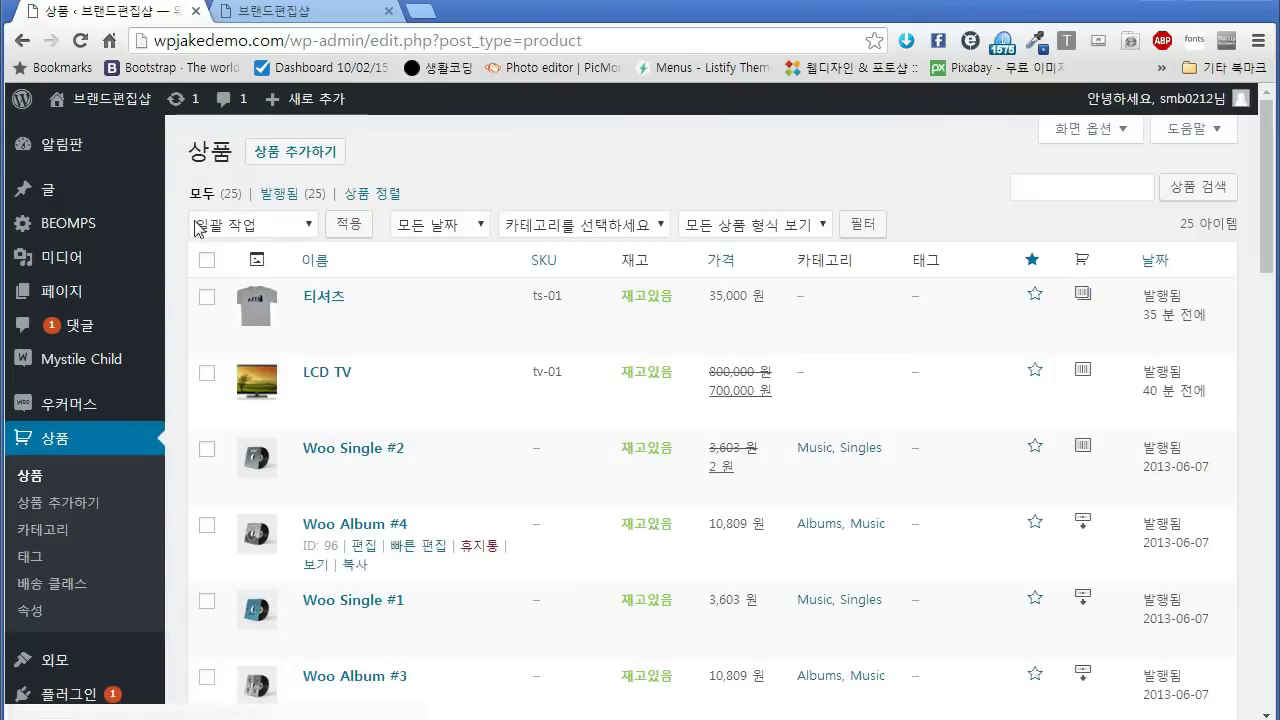
{"action": "left_click", "coordinate": [287, 151]}
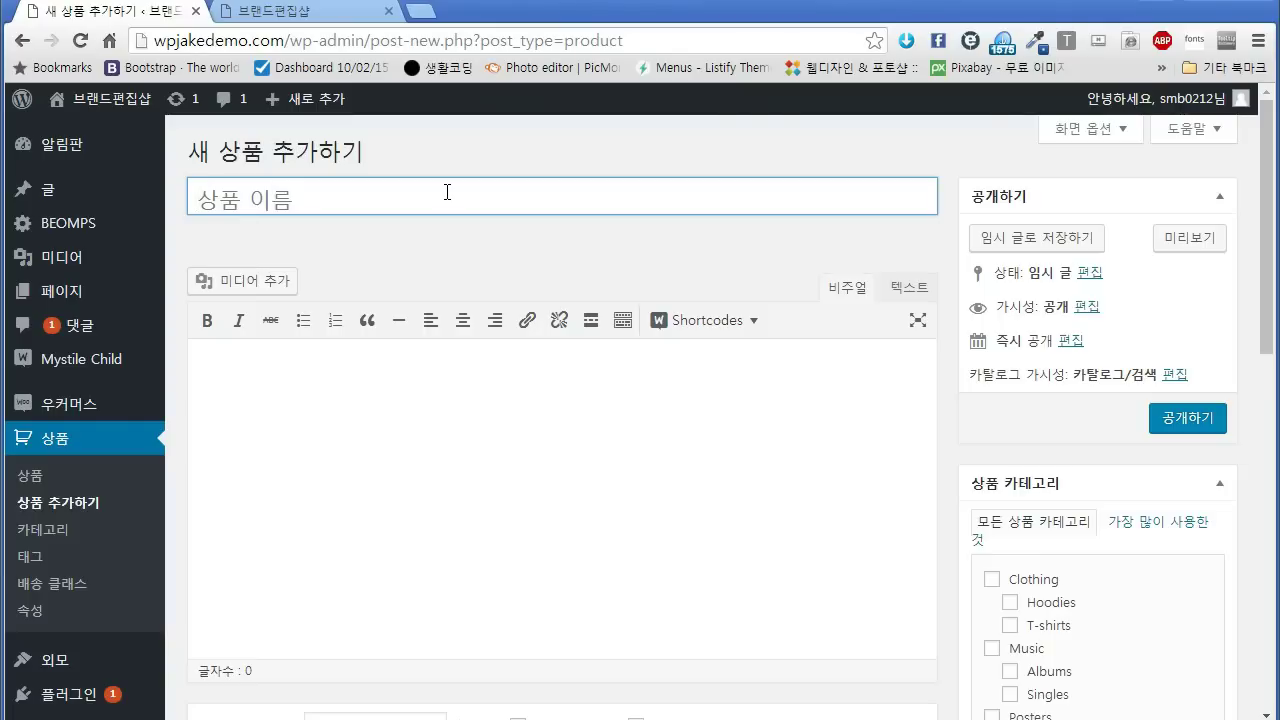
- Title the product 'LCD TV' and type 'LCD TV 하단 설명부분입니다.' in the description
{"action": "type", "text": "ㄴ"}
{"action": "key", "text": "BackSpace"}
{"action": "type", "text": "LCD "}
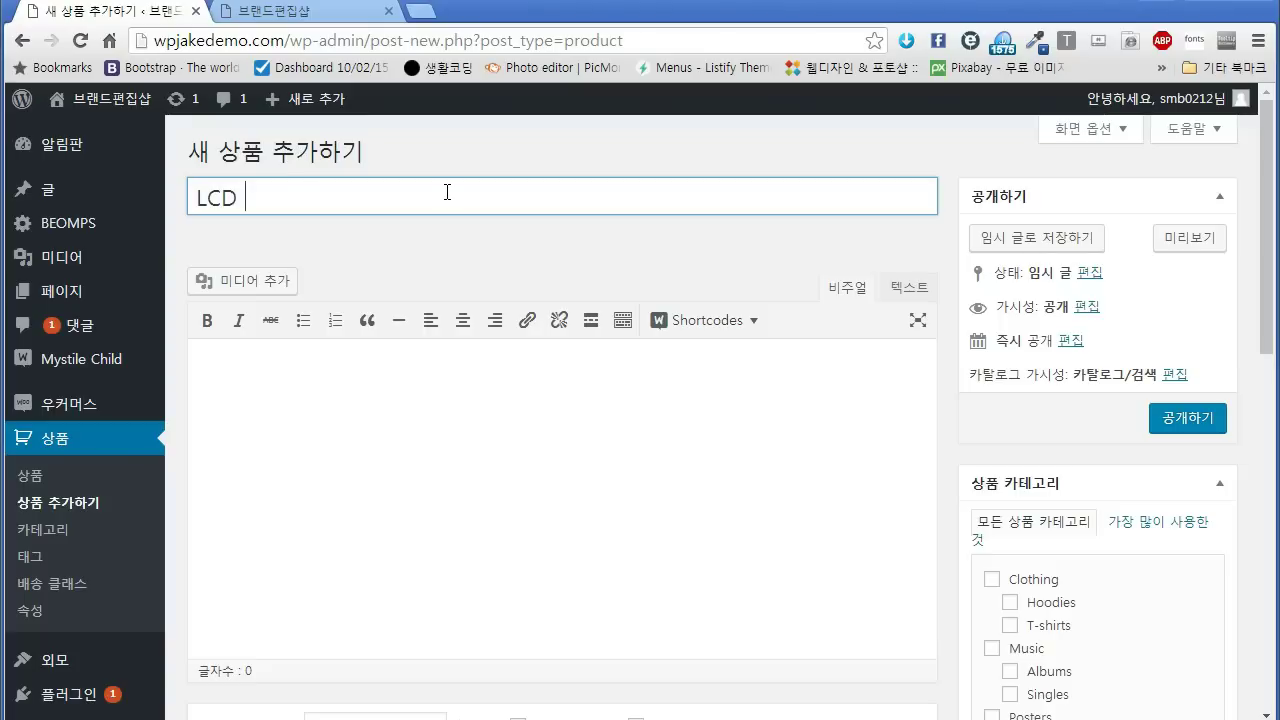
{"action": "type", "text": "TV"}
{"action": "left_click", "coordinate": [445, 405]}
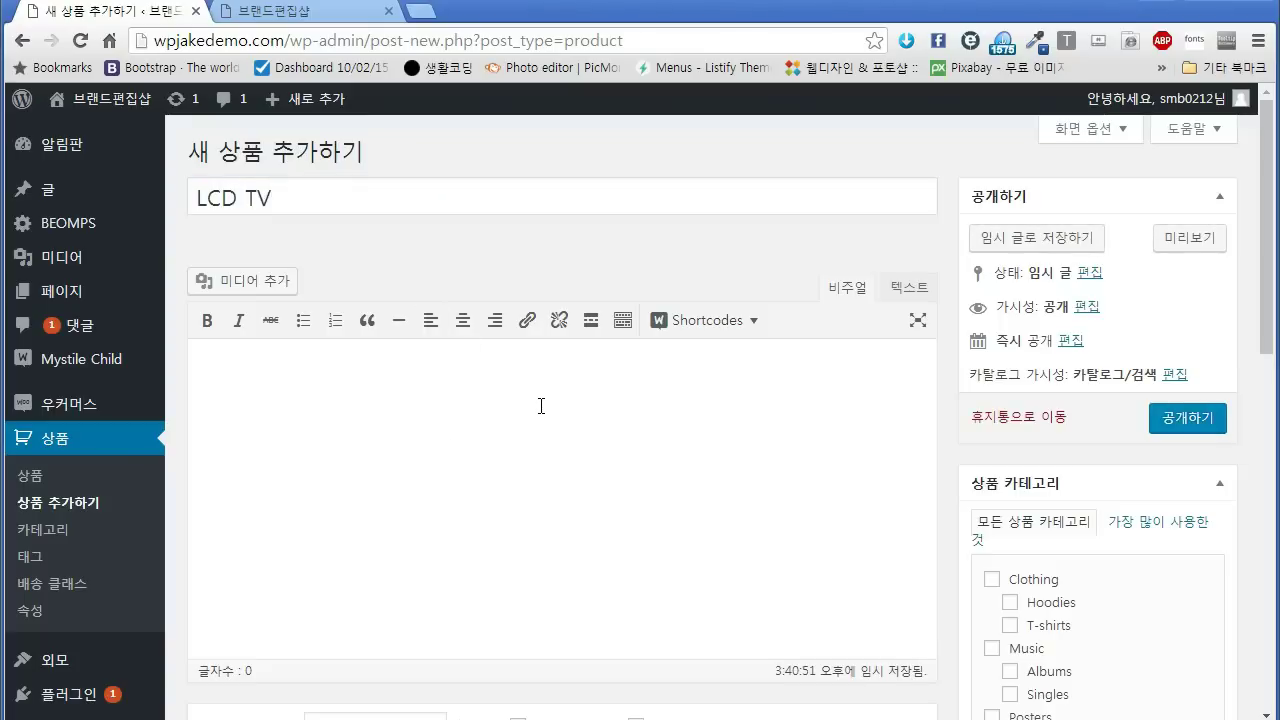
{"action": "type", "text": "LCD TV"}
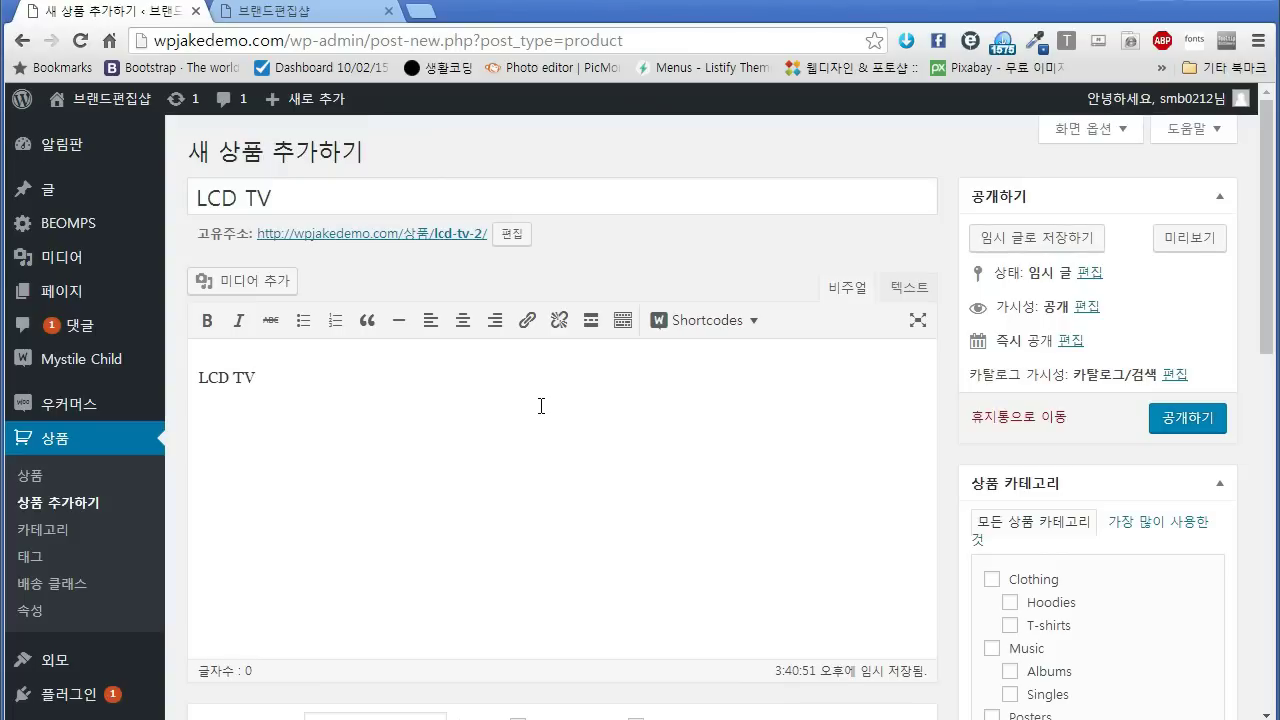
{"action": "type", "text": "하단설명"}
{"action": "key", "text": "BackSpace"}
{"action": "key", "text": "BackSpace"}
{"action": "key", "text": "BackSpace"}
{"action": "key", "text": "BackSpace"}
{"action": "type", "text": "설명"}
{"action": "key", "text": "BackSpace"}
{"action": "key", "text": "BackSpace"}
{"action": "key", "text": "BackSpace"}
{"action": "key", "text": "BackSpace"}
{"action": "type", "text": "설명ㅂ"}
{"action": "type", "text": "부분입니다"}
{"action": "type", "text": "."}
- Repeat the sentence into one paragraph, then paste that paragraph twice more below
{"action": "left_click_drag", "start_coordinate": [537, 400], "coordinate": [249, 365]}
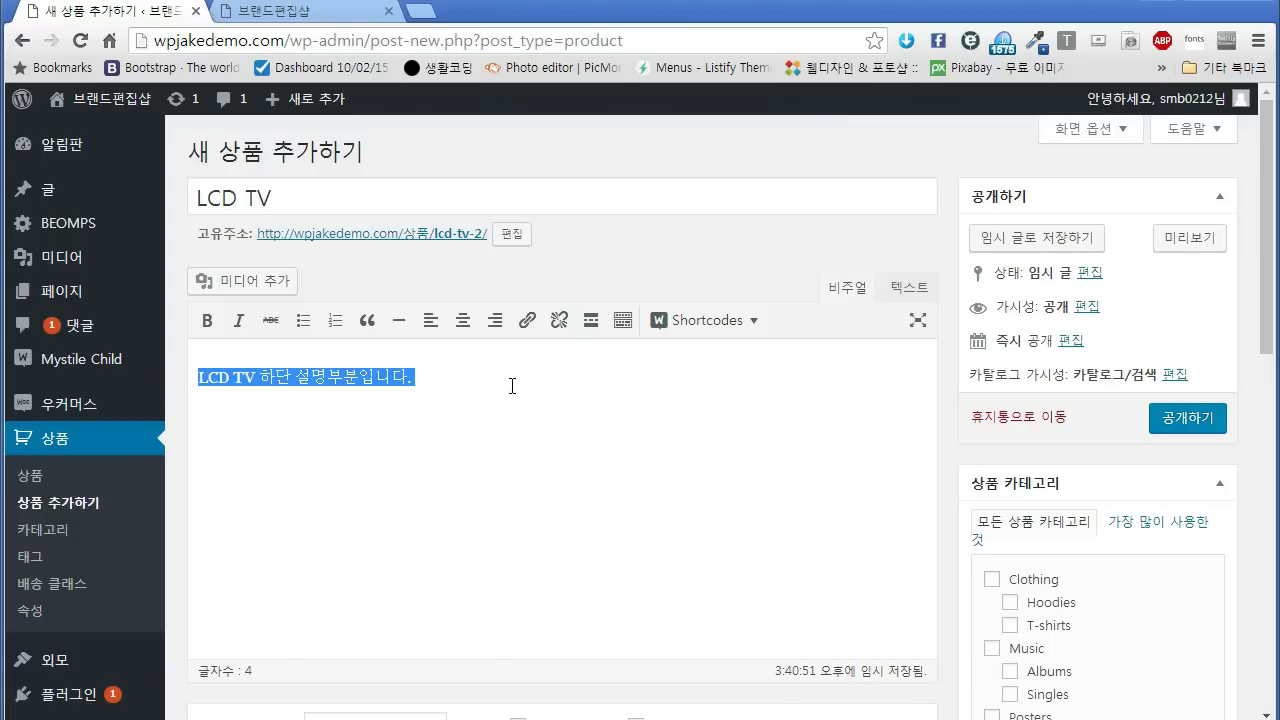
{"action": "left_click", "coordinate": [482, 368]}
{"action": "key", "text": "ctrl+v"}
{"action": "key", "text": "ctrl+v"}
{"action": "key", "text": "ctrl+v"}
{"action": "key", "text": "ctrl+v"}
{"action": "key", "text": "ctrl+v"}
{"action": "key", "text": "ctrl+v"}
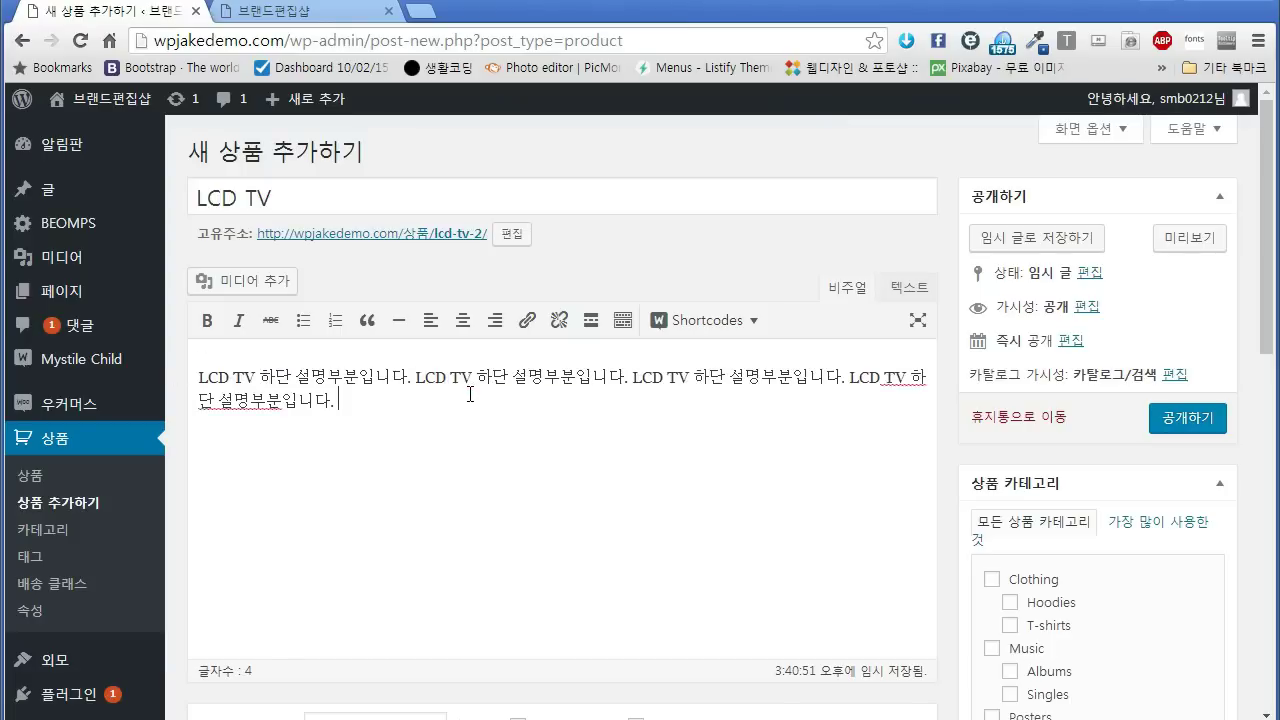
{"action": "key", "text": "ctrl+v"}
{"action": "key", "text": "ctrl+v"}
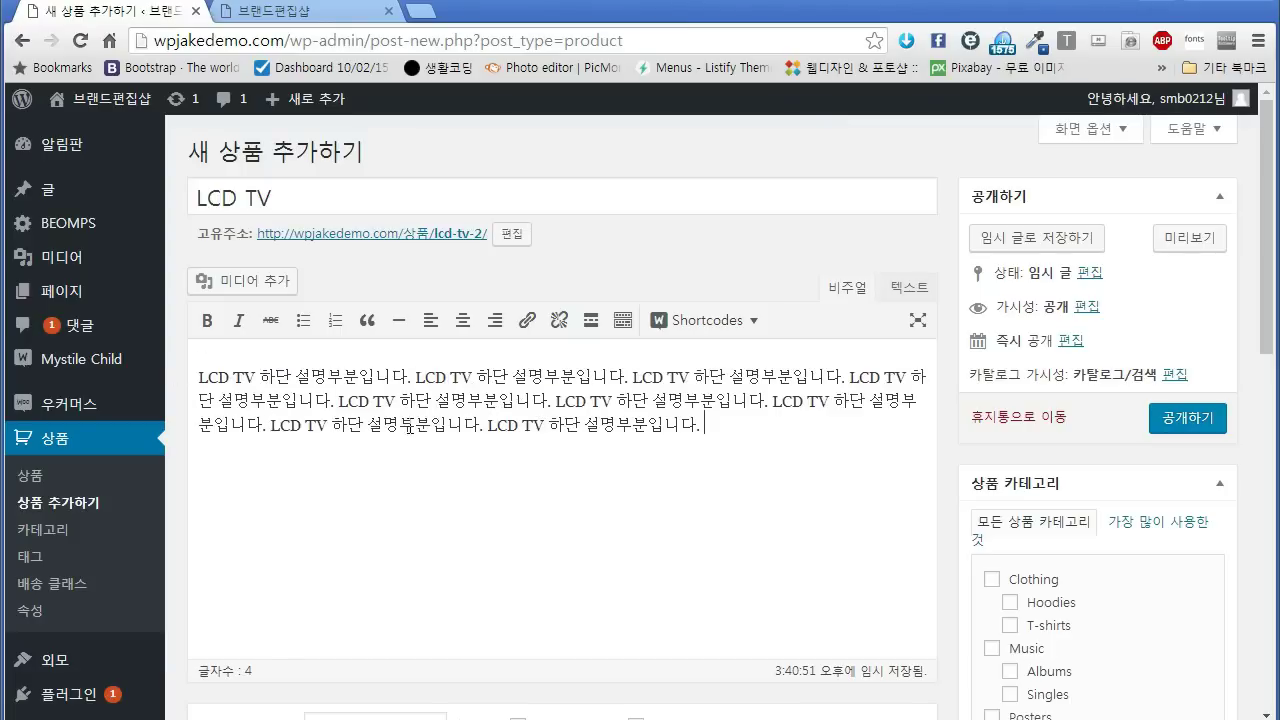
{"action": "left_click_drag", "start_coordinate": [197, 375], "coordinate": [757, 423]}
{"action": "key", "text": "ctrl+c"}
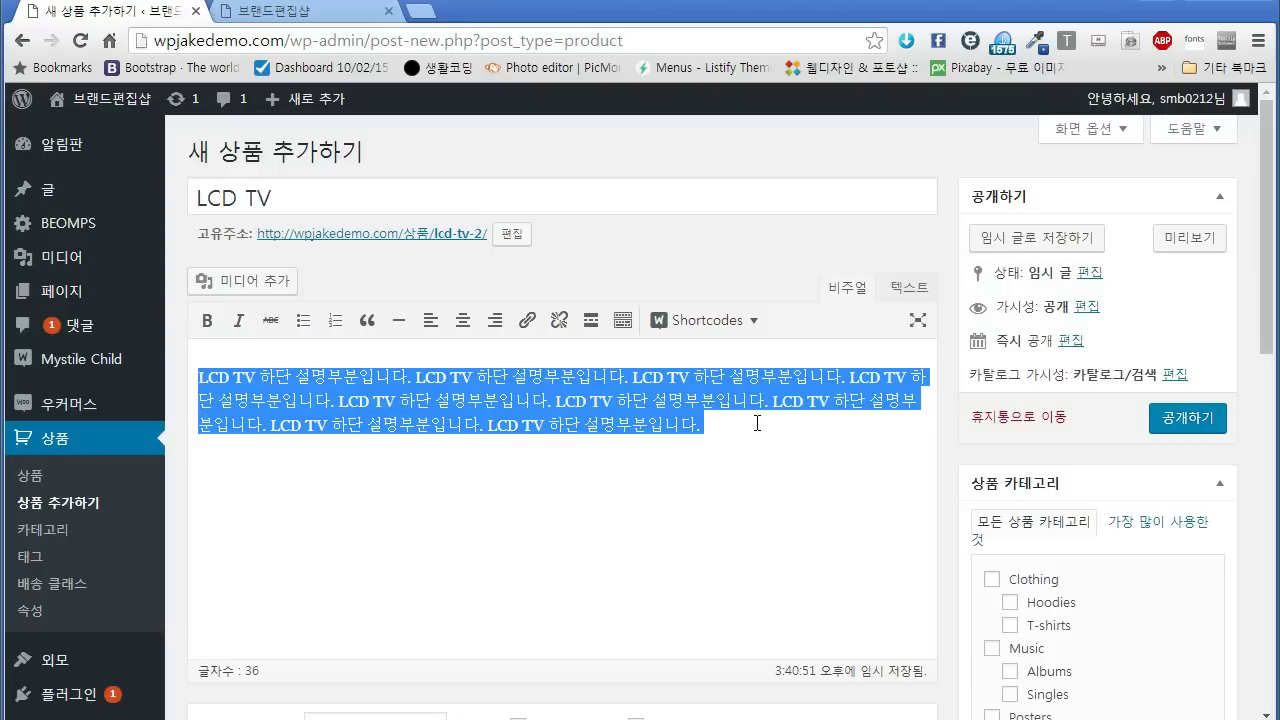
{"action": "left_click", "coordinate": [728, 426]}
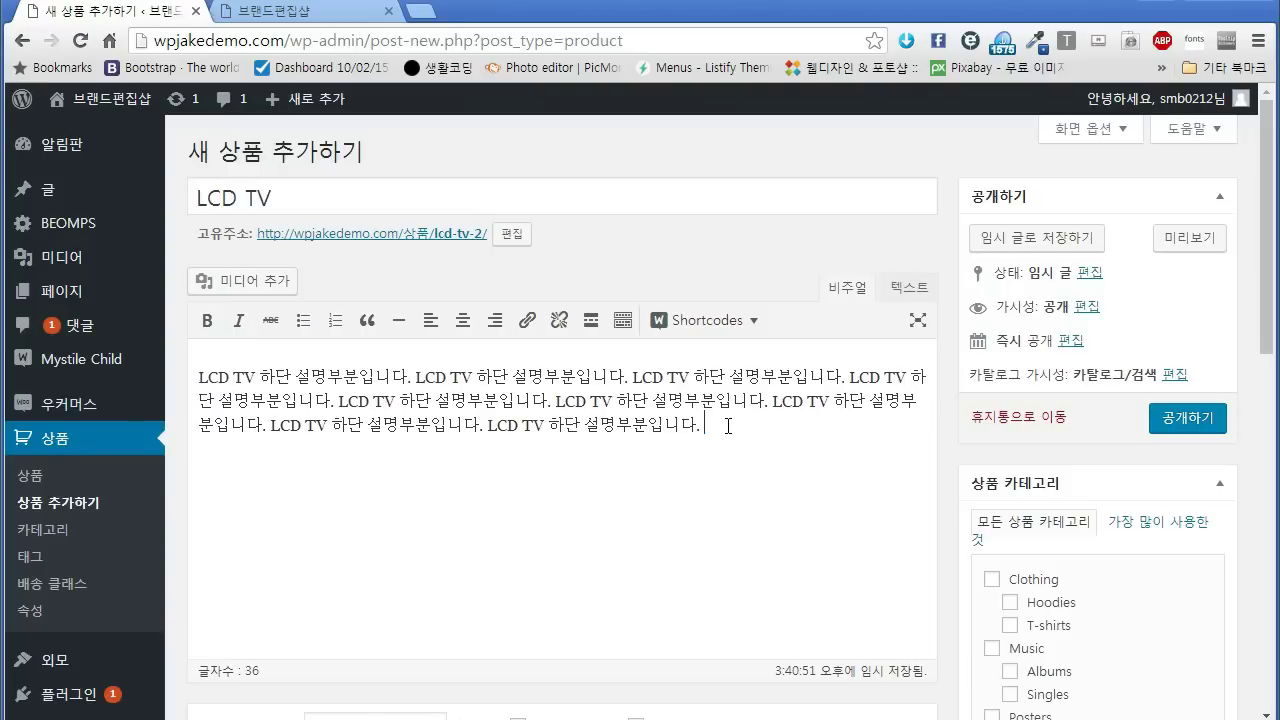
{"action": "key", "text": "ctrl+v"}
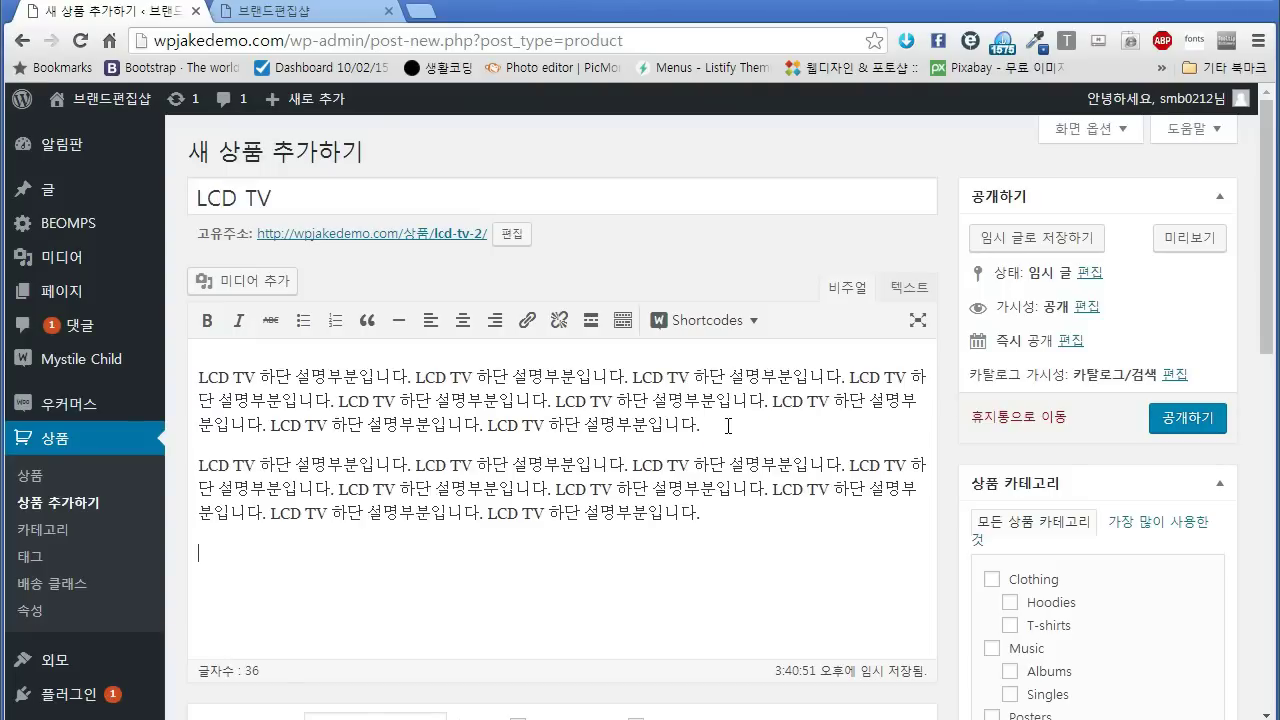
{"action": "key", "text": "ctrl+v"}
{"action": "scroll", "coordinate": [714, 434], "scroll_direction": "down", "scroll_amount": 3}
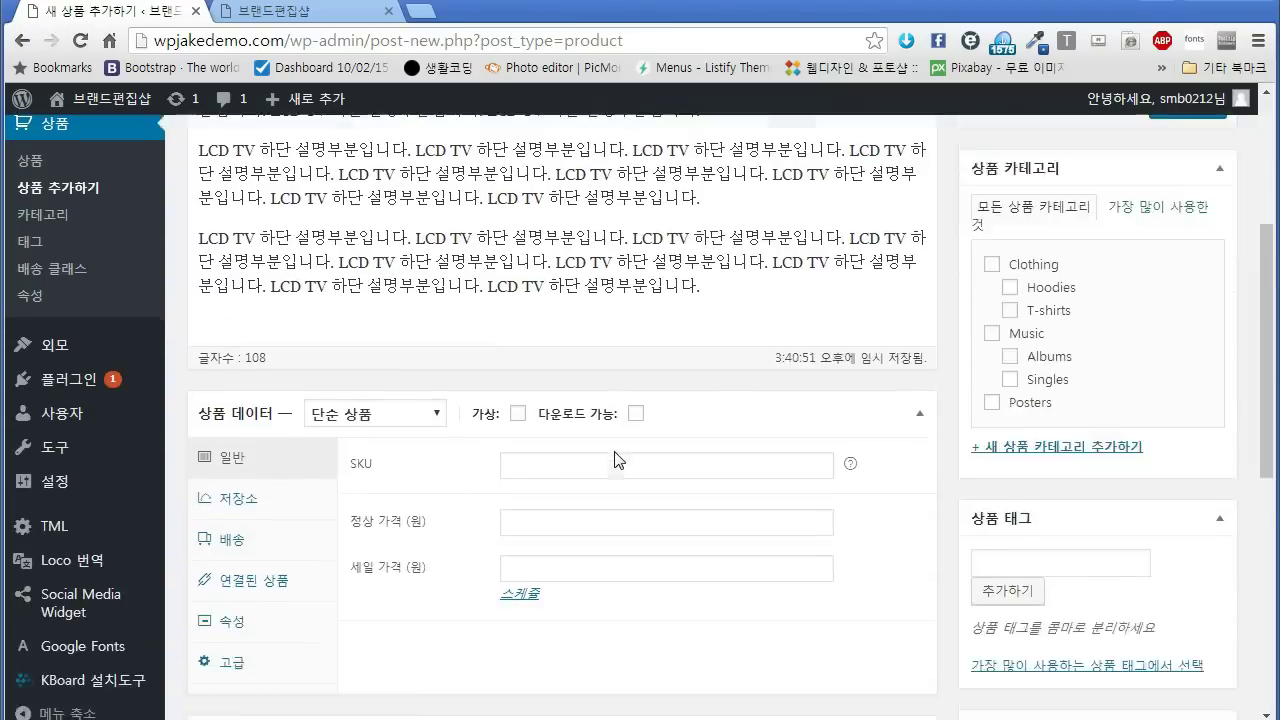
- Add a new product category named 가전제품
{"action": "scroll", "coordinate": [616, 460], "scroll_direction": "down", "scroll_amount": 1}
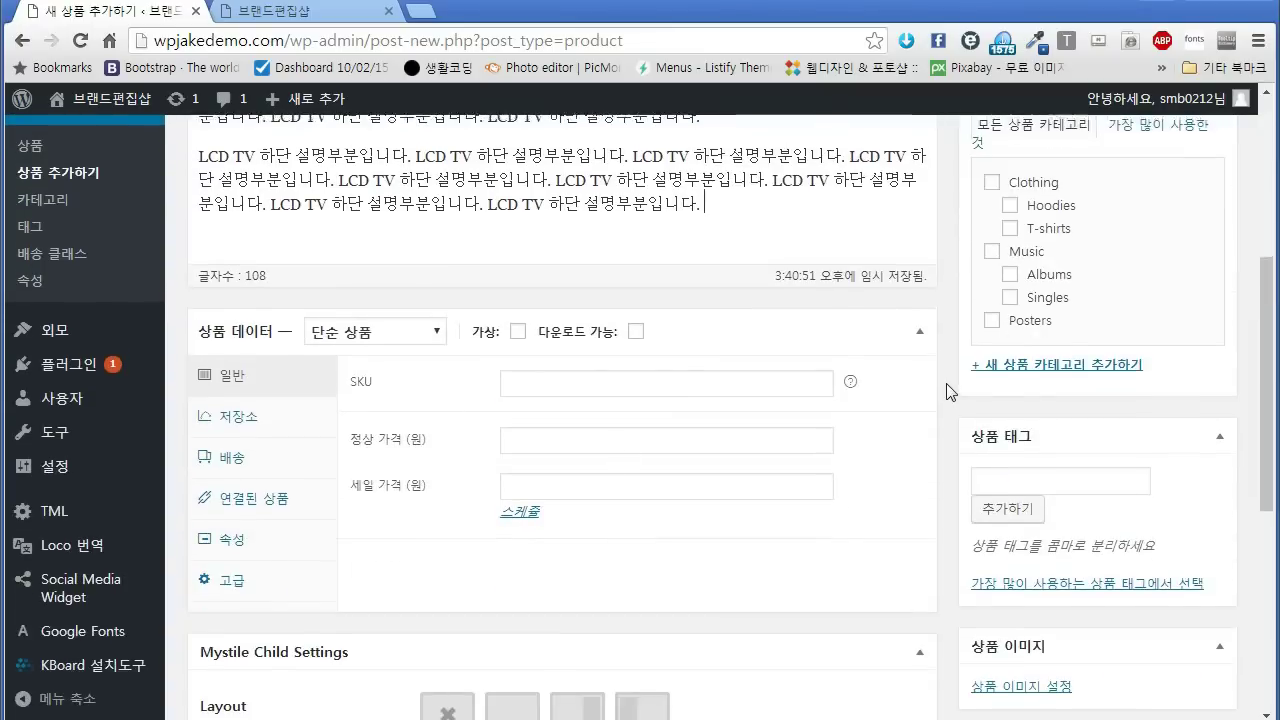
{"action": "scroll", "coordinate": [960, 392], "scroll_direction": "up", "scroll_amount": 1}
{"action": "left_click", "coordinate": [1082, 464]}
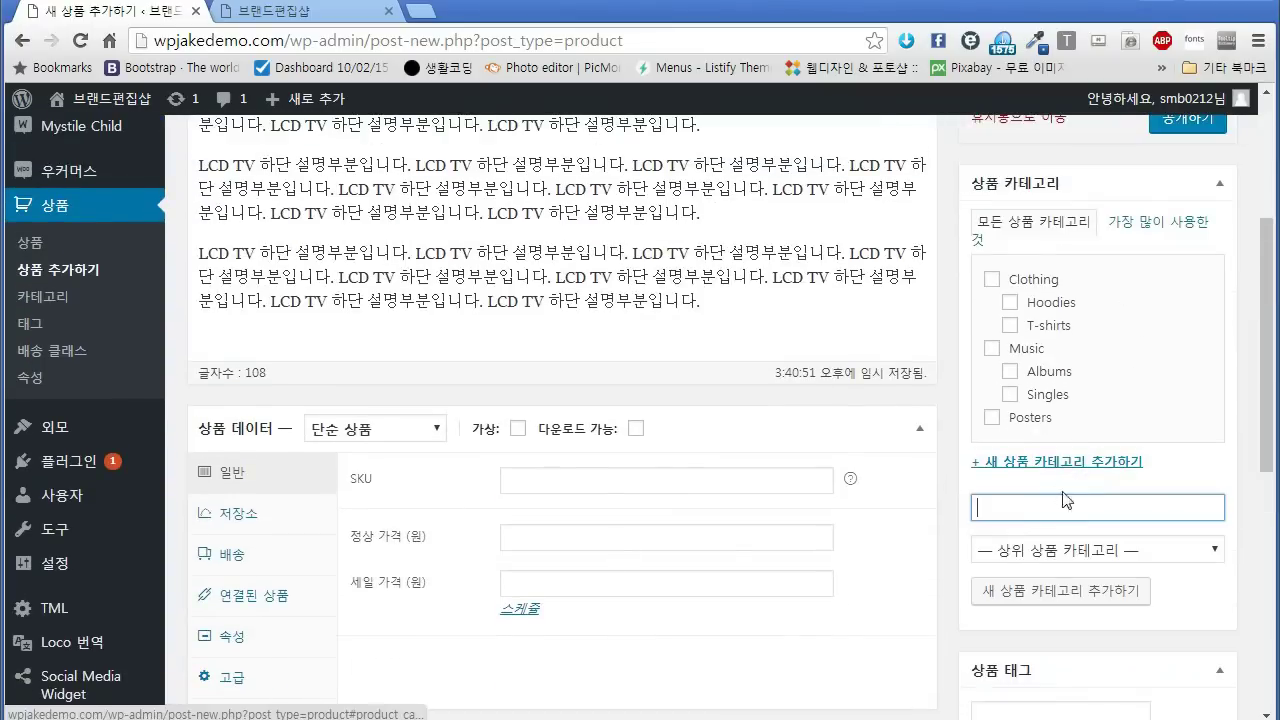
{"action": "type", "text": "가전"}
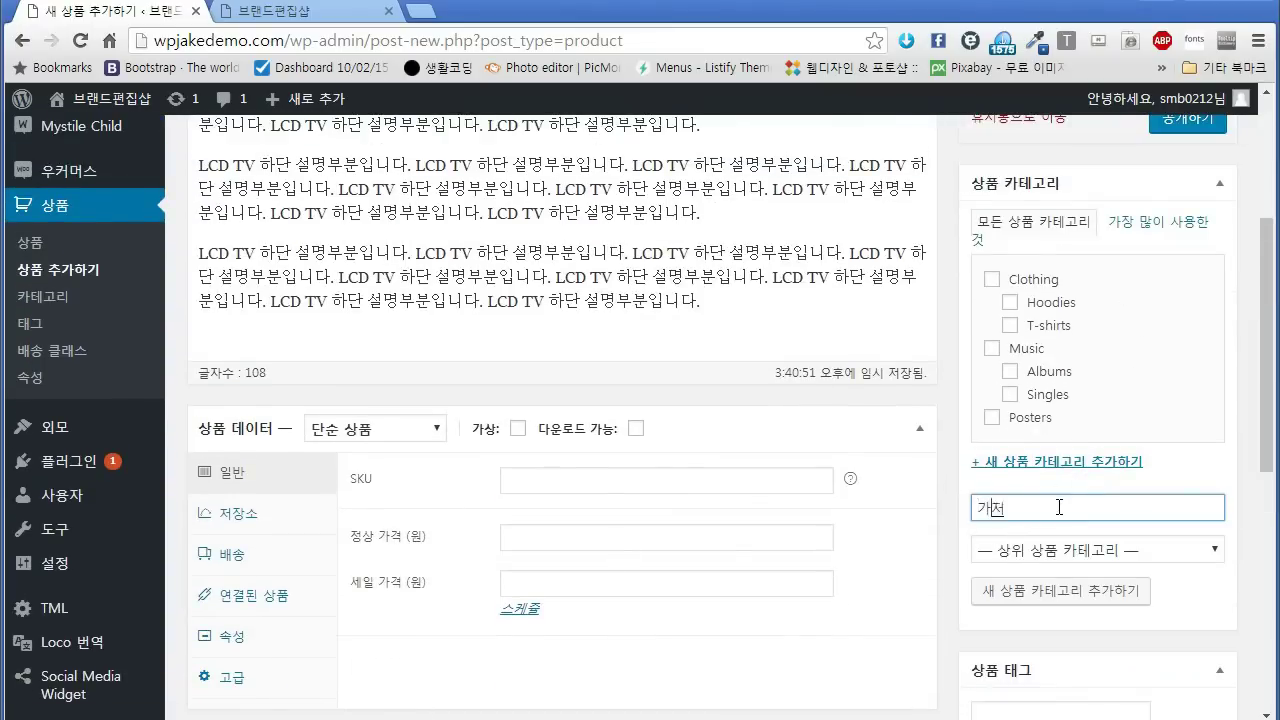
{"action": "type", "text": "ㅂ제품"}
{"action": "left_click", "coordinate": [1095, 462]}
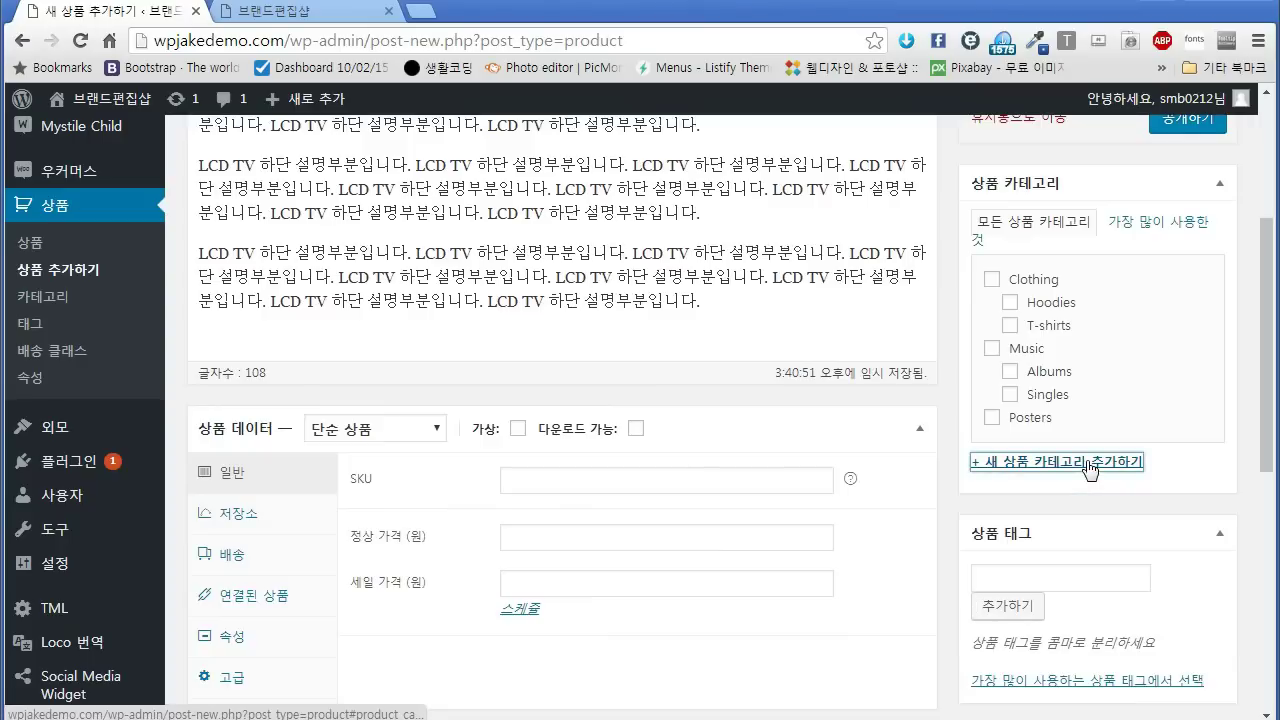
{"action": "left_click", "coordinate": [1024, 466]}
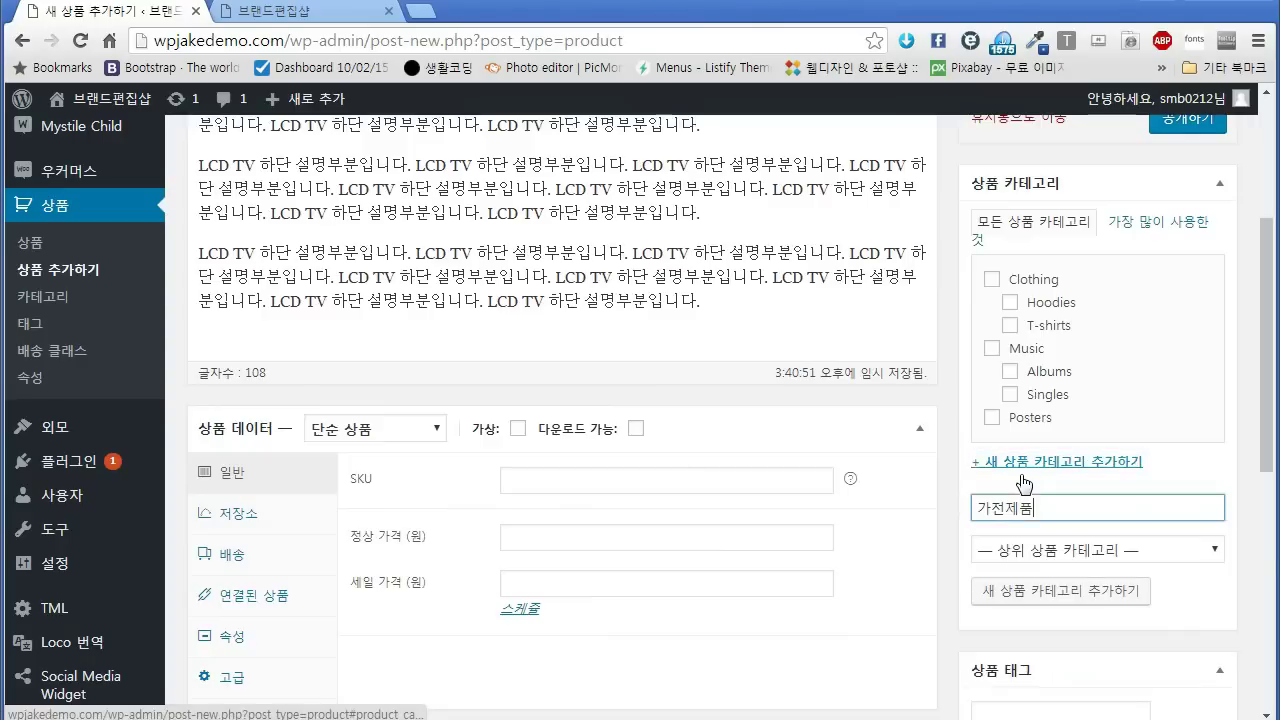
{"action": "left_click", "coordinate": [1063, 592]}
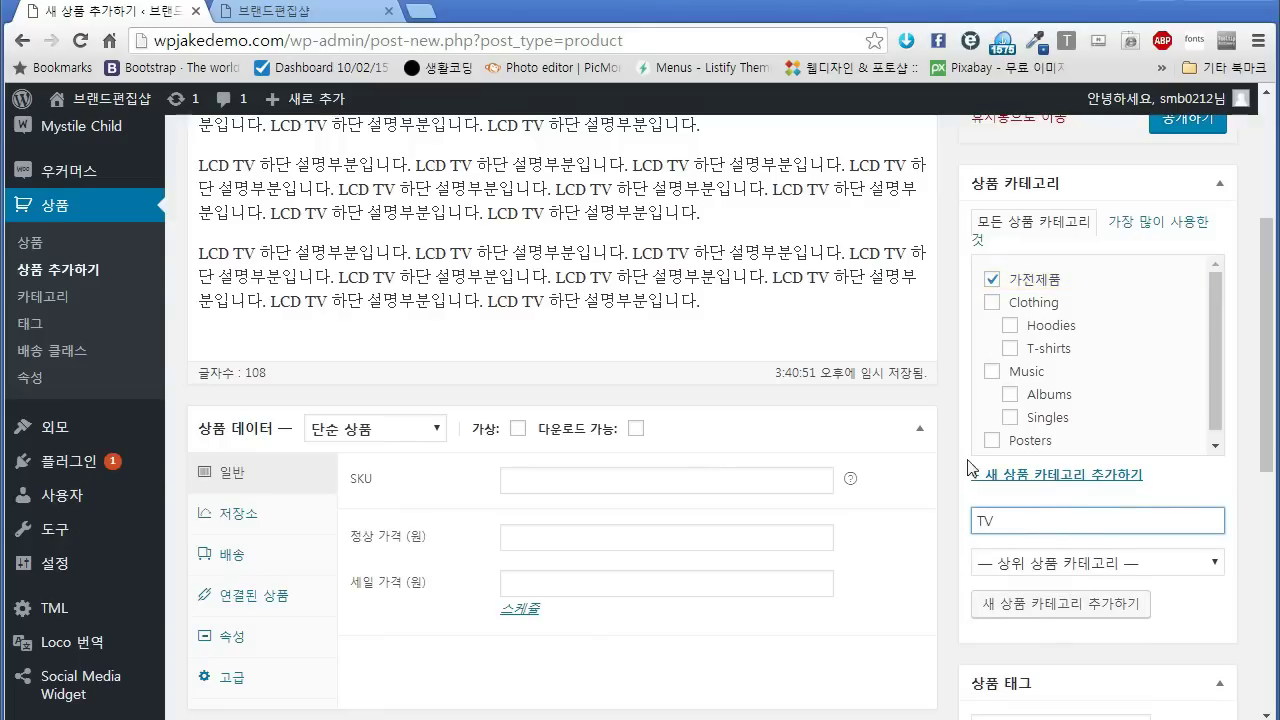
- Add a TV category under parent 가전제품 and tick it for the product
{"action": "left_click", "coordinate": [1068, 568]}
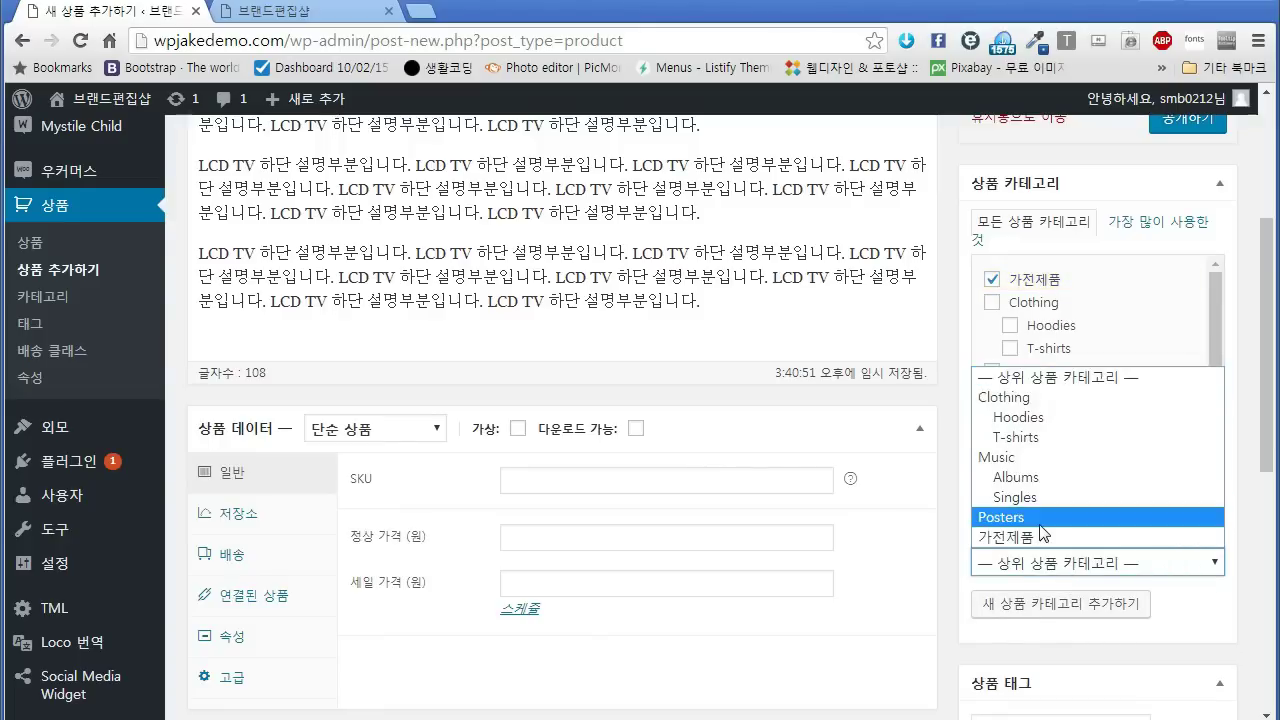
{"action": "left_click", "coordinate": [1012, 538]}
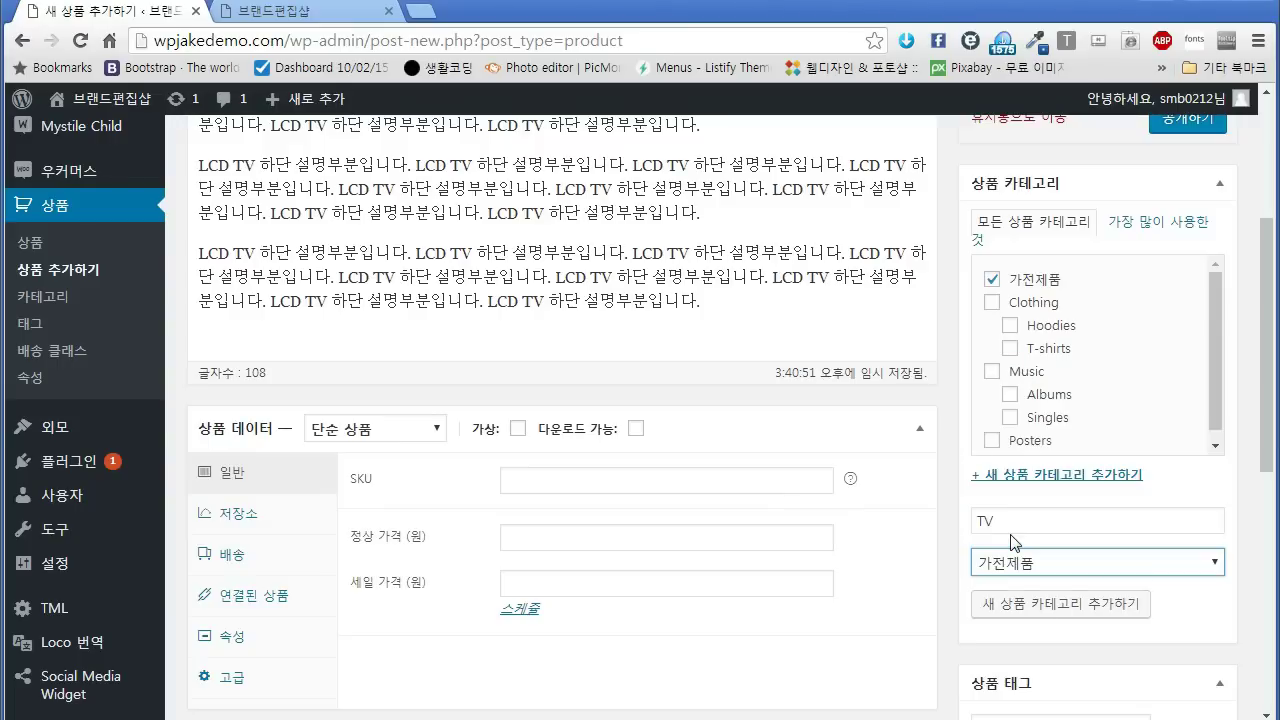
{"action": "left_click", "coordinate": [1028, 610]}
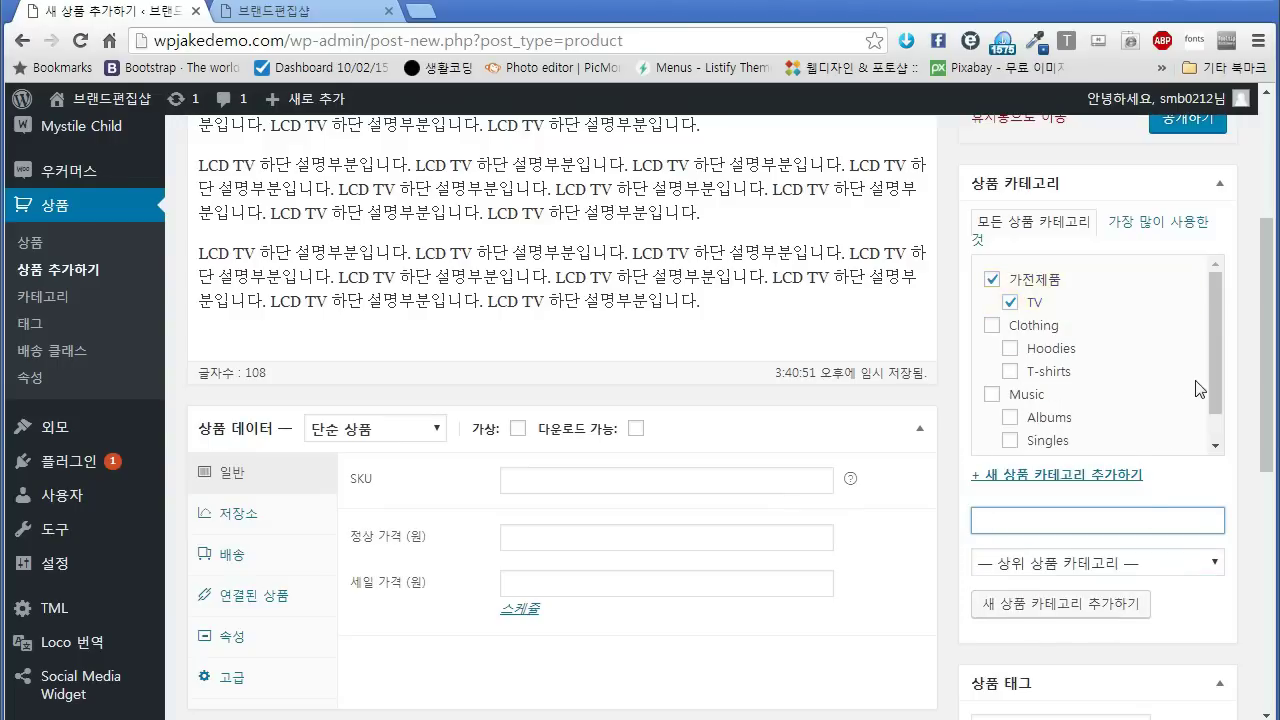
{"action": "left_click_drag", "start_coordinate": [1212, 376], "coordinate": [1215, 397]}
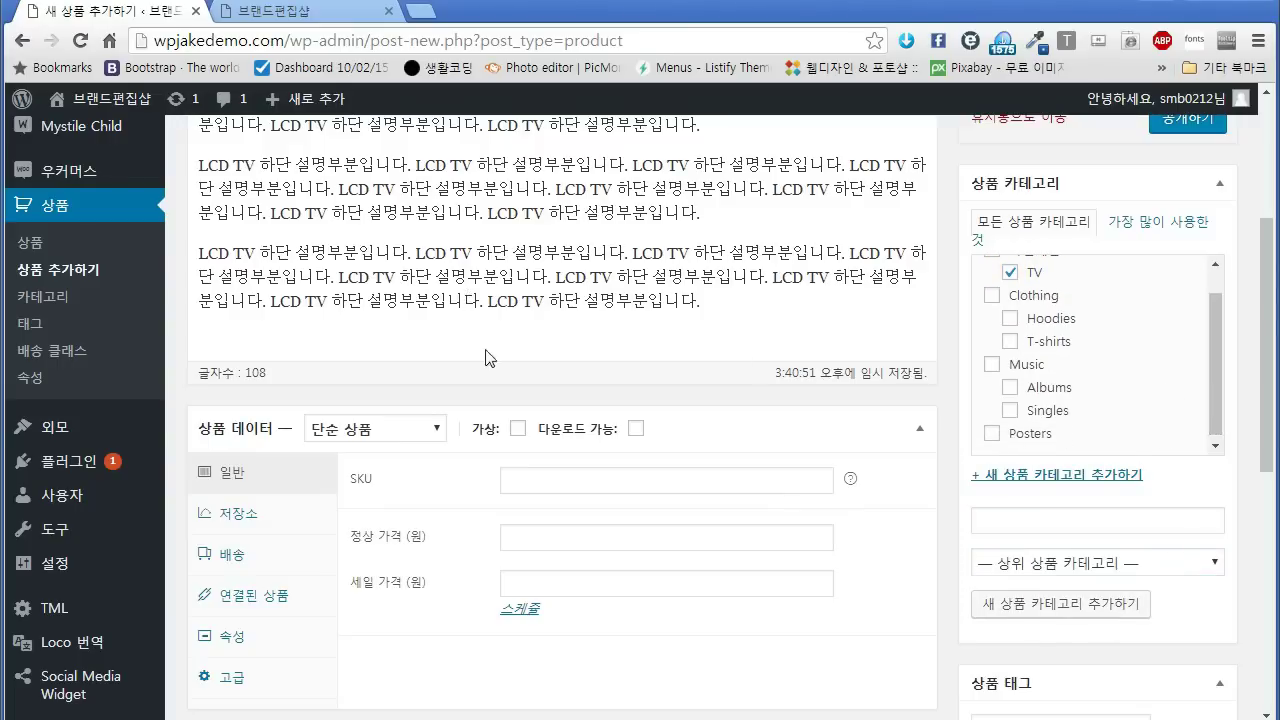
{"action": "left_click", "coordinate": [561, 479]}
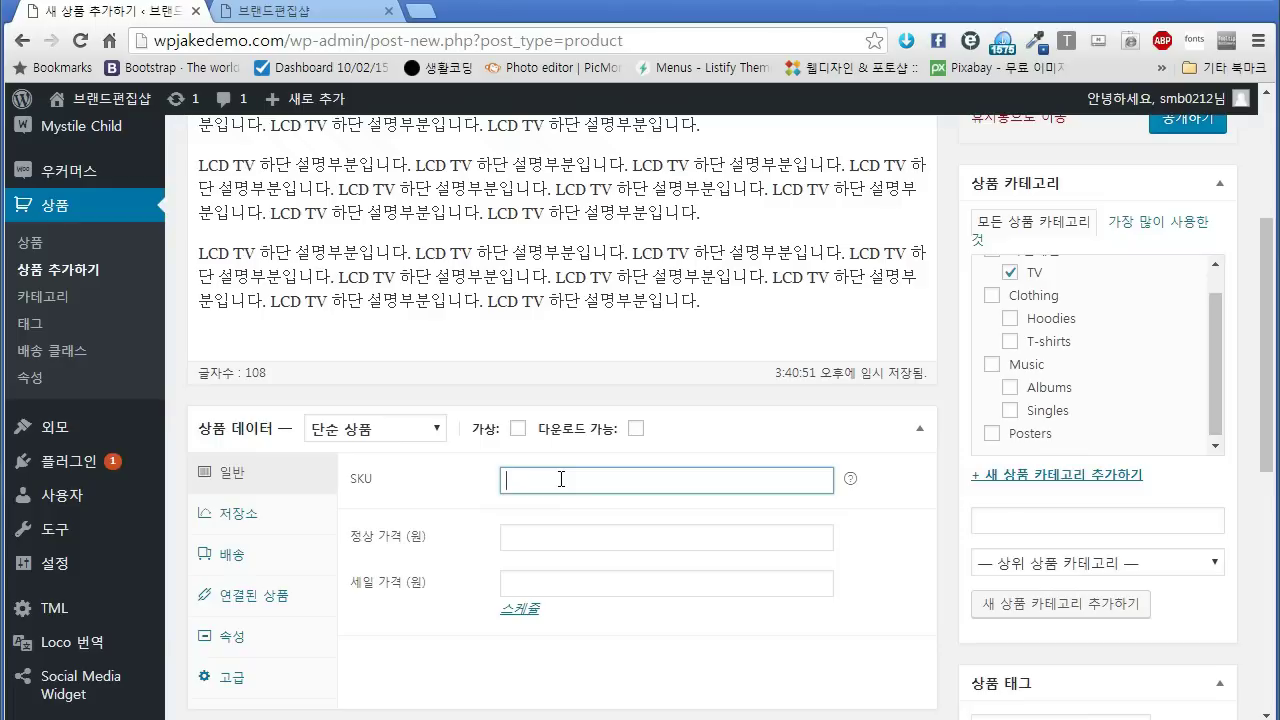
- Set SKU TV-01, regular price 500000 and sale price 300000
{"action": "key", "text": "BackSpace"}
{"action": "type", "text": "TV-01"}
{"action": "left_click", "coordinate": [556, 538]}
{"action": "type", "text": "500000"}
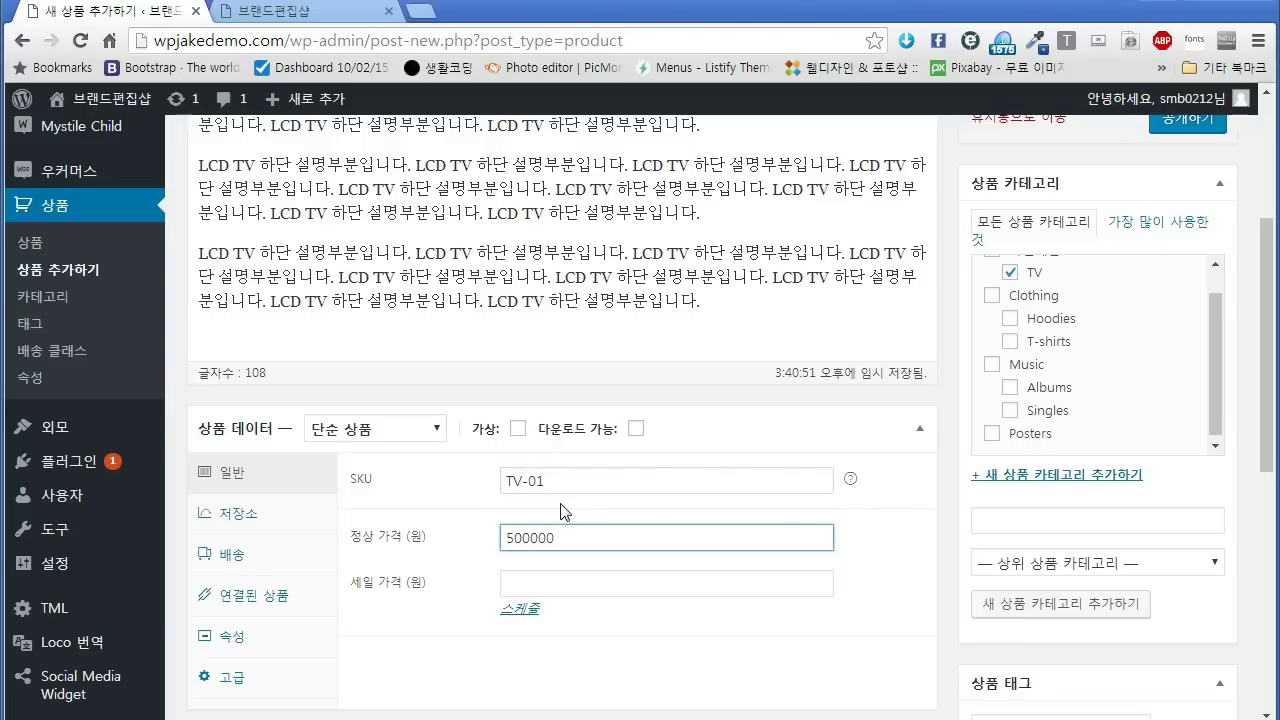
{"action": "left_click", "coordinate": [571, 579]}
{"action": "type", "text": "300000"}
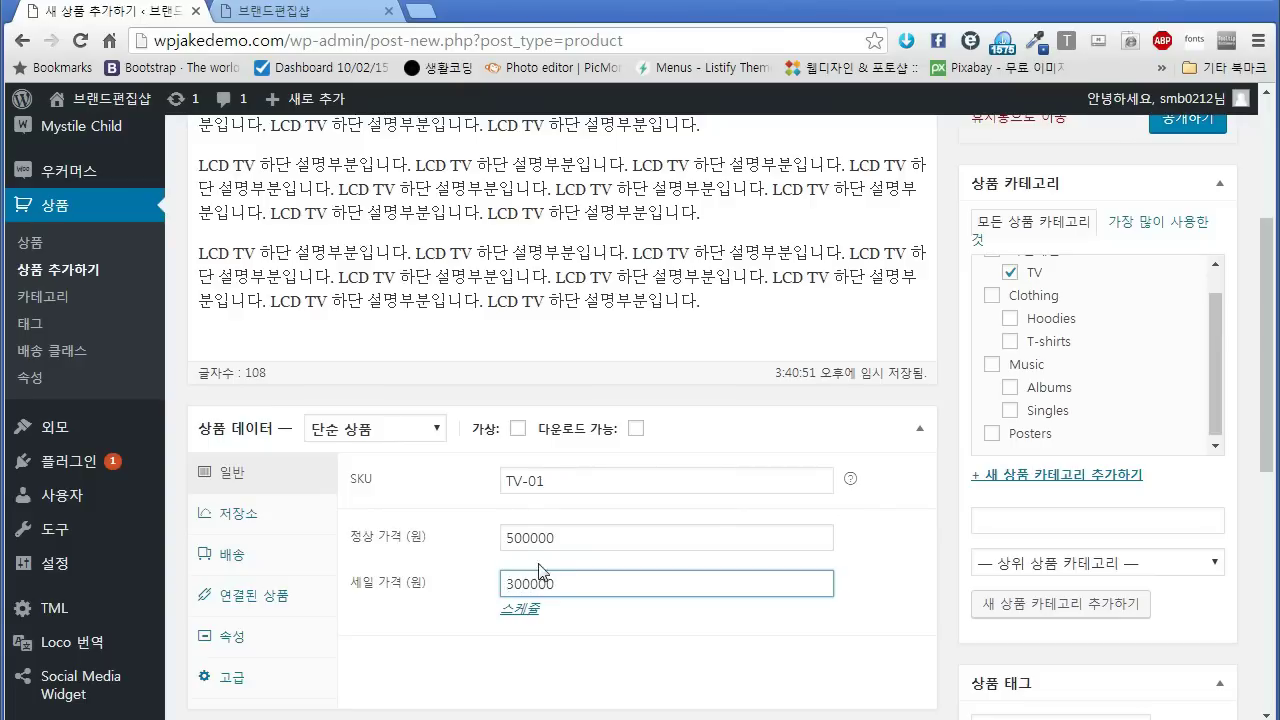
- Schedule the sale price to run from 2016-06-07 to 2016-06-21
{"action": "left_click", "coordinate": [520, 609]}
{"action": "scroll", "coordinate": [652, 505], "scroll_direction": "down", "scroll_amount": 1}
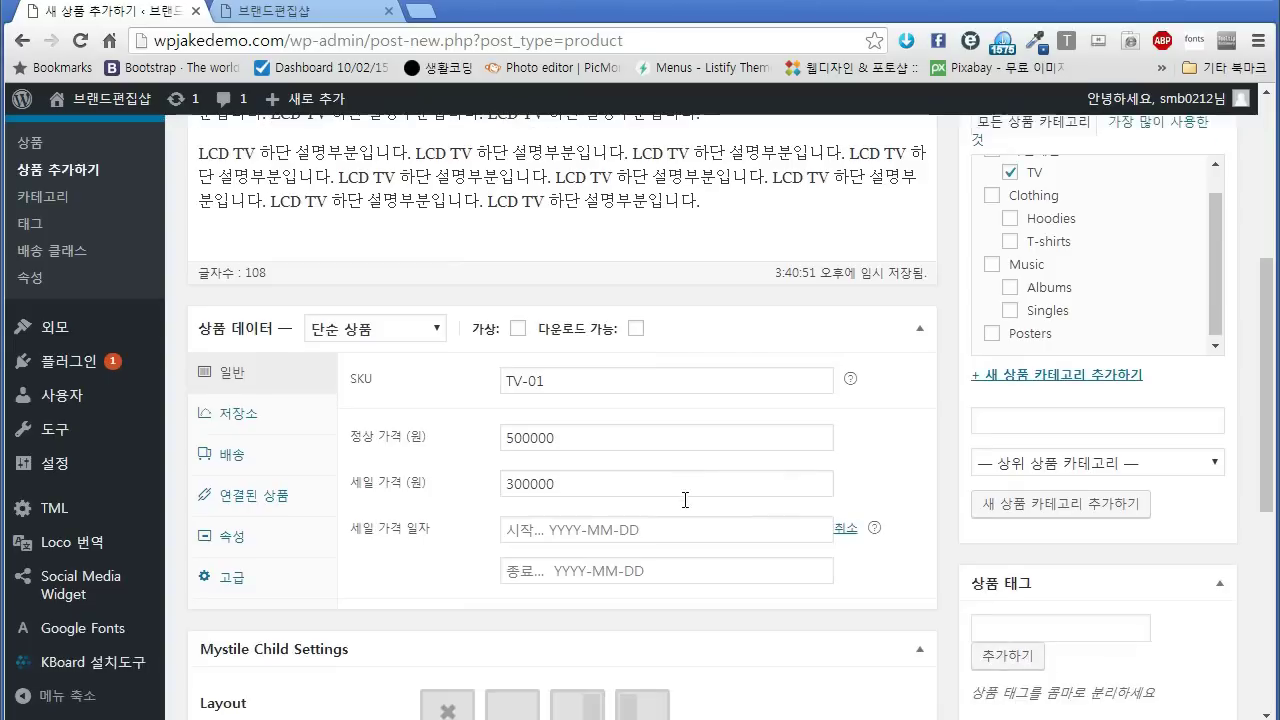
{"action": "left_click", "coordinate": [638, 530]}
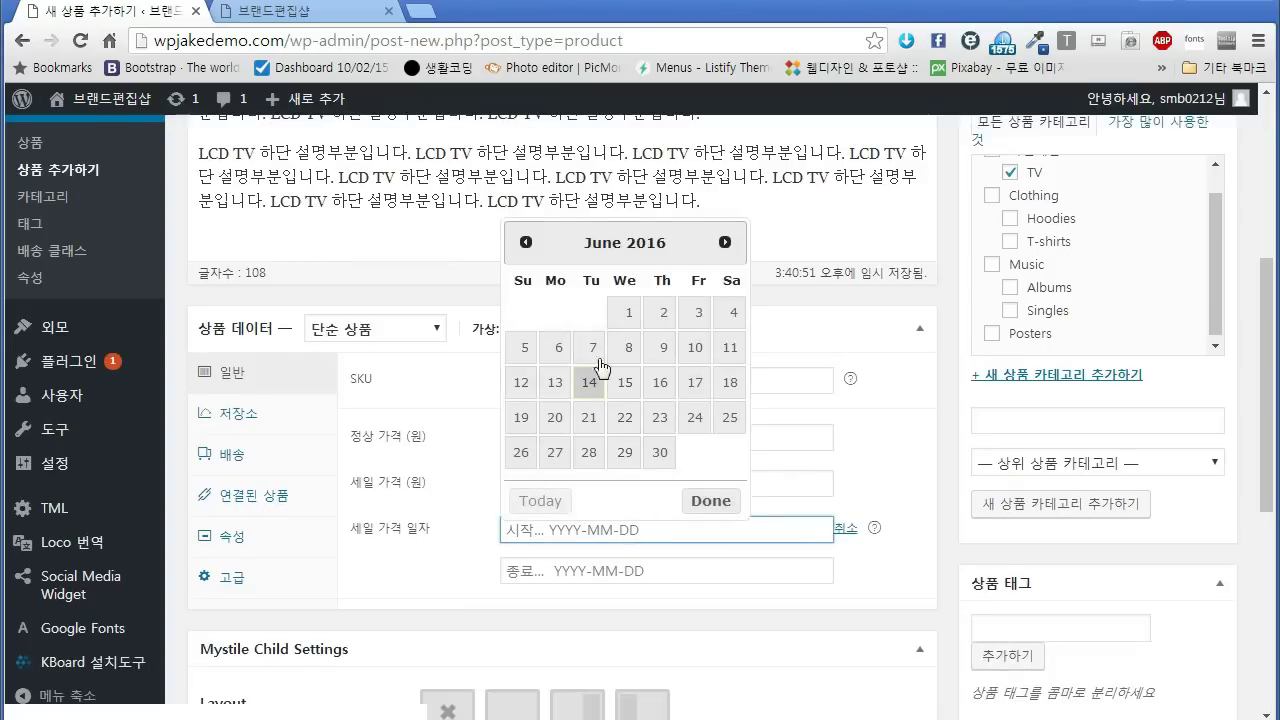
{"action": "left_click", "coordinate": [597, 352]}
{"action": "left_click", "coordinate": [665, 570]}
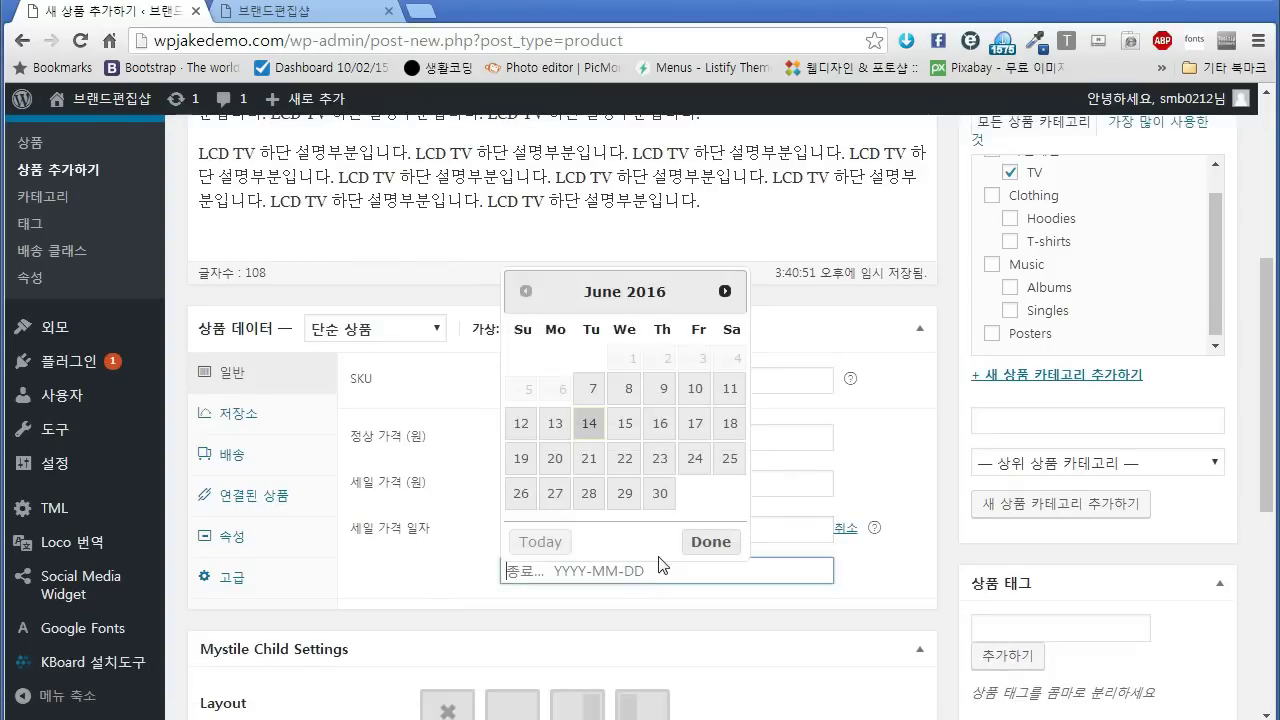
{"action": "left_click", "coordinate": [597, 456]}
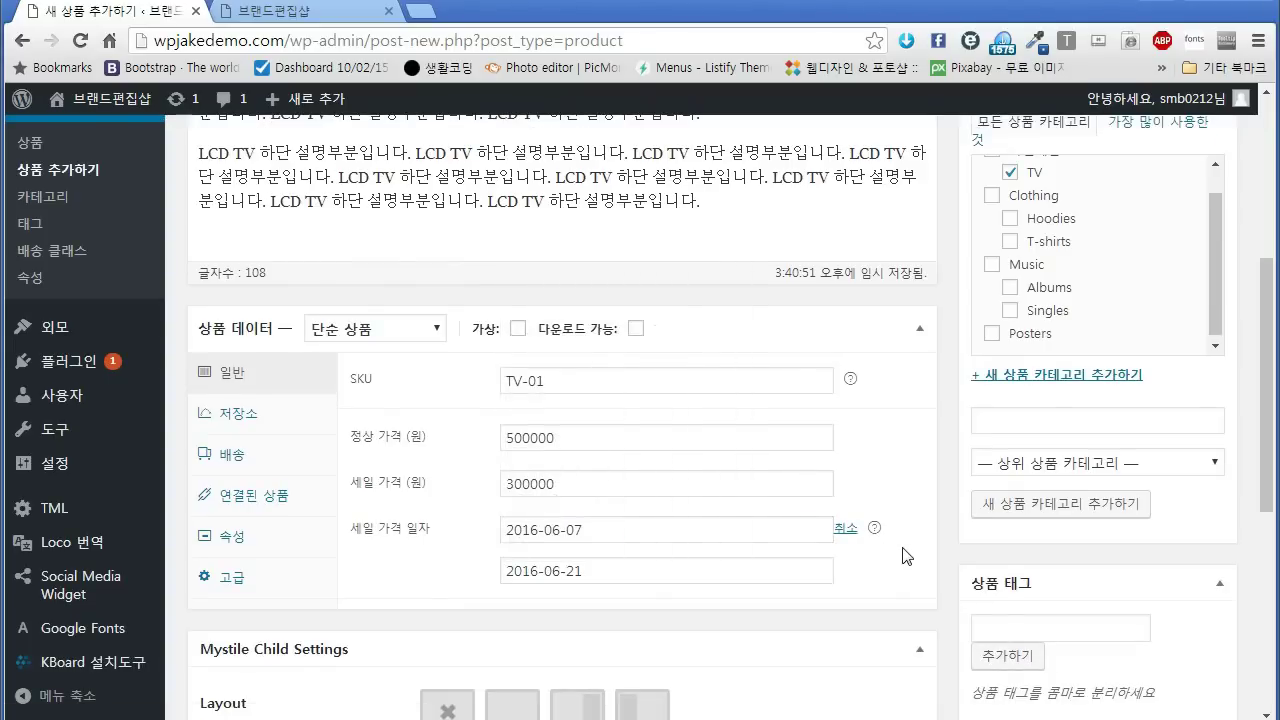
{"action": "left_click", "coordinate": [250, 421]}
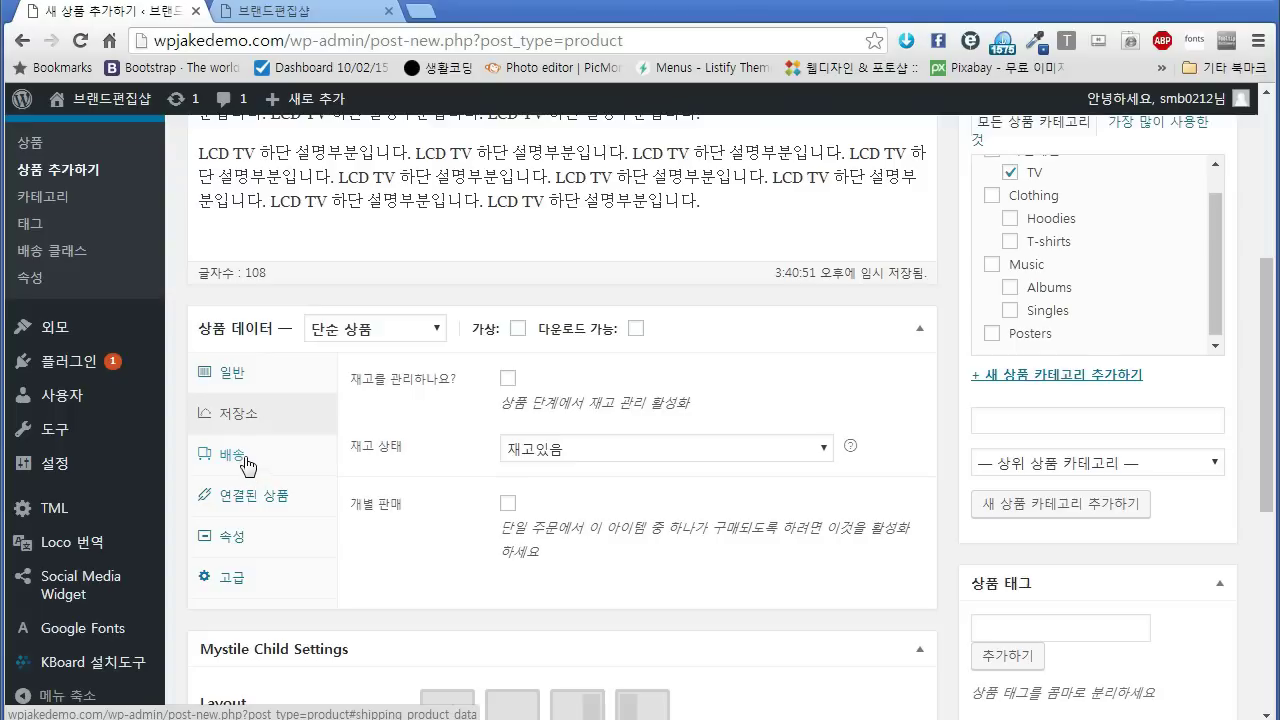
- In Linked Products, add Ninja Silhouette and Happy Ninja as upsells
{"action": "left_click", "coordinate": [245, 465]}
{"action": "left_click", "coordinate": [250, 510]}
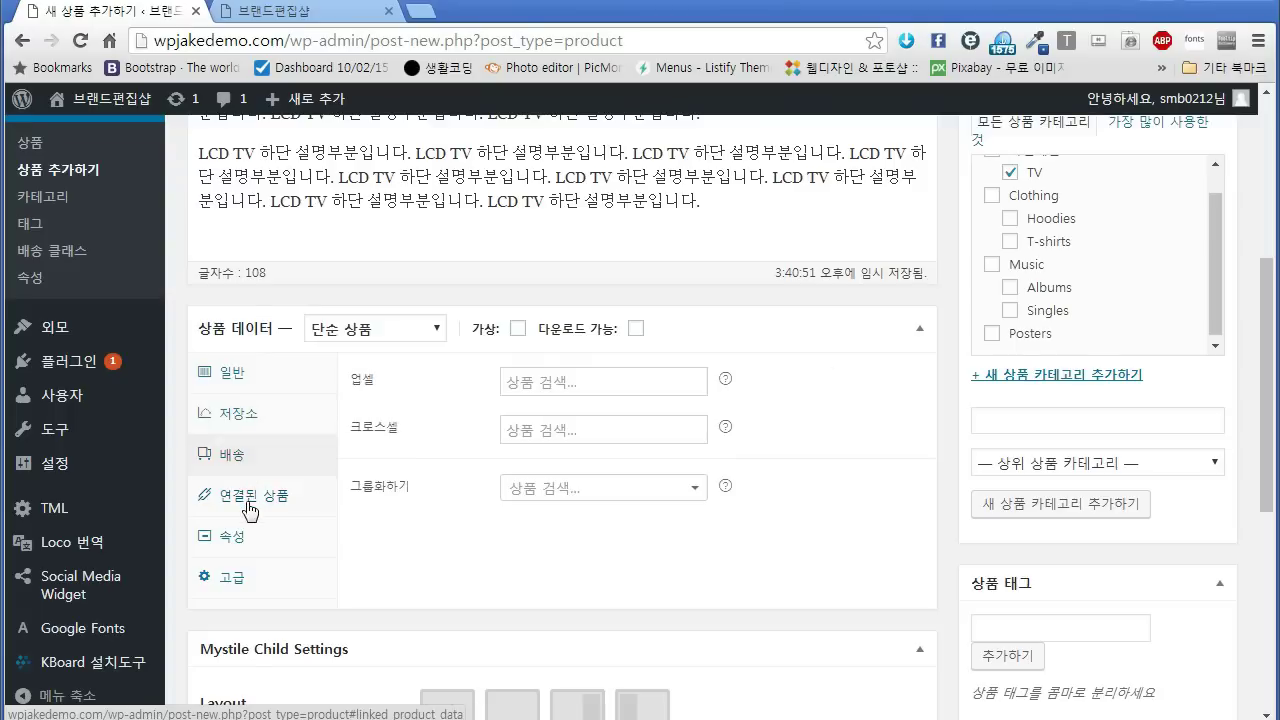
{"action": "left_click", "coordinate": [557, 382]}
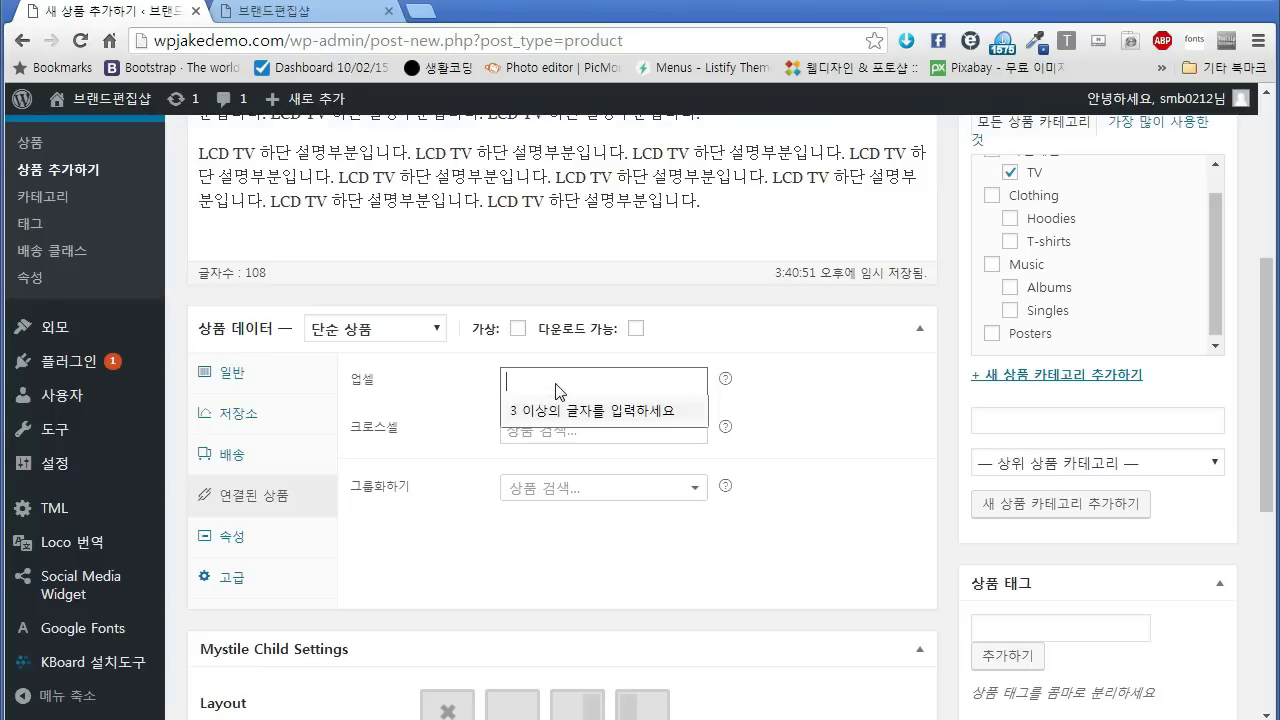
{"action": "mouse_move", "coordinate": [320, 105]}
{"action": "key", "text": "BackSpace"}
{"action": "type", "text": "ninja"}
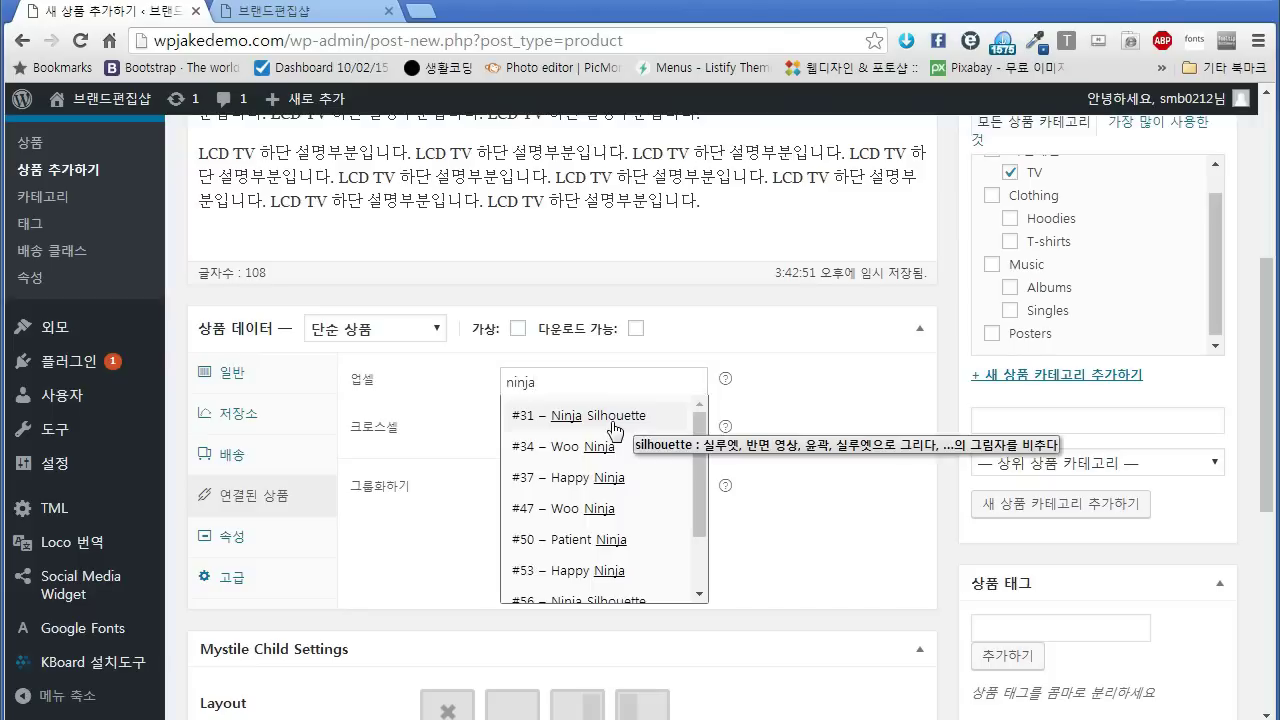
{"action": "left_click", "coordinate": [630, 418]}
{"action": "left_click", "coordinate": [688, 382]}
{"action": "type", "text": "ninja"}
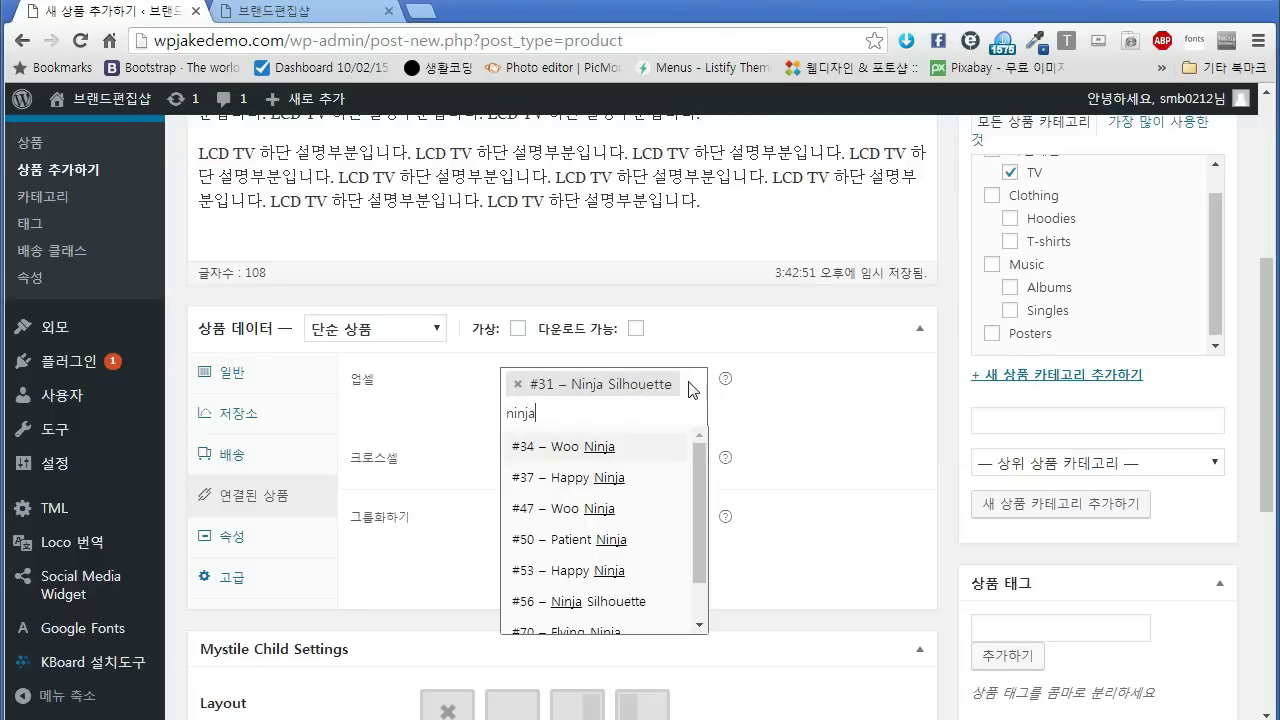
{"action": "left_click", "coordinate": [598, 477]}
- Add Patient Ninja and Woo Ninja as further upsells
{"action": "type", "text": "ninja"}
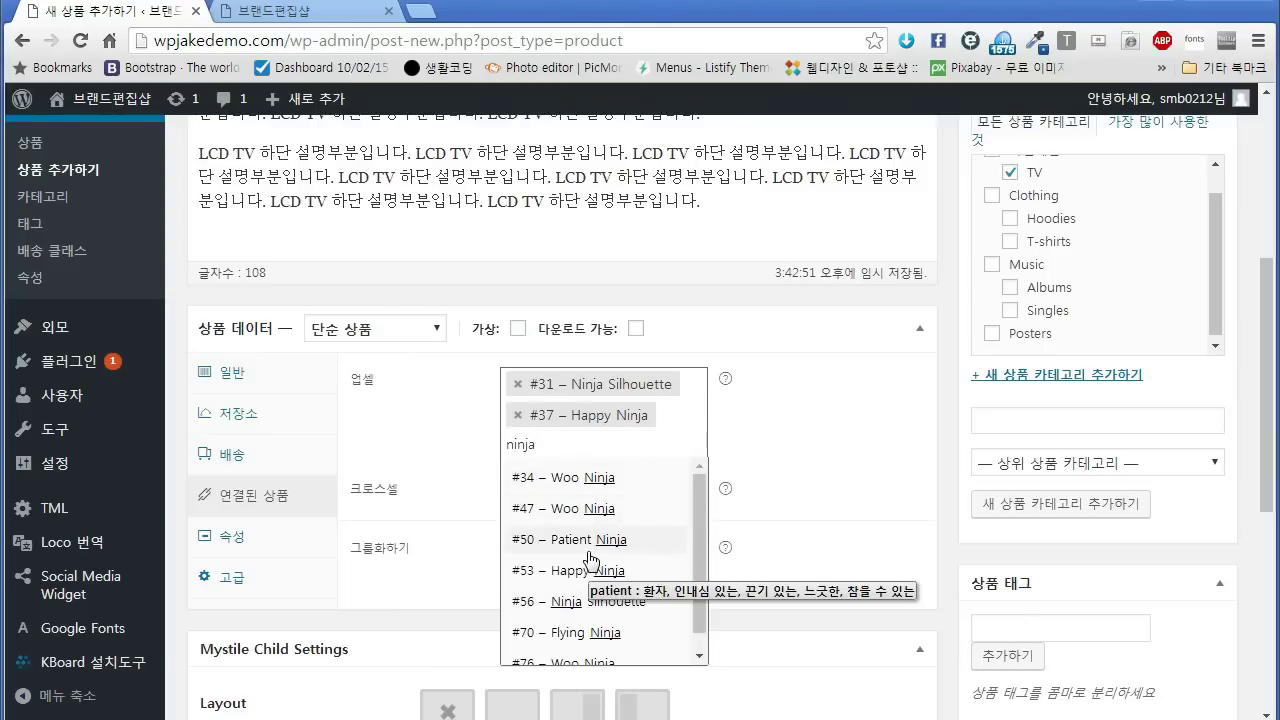
{"action": "left_click", "coordinate": [591, 540]}
{"action": "left_click", "coordinate": [690, 453]}
{"action": "type", "text": "ninja"}
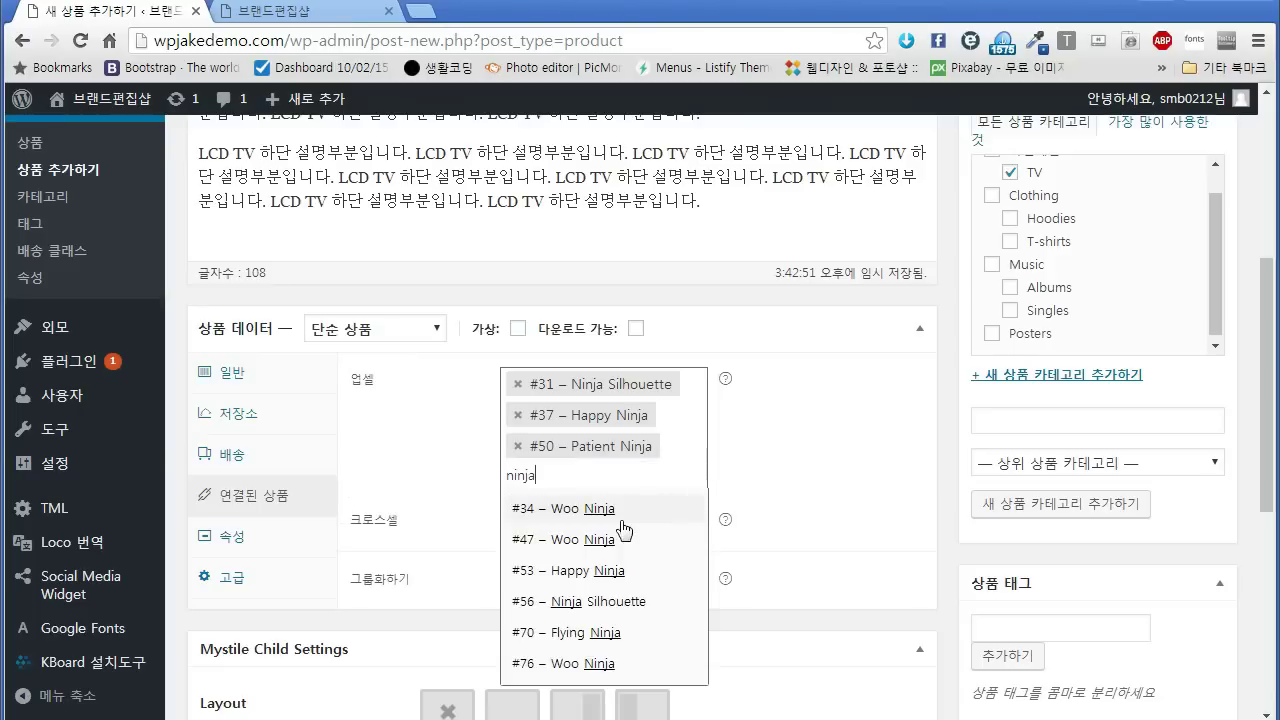
{"action": "left_click", "coordinate": [601, 512]}
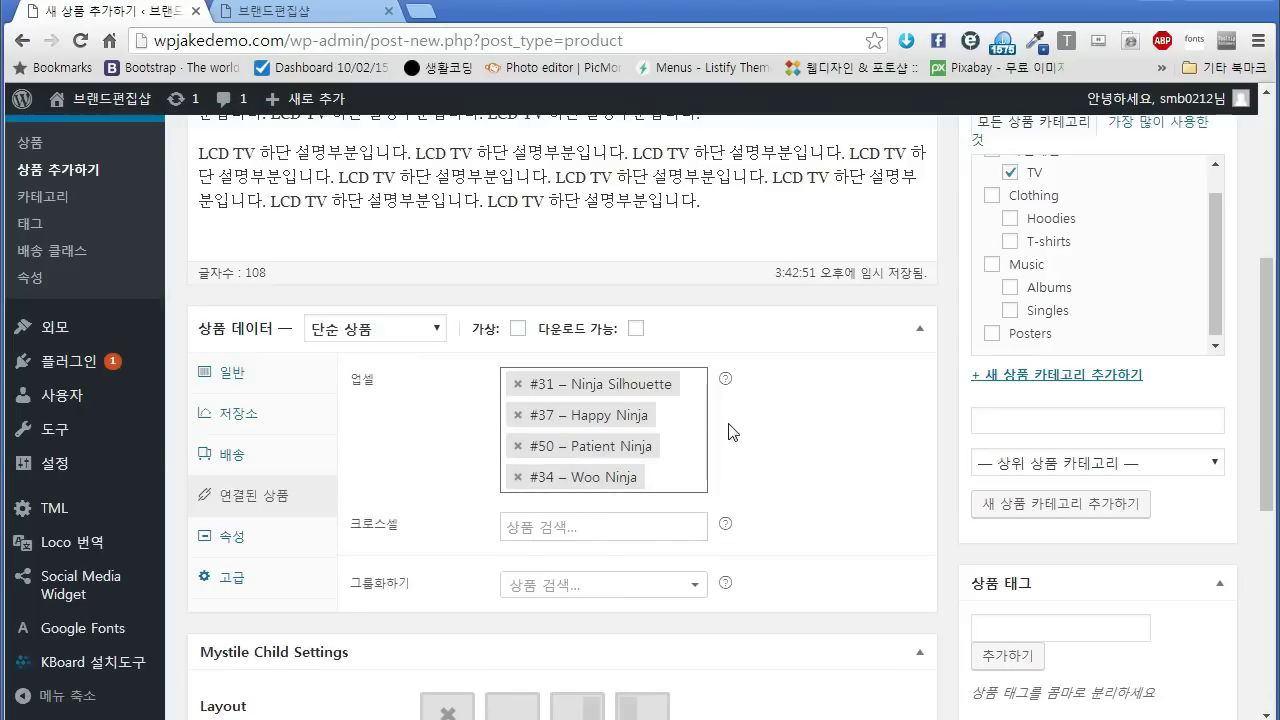
- Add Woo Logo and Woo Album #1 as cross-sells
{"action": "left_click", "coordinate": [609, 529]}
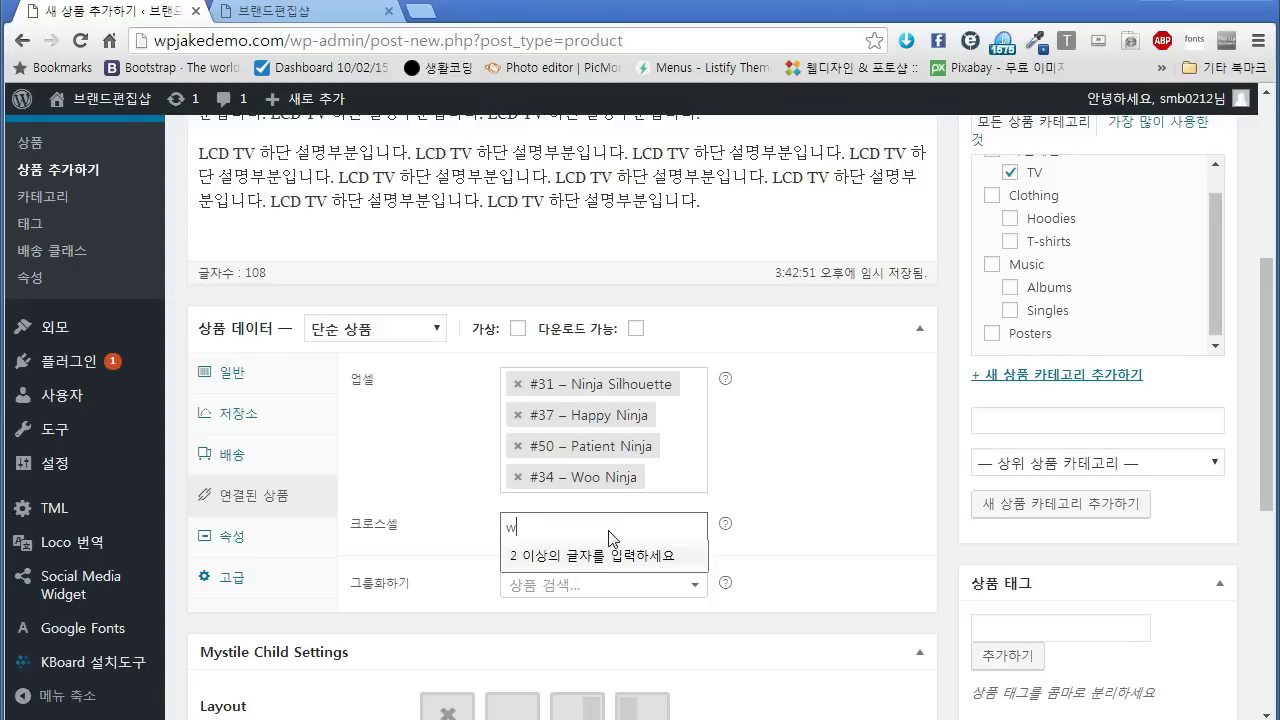
{"action": "type", "text": "oo"}
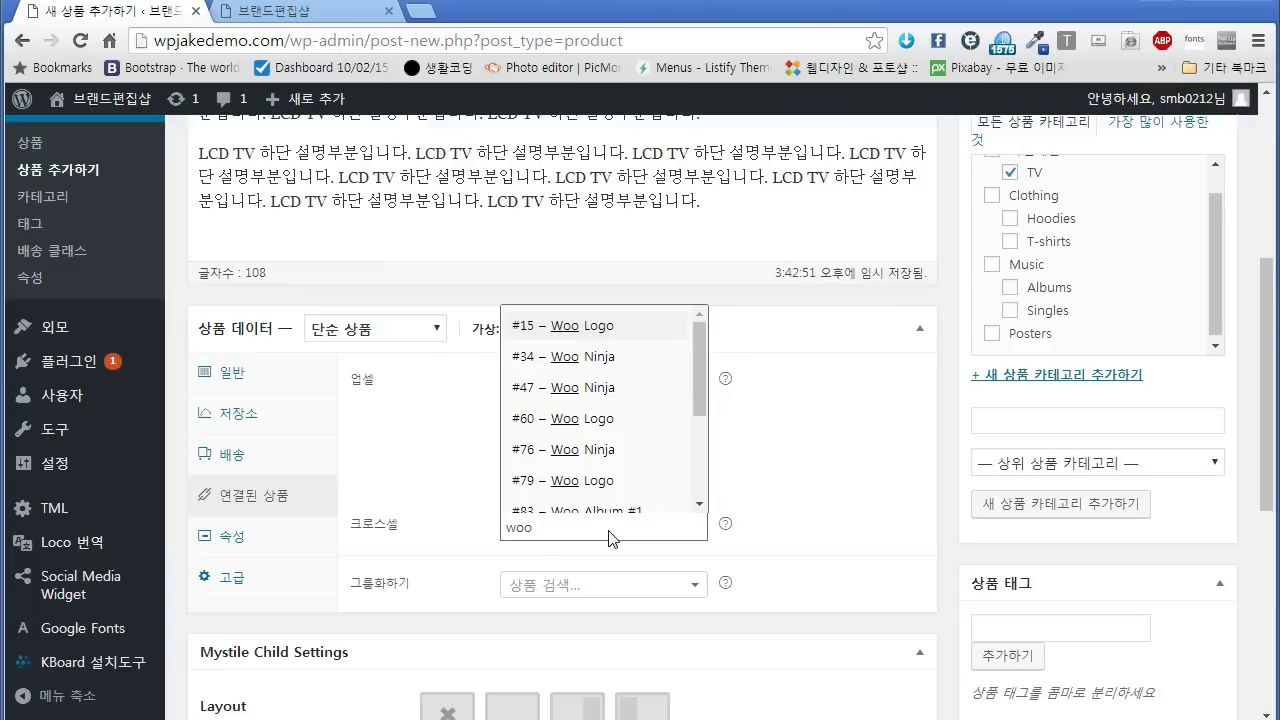
{"action": "left_click", "coordinate": [596, 334]}
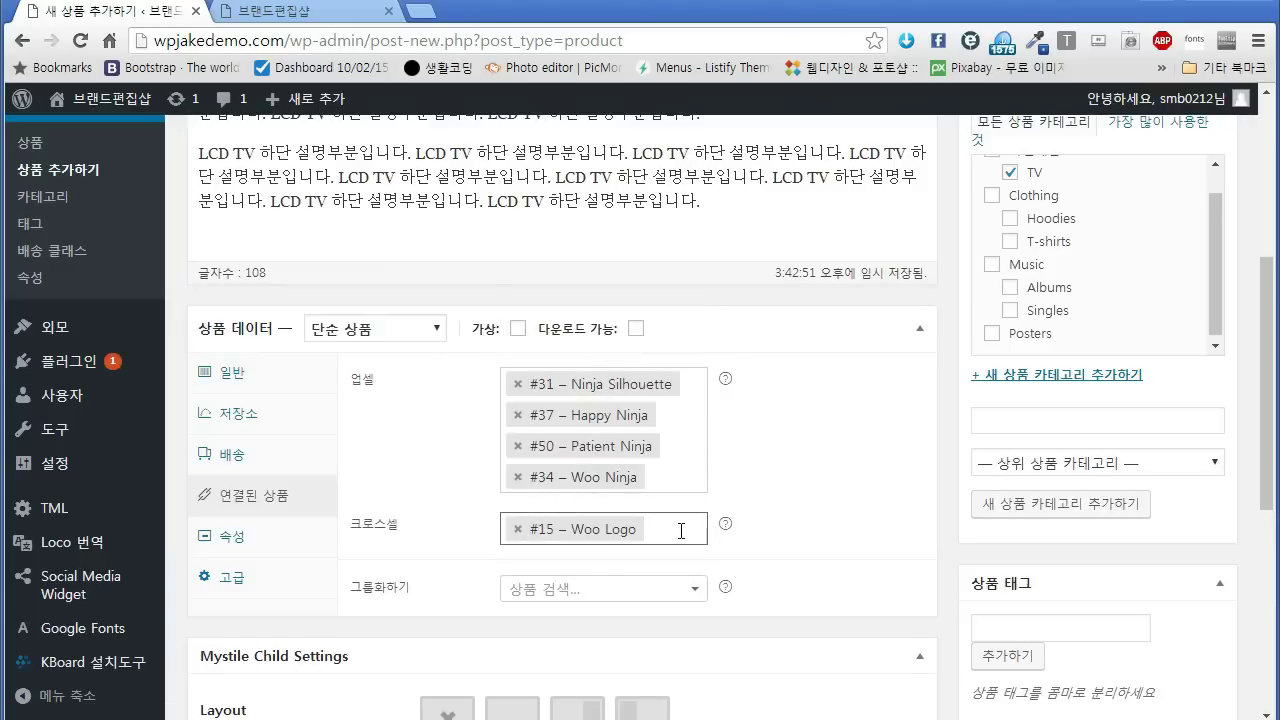
{"action": "type", "text": "woo"}
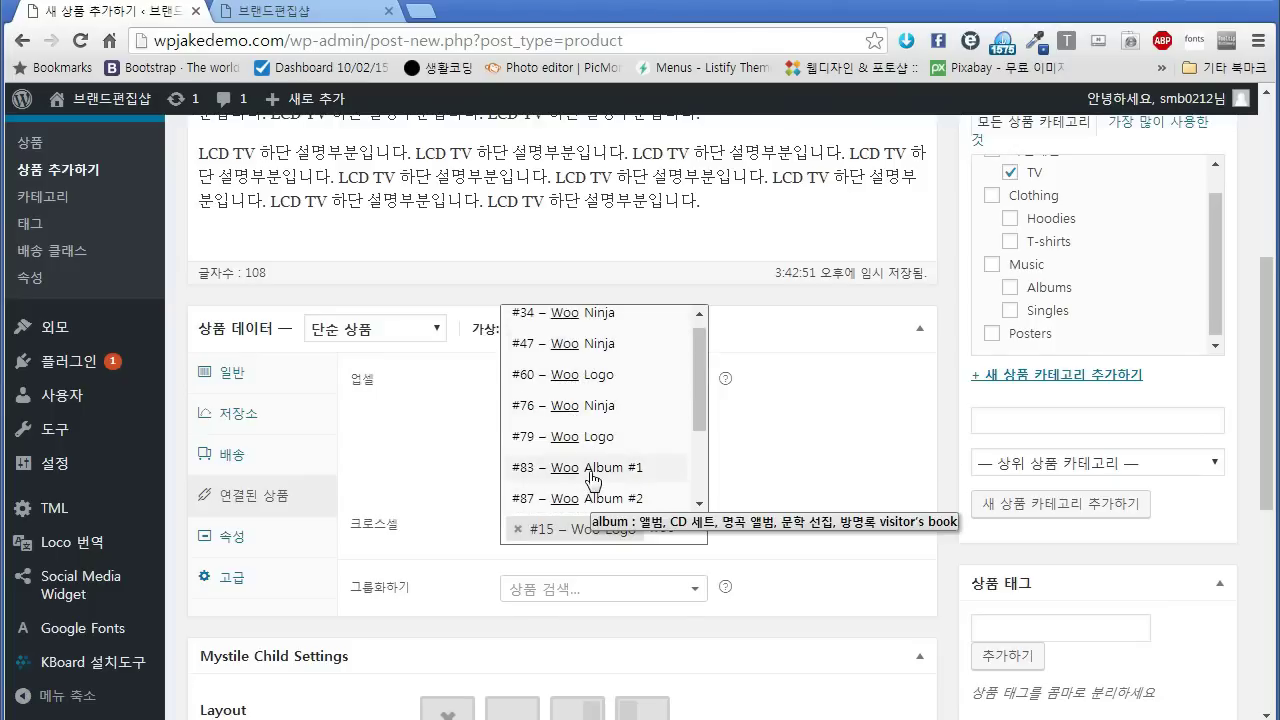
{"action": "left_click", "coordinate": [592, 472]}
{"action": "left_click", "coordinate": [829, 510]}
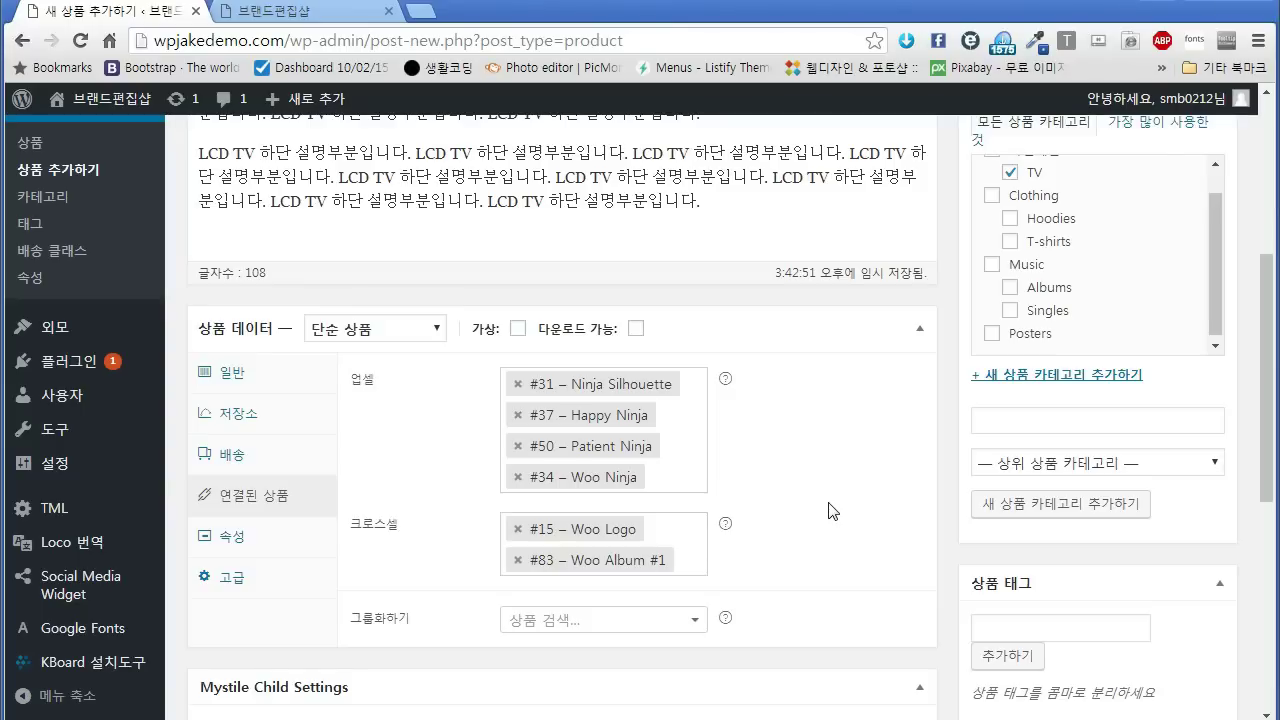
- Type 'LCD TV 상단 설명 부분입니다.' into the product short description
{"action": "scroll", "coordinate": [830, 505], "scroll_direction": "down", "scroll_amount": 1}
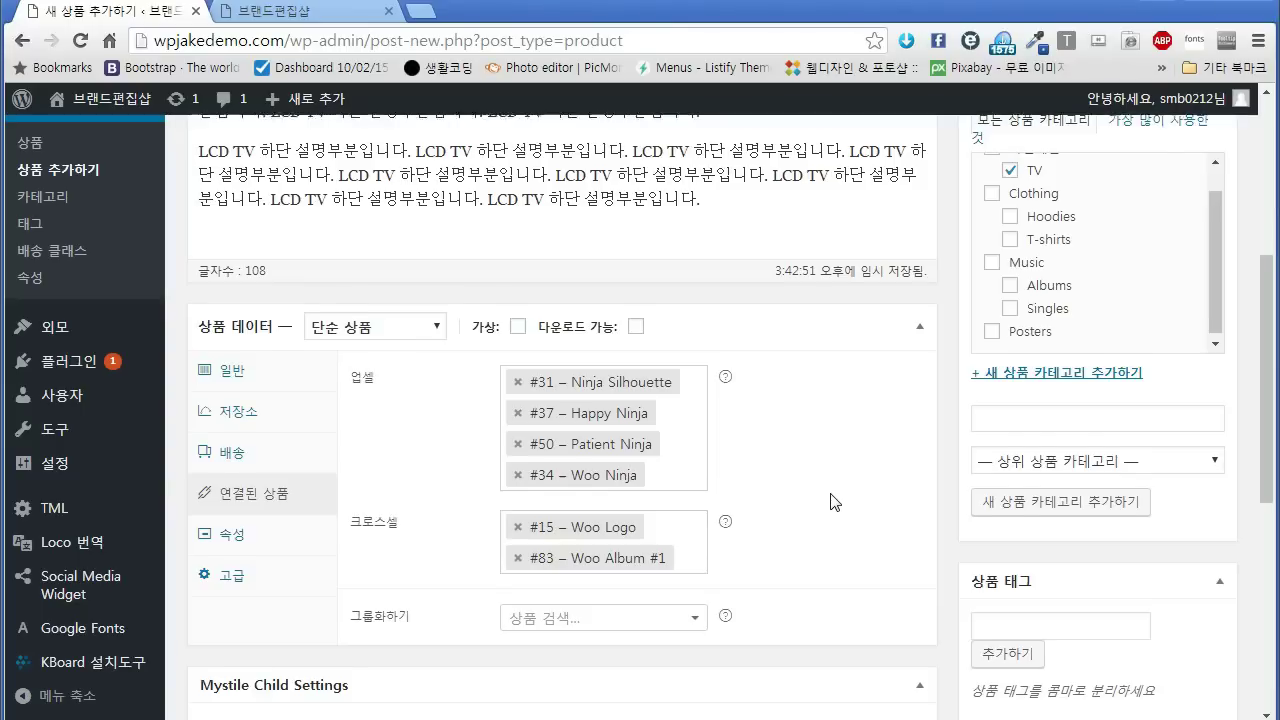
{"action": "scroll", "coordinate": [834, 506], "scroll_direction": "down", "scroll_amount": 2}
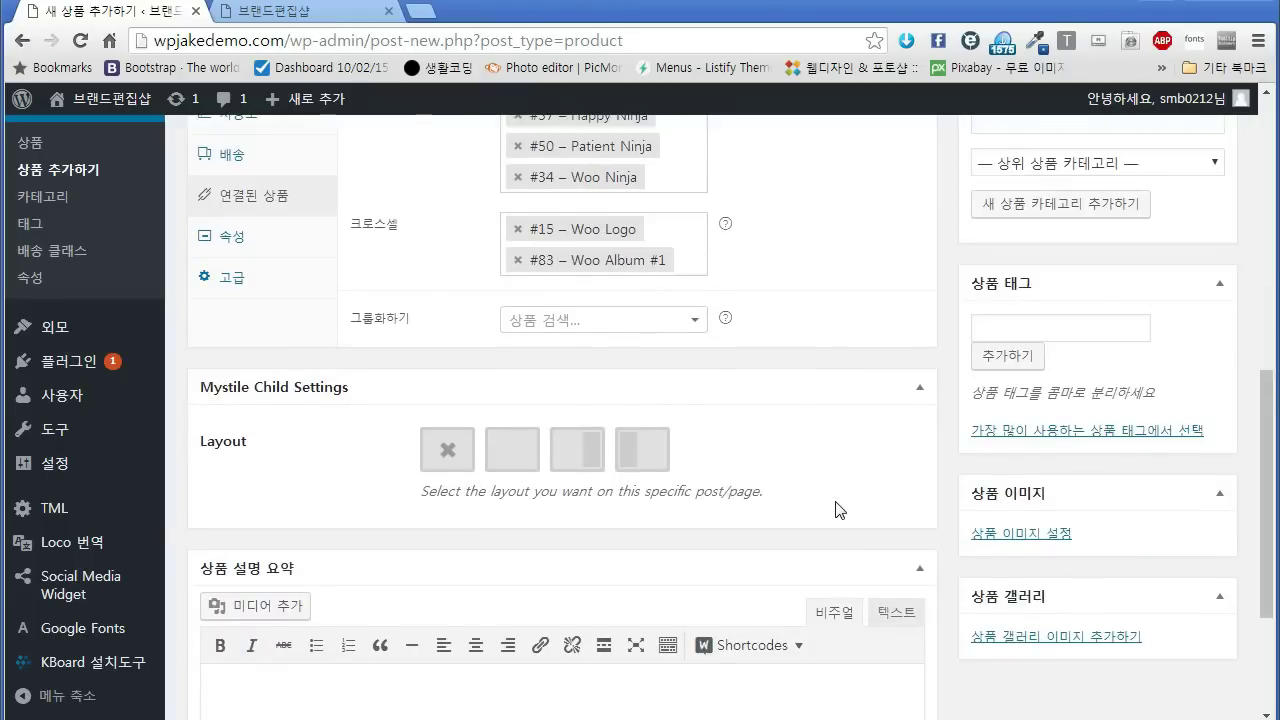
{"action": "scroll", "coordinate": [837, 512], "scroll_direction": "down", "scroll_amount": 2}
{"action": "left_click", "coordinate": [435, 488]}
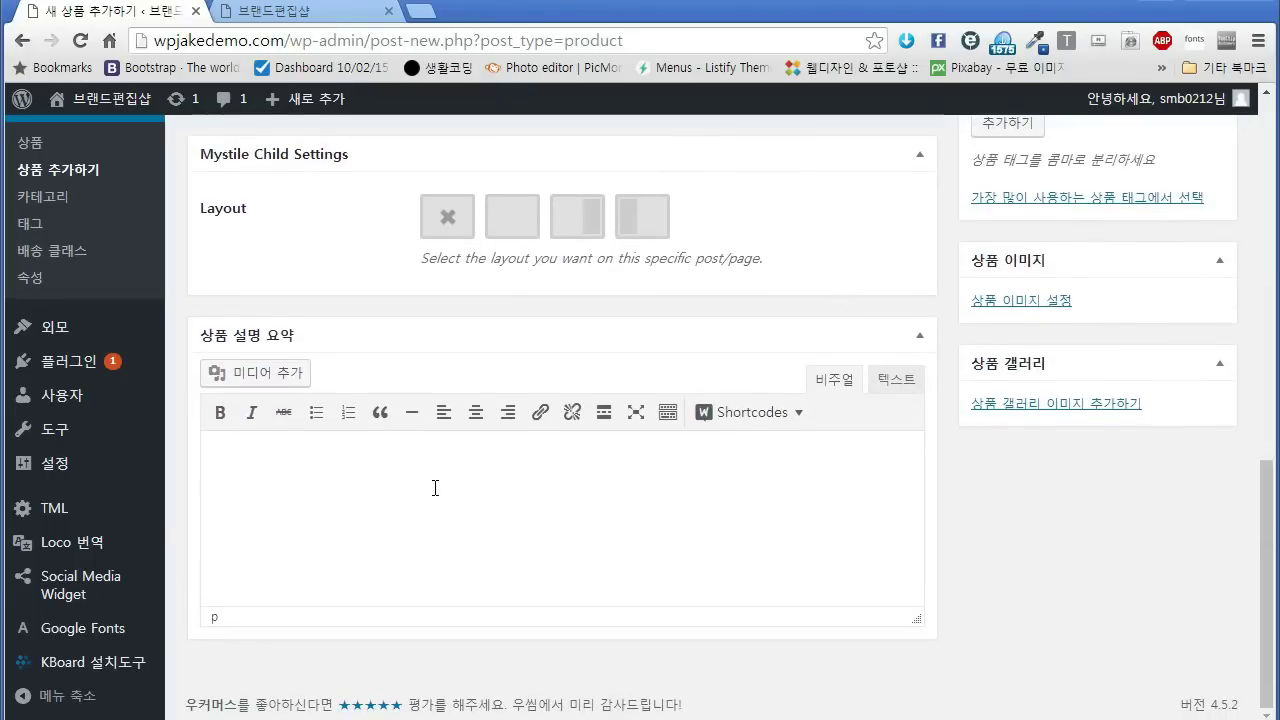
{"action": "type", "text": "ㅣㅐㄱ"}
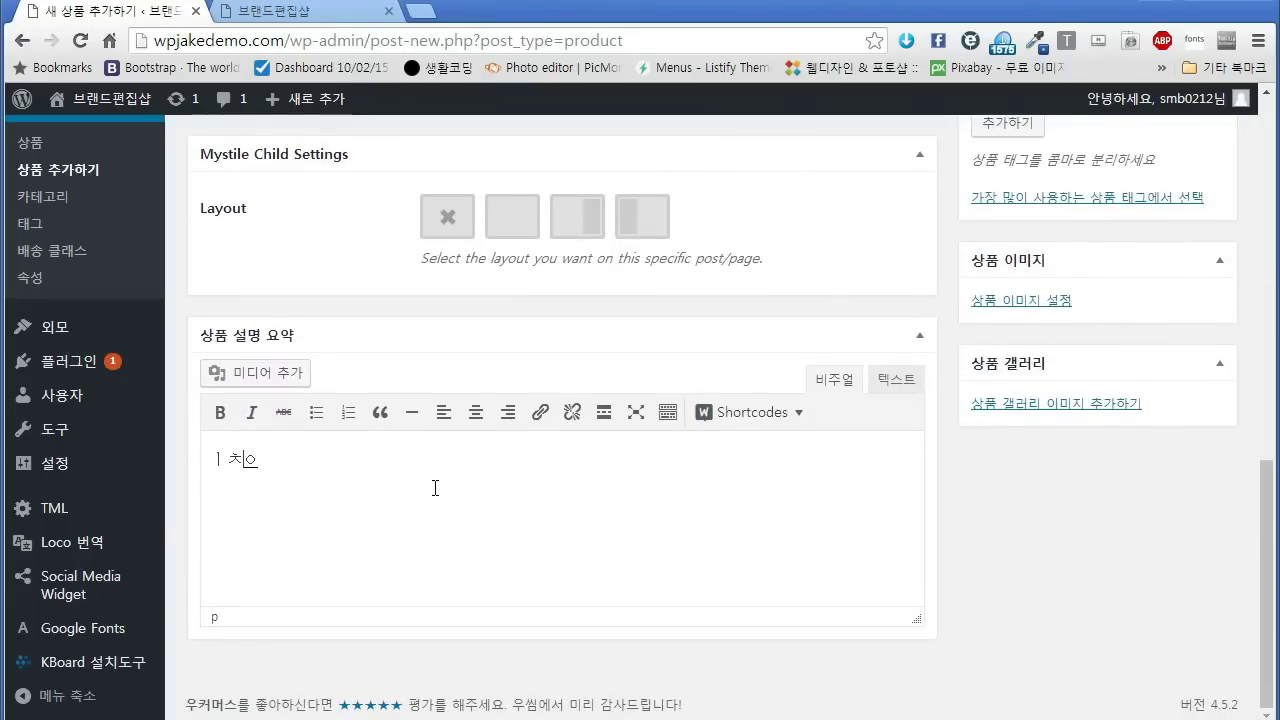
{"action": "key", "text": "BackSpace"}
{"action": "key", "text": "BackSpace"}
{"action": "key", "text": "BackSpace"}
{"action": "type", "text": "lcd"}
{"action": "key", "text": "BackSpace"}
{"action": "key", "text": "BackSpace"}
{"action": "type", "text": "LCD TV 상단 설"}
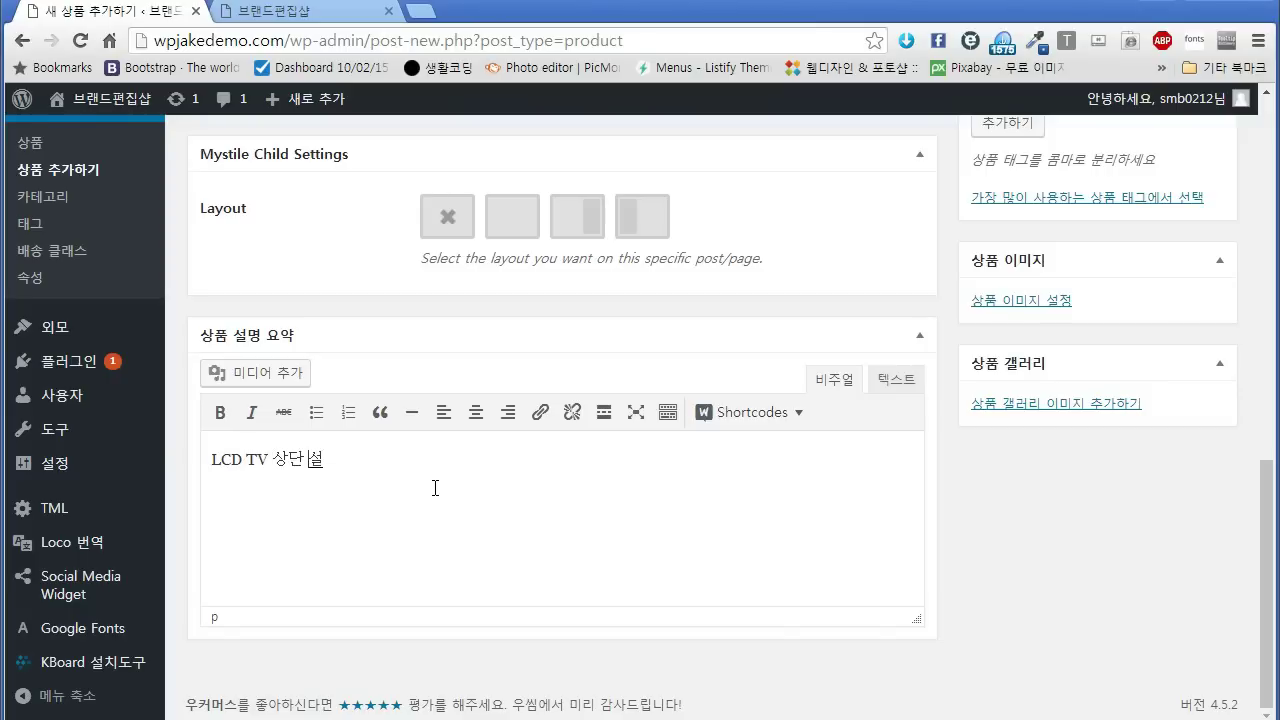
{"action": "type", "text": "명 부분입니다."}
- Copy the sentence and paste it repeatedly across two paragraphs
{"action": "key", "text": "ctrl+a"}
{"action": "key", "text": "ctrl+c"}
{"action": "key", "text": "ctrl+v"}
{"action": "key", "text": "ctrl+v"}
{"action": "key", "text": "ctrl+v"}
{"action": "key", "text": "ctrl+v"}
{"action": "key", "text": "ctrl+v"}
{"action": "key", "text": "ctrl+v"}
{"action": "key", "text": "ctrl+v"}
{"action": "key", "text": "ctrl+v"}
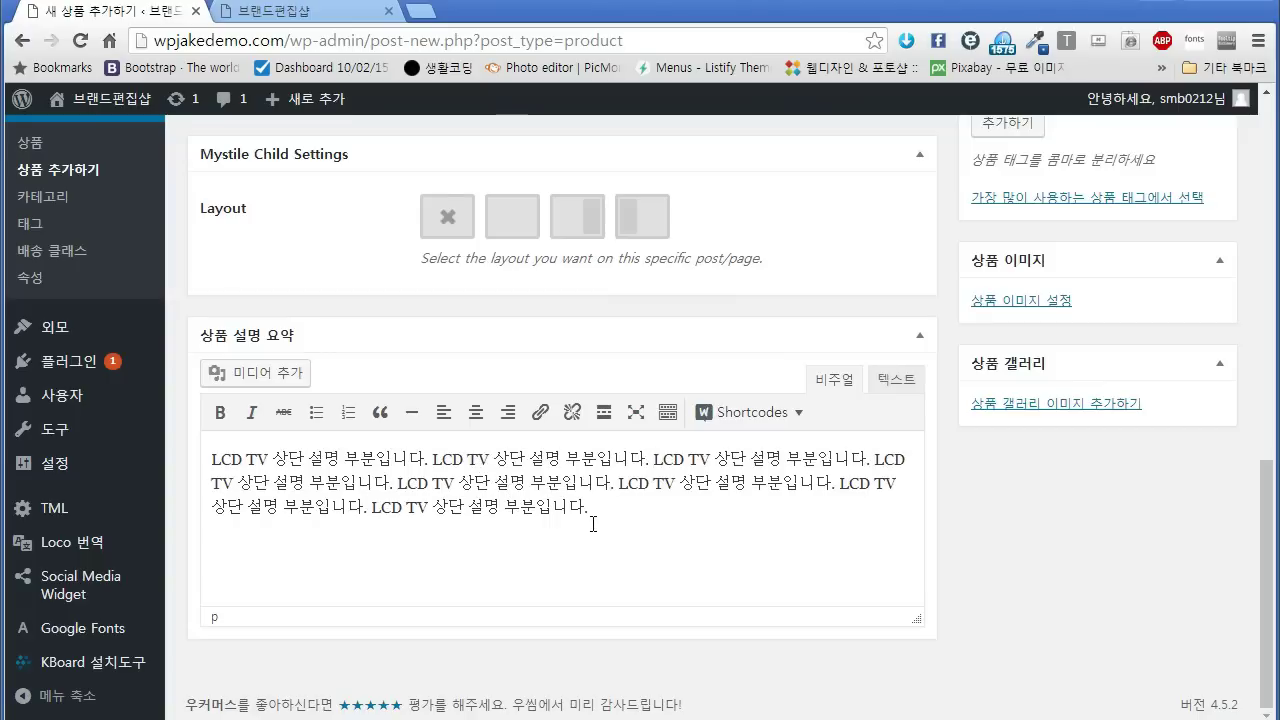
{"action": "key", "text": "Return"}
{"action": "key", "text": "ctrl+v"}
{"action": "key", "text": "ctrl+v"}
{"action": "key", "text": "ctrl+v"}
{"action": "key", "text": "ctrl+v"}
{"action": "key", "text": "ctrl+v"}
{"action": "key", "text": "ctrl+v"}
{"action": "key", "text": "ctrl+v"}
{"action": "key", "text": "ctrl+v"}
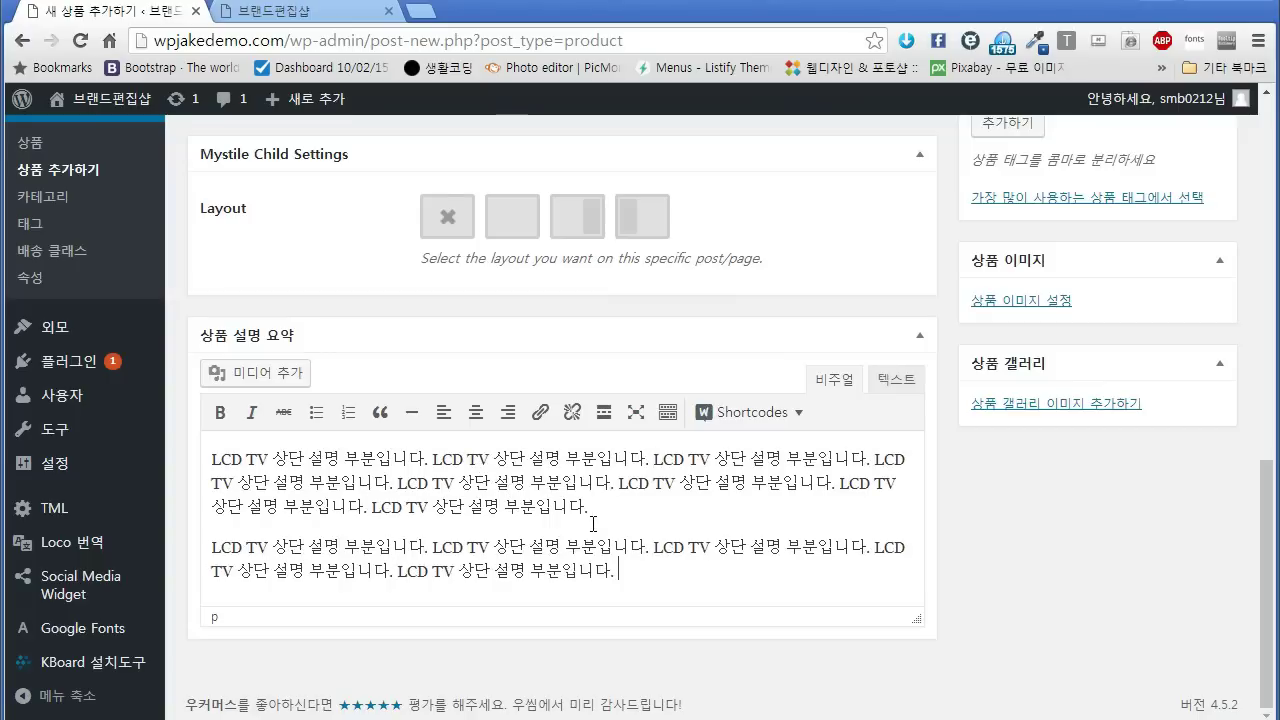
{"action": "scroll", "coordinate": [1095, 535], "scroll_direction": "up", "scroll_amount": 3}
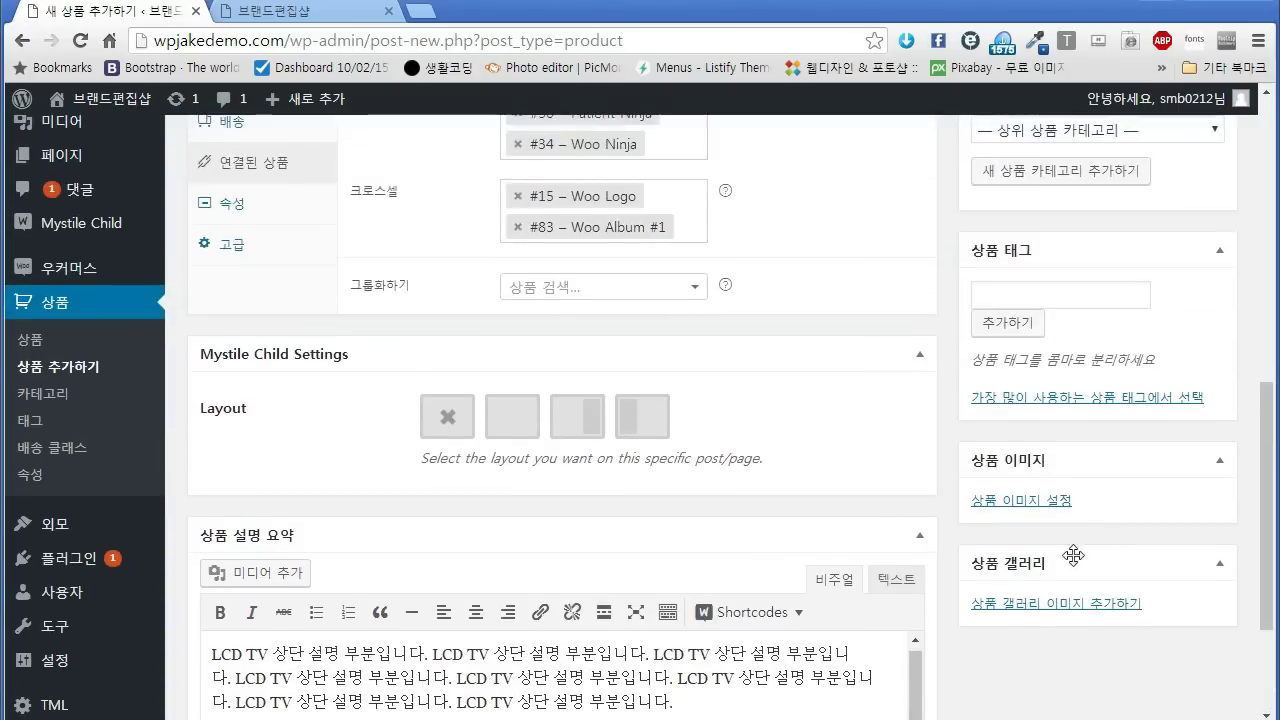
- Set the sunset-landscape picture lcd-tv-tamiri.jpg as the product image
{"action": "left_click", "coordinate": [1030, 503]}
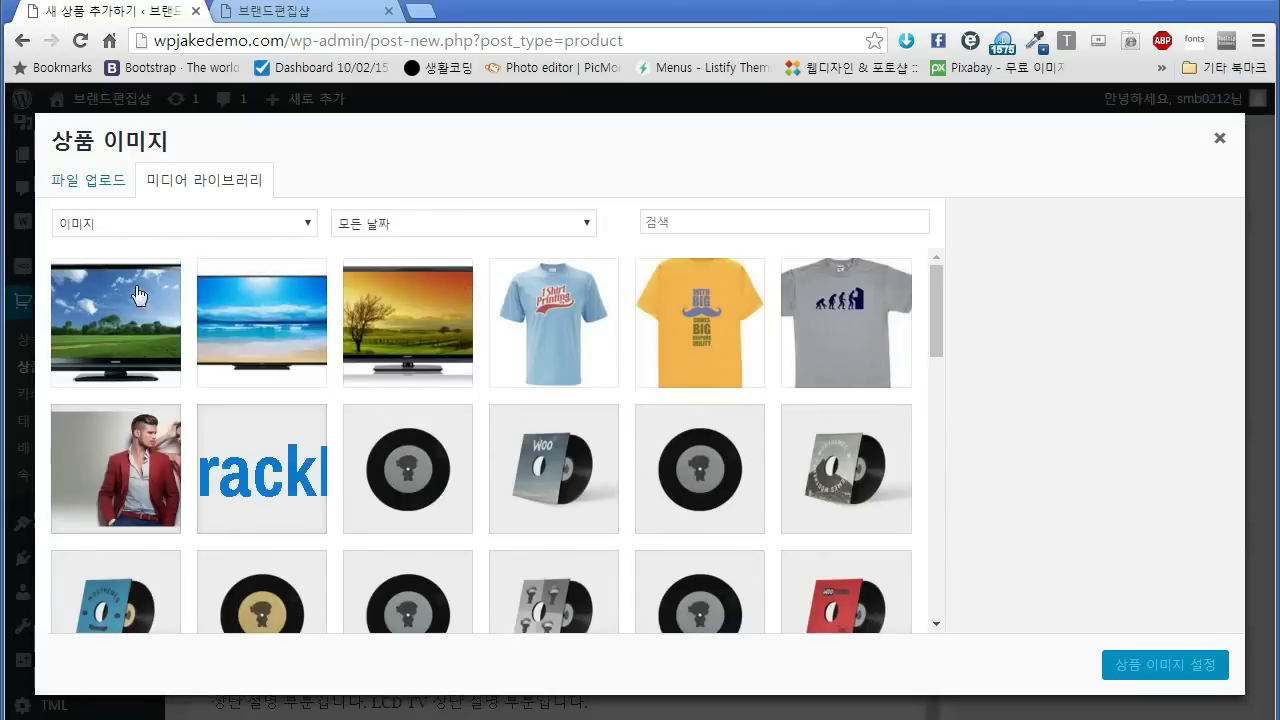
{"action": "left_click", "coordinate": [437, 333]}
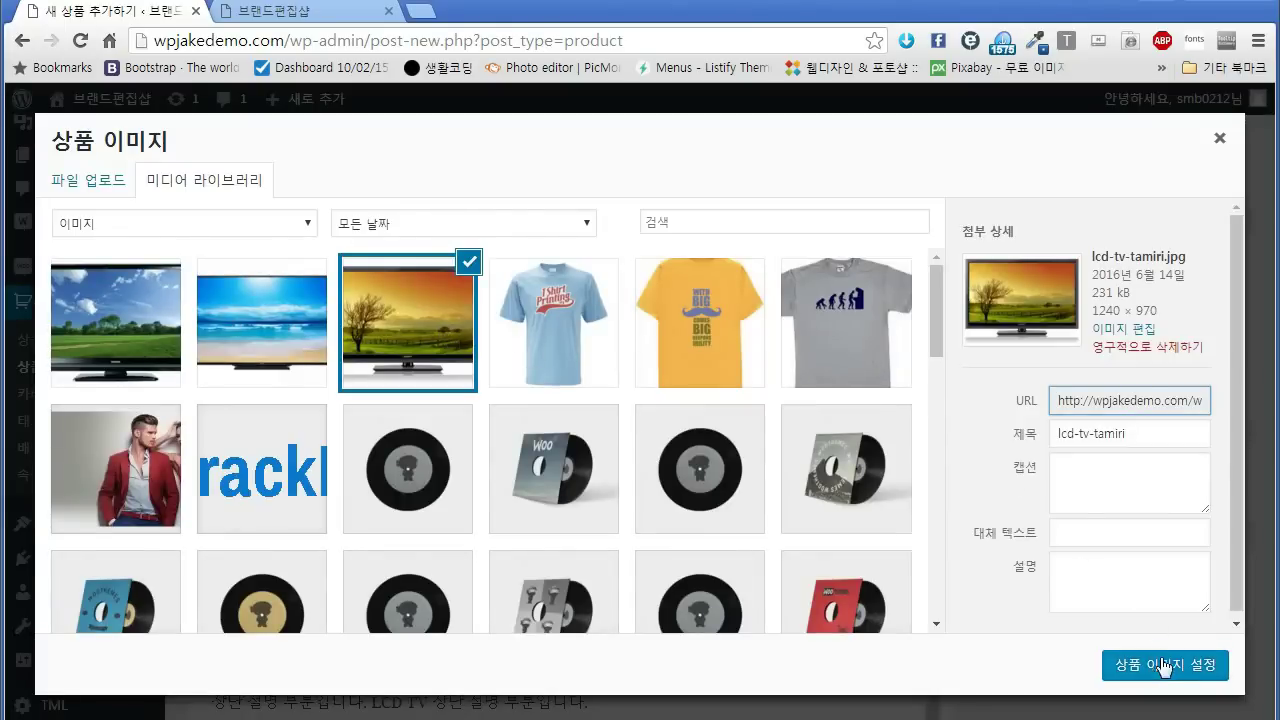
{"action": "left_click", "coordinate": [1163, 665]}
{"action": "scroll", "coordinate": [1150, 630], "scroll_direction": "down", "scroll_amount": 3}
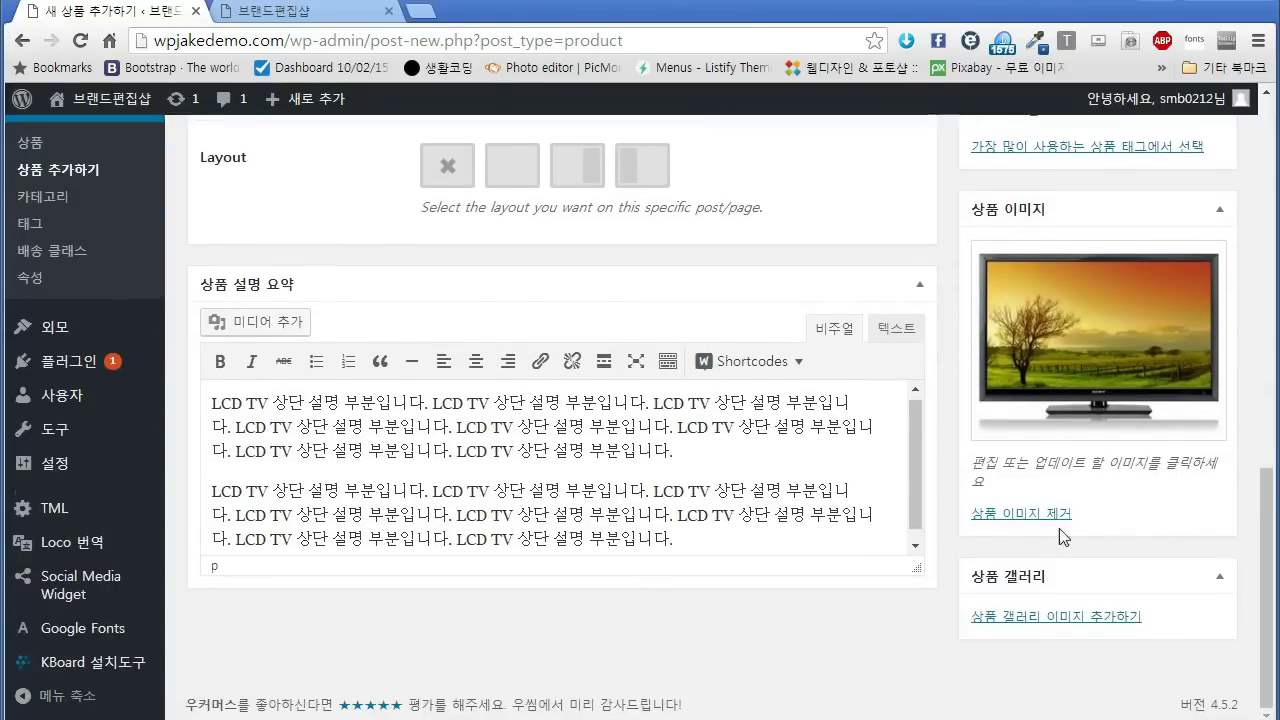
- Add the green-field and beach TV pictures to the product gallery
{"action": "left_click", "coordinate": [1063, 624]}
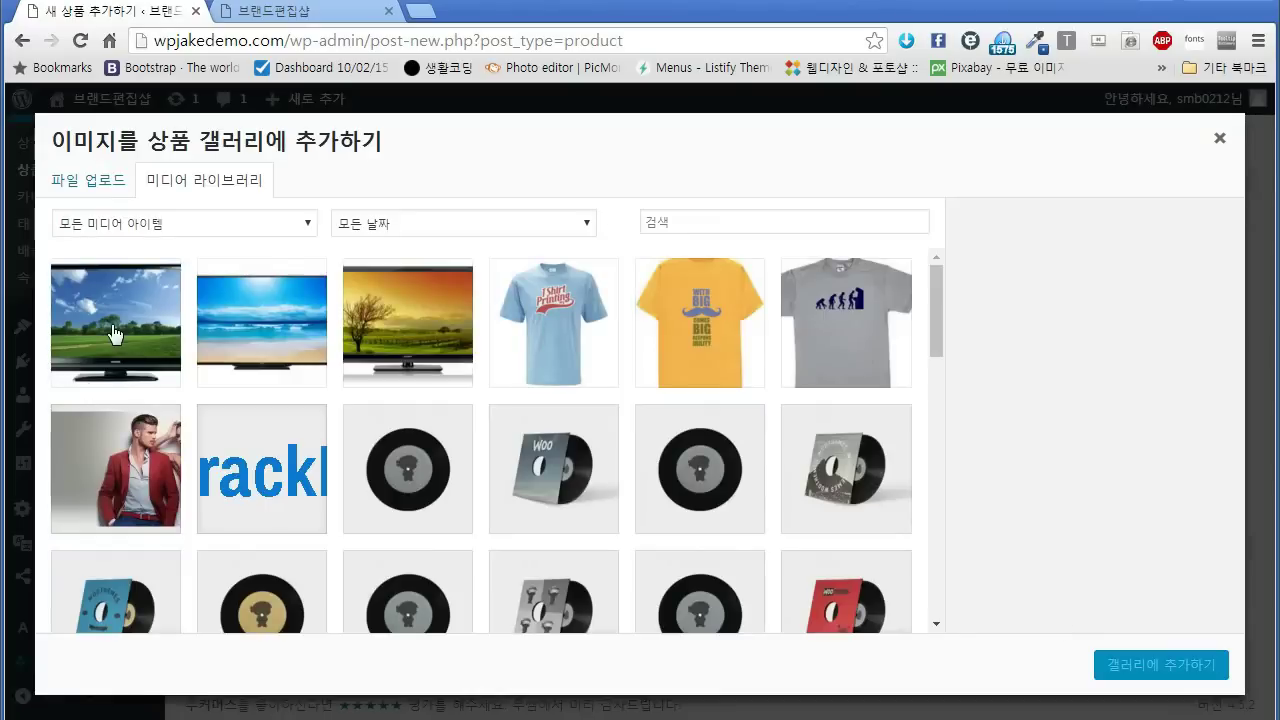
{"action": "left_click", "coordinate": [114, 331]}
{"action": "left_click", "coordinate": [249, 334]}
{"action": "left_click", "coordinate": [1140, 667]}
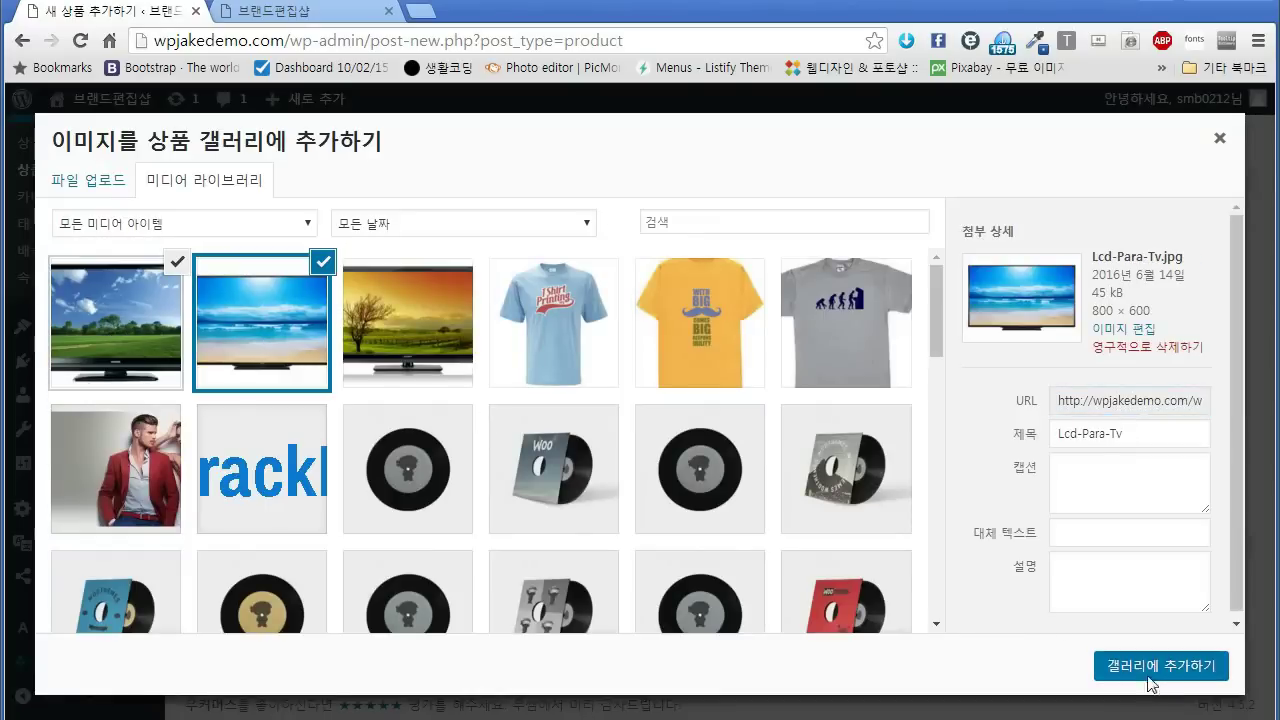
{"action": "scroll", "coordinate": [1140, 560], "scroll_direction": "up", "scroll_amount": 4}
{"action": "scroll", "coordinate": [1140, 560], "scroll_direction": "up", "scroll_amount": 5}
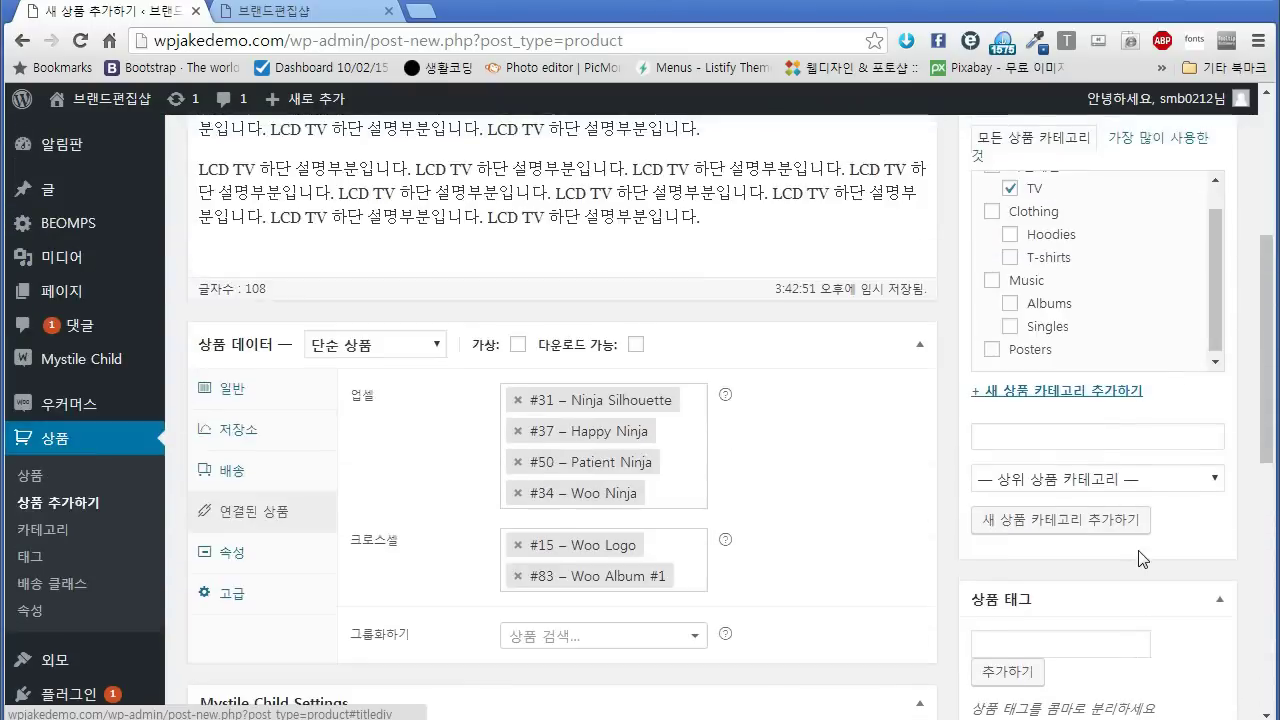
{"action": "scroll", "coordinate": [863, 500], "scroll_direction": "down", "scroll_amount": 3}
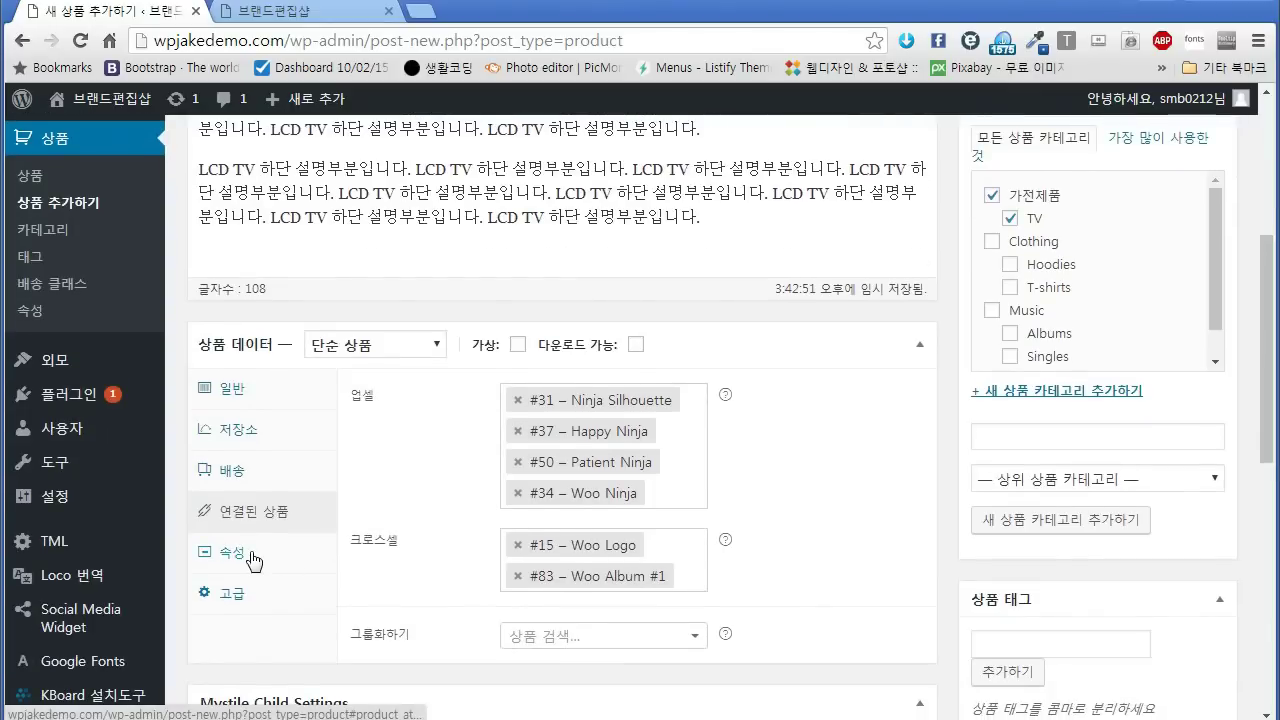
- Add a custom attribute 색상 with values 블랙 | 실버 | 레드 and save attributes
{"action": "left_click", "coordinate": [238, 560]}
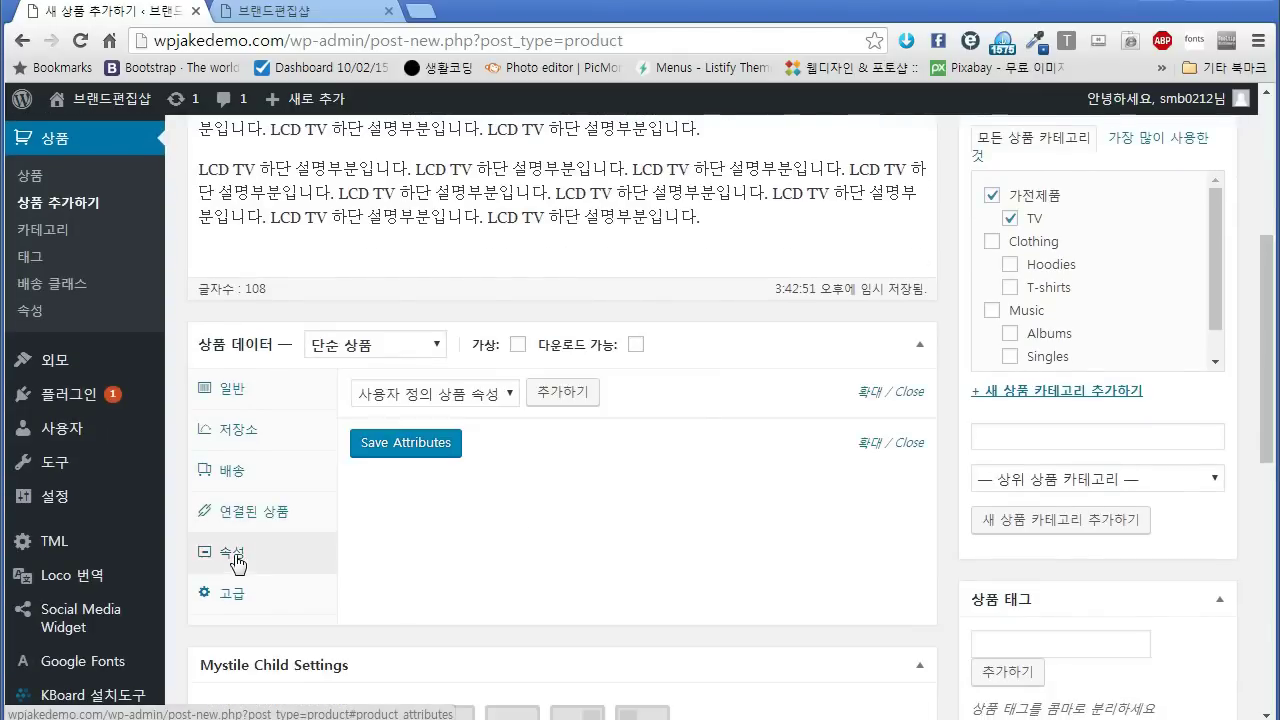
{"action": "left_click", "coordinate": [413, 401]}
{"action": "left_click", "coordinate": [412, 402]}
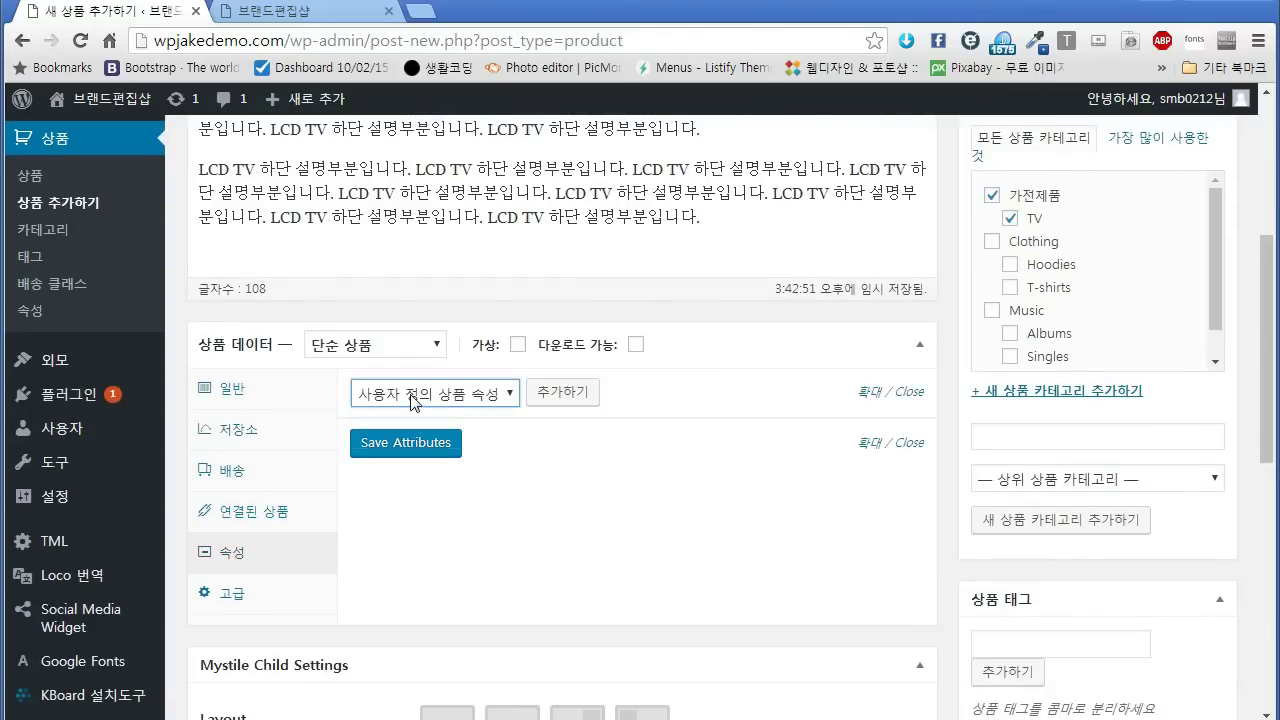
{"action": "left_click", "coordinate": [568, 401]}
{"action": "left_click", "coordinate": [430, 517]}
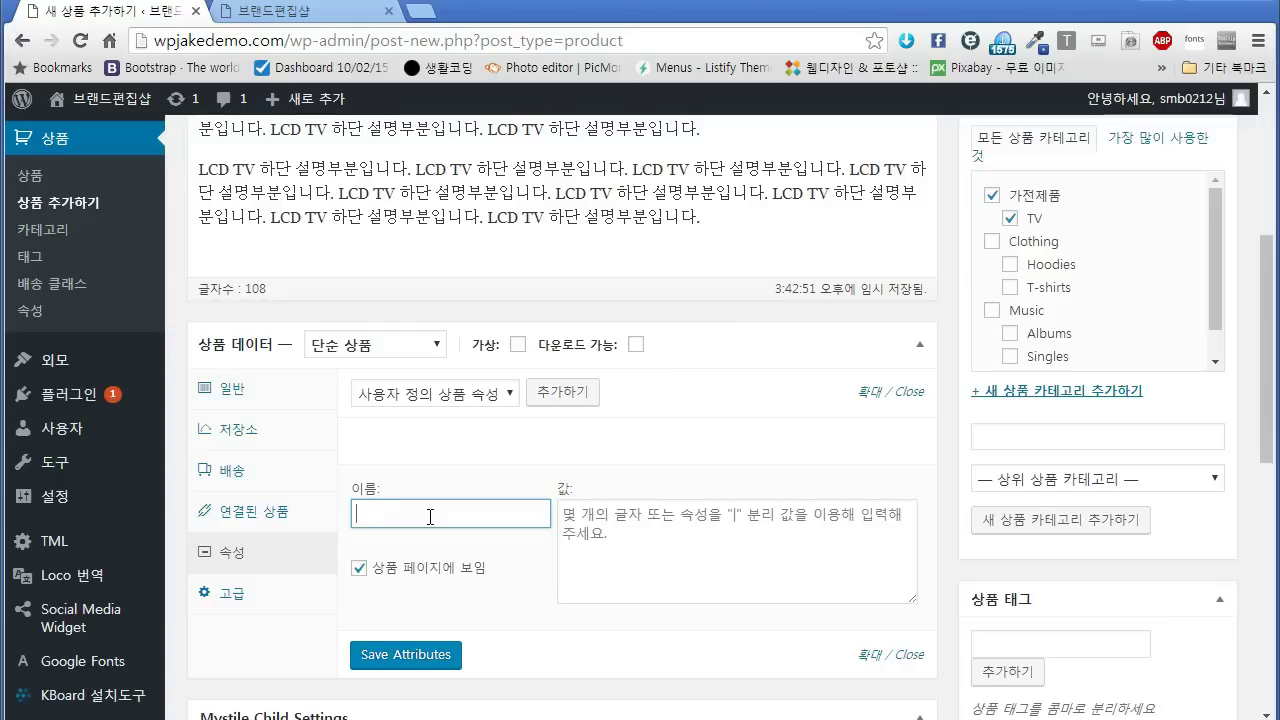
{"action": "key", "text": "BackSpace"}
{"action": "type", "text": "색상"}
{"action": "left_click", "coordinate": [583, 527]}
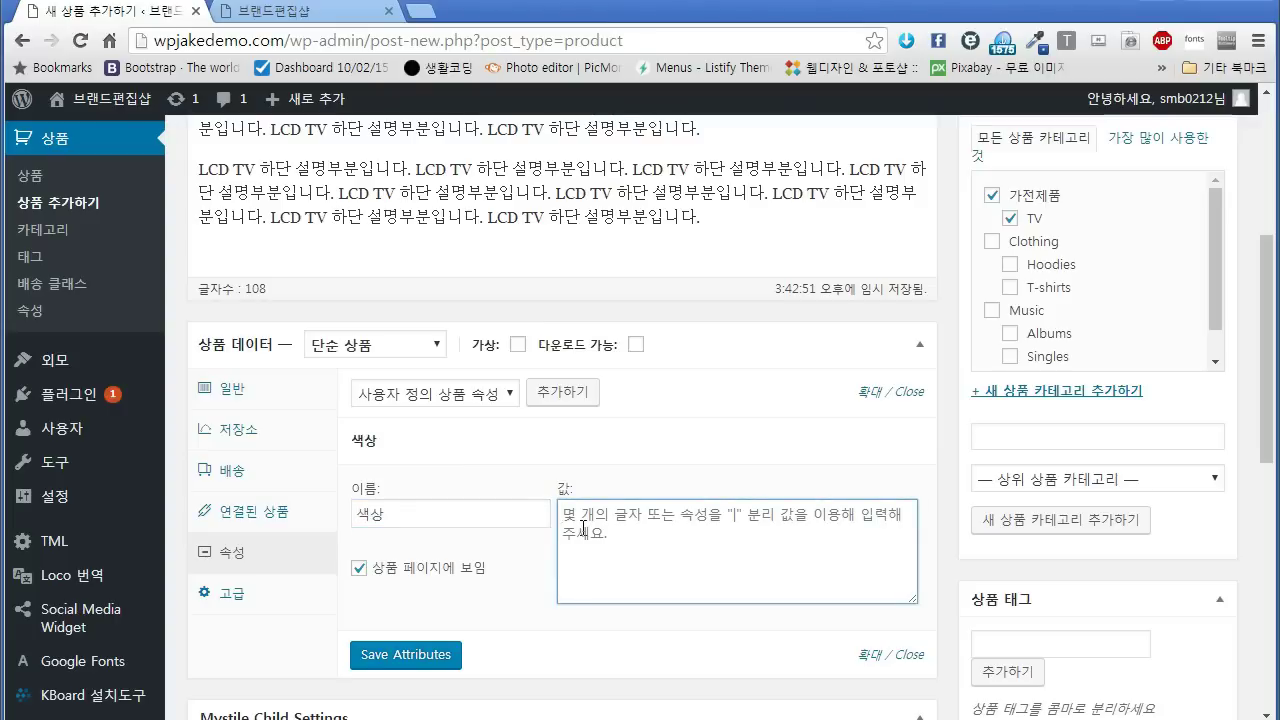
{"action": "type", "text": "블랙 |"}
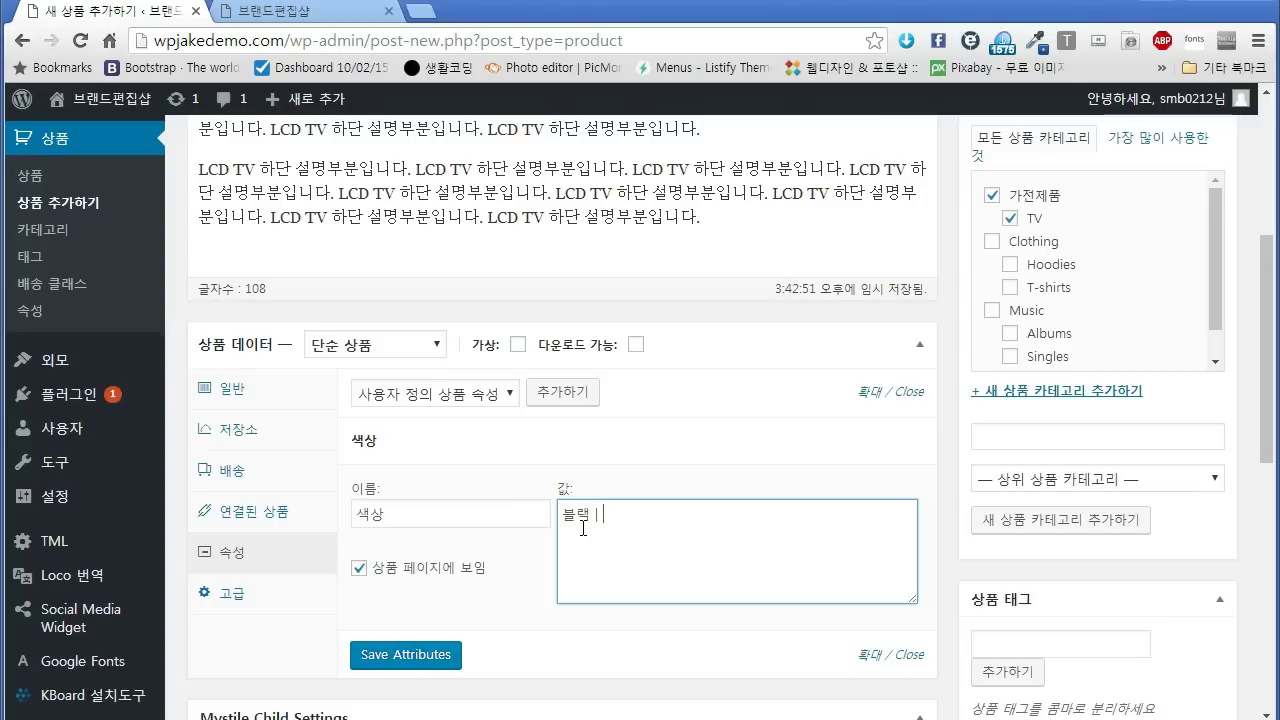
{"action": "type", "text": "버 | 레드"}
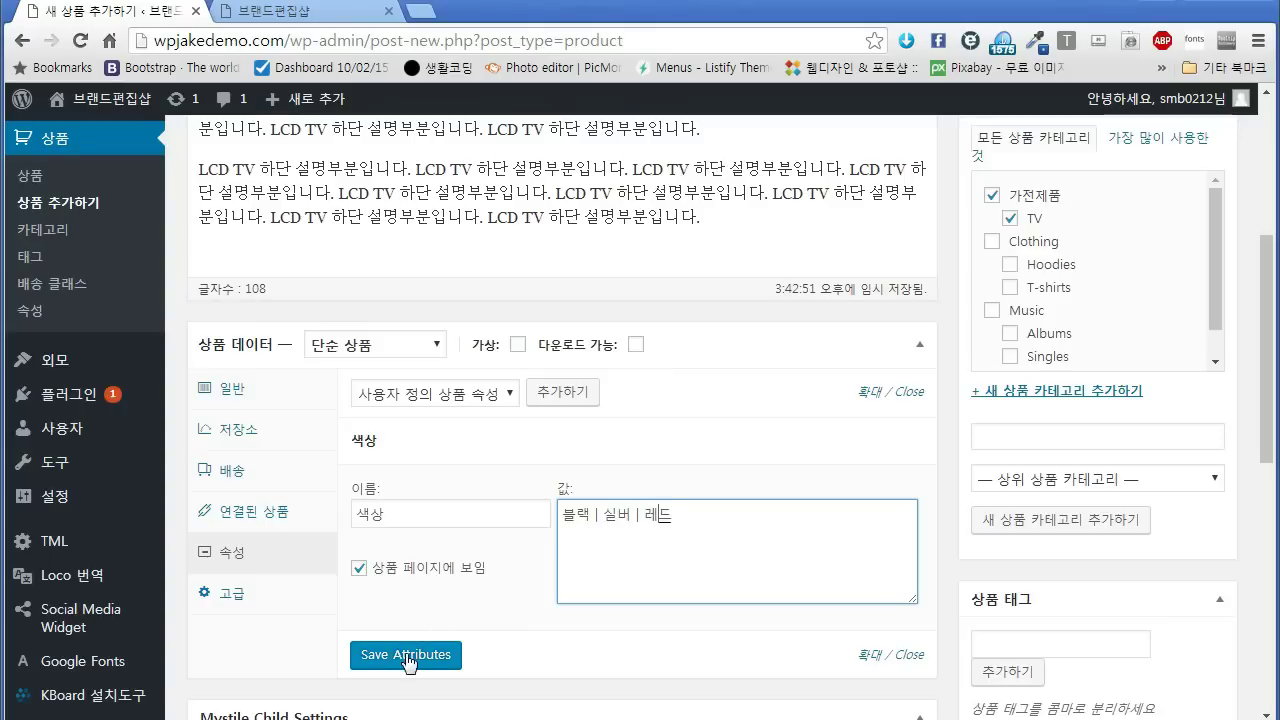
{"action": "left_click", "coordinate": [406, 656]}
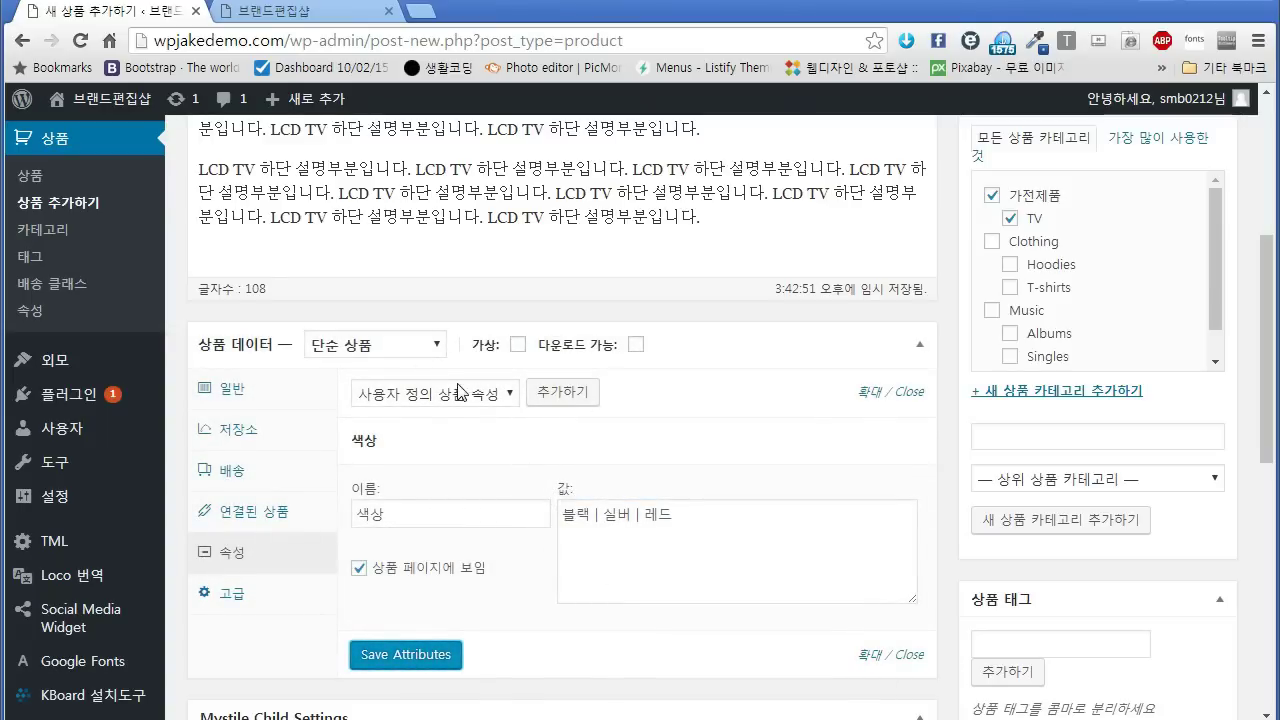
- Add a second attribute 화면 with 40인치 | 50인치 | 60인치 and save attributes
{"action": "left_click", "coordinate": [566, 394]}
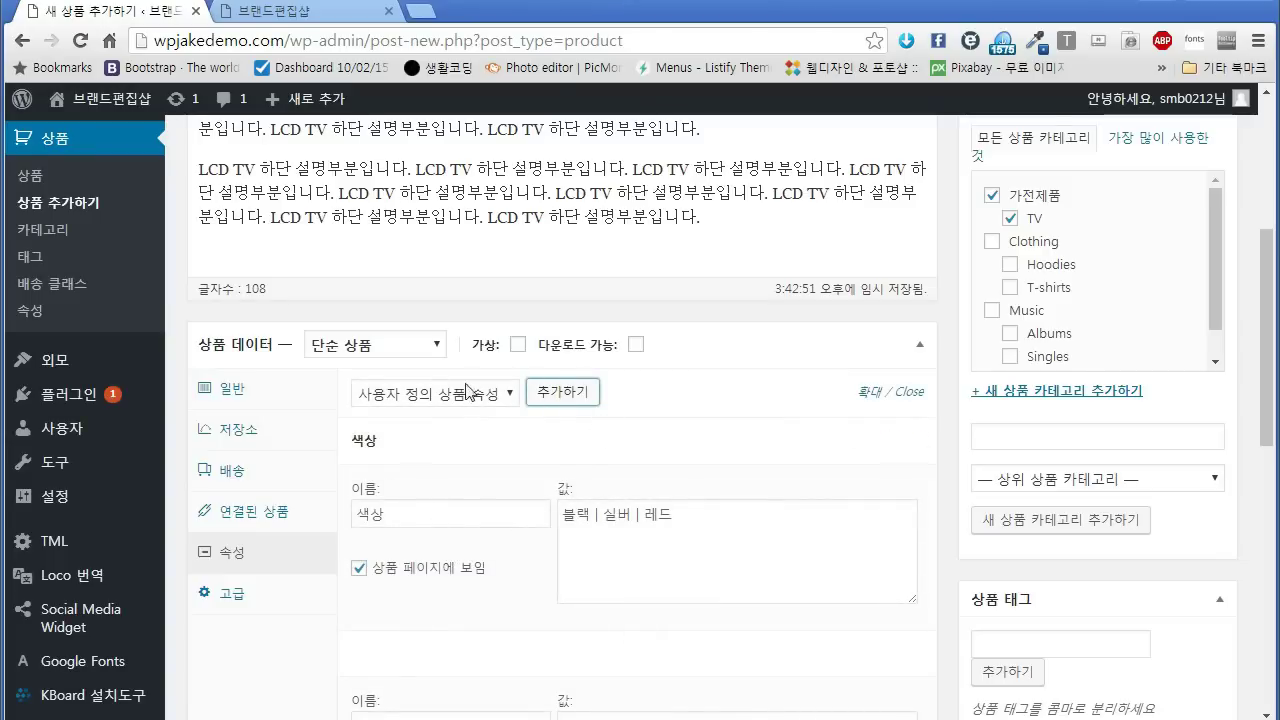
{"action": "scroll", "coordinate": [491, 519], "scroll_direction": "down", "scroll_amount": 2}
{"action": "left_click", "coordinate": [480, 524]}
{"action": "type", "text": "화면"}
{"action": "left_click", "coordinate": [631, 553]}
{"action": "type", "text": "40인치"}
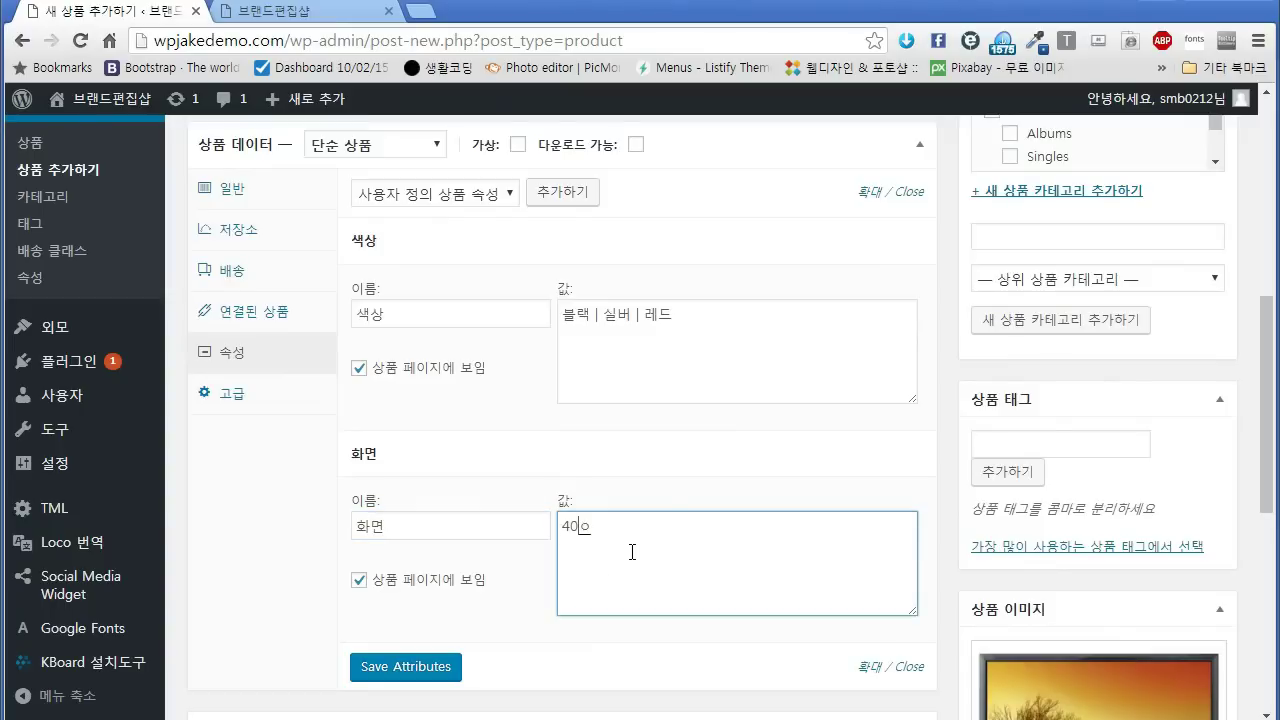
{"action": "type", "text": " | 50인치 | 60인치"}
{"action": "left_click", "coordinate": [430, 666]}
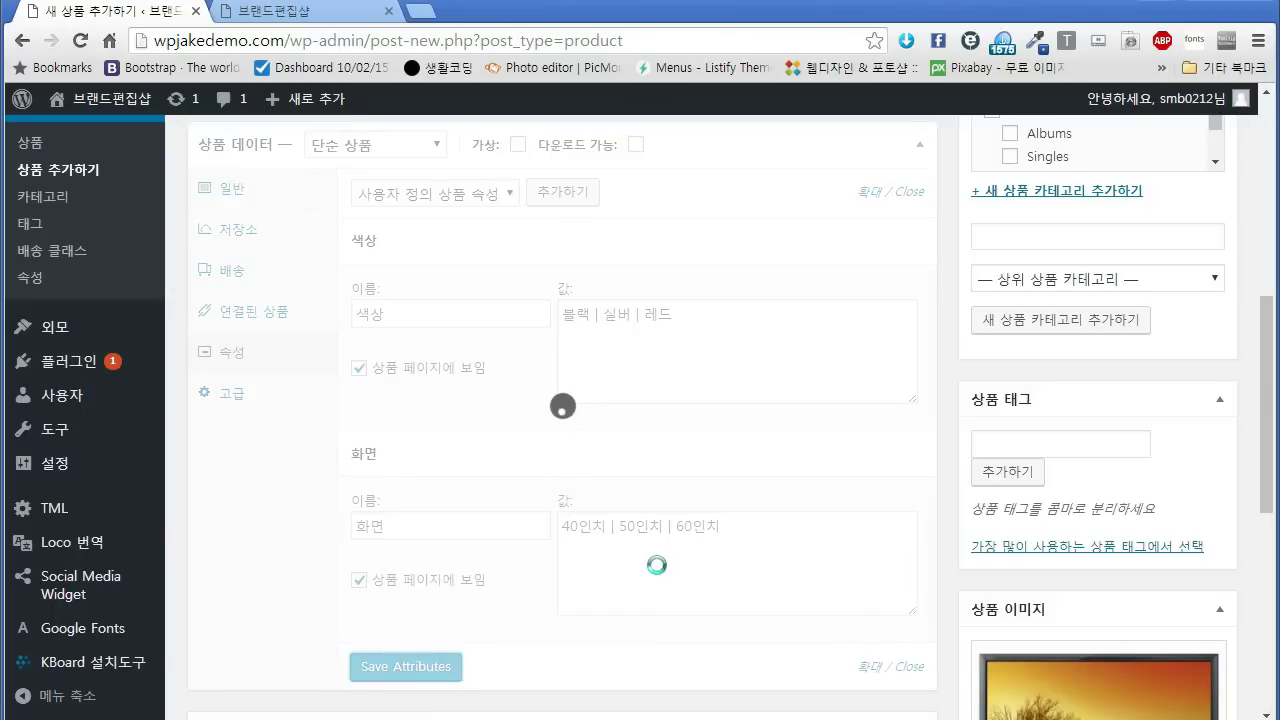
- Publish the LCD TV product
{"action": "scroll", "coordinate": [840, 429], "scroll_direction": "up", "scroll_amount": 4}
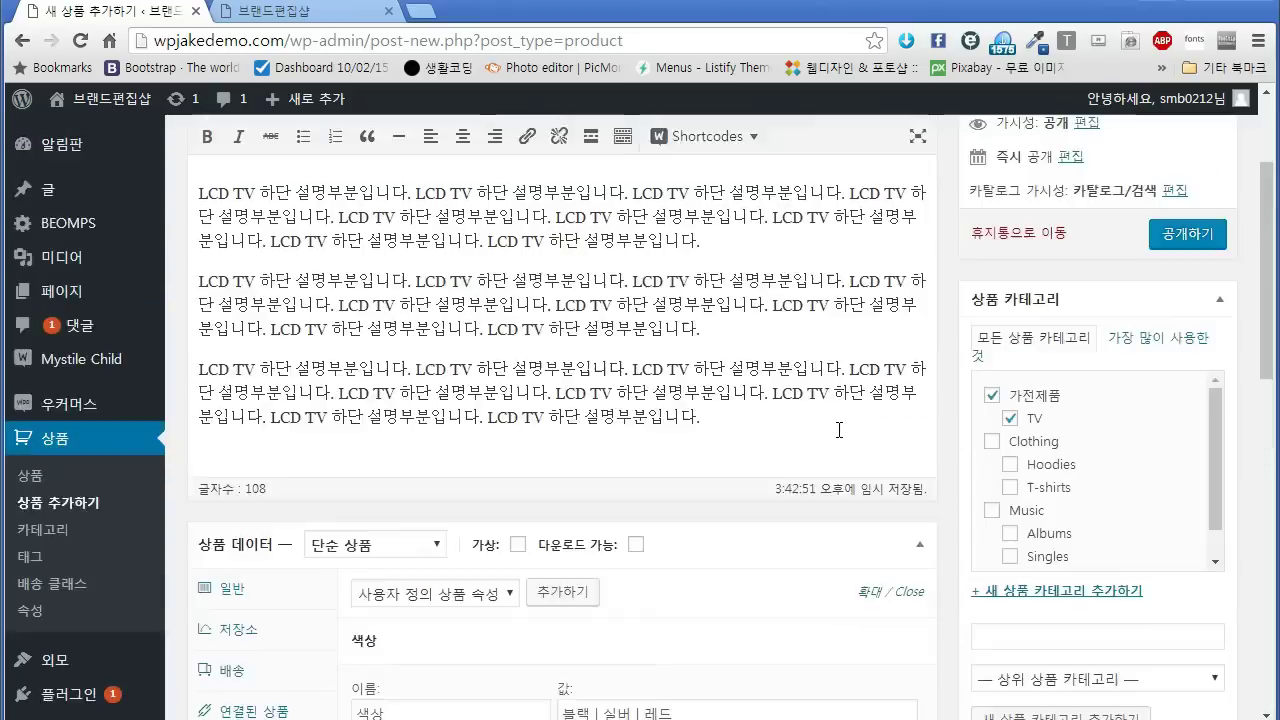
{"action": "left_click", "coordinate": [1170, 235]}
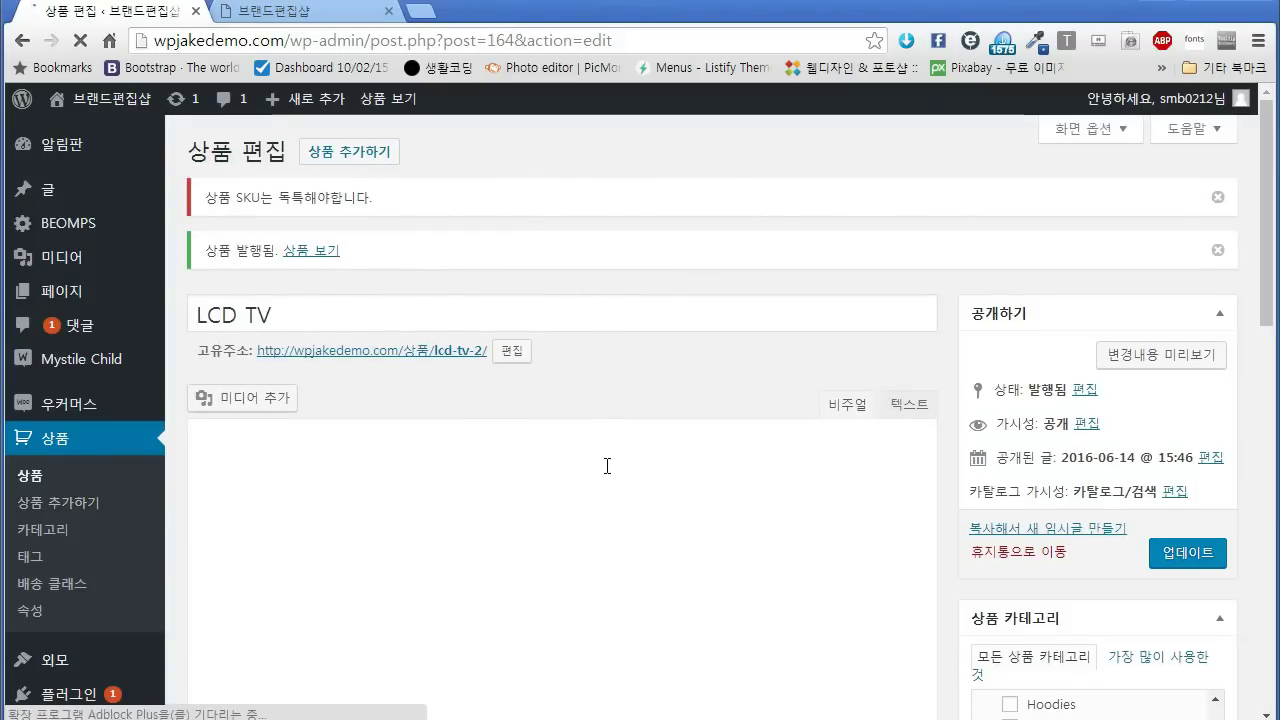
{"action": "scroll", "coordinate": [610, 470], "scroll_direction": "down", "scroll_amount": 10}
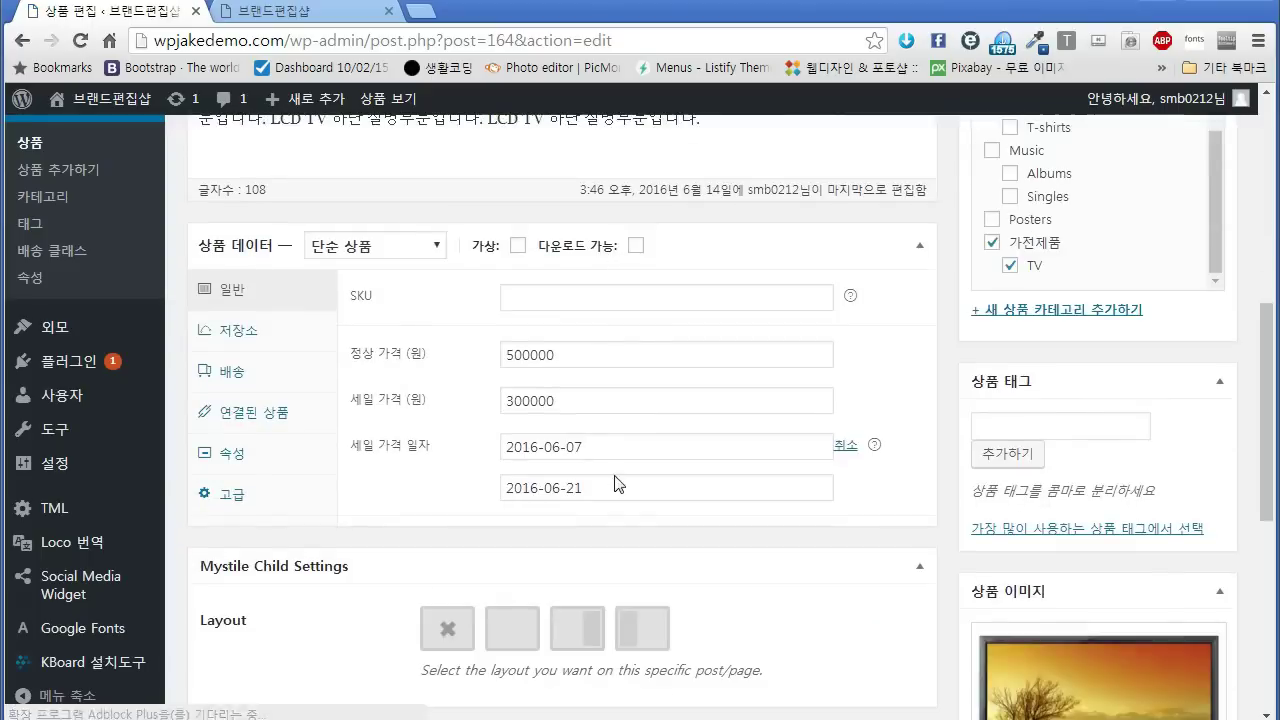
{"action": "scroll", "coordinate": [590, 440], "scroll_direction": "up", "scroll_amount": 1}
- Change the SKU to TV-02, update the product, and open its page in a new tab
{"action": "left_click", "coordinate": [553, 398]}
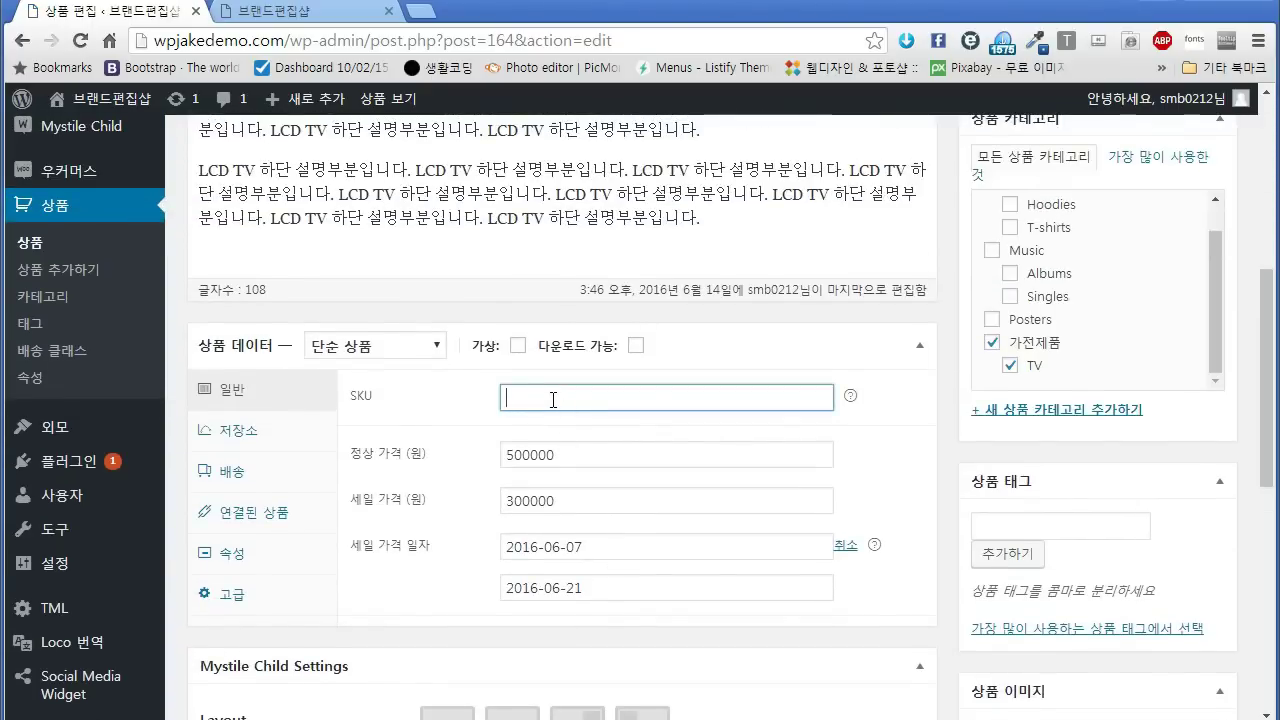
{"action": "type", "text": "TV-02"}
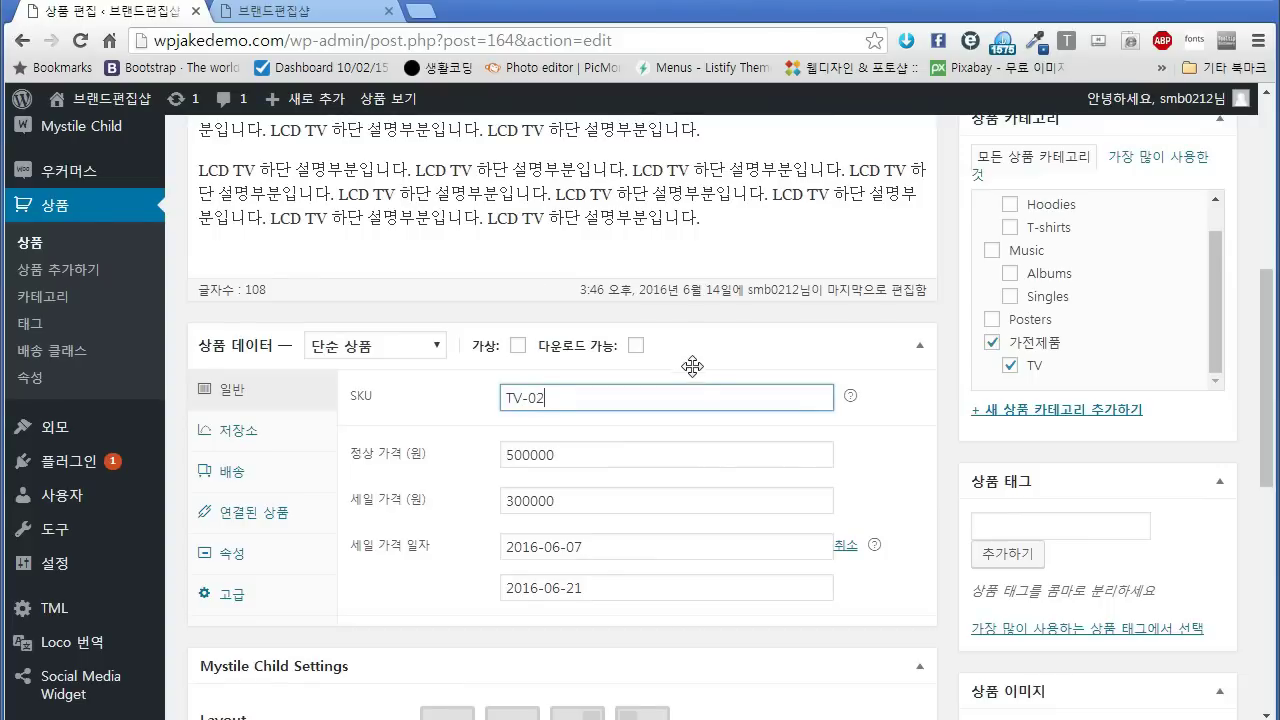
{"action": "scroll", "coordinate": [685, 386], "scroll_direction": "down", "scroll_amount": 1}
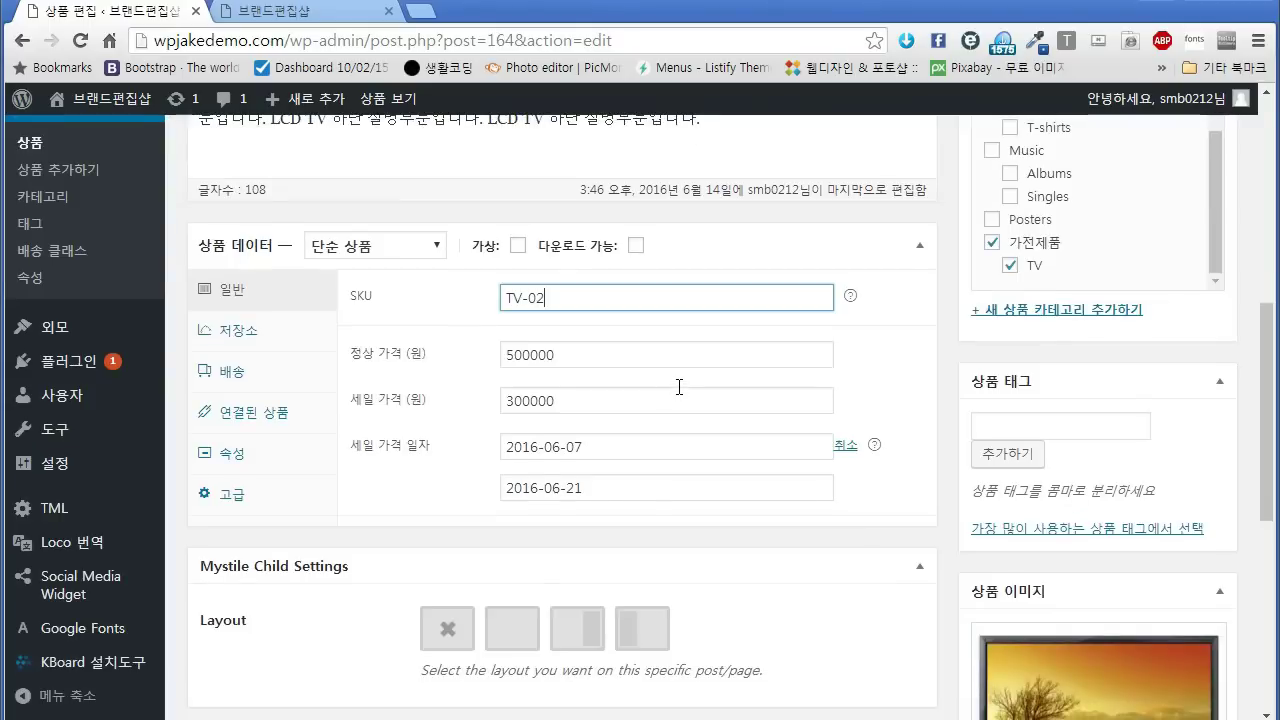
{"action": "scroll", "coordinate": [601, 385], "scroll_direction": "up", "scroll_amount": 1}
{"action": "scroll", "coordinate": [974, 325], "scroll_direction": "up", "scroll_amount": 5}
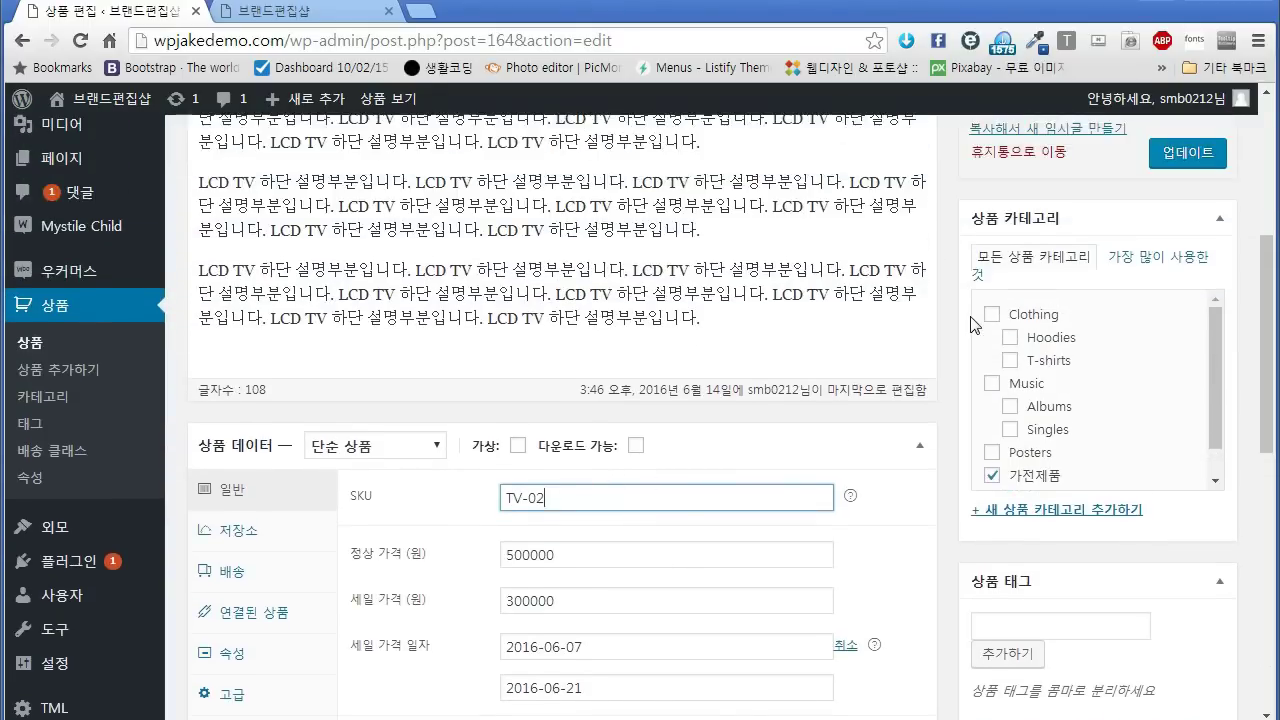
{"action": "left_click", "coordinate": [1197, 557]}
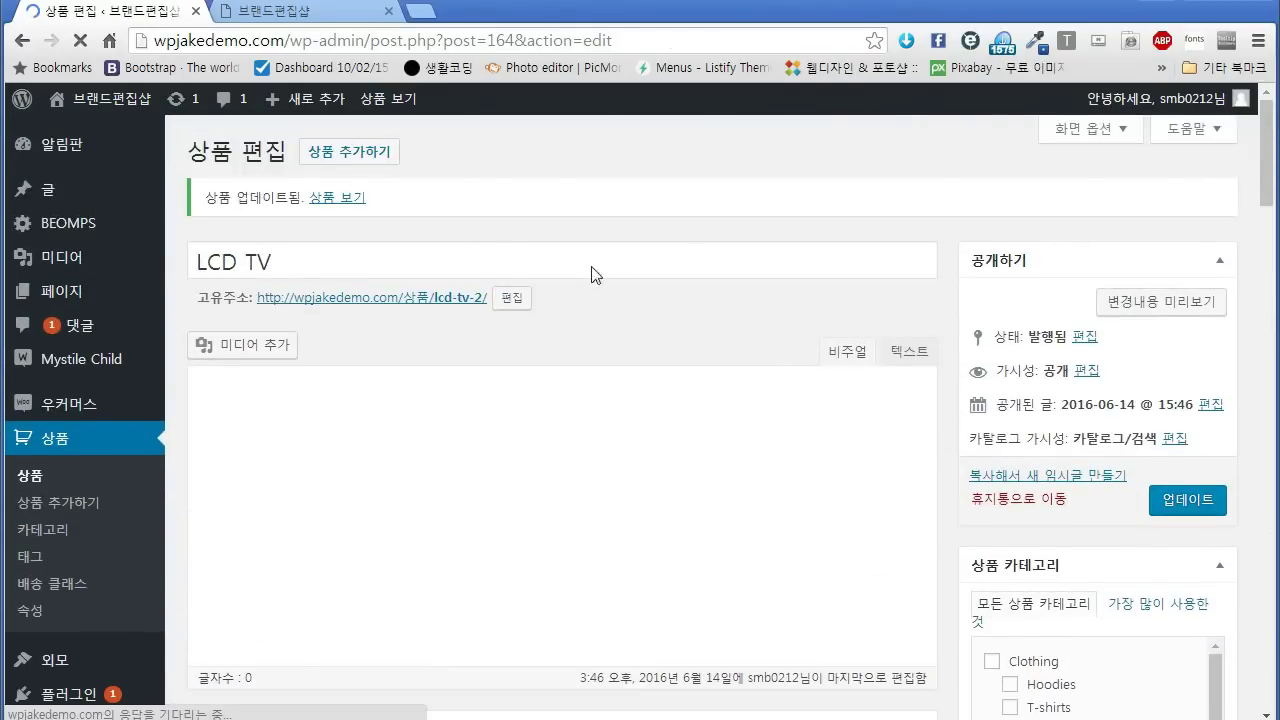
{"action": "right_click", "coordinate": [330, 200]}
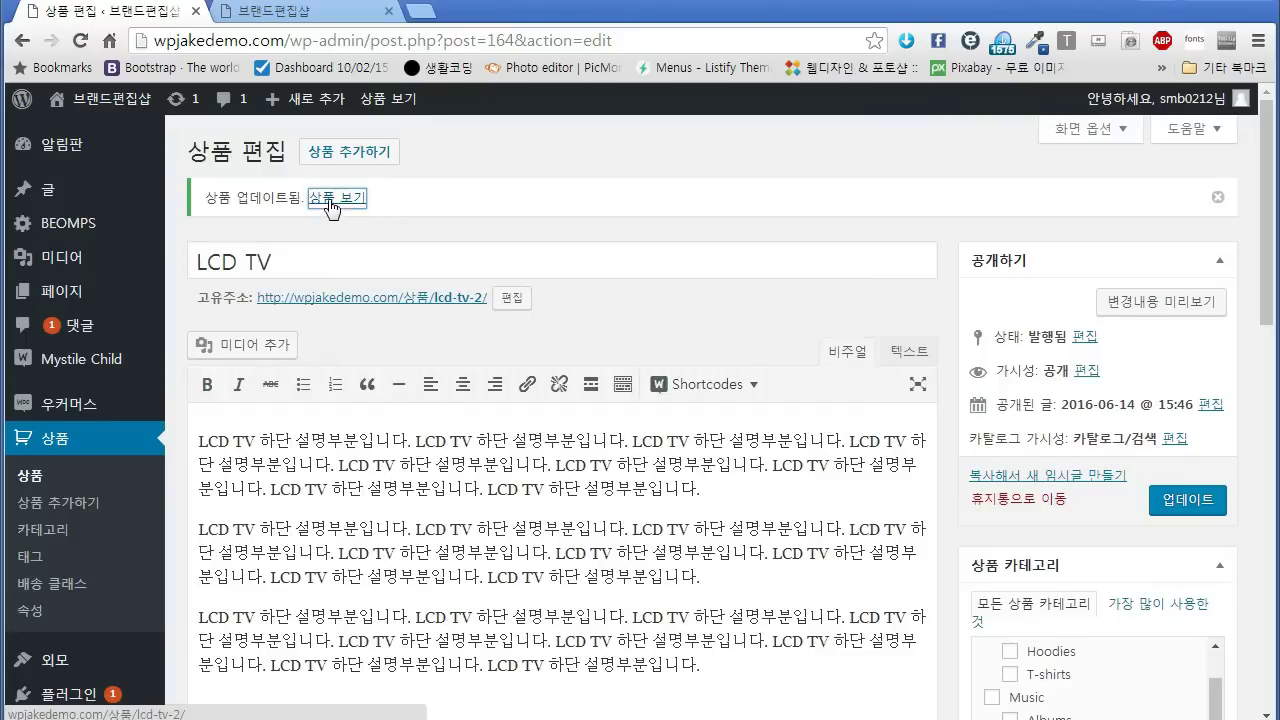
{"action": "left_click", "coordinate": [388, 214]}
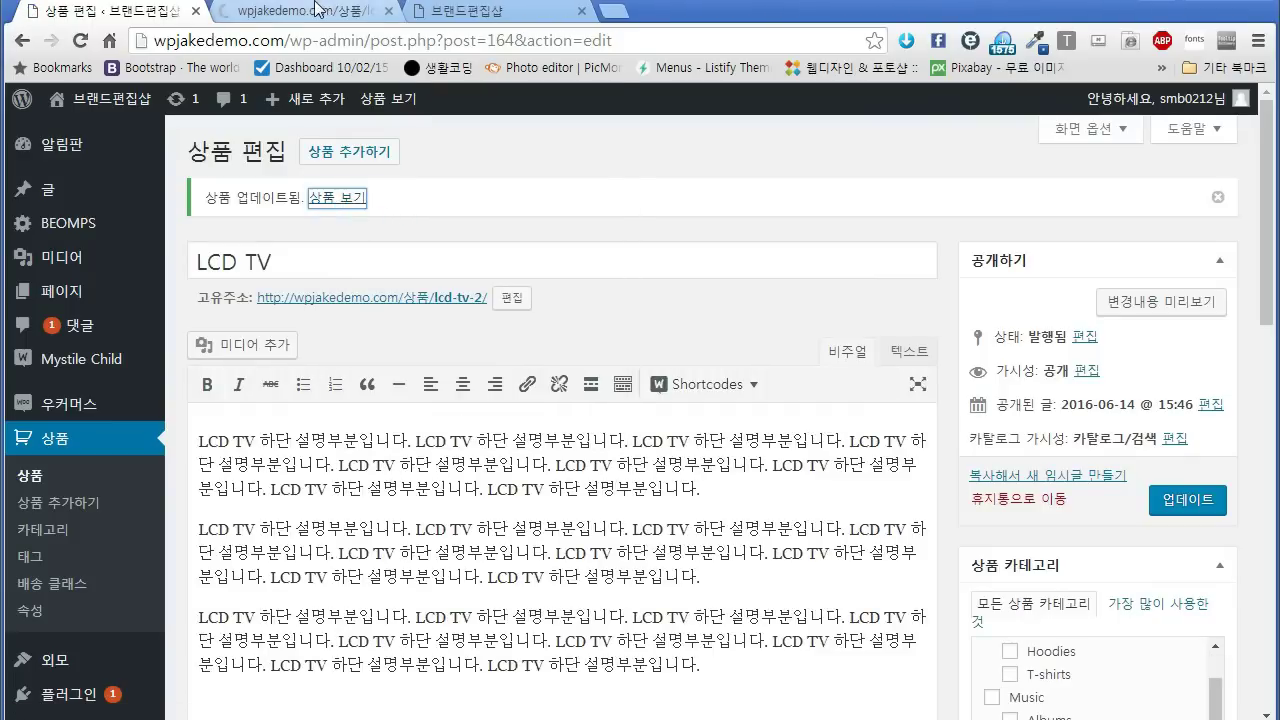
{"action": "left_click", "coordinate": [300, 11]}
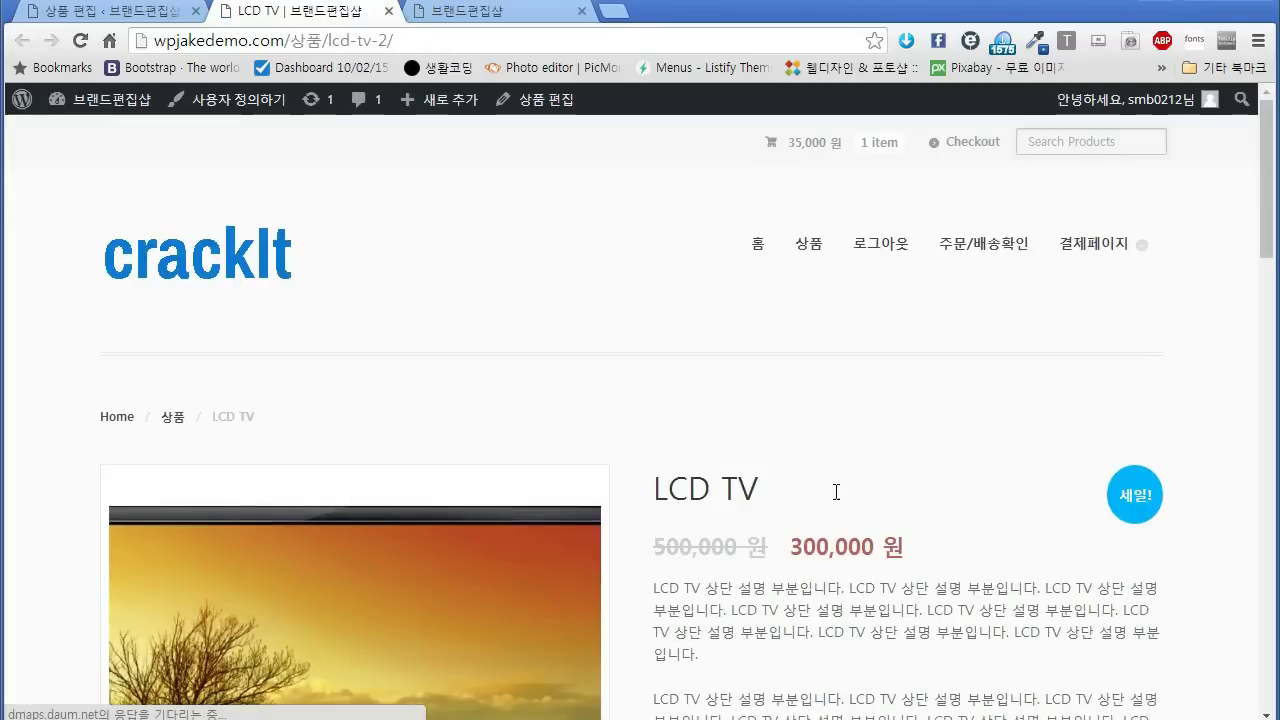
{"action": "scroll", "coordinate": [880, 458], "scroll_direction": "down", "scroll_amount": 1}
{"action": "scroll", "coordinate": [897, 458], "scroll_direction": "down", "scroll_amount": 3}
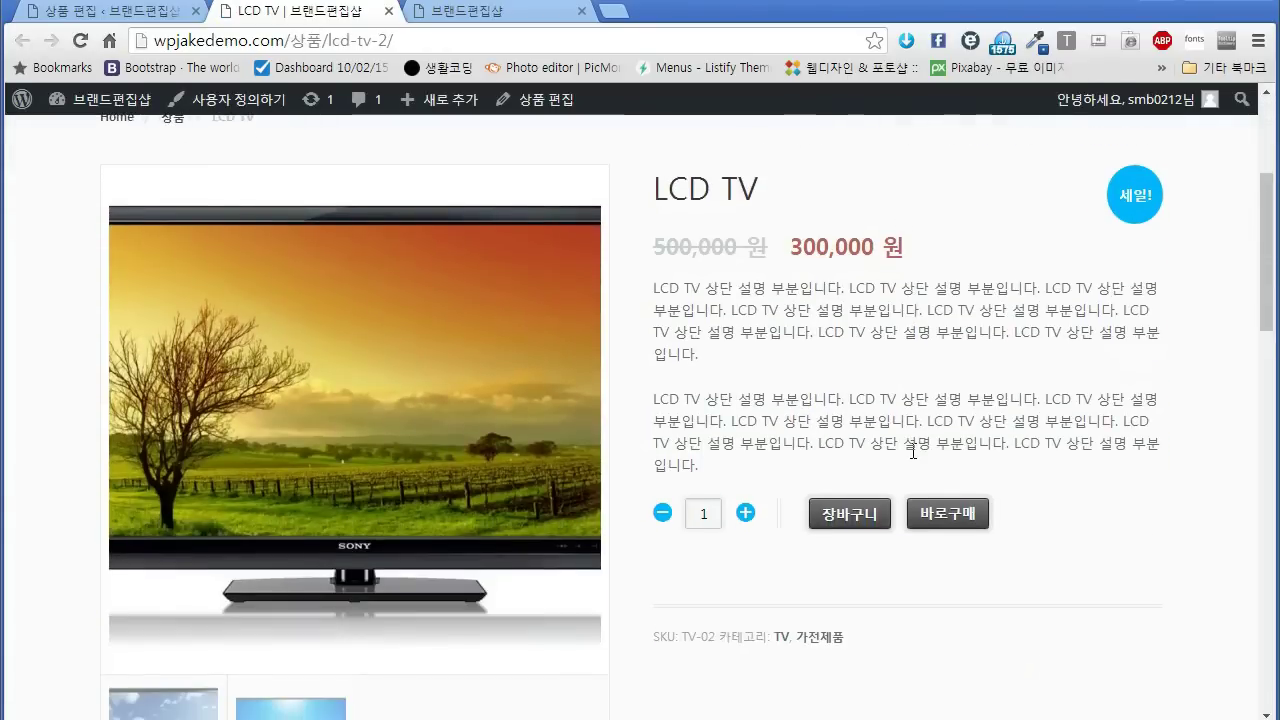
{"action": "scroll", "coordinate": [907, 458], "scroll_direction": "down", "scroll_amount": 1}
{"action": "scroll", "coordinate": [907, 458], "scroll_direction": "down", "scroll_amount": 4}
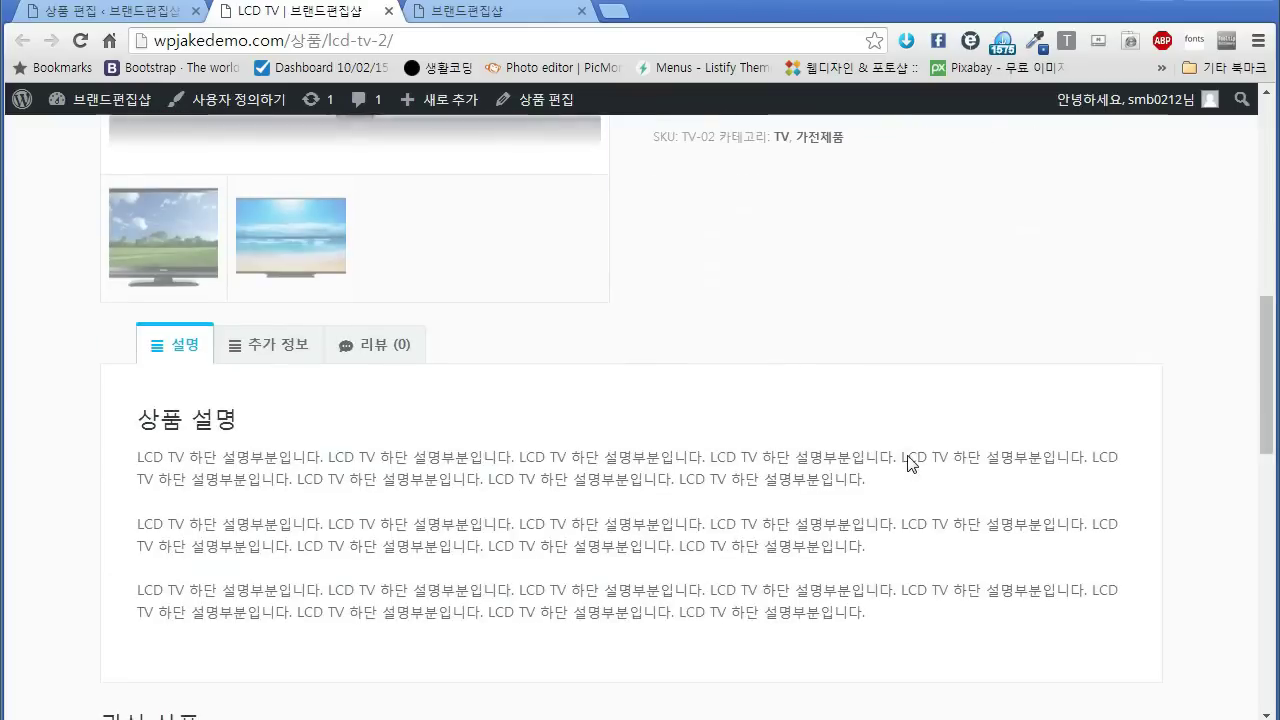
{"action": "scroll", "coordinate": [890, 456], "scroll_direction": "down", "scroll_amount": 3}
{"action": "scroll", "coordinate": [680, 438], "scroll_direction": "down", "scroll_amount": 1}
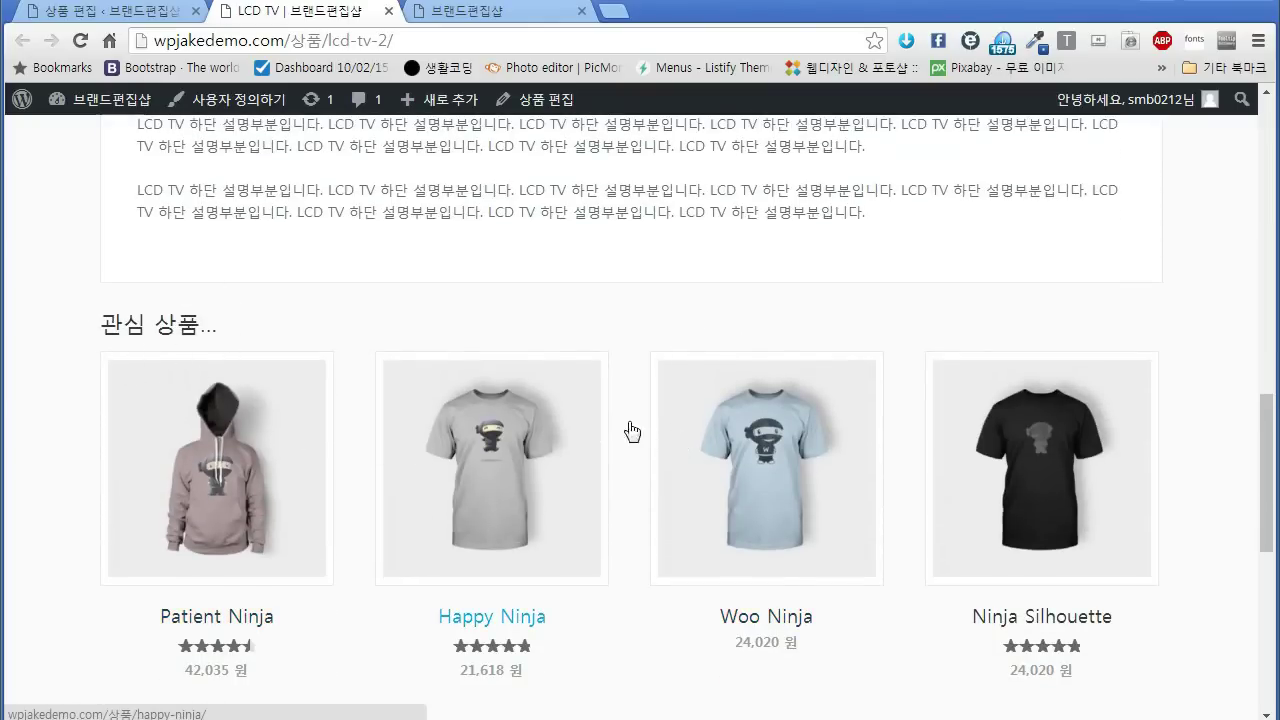
{"action": "scroll", "coordinate": [410, 400], "scroll_direction": "up", "scroll_amount": 8}
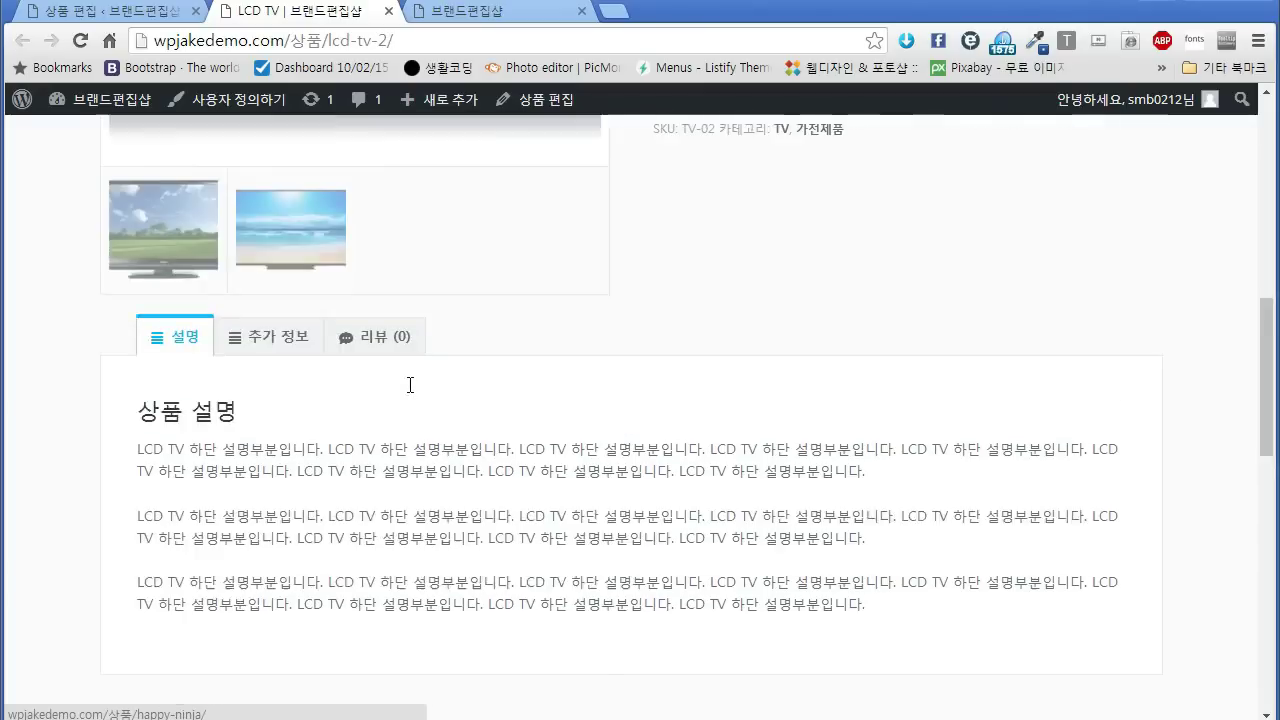
{"action": "scroll", "coordinate": [405, 399], "scroll_direction": "down", "scroll_amount": 4}
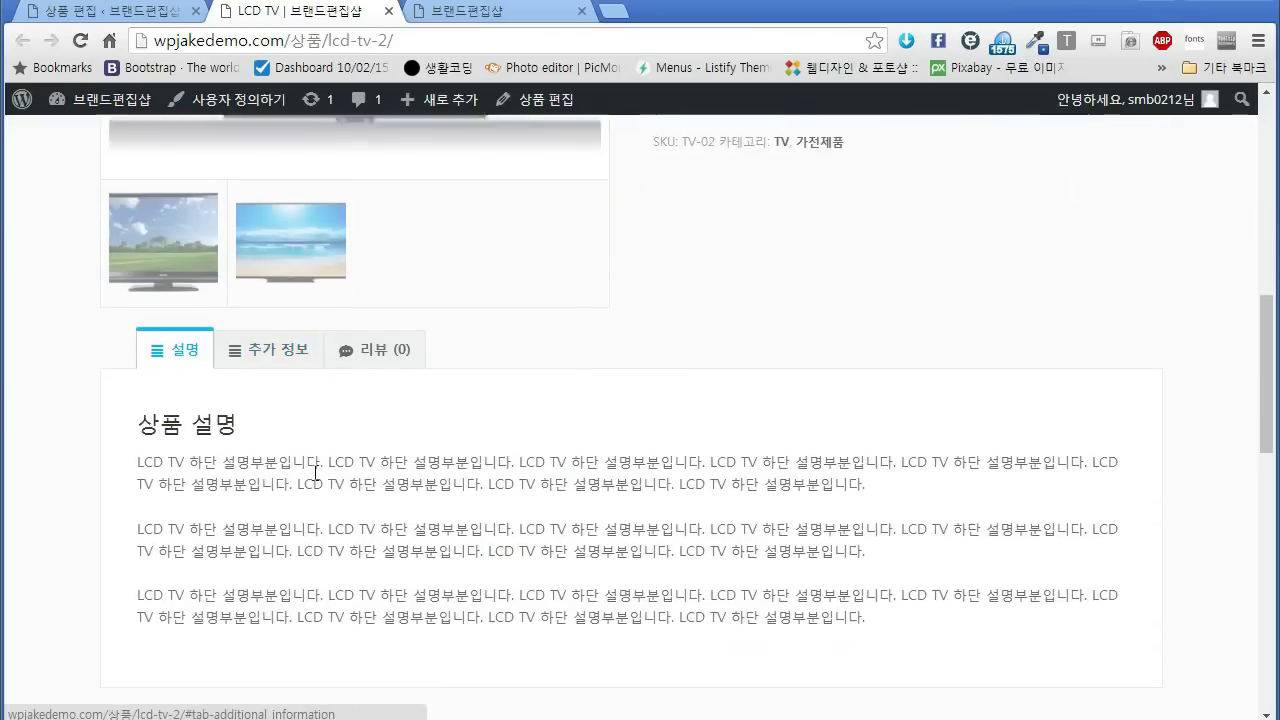
{"action": "left_click", "coordinate": [281, 347]}
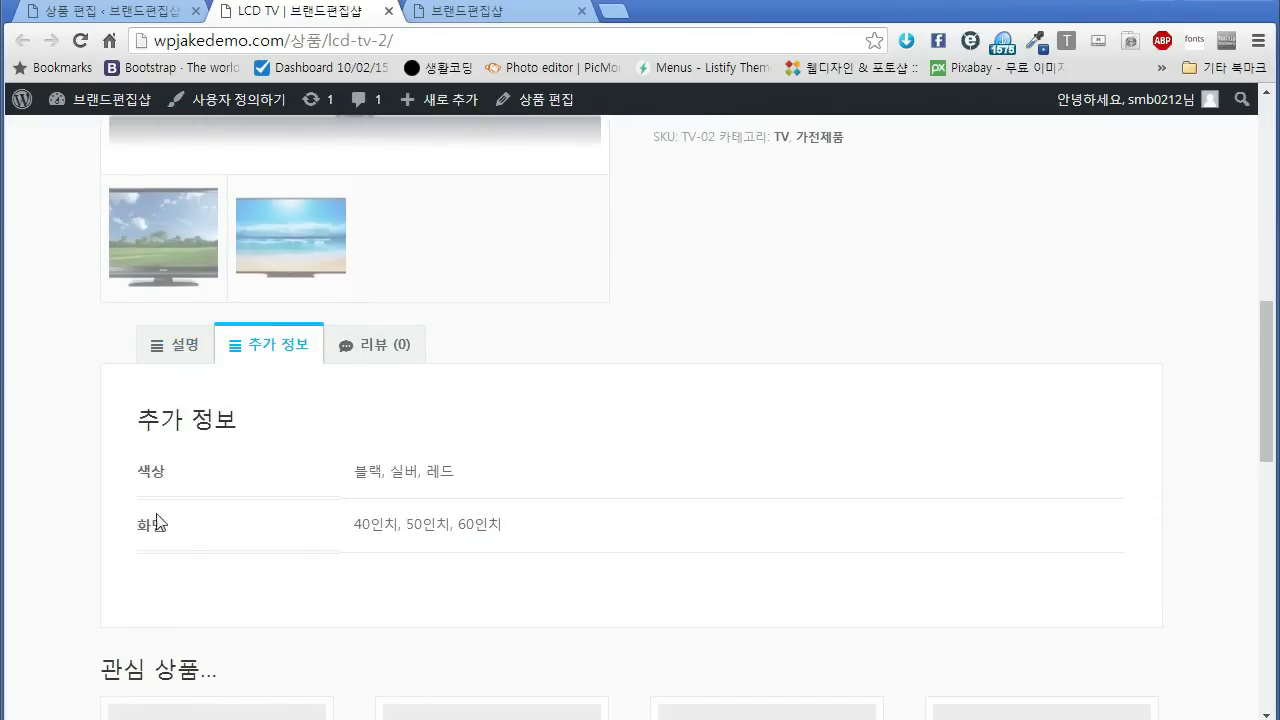
{"action": "left_click", "coordinate": [403, 361]}
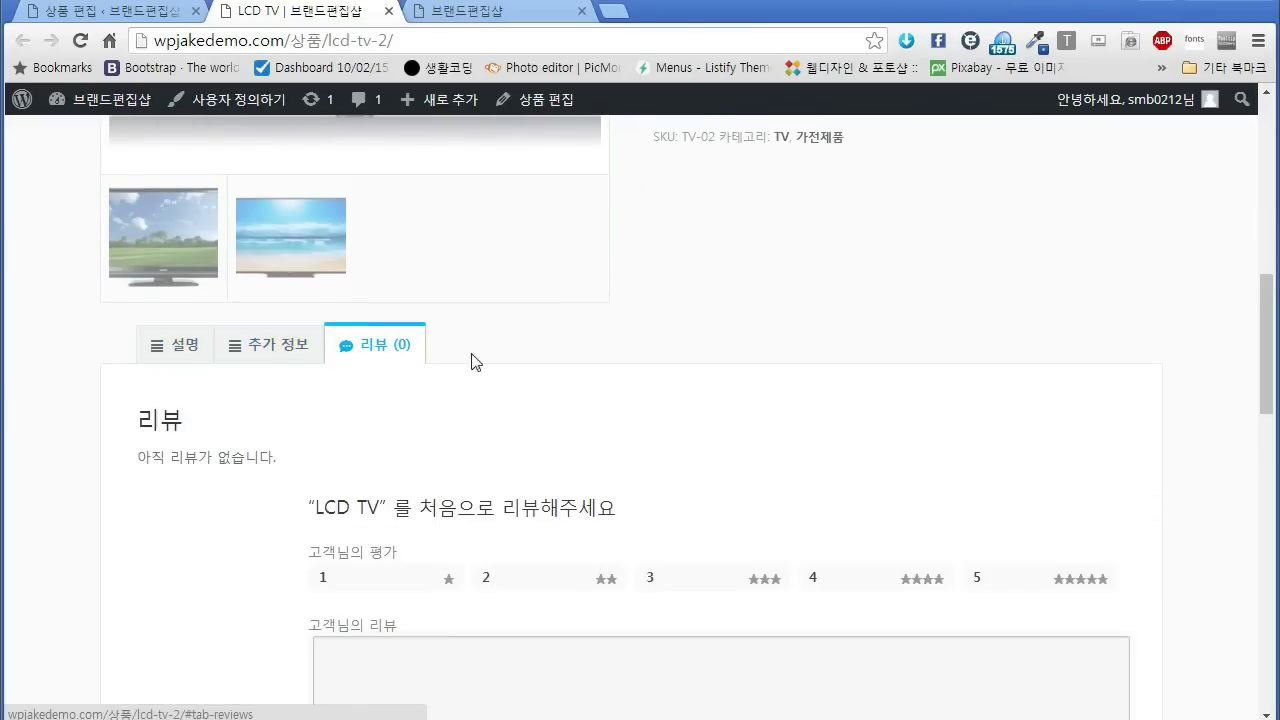
{"action": "scroll", "coordinate": [654, 374], "scroll_direction": "up", "scroll_amount": 6}
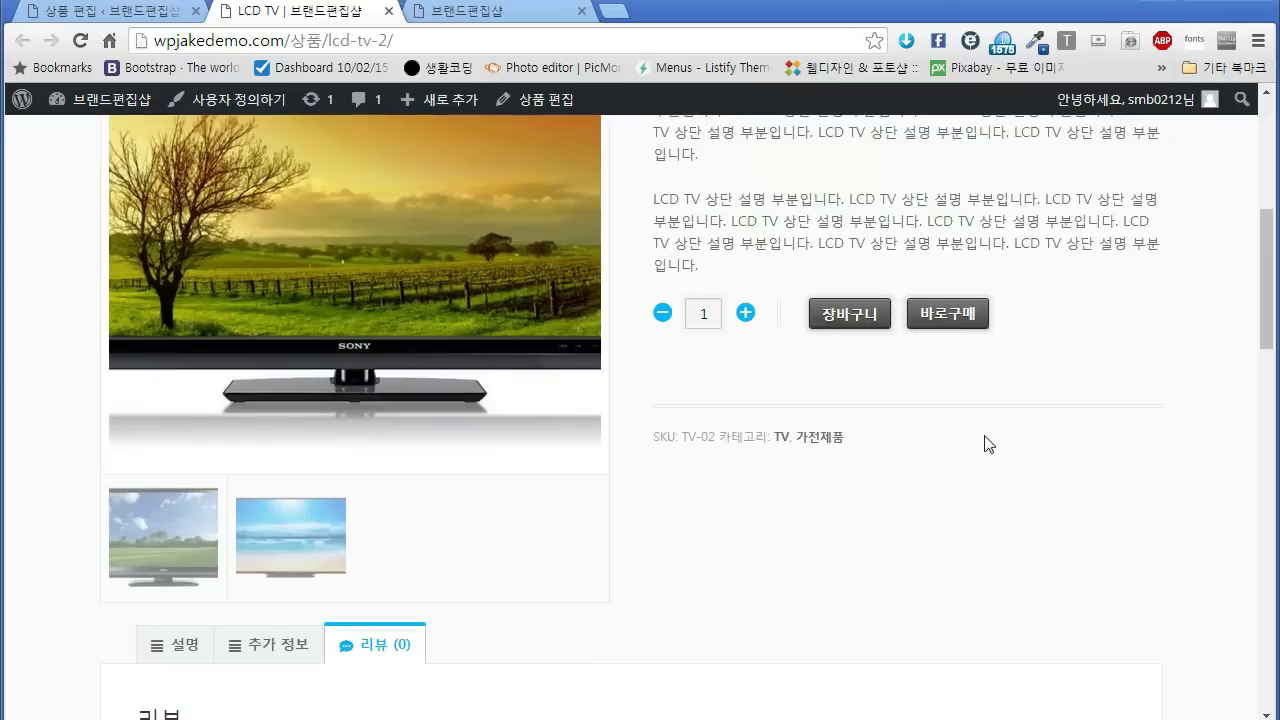
{"action": "scroll", "coordinate": [977, 436], "scroll_direction": "up", "scroll_amount": 2}
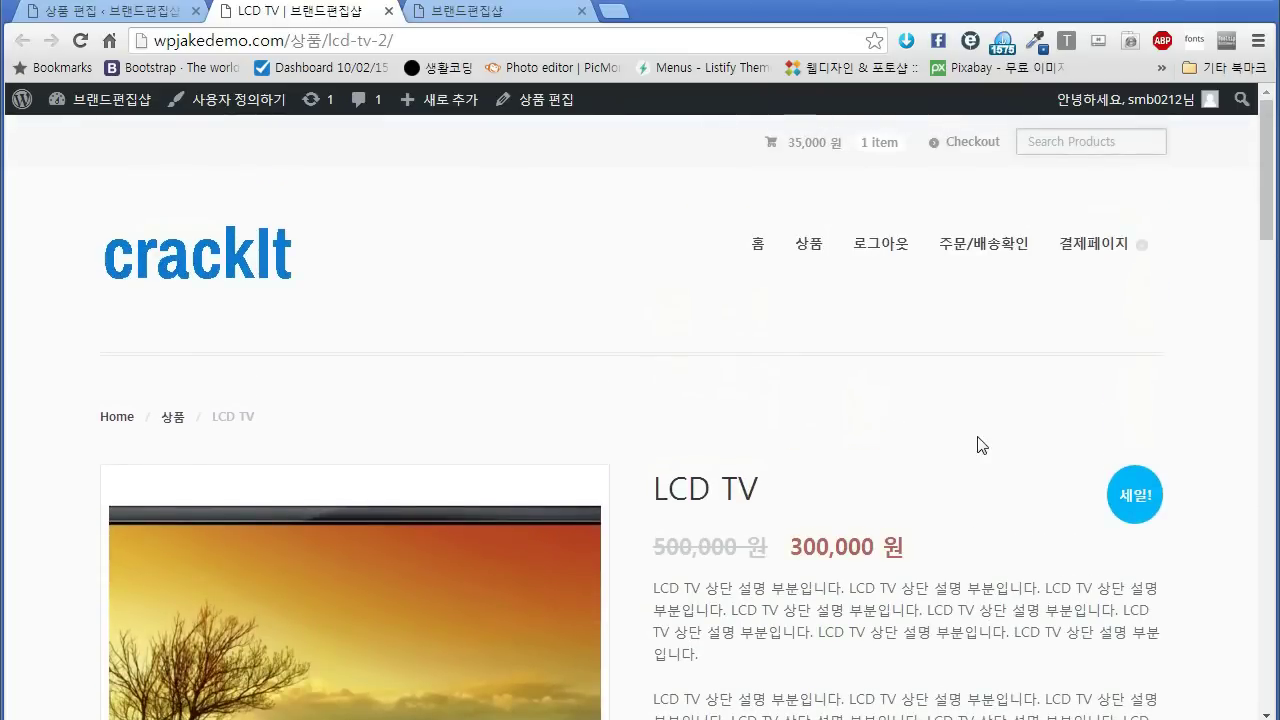
{"action": "scroll", "coordinate": [978, 444], "scroll_direction": "down", "scroll_amount": 2}
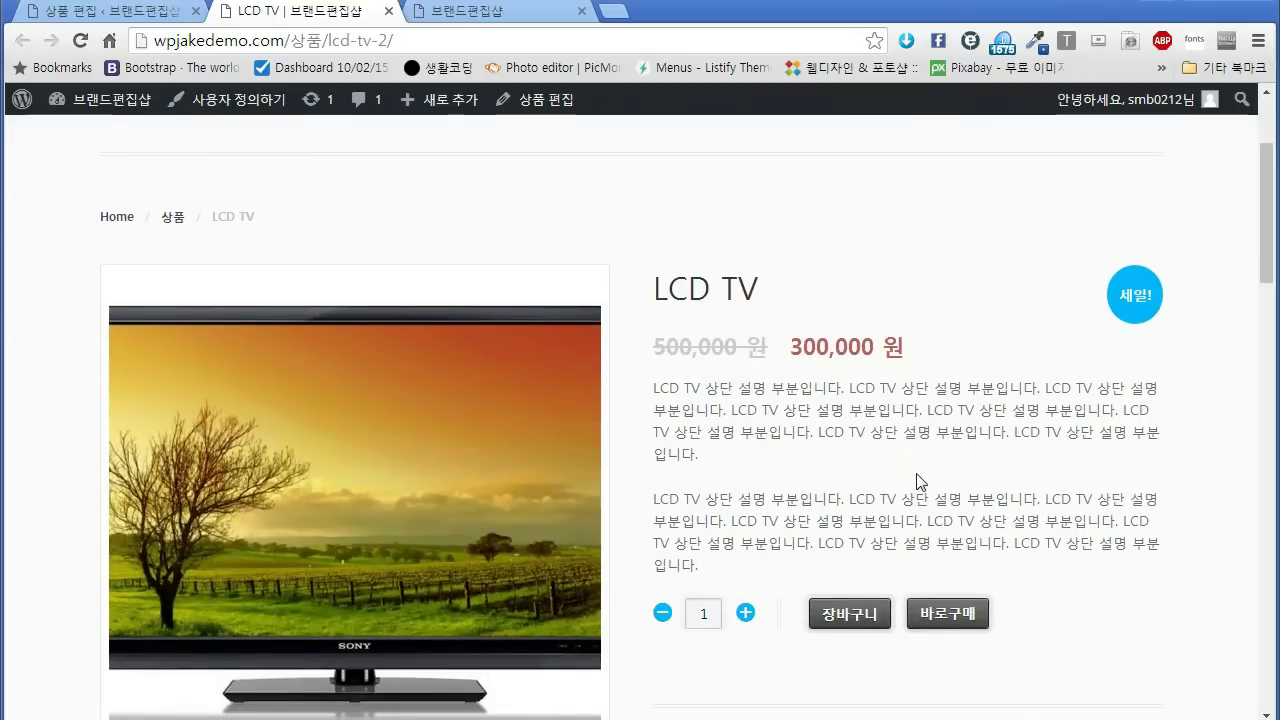
{"action": "scroll", "coordinate": [623, 516], "scroll_direction": "down", "scroll_amount": 3}
{"action": "left_click", "coordinate": [161, 554]}
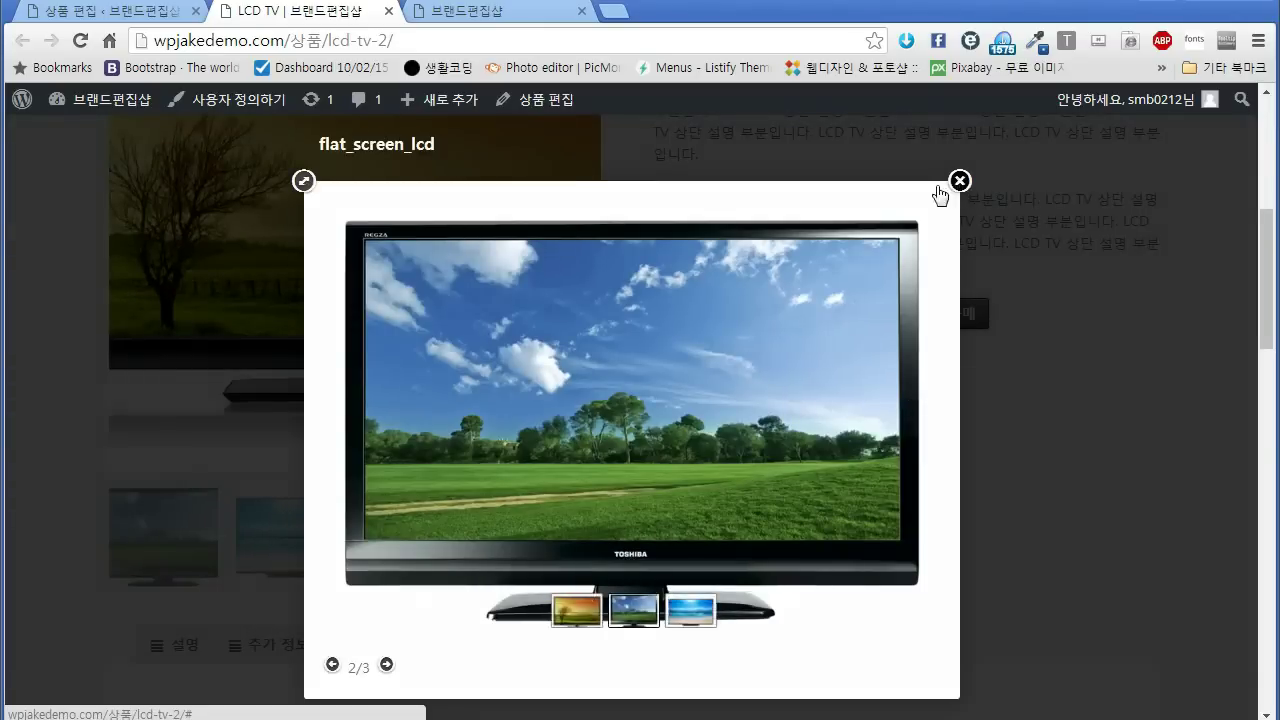
{"action": "left_click", "coordinate": [959, 182]}
{"action": "left_click", "coordinate": [303, 534]}
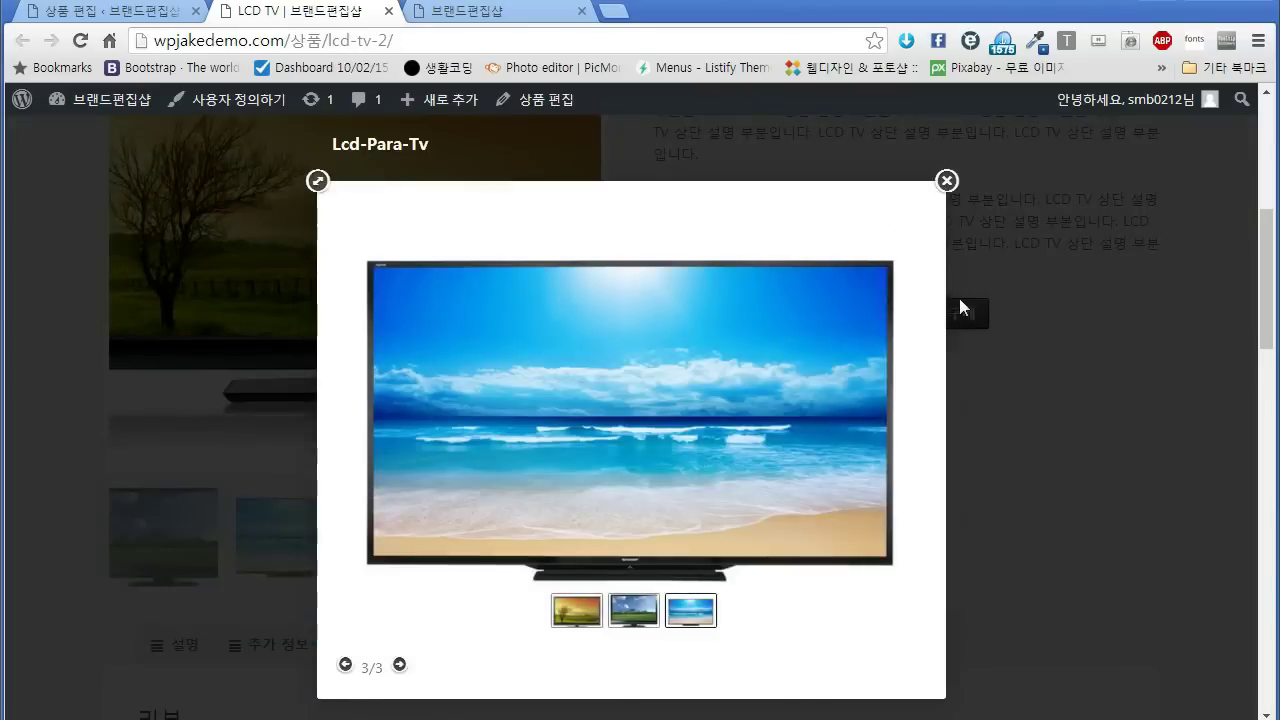
{"action": "left_click", "coordinate": [947, 184]}
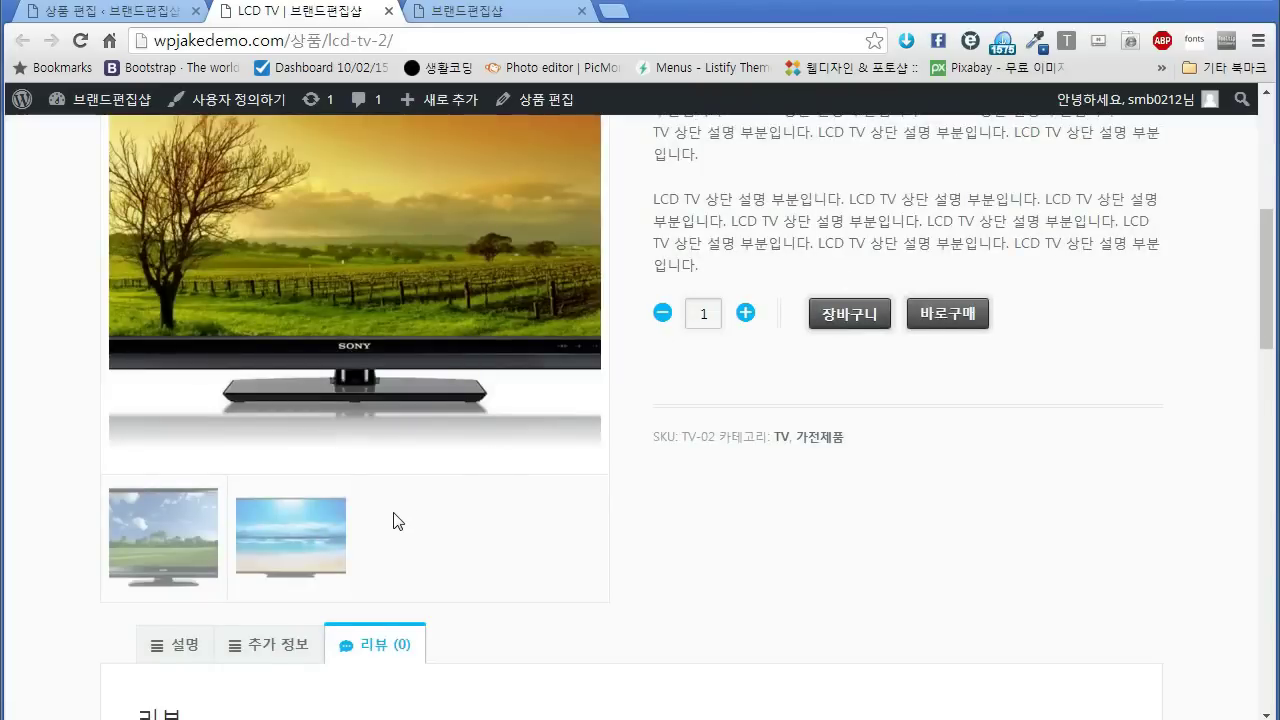
{"action": "scroll", "coordinate": [396, 522], "scroll_direction": "up", "scroll_amount": 3}
{"action": "scroll", "coordinate": [396, 522], "scroll_direction": "up", "scroll_amount": 2}
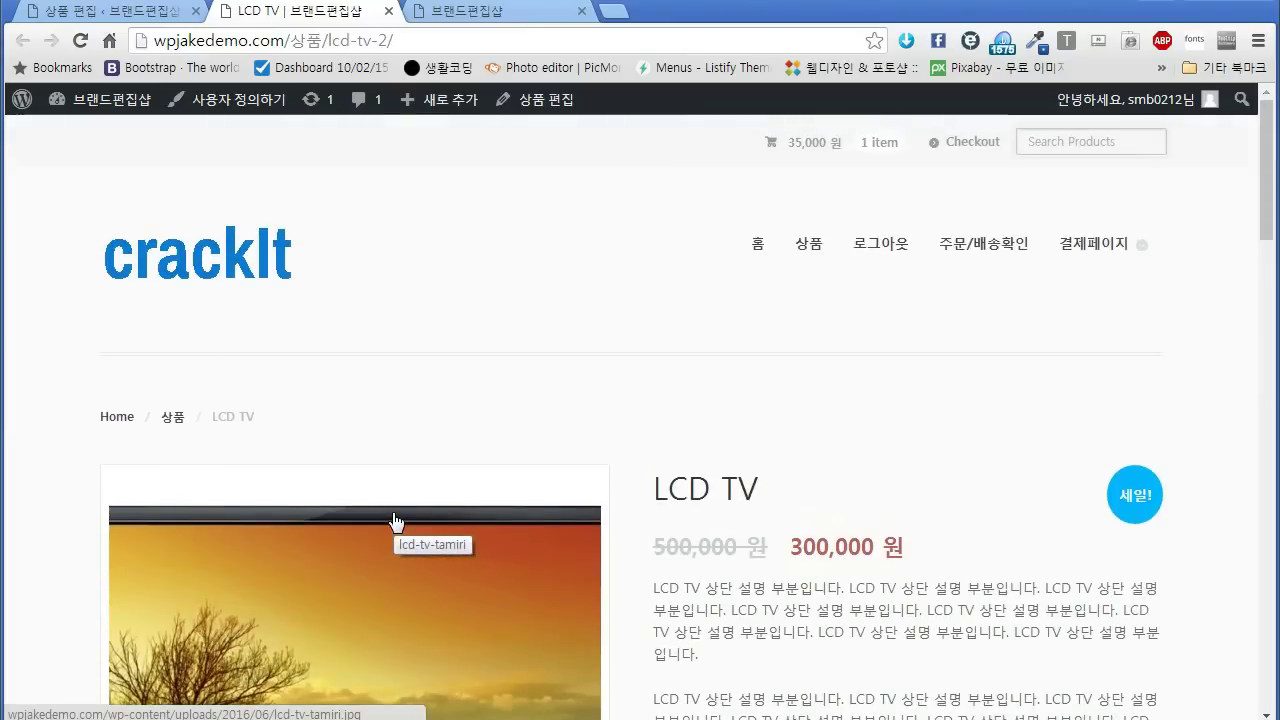
- Leave the LCD TV editor tab for the products list and start a new product
{"action": "left_click", "coordinate": [110, 12]}
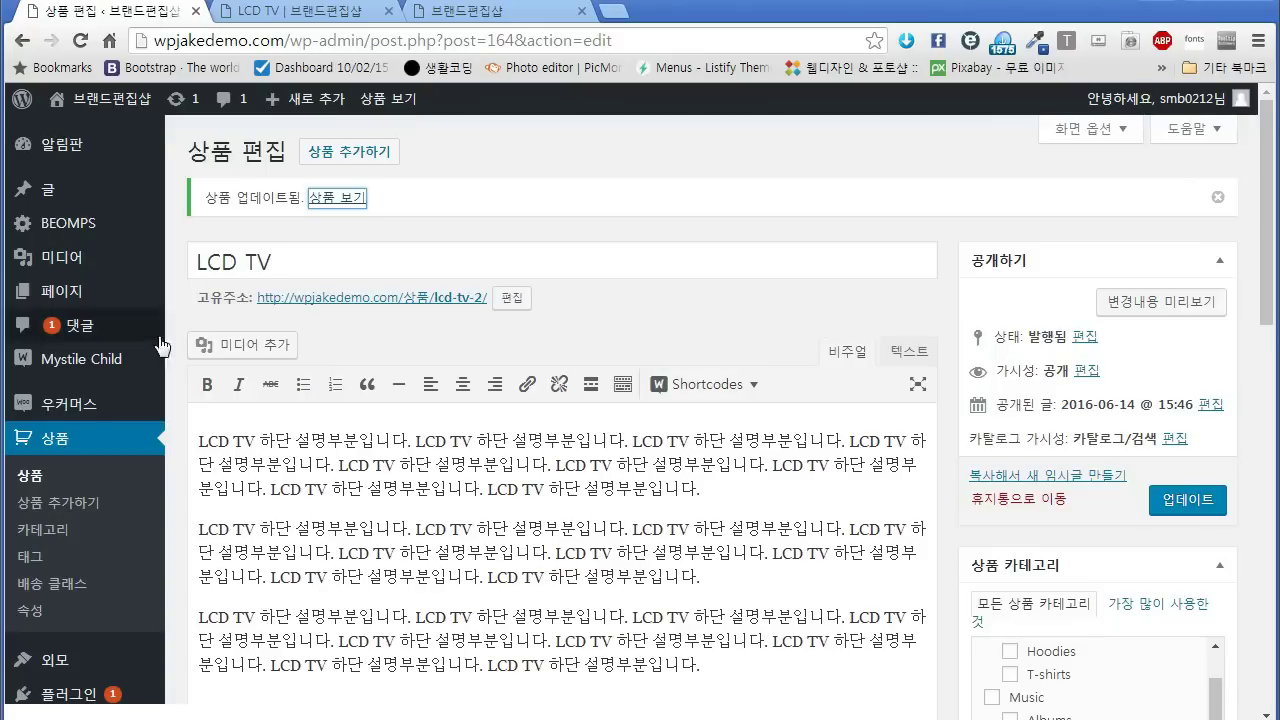
{"action": "left_click", "coordinate": [37, 479]}
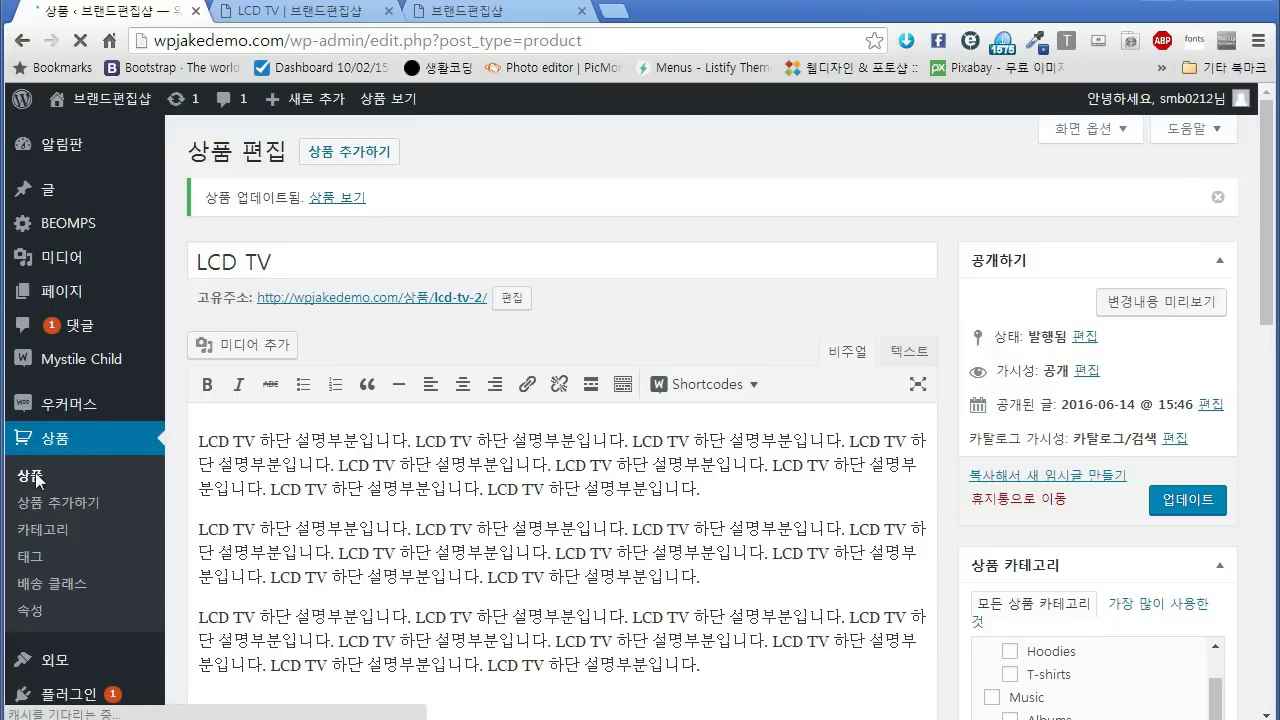
{"action": "left_click", "coordinate": [77, 510]}
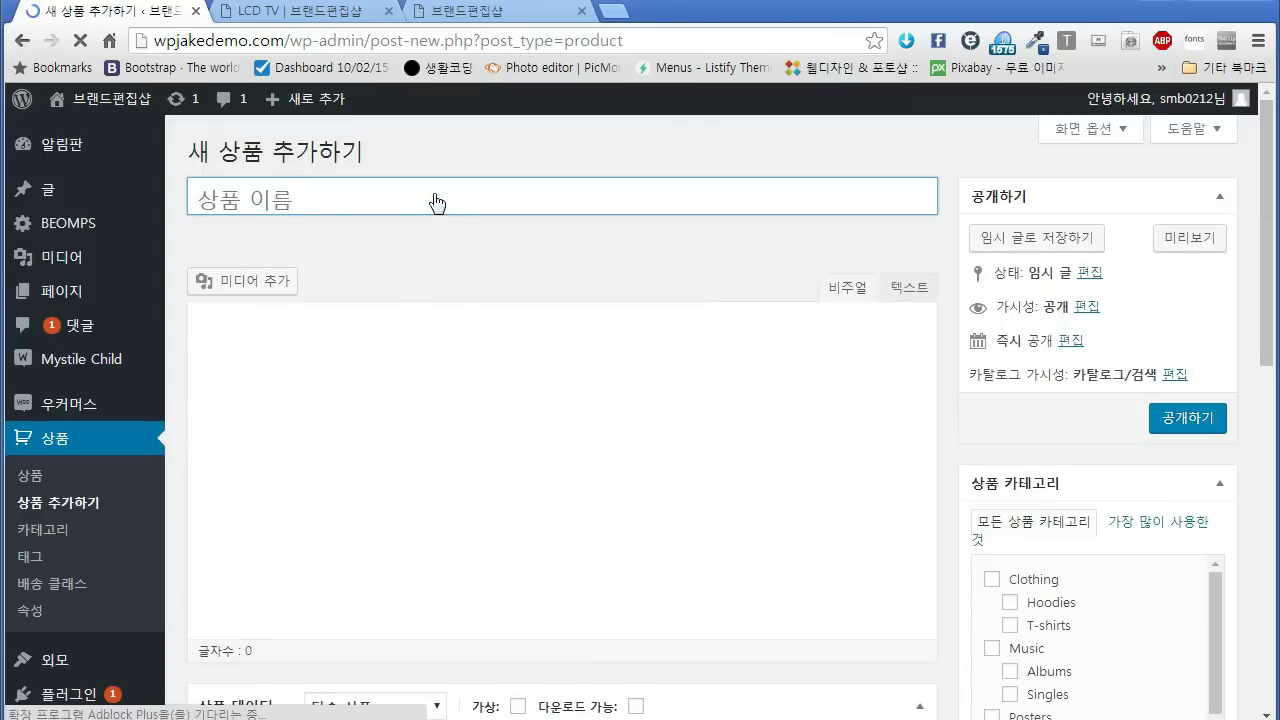
- Title the product 티셔츠2 and type a one-sentence description about the t-shirt's lower section
{"action": "type", "text": "X"}
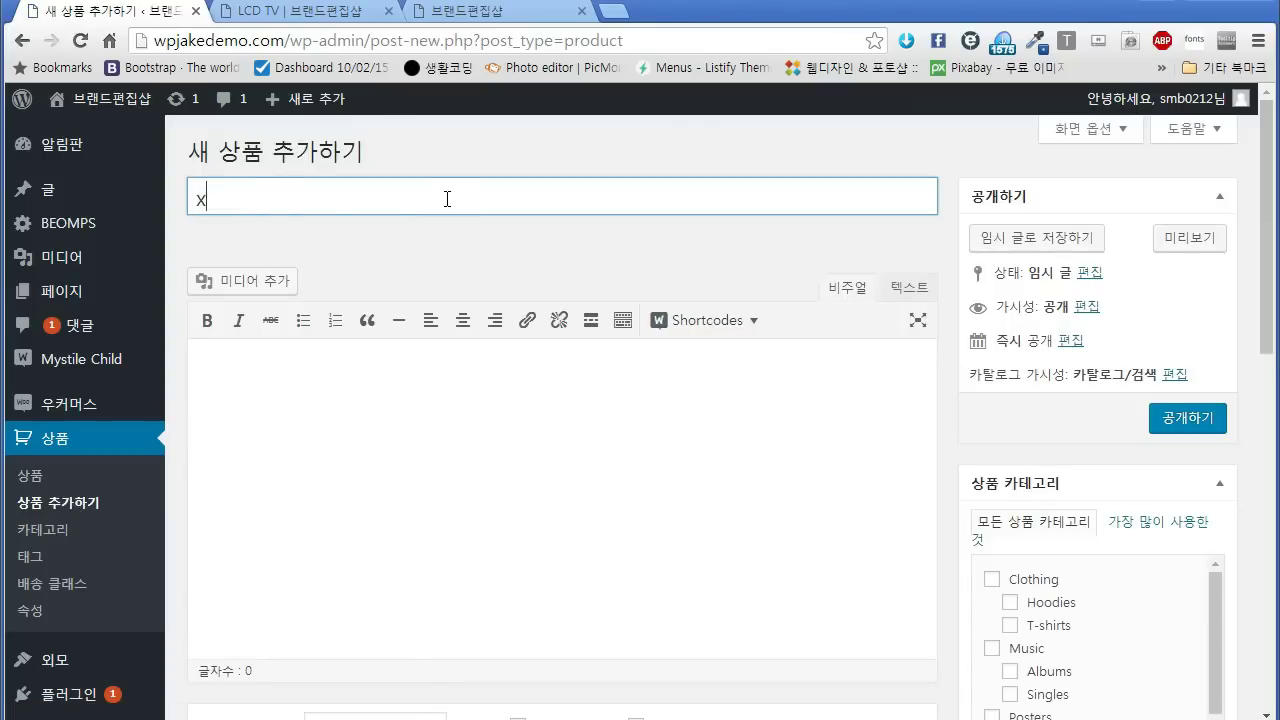
{"action": "key", "text": "BackSpace"}
{"action": "key", "text": "BackSpace"}
{"action": "type", "text": "티셔츠2"}
{"action": "left_click", "coordinate": [600, 417]}
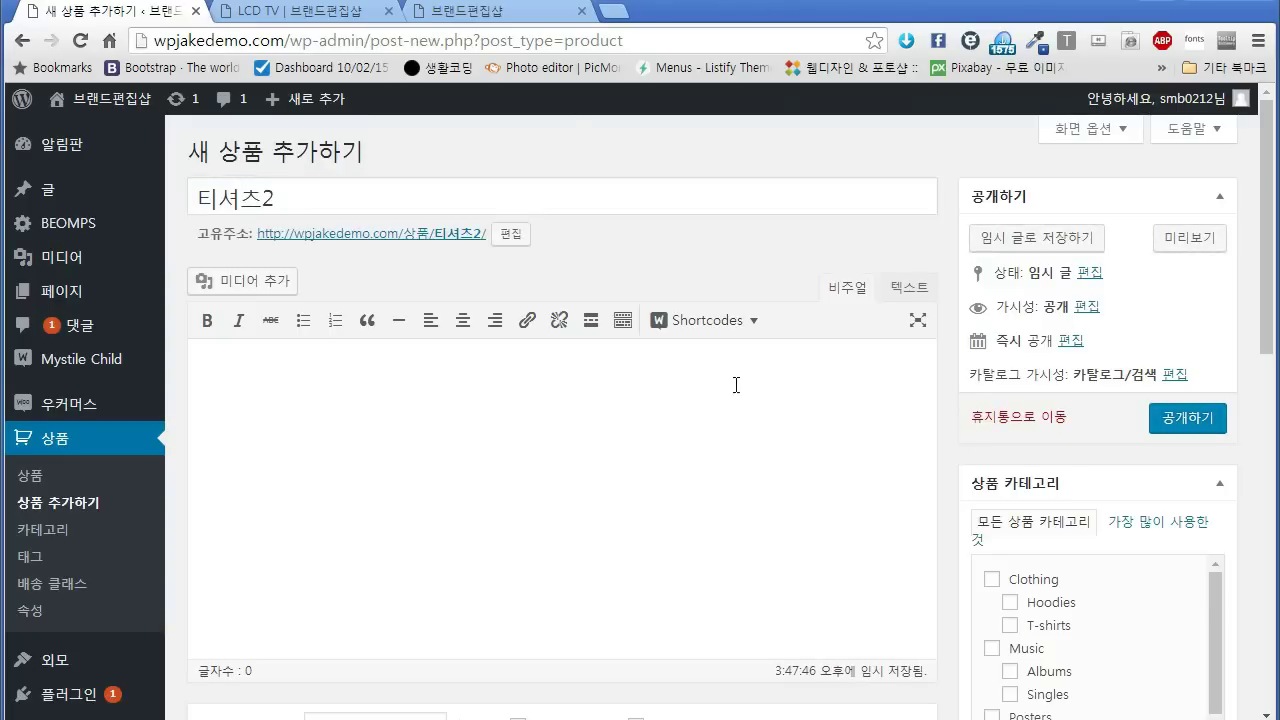
{"action": "type", "text": "티셔츠 하단 설면 페이지입"}
{"action": "type", "text": "니다."}
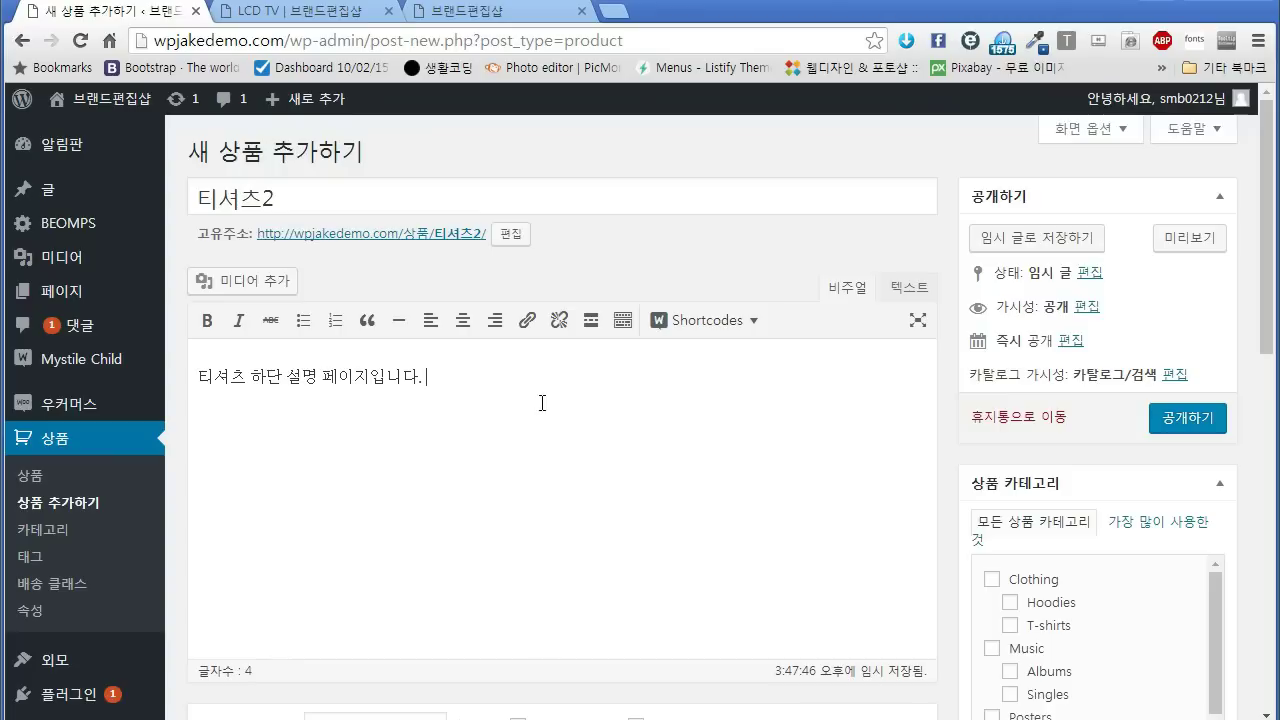
- Copy and paste the sentence repeatedly to build three description paragraphs
{"action": "left_click_drag", "start_coordinate": [542, 403], "coordinate": [201, 367]}
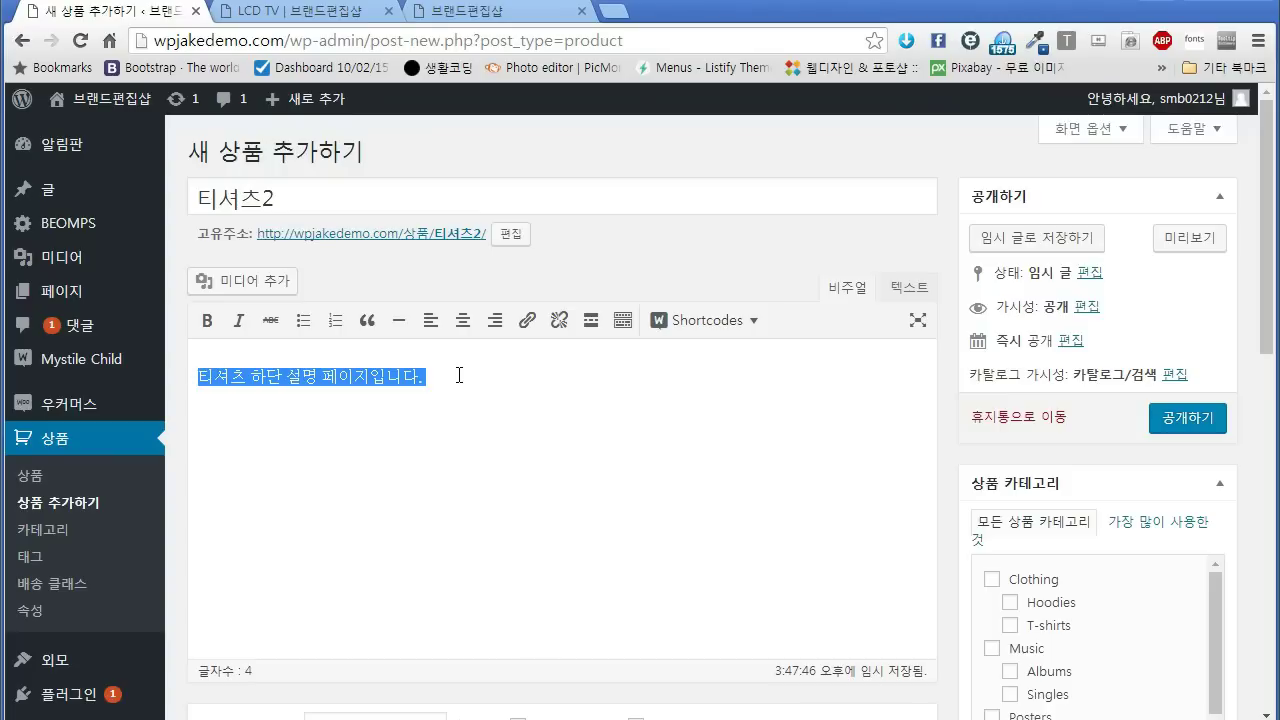
{"action": "key", "text": "ctrl+c"}
{"action": "left_click", "coordinate": [437, 380]}
{"action": "key", "text": "ctrl+v"}
{"action": "key", "text": "ctrl+v"}
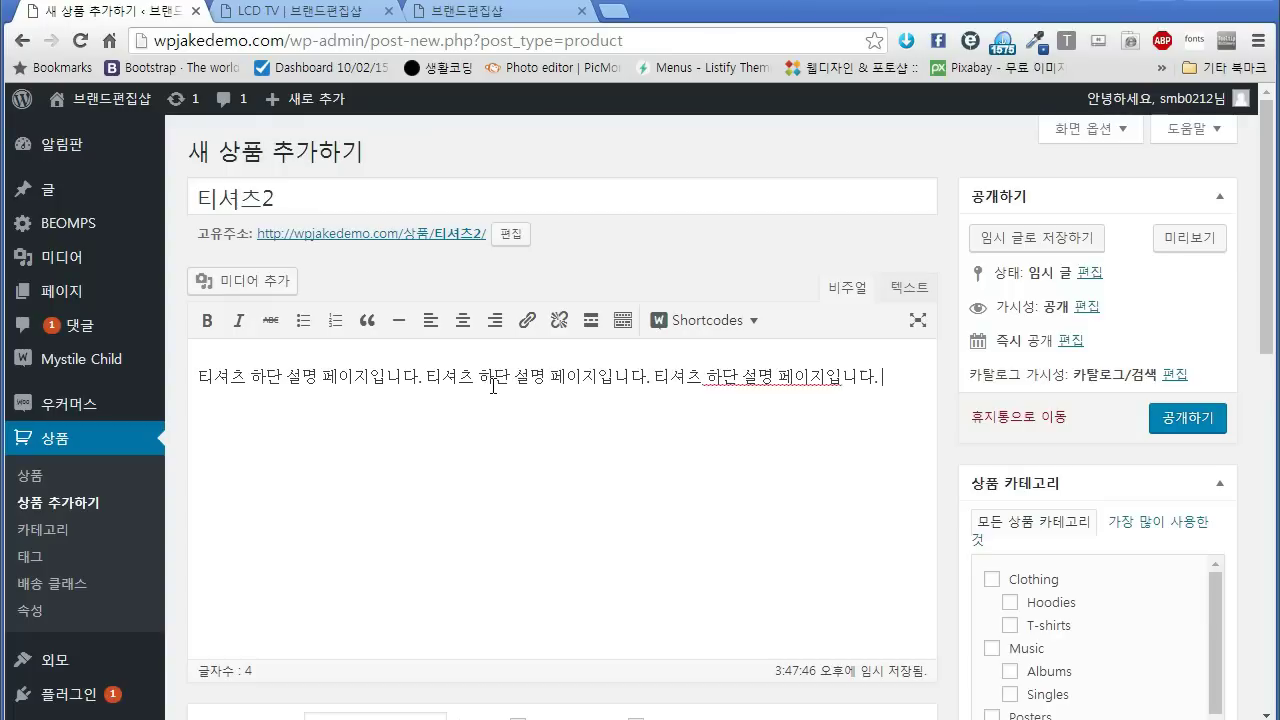
{"action": "key", "text": "ctrl+v"}
{"action": "key", "text": "ctrl+v"}
{"action": "key", "text": "ctrl+v"}
{"action": "key", "text": "ctrl+v"}
{"action": "key", "text": "ctrl+v"}
{"action": "key", "text": "ctrl+v"}
{"action": "left_click_drag", "start_coordinate": [200, 376], "coordinate": [386, 400]}
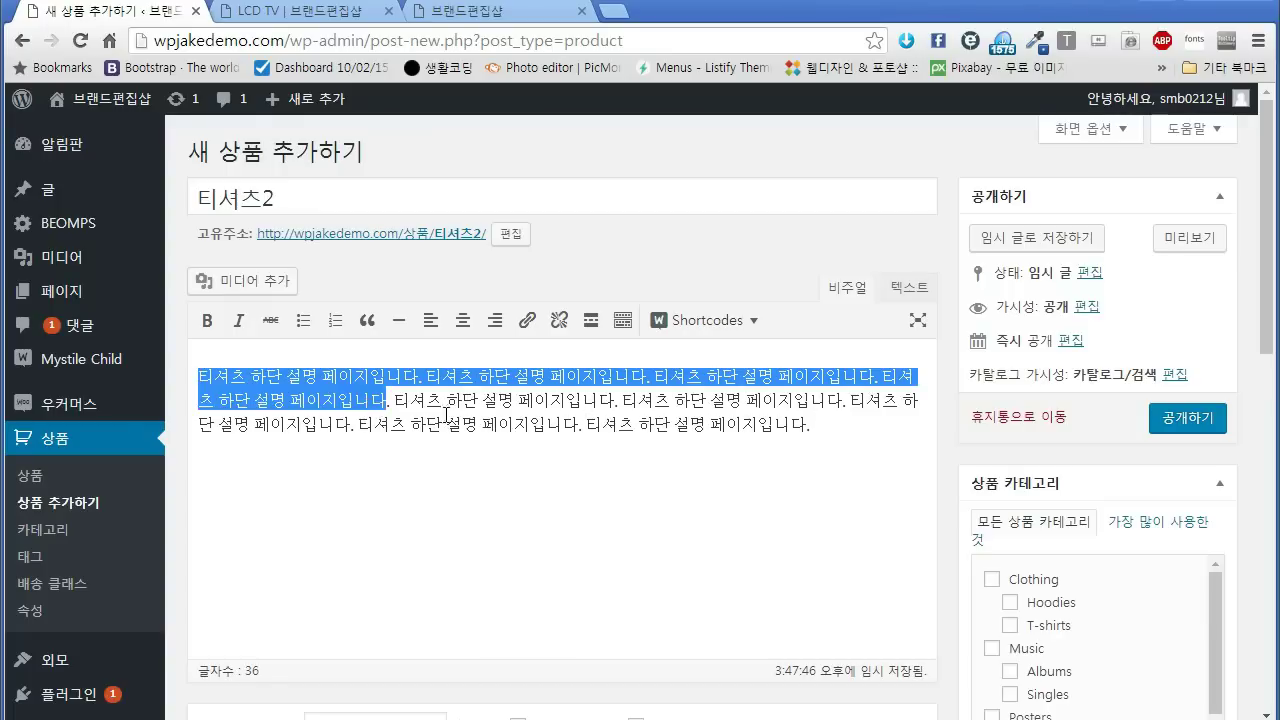
{"action": "left_click", "coordinate": [210, 372]}
{"action": "left_click_drag", "start_coordinate": [198, 374], "coordinate": [836, 438]}
{"action": "left_click", "coordinate": [825, 431]}
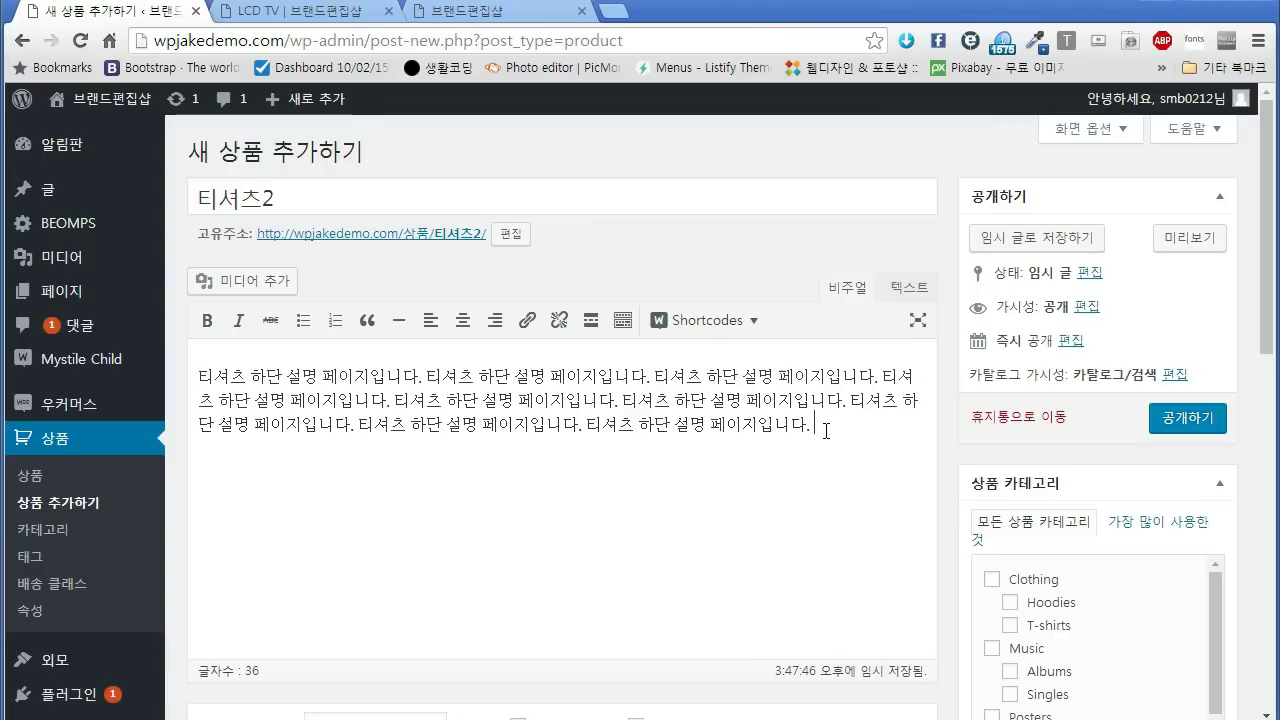
{"action": "key", "text": "ctrl+v"}
{"action": "key", "text": "ctrl+v"}
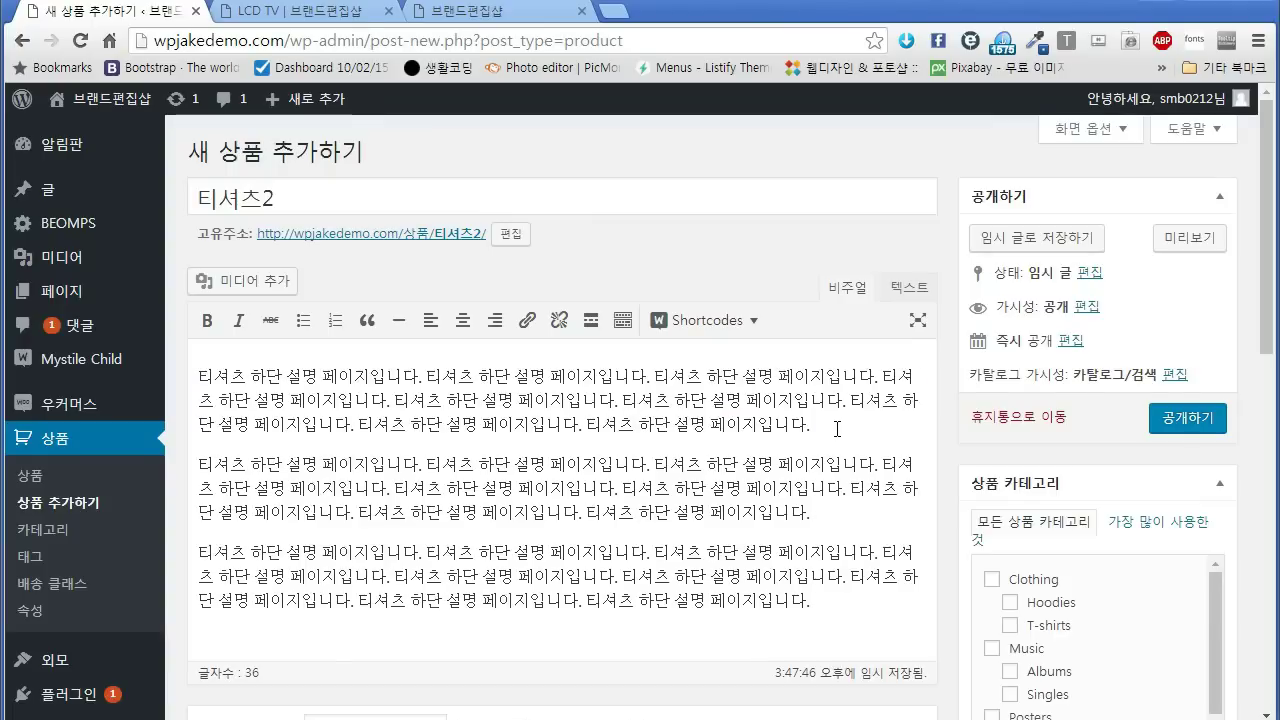
{"action": "scroll", "coordinate": [836, 428], "scroll_direction": "down", "scroll_amount": 2}
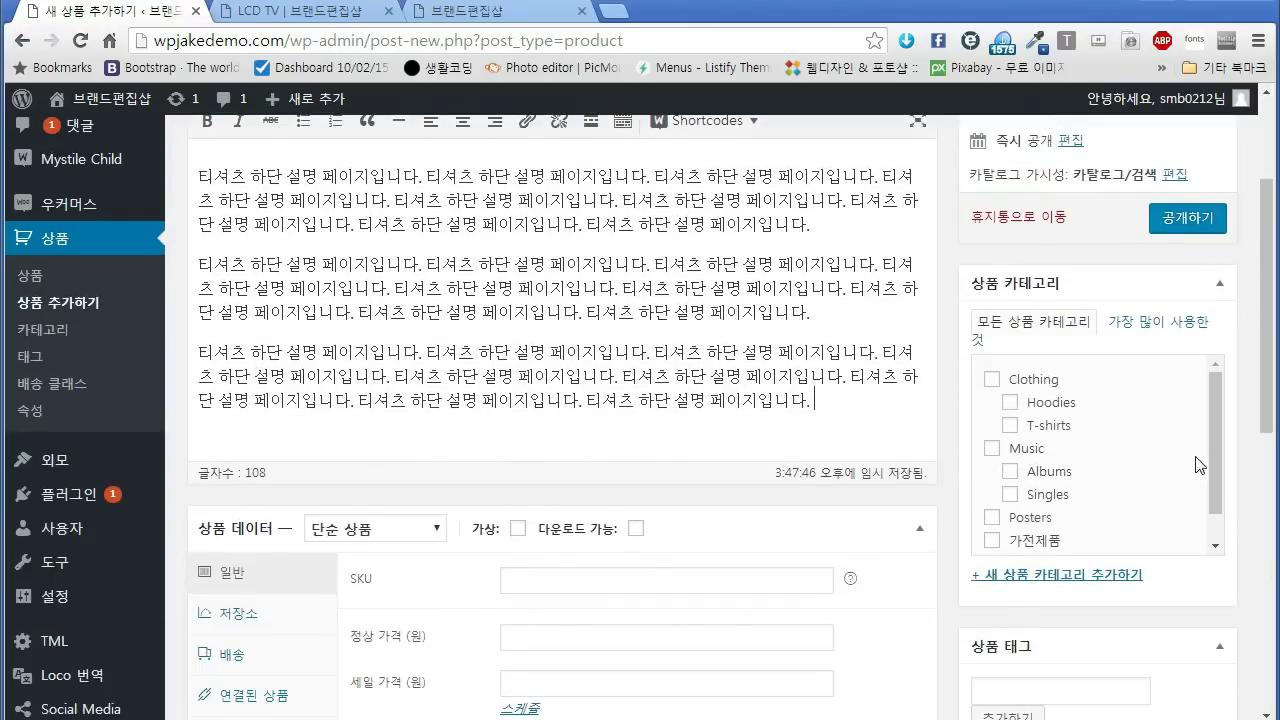
- Add a 의류 product category, then a 티셔츠 category with 의류 as its parent
{"action": "left_click", "coordinate": [1060, 575]}
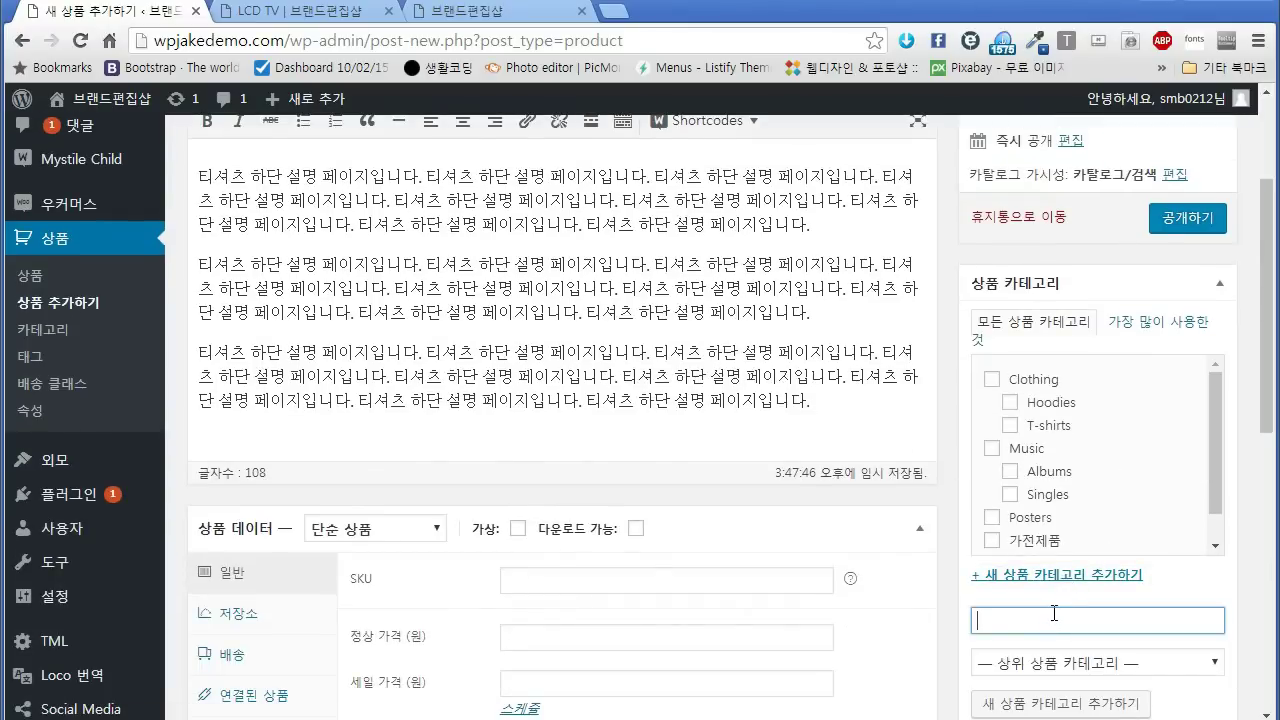
{"action": "type", "text": "의류"}
{"action": "left_click", "coordinate": [1062, 703]}
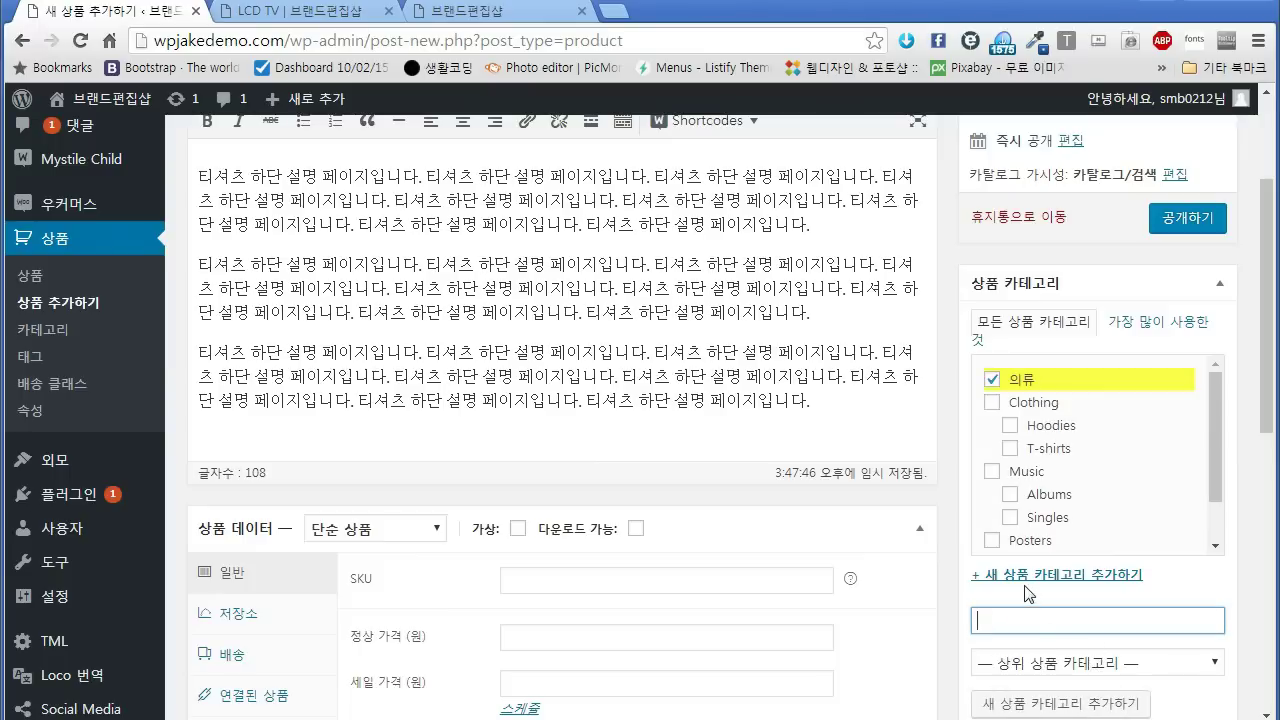
{"action": "type", "text": "티셔츠"}
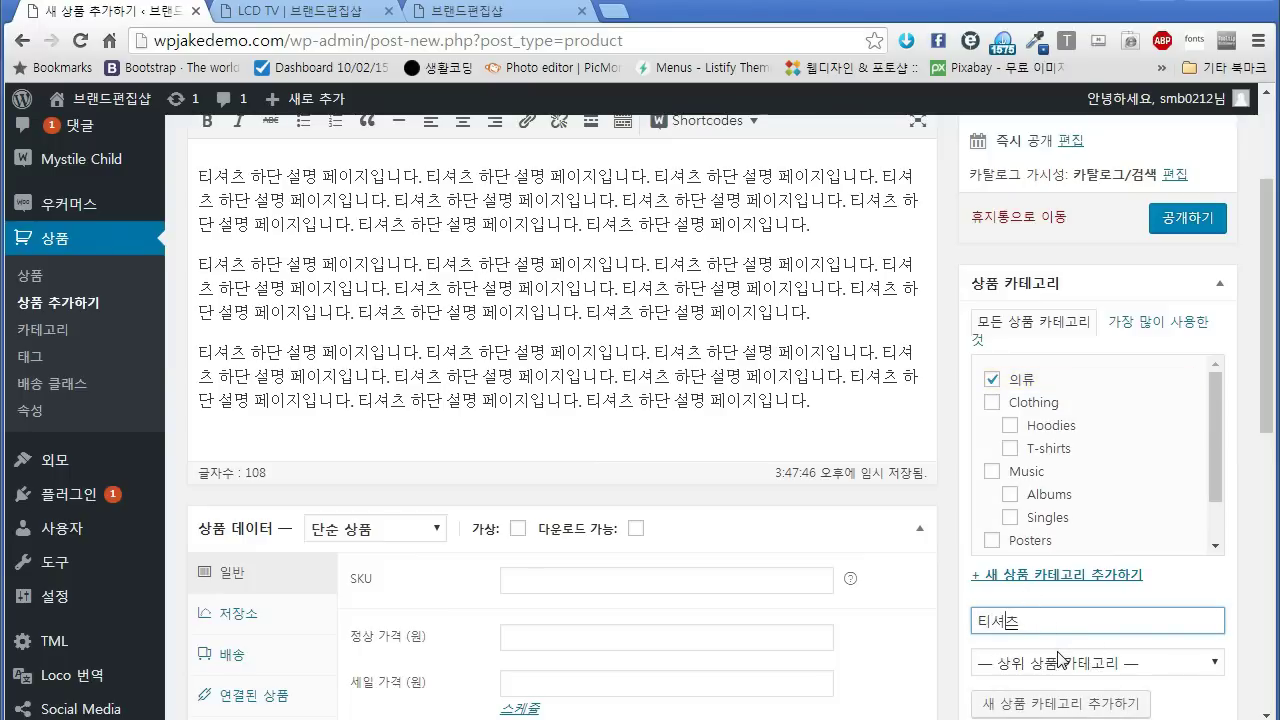
{"action": "left_click", "coordinate": [1087, 664]}
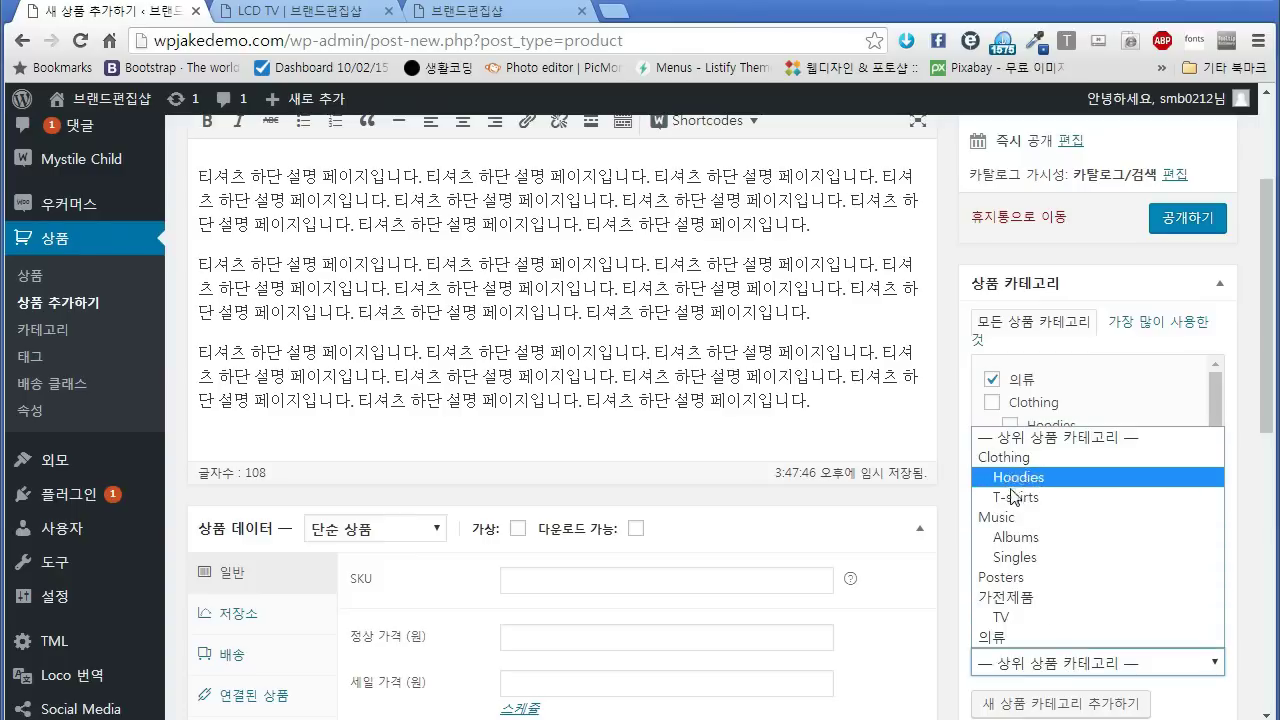
{"action": "left_click", "coordinate": [1015, 638]}
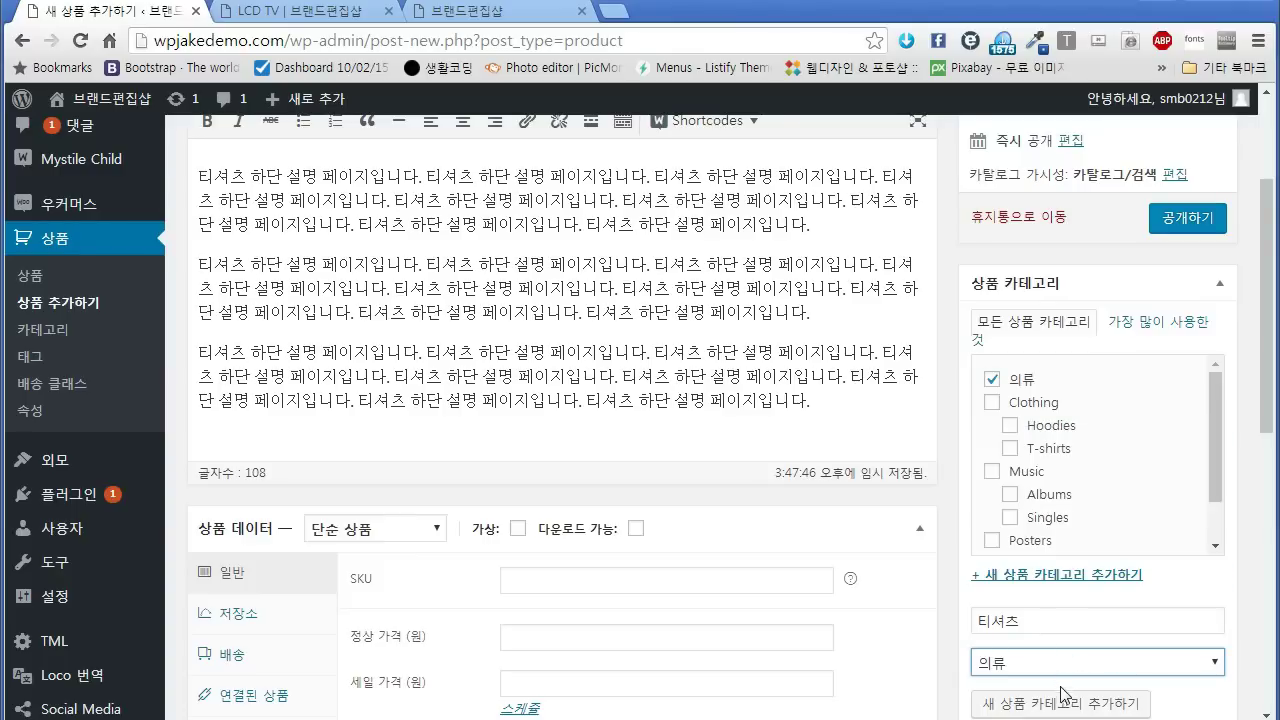
{"action": "scroll", "coordinate": [1190, 550], "scroll_direction": "down", "scroll_amount": 1}
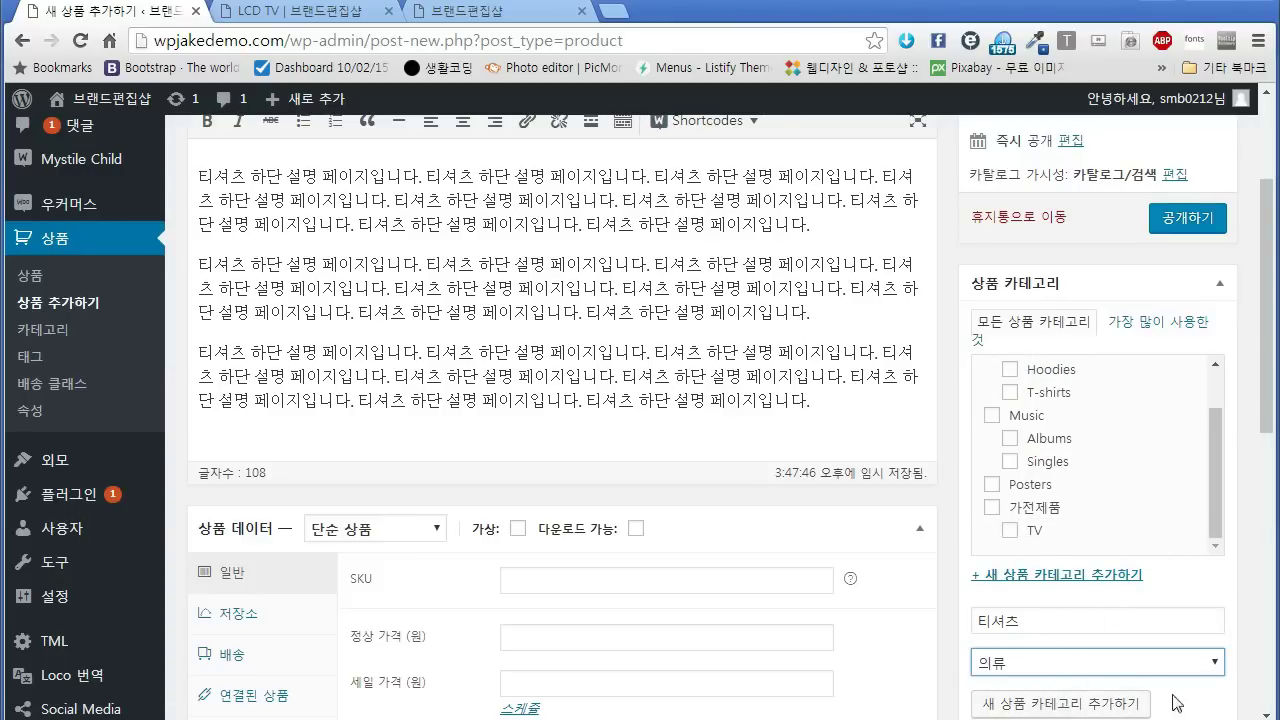
{"action": "scroll", "coordinate": [1268, 668], "scroll_direction": "down", "scroll_amount": 1}
{"action": "left_click", "coordinate": [1082, 612]}
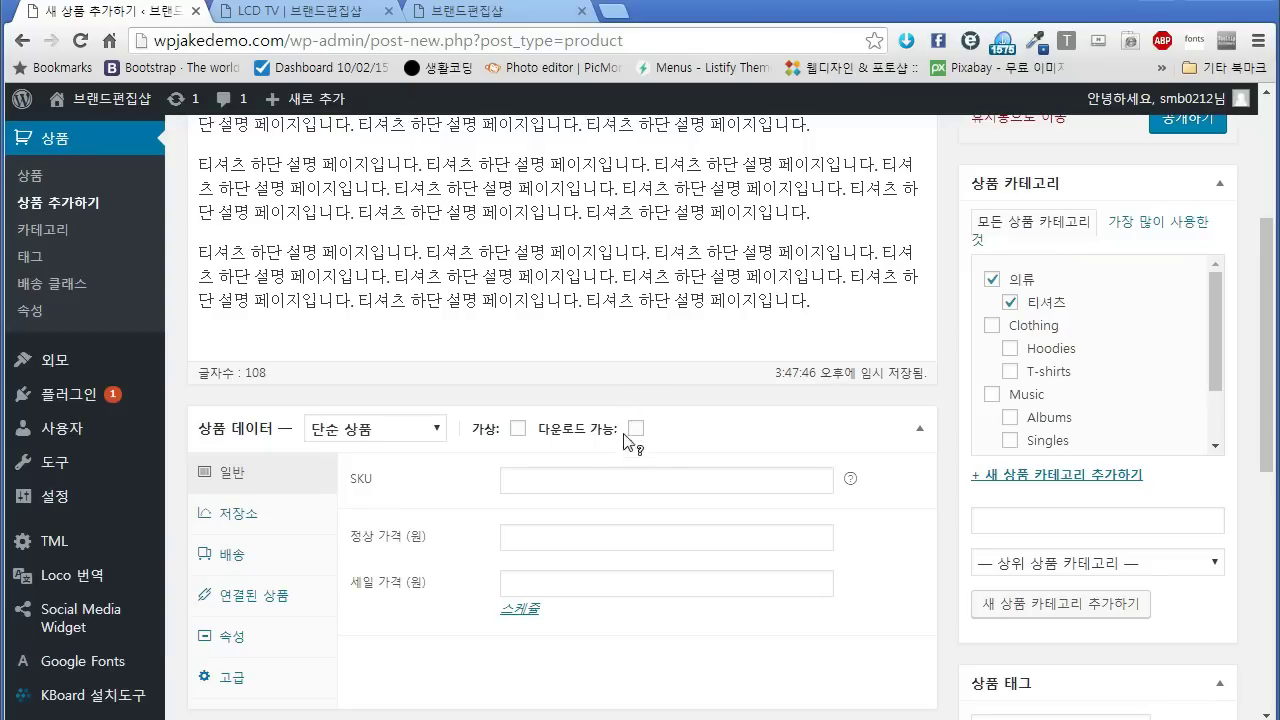
- Set the product type to 옵션 상품 (variable product) and enter SKU ts-02
{"action": "left_click", "coordinate": [403, 440]}
{"action": "left_click", "coordinate": [380, 532]}
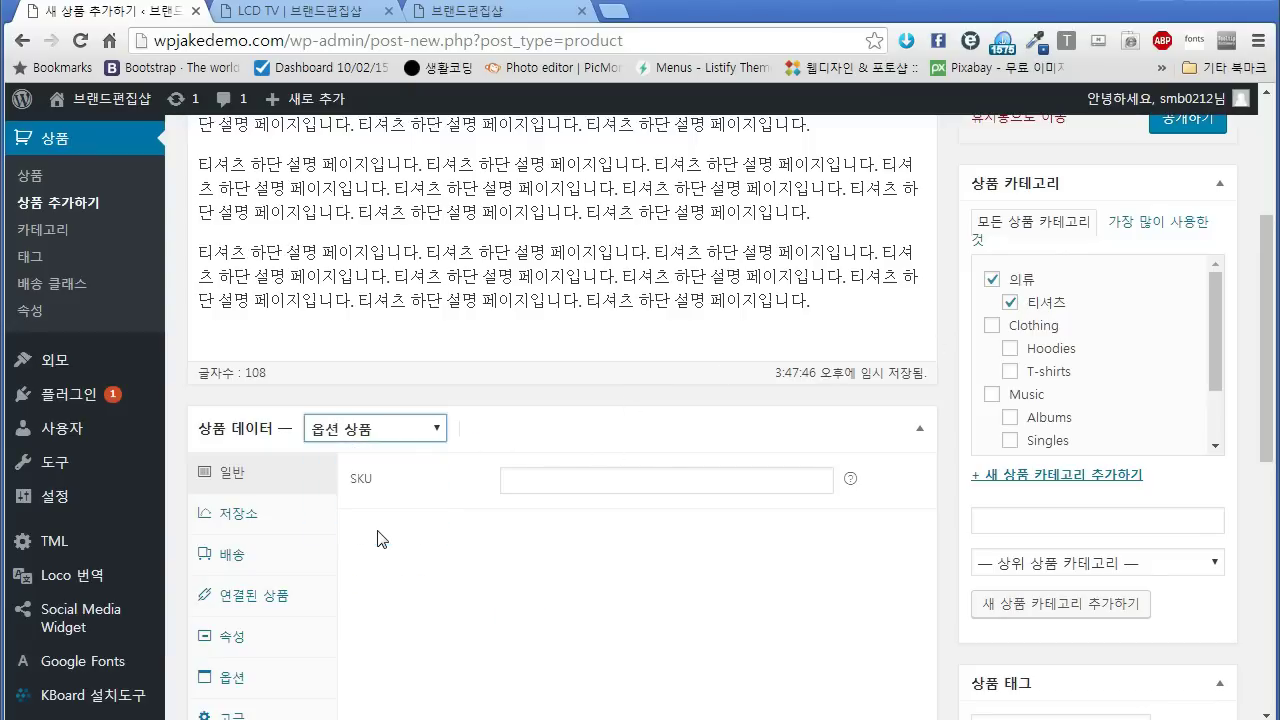
{"action": "left_click", "coordinate": [563, 480]}
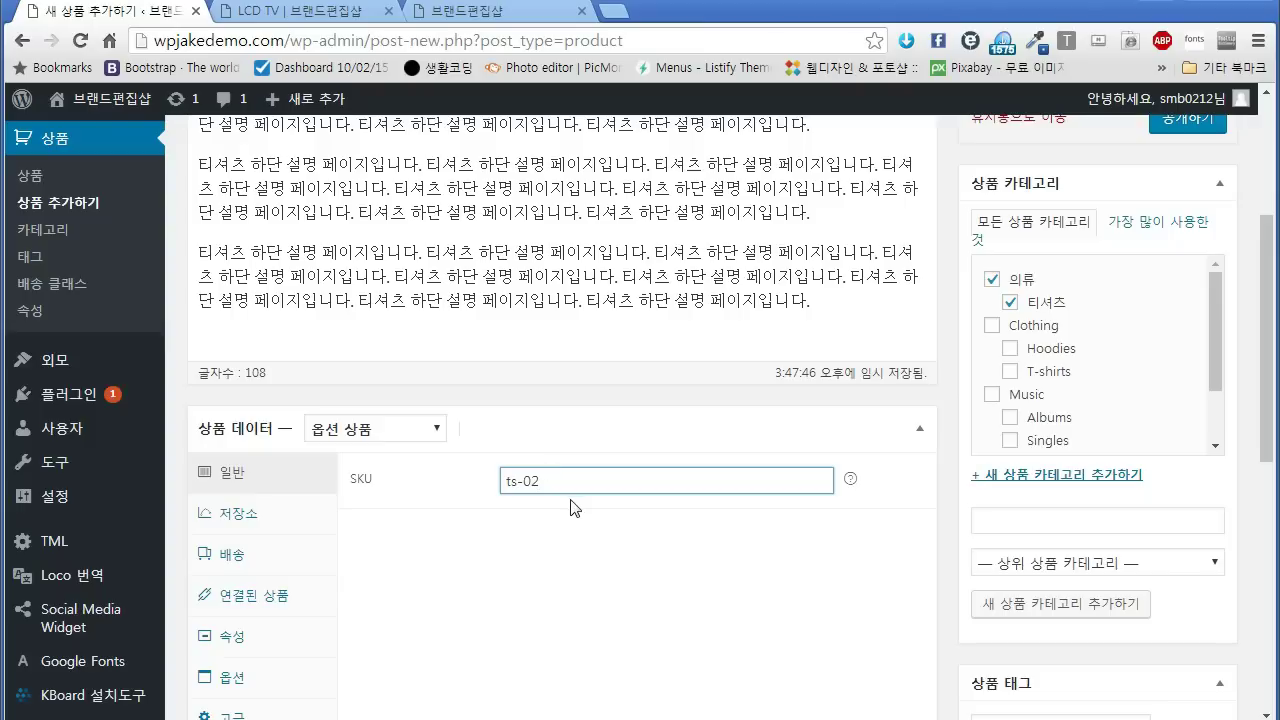
{"action": "scroll", "coordinate": [565, 510], "scroll_direction": "down", "scroll_amount": 1}
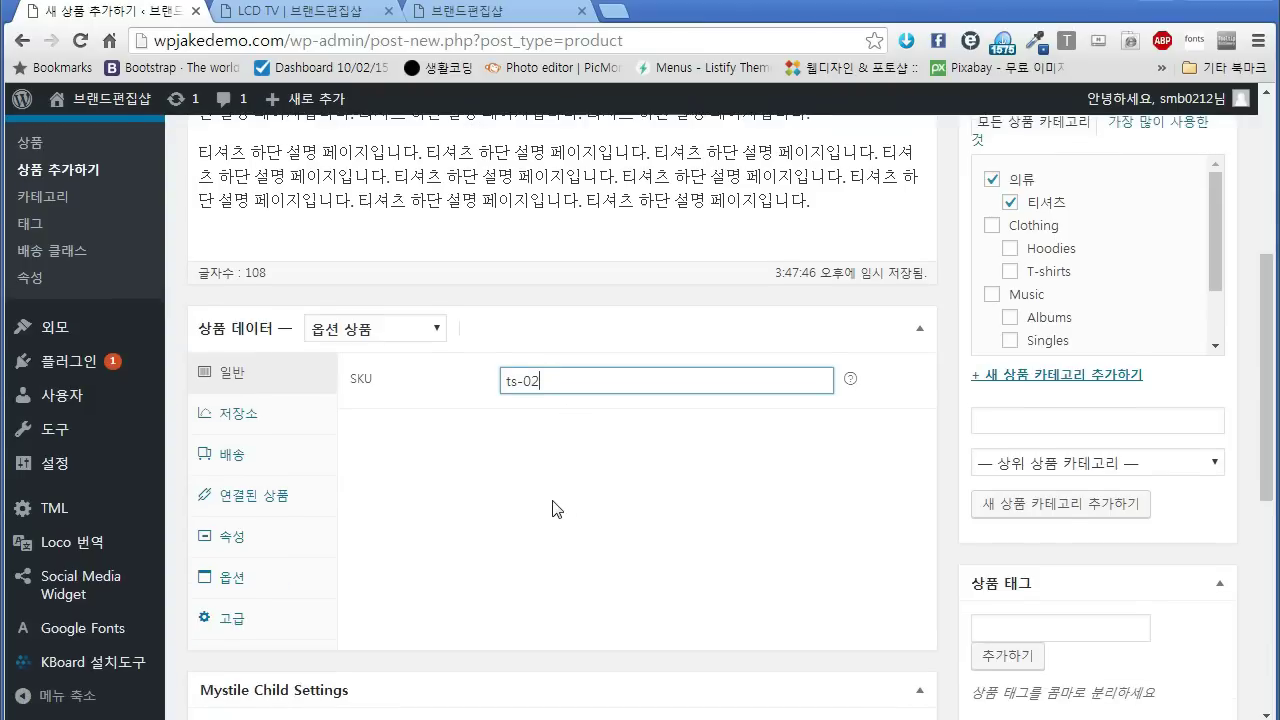
- Review the inventory, shipping and linked products settings, leaving the upsell search empty
{"action": "left_click", "coordinate": [265, 432]}
{"action": "left_click", "coordinate": [242, 460]}
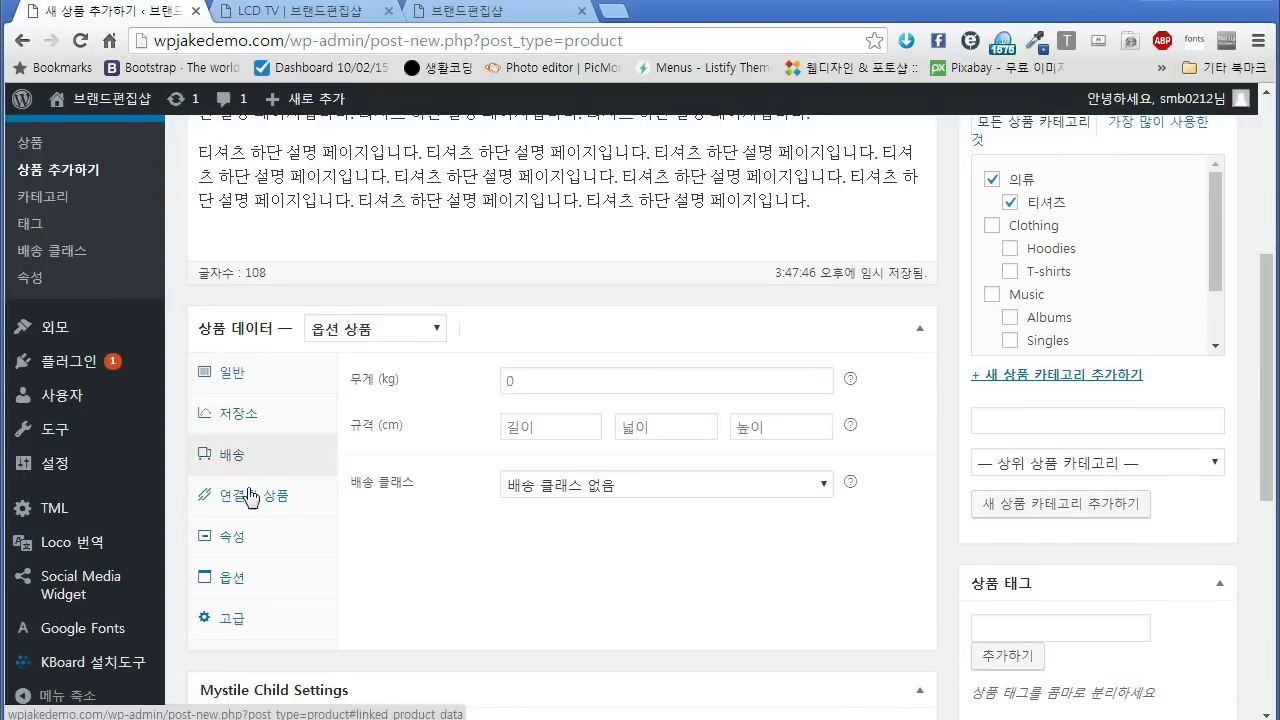
{"action": "left_click", "coordinate": [253, 500]}
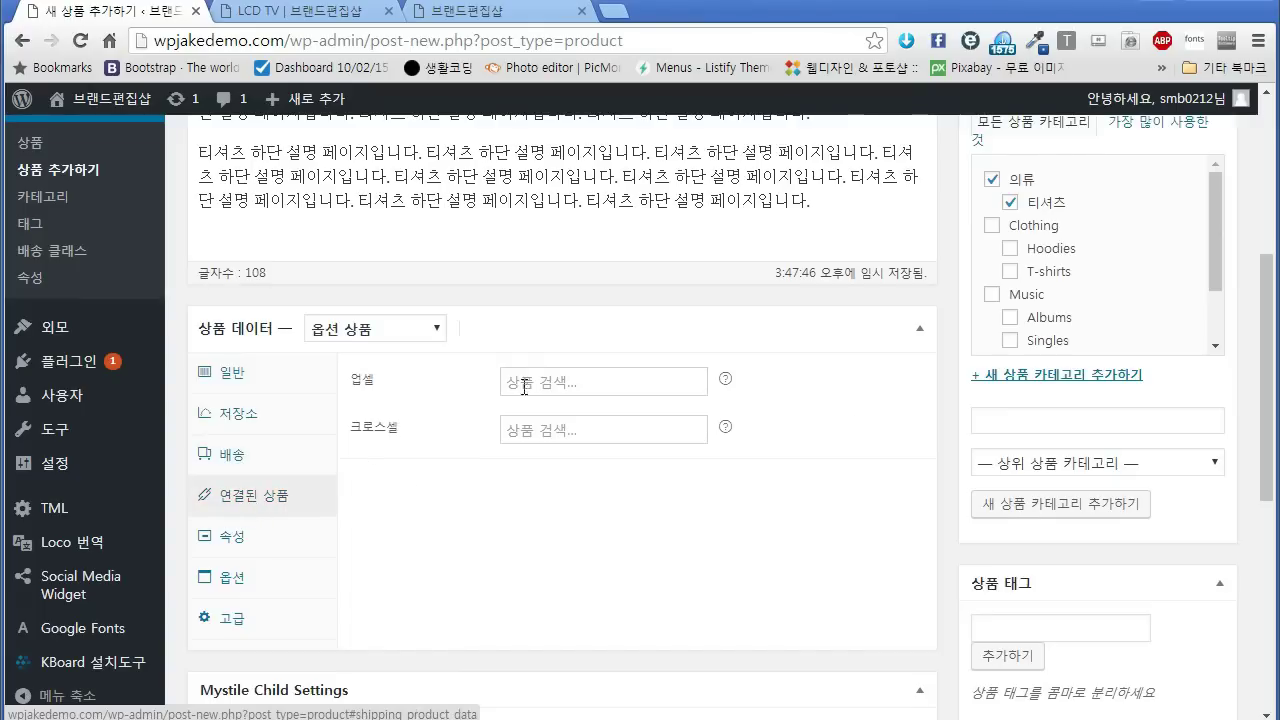
{"action": "left_click", "coordinate": [592, 384]}
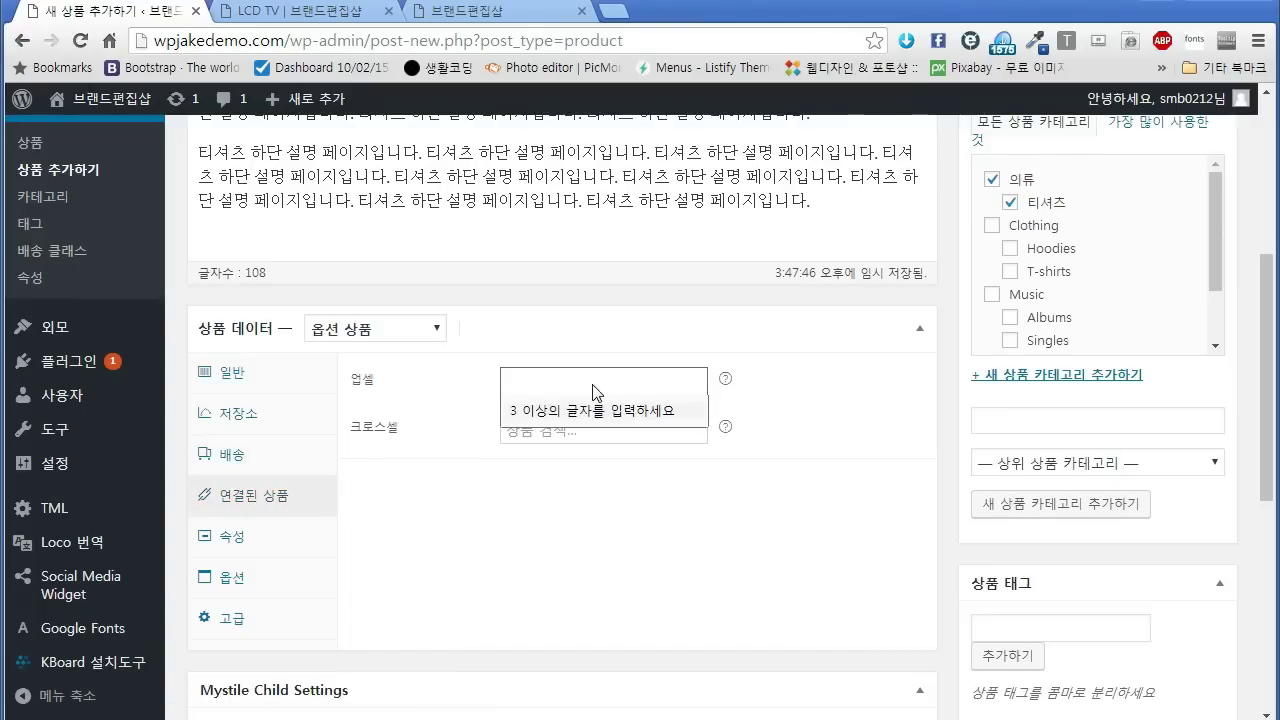
{"action": "left_click", "coordinate": [852, 440]}
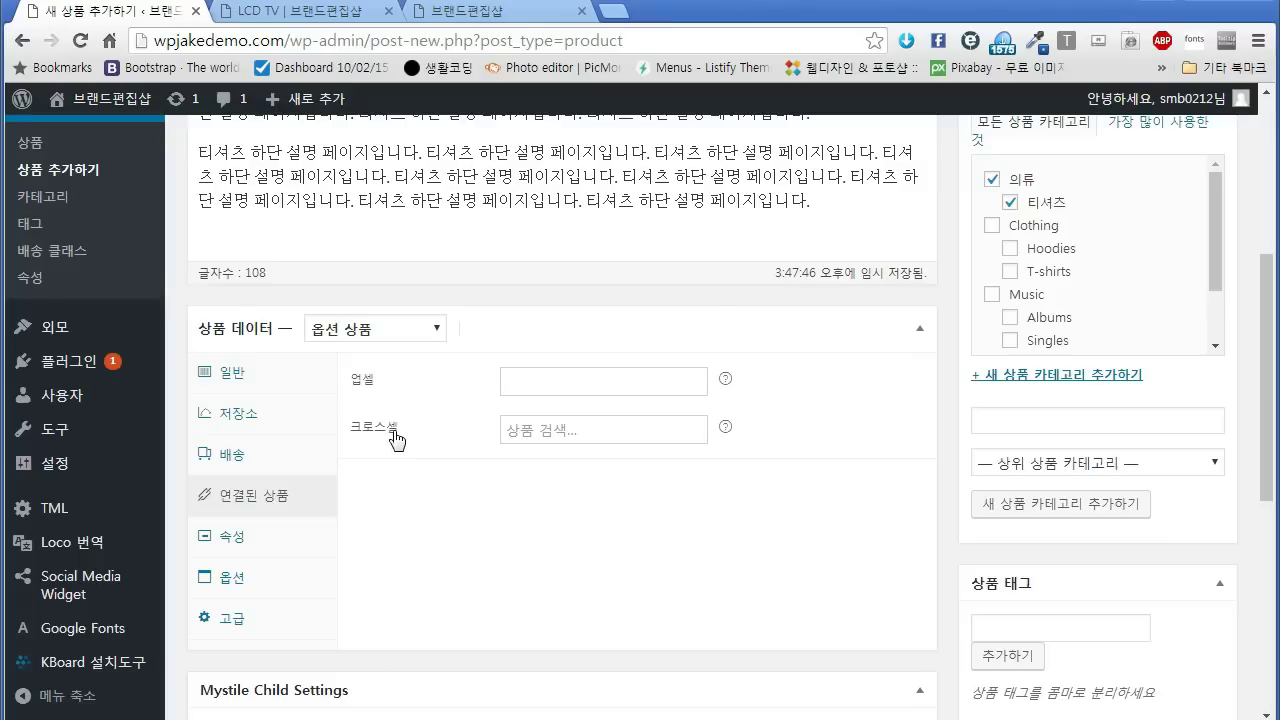
- On the 속성 tab, add custom attribute 색상 = 블루 | 블랙 | 오렌지, tick 옵션에 사용됨, and save
{"action": "left_click", "coordinate": [268, 540]}
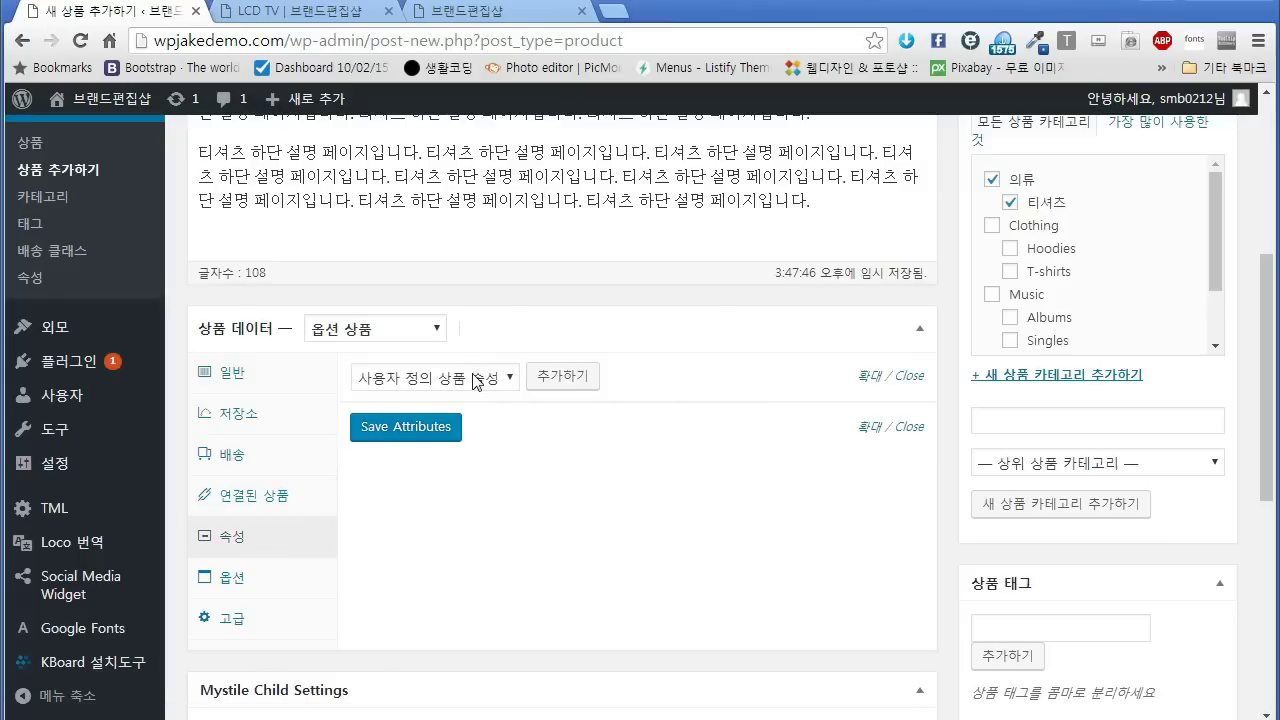
{"action": "left_click", "coordinate": [556, 380]}
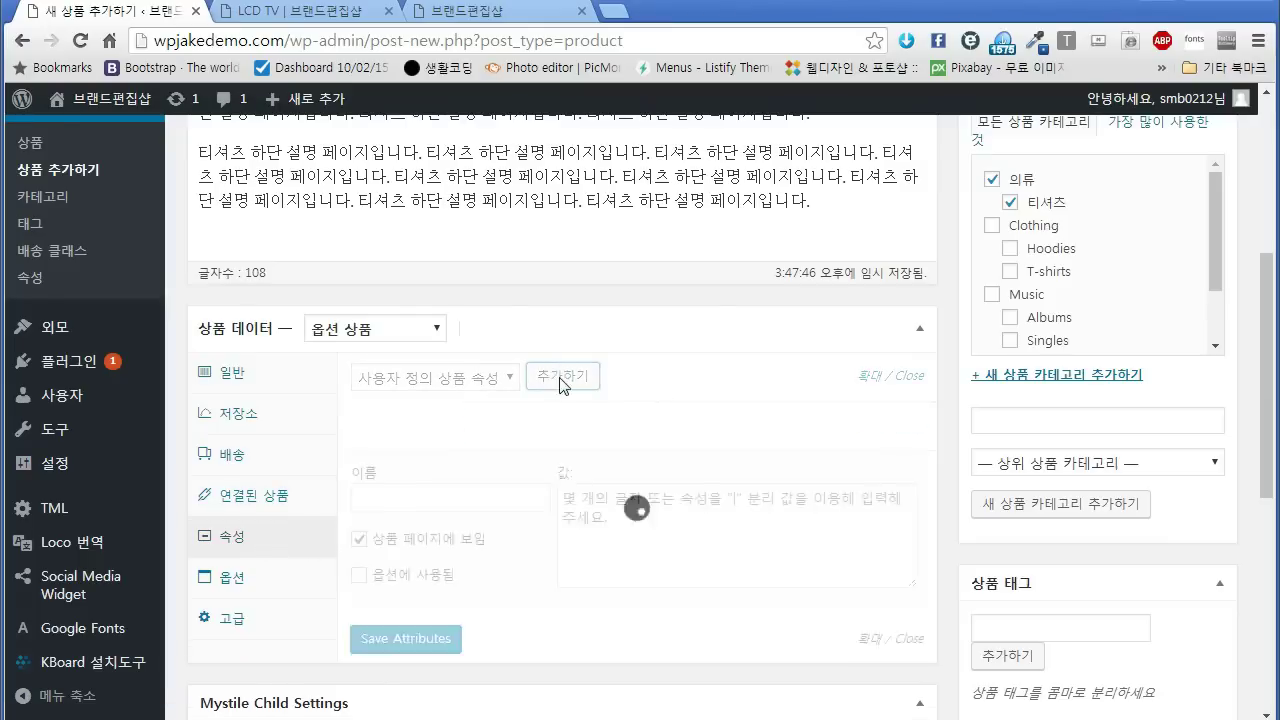
{"action": "left_click", "coordinate": [443, 505]}
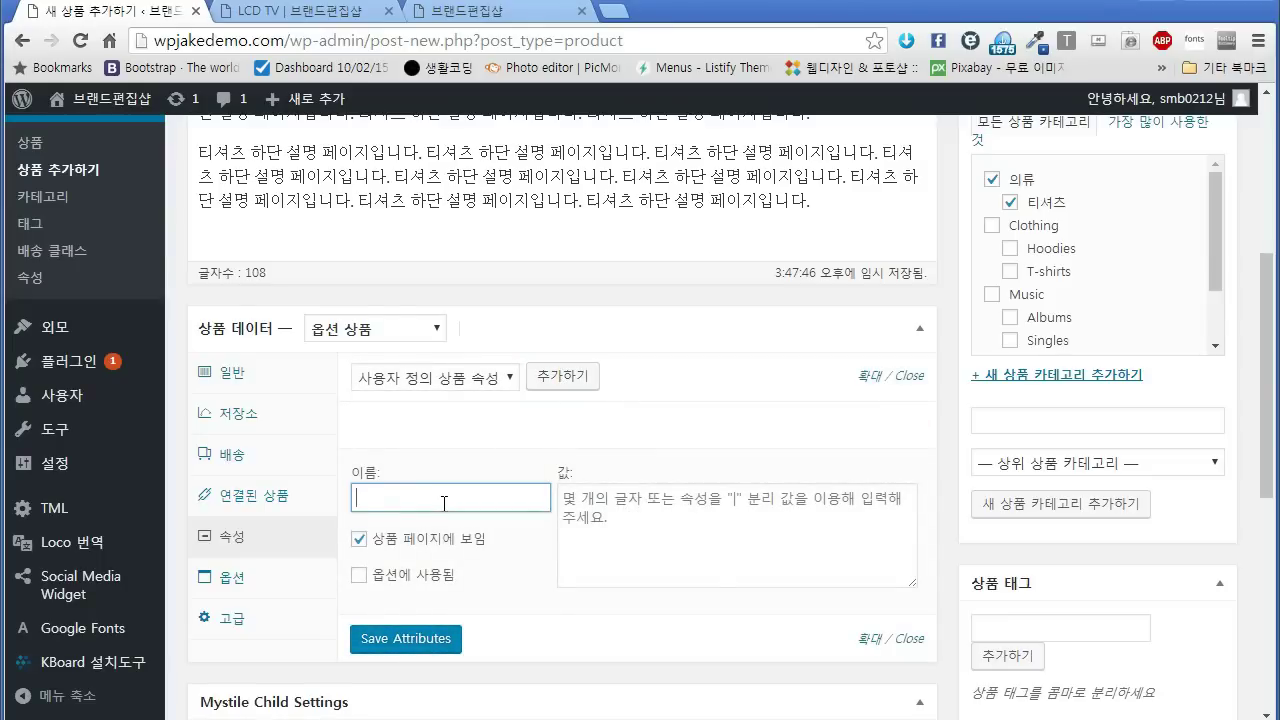
{"action": "type", "text": "새ㄱ상"}
{"action": "left_click", "coordinate": [643, 503]}
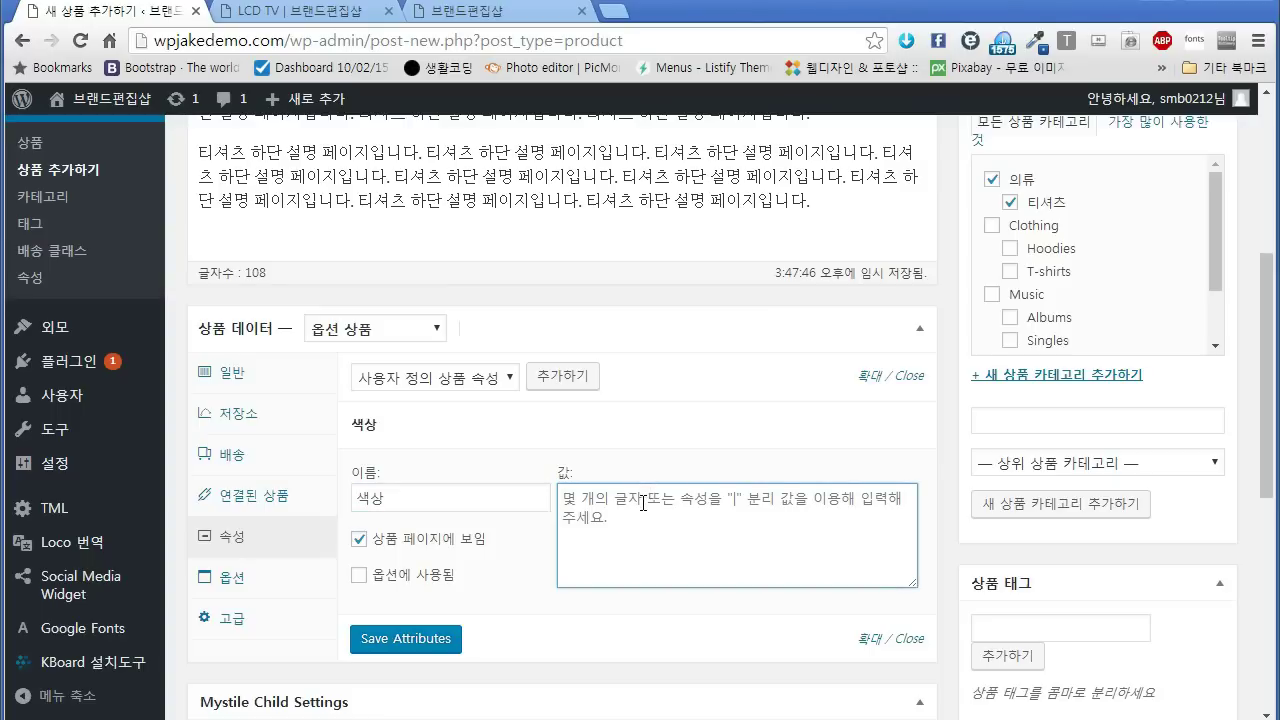
{"action": "type", "text": "블르"}
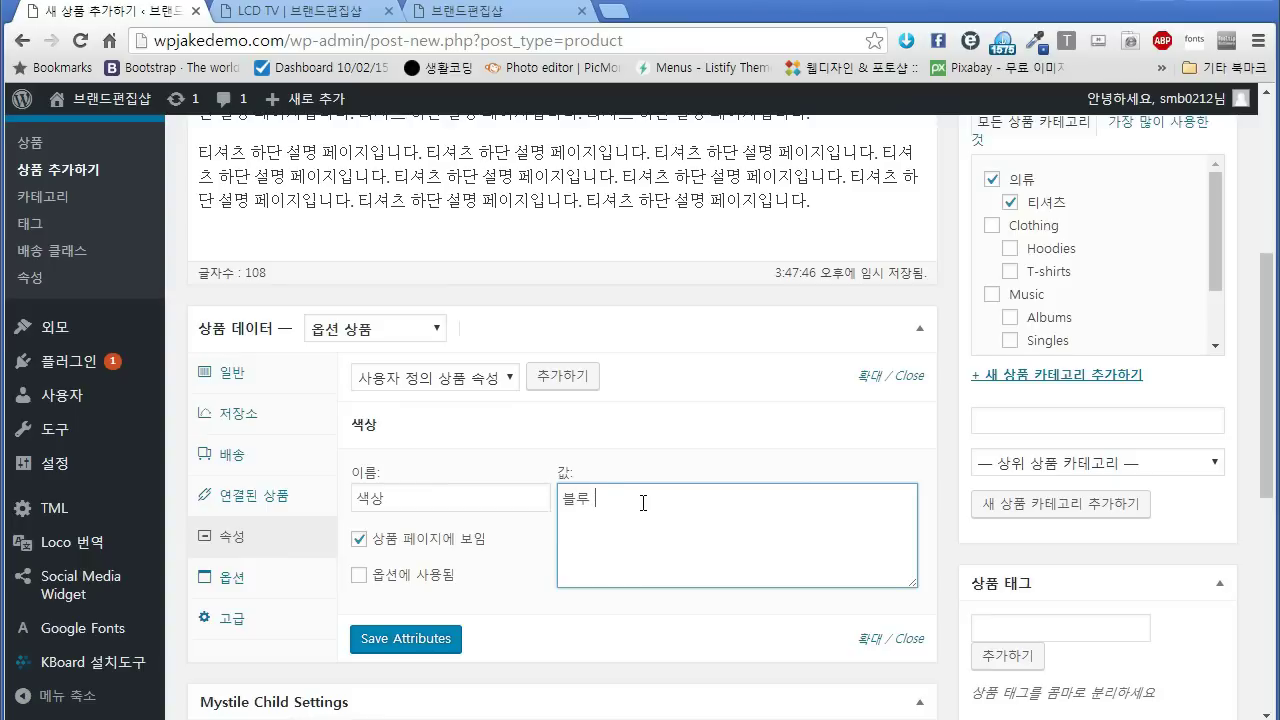
{"action": "type", "text": " | 블랙 | 오렌지"}
{"action": "left_click", "coordinate": [358, 577]}
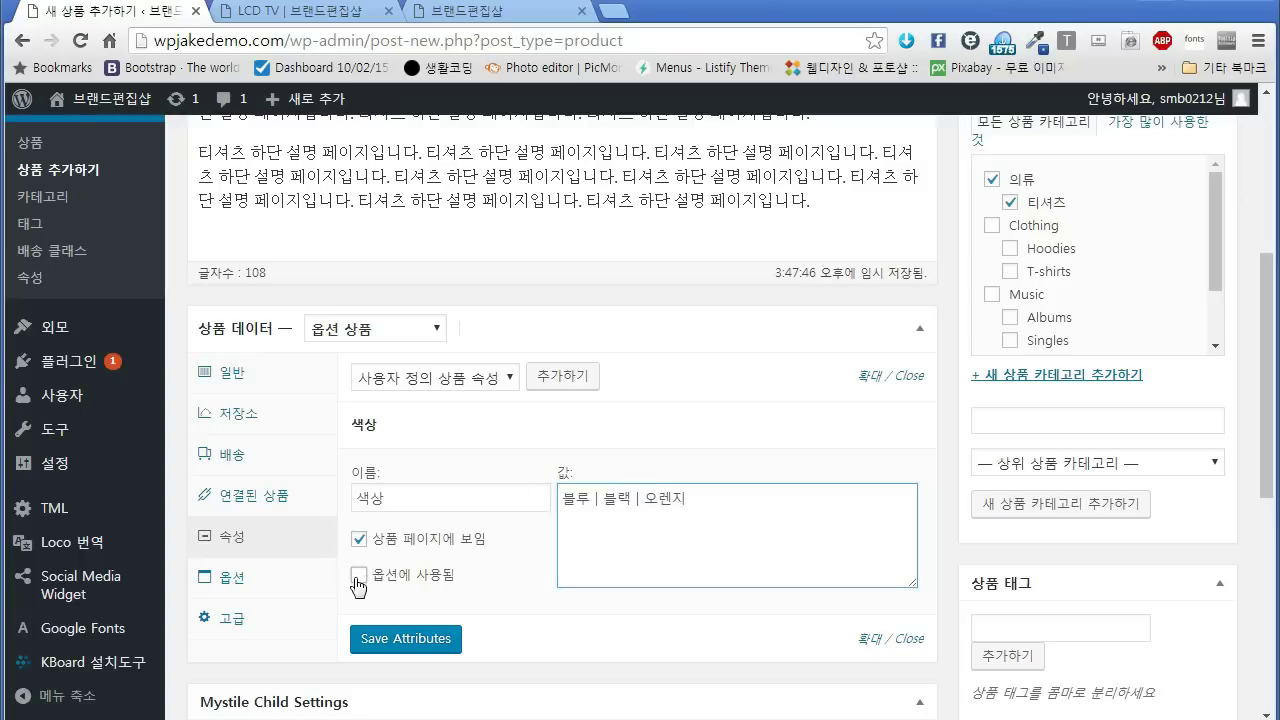
{"action": "left_click", "coordinate": [384, 640]}
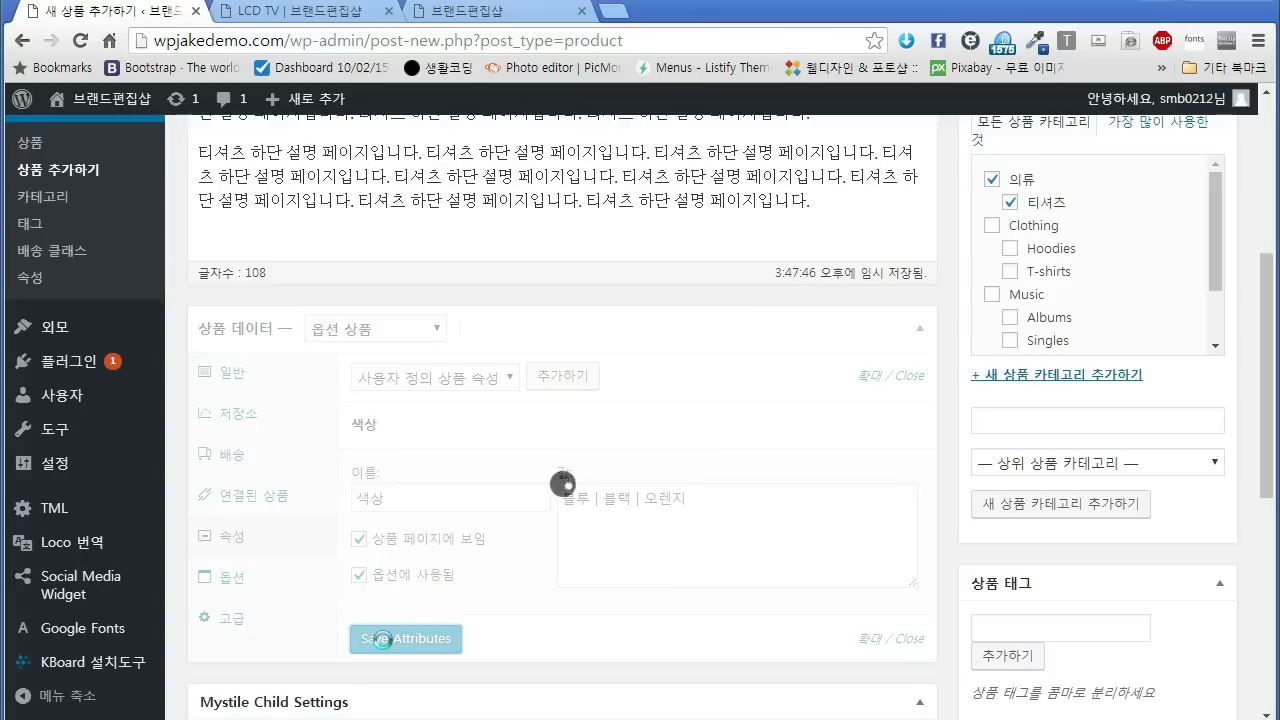
- Add custom attribute 사이즈 = 90 | 95 | 100 | 105 | 110, tick 옵션에 사용됨, and save attributes
{"action": "left_click", "coordinate": [563, 375]}
{"action": "scroll", "coordinate": [430, 550], "scroll_direction": "down", "scroll_amount": 1}
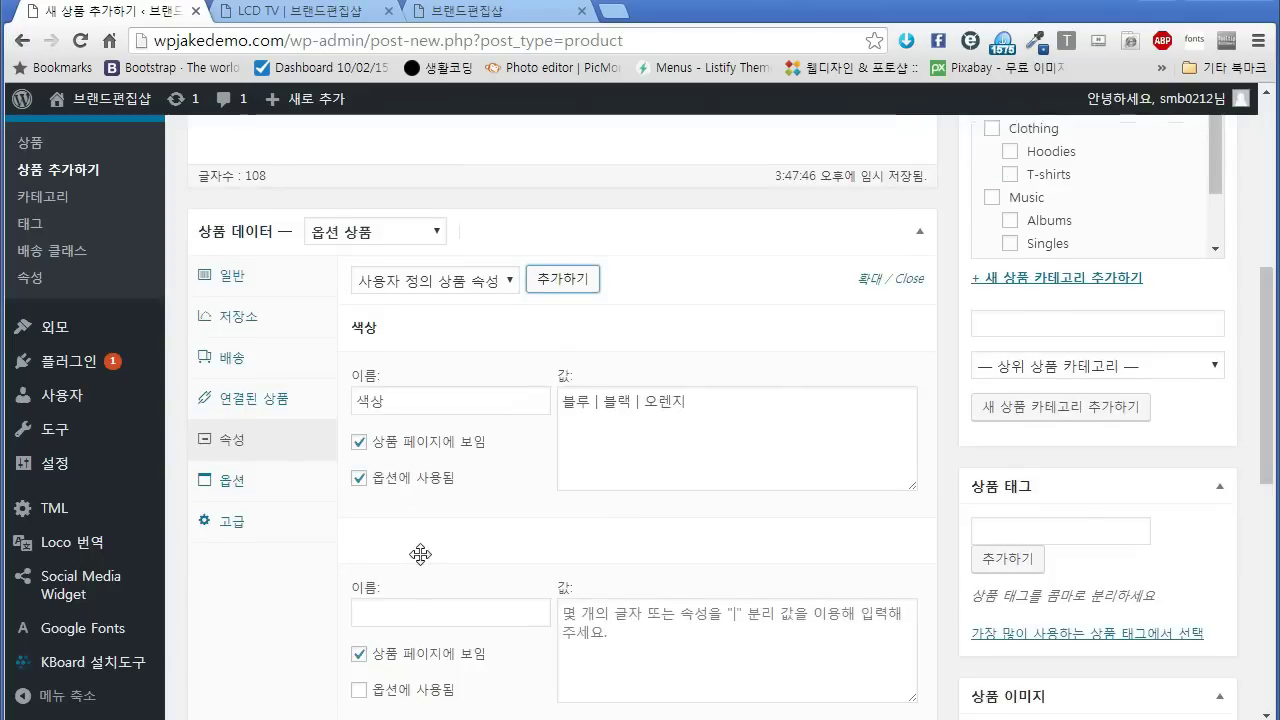
{"action": "left_click", "coordinate": [421, 604]}
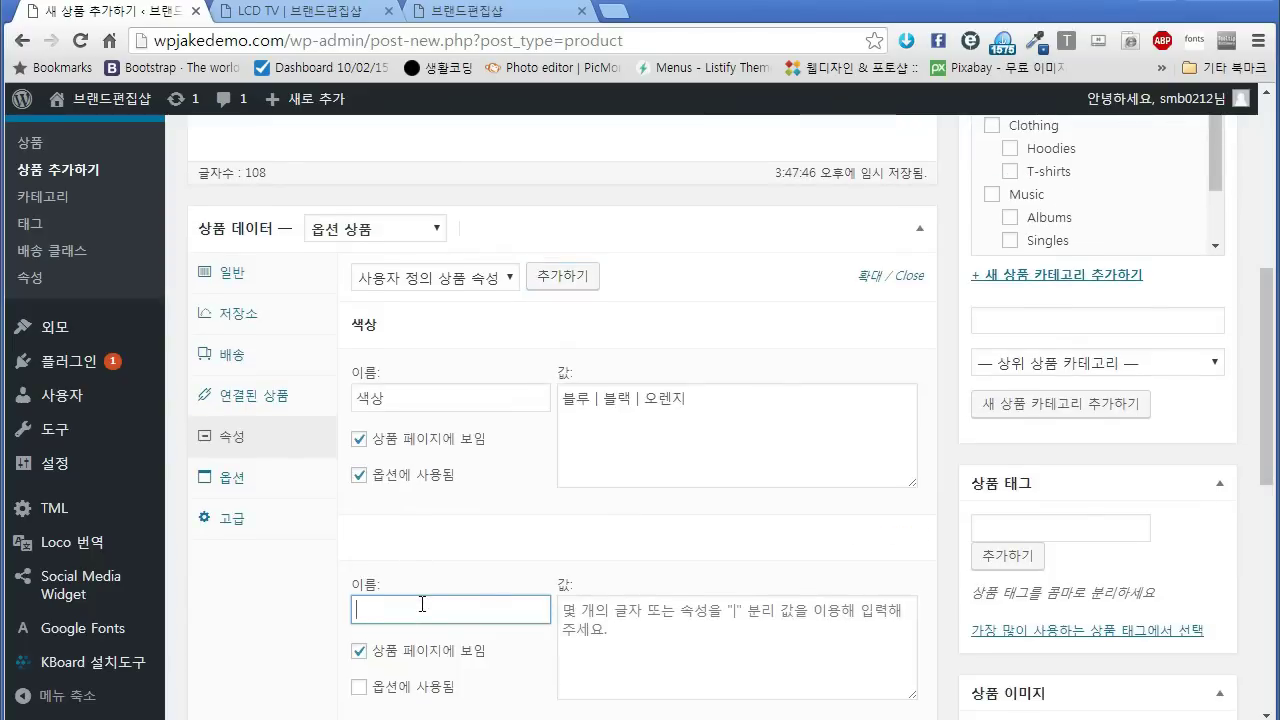
{"action": "scroll", "coordinate": [428, 614], "scroll_direction": "down", "scroll_amount": 2}
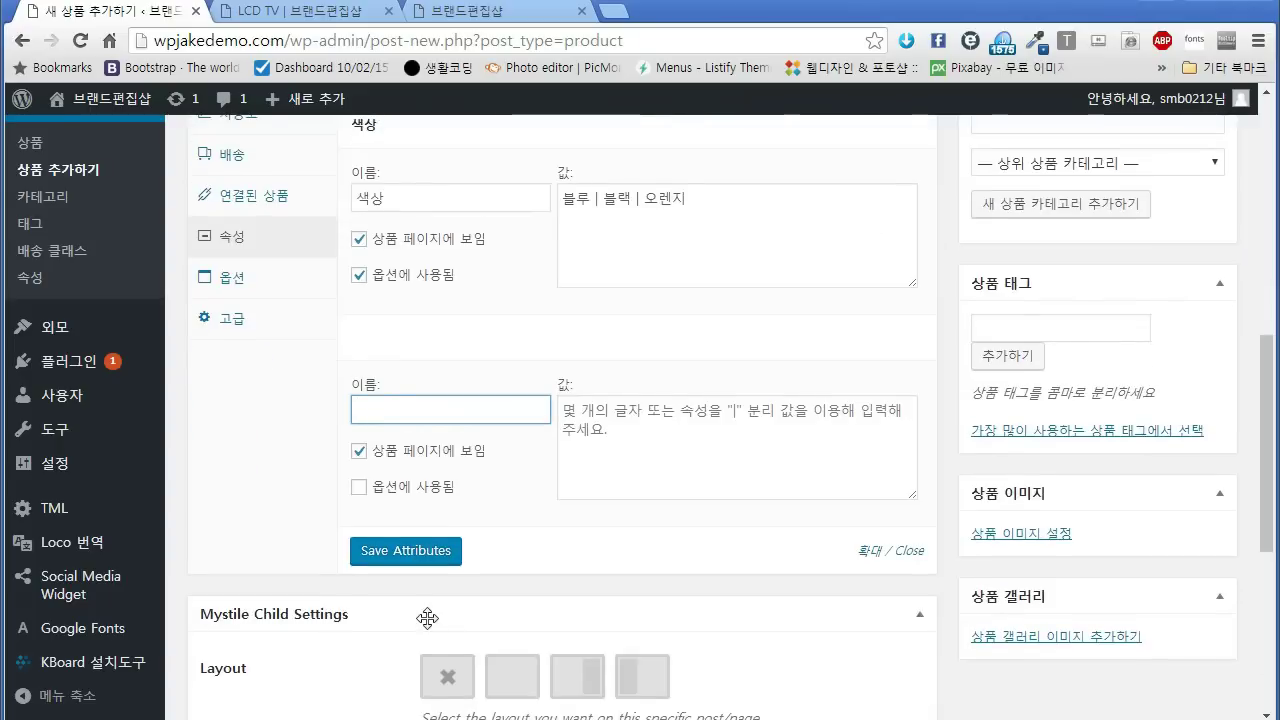
{"action": "type", "text": "사이즈"}
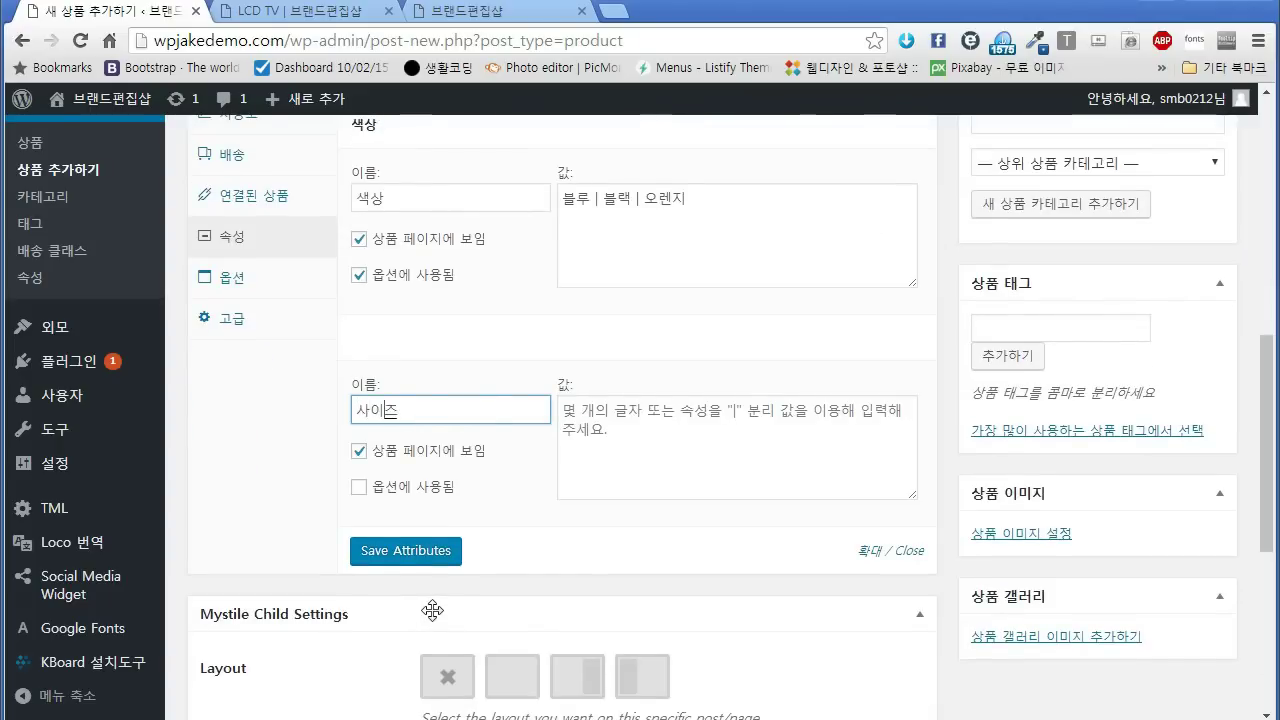
{"action": "left_click", "coordinate": [372, 490]}
{"action": "left_click", "coordinate": [697, 428]}
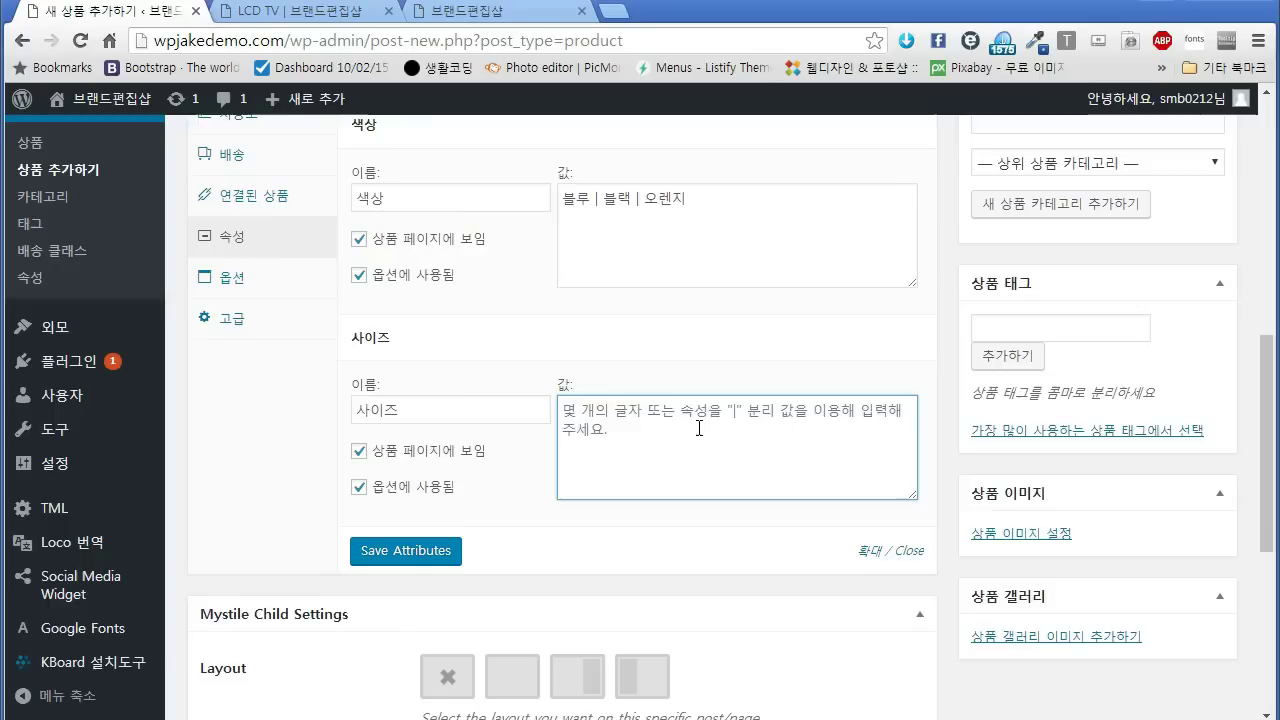
{"action": "type", "text": "90 | 95 | 100"}
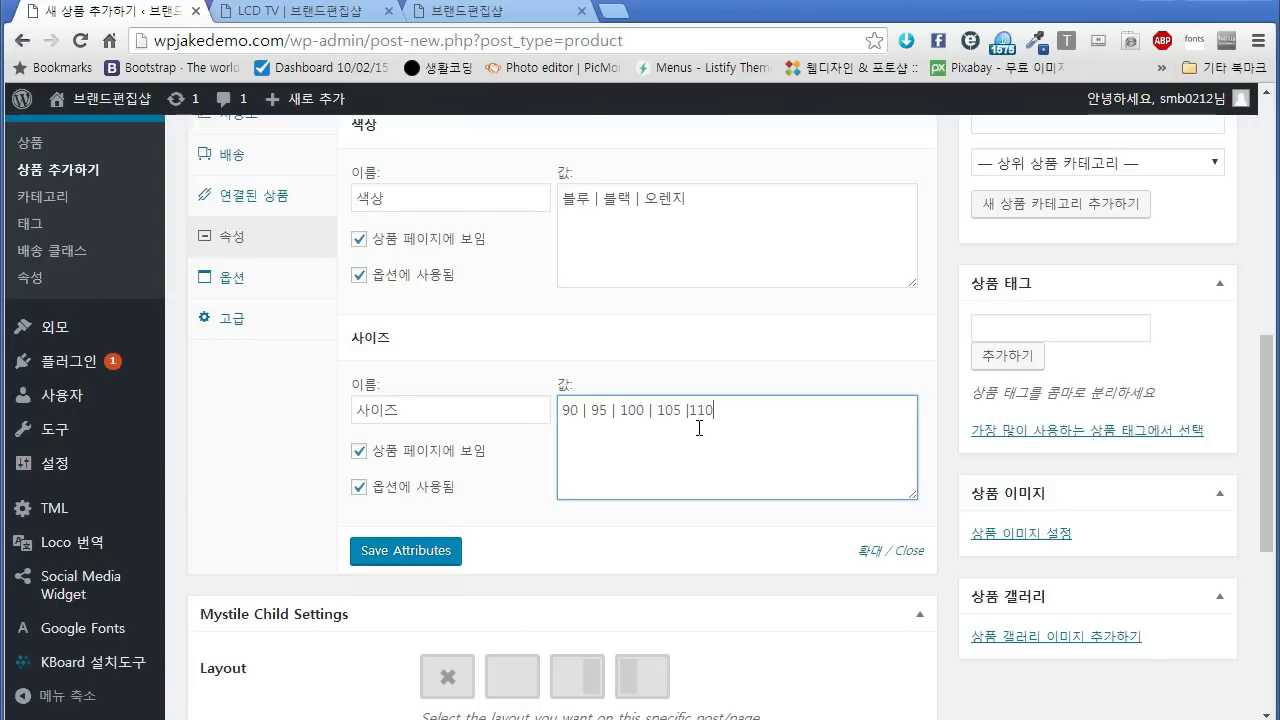
{"action": "type", "text": "| 105 | 110"}
{"action": "left_click", "coordinate": [393, 552]}
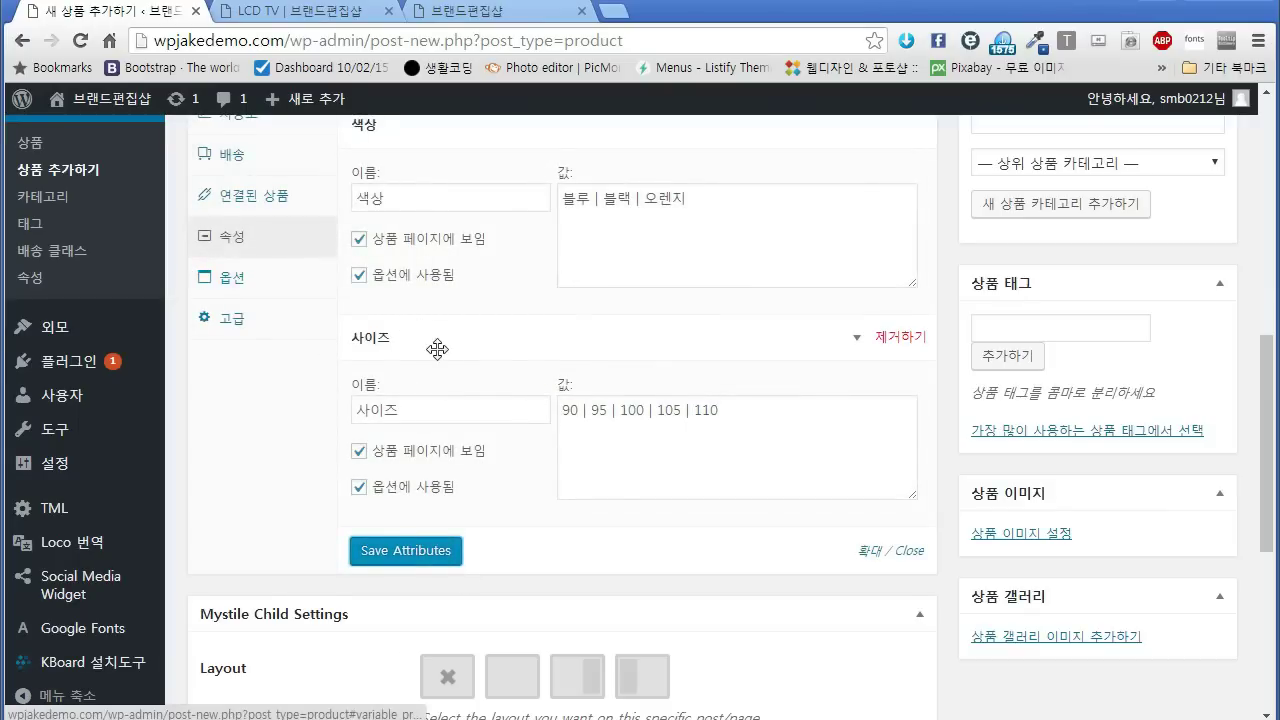
{"action": "scroll", "coordinate": [434, 349], "scroll_direction": "up", "scroll_amount": 2}
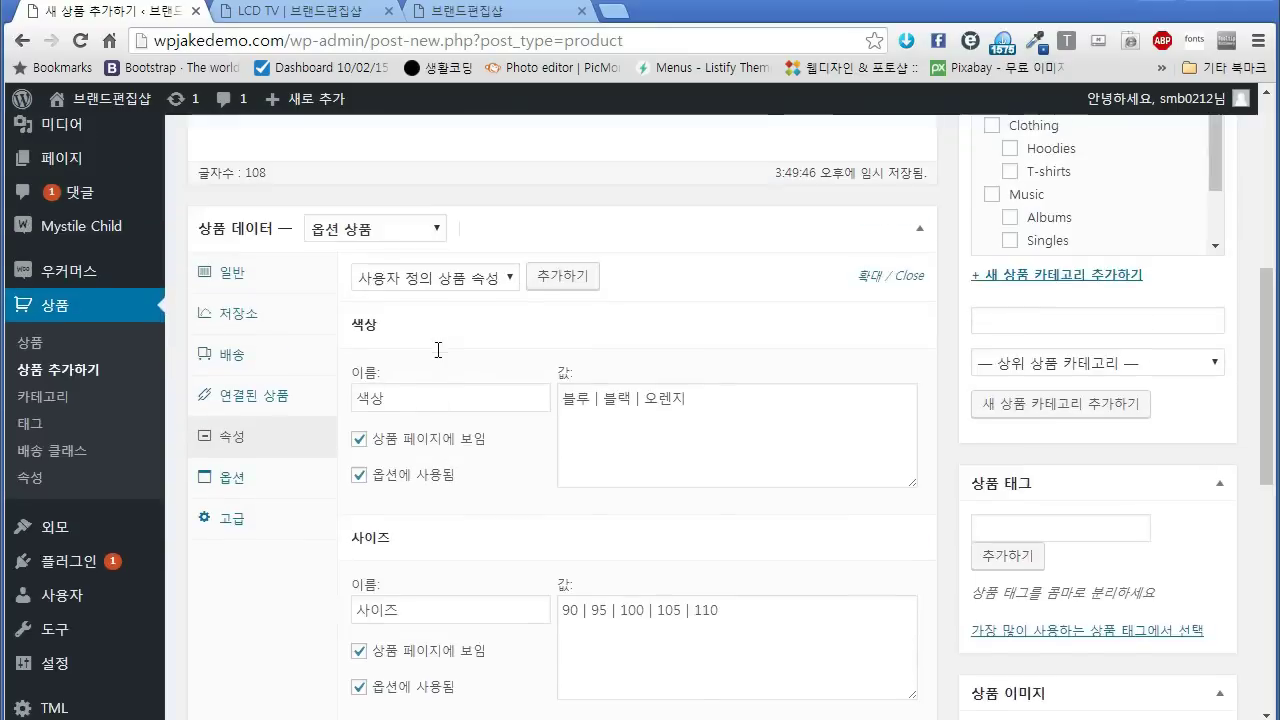
- On the variations tab, create variations from all attributes and confirm the 15 added variations
{"action": "left_click", "coordinate": [236, 479]}
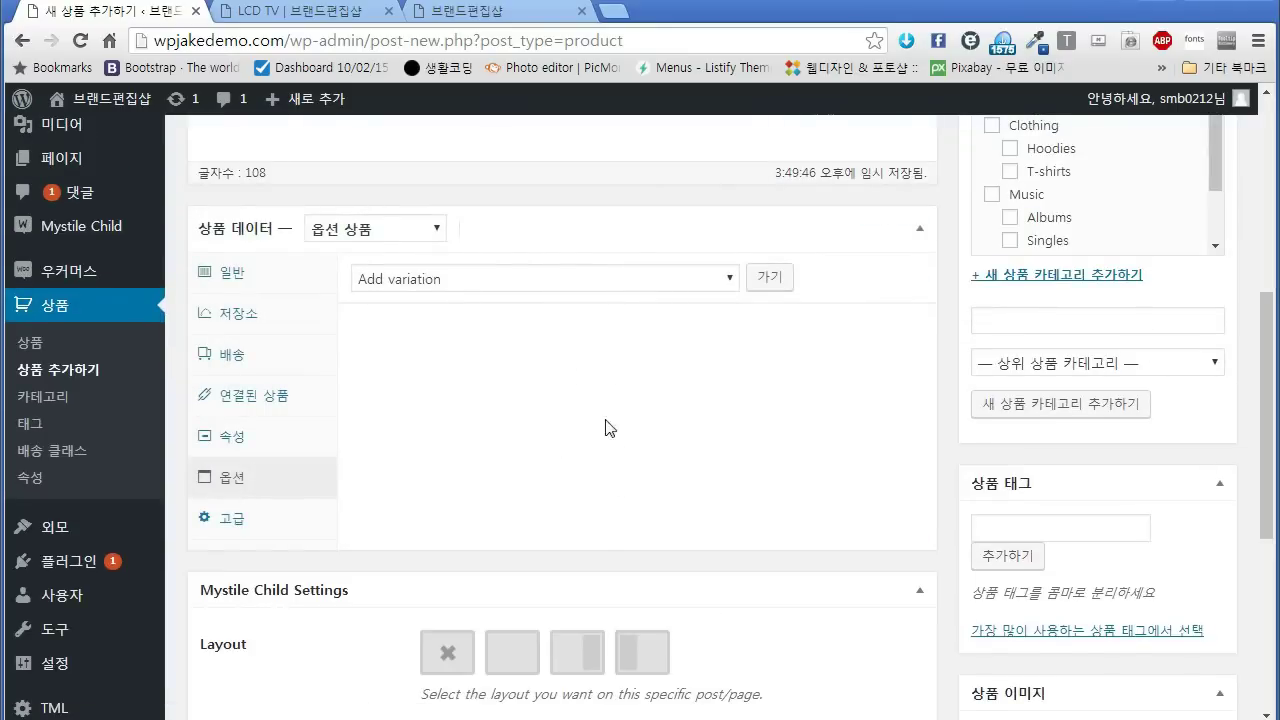
{"action": "left_click", "coordinate": [501, 278]}
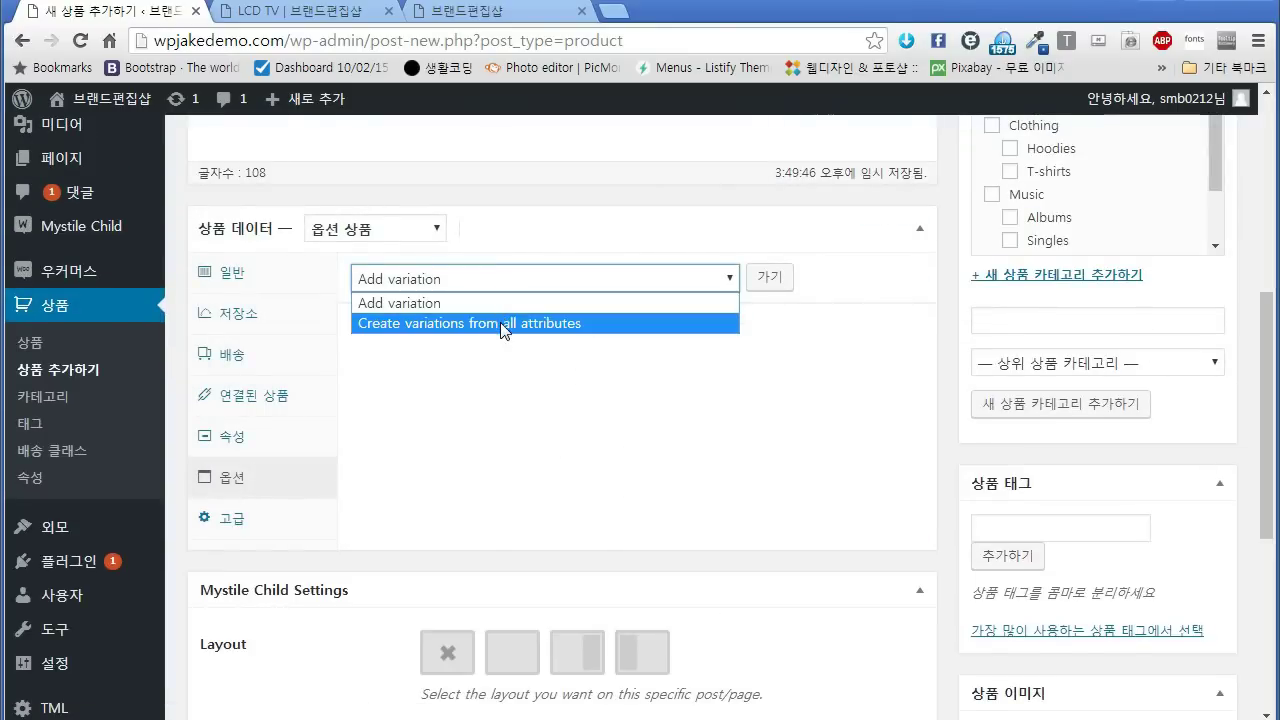
{"action": "left_click", "coordinate": [503, 323]}
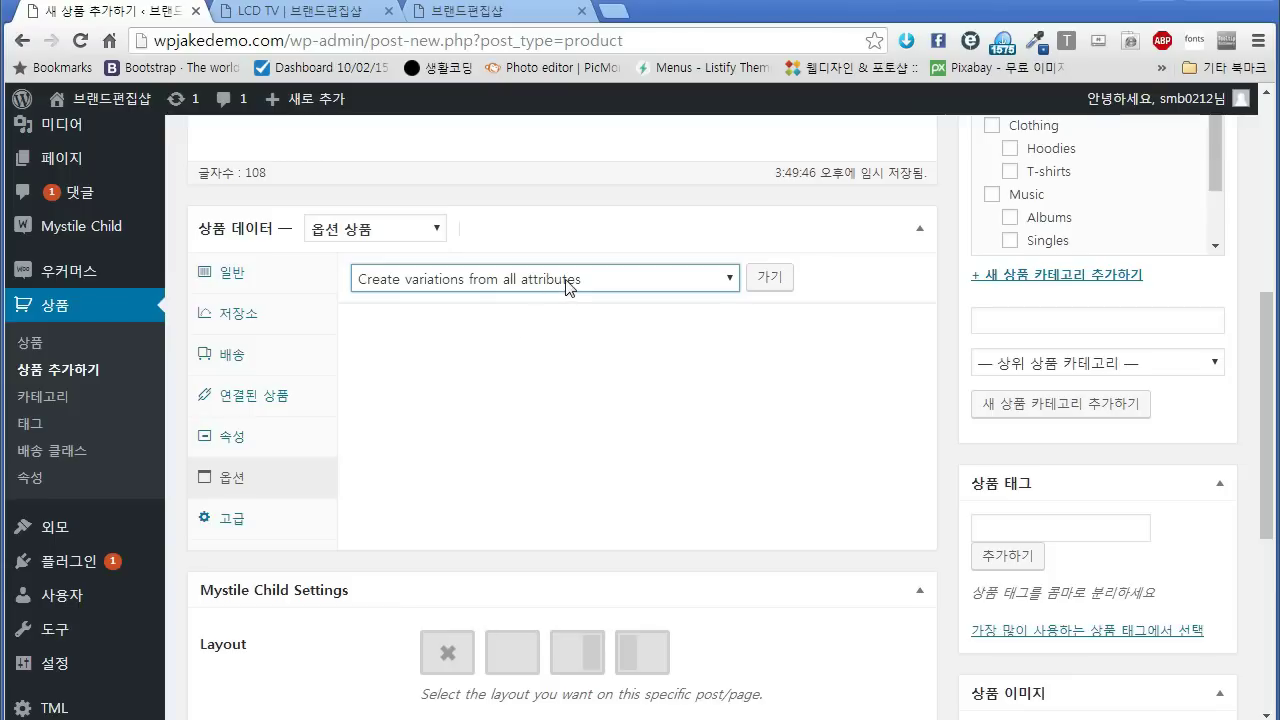
{"action": "left_click", "coordinate": [779, 279]}
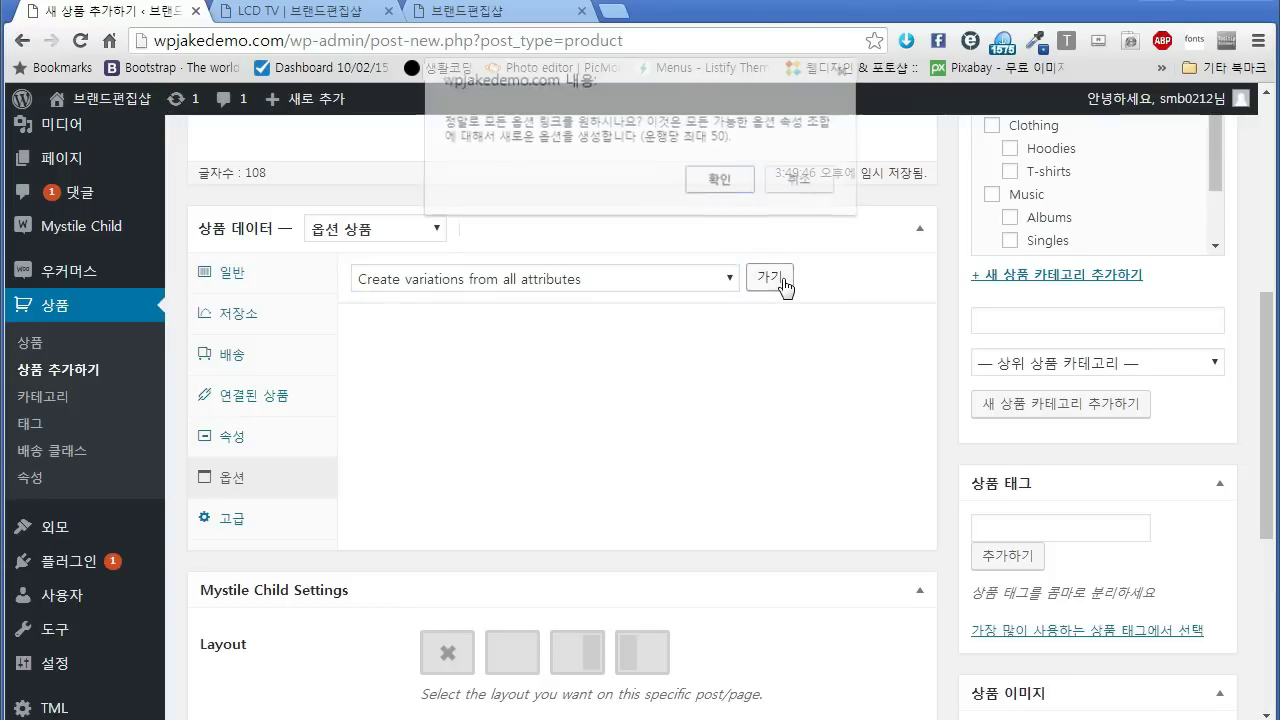
{"action": "left_click", "coordinate": [724, 182]}
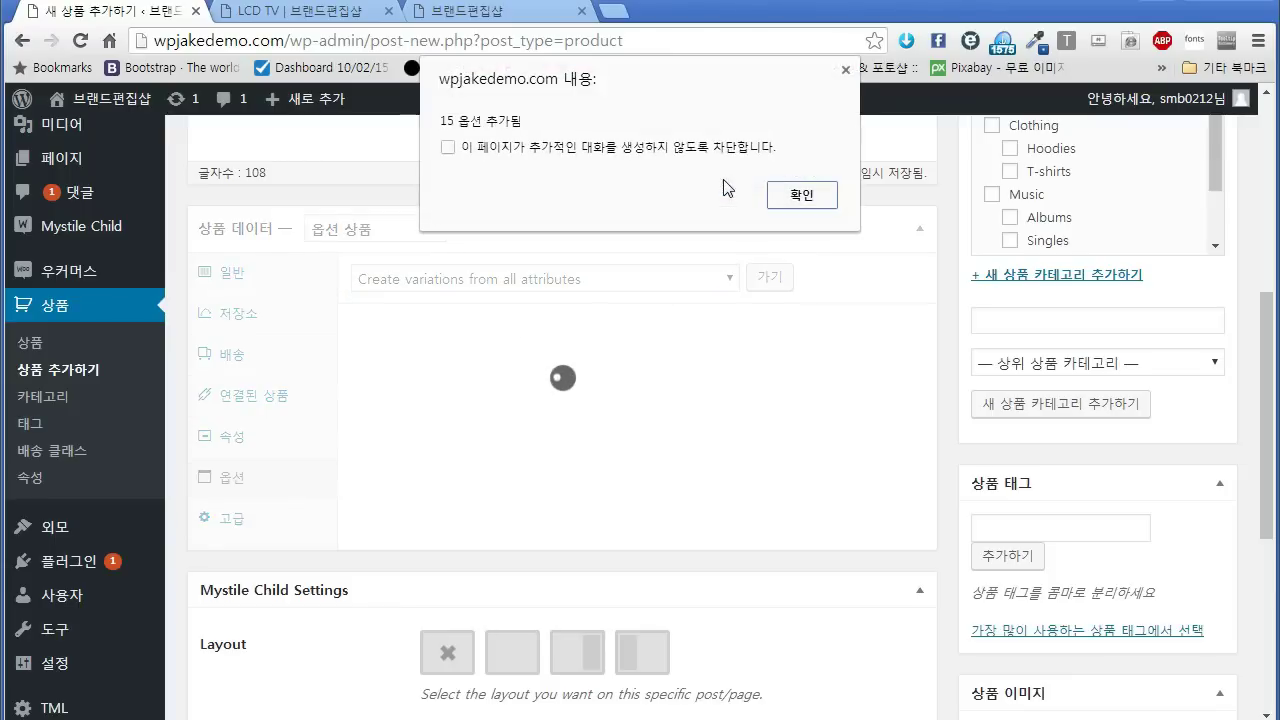
{"action": "left_click", "coordinate": [790, 200]}
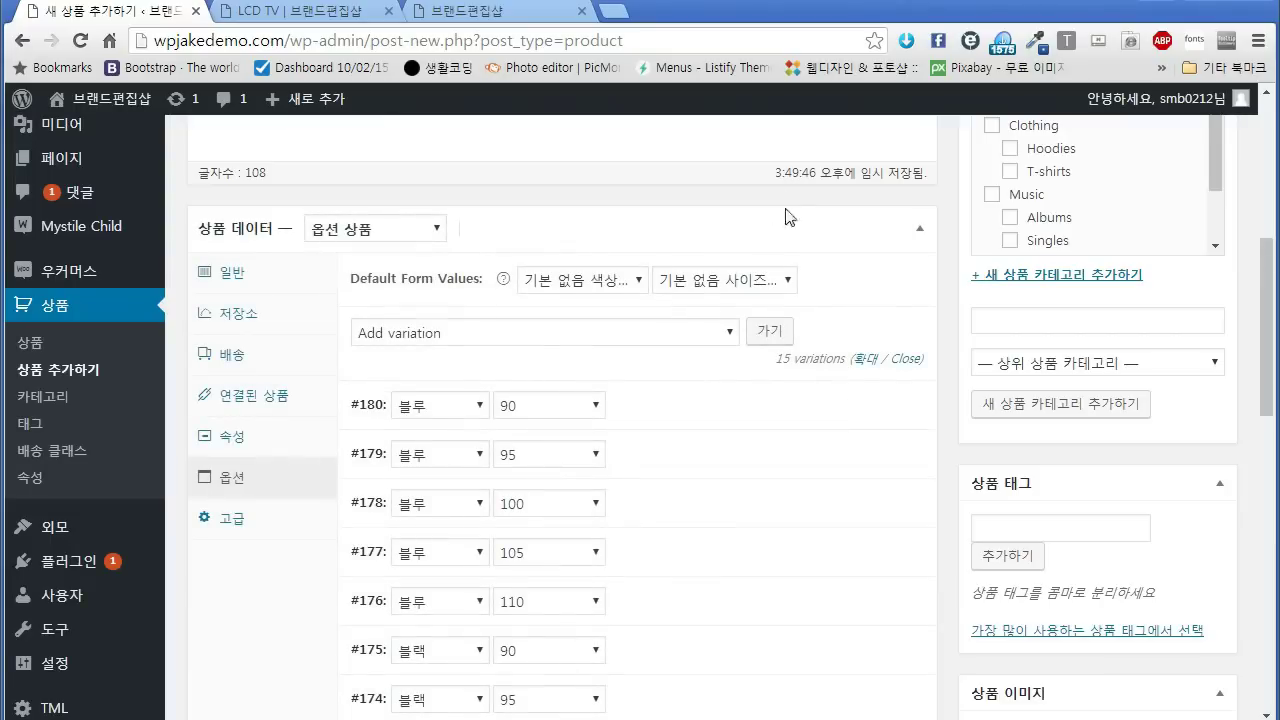
{"action": "scroll", "coordinate": [705, 478], "scroll_direction": "down", "scroll_amount": 2}
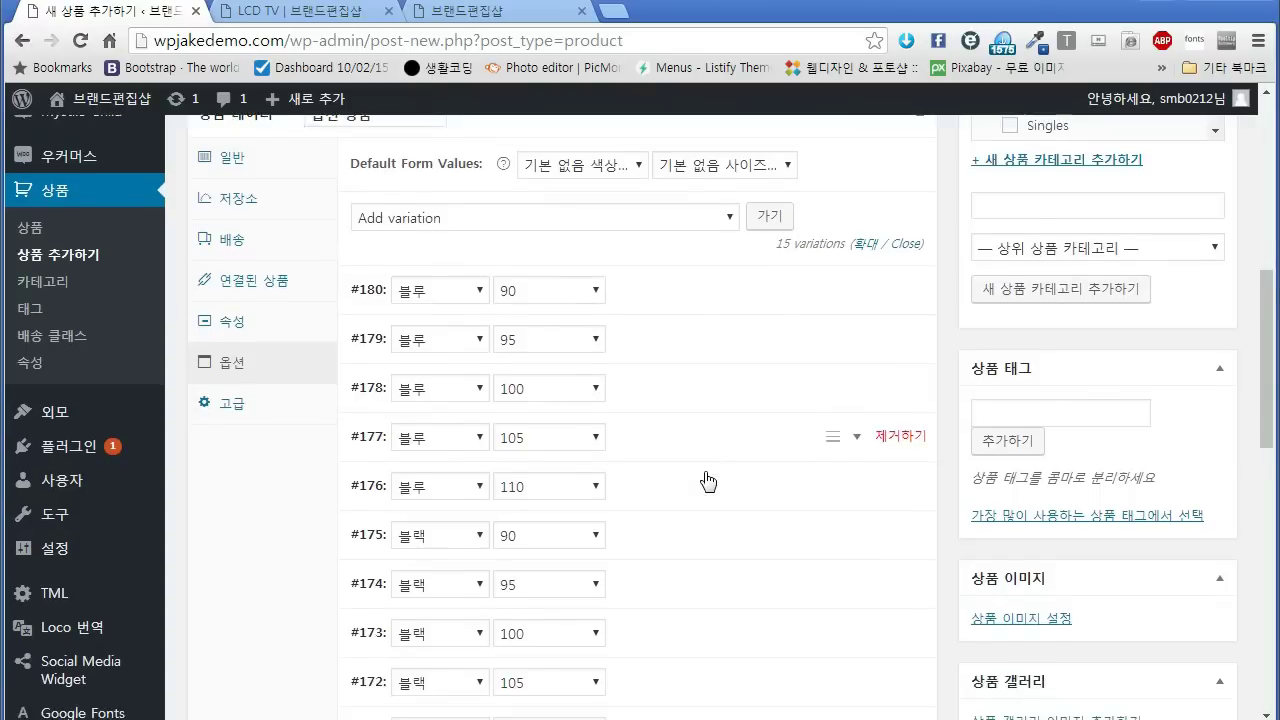
{"action": "scroll", "coordinate": [708, 481], "scroll_direction": "down", "scroll_amount": 5}
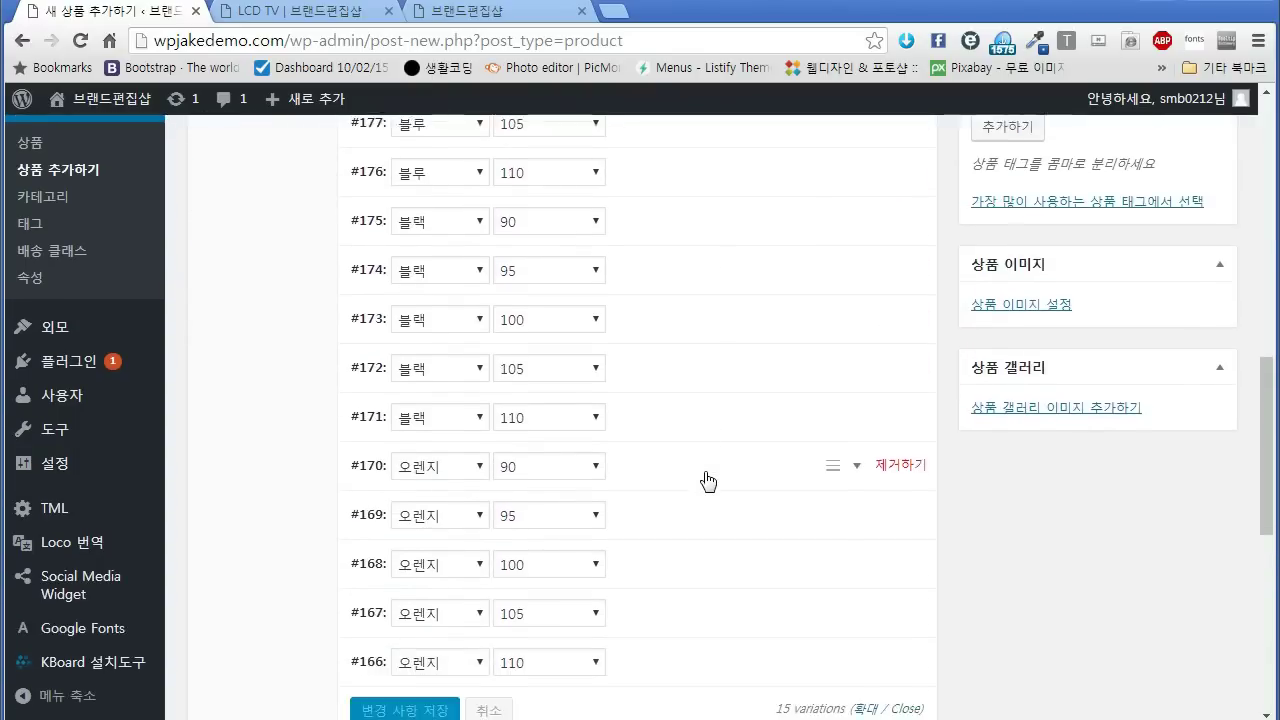
{"action": "scroll", "coordinate": [708, 481], "scroll_direction": "down", "scroll_amount": 4}
{"action": "scroll", "coordinate": [680, 486], "scroll_direction": "up", "scroll_amount": 4}
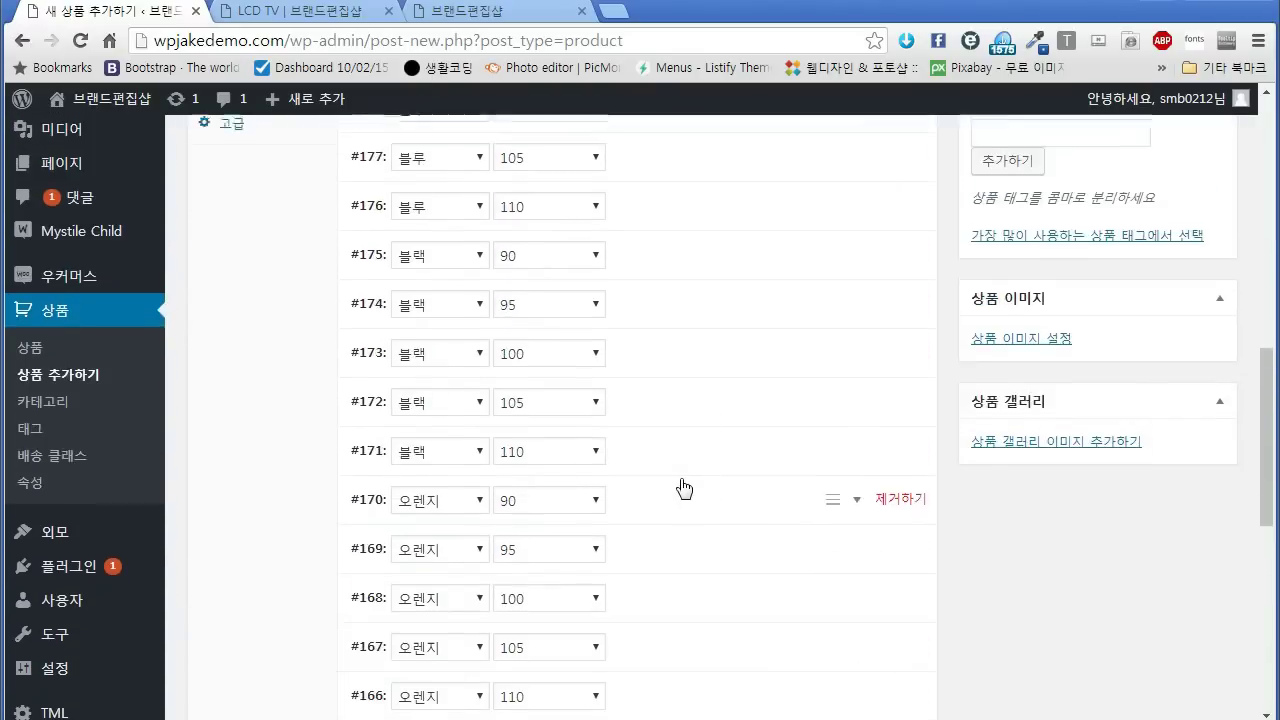
{"action": "scroll", "coordinate": [684, 488], "scroll_direction": "up", "scroll_amount": 5}
{"action": "scroll", "coordinate": [684, 488], "scroll_direction": "up", "scroll_amount": 2}
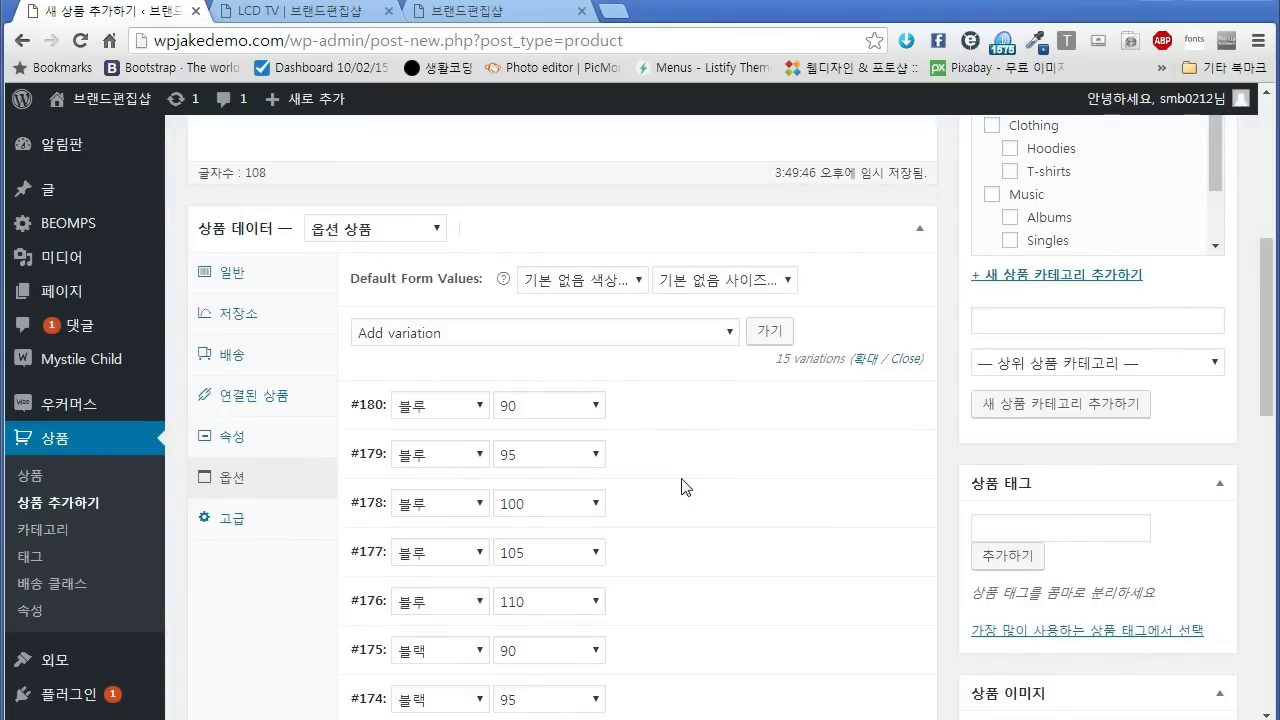
{"action": "mouse_move", "coordinate": [651, 408]}
- Bulk-set the regular price of all variations to 30000 won
{"action": "left_click", "coordinate": [498, 331]}
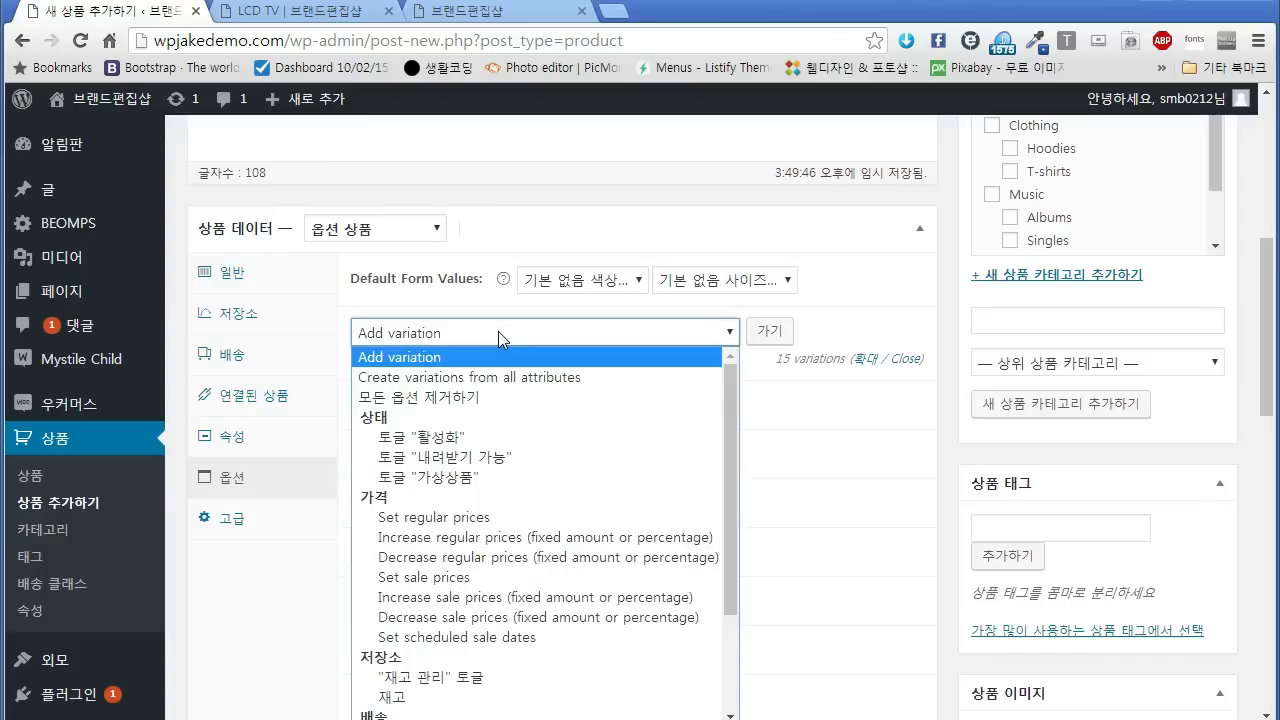
{"action": "left_click", "coordinate": [452, 518]}
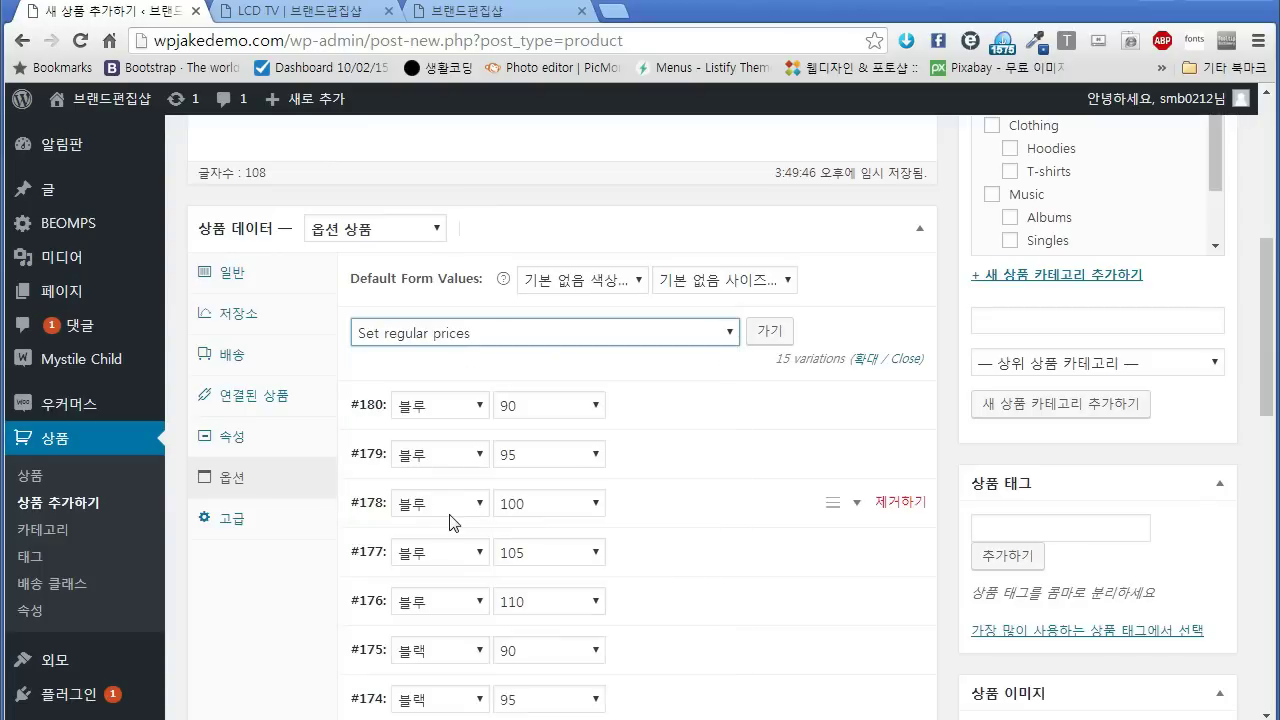
{"action": "left_click", "coordinate": [770, 331]}
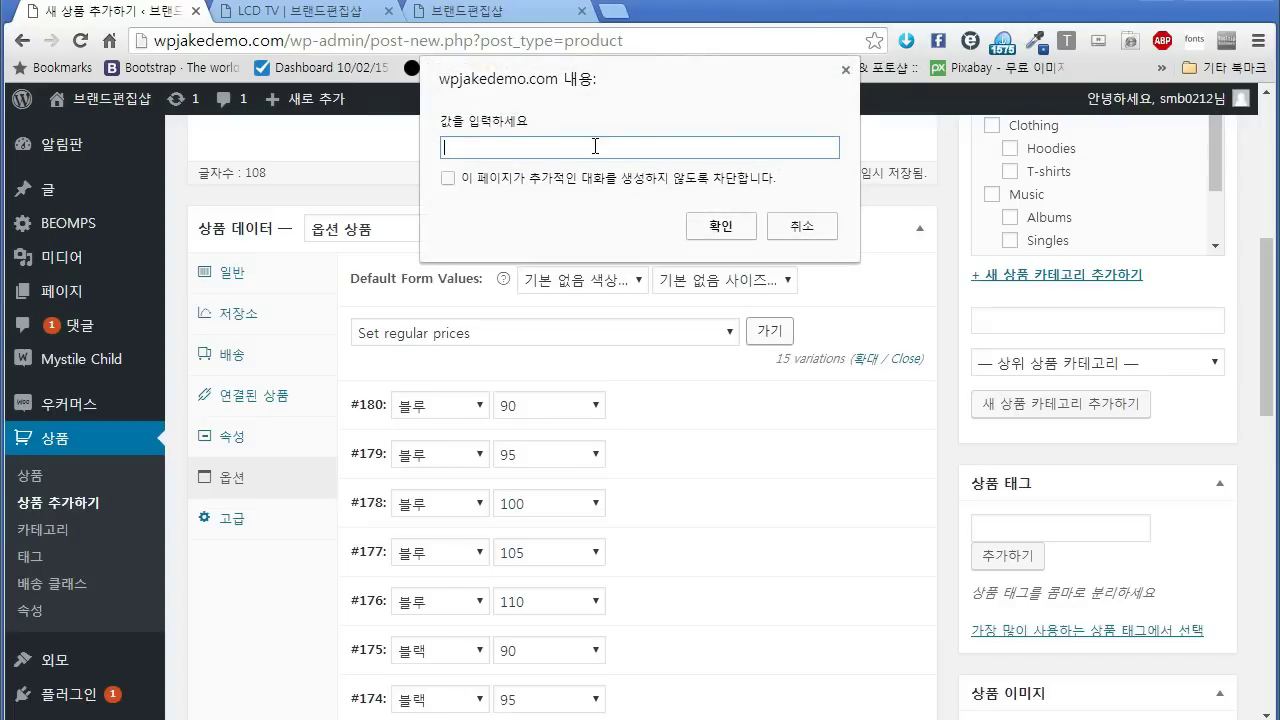
{"action": "type", "text": "30000"}
{"action": "left_click", "coordinate": [712, 224]}
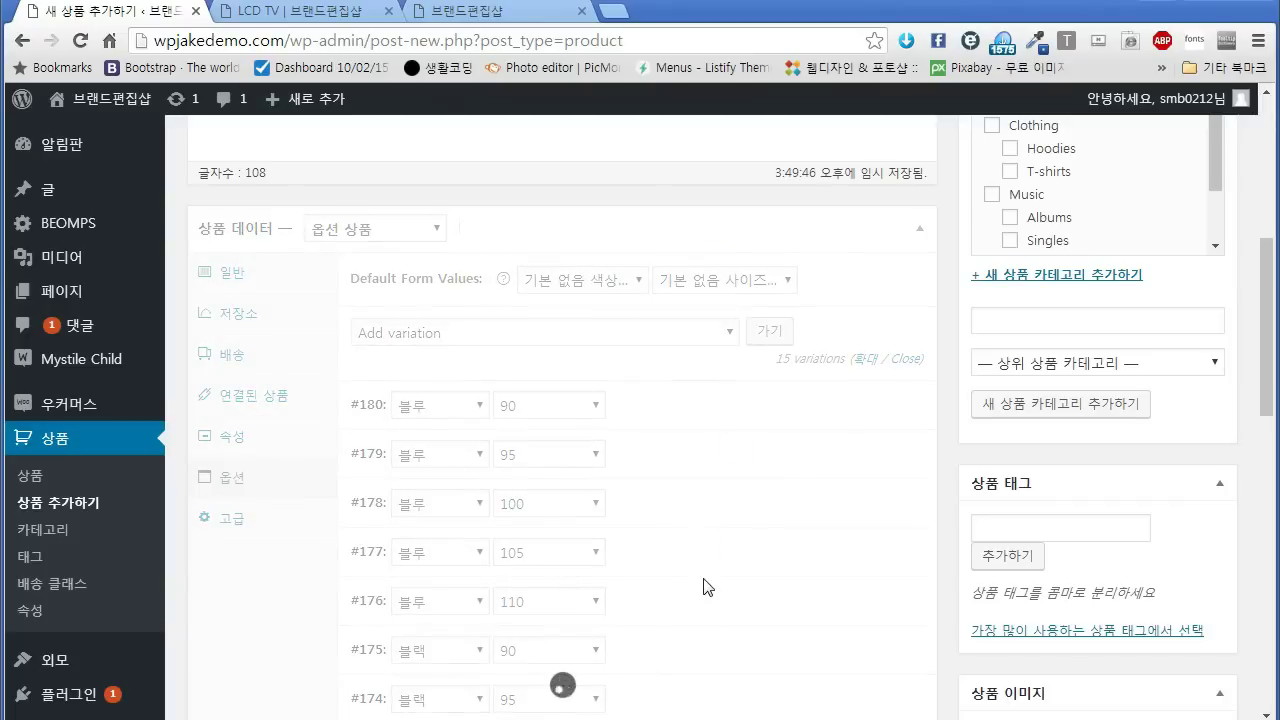
{"action": "scroll", "coordinate": [712, 592], "scroll_direction": "down", "scroll_amount": 2}
{"action": "scroll", "coordinate": [716, 597], "scroll_direction": "down", "scroll_amount": 6}
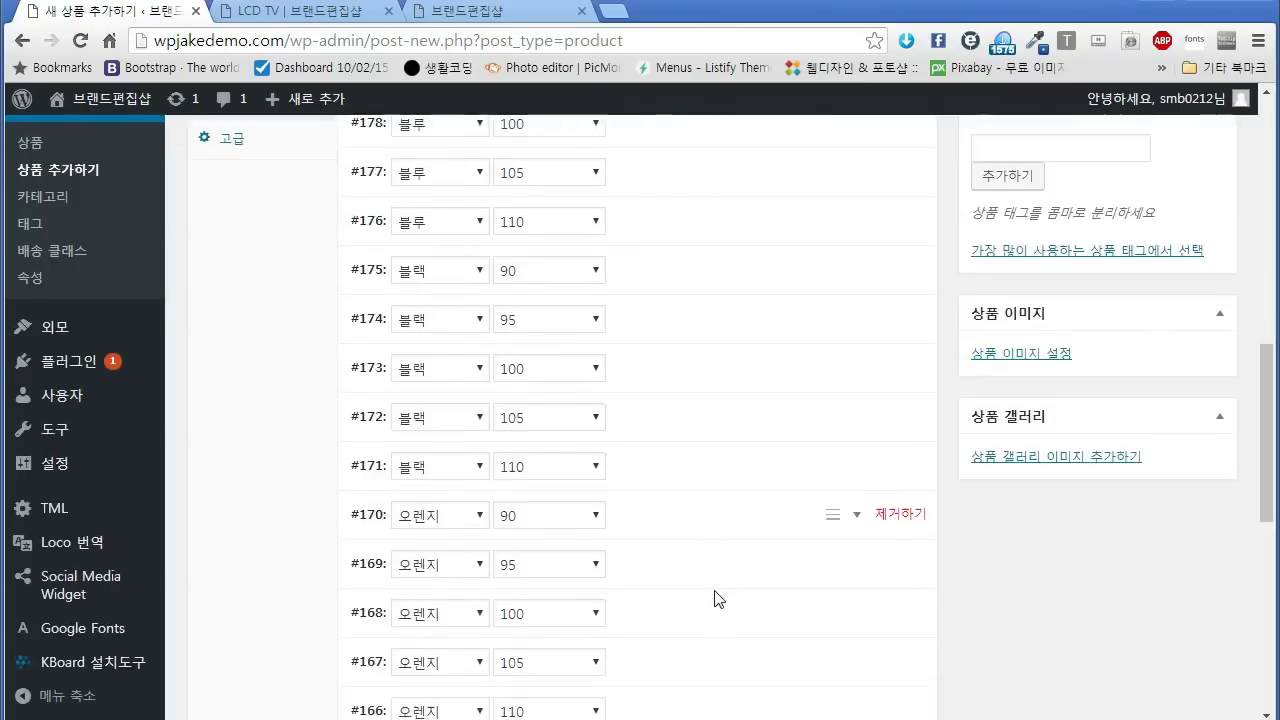
{"action": "scroll", "coordinate": [703, 500], "scroll_direction": "up", "scroll_amount": 3}
{"action": "scroll", "coordinate": [680, 512], "scroll_direction": "up", "scroll_amount": 4}
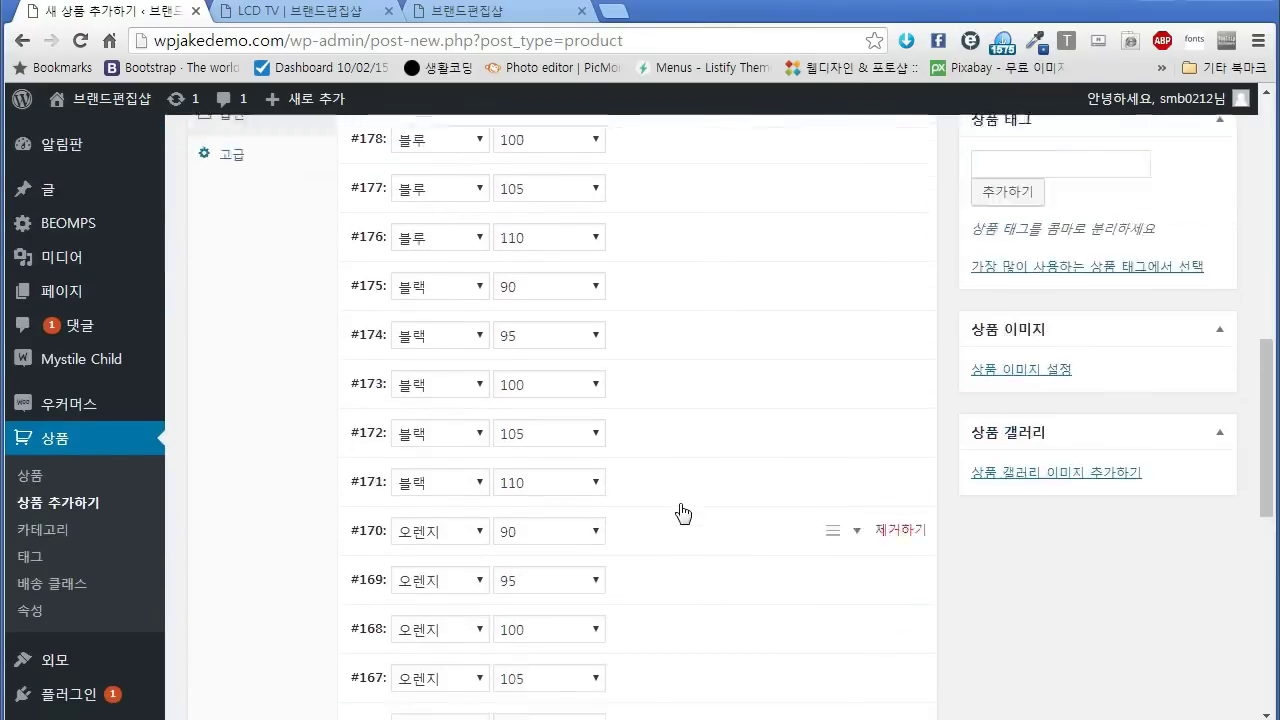
- Expand variation #180 to verify its price, collapse all variation rows, and show the advanced settings
{"action": "left_click", "coordinate": [365, 313]}
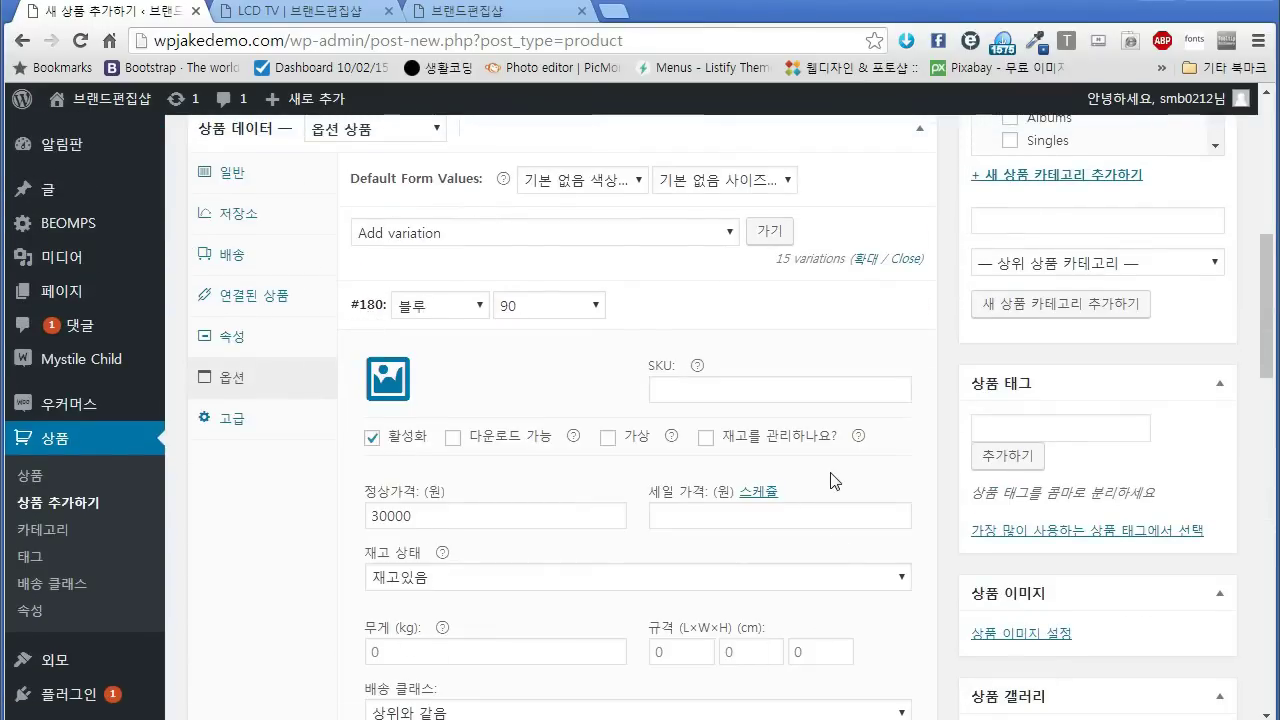
{"action": "scroll", "coordinate": [825, 470], "scroll_direction": "down", "scroll_amount": 1}
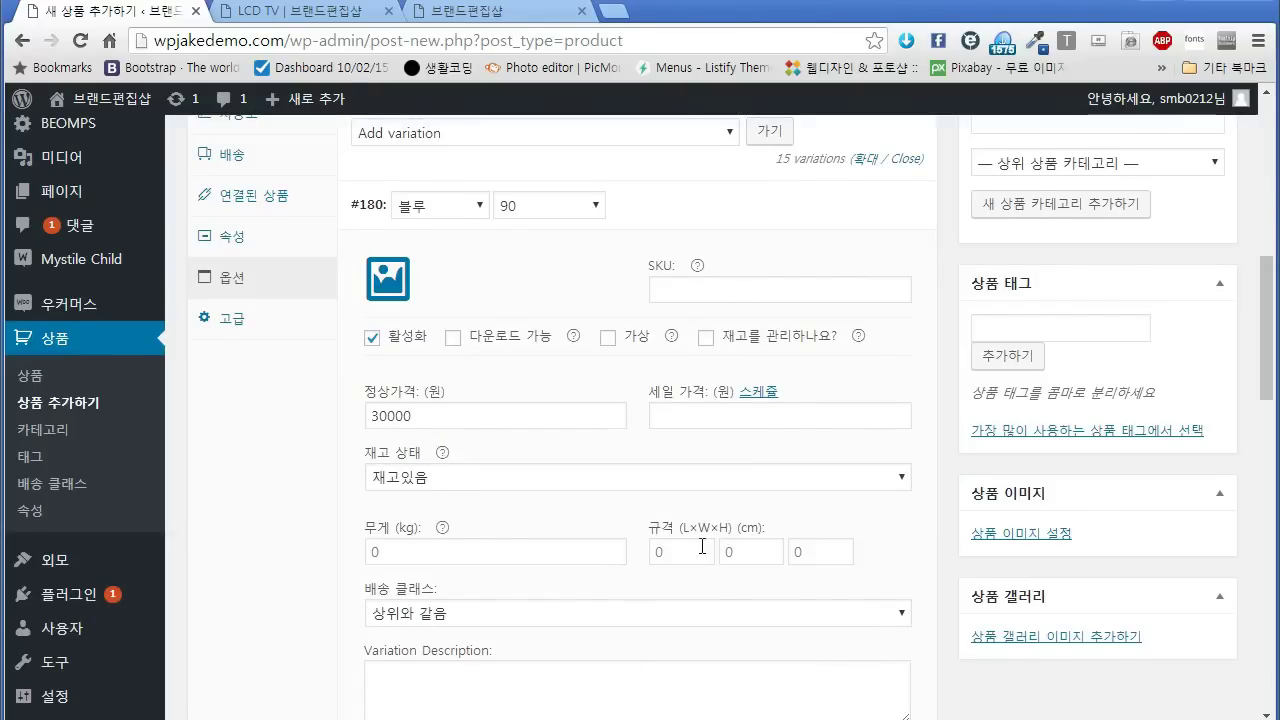
{"action": "scroll", "coordinate": [540, 640], "scroll_direction": "down", "scroll_amount": 2}
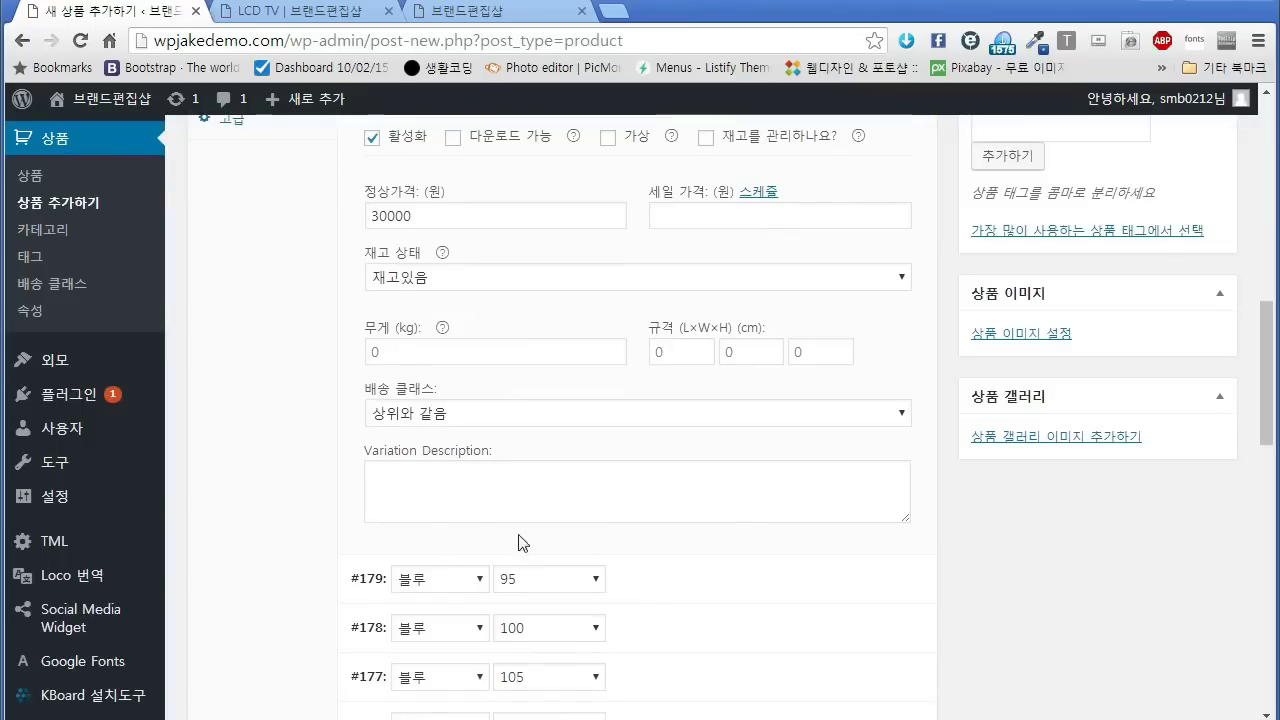
{"action": "scroll", "coordinate": [856, 484], "scroll_direction": "up", "scroll_amount": 2}
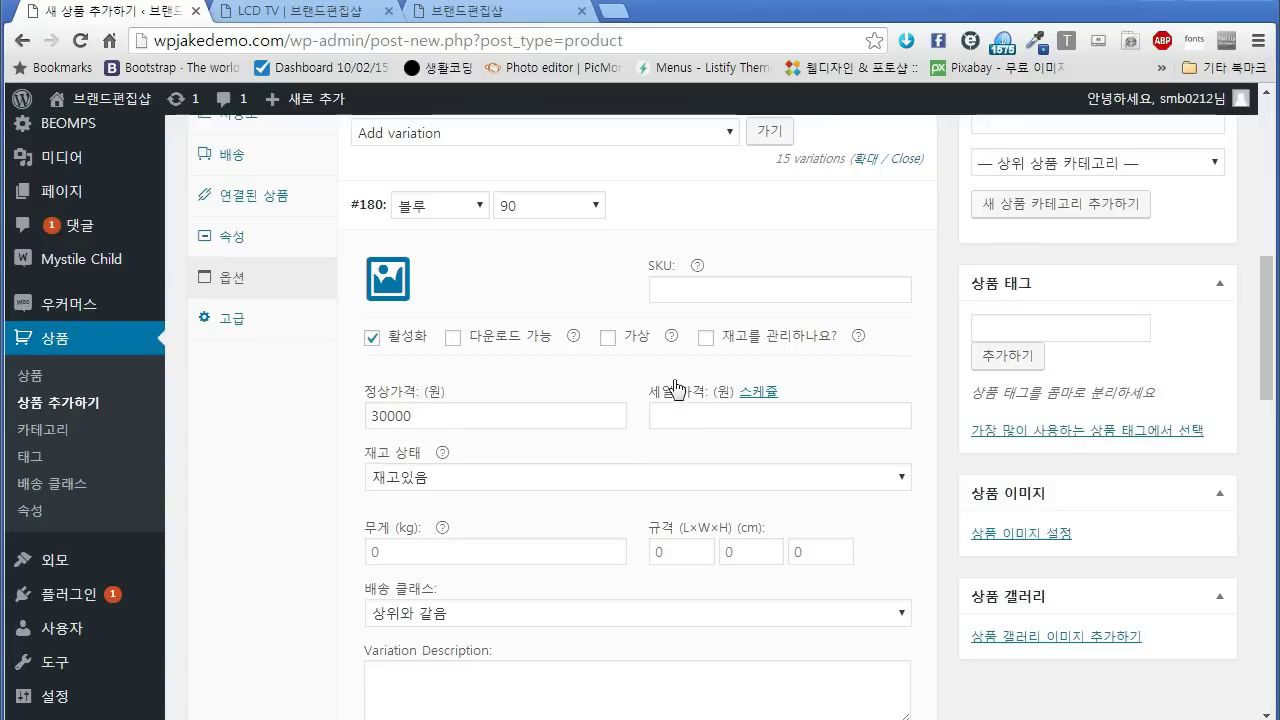
{"action": "left_click", "coordinate": [362, 206]}
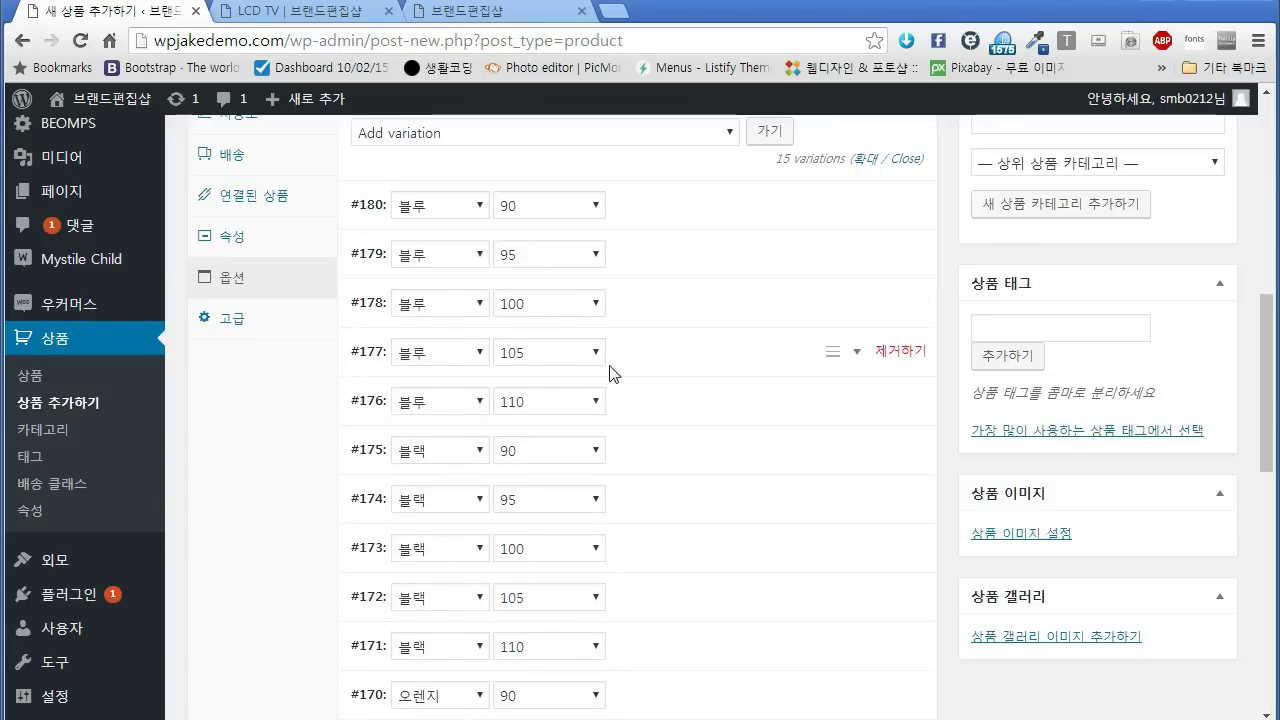
{"action": "scroll", "coordinate": [688, 395], "scroll_direction": "down", "scroll_amount": 1}
{"action": "scroll", "coordinate": [688, 397], "scroll_direction": "down", "scroll_amount": 3}
{"action": "scroll", "coordinate": [687, 401], "scroll_direction": "down", "scroll_amount": 2}
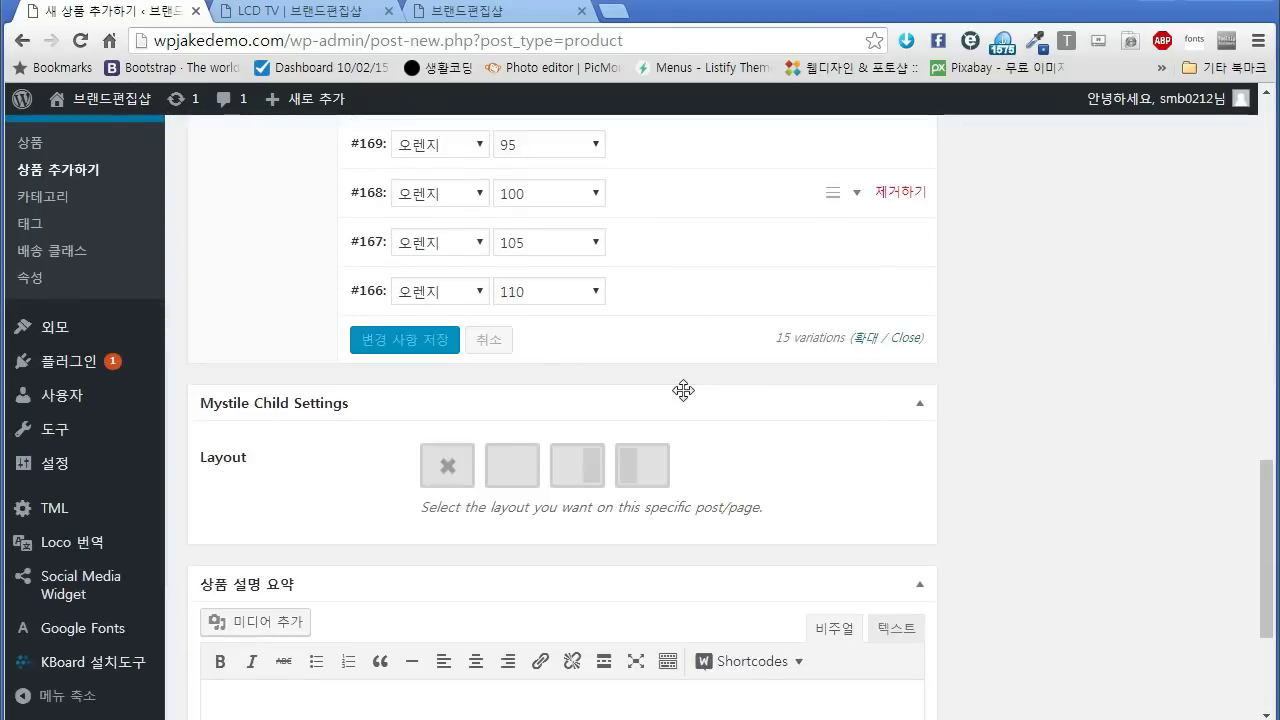
{"action": "left_click", "coordinate": [906, 338]}
{"action": "scroll", "coordinate": [736, 357], "scroll_direction": "up", "scroll_amount": 1}
{"action": "scroll", "coordinate": [736, 357], "scroll_direction": "up", "scroll_amount": 6}
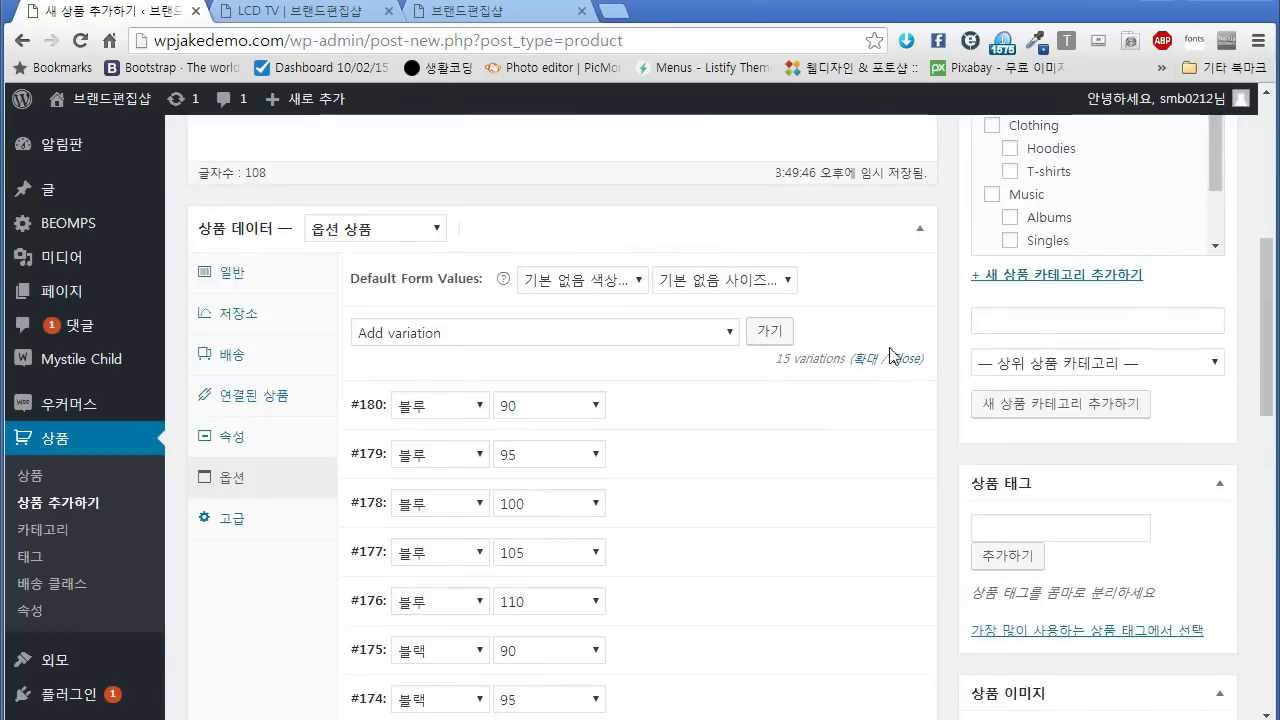
{"action": "left_click", "coordinate": [906, 358]}
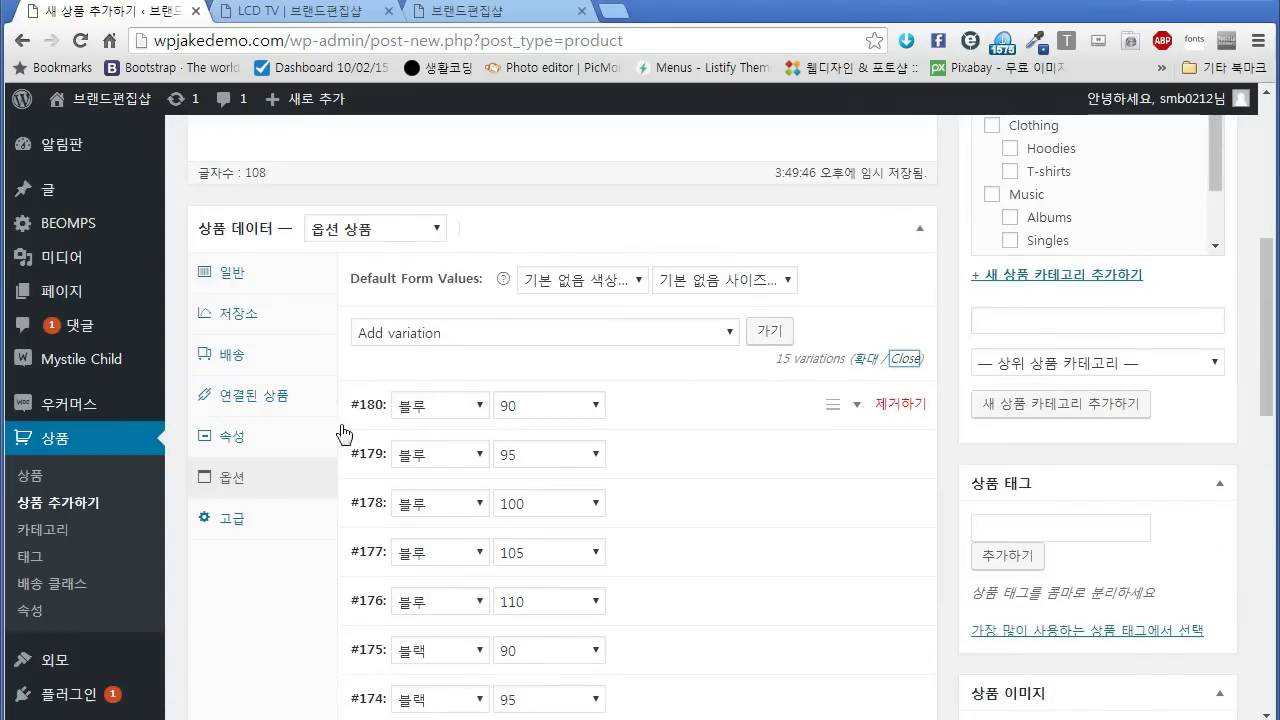
{"action": "left_click", "coordinate": [200, 515]}
{"action": "scroll", "coordinate": [461, 484], "scroll_direction": "down", "scroll_amount": 4}
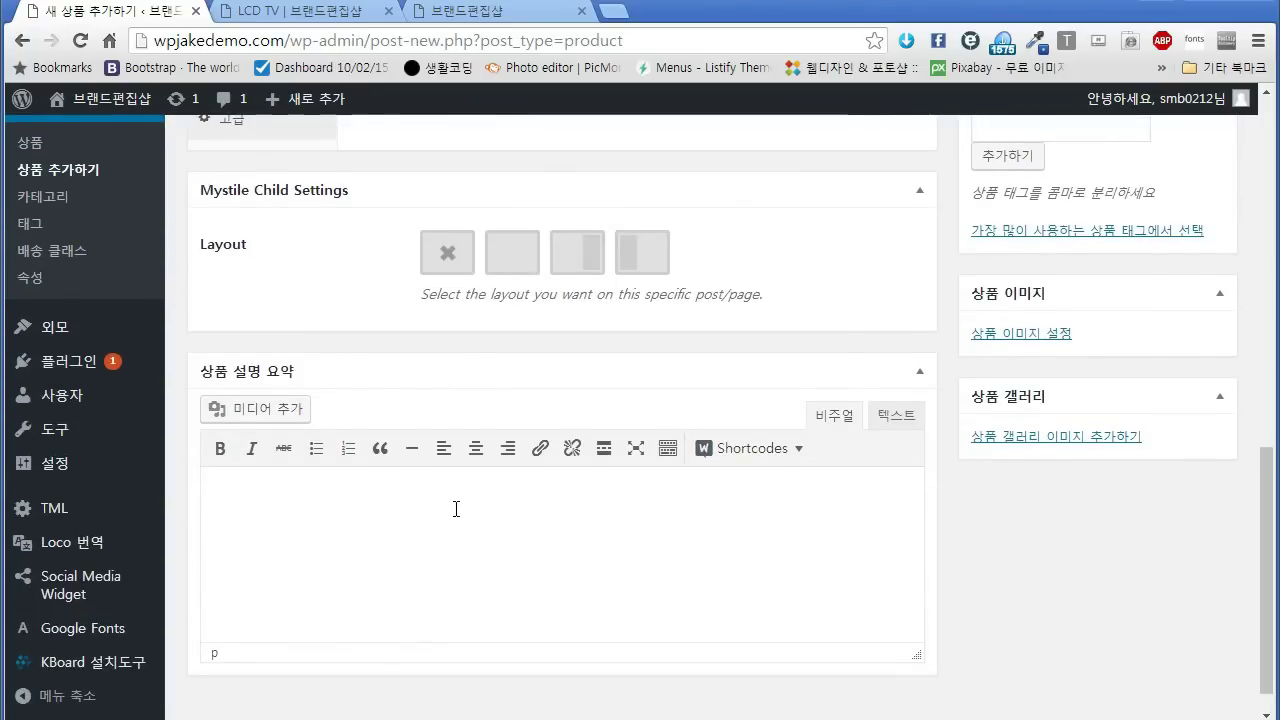
- Type '티셔츠 상단 설명 부분입니다' in the short description and paste copies into two paragraphs
{"action": "left_click", "coordinate": [455, 509]}
{"action": "type", "text": "티셔"}
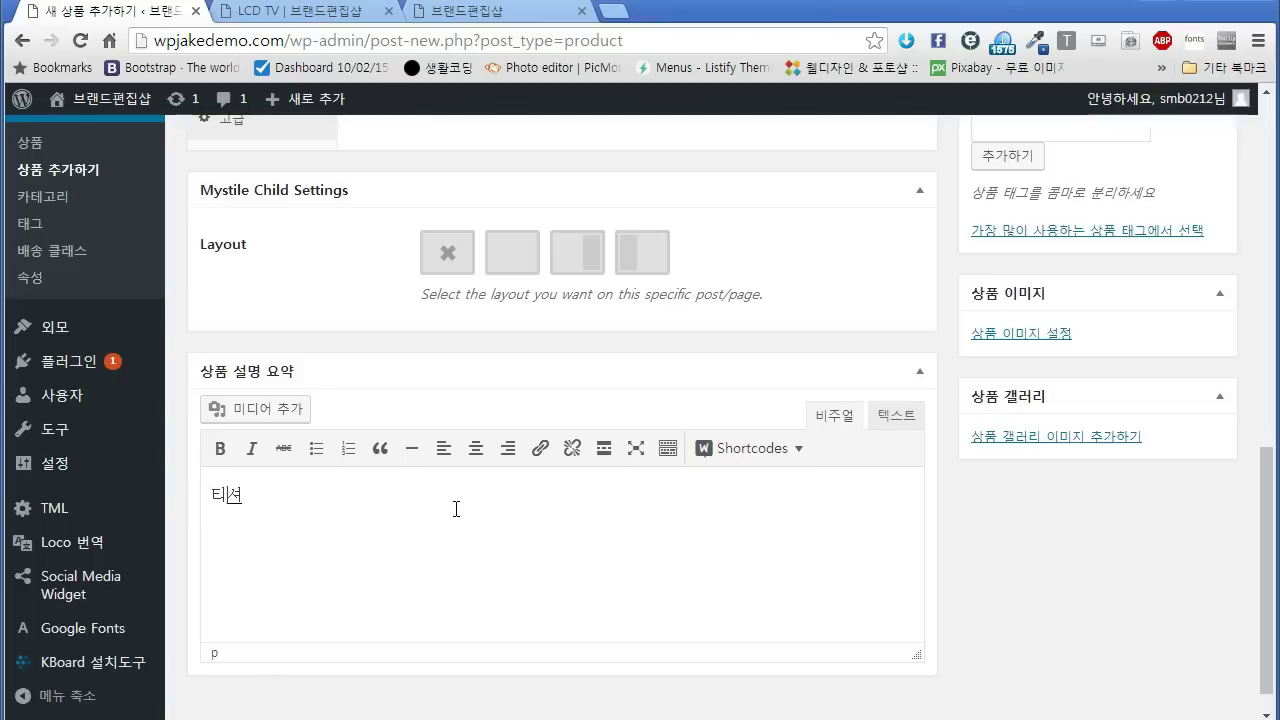
{"action": "type", "text": "트 상단 설며명 부분입니다."}
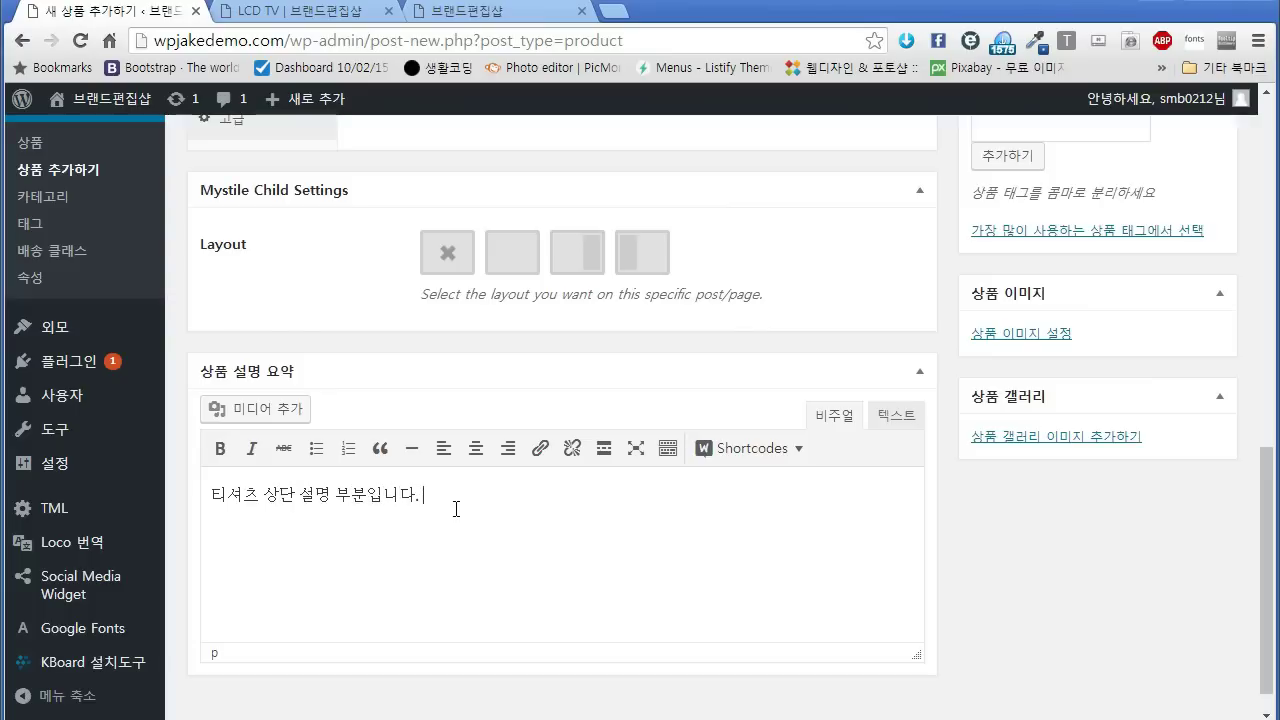
{"action": "key", "text": "ctrl+a"}
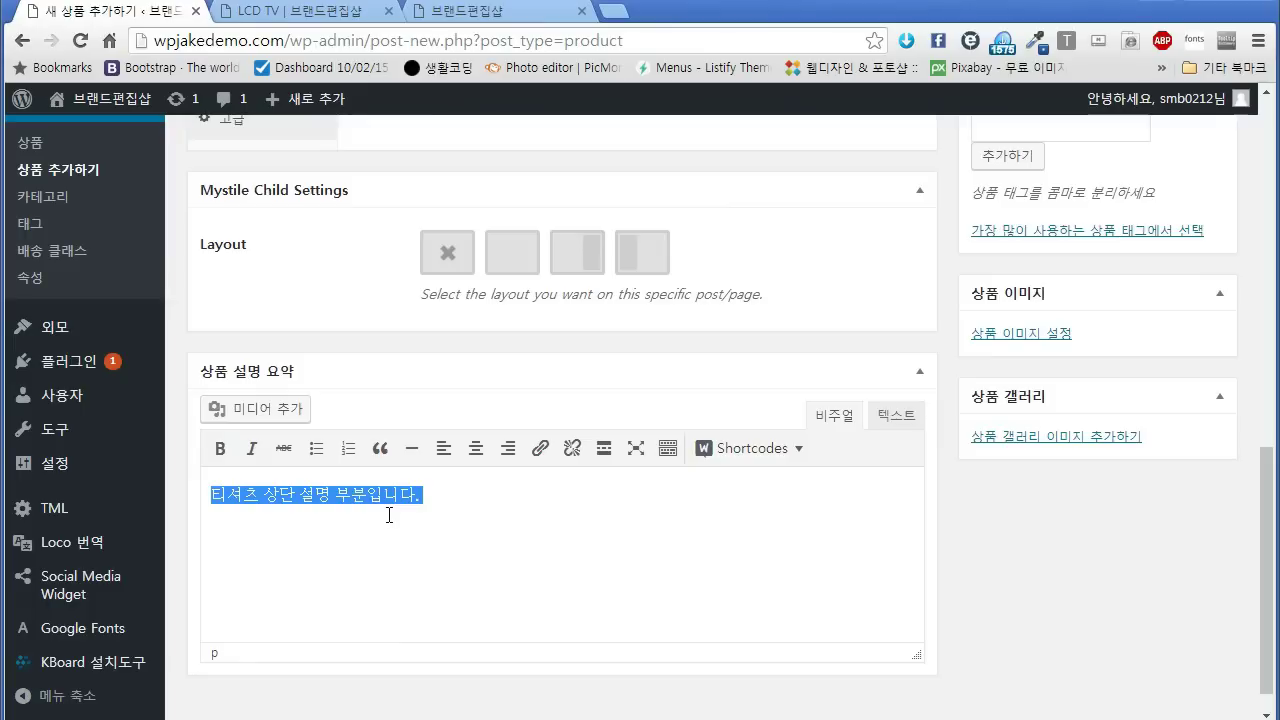
{"action": "key", "text": "ctrl+c"}
{"action": "left_click", "coordinate": [471, 491]}
{"action": "key", "text": "ctrl+v"}
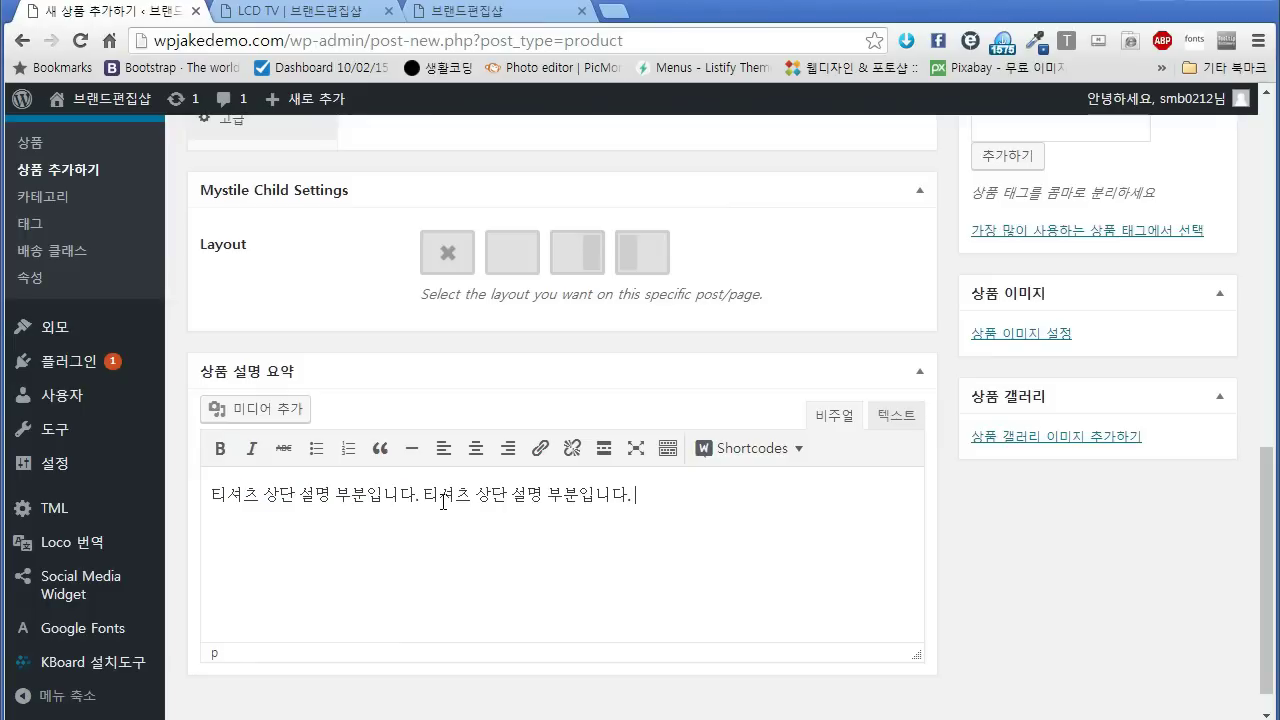
{"action": "key", "text": "ctrl+v"}
{"action": "key", "text": "ctrl+v"}
{"action": "key", "text": "ctrl+v"}
{"action": "key", "text": "ctrl+v"}
{"action": "key", "text": "ctrl+v"}
{"action": "key", "text": "ctrl+v"}
{"action": "key", "text": "ctrl+v"}
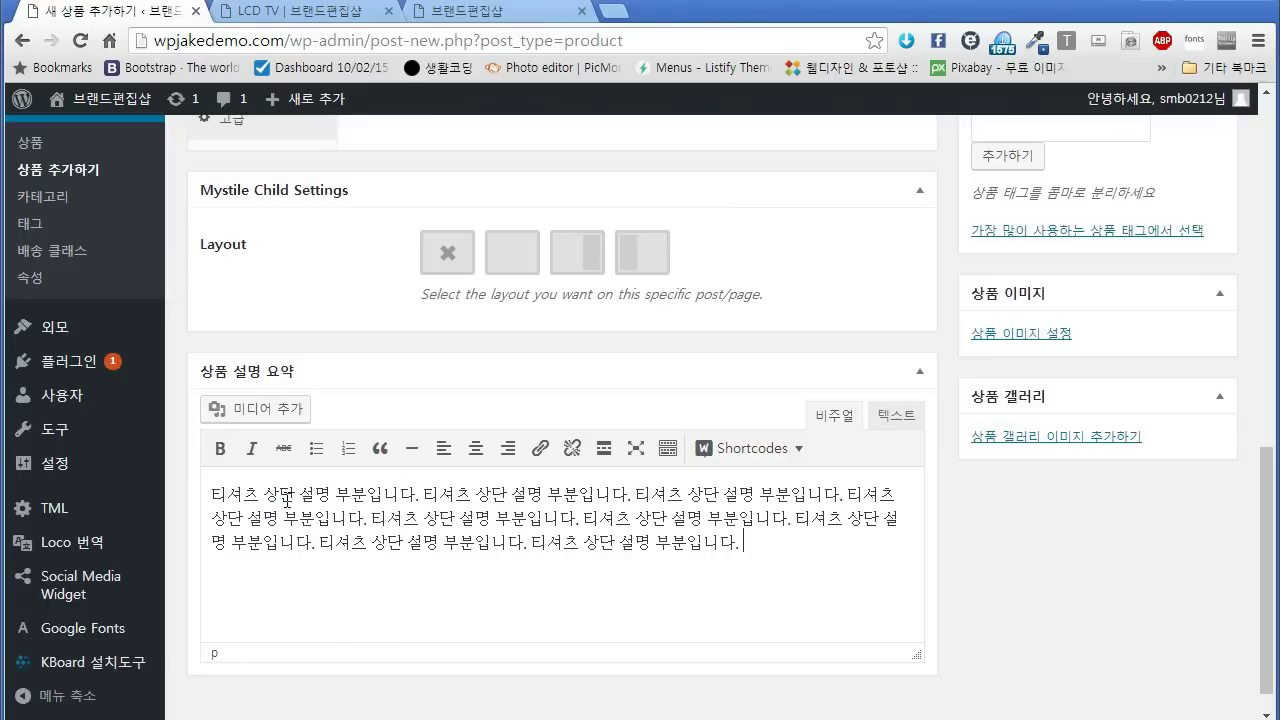
{"action": "left_click_drag", "start_coordinate": [212, 490], "coordinate": [762, 546]}
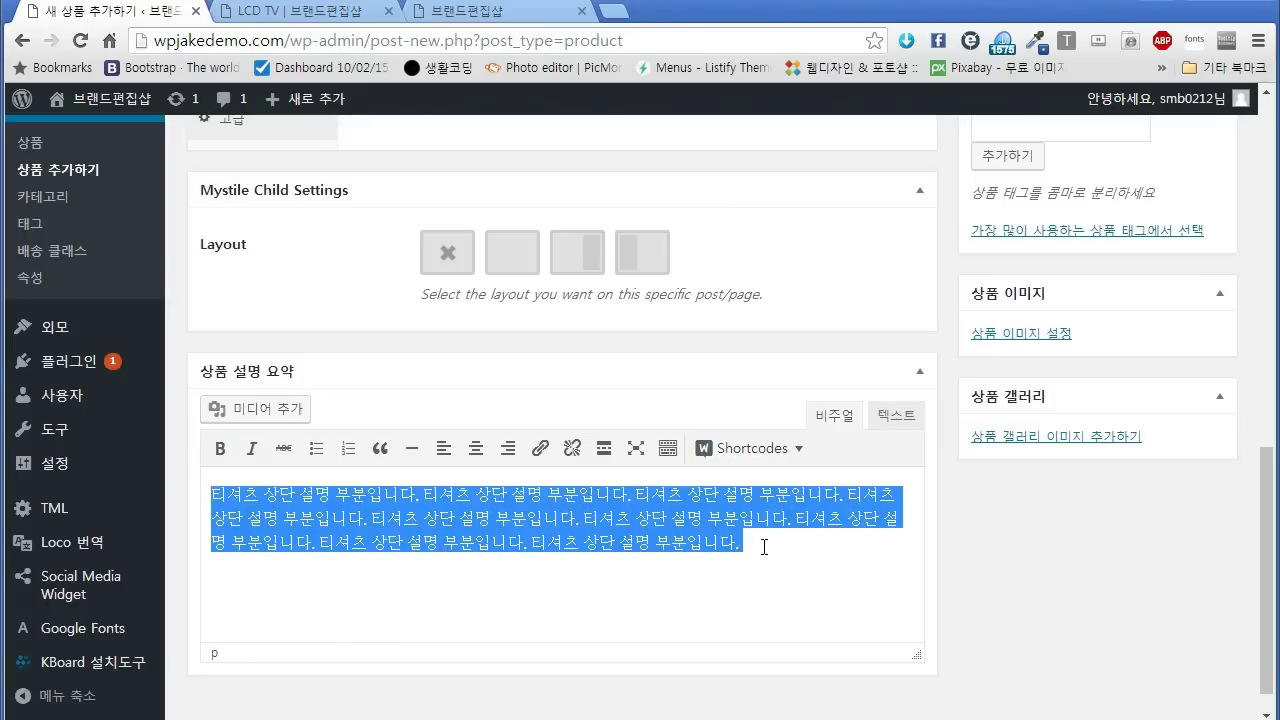
{"action": "left_click", "coordinate": [763, 546]}
{"action": "key", "text": "ctrl+v"}
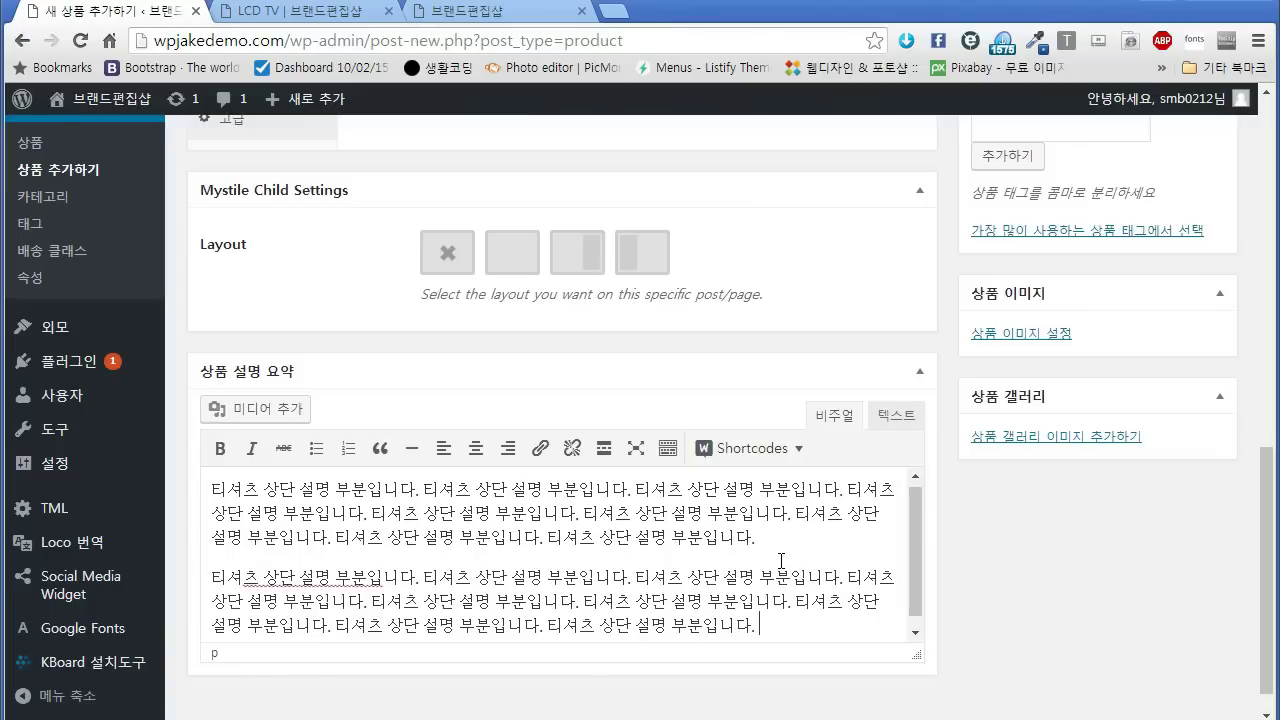
{"action": "scroll", "coordinate": [1083, 568], "scroll_direction": "up", "scroll_amount": 1}
- Set the grey t-shirt1.jpg picture as the product image
{"action": "left_click", "coordinate": [1040, 438]}
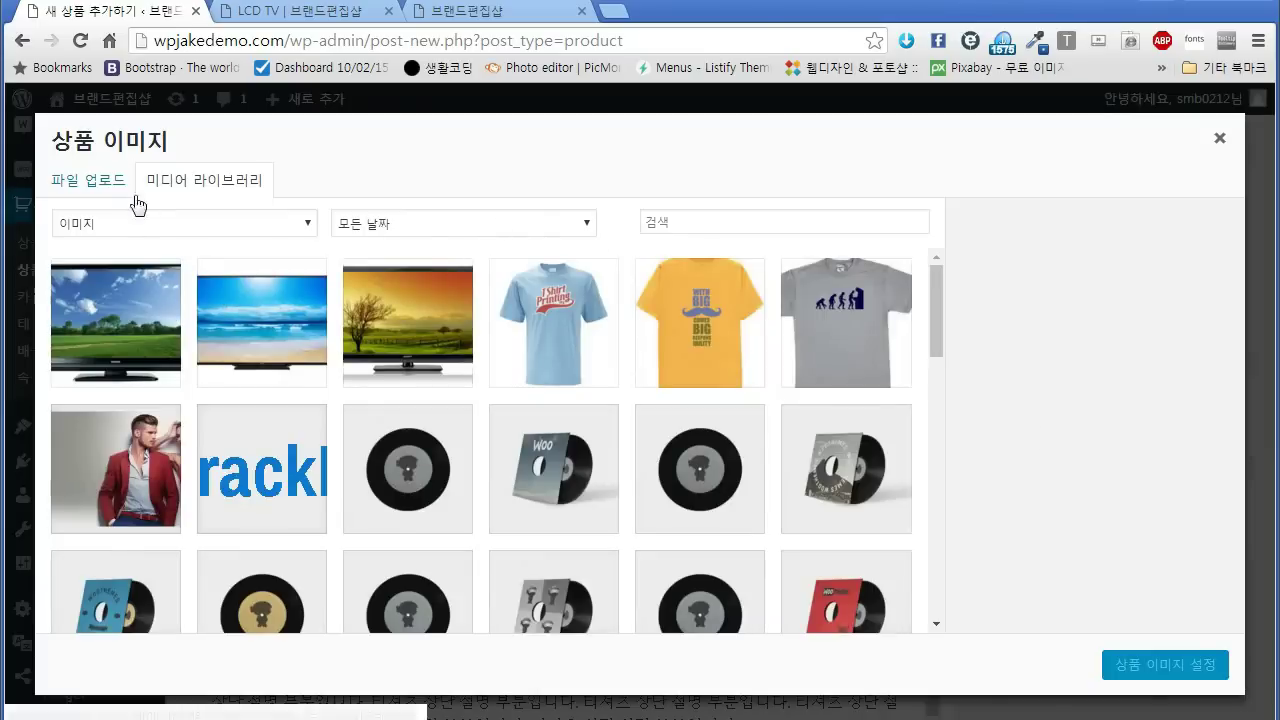
{"action": "left_click", "coordinate": [818, 388]}
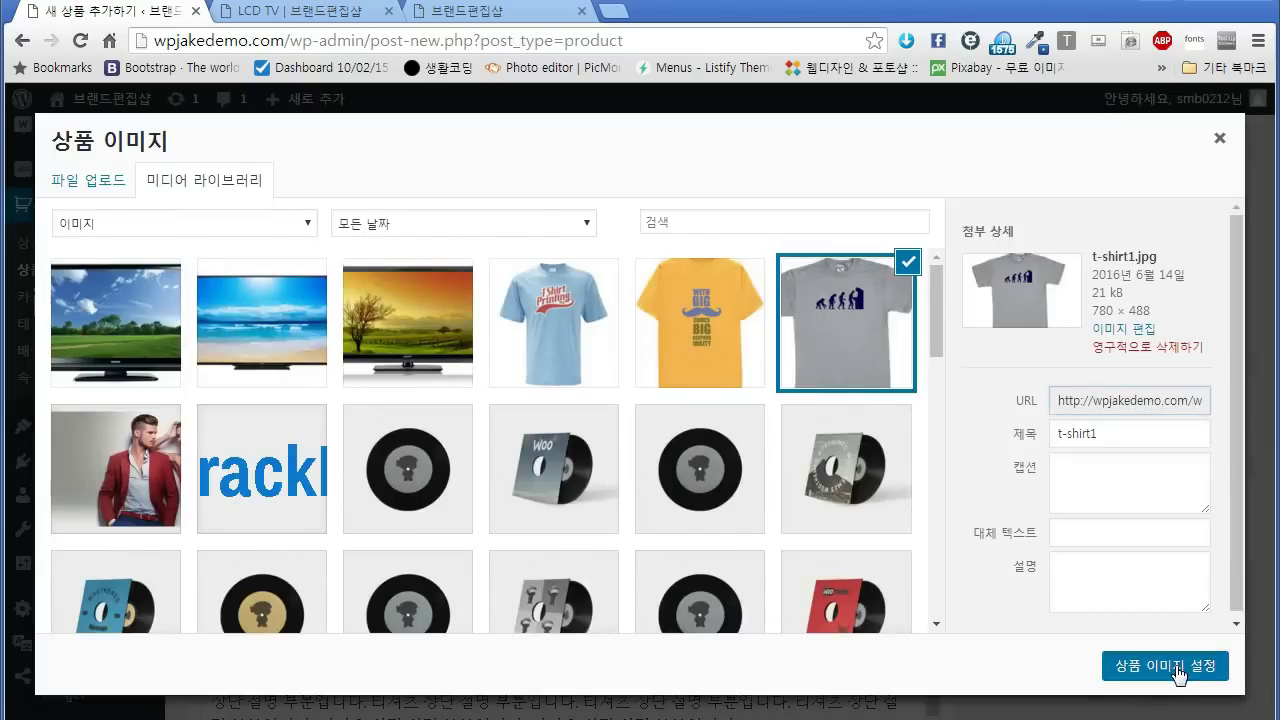
{"action": "left_click", "coordinate": [1178, 668]}
- Select the grey t-shirt picture in the product gallery image picker
{"action": "scroll", "coordinate": [1150, 590], "scroll_direction": "down", "scroll_amount": 2}
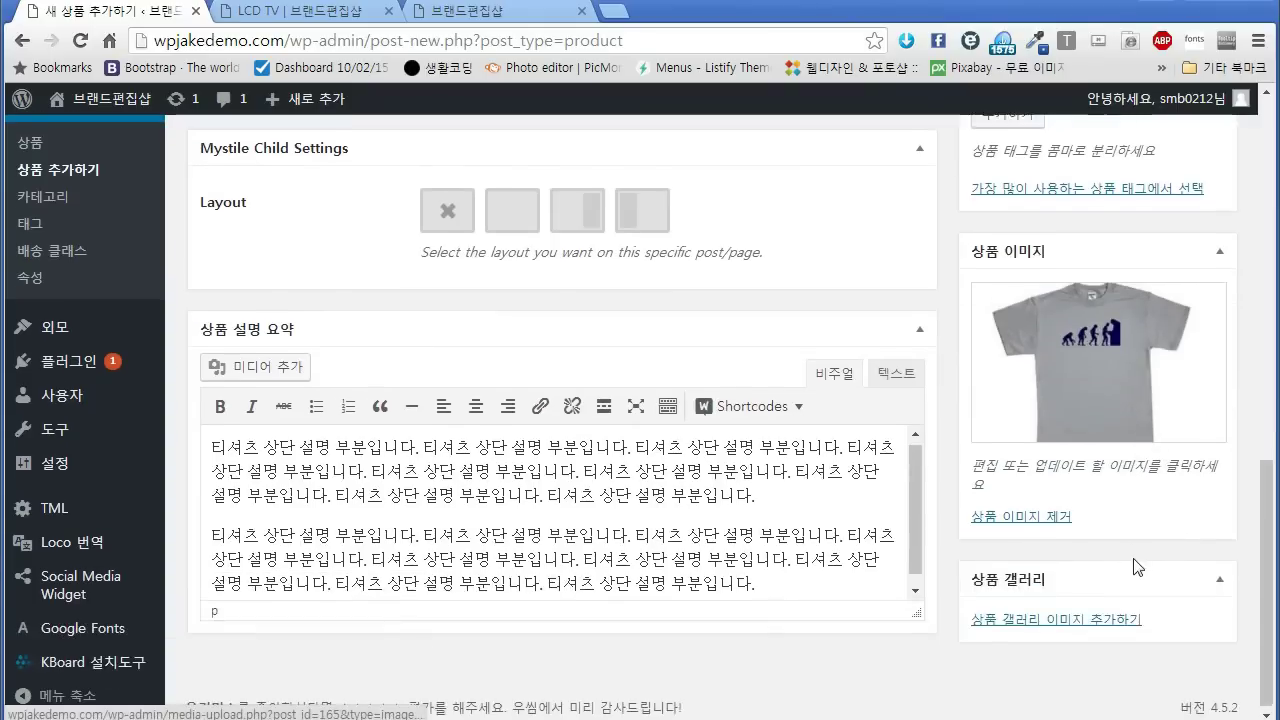
{"action": "left_click", "coordinate": [1086, 620]}
{"action": "left_click", "coordinate": [864, 364]}
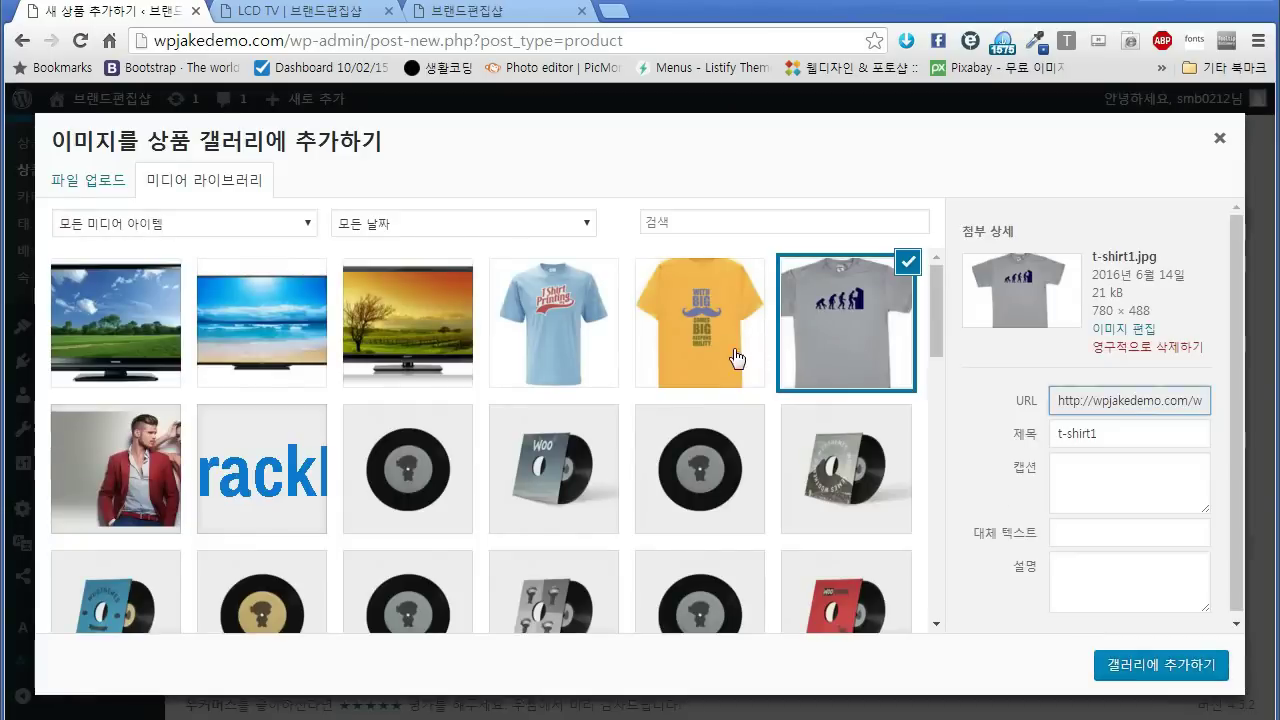
- Select the yellow and blue t-shirt images and add them to the 티셔츠2 gallery
{"action": "left_click", "coordinate": [731, 357]}
{"action": "left_click", "coordinate": [580, 346]}
{"action": "left_click", "coordinate": [1163, 665]}
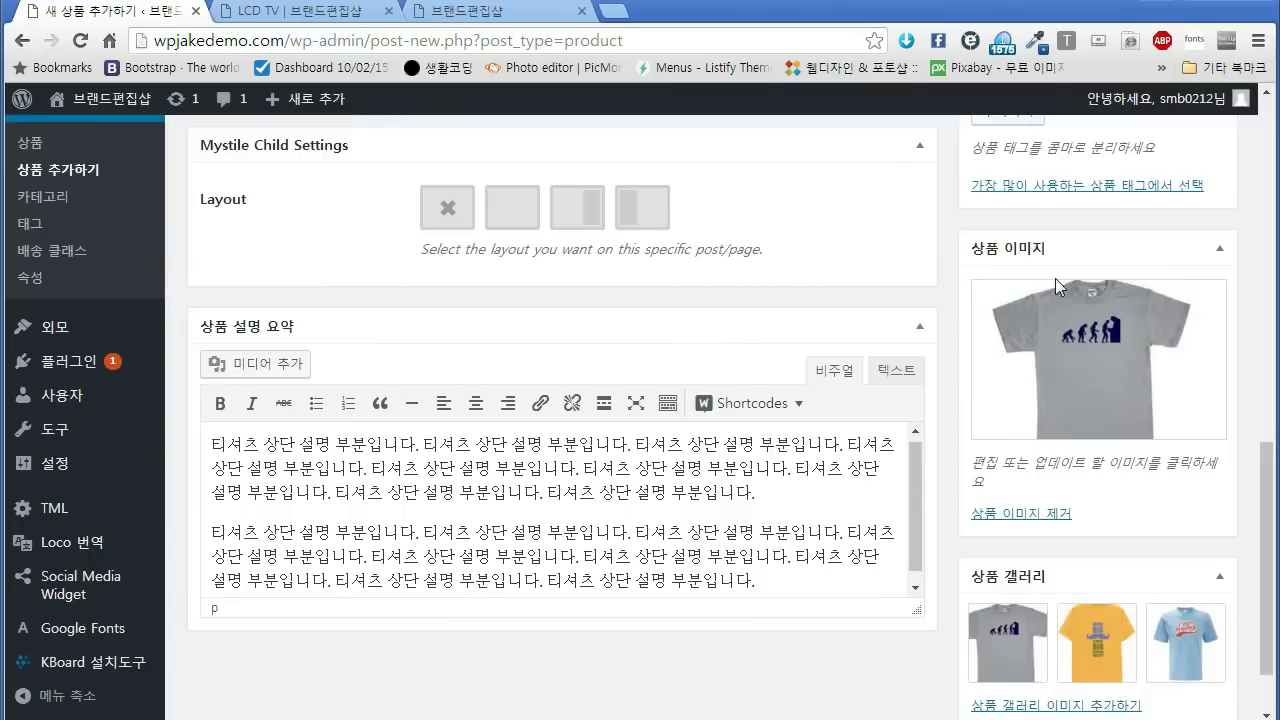
- Publish the 티셔츠2 product and open its live product page in a new tab
{"action": "scroll", "coordinate": [1100, 380], "scroll_direction": "up", "scroll_amount": 5}
{"action": "scroll", "coordinate": [1138, 395], "scroll_direction": "up", "scroll_amount": 5}
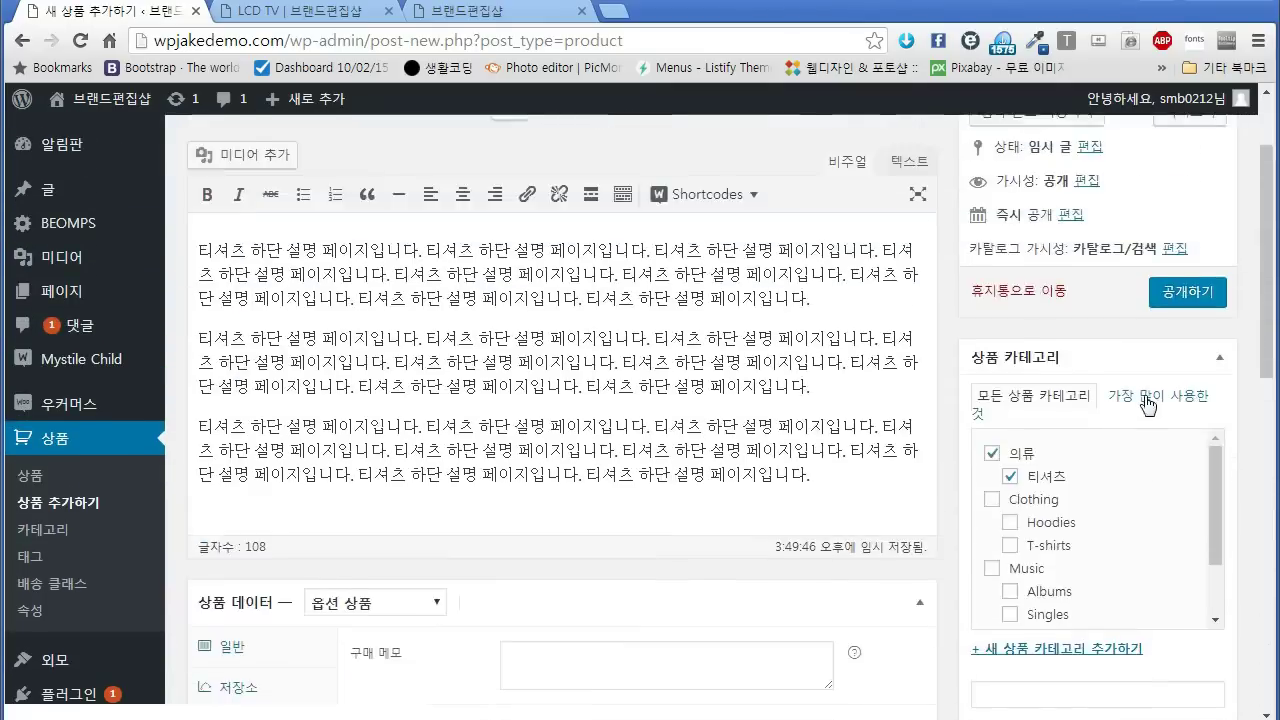
{"action": "left_click", "coordinate": [1190, 373]}
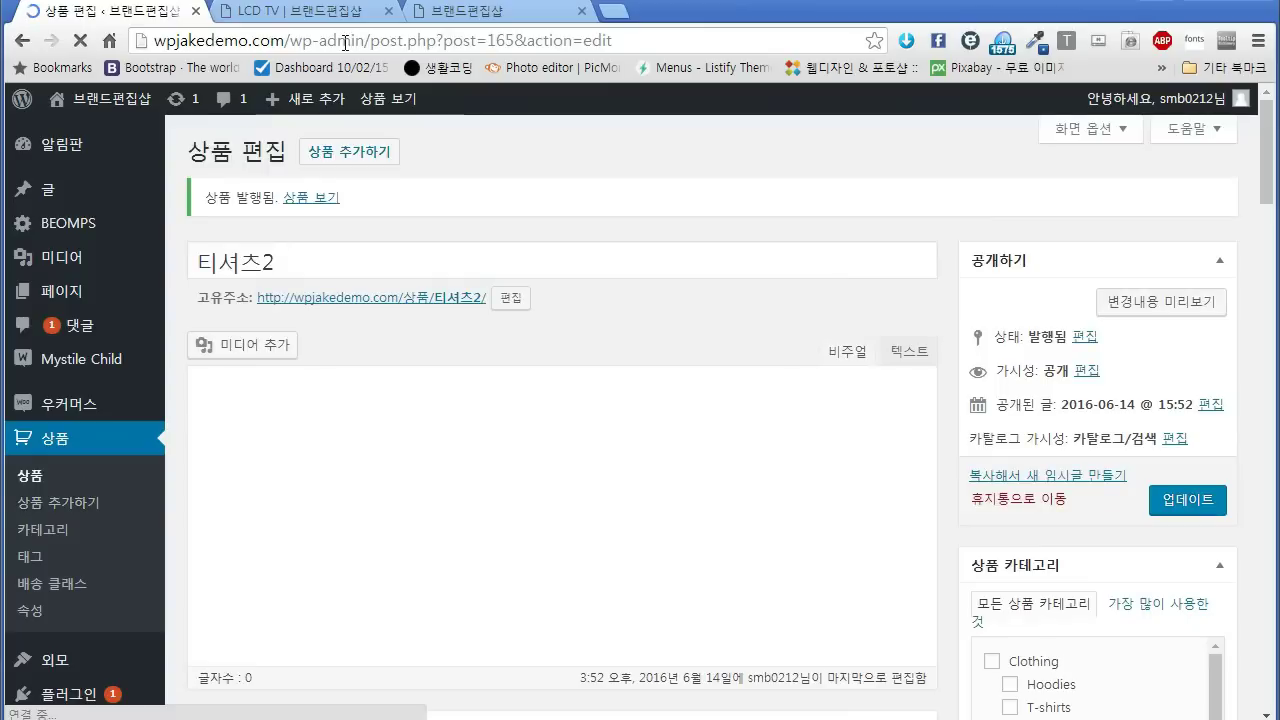
{"action": "right_click", "coordinate": [338, 204]}
{"action": "left_click", "coordinate": [374, 216]}
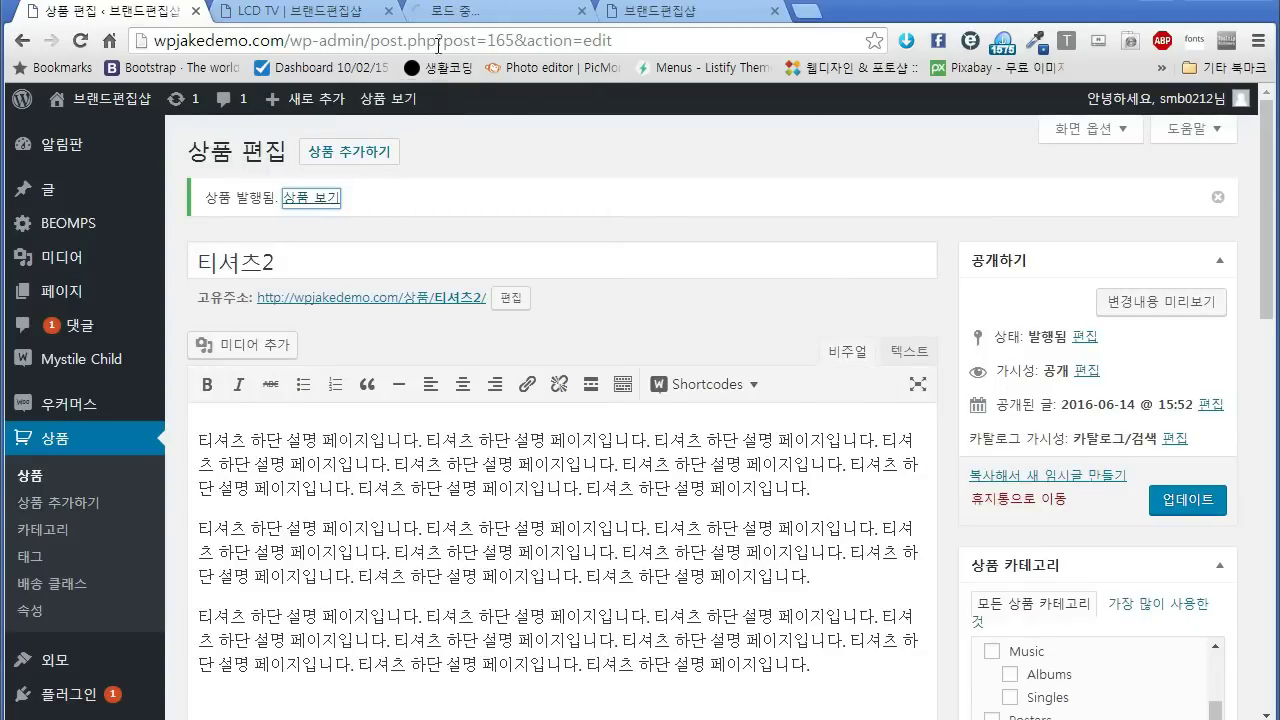
- Close the LCD TV tab and preview the yellow t-shirt gallery image enlarged
{"action": "left_click", "coordinate": [300, 14]}
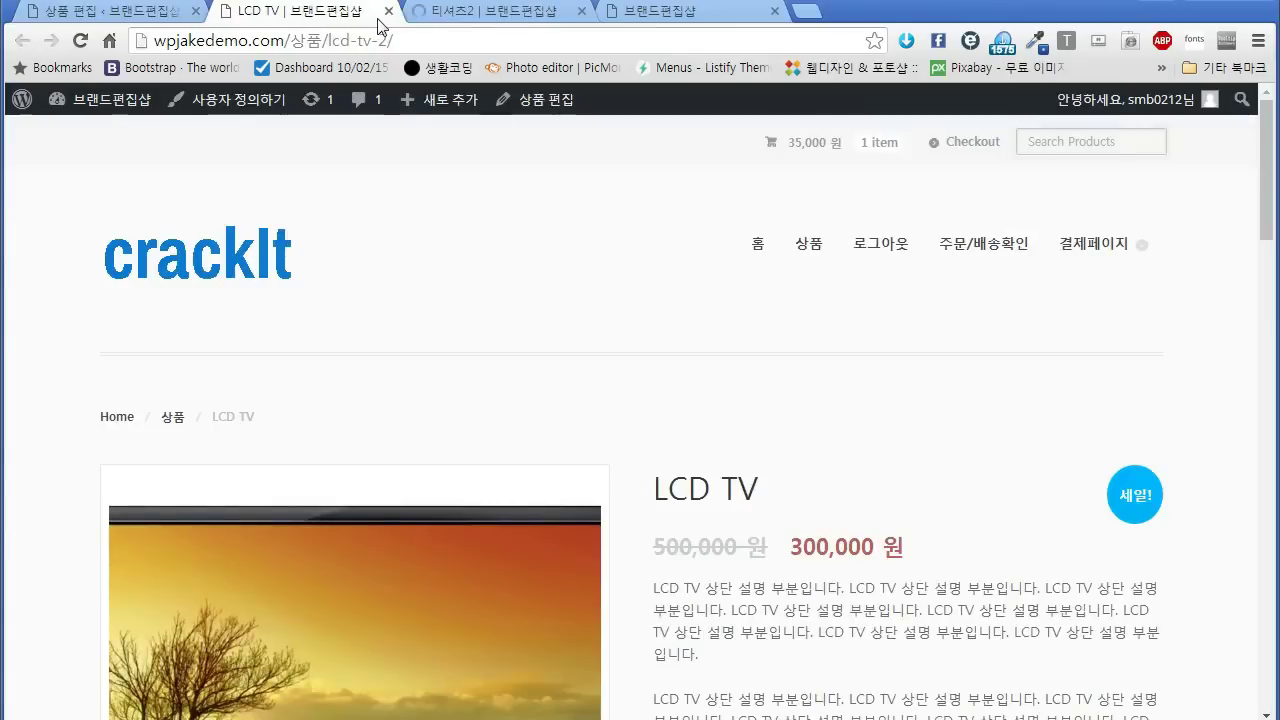
{"action": "left_click", "coordinate": [390, 11]}
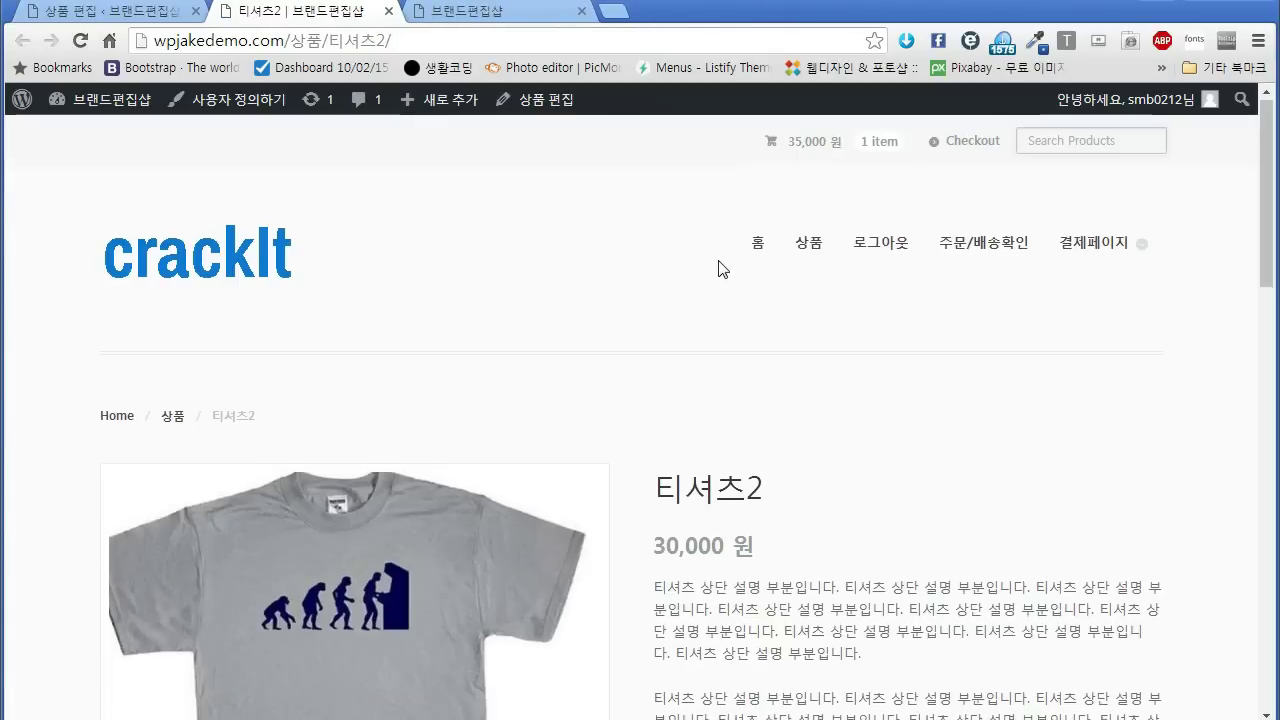
{"action": "scroll", "coordinate": [714, 270], "scroll_direction": "down", "scroll_amount": 2}
{"action": "scroll", "coordinate": [714, 270], "scroll_direction": "down", "scroll_amount": 2}
{"action": "left_click", "coordinate": [316, 540]}
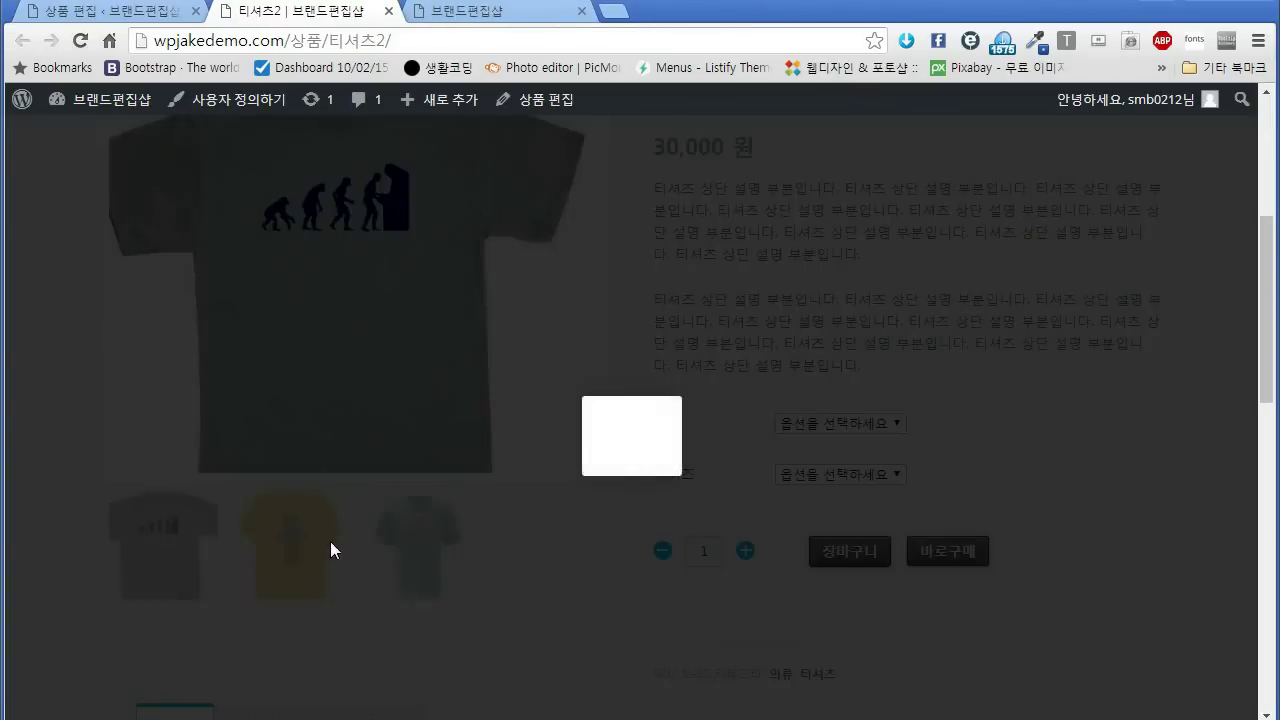
{"action": "left_click", "coordinate": [847, 180]}
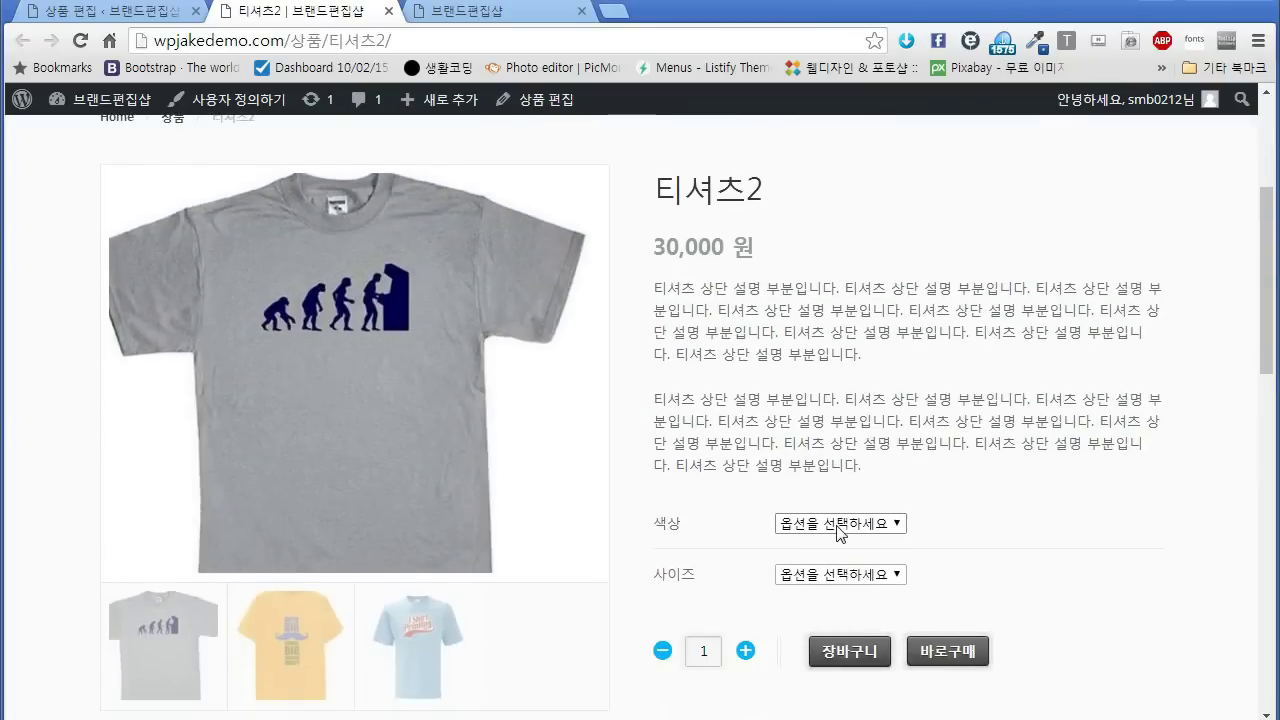
- Try the variation options: colour 블루 with size 100, then change colour to 블랙
{"action": "left_click", "coordinate": [838, 524]}
{"action": "left_click", "coordinate": [836, 561]}
{"action": "left_click", "coordinate": [824, 576]}
{"action": "left_click", "coordinate": [812, 648]}
{"action": "scroll", "coordinate": [943, 529], "scroll_direction": "down", "scroll_amount": 2}
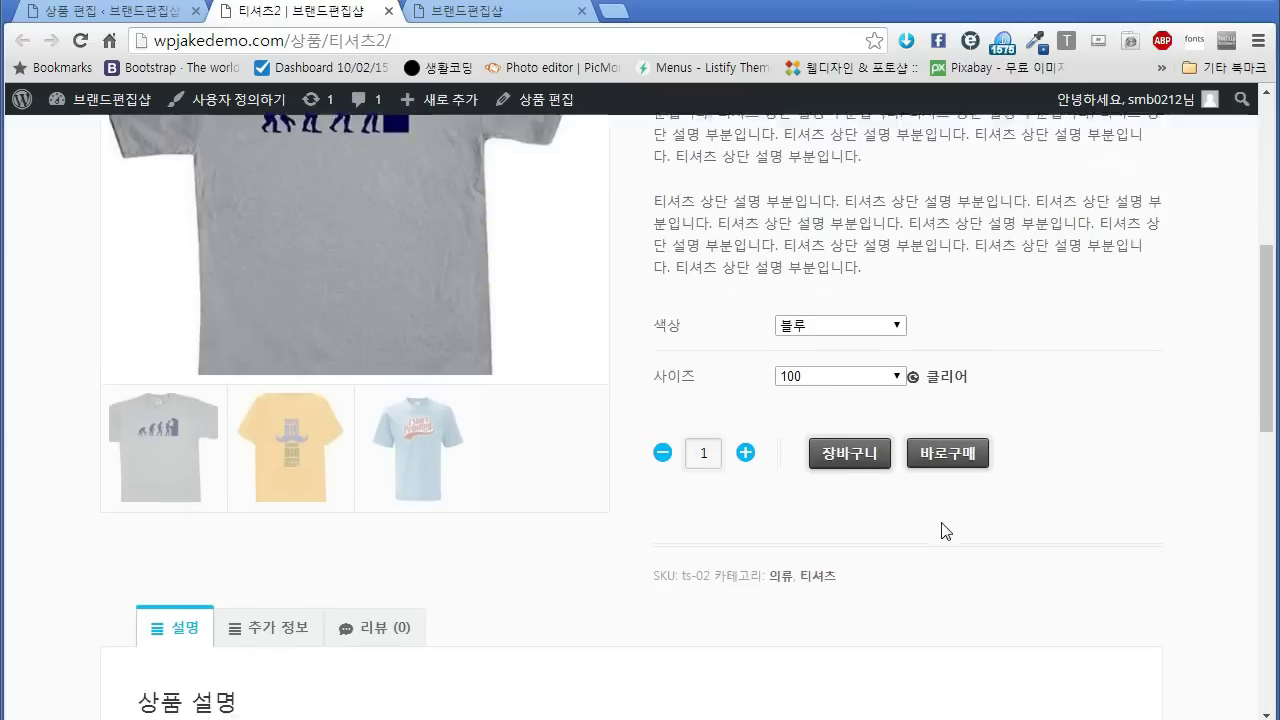
{"action": "left_click", "coordinate": [805, 374]}
{"action": "left_click", "coordinate": [812, 445]}
{"action": "left_click", "coordinate": [842, 323]}
{"action": "left_click", "coordinate": [827, 388]}
- View the 추가 정보 and 리뷰 sections of the 티셔츠2 page
{"action": "scroll", "coordinate": [1090, 435], "scroll_direction": "down", "scroll_amount": 3}
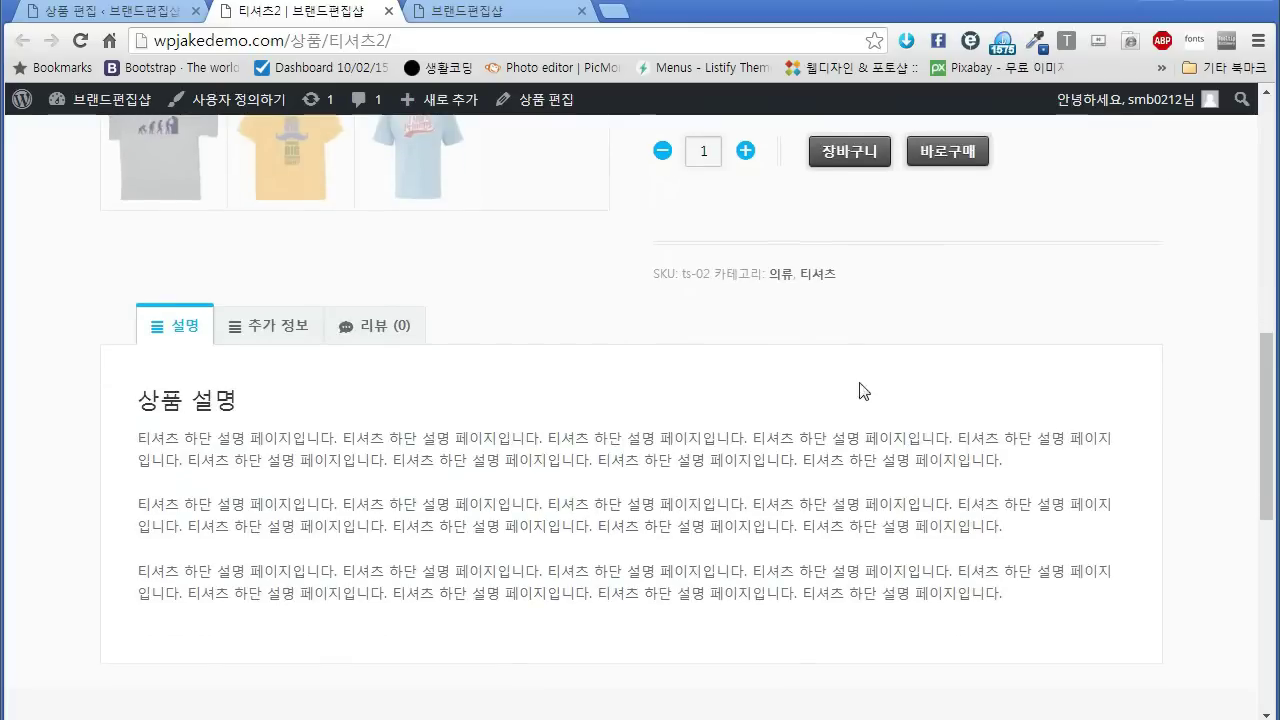
{"action": "left_click", "coordinate": [243, 320]}
{"action": "left_click", "coordinate": [356, 333]}
{"action": "scroll", "coordinate": [626, 346], "scroll_direction": "down", "scroll_amount": 3}
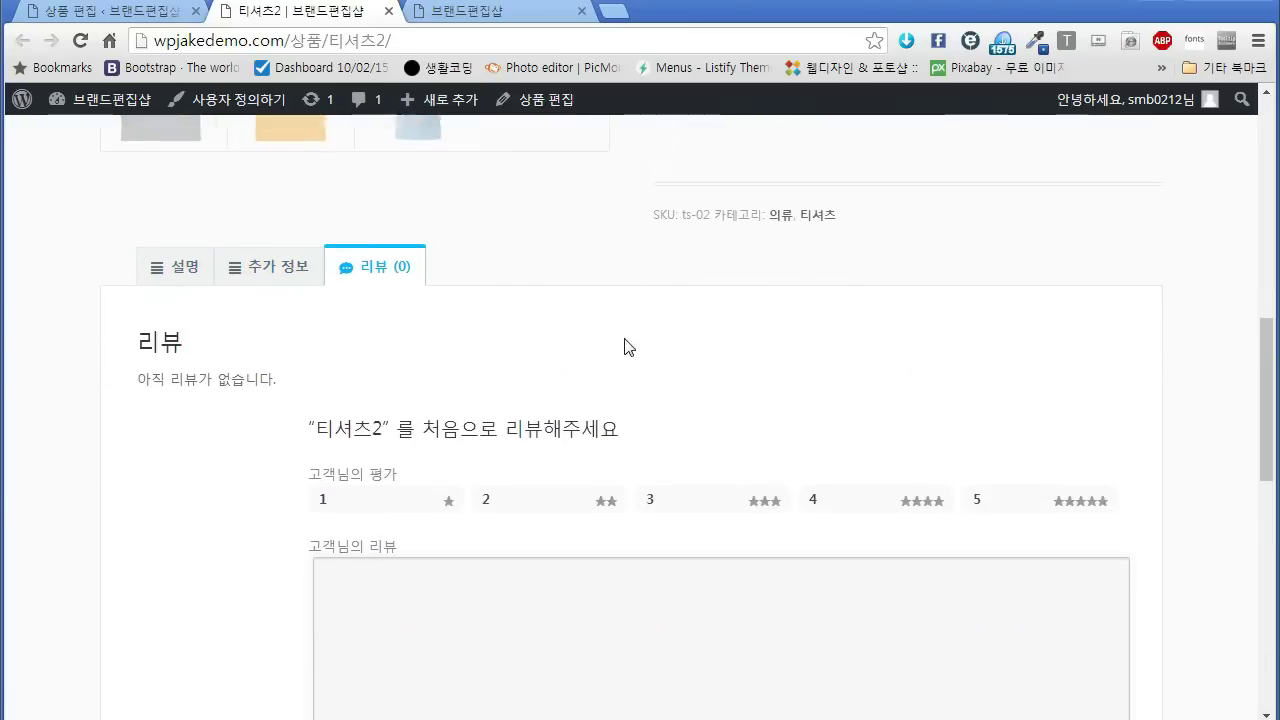
{"action": "scroll", "coordinate": [608, 364], "scroll_direction": "down", "scroll_amount": 4}
{"action": "scroll", "coordinate": [608, 364], "scroll_direction": "up", "scroll_amount": 6}
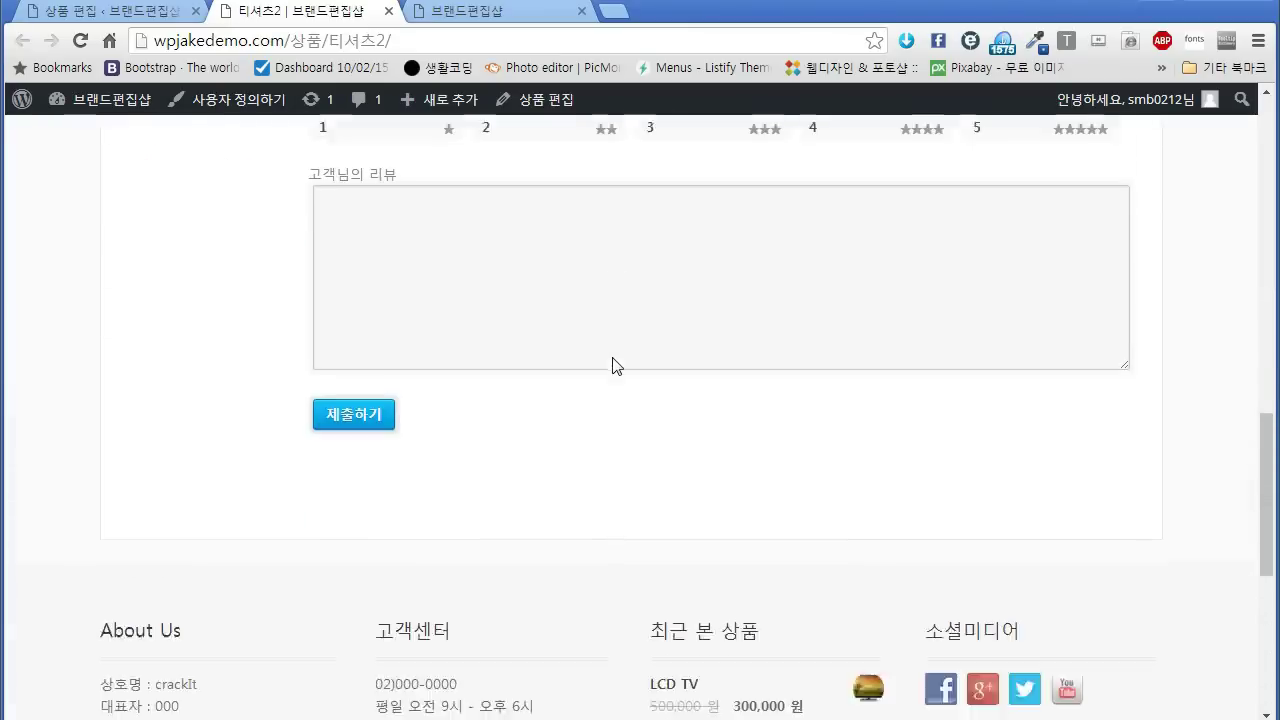
{"action": "scroll", "coordinate": [618, 364], "scroll_direction": "up", "scroll_amount": 8}
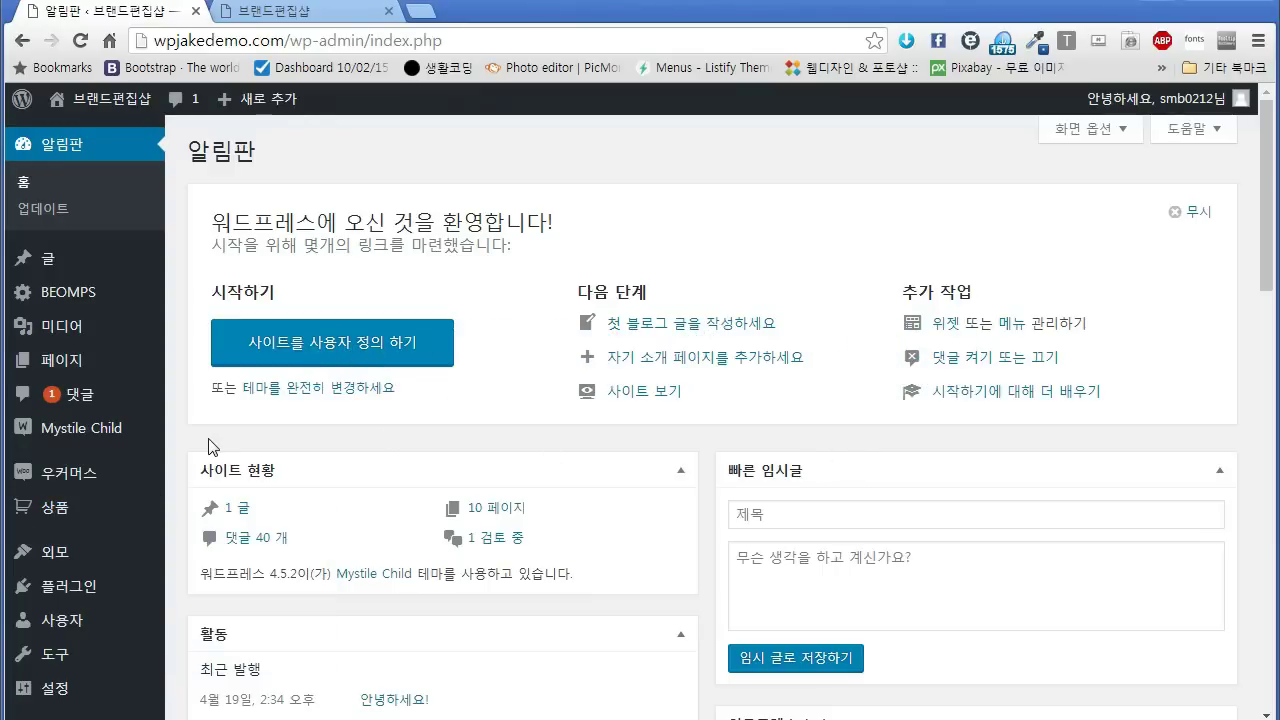
- Under TML > General, keep username-or-e-mail login with all modules enabled and save
{"action": "scroll", "coordinate": [120, 380], "scroll_direction": "down", "scroll_amount": 2}
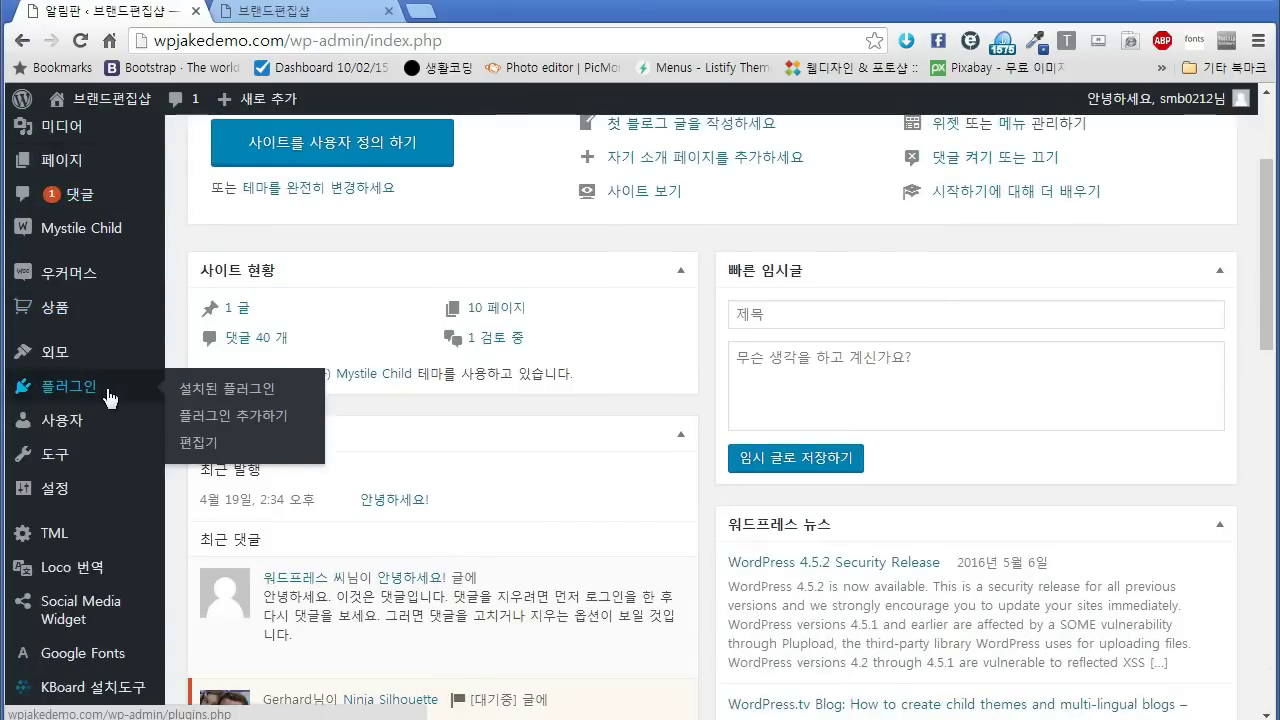
{"action": "mouse_move", "coordinate": [75, 540]}
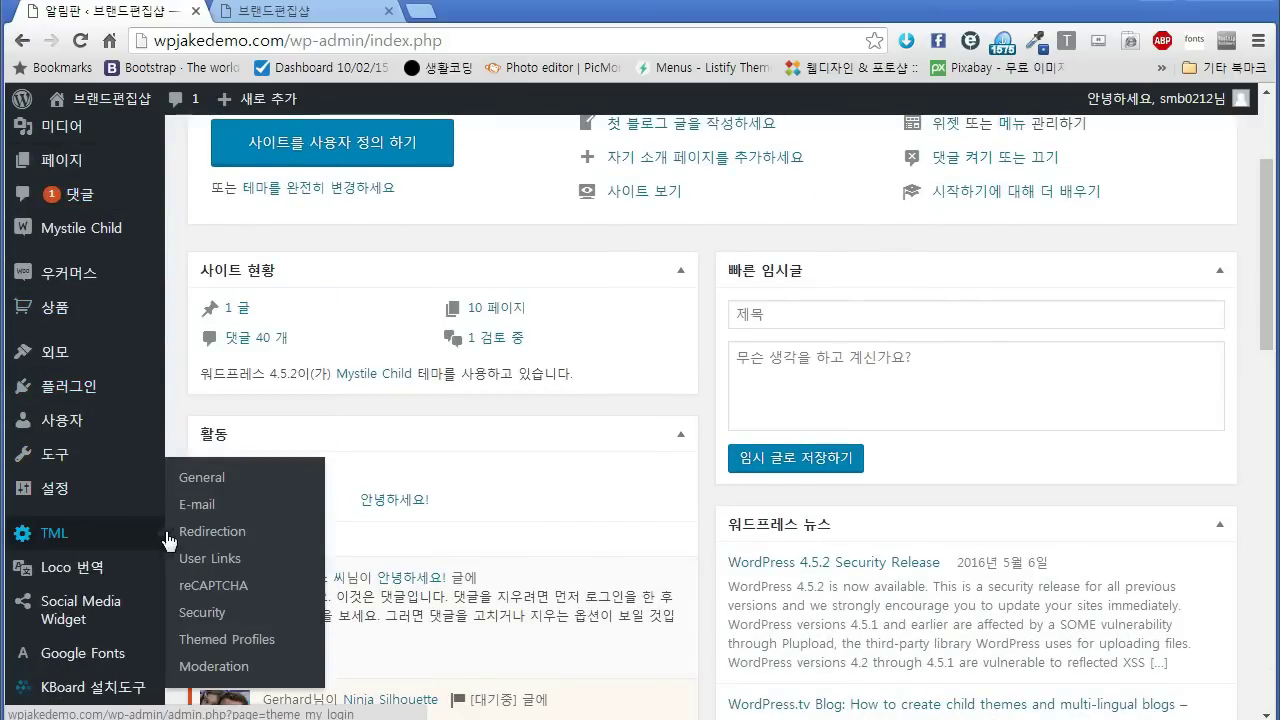
{"action": "left_click", "coordinate": [214, 479]}
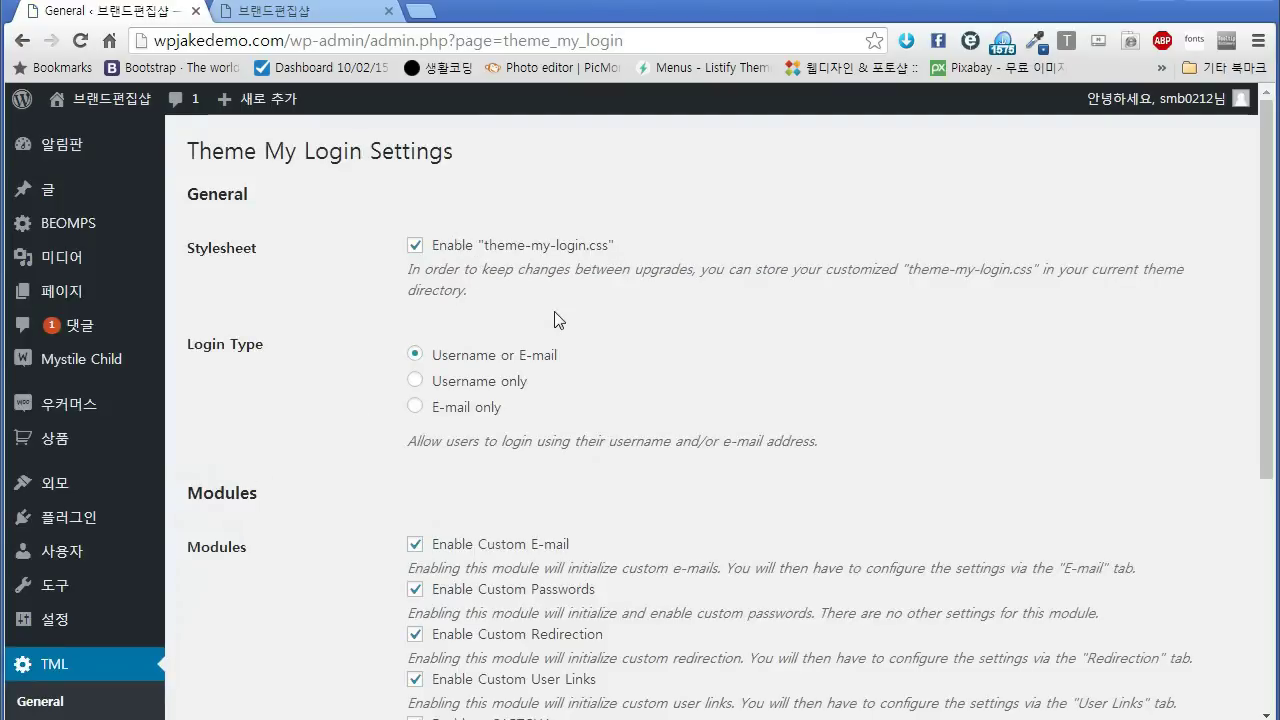
{"action": "scroll", "coordinate": [580, 309], "scroll_direction": "down", "scroll_amount": 1}
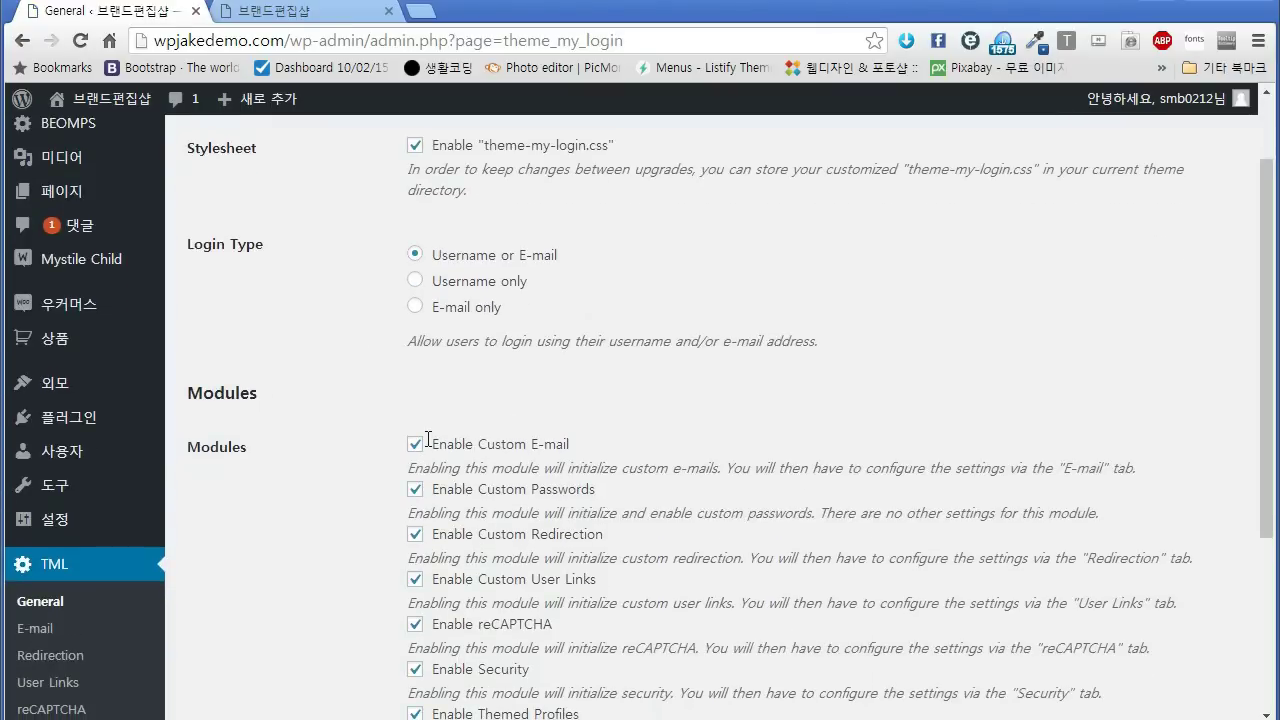
{"action": "scroll", "coordinate": [478, 468], "scroll_direction": "down", "scroll_amount": 2}
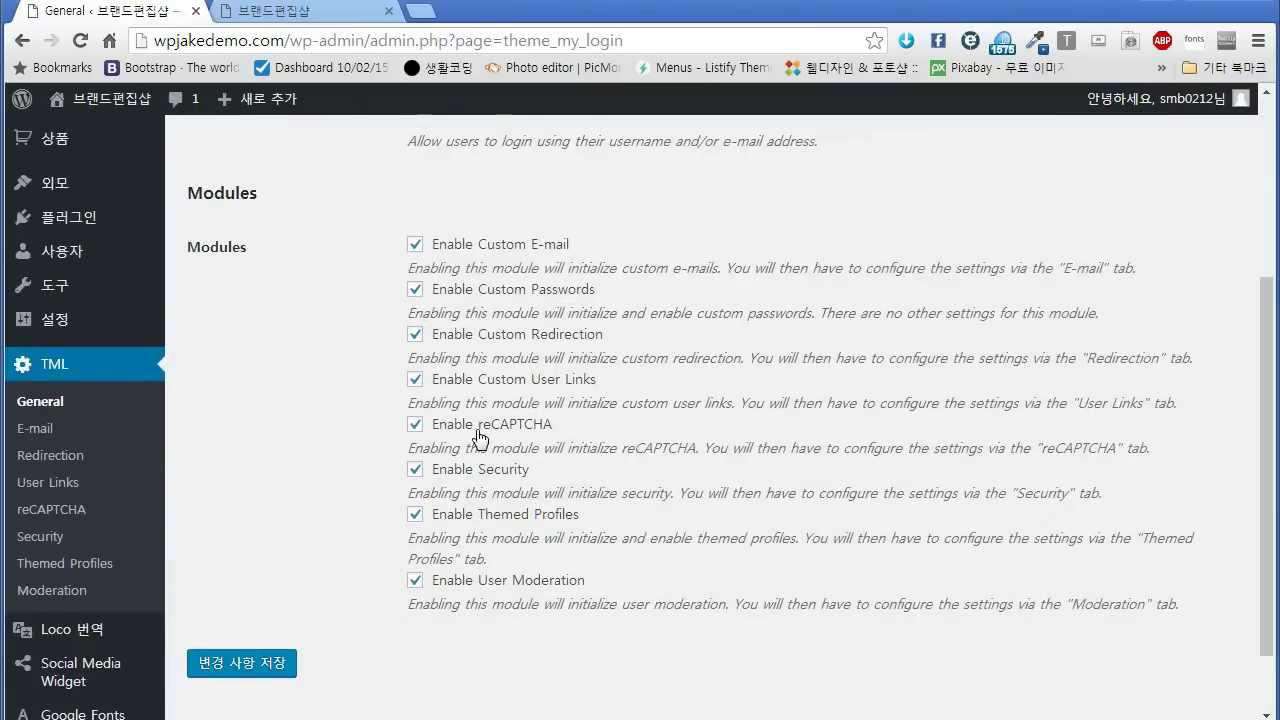
{"action": "scroll", "coordinate": [480, 434], "scroll_direction": "up", "scroll_amount": 3}
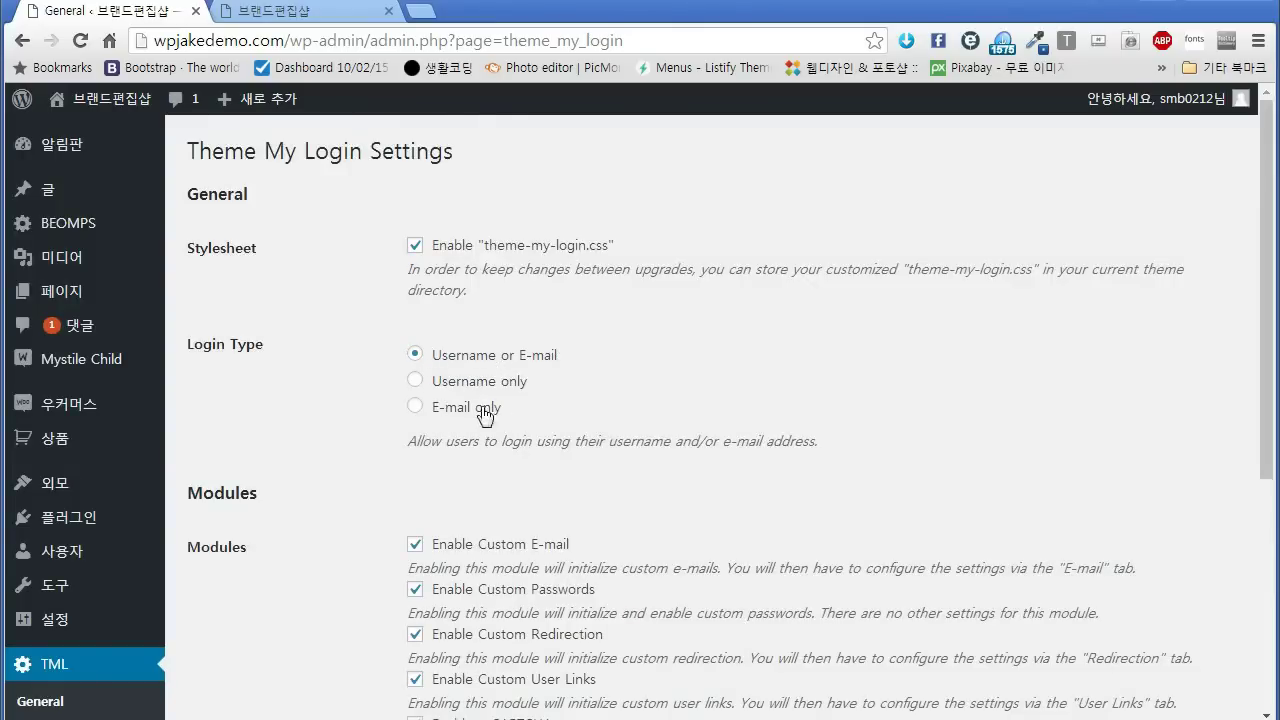
{"action": "mouse_move", "coordinate": [442, 388]}
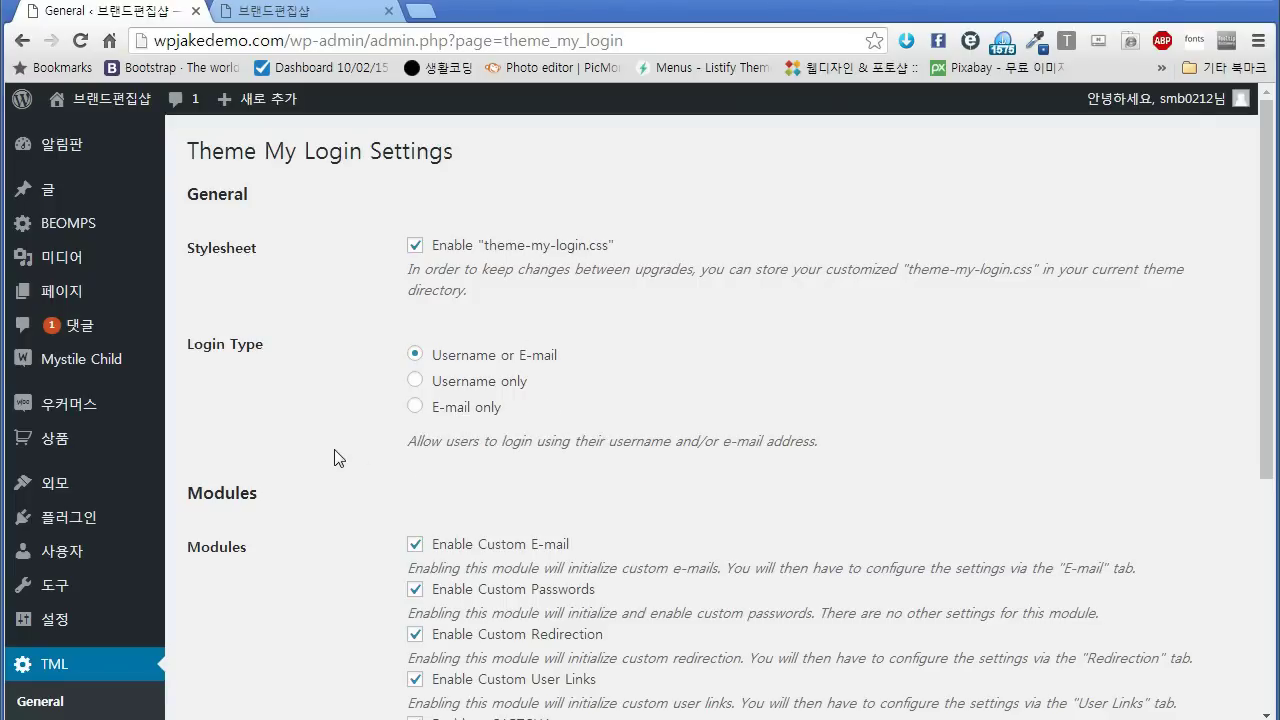
{"action": "scroll", "coordinate": [339, 457], "scroll_direction": "down", "scroll_amount": 5}
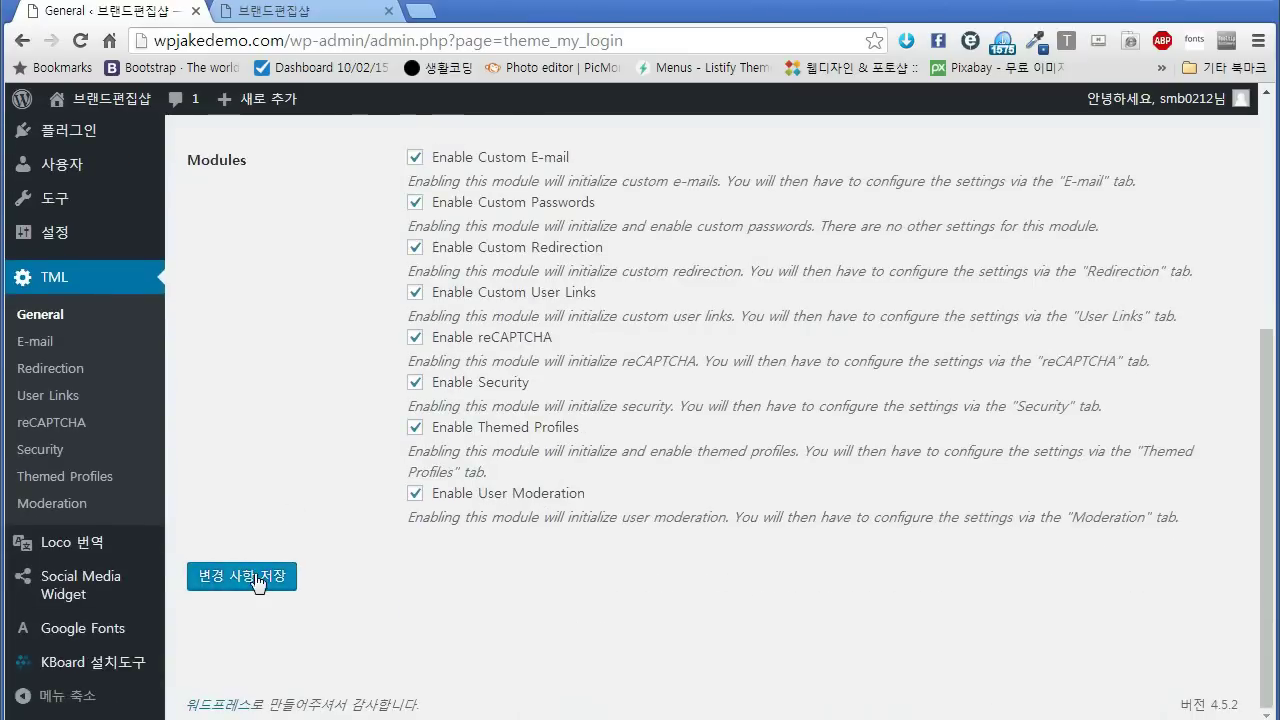
{"action": "left_click", "coordinate": [257, 579]}
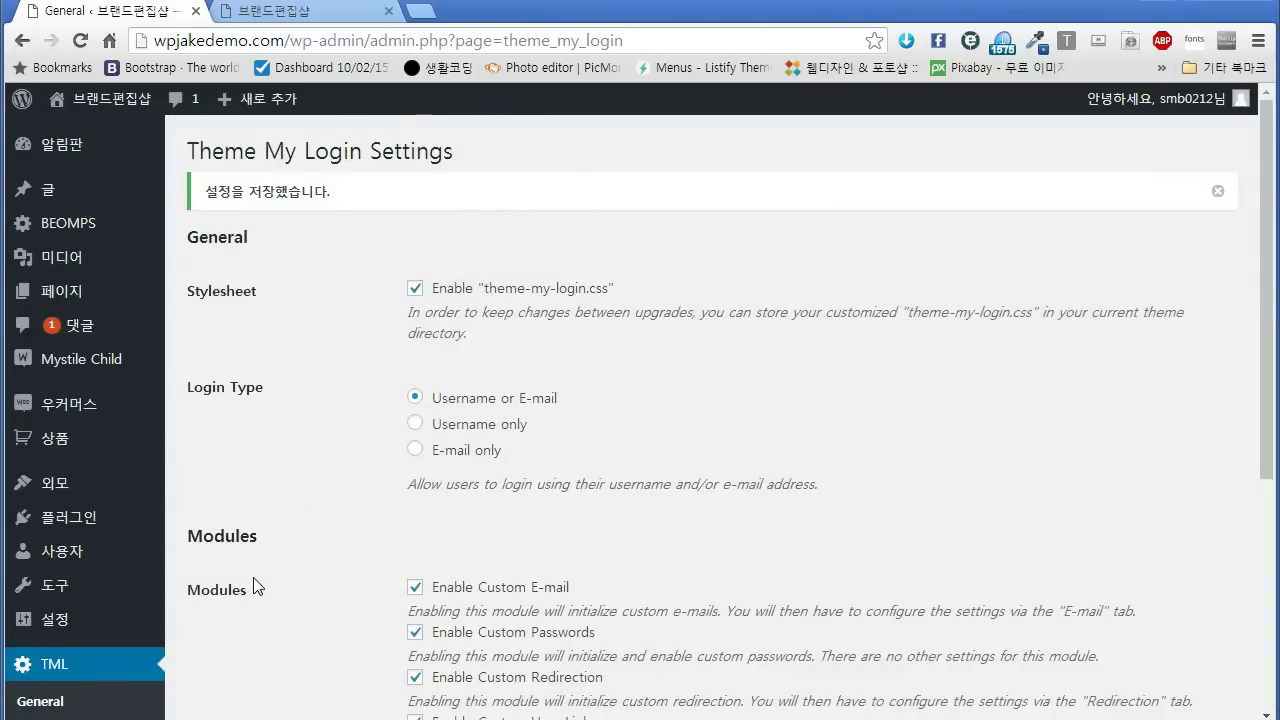
{"action": "scroll", "coordinate": [254, 585], "scroll_direction": "down", "scroll_amount": 3}
{"action": "left_click", "coordinate": [34, 428]}
- Look through the Theme My Login Redirection settings, then go back to TML General
{"action": "left_click", "coordinate": [55, 459]}
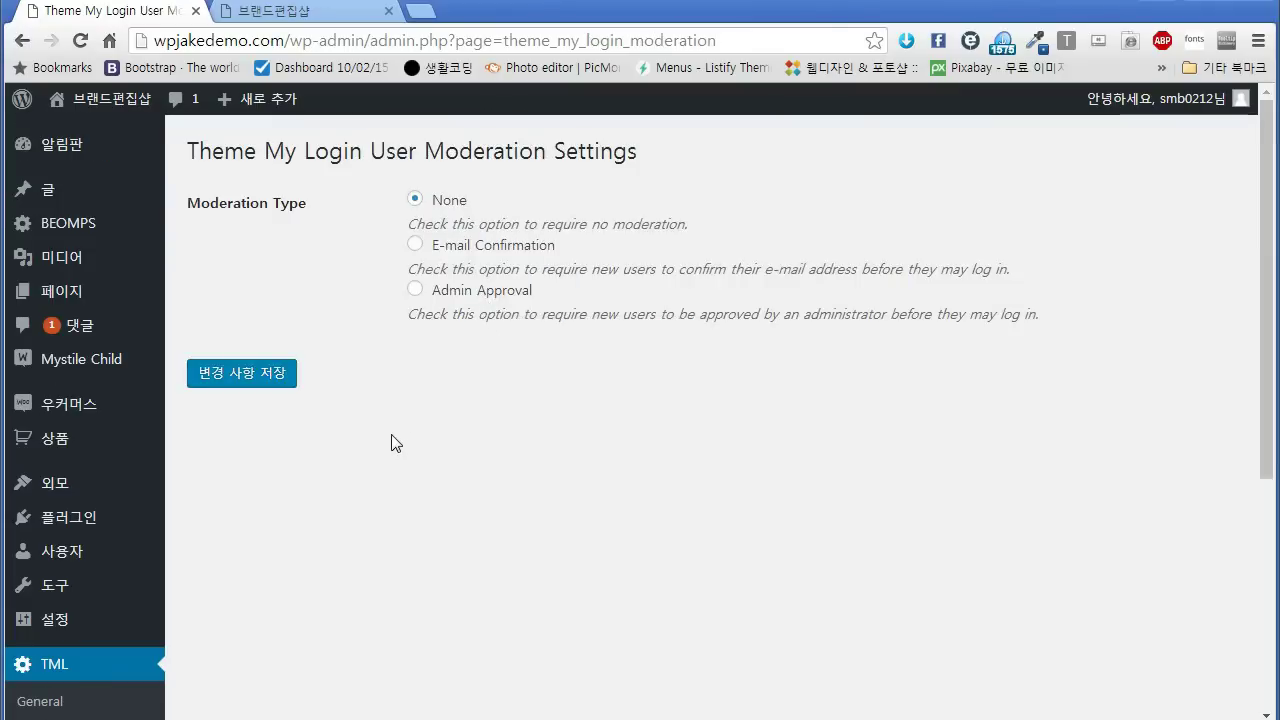
{"action": "scroll", "coordinate": [237, 549], "scroll_direction": "down", "scroll_amount": 3}
{"action": "left_click", "coordinate": [62, 511]}
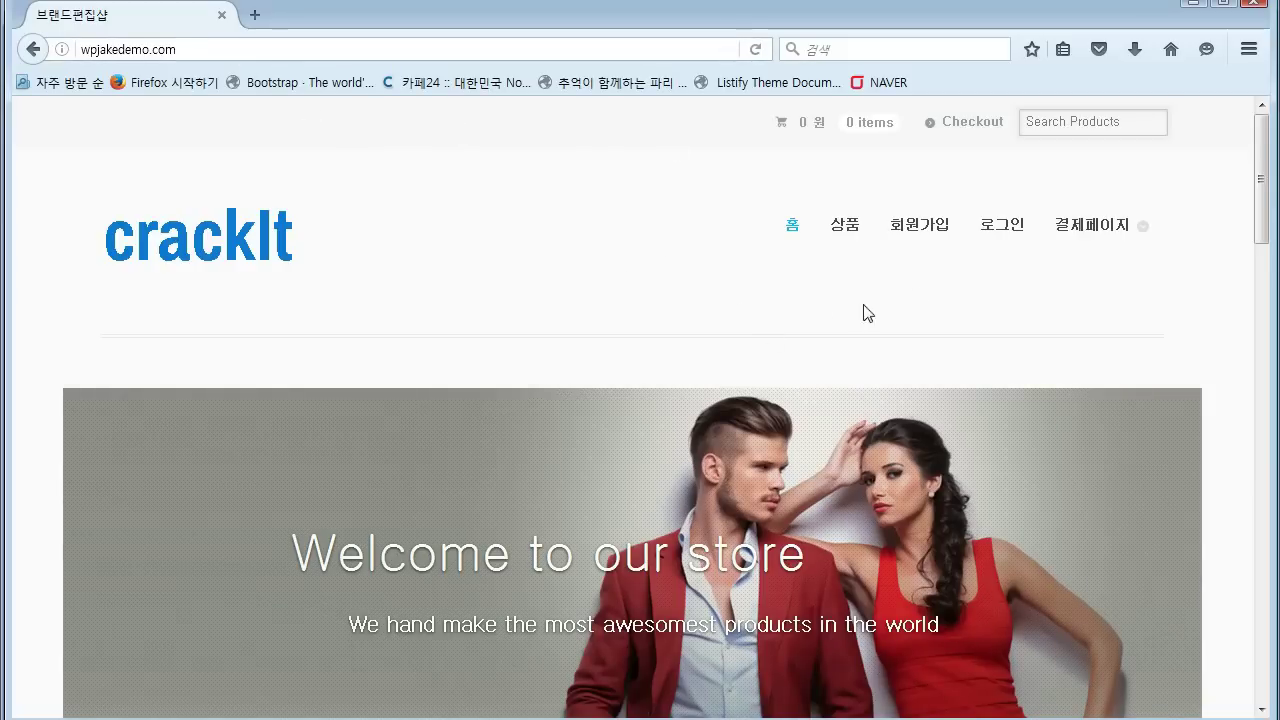
- Try signing up on the storefront and get the 'User registration is currently not allowed' notice
{"action": "left_click", "coordinate": [931, 234]}
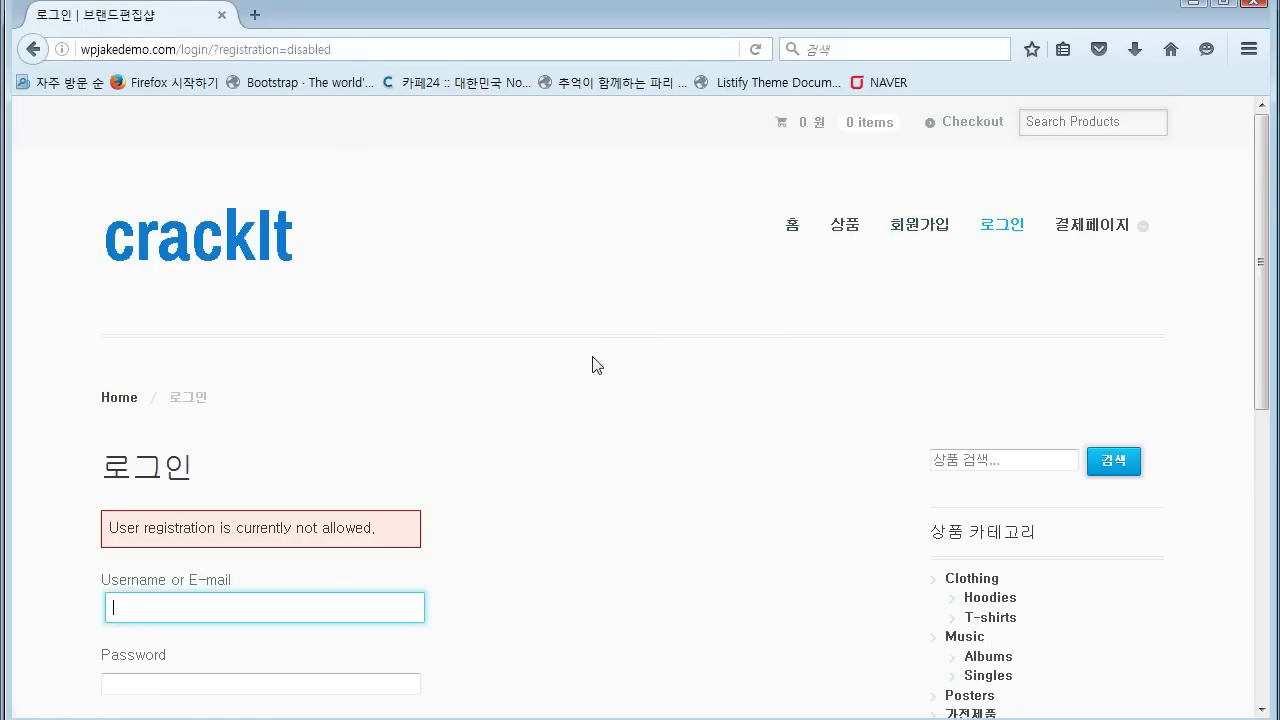
{"action": "scroll", "coordinate": [189, 322], "scroll_direction": "down", "scroll_amount": 3}
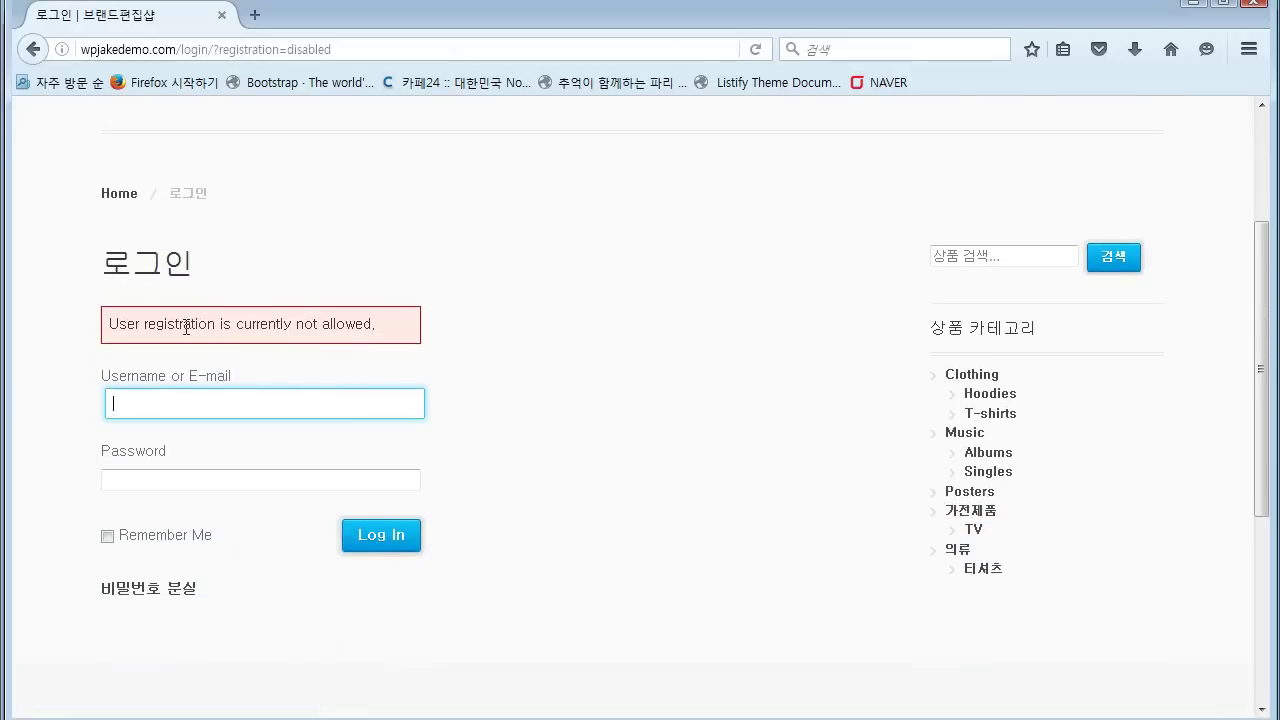
{"action": "scroll", "coordinate": [580, 376], "scroll_direction": "up", "scroll_amount": 3}
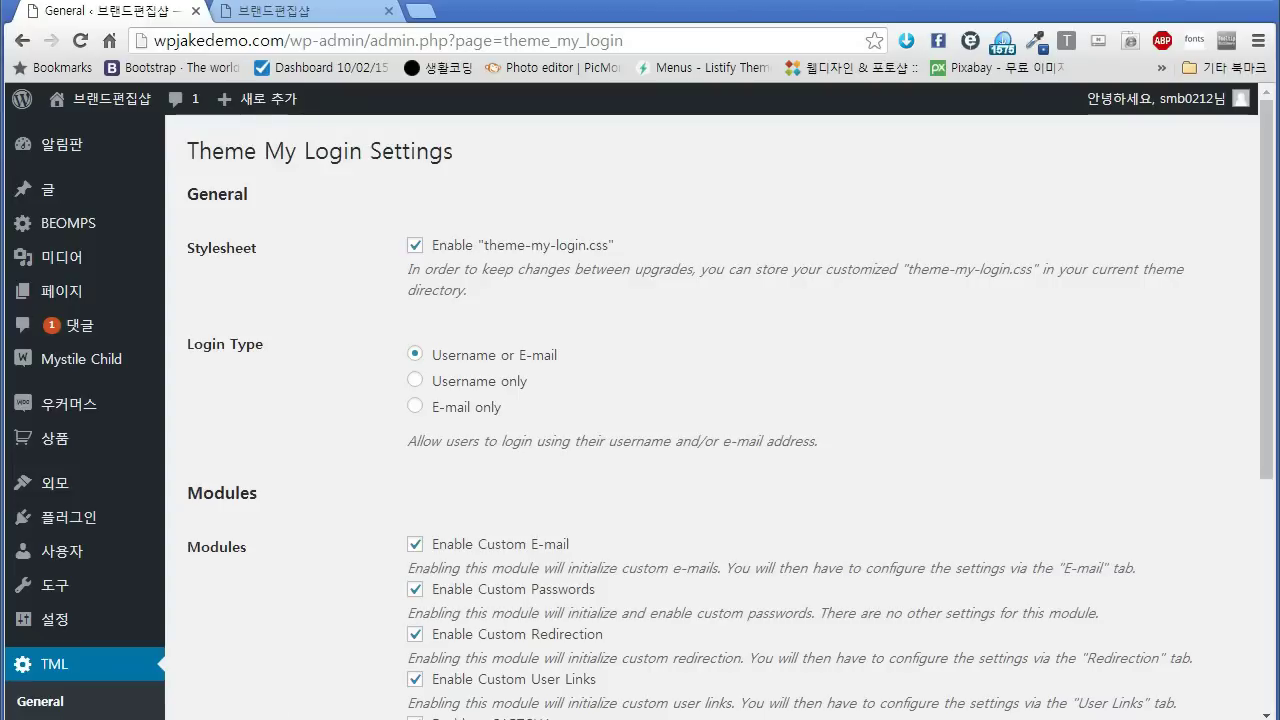
- Enable Membership 'Anyone can register' in Settings > General, save, and return to the storefront tab
{"action": "mouse_move", "coordinate": [70, 617]}
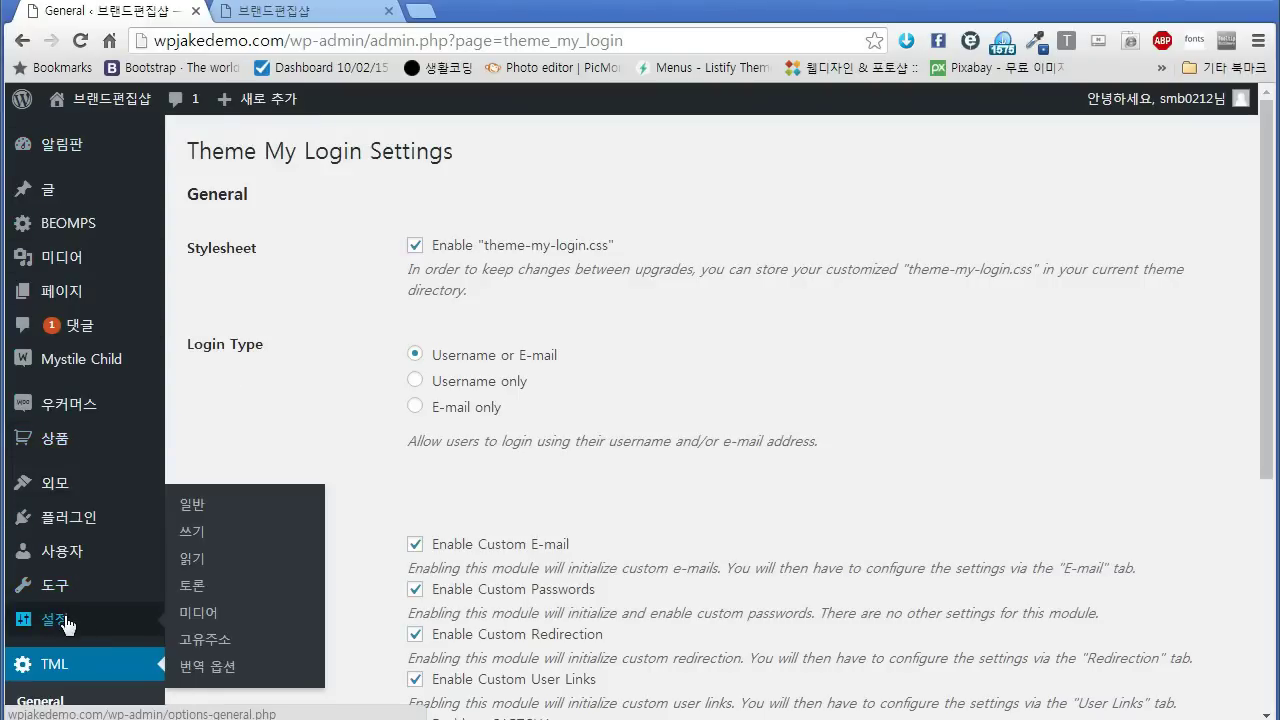
{"action": "left_click", "coordinate": [195, 511]}
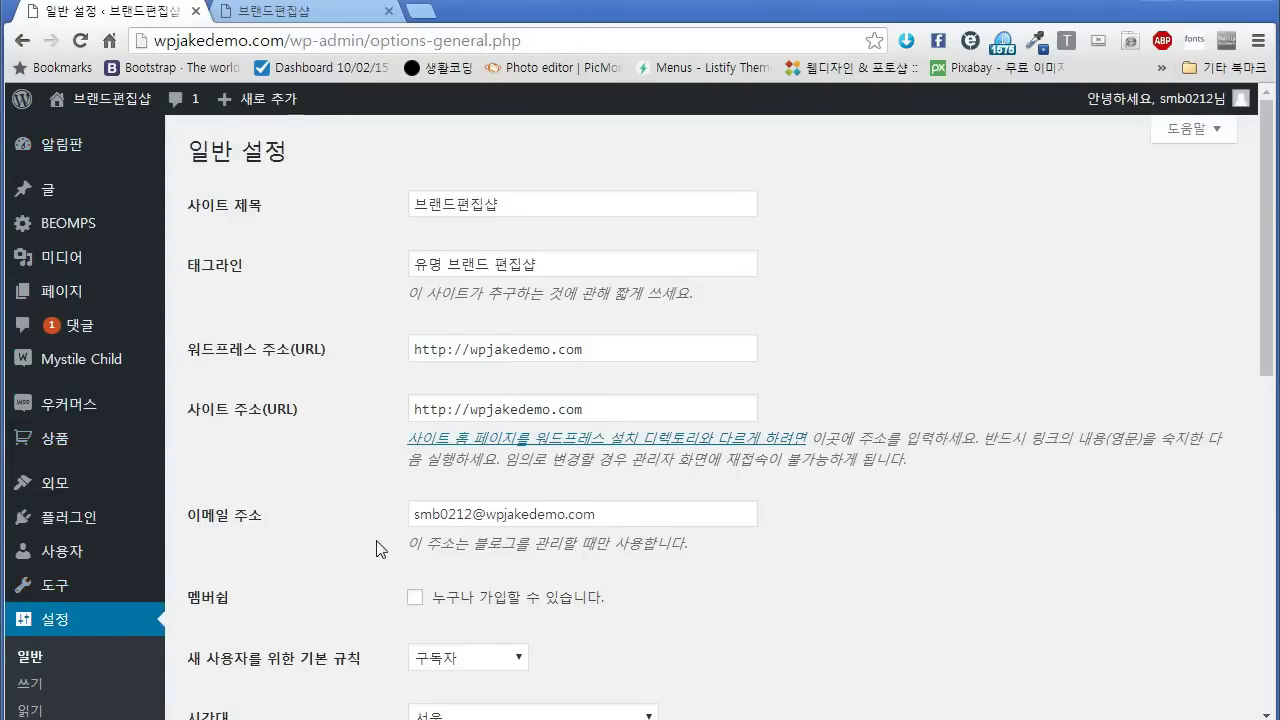
{"action": "scroll", "coordinate": [420, 505], "scroll_direction": "down", "scroll_amount": 1}
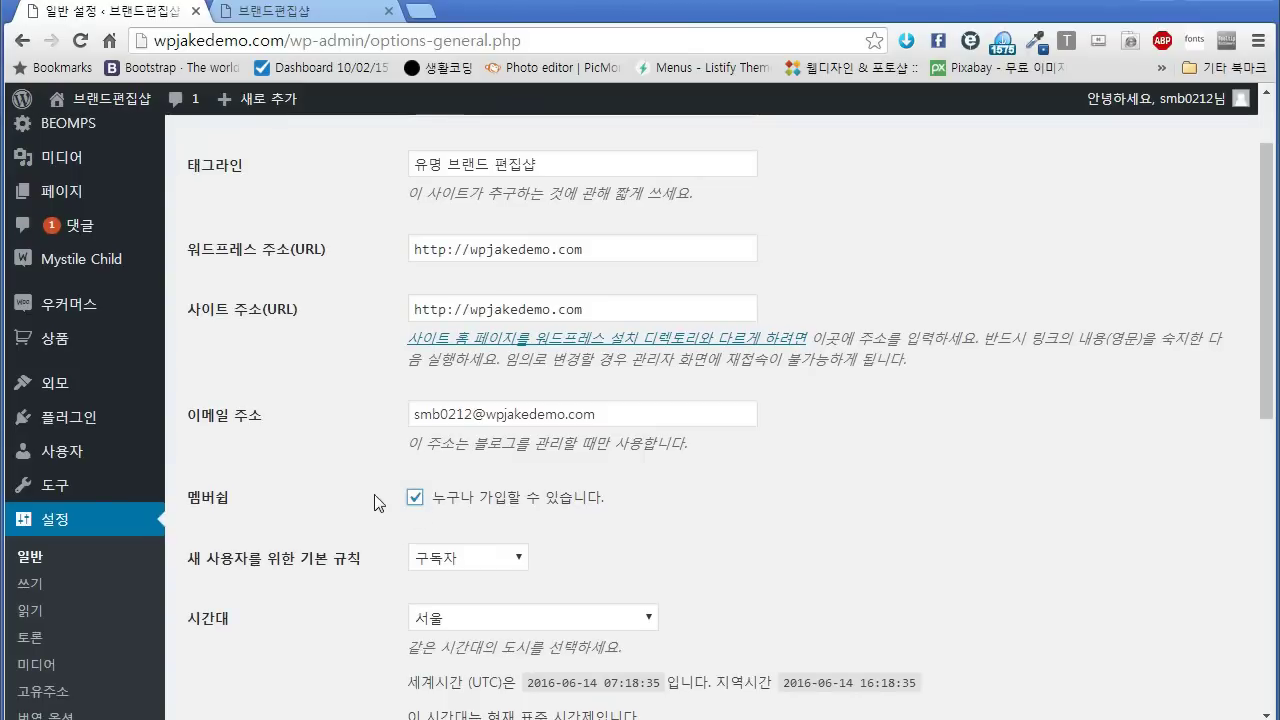
{"action": "scroll", "coordinate": [230, 582], "scroll_direction": "down", "scroll_amount": 6}
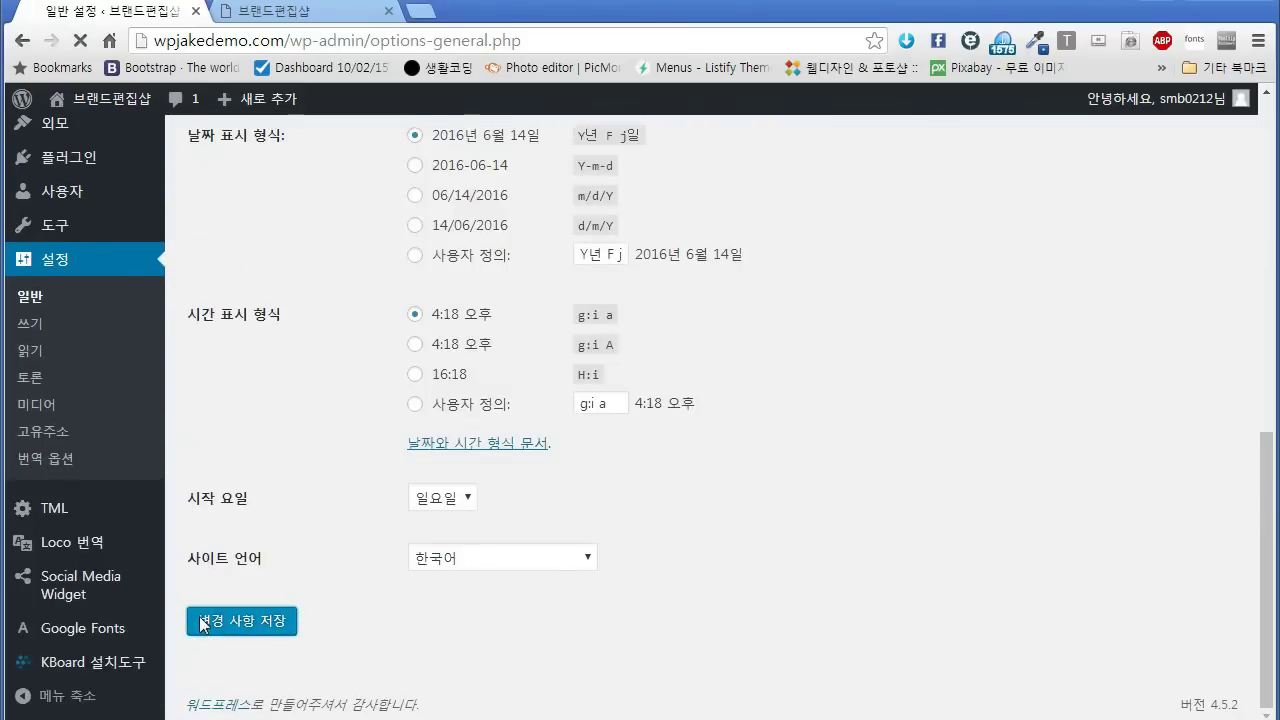
{"action": "left_click", "coordinate": [202, 624]}
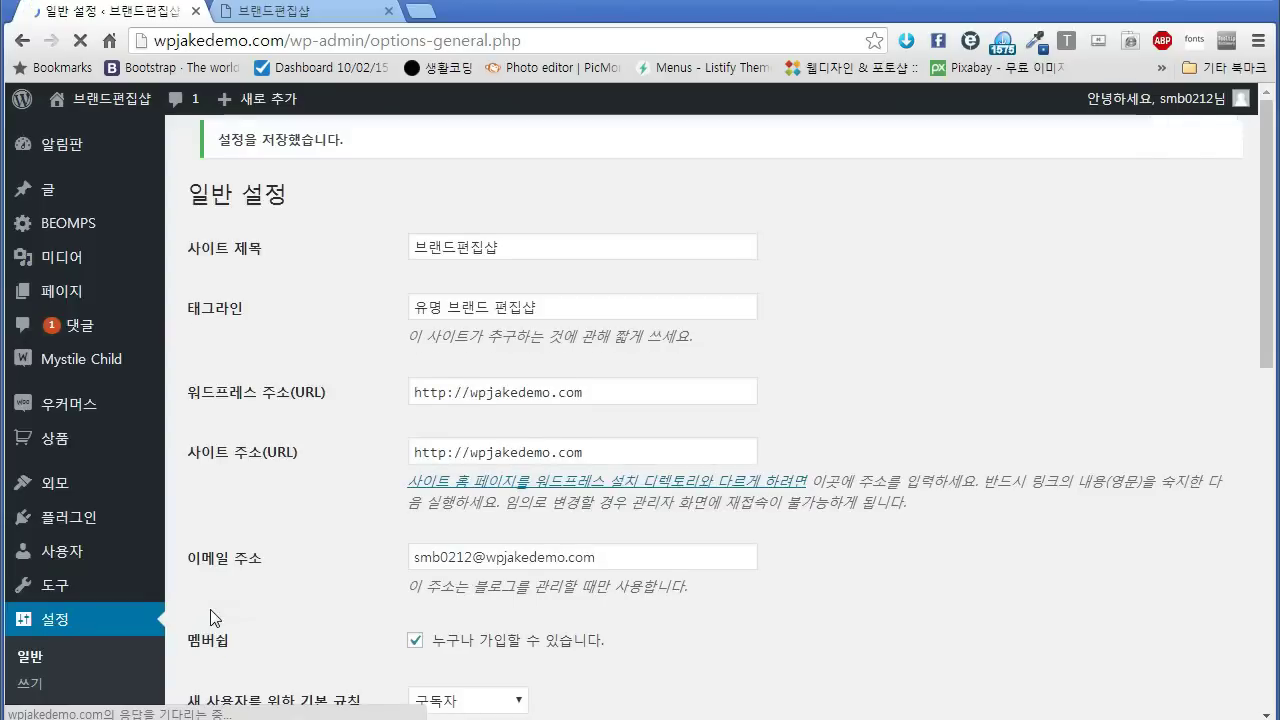
{"action": "left_click", "coordinate": [351, 14]}
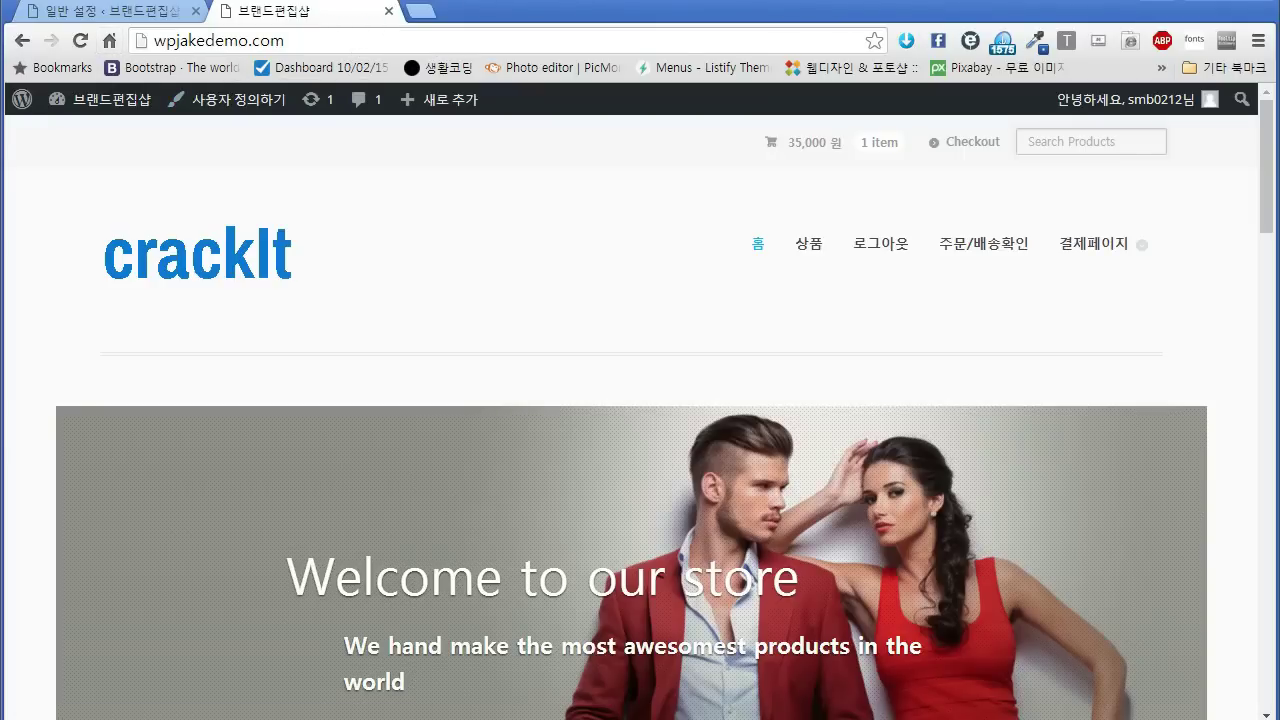
- In the logged-out browser, reload the store and check the sign-up form's E-mail and Password fields
{"action": "key", "text": "alt+Tab"}
{"action": "left_click", "coordinate": [198, 262]}
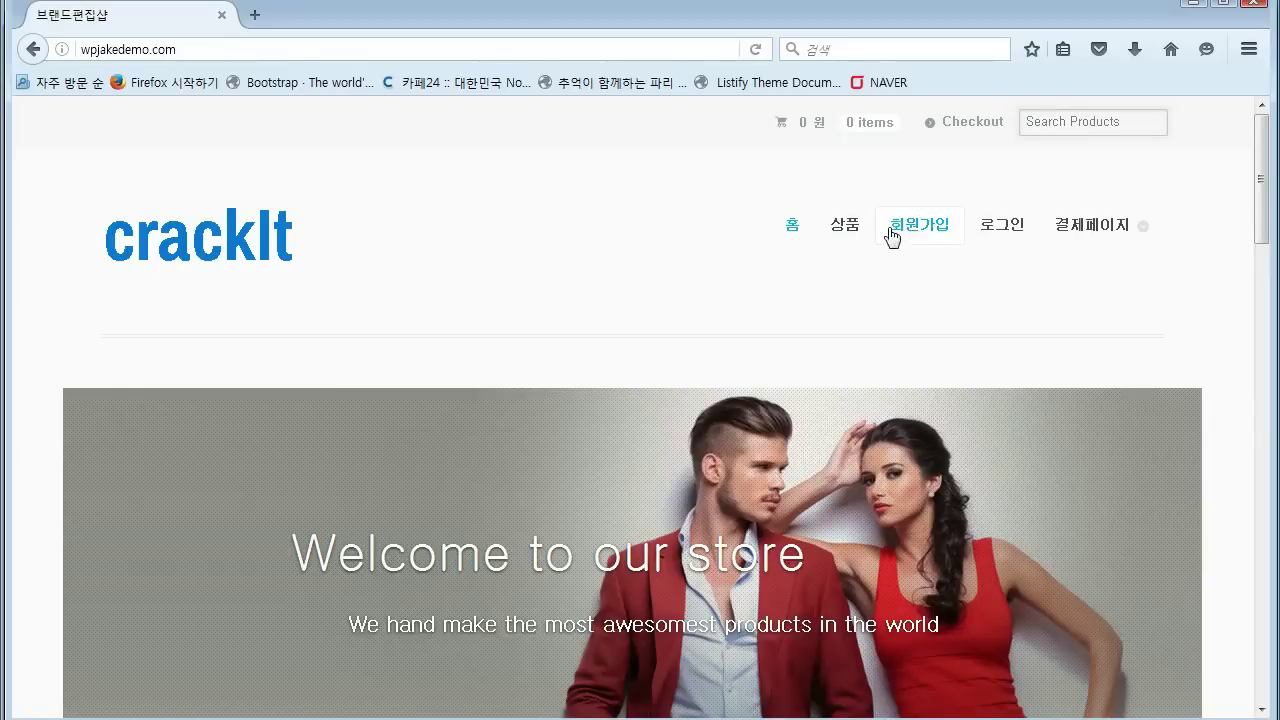
{"action": "left_click", "coordinate": [919, 233]}
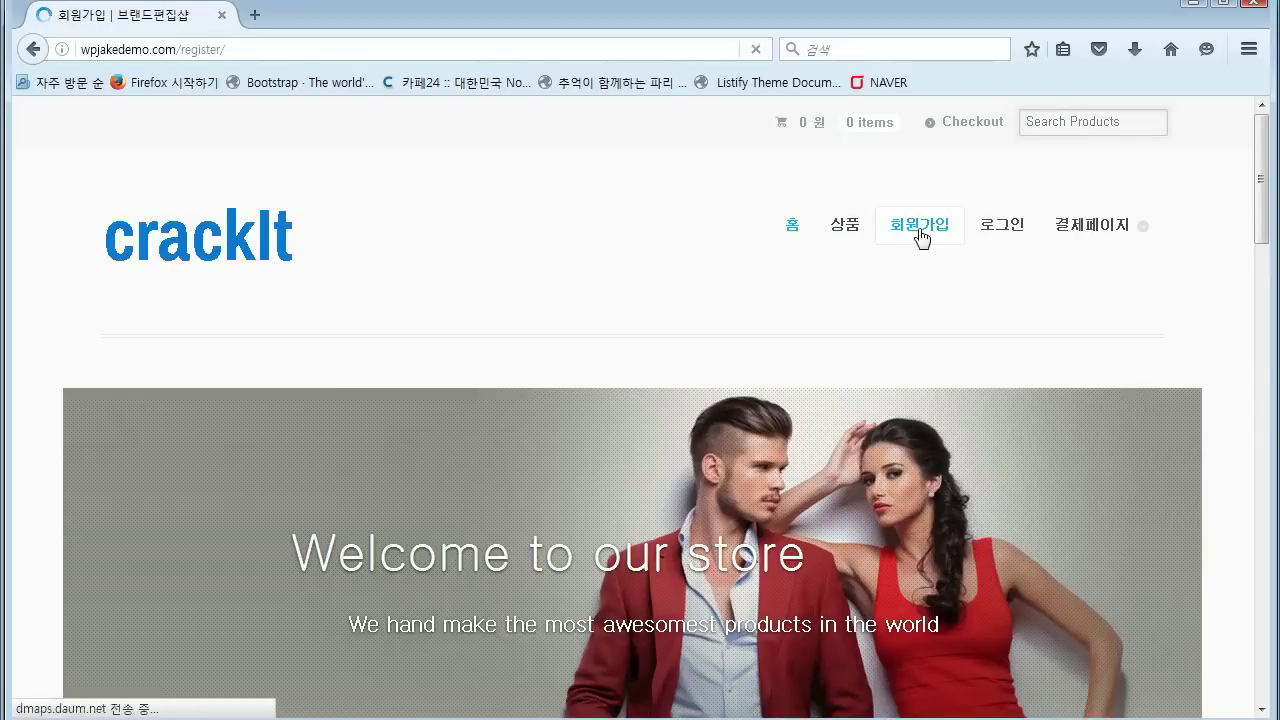
{"action": "scroll", "coordinate": [497, 428], "scroll_direction": "down", "scroll_amount": 2}
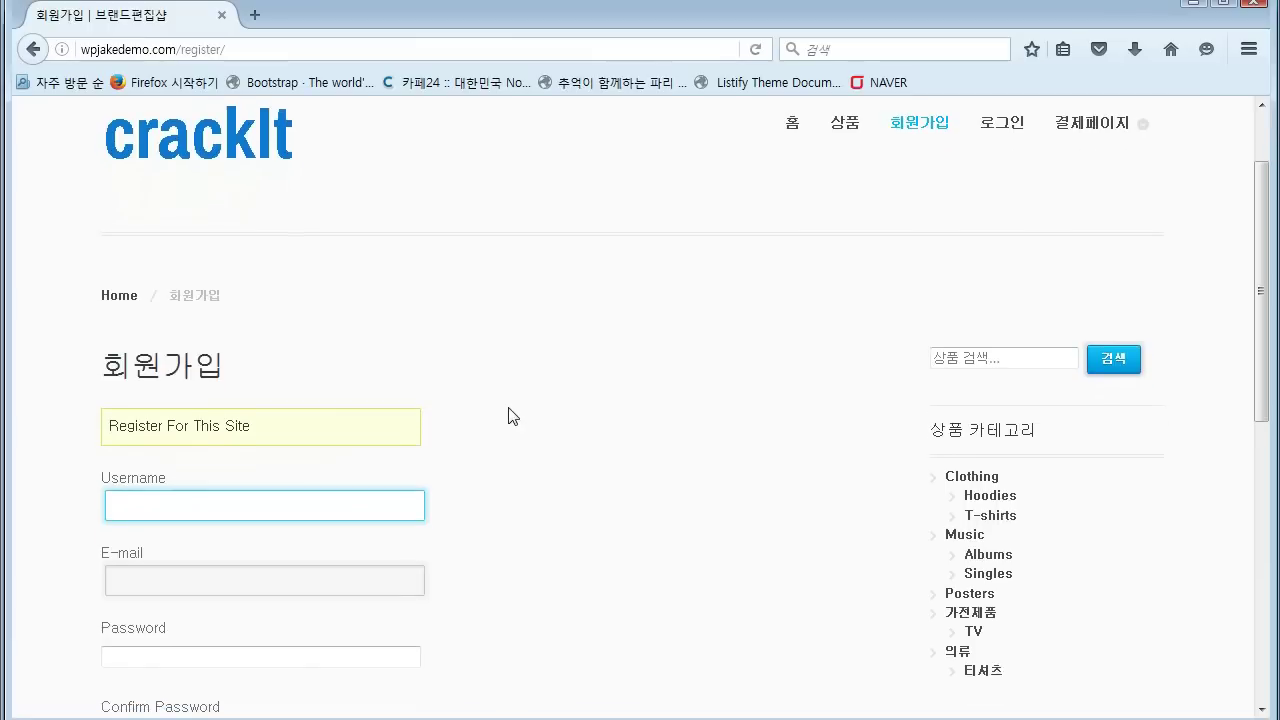
{"action": "scroll", "coordinate": [512, 416], "scroll_direction": "down", "scroll_amount": 2}
{"action": "left_click", "coordinate": [197, 484]}
{"action": "left_click", "coordinate": [203, 557]}
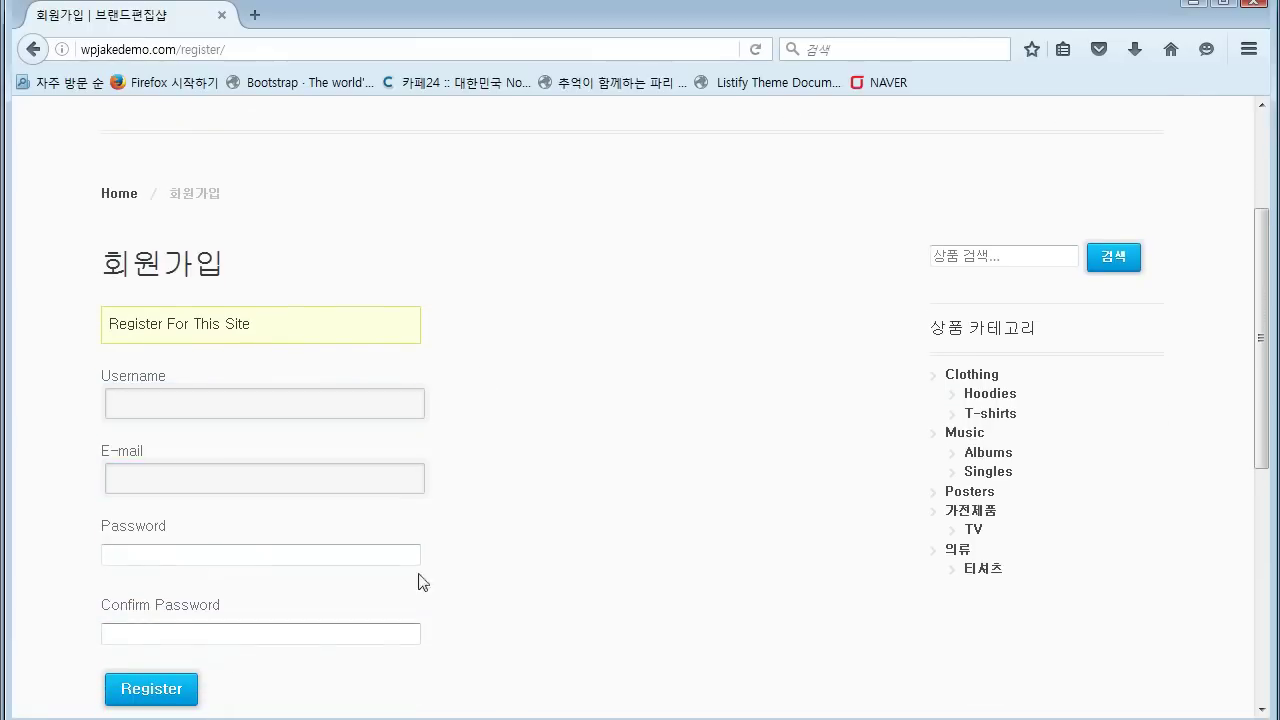
{"action": "scroll", "coordinate": [420, 582], "scroll_direction": "down", "scroll_amount": 4}
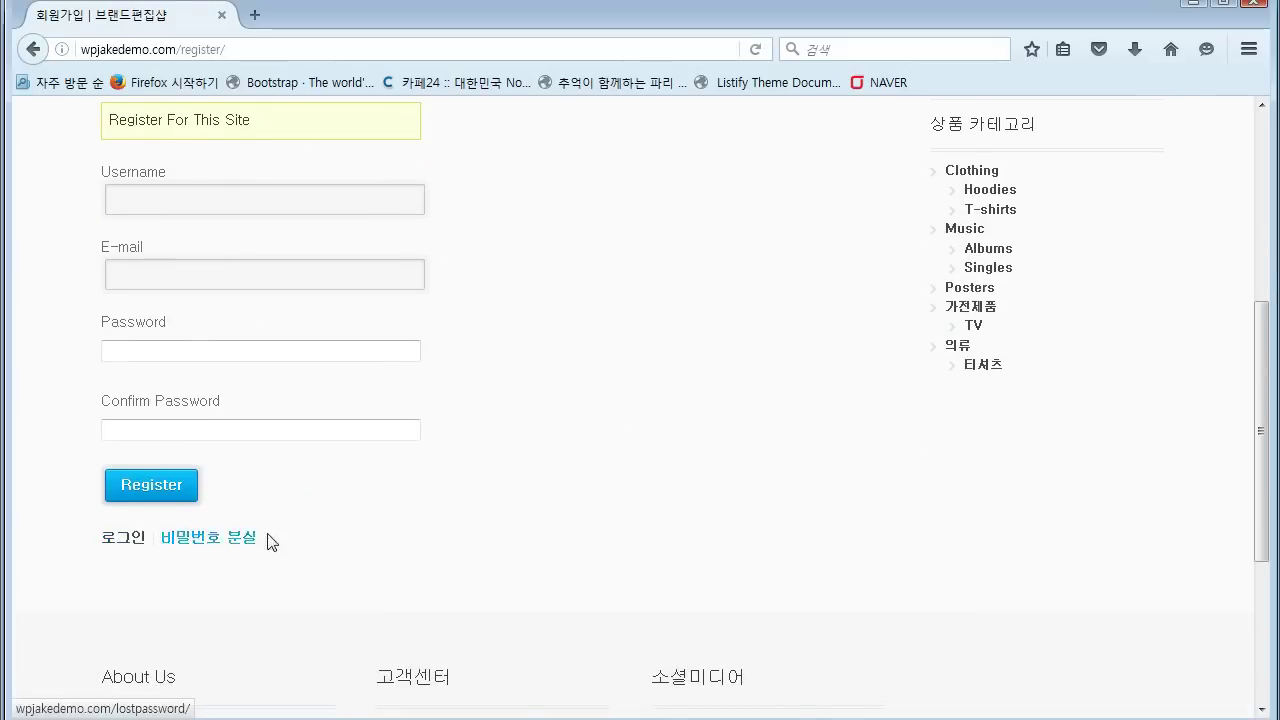
- Visit the login page and store home, then go back to General Settings in the admin browser
{"action": "left_click", "coordinate": [124, 541]}
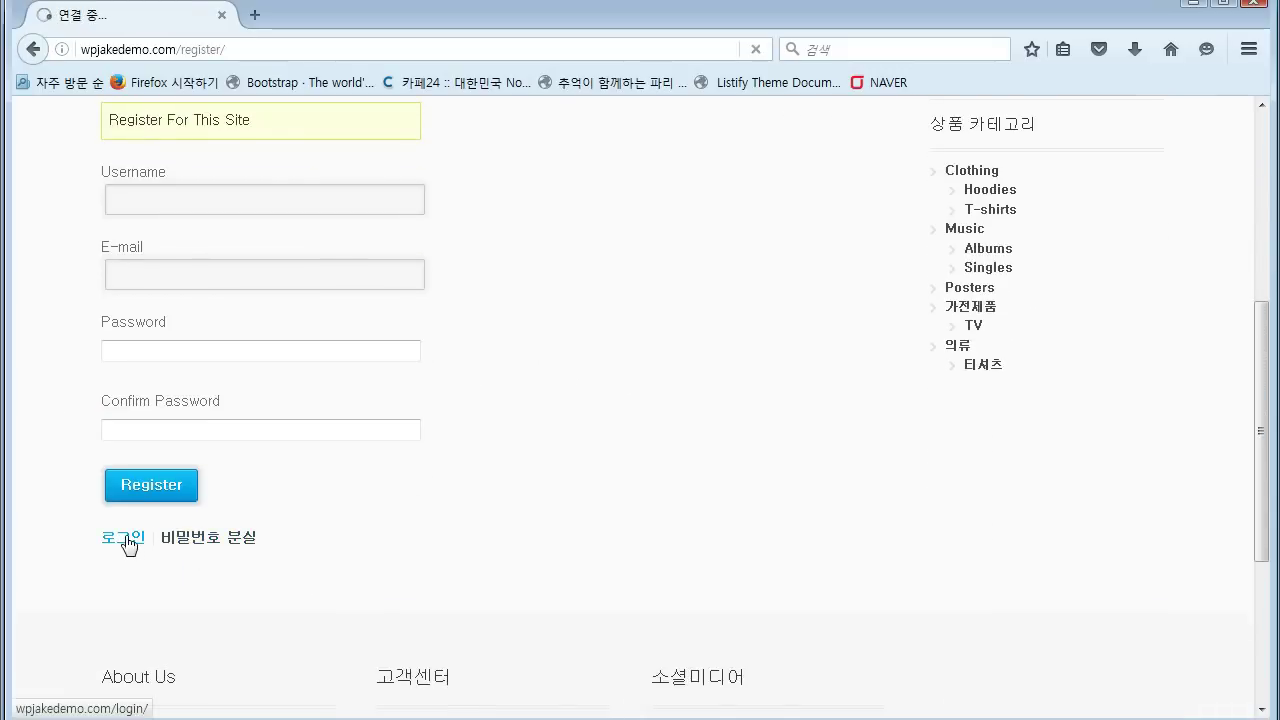
{"action": "scroll", "coordinate": [644, 472], "scroll_direction": "down", "scroll_amount": 5}
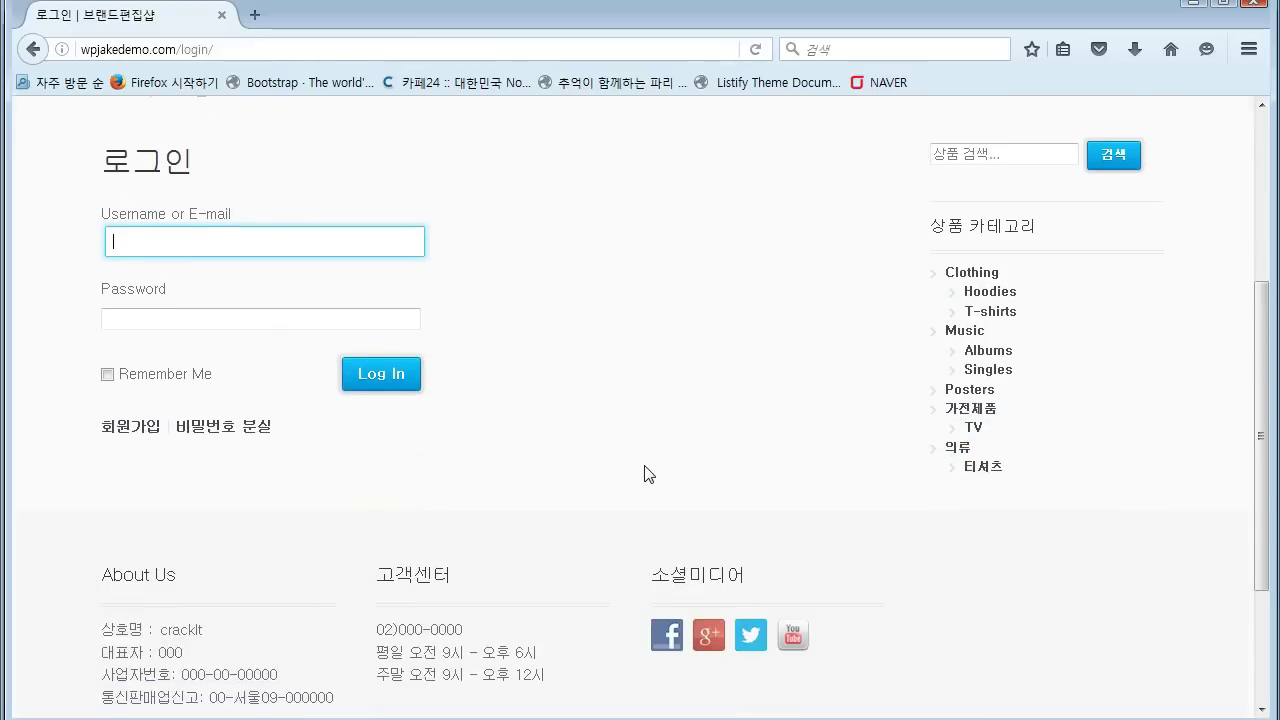
{"action": "scroll", "coordinate": [652, 469], "scroll_direction": "up", "scroll_amount": 5}
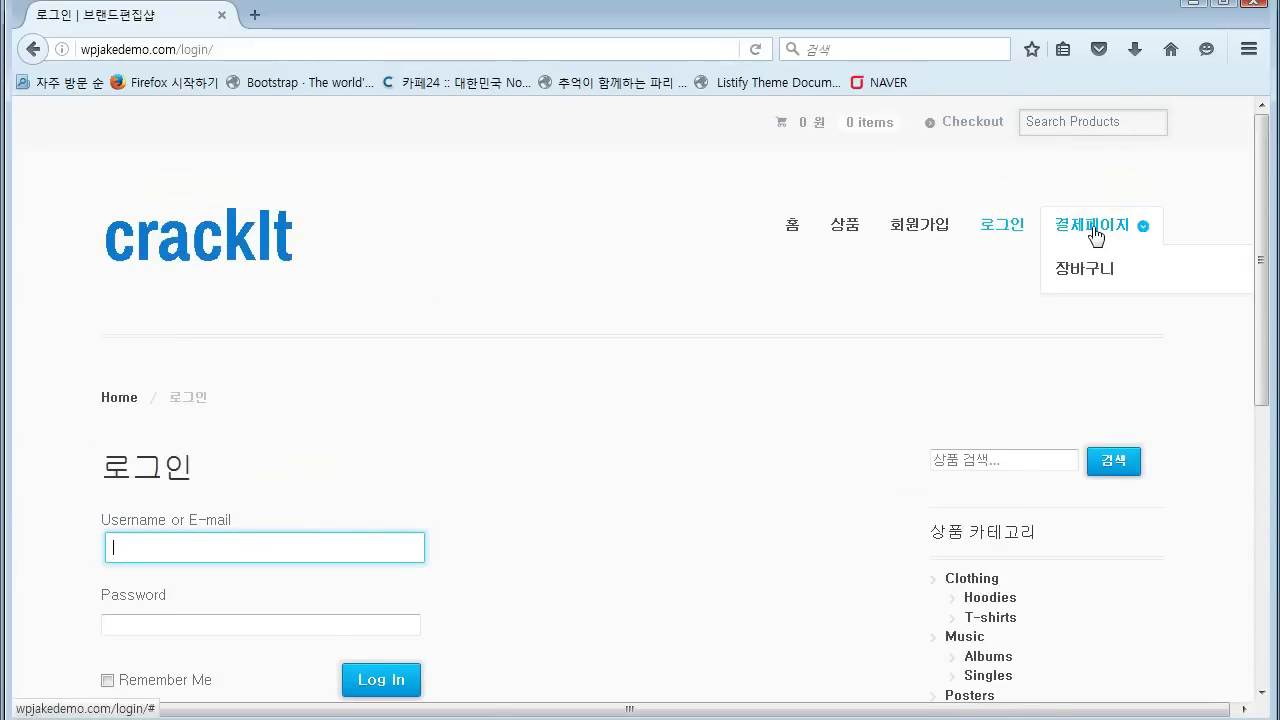
{"action": "left_click", "coordinate": [790, 226]}
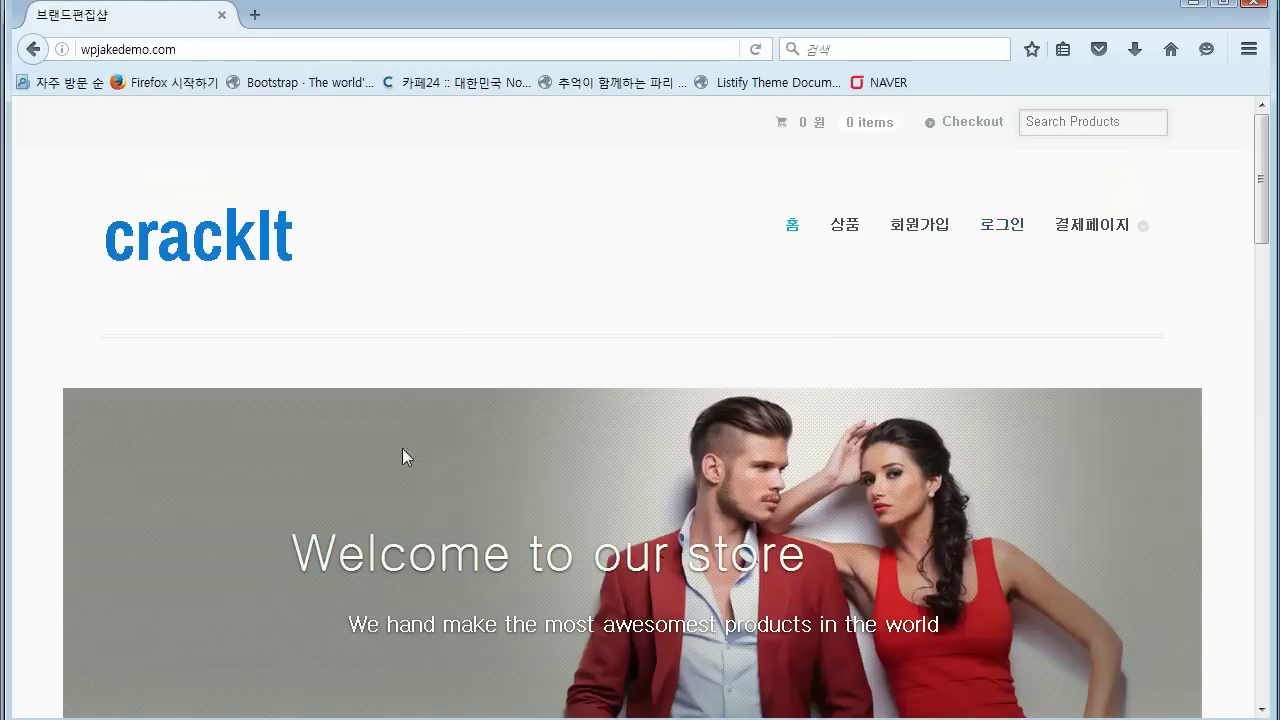
{"action": "left_click", "coordinate": [318, 717]}
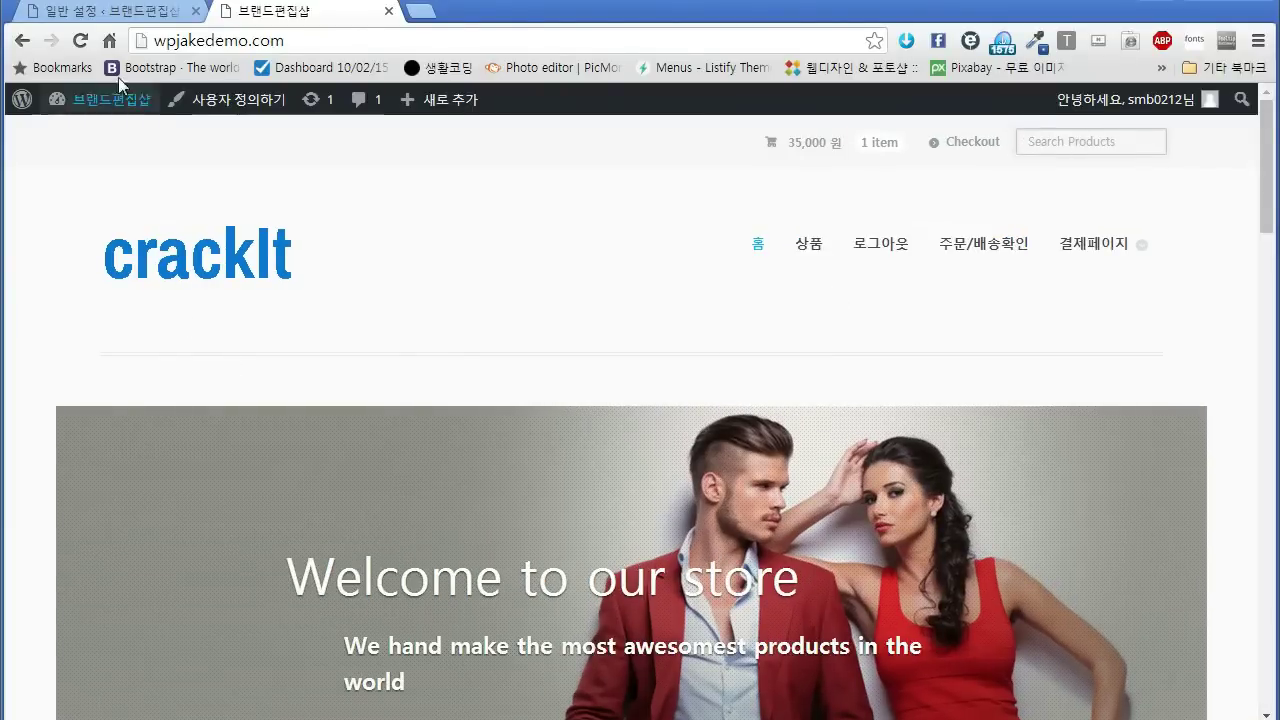
{"action": "left_click", "coordinate": [80, 14]}
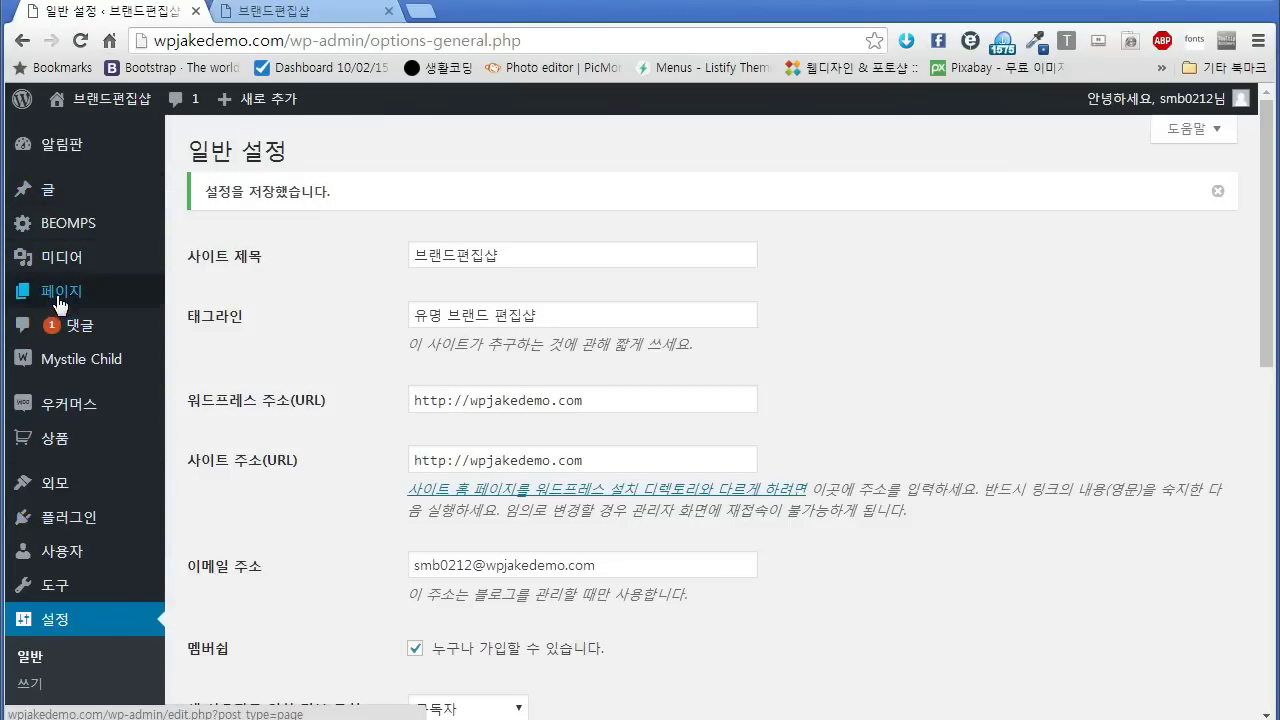
- Quick Edit the Your Profile page in All Pages and retitle it 내 프로필
{"action": "mouse_move", "coordinate": [60, 291]}
{"action": "left_click", "coordinate": [180, 298]}
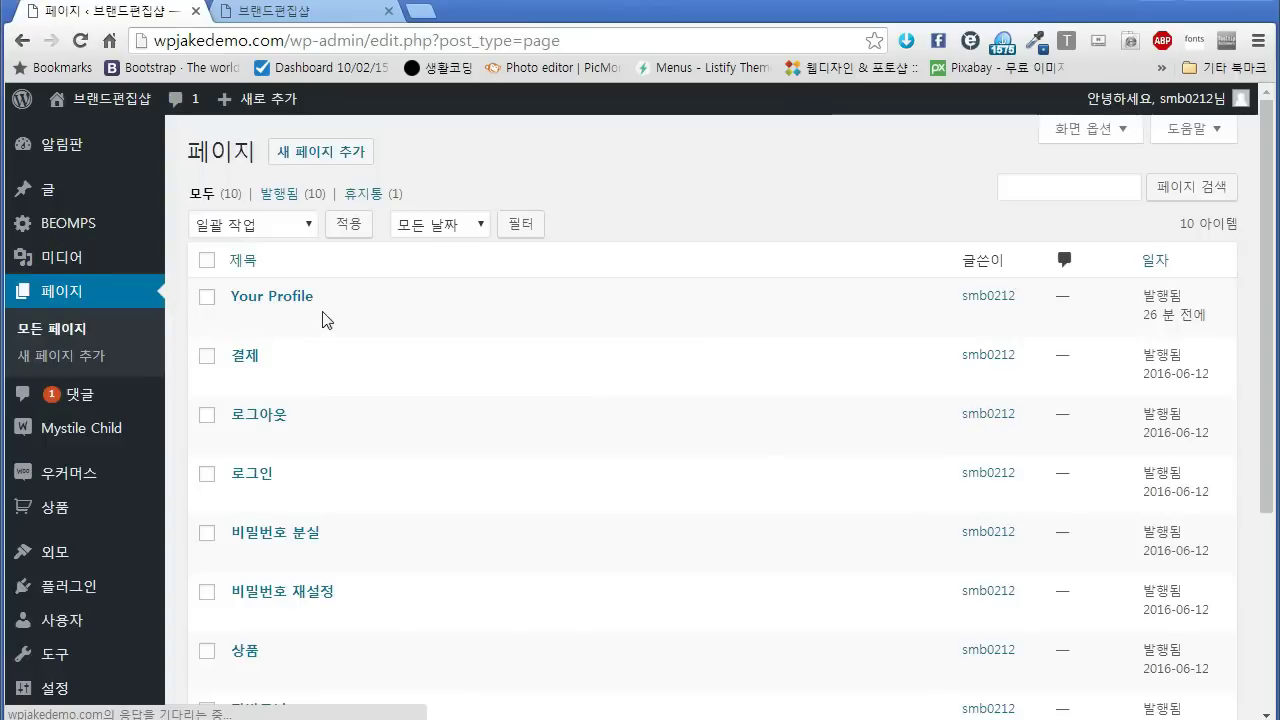
{"action": "mouse_move", "coordinate": [305, 298]}
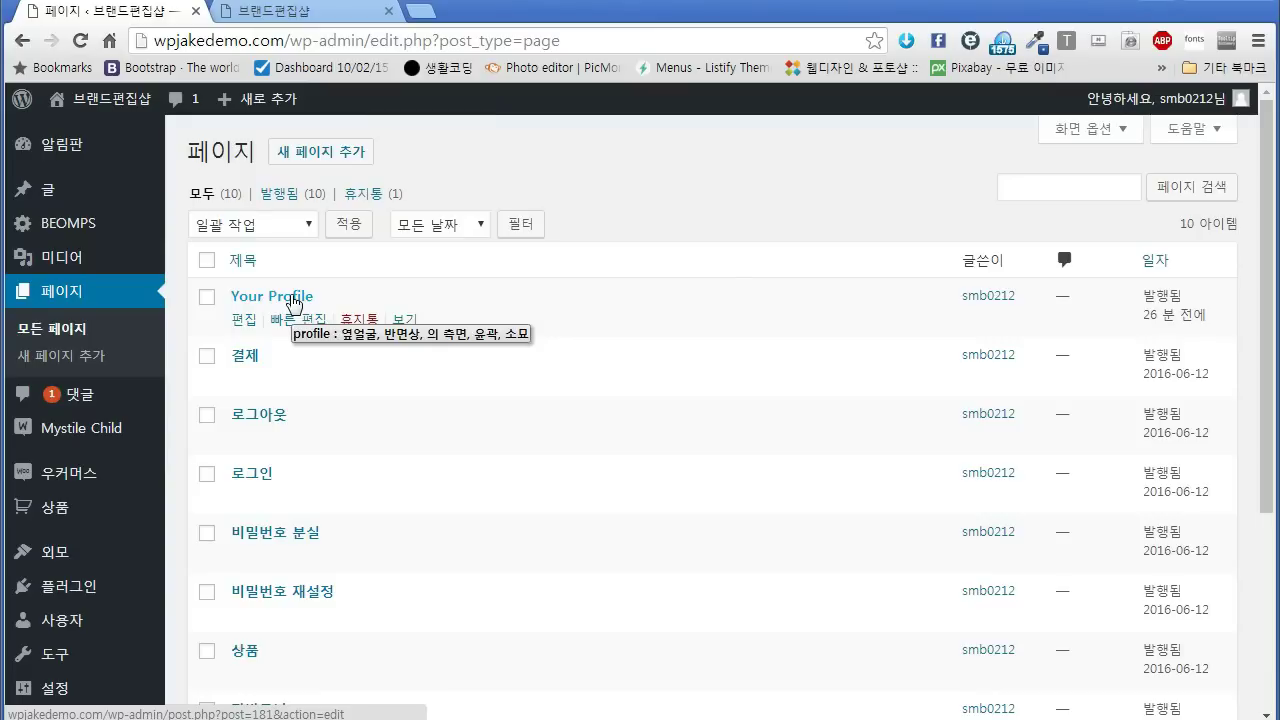
{"action": "left_click", "coordinate": [292, 319]}
{"action": "triple_click", "coordinate": [348, 329]}
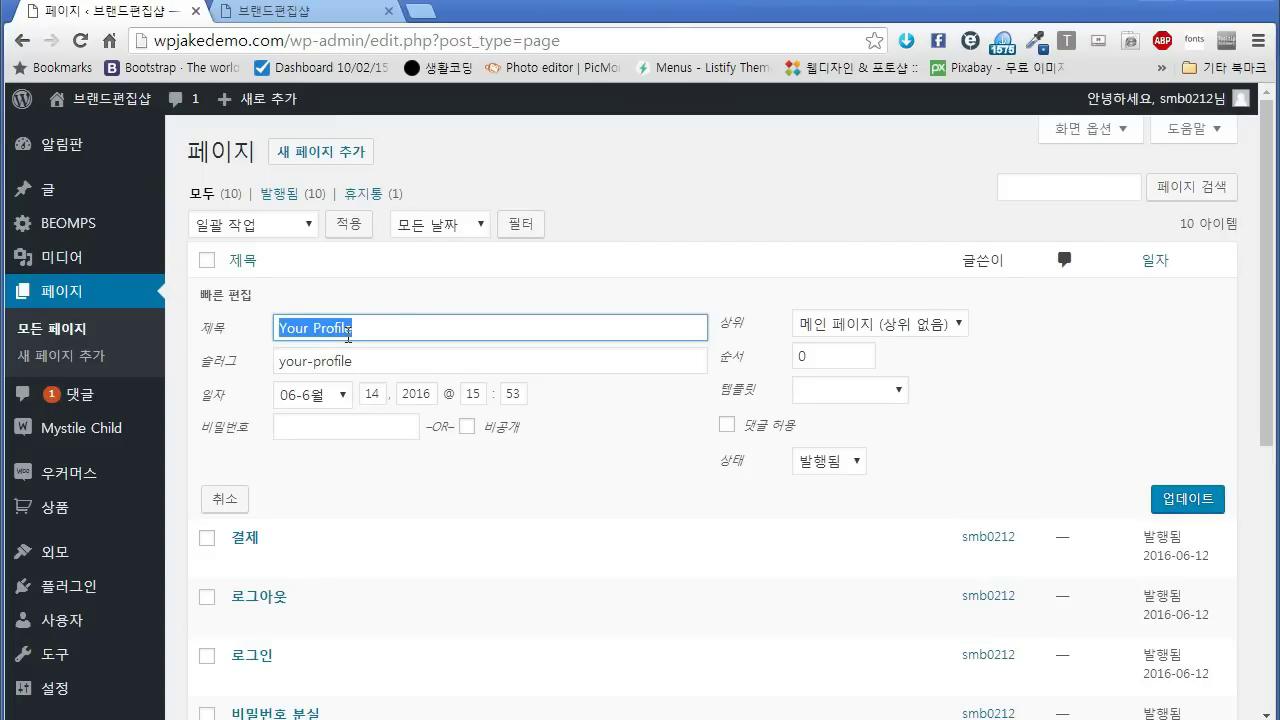
{"action": "type", "text": "v"}
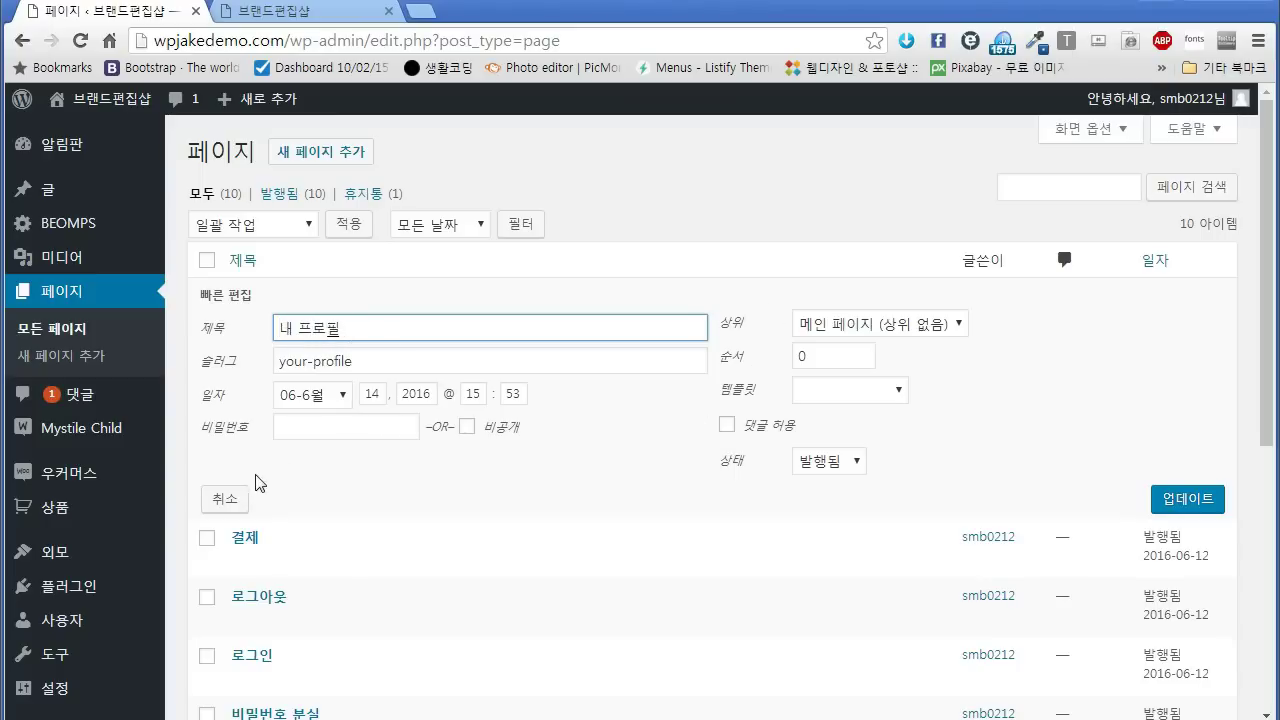
{"action": "left_click", "coordinate": [1186, 499]}
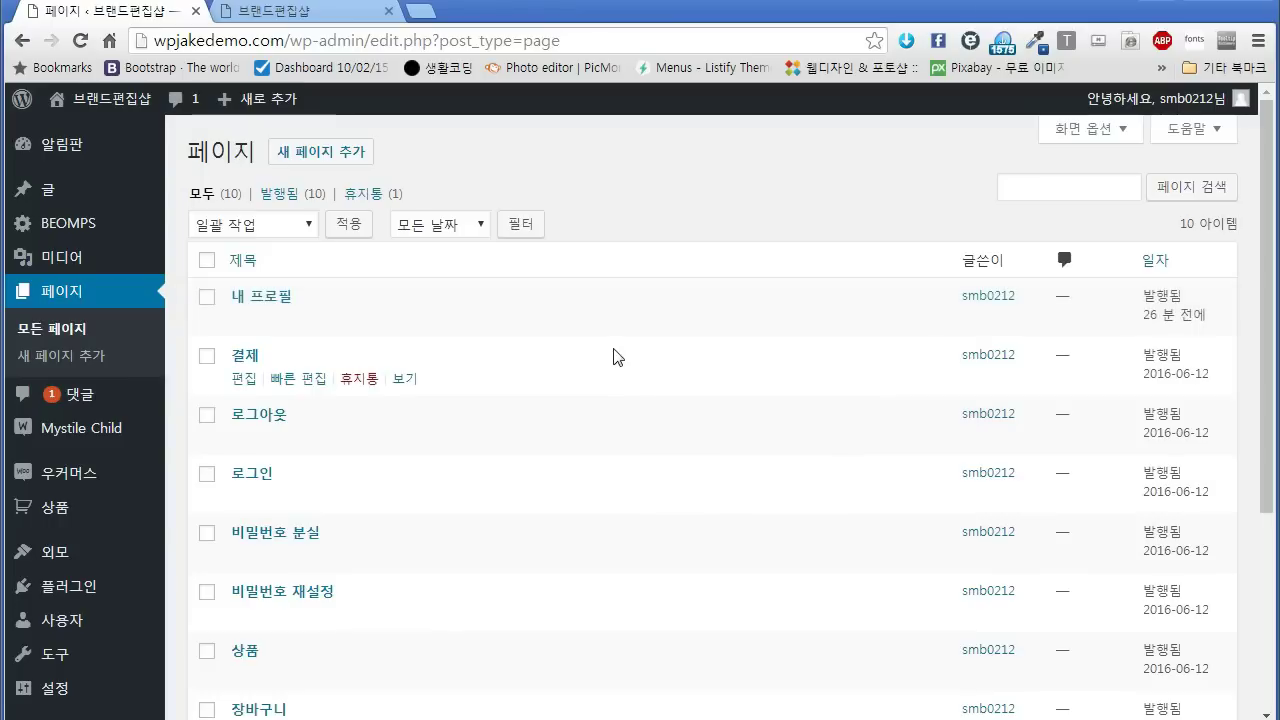
{"action": "mouse_move", "coordinate": [65, 552]}
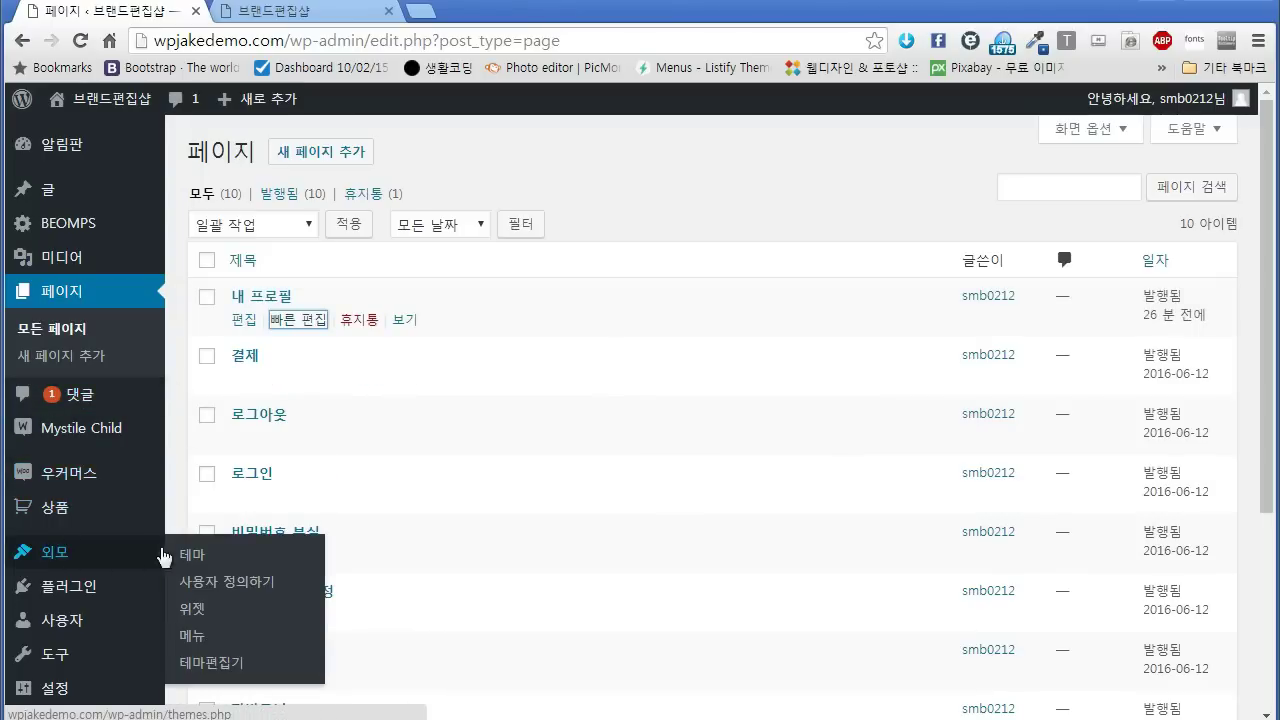
{"action": "left_click", "coordinate": [192, 637]}
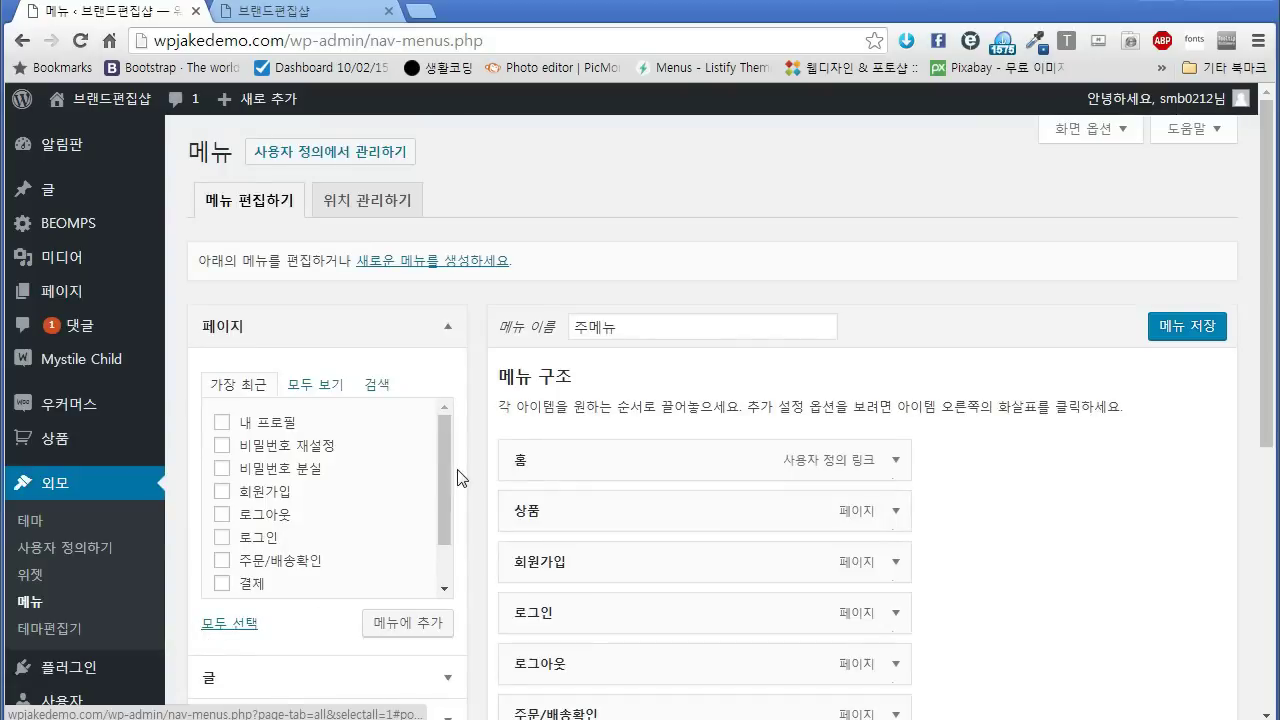
- Add the 내 프로필 page to 주메뉴 and place it between 로그아웃 and 주문/배송확인
{"action": "scroll", "coordinate": [447, 499], "scroll_direction": "down", "scroll_amount": 1}
{"action": "left_click_drag", "start_coordinate": [447, 499], "coordinate": [457, 442]}
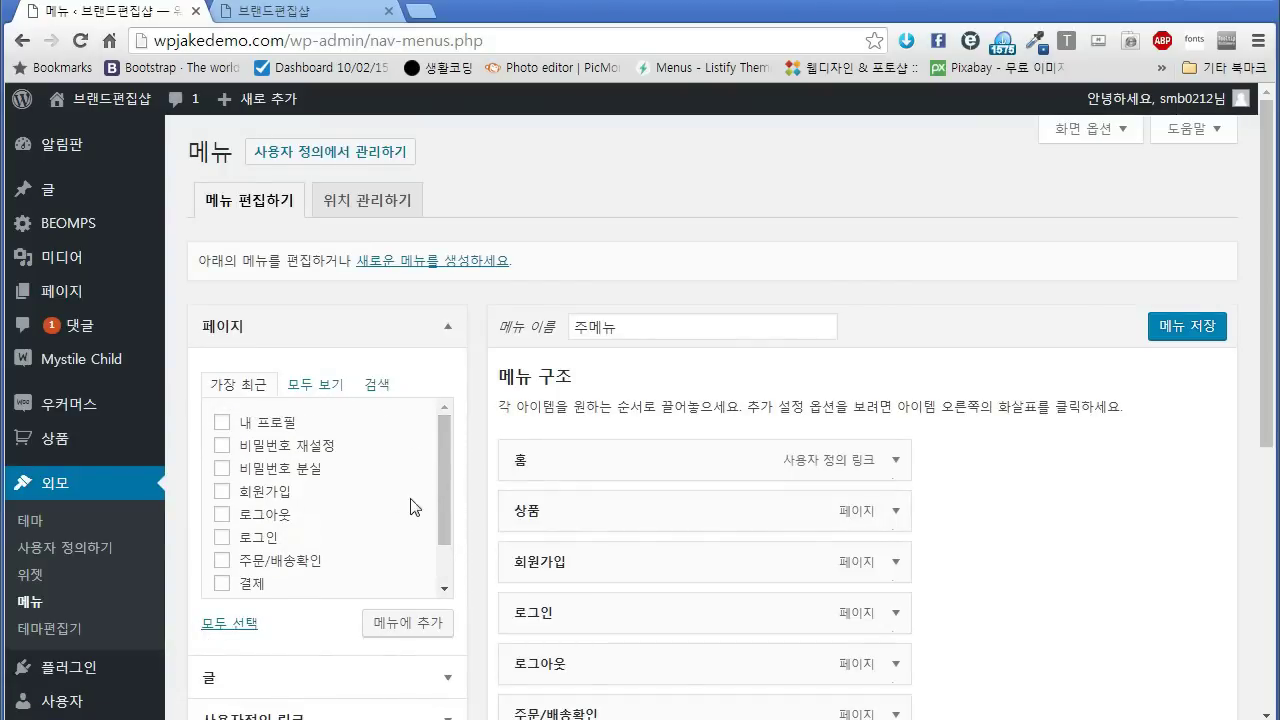
{"action": "mouse_move", "coordinate": [442, 508]}
{"action": "left_mouse_down"}
{"action": "mouse_move", "coordinate": [459, 585]}
{"action": "mouse_move", "coordinate": [446, 490]}
{"action": "left_mouse_up"}
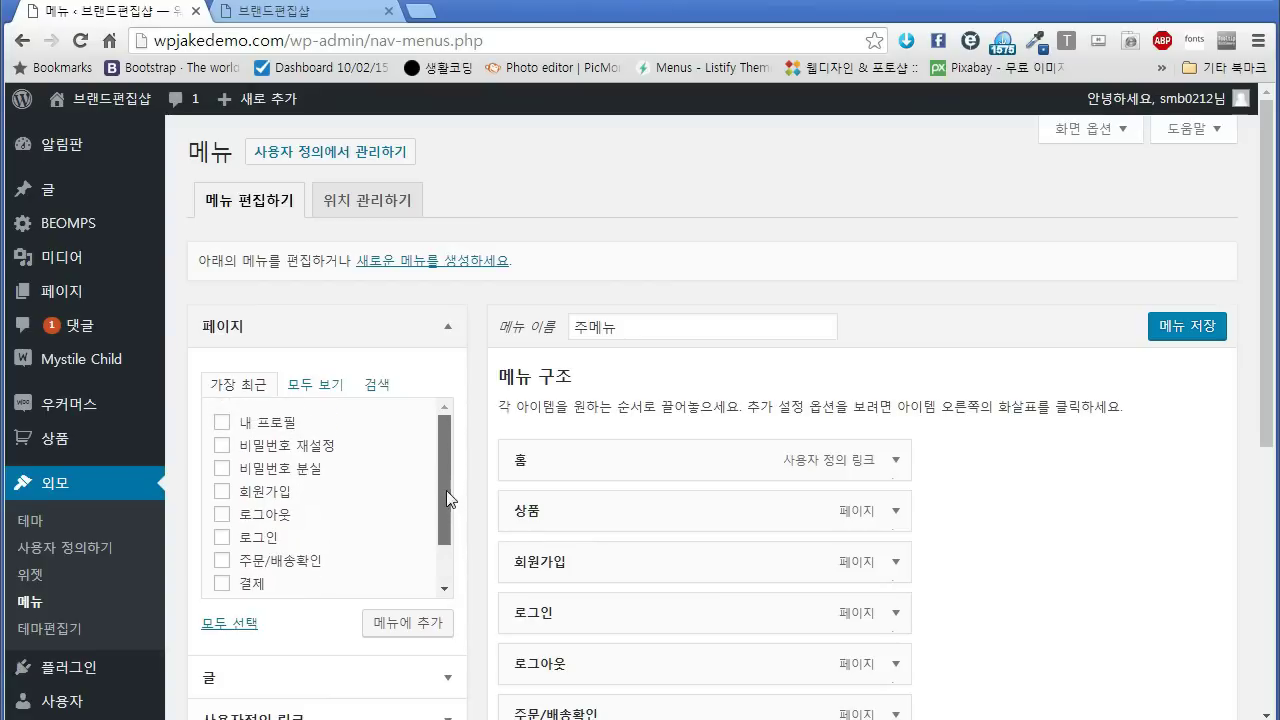
{"action": "left_click", "coordinate": [222, 422]}
{"action": "left_click", "coordinate": [402, 623]}
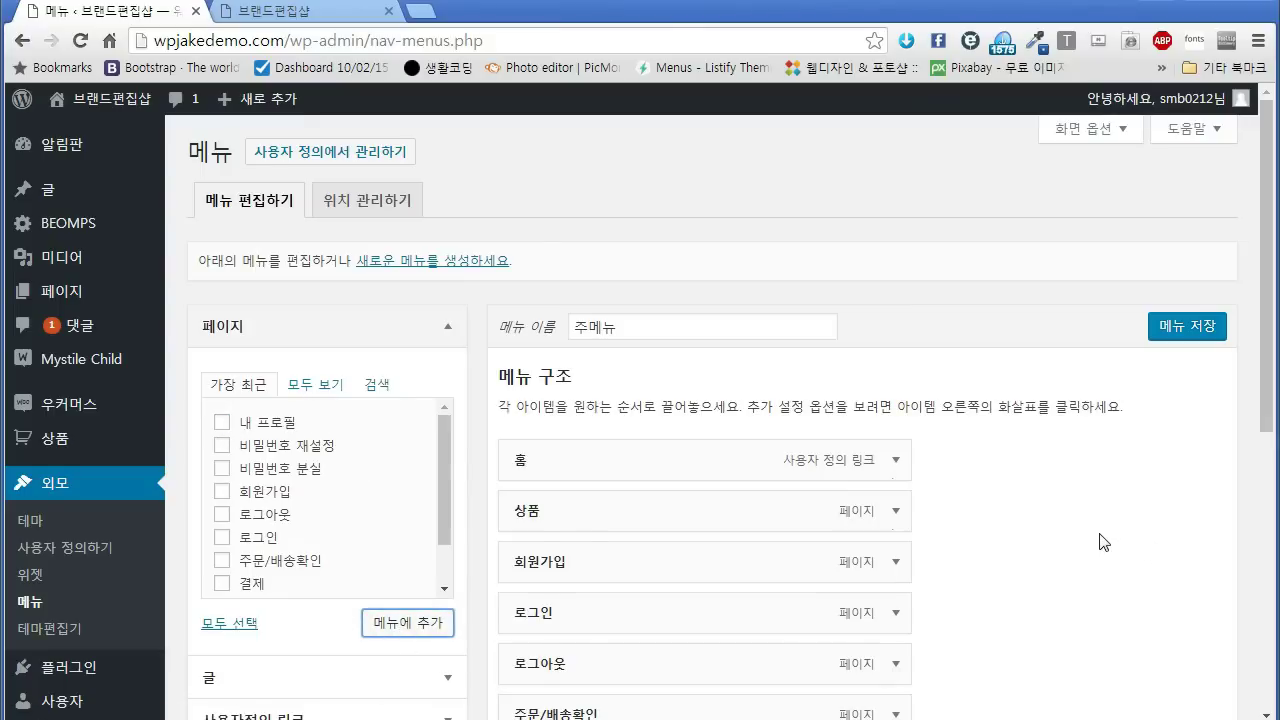
{"action": "scroll", "coordinate": [985, 570], "scroll_direction": "down", "scroll_amount": 2}
{"action": "scroll", "coordinate": [900, 491], "scroll_direction": "down", "scroll_amount": 2}
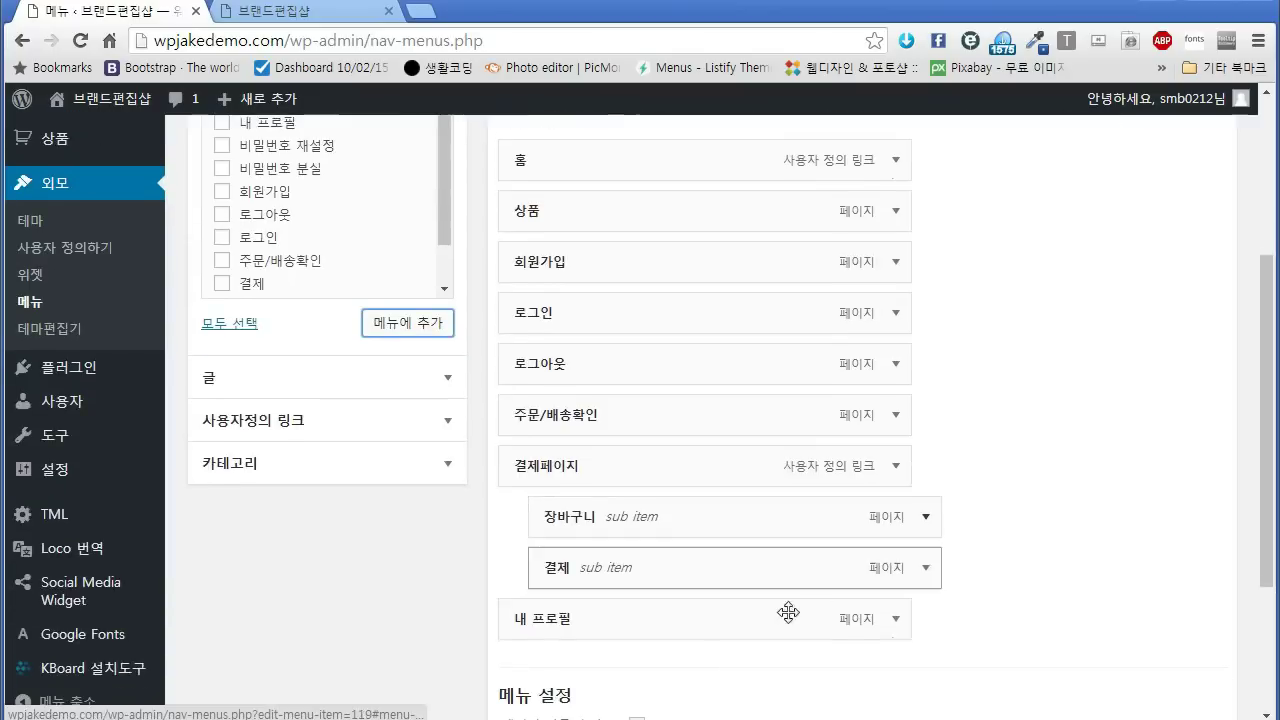
{"action": "left_click_drag", "start_coordinate": [623, 630], "coordinate": [528, 422]}
- Add a custom link with URL # and text 계정관리, placed just after 내 프로필
{"action": "left_click", "coordinate": [263, 422]}
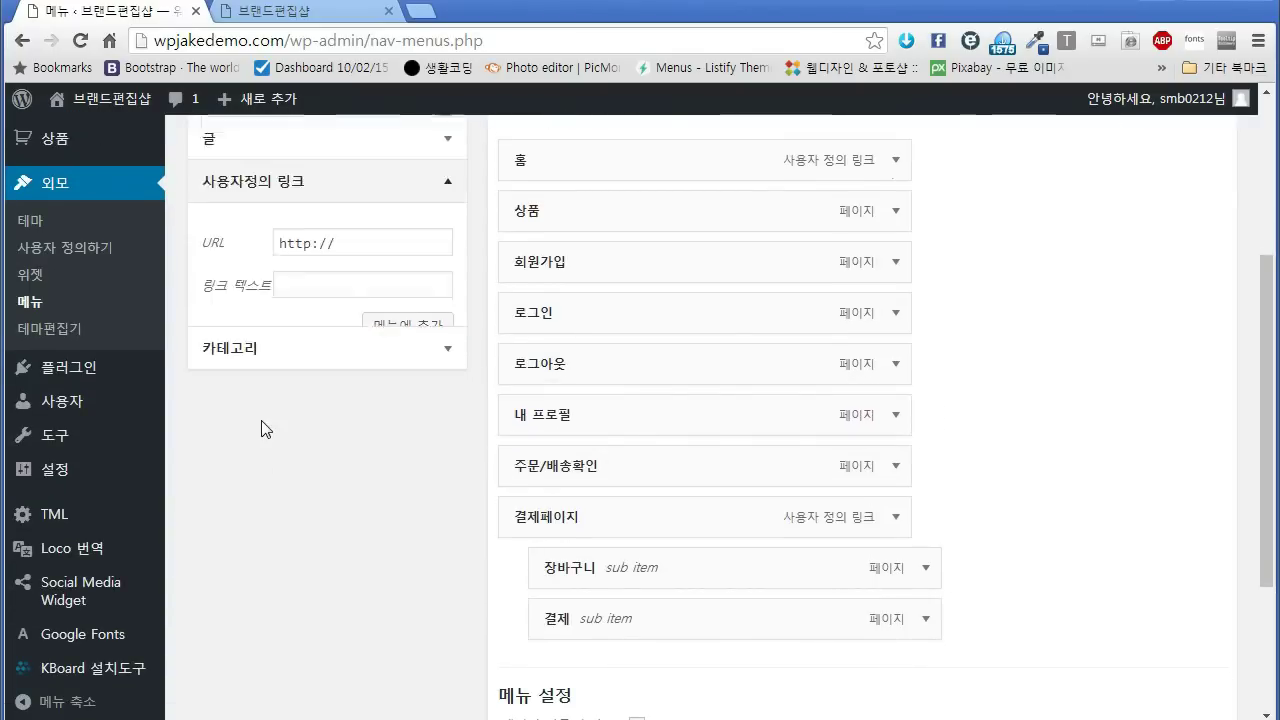
{"action": "left_click_drag", "start_coordinate": [358, 184], "coordinate": [200, 186]}
{"action": "scroll", "coordinate": [389, 434], "scroll_direction": "up", "scroll_amount": 2}
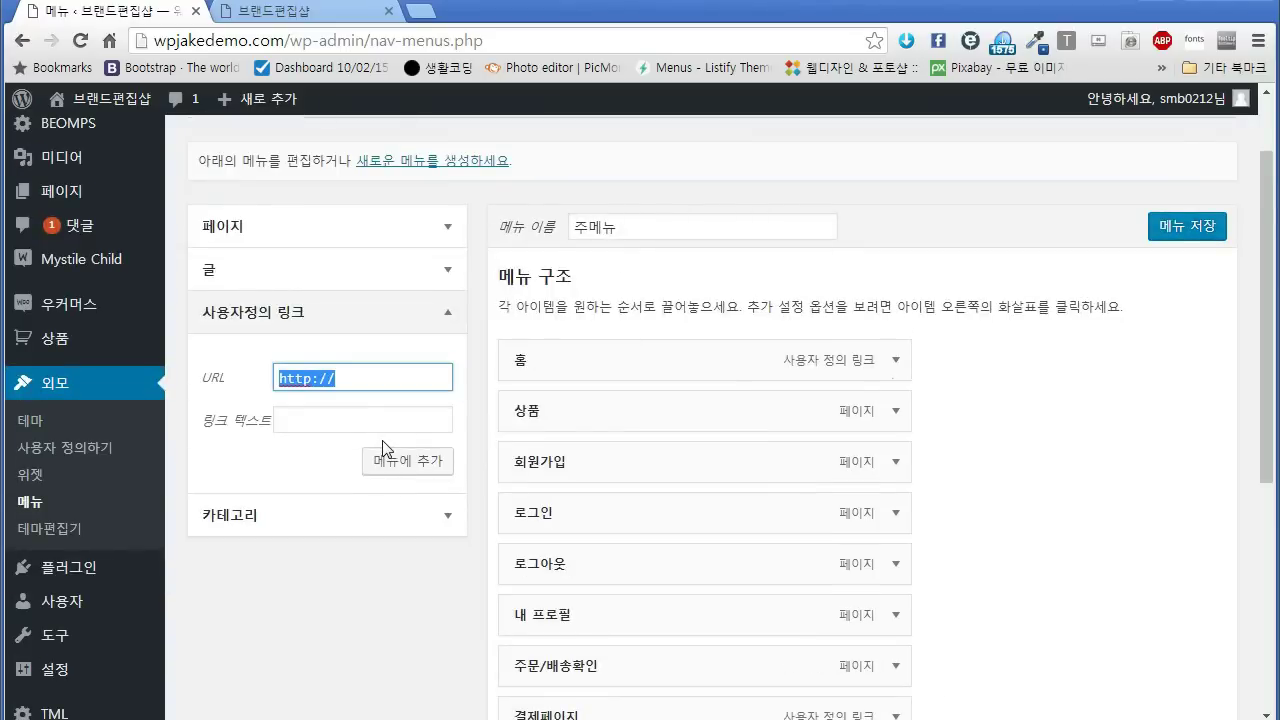
{"action": "type", "text": "#"}
{"action": "left_click", "coordinate": [352, 420]}
{"action": "type", "text": "ㄴ"}
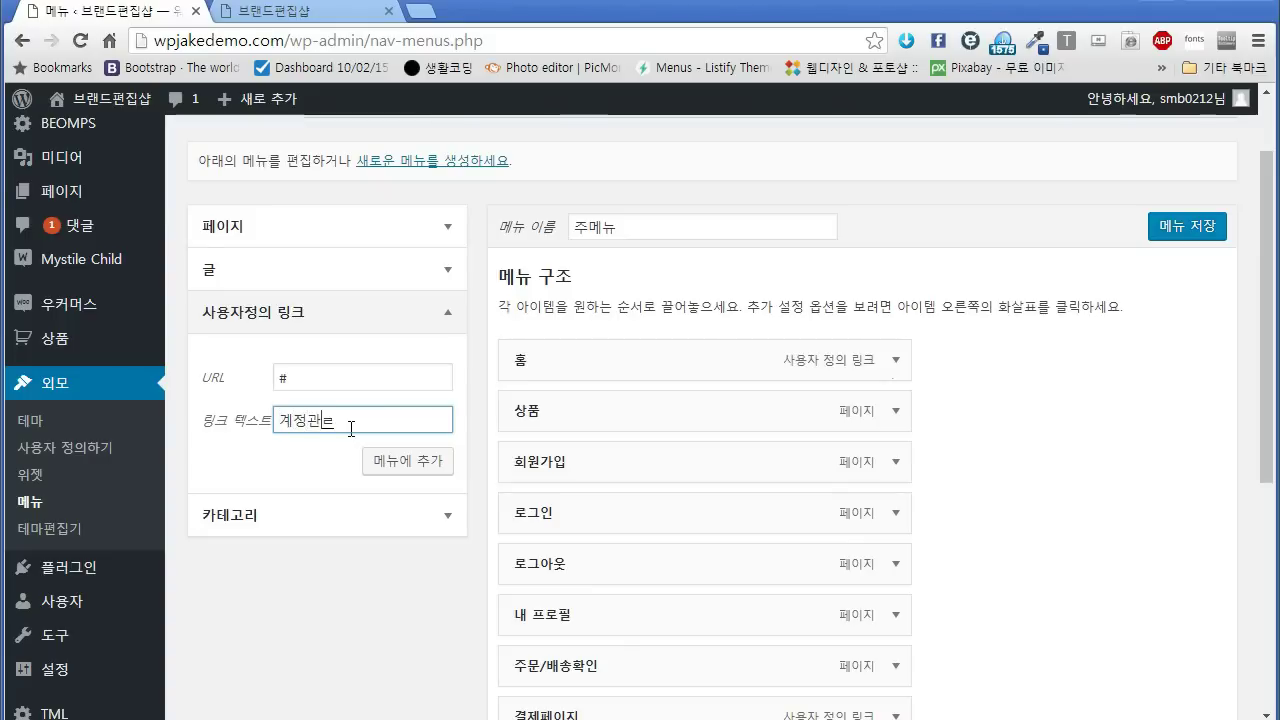
{"action": "left_click", "coordinate": [380, 462]}
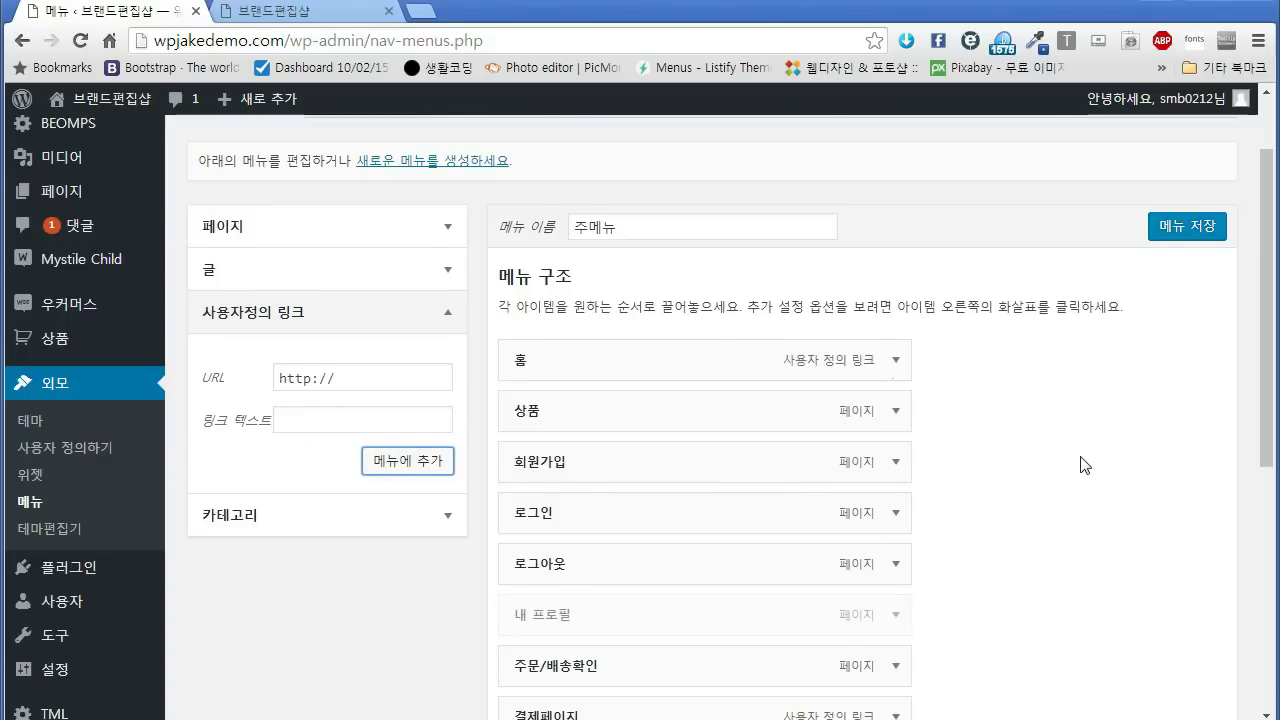
{"action": "scroll", "coordinate": [1058, 470], "scroll_direction": "down", "scroll_amount": 2}
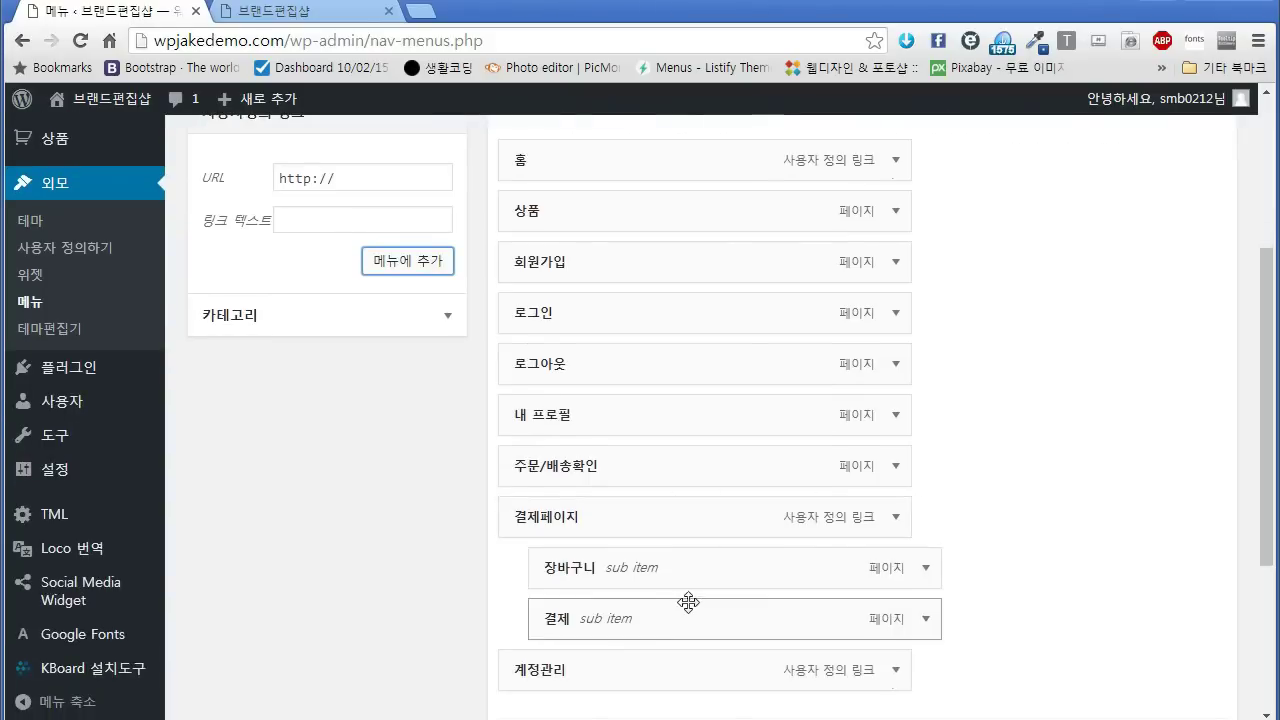
{"action": "left_click_drag", "start_coordinate": [663, 660], "coordinate": [680, 518]}
- Nest 주문/배송확인 and 내 프로필 as sub-items under 계정관리
{"action": "mouse_move", "coordinate": [662, 567]}
{"action": "left_mouse_down"}
{"action": "mouse_move", "coordinate": [716, 581]}
{"action": "mouse_move", "coordinate": [662, 569]}
{"action": "left_mouse_up"}
{"action": "scroll", "coordinate": [688, 637], "scroll_direction": "down", "scroll_amount": 1}
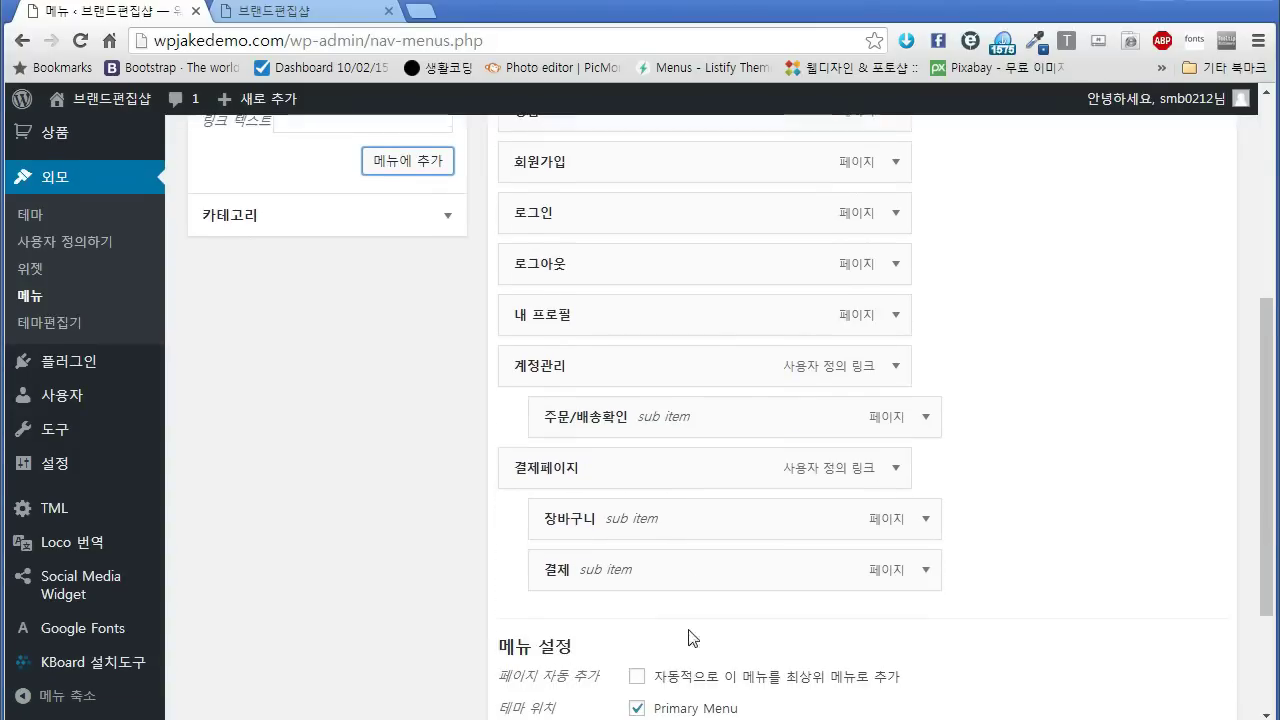
{"action": "scroll", "coordinate": [705, 500], "scroll_direction": "up", "scroll_amount": 1}
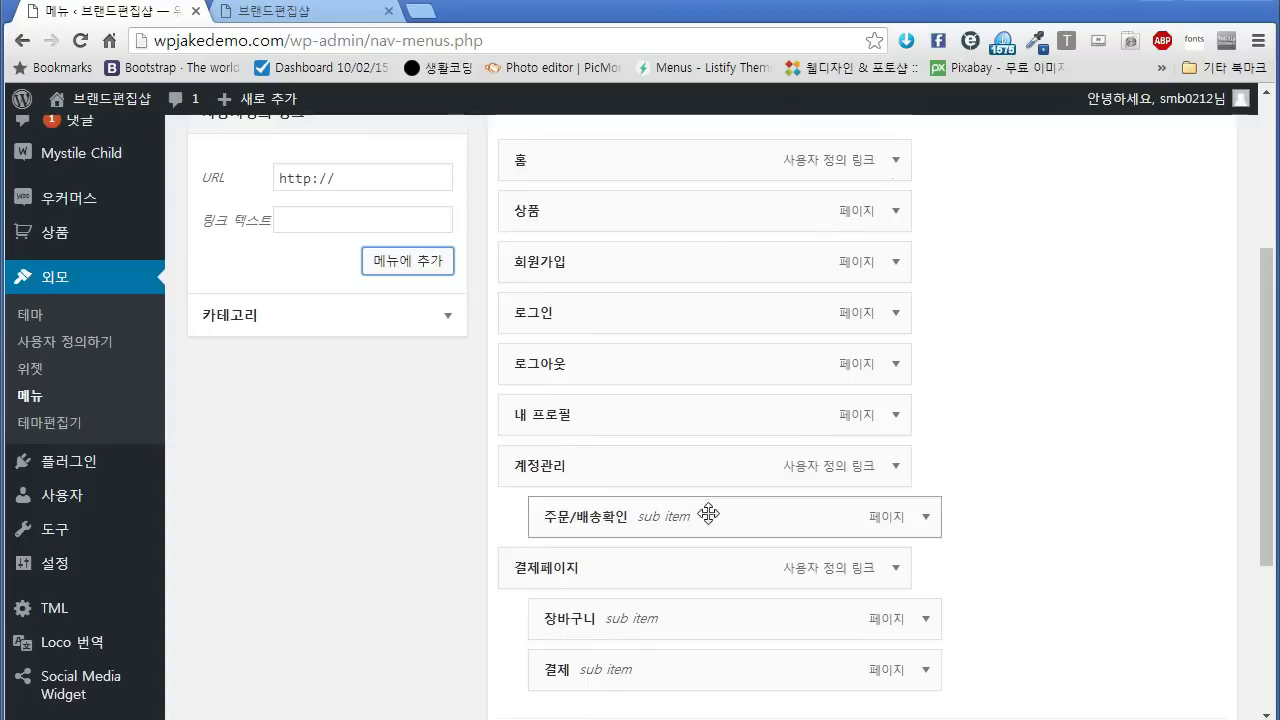
{"action": "left_click_drag", "start_coordinate": [626, 417], "coordinate": [666, 466]}
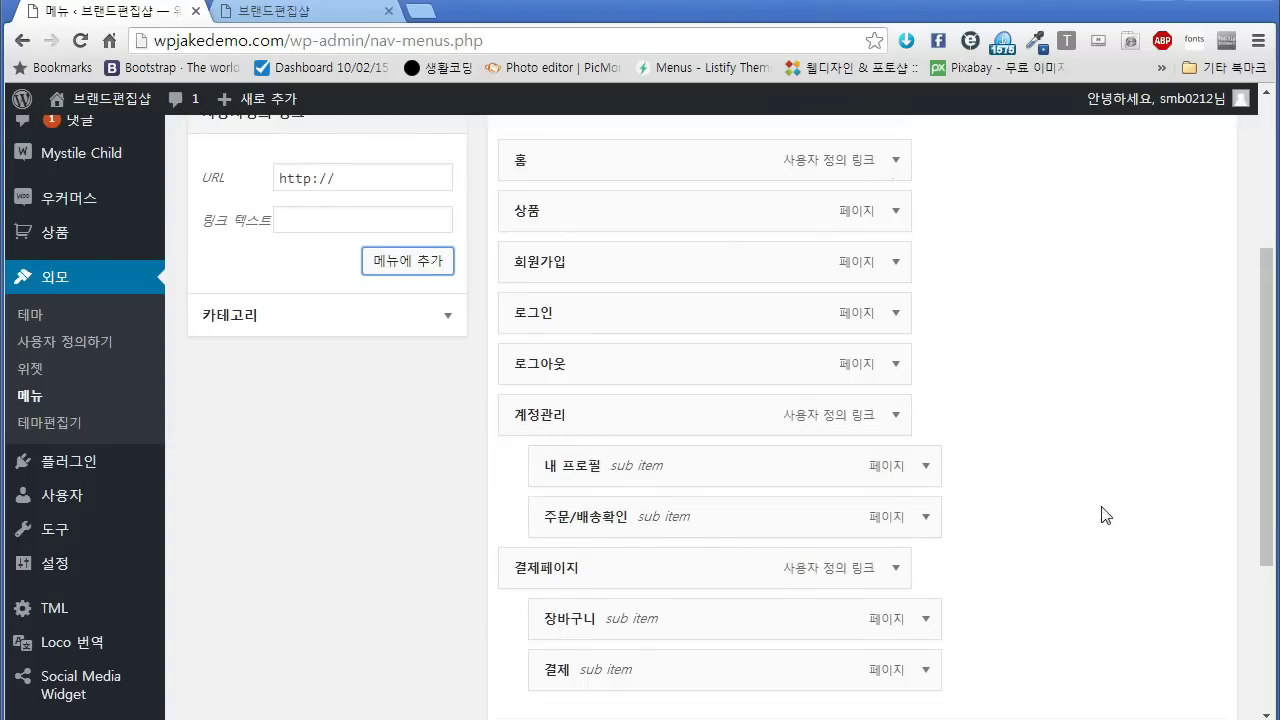
{"action": "scroll", "coordinate": [1016, 517], "scroll_direction": "down", "scroll_amount": 1}
{"action": "scroll", "coordinate": [1018, 518], "scroll_direction": "down", "scroll_amount": 2}
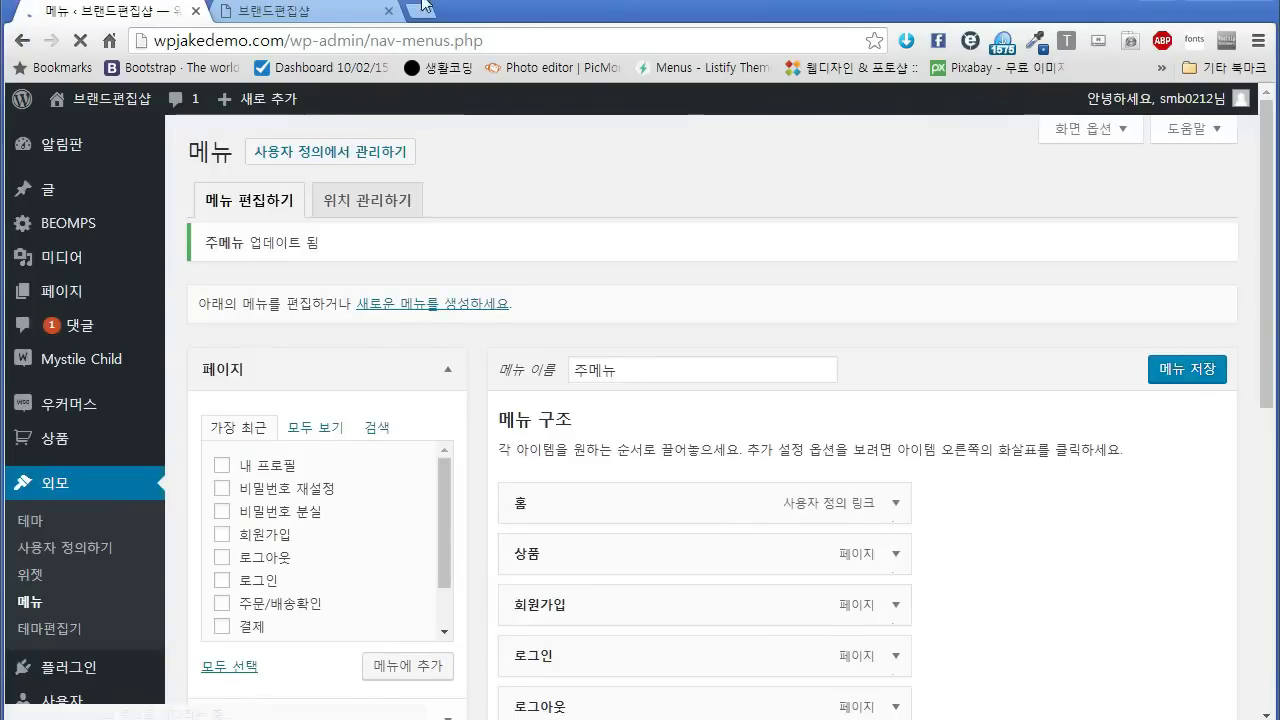
- Reload the storefront to check the new menu, then return to the menu editor
{"action": "left_click", "coordinate": [322, 22]}
{"action": "left_click", "coordinate": [88, 42]}
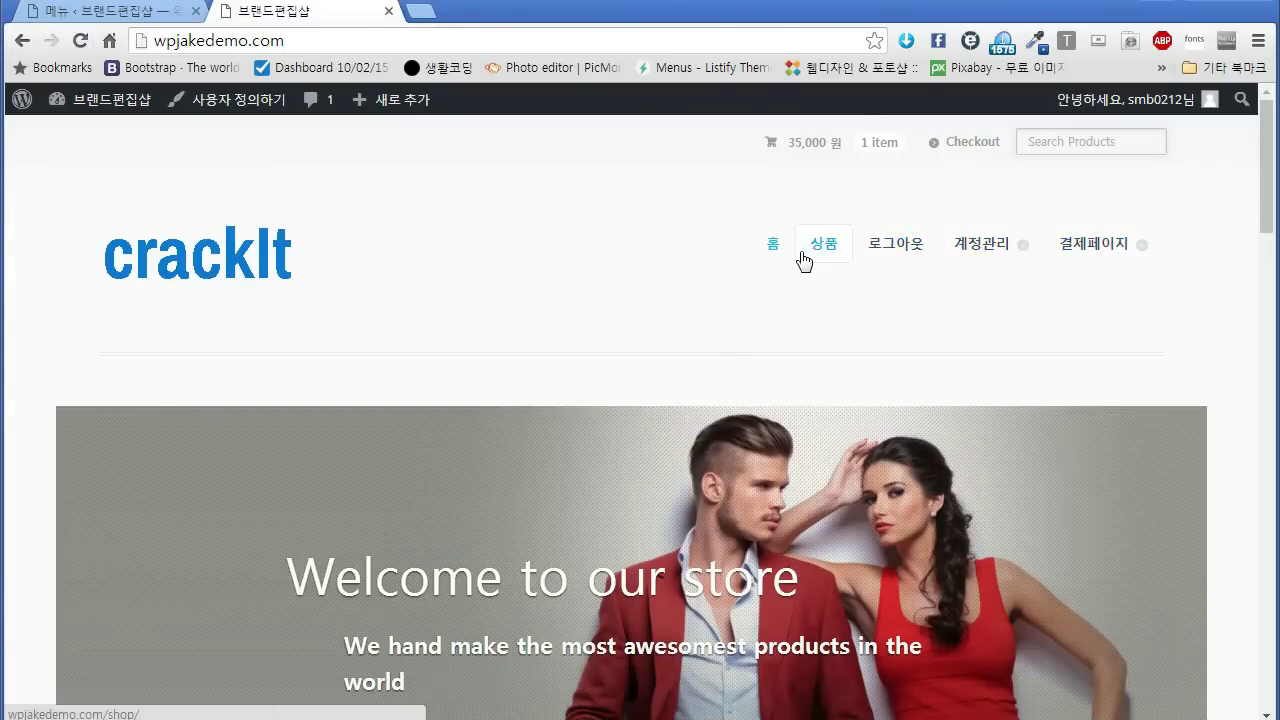
{"action": "left_click", "coordinate": [85, 17]}
- Set 계정관리's display mode to Logged In Users and save 주메뉴
{"action": "scroll", "coordinate": [755, 461], "scroll_direction": "down", "scroll_amount": 3}
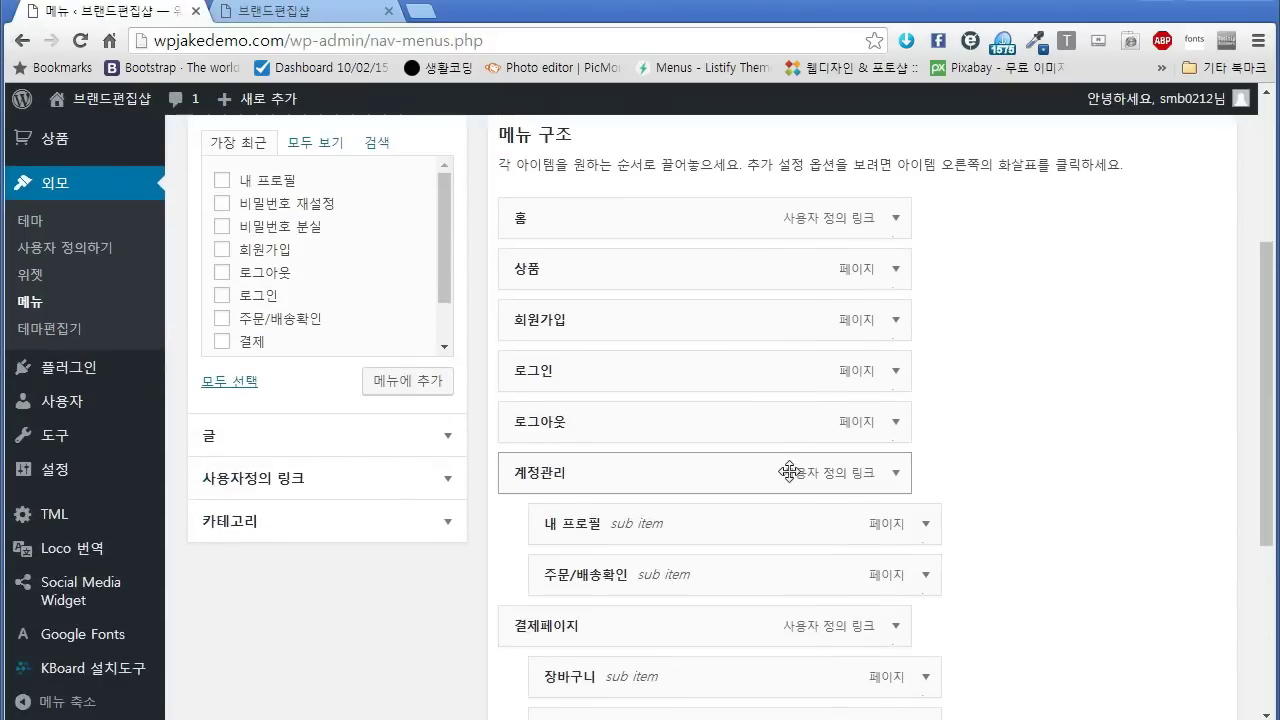
{"action": "left_click", "coordinate": [894, 473]}
{"action": "scroll", "coordinate": [680, 466], "scroll_direction": "down", "scroll_amount": 1}
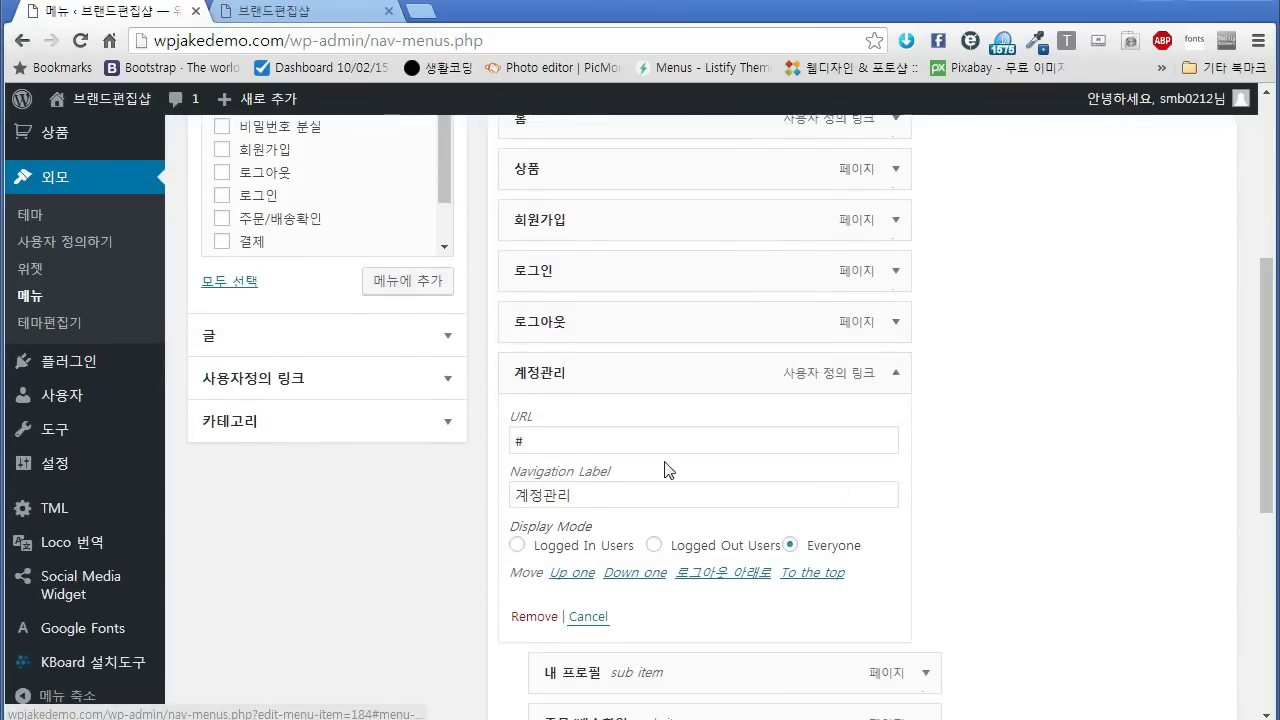
{"action": "left_click", "coordinate": [518, 547]}
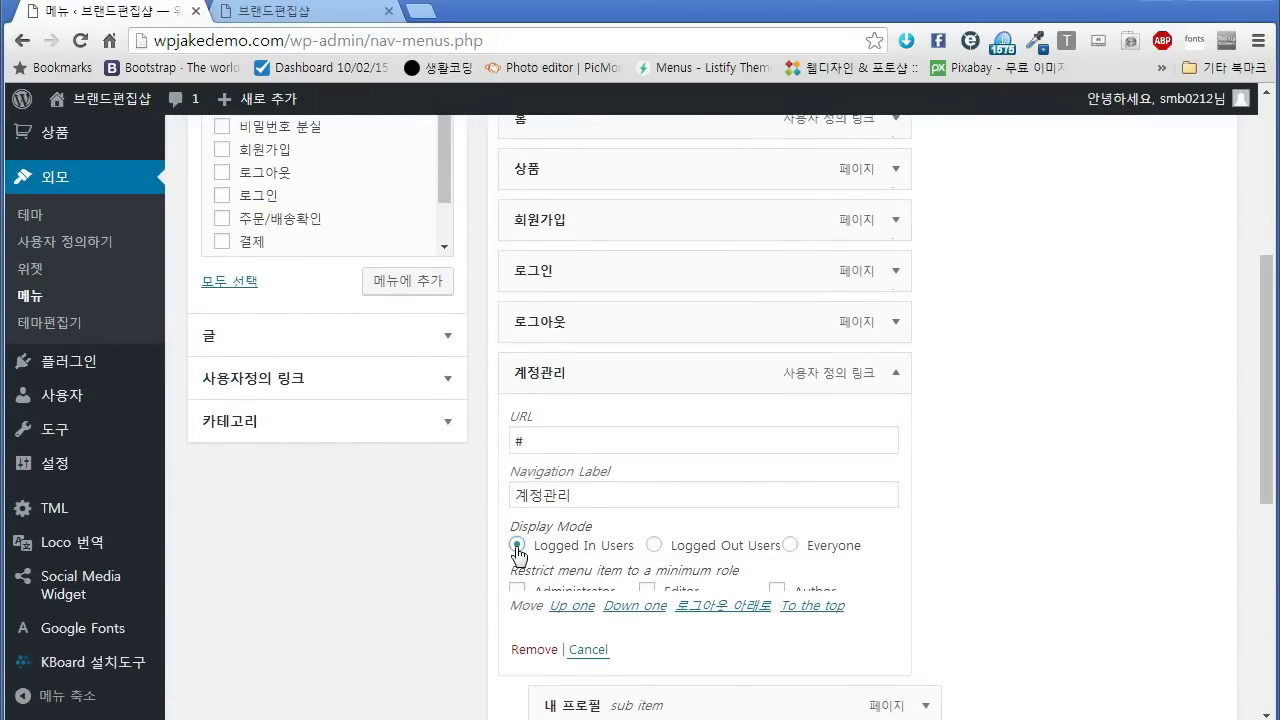
{"action": "scroll", "coordinate": [978, 545], "scroll_direction": "down", "scroll_amount": 2}
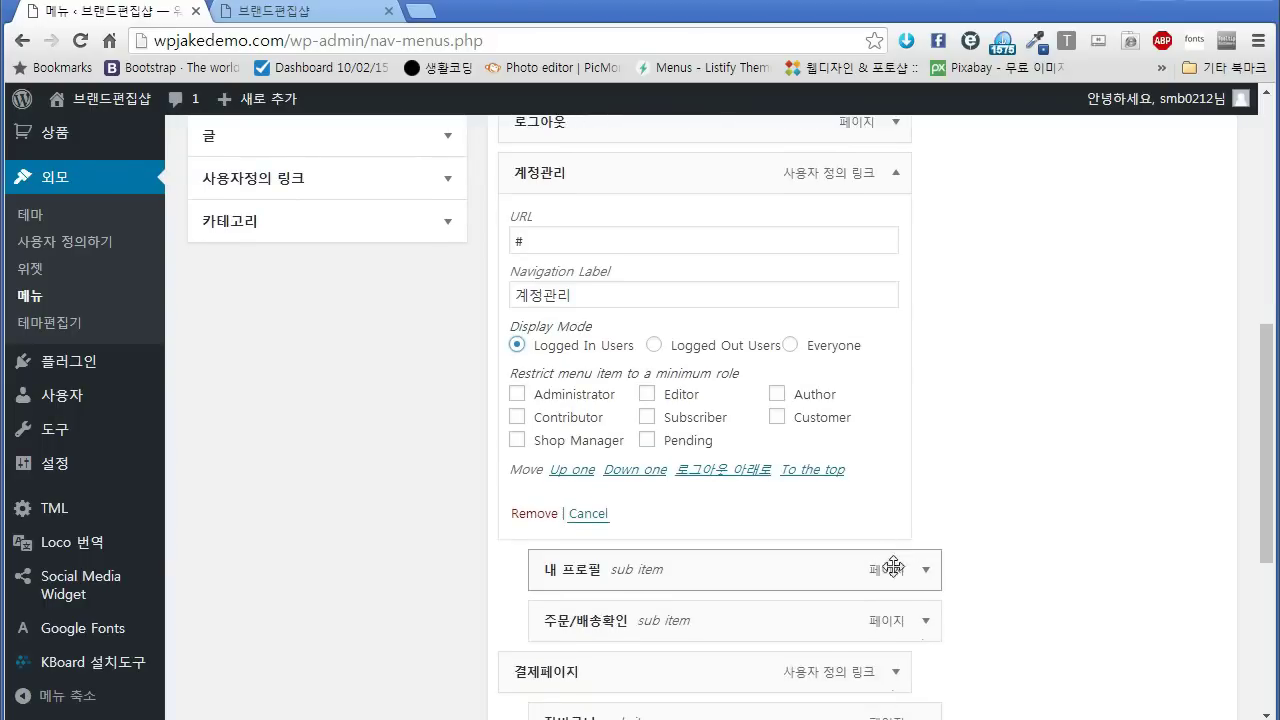
{"action": "left_click", "coordinate": [890, 186]}
{"action": "scroll", "coordinate": [934, 314], "scroll_direction": "up", "scroll_amount": 3}
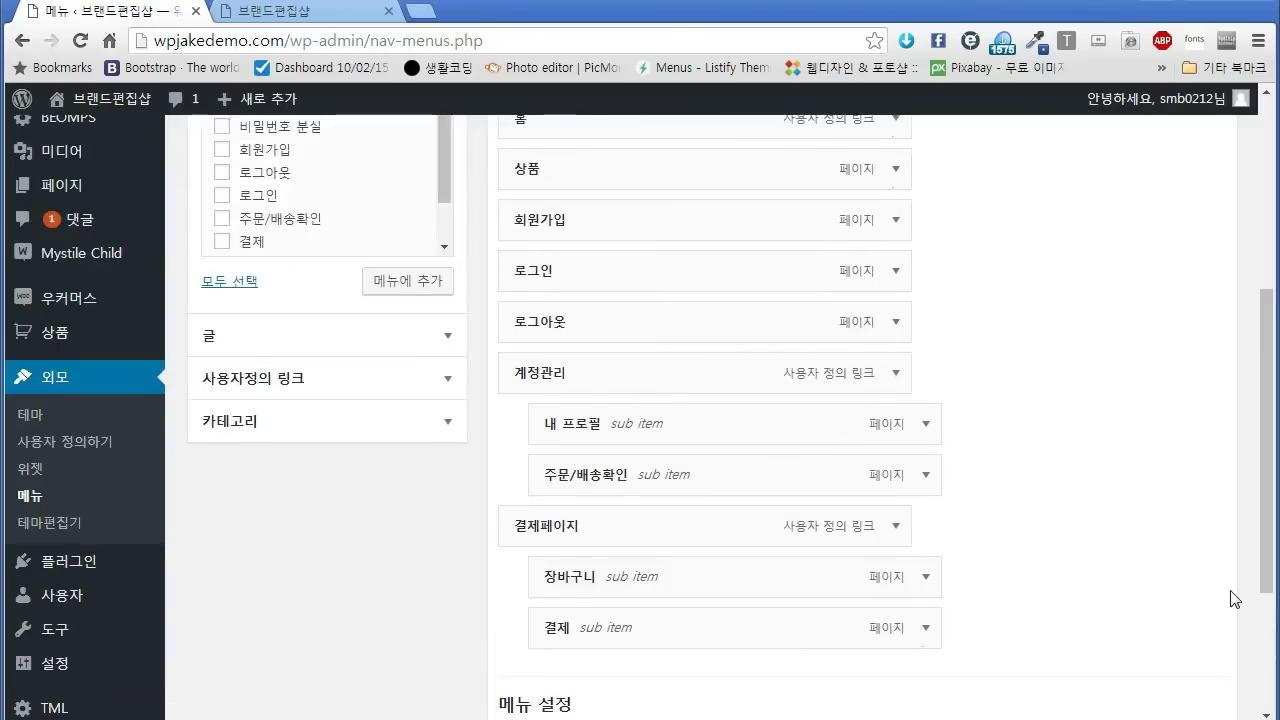
{"action": "scroll", "coordinate": [1100, 480], "scroll_direction": "down", "scroll_amount": 4}
{"action": "left_click", "coordinate": [1186, 619]}
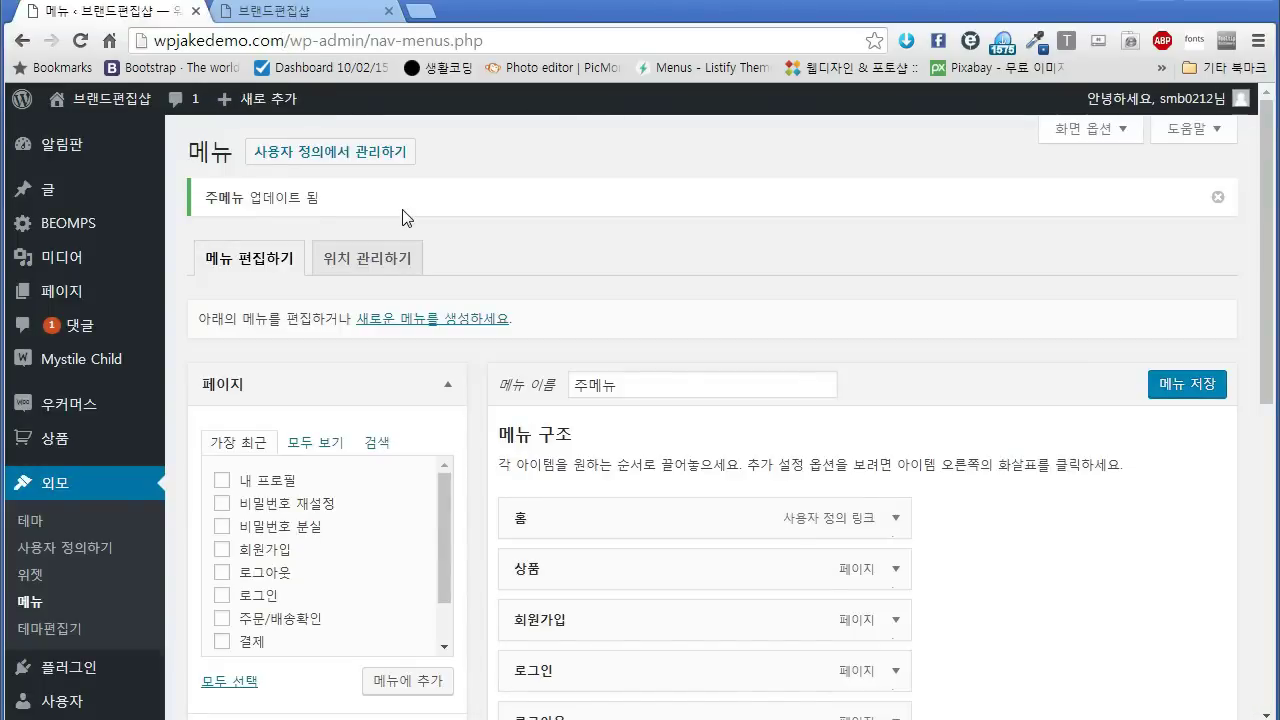
{"action": "scroll", "coordinate": [405, 265], "scroll_direction": "down", "scroll_amount": 3}
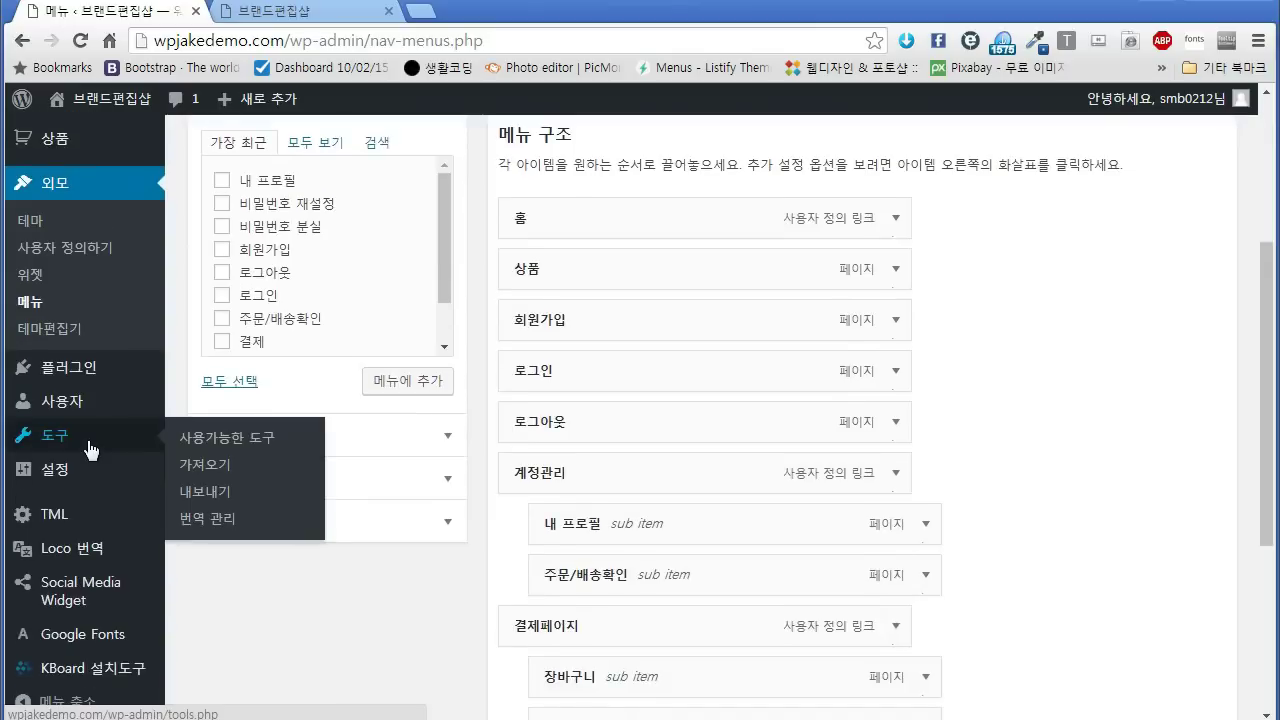
- Open Loco Translate's plugin packages list and scroll to find Theme My Login
{"action": "mouse_move", "coordinate": [100, 565]}
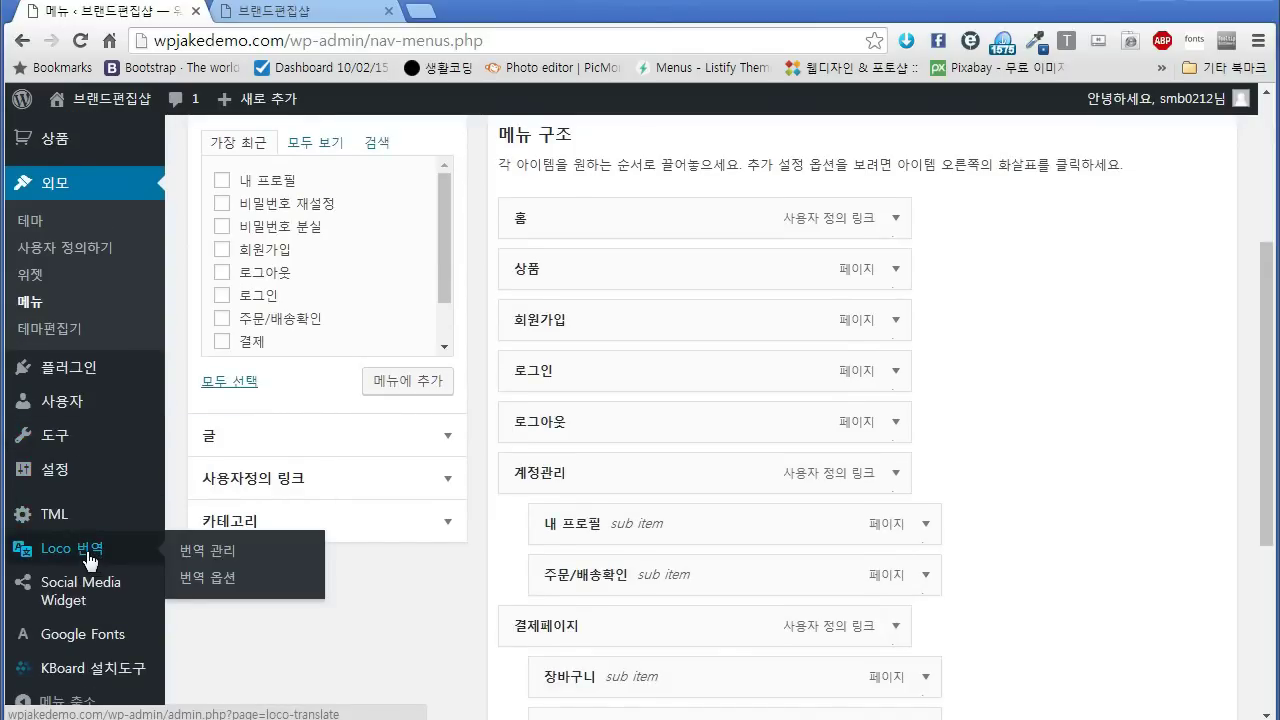
{"action": "left_click", "coordinate": [87, 551]}
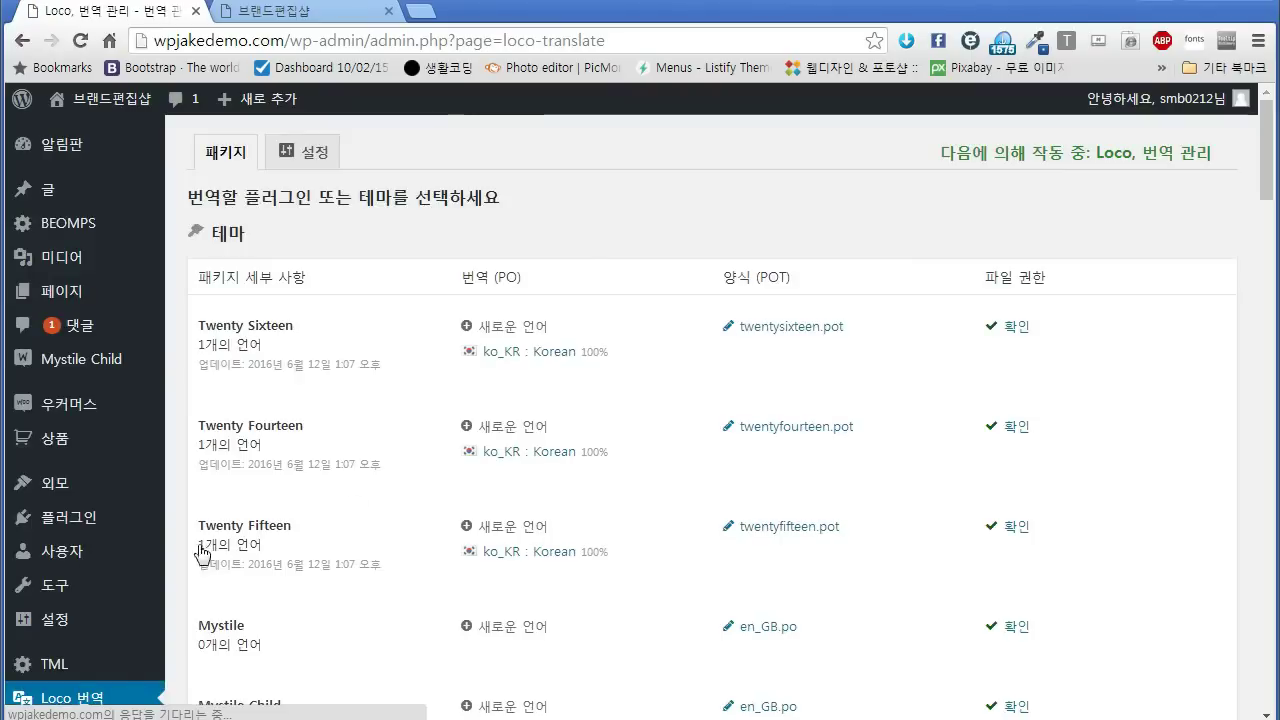
{"action": "scroll", "coordinate": [571, 258], "scroll_direction": "down", "scroll_amount": 5}
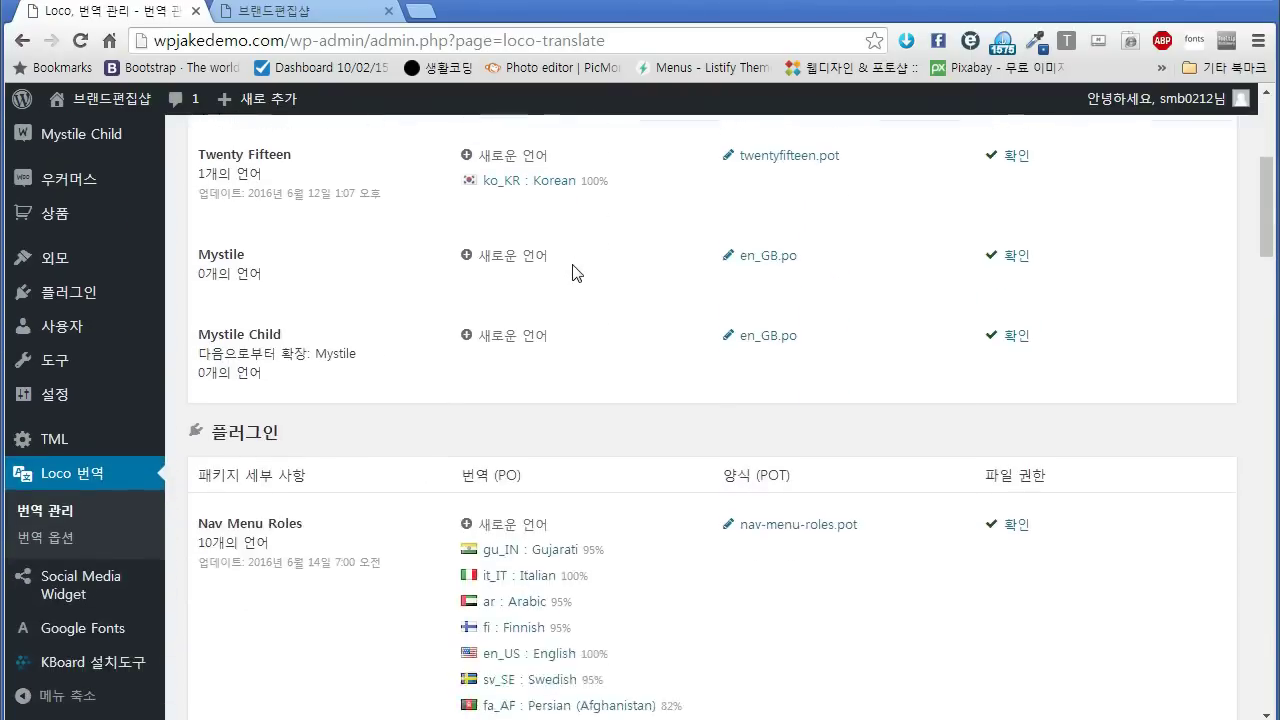
{"action": "scroll", "coordinate": [571, 280], "scroll_direction": "down", "scroll_amount": 5}
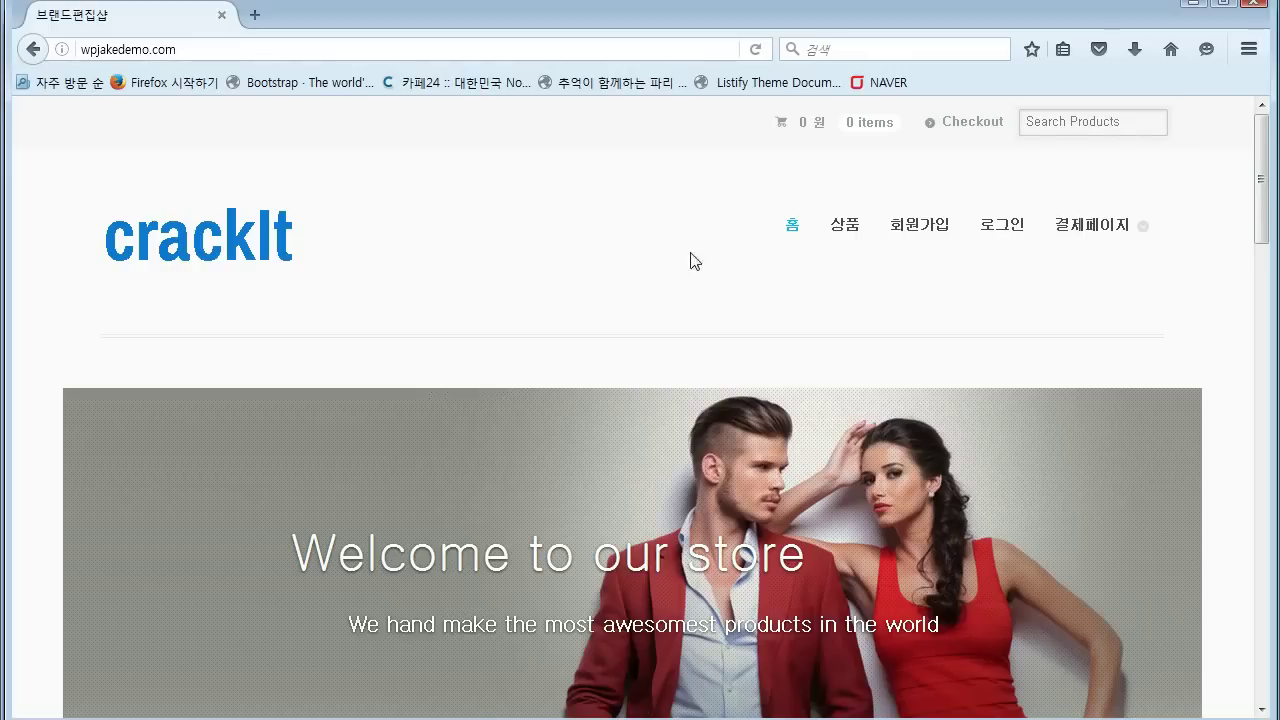
{"action": "left_click", "coordinate": [932, 240]}
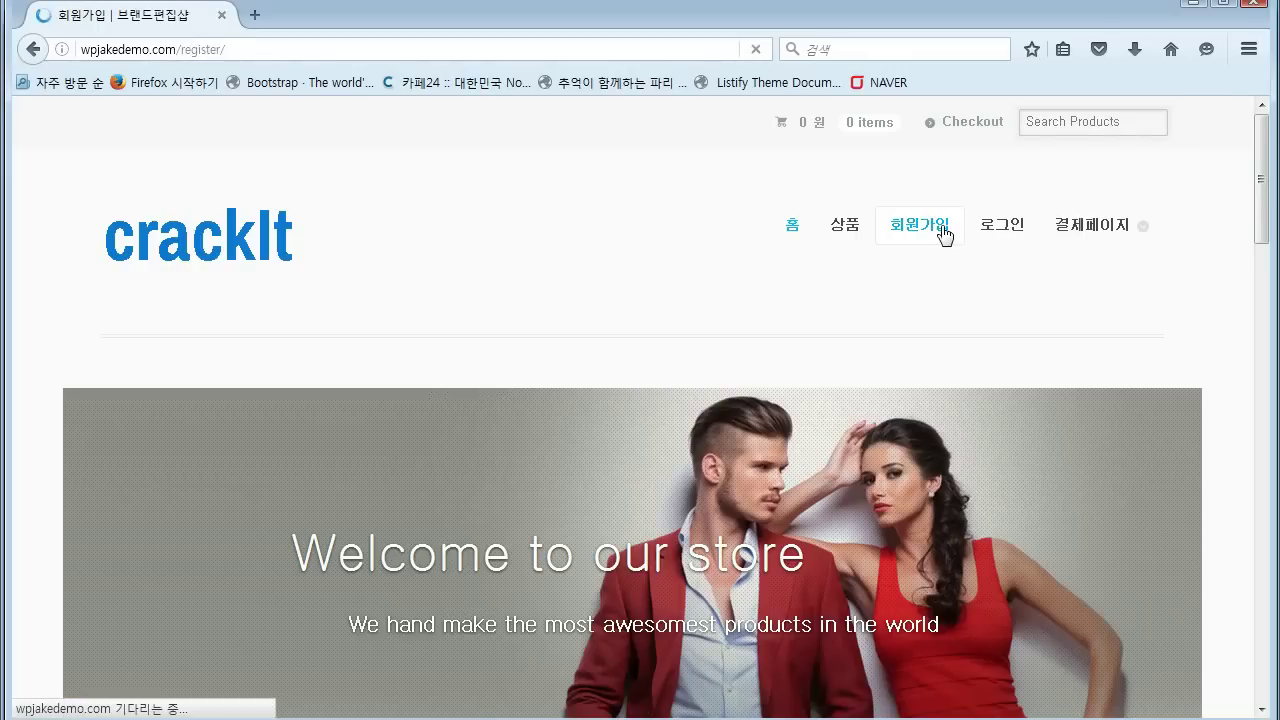
{"action": "scroll", "coordinate": [165, 363], "scroll_direction": "down", "scroll_amount": 2}
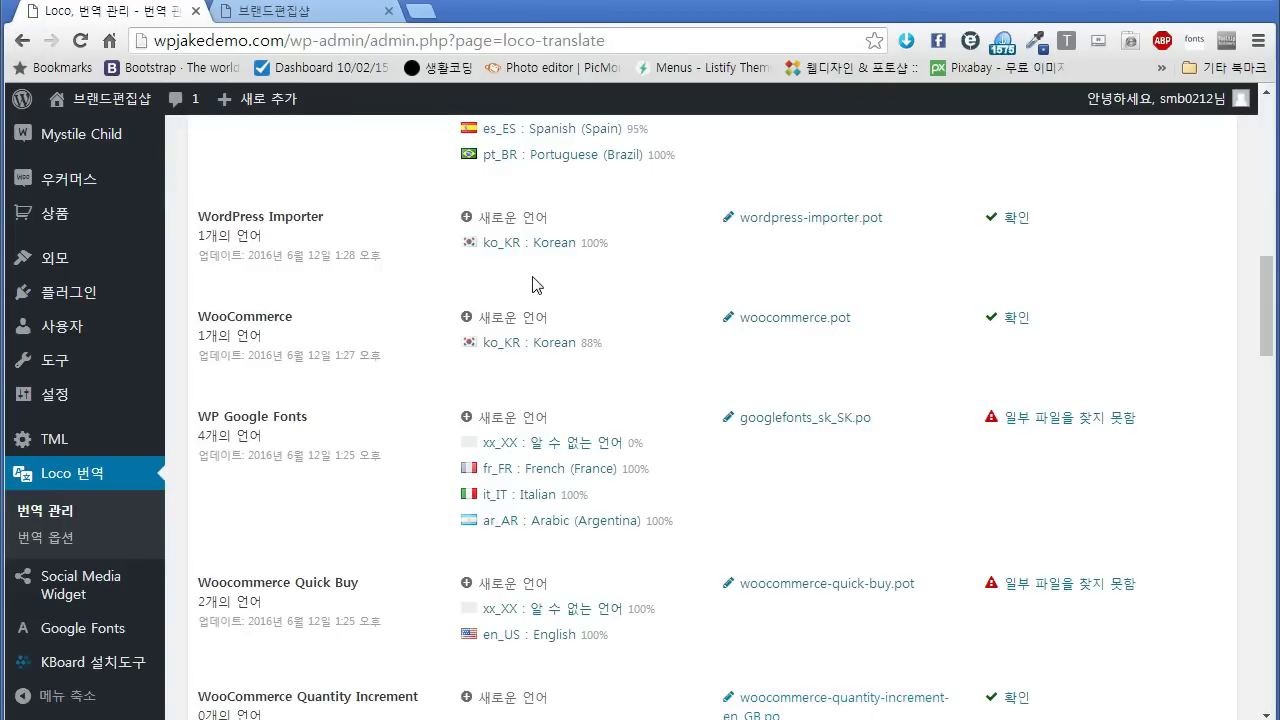
{"action": "scroll", "coordinate": [532, 285], "scroll_direction": "down", "scroll_amount": 6}
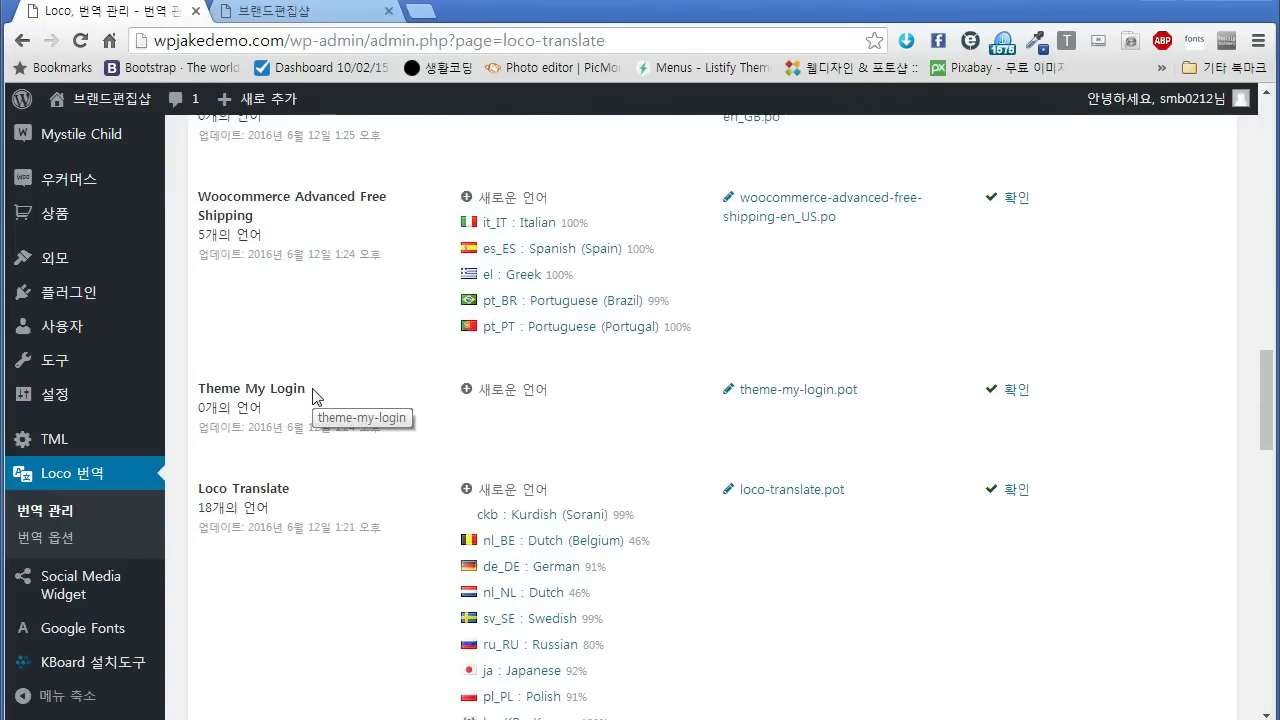
- Add a Korean translation of Theme My Login stored in languages/plugins/ and start translating
{"action": "left_click", "coordinate": [530, 397]}
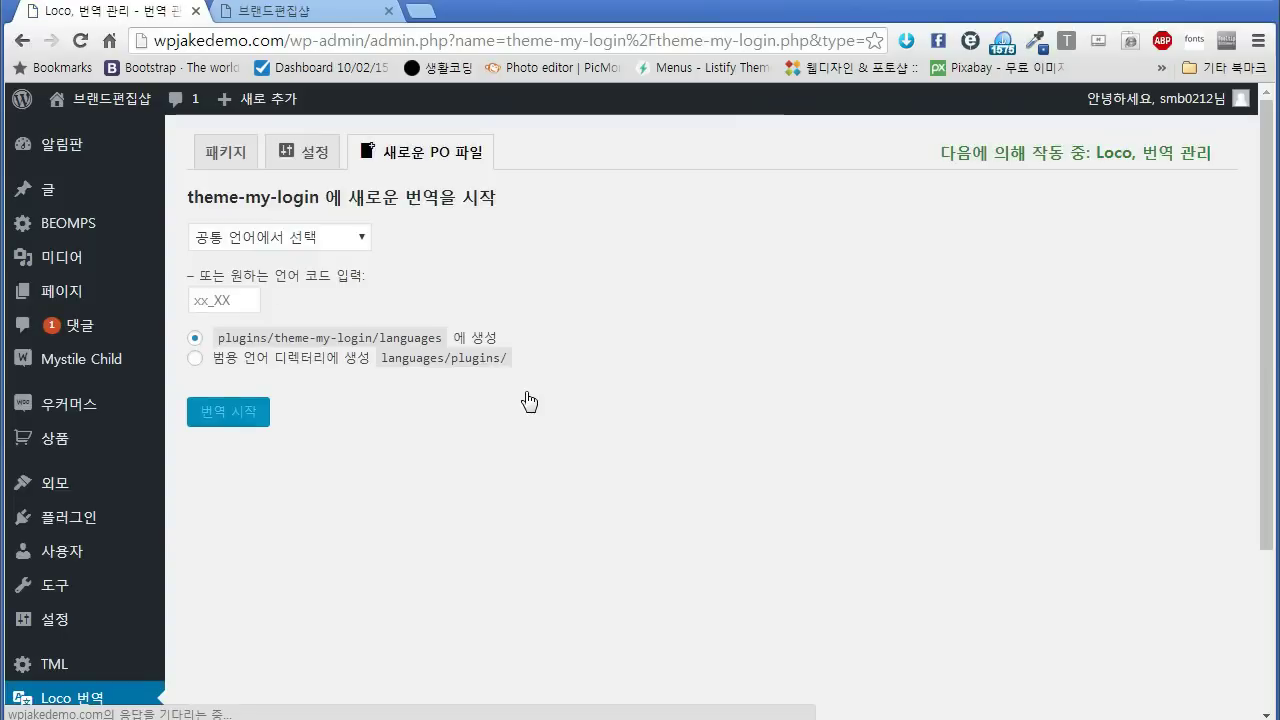
{"action": "left_click", "coordinate": [313, 240]}
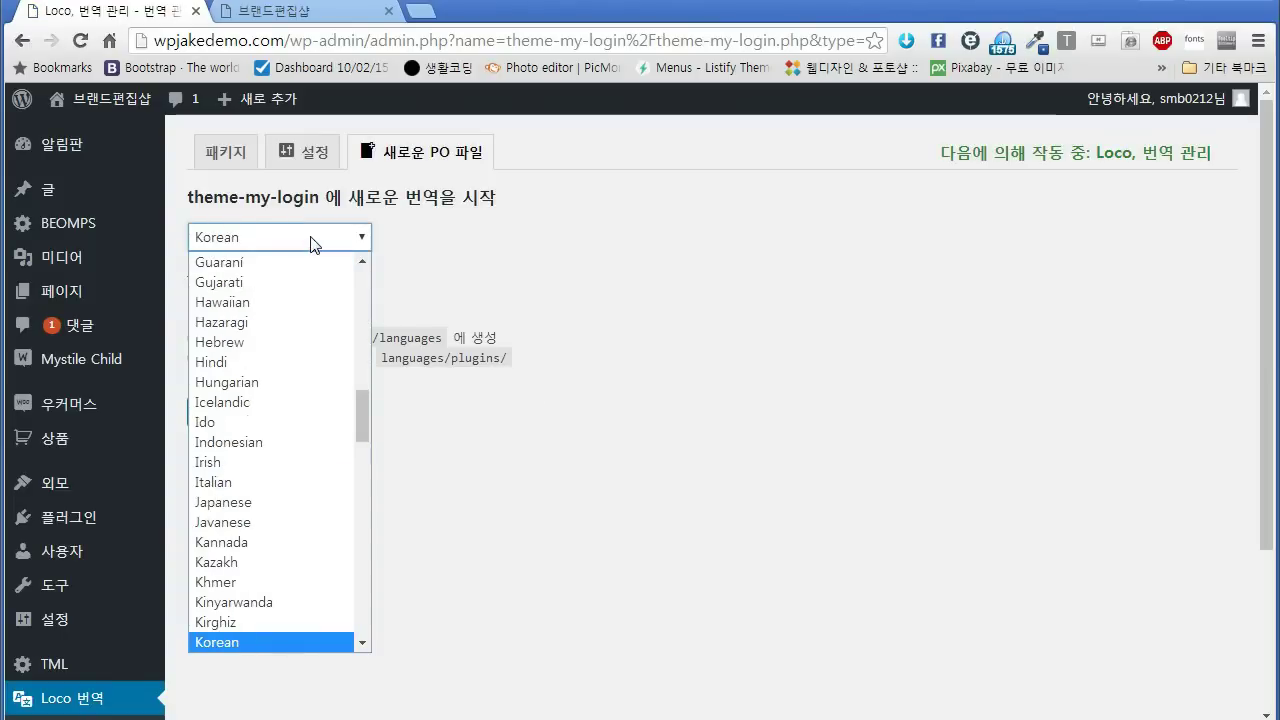
{"action": "left_click", "coordinate": [313, 244]}
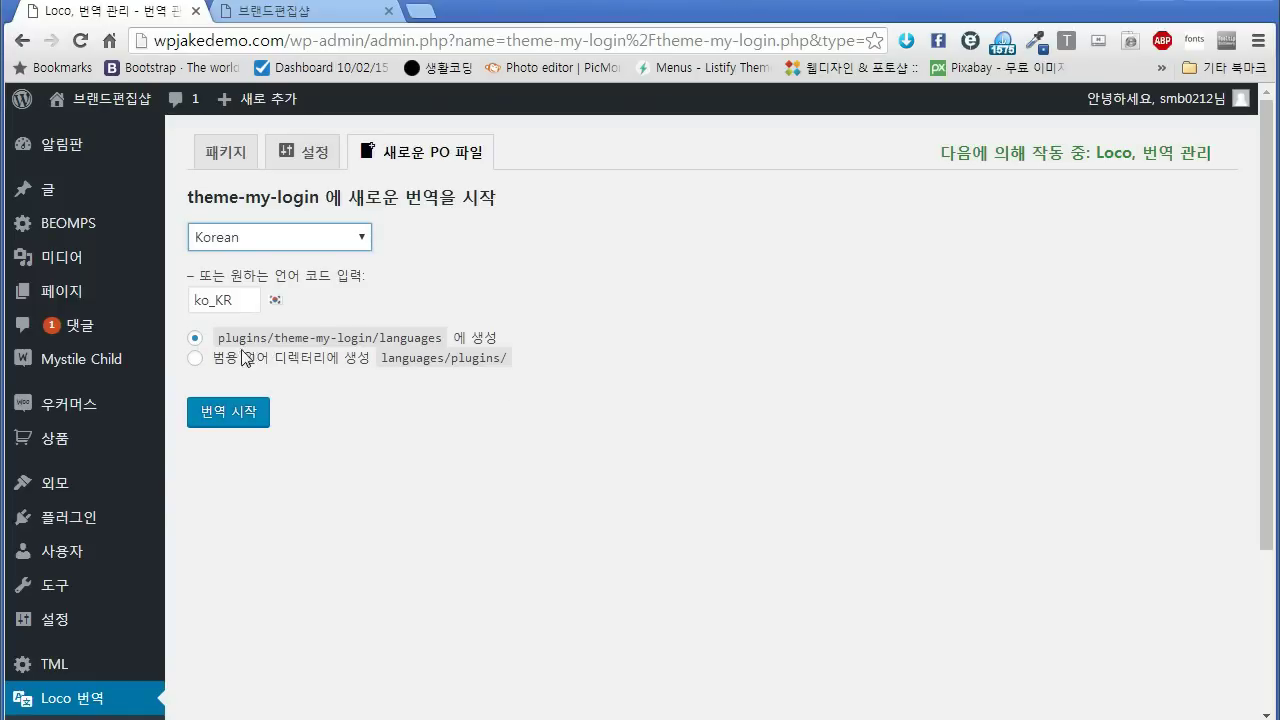
{"action": "left_click", "coordinate": [195, 360]}
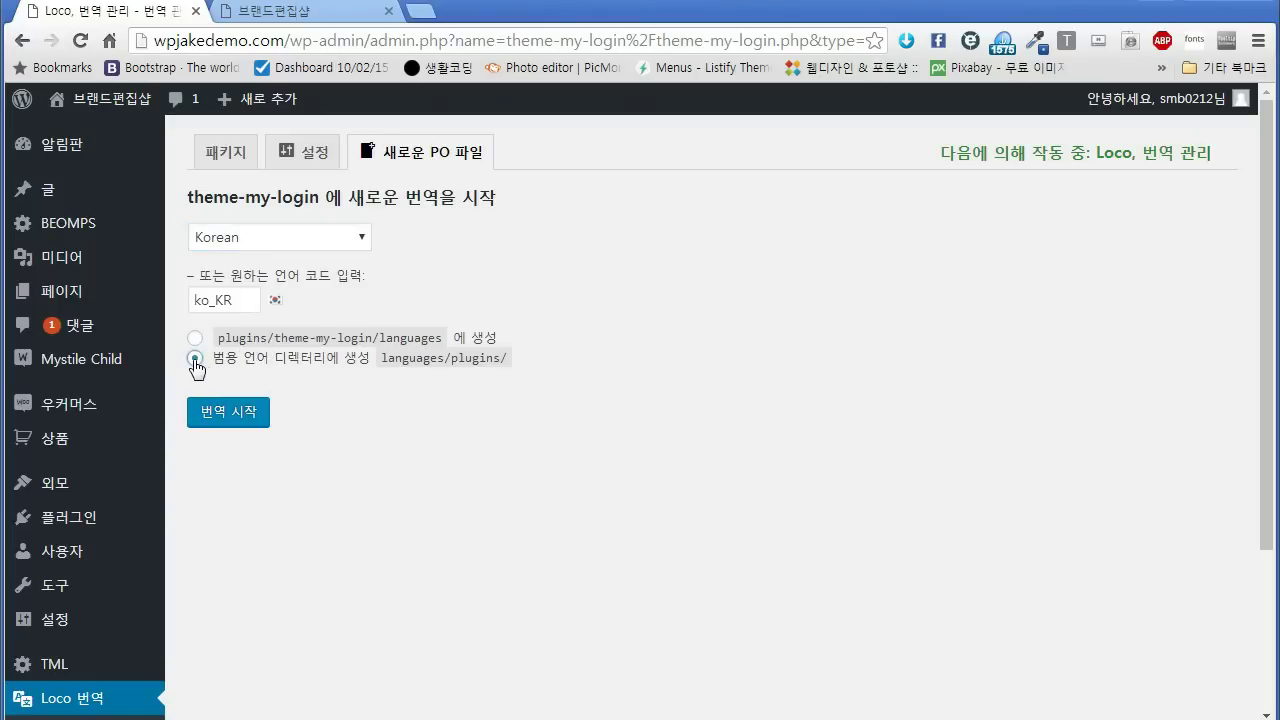
{"action": "left_click", "coordinate": [214, 421]}
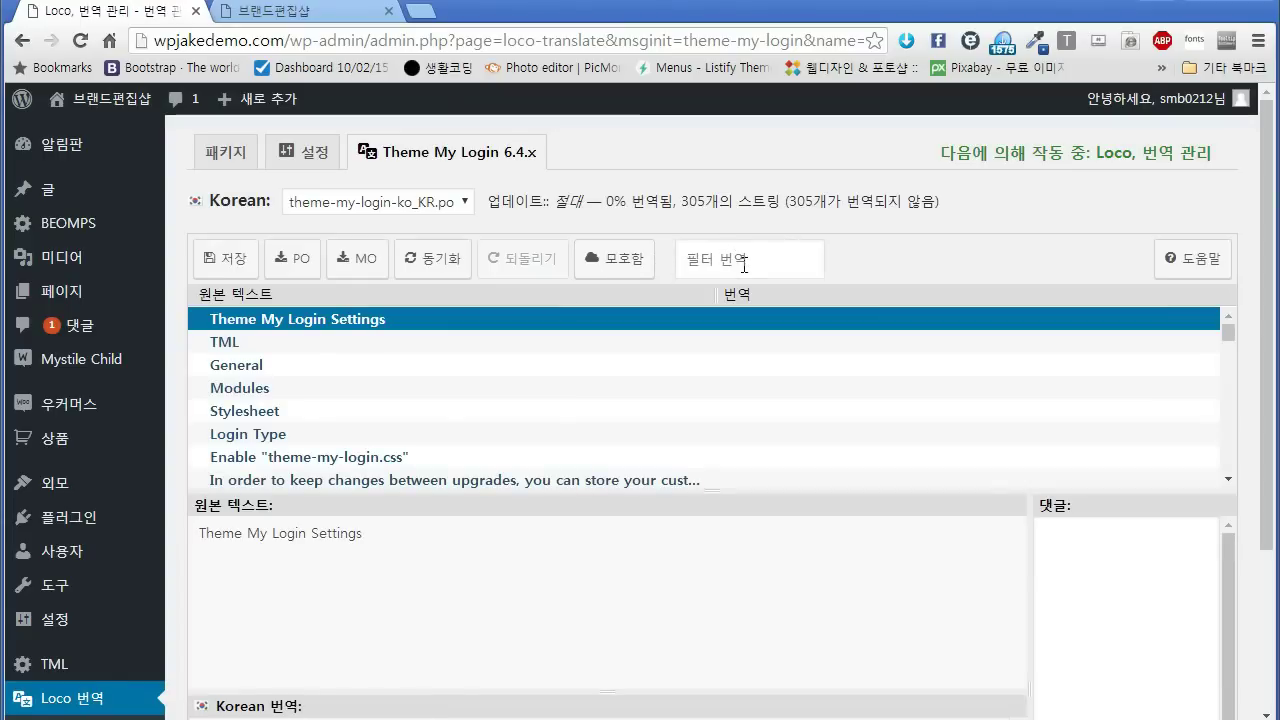
{"action": "left_click", "coordinate": [744, 266]}
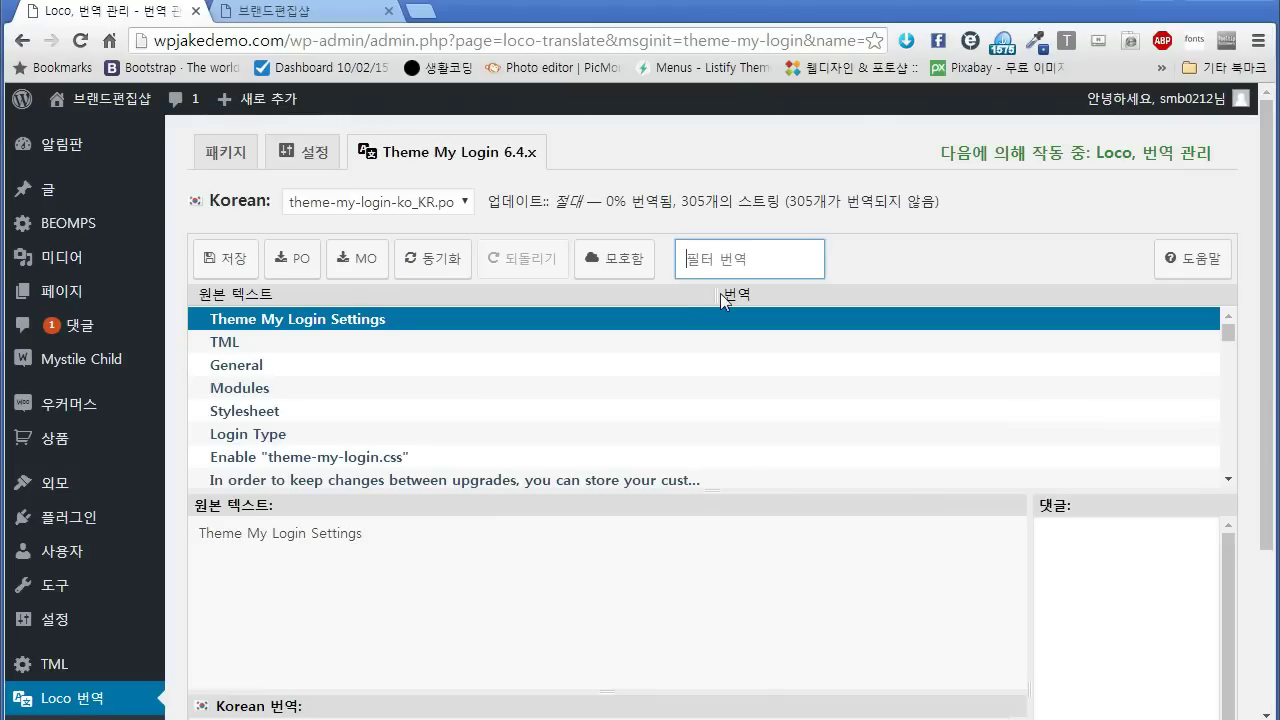
- Filter the Theme My Login strings for 'Username', comparing against the registration page
{"action": "type", "text": "ㅕ"}
{"action": "key", "text": "BackSpace"}
{"action": "type", "text": "User name"}
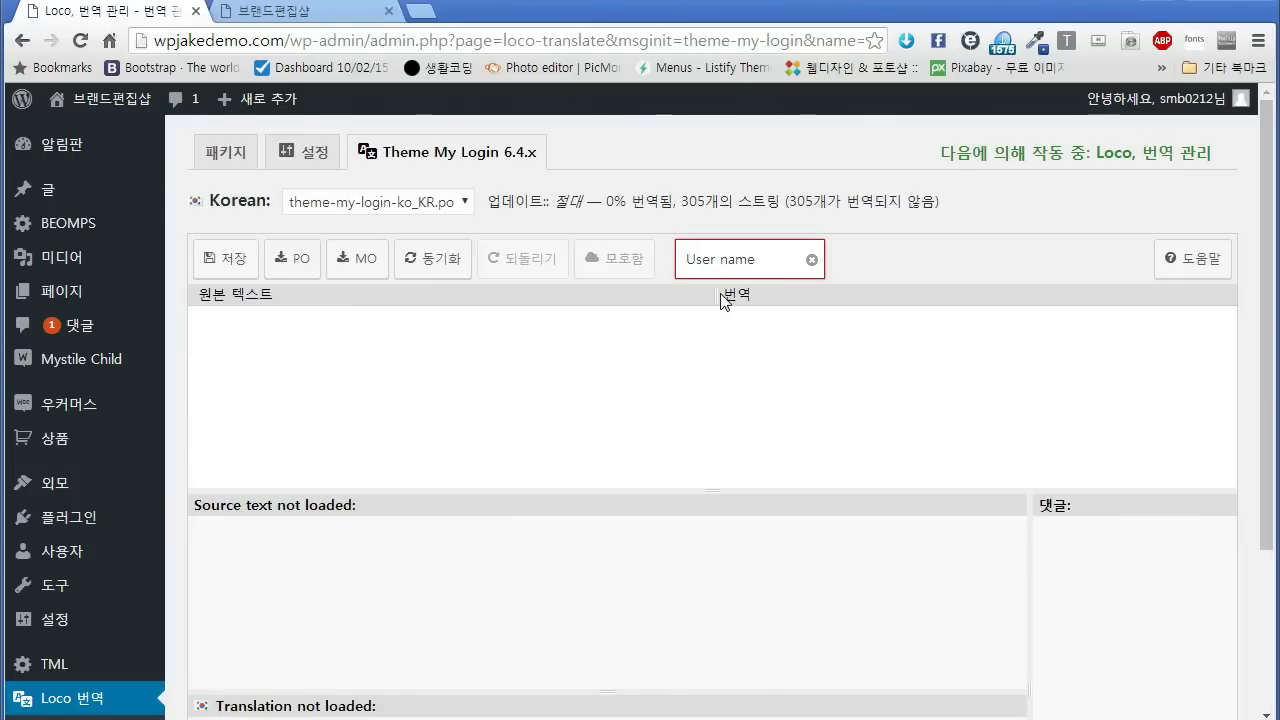
{"action": "key", "text": "alt+Tab"}
{"action": "key", "text": "alt+Tab"}
{"action": "key", "text": "Left"}
{"action": "key", "text": "Left"}
{"action": "key", "text": "Left"}
{"action": "key", "text": "Left"}
{"action": "key", "text": "BackSpace"}
{"action": "key", "text": "alt+Tab"}
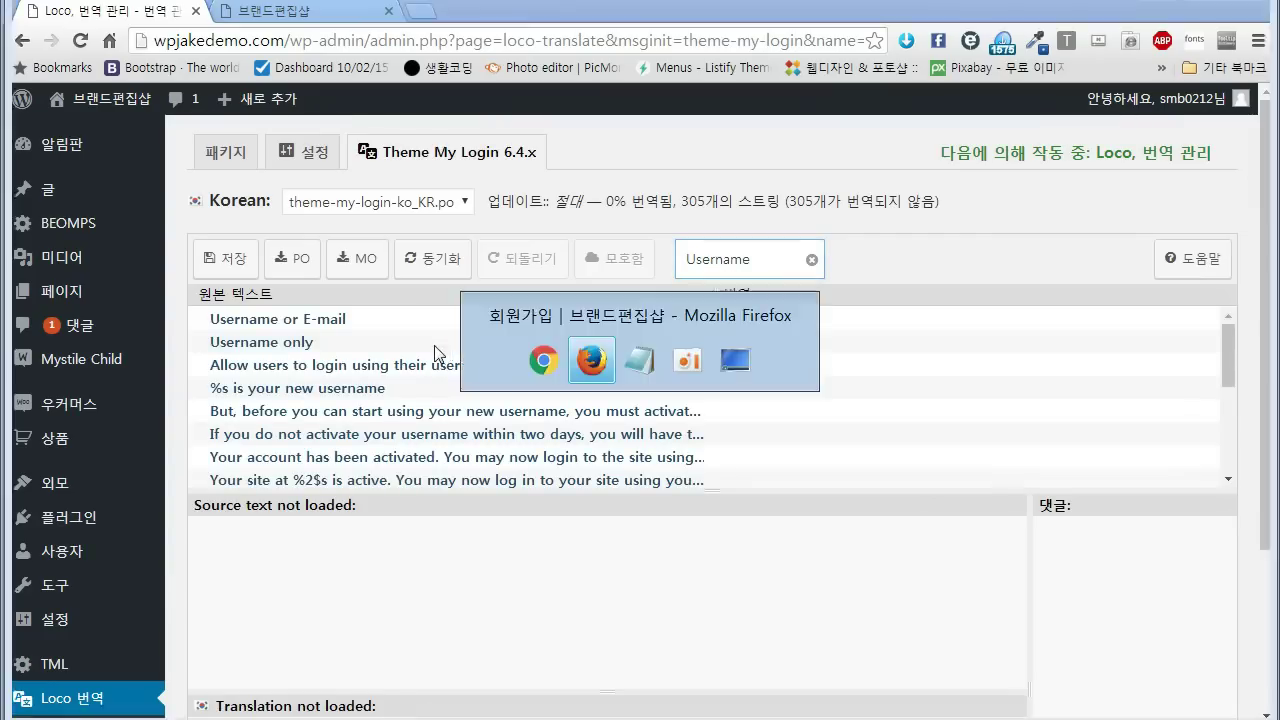
{"action": "key", "text": "alt+Tab"}
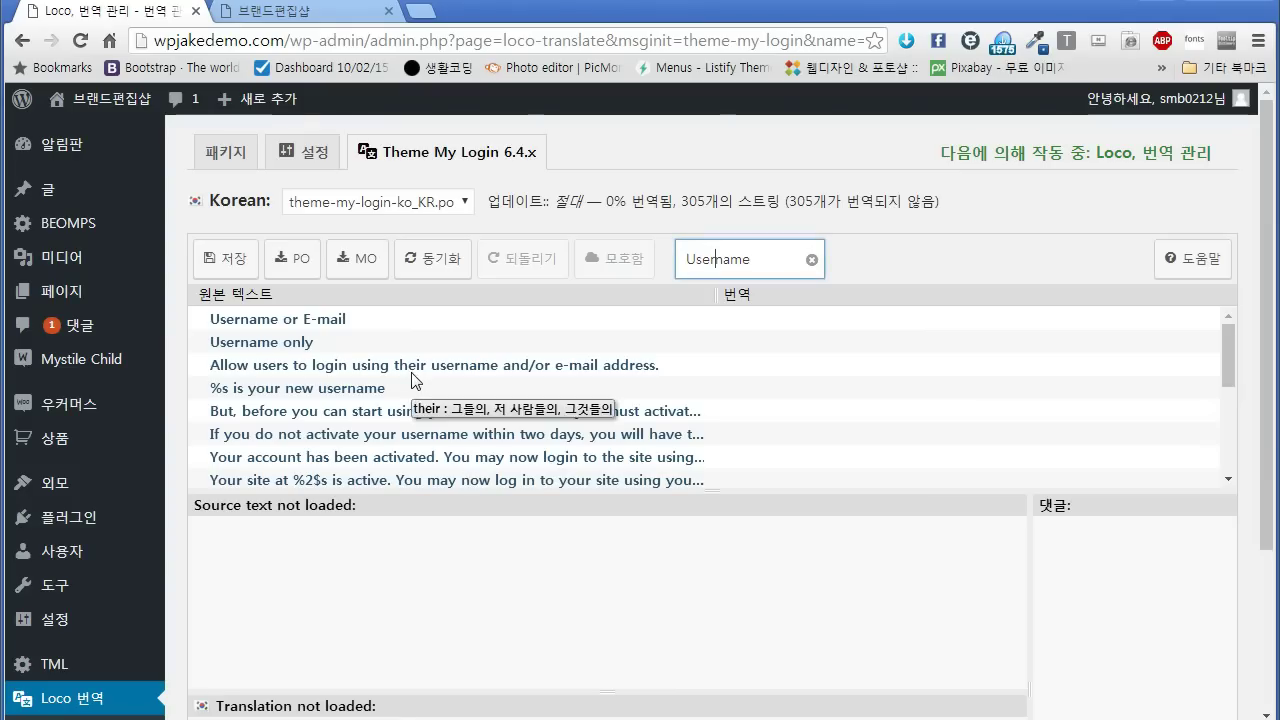
{"action": "left_click_drag", "start_coordinate": [1226, 365], "coordinate": [1234, 431]}
{"action": "key", "text": "alt+Tab"}
{"action": "key", "text": "alt+Tab"}
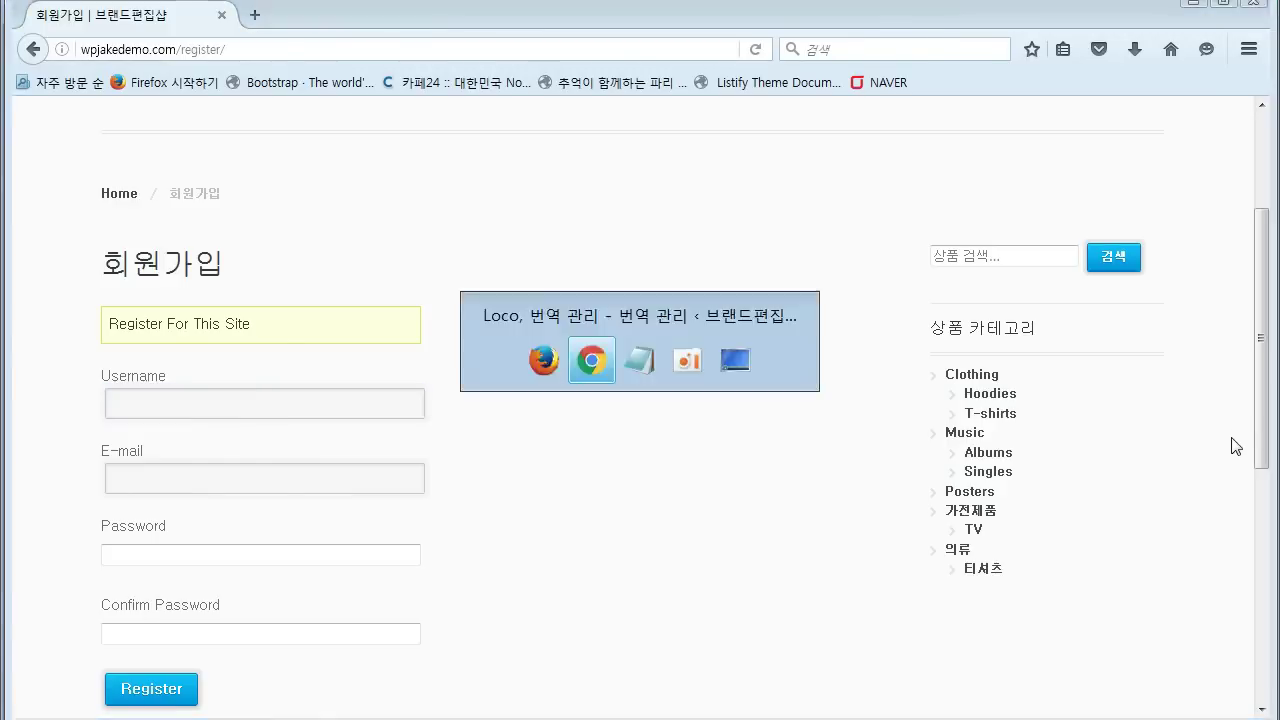
- Translate 'Username' as 아이디 and save the Korean file
{"action": "left_click", "coordinate": [258, 457]}
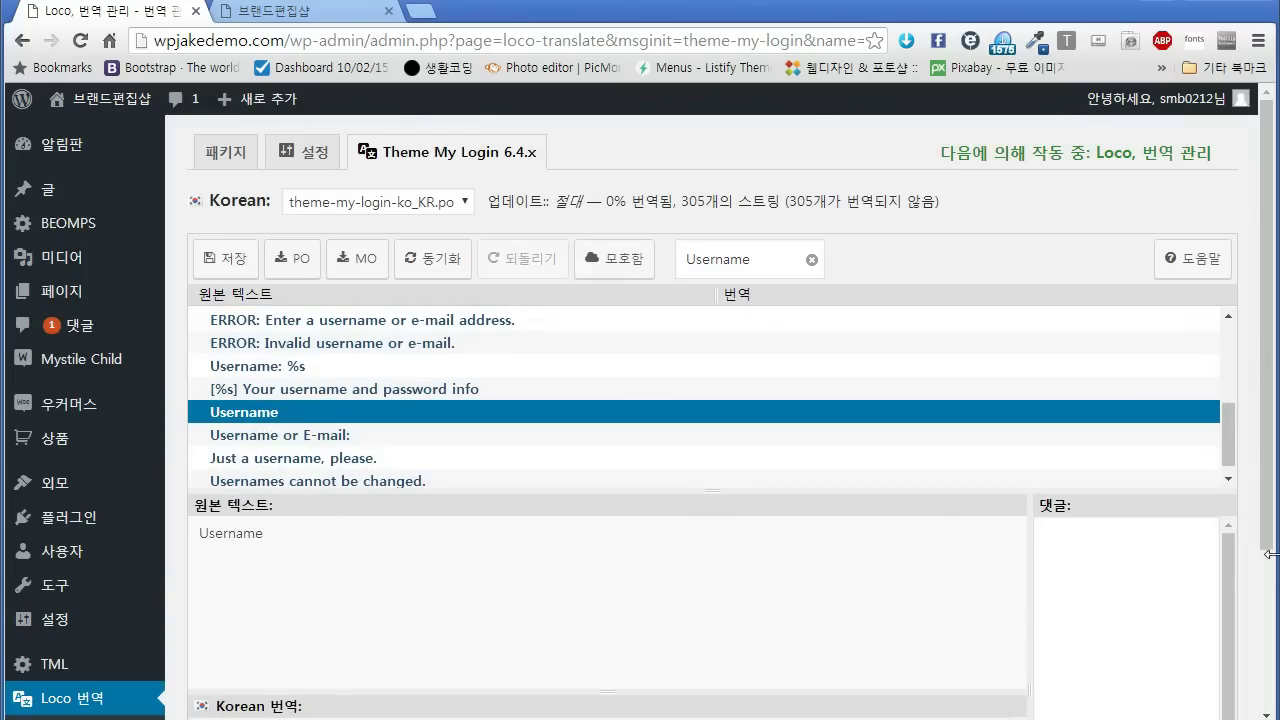
{"action": "scroll", "coordinate": [1273, 566], "scroll_direction": "down", "scroll_amount": 1}
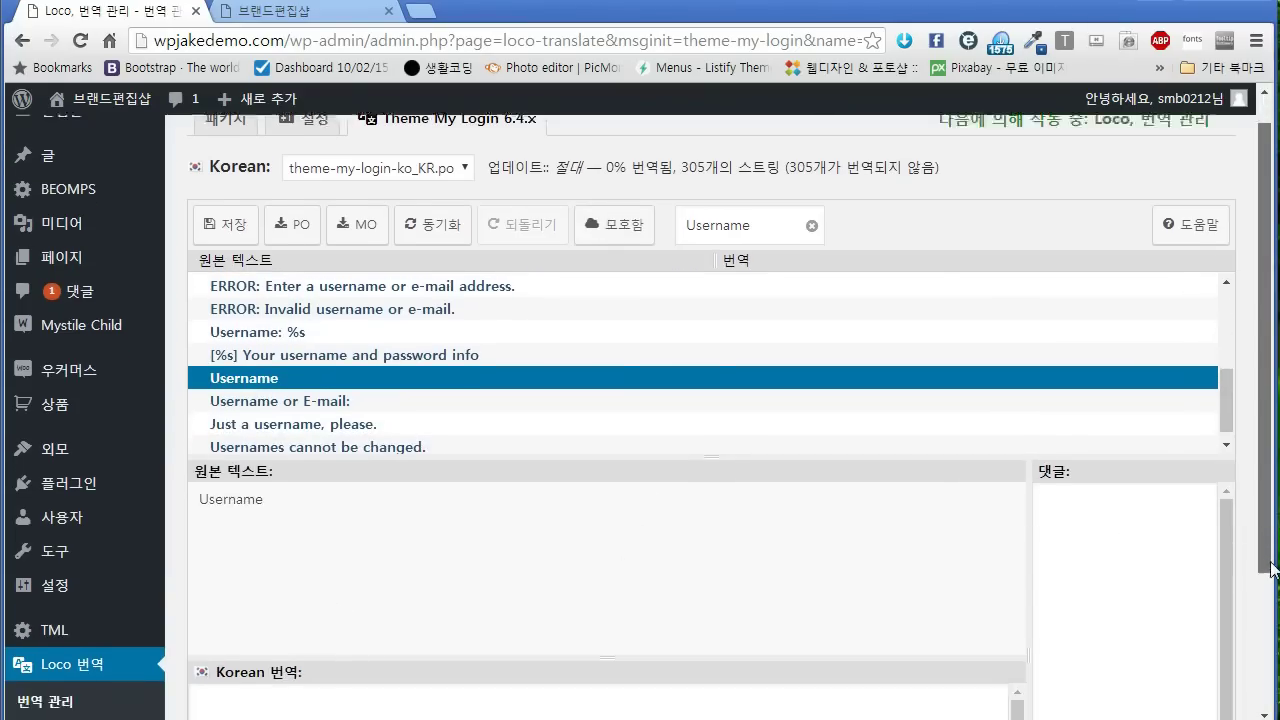
{"action": "scroll", "coordinate": [1273, 566], "scroll_direction": "down", "scroll_amount": 2}
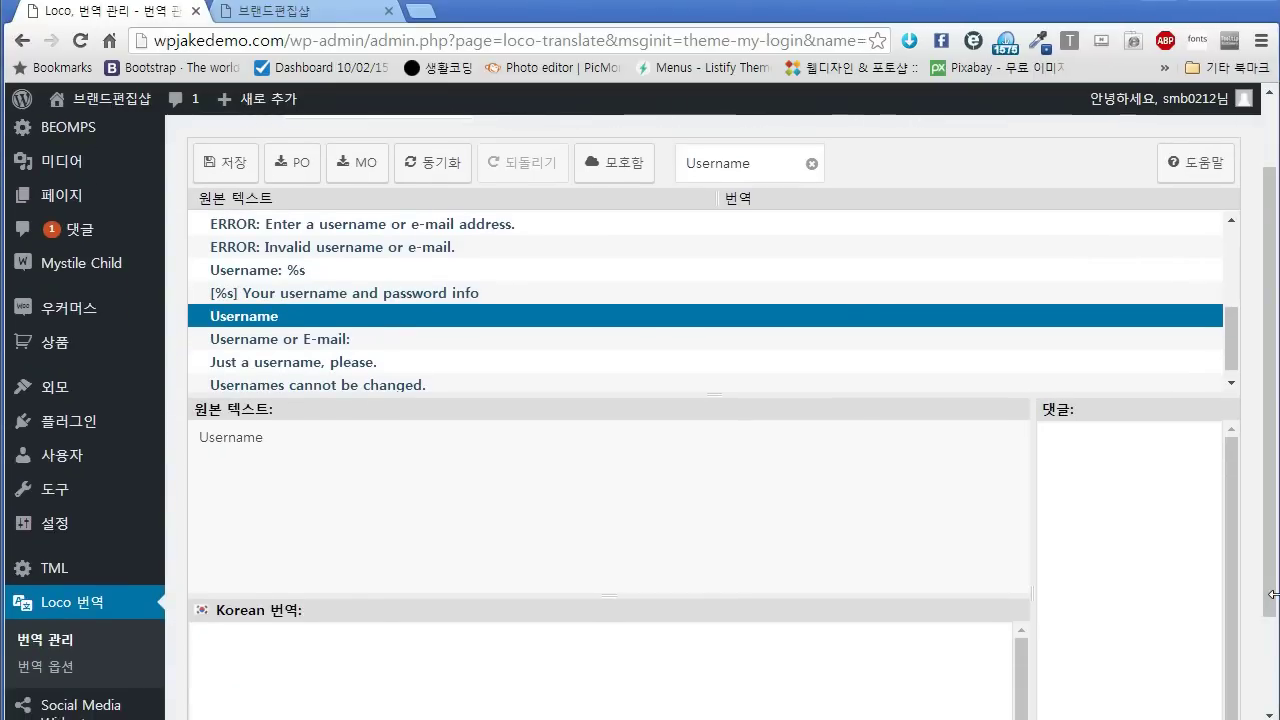
{"action": "scroll", "coordinate": [1273, 594], "scroll_direction": "down", "scroll_amount": 1}
{"action": "left_click", "coordinate": [425, 610]}
{"action": "type", "text": "아이디"}
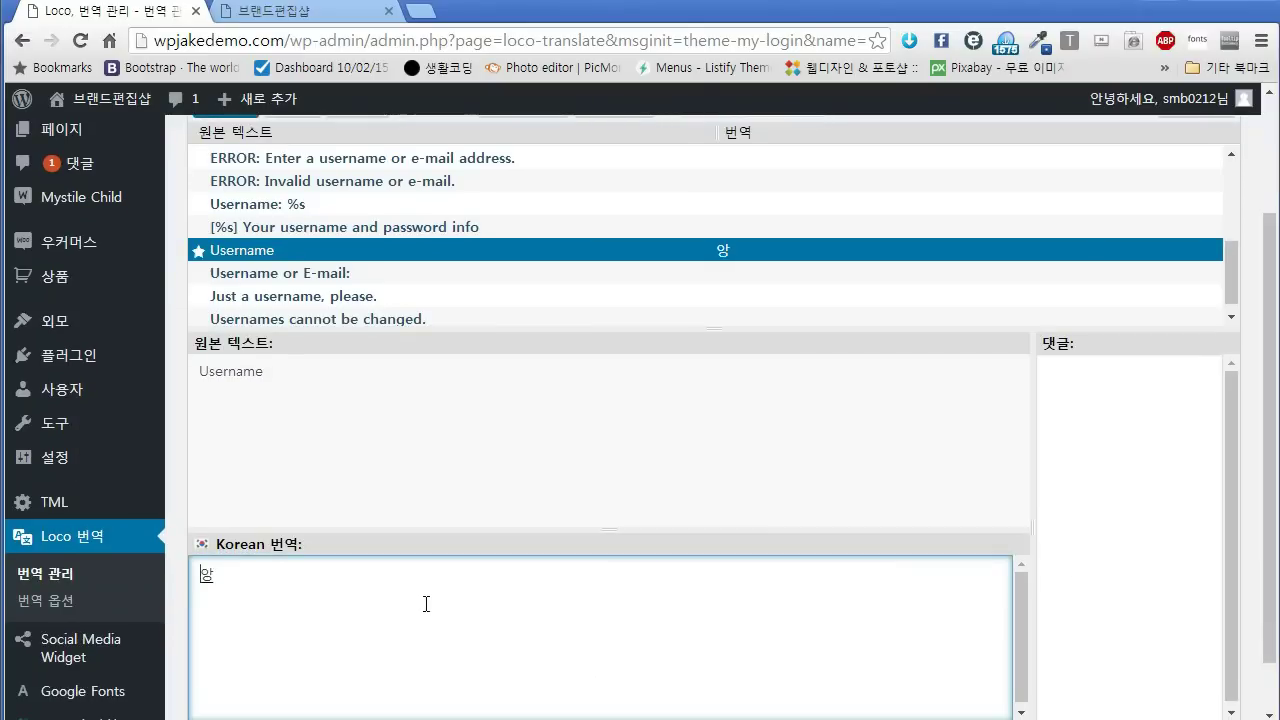
{"action": "scroll", "coordinate": [606, 409], "scroll_direction": "up", "scroll_amount": 2}
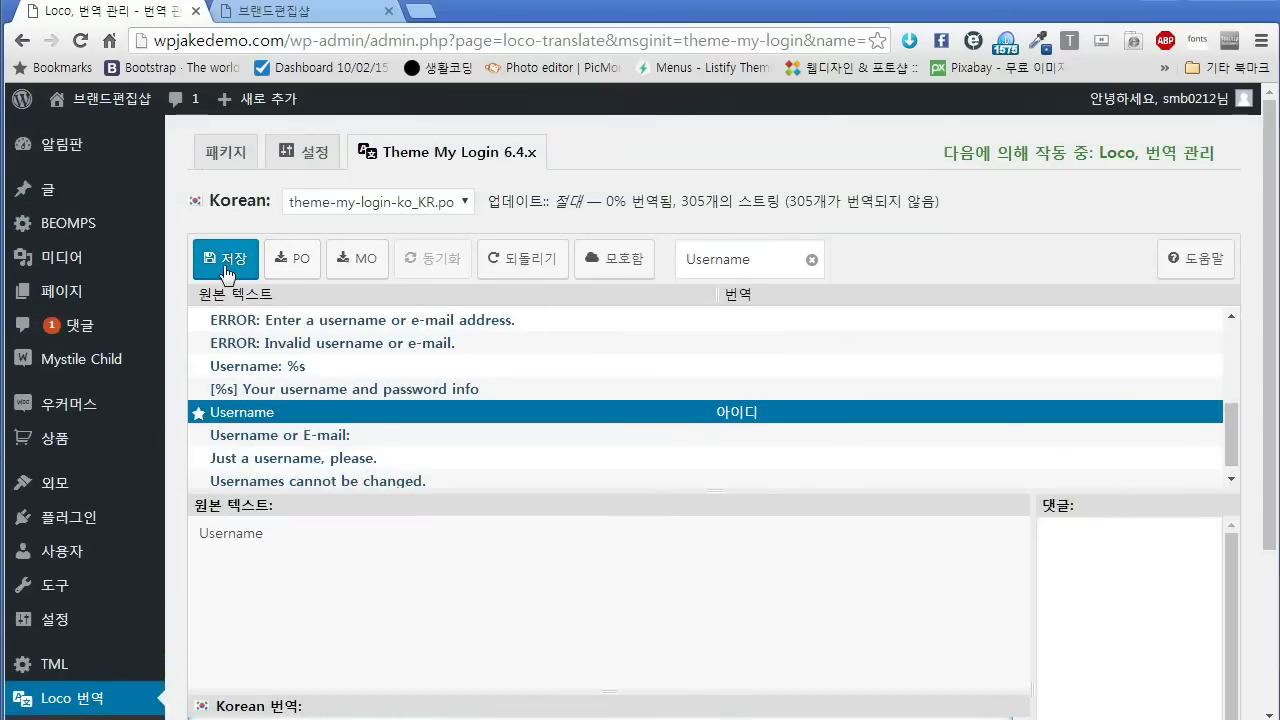
{"action": "left_click", "coordinate": [226, 264]}
{"action": "left_click", "coordinate": [225, 266]}
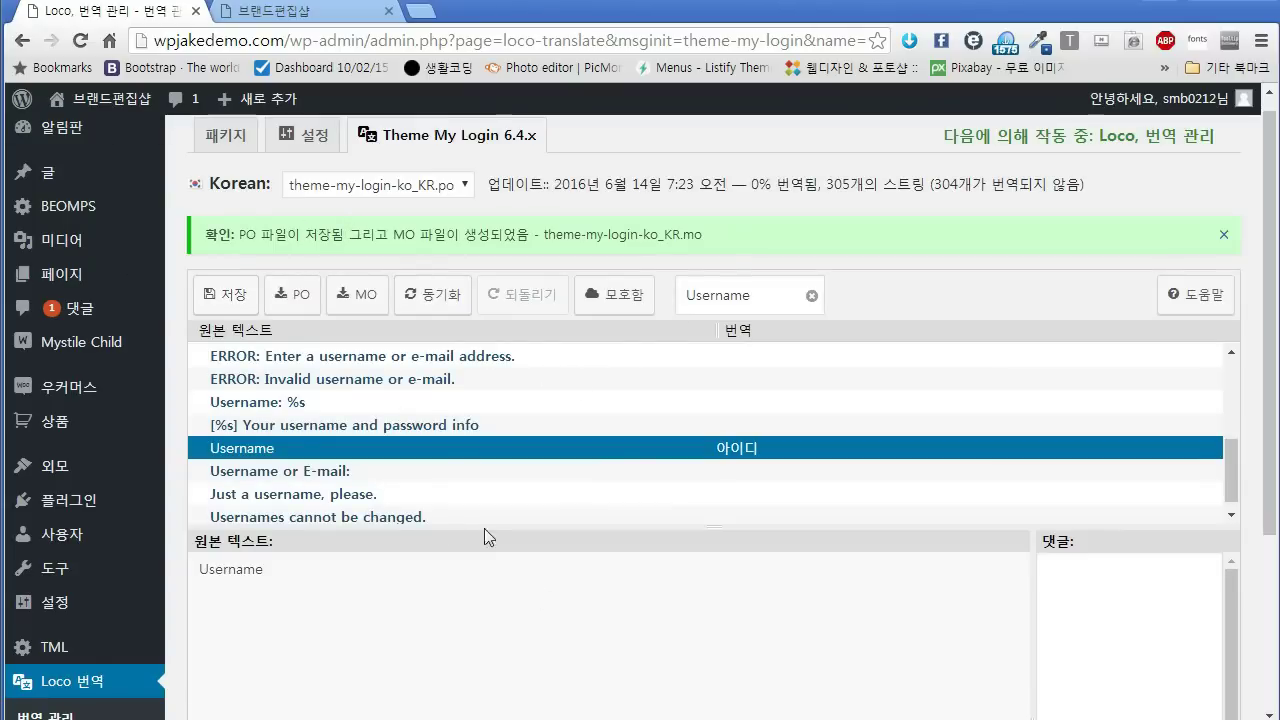
- Reload the registration page to see the field labelled 아이디
{"action": "key", "text": "alt+Tab"}
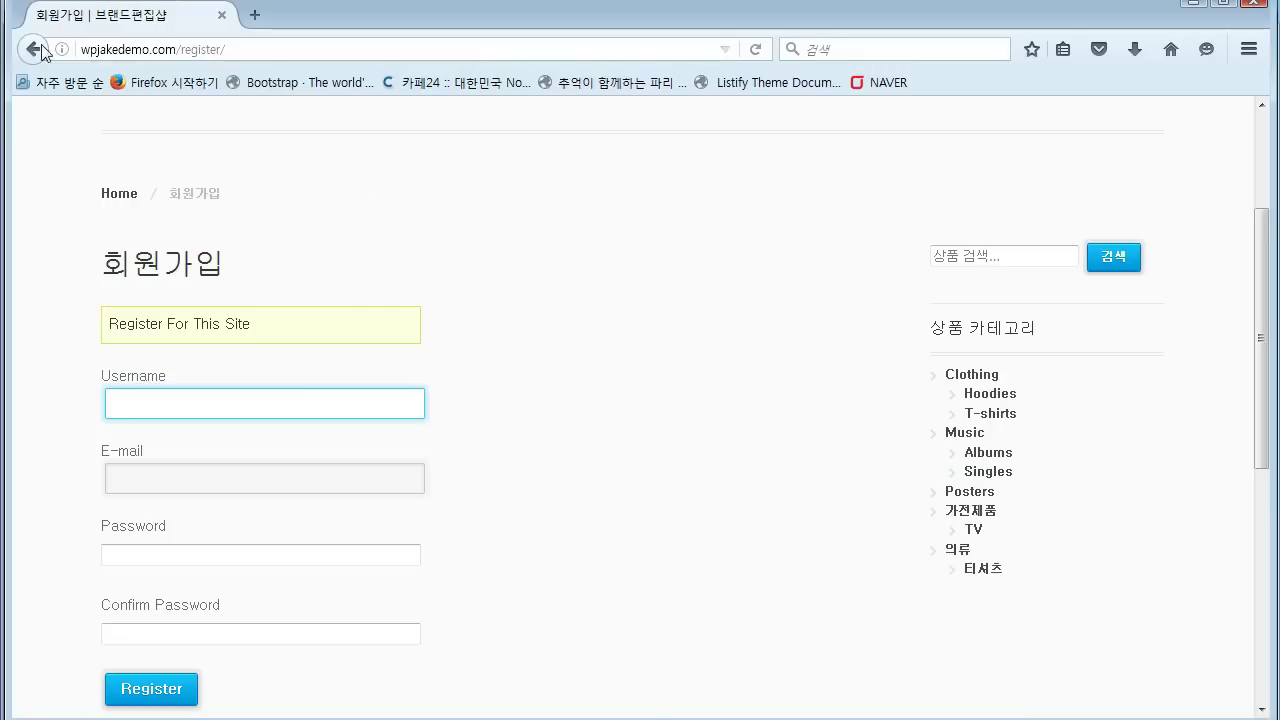
{"action": "left_click", "coordinate": [755, 49]}
{"action": "left_click", "coordinate": [577, 718]}
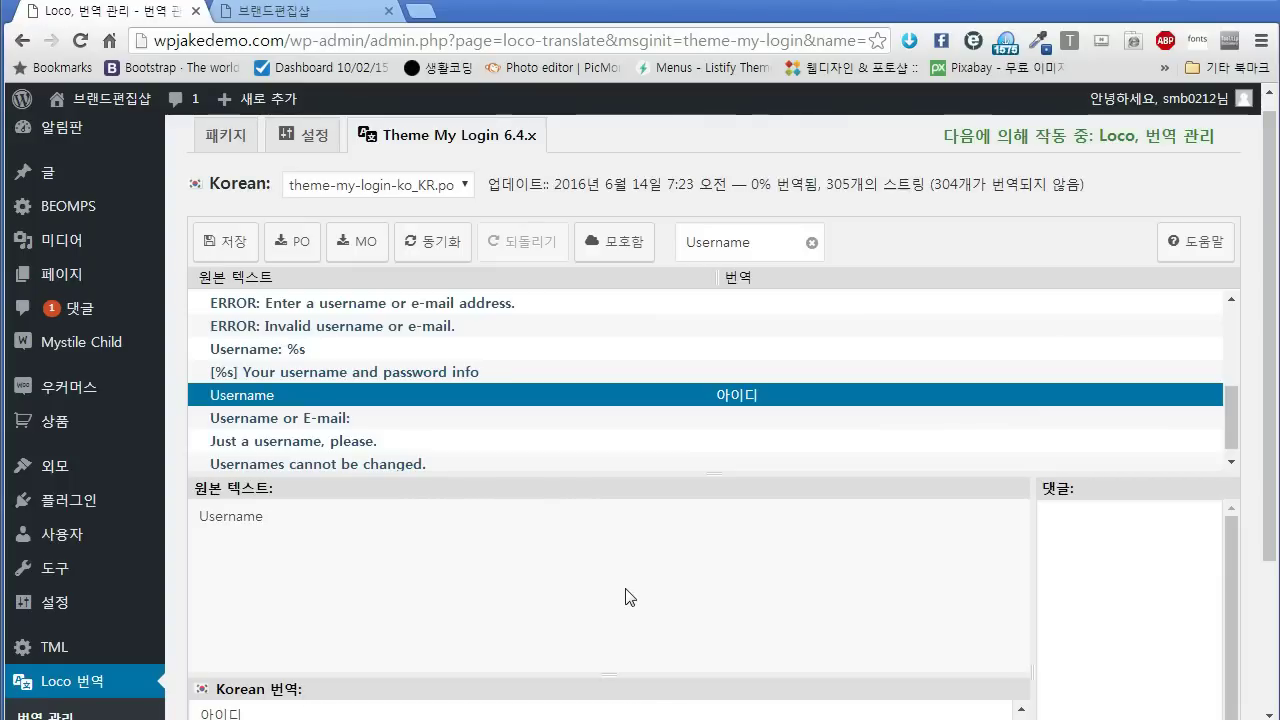
{"action": "double_click", "coordinate": [762, 246]}
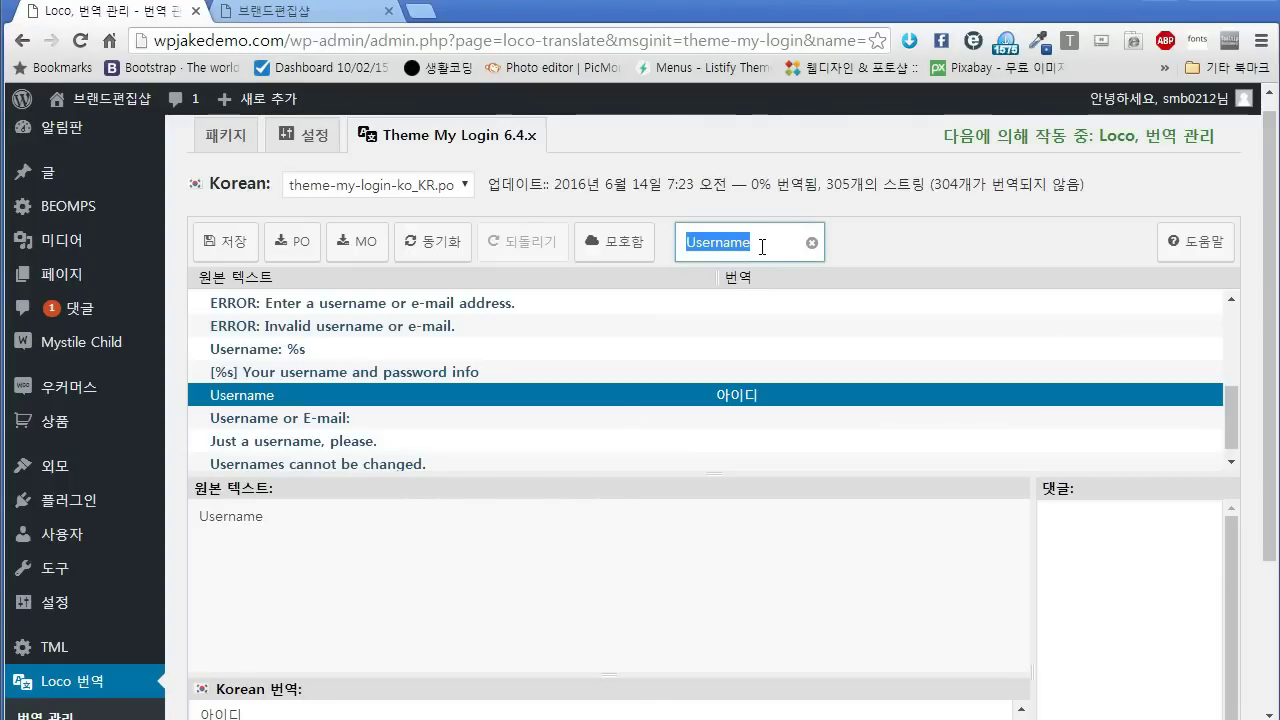
- Filter for 'register' and save 환영합니다! as the translation of 'Register For This Site'
{"action": "type", "text": "ㄴ"}
{"action": "key", "text": "BackSpace"}
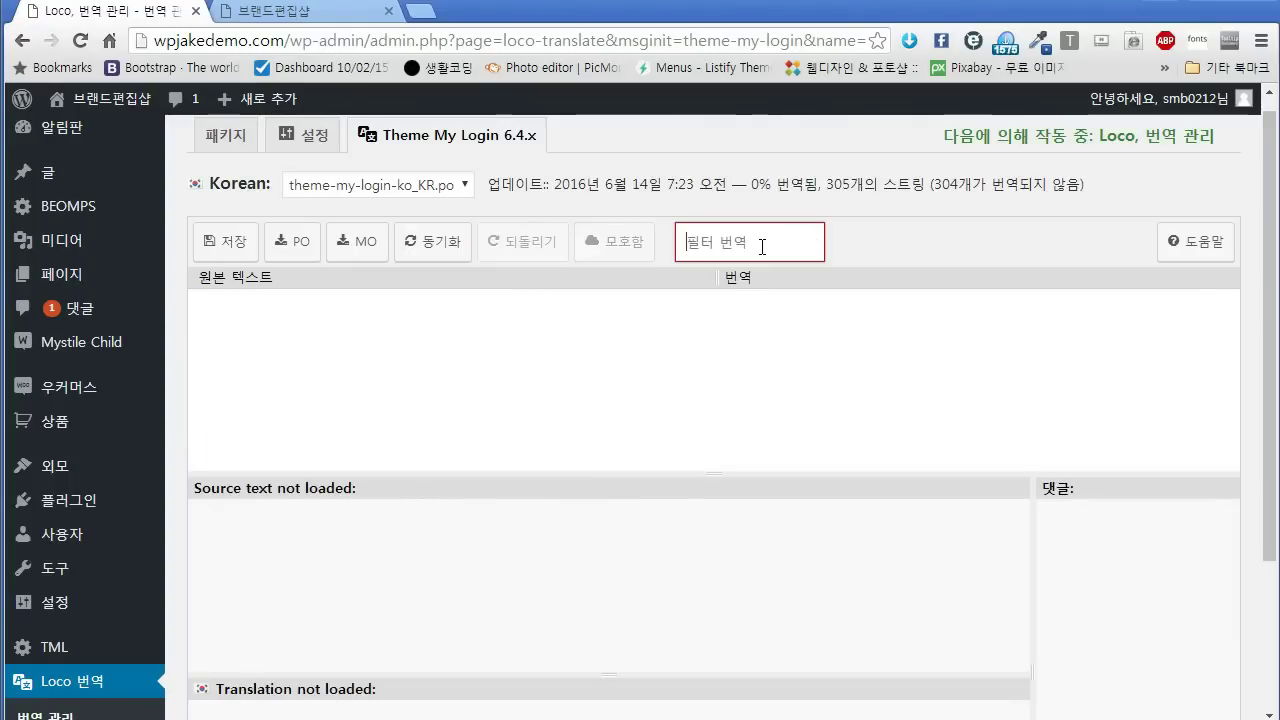
{"action": "type", "text": "register"}
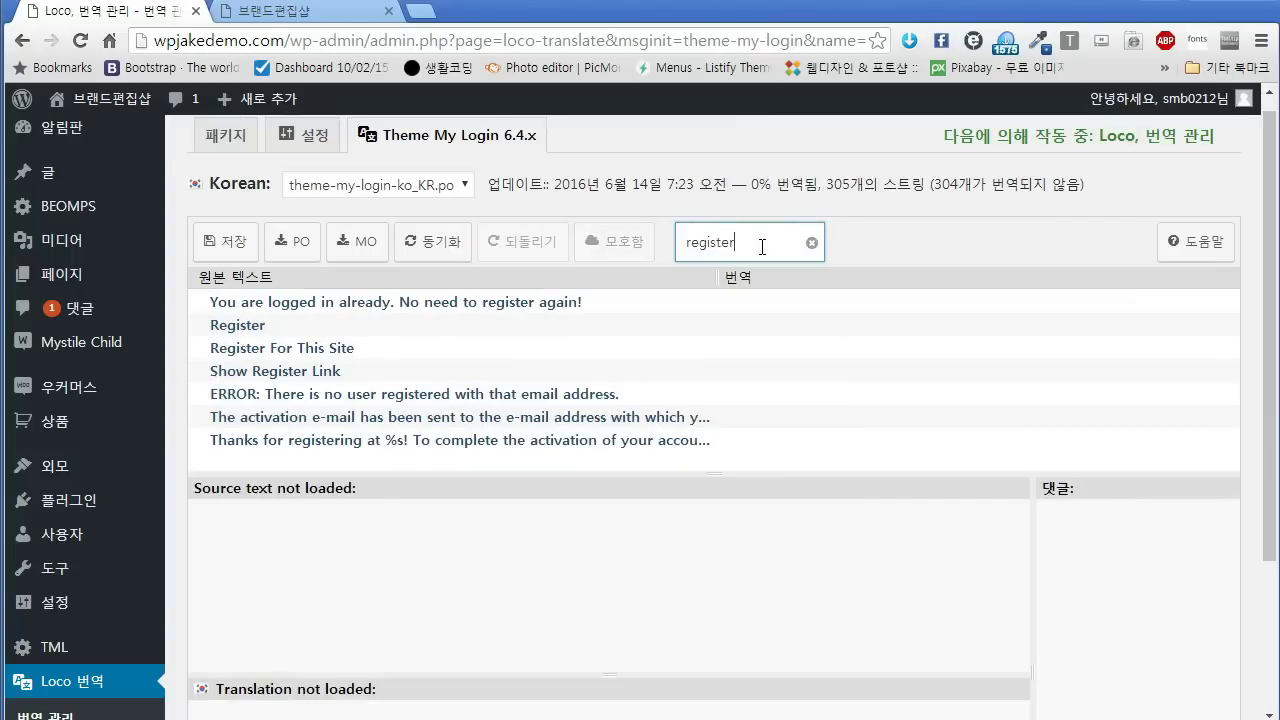
{"action": "left_click", "coordinate": [350, 349]}
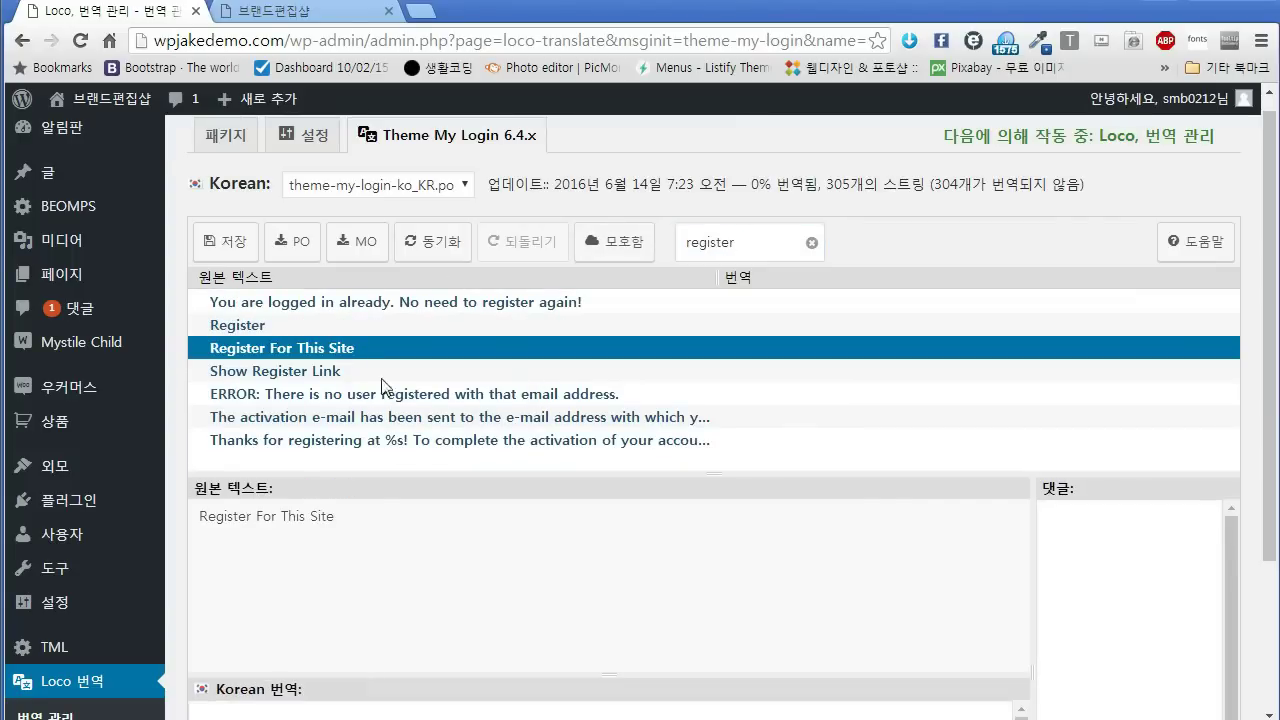
{"action": "scroll", "coordinate": [380, 385], "scroll_direction": "down", "scroll_amount": 2}
{"action": "left_click", "coordinate": [551, 588]}
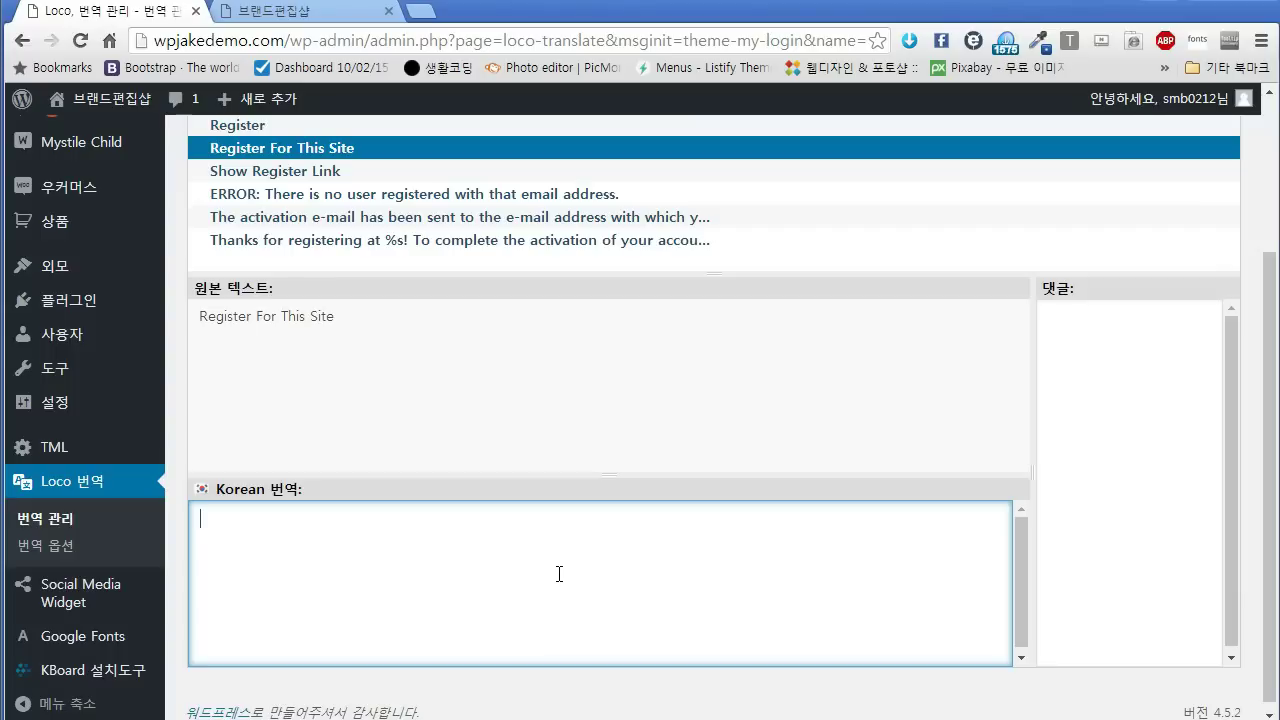
{"action": "type", "text": "ㅎ"}
{"action": "type", "text": "원"}
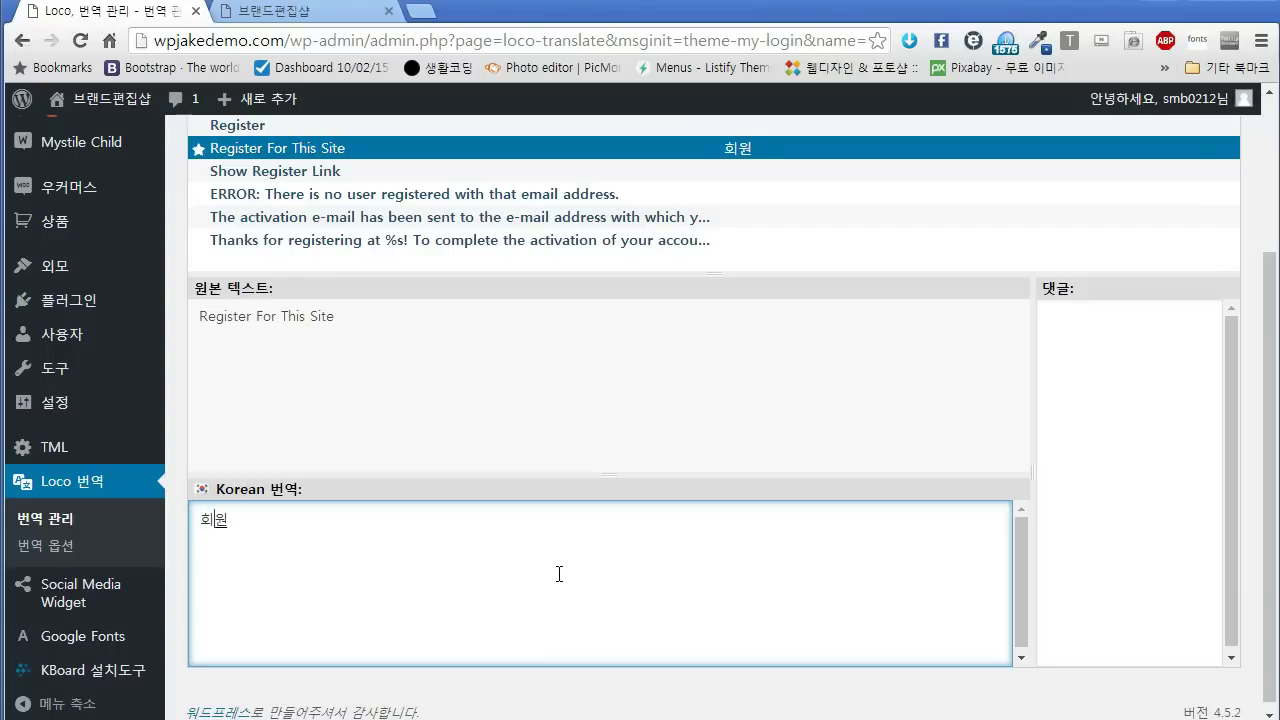
{"action": "key", "text": "BackSpace"}
{"action": "key", "text": "BackSpace"}
{"action": "key", "text": "BackSpace"}
{"action": "type", "text": "환여"}
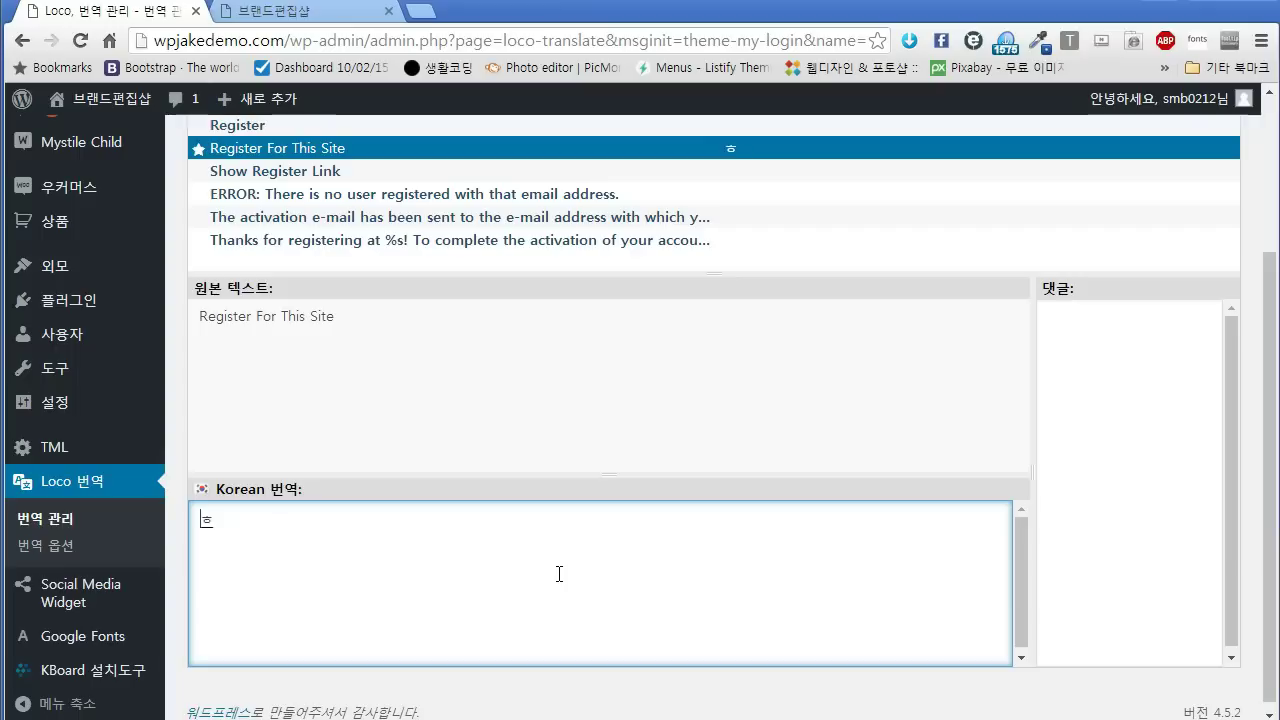
{"action": "type", "text": "ㅇ합니다"}
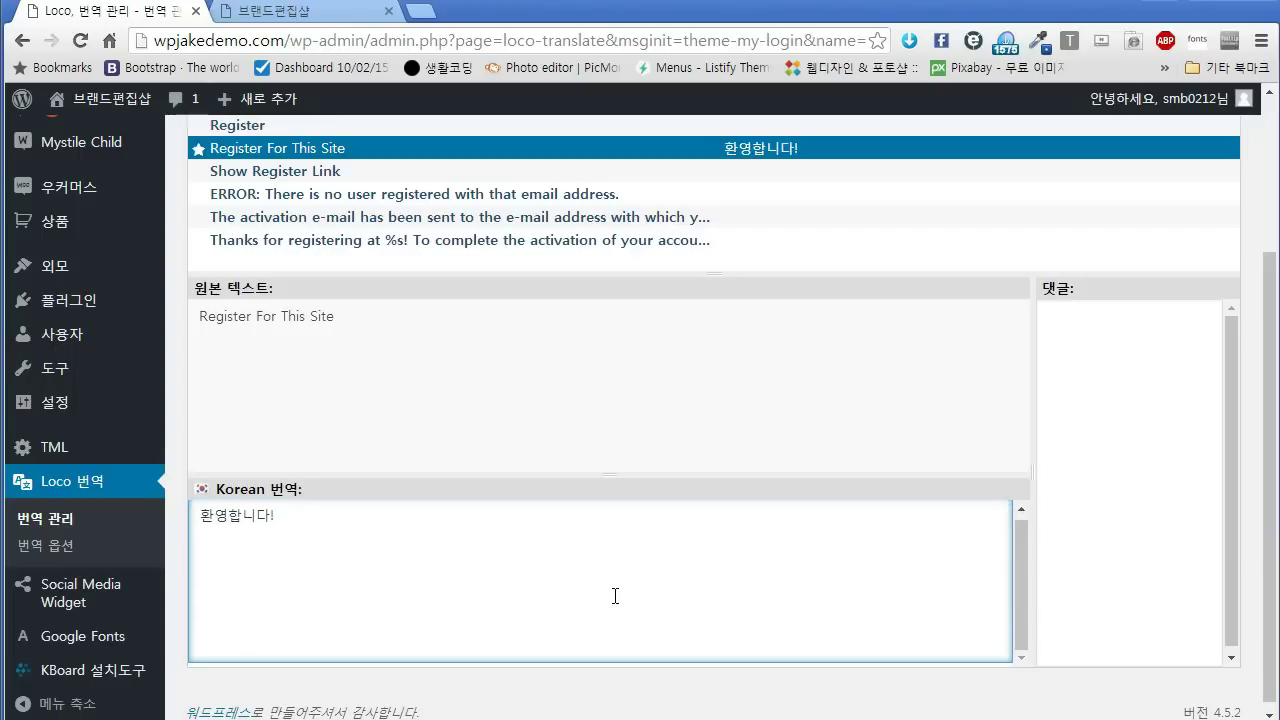
{"action": "scroll", "coordinate": [740, 497], "scroll_direction": "up", "scroll_amount": 3}
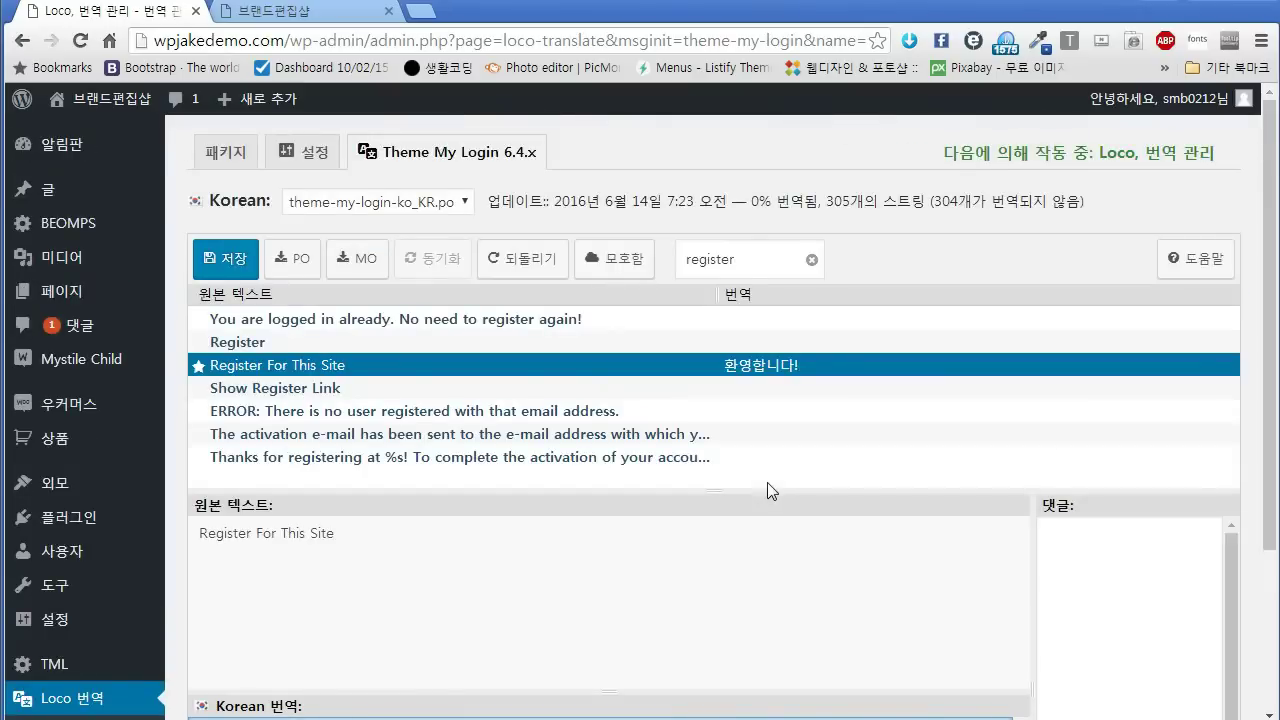
{"action": "left_click", "coordinate": [233, 262]}
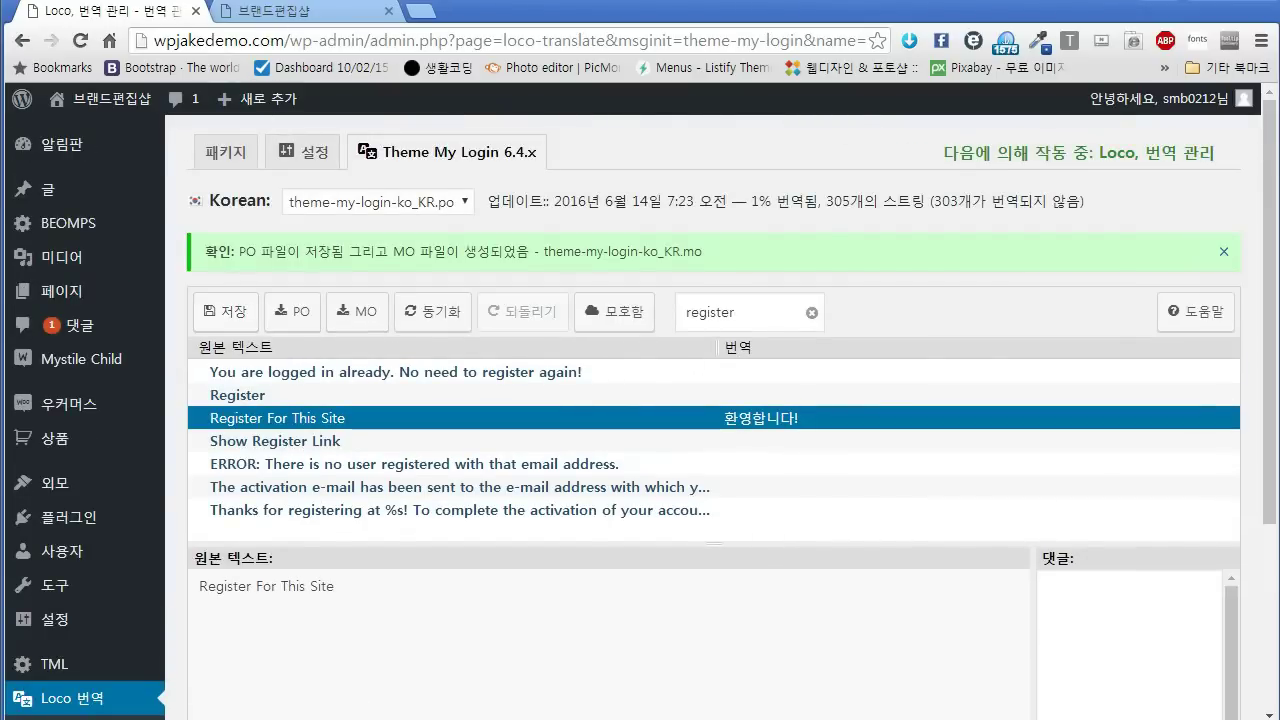
- Reload the registration page to see the 환영합니다! greeting
{"action": "key", "text": "alt+Tab"}
{"action": "key", "text": "F5"}
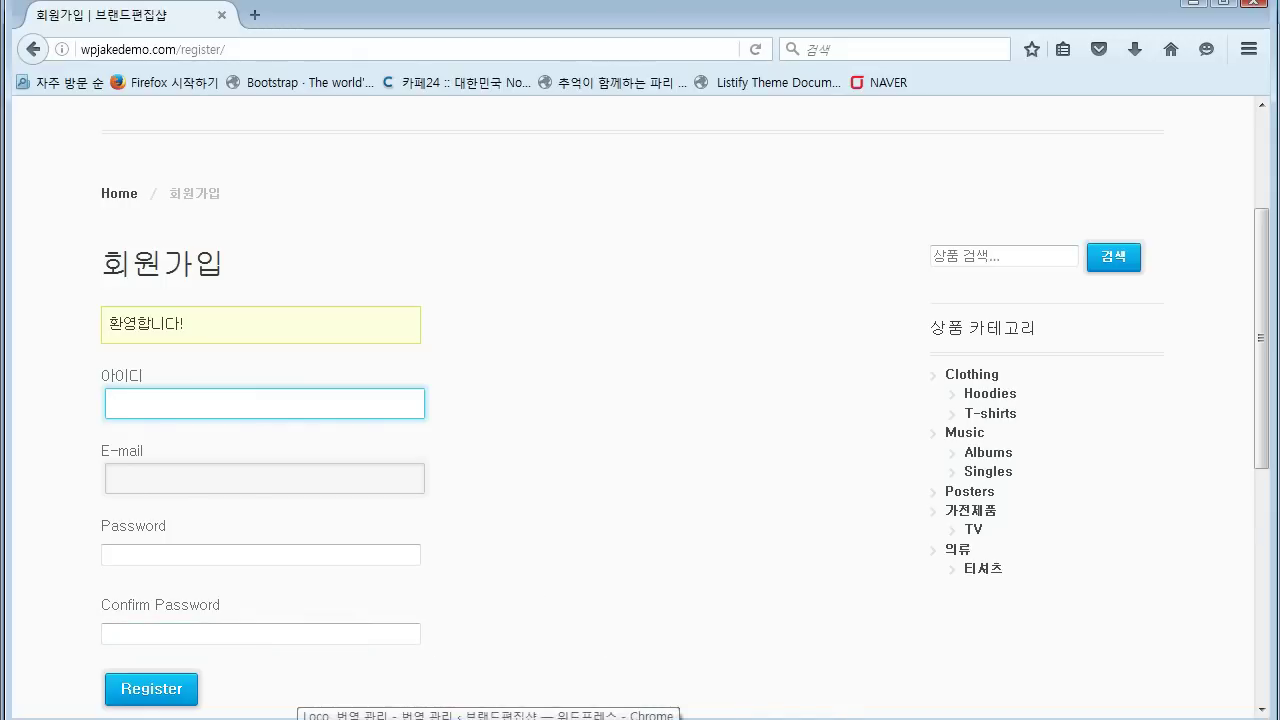
{"action": "left_click", "coordinate": [490, 718]}
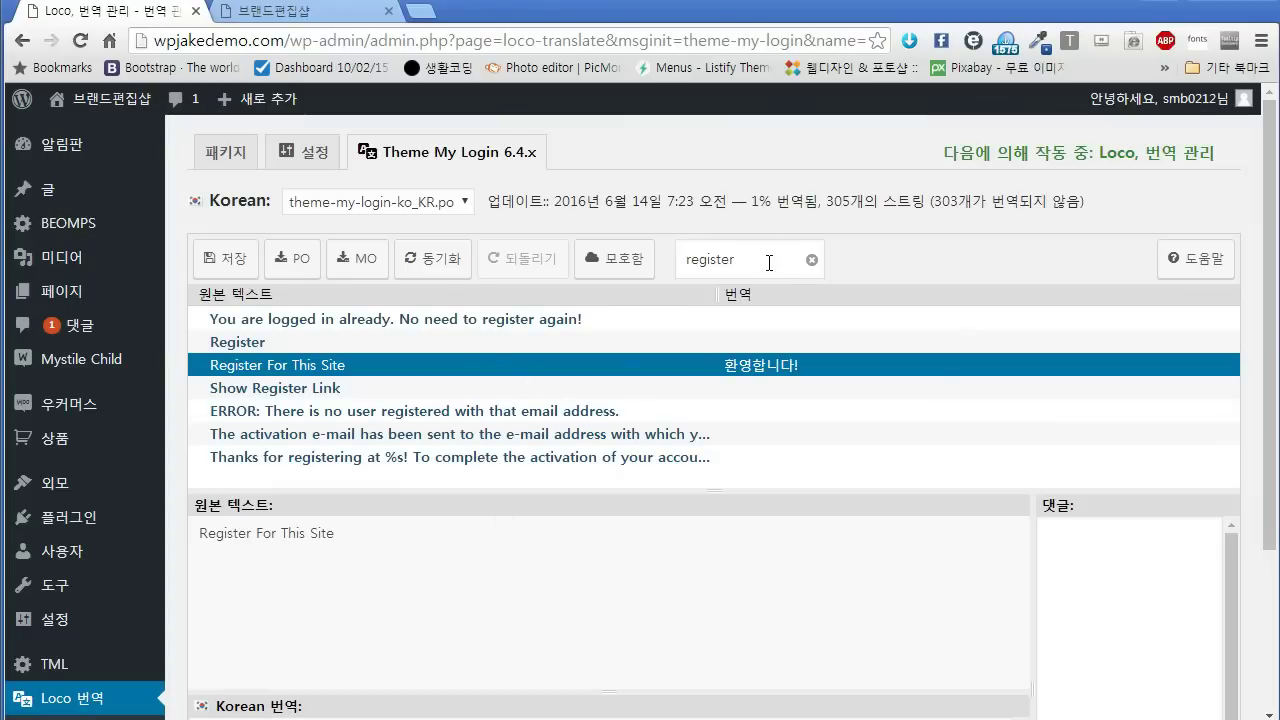
- Filter for 'e-mail', translate the E-mail string as 이메일, and save
{"action": "double_click", "coordinate": [766, 265]}
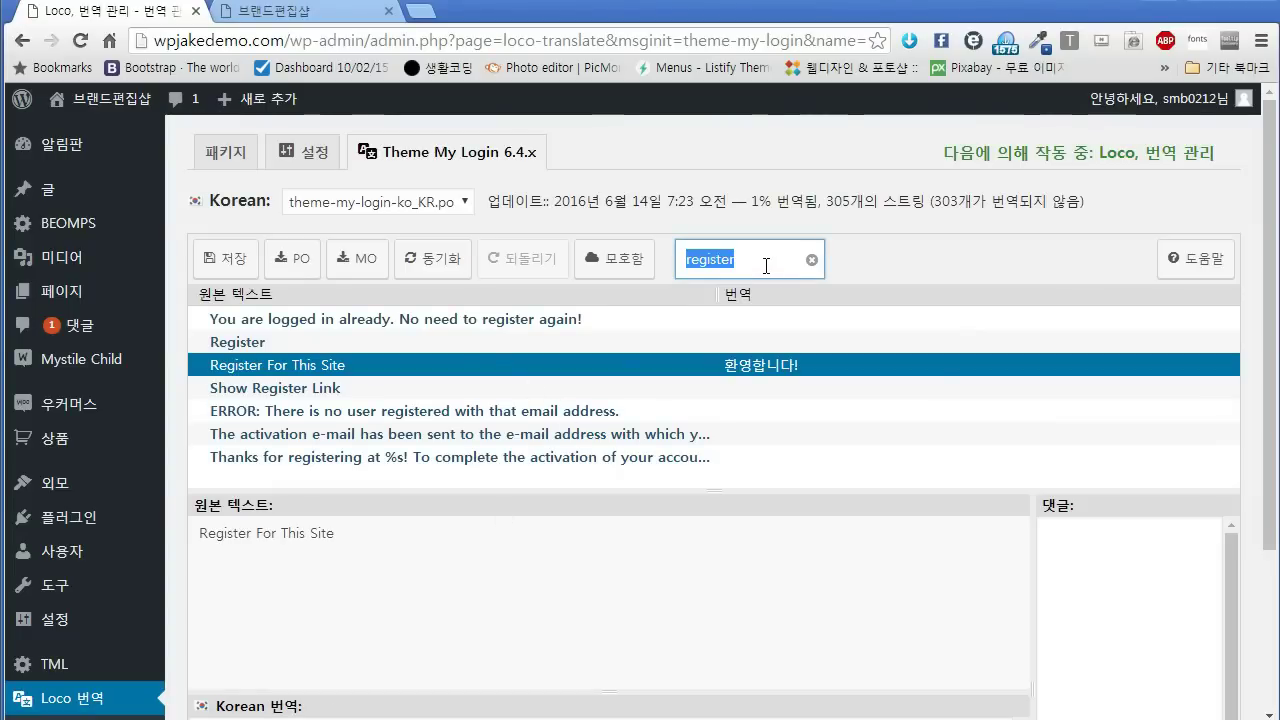
{"action": "type", "text": "e-mail"}
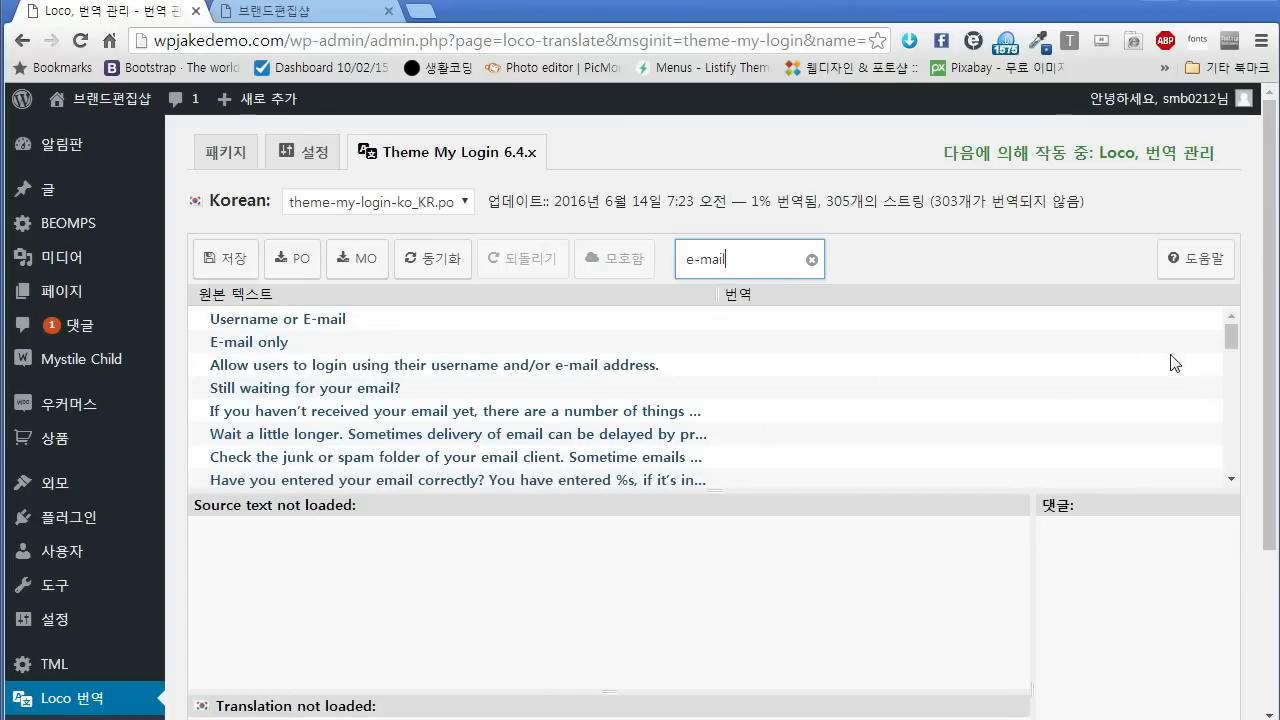
{"action": "left_click_drag", "start_coordinate": [1234, 484], "coordinate": [1234, 484]}
{"action": "left_click", "coordinate": [242, 421]}
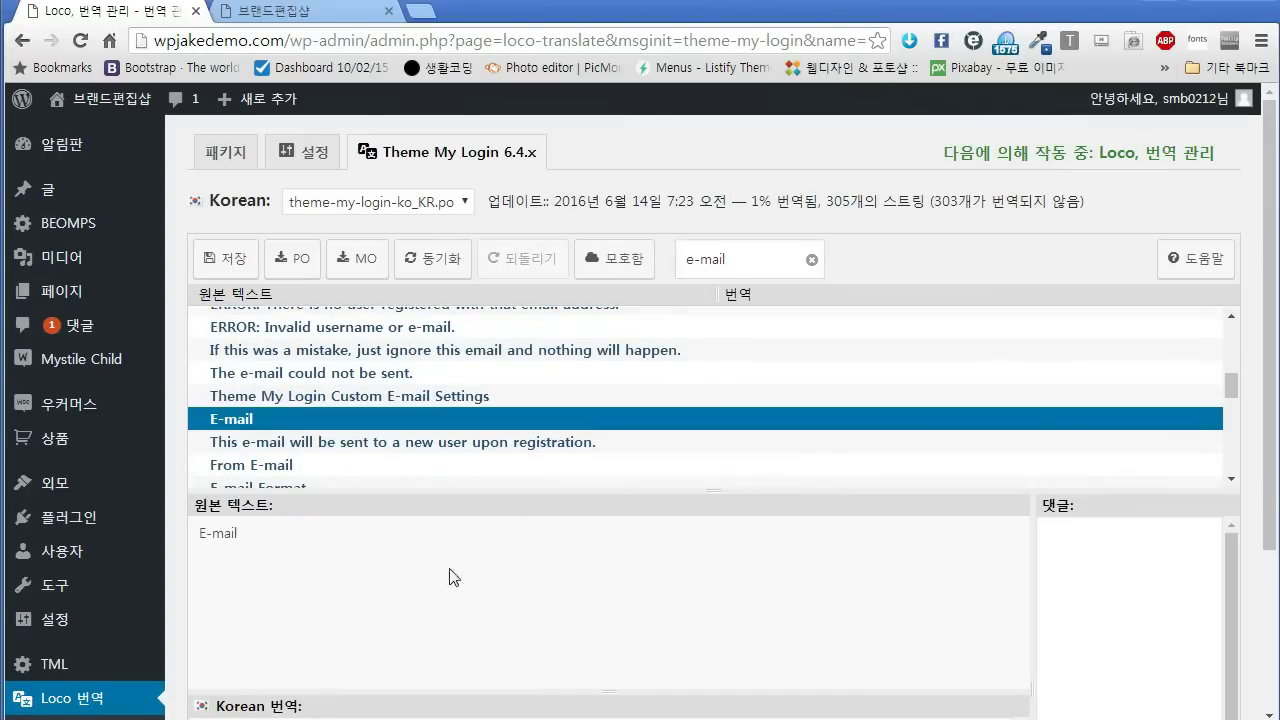
{"action": "scroll", "coordinate": [400, 590], "scroll_direction": "down", "scroll_amount": 2}
{"action": "left_click", "coordinate": [438, 553]}
{"action": "type", "text": "이메이"}
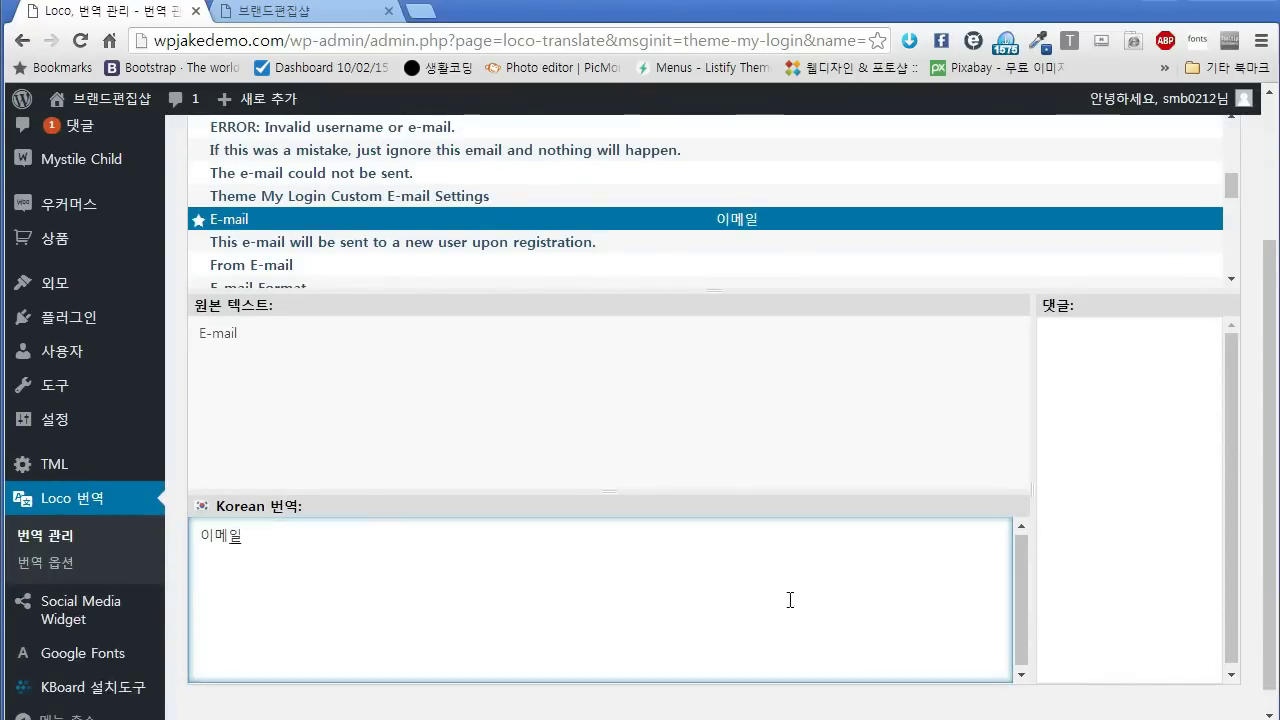
{"action": "scroll", "coordinate": [780, 500], "scroll_direction": "up", "scroll_amount": 4}
{"action": "scroll", "coordinate": [217, 275], "scroll_direction": "down", "scroll_amount": 1}
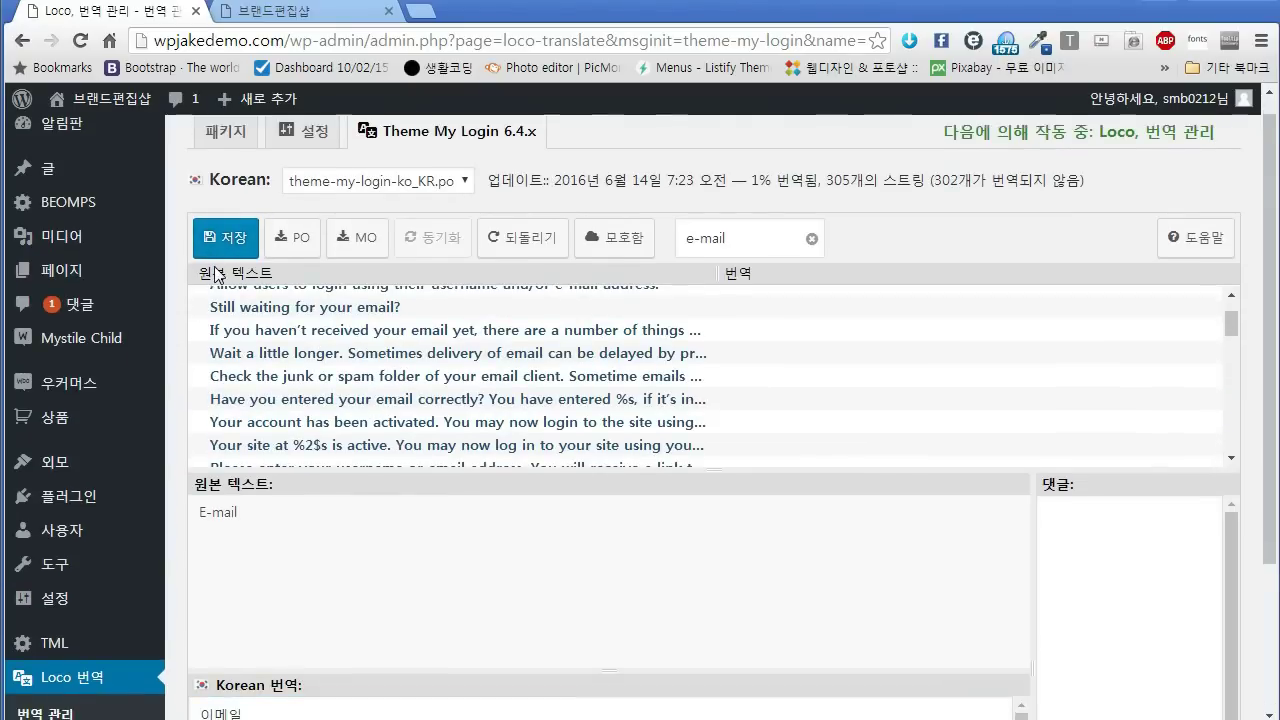
{"action": "left_click", "coordinate": [224, 239]}
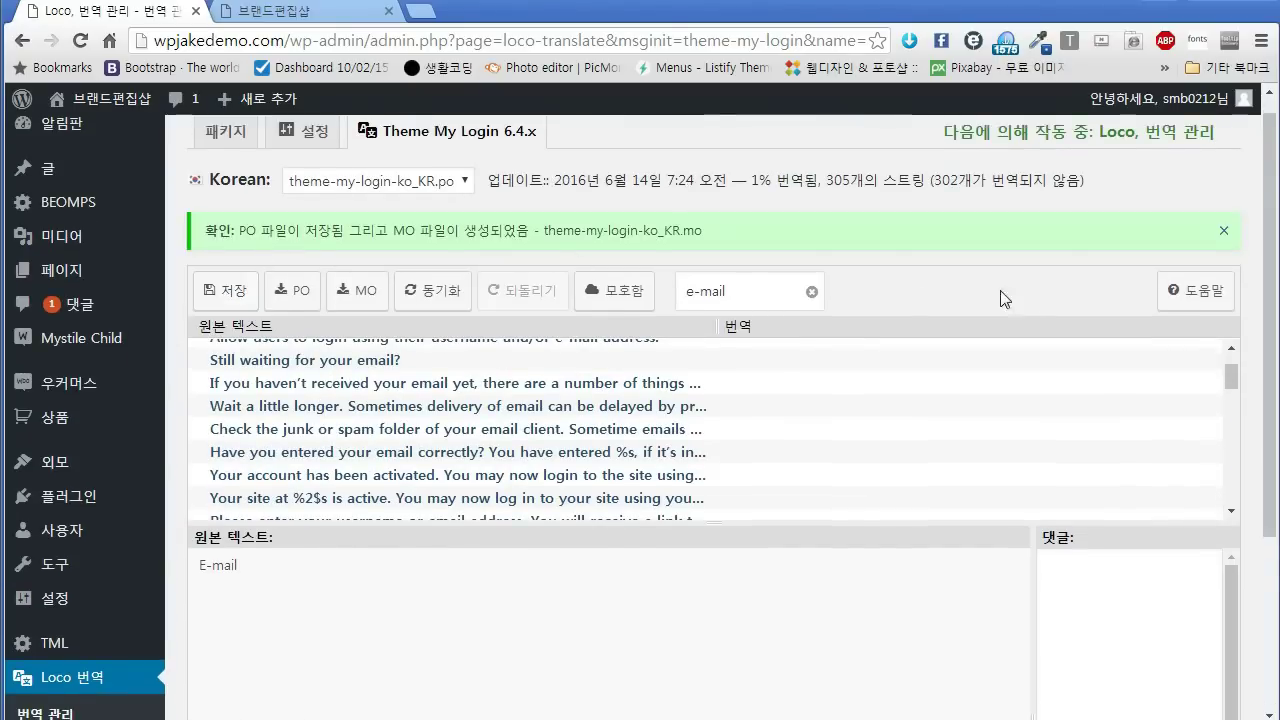
- Reload the registration page to confirm the 이메일 label, then return to the Loco editor
{"action": "key", "text": "alt+Tab"}
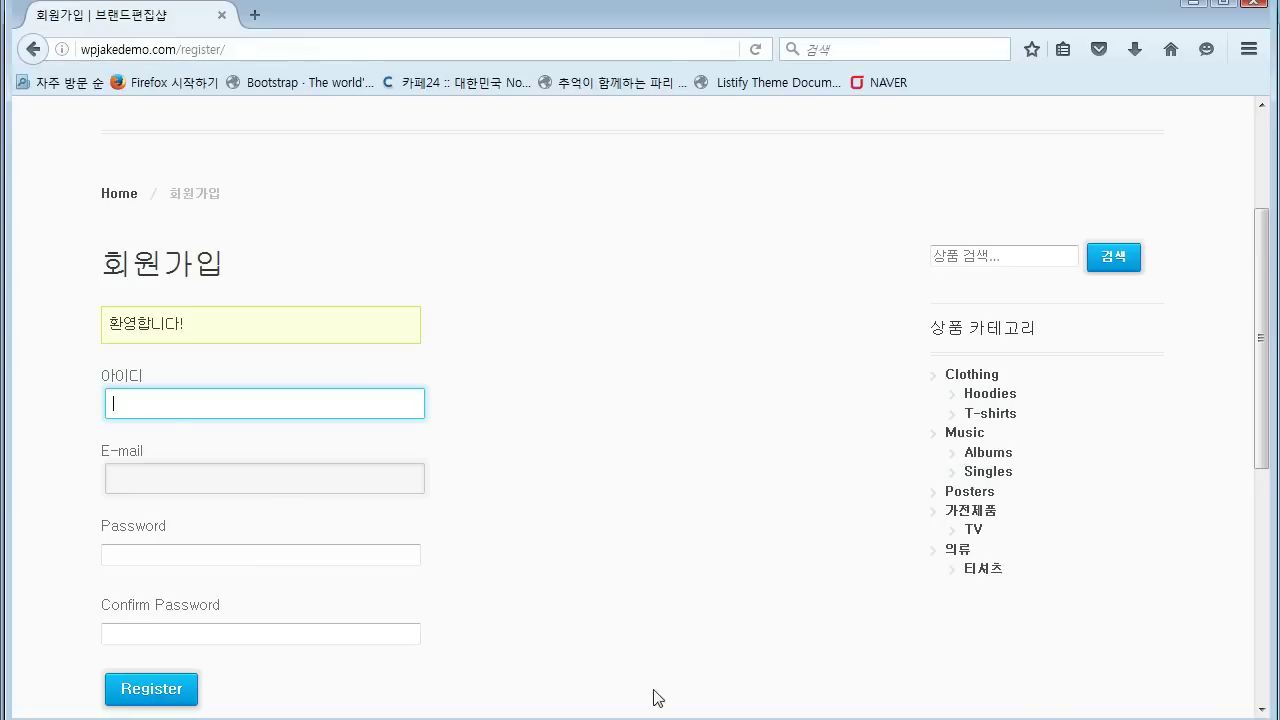
{"action": "left_click", "coordinate": [756, 51]}
{"action": "key", "text": "alt+Tab"}
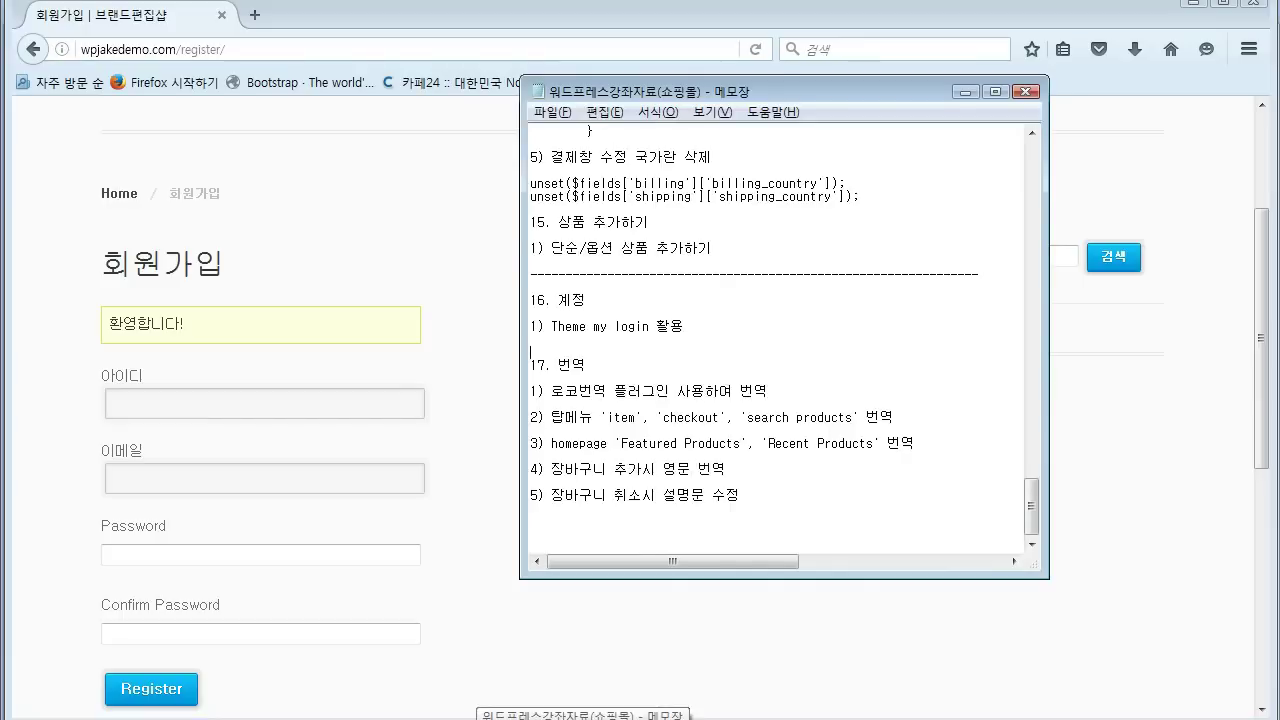
{"action": "key", "text": "alt+Tab"}
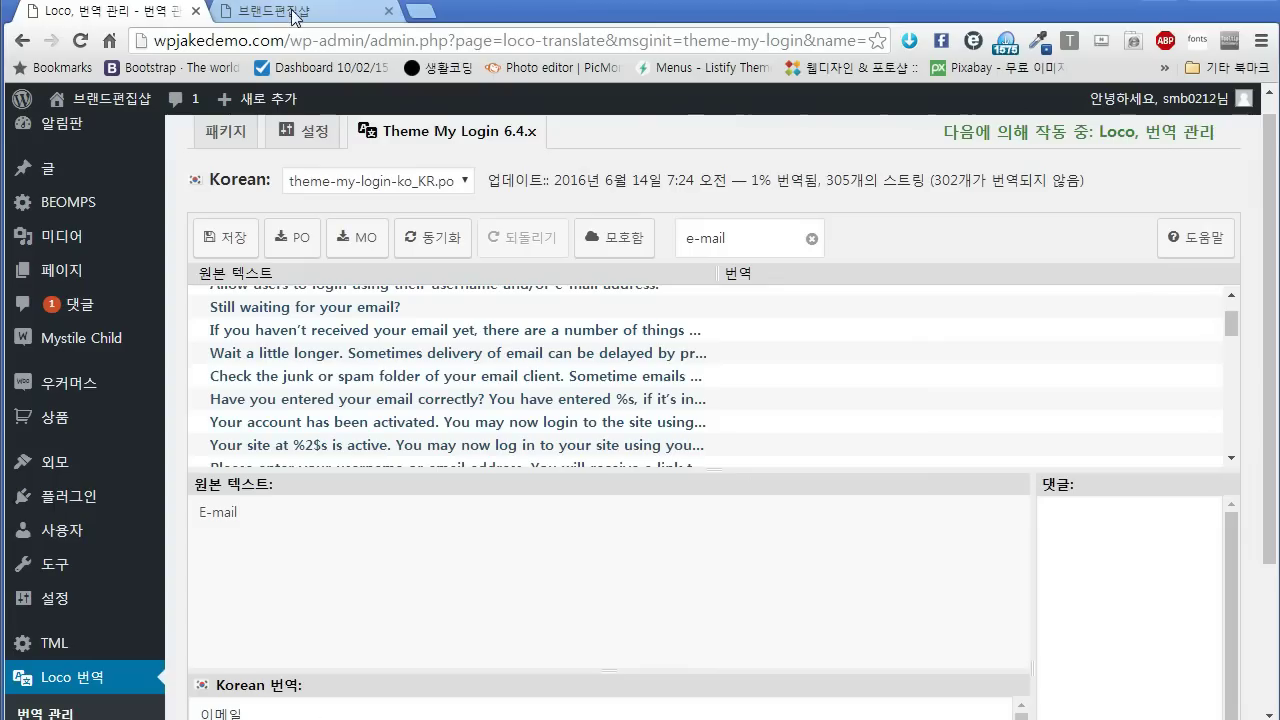
- In the store cart, remove the T-shirt and then undo the removal
{"action": "left_click", "coordinate": [285, 11]}
{"action": "scroll", "coordinate": [788, 325], "scroll_direction": "down", "scroll_amount": 2}
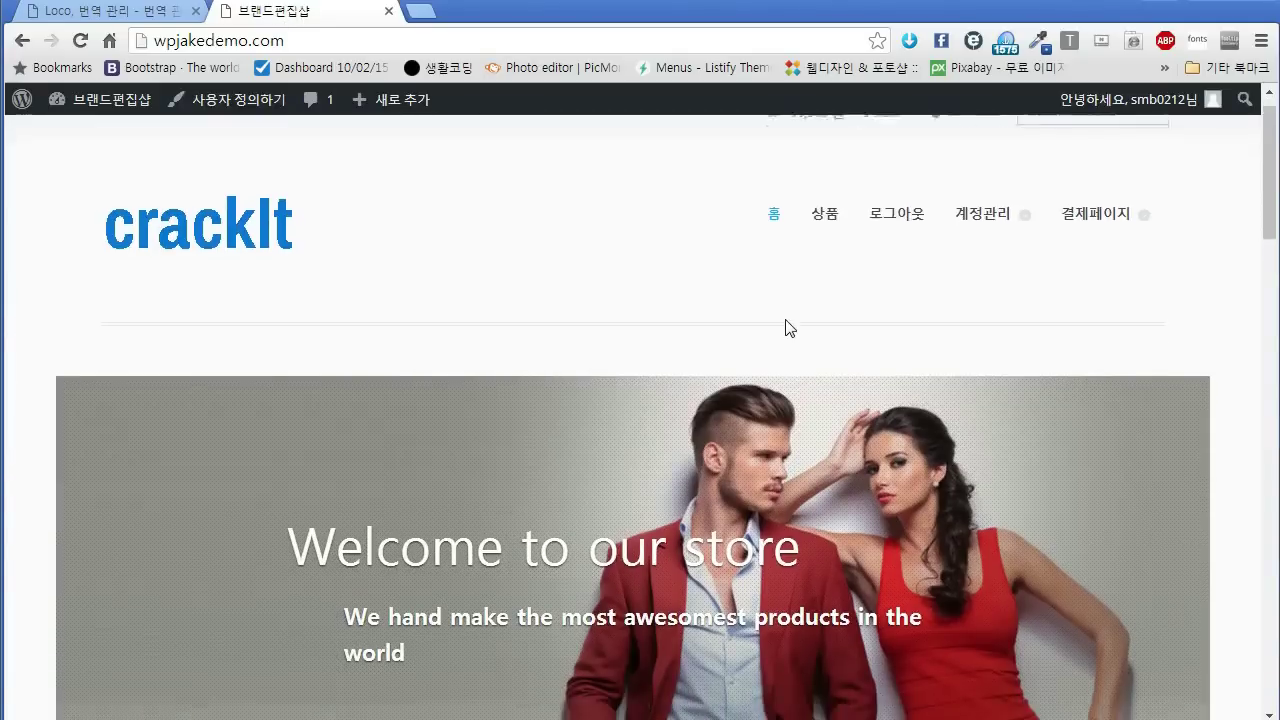
{"action": "scroll", "coordinate": [783, 323], "scroll_direction": "up", "scroll_amount": 2}
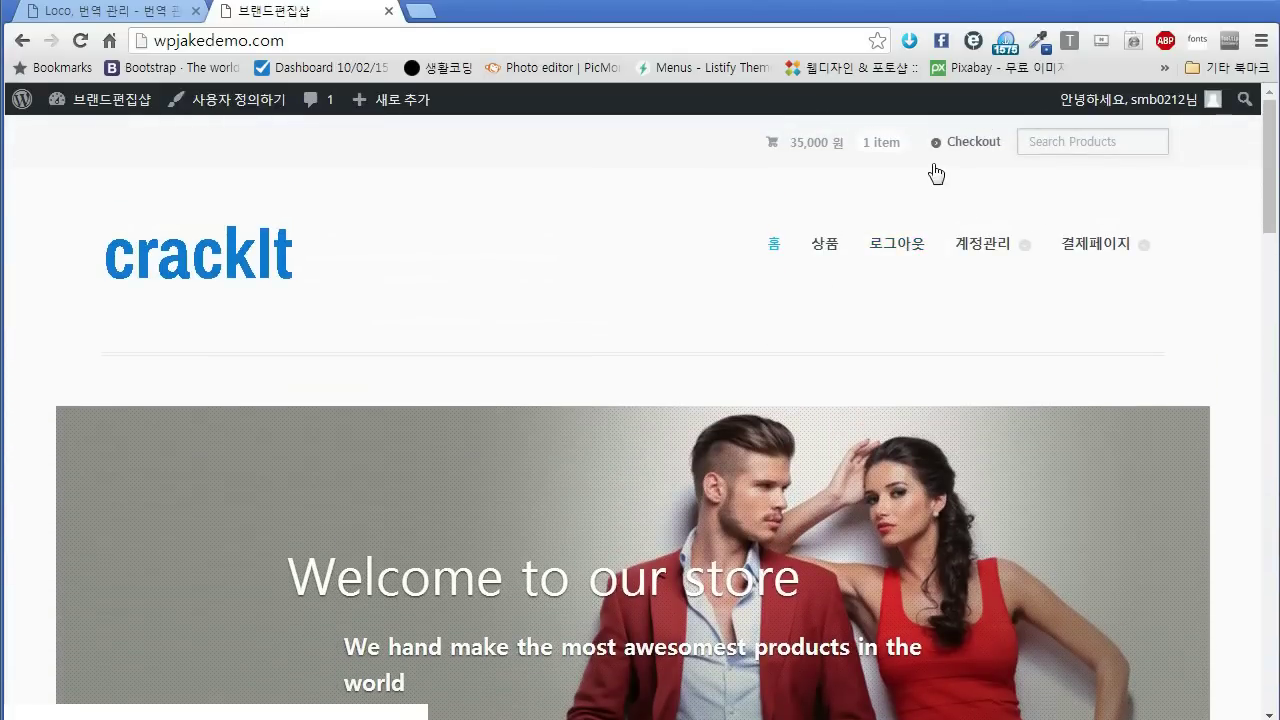
{"action": "left_click", "coordinate": [811, 145]}
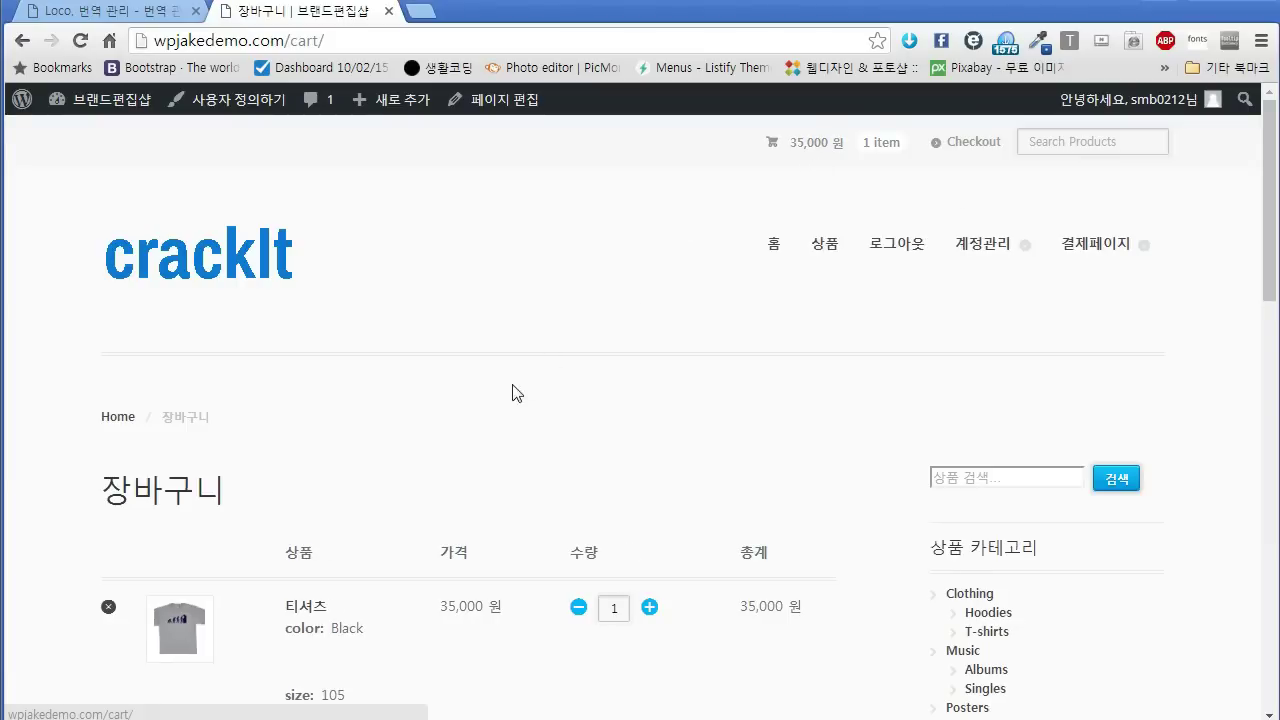
{"action": "scroll", "coordinate": [512, 392], "scroll_direction": "down", "scroll_amount": 2}
{"action": "left_click", "coordinate": [108, 407]}
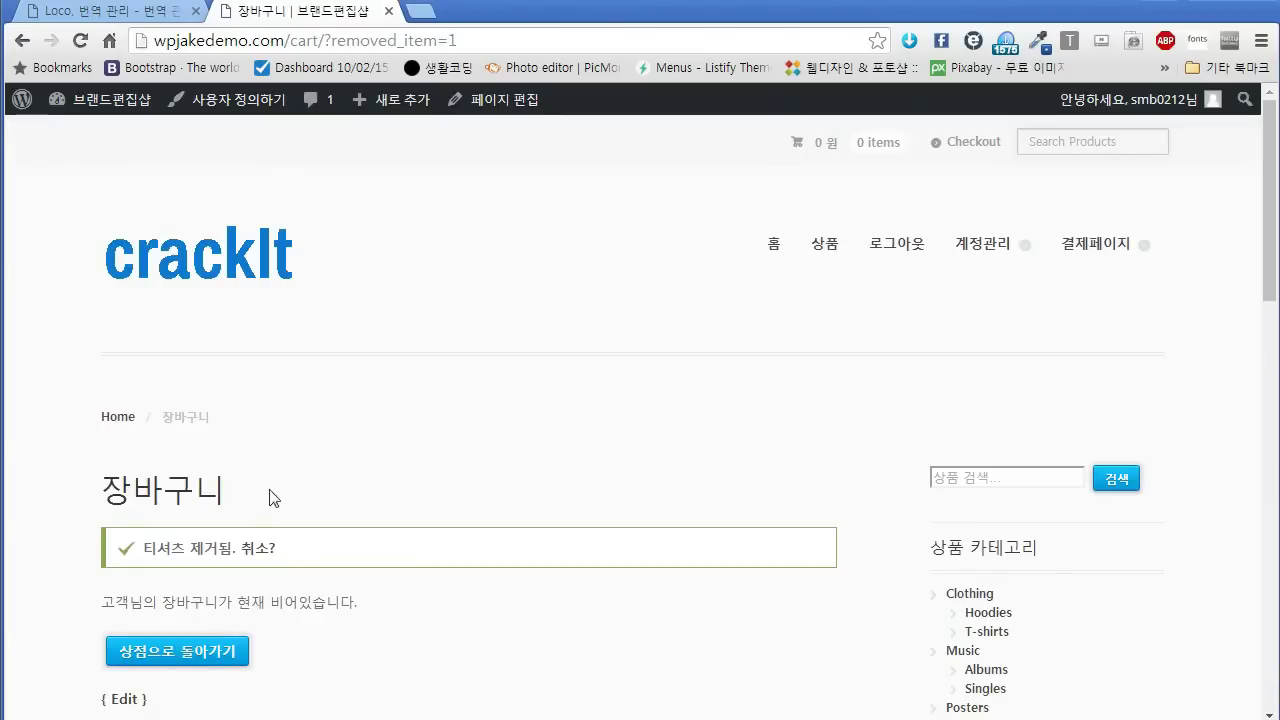
{"action": "scroll", "coordinate": [391, 457], "scroll_direction": "down", "scroll_amount": 2}
{"action": "left_click", "coordinate": [262, 348]}
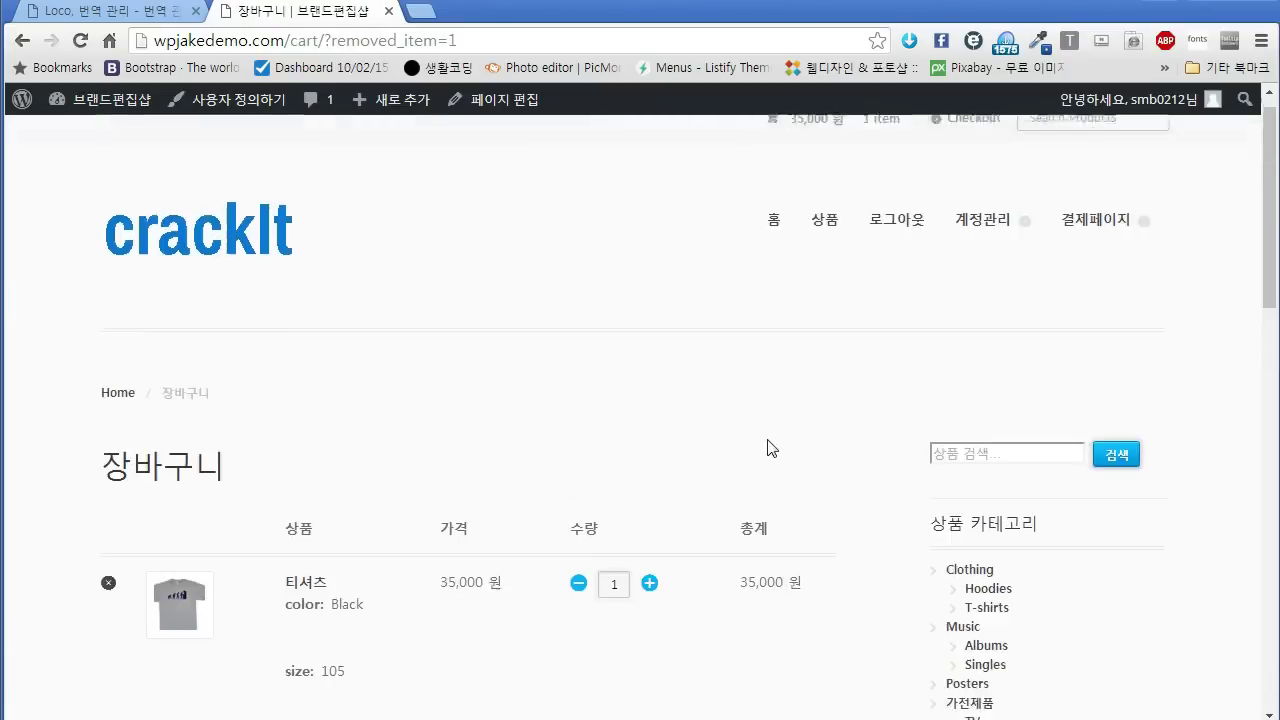
- Add Woo Ninja to the cart, bringing up the English added-to-cart notice
{"action": "scroll", "coordinate": [766, 425], "scroll_direction": "down", "scroll_amount": 3}
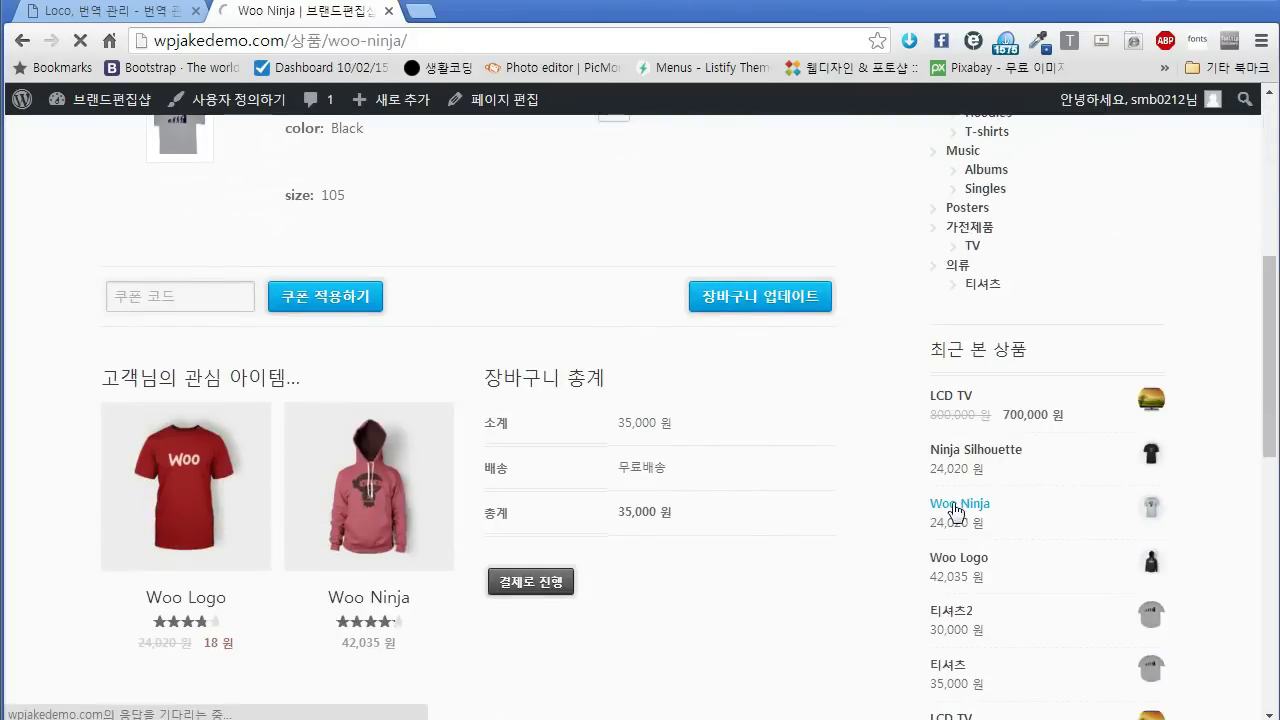
{"action": "scroll", "coordinate": [880, 520], "scroll_direction": "down", "scroll_amount": 1}
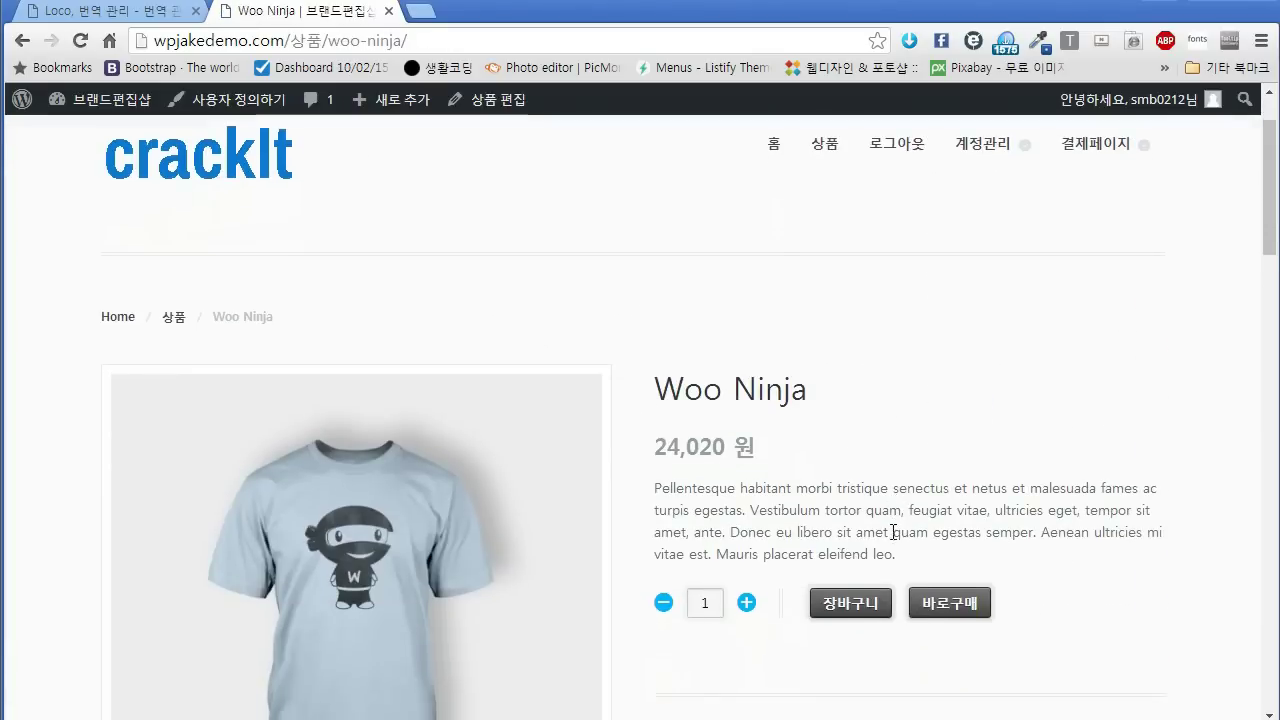
{"action": "left_click", "coordinate": [861, 601]}
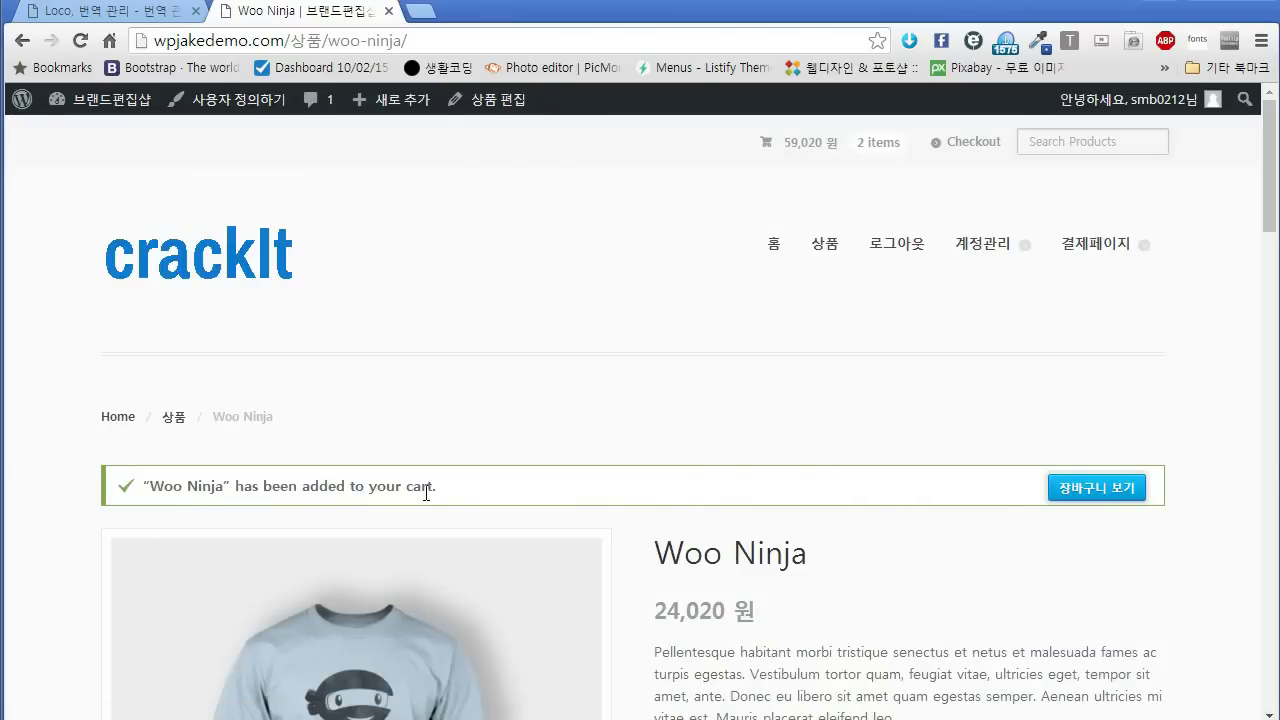
{"action": "mouse_move", "coordinate": [424, 488]}
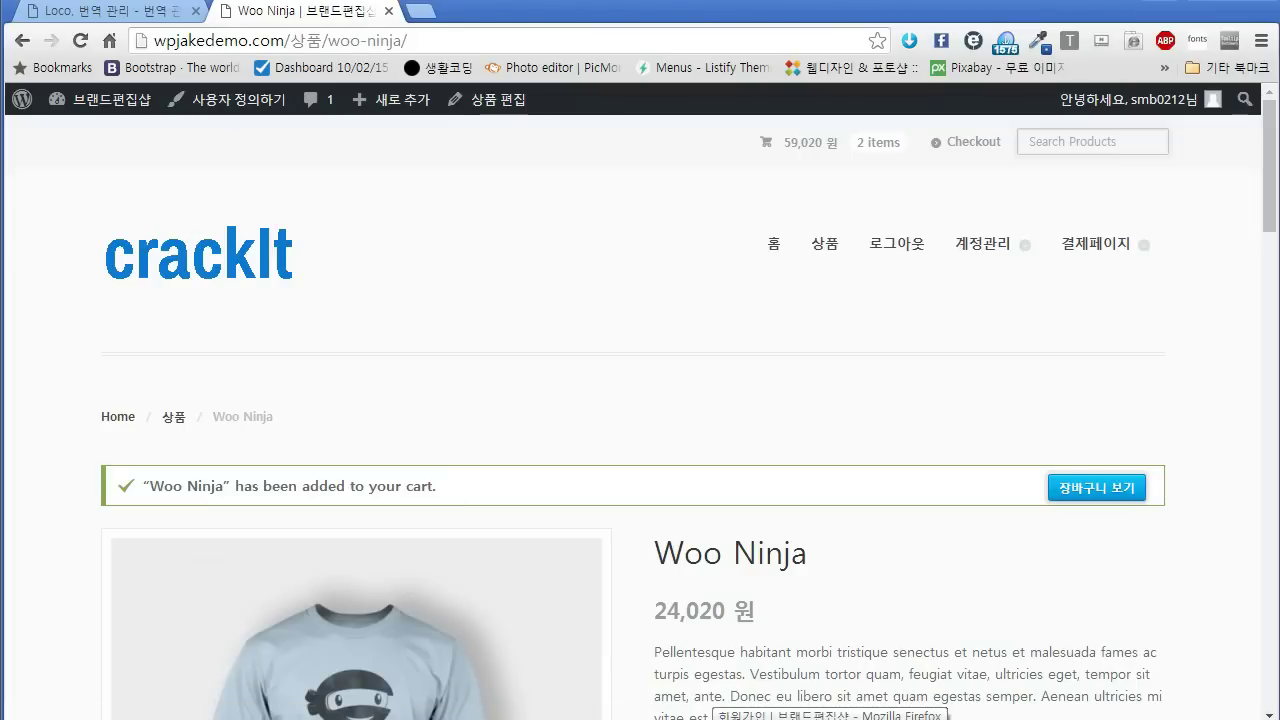
{"action": "left_click", "coordinate": [108, 11]}
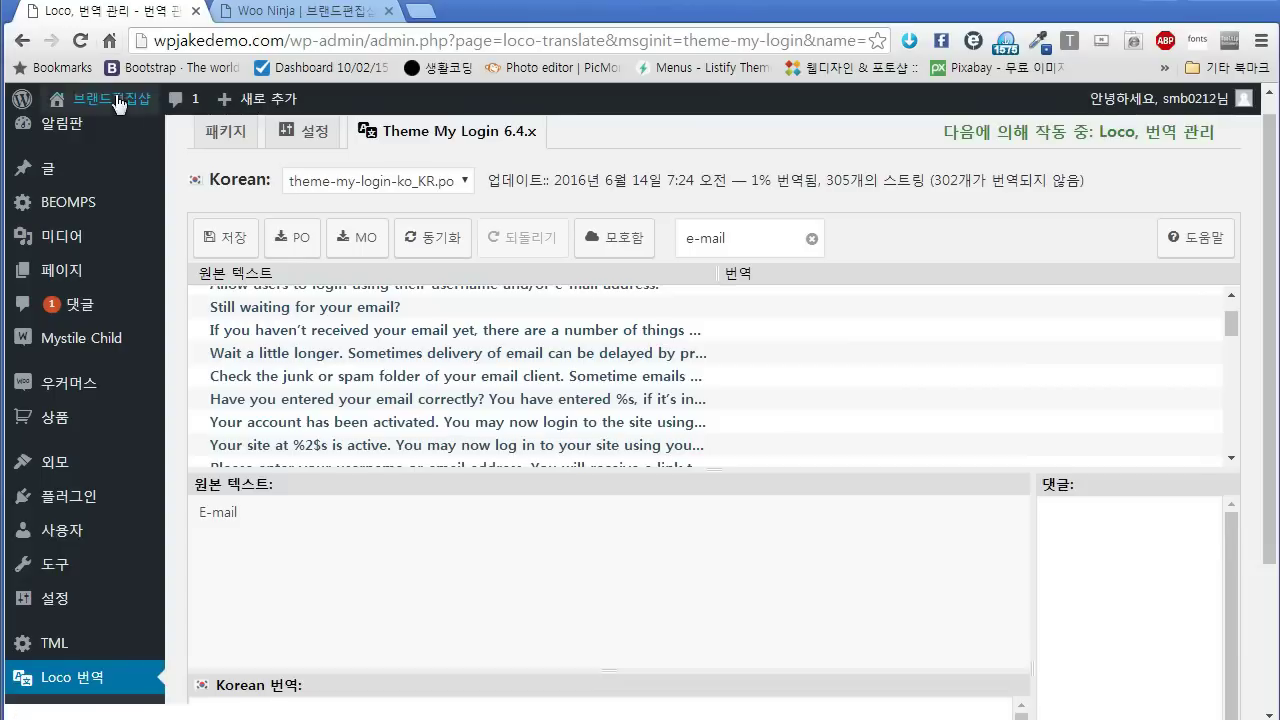
- Open WooCommerce's ko_KR Korean translation file in Loco Translate
{"action": "left_click", "coordinate": [44, 685]}
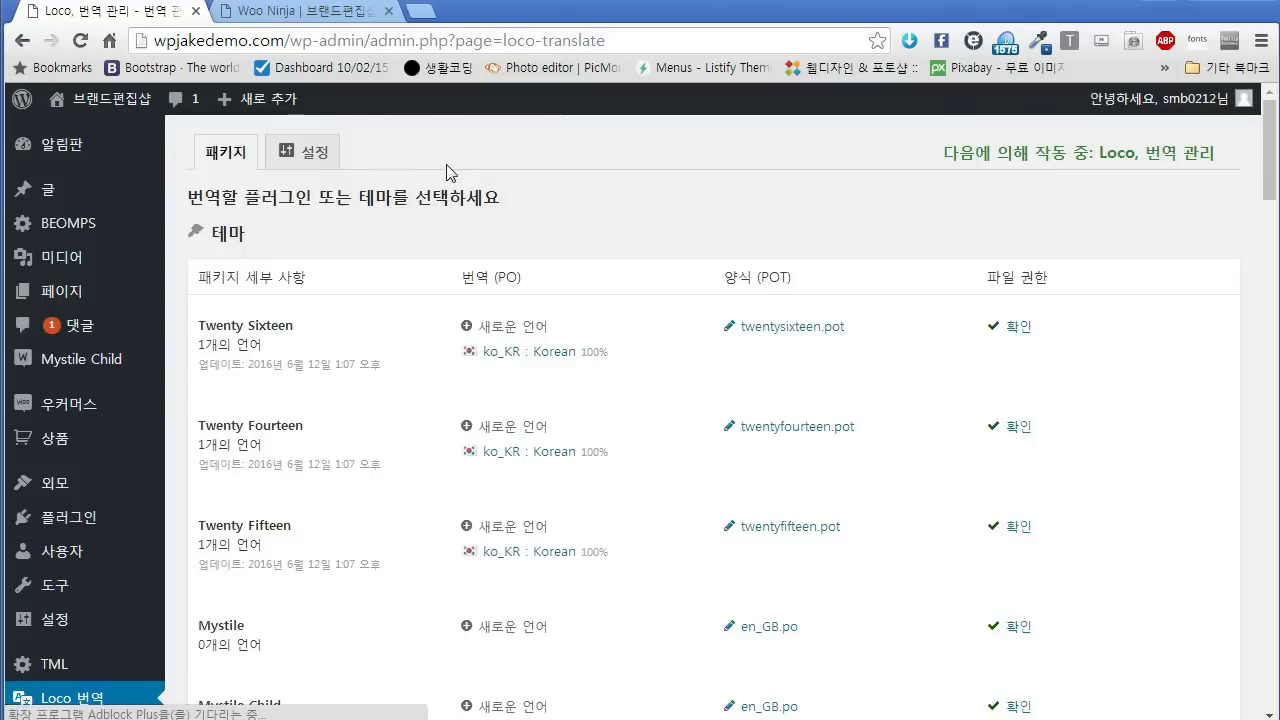
{"action": "scroll", "coordinate": [600, 260], "scroll_direction": "down", "scroll_amount": 6}
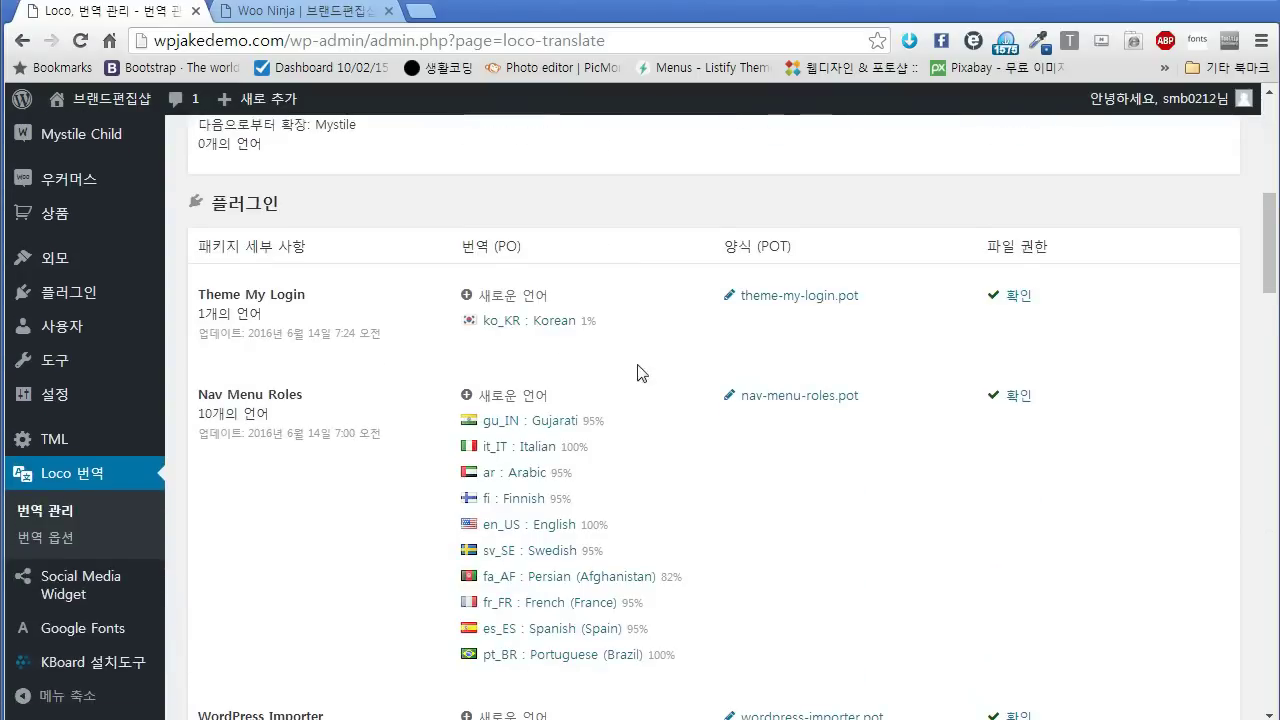
{"action": "scroll", "coordinate": [640, 366], "scroll_direction": "down", "scroll_amount": 3}
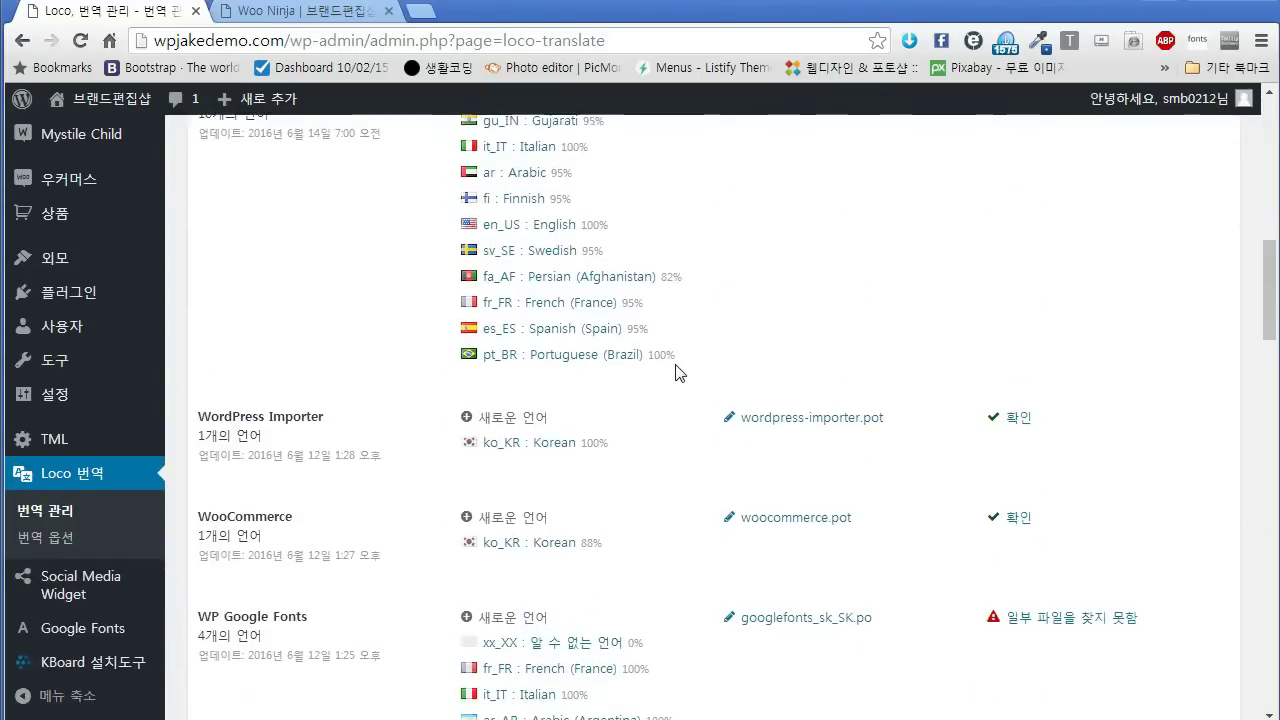
{"action": "left_click", "coordinate": [537, 550]}
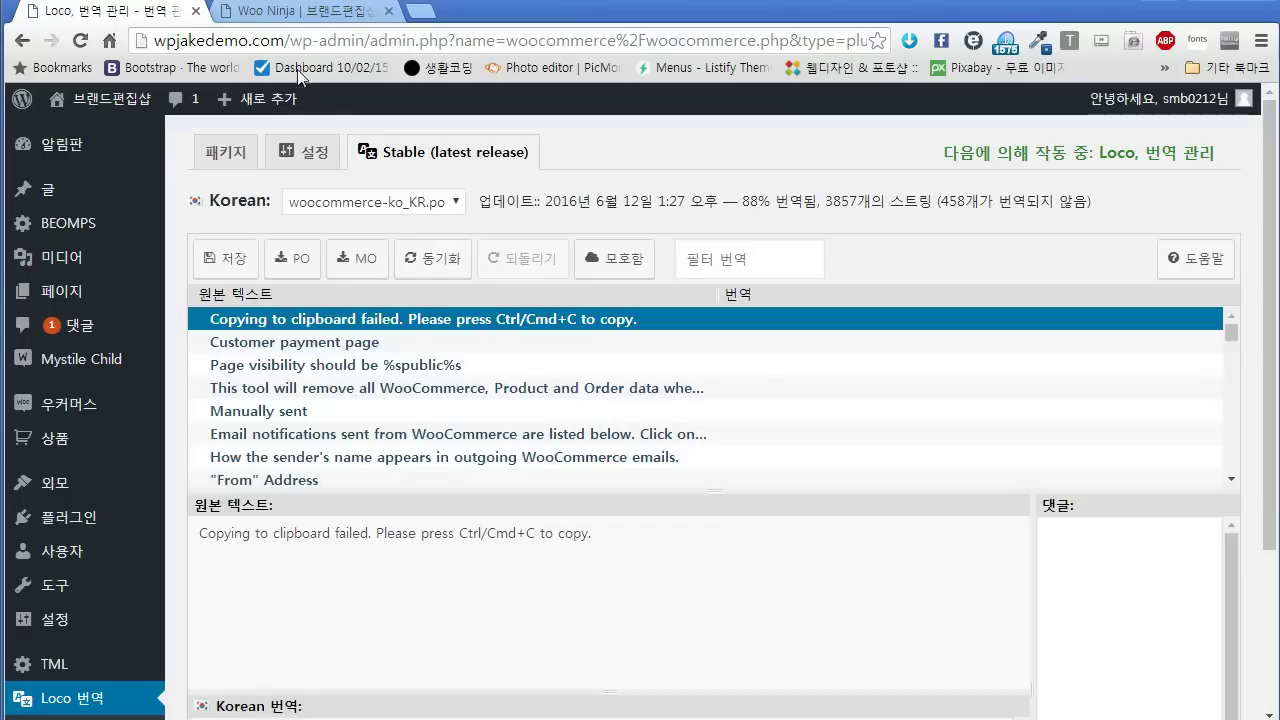
{"action": "left_click", "coordinate": [298, 12]}
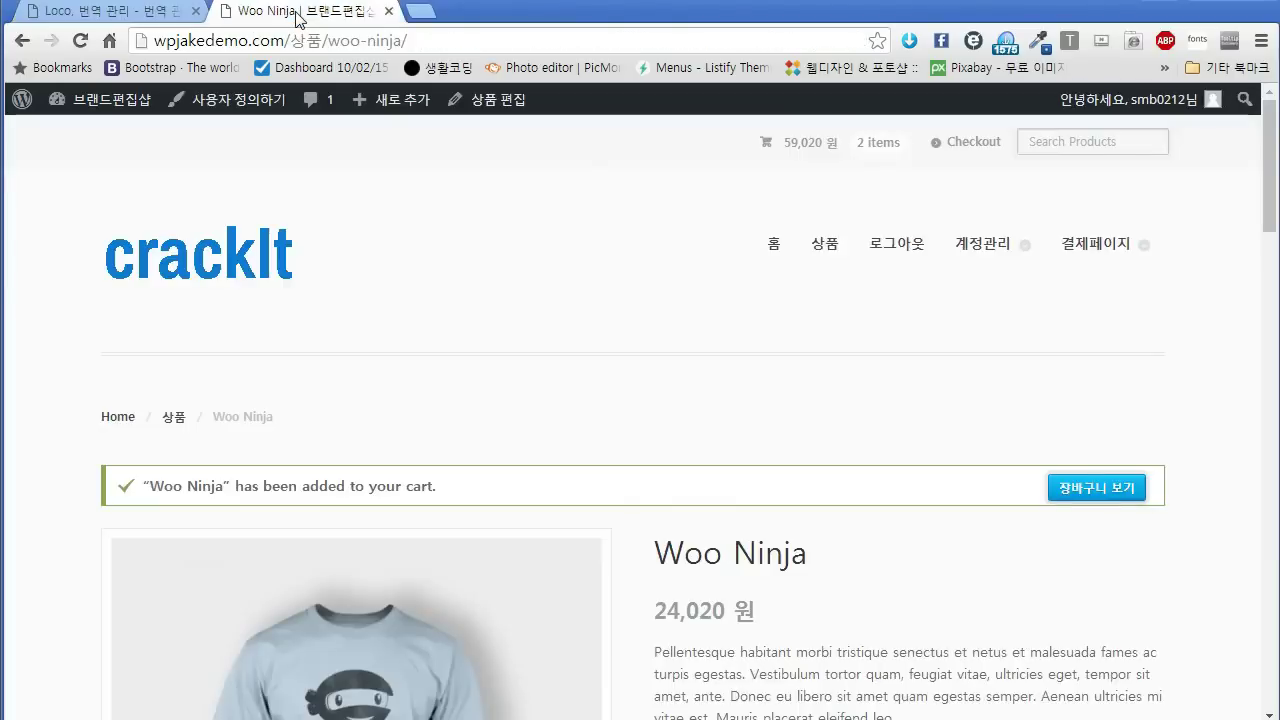
{"action": "left_click", "coordinate": [122, 22]}
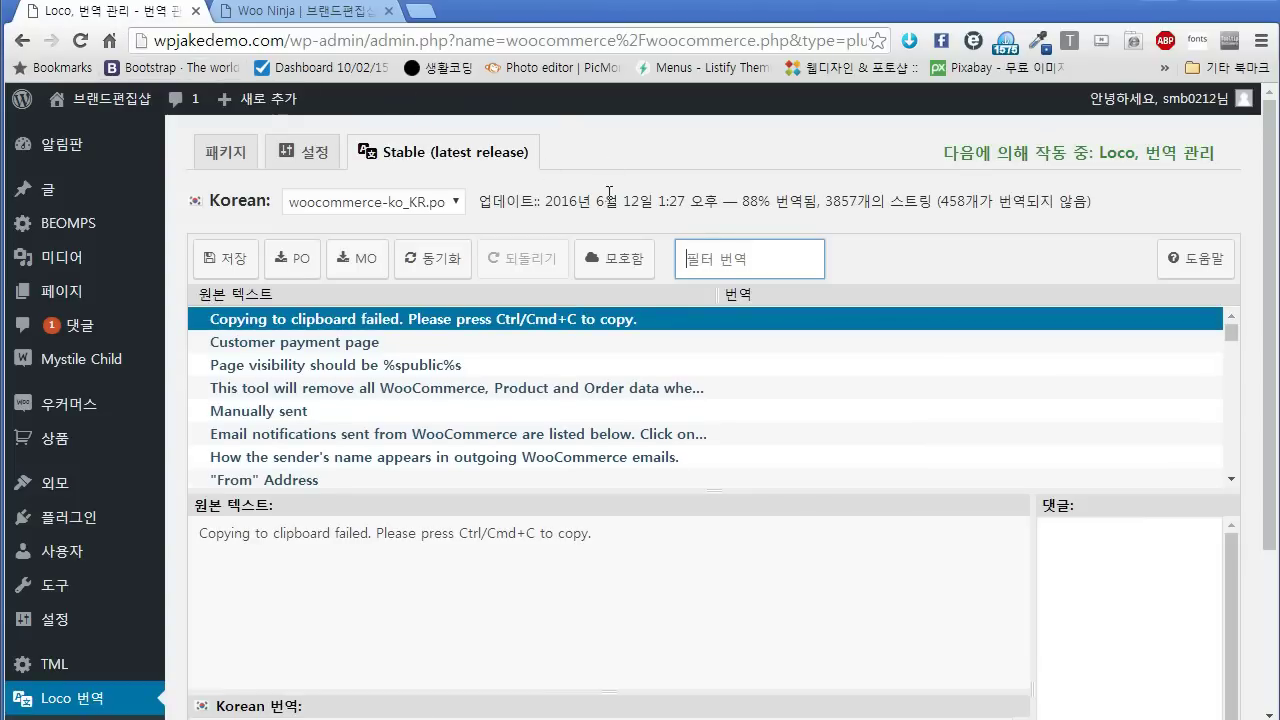
- Filter for 'cart' and select the '%s has been added to your cart.' string
{"action": "type", "text": "ㅊ"}
{"action": "key", "text": "BackSpace"}
{"action": "type", "text": "cartc"}
{"action": "key", "text": "ctrl+a"}
{"action": "type", "text": "cart"}
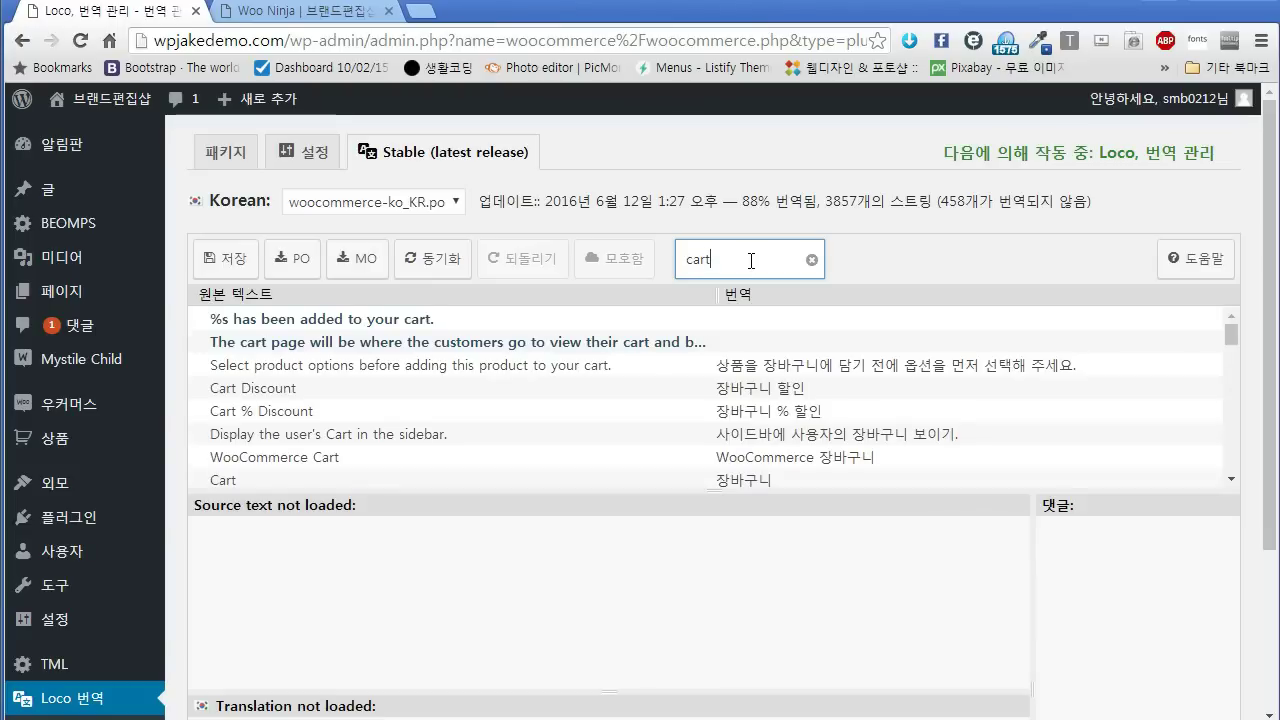
{"action": "left_click", "coordinate": [410, 322]}
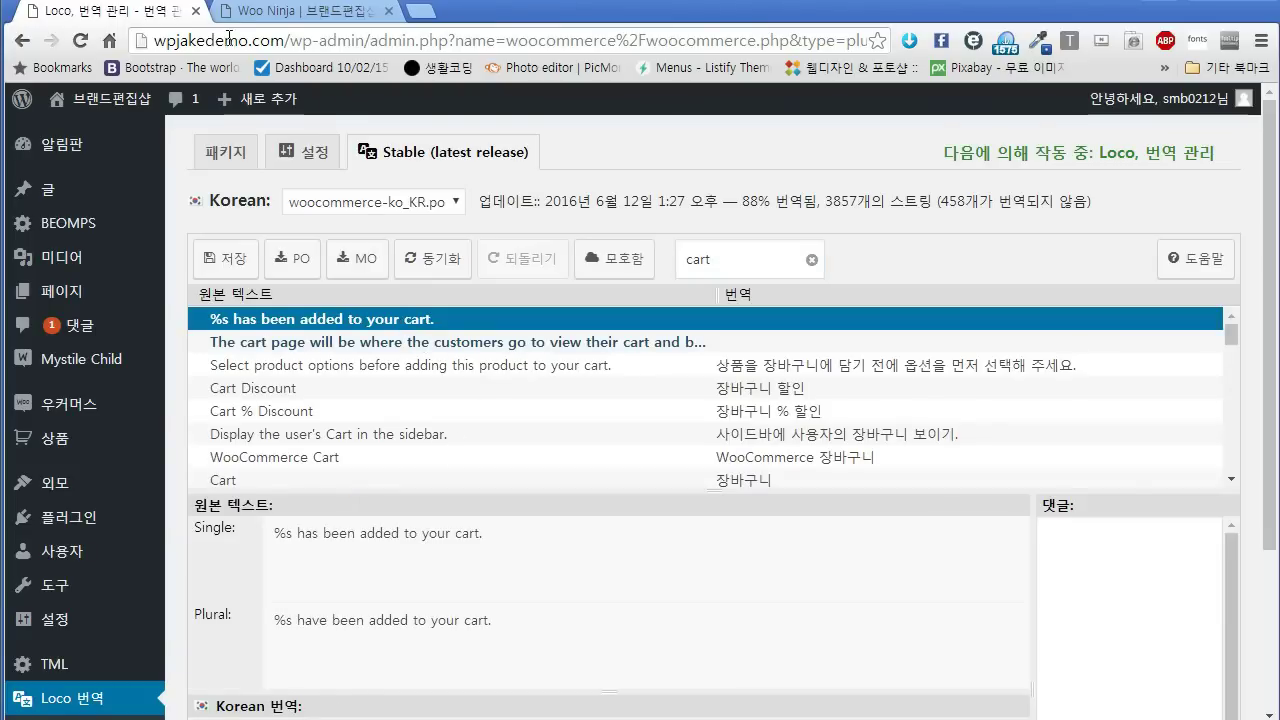
{"action": "scroll", "coordinate": [614, 330], "scroll_direction": "down", "scroll_amount": 1}
{"action": "scroll", "coordinate": [614, 325], "scroll_direction": "up", "scroll_amount": 1}
{"action": "left_click", "coordinate": [308, 12]}
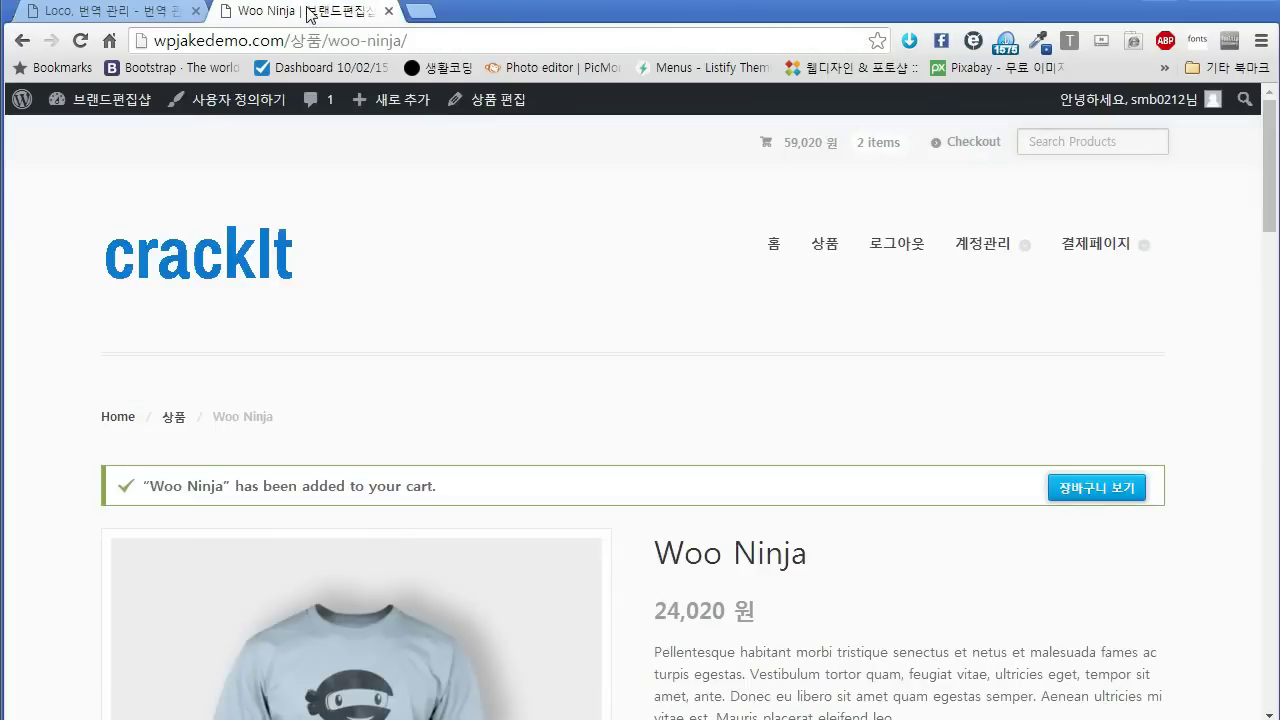
{"action": "left_click", "coordinate": [143, 12]}
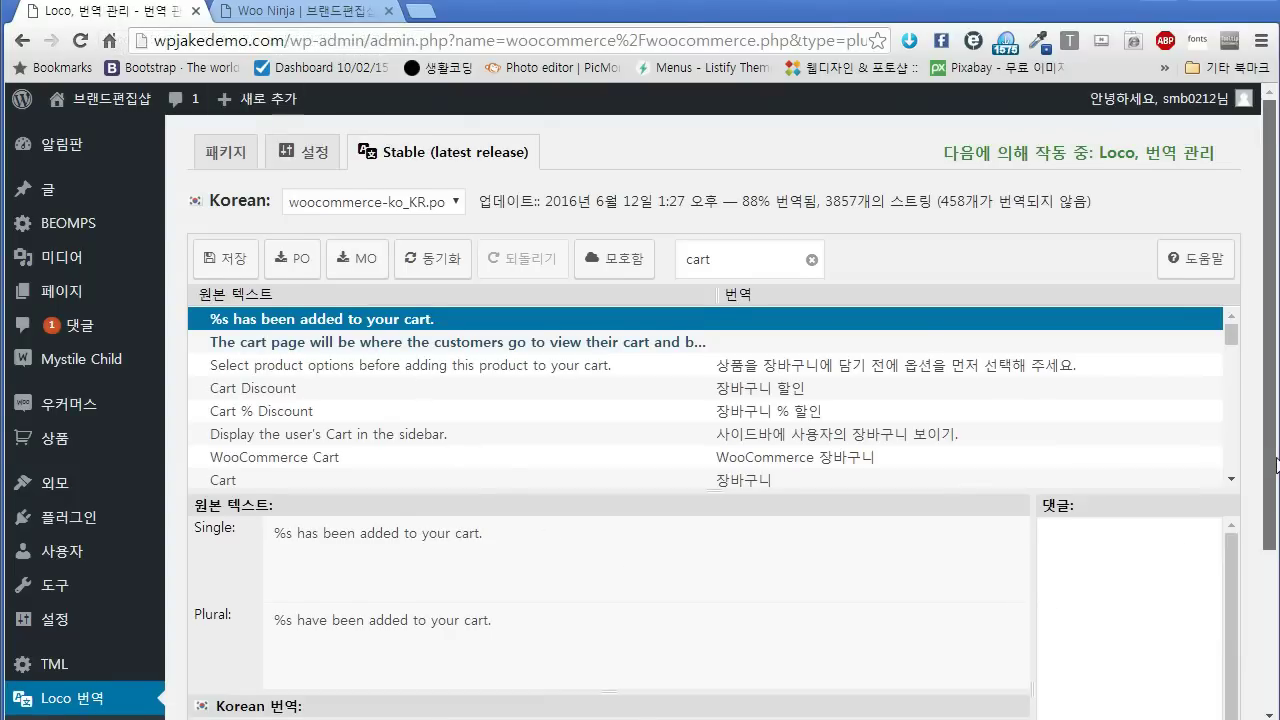
{"action": "scroll", "coordinate": [1277, 463], "scroll_direction": "down", "scroll_amount": 2}
{"action": "left_click", "coordinate": [390, 577]}
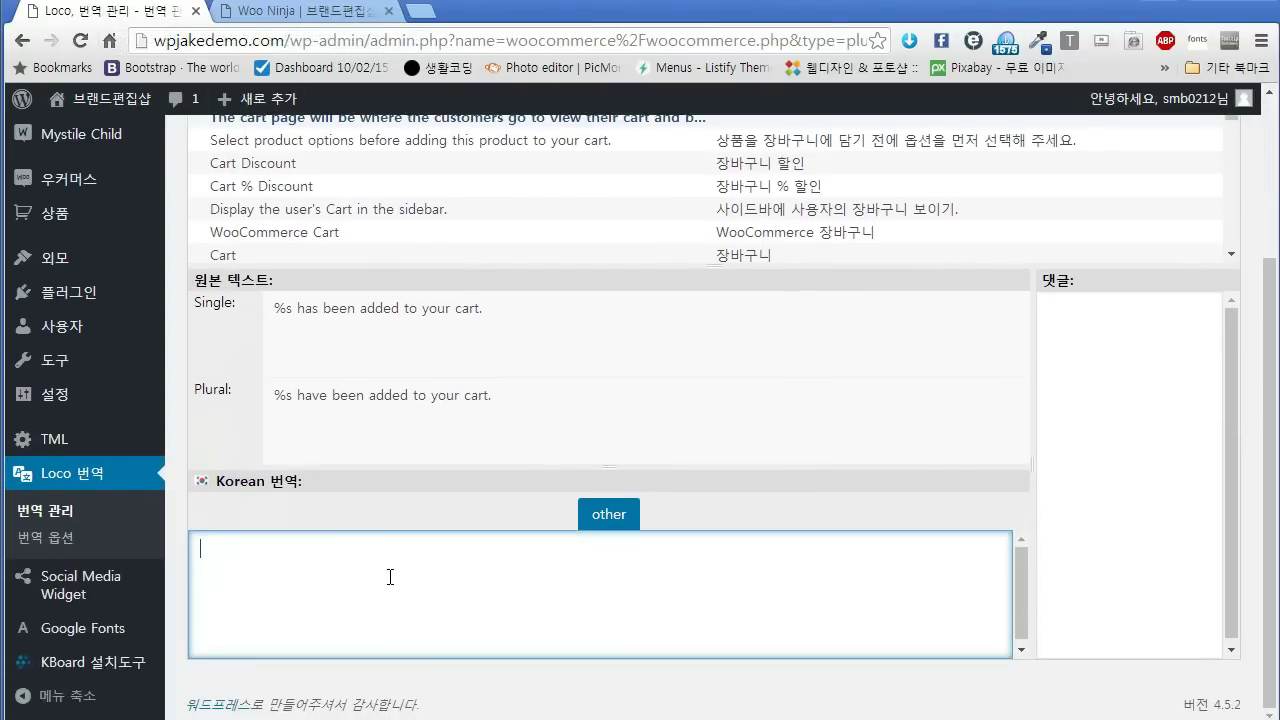
- Enter '%s 가 장바구니에 추가되었습니다.' as the cart notice translation and save it
{"action": "type", "text": "$"}
{"action": "key", "text": "BackSpace"}
{"action": "key", "text": "BackSpace"}
{"action": "key", "text": "BackSpace"}
{"action": "key", "text": "BackSpace"}
{"action": "key", "text": "BackSpace"}
{"action": "type", "text": "가 장바구니에 추가 되어"}
{"action": "key", "text": "BackSpace"}
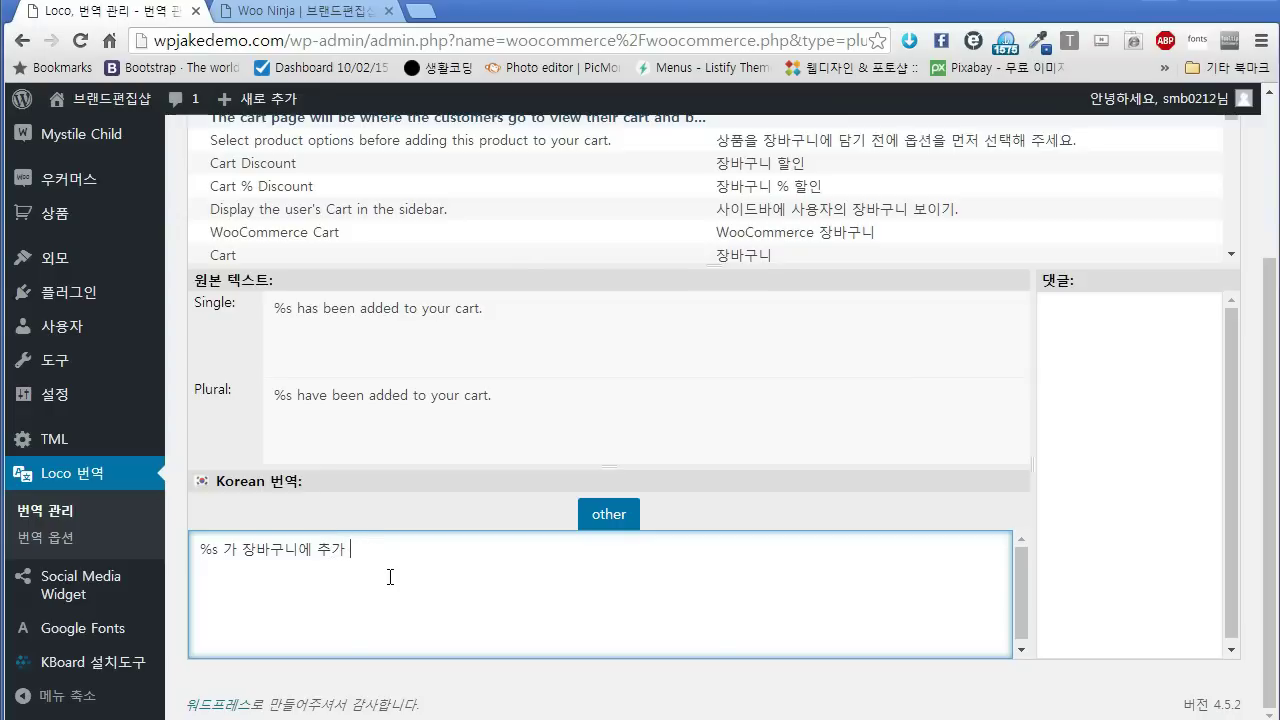
{"action": "type", "text": "되었습니다."}
{"action": "left_click_drag", "start_coordinate": [1272, 486], "coordinate": [1272, 328]}
{"action": "left_click", "coordinate": [228, 262]}
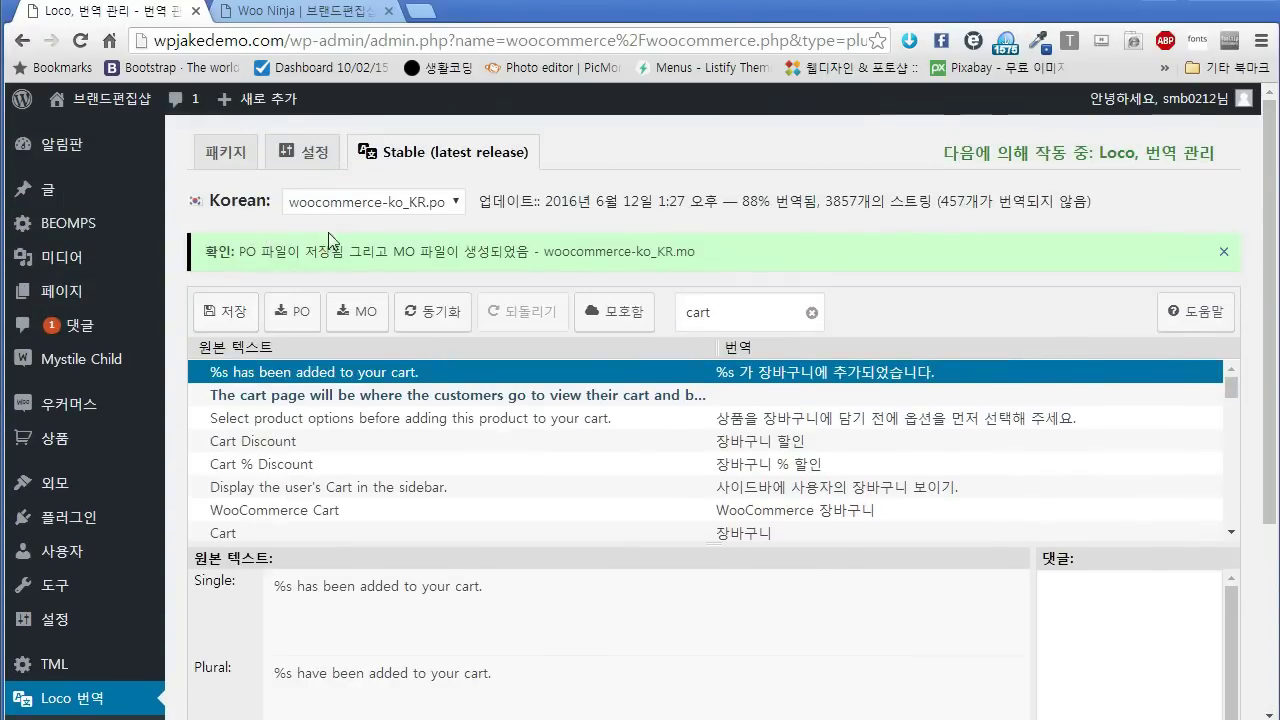
{"action": "left_click", "coordinate": [300, 11]}
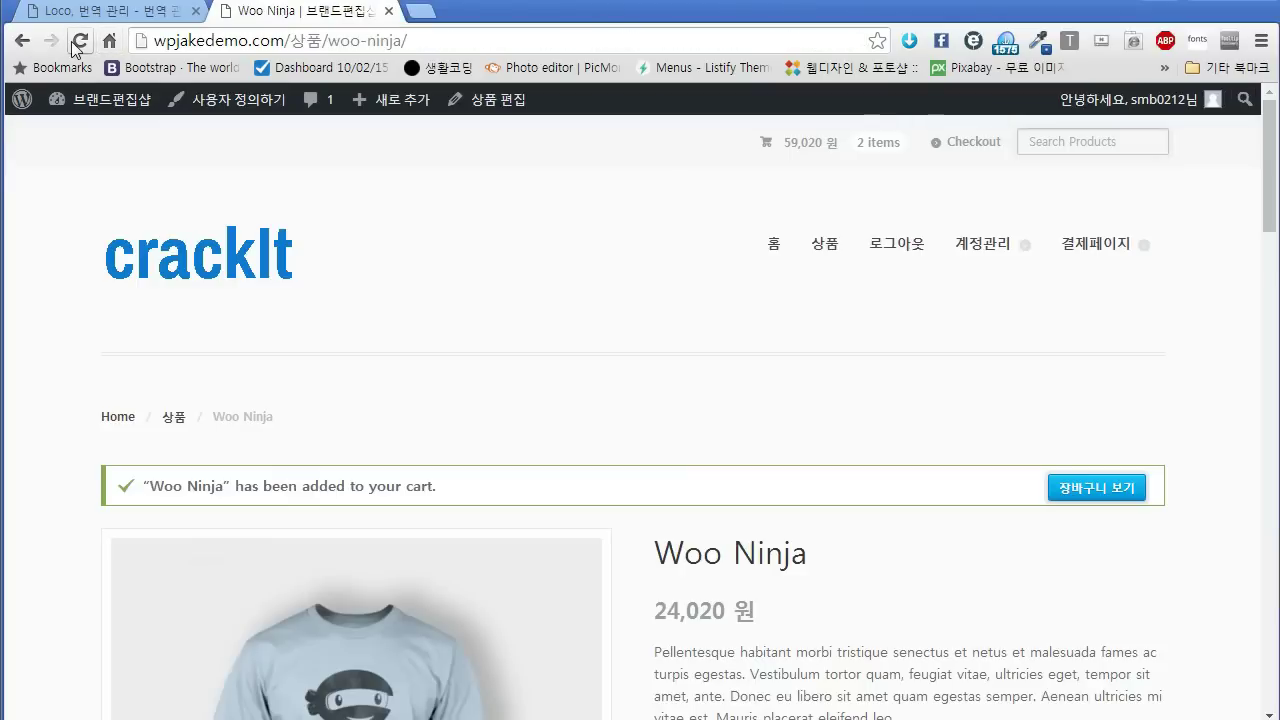
- Reload and resubmit the Woo Ninja page to show '“Woo Ninja” 가 장바구니에 추가되었습니다.'
{"action": "left_click", "coordinate": [80, 40]}
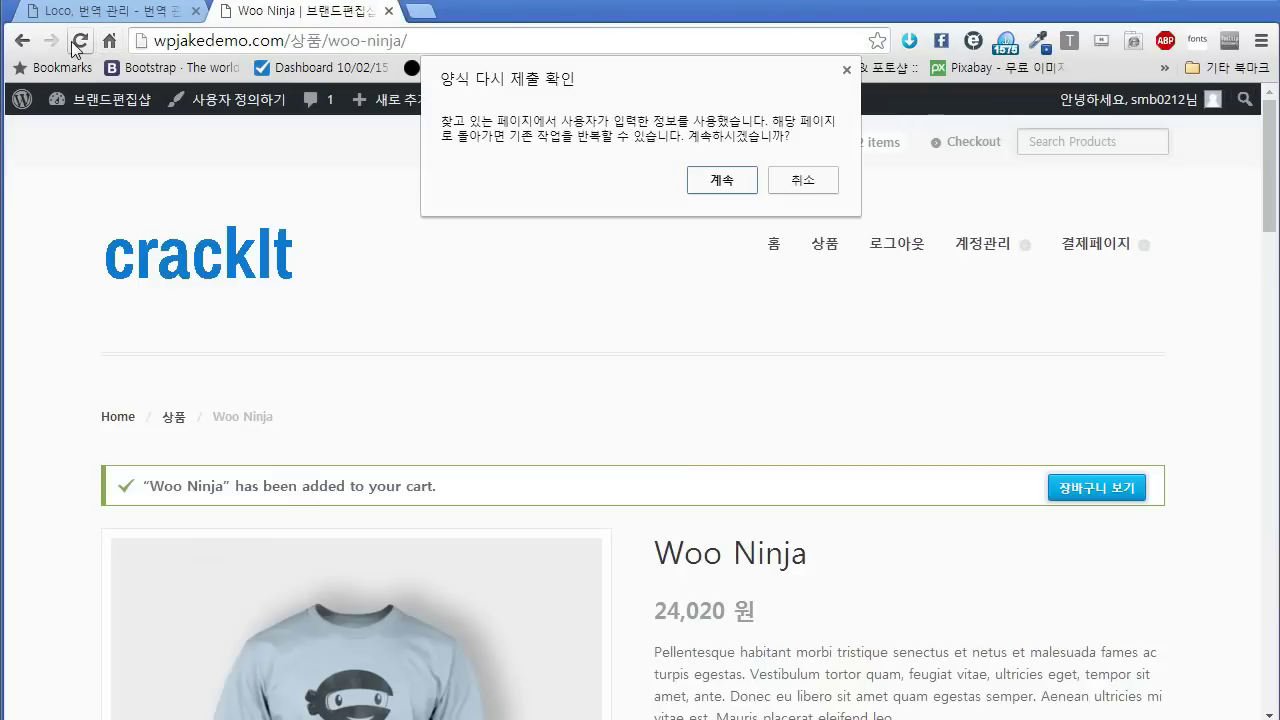
{"action": "left_click", "coordinate": [720, 183]}
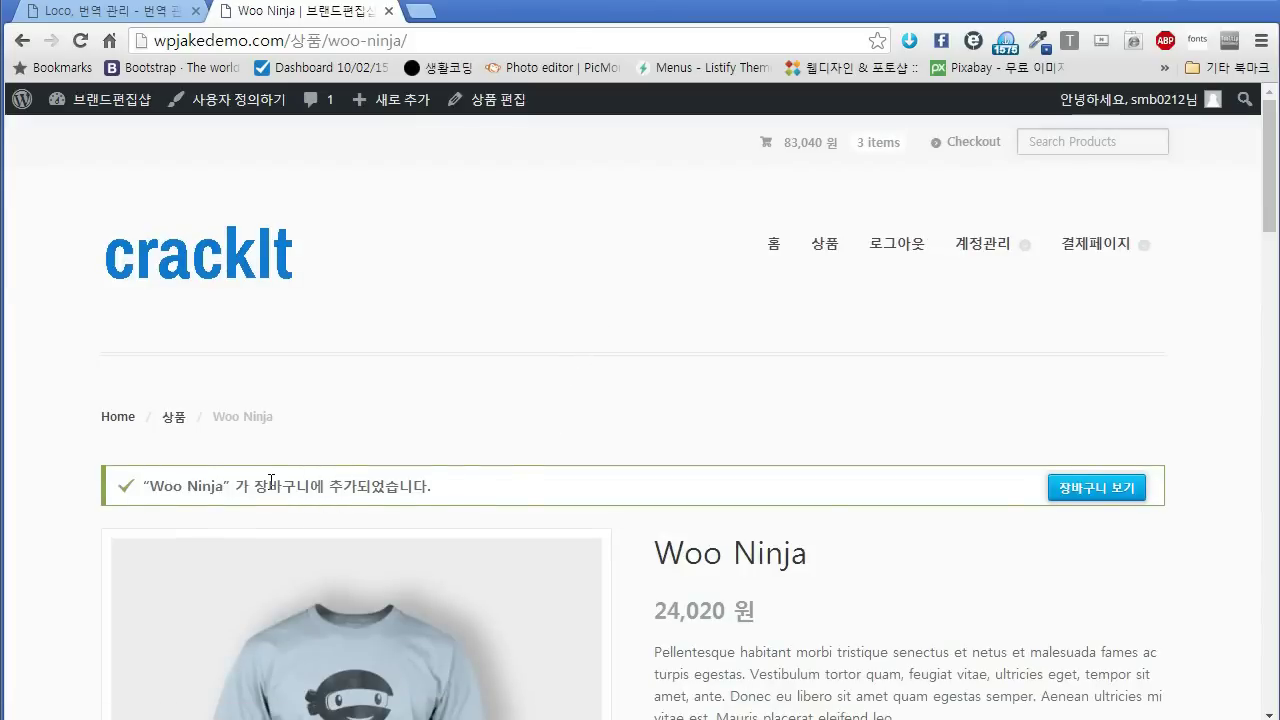
{"action": "left_click_drag", "start_coordinate": [271, 481], "coordinate": [466, 486]}
{"action": "left_click", "coordinate": [517, 489]}
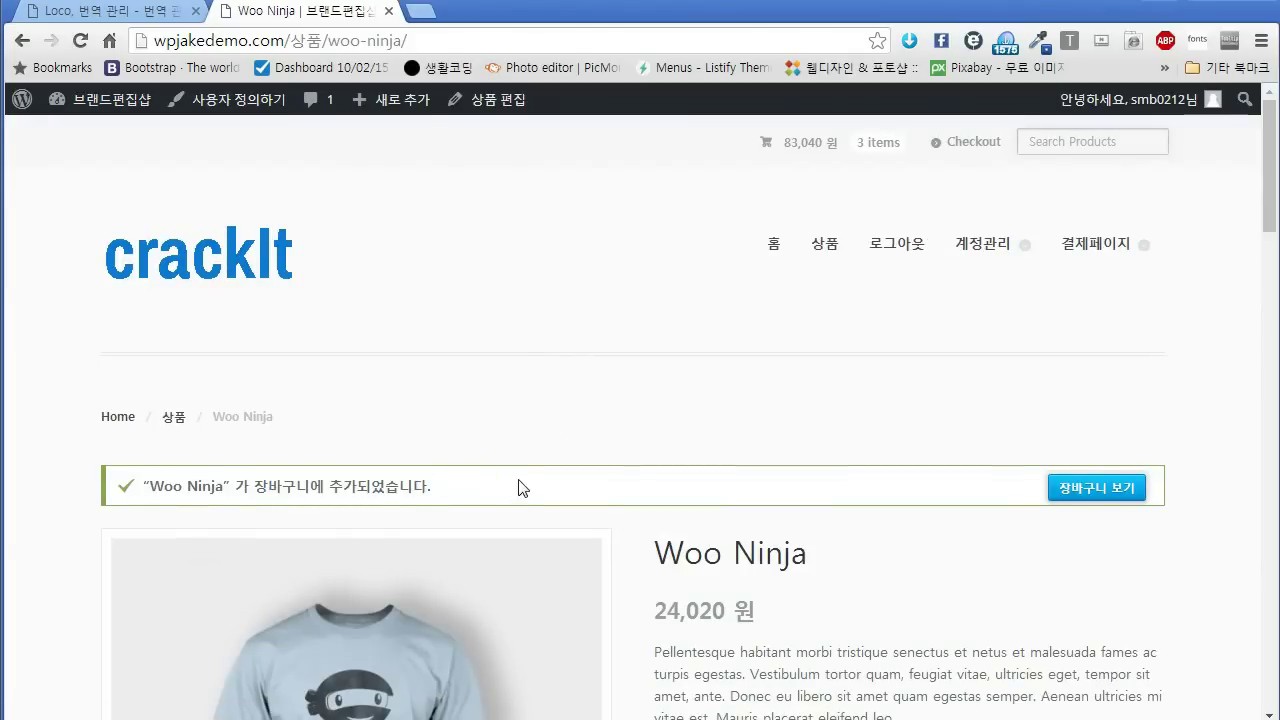